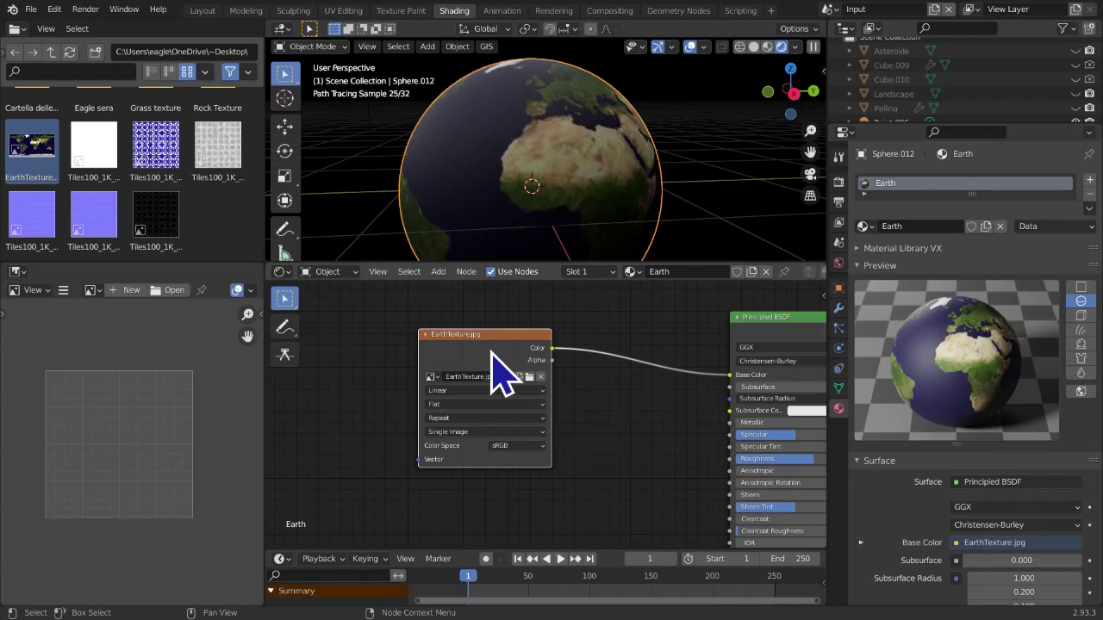
# Duplicate the Earth texture node, reroute its Color link, and preview the raw texture through a Viewer
pyautogui.hotkey('shift', 'd')
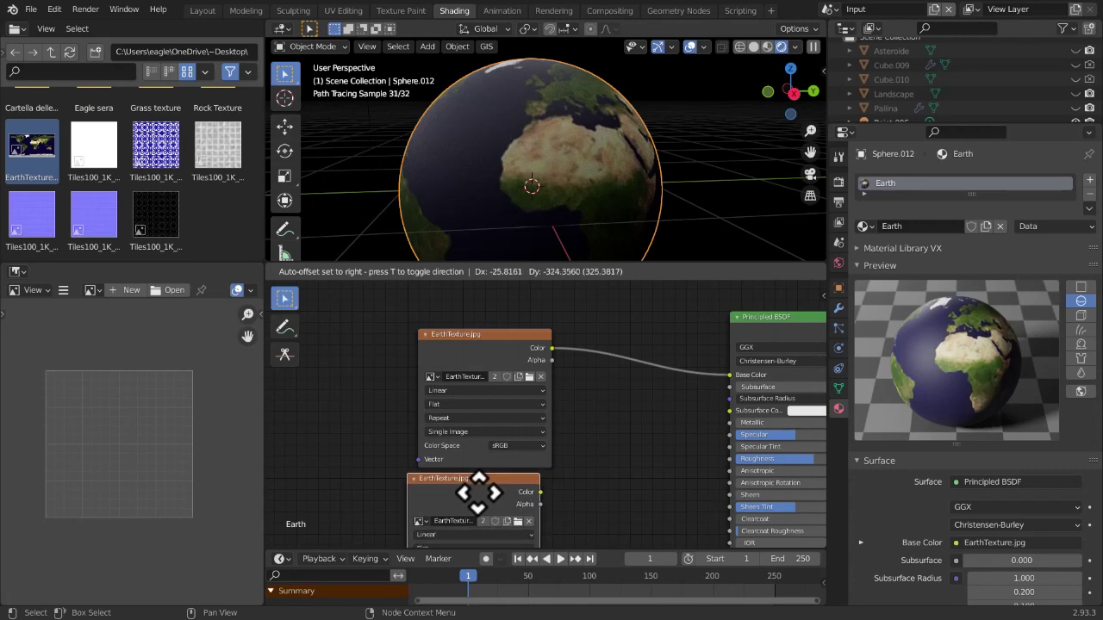
pyautogui.click(480, 493)
pyautogui.hotkey('shift', 'a')
pyautogui.moveTo(526, 433)
pyautogui.moveTo(550, 476)
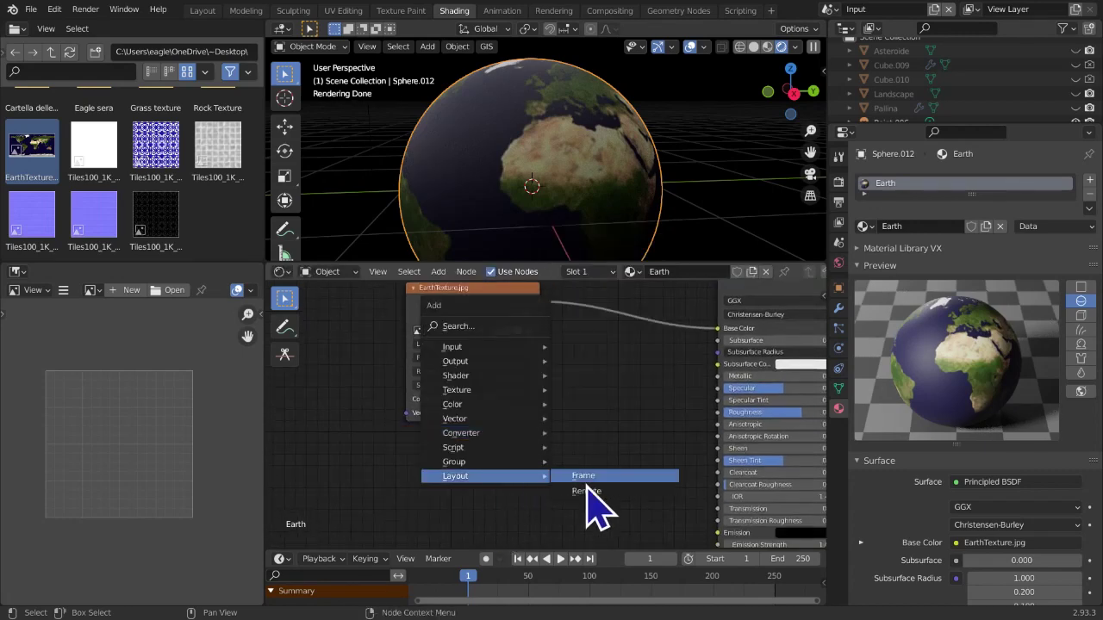
pyautogui.click(587, 491)
pyautogui.click(571, 304)
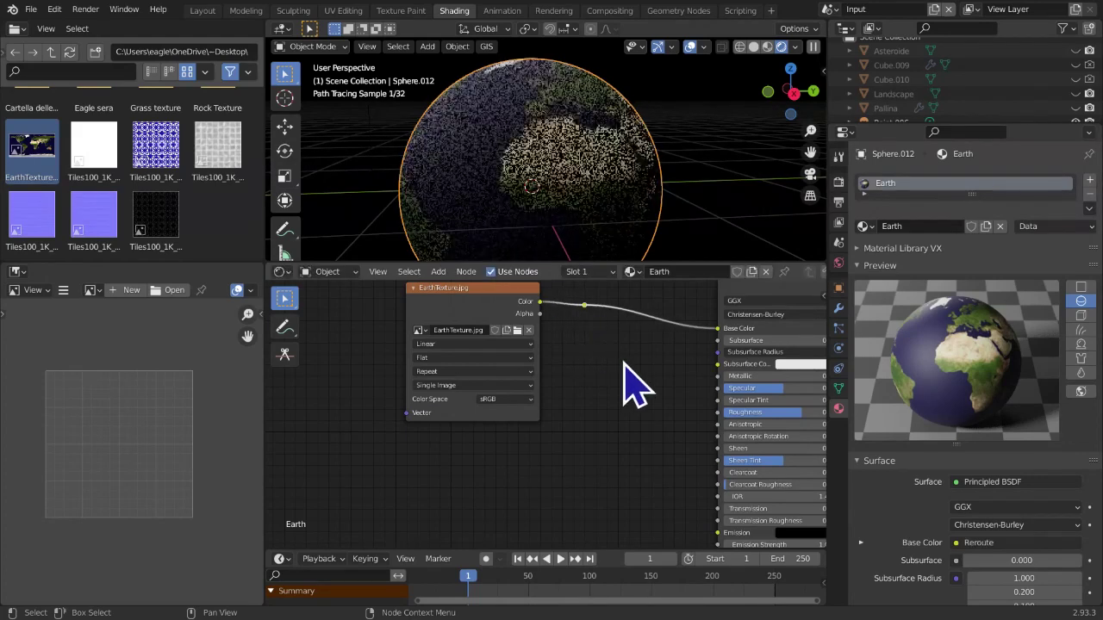
pyautogui.moveTo(635, 387); pyautogui.dragTo(475, 376, button='middle')
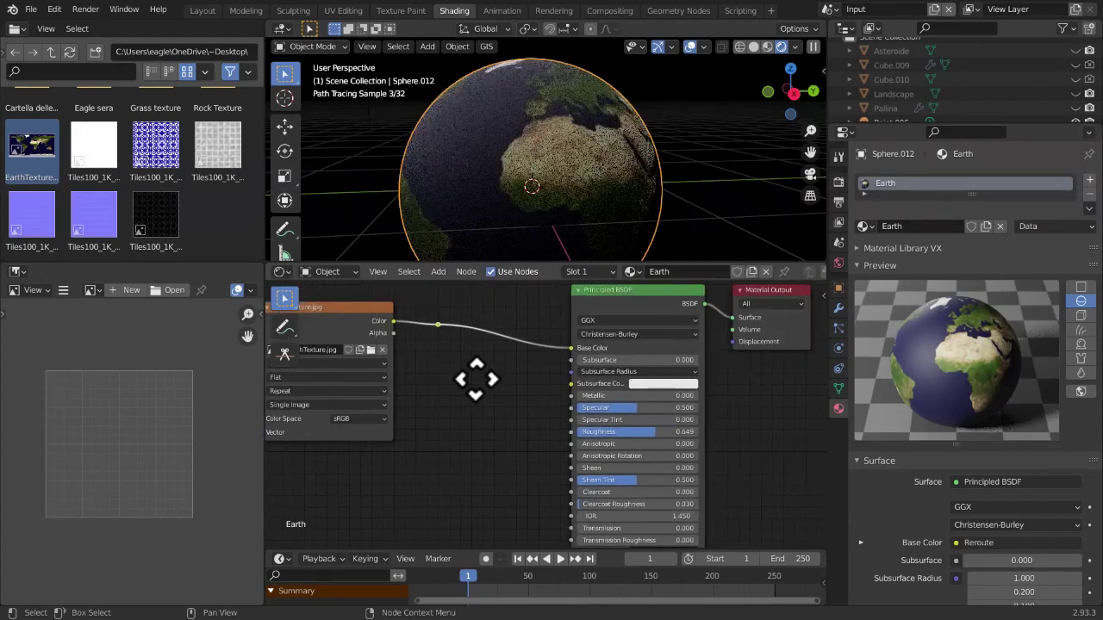
pyautogui.keyDown('ctrl'); pyautogui.keyDown('shift'); pyautogui.click(438, 325); pyautogui.keyUp('shift'); pyautogui.keyUp('ctrl')
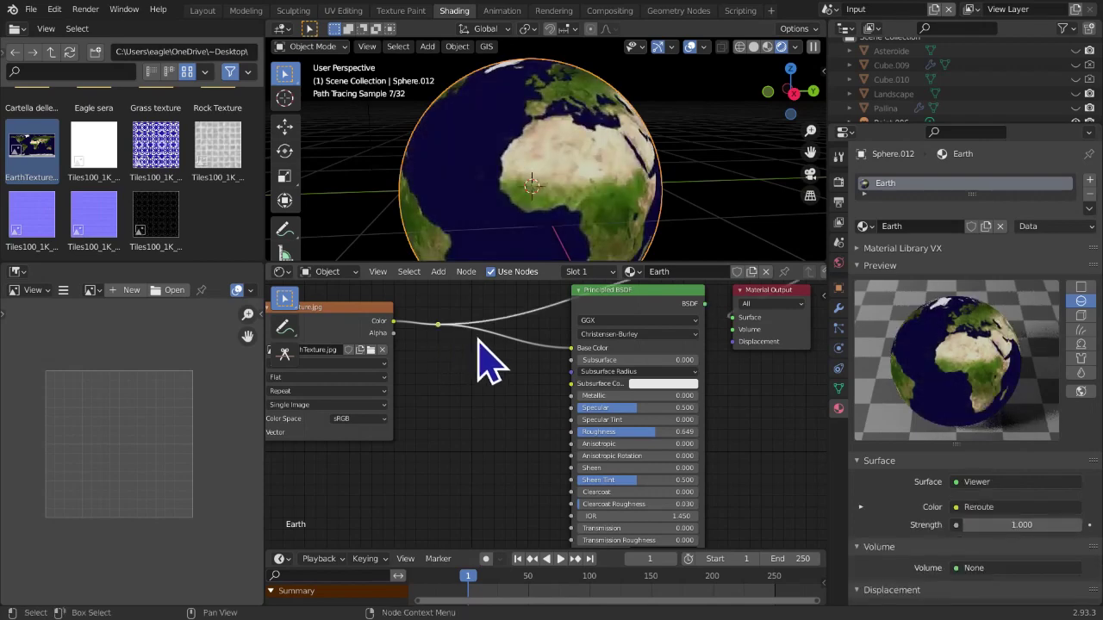
pyautogui.moveTo(483, 358); pyautogui.dragTo(465, 406, button='middle')
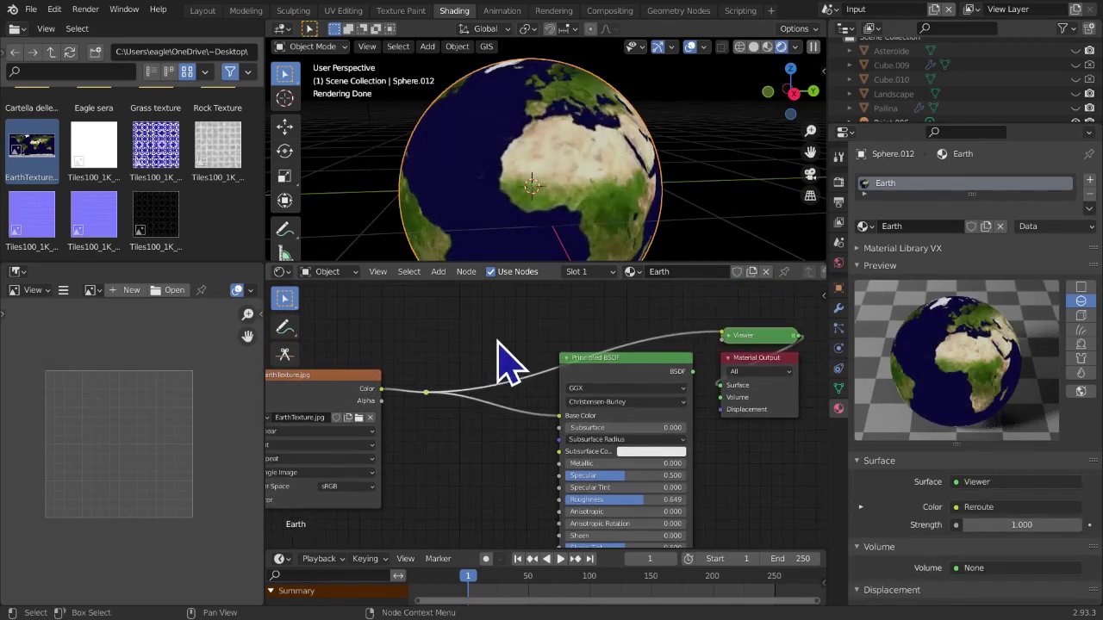
# Insert a Separate RGB node on the texture-to-Viewer link so the globe shows greyscale
pyautogui.hotkey('shift', 'a')
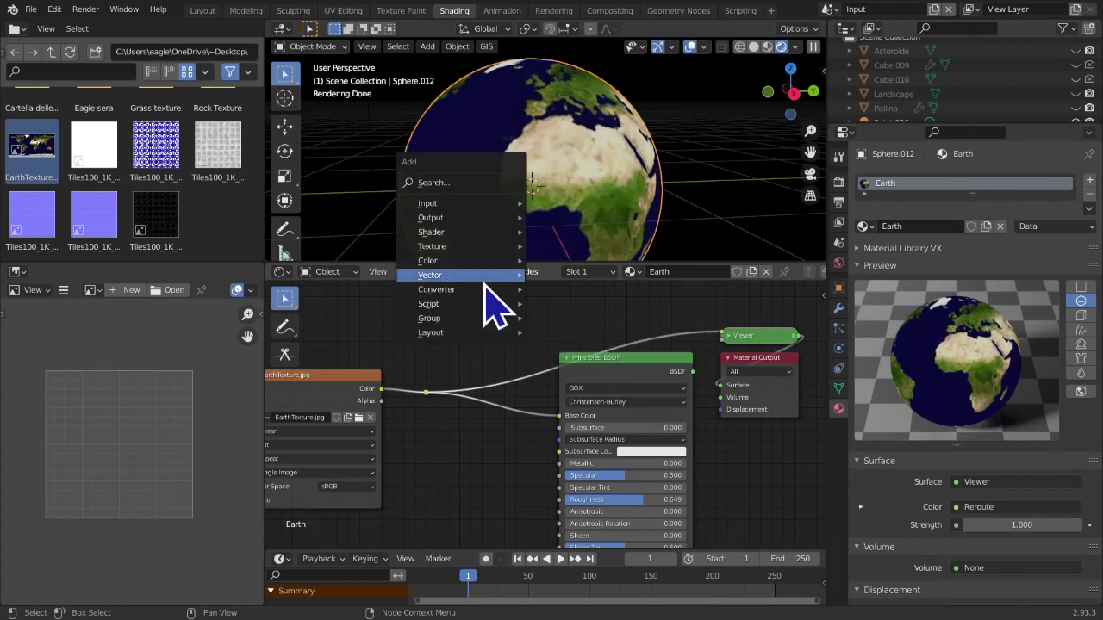
pyautogui.moveTo(486, 293)
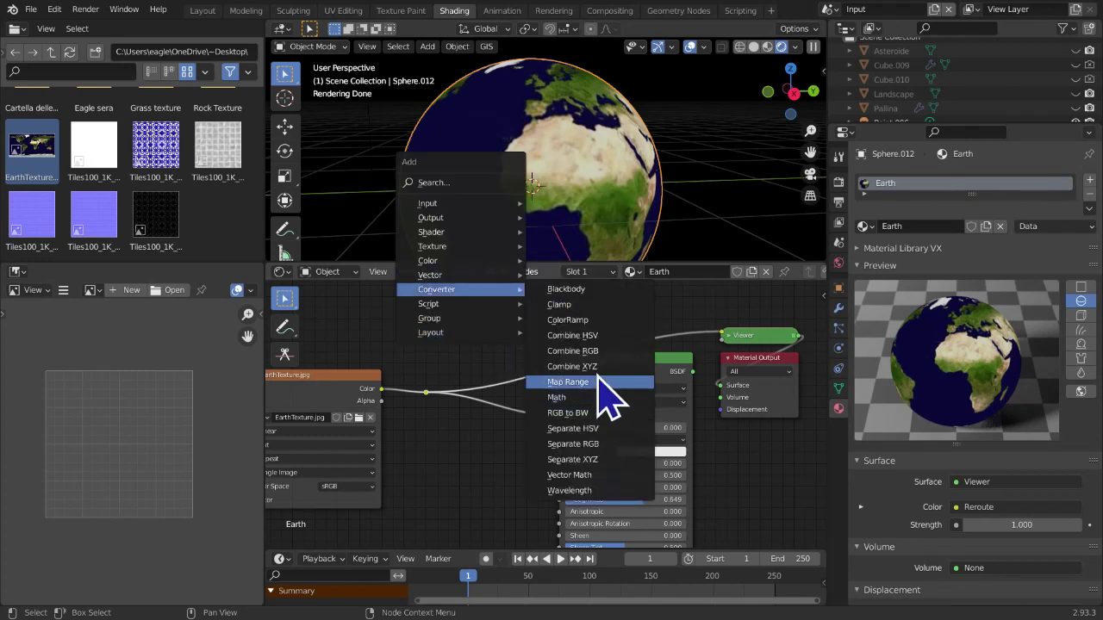
pyautogui.click(579, 443)
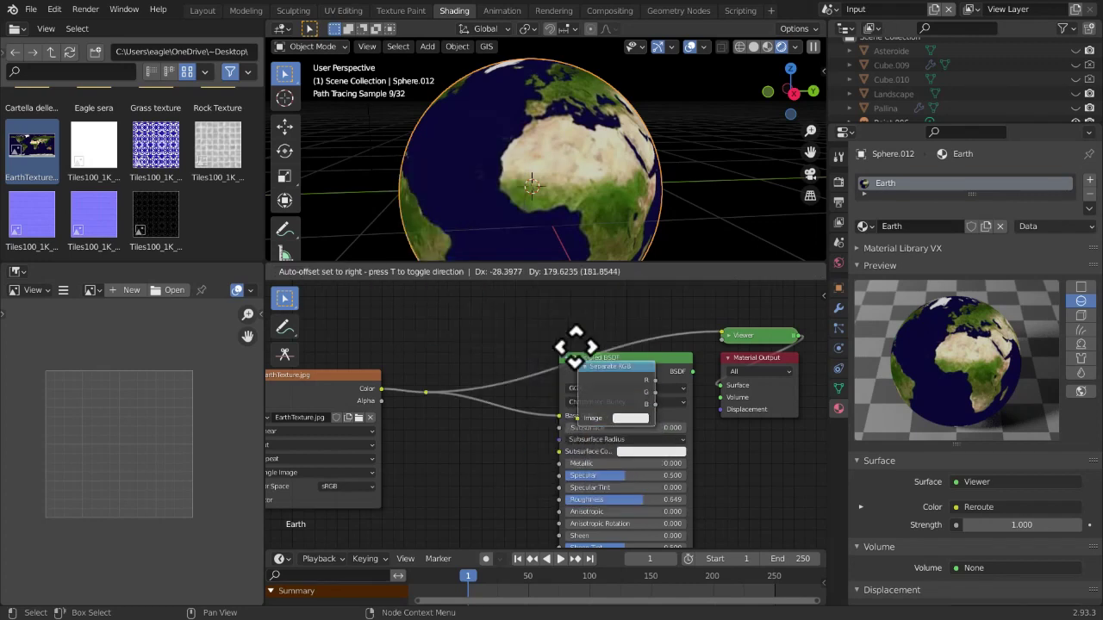
pyautogui.click(531, 335)
pyautogui.moveTo(615, 214); pyautogui.dragTo(500, 205, button='middle')
pyautogui.scroll(2, 499, 201)
pyautogui.moveTo(564, 337); pyautogui.dragTo(466, 454)
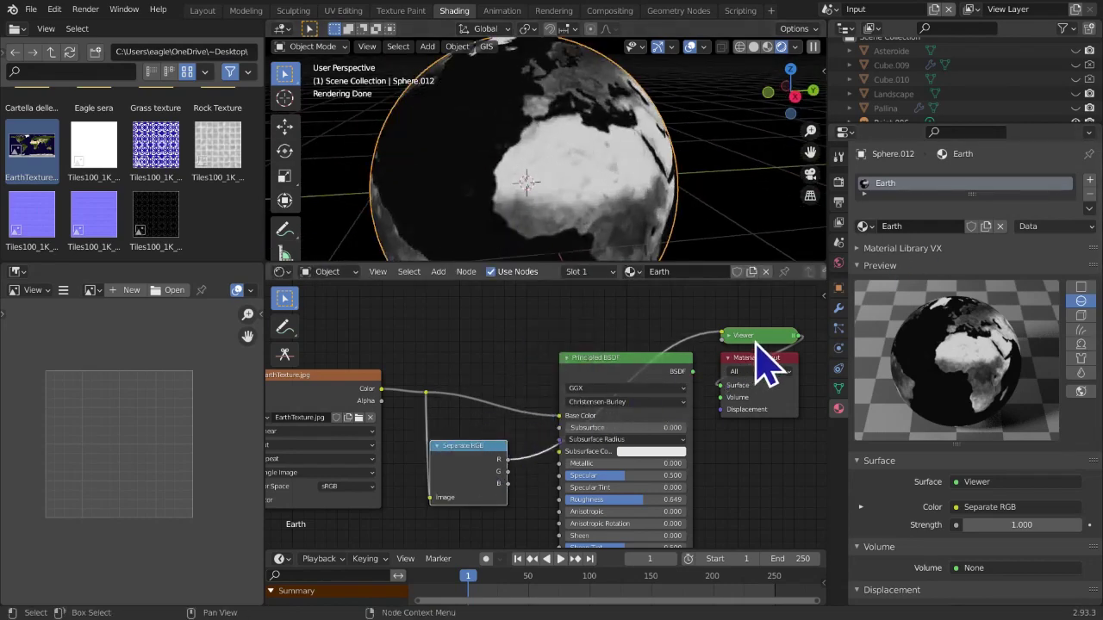
# Reconnect the Principled BSDF to the Material Output and link Separate RGB's R channel to Roughness
pyautogui.click(632, 387)
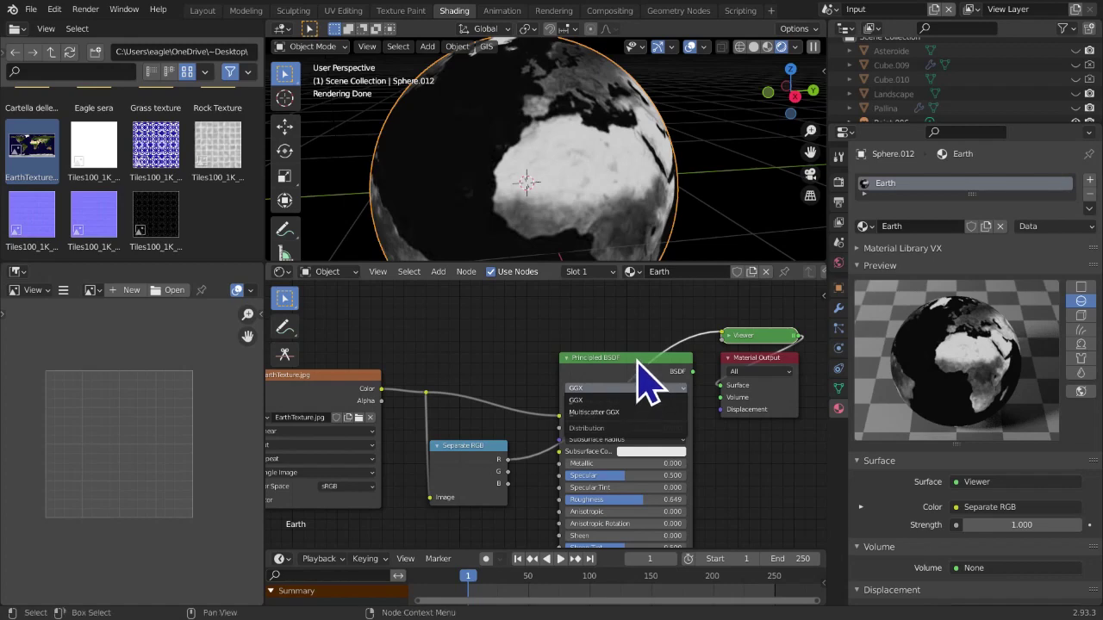
pyautogui.click(637, 360)
pyautogui.keyDown('ctrl'); pyautogui.keyDown('shift'); pyautogui.click(635, 364); pyautogui.keyUp('shift'); pyautogui.keyUp('ctrl')
pyautogui.moveTo(635, 366); pyautogui.dragTo(695, 267, button='middle')
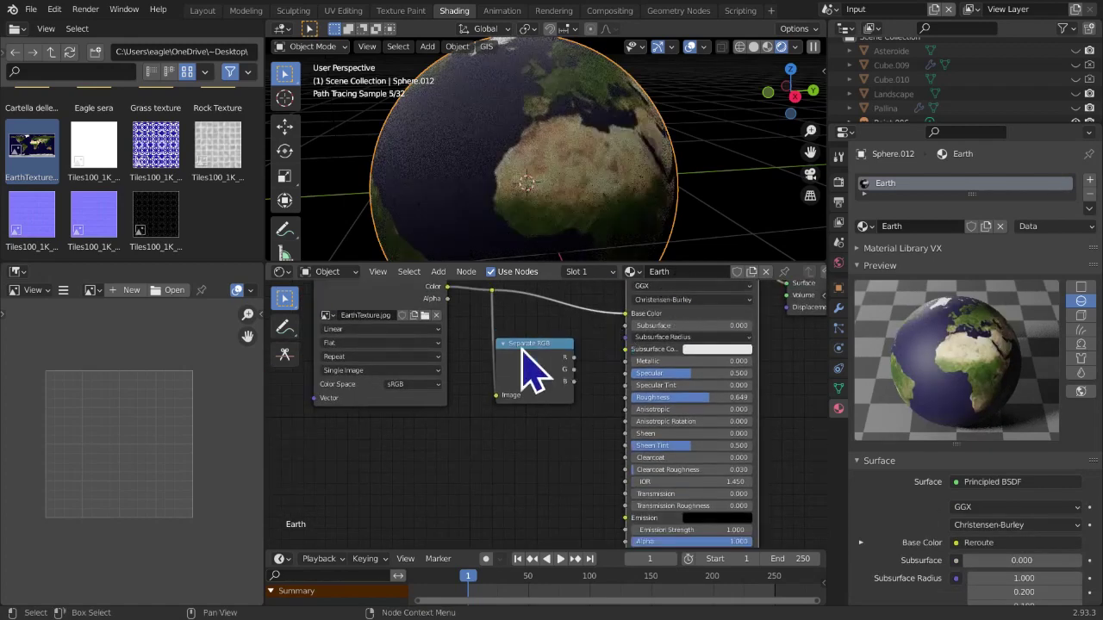
pyautogui.moveTo(546, 359); pyautogui.dragTo(523, 332)
pyautogui.scroll(1, 557, 374)
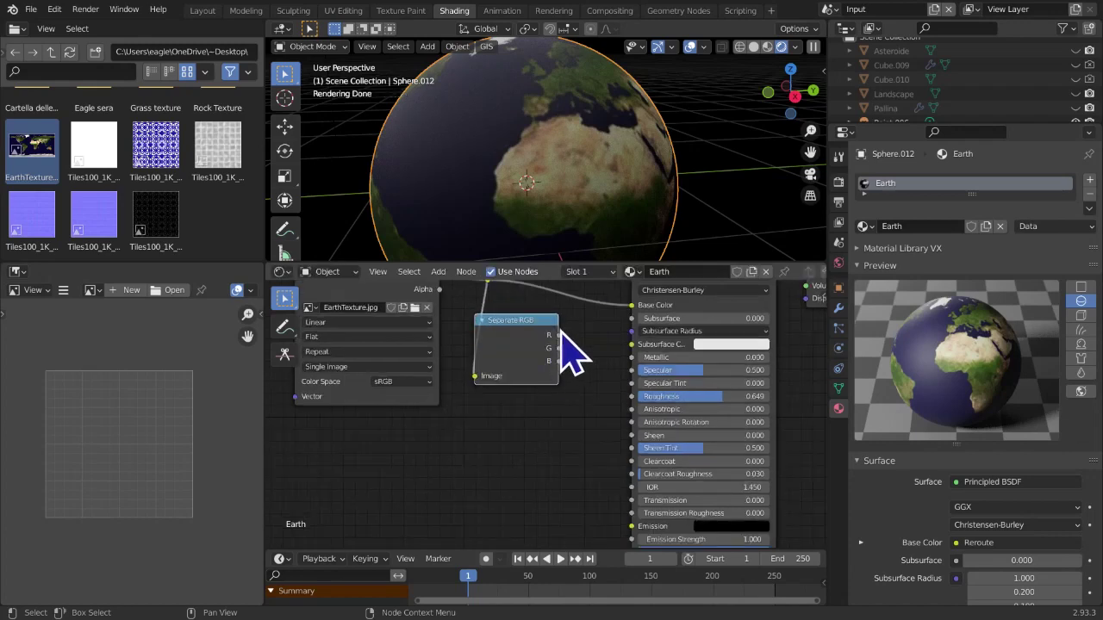
pyautogui.moveTo(561, 335); pyautogui.dragTo(635, 401)
pyautogui.moveTo(619, 400); pyautogui.dragTo(620, 423, button='middle')
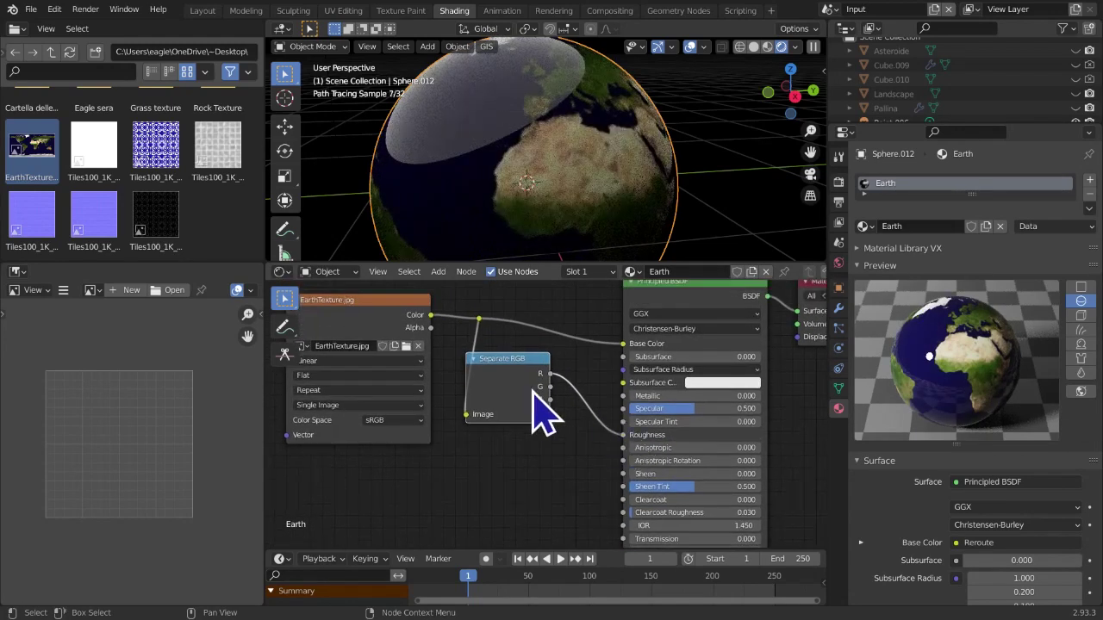
pyautogui.scroll(4, 534, 412)
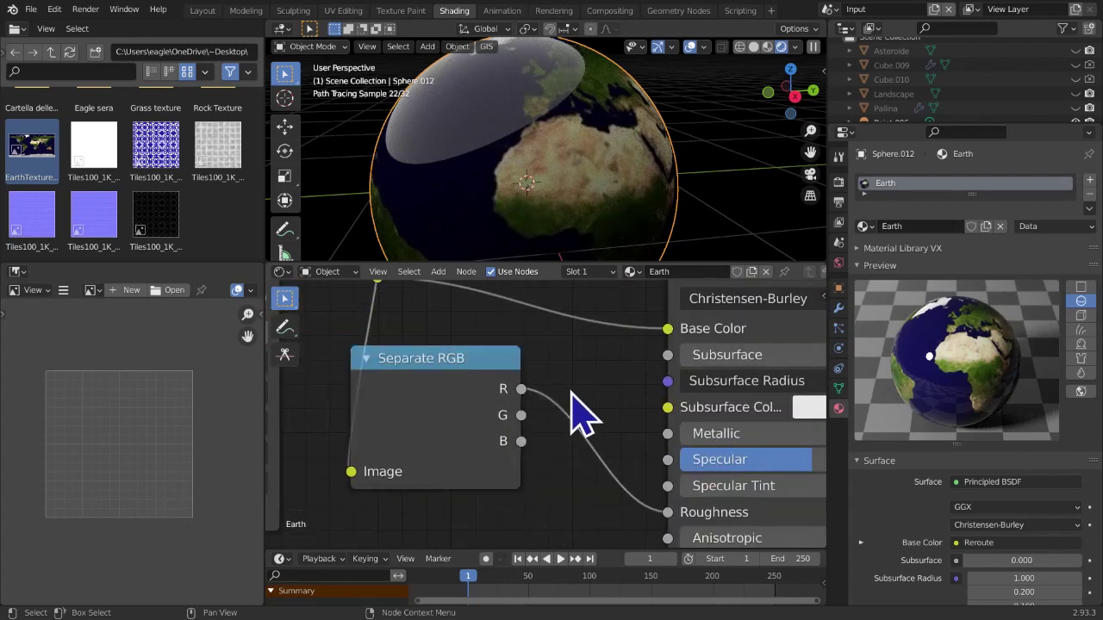
# Insert a Math node on the red-channel-to-Roughness link
pyautogui.hotkey('shift', 'a')
pyautogui.moveTo(746, 234); pyautogui.dragTo(696, 209, button='middle')
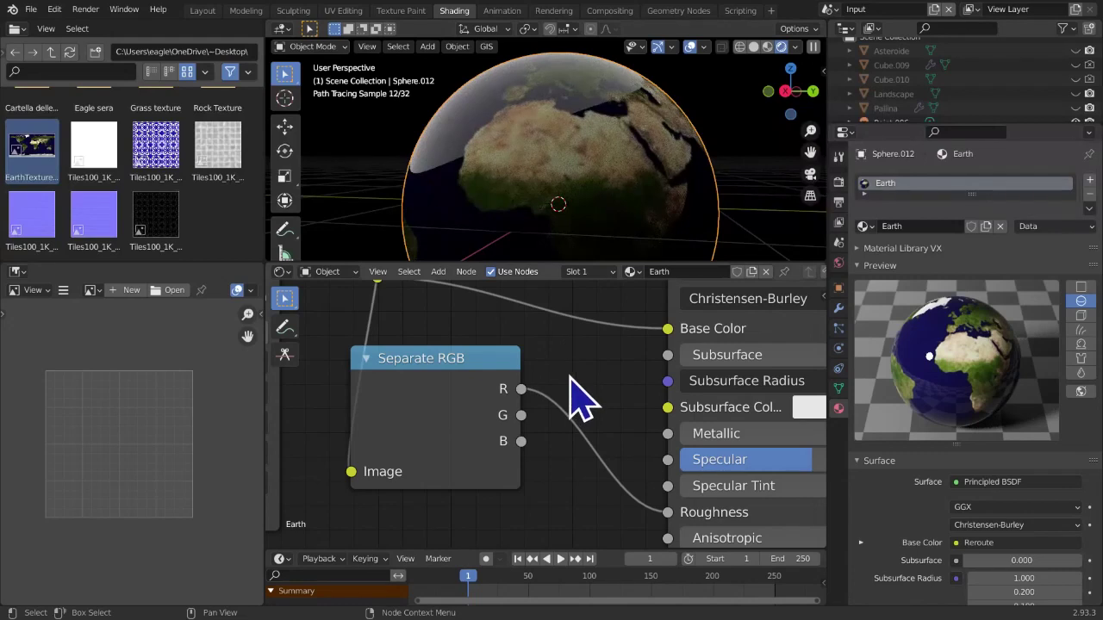
pyautogui.hotkey('shift', 'a')
pyautogui.moveTo(579, 401)
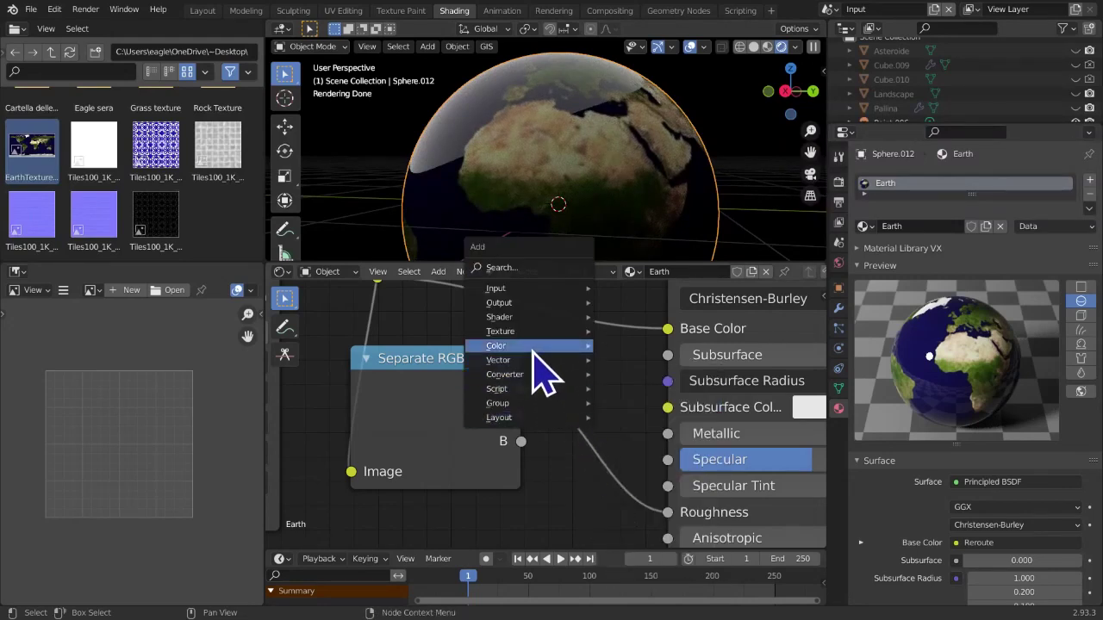
pyautogui.moveTo(552, 374)
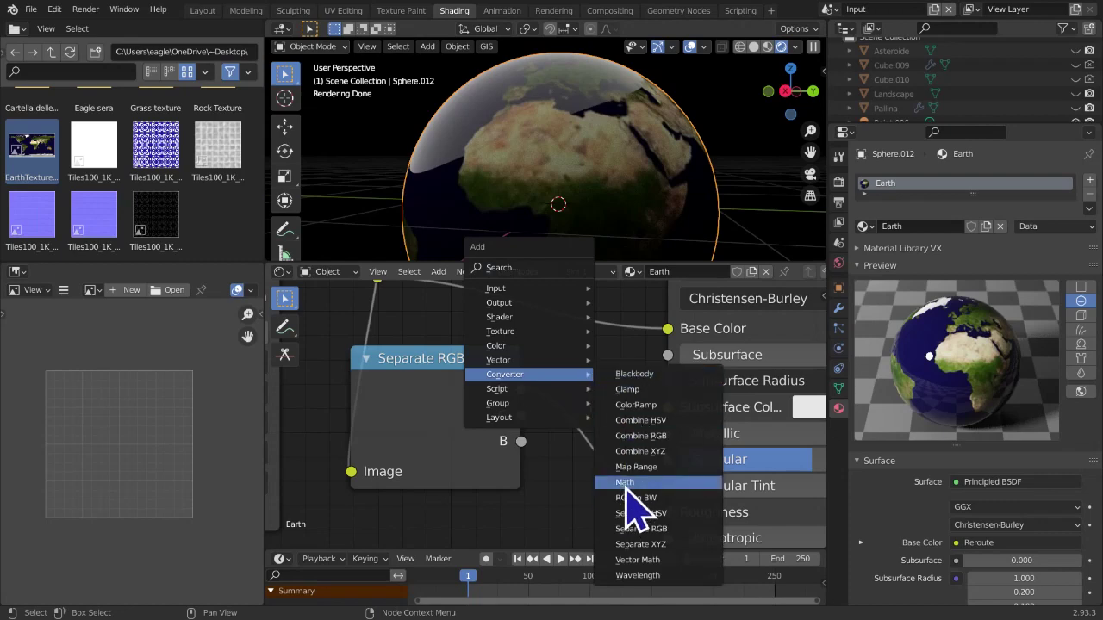
pyautogui.click(626, 483)
pyautogui.click(583, 411)
pyautogui.moveTo(701, 456); pyautogui.dragTo(611, 398, button='middle')
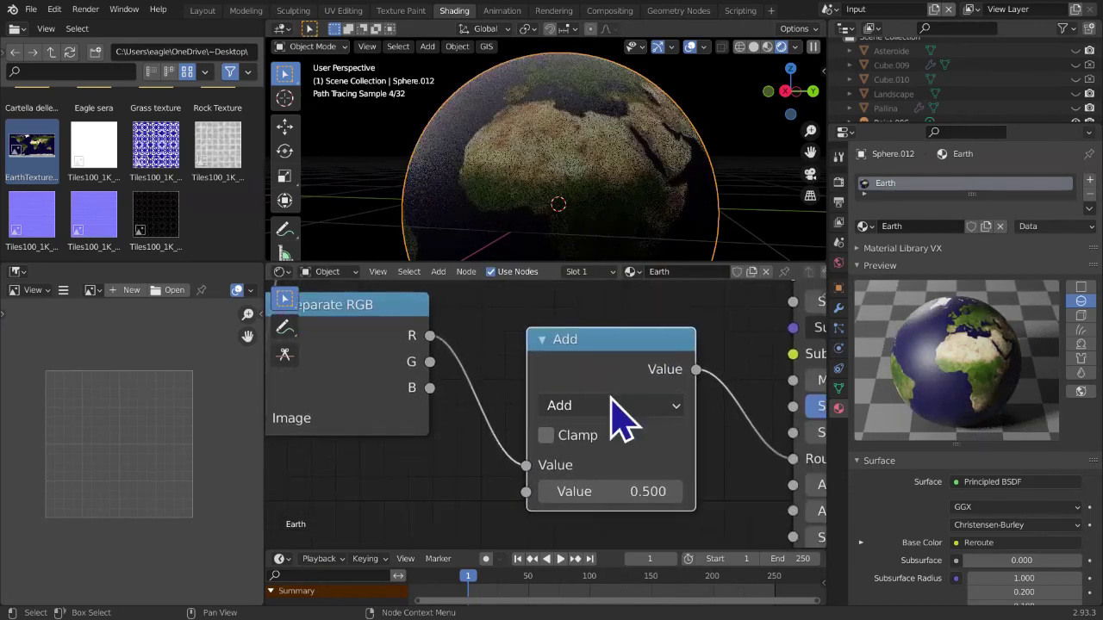
# Set the Math node to Multiply, trying 2, 5 and 10 before settling on 100
pyautogui.click(613, 402)
pyautogui.click(312, 153)
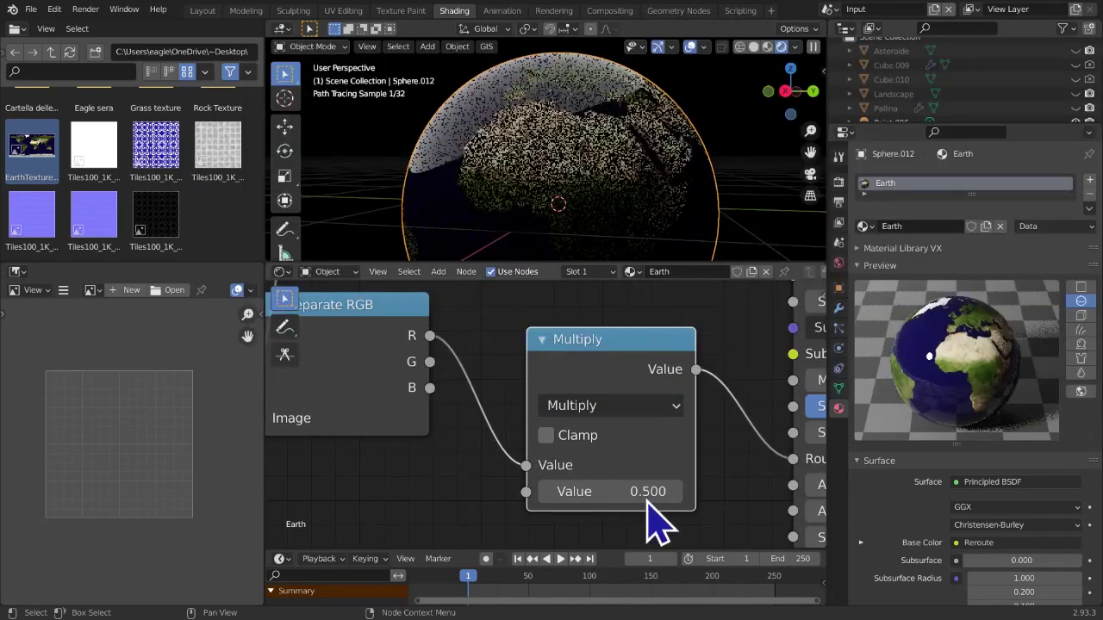
pyautogui.click(652, 491)
pyautogui.write('2')
pyautogui.press('Return')
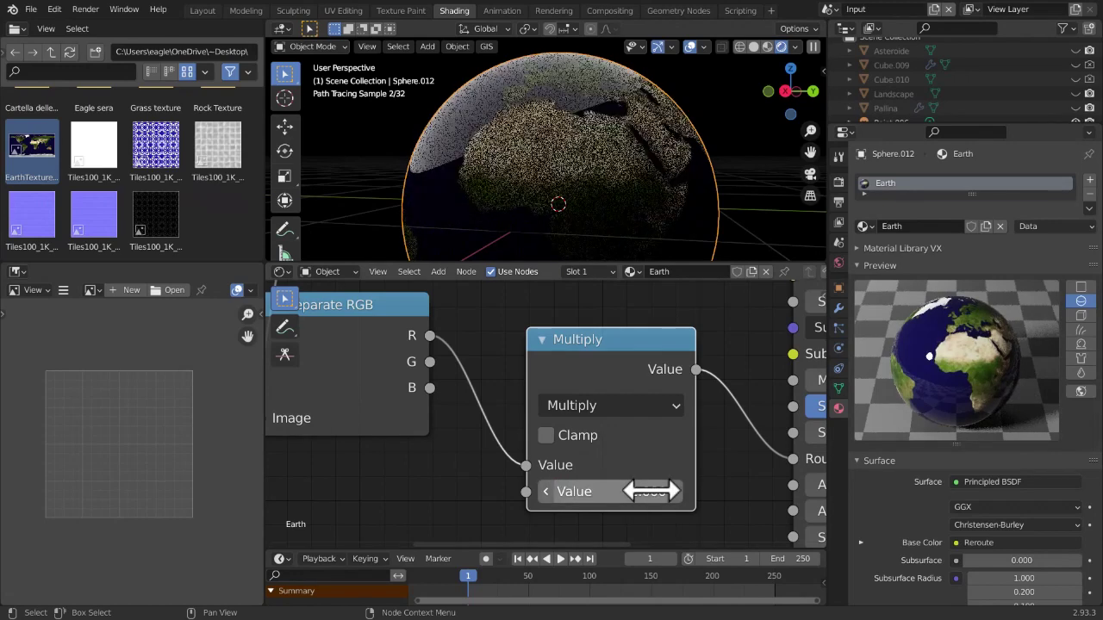
pyautogui.click(651, 491)
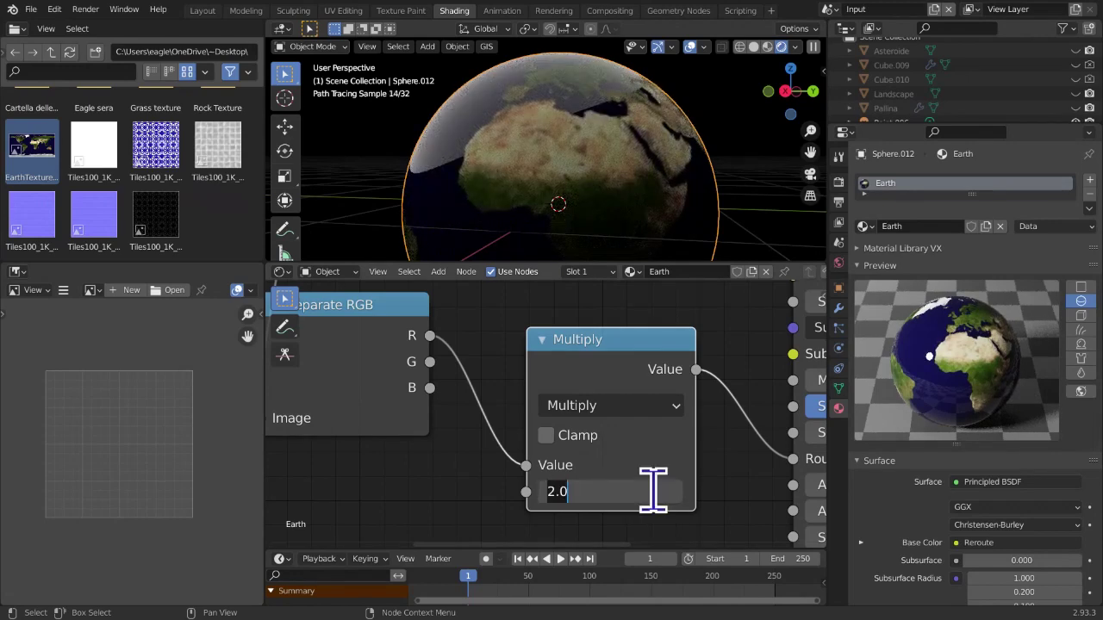
pyautogui.press('Return')
pyautogui.click(651, 491)
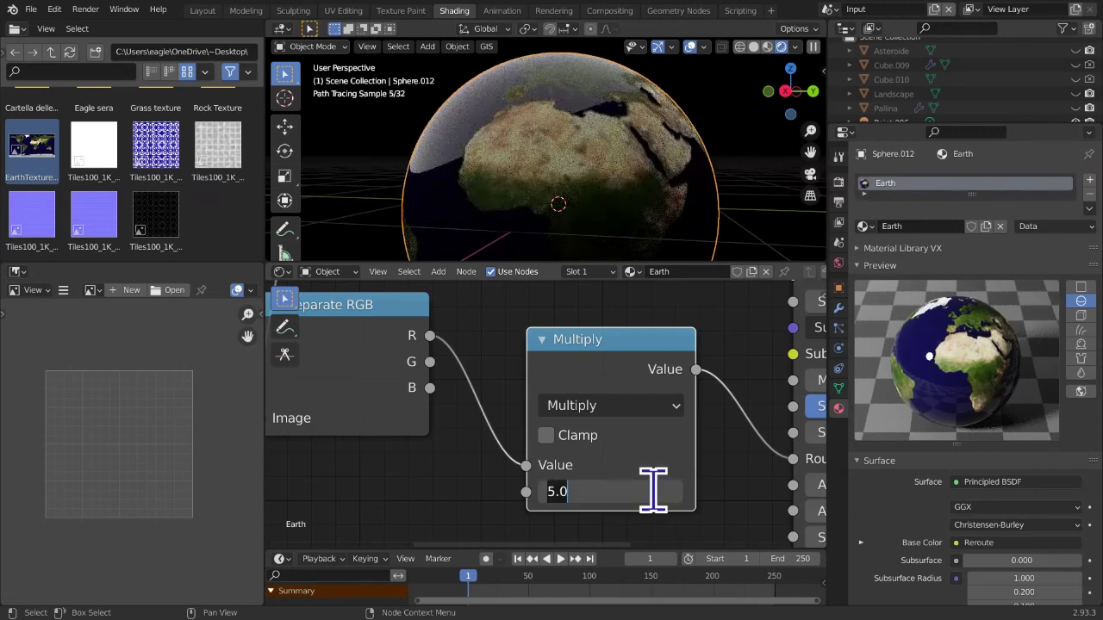
pyautogui.press('Return')
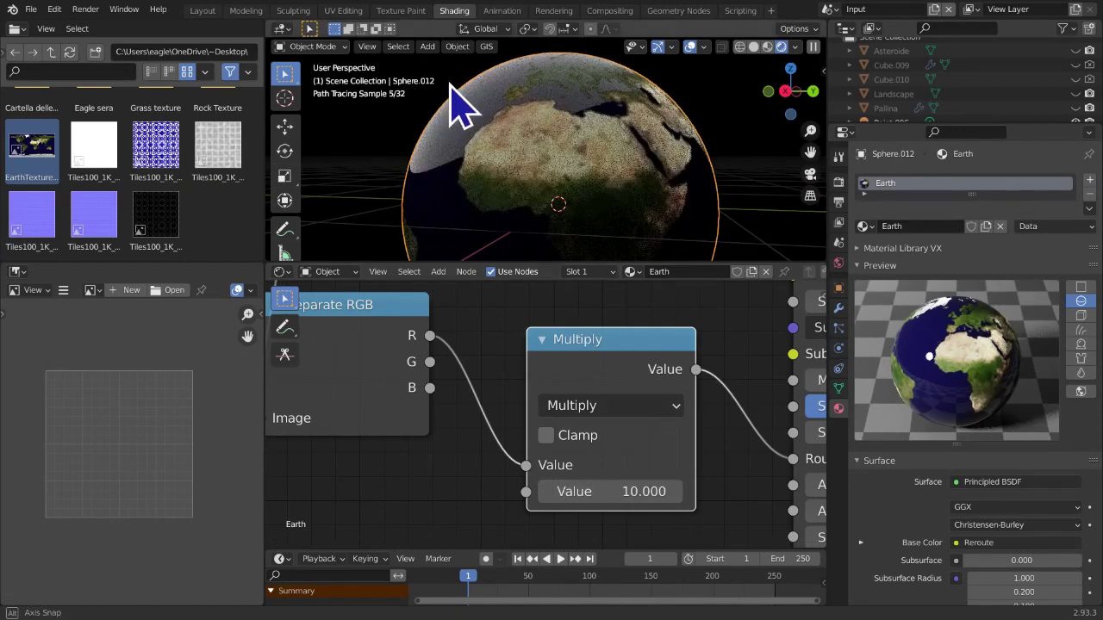
pyautogui.moveTo(447, 81); pyautogui.dragTo(484, 114, button='middle')
pyautogui.click(568, 492)
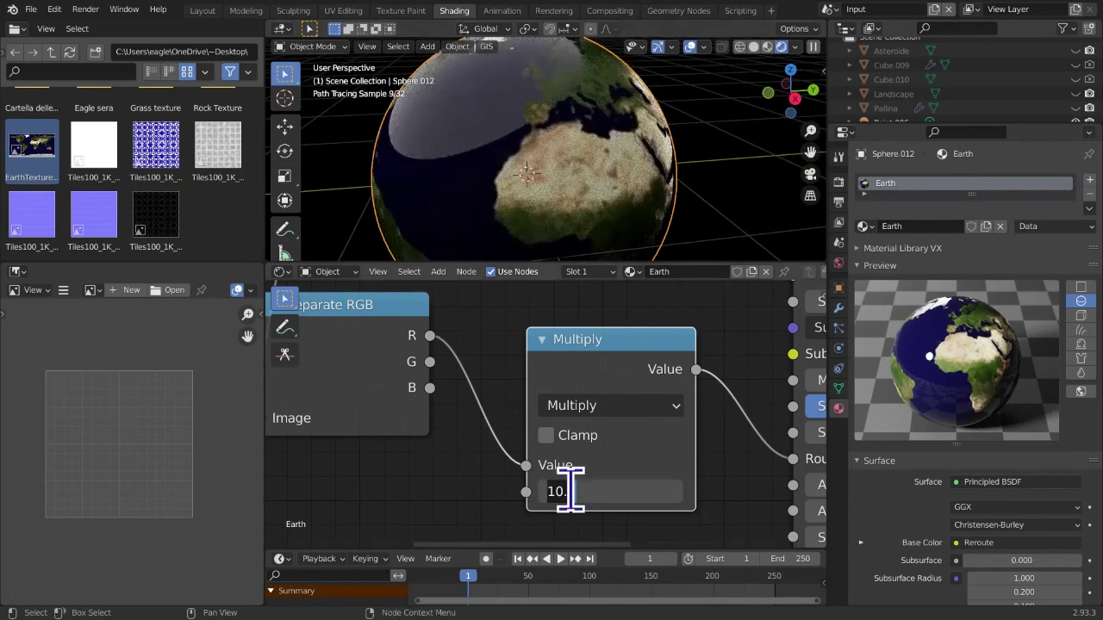
pyautogui.write('100')
pyautogui.press('Return')
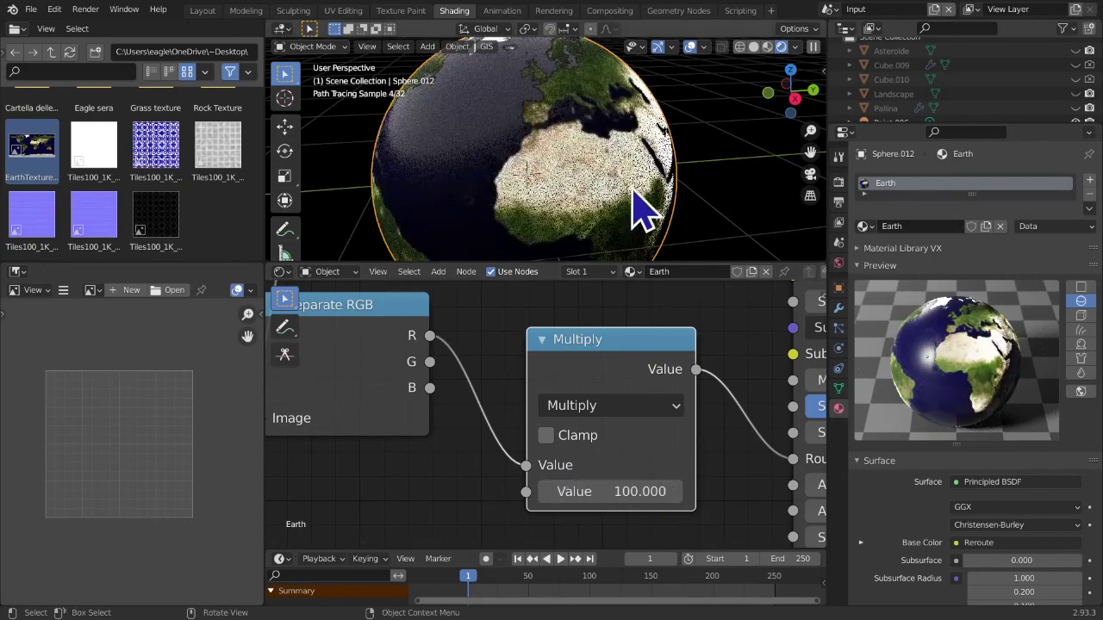
pyautogui.moveTo(698, 241); pyautogui.dragTo(439, 211, button='middle')
# Select the Point.006 light and reduce its Radius to 0.85 m
pyautogui.scroll(-5, 620, 394)
pyautogui.moveTo(667, 437); pyautogui.dragTo(664, 392, button='middle')
pyautogui.scroll(-1, 678, 421)
pyautogui.moveTo(682, 207); pyautogui.dragTo(509, 210, button='middle')
pyautogui.scroll(-3, 870, 113)
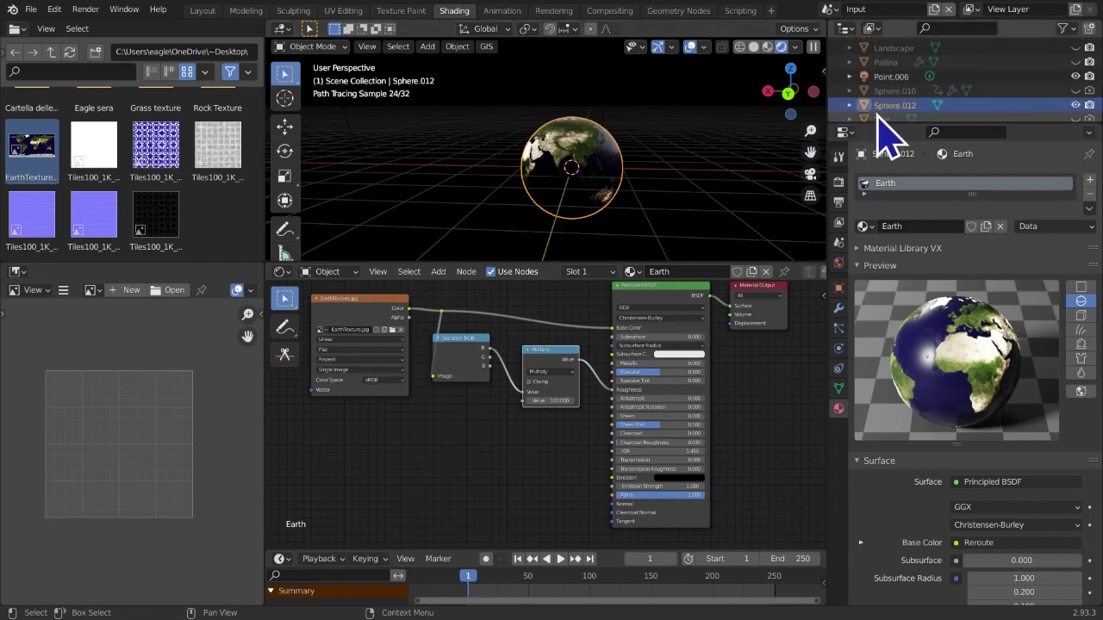
pyautogui.click(896, 77)
pyautogui.scroll(-2, 537, 178)
pyautogui.moveTo(537, 177); pyautogui.dragTo(641, 172, button='middle')
pyautogui.scroll(-4, 647, 172)
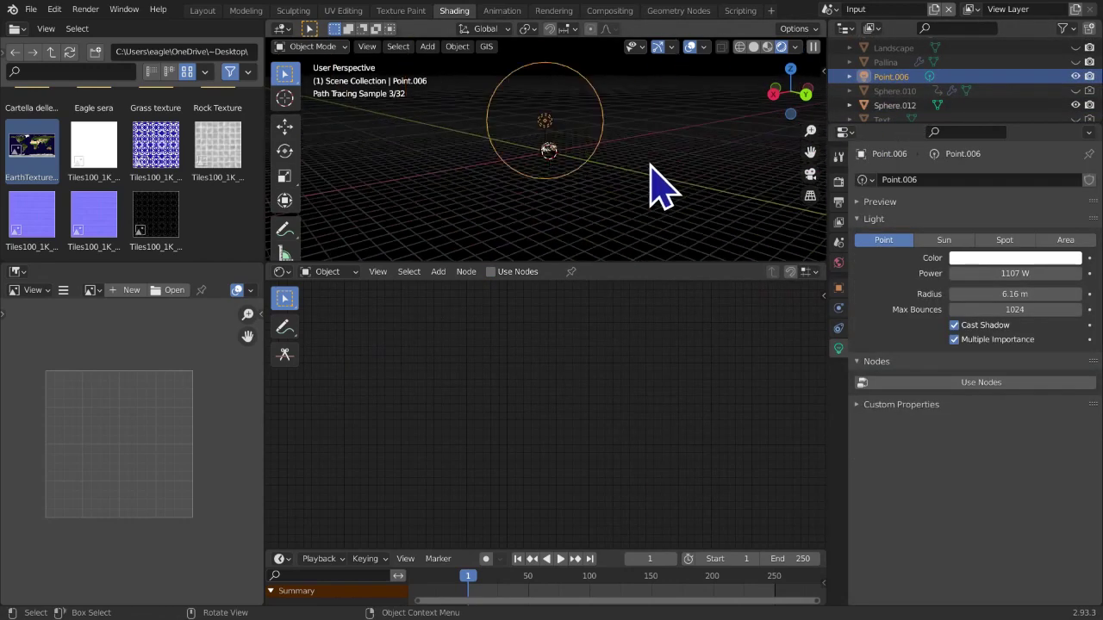
pyautogui.moveTo(999, 294); pyautogui.dragTo(996, 294)
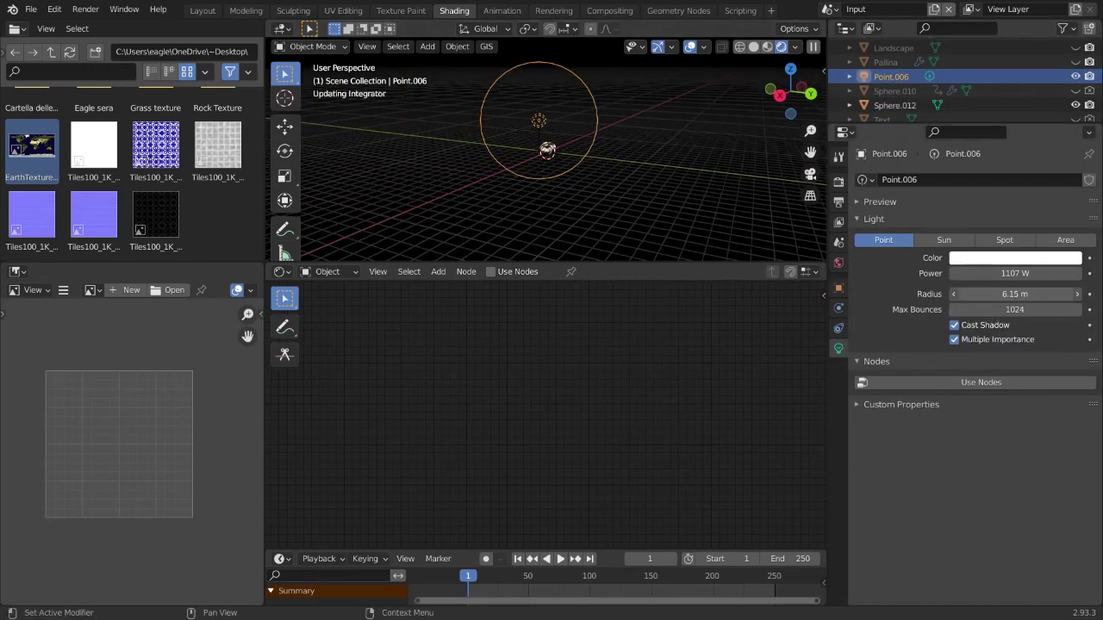
# Lower Point.006 about 2.7 m along Z with the move gizmo
pyautogui.scroll(1, 507, 204)
pyautogui.moveTo(507, 204); pyautogui.dragTo(617, 195, button='middle')
pyautogui.scroll(10, 618, 195)
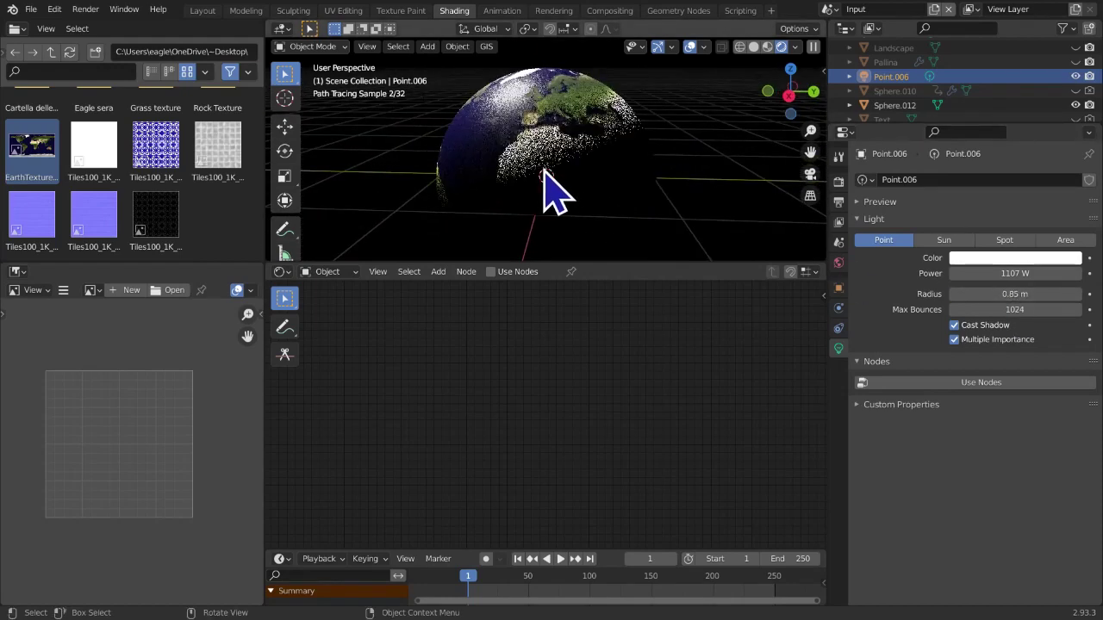
pyautogui.scroll(-5, 544, 172)
pyautogui.click(284, 126)
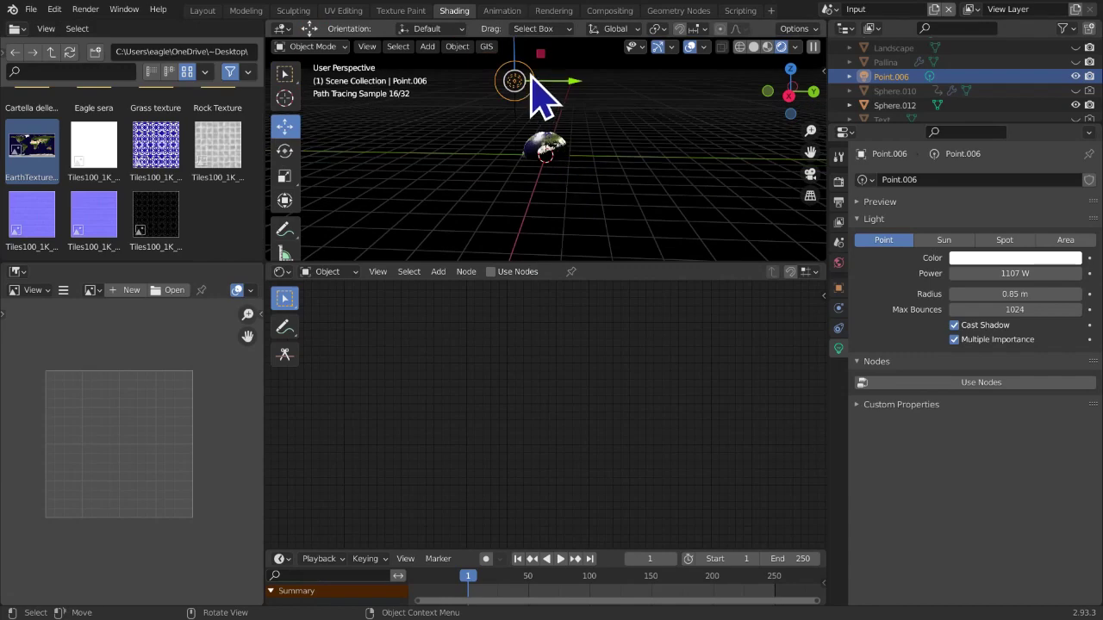
pyautogui.moveTo(513, 62); pyautogui.dragTo(510, 127)
pyautogui.moveTo(518, 155); pyautogui.dragTo(738, 192, button='middle')
# Cut the light's Power from 1107 W to 500 W and reselect the Earth sphere
pyautogui.scroll(5, 656, 205)
pyautogui.scroll(2, 656, 205)
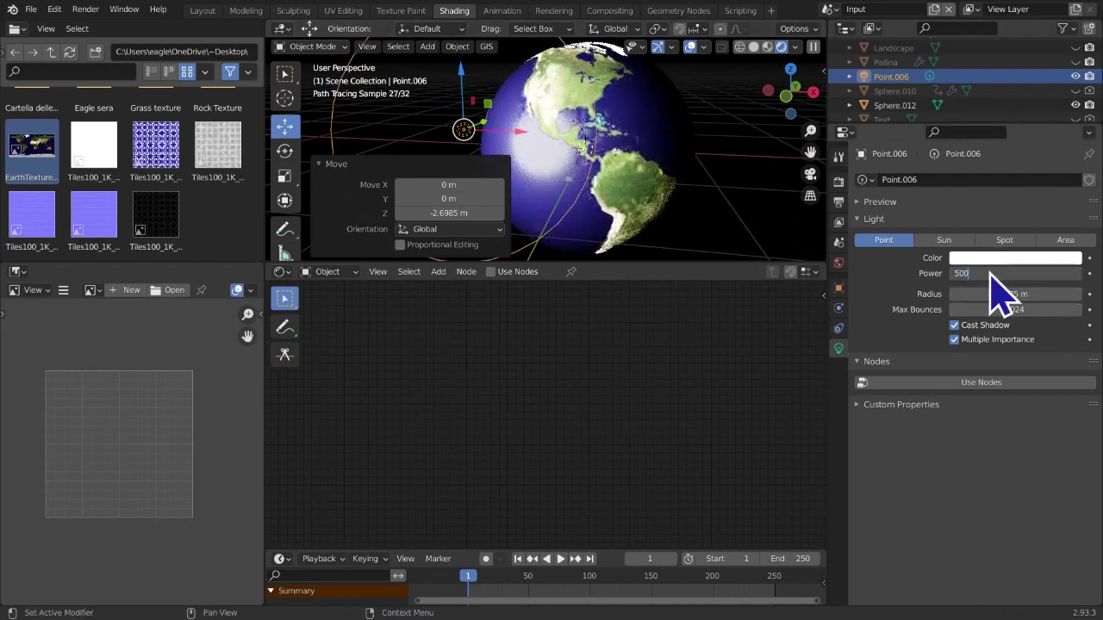
pyautogui.press('Return')
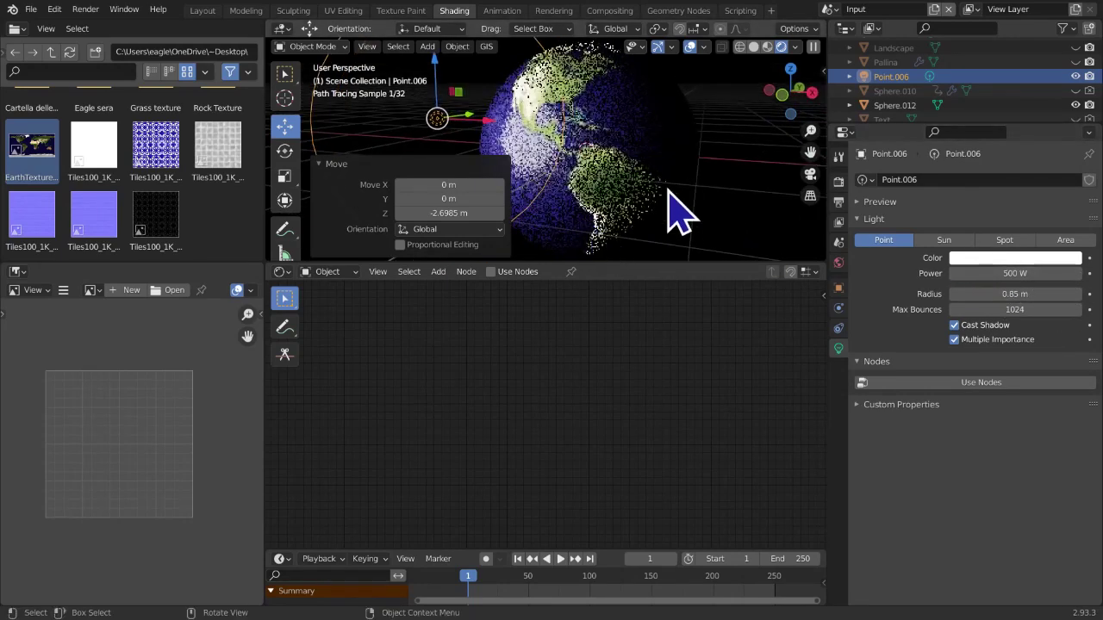
pyautogui.click(633, 219)
pyautogui.moveTo(589, 487); pyautogui.dragTo(566, 482, button='middle')
# Lower the Earth material's Principled BSDF Specular to 0.089
pyautogui.scroll(3, 611, 463)
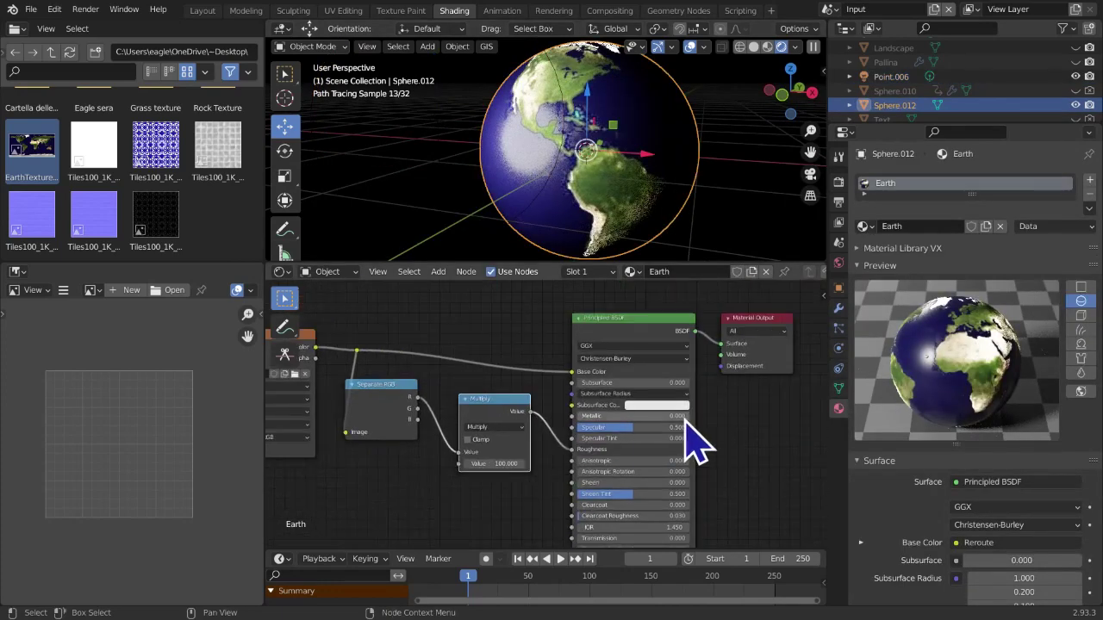
pyautogui.moveTo(597, 428); pyautogui.dragTo(579, 429)
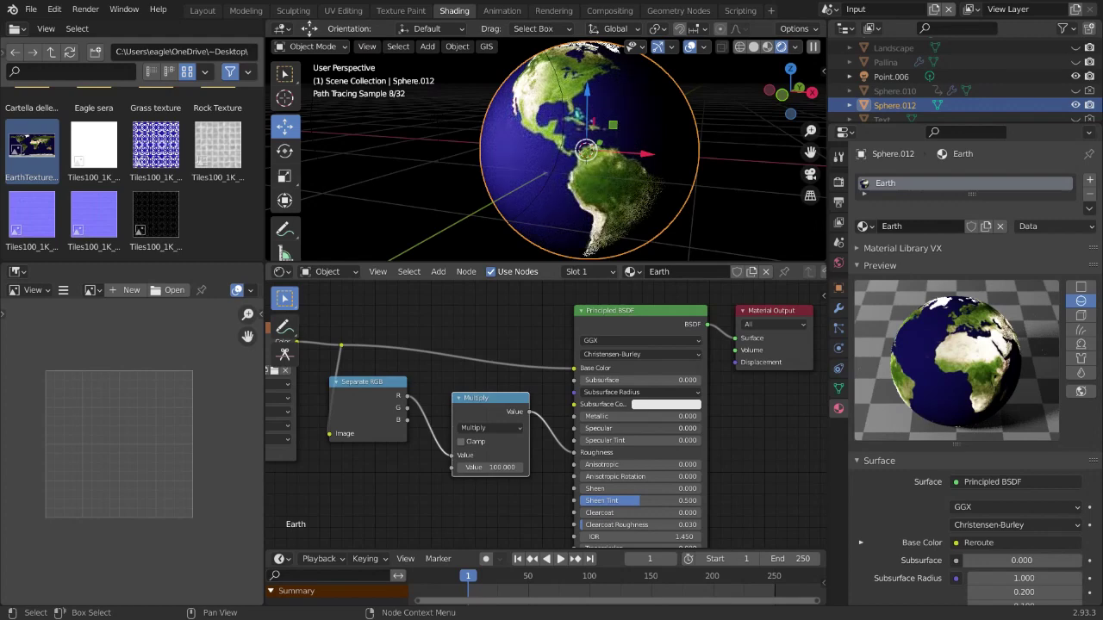
pyautogui.scroll(-3, 536, 456)
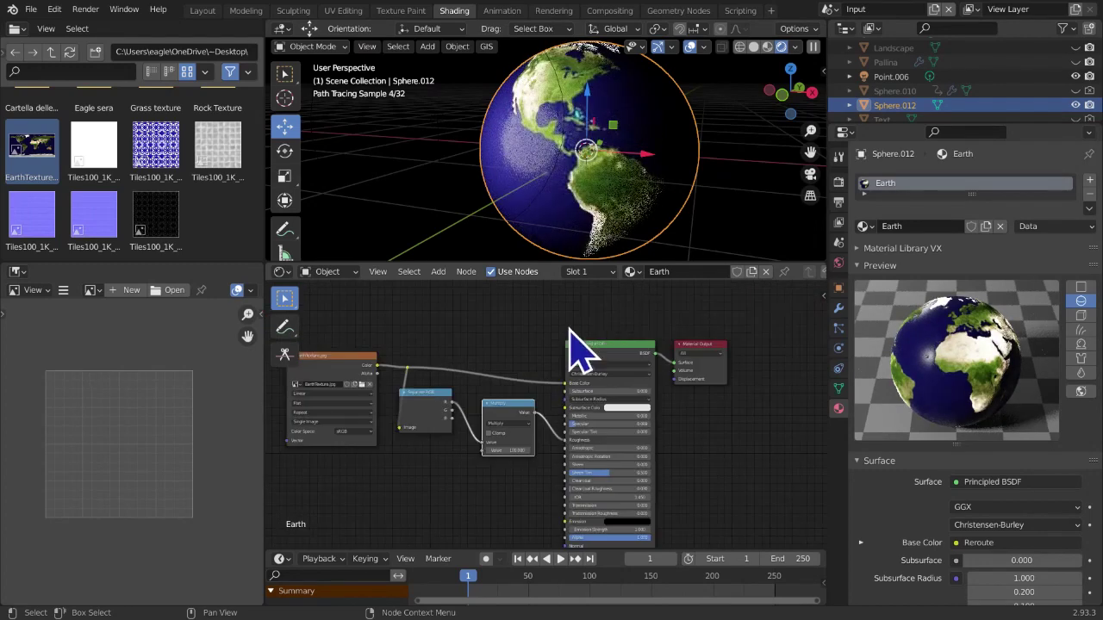
pyautogui.click(720, 231)
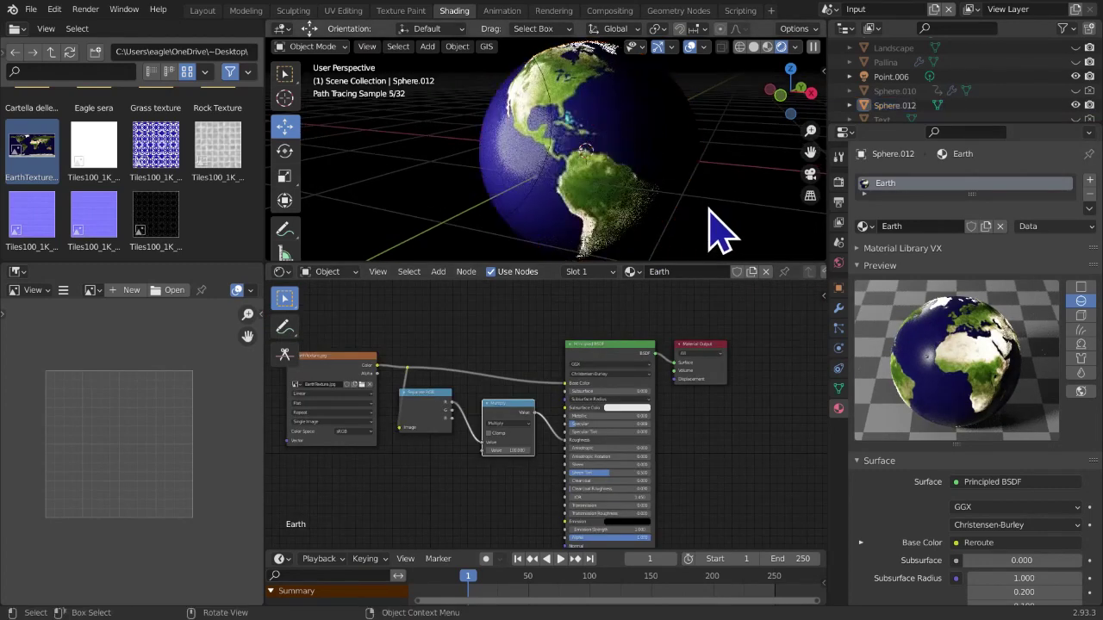
pyautogui.click(651, 216)
pyautogui.moveTo(652, 216); pyautogui.dragTo(676, 250, button='middle')
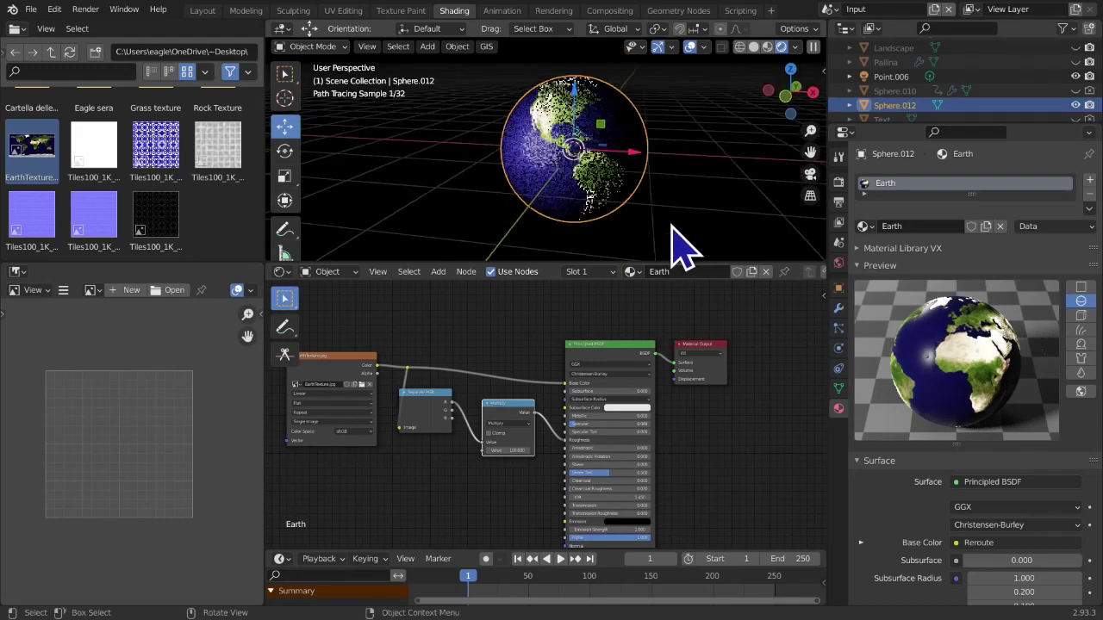
pyautogui.moveTo(566, 356); pyautogui.dragTo(578, 301, button='middle')
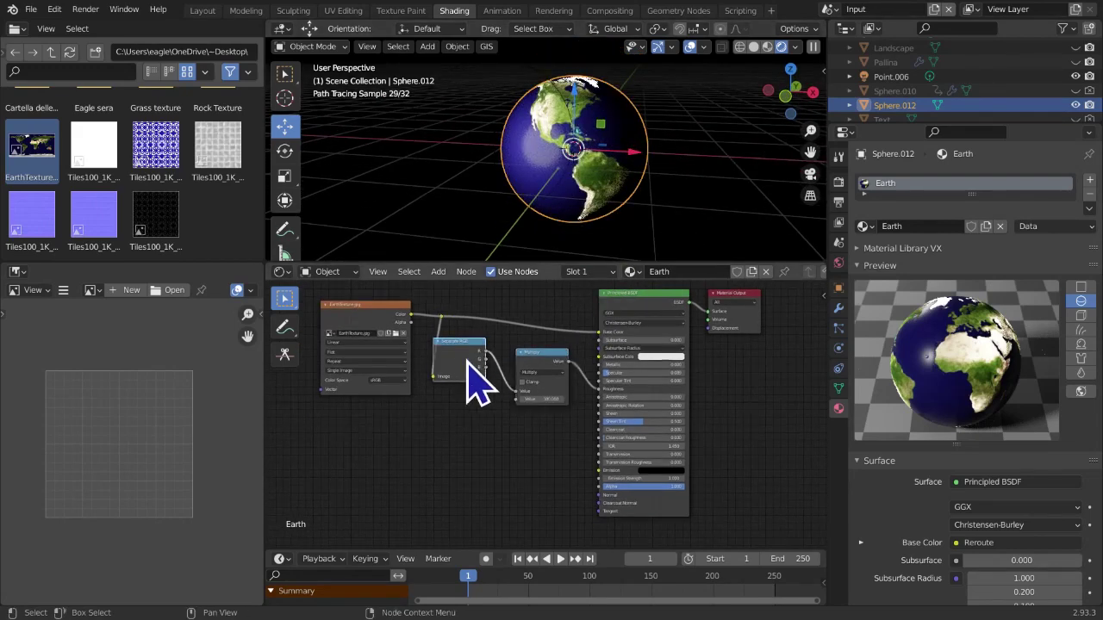
# Add a Reroute on the Separate RGB–Multiply link and preview it through a Viewer
pyautogui.hotkey('shift', 'a')
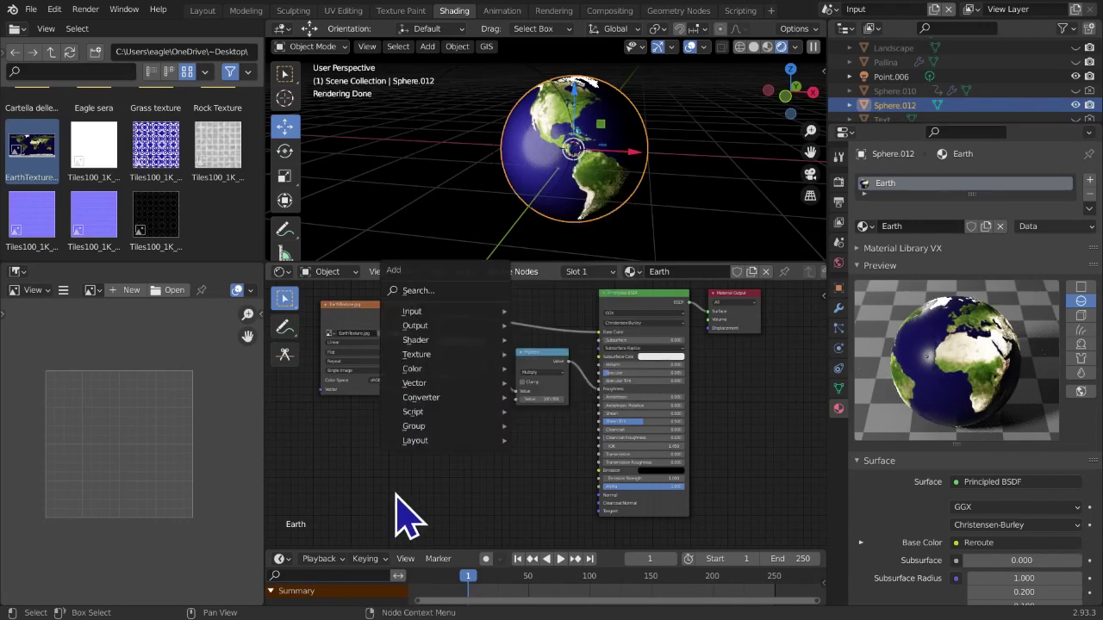
pyautogui.moveTo(419, 443)
pyautogui.click(536, 458)
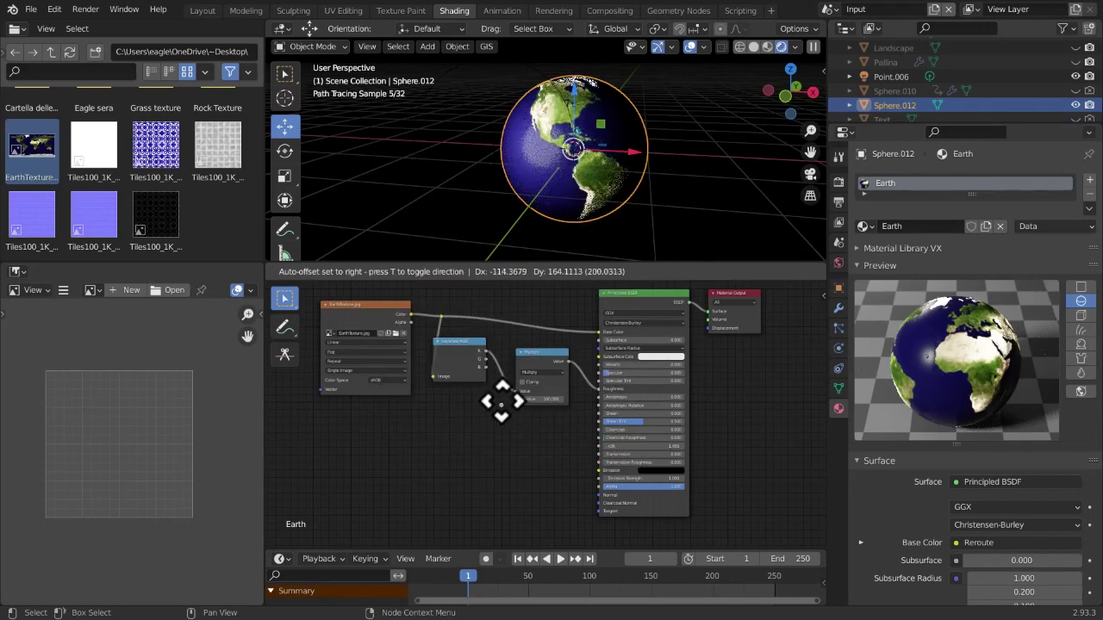
pyautogui.click(495, 365)
pyautogui.scroll(3, 503, 388)
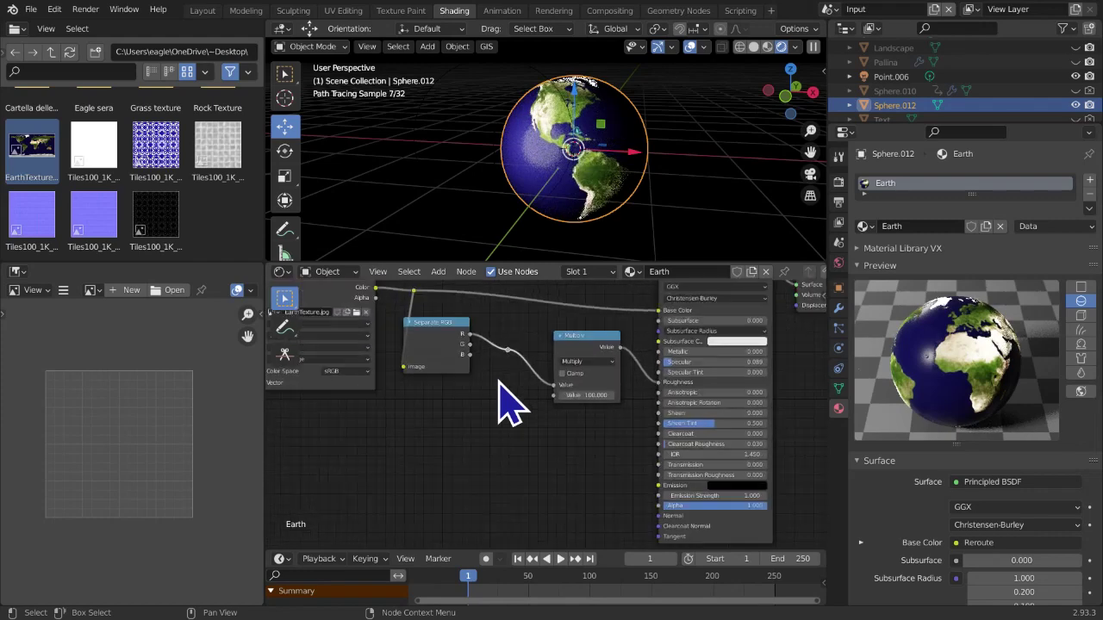
pyautogui.moveTo(499, 386); pyautogui.dragTo(515, 363, button='middle')
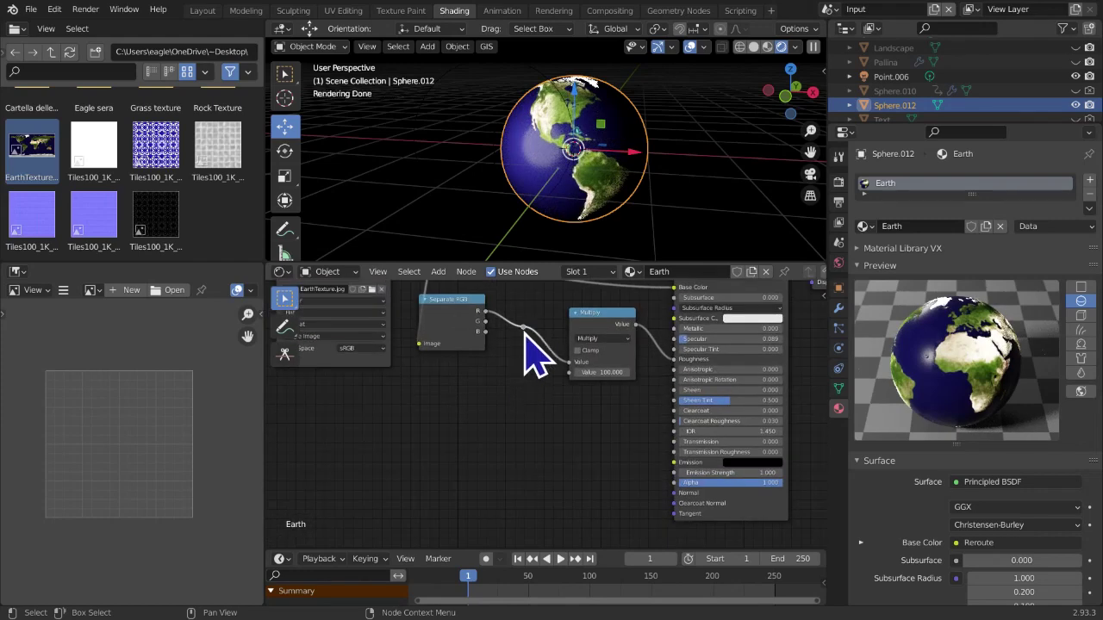
pyautogui.keyDown('ctrl'); pyautogui.keyDown('shift'); pyautogui.click(524, 329); pyautogui.keyUp('shift'); pyautogui.keyUp('ctrl')
pyautogui.moveTo(522, 329); pyautogui.dragTo(479, 435, button='middle')
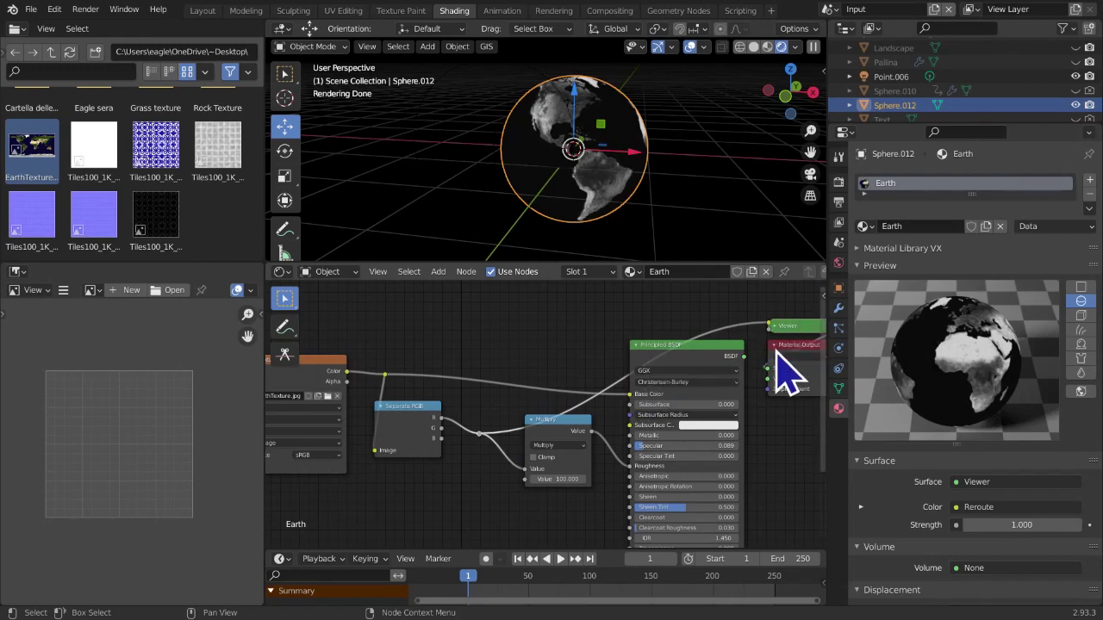
# Inspect the greyscale globe, then reconnect the Principled BSDF to the Material Output for full colour
pyautogui.scroll(1, 492, 448)
pyautogui.moveTo(494, 445); pyautogui.dragTo(460, 457, button='middle')
pyautogui.moveTo(713, 171); pyautogui.dragTo(628, 163, button='middle')
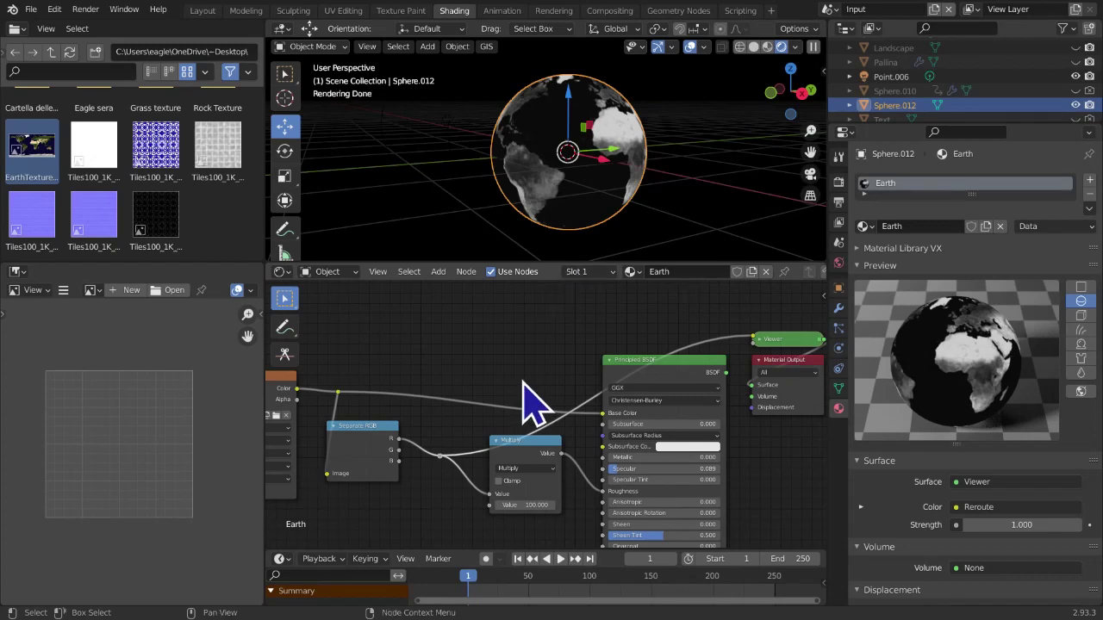
pyautogui.hotkey('shift', 'a')
pyautogui.moveTo(733, 227); pyautogui.dragTo(536, 227, button='middle')
pyautogui.scroll(2, 657, 211)
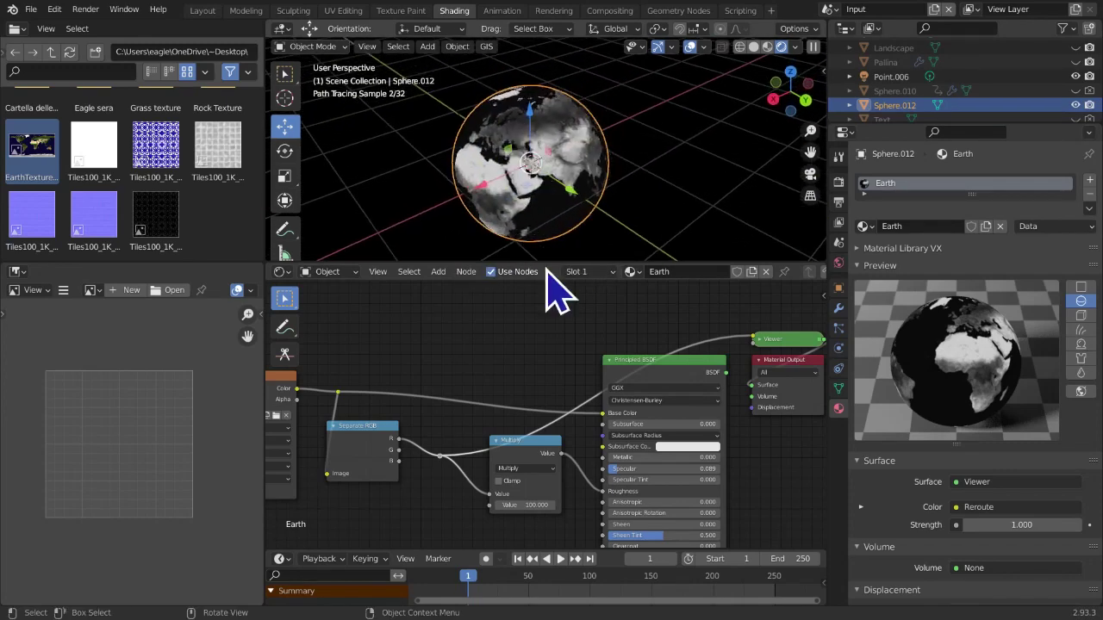
pyautogui.moveTo(603, 254); pyautogui.dragTo(635, 192, button='middle')
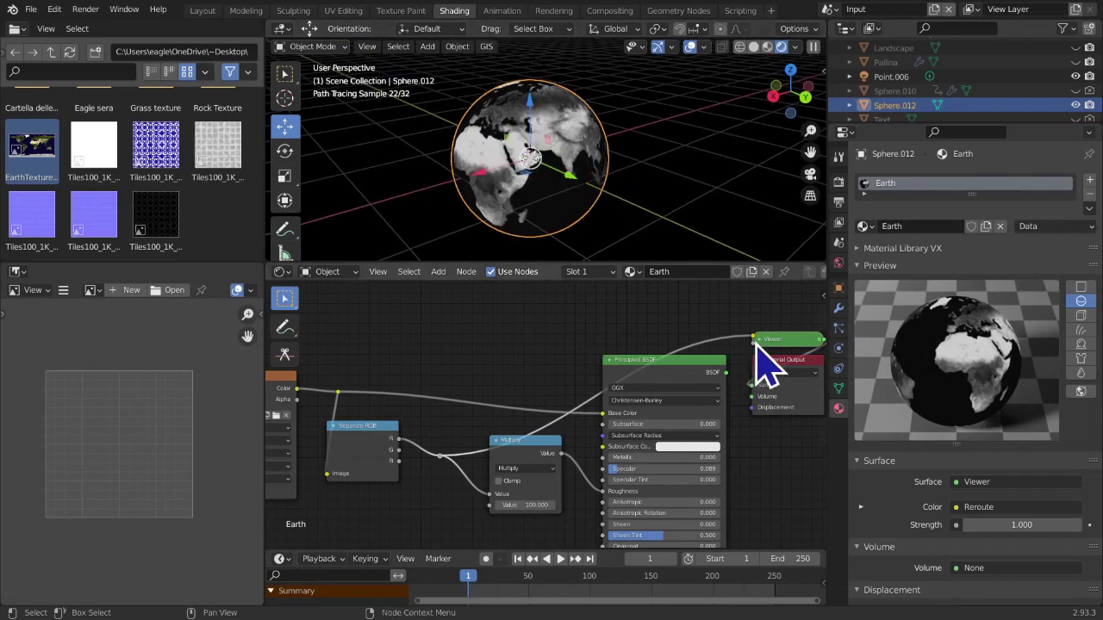
pyautogui.keyDown('ctrl'); pyautogui.keyDown('shift'); pyautogui.click(703, 387); pyautogui.keyUp('shift'); pyautogui.keyUp('ctrl')
pyautogui.moveTo(635, 233)
pyautogui.mouseDown(button='middle')
pyautogui.moveTo(800, 217)
pyautogui.moveTo(633, 222)
pyautogui.mouseUp(button='middle')
pyautogui.scroll(5, 628, 197)
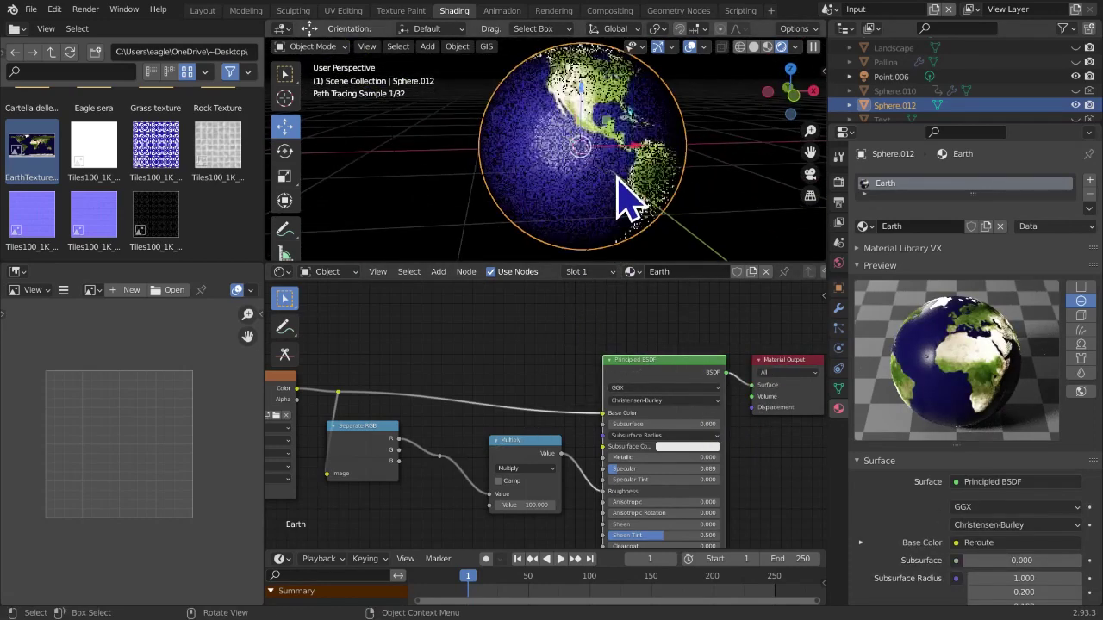
pyautogui.moveTo(607, 233); pyautogui.dragTo(650, 233, button='middle')
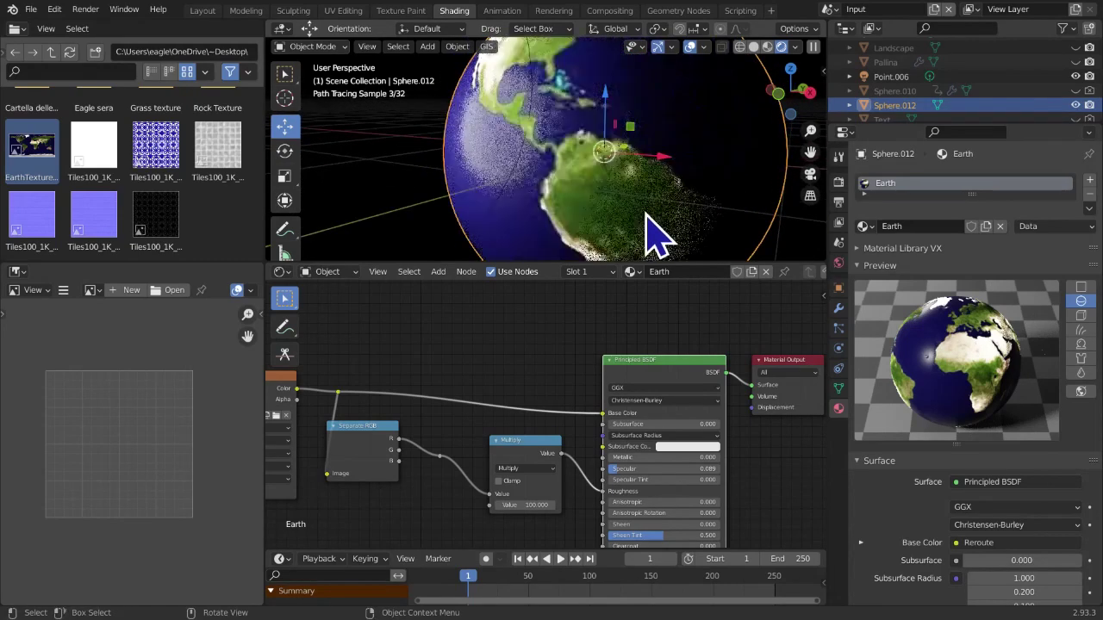
pyautogui.scroll(-5, 655, 235)
pyautogui.moveTo(603, 233); pyautogui.dragTo(660, 217, button='middle')
pyautogui.scroll(2, 659, 216)
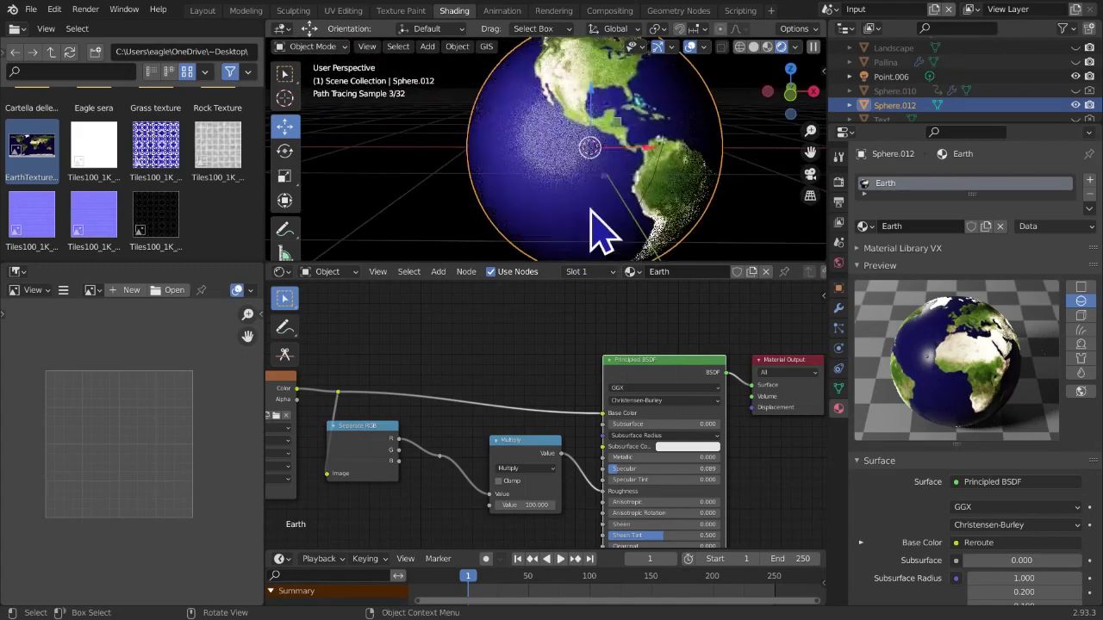
pyautogui.click(284, 73)
pyautogui.moveTo(286, 82); pyautogui.dragTo(785, 297, button='middle')
pyautogui.scroll(3, 652, 222)
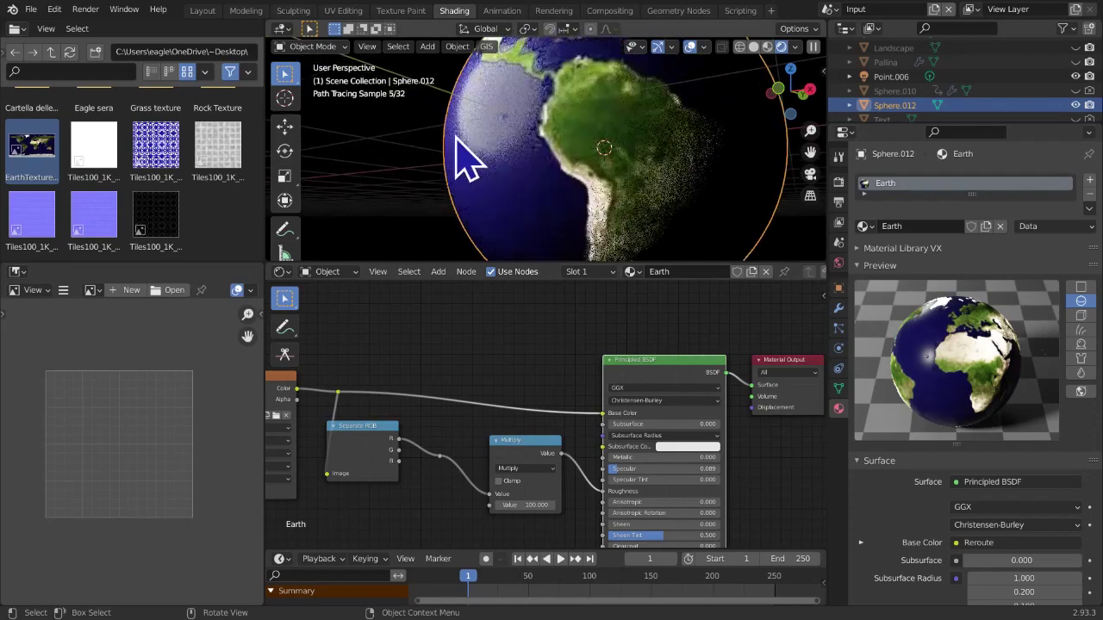
pyautogui.moveTo(465, 160); pyautogui.dragTo(537, 217, button='middle')
pyautogui.scroll(-2, 537, 217)
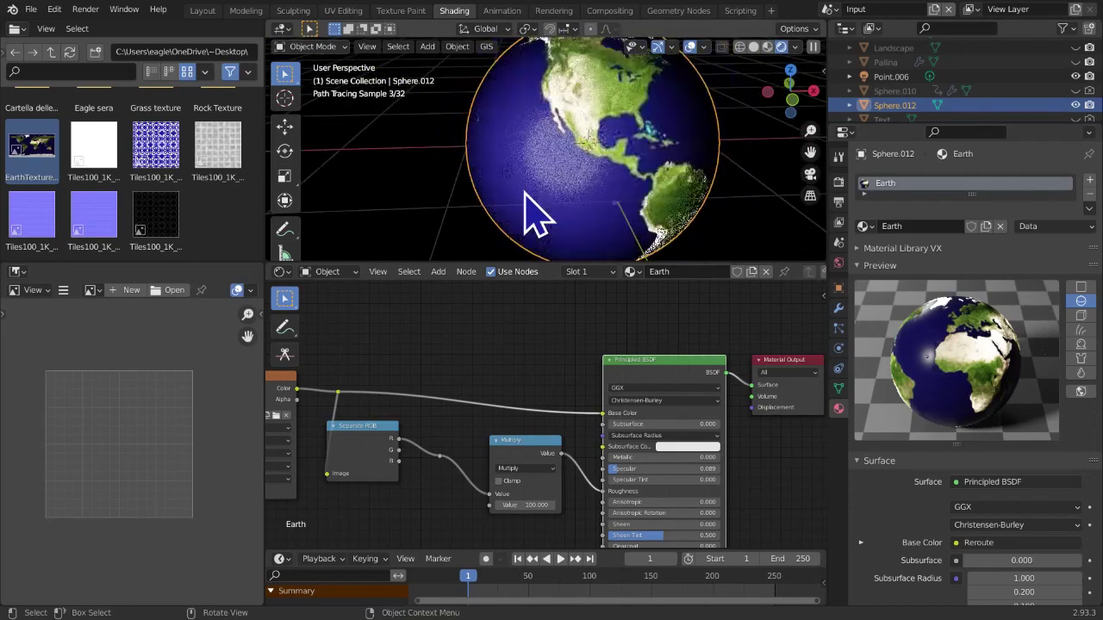
pyautogui.moveTo(523, 193); pyautogui.dragTo(469, 170, button='middle')
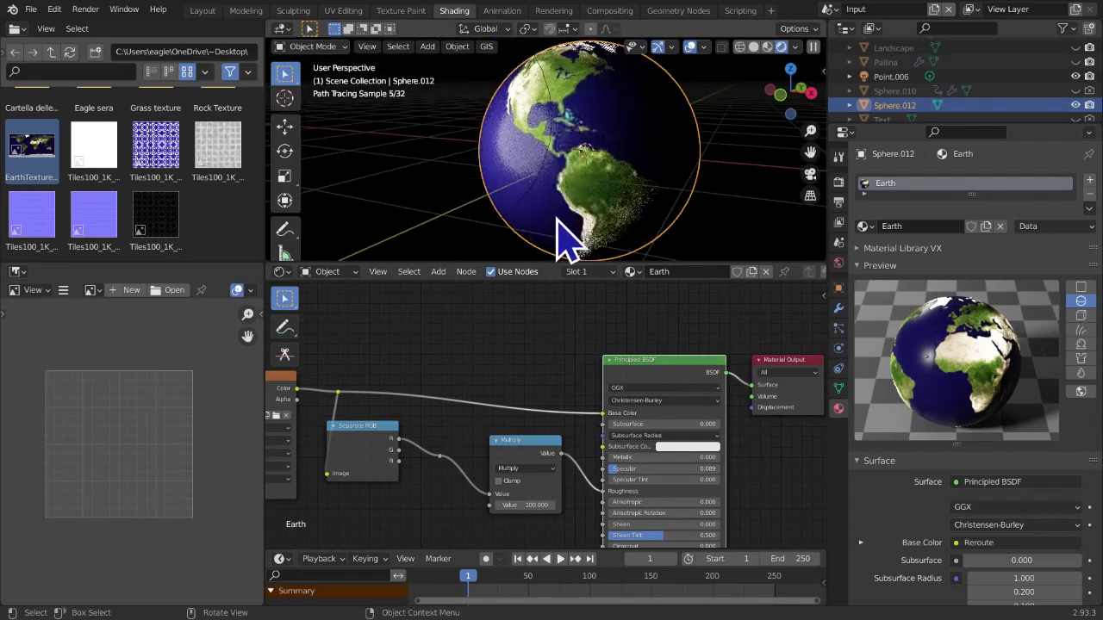
pyautogui.scroll(-4, 564, 241)
pyautogui.click(494, 184)
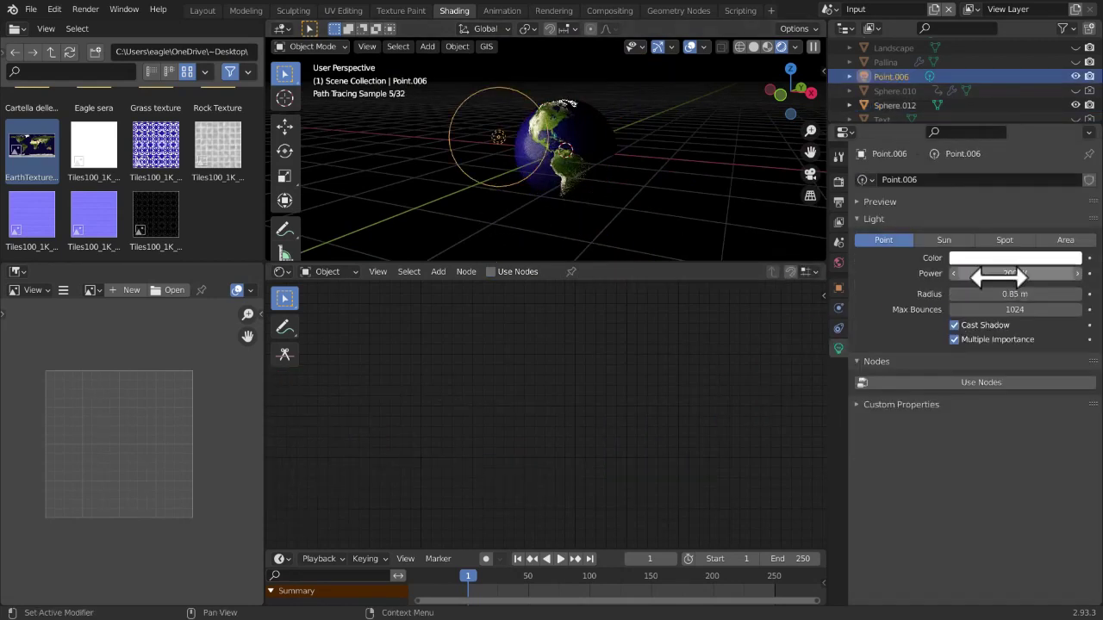
# Set Point.006's Power to 100 W and shrink its Radius to 0.25 m
pyautogui.press('Return')
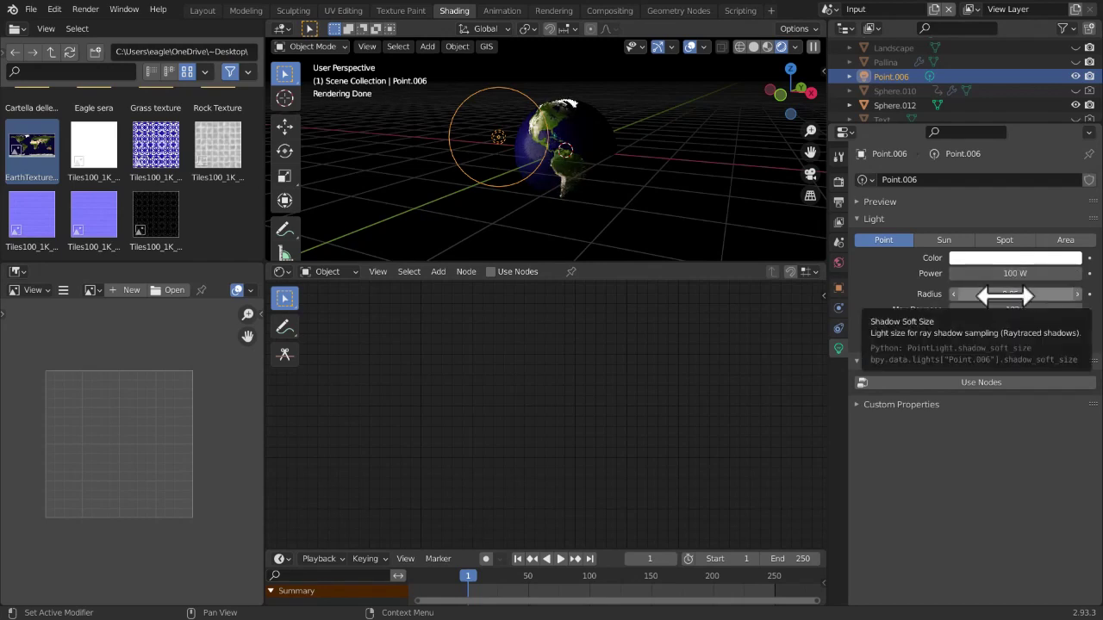
pyautogui.moveTo(1005, 293); pyautogui.dragTo(948, 294)
pyautogui.scroll(3, 611, 251)
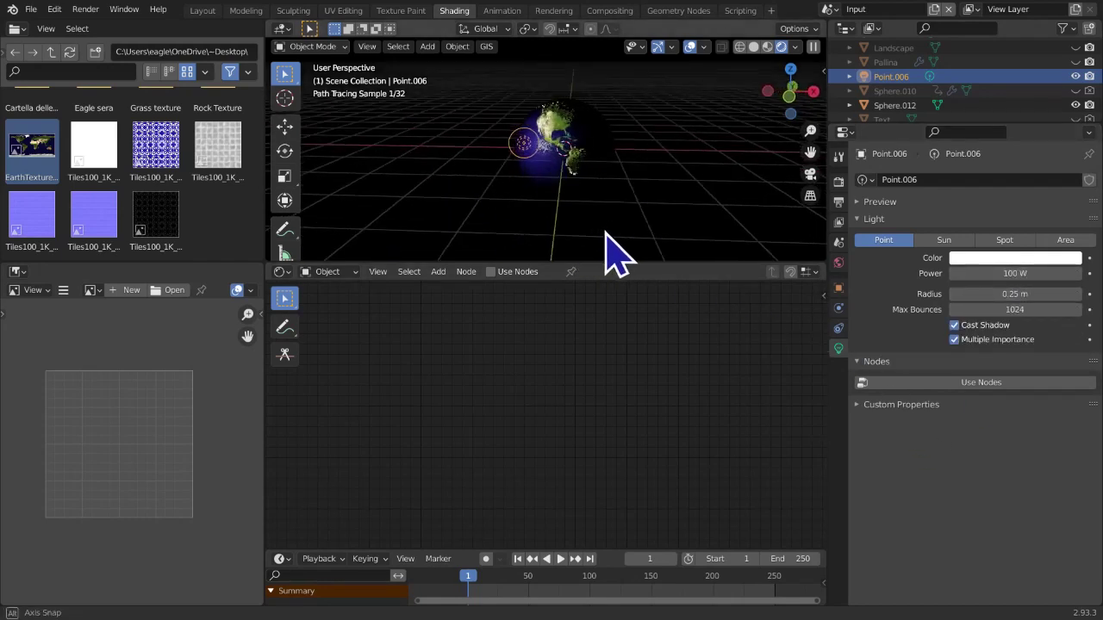
pyautogui.click(568, 82)
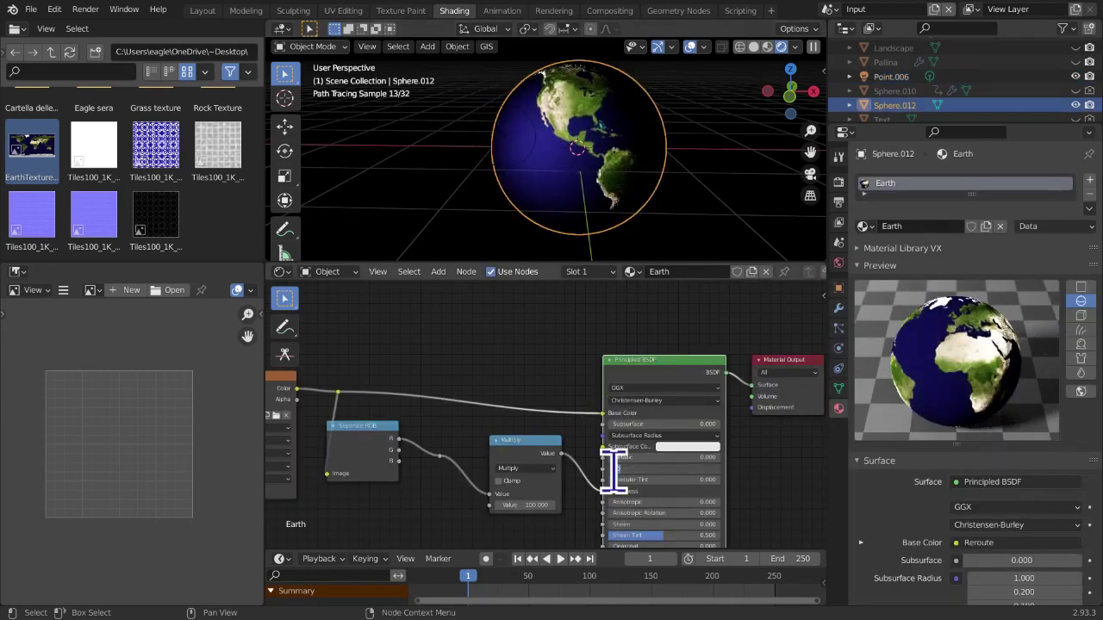
# Lower the Earth material's Specular from 0.100 to 0.05, then to 0.020
pyautogui.press('Return')
pyautogui.moveTo(650, 237); pyautogui.dragTo(598, 226, button='middle')
pyautogui.scroll(2, 594, 330)
pyautogui.click(673, 479)
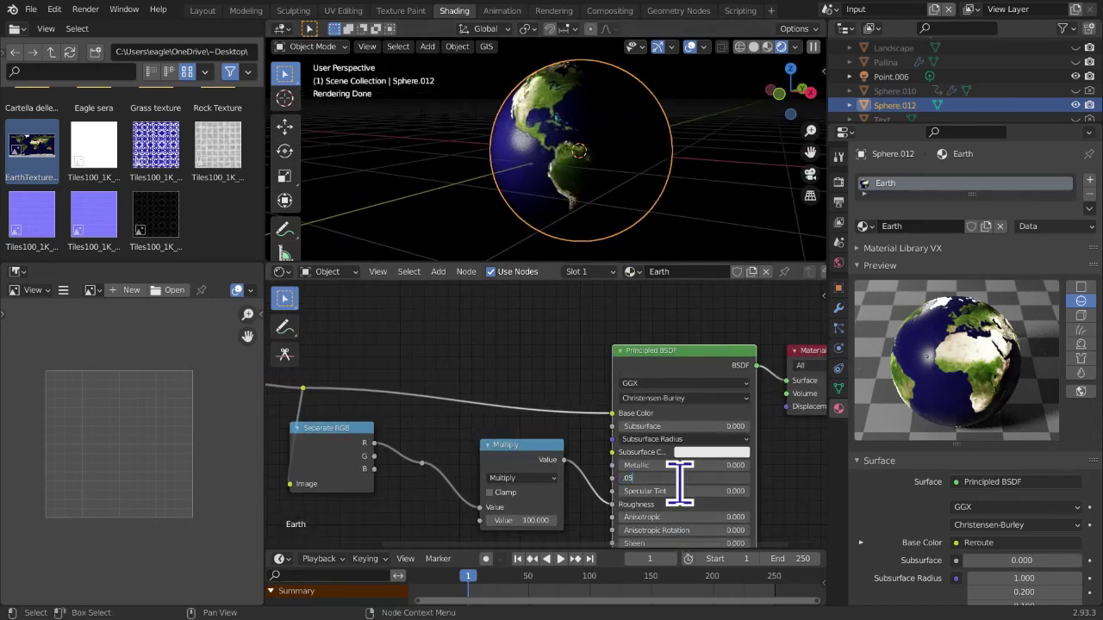
pyautogui.press('Return')
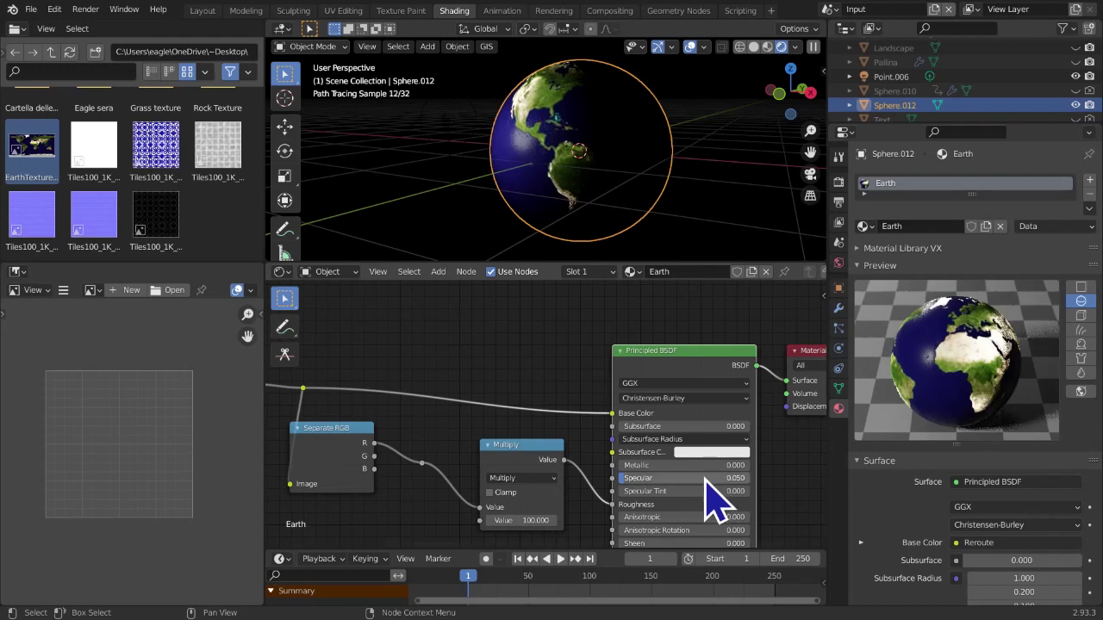
pyautogui.write('2')
pyautogui.press('Return')
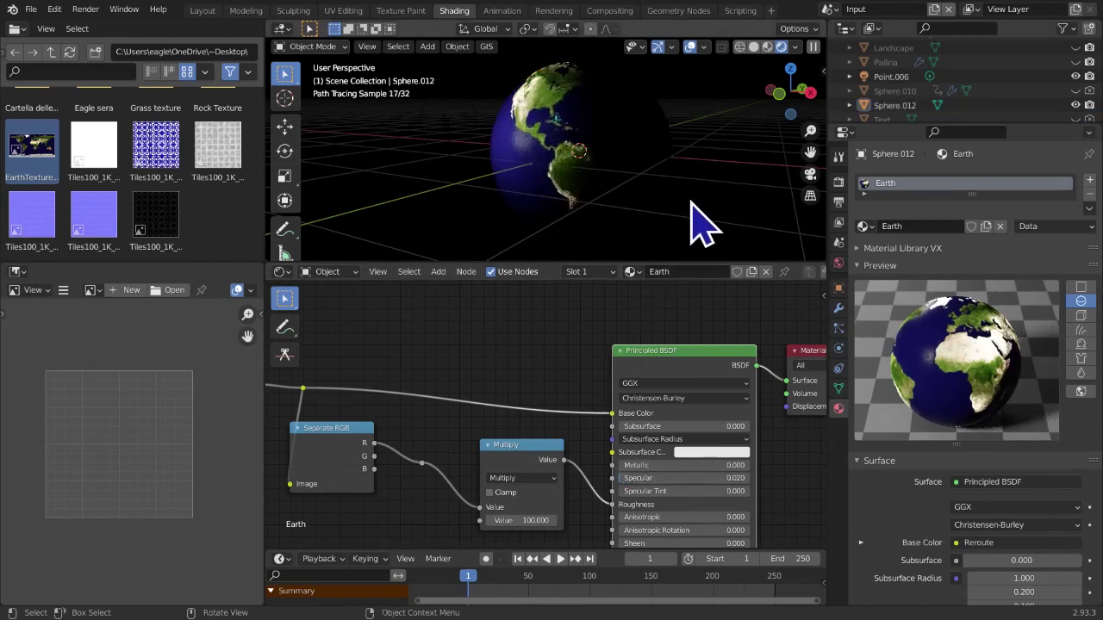
pyautogui.moveTo(480, 241)
pyautogui.mouseDown(button='middle')
pyautogui.moveTo(478, 220)
pyautogui.moveTo(462, 235)
pyautogui.mouseUp(button='middle')
# Move Separate RGB down-right and the Multiply node slightly left between the image node and Principled BSDF
pyautogui.scroll(5, 458, 263)
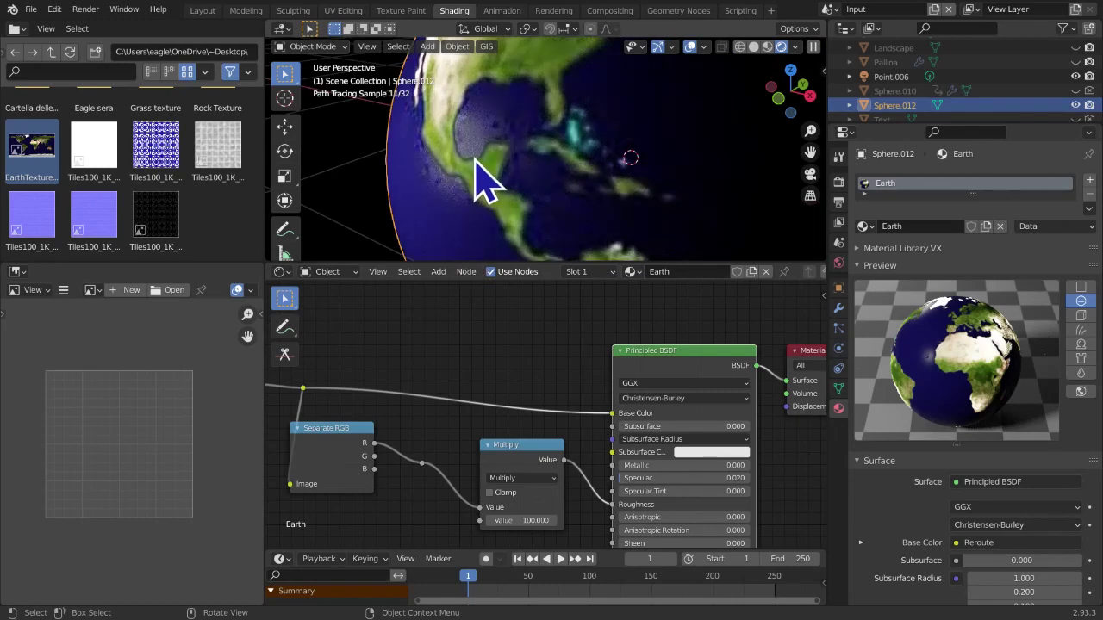
pyautogui.scroll(-2, 483, 483)
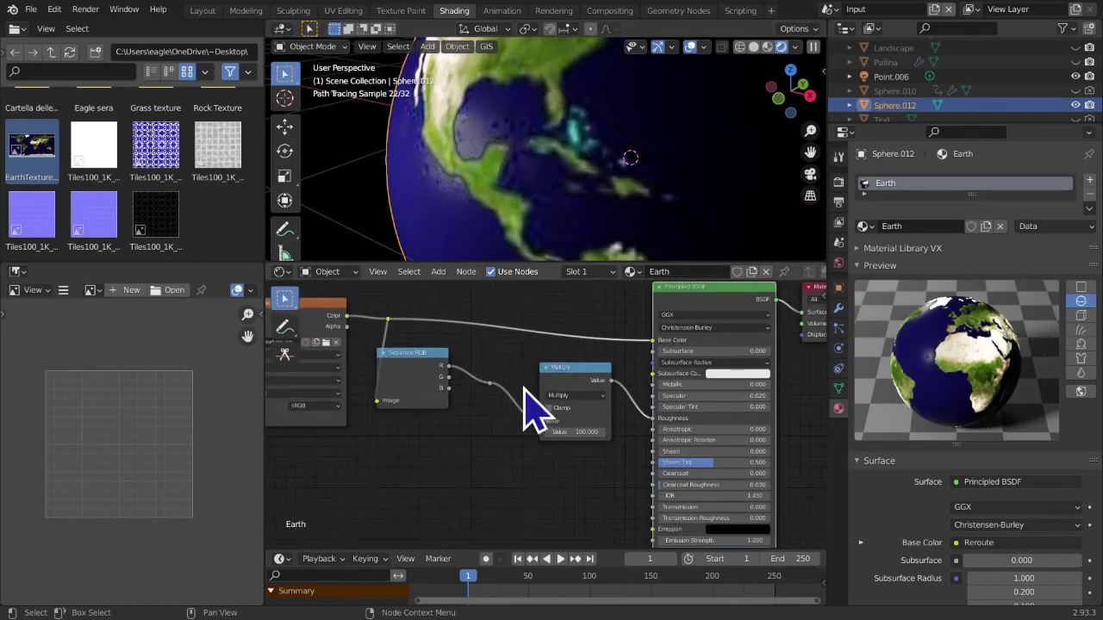
pyautogui.moveTo(429, 375); pyautogui.dragTo(460, 398)
pyautogui.moveTo(552, 380); pyautogui.dragTo(523, 381)
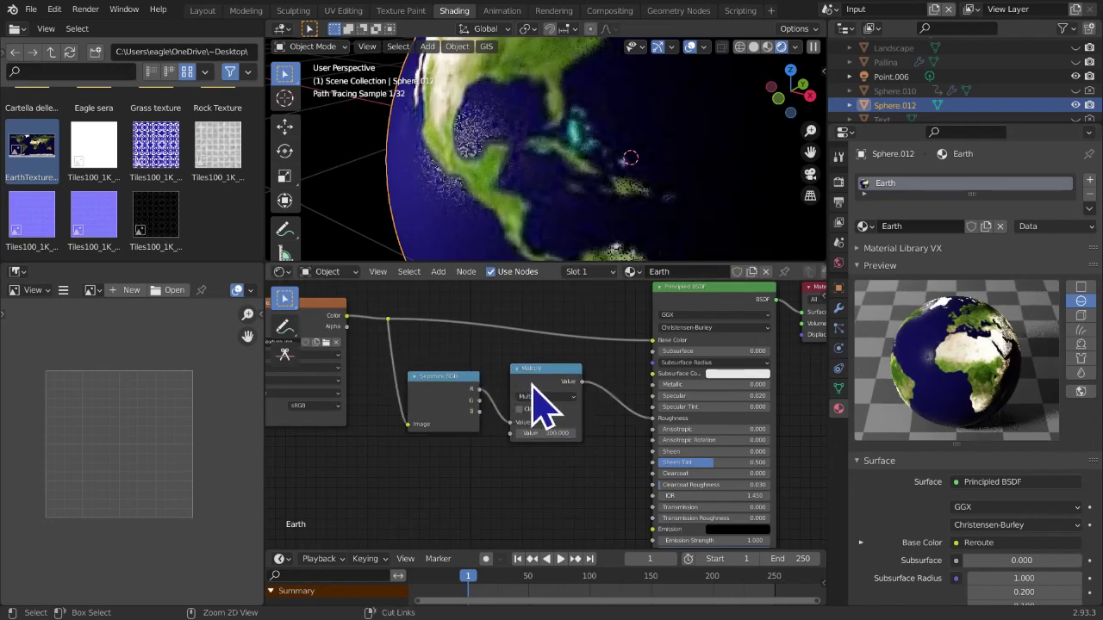
pyautogui.scroll(-3, 551, 446)
pyautogui.scroll(-1, 469, 320)
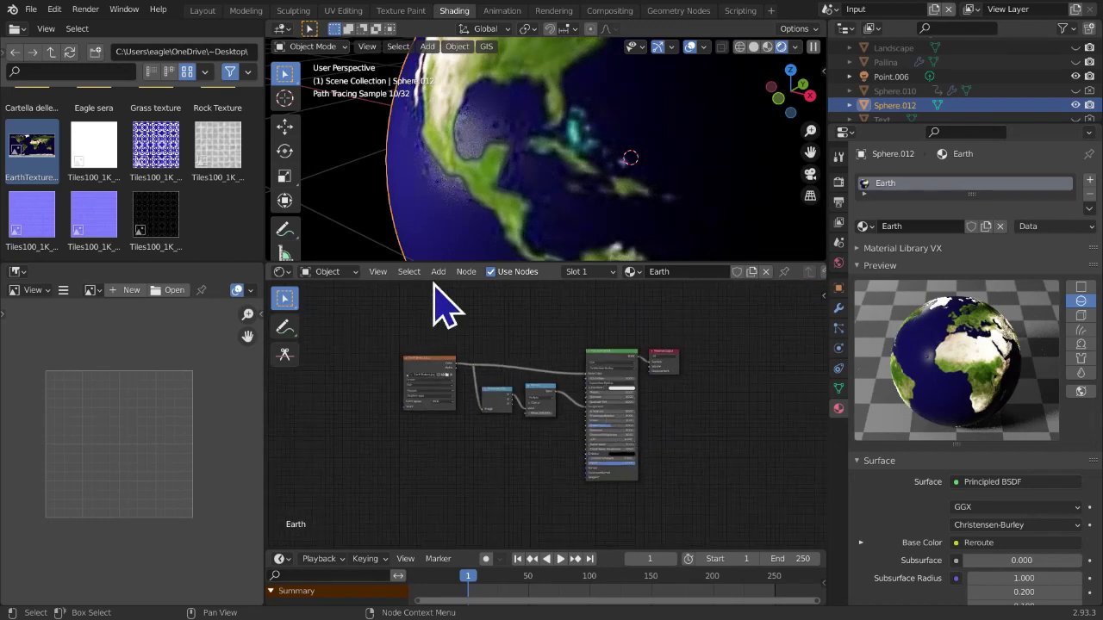
# Maximise the node editor to review the tree, restore the layout, and pan to free space above
pyautogui.hotkey('ctrl', 'alt', 'space')
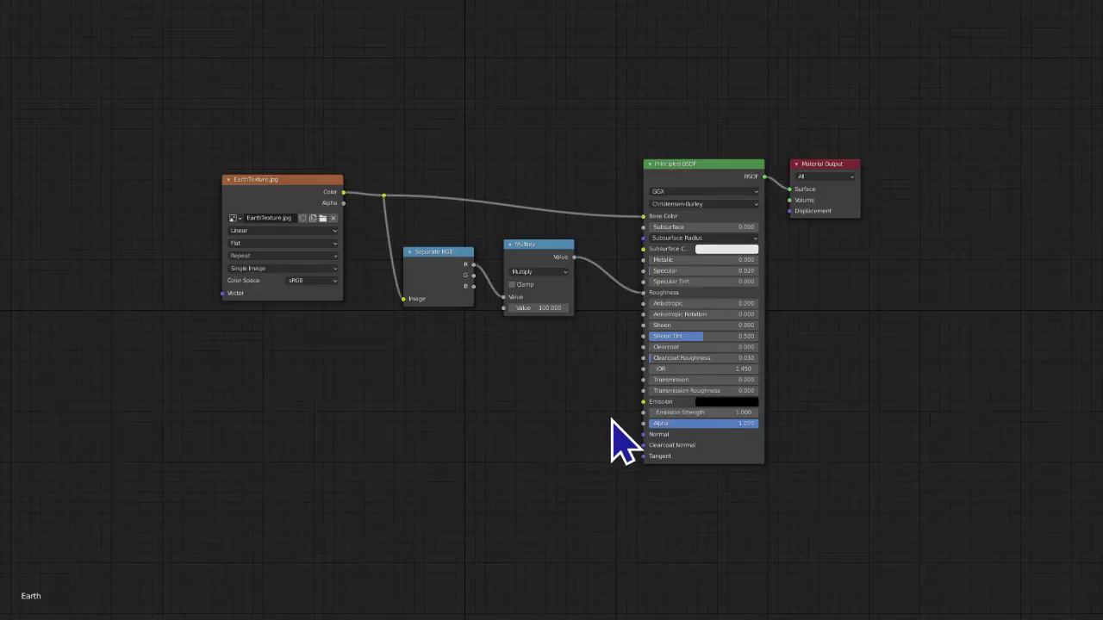
pyautogui.scroll(1, 612, 420)
pyautogui.hotkey('ctrl', 'alt', 'space')
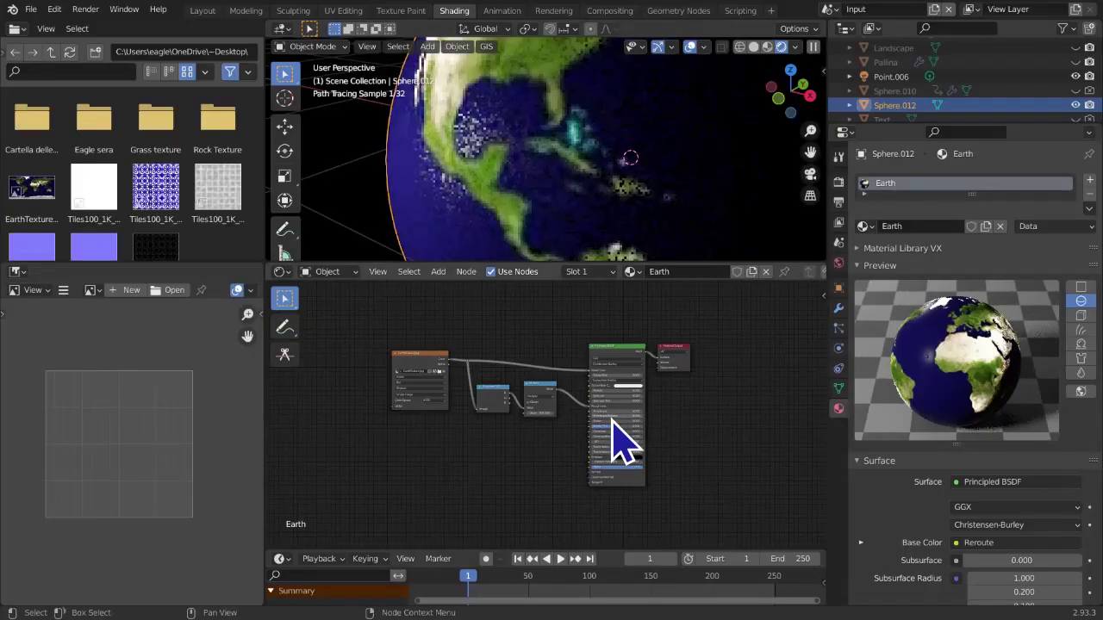
pyautogui.scroll(-5, 598, 210)
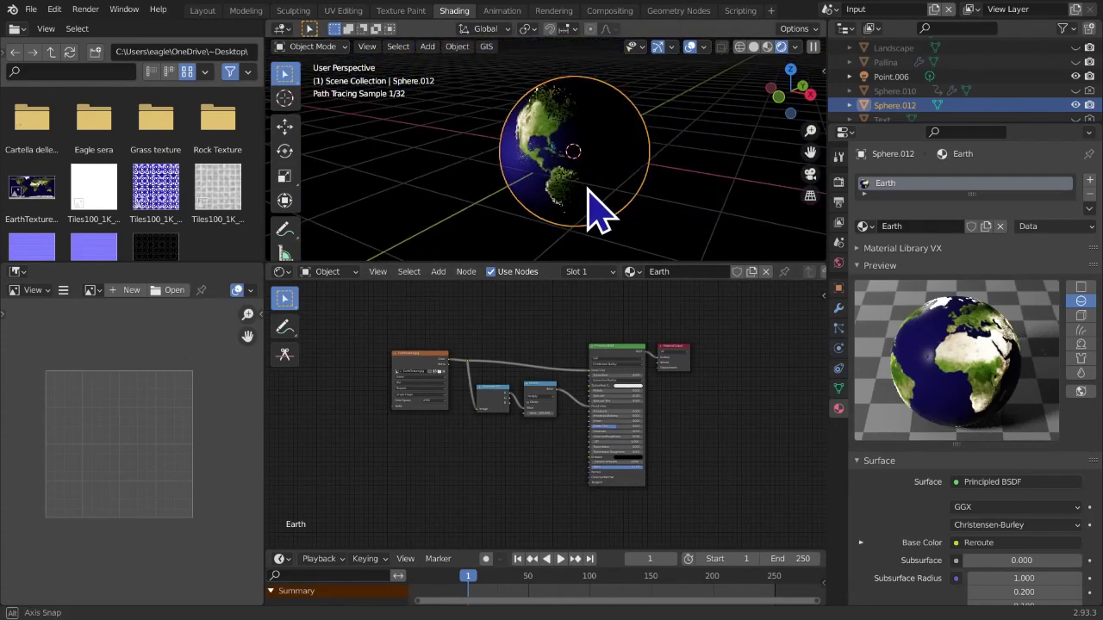
pyautogui.scroll(2, 599, 207)
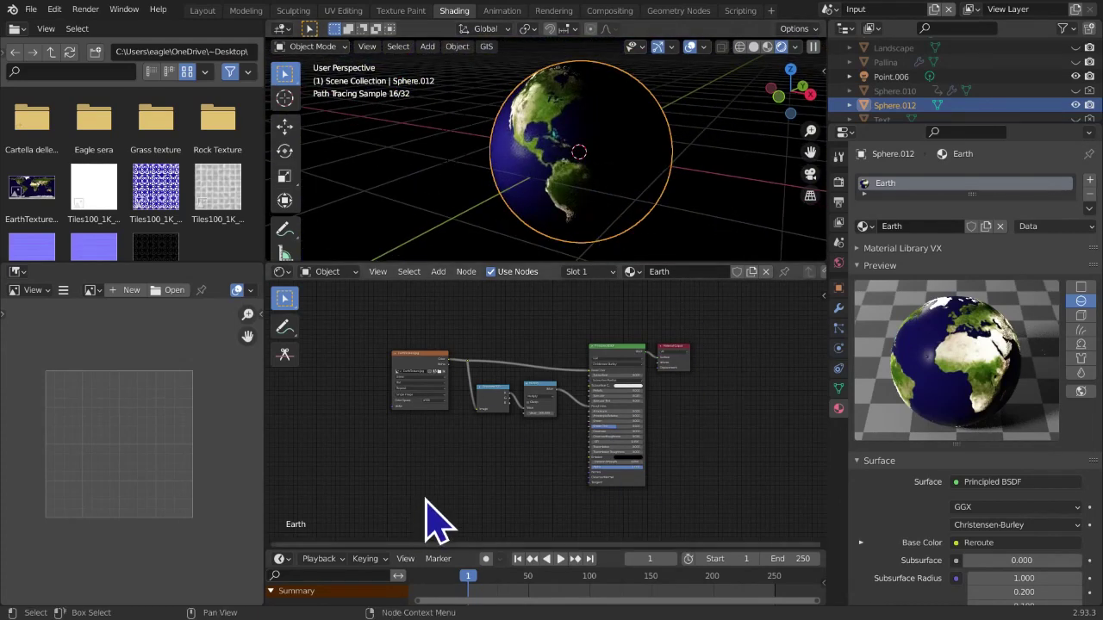
pyautogui.scroll(3, 485, 505)
pyautogui.moveTo(544, 484); pyautogui.dragTo(574, 489, button='middle')
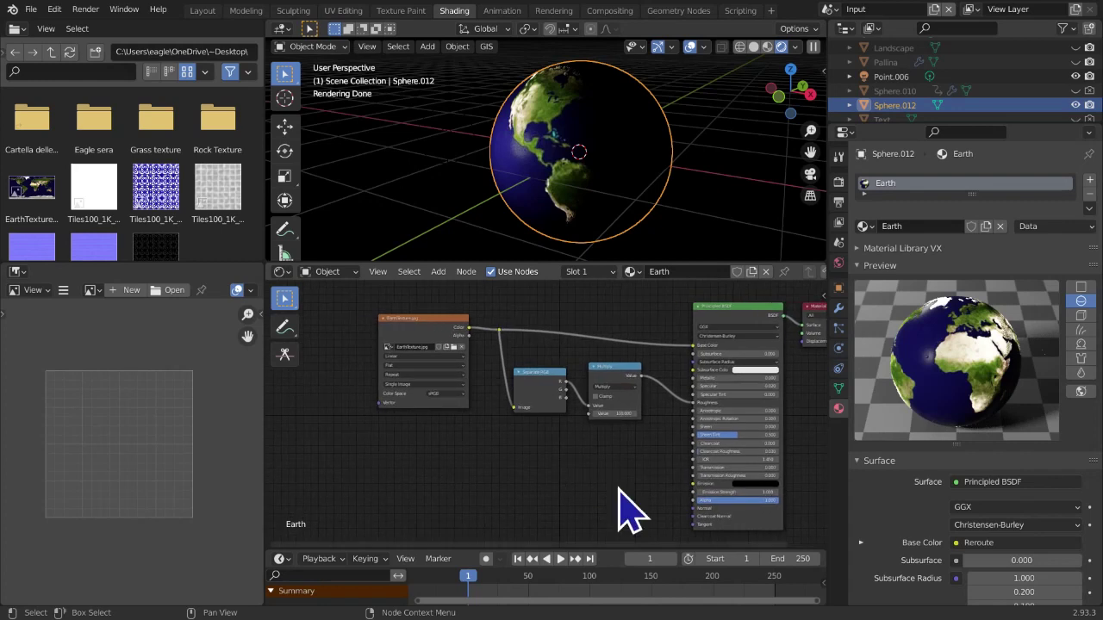
pyautogui.scroll(1, 626, 508)
pyautogui.moveTo(644, 405); pyautogui.dragTo(663, 512, button='middle')
pyautogui.hotkey('shift', 'a')
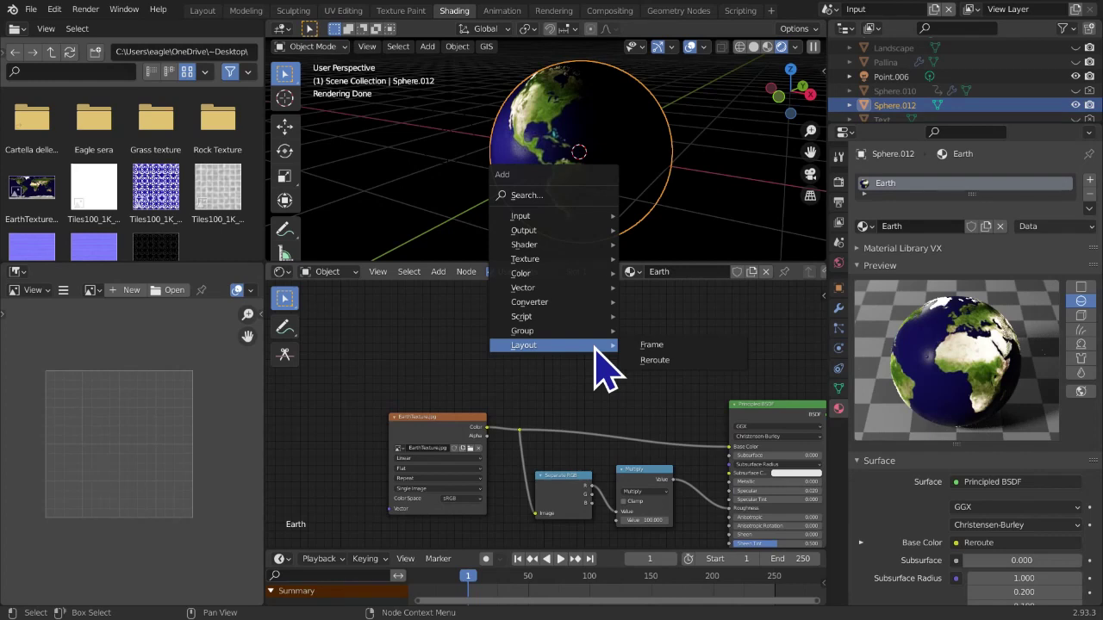
# Add a Noise Texture above EarthTexture.jpg with Ctrl+T Mapping and Texture Coordinate nodes, previewing it on the sphere
pyautogui.moveTo(548, 263)
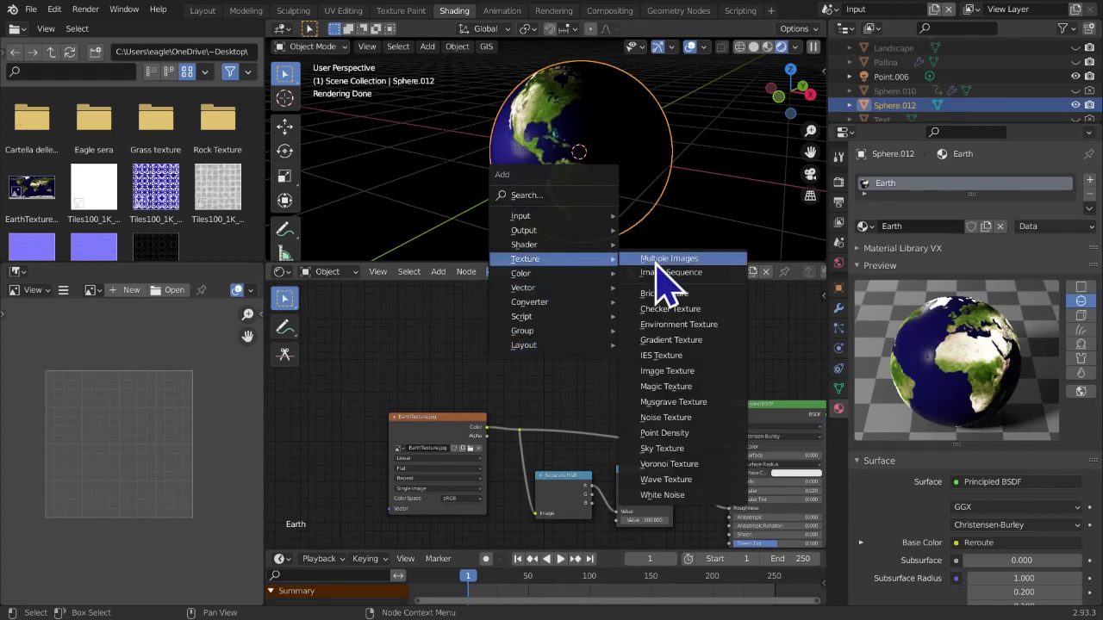
pyautogui.click(665, 417)
pyautogui.click(435, 332)
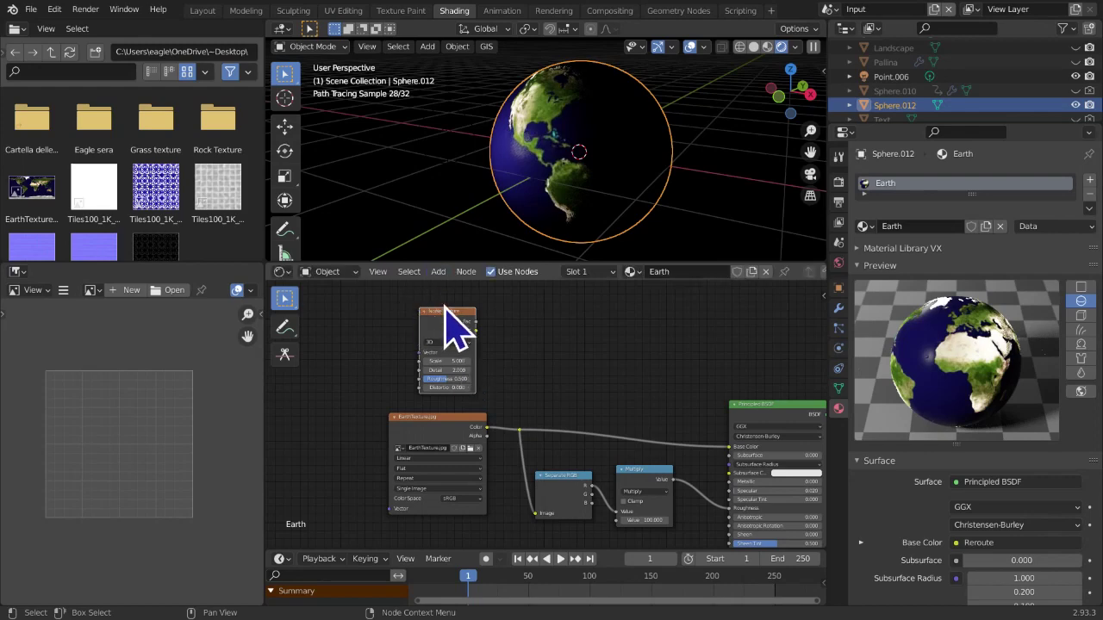
pyautogui.hotkey('ctrl', 't')
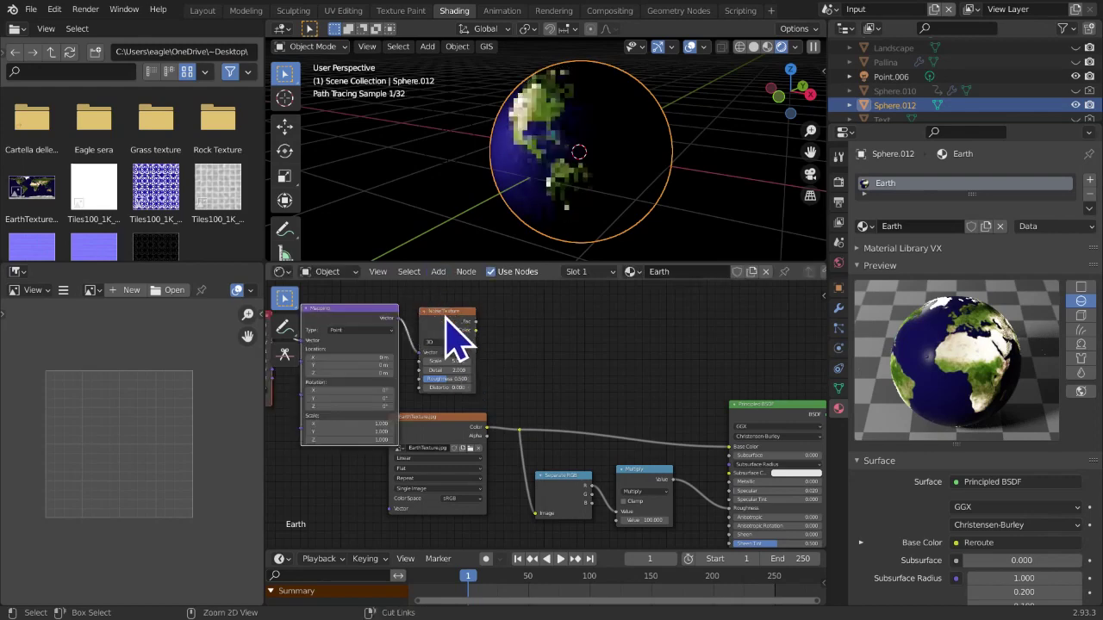
pyautogui.moveTo(559, 396); pyautogui.dragTo(778, 445, button='middle')
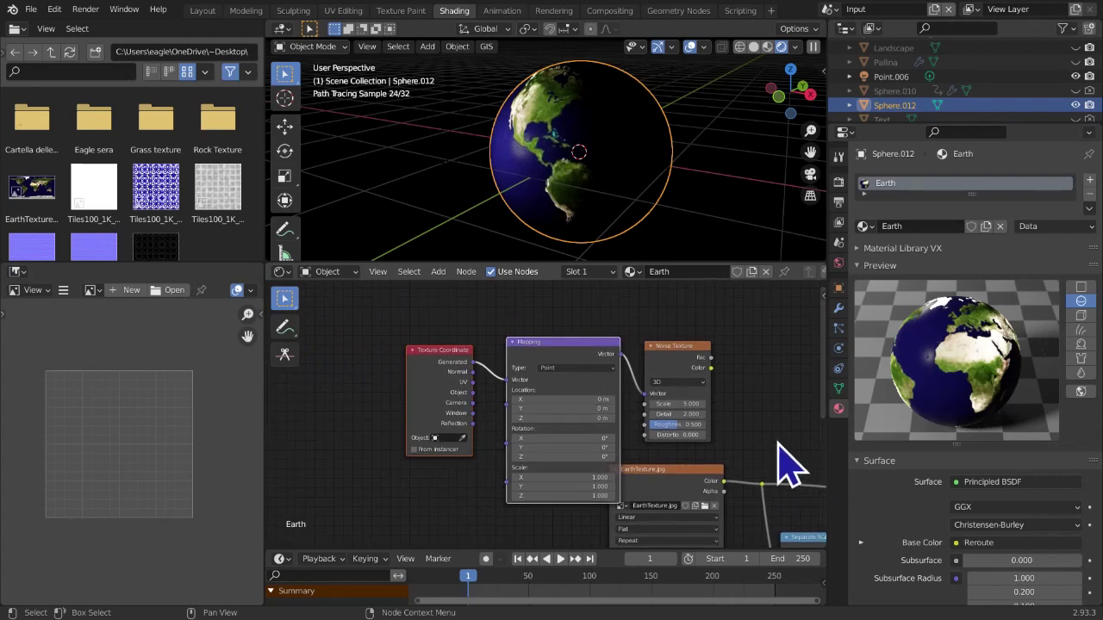
pyautogui.press('g')
pyautogui.click(733, 431)
pyautogui.moveTo(677, 349); pyautogui.dragTo(650, 348)
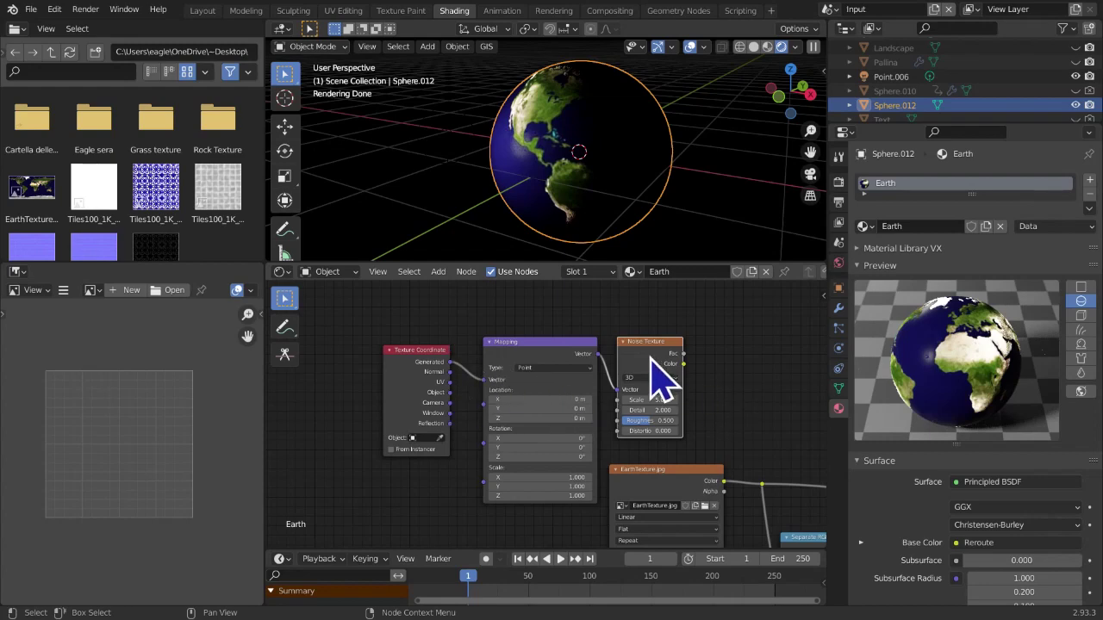
pyautogui.keyDown('ctrl'); pyautogui.keyDown('shift'); pyautogui.click(664, 375); pyautogui.keyUp('shift'); pyautogui.keyUp('ctrl')
# Add a ColorRamp node and drop it onto the Noise Texture's output link
pyautogui.moveTo(670, 368); pyautogui.dragTo(669, 335, button='middle')
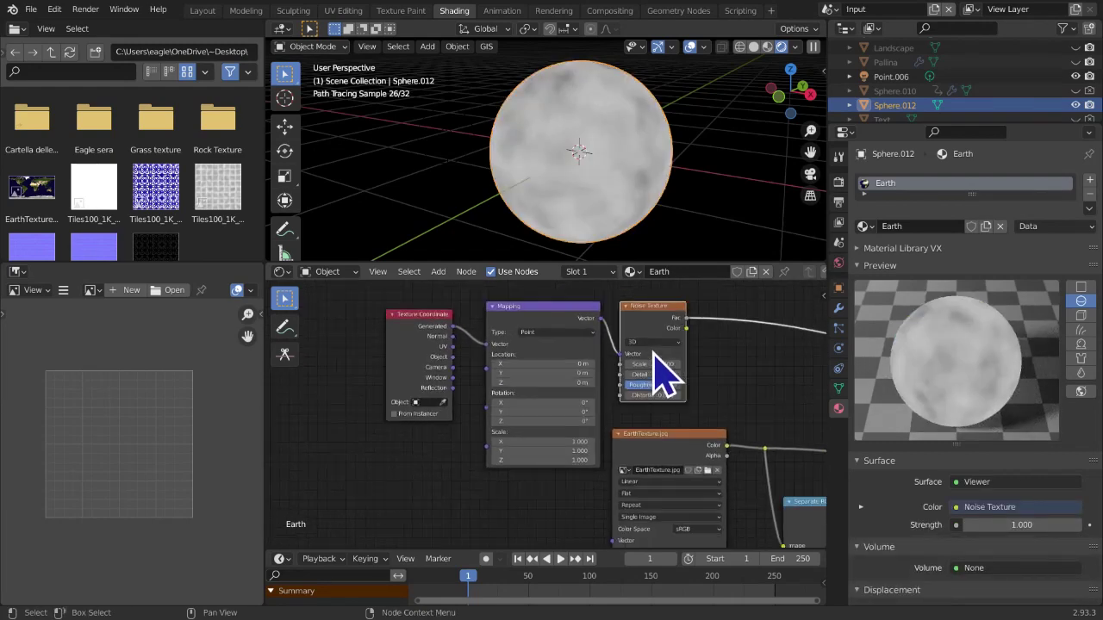
pyautogui.scroll(1, 552, 405)
pyautogui.scroll(3, 565, 456)
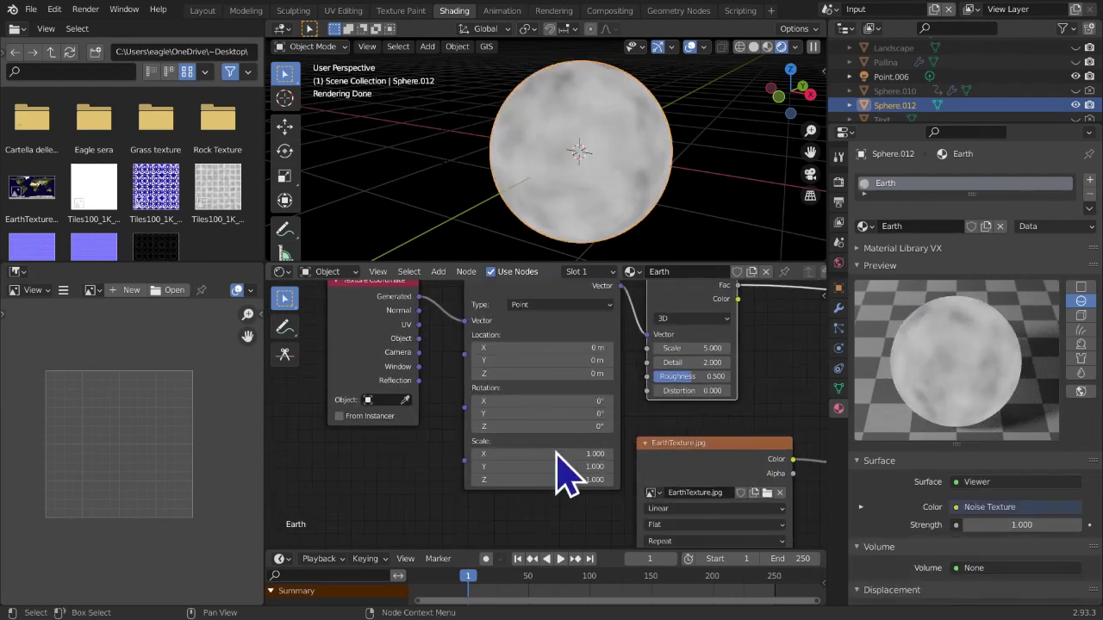
pyautogui.scroll(-3, 499, 464)
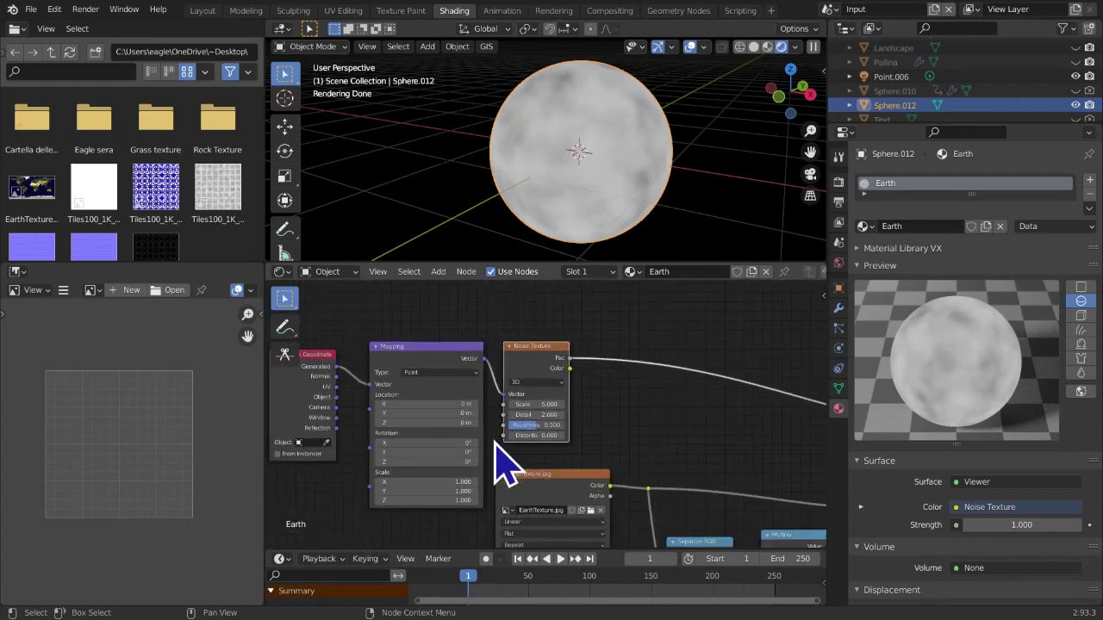
pyautogui.moveTo(505, 456); pyautogui.dragTo(461, 435, button='middle')
pyautogui.hotkey('shift', 'a')
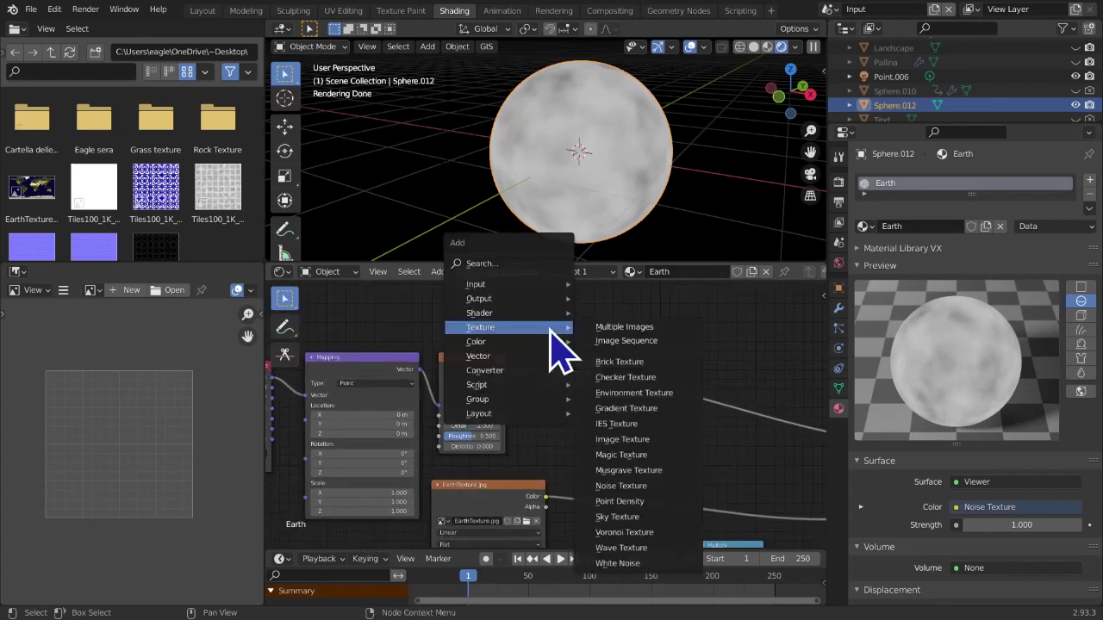
pyautogui.moveTo(523, 371)
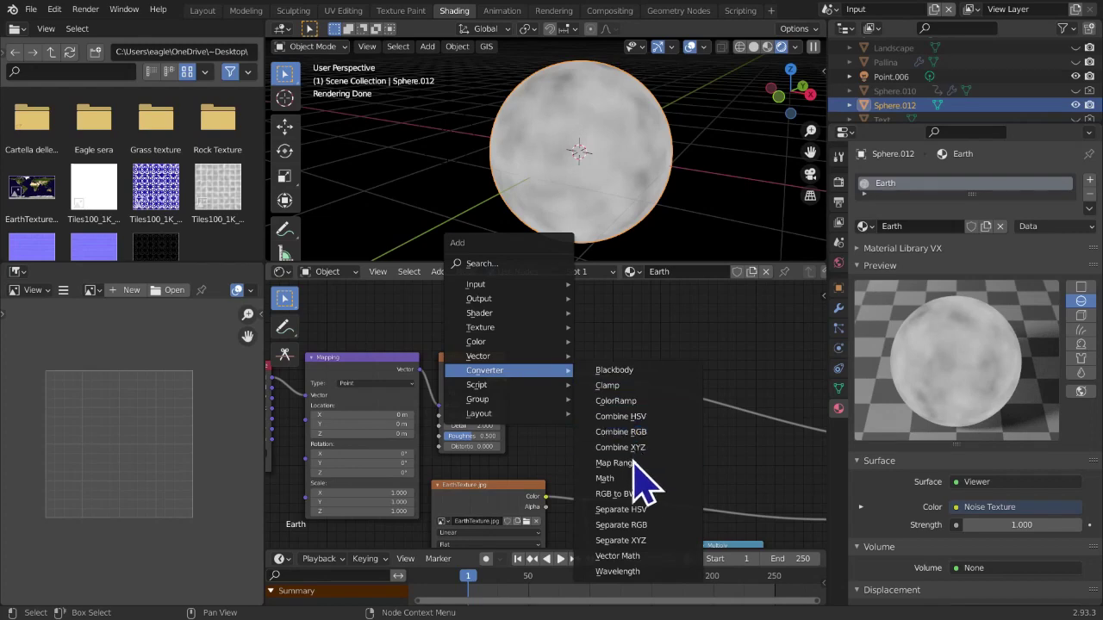
pyautogui.click(642, 402)
pyautogui.click(559, 322)
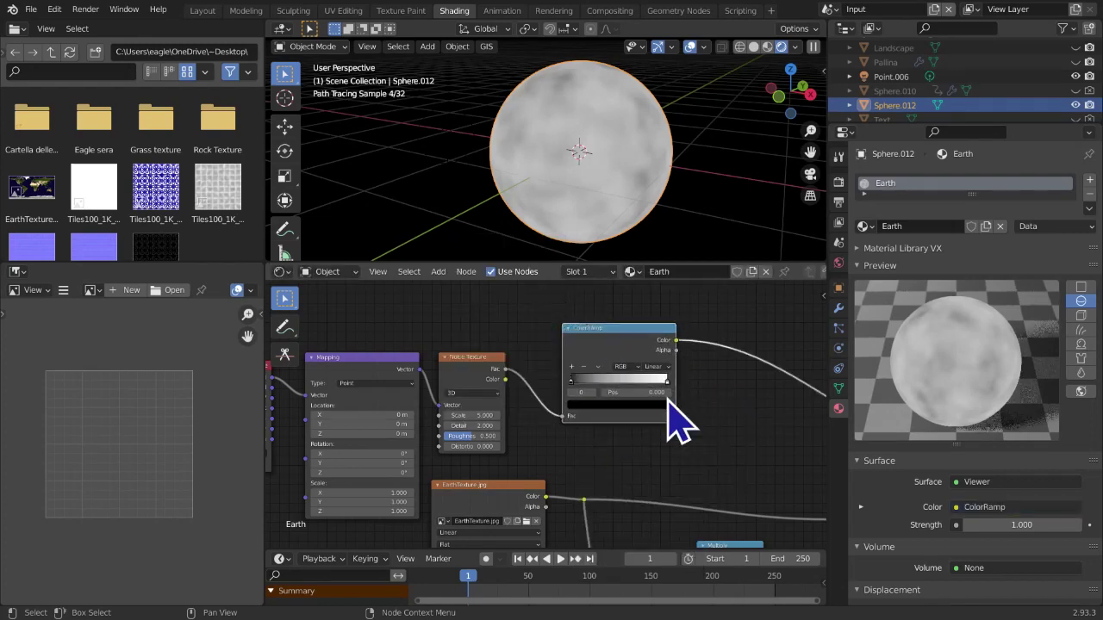
# Nudge the new ColorRamp node left and down to tidy the layout
pyautogui.moveTo(670, 399); pyautogui.dragTo(615, 409, button='middle')
pyautogui.scroll(2, 560, 411)
pyautogui.moveTo(528, 408); pyautogui.dragTo(533, 440, button='middle')
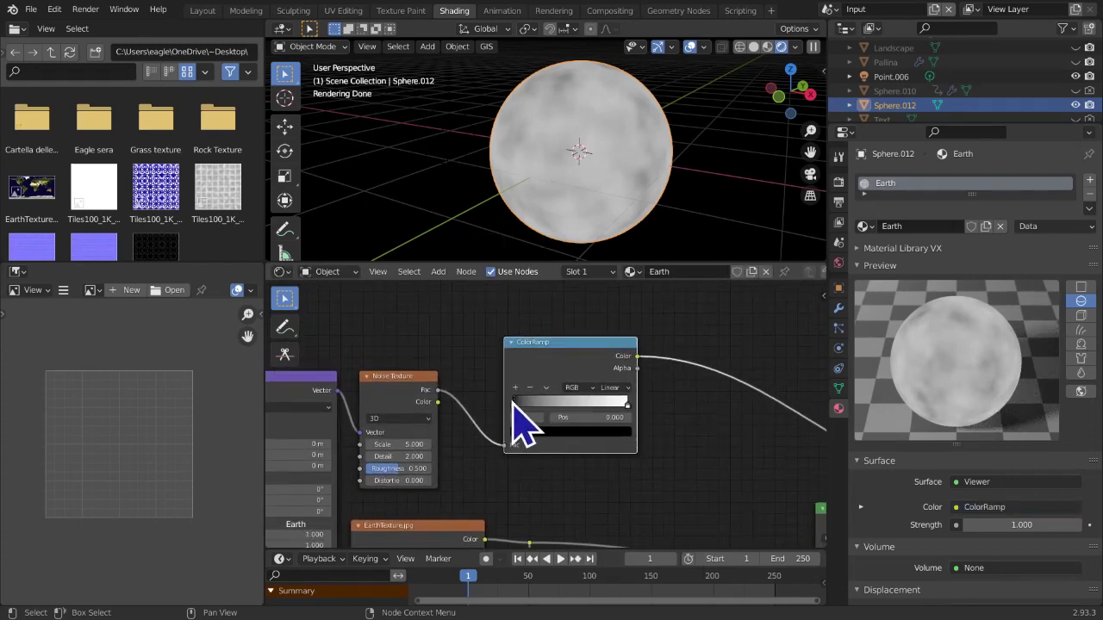
pyautogui.moveTo(513, 411); pyautogui.dragTo(569, 403)
# Move the ColorRamp black stop to 0.529 and raise the noise Detail for finer clouds
pyautogui.moveTo(470, 470); pyautogui.dragTo(498, 437, button='middle')
pyautogui.moveTo(412, 424); pyautogui.dragTo(431, 424)
pyautogui.scroll(2, 517, 248)
pyautogui.scroll(-4, 508, 248)
# Raise the Mapping node's Scale Z to 1.800
pyautogui.moveTo(485, 394); pyautogui.dragTo(721, 341, button='middle')
pyautogui.scroll(2, 635, 445)
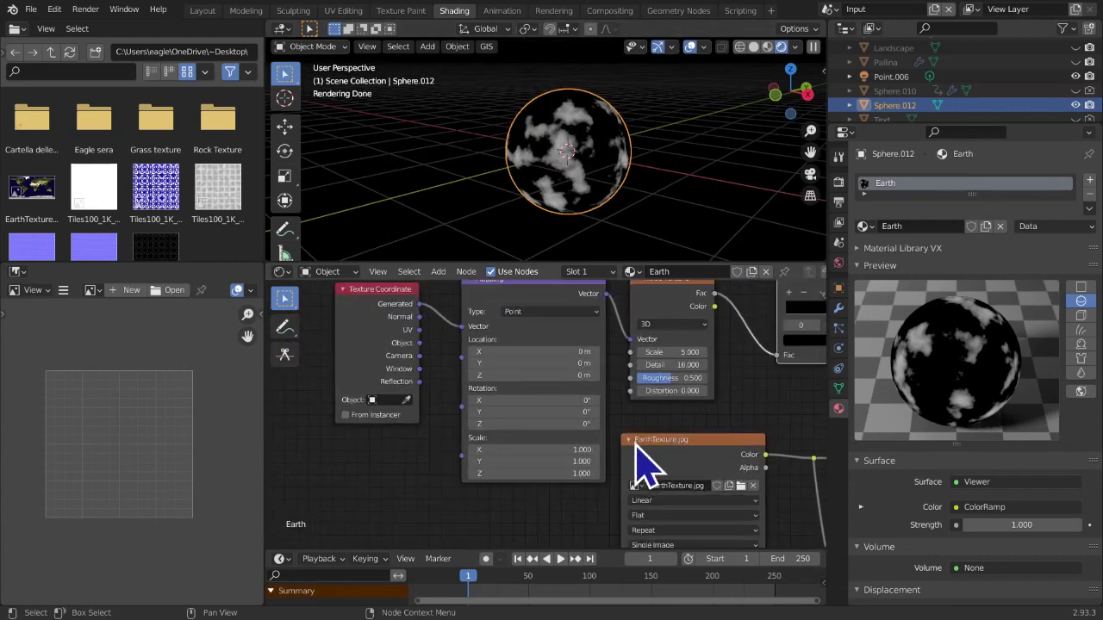
pyautogui.moveTo(534, 478); pyautogui.dragTo(574, 477)
pyautogui.scroll(-2, 483, 469)
# Orbit around the sphere to inspect the white cloud patches across the globe
pyautogui.moveTo(632, 159); pyautogui.dragTo(574, 148, button='middle')
pyautogui.scroll(3, 560, 193)
pyautogui.scroll(5, 559, 197)
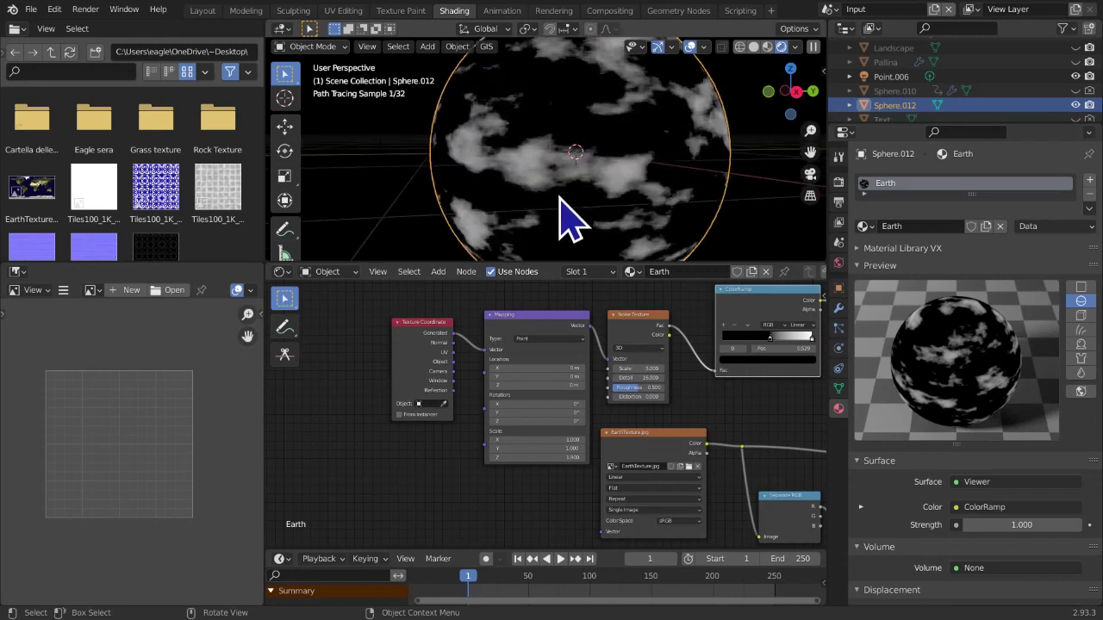
pyautogui.moveTo(729, 409); pyautogui.dragTo(568, 423, button='middle')
pyautogui.scroll(-3, 569, 423)
pyautogui.scroll(-2, 576, 446)
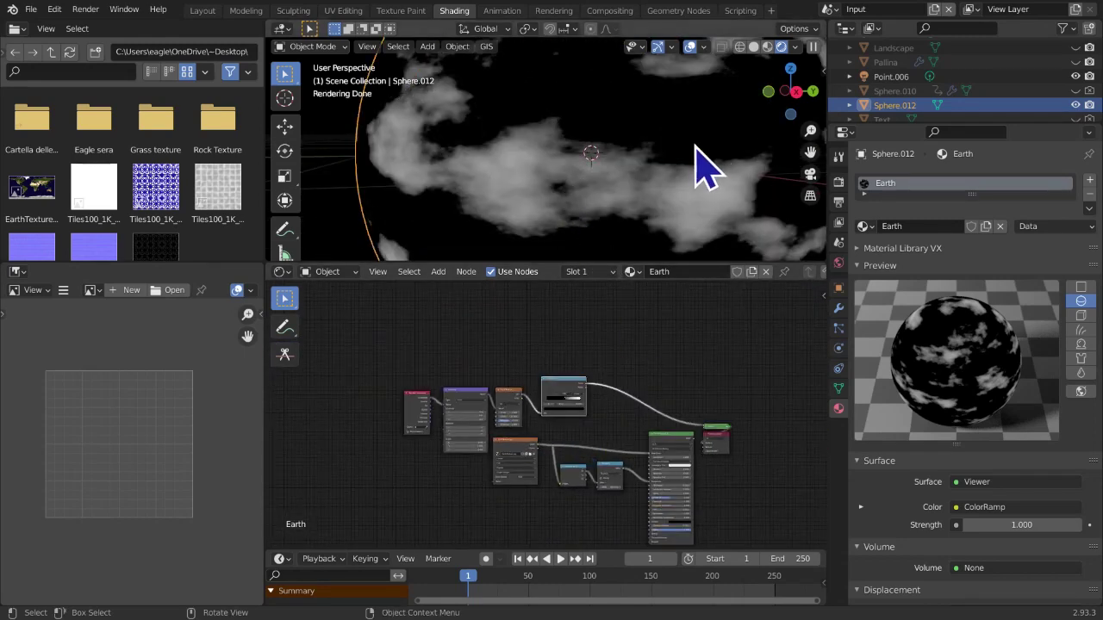
pyautogui.scroll(-6, 695, 167)
pyautogui.scroll(6, 641, 235)
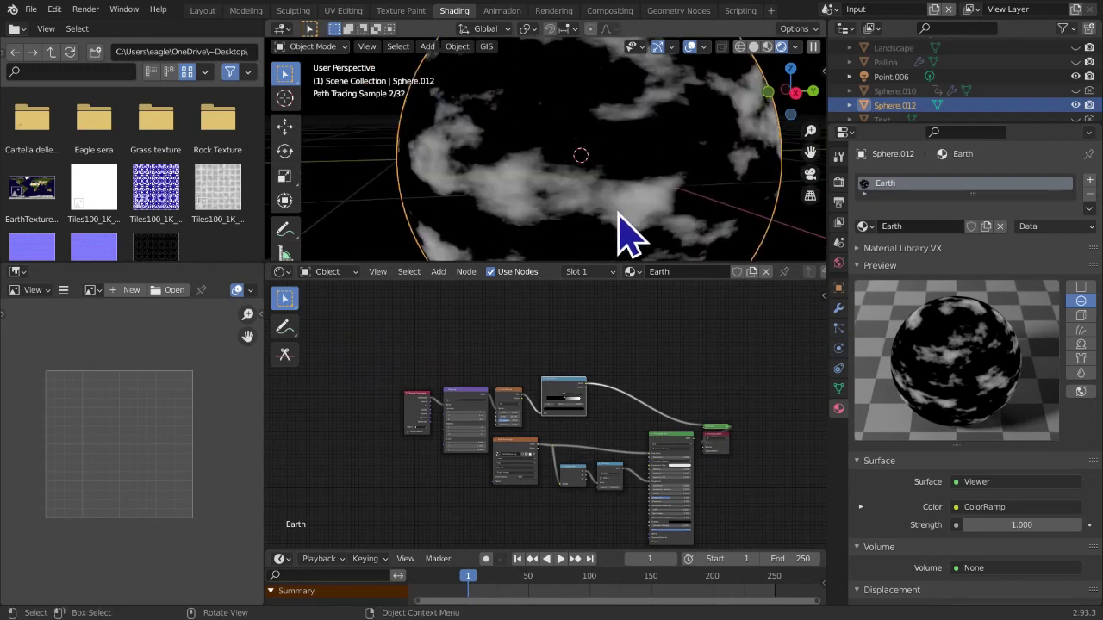
pyautogui.moveTo(626, 235); pyautogui.dragTo(685, 231, button='middle')
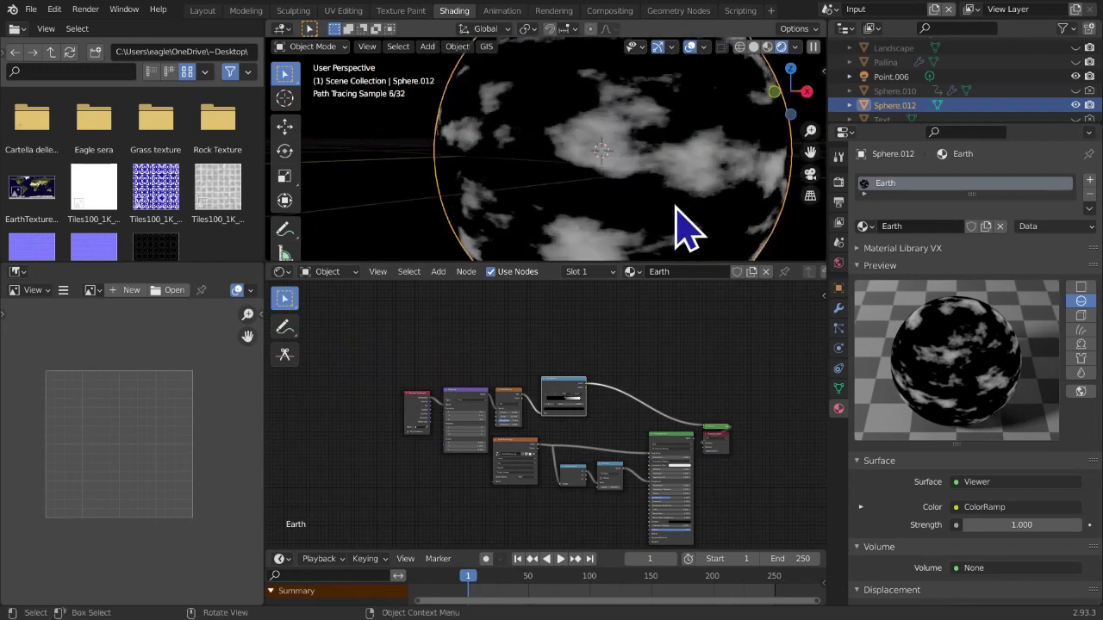
pyautogui.moveTo(673, 205); pyautogui.dragTo(474, 169, button='middle')
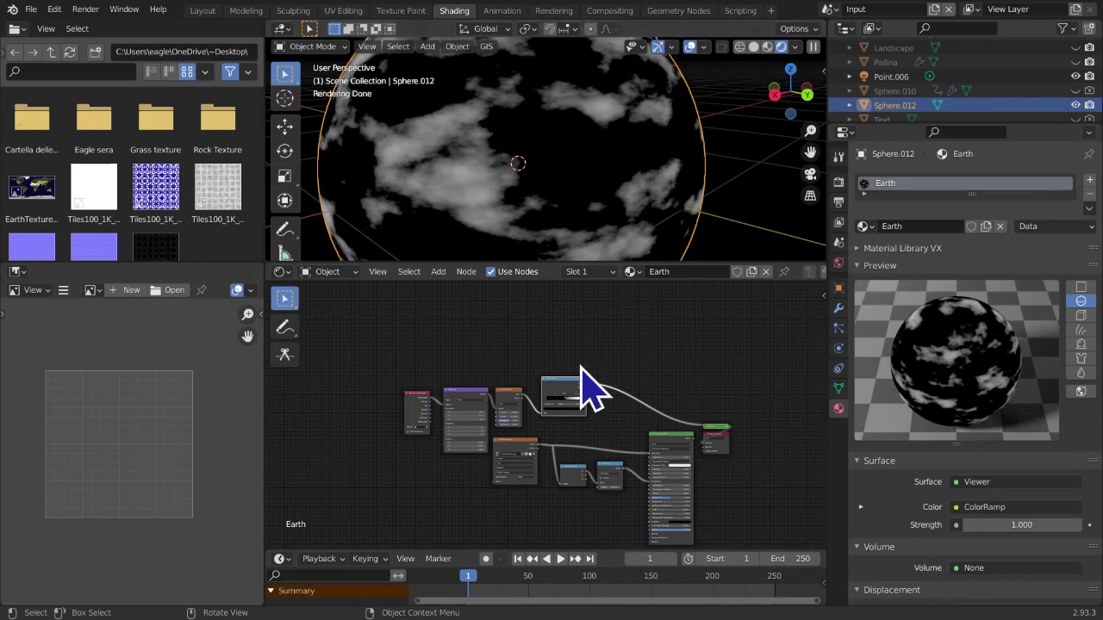
# Drop the ColorRamp black stop's Alpha from 1.000 to 0.000, then reframe the node tree
pyautogui.scroll(6, 591, 392)
pyautogui.scroll(4, 551, 398)
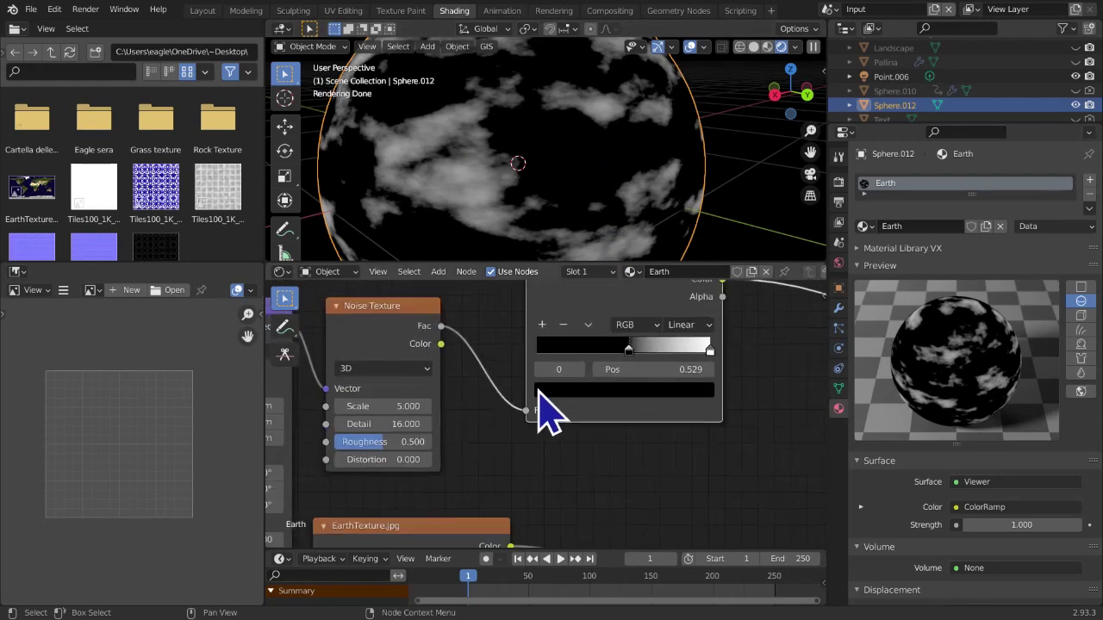
pyautogui.click(540, 457)
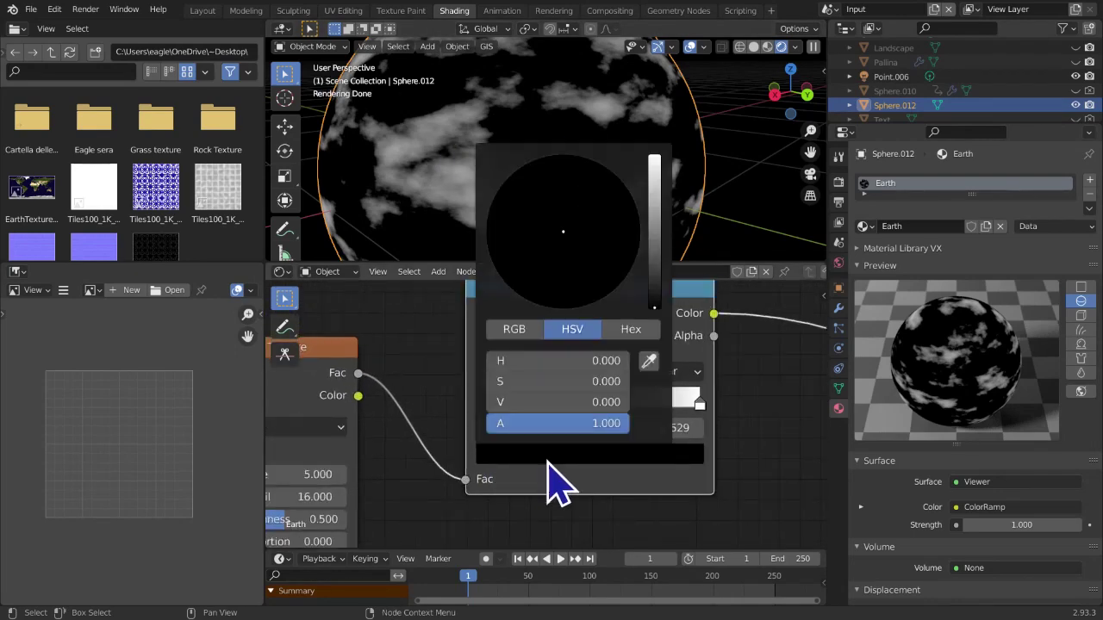
pyautogui.click(554, 474)
pyautogui.click(548, 462)
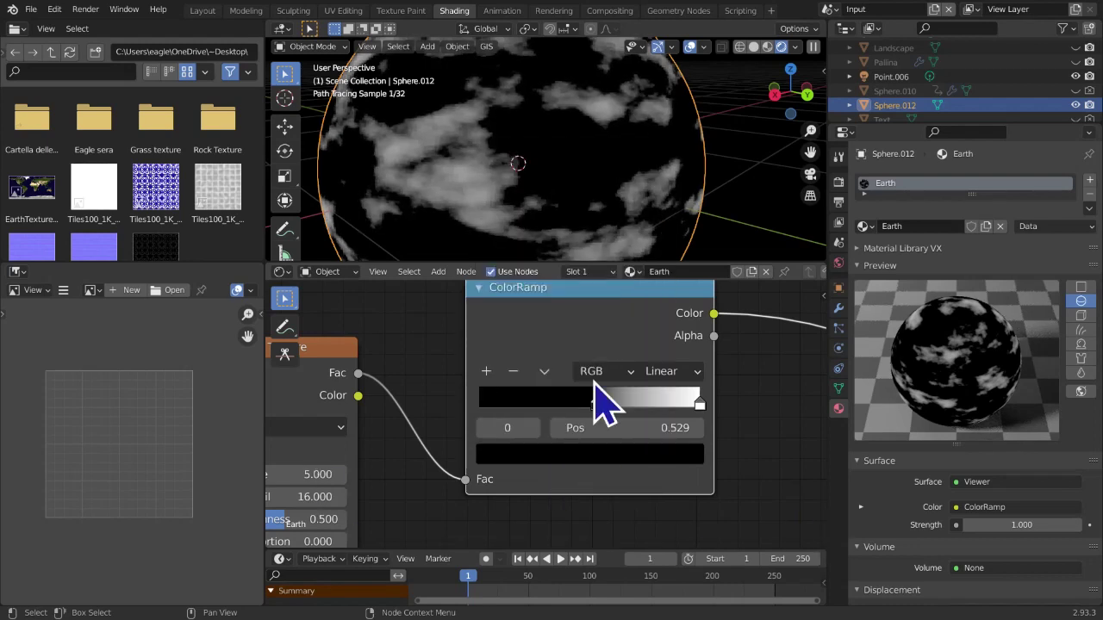
pyautogui.click(625, 456)
pyautogui.moveTo(620, 430); pyautogui.dragTo(477, 430)
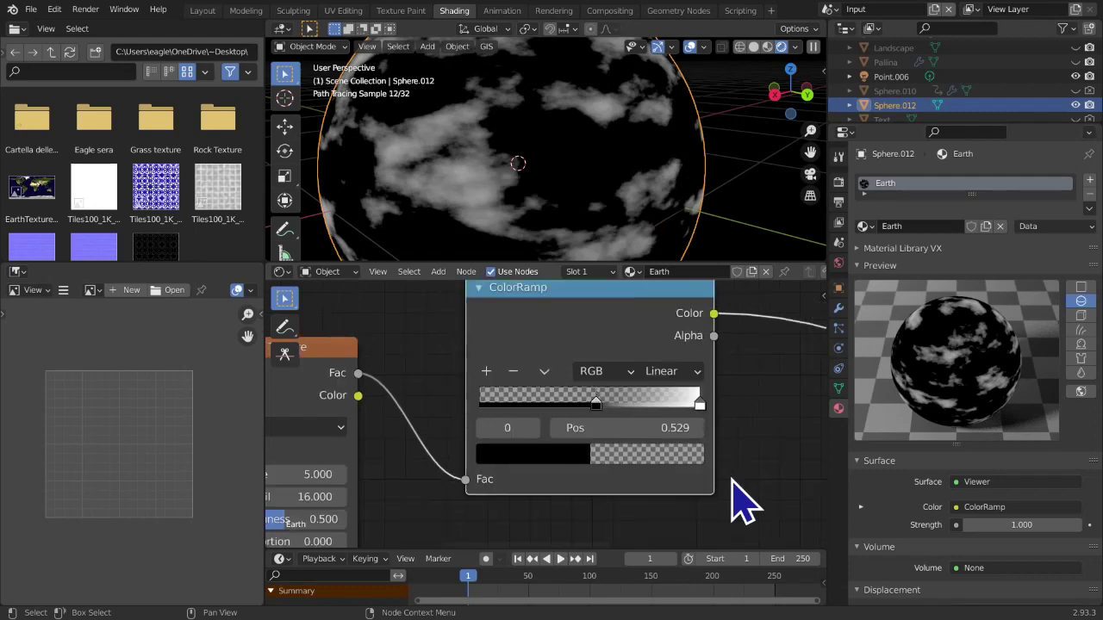
pyautogui.scroll(-10, 727, 479)
pyautogui.moveTo(725, 480); pyautogui.dragTo(587, 370, button='middle')
pyautogui.scroll(-2, 587, 370)
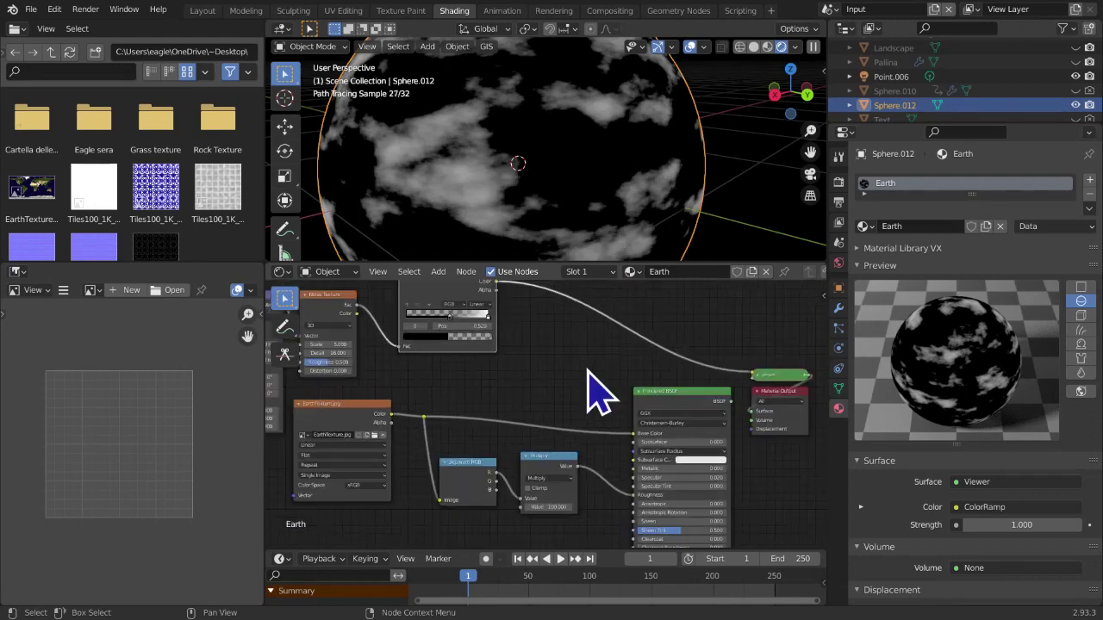
# Reconnect the Principled BSDF to the Material Output so the Earth texture shows again
pyautogui.keyDown('ctrl'); pyautogui.keyDown('shift'); pyautogui.click(682, 412); pyautogui.keyUp('shift'); pyautogui.keyUp('ctrl')
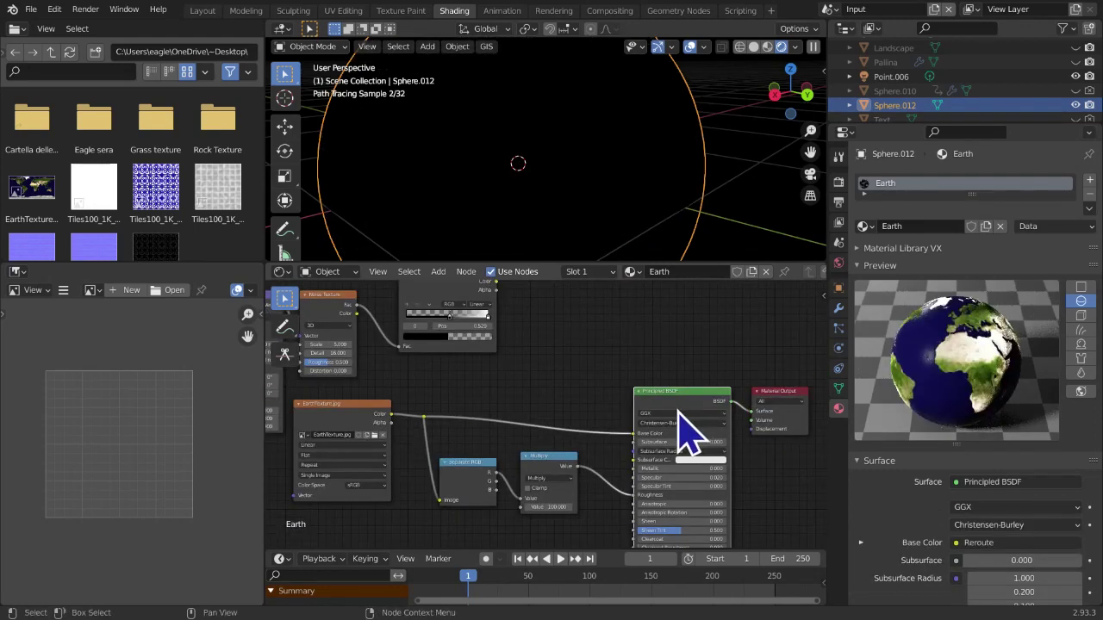
pyautogui.scroll(-1, 421, 463)
pyautogui.moveTo(421, 463); pyautogui.dragTo(609, 478, button='middle')
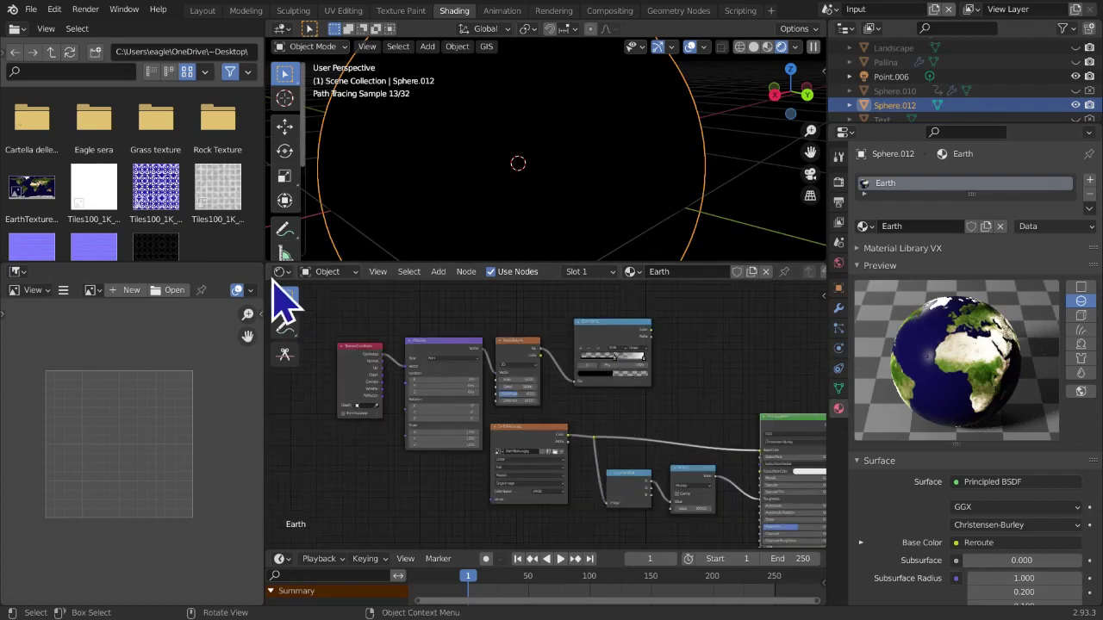
# Box-select the upper row of cloud nodes and move them further left and lower
pyautogui.moveTo(320, 300); pyautogui.dragTo(571, 344)
pyautogui.moveTo(595, 200); pyautogui.dragTo(827, 211, button='middle')
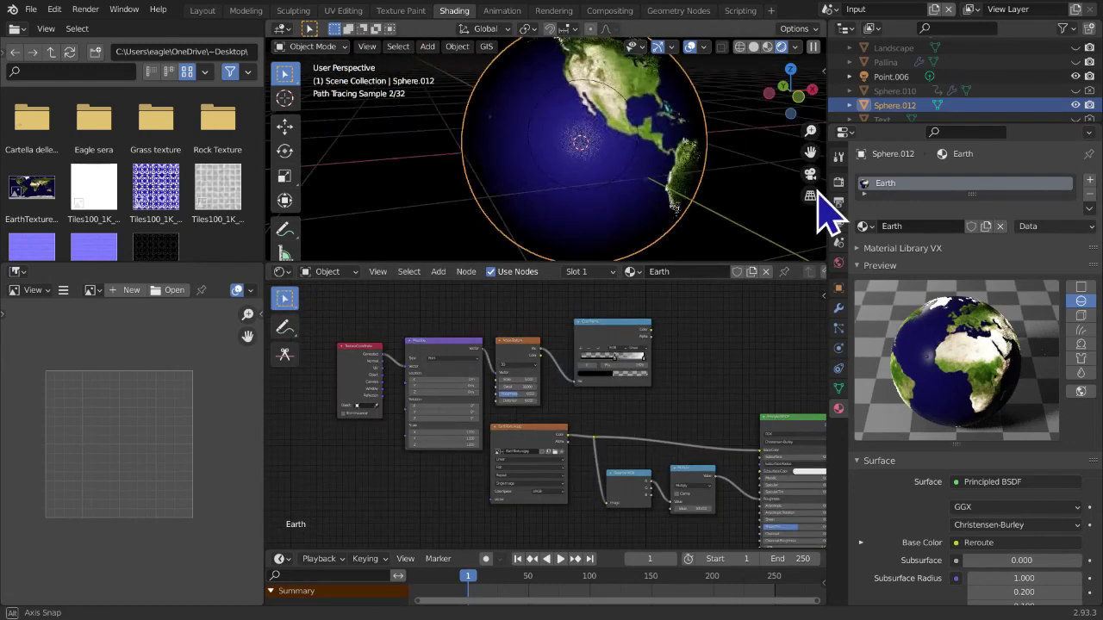
pyautogui.scroll(-1, 465, 349)
pyautogui.moveTo(361, 316); pyautogui.dragTo(686, 387)
pyautogui.press('g')
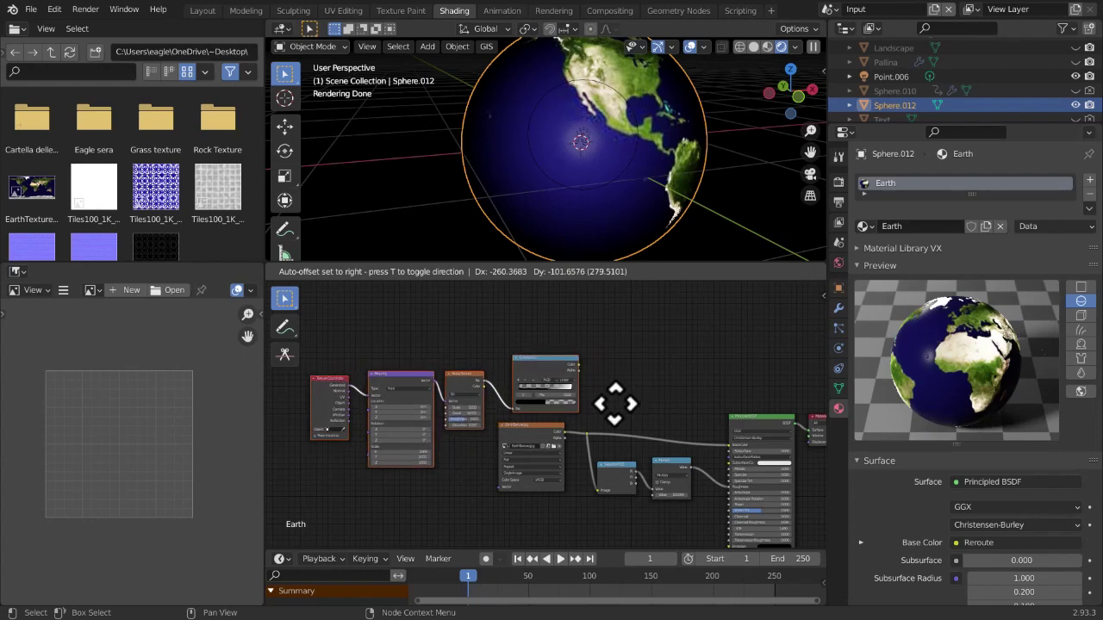
pyautogui.click(610, 401)
pyautogui.keyDown('ctrl'); pyautogui.hscroll(2, 642, 401); pyautogui.keyUp('ctrl')
pyautogui.scroll(2, 634, 392)
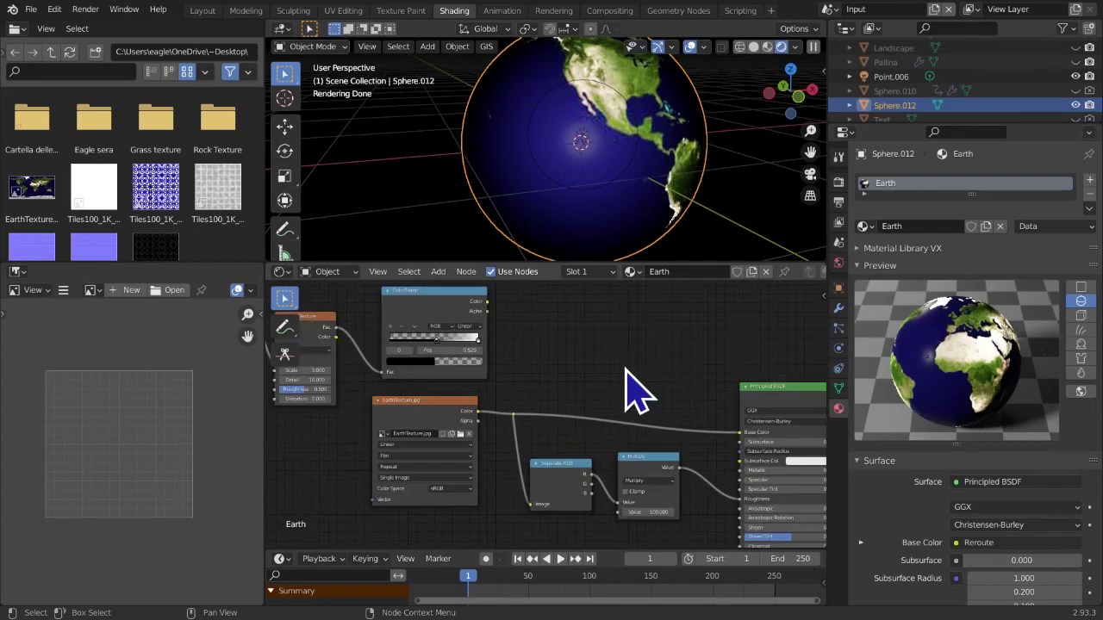
pyautogui.hotkey('shift', 'a')
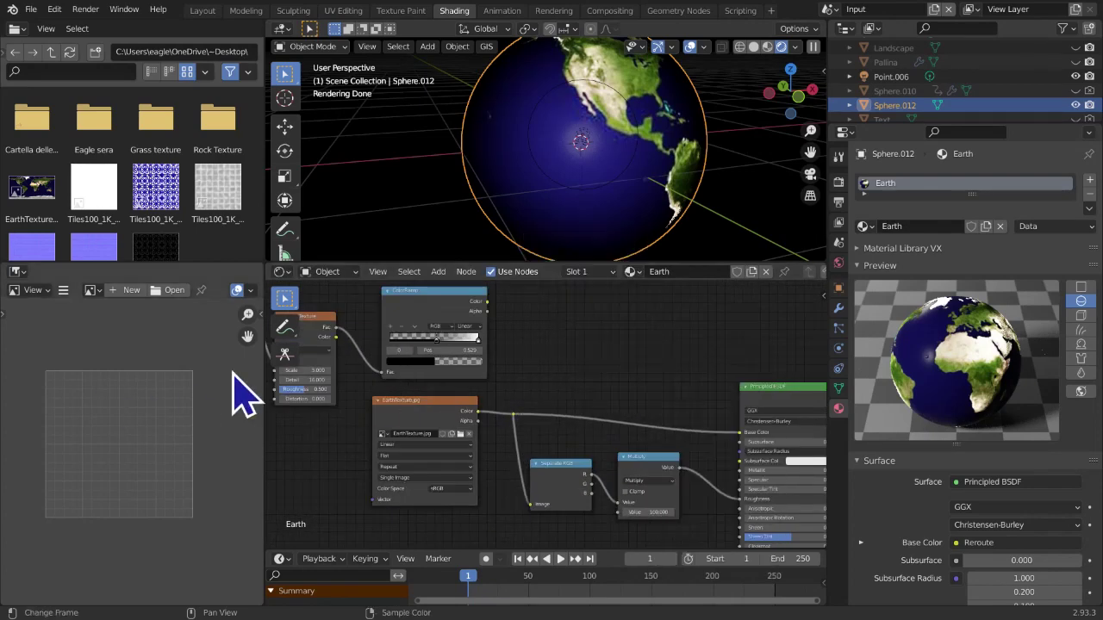
pyautogui.click(441, 418)
pyautogui.hotkey('shift', 'a')
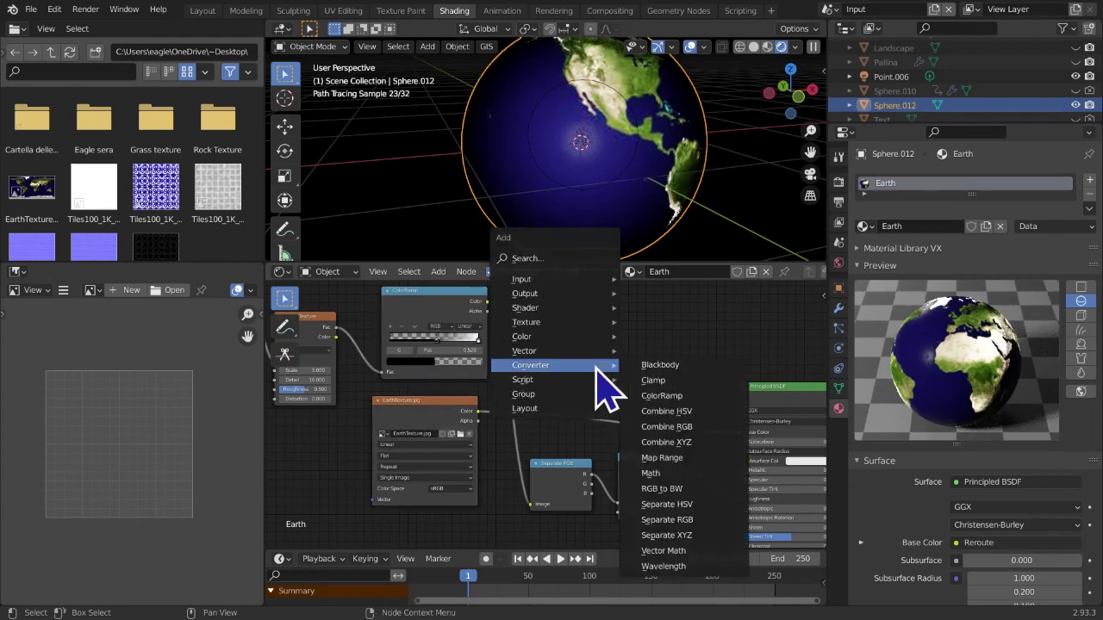
# Insert a MixRGB node on the Earth texture link and feed the ColorRamp into Color2
pyautogui.moveTo(541, 336)
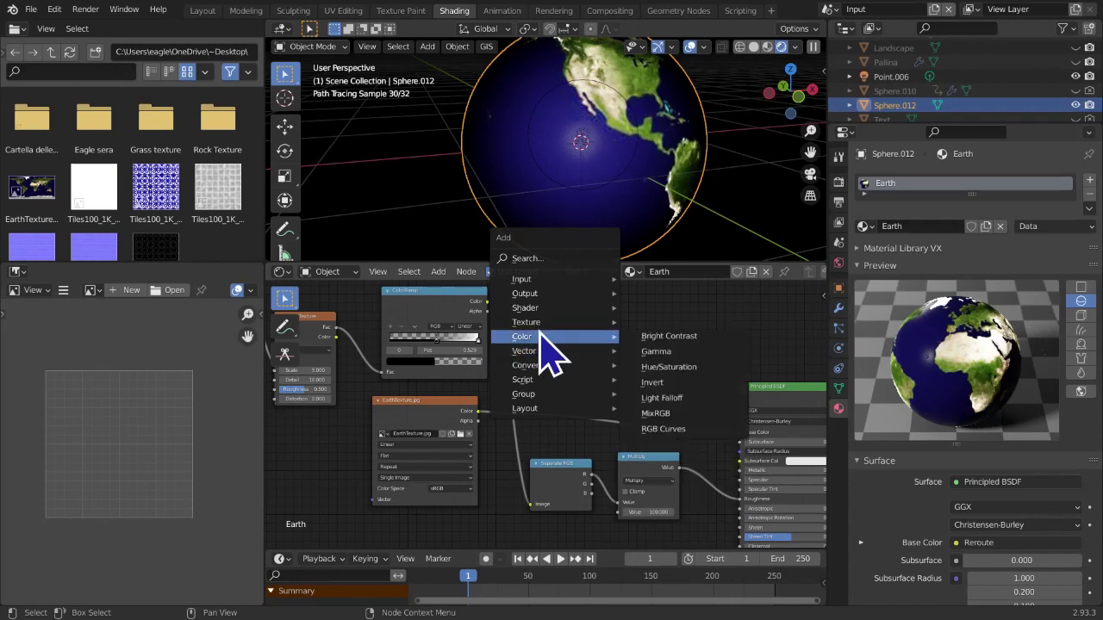
pyautogui.click(726, 420)
pyautogui.click(607, 379)
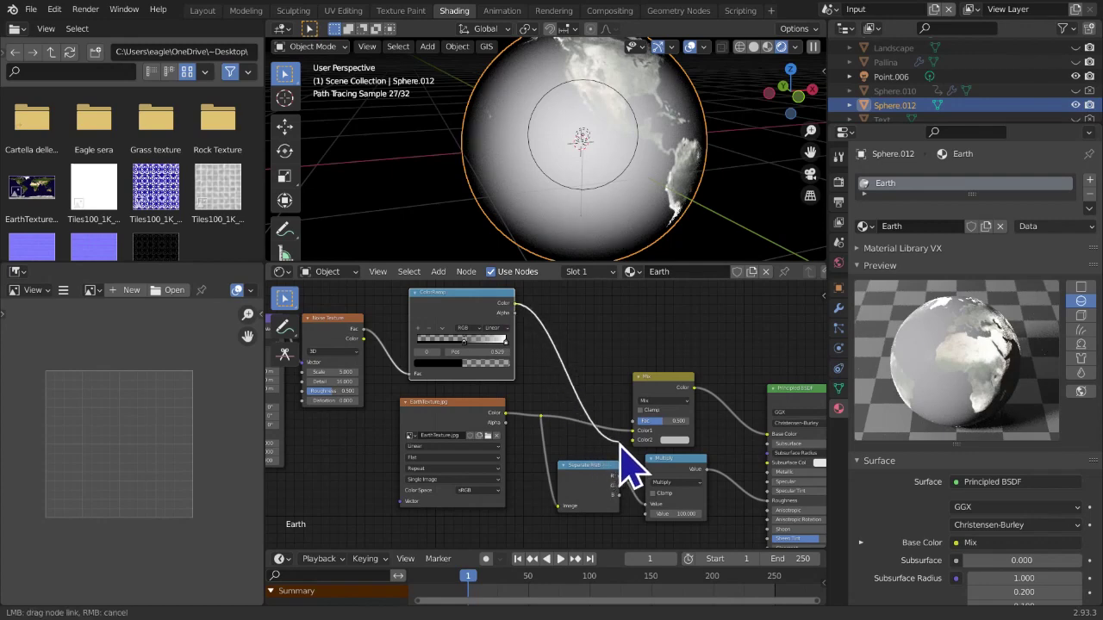
pyautogui.moveTo(629, 444); pyautogui.dragTo(631, 441)
pyautogui.moveTo(642, 254); pyautogui.dragTo(578, 223, button='middle')
pyautogui.scroll(1, 578, 224)
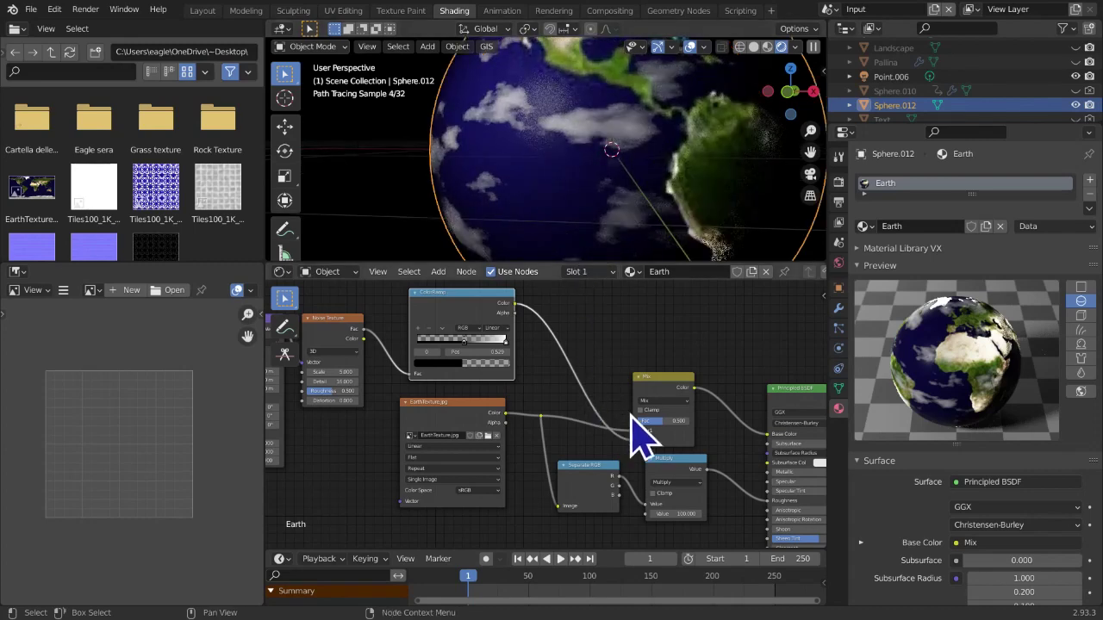
# Set the mix node's blend mode to Add with Fac 1.000
pyautogui.click(668, 401)
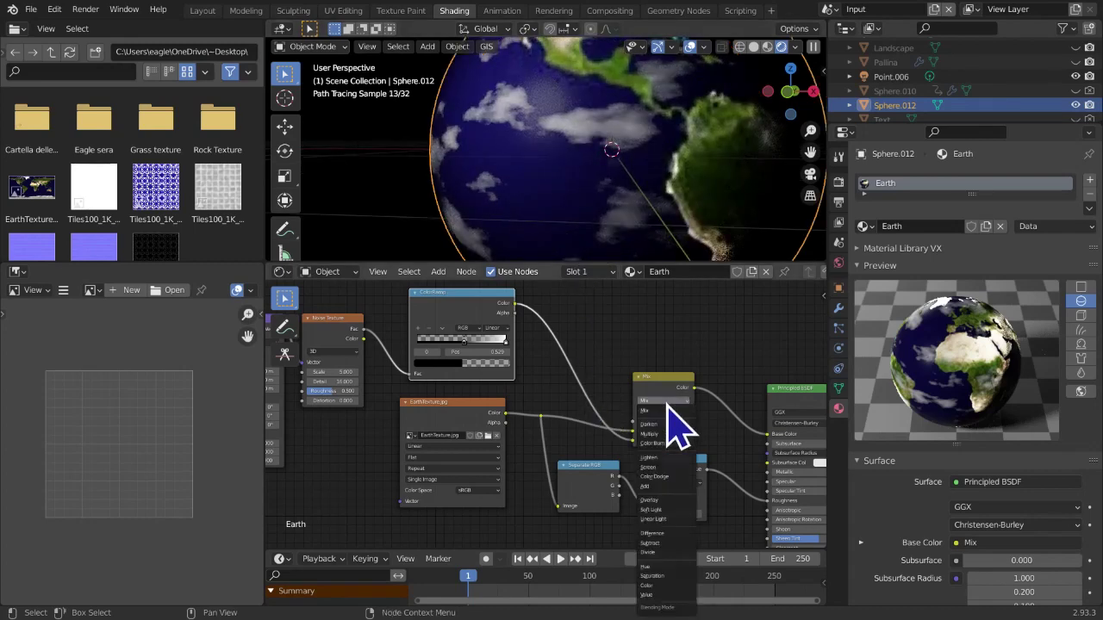
pyautogui.click(664, 488)
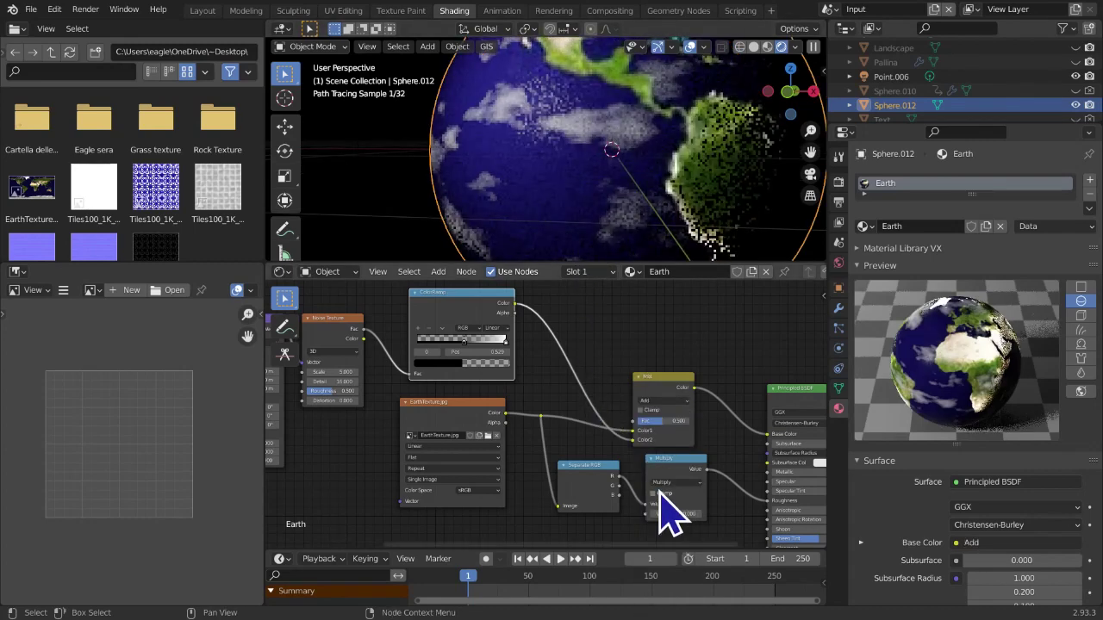
pyautogui.moveTo(603, 215); pyautogui.dragTo(602, 213, button='middle')
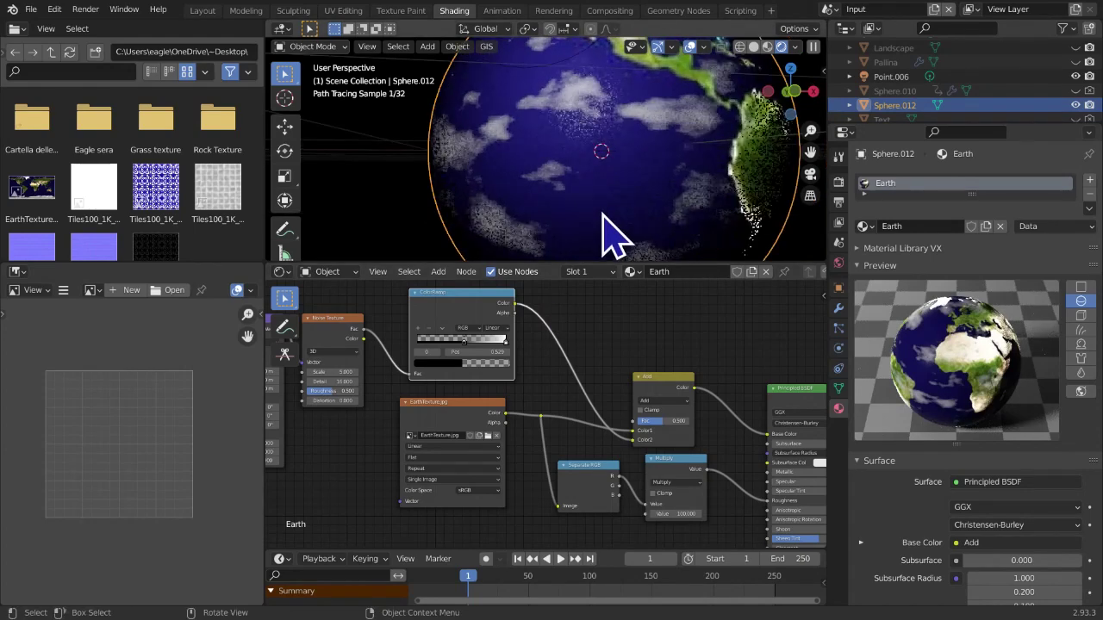
pyautogui.moveTo(653, 182); pyautogui.dragTo(696, 193, button='middle')
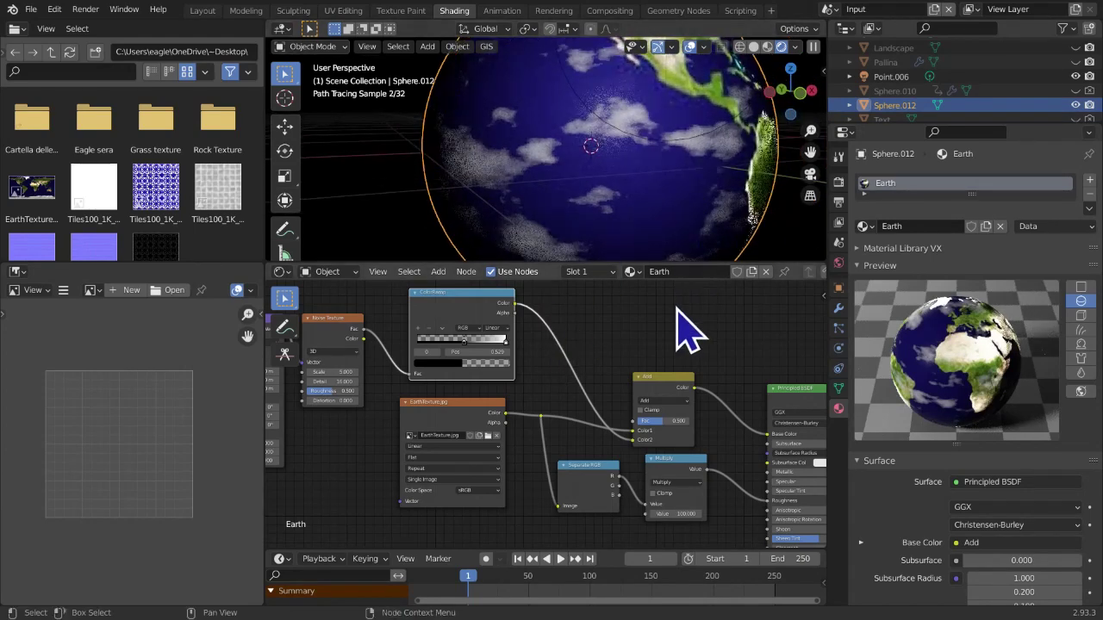
pyautogui.scroll(3, 669, 406)
pyautogui.moveTo(669, 406); pyautogui.dragTo(500, 422, button='middle')
pyautogui.scroll(4, 497, 405)
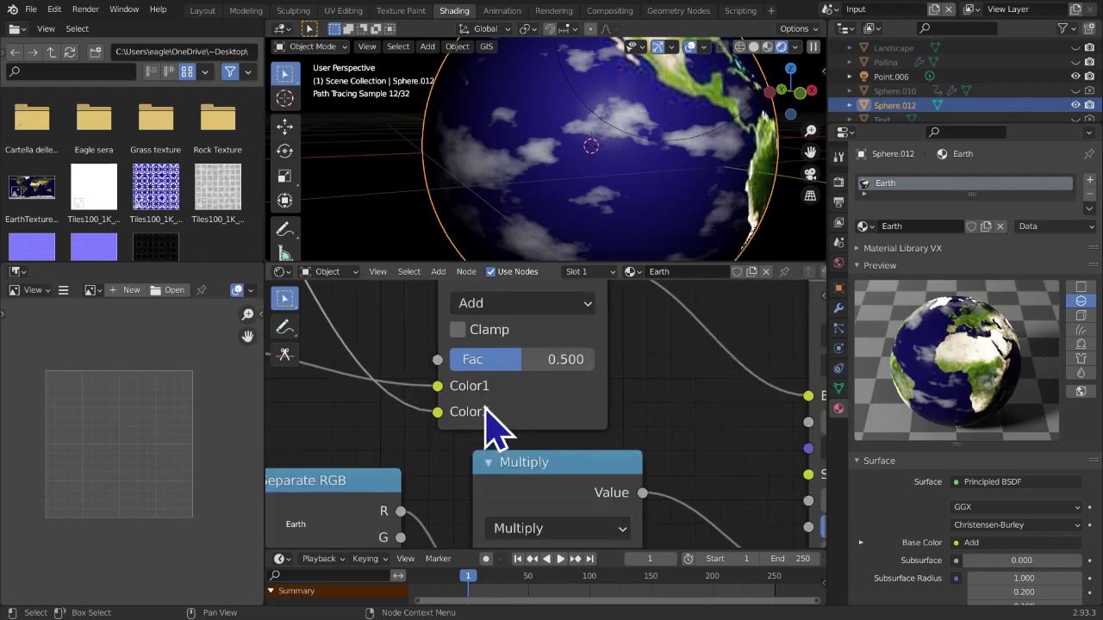
pyautogui.moveTo(488, 345); pyautogui.dragTo(603, 345)
pyautogui.scroll(-5, 697, 226)
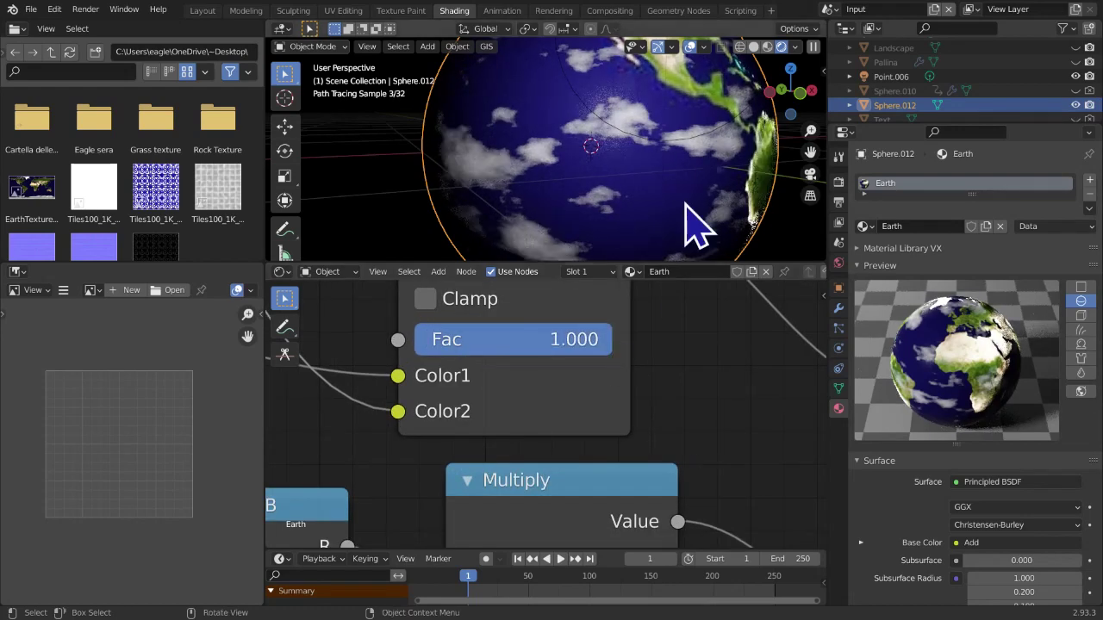
# Frame the globe and bring the Noise Texture and Mapping nodes back into view
pyautogui.moveTo(667, 209); pyautogui.dragTo(664, 211, button='middle')
pyautogui.scroll(2, 664, 212)
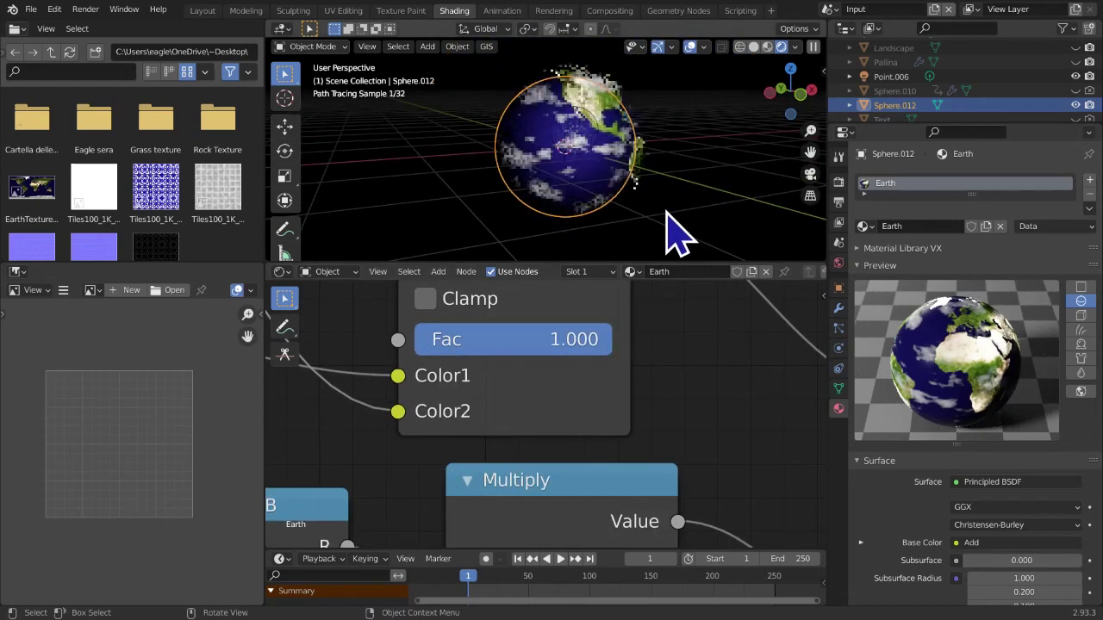
pyautogui.moveTo(412, 377); pyautogui.dragTo(293, 475, button='middle')
pyautogui.scroll(-5, 578, 442)
pyautogui.scroll(-6, 574, 442)
pyautogui.moveTo(397, 459); pyautogui.dragTo(603, 474, button='middle')
pyautogui.scroll(3, 591, 468)
# Tweak the Noise Texture Distortion, trying values between 0 and 0.5
pyautogui.click(596, 434)
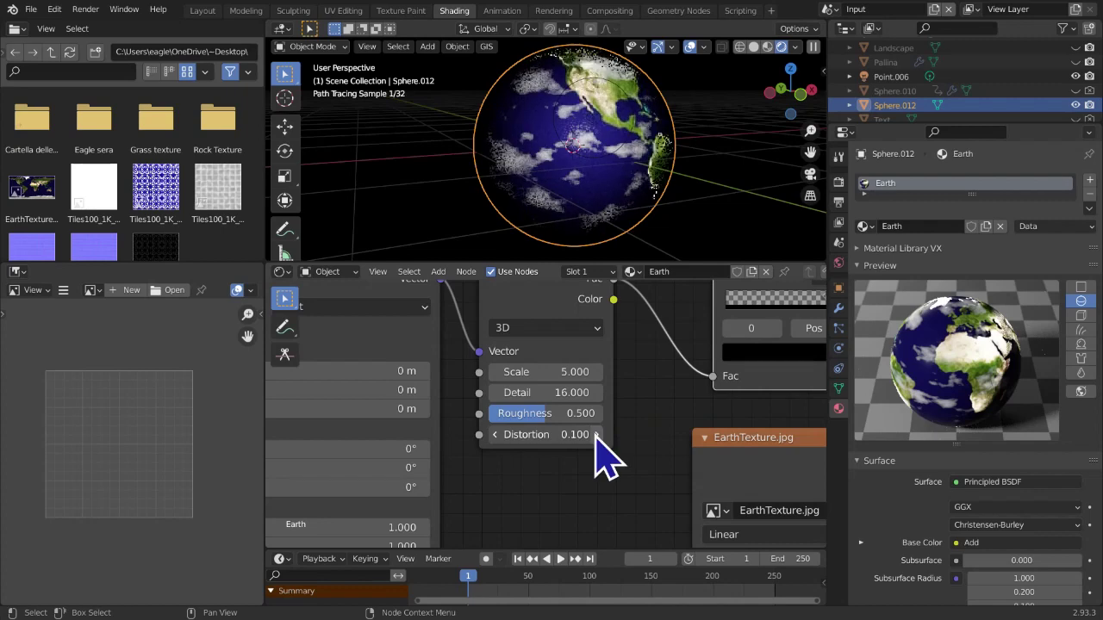
pyautogui.click(492, 435)
pyautogui.click(492, 435)
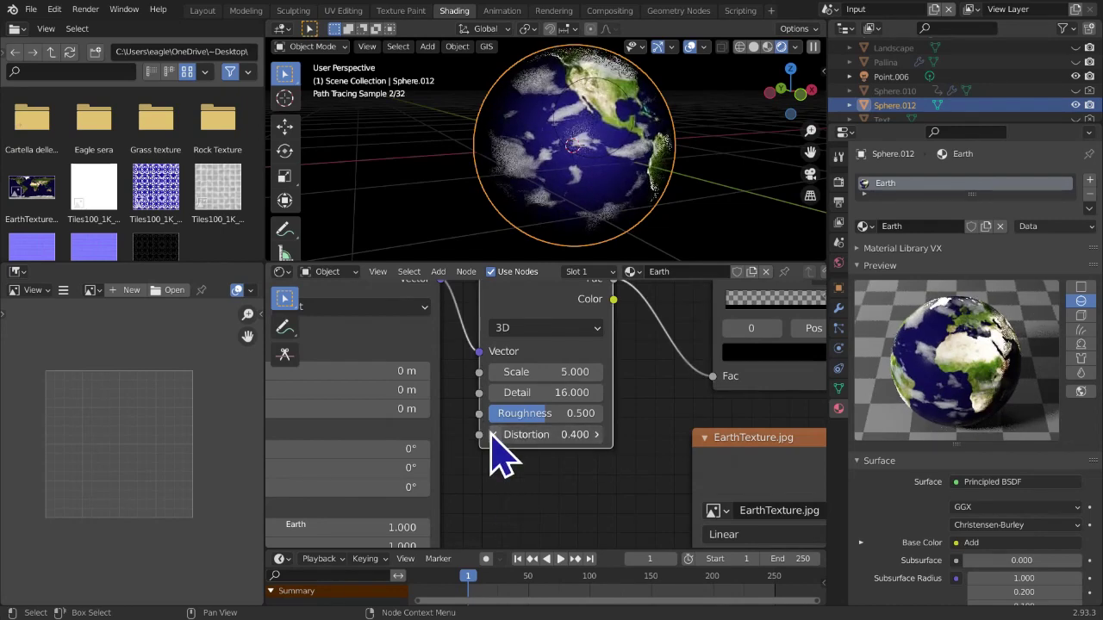
pyautogui.click(492, 435)
pyautogui.click(492, 435)
pyautogui.click(492, 435)
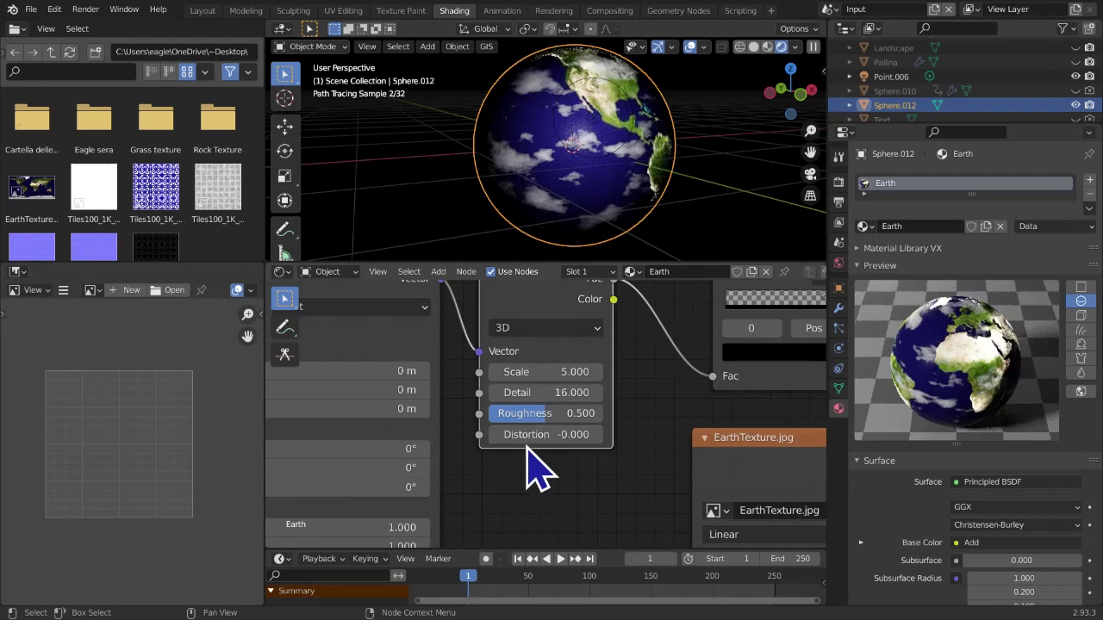
pyautogui.write('1')
pyautogui.press('Return')
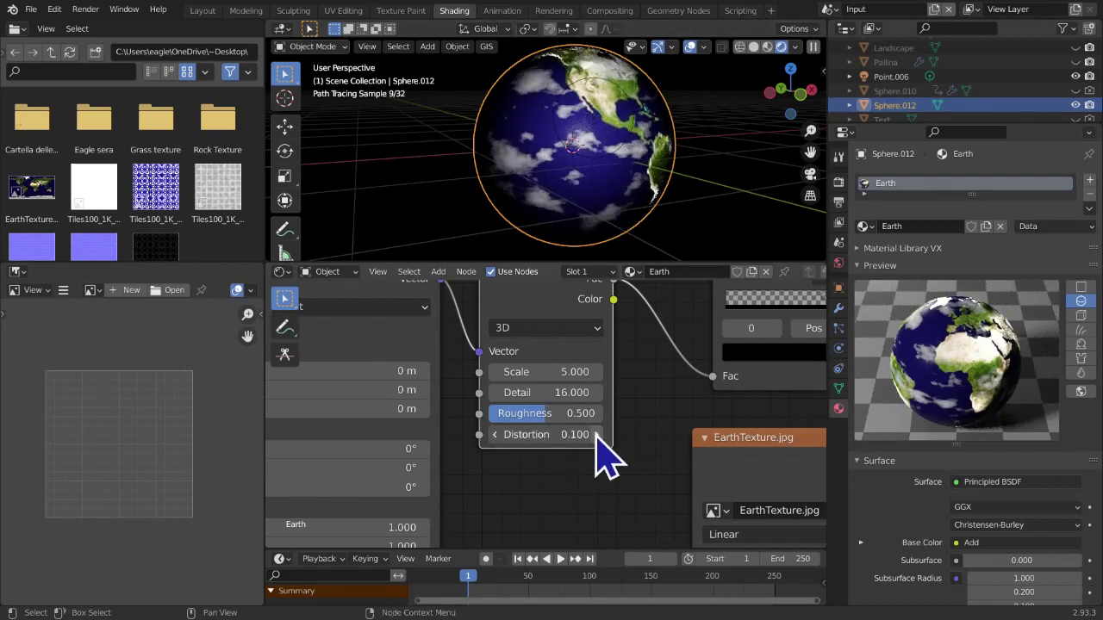
pyautogui.click(596, 436)
pyautogui.click(596, 435)
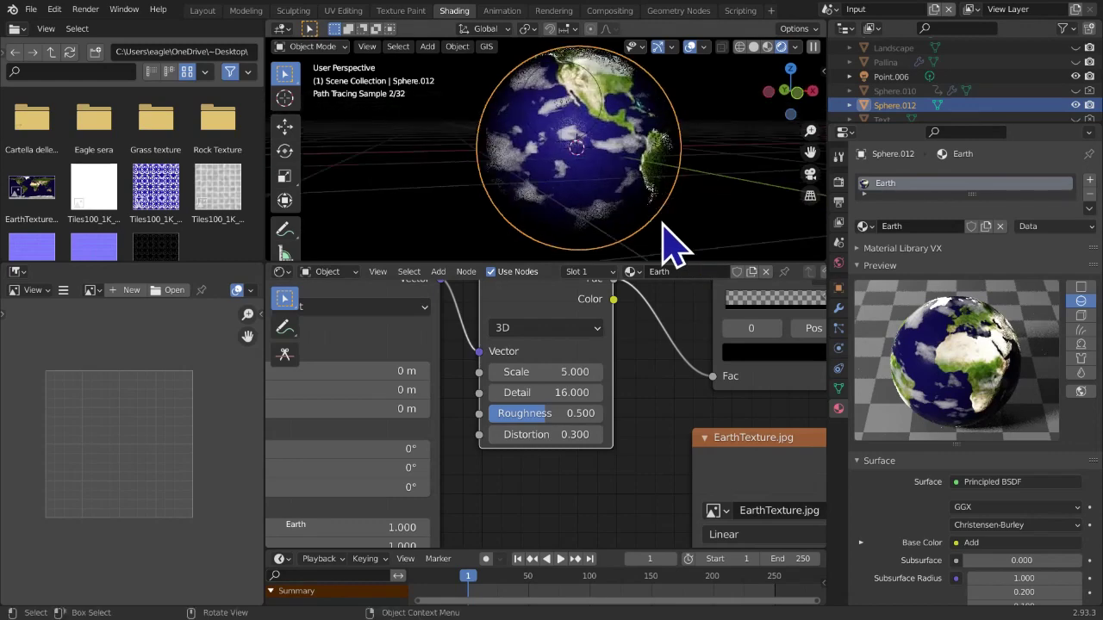
# Set the Mapping node's Z scale to 1.7, then drag it up to 1.8
pyautogui.scroll(3, 672, 248)
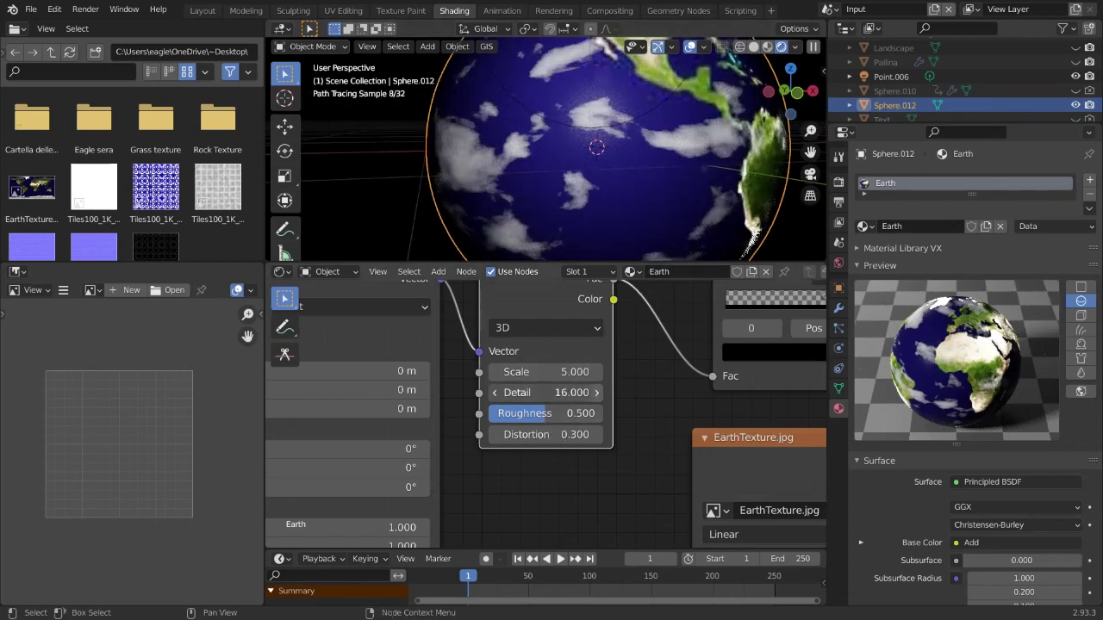
pyautogui.moveTo(529, 505); pyautogui.dragTo(724, 316, button='middle')
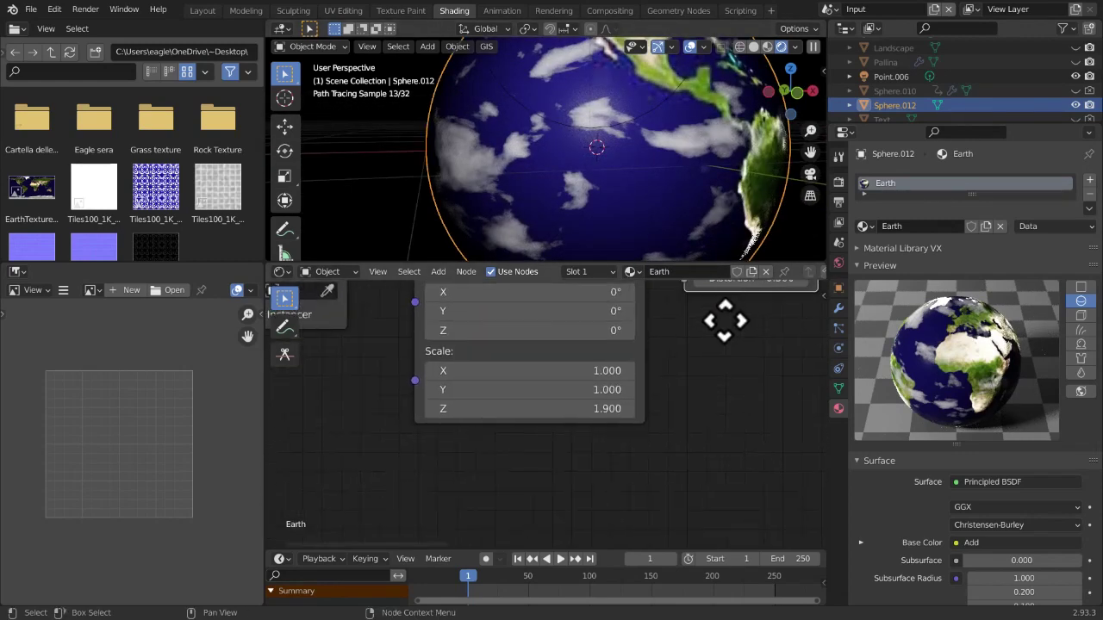
pyautogui.click(564, 406)
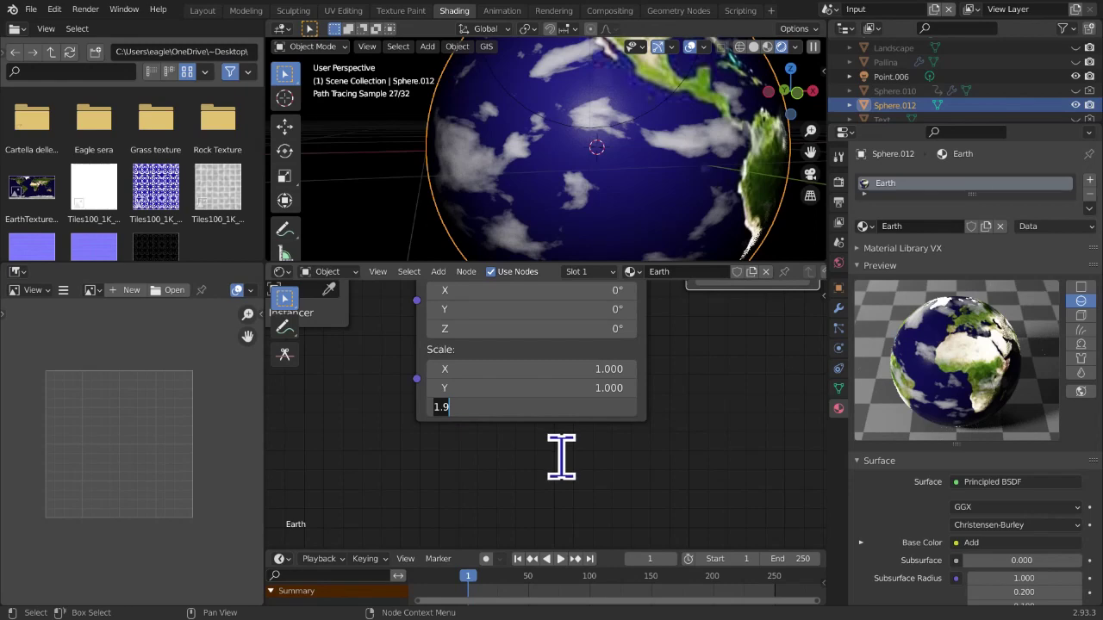
pyautogui.write('1.4')
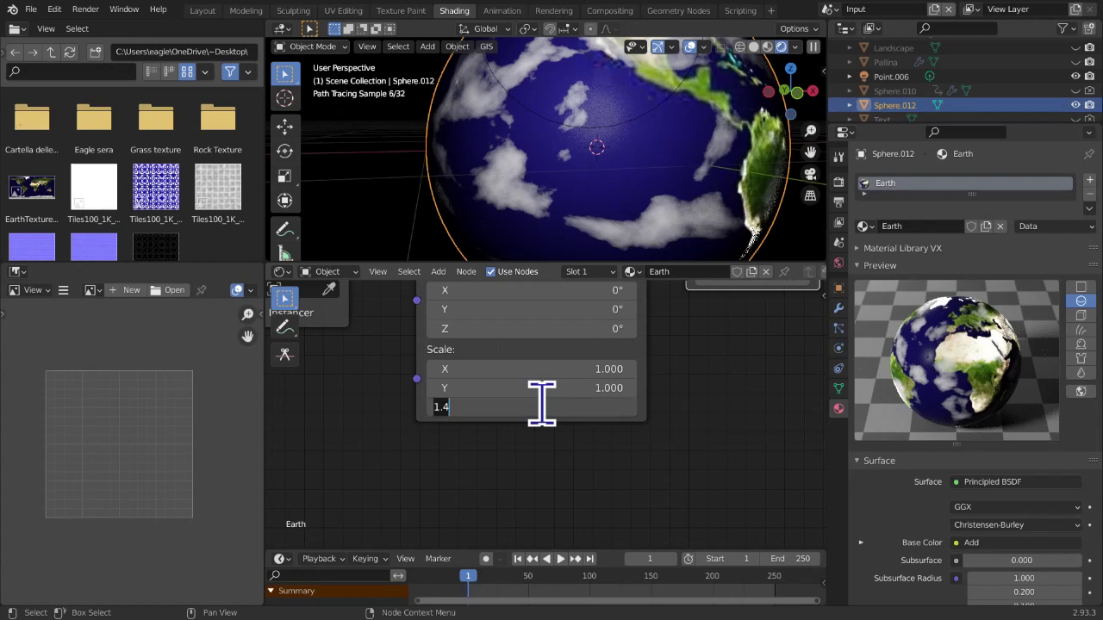
pyautogui.write('.7')
pyautogui.press('Return')
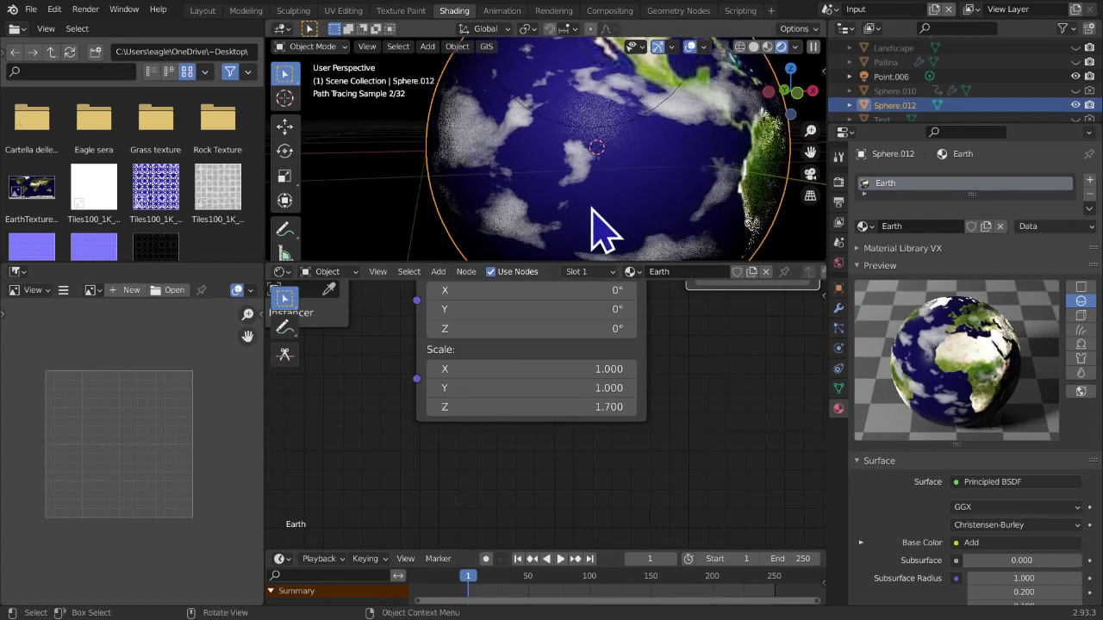
pyautogui.moveTo(509, 402)
pyautogui.mouseDown()
pyautogui.moveTo(572, 402)
pyautogui.moveTo(512, 402)
pyautogui.mouseUp()
# Reselect the Earth sphere and frame the whole texture node chain
pyautogui.scroll(-4, 569, 192)
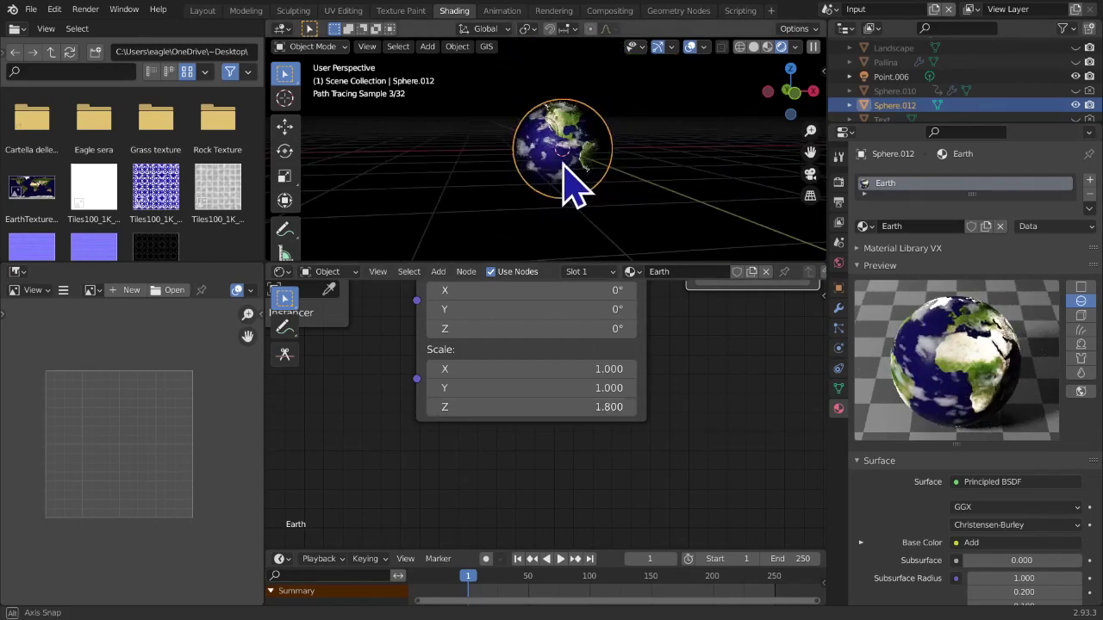
pyautogui.scroll(-1, 672, 219)
pyautogui.click(655, 220)
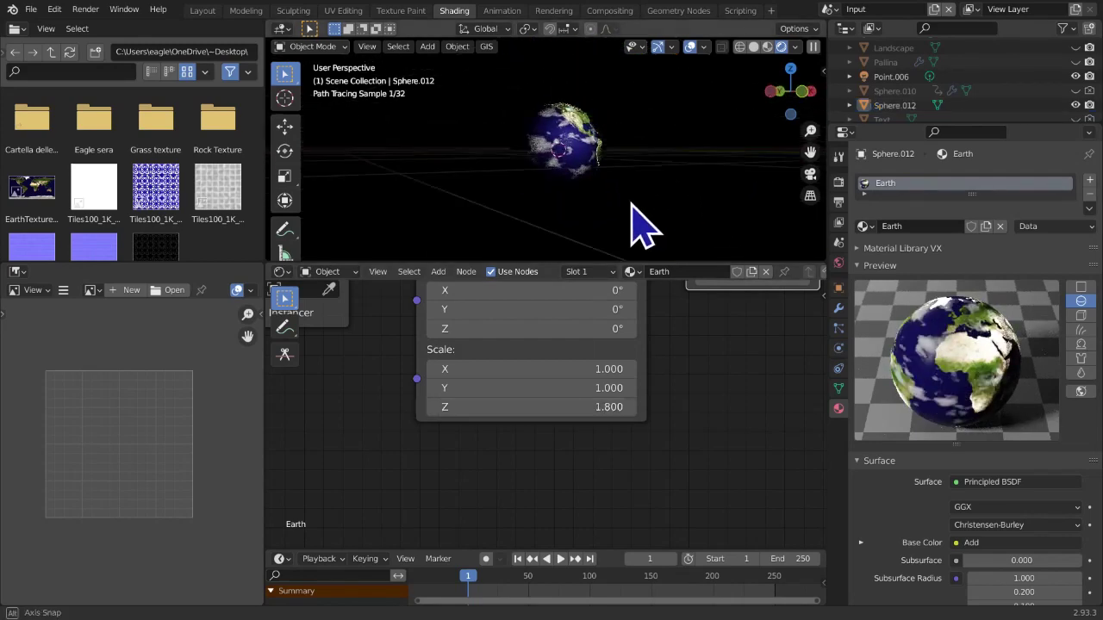
pyautogui.click(569, 174)
pyautogui.scroll(5, 607, 191)
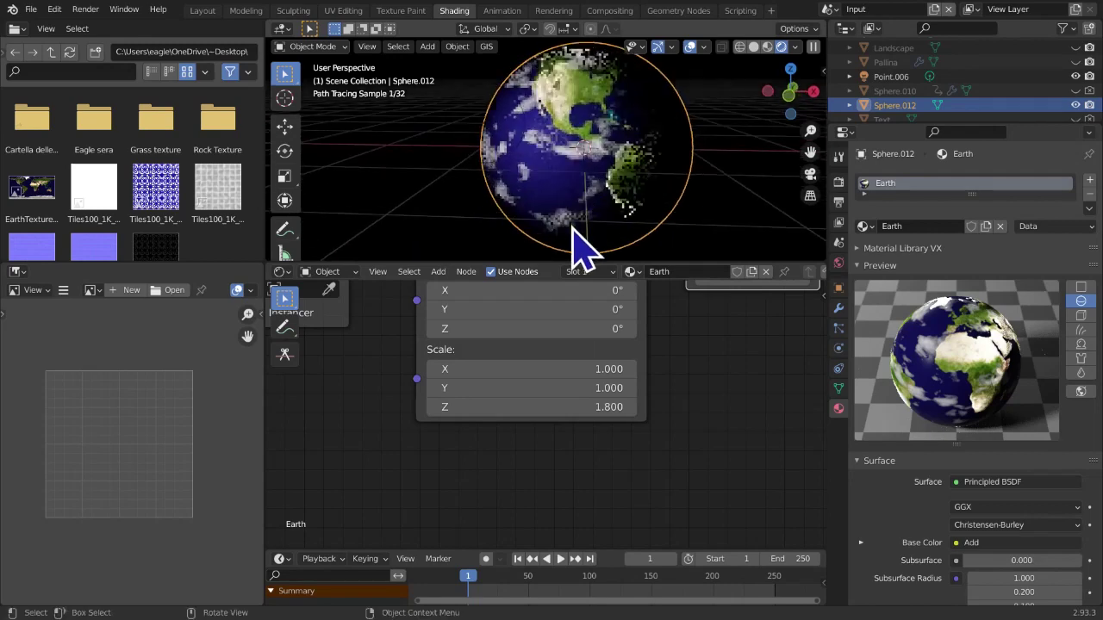
pyautogui.scroll(-5, 585, 328)
pyautogui.moveTo(603, 371); pyautogui.dragTo(527, 422, button='middle')
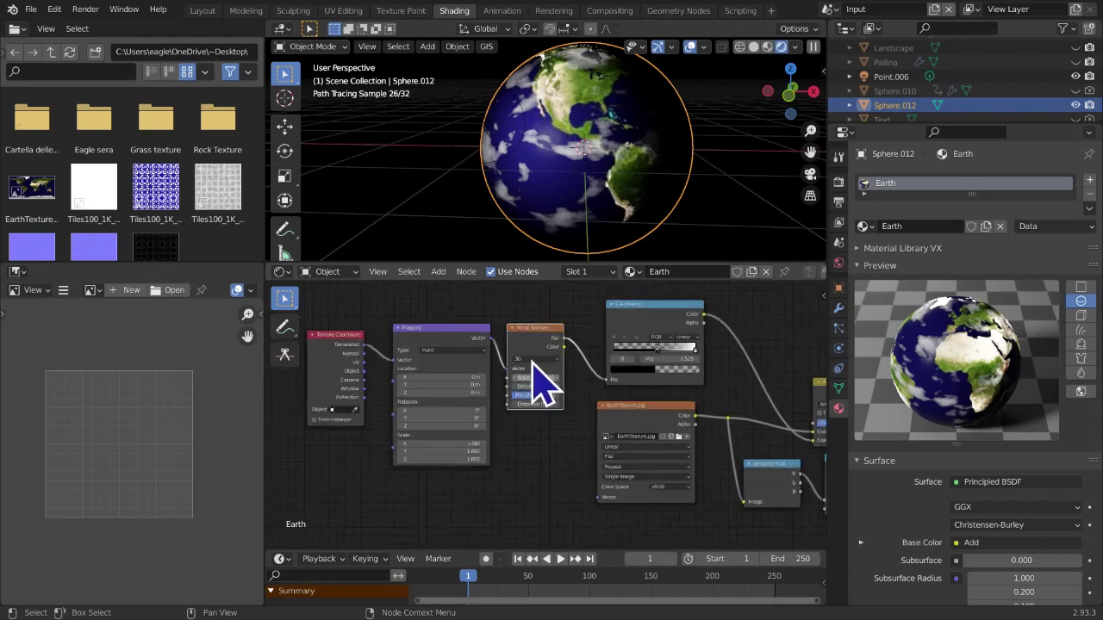
# Orbit the view around the Earth sphere to inspect the clouds
pyautogui.moveTo(653, 247)
pyautogui.mouseDown(button='middle')
pyautogui.moveTo(615, 246)
pyautogui.moveTo(681, 237)
pyautogui.moveTo(638, 204)
pyautogui.moveTo(608, 212)
pyautogui.moveTo(573, 189)
pyautogui.mouseUp(button='middle')
pyautogui.scroll(5, 636, 204)
pyautogui.scroll(-3, 608, 210)
pyautogui.scroll(-4, 609, 209)
pyautogui.click(664, 192)
pyautogui.moveTo(664, 192); pyautogui.dragTo(608, 227, button='middle')
pyautogui.scroll(3, 608, 226)
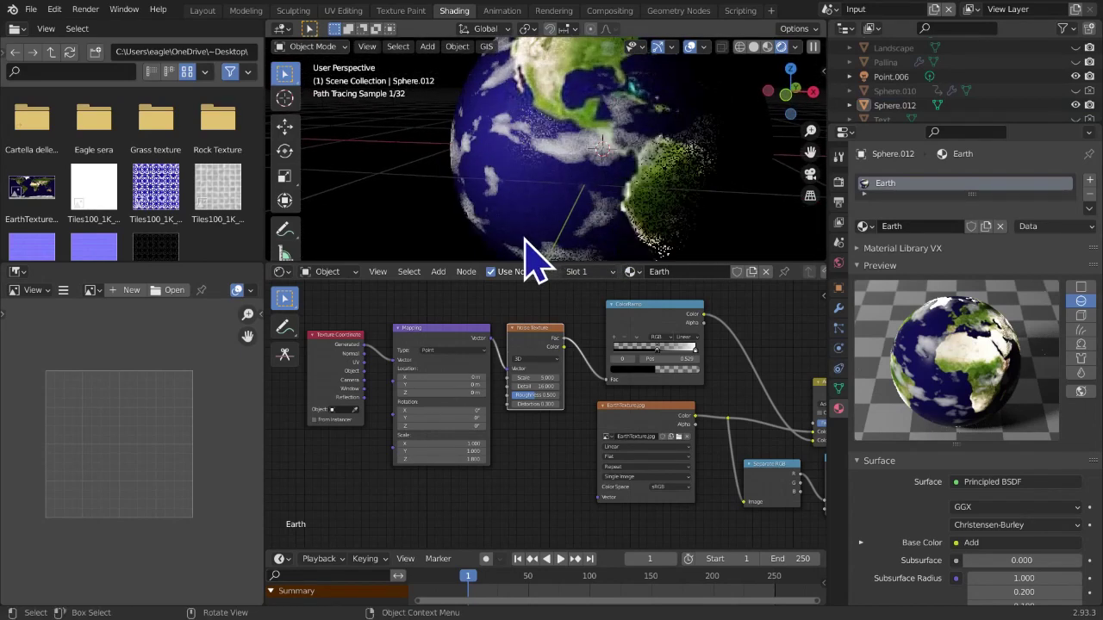
pyautogui.scroll(4, 529, 258)
# Set the Noise Texture Detail to 32
pyautogui.moveTo(581, 323); pyautogui.dragTo(344, 333, button='middle')
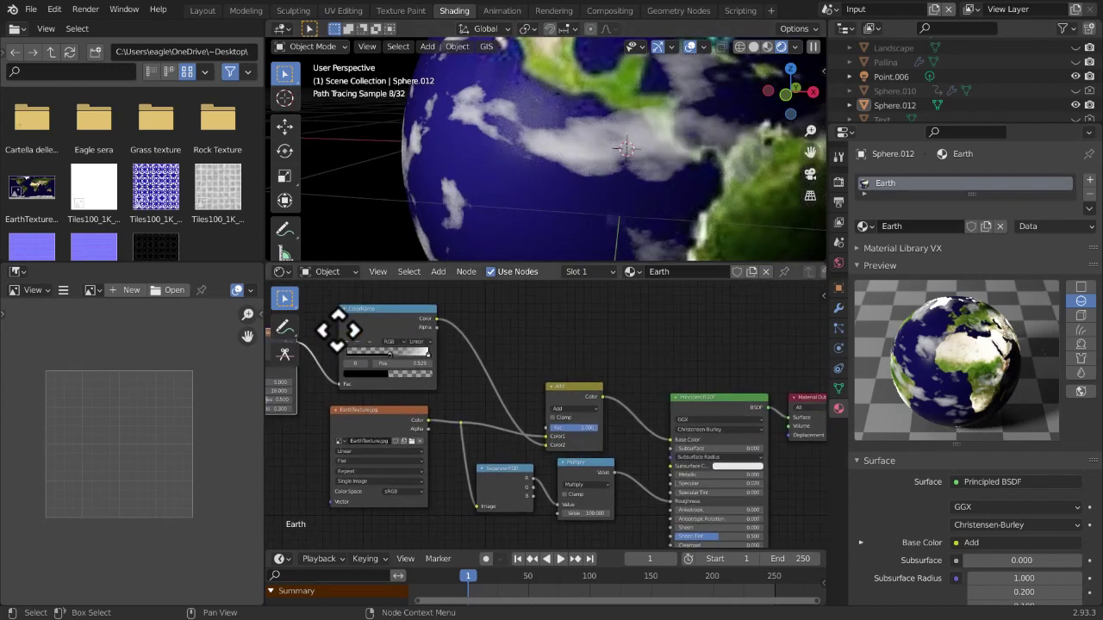
pyautogui.scroll(-3, 500, 425)
pyautogui.scroll(-5, 645, 172)
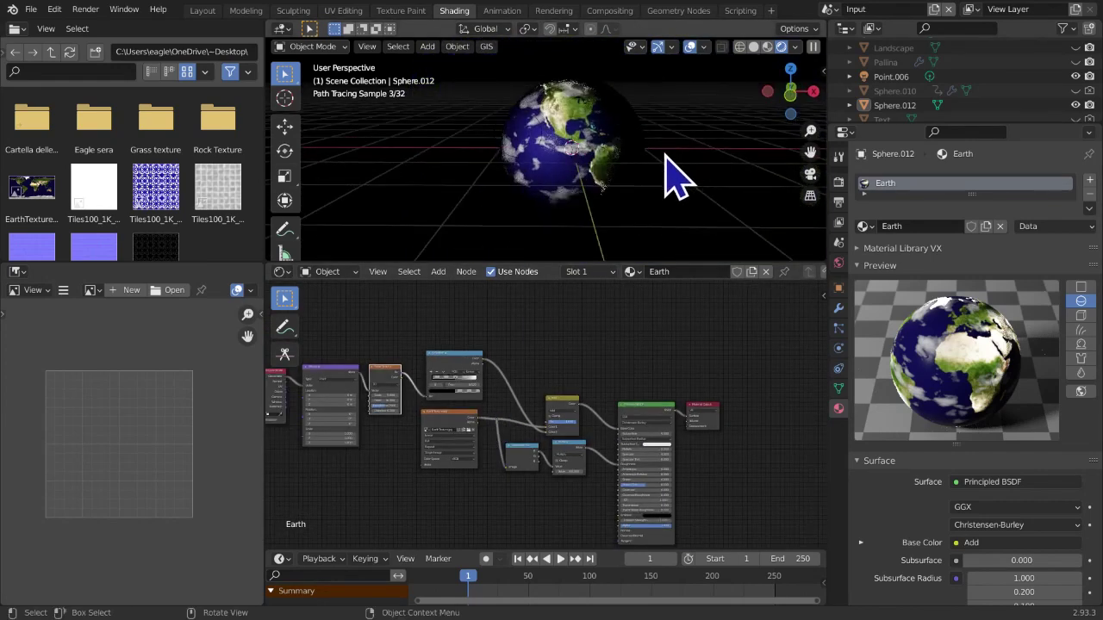
pyautogui.scroll(2, 638, 224)
pyautogui.moveTo(610, 249)
pyautogui.mouseDown(button='middle')
pyautogui.moveTo(699, 226)
pyautogui.moveTo(556, 229)
pyautogui.moveTo(634, 201)
pyautogui.moveTo(578, 229)
pyautogui.moveTo(623, 239)
pyautogui.mouseUp(button='middle')
pyautogui.scroll(4, 485, 388)
pyautogui.moveTo(483, 402); pyautogui.dragTo(737, 398, button='middle')
pyautogui.scroll(1, 620, 397)
pyautogui.scroll(3, 603, 388)
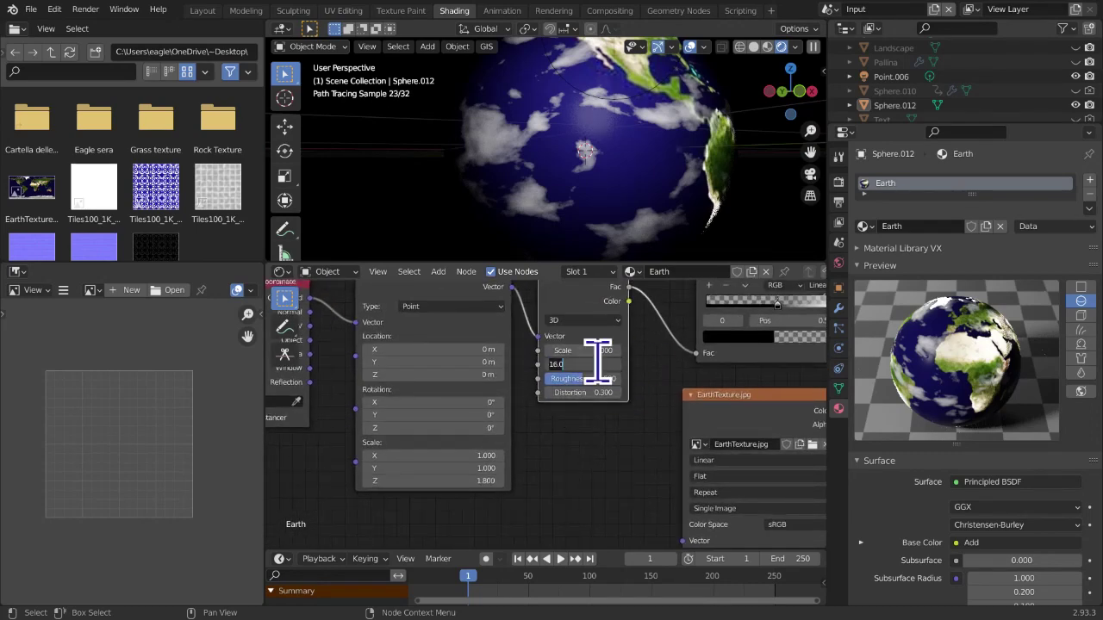
pyautogui.press('Return')
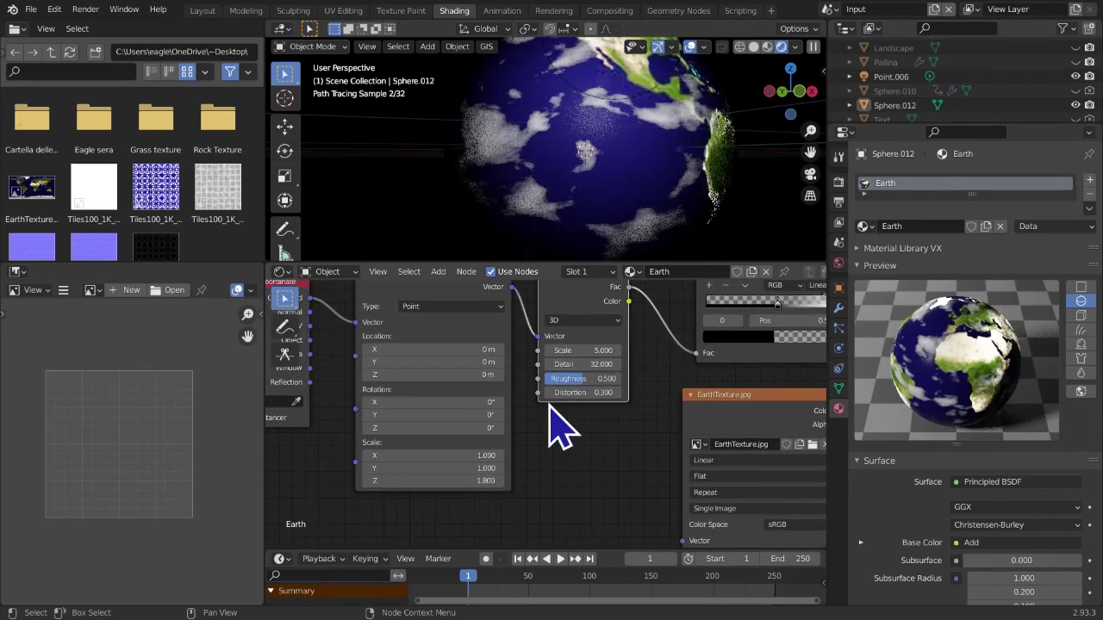
# Raise the noise Detail further to 64
pyautogui.scroll(1, 556, 405)
pyautogui.moveTo(556, 405); pyautogui.dragTo(532, 428, button='middle')
pyautogui.scroll(1, 531, 429)
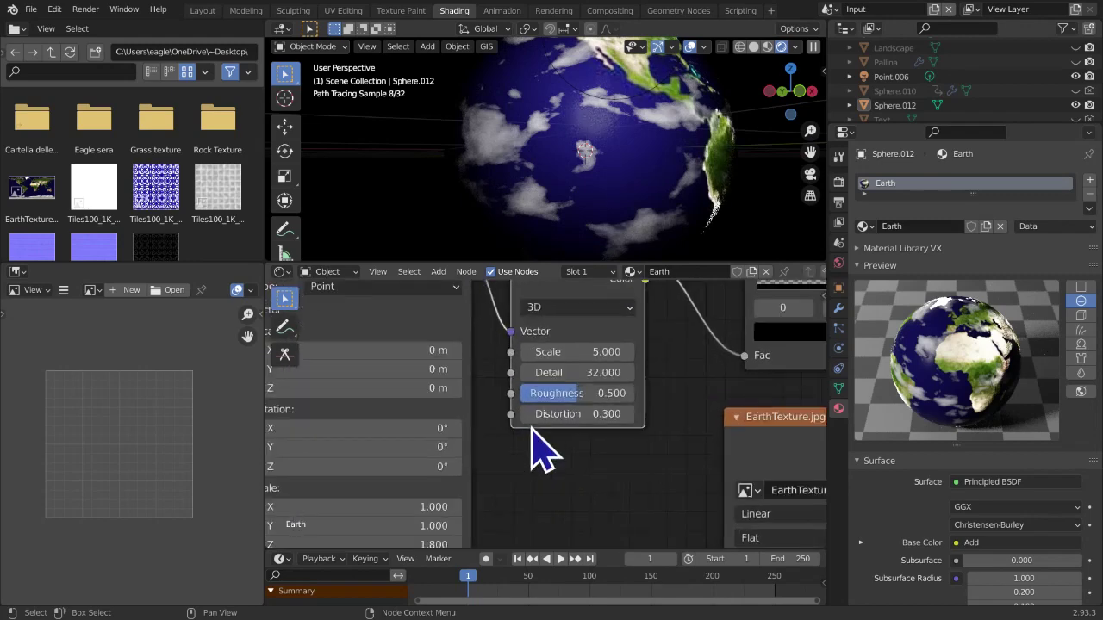
pyautogui.click(557, 377)
pyautogui.write('6')
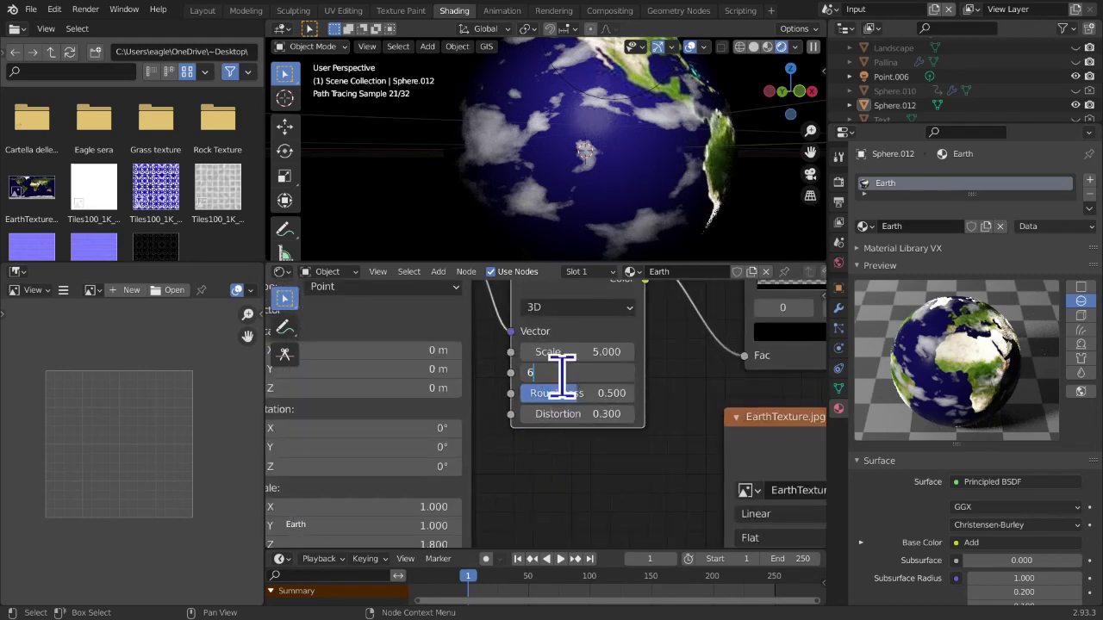
pyautogui.write('4')
pyautogui.press('Return')
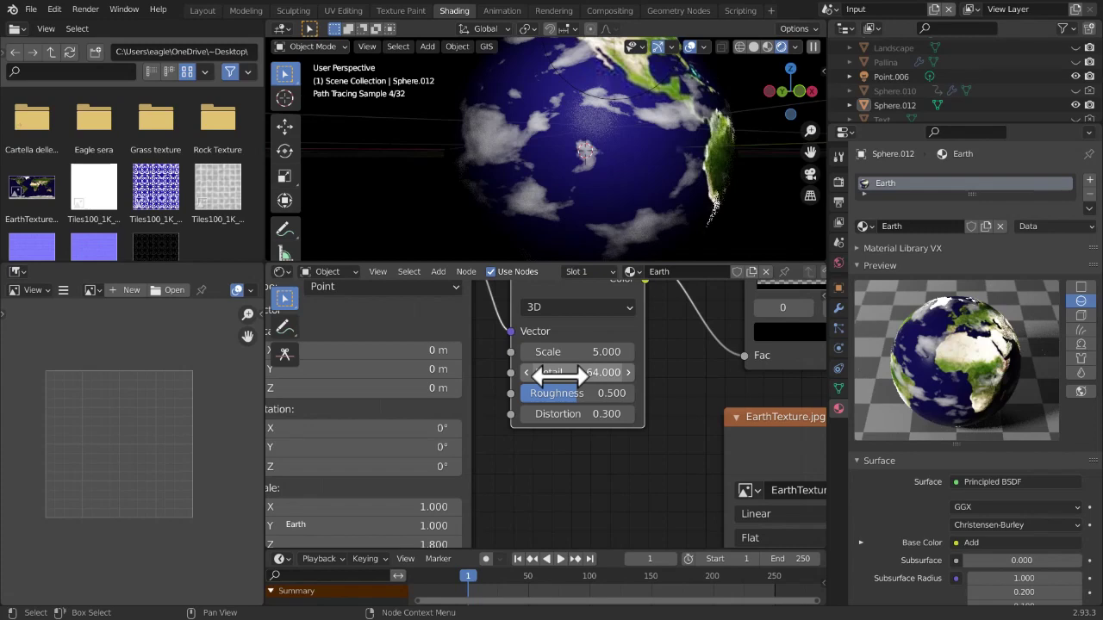
pyautogui.press('Return')
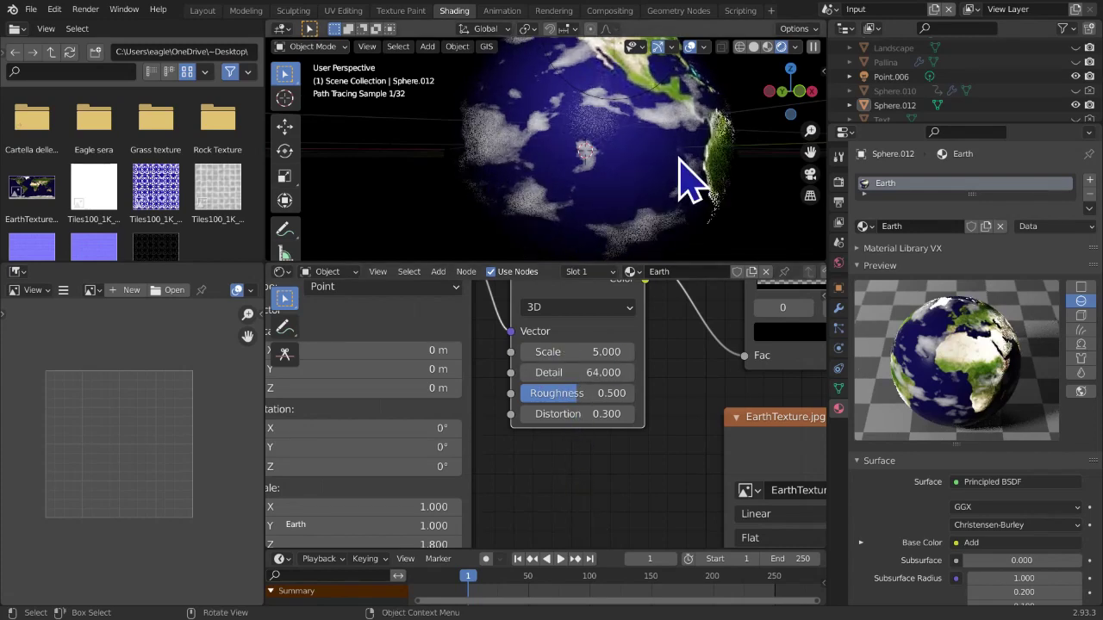
# Set the noise Scale to 5.5, then 6, and finally 10
pyautogui.scroll(-3, 690, 181)
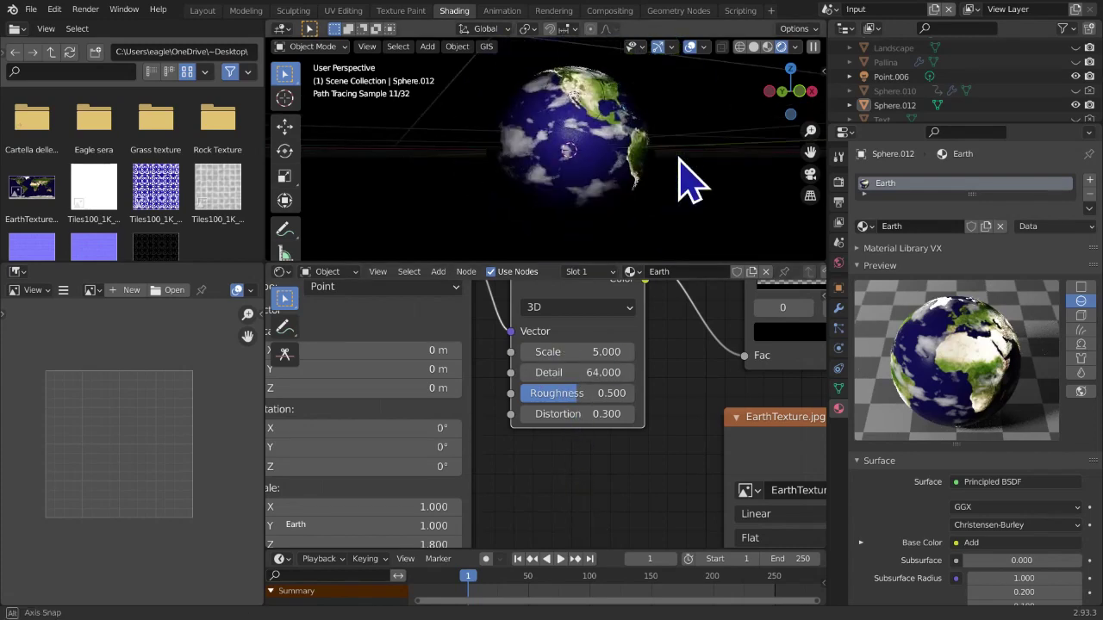
pyautogui.moveTo(670, 193); pyautogui.dragTo(636, 205, button='middle')
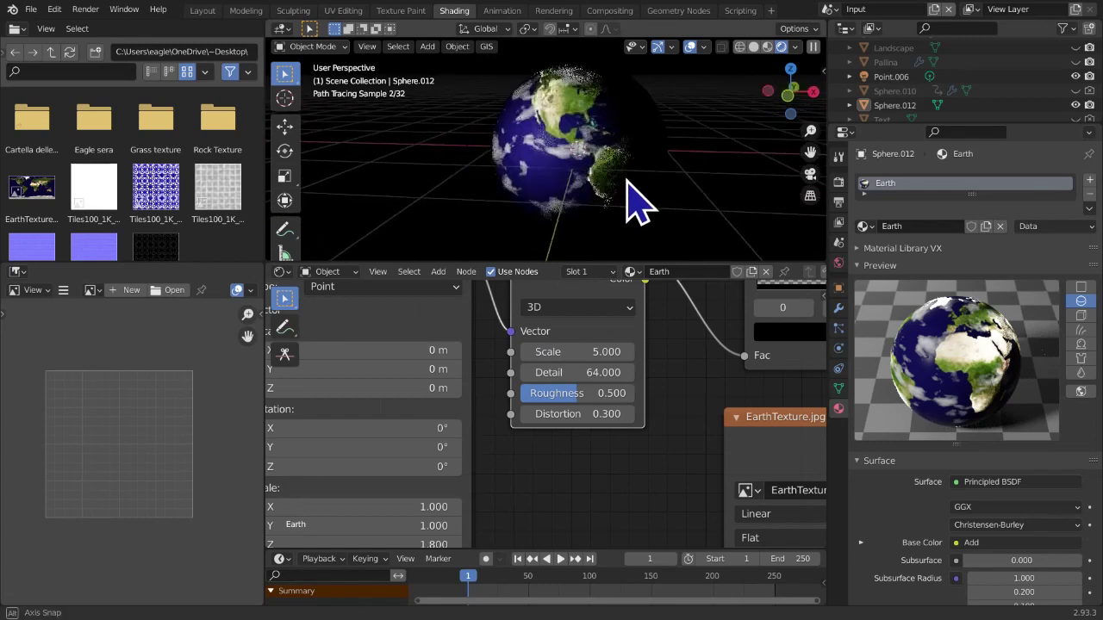
pyautogui.doubleClick(603, 352)
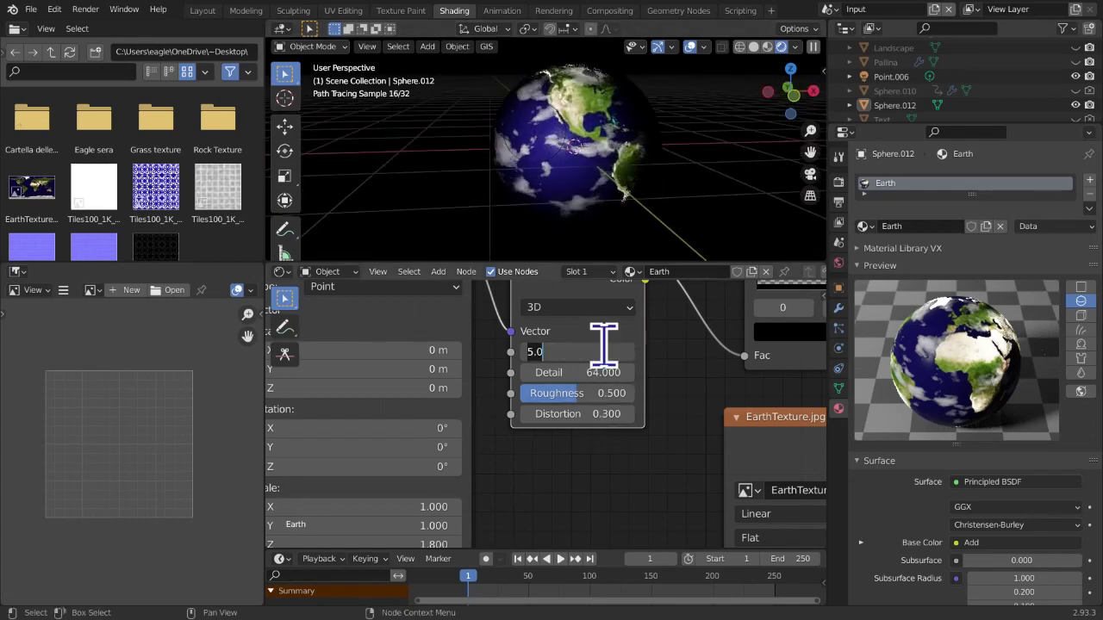
pyautogui.write('5.5')
pyautogui.press('Return')
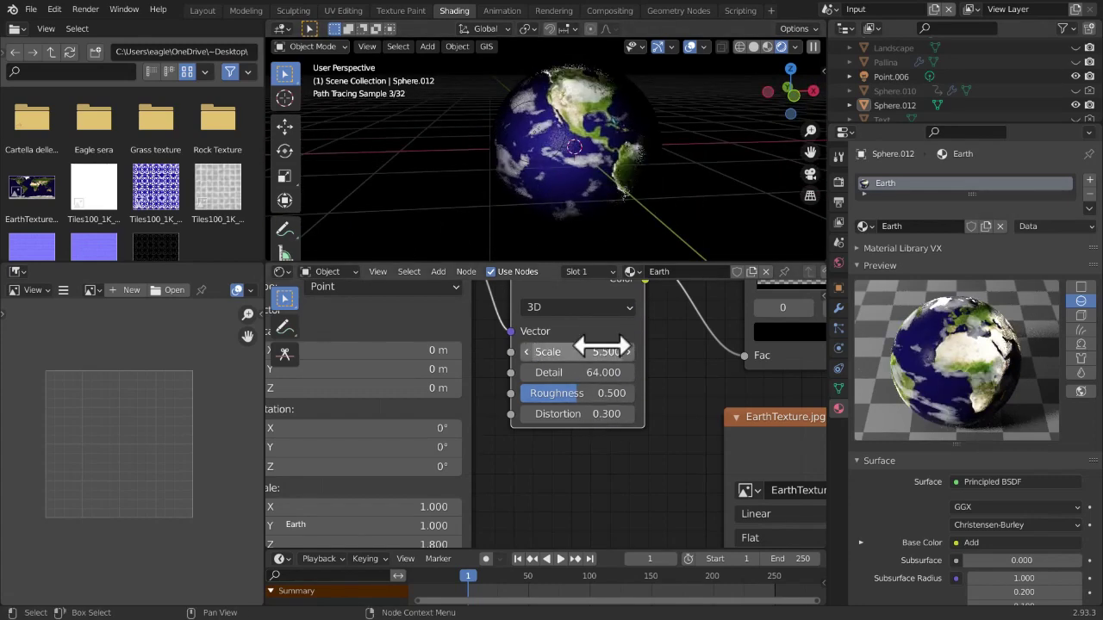
pyautogui.doubleClick(603, 351)
pyautogui.write('6')
pyautogui.press('Return')
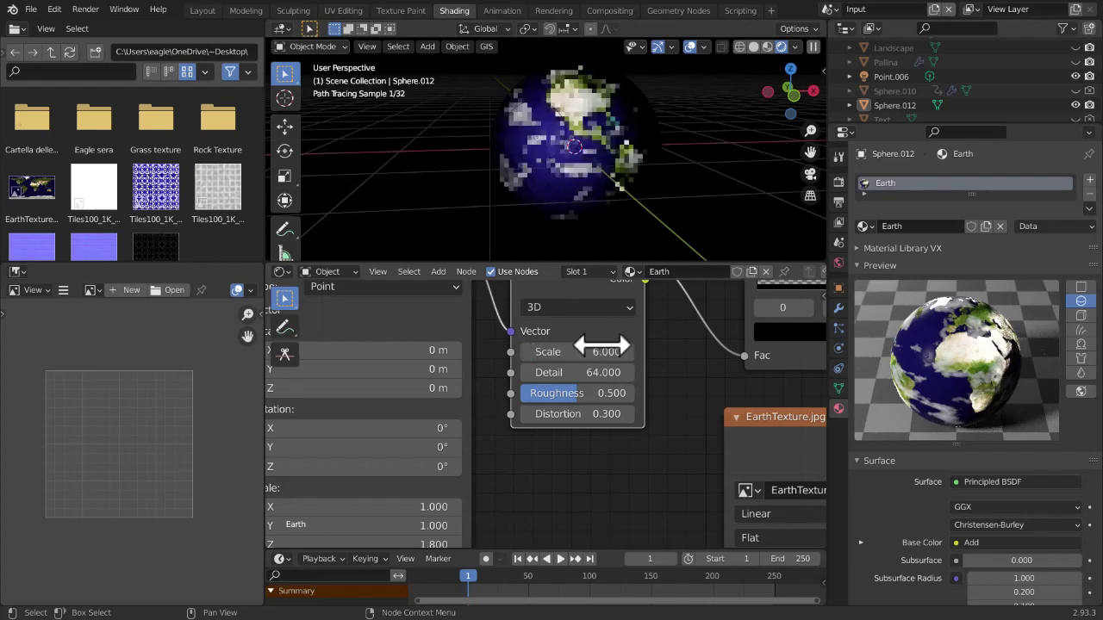
pyautogui.moveTo(664, 185); pyautogui.dragTo(571, 362, button='middle')
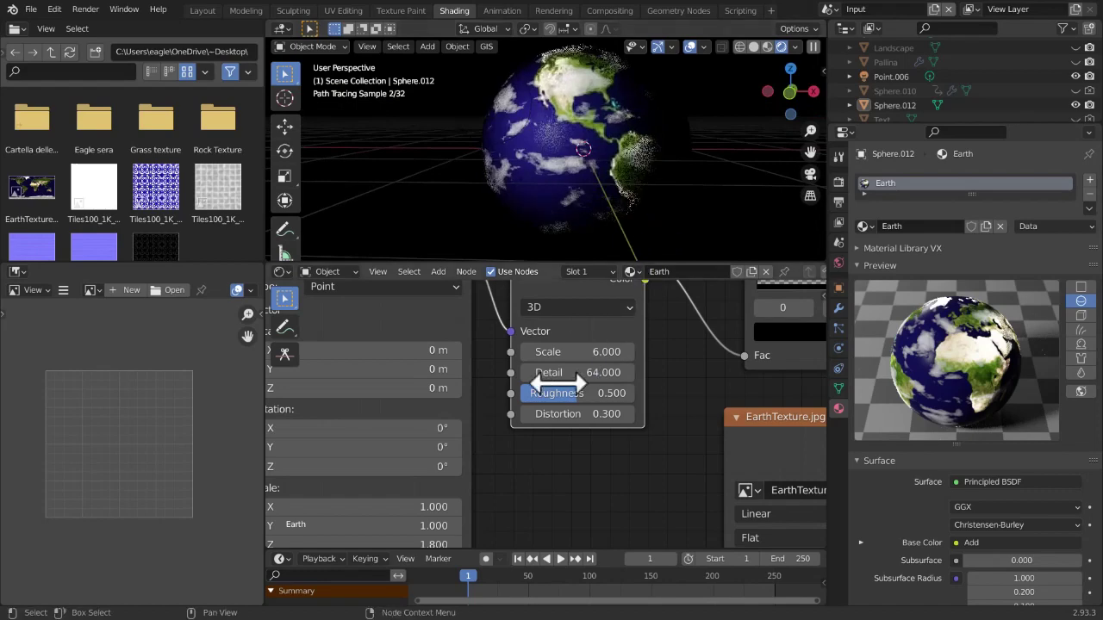
pyautogui.press('Return')
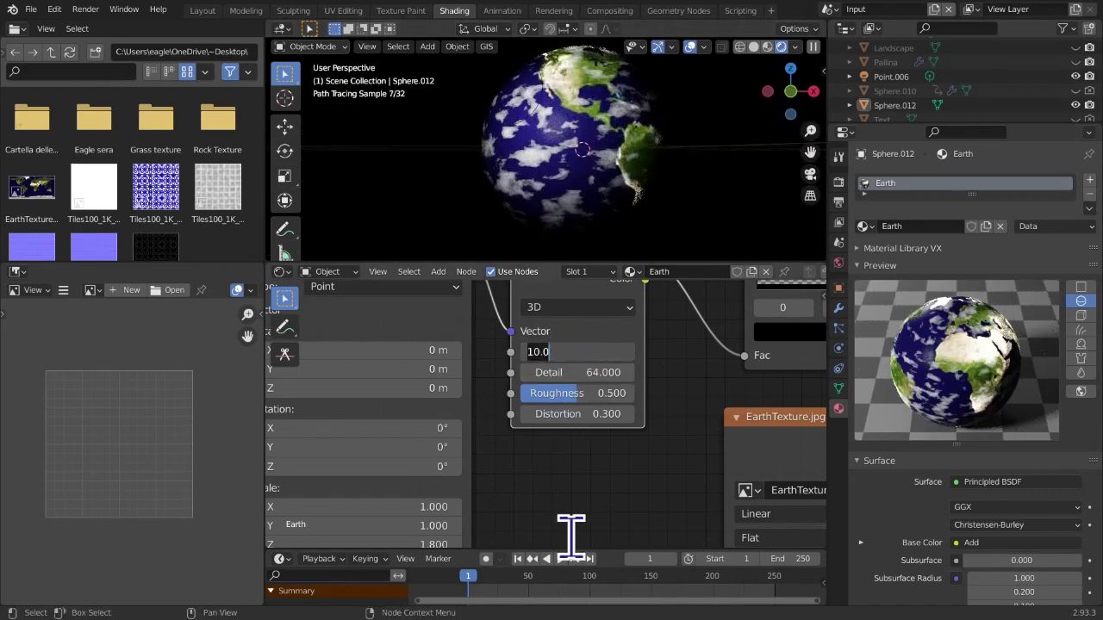
pyautogui.moveTo(627, 470); pyautogui.dragTo(413, 505, button='middle')
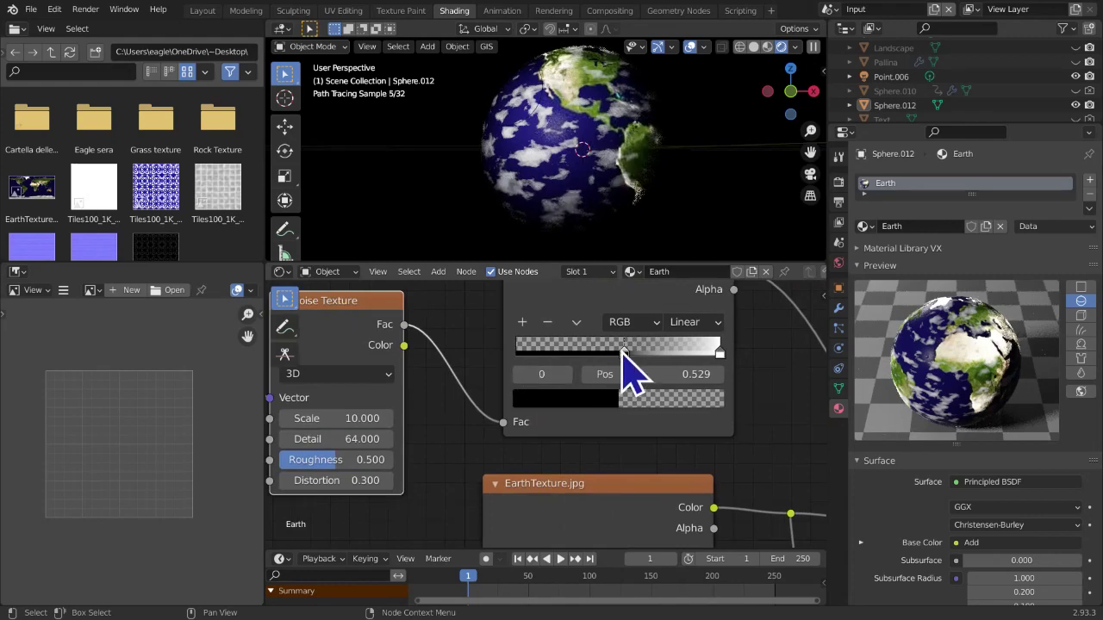
# Reset the cloud Noise Texture Scale to 5 and move the ColorRamp stop to about 0.518
pyautogui.moveTo(630, 352); pyautogui.dragTo(615, 353)
pyautogui.moveTo(536, 391); pyautogui.dragTo(591, 367, button='middle')
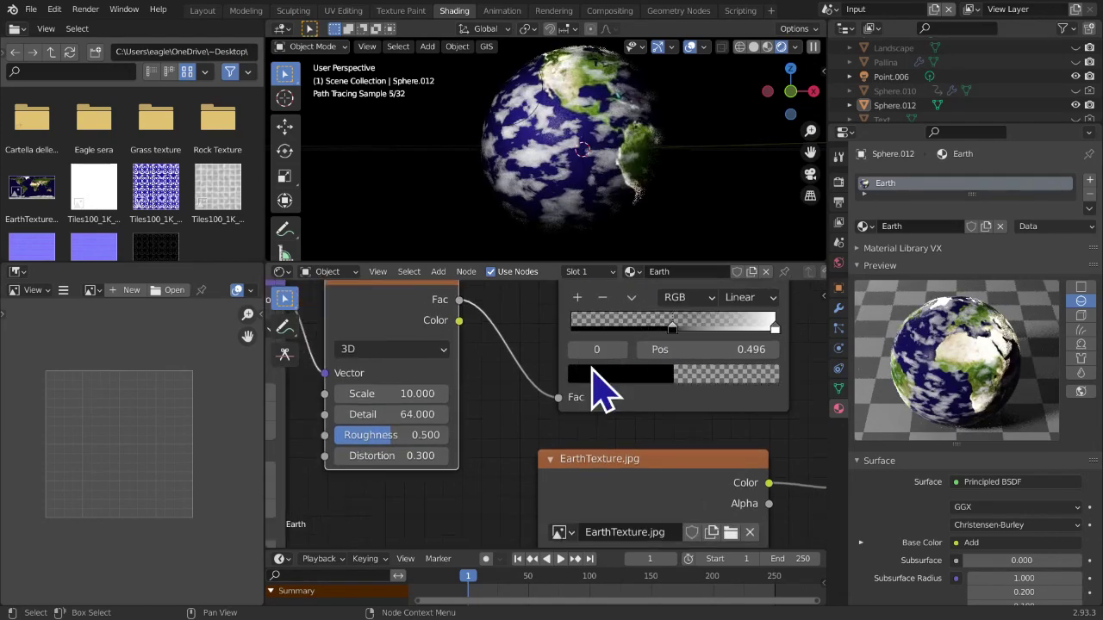
pyautogui.click(421, 393)
pyautogui.write('5')
pyautogui.press('Return')
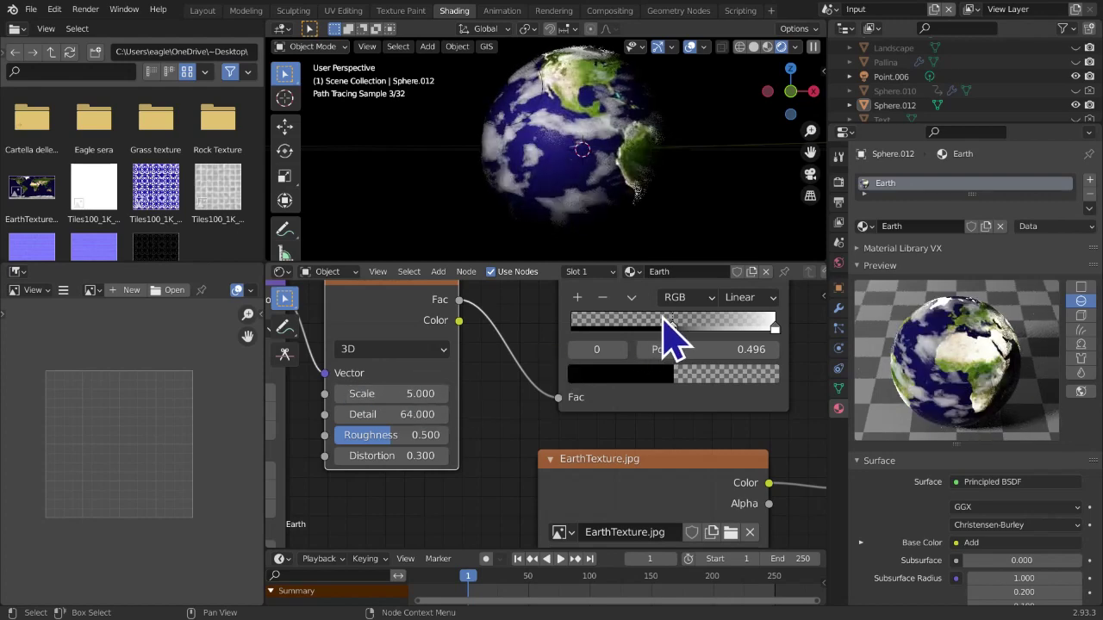
pyautogui.moveTo(667, 328); pyautogui.dragTo(673, 326)
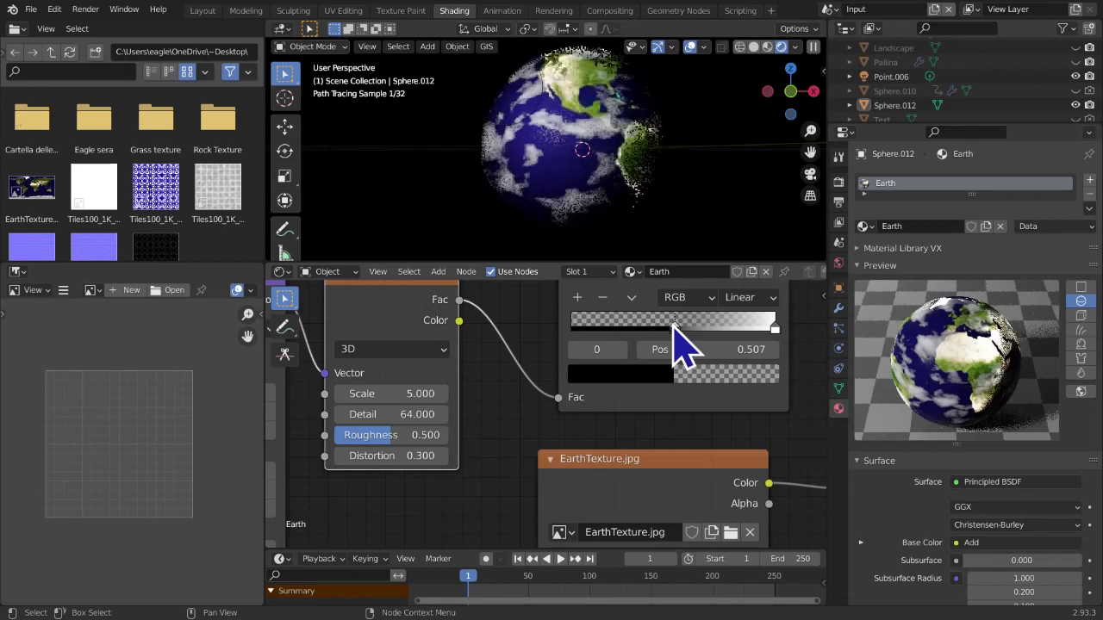
pyautogui.moveTo(676, 338); pyautogui.dragTo(620, 382, button='middle')
pyautogui.scroll(2, 625, 404)
pyautogui.moveTo(637, 358); pyautogui.dragTo(647, 359)
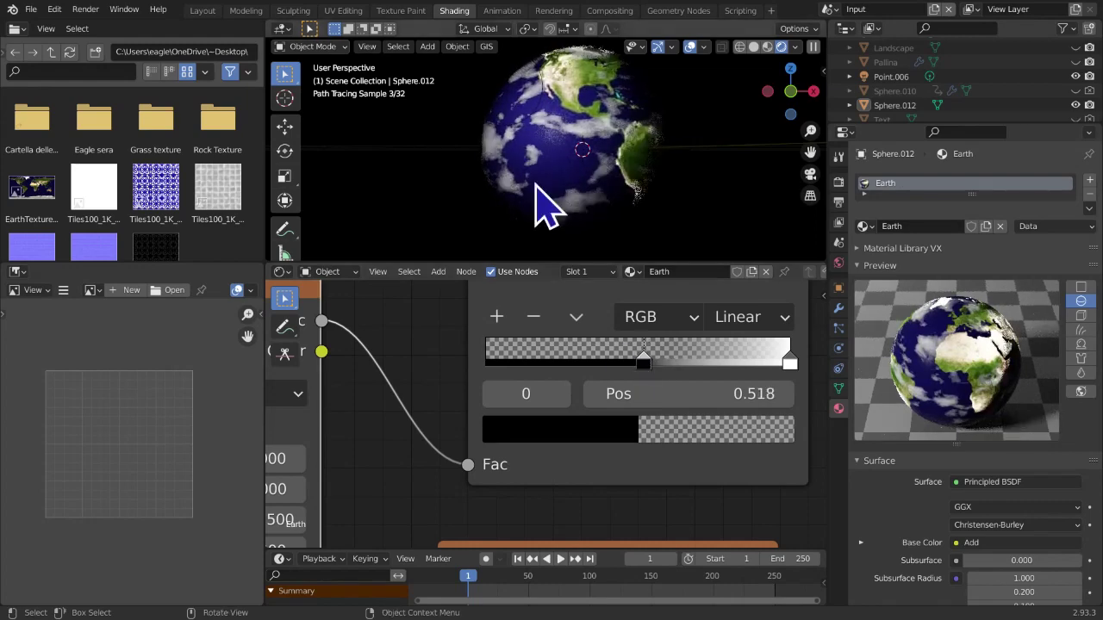
# Select the Earth sphere, orbit around it, frame the whole node tree, then bring up the Start menu
pyautogui.moveTo(537, 198); pyautogui.dragTo(714, 244, button='middle')
pyautogui.click(563, 203)
pyautogui.moveTo(518, 459); pyautogui.dragTo(657, 432, button='middle')
pyautogui.moveTo(645, 227); pyautogui.dragTo(466, 230, button='middle')
pyautogui.scroll(1, 551, 227)
pyautogui.scroll(1, 550, 224)
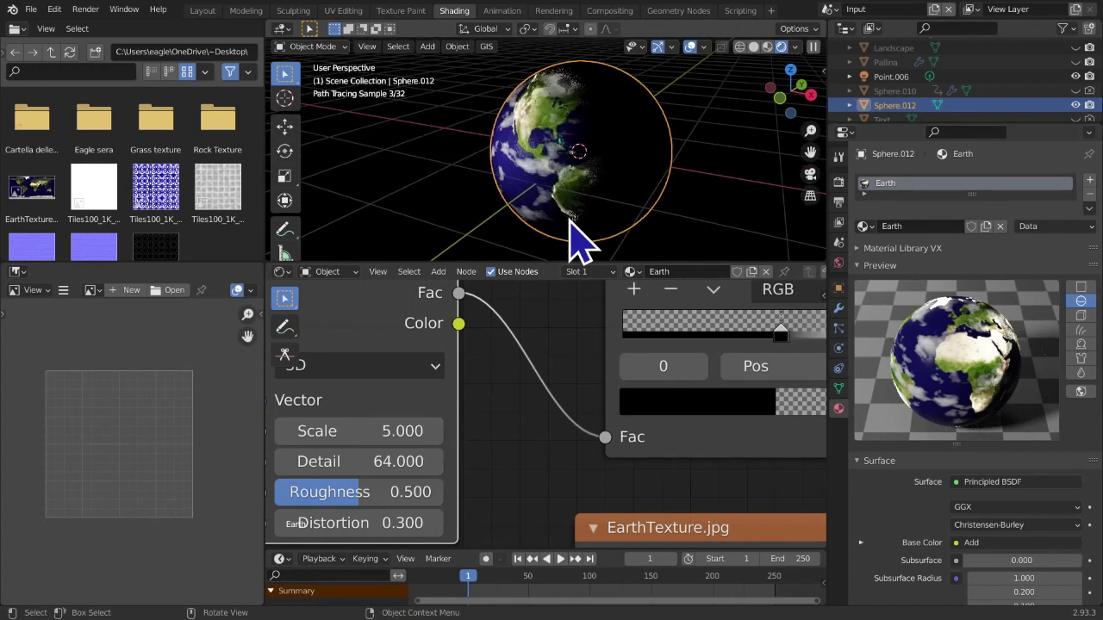
pyautogui.scroll(-7, 575, 517)
pyautogui.moveTo(579, 511); pyautogui.dragTo(511, 424, button='middle')
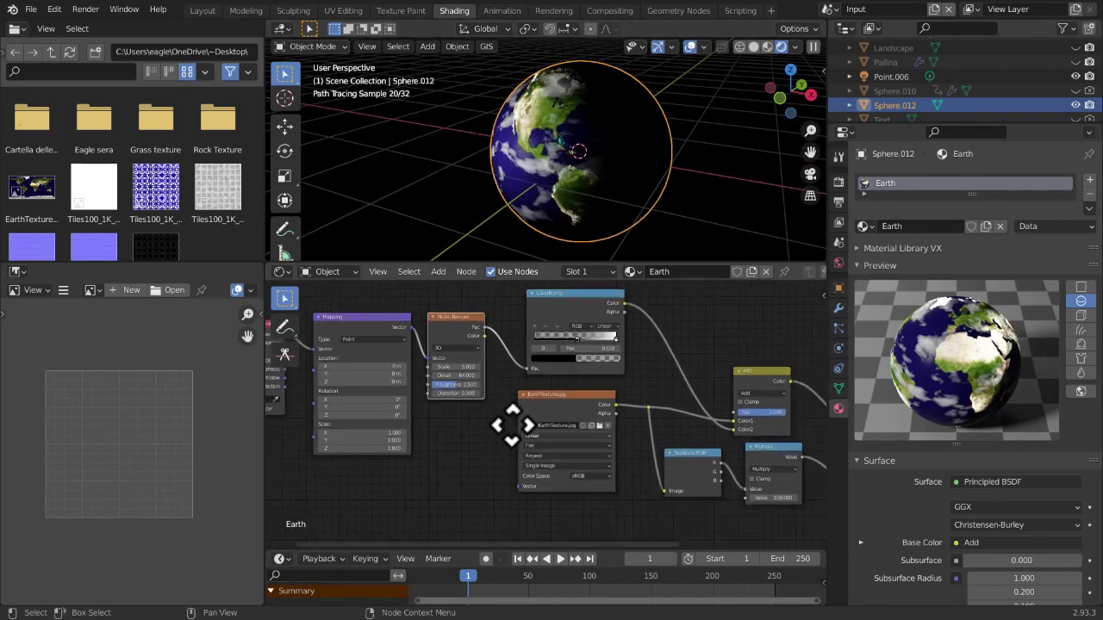
pyautogui.scroll(-6, 495, 405)
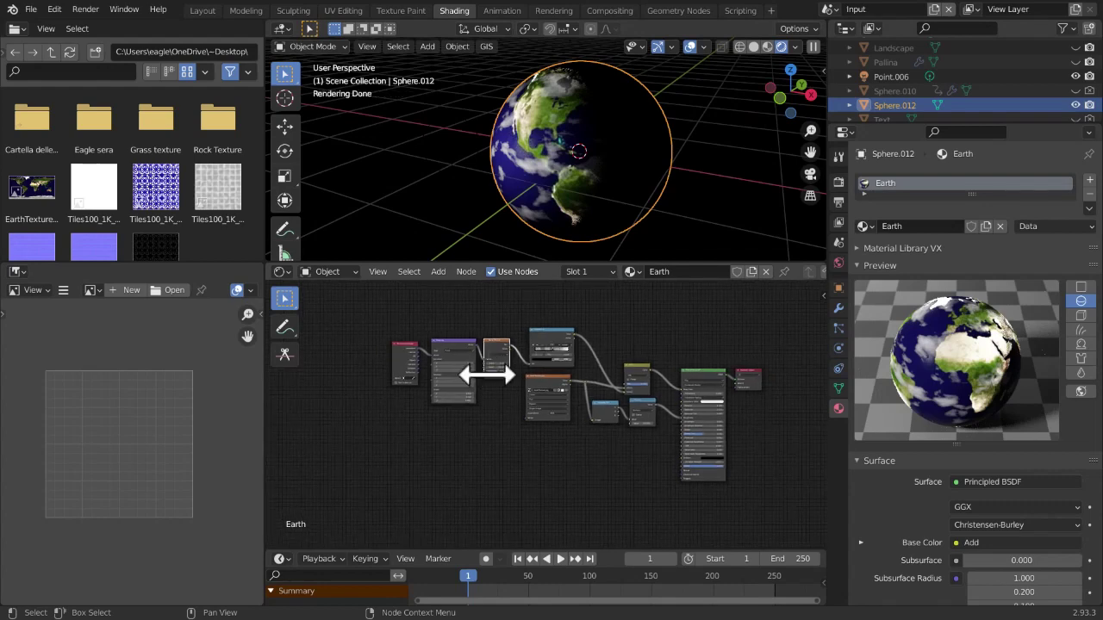
pyautogui.scroll(3, 488, 375)
pyautogui.moveTo(490, 375); pyautogui.dragTo(479, 387, button='middle')
pyautogui.scroll(1, 477, 387)
pyautogui.scroll(-2, 476, 389)
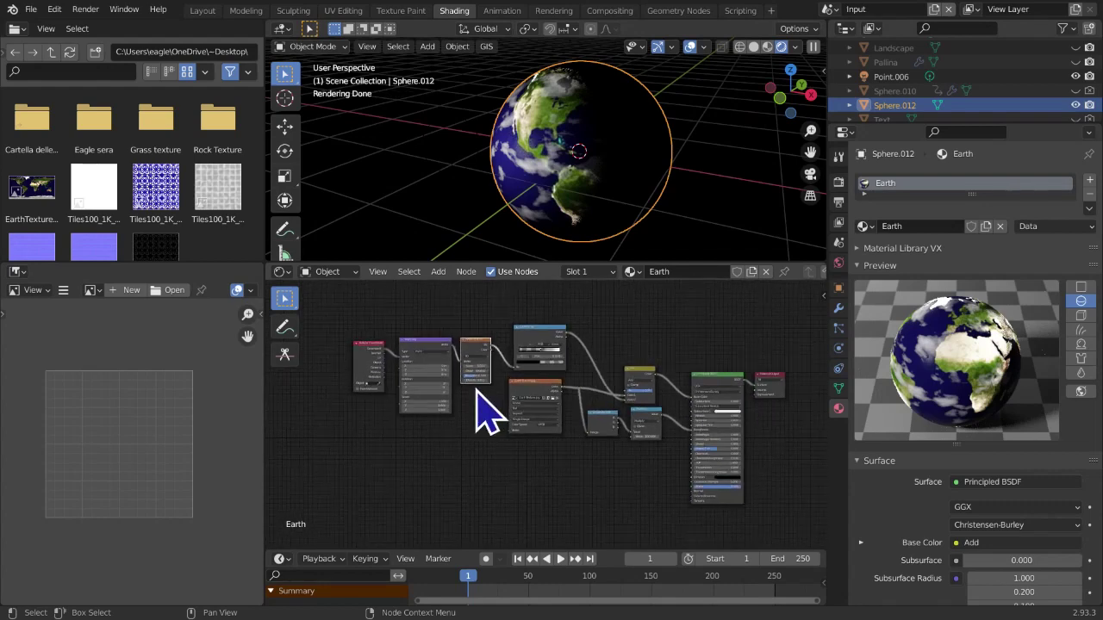
pyautogui.press('super')
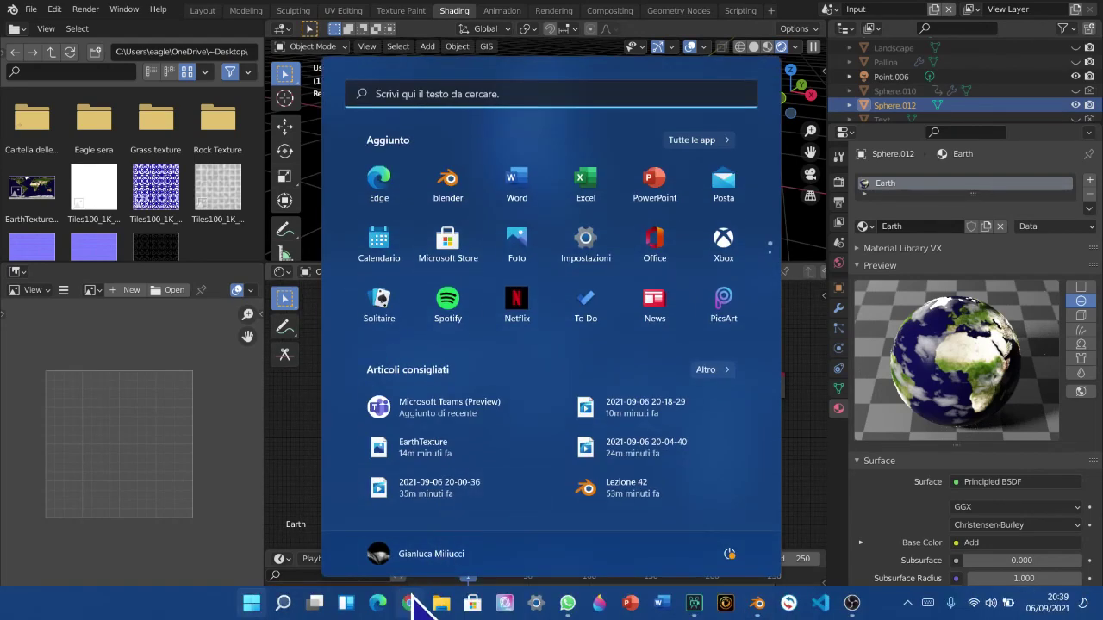
# Launch Chrome and search 'luci notturne della terra' from the address bar
pyautogui.click(413, 597)
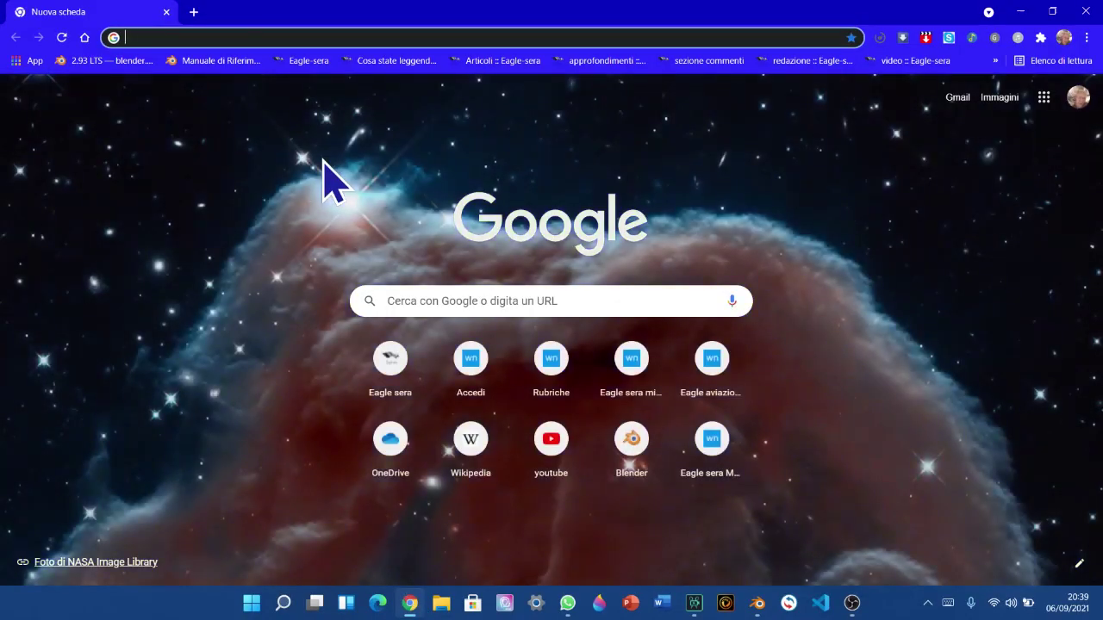
pyautogui.write('luci notturne dell')
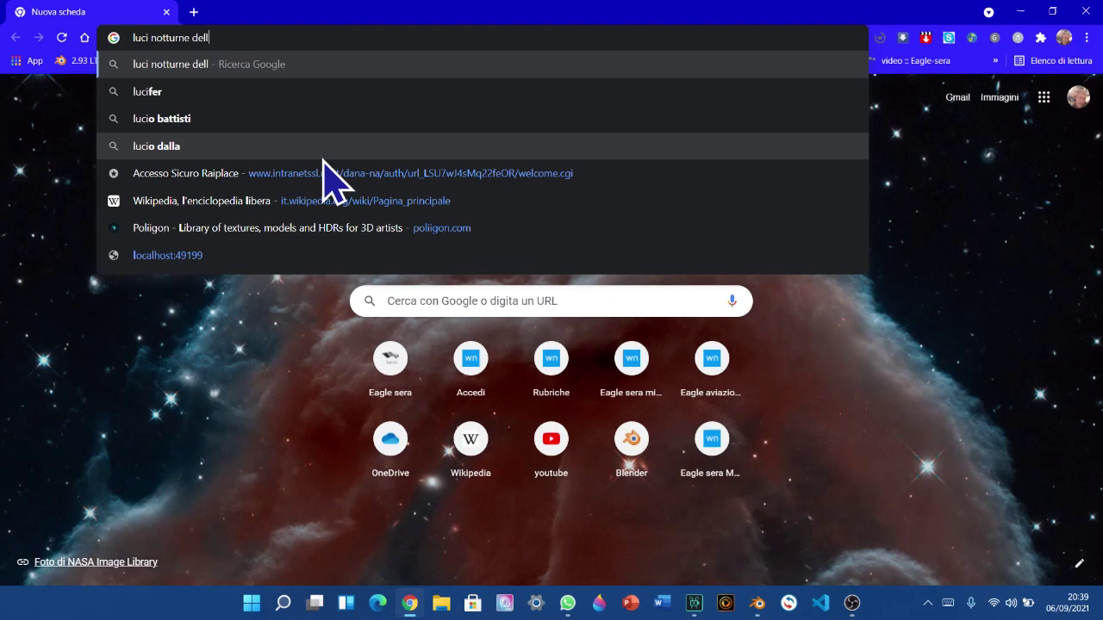
pyautogui.write('a terra')
pyautogui.press('Return')
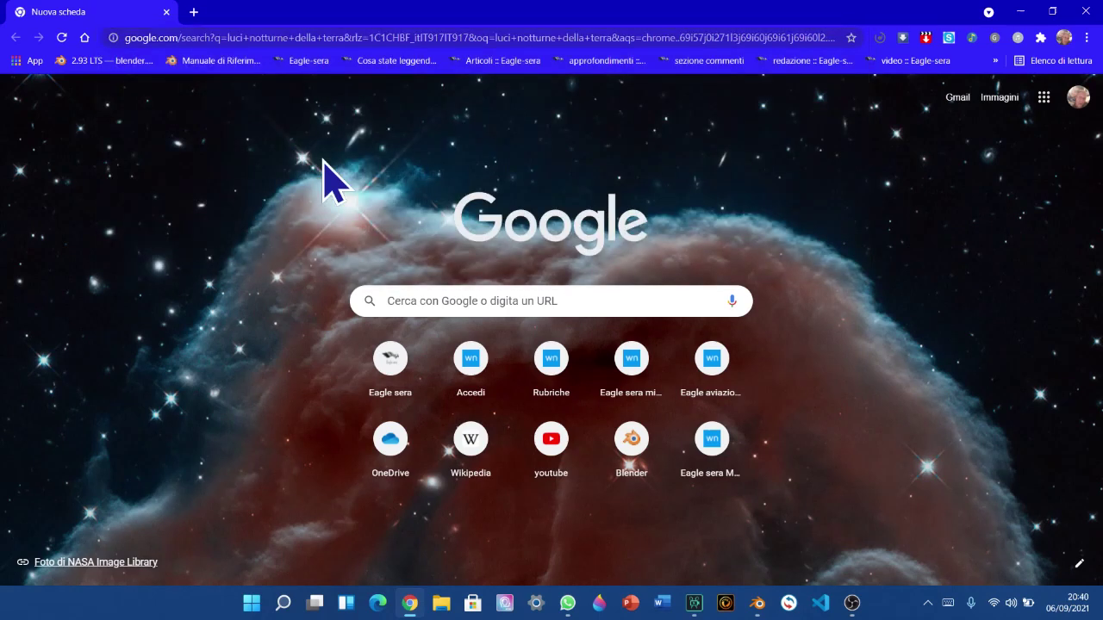
# Run the 'luci notturne della terra' search again from the Google search box
pyautogui.click(220, 37)
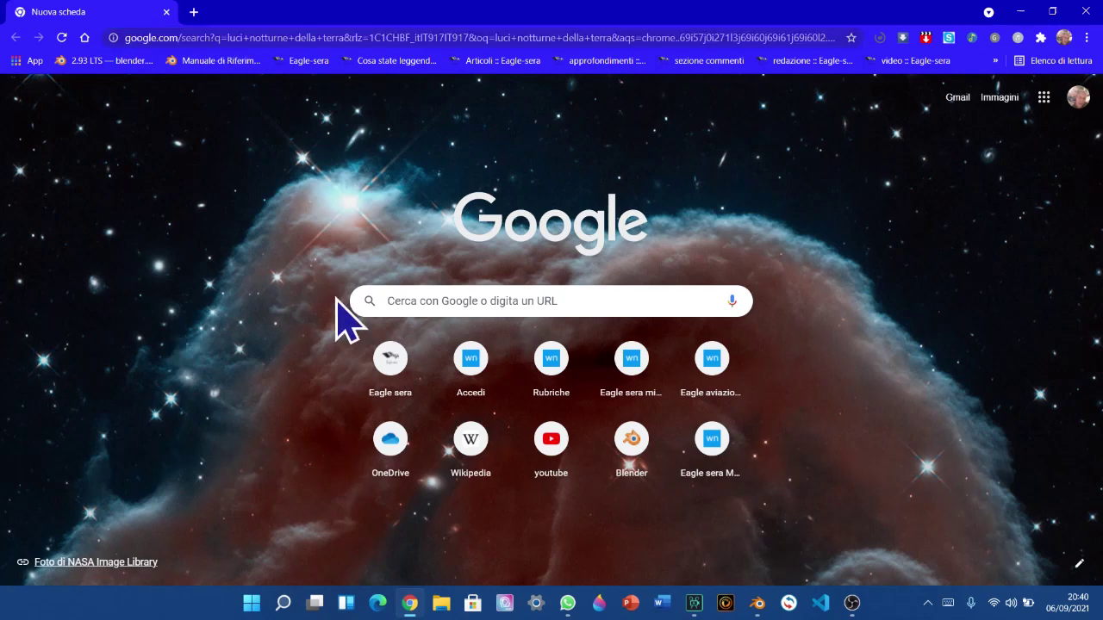
pyautogui.click(443, 299)
pyautogui.write('lu')
pyautogui.press('Return')
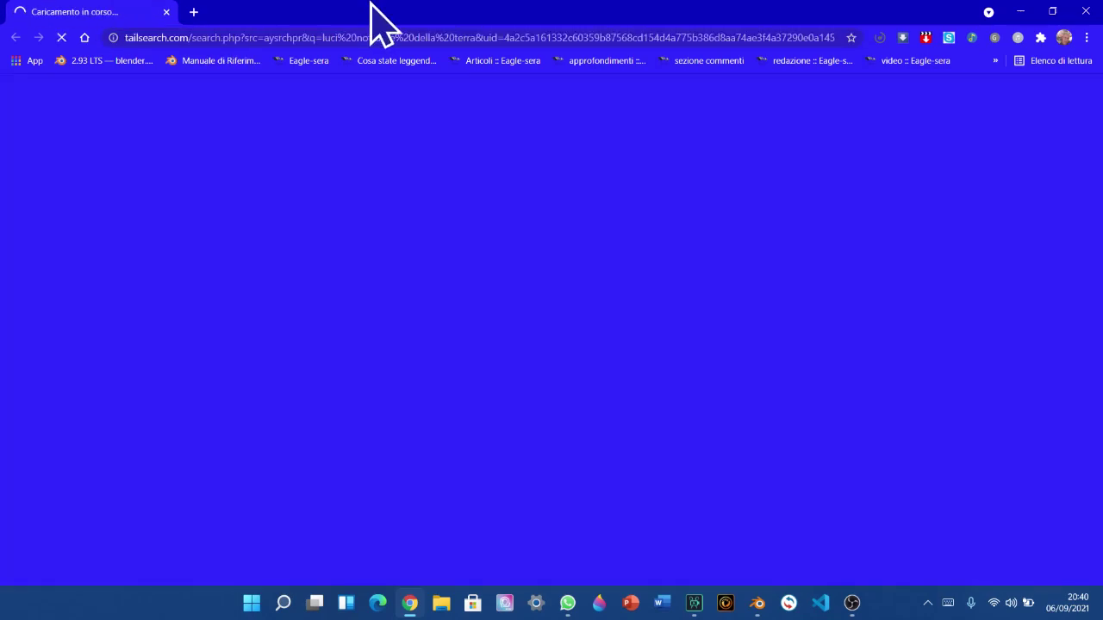
# Refine the Bing query to 'luci notturne della superficie della terra'
pyautogui.moveTo(480, 4)
pyautogui.mouseDown()
pyautogui.moveTo(480, 20)
pyautogui.moveTo(467, 3)
pyautogui.mouseUp()
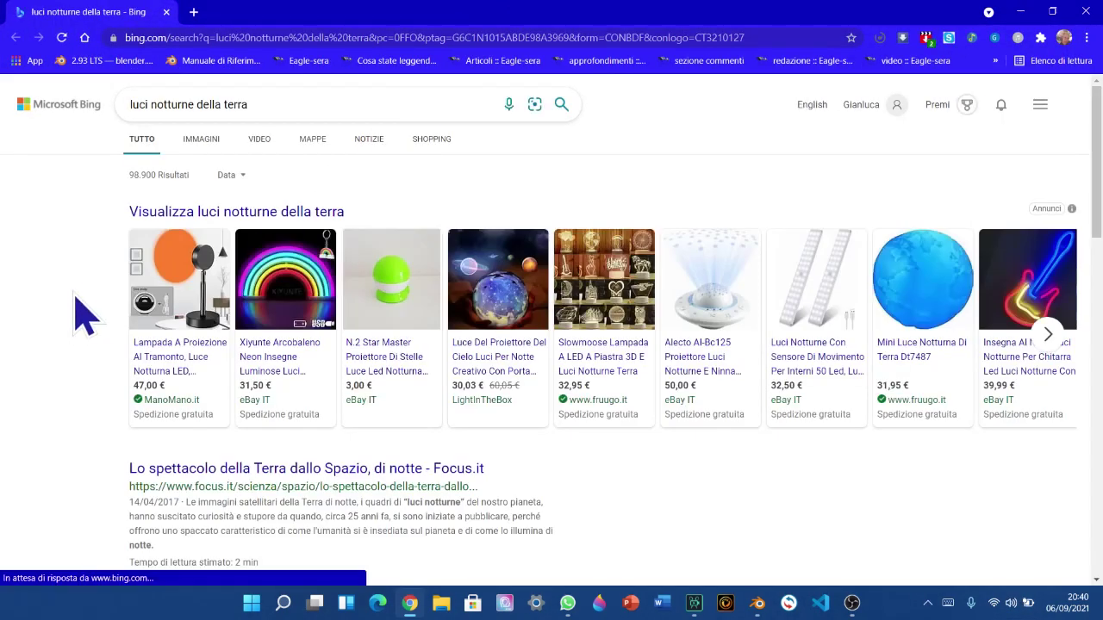
pyautogui.scroll(-2, 72, 282)
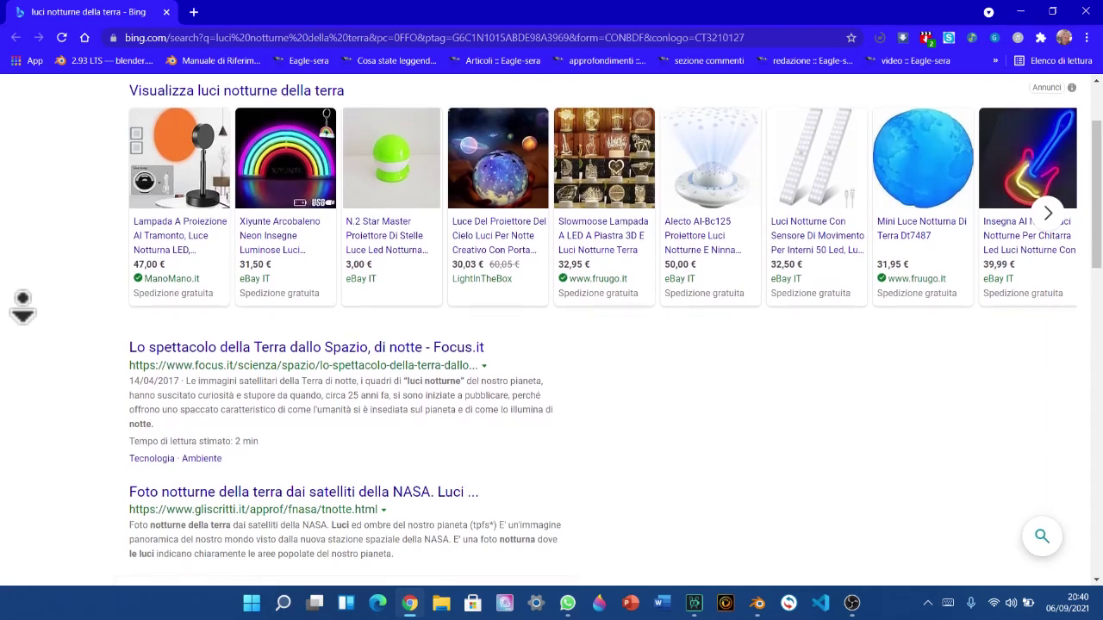
pyautogui.scroll(3, 28, 244)
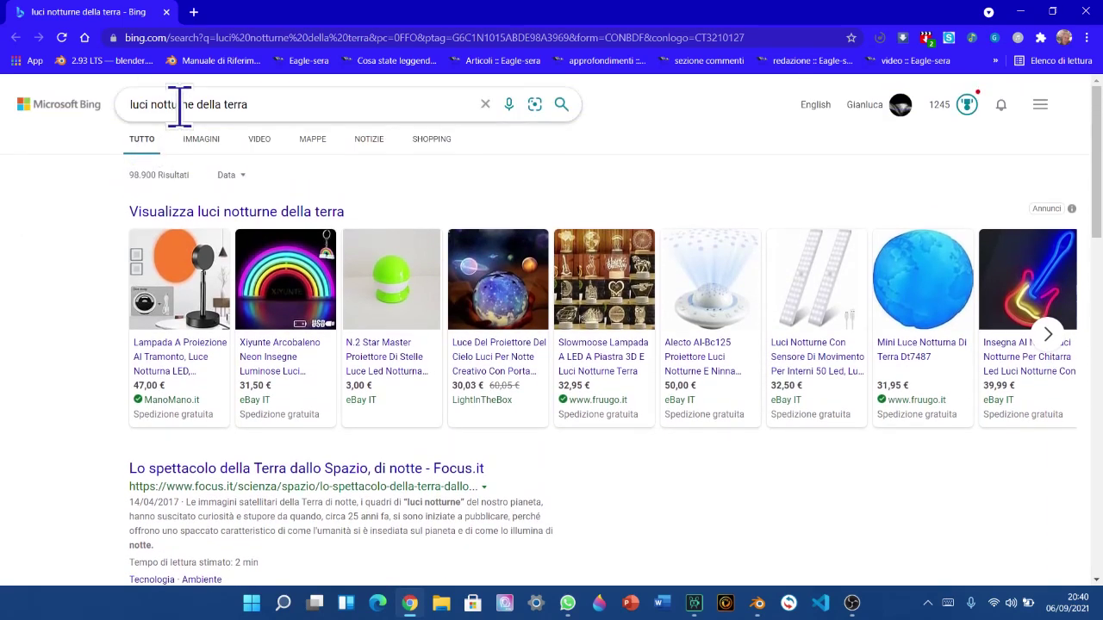
pyautogui.click(394, 107)
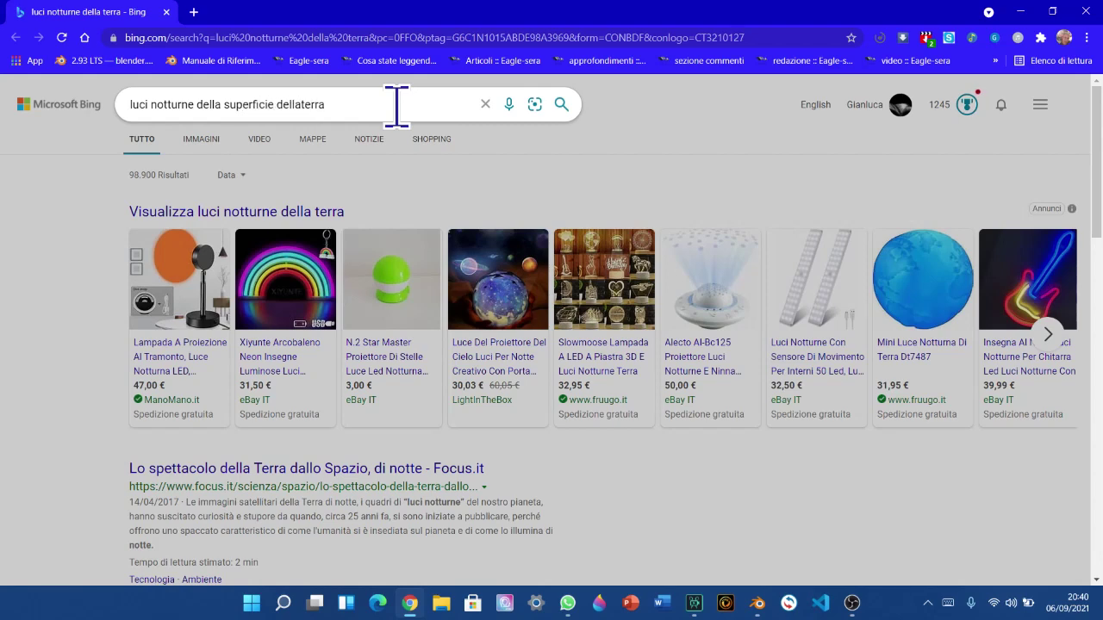
pyautogui.press('Return')
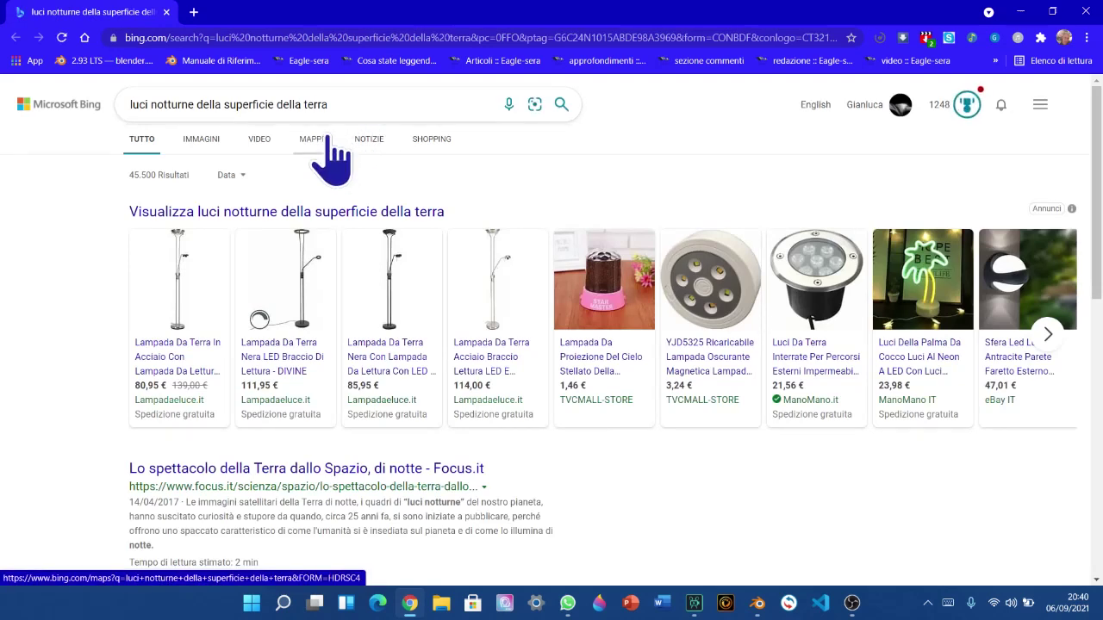
# Replace the query with 'planisfero notturno del pianeta terra' and search
pyautogui.moveTo(359, 100); pyautogui.dragTo(12, 184)
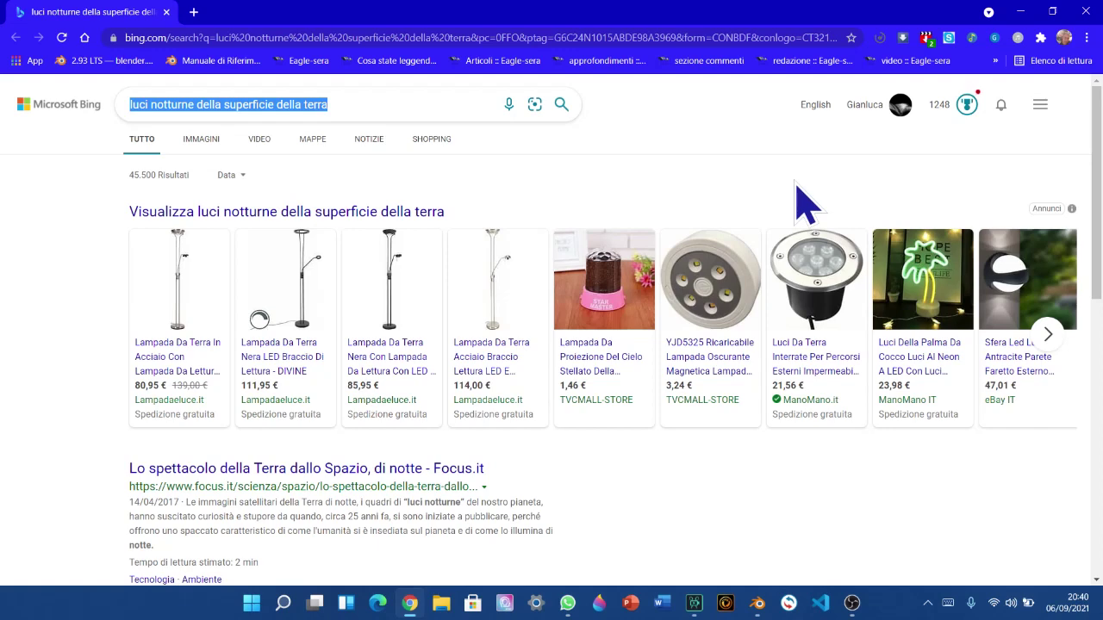
pyautogui.write('planisfero not')
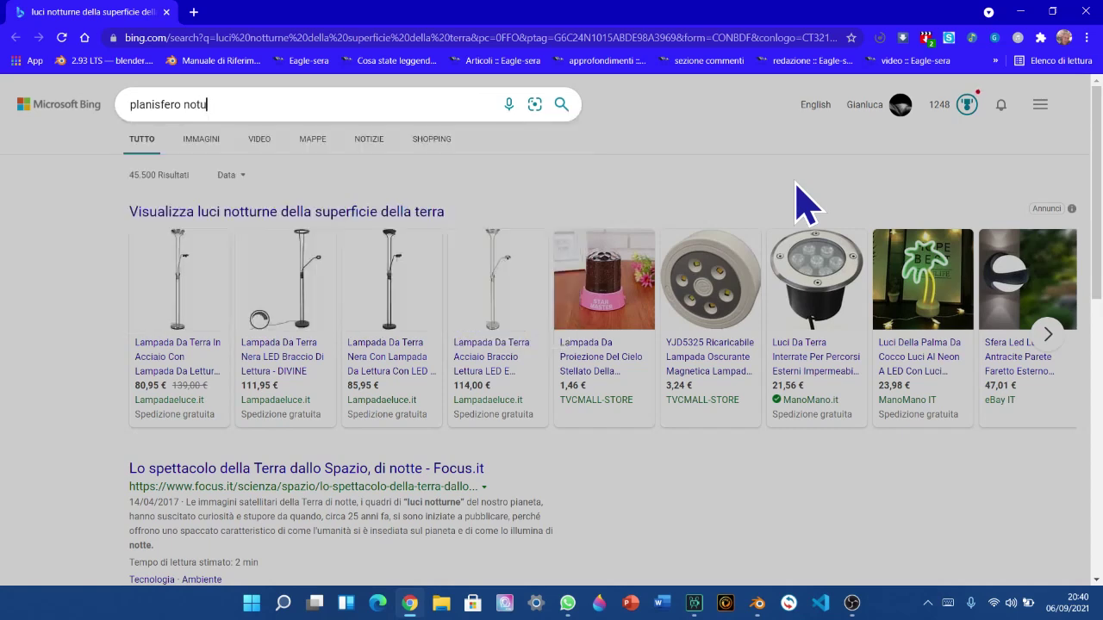
pyautogui.write('turno del pianeta terra')
pyautogui.press('Return')
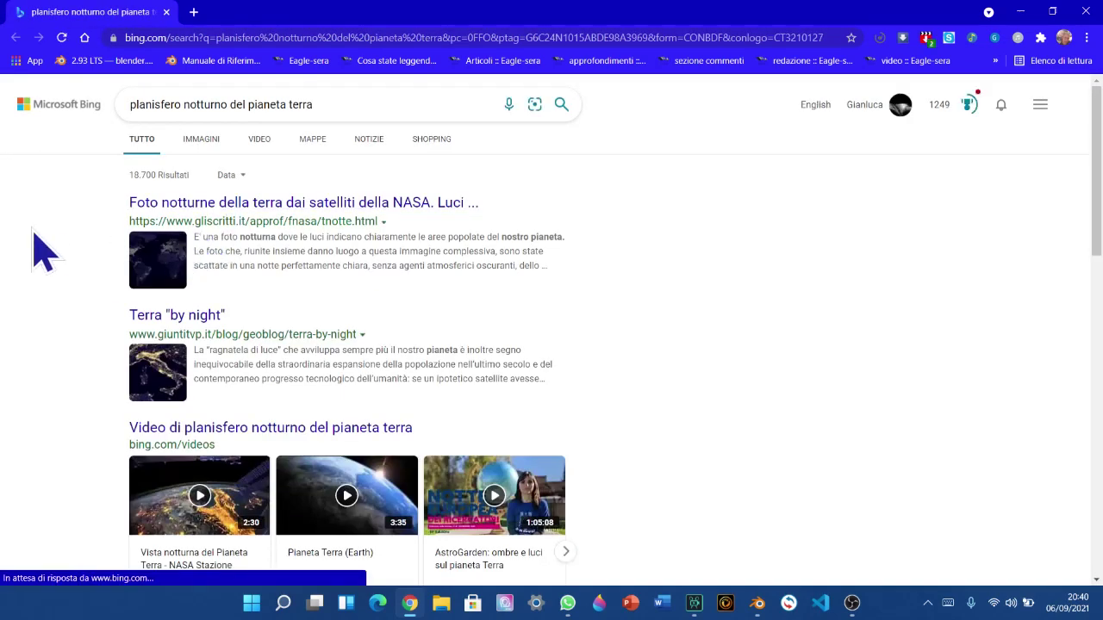
# Switch to image results and preview a couple of night-time world maps
pyautogui.click(191, 148)
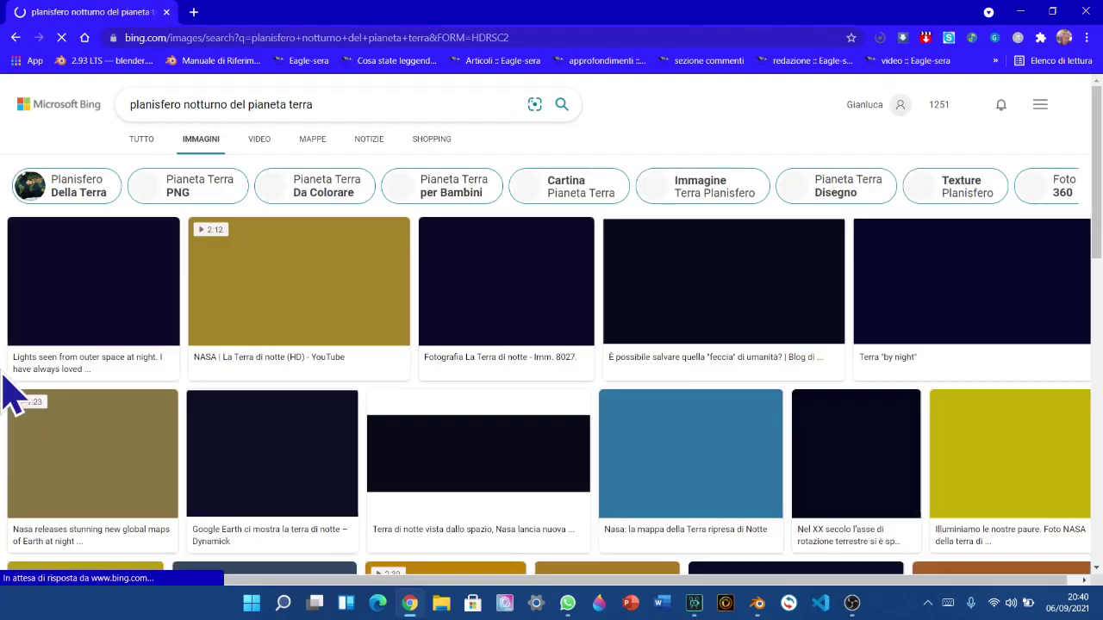
pyautogui.scroll(-1, 26, 345)
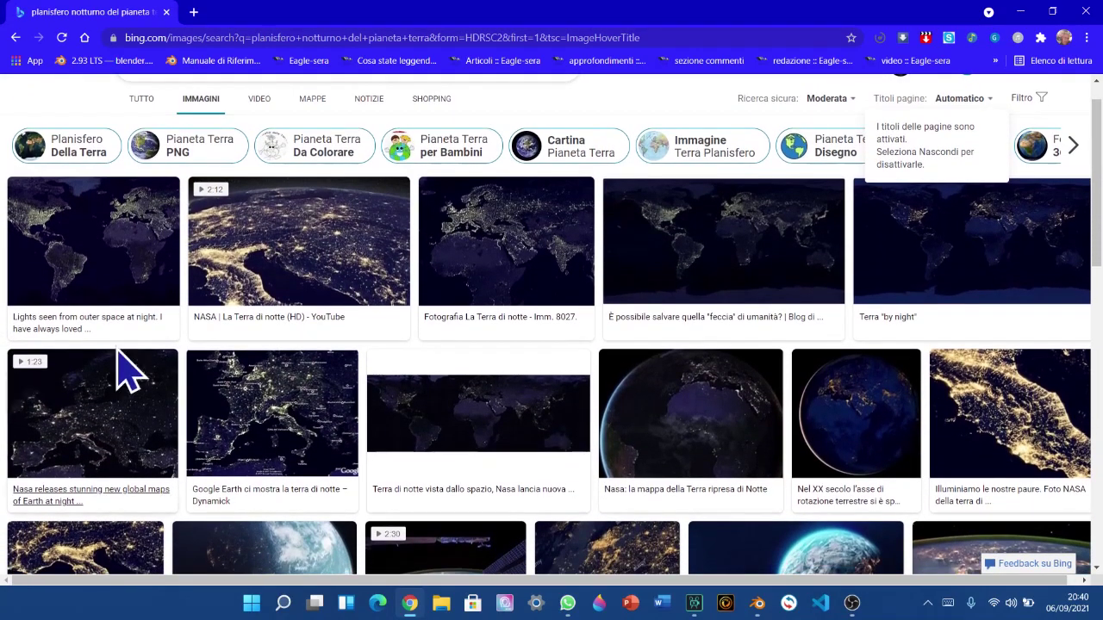
pyautogui.click(750, 266)
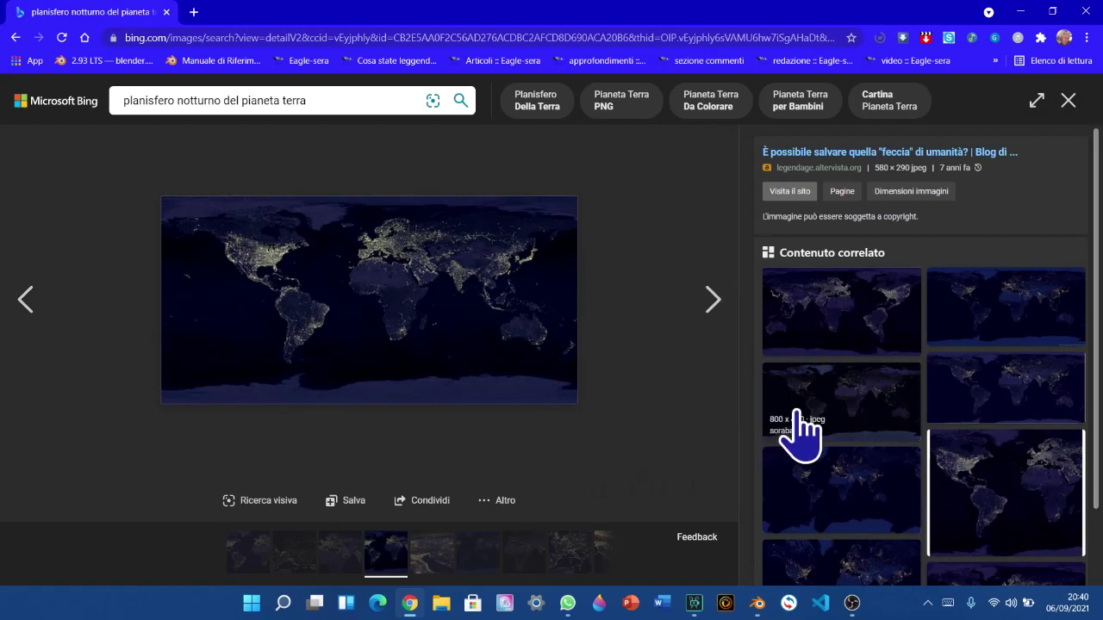
pyautogui.click(891, 422)
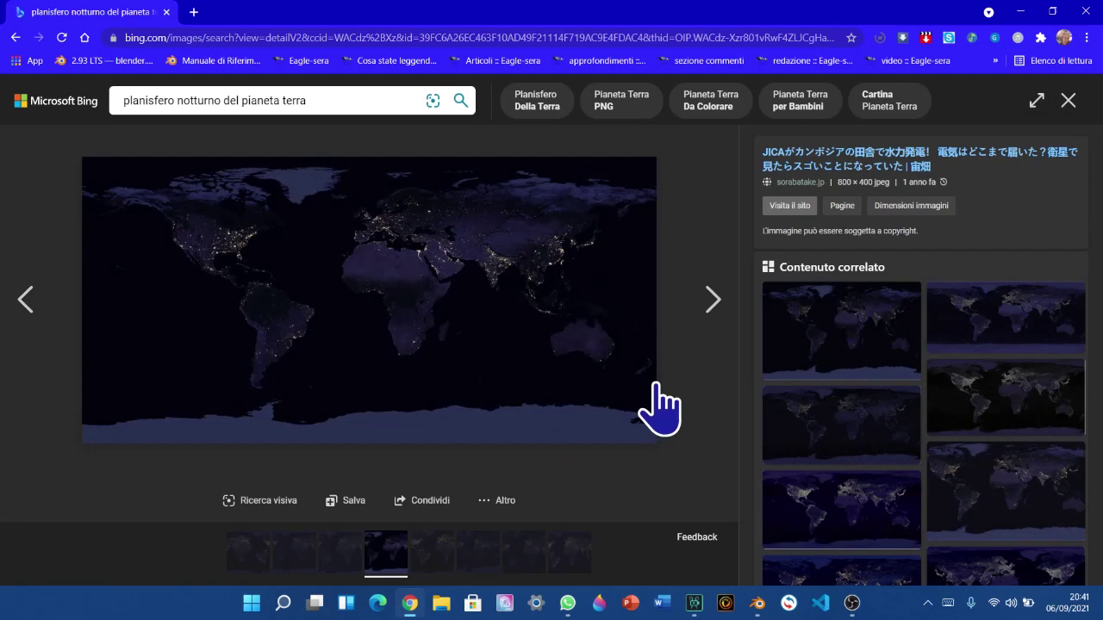
pyautogui.scroll(-6, 810, 444)
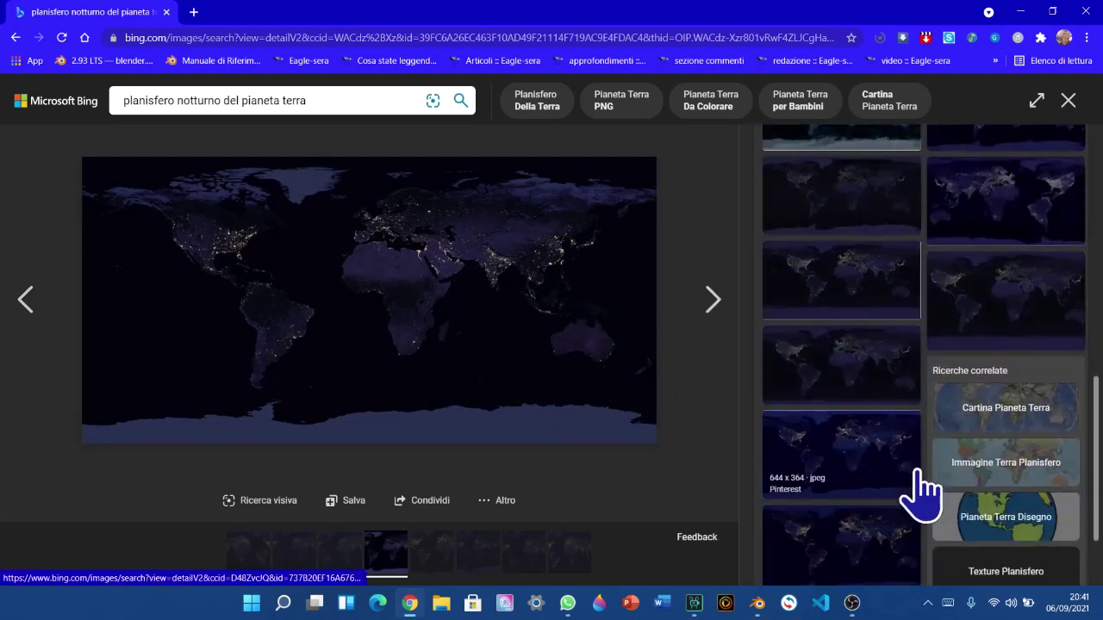
pyautogui.scroll(8, 921, 508)
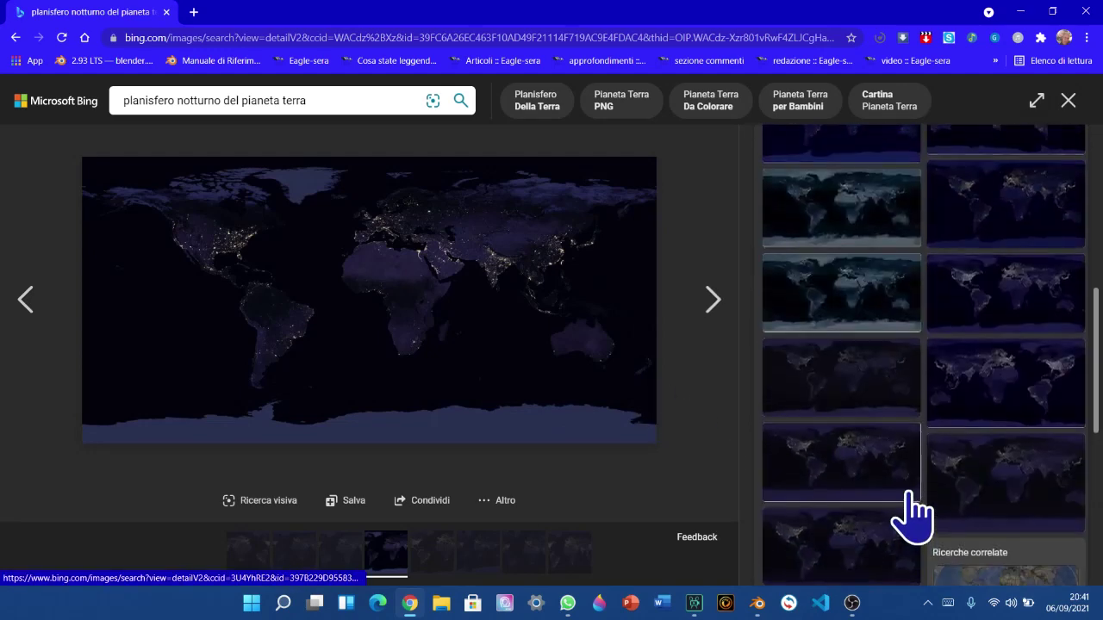
pyautogui.scroll(-2, 907, 510)
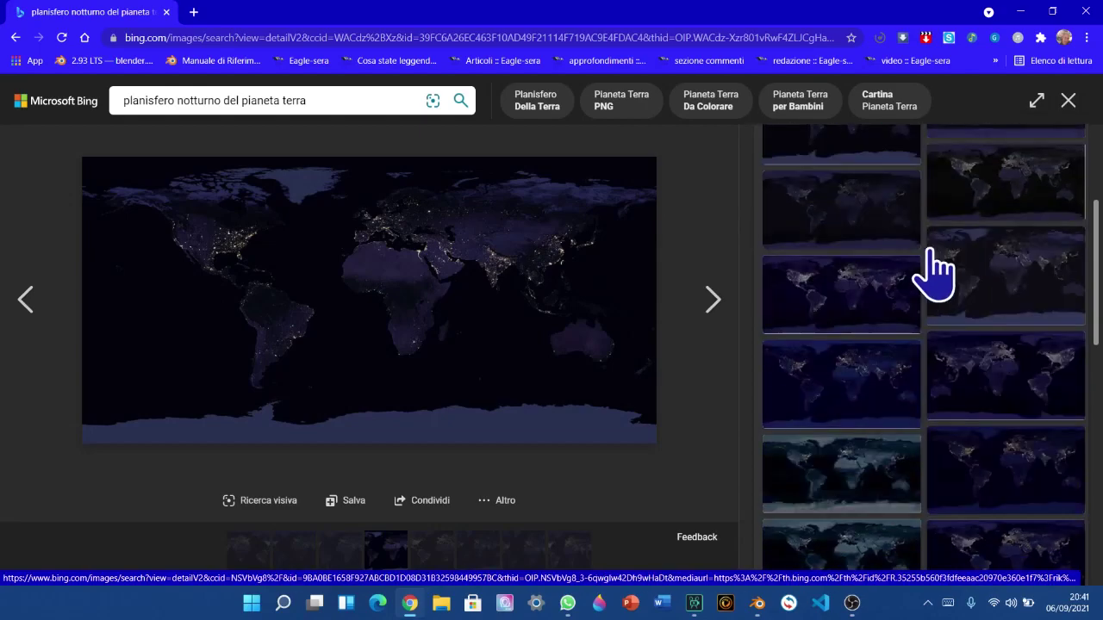
pyautogui.click(1067, 101)
# Browse the image results again and open the flat sorabatake world-at-night map
pyautogui.scroll(-3, 916, 308)
pyautogui.scroll(1, 747, 450)
pyautogui.scroll(-9, 454, 460)
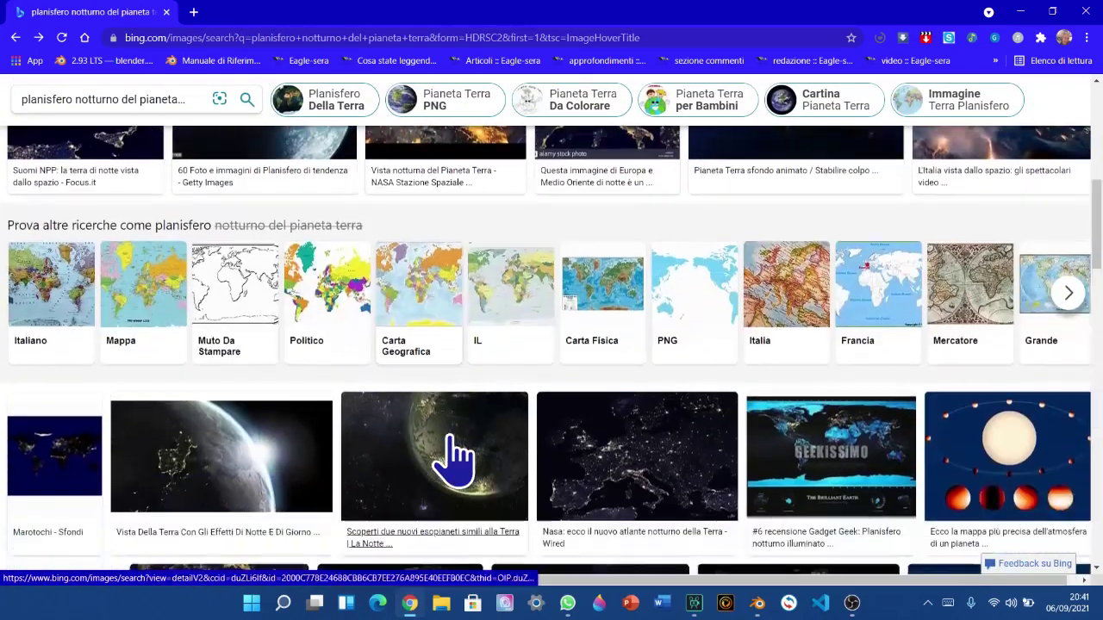
pyautogui.scroll(-1, 443, 440)
pyautogui.scroll(3, 441, 442)
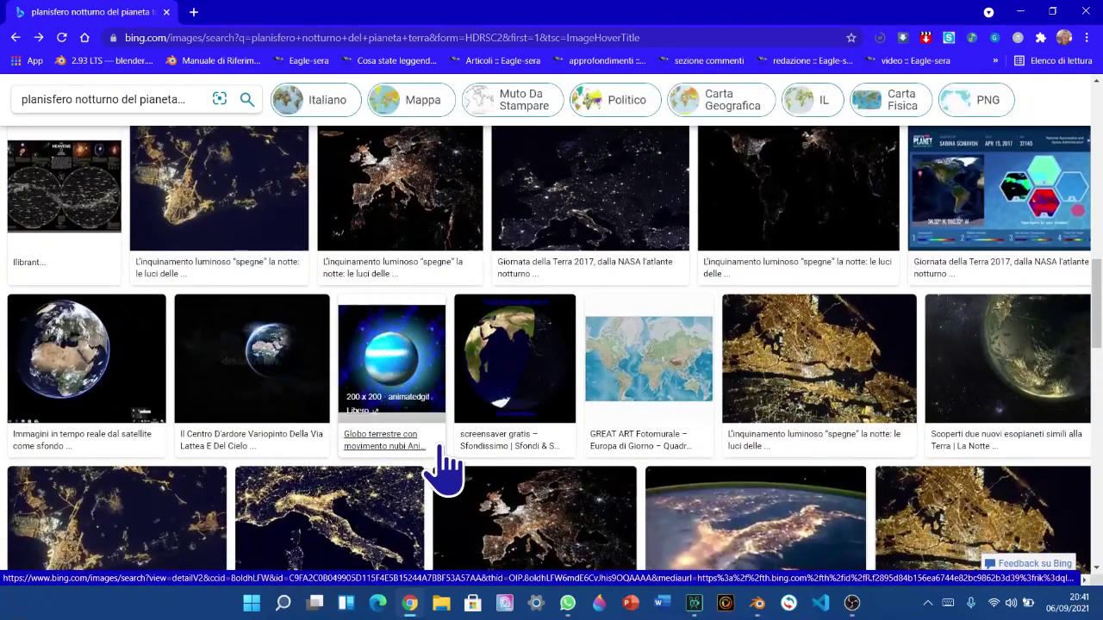
pyautogui.scroll(-3, 439, 444)
pyautogui.scroll(1, 436, 444)
pyautogui.scroll(-9, 310, 484)
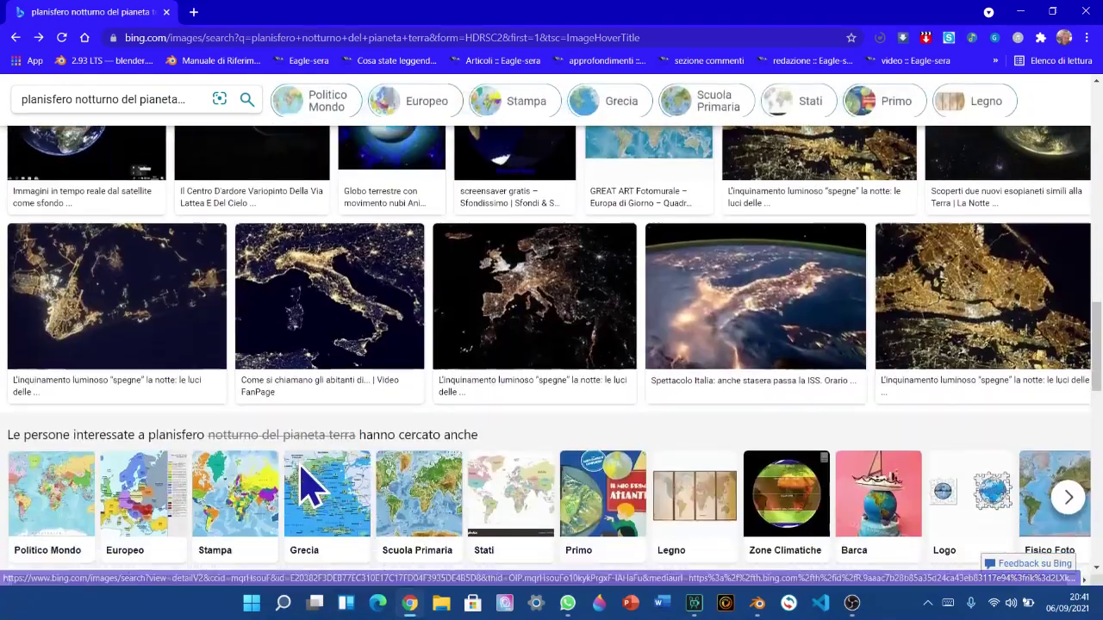
pyautogui.scroll(-2, 302, 485)
pyautogui.scroll(5, 304, 483)
pyautogui.scroll(2, 306, 504)
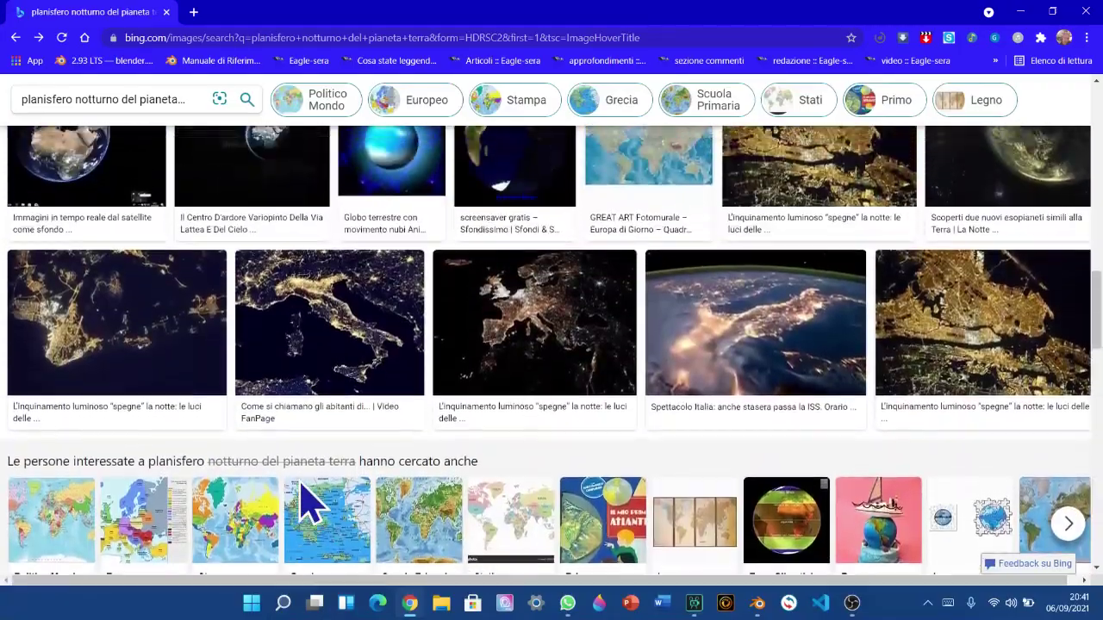
pyautogui.scroll(-8, 320, 500)
pyautogui.scroll(12, 392, 491)
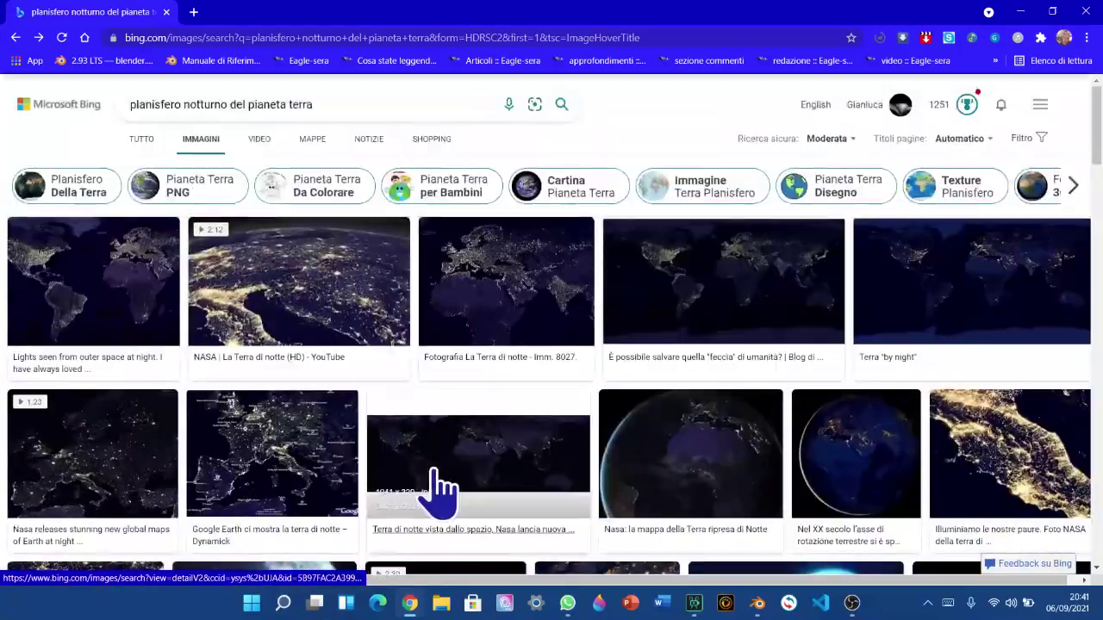
pyautogui.click(728, 308)
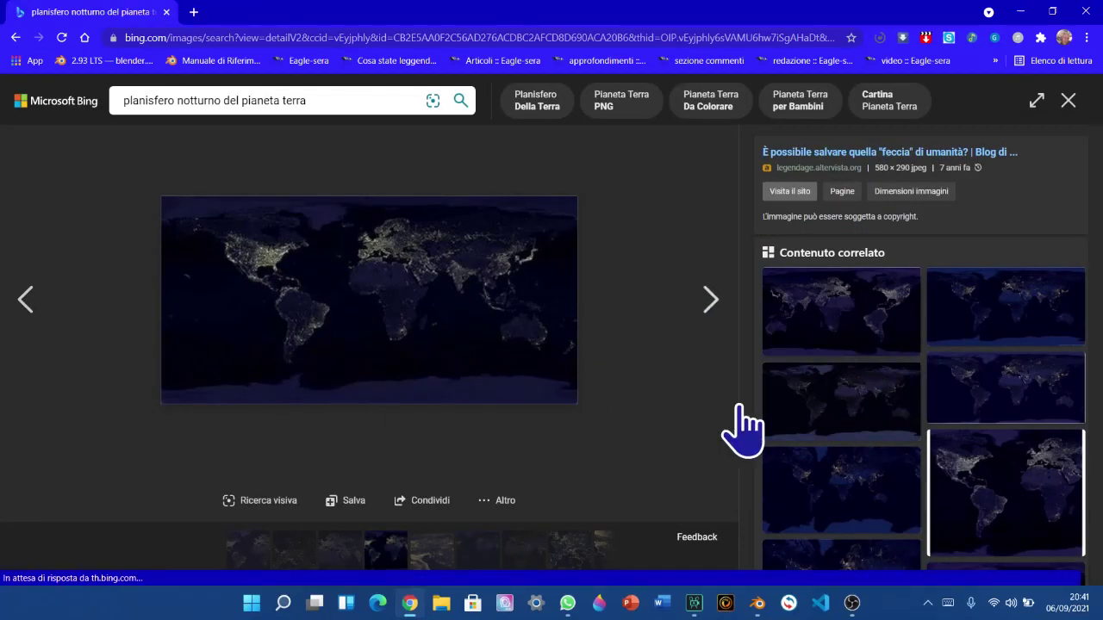
pyautogui.click(870, 422)
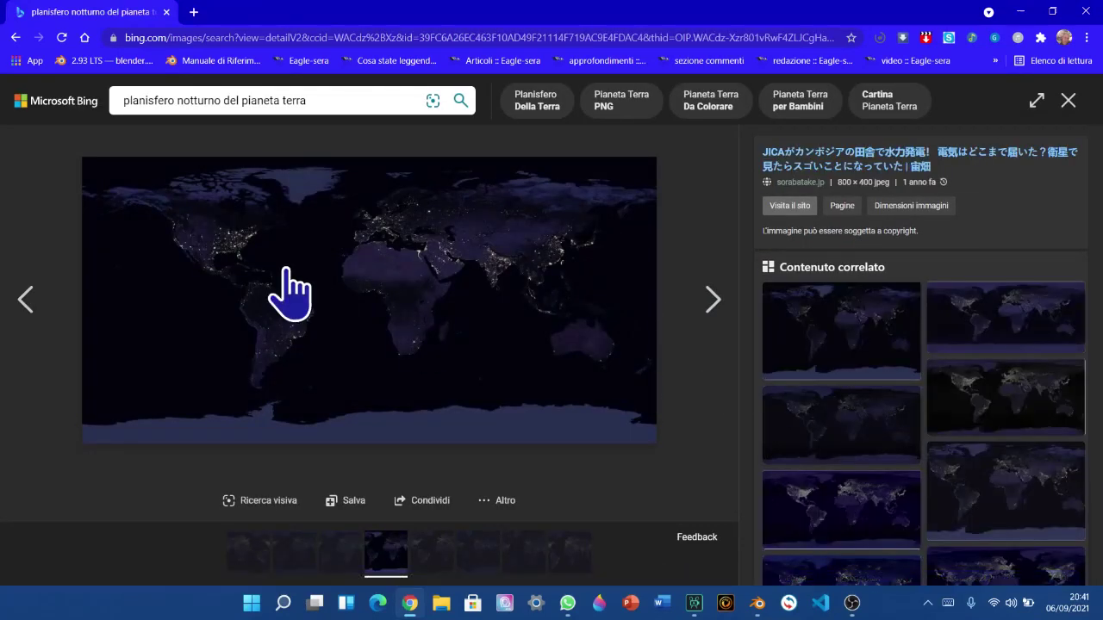
# Save the map to the Desktop as NightLights.jpg and show the desktop
pyautogui.click(328, 295)
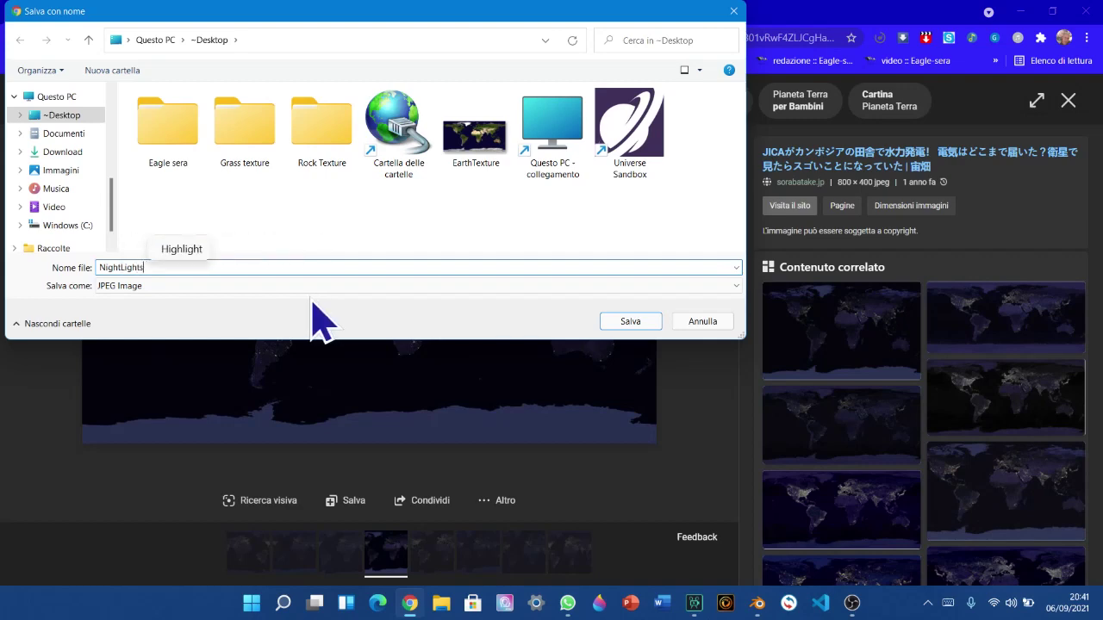
pyautogui.click(630, 321)
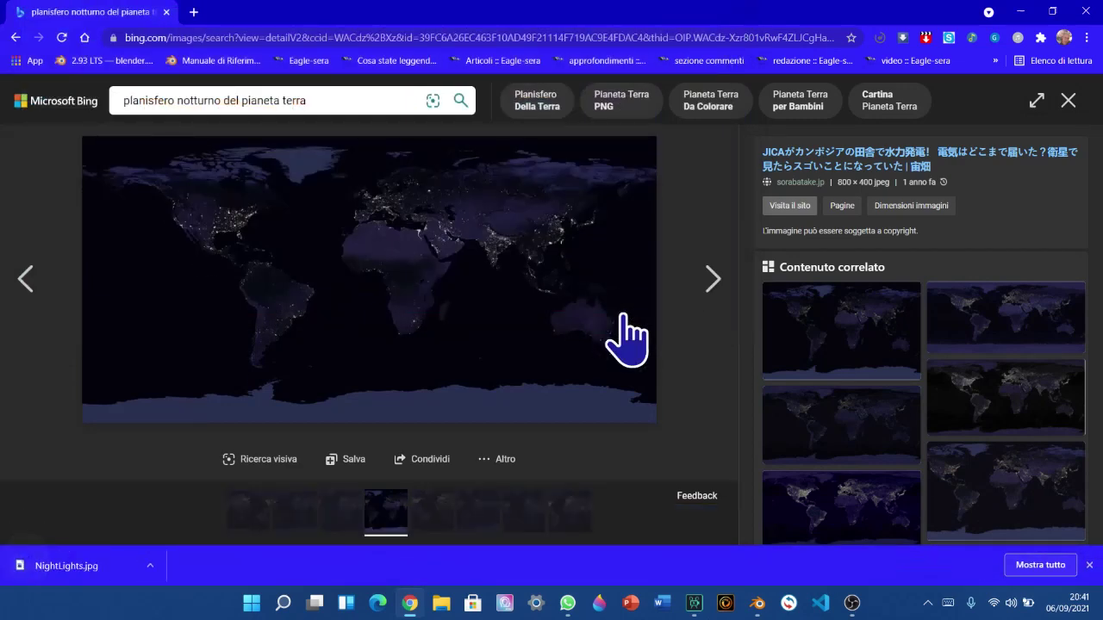
pyautogui.press('super+d')
pyautogui.rightClick(773, 252)
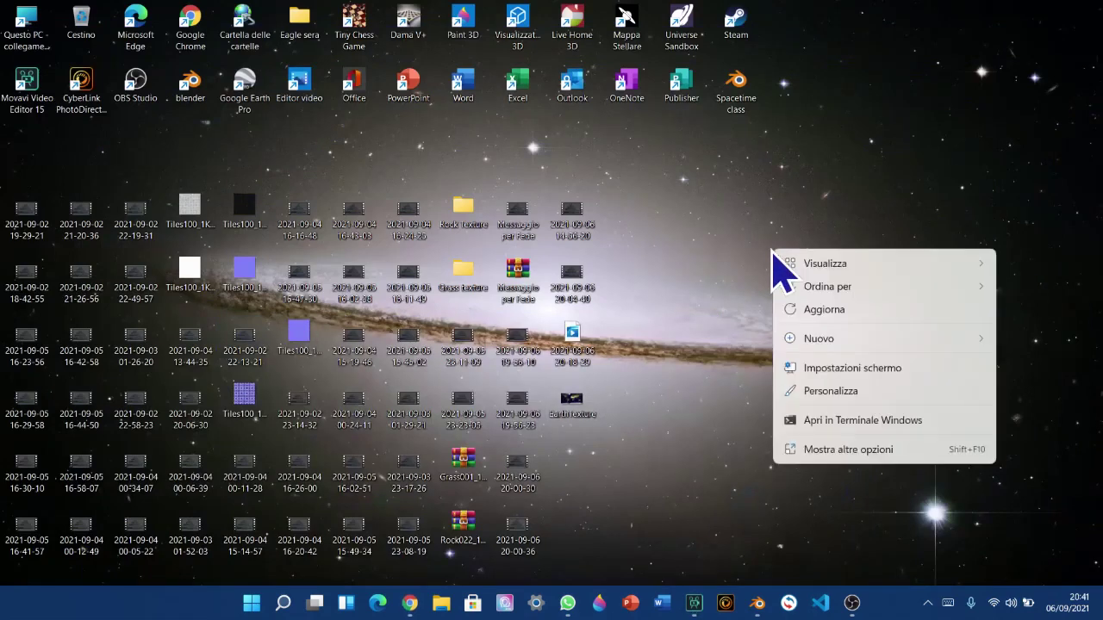
# Refresh the desktop, preview NightLights in Photos, then return to Blender's file browser
pyautogui.click(853, 309)
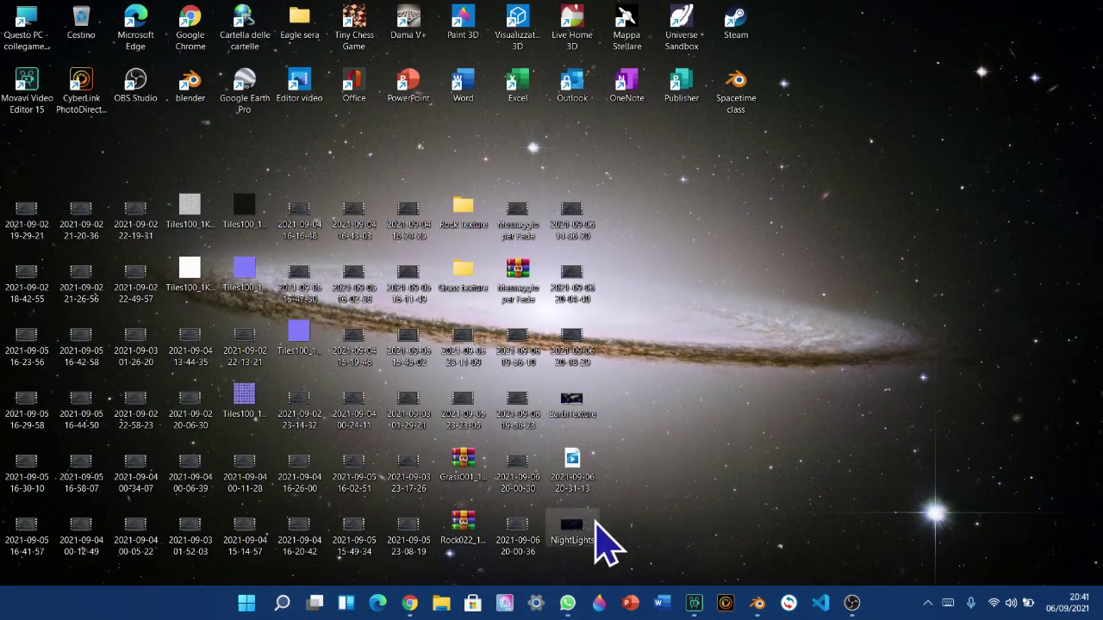
pyautogui.doubleClick(596, 522)
pyautogui.hotkey('alt', 'F4')
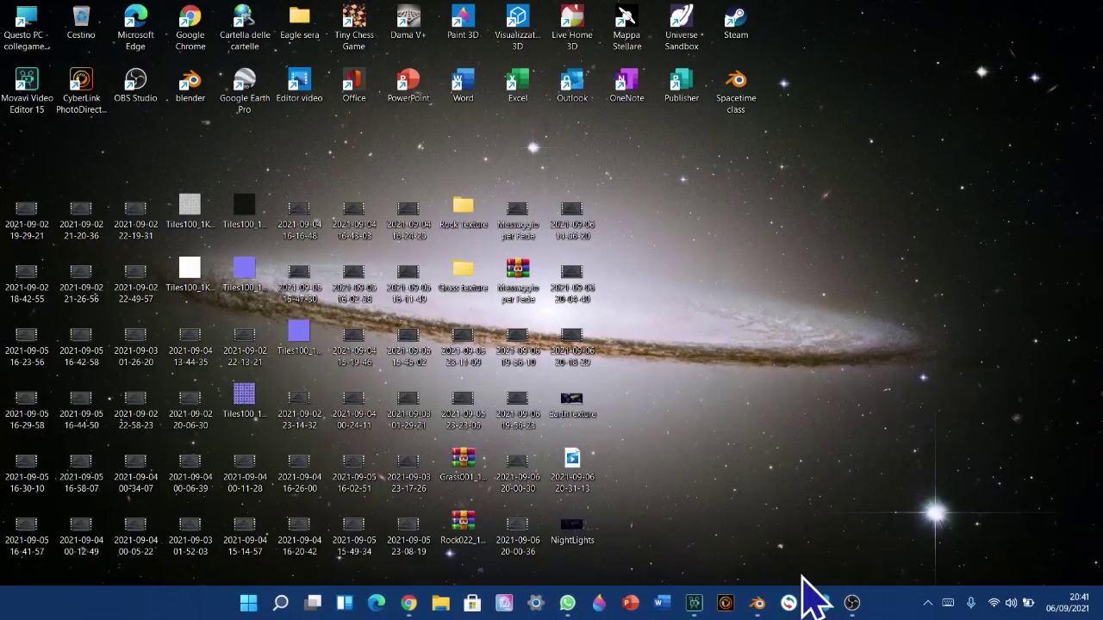
pyautogui.click(749, 601)
pyautogui.scroll(-1, 163, 232)
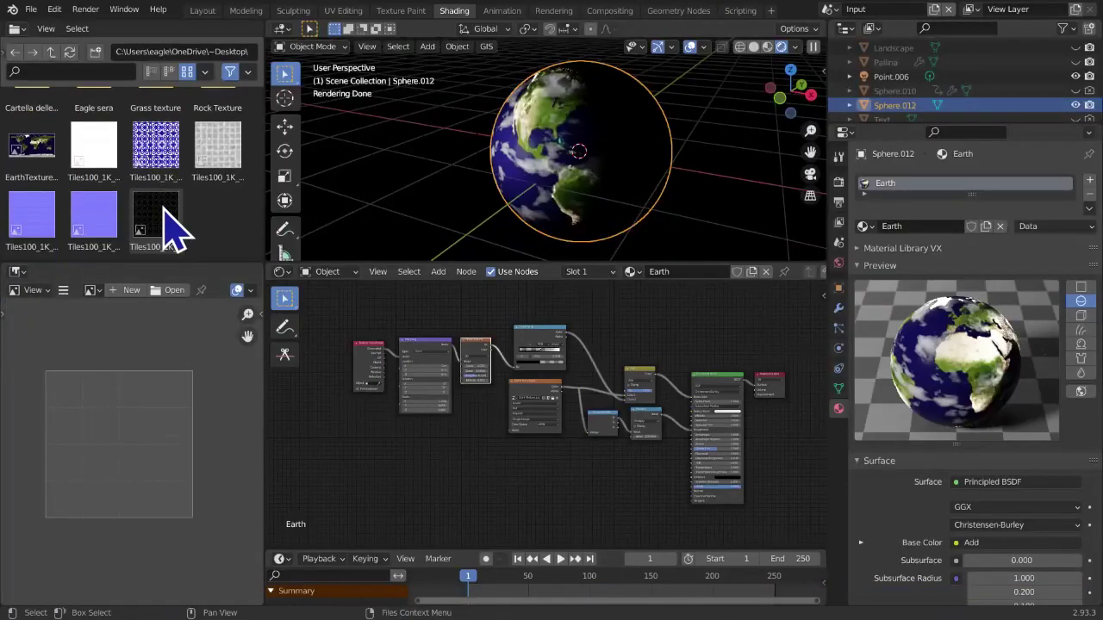
# Add NightLights.jpg as an image texture node and preview it on the sphere
pyautogui.click(70, 51)
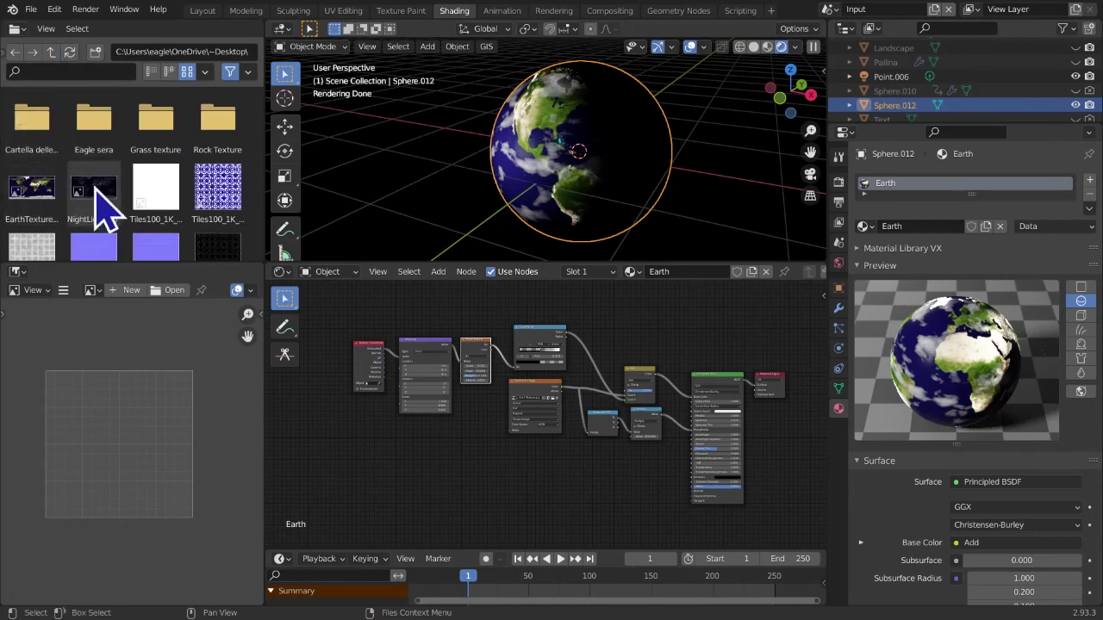
pyautogui.moveTo(97, 197); pyautogui.dragTo(367, 464)
pyautogui.keyDown('ctrl'); pyautogui.keyDown('shift'); pyautogui.click(375, 487); pyautogui.keyUp('shift'); pyautogui.keyUp('ctrl')
pyautogui.moveTo(370, 480); pyautogui.dragTo(418, 399, button='middle')
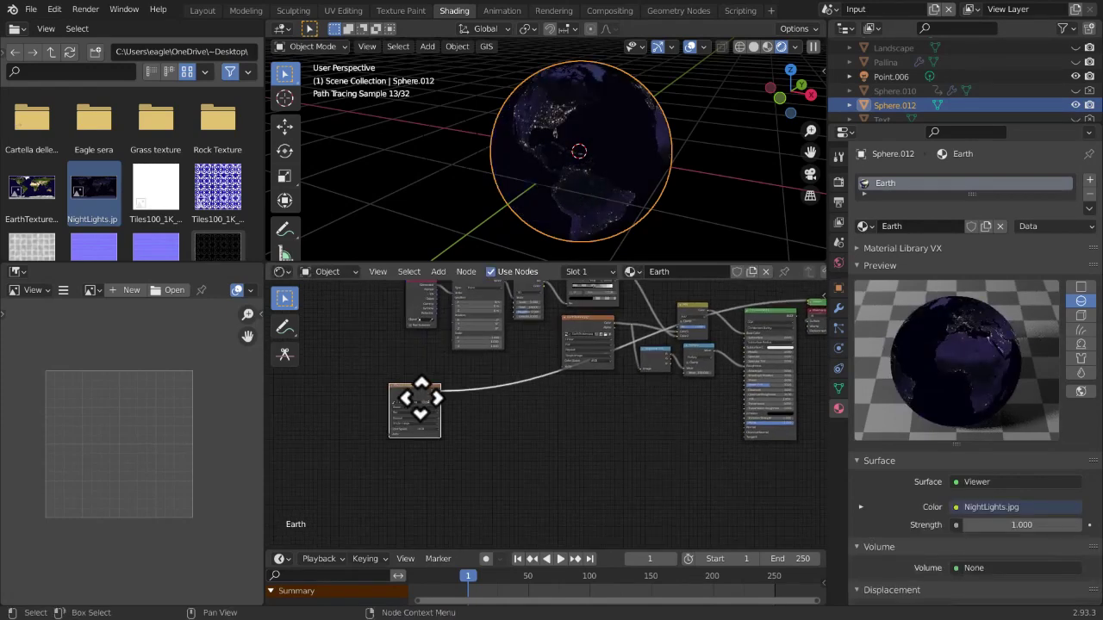
pyautogui.scroll(3, 433, 419)
# Add a ColorRamp node from the Converter menu
pyautogui.hotkey('shift', 'a')
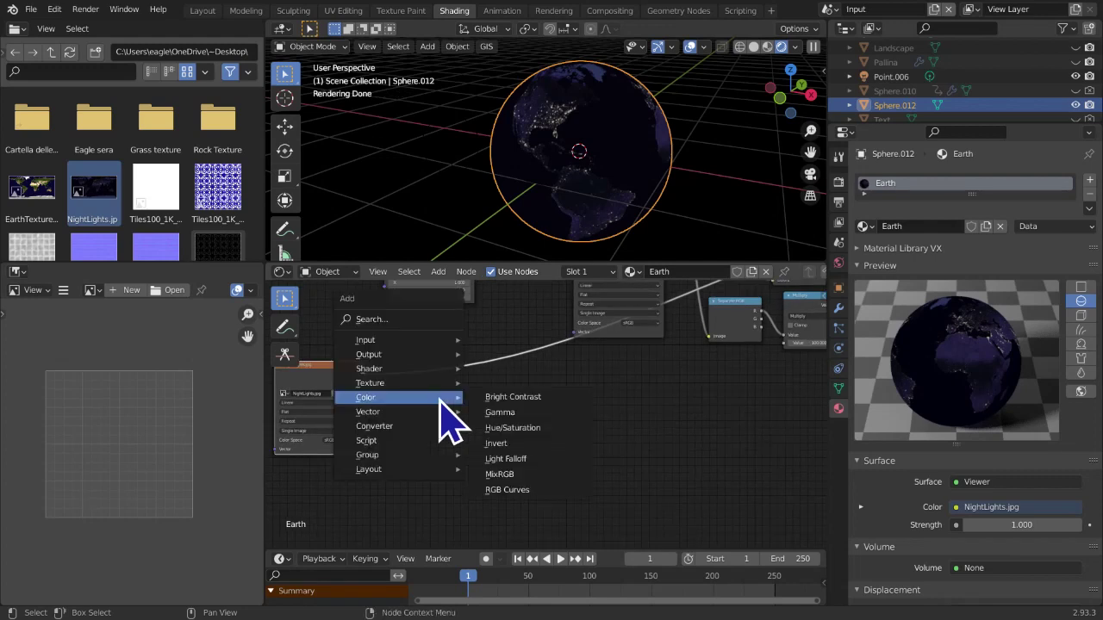
pyautogui.scroll(3, 660, 247)
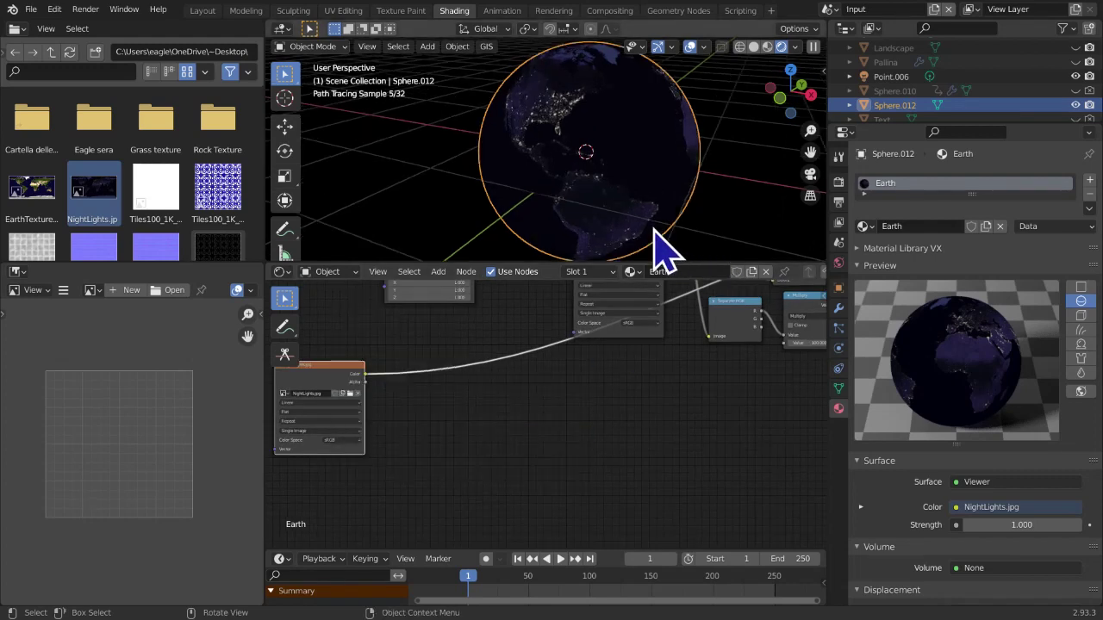
pyautogui.hotkey('shift', 'a')
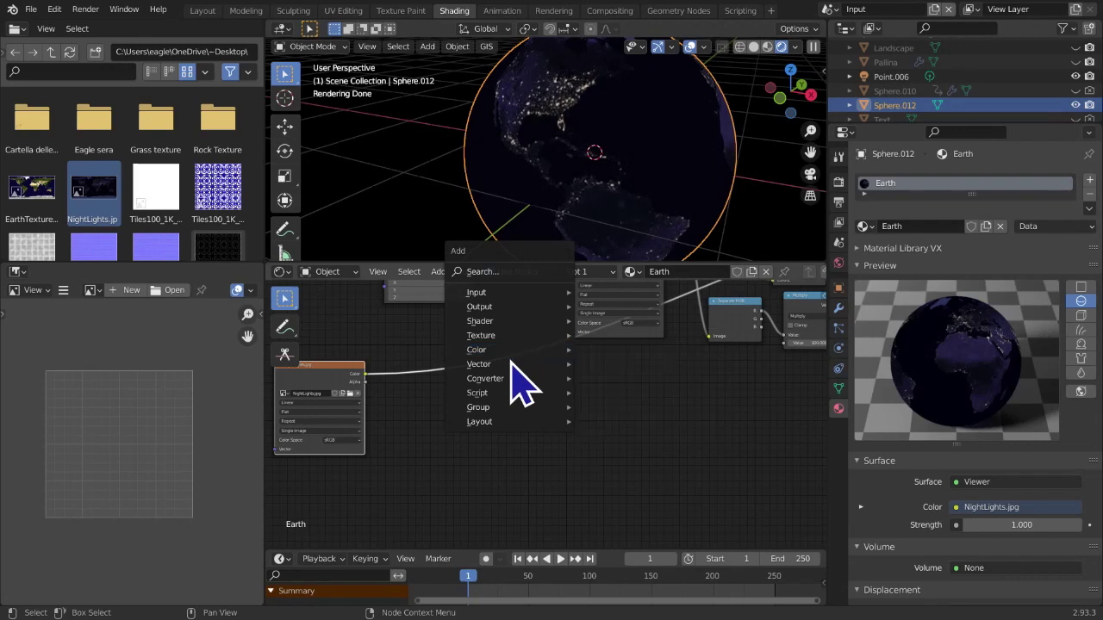
pyautogui.moveTo(504, 378)
pyautogui.click(622, 409)
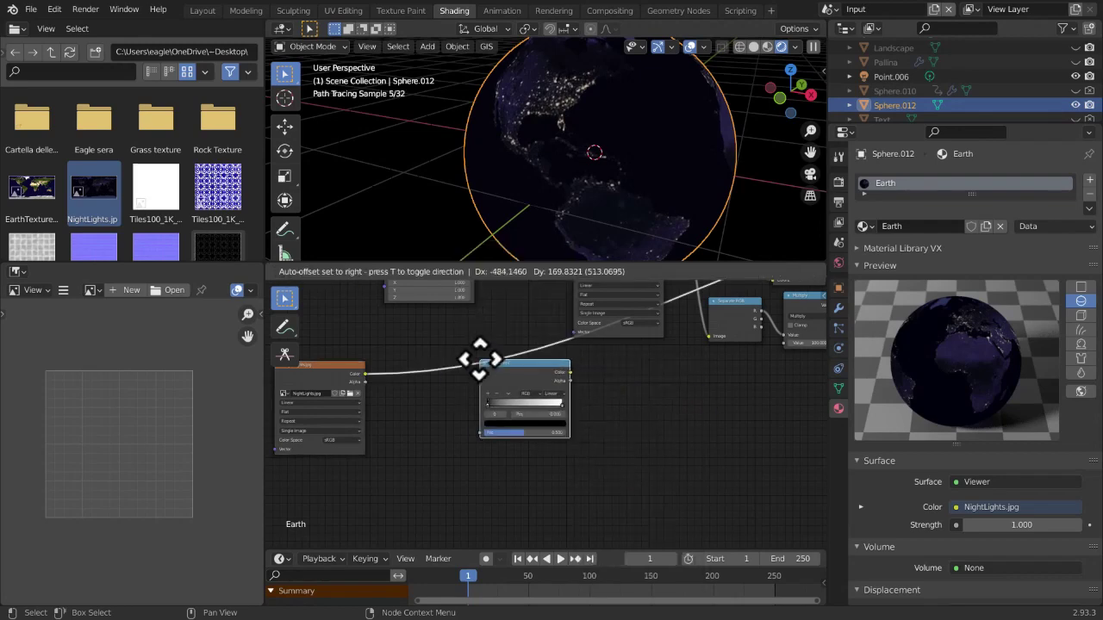
# Insert the ColorRamp between NightLights.jpg and the viewer and drag its black stop right
pyautogui.click(412, 392)
pyautogui.scroll(4, 489, 444)
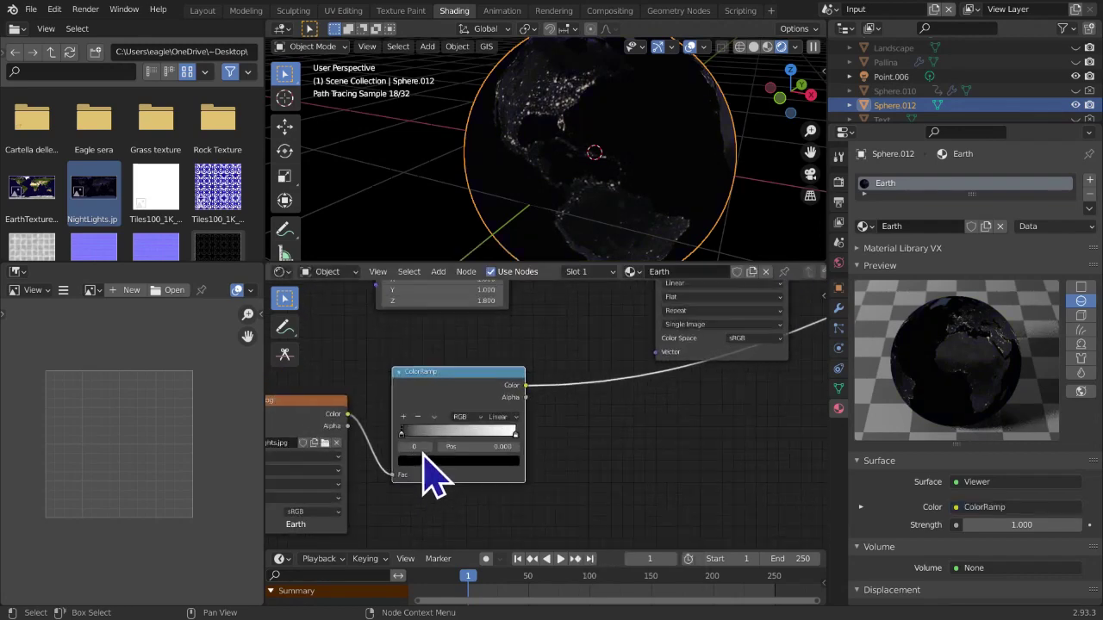
pyautogui.moveTo(363, 440); pyautogui.dragTo(379, 441)
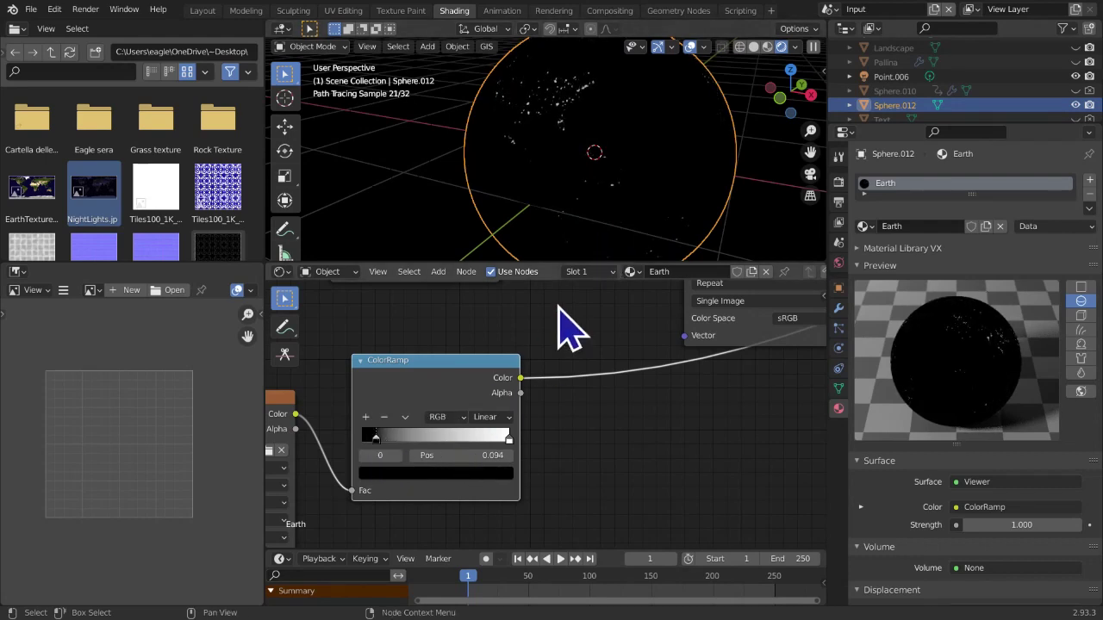
pyautogui.moveTo(621, 215)
pyautogui.mouseDown(button='middle')
pyautogui.moveTo(532, 187)
pyautogui.moveTo(539, 233)
pyautogui.moveTo(627, 233)
pyautogui.mouseUp(button='middle')
pyautogui.scroll(2, 531, 187)
pyautogui.scroll(-2, 539, 233)
pyautogui.scroll(-3, 539, 232)
pyautogui.scroll(1, 443, 370)
pyautogui.moveTo(445, 376); pyautogui.dragTo(548, 368, button='middle')
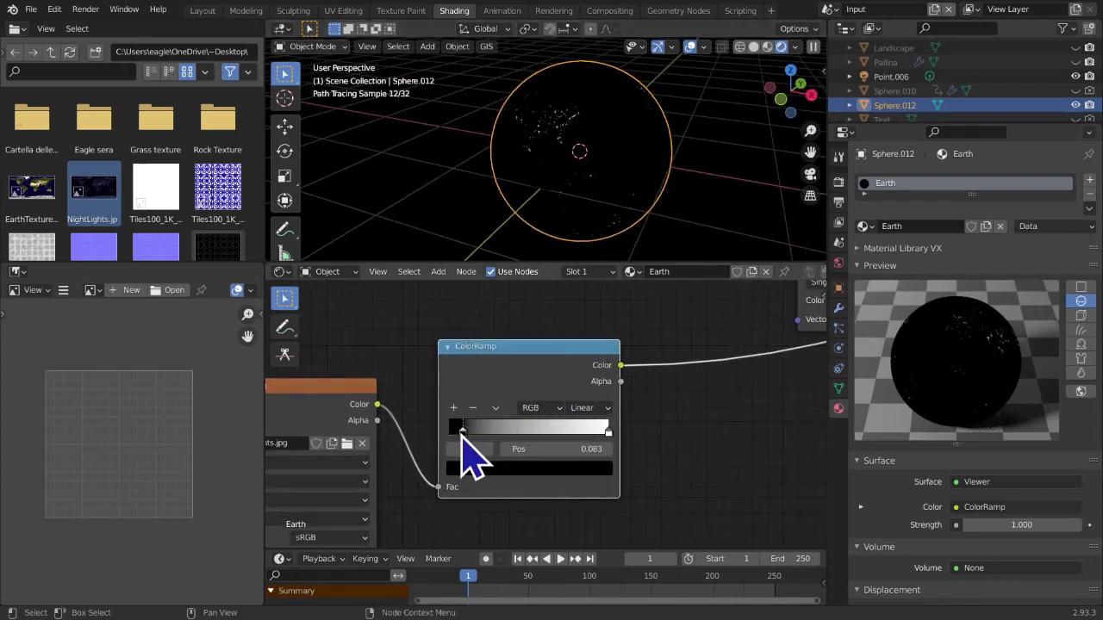
pyautogui.moveTo(611, 160)
pyautogui.mouseDown(button='middle')
pyautogui.moveTo(529, 178)
pyautogui.moveTo(431, 152)
pyautogui.moveTo(465, 168)
pyautogui.moveTo(524, 155)
pyautogui.moveTo(600, 167)
pyautogui.mouseUp(button='middle')
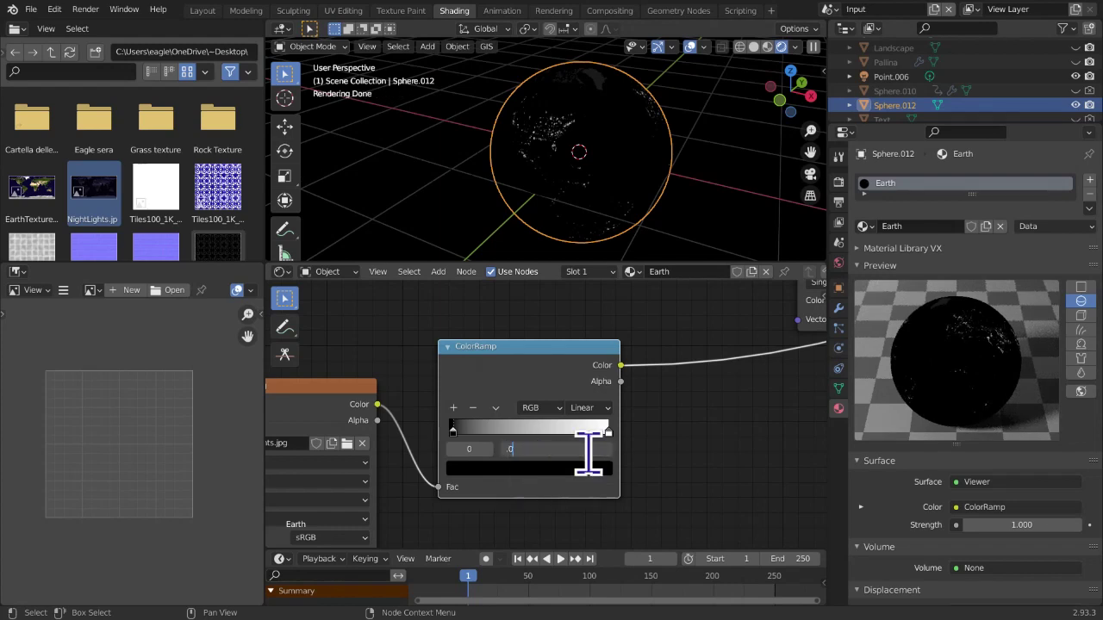
# Set the black stop position to 0.025 and orbit the globe to check the city lights
pyautogui.press('Return')
pyautogui.moveTo(476, 225); pyautogui.dragTo(814, 246, button='middle')
pyautogui.moveTo(559, 172); pyautogui.dragTo(573, 216, button='middle')
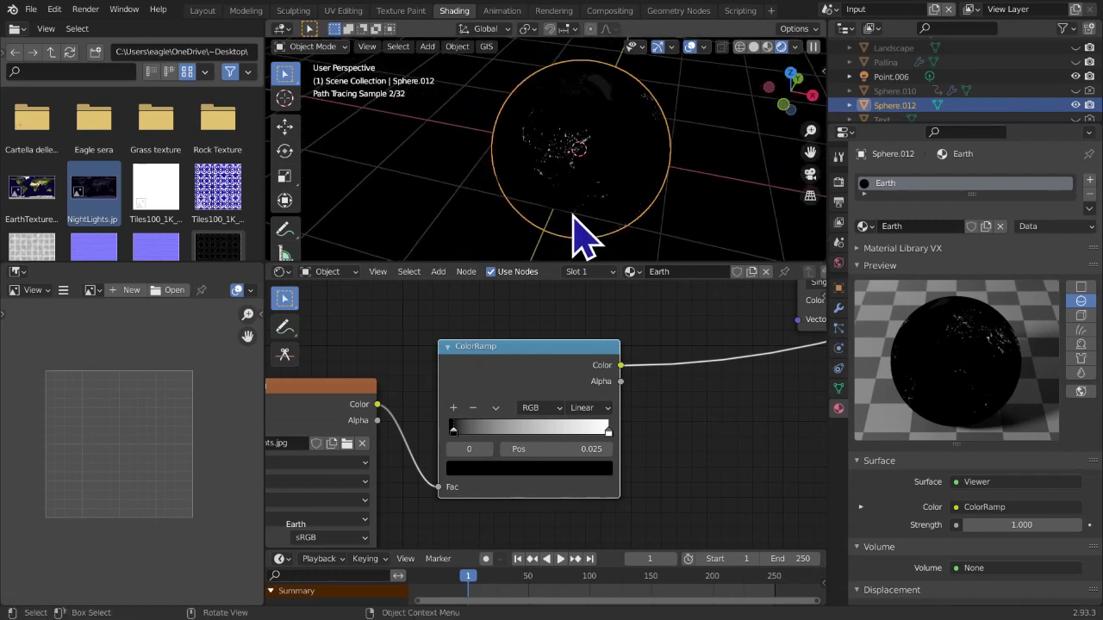
pyautogui.scroll(10, 573, 216)
pyautogui.scroll(-3, 660, 246)
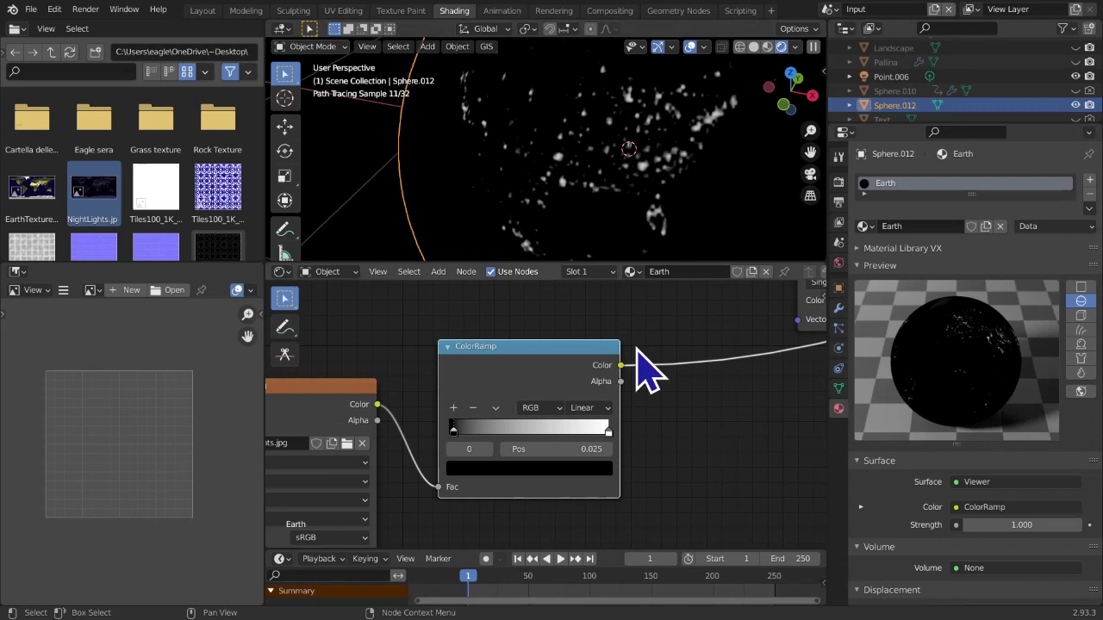
pyautogui.scroll(-2, 560, 375)
pyautogui.moveTo(504, 369); pyautogui.dragTo(474, 461)
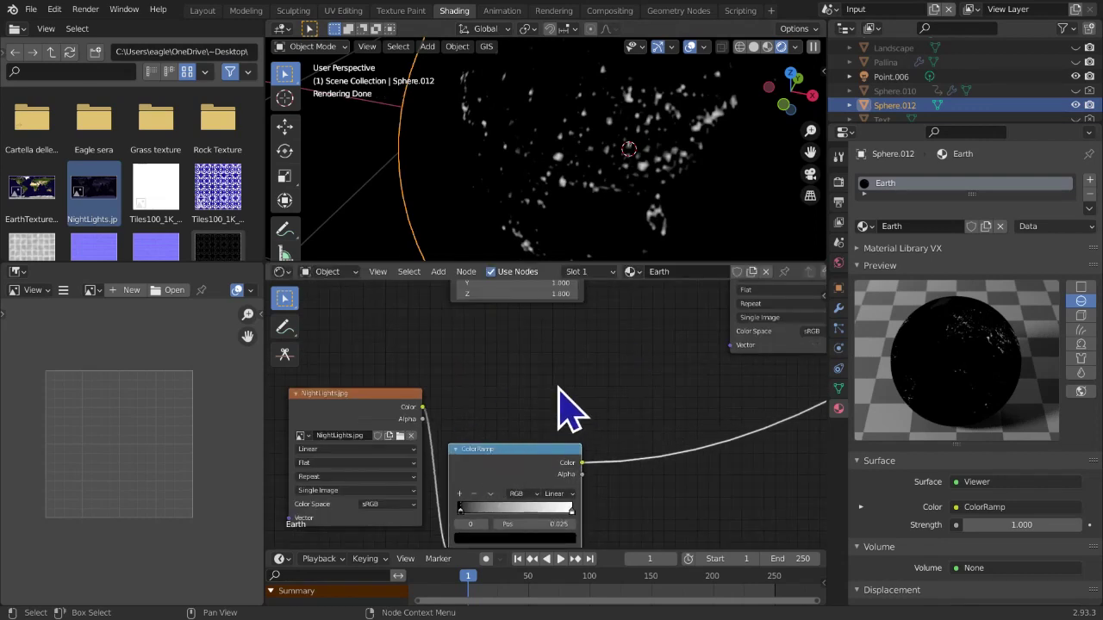
pyautogui.hotkey('shift', 'a')
pyautogui.moveTo(560, 388)
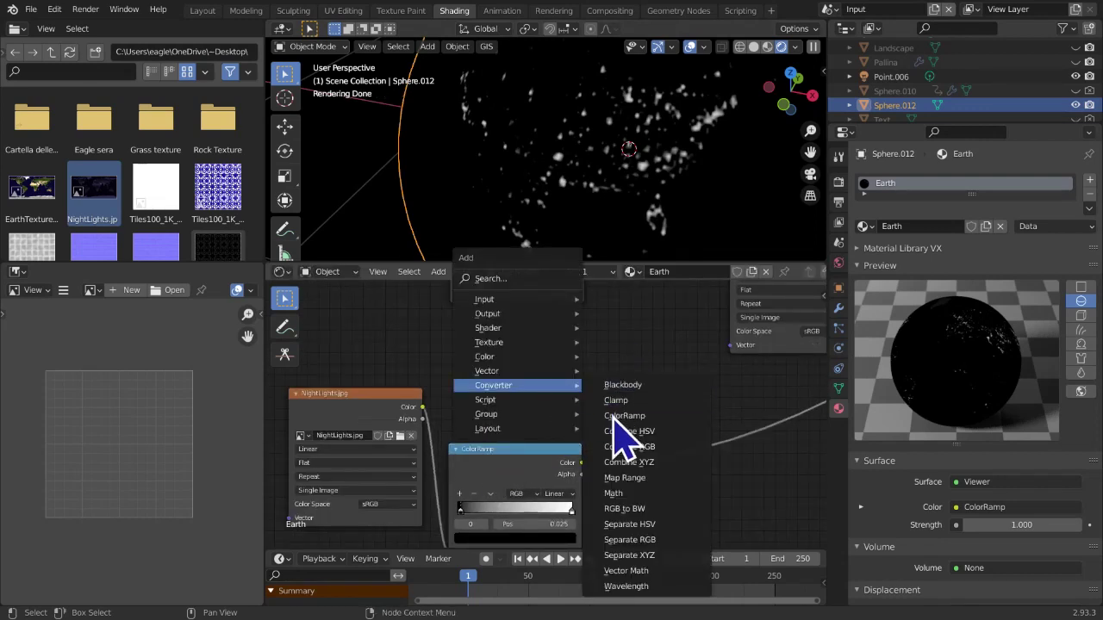
# Add Separate HSV and Combine HSV nodes, passing hue through and the ColorRamp into V
pyautogui.click(633, 524)
pyautogui.click(436, 339)
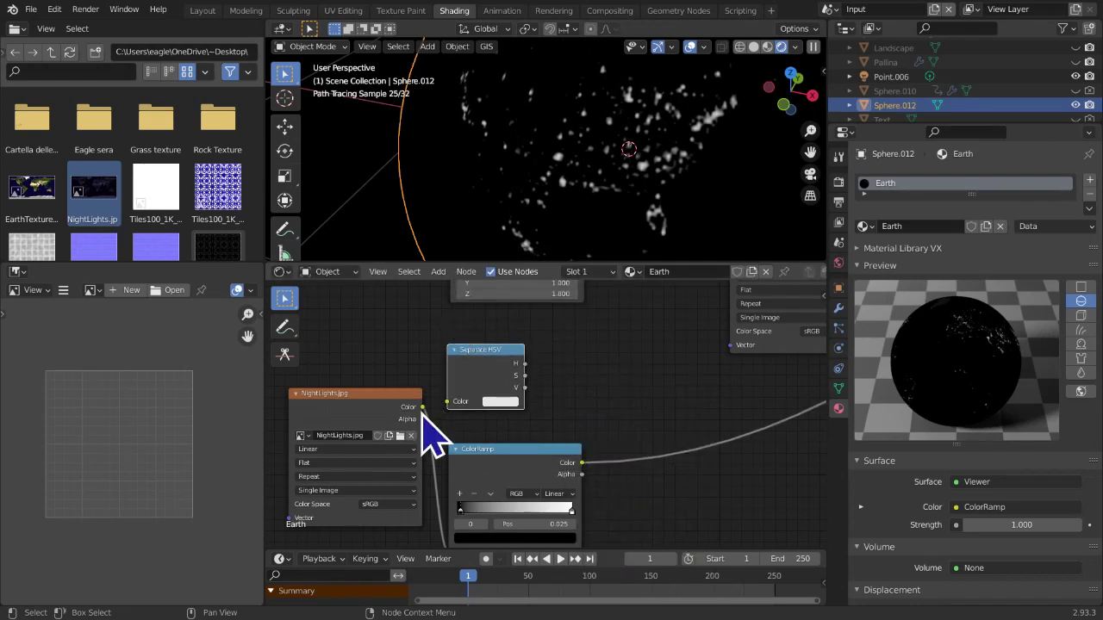
pyautogui.moveTo(450, 405); pyautogui.dragTo(449, 402)
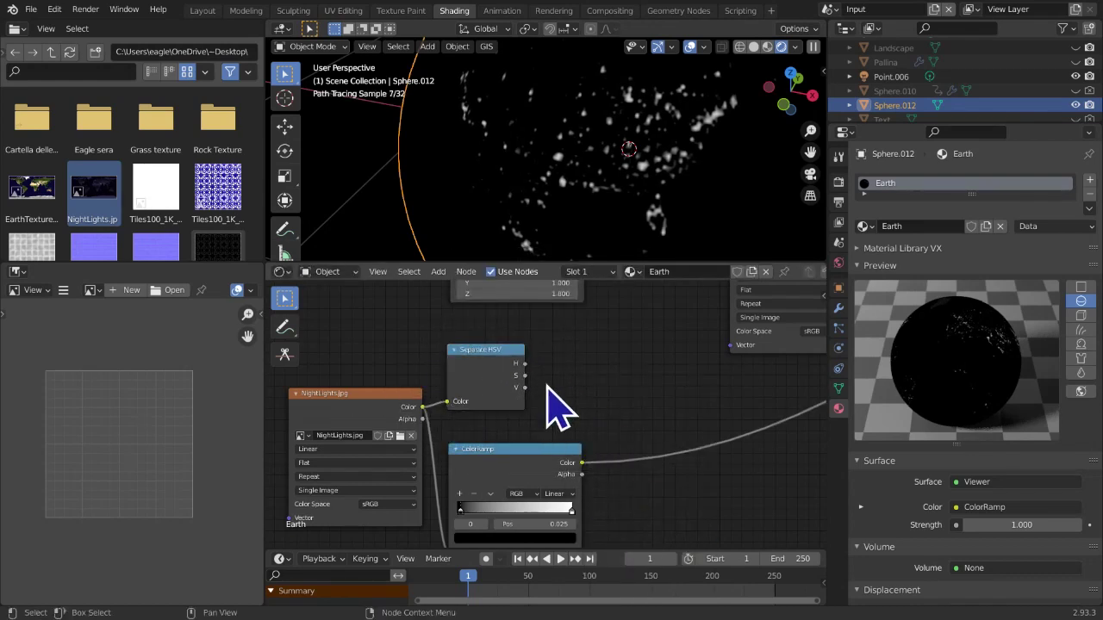
pyautogui.hotkey('shift', 'a')
pyautogui.moveTo(548, 385)
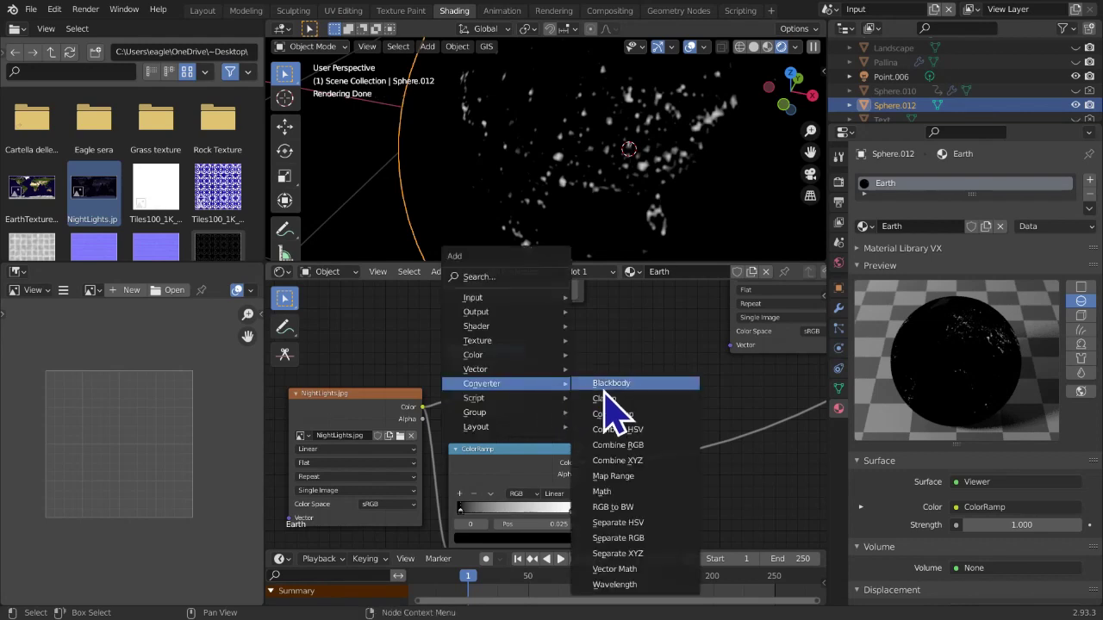
pyautogui.click(624, 429)
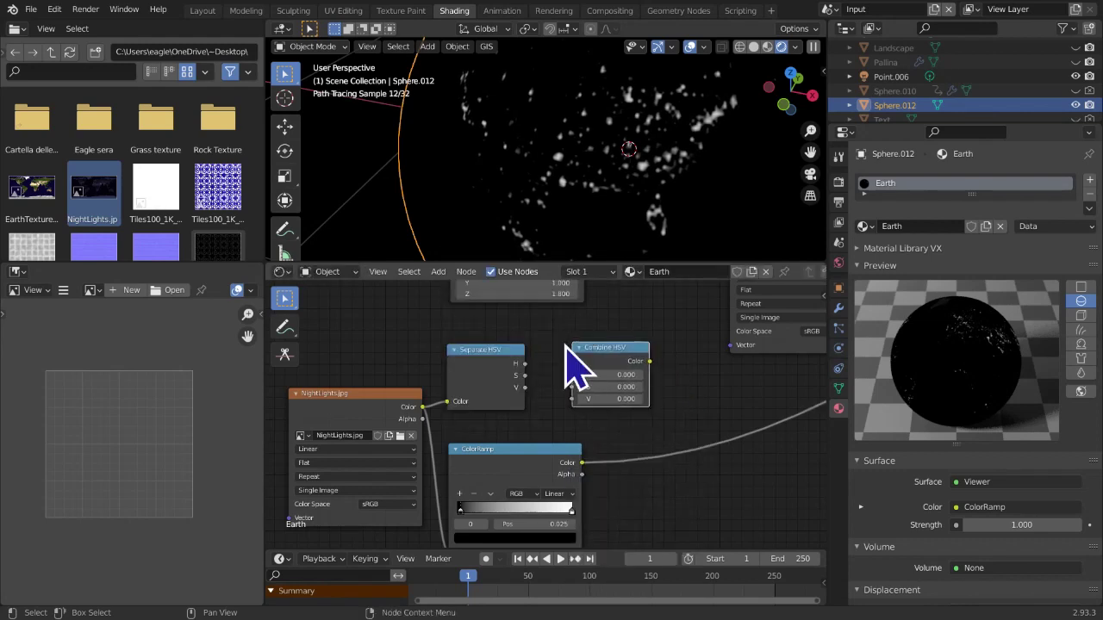
pyautogui.moveTo(529, 366); pyautogui.dragTo(573, 387)
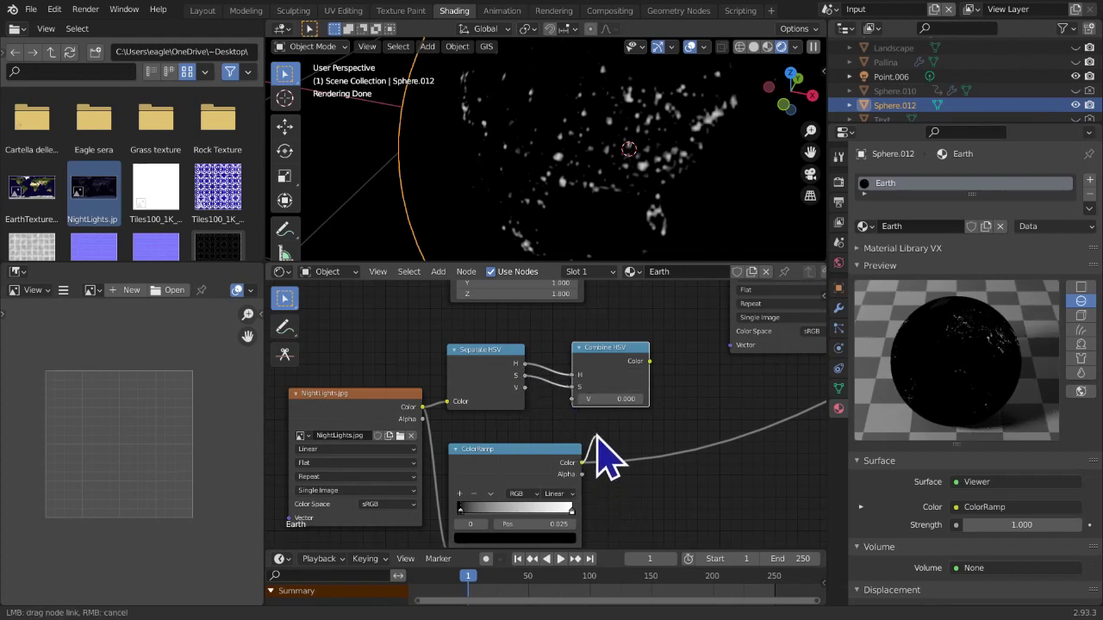
pyautogui.moveTo(574, 406); pyautogui.dragTo(574, 401)
# Preview the Combine HSV output on the sphere and select the ColorRamp's white stop
pyautogui.moveTo(595, 363); pyautogui.dragTo(580, 376, button='middle')
pyautogui.keyDown('ctrl'); pyautogui.keyDown('shift'); pyautogui.click(589, 370); pyautogui.keyUp('shift'); pyautogui.keyUp('ctrl')
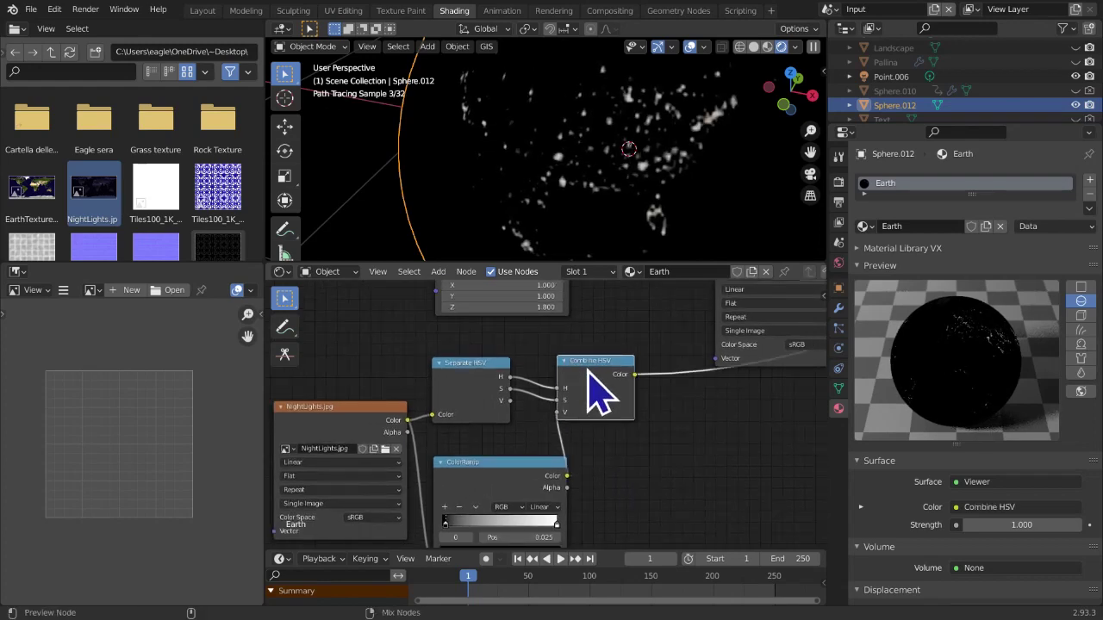
pyautogui.scroll(-3, 590, 387)
pyautogui.moveTo(607, 403); pyautogui.dragTo(587, 424, button='middle')
pyautogui.scroll(-3, 652, 246)
pyautogui.scroll(3, 645, 414)
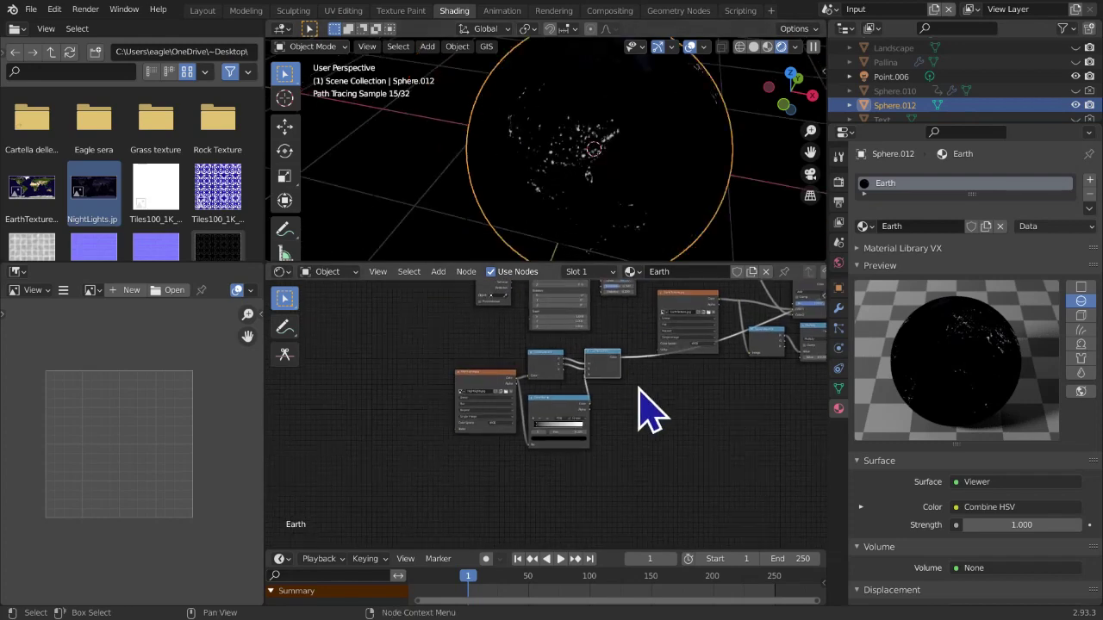
pyautogui.scroll(5, 613, 402)
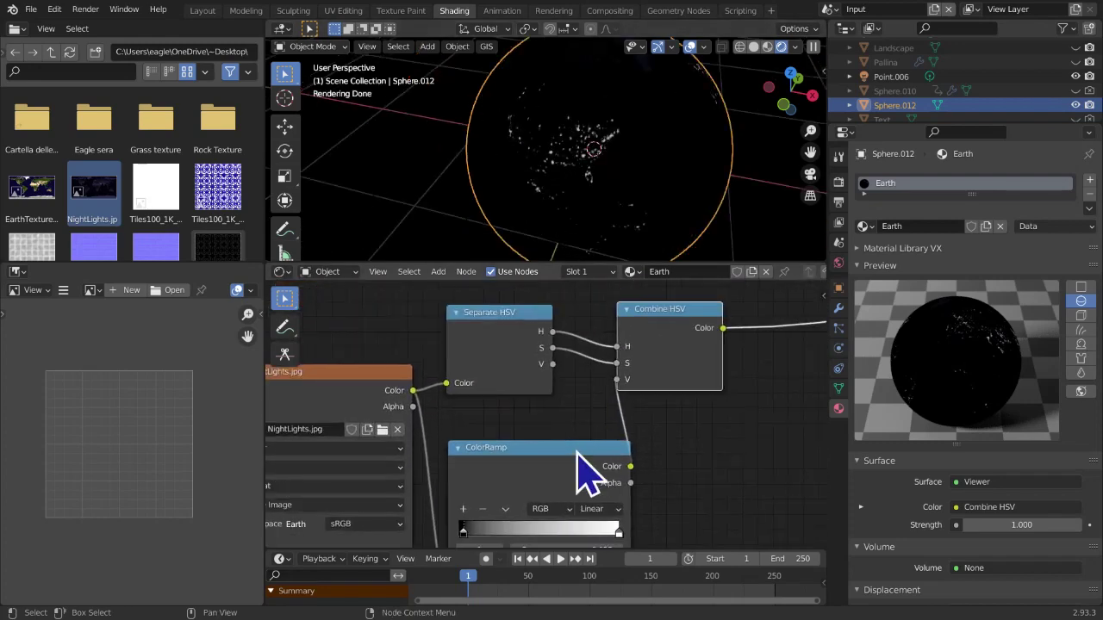
pyautogui.moveTo(646, 471)
pyautogui.mouseDown()
pyautogui.moveTo(563, 473)
pyautogui.moveTo(660, 480)
pyautogui.mouseUp()
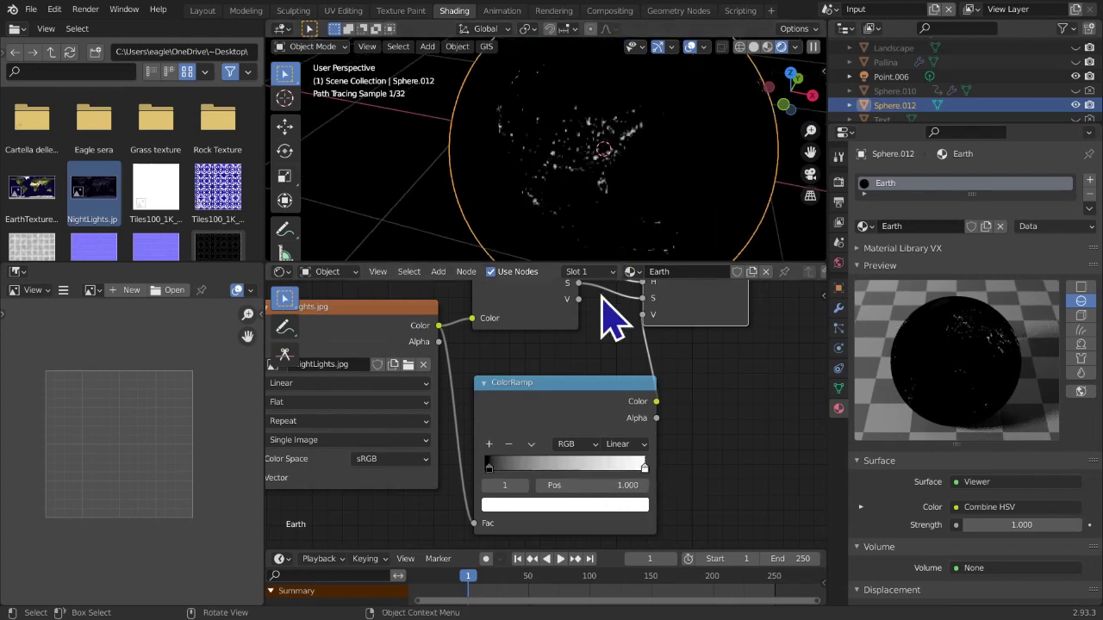
# Change the ColorRamp's white stop to a saturated yellow-orange
pyautogui.click(599, 510)
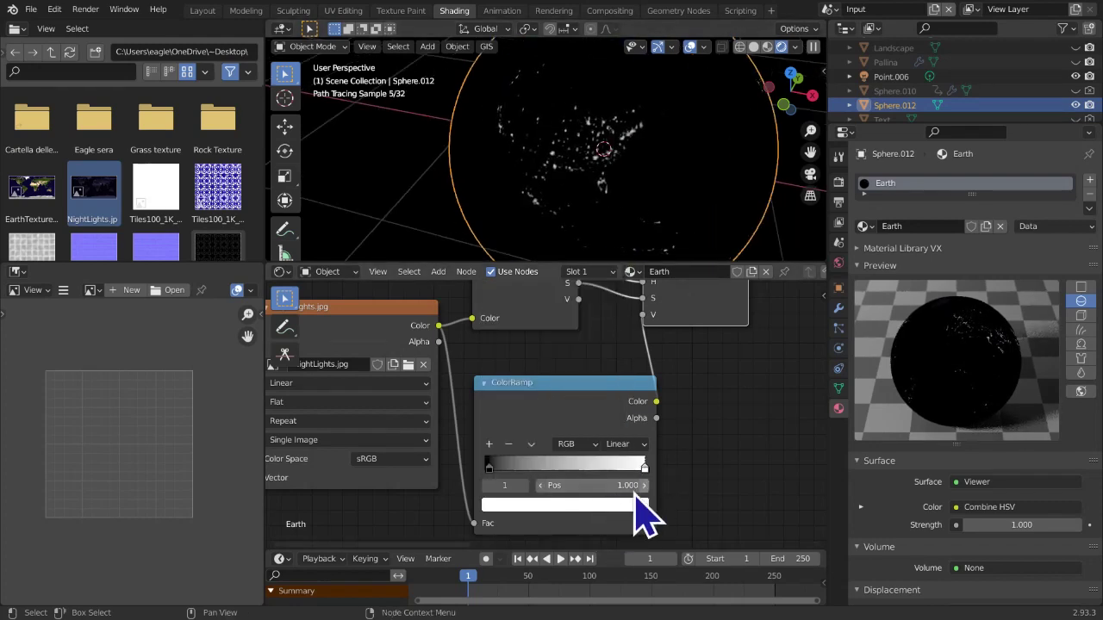
pyautogui.click(611, 505)
pyautogui.moveTo(549, 356); pyautogui.dragTo(537, 356)
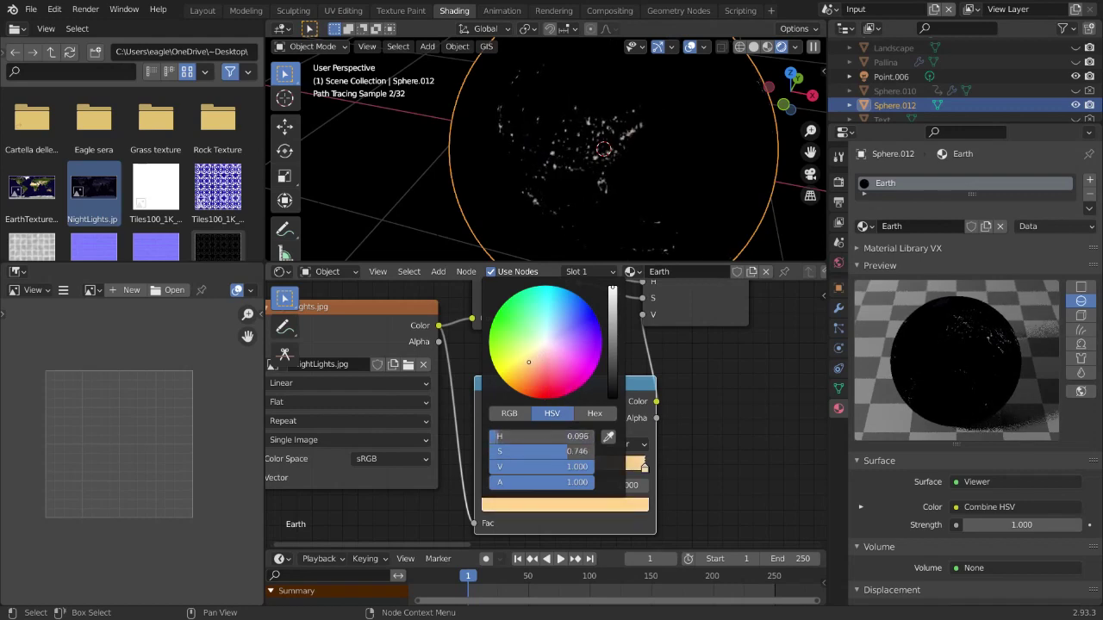
pyautogui.moveTo(522, 369); pyautogui.dragTo(516, 381)
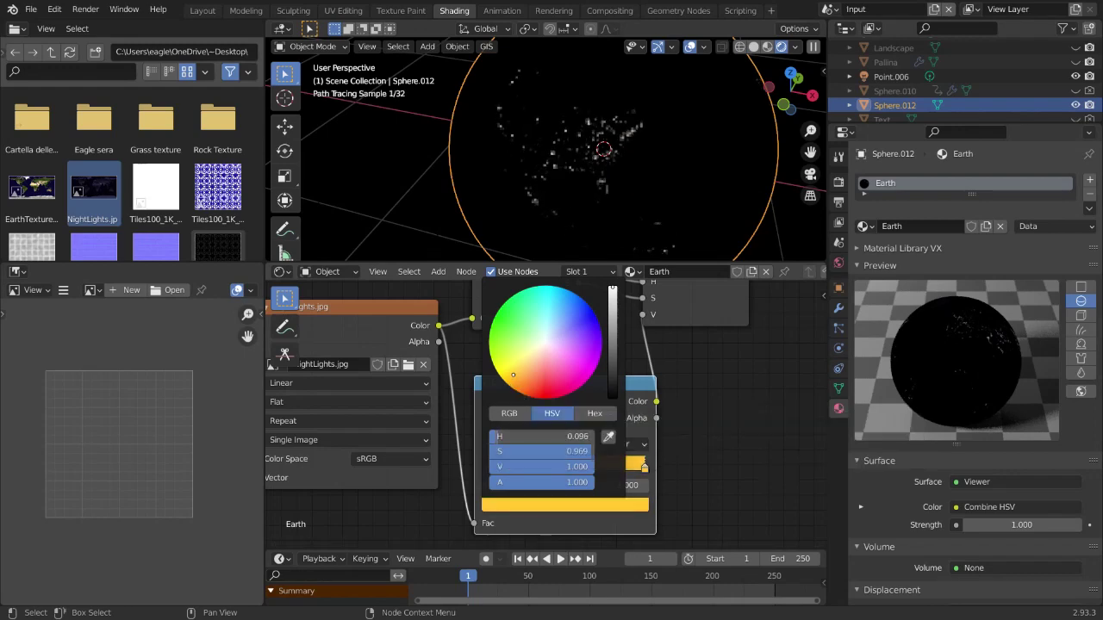
# Preview the Principled BSDF result on the Earth globe and view the whole node tree
pyautogui.scroll(-2, 733, 480)
pyautogui.moveTo(722, 474); pyautogui.dragTo(488, 465, button='middle')
pyautogui.moveTo(521, 388); pyautogui.dragTo(493, 407, button='middle')
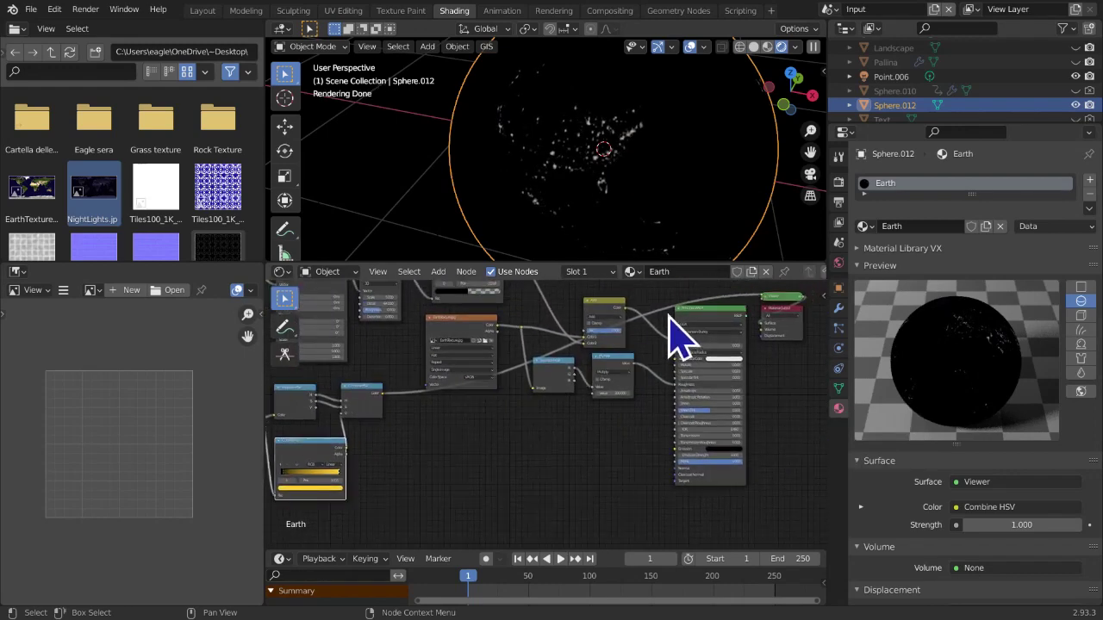
pyautogui.keyDown('ctrl'); pyautogui.keyDown('shift'); pyautogui.click(724, 336); pyautogui.keyUp('shift'); pyautogui.keyUp('ctrl')
pyautogui.moveTo(702, 362); pyautogui.dragTo(504, 406, button='middle')
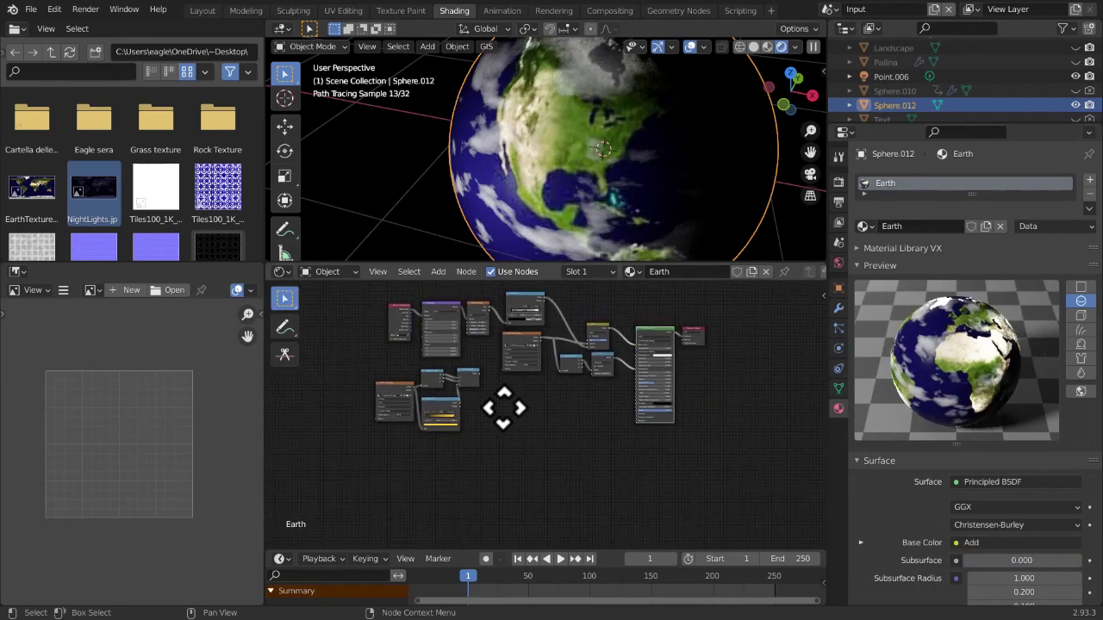
# Select the night-lights node cluster, including the ColorRamp, and bring it into view
pyautogui.moveTo(356, 360); pyautogui.dragTo(485, 475)
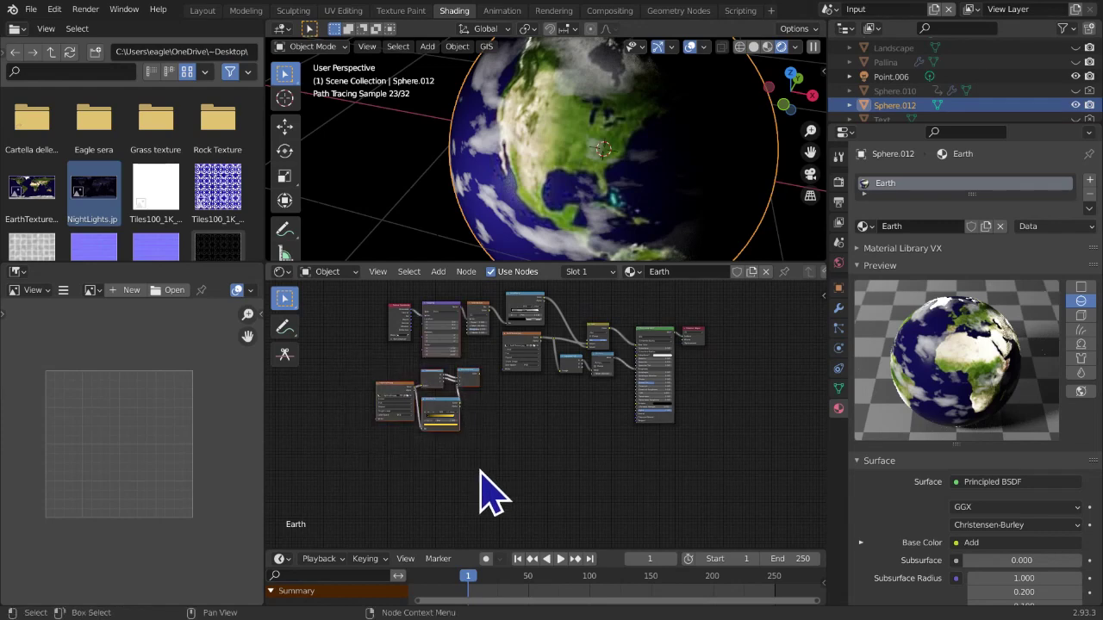
pyautogui.moveTo(485, 475); pyautogui.dragTo(578, 447, button='middle')
pyautogui.scroll(1, 475, 448)
pyautogui.moveTo(471, 438); pyautogui.dragTo(544, 443, button='middle')
pyautogui.scroll(1, 569, 508)
pyautogui.scroll(4, 548, 461)
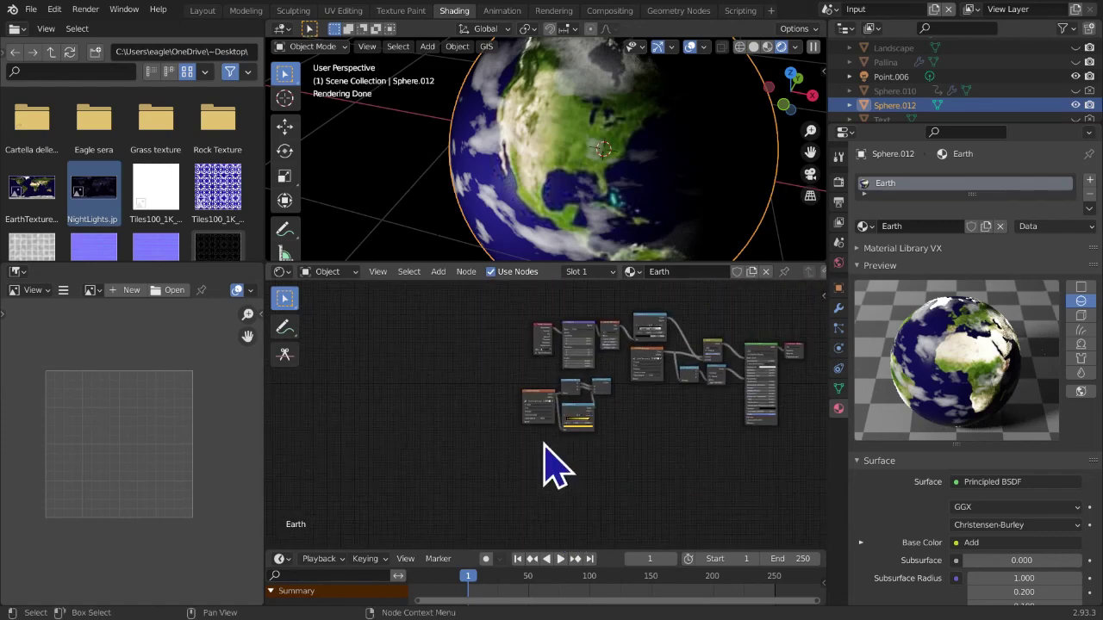
pyautogui.scroll(1, 548, 451)
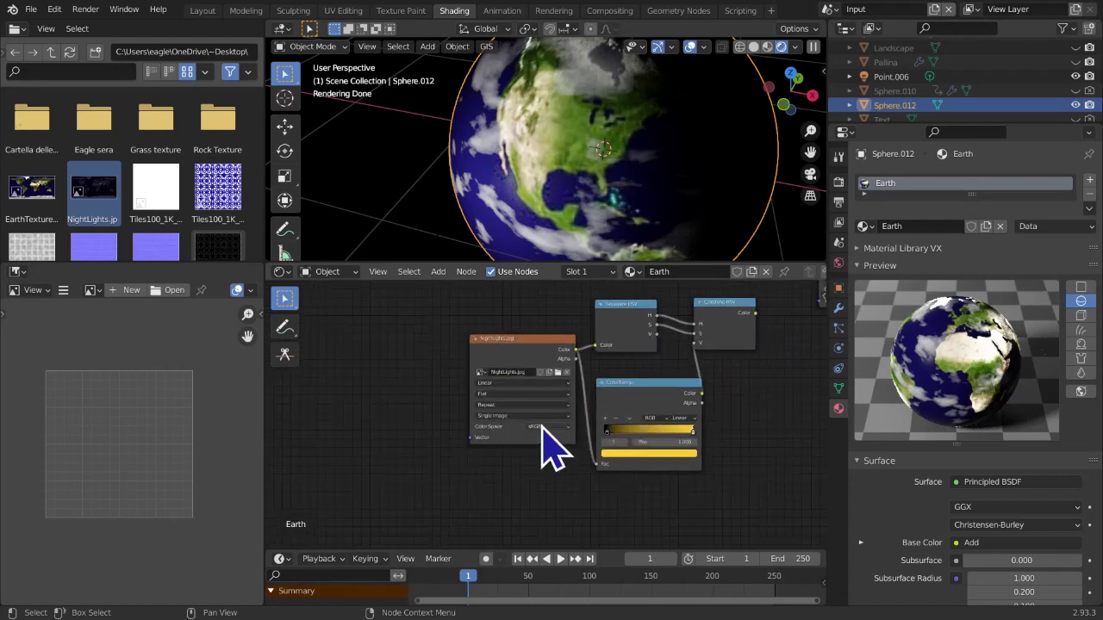
pyautogui.click(666, 401)
# Move the night-lights node group, with Separate and Combine HSV, below the Earth texture nodes
pyautogui.moveTo(689, 356); pyautogui.dragTo(554, 470, button='middle')
pyautogui.scroll(3, 559, 366)
pyautogui.moveTo(635, 406); pyautogui.dragTo(629, 373)
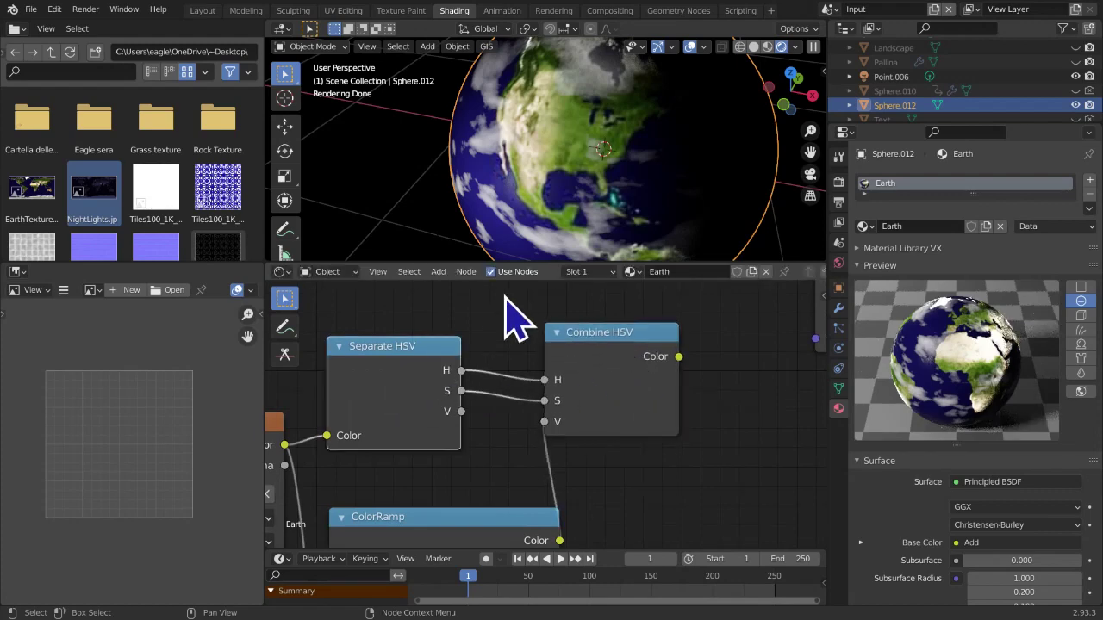
pyautogui.scroll(-3, 572, 369)
pyautogui.scroll(-5, 566, 389)
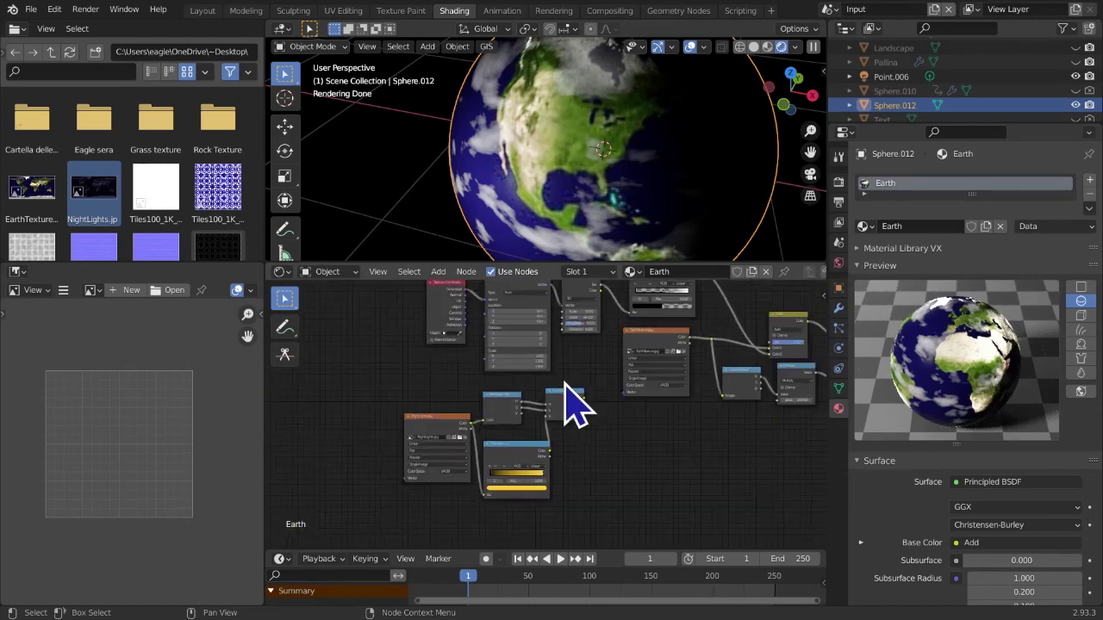
pyautogui.moveTo(514, 405); pyautogui.dragTo(580, 484)
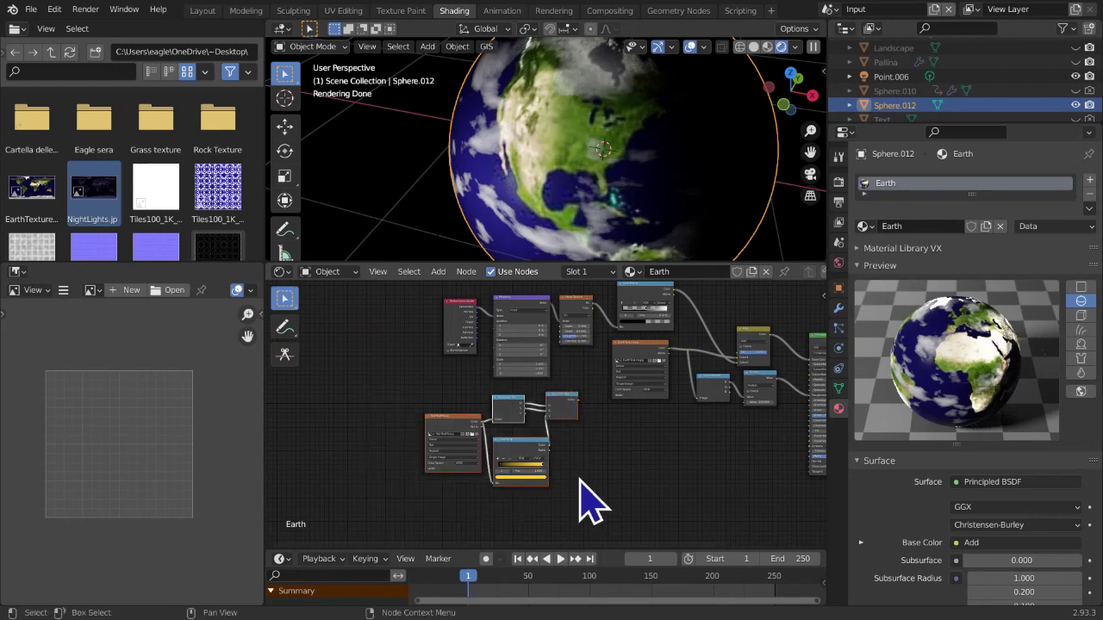
pyautogui.press('g')
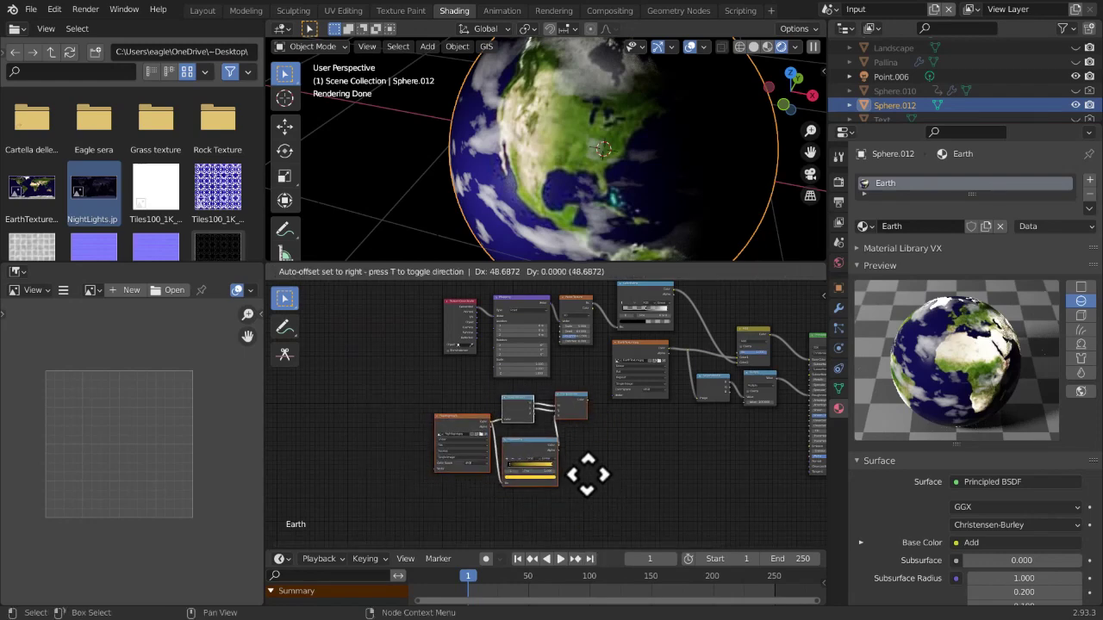
pyautogui.click(596, 455)
# Link Combine HSV's Color output to the Principled BSDF's Emission input
pyautogui.moveTo(597, 455); pyautogui.dragTo(366, 370, button='middle')
pyautogui.scroll(-5, 549, 444)
pyautogui.scroll(8, 550, 437)
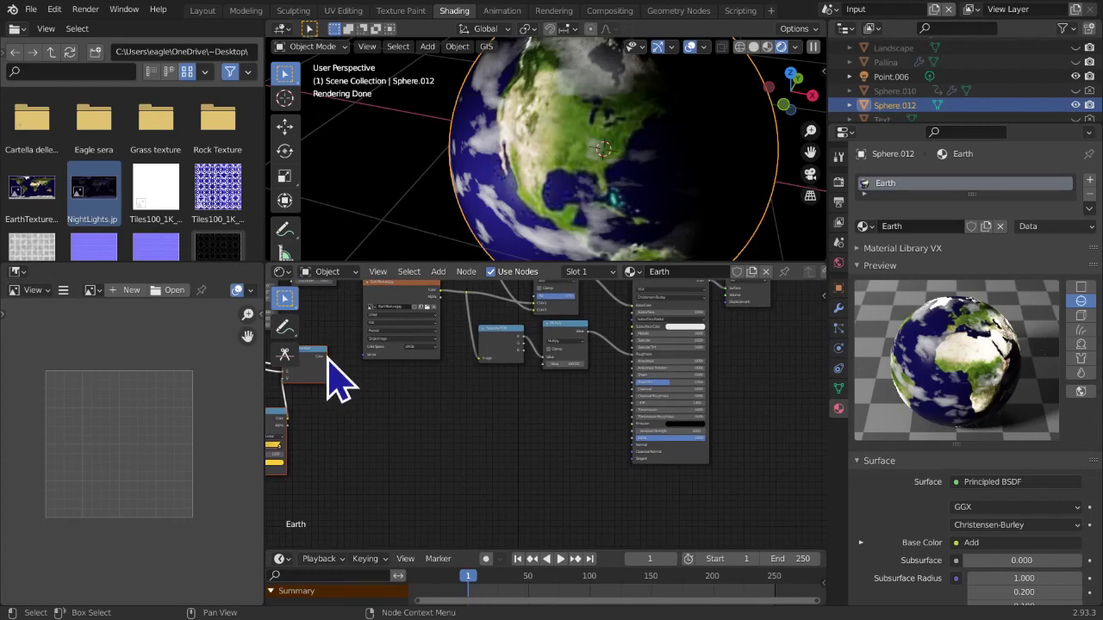
pyautogui.moveTo(328, 358); pyautogui.dragTo(359, 374)
pyautogui.moveTo(575, 436); pyautogui.dragTo(646, 448)
pyautogui.moveTo(696, 198); pyautogui.dragTo(595, 159, button='middle')
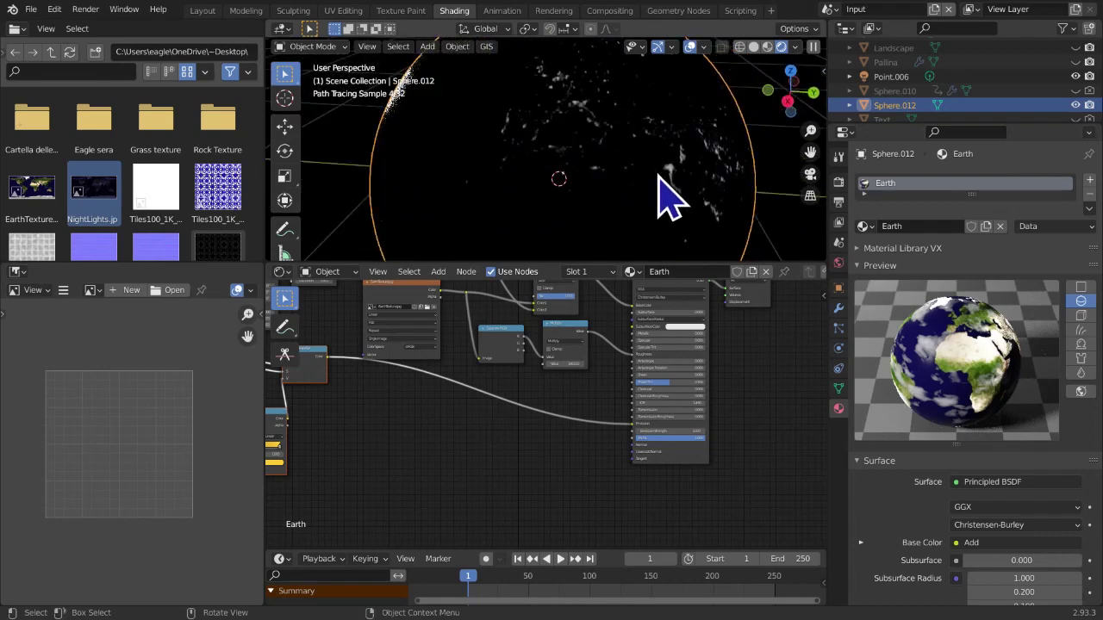
# Orbit the globe toward the Americas and pan the node editor to the Emission inputs
pyautogui.scroll(-2, 670, 204)
pyautogui.scroll(-1, 663, 186)
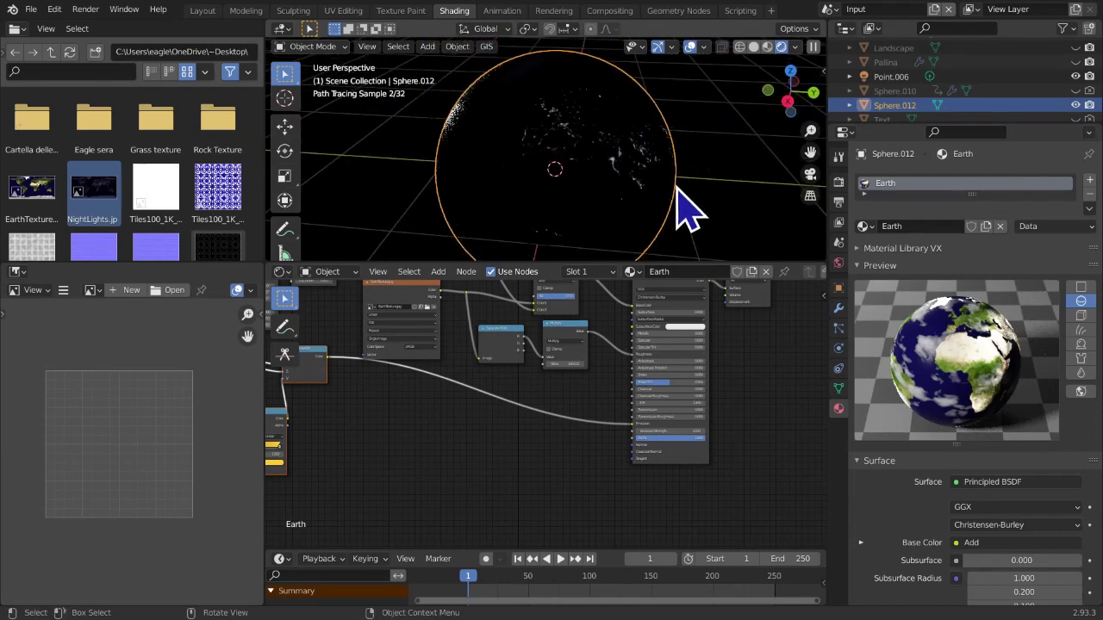
pyautogui.moveTo(688, 179)
pyautogui.mouseDown(button='middle')
pyautogui.moveTo(691, 163)
pyautogui.moveTo(733, 206)
pyautogui.moveTo(755, 207)
pyautogui.moveTo(678, 217)
pyautogui.moveTo(695, 229)
pyautogui.mouseUp(button='middle')
pyautogui.scroll(-1, 692, 174)
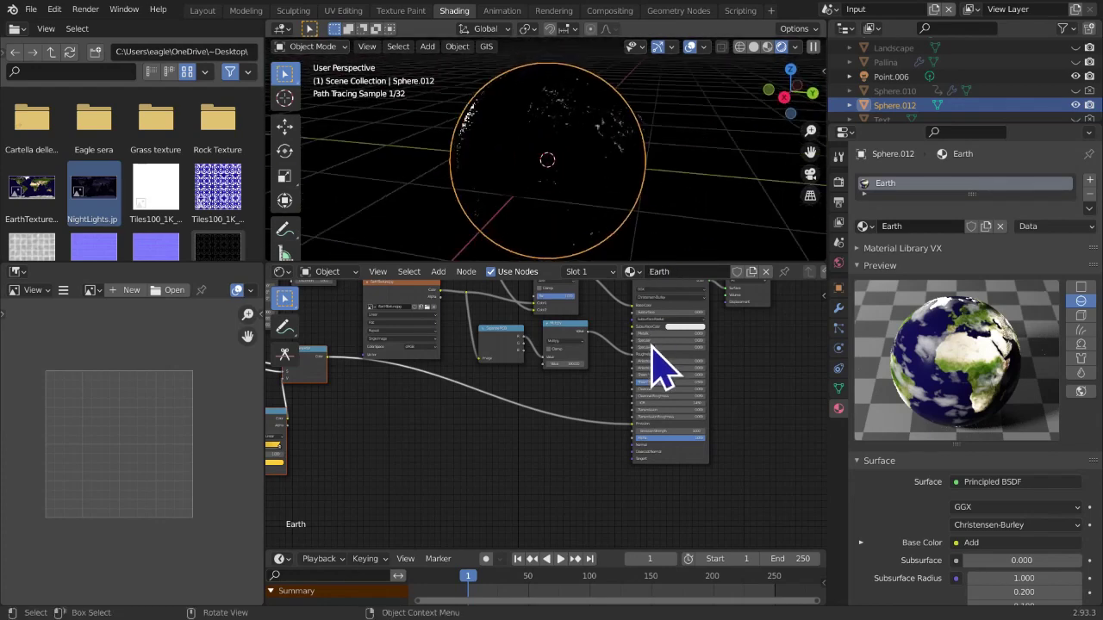
pyautogui.scroll(2, 685, 401)
pyautogui.moveTo(680, 384); pyautogui.dragTo(537, 337, button='middle')
pyautogui.scroll(1, 568, 381)
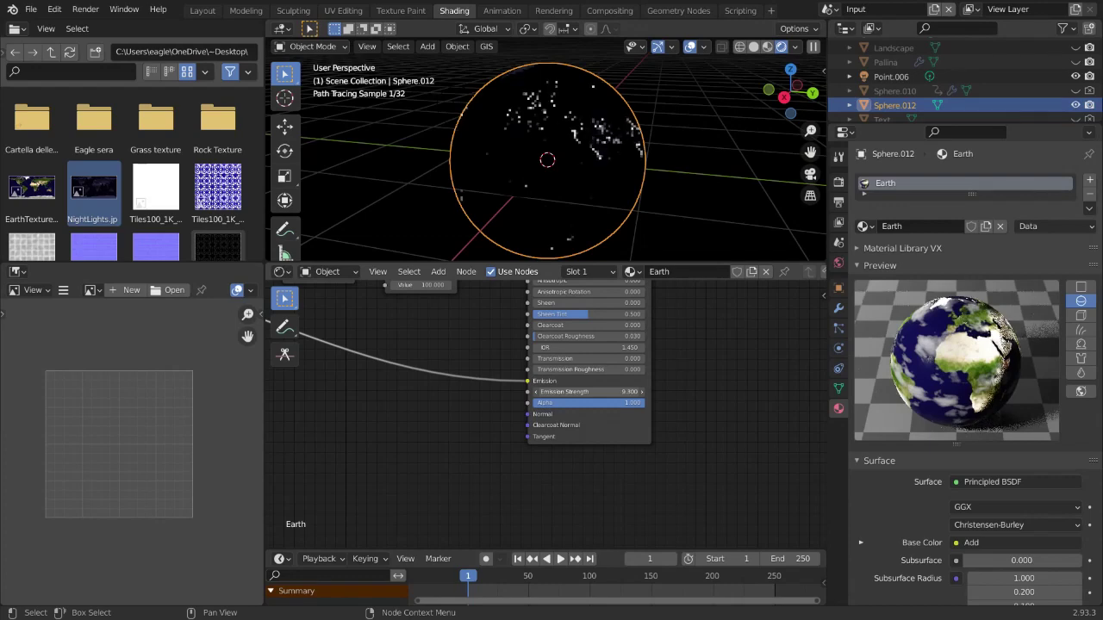
pyautogui.scroll(2, 578, 238)
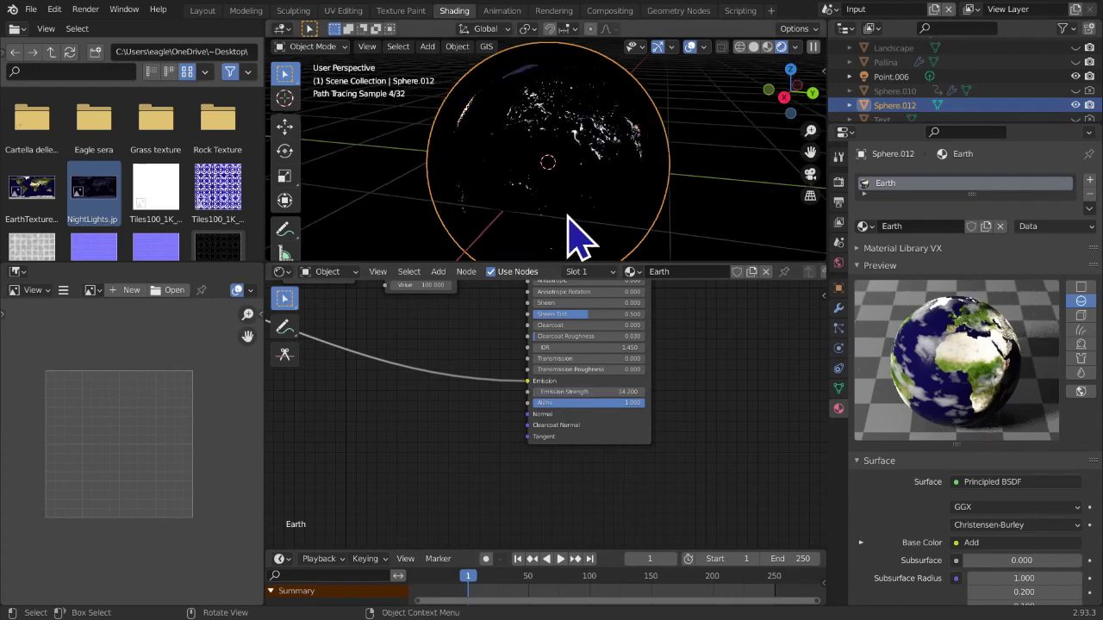
pyautogui.scroll(-1, 538, 237)
pyautogui.moveTo(536, 234); pyautogui.dragTo(751, 238, button='middle')
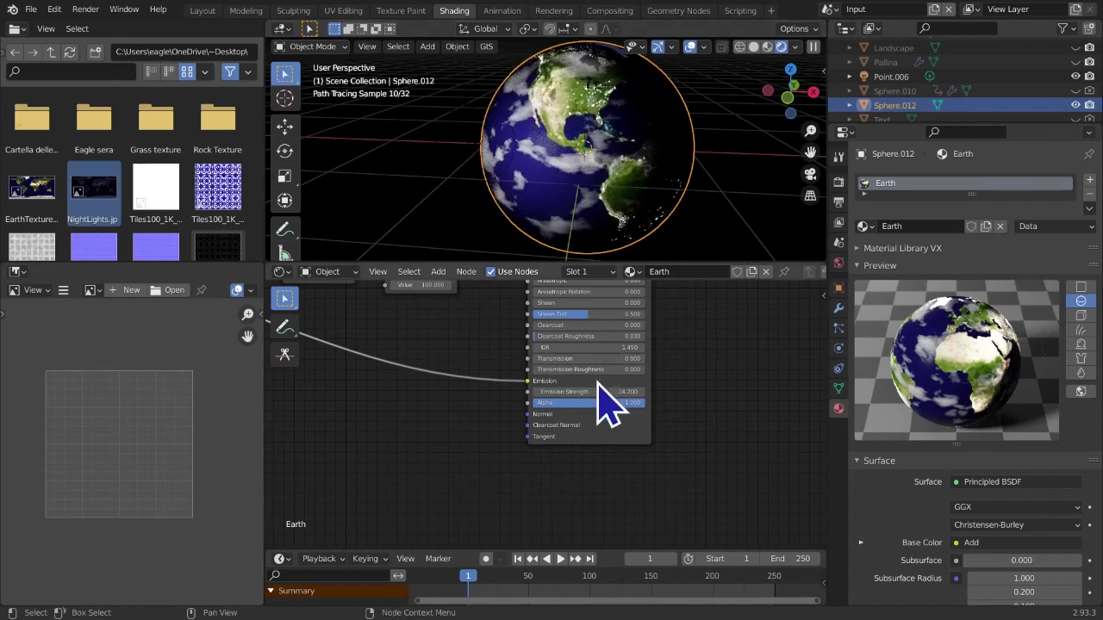
# Set the Principled BSDF's Emission Strength to 4
pyautogui.moveTo(620, 395); pyautogui.dragTo(593, 391)
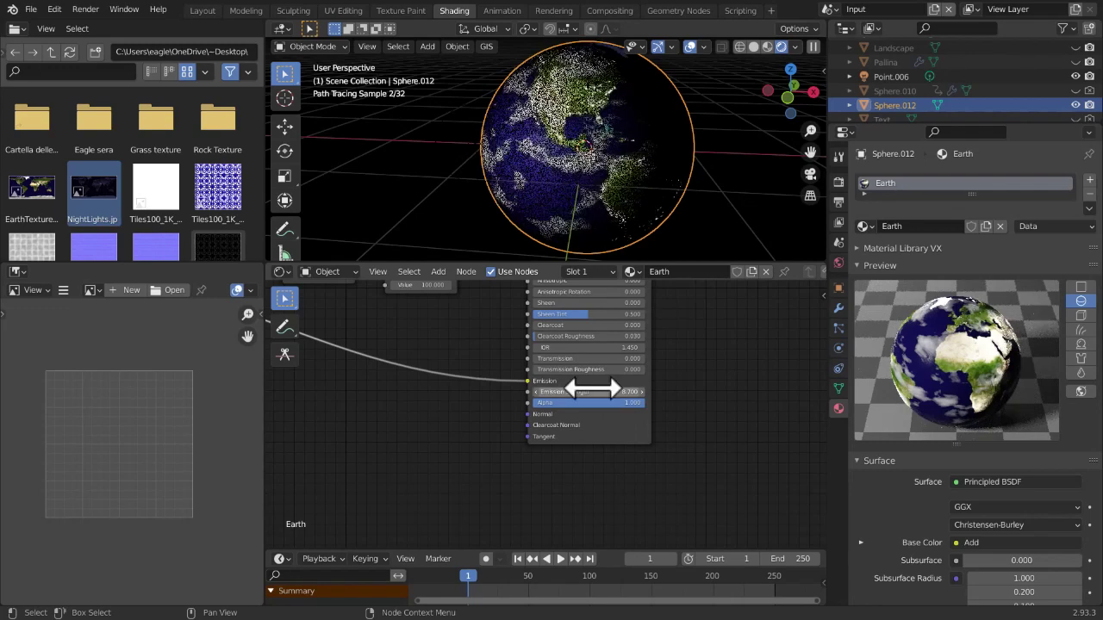
pyautogui.scroll(-4, 672, 254)
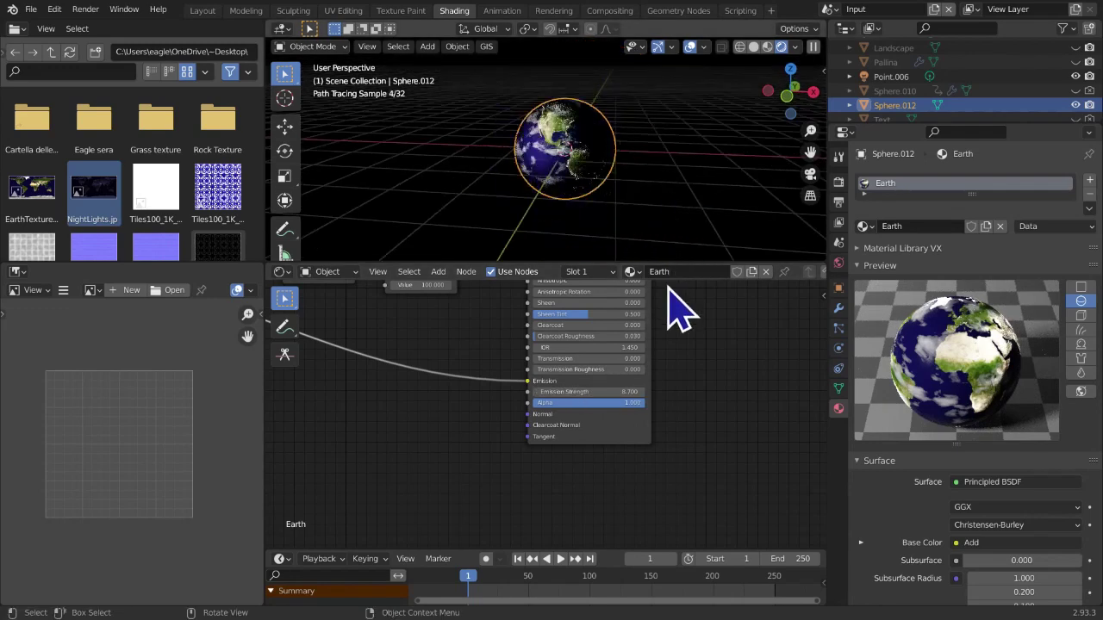
pyautogui.click(617, 392)
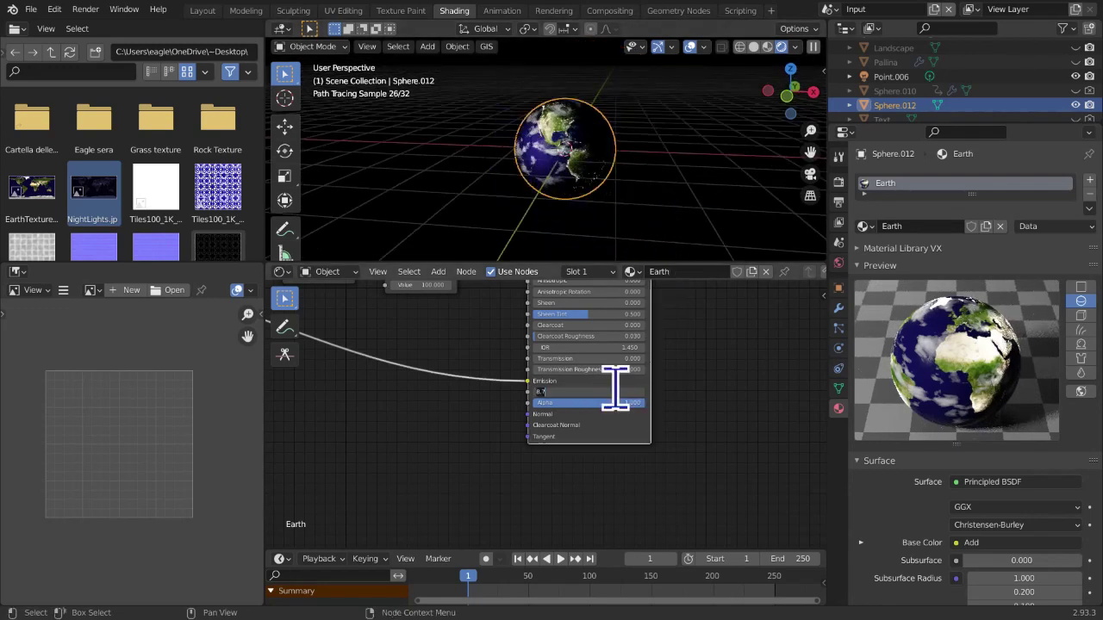
pyautogui.write('4')
pyautogui.press('Return')
# Orbit the sphere, fit the whole node tree in view, and maximize the node editor
pyautogui.moveTo(538, 211); pyautogui.dragTo(703, 236, button='middle')
pyautogui.scroll(2, 474, 233)
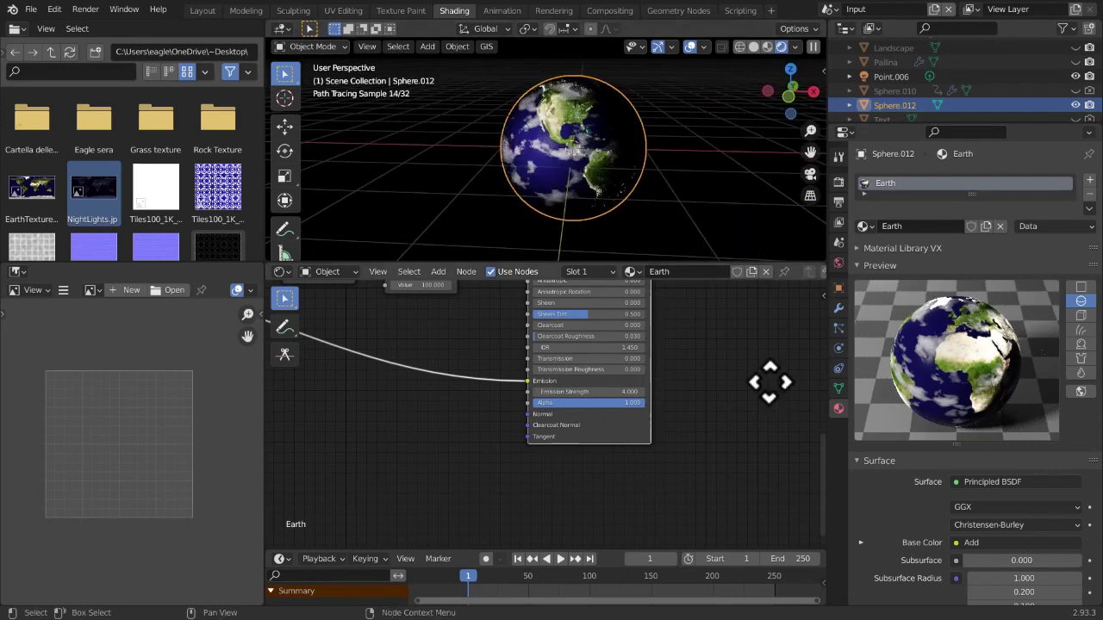
pyautogui.moveTo(766, 385); pyautogui.dragTo(843, 413, button='middle')
pyautogui.scroll(-6, 151, 431)
pyautogui.scroll(-6, 551, 441)
pyautogui.scroll(-2, 583, 473)
pyautogui.moveTo(586, 468); pyautogui.dragTo(717, 500, button='middle')
pyautogui.hotkey('ctrl', 'alt', 'space')
# Restore the normal Shading layout and pan to the node tree's Principled BSDF end
pyautogui.moveTo(1, 1); pyautogui.dragTo(322, 84)
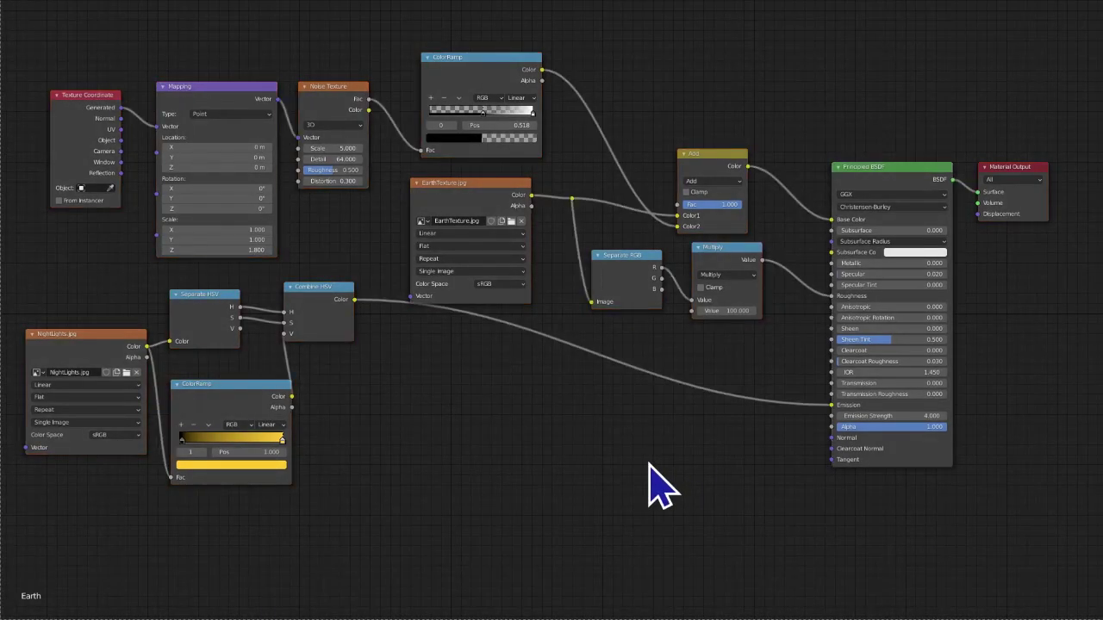
pyautogui.hotkey('ctrl', 'alt', 'space')
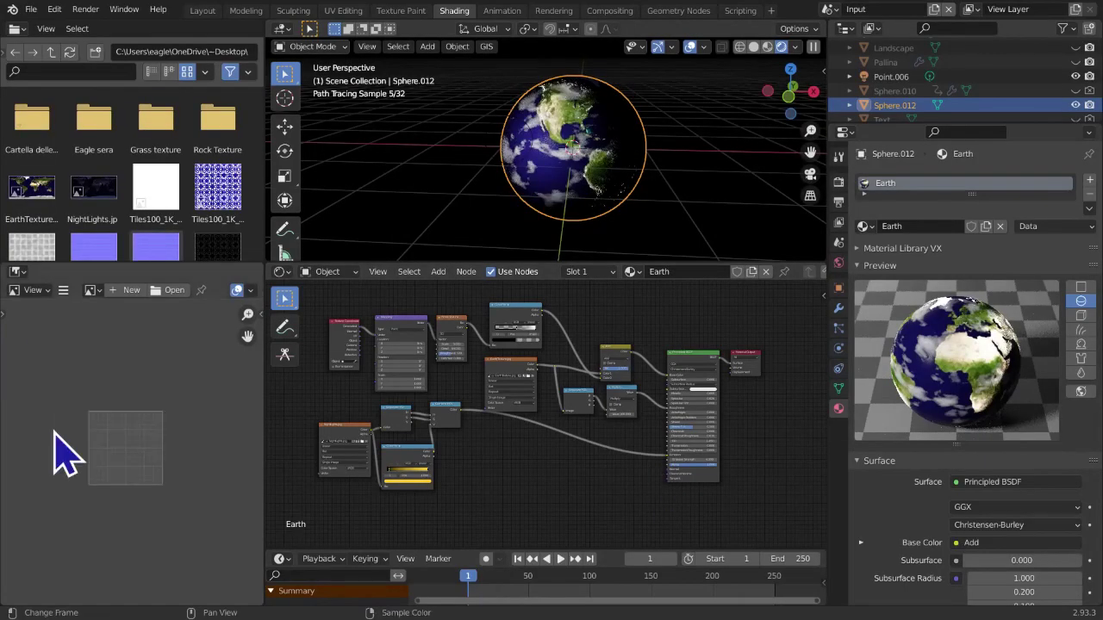
pyautogui.scroll(-6, 54, 431)
pyautogui.scroll(1, 54, 430)
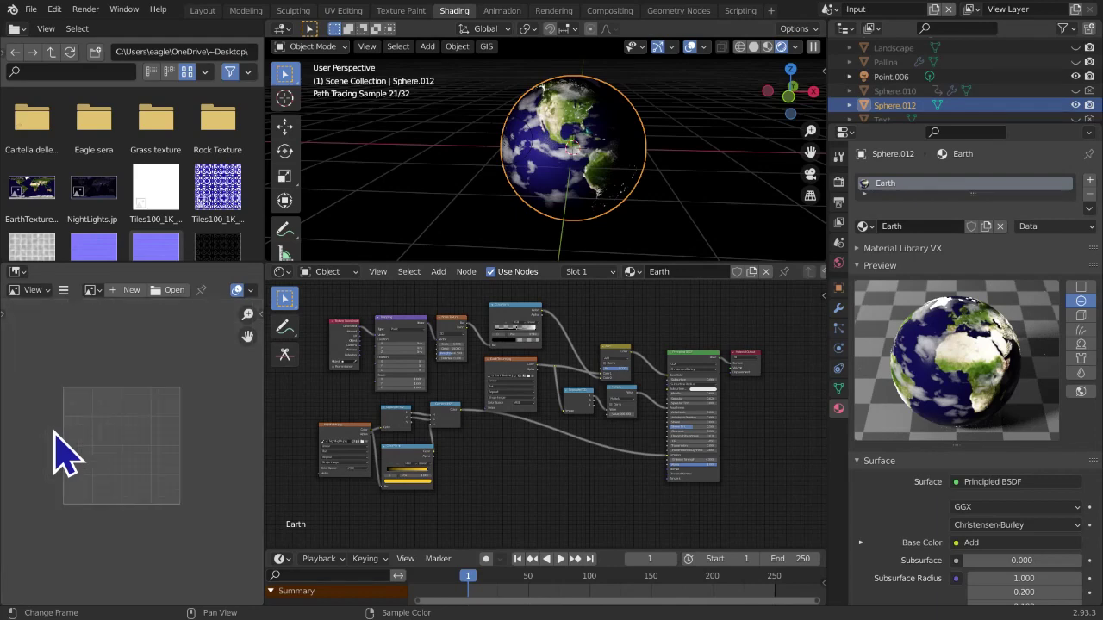
pyautogui.moveTo(777, 437); pyautogui.dragTo(708, 456, button='middle')
pyautogui.scroll(7, 453, 349)
pyautogui.moveTo(615, 352); pyautogui.dragTo(437, 390, button='middle')
pyautogui.moveTo(490, 383); pyautogui.dragTo(479, 370)
pyautogui.scroll(2, 595, 306)
pyautogui.scroll(3, 615, 234)
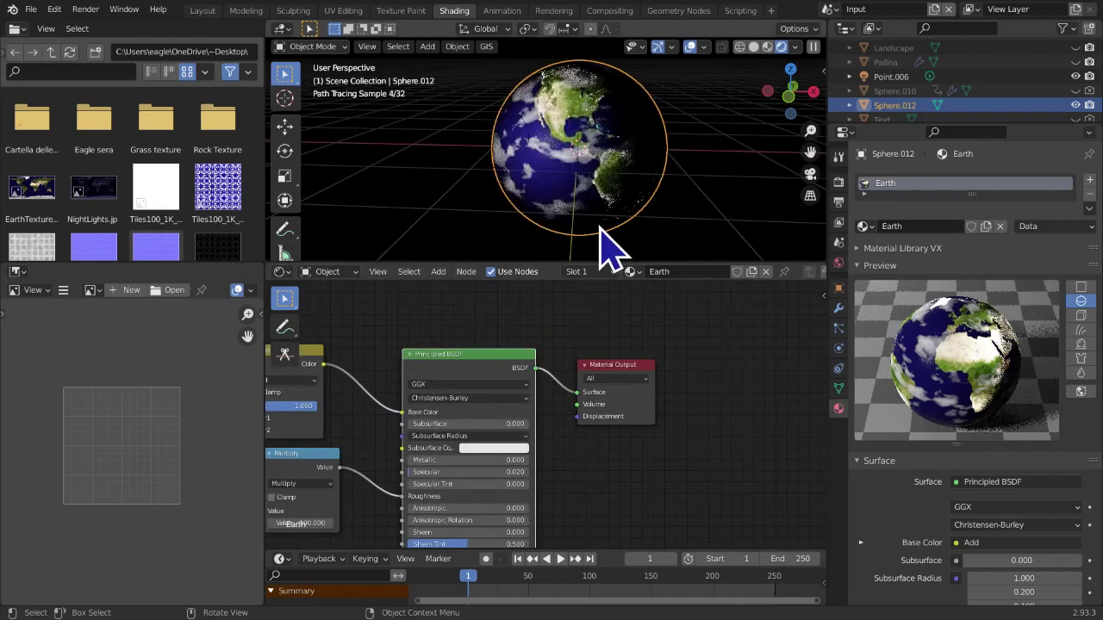
# Orbit the globe to face the Americas and move the Material Output node further right
pyautogui.moveTo(649, 211); pyautogui.dragTo(726, 223, button='middle')
pyautogui.scroll(2, 726, 223)
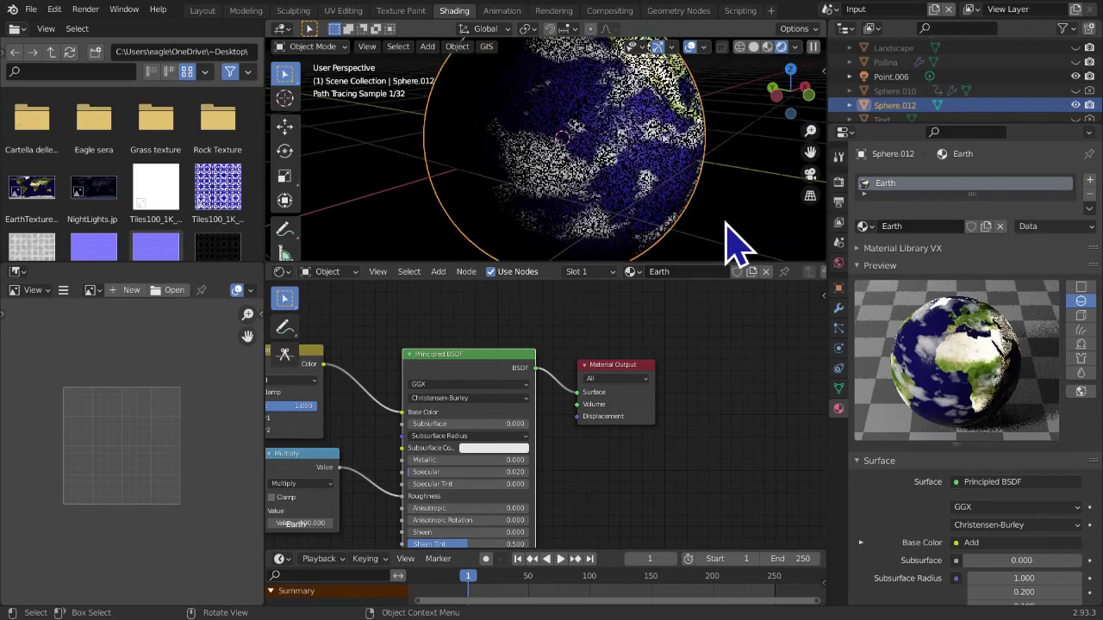
pyautogui.scroll(5, 733, 246)
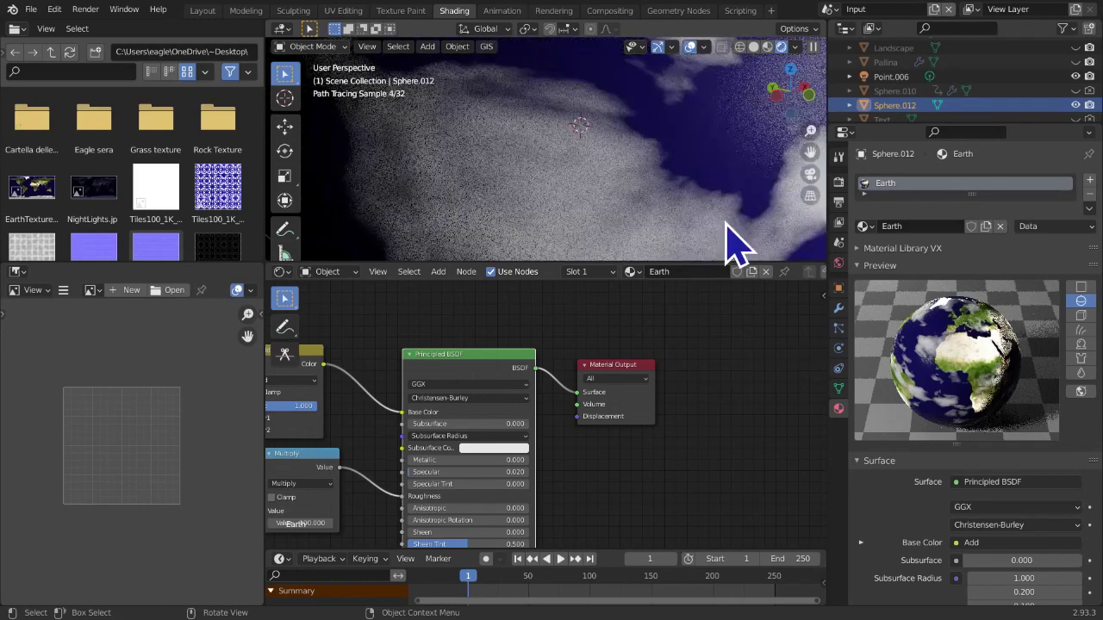
pyautogui.scroll(-5, 730, 244)
pyautogui.moveTo(730, 244); pyautogui.dragTo(616, 291, button='middle')
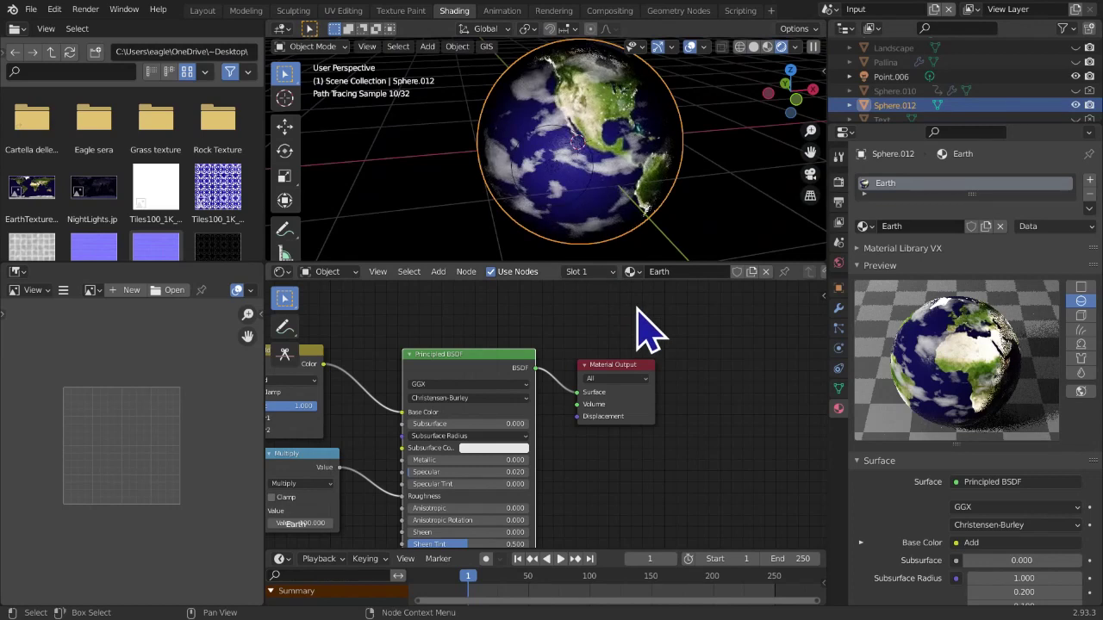
pyautogui.moveTo(621, 371); pyautogui.dragTo(651, 365)
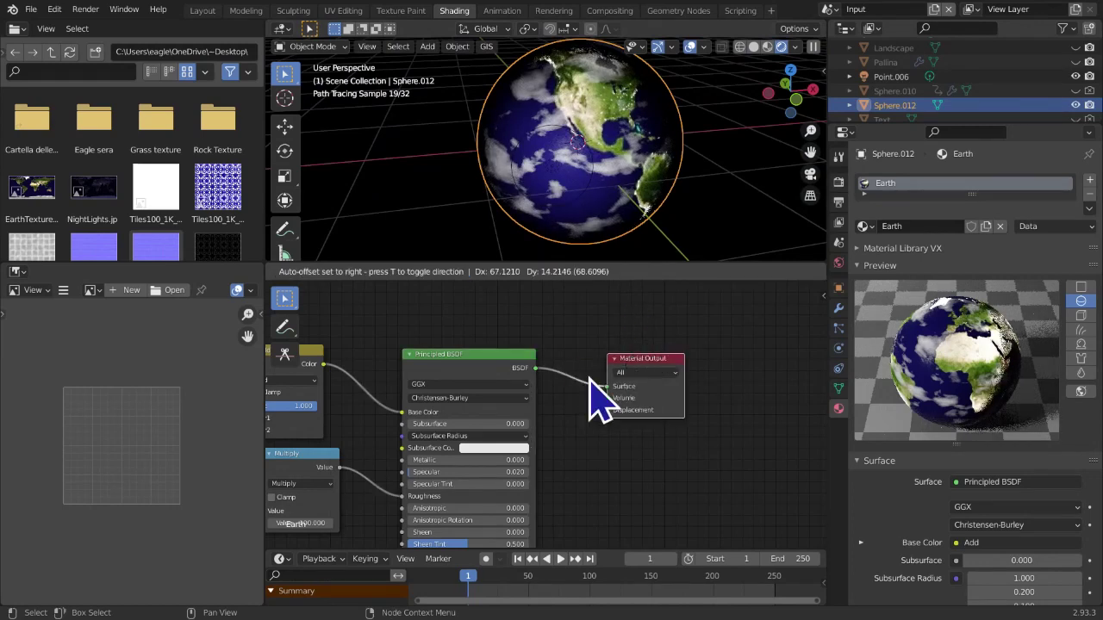
pyautogui.moveTo(513, 311); pyautogui.dragTo(566, 409, button='middle')
pyautogui.moveTo(715, 457); pyautogui.dragTo(721, 442)
# Insert a Mix Shader onto the link between Principled BSDF and Material Output
pyautogui.hotkey('shift', 'a')
pyautogui.moveTo(614, 410)
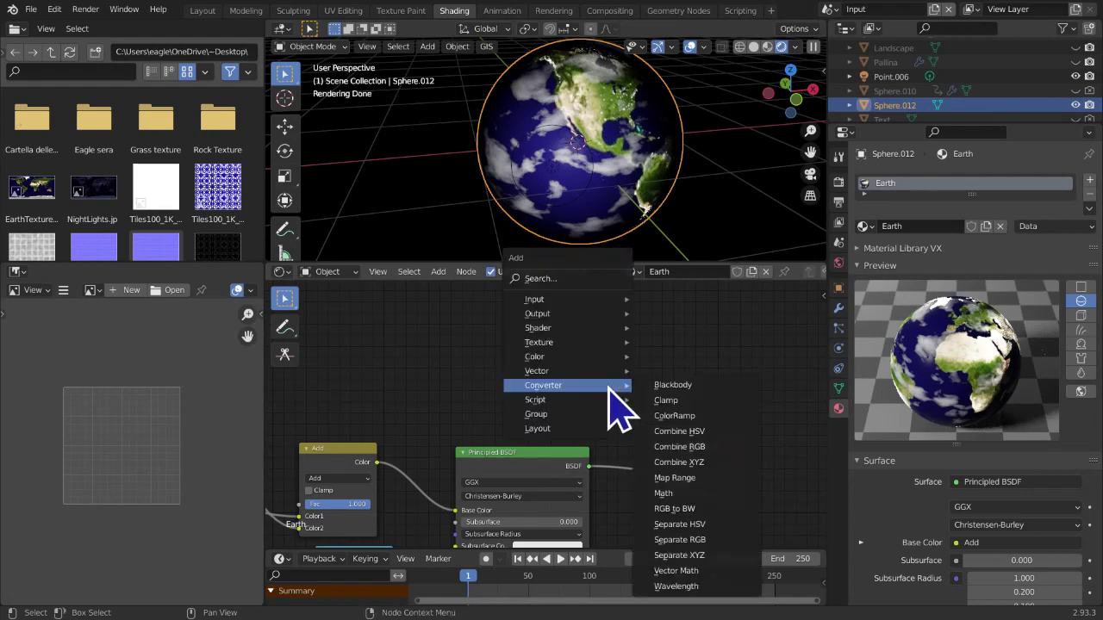
pyautogui.moveTo(603, 329)
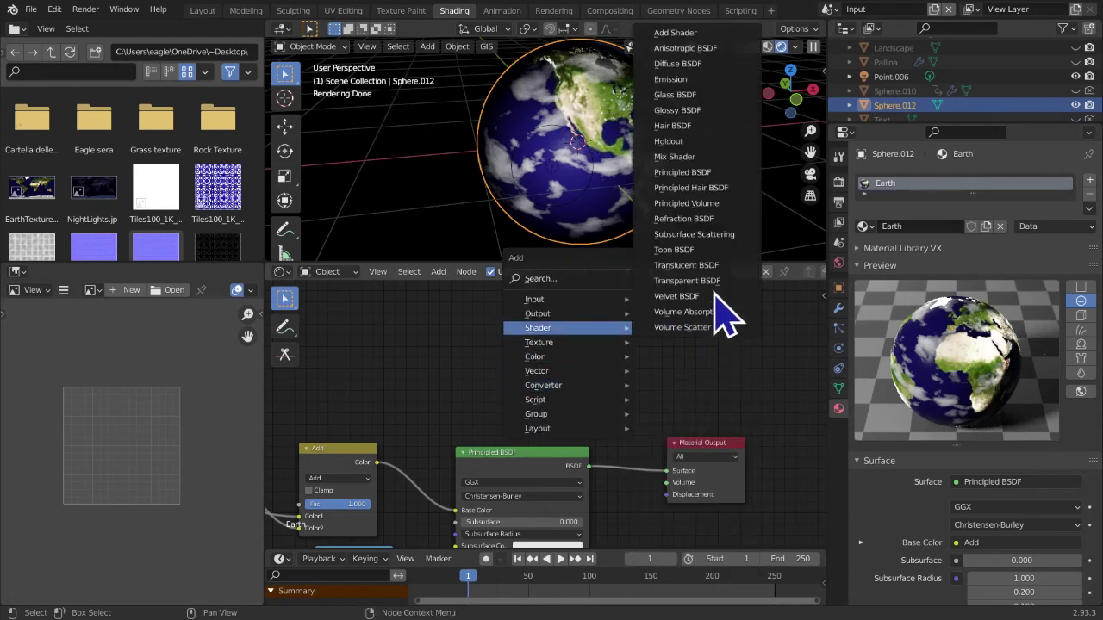
pyautogui.click(738, 157)
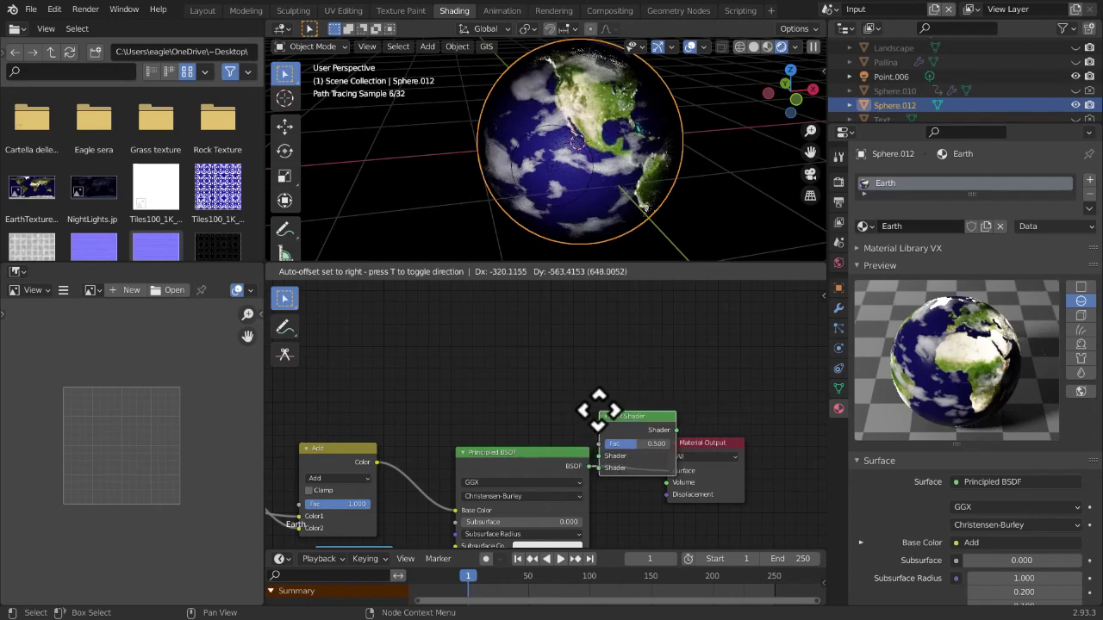
pyautogui.click(592, 417)
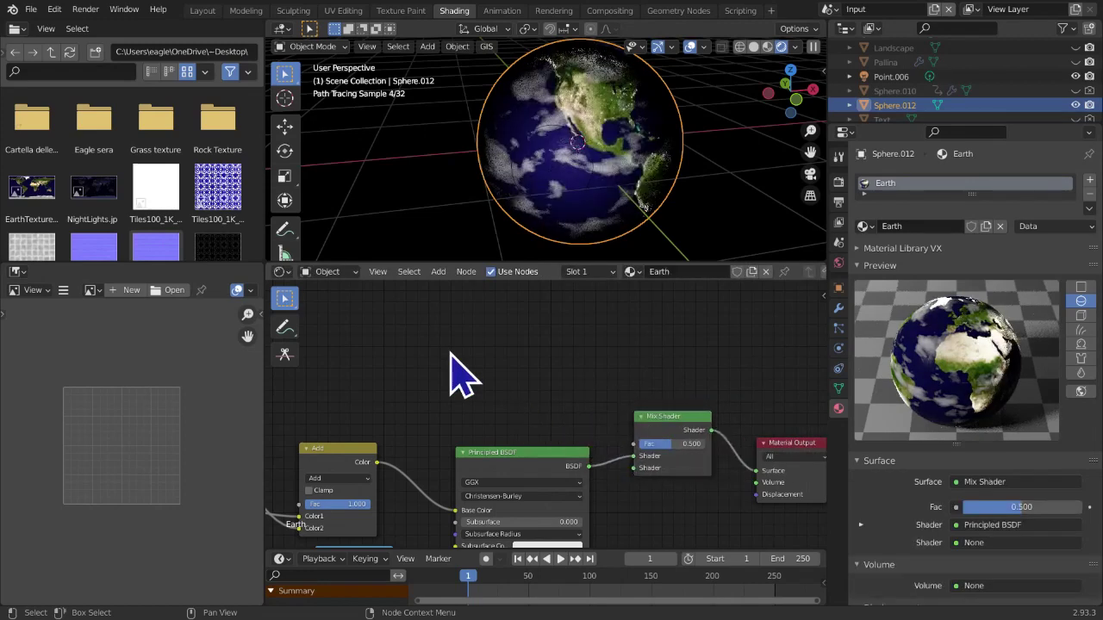
# Add a Diffuse BSDF and connect it to the Mix Shader's second Shader input
pyautogui.hotkey('shift', 'a')
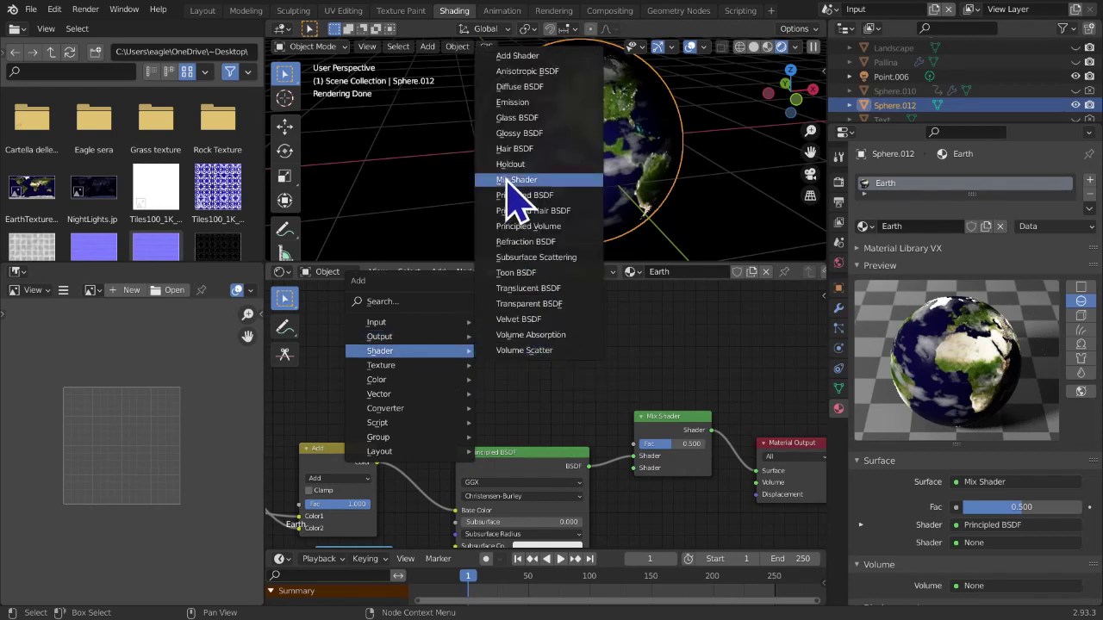
pyautogui.click(515, 180)
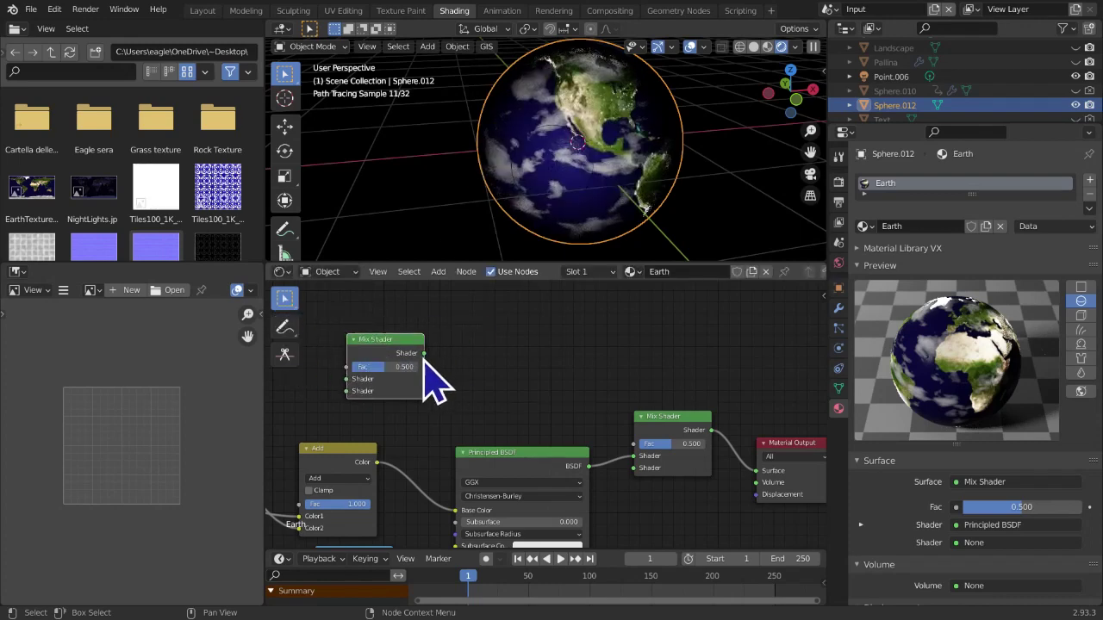
pyautogui.rightClick(384, 350)
pyautogui.hotkey('shift', 'a')
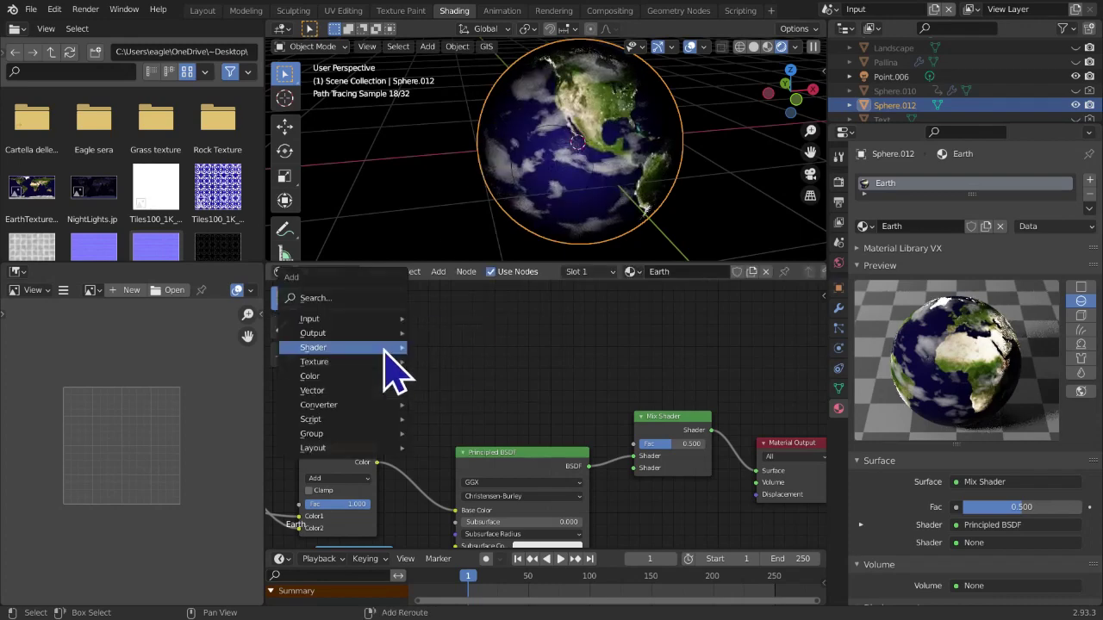
pyautogui.moveTo(385, 349)
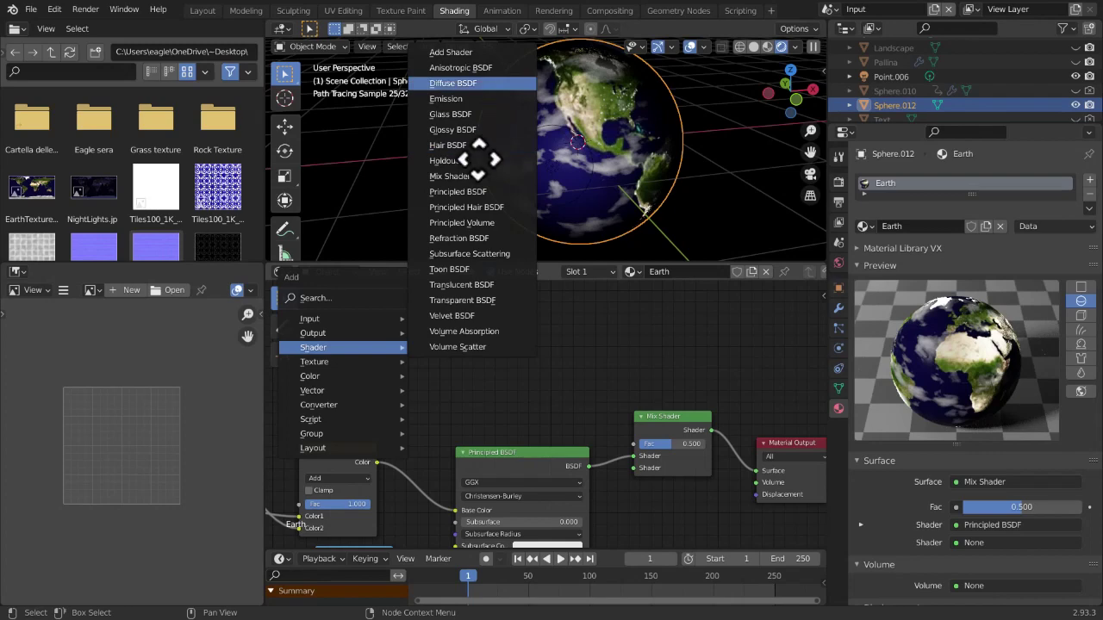
pyautogui.click(457, 83)
pyautogui.moveTo(428, 356); pyautogui.dragTo(485, 378)
pyautogui.moveTo(605, 474); pyautogui.dragTo(644, 476)
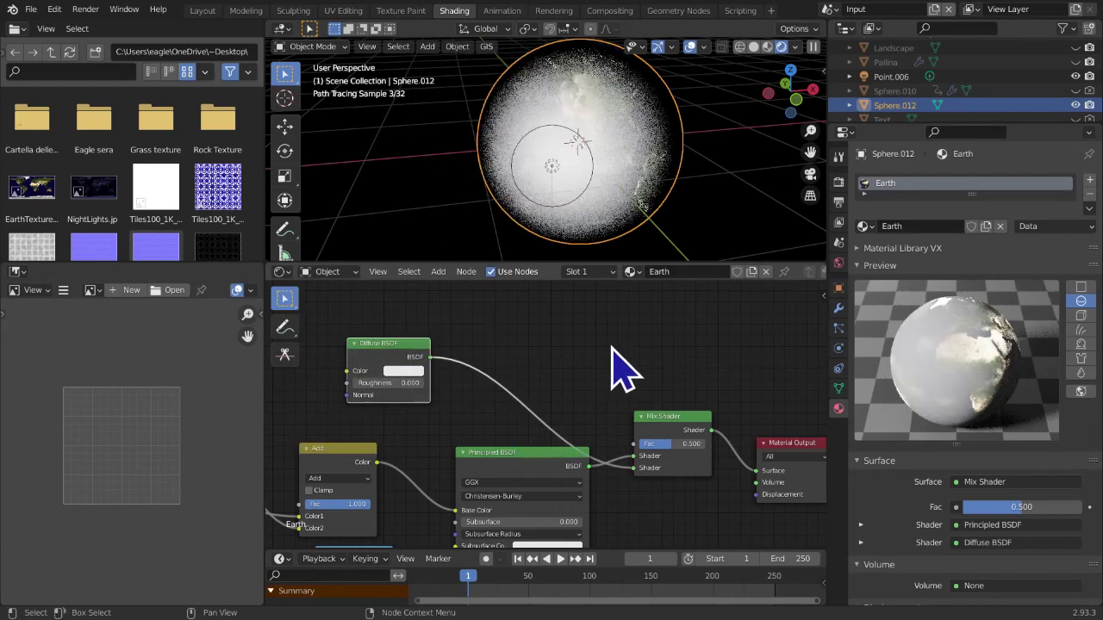
pyautogui.hotkey('shift', 'a')
# Add a Layer Weight node above the Diffuse BSDF and plug its Fresnel into the Mix Shader's Fac
pyautogui.moveTo(613, 349)
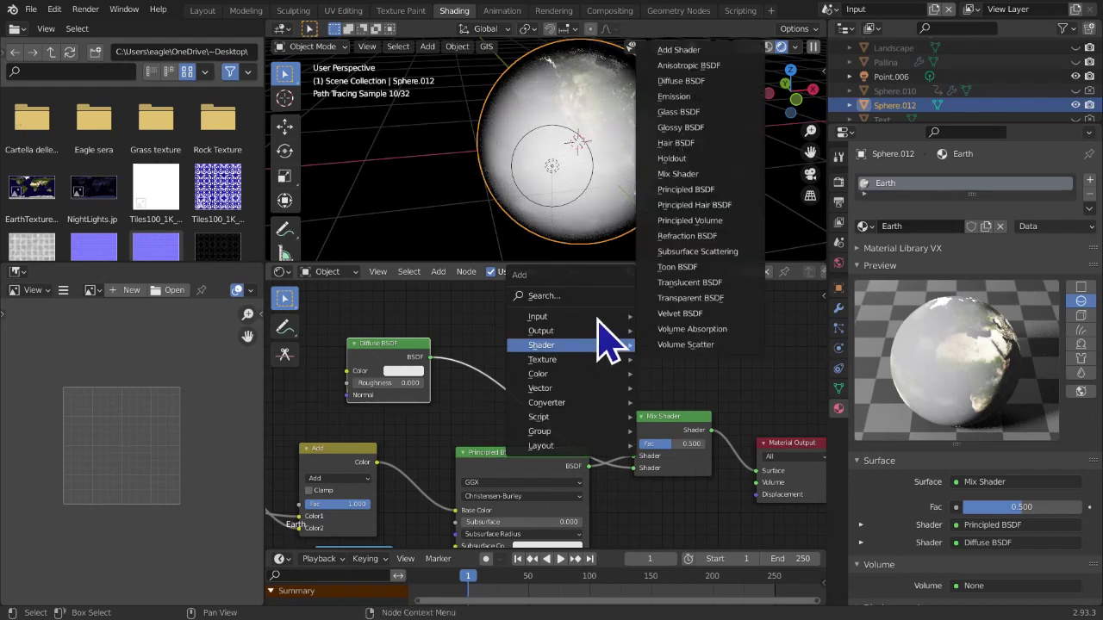
pyautogui.moveTo(629, 316)
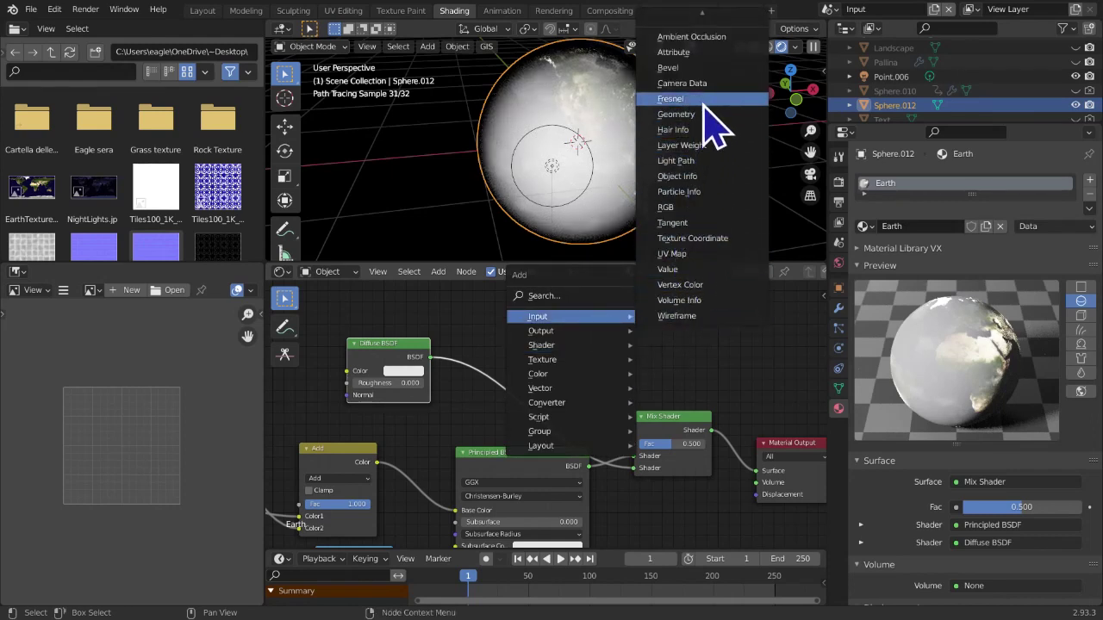
pyautogui.click(689, 145)
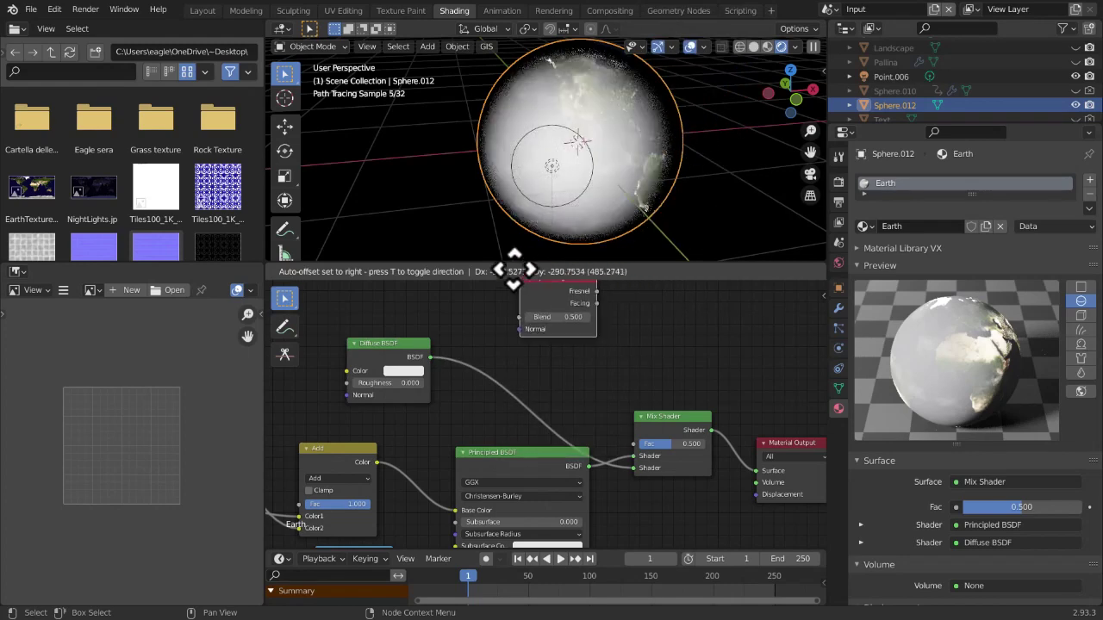
pyautogui.click(430, 284)
pyautogui.moveTo(518, 317); pyautogui.dragTo(481, 346, button='middle')
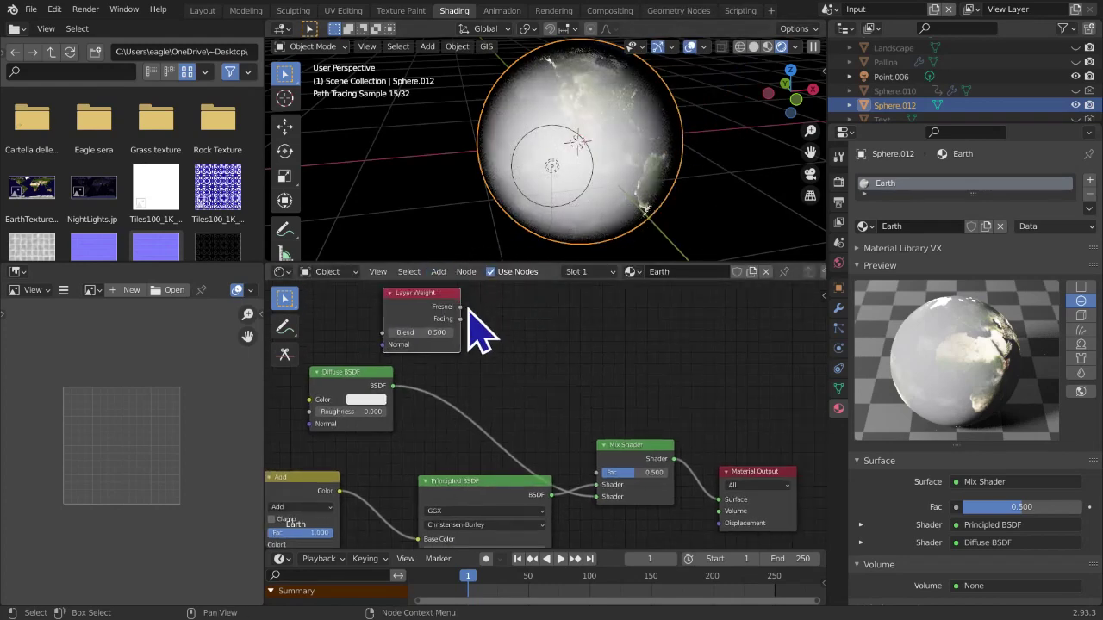
pyautogui.moveTo(460, 307); pyautogui.dragTo(603, 481)
pyautogui.moveTo(530, 448); pyautogui.dragTo(559, 438, button='middle')
# Set the Layer Weight Blend to 0.200 and compare the Fresnel and Mix Shader previews
pyautogui.moveTo(448, 322); pyautogui.dragTo(405, 323)
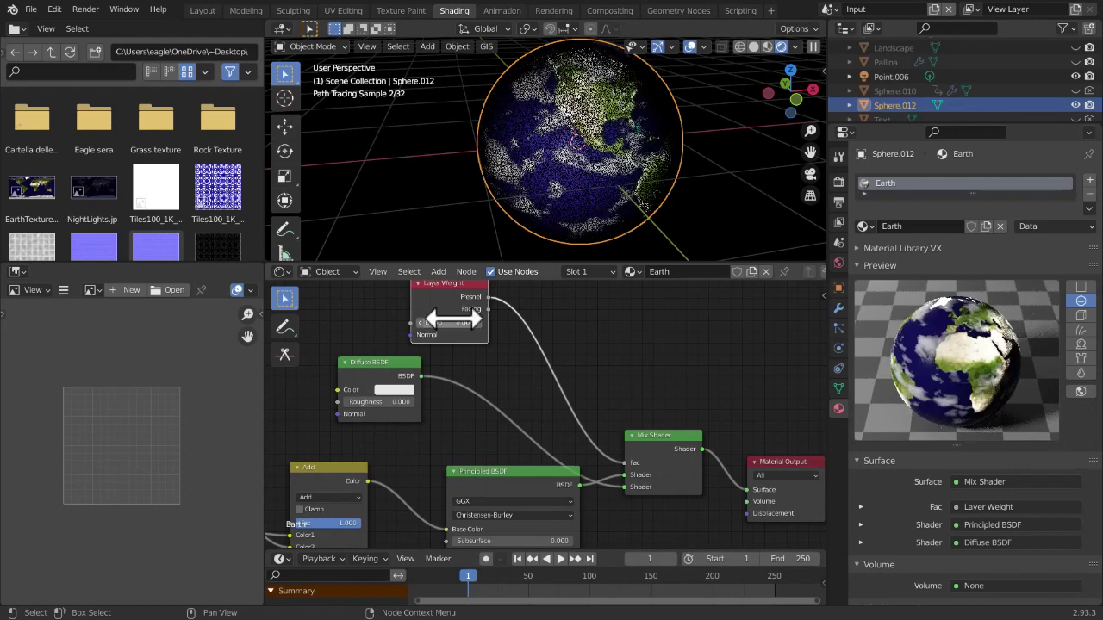
pyautogui.click(479, 324)
pyautogui.click(479, 323)
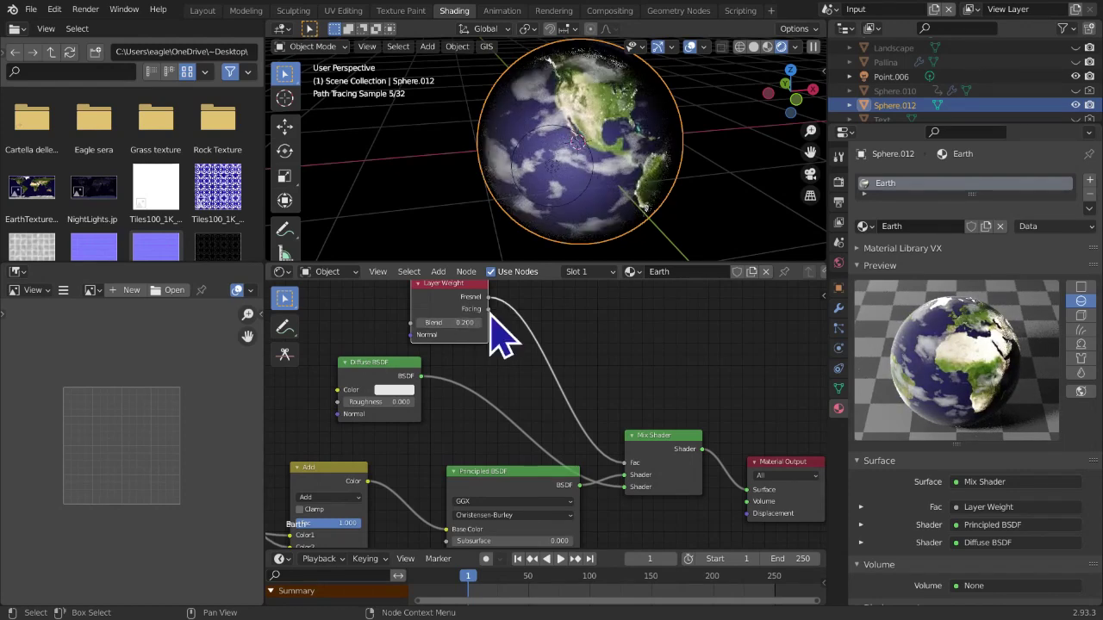
pyautogui.keyDown('ctrl'); pyautogui.keyDown('shift'); pyautogui.click(470, 310); pyautogui.keyUp('shift'); pyautogui.keyUp('ctrl')
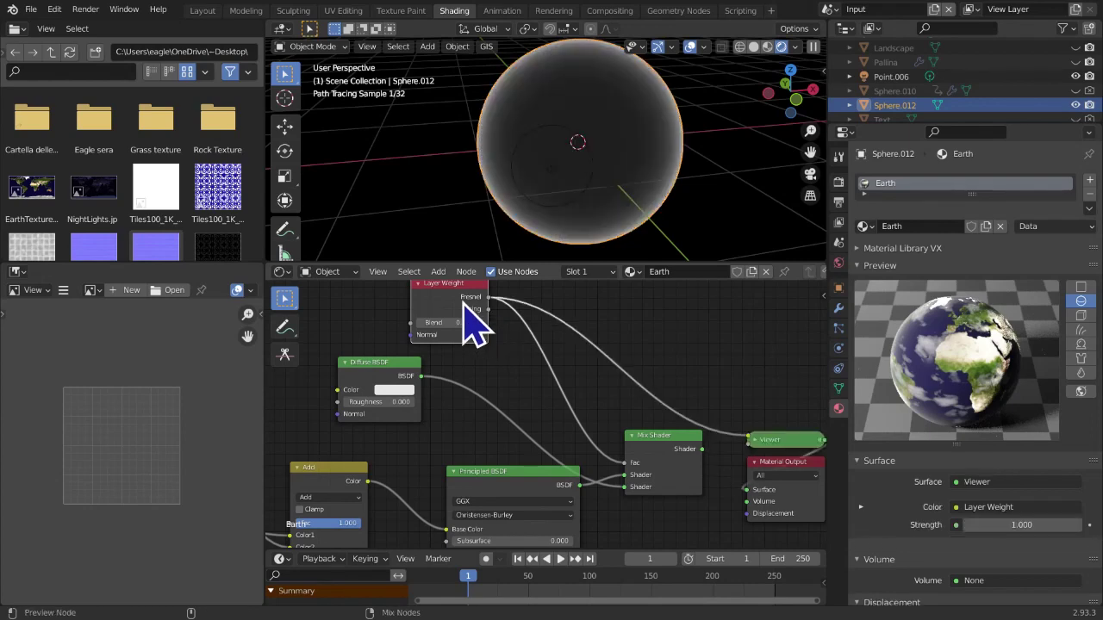
pyautogui.keyDown('ctrl'); pyautogui.keyDown('shift'); pyautogui.click(674, 454); pyautogui.keyUp('shift'); pyautogui.keyUp('ctrl')
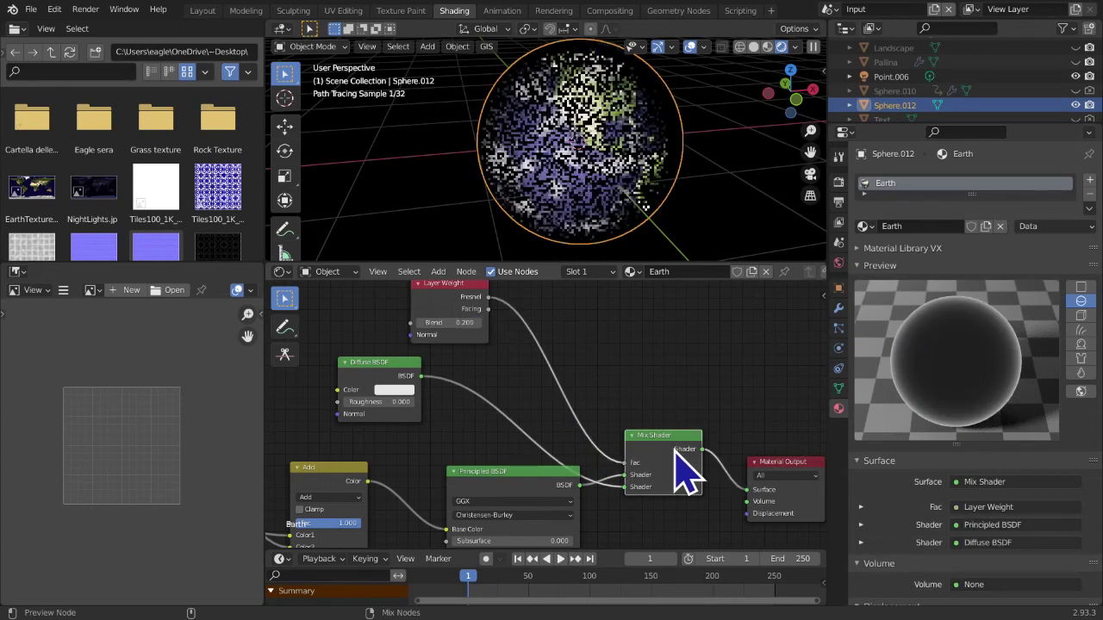
# Check the Mix Shader's inputs and orbit the globe to inspect the white rim glow
pyautogui.moveTo(681, 459); pyautogui.dragTo(627, 381, button='middle')
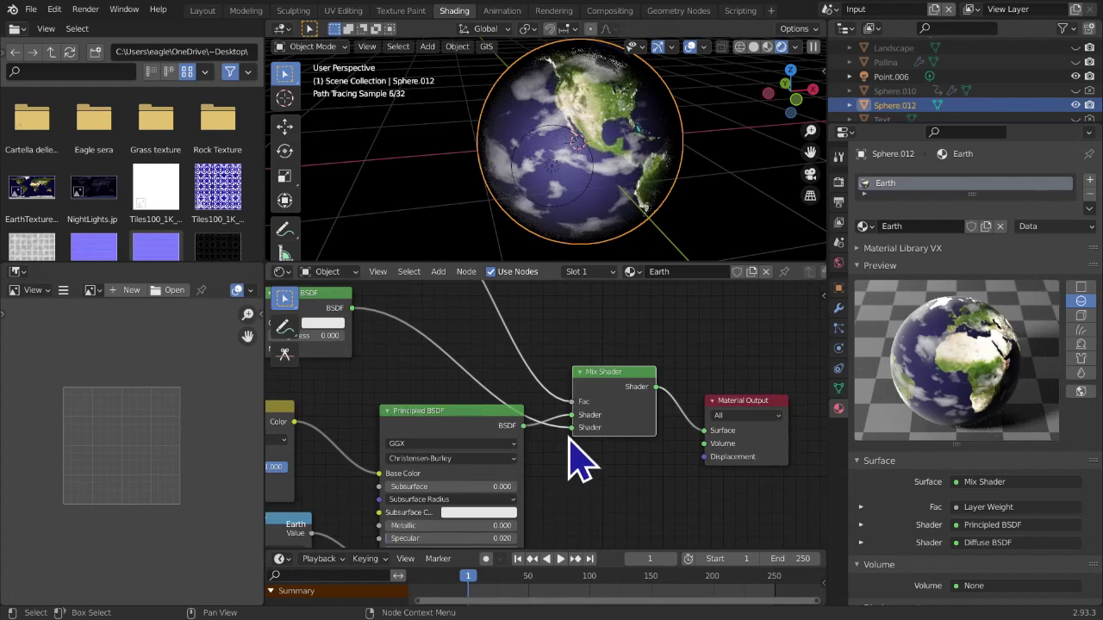
pyautogui.moveTo(573, 426)
pyautogui.mouseDown()
pyautogui.moveTo(574, 416)
pyautogui.moveTo(573, 429)
pyautogui.mouseUp()
pyautogui.moveTo(573, 429); pyautogui.dragTo(650, 520, button='middle')
pyautogui.scroll(-4, 636, 515)
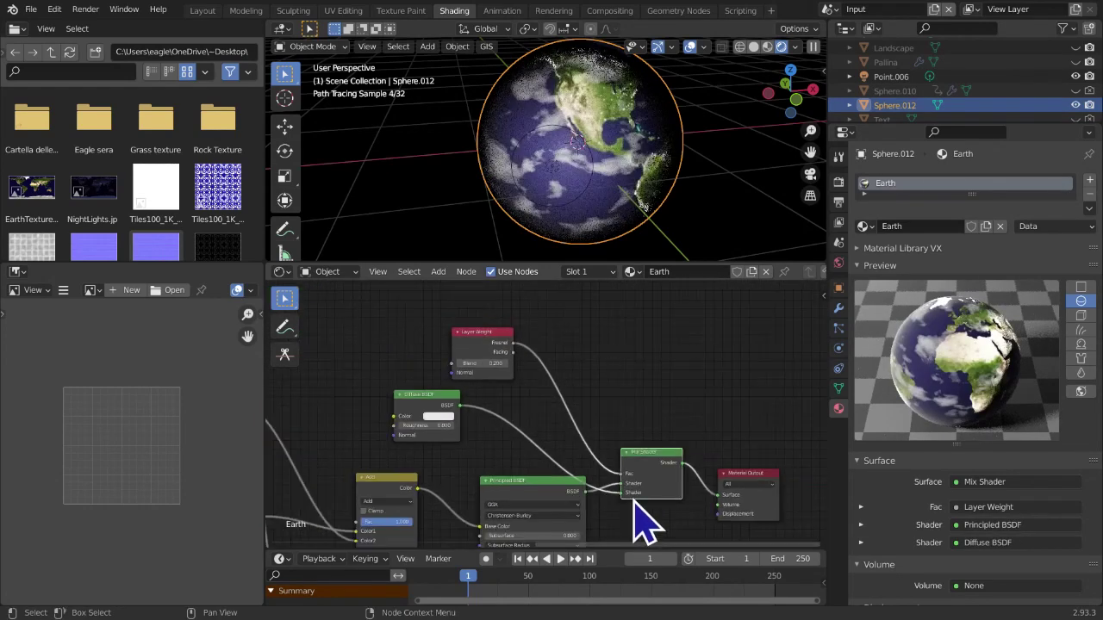
pyautogui.moveTo(623, 458); pyautogui.dragTo(688, 456, button='middle')
pyautogui.scroll(4, 648, 435)
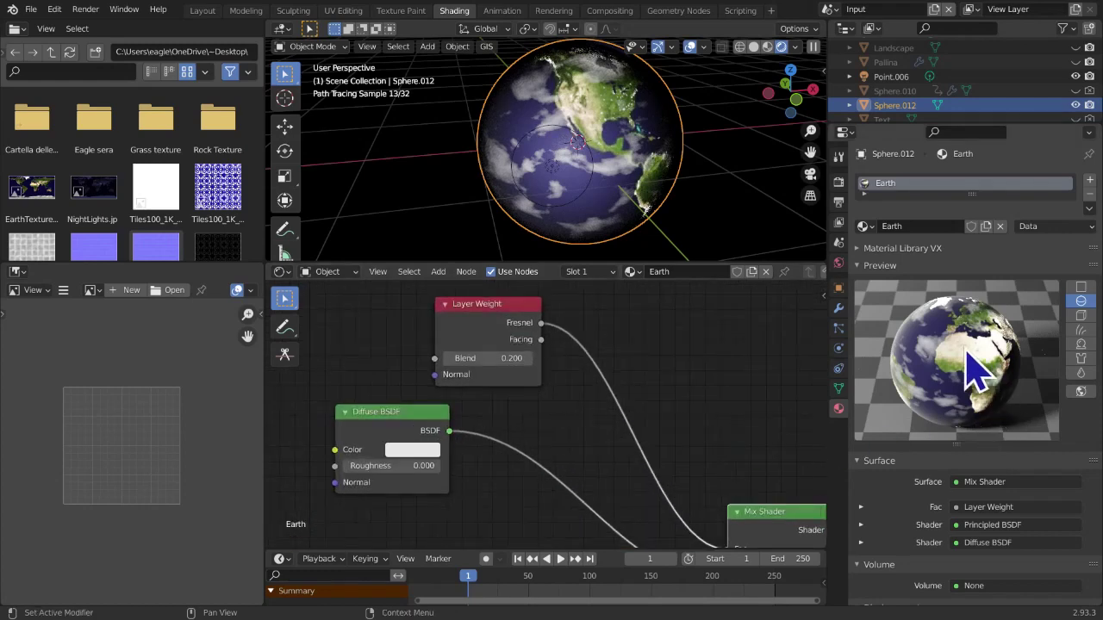
pyautogui.scroll(1, 719, 366)
pyautogui.moveTo(714, 210)
pyautogui.mouseDown(button='middle')
pyautogui.moveTo(659, 172)
pyautogui.moveTo(646, 238)
pyautogui.moveTo(465, 160)
pyautogui.mouseUp(button='middle')
pyautogui.moveTo(598, 222)
pyautogui.mouseDown(button='middle')
pyautogui.moveTo(581, 209)
pyautogui.moveTo(551, 34)
pyautogui.moveTo(485, 155)
pyautogui.mouseUp(button='middle')
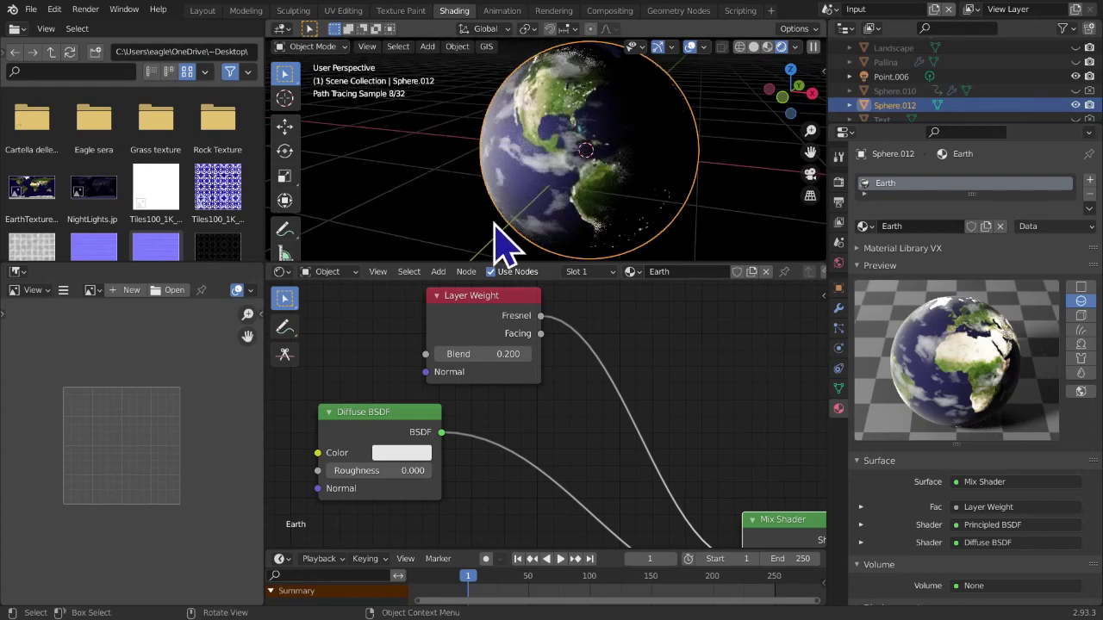
pyautogui.click(442, 232)
pyautogui.click(631, 229)
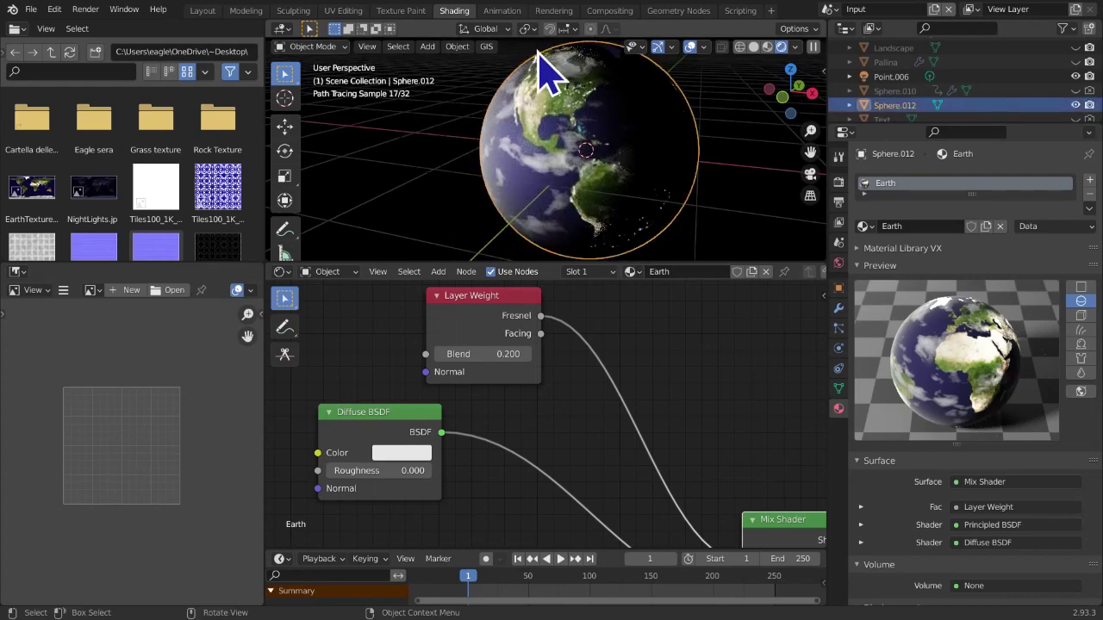
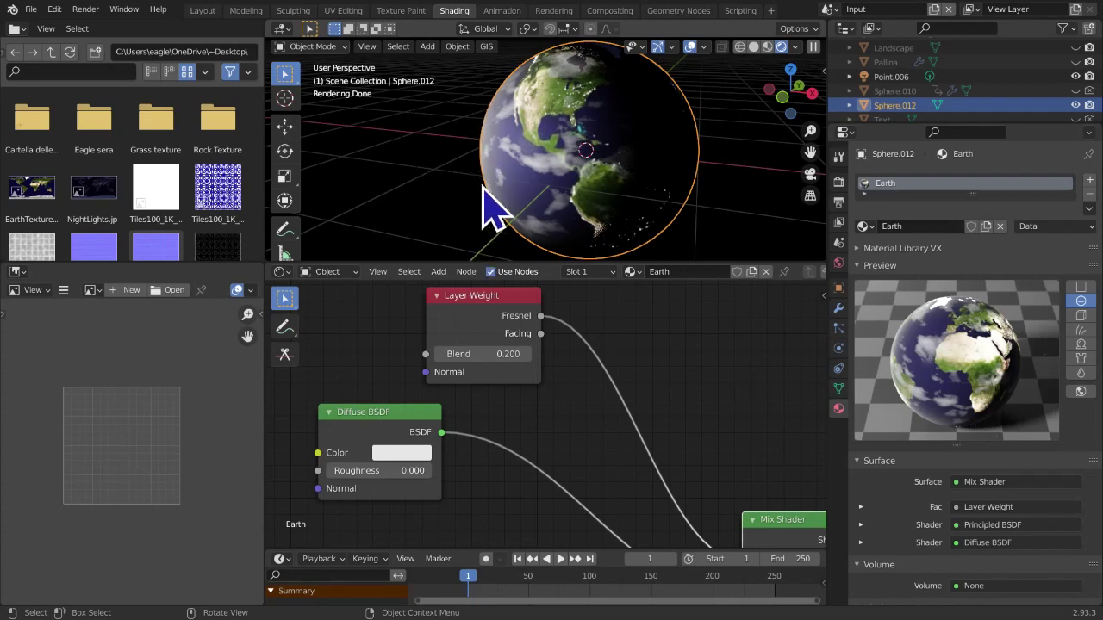
# Preview the Principled BSDF output on the globe, then the Mix Shader result
pyautogui.moveTo(504, 338); pyautogui.dragTo(411, 403, button='middle')
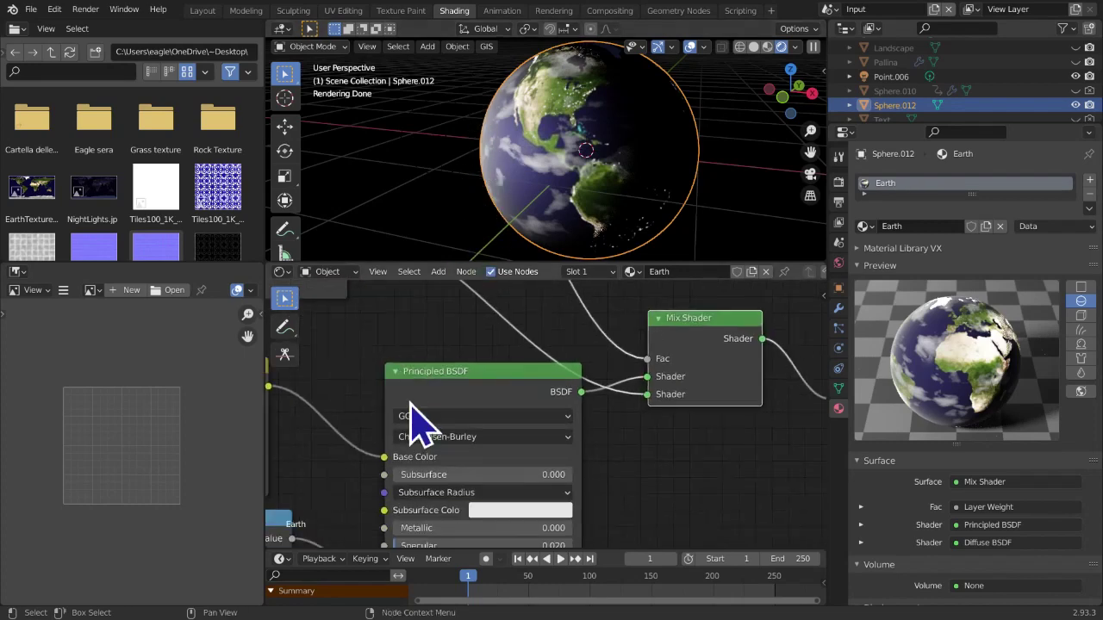
pyautogui.keyDown('ctrl'); pyautogui.keyDown('shift'); pyautogui.click(485, 396); pyautogui.keyUp('shift'); pyautogui.keyUp('ctrl')
pyautogui.moveTo(554, 424); pyautogui.dragTo(439, 430, button='middle')
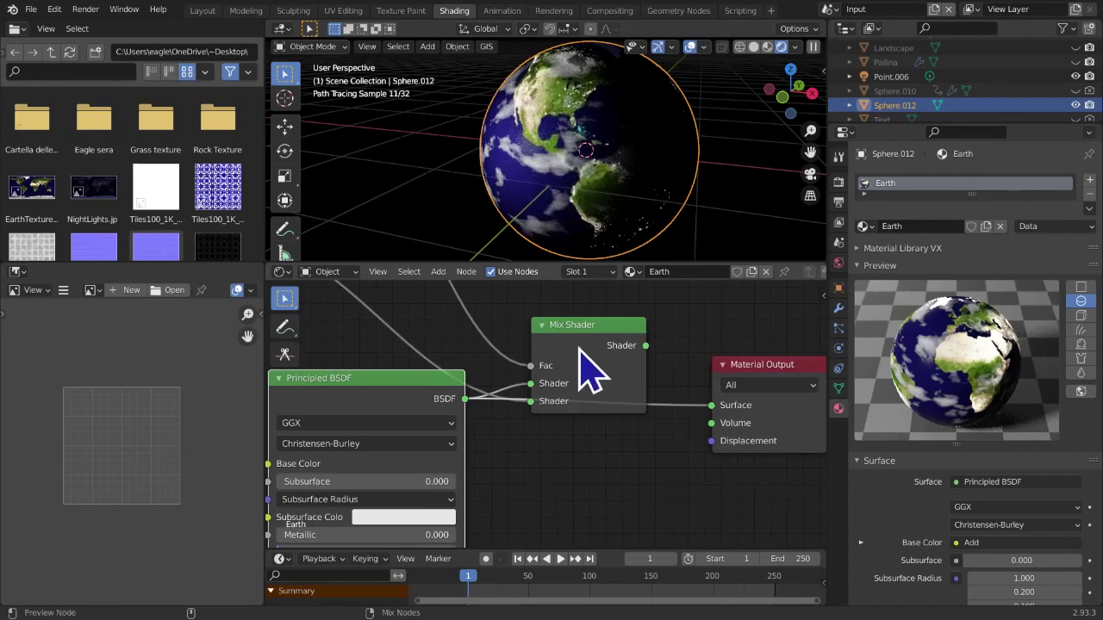
pyautogui.keyDown('ctrl'); pyautogui.keyDown('shift'); pyautogui.click(586, 370); pyautogui.keyUp('shift'); pyautogui.keyUp('ctrl')
# Tint the Diffuse BSDF colour pale blue
pyautogui.moveTo(592, 370); pyautogui.dragTo(363, 299, button='middle')
pyautogui.moveTo(443, 423); pyautogui.dragTo(450, 396, button='middle')
pyautogui.scroll(4, 461, 398)
pyautogui.click(586, 371)
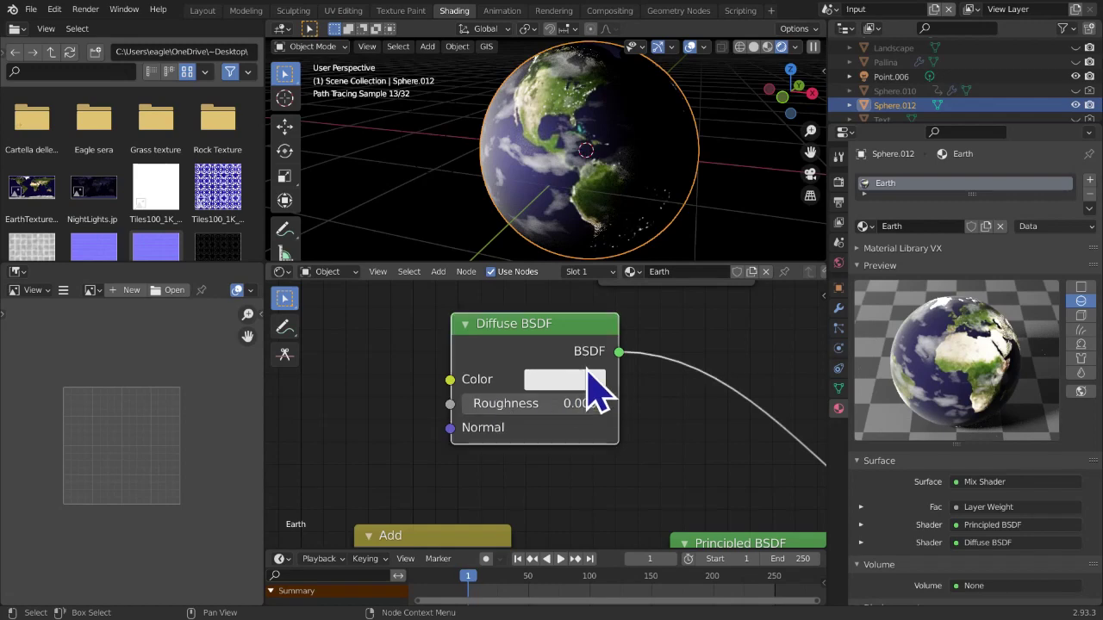
pyautogui.click(586, 380)
pyautogui.moveTo(633, 149); pyautogui.dragTo(629, 113)
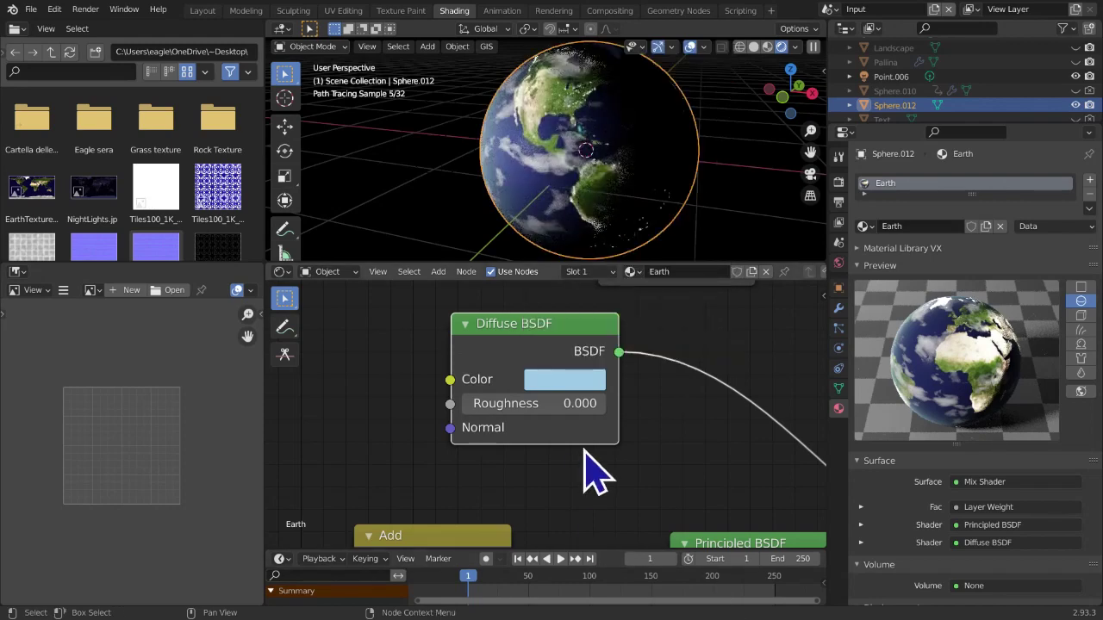
# Raise the Layer Weight Blend to 0.300 and orbit to check the atmospheric rim
pyautogui.moveTo(640, 438); pyautogui.dragTo(495, 361, button='middle')
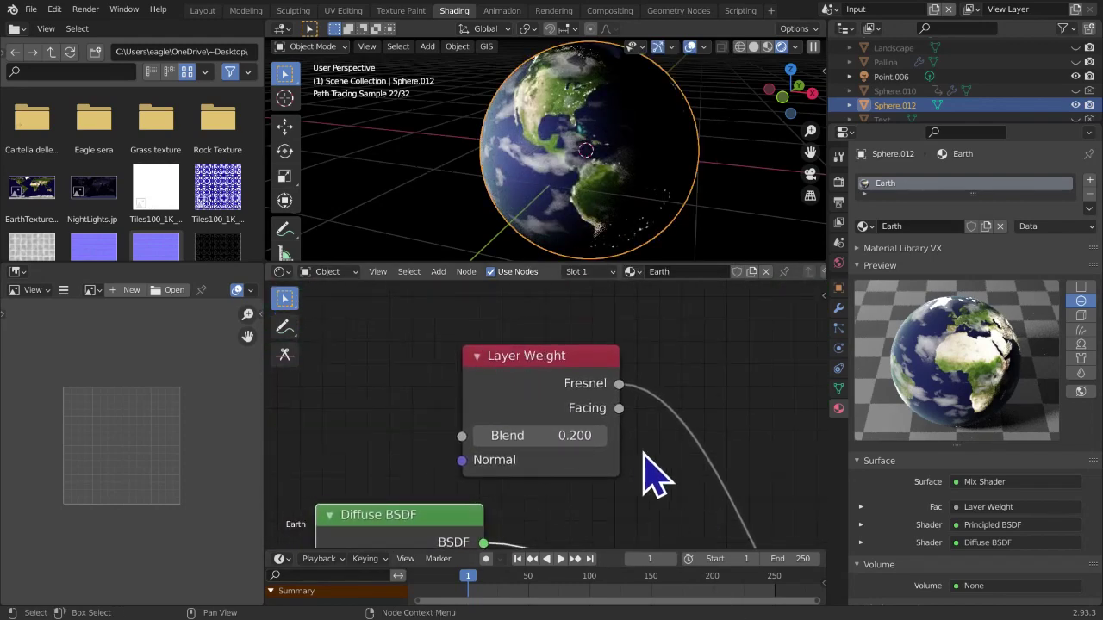
pyautogui.click(599, 435)
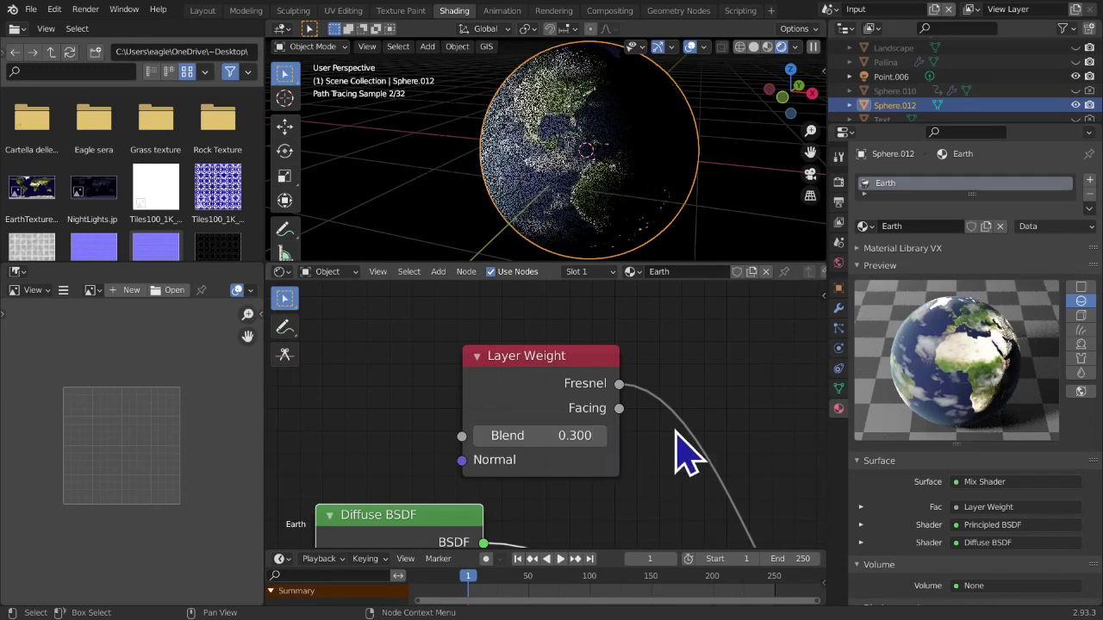
pyautogui.moveTo(591, 231)
pyautogui.mouseDown(button='middle')
pyautogui.moveTo(658, 233)
pyautogui.moveTo(677, 254)
pyautogui.moveTo(535, 250)
pyautogui.mouseUp(button='middle')
# Move the Point.006 light beside the Earth sphere, then shift it further along Y
pyautogui.click(470, 173)
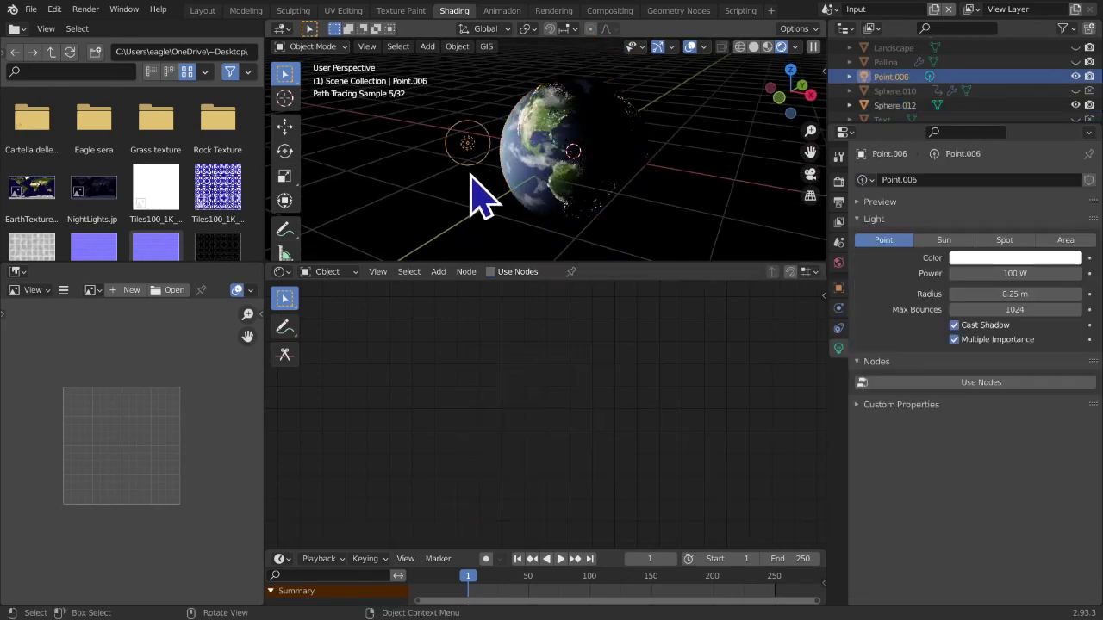
pyautogui.moveTo(466, 173); pyautogui.dragTo(335, 183, button='middle')
pyautogui.click(286, 126)
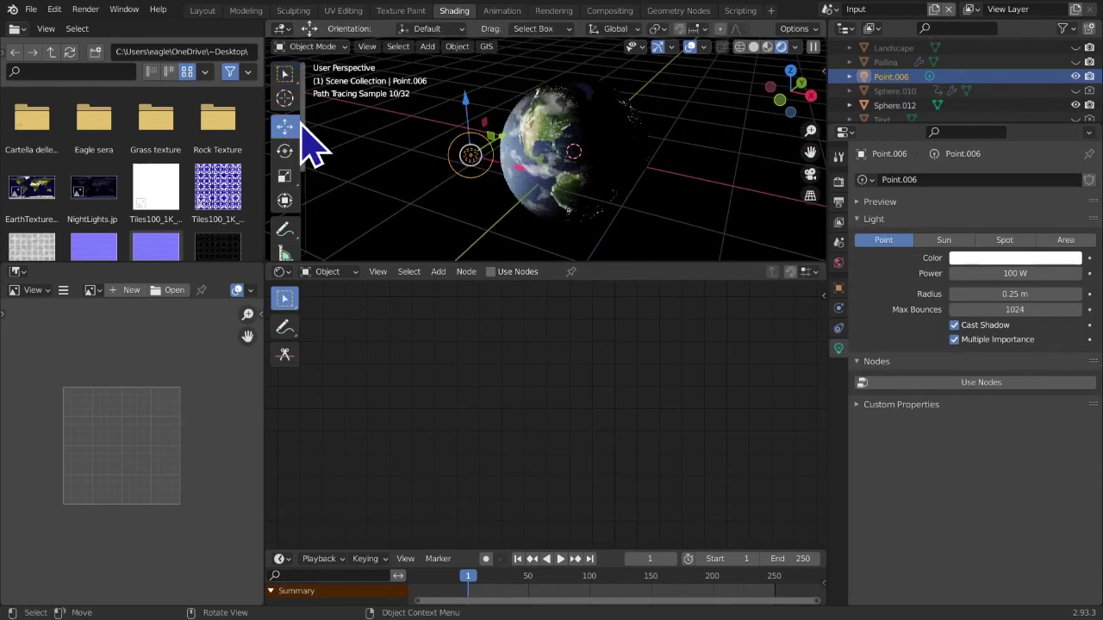
pyautogui.press('g')
pyautogui.click(569, 211)
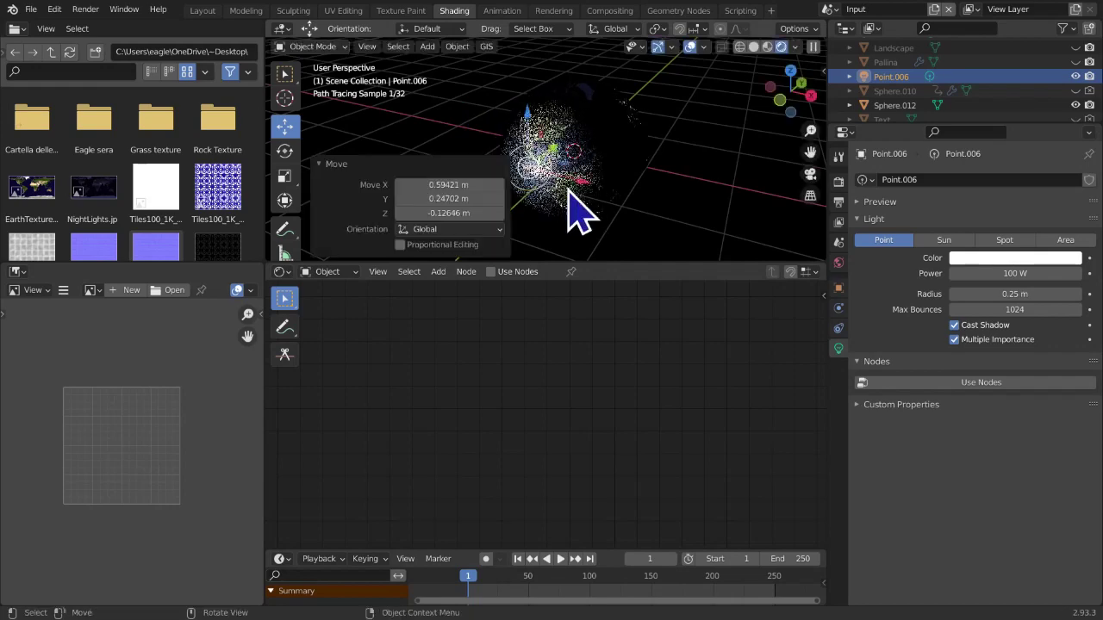
pyautogui.scroll(-3, 690, 241)
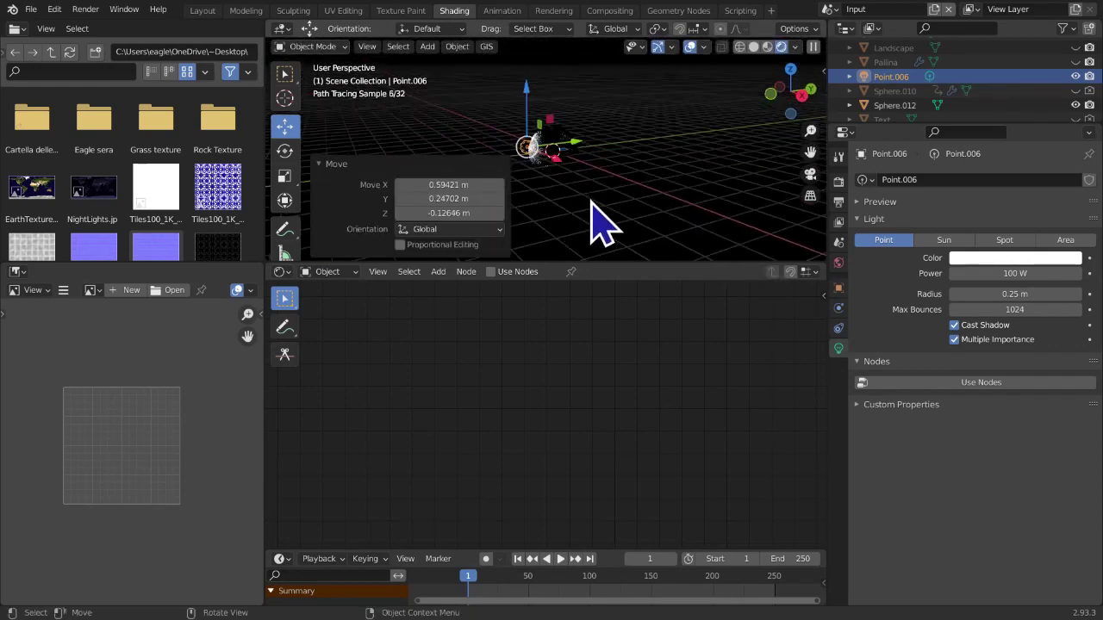
pyautogui.press('g')
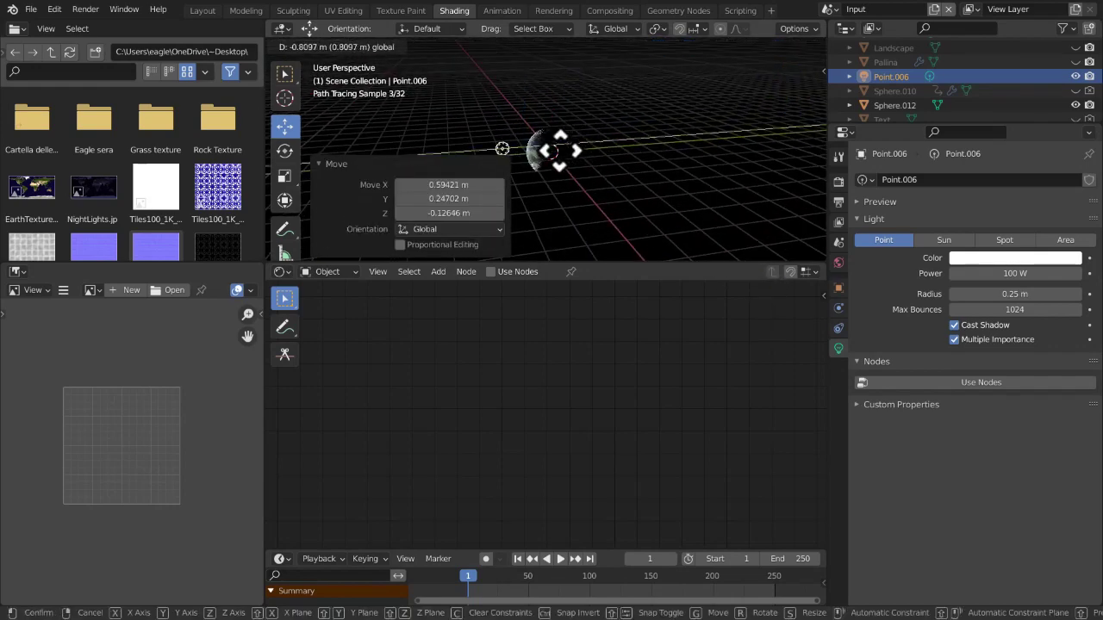
pyautogui.click(561, 152)
# Reselect the Point.006 light and inspect its power and radius, leaving them unchanged
pyautogui.click(572, 202)
pyautogui.scroll(6, 553, 215)
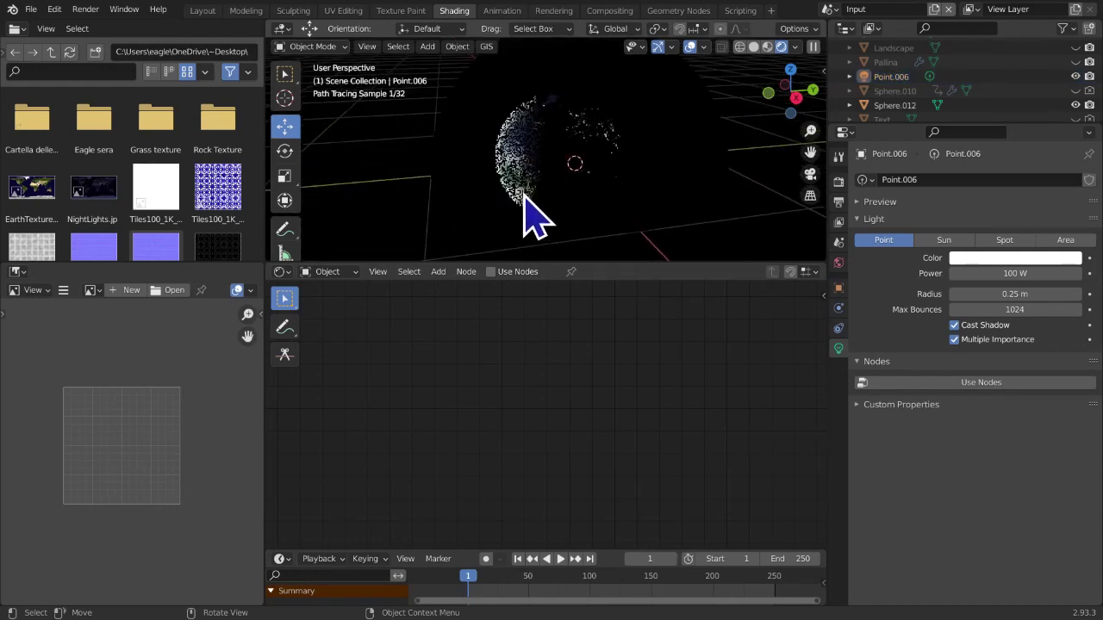
pyautogui.scroll(-4, 524, 199)
pyautogui.click(524, 212)
pyautogui.scroll(-3, 524, 213)
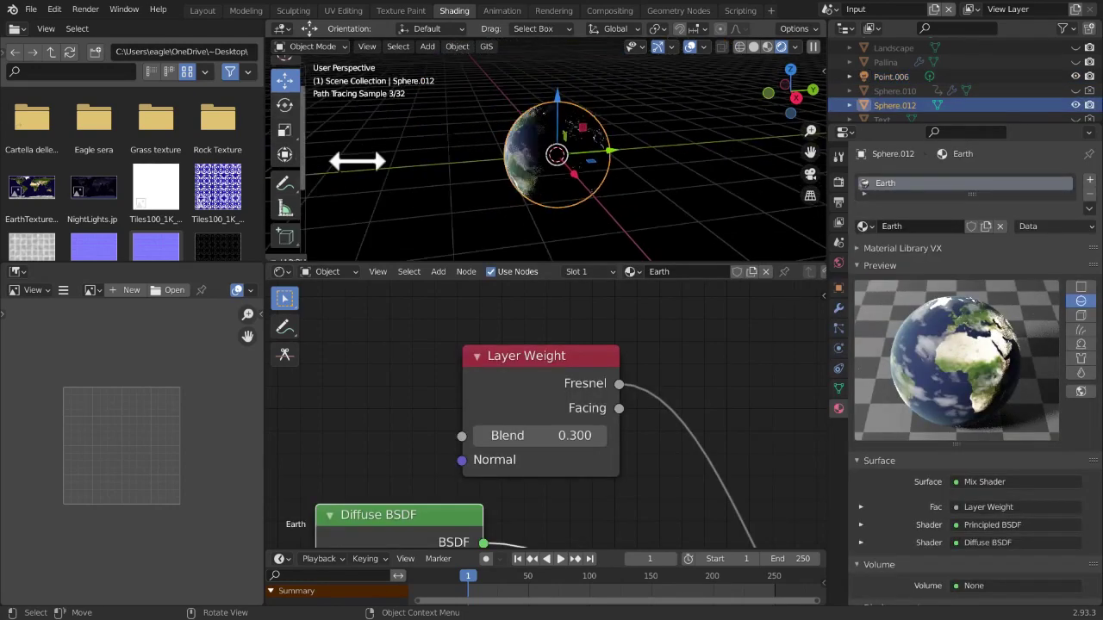
pyautogui.click(894, 77)
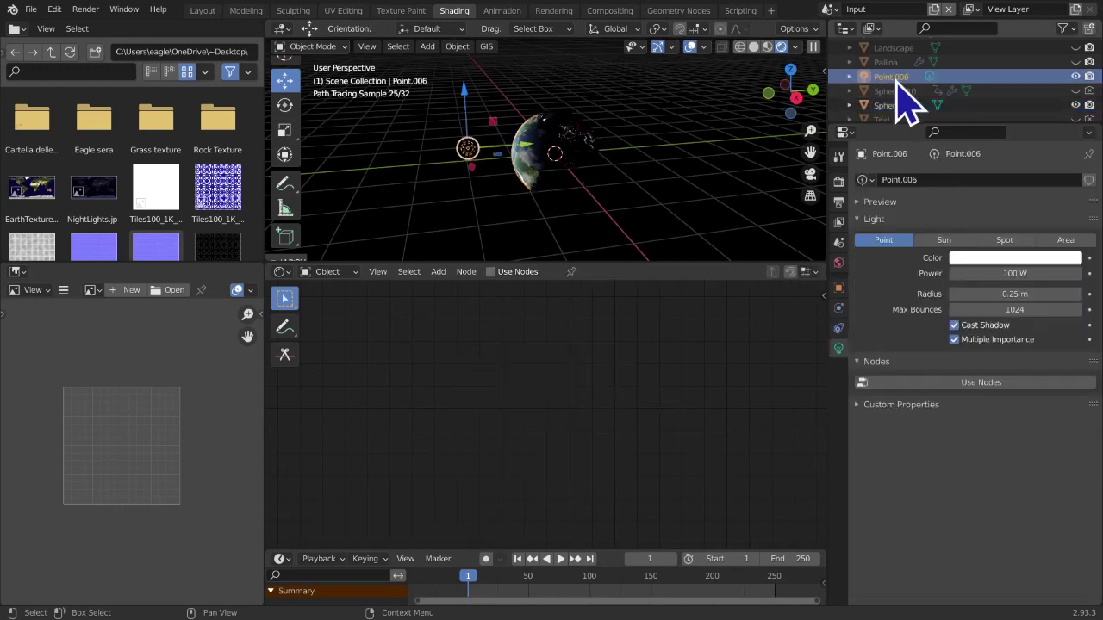
pyautogui.click(1000, 296)
pyautogui.click(1001, 295)
pyautogui.click(915, 300)
# Select the Earth sphere again and return to the box-selection tool
pyautogui.scroll(1, 570, 166)
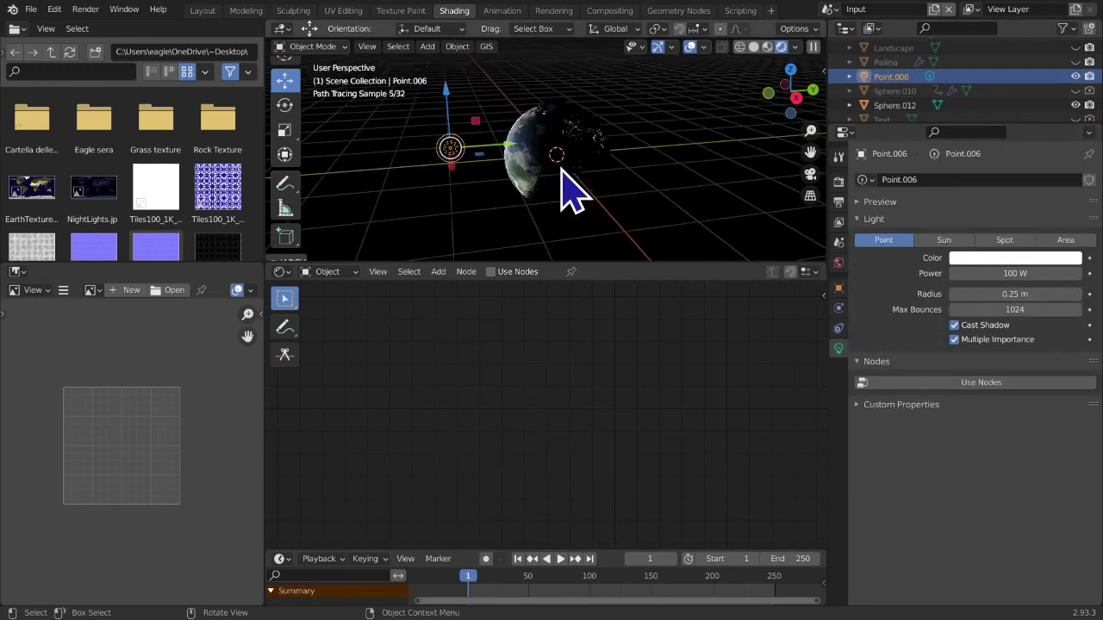
pyautogui.click(556, 173)
pyautogui.scroll(5, 517, 220)
pyautogui.scroll(-5, 491, 237)
pyautogui.scroll(2, 493, 210)
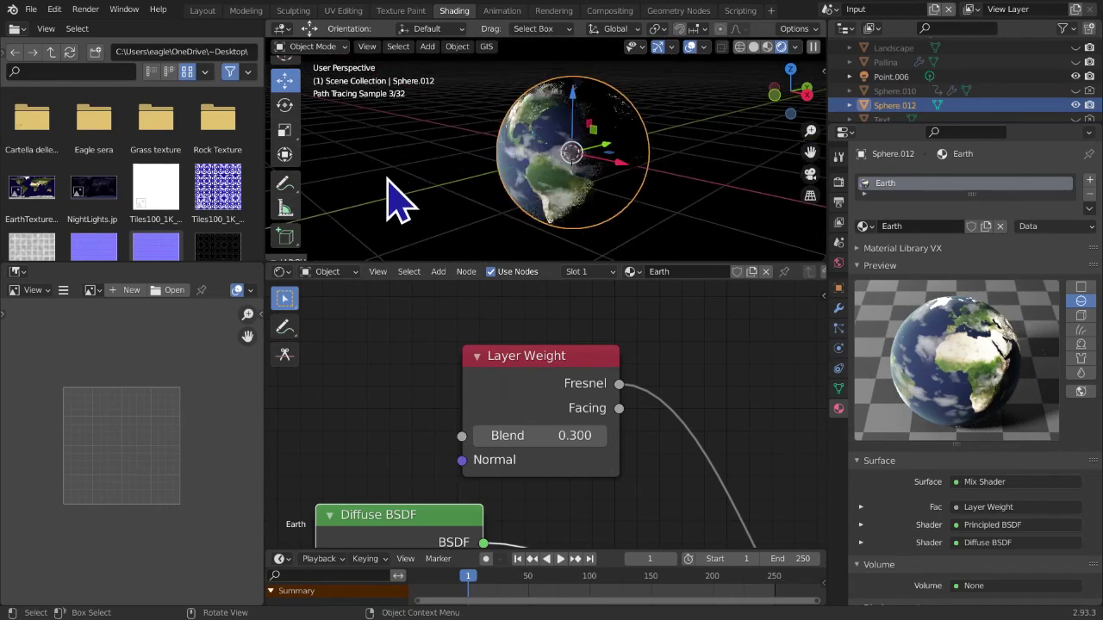
pyautogui.scroll(2, 290, 91)
pyautogui.click(286, 73)
pyautogui.scroll(4, 456, 192)
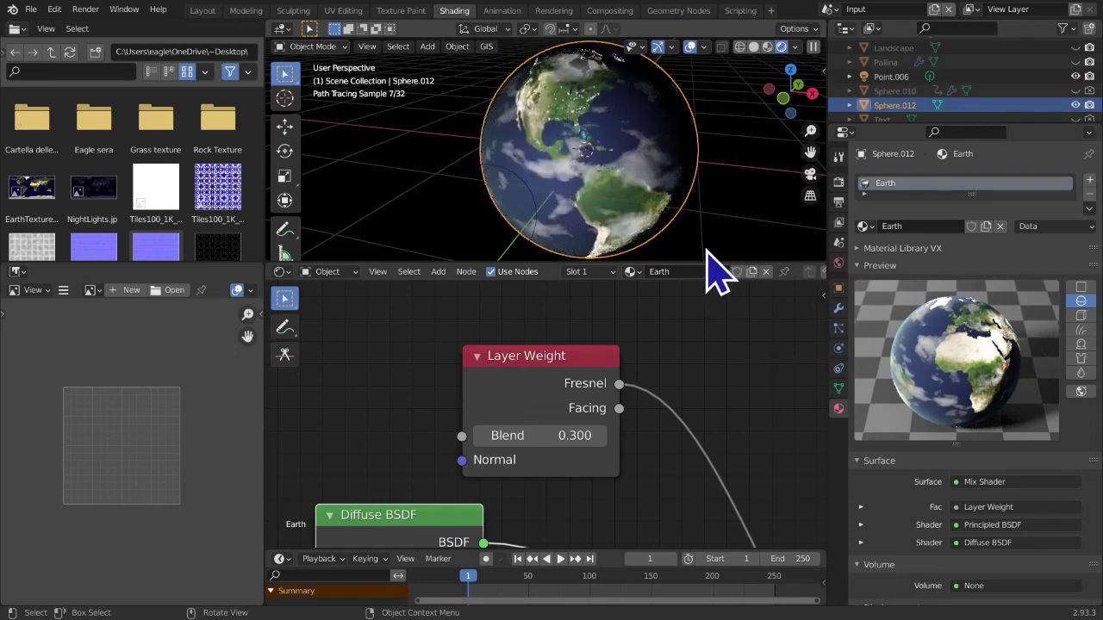
pyautogui.scroll(-4, 698, 253)
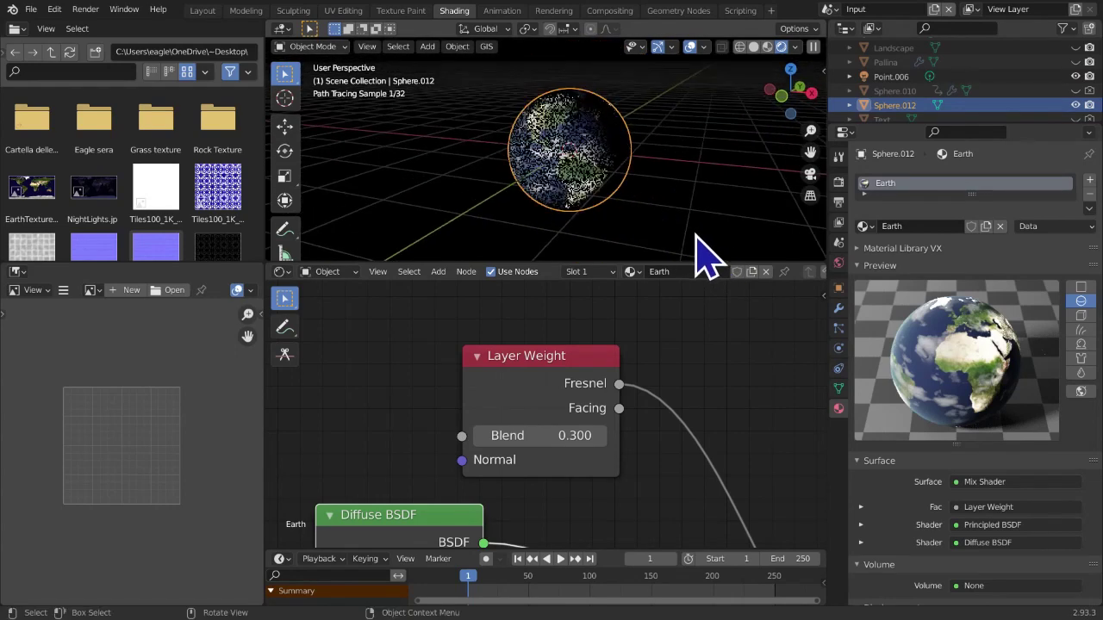
pyautogui.scroll(4, 702, 253)
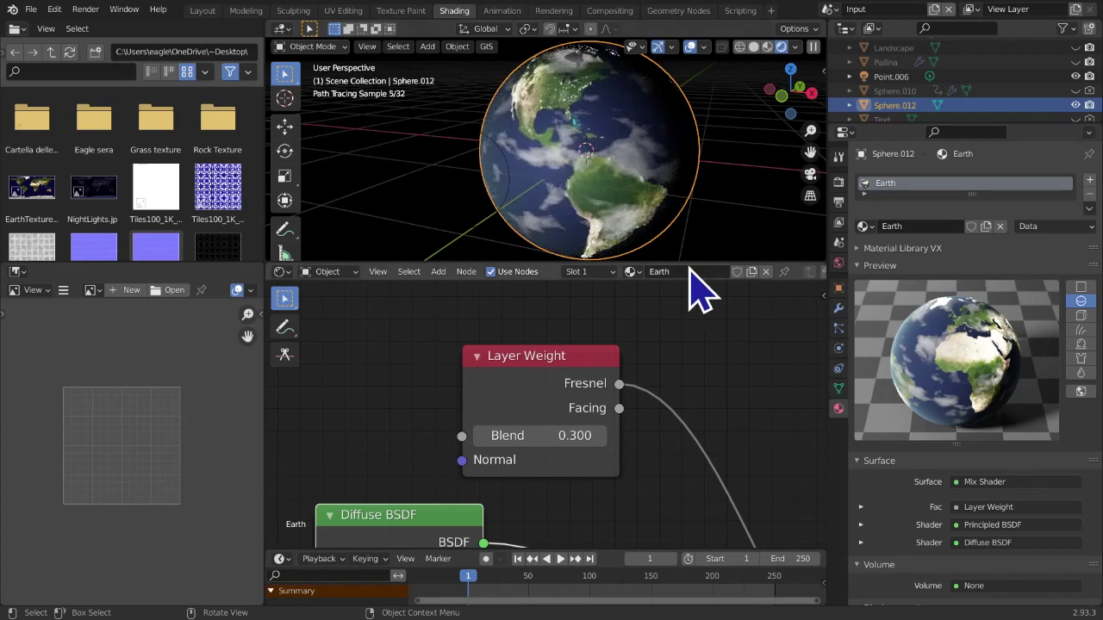
pyautogui.scroll(-1, 501, 417)
pyautogui.scroll(-6, 508, 437)
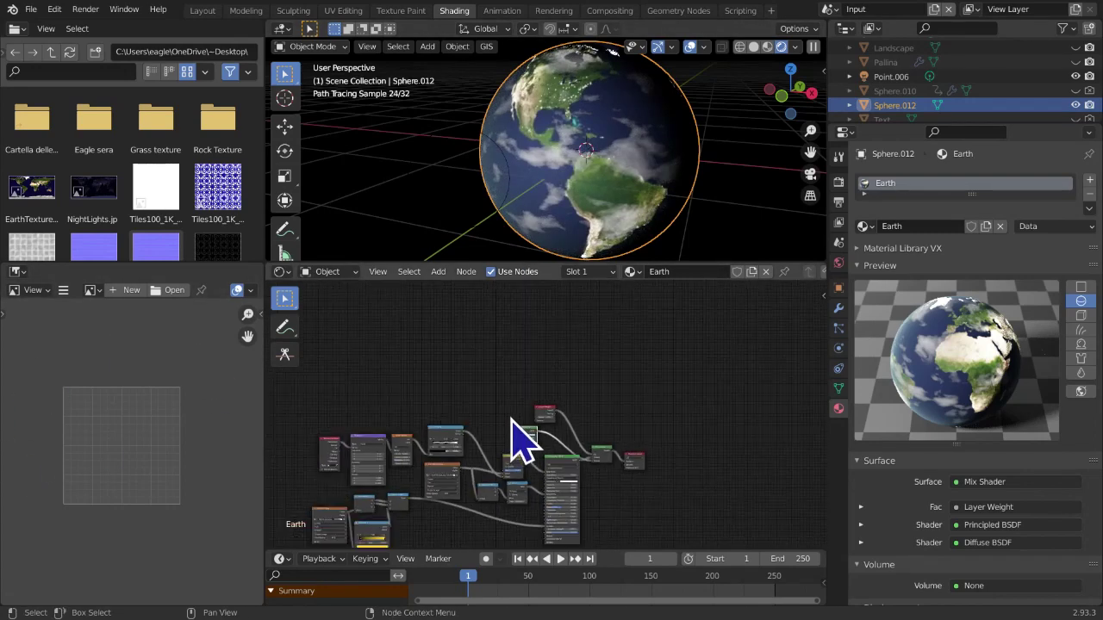
pyautogui.moveTo(517, 405); pyautogui.dragTo(548, 335, button='middle')
pyautogui.scroll(2, 539, 393)
pyautogui.moveTo(540, 395); pyautogui.dragTo(594, 389, button='middle')
pyautogui.scroll(1, 592, 392)
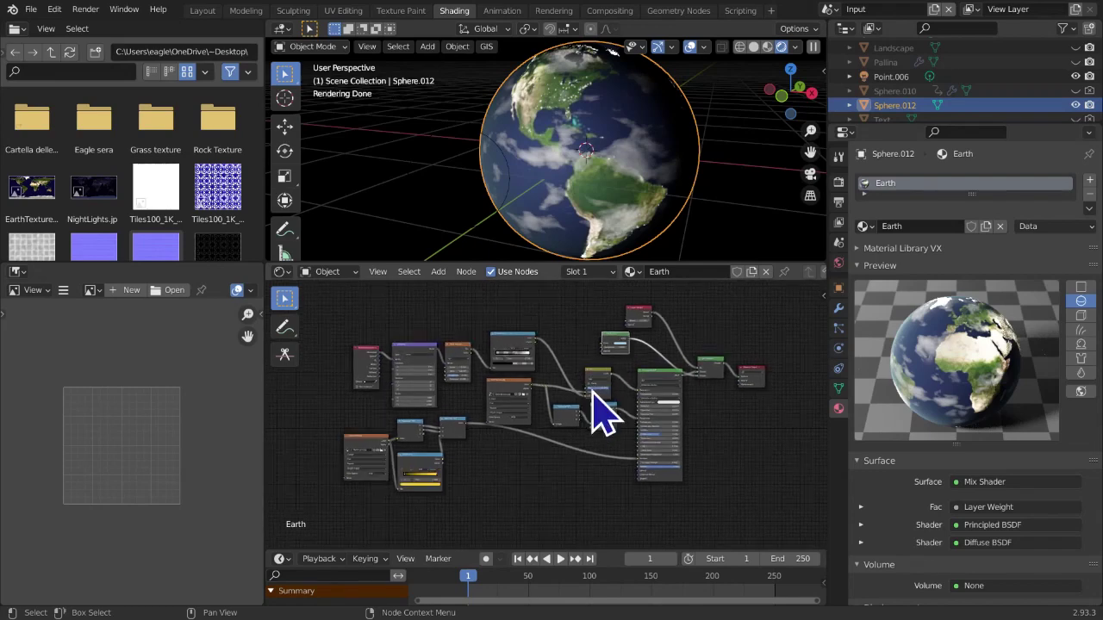
pyautogui.scroll(2, 593, 393)
pyautogui.moveTo(626, 447); pyautogui.dragTo(660, 463, button='middle')
pyautogui.scroll(-1, 661, 455)
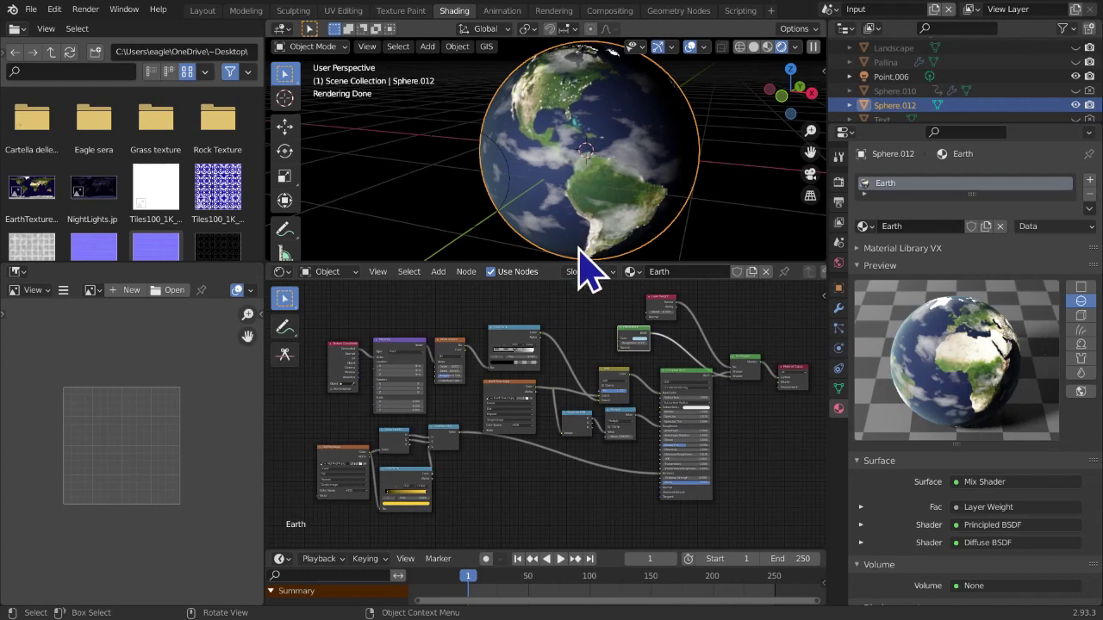
pyautogui.moveTo(711, 224)
pyautogui.mouseDown(button='middle')
pyautogui.moveTo(561, 219)
pyautogui.moveTo(510, 147)
pyautogui.moveTo(609, 207)
pyautogui.moveTo(788, 216)
pyautogui.mouseUp(button='middle')
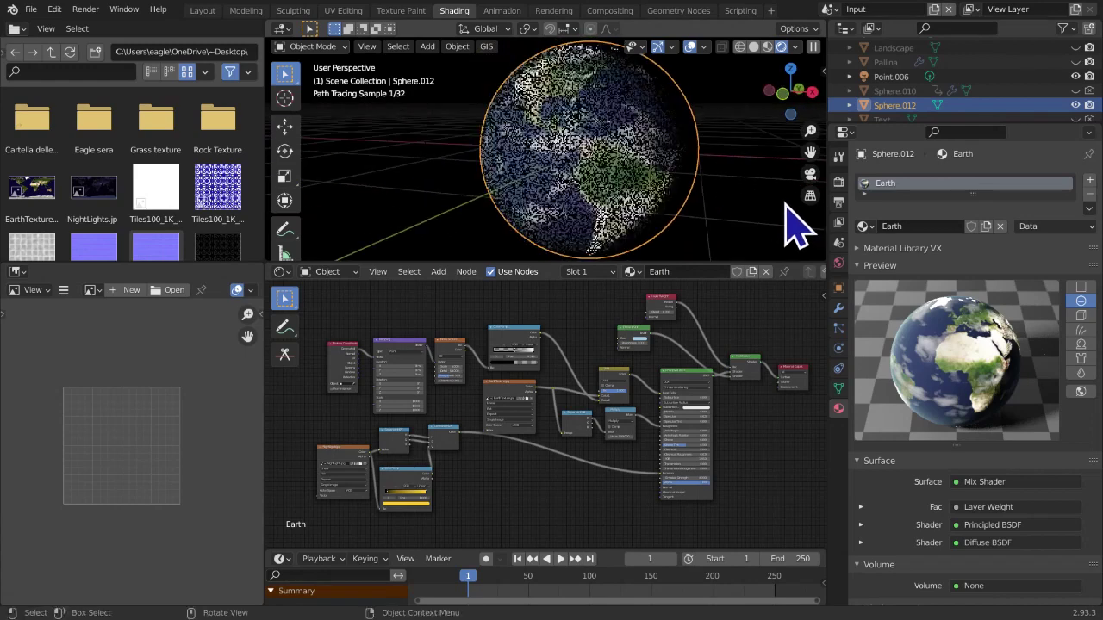
pyautogui.click(782, 97)
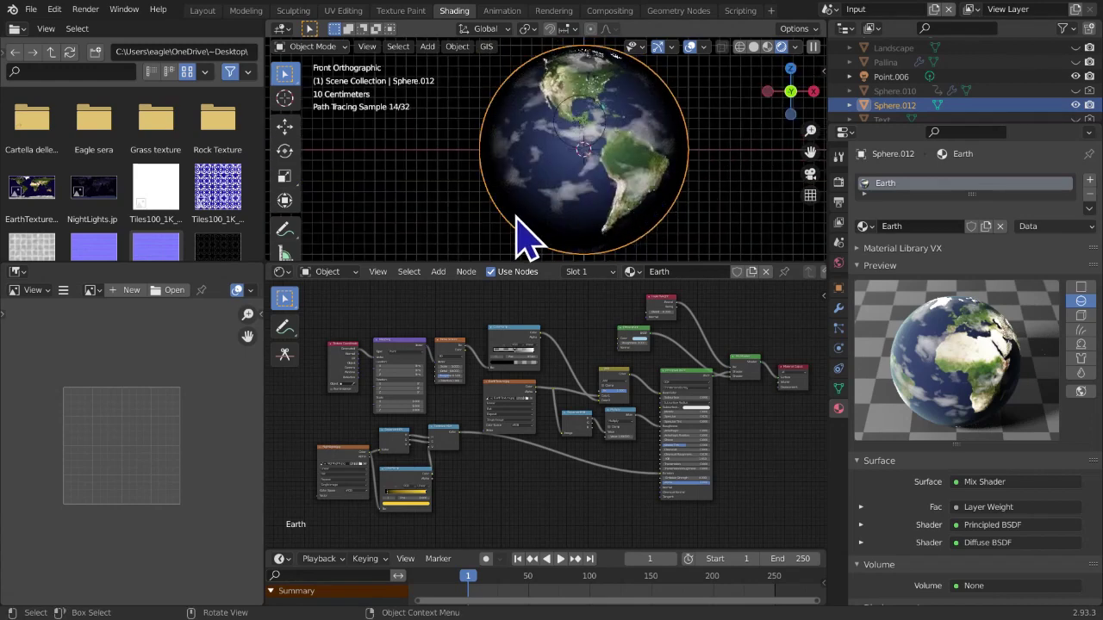
pyautogui.moveTo(431, 147)
pyautogui.mouseDown(button='middle')
pyautogui.moveTo(732, 160)
pyautogui.moveTo(690, 159)
pyautogui.mouseUp(button='middle')
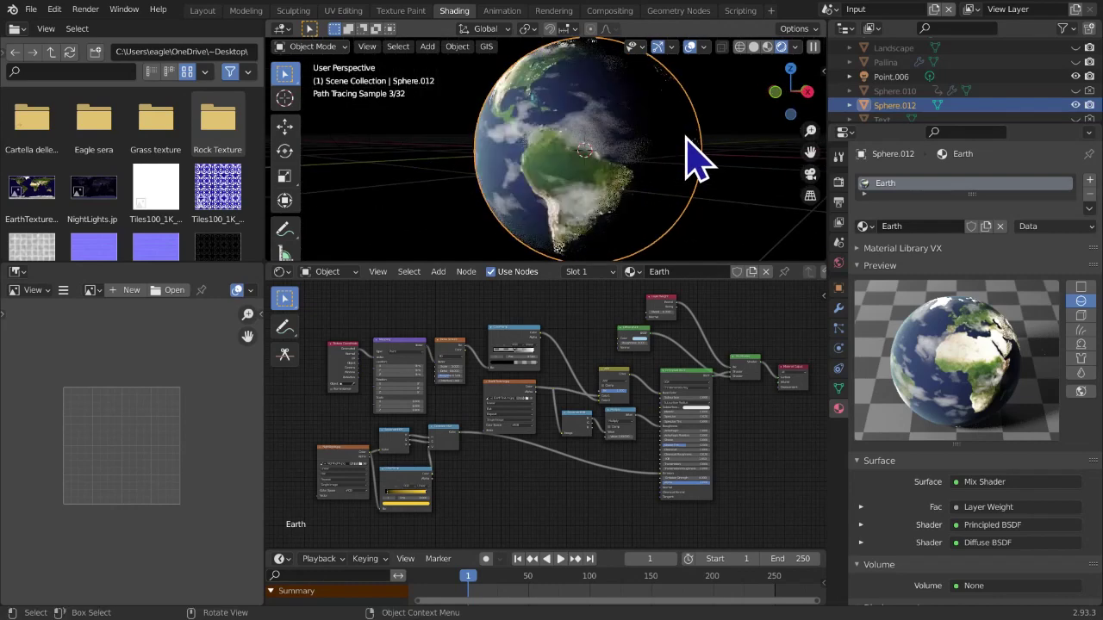
pyautogui.moveTo(669, 200)
pyautogui.mouseDown(button='middle')
pyautogui.moveTo(689, 209)
pyautogui.moveTo(627, 214)
pyautogui.mouseUp(button='middle')
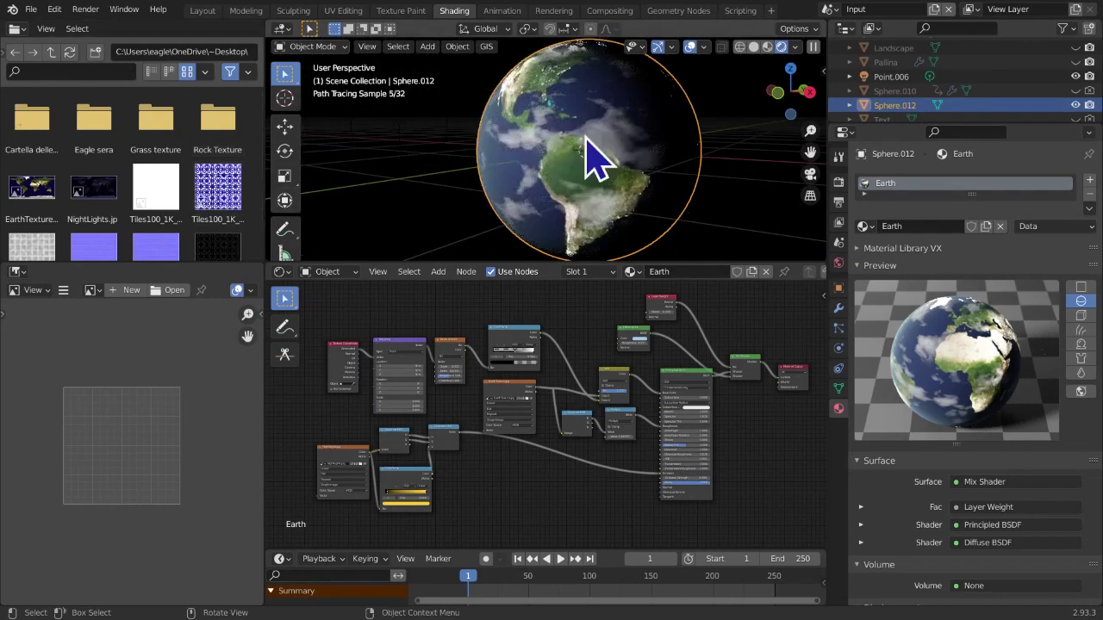
pyautogui.scroll(-1, 729, 220)
pyautogui.moveTo(729, 219); pyautogui.dragTo(696, 231, button='middle')
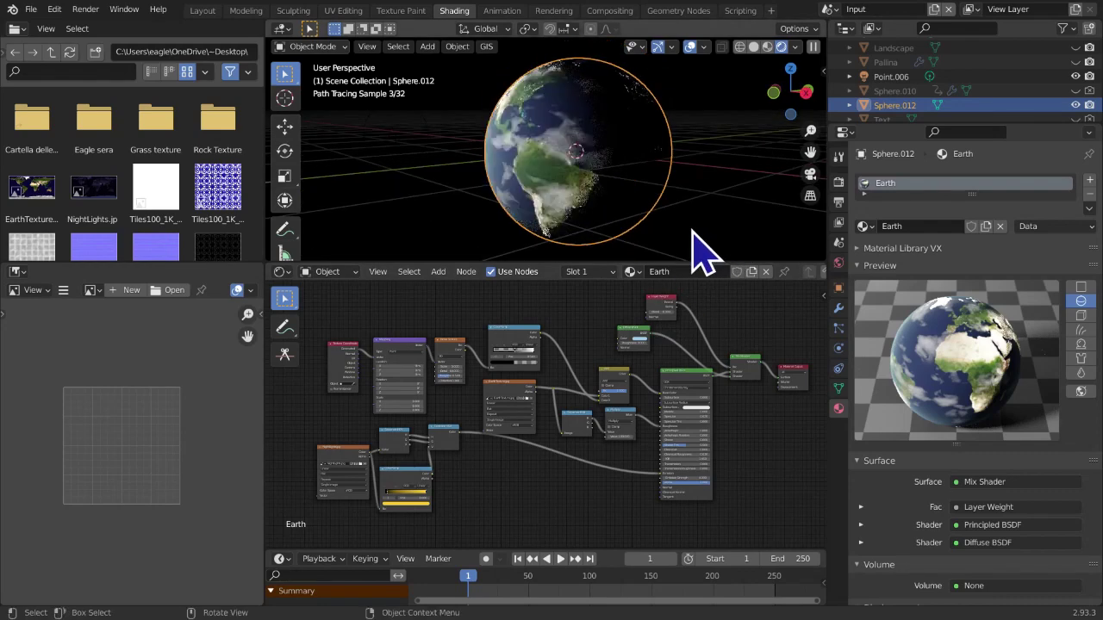
pyautogui.moveTo(468, 243)
pyautogui.mouseDown(button='middle')
pyautogui.moveTo(548, 240)
pyautogui.moveTo(598, 253)
pyautogui.moveTo(488, 241)
pyautogui.mouseUp(button='middle')
pyautogui.scroll(4, 522, 383)
pyautogui.moveTo(560, 381); pyautogui.dragTo(578, 355, button='middle')
pyautogui.scroll(4, 532, 418)
pyautogui.scroll(5, 554, 395)
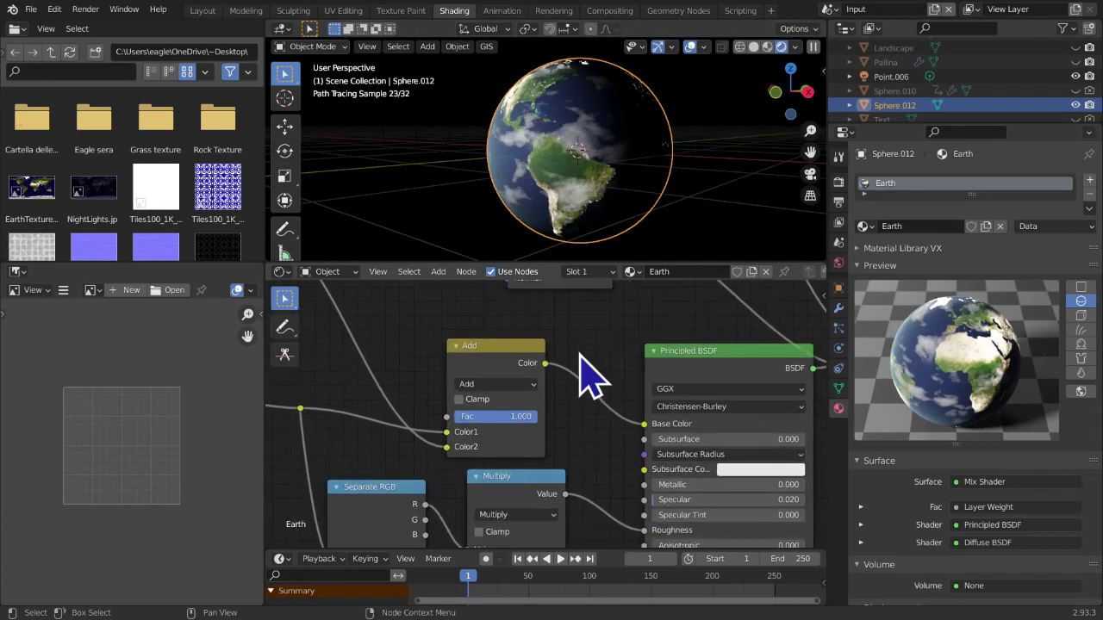
pyautogui.hotkey('shift', 'a')
pyautogui.moveTo(581, 355)
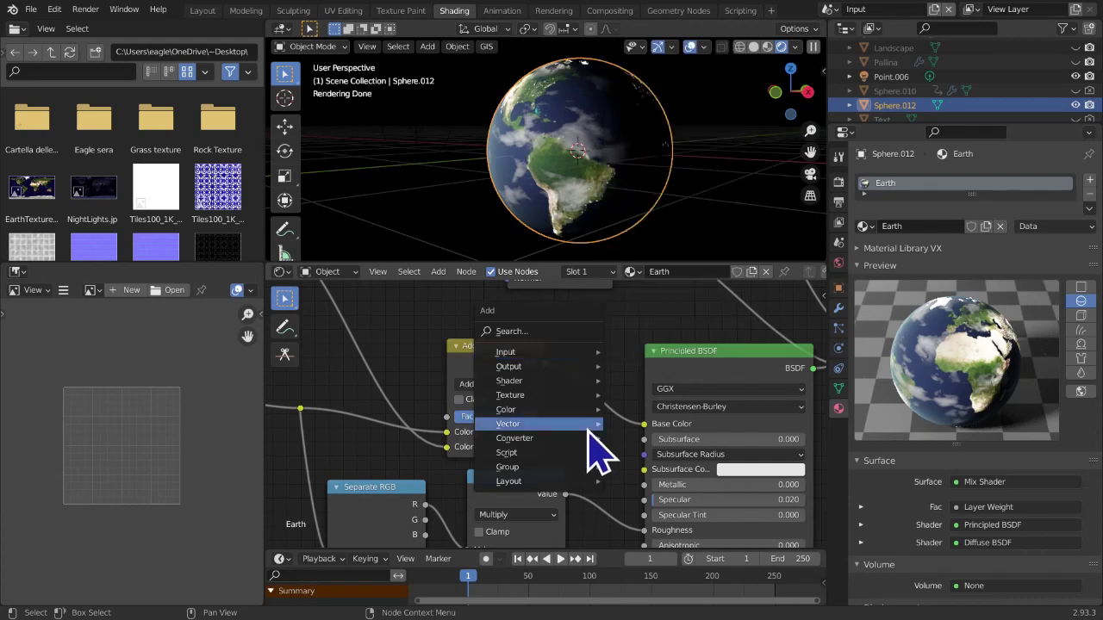
# Insert a Hue Saturation Value node into the Add-to-Base Color link
pyautogui.moveTo(566, 414)
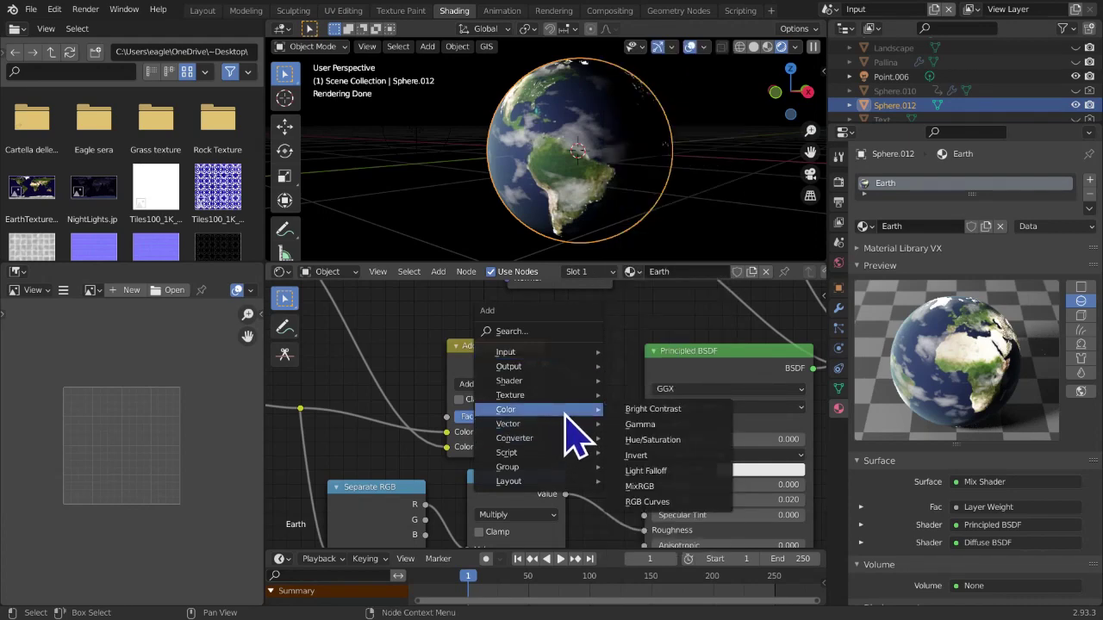
pyautogui.click(652, 439)
pyautogui.click(604, 337)
pyautogui.scroll(3, 618, 422)
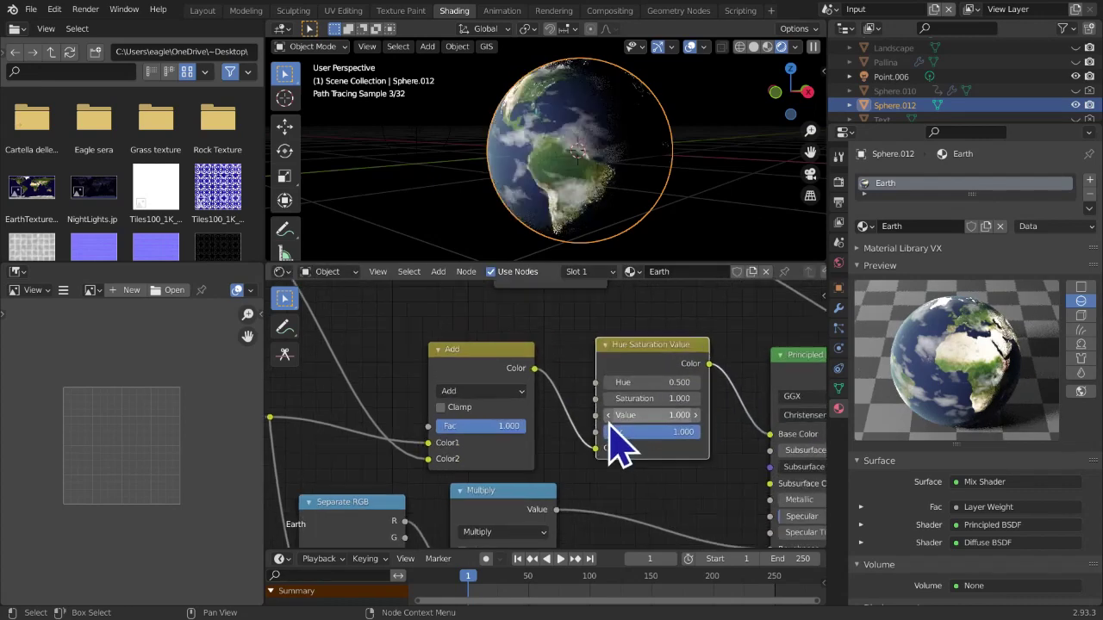
# Set the Hue Saturation Value node's Saturation to 0.750
pyautogui.click(620, 398)
pyautogui.click(620, 398)
pyautogui.click(620, 398)
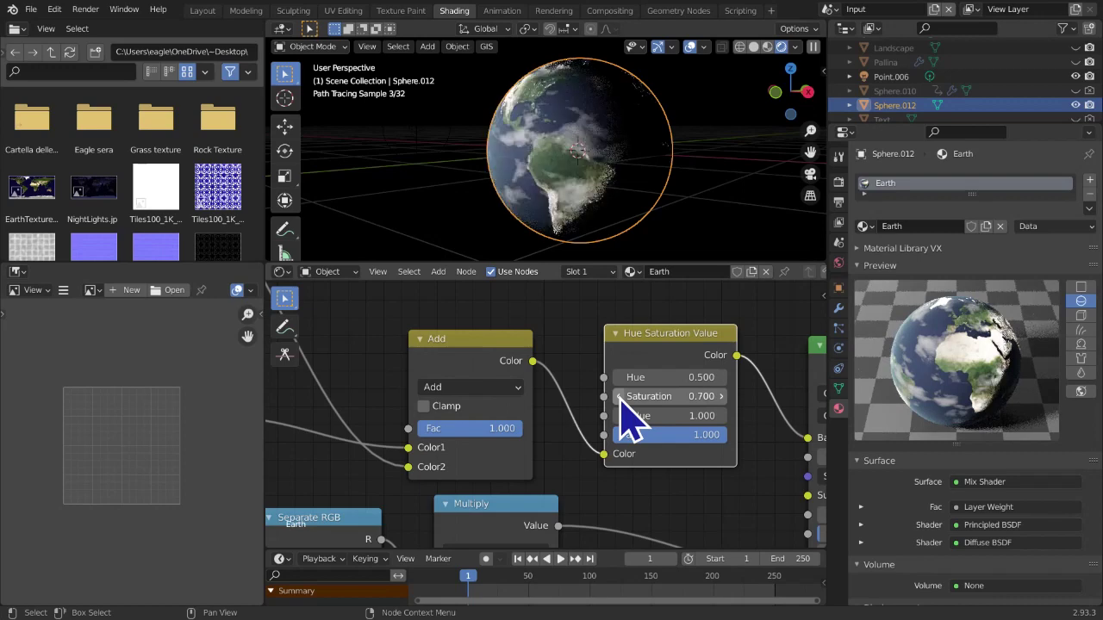
pyautogui.click(619, 399)
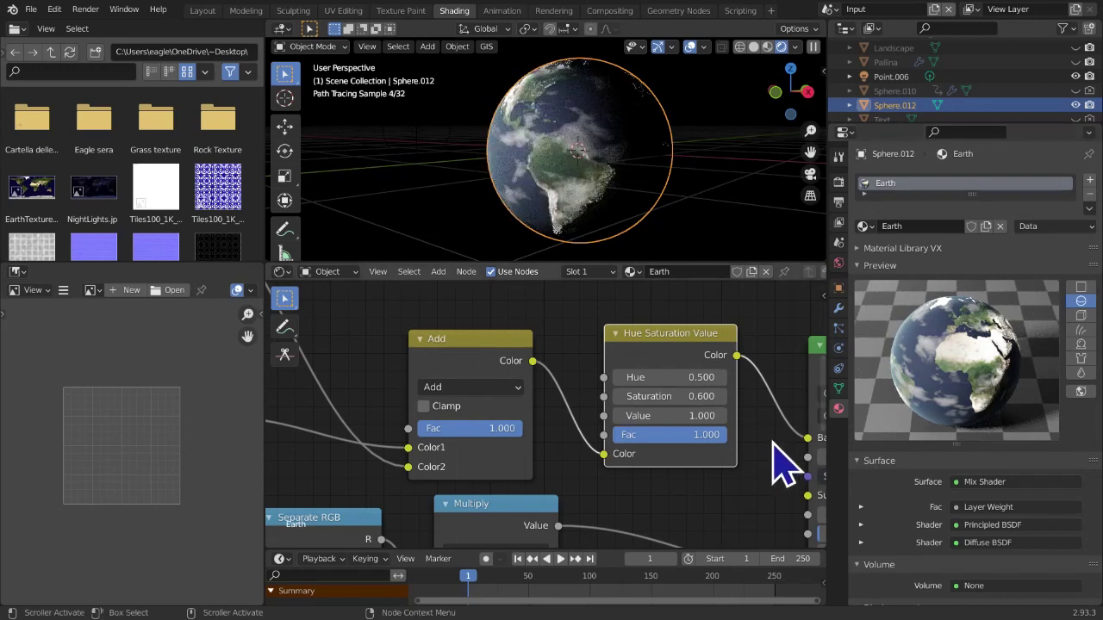
pyautogui.moveTo(687, 238); pyautogui.dragTo(737, 253, button='middle')
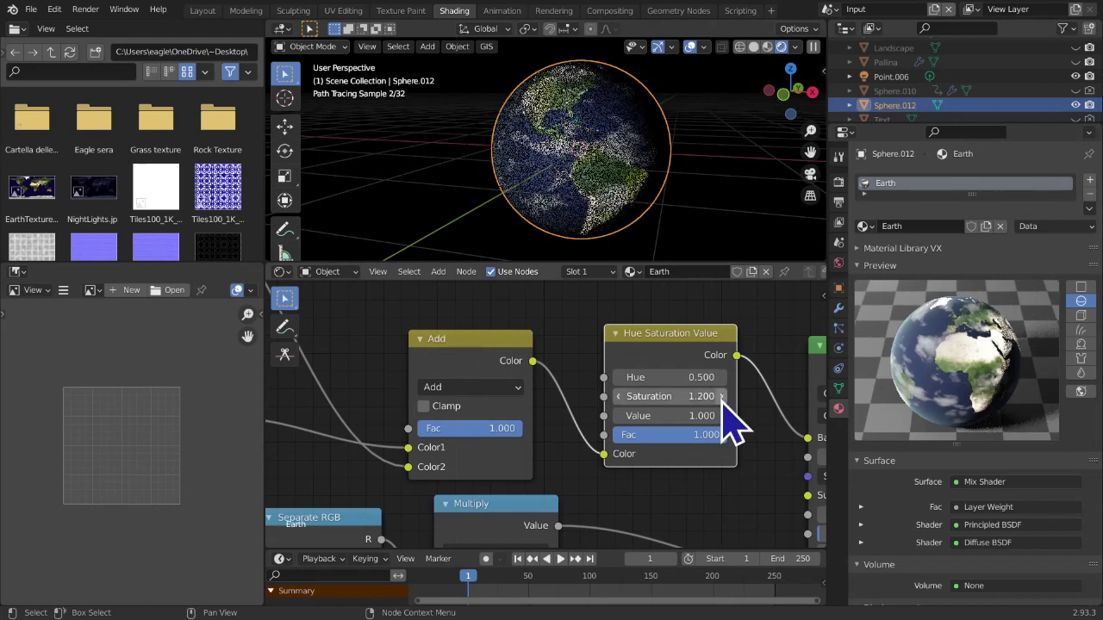
pyautogui.click(620, 402)
pyautogui.click(621, 401)
pyautogui.click(620, 402)
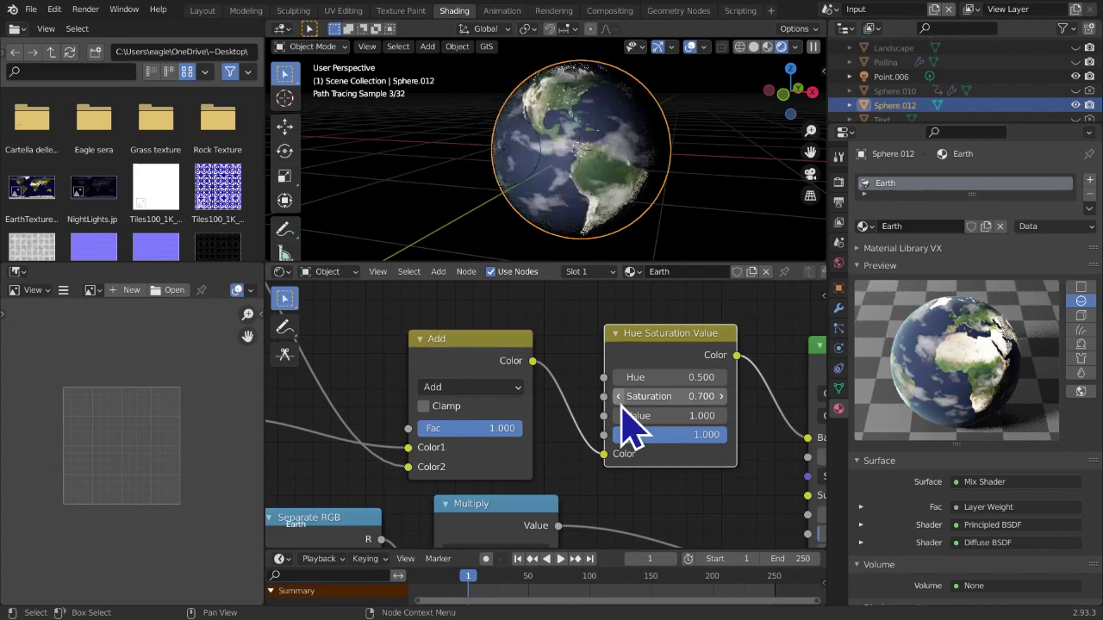
pyautogui.scroll(-1, 603, 370)
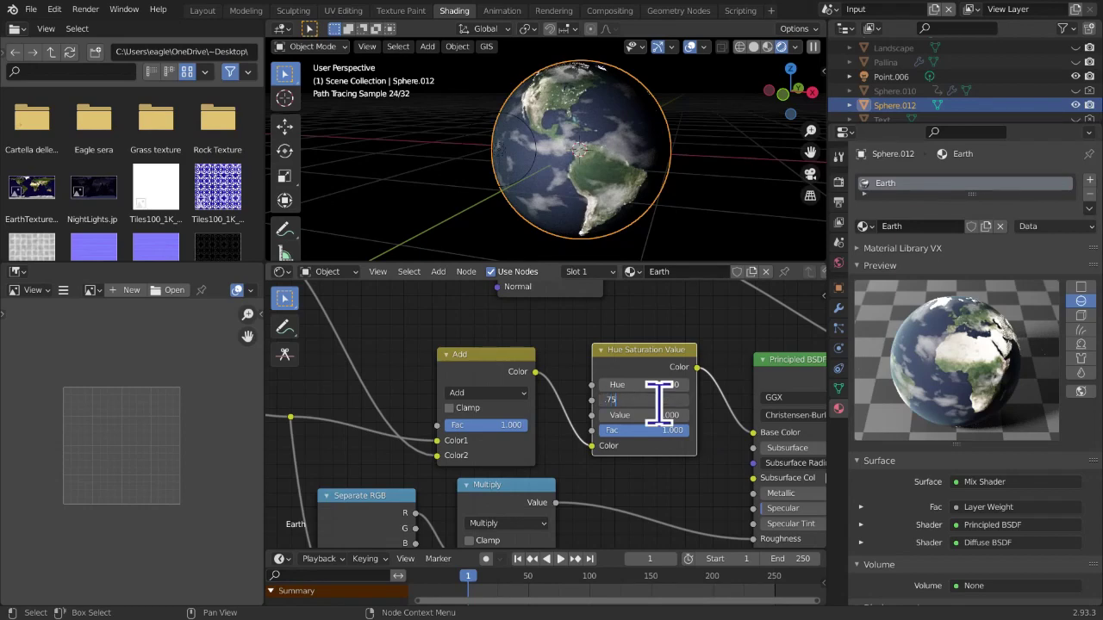
pyautogui.press('Return')
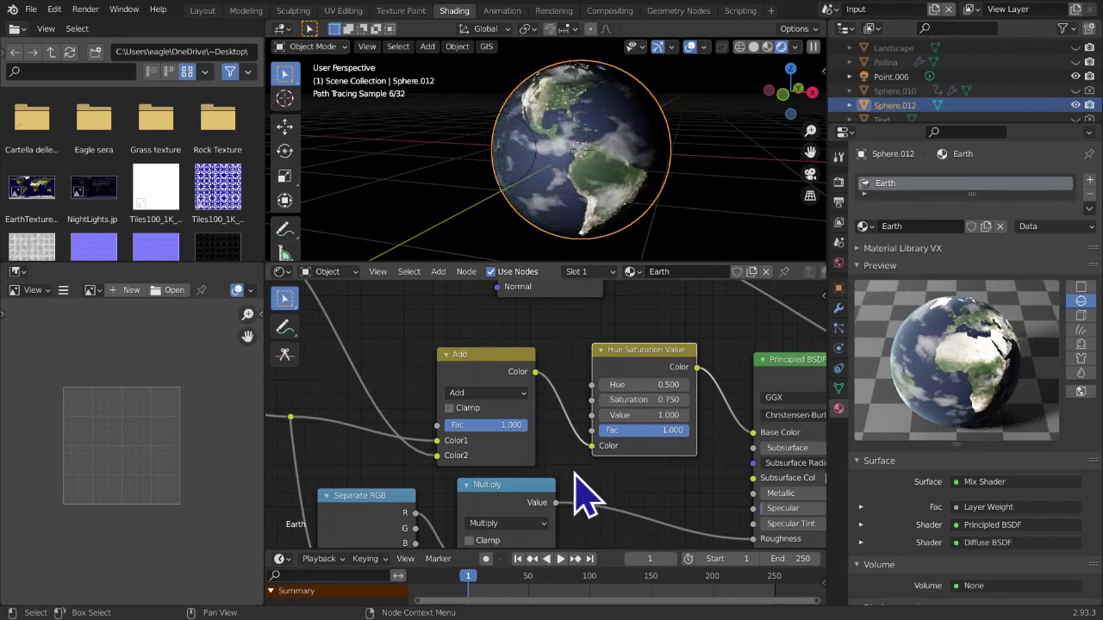
# Raise the Value to 1.400 and orbit the globe to check the brighter colours
pyautogui.click(685, 419)
pyautogui.click(685, 419)
pyautogui.click(685, 419)
pyautogui.click(685, 419)
pyautogui.moveTo(704, 506); pyautogui.dragTo(706, 485, button='middle')
pyautogui.scroll(-1, 676, 469)
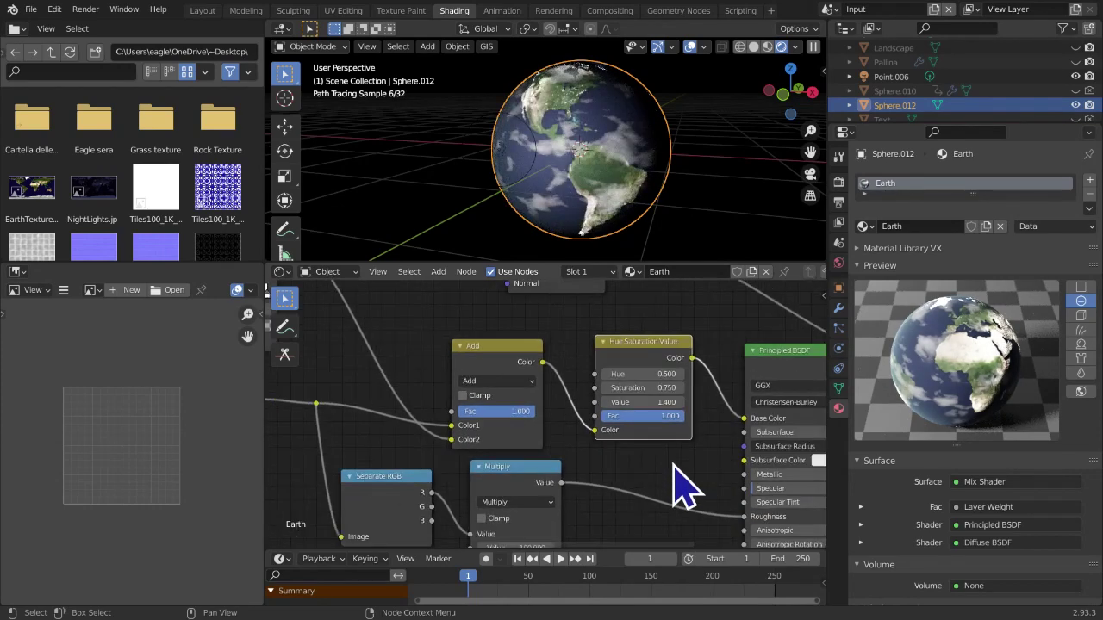
pyautogui.moveTo(645, 246); pyautogui.dragTo(608, 247, button='middle')
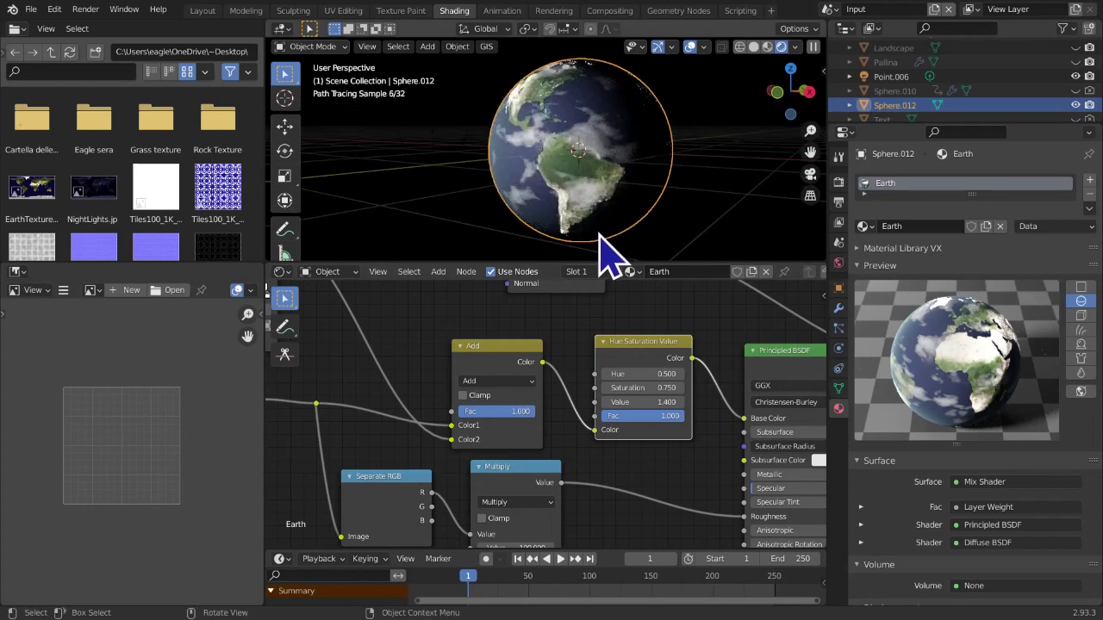
pyautogui.moveTo(613, 457); pyautogui.dragTo(606, 458, button='middle')
pyautogui.scroll(-7, 610, 460)
pyautogui.scroll(1, 617, 351)
pyautogui.moveTo(620, 343); pyautogui.dragTo(623, 427, button='middle')
pyautogui.scroll(5, 594, 450)
# Increase the Diffuse BSDF blue's saturation to about 0.798
pyautogui.scroll(1, 583, 448)
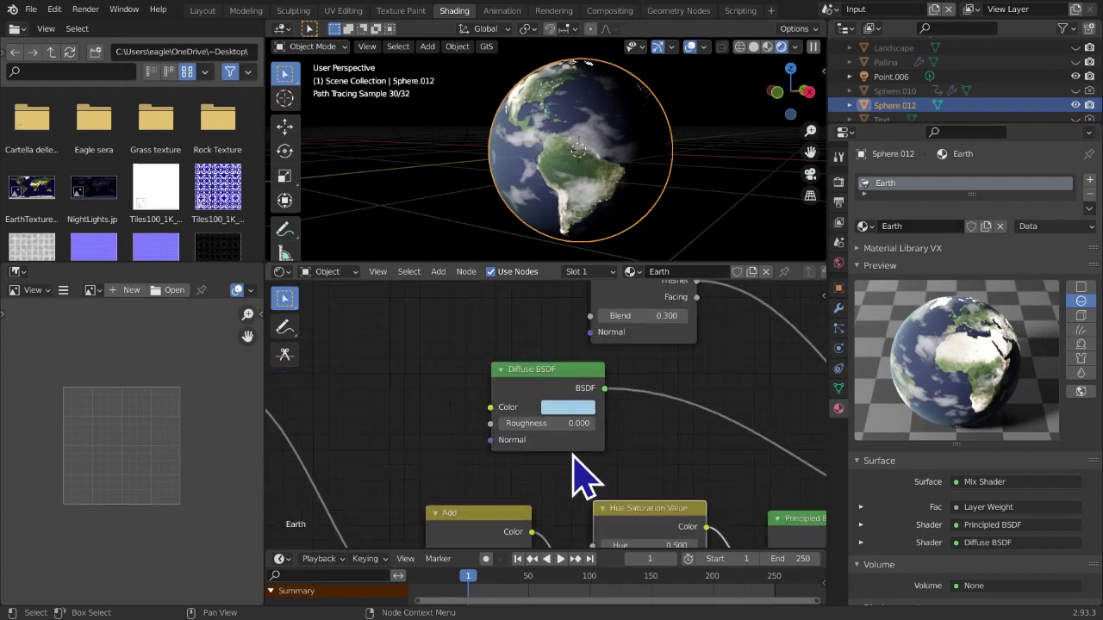
pyautogui.click(579, 406)
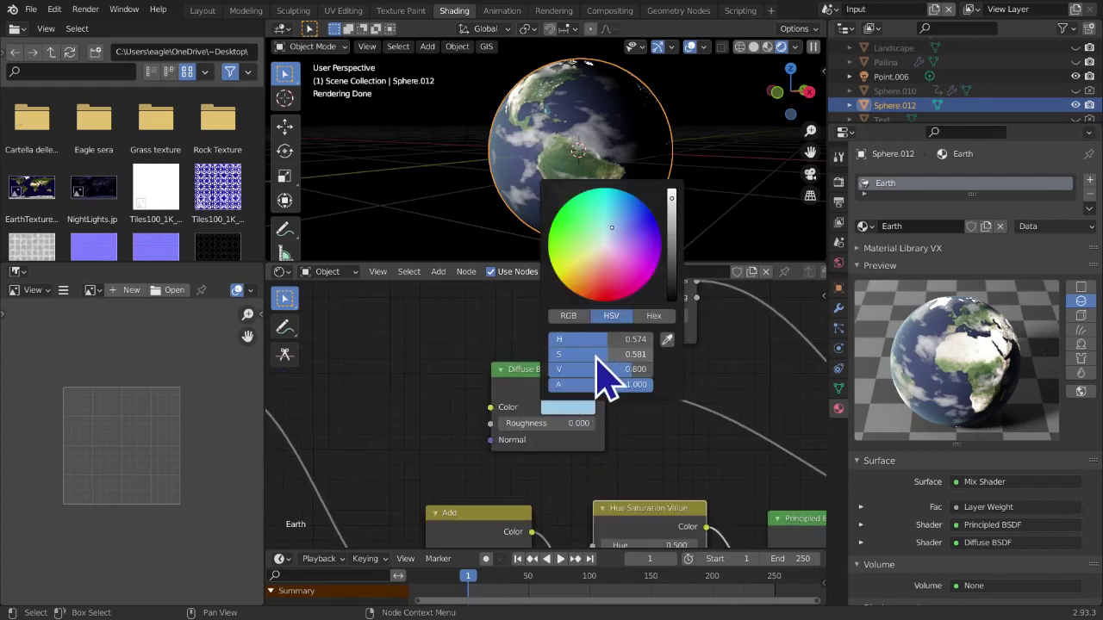
pyautogui.moveTo(633, 357); pyautogui.dragTo(690, 356)
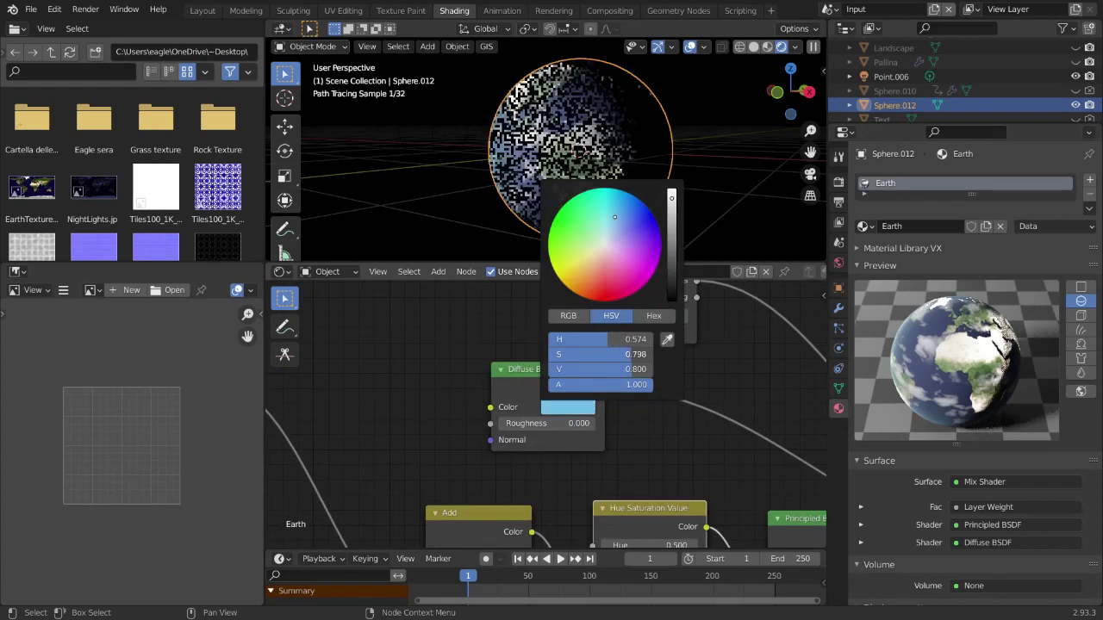
# Preview the Layer Weight Fresnel output on the sphere through a Viewer node
pyautogui.moveTo(752, 380); pyautogui.dragTo(491, 414, button='middle')
pyautogui.click(408, 313)
pyautogui.keyDown('ctrl'); pyautogui.keyDown('shift'); pyautogui.click(457, 349); pyautogui.keyUp('shift'); pyautogui.keyUp('ctrl')
pyautogui.moveTo(544, 344); pyautogui.dragTo(533, 345, button='middle')
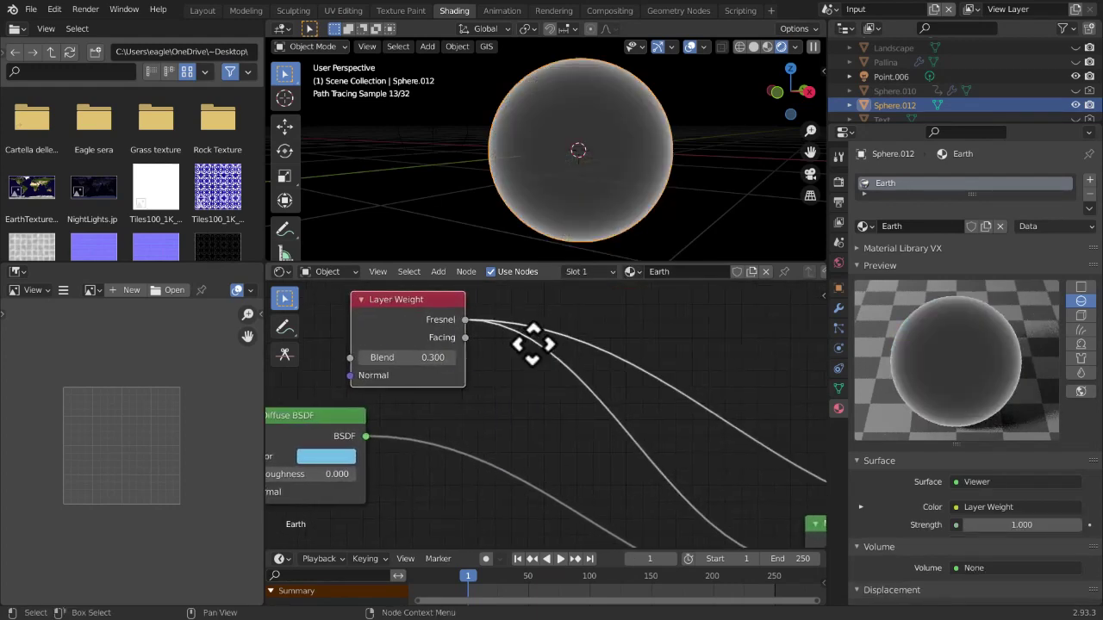
pyautogui.click(516, 400)
pyautogui.moveTo(528, 395); pyautogui.dragTo(471, 383, button='middle')
pyautogui.scroll(-5, 476, 331)
pyautogui.hotkey('shift', 'a')
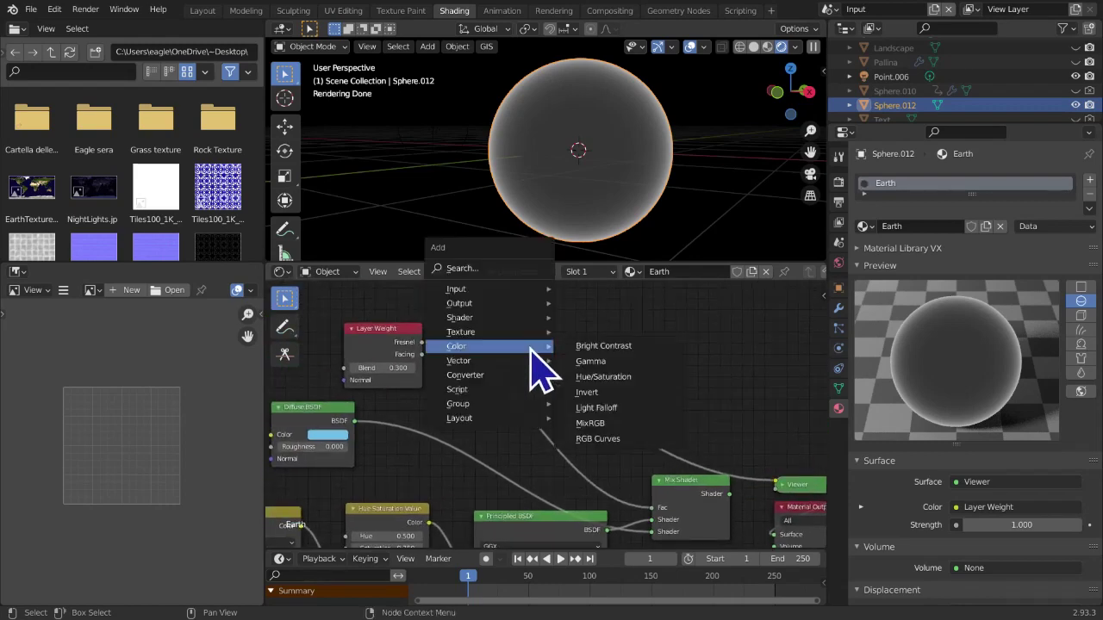
# Drop a ColorRamp node onto the Fresnel-to-Viewer link
pyautogui.moveTo(504, 384)
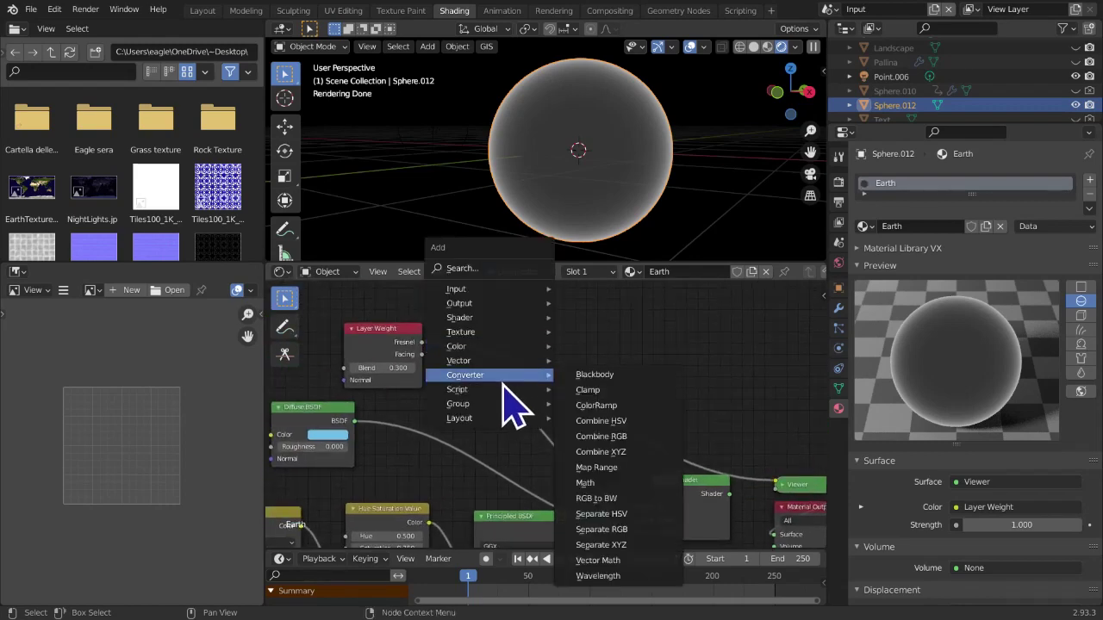
pyautogui.click(596, 405)
pyautogui.click(571, 315)
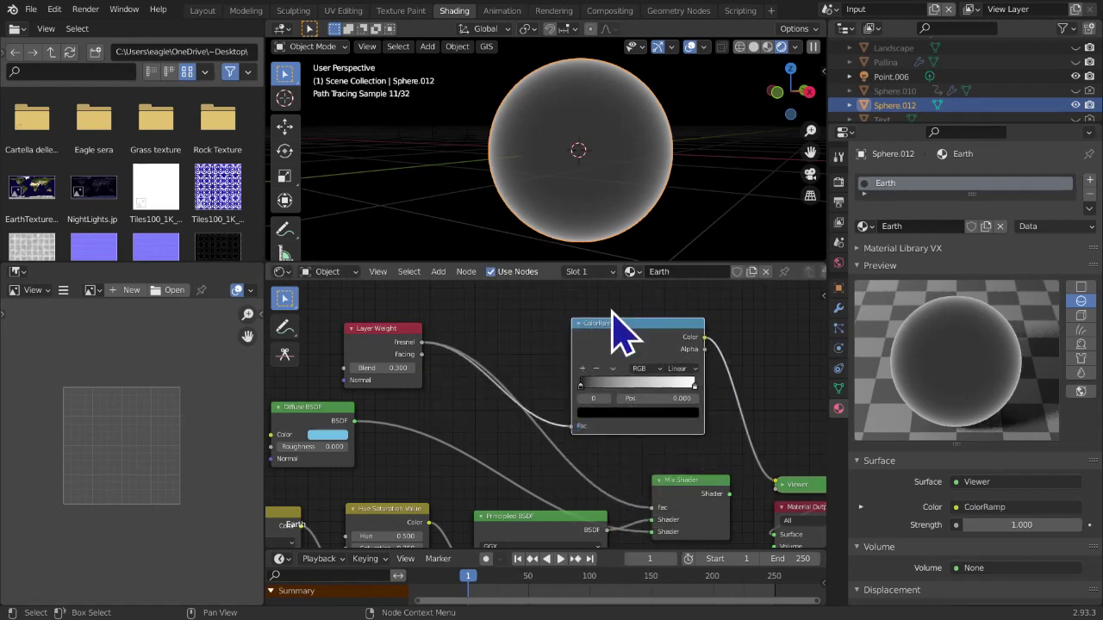
pyautogui.scroll(1, 603, 323)
pyautogui.moveTo(579, 351); pyautogui.dragTo(465, 335, button='middle')
# Slide the ColorRamp's white stop left to 0.370 to tighten the gradient
pyautogui.moveTo(524, 370); pyautogui.dragTo(593, 396, button='middle')
pyautogui.scroll(6, 598, 397)
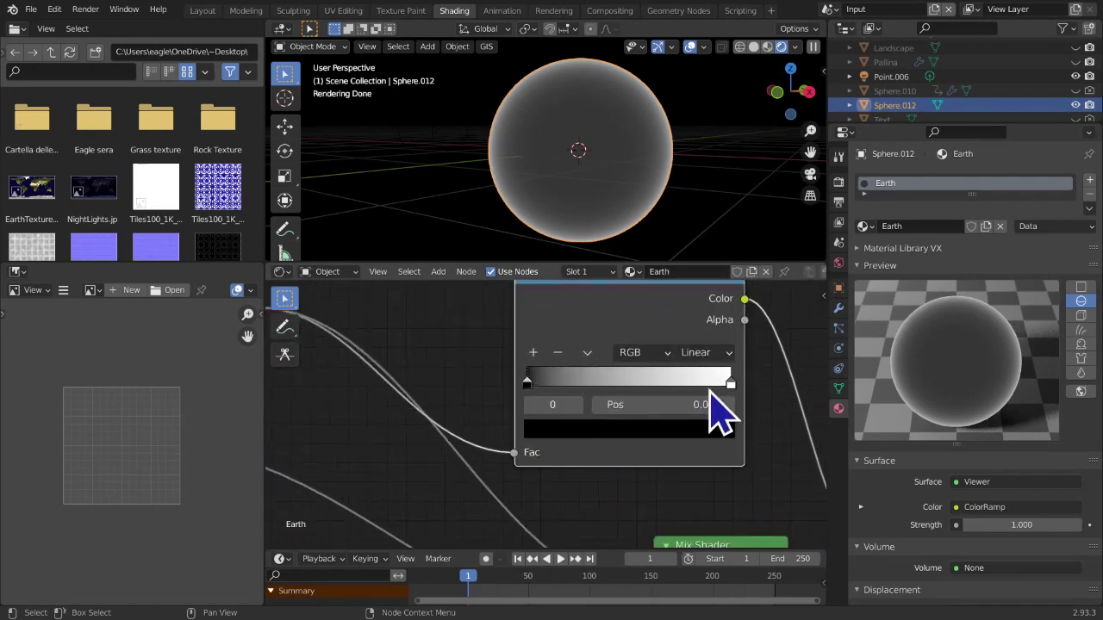
pyautogui.moveTo(732, 385); pyautogui.dragTo(726, 384)
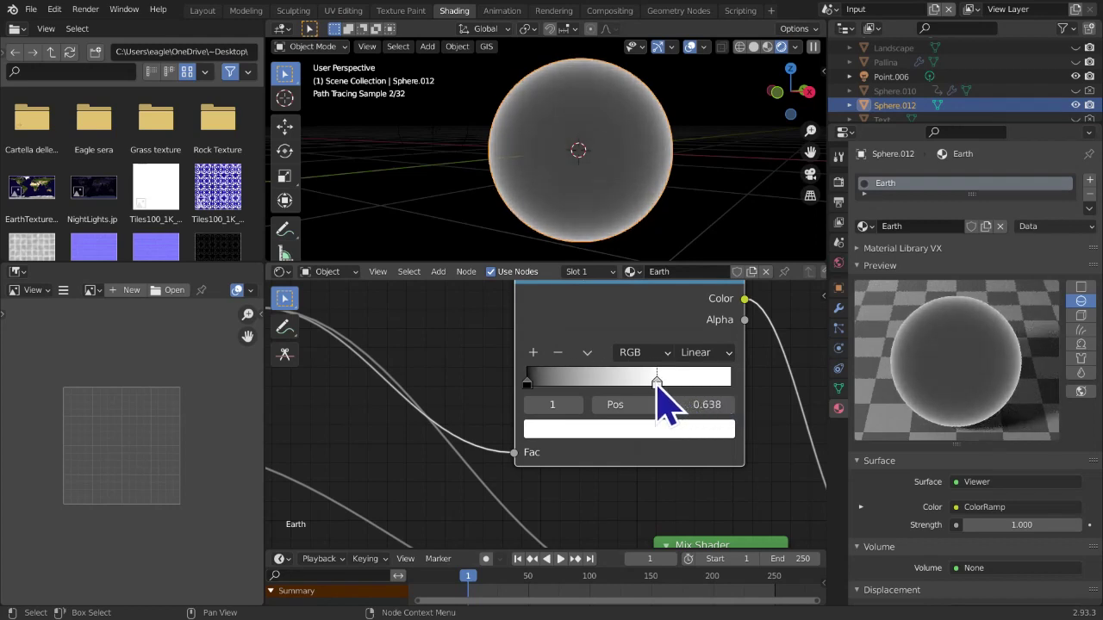
pyautogui.moveTo(650, 386); pyautogui.dragTo(604, 390)
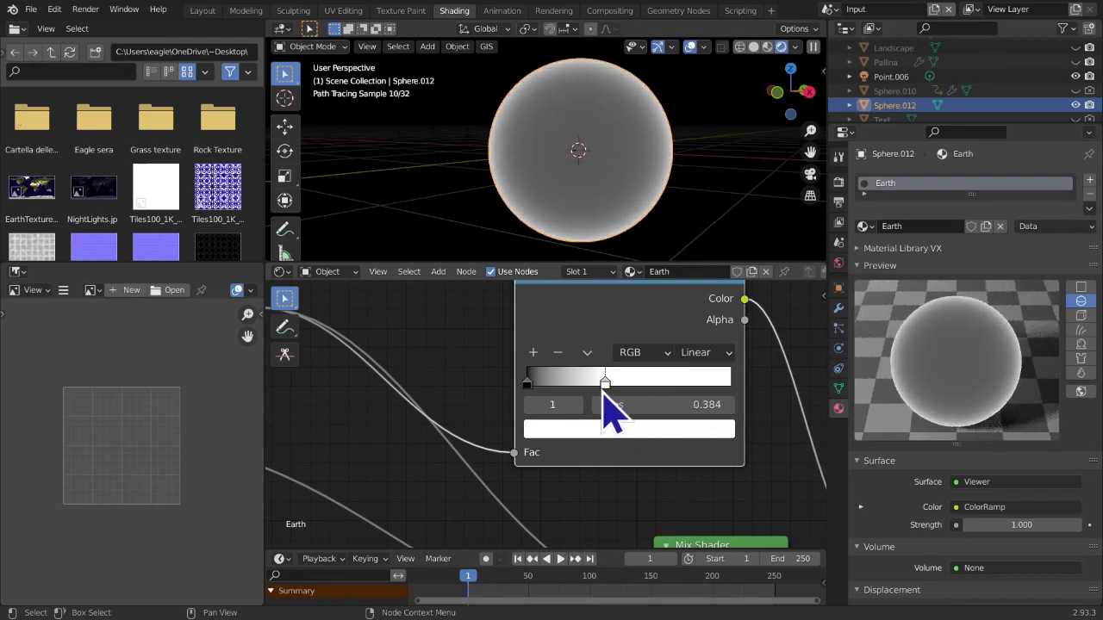
pyautogui.scroll(-5, 607, 422)
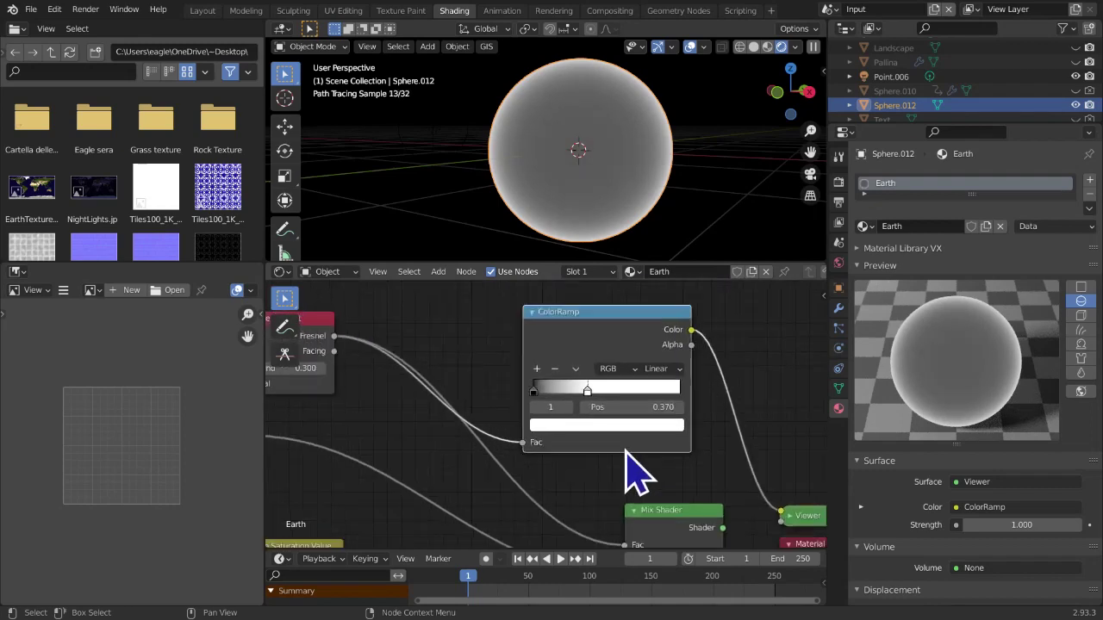
pyautogui.scroll(-1, 605, 383)
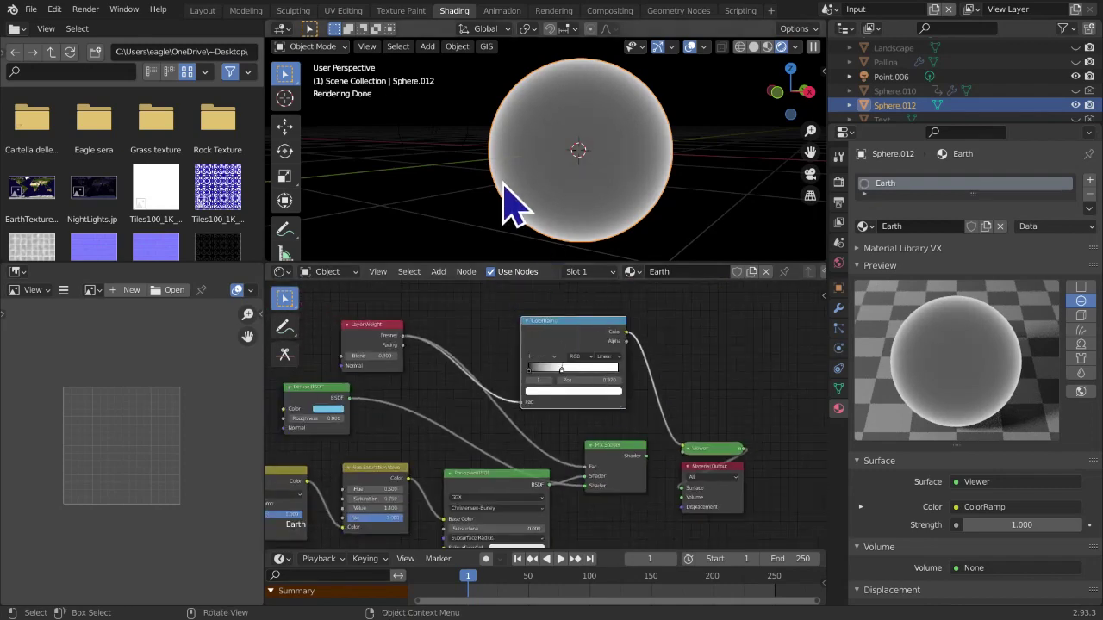
# Restore the Mix Shader as output and insert the ColorRamp into its Fac link
pyautogui.keyDown('ctrl'); pyautogui.keyDown('shift'); pyautogui.click(633, 478); pyautogui.keyUp('shift'); pyautogui.keyUp('ctrl')
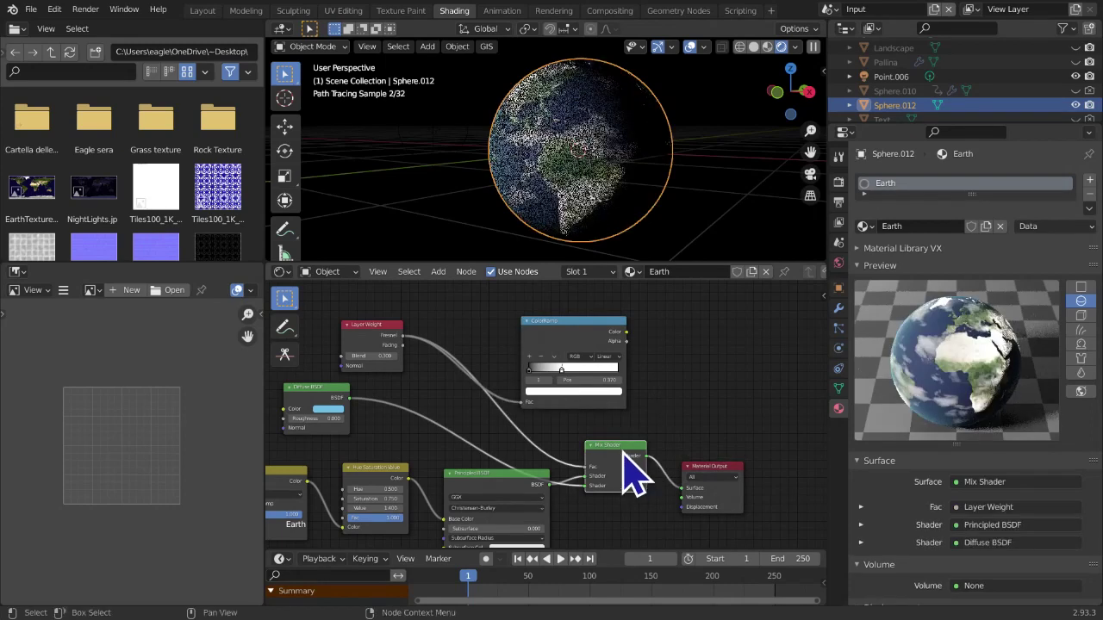
pyautogui.moveTo(641, 425); pyautogui.dragTo(655, 392, button='middle')
pyautogui.moveTo(638, 298); pyautogui.dragTo(597, 446)
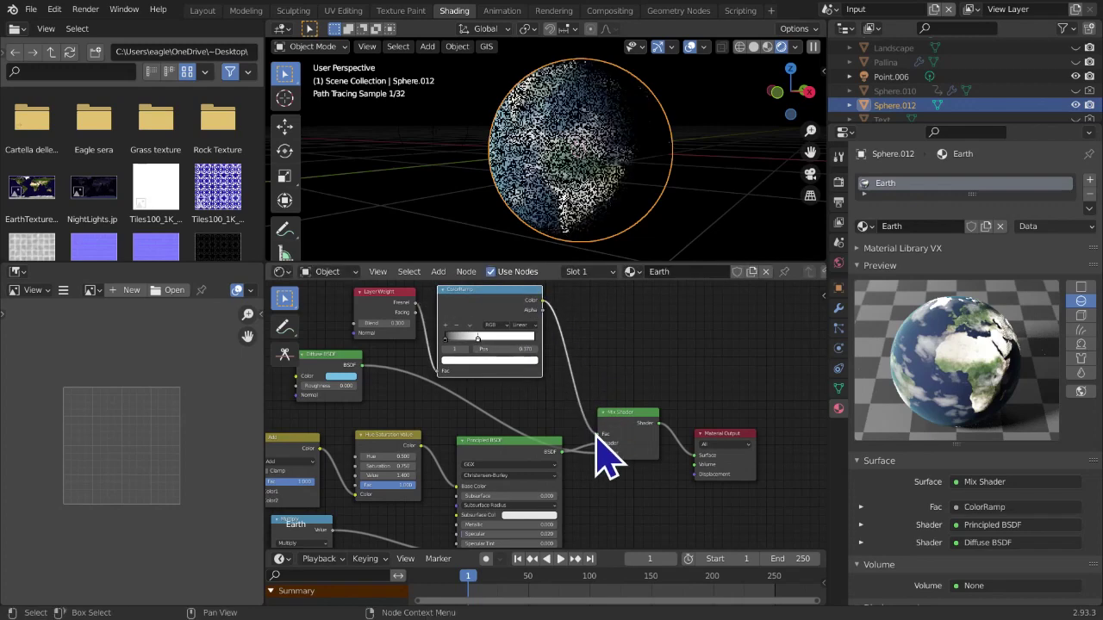
# Move the ColorRamp's white stop right to 0.496
pyautogui.moveTo(559, 442); pyautogui.dragTo(587, 470, button='middle')
pyautogui.scroll(-2, 594, 462)
pyautogui.scroll(11, 596, 457)
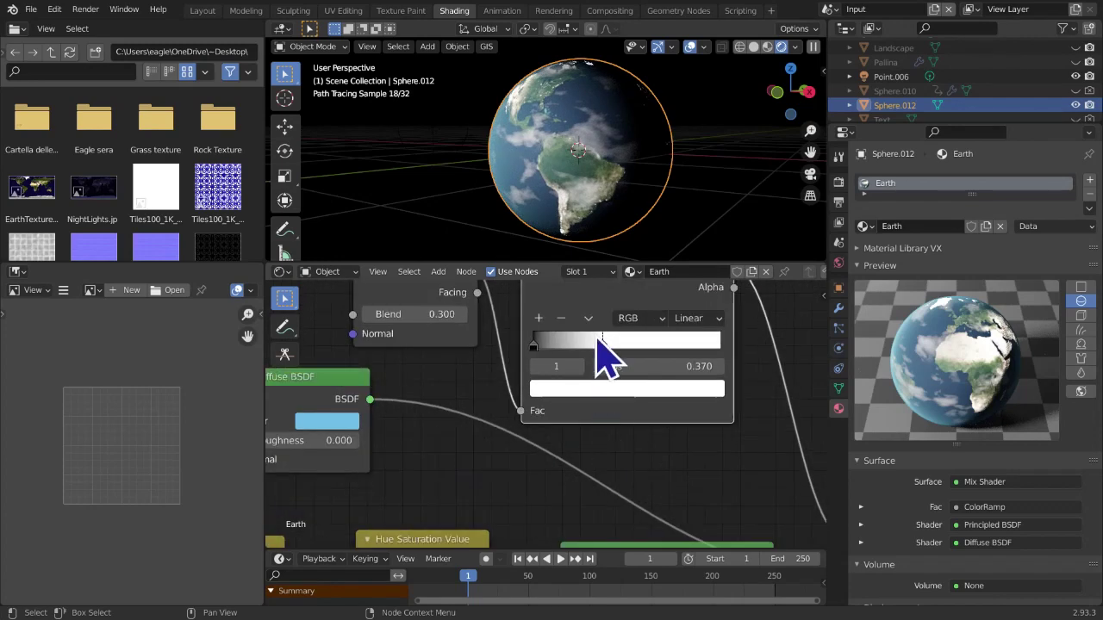
pyautogui.moveTo(599, 349); pyautogui.dragTo(626, 351)
pyautogui.scroll(-3, 677, 443)
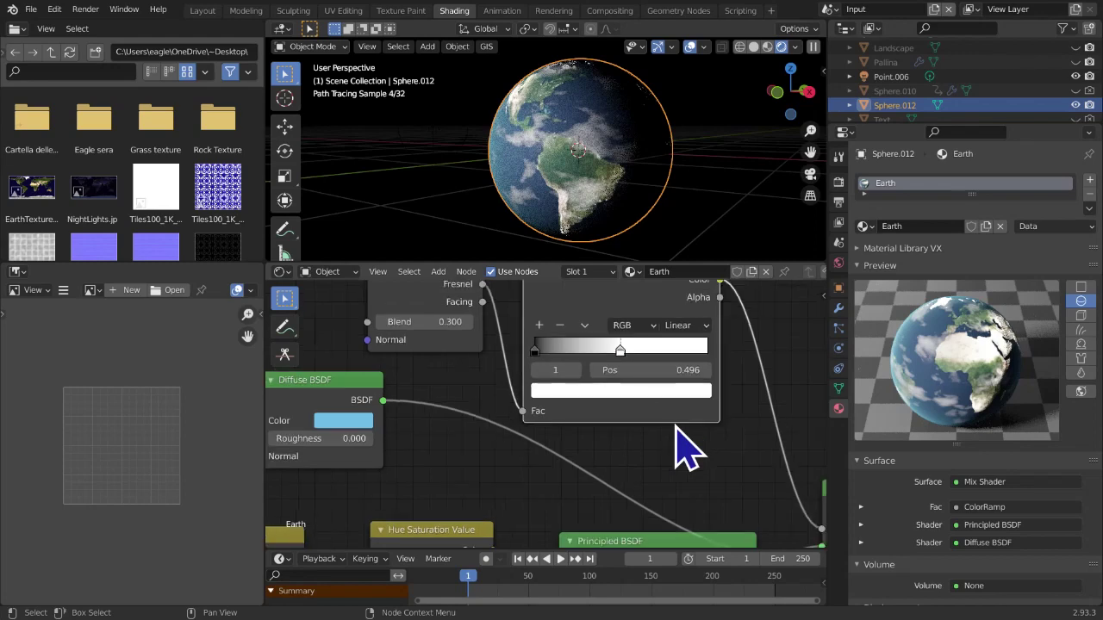
pyautogui.scroll(-5, 685, 452)
# Recentre the node tree and preview the Layer Weight output on the sphere
pyautogui.moveTo(695, 458); pyautogui.dragTo(732, 374, button='middle')
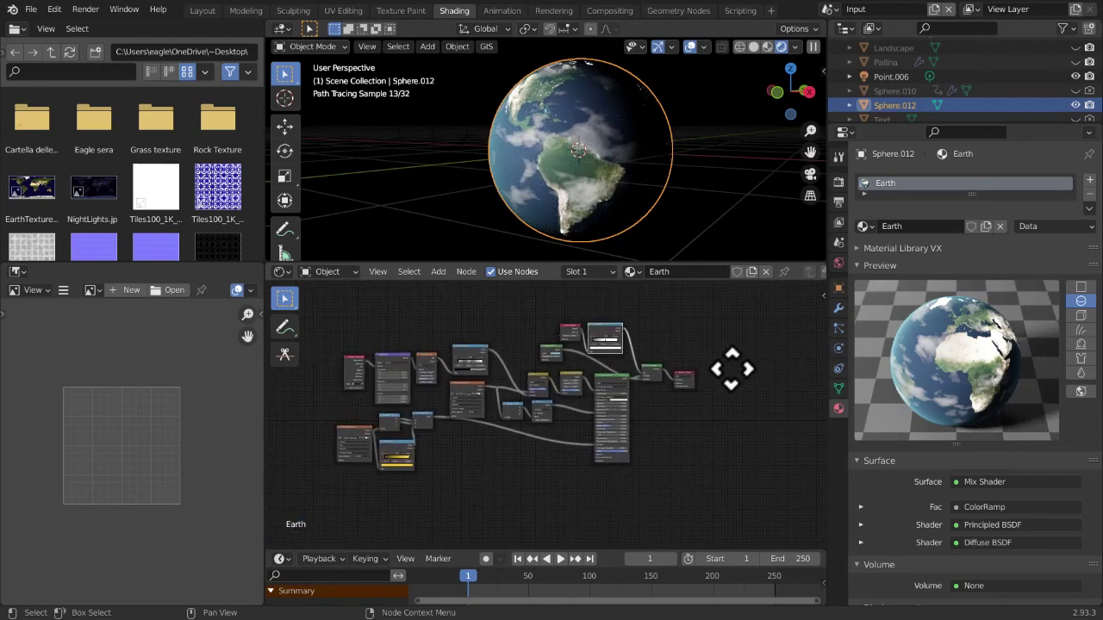
pyautogui.scroll(3, 739, 401)
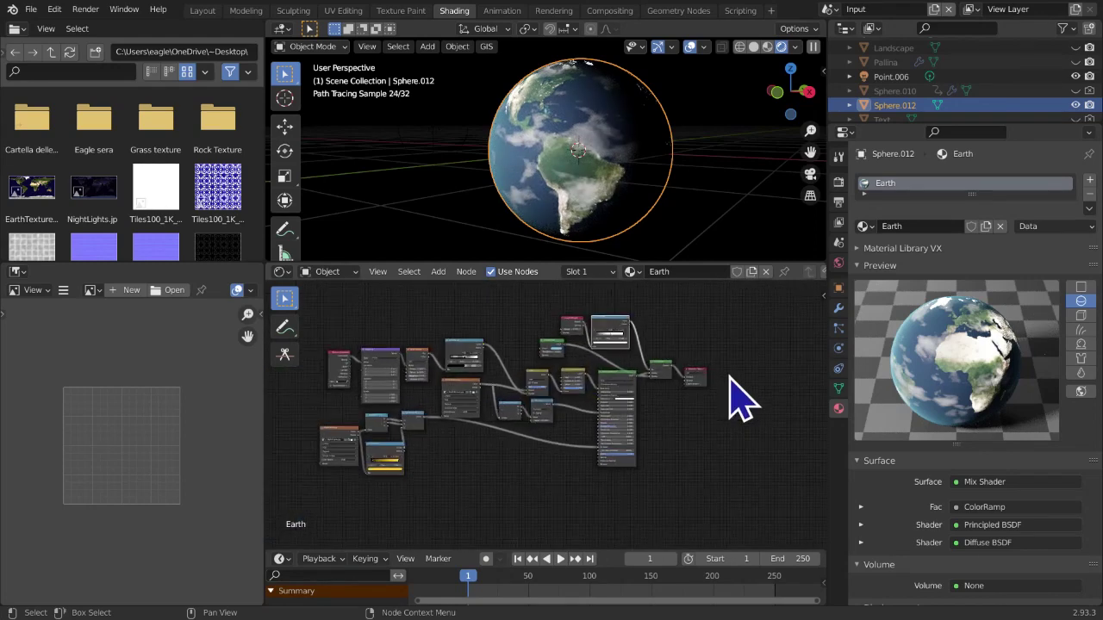
pyautogui.scroll(4, 732, 376)
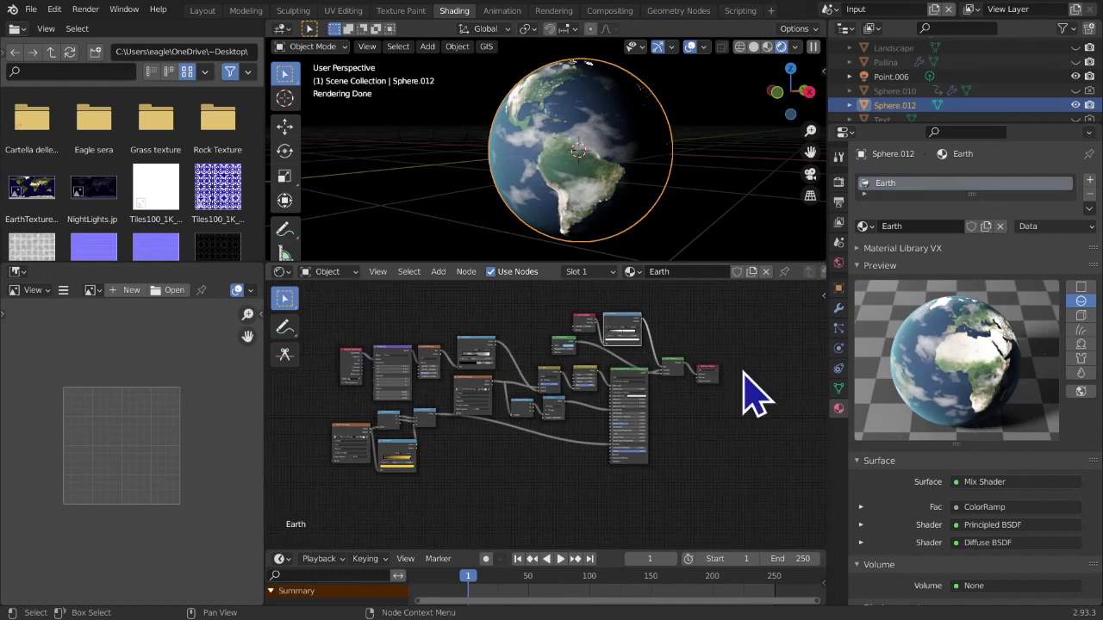
pyautogui.moveTo(744, 372); pyautogui.dragTo(665, 505, button='middle')
pyautogui.scroll(3, 739, 393)
pyautogui.scroll(2, 715, 456)
pyautogui.scroll(3, 633, 469)
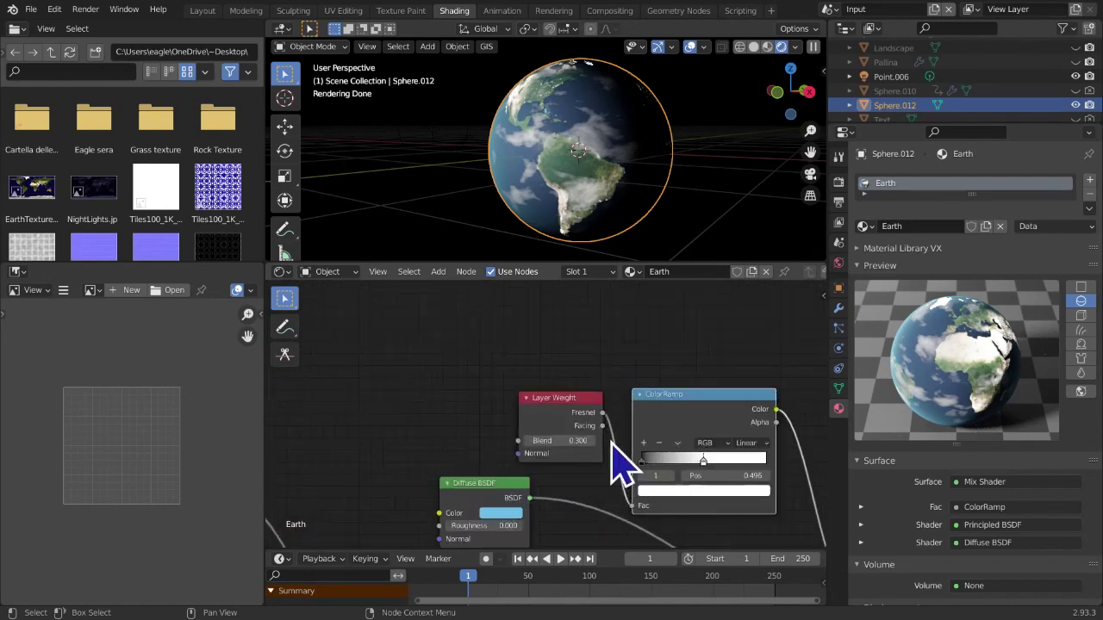
pyautogui.moveTo(545, 405); pyautogui.dragTo(547, 405)
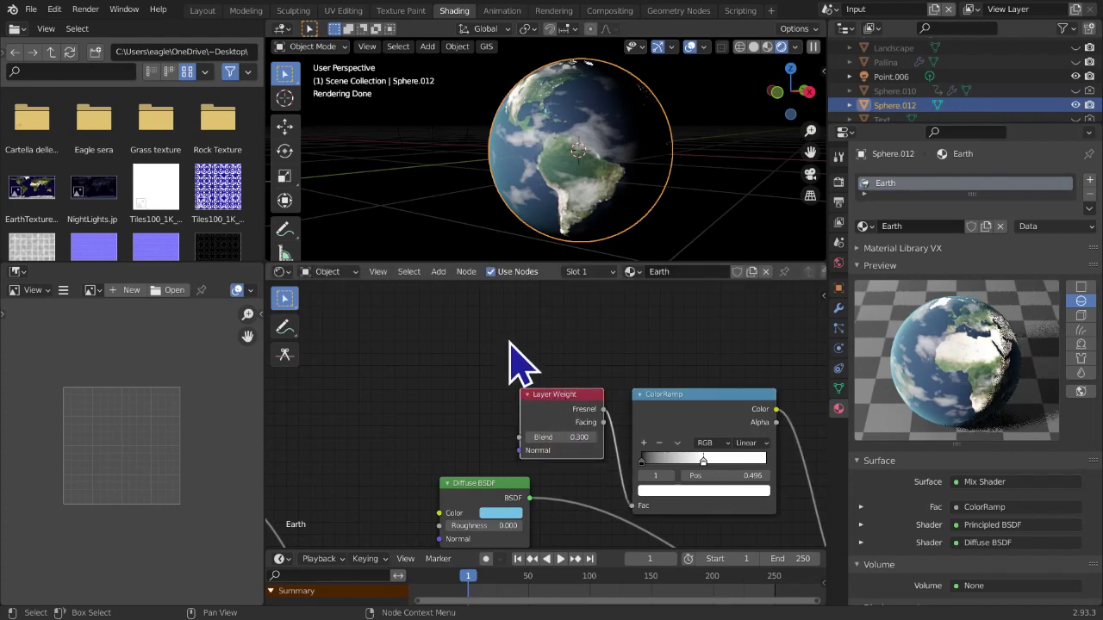
pyautogui.keyDown('ctrl'); pyautogui.keyDown('shift'); pyautogui.click(569, 403); pyautogui.keyUp('shift'); pyautogui.keyUp('ctrl')
# Toggle the sphere preview repeatedly between the Layer Weight's Facing and Fresnel outputs
pyautogui.scroll(-3, 583, 370)
pyautogui.hscroll(3, 584, 370)
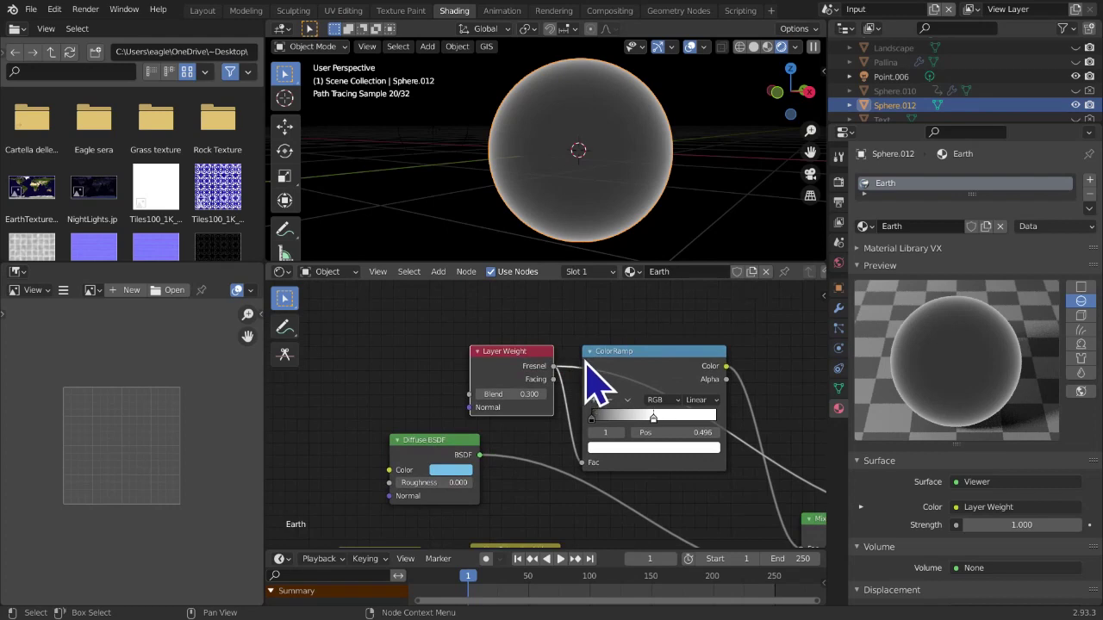
pyautogui.moveTo(596, 454); pyautogui.dragTo(461, 390, button='middle')
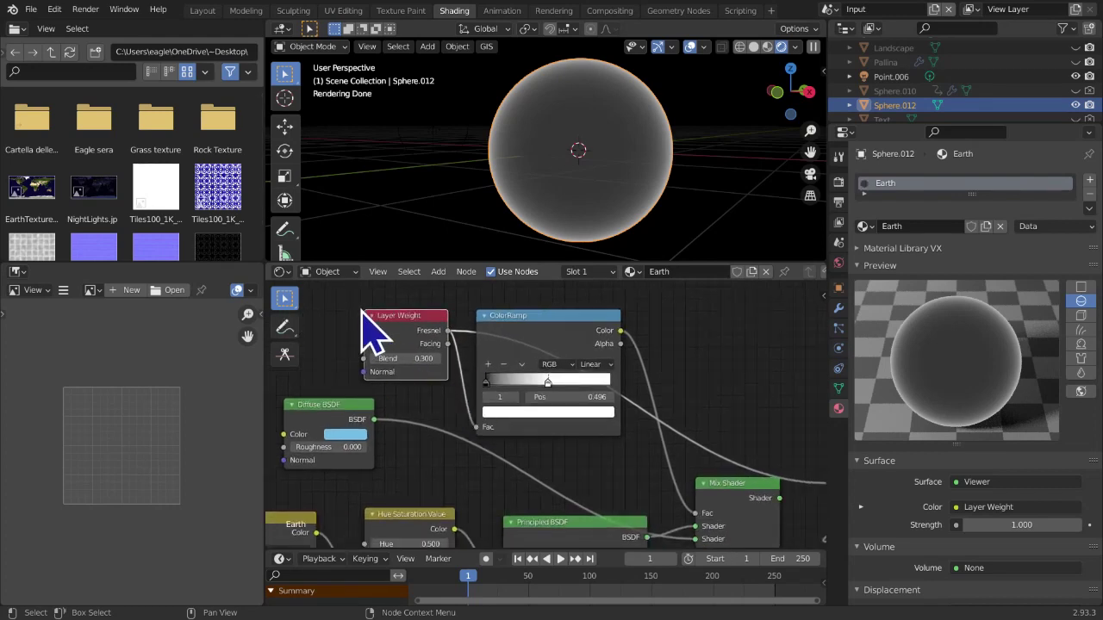
pyautogui.keyDown('ctrl'); pyautogui.keyDown('shift'); pyautogui.click(422, 345); pyautogui.keyUp('shift'); pyautogui.keyUp('ctrl')
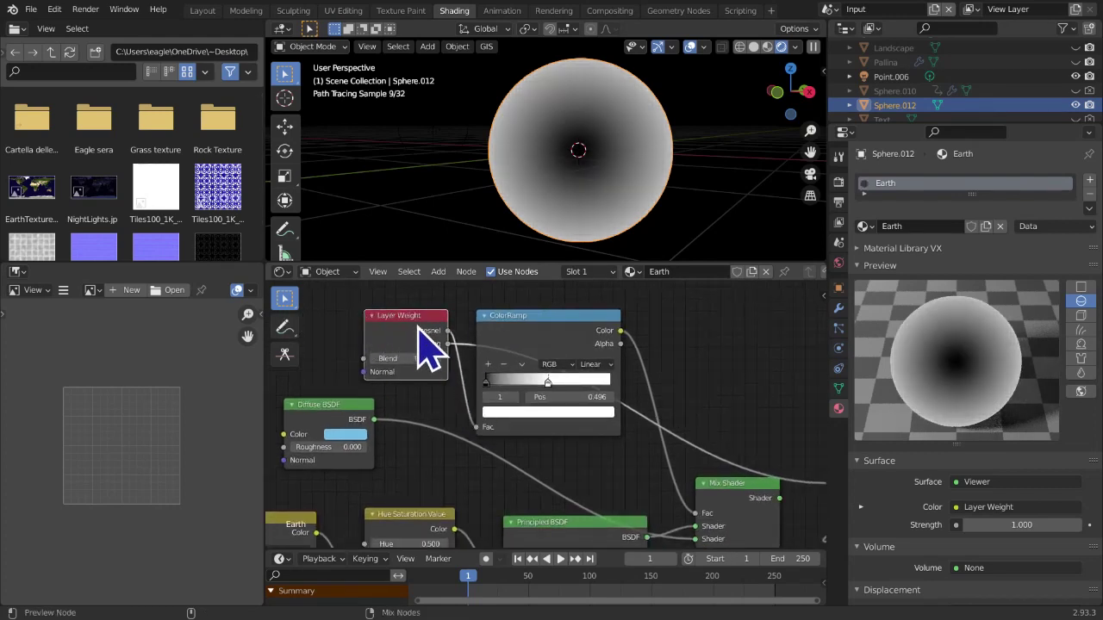
pyautogui.keyDown('ctrl'); pyautogui.keyDown('shift'); pyautogui.click(422, 344); pyautogui.keyUp('shift'); pyautogui.keyUp('ctrl')
pyautogui.scroll(1, 423, 345)
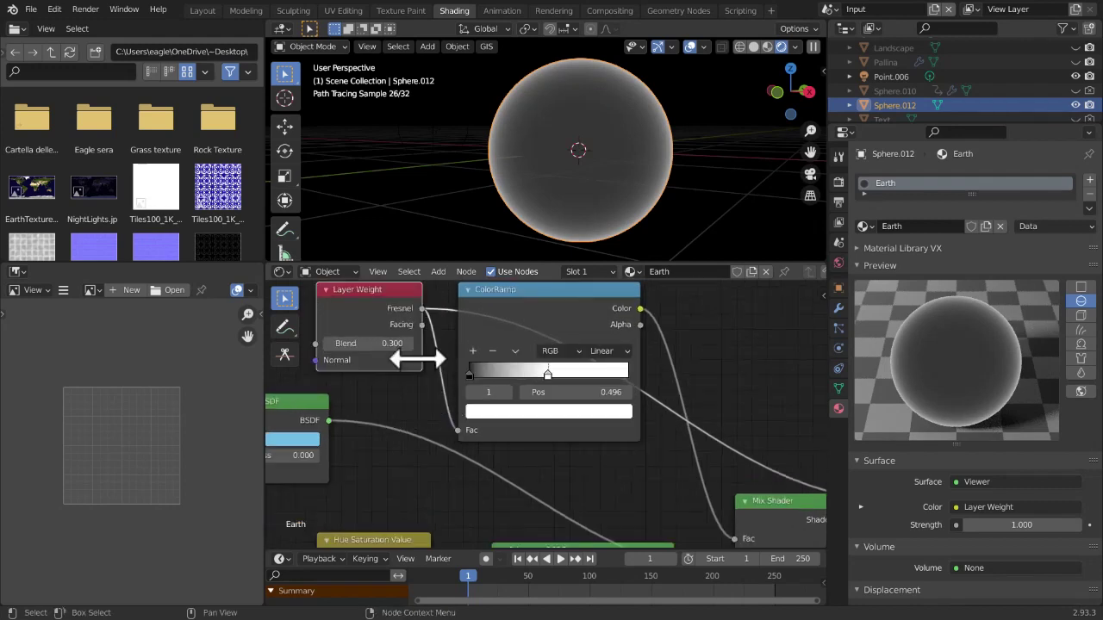
pyautogui.keyDown('ctrl'); pyautogui.keyDown('shift'); pyautogui.click(392, 321); pyautogui.keyUp('shift'); pyautogui.keyUp('ctrl')
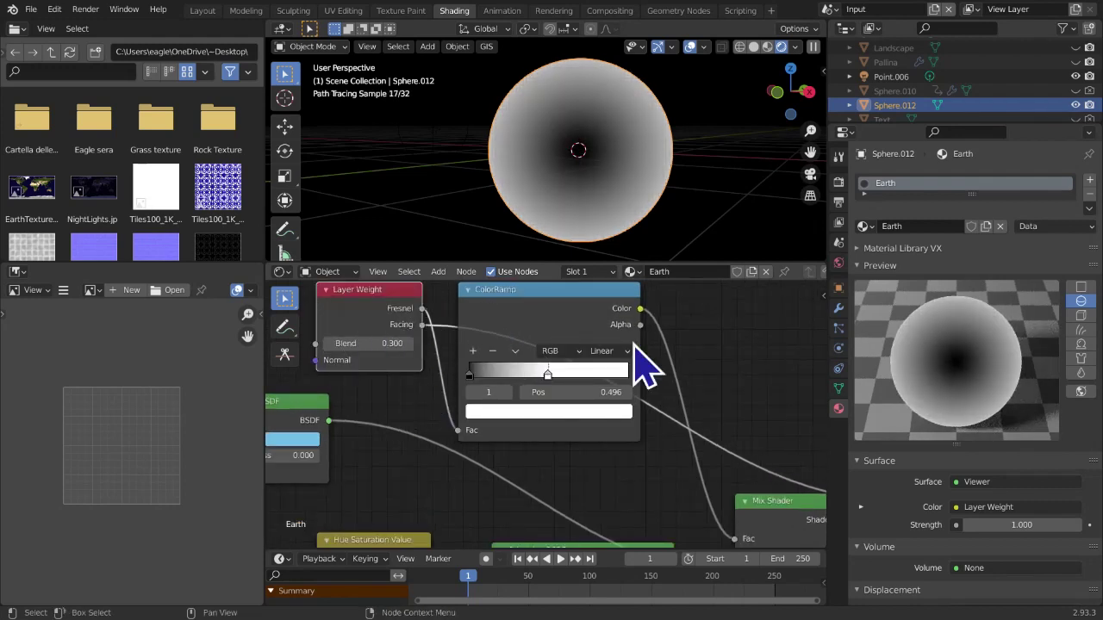
pyautogui.keyDown('ctrl'); pyautogui.keyDown('shift'); pyautogui.click(390, 307); pyautogui.keyUp('shift'); pyautogui.keyUp('ctrl')
pyautogui.keyDown('ctrl'); pyautogui.keyDown('shift'); pyautogui.click(391, 308); pyautogui.keyUp('shift'); pyautogui.keyUp('ctrl')
pyautogui.keyDown('ctrl'); pyautogui.keyDown('shift'); pyautogui.click(390, 307); pyautogui.keyUp('shift'); pyautogui.keyUp('ctrl')
pyautogui.keyDown('ctrl'); pyautogui.keyDown('shift'); pyautogui.click(390, 307); pyautogui.keyUp('shift'); pyautogui.keyUp('ctrl')
pyautogui.keyDown('ctrl'); pyautogui.keyDown('shift'); pyautogui.click(390, 307); pyautogui.keyUp('shift'); pyautogui.keyUp('ctrl')
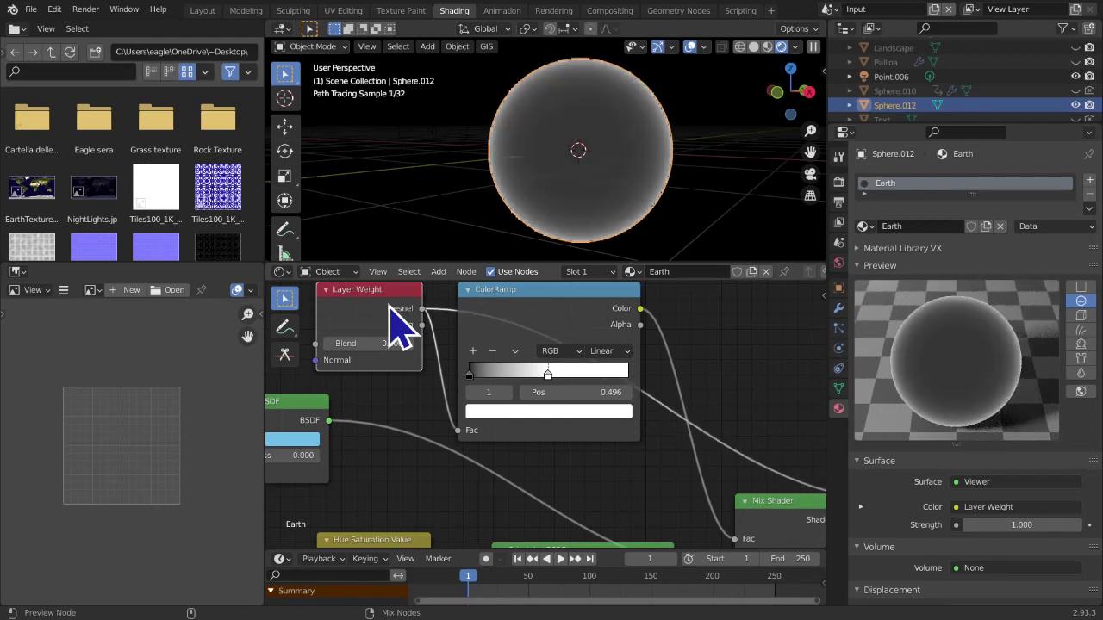
pyautogui.keyDown('ctrl'); pyautogui.keyDown('shift'); pyautogui.click(391, 306); pyautogui.keyUp('shift'); pyautogui.keyUp('ctrl')
pyautogui.keyDown('ctrl'); pyautogui.keyDown('shift'); pyautogui.click(390, 307); pyautogui.keyUp('shift'); pyautogui.keyUp('ctrl')
pyautogui.keyDown('ctrl'); pyautogui.keyDown('shift'); pyautogui.click(392, 307); pyautogui.keyUp('shift'); pyautogui.keyUp('ctrl')
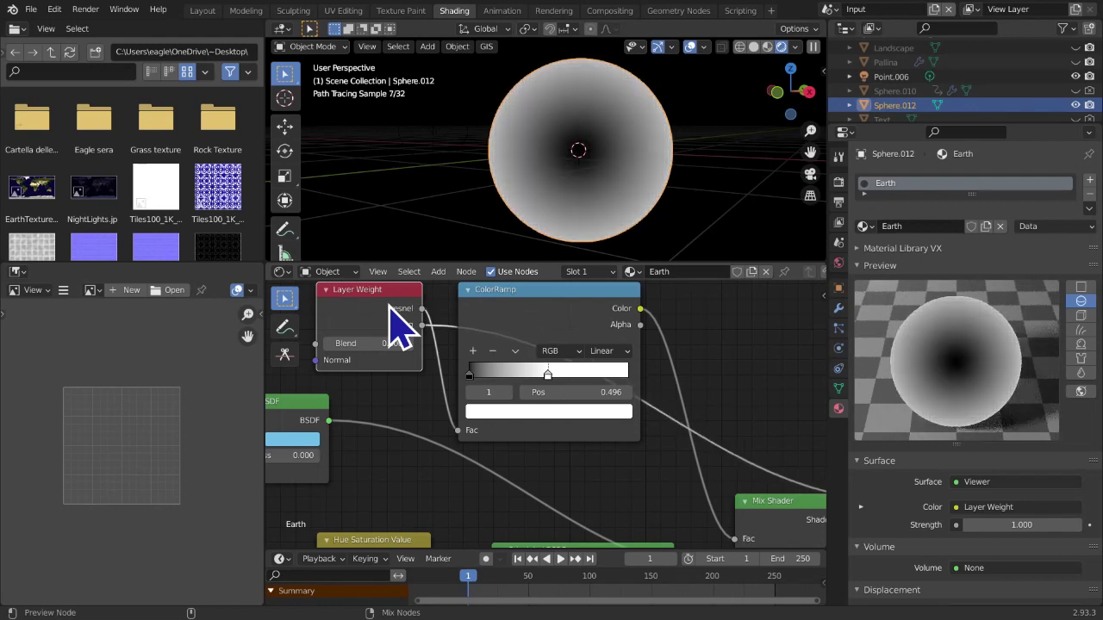
pyautogui.keyDown('ctrl'); pyautogui.keyDown('shift'); pyautogui.click(396, 308); pyautogui.keyUp('shift'); pyautogui.keyUp('ctrl')
# Compare Facing and Fresnel once more, then restore the Mix Shader as the material output
pyautogui.scroll(-2, 564, 409)
pyautogui.keyDown('ctrl'); pyautogui.keyDown('shift'); pyautogui.click(439, 364); pyautogui.keyUp('shift'); pyautogui.keyUp('ctrl')
pyautogui.keyDown('ctrl'); pyautogui.keyDown('shift'); pyautogui.click(439, 363); pyautogui.keyUp('shift'); pyautogui.keyUp('ctrl')
pyautogui.moveTo(672, 407); pyautogui.dragTo(590, 524, button='middle')
pyautogui.keyDown('ctrl'); pyautogui.keyDown('shift'); pyautogui.click(702, 406); pyautogui.keyUp('shift'); pyautogui.keyUp('ctrl')
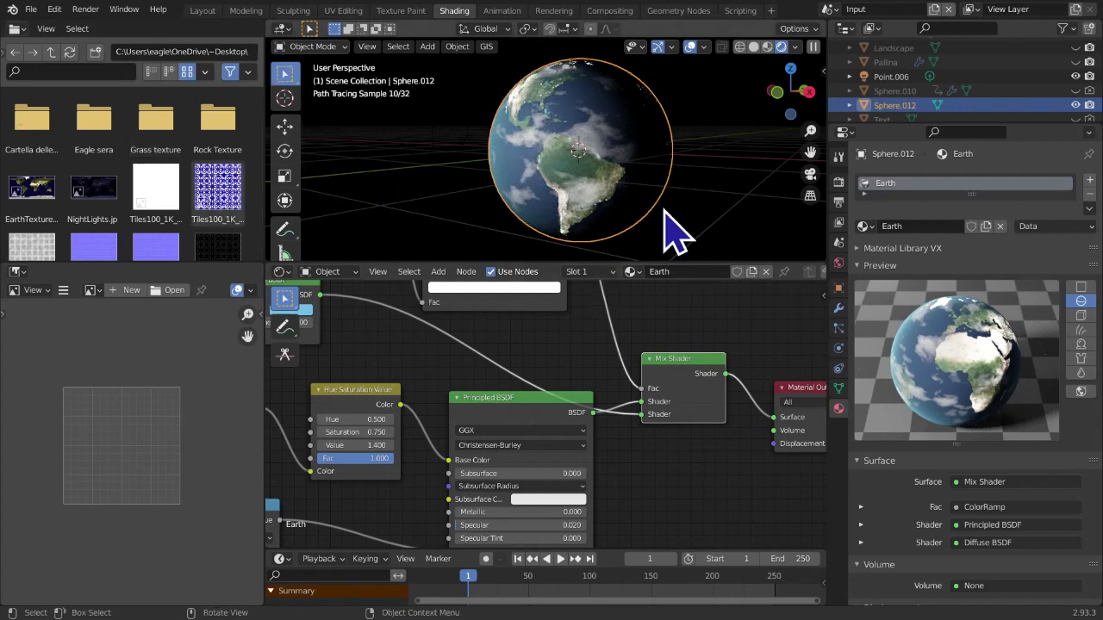
# Orbit around the Earth sphere and preview the Layer Weight output on it
pyautogui.moveTo(538, 214); pyautogui.dragTo(578, 215, button='middle')
pyautogui.scroll(6, 582, 225)
pyautogui.moveTo(598, 147); pyautogui.dragTo(527, 149, button='middle')
pyautogui.scroll(4, 551, 141)
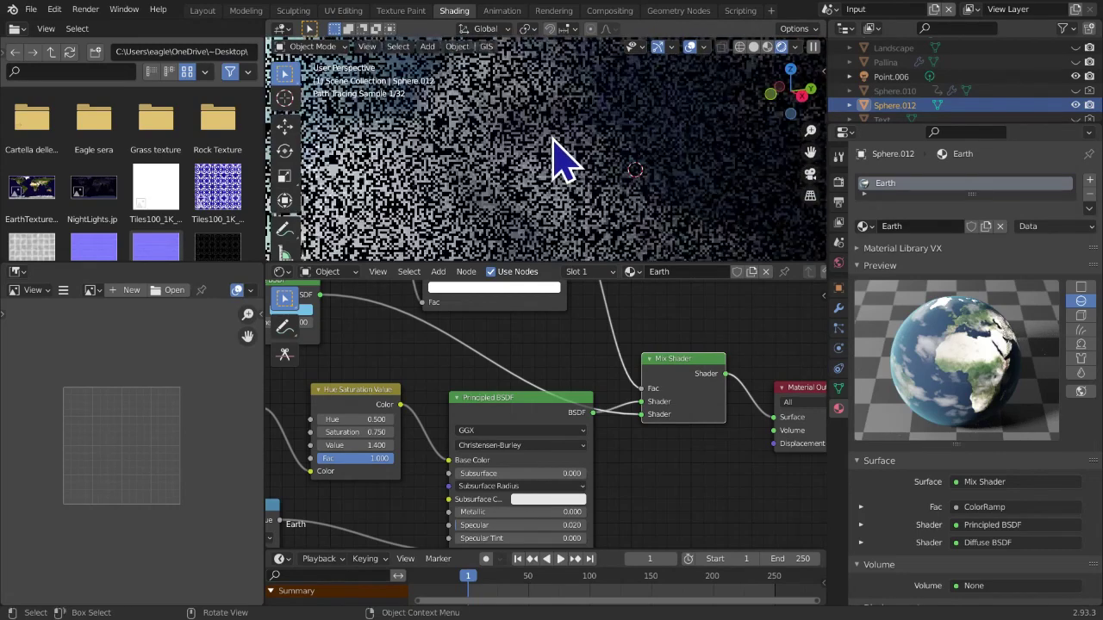
pyautogui.scroll(-5, 552, 141)
pyautogui.moveTo(594, 362); pyautogui.dragTo(667, 513, button='middle')
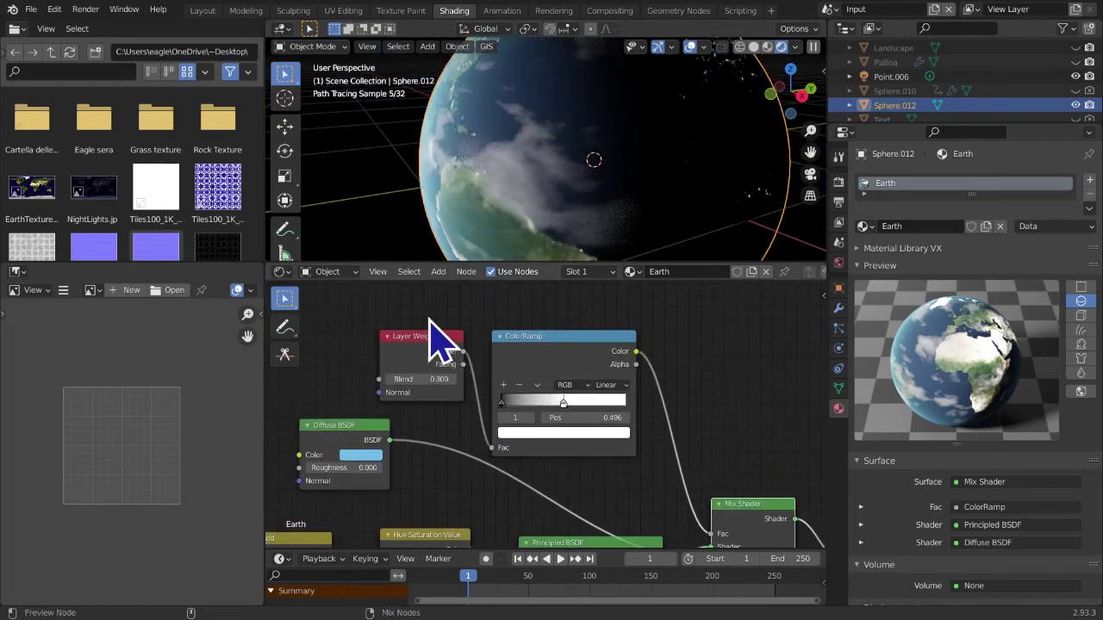
pyautogui.keyDown('ctrl'); pyautogui.keyDown('shift'); pyautogui.click(413, 369); pyautogui.keyUp('shift'); pyautogui.keyUp('ctrl')
# Restore the Mix Shader as the material output
pyautogui.scroll(-5, 554, 247)
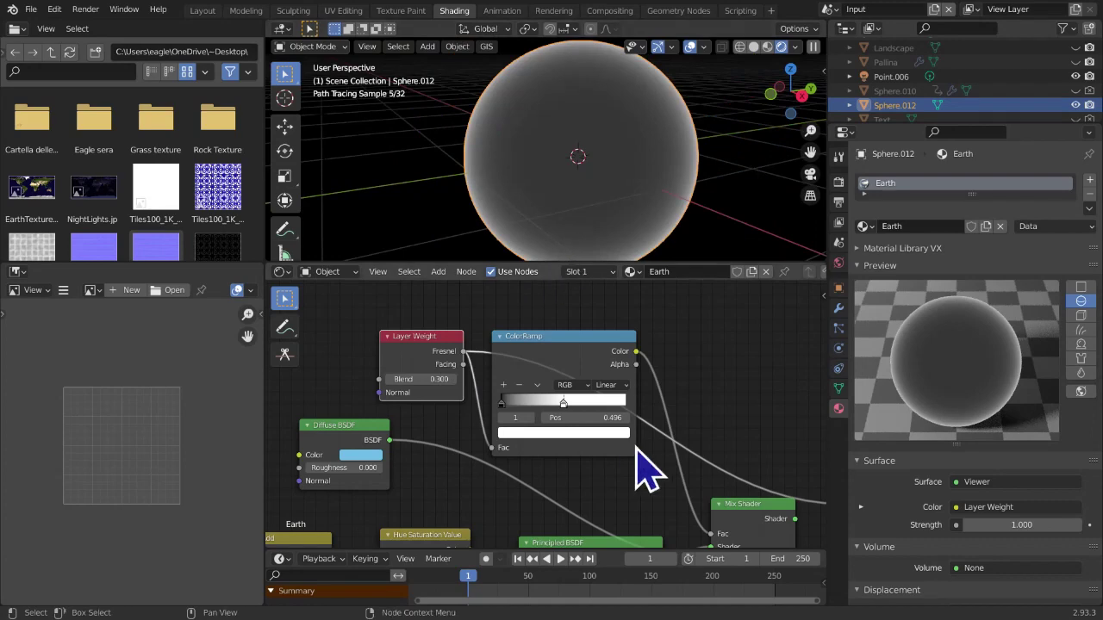
pyautogui.moveTo(628, 438); pyautogui.dragTo(646, 370, button='middle')
pyautogui.keyDown('ctrl'); pyautogui.keyDown('shift'); pyautogui.click(775, 435); pyautogui.keyUp('shift'); pyautogui.keyUp('ctrl')
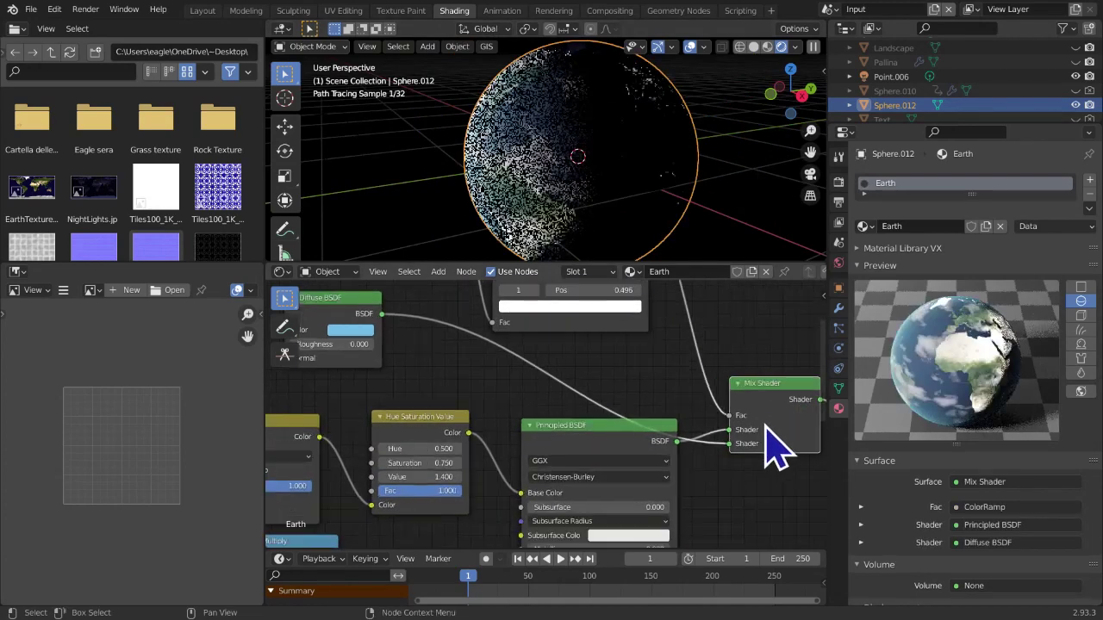
# Frame the whole Earth node tree and maximize the node editor to fill the window
pyautogui.scroll(-2, 762, 448)
pyautogui.scroll(-6, 770, 448)
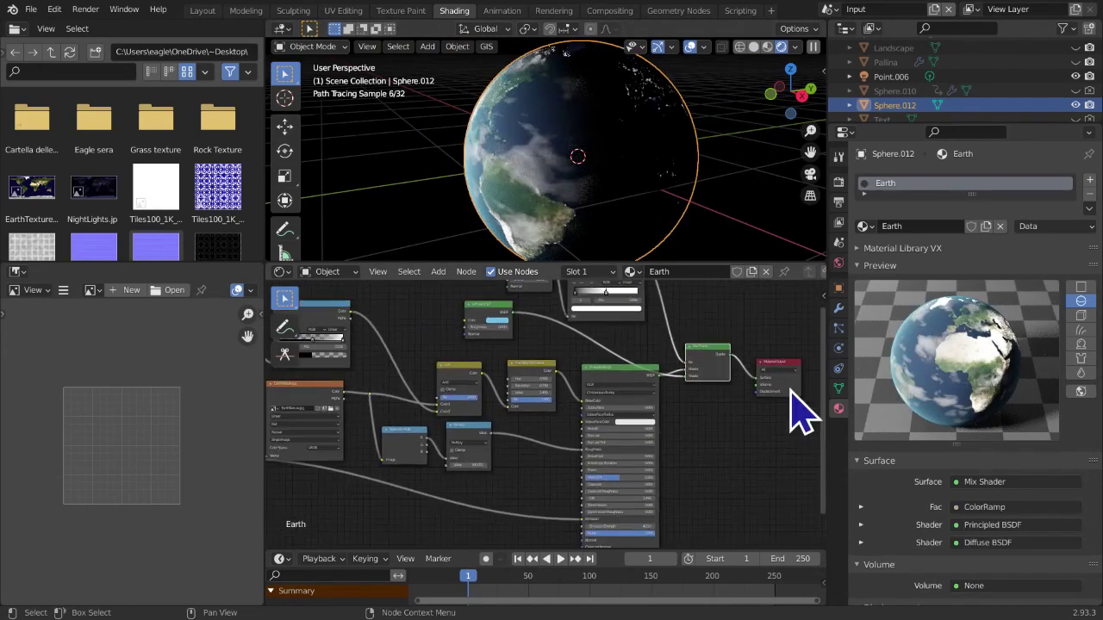
pyautogui.scroll(-3, 790, 390)
pyautogui.moveTo(629, 425); pyautogui.dragTo(684, 417, button='middle')
pyautogui.scroll(5, 685, 418)
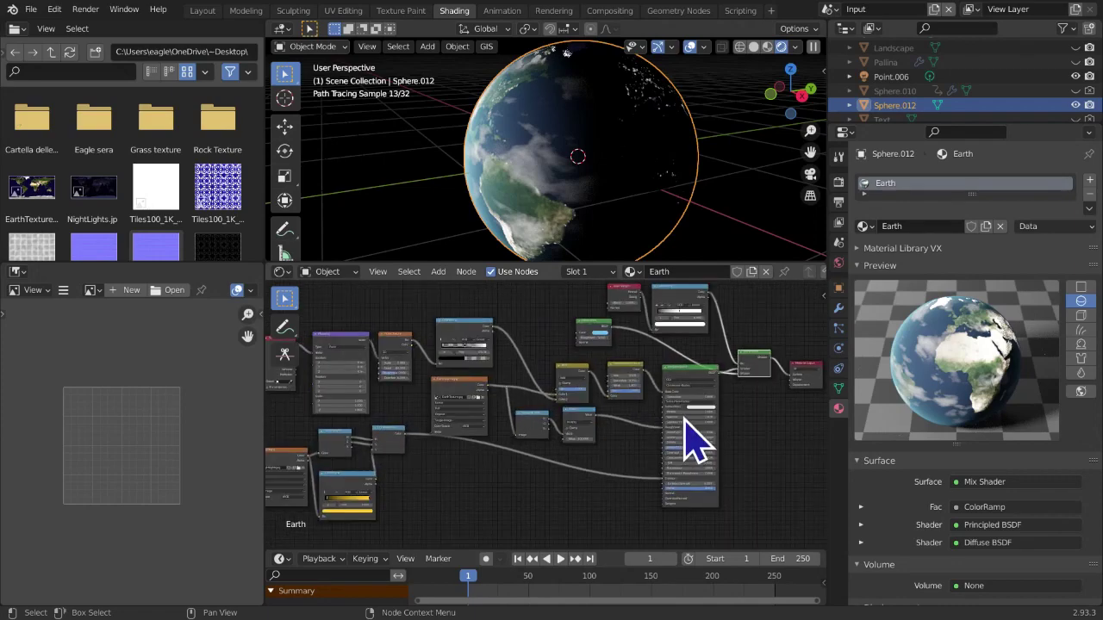
pyautogui.scroll(-4, 684, 418)
pyautogui.hotkey('ctrl', 'alt', 'space')
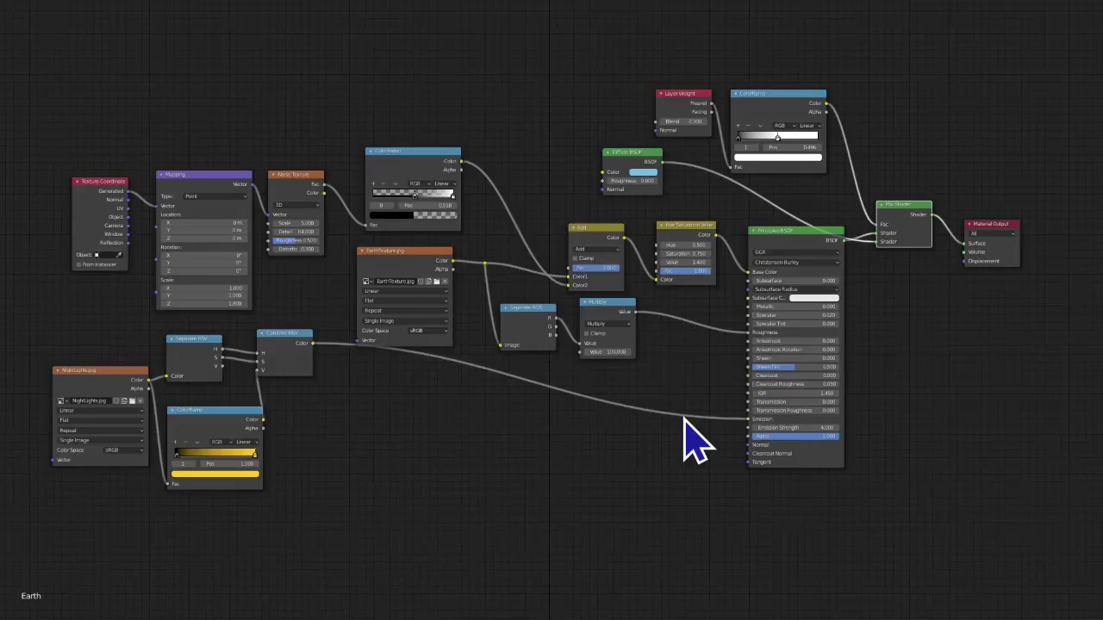
# Shift the Principled BSDF slightly left and down and the Mix Shader up and left
pyautogui.moveTo(684, 419)
pyautogui.mouseDown(button='middle')
pyautogui.moveTo(724, 423)
pyautogui.moveTo(701, 420)
pyautogui.mouseUp(button='middle')
pyautogui.scroll(1, 724, 423)
pyautogui.moveTo(39, 1); pyautogui.dragTo(1038, 590)
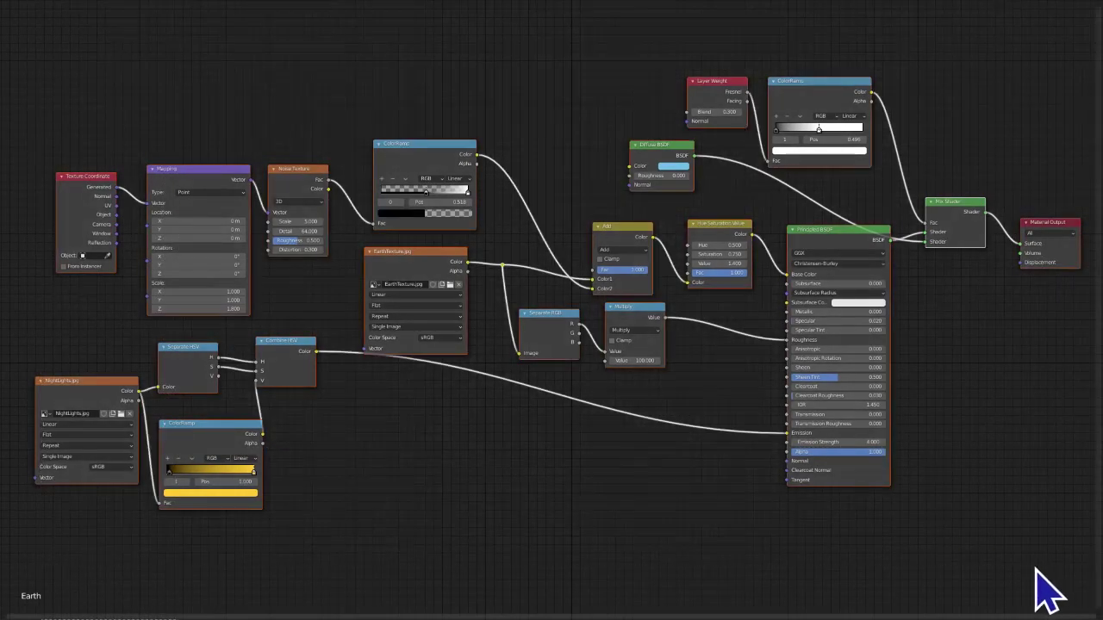
pyautogui.click(1042, 598)
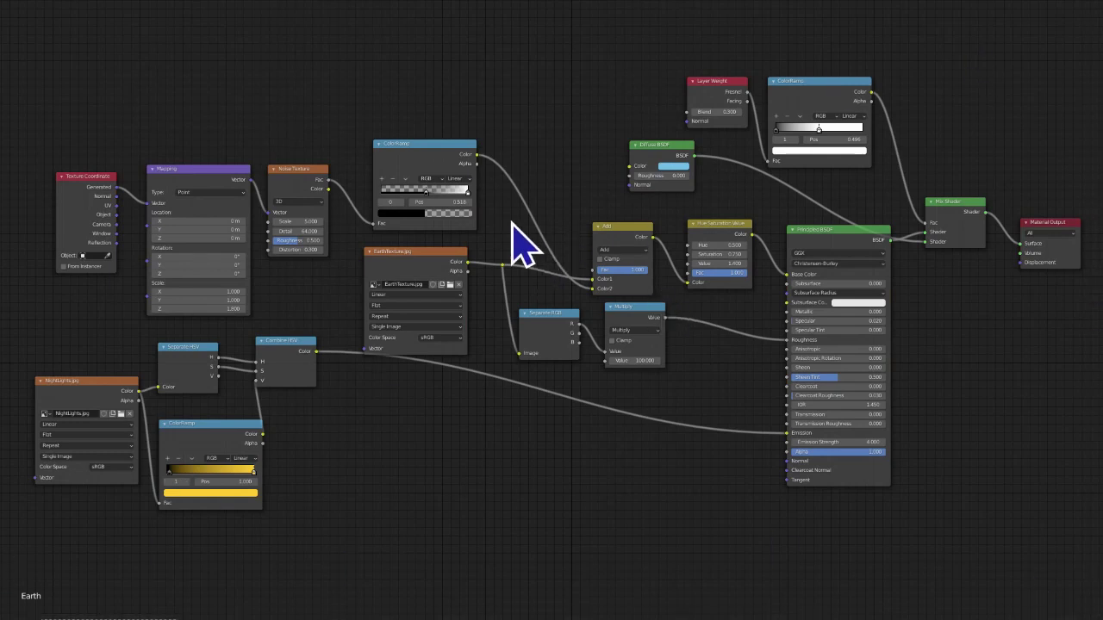
pyautogui.moveTo(5, 42); pyautogui.dragTo(84, 71)
pyautogui.moveTo(817, 230); pyautogui.dragTo(790, 220)
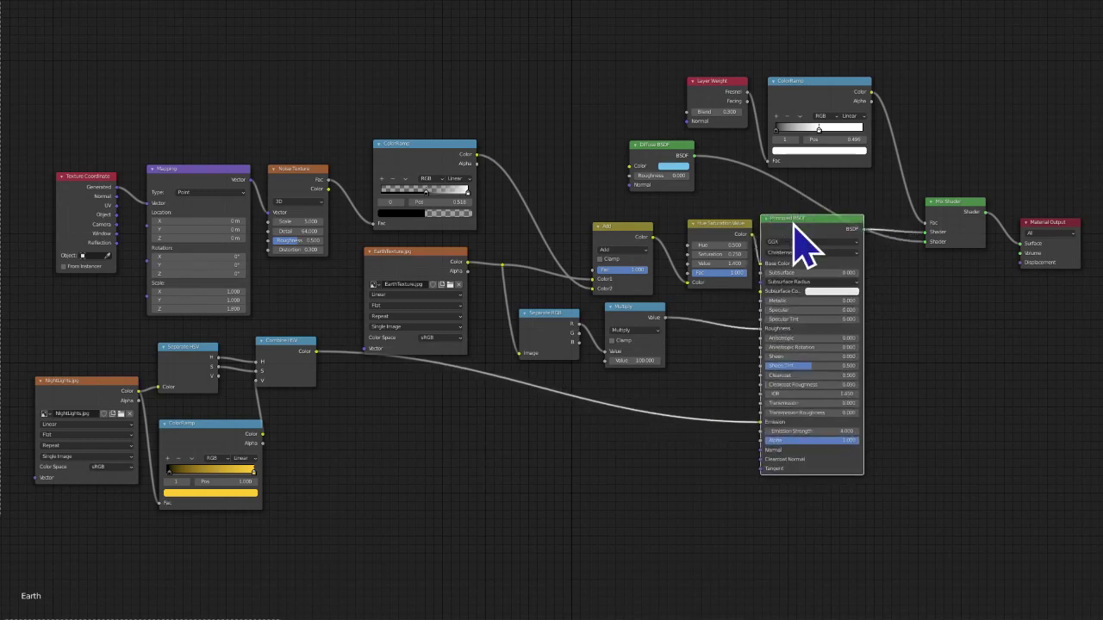
pyautogui.moveTo(956, 228); pyautogui.dragTo(935, 210)
pyautogui.click(704, 101)
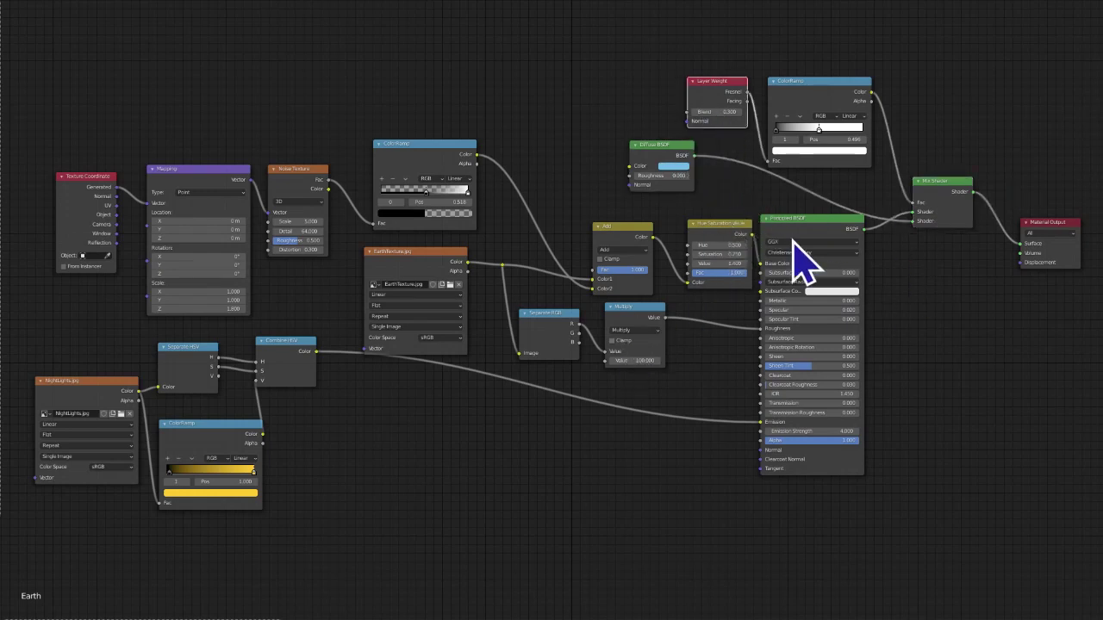
pyautogui.moveTo(607, 39); pyautogui.dragTo(974, 225)
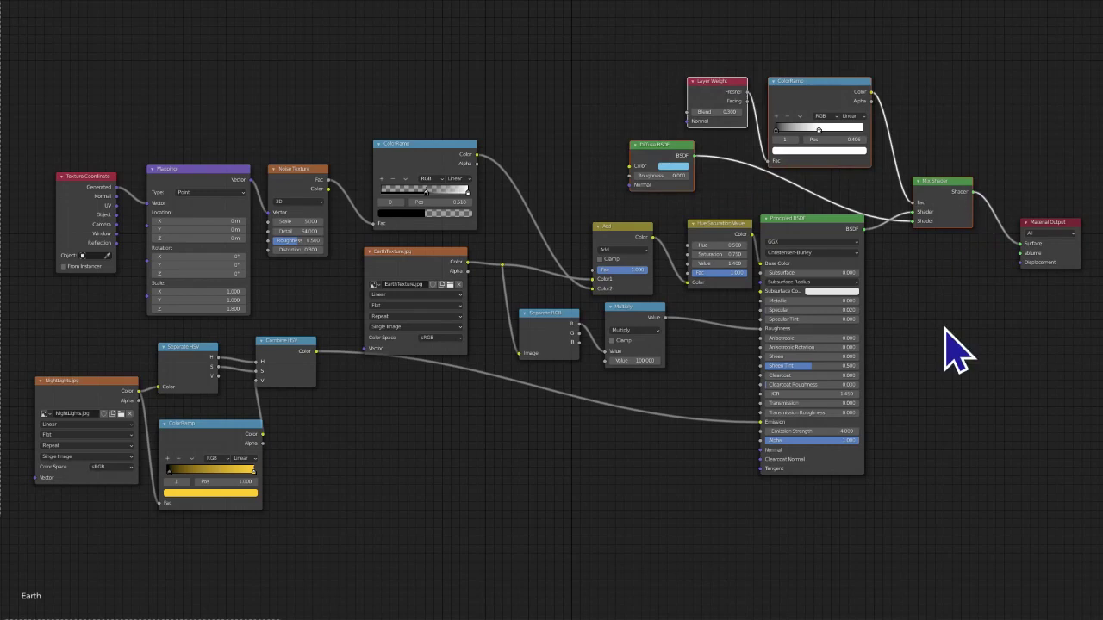
pyautogui.click(957, 353)
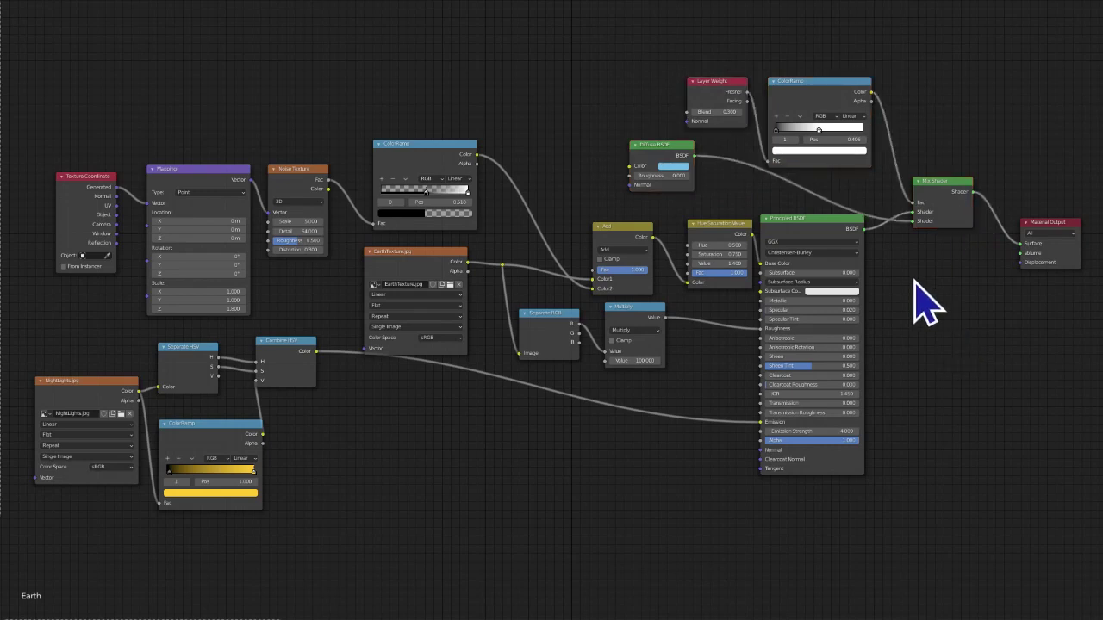
pyautogui.moveTo(529, 7); pyautogui.dragTo(960, 167)
pyautogui.click(774, 83)
pyautogui.click(775, 82)
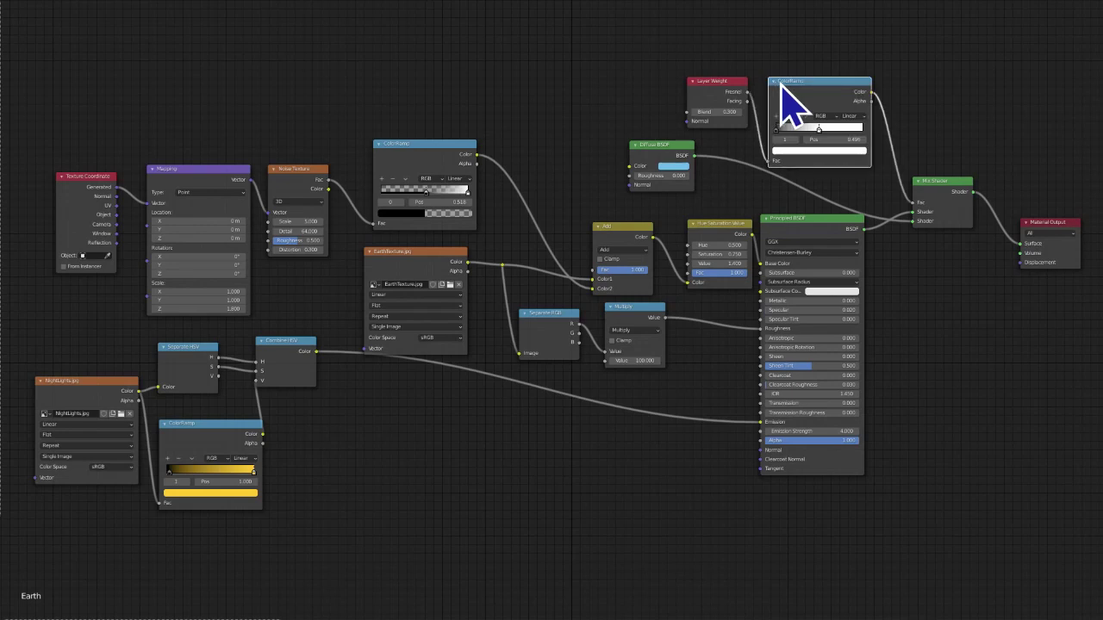
pyautogui.moveTo(568, 45); pyautogui.dragTo(972, 212)
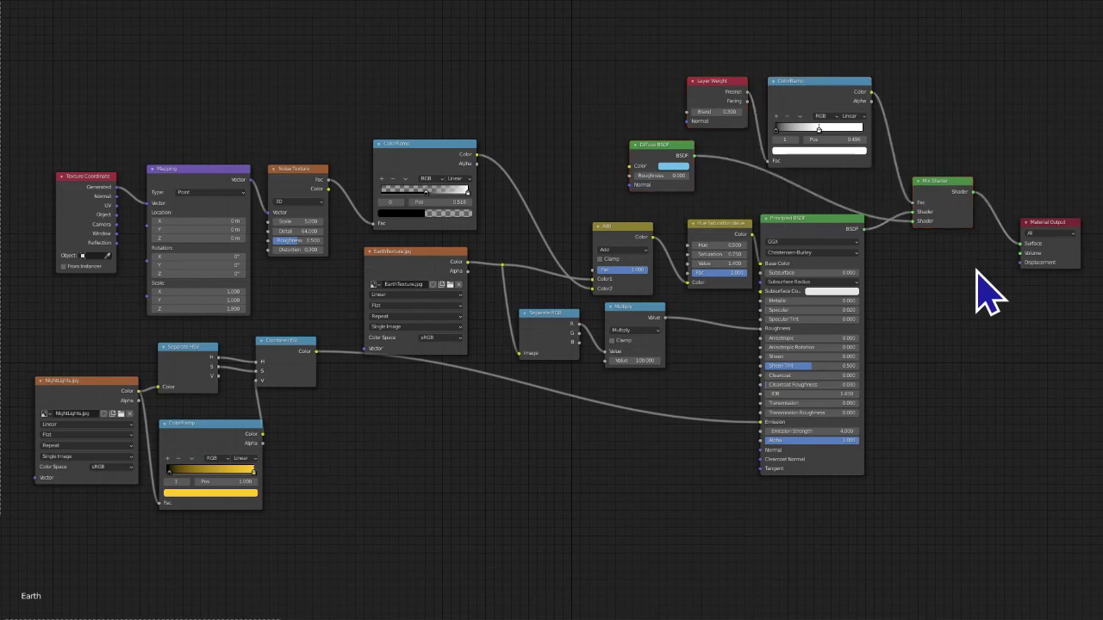
pyautogui.moveTo(536, 7); pyautogui.dragTo(929, 190)
pyautogui.moveTo(410, 276)
pyautogui.mouseDown()
pyautogui.moveTo(406, 261)
pyautogui.moveTo(402, 277)
pyautogui.moveTo(435, 271)
pyautogui.moveTo(419, 279)
pyautogui.moveTo(420, 269)
pyautogui.mouseUp()
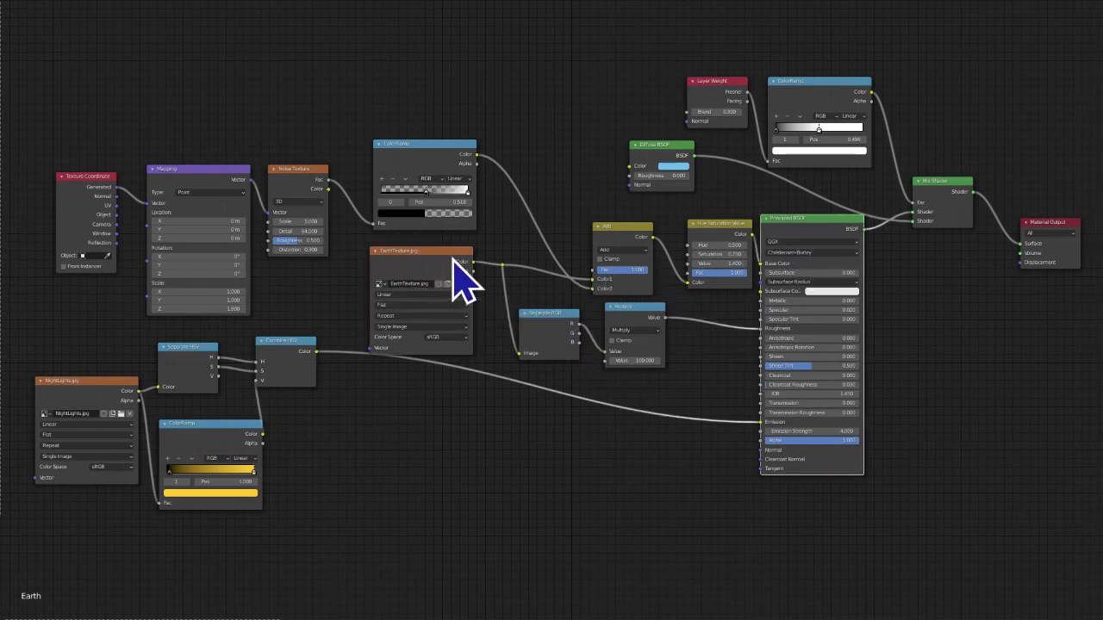
pyautogui.click(542, 328)
pyautogui.moveTo(542, 326); pyautogui.dragTo(542, 325)
pyautogui.scroll(1, 552, 334)
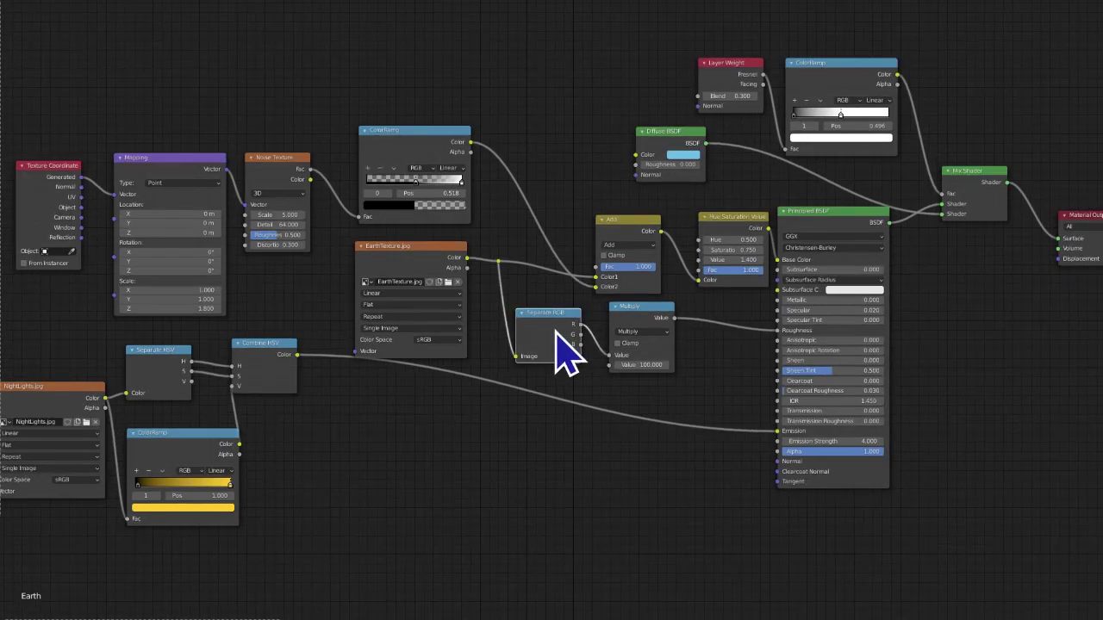
pyautogui.scroll(-1, 556, 332)
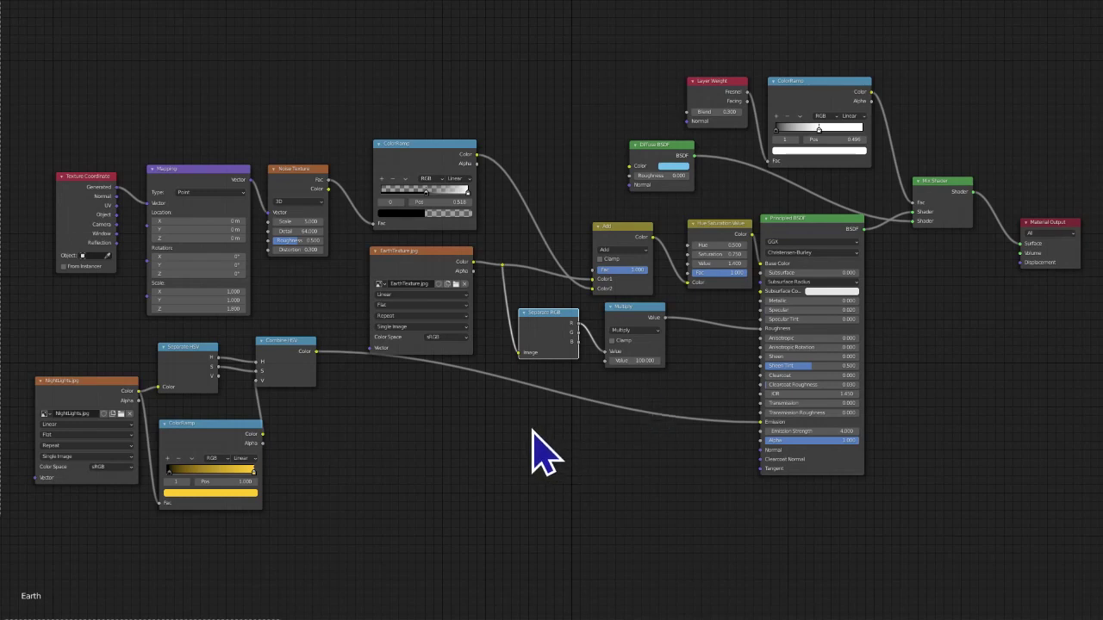
pyautogui.click(614, 523)
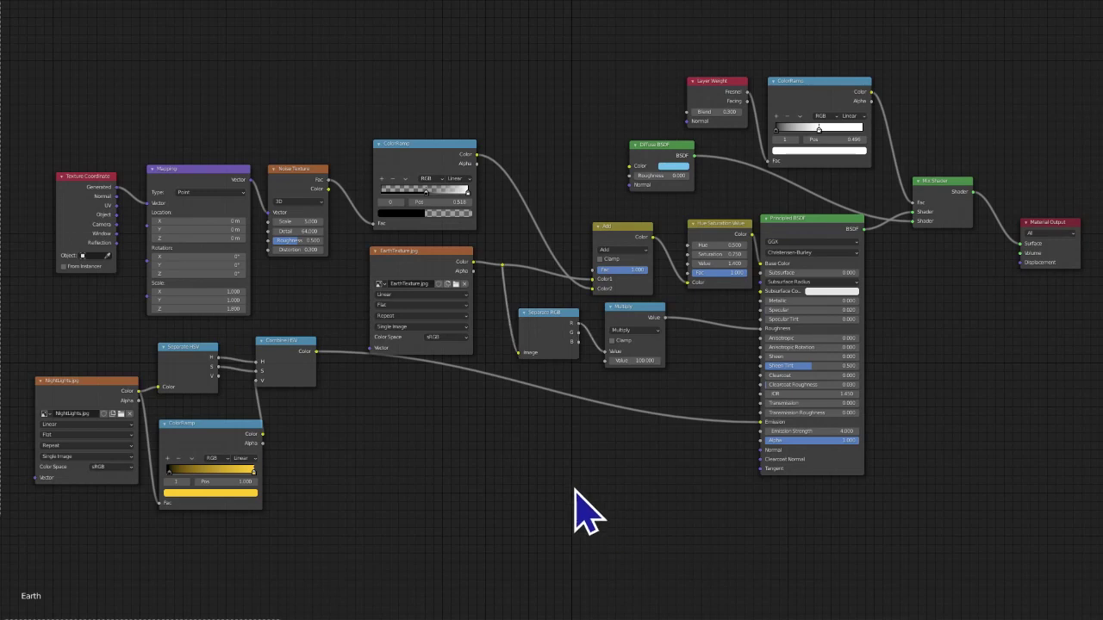
pyautogui.click(549, 314)
pyautogui.click(785, 328)
pyautogui.click(739, 351)
pyautogui.click(610, 312)
pyautogui.click(610, 311)
pyautogui.click(610, 311)
pyautogui.click(610, 311)
pyautogui.click(610, 310)
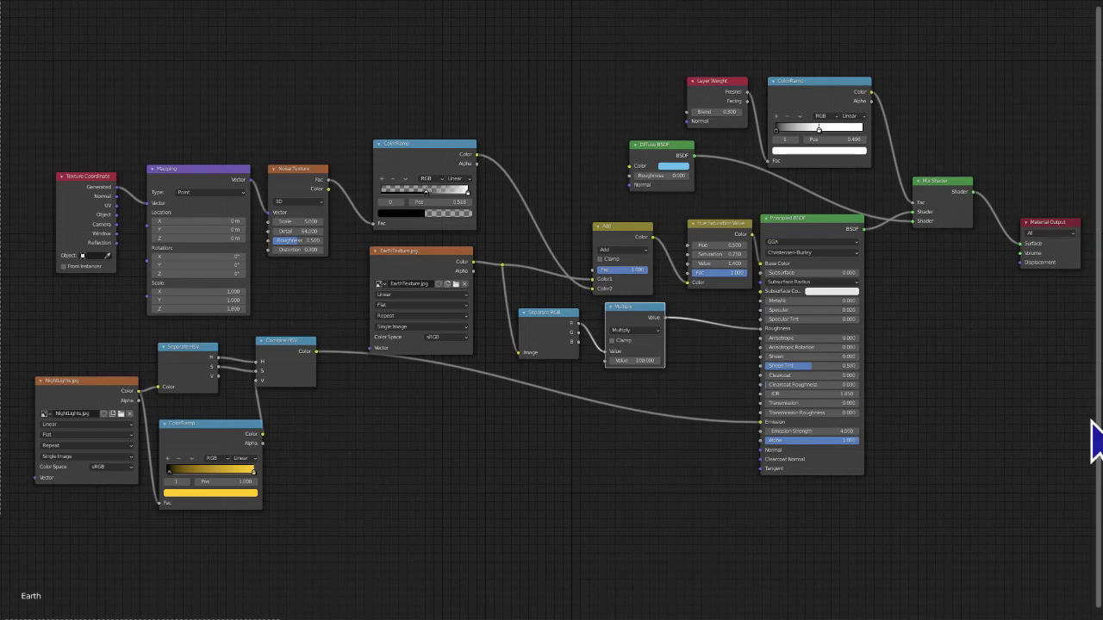
pyautogui.moveTo(282, 171); pyautogui.dragTo(285, 167)
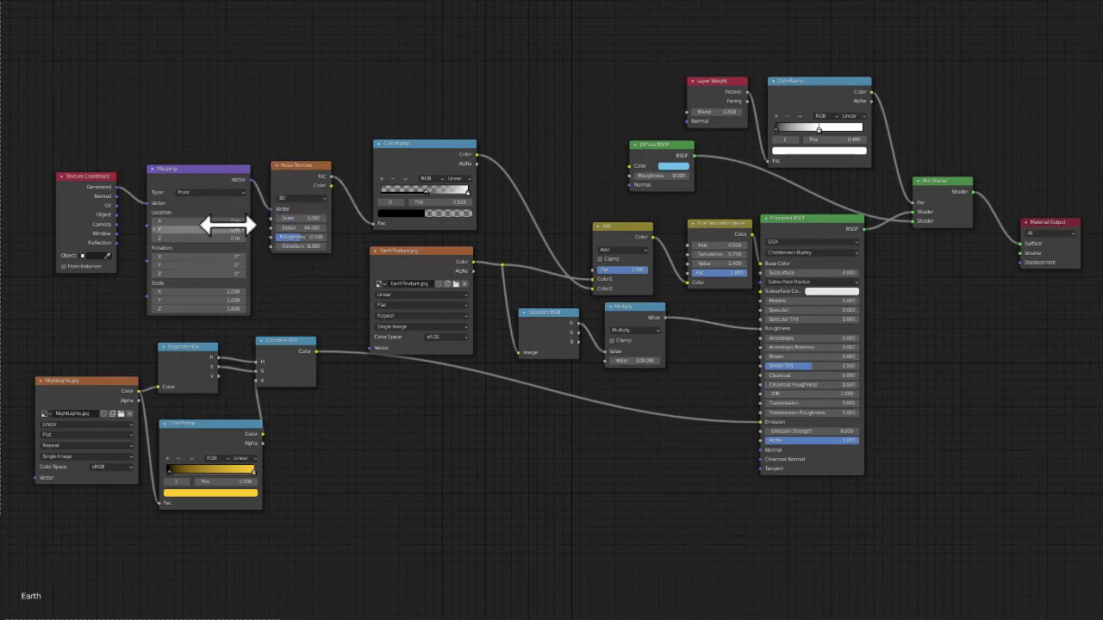
# Raise the upper ColorRamp stop's colour alpha from 0 to 1
pyautogui.scroll(2, 248, 379)
pyautogui.moveTo(248, 380); pyautogui.dragTo(770, 430, button='middle')
pyautogui.scroll(5, 729, 431)
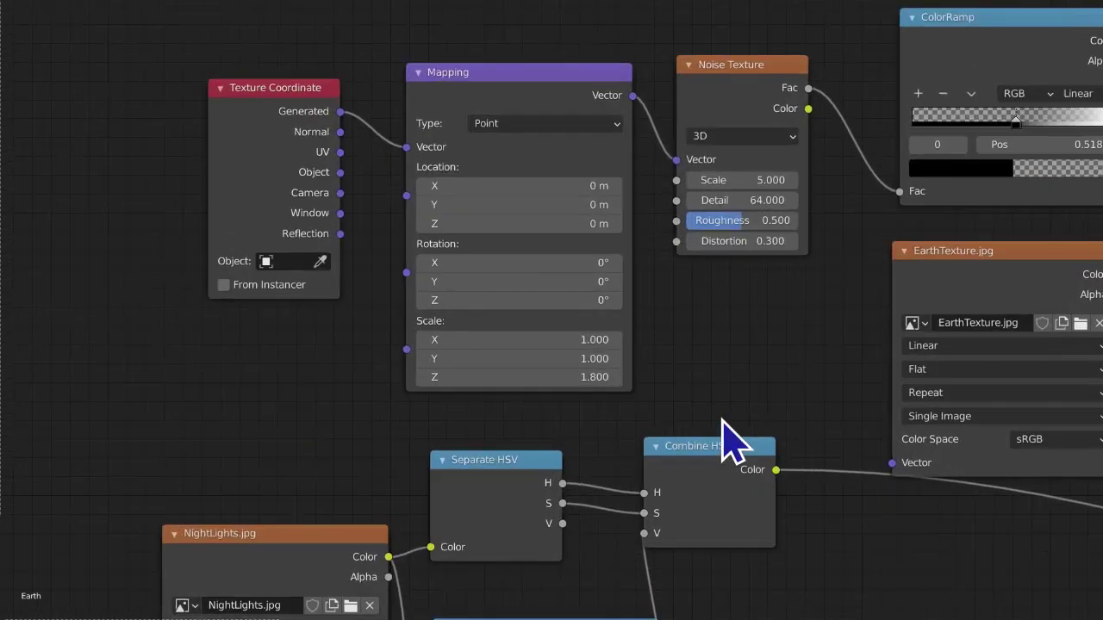
pyautogui.scroll(-6, 783, 418)
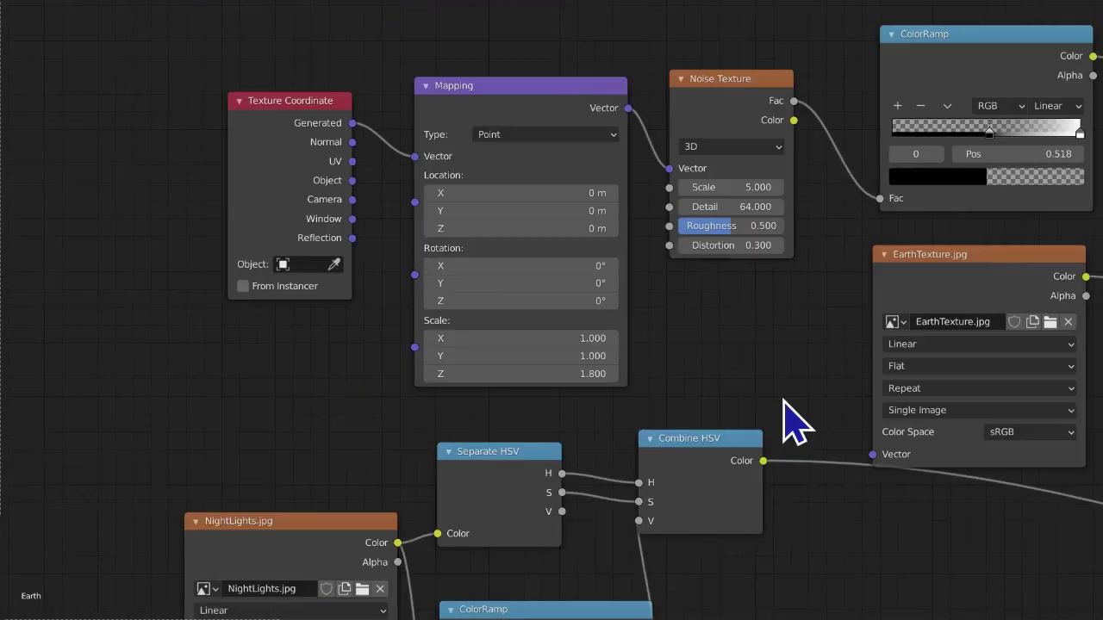
pyautogui.moveTo(783, 419); pyautogui.dragTo(491, 377, button='middle')
pyautogui.scroll(-3, 490, 376)
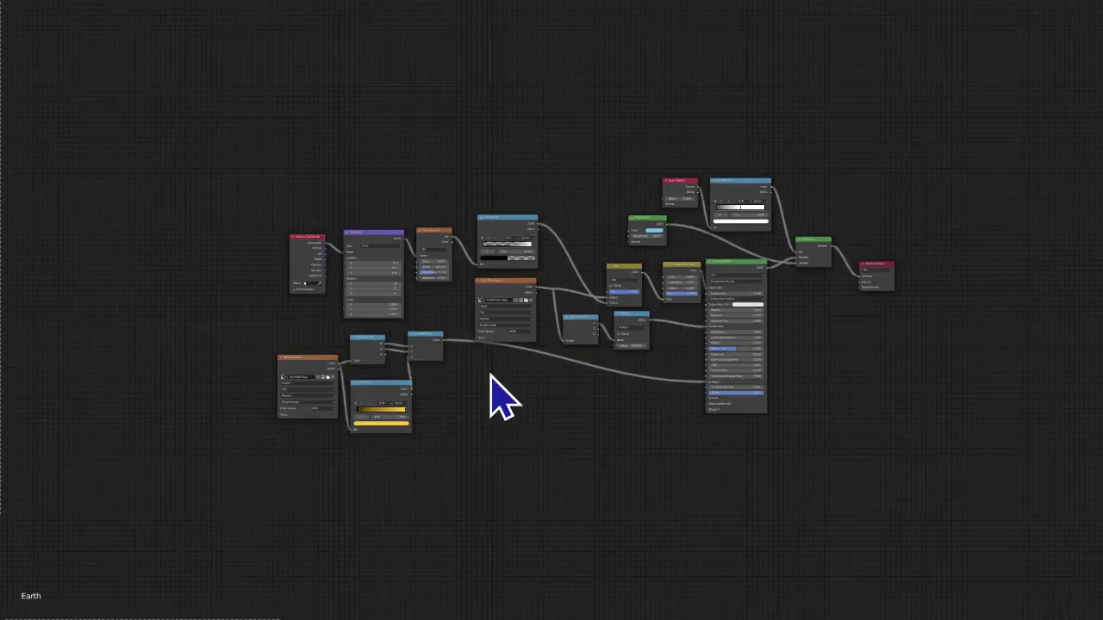
pyautogui.scroll(2, 490, 377)
pyautogui.scroll(1, 492, 376)
pyautogui.moveTo(492, 375); pyautogui.dragTo(456, 371, button='middle')
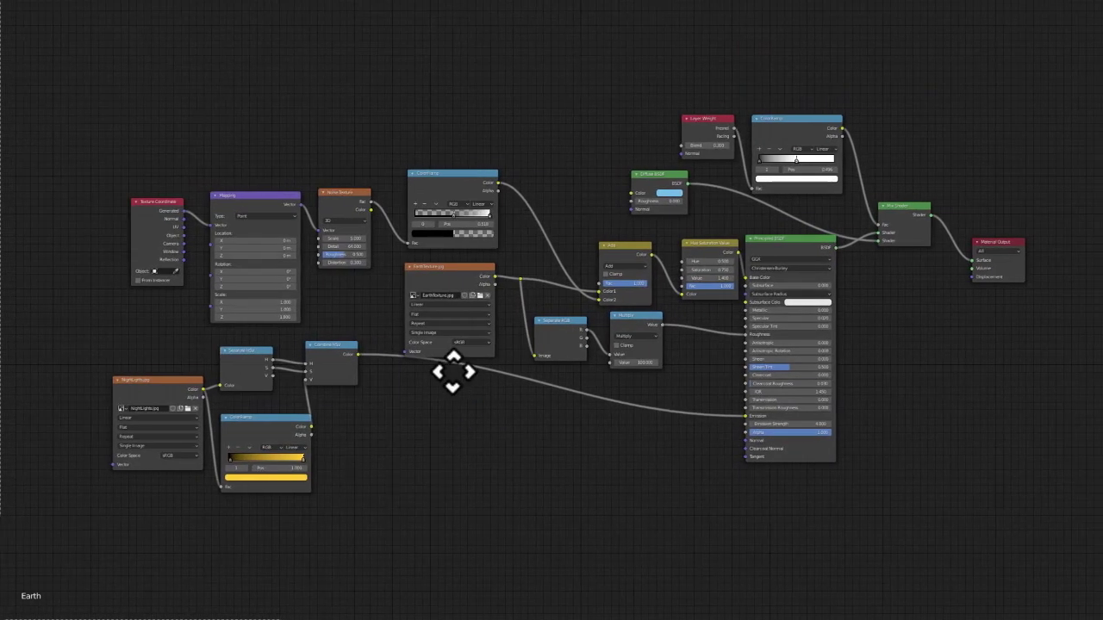
pyautogui.scroll(1, 455, 376)
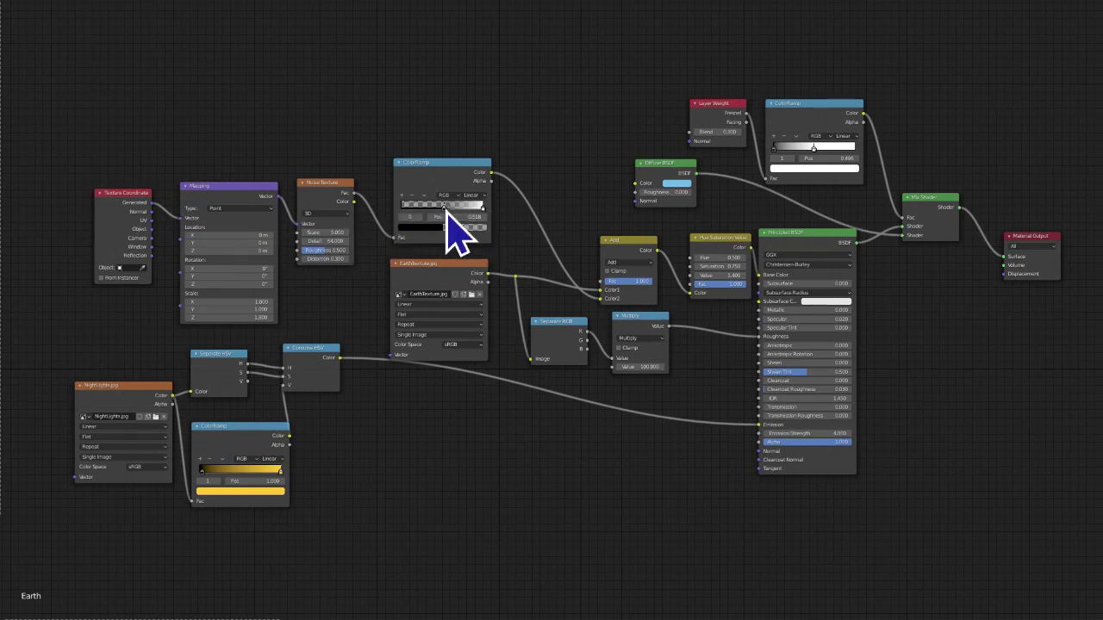
pyautogui.click(434, 183)
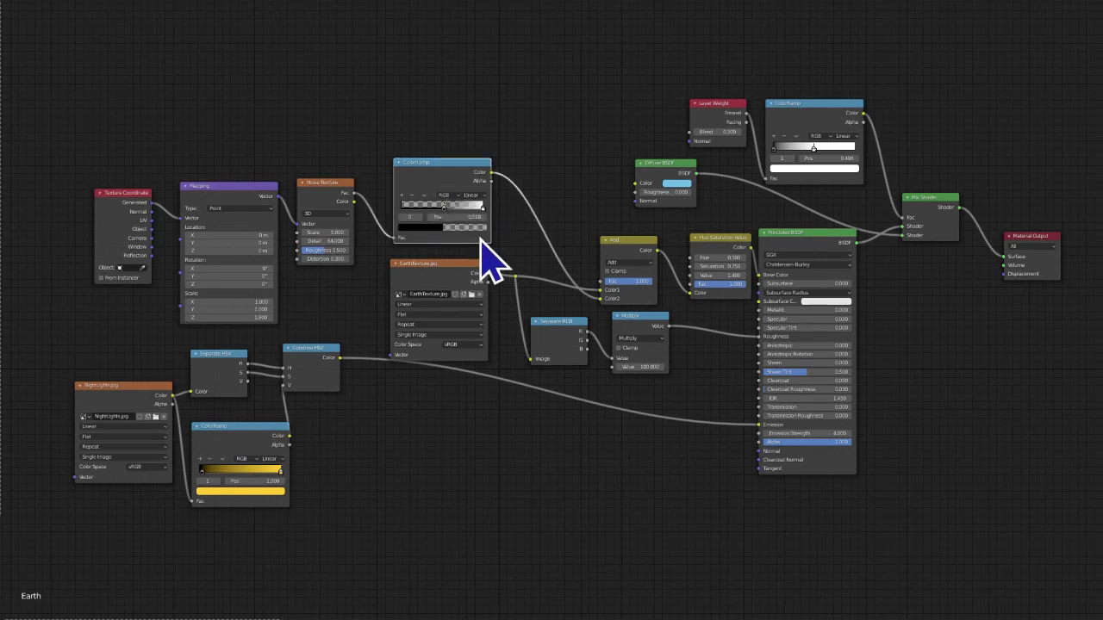
pyautogui.click(425, 227)
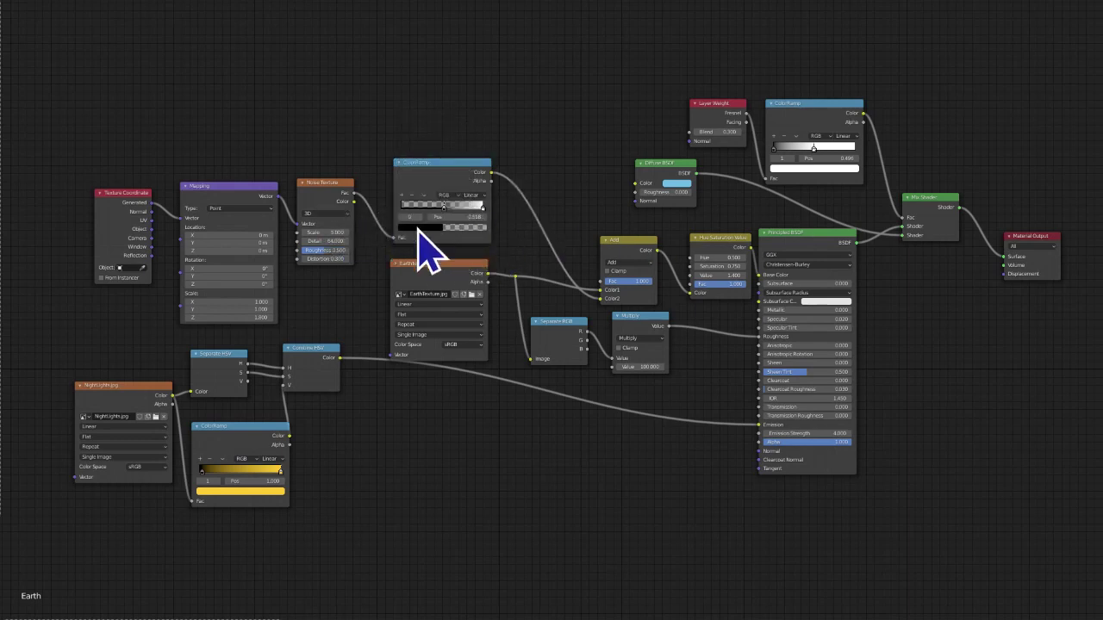
pyautogui.click(421, 228)
pyautogui.moveTo(413, 215); pyautogui.dragTo(456, 215)
# Set the Add node's Fac to 1.000 and the Hue Saturation Value Saturation to 0.750
pyautogui.moveTo(613, 247)
pyautogui.mouseDown()
pyautogui.moveTo(601, 239)
pyautogui.moveTo(612, 247)
pyautogui.mouseUp()
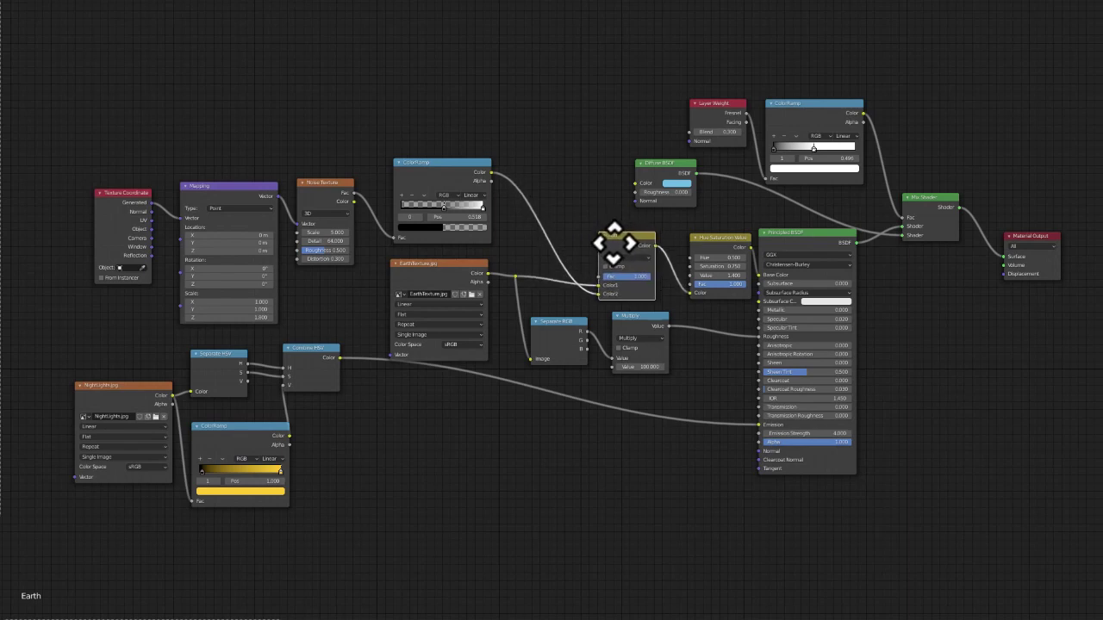
pyautogui.click(404, 163)
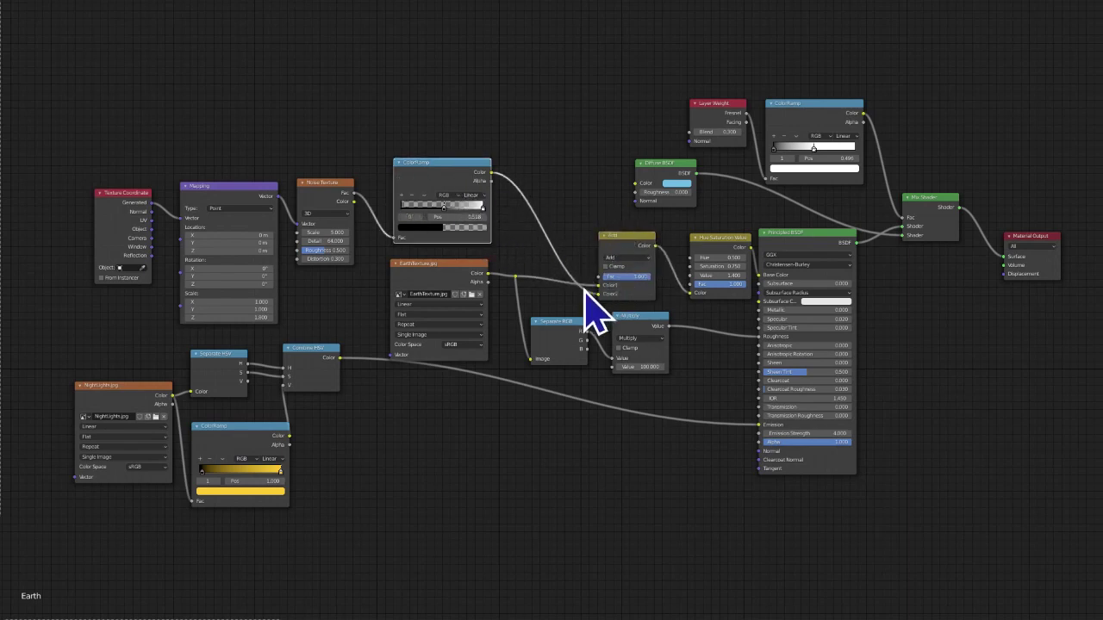
pyautogui.click(467, 288)
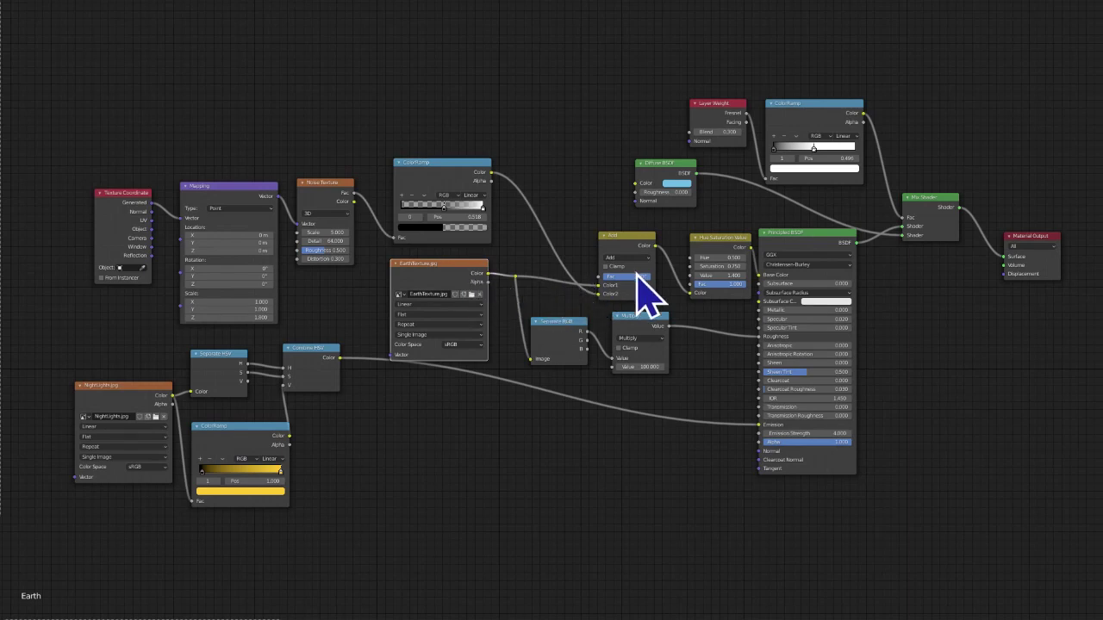
pyautogui.moveTo(608, 278); pyautogui.dragTo(651, 277)
pyautogui.moveTo(709, 242); pyautogui.dragTo(696, 240)
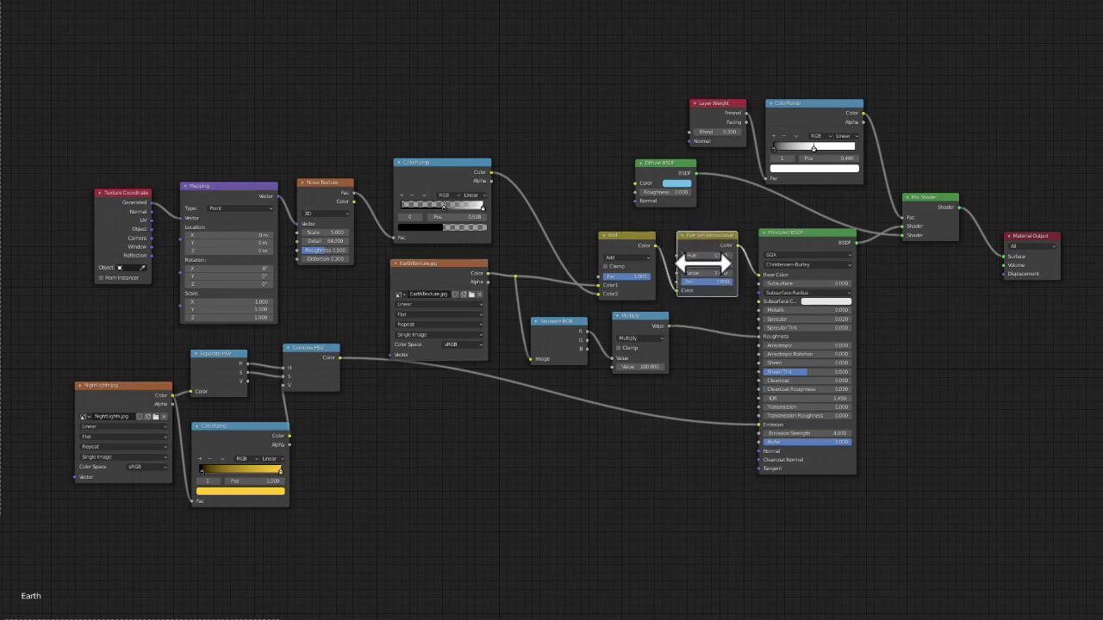
pyautogui.press('Return')
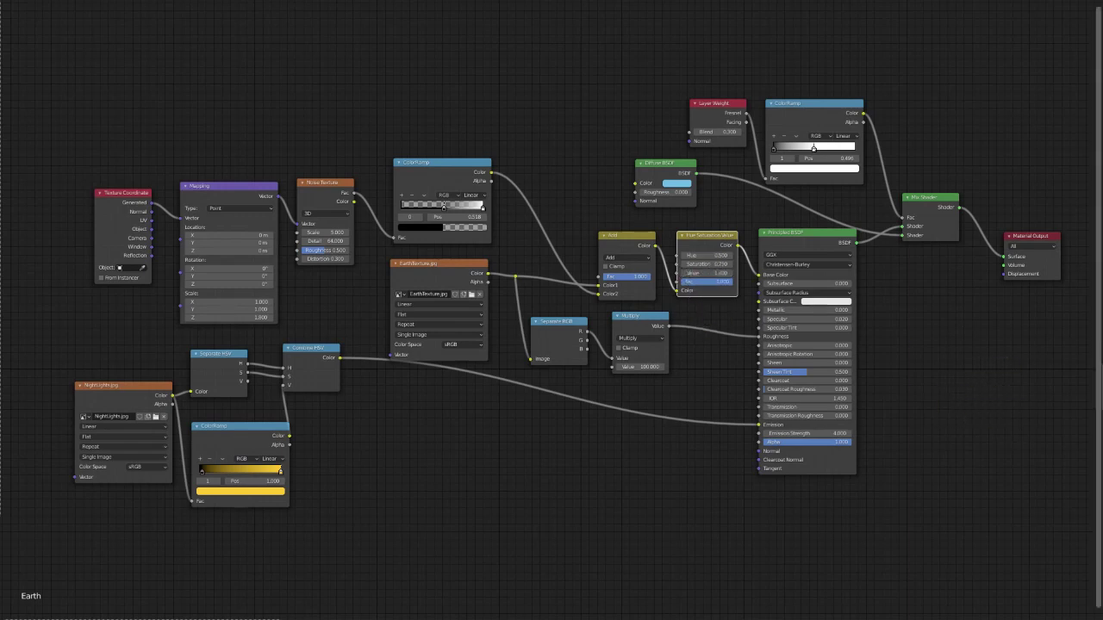
# Move the NightLights.jpg image node slightly left
pyautogui.moveTo(2, 346); pyautogui.dragTo(382, 539)
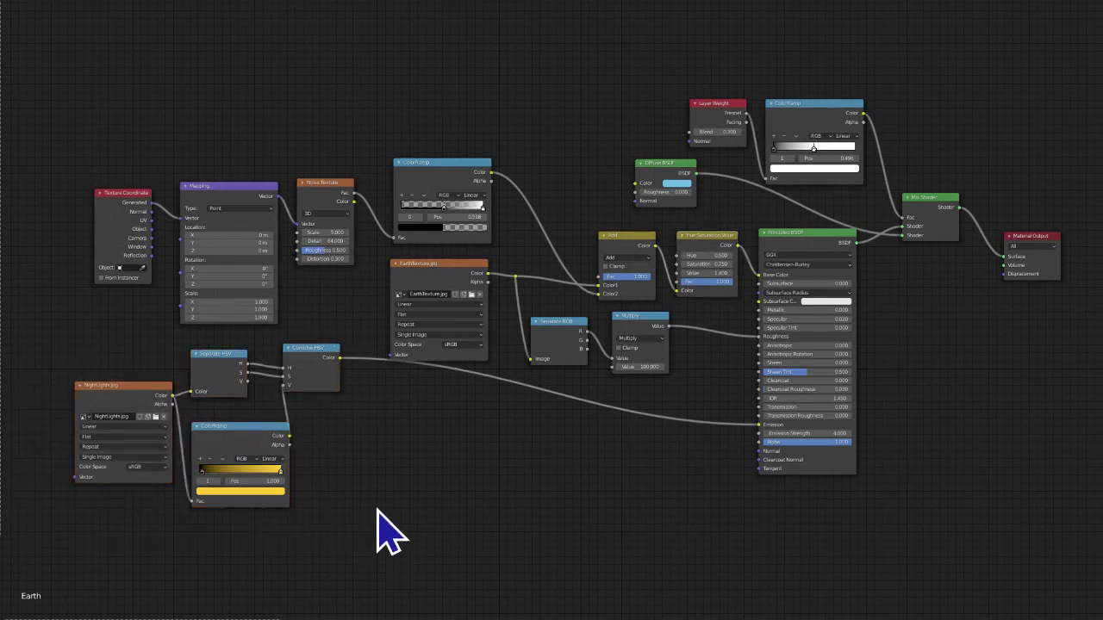
pyautogui.click(124, 394)
pyautogui.moveTo(124, 395); pyautogui.dragTo(112, 400)
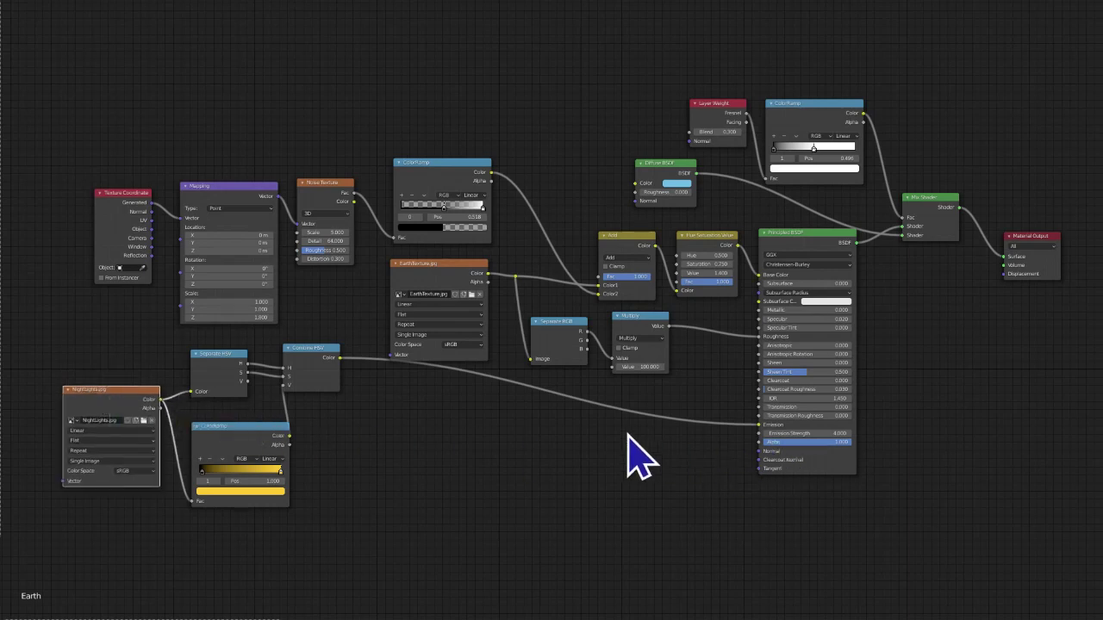
# Inspect the lower ColorRamp's yellow colour without changing it
pyautogui.moveTo(2, 73); pyautogui.dragTo(1077, 524)
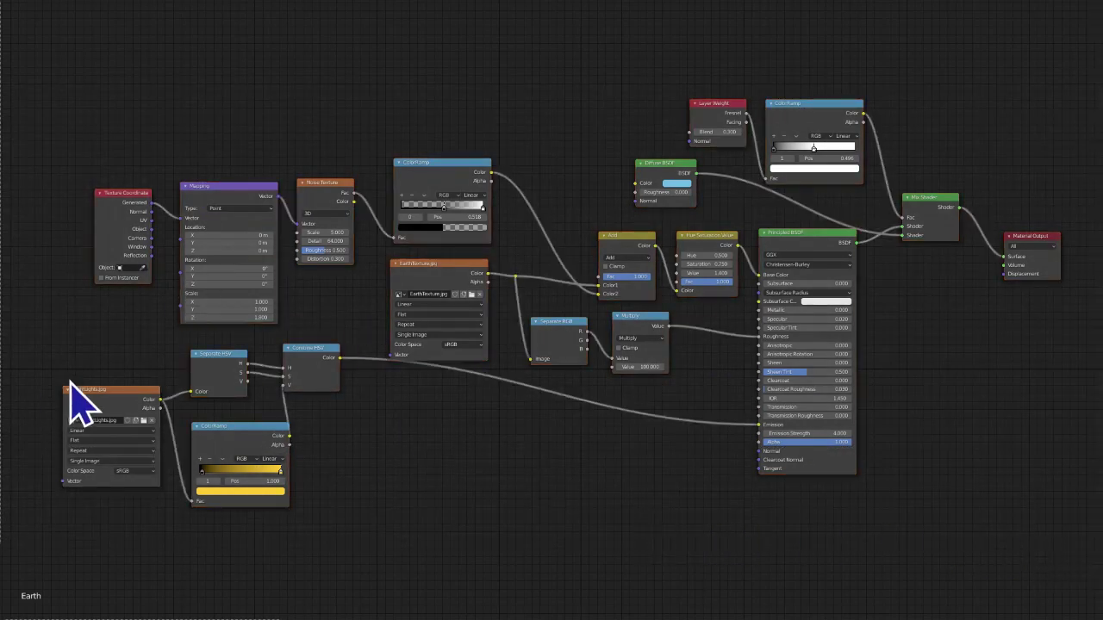
pyautogui.click(273, 450)
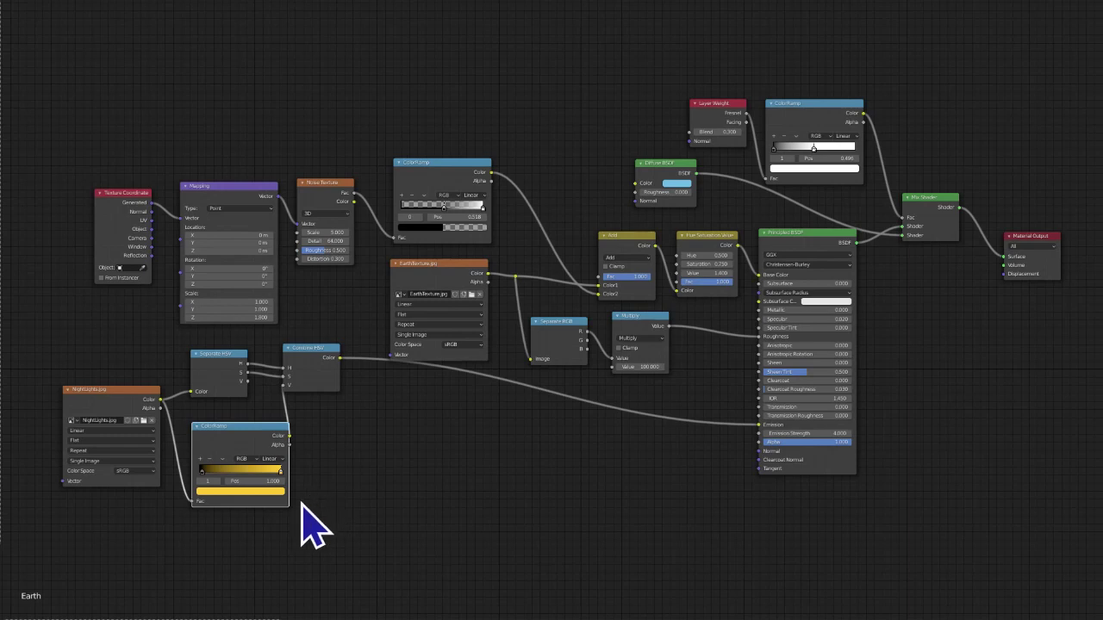
pyautogui.click(272, 492)
pyautogui.click(269, 496)
# Select the NightLights.jpg, Separate HSV and Combine HSV nodes in turn, then clear the selection
pyautogui.moveTo(169, 350); pyautogui.dragTo(347, 403)
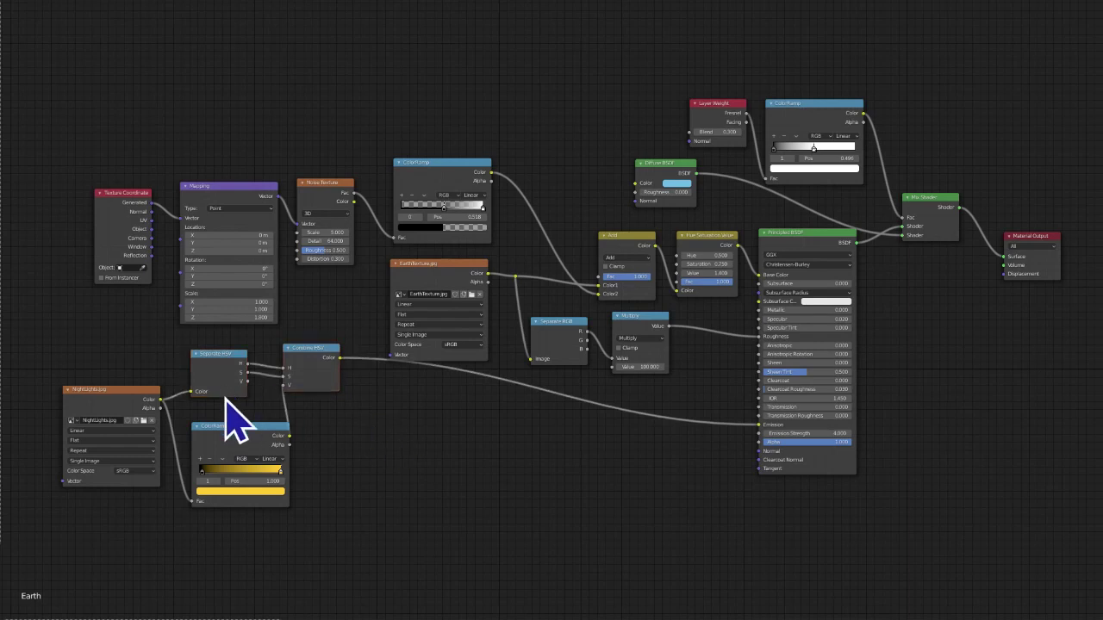
pyautogui.keyDown('shift'); pyautogui.click(126, 401); pyautogui.keyUp('shift')
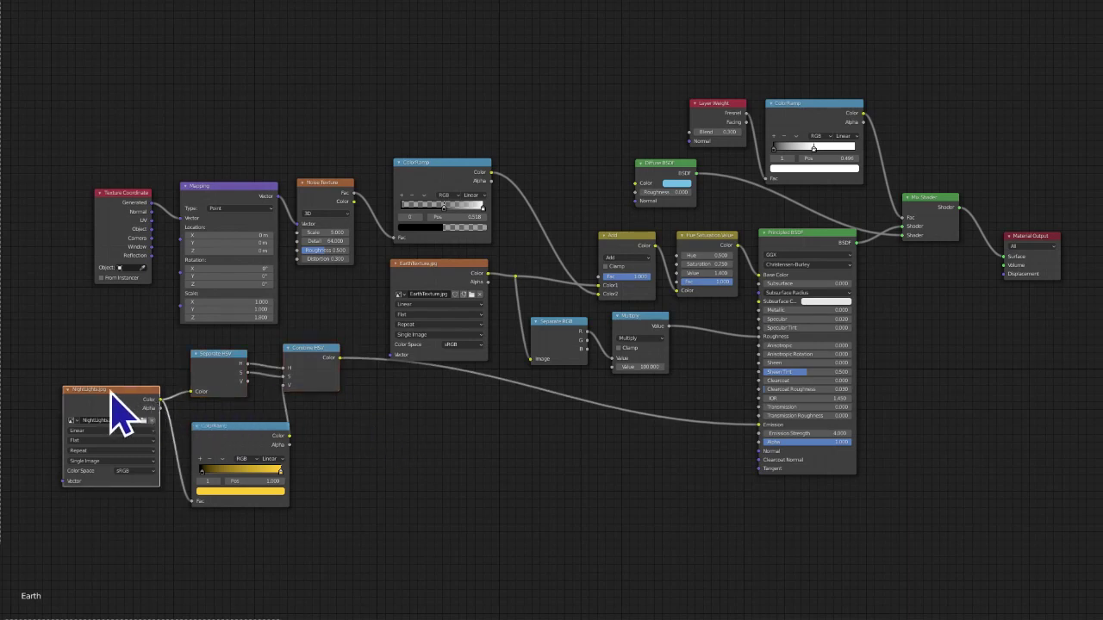
pyautogui.click(227, 361)
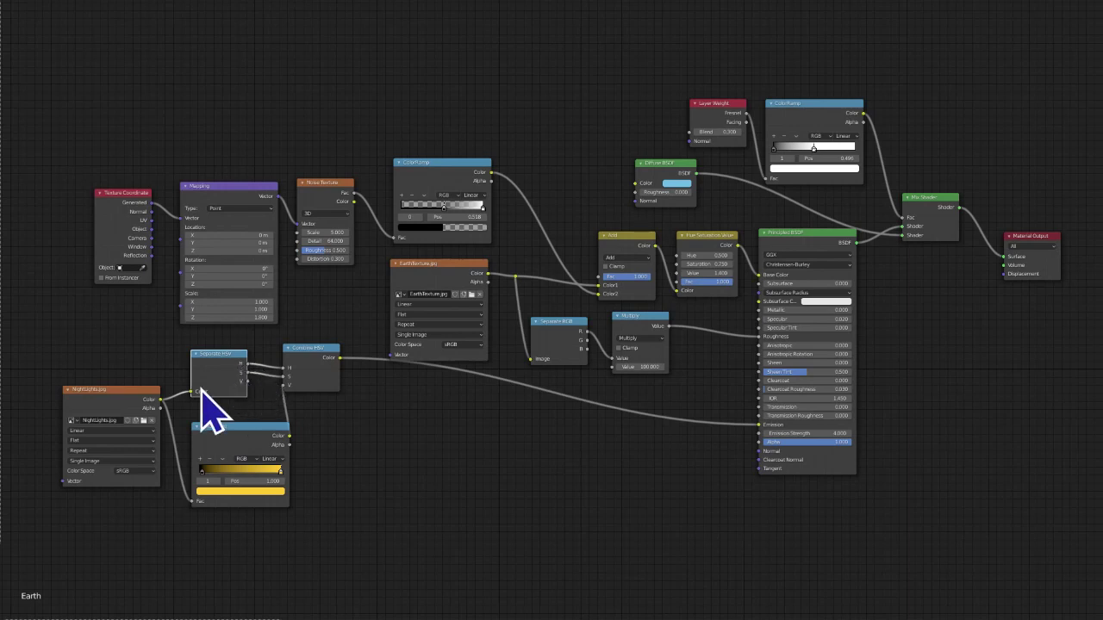
pyautogui.click(301, 374)
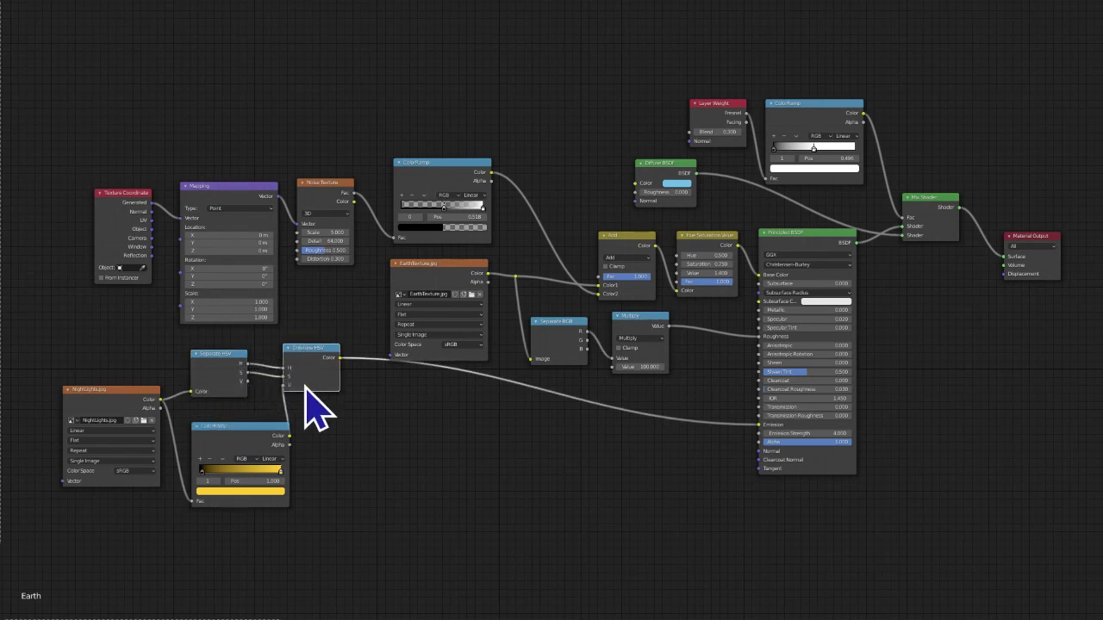
pyautogui.click(385, 435)
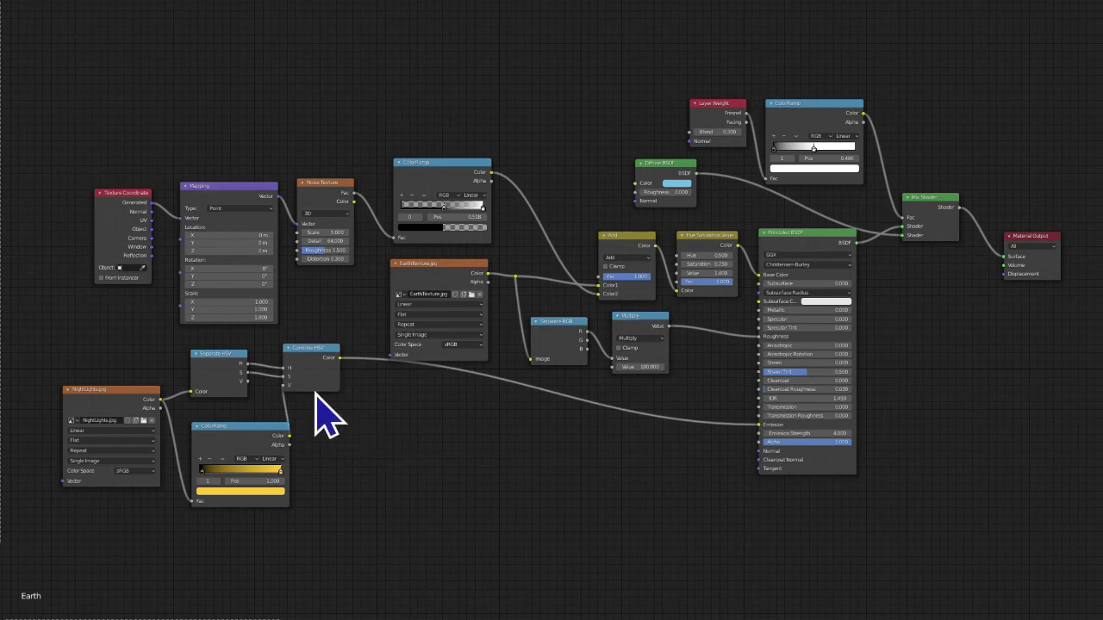
pyautogui.moveTo(8, 16); pyautogui.dragTo(1043, 612)
pyautogui.click(1037, 603)
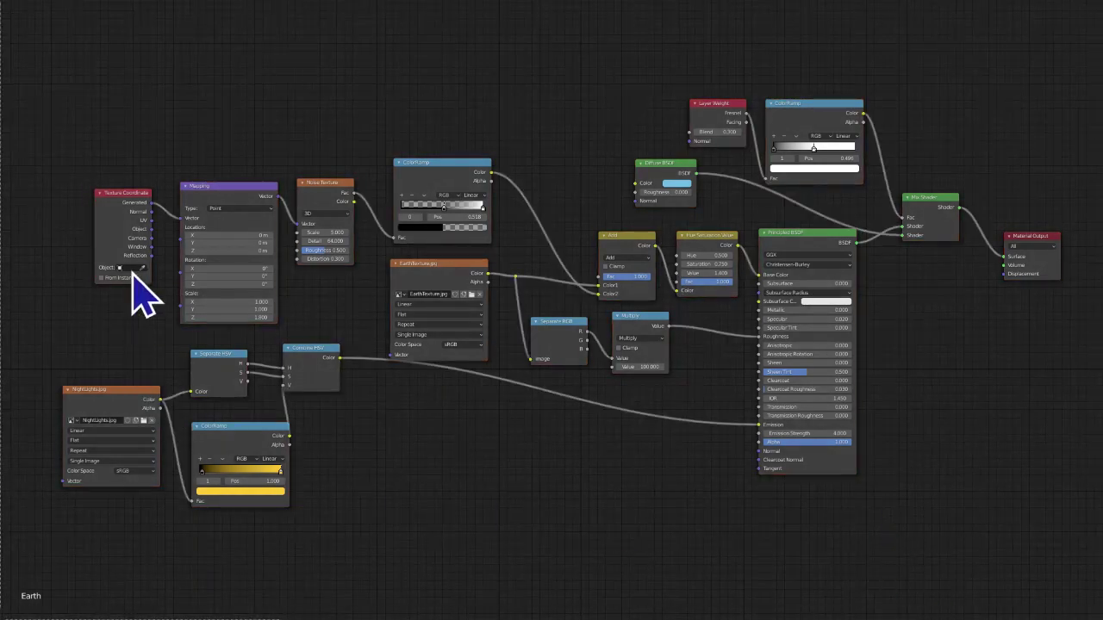
pyautogui.moveTo(4, 59); pyautogui.dragTo(1030, 534)
pyautogui.click(999, 560)
# Leave the maximized Shader Editor to bring back the full Shading workspace
pyautogui.hotkey('alt', 'F11')
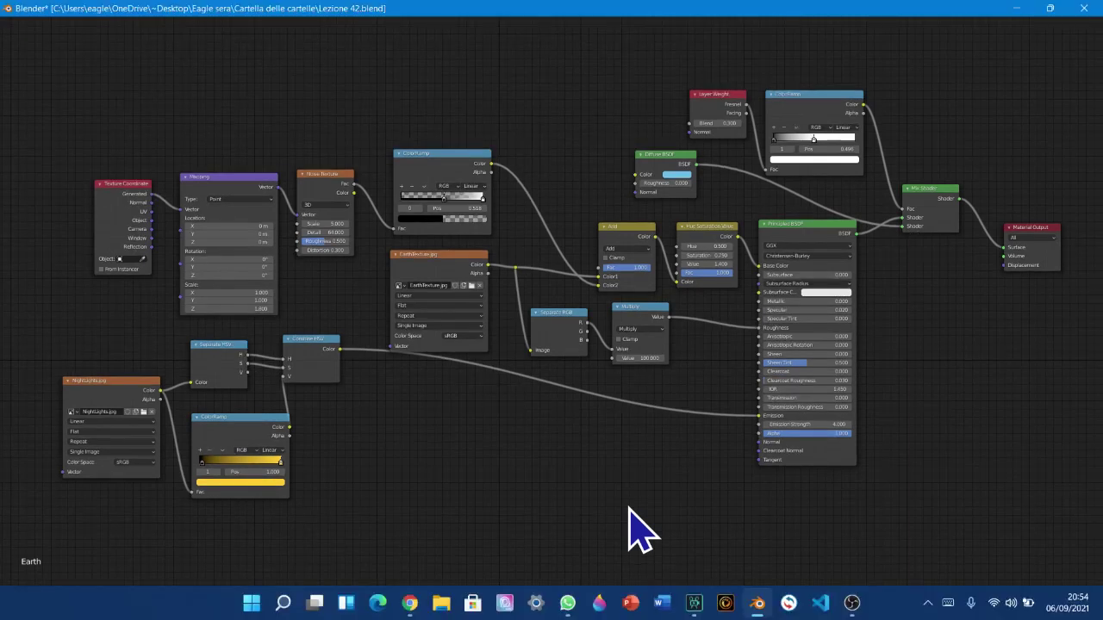
pyautogui.hotkey('alt', 'F11')
pyautogui.hotkey('ctrl', 'alt', 'space')
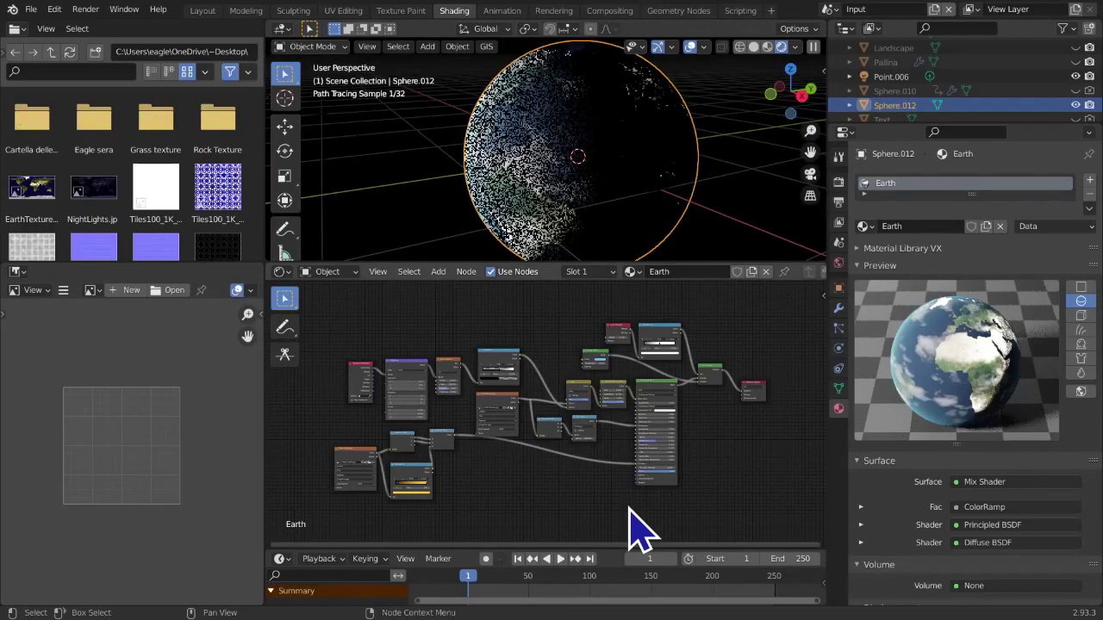
# Orbit around the rendered Earth globe and reframe the node graph
pyautogui.moveTo(694, 229); pyautogui.dragTo(716, 215, button='middle')
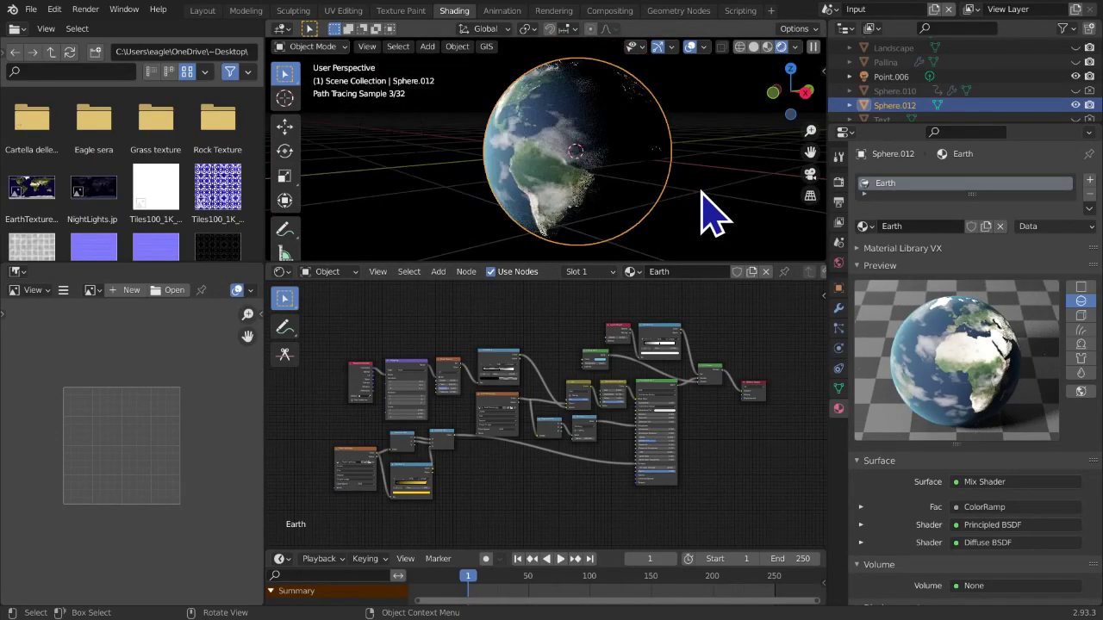
pyautogui.moveTo(668, 192)
pyautogui.mouseDown(button='middle')
pyautogui.moveTo(640, 190)
pyautogui.moveTo(669, 184)
pyautogui.mouseUp(button='middle')
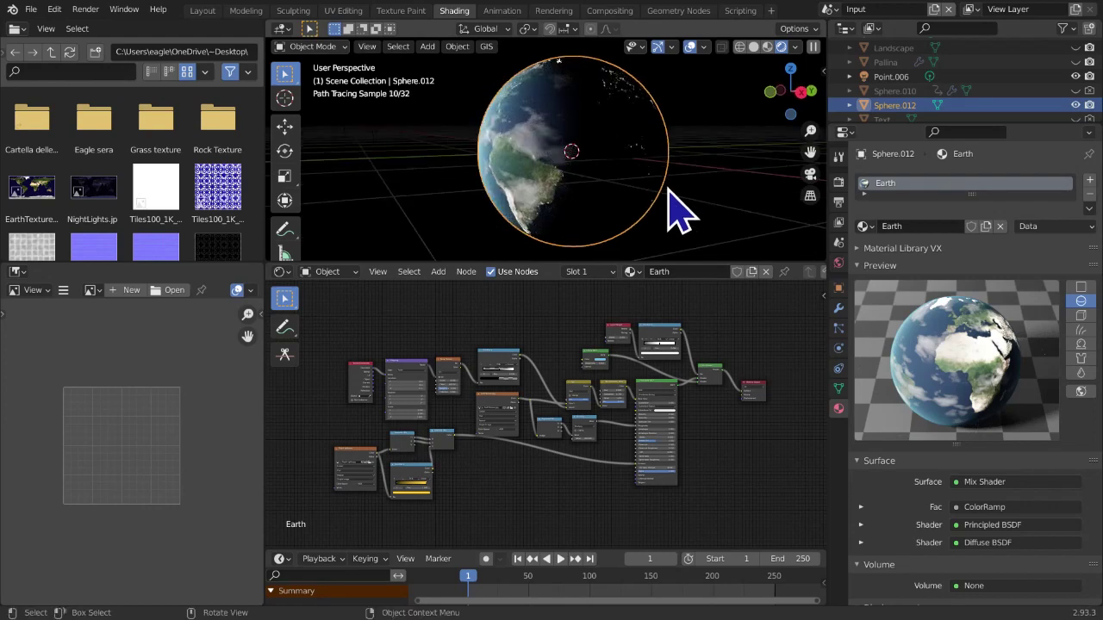
pyautogui.moveTo(650, 381); pyautogui.dragTo(737, 393, button='middle')
pyautogui.scroll(3, 755, 433)
pyautogui.scroll(2, 626, 370)
pyautogui.scroll(-4, 655, 368)
pyautogui.scroll(4, 714, 386)
pyautogui.scroll(3, 642, 353)
pyautogui.scroll(1, 535, 215)
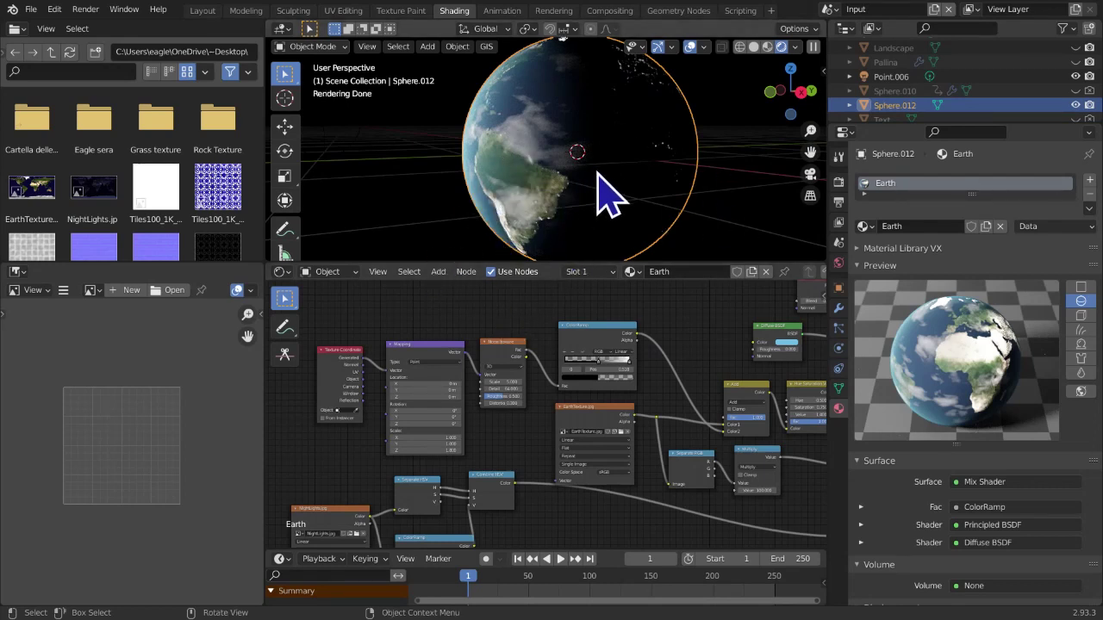
pyautogui.moveTo(631, 313); pyautogui.dragTo(631, 314, button='middle')
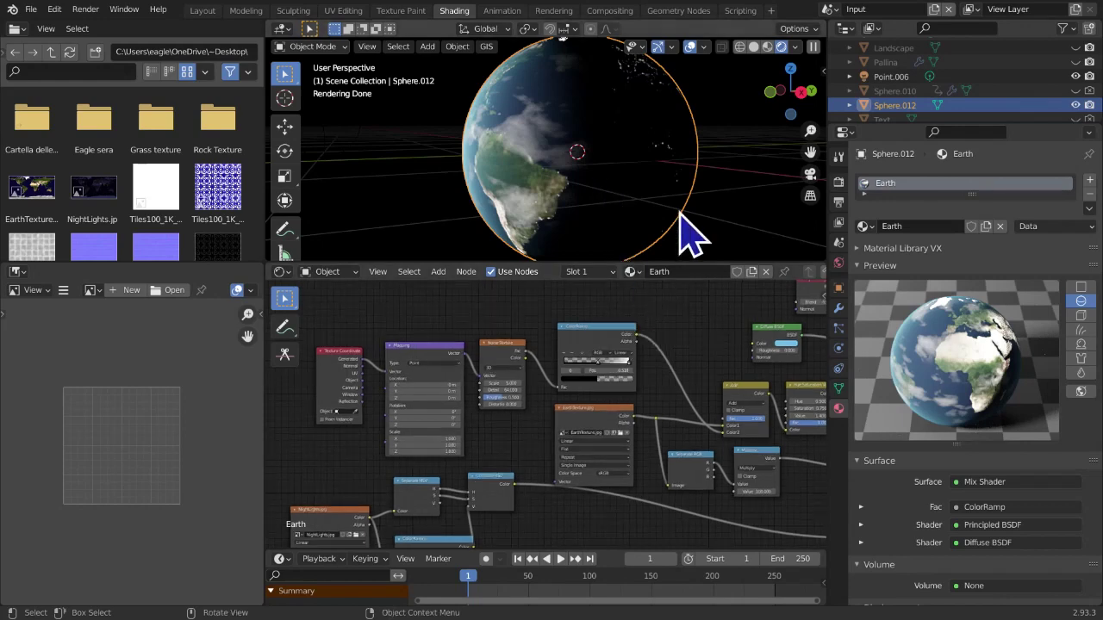
# In wireframe, duplicate the Earth sphere in place and scale the copy by 1.01
pyautogui.click(739, 48)
pyautogui.hotkey('shift', 'd')
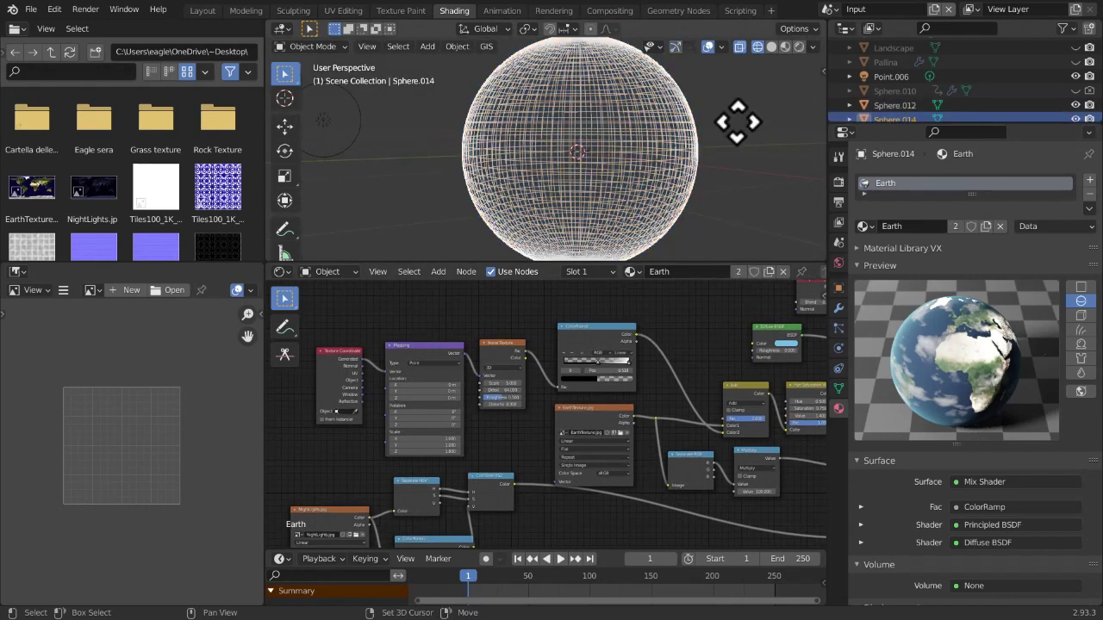
pyautogui.rightClick(737, 121)
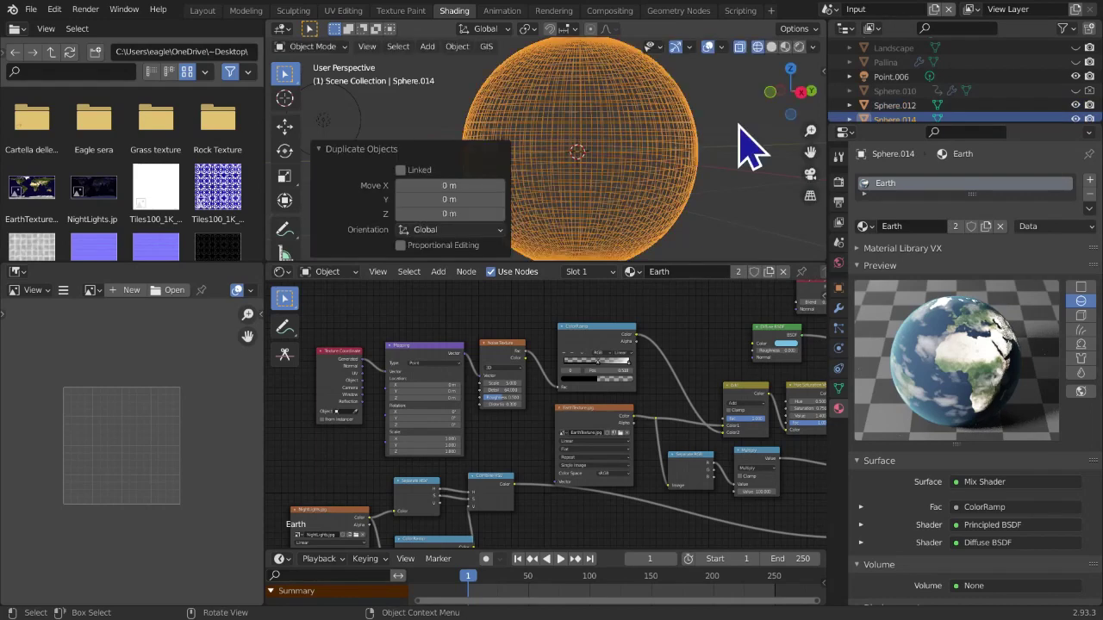
pyautogui.press('s')
pyautogui.write('1.01')
pyautogui.press('Return')
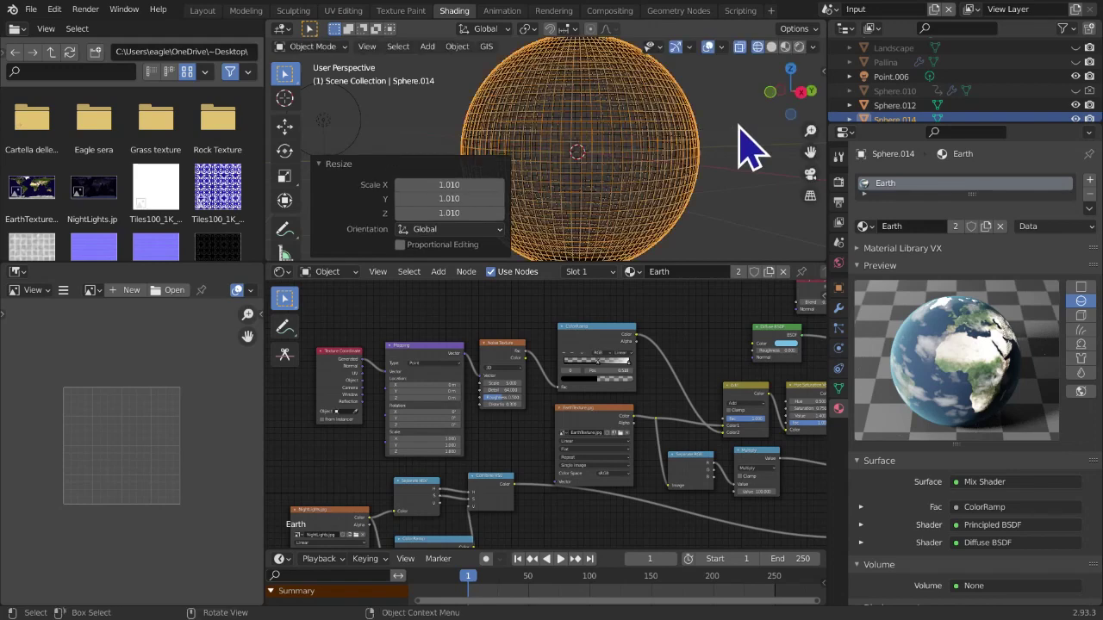
# In right orthographic view, select the duplicate sphere and make its material single-user
pyautogui.click(799, 92)
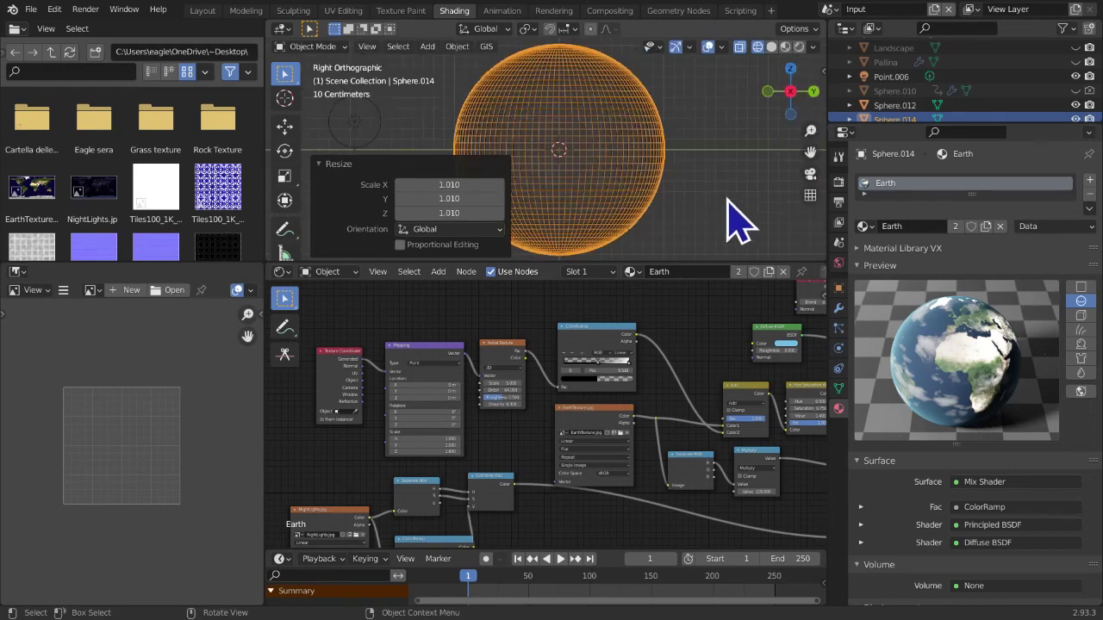
pyautogui.click(632, 179)
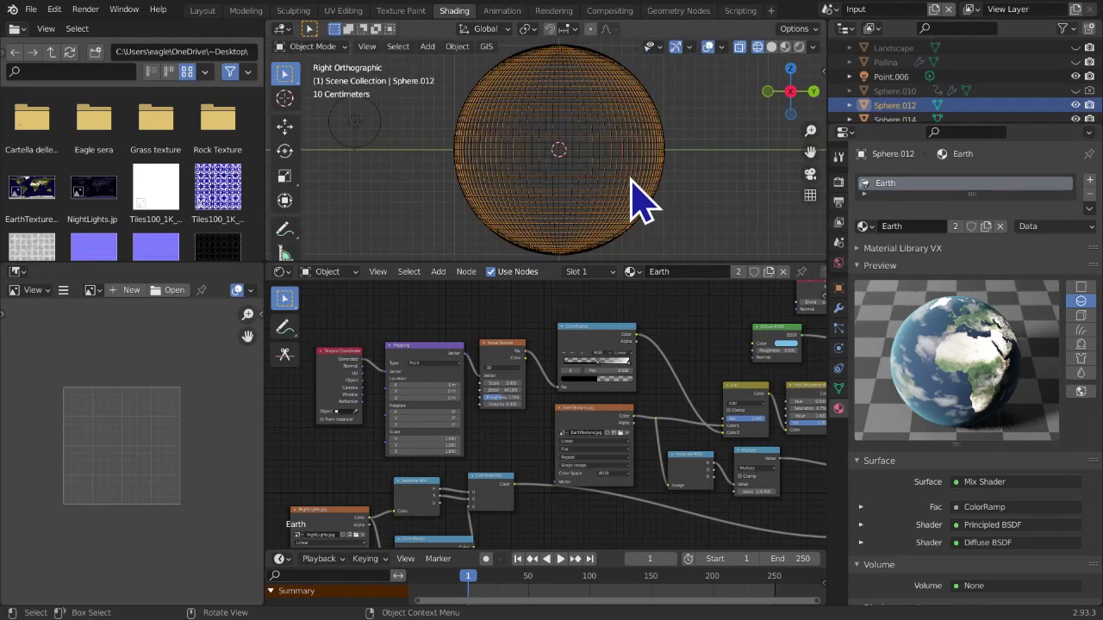
pyautogui.click(664, 176)
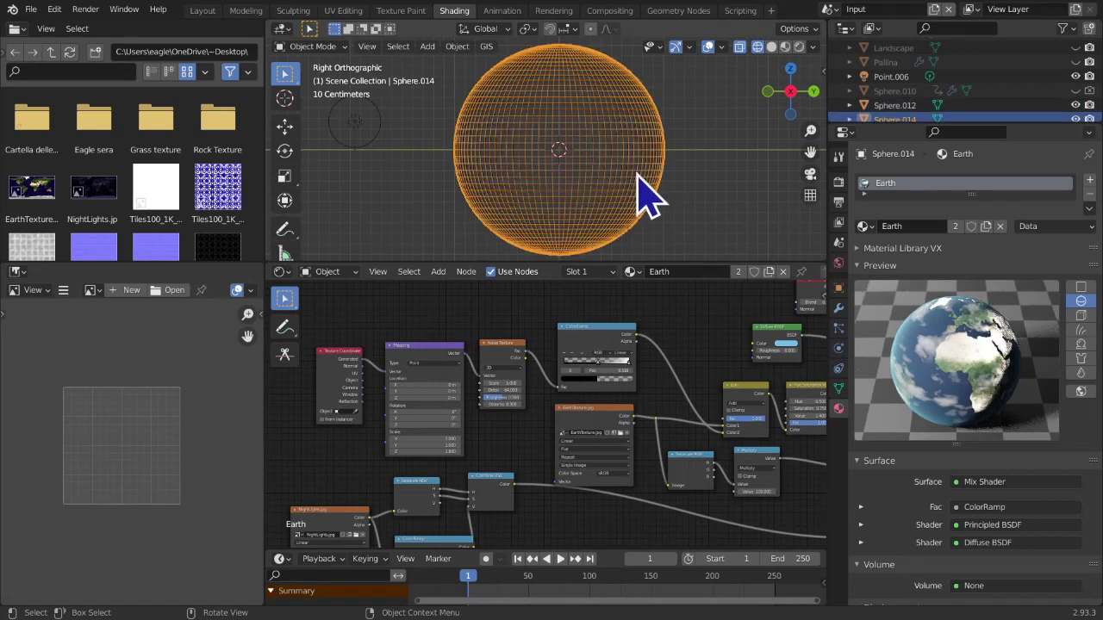
pyautogui.click(638, 174)
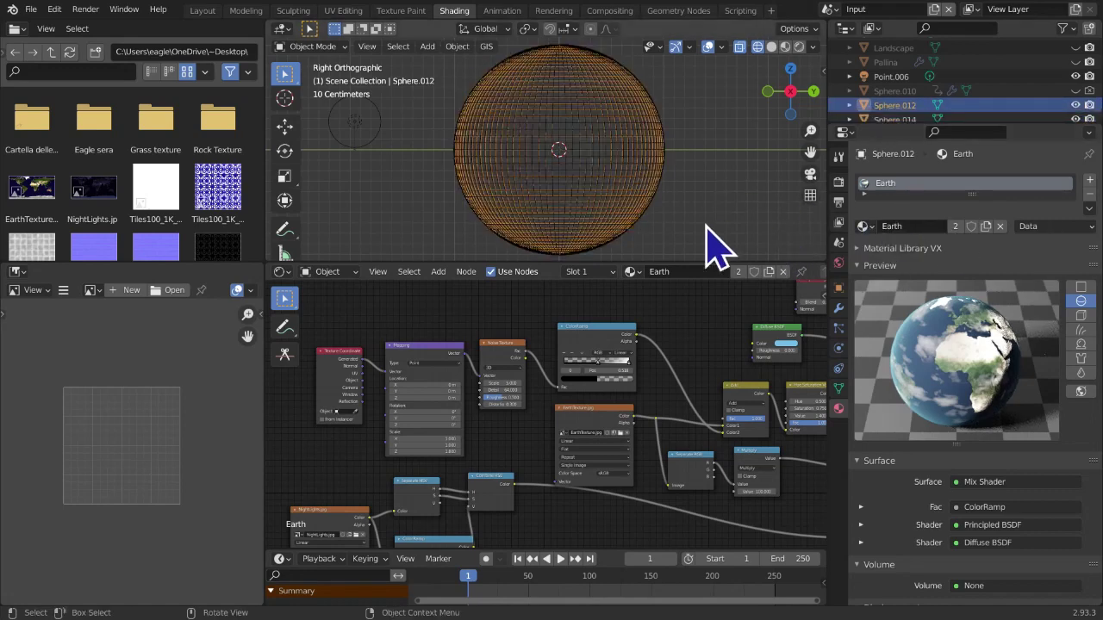
pyautogui.click(627, 233)
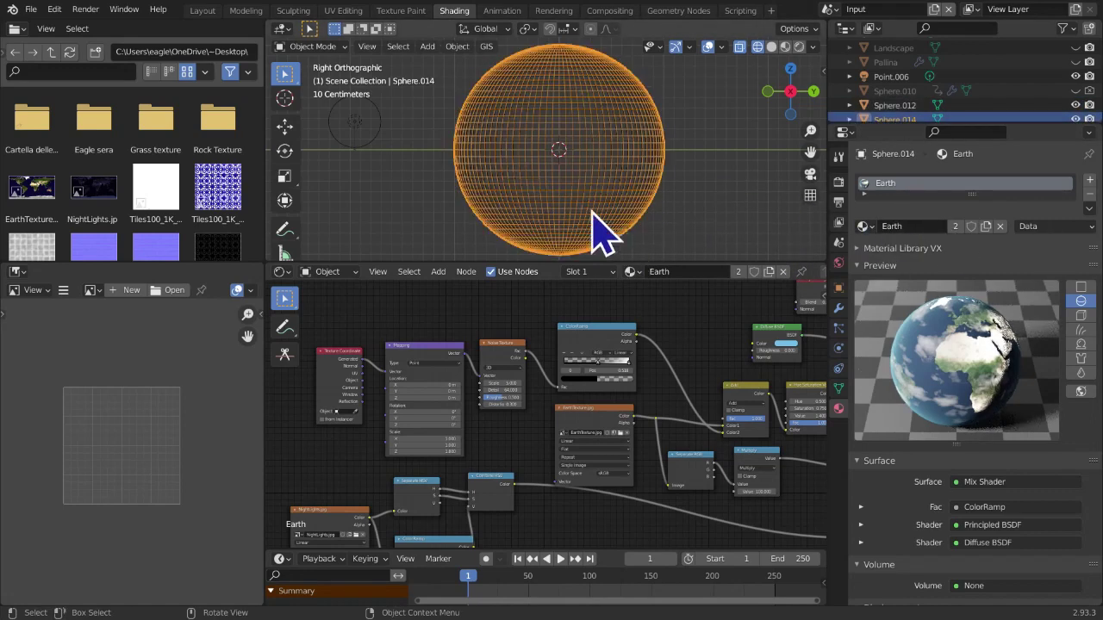
pyautogui.click(593, 212)
pyautogui.scroll(4, 593, 217)
pyautogui.scroll(1, 603, 241)
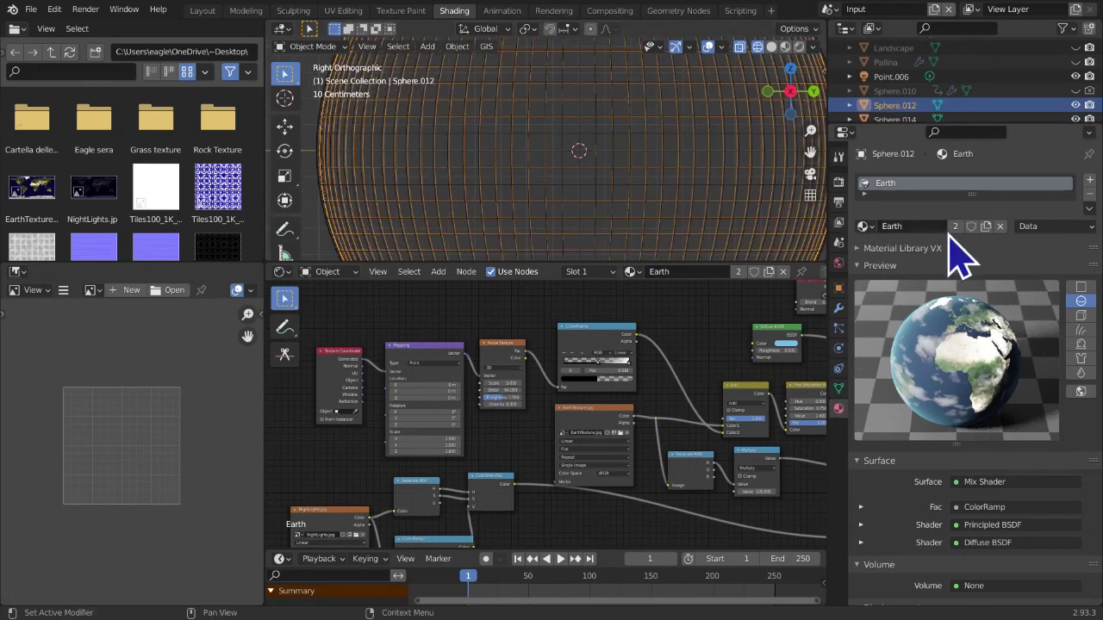
pyautogui.click(955, 226)
# Rename the copied material to Earth's surface
pyautogui.scroll(-5, 560, 143)
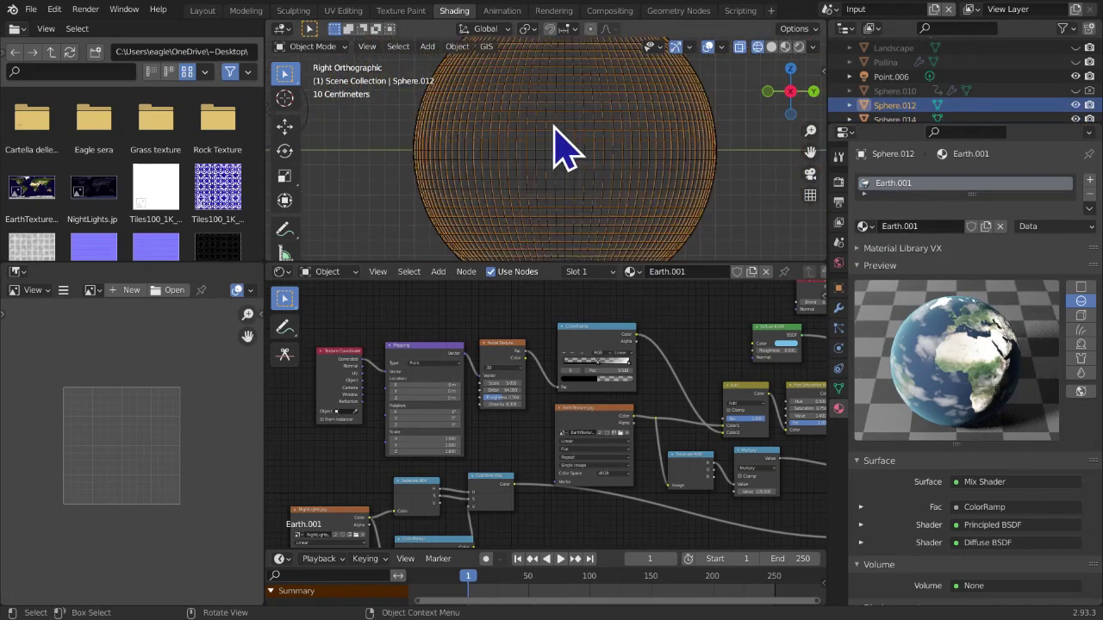
pyautogui.click(939, 225)
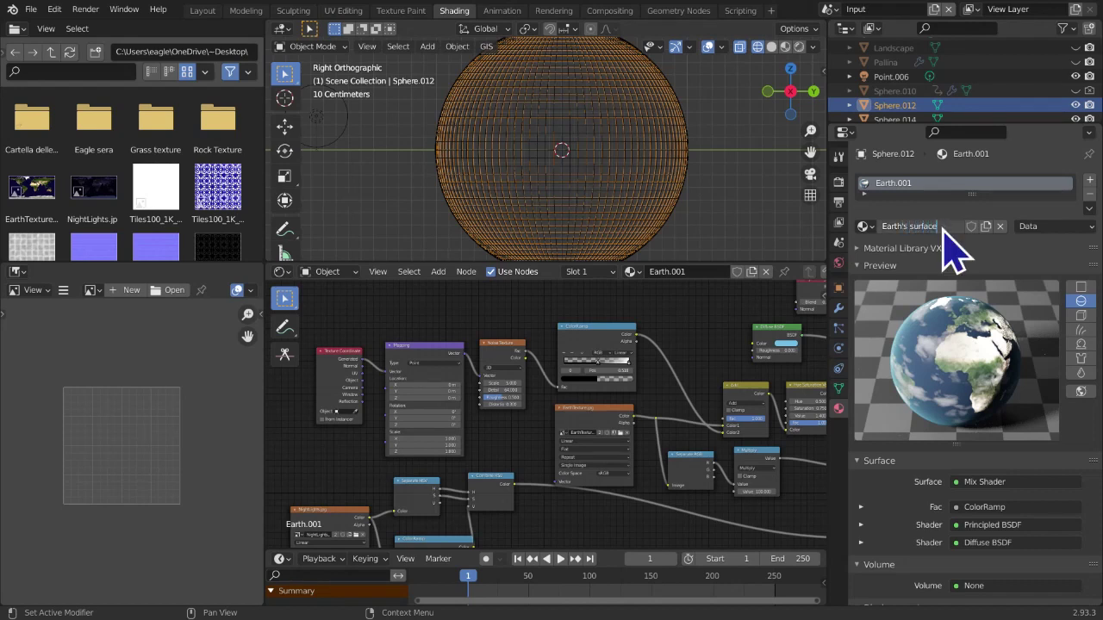
pyautogui.press('Return')
# Delete the cloud nodes, dissolve one more node keeping its links, then preview rendered shading
pyautogui.moveTo(677, 376); pyautogui.dragTo(696, 360, button='middle')
pyautogui.scroll(-2, 469, 369)
pyautogui.moveTo(362, 305); pyautogui.dragTo(640, 377)
pyautogui.press('x')
pyautogui.moveTo(650, 396); pyautogui.dragTo(547, 394, button='middle')
pyautogui.scroll(1, 603, 400)
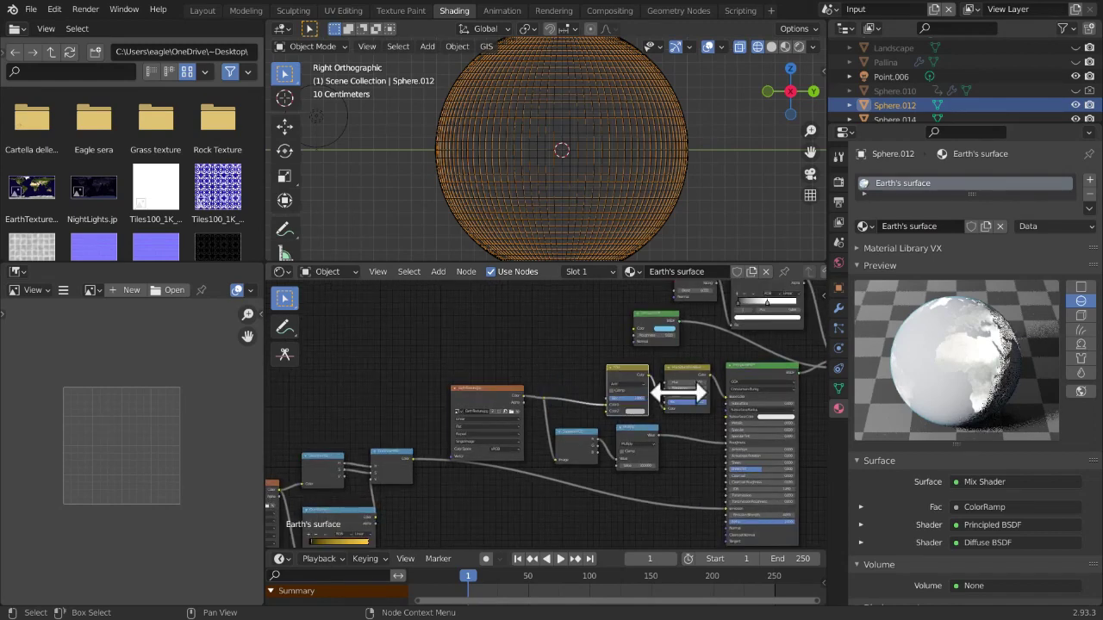
pyautogui.hotkey('ctrl', 'x')
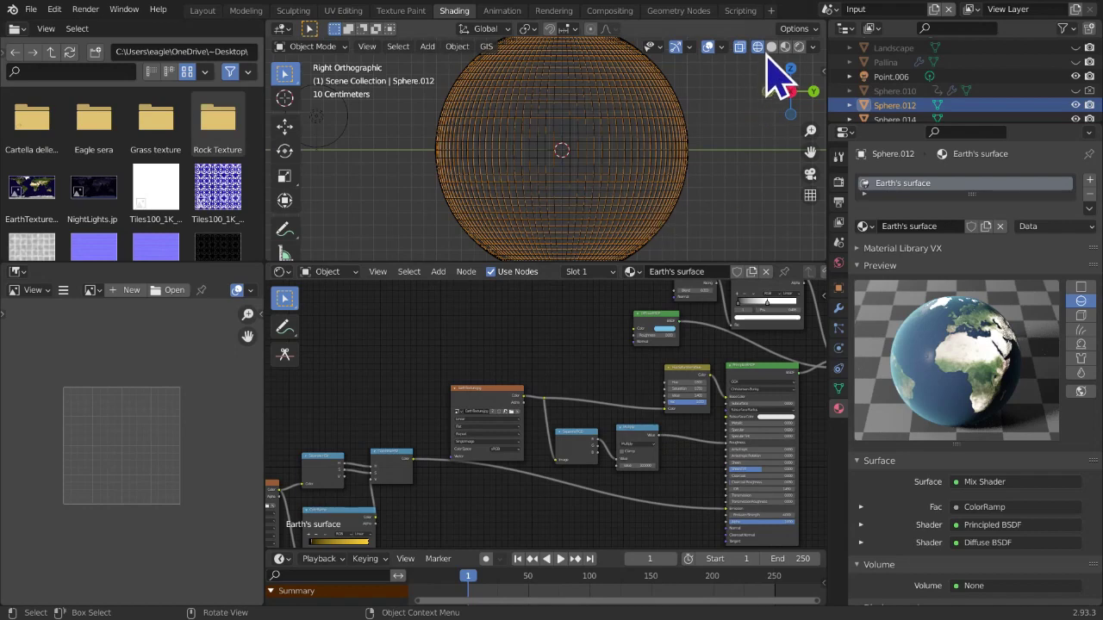
pyautogui.click(799, 46)
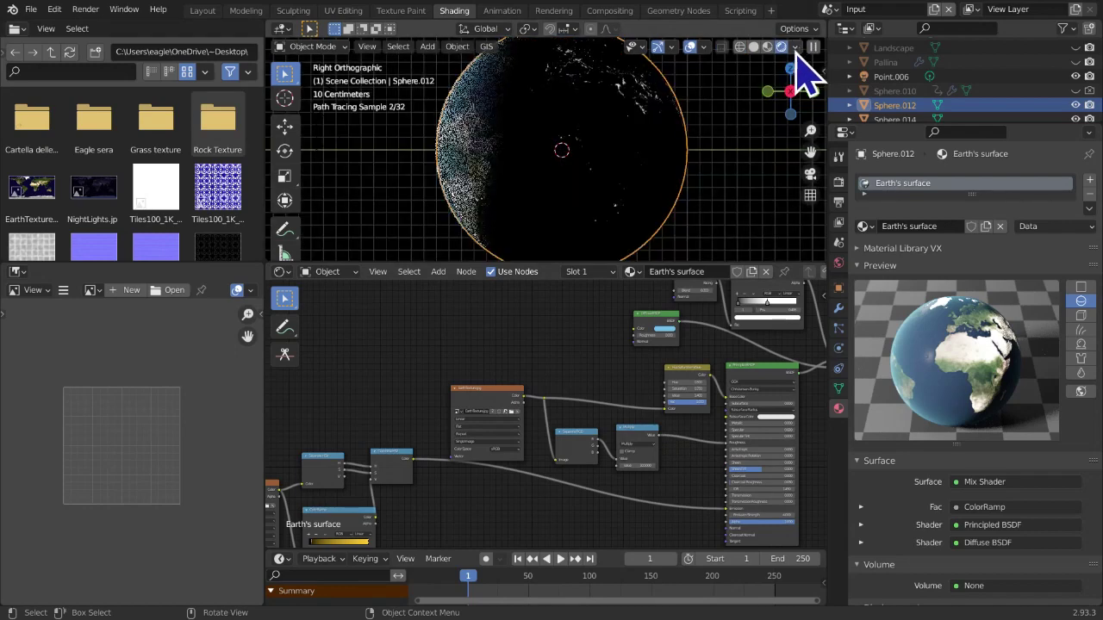
# In wireframe, move Sphere.014 up and to the left
pyautogui.click(738, 47)
pyautogui.click(695, 215)
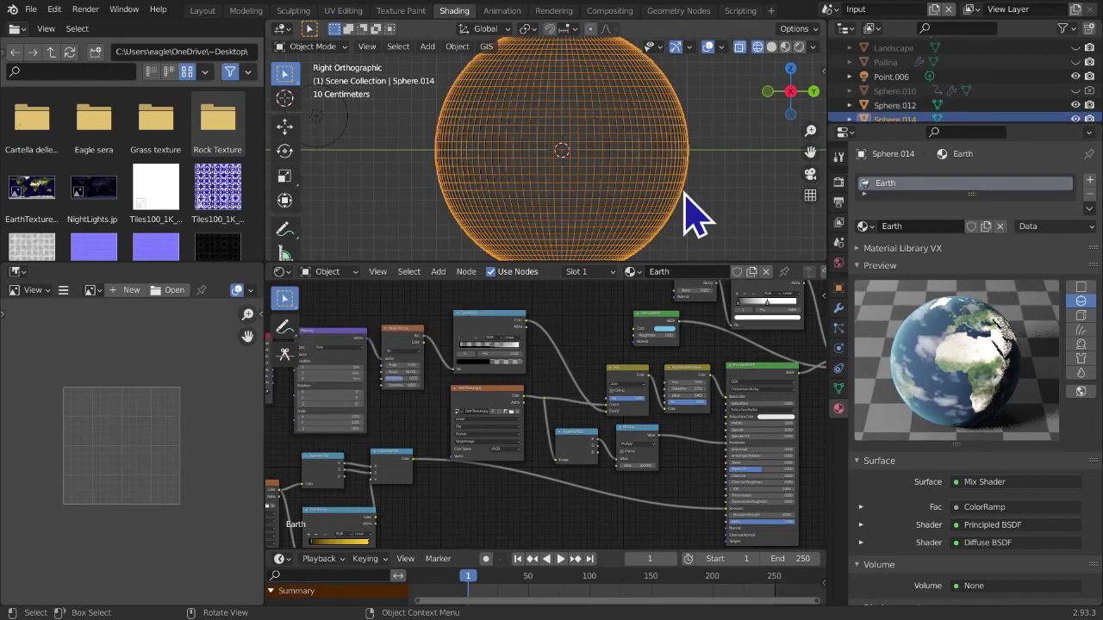
pyautogui.scroll(-4, 692, 216)
pyautogui.press('g')
pyautogui.click(540, 110)
# In rendered shading, snap Sphere.014 onto the 3D cursor with Selection to Cursor
pyautogui.click(797, 47)
pyautogui.moveTo(692, 138); pyautogui.dragTo(737, 158, button='middle')
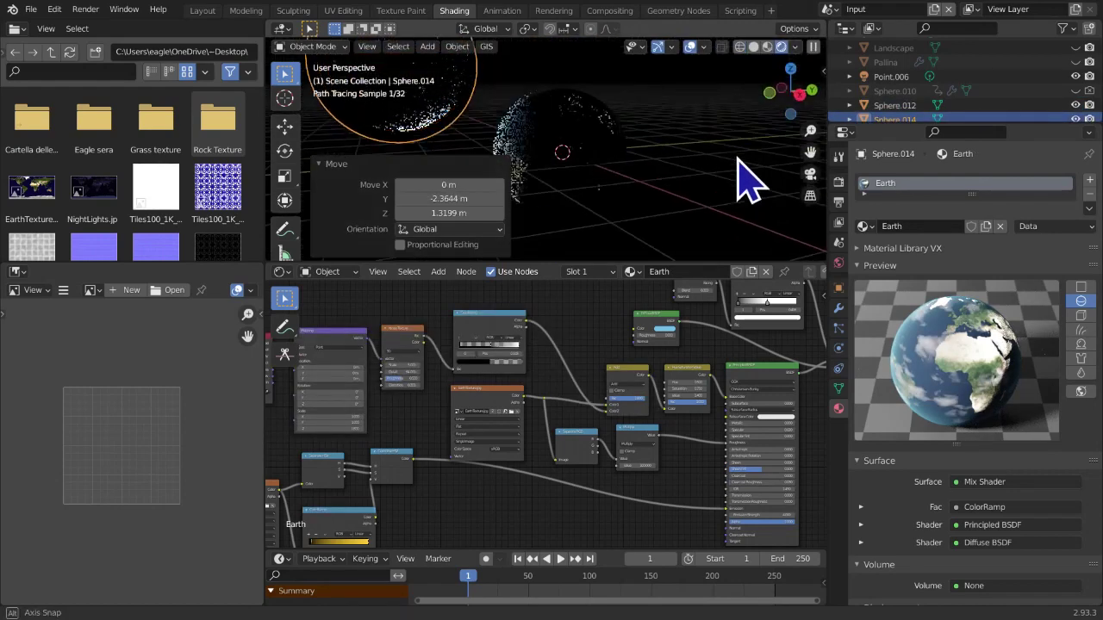
pyautogui.click(598, 197)
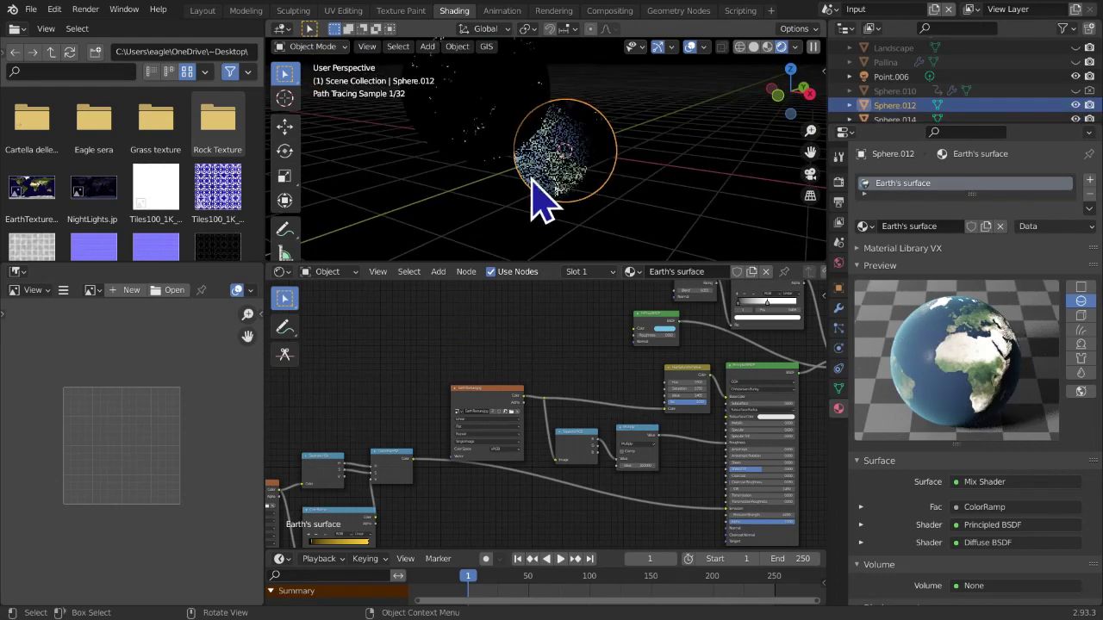
pyautogui.click(475, 160)
pyautogui.moveTo(475, 160)
pyautogui.mouseDown(button='middle')
pyautogui.moveTo(566, 197)
pyautogui.moveTo(670, 210)
pyautogui.moveTo(460, 182)
pyautogui.moveTo(455, 168)
pyautogui.mouseUp(button='middle')
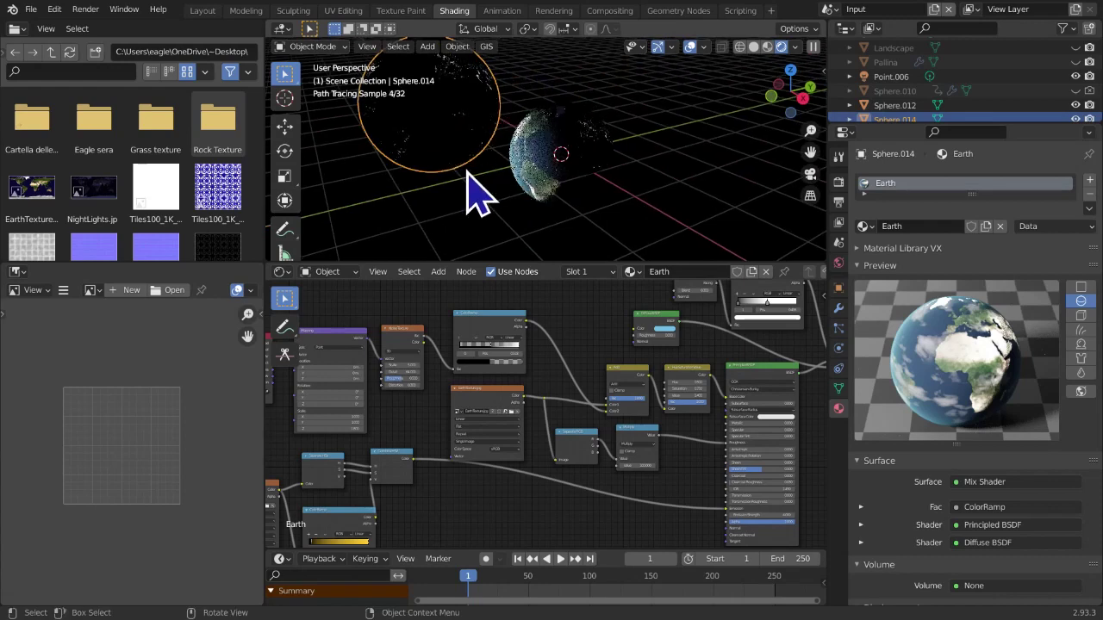
pyautogui.hotkey('shift', 's')
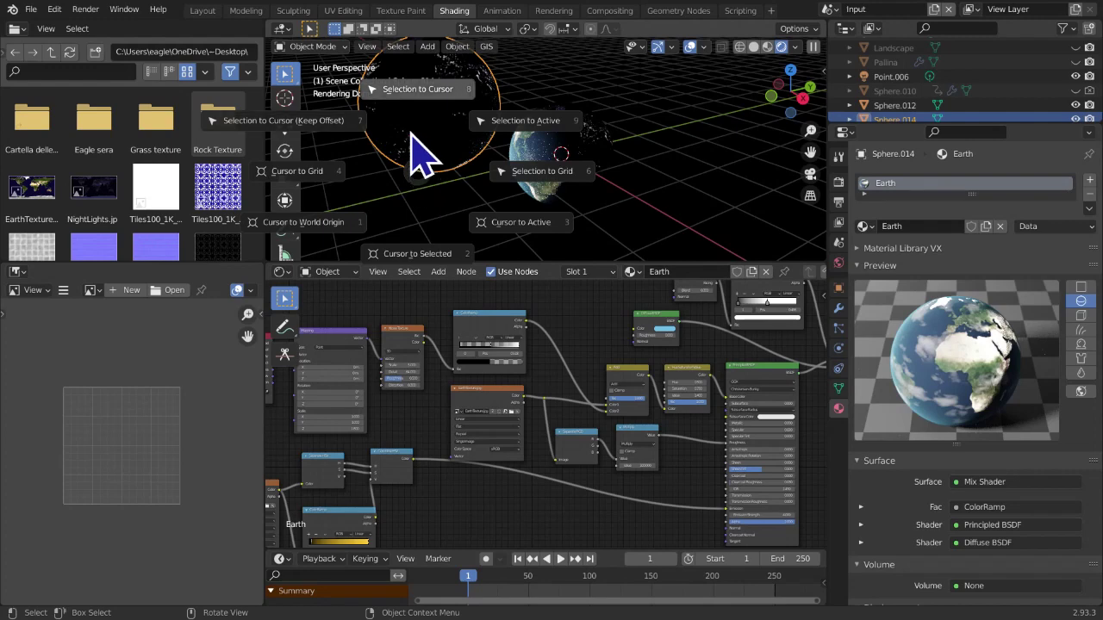
pyautogui.click(419, 158)
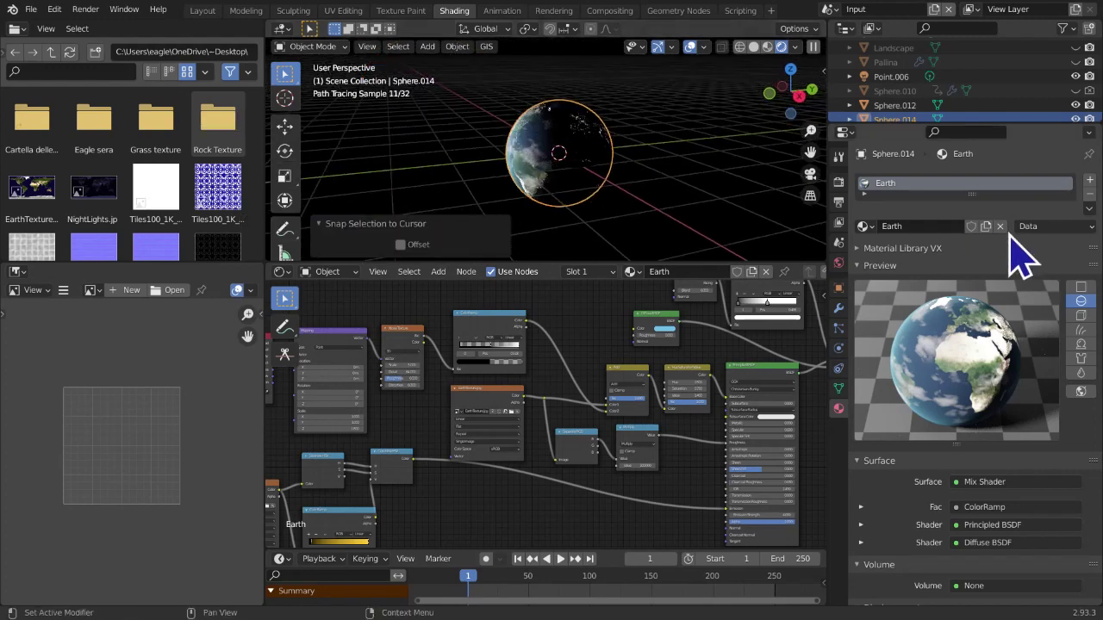
pyautogui.doubleClick(930, 227)
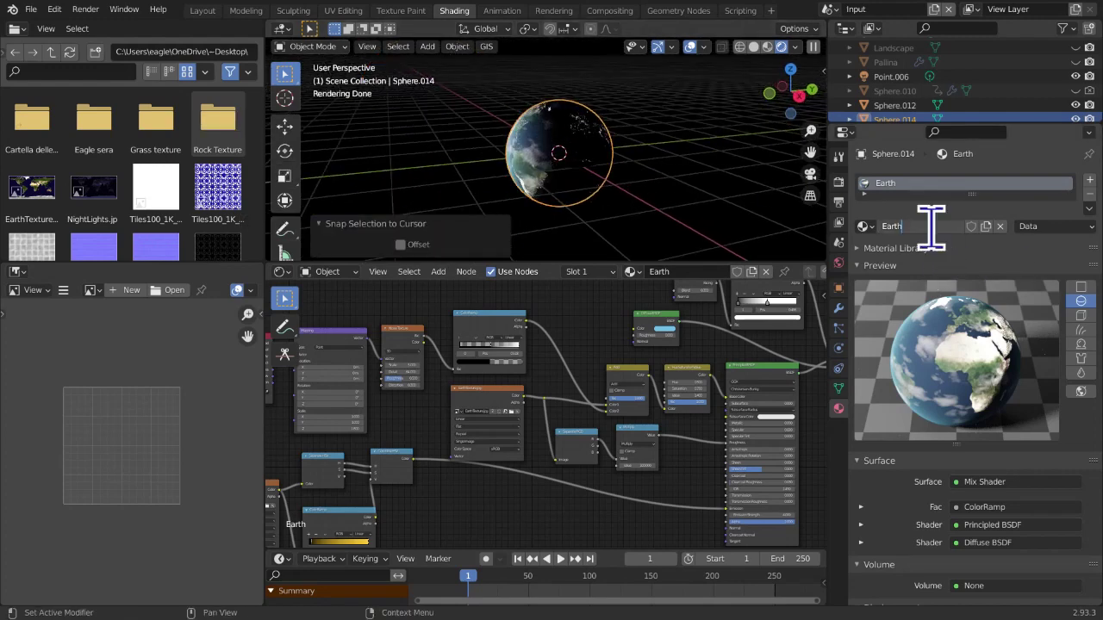
# Rename the material to Earth's clouds and spread out the left node cluster and Principled BSDF
pyautogui.write("'s clouds")
pyautogui.press('Return')
pyautogui.scroll(-4, 690, 438)
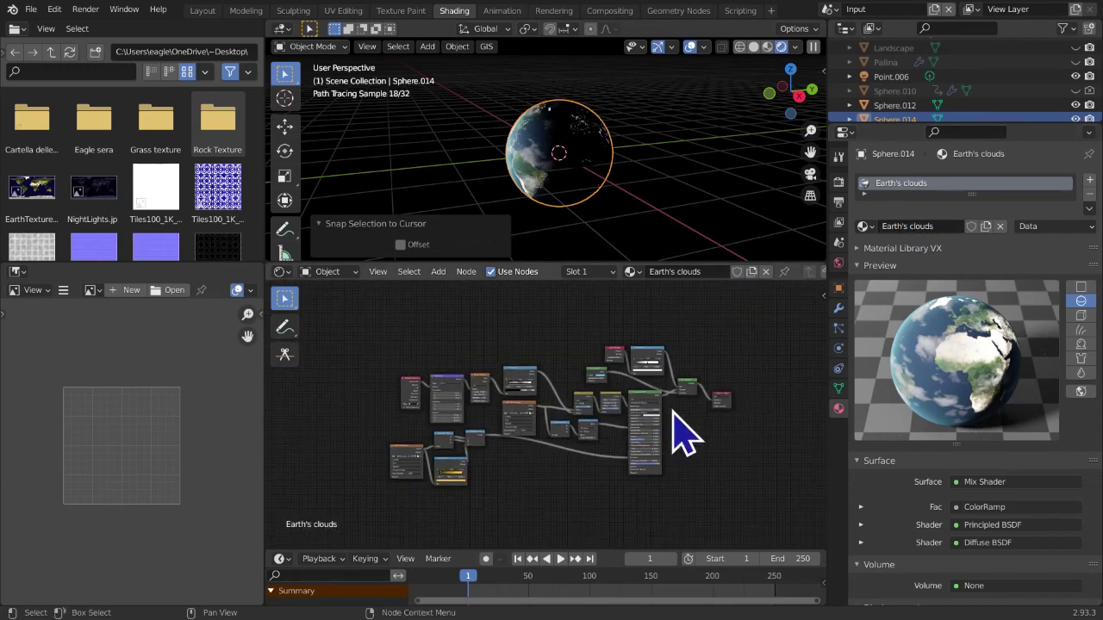
pyautogui.moveTo(370, 339); pyautogui.dragTo(534, 400)
pyautogui.press('g')
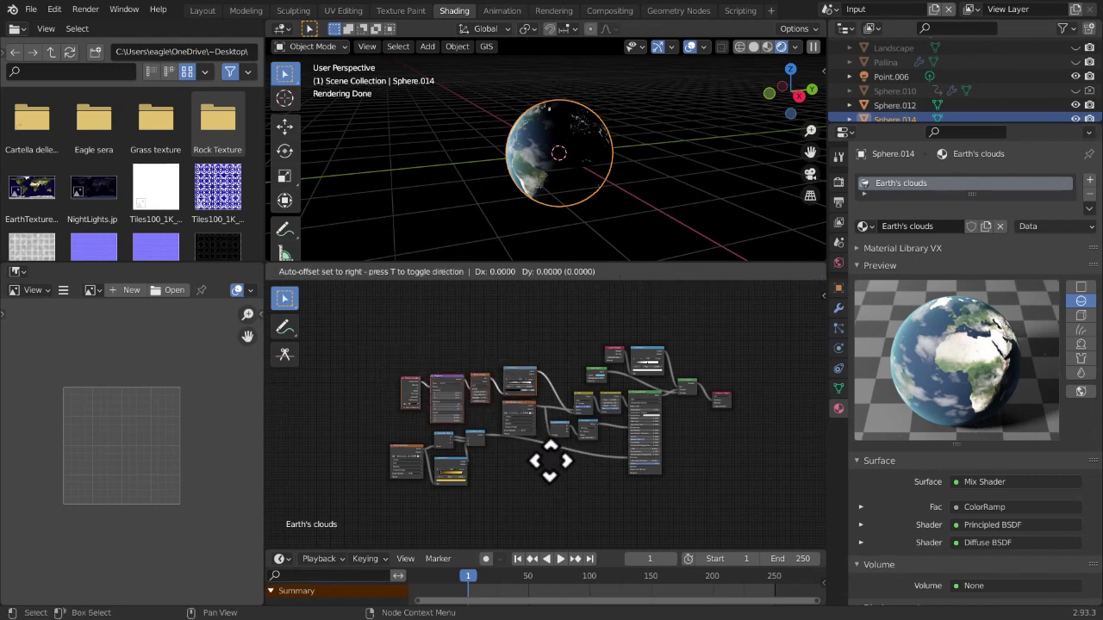
pyautogui.click(491, 420)
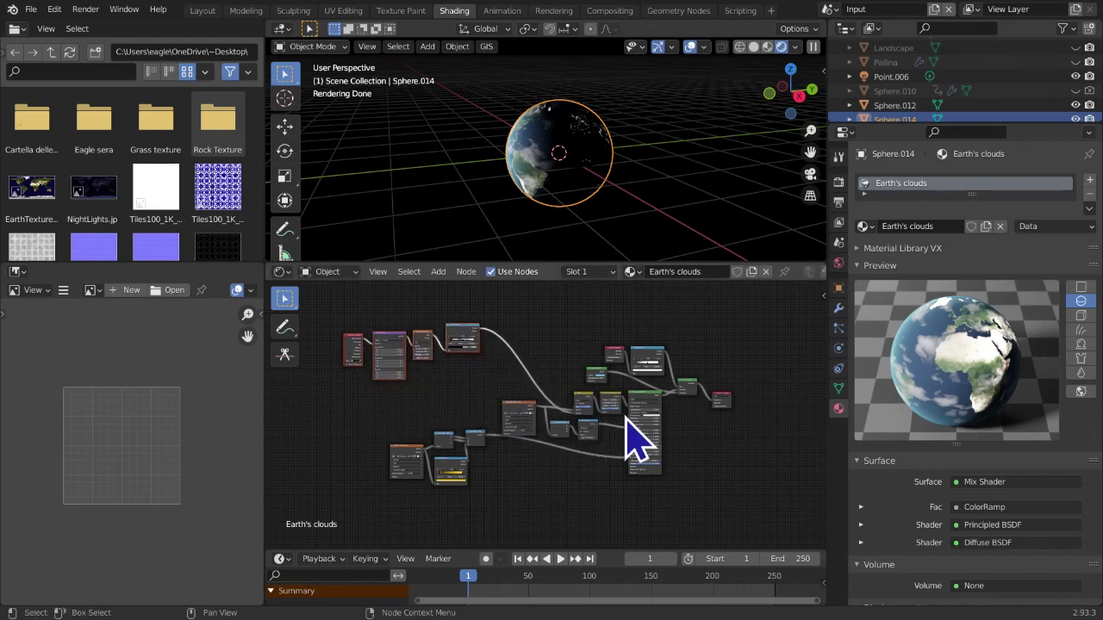
pyautogui.moveTo(652, 420); pyautogui.dragTo(694, 476)
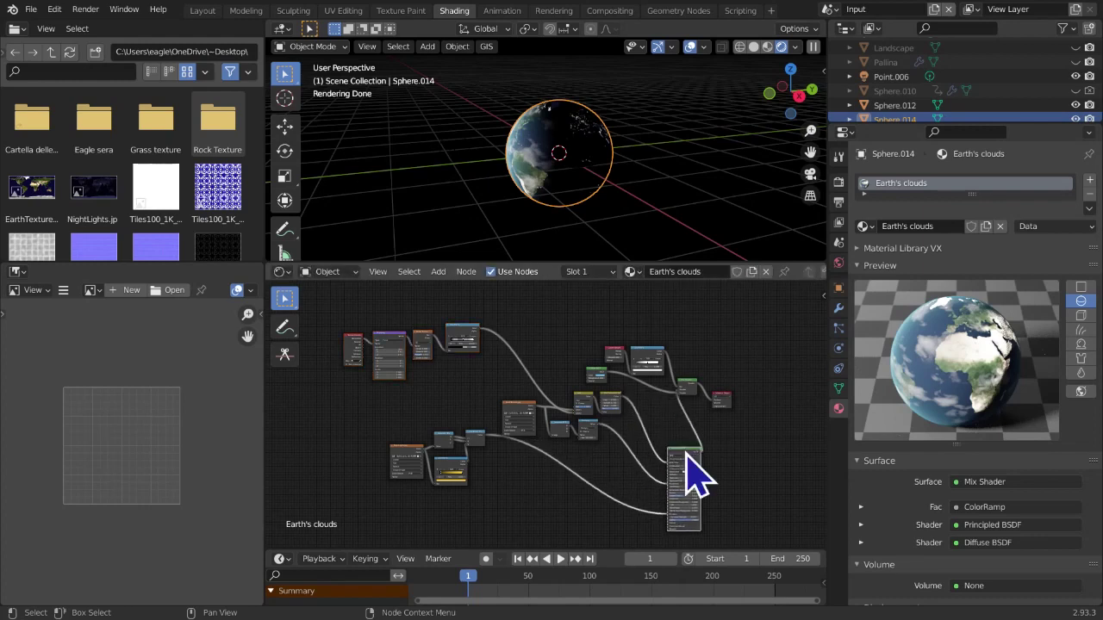
# Delete every node except the texture group, placing the Principled BSDF beside the output
pyautogui.moveTo(342, 309); pyautogui.dragTo(493, 390)
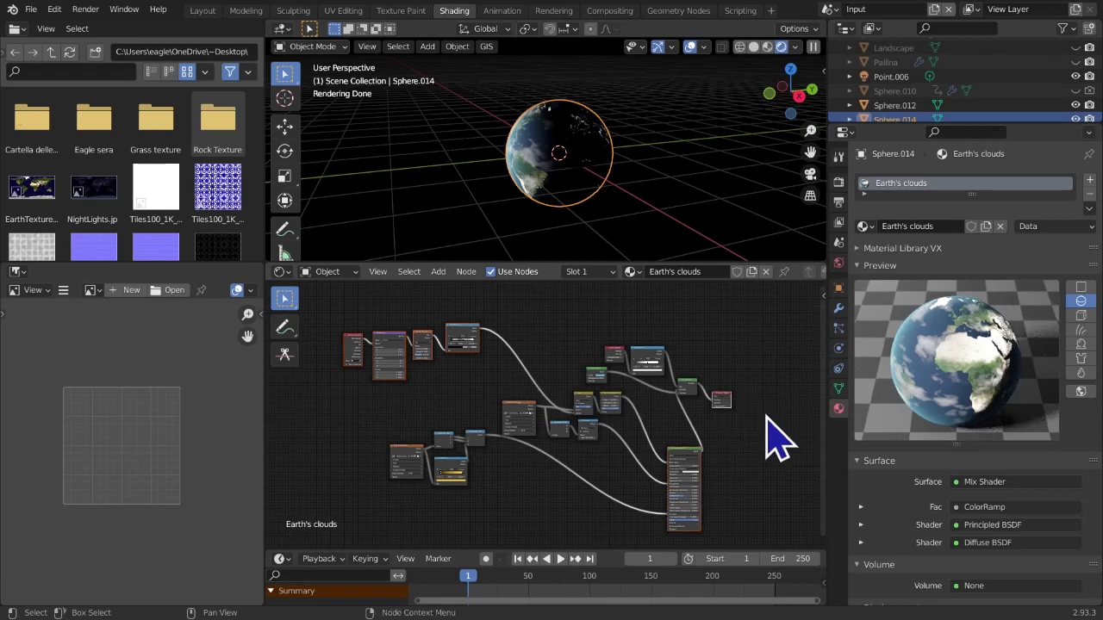
pyautogui.hotkey('ctrl', 'i')
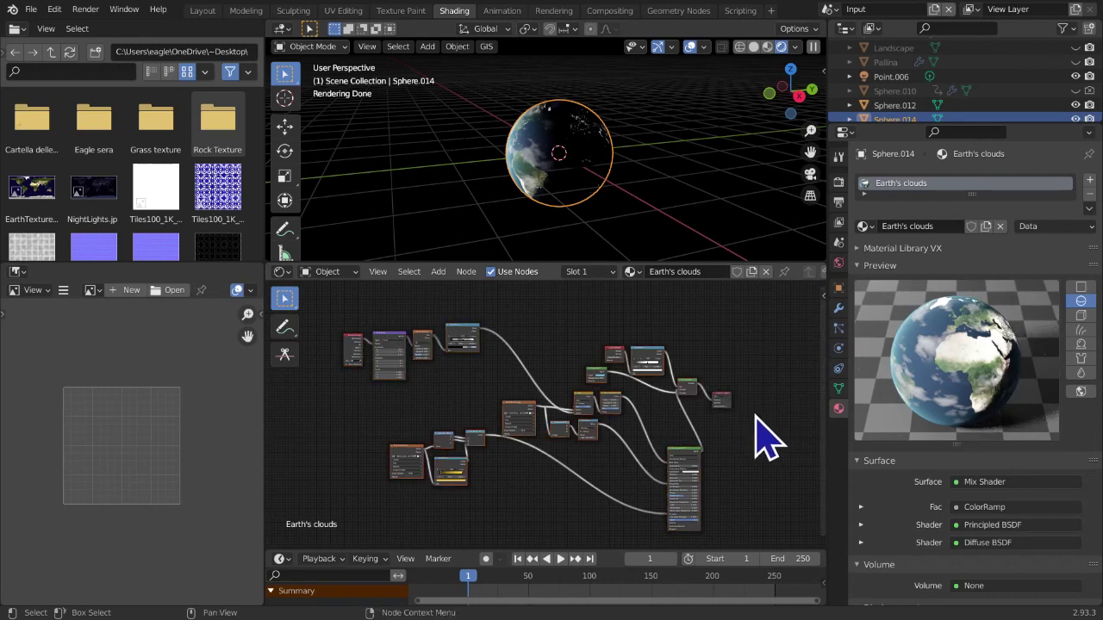
pyautogui.scroll(1, 676, 392)
pyautogui.hotkey('ctrl', 'x')
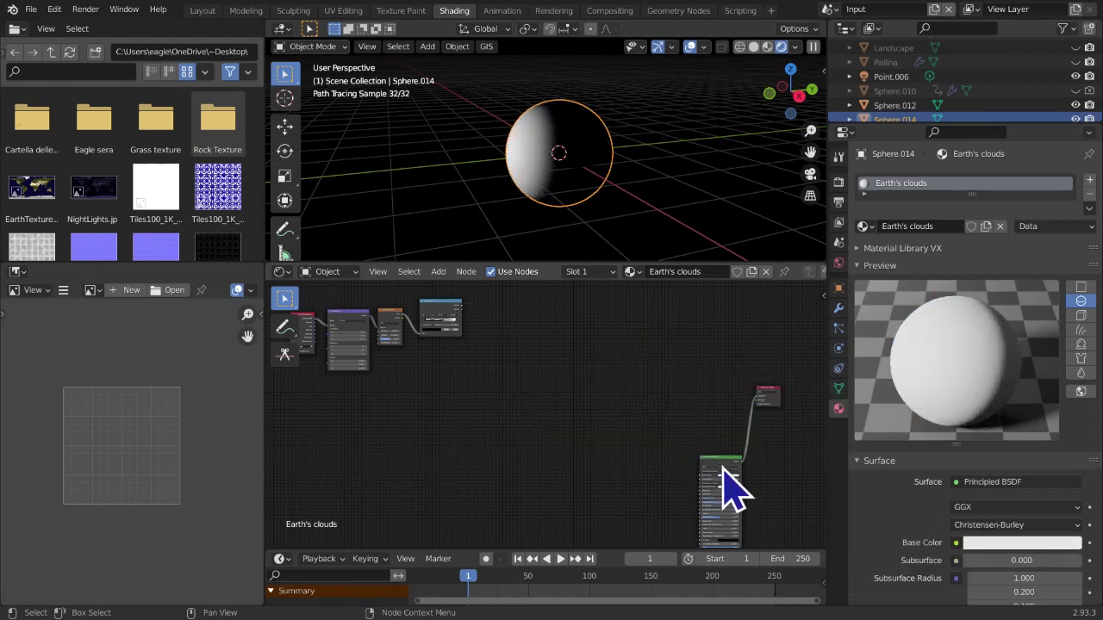
pyautogui.moveTo(726, 480); pyautogui.dragTo(712, 379)
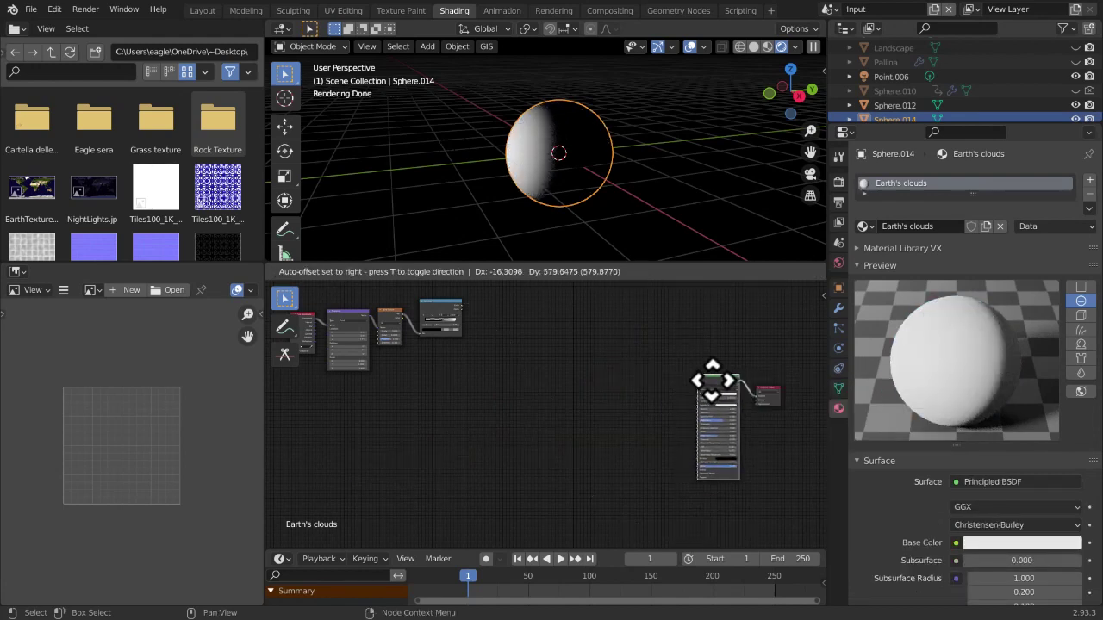
pyautogui.click(715, 384)
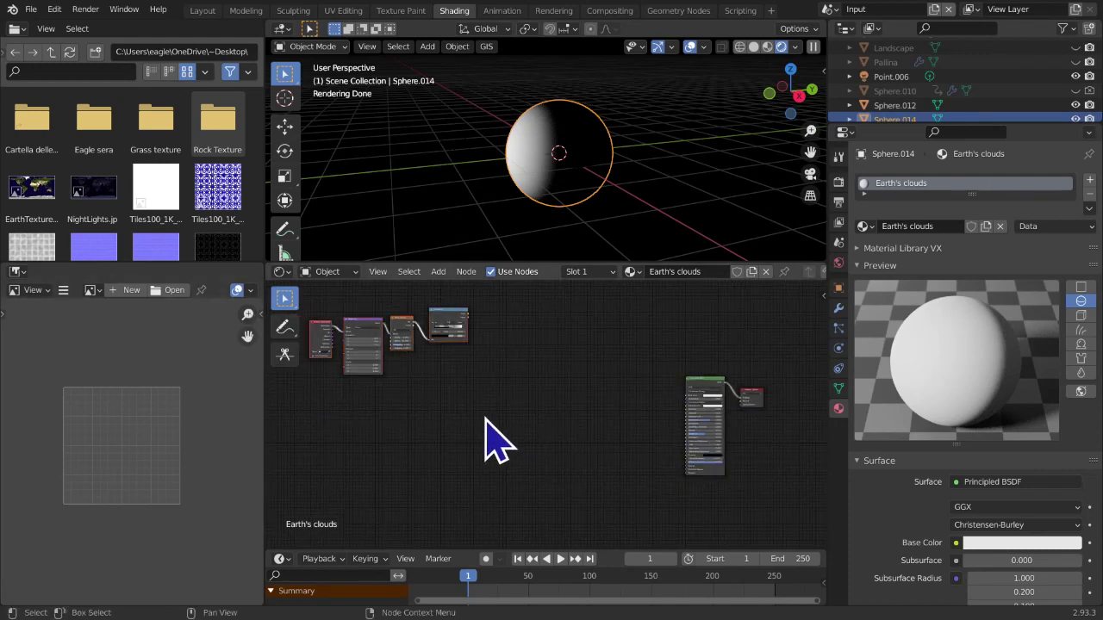
pyautogui.press('g')
pyautogui.click(677, 491)
pyautogui.moveTo(682, 492); pyautogui.dragTo(528, 463, button='middle')
pyautogui.scroll(3, 611, 479)
pyautogui.scroll(-2, 528, 459)
pyautogui.scroll(2, 520, 431)
pyautogui.scroll(-1, 516, 408)
pyautogui.scroll(2, 561, 399)
pyautogui.moveTo(561, 399); pyautogui.dragTo(561, 414, button='middle')
pyautogui.scroll(1, 574, 431)
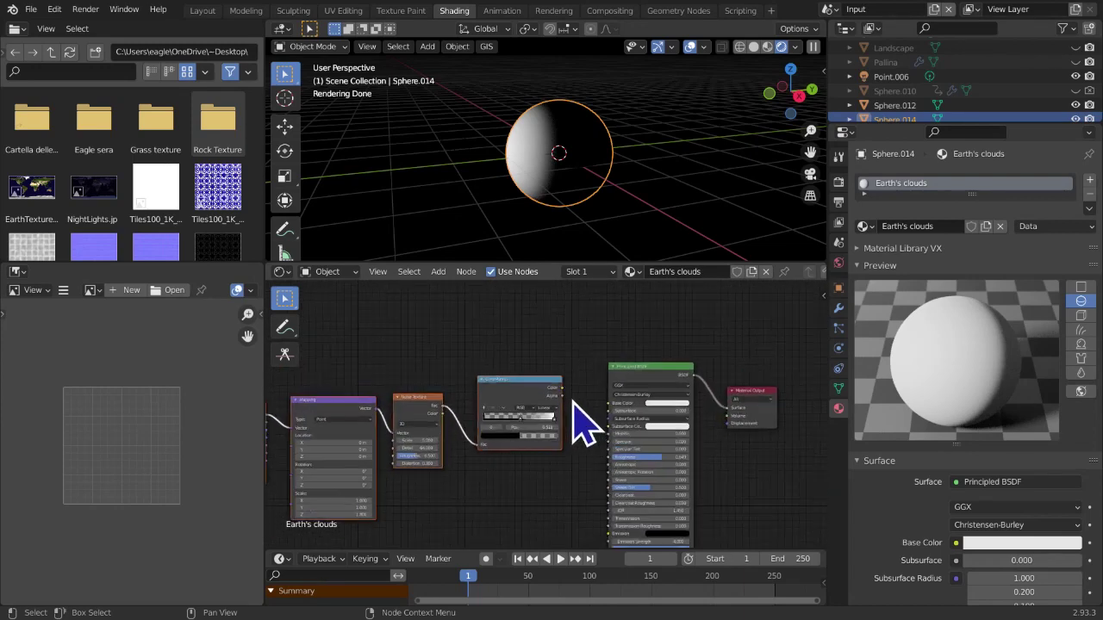
pyautogui.scroll(4, 585, 422)
pyautogui.moveTo(589, 352); pyautogui.dragTo(692, 388)
pyautogui.scroll(1, 514, 205)
pyautogui.moveTo(514, 207); pyautogui.dragTo(600, 209, button='middle')
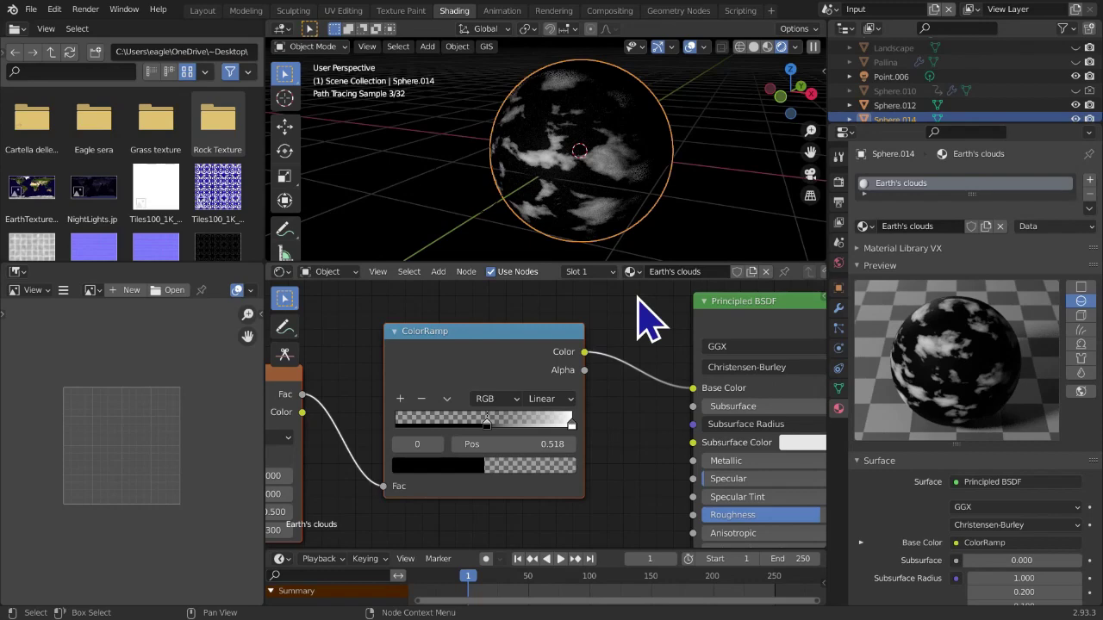
pyautogui.scroll(-4, 670, 353)
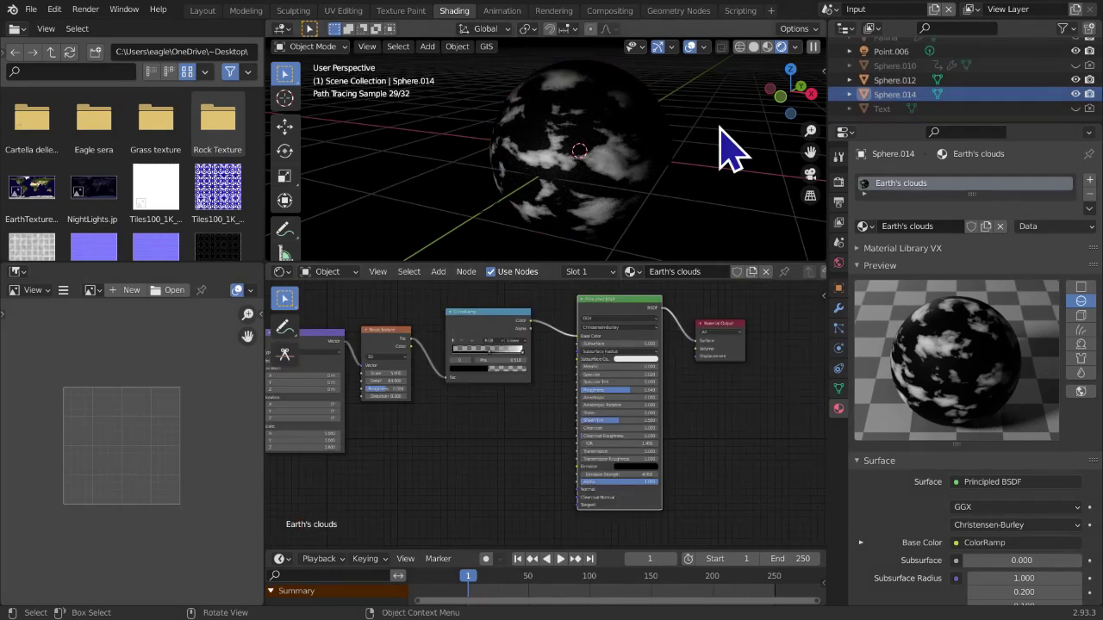
pyautogui.scroll(1, 508, 412)
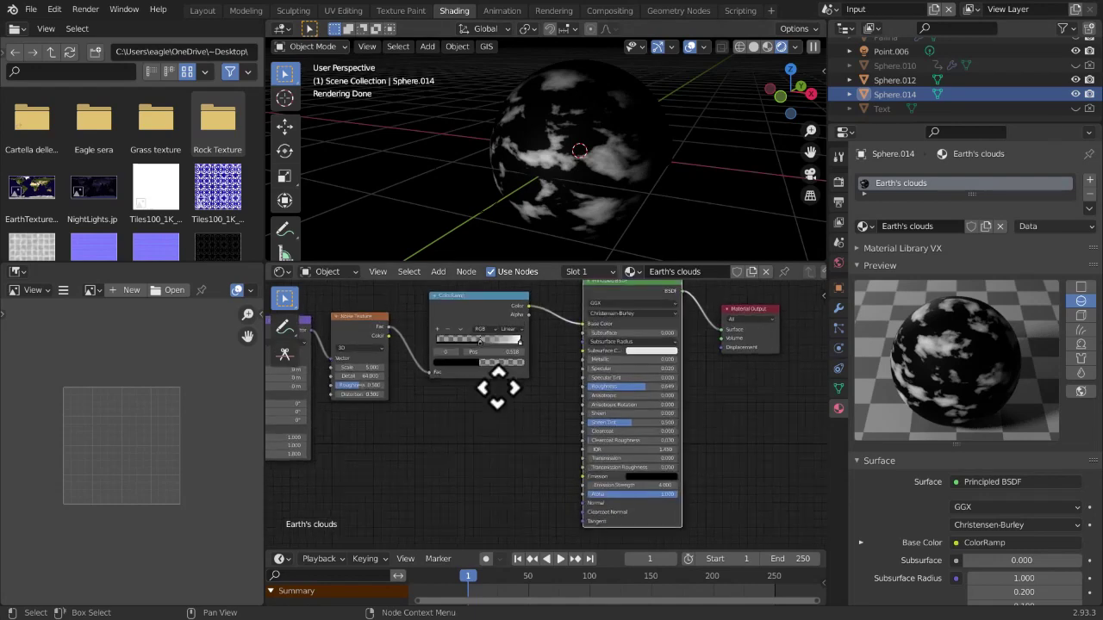
pyautogui.scroll(5, 610, 381)
pyautogui.scroll(-1, 604, 384)
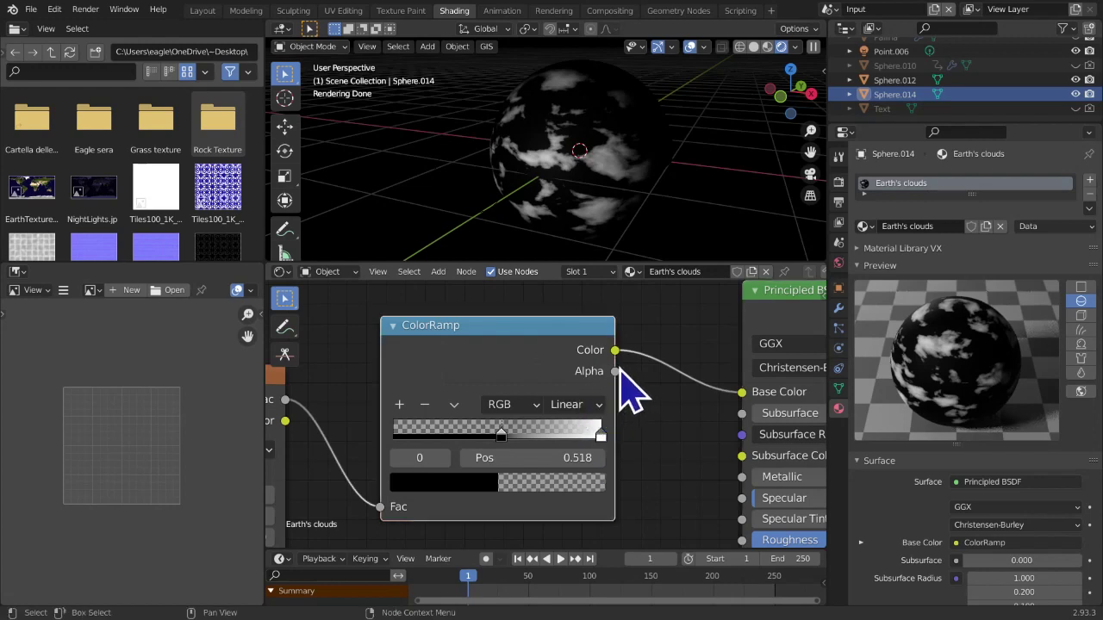
pyautogui.moveTo(614, 373); pyautogui.dragTo(636, 412)
pyautogui.moveTo(614, 372); pyautogui.dragTo(644, 400)
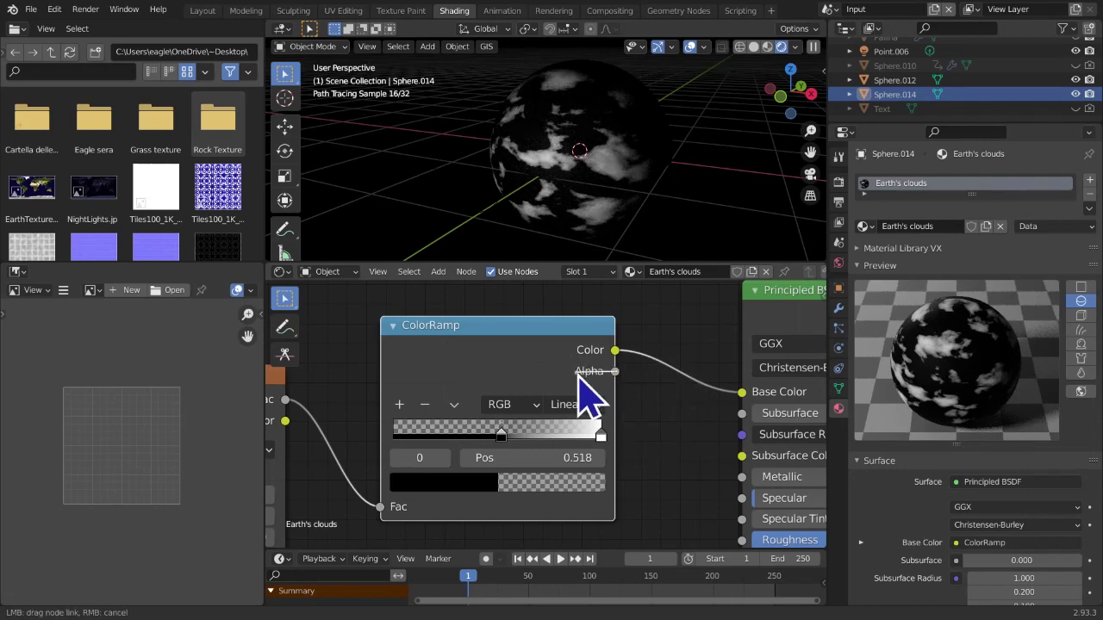
pyautogui.moveTo(594, 411); pyautogui.dragTo(607, 448)
pyautogui.scroll(-6, 608, 448)
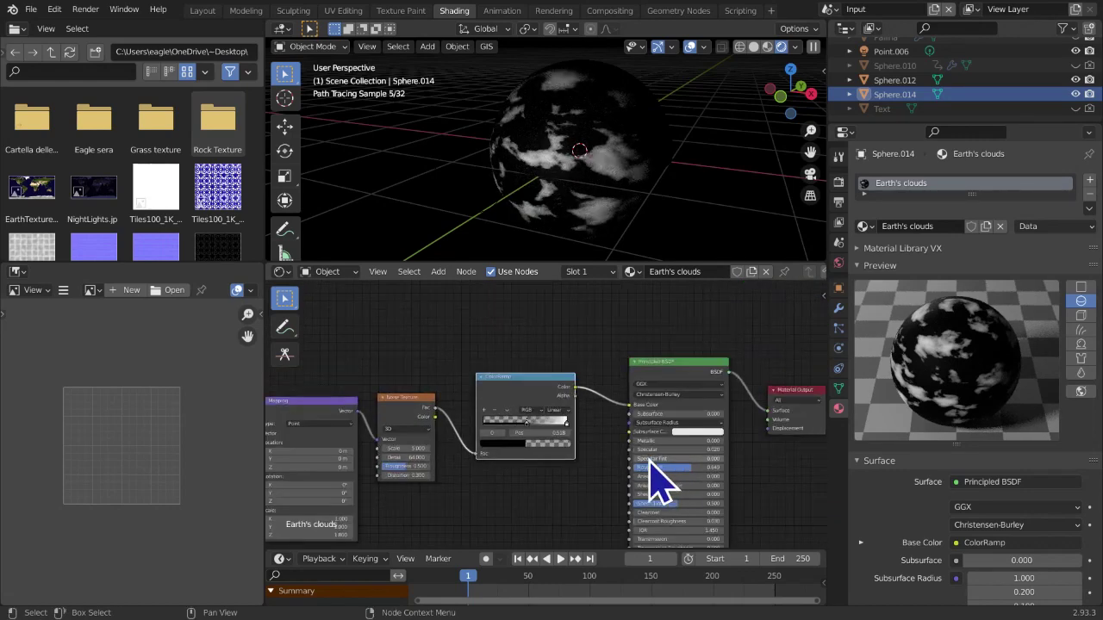
pyautogui.scroll(4, 608, 448)
pyautogui.moveTo(529, 468); pyautogui.dragTo(456, 357, button='middle')
pyautogui.scroll(-2, 475, 402)
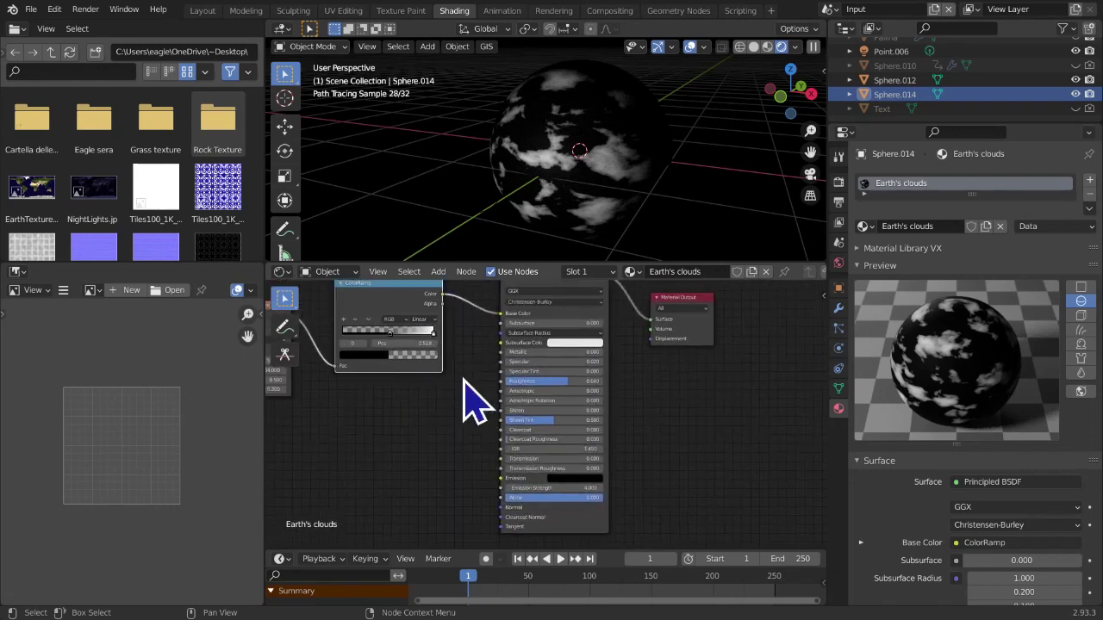
pyautogui.moveTo(393, 328)
pyautogui.mouseDown()
pyautogui.moveTo(406, 335)
pyautogui.moveTo(387, 335)
pyautogui.mouseUp()
pyautogui.scroll(2, 463, 414)
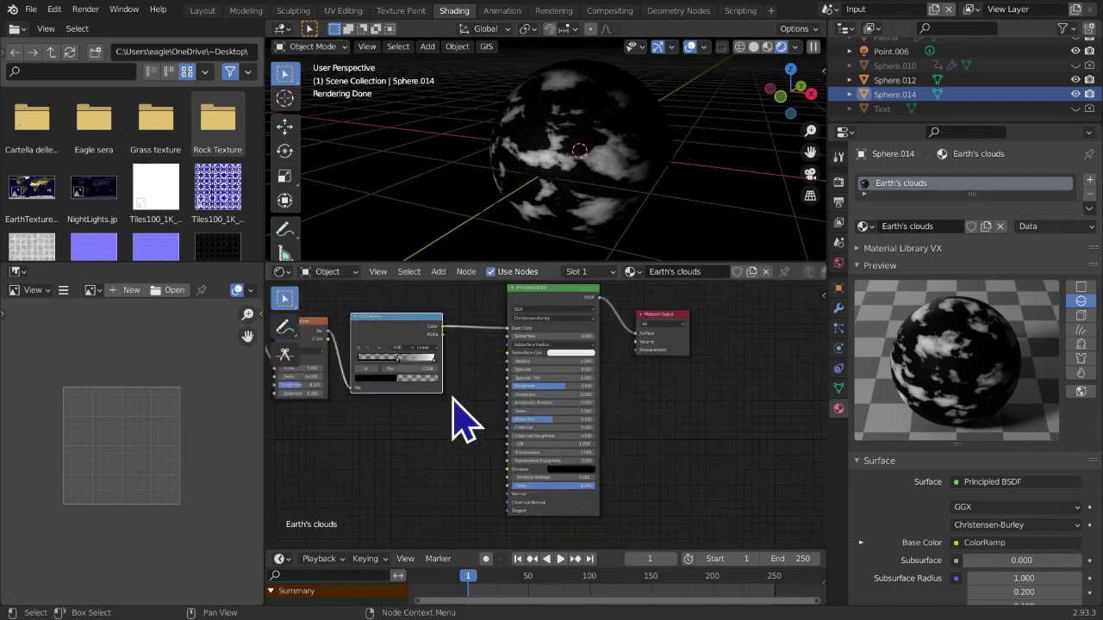
pyautogui.scroll(-1, 498, 414)
pyautogui.moveTo(477, 411); pyautogui.dragTo(536, 427, button='middle')
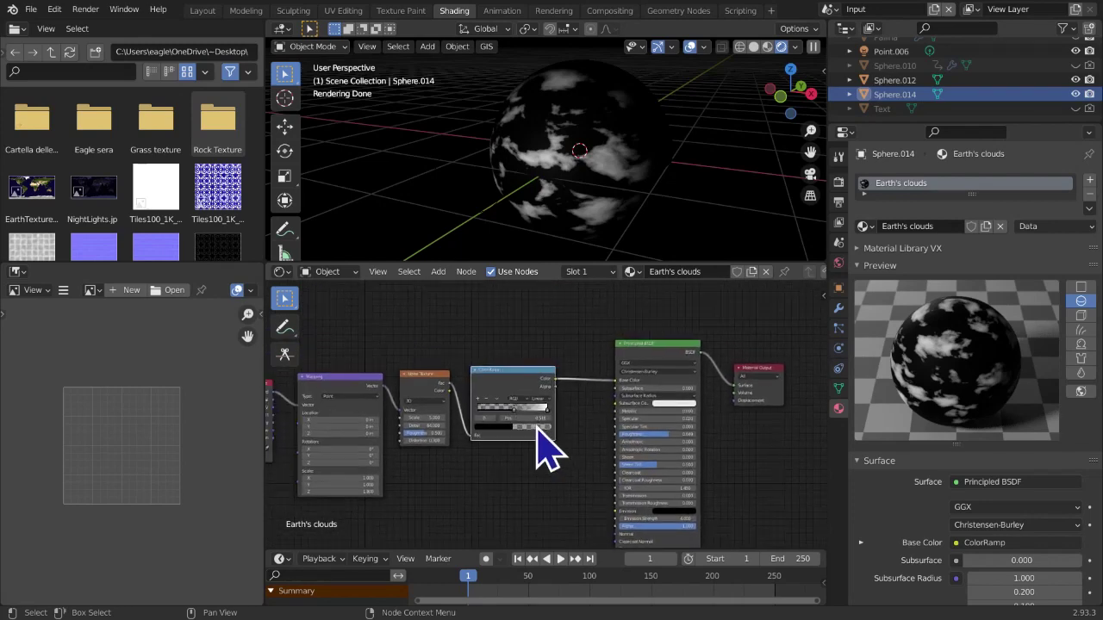
pyautogui.scroll(3, 535, 413)
pyautogui.scroll(2, 541, 418)
pyautogui.moveTo(564, 369); pyautogui.dragTo(617, 389)
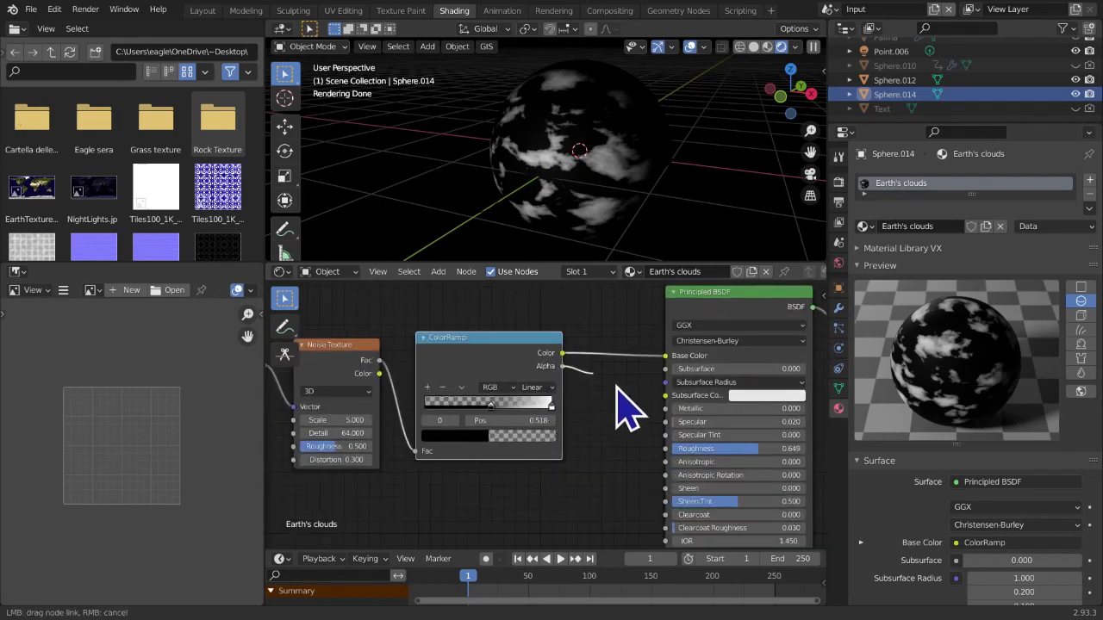
pyautogui.moveTo(587, 423); pyautogui.dragTo(659, 408)
pyautogui.moveTo(527, 427); pyautogui.dragTo(431, 352)
pyautogui.click(423, 338)
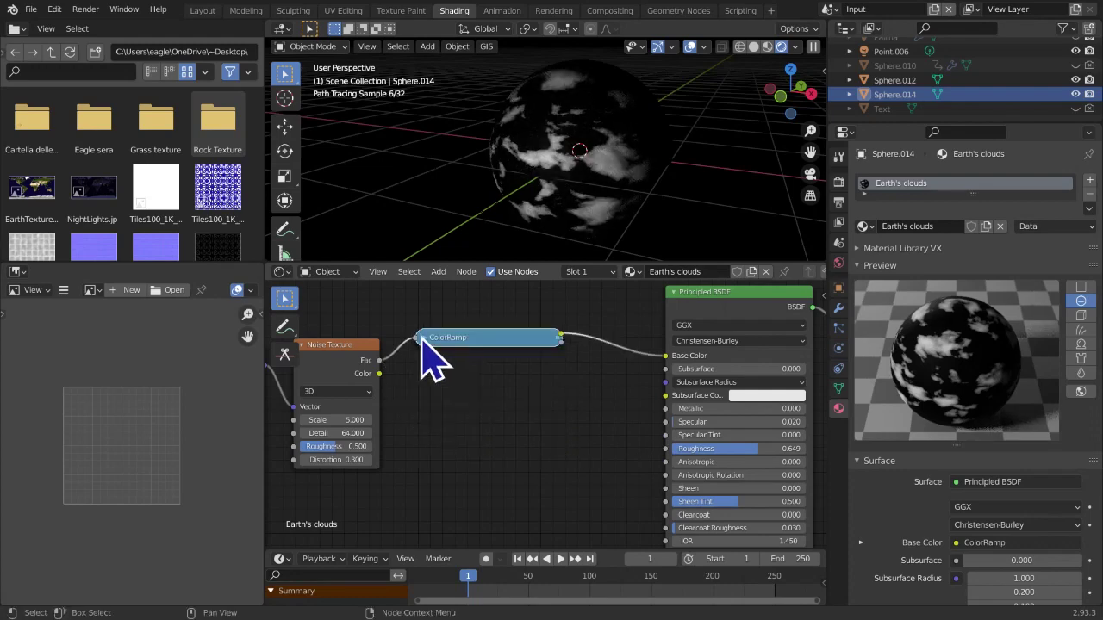
pyautogui.click(423, 338)
pyautogui.moveTo(501, 388); pyautogui.dragTo(402, 326, button='middle')
pyautogui.scroll(-3, 428, 344)
pyautogui.scroll(-1, 539, 370)
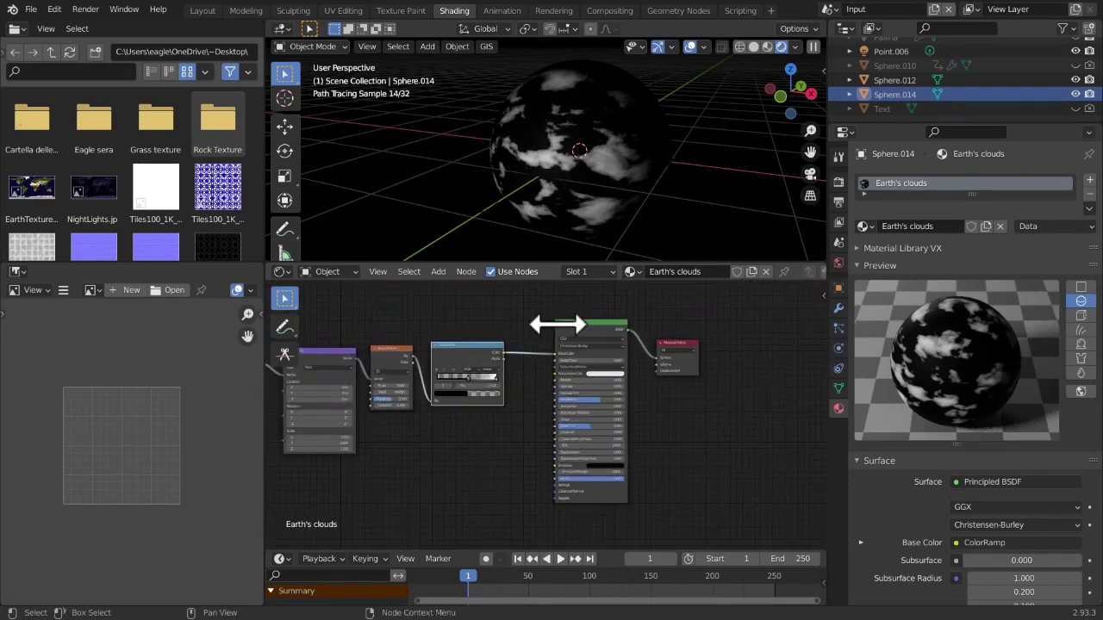
pyautogui.moveTo(514, 294); pyautogui.dragTo(738, 535)
pyautogui.scroll(1, 423, 340)
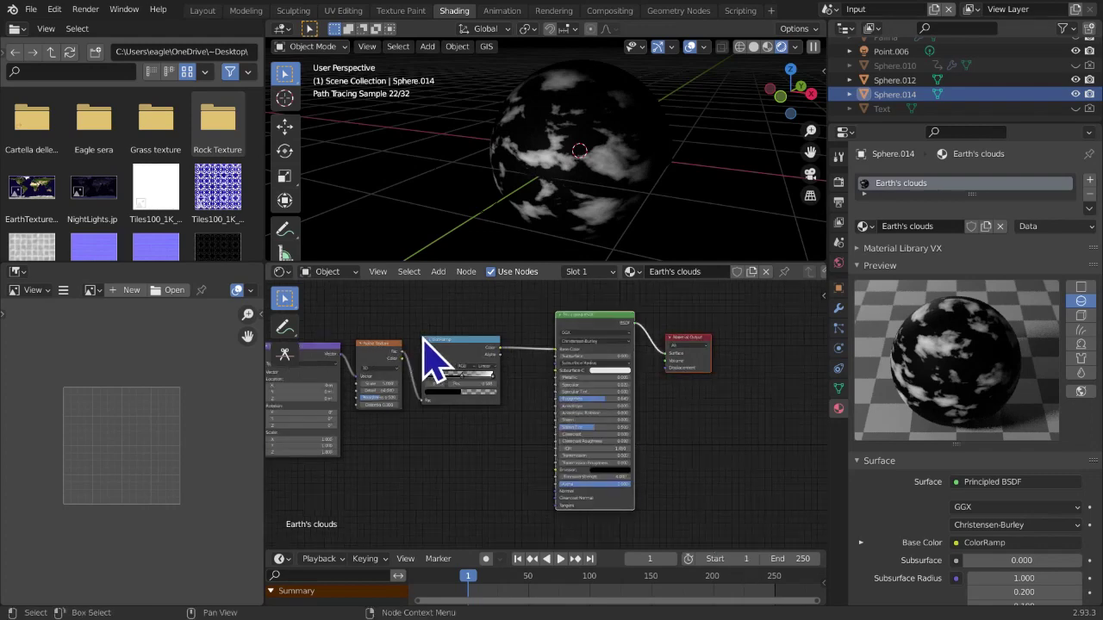
pyautogui.scroll(-1, 427, 357)
pyautogui.moveTo(431, 371); pyautogui.dragTo(591, 381, button='middle')
pyautogui.scroll(9, 615, 426)
pyautogui.moveTo(549, 421); pyautogui.dragTo(454, 413, button='middle')
pyautogui.scroll(3, 603, 381)
pyautogui.moveTo(603, 382); pyautogui.dragTo(436, 368, button='middle')
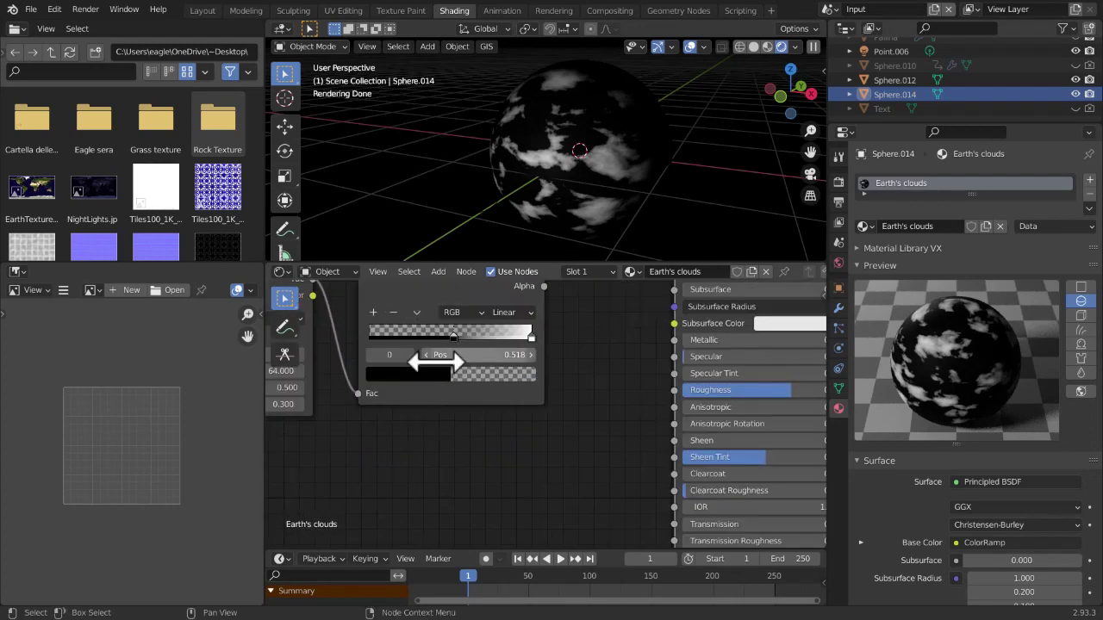
# Inspect the black ColorRamp stop's colour settings, leaving its alpha at 0
pyautogui.click(432, 374)
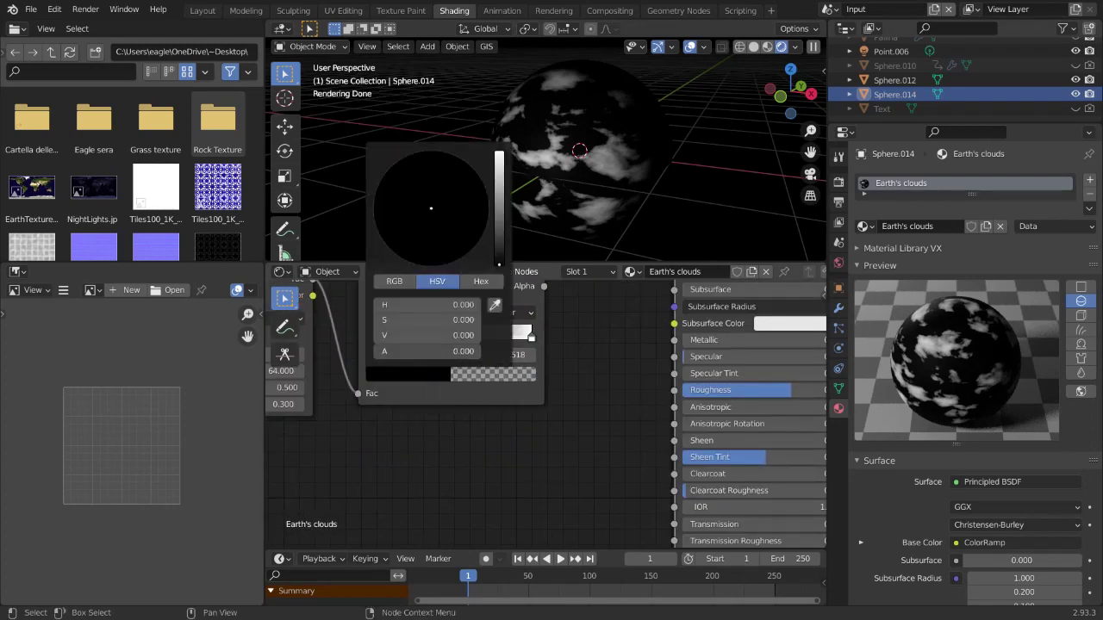
pyautogui.click(401, 413)
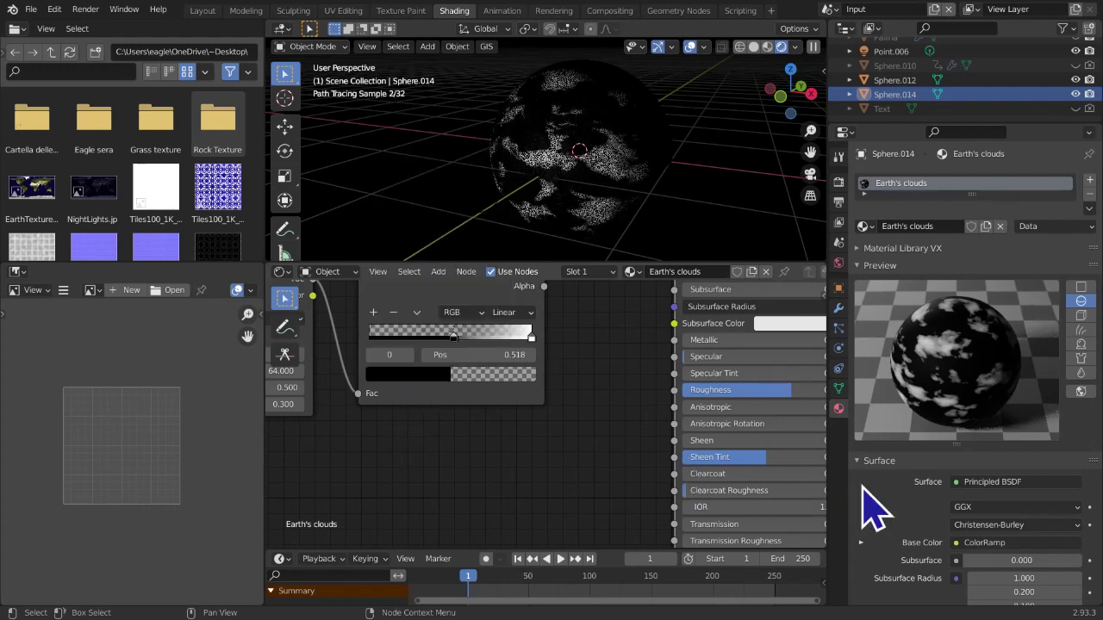
pyautogui.moveTo(555, 392); pyautogui.dragTo(654, 435, button='middle')
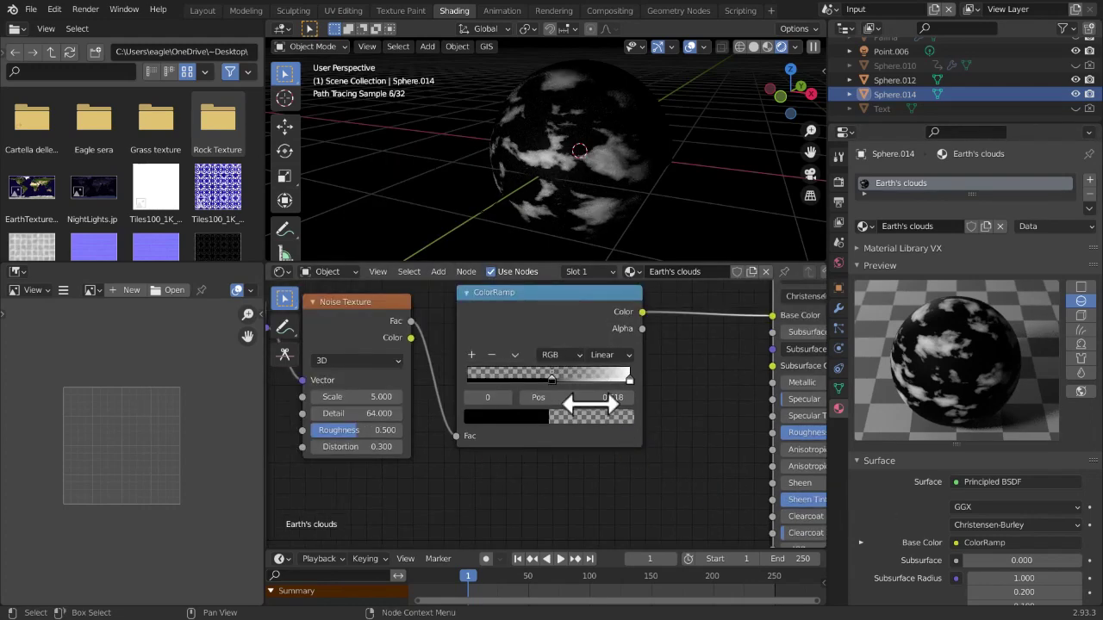
pyautogui.scroll(3, 630, 395)
pyautogui.click(560, 356)
pyautogui.scroll(1, 531, 432)
pyautogui.moveTo(528, 448); pyautogui.dragTo(530, 466, button='middle')
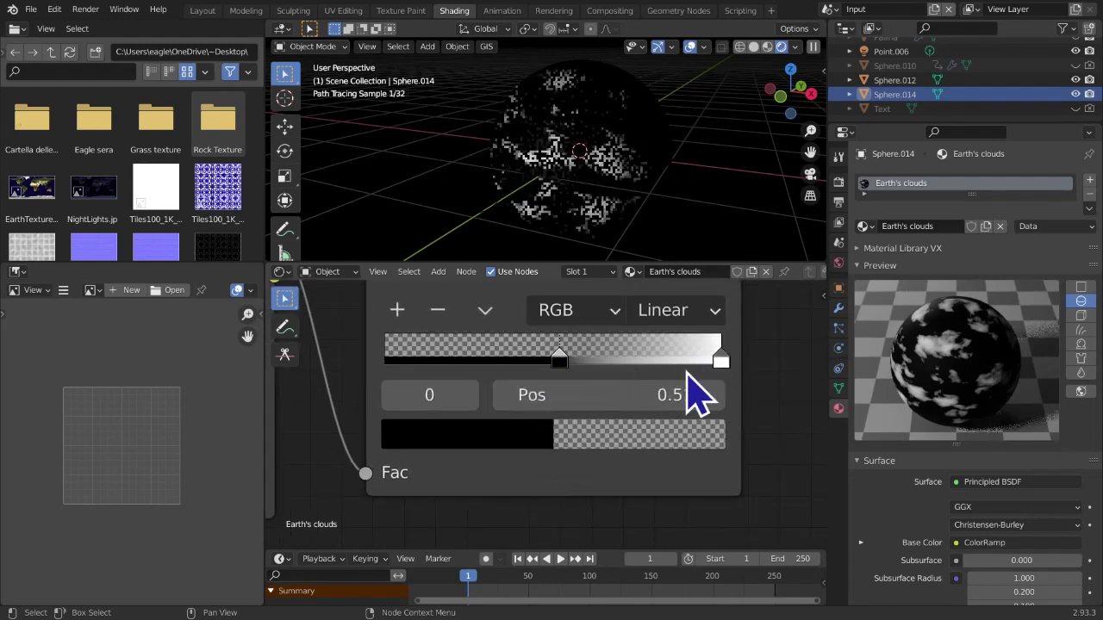
pyautogui.click(721, 358)
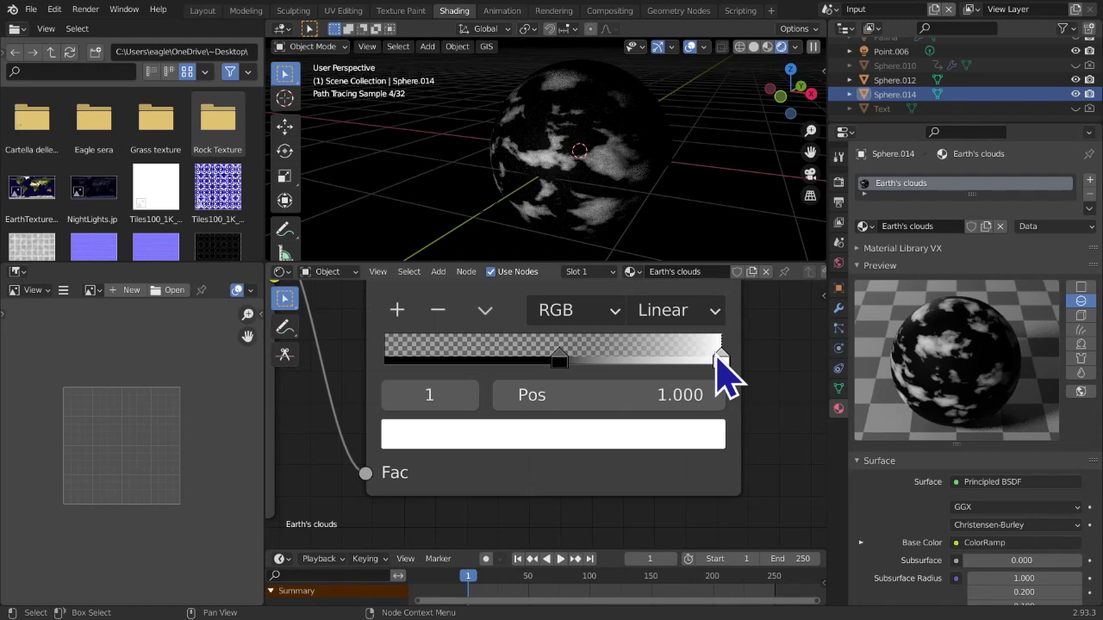
pyautogui.click(559, 359)
pyautogui.click(582, 457)
pyautogui.moveTo(561, 390)
pyautogui.mouseDown()
pyautogui.moveTo(727, 390)
pyautogui.moveTo(561, 390)
pyautogui.mouseUp()
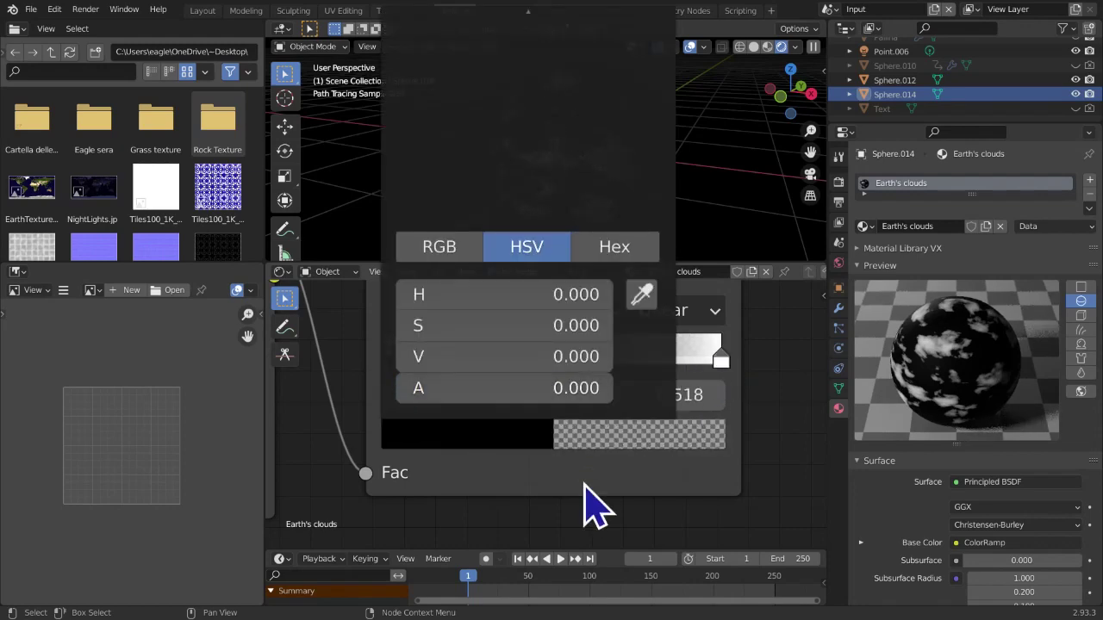
# Connect the ColorRamp Alpha output to the Principled BSDF Alpha input
pyautogui.scroll(-13, 694, 439)
pyautogui.moveTo(695, 433); pyautogui.dragTo(584, 401, button='middle')
pyautogui.scroll(1, 614, 420)
pyautogui.scroll(2, 614, 421)
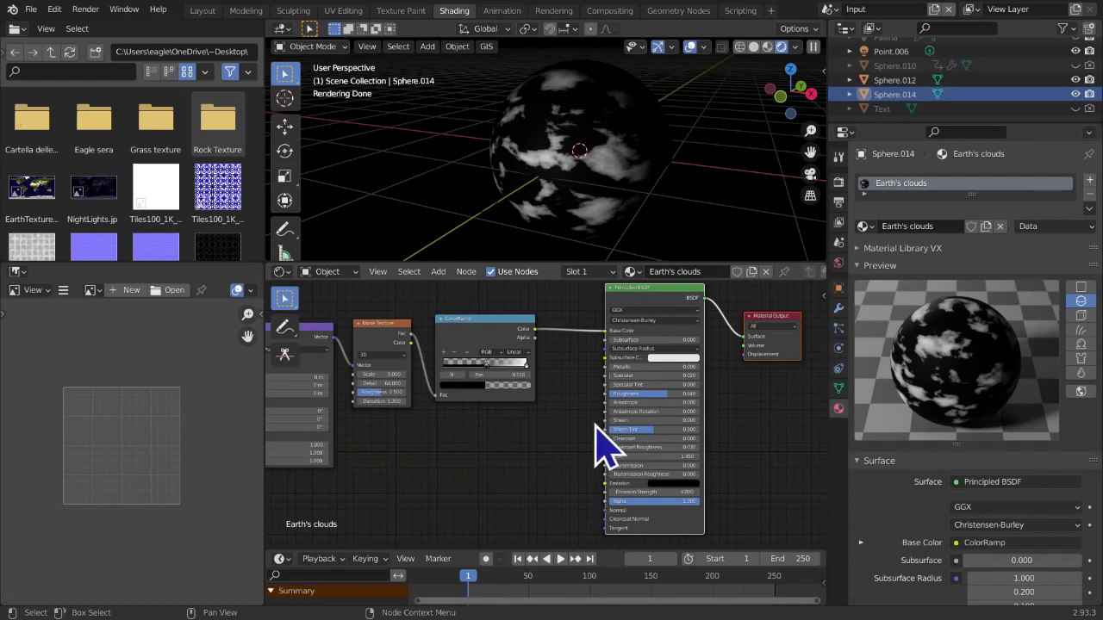
pyautogui.moveTo(376, 420); pyautogui.dragTo(412, 393, button='middle')
pyautogui.scroll(3, 394, 408)
pyautogui.scroll(-5, 449, 406)
pyautogui.scroll(2, 509, 461)
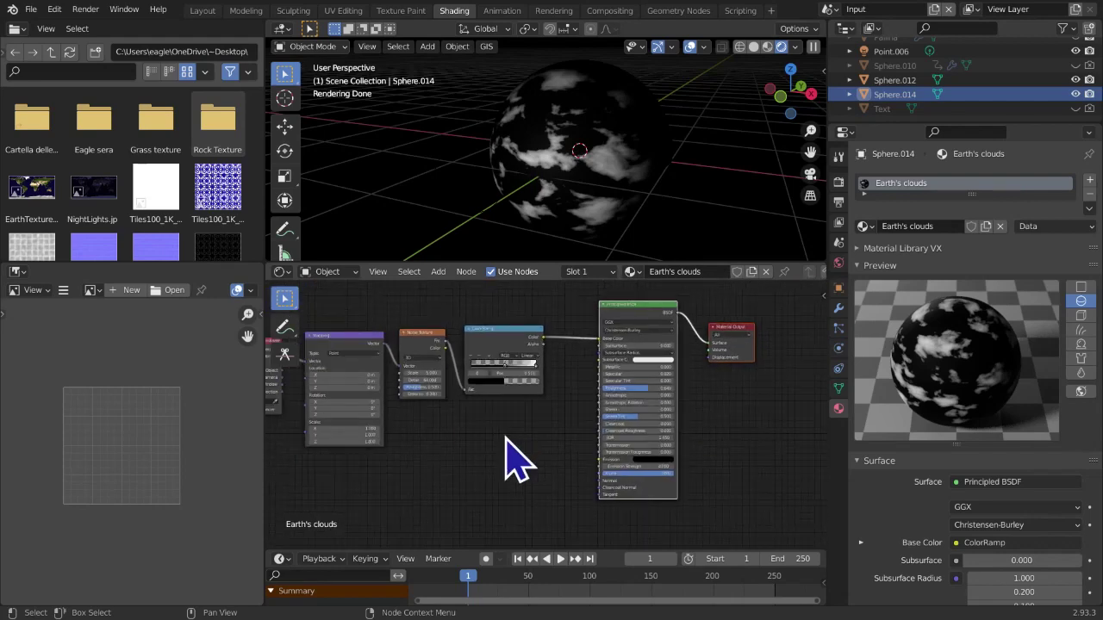
pyautogui.moveTo(505, 456); pyautogui.dragTo(487, 442, button='middle')
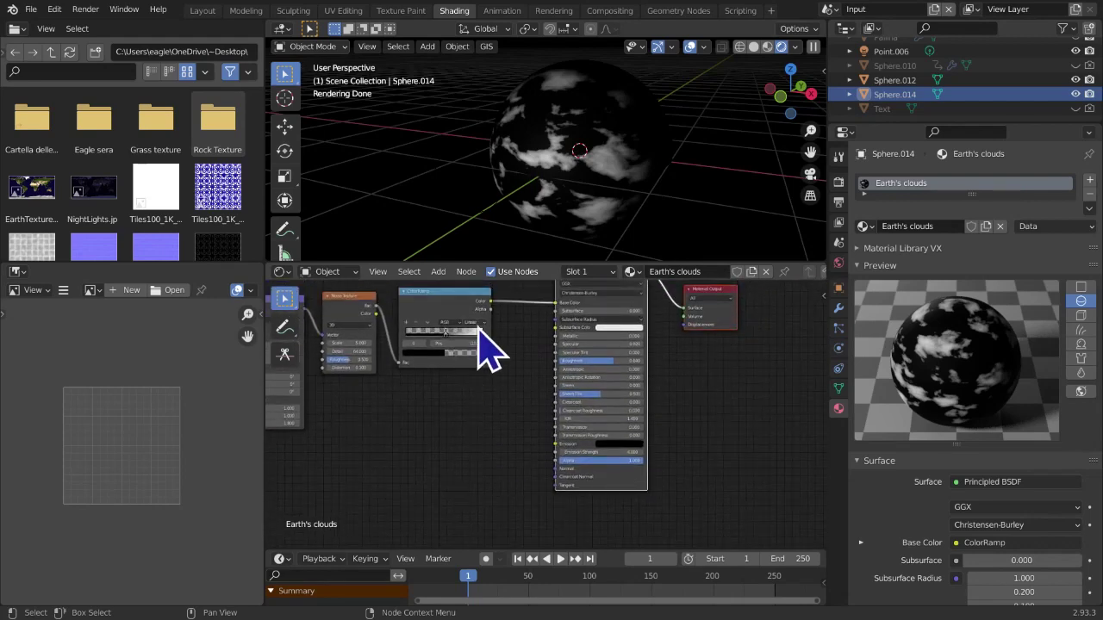
pyautogui.moveTo(491, 309); pyautogui.dragTo(443, 343)
pyautogui.moveTo(384, 360); pyautogui.dragTo(500, 394)
pyautogui.scroll(-1, 487, 353)
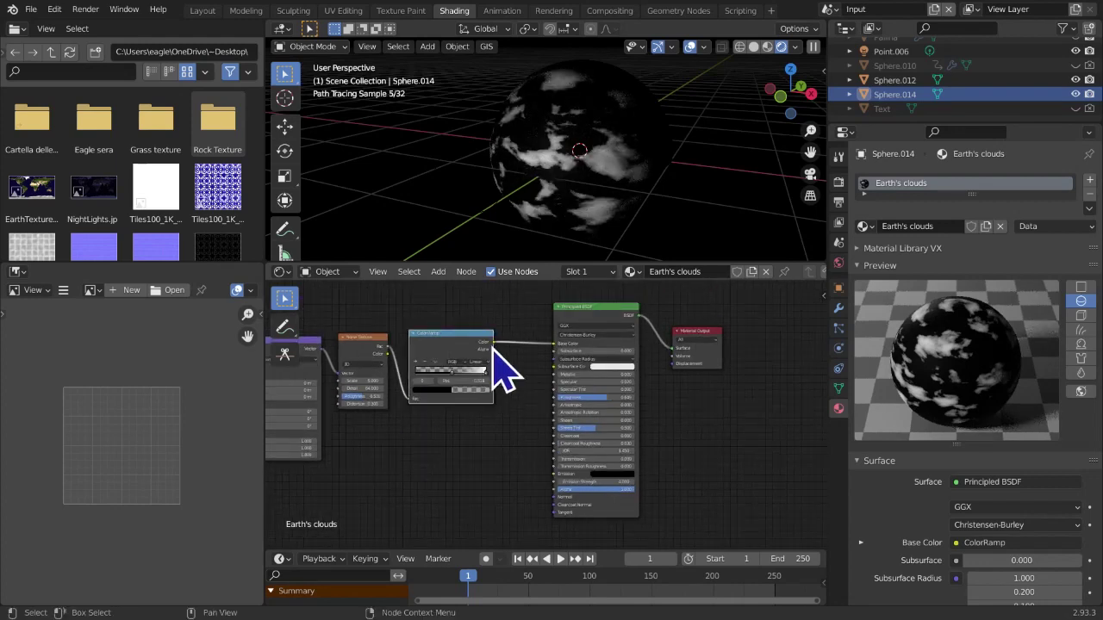
pyautogui.moveTo(495, 350); pyautogui.dragTo(560, 491)
# Slide the white ColorRamp stop left to position 0.728
pyautogui.moveTo(545, 486); pyautogui.dragTo(555, 514, button='middle')
pyautogui.scroll(2, 551, 487)
pyautogui.scroll(1, 562, 414)
pyautogui.moveTo(608, 253); pyautogui.dragTo(603, 248, button='middle')
pyautogui.scroll(1, 539, 396)
pyautogui.moveTo(540, 396); pyautogui.dragTo(620, 451, button='middle')
pyautogui.scroll(1, 516, 451)
pyautogui.scroll(3, 566, 450)
pyautogui.scroll(3, 681, 457)
pyautogui.scroll(1, 669, 418)
pyautogui.moveTo(711, 402); pyautogui.dragTo(647, 407)
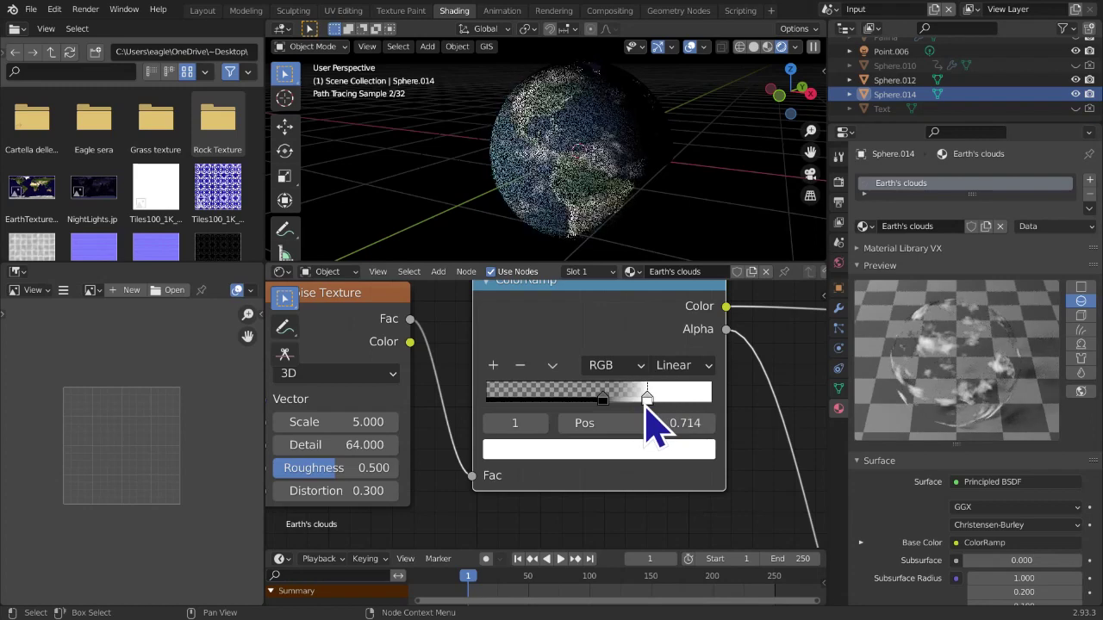
pyautogui.moveTo(651, 405); pyautogui.dragTo(655, 405)
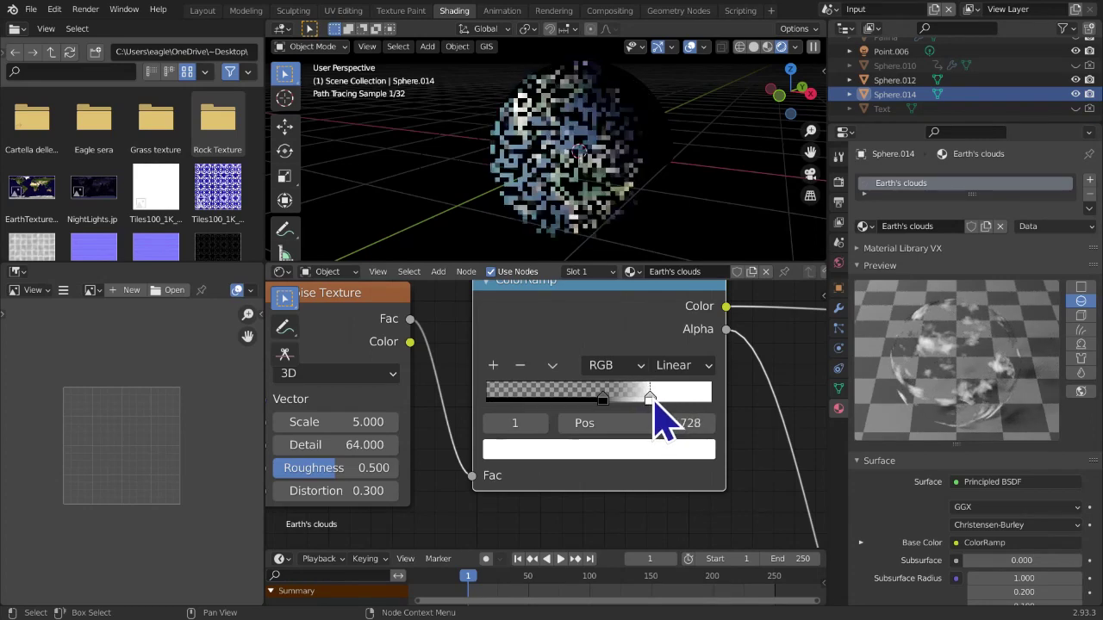
# Select the globe sphere Sphere.012 in the Outliner
pyautogui.scroll(-3, 728, 485)
pyautogui.scroll(-2, 707, 470)
pyautogui.moveTo(703, 475); pyautogui.dragTo(693, 461, button='middle')
pyautogui.moveTo(688, 195); pyautogui.dragTo(688, 165, button='middle')
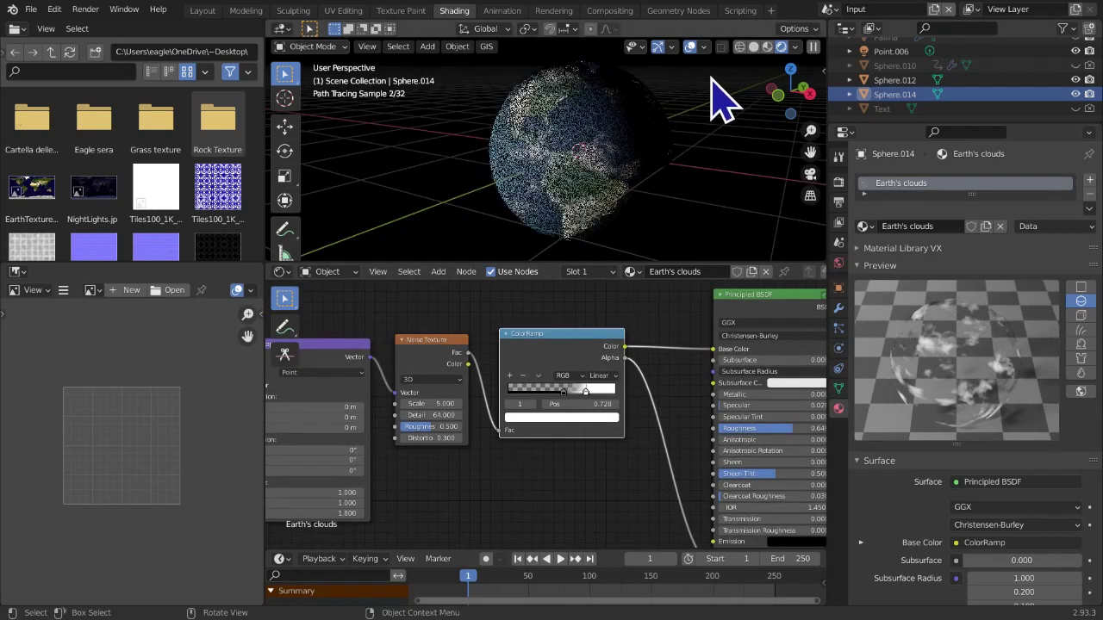
pyautogui.click(1000, 81)
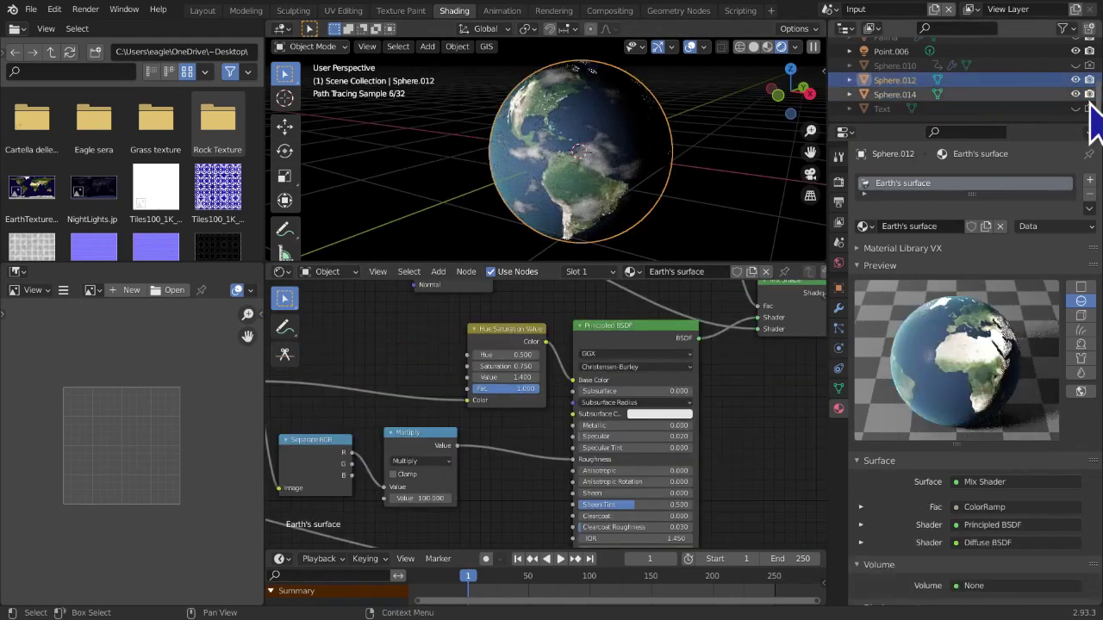
# Rename Sphere.012 to Earth and Sphere.014 to Clouds, then use Material Preview shading
pyautogui.click(1075, 95)
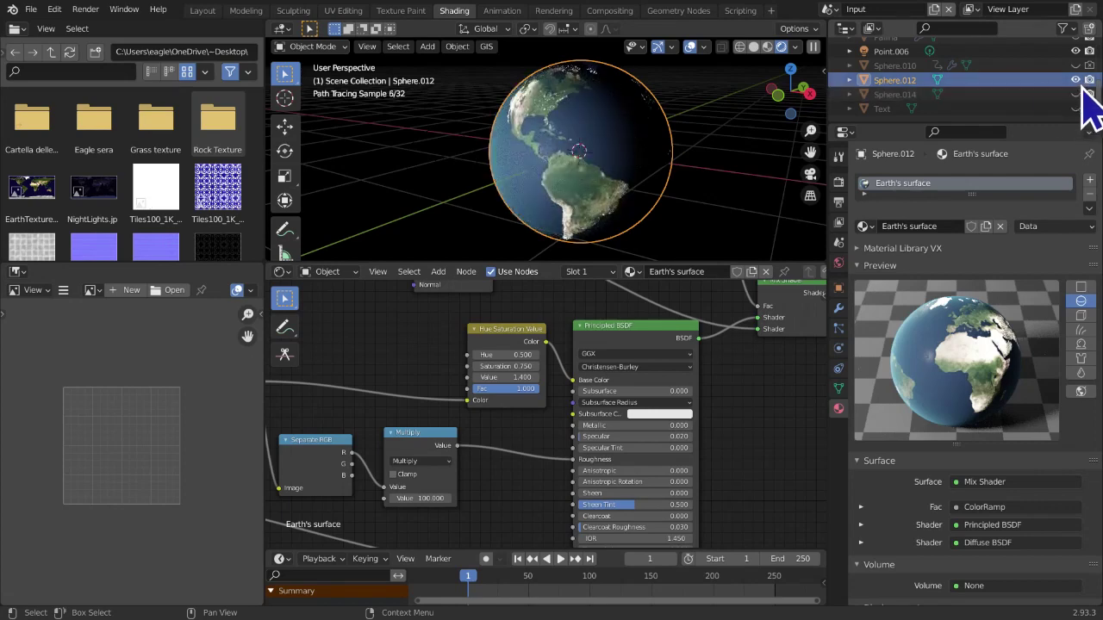
pyautogui.doubleClick(1033, 80)
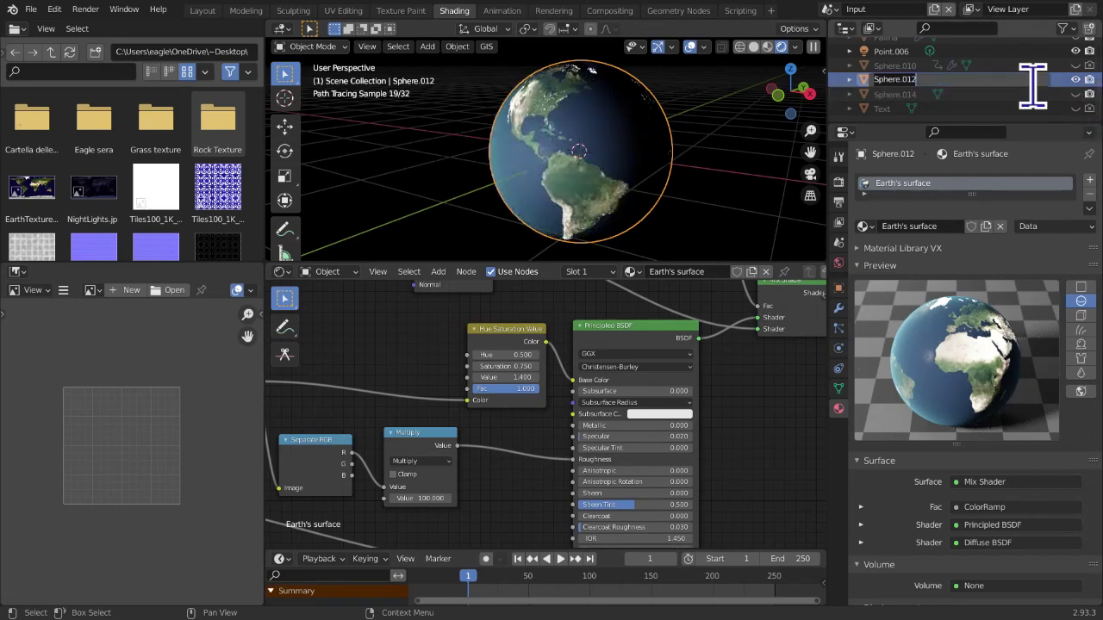
pyautogui.press('Return')
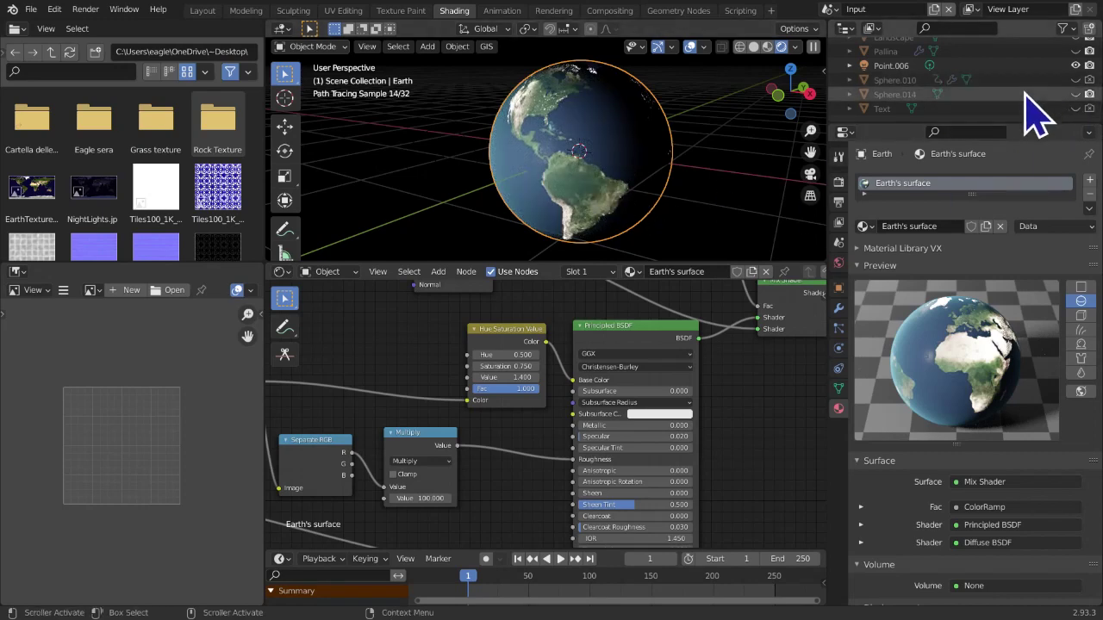
pyautogui.click(974, 97)
pyautogui.doubleClick(973, 95)
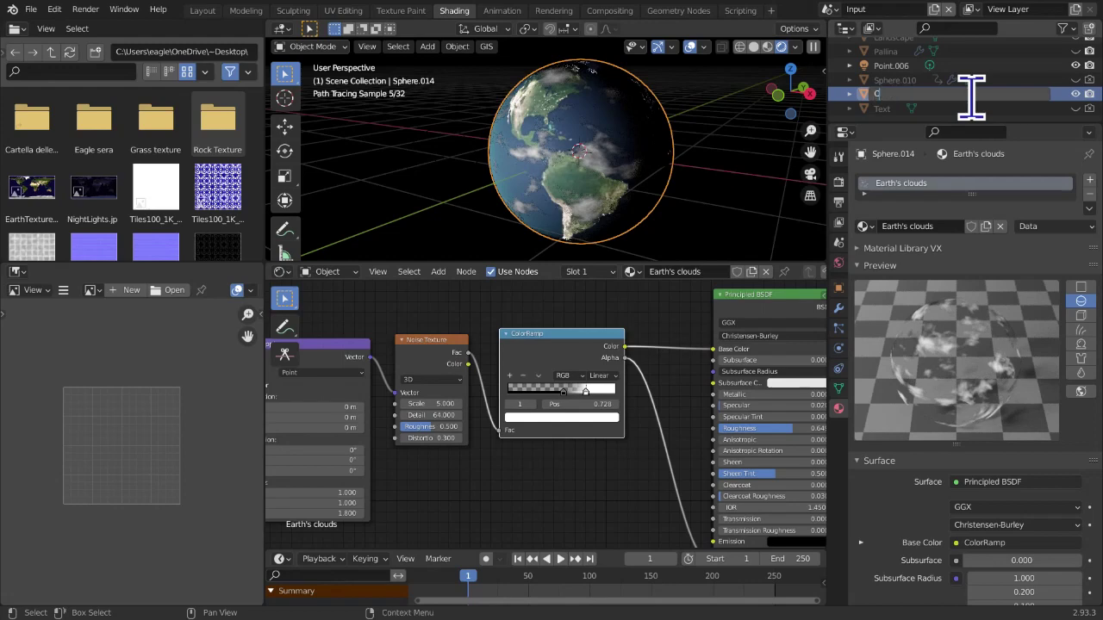
pyautogui.press('Return')
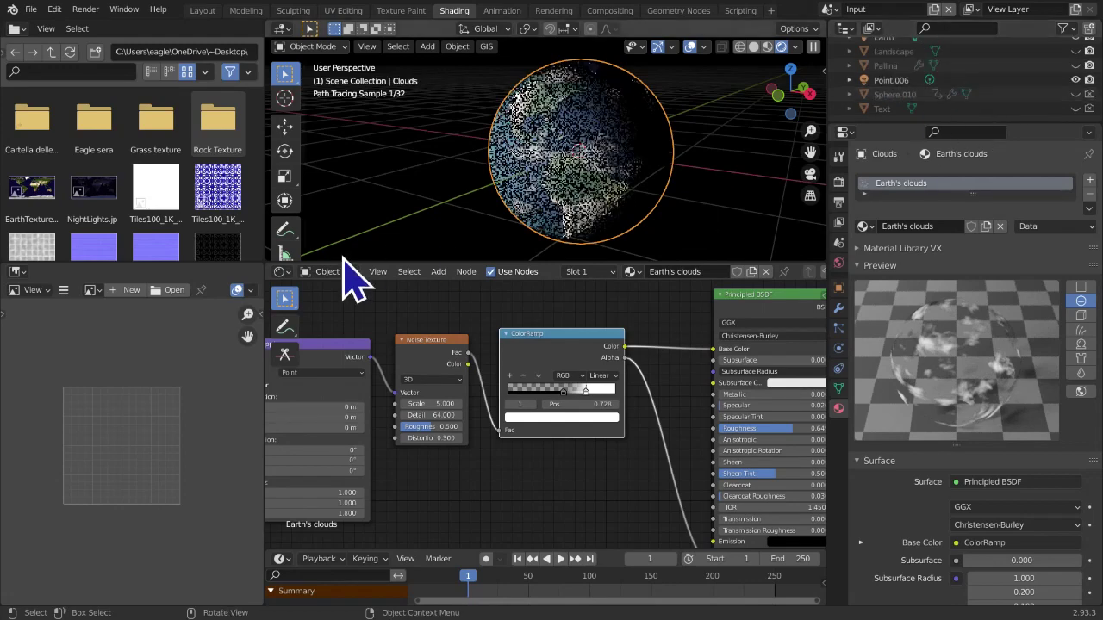
pyautogui.click(766, 46)
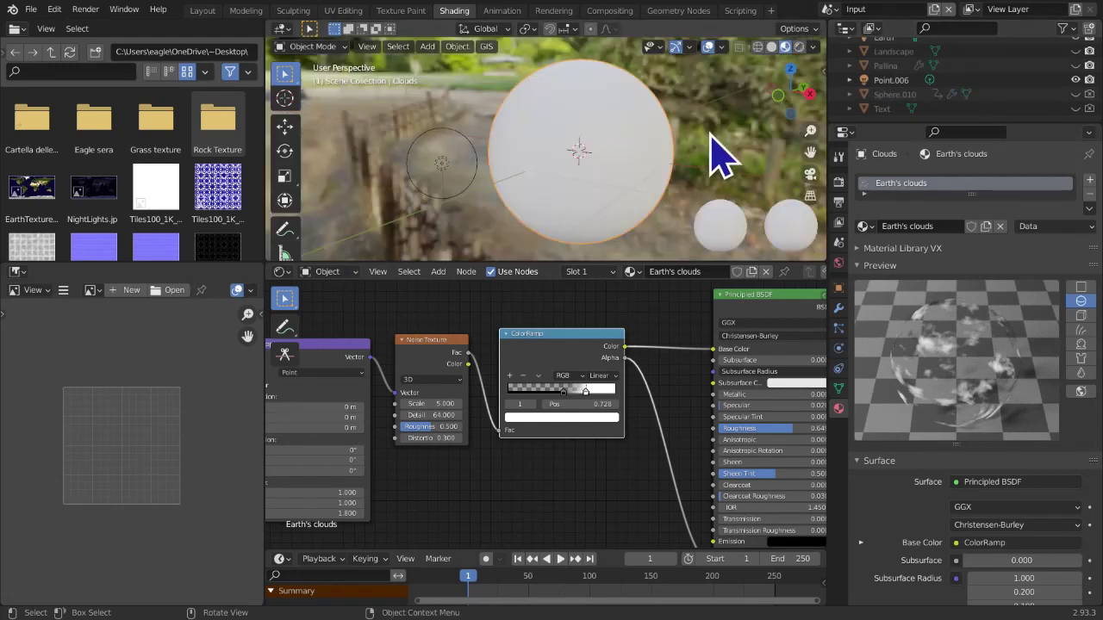
# Move the Clouds sphere up and to the left of Earth
pyautogui.moveTo(709, 173); pyautogui.dragTo(625, 185, button='middle')
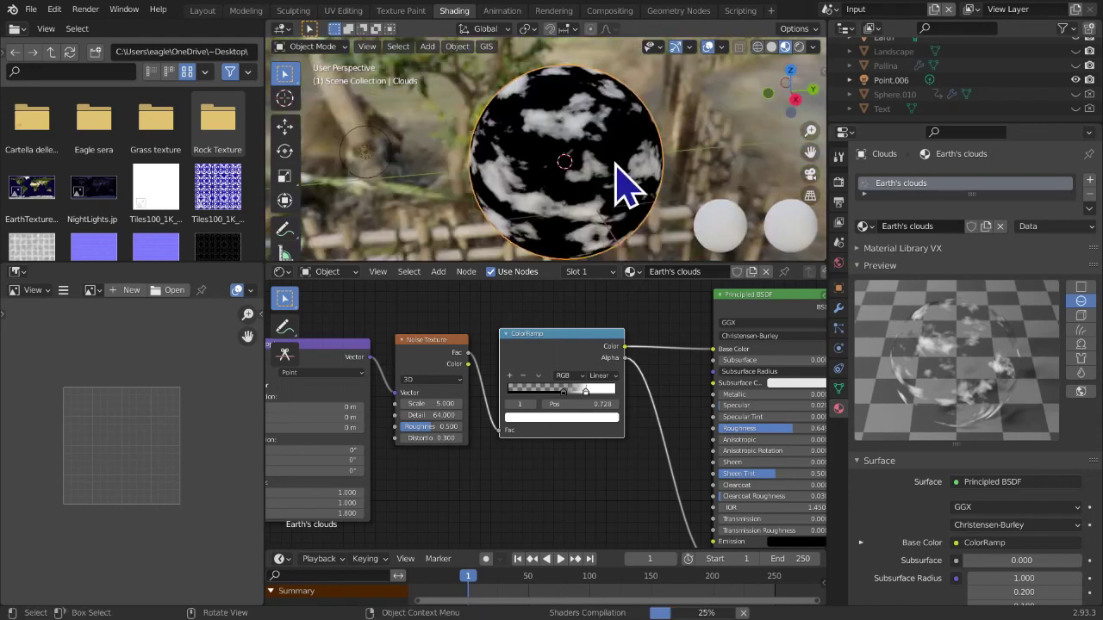
pyautogui.scroll(-4, 627, 185)
pyautogui.scroll(2, 633, 185)
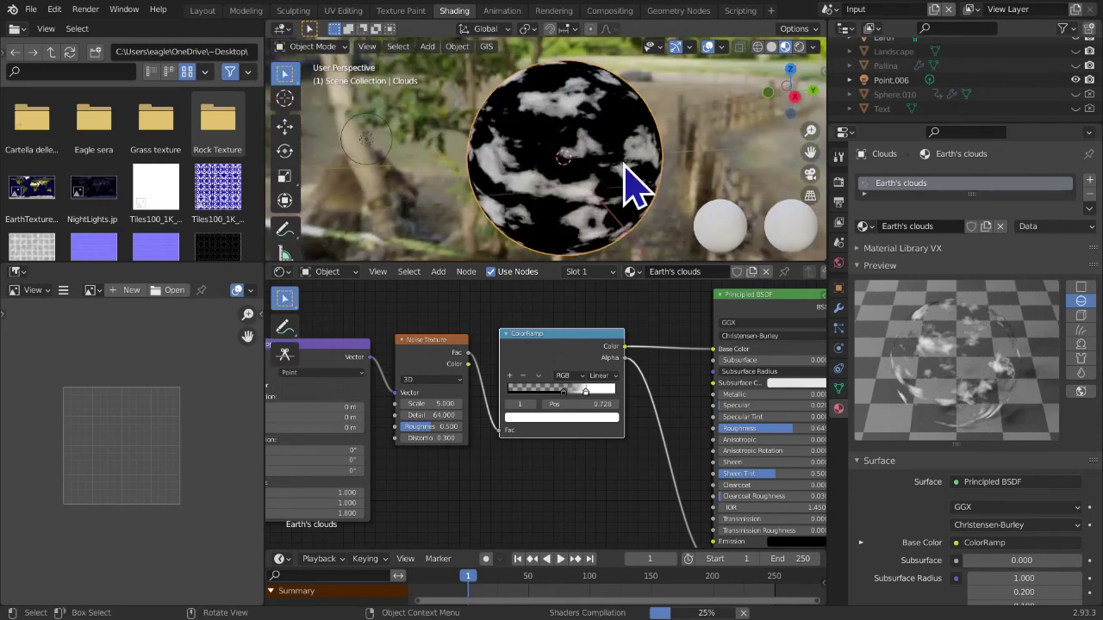
pyautogui.scroll(-2, 635, 183)
pyautogui.press('g')
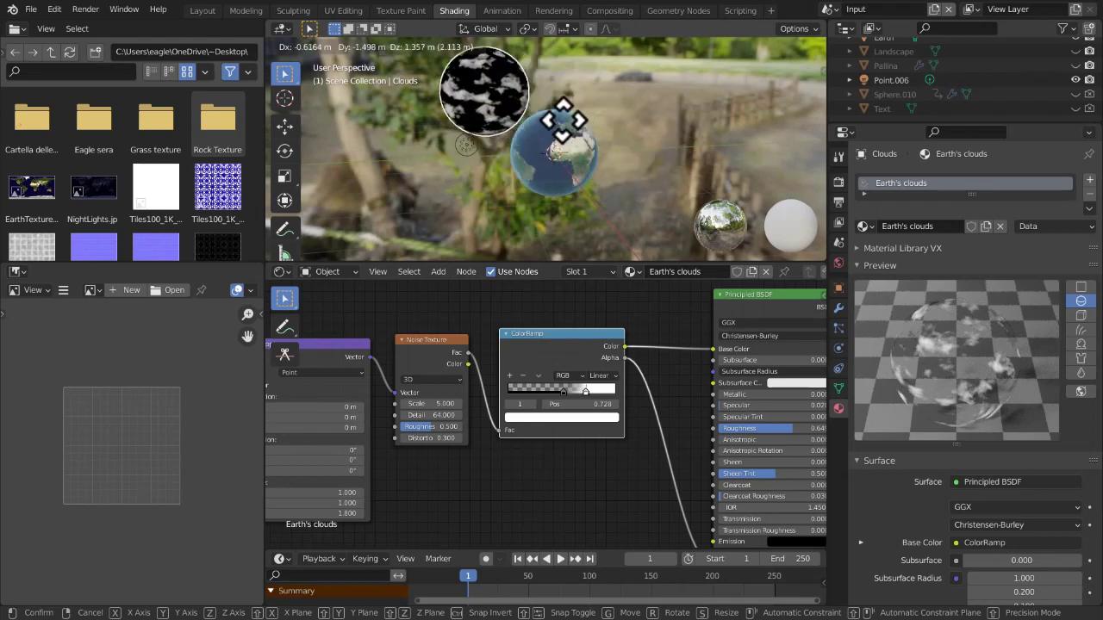
pyautogui.click(532, 103)
# Snap the Clouds sphere back to the 3D cursor and switch to Rendered shading
pyautogui.moveTo(603, 158); pyautogui.dragTo(634, 185, button='middle')
pyautogui.scroll(6, 635, 155)
pyautogui.scroll(-2, 634, 185)
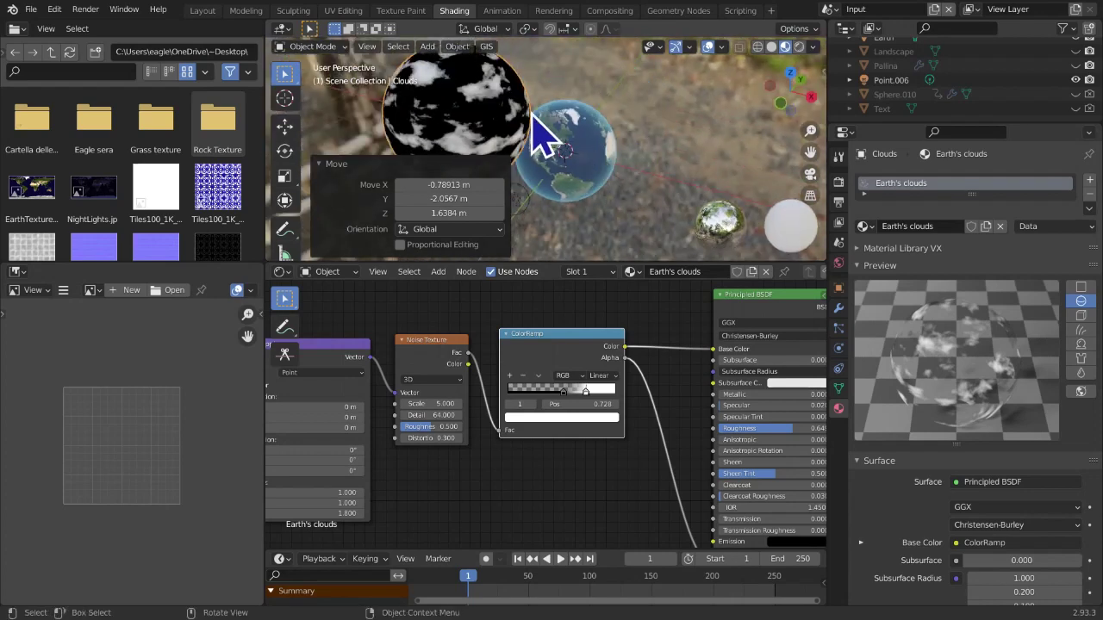
pyautogui.hotkey('shift', 's')
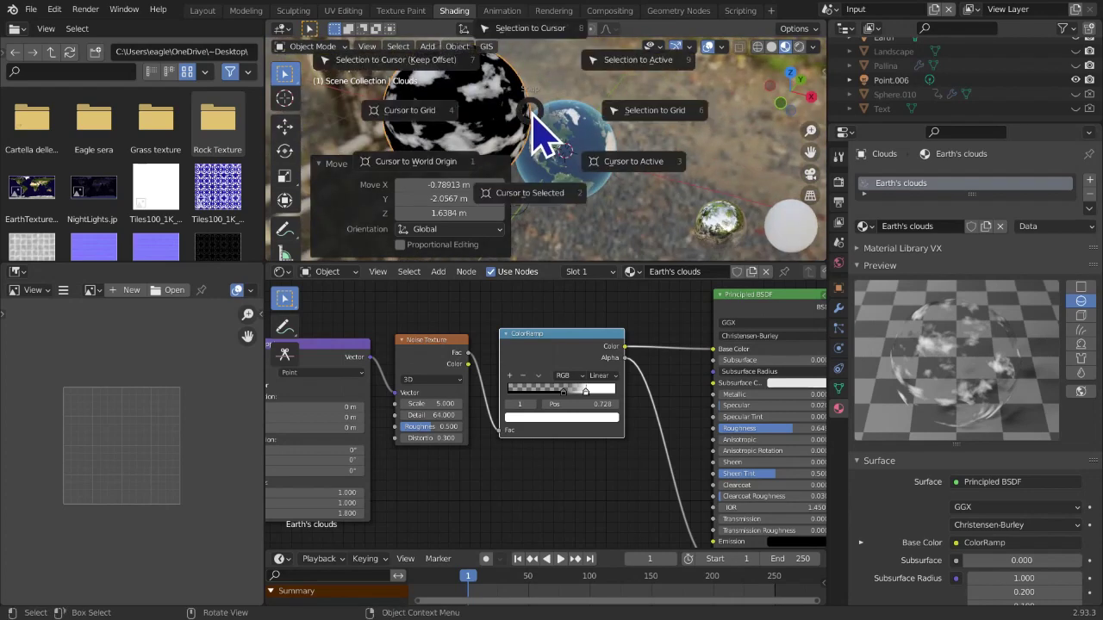
pyautogui.click(552, 40)
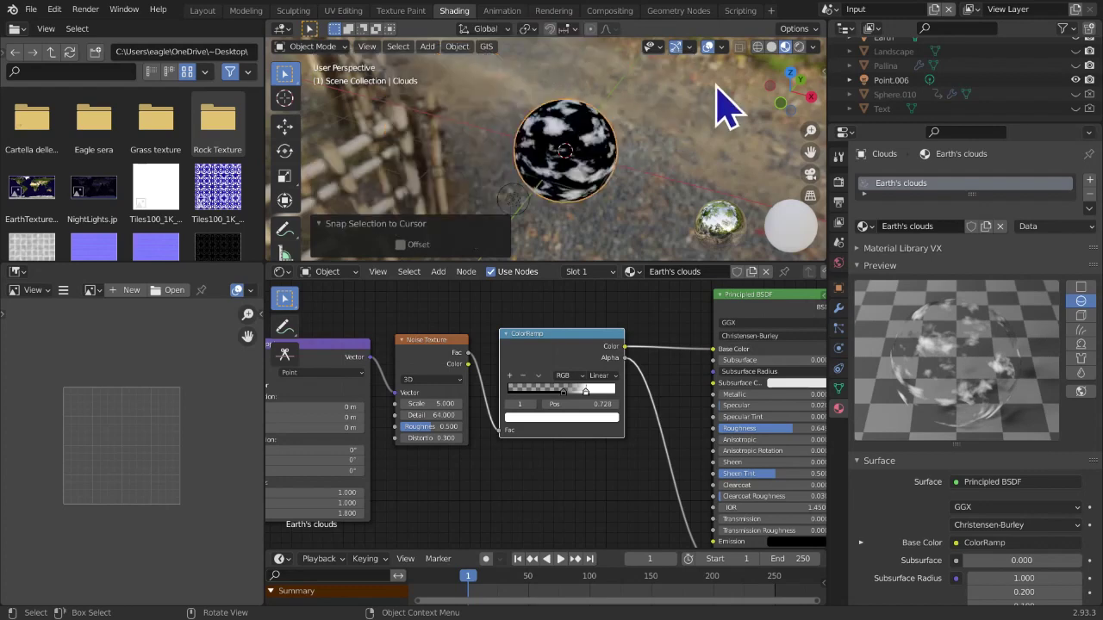
pyautogui.click(798, 47)
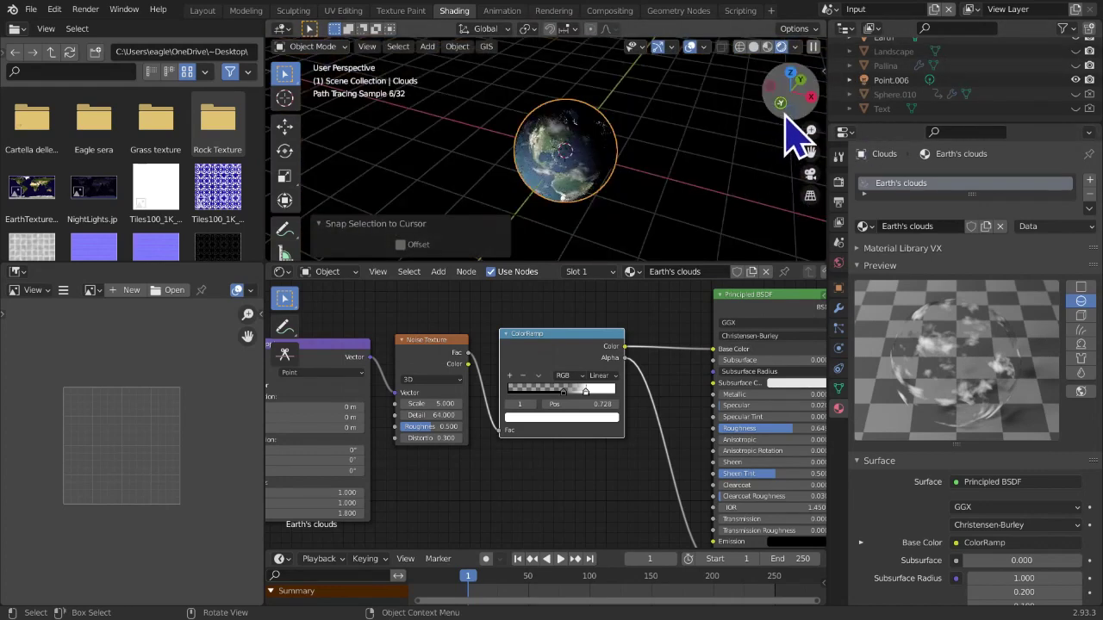
# Try scaling the Clouds sphere, then undo the trial scale
pyautogui.click(809, 99)
pyautogui.scroll(2, 609, 199)
pyautogui.keyDown('shift'); pyautogui.moveTo(602, 195); pyautogui.dragTo(399, 201, button='middle'); pyautogui.keyUp('shift')
pyautogui.scroll(2, 535, 217)
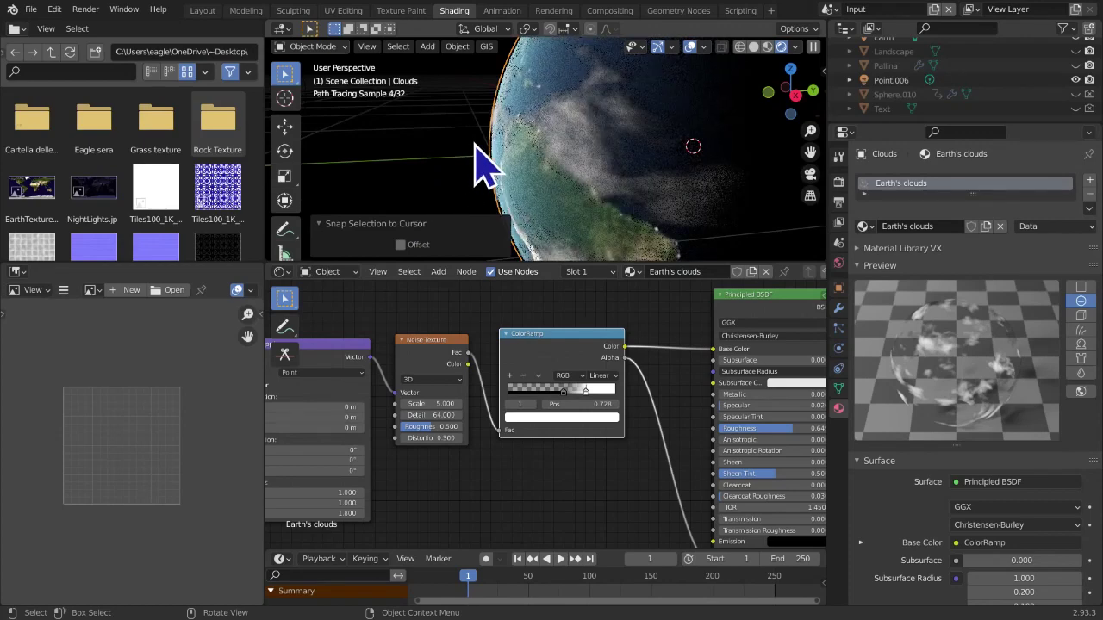
pyautogui.press('s')
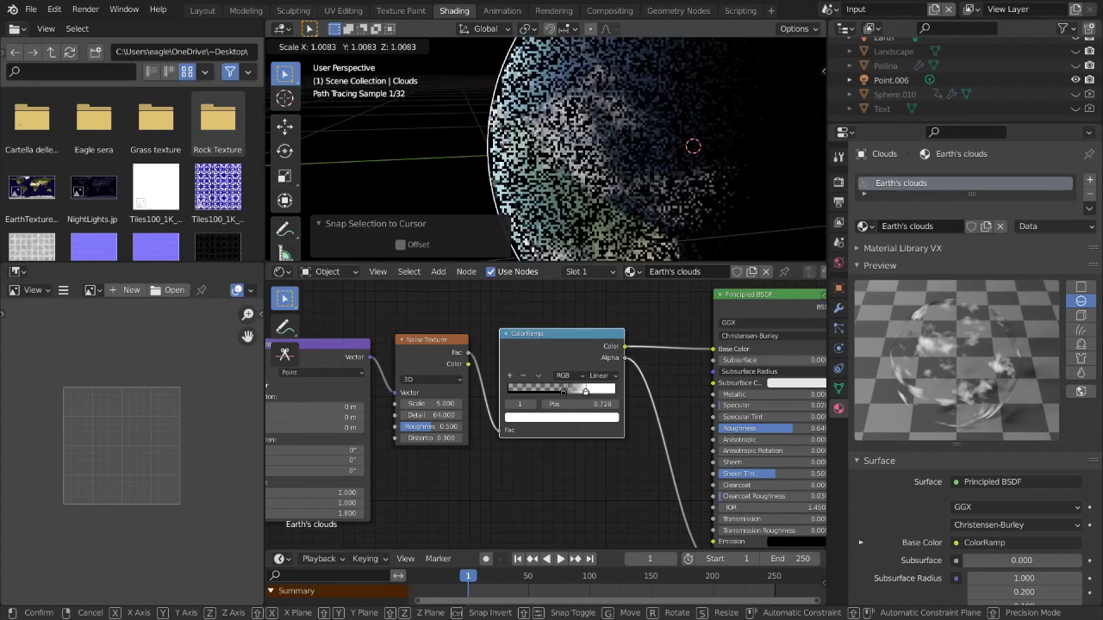
pyautogui.click(475, 166)
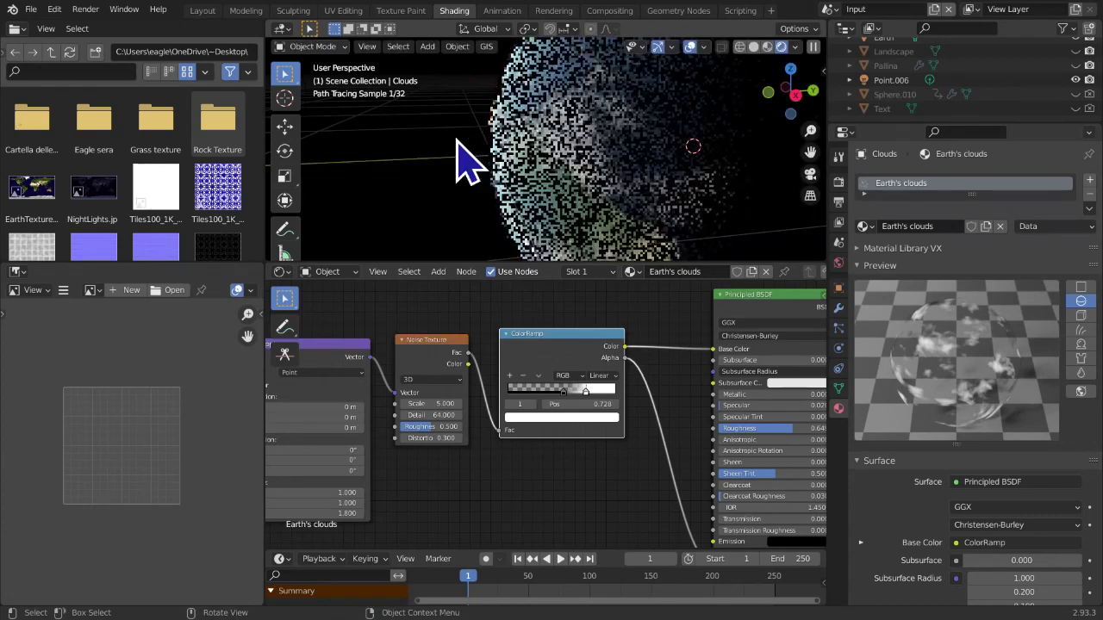
pyautogui.hotkey('ctrl', 'z')
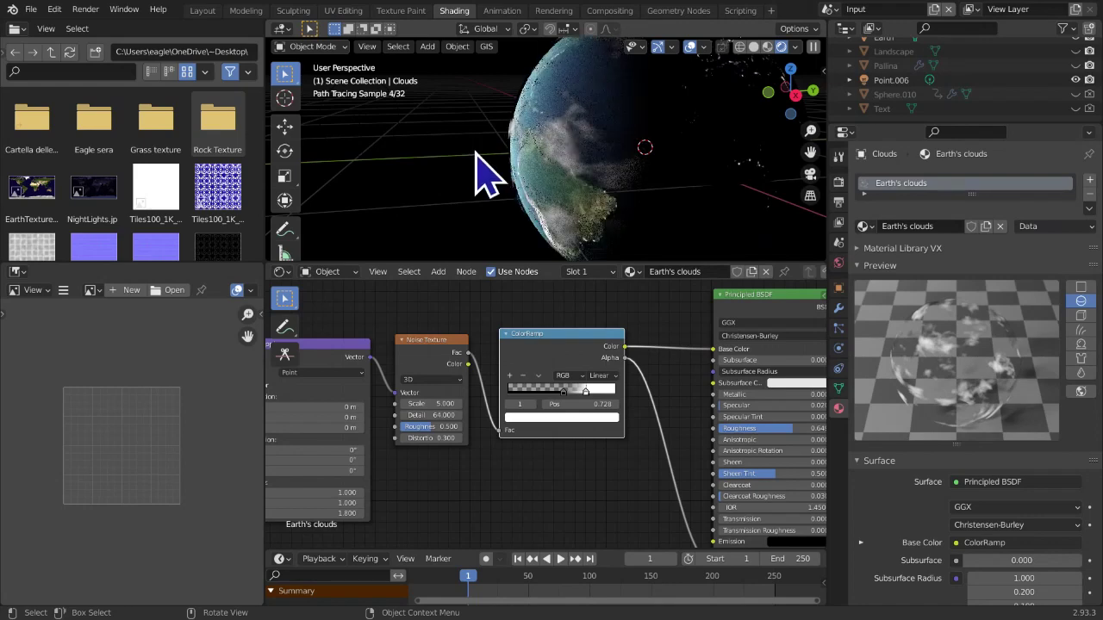
# Scale the Clouds sphere down to about 0.99 and clear the selection
pyautogui.click(543, 178)
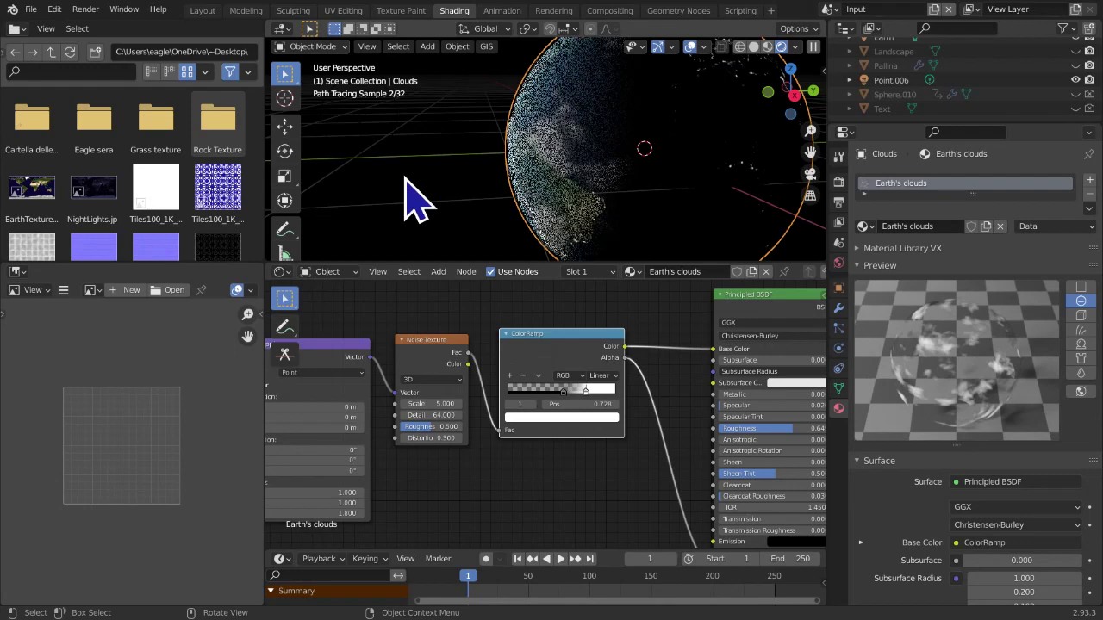
pyautogui.scroll(5, 410, 200)
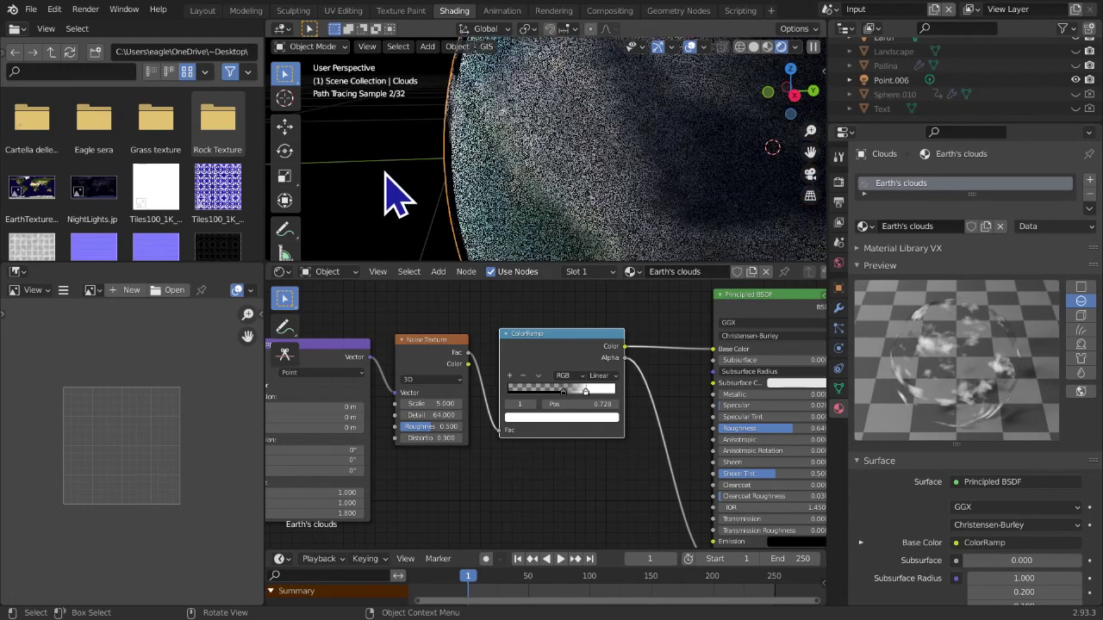
pyautogui.press('s')
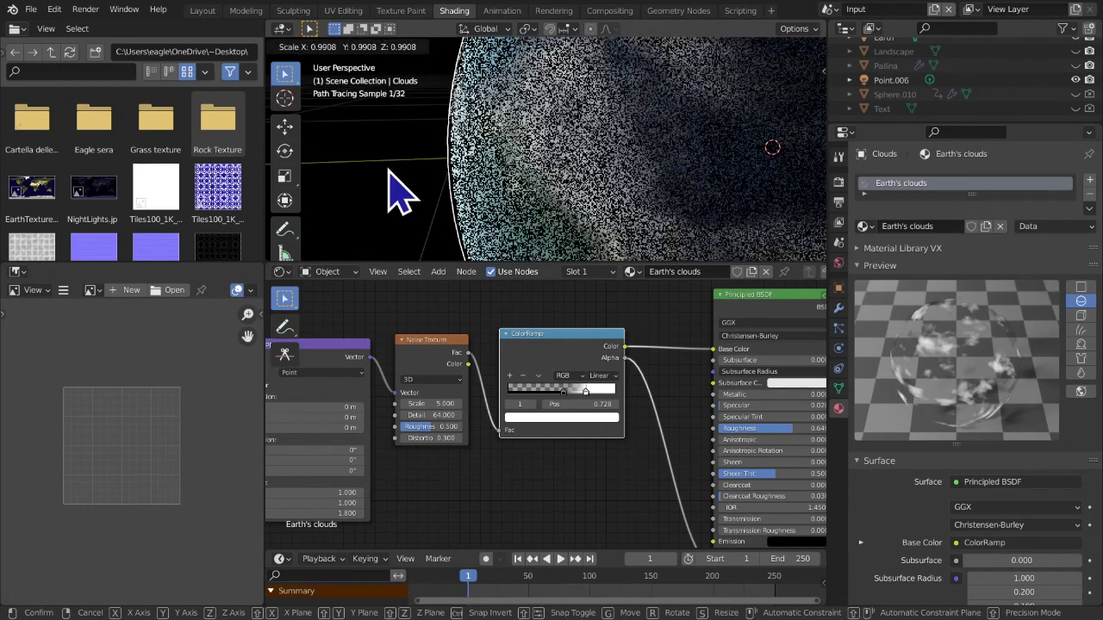
pyautogui.click(387, 171)
pyautogui.click(402, 128)
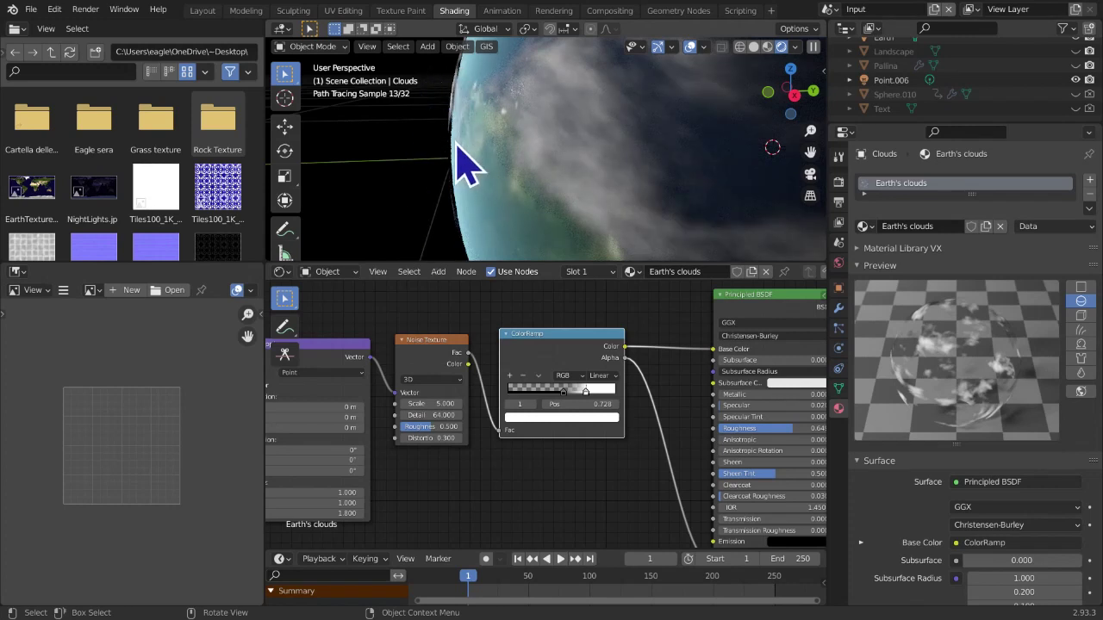
pyautogui.scroll(-8, 450, 146)
pyautogui.moveTo(705, 214); pyautogui.dragTo(780, 164, button='middle')
pyautogui.moveTo(808, 153); pyautogui.dragTo(762, 162)
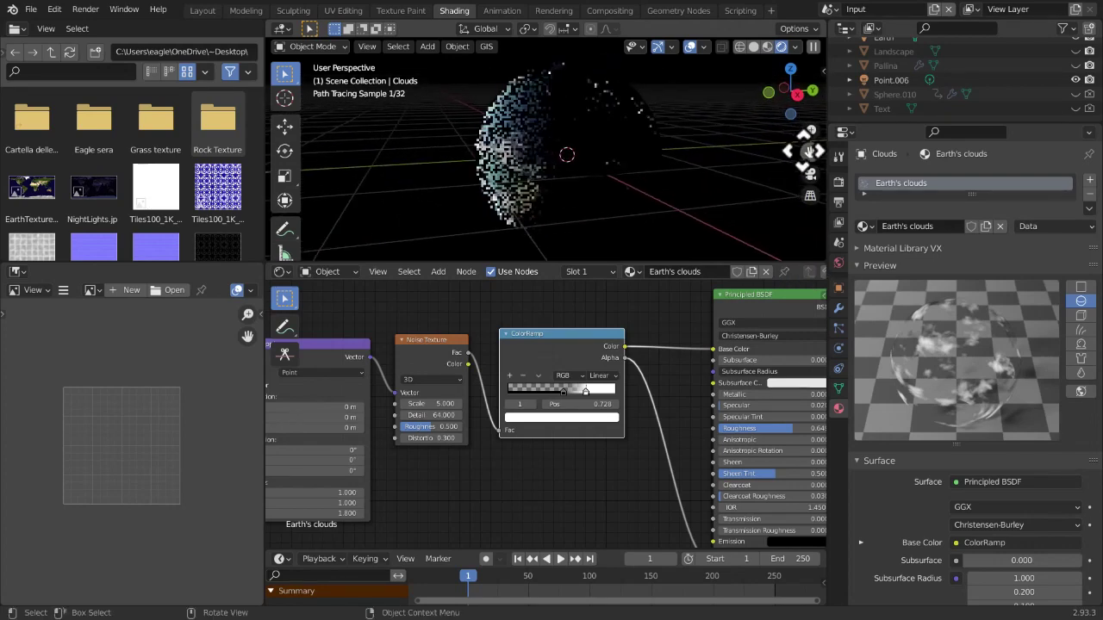
# Move the Earth sphere as a trial, then undo it
pyautogui.click(519, 132)
pyautogui.click(551, 131)
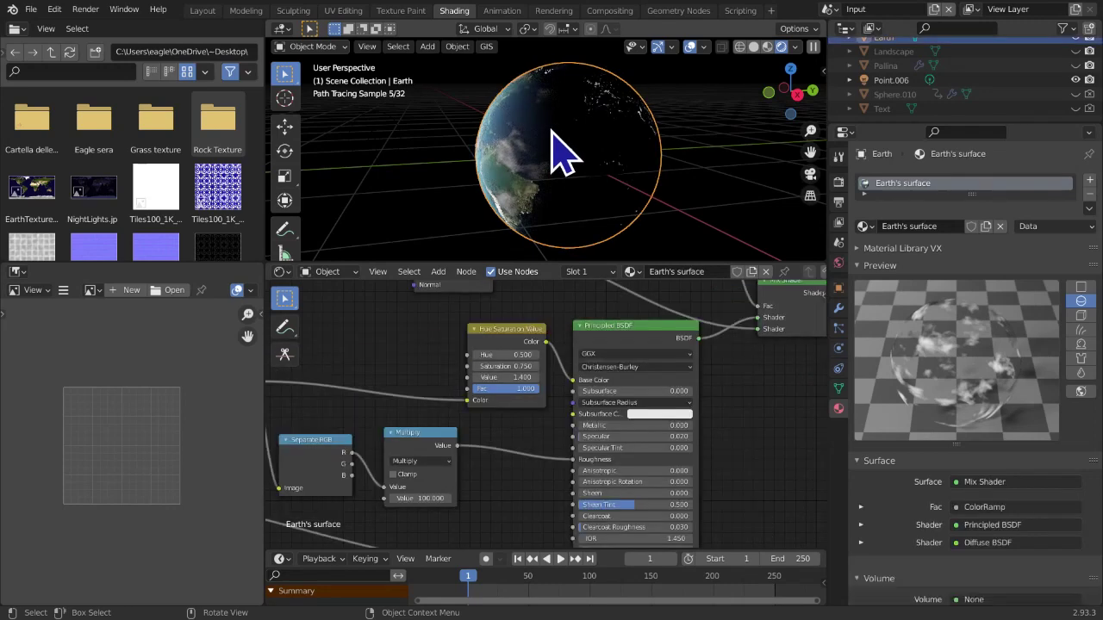
pyautogui.press('g')
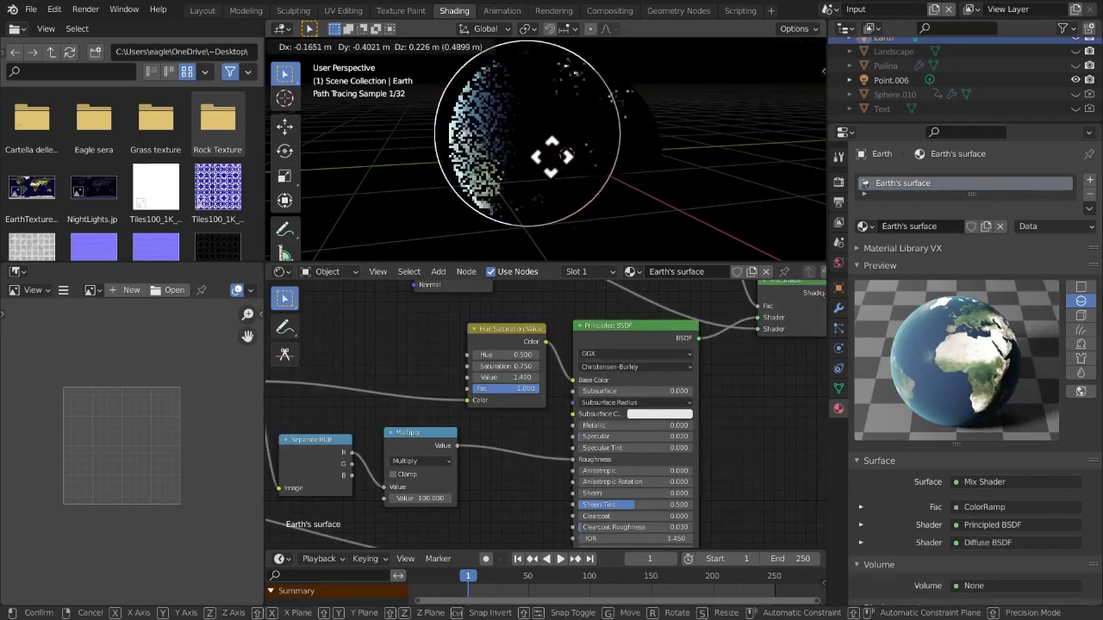
pyautogui.click(564, 162)
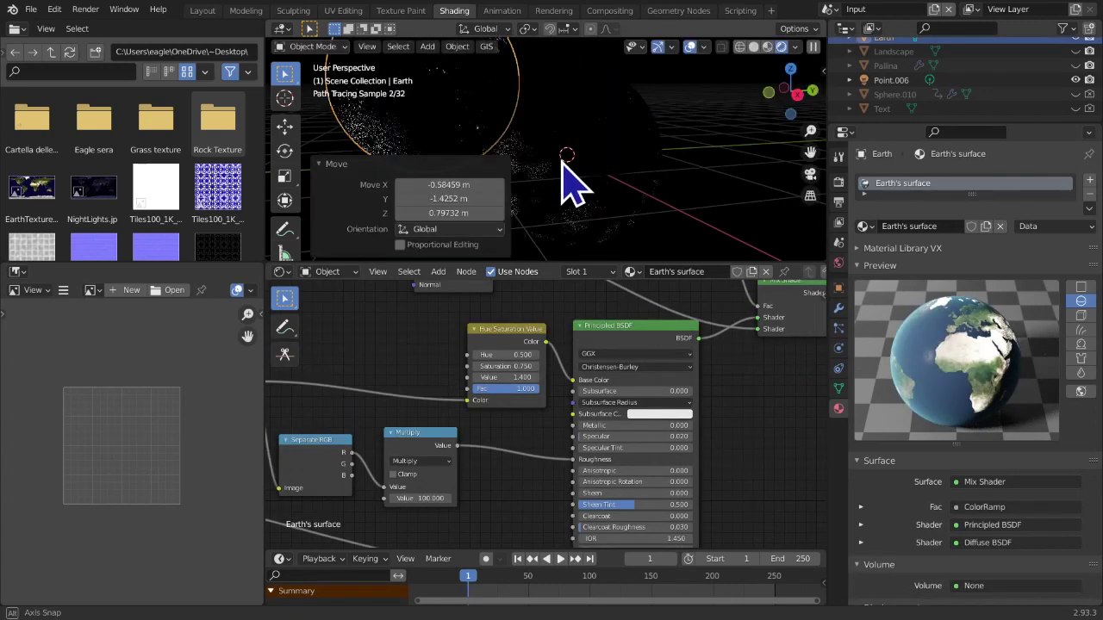
pyautogui.hotkey('ctrl', 'z')
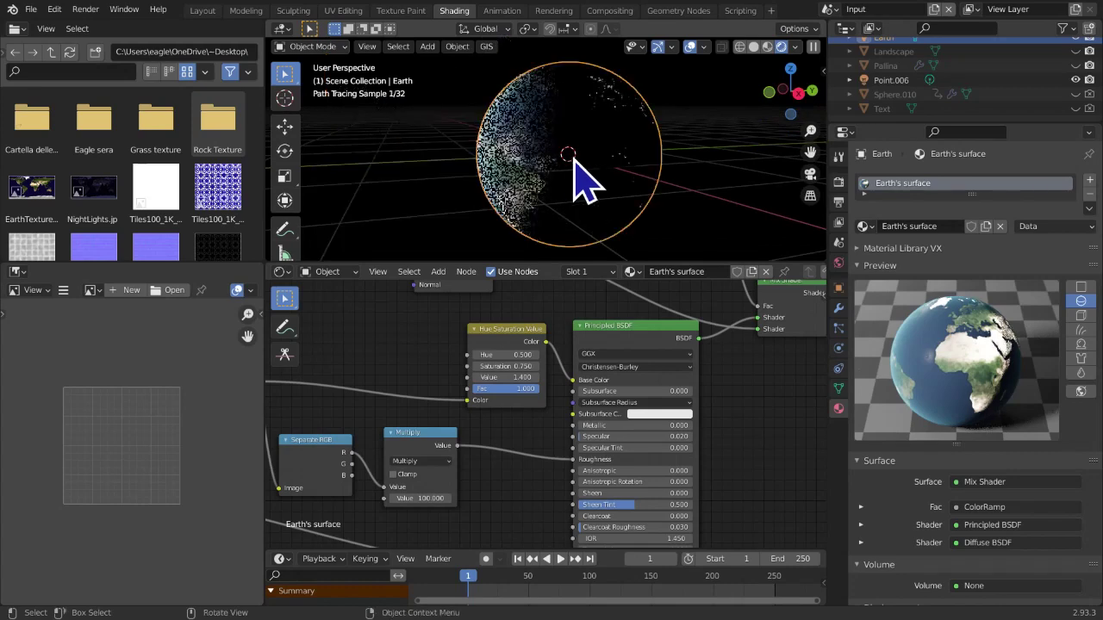
pyautogui.scroll(3, 889, 112)
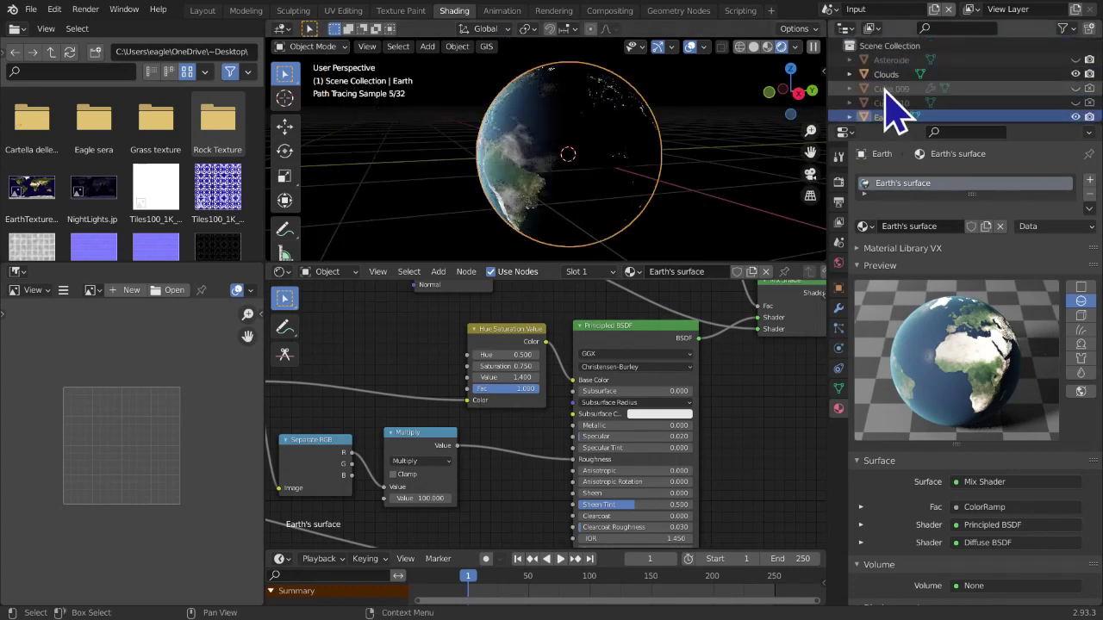
# Parent Clouds to Earth with Ctrl+P > Object, Earth active
pyautogui.keyDown('shift'); pyautogui.click(646, 197); pyautogui.keyUp('shift')
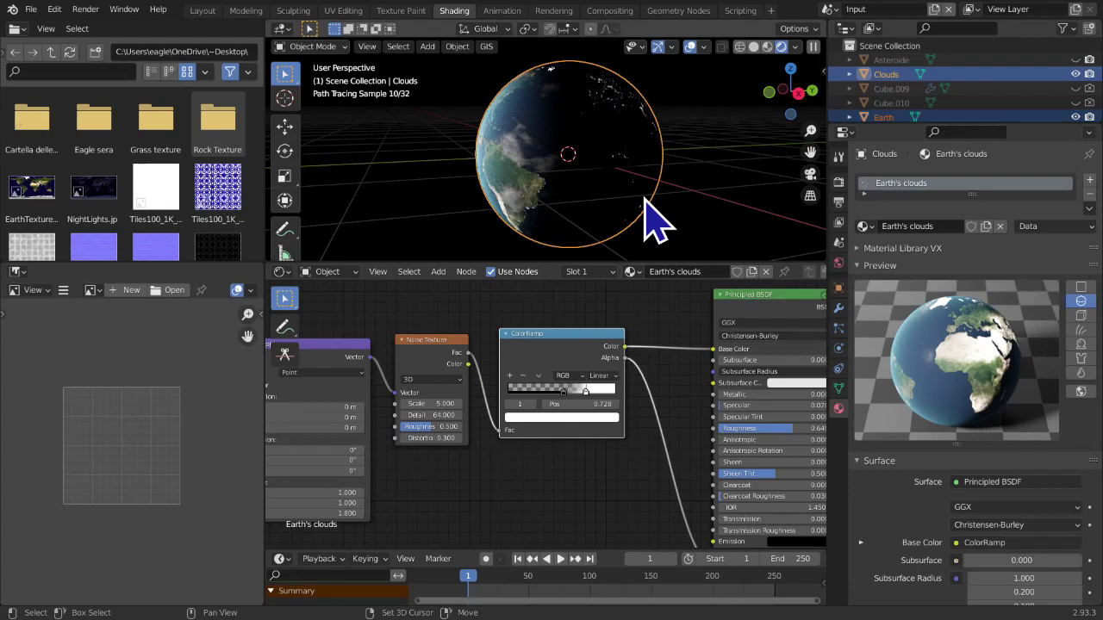
pyautogui.keyDown('shift'); pyautogui.click(635, 214); pyautogui.keyUp('shift')
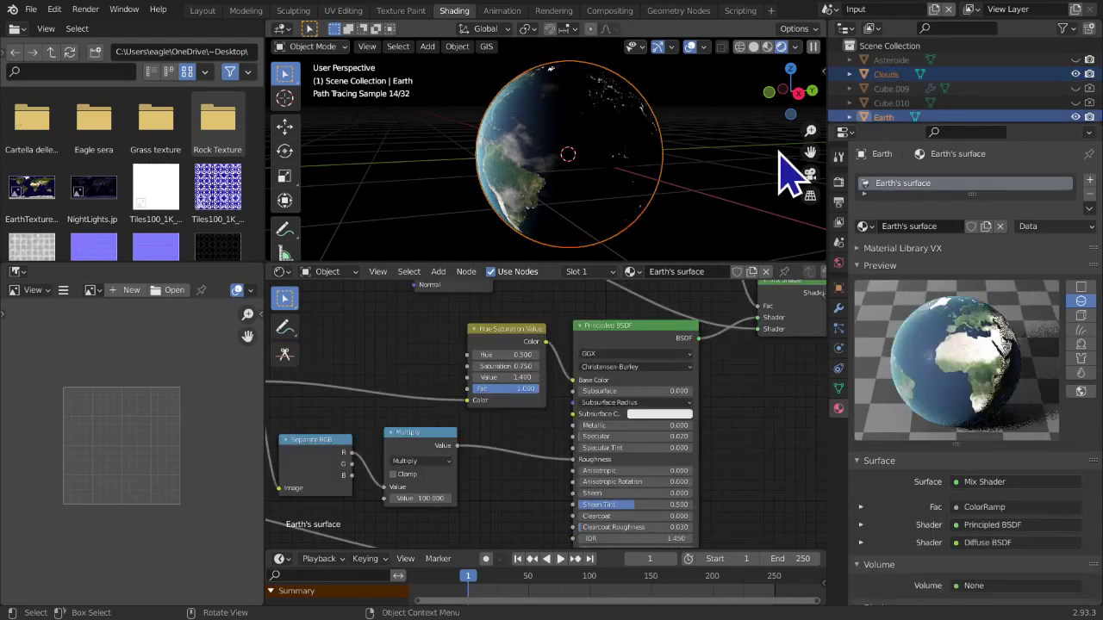
pyautogui.scroll(-2, 900, 107)
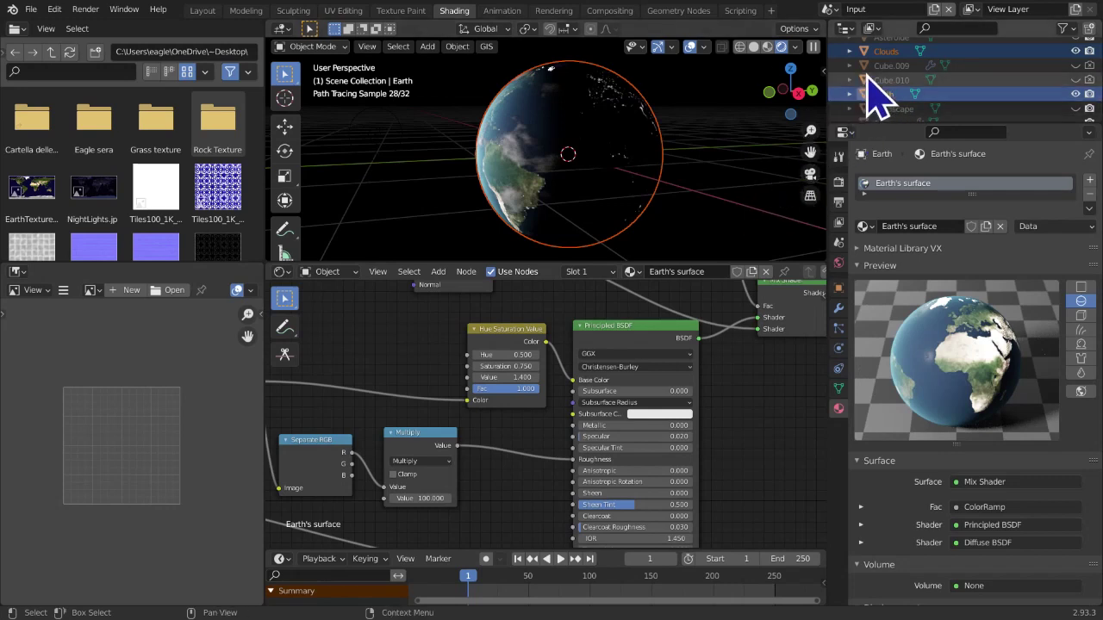
pyautogui.hotkey('ctrl', 'p')
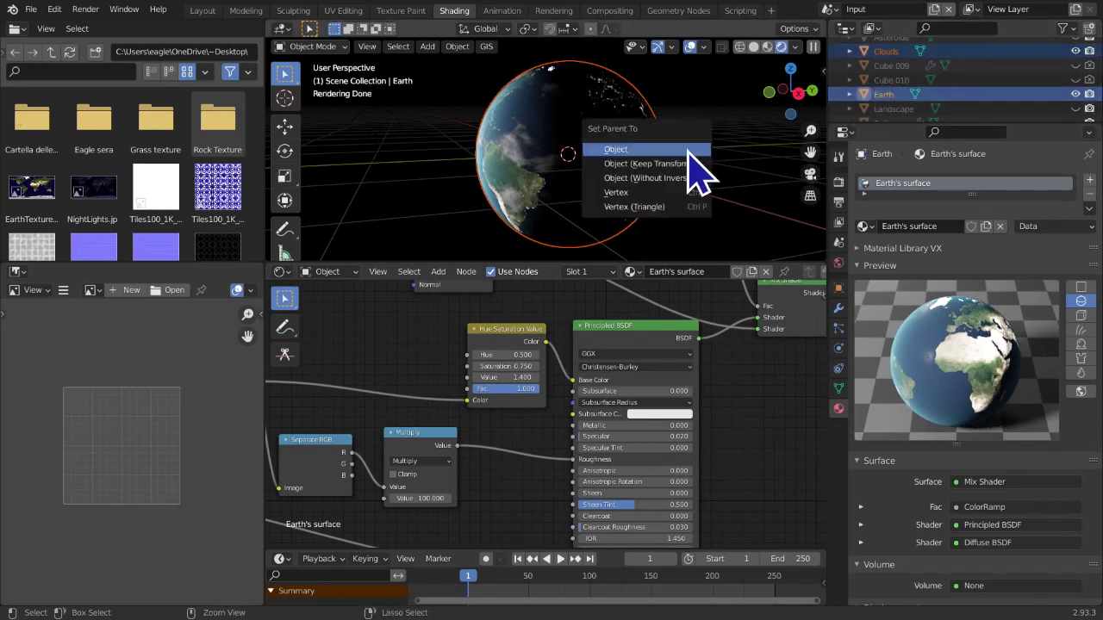
pyautogui.click(688, 152)
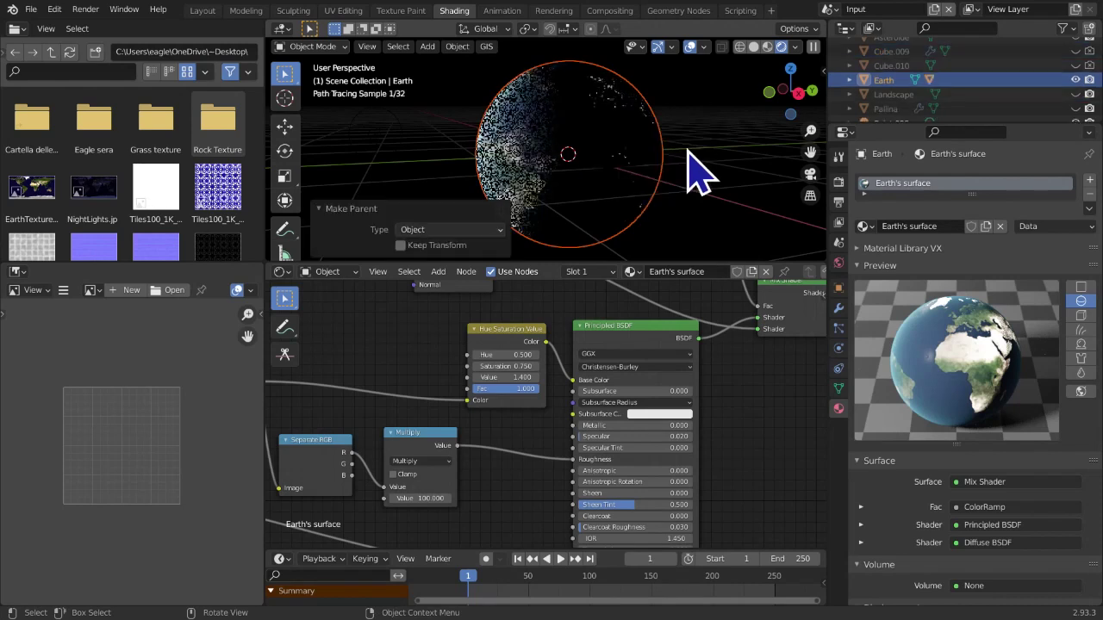
# Test the hierarchy by moving Earth, then Clouds alone, undoing each move
pyautogui.click(851, 80)
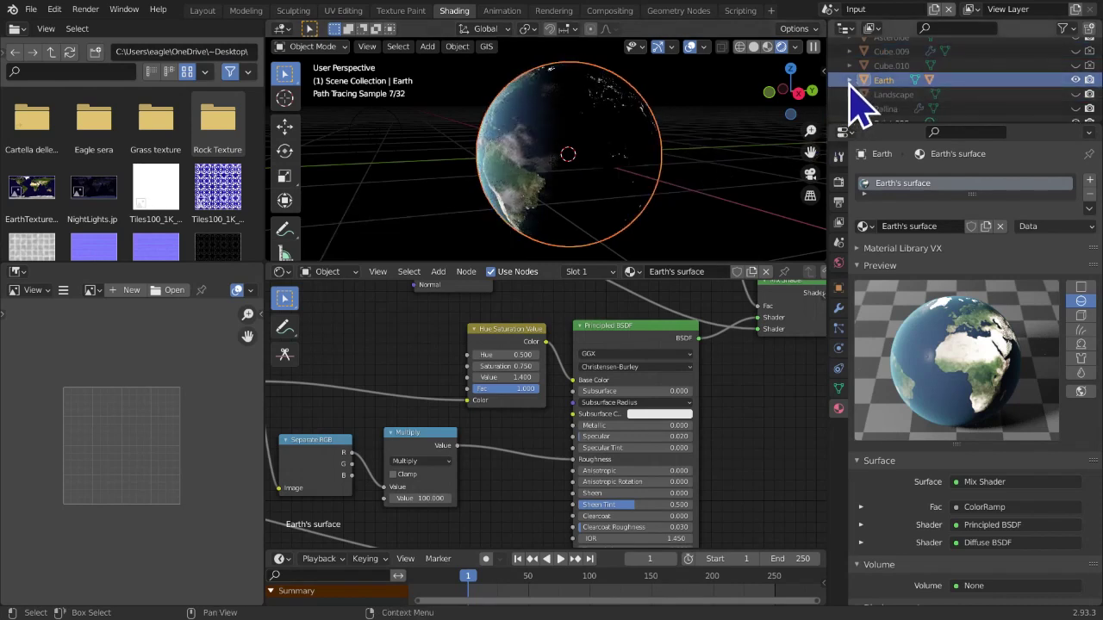
pyautogui.click(853, 82)
pyautogui.press('g')
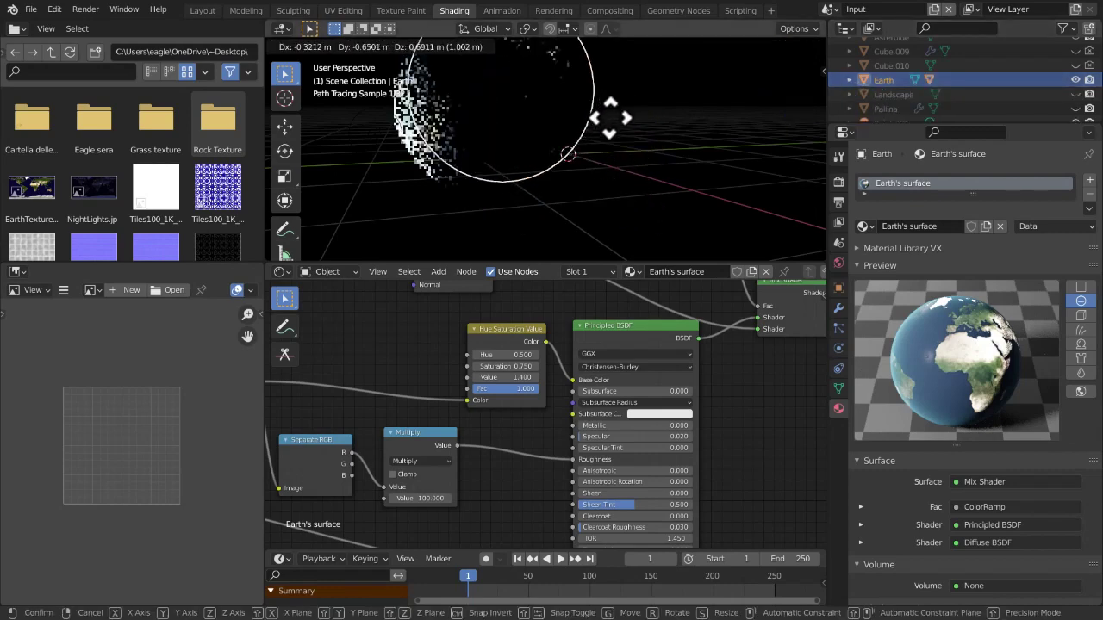
pyautogui.click(543, 120)
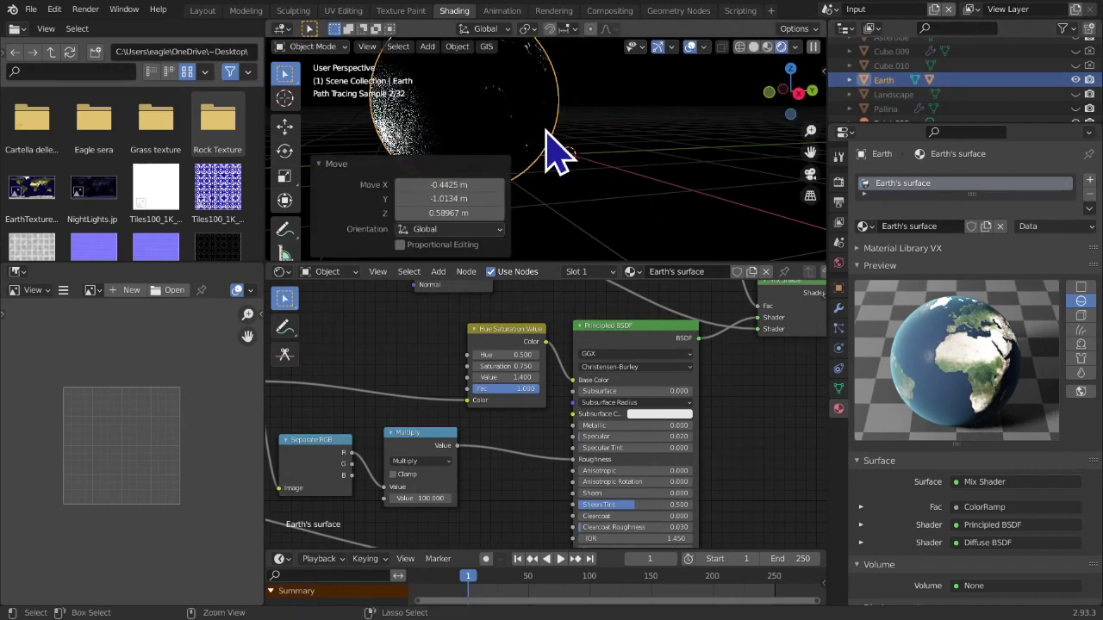
pyautogui.hotkey('ctrl', 'z')
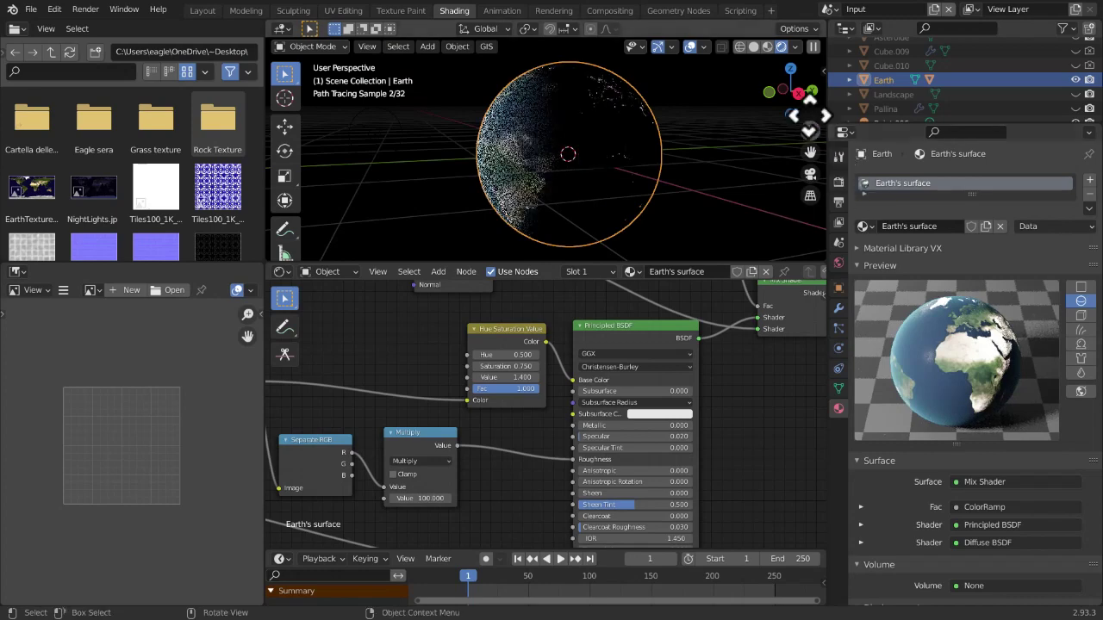
pyautogui.click(849, 79)
pyautogui.click(904, 110)
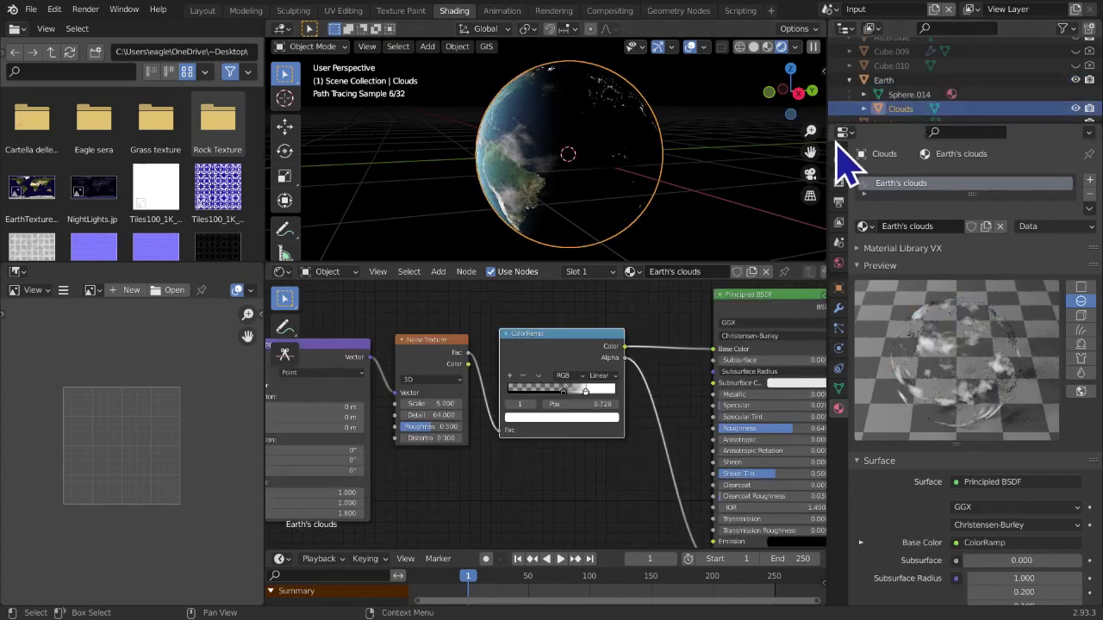
pyautogui.press('g')
pyautogui.click(505, 178)
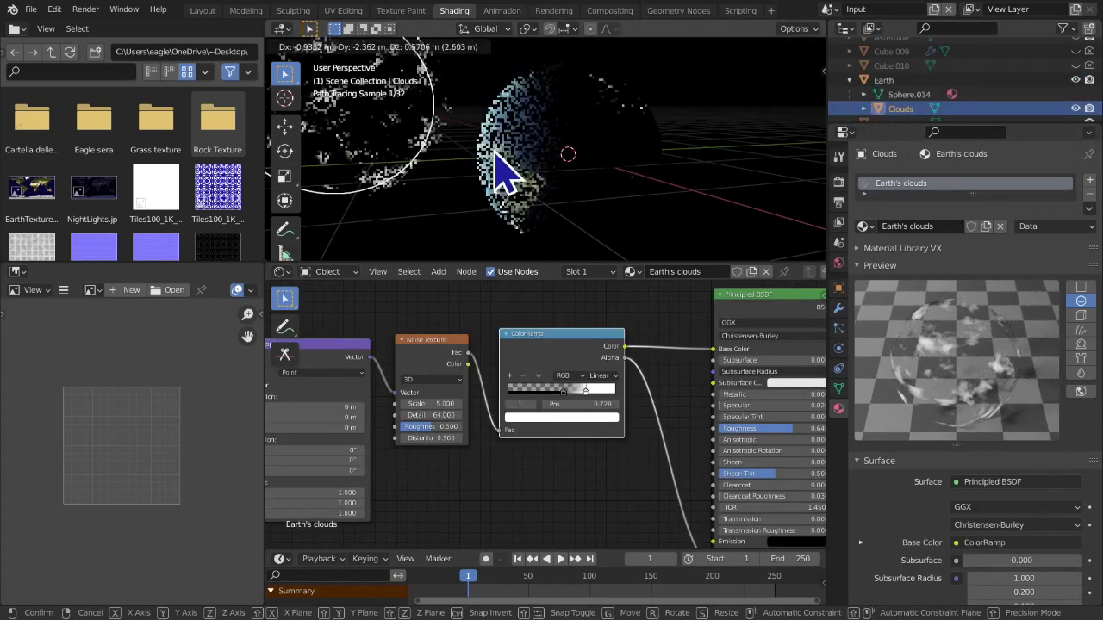
pyautogui.hotkey('ctrl', 'z')
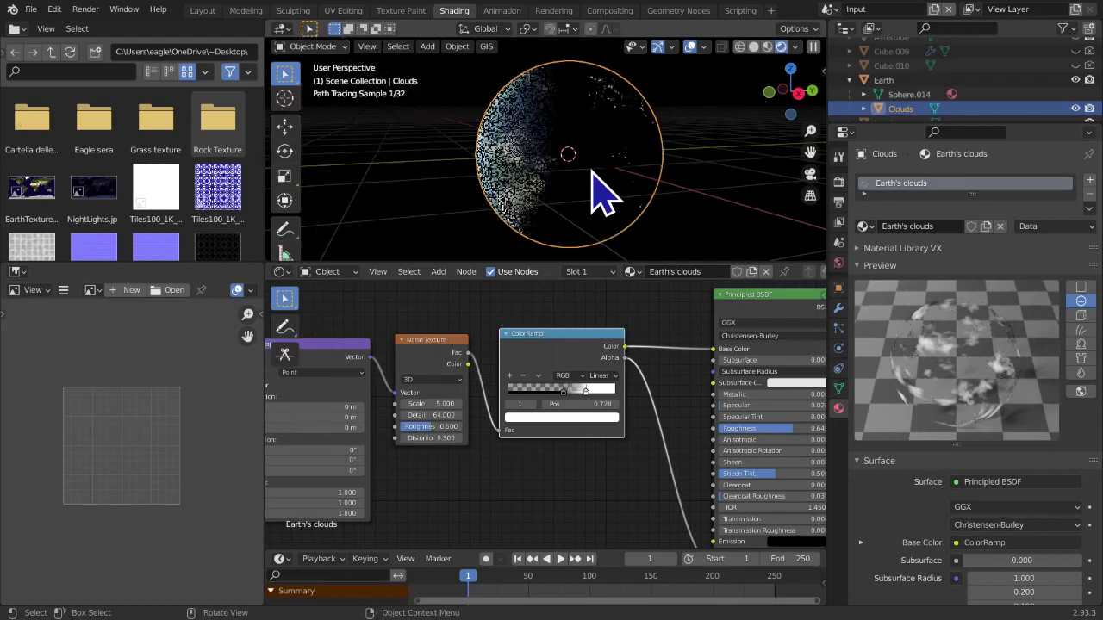
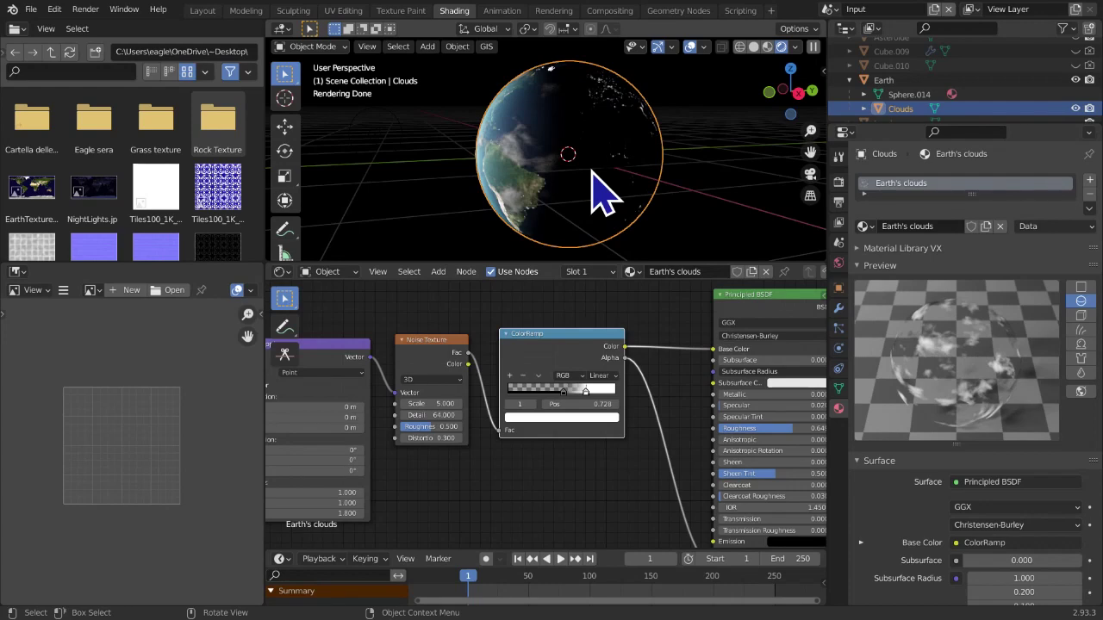
# Move the Clouds sphere as a trial, then undo it
pyautogui.press('g')
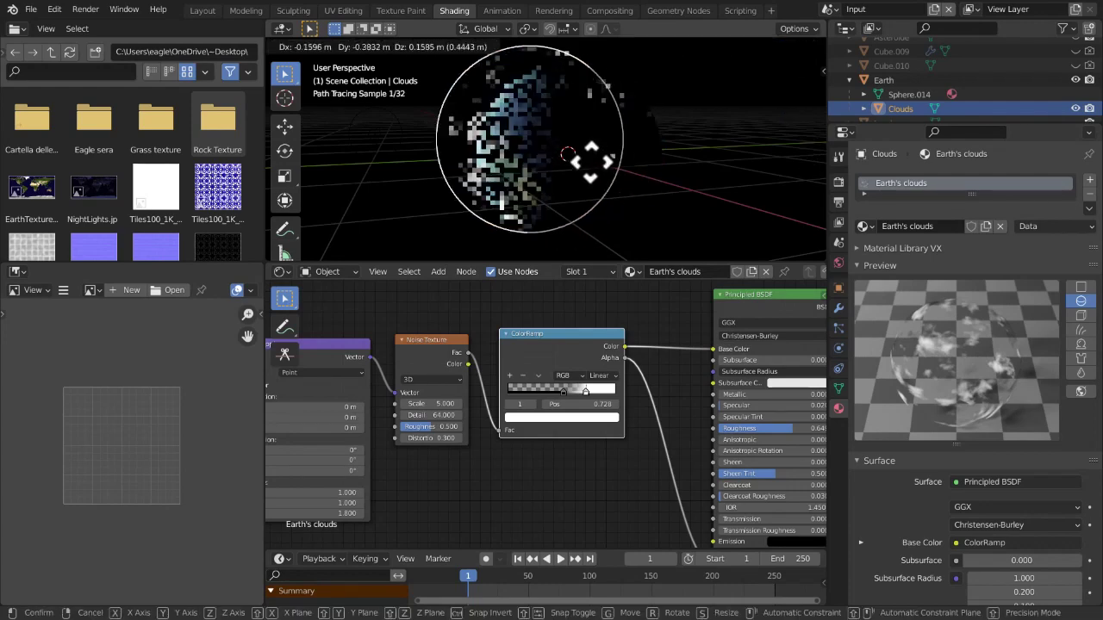
pyautogui.click(581, 164)
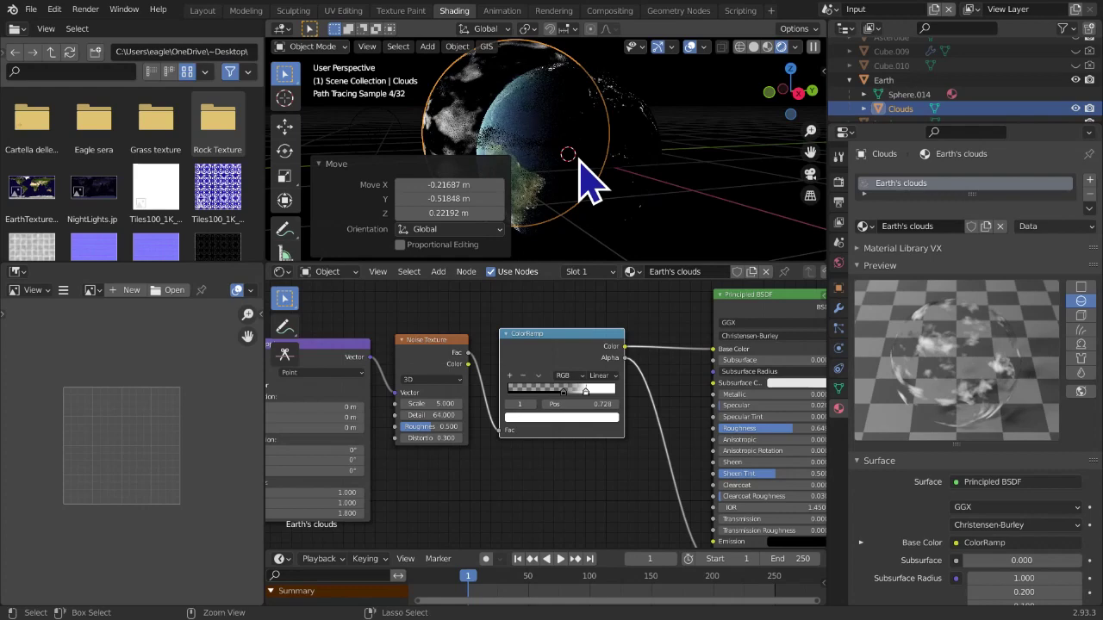
pyautogui.hotkey('ctrl', 'z')
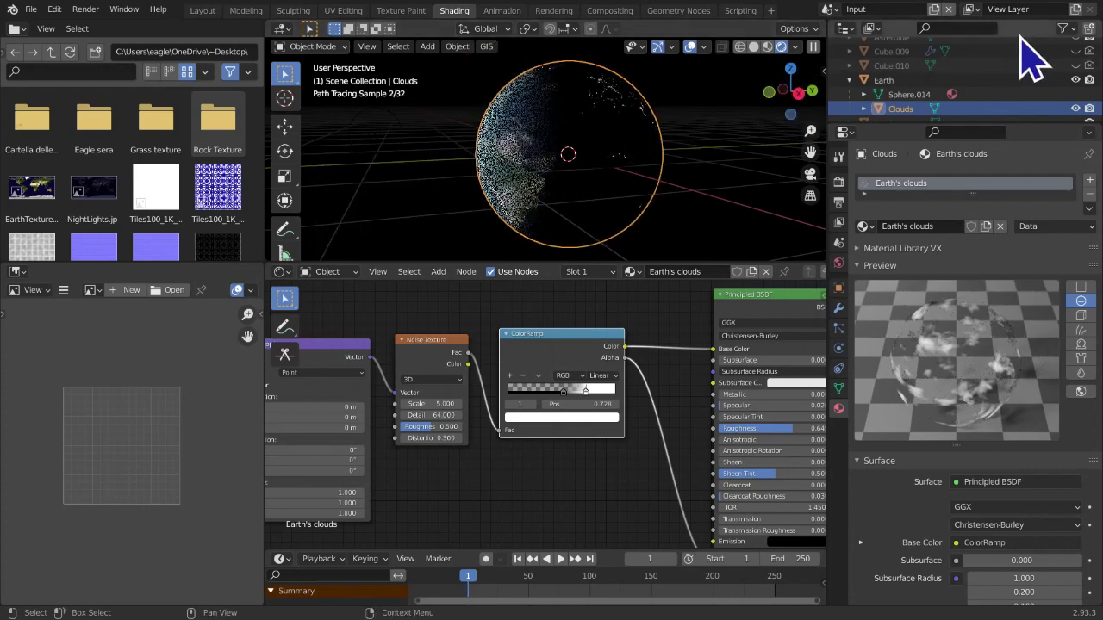
# Show selectability toggles in the Outliner filter and make Clouds unselectable
pyautogui.click(1065, 29)
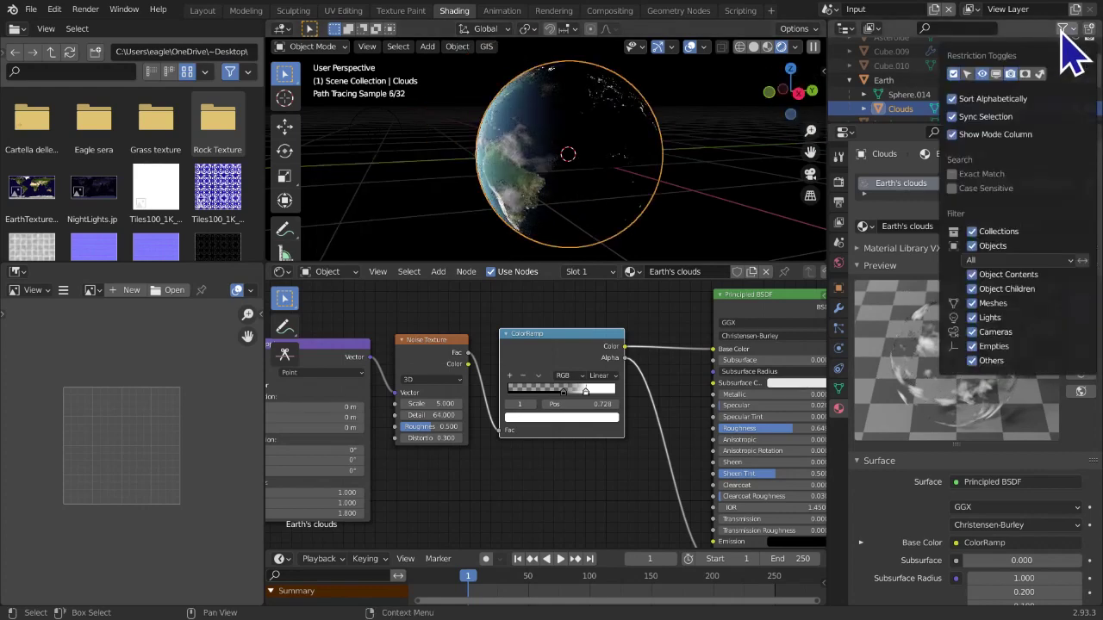
pyautogui.click(844, 29)
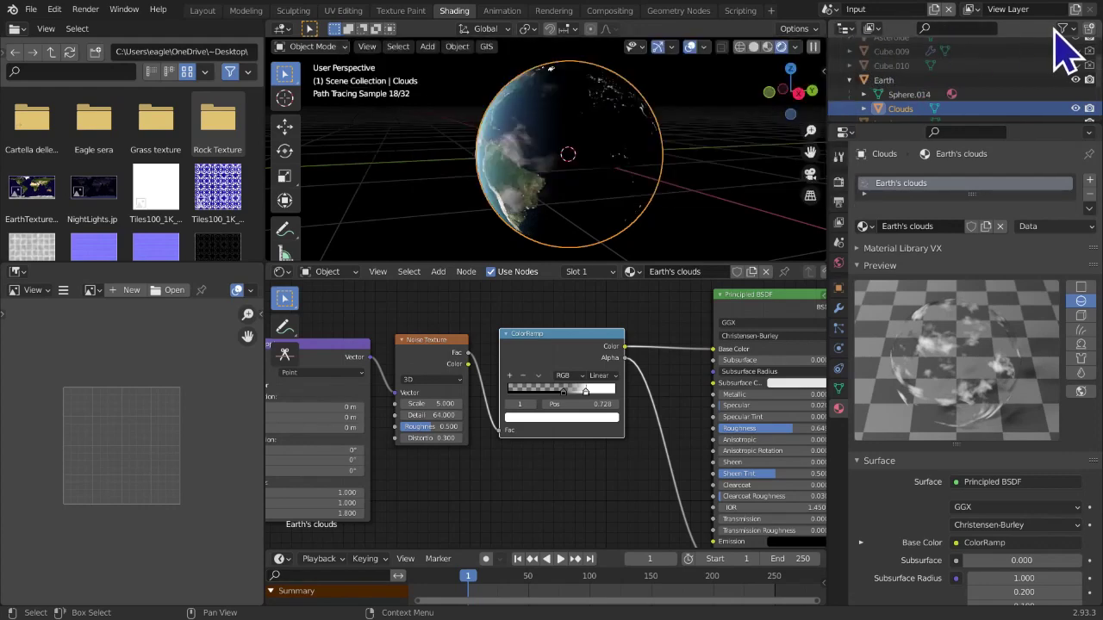
pyautogui.click(1064, 30)
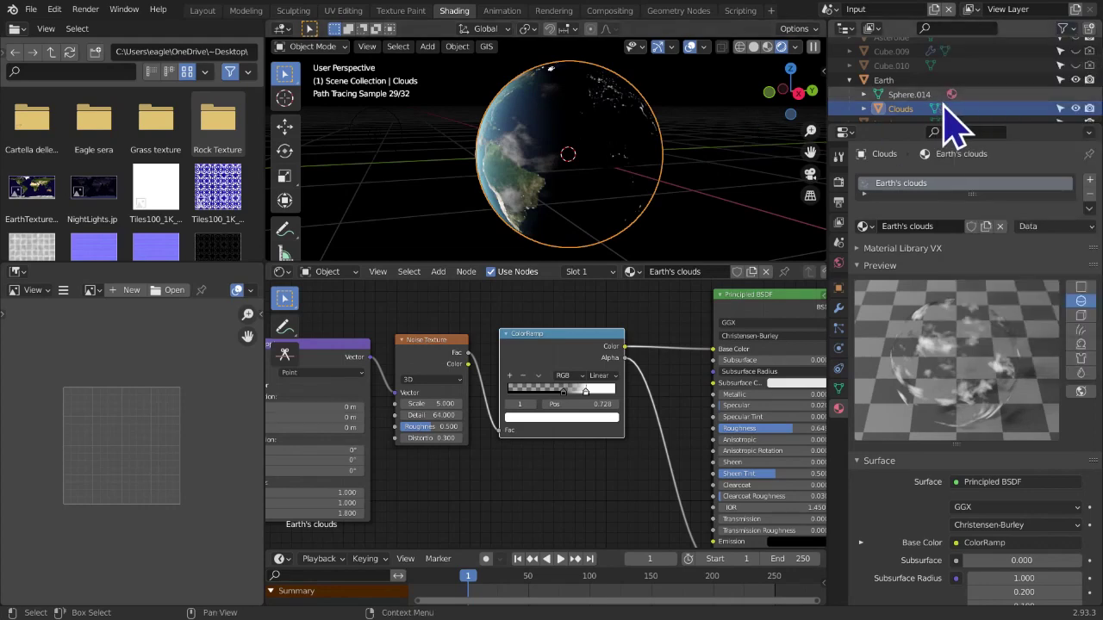
pyautogui.click(1060, 109)
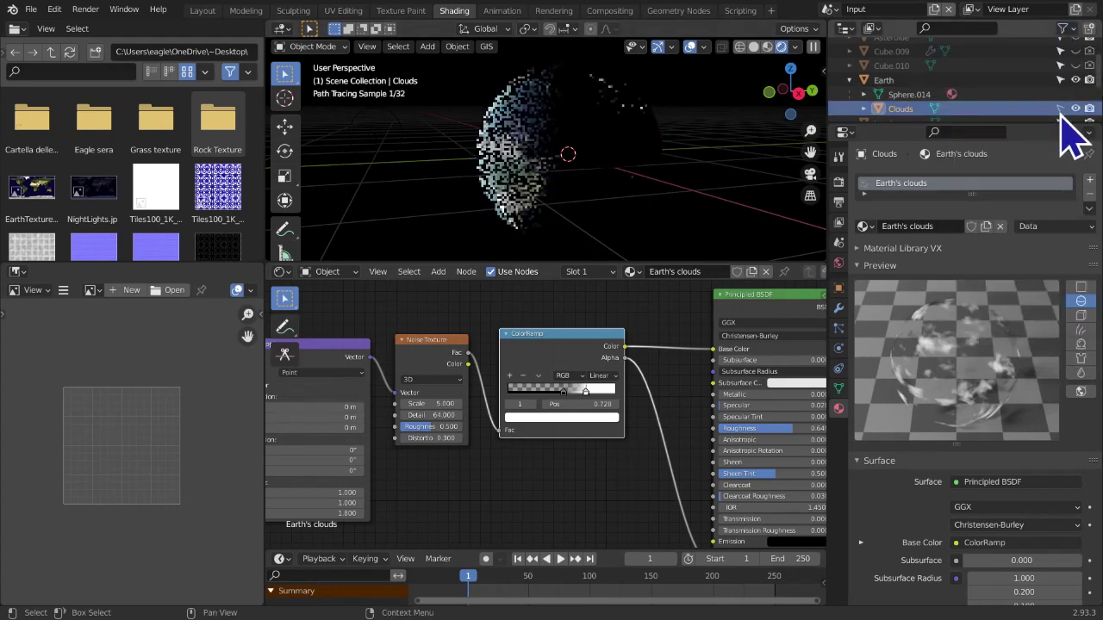
# Select Earth, test-move and undo it, check the Clouds material, then reselect Earth
pyautogui.click(585, 160)
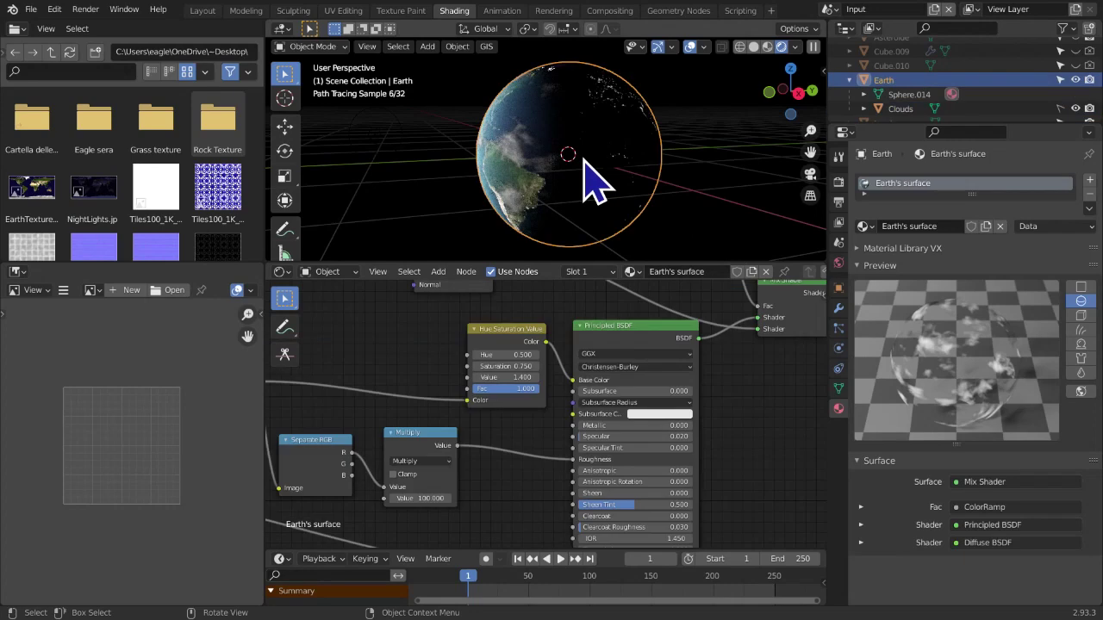
pyautogui.moveTo(455, 173); pyautogui.dragTo(560, 177, button='middle')
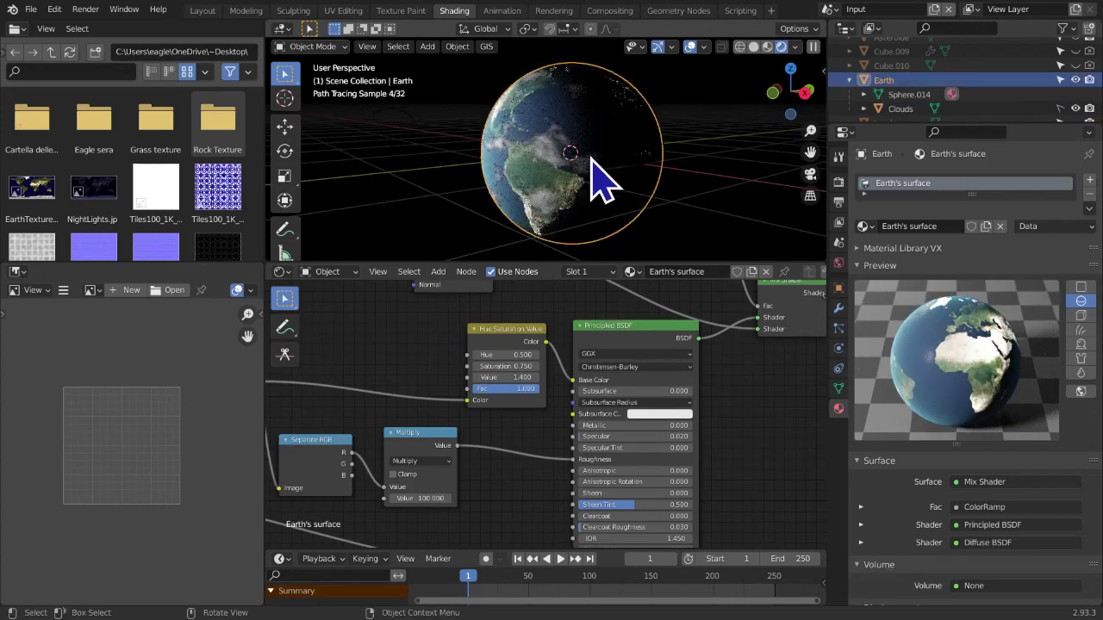
pyautogui.scroll(-3, 629, 189)
pyautogui.press('g')
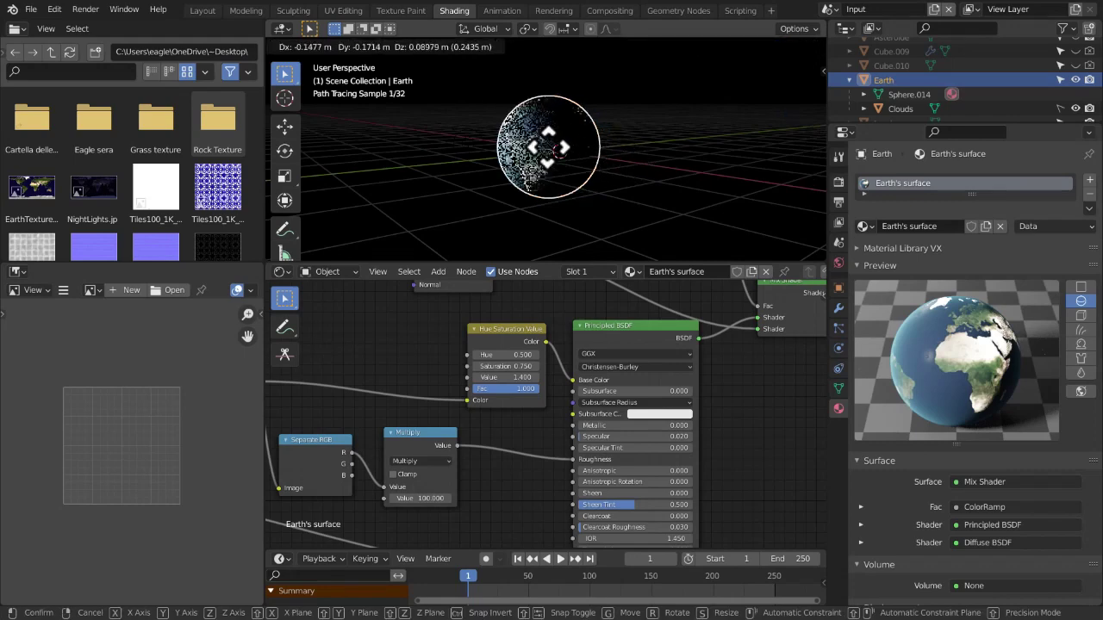
pyautogui.click(474, 139)
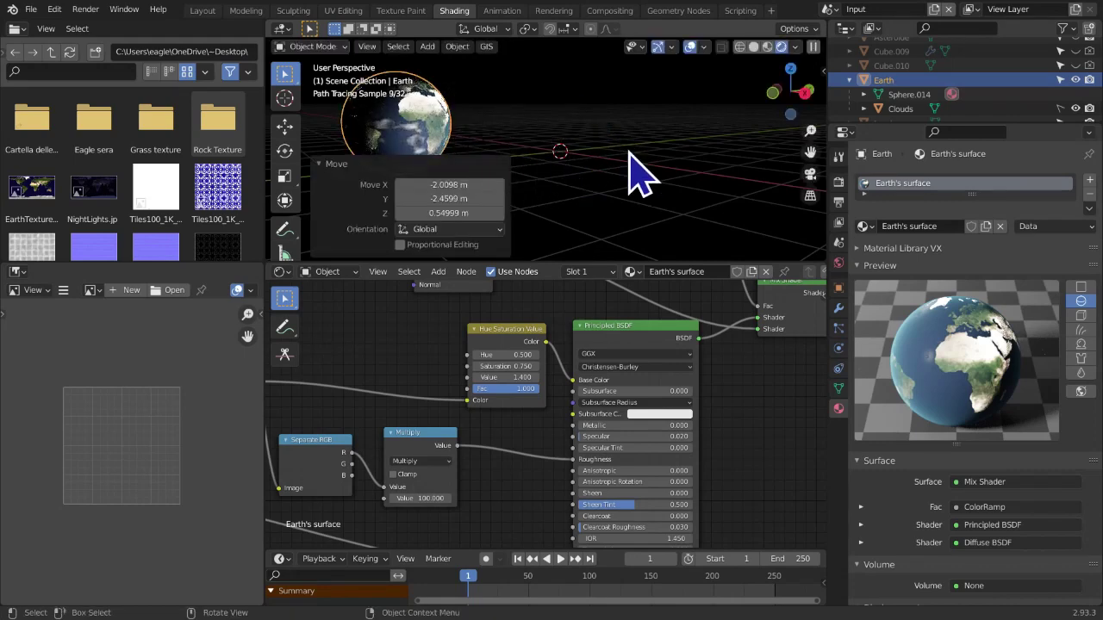
pyautogui.hotkey('ctrl', 'z')
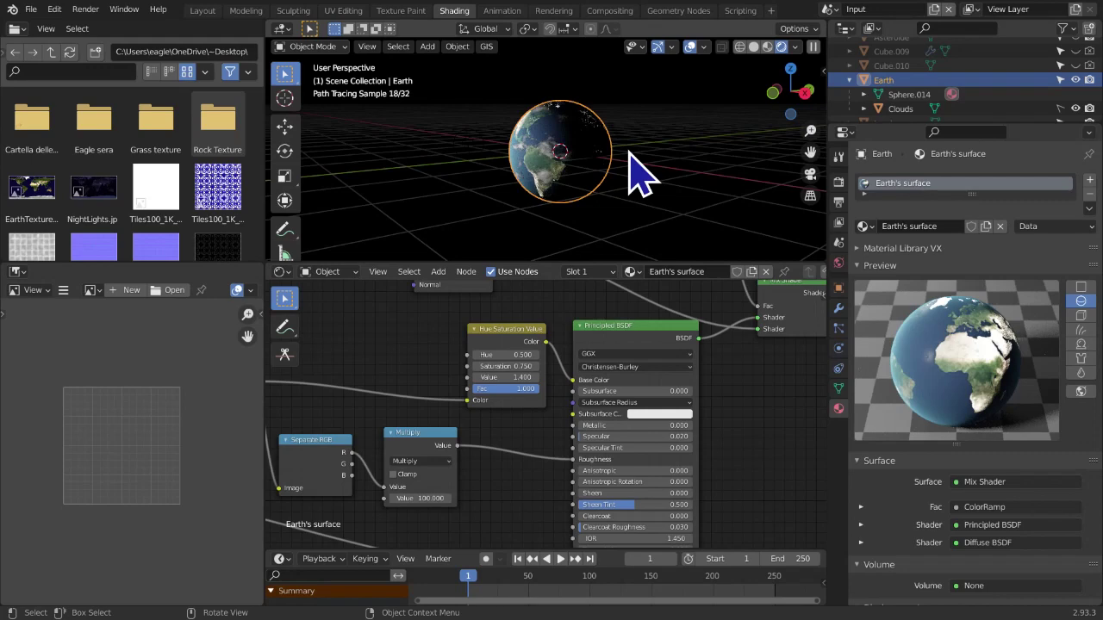
pyautogui.click(899, 110)
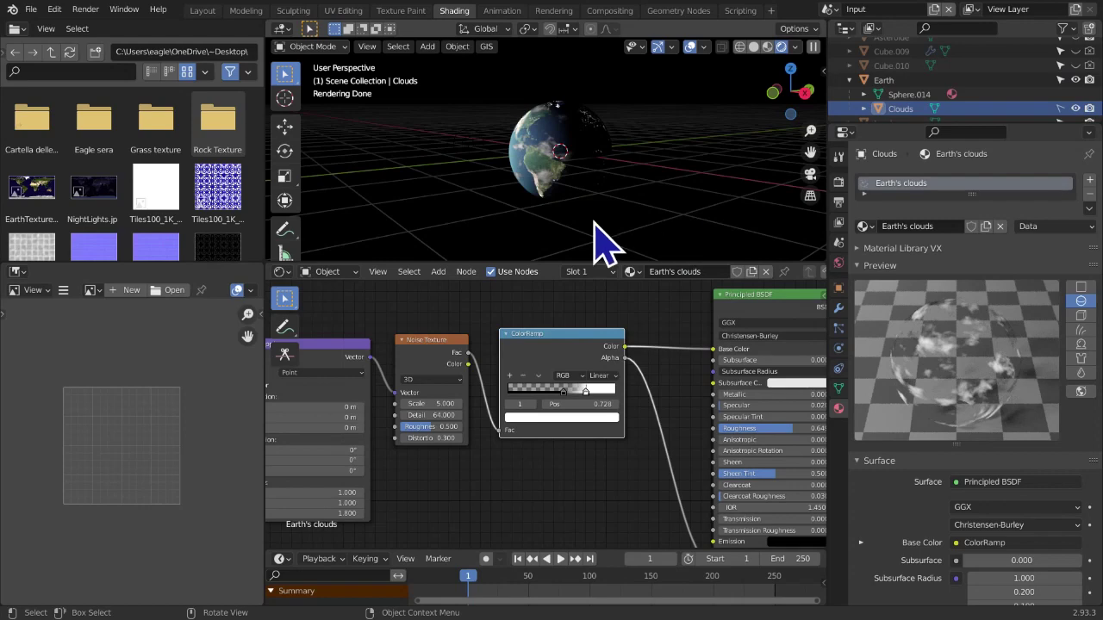
pyautogui.click(528, 198)
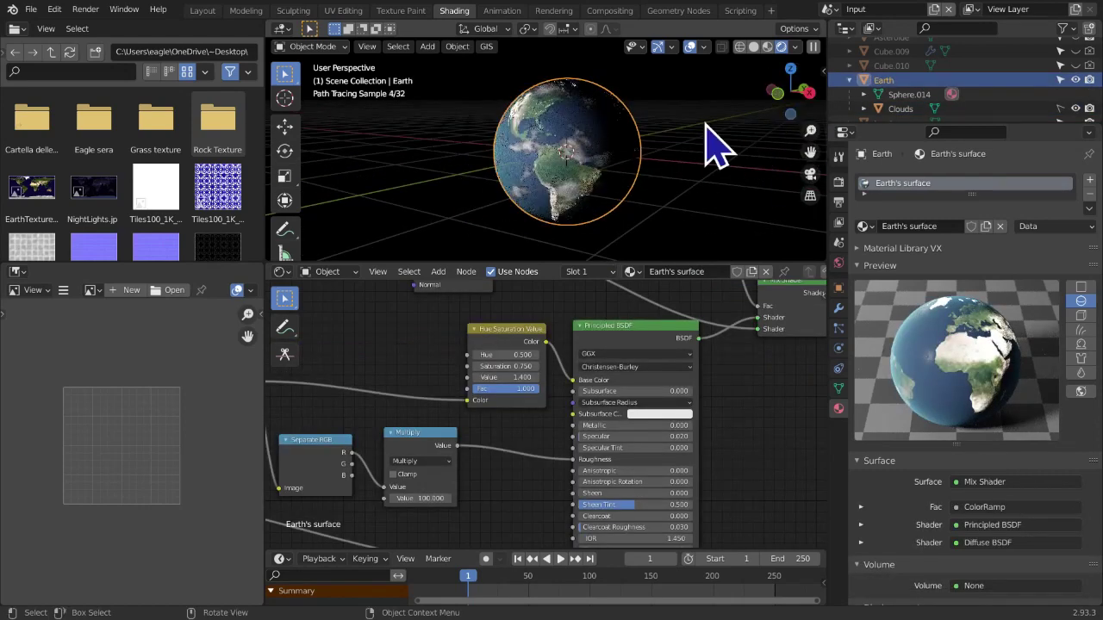
# Hide the viewport overlays and fit the whole node tree into view
pyautogui.scroll(2, 638, 203)
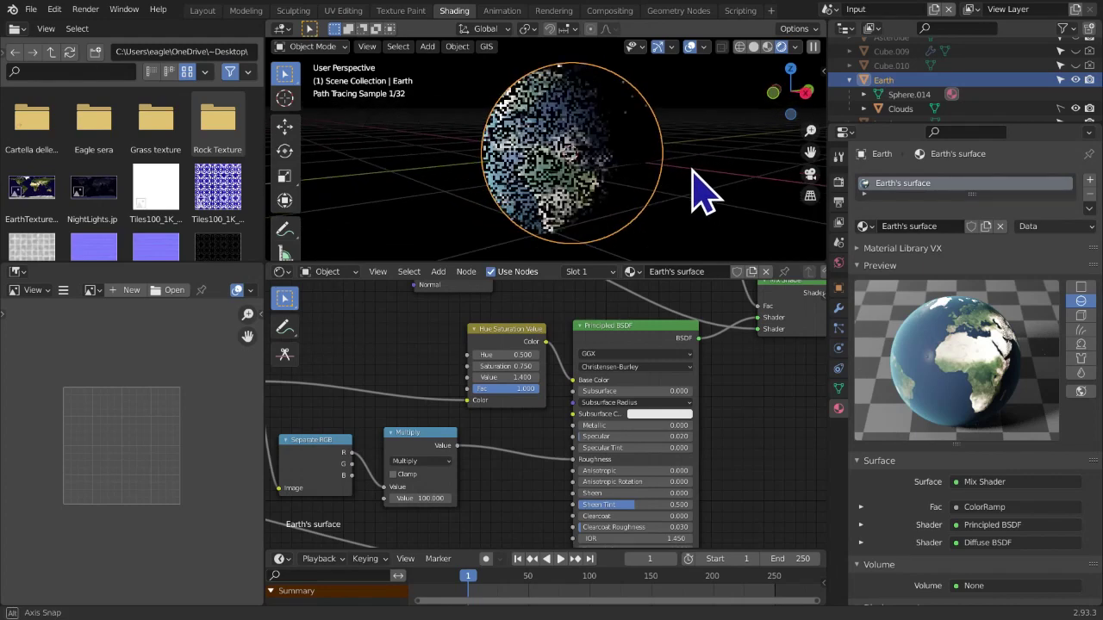
pyautogui.click(690, 45)
pyautogui.scroll(-5, 537, 394)
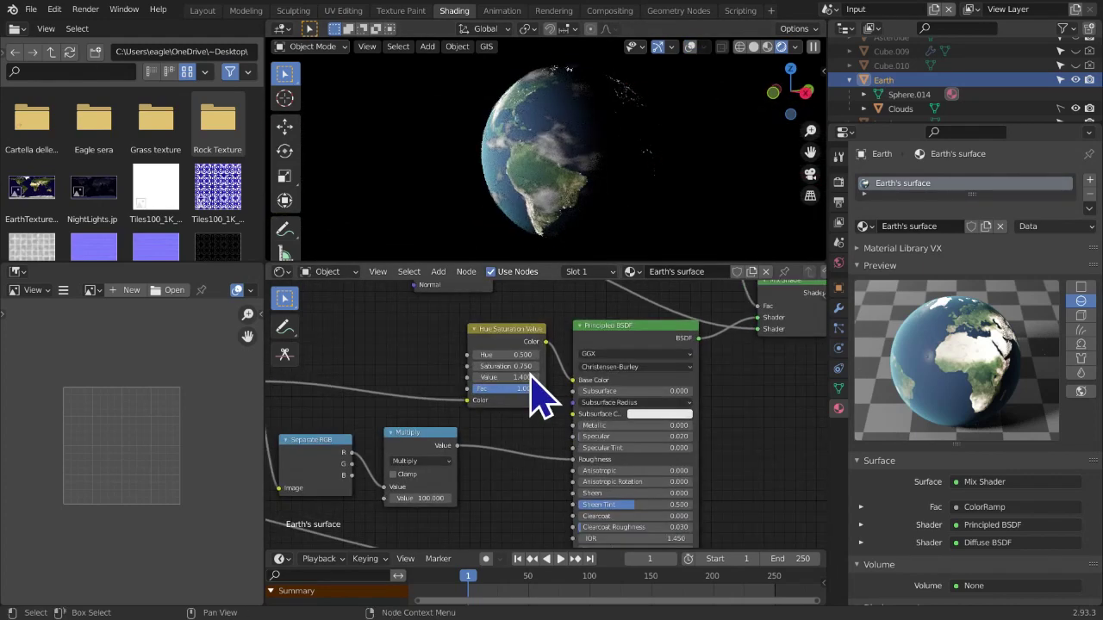
pyautogui.moveTo(470, 397); pyautogui.dragTo(547, 429, button='middle')
pyautogui.scroll(2, 564, 399)
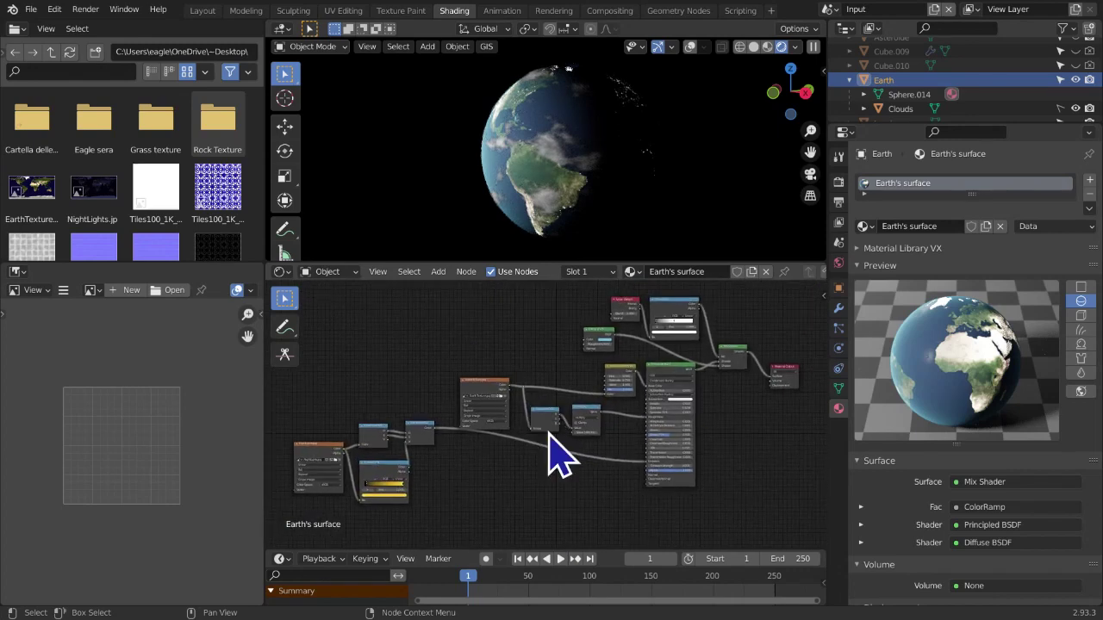
# Switch to the Layout workspace with Rendered viewport shading
pyautogui.click(204, 10)
pyautogui.press('z')
pyautogui.click(666, 349)
# Close the sidebar, orbit and zoom around the Earth, and deselect it
pyautogui.moveTo(506, 411); pyautogui.dragTo(850, 123, button='middle')
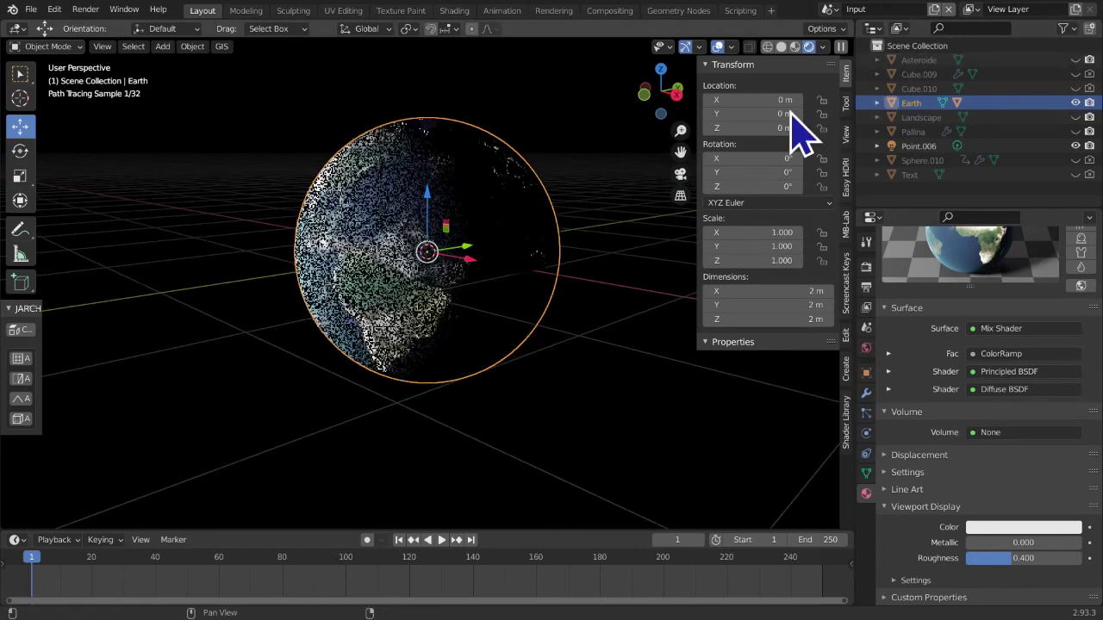
pyautogui.press('n')
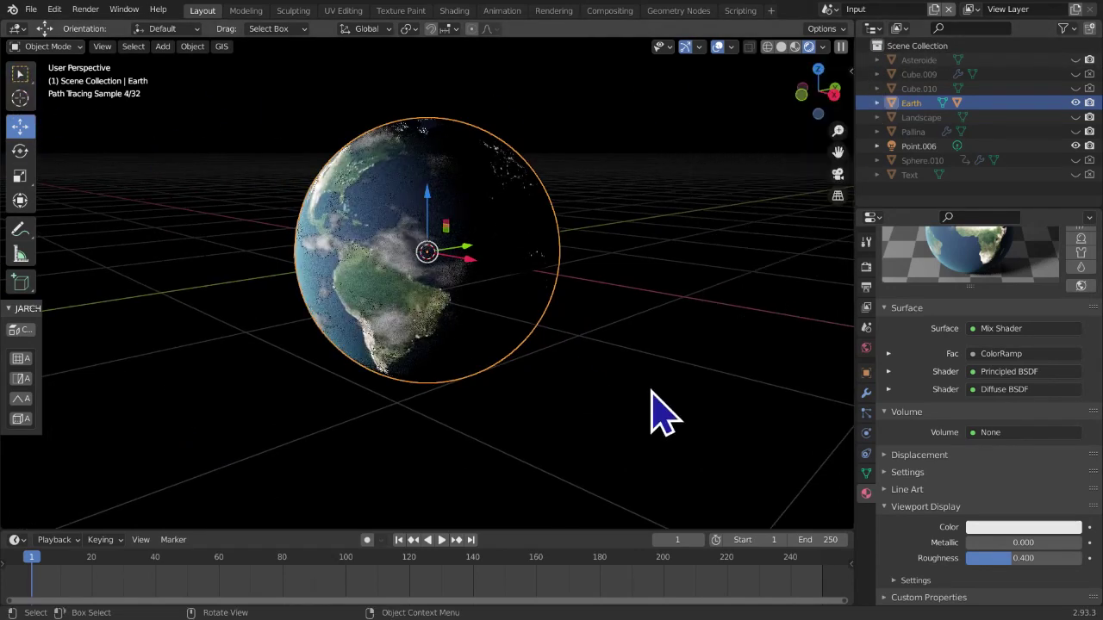
pyautogui.scroll(2, 660, 414)
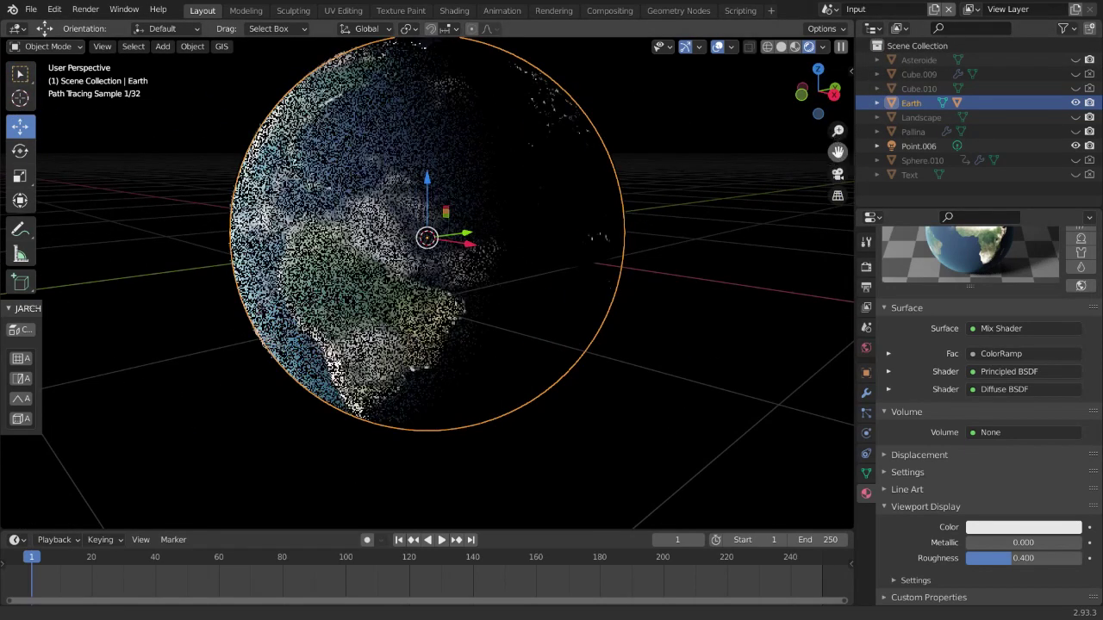
pyautogui.moveTo(835, 151); pyautogui.dragTo(840, 170)
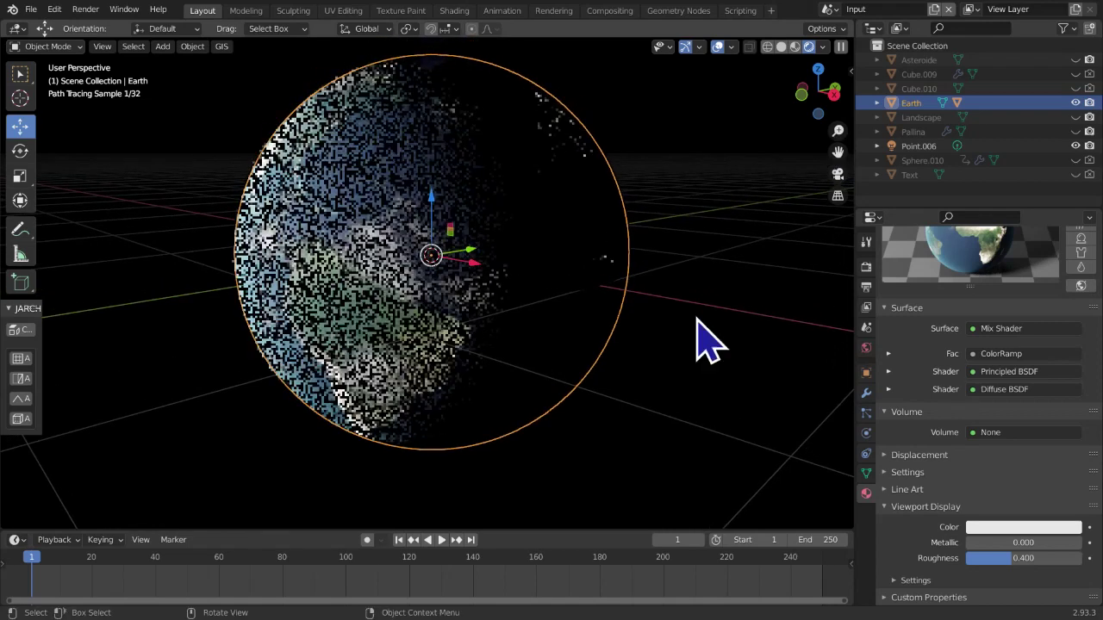
pyautogui.click(657, 363)
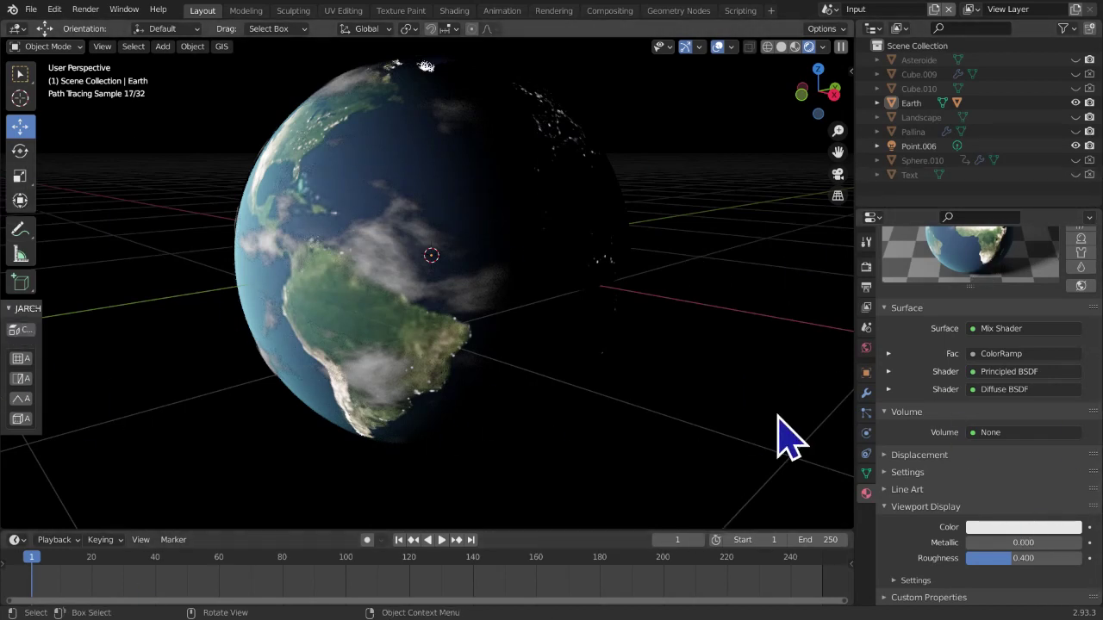
pyautogui.moveTo(696, 357); pyautogui.dragTo(696, 346, button='middle')
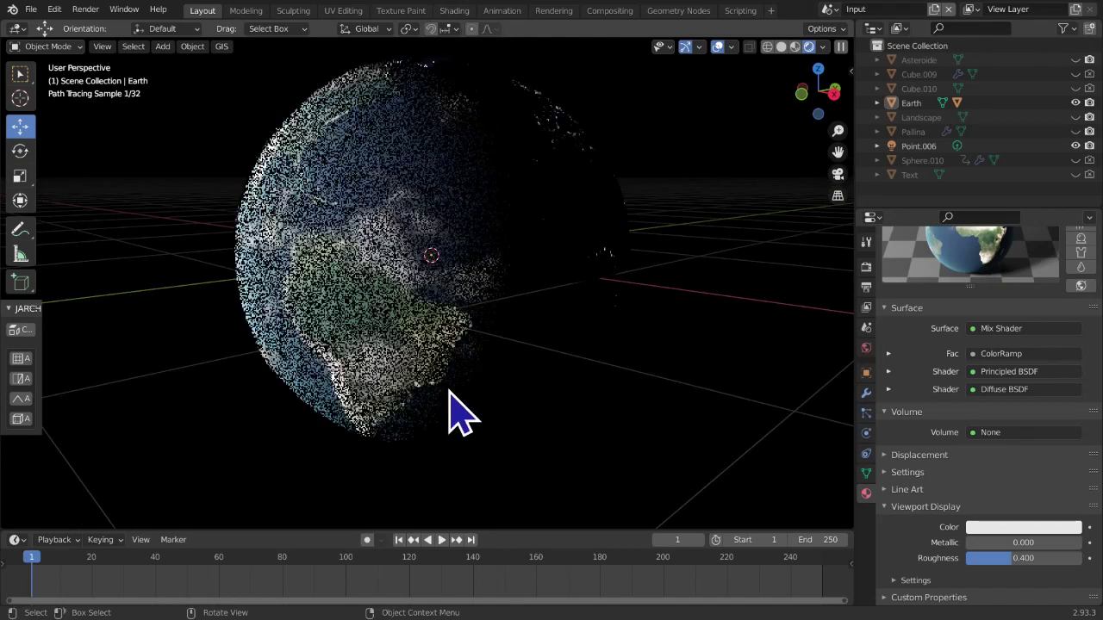
pyautogui.moveTo(449, 392)
pyautogui.mouseDown(button='middle')
pyautogui.moveTo(443, 361)
pyautogui.moveTo(455, 353)
pyautogui.moveTo(426, 369)
pyautogui.mouseUp(button='middle')
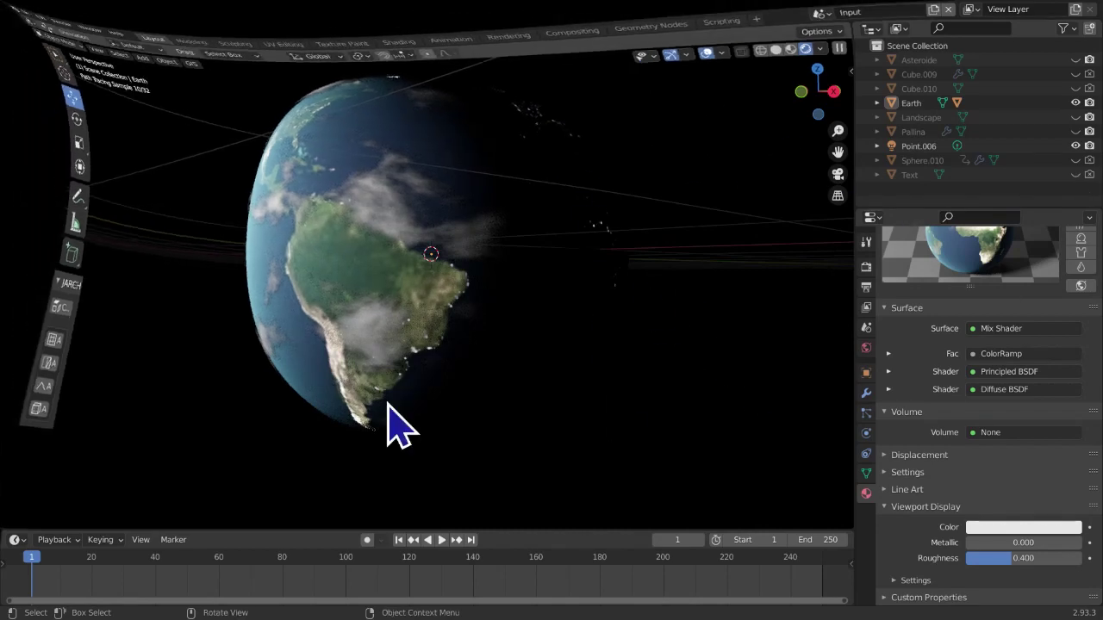
pyautogui.moveTo(332, 377); pyautogui.dragTo(291, 391, button='middle')
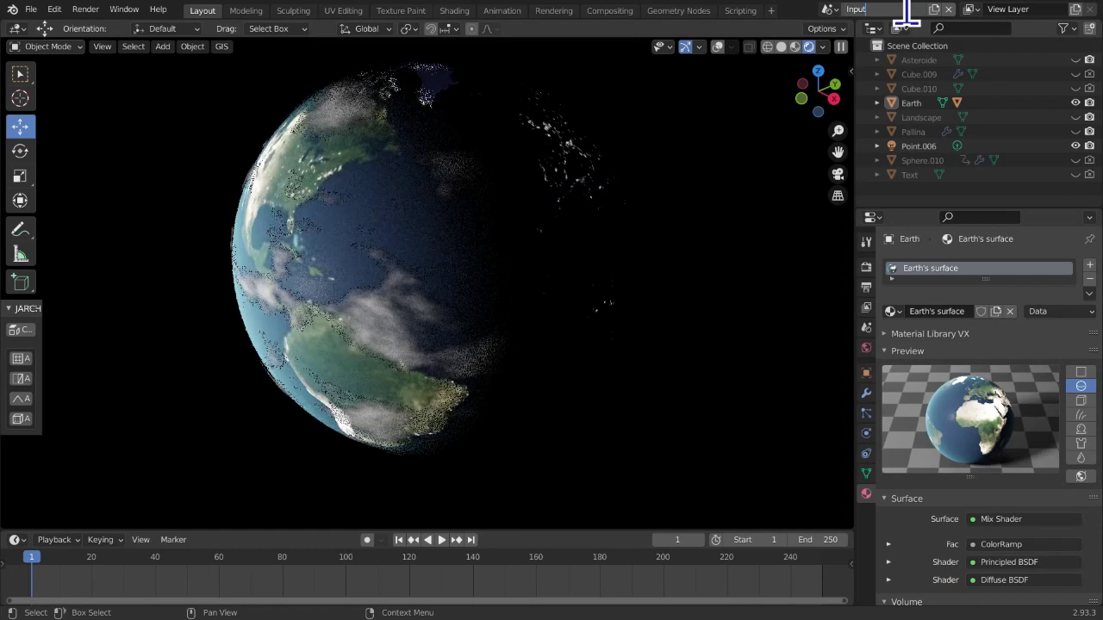
# Create a new empty scene named 'Input, parte 2'
pyautogui.write('rte 1')
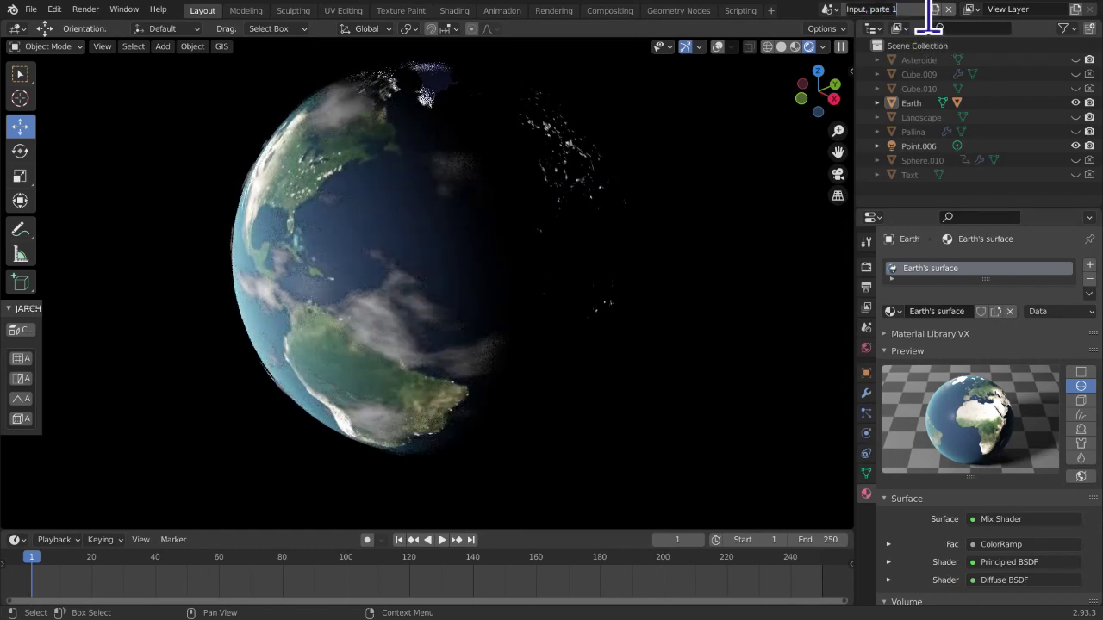
pyautogui.click(935, 10)
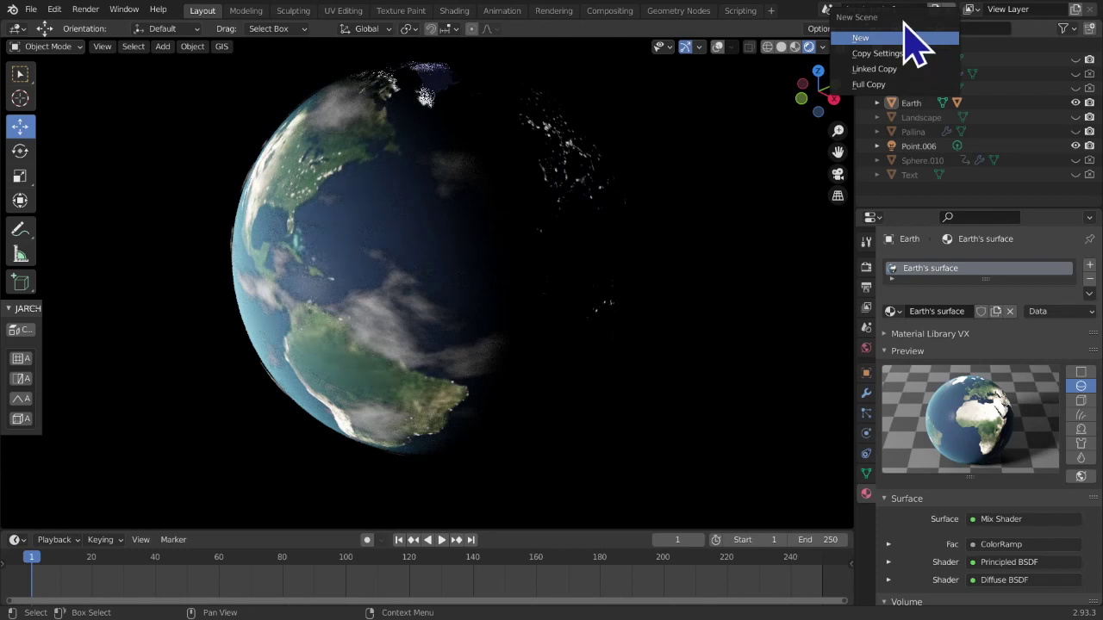
pyautogui.click(862, 38)
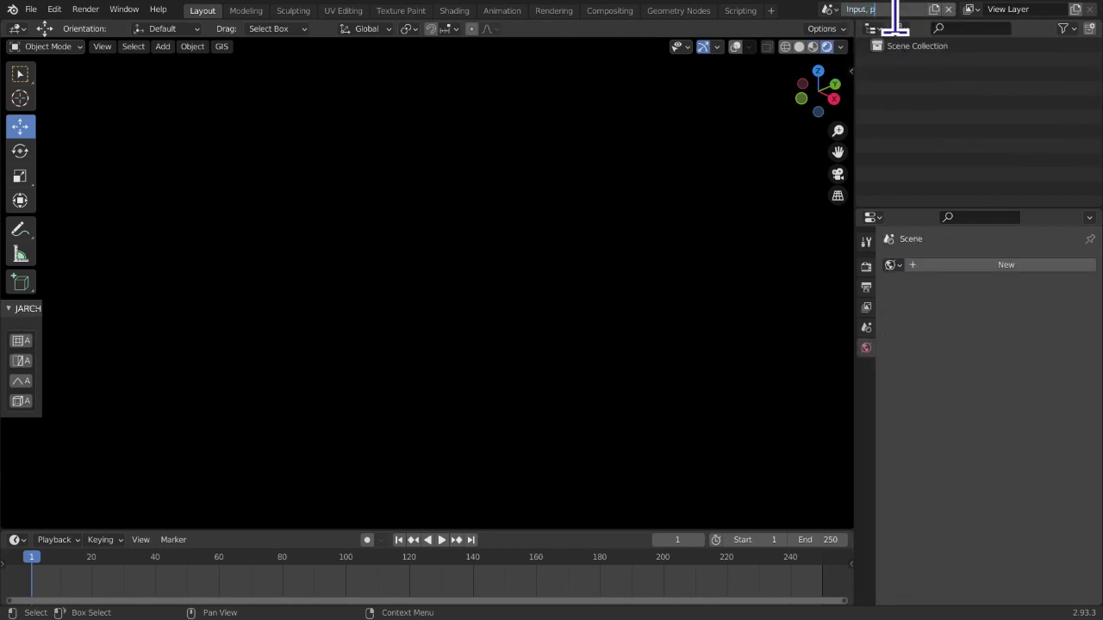
pyautogui.press('Return')
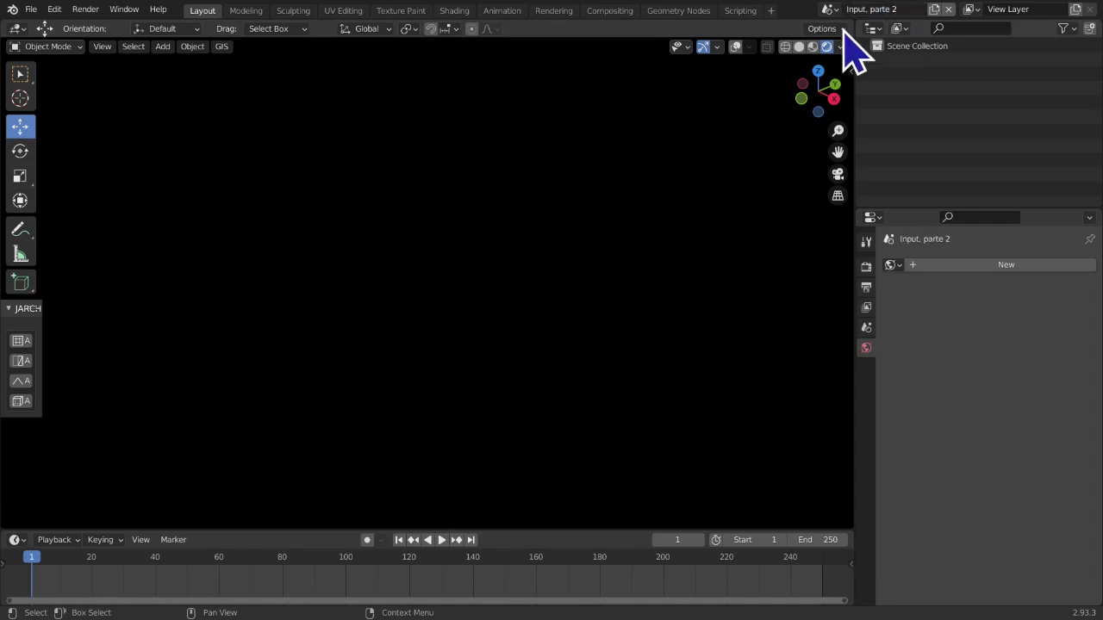
# Show the viewport overlays, check the scene list, and move to the Shading workspace
pyautogui.click(735, 46)
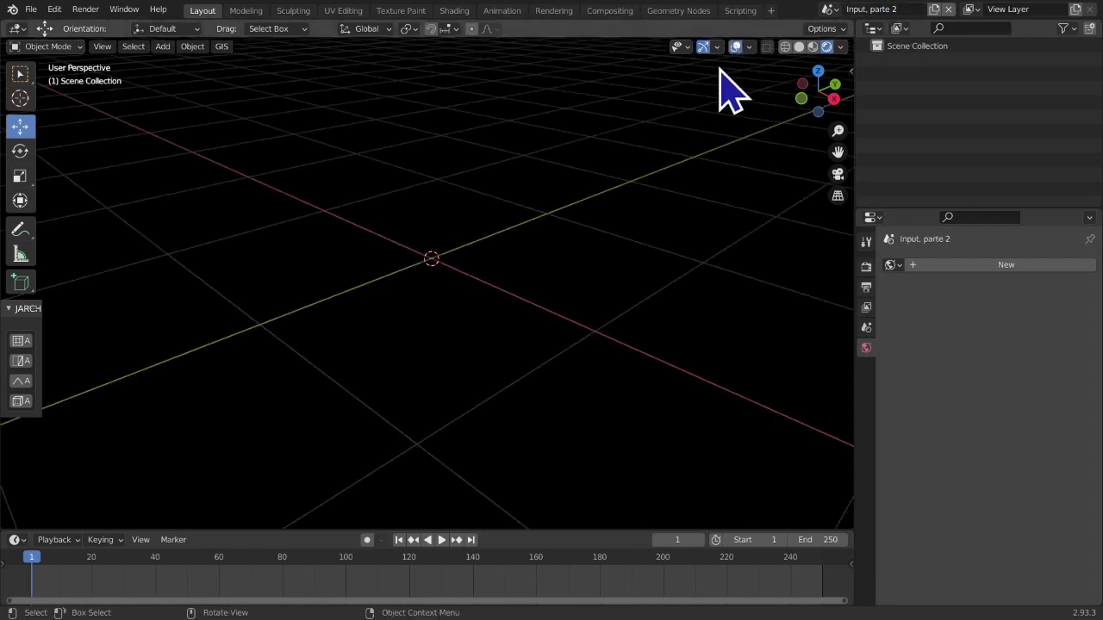
pyautogui.click(829, 10)
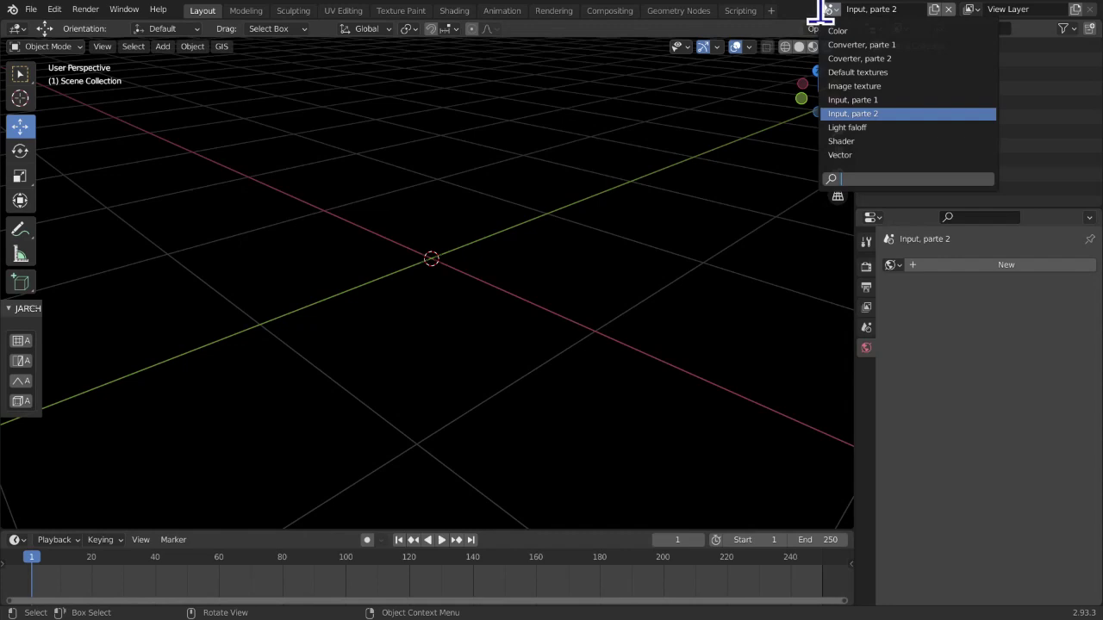
pyautogui.click(797, 7)
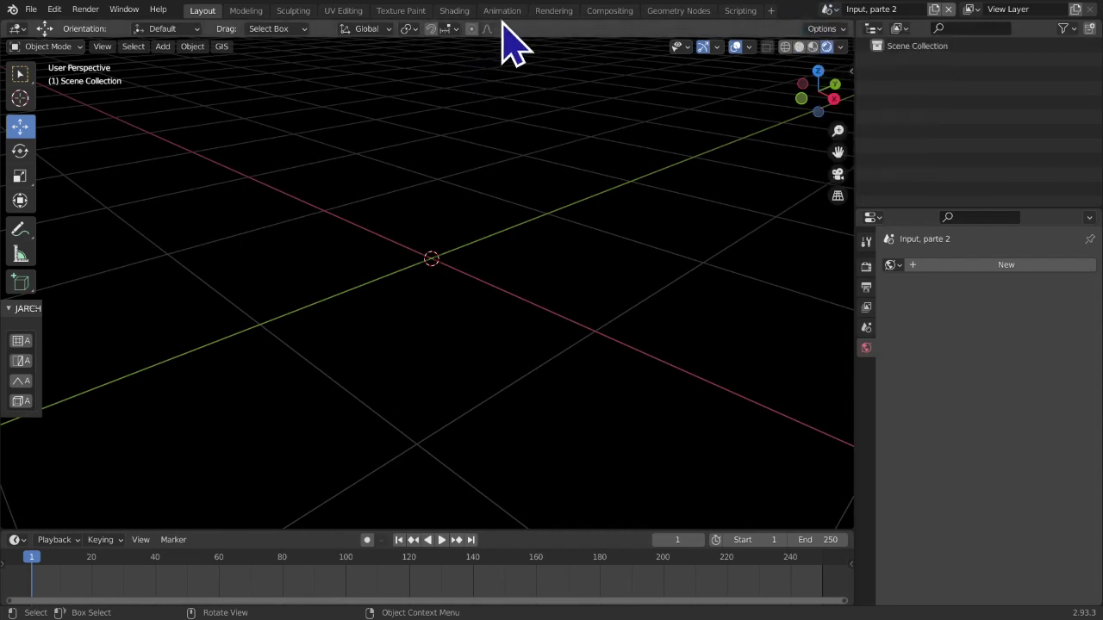
pyautogui.click(456, 11)
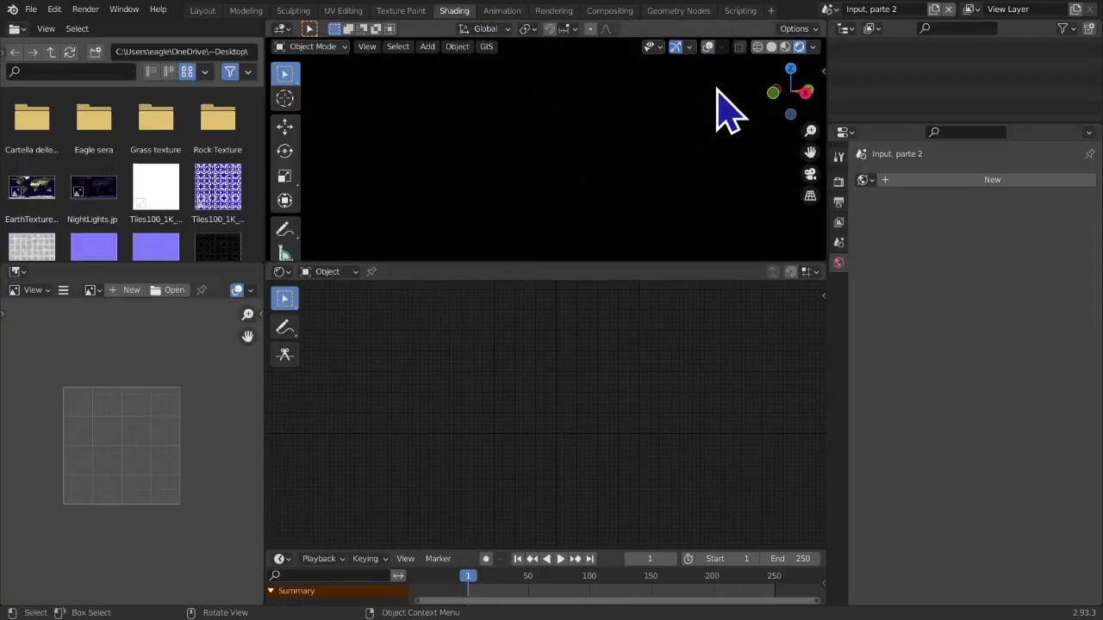
# Add a UV sphere and shade it smooth
pyautogui.moveTo(528, 180); pyautogui.dragTo(506, 199, button='middle')
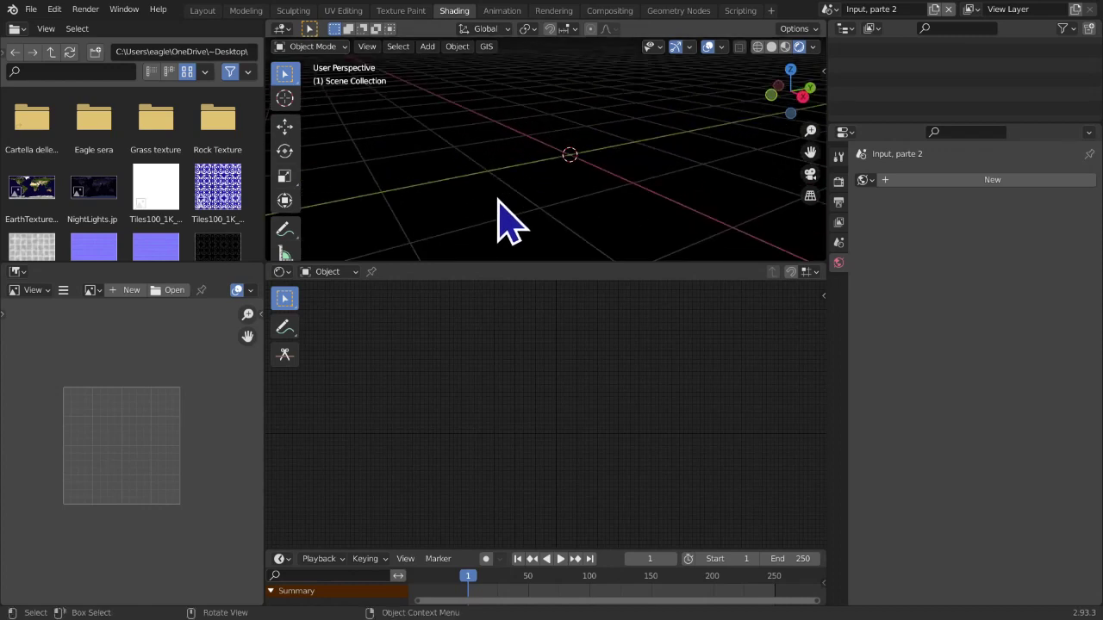
pyautogui.hotkey('shift', 'a')
pyautogui.moveTo(579, 112)
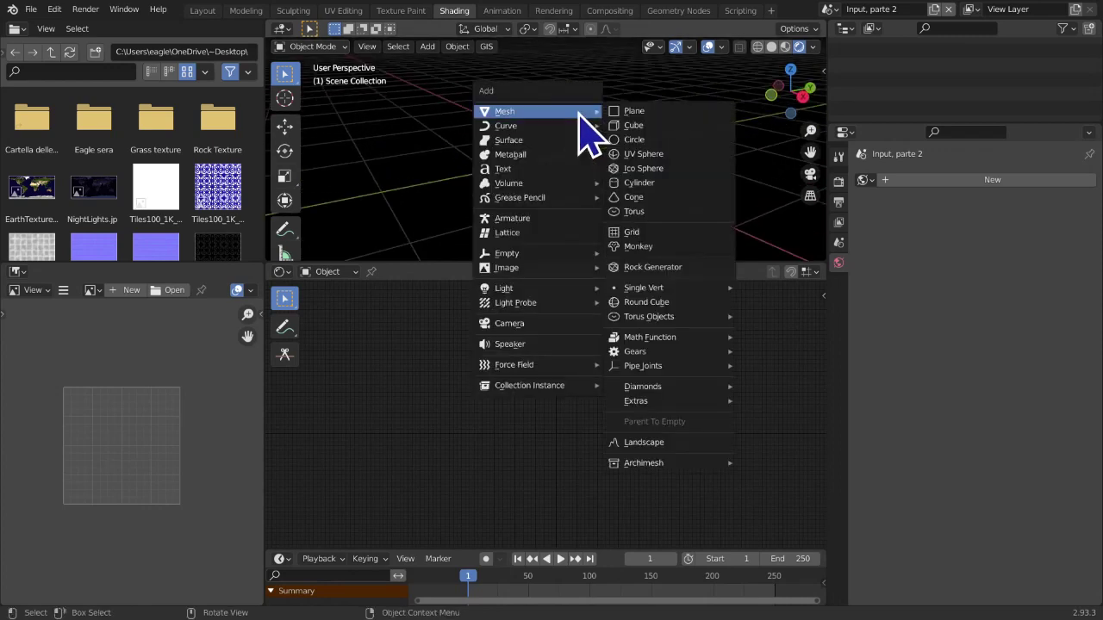
pyautogui.click(643, 153)
pyautogui.rightClick(545, 127)
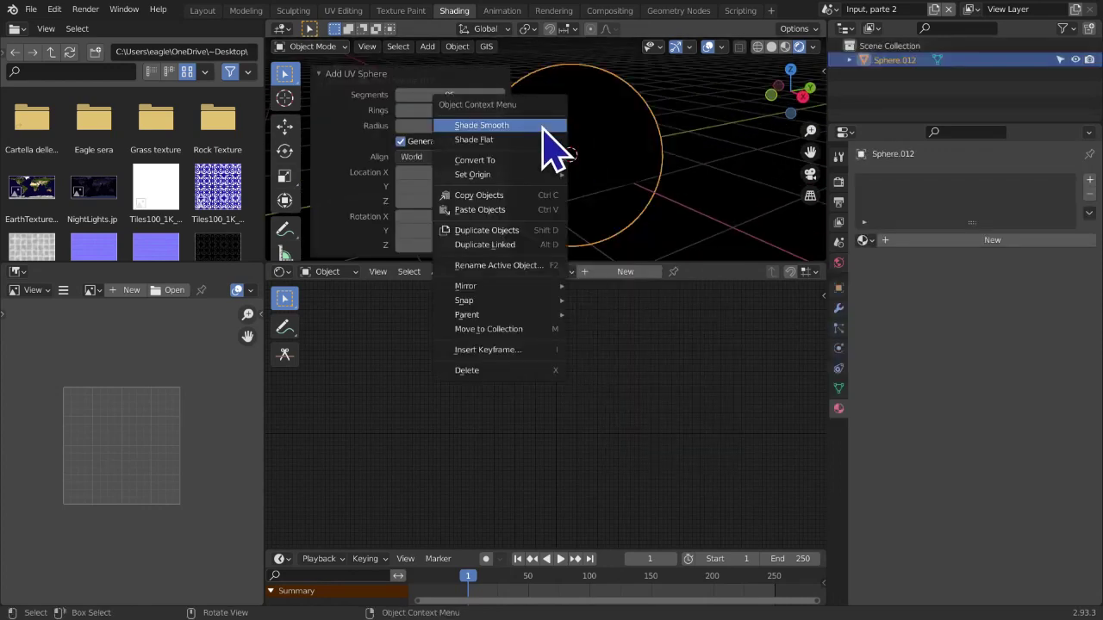
pyautogui.click(544, 127)
# Add a point light and place it above the sphere
pyautogui.hotkey('shift', 'a')
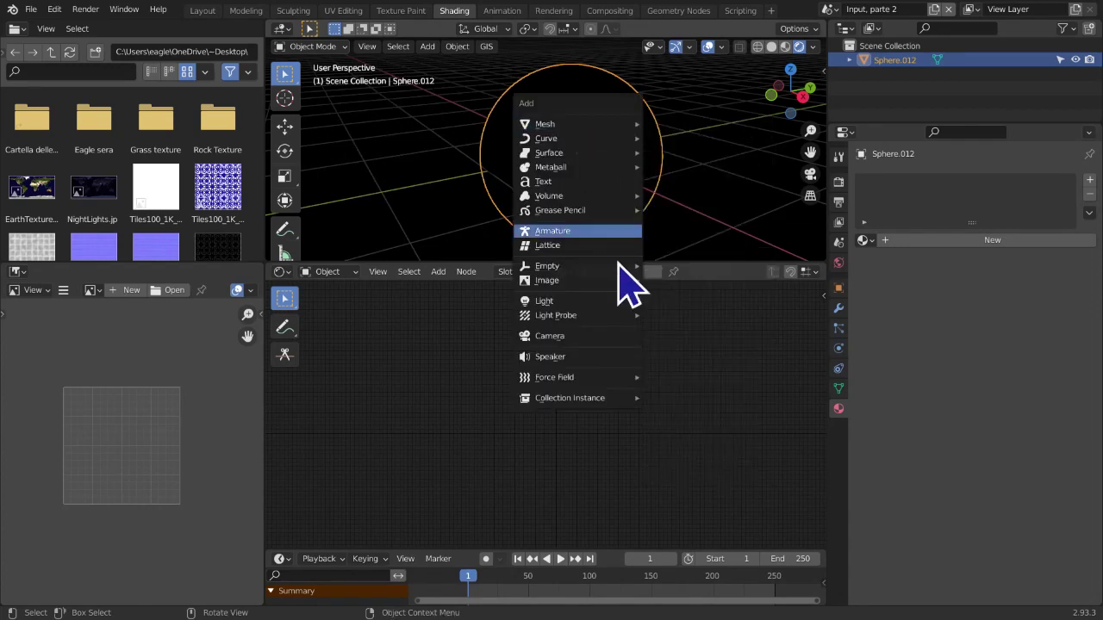
pyautogui.moveTo(619, 304)
pyautogui.click(672, 301)
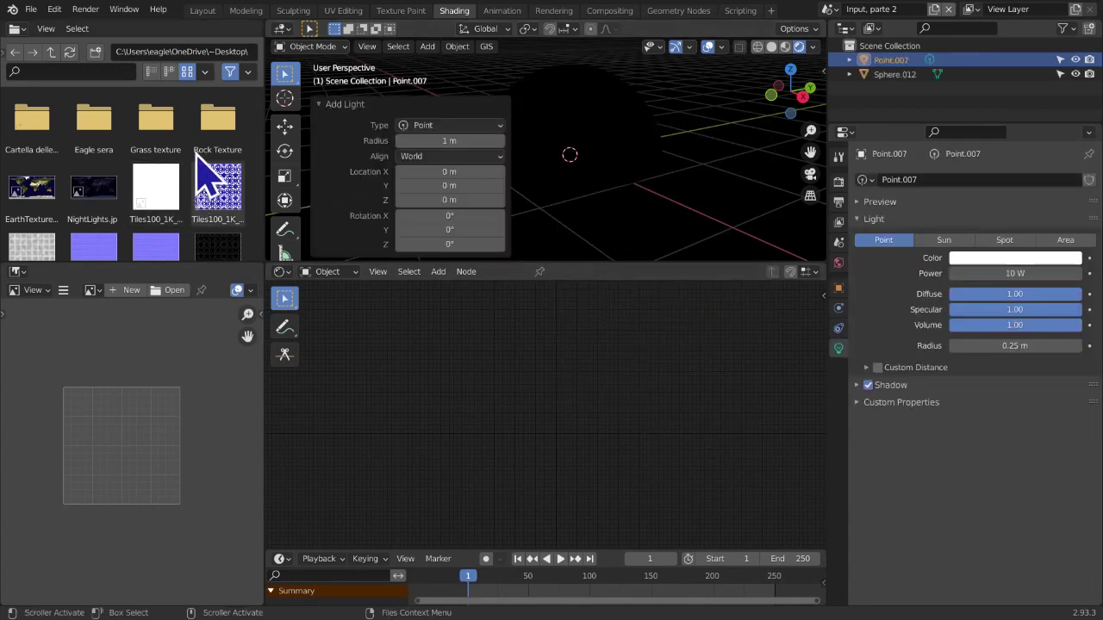
pyautogui.click(285, 126)
pyautogui.moveTo(610, 175); pyautogui.dragTo(685, 52)
pyautogui.moveTo(677, 124); pyautogui.dragTo(708, 177, button='middle')
pyautogui.press('g')
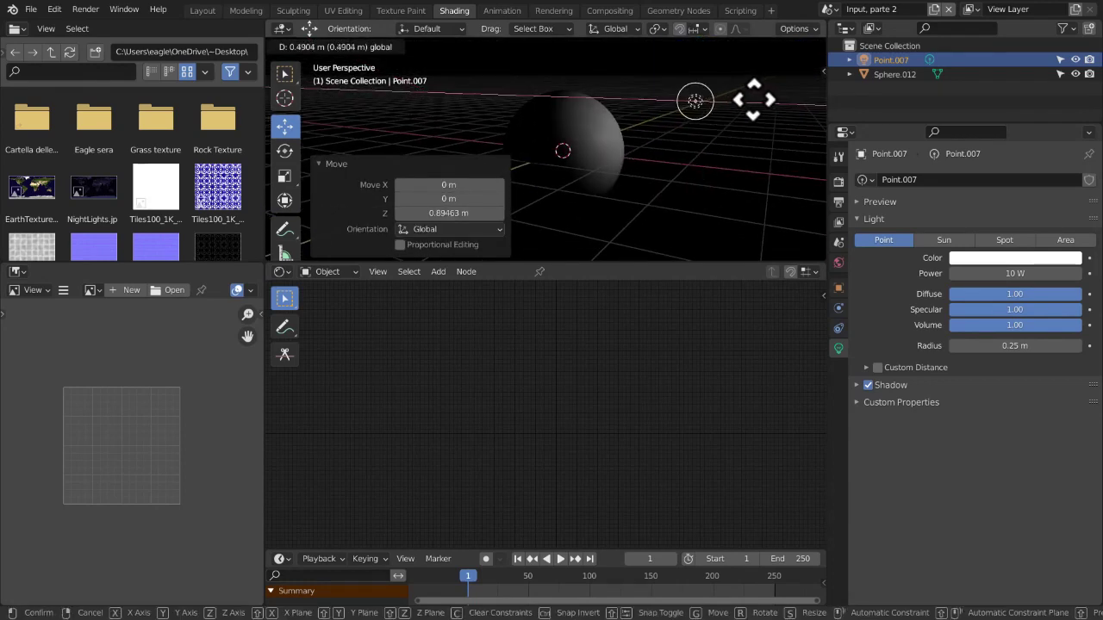
pyautogui.click(741, 101)
# Frame the sphere and give it a new material named 'Exemple material'
pyautogui.click(558, 165)
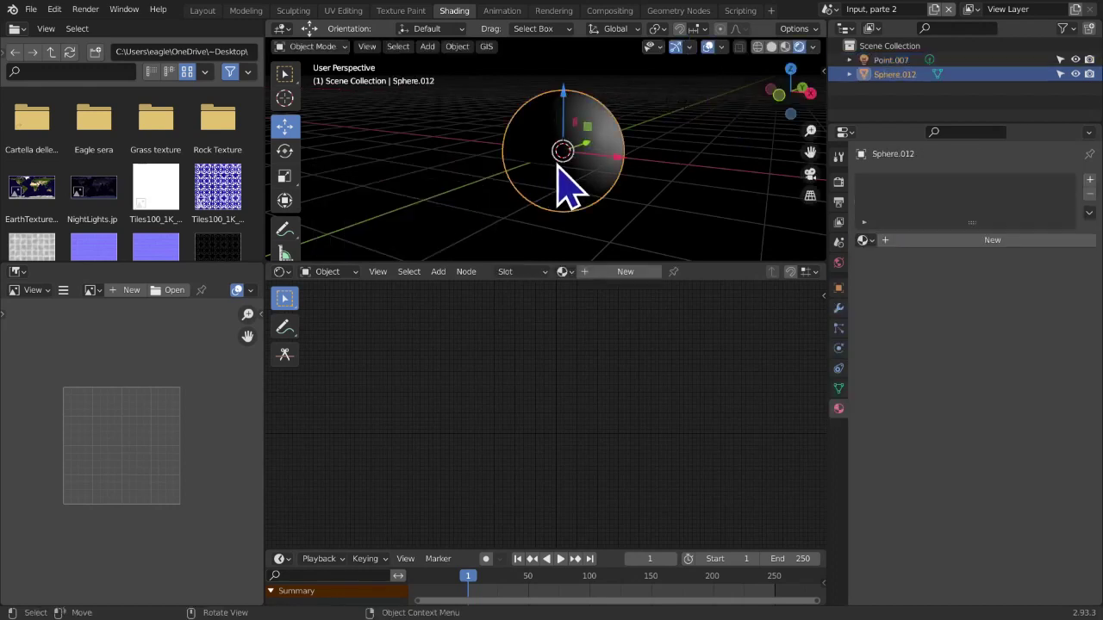
pyautogui.moveTo(663, 165); pyautogui.dragTo(564, 175, button='middle')
pyautogui.press('KP_Decimal')
pyautogui.click(614, 272)
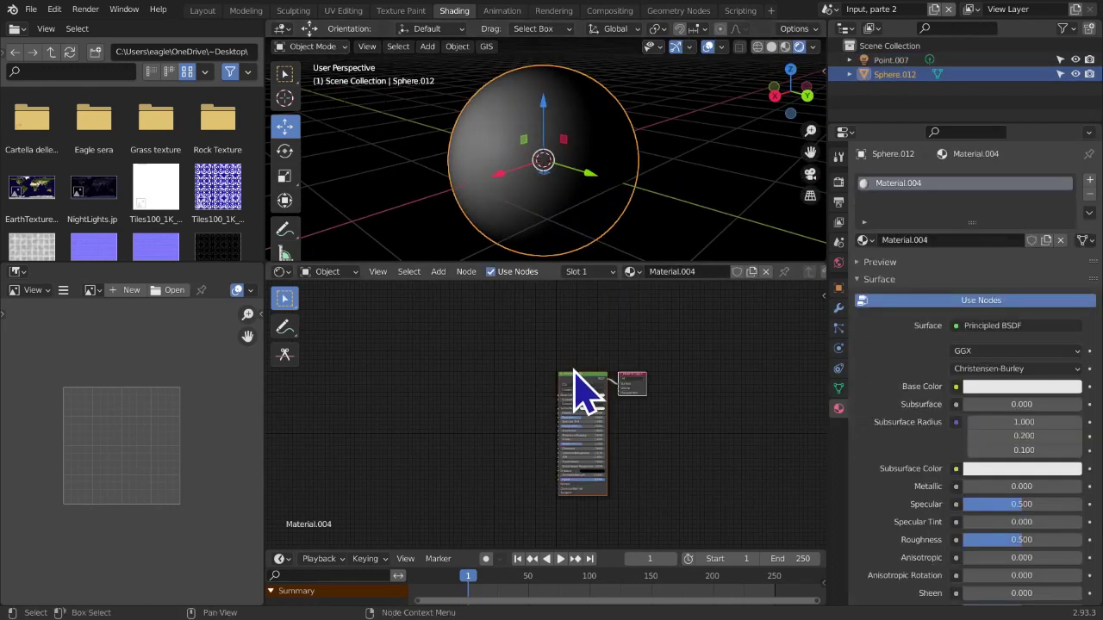
pyautogui.scroll(2, 522, 367)
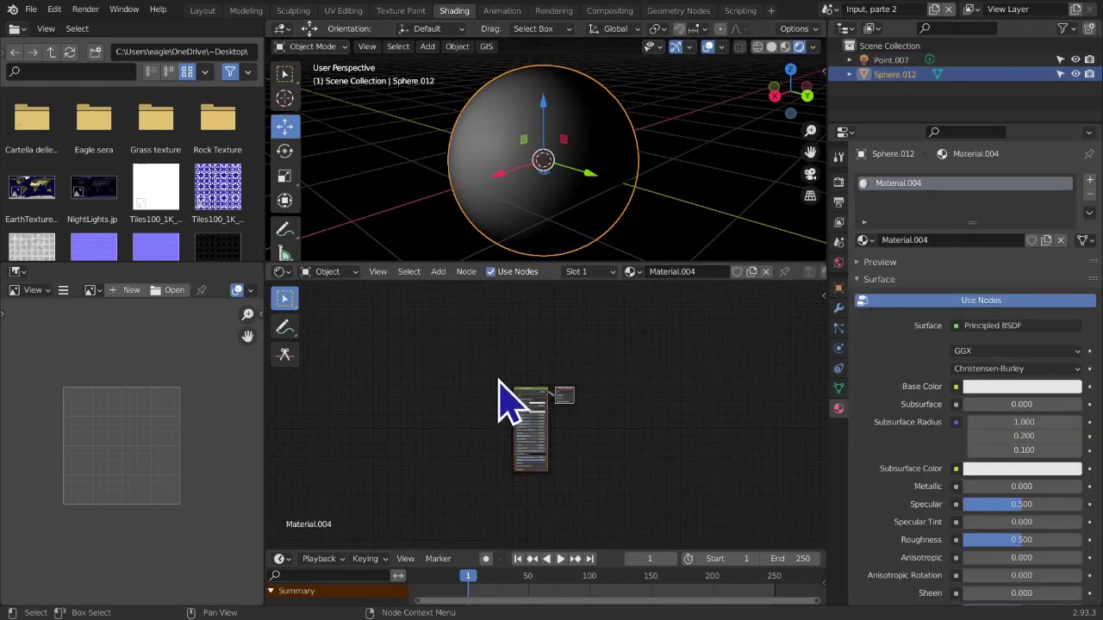
pyautogui.scroll(3, 635, 320)
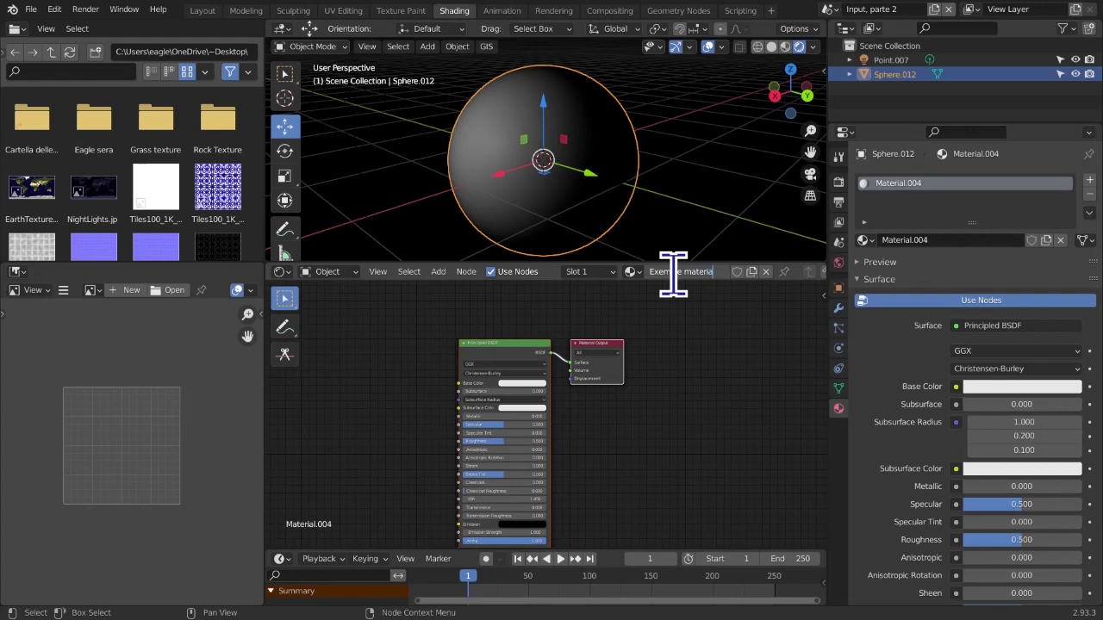
pyautogui.write('l')
pyautogui.press('Return')
pyautogui.moveTo(485, 451); pyautogui.dragTo(534, 428, button='middle')
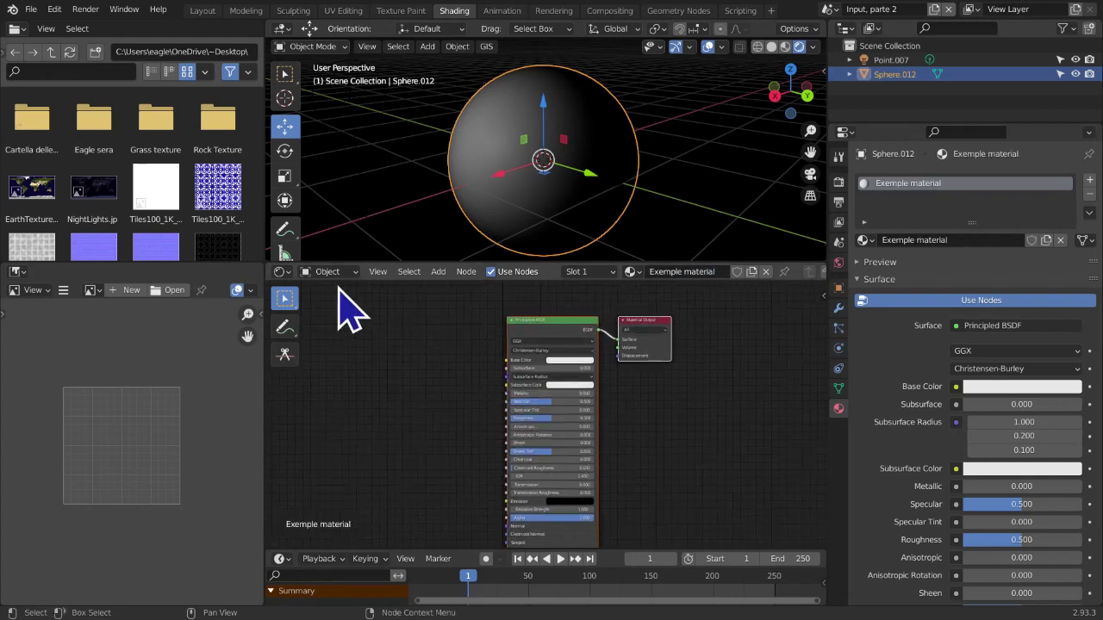
pyautogui.click(441, 272)
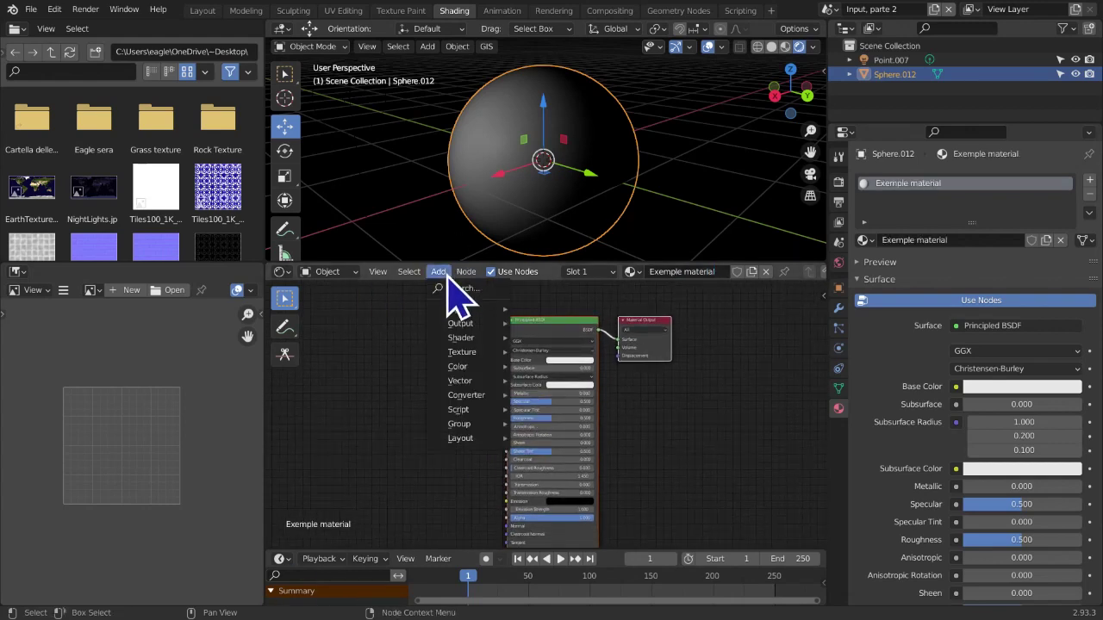
pyautogui.moveTo(466, 272)
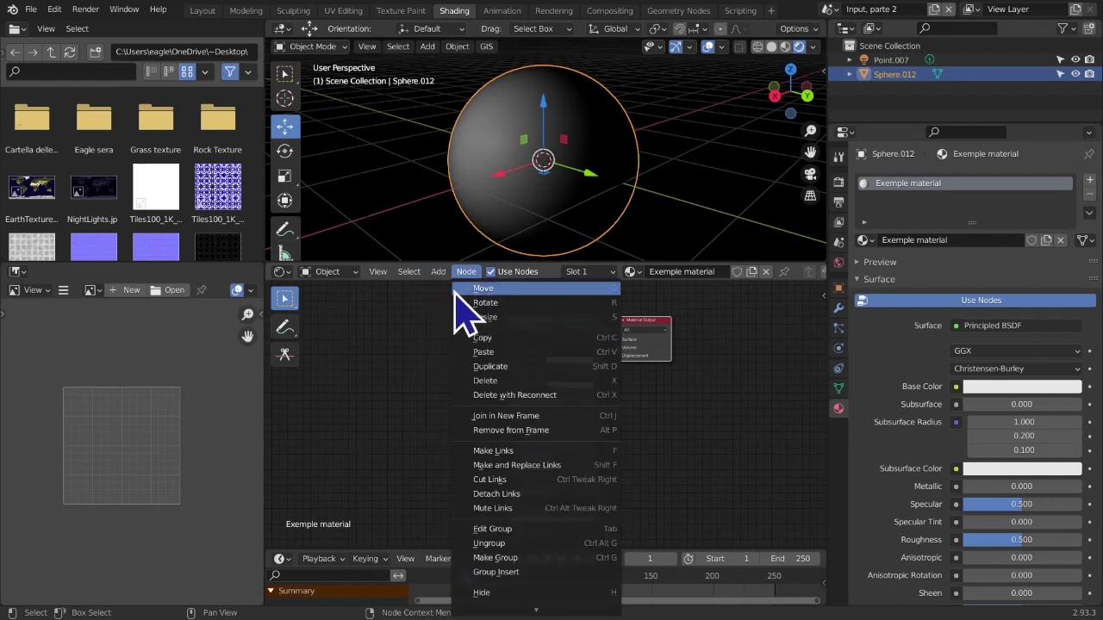
# Add an Object Info node to the left of the Principled BSDF
pyautogui.moveTo(456, 309)
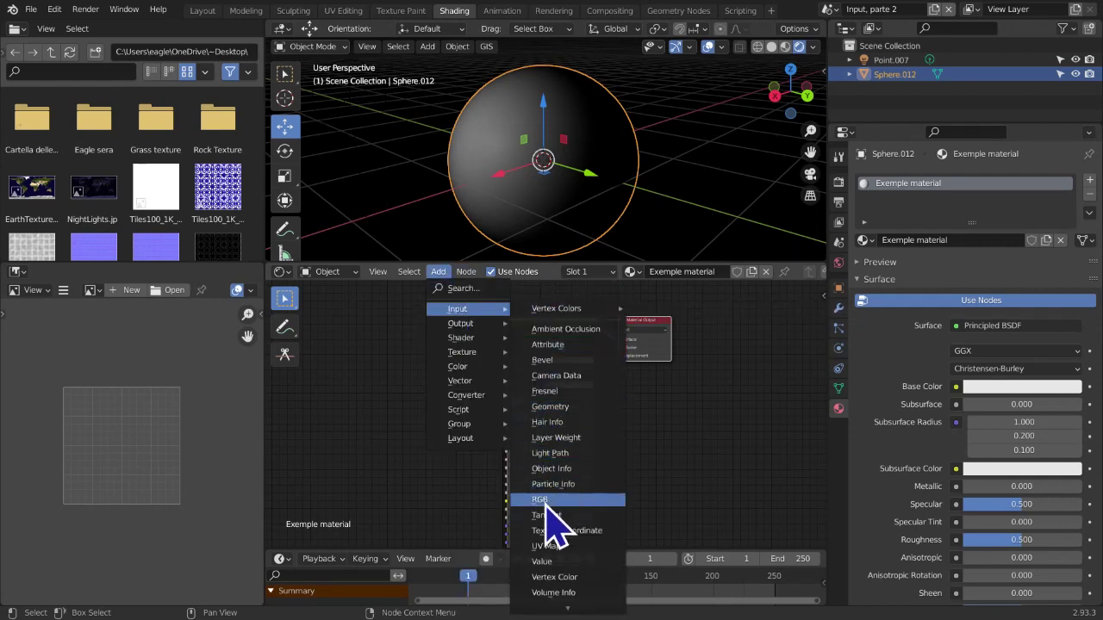
pyautogui.click(582, 470)
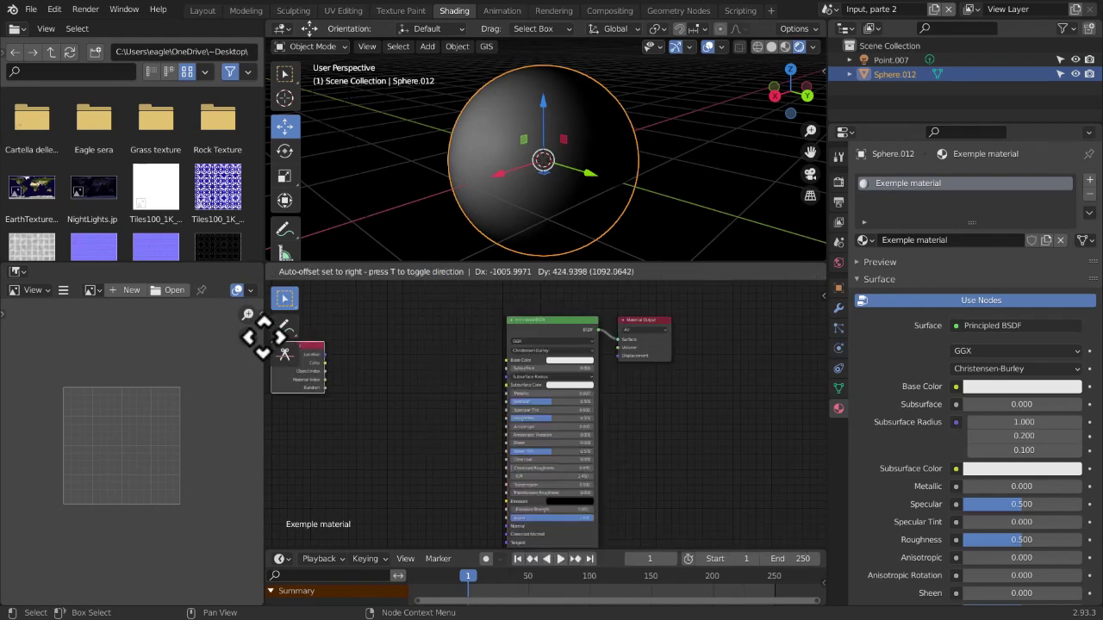
pyautogui.click(407, 338)
pyautogui.scroll(1, 605, 375)
pyautogui.moveTo(603, 356); pyautogui.dragTo(603, 390, button='middle')
pyautogui.scroll(1, 411, 475)
pyautogui.moveTo(468, 453); pyautogui.dragTo(596, 453, button='middle')
pyautogui.scroll(4, 518, 431)
pyautogui.moveTo(686, 455); pyautogui.dragTo(556, 449, button='middle')
# Preview Object Info's Location output on the sphere via a Viewer node, placing Object Info above the BSDF
pyautogui.click(440, 273)
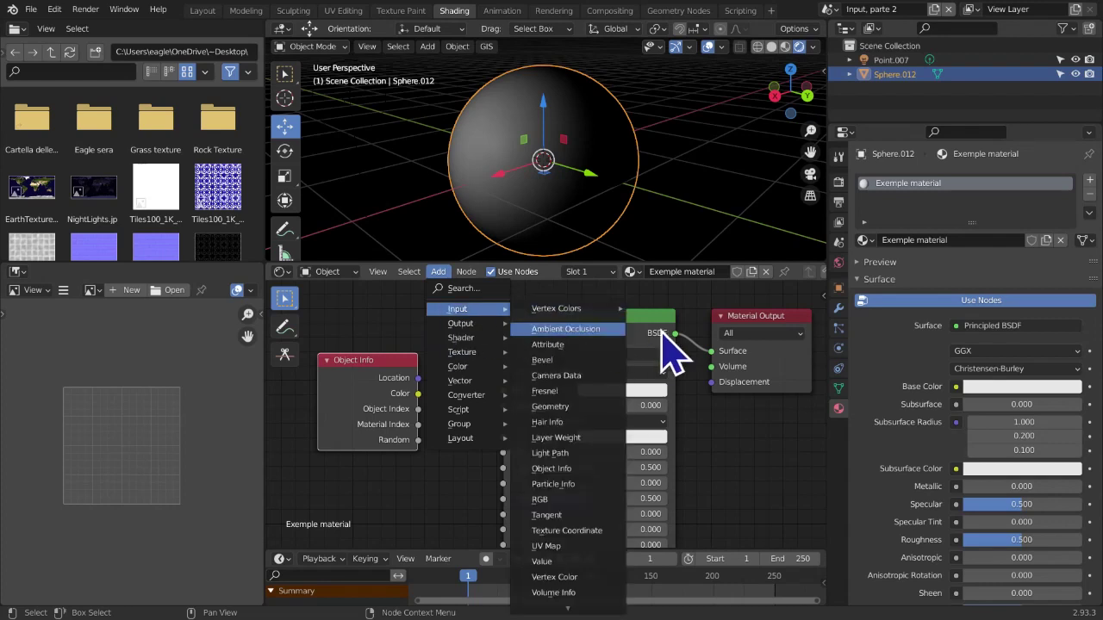
pyautogui.moveTo(469, 310)
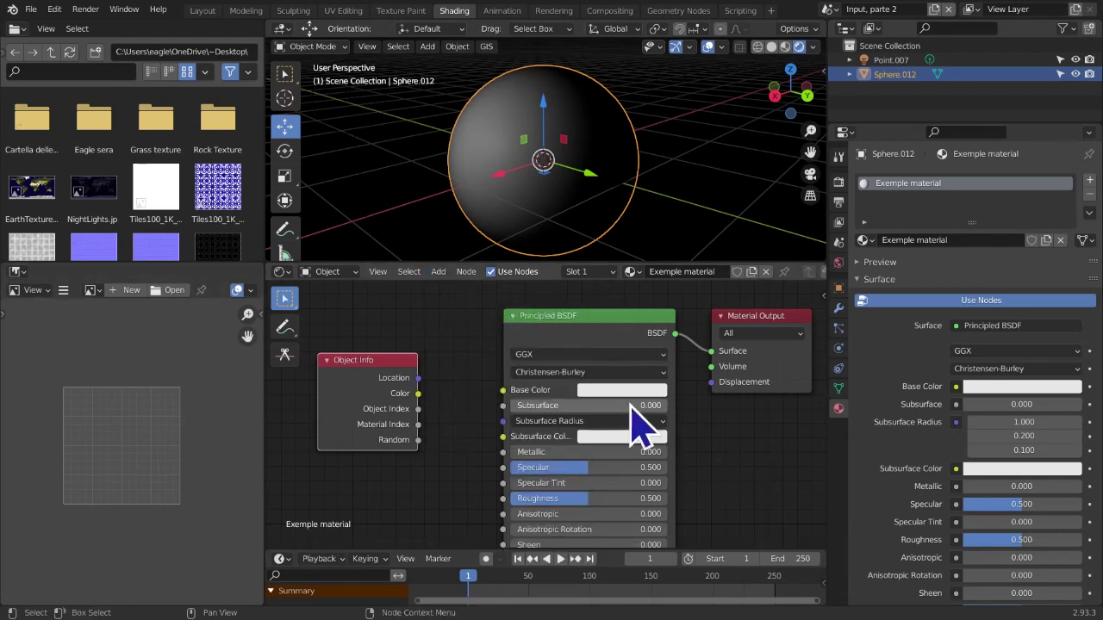
pyautogui.moveTo(469, 359); pyautogui.dragTo(408, 465, button='middle')
pyautogui.keyDown('ctrl'); pyautogui.keyDown('shift'); pyautogui.click(411, 366); pyautogui.keyUp('shift'); pyautogui.keyUp('ctrl')
pyautogui.moveTo(590, 473); pyautogui.dragTo(645, 469, button='middle')
pyautogui.moveTo(396, 441); pyautogui.dragTo(458, 337)
pyautogui.scroll(-1, 458, 338)
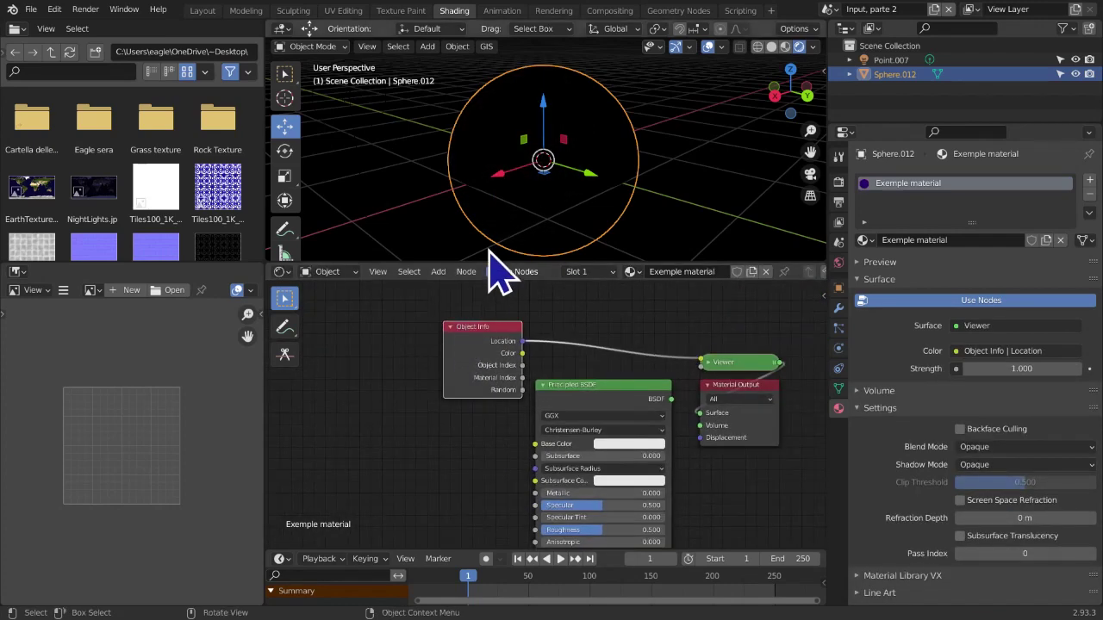
# Show the material preview and test-move the sphere along Y and Z with the gizmo
pyautogui.click(894, 264)
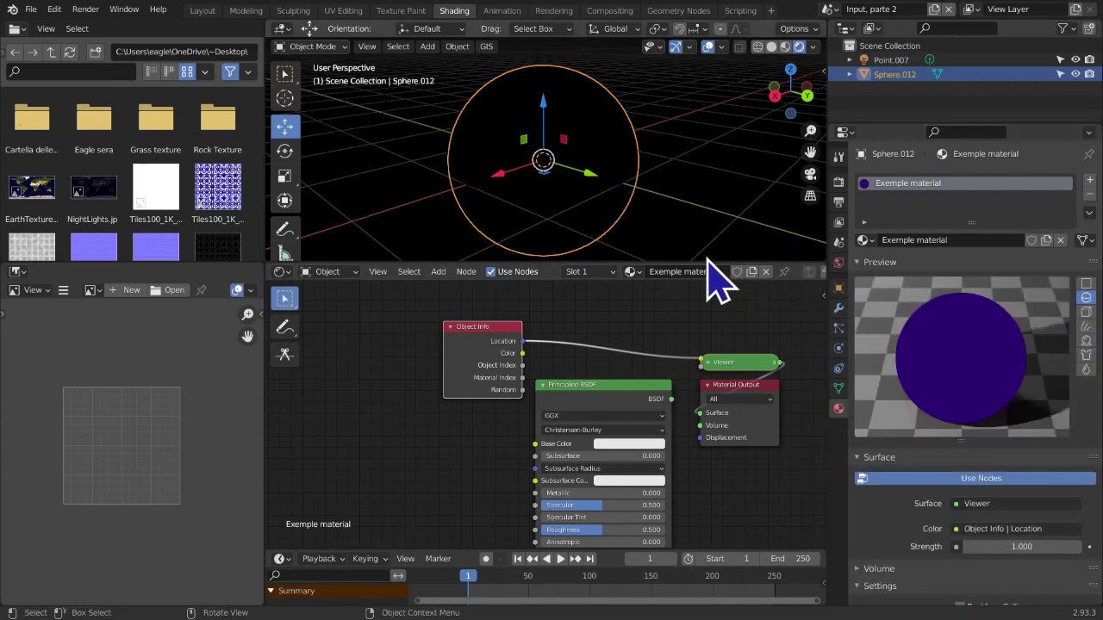
pyautogui.scroll(-2, 646, 253)
pyautogui.moveTo(646, 254); pyautogui.dragTo(608, 177, button='middle')
pyautogui.moveTo(610, 178); pyautogui.dragTo(775, 237)
pyautogui.moveTo(655, 226); pyautogui.dragTo(649, 195, button='middle')
pyautogui.scroll(-2, 524, 209)
pyautogui.moveTo(654, 127); pyautogui.dragTo(672, 237)
pyautogui.scroll(-4, 677, 229)
pyautogui.moveTo(675, 226); pyautogui.dragTo(606, 184, button='middle')
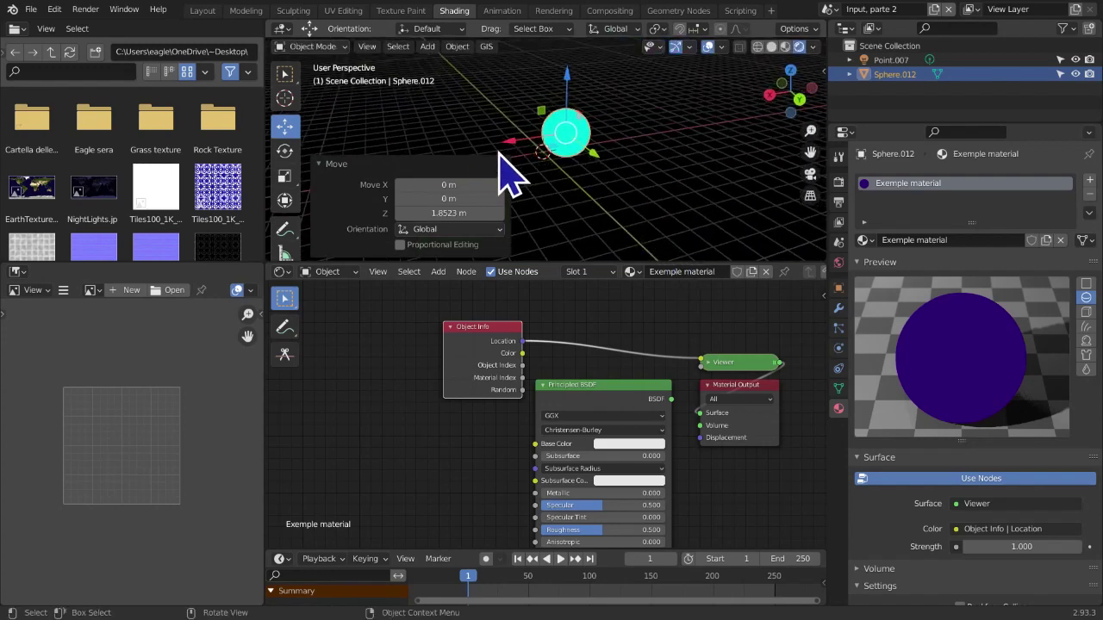
# Move the sphere freely along X, Z and Y, then snap it back to the 3D cursor
pyautogui.press('g')
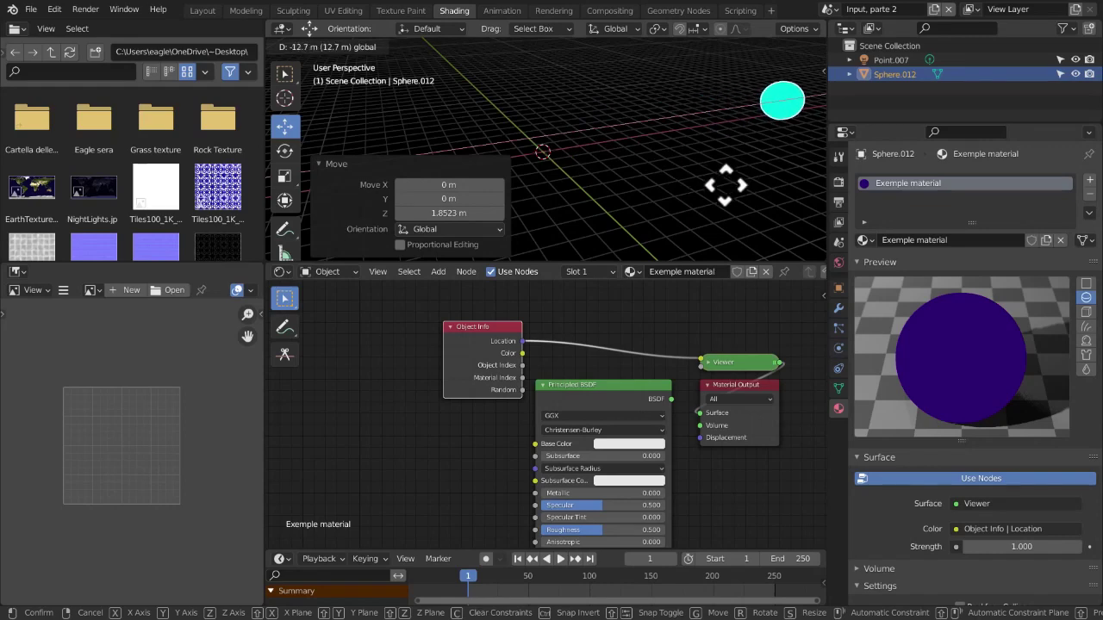
pyautogui.moveTo(448, 232); pyautogui.dragTo(762, 99)
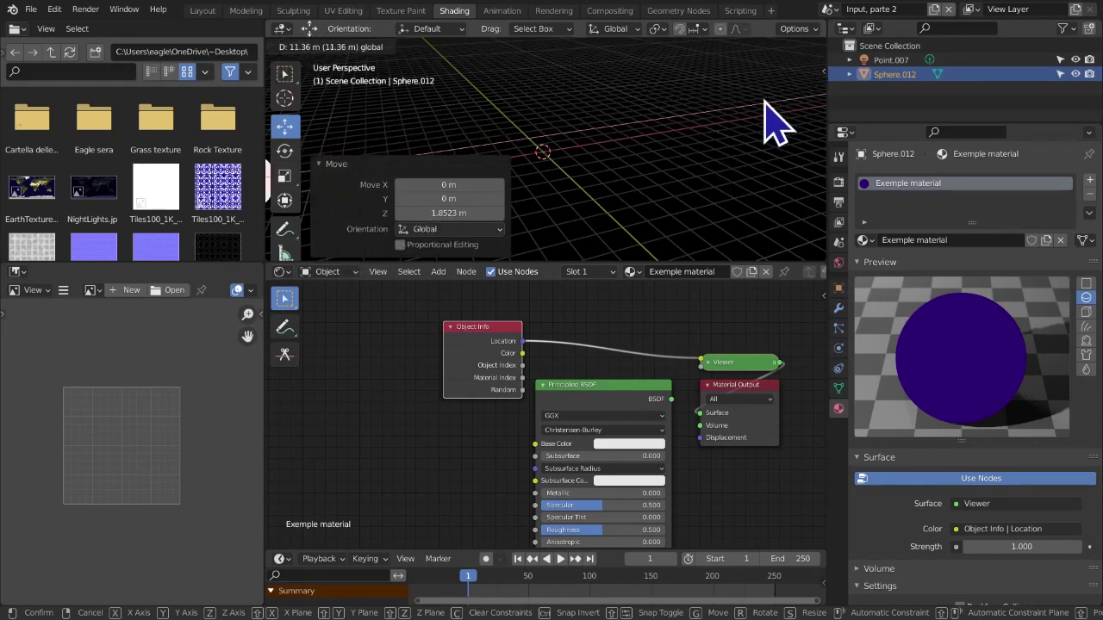
pyautogui.scroll(-4, 594, 159)
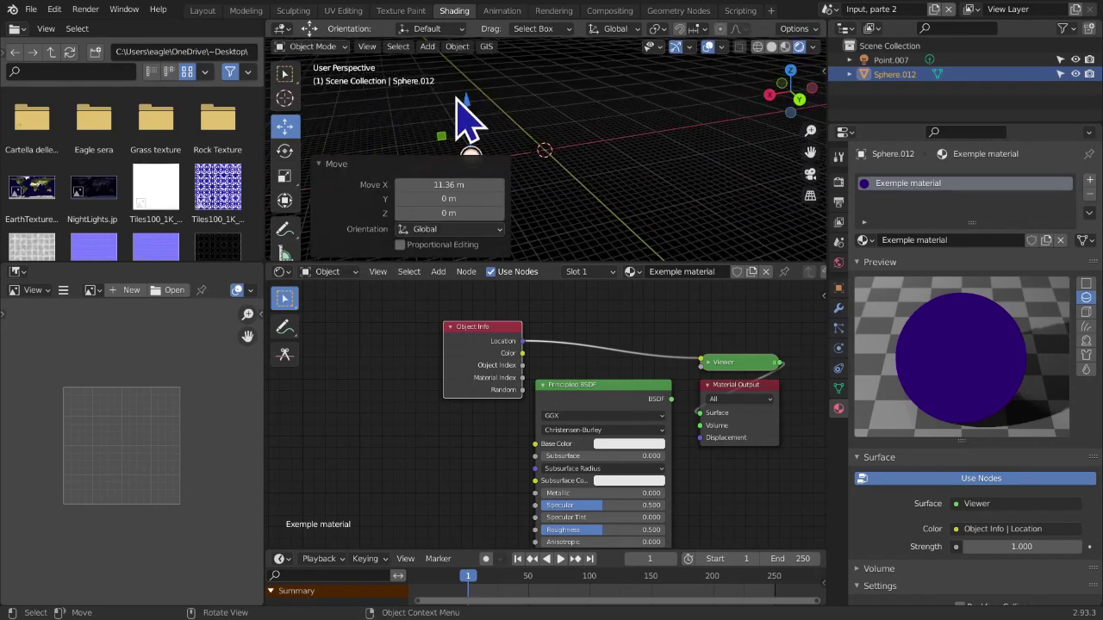
pyautogui.moveTo(468, 101); pyautogui.dragTo(463, 55)
pyautogui.moveTo(466, 226); pyautogui.dragTo(468, 73)
pyautogui.moveTo(466, 151); pyautogui.dragTo(545, 142, button='middle')
pyautogui.moveTo(545, 128); pyautogui.dragTo(668, 147)
pyautogui.hotkey('shift', 's')
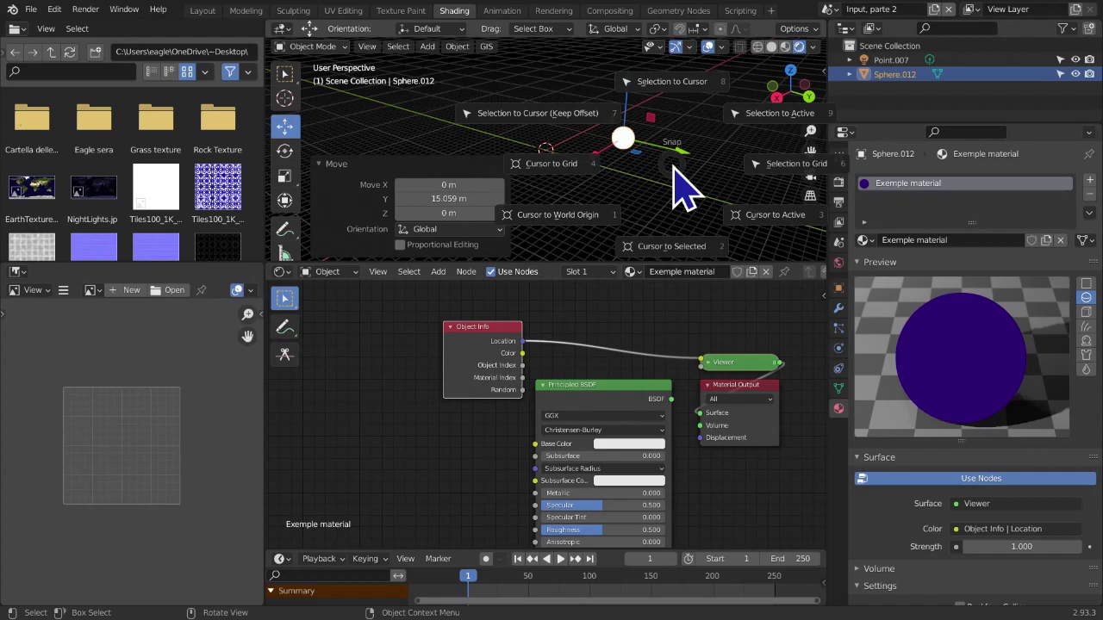
pyautogui.click(681, 128)
# Slide the sphere along Y, X and Z, undoing each move
pyautogui.moveTo(682, 129); pyautogui.dragTo(621, 185, button='middle')
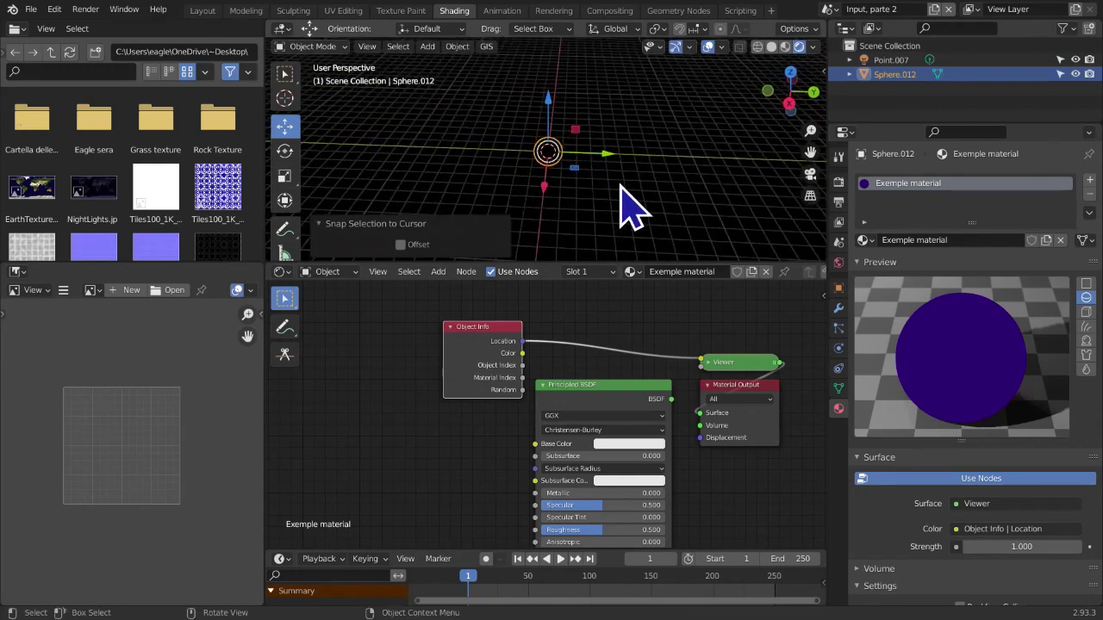
pyautogui.moveTo(604, 155); pyautogui.dragTo(767, 191)
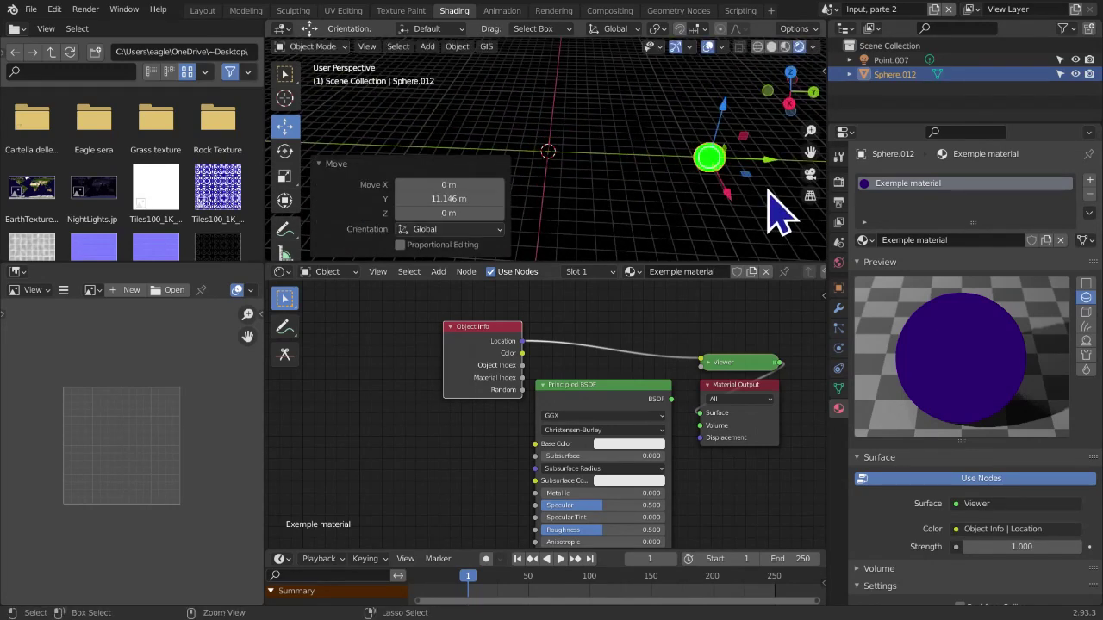
pyautogui.hotkey('ctrl', 'z')
pyautogui.moveTo(714, 182); pyautogui.dragTo(574, 175, button='middle')
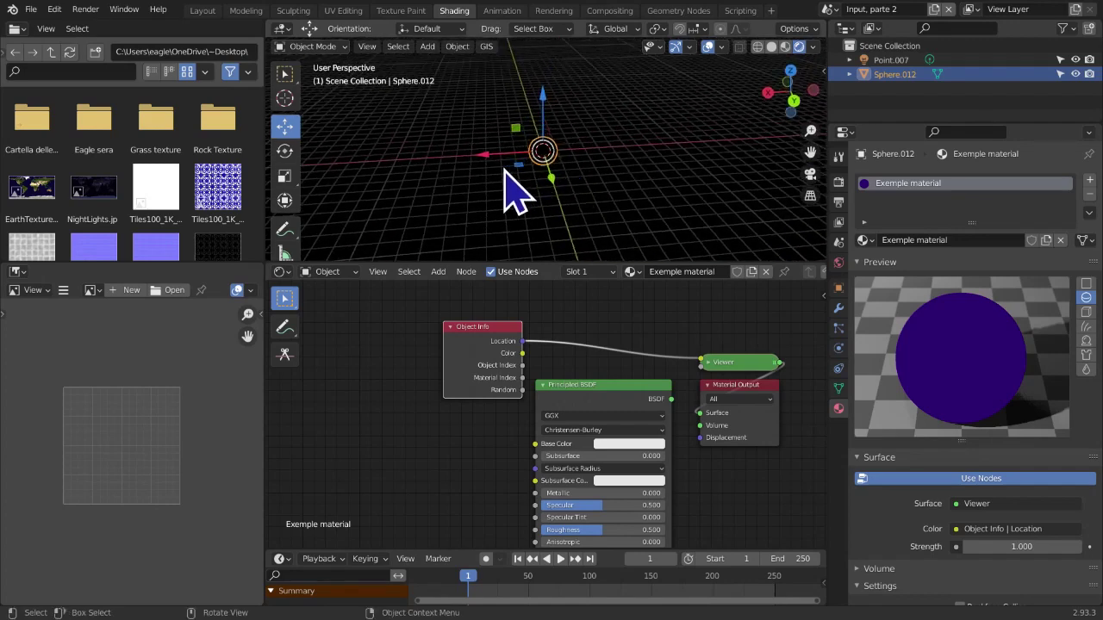
pyautogui.moveTo(506, 159); pyautogui.dragTo(272, 177)
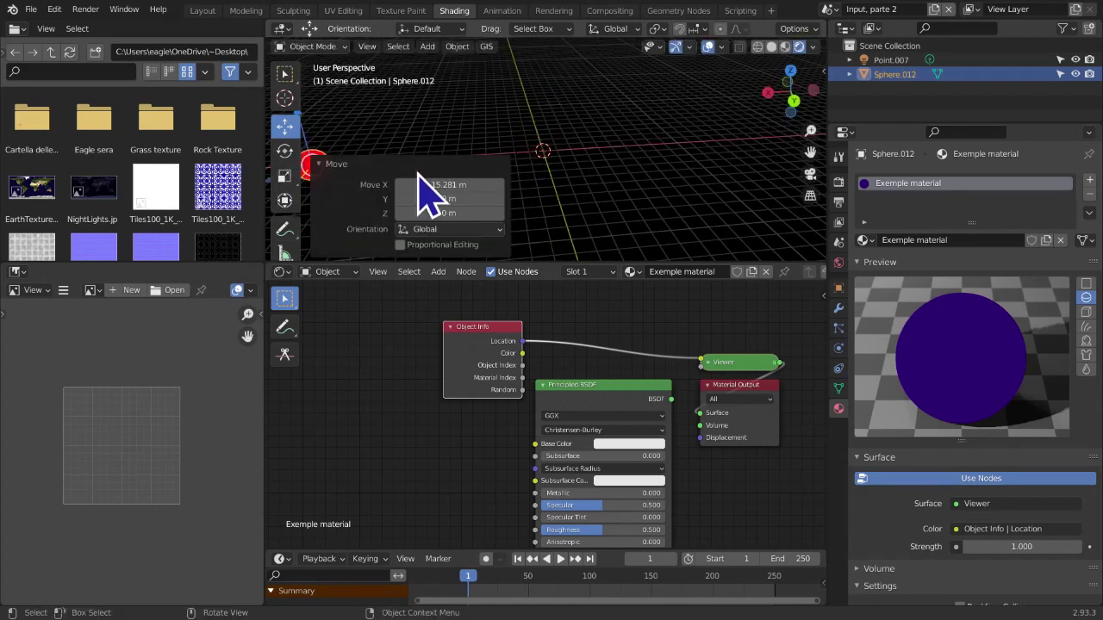
pyautogui.hotkey('ctrl', 'z')
pyautogui.moveTo(428, 186); pyautogui.dragTo(554, 135, button='middle')
pyautogui.moveTo(554, 135); pyautogui.dragTo(586, 232)
pyautogui.hotkey('ctrl', 'z')
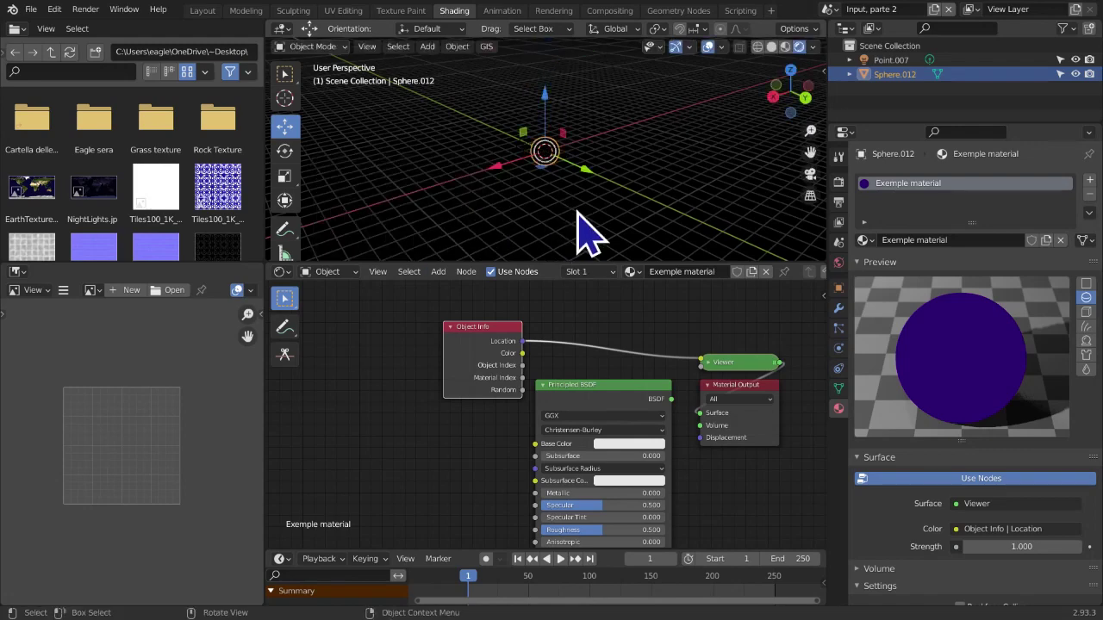
# Reposition the Object Info node and zoom in on the node tree
pyautogui.scroll(6, 578, 192)
pyautogui.scroll(1, 606, 251)
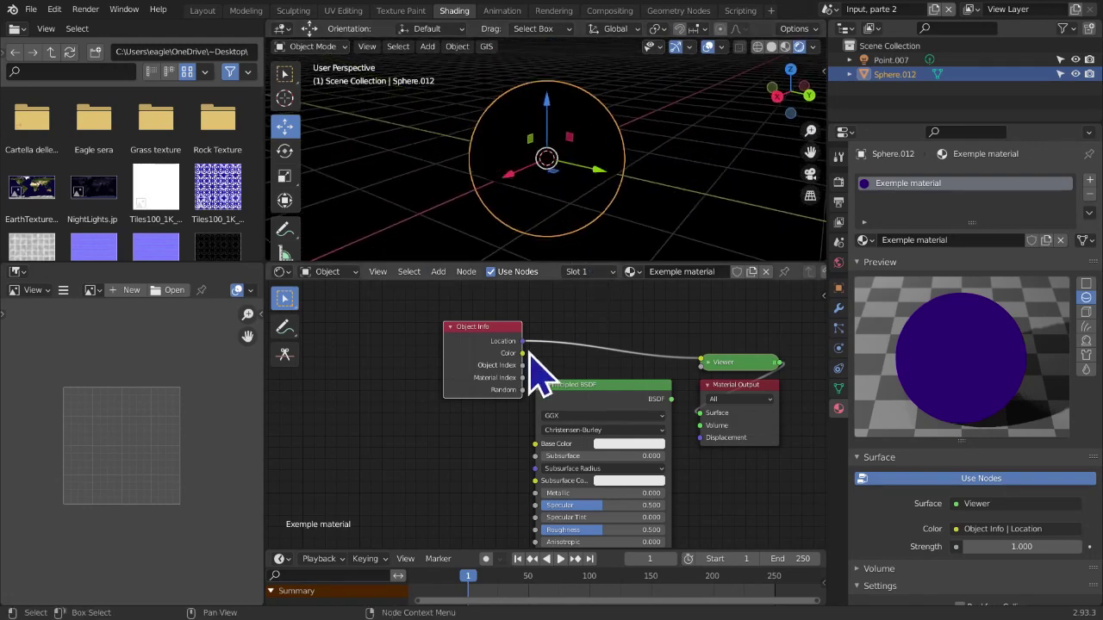
pyautogui.moveTo(442, 366); pyautogui.dragTo(468, 345, button='middle')
pyautogui.moveTo(484, 333); pyautogui.dragTo(451, 350)
pyautogui.scroll(2, 470, 349)
pyautogui.scroll(-1, 500, 366)
pyautogui.moveTo(480, 348); pyautogui.dragTo(492, 378, button='middle')
pyautogui.scroll(2, 509, 362)
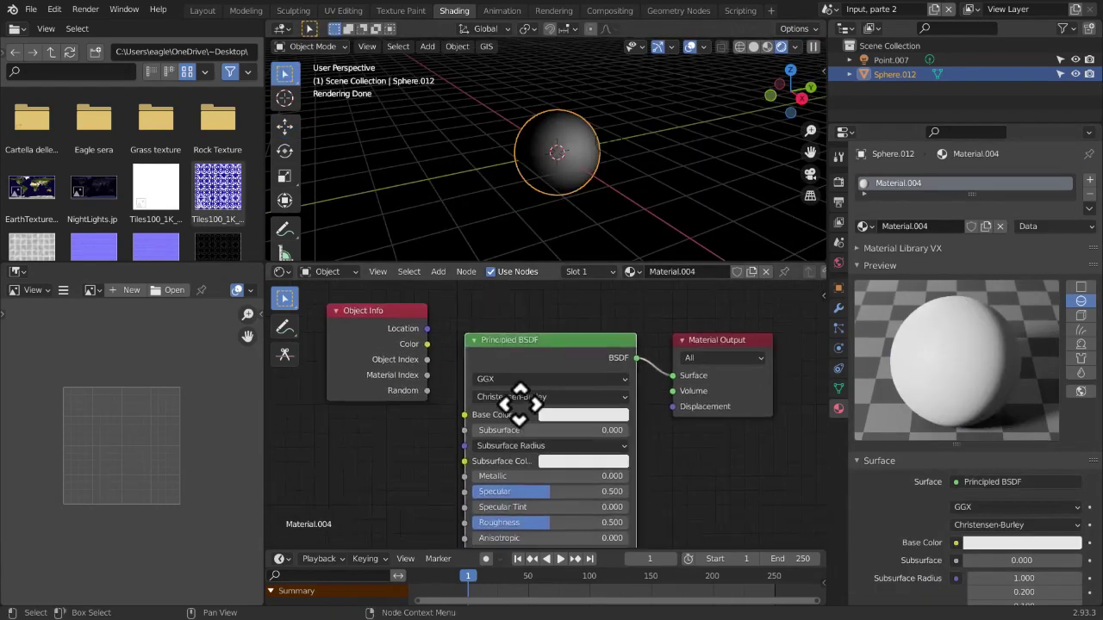
# Set the render engine to Cycles
pyautogui.moveTo(520, 405); pyautogui.dragTo(505, 344, button='middle')
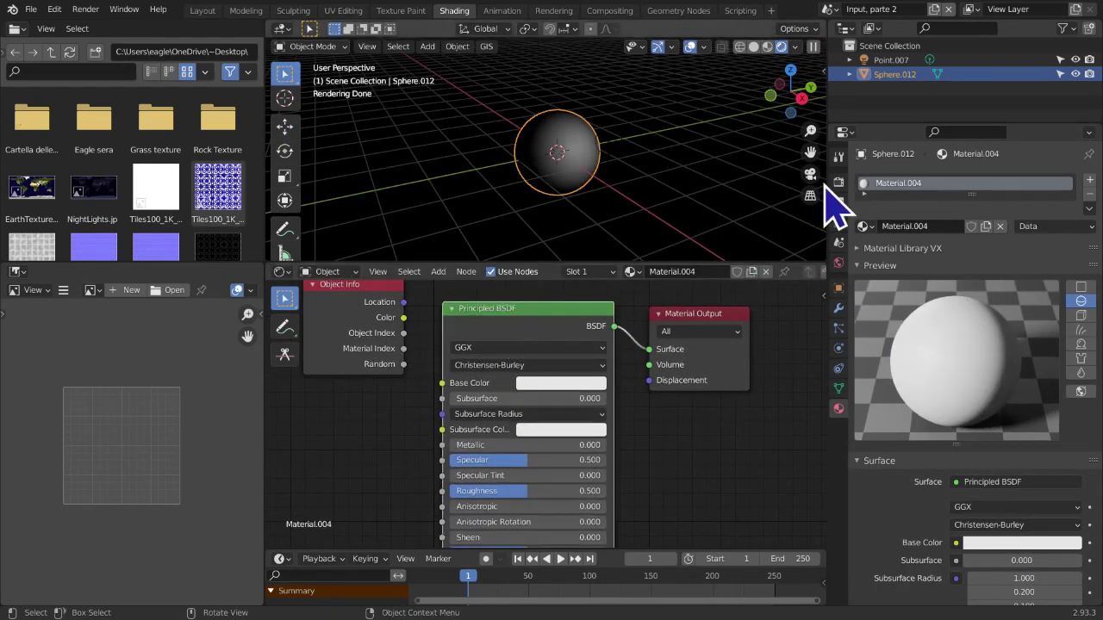
pyautogui.click(838, 182)
pyautogui.click(974, 181)
pyautogui.click(965, 231)
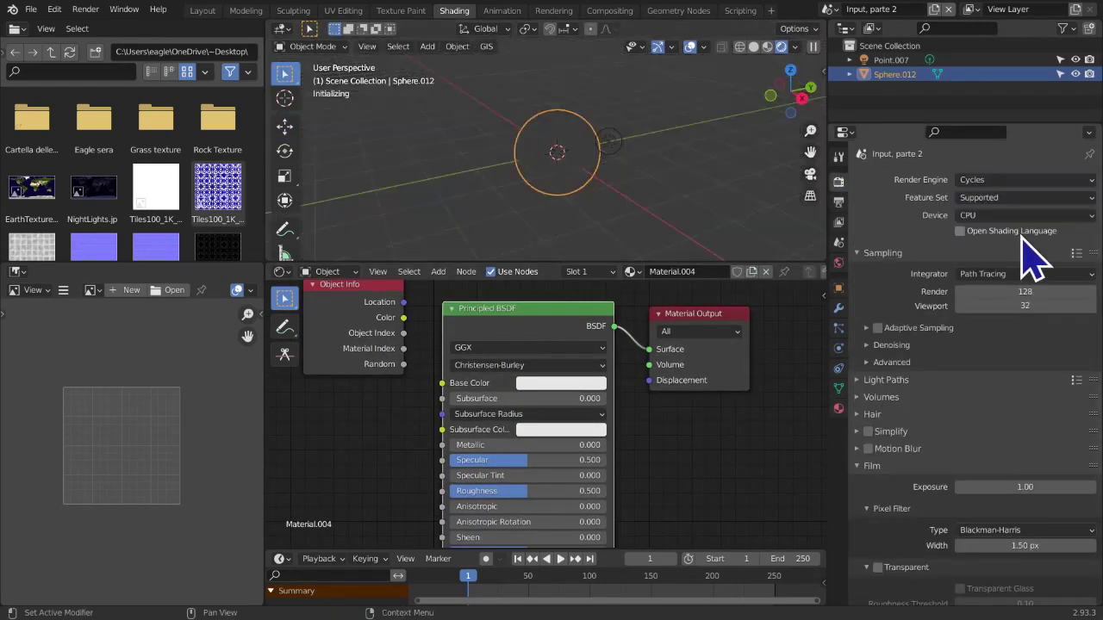
# Switch the viewport to Solid shading and orbit to a level side view of the sphere
pyautogui.moveTo(652, 207)
pyautogui.mouseDown(button='middle')
pyautogui.moveTo(542, 204)
pyautogui.moveTo(581, 214)
pyautogui.mouseUp(button='middle')
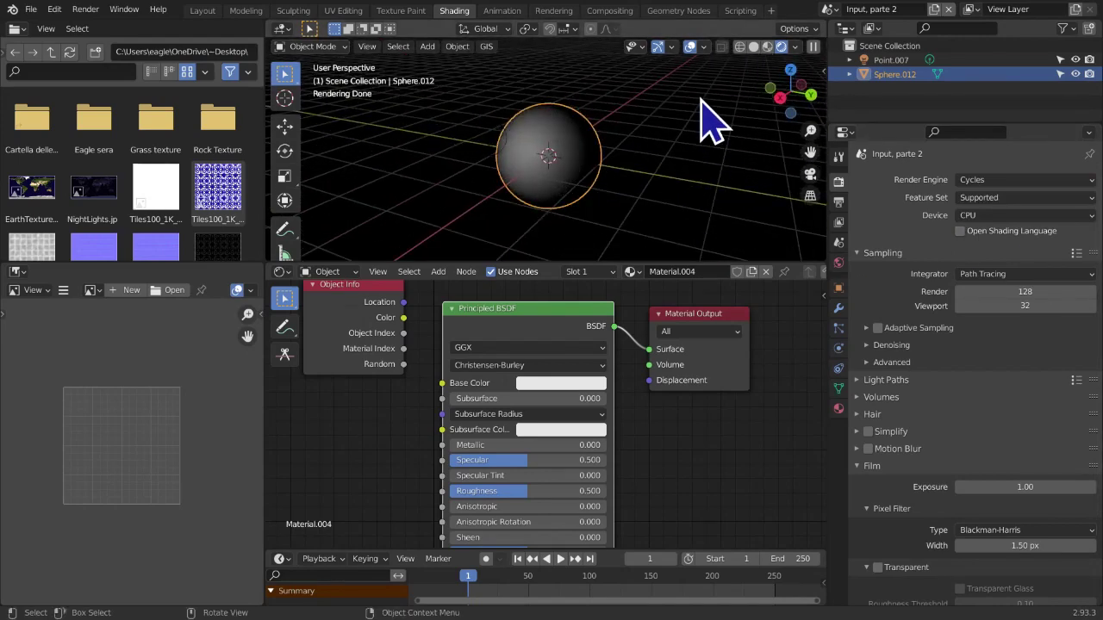
pyautogui.press('z')
pyautogui.click(782, 118)
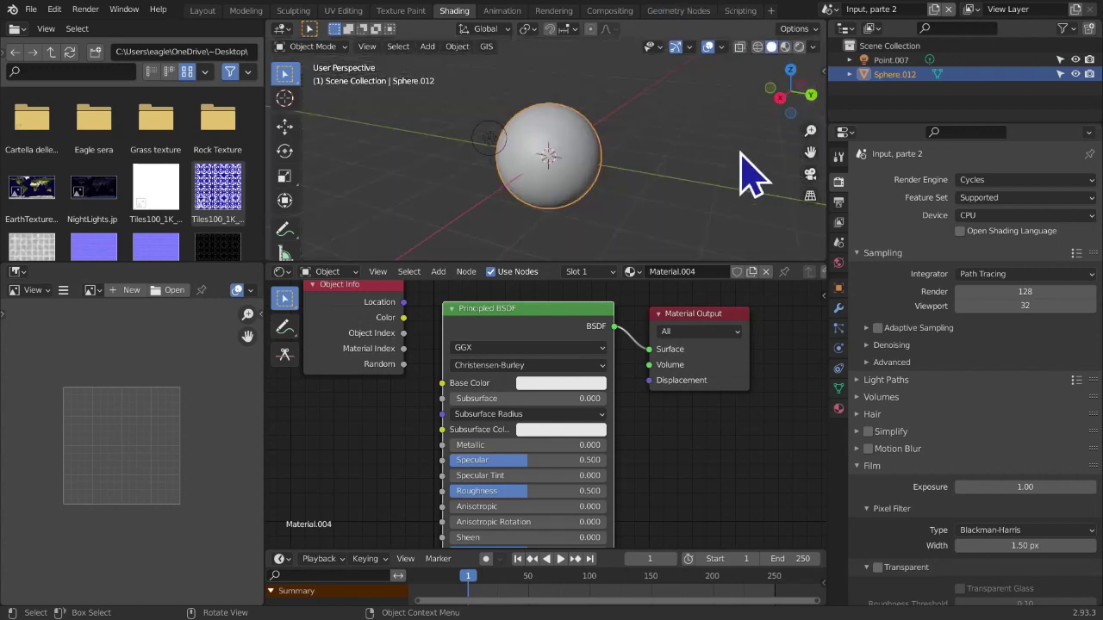
pyautogui.scroll(-2, 246, 181)
pyautogui.scroll(-7, 374, 189)
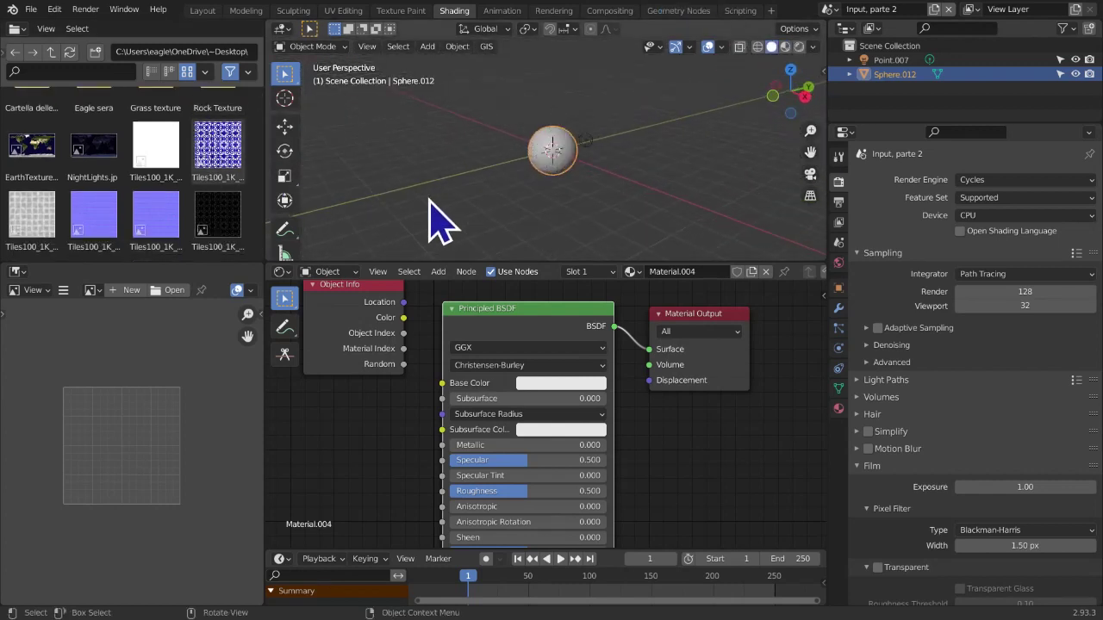
pyautogui.scroll(10, 522, 237)
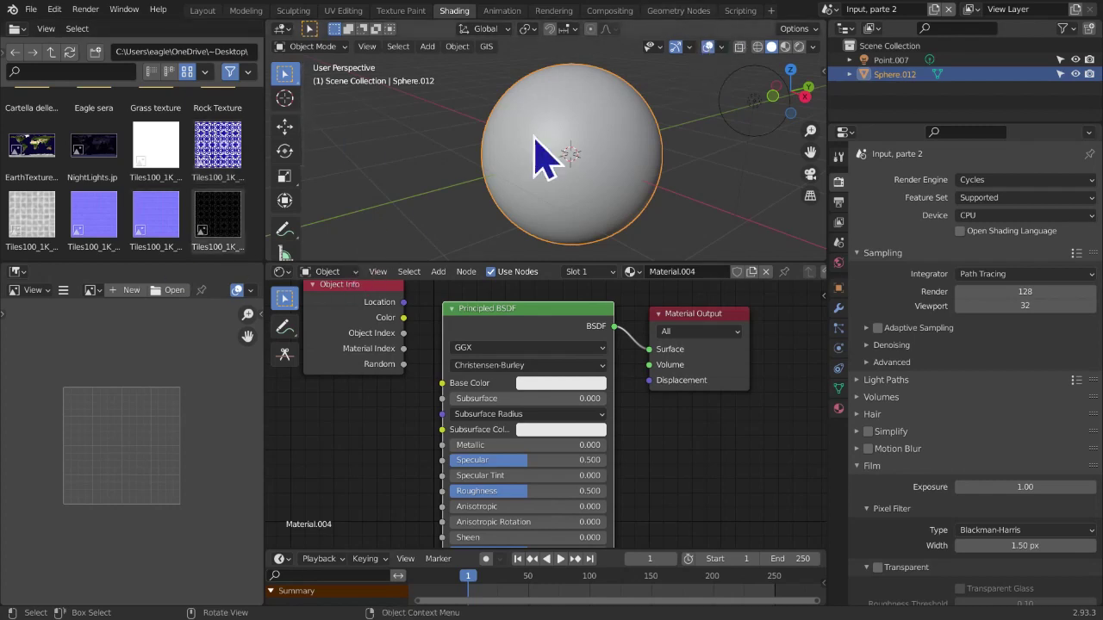
pyautogui.moveTo(608, 160); pyautogui.dragTo(577, 169, button='middle')
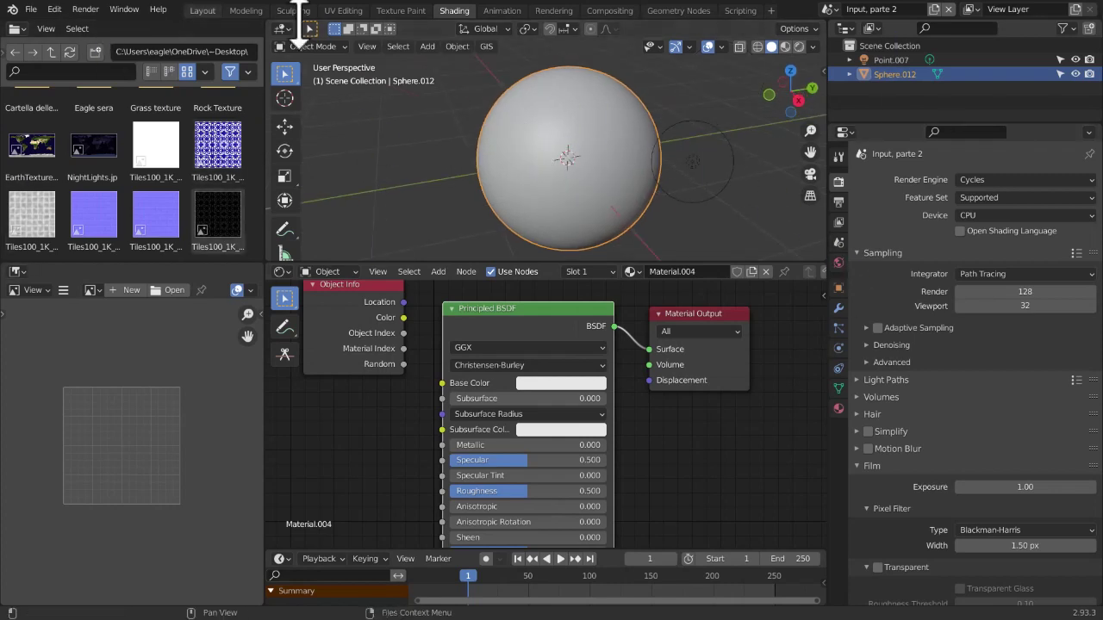
pyautogui.moveTo(782, 246); pyautogui.dragTo(693, 169, button='middle')
pyautogui.scroll(-2, 554, 173)
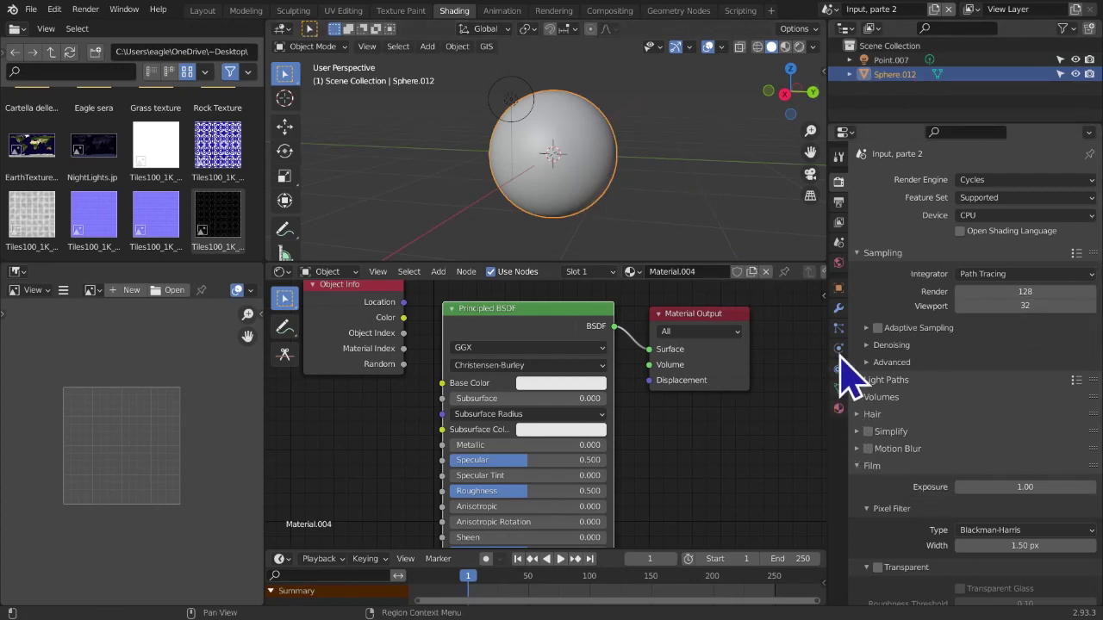
pyautogui.click(840, 289)
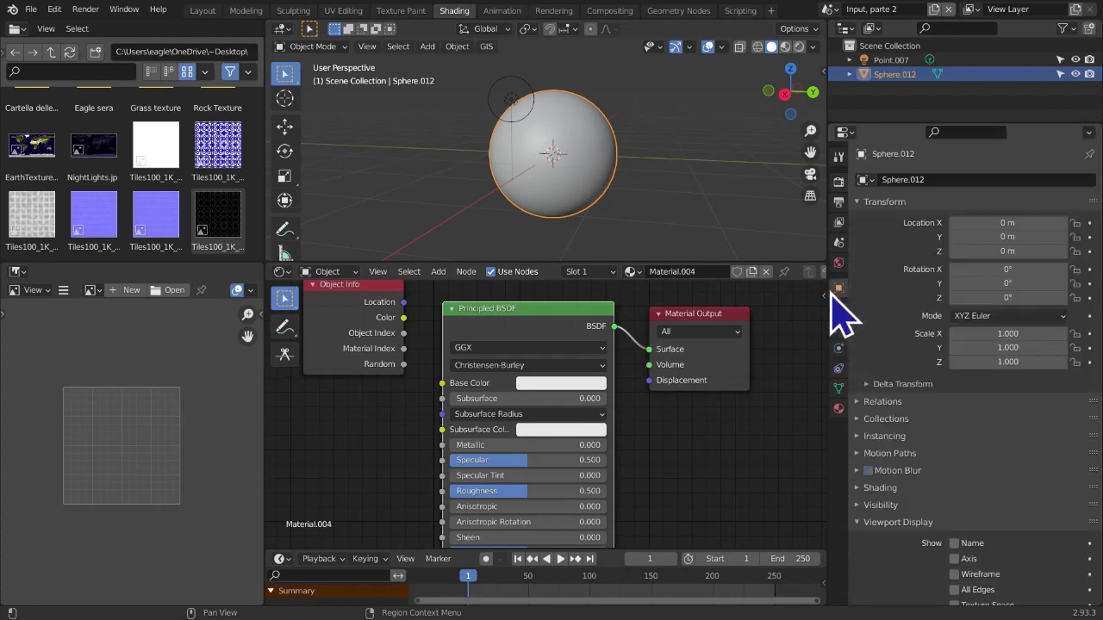
# Set the sphere's viewport display colour to blue and switch the viewport to Rendered shading
pyautogui.moveTo(1009, 561); pyautogui.dragTo(975, 253, button='middle')
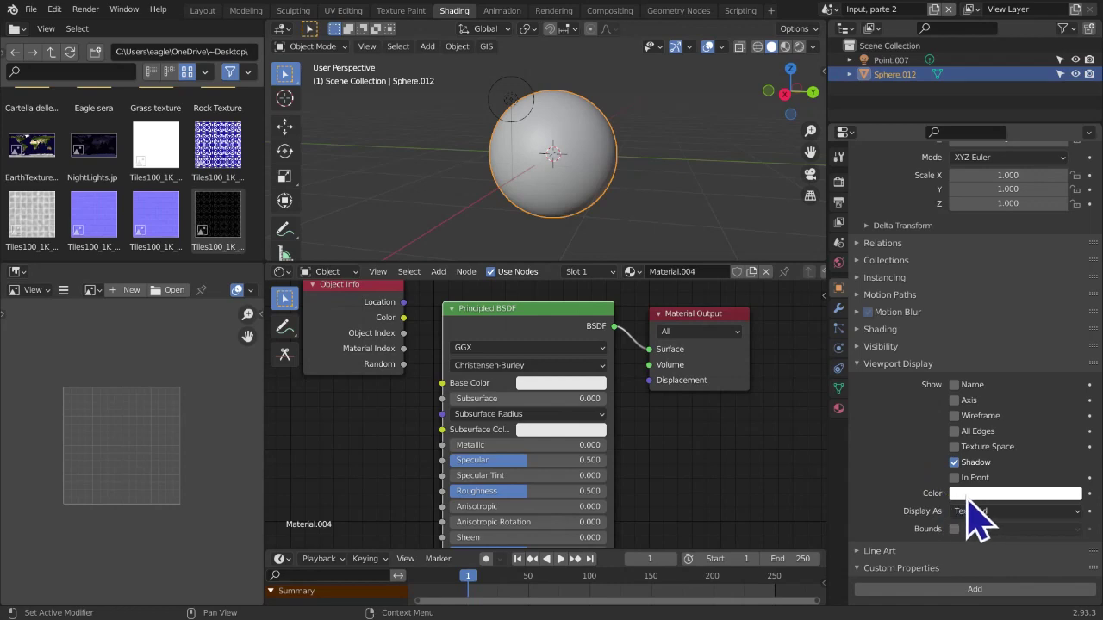
pyautogui.click(968, 497)
pyautogui.moveTo(1026, 342); pyautogui.dragTo(1055, 319)
pyautogui.press('z')
pyautogui.click(645, 147)
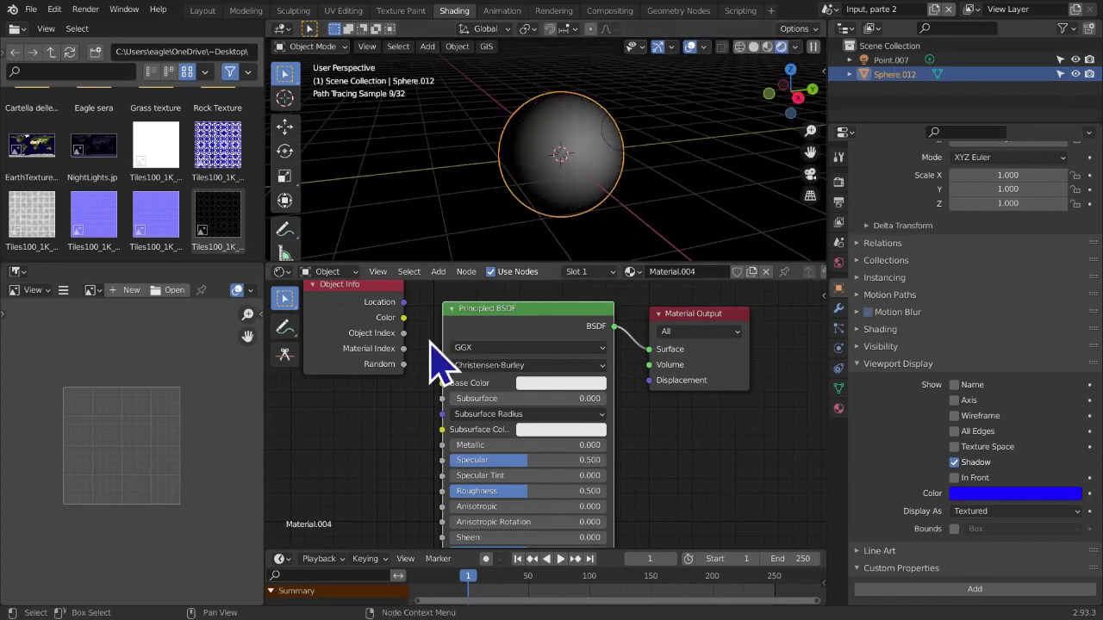
# Preview Object Info outputs by feeding them into Surface and a Viewer node
pyautogui.moveTo(430, 341); pyautogui.dragTo(472, 408, button='middle')
pyautogui.moveTo(416, 355); pyautogui.dragTo(390, 340)
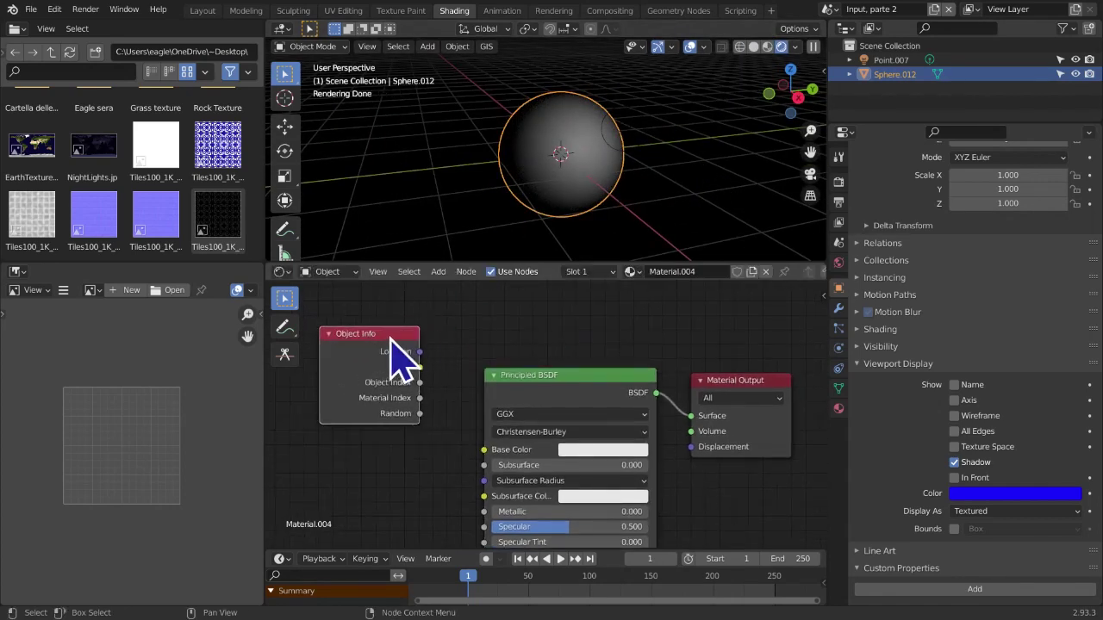
pyautogui.moveTo(419, 367); pyautogui.dragTo(697, 430)
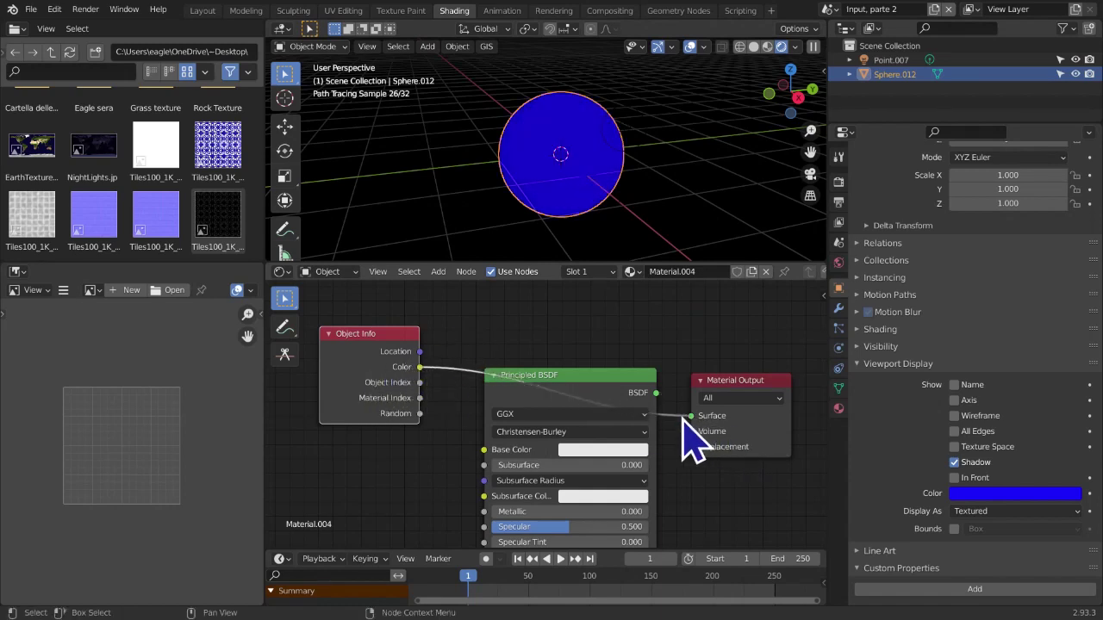
pyautogui.moveTo(695, 416); pyautogui.dragTo(525, 345)
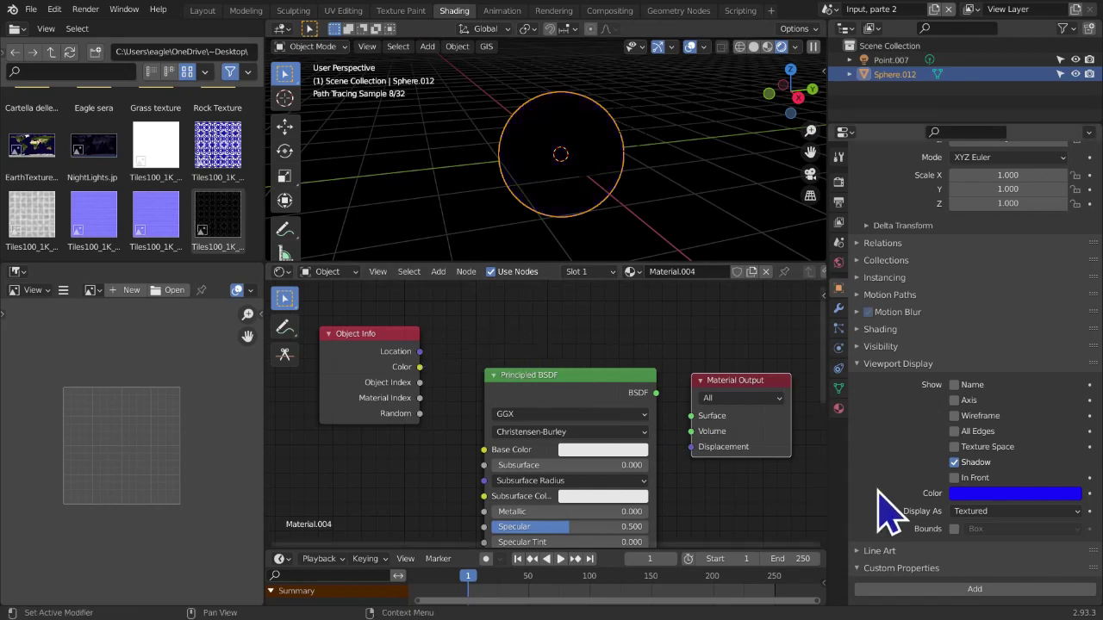
pyautogui.keyDown('ctrl'); pyautogui.keyDown('shift'); pyautogui.click(382, 357); pyautogui.keyUp('shift'); pyautogui.keyUp('ctrl')
pyautogui.scroll(-1, 392, 371)
pyautogui.keyDown('ctrl'); pyautogui.keyDown('shift'); pyautogui.click(403, 375); pyautogui.keyUp('shift'); pyautogui.keyUp('ctrl')
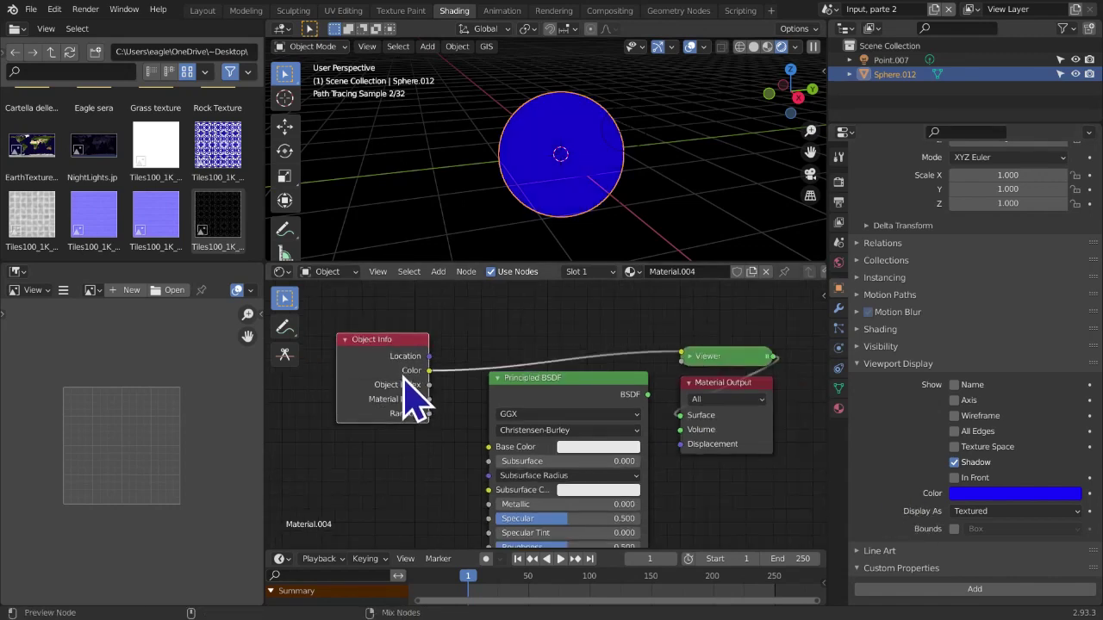
pyautogui.moveTo(399, 392); pyautogui.dragTo(431, 394)
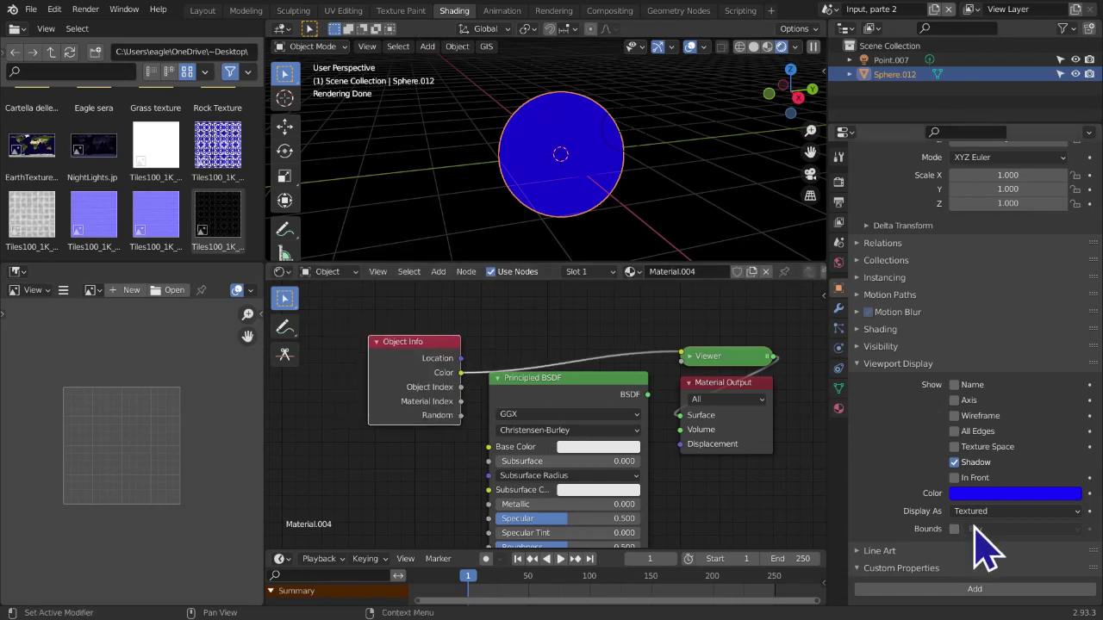
# Restore the Principled BSDF output and change the viewport display colour to pale pink
pyautogui.click(1028, 494)
pyautogui.click(1010, 498)
pyautogui.moveTo(1035, 317)
pyautogui.mouseDown()
pyautogui.moveTo(963, 309)
pyautogui.moveTo(1002, 312)
pyautogui.moveTo(992, 326)
pyautogui.moveTo(1041, 326)
pyautogui.moveTo(1027, 356)
pyautogui.moveTo(1054, 346)
pyautogui.moveTo(953, 331)
pyautogui.moveTo(1027, 336)
pyautogui.mouseUp()
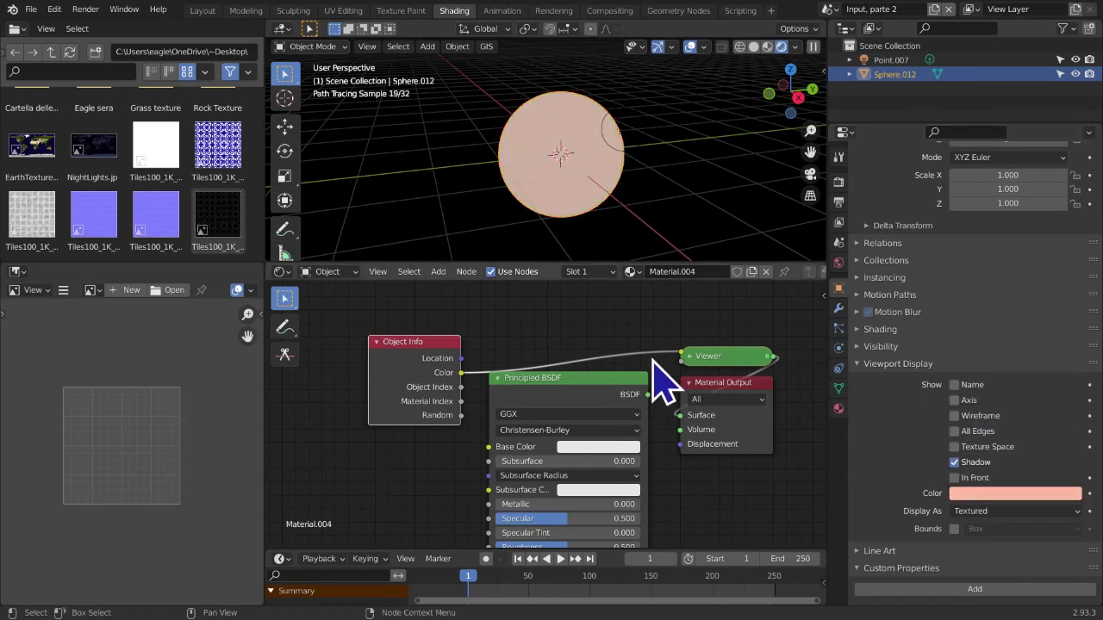
pyautogui.keyDown('ctrl'); pyautogui.keyDown('shift'); pyautogui.click(567, 424); pyautogui.keyUp('shift'); pyautogui.keyUp('ctrl')
pyautogui.moveTo(388, 413); pyautogui.dragTo(377, 404)
pyautogui.click(994, 489)
pyautogui.moveTo(1006, 361)
pyautogui.mouseDown()
pyautogui.moveTo(1008, 336)
pyautogui.moveTo(1025, 336)
pyautogui.mouseUp()
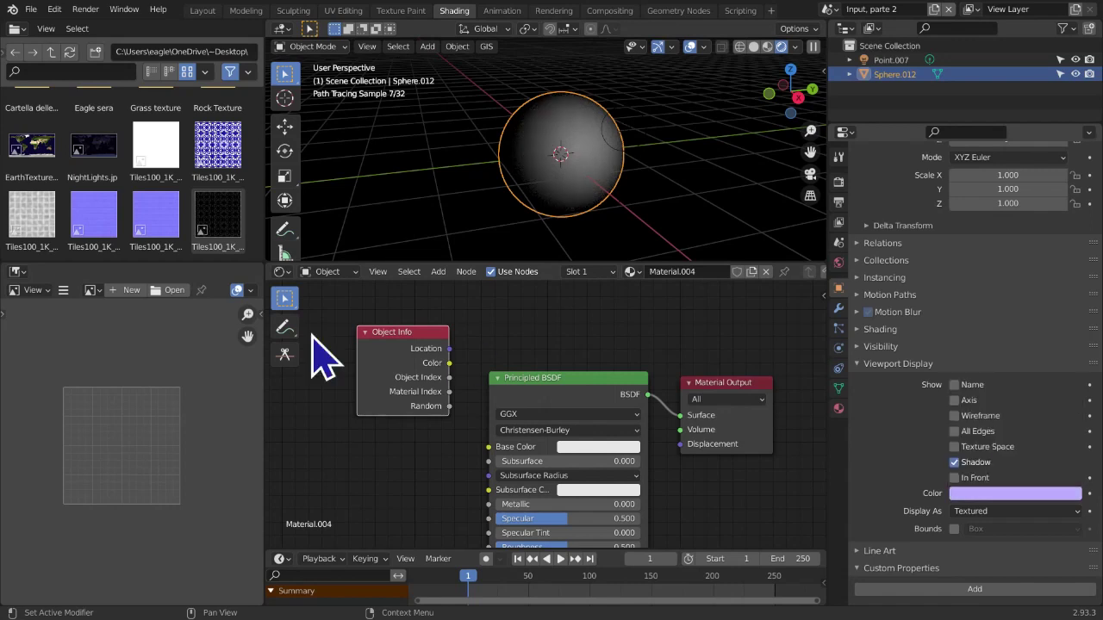
# Plug Object Info's Random output into Base Color and set the viewport display colour to green
pyautogui.keyDown('ctrl'); pyautogui.keyDown('shift'); pyautogui.click(381, 379); pyautogui.keyUp('shift'); pyautogui.keyUp('ctrl')
pyautogui.keyDown('ctrl'); pyautogui.keyDown('shift'); pyautogui.click(381, 379); pyautogui.keyUp('shift'); pyautogui.keyUp('ctrl')
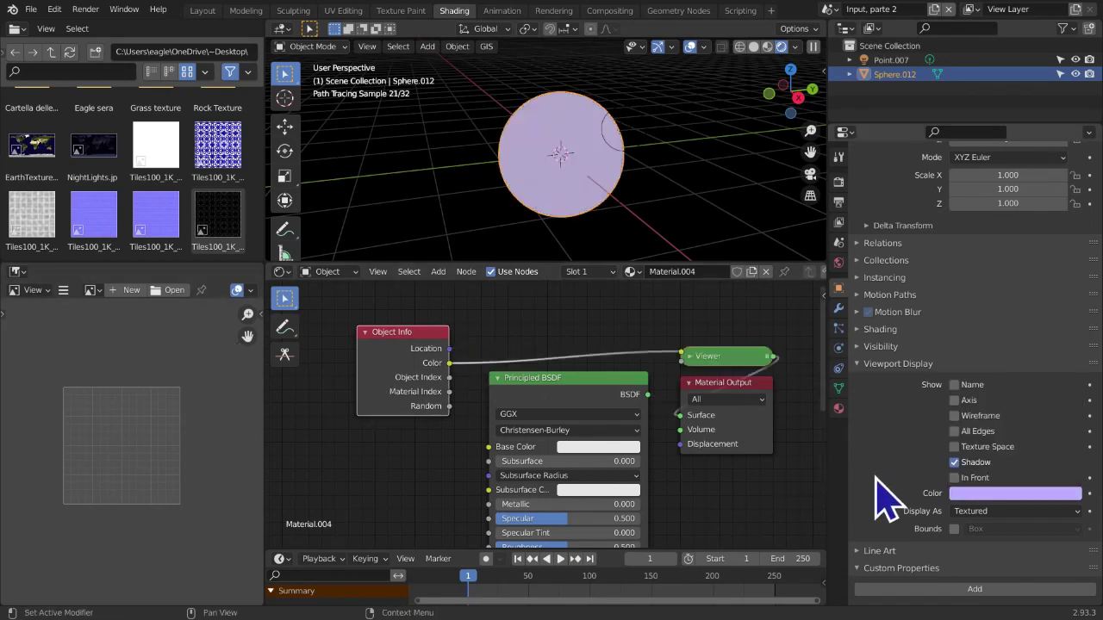
pyautogui.moveTo(680, 356); pyautogui.dragTo(450, 412)
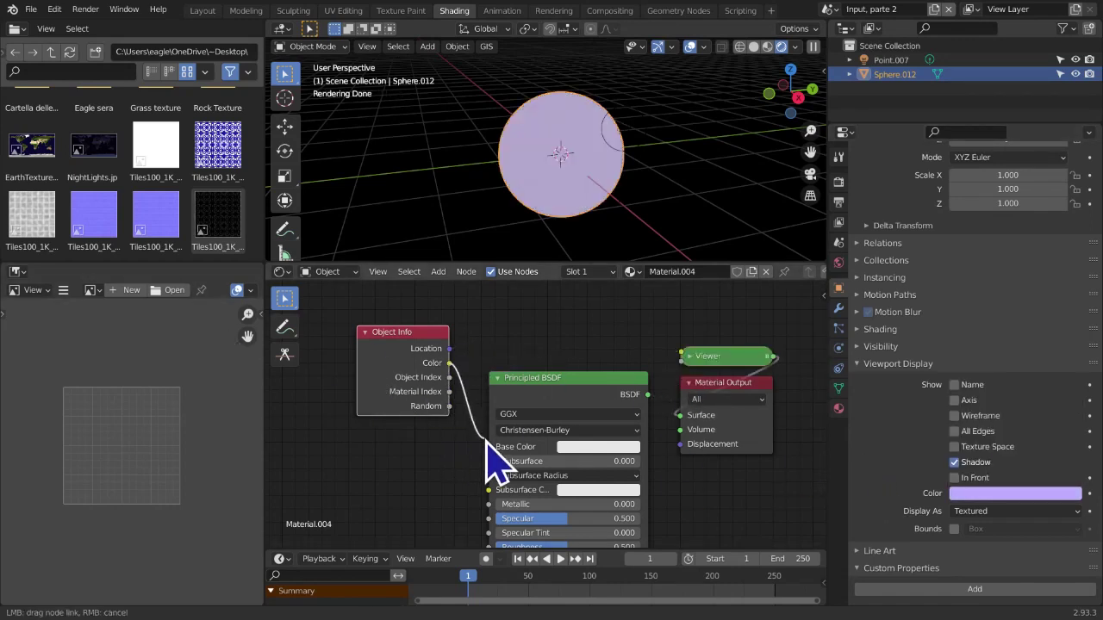
pyautogui.moveTo(493, 450); pyautogui.dragTo(492, 449)
pyautogui.keyDown('ctrl'); pyautogui.keyDown('shift'); pyautogui.click(579, 395); pyautogui.keyUp('shift'); pyautogui.keyUp('ctrl')
pyautogui.moveTo(592, 415); pyautogui.dragTo(620, 375, button='middle')
pyautogui.click(995, 493)
pyautogui.moveTo(1029, 356); pyautogui.dragTo(954, 342)
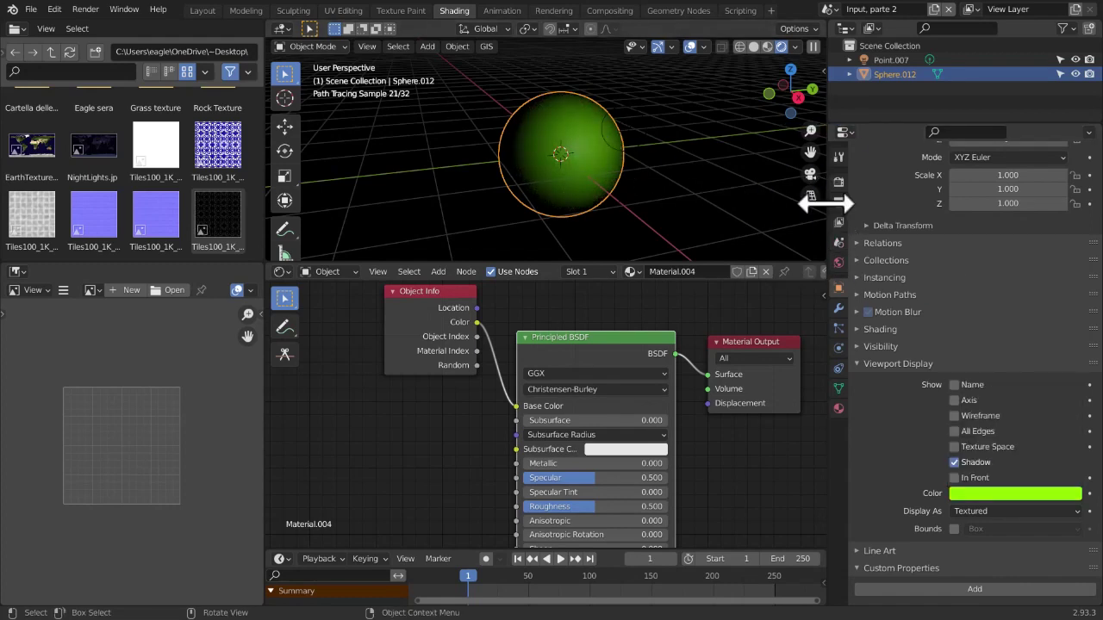
# Toggle the viewport to solid and back to rendered shading, then tidy the Object Info node
pyautogui.press('z')
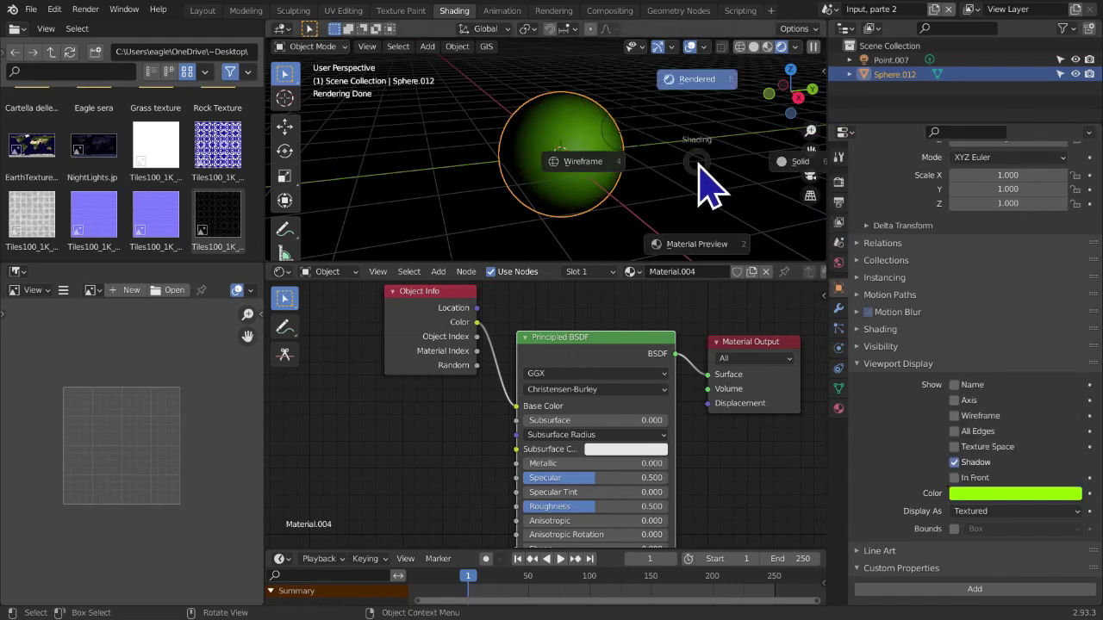
pyautogui.click(771, 191)
pyautogui.press('z')
pyautogui.click(677, 95)
pyautogui.scroll(2, 638, 254)
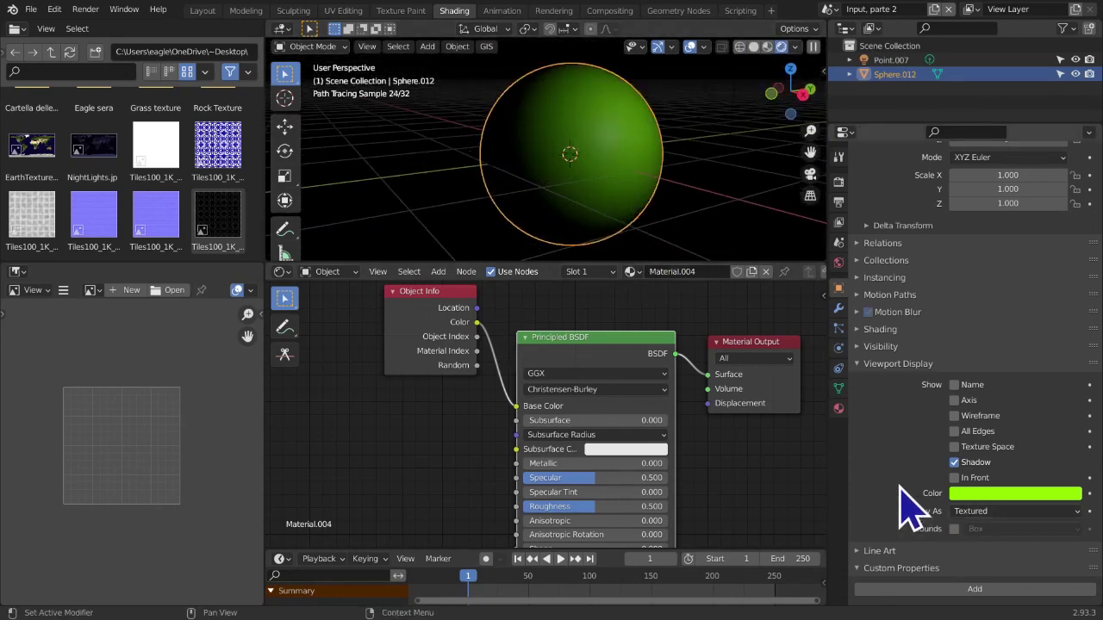
pyautogui.moveTo(463, 337); pyautogui.dragTo(458, 340, button='middle')
pyautogui.moveTo(460, 349); pyautogui.dragTo(515, 421)
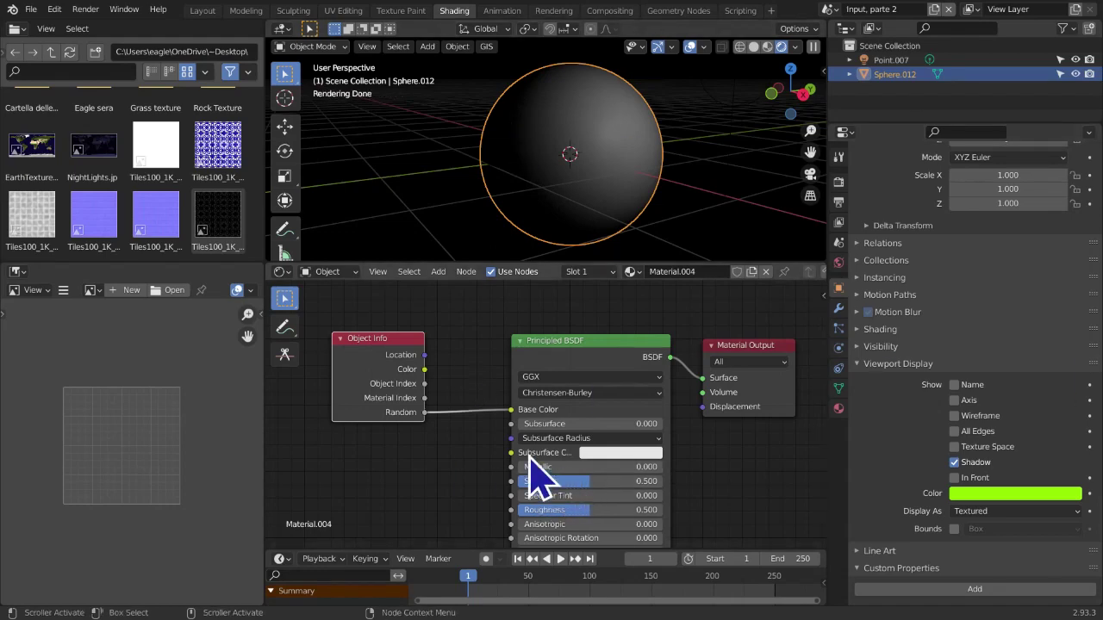
# Duplicate the sphere and place the copy beside the original
pyautogui.moveTo(394, 397); pyautogui.dragTo(391, 392)
pyautogui.scroll(-2, 701, 173)
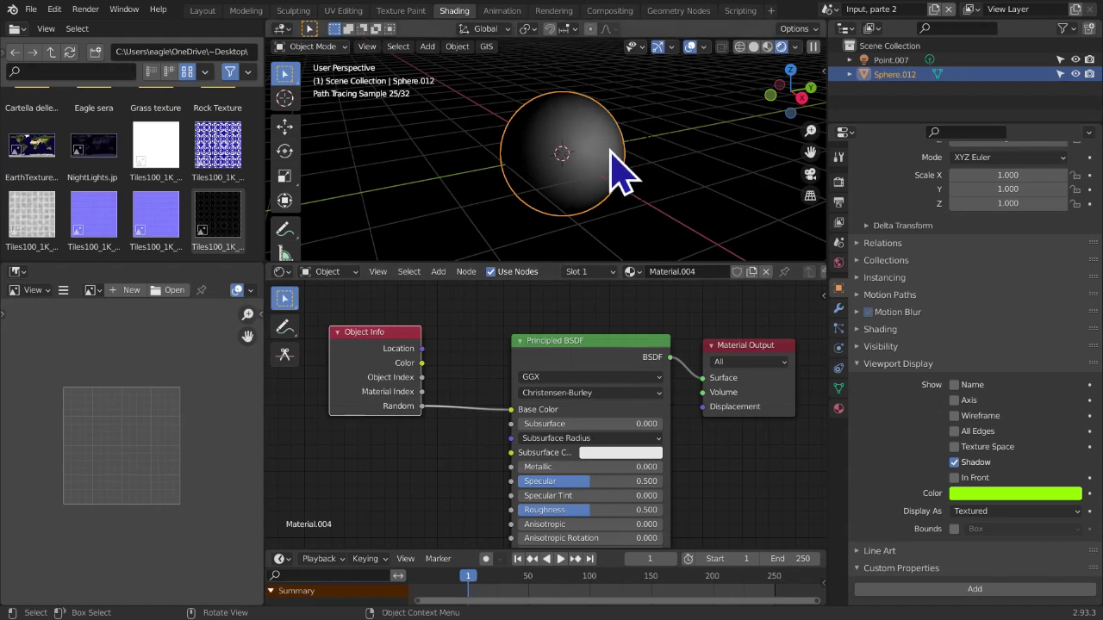
pyautogui.hotkey('shift', 'd')
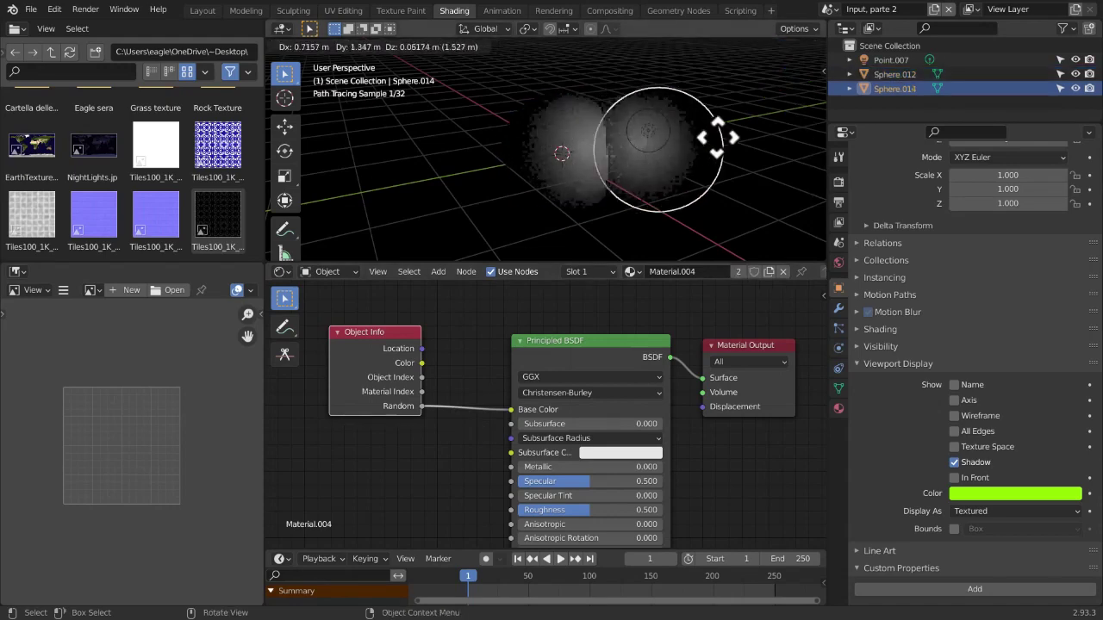
pyautogui.click(770, 115)
pyautogui.moveTo(770, 116); pyautogui.dragTo(763, 148, button='middle')
# Duplicate both spheres and raise Sphere.016 above the others
pyautogui.scroll(-4, 619, 121)
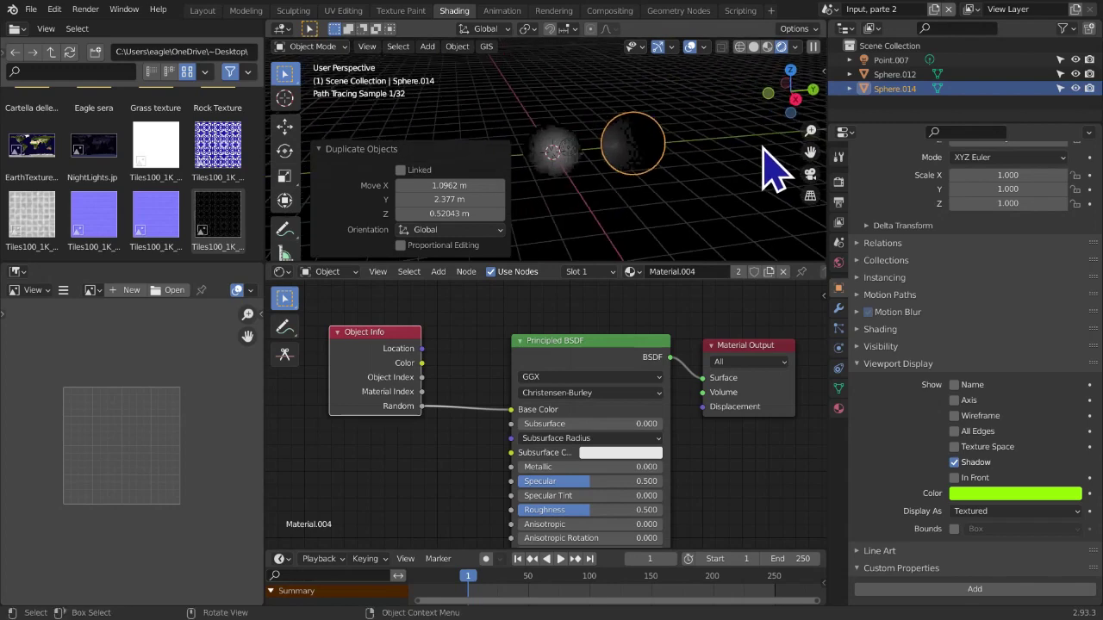
pyautogui.moveTo(538, 101); pyautogui.dragTo(604, 104)
pyautogui.click(570, 162)
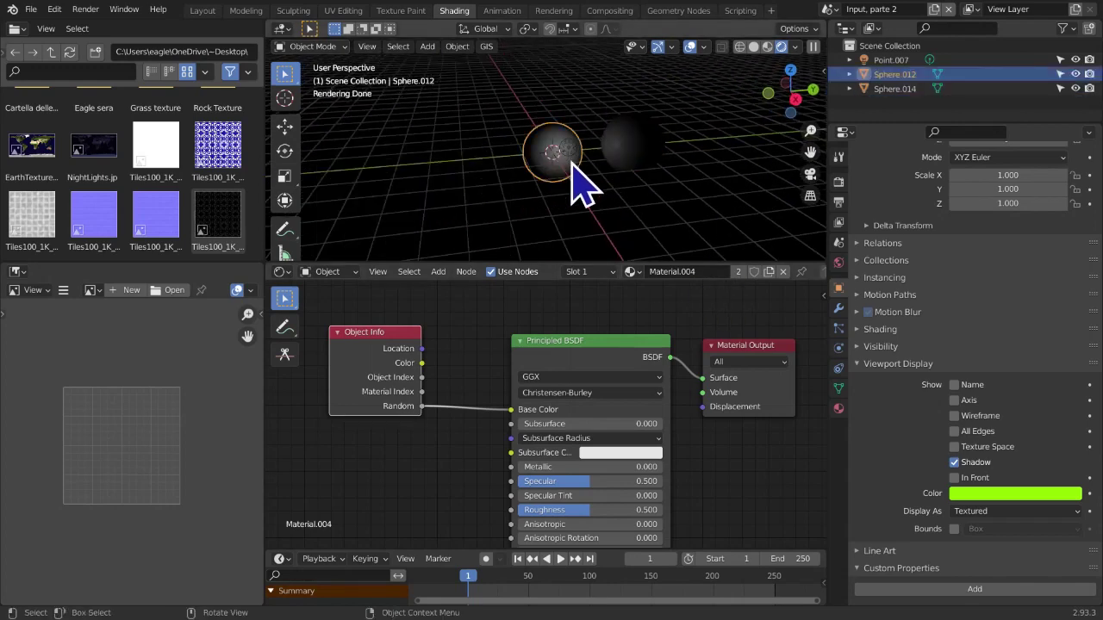
pyautogui.keyDown('shift'); pyautogui.click(653, 161); pyautogui.keyUp('shift')
pyautogui.hotkey('shift', 'd')
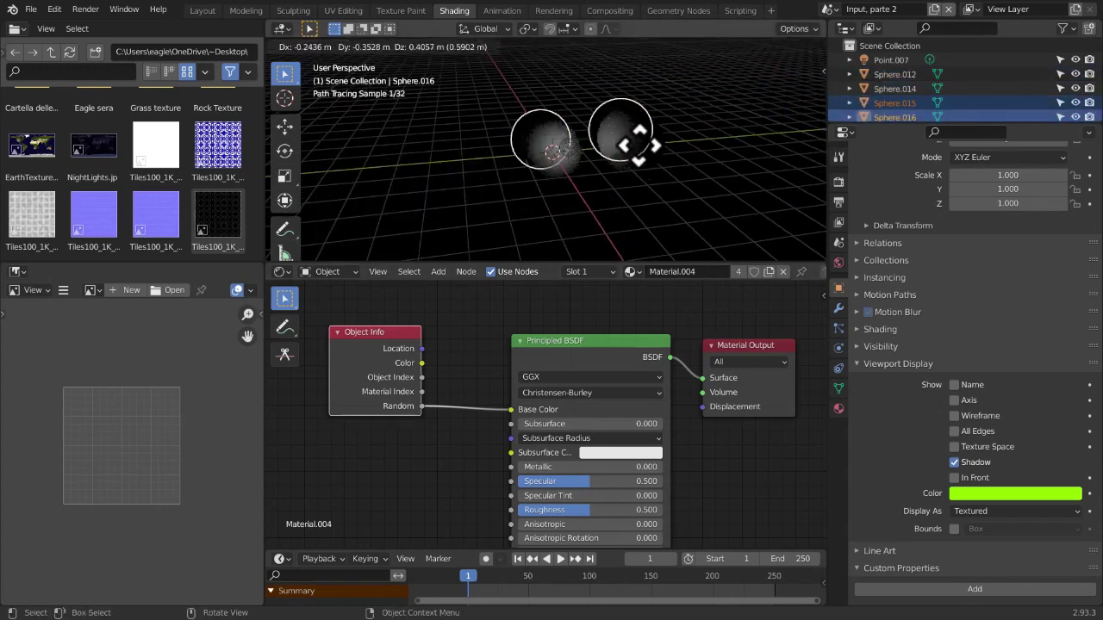
pyautogui.click(591, 118)
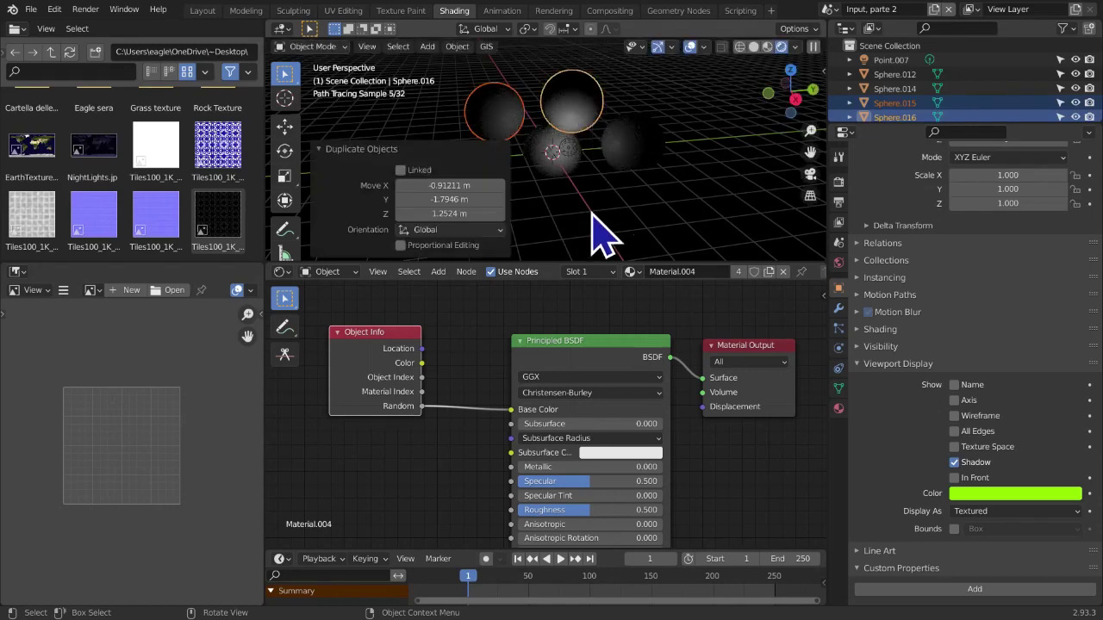
pyautogui.click(564, 95)
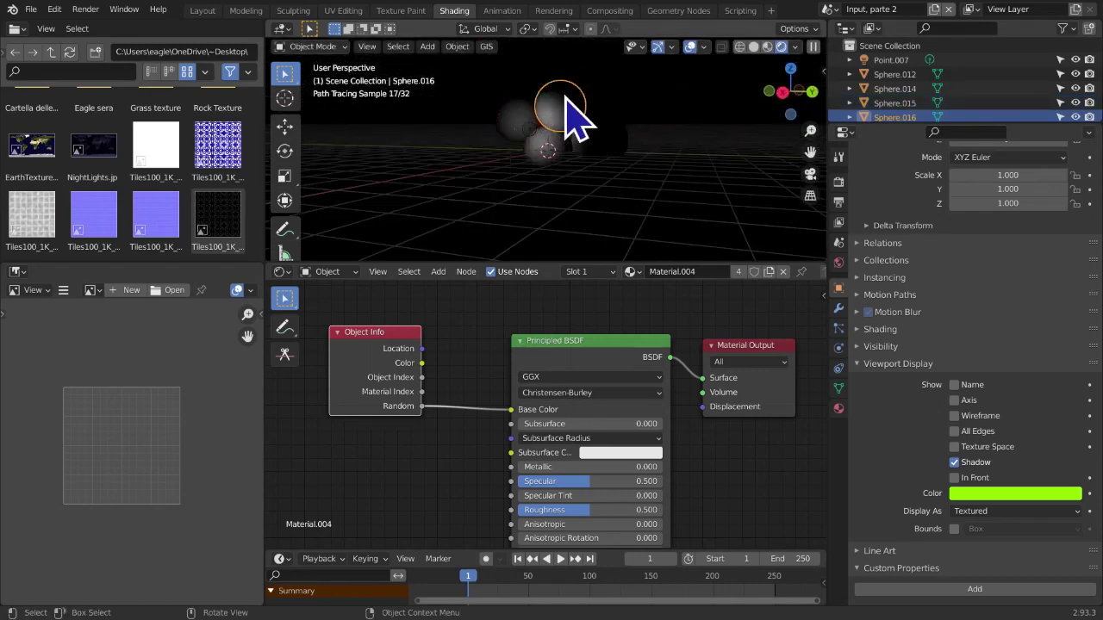
pyautogui.press('g')
pyautogui.click(571, 138)
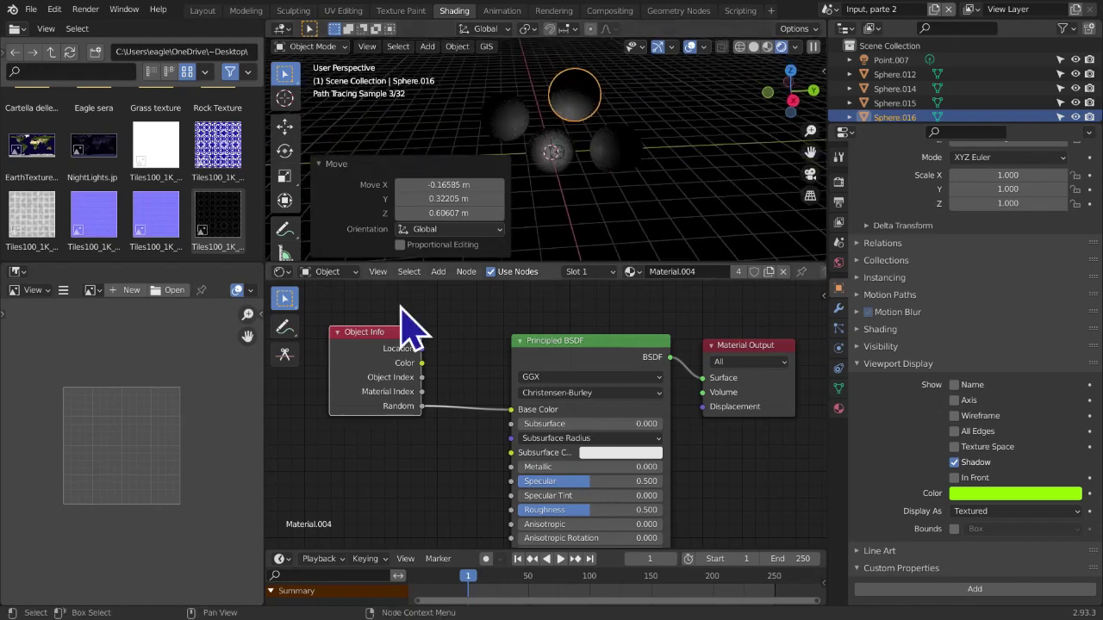
# Switch to Material Preview shading and view the spheres from the right side
pyautogui.moveTo(405, 354); pyautogui.dragTo(451, 359)
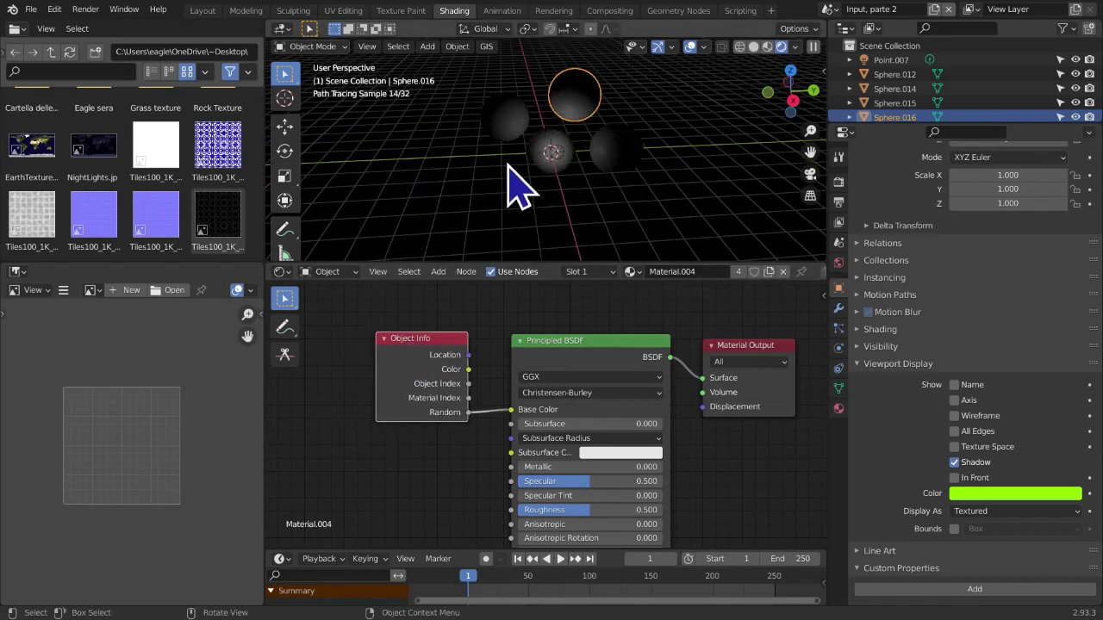
pyautogui.click(767, 47)
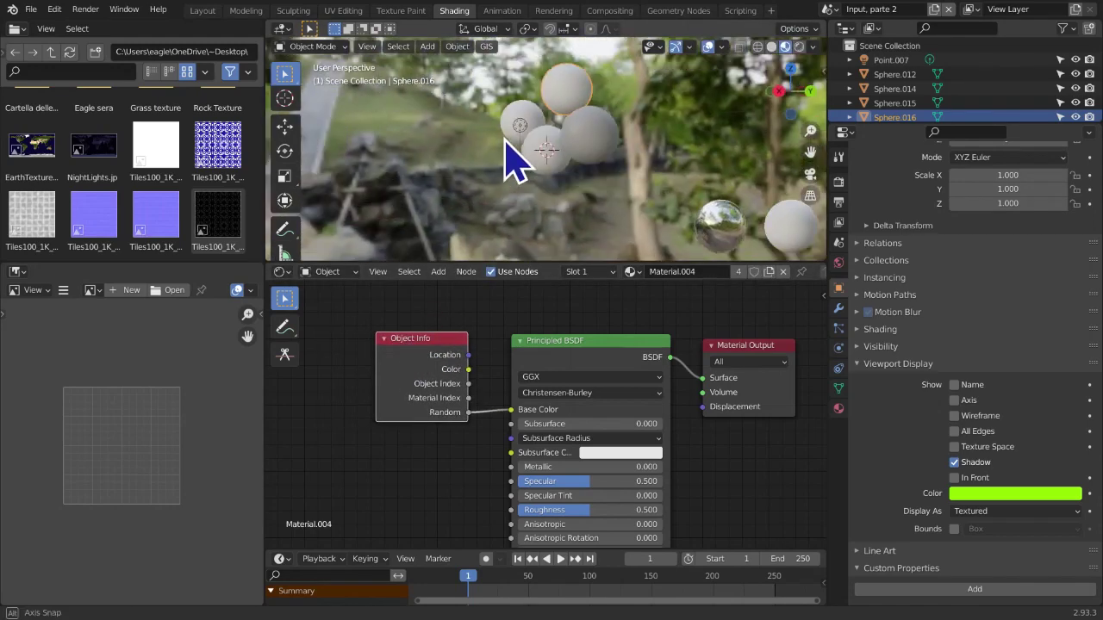
pyautogui.scroll(3, 603, 246)
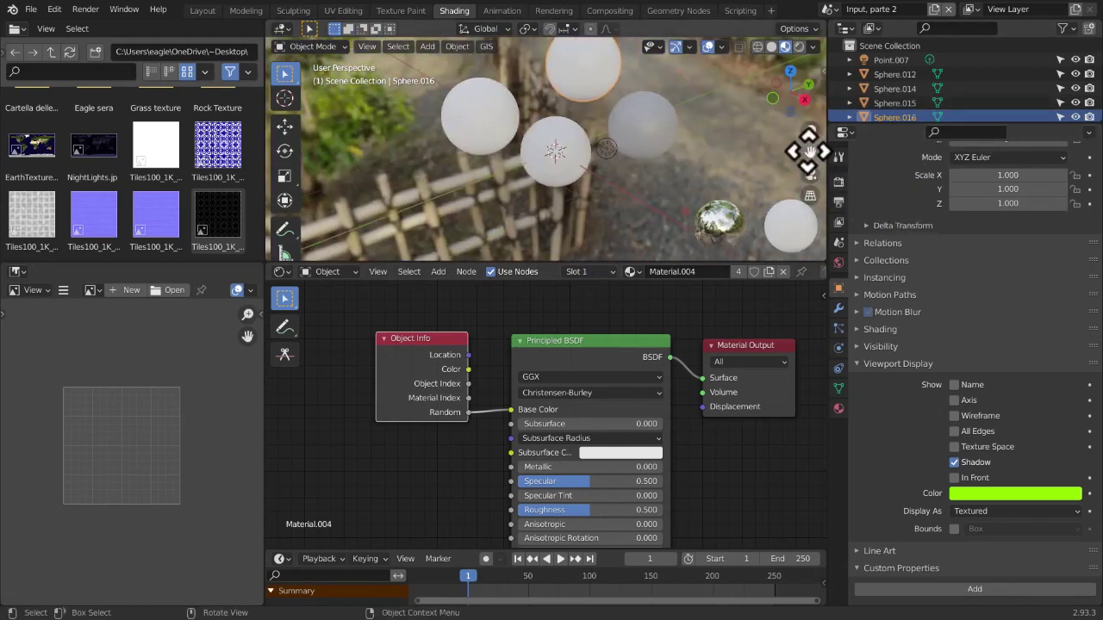
pyautogui.moveTo(810, 151); pyautogui.dragTo(809, 184)
pyautogui.moveTo(723, 246); pyautogui.dragTo(567, 177, button='middle')
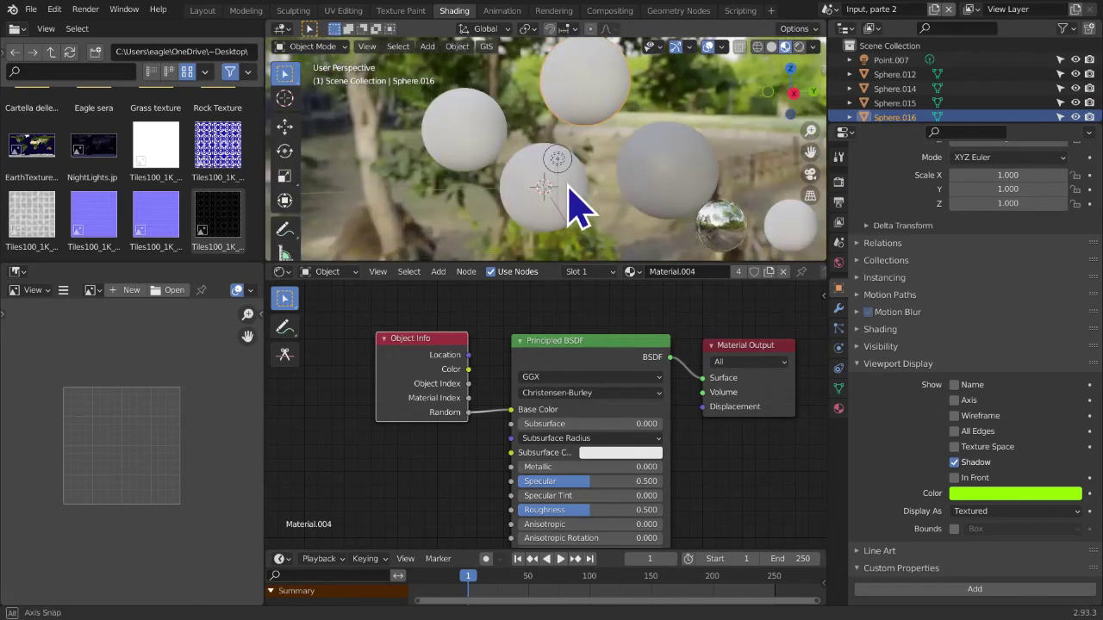
pyautogui.click(793, 93)
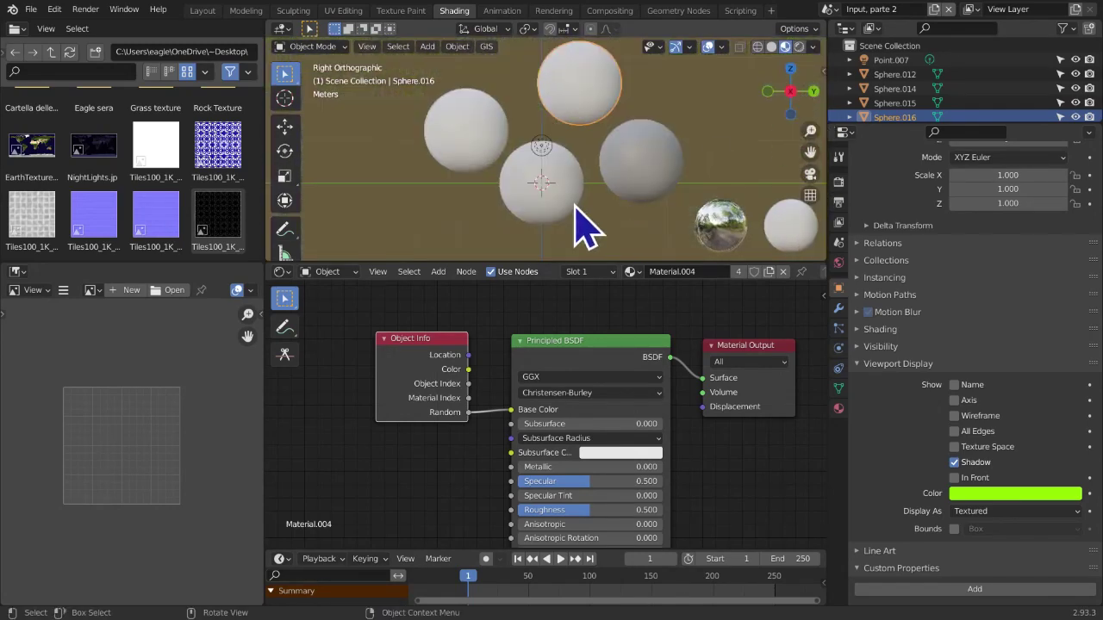
pyautogui.moveTo(586, 228); pyautogui.dragTo(583, 239, button='middle')
# Orbit around the four grey spheres to inspect them from several angles
pyautogui.moveTo(415, 369)
pyautogui.mouseDown()
pyautogui.moveTo(387, 382)
pyautogui.moveTo(419, 377)
pyautogui.mouseUp()
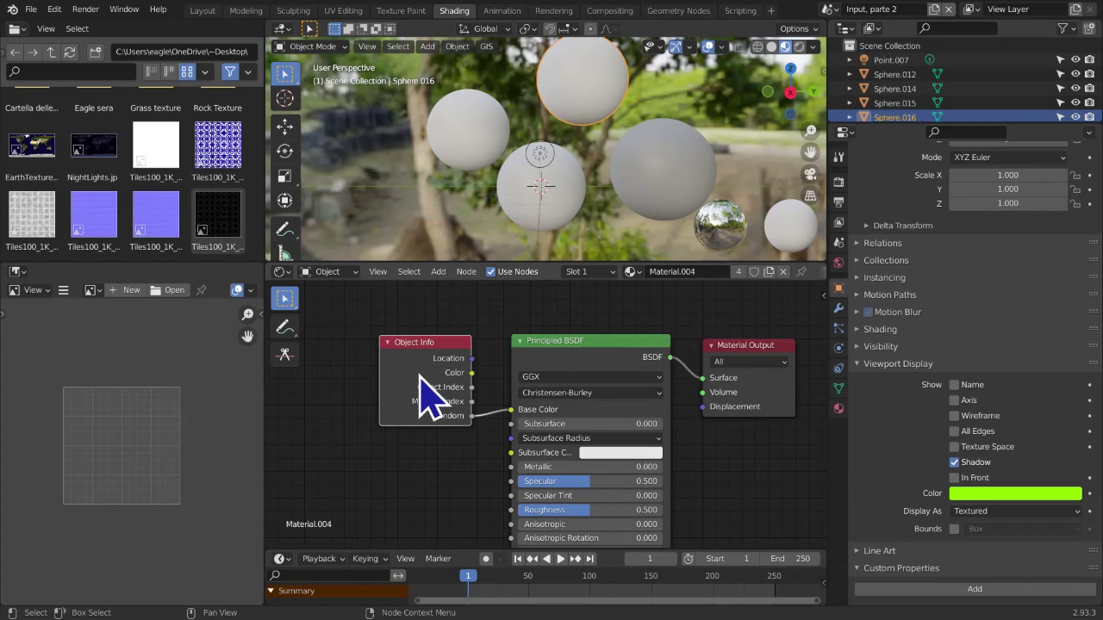
pyautogui.moveTo(559, 198); pyautogui.dragTo(402, 182, button='middle')
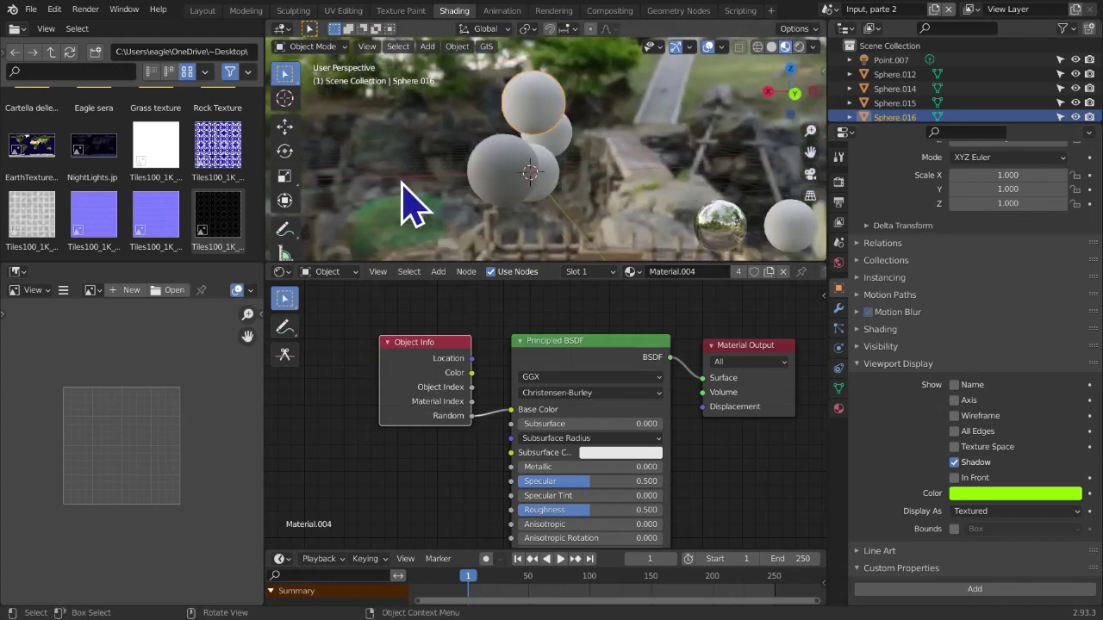
pyautogui.moveTo(472, 123); pyautogui.dragTo(613, 210, button='middle')
pyautogui.moveTo(804, 155); pyautogui.dragTo(500, 214, button='middle')
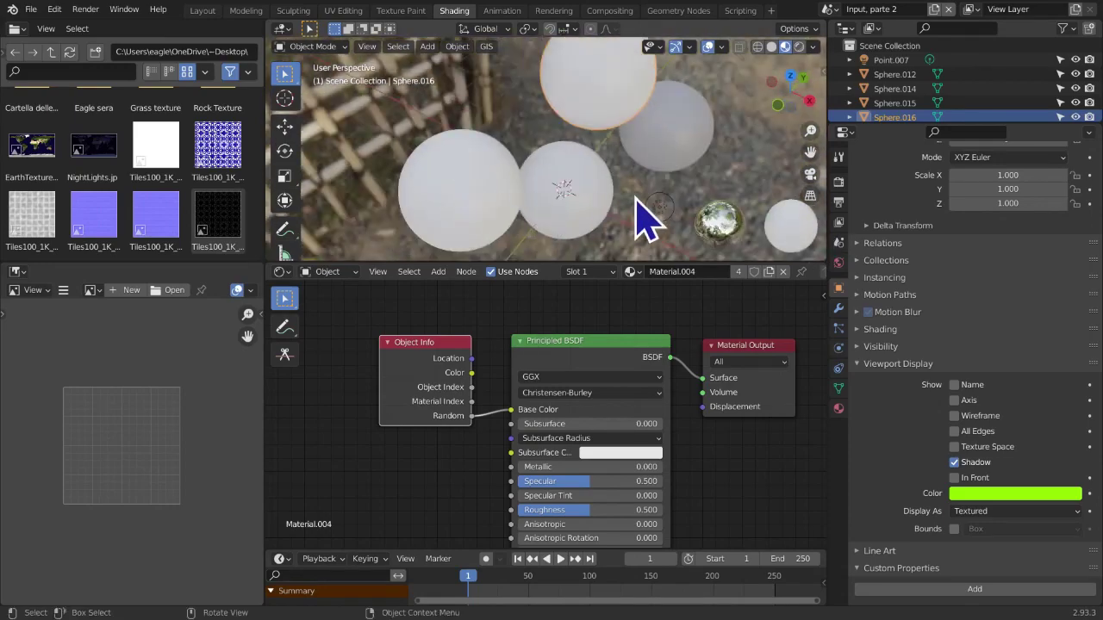
pyautogui.moveTo(431, 241); pyautogui.dragTo(491, 154, button='middle')
pyautogui.moveTo(612, 186); pyautogui.dragTo(715, 194, button='middle')
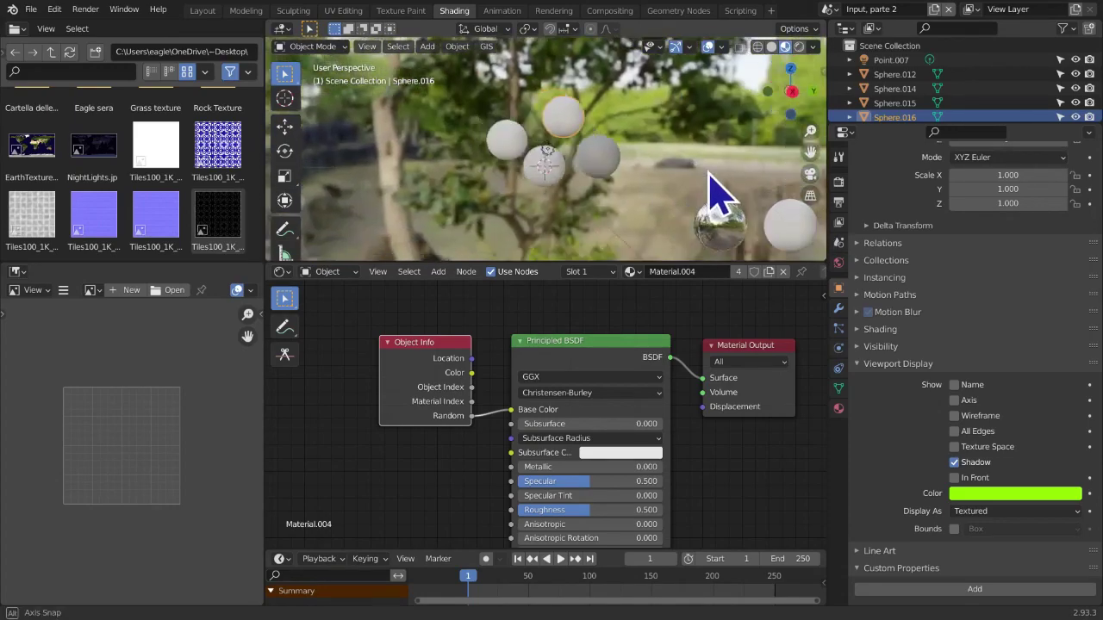
# Delete the extra sphere copies, including Sphere.015, and select the original sphere
pyautogui.press('x')
pyautogui.click(603, 172)
pyautogui.click(596, 159)
pyautogui.press('x')
pyautogui.click(593, 164)
pyautogui.click(493, 143)
pyautogui.press('x')
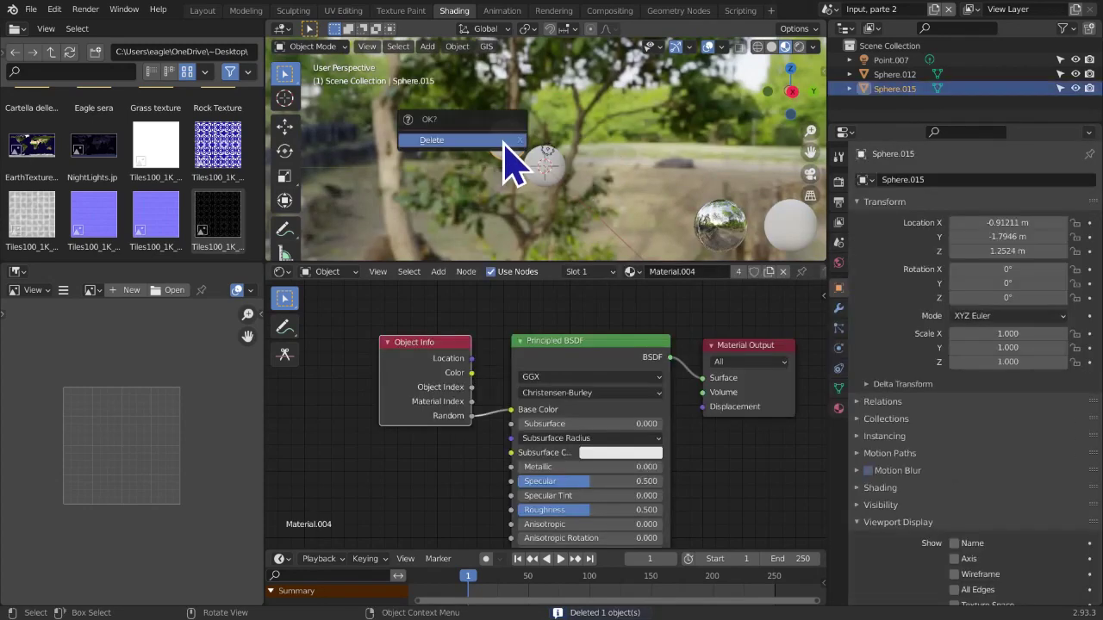
pyautogui.click(506, 146)
pyautogui.click(544, 169)
pyautogui.moveTo(544, 169); pyautogui.dragTo(566, 205, button='middle')
pyautogui.scroll(4, 565, 205)
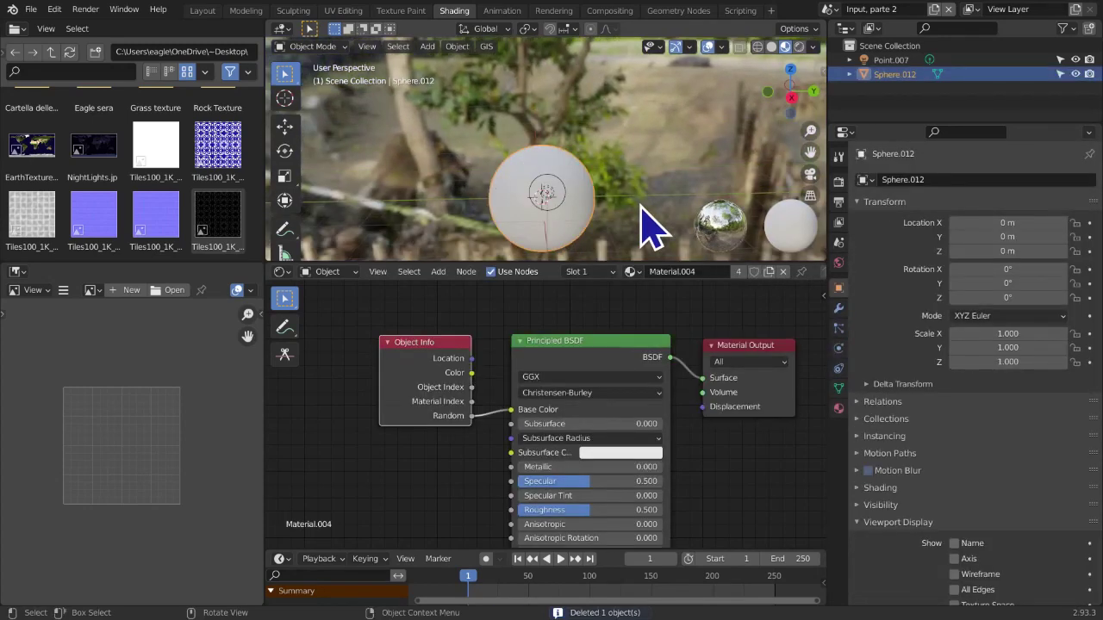
# Shrink Sphere.012 to 0.147 scale, apply the scale, and hide it
pyautogui.press('s')
pyautogui.click(571, 194)
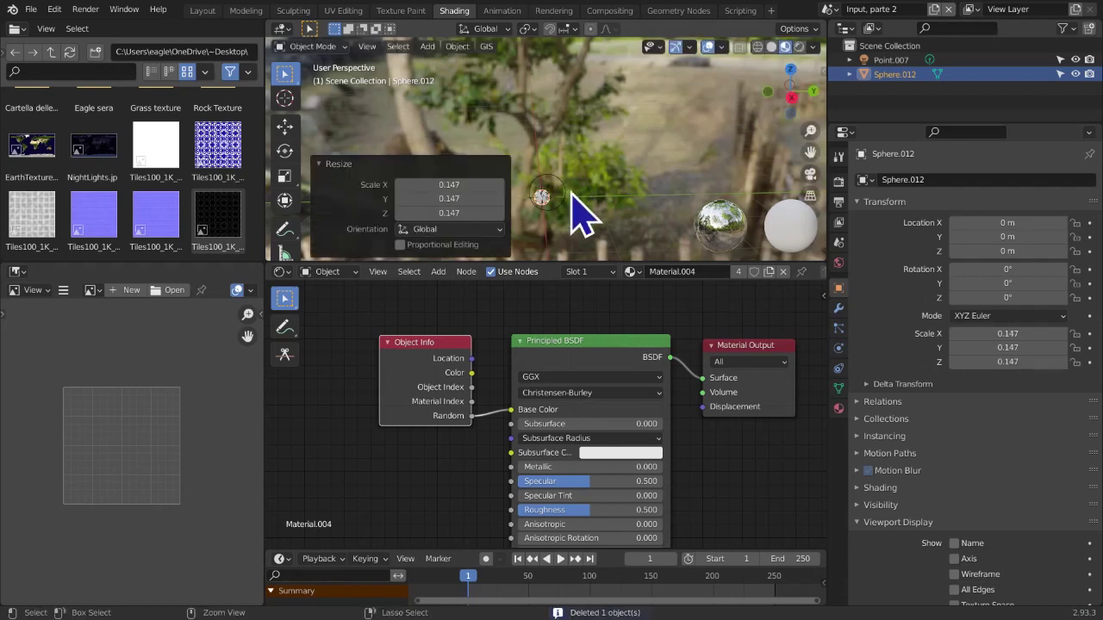
pyautogui.hotkey('ctrl', 'a')
pyautogui.click(552, 220)
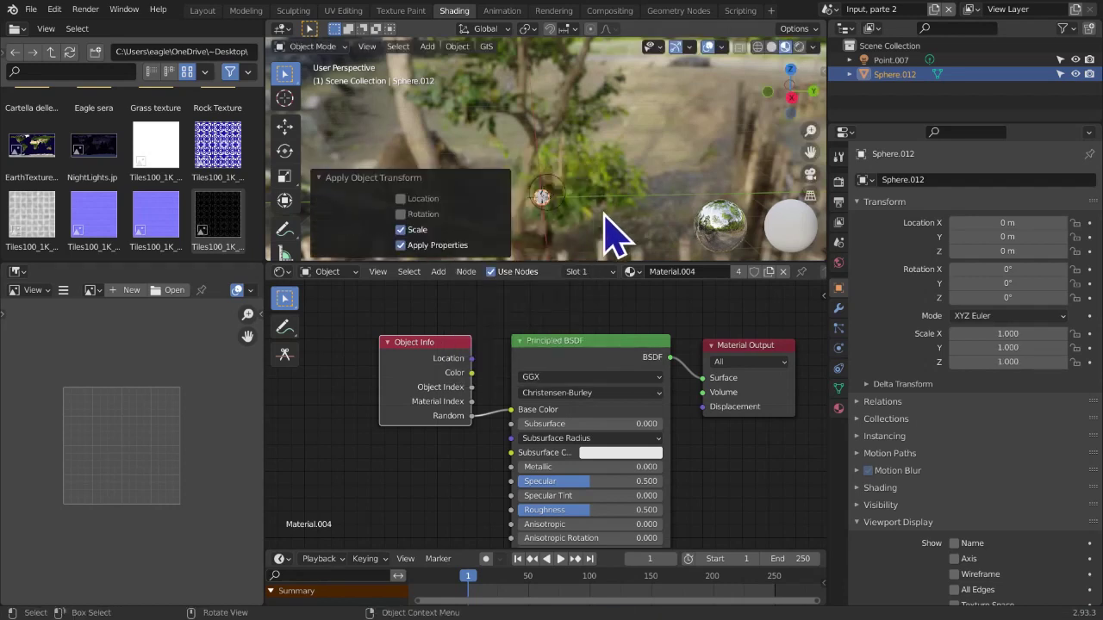
pyautogui.press('h')
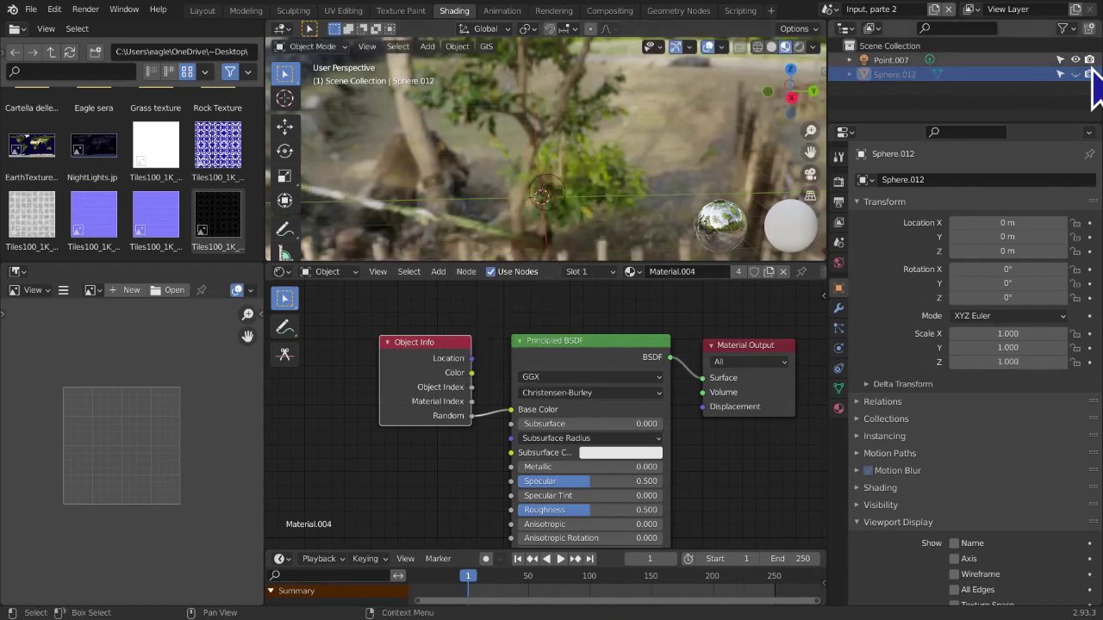
pyautogui.hotkey('shift', 's')
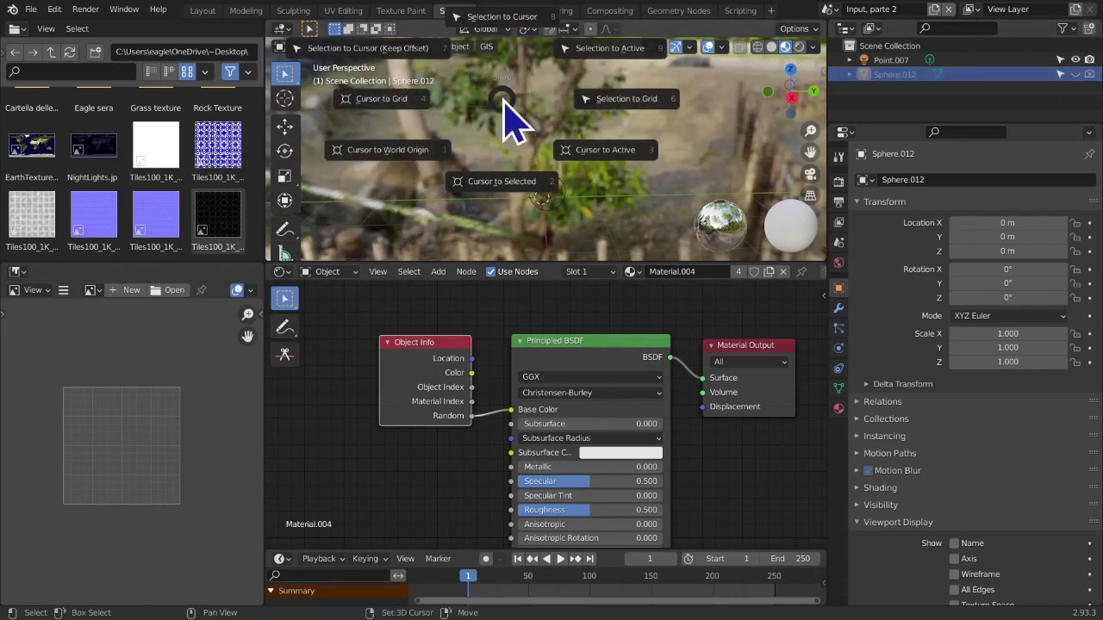
pyautogui.press('Escape')
# Add a plane at the origin and scale it up to 6.397
pyautogui.hotkey('shift', 'a')
pyautogui.moveTo(502, 97)
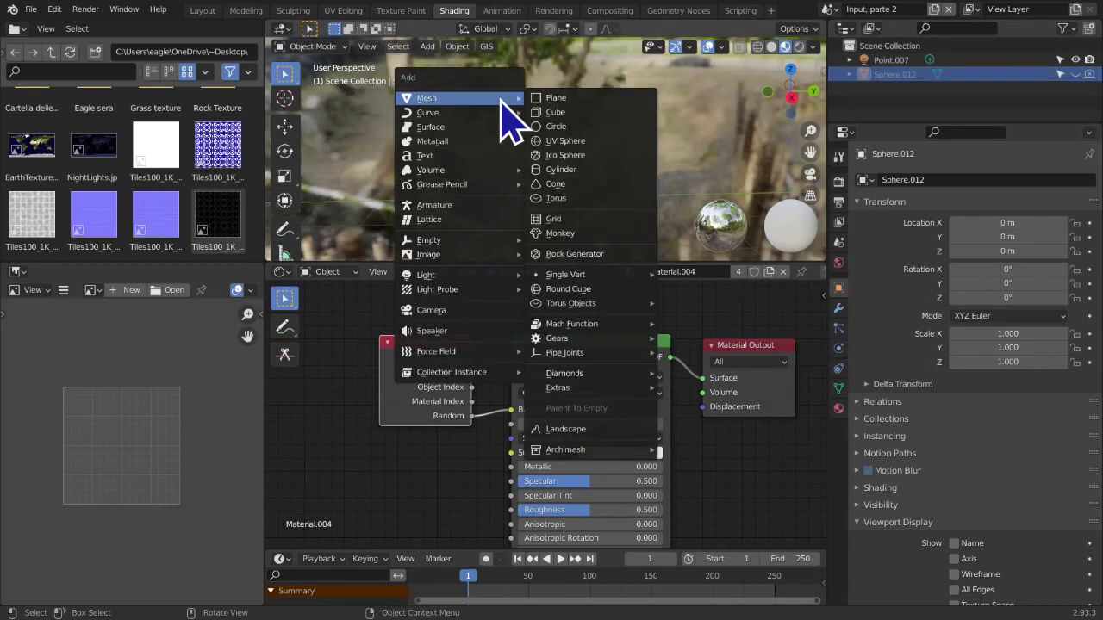
pyautogui.click(551, 98)
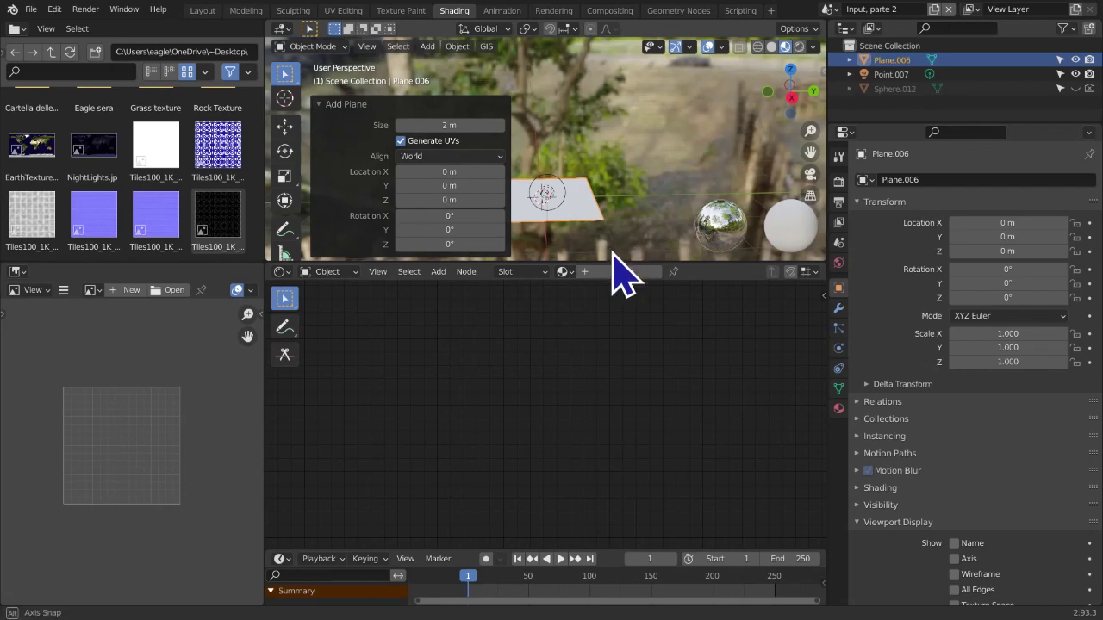
pyautogui.press('s')
pyautogui.click(475, 239)
pyautogui.scroll(-9, 652, 197)
pyautogui.moveTo(652, 197); pyautogui.dragTo(776, 250, button='middle')
pyautogui.scroll(4, 646, 218)
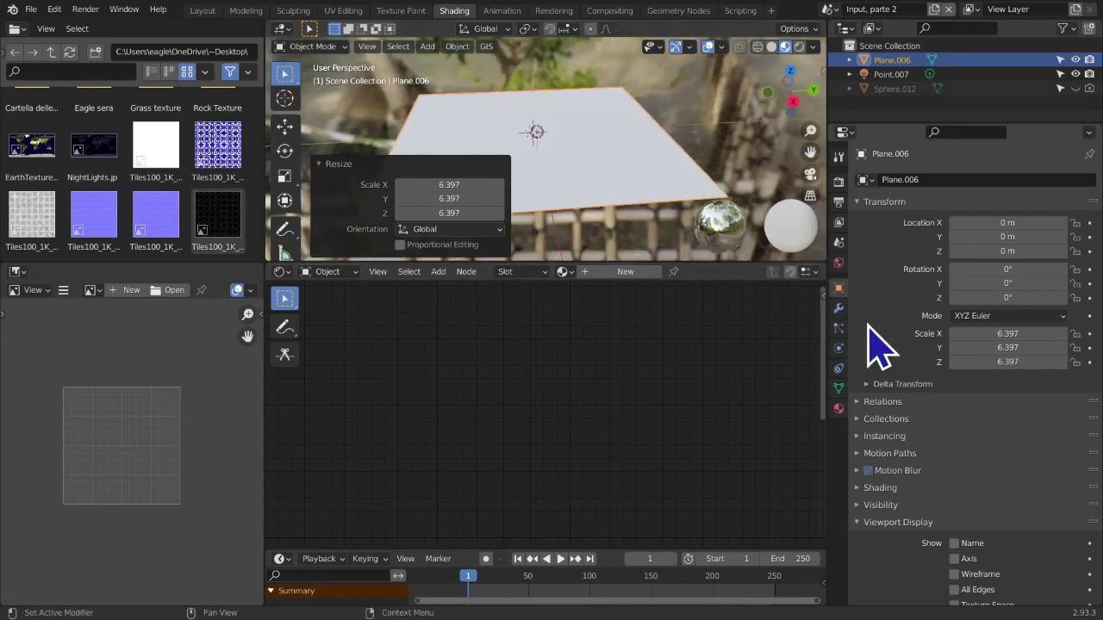
pyautogui.click(203, 10)
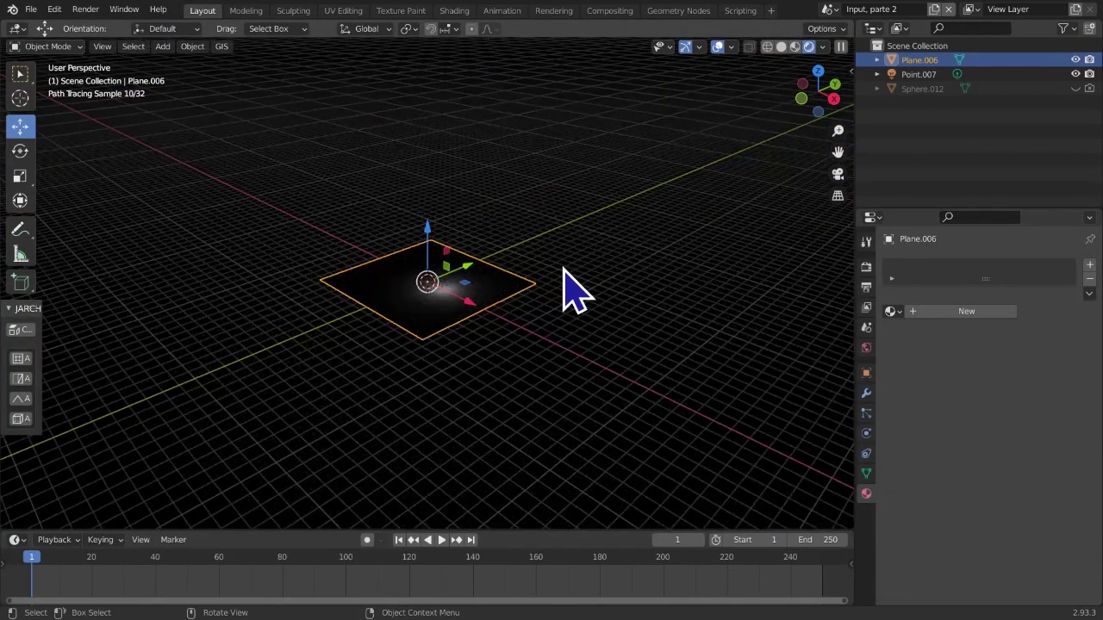
# Subdivide the plane in Edit Mode with 100 cuts under solid shading
pyautogui.press('z')
pyautogui.click(652, 262)
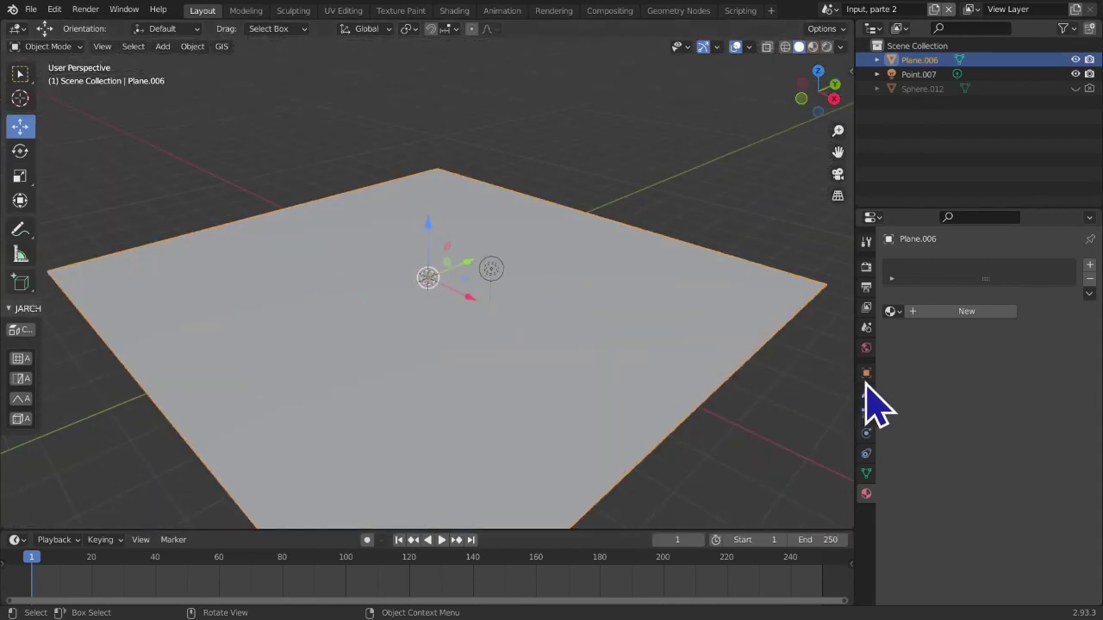
pyautogui.click(867, 394)
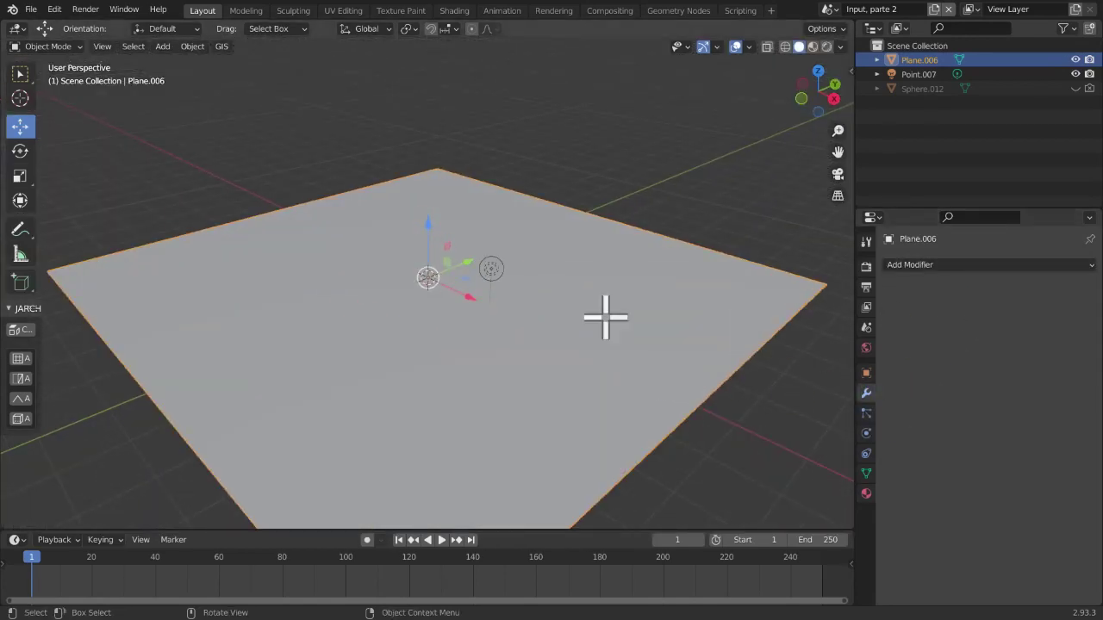
pyautogui.press('Tab')
pyautogui.rightClick(603, 299)
pyautogui.click(600, 294)
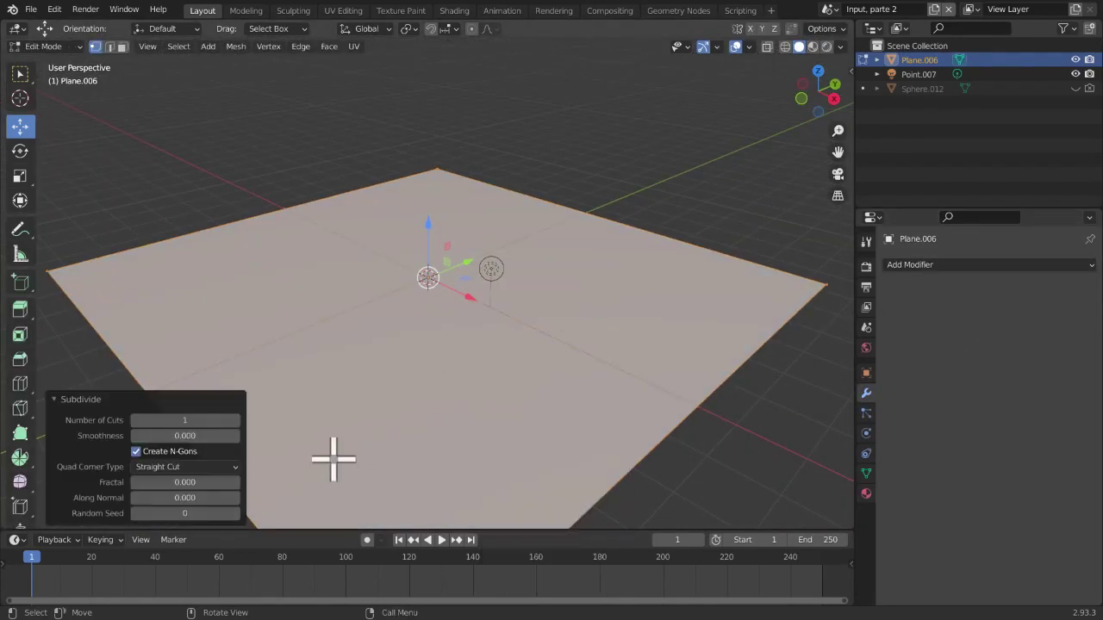
pyautogui.click(190, 420)
pyautogui.write('100')
pyautogui.press('Return')
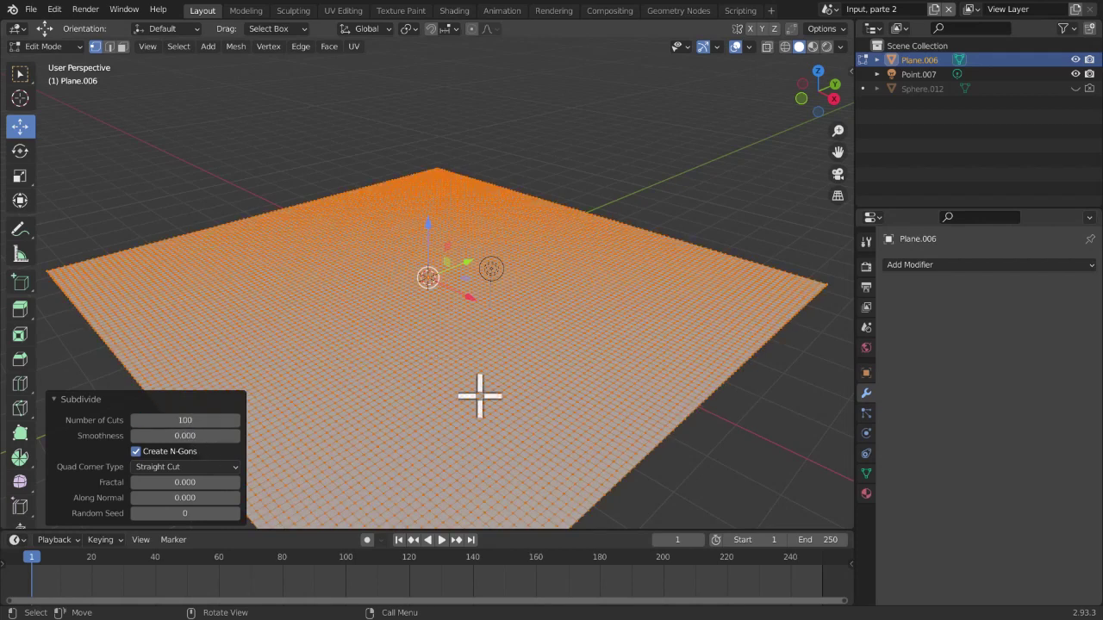
pyautogui.press('Tab')
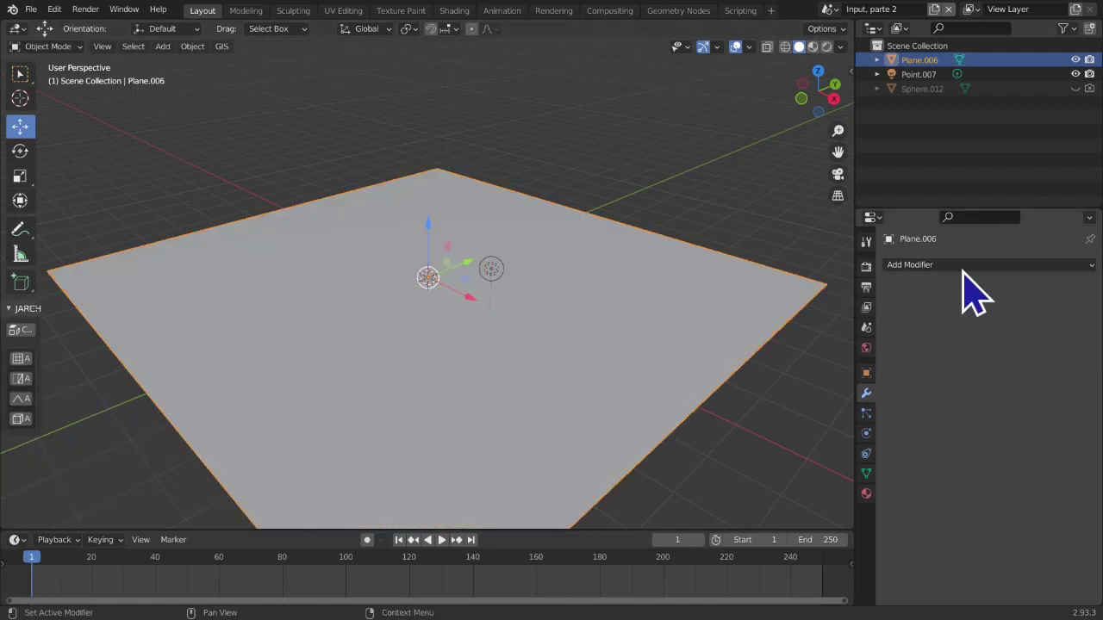
# Add a Displace modifier to the plane driven by a new Clouds texture
pyautogui.click(990, 265)
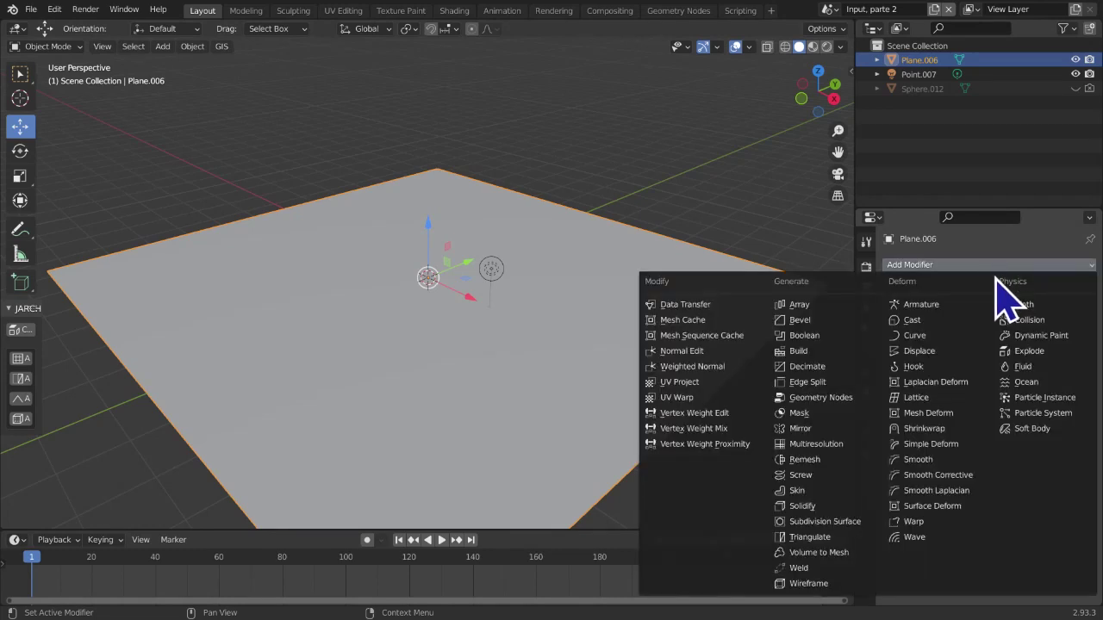
pyautogui.click(956, 352)
pyautogui.click(1033, 310)
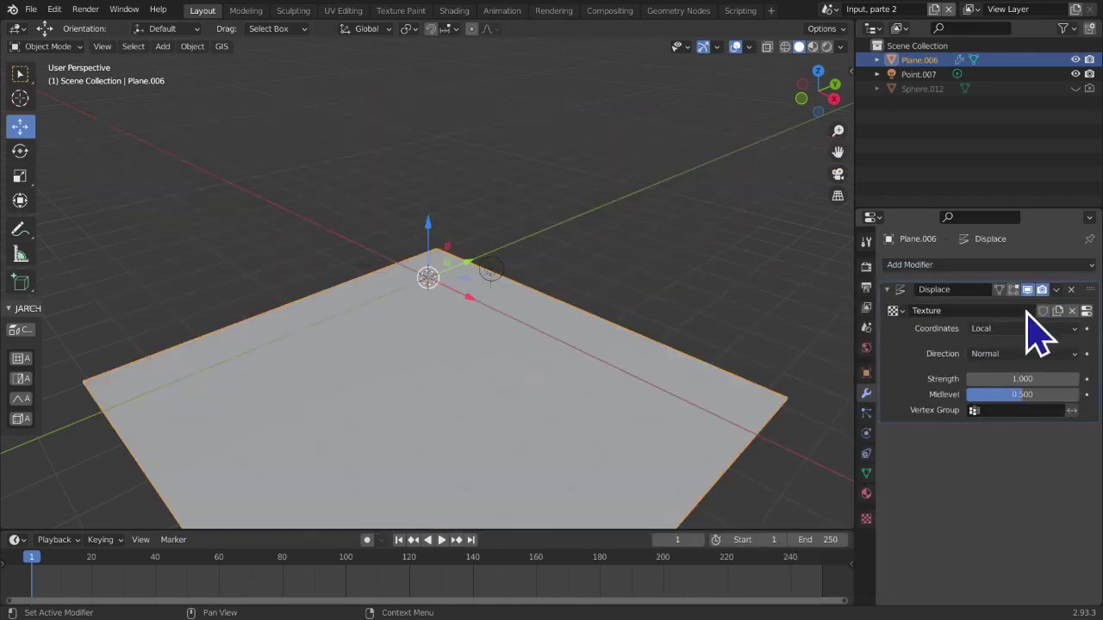
pyautogui.click(900, 311)
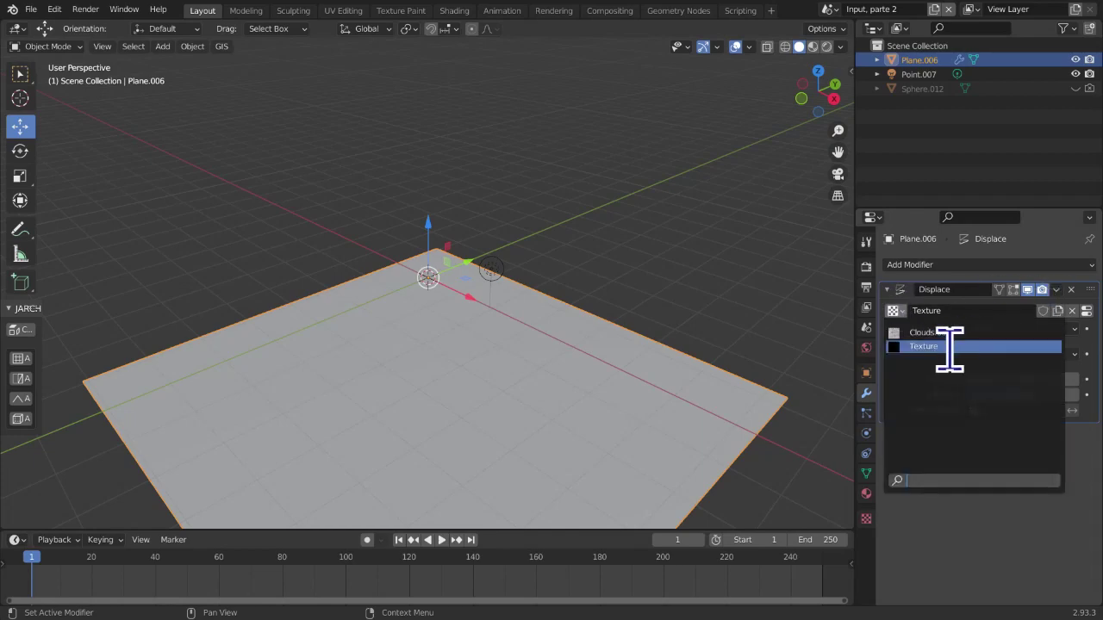
pyautogui.click(952, 333)
pyautogui.moveTo(482, 328); pyautogui.dragTo(715, 296, button='middle')
# Increase the Clouds texture size to about 1.03 for smoother rolling terrain
pyautogui.click(1086, 310)
pyautogui.scroll(-1, 948, 448)
pyautogui.moveTo(997, 527); pyautogui.dragTo(1057, 526)
pyautogui.moveTo(692, 372); pyautogui.dragTo(680, 399, button='middle')
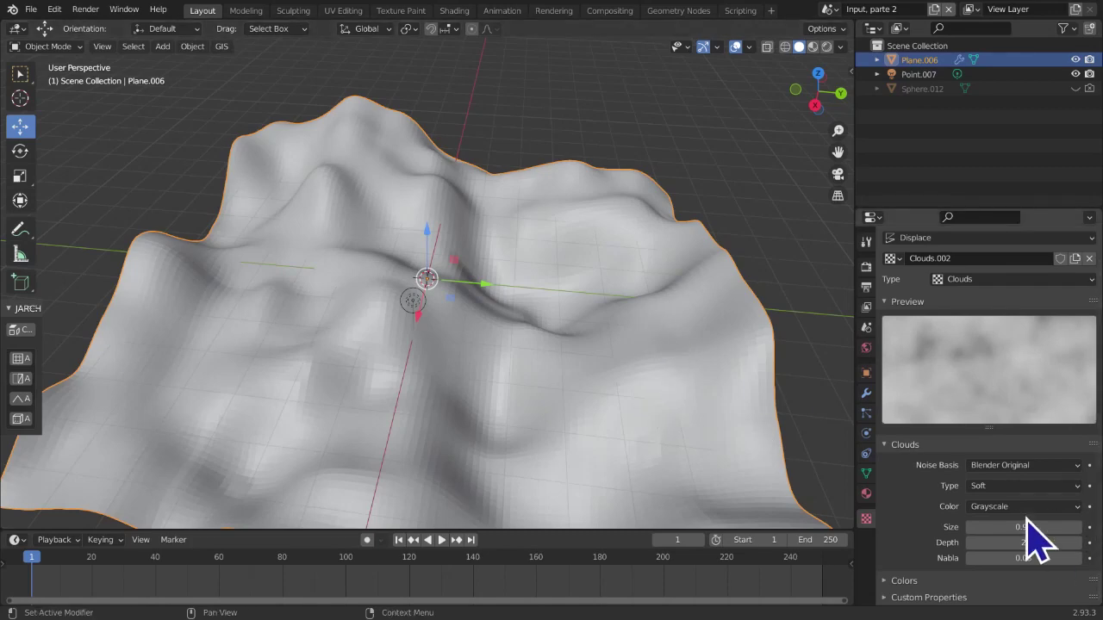
pyautogui.moveTo(1023, 526); pyautogui.dragTo(1034, 526)
pyautogui.rightClick(591, 363)
pyautogui.press('Escape')
pyautogui.moveTo(591, 369); pyautogui.dragTo(652, 367, button='middle')
pyautogui.scroll(-4, 647, 336)
pyautogui.click(868, 402)
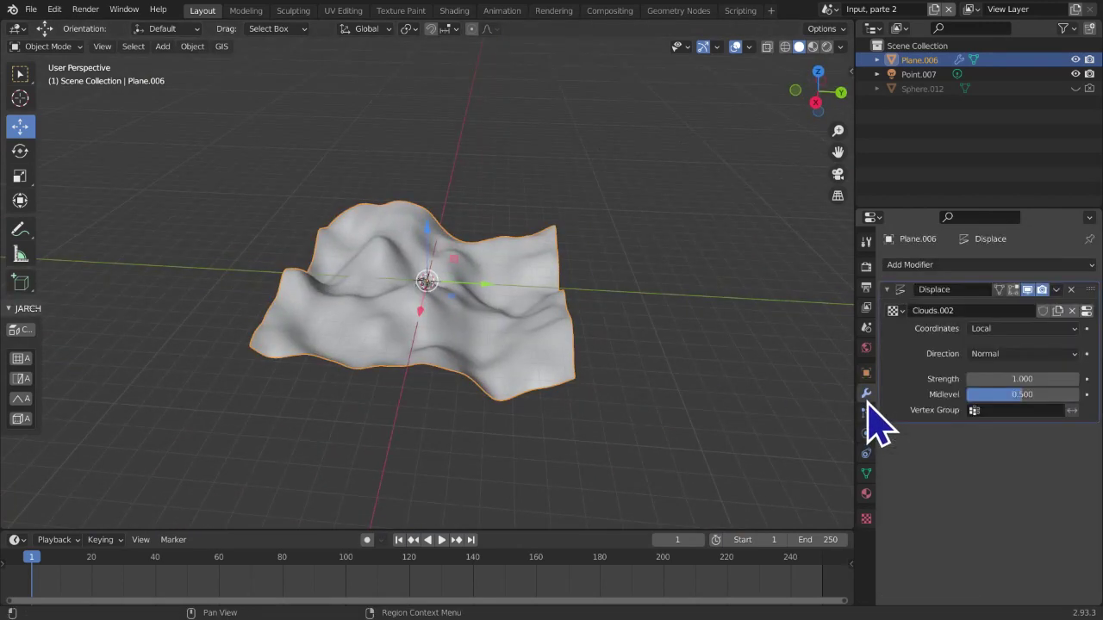
# Add a new particle system to the terrain and set it to Hair
pyautogui.click(867, 434)
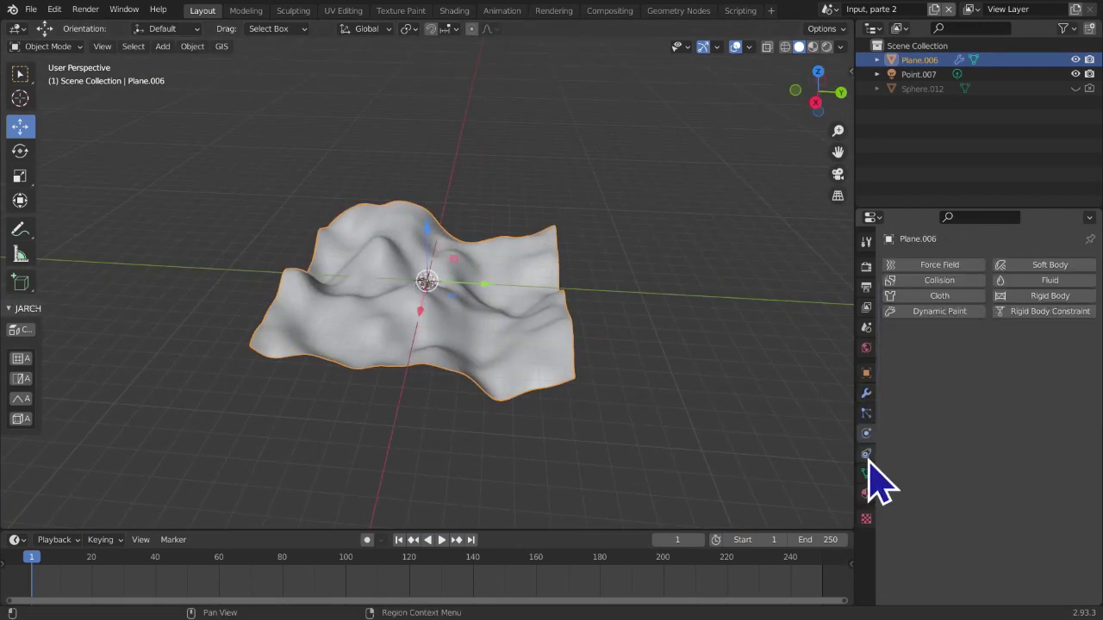
pyautogui.click(866, 414)
pyautogui.click(1090, 265)
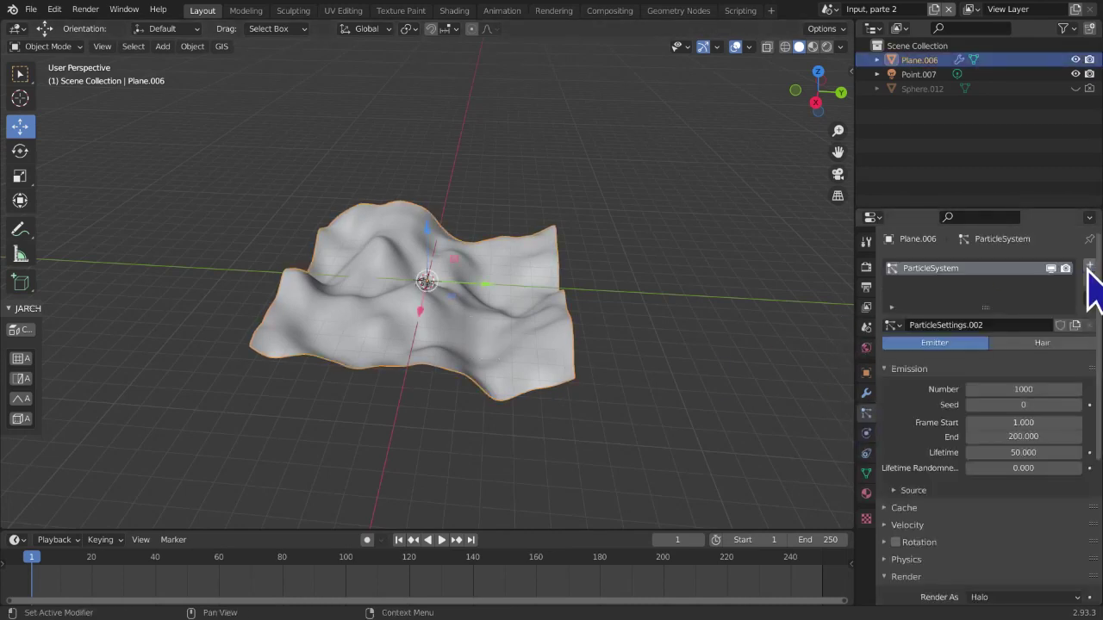
pyautogui.click(440, 540)
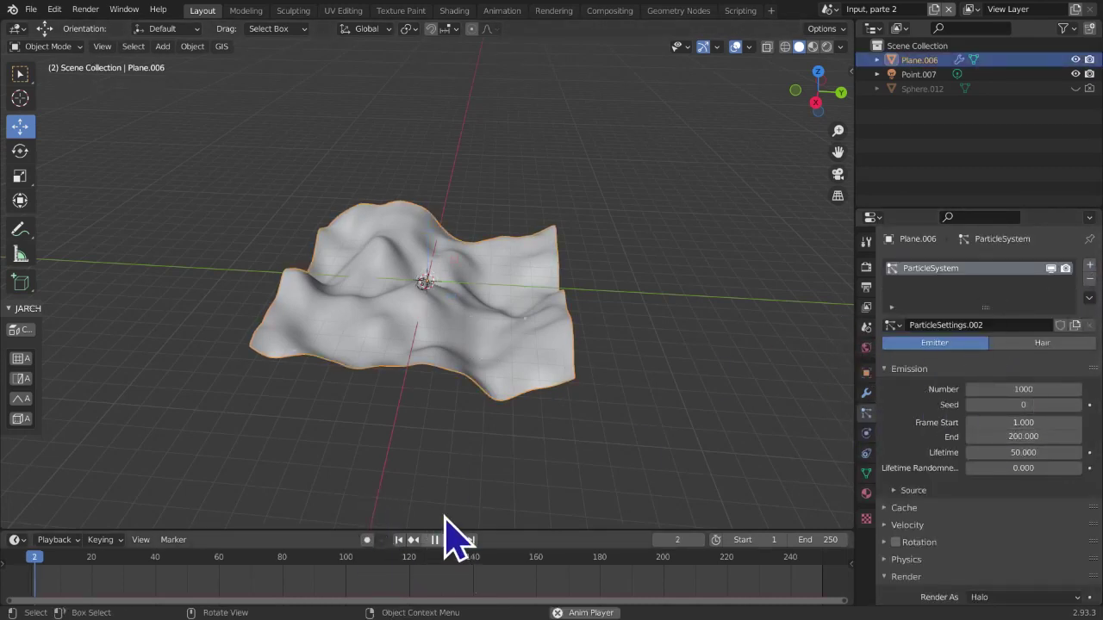
pyautogui.click(398, 541)
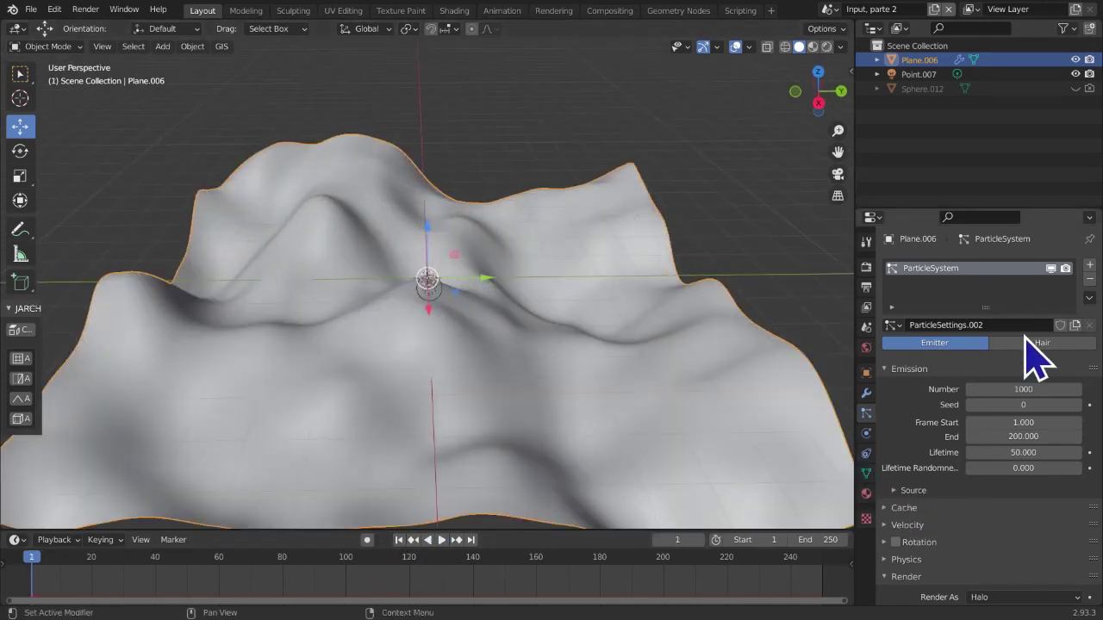
pyautogui.click(1025, 343)
pyautogui.moveTo(734, 423); pyautogui.dragTo(755, 405, button='middle')
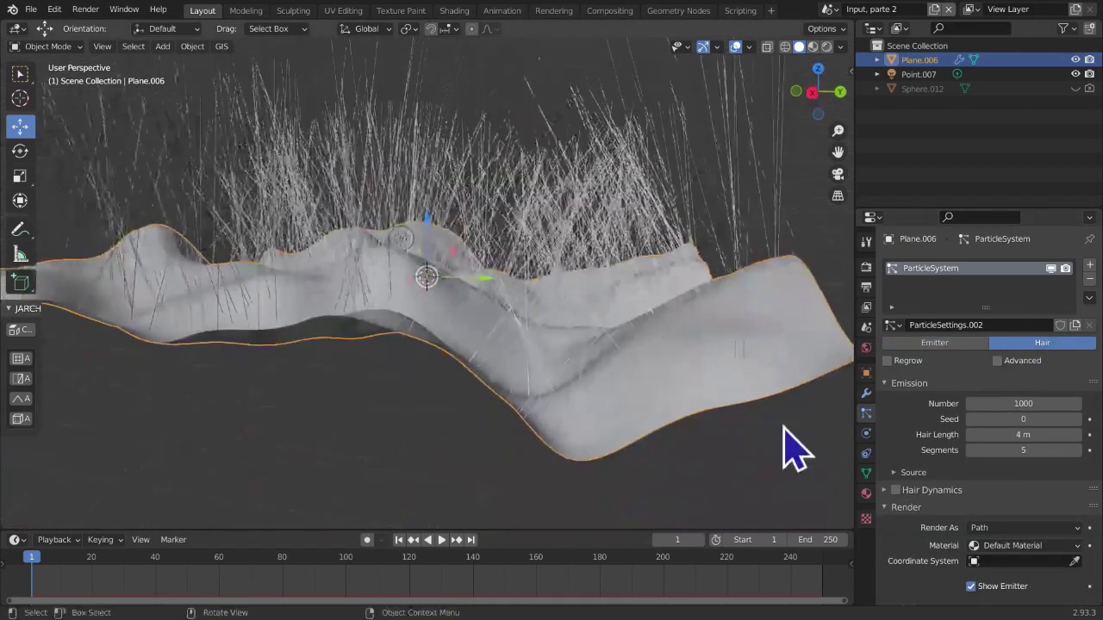
pyautogui.scroll(-3, 965, 482)
# Render the hair particles as Object instances of Sphere.012
pyautogui.click(1013, 416)
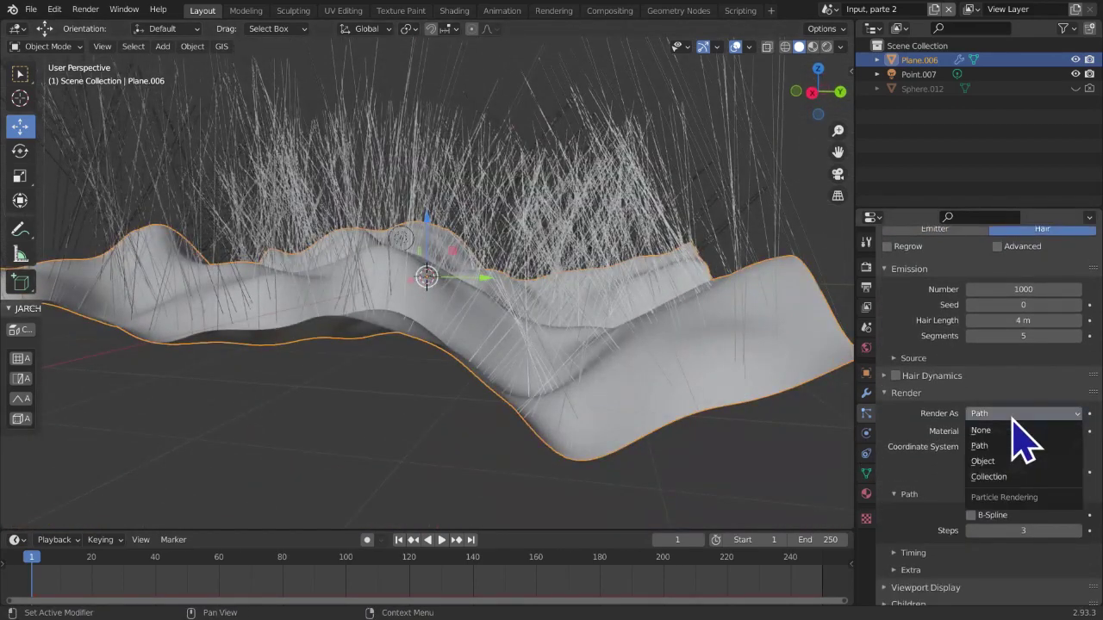
pyautogui.click(991, 460)
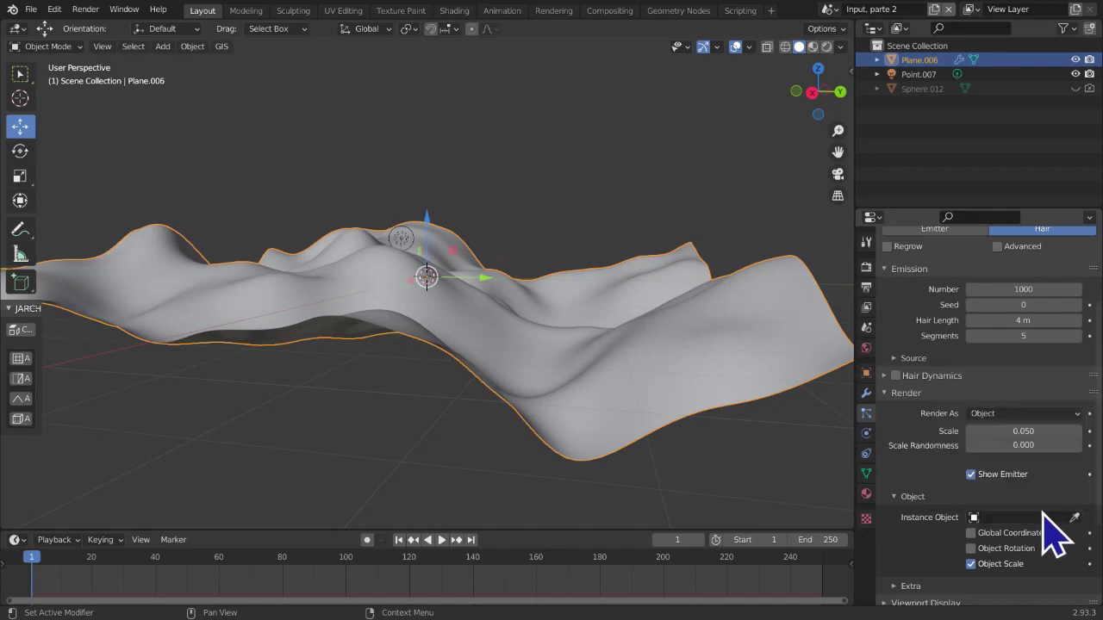
pyautogui.click(1074, 516)
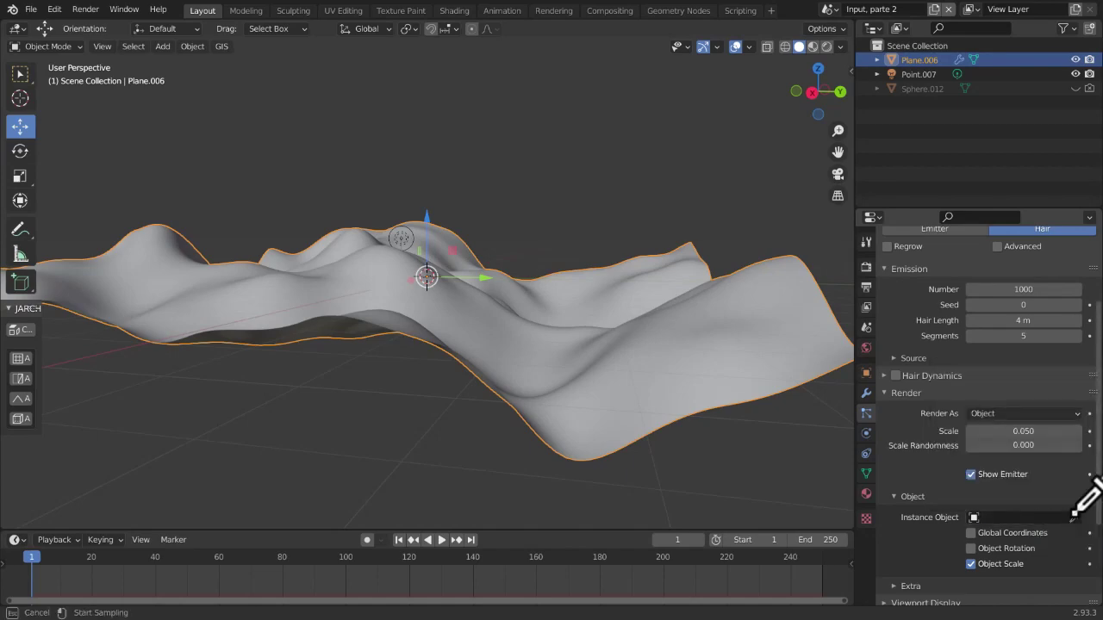
pyautogui.click(922, 85)
pyautogui.moveTo(649, 246); pyautogui.dragTo(655, 384, button='middle')
pyautogui.scroll(4, 724, 410)
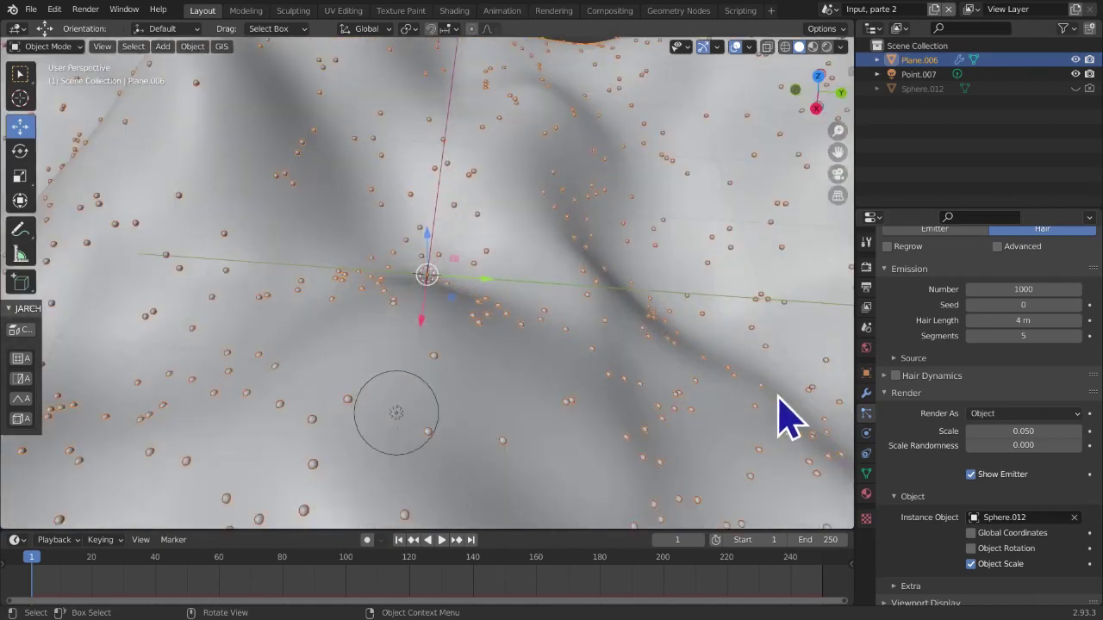
# Shrink the instanced spheres to scale 0.170 and check them in Material Preview
pyautogui.click(1000, 431)
pyautogui.write('1')
pyautogui.press('Return')
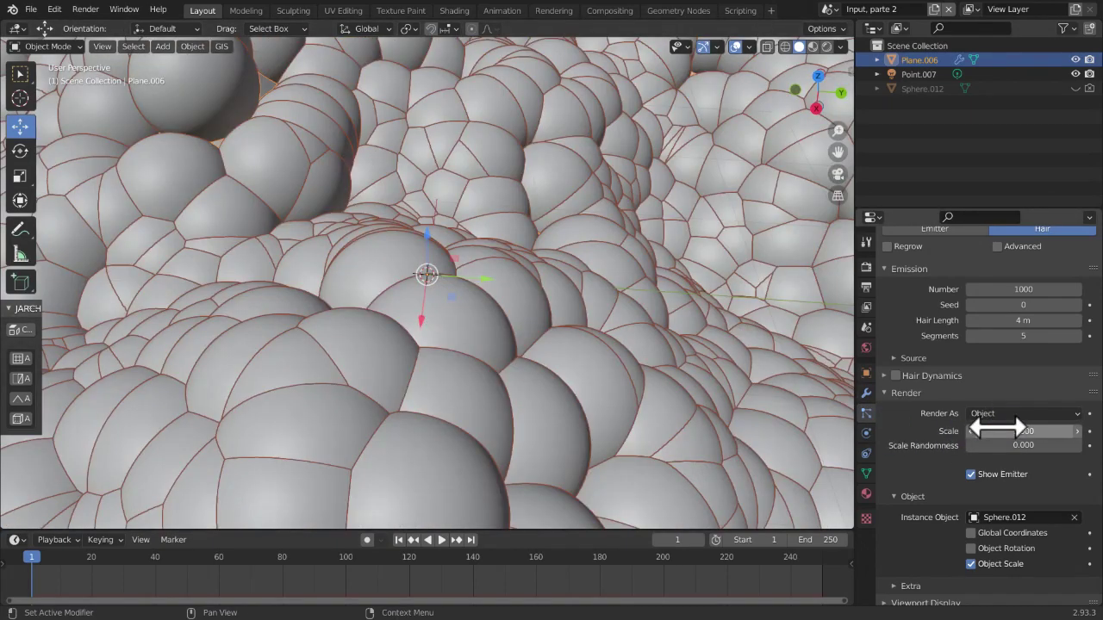
pyautogui.moveTo(999, 430); pyautogui.dragTo(928, 431)
pyautogui.scroll(-6, 650, 362)
pyautogui.moveTo(651, 362); pyautogui.dragTo(748, 187, button='middle')
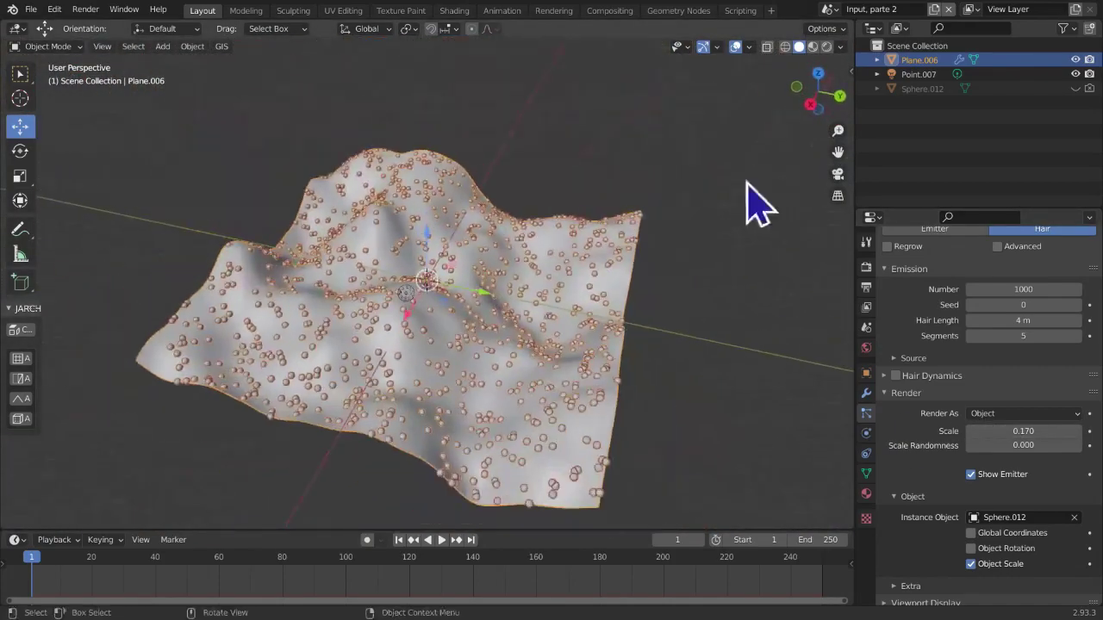
pyautogui.click(813, 50)
pyautogui.moveTo(649, 199)
pyautogui.mouseDown(button='middle')
pyautogui.moveTo(615, 347)
pyautogui.moveTo(410, 216)
pyautogui.moveTo(514, 251)
pyautogui.mouseUp(button='middle')
pyautogui.scroll(10, 614, 348)
pyautogui.scroll(-4, 414, 216)
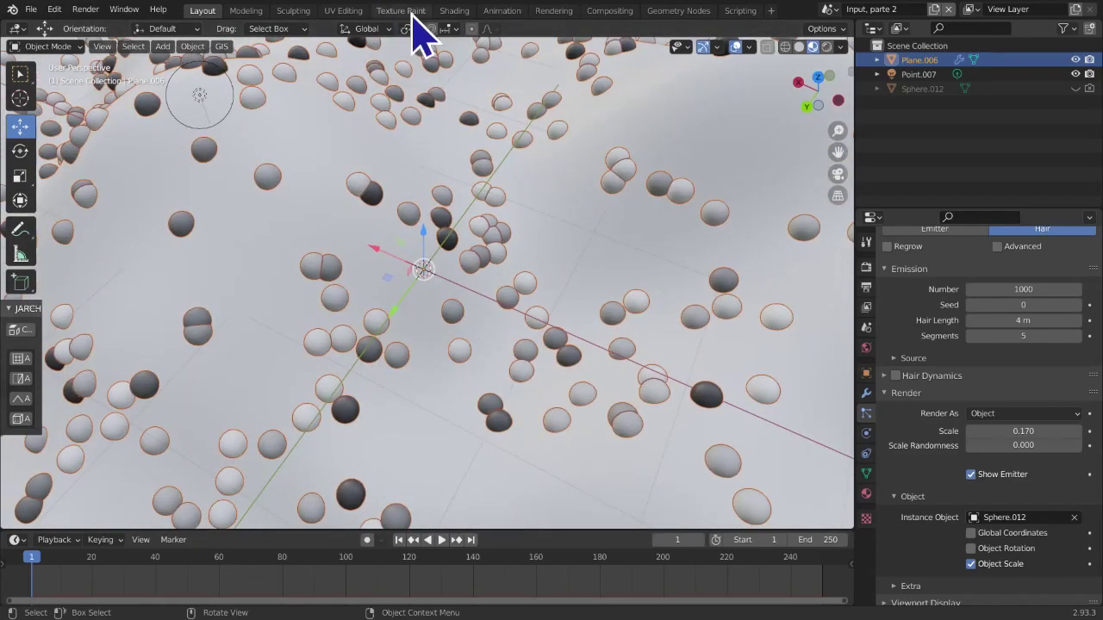
pyautogui.click(454, 10)
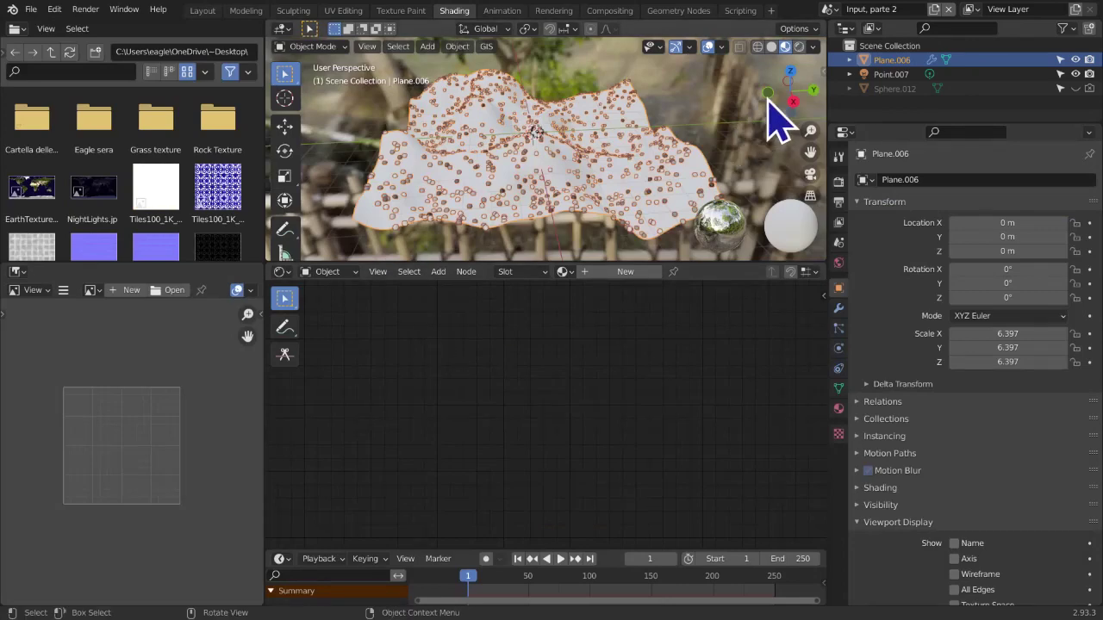
# Select Sphere.012, delete its Object Info node and change the material's base colour
pyautogui.click(896, 88)
pyautogui.scroll(1, 414, 379)
pyautogui.press('x')
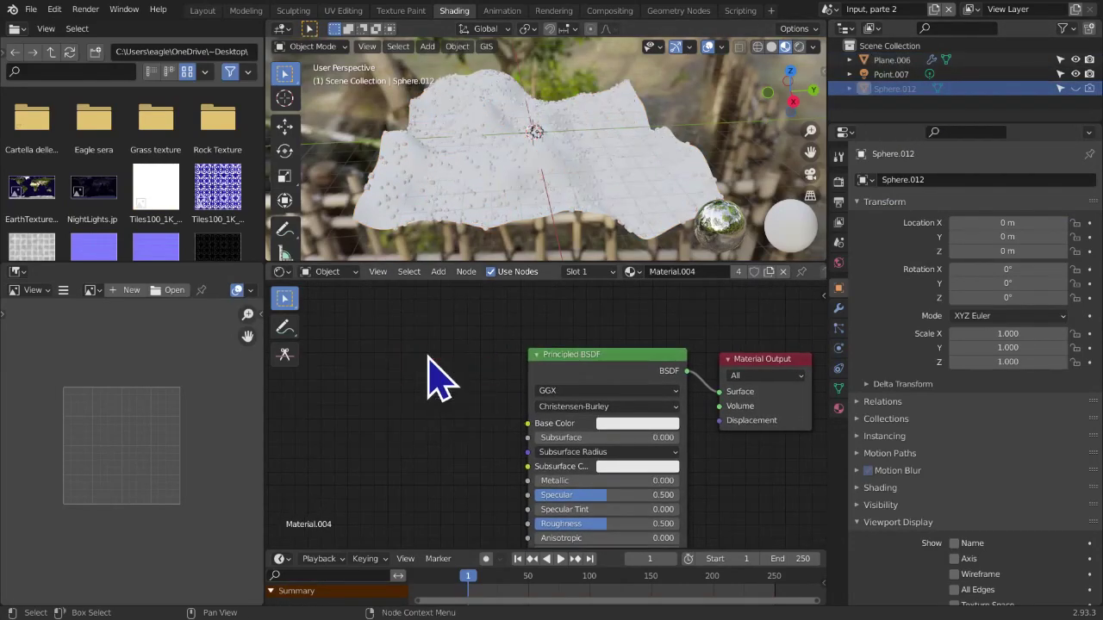
pyautogui.scroll(5, 535, 230)
pyautogui.scroll(-10, 531, 209)
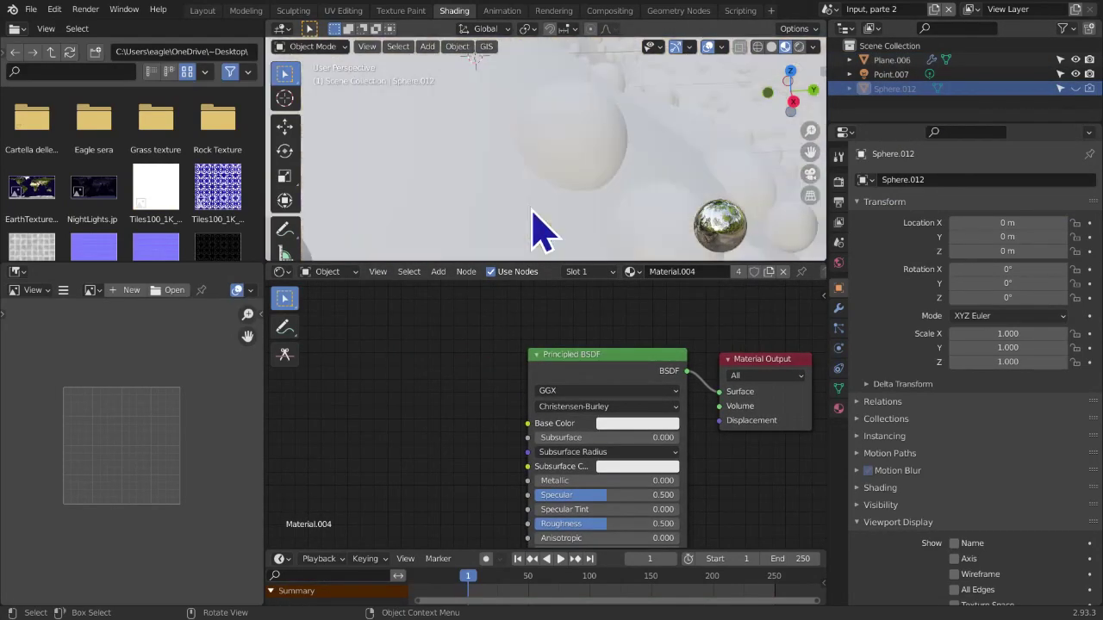
pyautogui.click(621, 424)
pyautogui.moveTo(655, 314)
pyautogui.mouseDown()
pyautogui.moveTo(631, 309)
pyautogui.moveTo(638, 268)
pyautogui.moveTo(656, 272)
pyautogui.moveTo(657, 256)
pyautogui.mouseUp()
# Add an Object Info node and connect its Random output to Base Color
pyautogui.hotkey('shift', 'a')
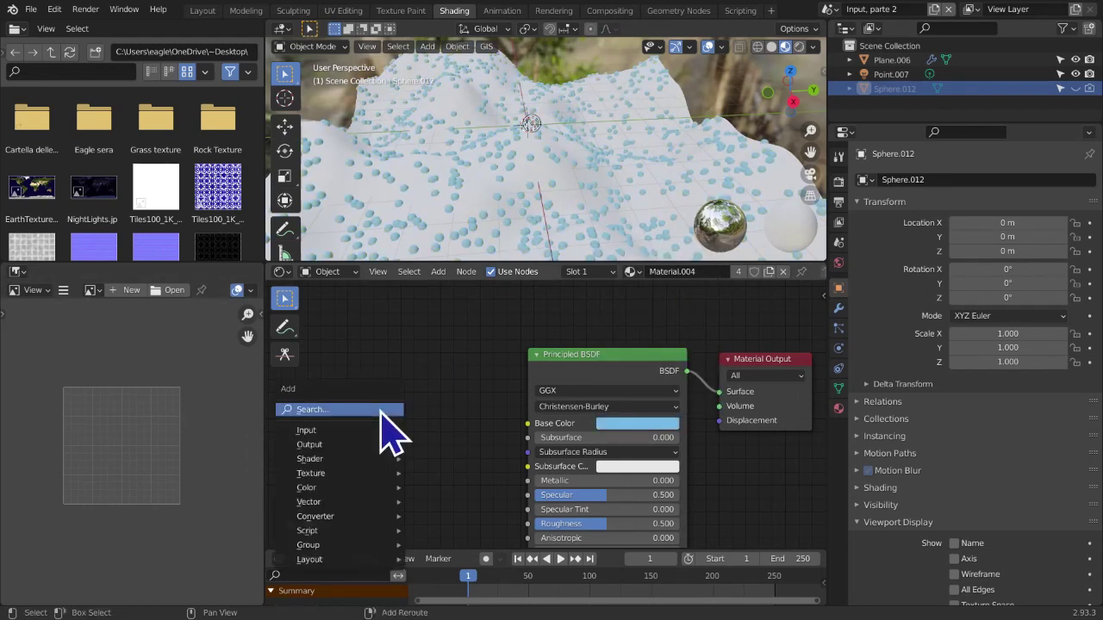
pyautogui.moveTo(371, 431)
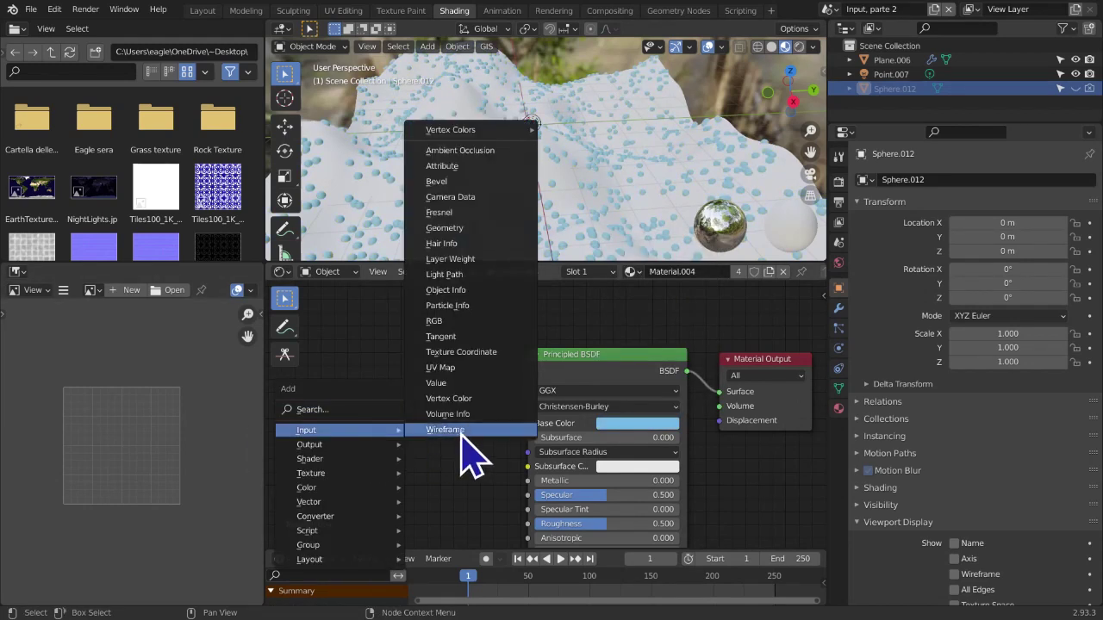
pyautogui.click(445, 290)
pyautogui.moveTo(425, 451); pyautogui.dragTo(526, 426)
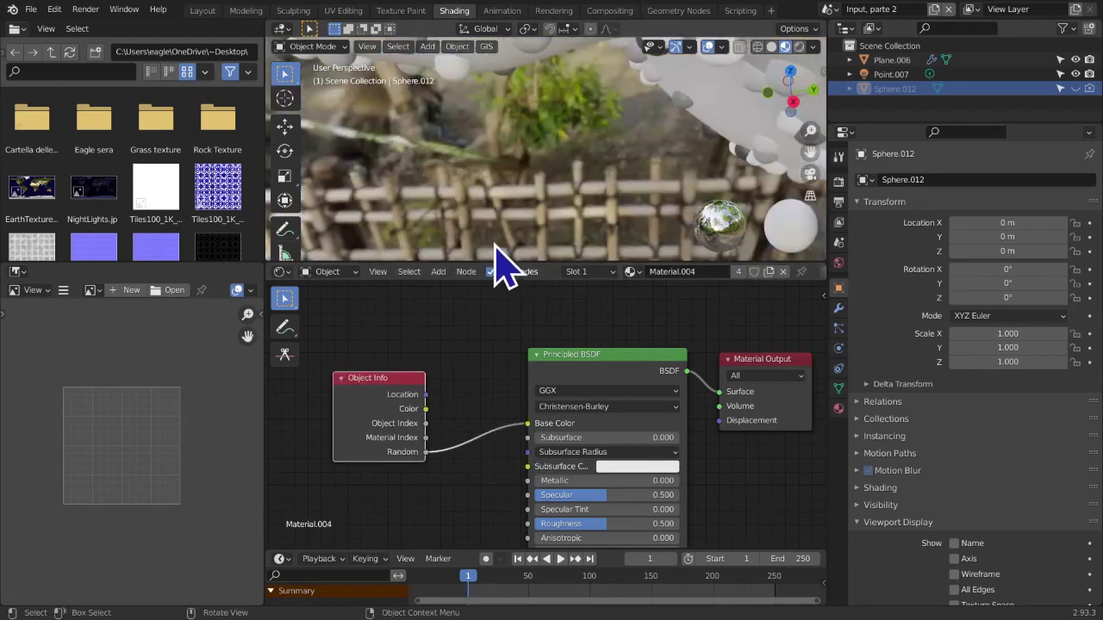
# View the terrain straight down from above and shift the node graph right, ready to add a node
pyautogui.scroll(-6, 539, 205)
pyautogui.moveTo(539, 207); pyautogui.dragTo(515, 172, button='middle')
pyautogui.scroll(4, 418, 187)
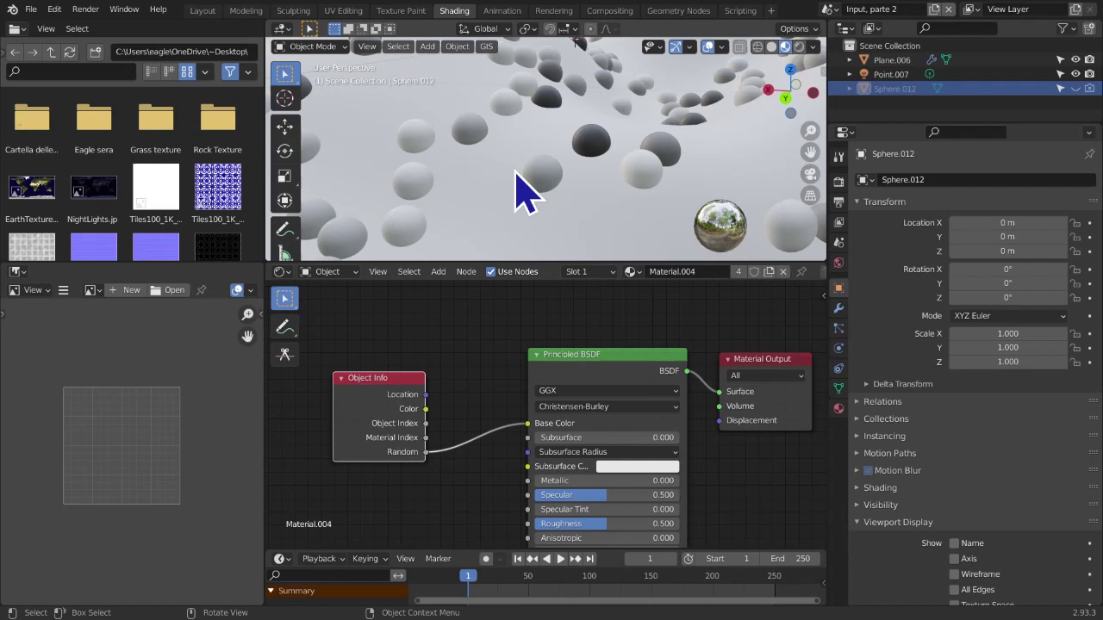
pyautogui.click(790, 71)
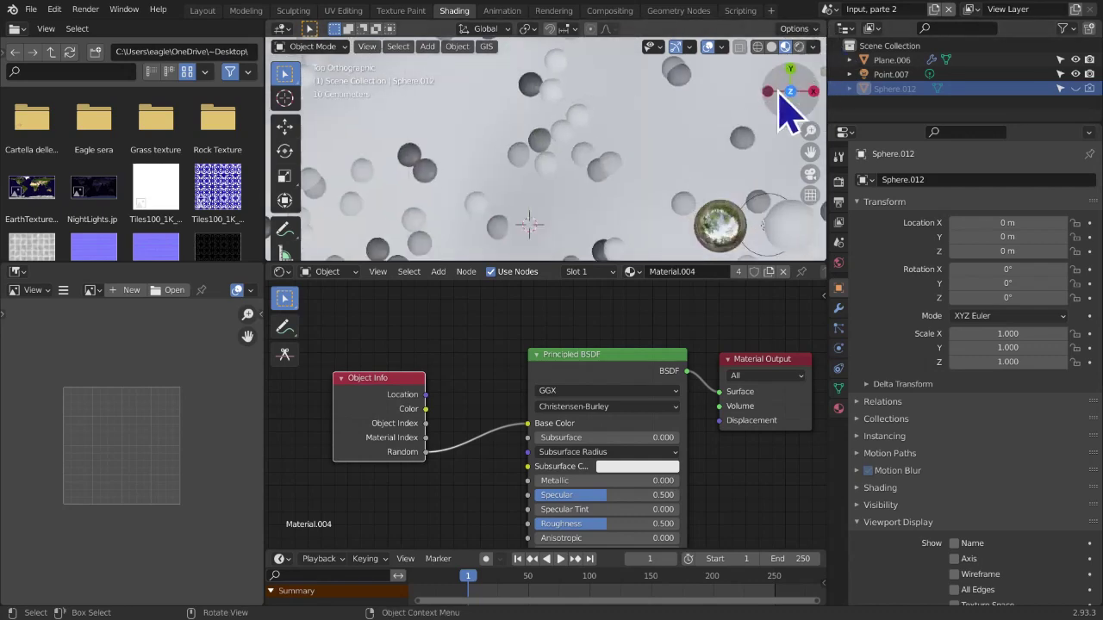
pyautogui.scroll(-10, 655, 202)
pyautogui.scroll(12, 644, 220)
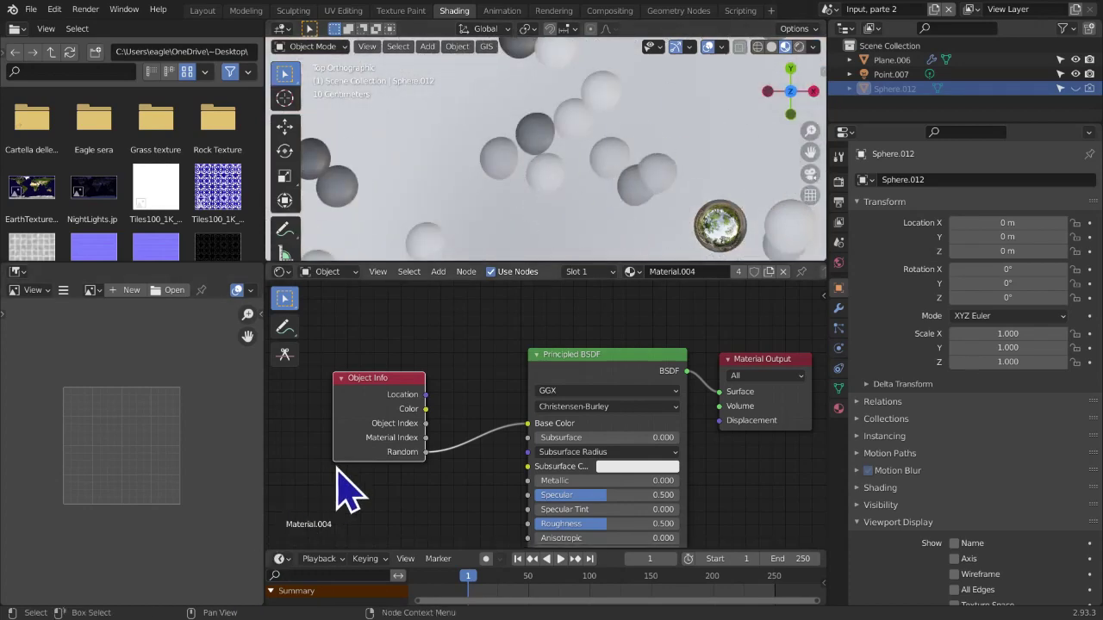
pyautogui.moveTo(457, 498); pyautogui.dragTo(591, 461, button='middle')
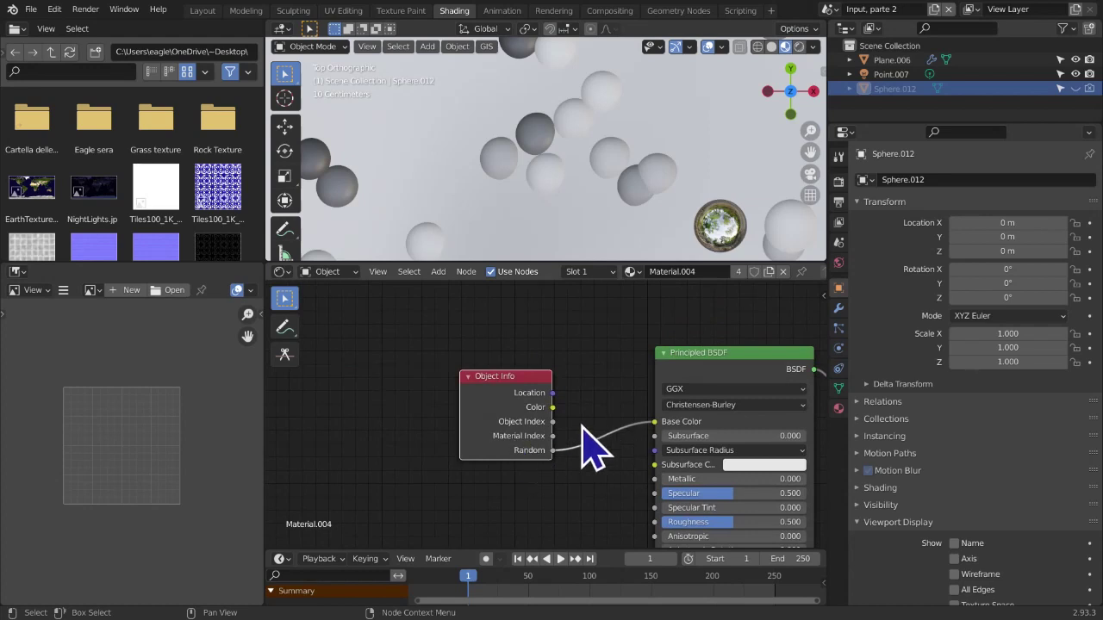
pyautogui.hotkey('shift', 'a')
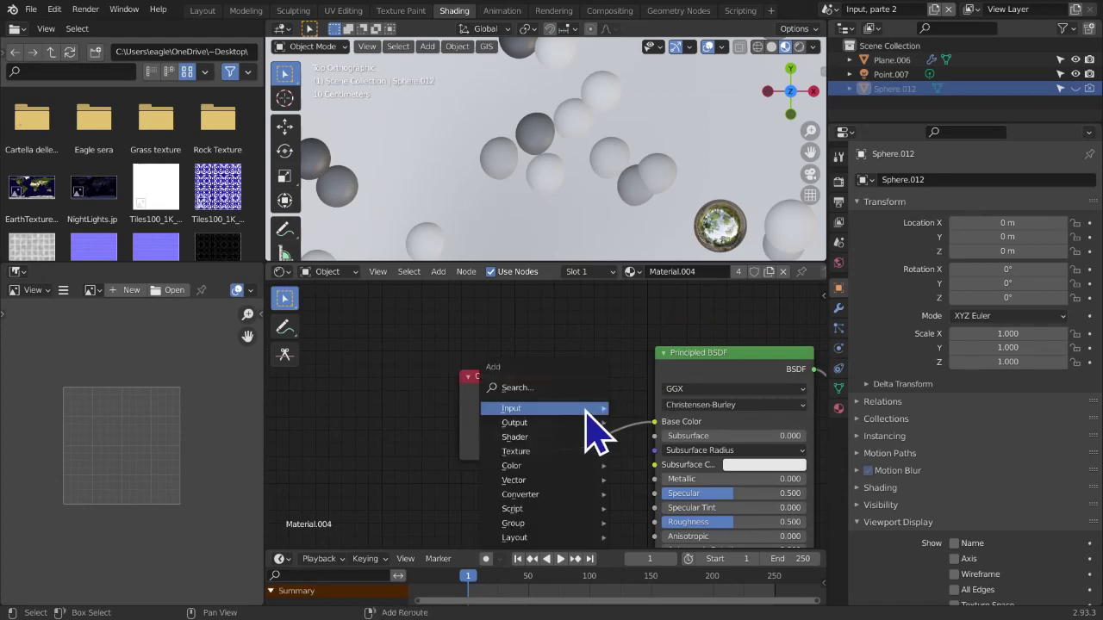
# Insert a ColorRamp node into the Random-to-Base Color link
pyautogui.moveTo(586, 411)
pyautogui.press('Escape')
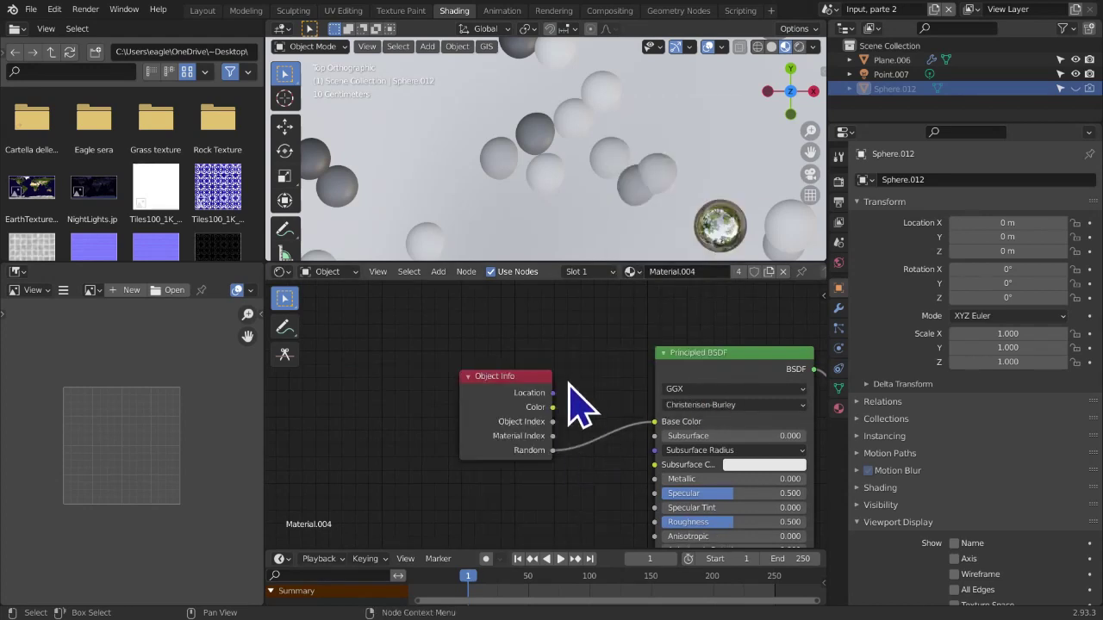
pyautogui.hotkey('shift', 'a')
pyautogui.moveTo(552, 468)
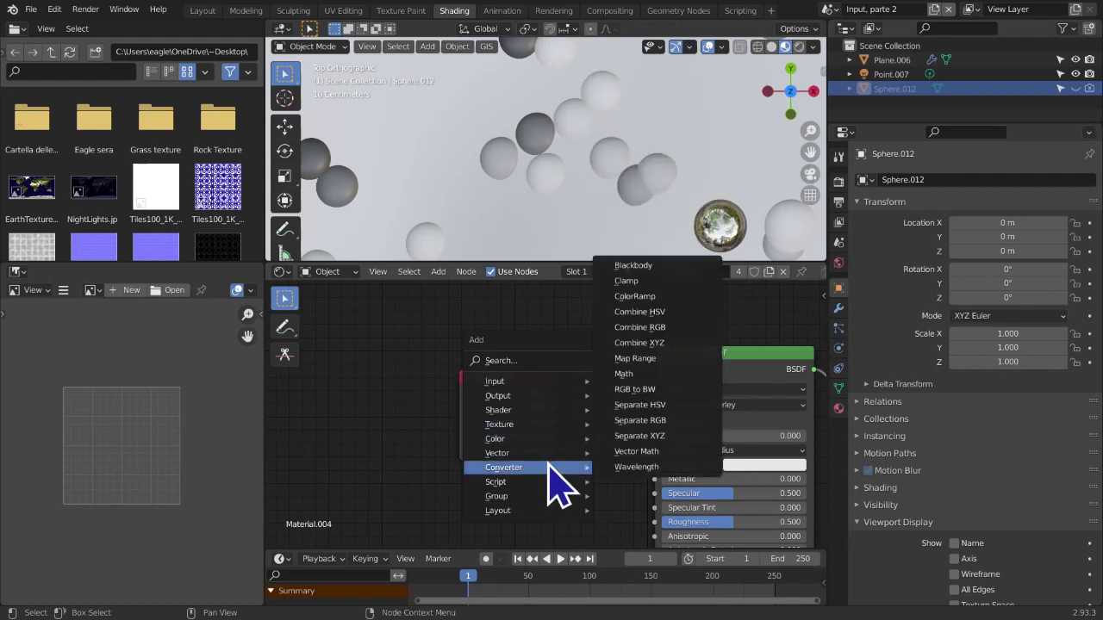
pyautogui.click(639, 297)
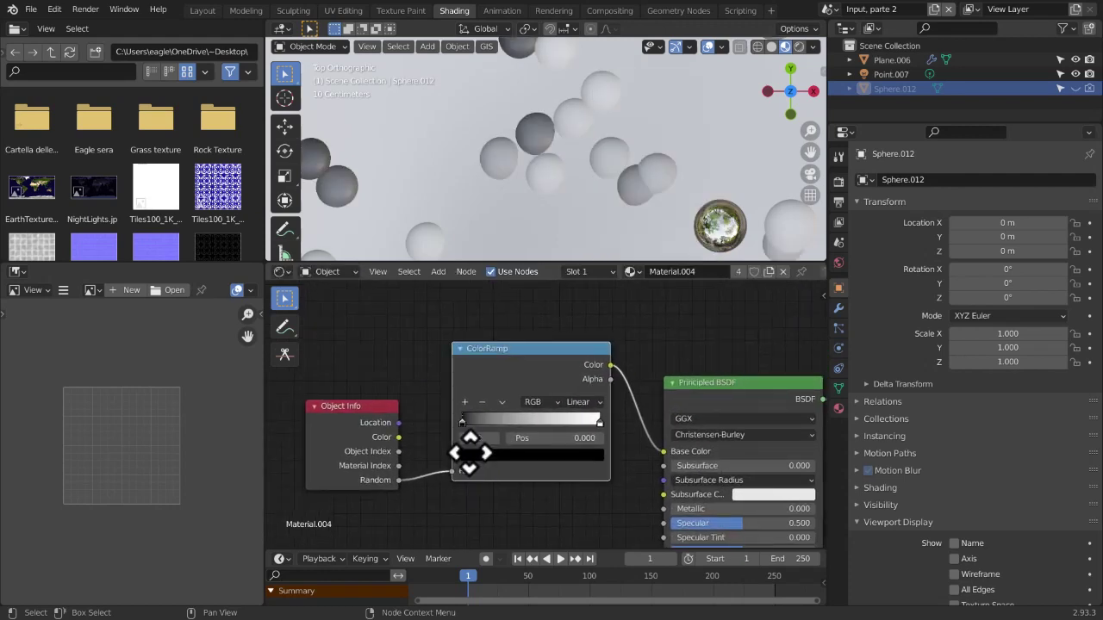
pyautogui.click(405, 461)
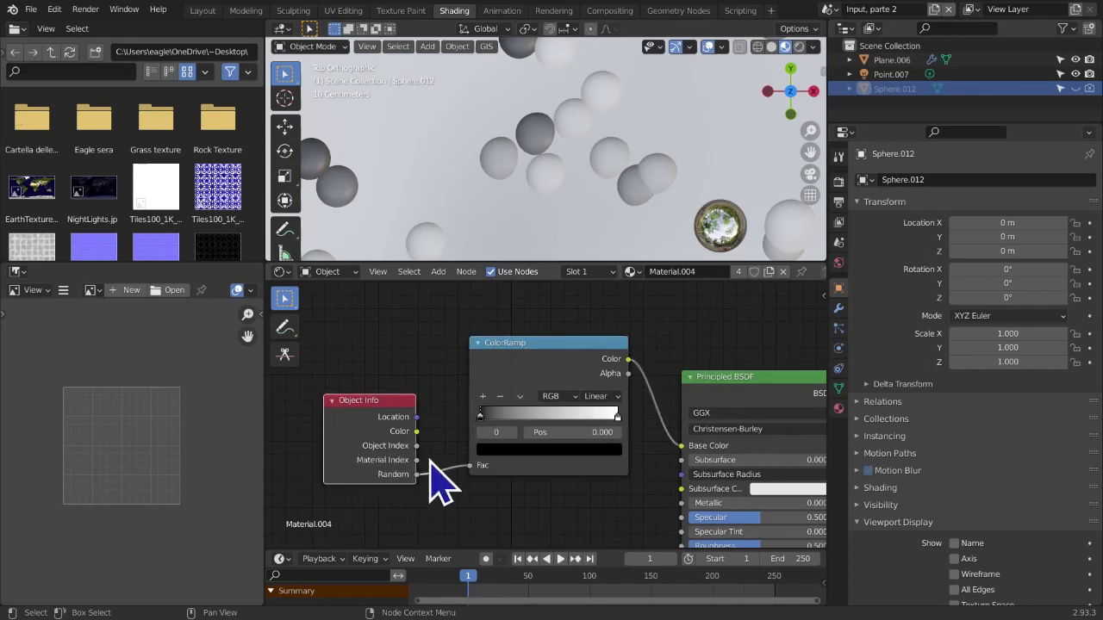
pyautogui.scroll(4, 440, 478)
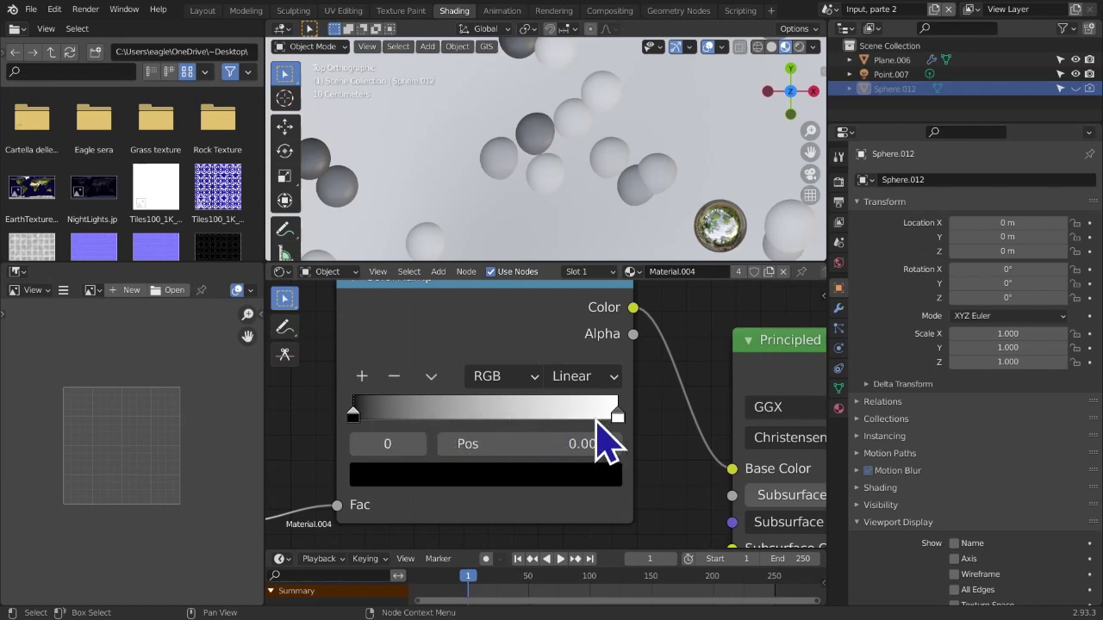
# Make the ramp's left stop bright red and move Object Info closer to the ColorRamp
pyautogui.click(377, 476)
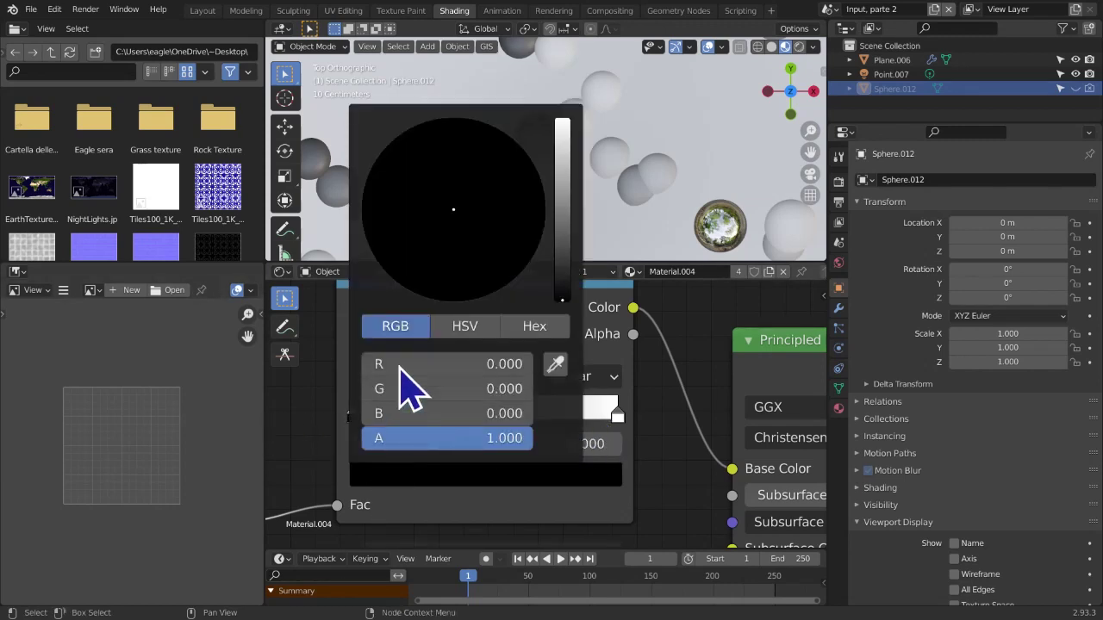
pyautogui.moveTo(552, 269); pyautogui.dragTo(562, 121)
pyautogui.moveTo(501, 207); pyautogui.dragTo(456, 285)
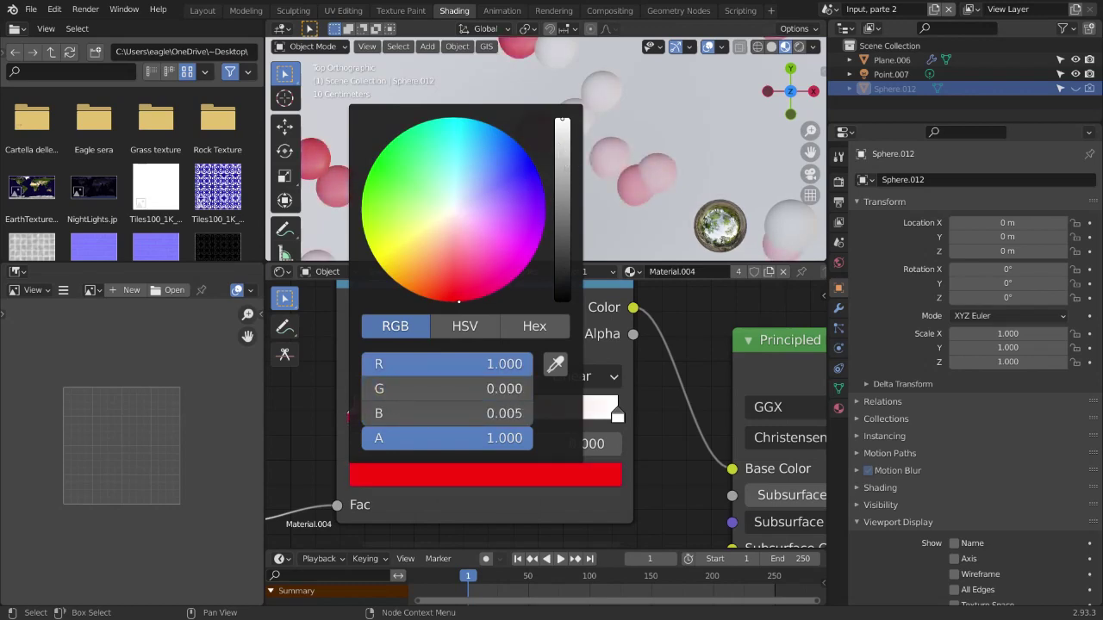
pyautogui.scroll(-8, 618, 506)
pyautogui.moveTo(640, 492); pyautogui.dragTo(662, 475, button='middle')
pyautogui.moveTo(531, 465); pyautogui.dragTo(605, 451, button='middle')
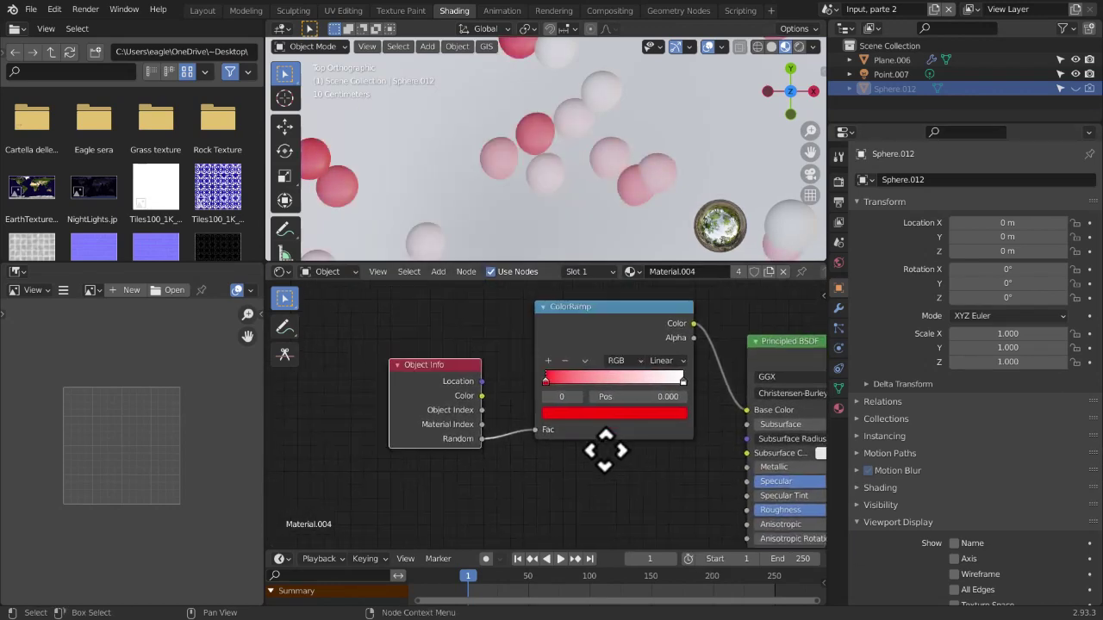
pyautogui.moveTo(407, 463); pyautogui.dragTo(398, 479, button='middle')
pyautogui.moveTo(392, 440); pyautogui.dragTo(411, 409)
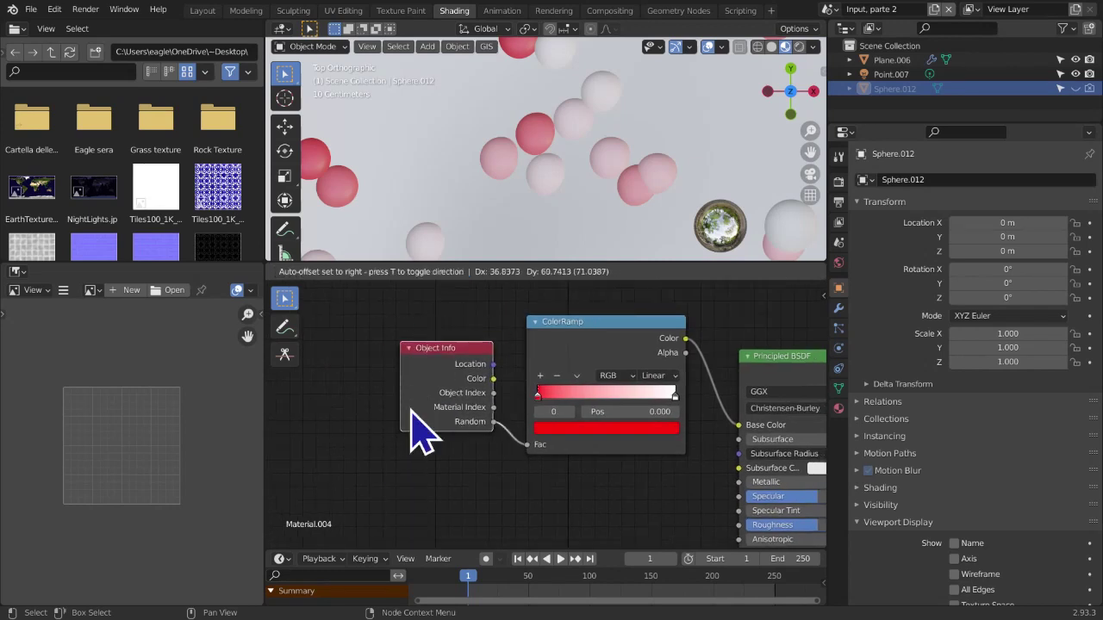
pyautogui.moveTo(431, 406); pyautogui.dragTo(422, 406, button='middle')
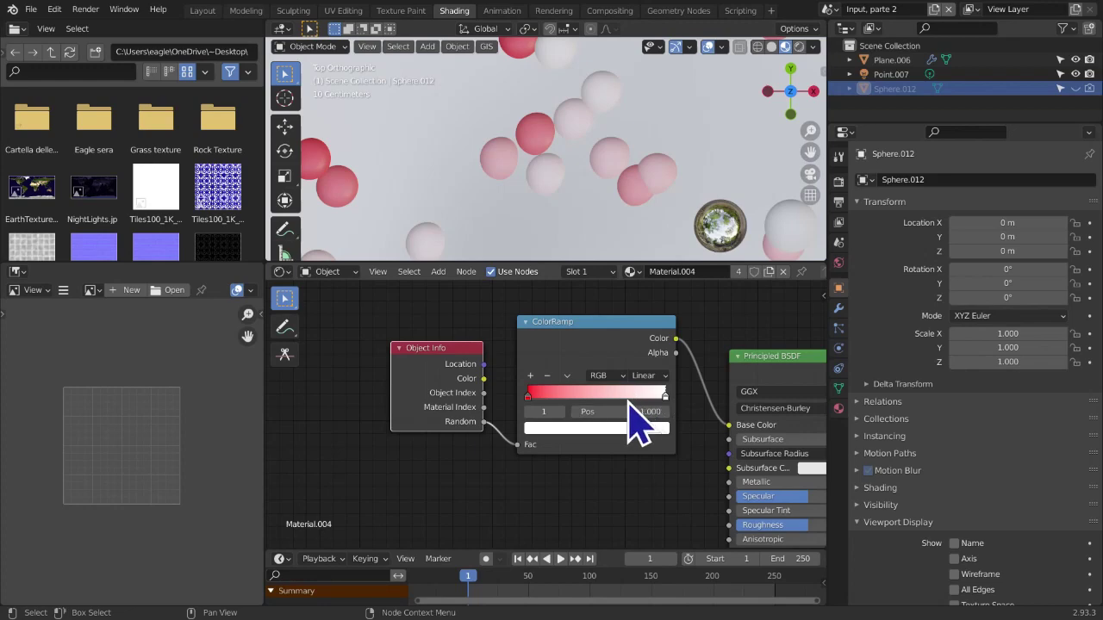
# Pull the ramp's white stop in to about 0.35
pyautogui.scroll(-6, 526, 299)
pyautogui.scroll(-8, 535, 249)
pyautogui.scroll(-1, 521, 323)
pyautogui.scroll(9, 527, 318)
pyautogui.scroll(1, 560, 398)
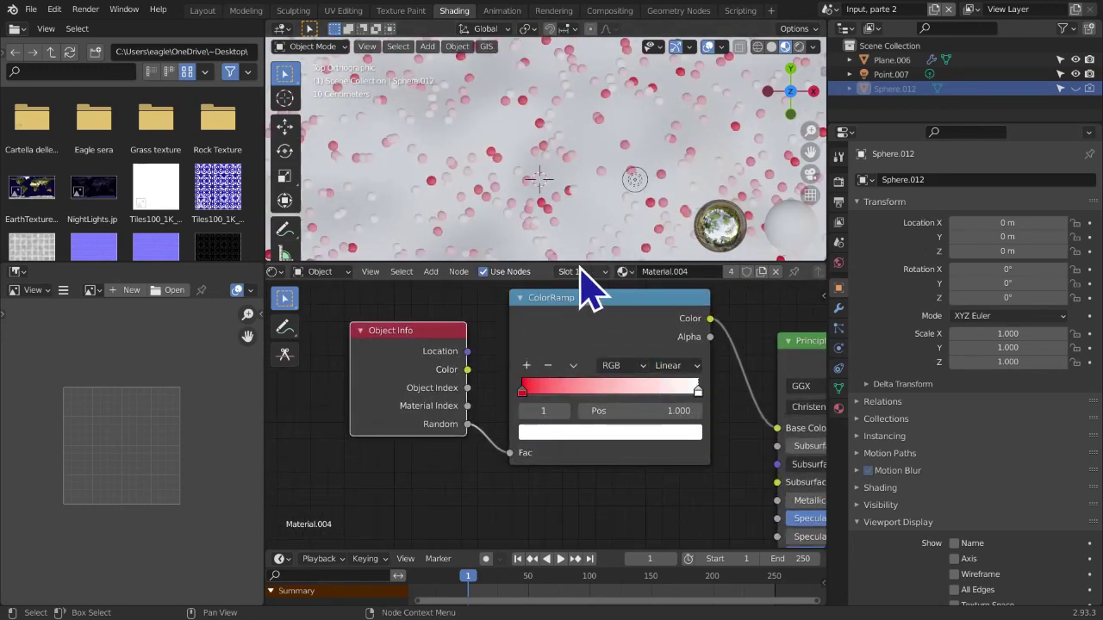
pyautogui.scroll(12, 586, 246)
pyautogui.scroll(-6, 586, 254)
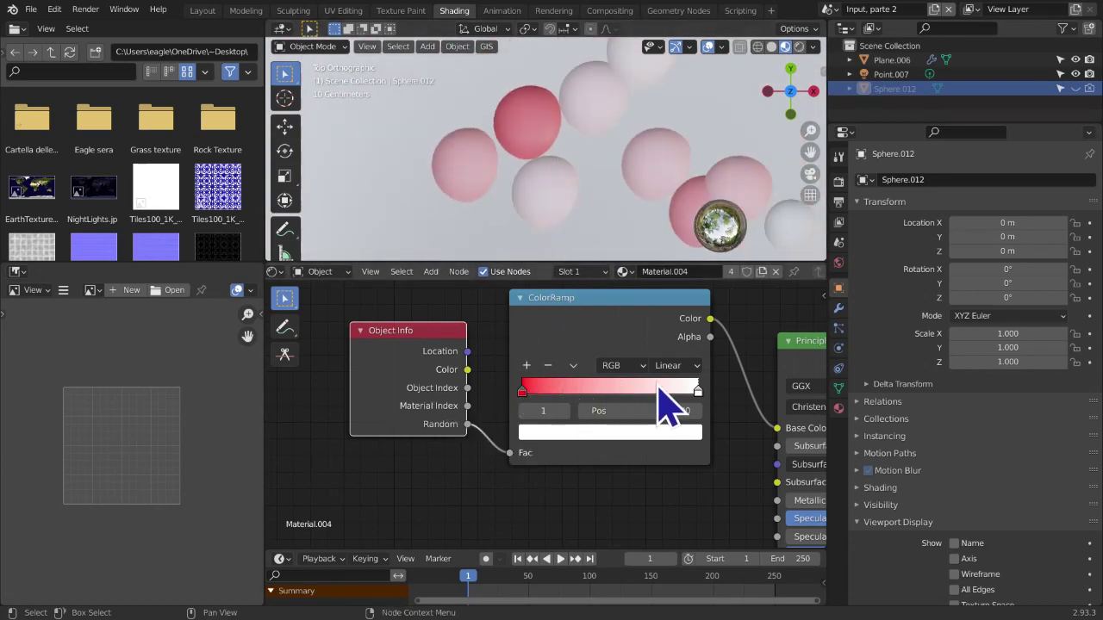
pyautogui.moveTo(695, 395); pyautogui.dragTo(585, 395)
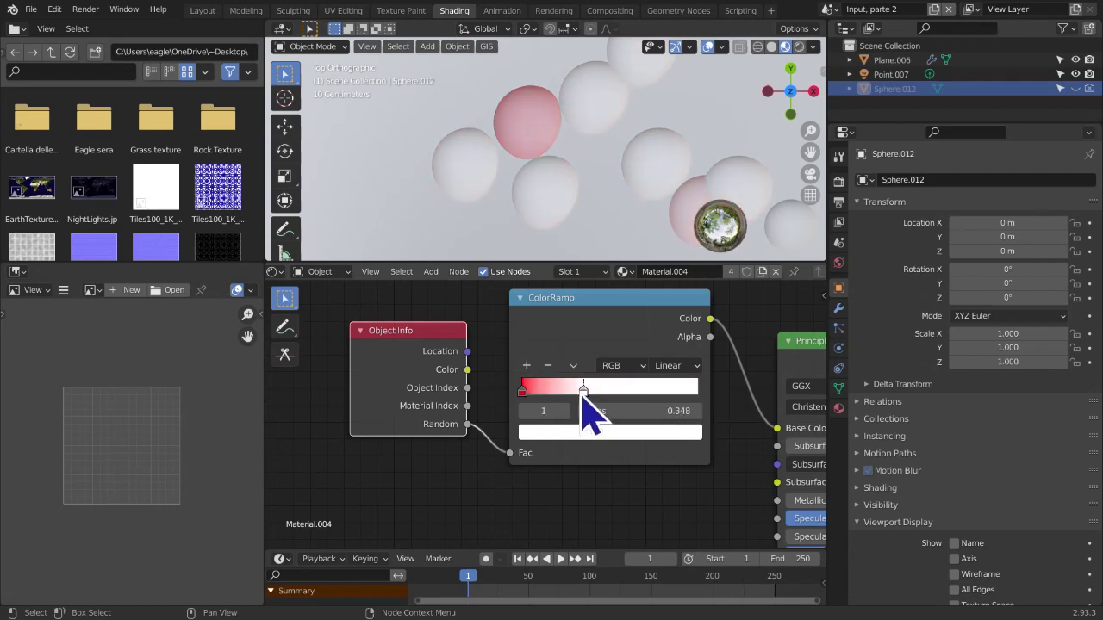
# Turn the white stop yellow and set the red stop's position to 0.2
pyautogui.click(607, 433)
pyautogui.moveTo(586, 268); pyautogui.dragTo(660, 326)
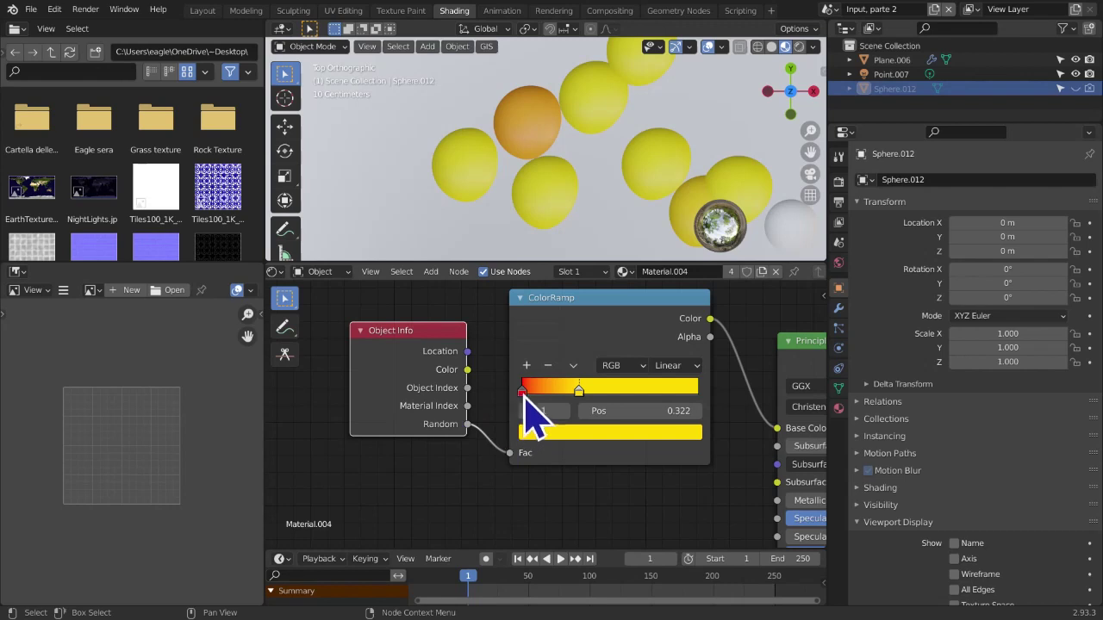
pyautogui.moveTo(529, 392); pyautogui.dragTo(567, 395)
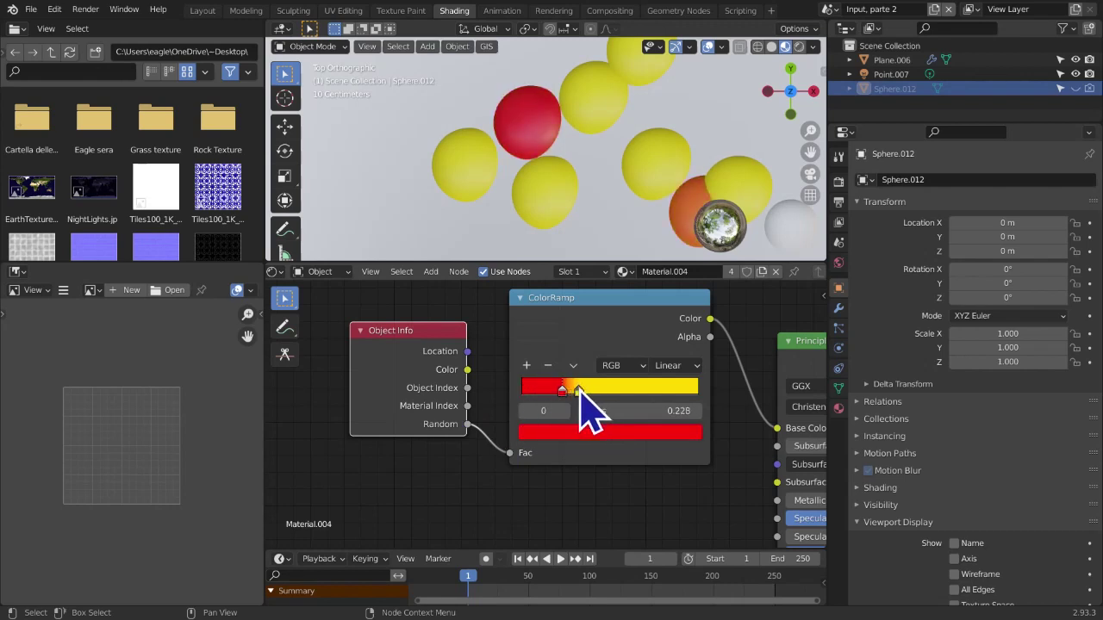
pyautogui.click(651, 415)
pyautogui.write('0.2')
pyautogui.press('Return')
# Move the yellow stop to 0.4 and add a green stop at 0.6
pyautogui.click(579, 391)
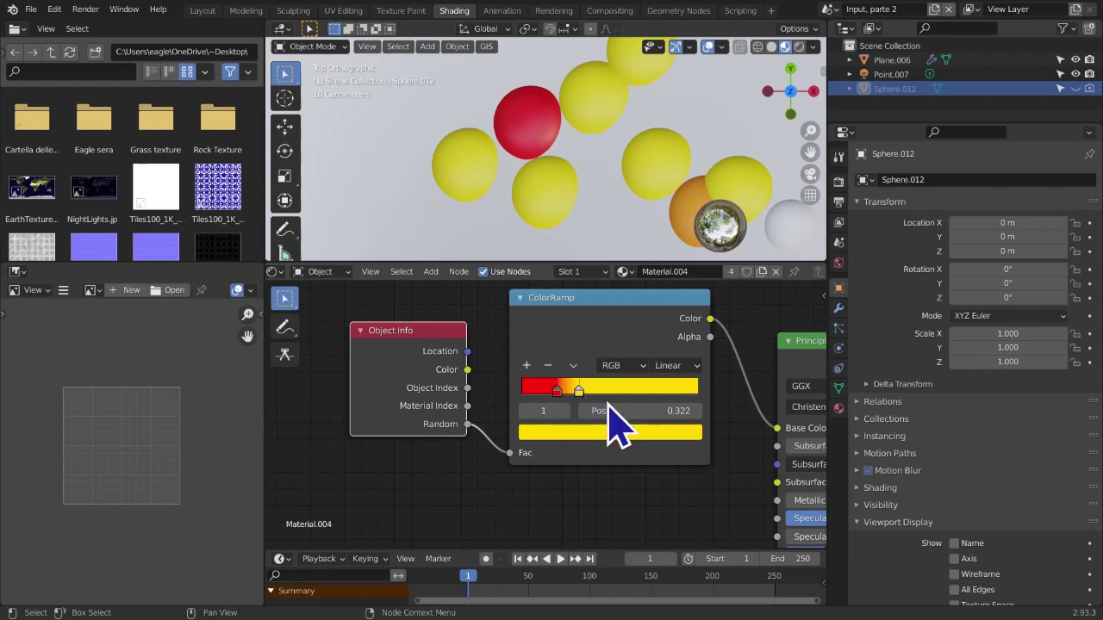
pyautogui.write('0.4')
pyautogui.press('Return')
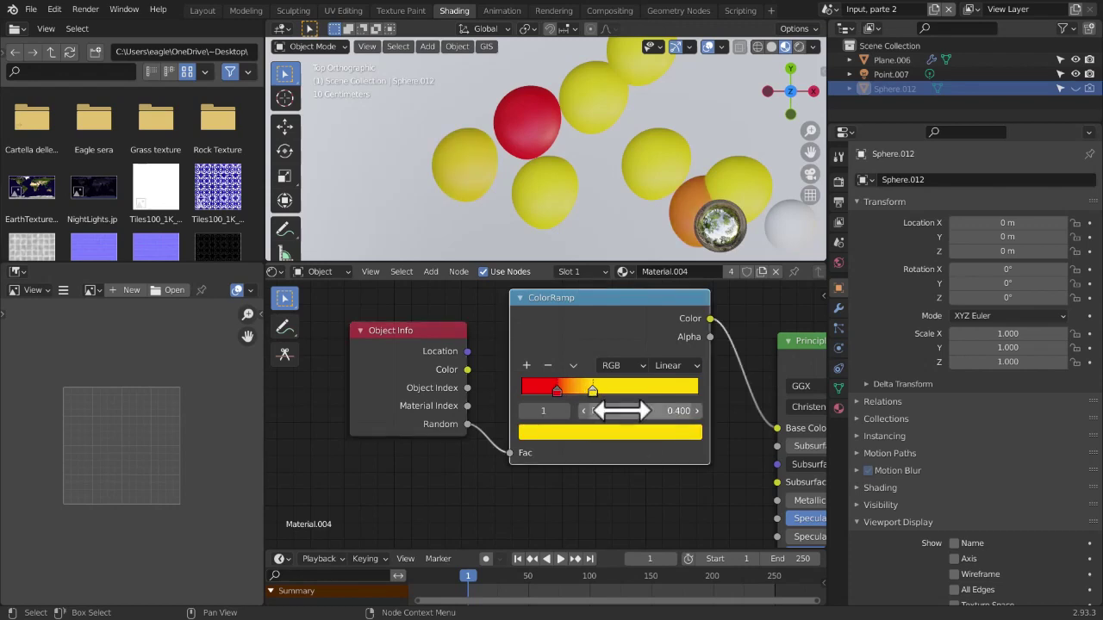
pyautogui.click(526, 366)
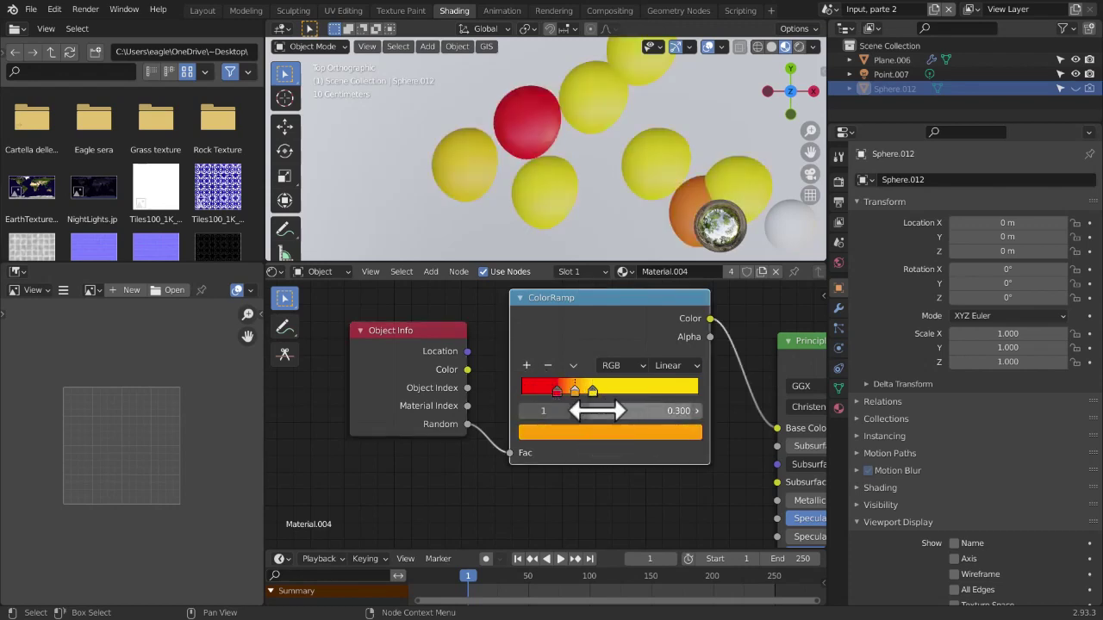
pyautogui.write('0.6')
pyautogui.press('Return')
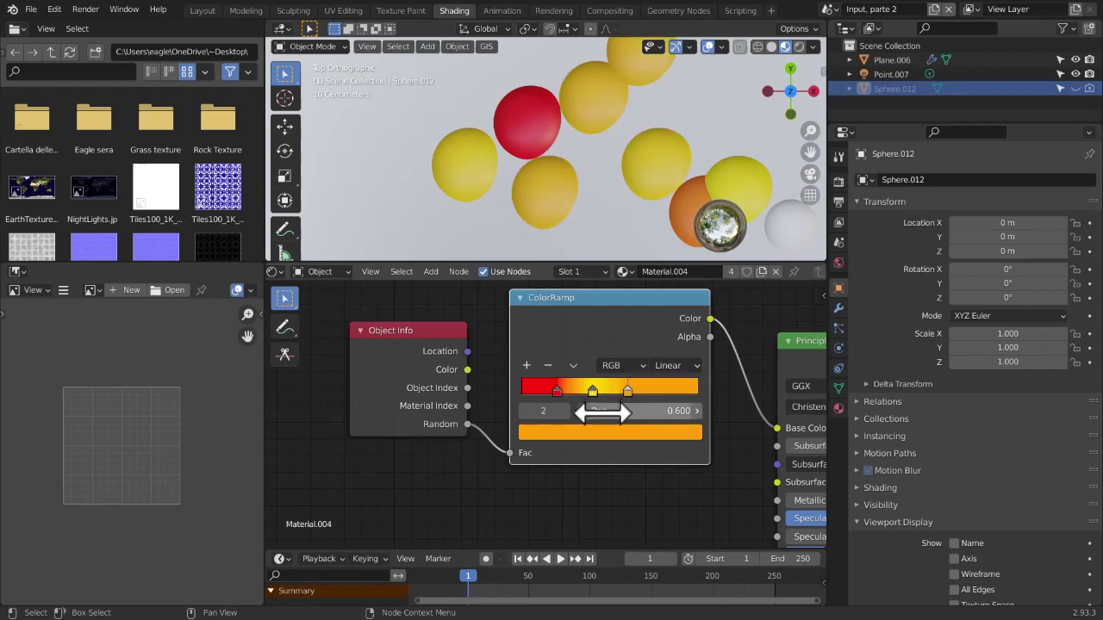
pyautogui.click(608, 431)
pyautogui.click(591, 296)
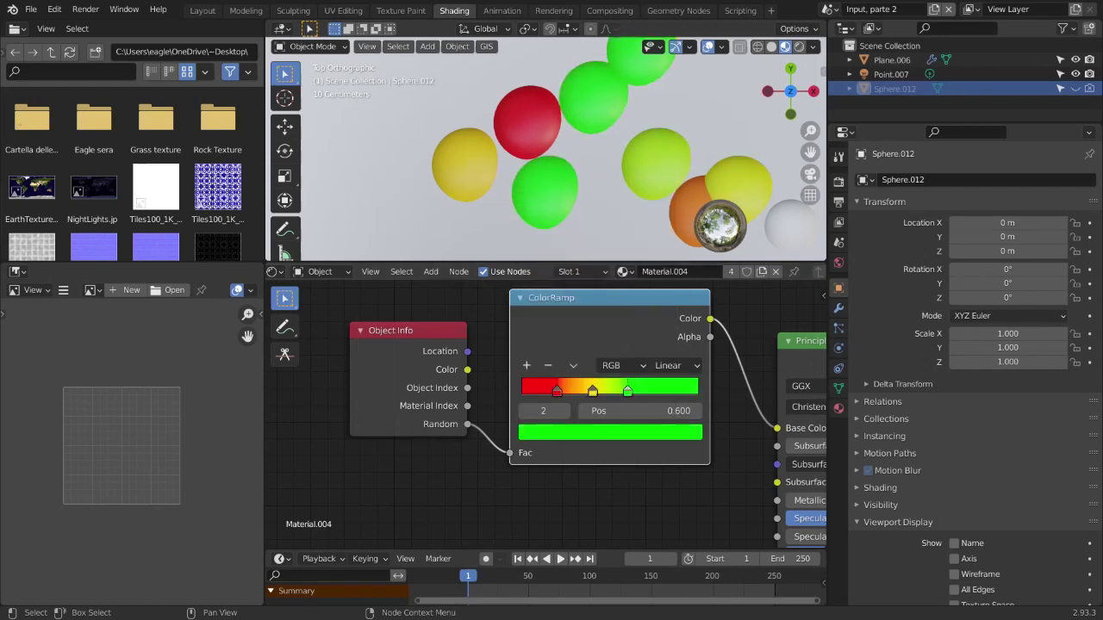
# Adjust the yellow stop to pure yellow and add a cyan stop at 0.8
pyautogui.click(592, 393)
pyautogui.click(593, 431)
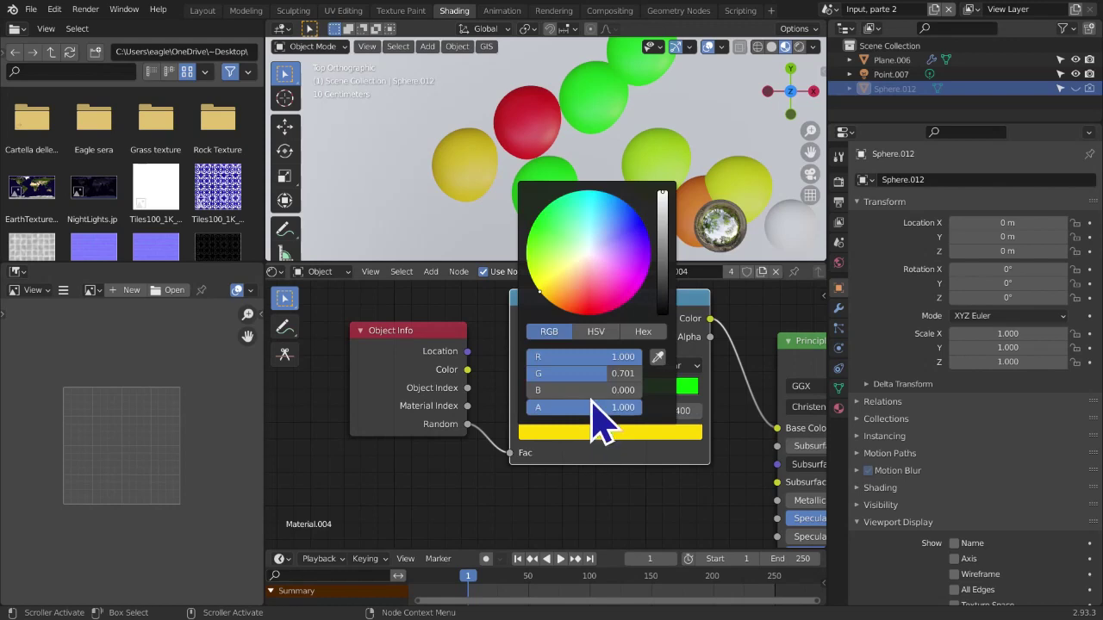
pyautogui.moveTo(549, 301); pyautogui.dragTo(533, 290)
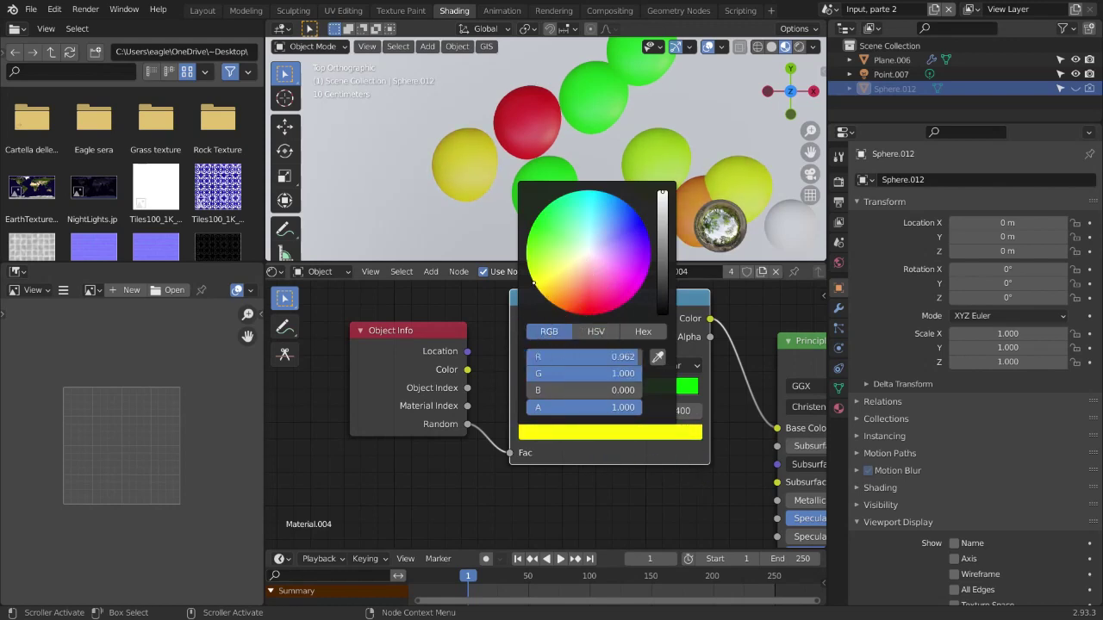
pyautogui.click(527, 365)
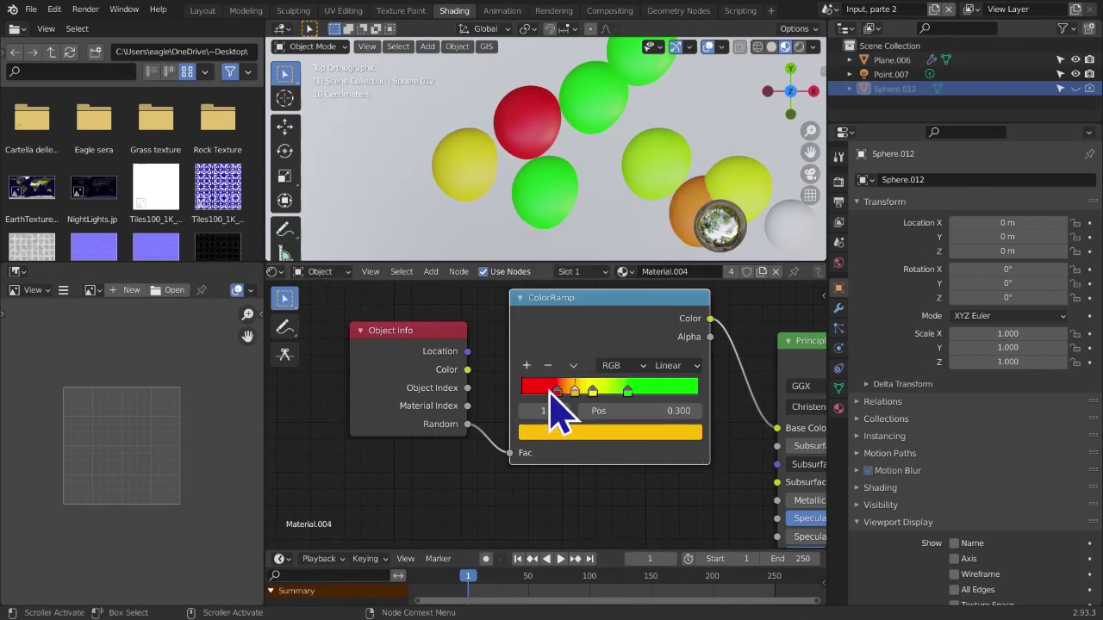
pyautogui.click(614, 413)
pyautogui.press('Escape')
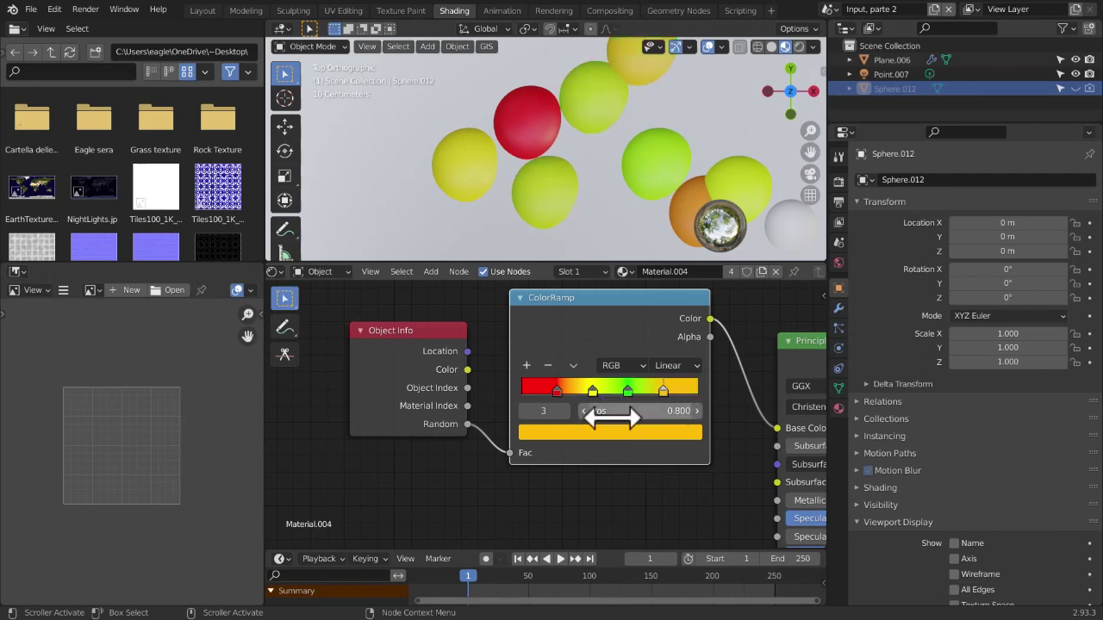
pyautogui.click(619, 433)
pyautogui.click(531, 251)
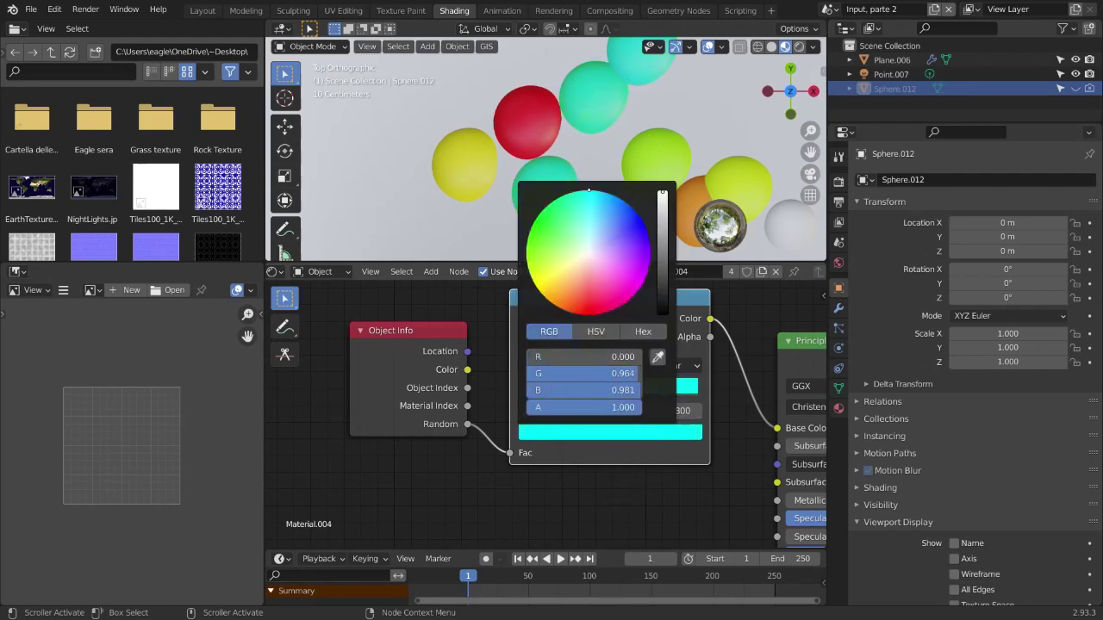
# Deselect the ColorRamp node and zoom out the node view
pyautogui.click(591, 517)
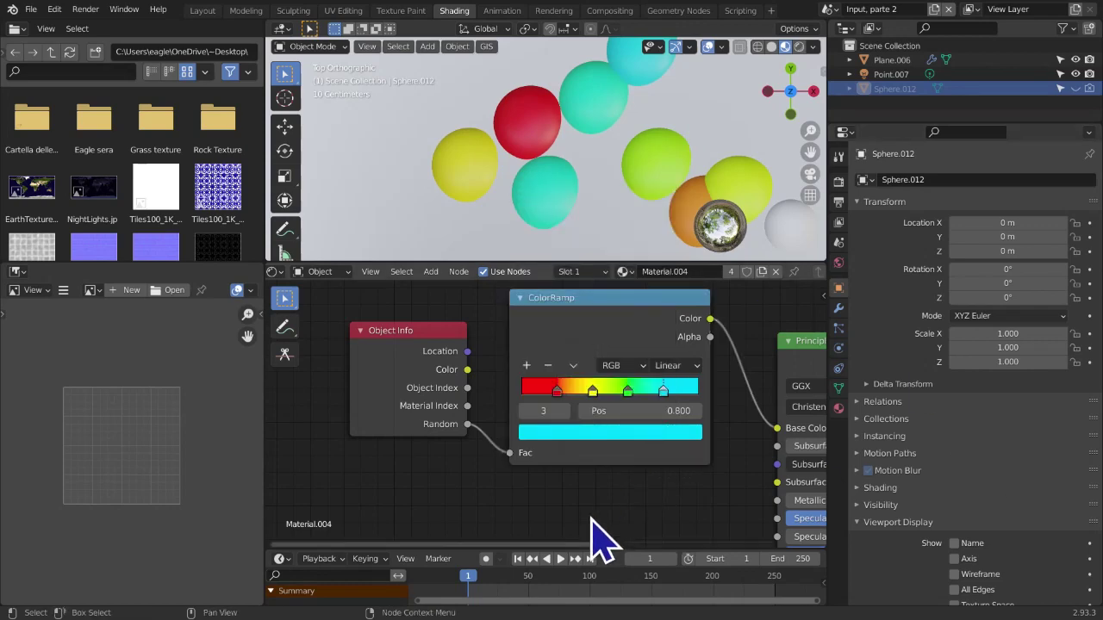
pyautogui.moveTo(591, 516); pyautogui.dragTo(588, 519, button='middle')
pyautogui.scroll(-1, 571, 370)
pyautogui.scroll(-10, 645, 220)
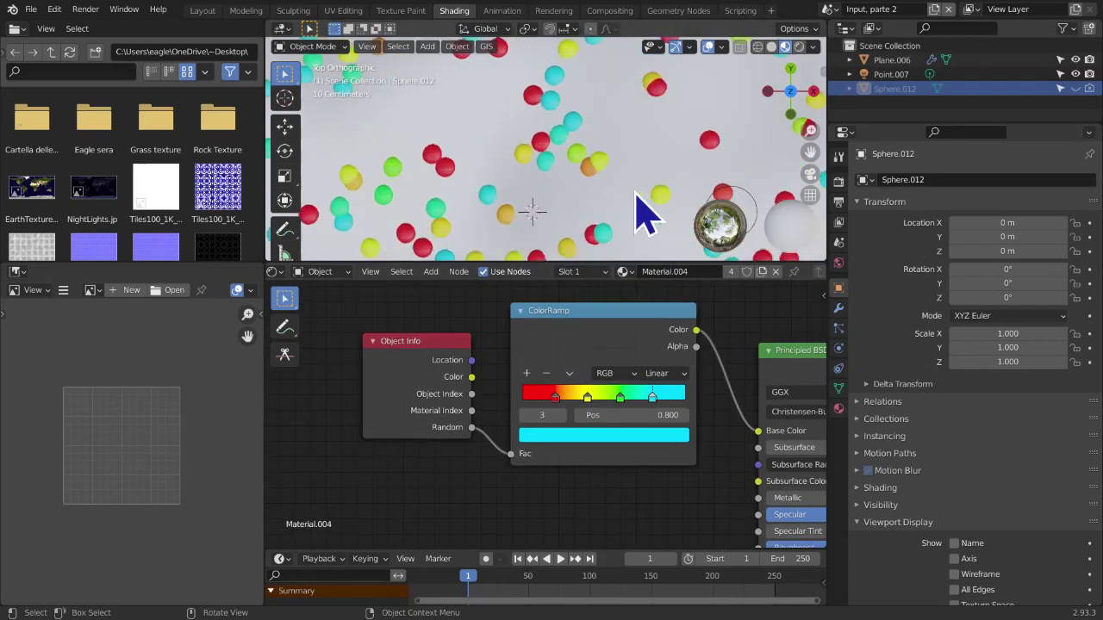
pyautogui.moveTo(646, 226); pyautogui.dragTo(642, 177, button='middle')
pyautogui.scroll(8, 646, 177)
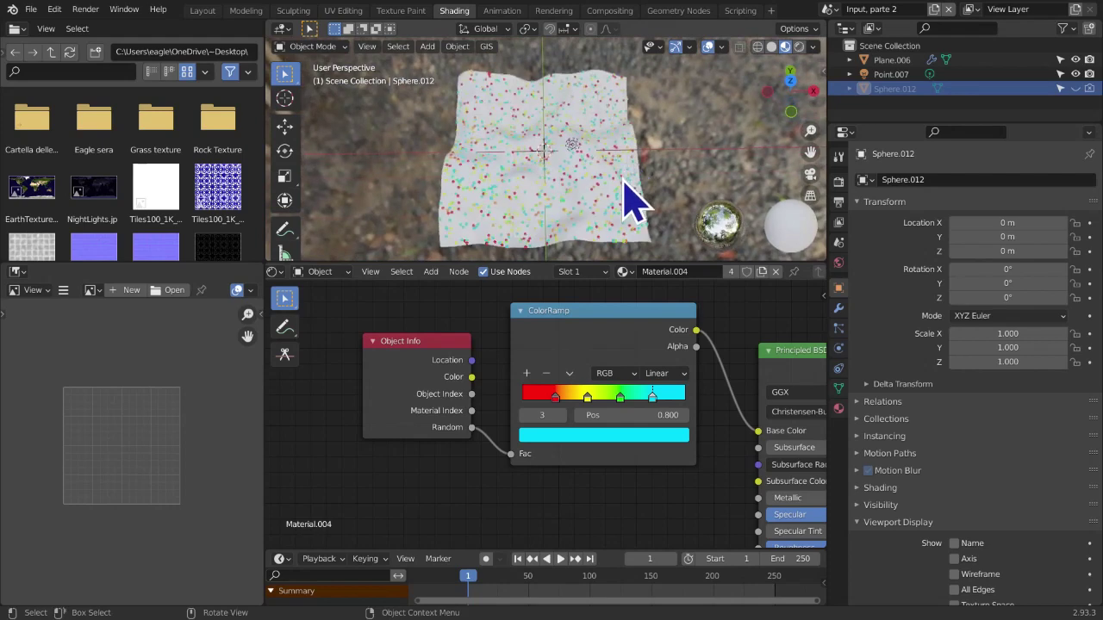
pyautogui.scroll(-2, 633, 211)
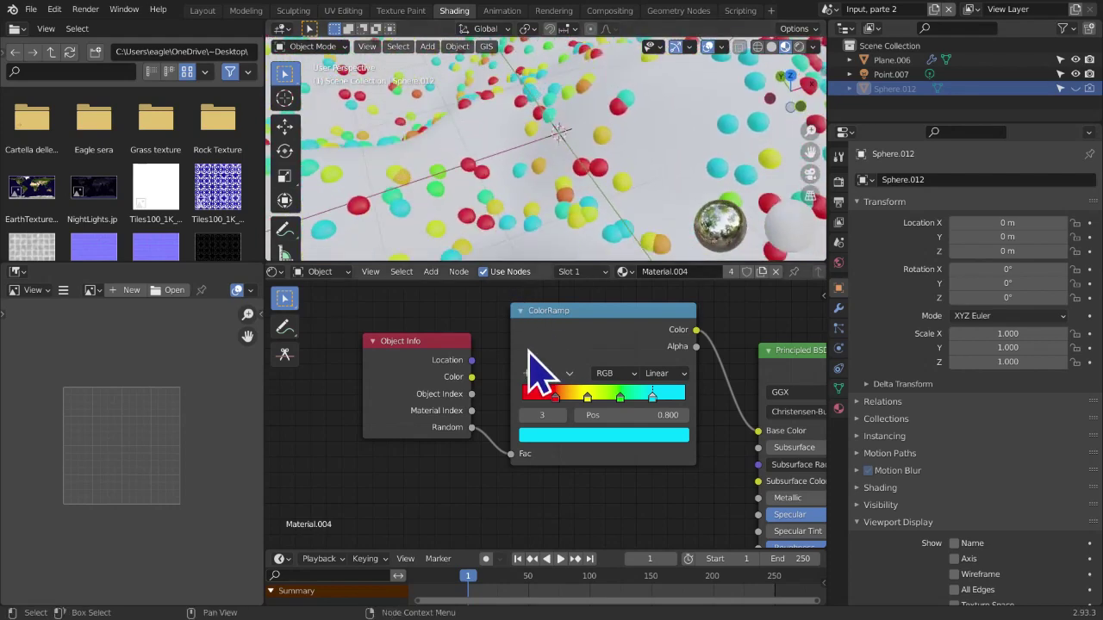
pyautogui.moveTo(540, 482); pyautogui.dragTo(517, 456, button='middle')
pyautogui.scroll(8, 564, 194)
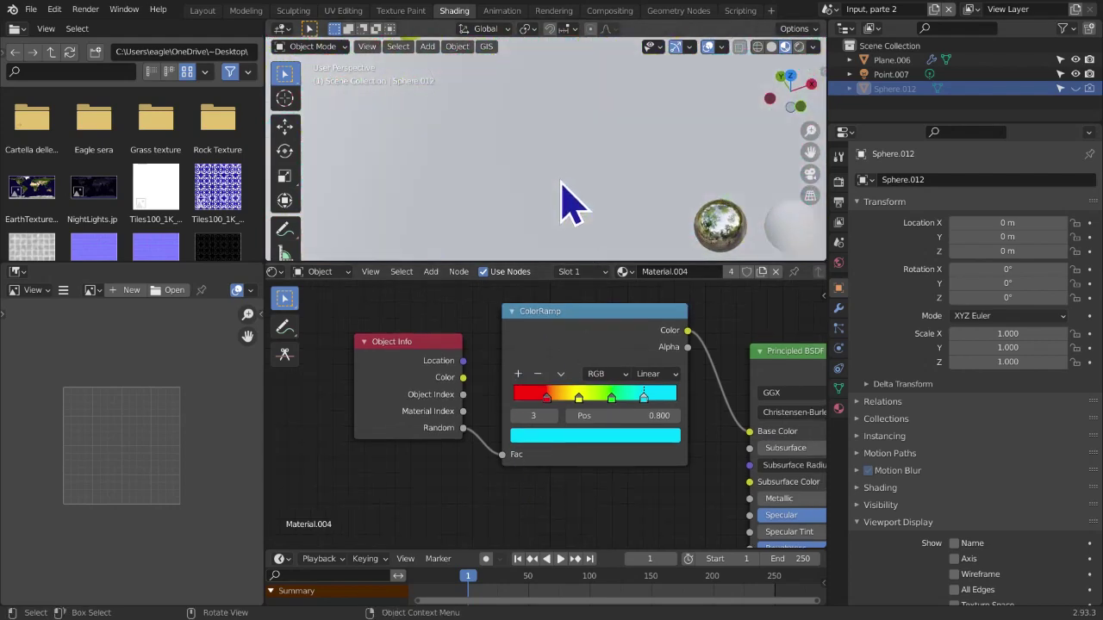
pyautogui.scroll(-6, 559, 185)
pyautogui.moveTo(558, 200); pyautogui.dragTo(608, 209, button='middle')
pyautogui.scroll(5, 752, 118)
pyautogui.scroll(-9, 716, 121)
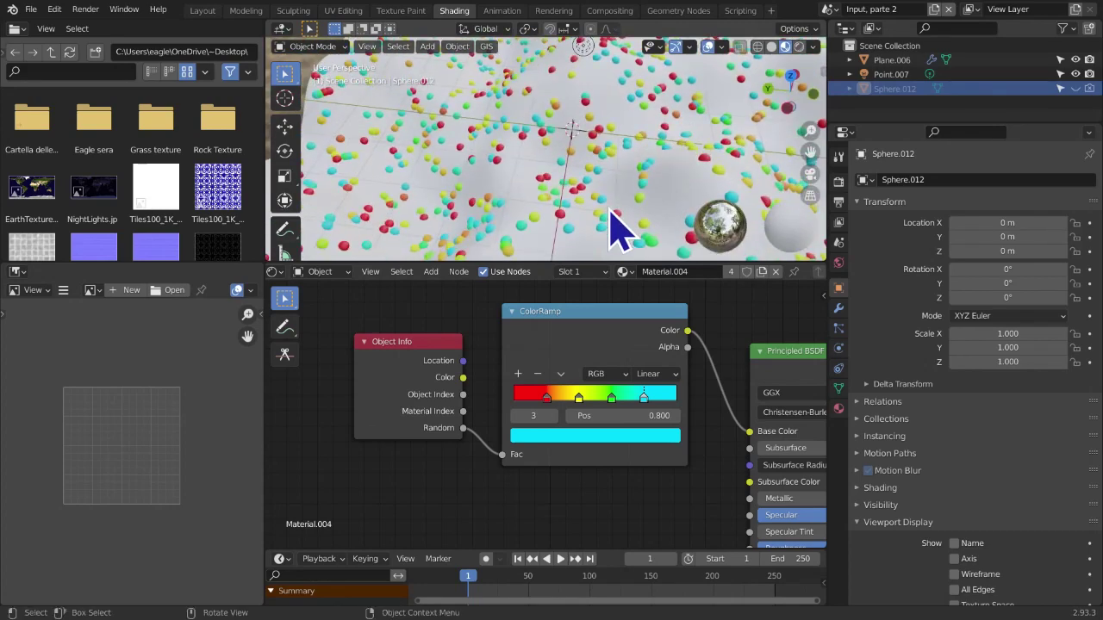
pyautogui.scroll(4, 670, 469)
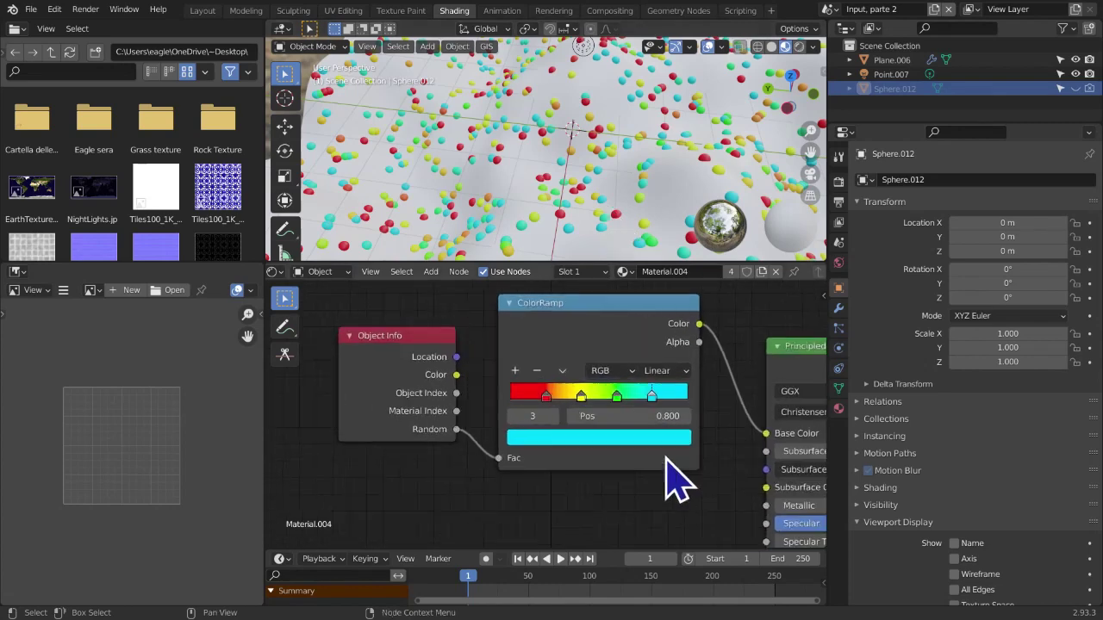
pyautogui.scroll(1, 635, 489)
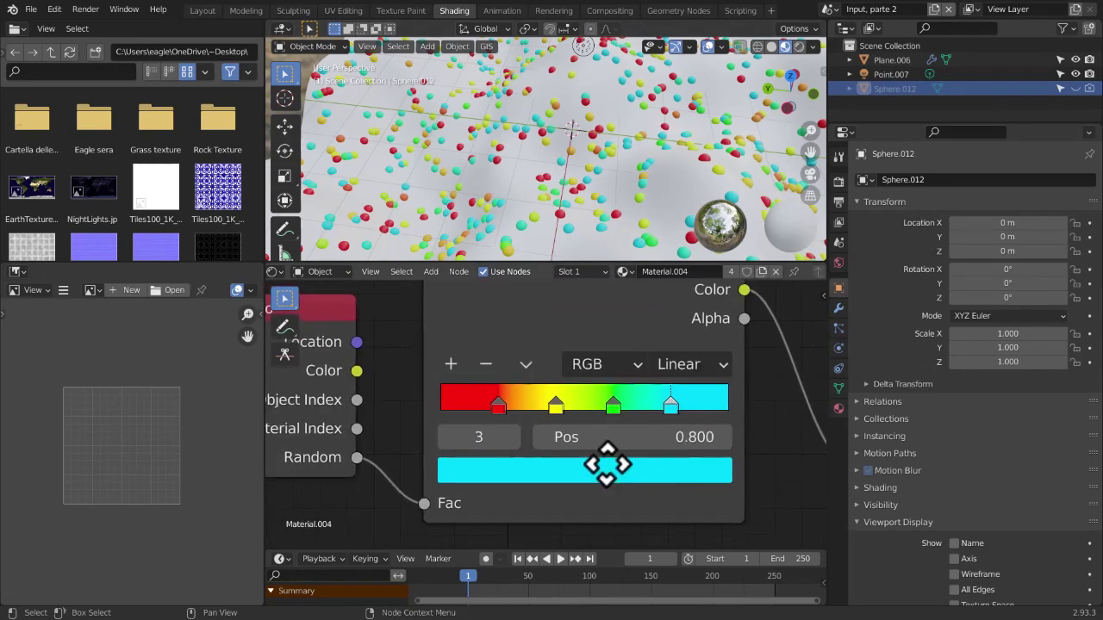
pyautogui.scroll(2, 609, 474)
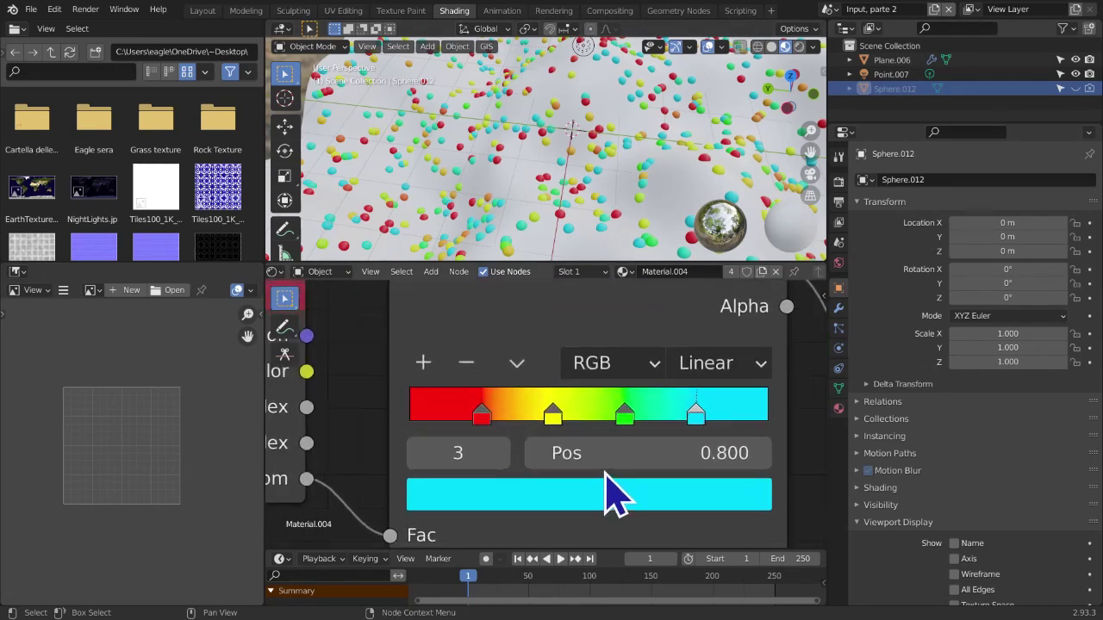
pyautogui.click(481, 414)
pyautogui.click(552, 415)
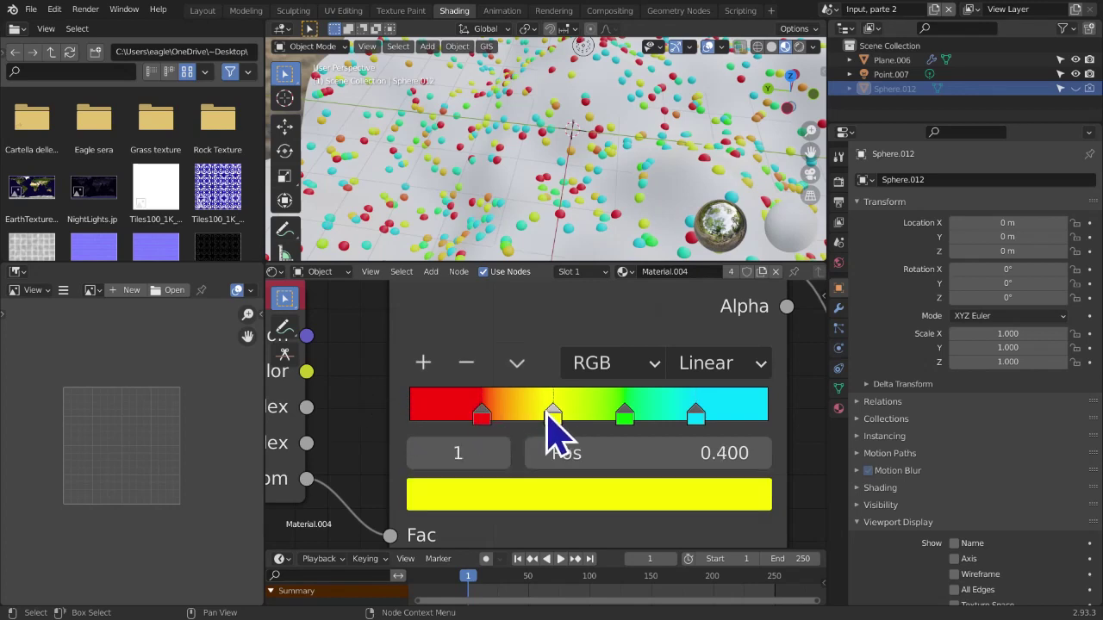
pyautogui.click(624, 416)
pyautogui.click(694, 415)
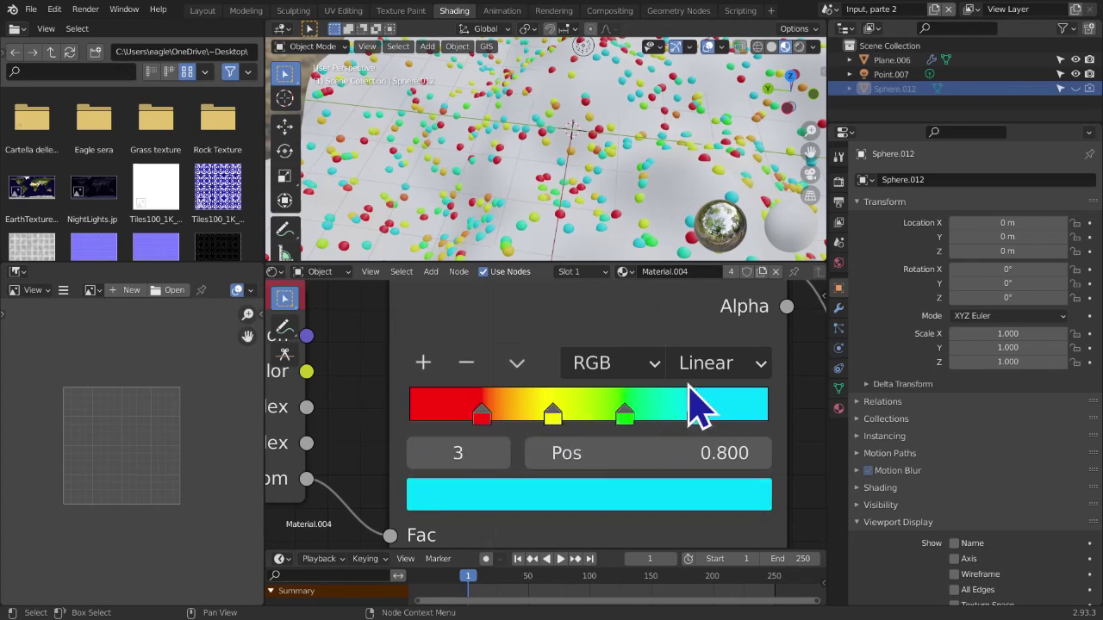
pyautogui.click(790, 76)
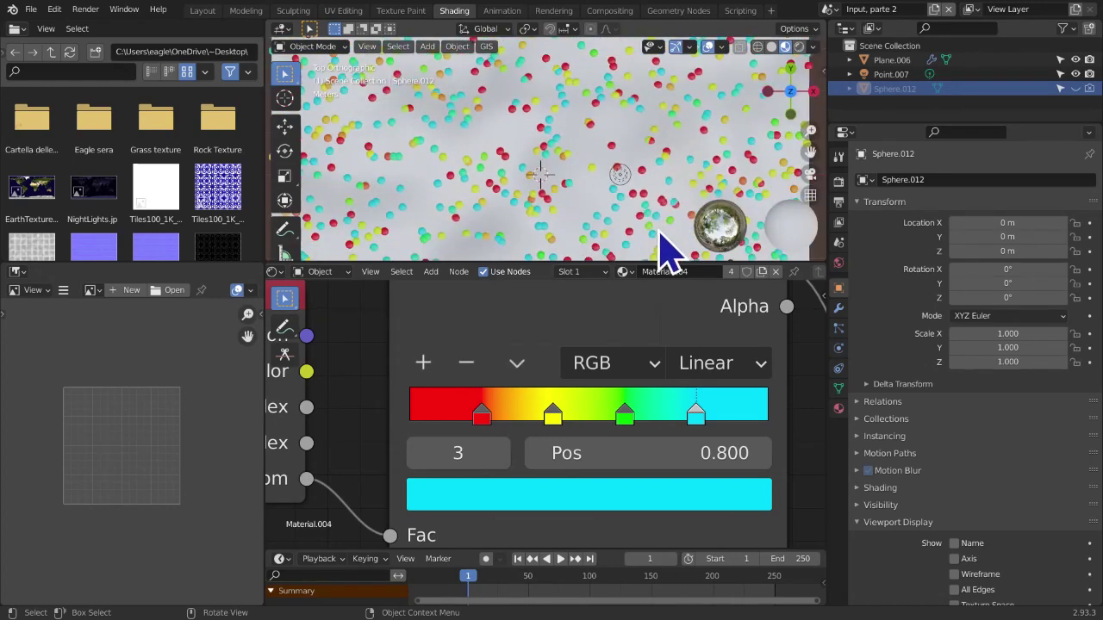
pyautogui.scroll(5, 660, 233)
pyautogui.scroll(3, 660, 231)
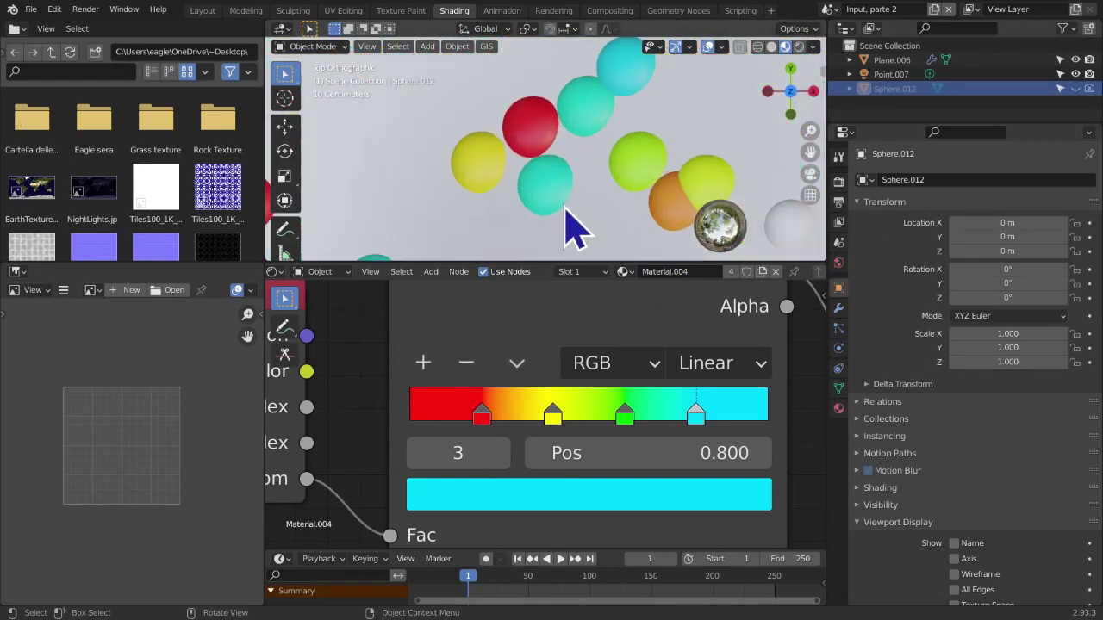
pyautogui.click(483, 417)
pyautogui.click(554, 418)
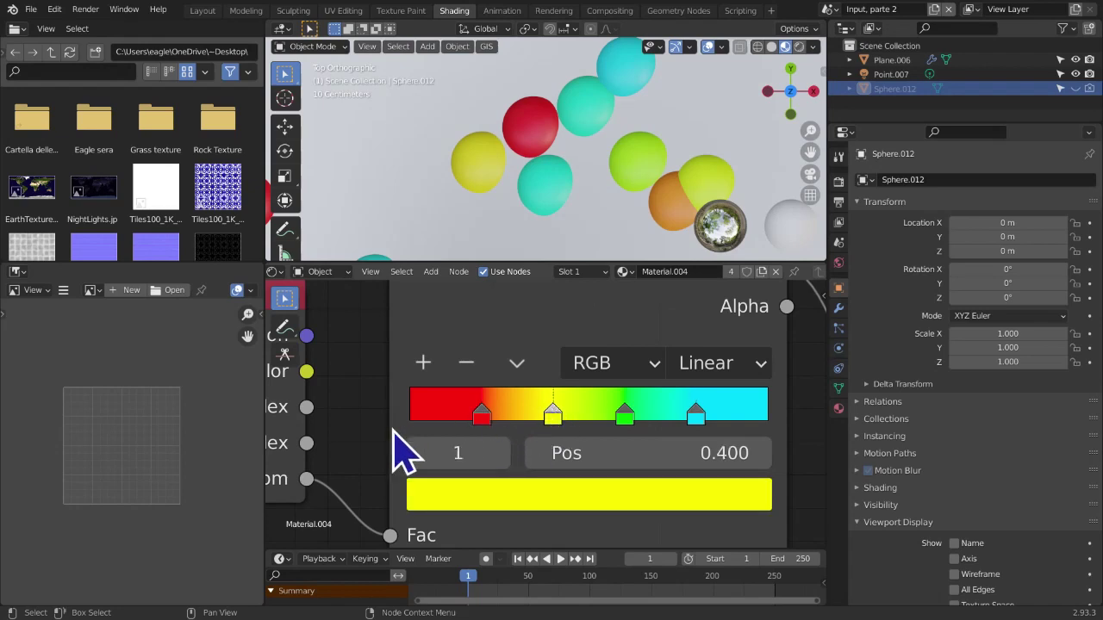
pyautogui.click(286, 328)
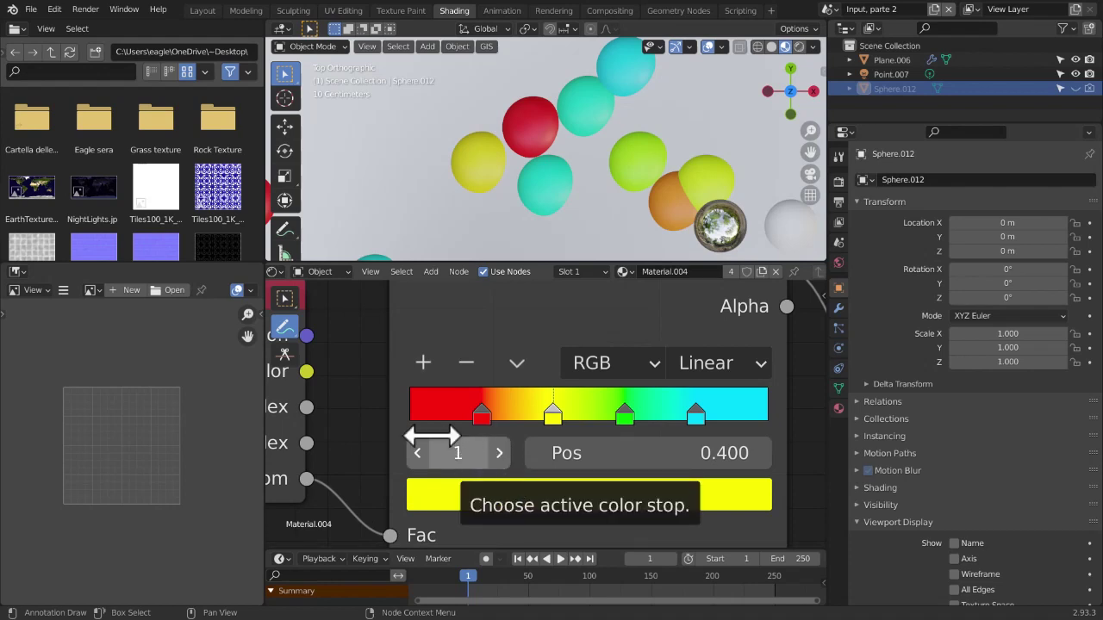
pyautogui.moveTo(417, 426); pyautogui.dragTo(770, 425)
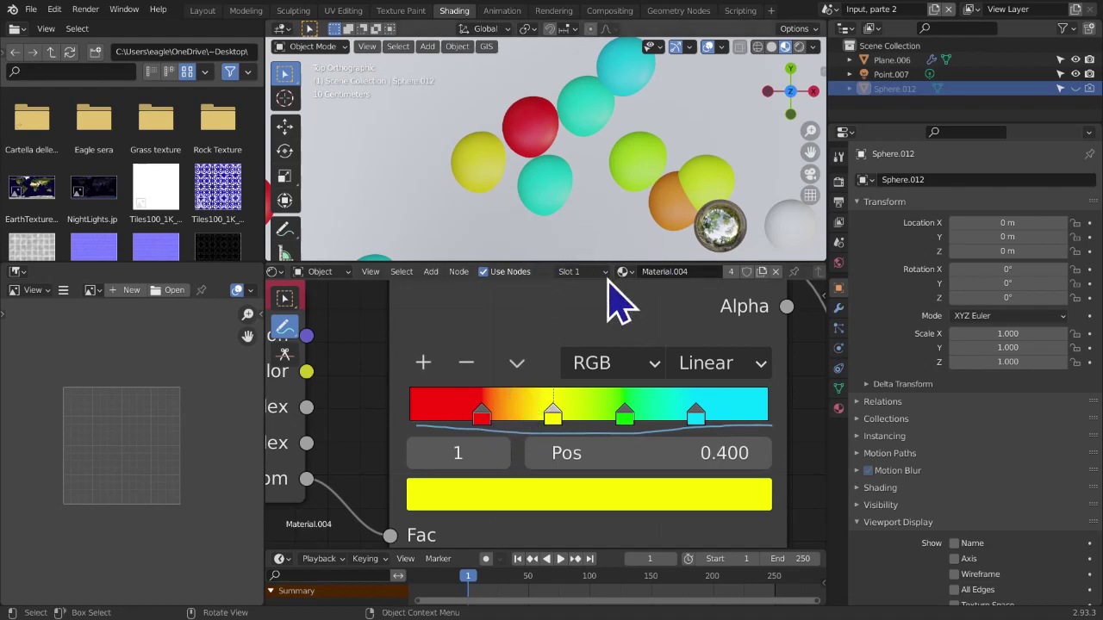
pyautogui.click(517, 363)
pyautogui.click(517, 410)
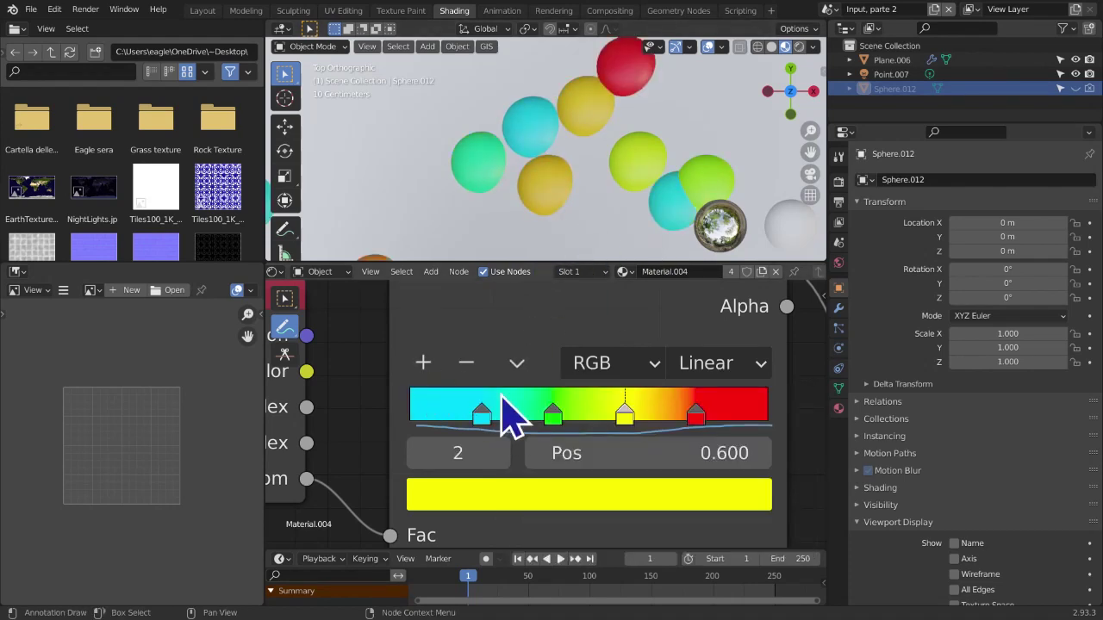
pyautogui.click(520, 363)
pyautogui.click(532, 399)
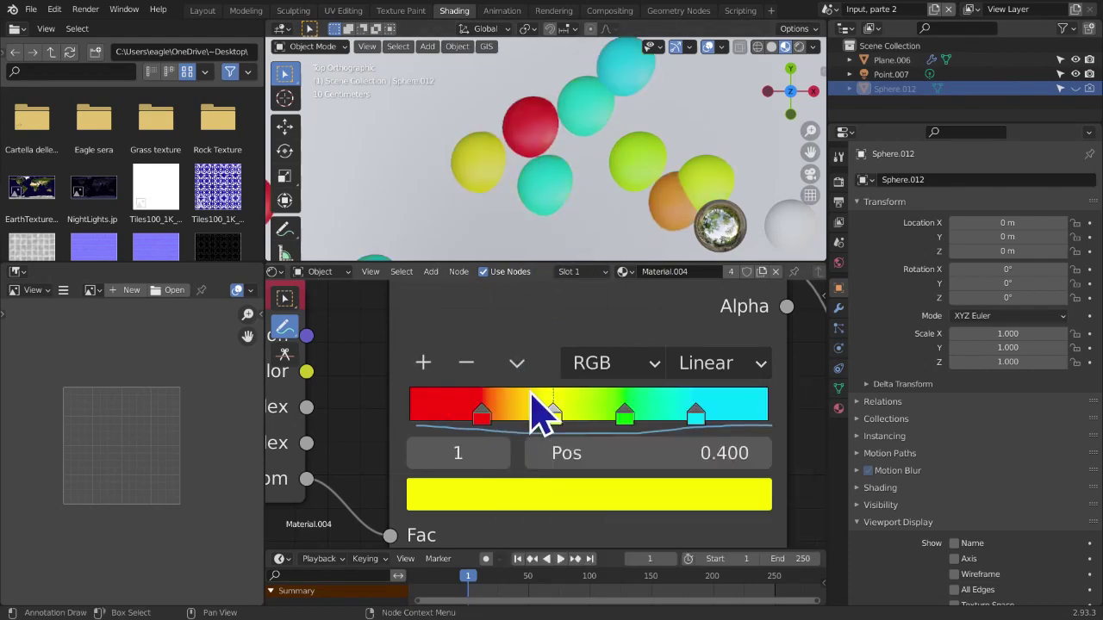
pyautogui.moveTo(518, 408); pyautogui.dragTo(515, 382)
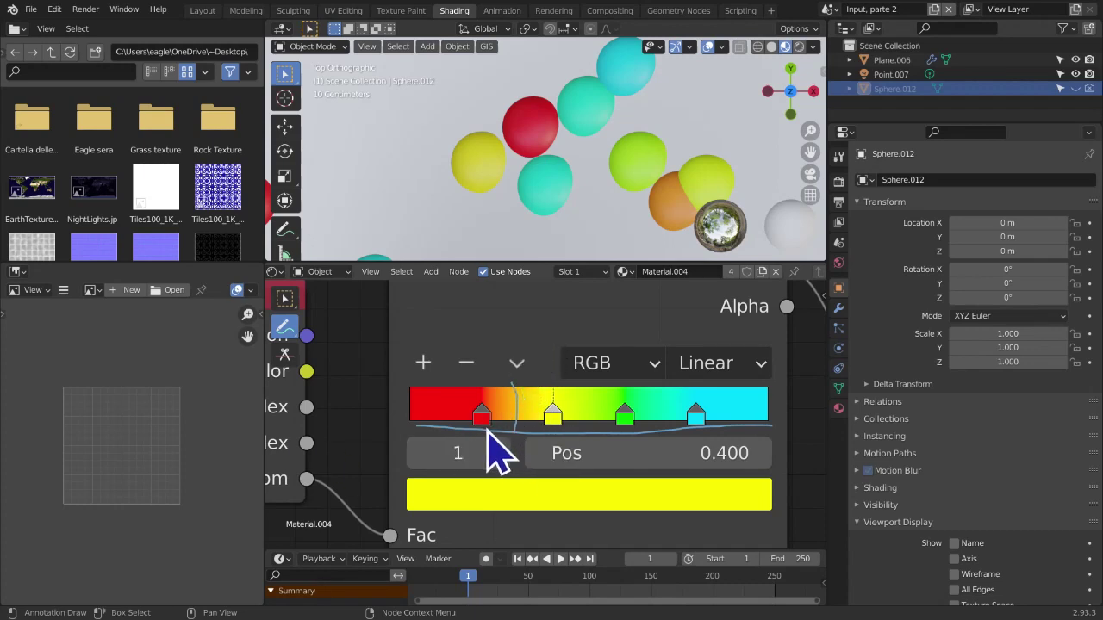
pyautogui.click(495, 420)
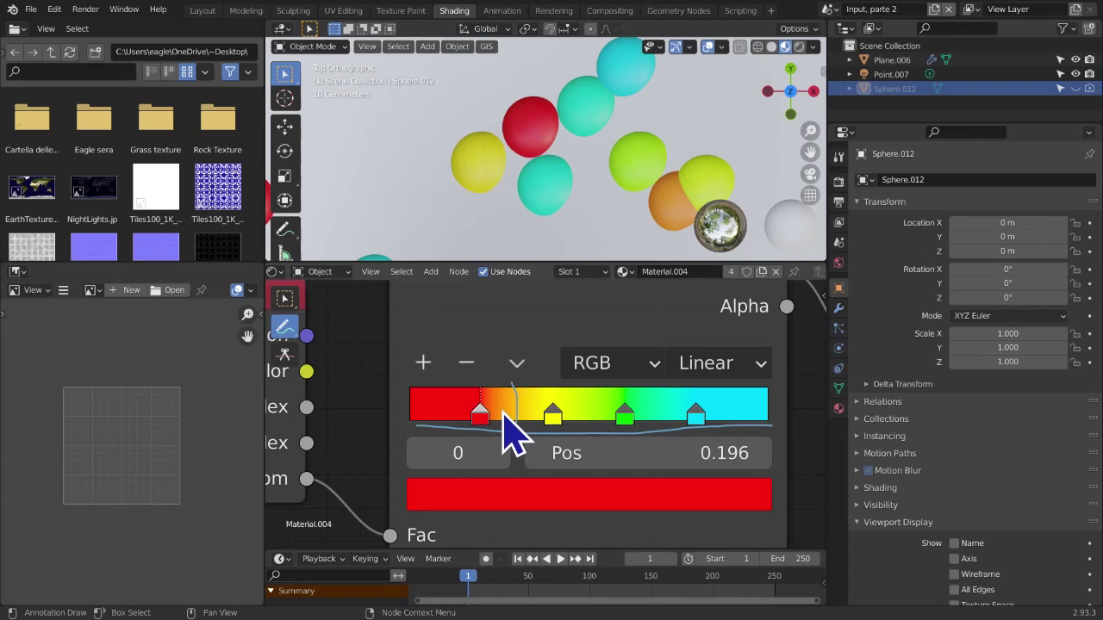
pyautogui.click(632, 455)
pyautogui.write('0.2')
pyautogui.press('Return')
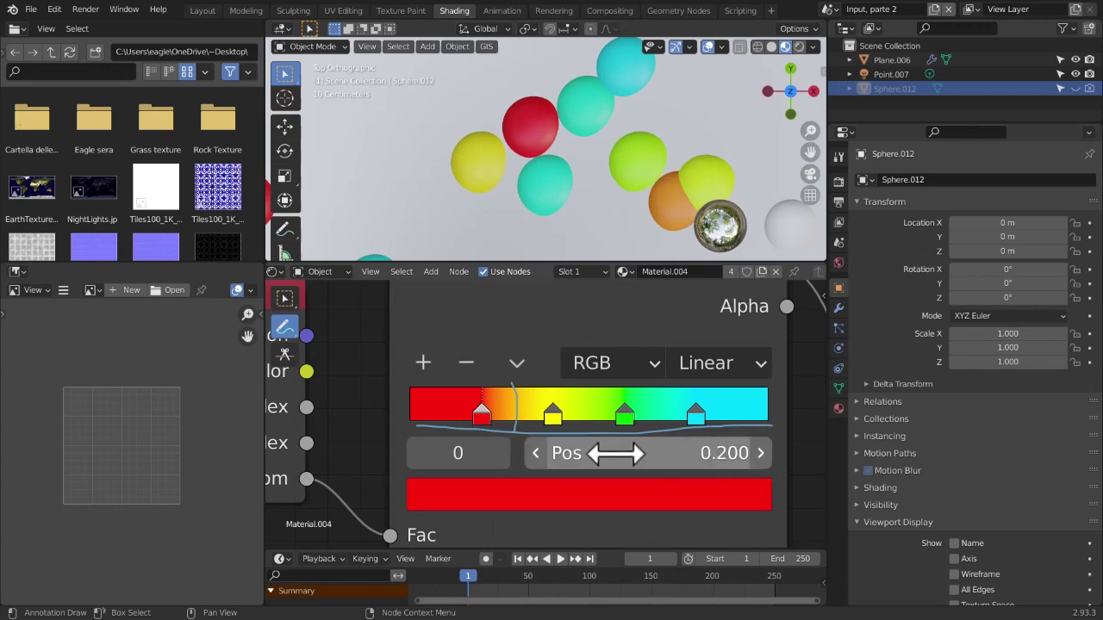
pyautogui.moveTo(546, 317); pyautogui.dragTo(539, 388)
pyautogui.scroll(-1, 564, 456)
pyautogui.scroll(1, 552, 469)
pyautogui.scroll(-1, 497, 510)
pyautogui.scroll(-1, 504, 525)
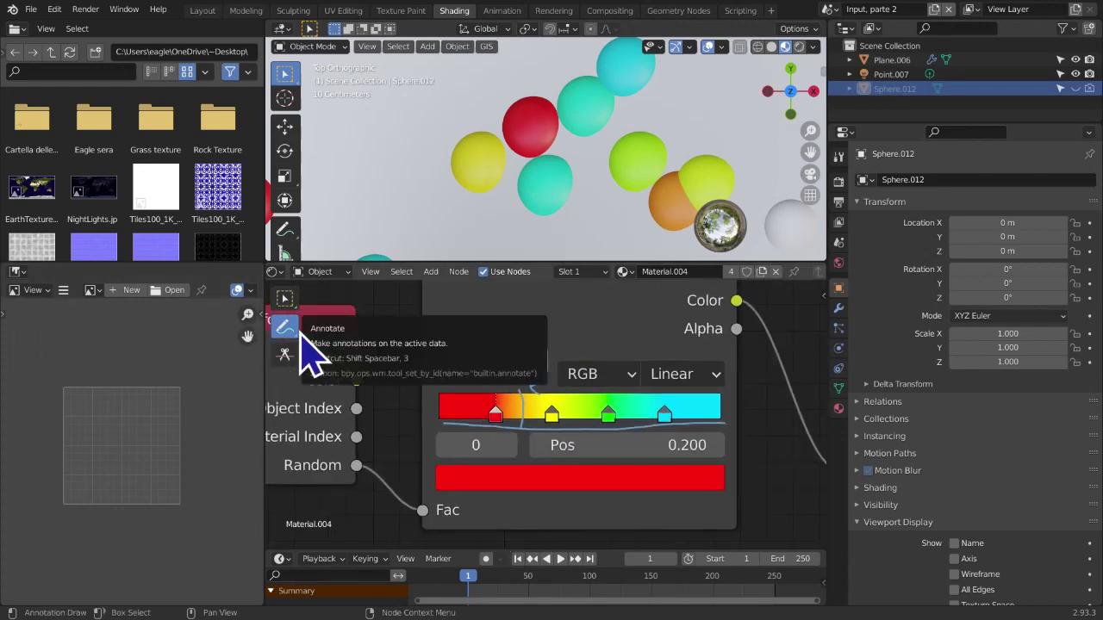
pyautogui.scroll(1, 492, 435)
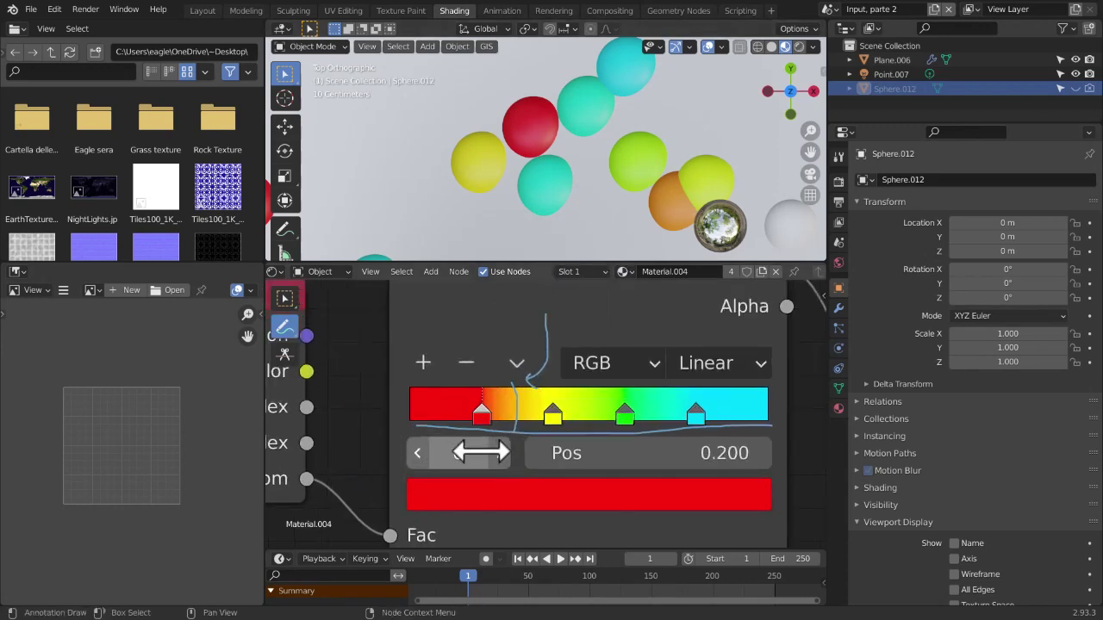
pyautogui.moveTo(293, 341); pyautogui.dragTo(327, 419)
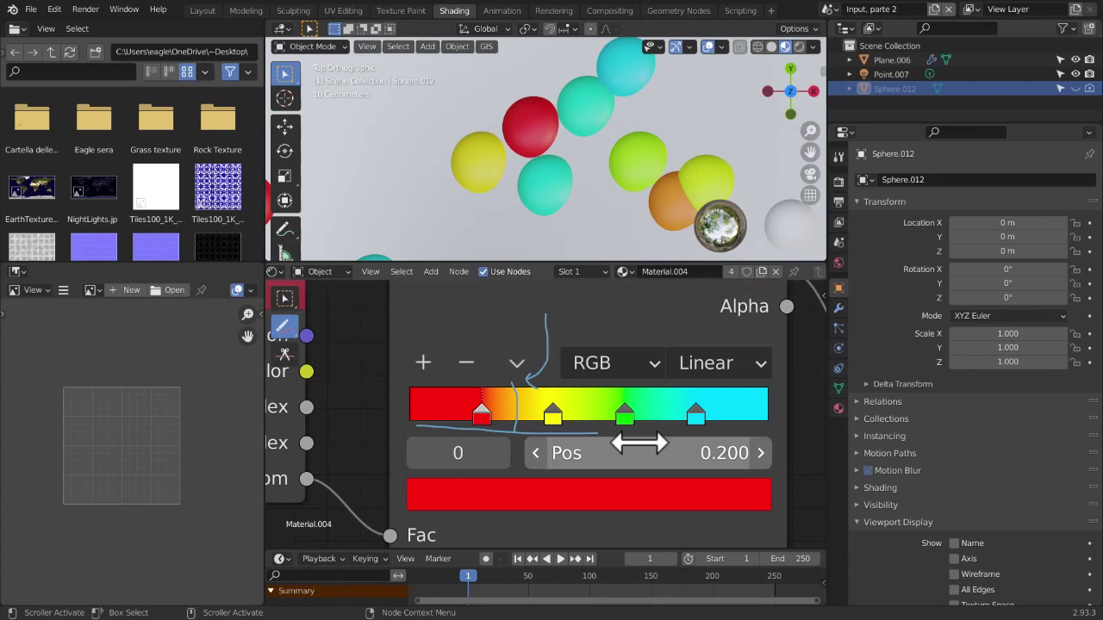
pyautogui.click(507, 450)
pyautogui.moveTo(514, 454)
pyautogui.mouseDown()
pyautogui.moveTo(504, 406)
pyautogui.moveTo(451, 386)
pyautogui.mouseUp()
pyautogui.click(302, 308)
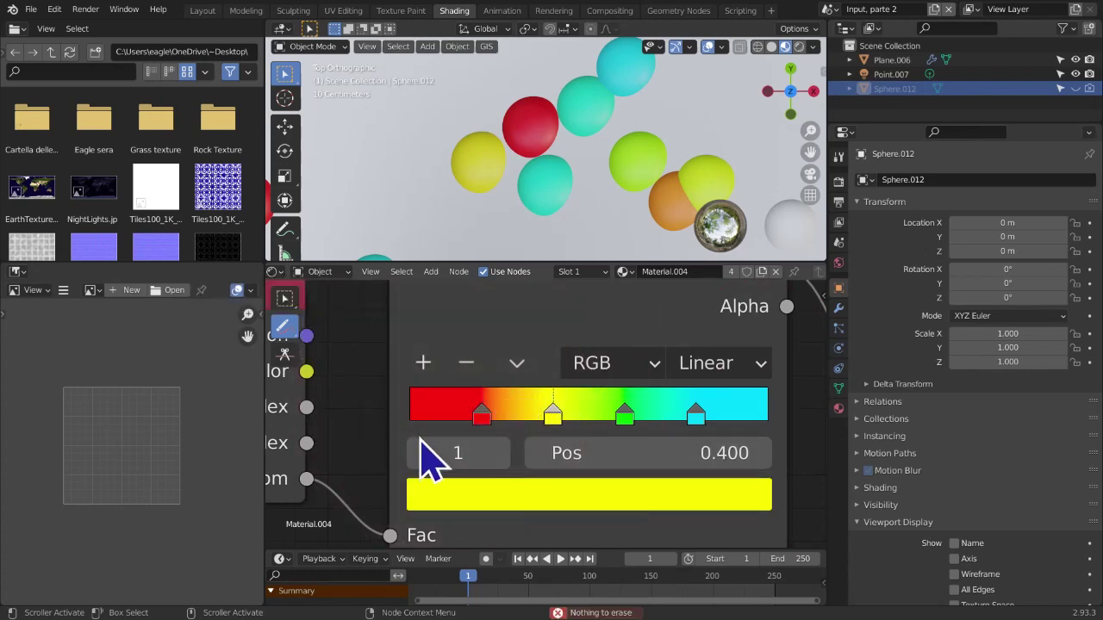
pyautogui.click(287, 301)
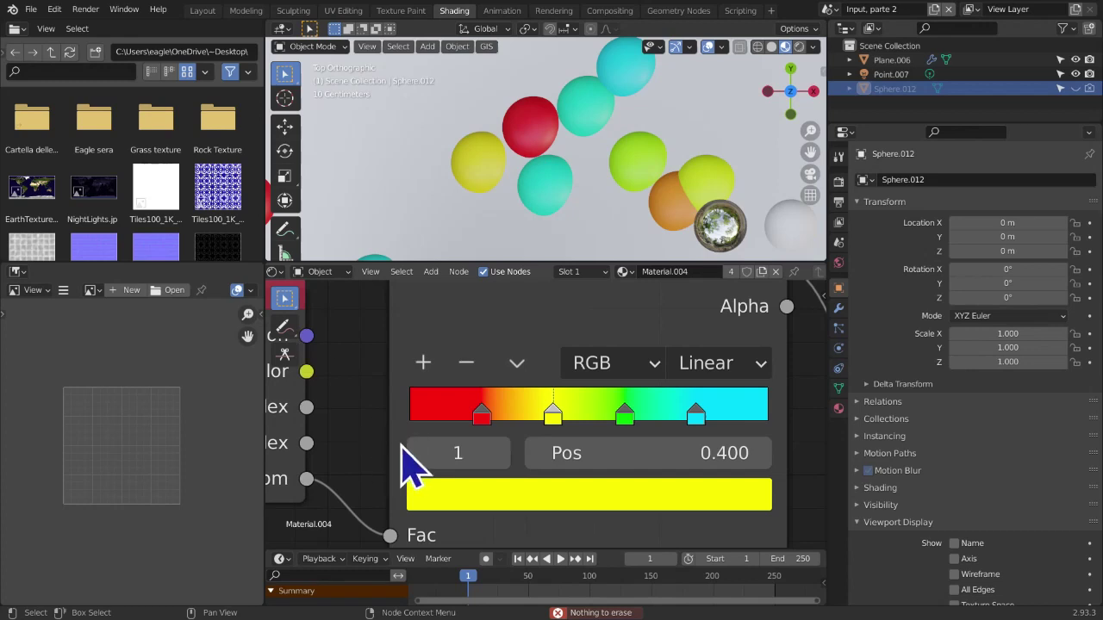
pyautogui.click(482, 416)
pyautogui.scroll(1, 614, 248)
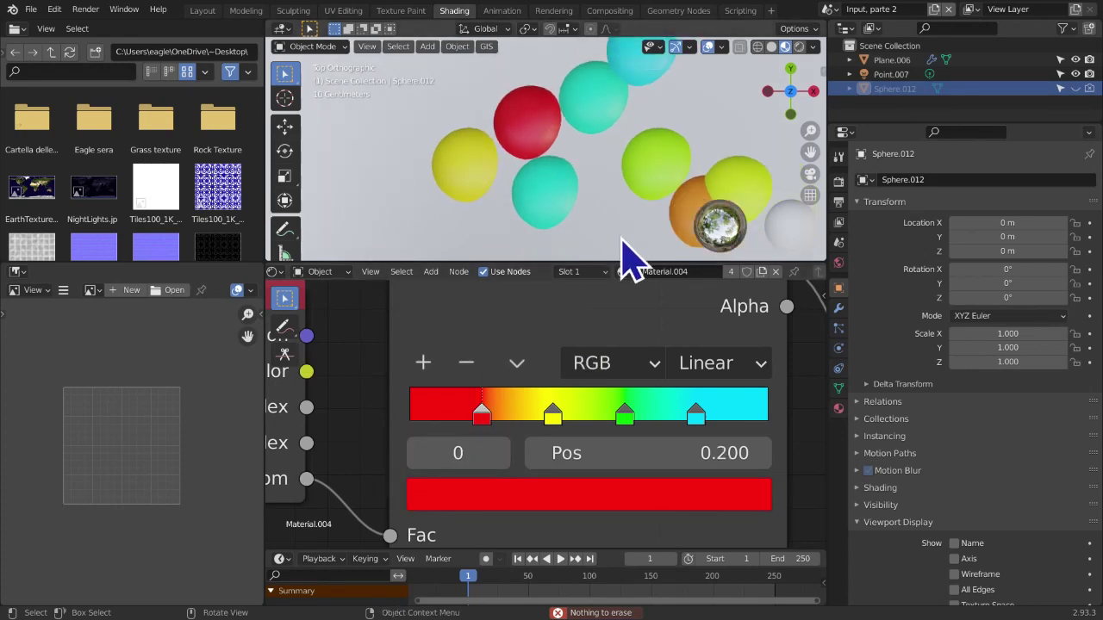
pyautogui.moveTo(515, 407); pyautogui.dragTo(513, 412)
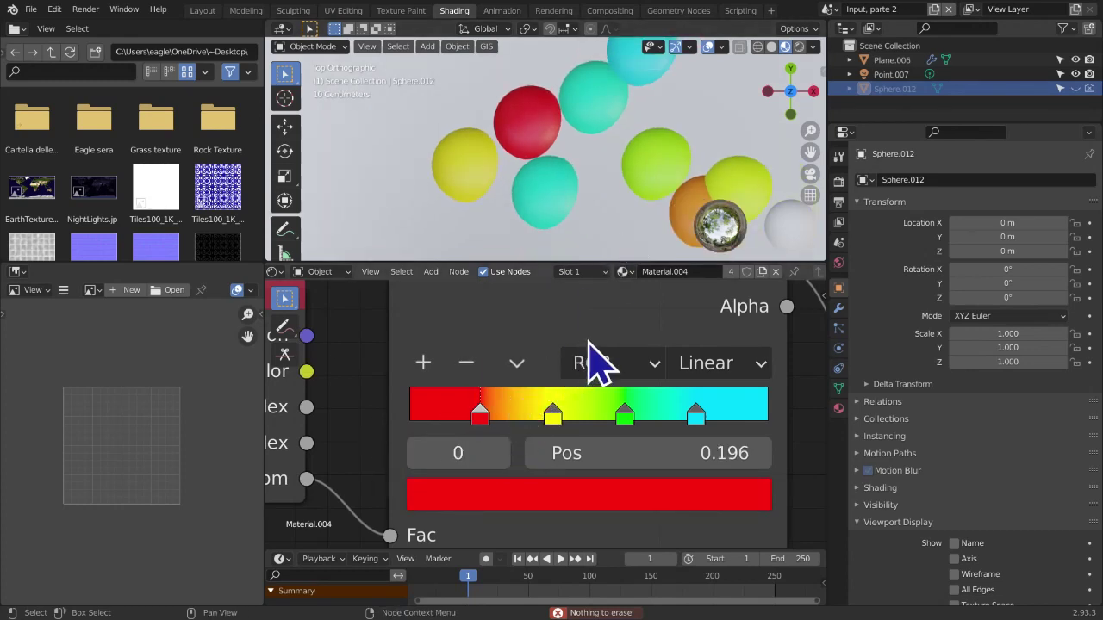
pyautogui.moveTo(810, 152); pyautogui.dragTo(710, 116)
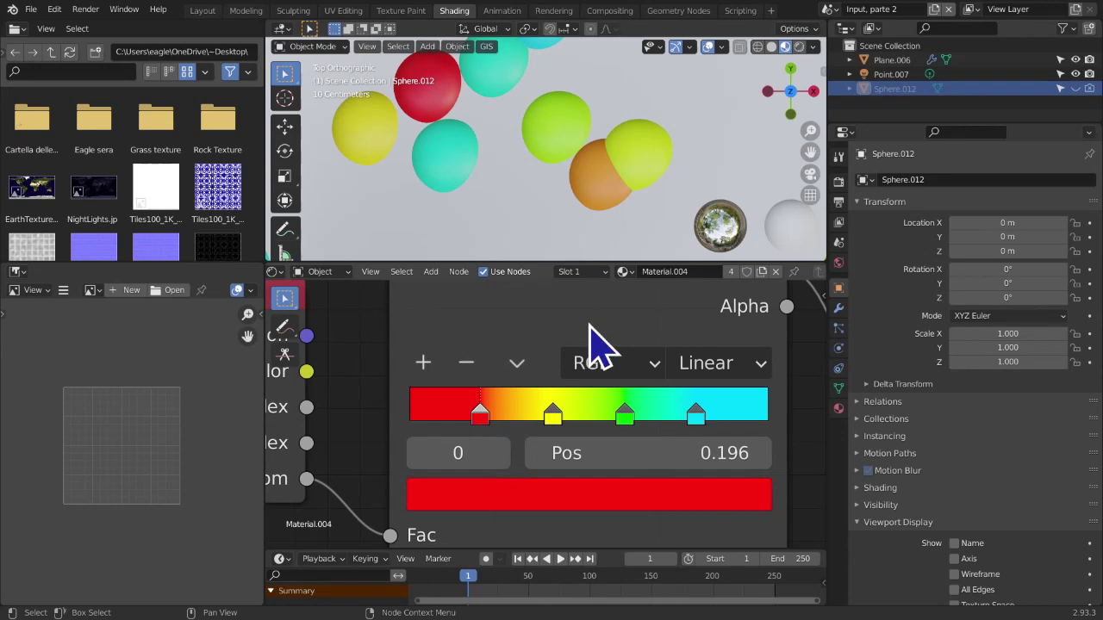
pyautogui.scroll(-6, 598, 259)
pyautogui.moveTo(608, 246); pyautogui.dragTo(626, 131, button='middle')
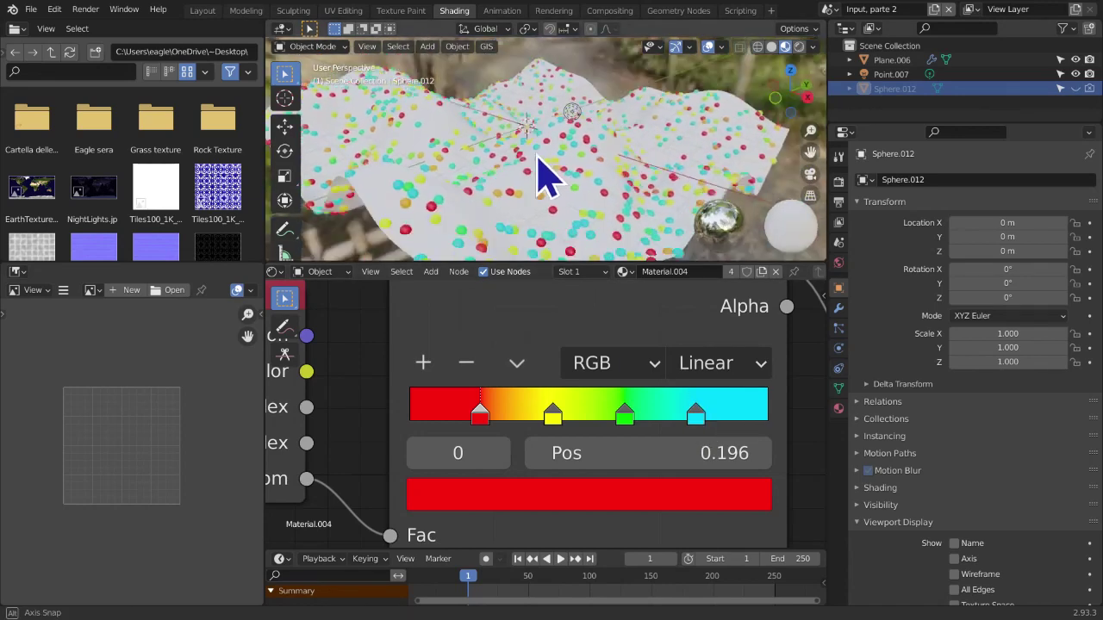
# Set the ramp to Constant interpolation, red stop at 0 and yellow stop at 0.2
pyautogui.click(748, 365)
pyautogui.click(728, 544)
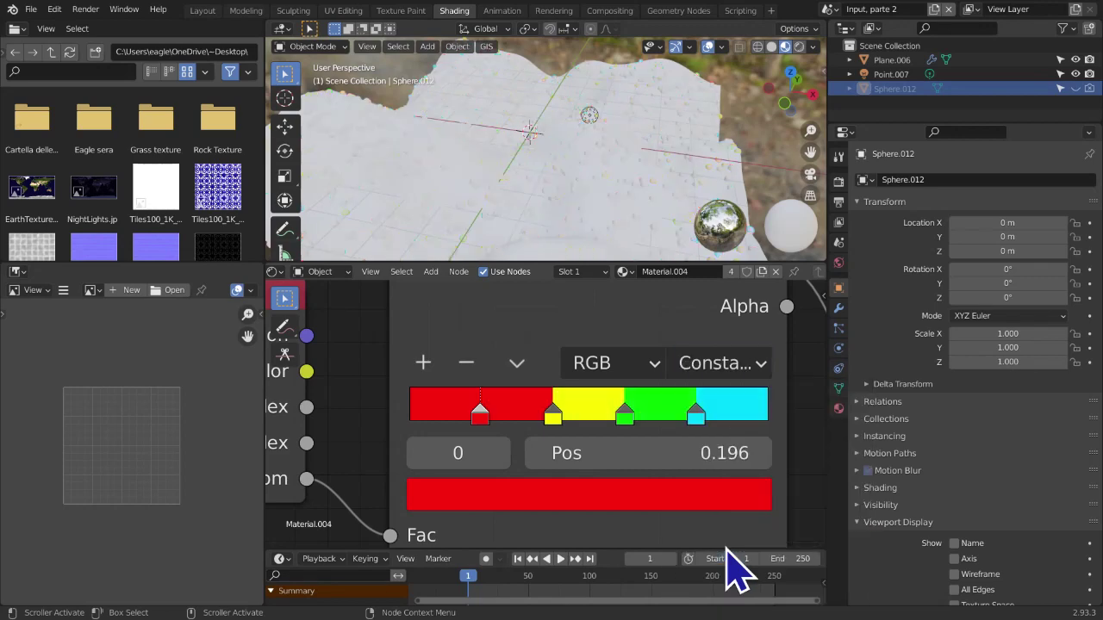
pyautogui.moveTo(484, 417); pyautogui.dragTo(412, 451)
pyautogui.click(554, 417)
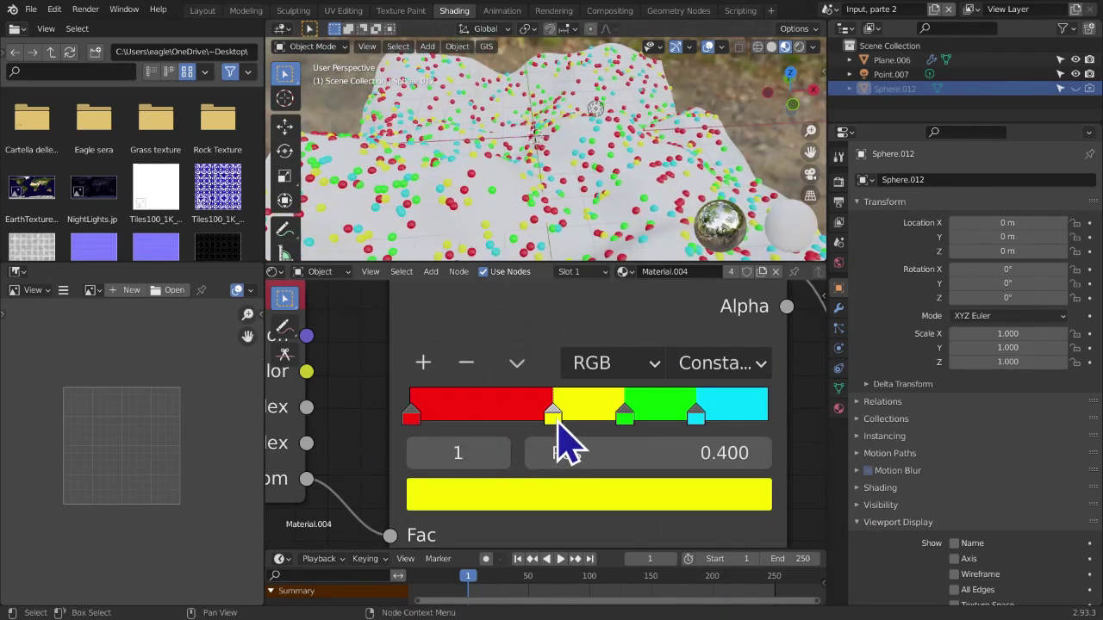
pyautogui.click(621, 453)
pyautogui.write('0.2')
pyautogui.press('Return')
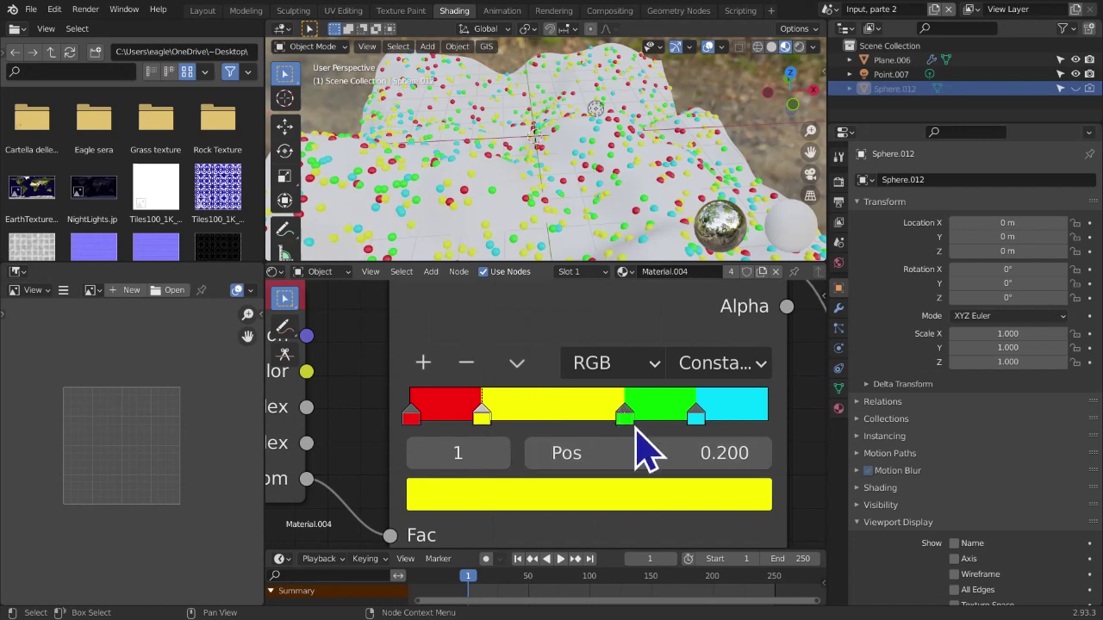
# Set the green stop to 0.4 and the cyan stop to 0.6
pyautogui.click(625, 417)
pyautogui.click(621, 454)
pyautogui.write('.')
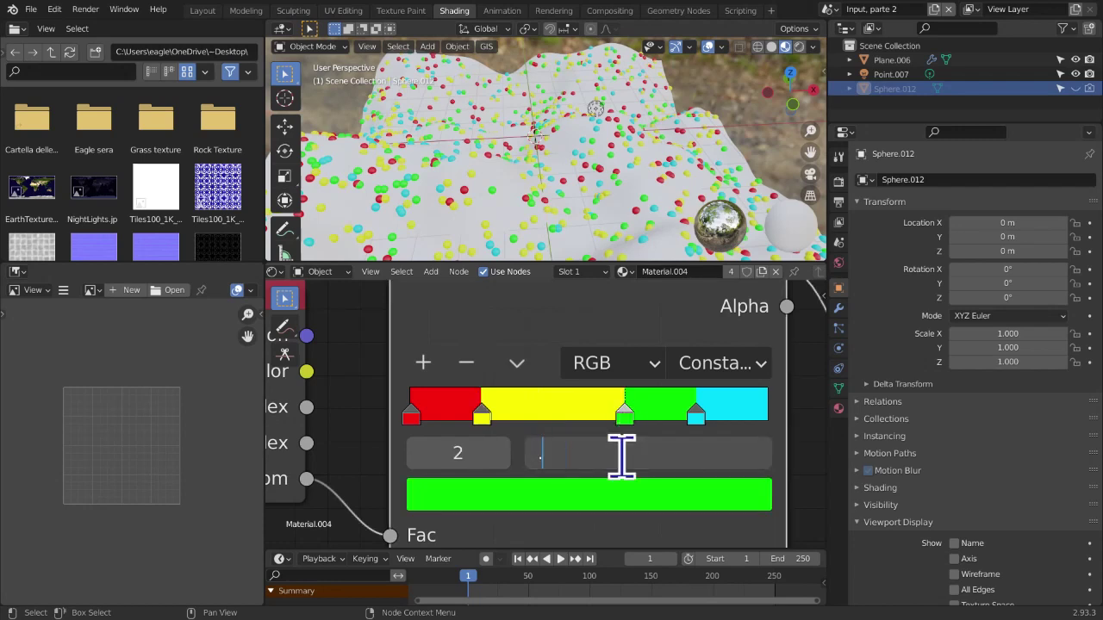
pyautogui.write('4')
pyautogui.press('Return')
pyautogui.click(696, 417)
pyautogui.click(695, 454)
pyautogui.write('.6')
pyautogui.press('Return')
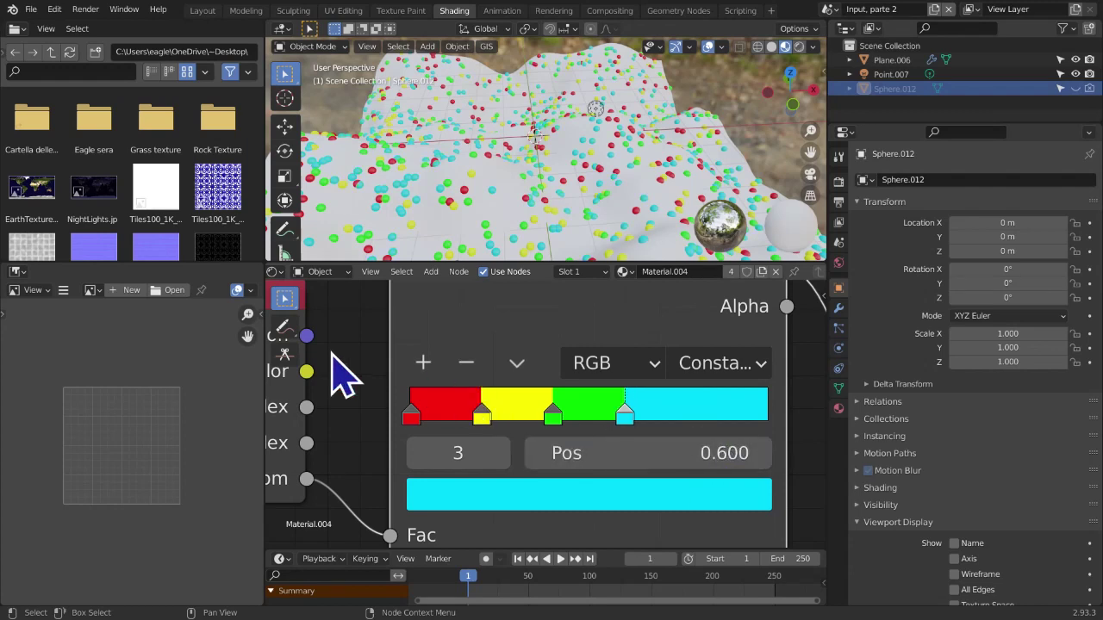
# Add a fifth ramp stop at 0.8 coloured magenta
pyautogui.click(423, 363)
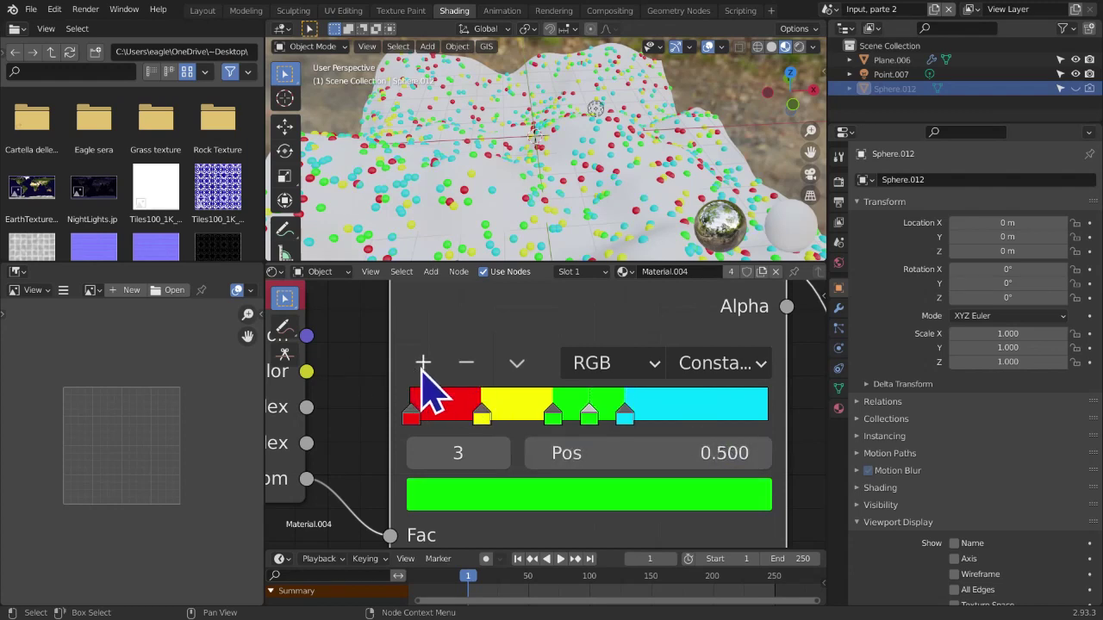
pyautogui.click(631, 466)
pyautogui.write('.8')
pyautogui.press('Return')
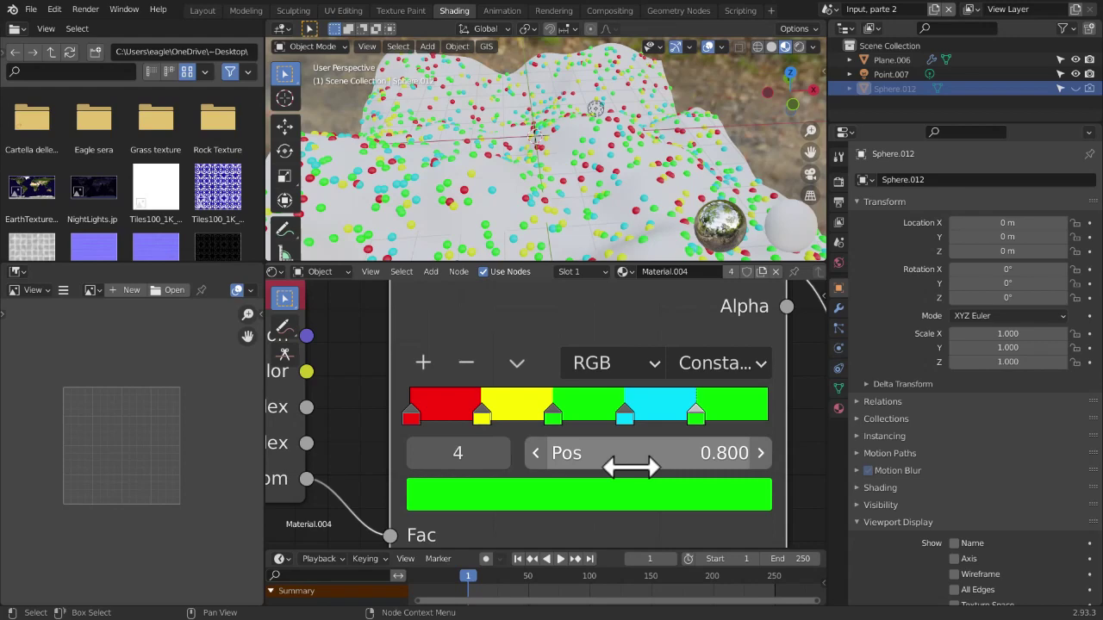
pyautogui.click(642, 508)
pyautogui.moveTo(591, 159); pyautogui.dragTo(657, 201)
# Switch the viewport to Rendered shading and view the spheres from a low angle
pyautogui.moveTo(488, 92); pyautogui.dragTo(589, 125, button='middle')
pyautogui.scroll(-5, 578, 107)
pyautogui.moveTo(573, 225)
pyautogui.mouseDown(button='middle')
pyautogui.moveTo(523, 170)
pyautogui.moveTo(517, 248)
pyautogui.mouseUp(button='middle')
pyautogui.click(800, 47)
pyautogui.scroll(5, 594, 197)
pyautogui.moveTo(594, 197)
pyautogui.mouseDown(button='middle')
pyautogui.moveTo(636, 211)
pyautogui.moveTo(563, 232)
pyautogui.moveTo(608, 281)
pyautogui.moveTo(603, 215)
pyautogui.mouseUp(button='middle')
pyautogui.scroll(-3, 603, 215)
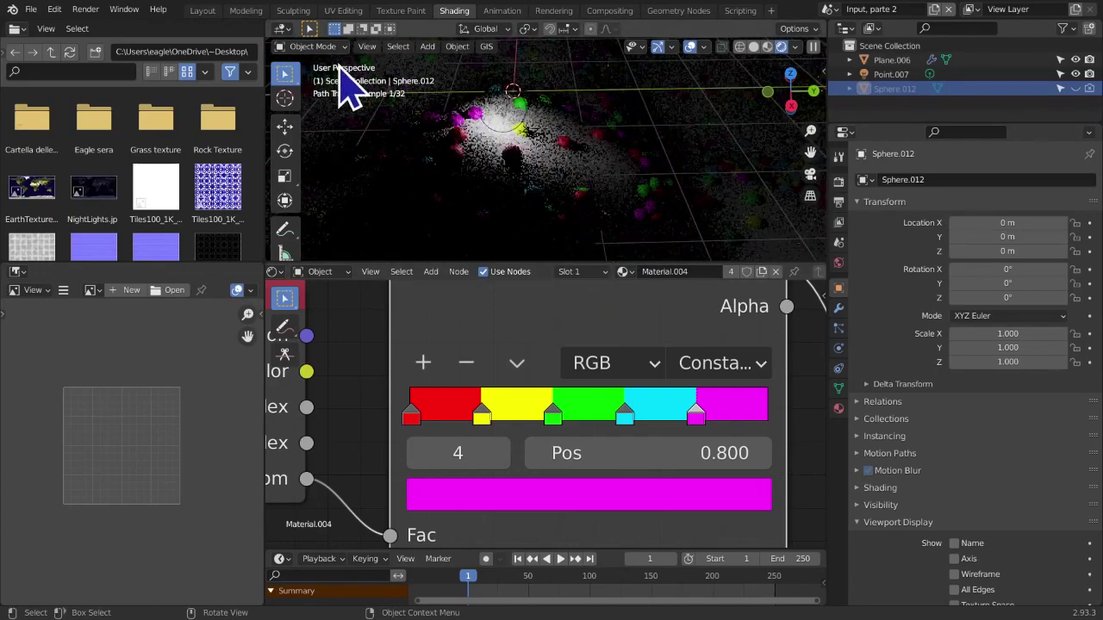
# Pan the node editor and reposition the Object Info node slightly up and right
pyautogui.scroll(4, 735, 240)
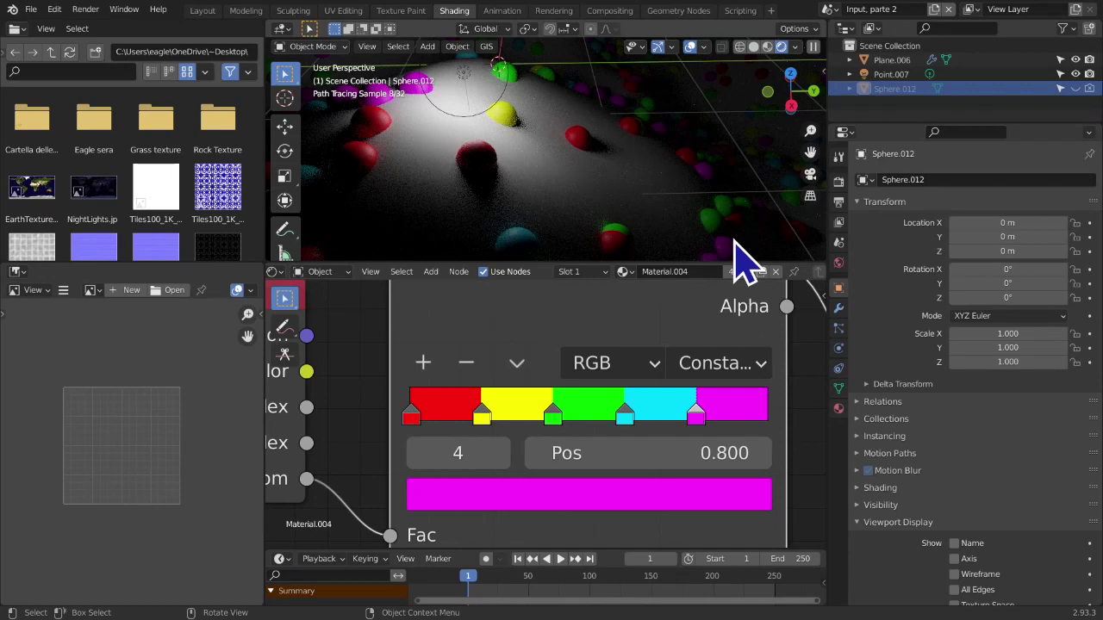
pyautogui.scroll(-4, 529, 517)
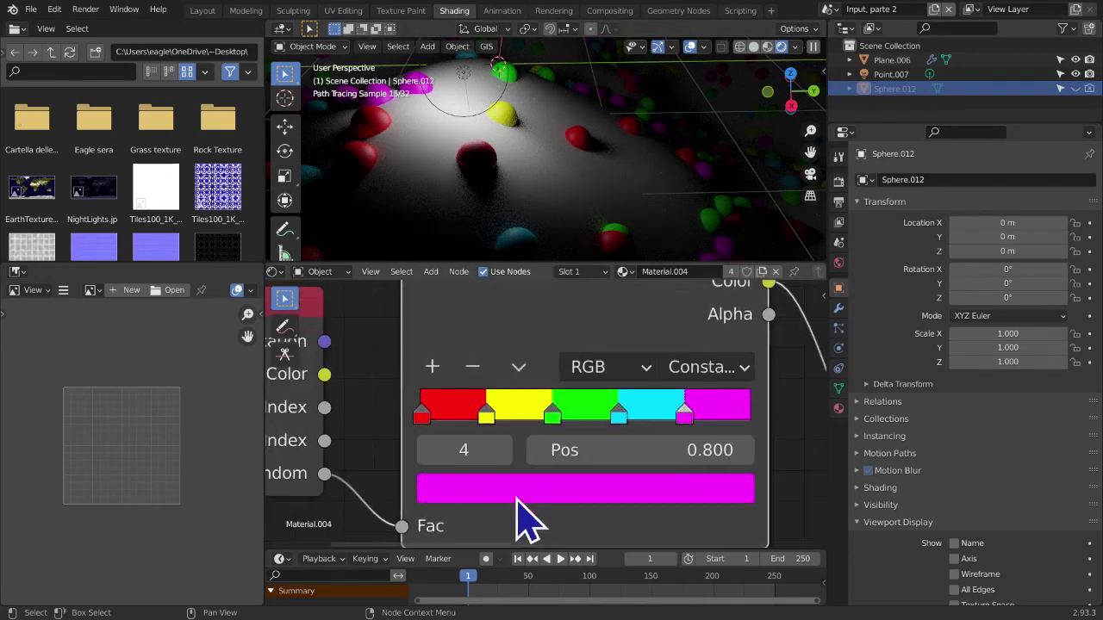
pyautogui.moveTo(505, 524); pyautogui.dragTo(757, 507, button='middle')
pyautogui.moveTo(583, 362)
pyautogui.mouseDown()
pyautogui.moveTo(579, 348)
pyautogui.moveTo(588, 365)
pyautogui.mouseUp()
pyautogui.scroll(3, 655, 226)
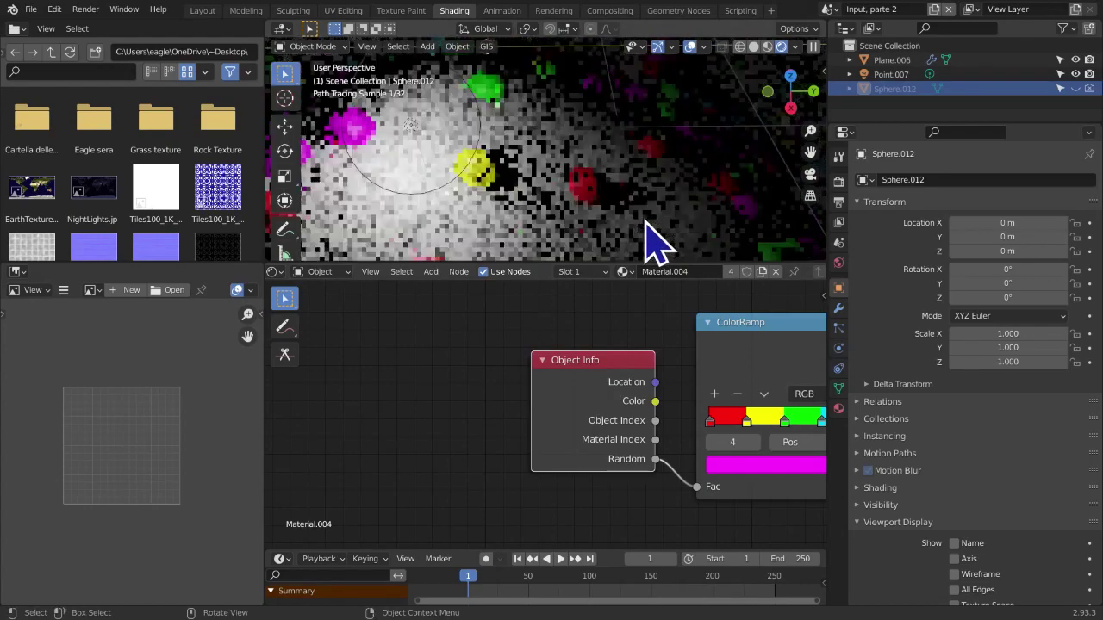
pyautogui.moveTo(655, 381); pyautogui.dragTo(663, 380)
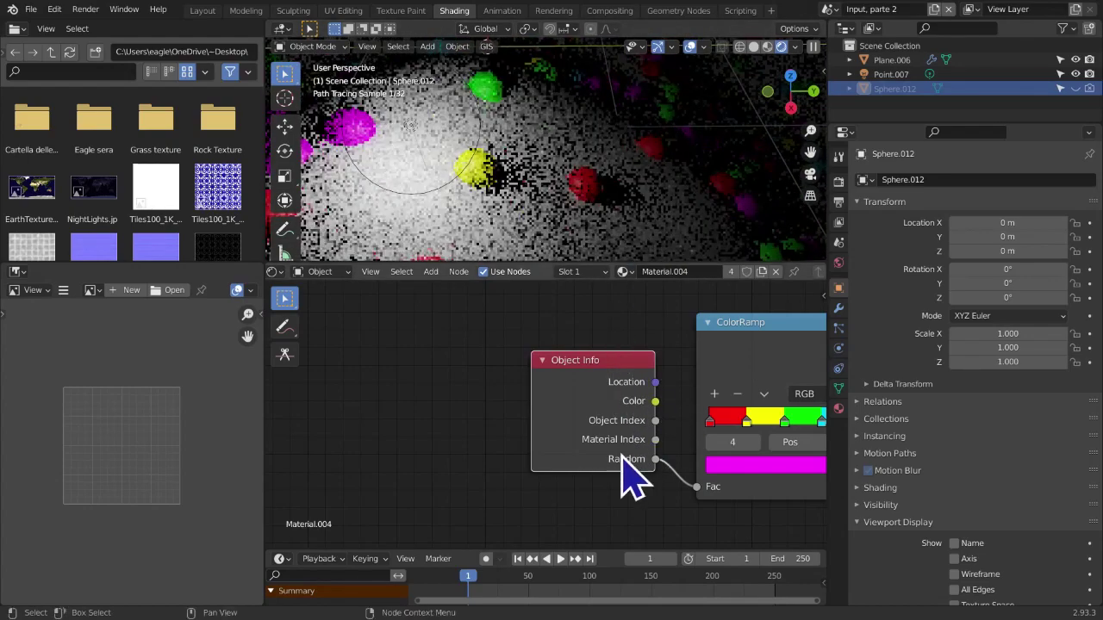
pyautogui.moveTo(646, 416); pyautogui.dragTo(503, 433, button='middle')
pyautogui.moveTo(462, 446)
pyautogui.mouseDown()
pyautogui.moveTo(490, 443)
pyautogui.moveTo(469, 465)
pyautogui.mouseUp()
# Select Plane.006 and Point.007 and hide them
pyautogui.scroll(-12, 494, 248)
pyautogui.moveTo(547, 233); pyautogui.dragTo(523, 226, button='middle')
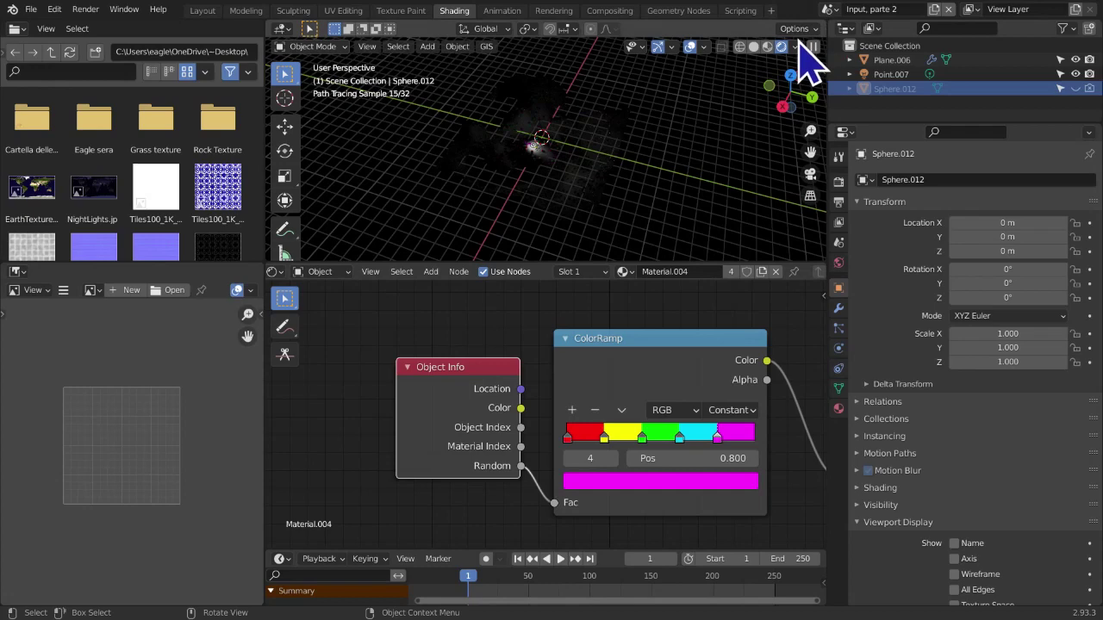
pyautogui.press('a')
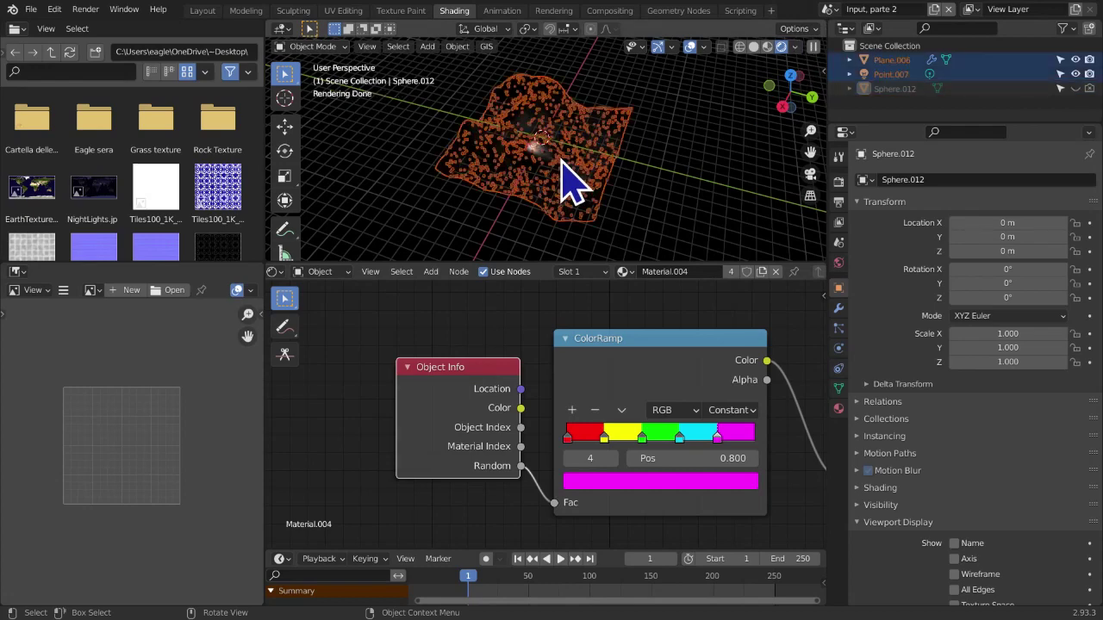
pyautogui.press('h')
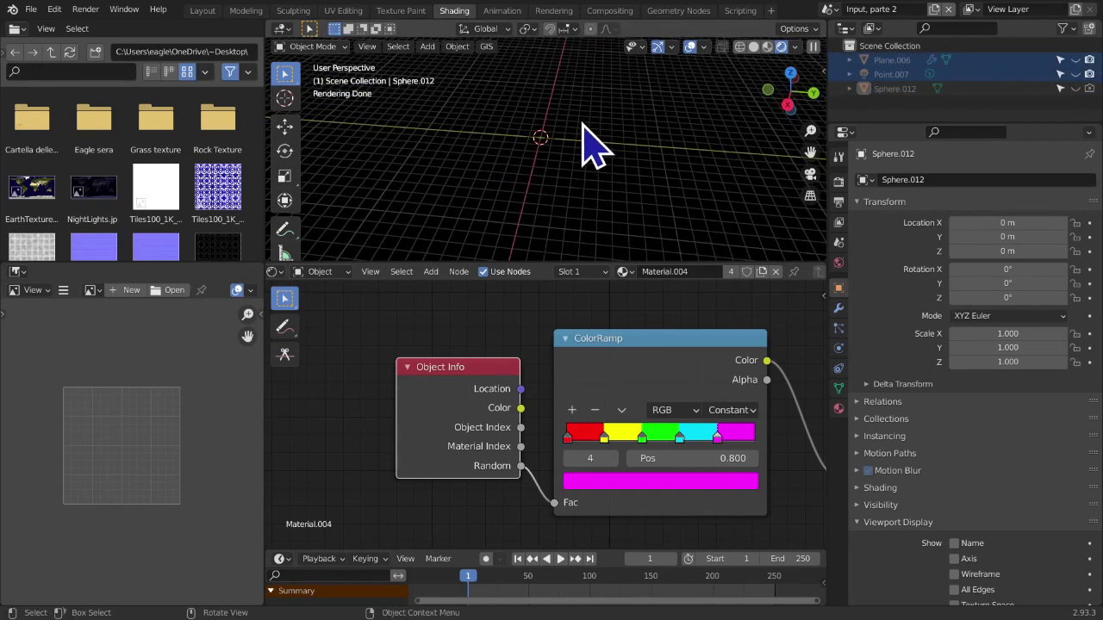
# Add a UV sphere (Sphere.014) and shade it smooth
pyautogui.hotkey('shift', 'a')
pyautogui.moveTo(583, 123)
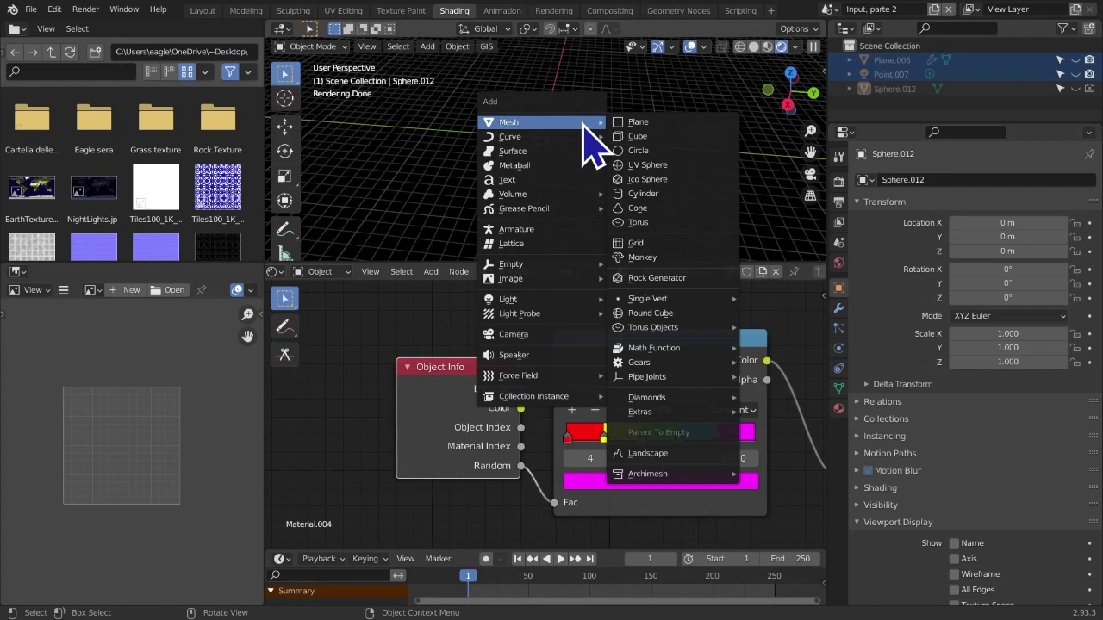
pyautogui.click(655, 164)
pyautogui.moveTo(661, 198); pyautogui.dragTo(818, 164, button='middle')
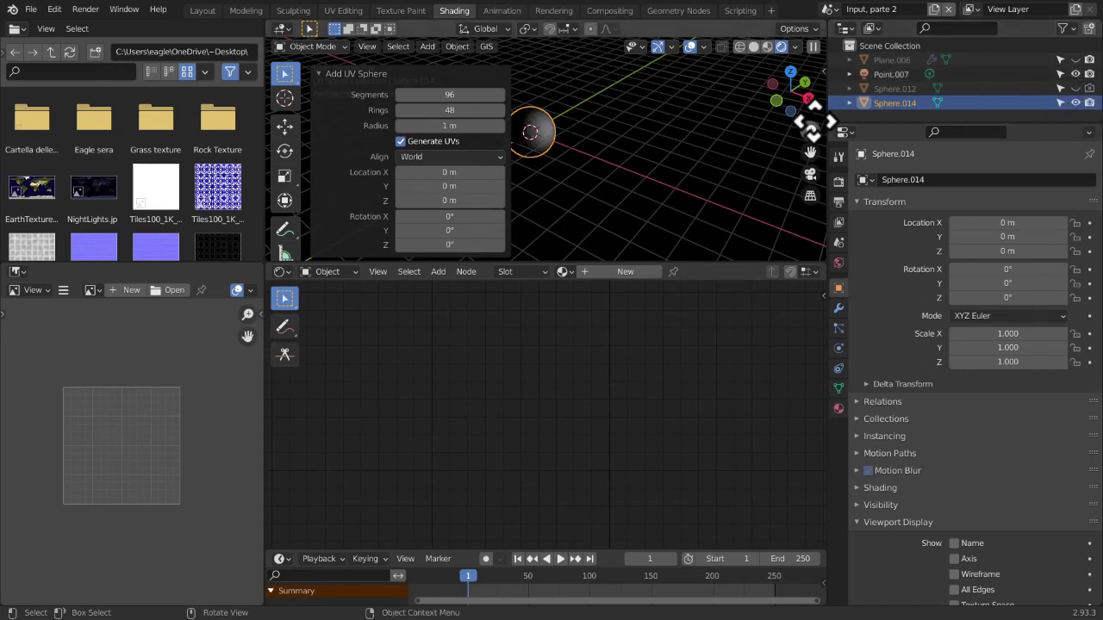
pyautogui.moveTo(807, 150); pyautogui.dragTo(870, 162)
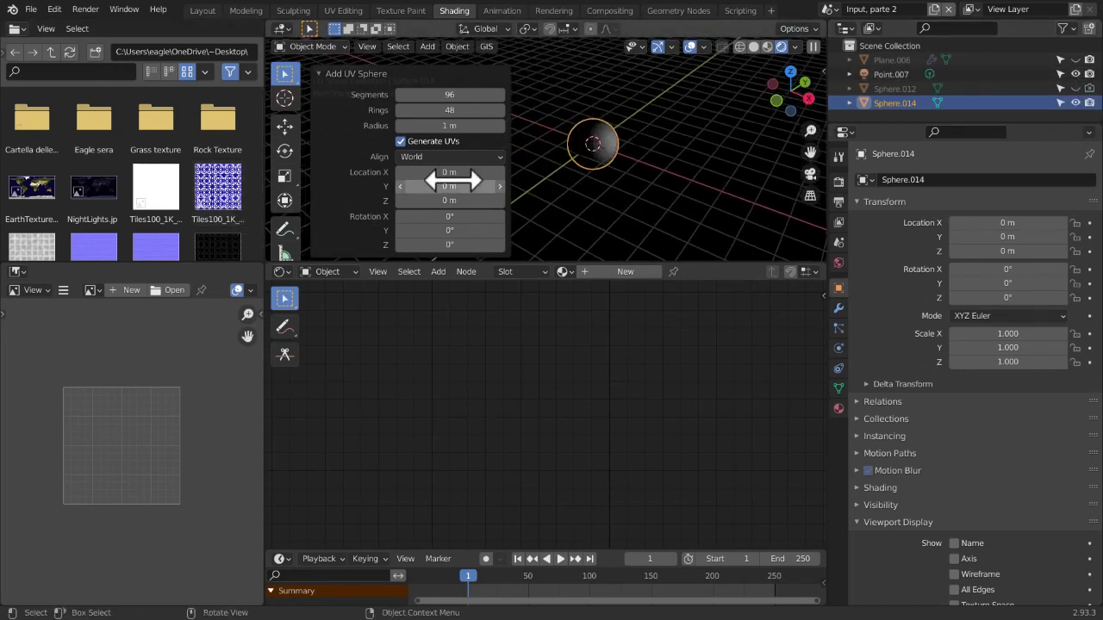
pyautogui.scroll(5, 612, 207)
pyautogui.rightClick(643, 111)
pyautogui.click(643, 112)
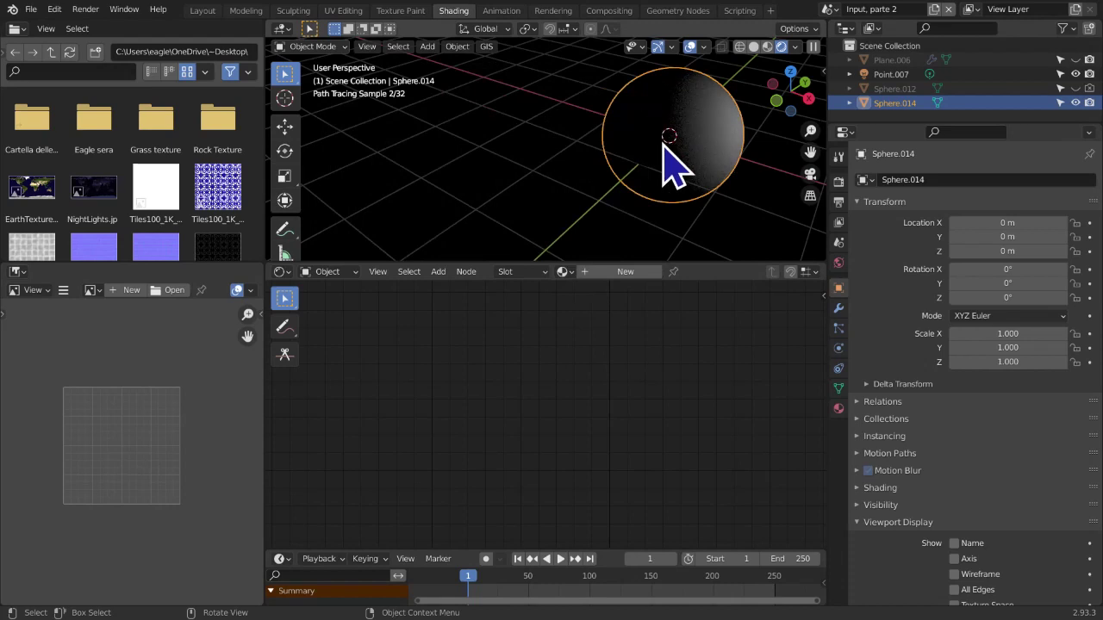
# Give the new sphere a material named 'Index', then reselect Sphere.012
pyautogui.click(622, 272)
pyautogui.click(683, 273)
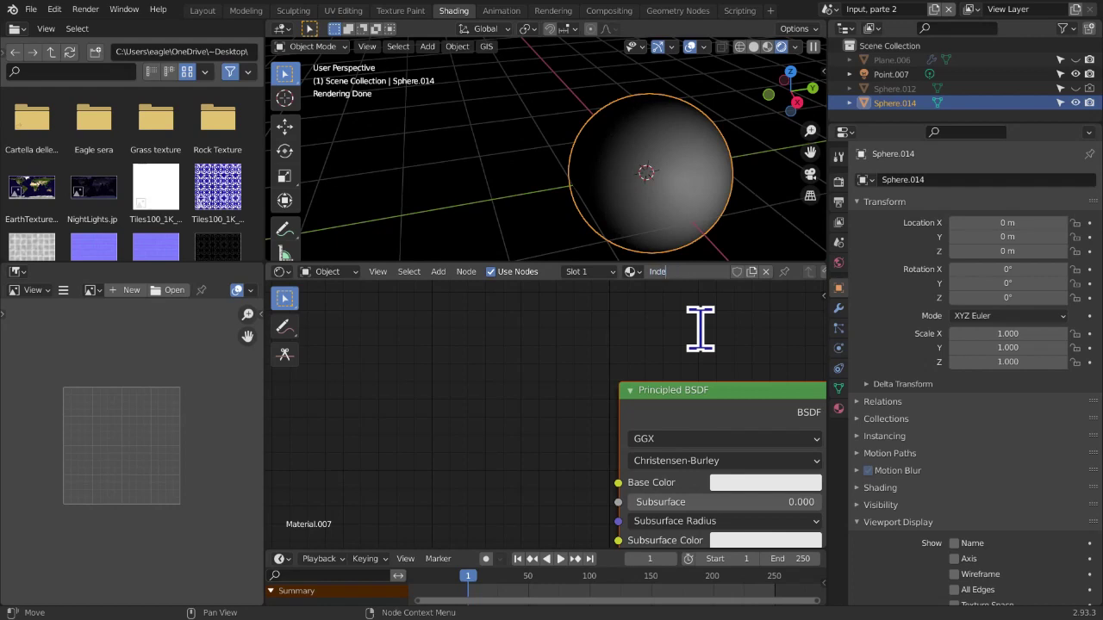
pyautogui.write('Index')
pyautogui.press('Return')
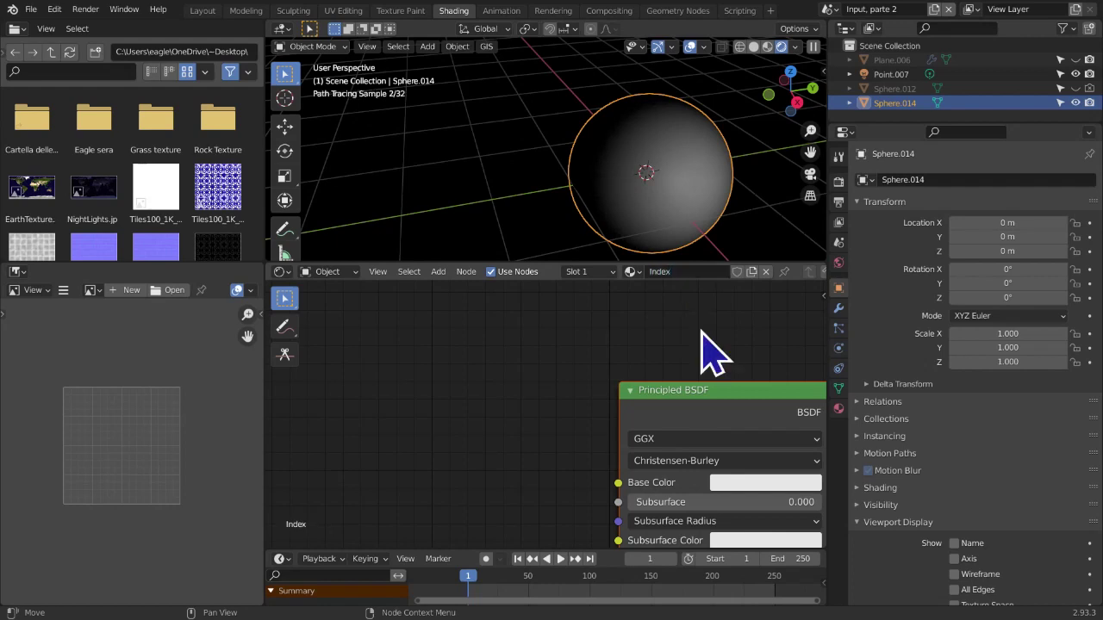
pyautogui.click(905, 89)
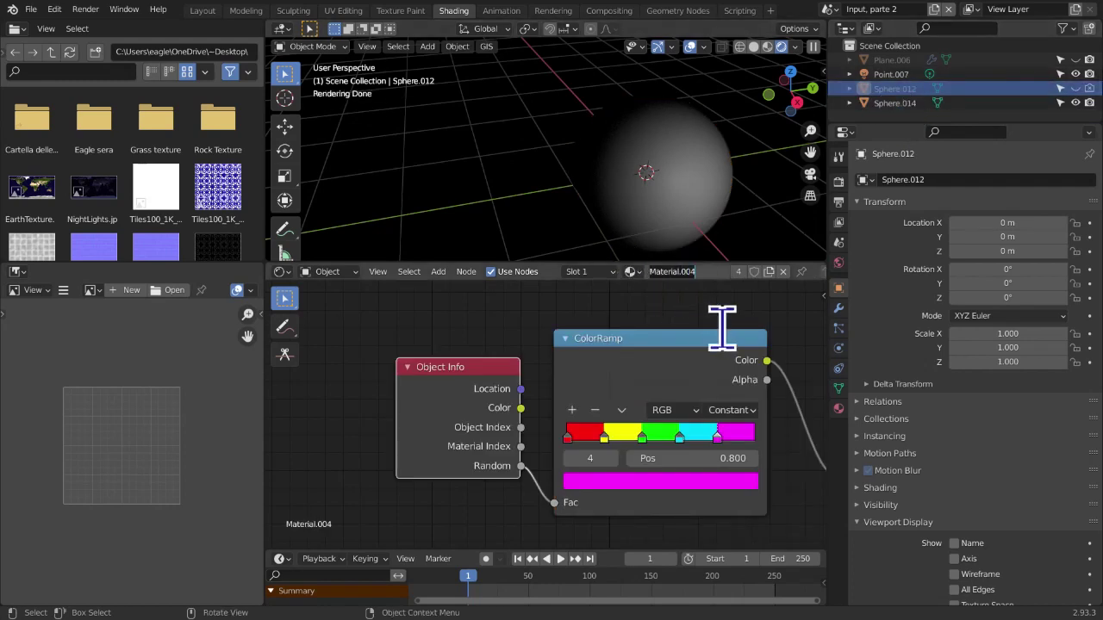
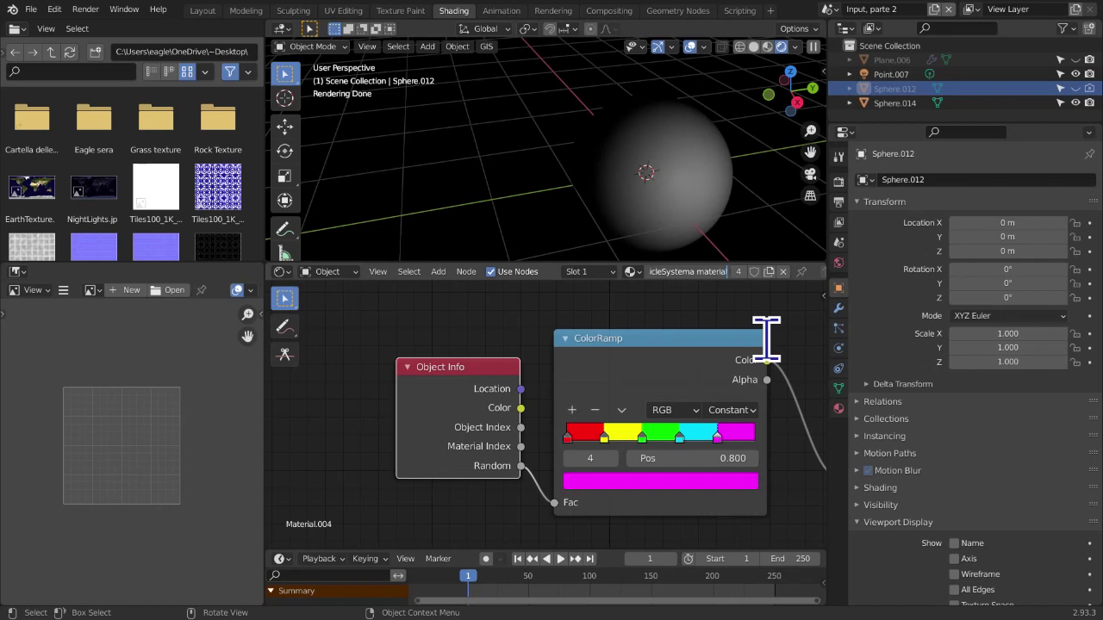
# Confirm the name 'ParticleSystema material', then make Sphere.014 active with its Index nodes in view
pyautogui.press('Return')
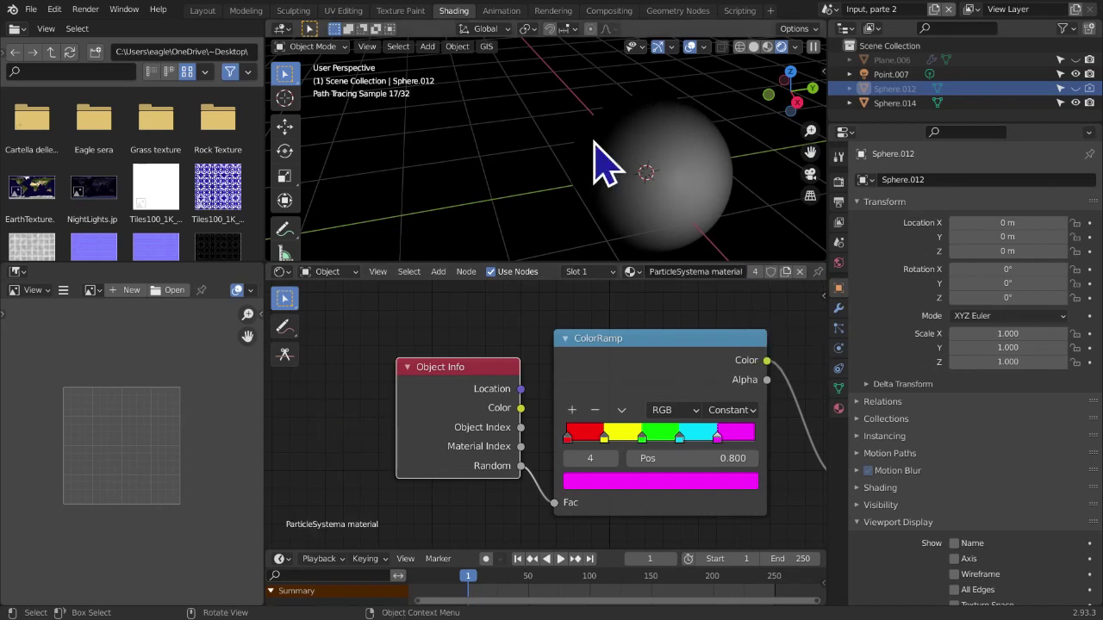
pyautogui.click(940, 103)
pyautogui.scroll(-1, 603, 449)
pyautogui.moveTo(605, 450); pyautogui.dragTo(465, 381, button='middle')
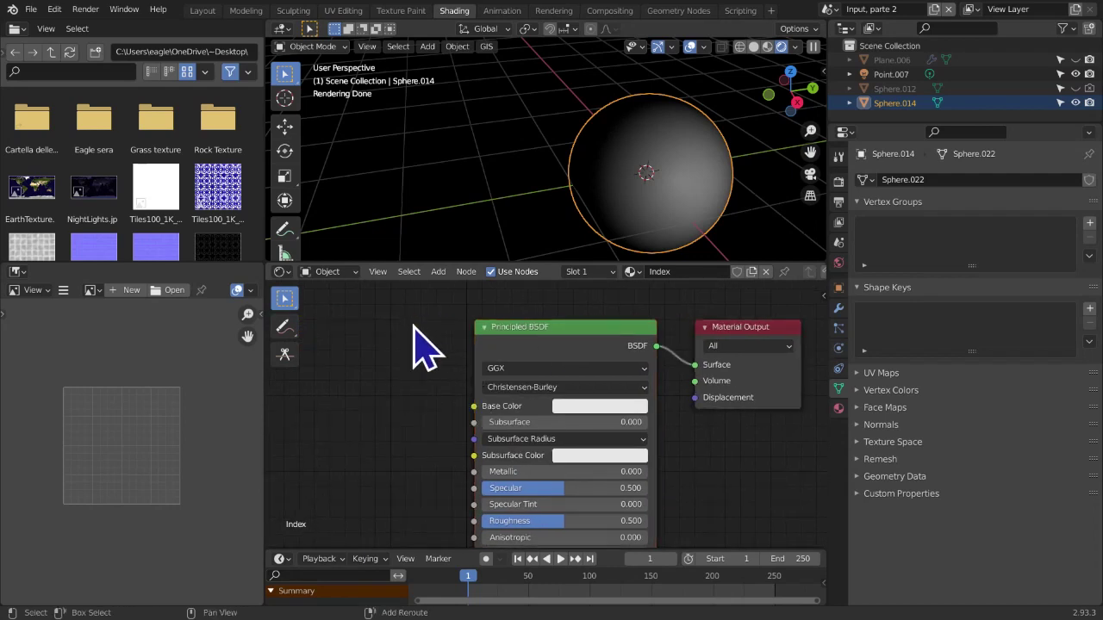
# Add an Object Info node to the left of the Principled BSDF
pyautogui.hotkey('shift', 'a')
pyautogui.moveTo(418, 349)
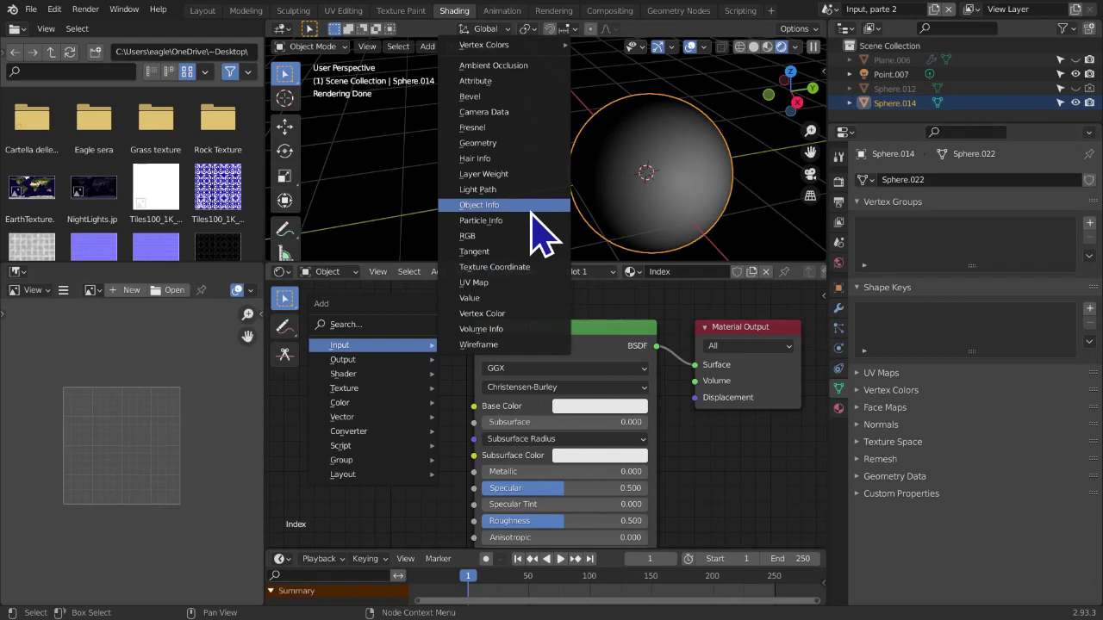
pyautogui.click(479, 206)
pyautogui.click(327, 346)
pyautogui.moveTo(401, 383); pyautogui.dragTo(383, 382)
pyautogui.moveTo(286, 408); pyautogui.dragTo(316, 409, button='middle')
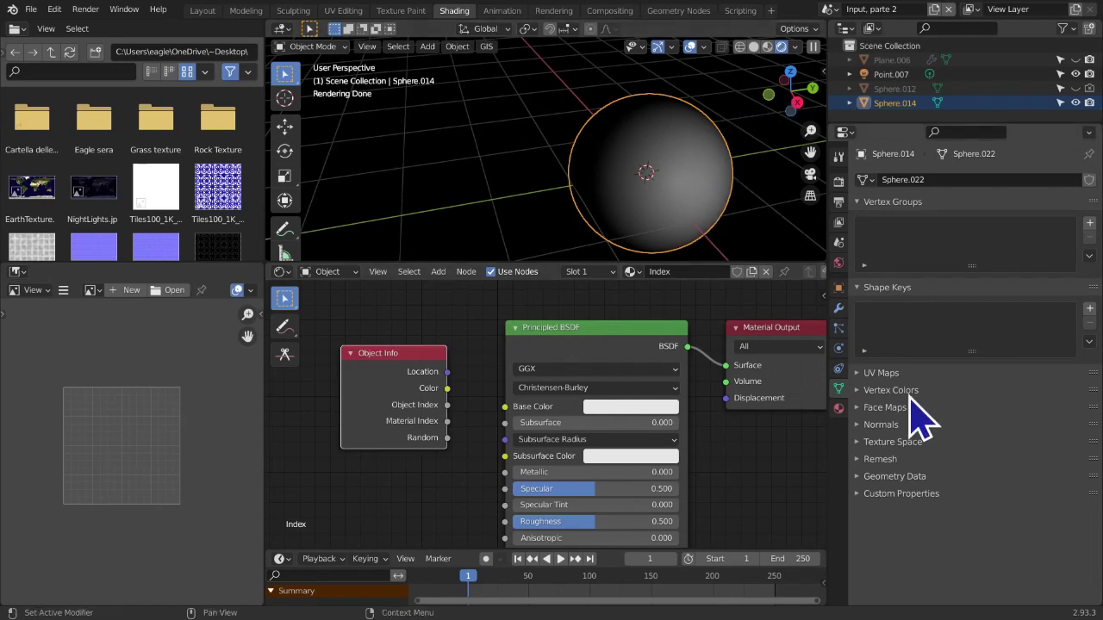
# Set the Index material's Pass Index back to 0 and view the sphere from the right
pyautogui.click(841, 409)
pyautogui.moveTo(910, 495); pyautogui.dragTo(1069, 238, button='middle')
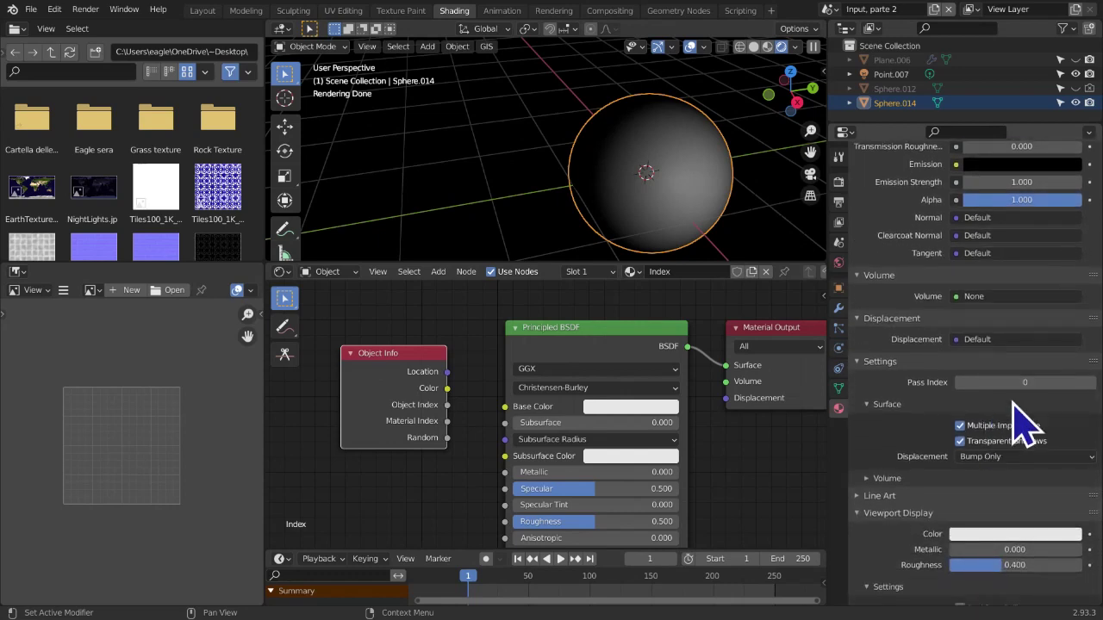
pyautogui.click(1093, 383)
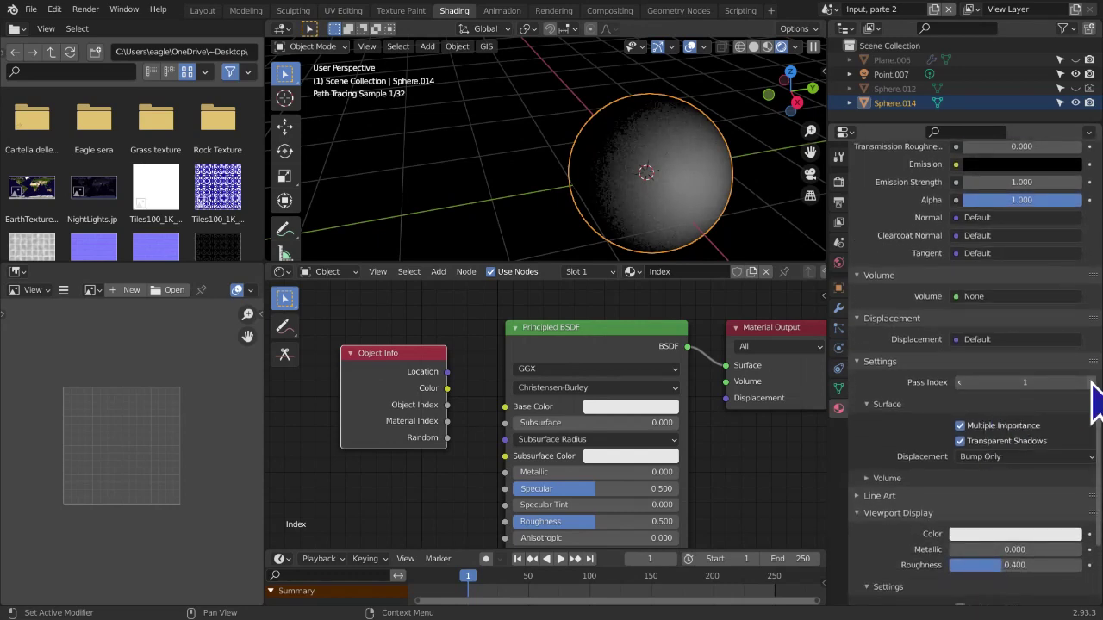
pyautogui.click(956, 383)
pyautogui.click(796, 104)
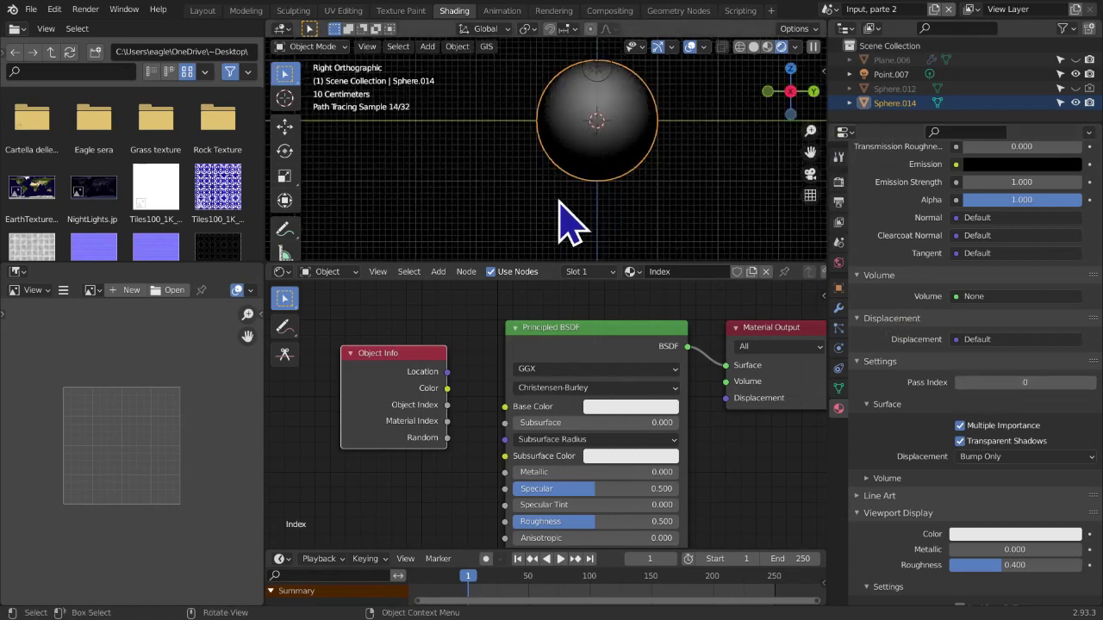
pyautogui.scroll(15, 1034, 215)
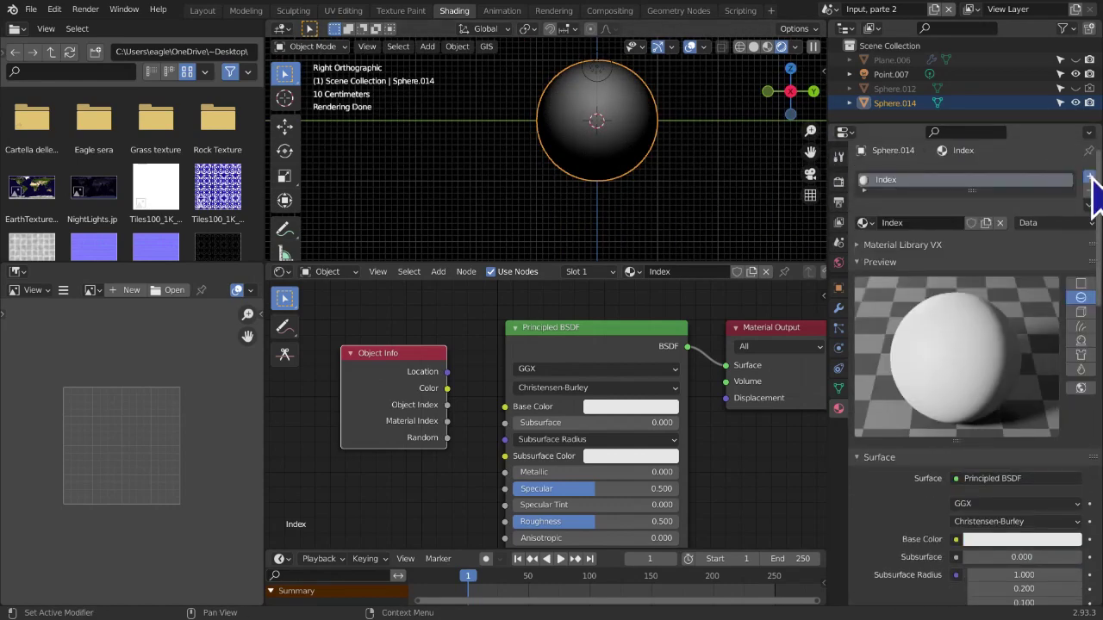
# Add a second material slot holding a new material named Emission
pyautogui.click(1090, 179)
pyautogui.click(936, 257)
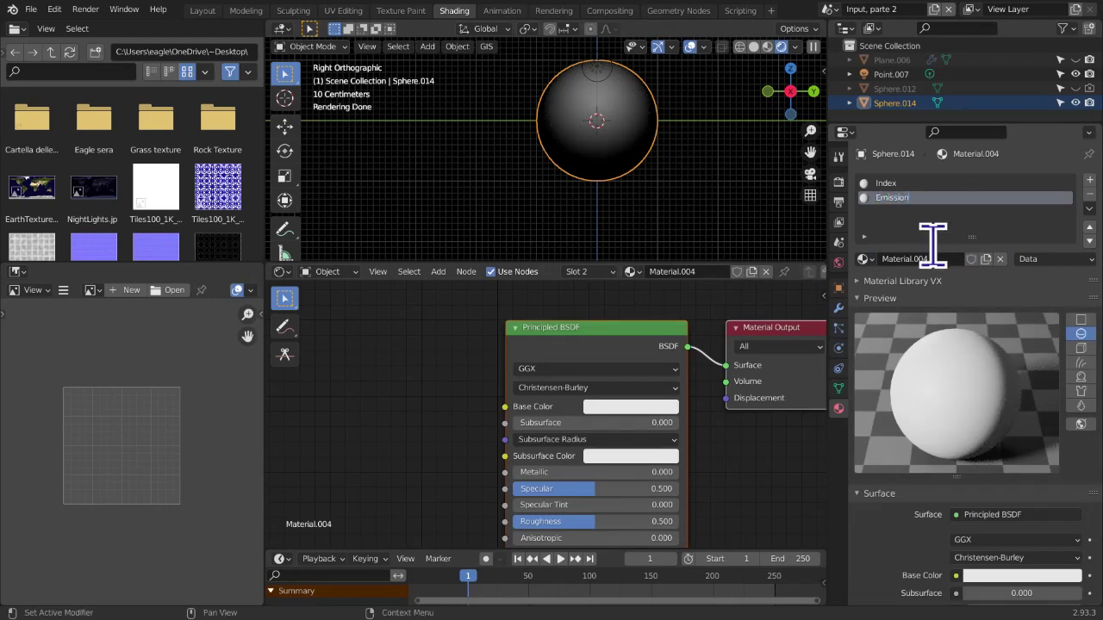
pyautogui.press('Return')
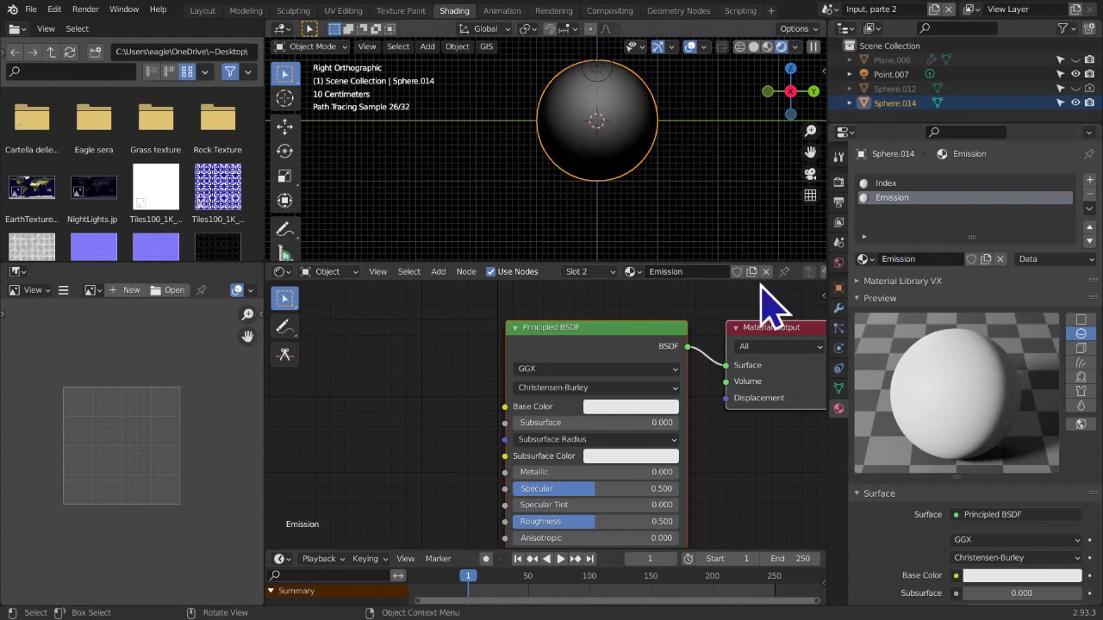
# In Edit Mode with see-through wireframe, box-select the sphere's left half
pyautogui.press('Tab')
pyautogui.hotkey('shift', 'z')
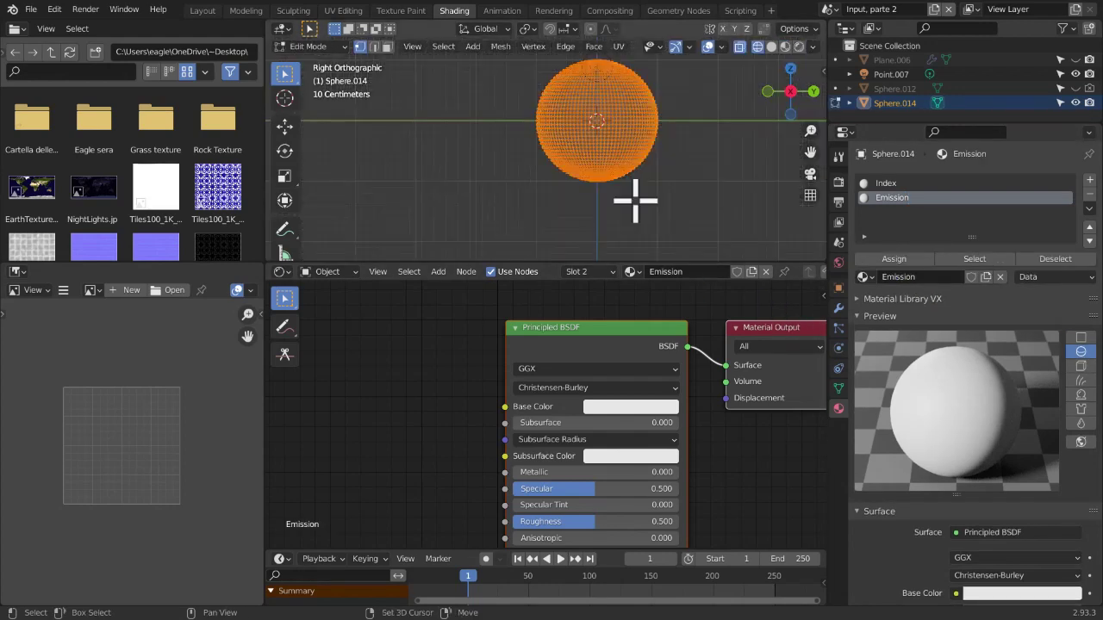
pyautogui.keyDown('shift'); pyautogui.moveTo(617, 191); pyautogui.dragTo(598, 216, button='middle'); pyautogui.keyUp('shift')
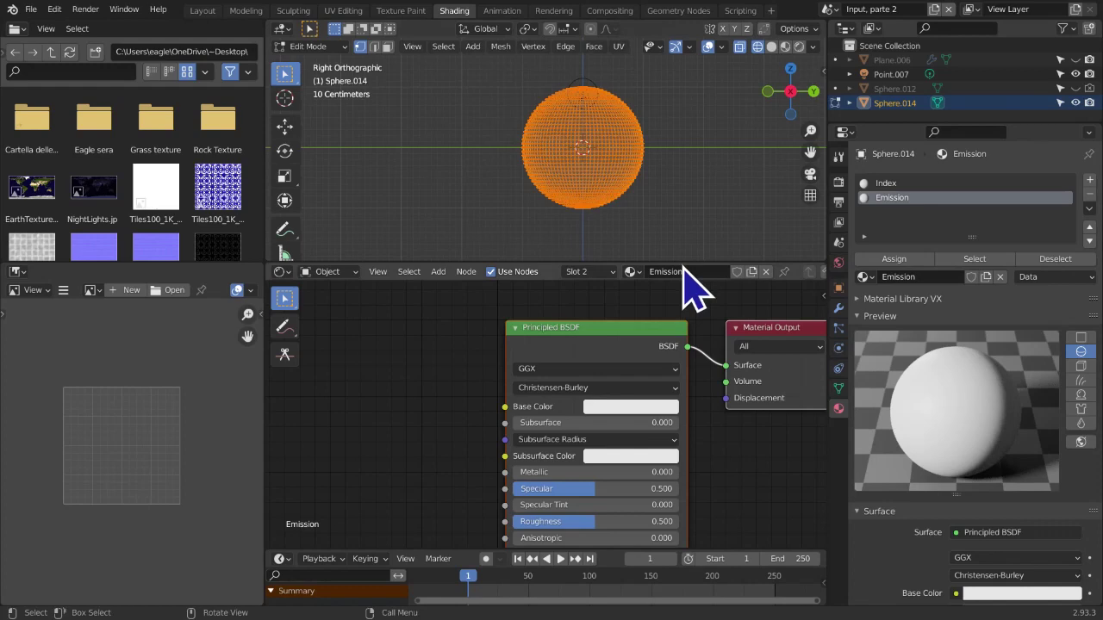
pyautogui.click(385, 112)
pyautogui.moveTo(415, 65); pyautogui.dragTo(582, 240)
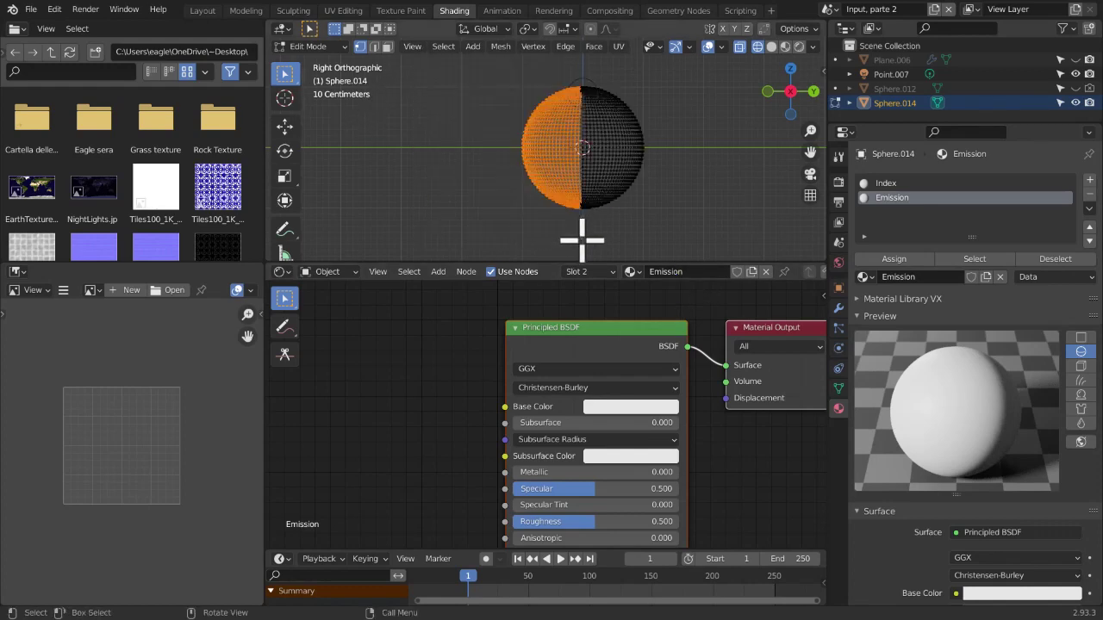
pyautogui.scroll(3, 580, 148)
pyautogui.scroll(2, 517, 239)
pyautogui.scroll(1, 525, 198)
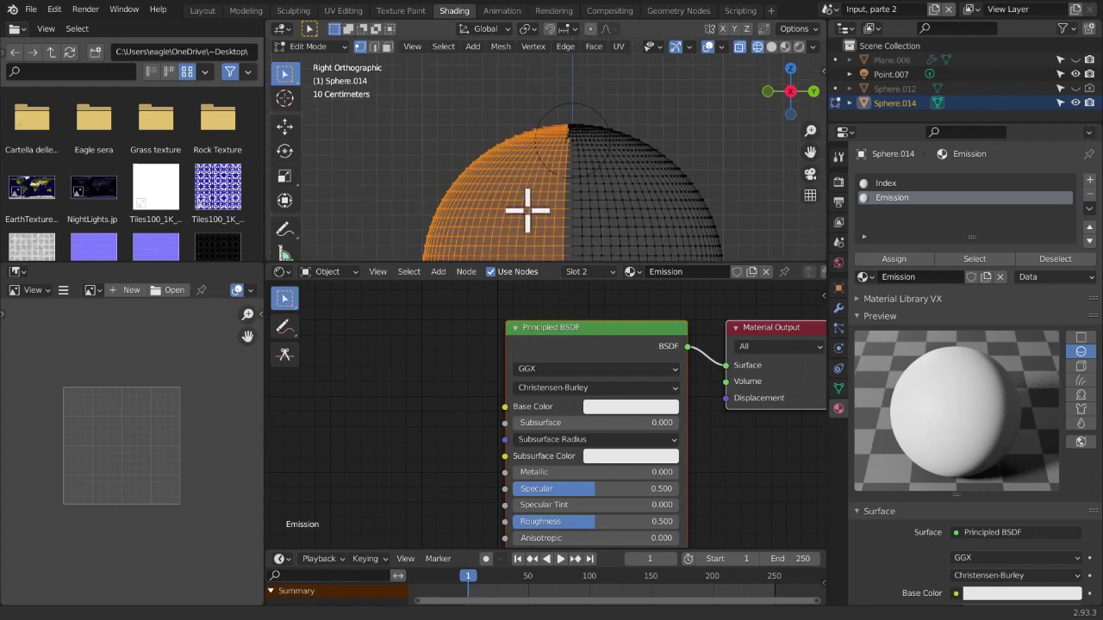
pyautogui.scroll(3, 526, 221)
pyautogui.scroll(3, 475, 112)
# Extend the selection to the vertices along the dividing edge and lower edge
pyautogui.moveTo(513, 70); pyautogui.dragTo(646, 207)
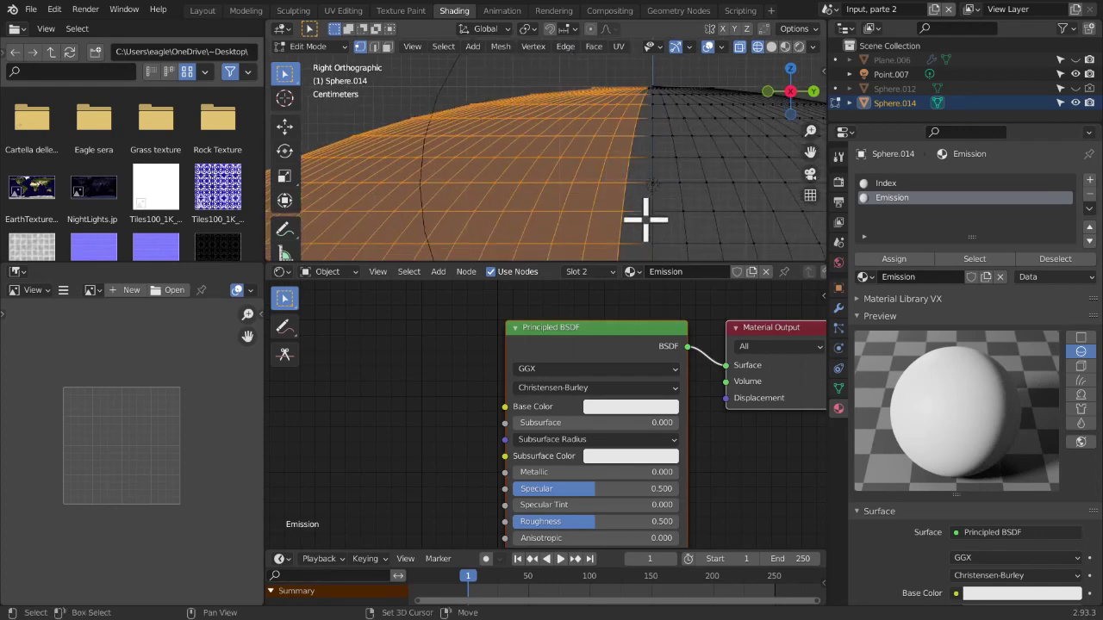
pyautogui.scroll(3, 677, 48)
pyautogui.scroll(2, 746, 202)
pyautogui.scroll(-5, 684, 44)
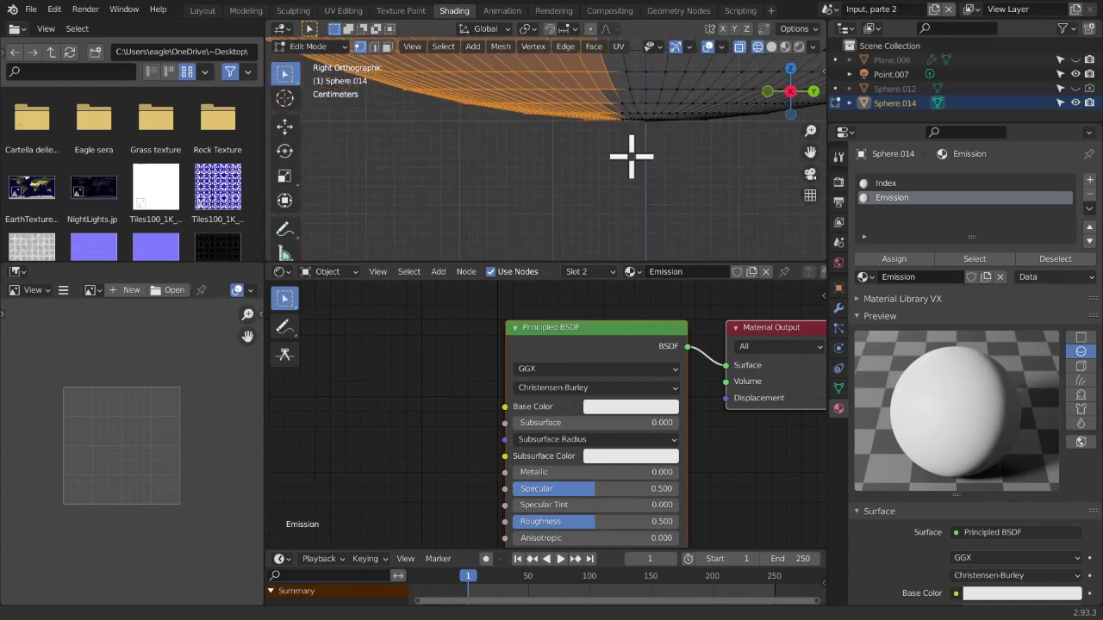
pyautogui.moveTo(531, 62); pyautogui.dragTo(633, 268)
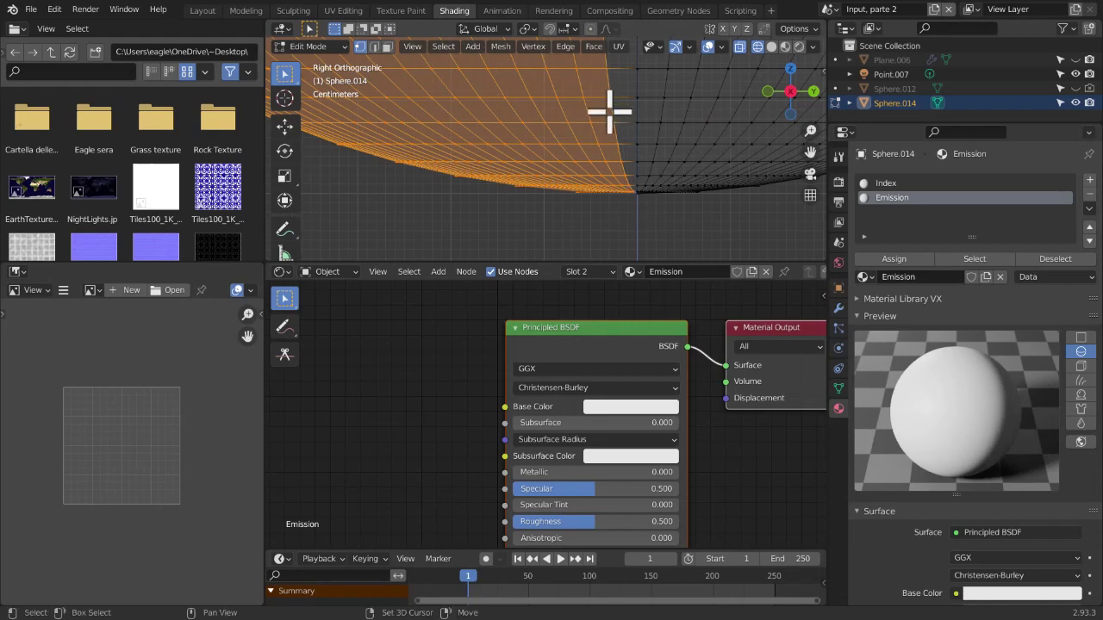
pyautogui.scroll(-5, 585, 220)
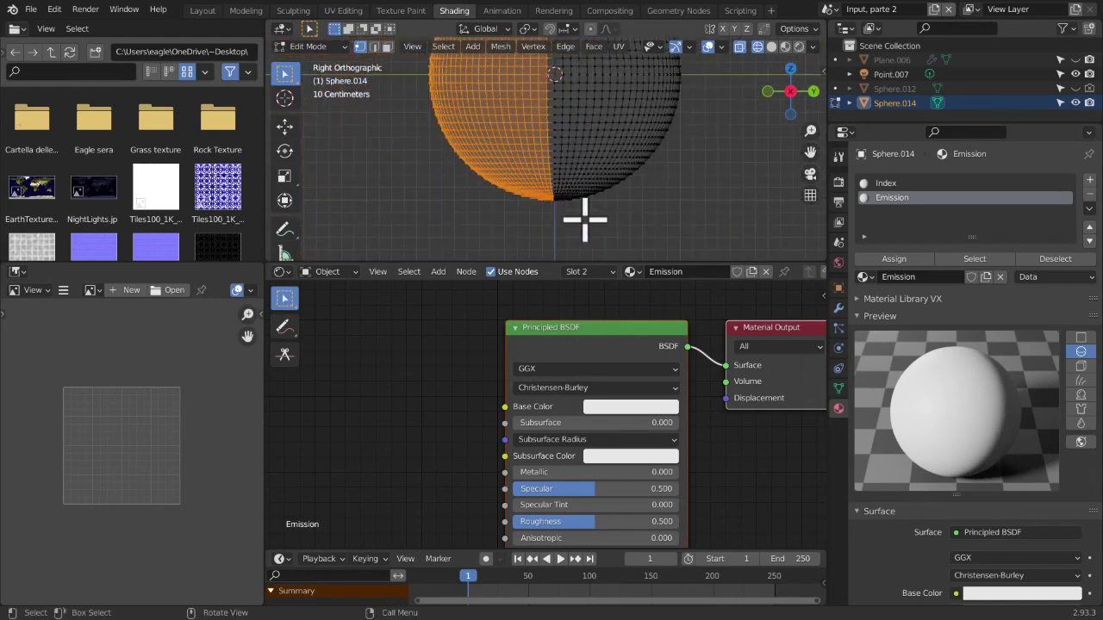
# Switch to face selection and check the half-selected sphere from the right view
pyautogui.press('3')
pyautogui.keyDown('shift'); pyautogui.moveTo(585, 220); pyautogui.dragTo(575, 171, button='middle'); pyautogui.keyUp('shift')
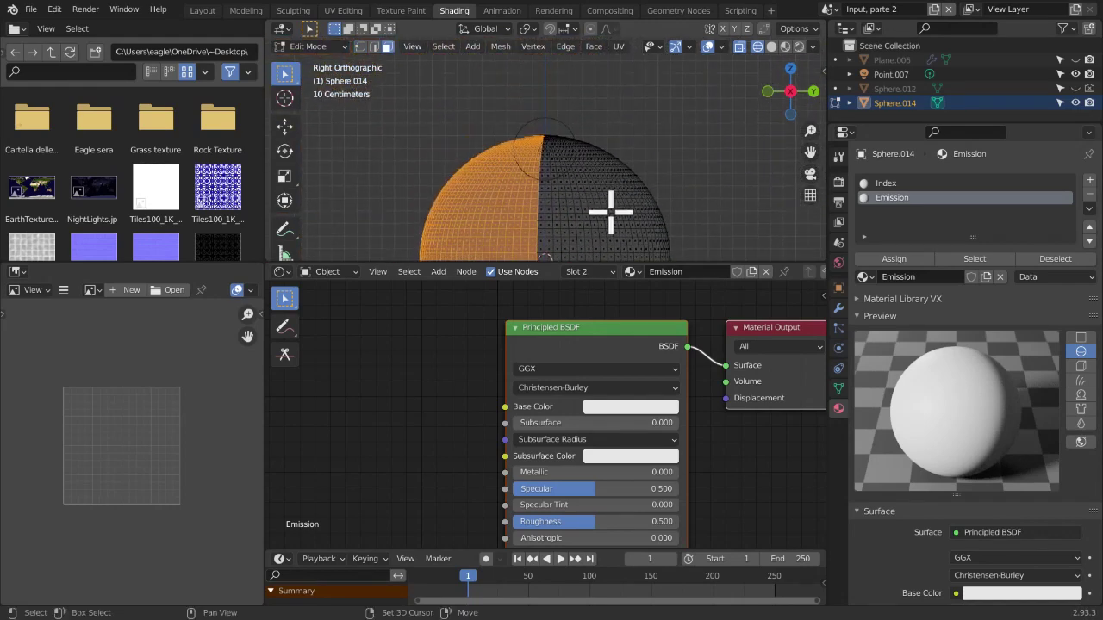
pyautogui.scroll(5, 614, 188)
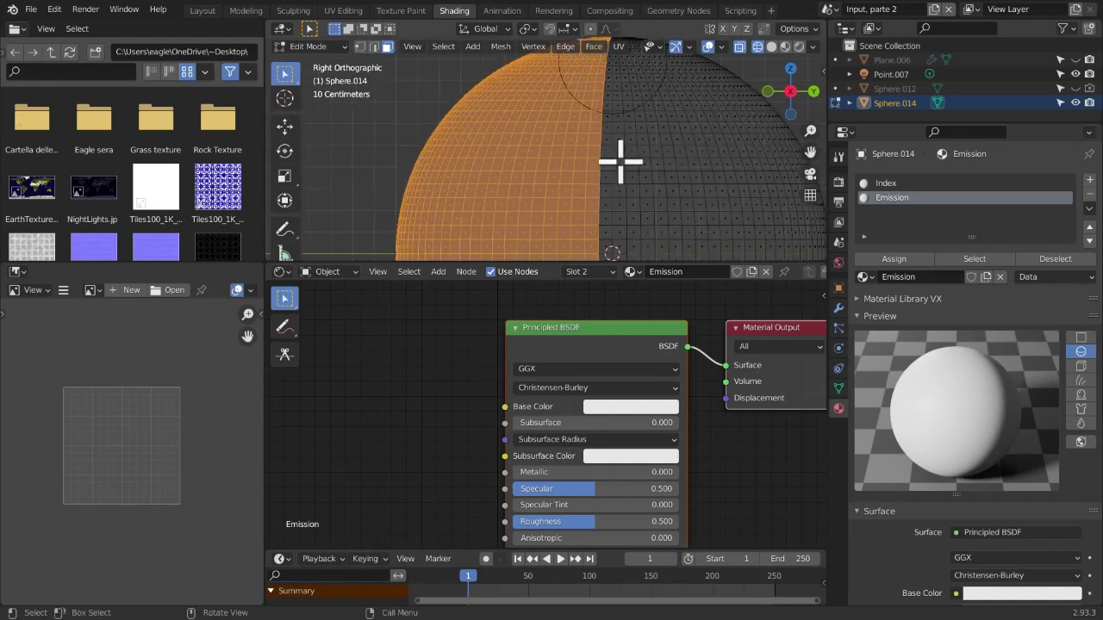
pyautogui.scroll(3, 621, 161)
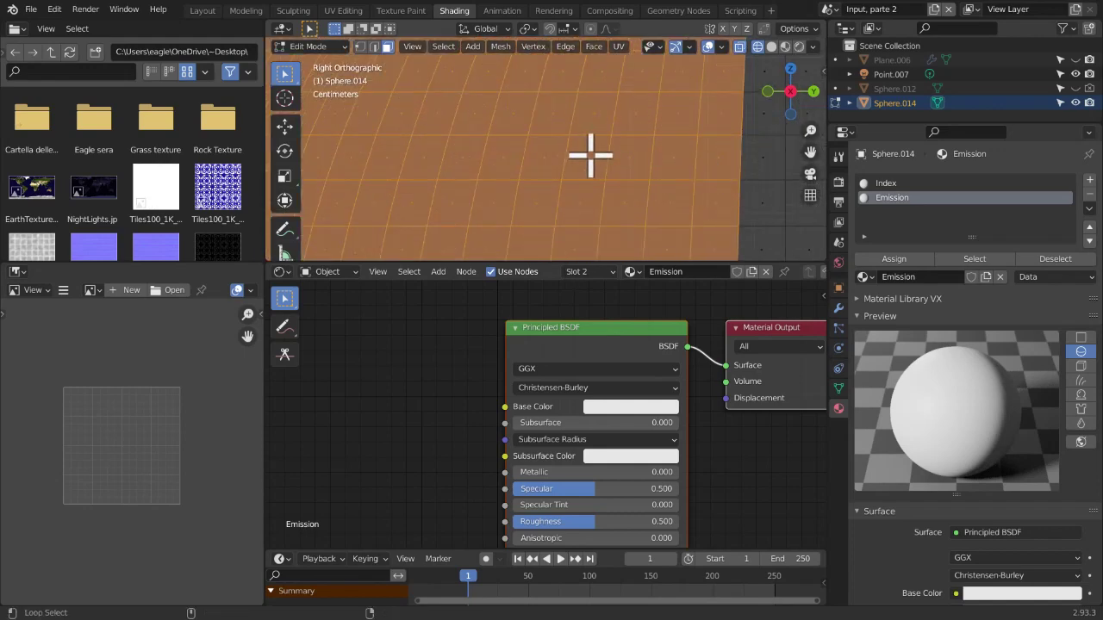
pyautogui.scroll(-6, 648, 164)
pyautogui.moveTo(687, 166); pyautogui.dragTo(660, 160, button='middle')
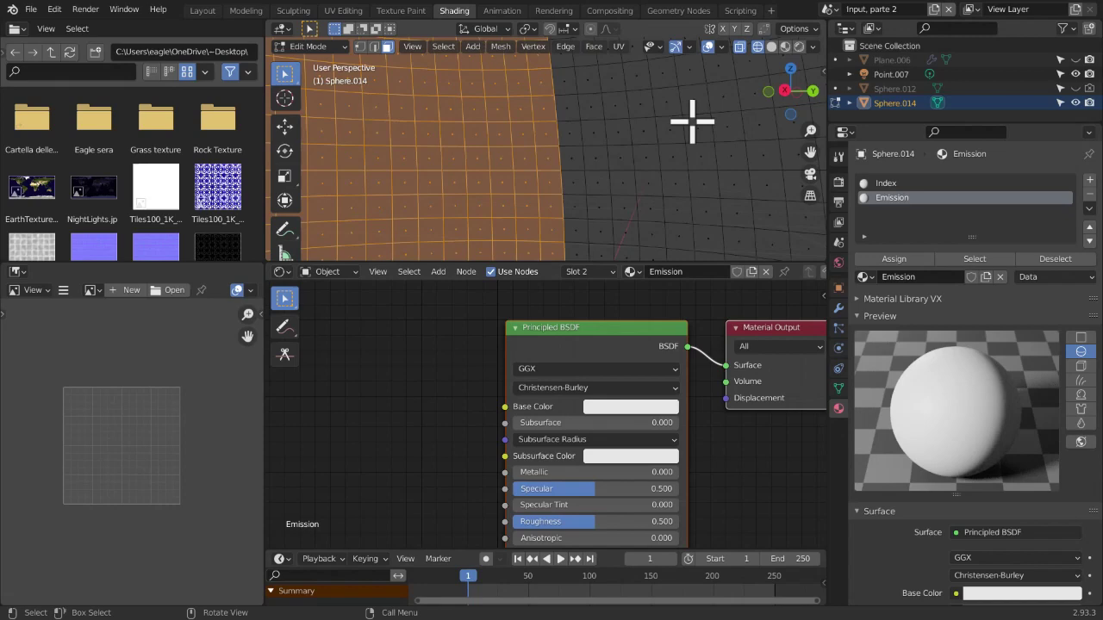
pyautogui.click(785, 90)
pyautogui.scroll(3, 629, 161)
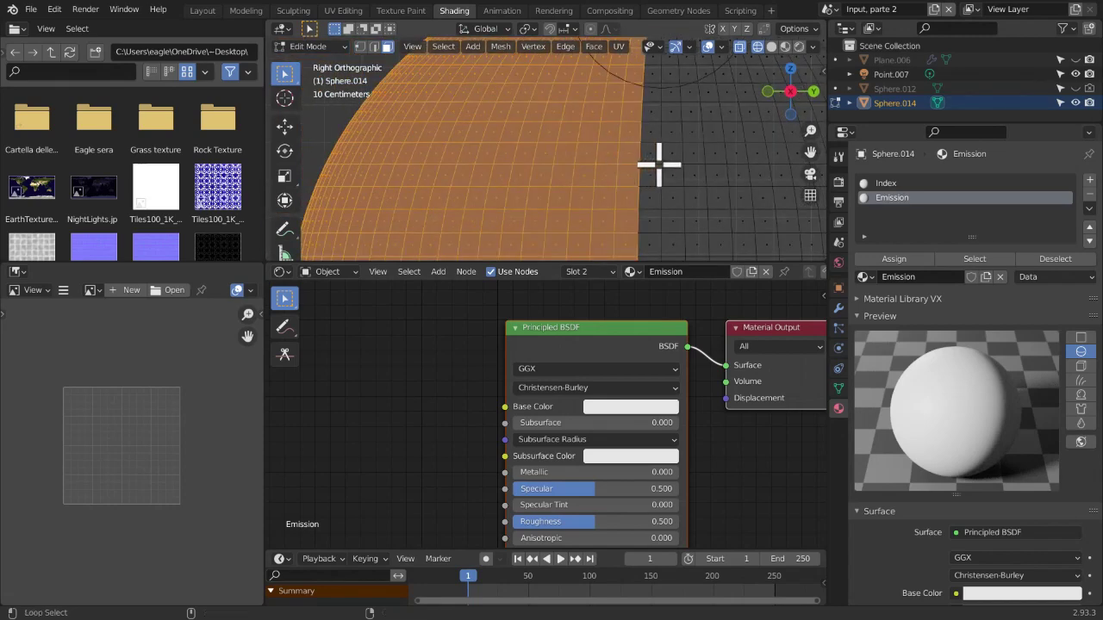
pyautogui.scroll(-5, 655, 163)
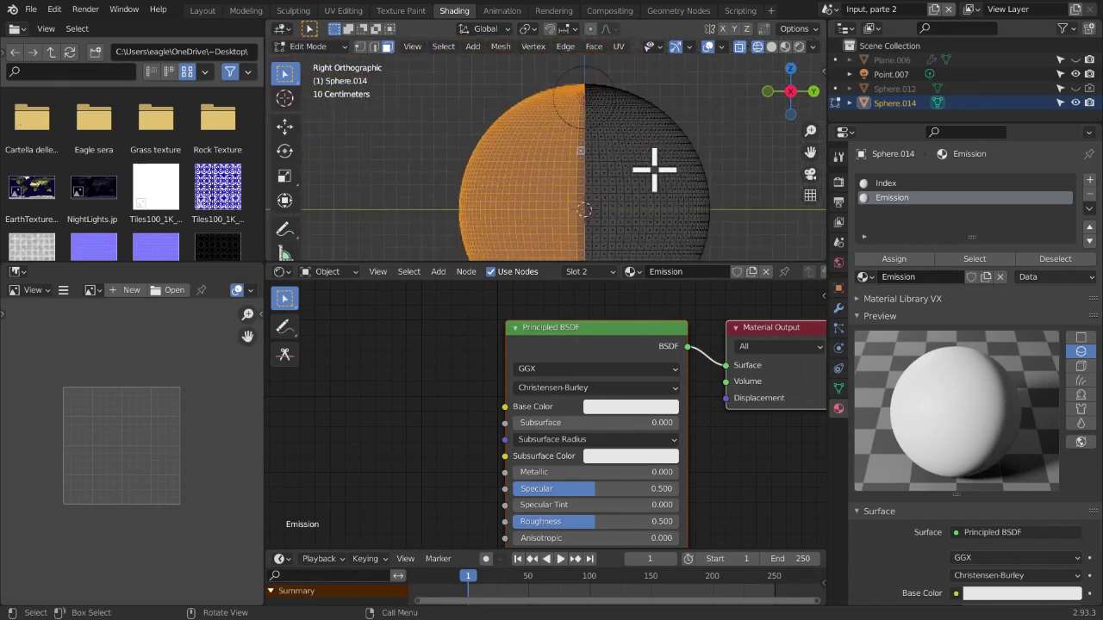
pyautogui.moveTo(655, 165); pyautogui.dragTo(597, 171, button='middle')
pyautogui.scroll(-6, 597, 171)
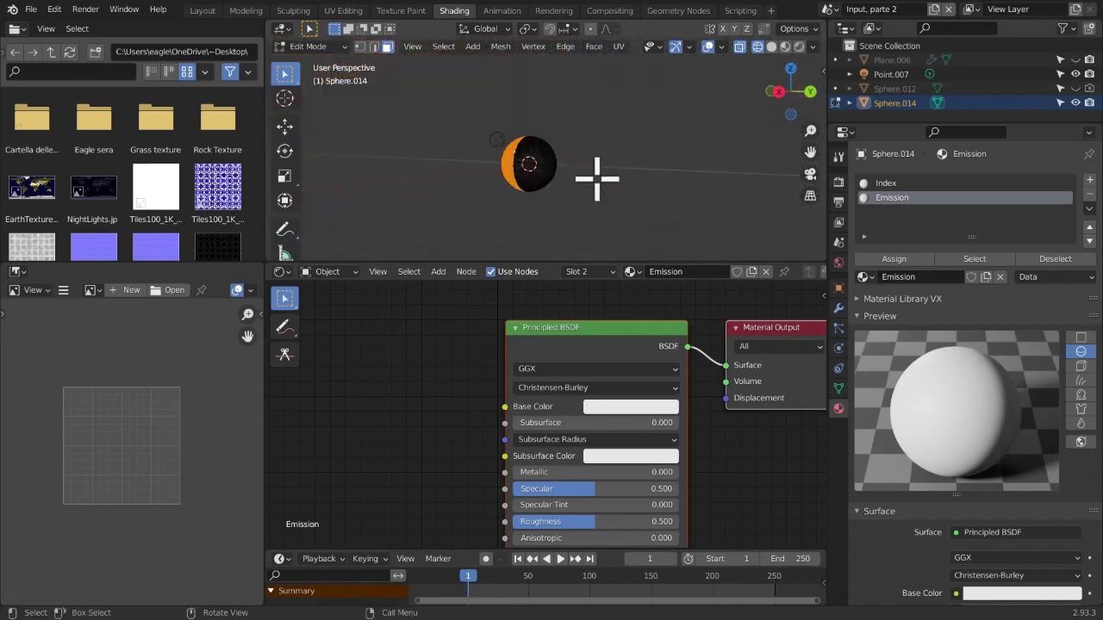
# Inspect the selection in solid shading from the left side and a perspective angle
pyautogui.click(771, 46)
pyautogui.scroll(5, 603, 174)
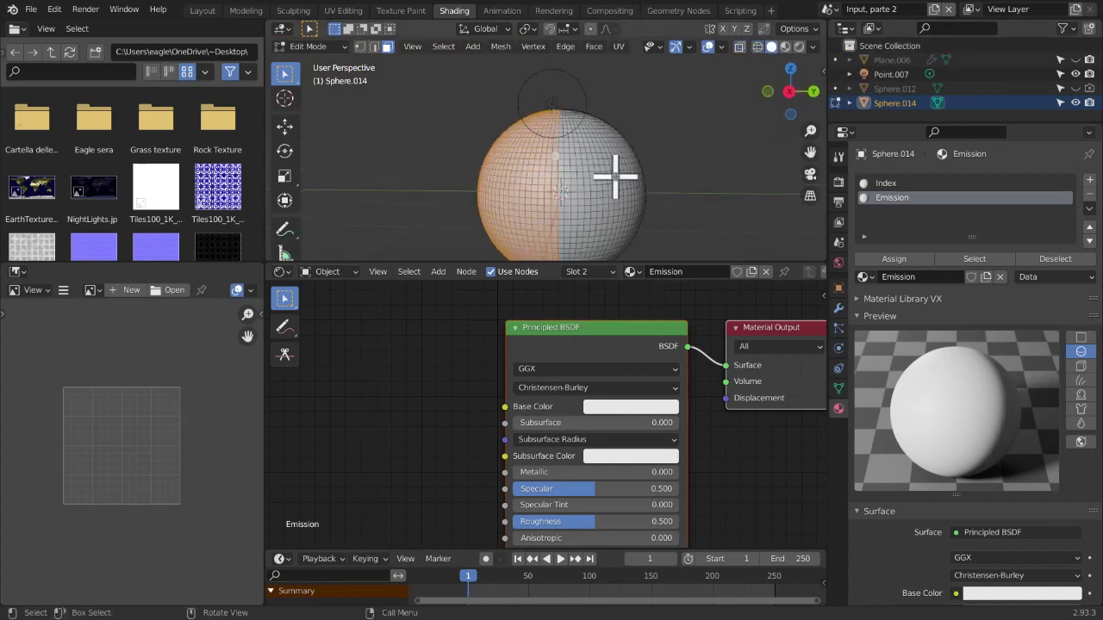
pyautogui.scroll(-4, 614, 177)
pyautogui.moveTo(614, 177); pyautogui.dragTo(685, 101, button='middle')
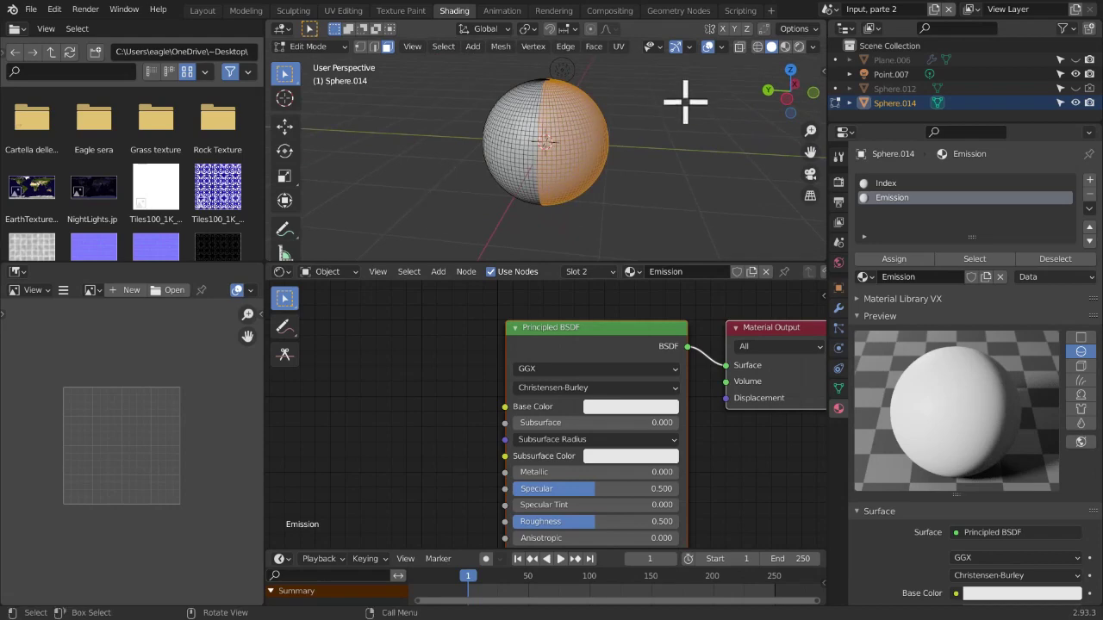
pyautogui.click(787, 100)
pyautogui.scroll(4, 603, 192)
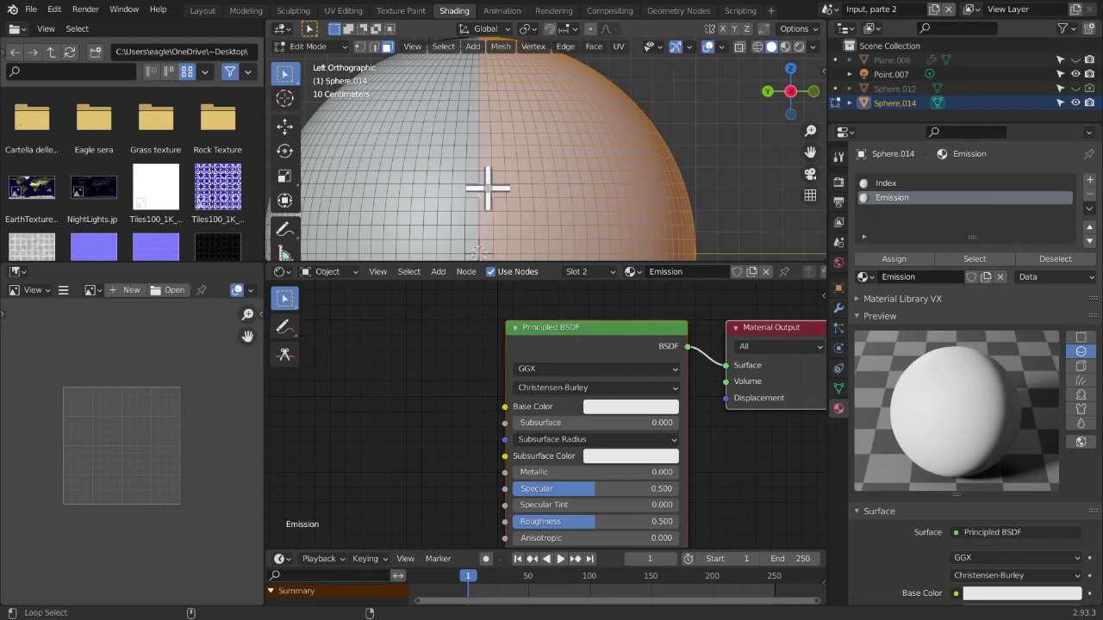
pyautogui.scroll(-4, 488, 188)
pyautogui.moveTo(566, 177); pyautogui.dragTo(438, 158, button='middle')
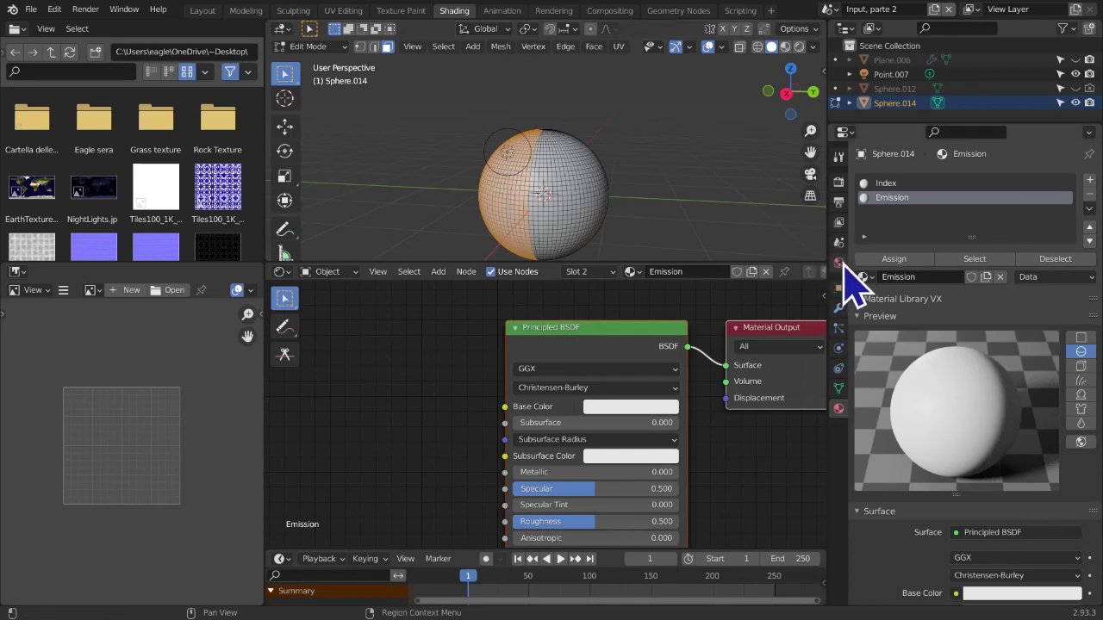
# Return to Object Mode and show the viewport in rendered shading
pyautogui.press('Tab')
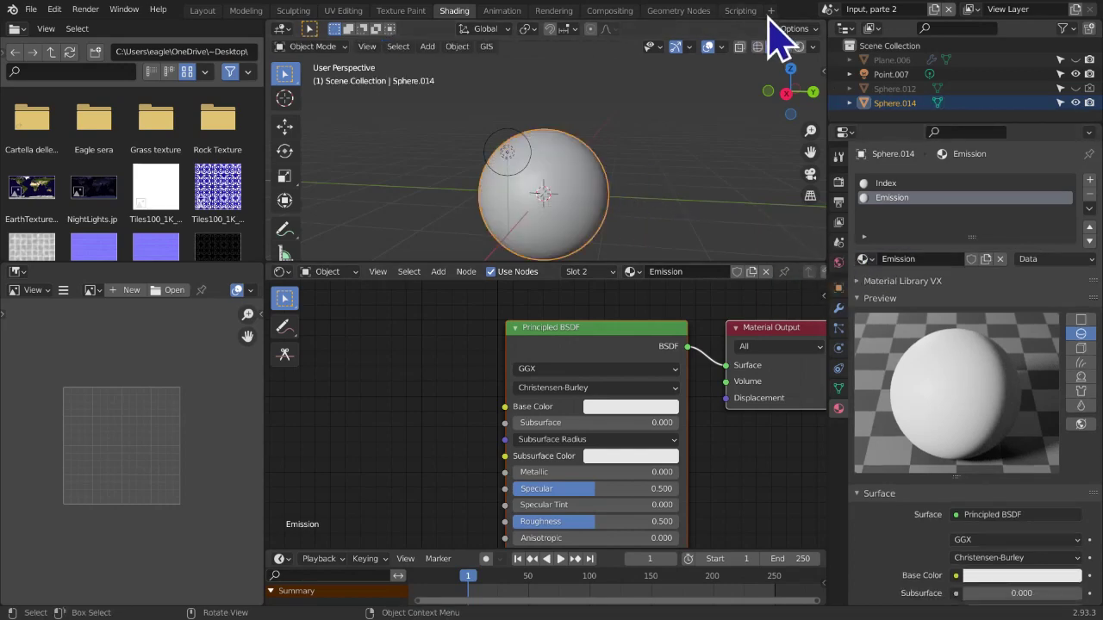
pyautogui.click(781, 46)
pyautogui.keyDown('shift'); pyautogui.moveTo(809, 146); pyautogui.dragTo(810, 103, button='middle'); pyautogui.keyUp('shift')
pyautogui.scroll(-9, 991, 371)
pyautogui.scroll(10, 1077, 275)
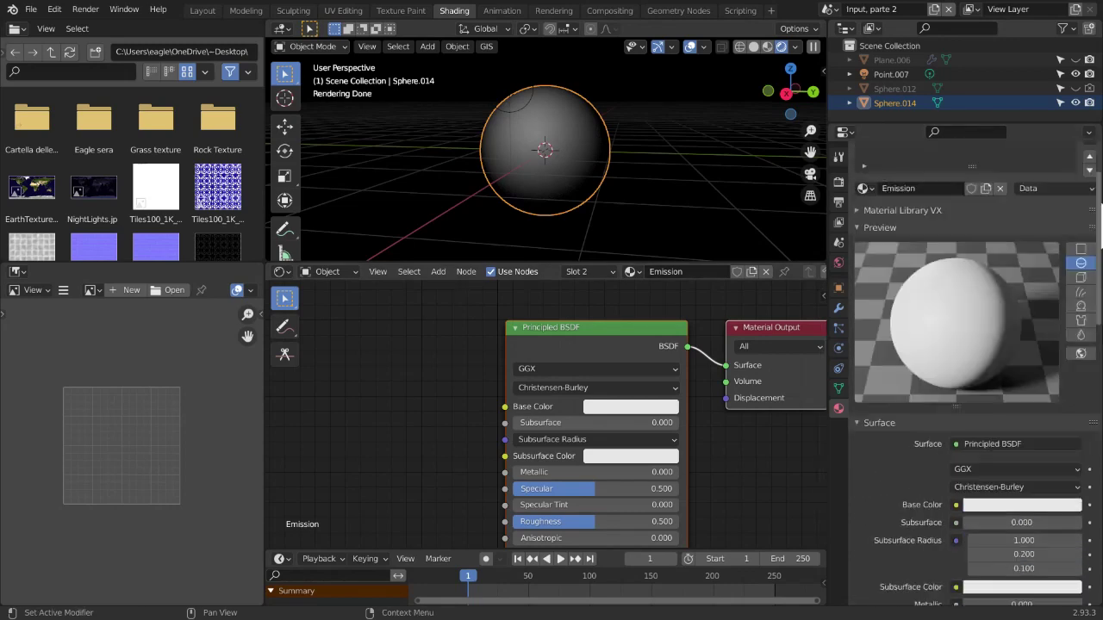
# Make the Emission material an Emission shader with strength 29.900 and a red colour
pyautogui.click(977, 406)
pyautogui.click(977, 407)
pyautogui.click(976, 407)
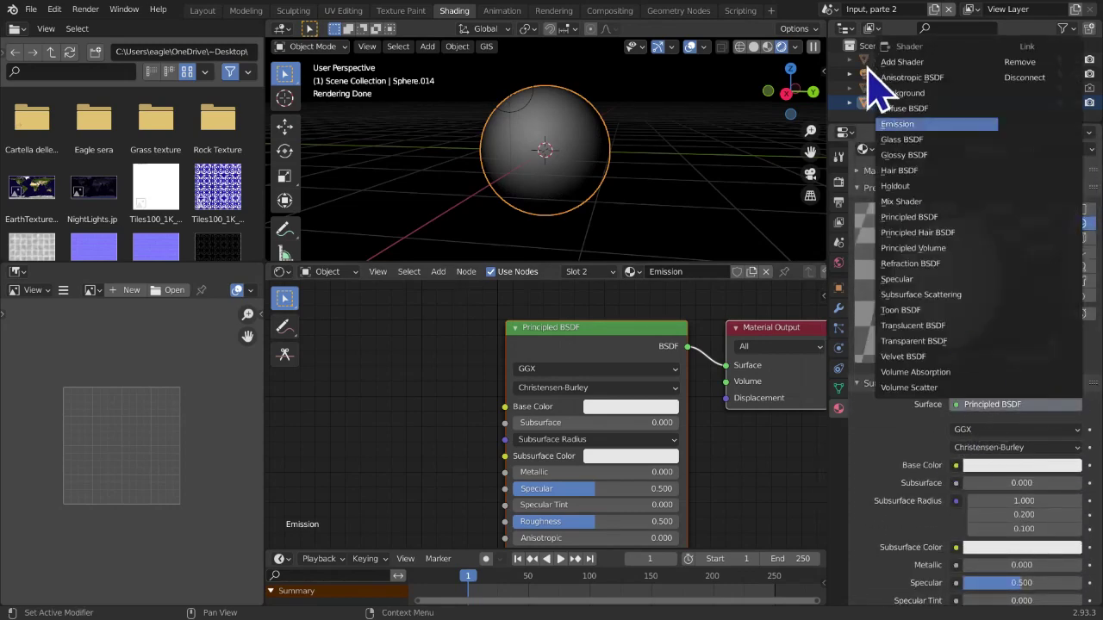
pyautogui.click(897, 127)
pyautogui.scroll(4, 603, 444)
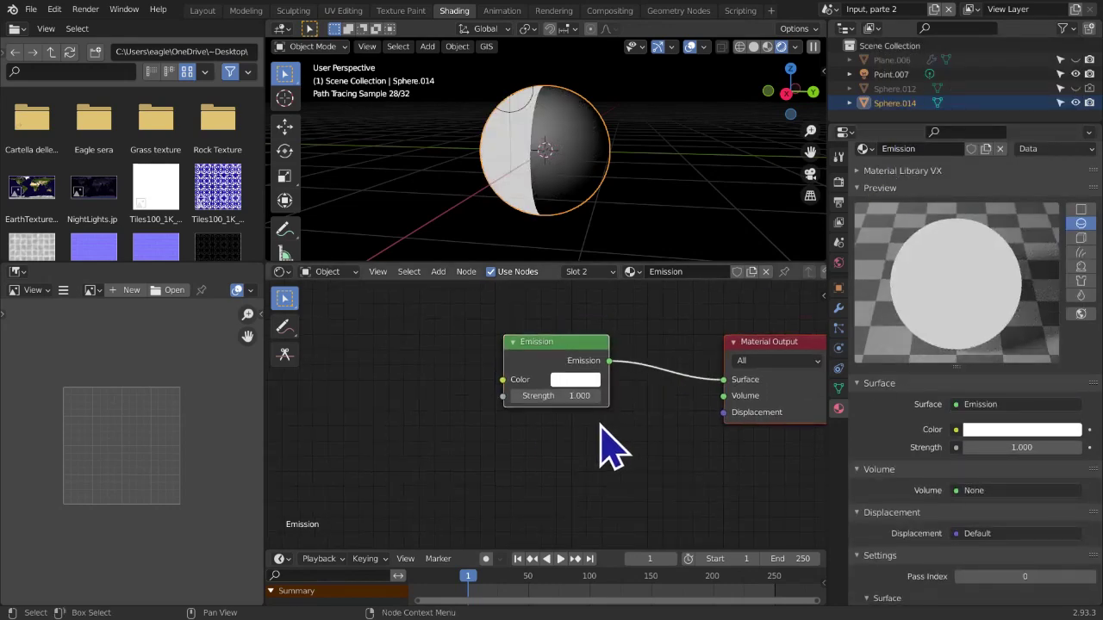
pyautogui.moveTo(561, 384); pyautogui.dragTo(659, 384)
pyautogui.click(593, 361)
pyautogui.moveTo(723, 108)
pyautogui.mouseDown()
pyautogui.moveTo(605, 180)
pyautogui.moveTo(661, 195)
pyautogui.moveTo(638, 194)
pyautogui.moveTo(649, 195)
pyautogui.mouseUp()
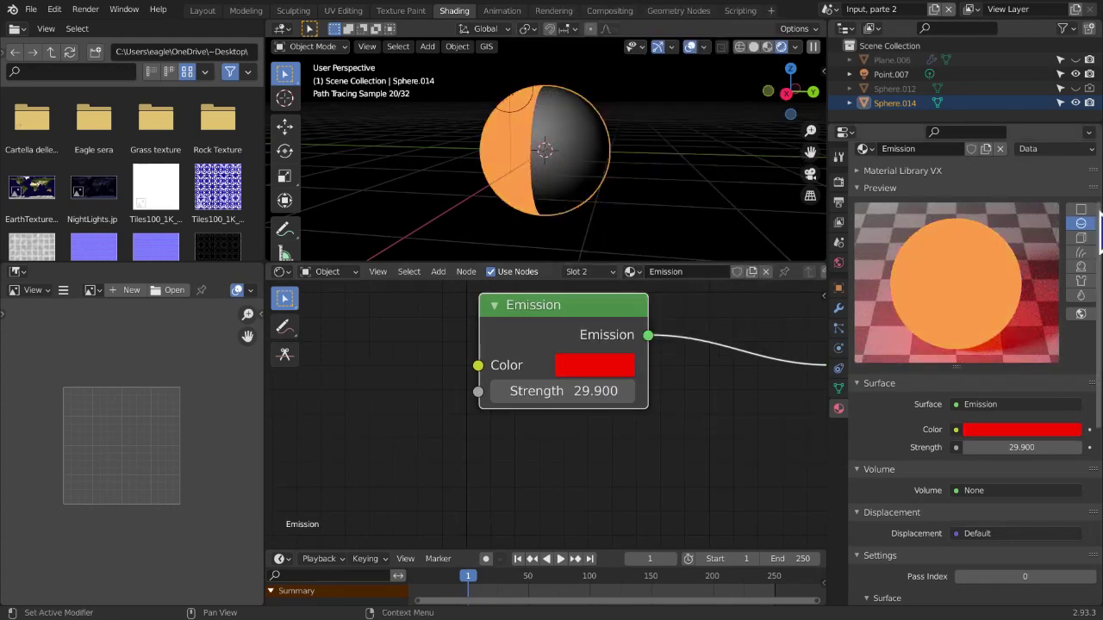
# In Right Orthographic wireframe Edit Mode, box-select the sphere's lower half and add an empty material slot
pyautogui.click(796, 96)
pyautogui.moveTo(482, 218); pyautogui.dragTo(398, 251, button='middle')
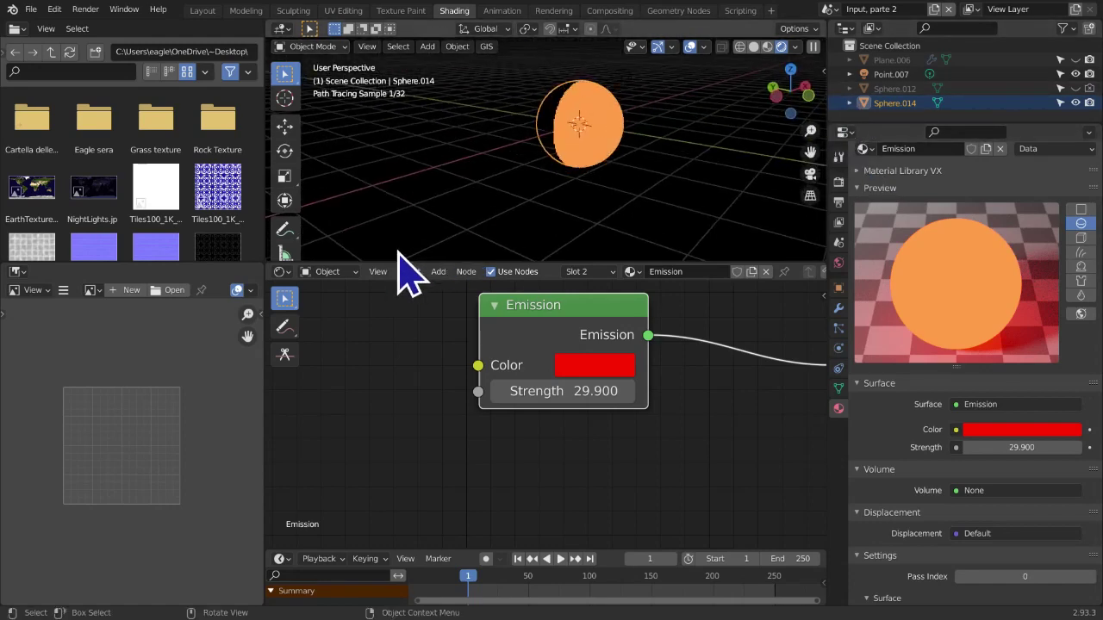
pyautogui.click(808, 86)
pyautogui.press('Tab')
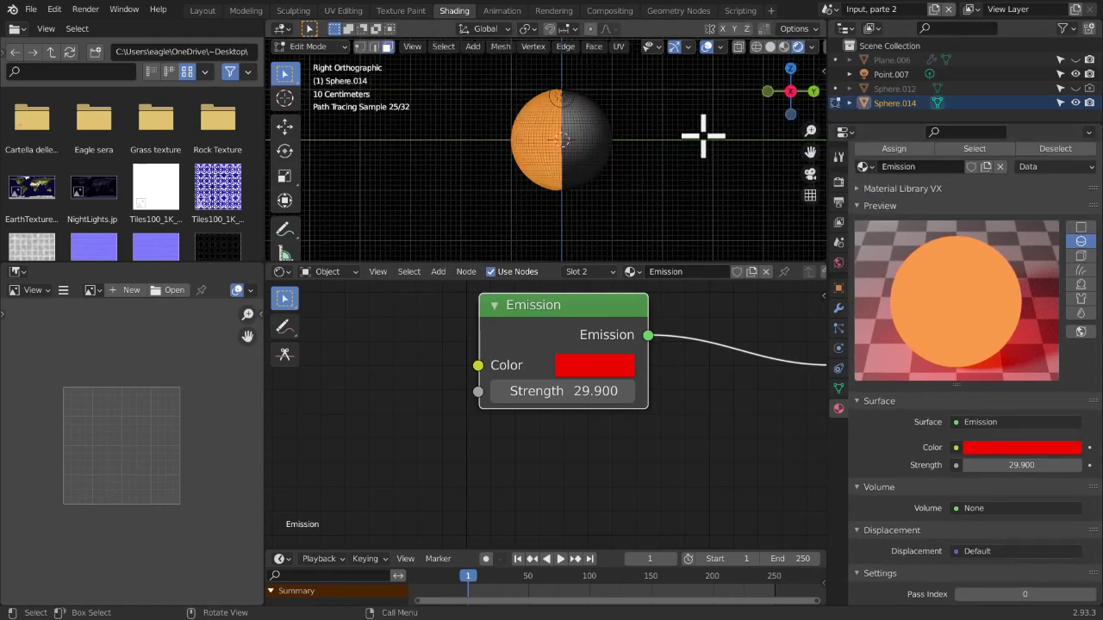
pyautogui.hotkey('shift', 'z')
pyautogui.scroll(5, 647, 129)
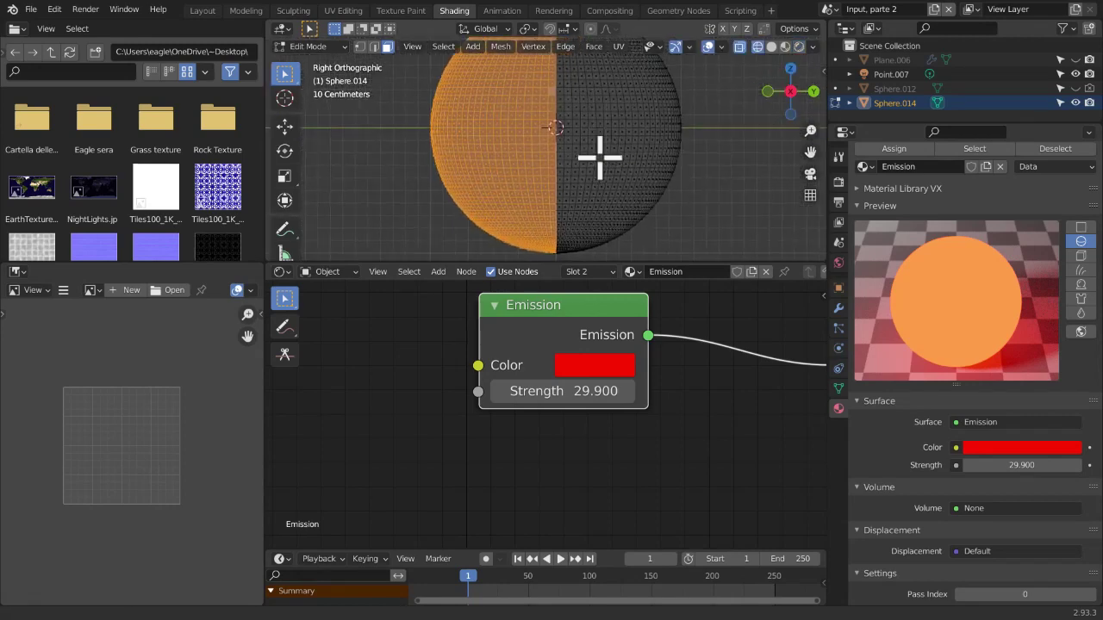
pyautogui.moveTo(368, 116); pyautogui.dragTo(689, 267)
pyautogui.scroll(3, 966, 289)
pyautogui.scroll(-1, 966, 290)
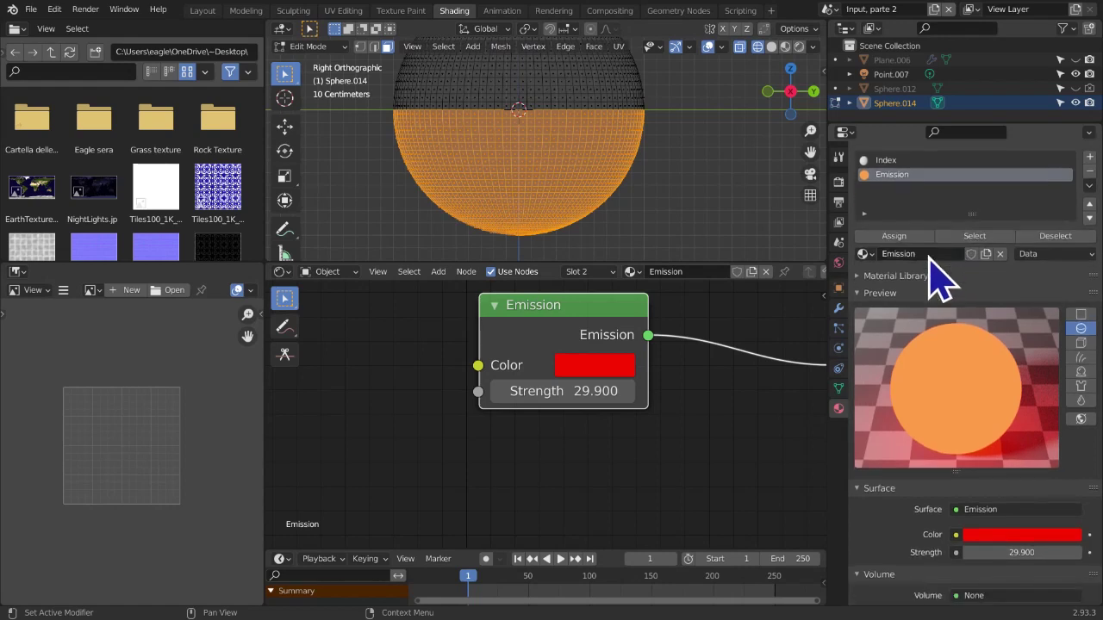
pyautogui.click(1090, 158)
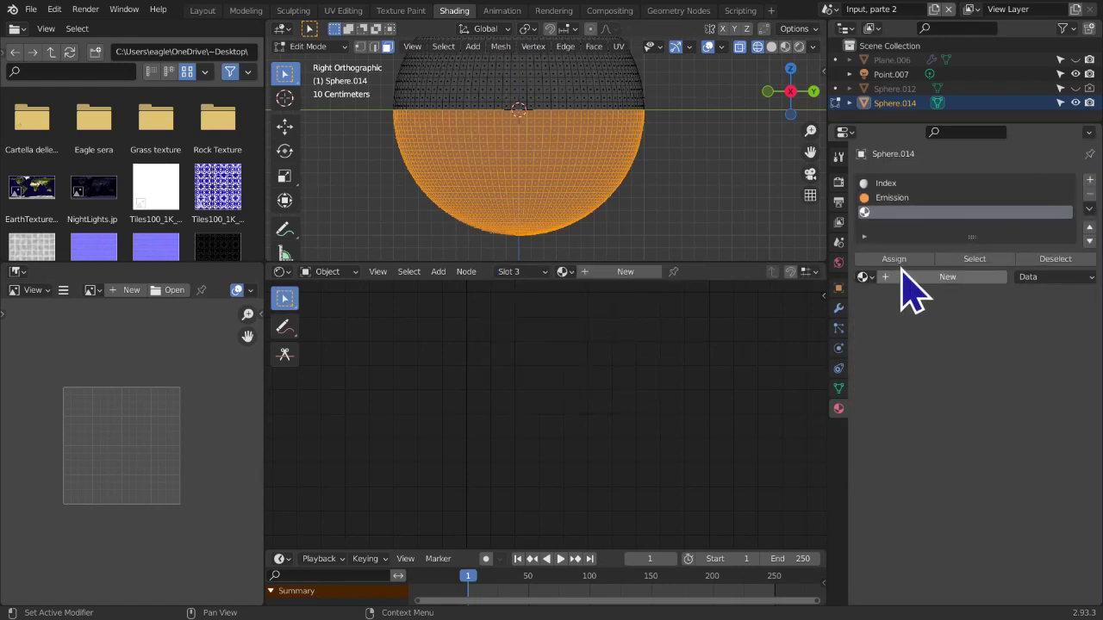
# Create a new material in the third slot named 'Emission G'
pyautogui.click(909, 277)
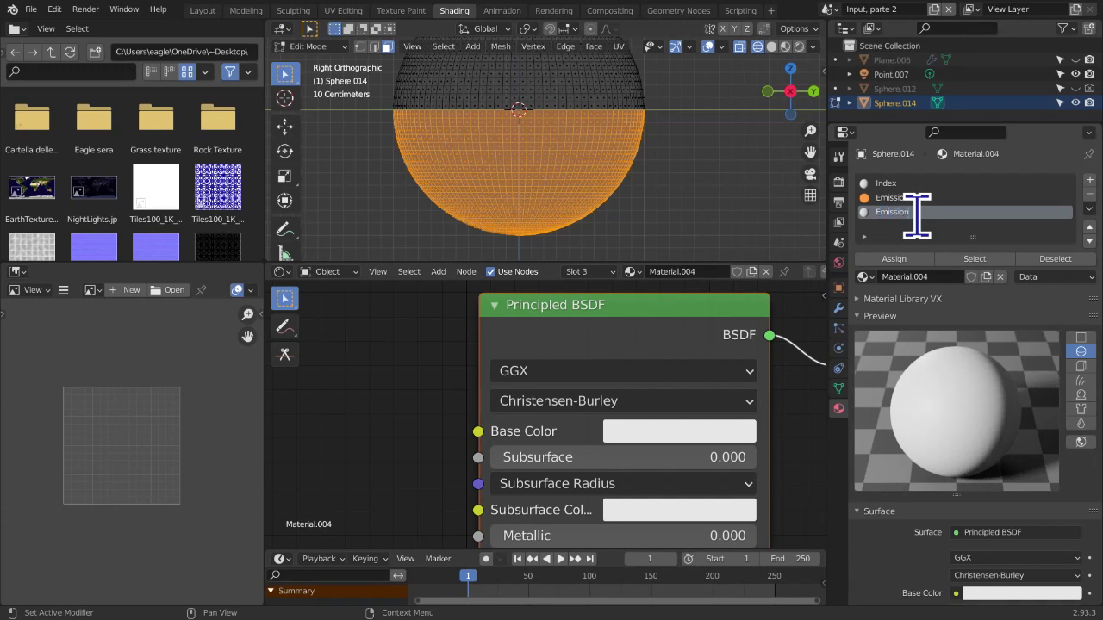
pyautogui.click(916, 211)
pyautogui.write('Emission G')
pyautogui.press('Return')
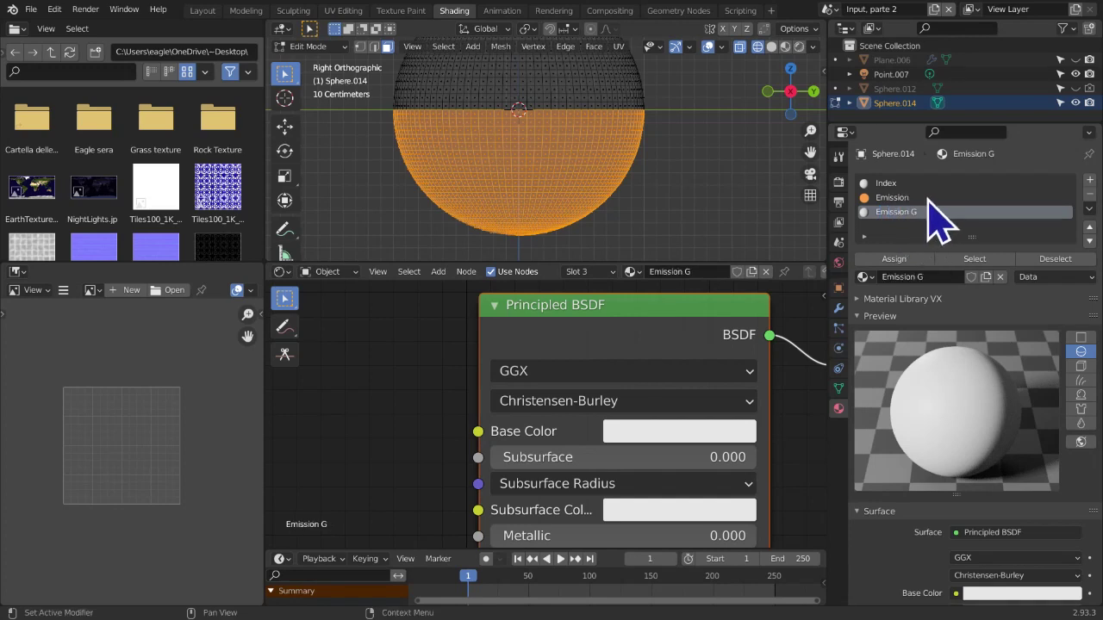
# Deselect the faces of Emission G and Emission R, leaving the Emission G slot active
pyautogui.click(929, 198)
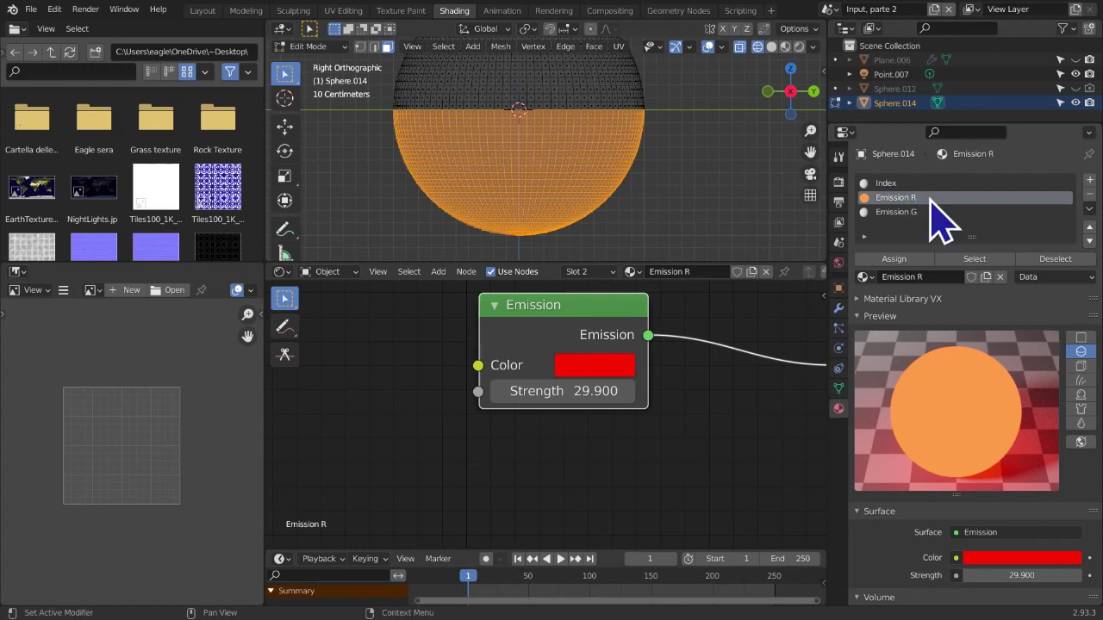
pyautogui.click(982, 212)
pyautogui.click(1044, 261)
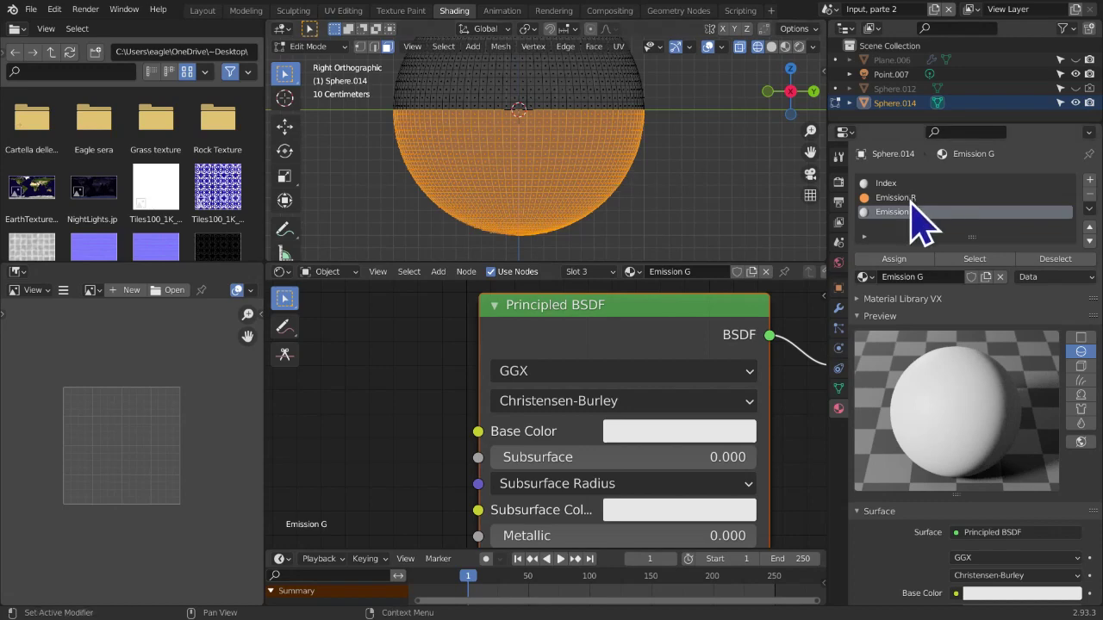
pyautogui.click(910, 198)
pyautogui.click(1044, 259)
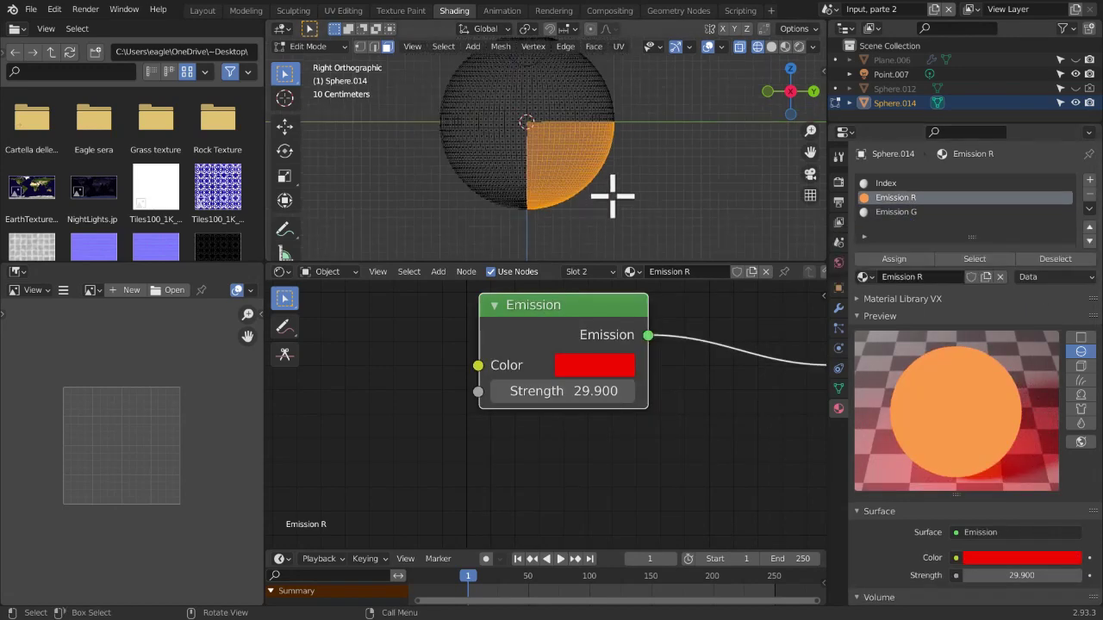
pyautogui.moveTo(611, 193); pyautogui.dragTo(598, 216, button='middle')
pyautogui.click(901, 214)
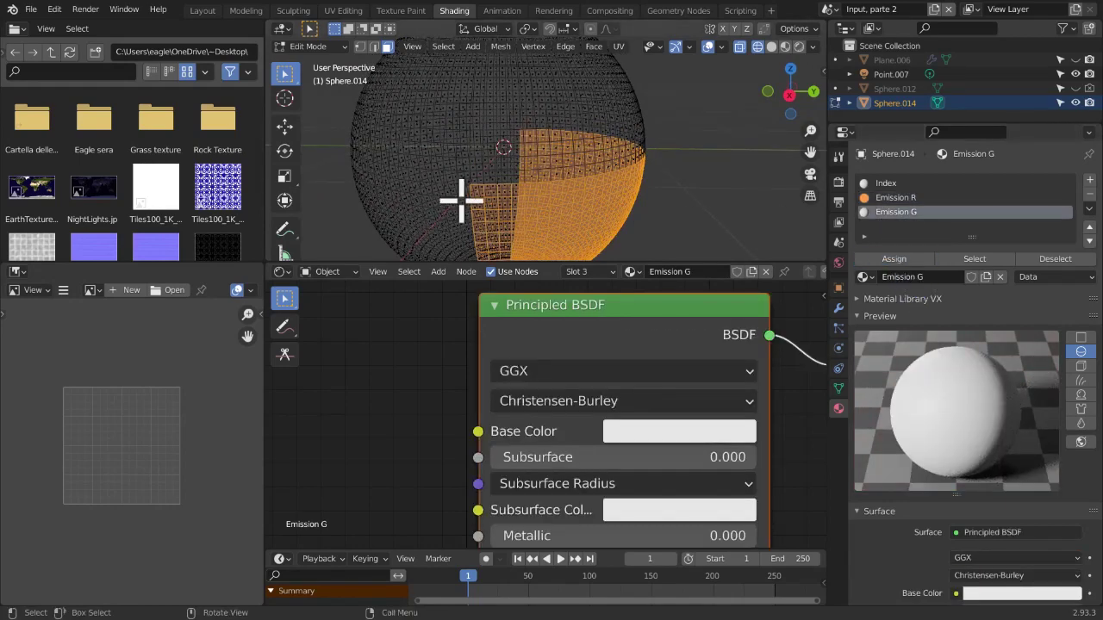
# Back in Object Mode with rendered shading, make Emission G an Emission shader
pyautogui.press('Tab')
pyautogui.click(780, 47)
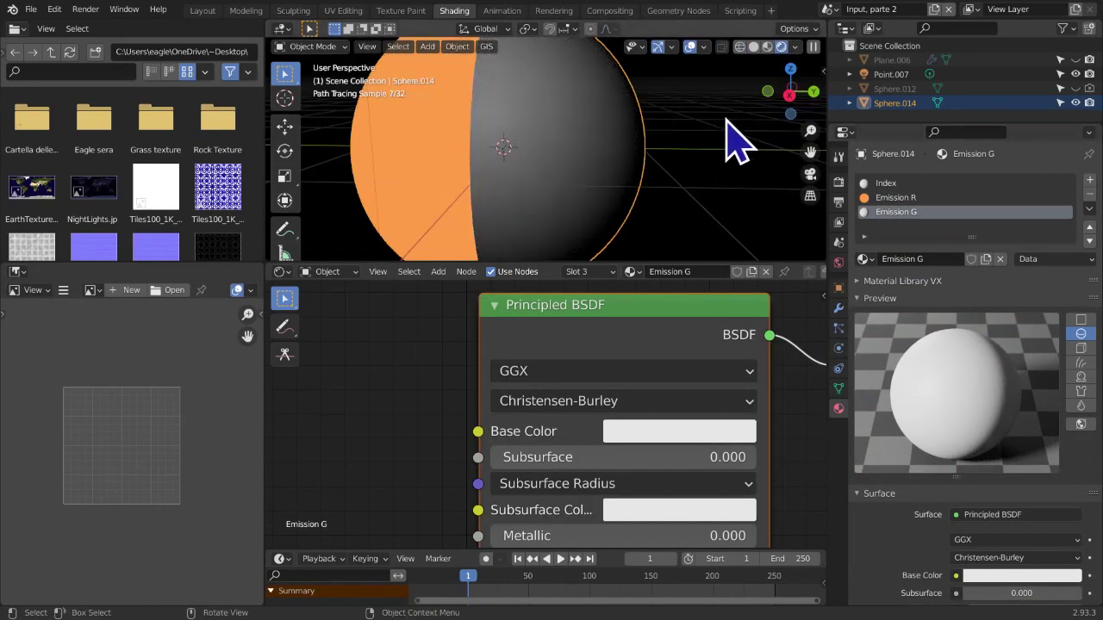
pyautogui.scroll(-4, 1014, 468)
pyautogui.click(1000, 399)
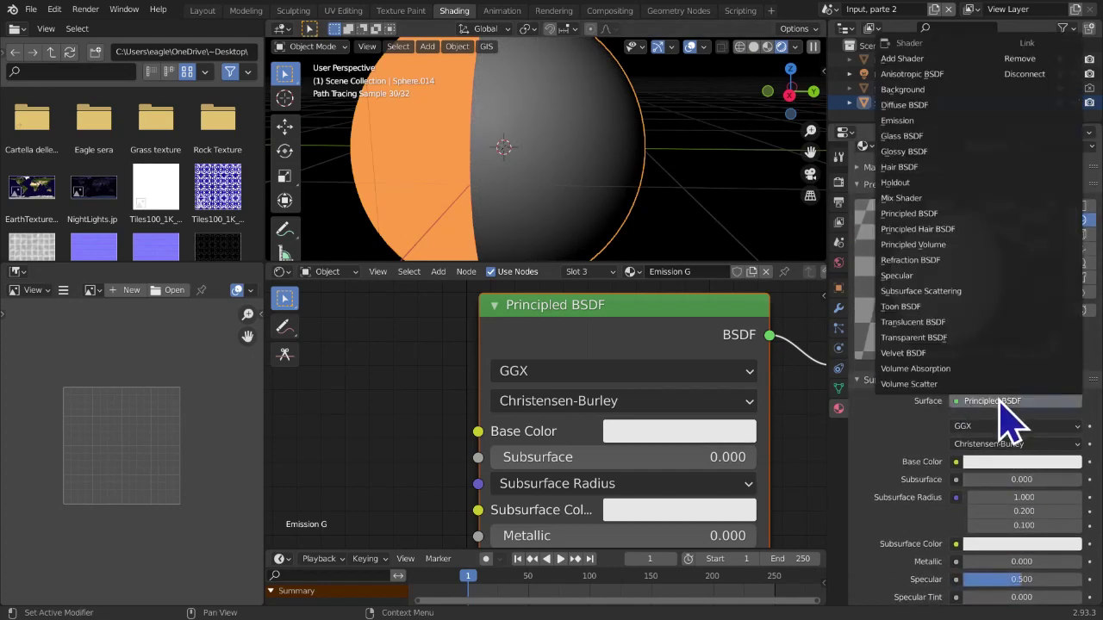
pyautogui.click(930, 120)
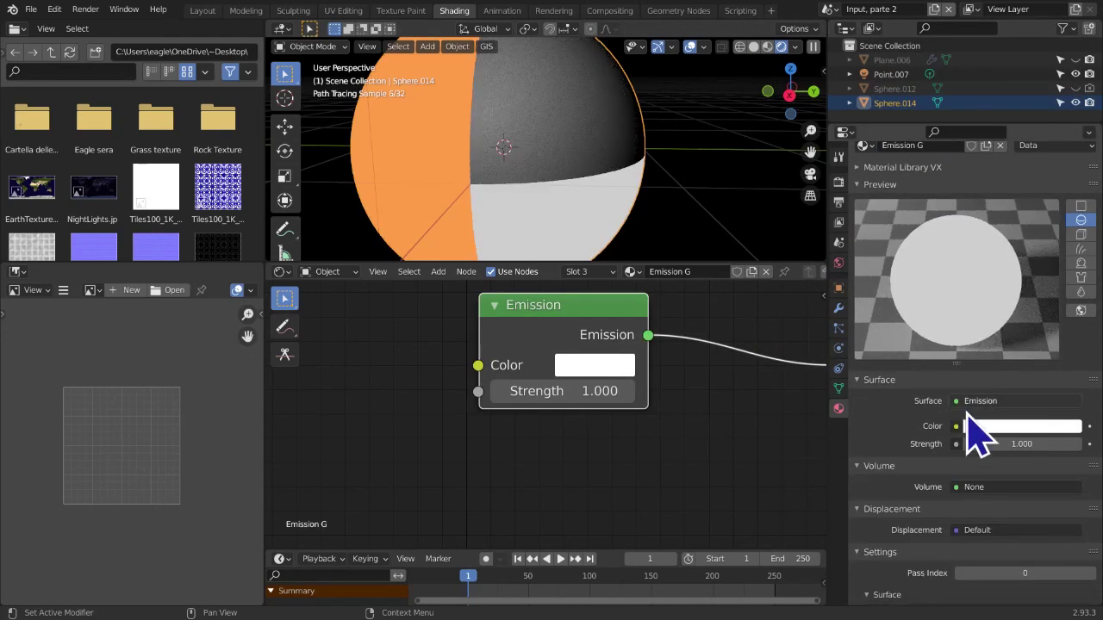
# Set Emission G's emission strength to 29.9
pyautogui.click(982, 428)
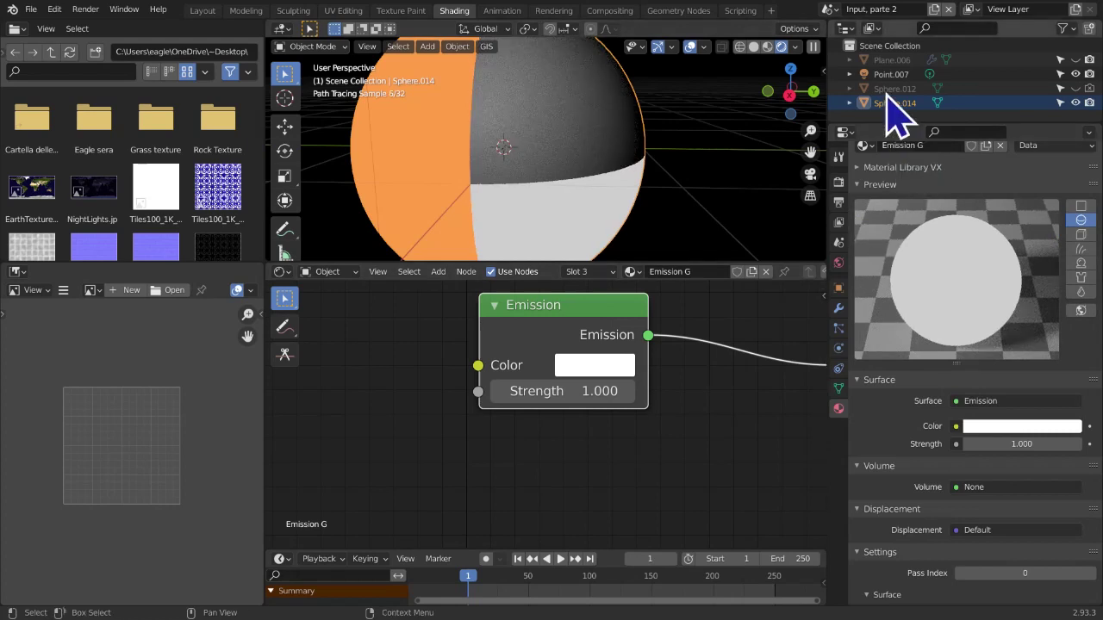
pyautogui.scroll(3, 926, 222)
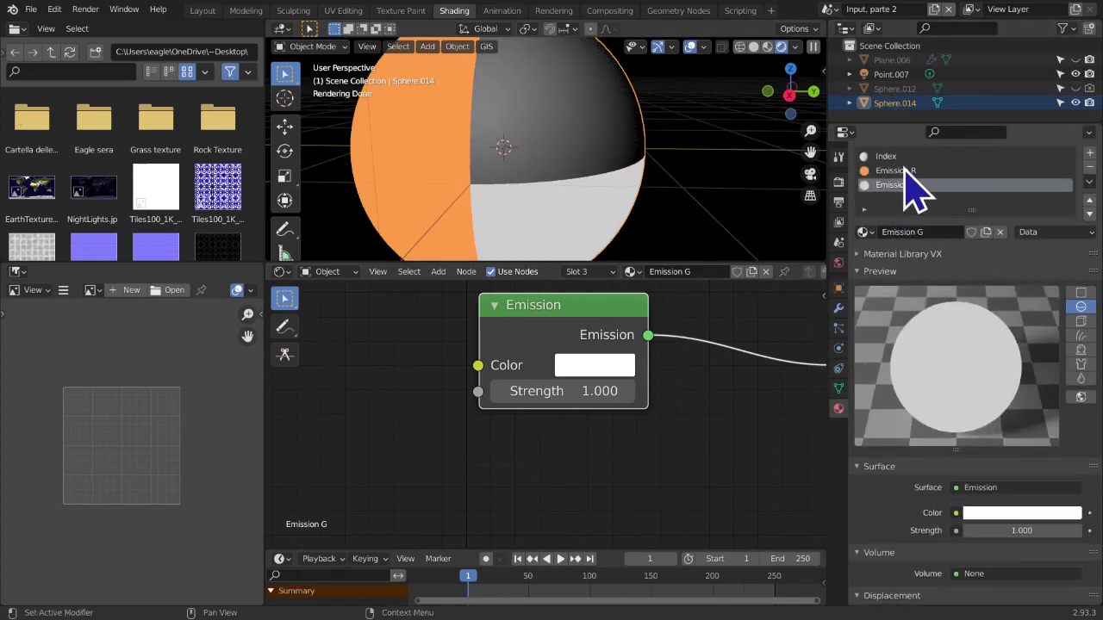
pyautogui.click(900, 170)
pyautogui.click(900, 184)
pyautogui.doubleClick(993, 531)
pyautogui.write('29.9')
pyautogui.press('Return')
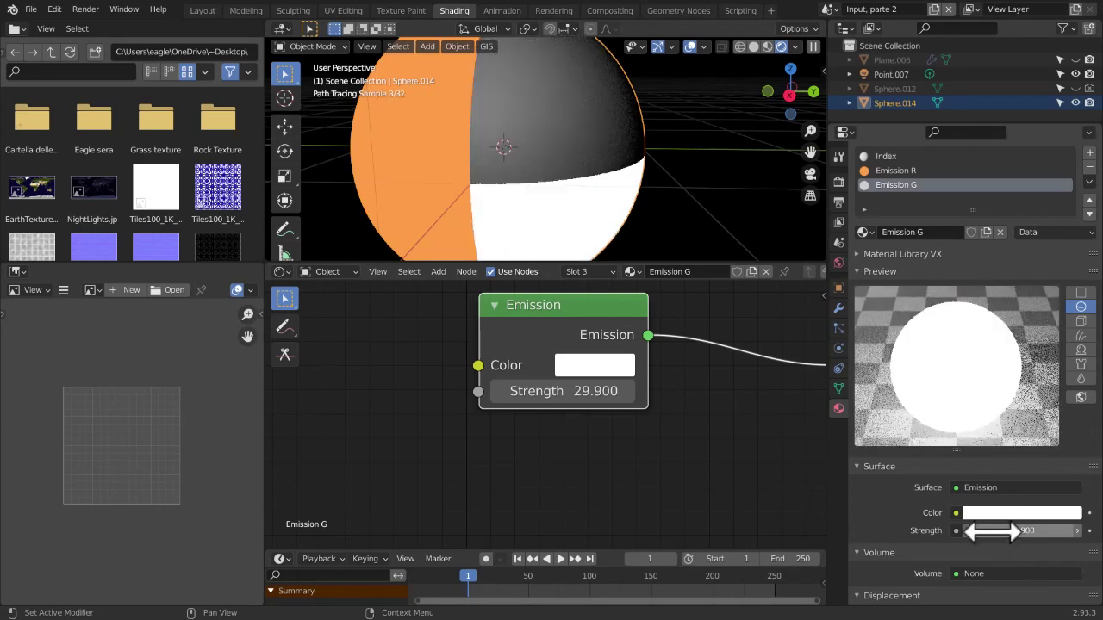
# Make Emission G glow pure green and orbit to view the result
pyautogui.click(594, 366)
pyautogui.moveTo(652, 105); pyautogui.dragTo(579, 59)
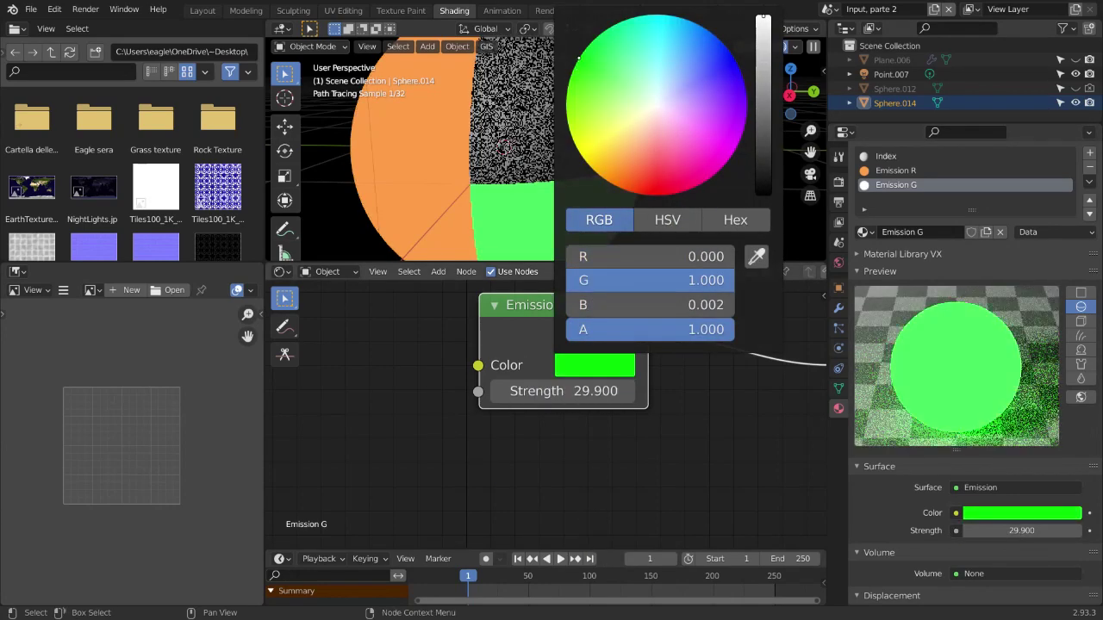
pyautogui.scroll(-4, 591, 250)
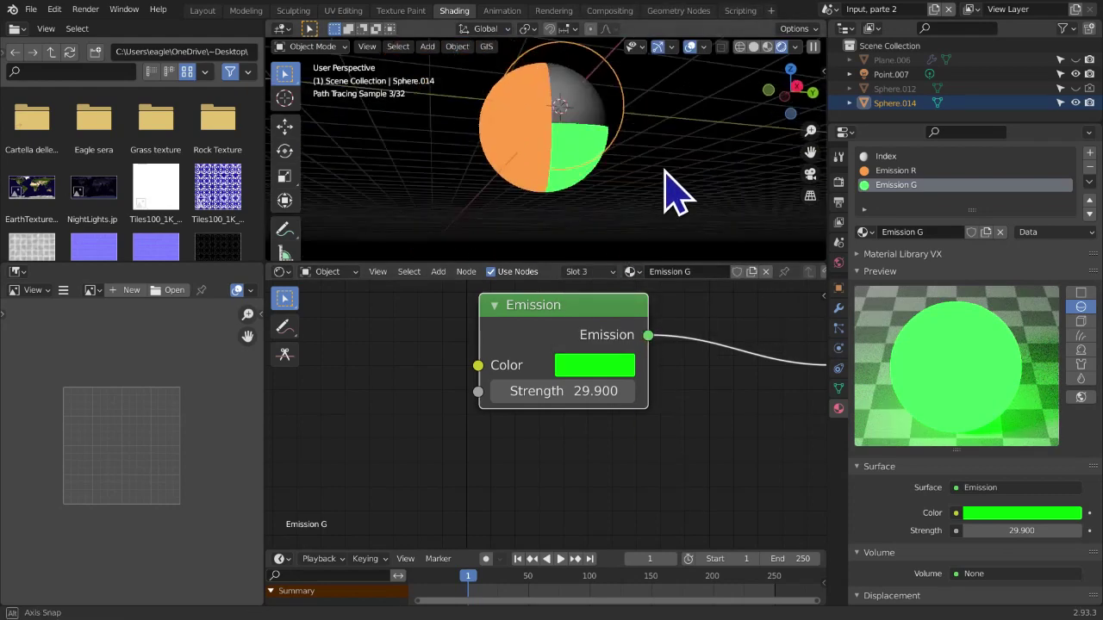
pyautogui.moveTo(489, 112)
pyautogui.keyDown('shift'); pyautogui.mouseDown(button='middle')
pyautogui.moveTo(509, 166)
pyautogui.moveTo(559, 155)
pyautogui.moveTo(566, 185)
pyautogui.mouseUp(button='middle'); pyautogui.keyUp('shift')
pyautogui.scroll(6, 522, 182)
pyautogui.scroll(-3, 566, 224)
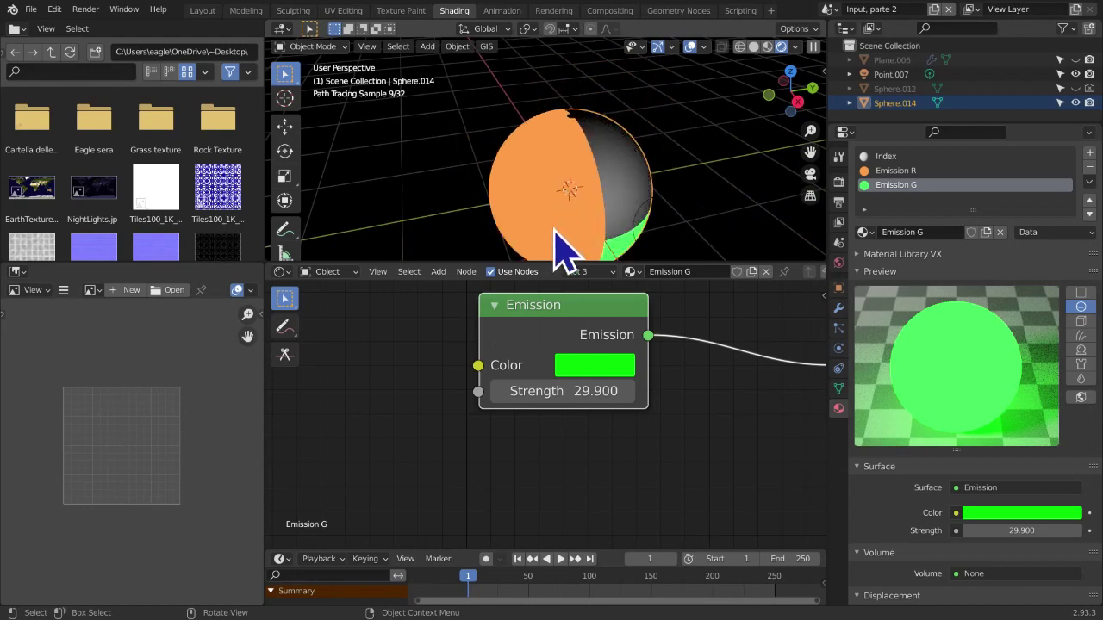
pyautogui.moveTo(615, 216)
pyautogui.mouseDown(button='middle')
pyautogui.moveTo(589, 221)
pyautogui.moveTo(603, 238)
pyautogui.moveTo(645, 172)
pyautogui.moveTo(623, 129)
pyautogui.moveTo(612, 153)
pyautogui.moveTo(722, 138)
pyautogui.mouseUp(button='middle')
# Rename the sphere 'Oggetto multimateriale' and turn its orange half toward the viewer
pyautogui.moveTo(801, 129)
pyautogui.mouseDown(button='middle')
pyautogui.moveTo(812, 136)
pyautogui.moveTo(743, 197)
pyautogui.mouseUp(button='middle')
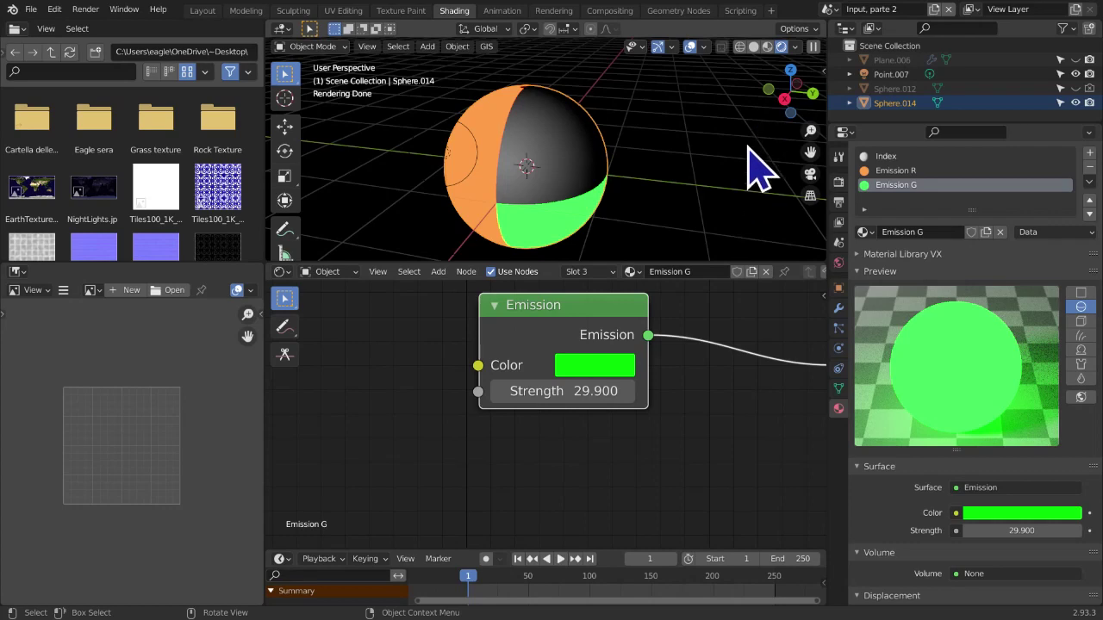
pyautogui.moveTo(737, 132); pyautogui.dragTo(673, 175, button='middle')
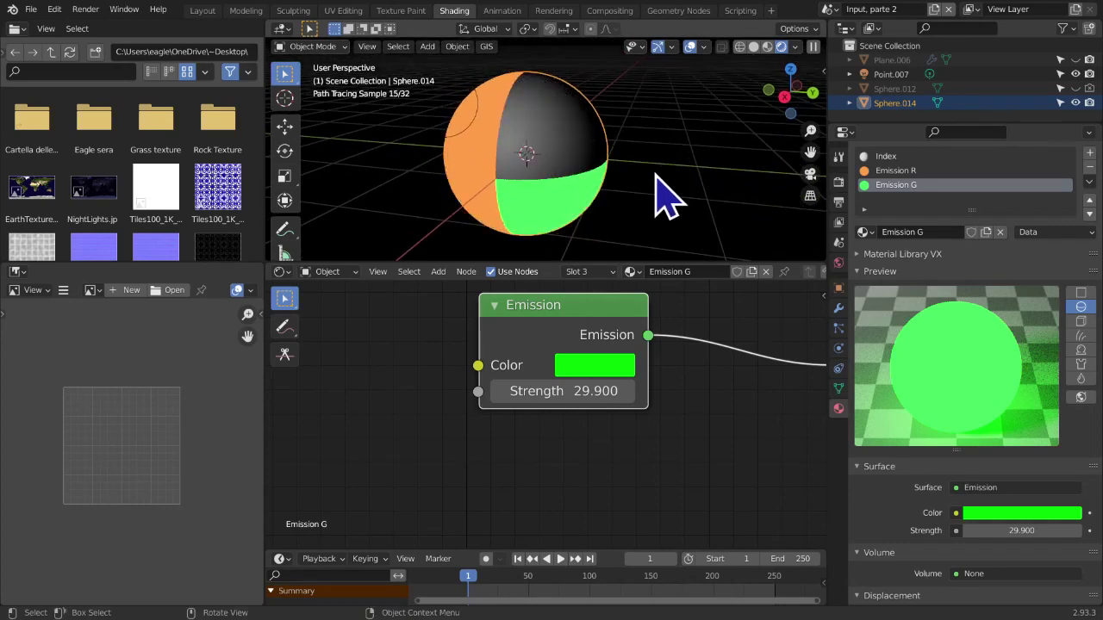
pyautogui.press('F2')
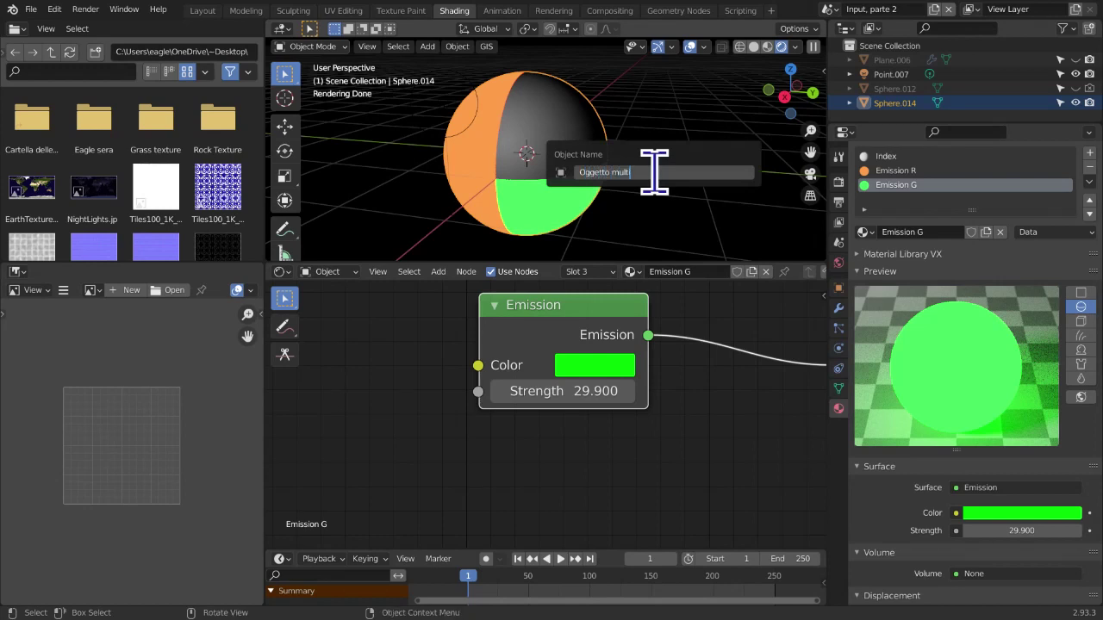
pyautogui.press('Return')
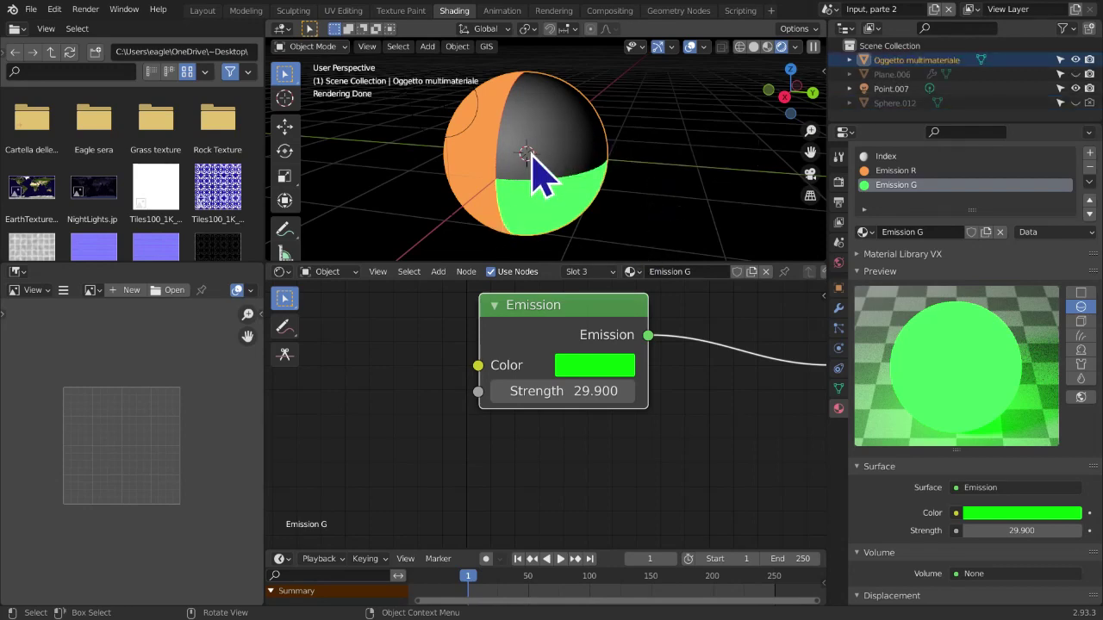
pyautogui.moveTo(780, 235); pyautogui.dragTo(802, 229, button='middle')
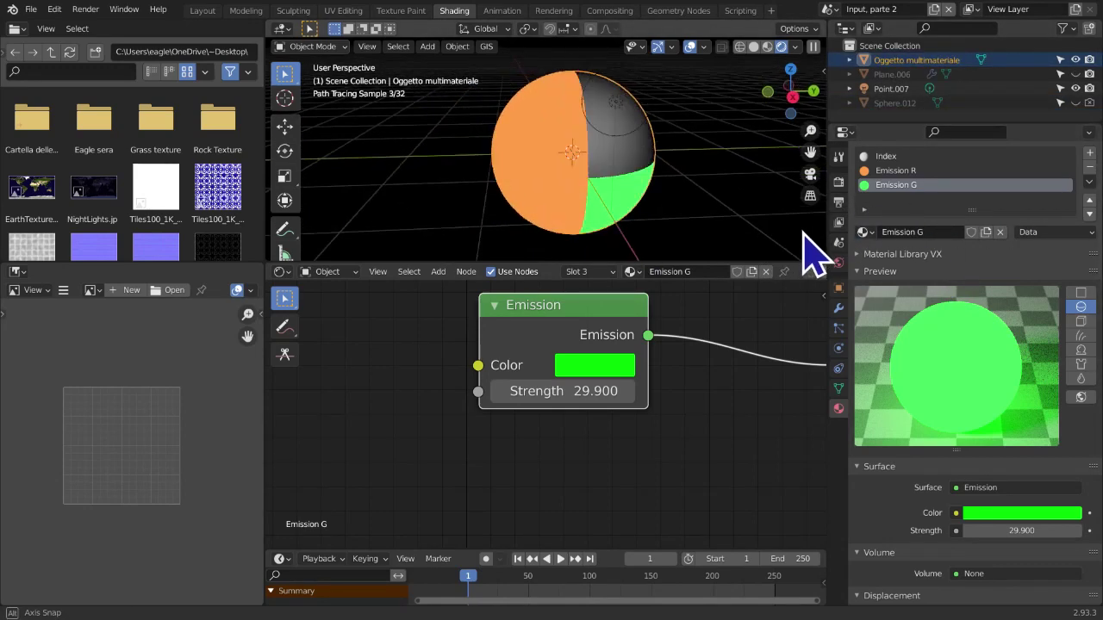
pyautogui.moveTo(810, 152); pyautogui.dragTo(784, 151)
pyautogui.moveTo(717, 186); pyautogui.dragTo(756, 195, button='middle')
pyautogui.moveTo(945, 540); pyautogui.dragTo(944, 257, button='middle')
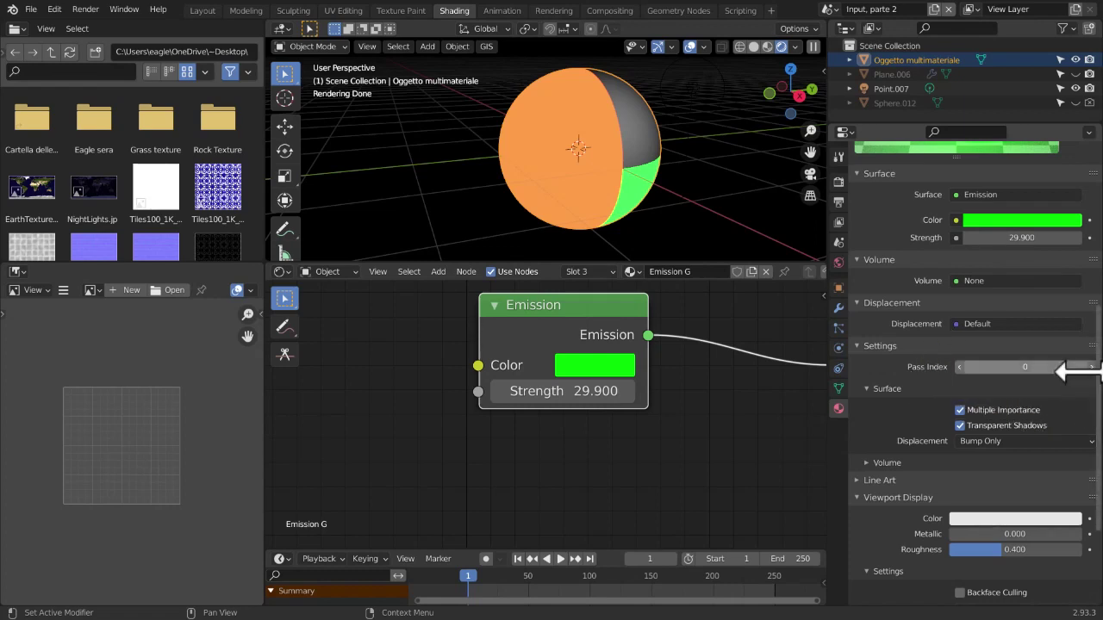
# Raise the Emission G material's Pass Index in its Settings panel
pyautogui.moveTo(748, 205); pyautogui.dragTo(728, 206, button='middle')
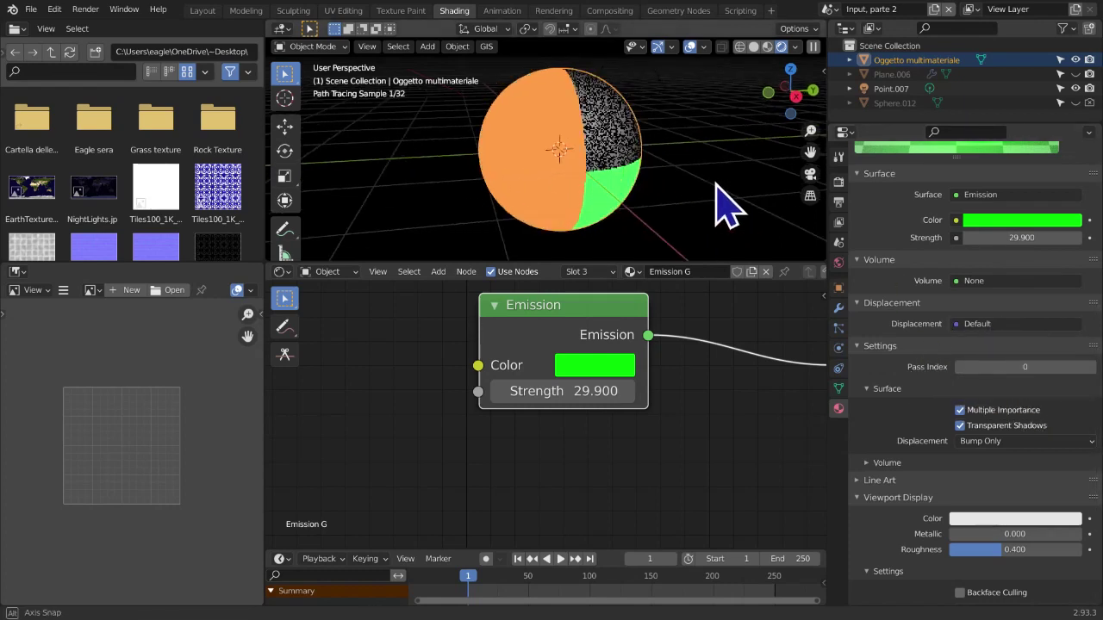
pyautogui.moveTo(1094, 403); pyautogui.dragTo(1091, 248)
pyautogui.scroll(-6, 1077, 301)
pyautogui.scroll(4, 1071, 328)
pyautogui.scroll(-5, 1064, 344)
pyautogui.scroll(2, 1025, 431)
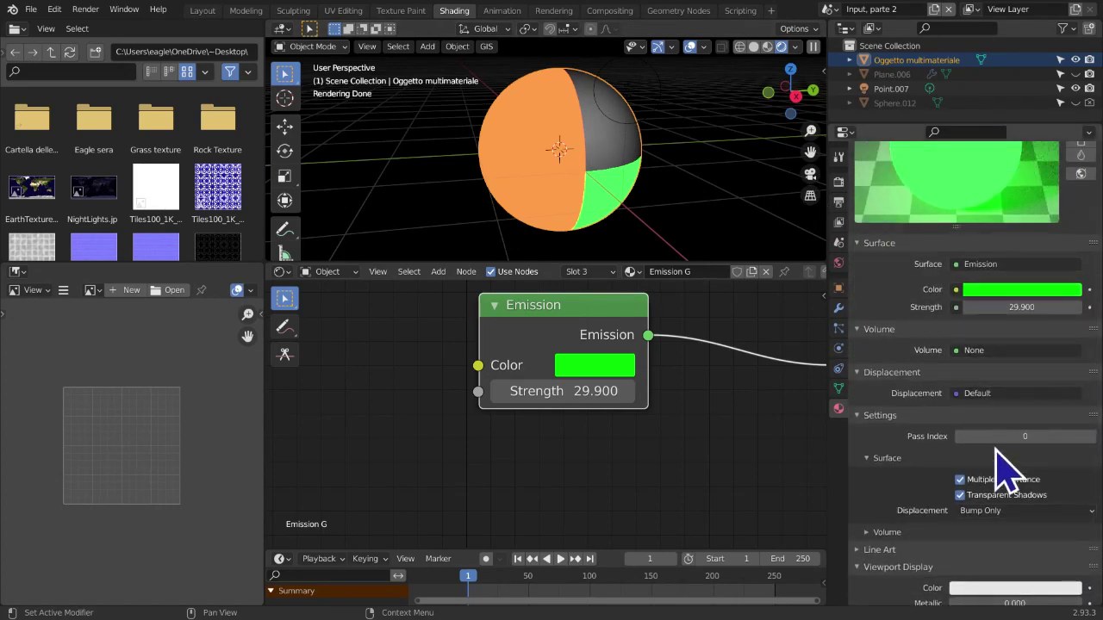
pyautogui.click(1091, 437)
pyautogui.click(1091, 436)
pyautogui.click(1091, 436)
# Set the Emission R material's Pass Index to 2
pyautogui.scroll(7, 899, 266)
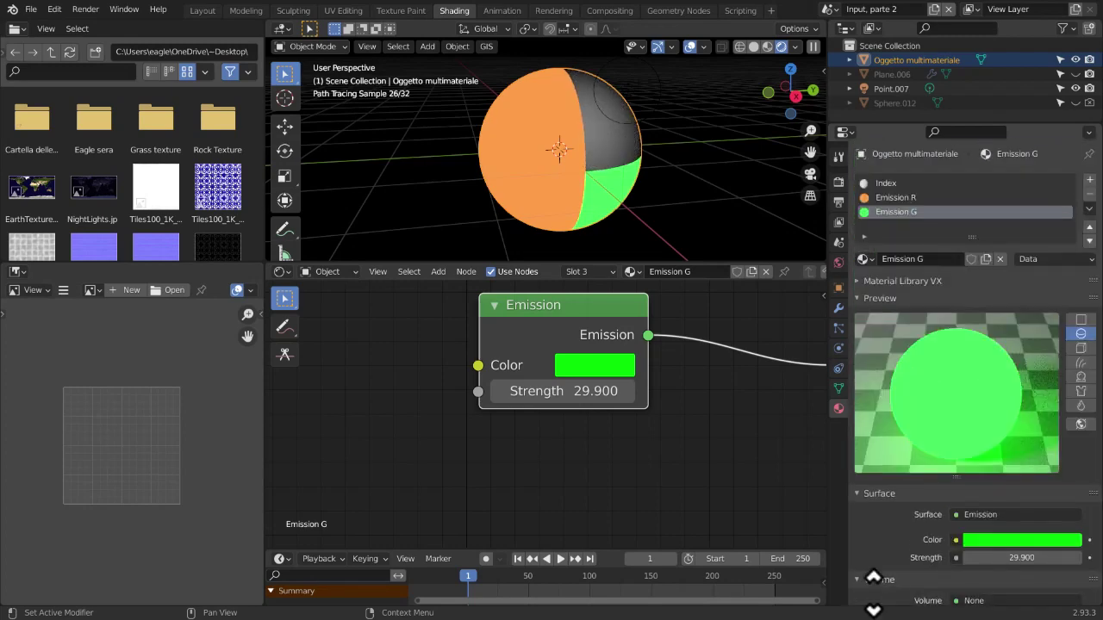
pyautogui.click(902, 202)
pyautogui.scroll(-10, 911, 271)
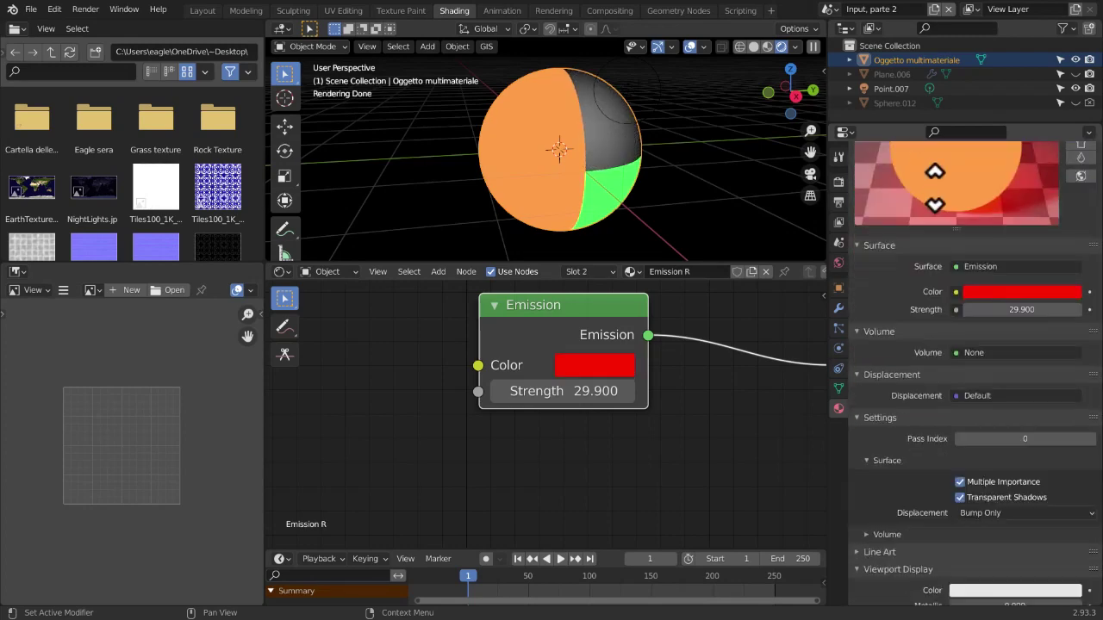
pyautogui.click(1091, 331)
pyautogui.click(1090, 331)
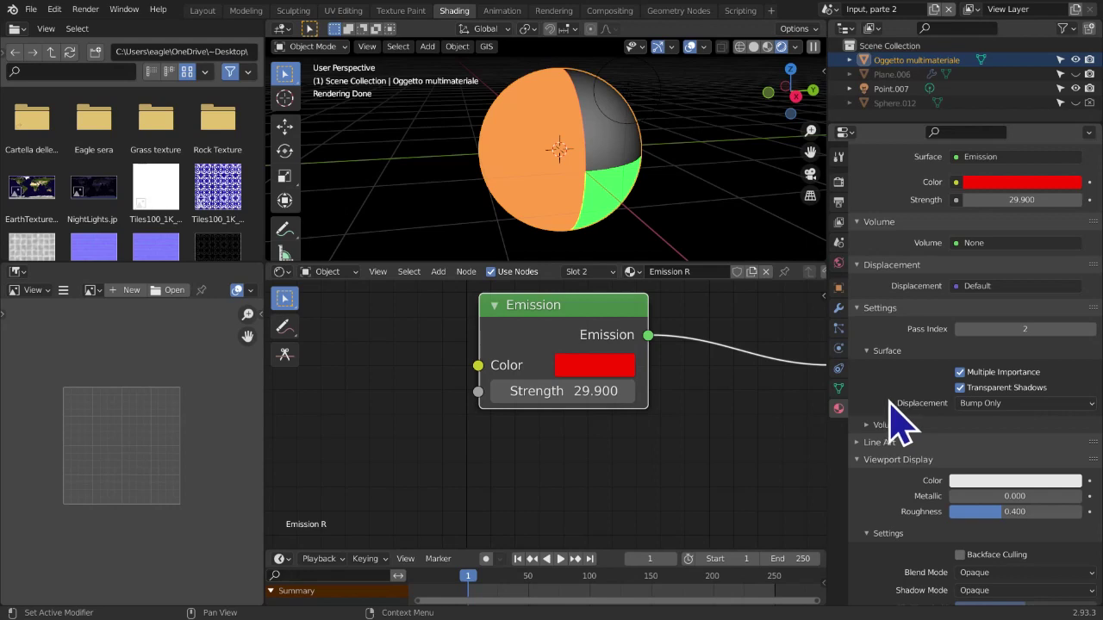
# Review Emission G, then select the Index material to show its node tree
pyautogui.scroll(10, 982, 422)
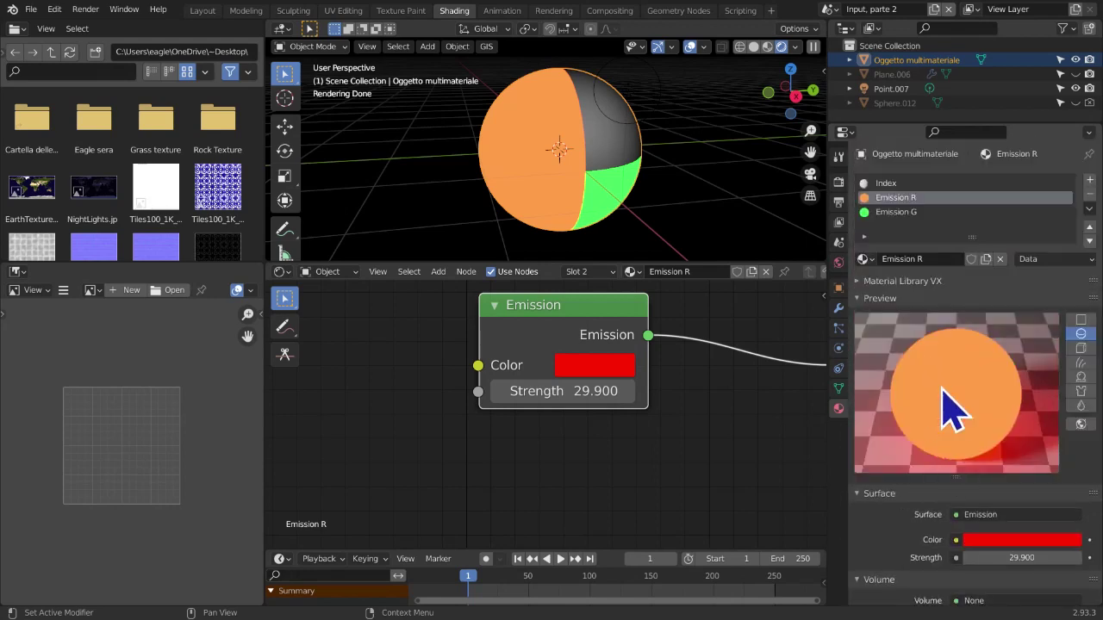
pyautogui.click(896, 212)
pyautogui.scroll(-5, 905, 517)
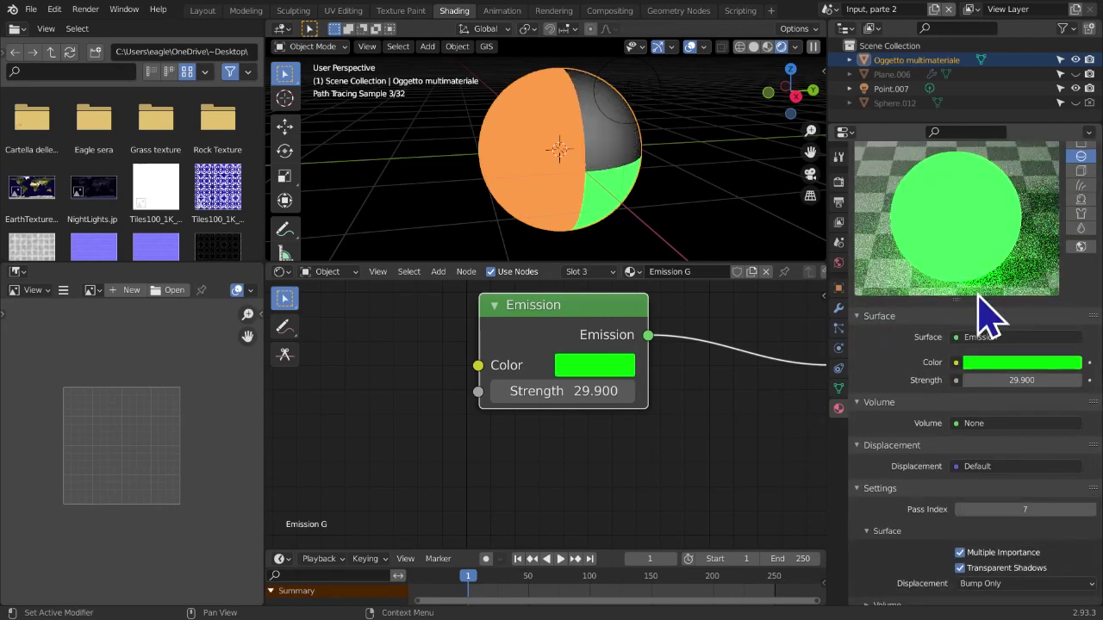
pyautogui.scroll(5, 928, 466)
pyautogui.scroll(-1, 965, 324)
pyautogui.click(892, 178)
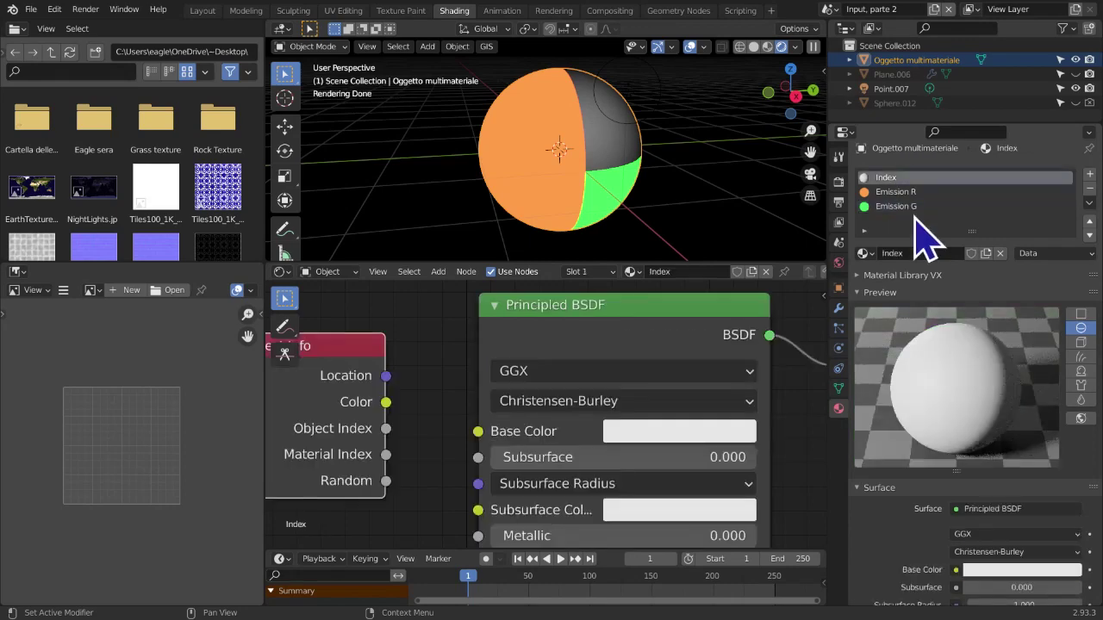
# Connect the Object Info node's Material Index output to the Principled BSDF Base Color
pyautogui.moveTo(405, 430); pyautogui.dragTo(566, 402, button='middle')
pyautogui.scroll(-3, 566, 402)
pyautogui.scroll(2, 535, 431)
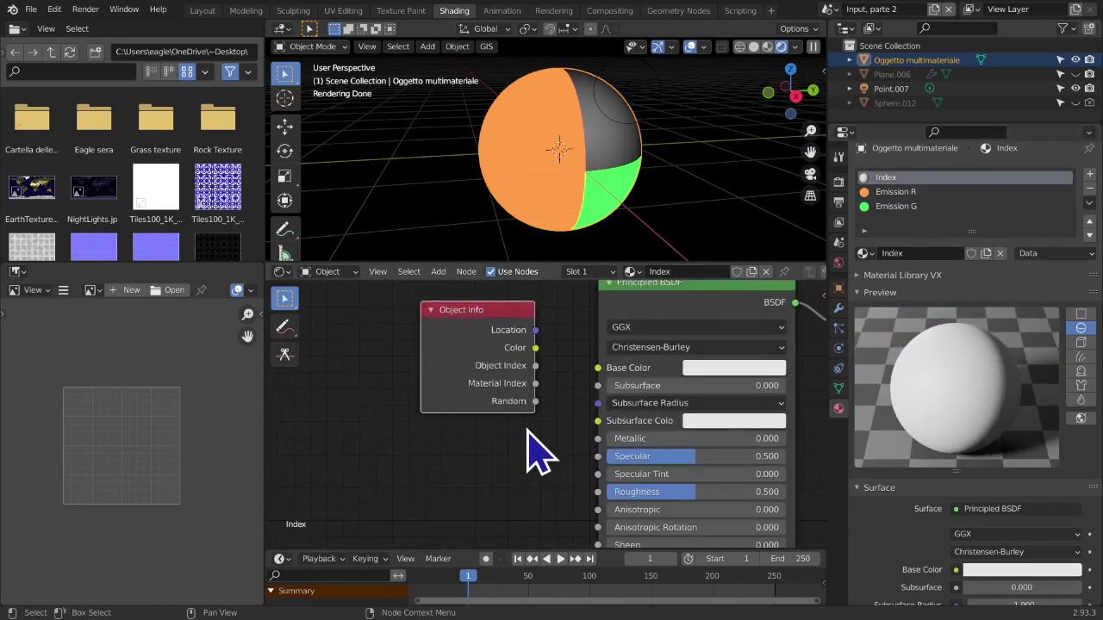
pyautogui.scroll(2, 527, 405)
pyautogui.moveTo(533, 402); pyautogui.dragTo(611, 381)
# View the sphere in Right Orthographic and begin renaming the Index material
pyautogui.moveTo(533, 199); pyautogui.dragTo(552, 224, button='middle')
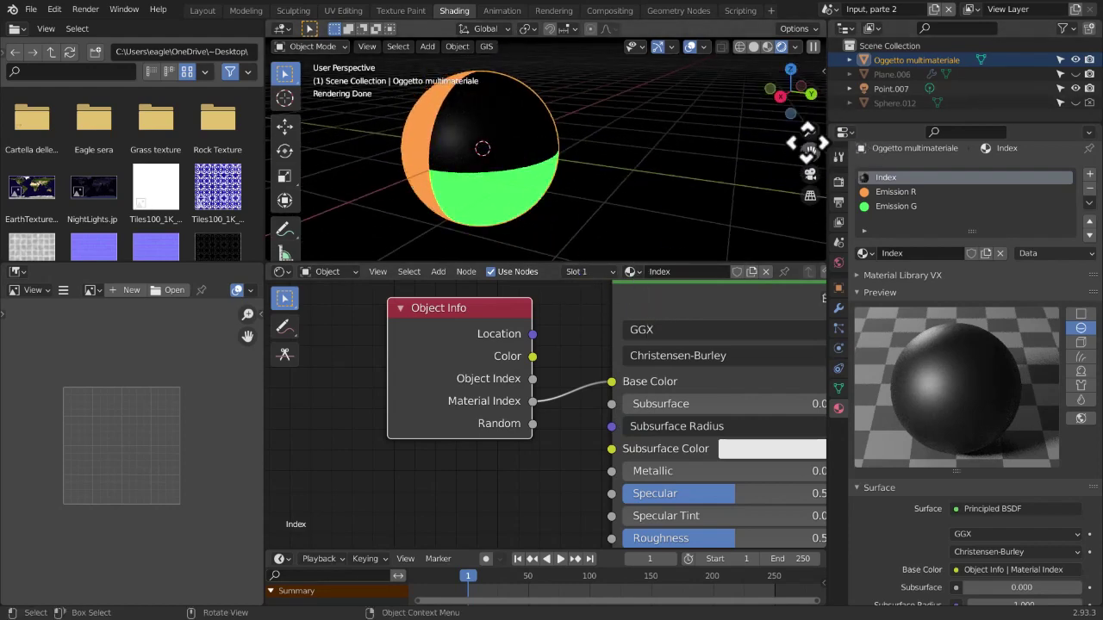
pyautogui.click(780, 97)
pyautogui.moveTo(808, 149); pyautogui.dragTo(848, 185)
pyautogui.scroll(-1, 753, 214)
pyautogui.scroll(2, 755, 217)
pyautogui.moveTo(1017, 436); pyautogui.dragTo(1042, 160, button='middle')
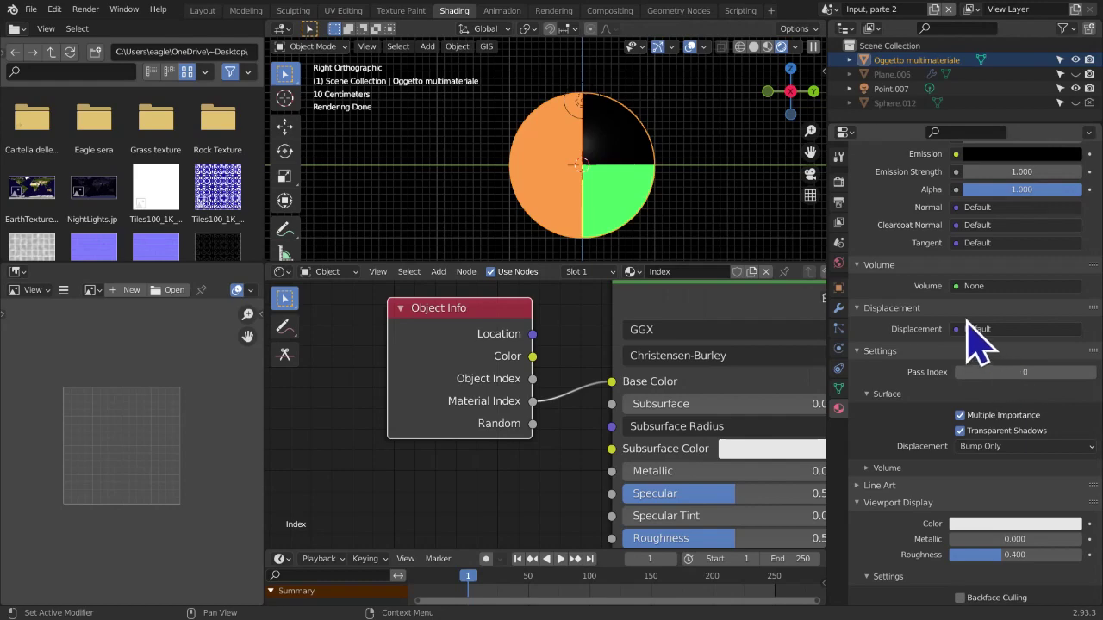
pyautogui.moveTo(968, 326); pyautogui.dragTo(947, 157, button='middle')
pyautogui.doubleClick(883, 185)
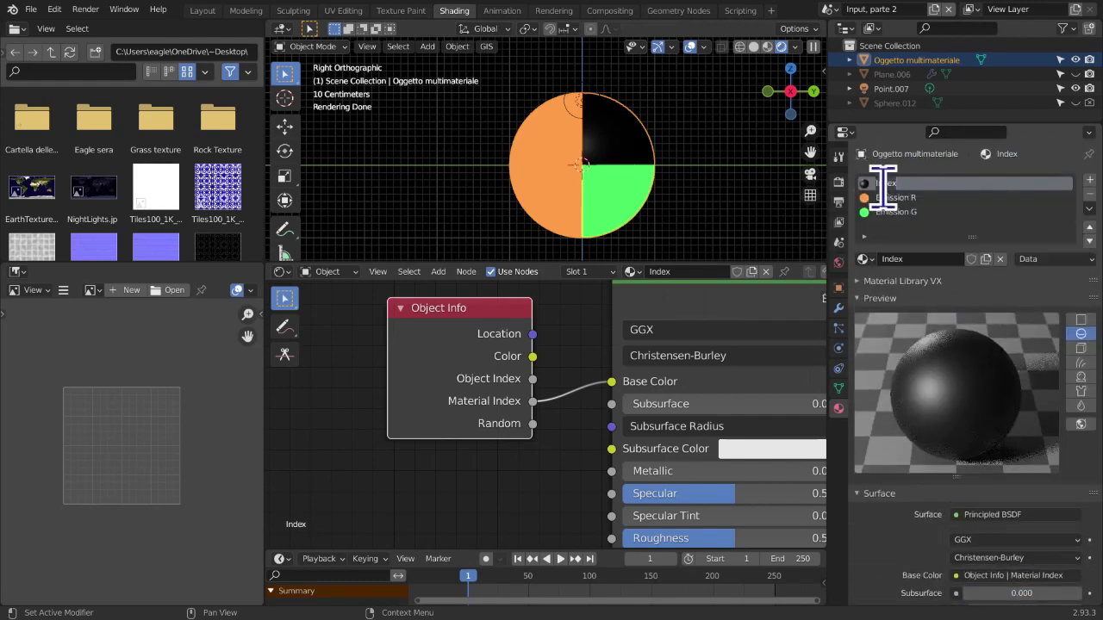
# Step up the Index material's Pass Index, then set it to exactly 1
pyautogui.scroll(-18, 982, 371)
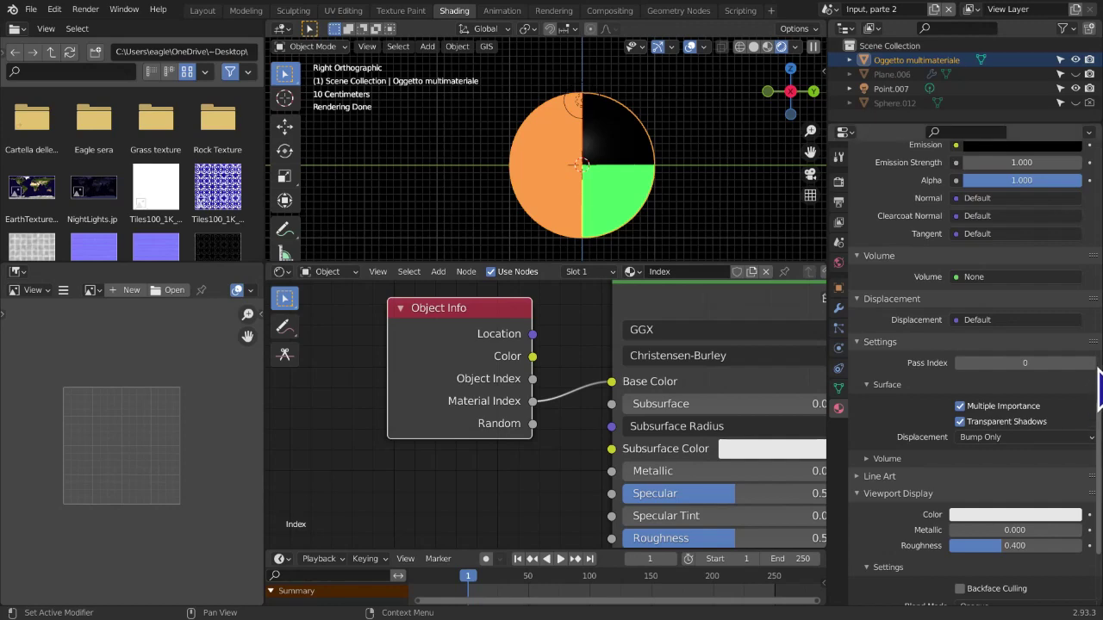
pyautogui.click(1090, 363)
pyautogui.click(1092, 365)
pyautogui.click(1091, 365)
pyautogui.click(1092, 365)
pyautogui.click(1091, 366)
pyautogui.doubleClick(1091, 365)
pyautogui.click(1092, 365)
pyautogui.click(1091, 366)
pyautogui.click(1092, 365)
pyautogui.doubleClick(1090, 362)
pyautogui.click(1090, 363)
pyautogui.doubleClick(1090, 363)
pyautogui.click(1089, 363)
pyautogui.doubleClick(1090, 363)
pyautogui.doubleClick(1090, 363)
pyautogui.click(1089, 363)
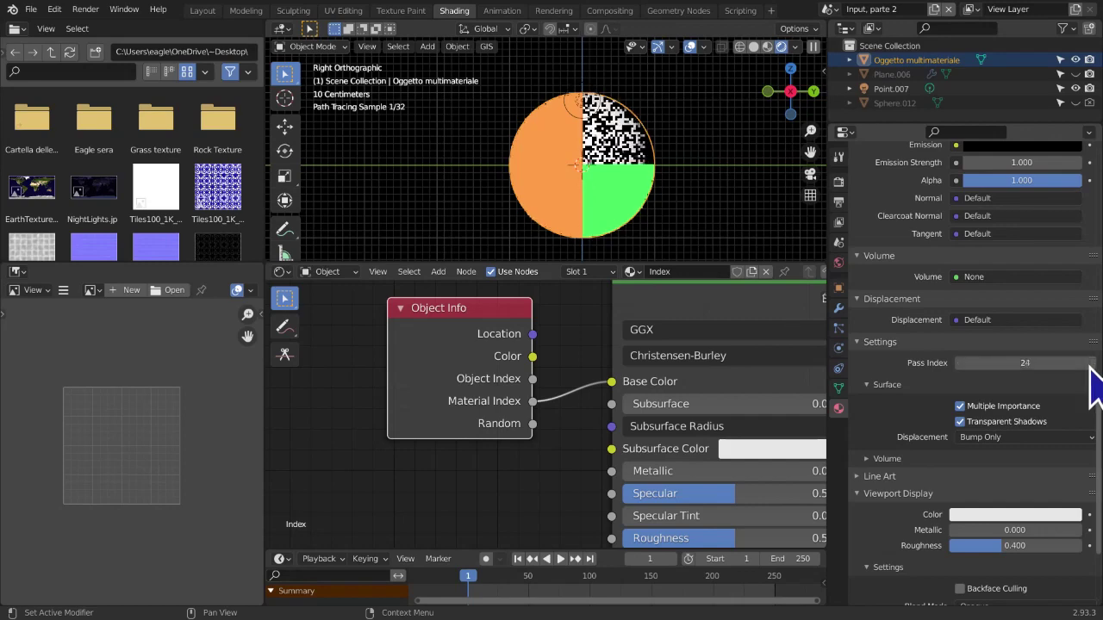
pyautogui.click(1004, 364)
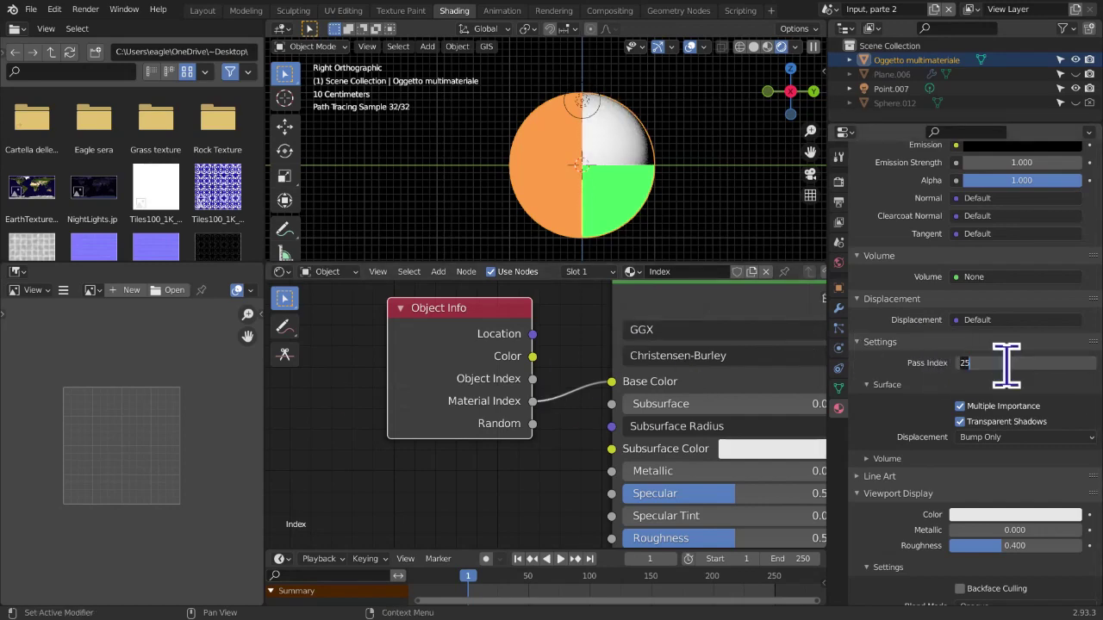
pyautogui.write('1')
pyautogui.press('Return')
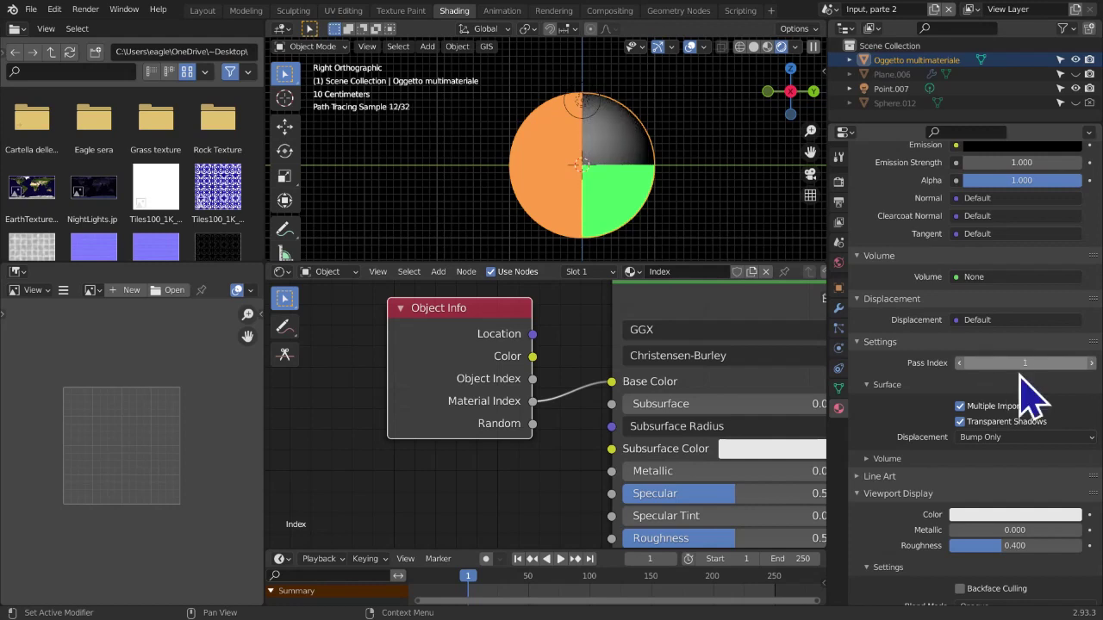
# Check the object properties, then return to the material settings
pyautogui.click(839, 288)
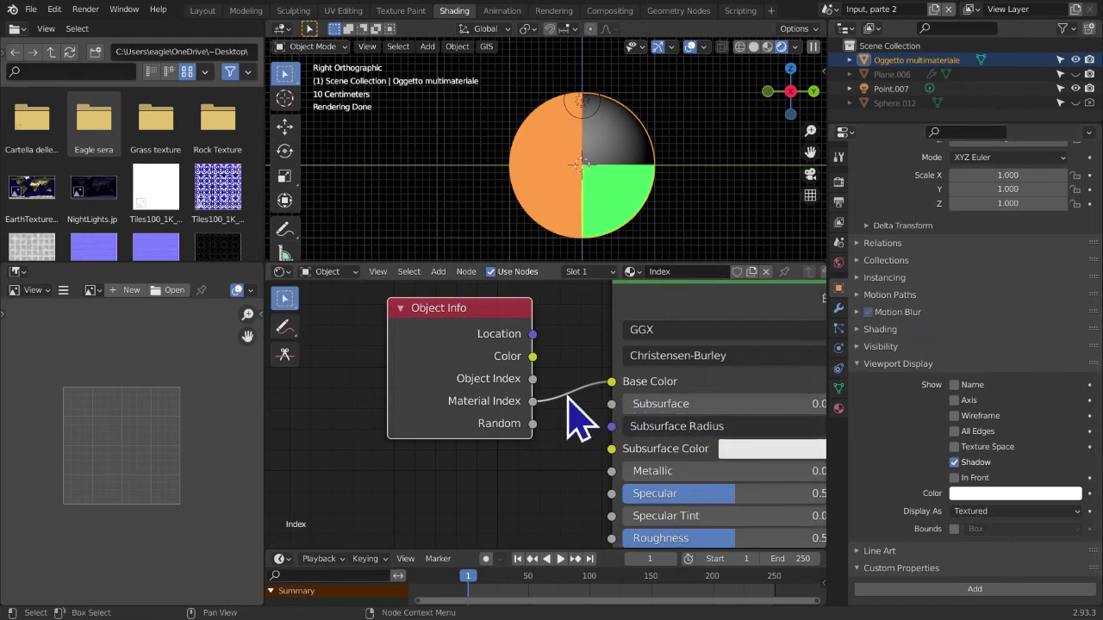
pyautogui.scroll(1, 546, 404)
pyautogui.moveTo(552, 403)
pyautogui.mouseDown(button='middle')
pyautogui.moveTo(381, 434)
pyautogui.moveTo(571, 414)
pyautogui.mouseUp(button='middle')
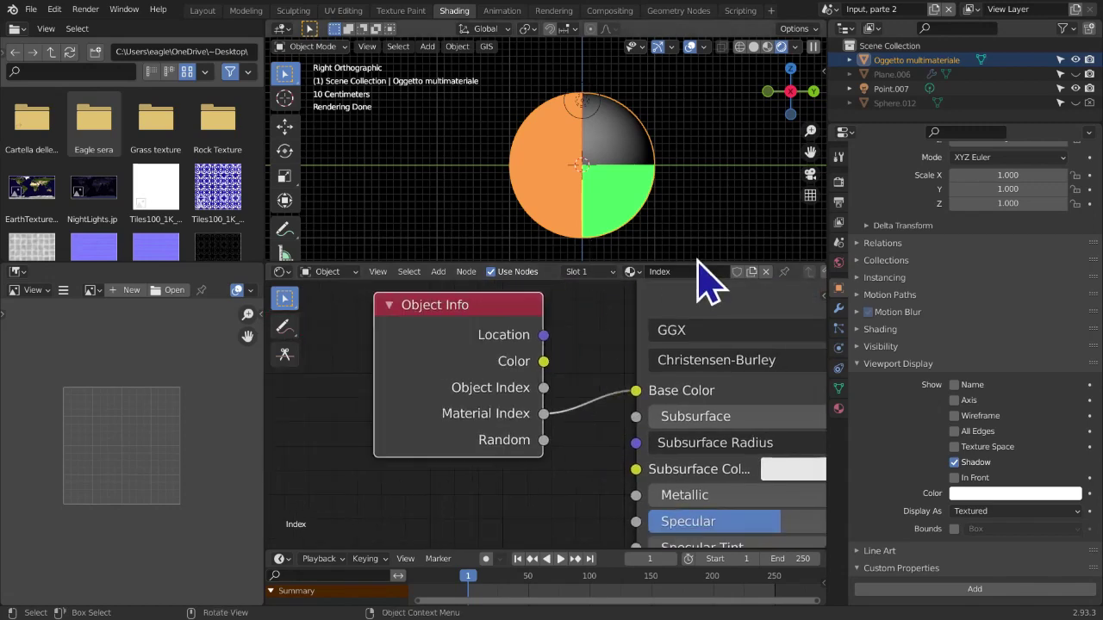
pyautogui.click(838, 408)
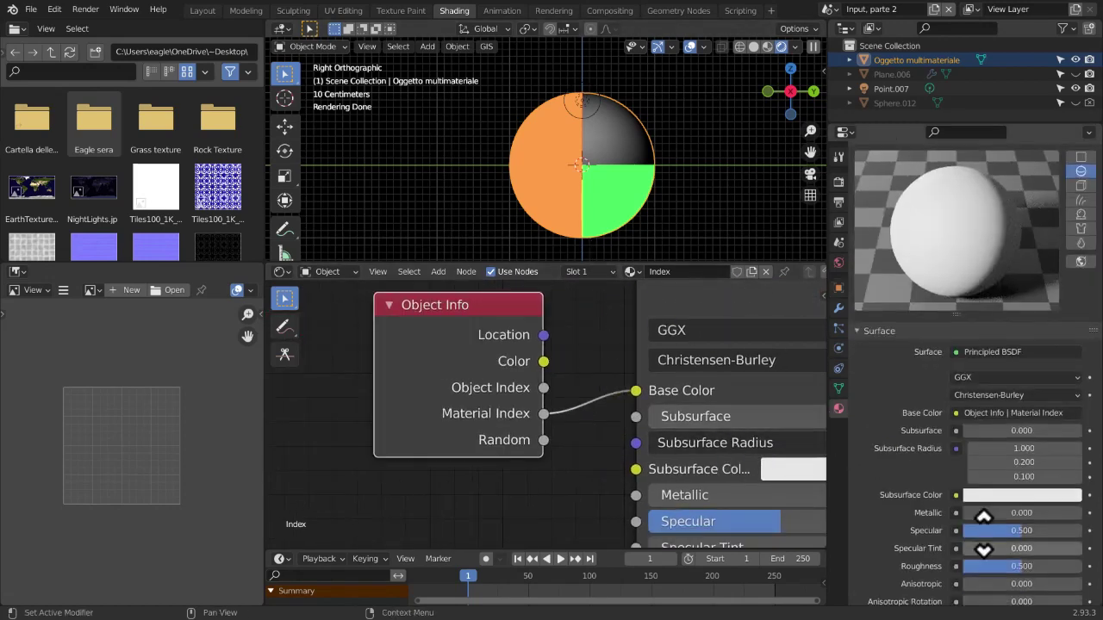
# Try Object Info Color into Base Color, then relink Material Index to Base Color
pyautogui.scroll(-15, 896, 508)
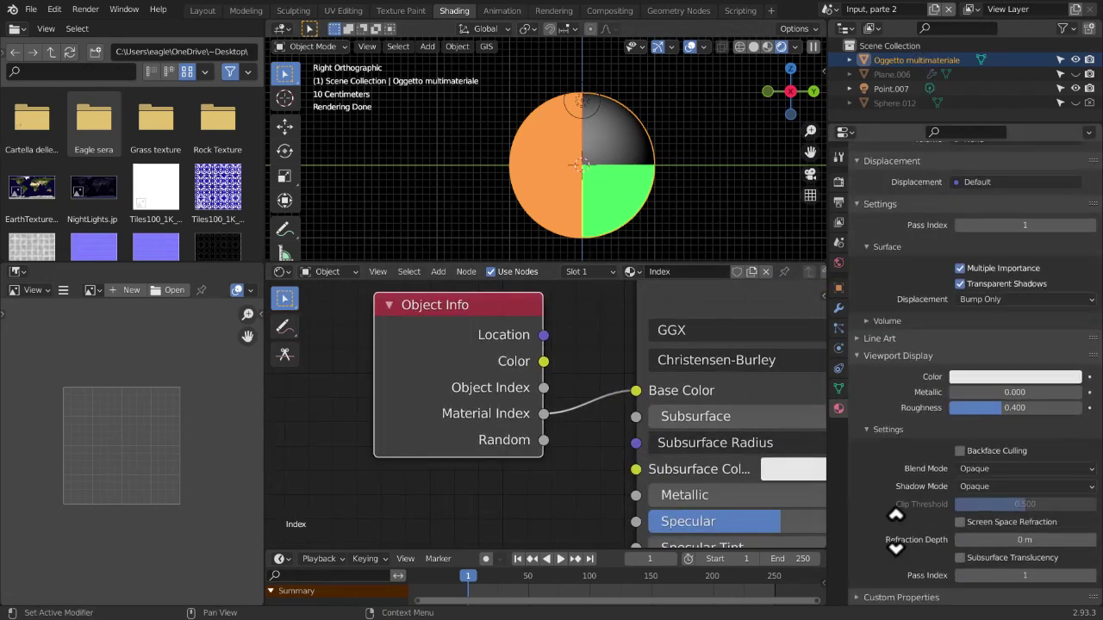
pyautogui.moveTo(543, 362); pyautogui.dragTo(638, 396)
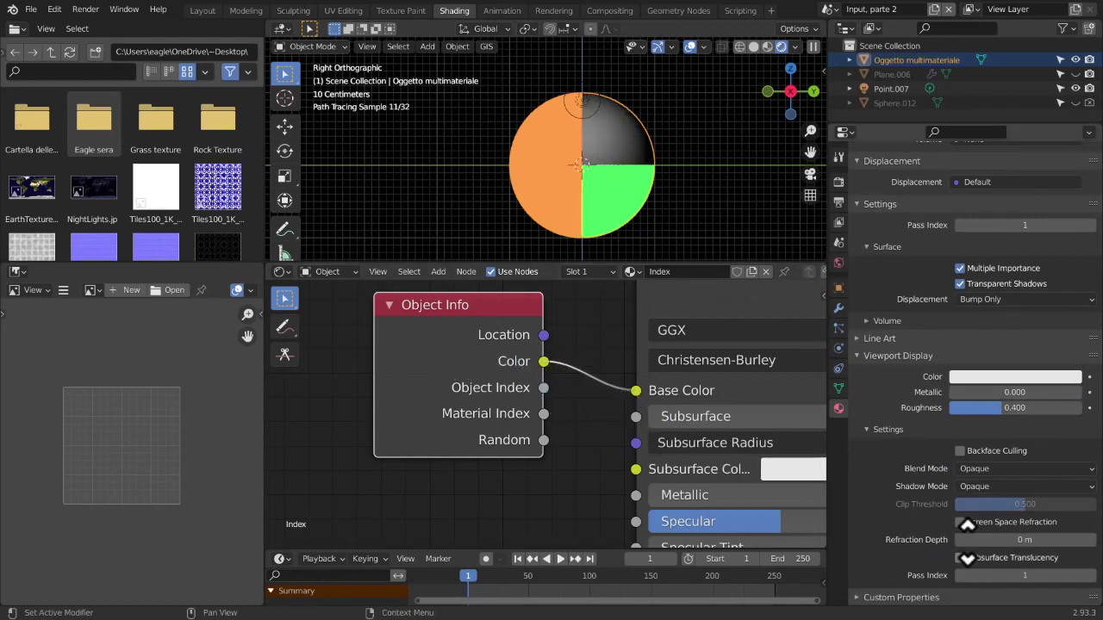
pyautogui.click(1092, 227)
pyautogui.click(1093, 228)
pyautogui.click(1092, 227)
pyautogui.keyDown('ctrl'); pyautogui.scroll(5, 1095, 231); pyautogui.keyUp('ctrl')
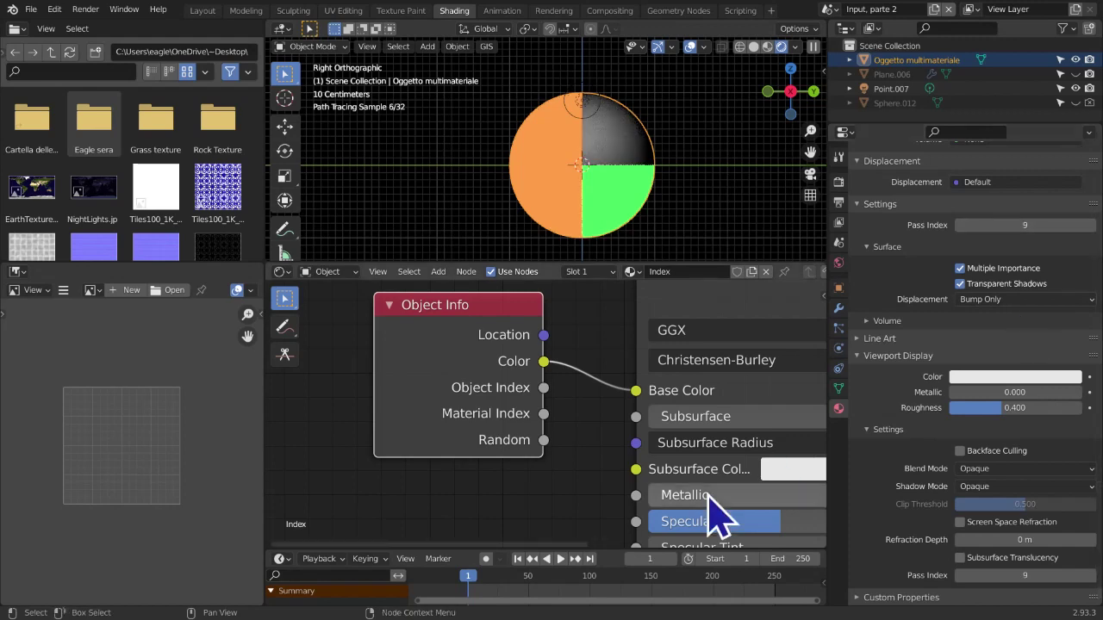
pyautogui.moveTo(543, 415); pyautogui.dragTo(637, 398)
# Reset the material Pass Index to 1 and show the Object Properties
pyautogui.scroll(1, 546, 525)
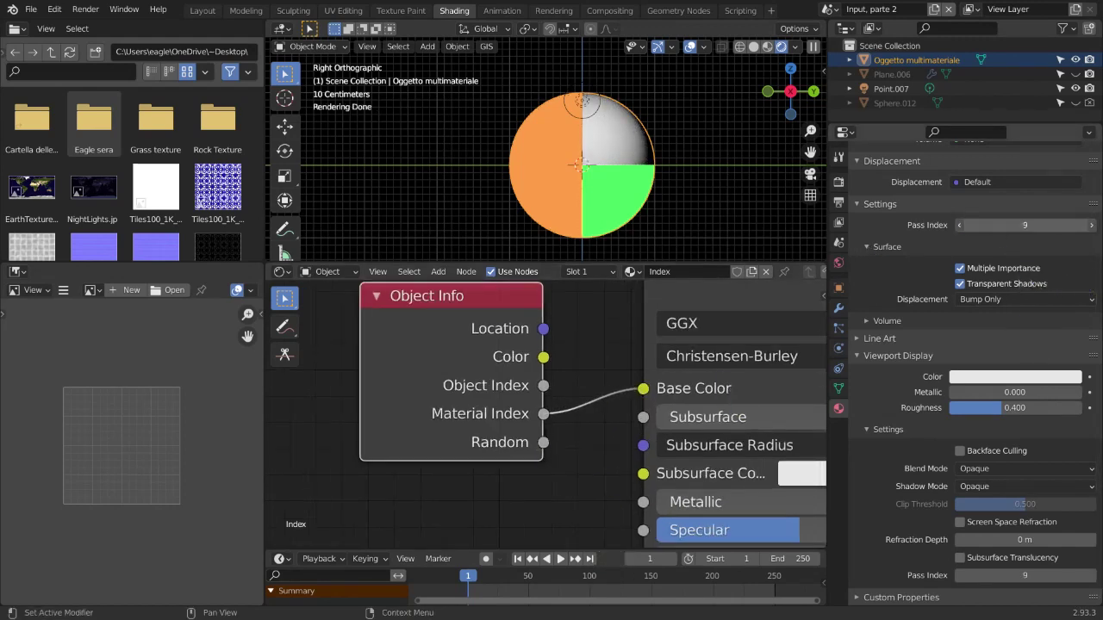
pyautogui.click(1023, 226)
pyautogui.write('1')
pyautogui.press('Return')
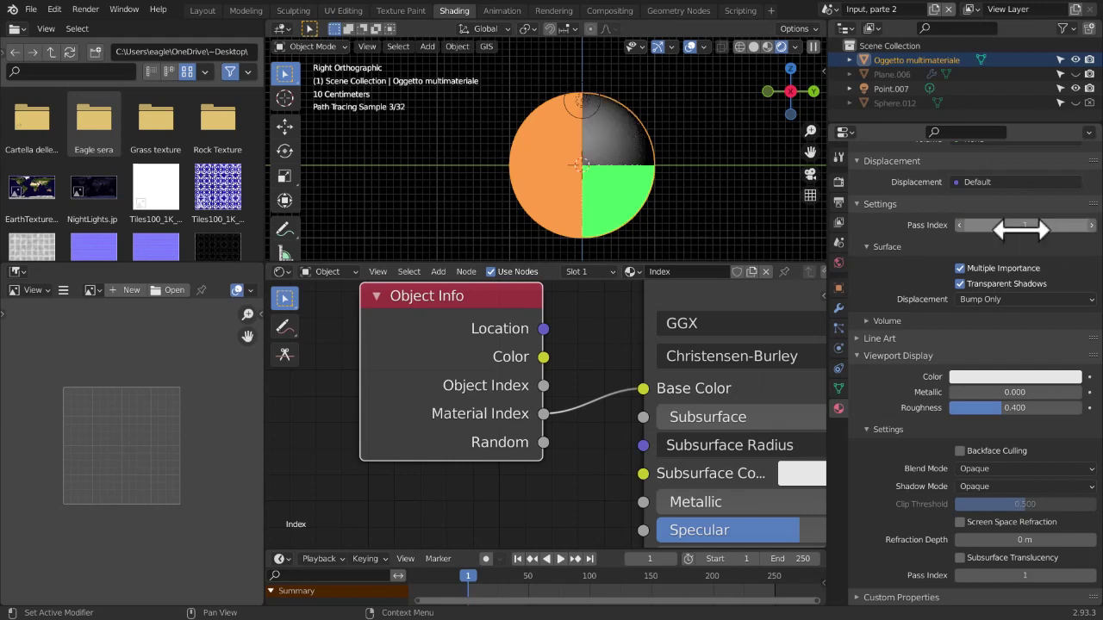
pyautogui.click(1022, 226)
pyautogui.press('Return')
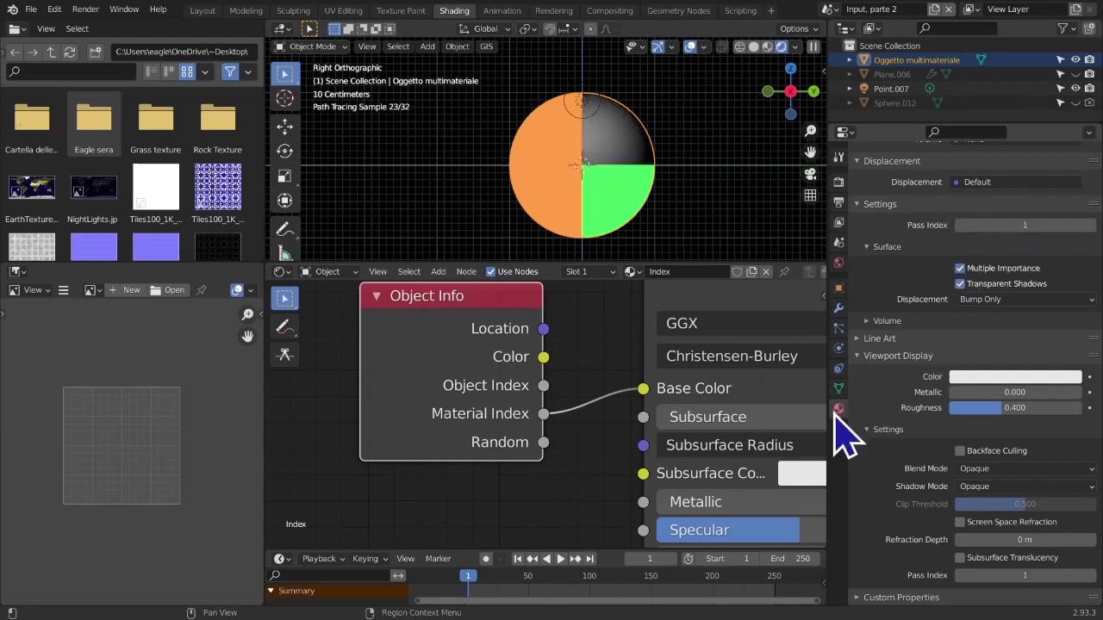
pyautogui.click(840, 289)
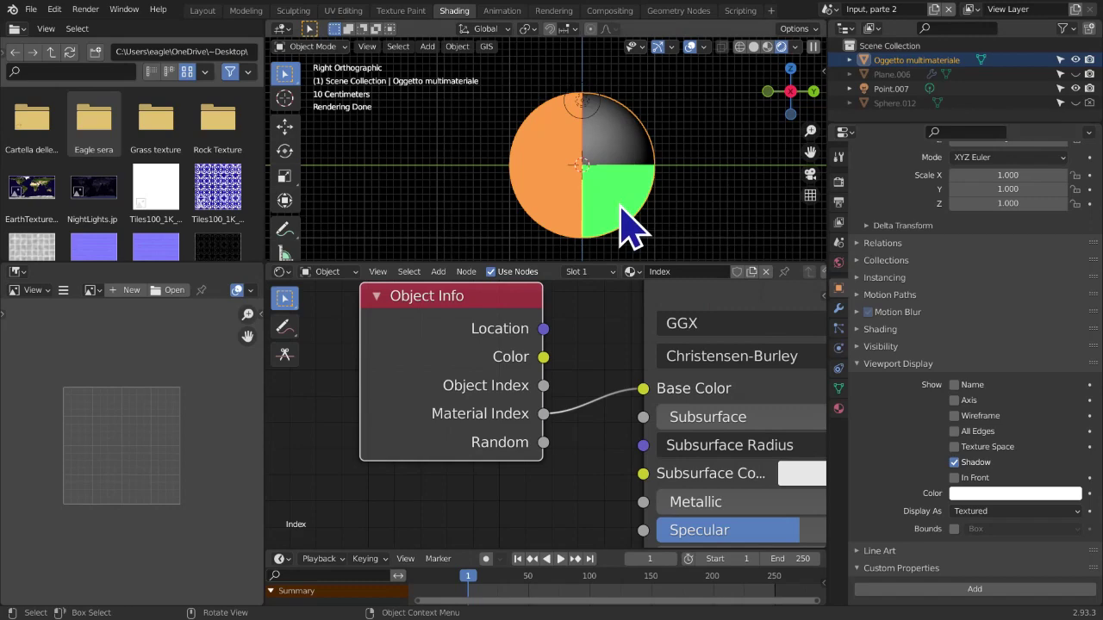
# Duplicate the sphere in place and raise the copy 3 m along Z
pyautogui.hotkey('shift', 'd')
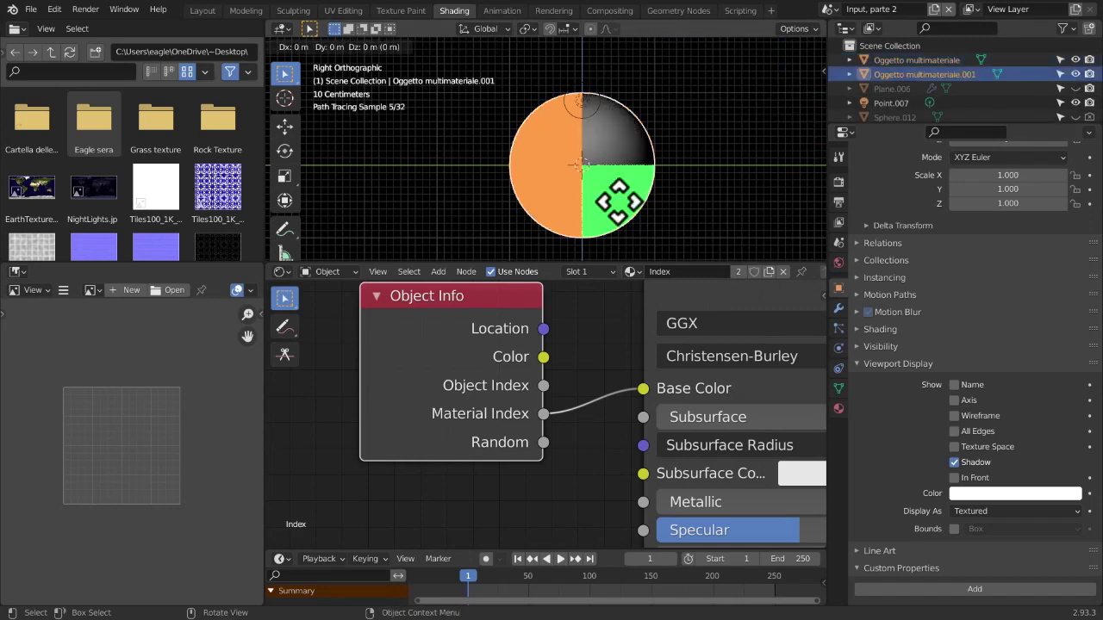
pyautogui.rightClick(618, 202)
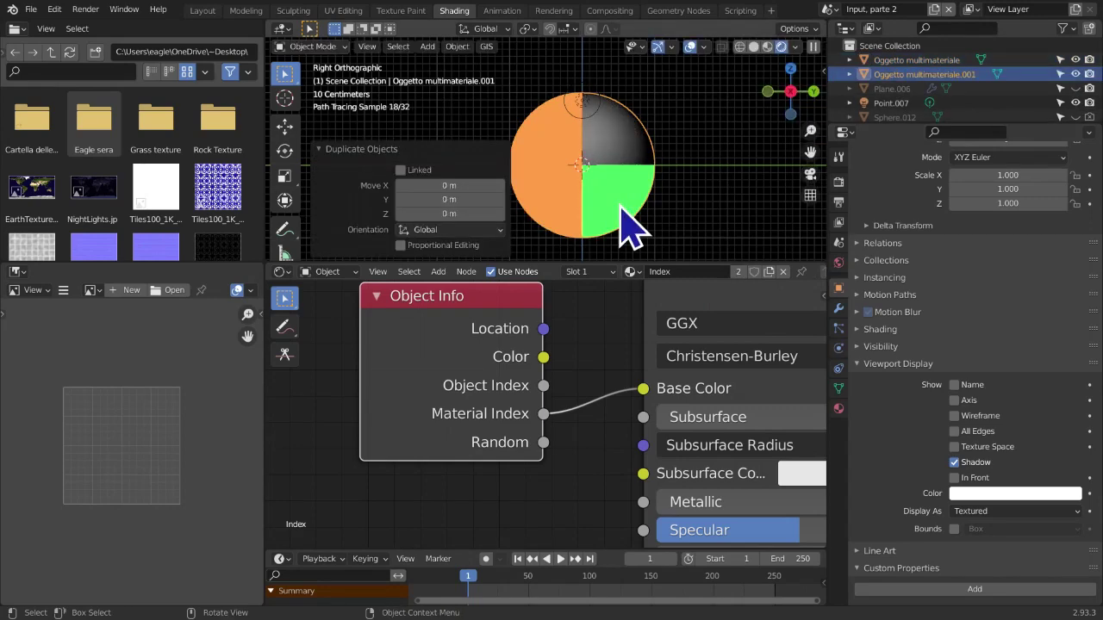
pyautogui.press('g')
pyautogui.press('z')
pyautogui.press('3')
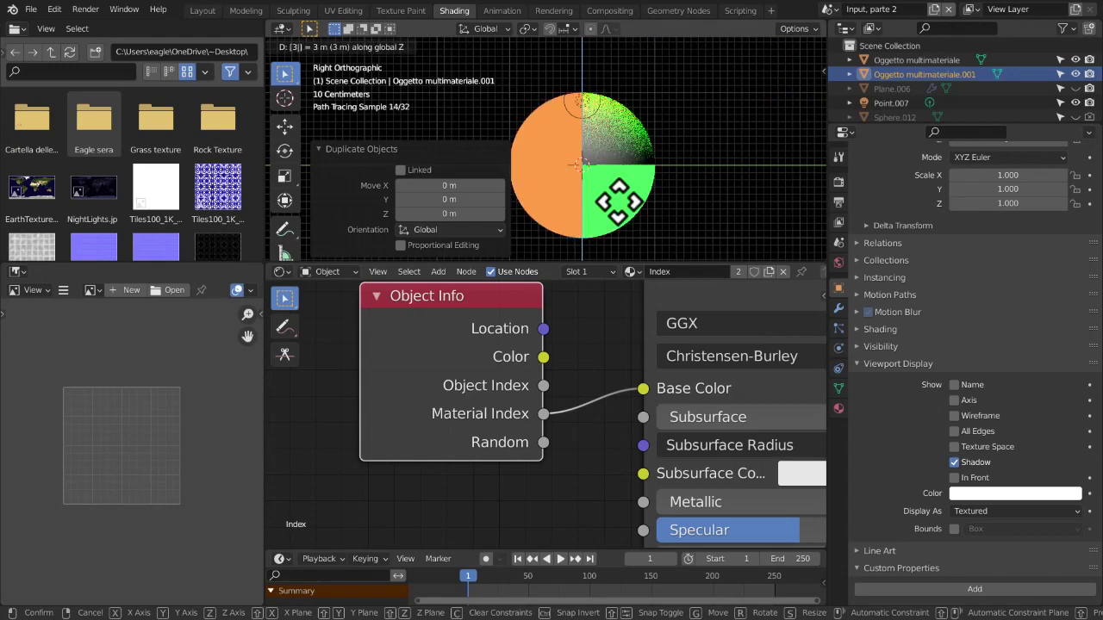
pyautogui.press('Return')
pyautogui.scroll(-5, 629, 231)
pyautogui.moveTo(631, 228); pyautogui.dragTo(723, 190, button='middle')
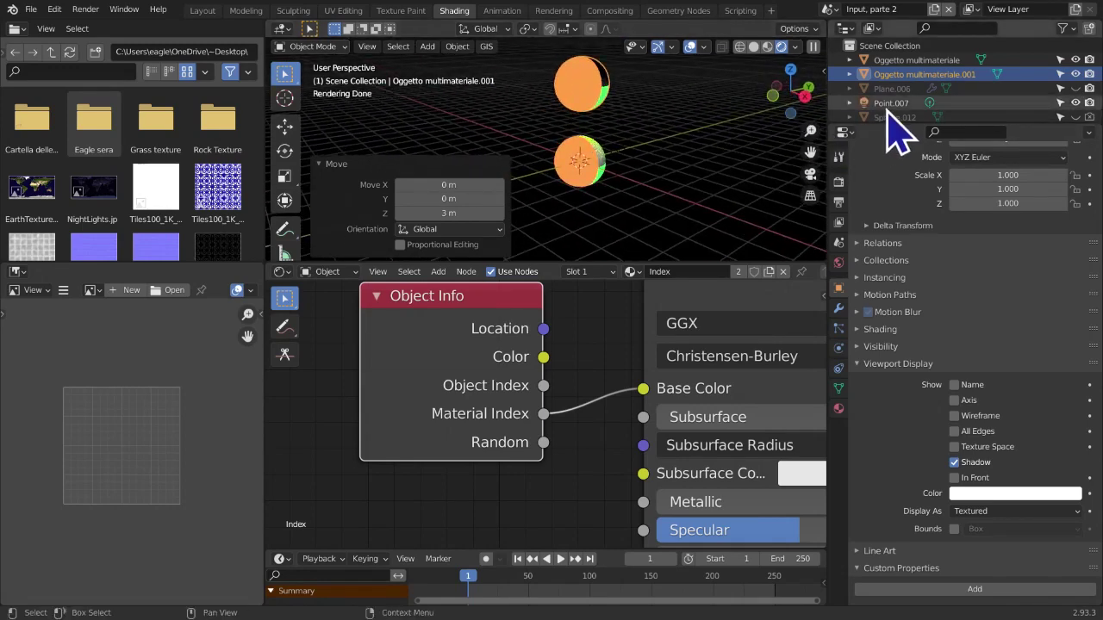
# Raise the light Point.007 by 3 m along Z
pyautogui.click(891, 105)
pyautogui.press('g')
pyautogui.press('z')
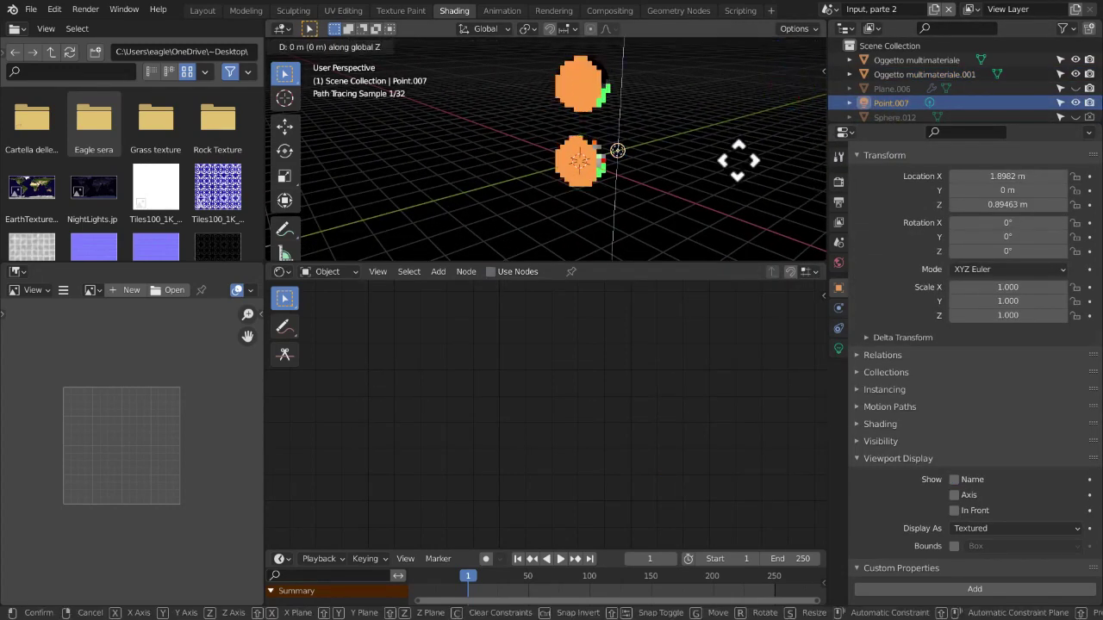
pyautogui.press('Return')
pyautogui.moveTo(729, 136); pyautogui.dragTo(636, 145, button='middle')
pyautogui.scroll(-3, 637, 151)
pyautogui.scroll(5, 568, 155)
# Select the upper duplicate sphere and display its Relations settings
pyautogui.click(581, 172)
pyautogui.moveTo(715, 147); pyautogui.dragTo(696, 125, button='middle')
pyautogui.scroll(-10, 704, 92)
pyautogui.scroll(9, 597, 155)
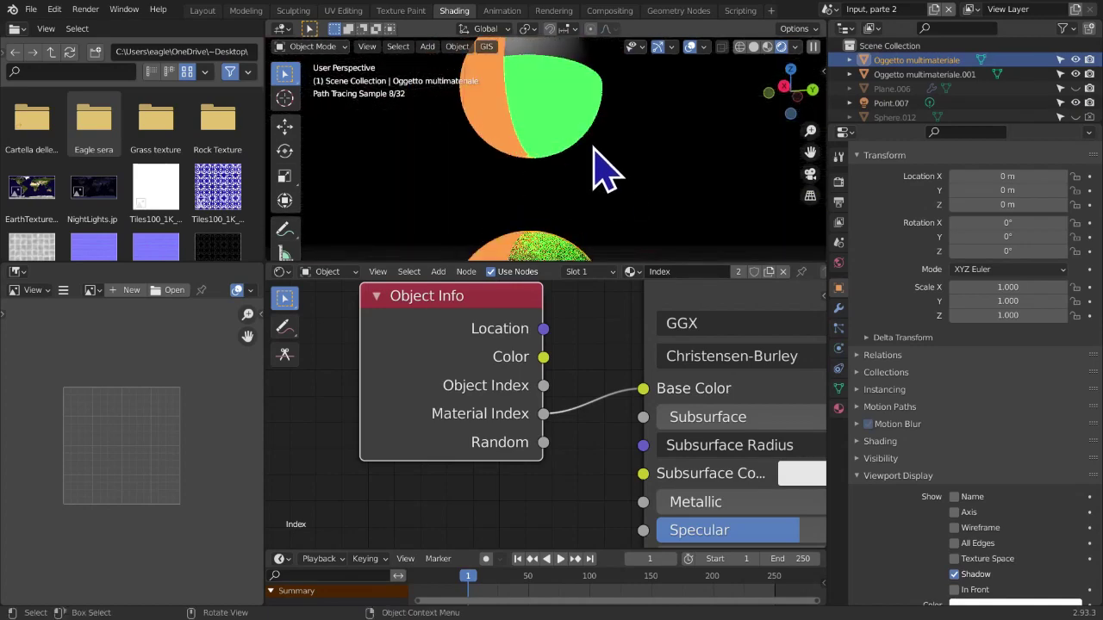
pyautogui.click(586, 134)
pyautogui.moveTo(585, 134); pyautogui.dragTo(608, 113, button='middle')
pyautogui.scroll(-4, 608, 178)
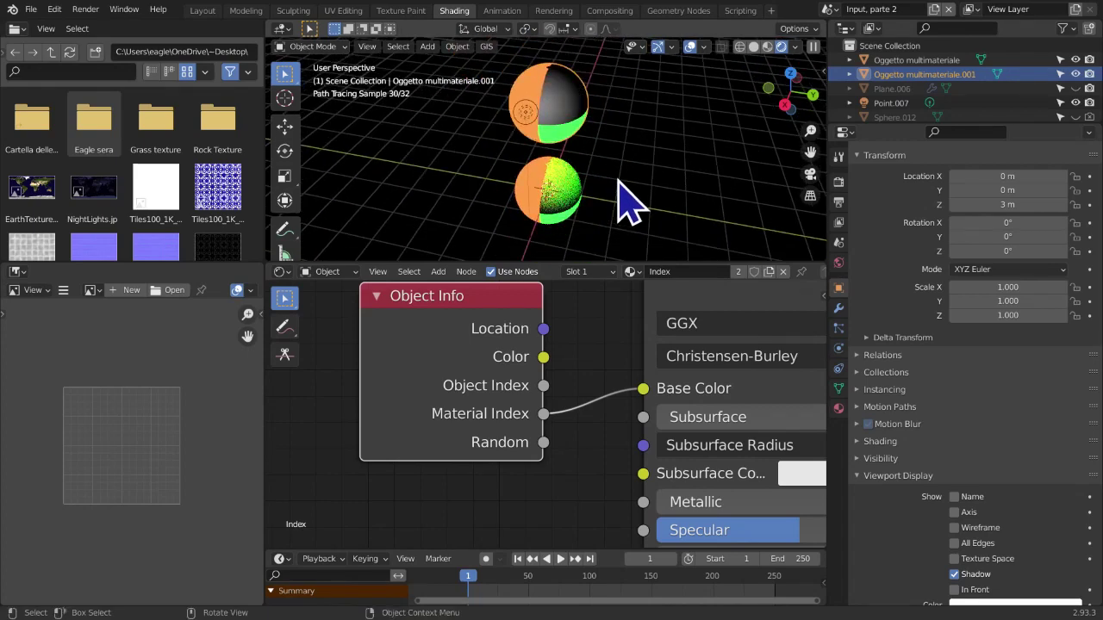
pyautogui.moveTo(501, 200); pyautogui.dragTo(508, 168, button='middle')
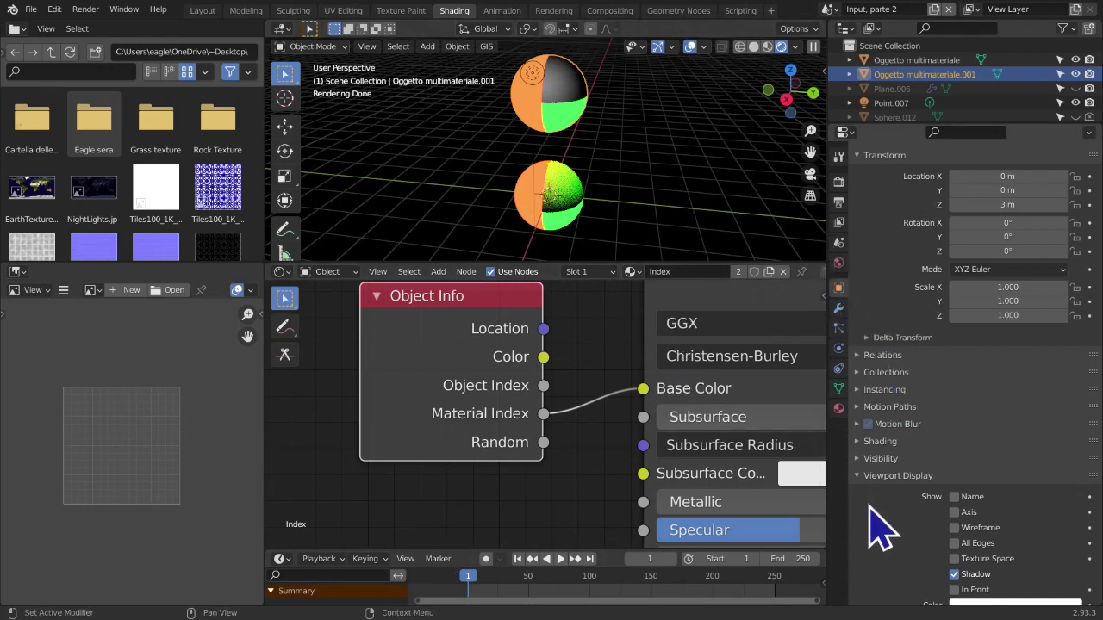
pyautogui.moveTo(865, 547); pyautogui.dragTo(912, 380, button='middle')
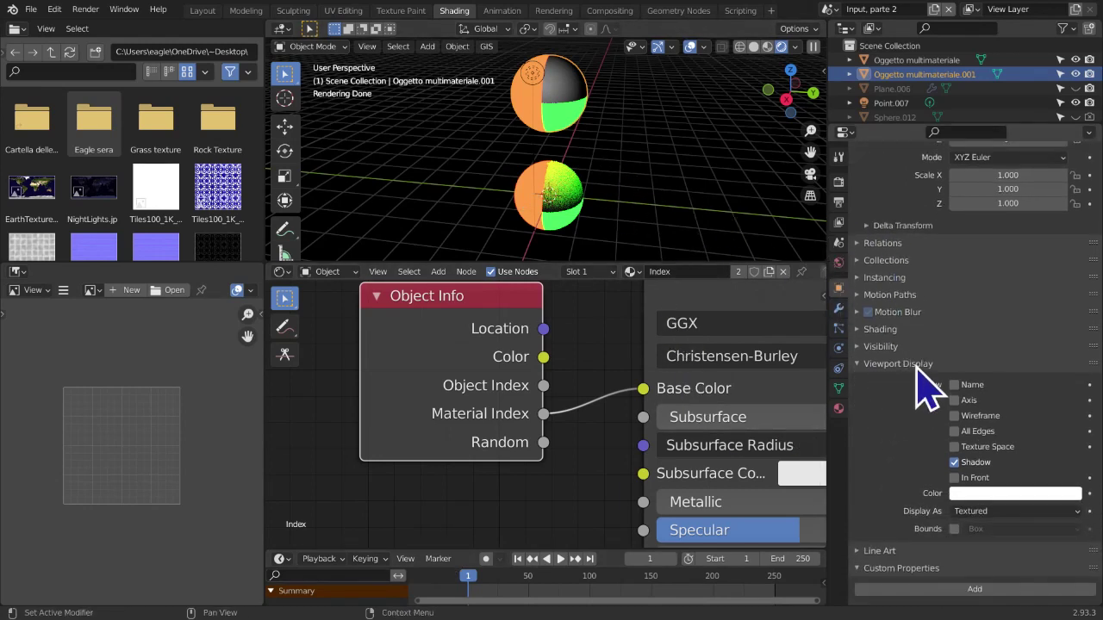
pyautogui.scroll(5, 915, 318)
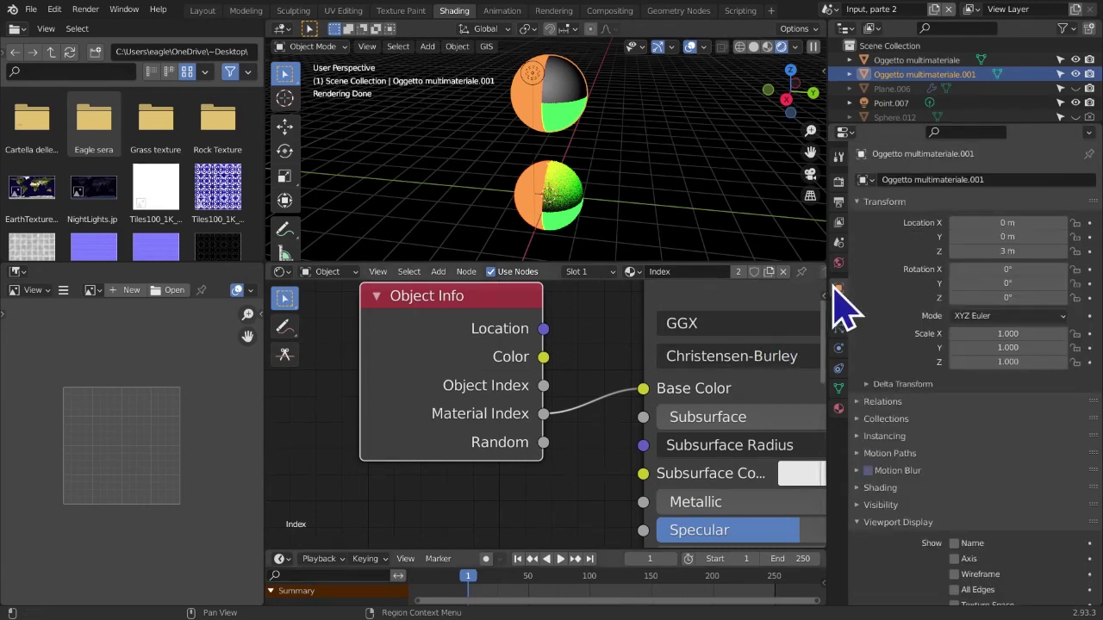
pyautogui.click(883, 402)
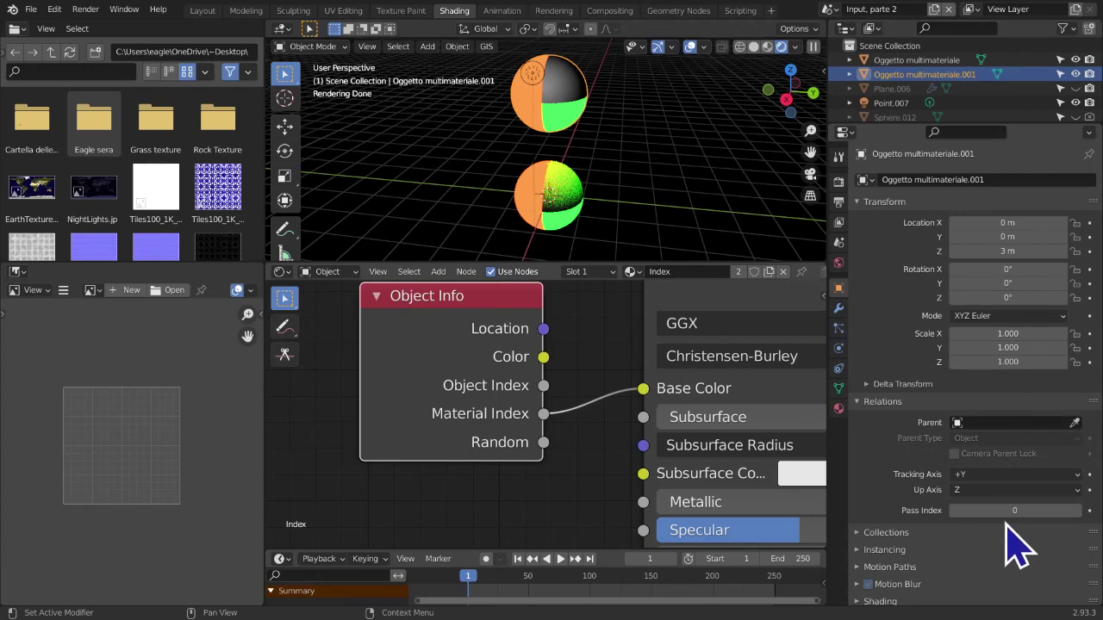
# Try object Pass Index values 3, 10 and 1, then reset it to 0
pyautogui.moveTo(1021, 510); pyautogui.dragTo(1081, 512)
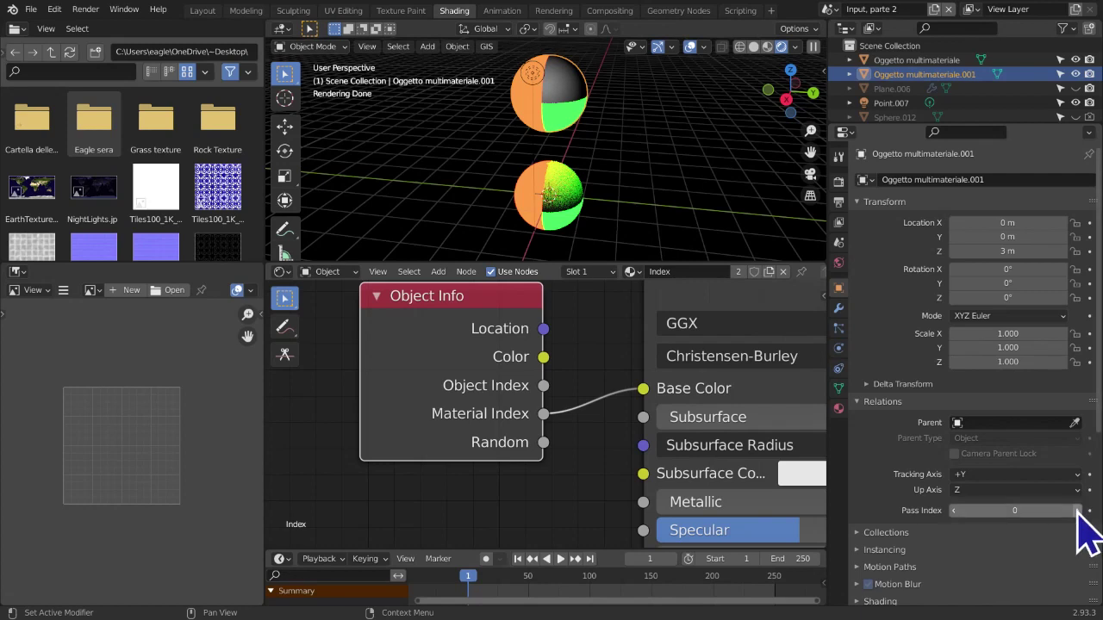
pyautogui.click(1080, 513)
pyautogui.click(1080, 512)
pyautogui.click(1081, 513)
pyautogui.click(1081, 513)
pyautogui.click(1080, 512)
pyautogui.click(1081, 513)
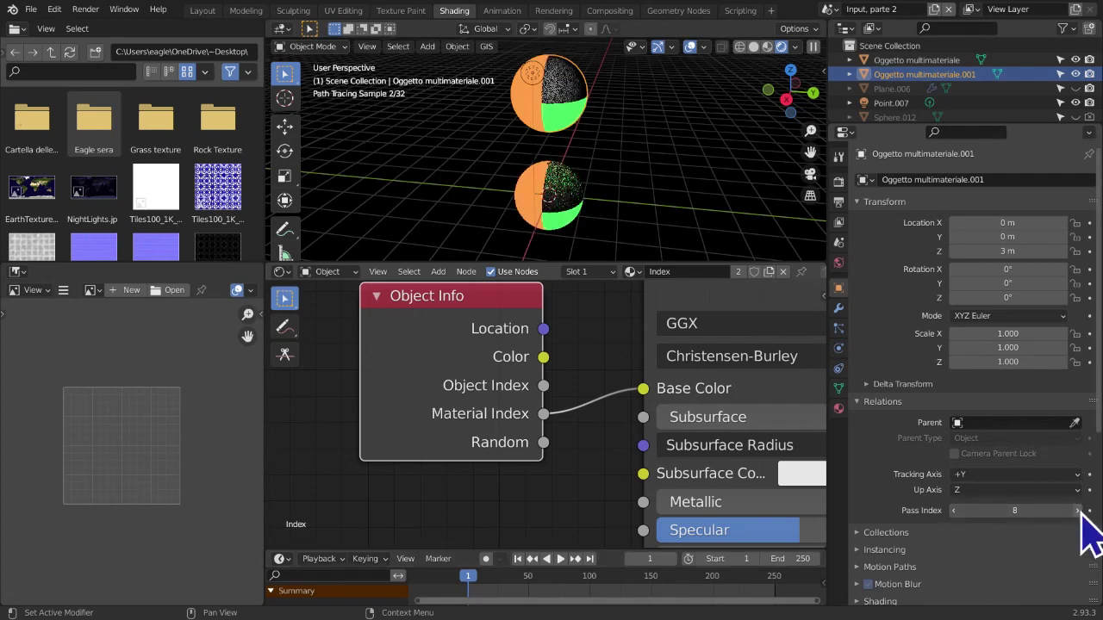
pyautogui.click(1081, 513)
pyautogui.click(971, 510)
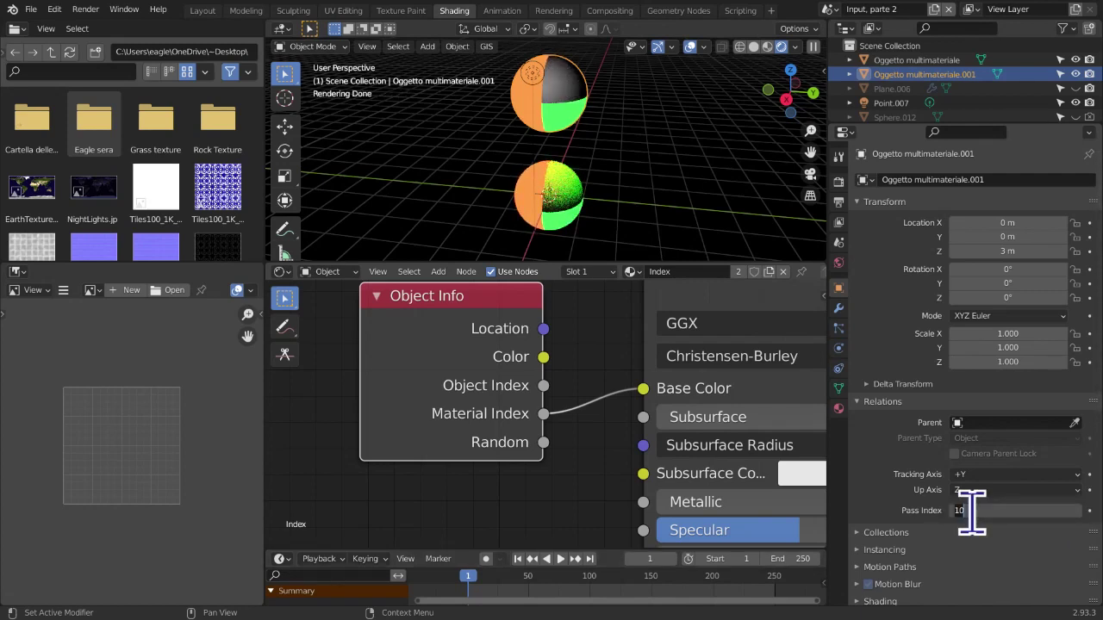
pyautogui.write('1')
pyautogui.press('Return')
pyautogui.click(970, 512)
pyautogui.write('0')
pyautogui.press('Return')
# Link Object Index into Base Color and view the spheres from the right
pyautogui.scroll(2, 571, 468)
pyautogui.moveTo(447, 405); pyautogui.dragTo(556, 413)
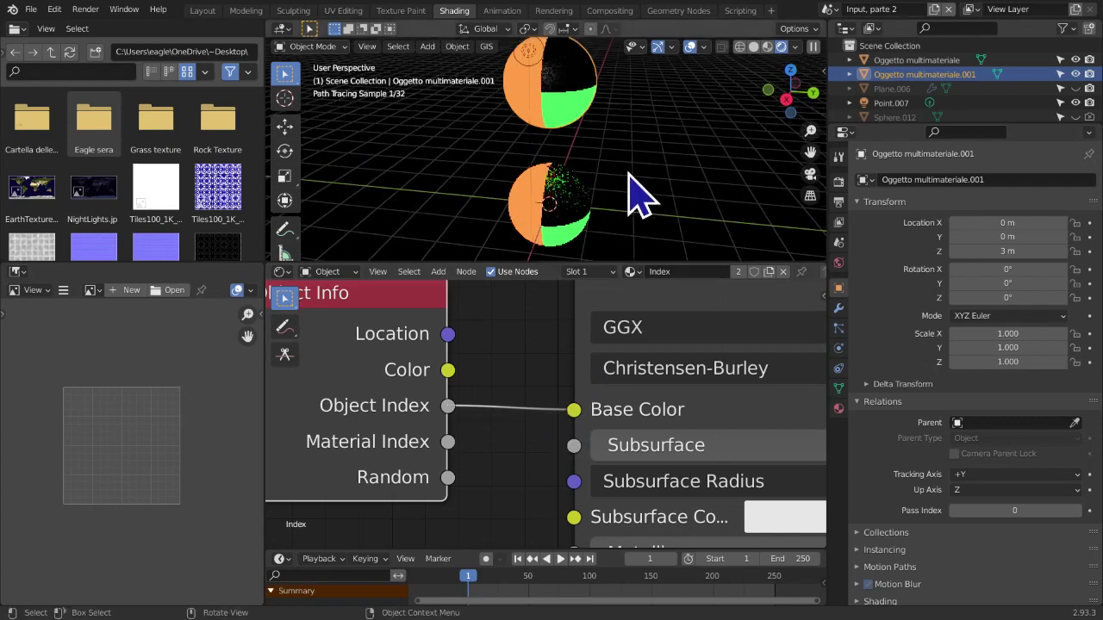
pyautogui.moveTo(630, 172); pyautogui.dragTo(721, 118, button='middle')
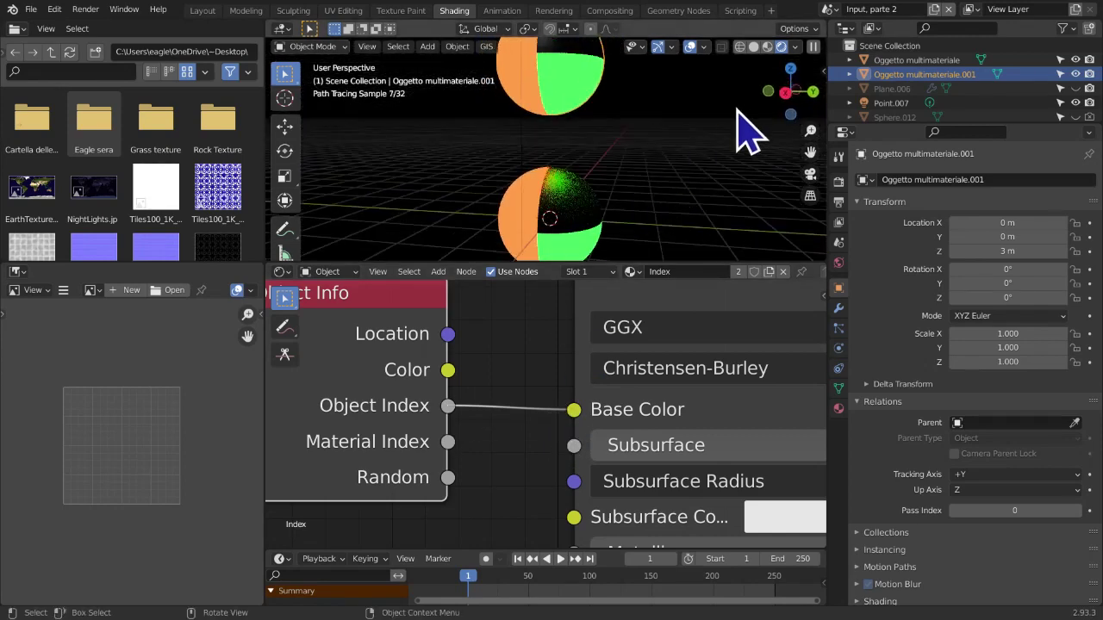
pyautogui.click(786, 92)
pyautogui.moveTo(812, 148); pyautogui.dragTo(811, 179)
pyautogui.scroll(6, 688, 239)
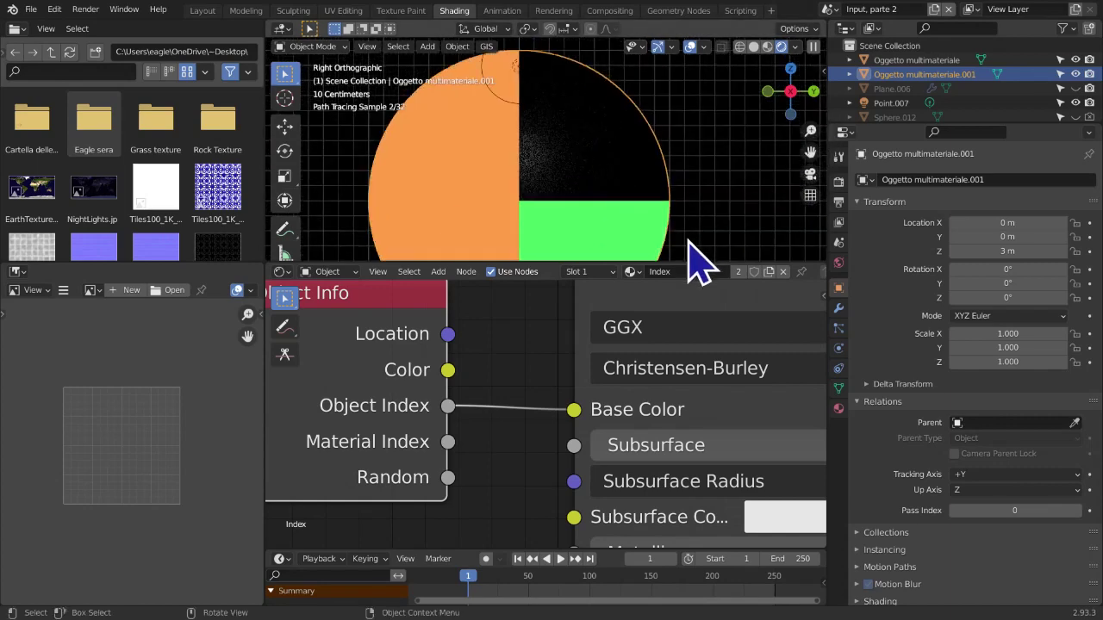
pyautogui.scroll(-3, 687, 239)
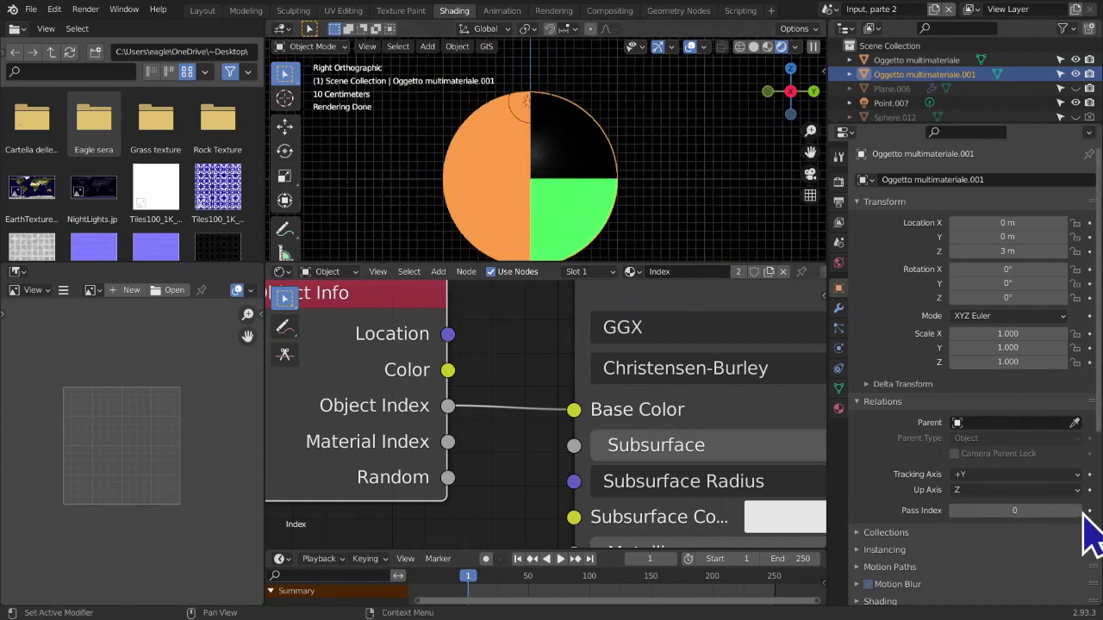
pyautogui.scroll(-8, 664, 542)
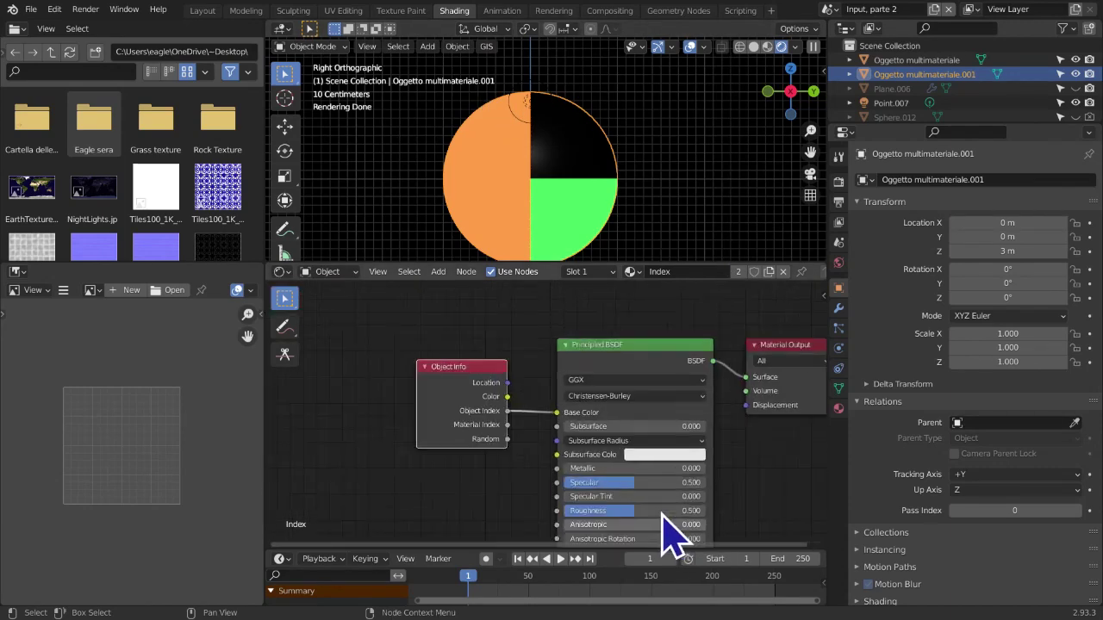
# Pan the node graph to center the Principled BSDF node
pyautogui.moveTo(670, 537); pyautogui.dragTo(655, 454, button='middle')
pyautogui.moveTo(655, 454); pyautogui.dragTo(626, 462, button='middle')
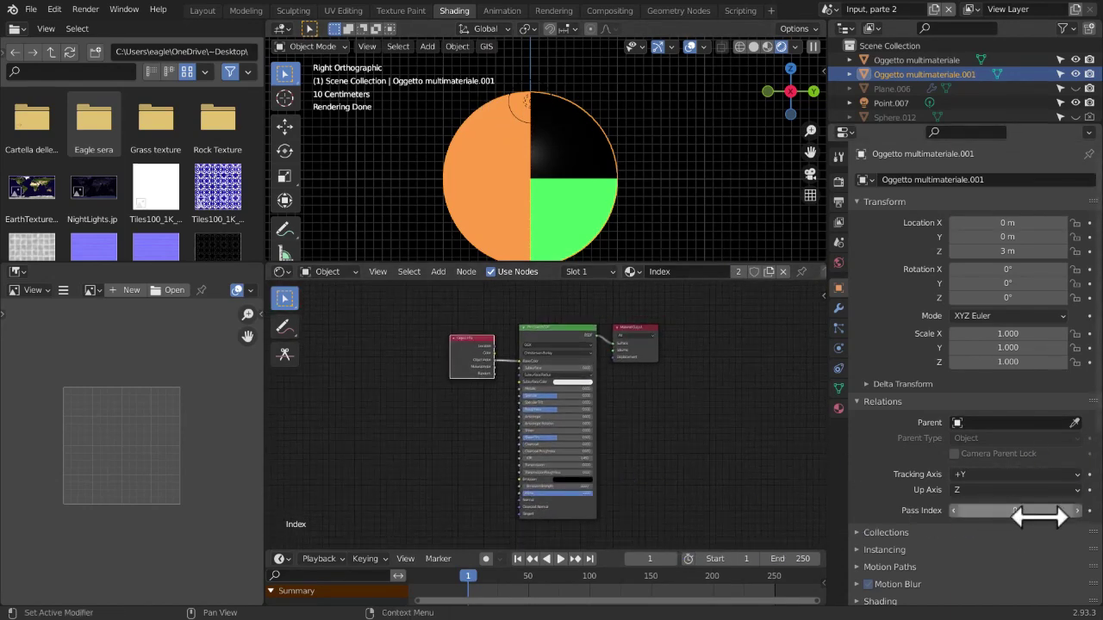
pyautogui.moveTo(593, 449); pyautogui.dragTo(586, 469, button='middle')
pyautogui.scroll(8, 704, 502)
pyautogui.moveTo(672, 498); pyautogui.dragTo(751, 549, button='middle')
pyautogui.scroll(3, 617, 515)
pyautogui.scroll(-1, 616, 530)
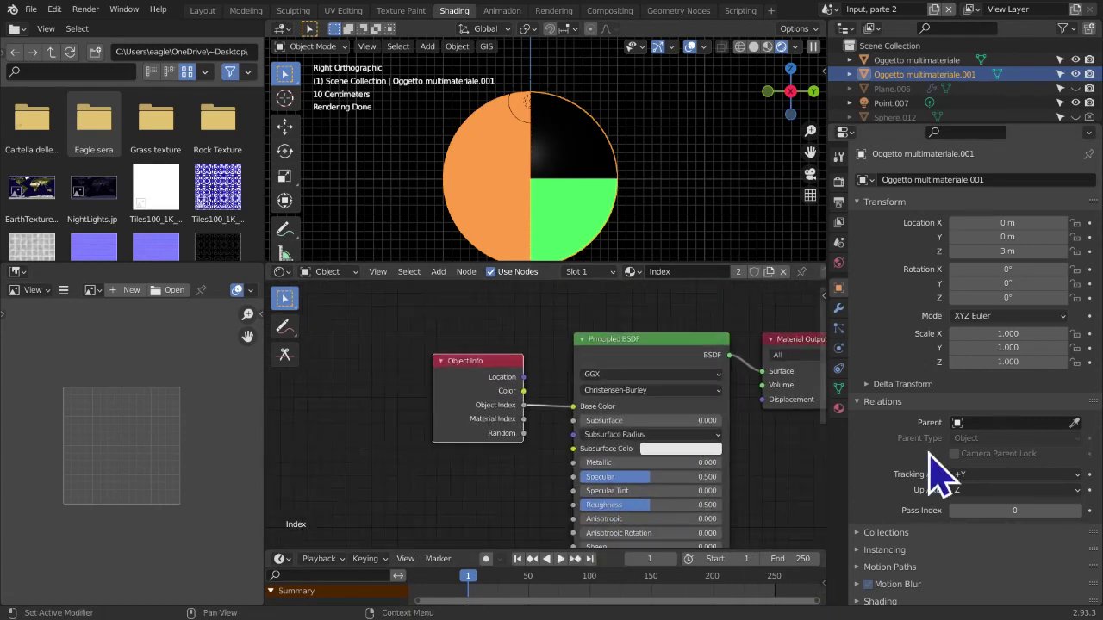
# Try the upper sphere's Pass Index at 6, 10 and 0, finally setting 1
pyautogui.click(1076, 516)
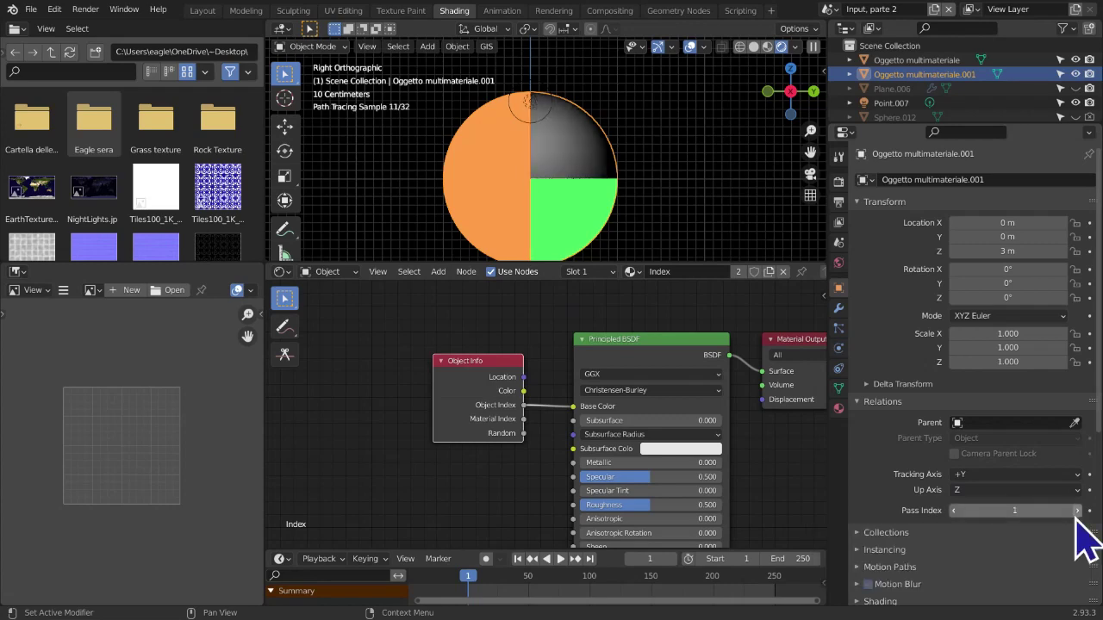
pyautogui.click(1077, 516)
pyautogui.click(1076, 515)
pyautogui.click(1076, 515)
pyautogui.click(1076, 516)
pyautogui.click(1076, 515)
pyautogui.click(1071, 511)
pyautogui.write('10')
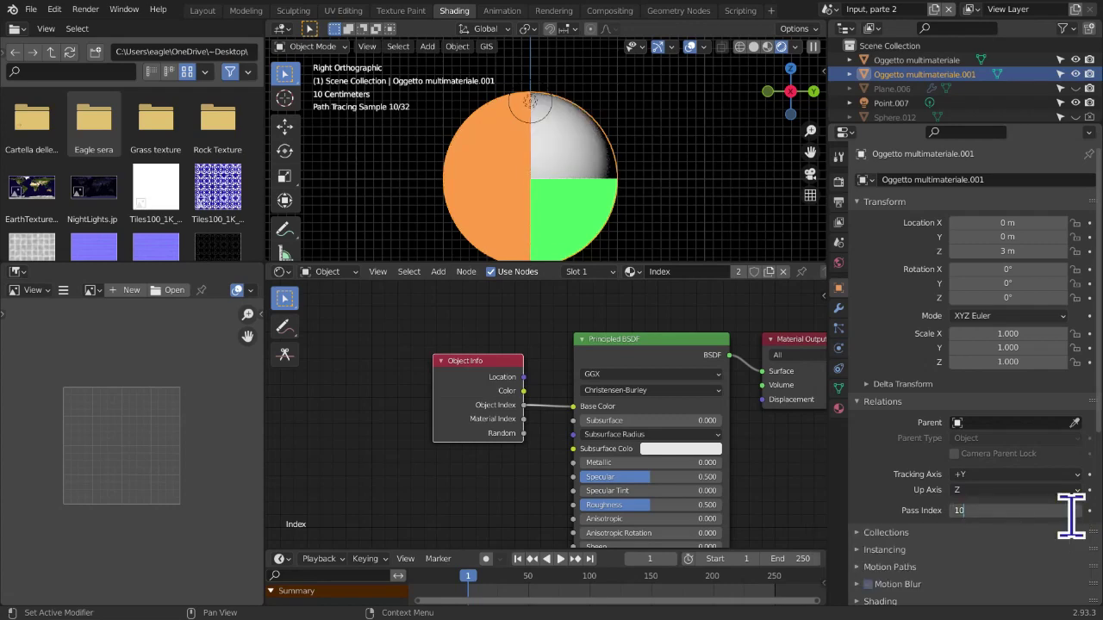
pyautogui.press('Return')
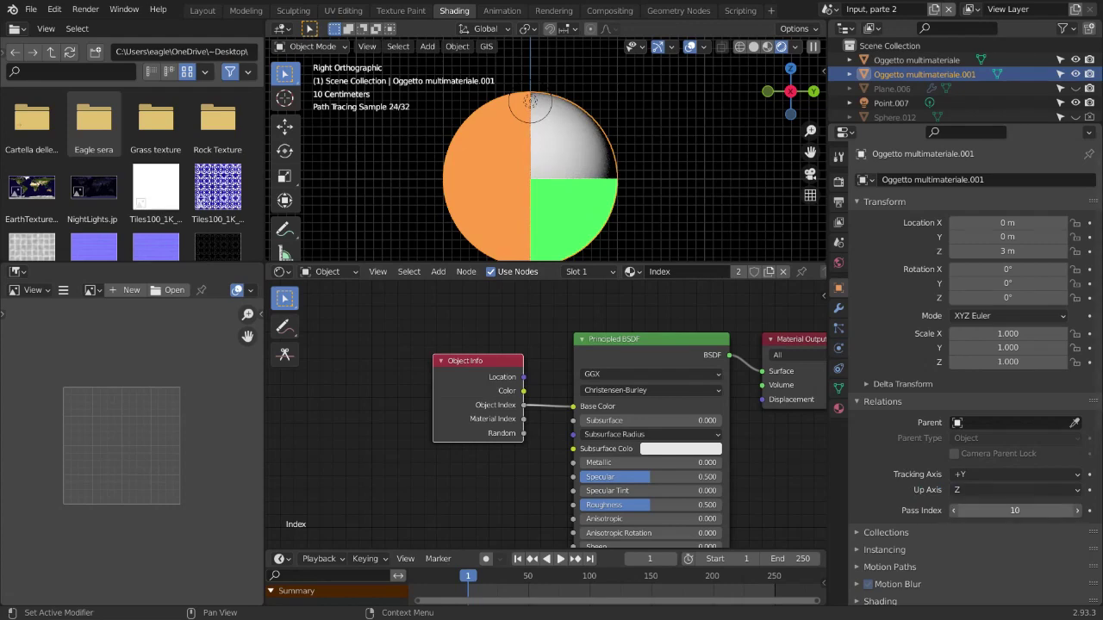
pyautogui.moveTo(1033, 512); pyautogui.dragTo(991, 512)
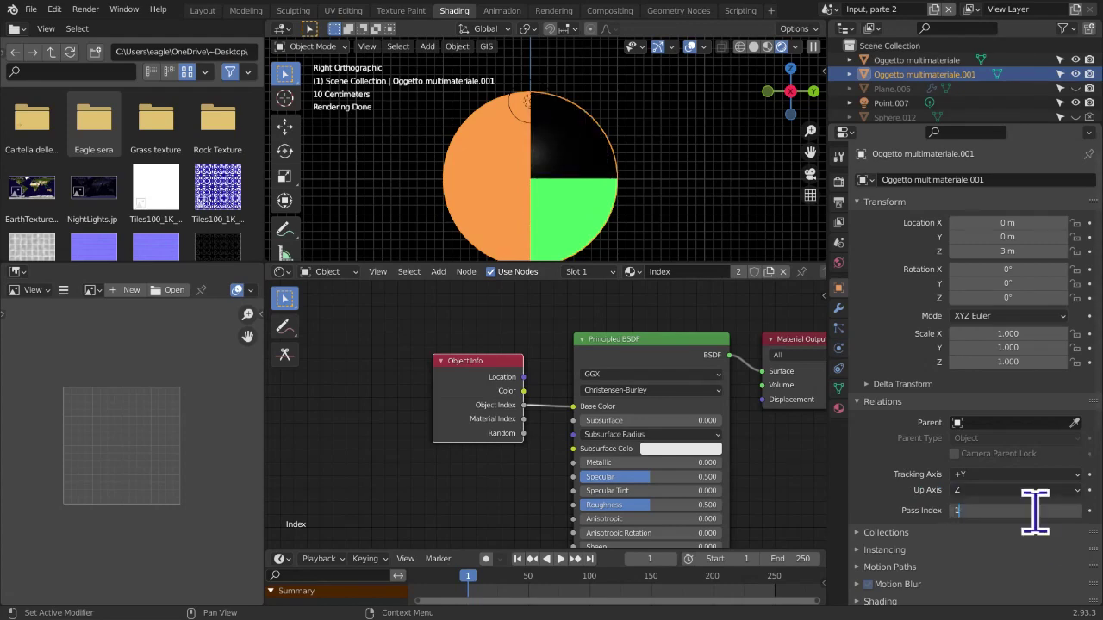
pyautogui.write('1')
pyautogui.press('Return')
# Return to a perspective view and expand Oggetto multimateriale in the outliner
pyautogui.moveTo(816, 150); pyautogui.dragTo(853, 3)
pyautogui.scroll(-4, 782, 163)
pyautogui.moveTo(675, 164); pyautogui.dragTo(600, 191, button='middle')
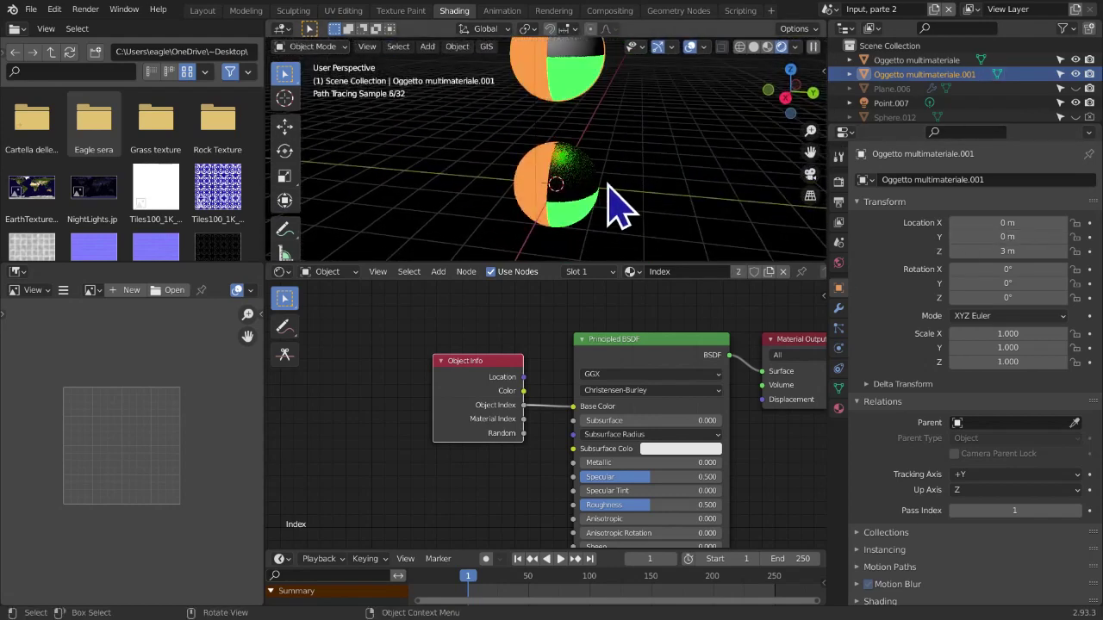
pyautogui.click(851, 60)
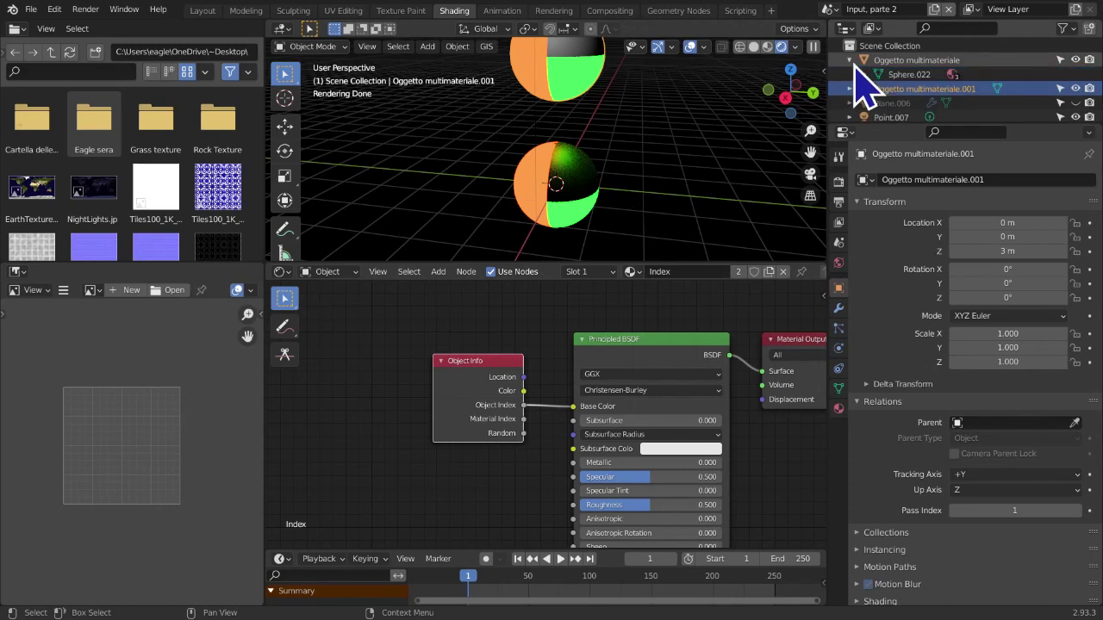
# Briefly edit the spheres' meshes, then return the upper sphere to Object Mode
pyautogui.press('Tab')
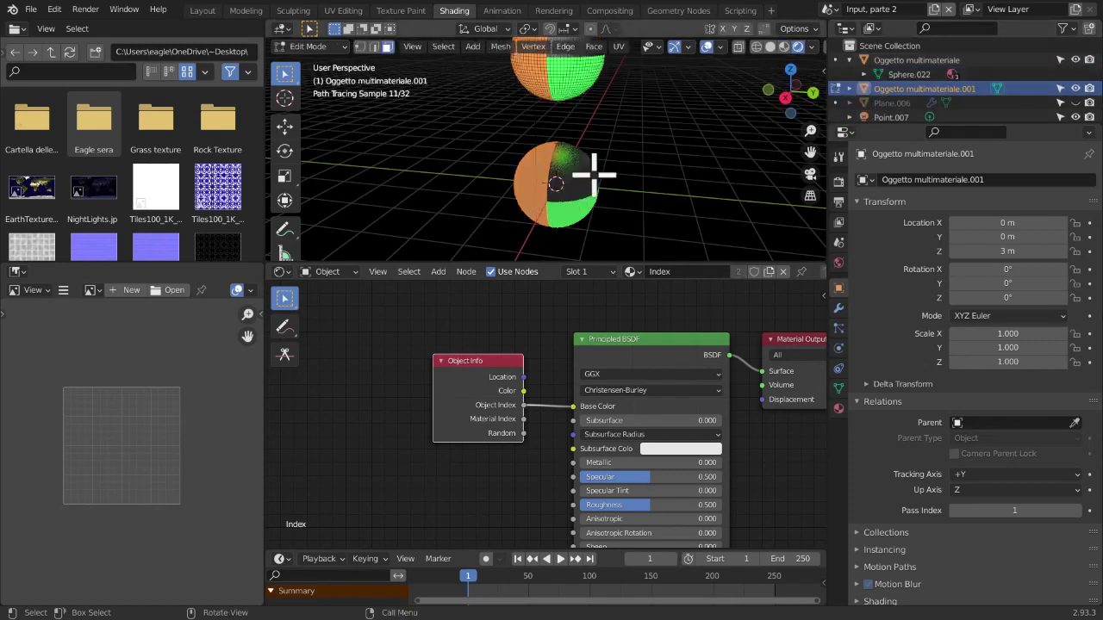
pyautogui.click(834, 60)
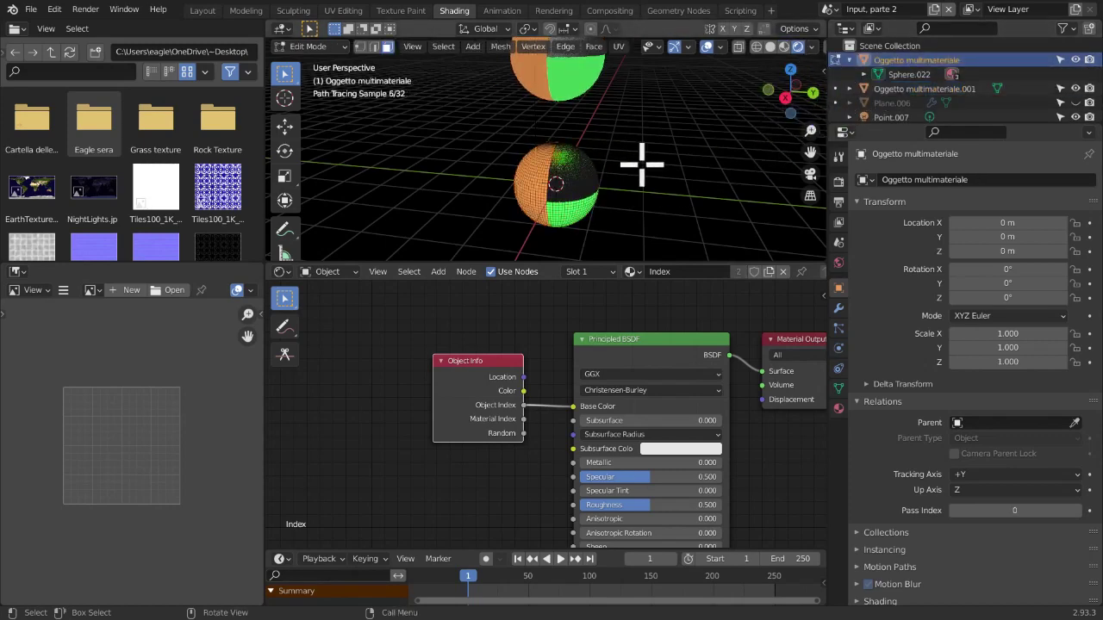
pyautogui.moveTo(623, 183); pyautogui.dragTo(652, 178)
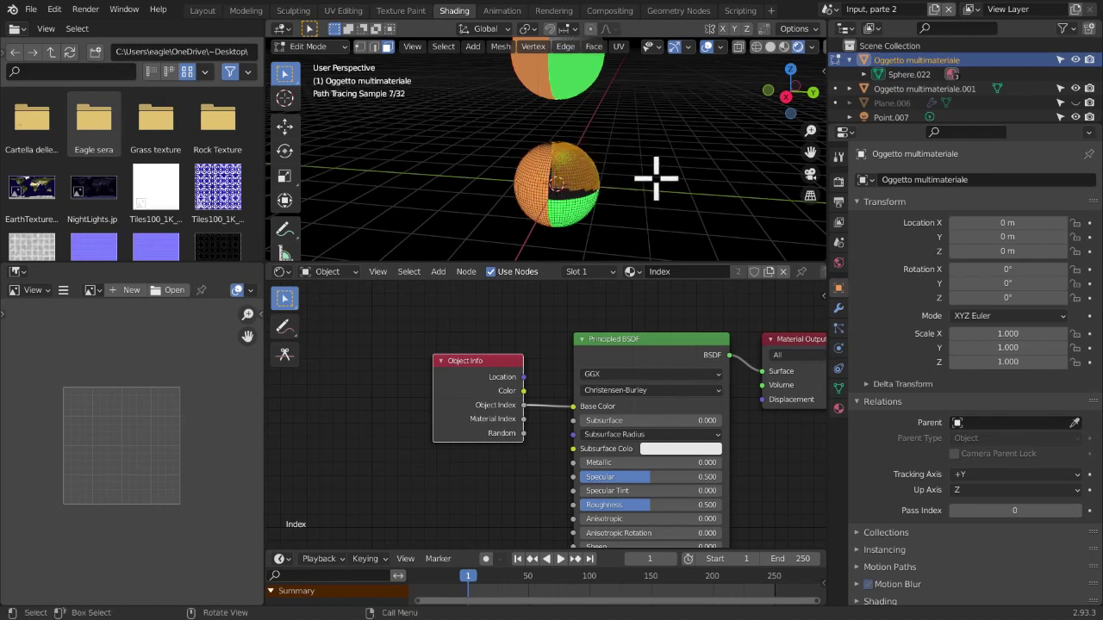
pyautogui.click(834, 89)
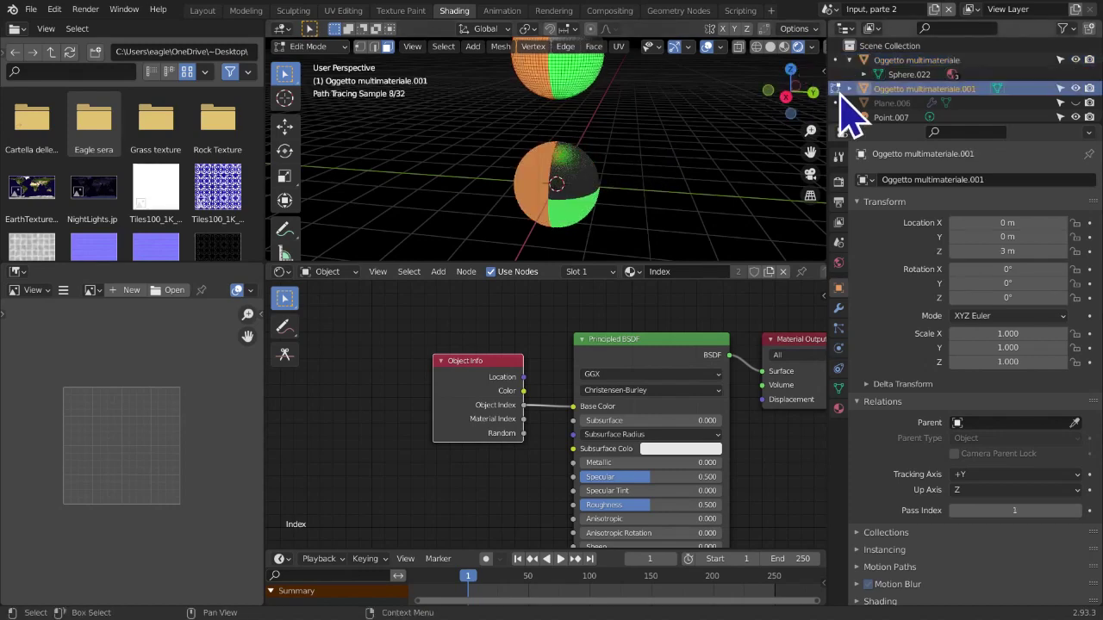
pyautogui.scroll(-3, 628, 138)
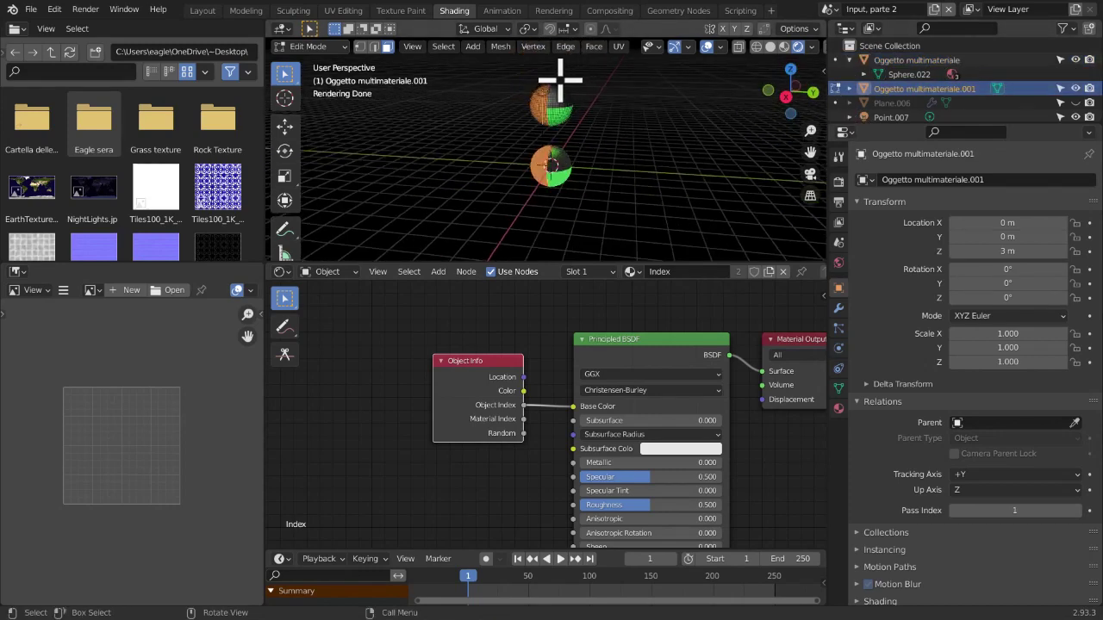
pyautogui.press('Tab')
pyautogui.scroll(-2, 652, 177)
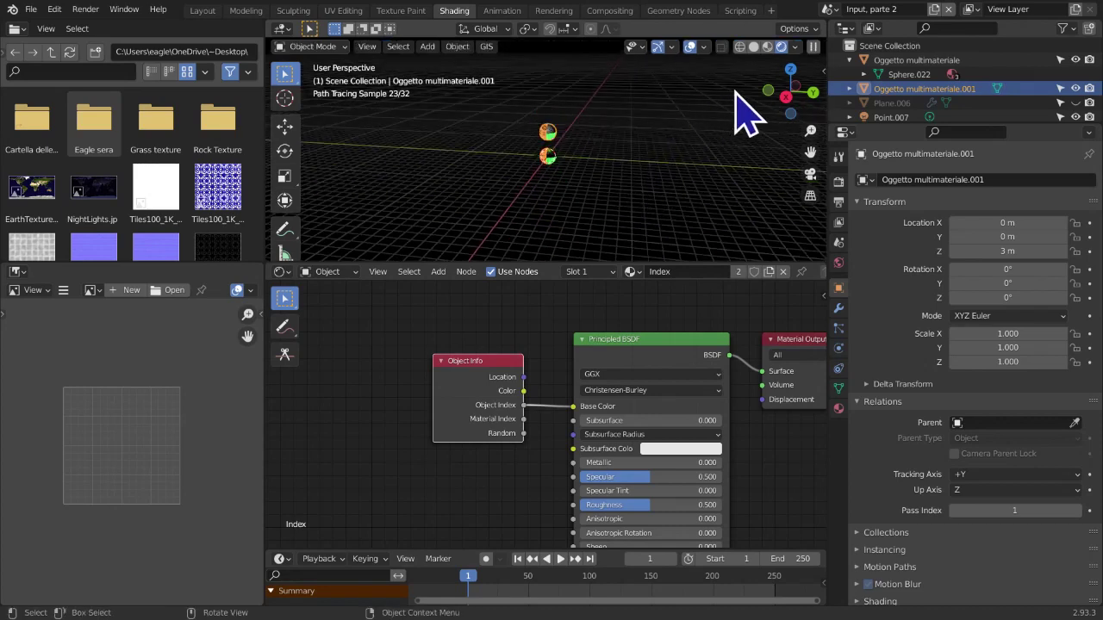
# View the spheres from the side, select the upper sphere and raise its Pass Index
pyautogui.click(786, 97)
pyautogui.scroll(4, 698, 190)
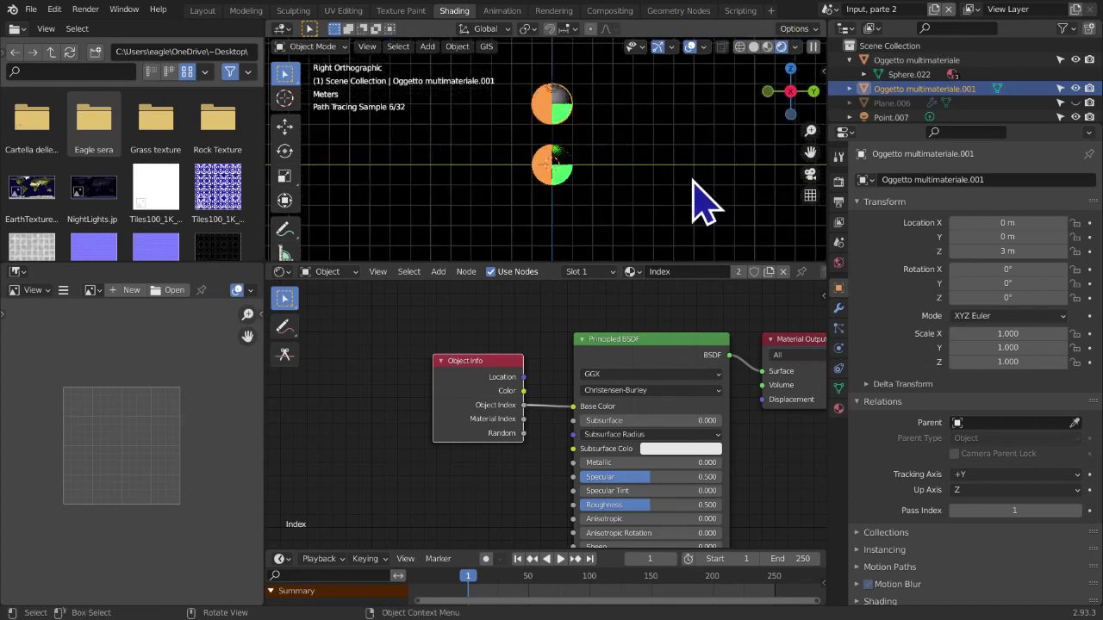
pyautogui.scroll(8, 694, 214)
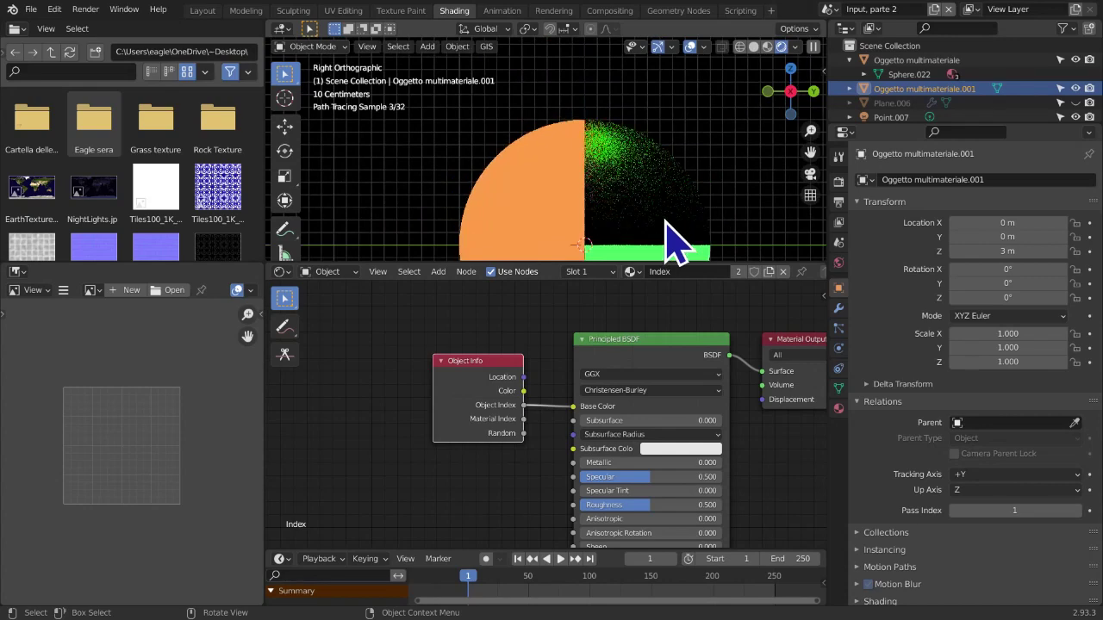
pyautogui.scroll(-6, 677, 245)
pyautogui.moveTo(810, 151); pyautogui.dragTo(803, 273)
pyautogui.scroll(5, 708, 186)
pyautogui.click(680, 178)
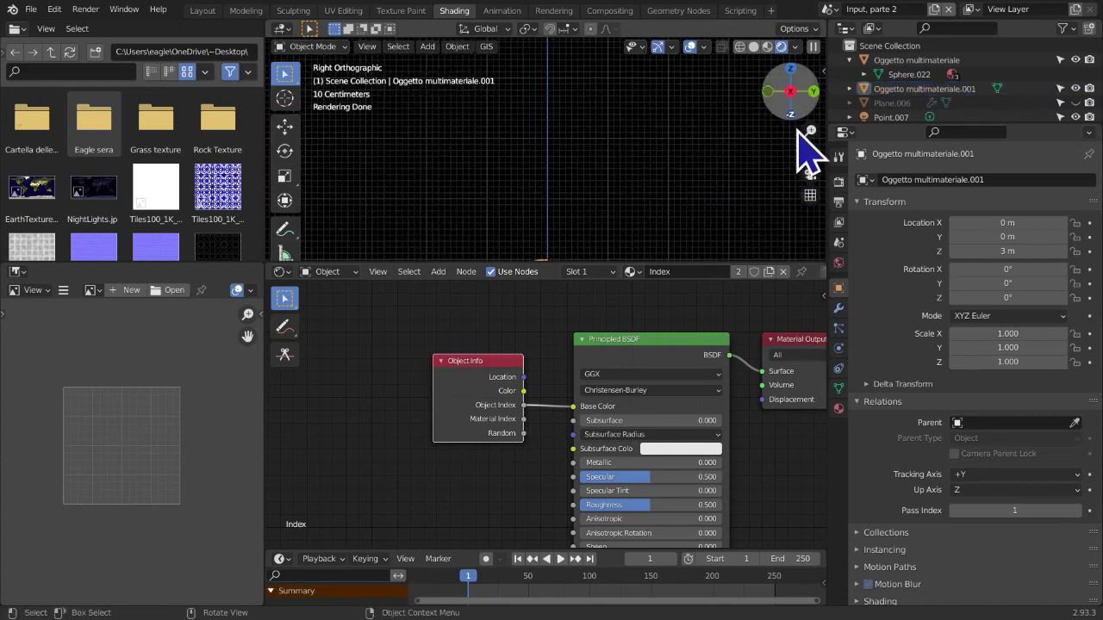
pyautogui.moveTo(811, 152); pyautogui.dragTo(842, 6)
pyautogui.click(585, 208)
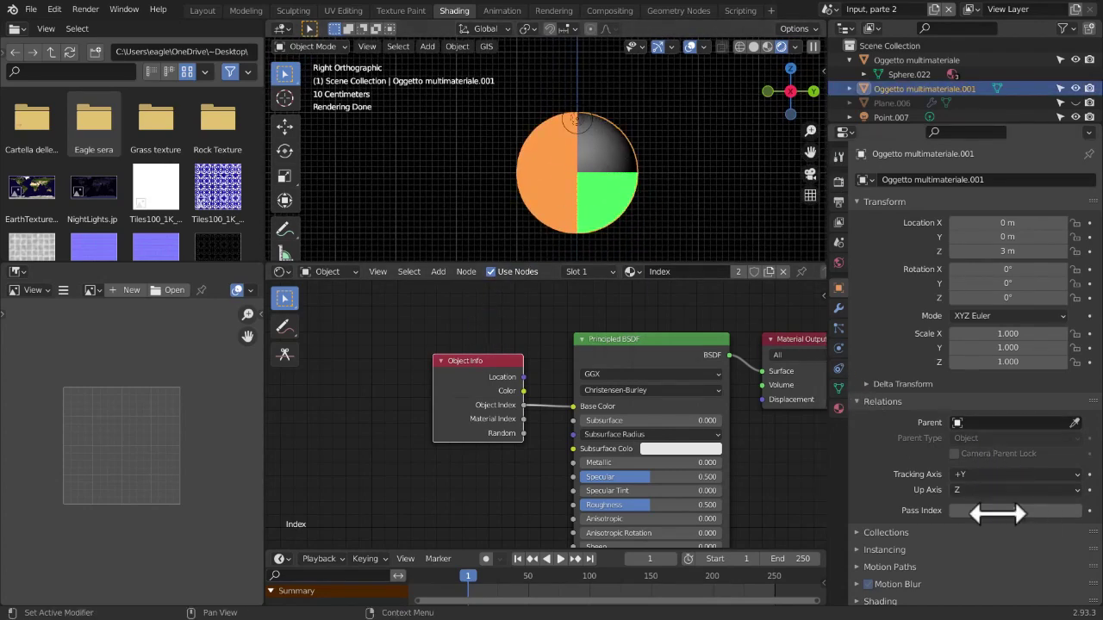
pyautogui.click(1076, 510)
pyautogui.click(1076, 510)
pyautogui.click(1076, 510)
pyautogui.click(1076, 510)
pyautogui.click(1076, 511)
pyautogui.press('Return')
# Bring both spheres into view and set the upper sphere's Pass Index to 14
pyautogui.keyDown('ctrl'); pyautogui.scroll(4, 1081, 510); pyautogui.keyUp('ctrl')
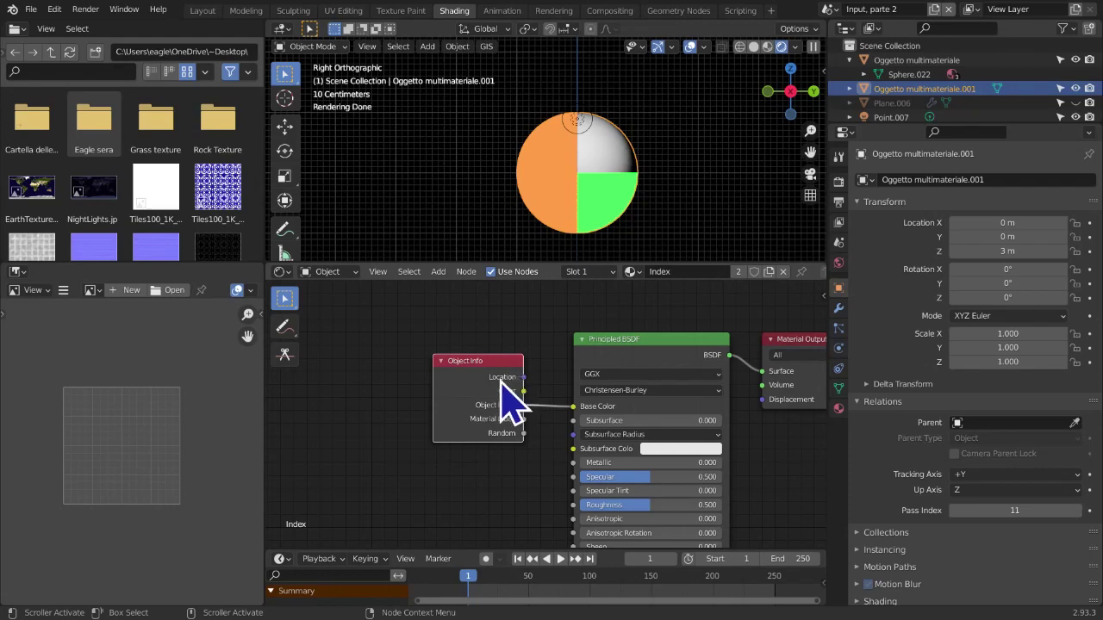
pyautogui.moveTo(499, 379); pyautogui.dragTo(499, 390)
pyautogui.moveTo(500, 445); pyautogui.dragTo(500, 433, button='middle')
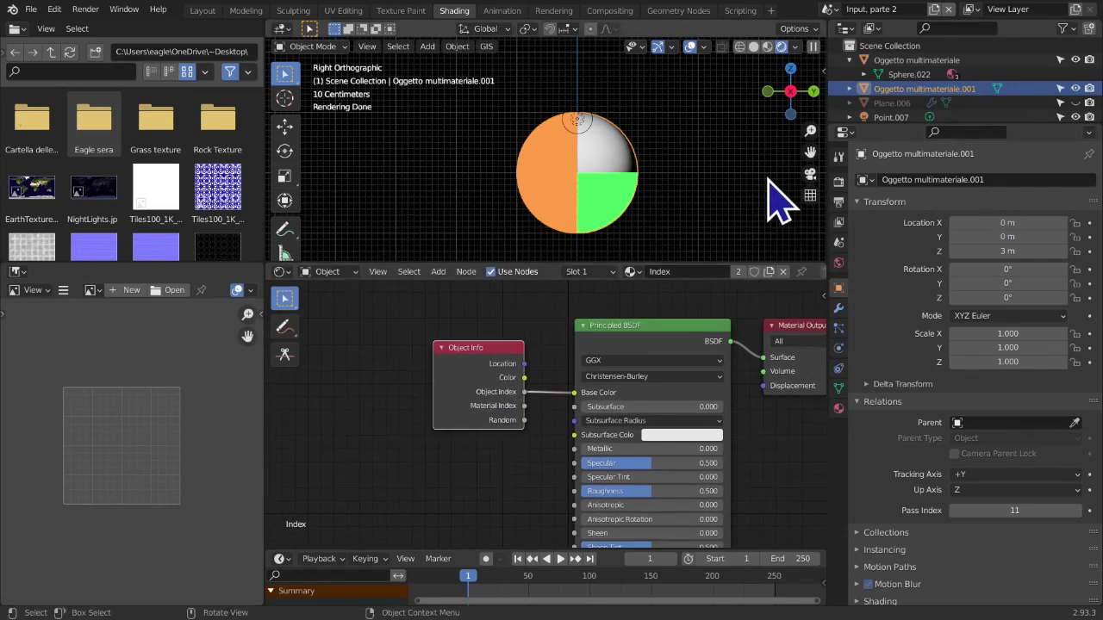
pyautogui.moveTo(809, 155); pyautogui.dragTo(792, 3)
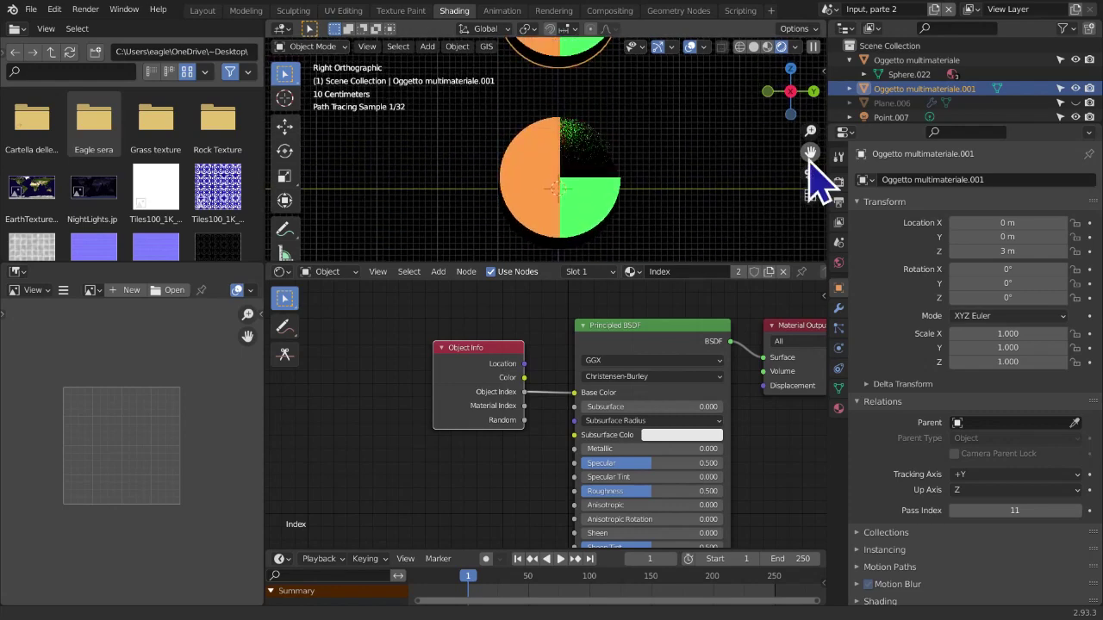
pyautogui.scroll(-1, 716, 217)
pyautogui.moveTo(586, 172); pyautogui.dragTo(547, 177, button='middle')
pyautogui.scroll(1, 542, 159)
pyautogui.click(542, 161)
pyautogui.click(559, 82)
pyautogui.click(551, 148)
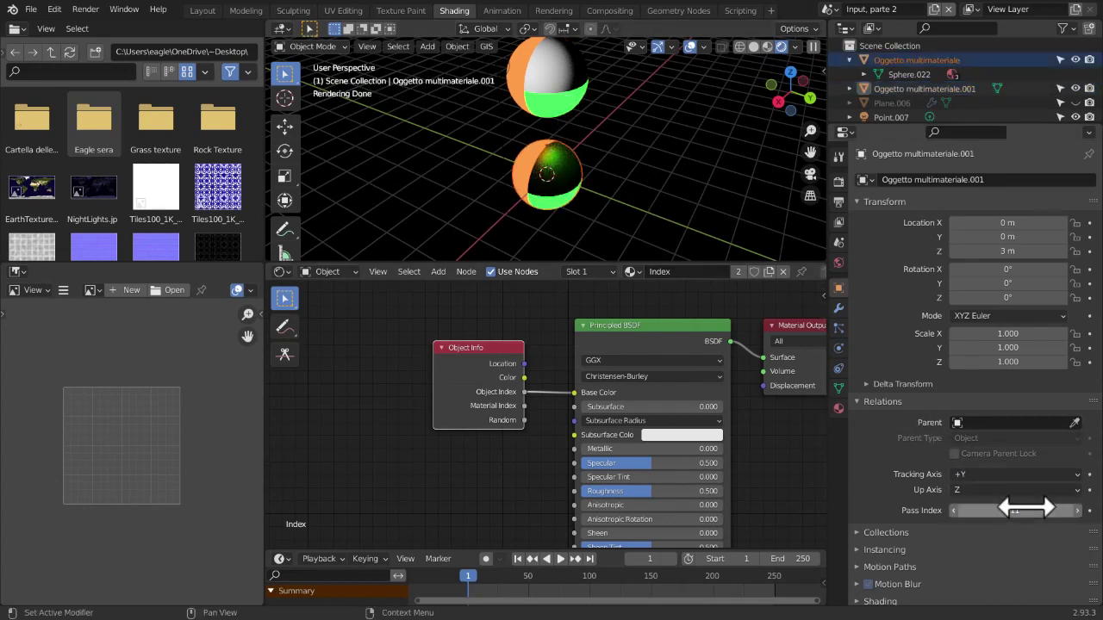
pyautogui.click(482, 51)
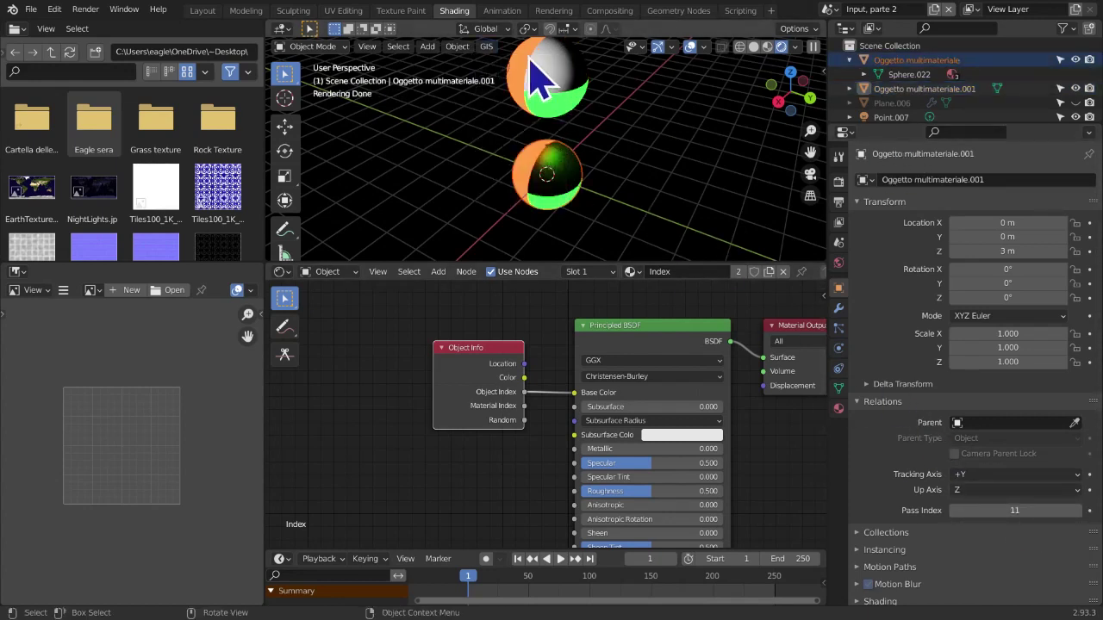
pyautogui.click(525, 57)
pyautogui.click(1072, 510)
pyautogui.click(1072, 510)
pyautogui.click(1072, 510)
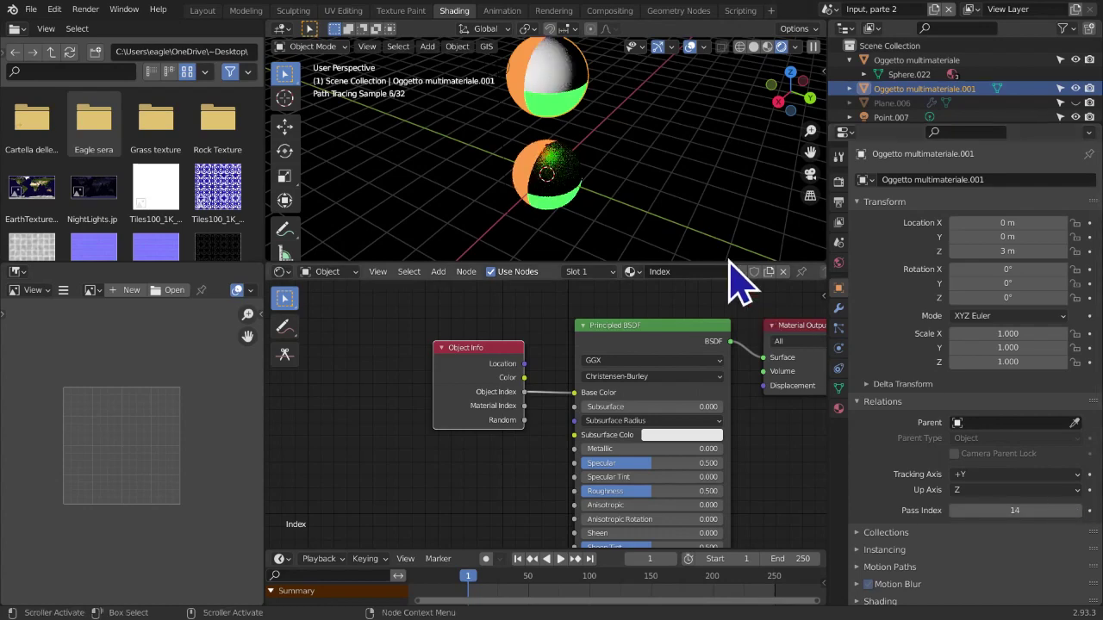
# Set the lower sphere's Pass Index to 2 and hide the lower sphere
pyautogui.click(556, 181)
pyautogui.click(1075, 510)
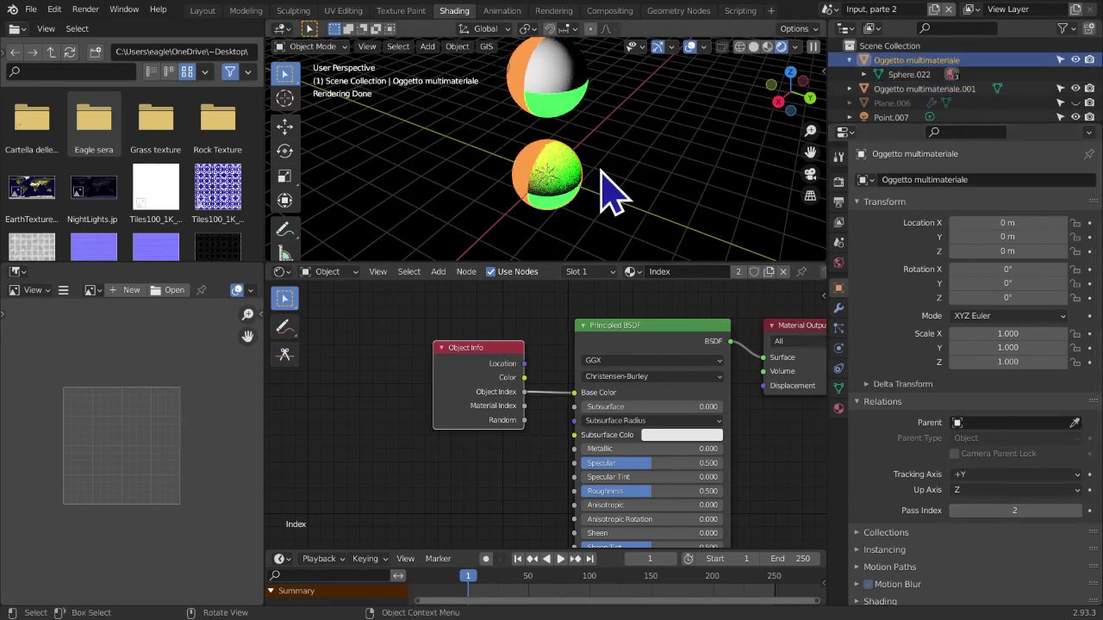
pyautogui.click(556, 107)
pyautogui.click(439, 271)
pyautogui.moveTo(444, 310)
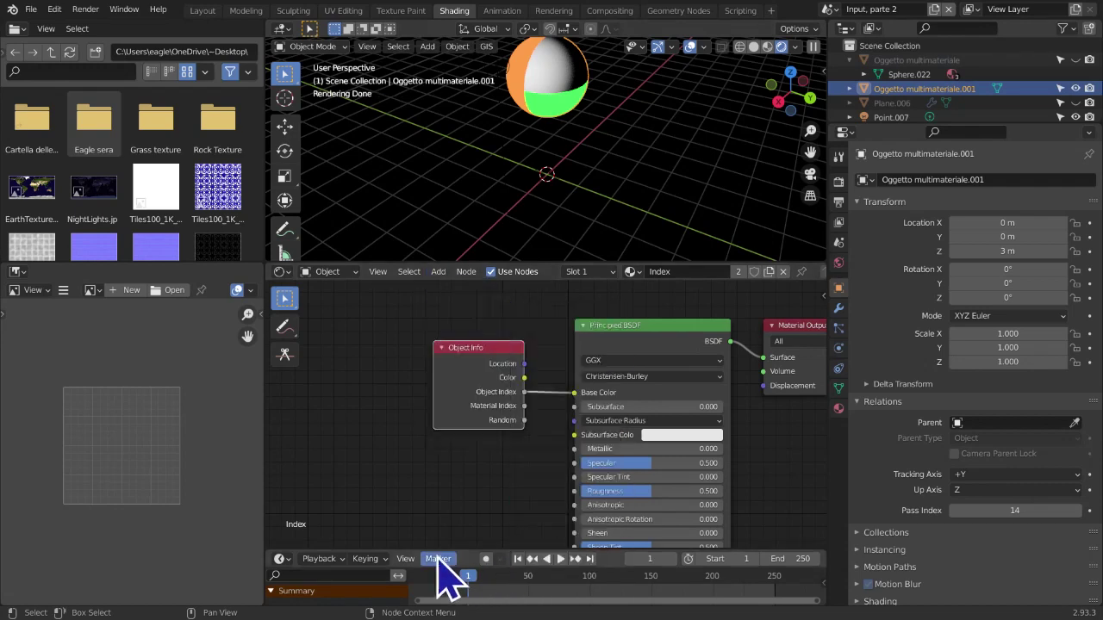
pyautogui.press('h')
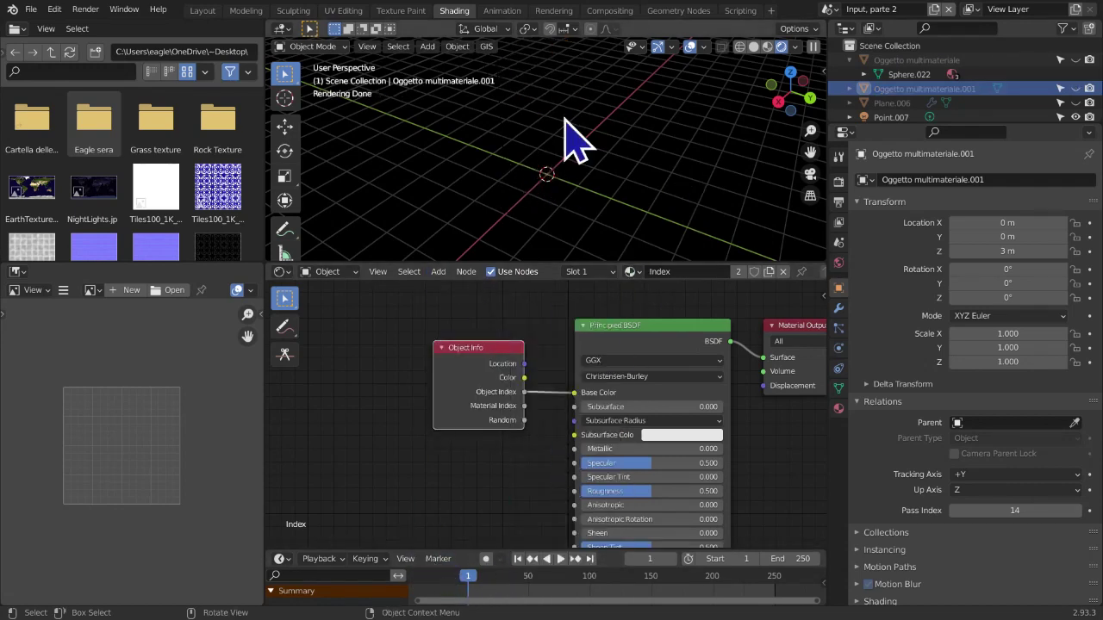
# Add a UV sphere, Sphere.014, with 96 segments and 48 rings at the origin
pyautogui.moveTo(575, 429); pyautogui.dragTo(491, 412, button='middle')
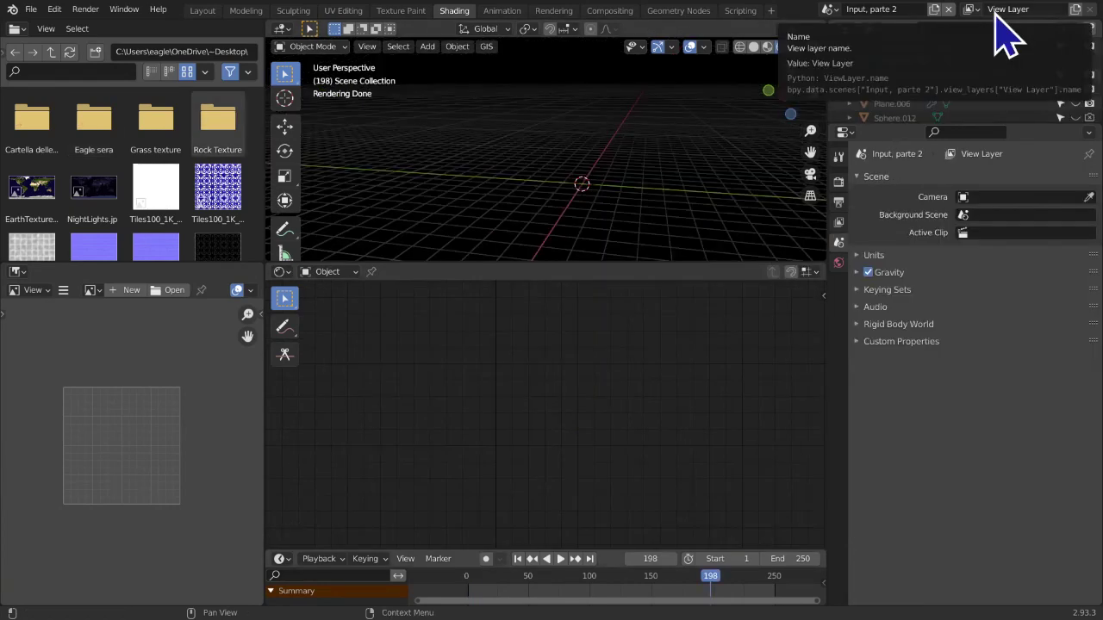
pyautogui.click(428, 46)
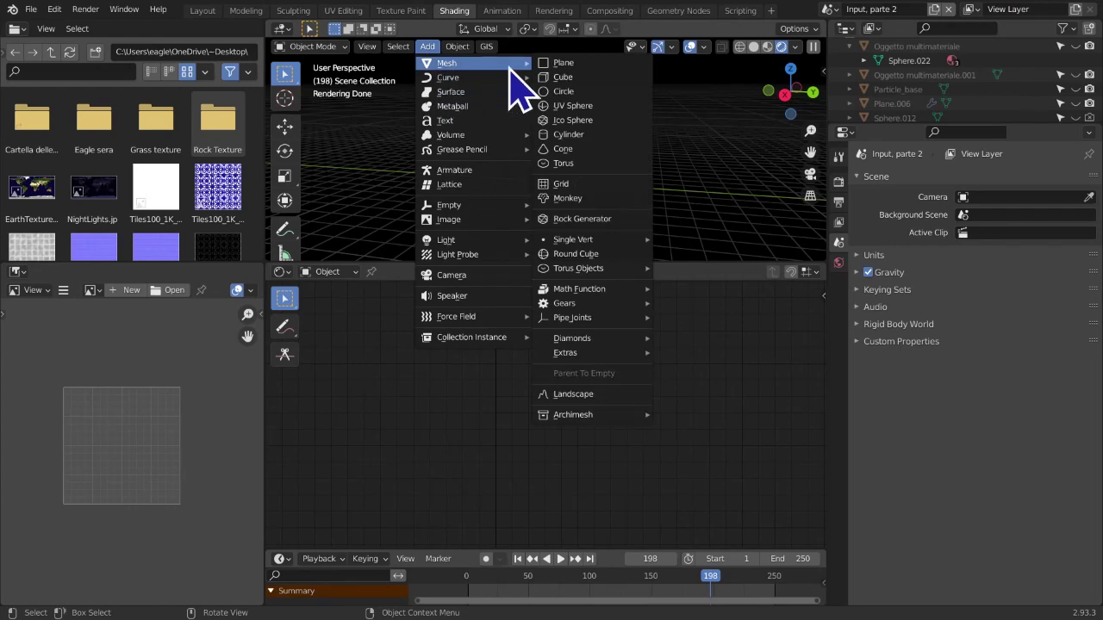
pyautogui.click(568, 106)
pyautogui.click(379, 251)
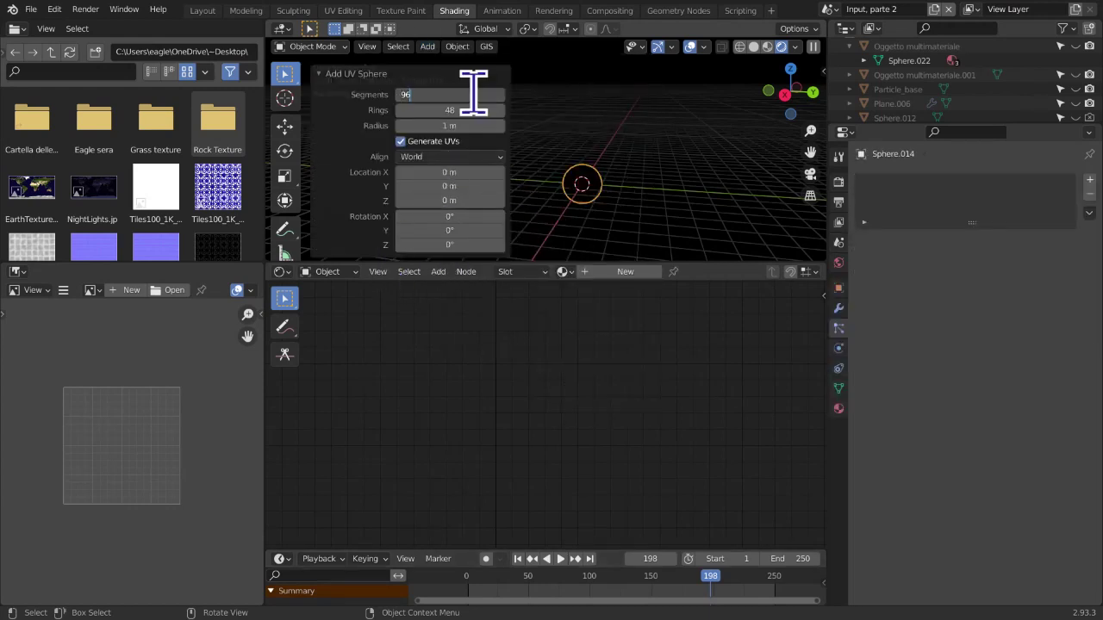
pyautogui.click(345, 74)
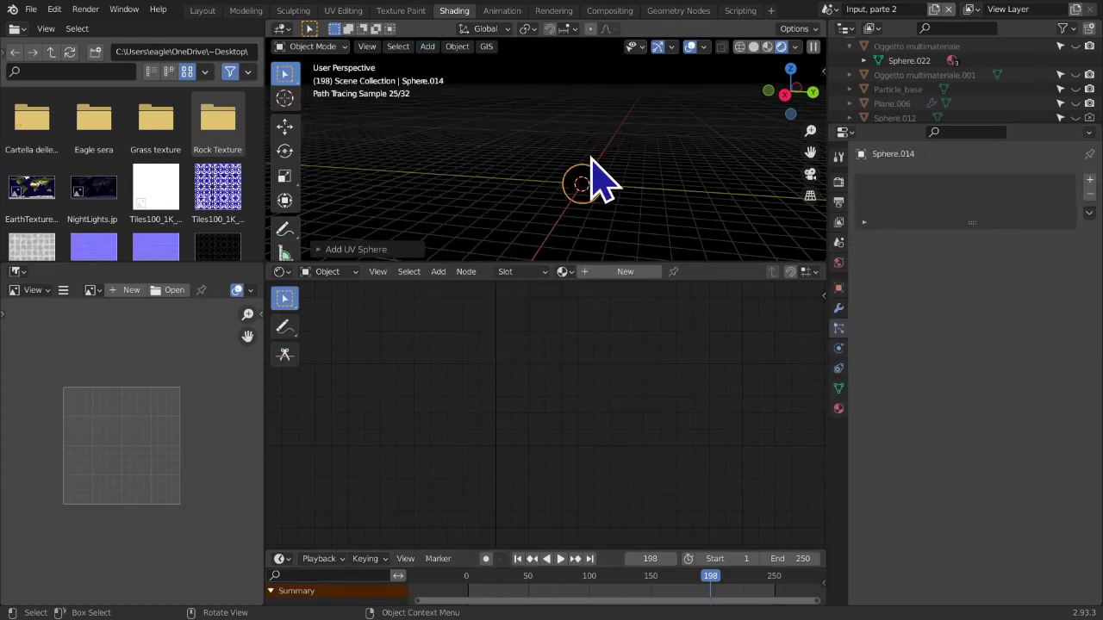
pyautogui.moveTo(617, 180); pyautogui.dragTo(627, 180, button='middle')
pyautogui.hotkey('shift', 'a')
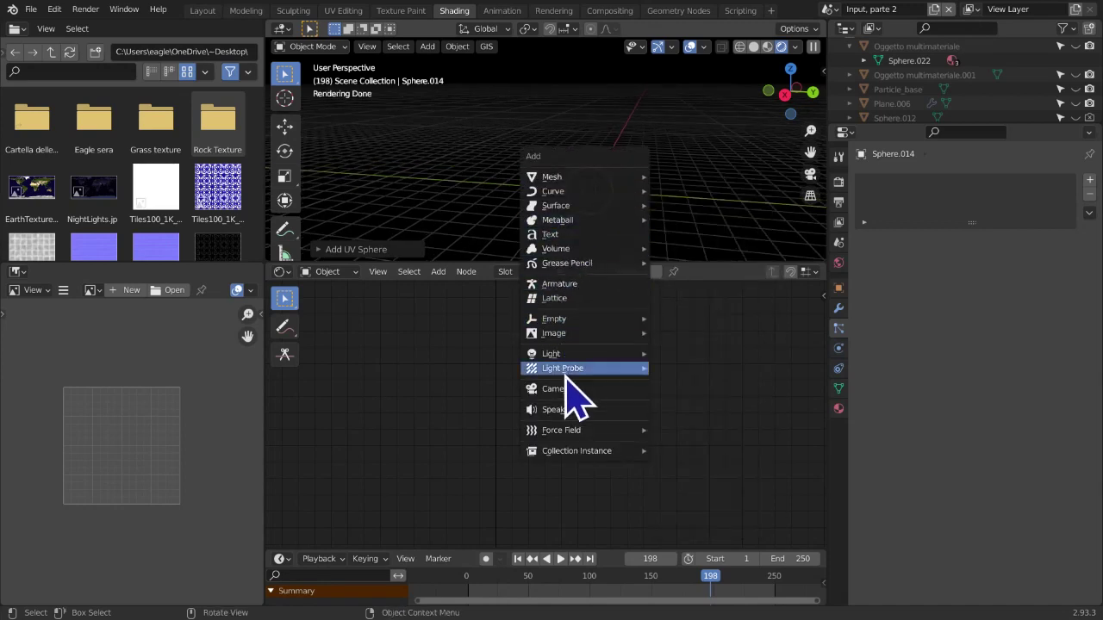
# Add a point light and move it along X and about 1 m up along Z
pyautogui.moveTo(571, 354)
pyautogui.click(679, 353)
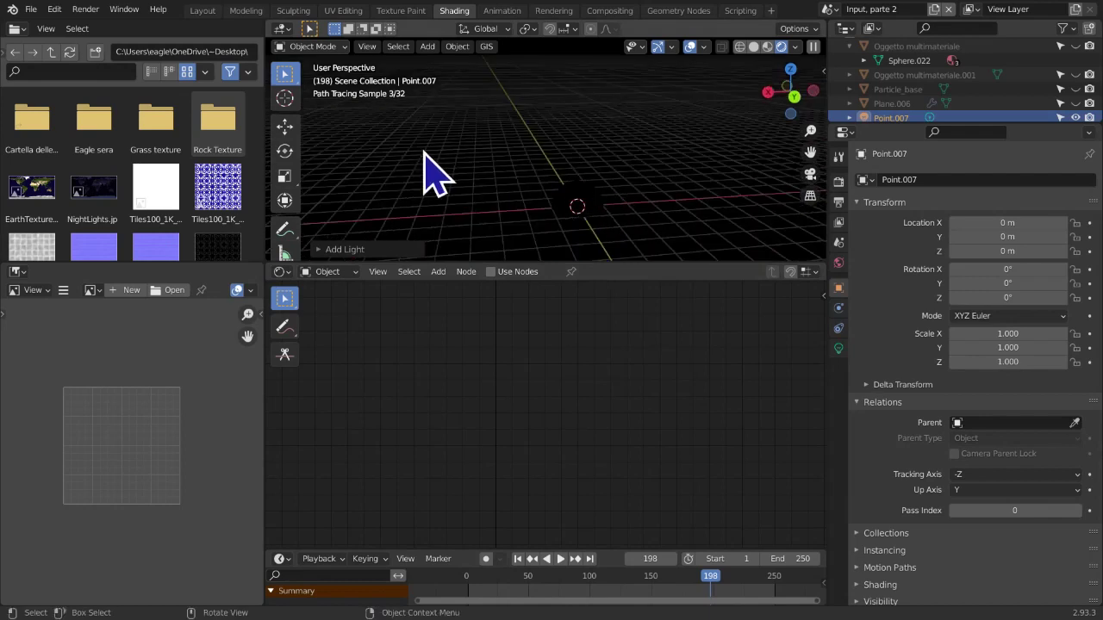
pyautogui.click(287, 127)
pyautogui.moveTo(516, 214); pyautogui.dragTo(470, 214)
pyautogui.moveTo(536, 169); pyautogui.dragTo(556, 142)
pyautogui.moveTo(613, 181); pyautogui.dragTo(637, 154, button='middle')
# Enlarge the point light's radius to 5.27 m, then reselect and centre the sphere
pyautogui.click(838, 348)
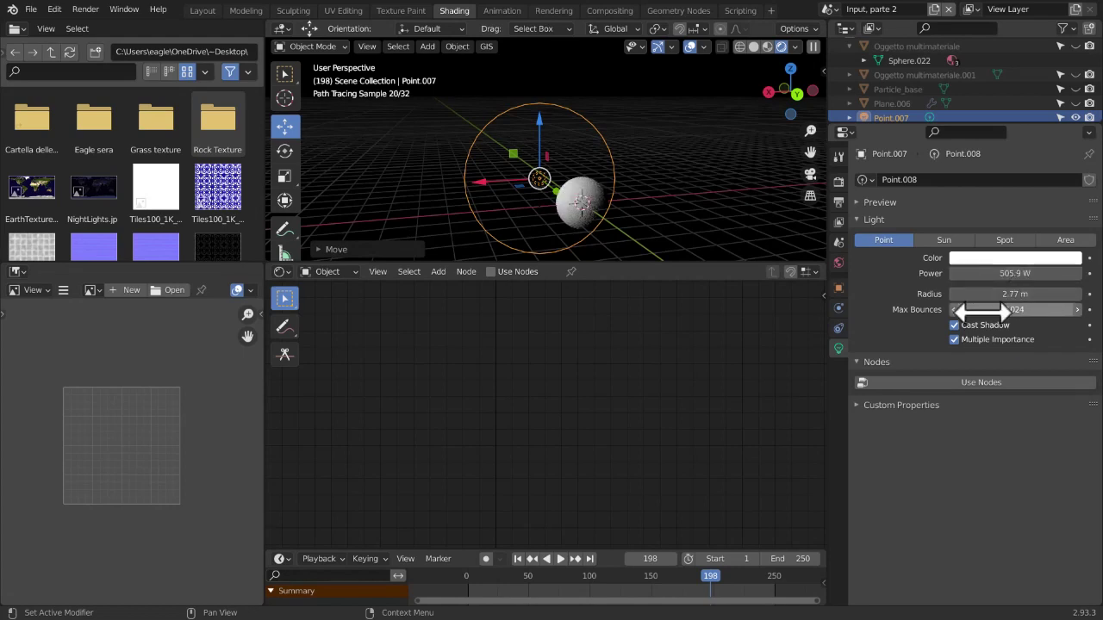
pyautogui.moveTo(1005, 297)
pyautogui.mouseDown()
pyautogui.moveTo(1034, 297)
pyautogui.moveTo(1006, 297)
pyautogui.mouseUp()
pyautogui.moveTo(621, 164); pyautogui.dragTo(577, 166, button='middle')
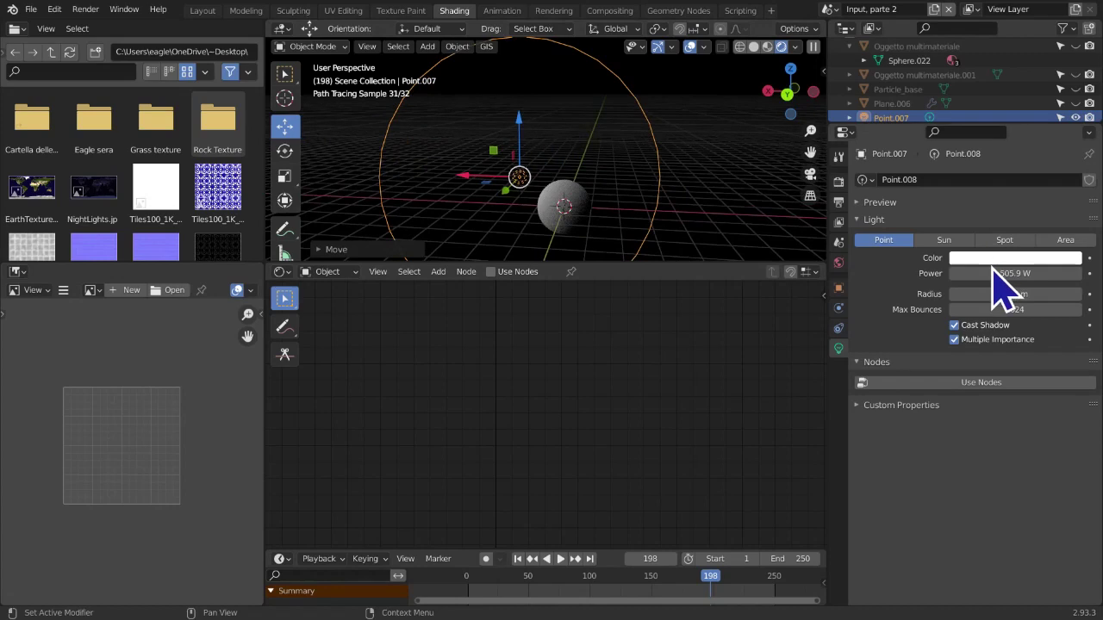
pyautogui.scroll(-2, 552, 237)
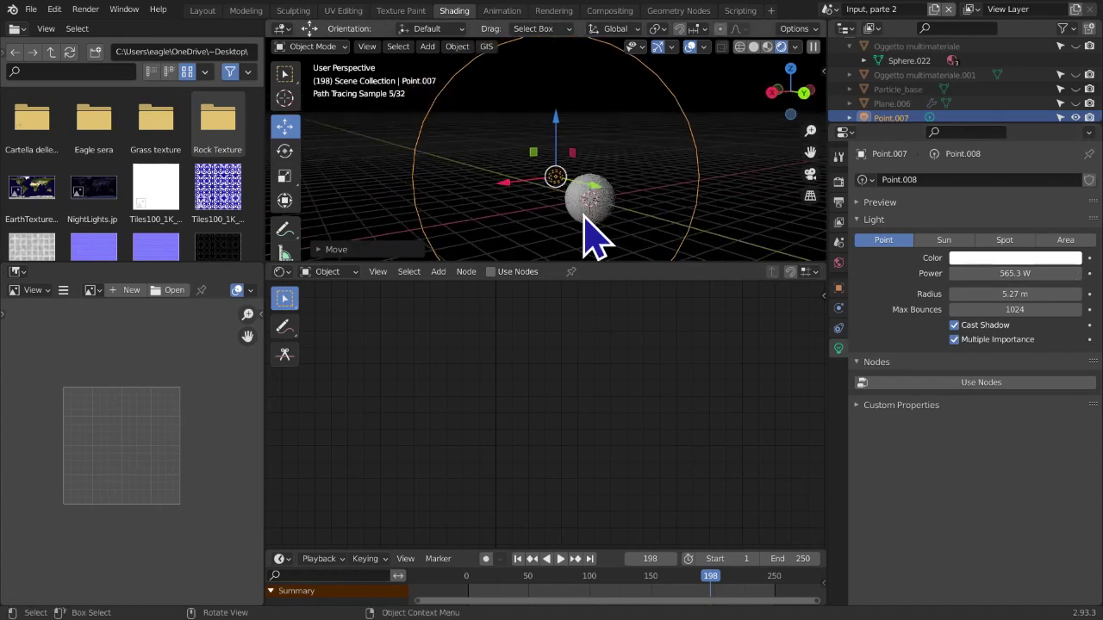
pyautogui.click(591, 229)
pyautogui.scroll(3, 646, 255)
pyautogui.keyDown('shift'); pyautogui.moveTo(658, 239); pyautogui.dragTo(586, 167, button='middle'); pyautogui.keyUp('shift')
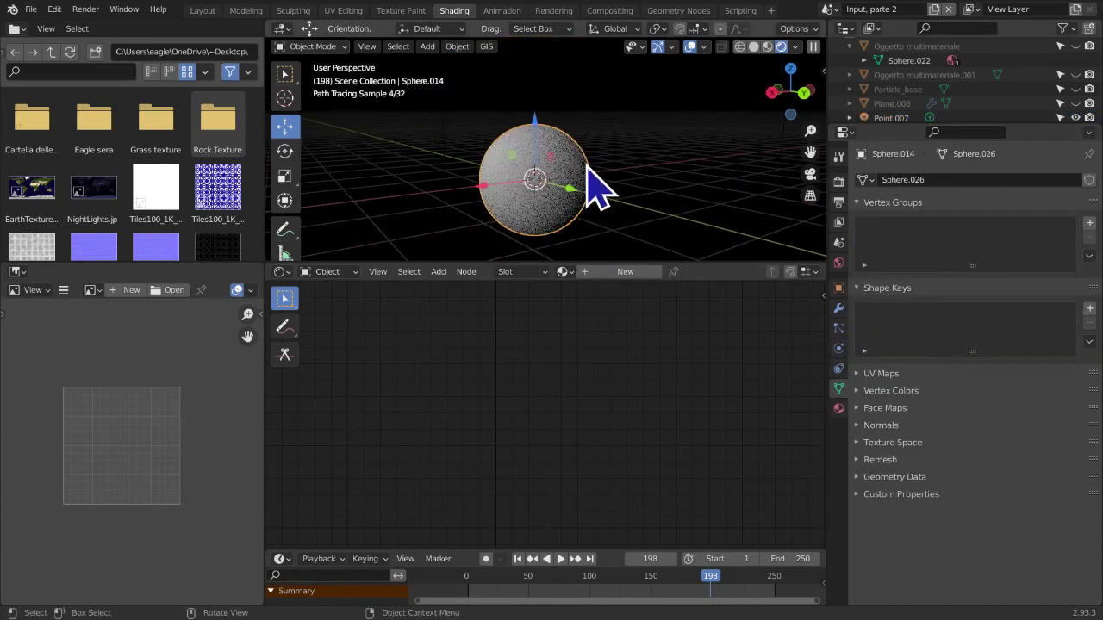
pyautogui.click(626, 271)
pyautogui.moveTo(590, 342); pyautogui.dragTo(602, 354, button='middle')
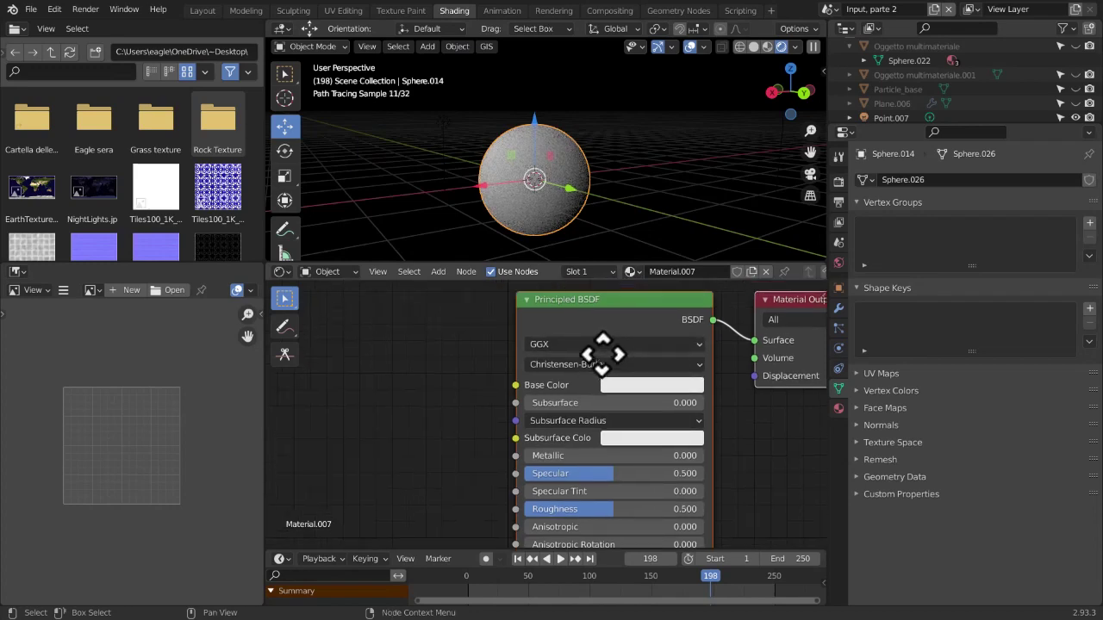
pyautogui.click(438, 272)
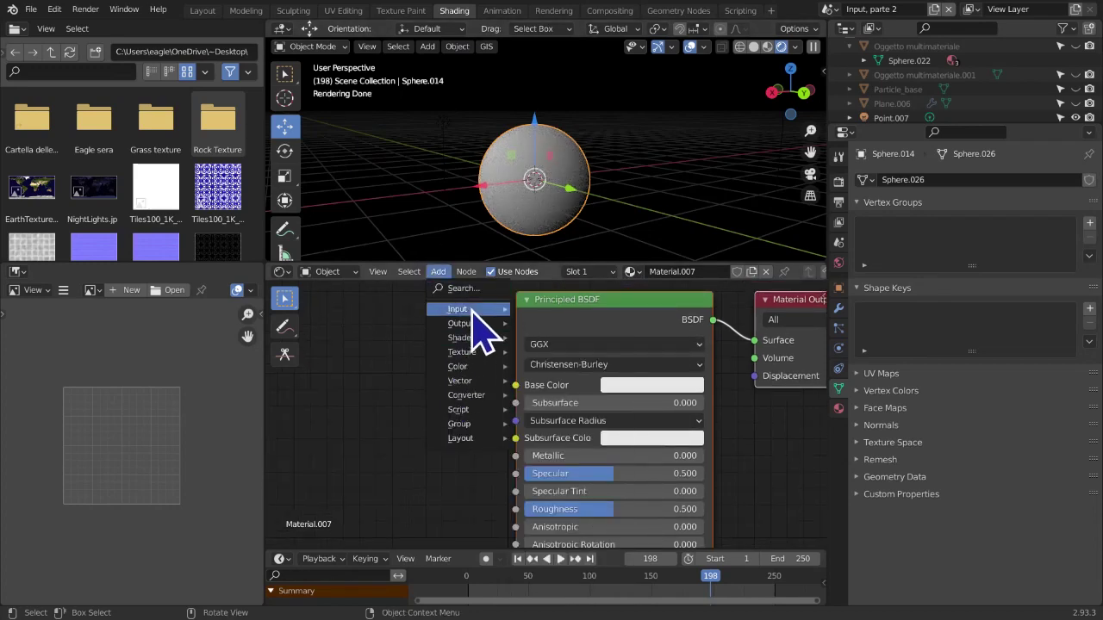
pyautogui.moveTo(471, 310)
pyautogui.click(582, 500)
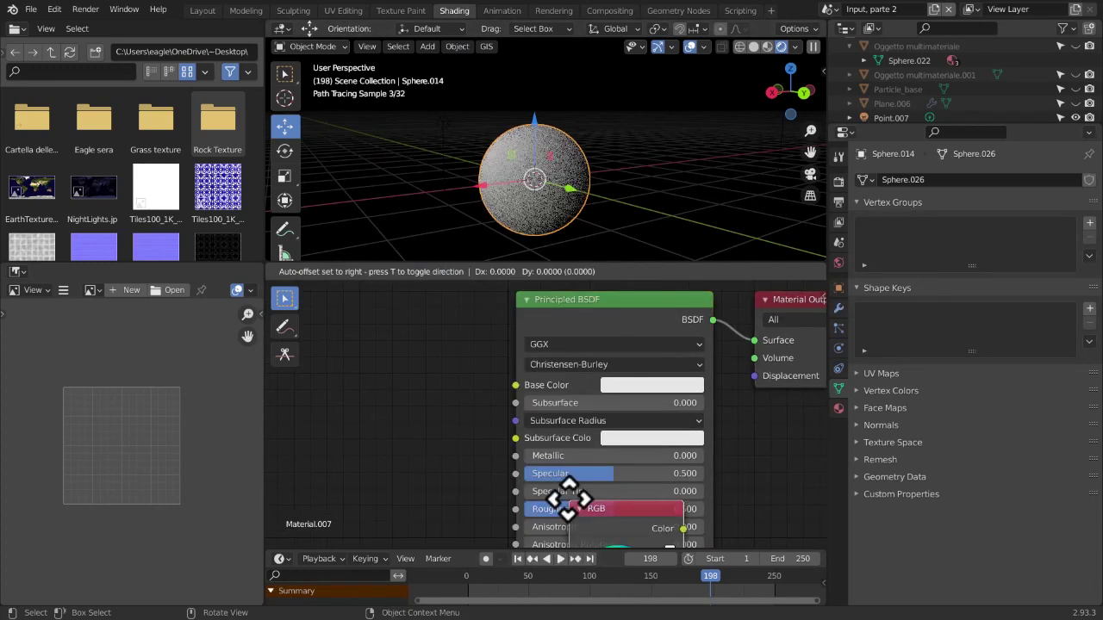
pyautogui.click(329, 324)
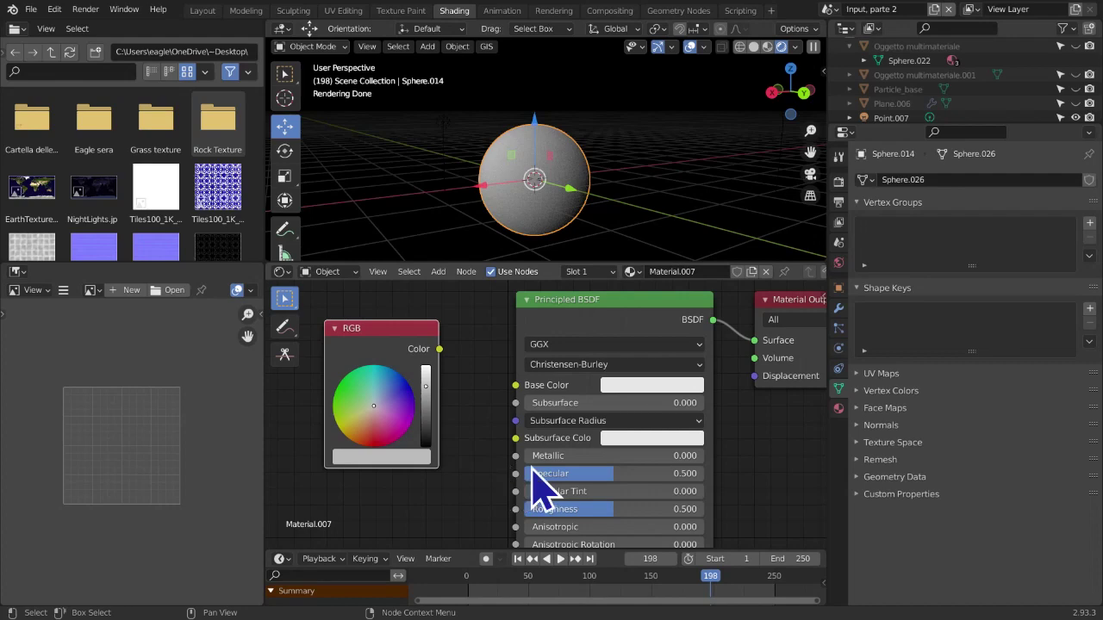
pyautogui.scroll(1, 520, 442)
pyautogui.moveTo(426, 475); pyautogui.dragTo(563, 477, button='middle')
pyautogui.scroll(1, 531, 465)
pyautogui.moveTo(489, 433)
pyautogui.mouseDown()
pyautogui.moveTo(485, 442)
pyautogui.moveTo(541, 413)
pyautogui.moveTo(503, 414)
pyautogui.mouseUp()
pyautogui.moveTo(449, 461)
pyautogui.mouseDown()
pyautogui.moveTo(505, 404)
pyautogui.moveTo(556, 381)
pyautogui.moveTo(556, 422)
pyautogui.mouseUp()
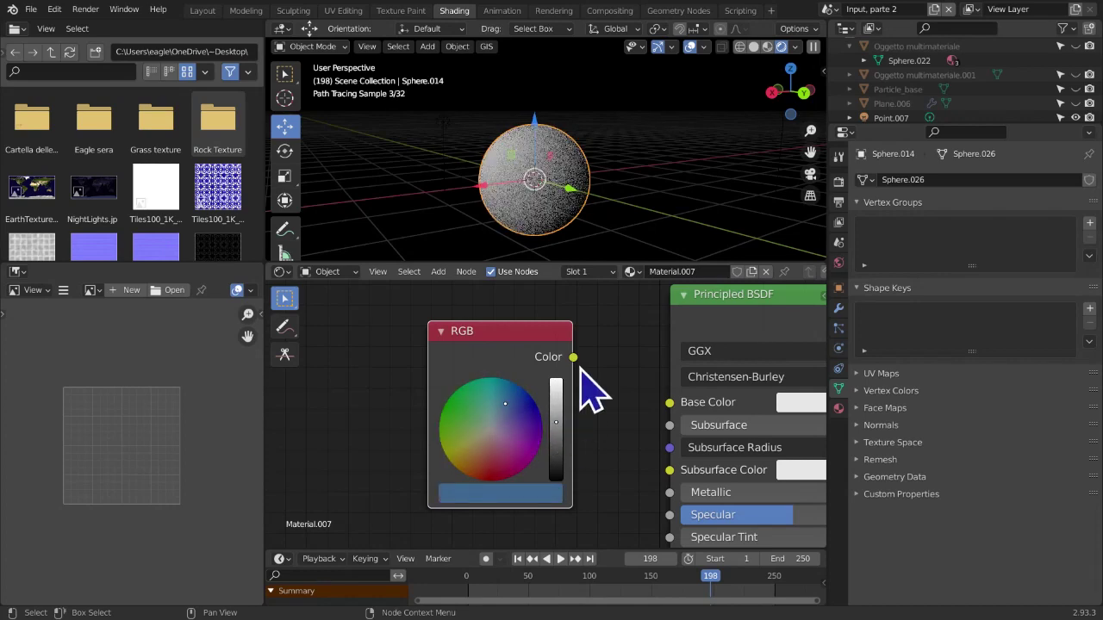
pyautogui.moveTo(573, 356); pyautogui.dragTo(657, 407)
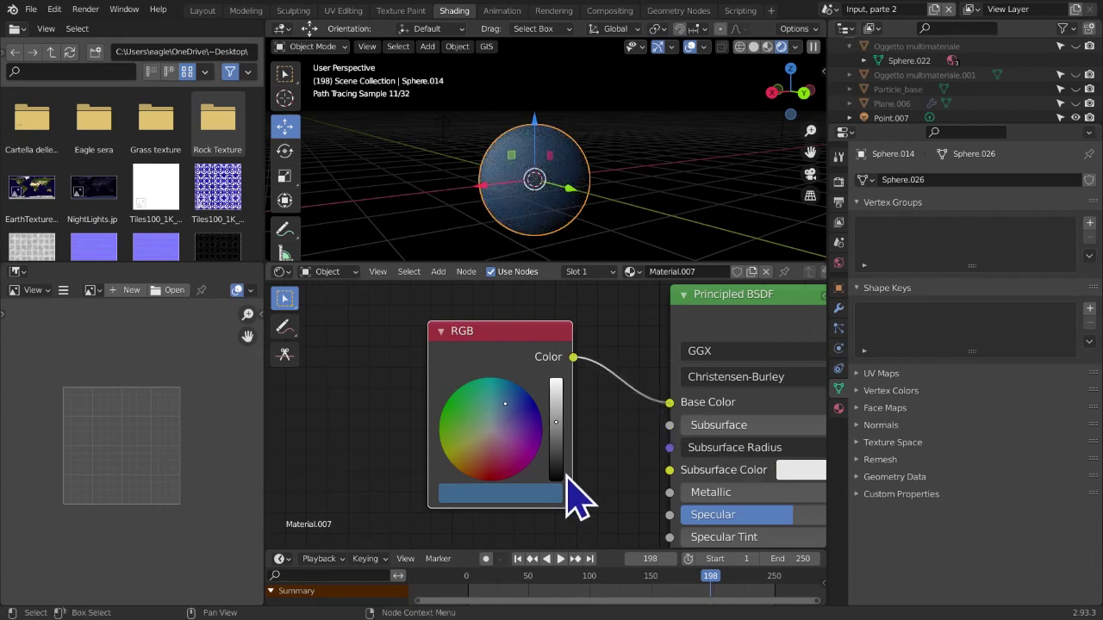
pyautogui.press('x')
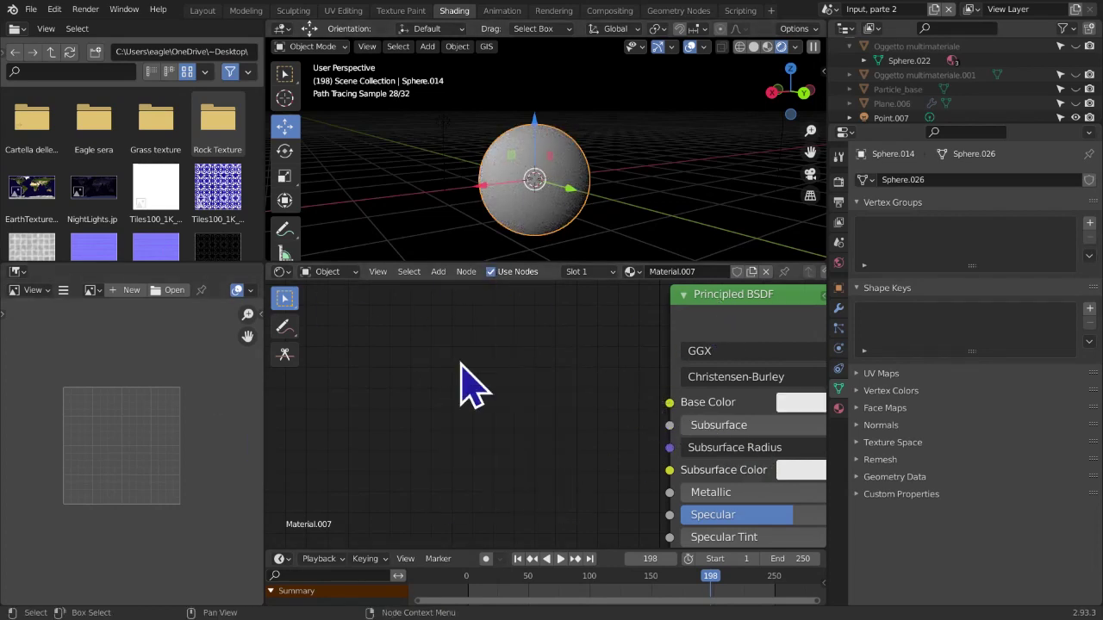
pyautogui.hotkey('shift', 'a')
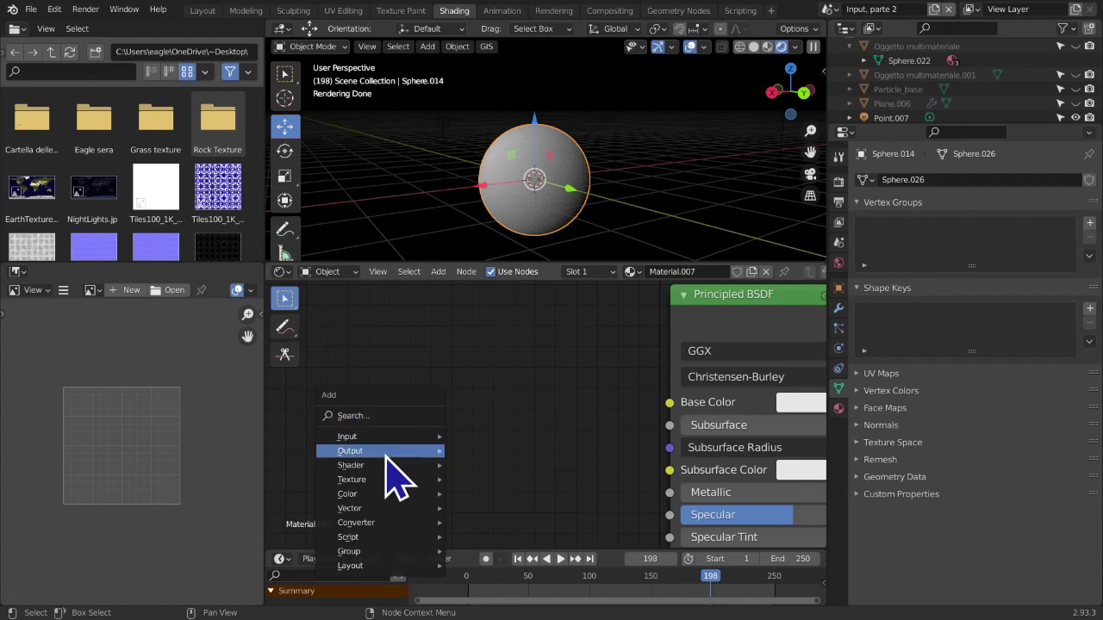
pyautogui.moveTo(396, 447)
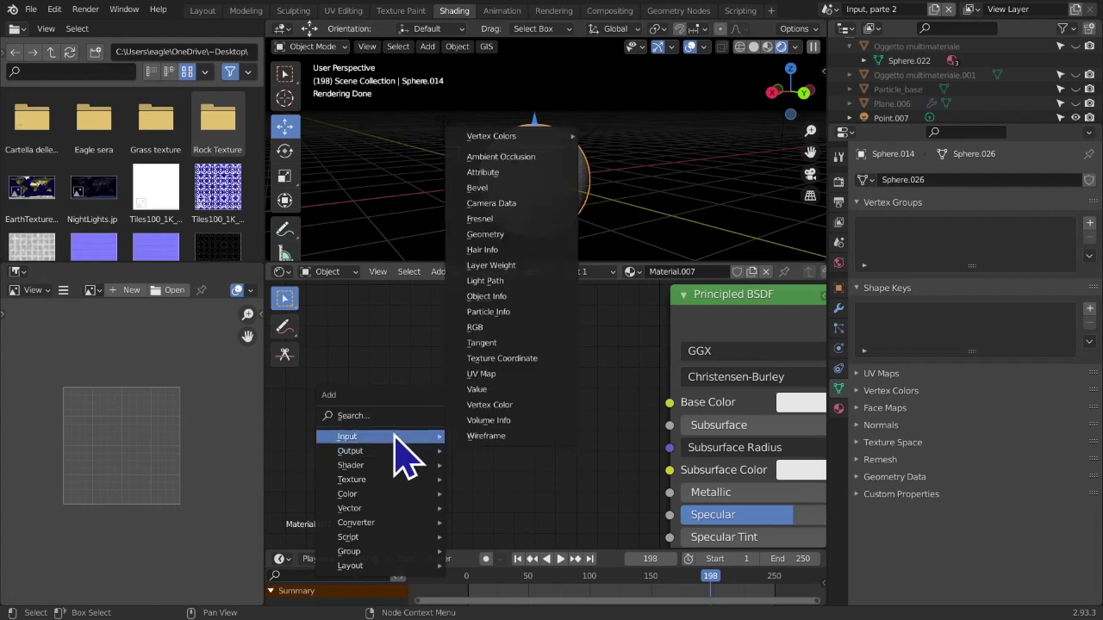
pyautogui.click(472, 327)
pyautogui.click(364, 333)
pyautogui.scroll(-2, 448, 396)
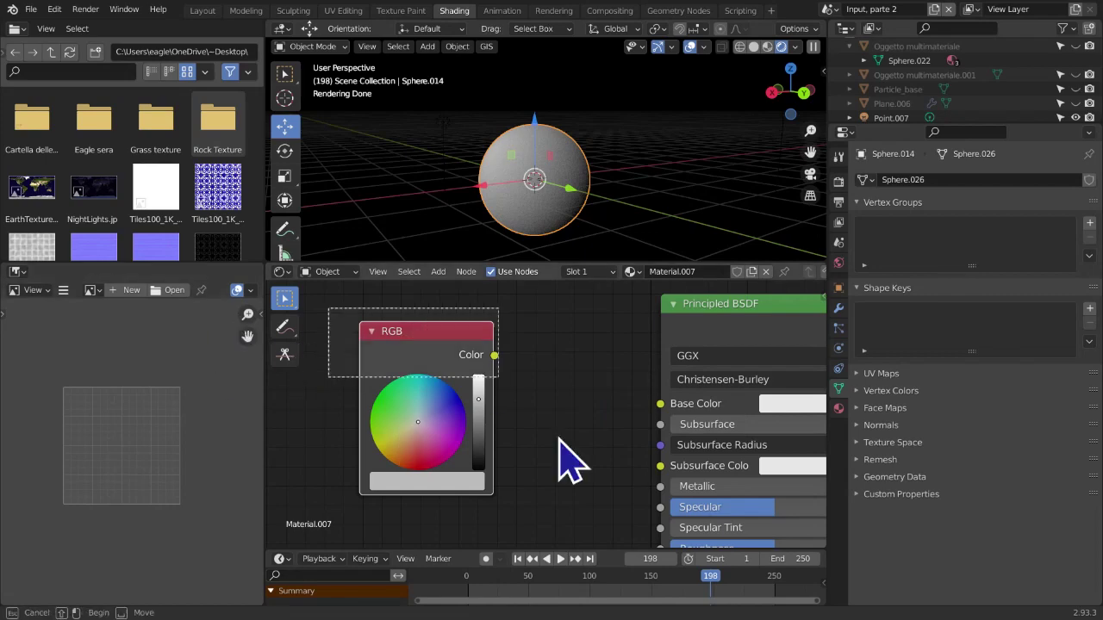
pyautogui.moveTo(493, 356); pyautogui.dragTo(670, 401)
pyautogui.click(600, 437)
pyautogui.moveTo(658, 400); pyautogui.dragTo(629, 399, button='middle')
pyautogui.moveTo(355, 416); pyautogui.dragTo(380, 416)
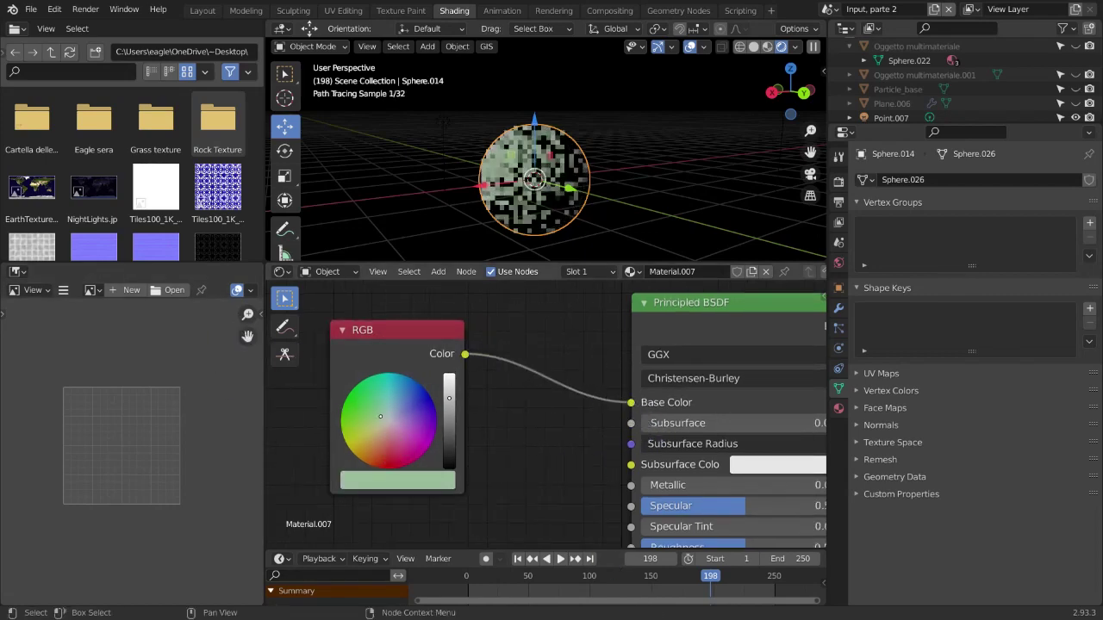
pyautogui.click(365, 399)
pyautogui.moveTo(449, 399); pyautogui.dragTo(381, 384)
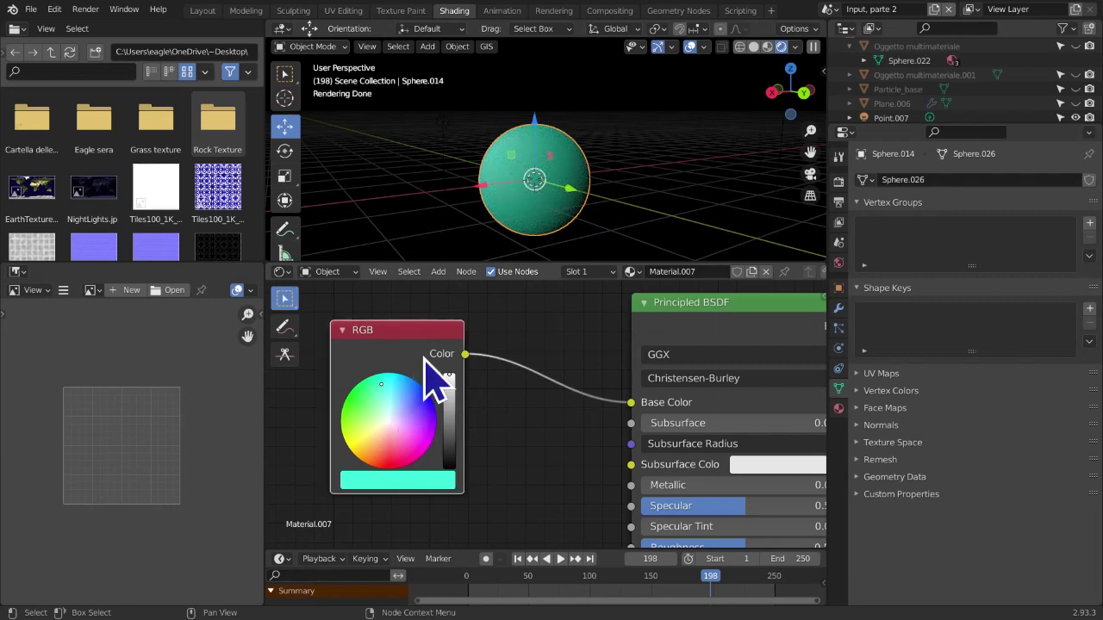
pyautogui.press('x')
pyautogui.hotkey('shift', 'a')
pyautogui.moveTo(423, 356)
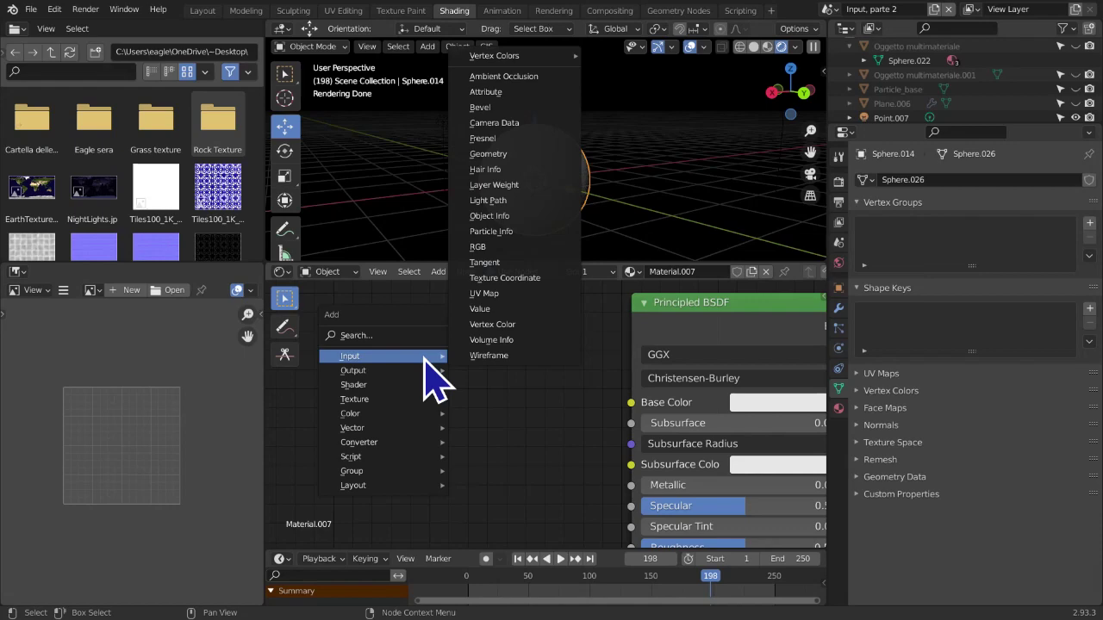
pyautogui.moveTo(552, 413); pyautogui.dragTo(534, 453, button='middle')
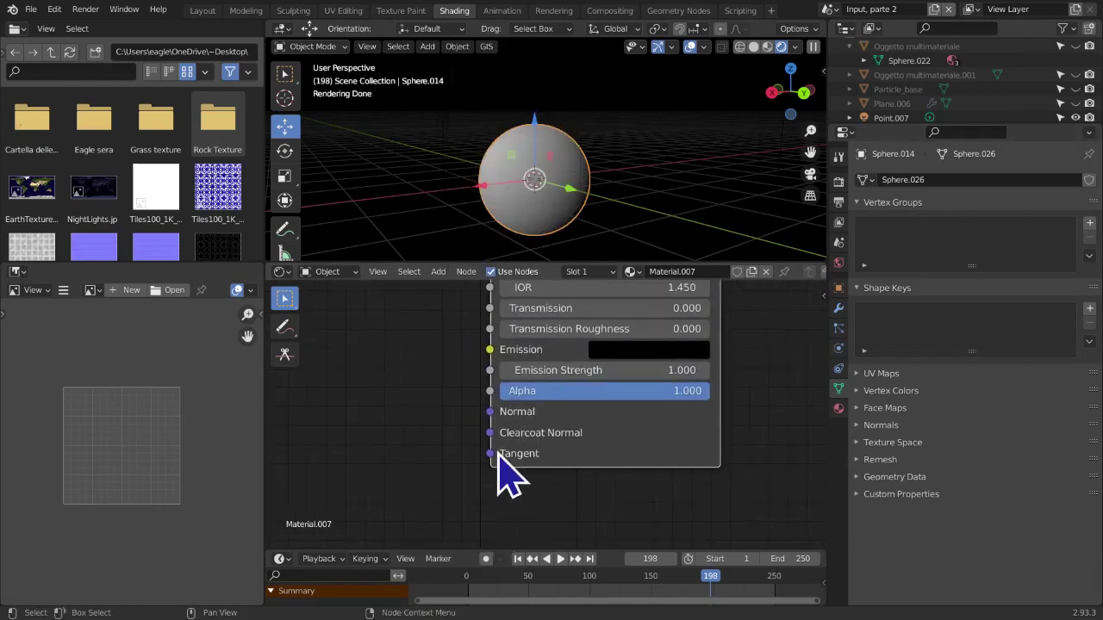
pyautogui.moveTo(444, 422); pyautogui.dragTo(261, 466)
pyautogui.moveTo(390, 472); pyautogui.dragTo(498, 422)
pyautogui.moveTo(480, 423)
pyautogui.mouseDown(button='middle')
pyautogui.moveTo(357, 313)
pyautogui.moveTo(470, 405)
pyautogui.mouseUp(button='middle')
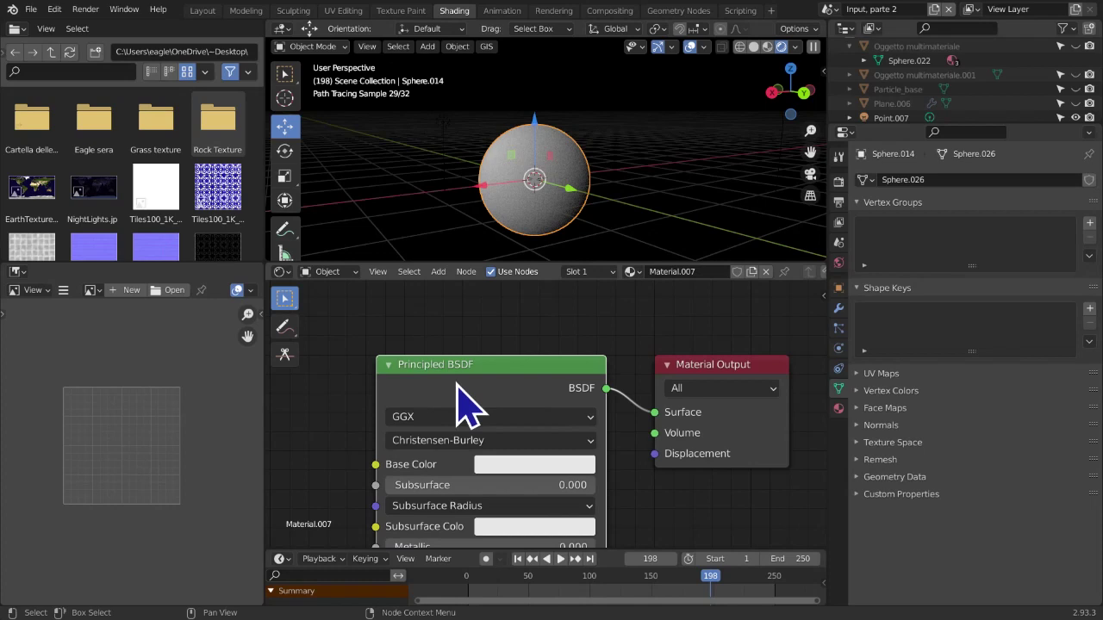
# Delete the Principled BSDF and try an Anisotropic BSDF connected to Surface
pyautogui.press('x')
pyautogui.hotkey('shift', 'a')
pyautogui.moveTo(458, 386)
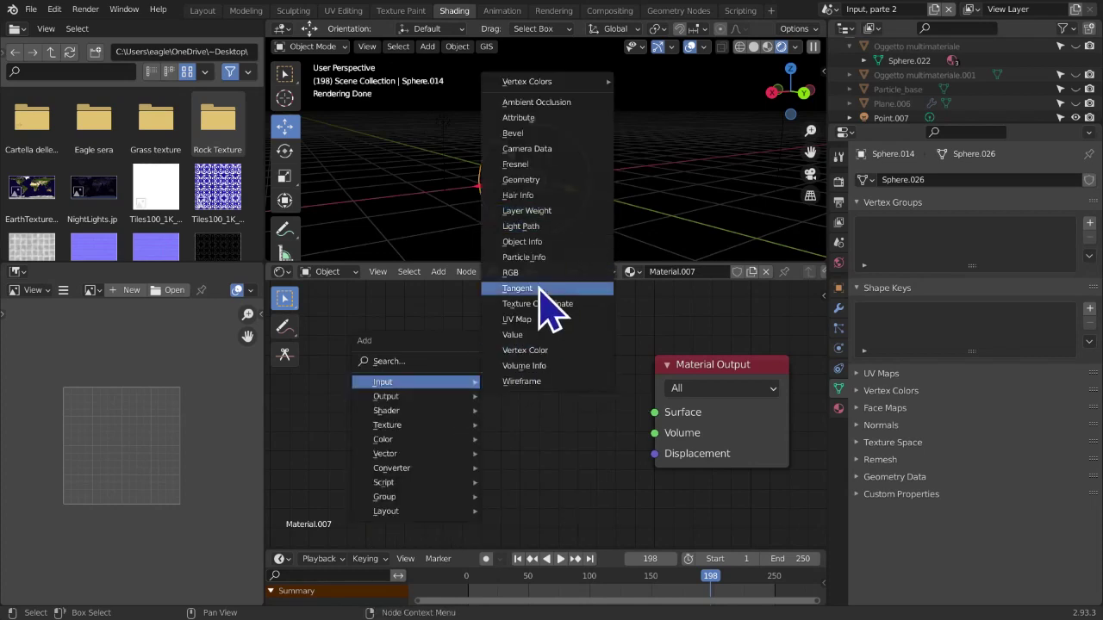
pyautogui.moveTo(394, 411)
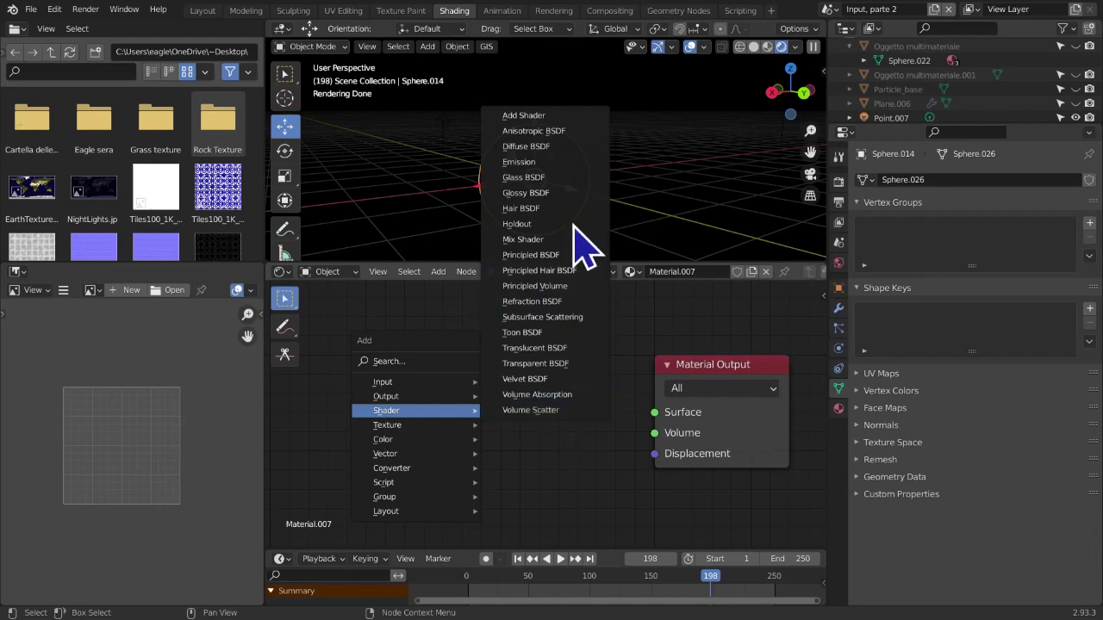
pyautogui.click(573, 131)
pyautogui.click(399, 317)
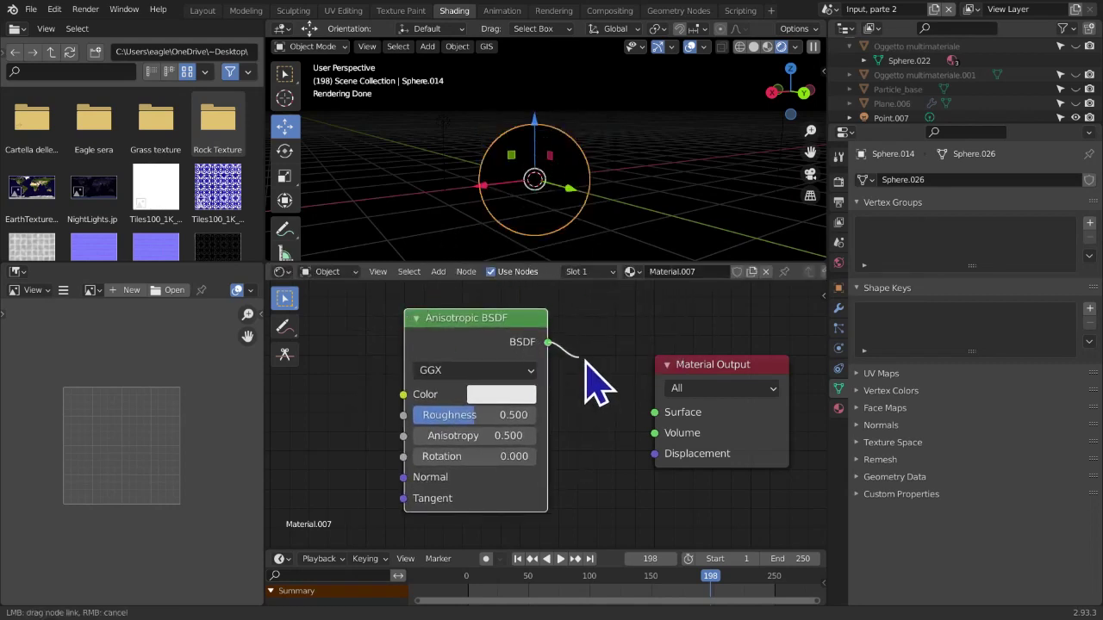
pyautogui.moveTo(663, 405); pyautogui.dragTo(652, 413)
pyautogui.moveTo(607, 435); pyautogui.dragTo(689, 384, button='middle')
pyautogui.scroll(-2, 687, 385)
pyautogui.scroll(4, 505, 442)
pyautogui.moveTo(491, 447); pyautogui.dragTo(369, 436)
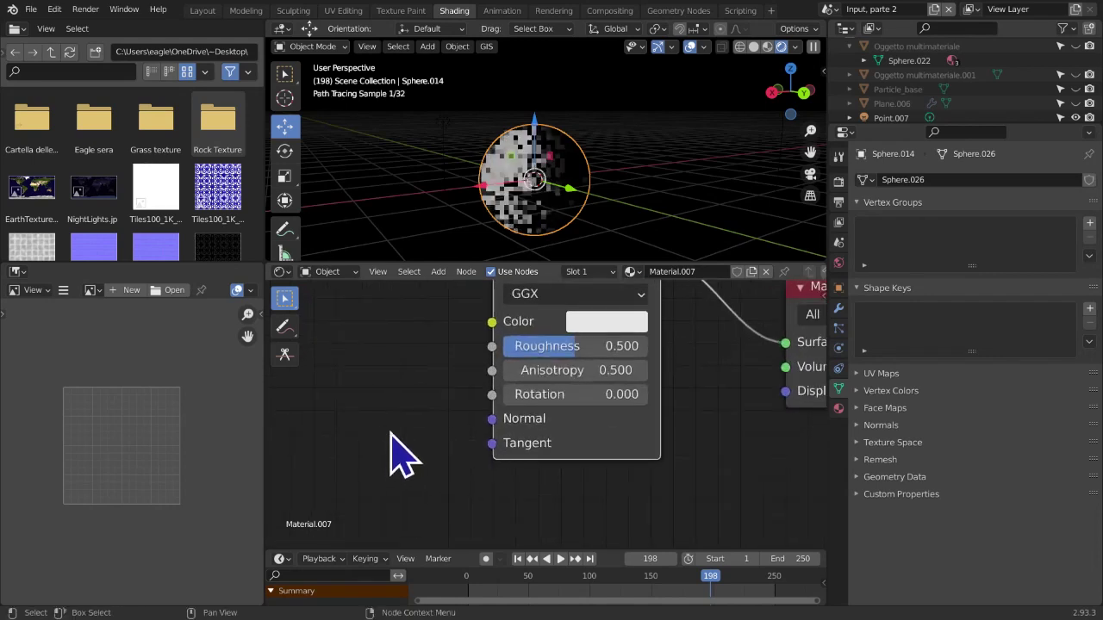
pyautogui.moveTo(469, 392); pyautogui.dragTo(369, 467, button='middle')
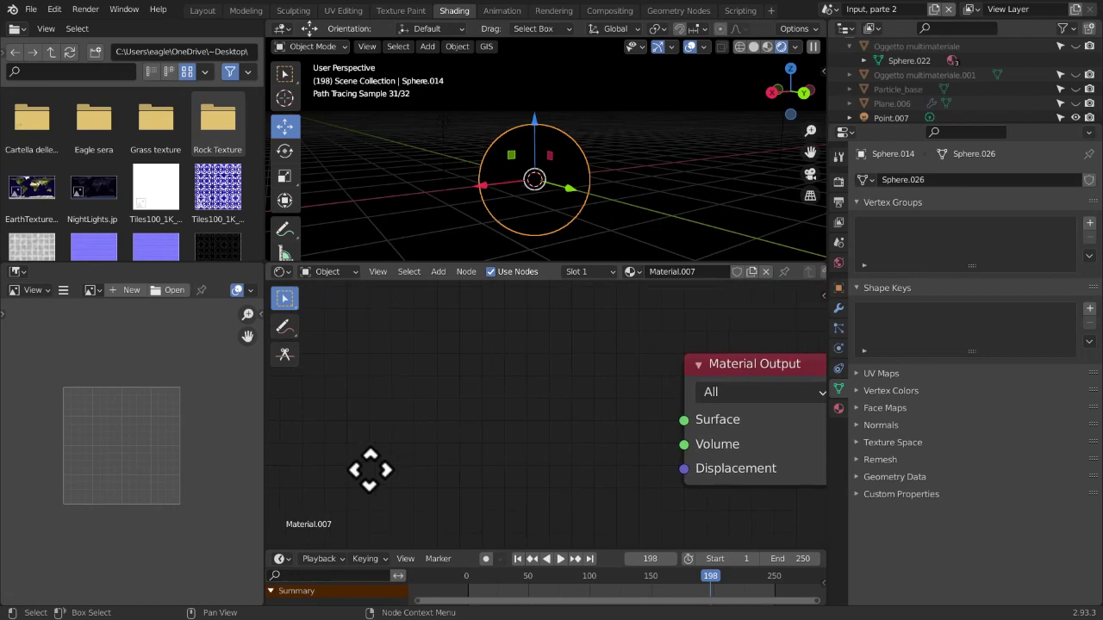
pyautogui.moveTo(703, 423); pyautogui.dragTo(646, 400, button='middle')
# Add and delete a Principled Hair BSDF node, then browse the Shader add menu
pyautogui.hotkey('shift', 'a')
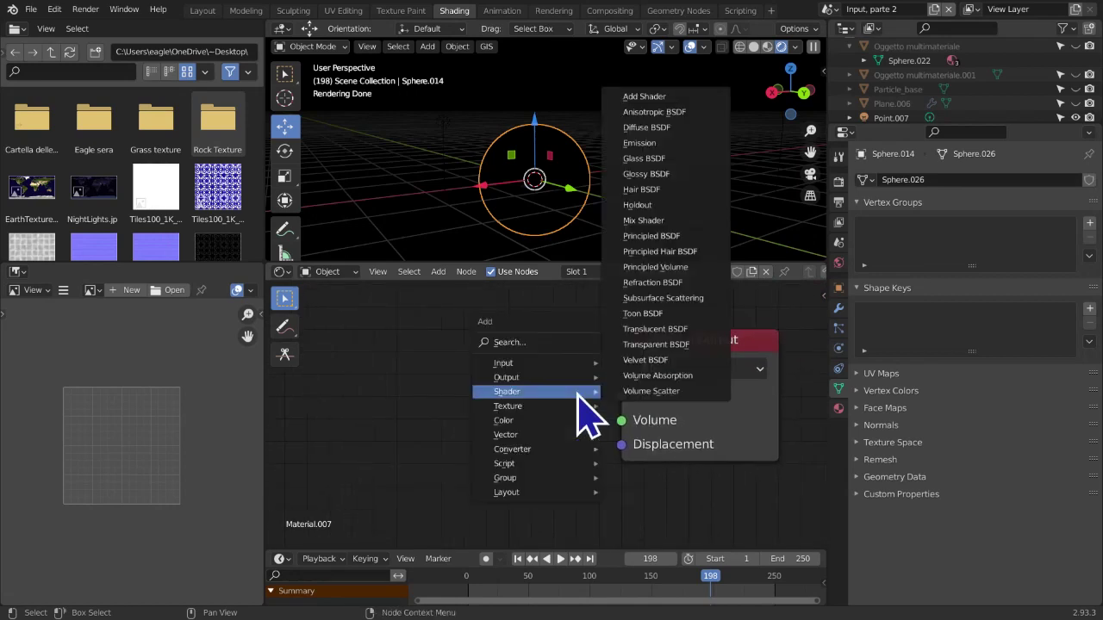
pyautogui.click(660, 252)
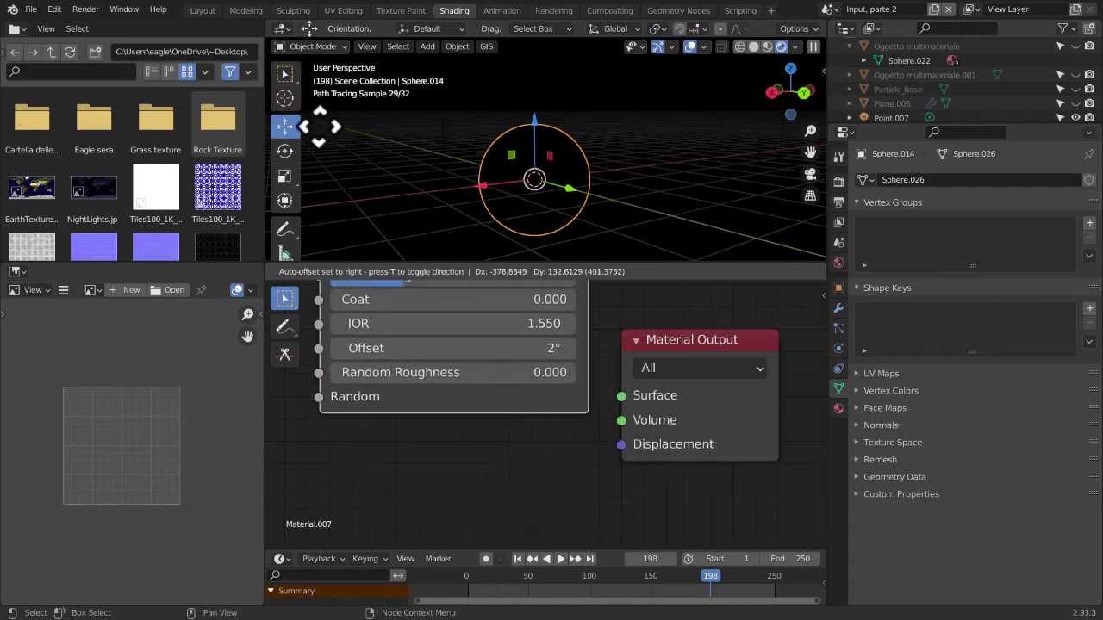
pyautogui.click(256, 183)
pyautogui.press('x')
pyautogui.hotkey('shift', 'a')
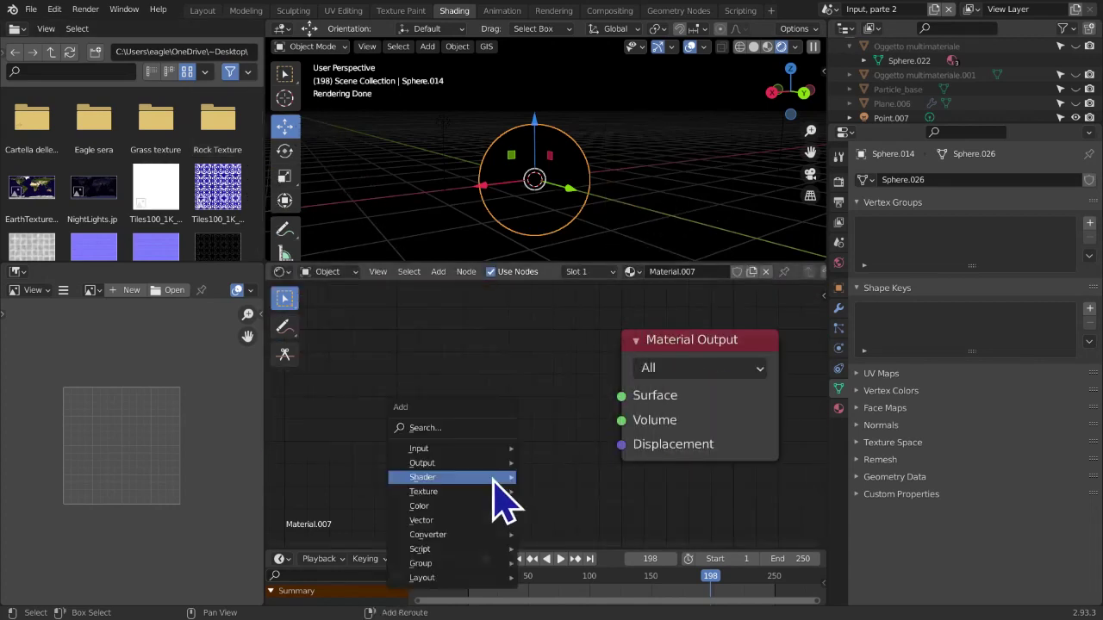
pyautogui.moveTo(492, 480)
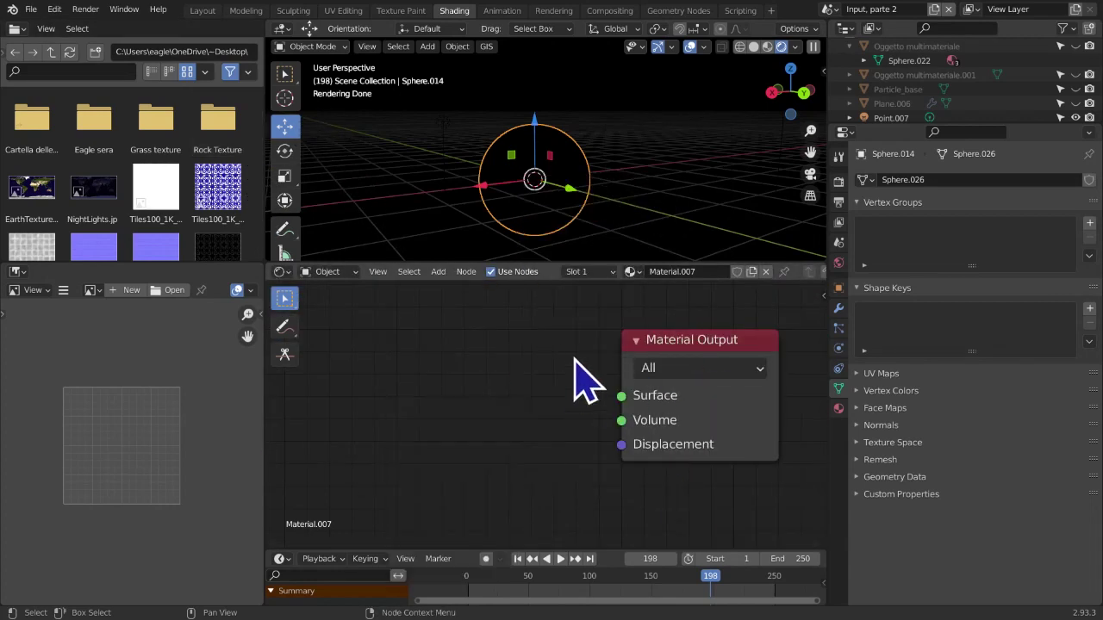
pyautogui.hotkey('shift', 'a')
pyautogui.moveTo(547, 364)
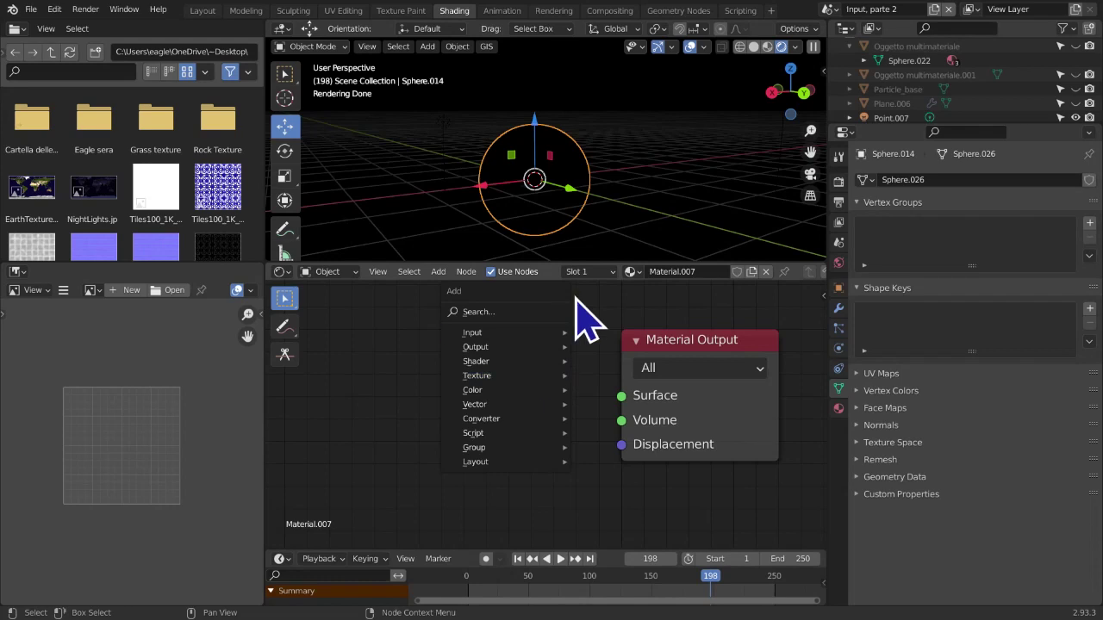
pyautogui.moveTo(487, 361)
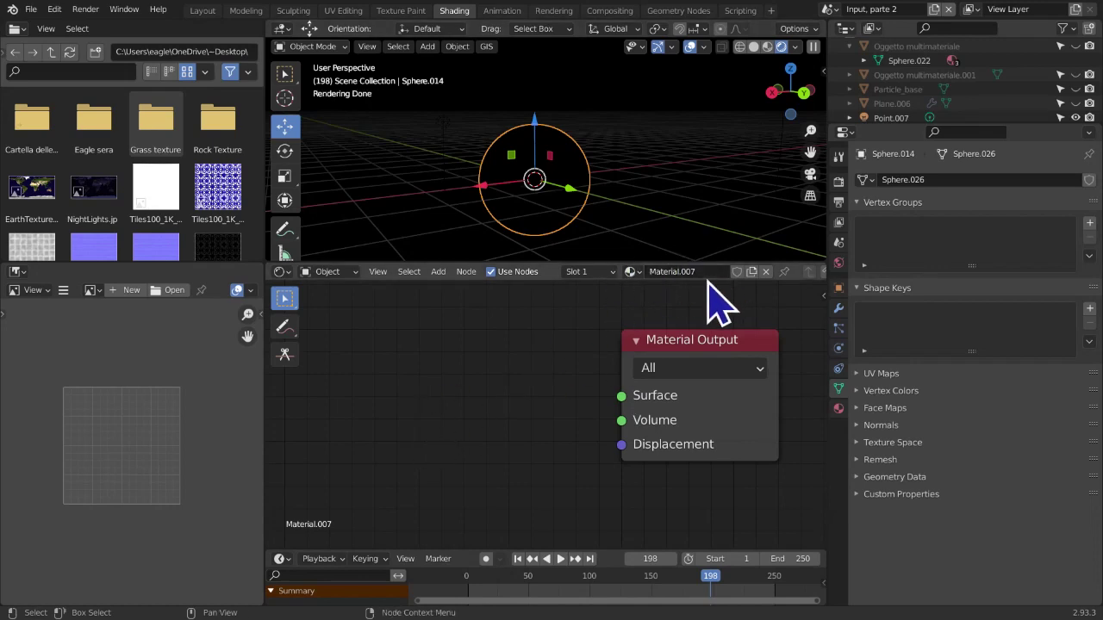
pyautogui.moveTo(320, 349); pyautogui.dragTo(554, 394)
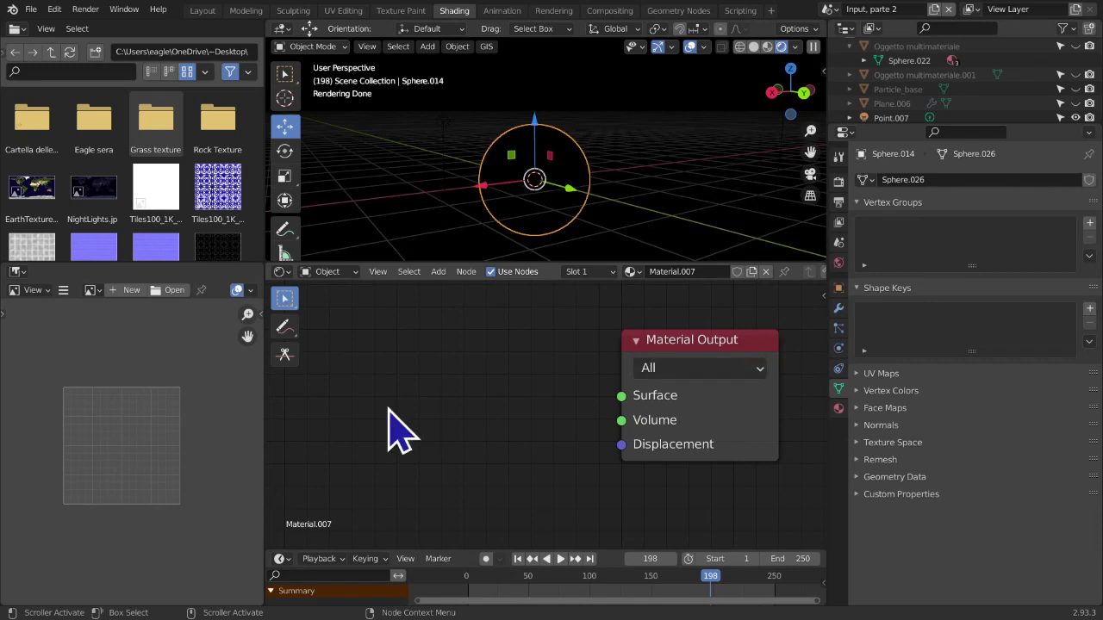
# Place an Anisotropic BSDF left of Material Output, then delete it
pyautogui.hotkey('shift', 'a')
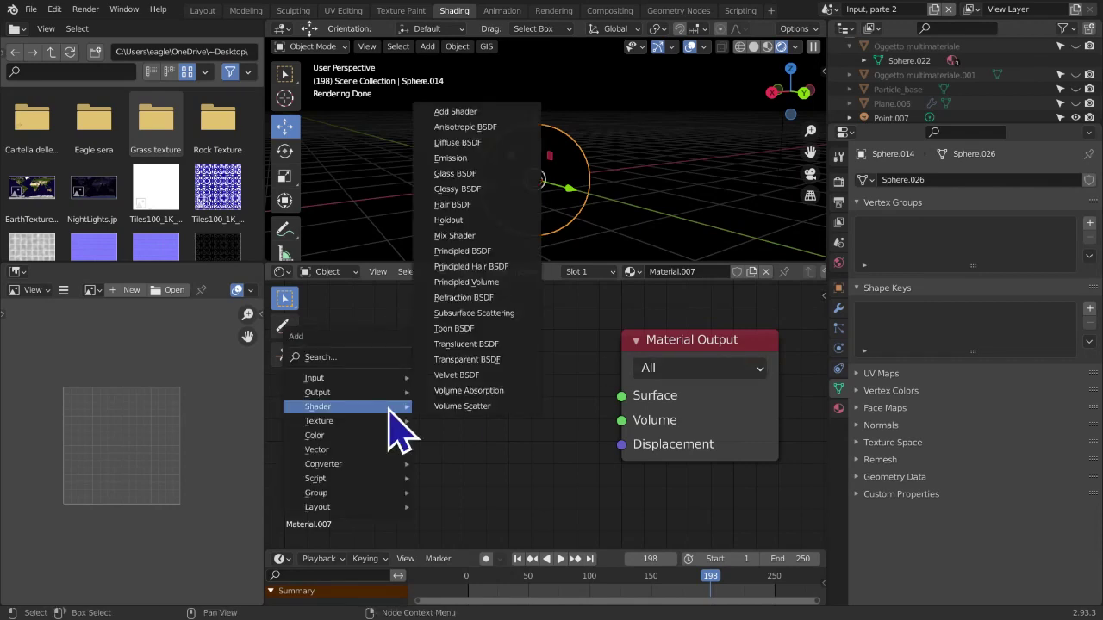
pyautogui.click(472, 128)
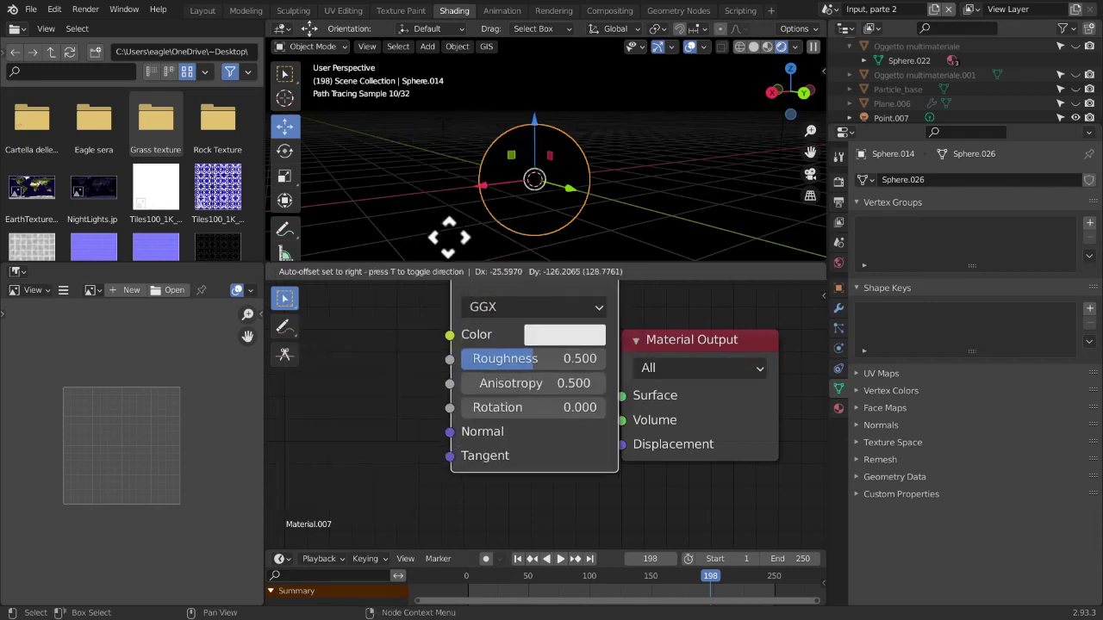
pyautogui.click(396, 298)
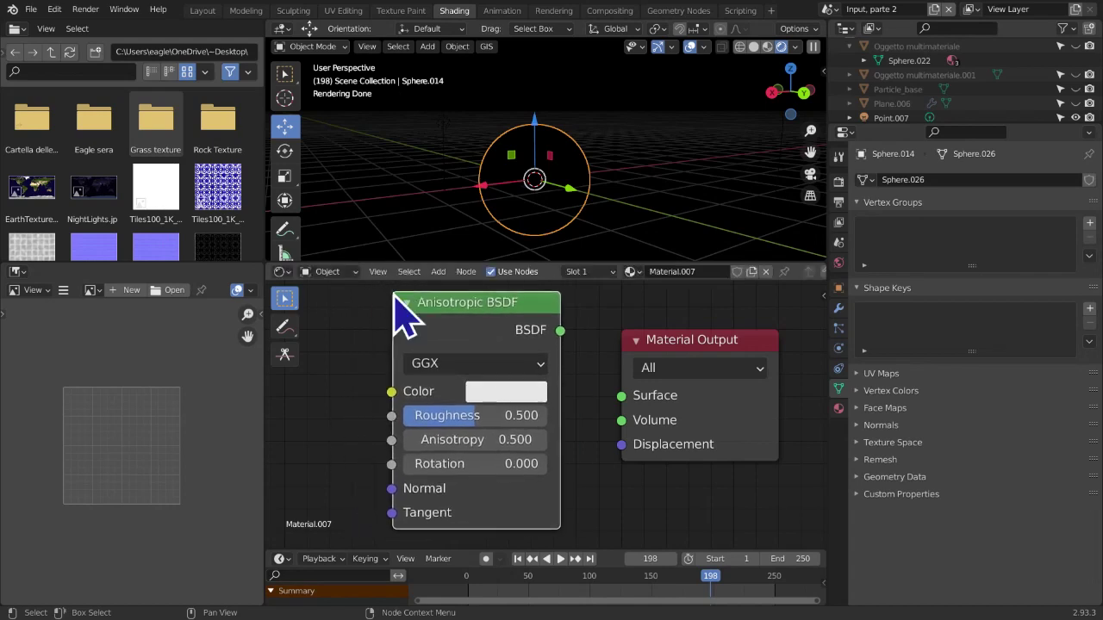
pyautogui.press('x')
pyautogui.hotkey('shift', 'a')
pyautogui.moveTo(528, 405)
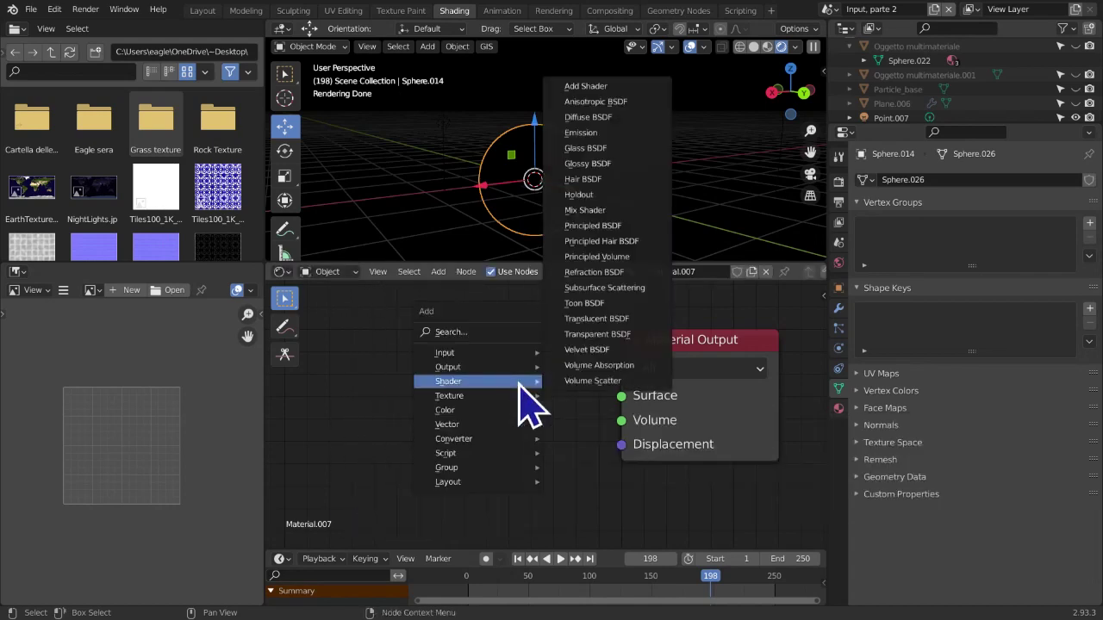
# Add a Principled BSDF, inspect its inputs, then delete it, leaving only Material Output
pyautogui.click(655, 228)
pyautogui.click(480, 370)
pyautogui.scroll(-1, 478, 517)
pyautogui.scroll(-5, 468, 498)
pyautogui.moveTo(447, 519); pyautogui.dragTo(466, 366, button='middle')
pyautogui.moveTo(483, 328); pyautogui.dragTo(471, 280, button='middle')
pyautogui.moveTo(529, 477); pyautogui.dragTo(539, 417, button='middle')
pyautogui.press('x')
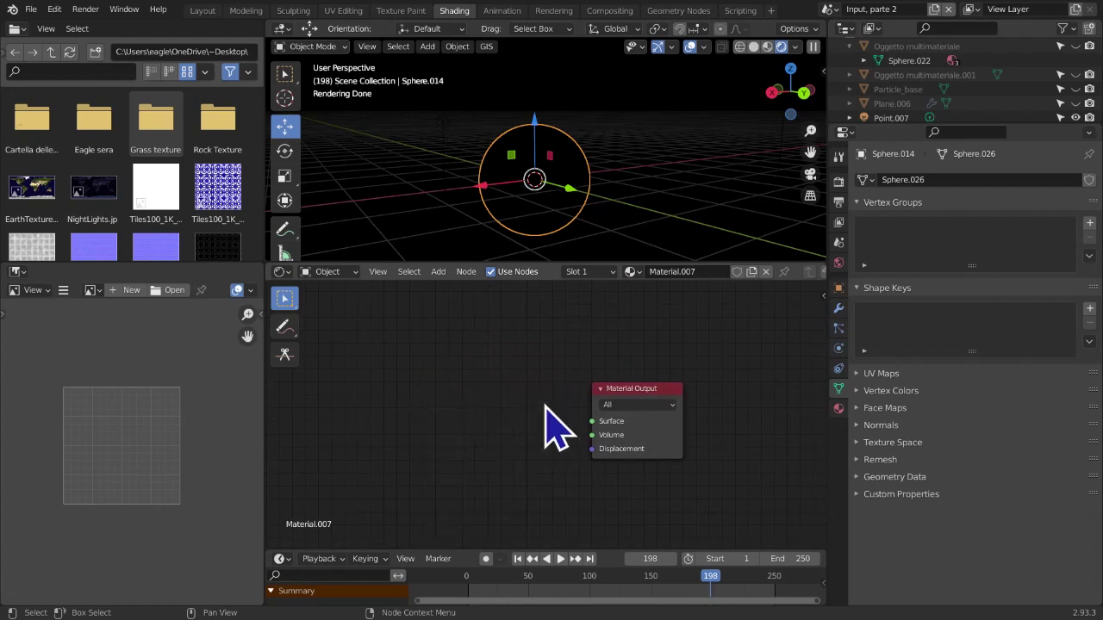
pyautogui.hotkey('shift', 'a')
# Add an Anisotropic BSDF, link it to Surface, and lower Roughness to about 0.160
pyautogui.moveTo(548, 404)
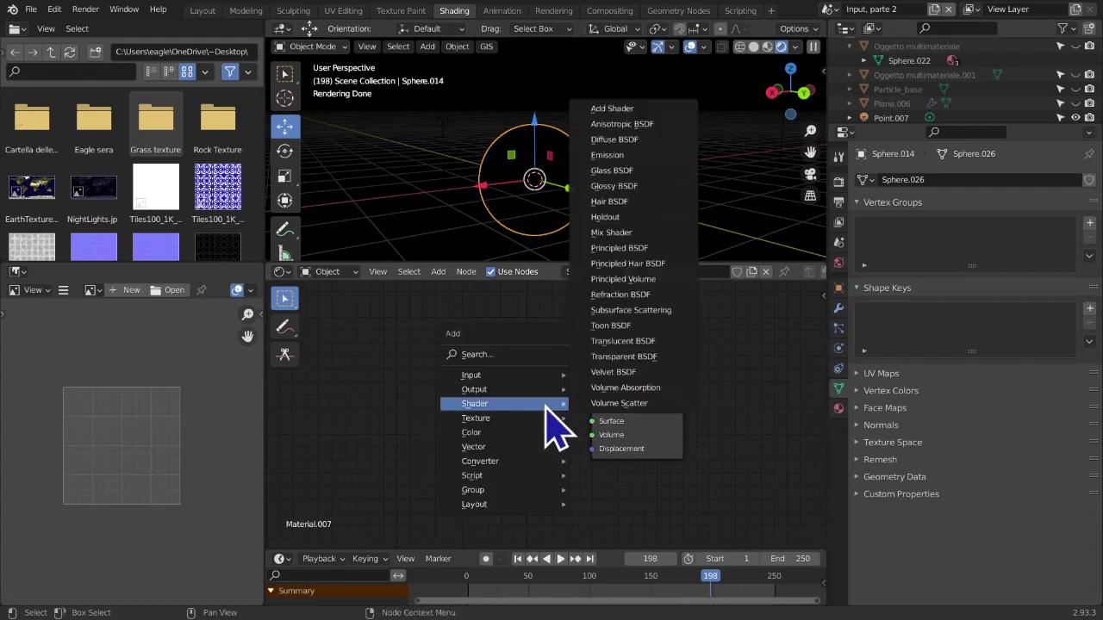
pyautogui.click(597, 123)
pyautogui.click(413, 334)
pyautogui.moveTo(513, 360); pyautogui.dragTo(593, 420)
pyautogui.moveTo(590, 202); pyautogui.dragTo(687, 203, button='middle')
pyautogui.scroll(1, 582, 418)
pyautogui.moveTo(470, 409); pyautogui.dragTo(426, 409)
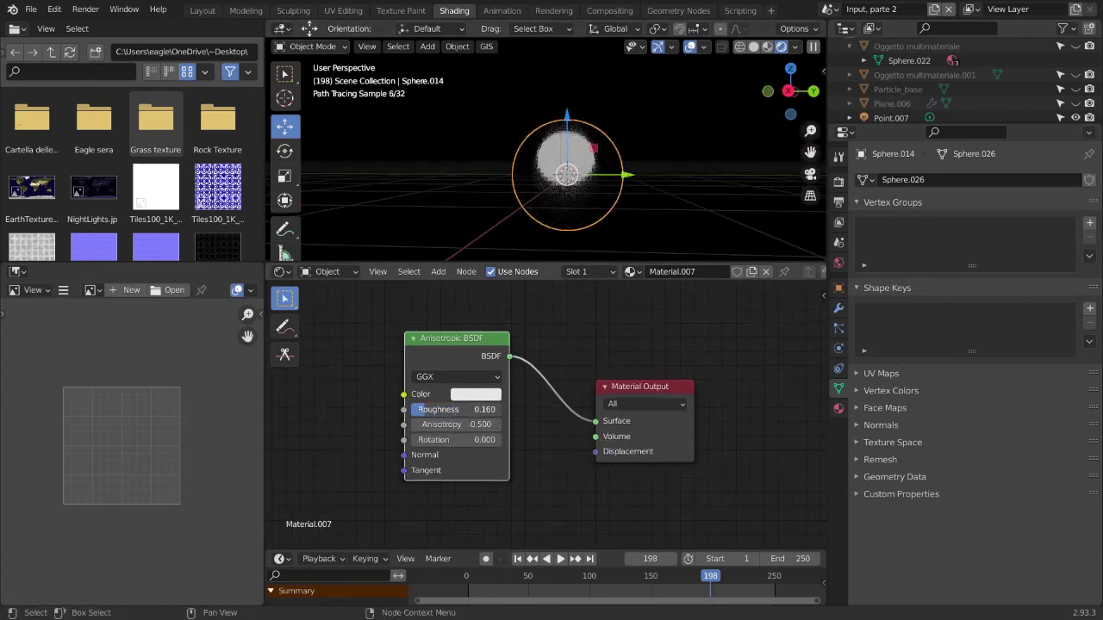
# Shade the sphere smooth and set the shader's Anisotropy to 0.600
pyautogui.rightClick(539, 155)
pyautogui.click(543, 158)
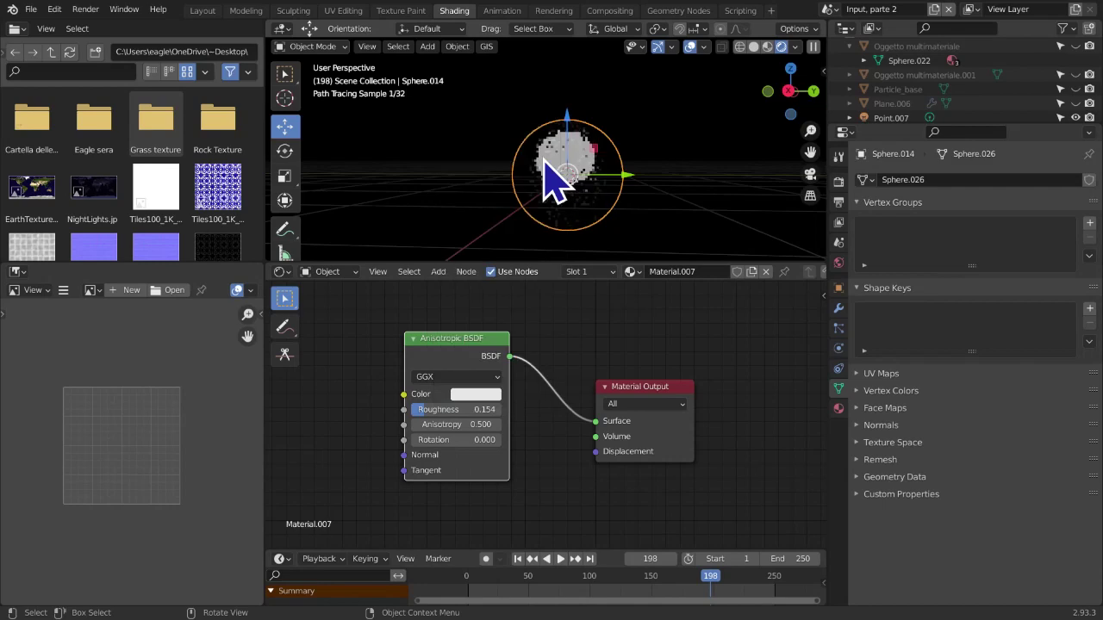
pyautogui.scroll(5, 569, 250)
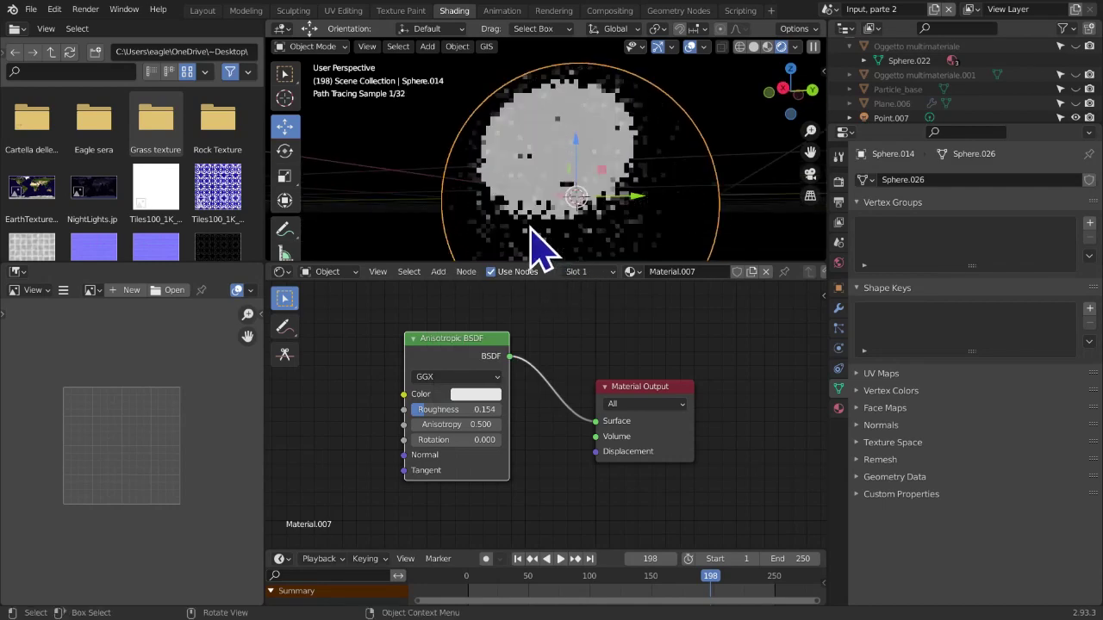
pyautogui.moveTo(456, 424)
pyautogui.mouseDown()
pyautogui.moveTo(354, 424)
pyautogui.moveTo(495, 424)
pyautogui.moveTo(477, 424)
pyautogui.mouseUp()
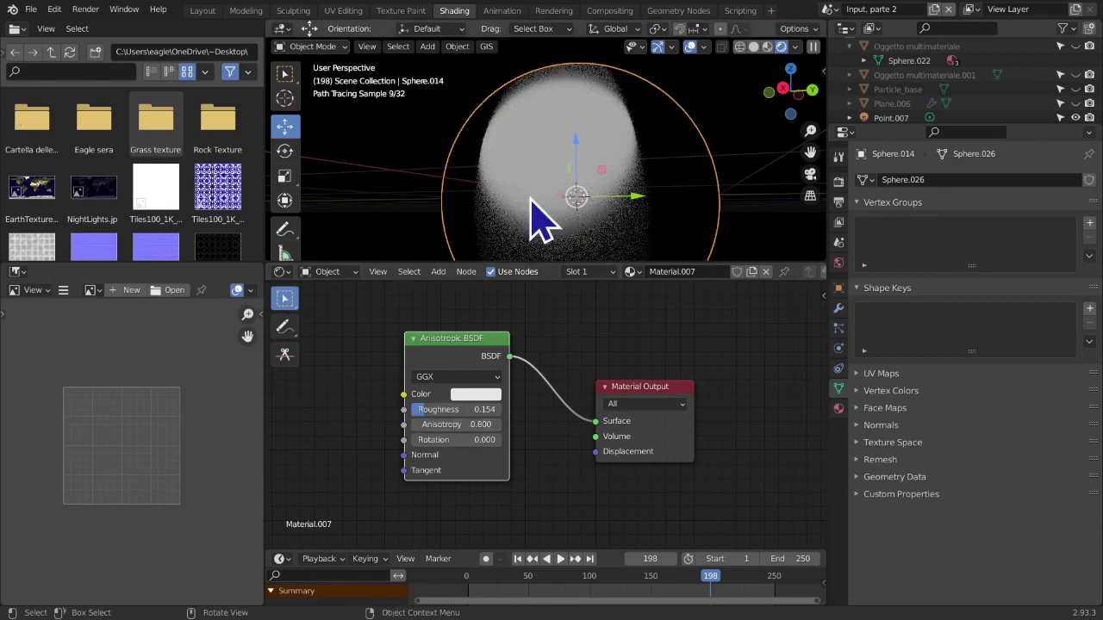
pyautogui.scroll(-5, 529, 216)
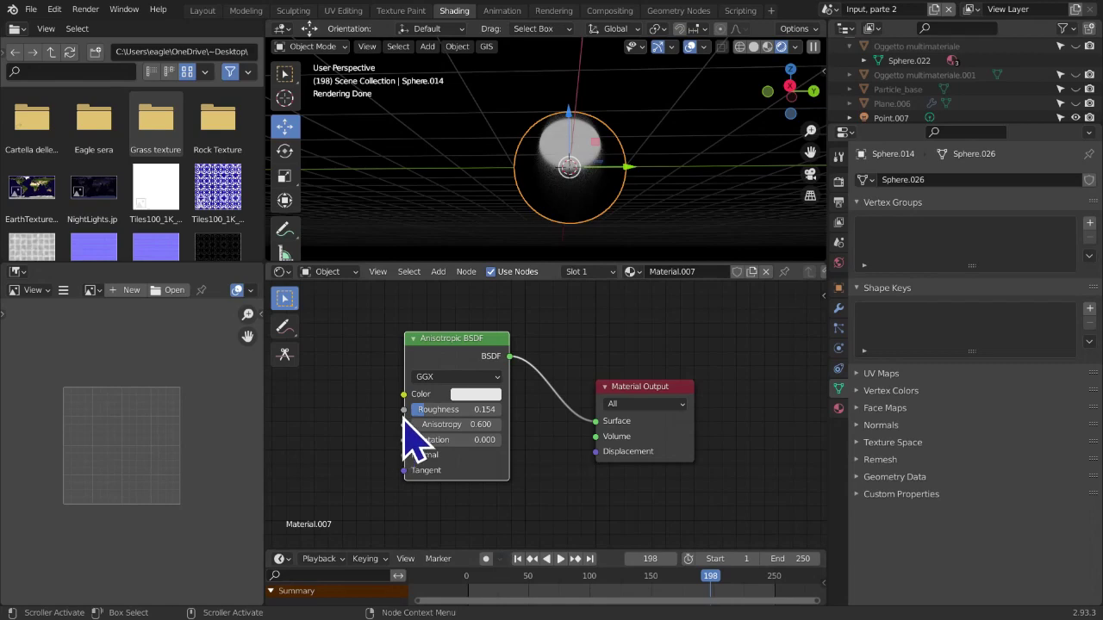
pyautogui.scroll(1, 620, 130)
pyautogui.moveTo(619, 143); pyautogui.dragTo(636, 179, button='middle')
pyautogui.moveTo(761, 174); pyautogui.dragTo(733, 177, button='middle')
pyautogui.moveTo(803, 149); pyautogui.dragTo(844, 111)
pyautogui.moveTo(763, 184); pyautogui.dragTo(708, 184, button='middle')
# Raise the Anisotropic BSDF's Roughness to 1.000, then delete the node
pyautogui.moveTo(427, 411); pyautogui.dragTo(517, 438)
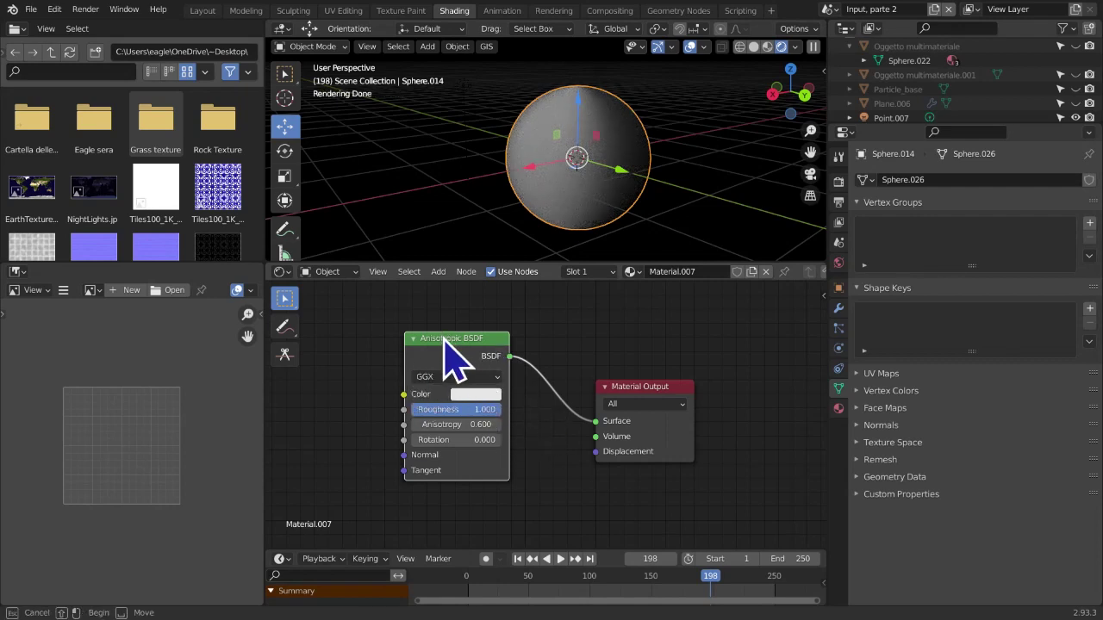
pyautogui.moveTo(474, 349); pyautogui.dragTo(473, 372)
pyautogui.press('x')
pyautogui.hotkey('shift', 'a')
pyautogui.moveTo(473, 372)
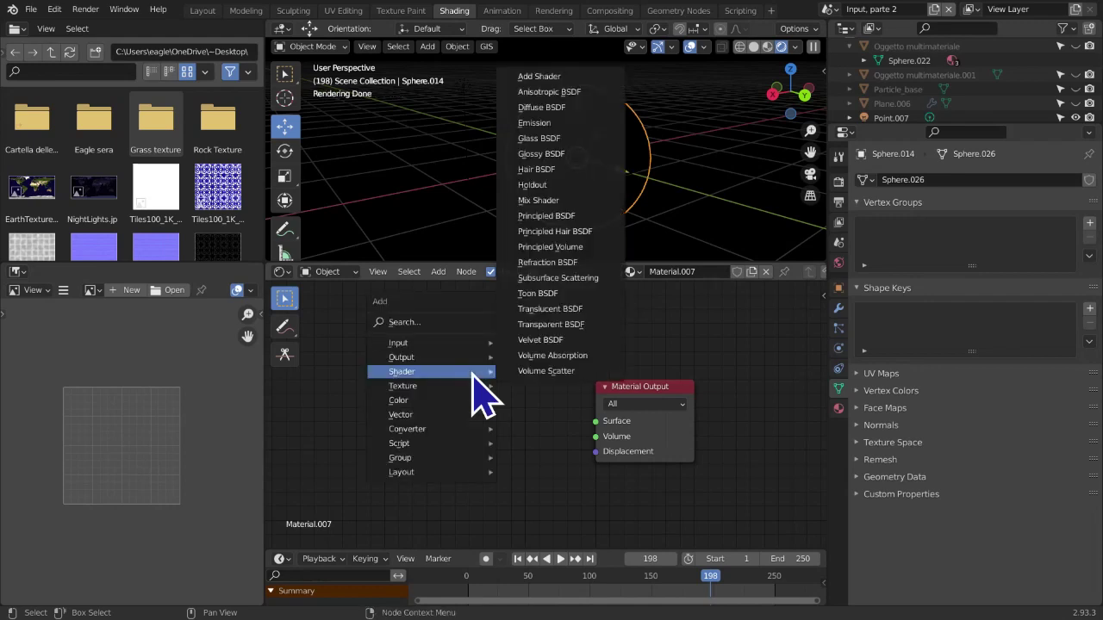
pyautogui.click(546, 216)
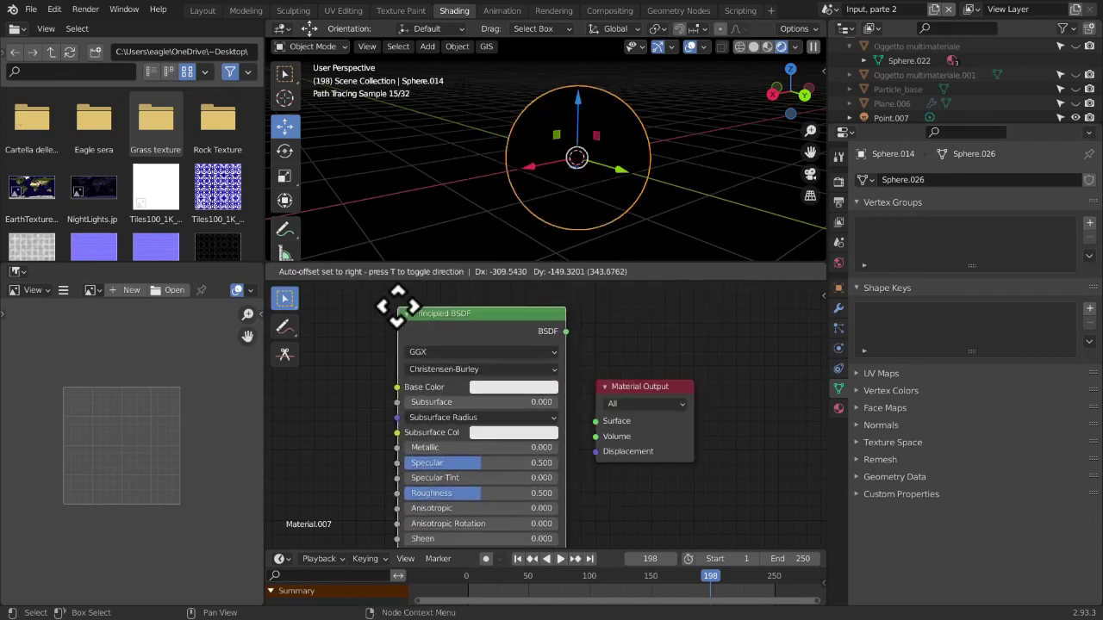
pyautogui.click(443, 332)
pyautogui.moveTo(599, 431); pyautogui.dragTo(596, 420)
pyautogui.moveTo(595, 388)
pyautogui.mouseDown(button='middle')
pyautogui.moveTo(712, 278)
pyautogui.moveTo(702, 524)
pyautogui.mouseUp(button='middle')
pyautogui.moveTo(527, 338); pyautogui.dragTo(660, 345)
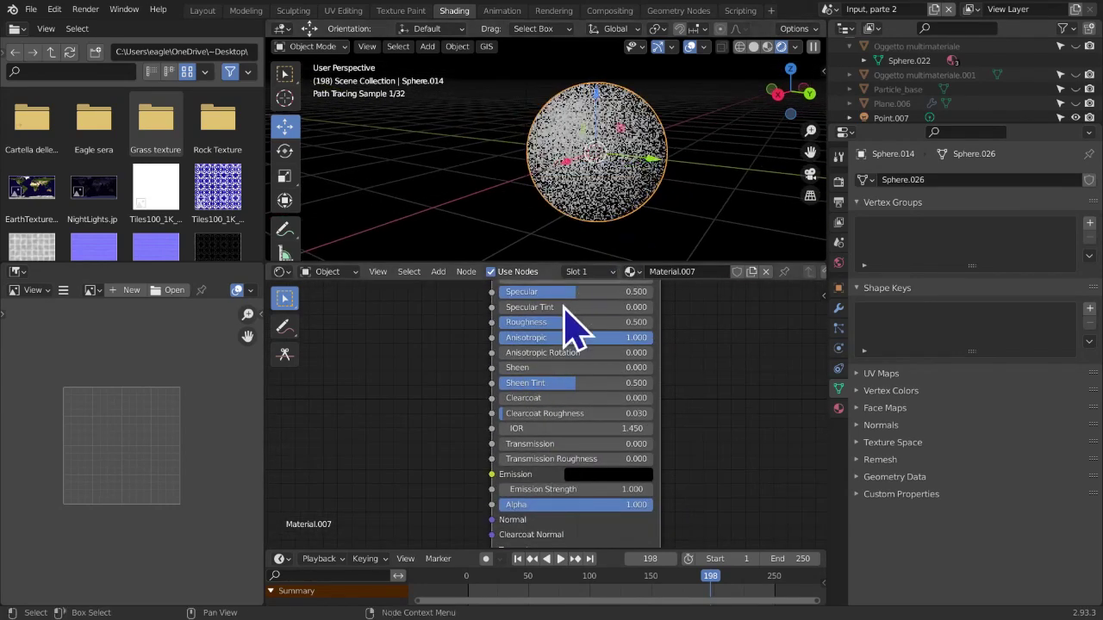
pyautogui.moveTo(571, 328); pyautogui.dragTo(535, 370, button='middle')
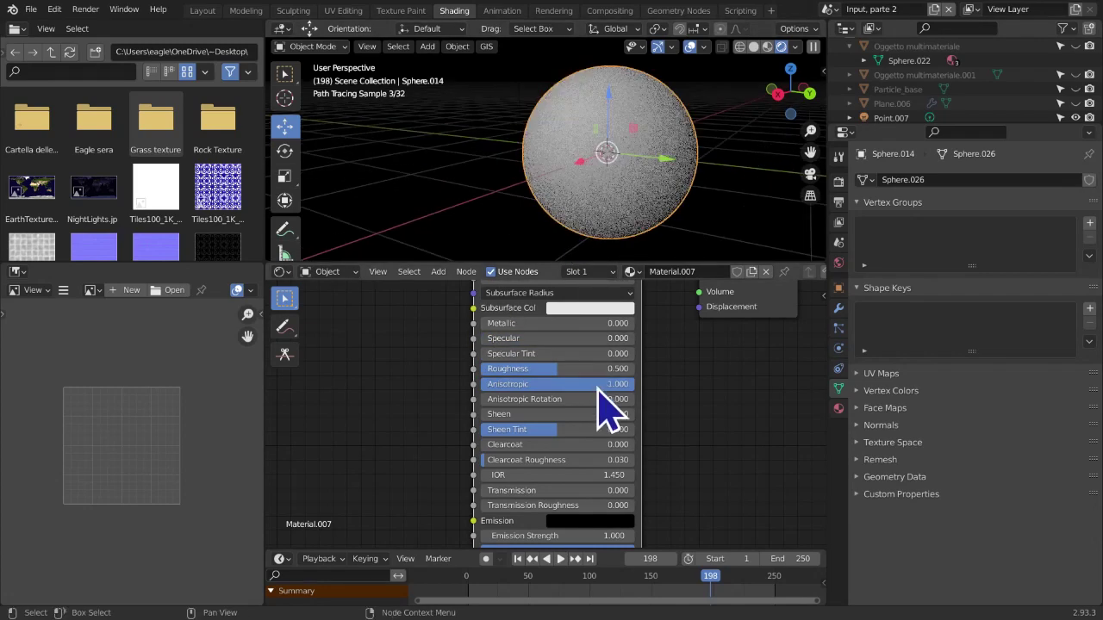
pyautogui.moveTo(612, 383)
pyautogui.mouseDown()
pyautogui.moveTo(579, 383)
pyautogui.moveTo(625, 387)
pyautogui.mouseUp()
pyautogui.moveTo(546, 369)
pyautogui.mouseDown()
pyautogui.moveTo(470, 370)
pyautogui.moveTo(507, 399)
pyautogui.moveTo(653, 399)
pyautogui.moveTo(492, 399)
pyautogui.mouseUp()
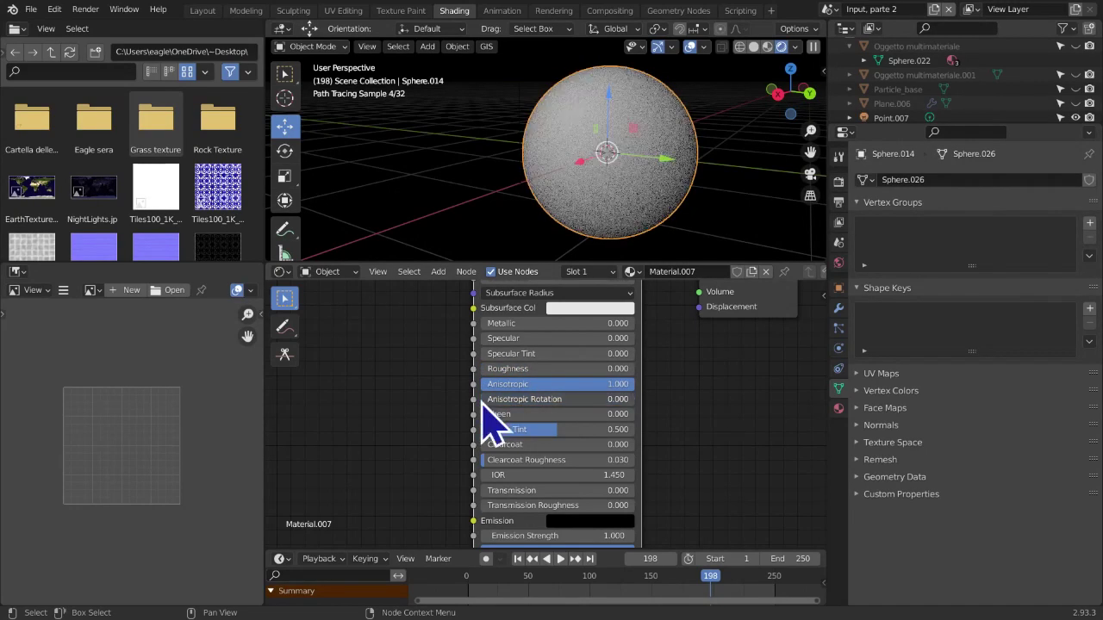
pyautogui.moveTo(562, 326); pyautogui.dragTo(559, 366, button='middle')
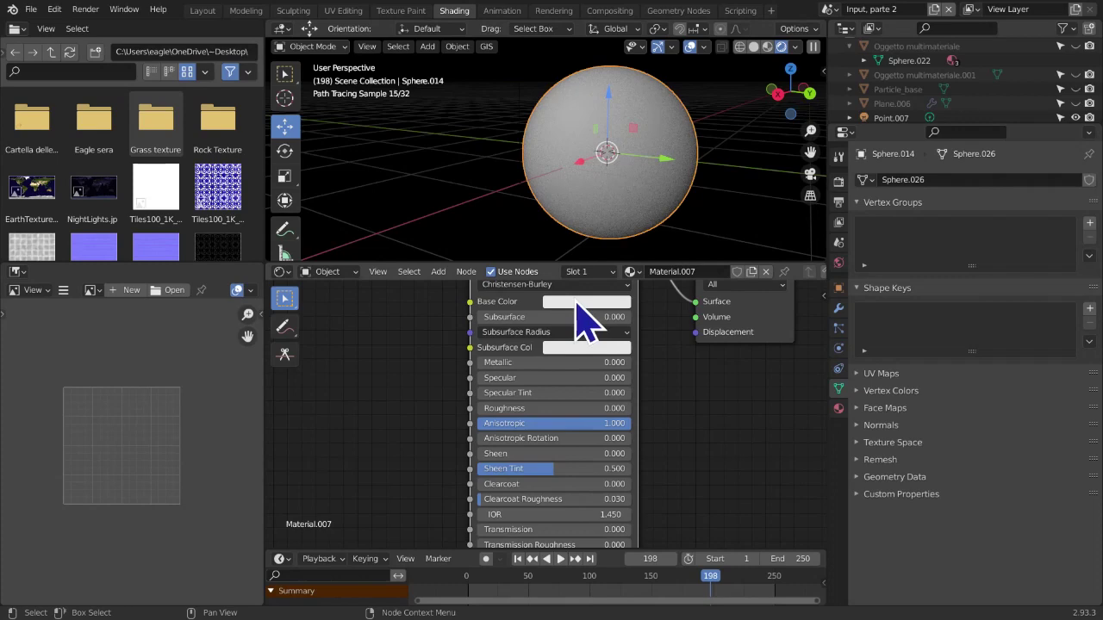
pyautogui.moveTo(553, 445); pyautogui.dragTo(550, 453, button='middle')
pyautogui.press('x')
pyautogui.hotkey('shift', 'a')
pyautogui.moveTo(572, 339)
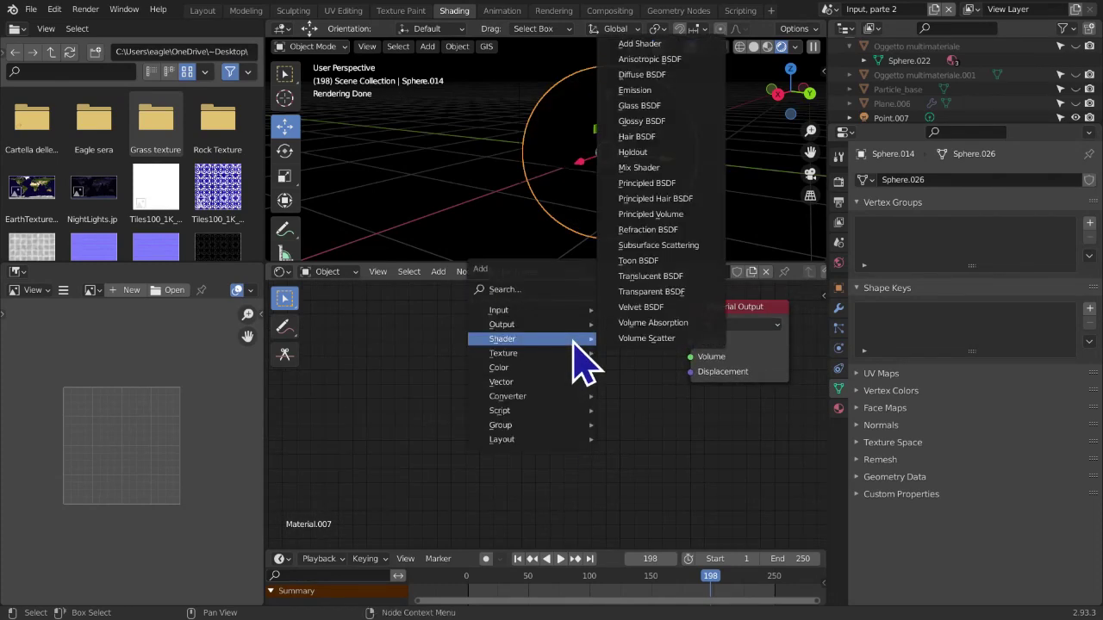
pyautogui.click(646, 183)
pyautogui.click(468, 198)
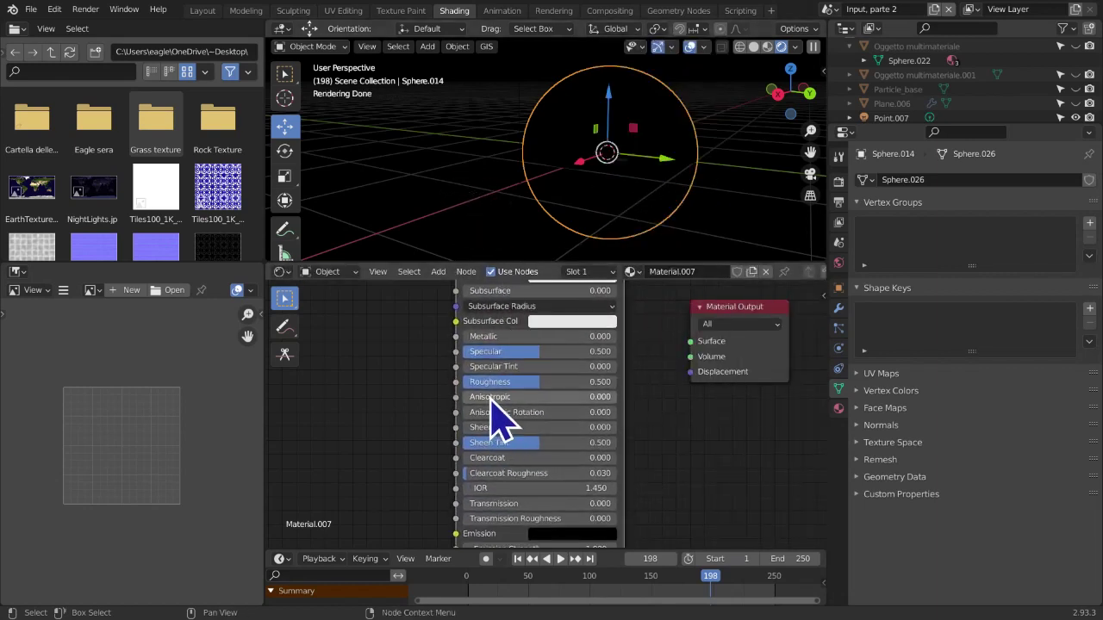
pyautogui.moveTo(574, 406); pyautogui.dragTo(546, 485, button='middle')
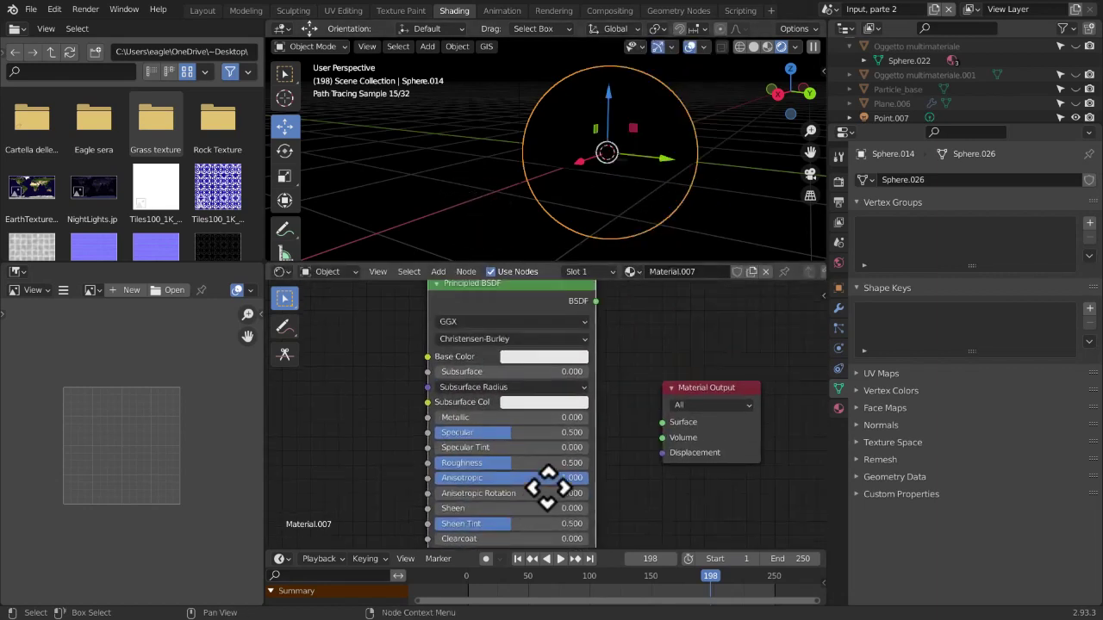
pyautogui.keyDown('ctrl'); pyautogui.keyDown('shift'); pyautogui.click(527, 325); pyautogui.keyUp('shift'); pyautogui.keyUp('ctrl')
pyautogui.moveTo(628, 523); pyautogui.dragTo(618, 405, button='middle')
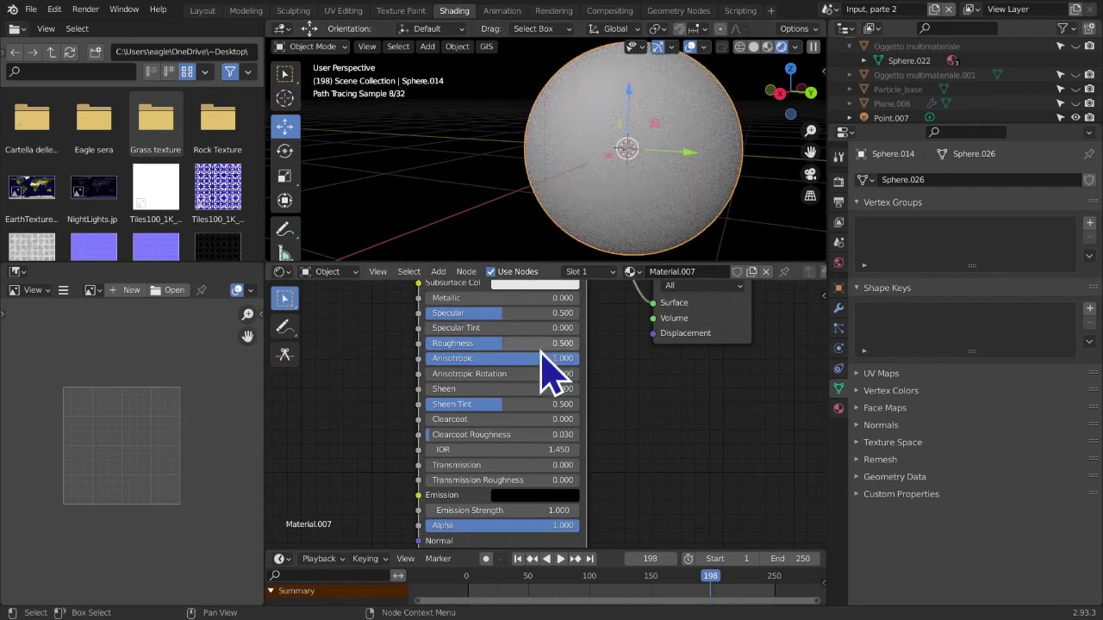
pyautogui.press('g')
pyautogui.click(591, 406)
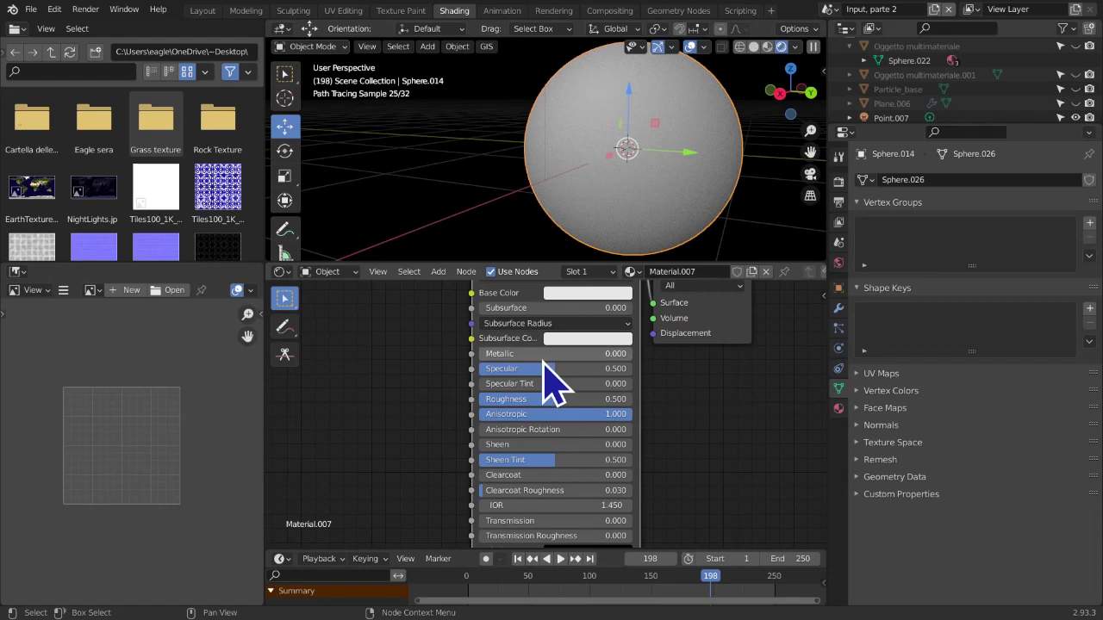
pyautogui.moveTo(545, 370); pyautogui.dragTo(662, 356)
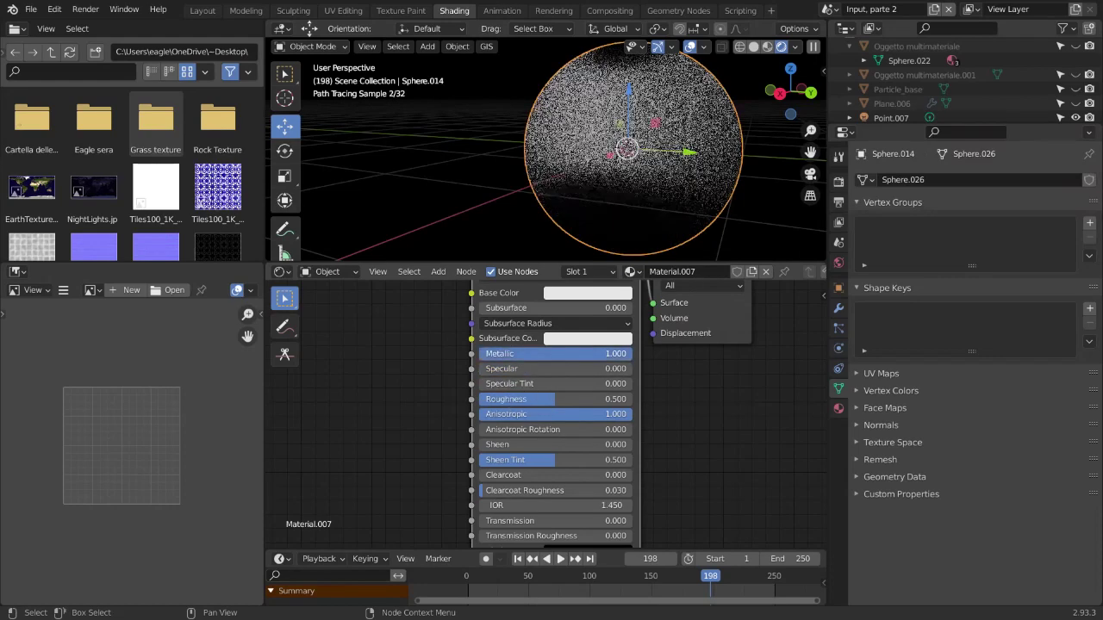
pyautogui.moveTo(633, 415)
pyautogui.mouseDown()
pyautogui.moveTo(479, 417)
pyautogui.moveTo(627, 415)
pyautogui.moveTo(645, 431)
pyautogui.mouseUp()
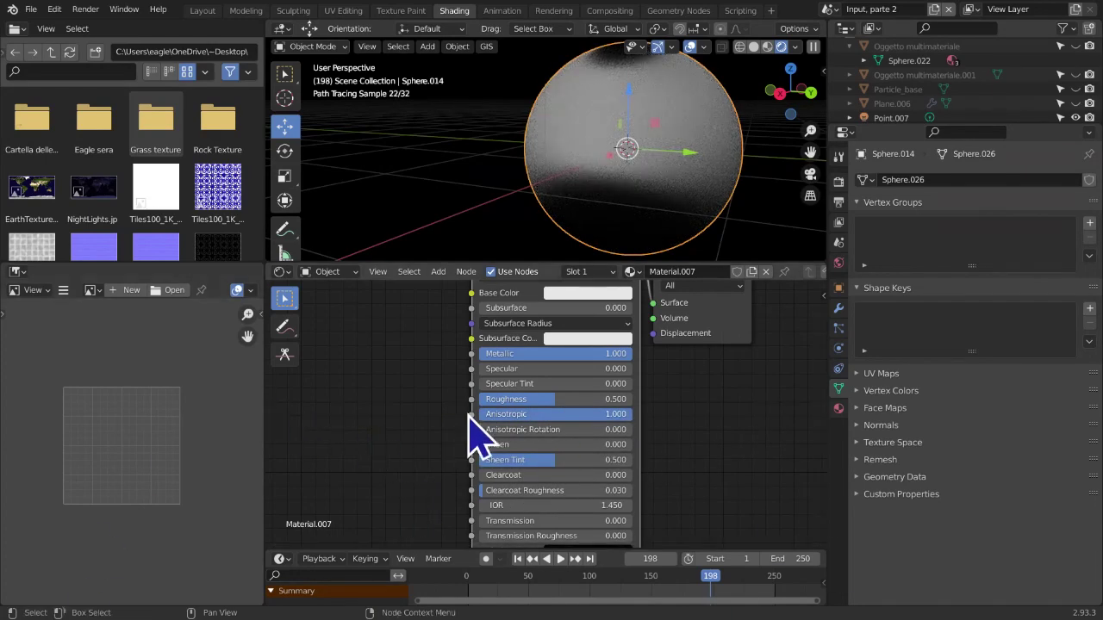
pyautogui.moveTo(482, 429)
pyautogui.mouseDown()
pyautogui.moveTo(607, 429)
pyautogui.moveTo(480, 429)
pyautogui.mouseUp()
pyautogui.moveTo(551, 398); pyautogui.dragTo(507, 498, button='middle')
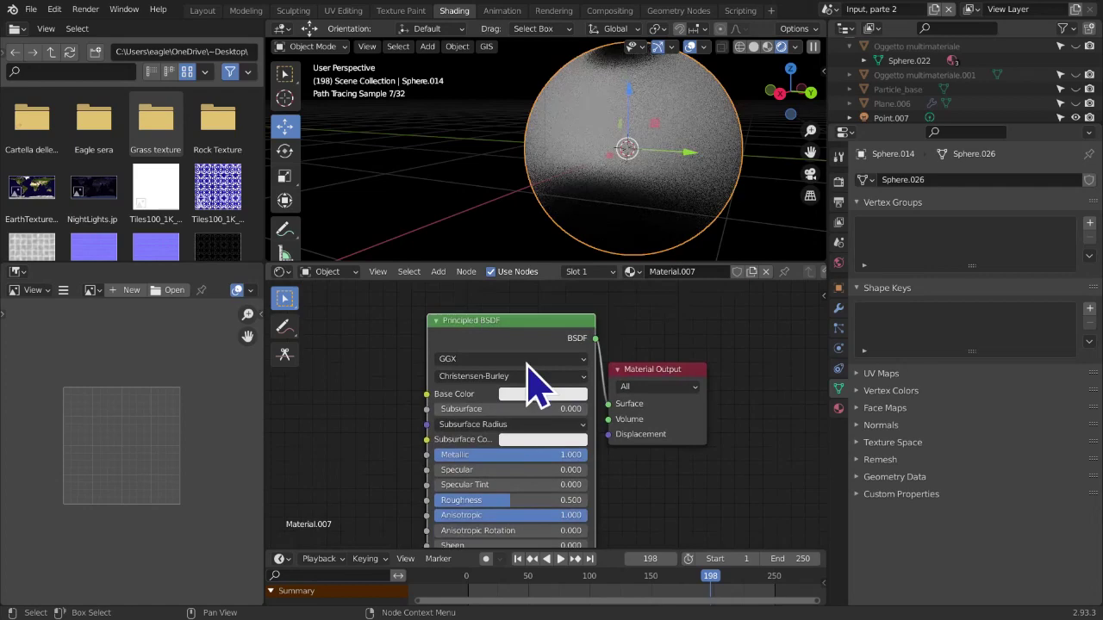
pyautogui.moveTo(534, 366); pyautogui.dragTo(515, 412, button='middle')
pyautogui.press('x')
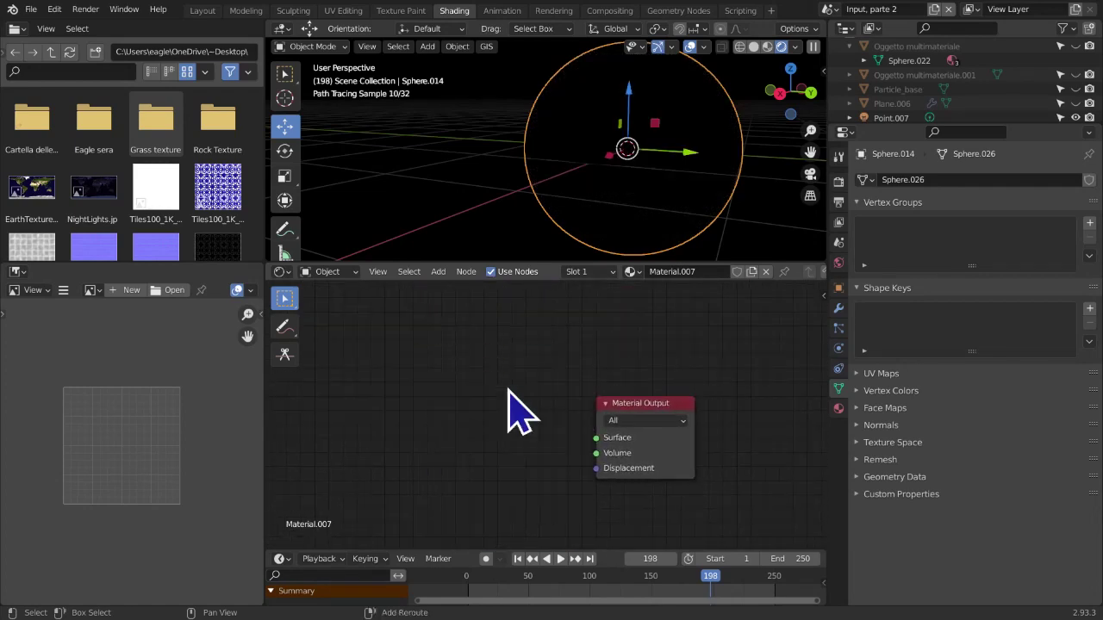
# Add an Anisotropic BSDF wired to Surface, try Anisotropy -1.000, then delete it
pyautogui.hotkey('shift', 'a')
pyautogui.moveTo(509, 389)
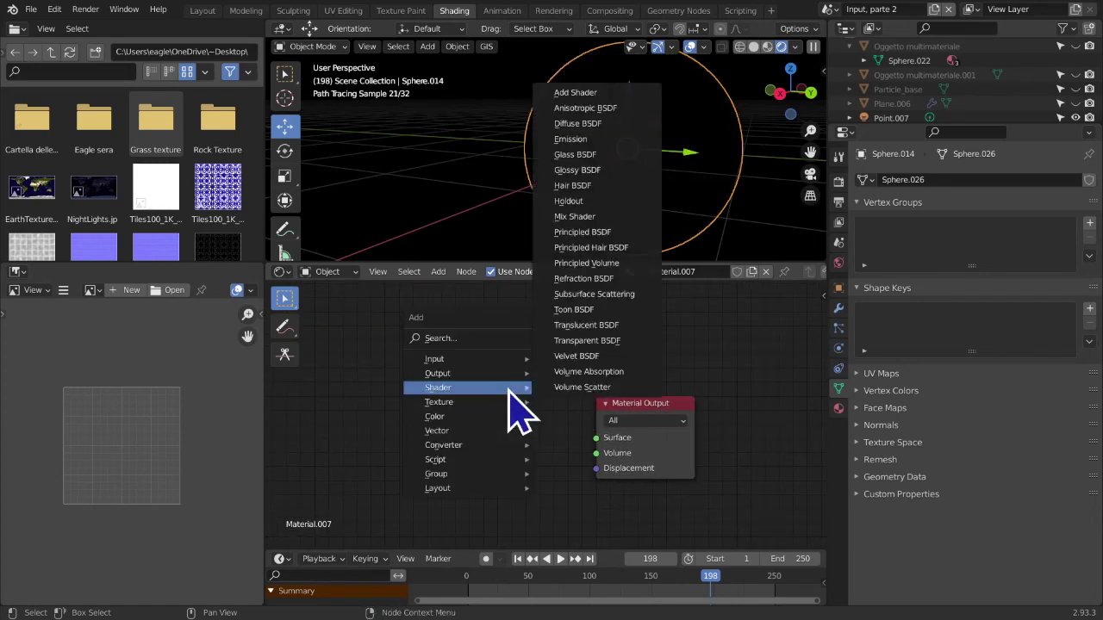
pyautogui.click(636, 111)
pyautogui.click(395, 353)
pyautogui.moveTo(506, 377); pyautogui.dragTo(596, 438)
pyautogui.moveTo(436, 389); pyautogui.dragTo(500, 389)
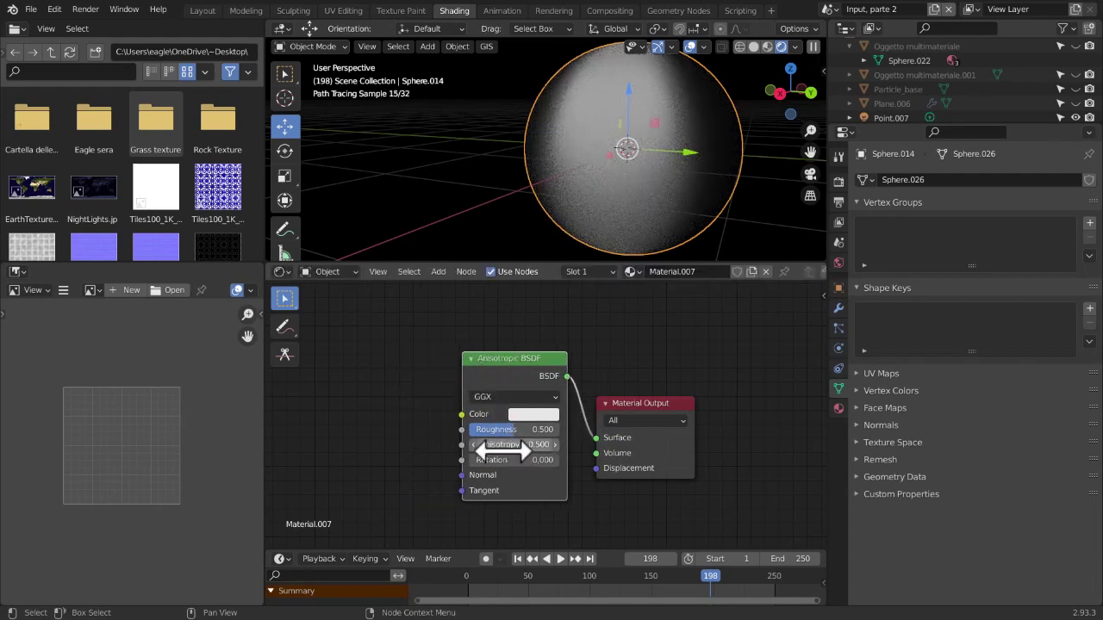
pyautogui.moveTo(509, 443)
pyautogui.mouseDown()
pyautogui.moveTo(483, 444)
pyautogui.moveTo(523, 458)
pyautogui.moveTo(489, 444)
pyautogui.mouseUp()
pyautogui.click(470, 470)
pyautogui.press('x')
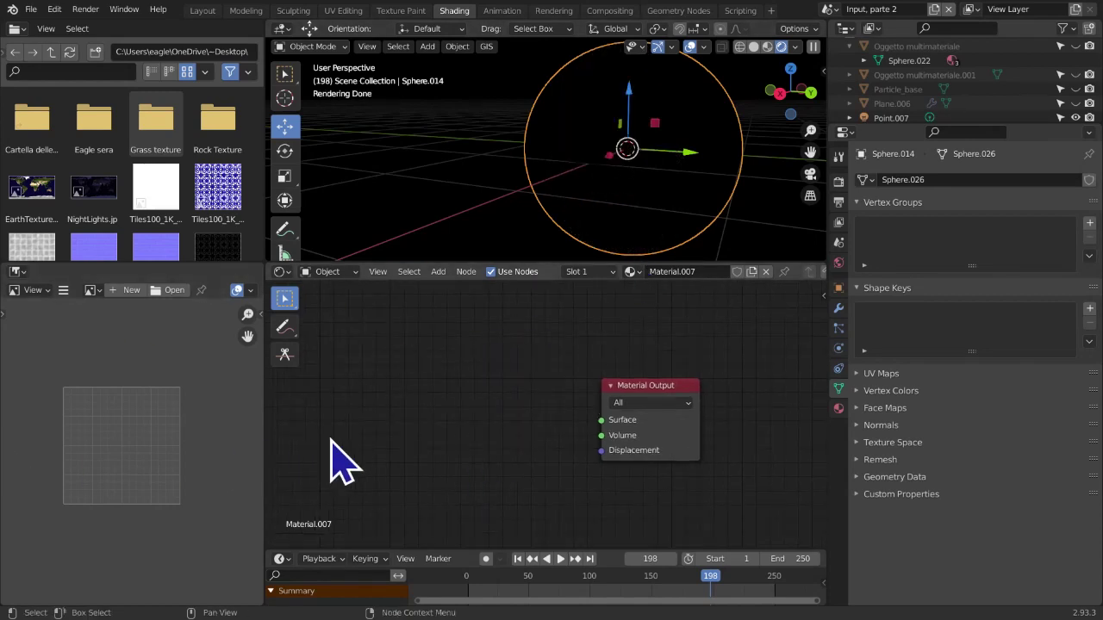
# Add a Tangent node to the left of the Material Output
pyautogui.hotkey('shift', 'a')
pyautogui.moveTo(330, 438)
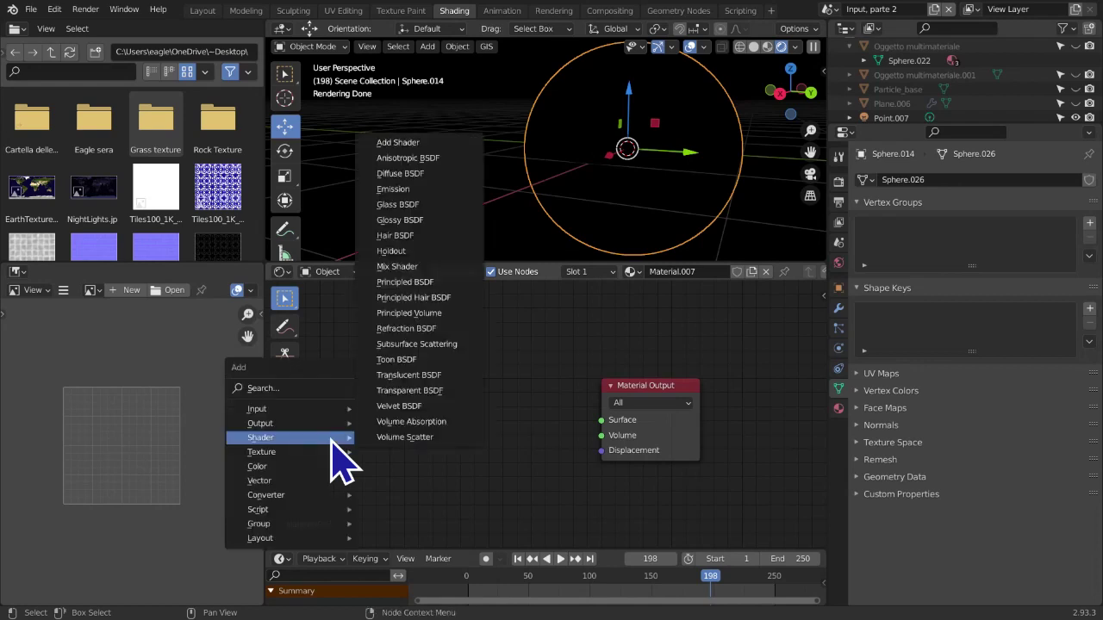
pyautogui.moveTo(303, 410)
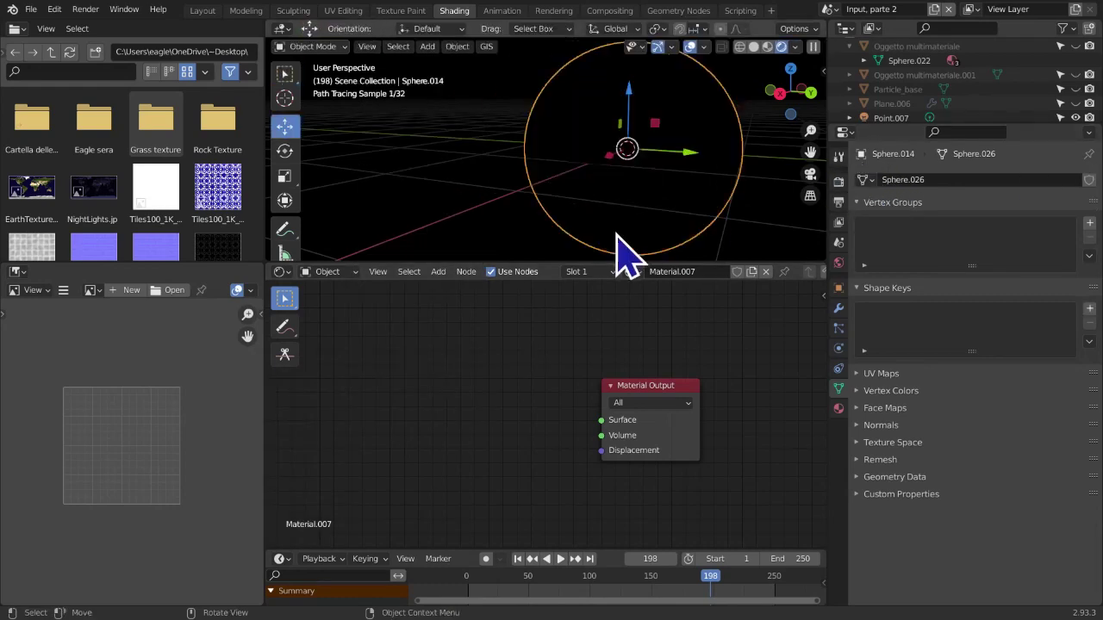
pyautogui.moveTo(687, 202); pyautogui.dragTo(642, 210, button='middle')
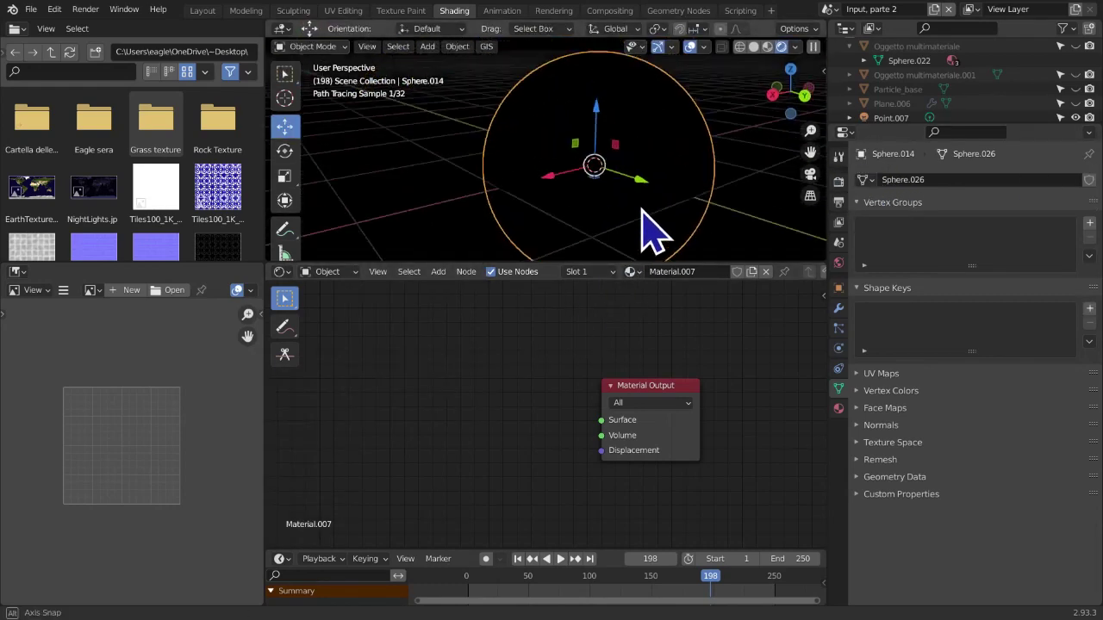
pyautogui.click(285, 74)
pyautogui.scroll(2, 746, 235)
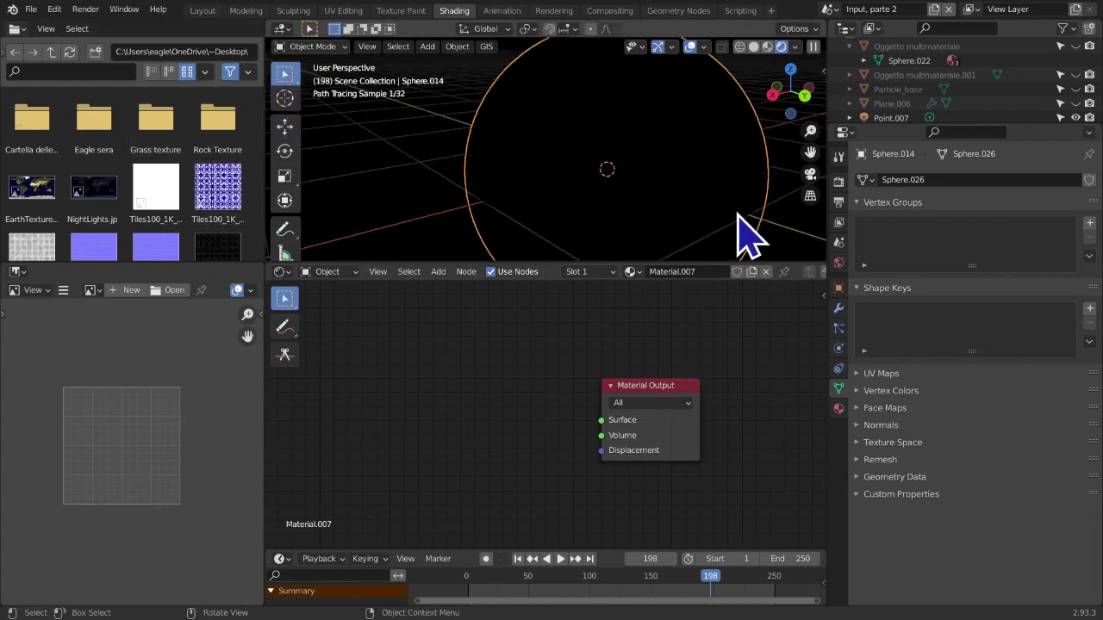
pyautogui.scroll(1, 739, 217)
pyautogui.scroll(-4, 746, 221)
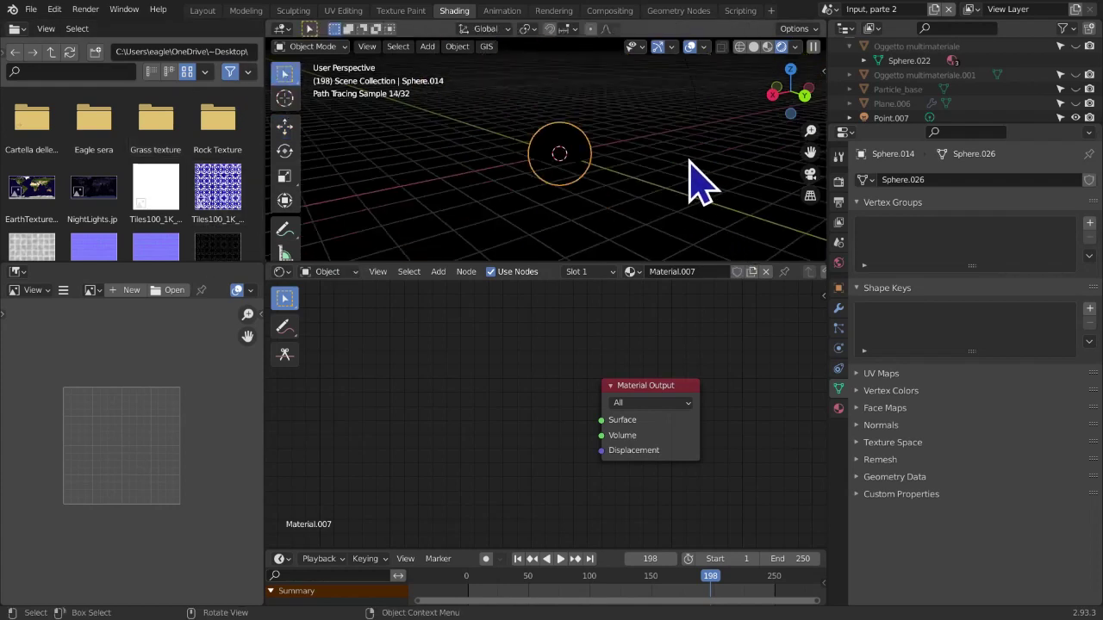
pyautogui.scroll(3, 696, 187)
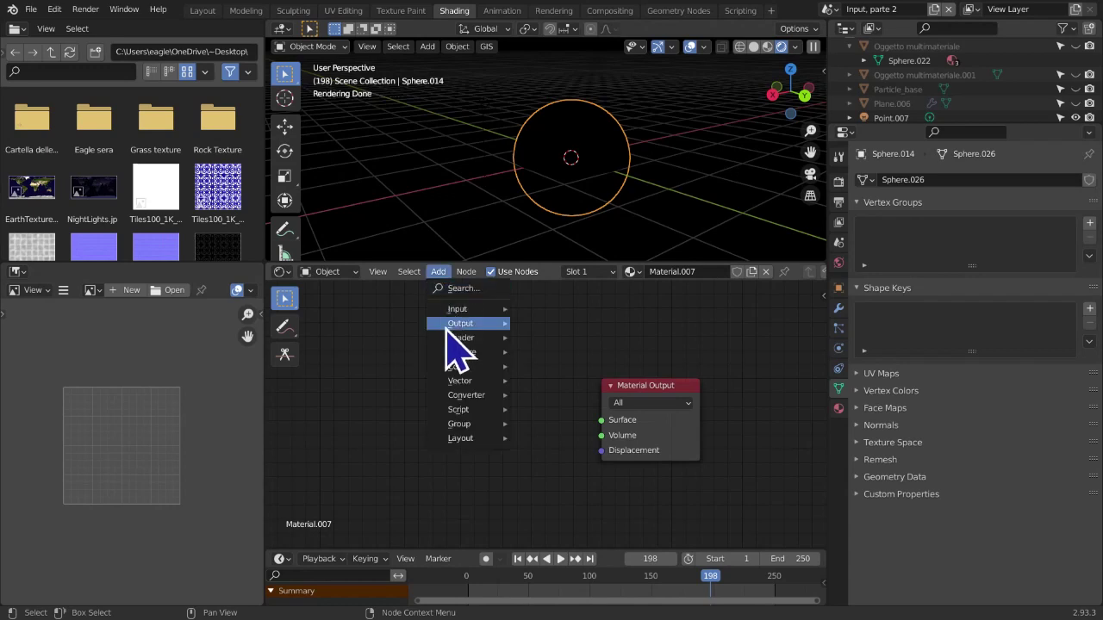
pyautogui.moveTo(459, 307)
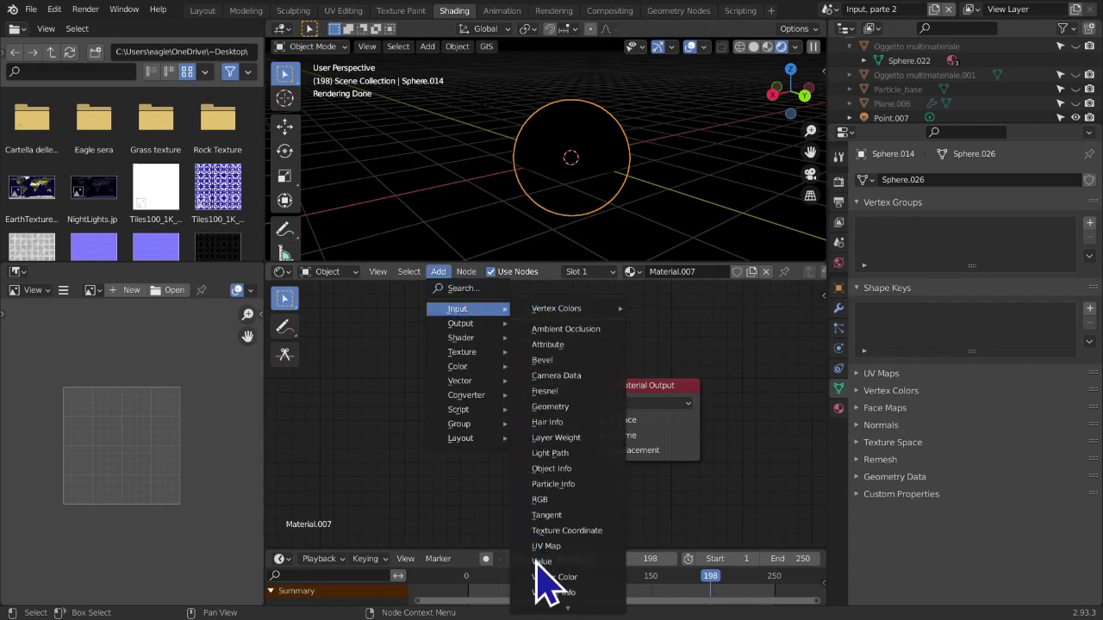
pyautogui.click(548, 516)
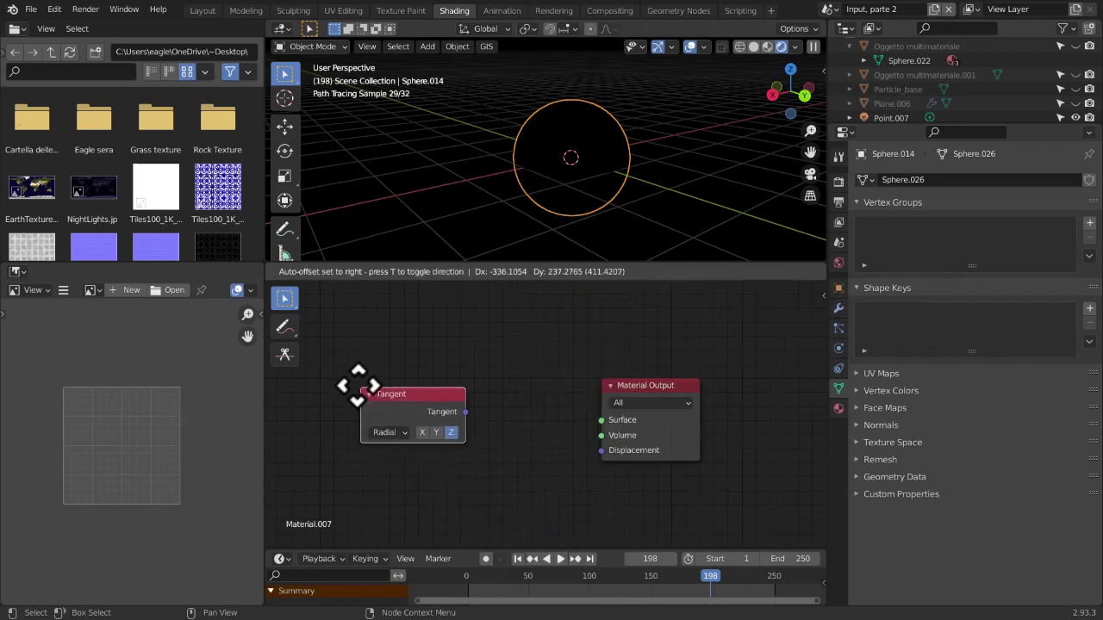
pyautogui.click(328, 364)
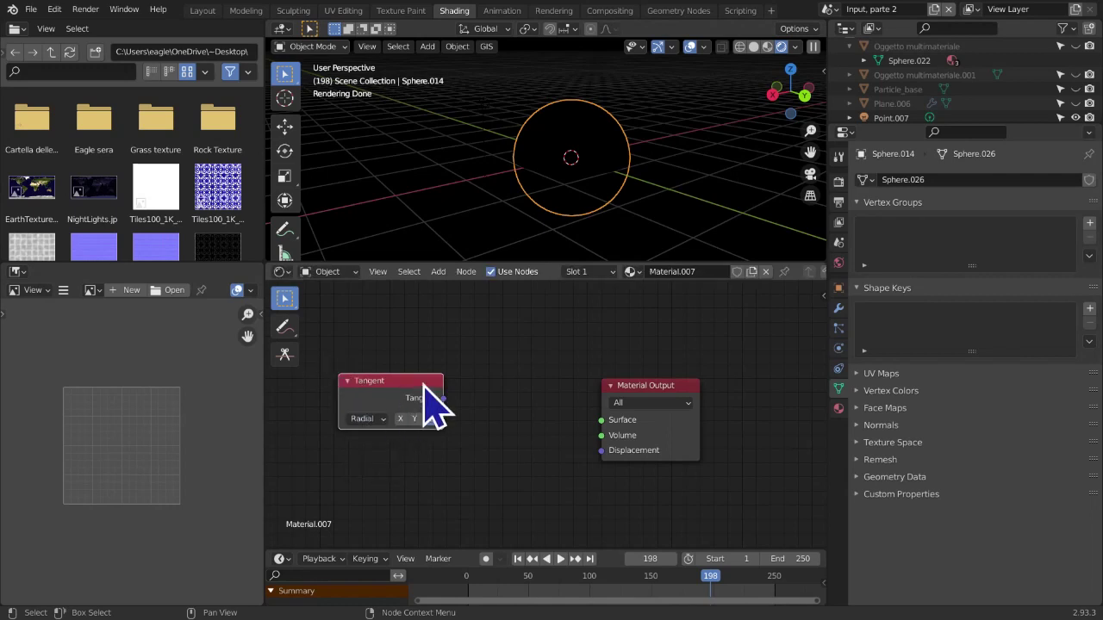
# Move the Material Output node up and right and delete the Tangent node
pyautogui.scroll(2, 490, 394)
pyautogui.moveTo(493, 391); pyautogui.dragTo(526, 388, button='middle')
pyautogui.moveTo(668, 379); pyautogui.dragTo(717, 348)
pyautogui.press('x')
# Add a new Anisotropic BSDF linked to Surface, discarding an accidental RGB node
pyautogui.hotkey('shift', 'a')
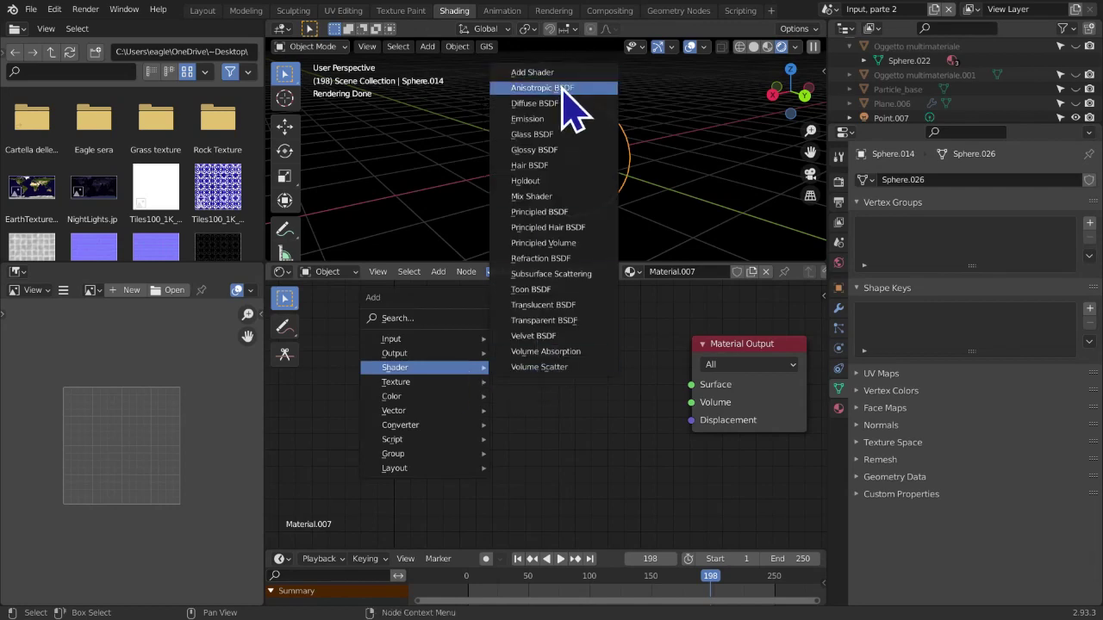
pyautogui.click(448, 312)
pyautogui.moveTo(573, 344); pyautogui.dragTo(690, 385)
pyautogui.moveTo(497, 328); pyautogui.dragTo(574, 322)
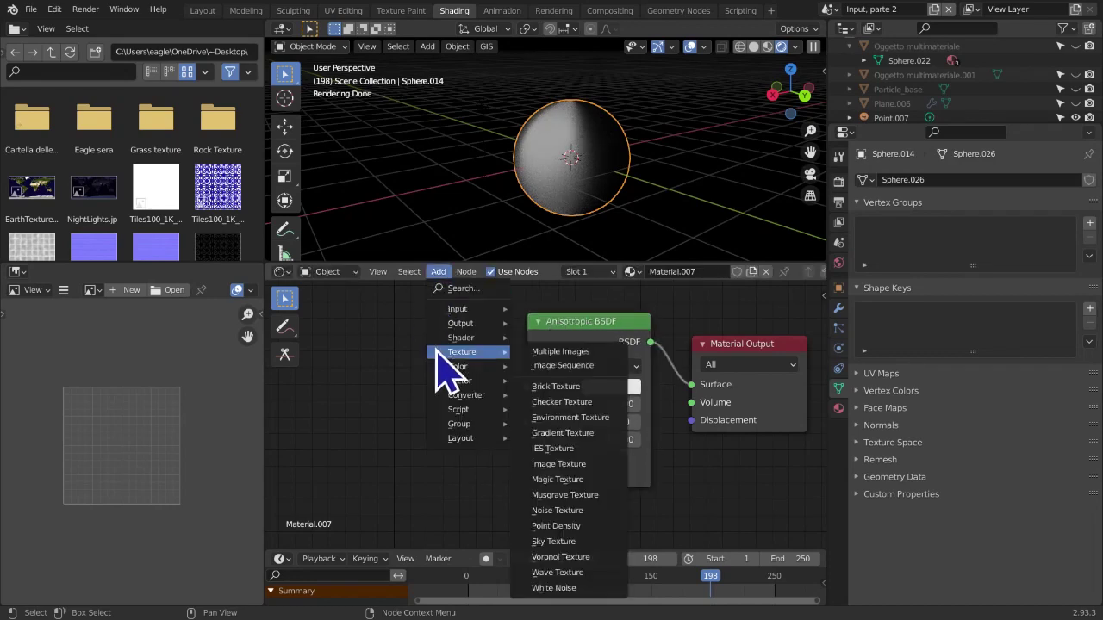
pyautogui.moveTo(465, 309)
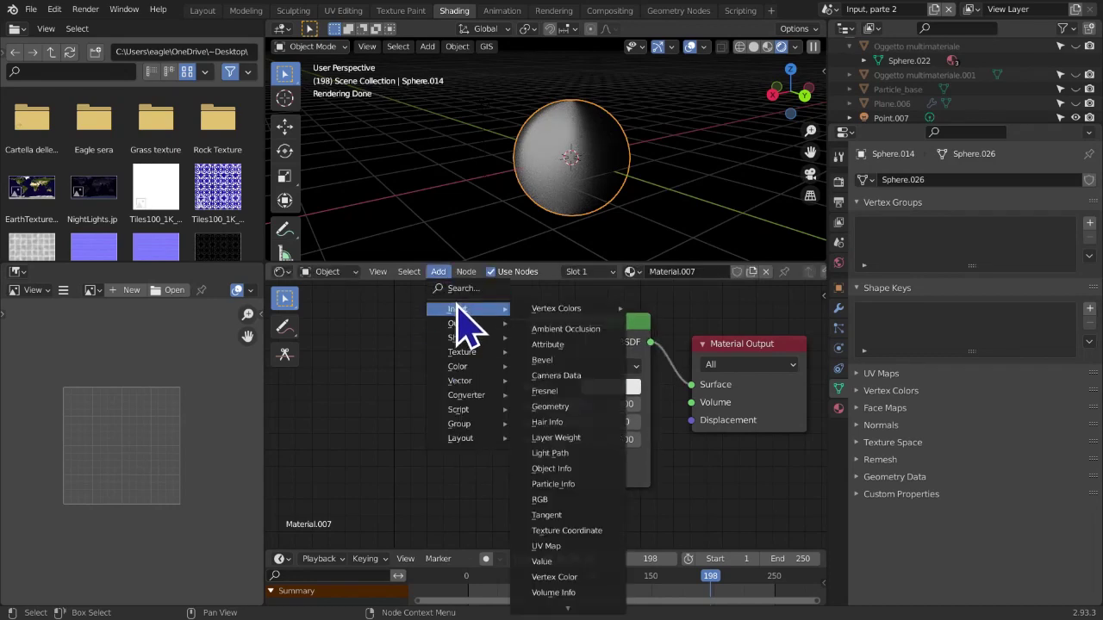
pyautogui.click(557, 502)
pyautogui.press('Escape')
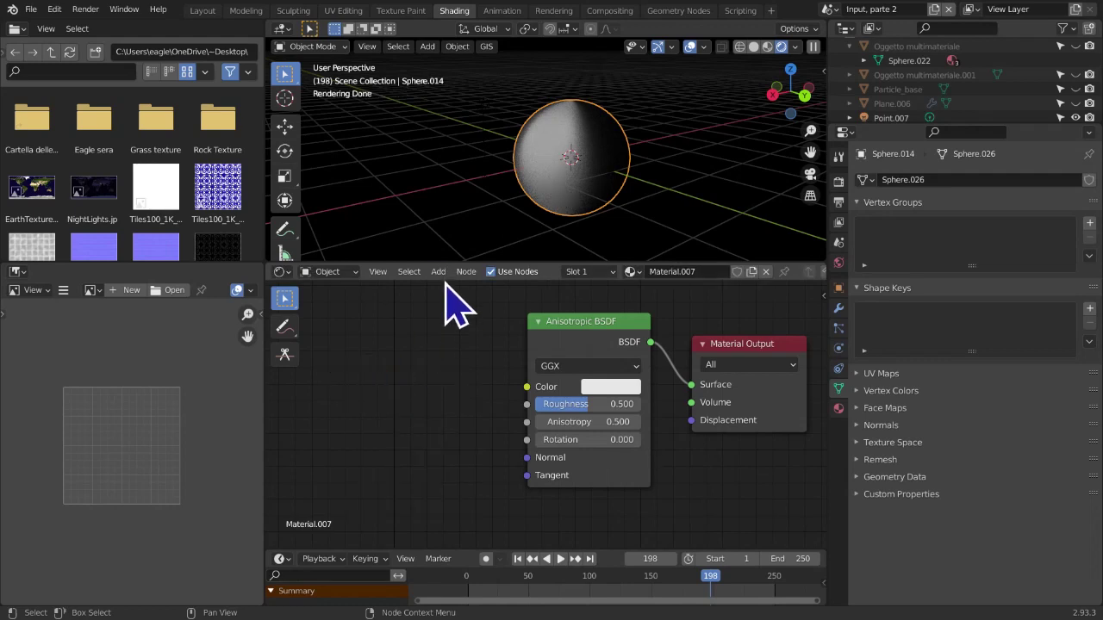
# Add a Radial X Tangent node feeding the Anisotropic BSDF's Tangent input
pyautogui.click(439, 272)
pyautogui.moveTo(455, 309)
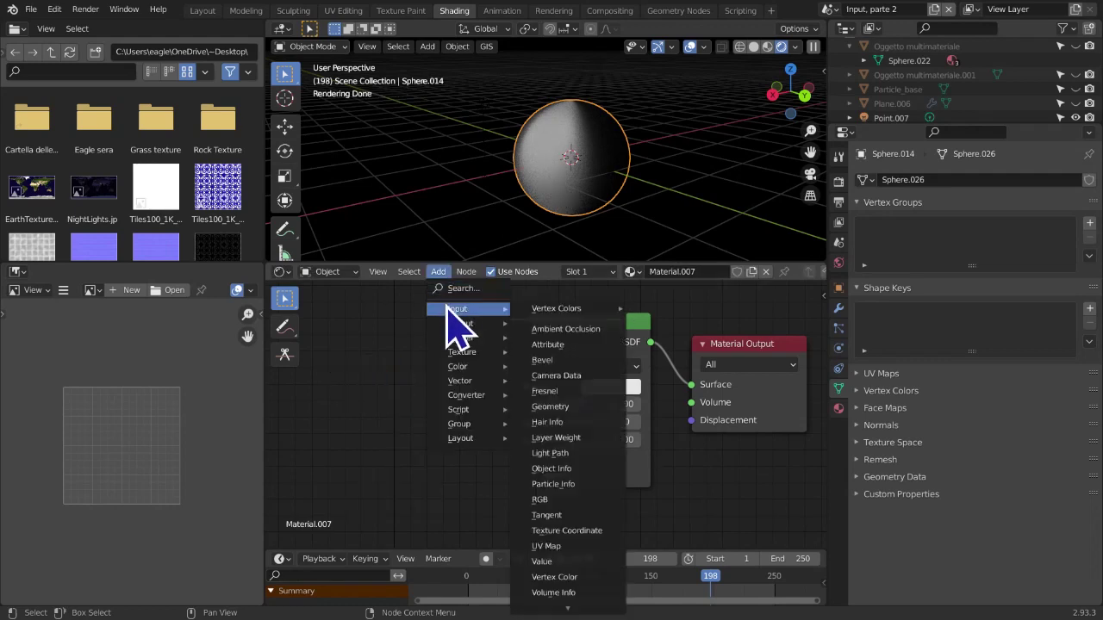
pyautogui.click(550, 517)
pyautogui.click(308, 381)
pyautogui.moveTo(495, 439); pyautogui.dragTo(503, 438, button='middle')
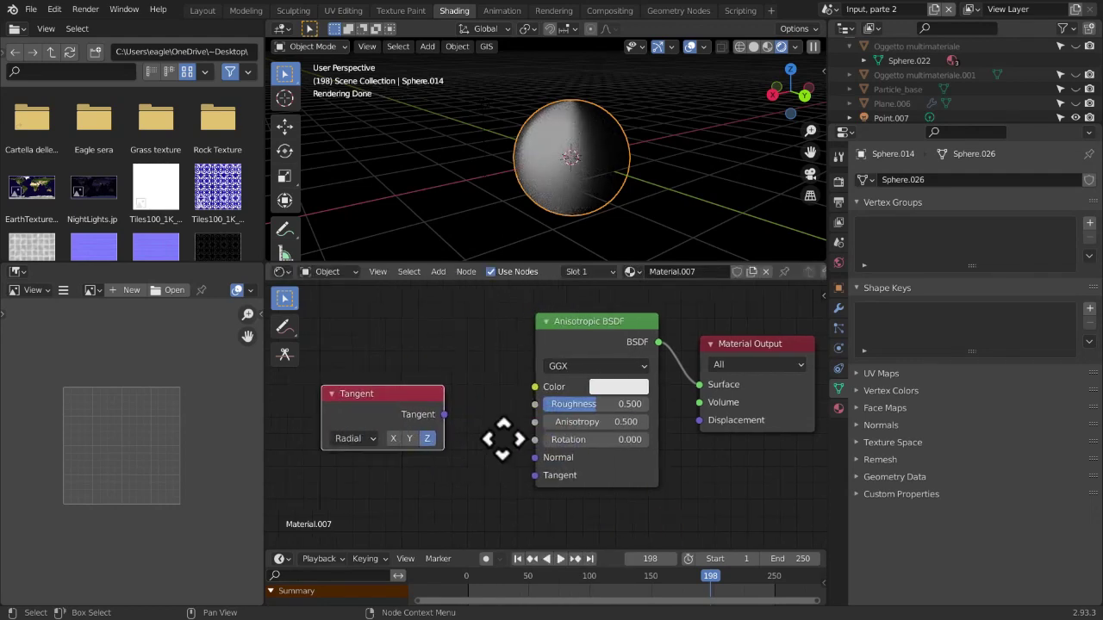
pyautogui.scroll(2, 503, 438)
pyautogui.moveTo(468, 369); pyautogui.dragTo(487, 371)
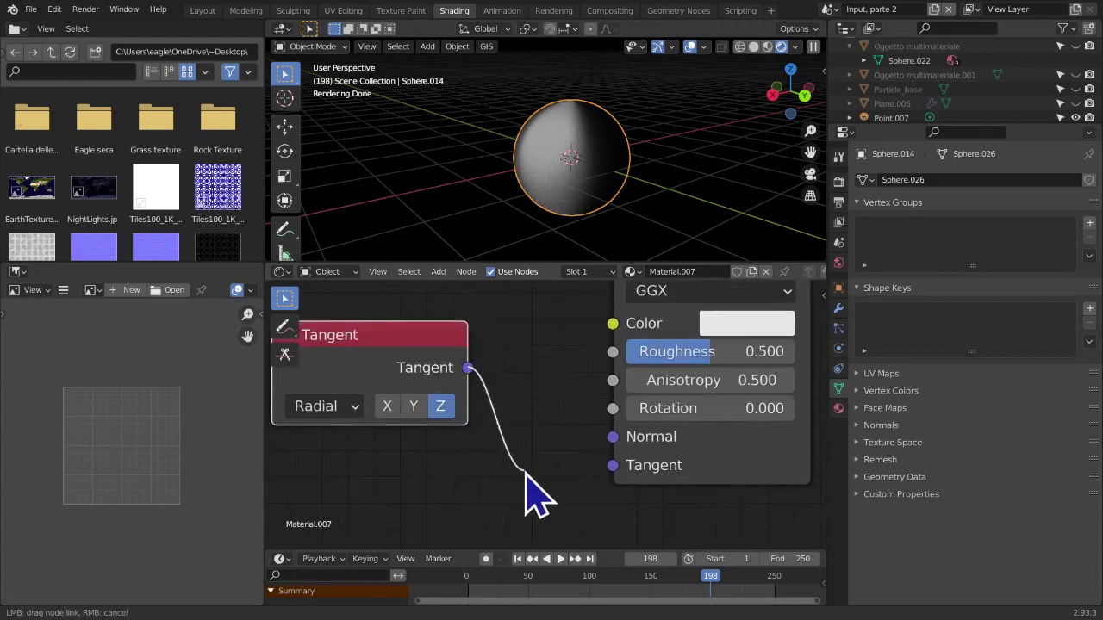
pyautogui.moveTo(600, 475); pyautogui.dragTo(601, 476)
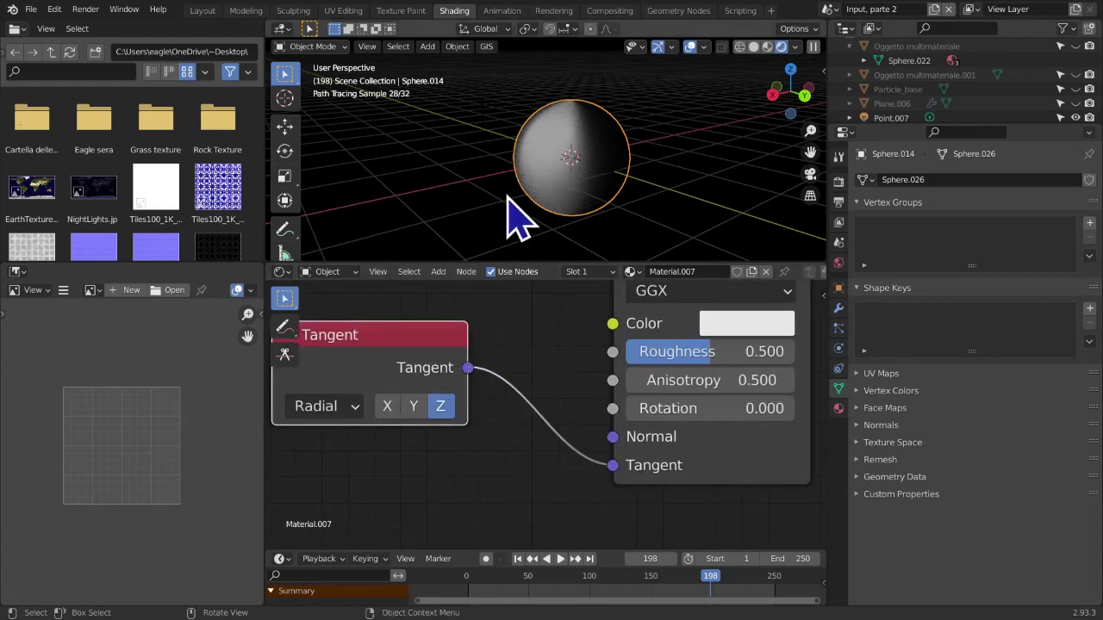
pyautogui.scroll(5, 552, 212)
pyautogui.moveTo(349, 371); pyautogui.dragTo(494, 348)
# Toggle the Tangent axis among X, Y and Z to compare the sphere's shading
pyautogui.click(467, 408)
pyautogui.moveTo(575, 231)
pyautogui.mouseDown(button='middle')
pyautogui.moveTo(605, 212)
pyautogui.moveTo(503, 243)
pyautogui.moveTo(551, 246)
pyautogui.mouseUp(button='middle')
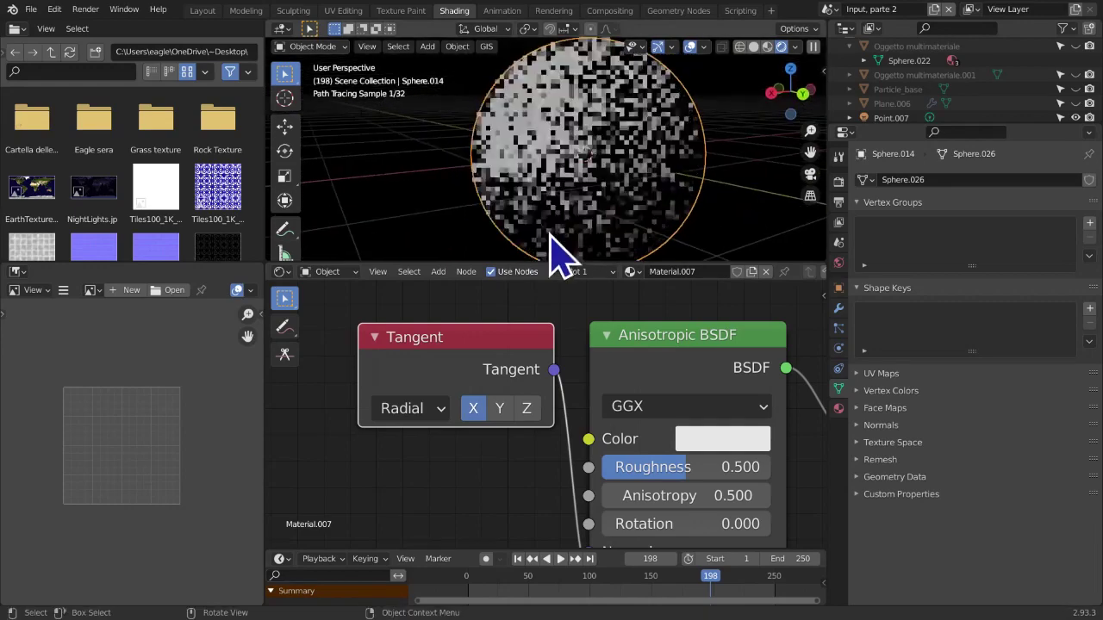
pyautogui.click(499, 408)
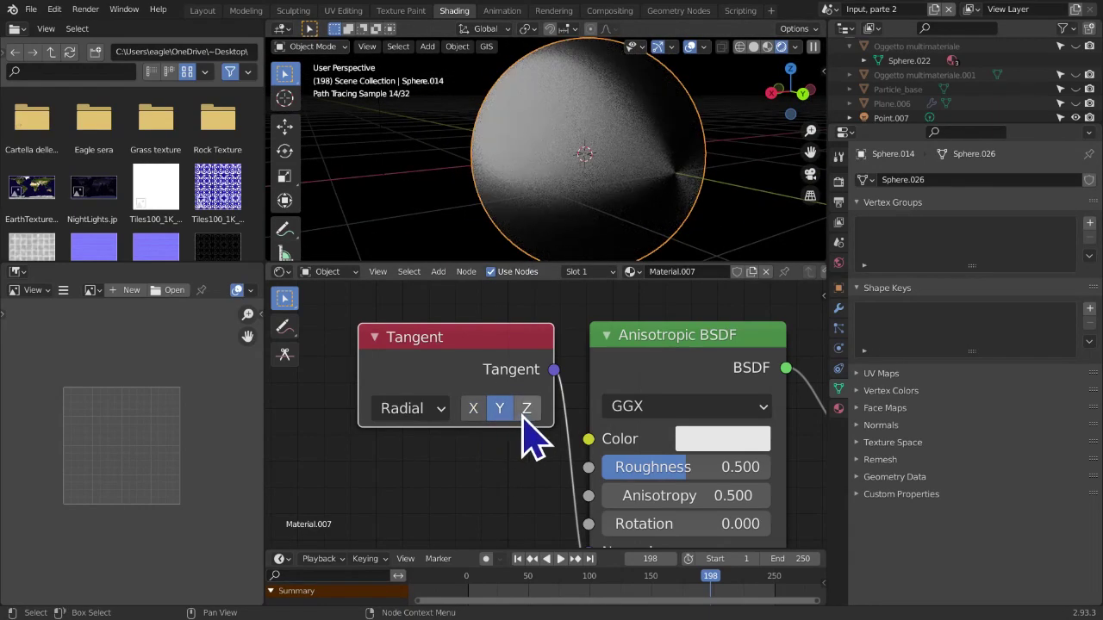
pyautogui.click(527, 409)
pyautogui.moveTo(603, 258); pyautogui.dragTo(603, 98, button='middle')
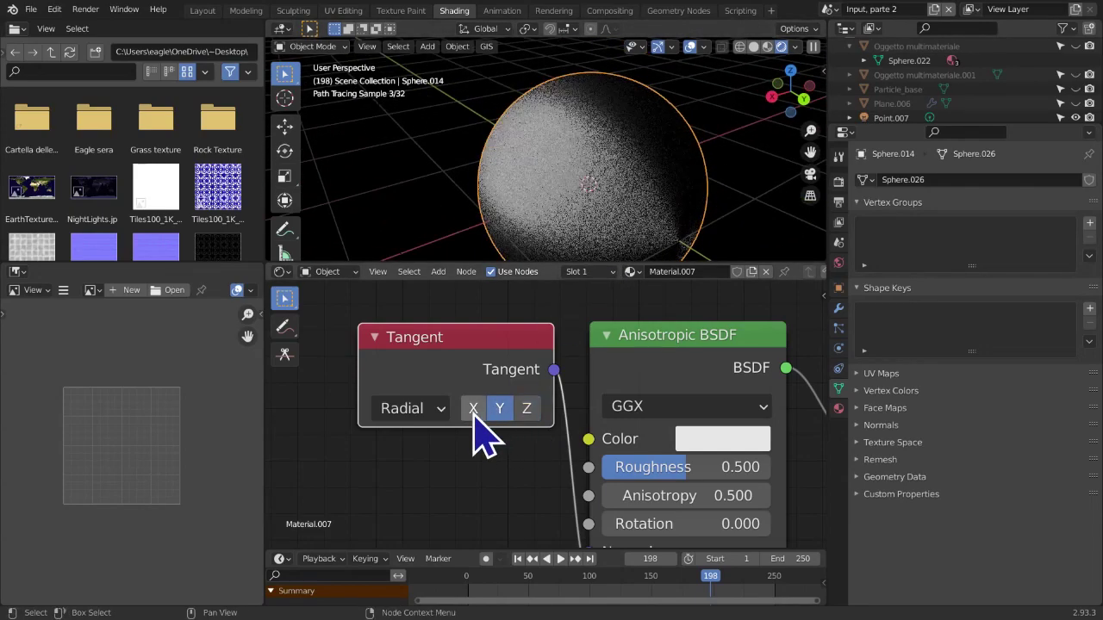
pyautogui.click(499, 409)
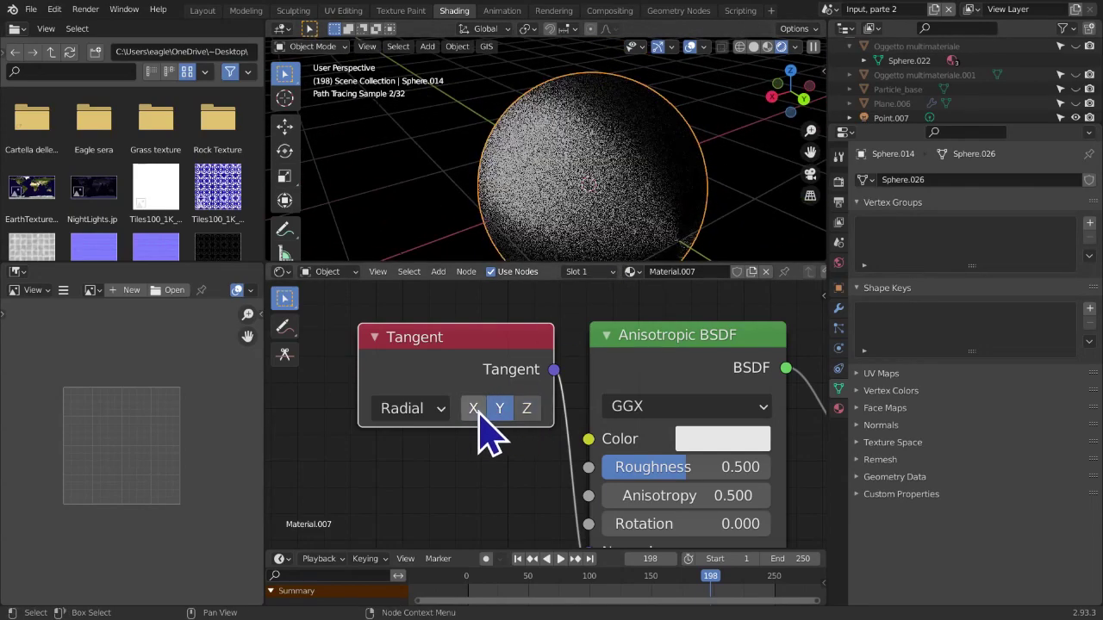
pyautogui.click(500, 409)
pyautogui.click(501, 411)
# Cycle the Tangent axis through Y, Z and back to X, tidying the node layout
pyautogui.scroll(-6, 652, 216)
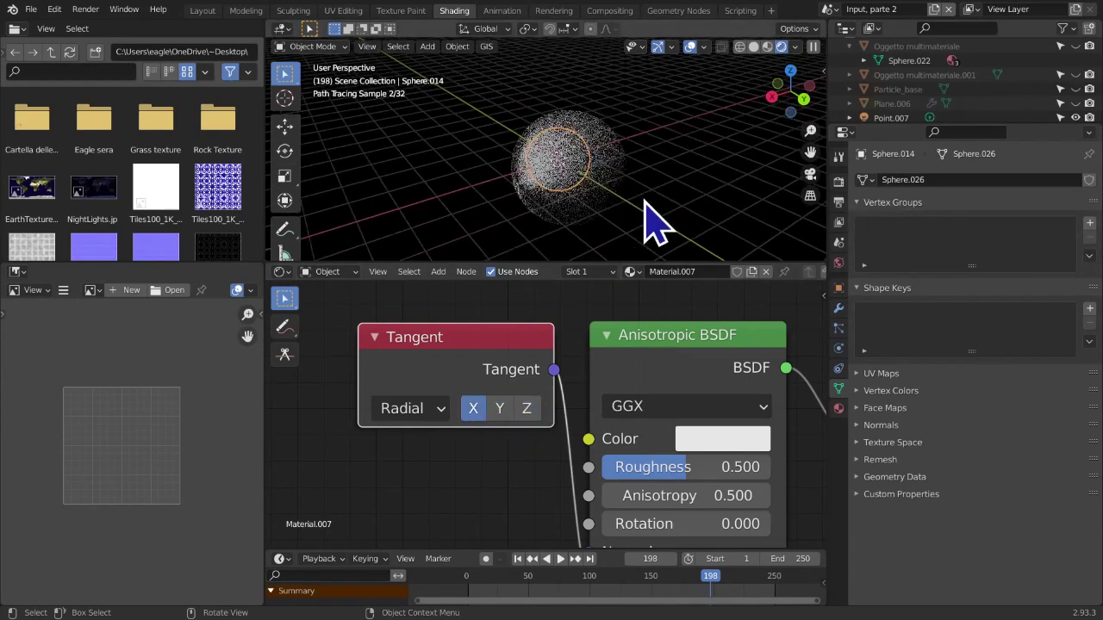
pyautogui.moveTo(539, 422); pyautogui.dragTo(504, 362, button='middle')
pyautogui.scroll(6, 592, 229)
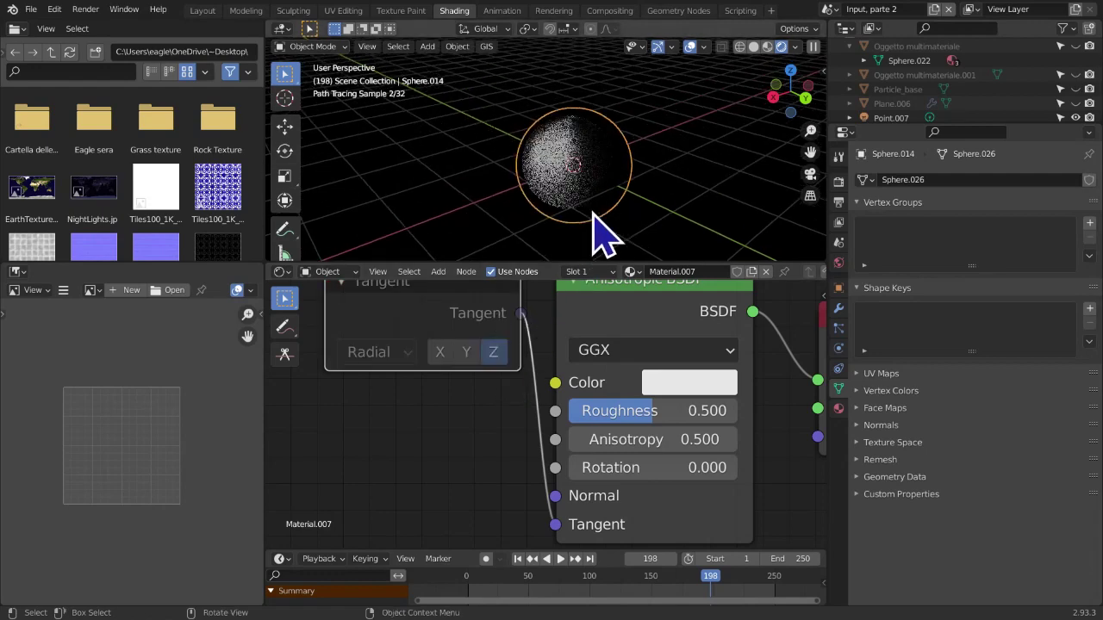
pyautogui.click(467, 354)
pyautogui.click(488, 354)
pyautogui.click(442, 358)
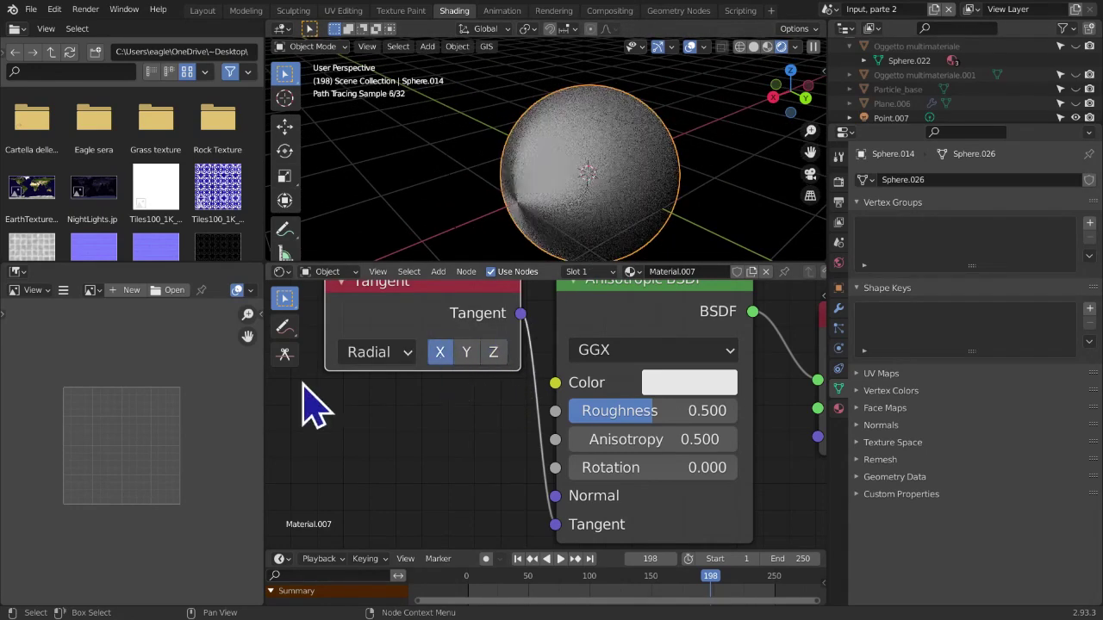
pyautogui.moveTo(445, 308); pyautogui.dragTo(430, 330)
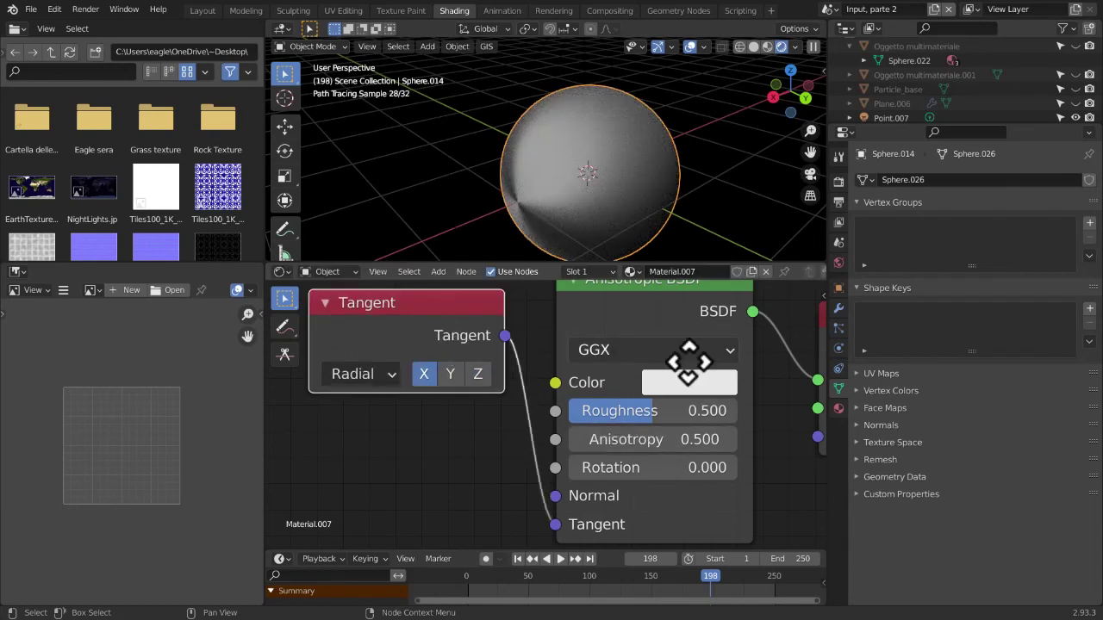
pyautogui.moveTo(689, 362); pyautogui.dragTo(668, 440, button='middle')
pyautogui.click(583, 369)
pyautogui.click(560, 360)
pyautogui.click(553, 357)
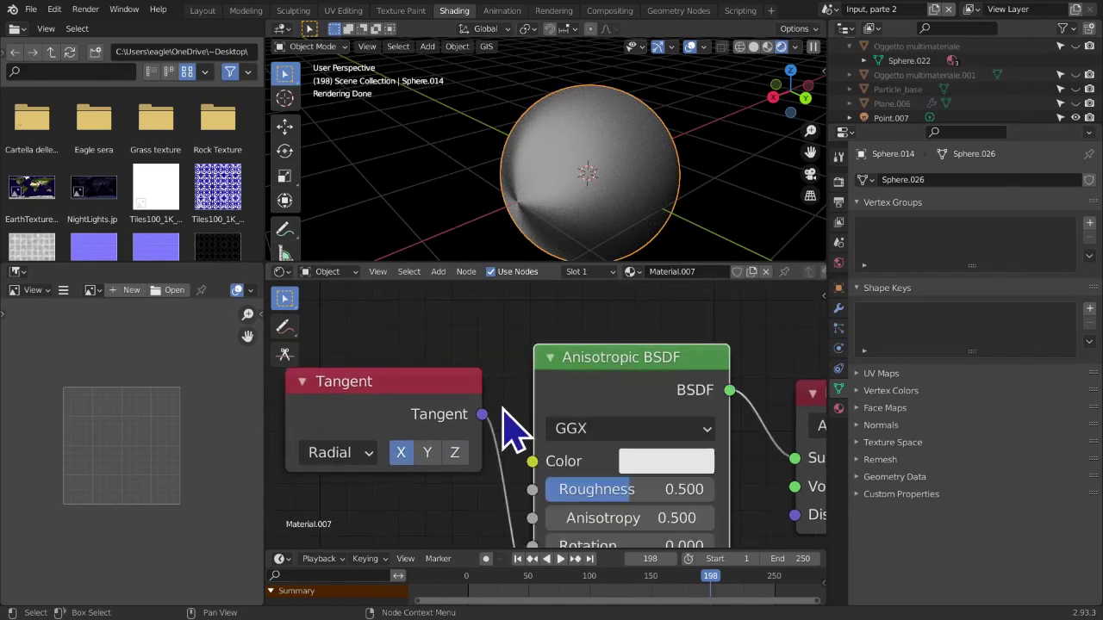
# Set the Tangent axis to Z and put the sphere into Edit Mode
pyautogui.click(456, 454)
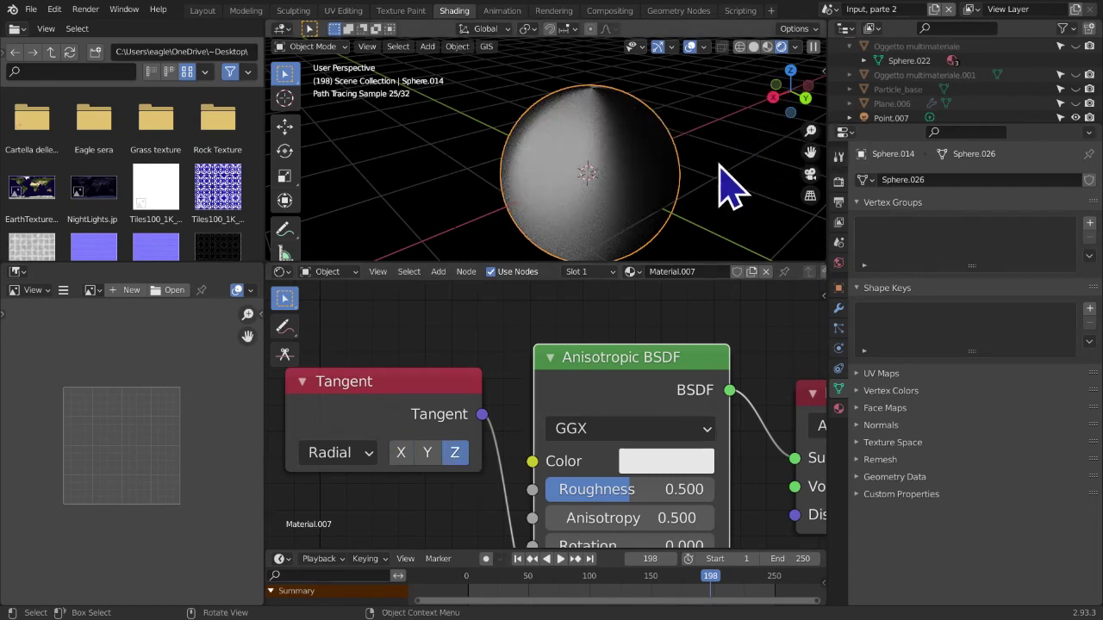
pyautogui.press('Tab')
pyautogui.moveTo(707, 173); pyautogui.dragTo(603, 164, button='middle')
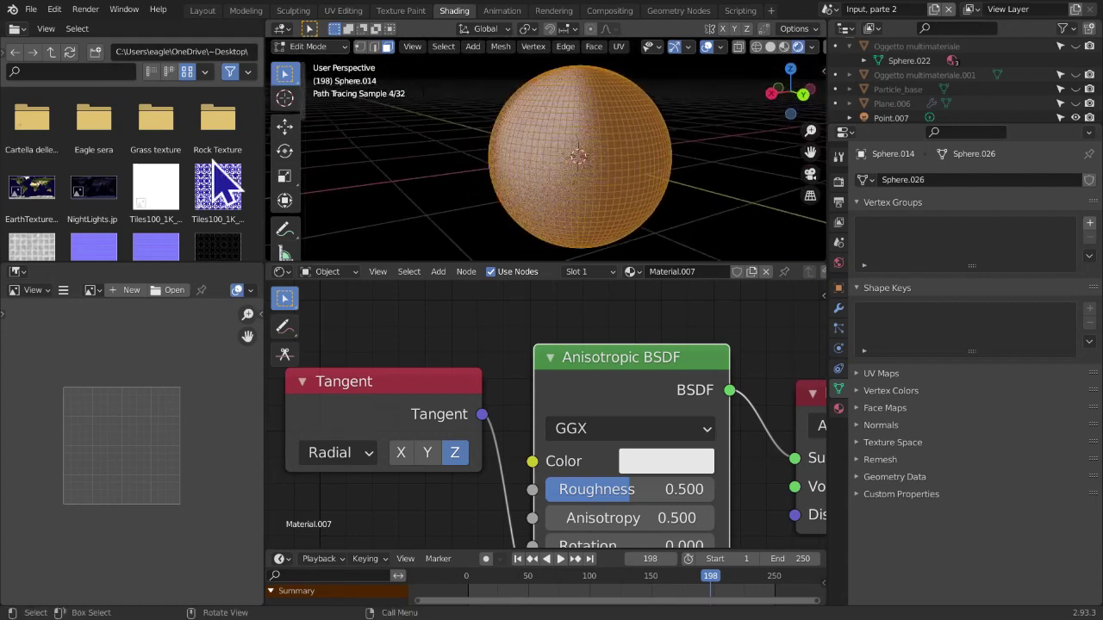
# Return the sphere to Object Mode and frame the Anisotropic BSDF's Tangent input
pyautogui.press('Tab')
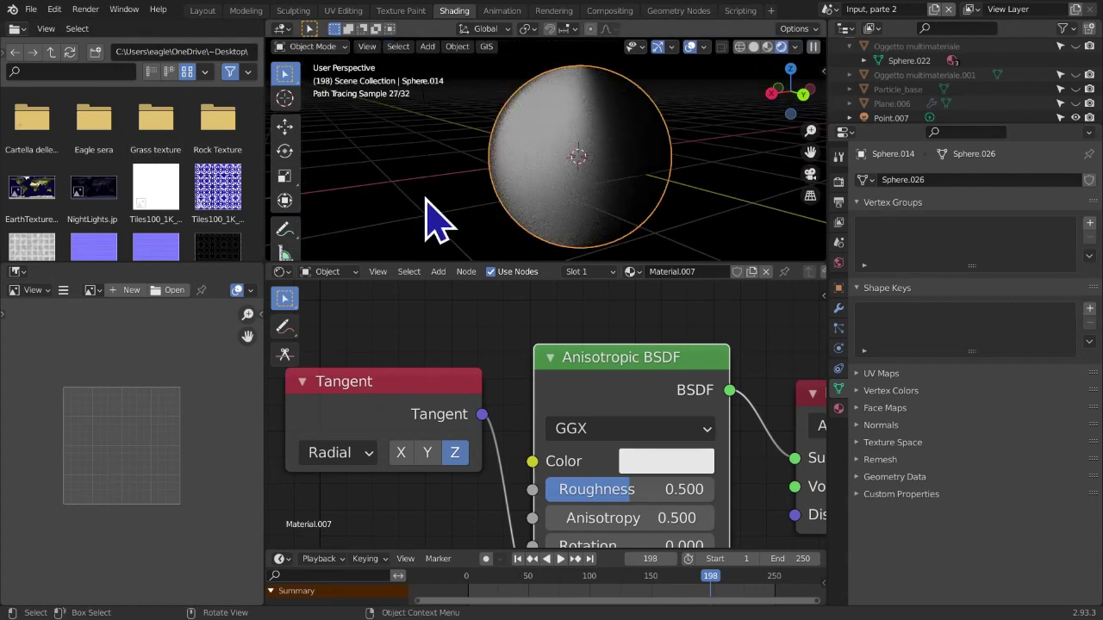
pyautogui.moveTo(551, 399); pyautogui.dragTo(604, 254, button='middle')
pyautogui.moveTo(652, 356); pyautogui.dragTo(645, 389, button='middle')
pyautogui.moveTo(489, 306); pyautogui.dragTo(433, 428, button='middle')
pyautogui.moveTo(431, 426); pyautogui.dragTo(454, 381)
pyautogui.moveTo(586, 433); pyautogui.dragTo(599, 414, button='middle')
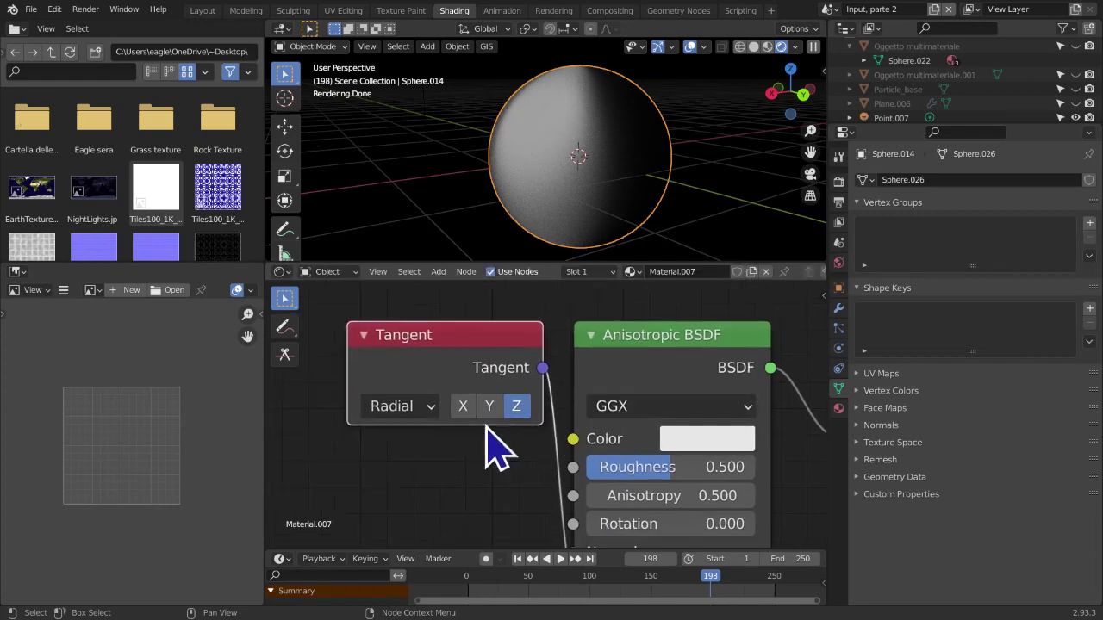
pyautogui.scroll(-4, 443, 448)
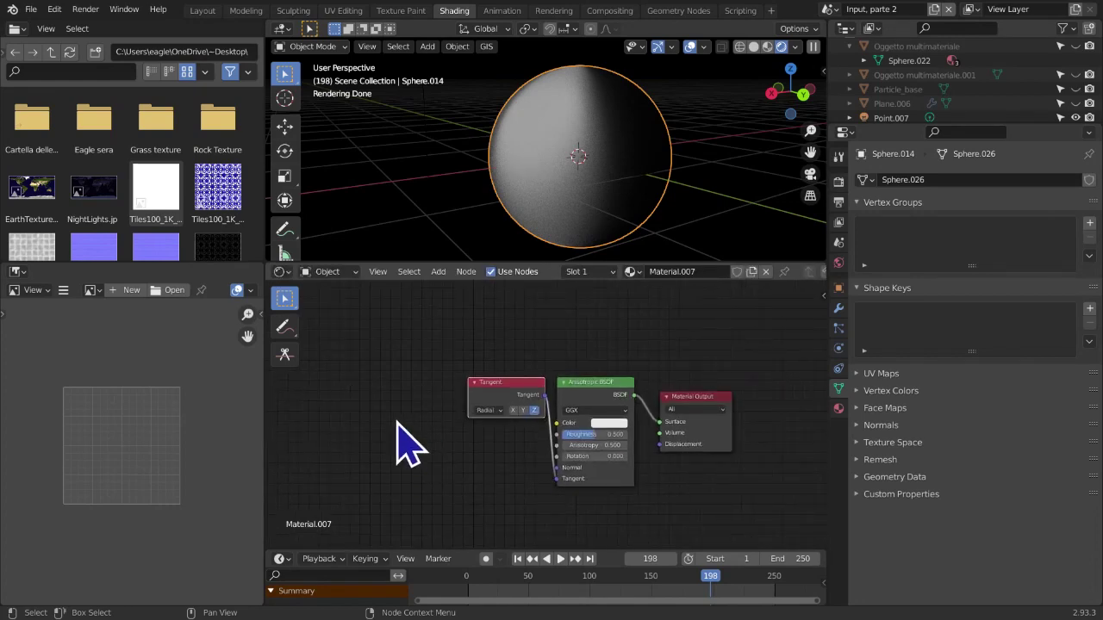
pyautogui.scroll(7, 418, 423)
pyautogui.moveTo(466, 439); pyautogui.dragTo(419, 347, button='middle')
pyautogui.scroll(1, 435, 376)
pyautogui.moveTo(449, 382); pyautogui.dragTo(456, 384, button='middle')
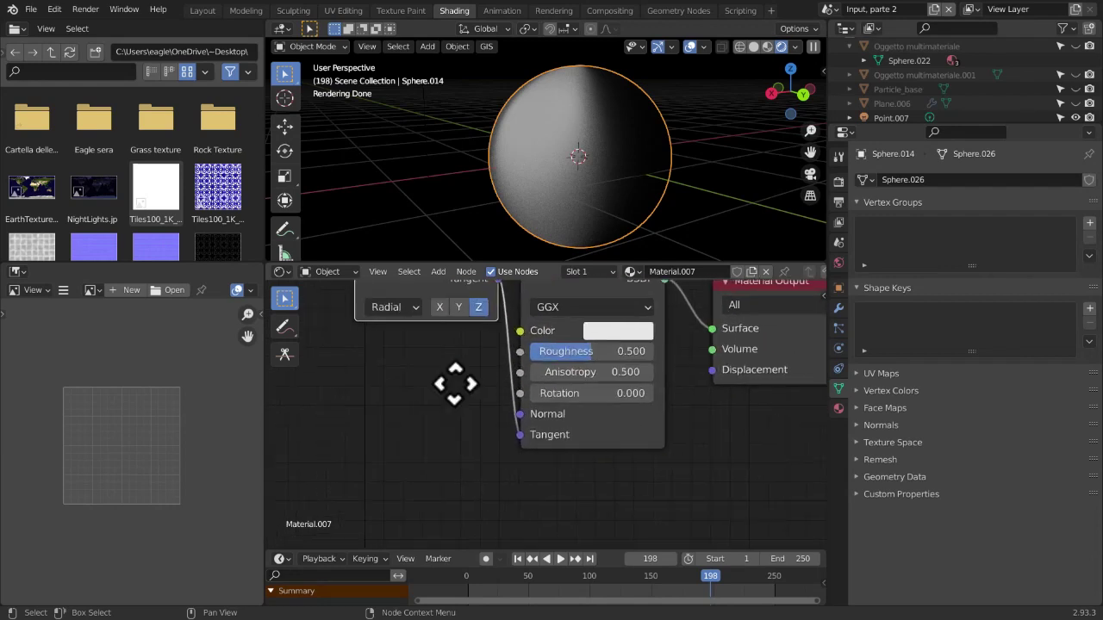
pyautogui.scroll(3, 470, 414)
pyautogui.moveTo(472, 435); pyautogui.dragTo(474, 450, button='middle')
# Reconnect the Tangent link to the BSDF's Tangent input and preview the Tangent output on the sphere
pyautogui.moveTo(523, 484)
pyautogui.mouseDown()
pyautogui.moveTo(474, 430)
pyautogui.moveTo(428, 414)
pyautogui.moveTo(481, 497)
pyautogui.moveTo(524, 487)
pyautogui.mouseUp()
pyautogui.moveTo(494, 435); pyautogui.dragTo(638, 547, button='middle')
pyautogui.click(566, 402)
pyautogui.keyDown('ctrl'); pyautogui.keyDown('shift'); pyautogui.click(568, 367); pyautogui.keyUp('shift'); pyautogui.keyUp('ctrl')
pyautogui.moveTo(623, 375); pyautogui.dragTo(562, 373, button='middle')
pyautogui.moveTo(690, 148); pyautogui.dragTo(719, 241, button='middle')
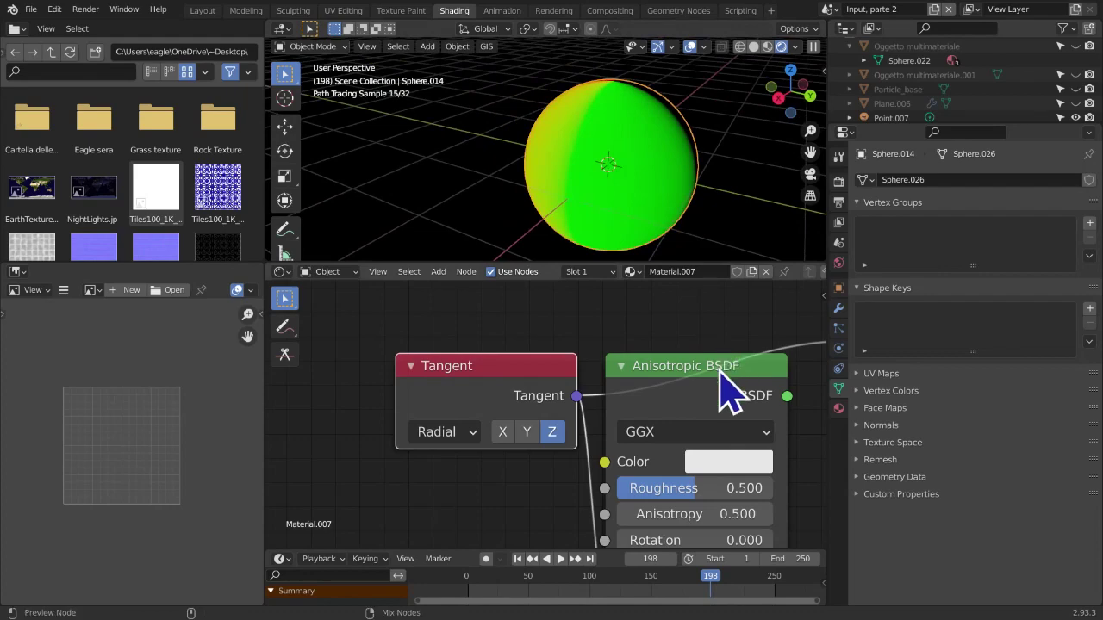
# Preview the Tangent output again, then restore the Anisotropic BSDF shading on the sphere
pyautogui.keyDown('ctrl'); pyautogui.keyDown('shift'); pyautogui.click(724, 392); pyautogui.keyUp('shift'); pyautogui.keyUp('ctrl')
pyautogui.moveTo(729, 386); pyautogui.dragTo(589, 332, button='middle')
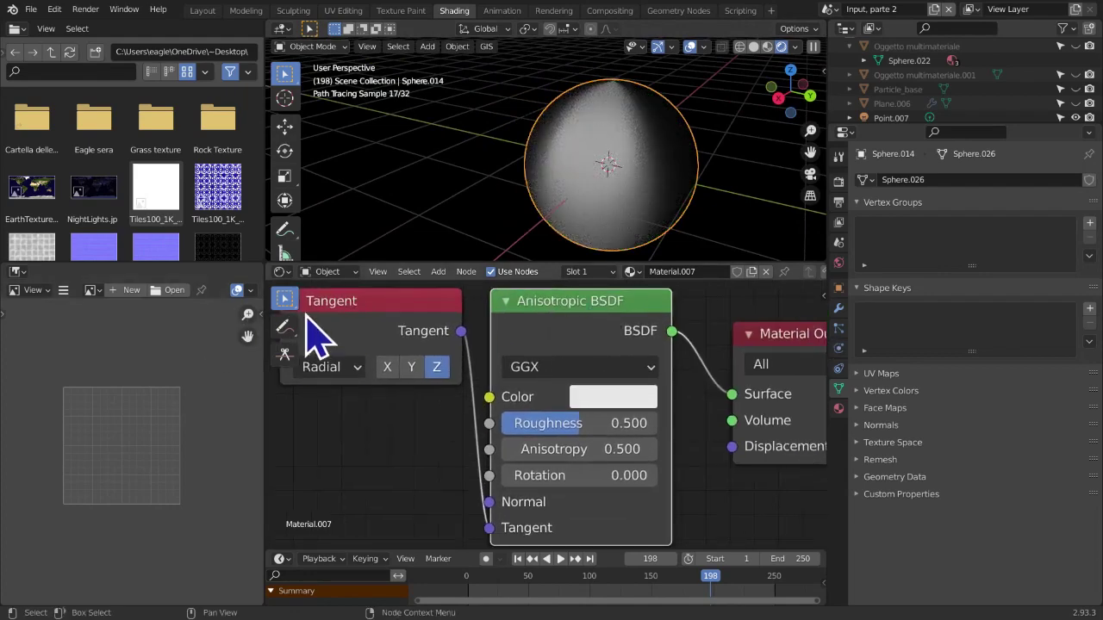
pyautogui.keyDown('ctrl'); pyautogui.keyDown('shift'); pyautogui.click(362, 347); pyautogui.keyUp('shift'); pyautogui.keyUp('ctrl')
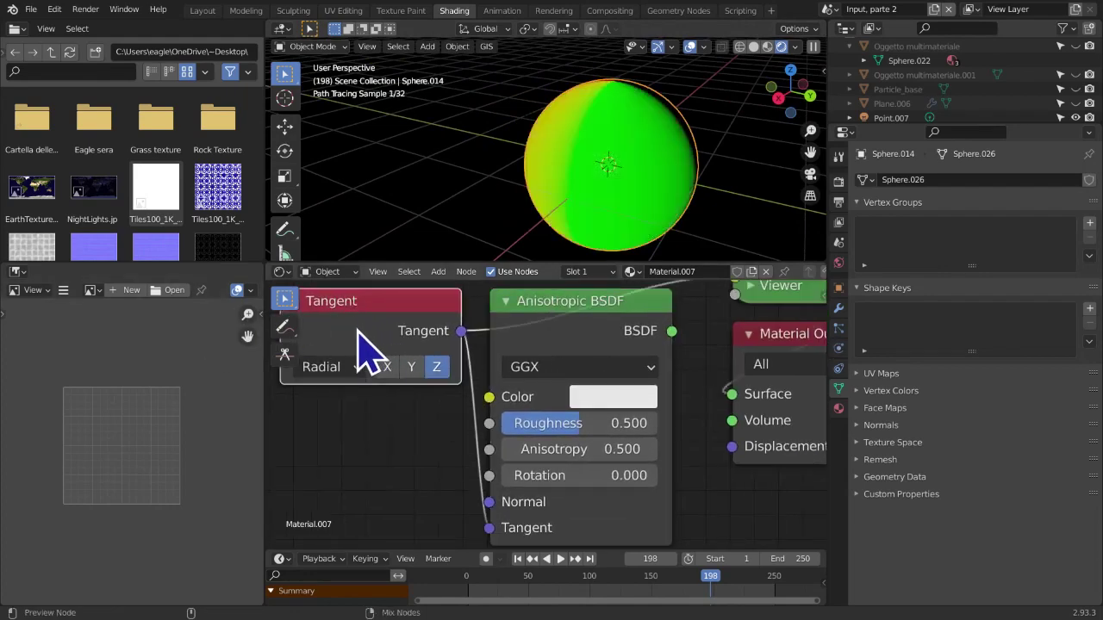
pyautogui.keyDown('ctrl'); pyautogui.keyDown('shift'); pyautogui.click(625, 332); pyautogui.keyUp('shift'); pyautogui.keyUp('ctrl')
pyautogui.moveTo(573, 352); pyautogui.dragTo(654, 374, button='middle')
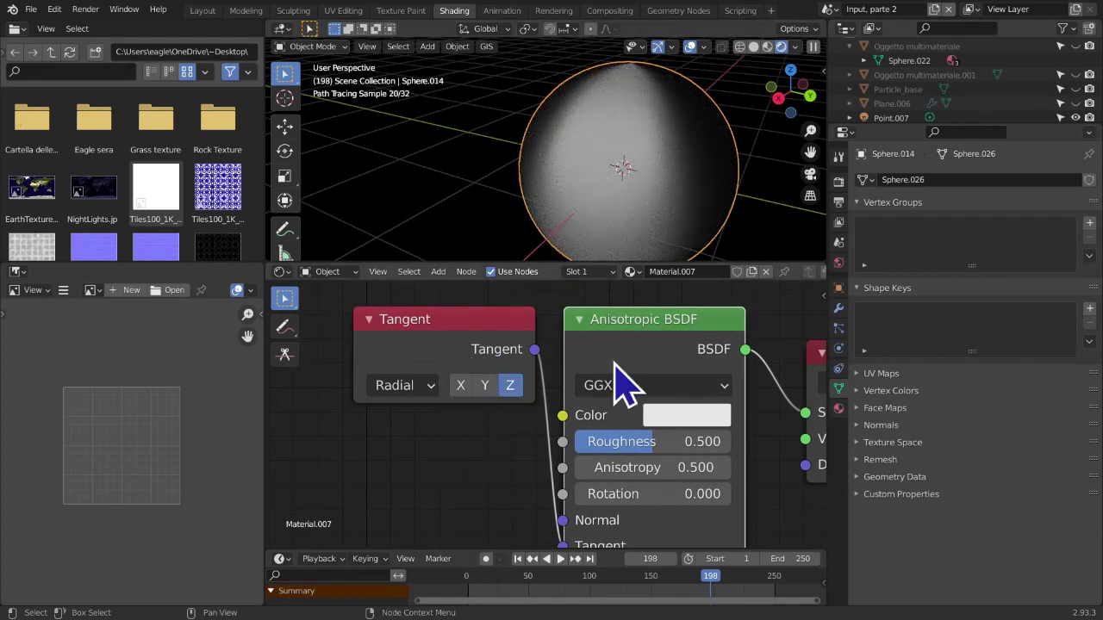
pyautogui.click(505, 375)
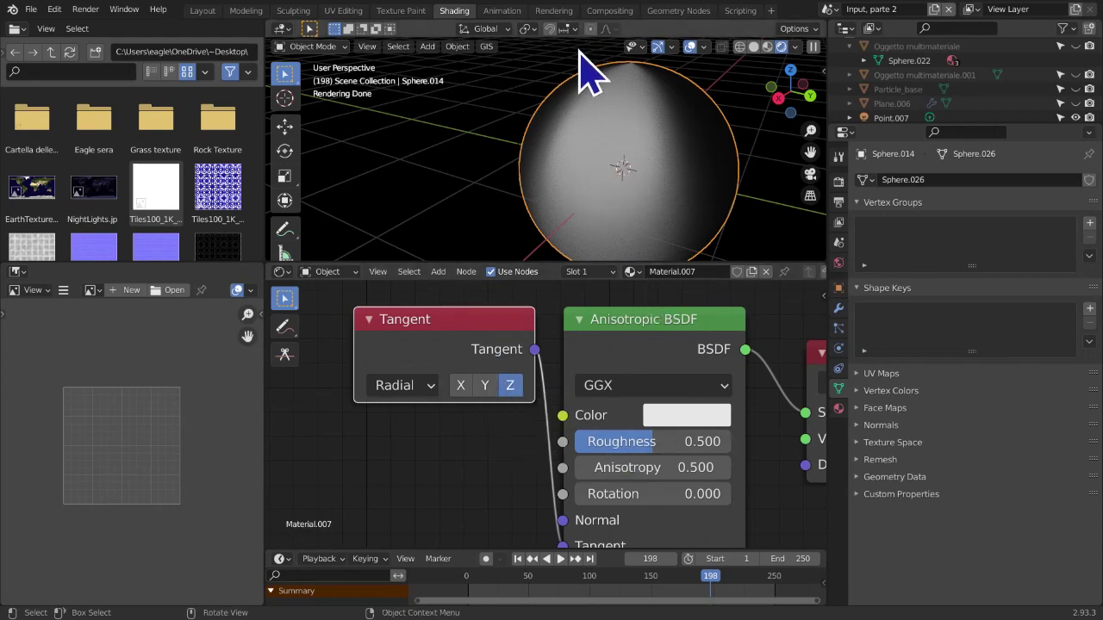
pyautogui.moveTo(589, 60); pyautogui.dragTo(566, 239, button='middle')
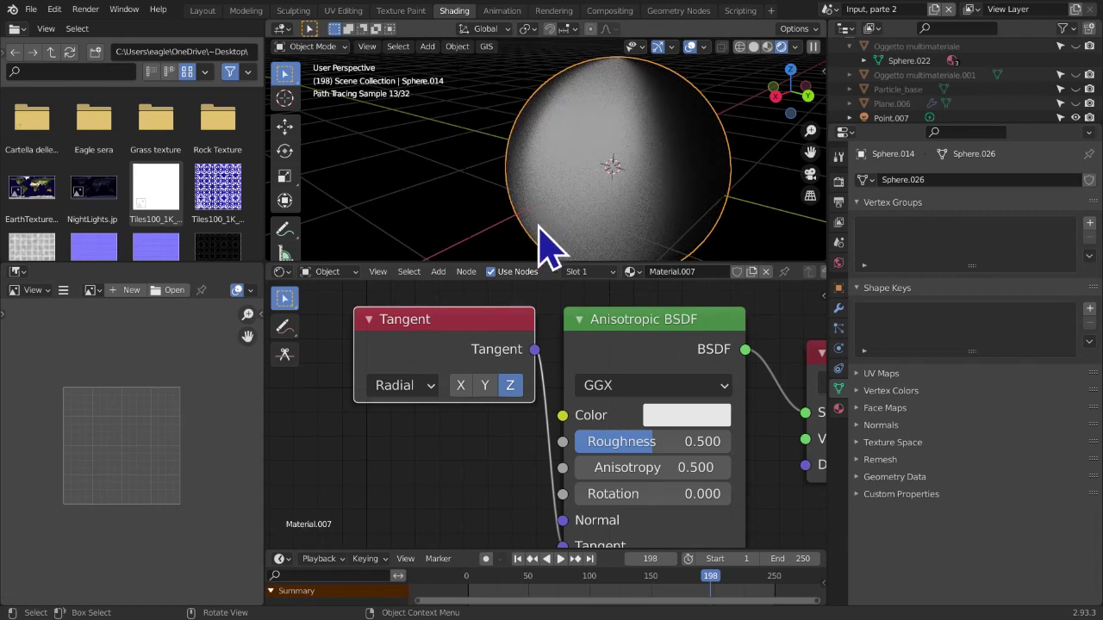
pyautogui.click(472, 390)
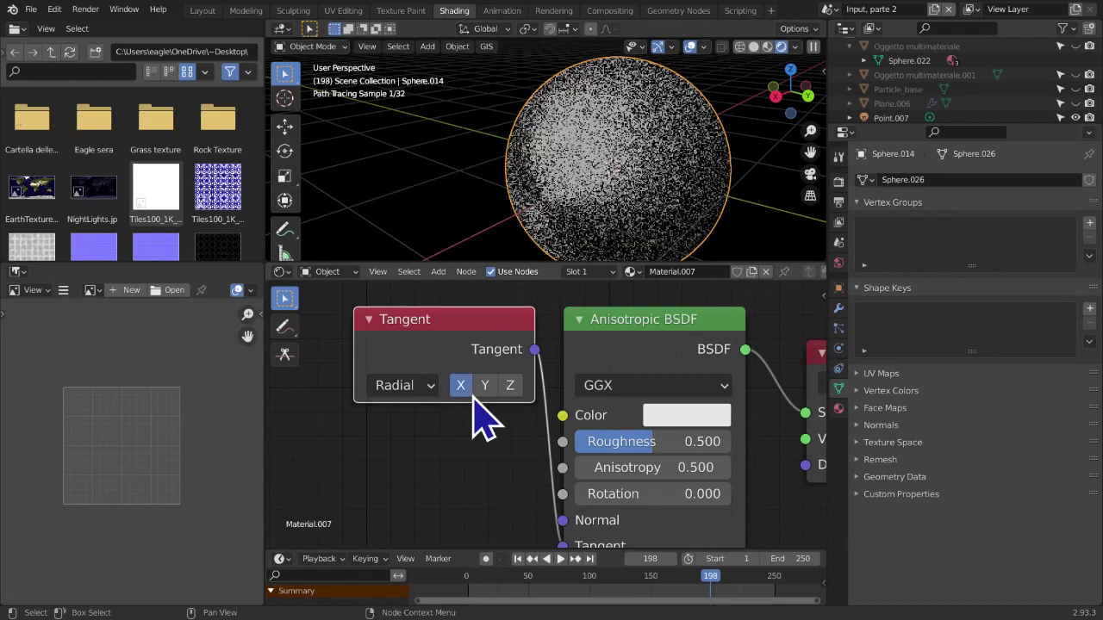
pyautogui.click(486, 392)
pyautogui.click(502, 392)
pyautogui.click(484, 390)
pyautogui.click(466, 389)
pyautogui.click(503, 389)
pyautogui.click(488, 392)
pyautogui.click(509, 387)
pyautogui.click(461, 387)
pyautogui.click(484, 388)
pyautogui.click(508, 387)
pyautogui.moveTo(571, 403); pyautogui.dragTo(552, 390, button='middle')
pyautogui.scroll(1, 567, 390)
pyautogui.scroll(-1, 571, 386)
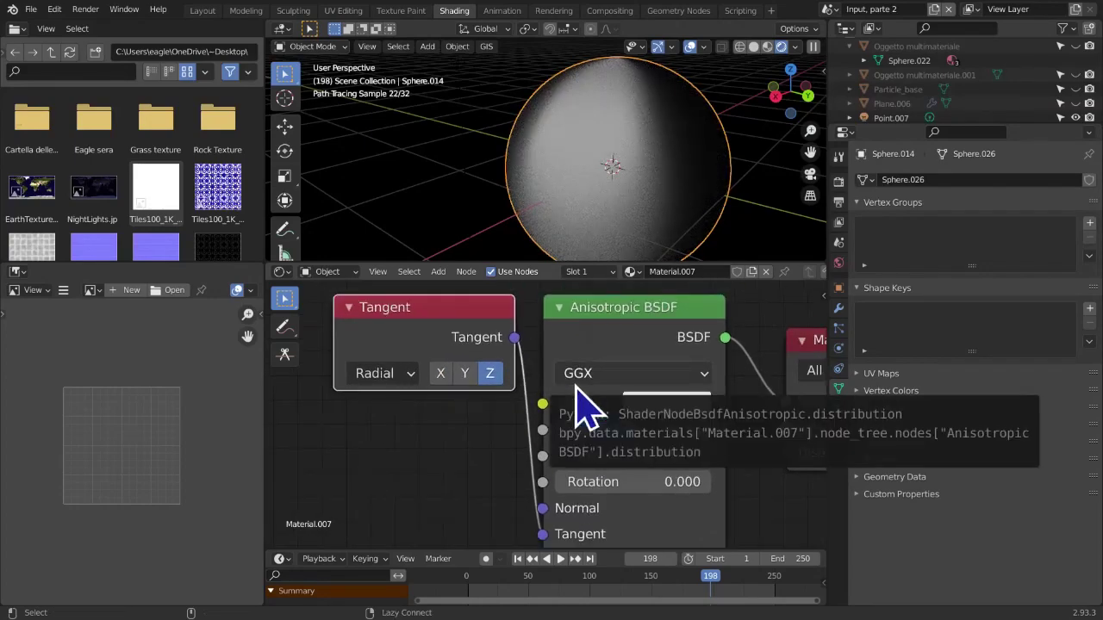
pyautogui.hotkey('ctrl', 'alt', 'space')
pyautogui.moveTo(716, 365); pyautogui.dragTo(580, 368, button='middle')
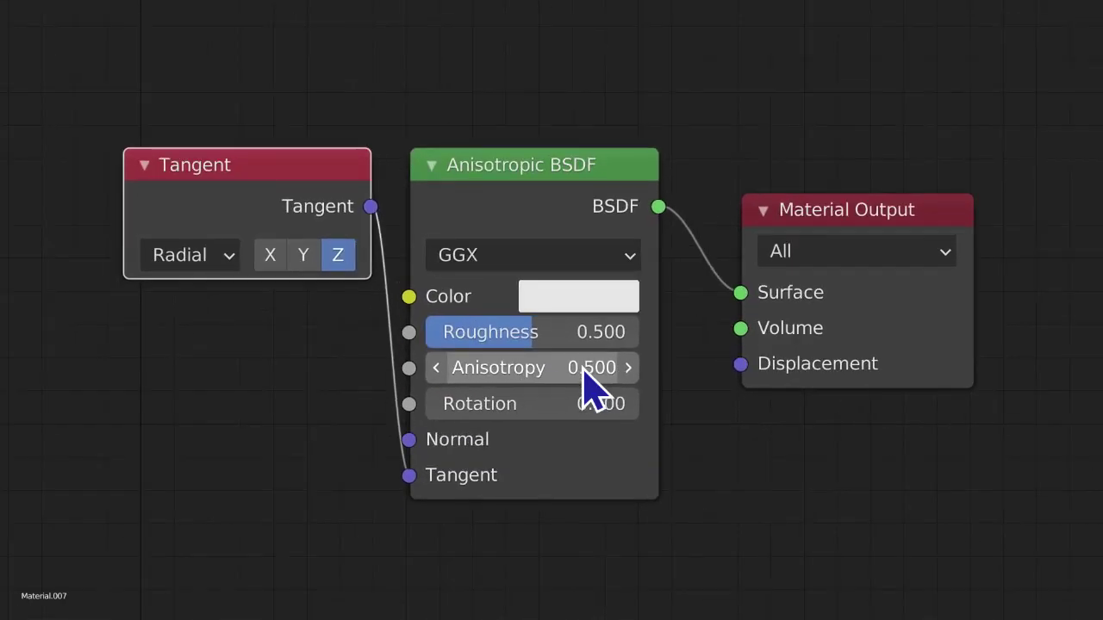
pyautogui.hotkey('ctrl', 'alt', 'space')
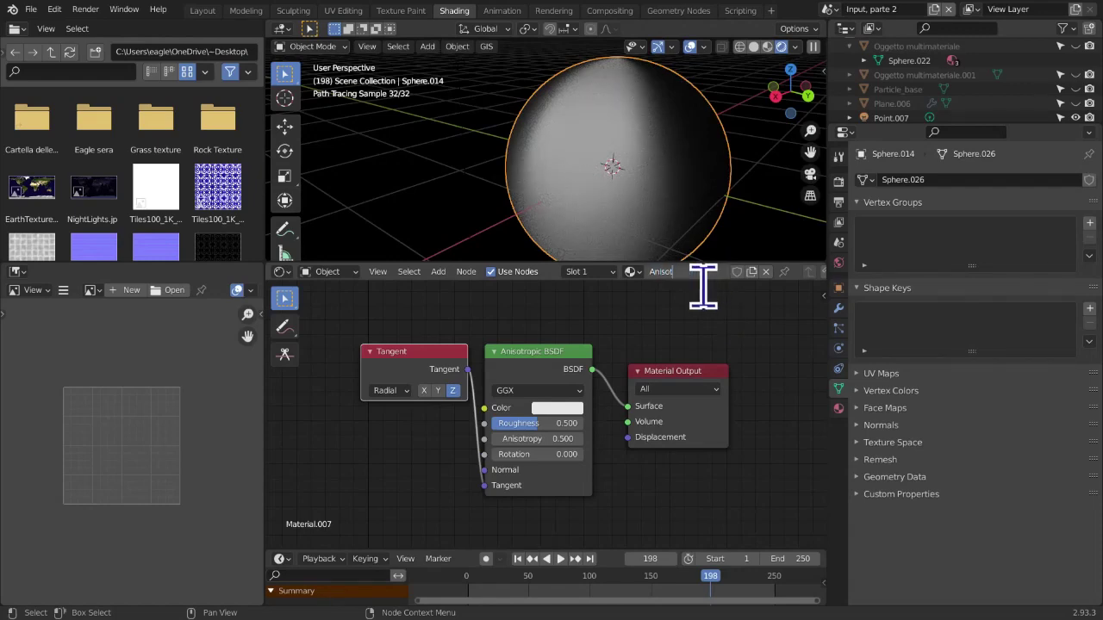
# Confirm the material name Anisotropico and maximize the node editor
pyautogui.press('Return')
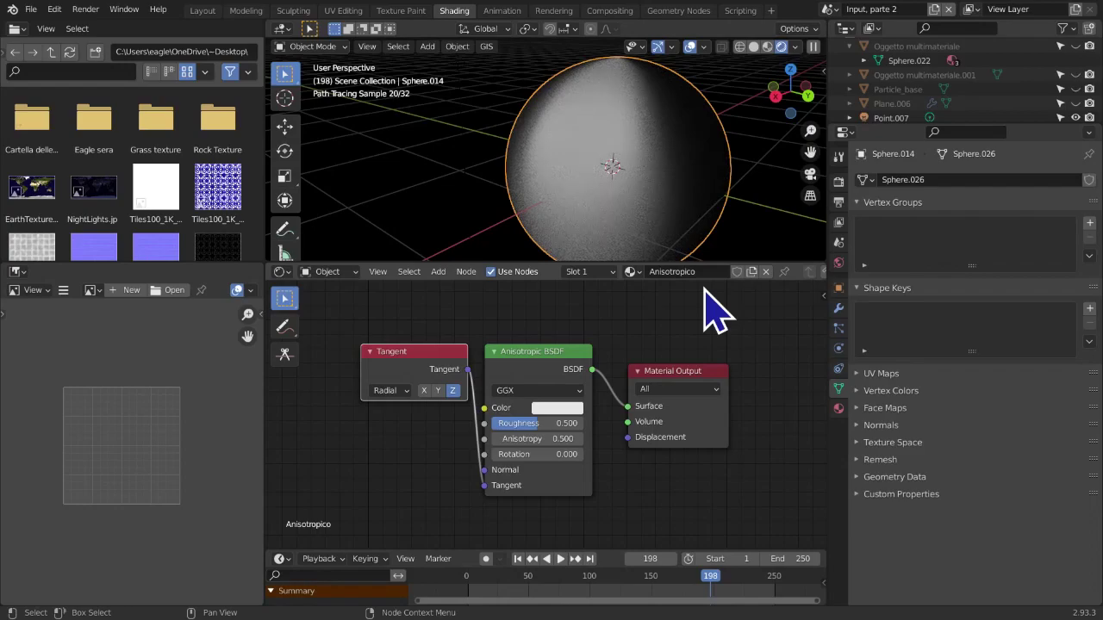
pyautogui.hotkey('ctrl', 'alt', 'space')
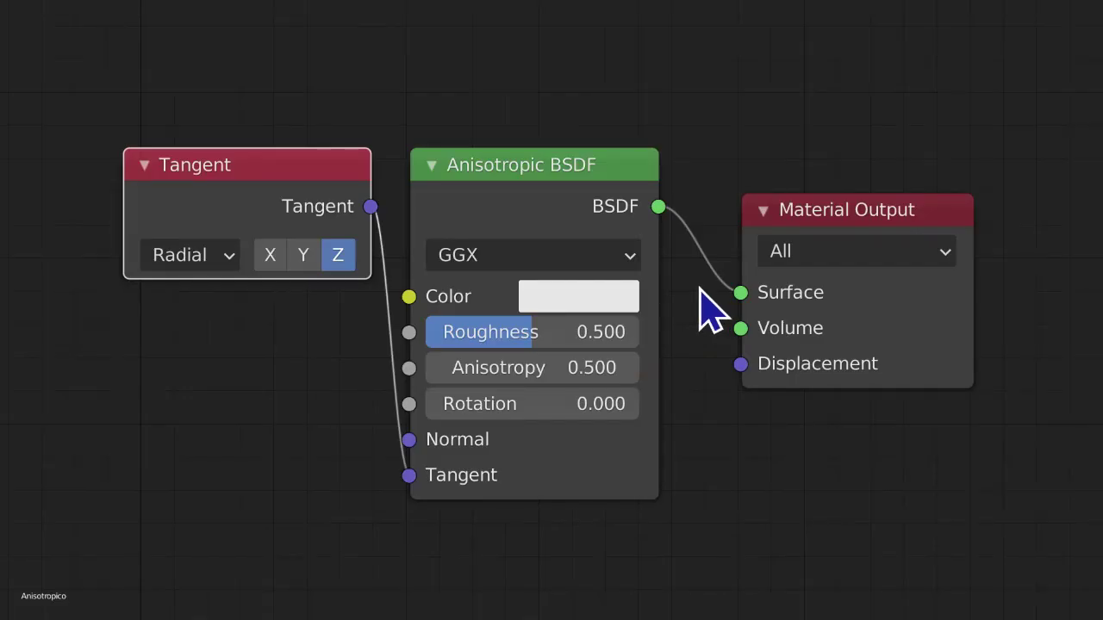
pyautogui.moveTo(701, 353); pyautogui.dragTo(758, 393, button='middle')
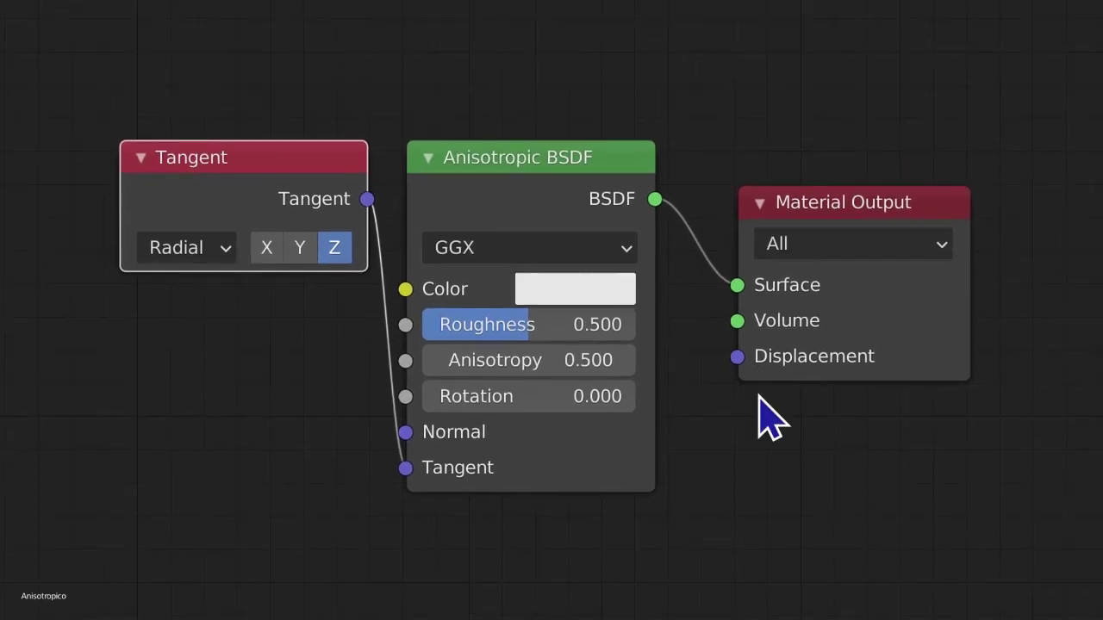
# Select the Anisotropic BSDF node and delete it
pyautogui.click(208, 74)
pyautogui.moveTo(61, 75); pyautogui.dragTo(1077, 548)
pyautogui.click(991, 553)
pyautogui.moveTo(58, 24); pyautogui.dragTo(1050, 545)
pyautogui.click(959, 437)
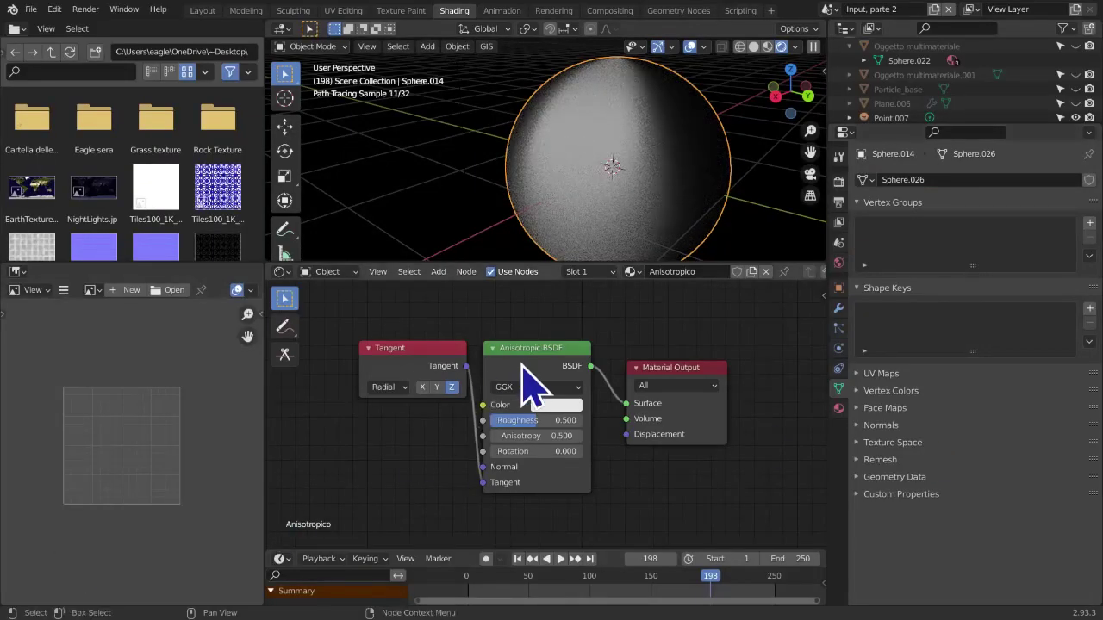
pyautogui.press('Delete')
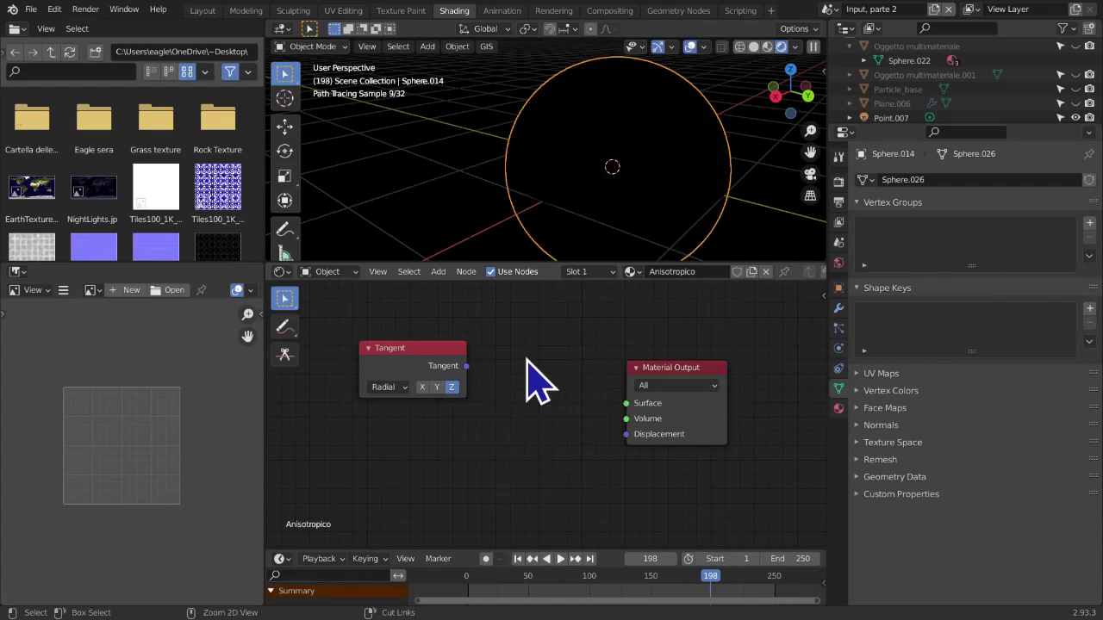
# Add a Principled BSDF and connect it to the Material Output's Surface input
pyautogui.hotkey('shift', 'a')
pyautogui.moveTo(527, 361)
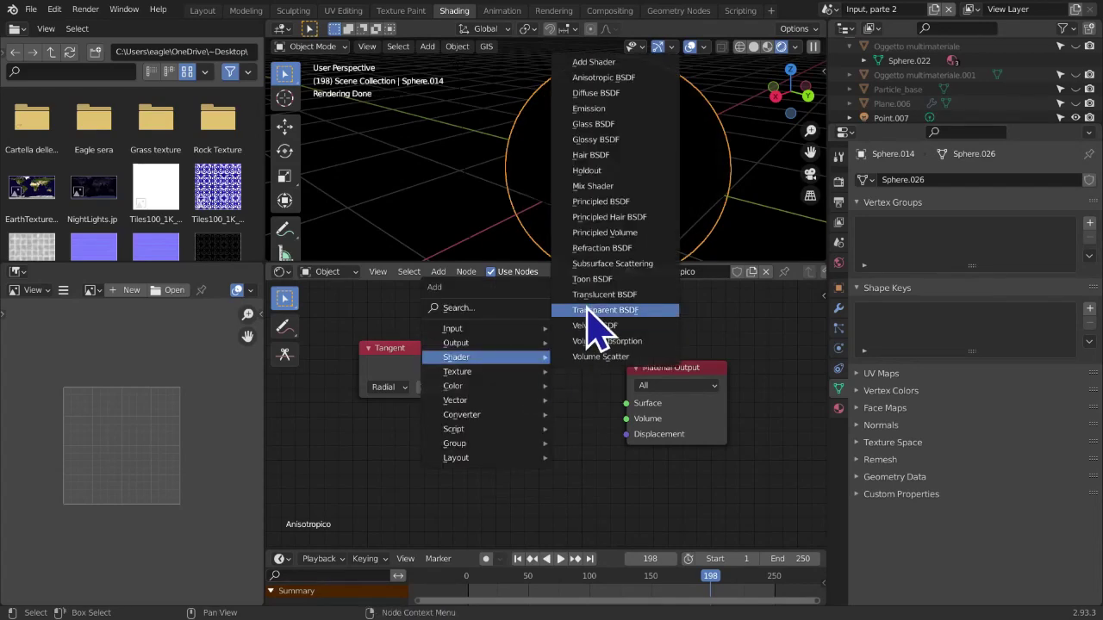
pyautogui.click(620, 201)
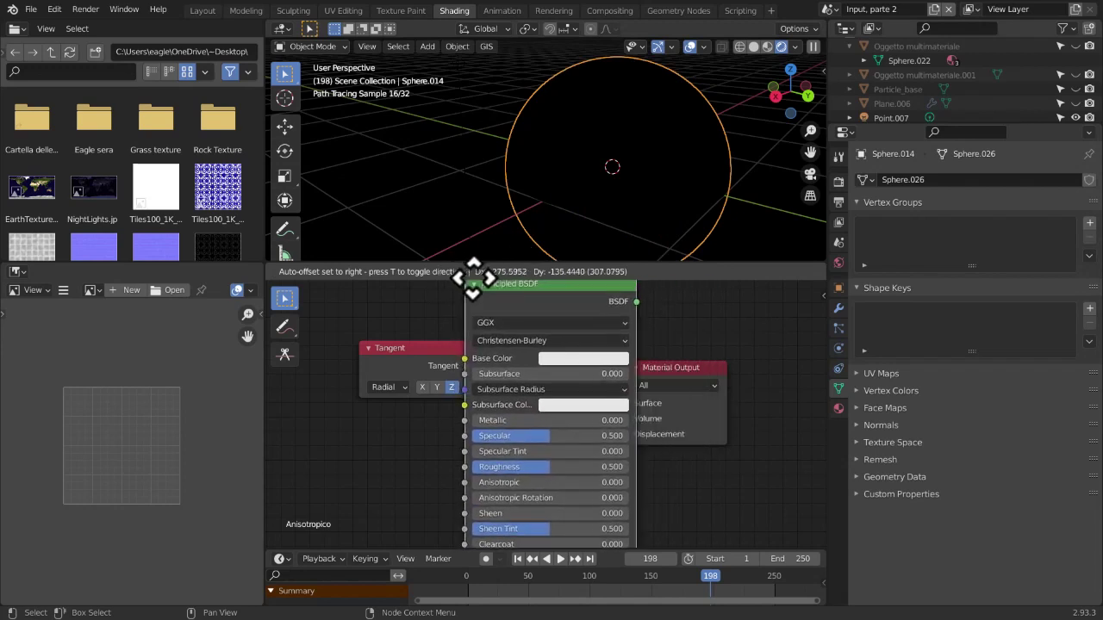
pyautogui.click(432, 303)
pyautogui.moveTo(398, 368); pyautogui.dragTo(301, 398)
pyautogui.moveTo(659, 372); pyautogui.dragTo(674, 360)
pyautogui.moveTo(607, 334)
pyautogui.mouseDown()
pyautogui.moveTo(630, 388)
pyautogui.moveTo(644, 392)
pyautogui.mouseUp()
pyautogui.moveTo(652, 467); pyautogui.dragTo(509, 336, button='middle')
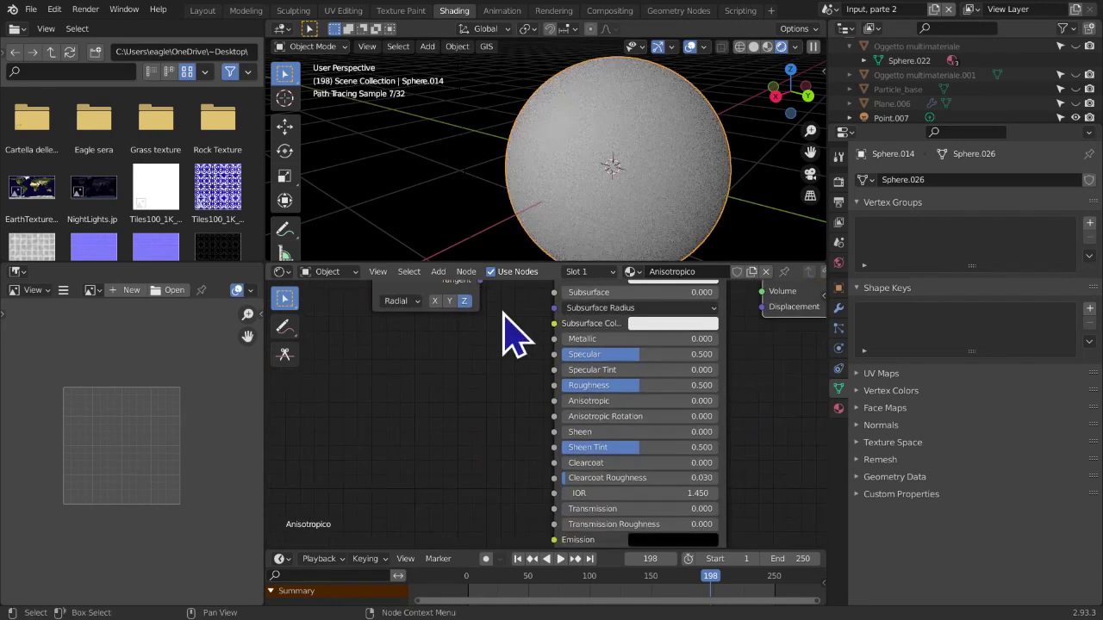
pyautogui.click(391, 438)
# Set the Principled BSDF's Metallic to 1.000 and Anisotropic to 0.880
pyautogui.moveTo(500, 445); pyautogui.dragTo(445, 463, button='middle')
pyautogui.moveTo(543, 369); pyautogui.dragTo(670, 369)
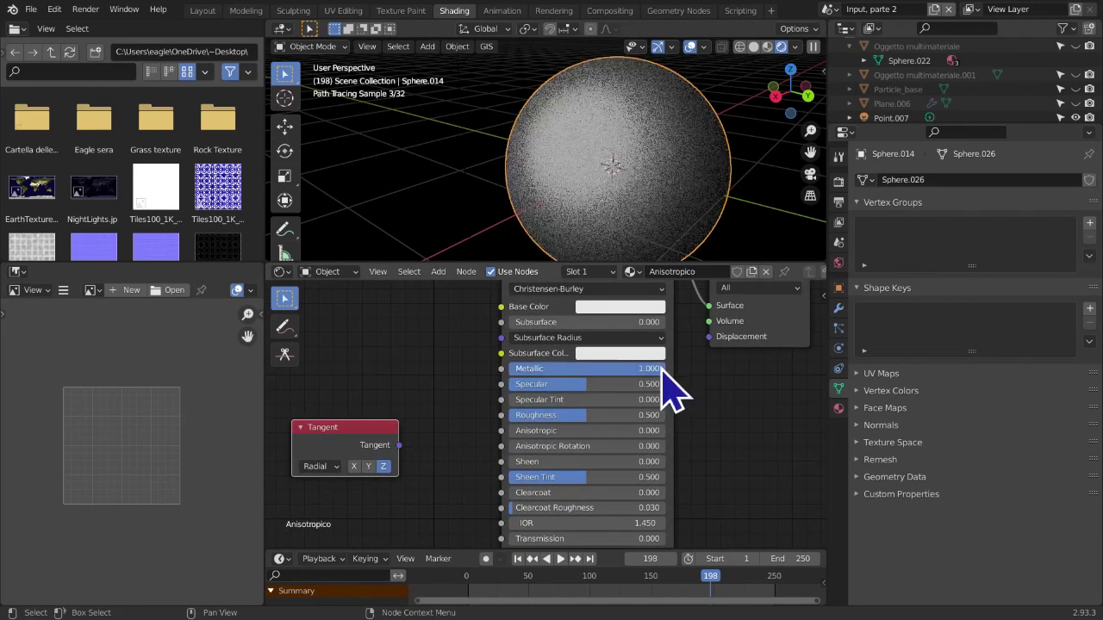
pyautogui.moveTo(528, 431); pyautogui.dragTo(670, 430)
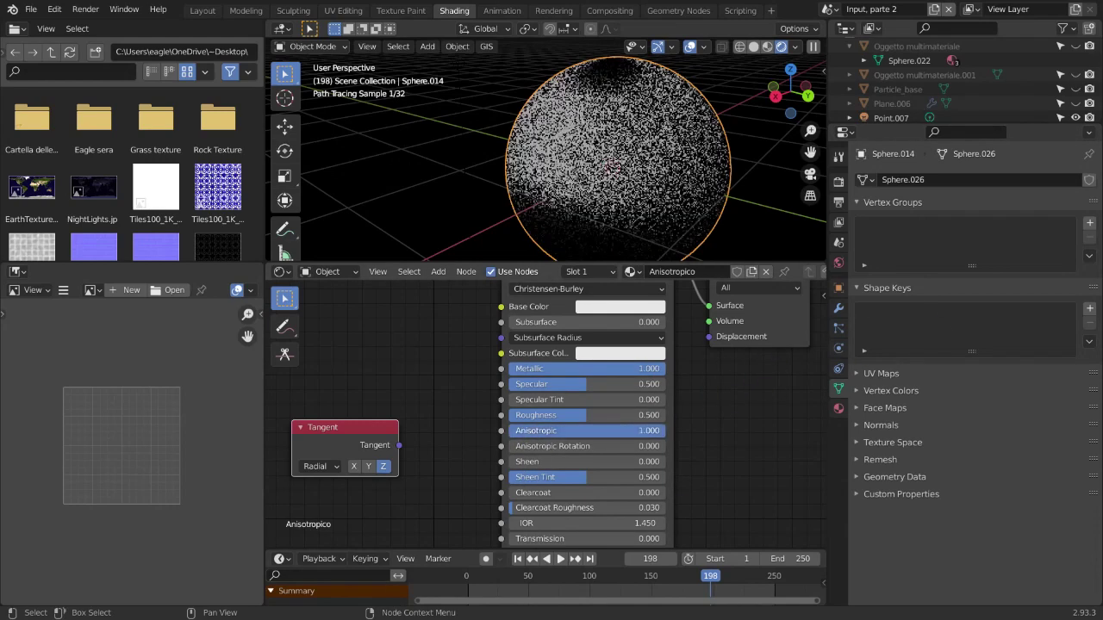
pyautogui.moveTo(670, 431); pyautogui.dragTo(646, 431)
# Plug the Tangent node into the BSDF's Tangent input and raise Anisotropic to 1.000
pyautogui.moveTo(652, 456); pyautogui.dragTo(625, 359, button='middle')
pyautogui.moveTo(317, 363); pyautogui.dragTo(464, 440)
pyautogui.moveTo(510, 469); pyautogui.dragTo(510, 462)
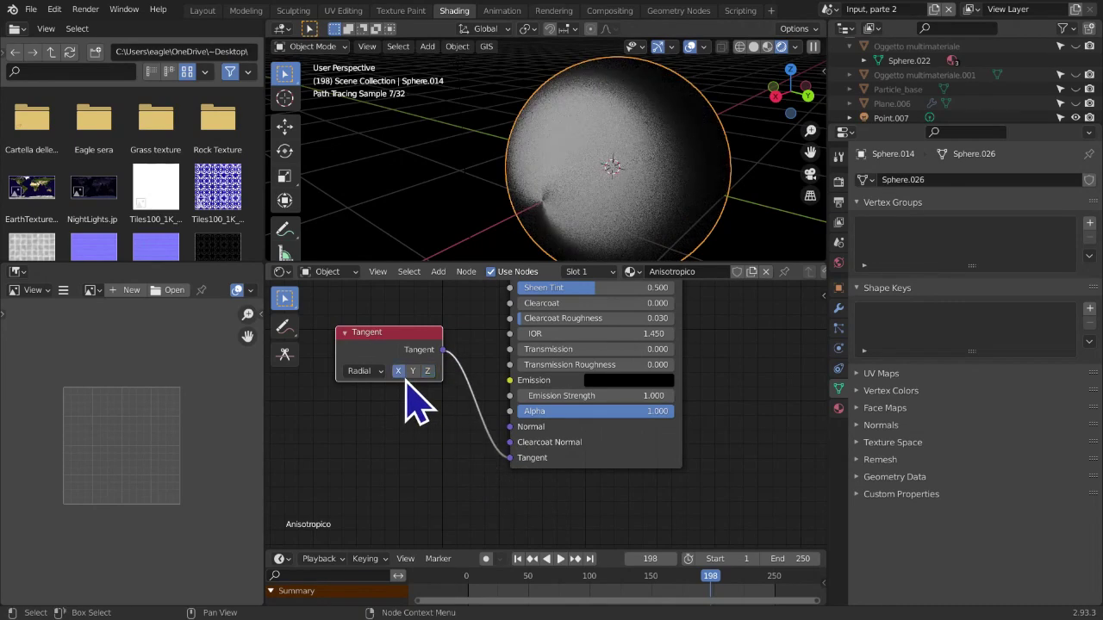
pyautogui.moveTo(431, 382); pyautogui.dragTo(433, 433, button='middle')
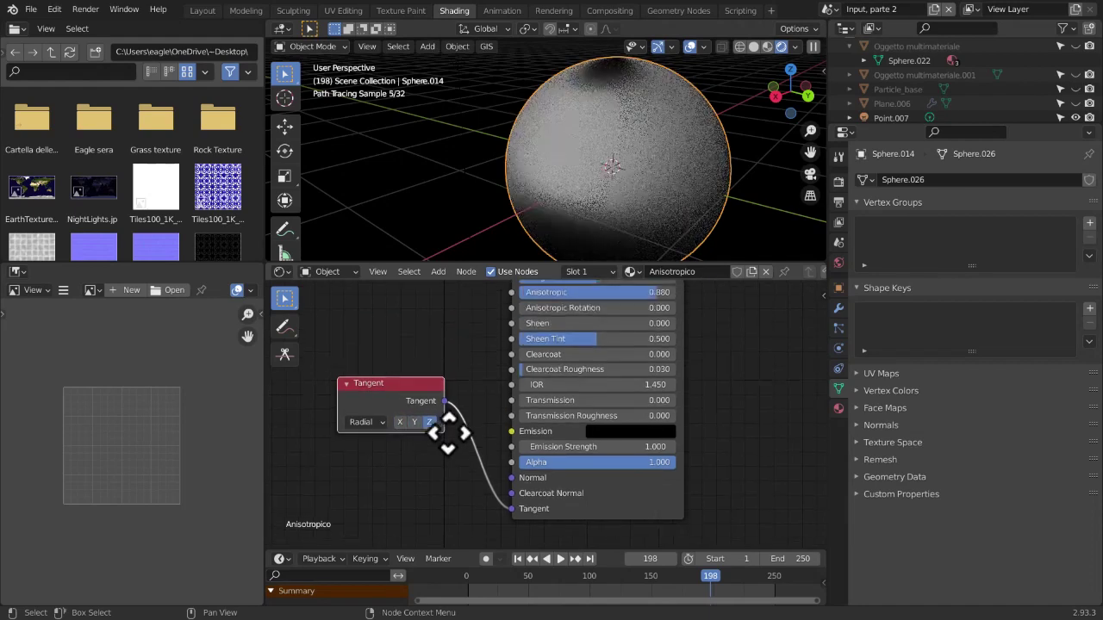
pyautogui.moveTo(623, 357); pyautogui.dragTo(615, 371, button='middle')
pyautogui.moveTo(618, 313); pyautogui.dragTo(667, 312)
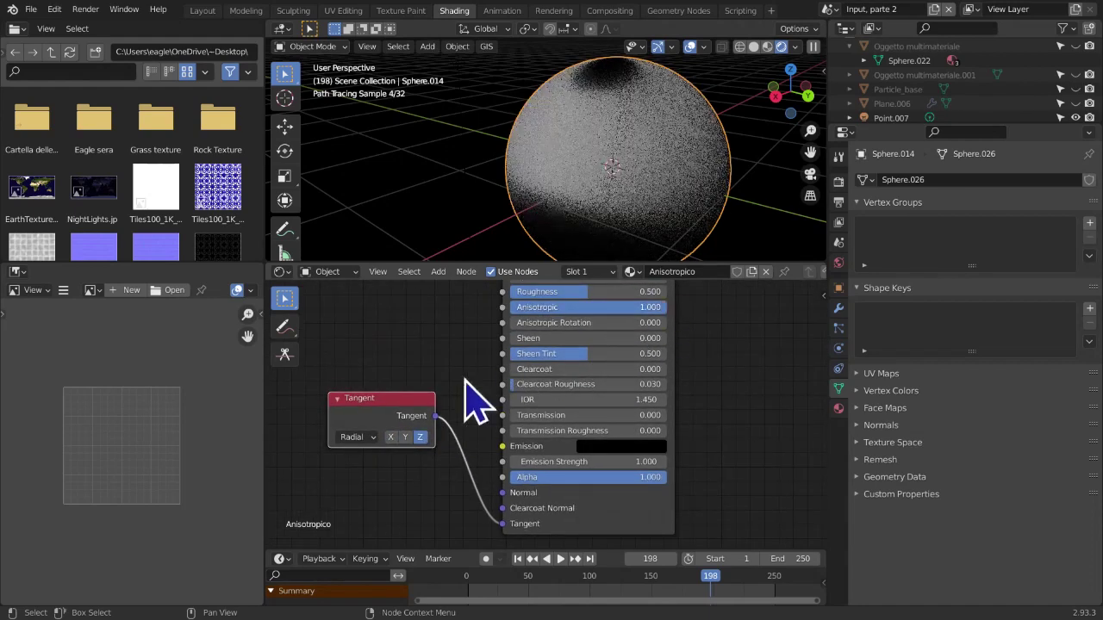
# Test the Tangent axis on Y and X, then delete the Tangent node
pyautogui.click(404, 437)
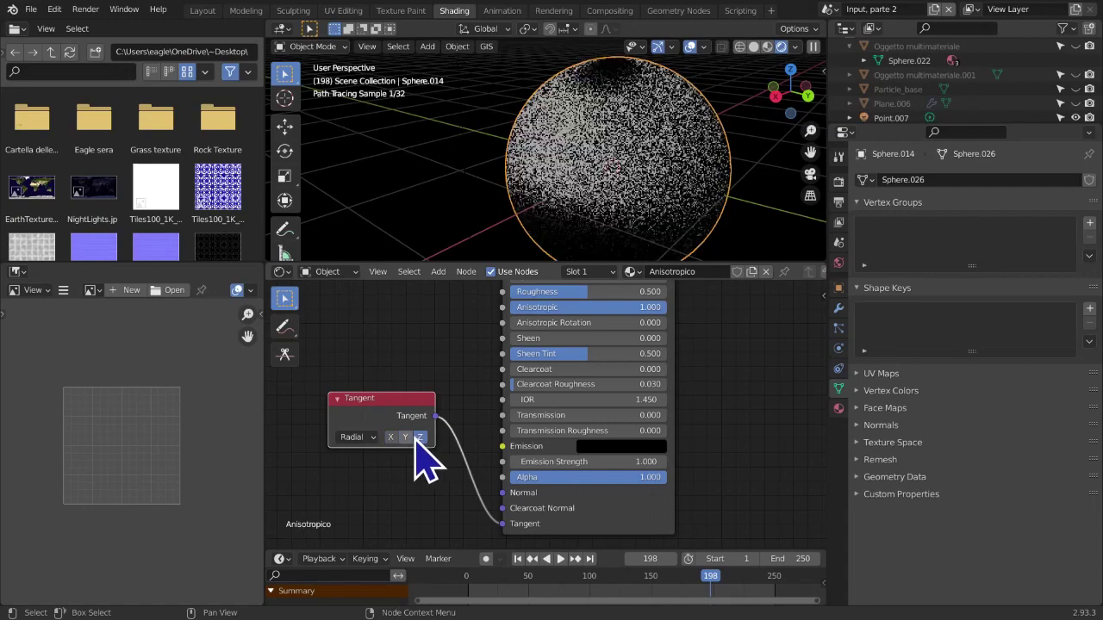
pyautogui.click(392, 437)
pyautogui.scroll(-6, 476, 401)
pyautogui.moveTo(596, 385); pyautogui.dragTo(568, 456, button='middle')
pyautogui.hotkey('ctrl', 'alt', 'space')
pyautogui.scroll(-4, 562, 461)
pyautogui.scroll(1, 562, 461)
pyautogui.moveTo(583, 458); pyautogui.dragTo(594, 455, button='middle')
pyautogui.hotkey('ctrl', 'alt', 'space')
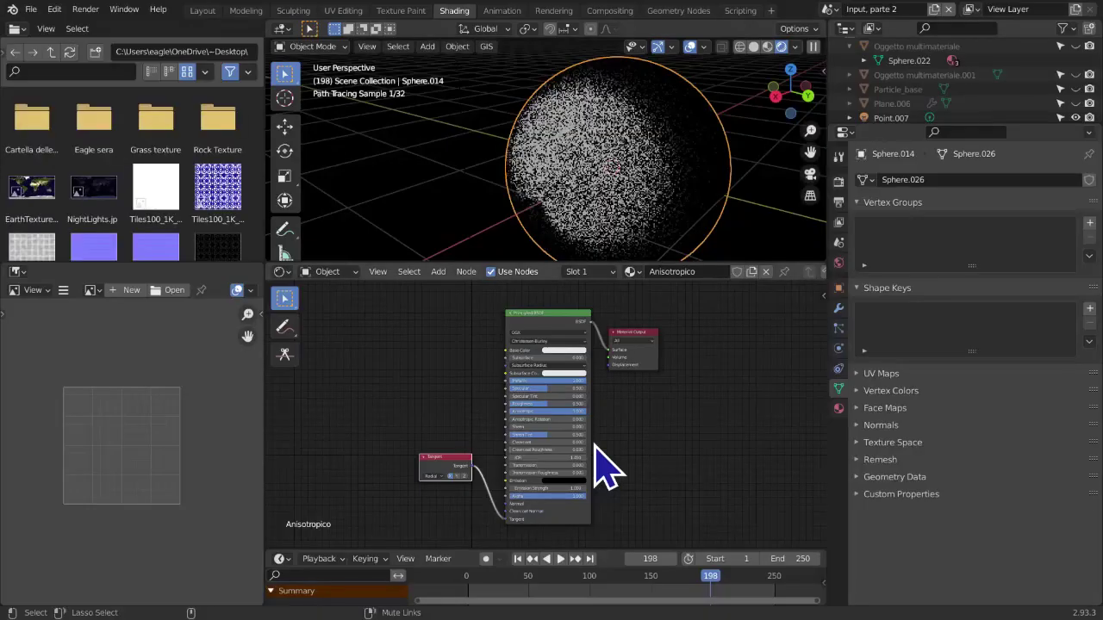
pyautogui.click(442, 469)
pyautogui.press('x')
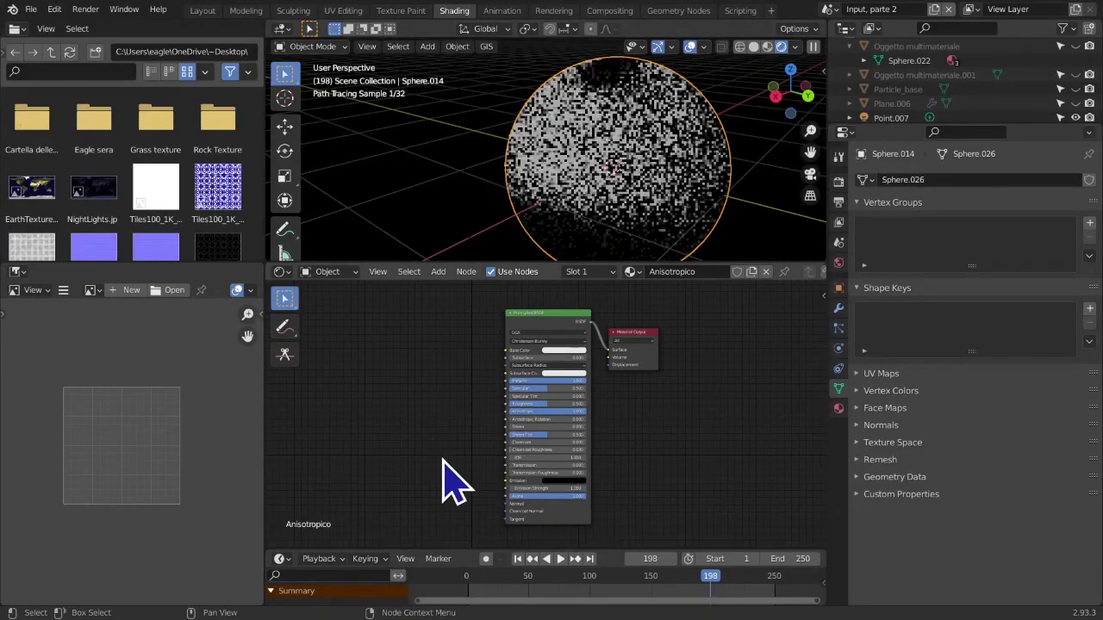
# Reset the Principled BSDF's Anisotropic and Metallic values to 0.000
pyautogui.moveTo(565, 414); pyautogui.dragTo(510, 412)
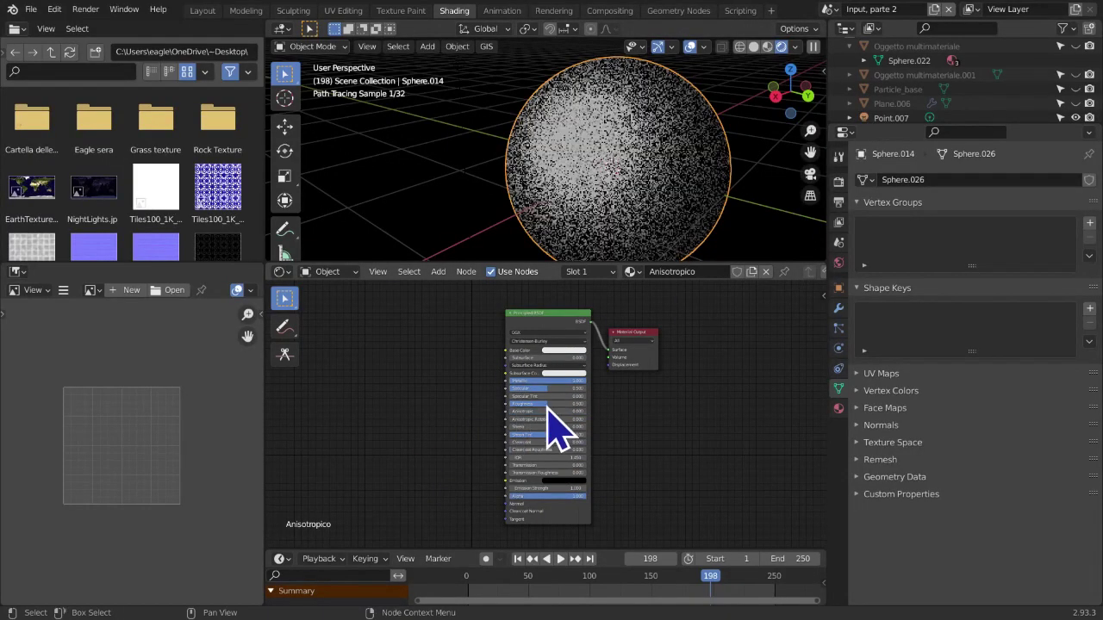
pyautogui.moveTo(571, 382); pyautogui.dragTo(510, 380)
pyautogui.moveTo(502, 338); pyautogui.dragTo(506, 347, button='middle')
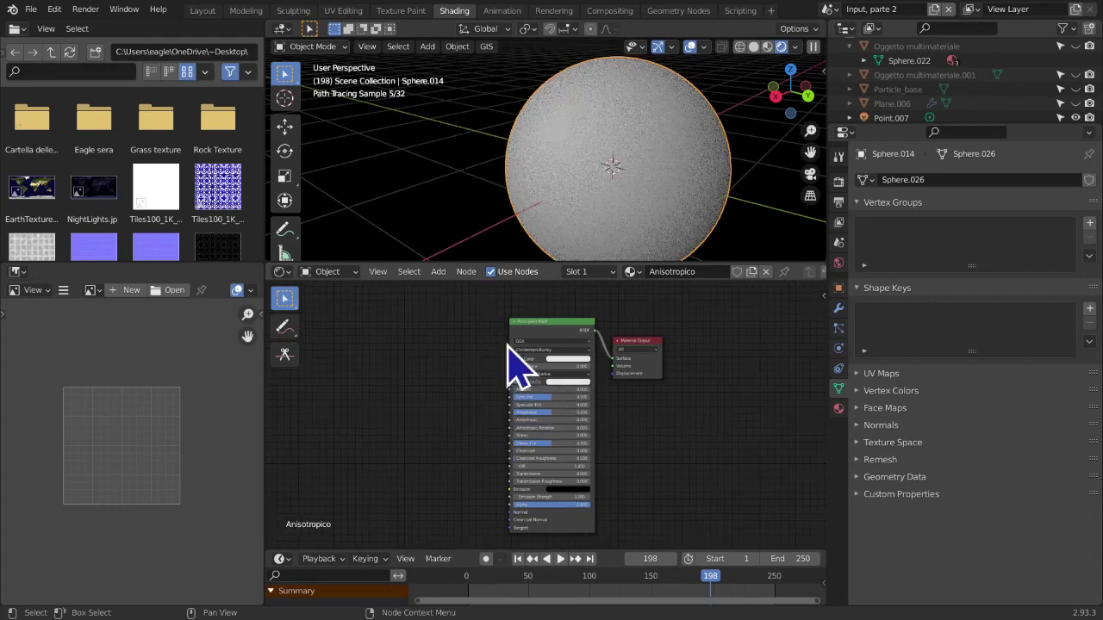
# Add a Value input node, enter a number and link it to Metallic
pyautogui.click(438, 271)
pyautogui.moveTo(465, 309)
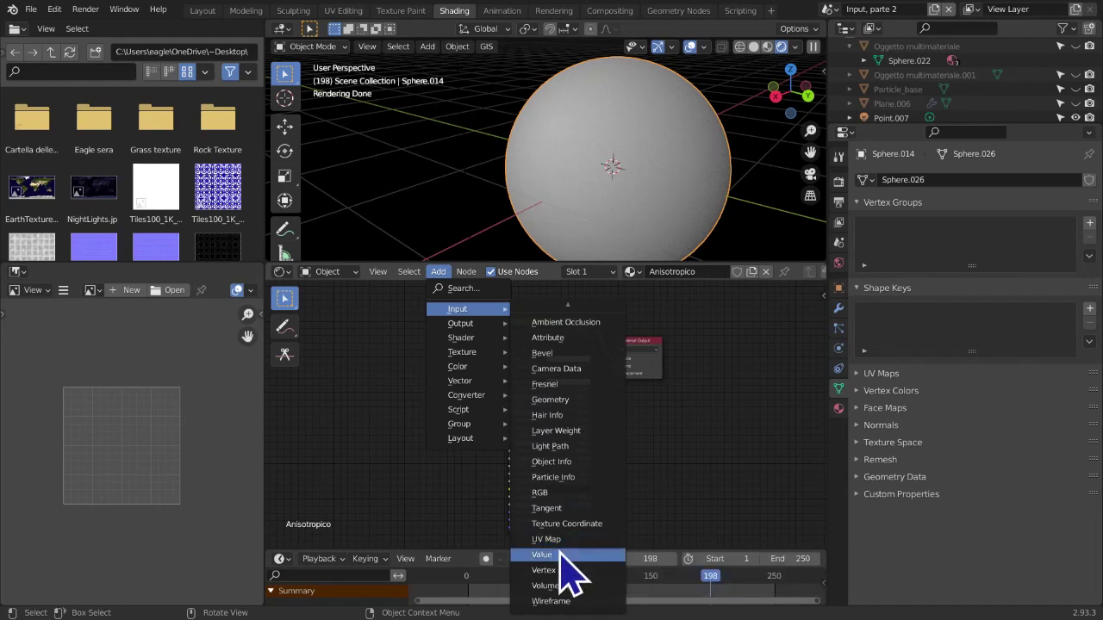
pyautogui.click(567, 556)
pyautogui.scroll(4, 480, 426)
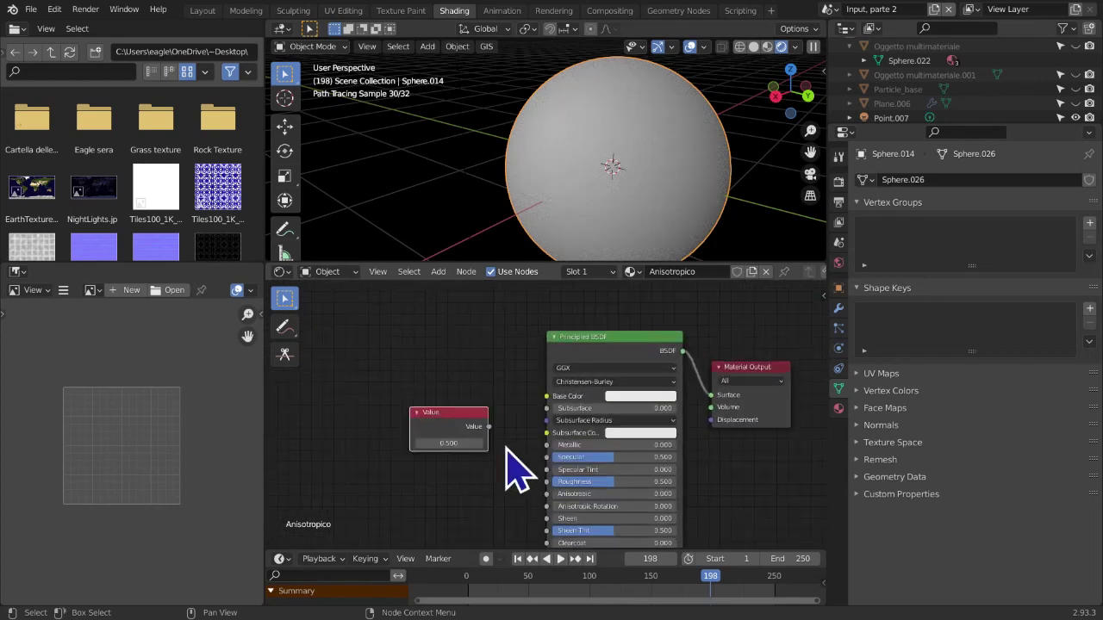
pyautogui.scroll(1, 517, 470)
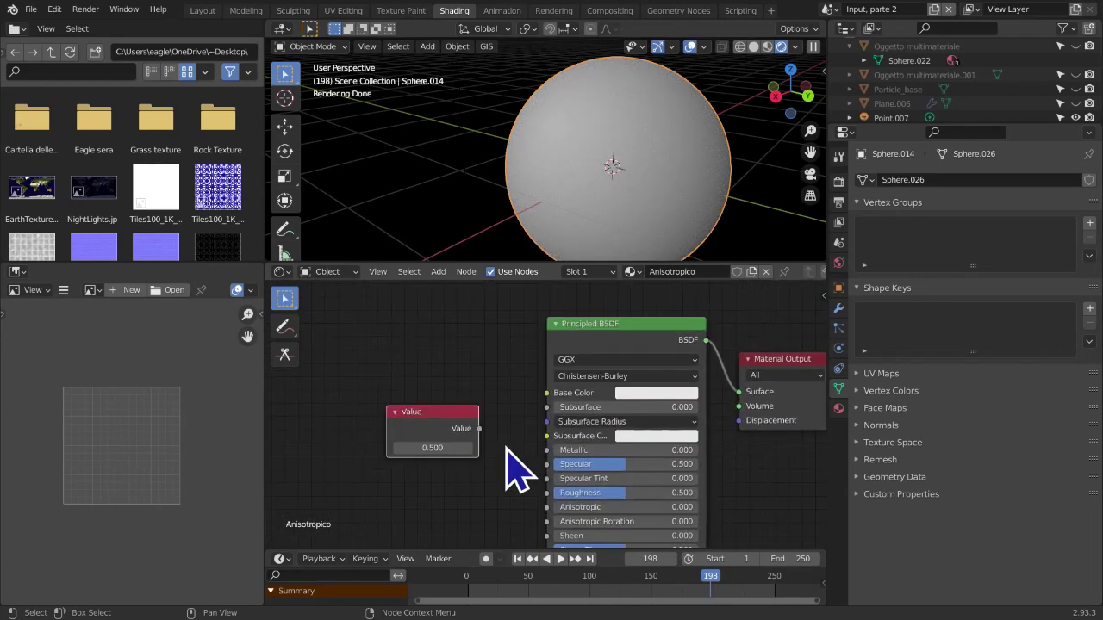
pyautogui.scroll(1, 505, 447)
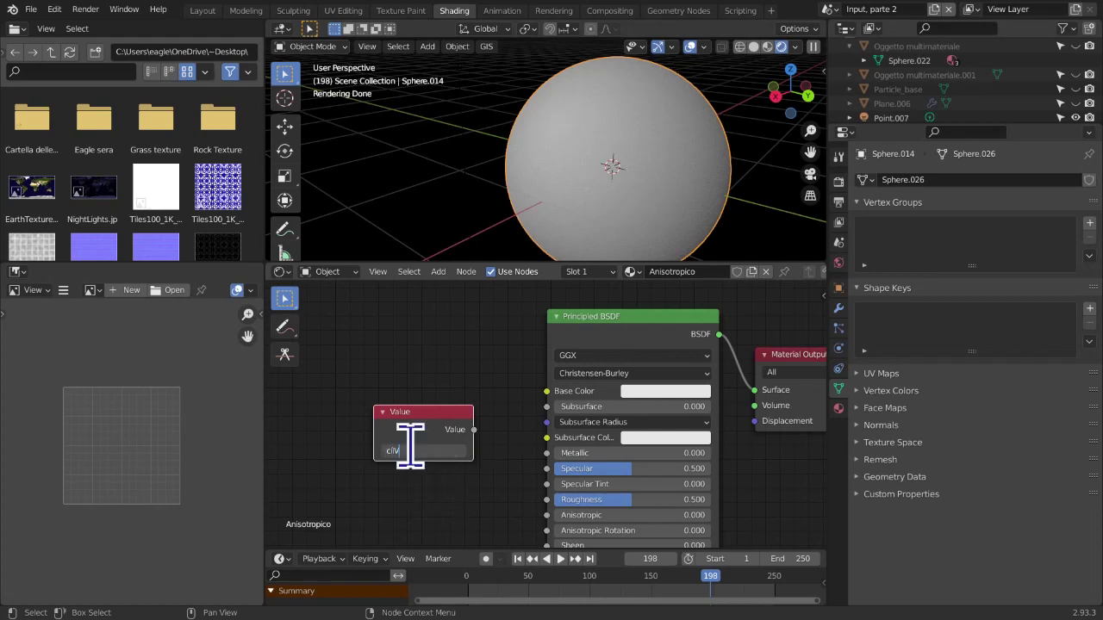
pyautogui.press('Return')
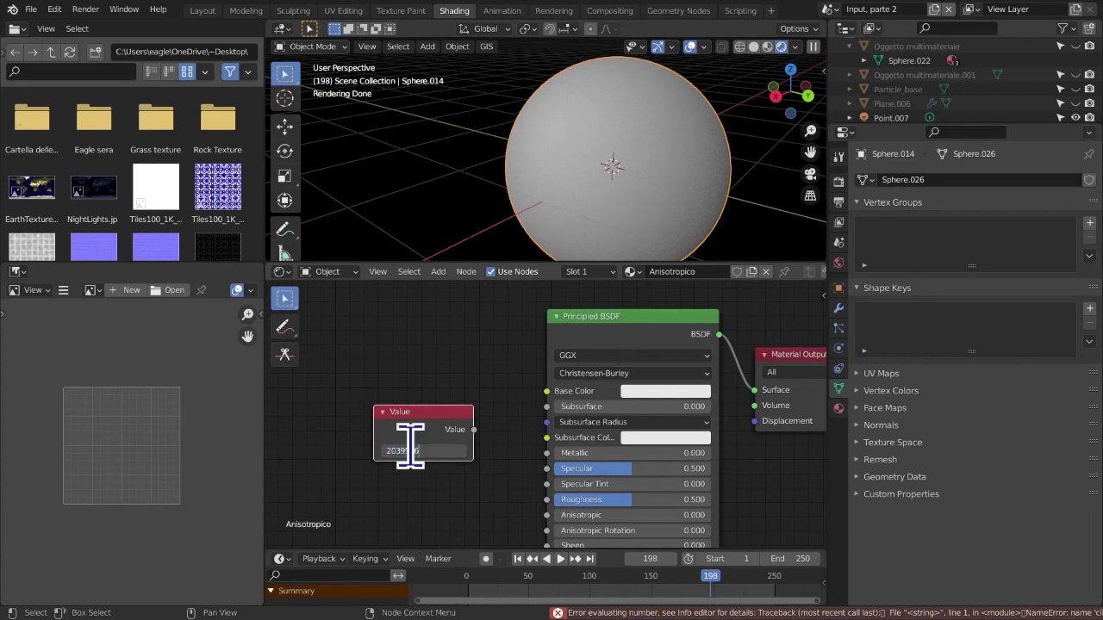
pyautogui.press('Return')
pyautogui.moveTo(474, 430)
pyautogui.mouseDown()
pyautogui.moveTo(545, 453)
pyautogui.moveTo(524, 481)
pyautogui.moveTo(570, 488)
pyautogui.moveTo(498, 487)
pyautogui.moveTo(543, 482)
pyautogui.moveTo(552, 460)
pyautogui.moveTo(509, 488)
pyautogui.moveTo(548, 413)
pyautogui.moveTo(509, 423)
pyautogui.mouseUp()
# Try Value numbers 1, -13.300, 0 and 1 on Metallic, then delete the Value node
pyautogui.click(450, 425)
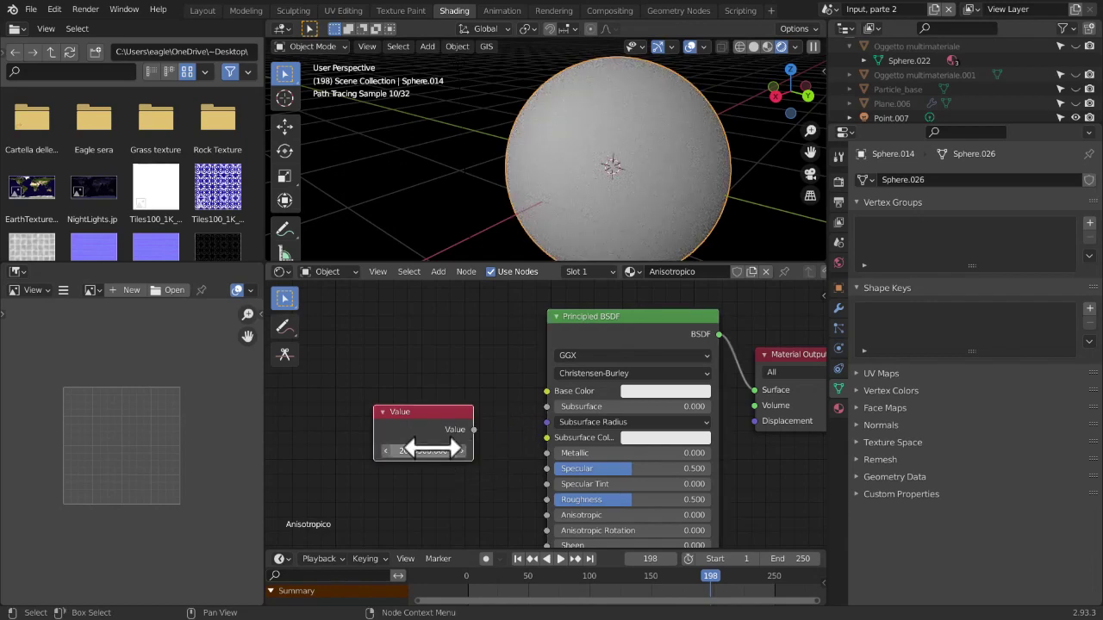
pyautogui.write('1')
pyautogui.press('Return')
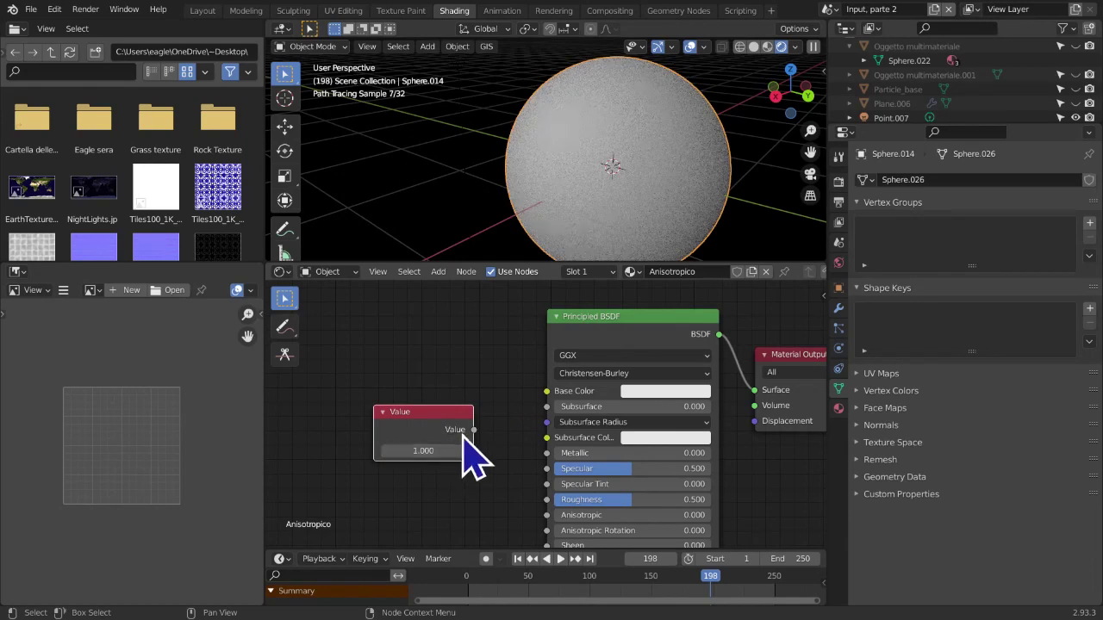
pyautogui.moveTo(473, 429); pyautogui.dragTo(546, 454)
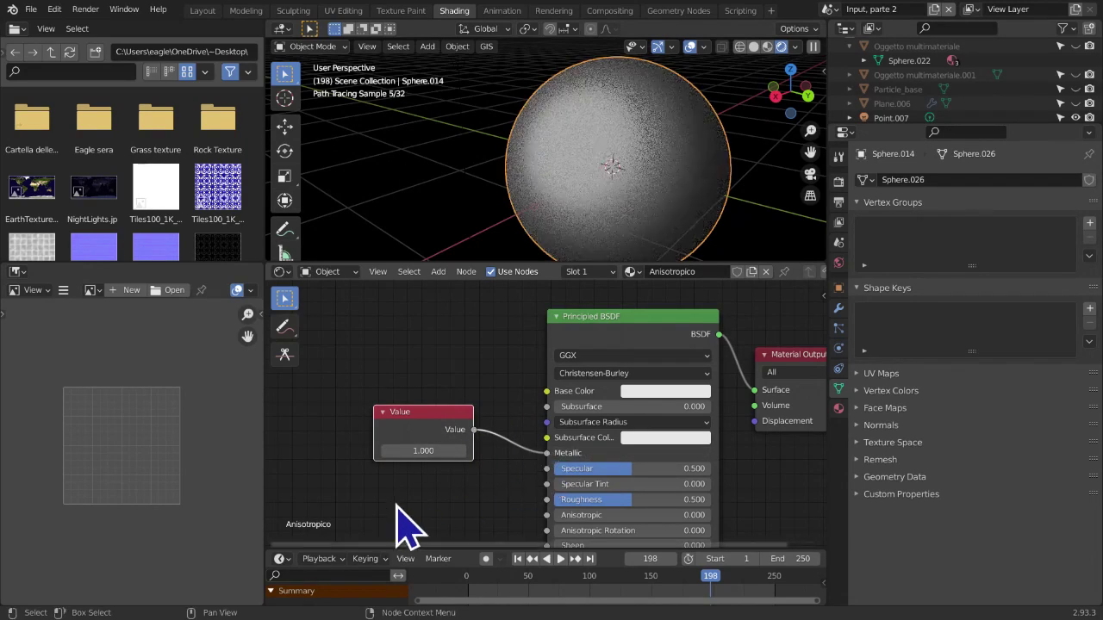
pyautogui.moveTo(439, 452); pyautogui.dragTo(388, 452)
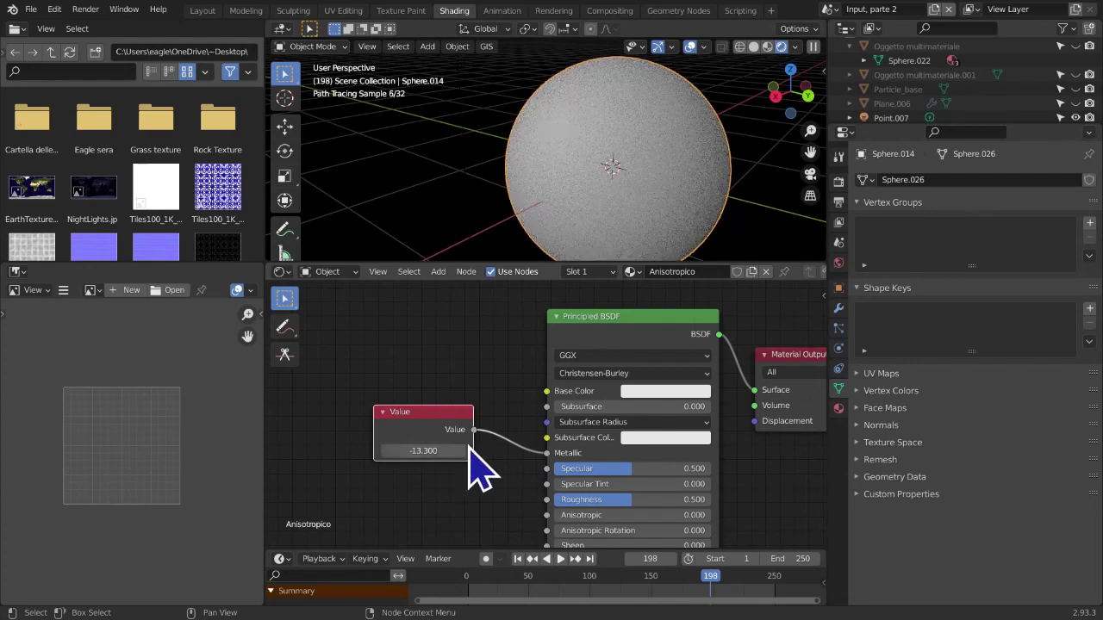
pyautogui.click(440, 450)
pyautogui.write('0')
pyautogui.press('Return')
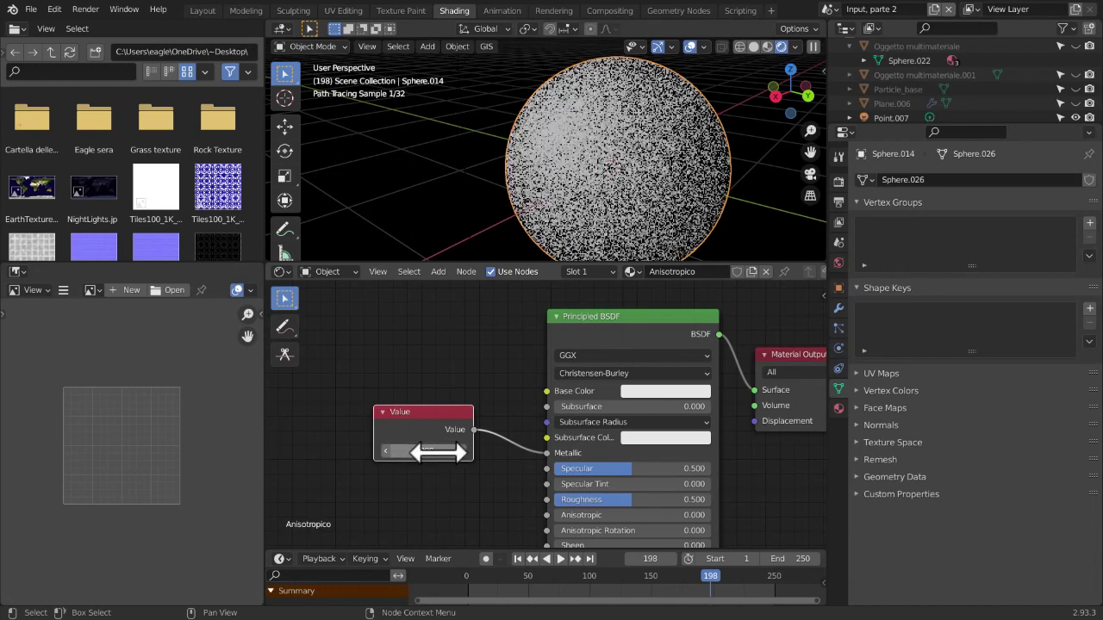
pyautogui.click(461, 451)
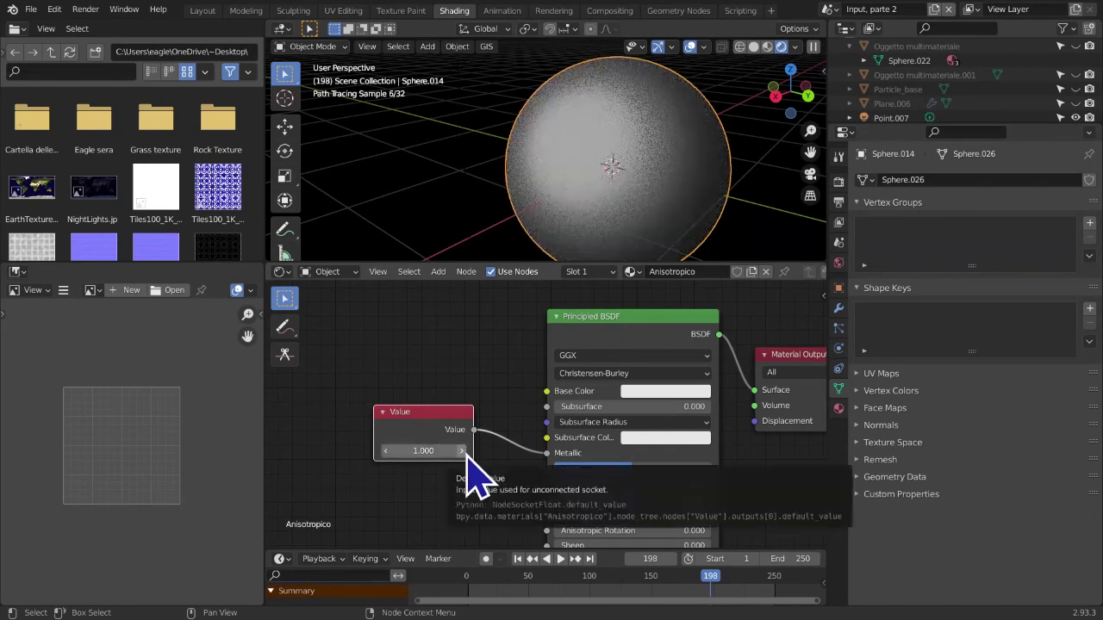
pyautogui.press('x')
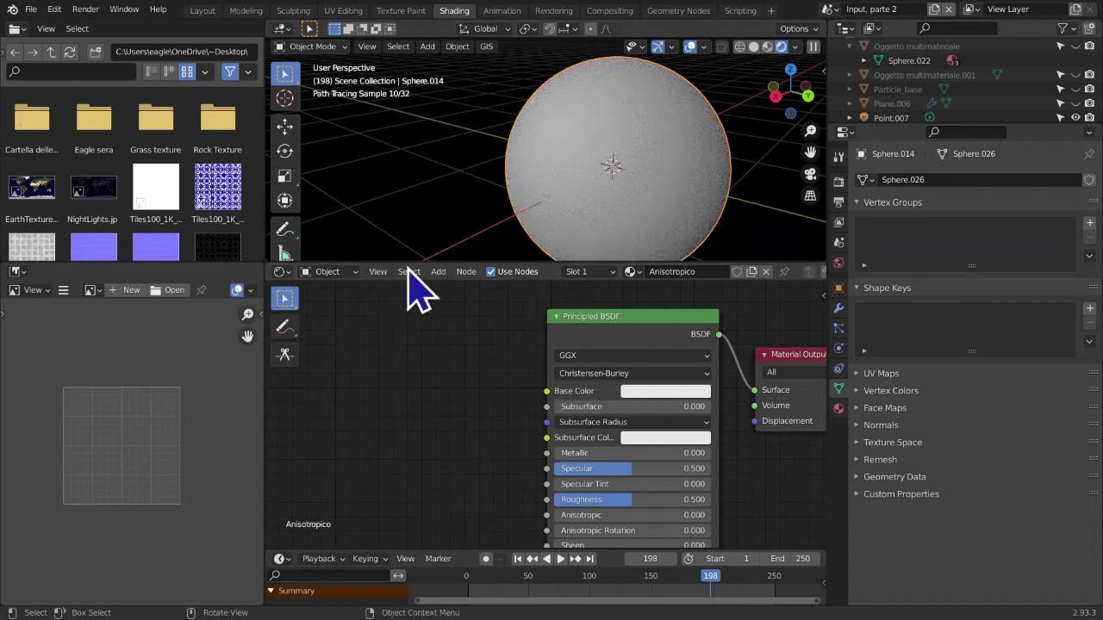
pyautogui.click(438, 273)
pyautogui.moveTo(458, 336)
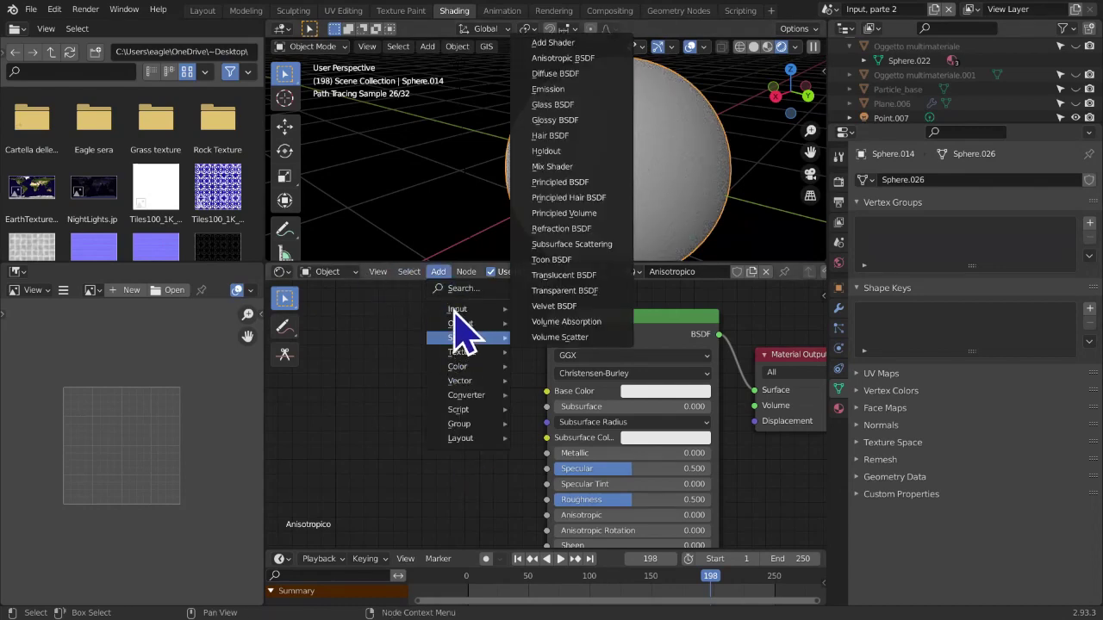
pyautogui.moveTo(457, 310)
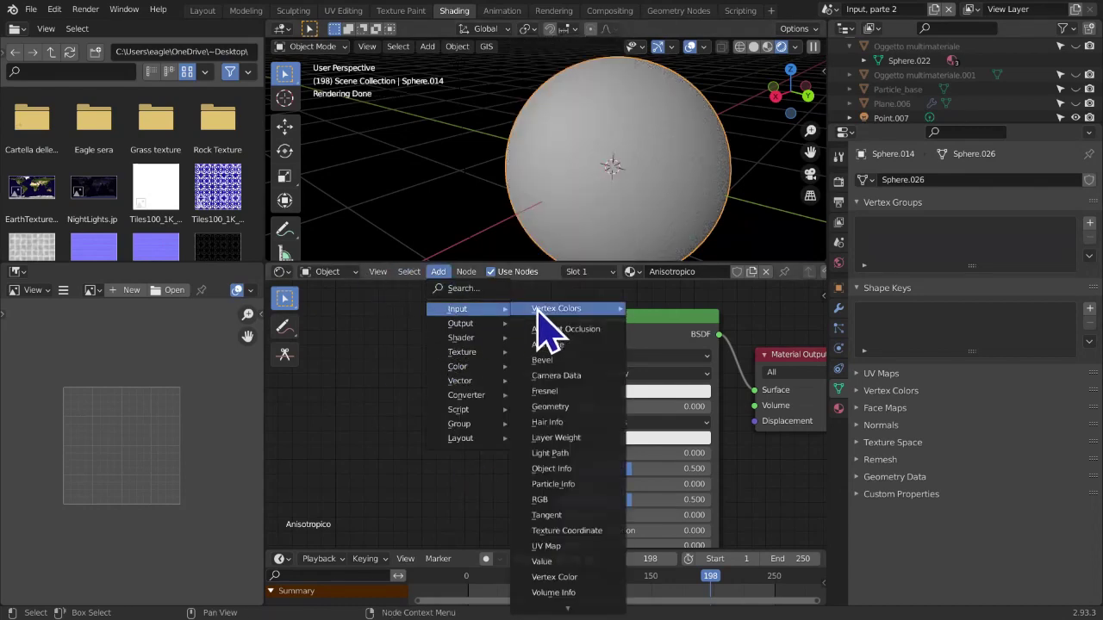
pyautogui.click(560, 561)
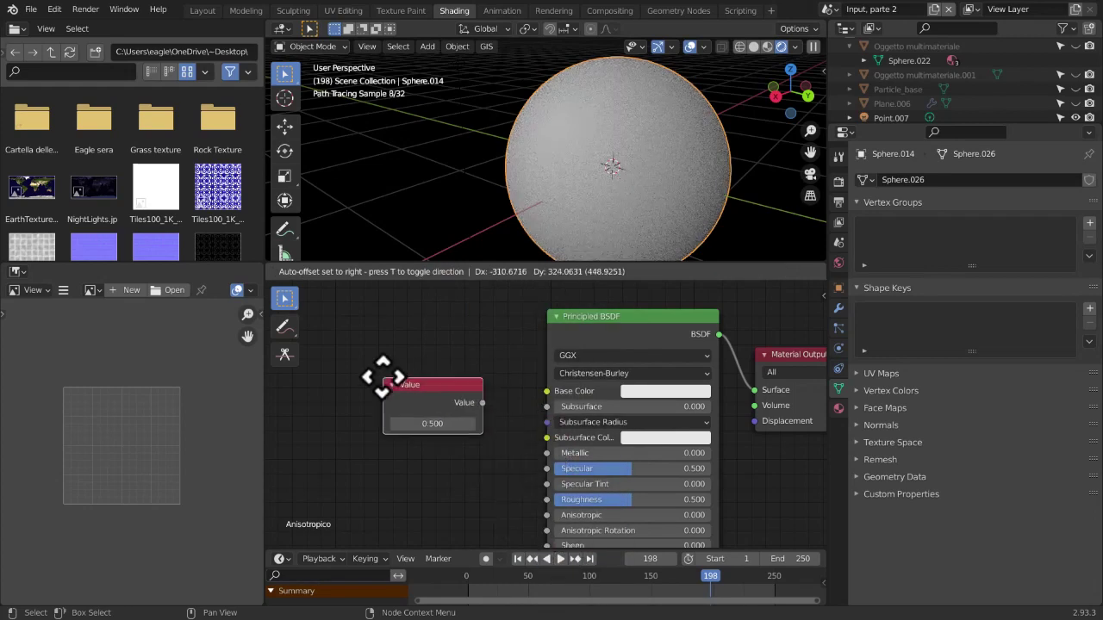
pyautogui.click(380, 376)
pyautogui.moveTo(479, 401); pyautogui.dragTo(547, 409)
pyautogui.moveTo(555, 431); pyautogui.dragTo(564, 361, button='middle')
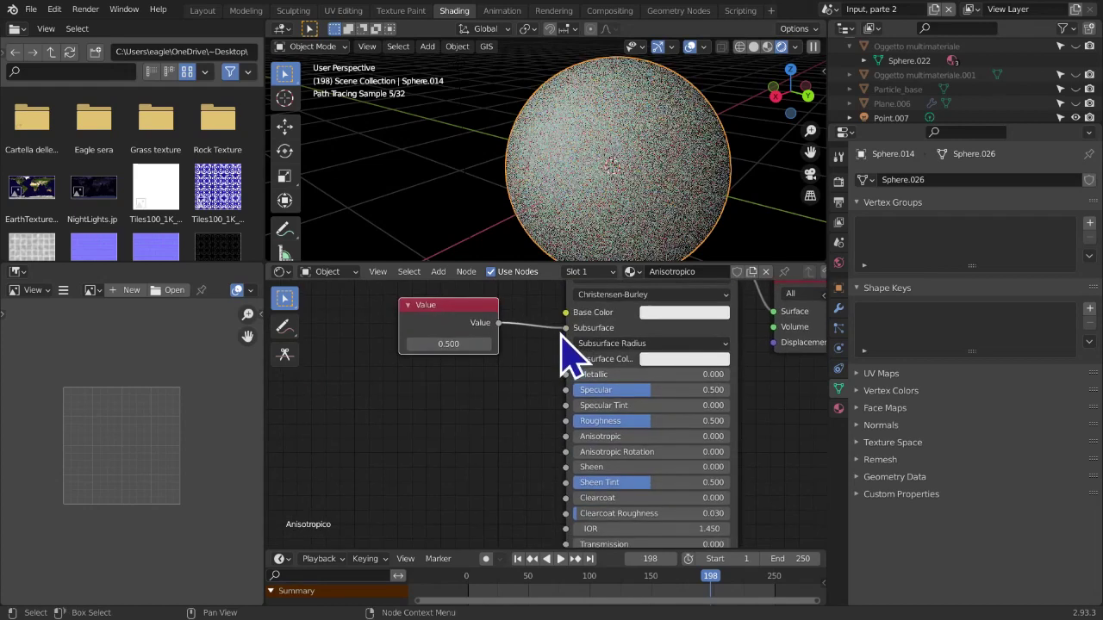
pyautogui.moveTo(567, 329); pyautogui.dragTo(565, 529)
pyautogui.moveTo(468, 306); pyautogui.dragTo(503, 431)
pyautogui.doubleClick(493, 463)
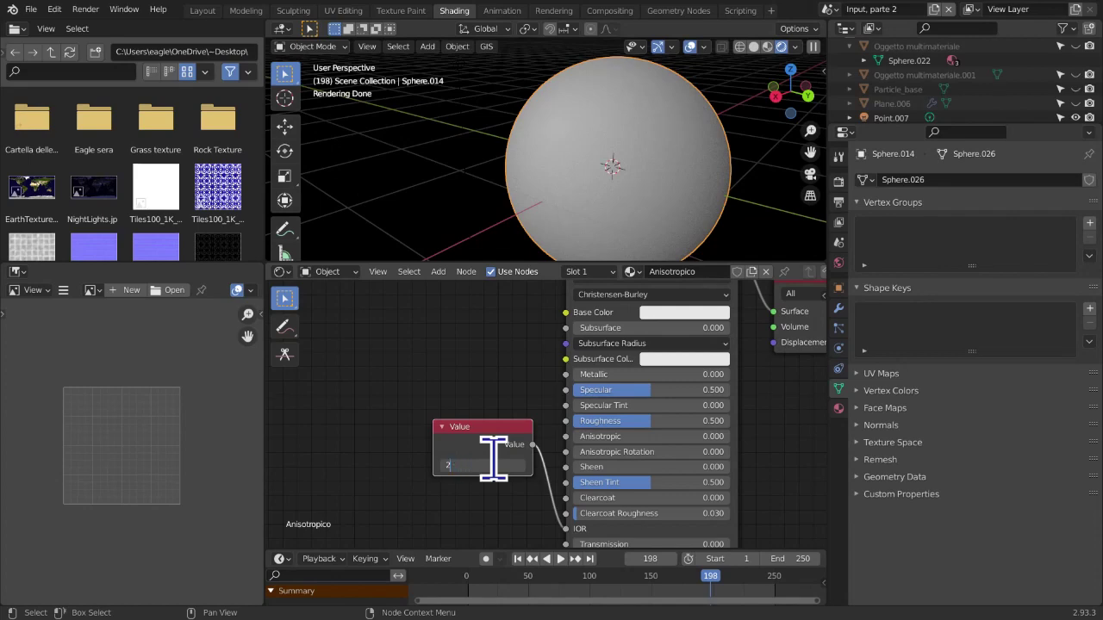
pyautogui.press('Return')
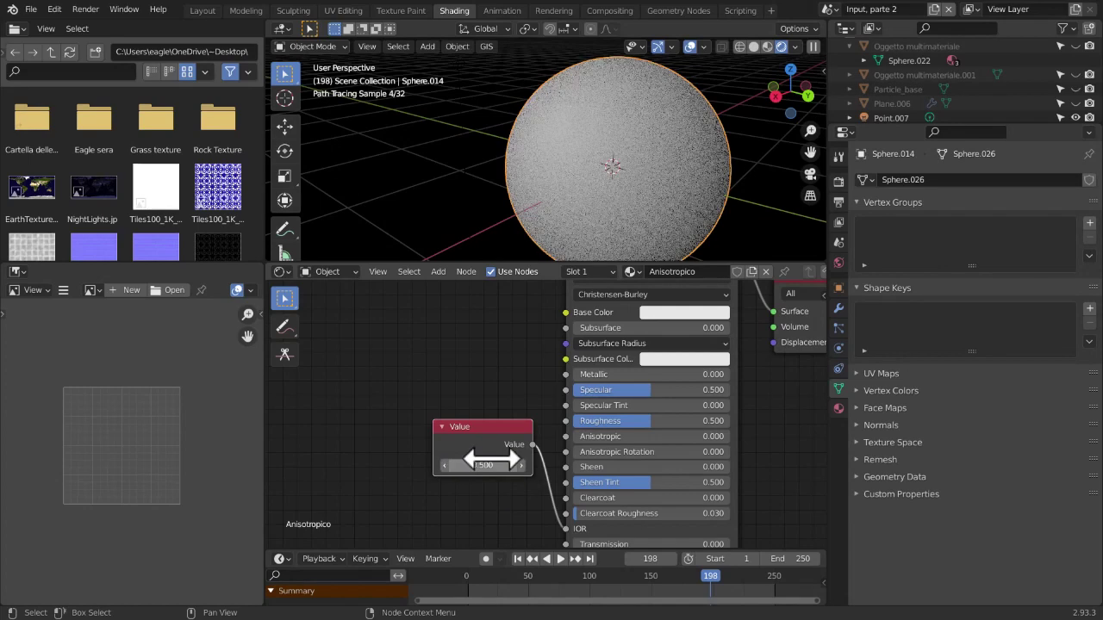
pyautogui.moveTo(516, 436); pyautogui.dragTo(502, 450)
pyautogui.moveTo(514, 447); pyautogui.dragTo(549, 384, button='middle')
pyautogui.moveTo(549, 383); pyautogui.dragTo(547, 451)
pyautogui.moveTo(621, 469); pyautogui.dragTo(624, 423, button='middle')
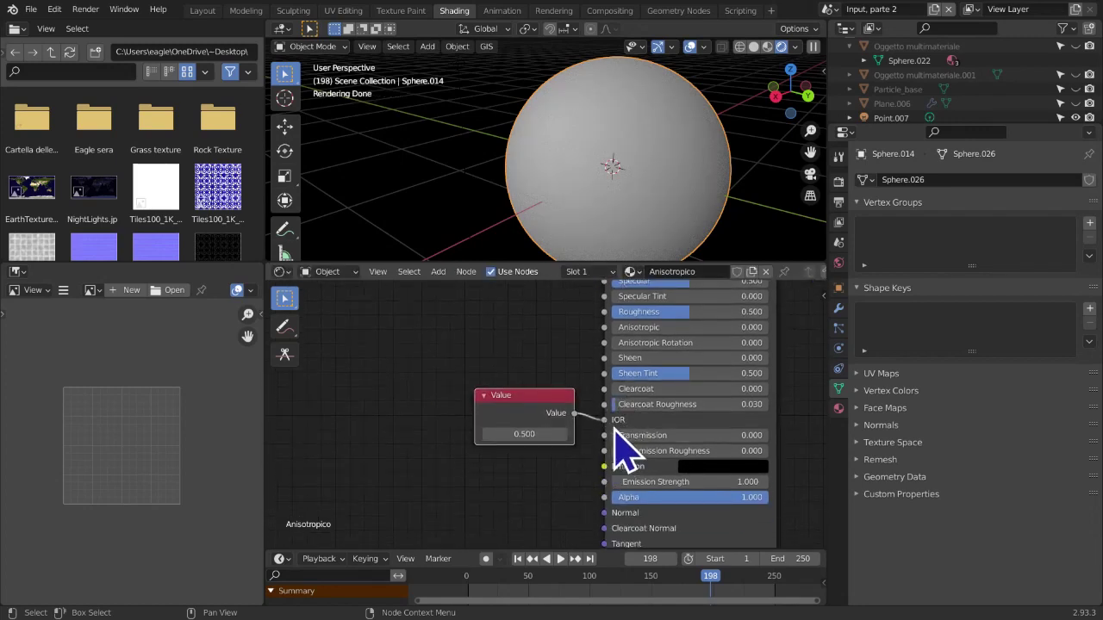
pyautogui.moveTo(608, 421)
pyautogui.mouseDown()
pyautogui.moveTo(590, 440)
pyautogui.moveTo(606, 421)
pyautogui.mouseUp()
pyautogui.moveTo(606, 421); pyautogui.dragTo(586, 477, button='middle')
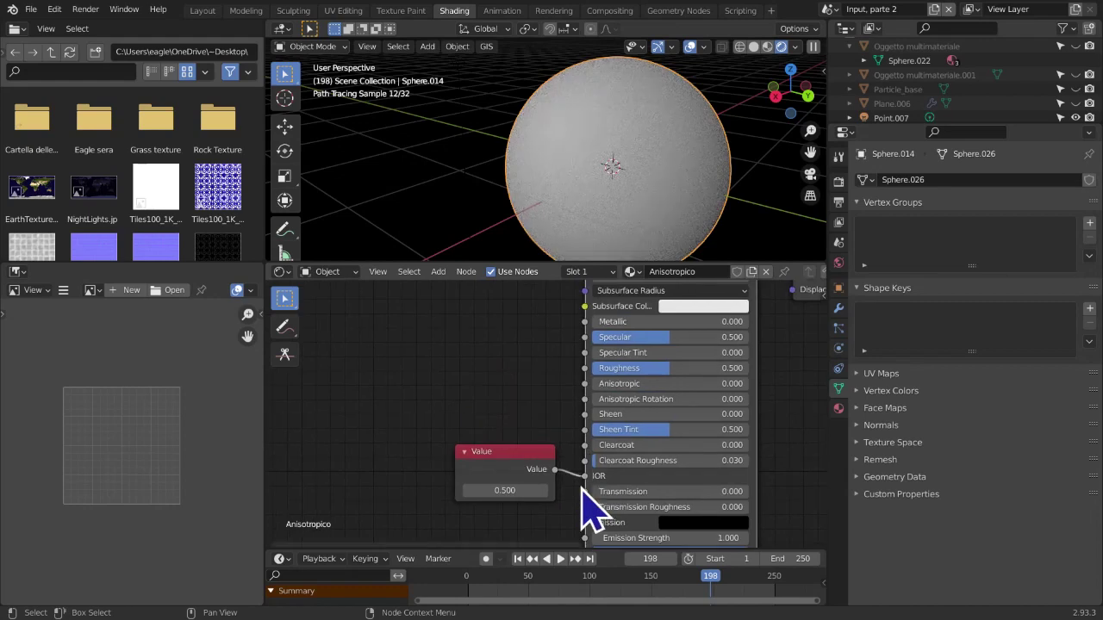
pyautogui.moveTo(581, 478); pyautogui.dragTo(541, 473)
pyautogui.click(513, 459)
pyautogui.press('x')
pyautogui.moveTo(563, 443); pyautogui.dragTo(387, 326, button='middle')
pyautogui.hotkey('shift', 'a')
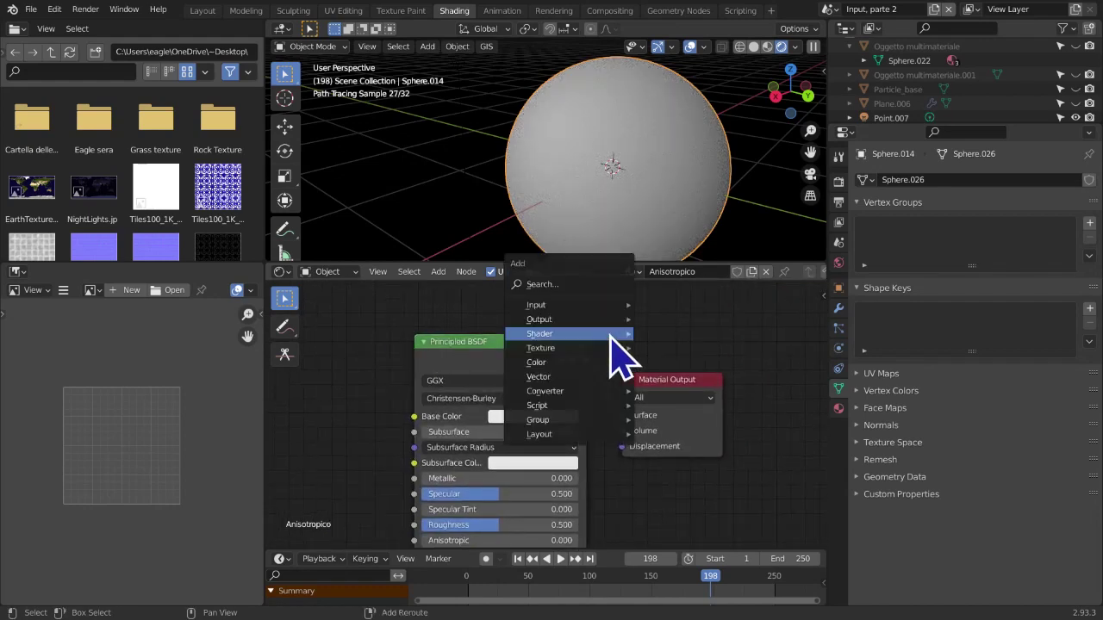
# Insert a Mix Shader between the Principled BSDF and the Material Output
pyautogui.moveTo(610, 335)
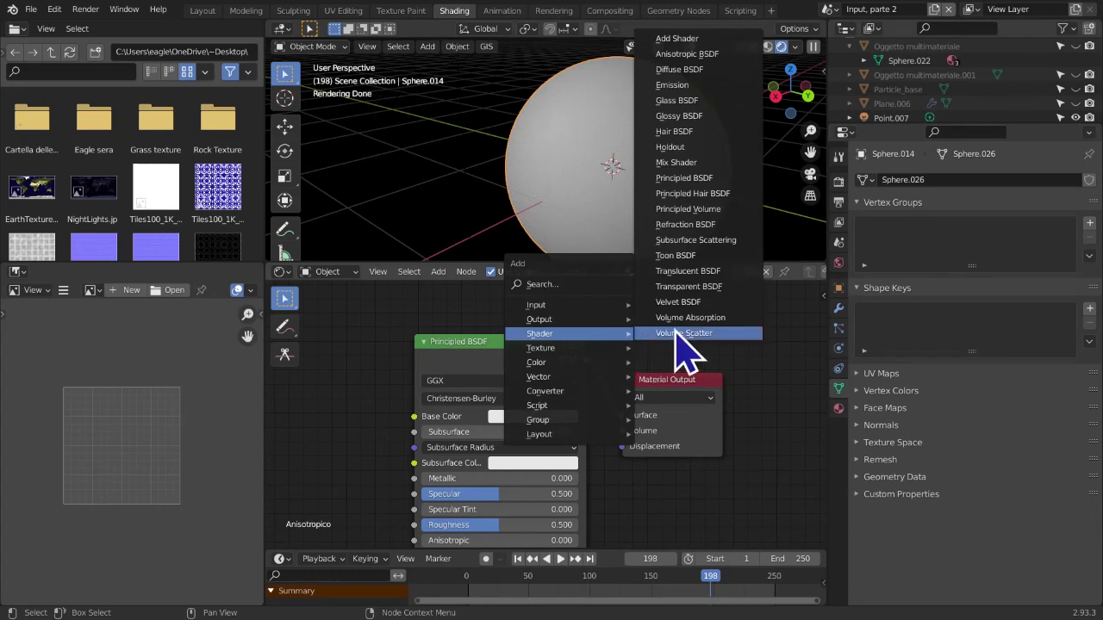
pyautogui.click(690, 163)
pyautogui.click(644, 355)
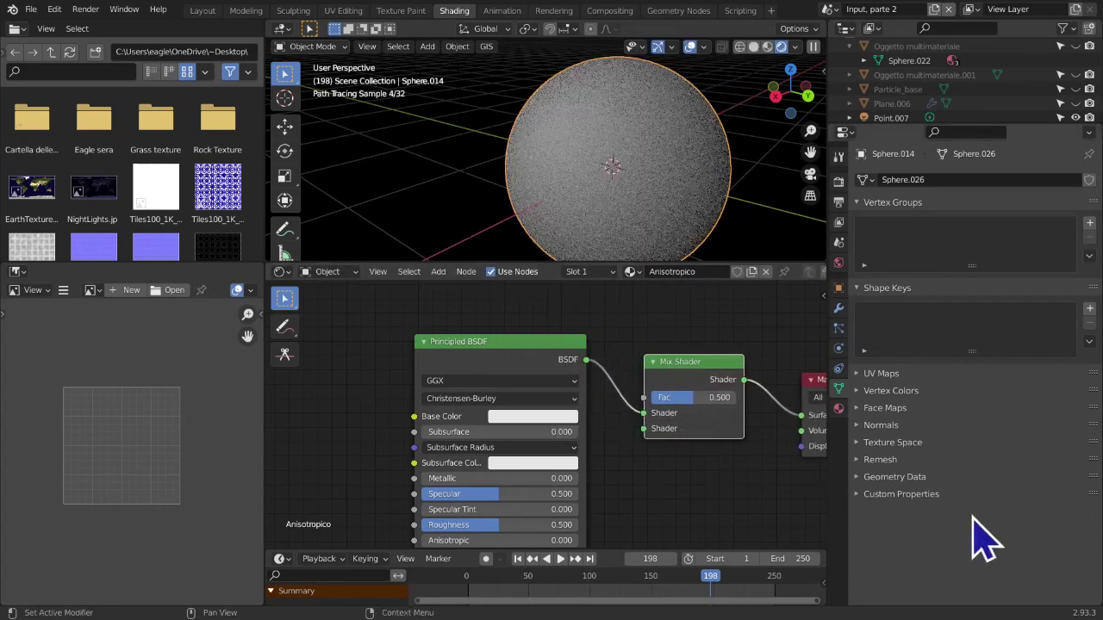
# In Material Properties, plug a Diffuse BSDF into the Mix Shader's second shader slot
pyautogui.click(839, 407)
pyautogui.click(974, 543)
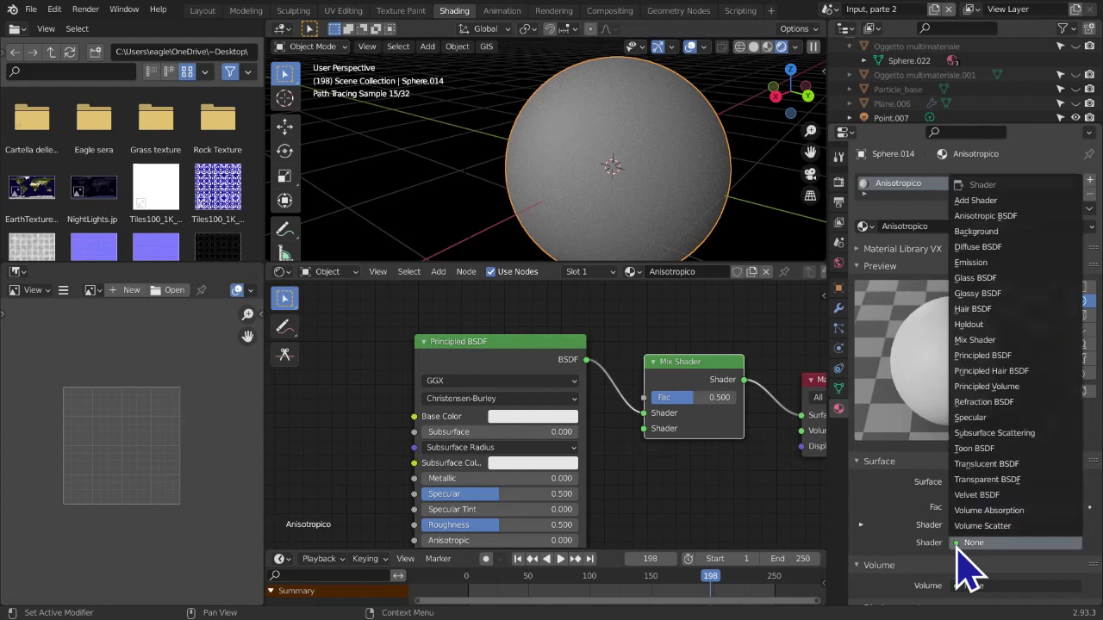
pyautogui.click(958, 544)
pyautogui.moveTo(997, 522); pyautogui.dragTo(1012, 258, button='middle')
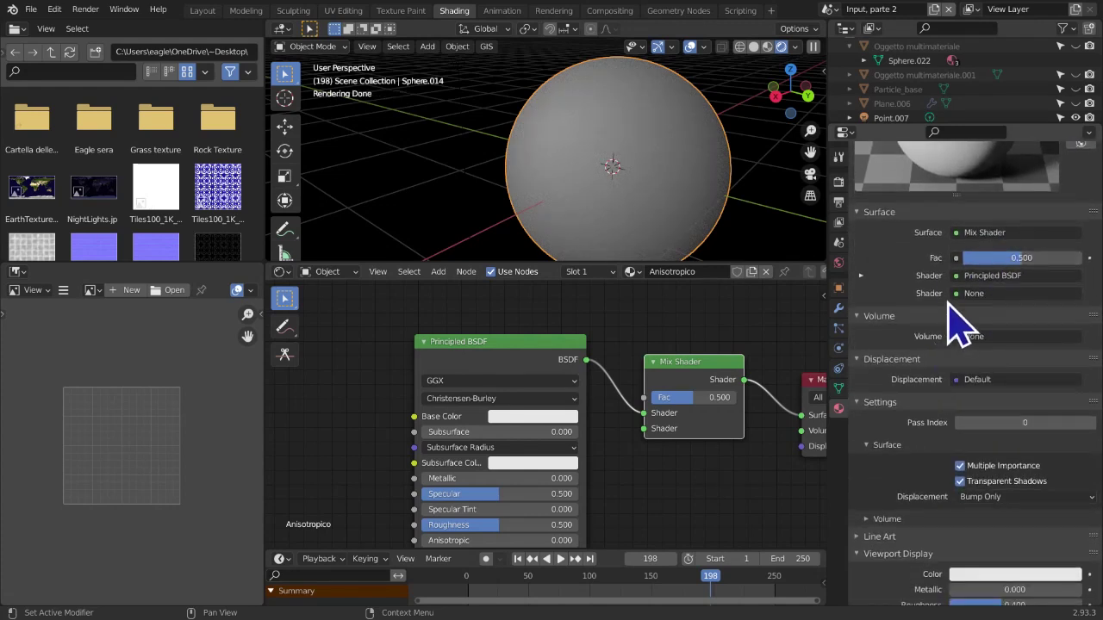
pyautogui.click(860, 275)
pyautogui.click(860, 276)
pyautogui.click(974, 294)
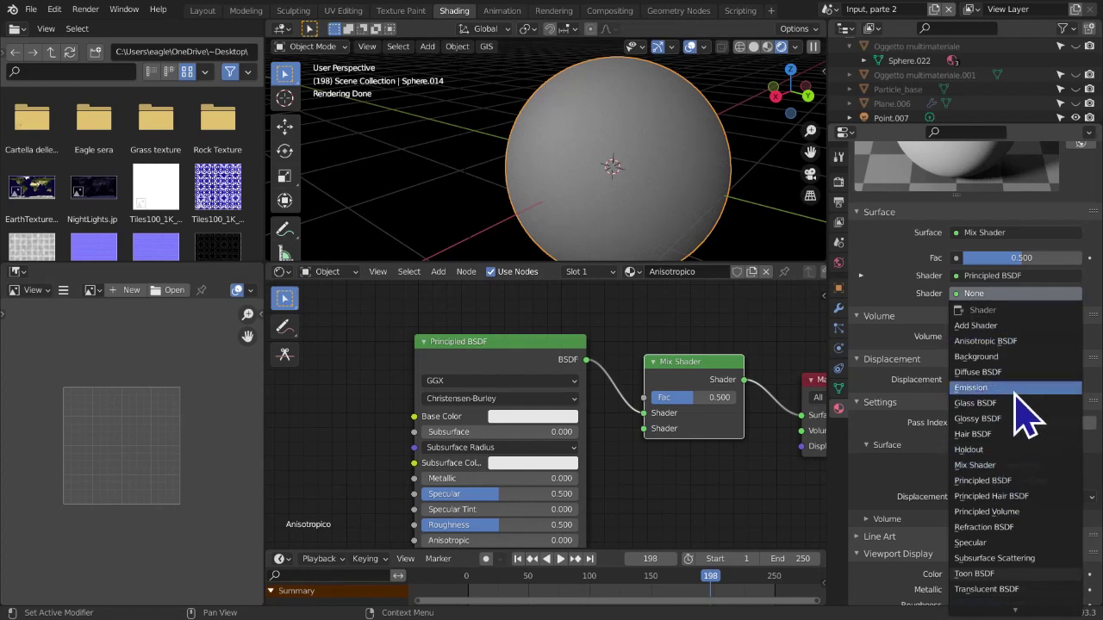
pyautogui.click(1017, 374)
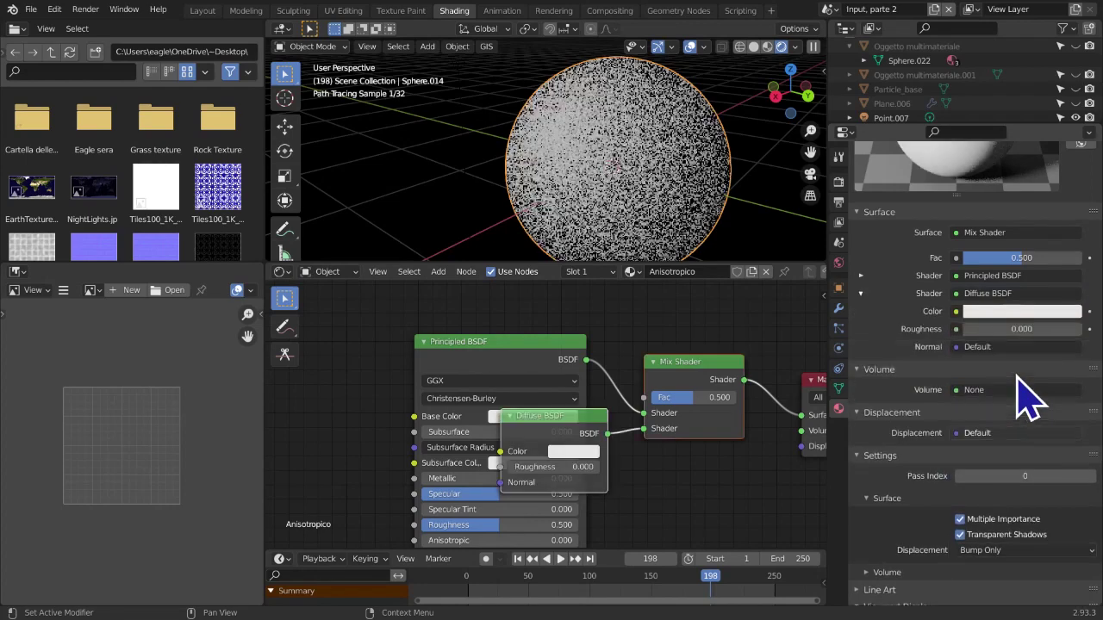
# Drive the Mix Shader's Fac with a Fresnel node at IOR 1.450
pyautogui.click(957, 257)
pyautogui.click(958, 258)
pyautogui.click(960, 262)
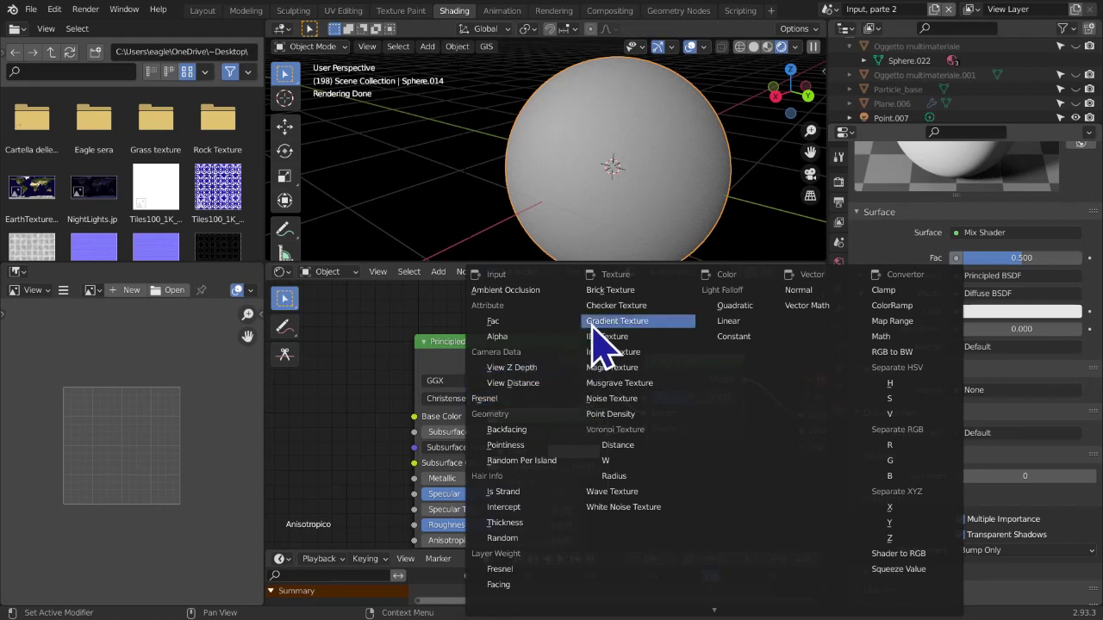
pyautogui.click(515, 397)
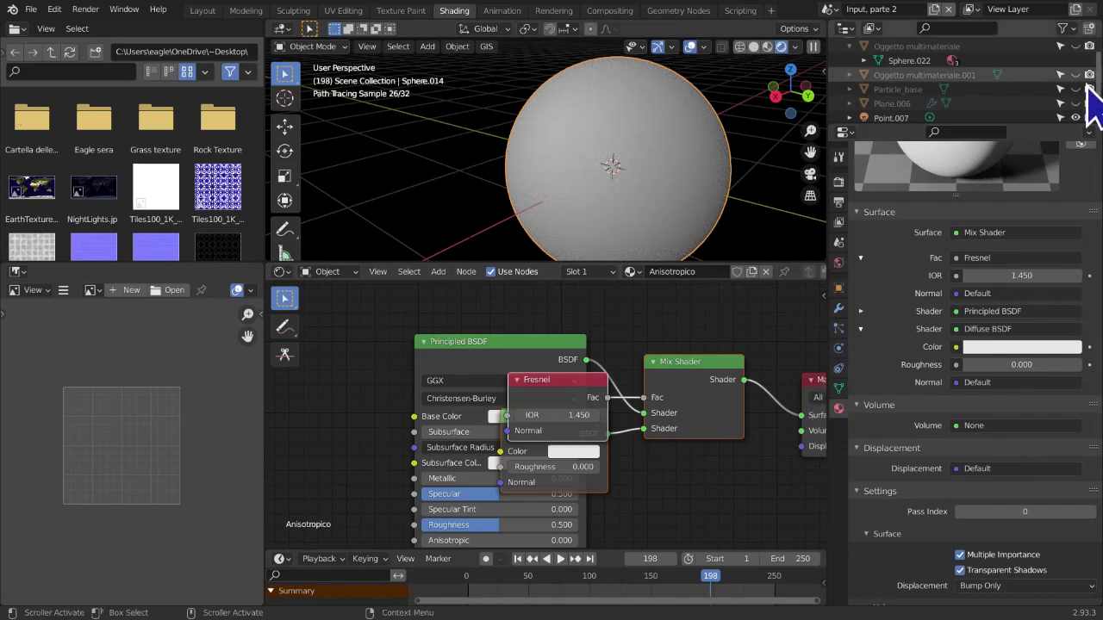
pyautogui.click(956, 275)
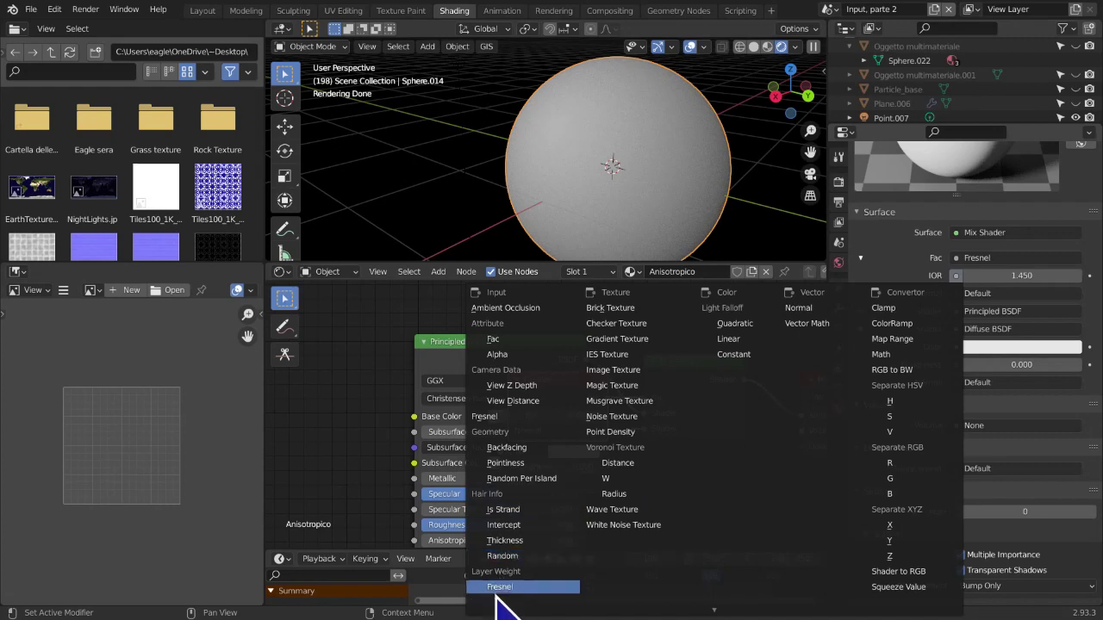
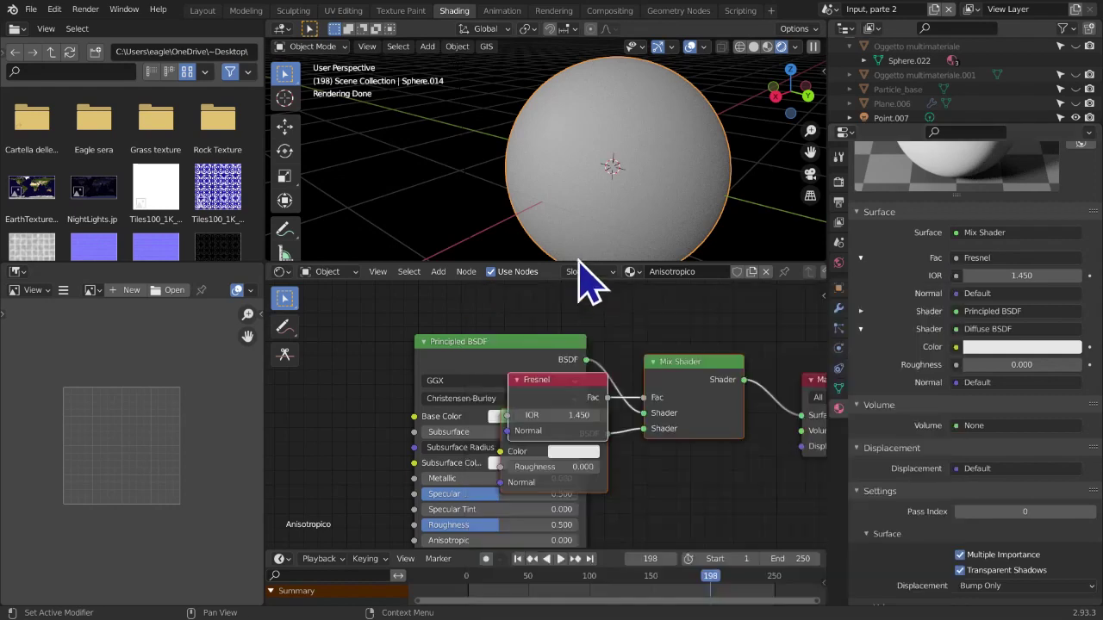
# Try a Layer Weight node on the Fresnel IOR, then delete it
pyautogui.click(956, 274)
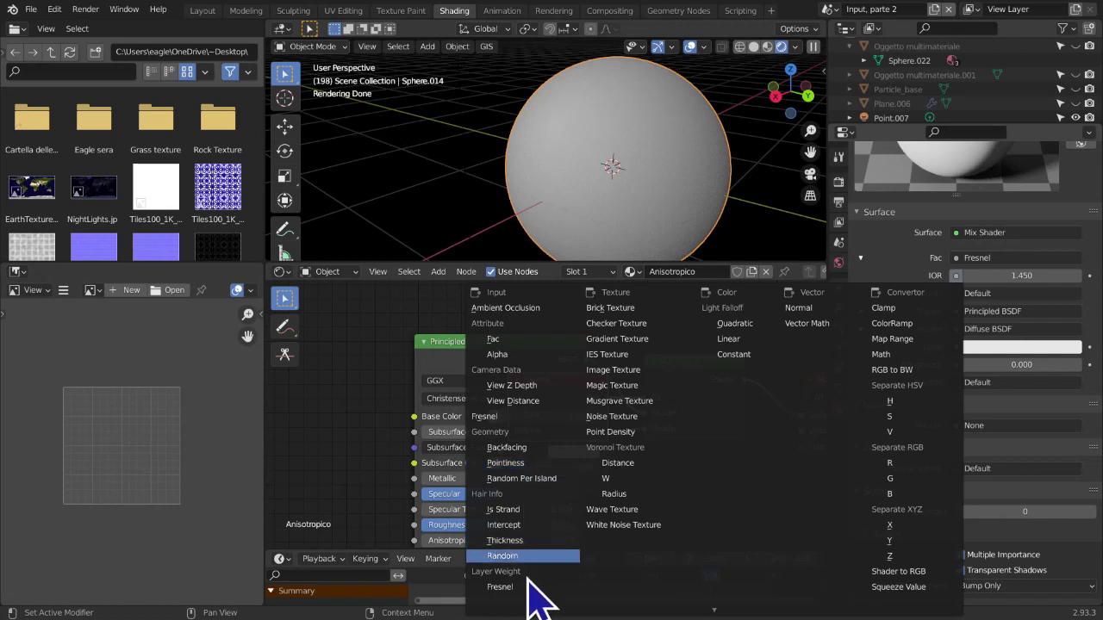
pyautogui.scroll(-3, 522, 608)
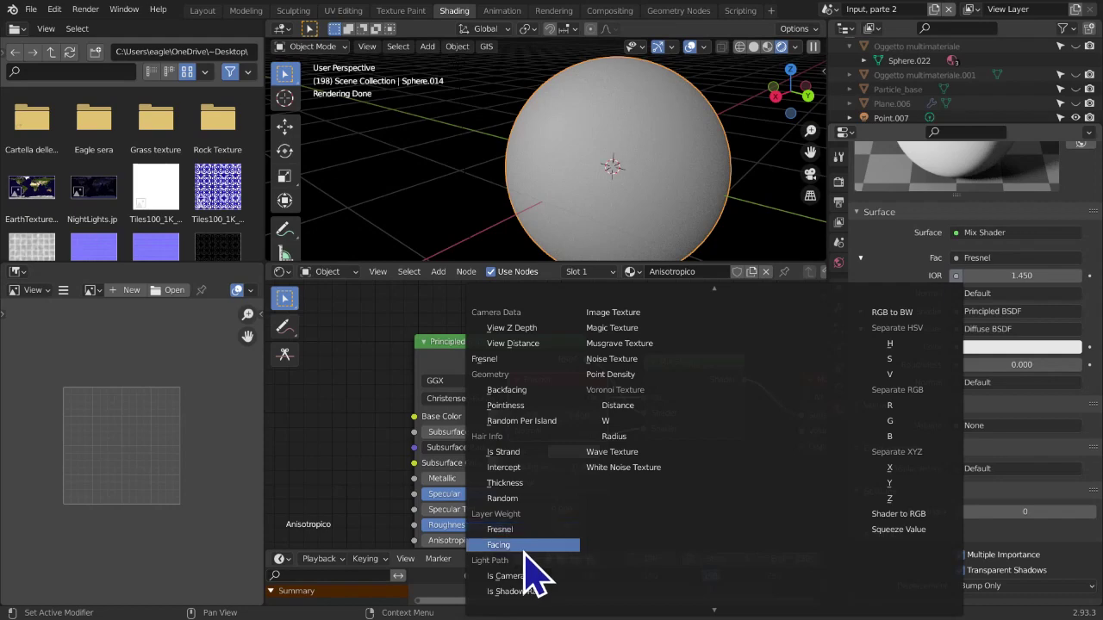
pyautogui.click(508, 531)
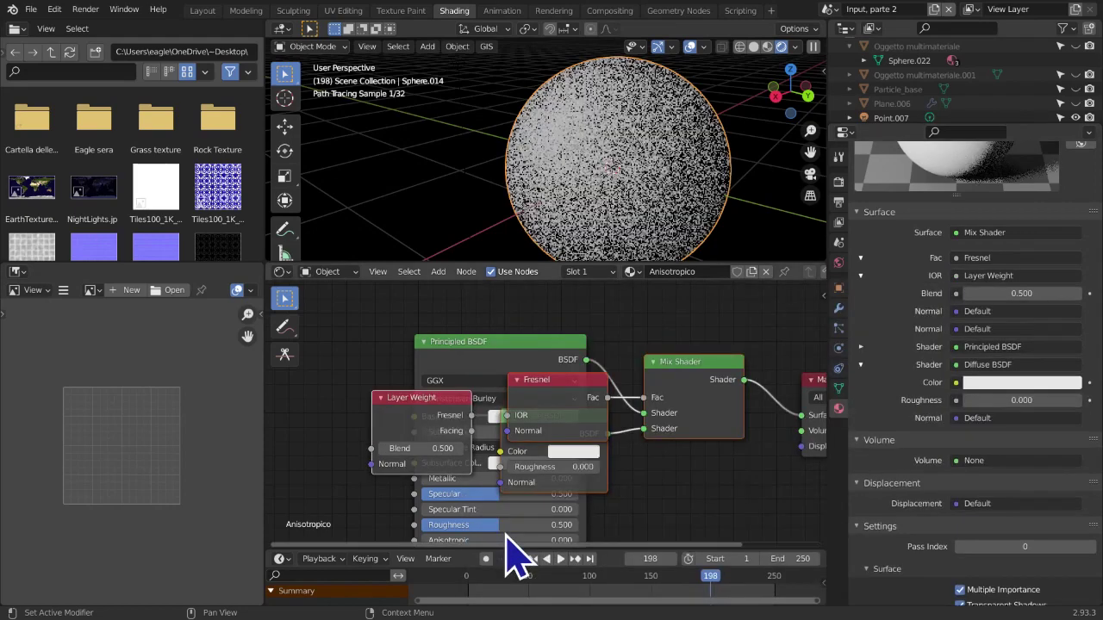
pyautogui.click(389, 400)
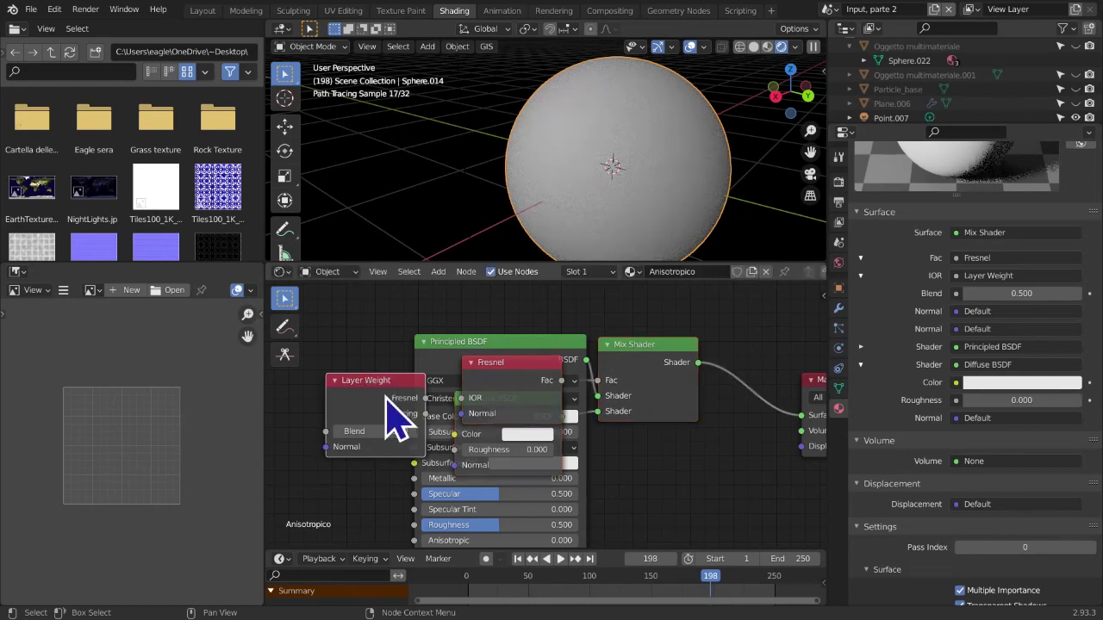
pyautogui.moveTo(390, 394); pyautogui.dragTo(344, 382)
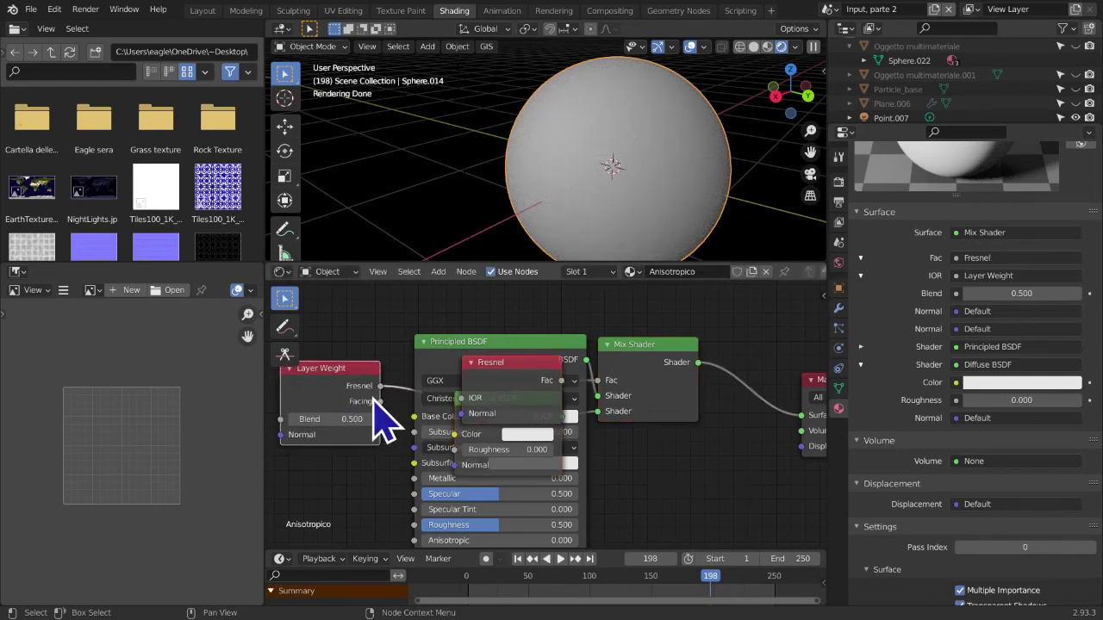
pyautogui.press('x')
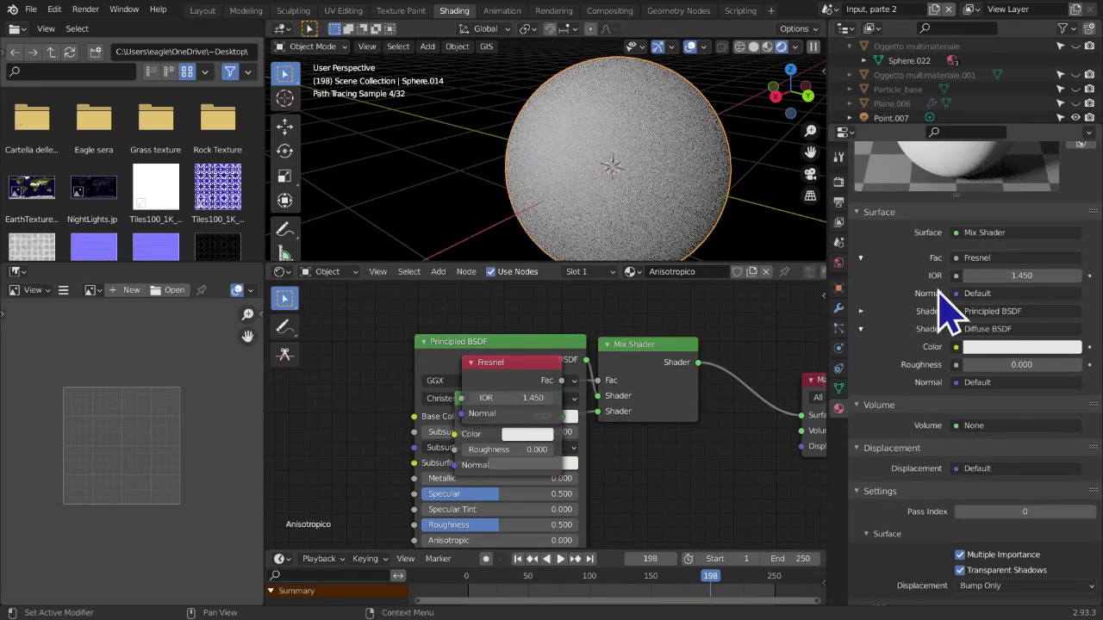
# Drive the Fresnel IOR with a Value node at 0.500 and spread the nodes apart
pyautogui.click(955, 275)
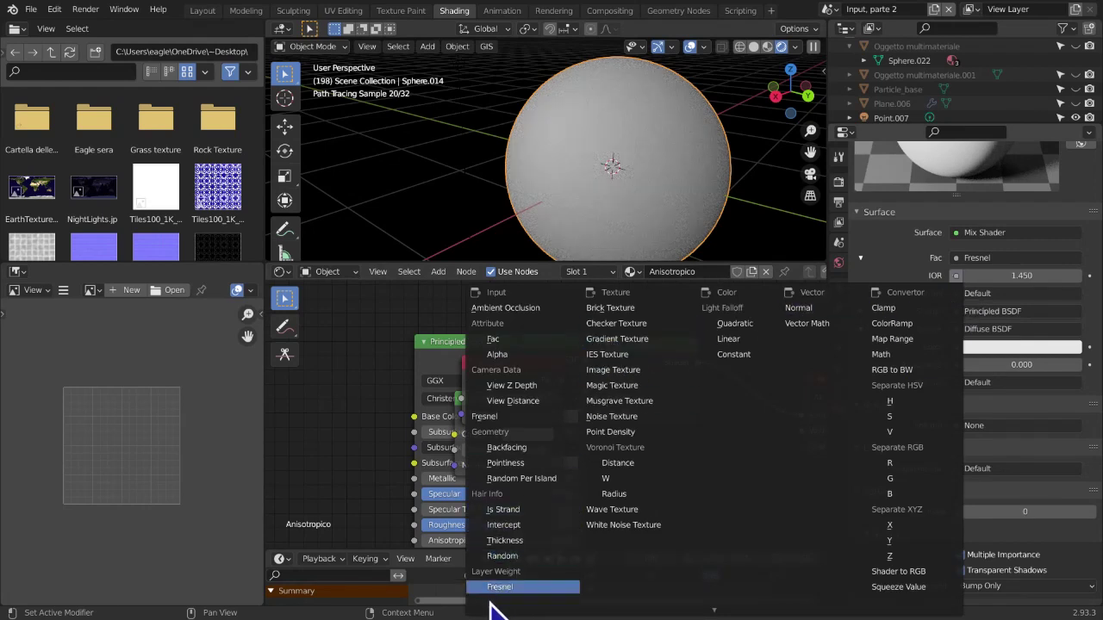
pyautogui.moveTo(489, 612)
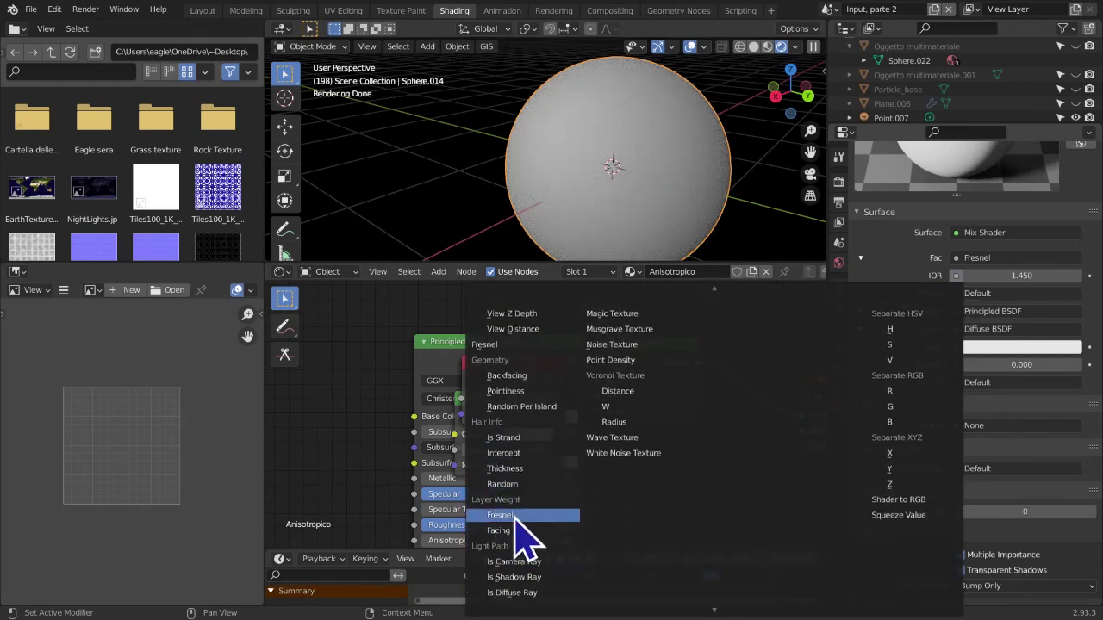
pyautogui.scroll(-10, 551, 560)
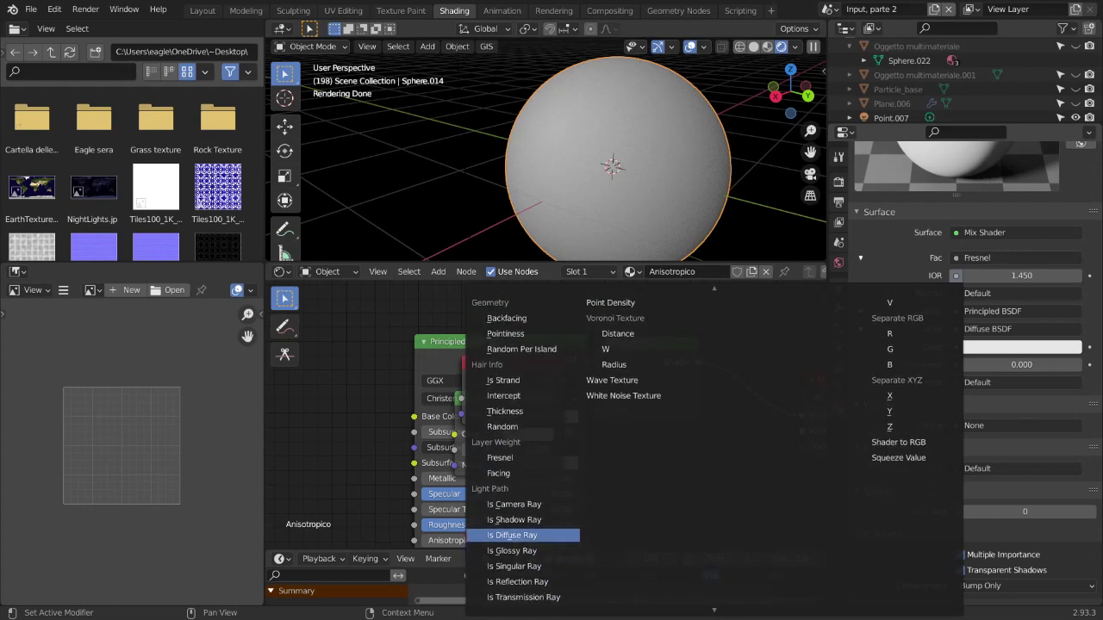
pyautogui.scroll(-5, 508, 535)
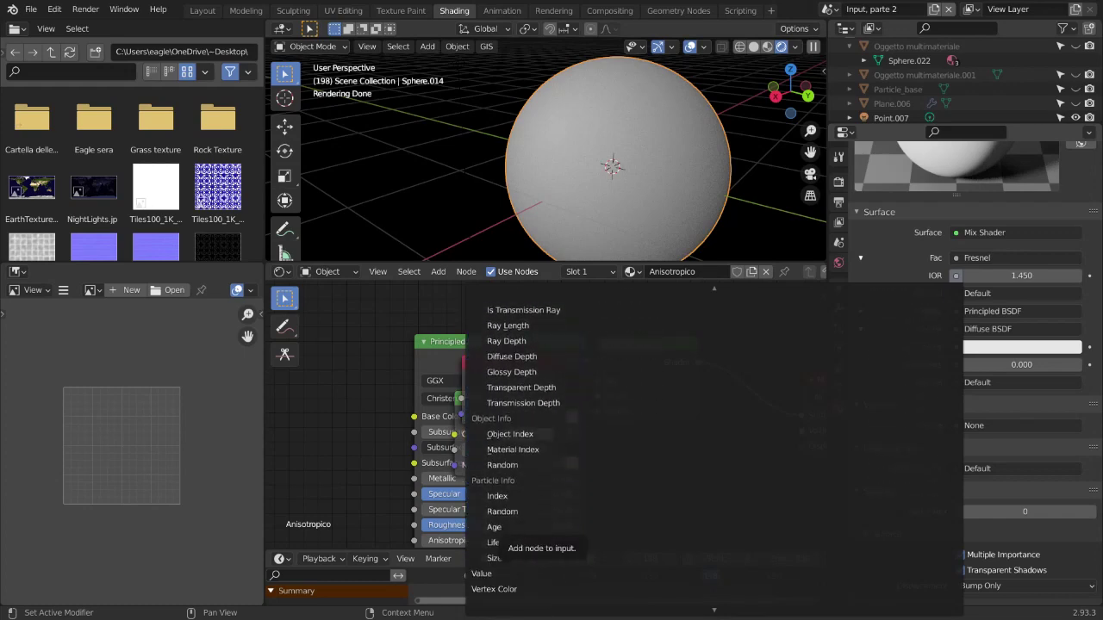
pyautogui.click(506, 521)
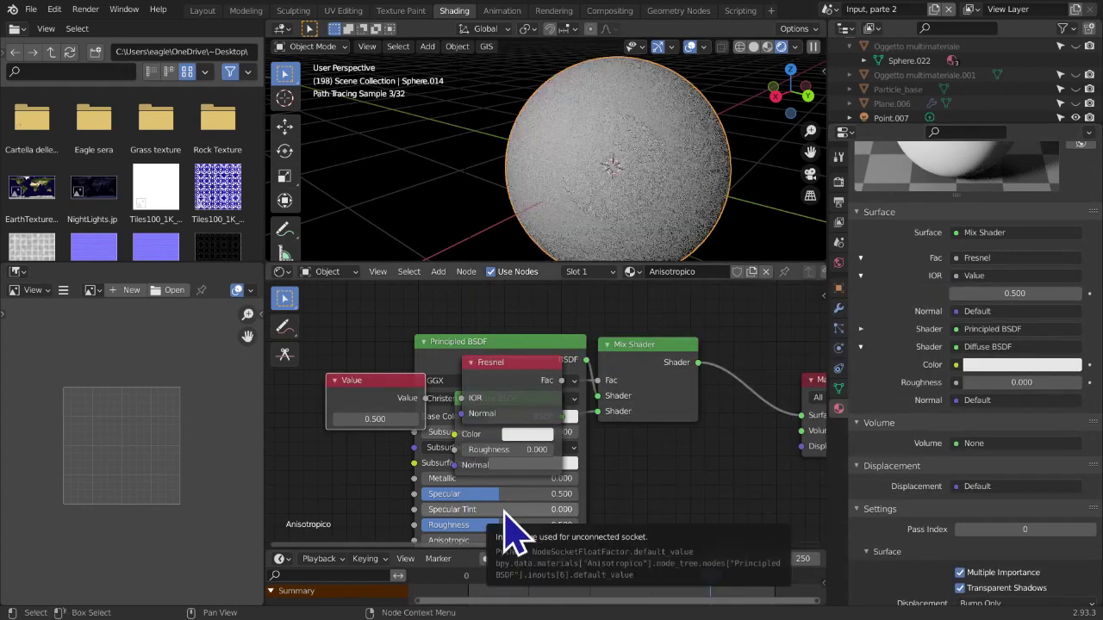
pyautogui.moveTo(689, 422); pyautogui.dragTo(688, 441, button='middle')
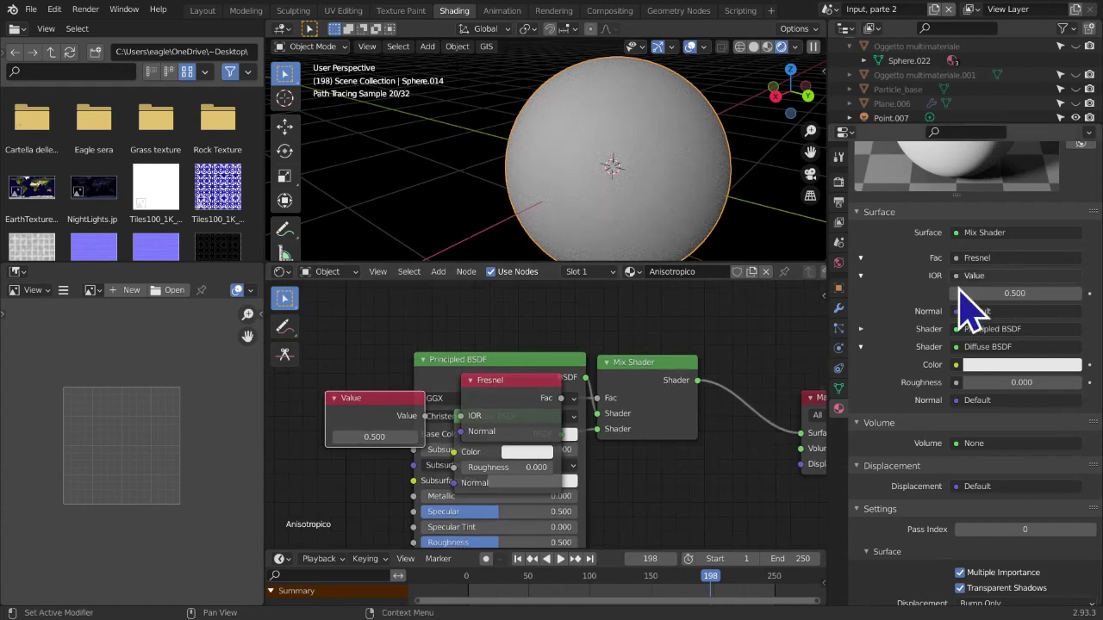
pyautogui.moveTo(356, 404); pyautogui.dragTo(374, 320)
pyautogui.moveTo(498, 420); pyautogui.dragTo(679, 332)
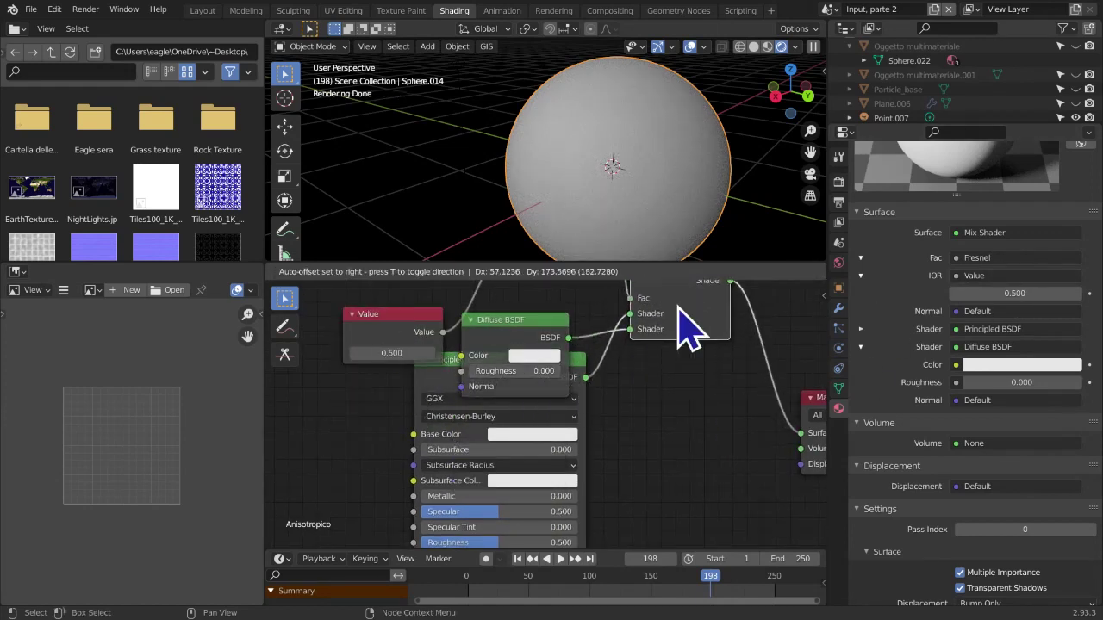
# Tidy the node layout and make the Principled BSDF base colour red
pyautogui.moveTo(527, 343); pyautogui.dragTo(655, 431)
pyautogui.moveTo(654, 431); pyautogui.dragTo(610, 485, button='middle')
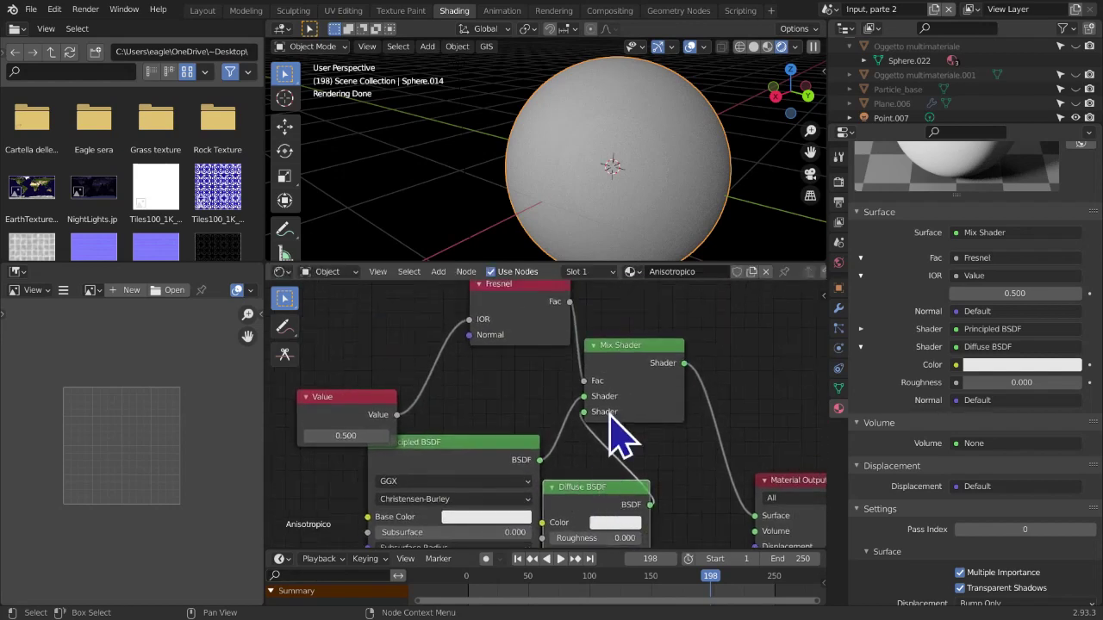
pyautogui.scroll(-3, 677, 210)
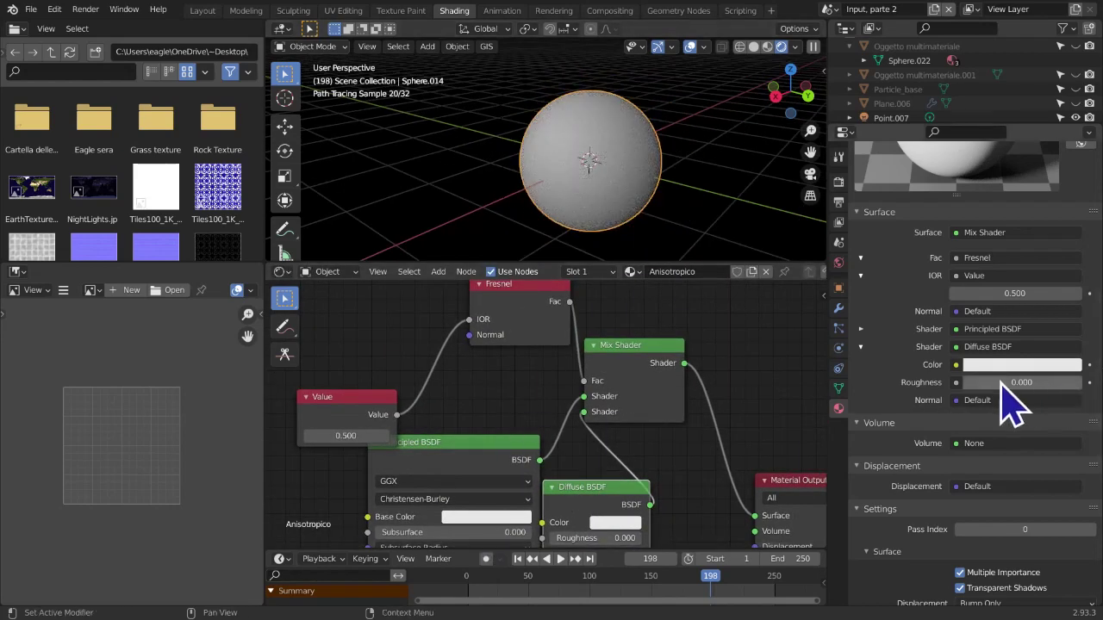
pyautogui.click(863, 331)
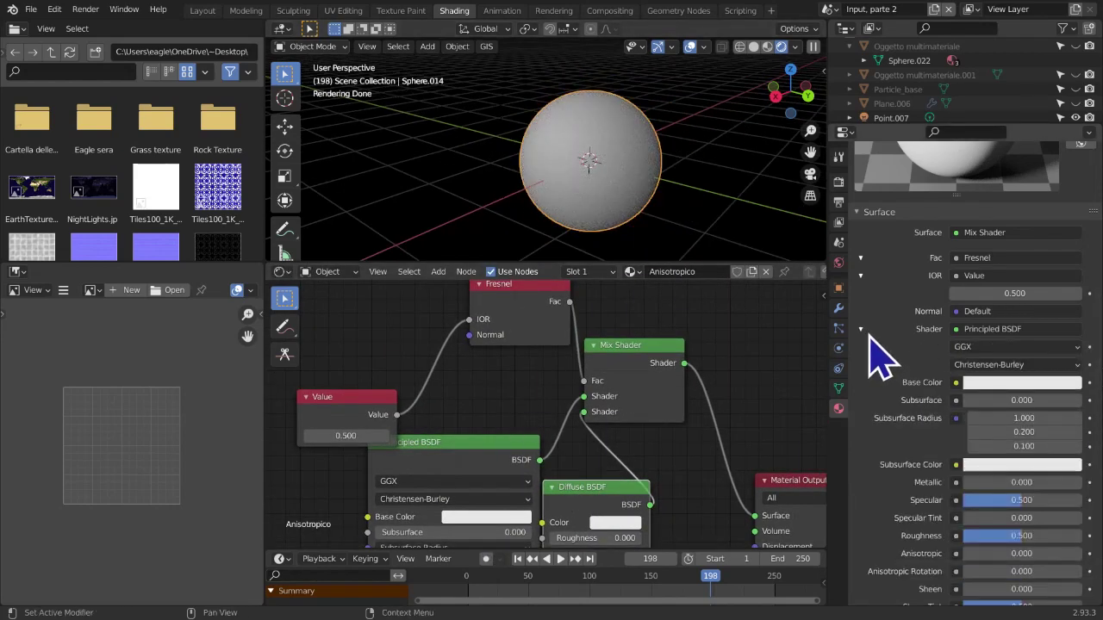
pyautogui.click(1009, 385)
pyautogui.click(1009, 282)
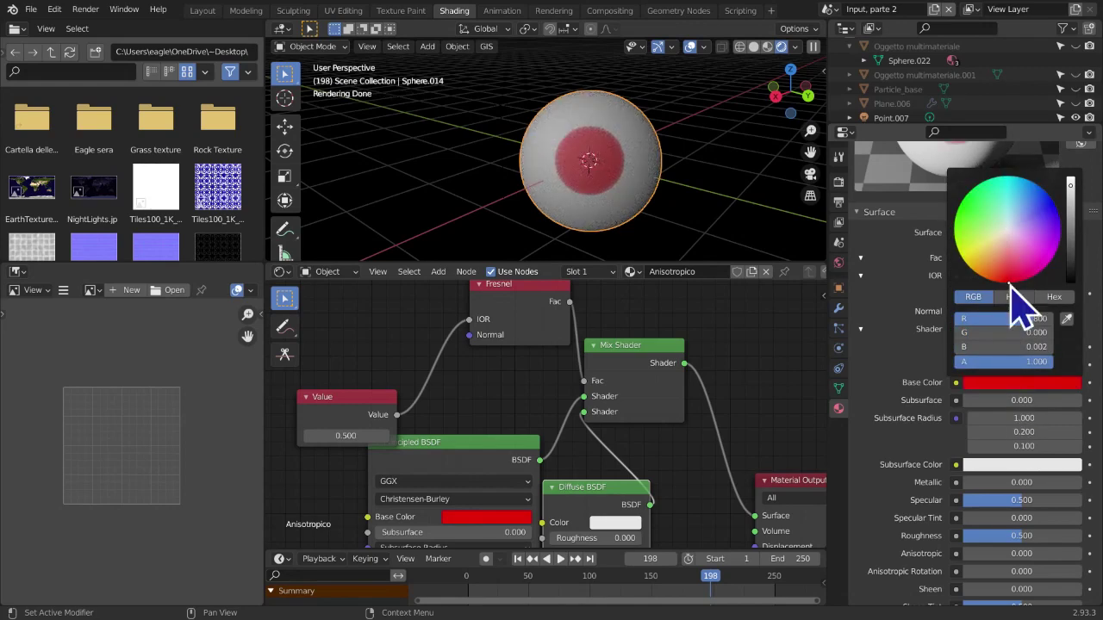
# Select the Value node and try IOR values of 1.33 and 1.46
pyautogui.scroll(-2, 662, 248)
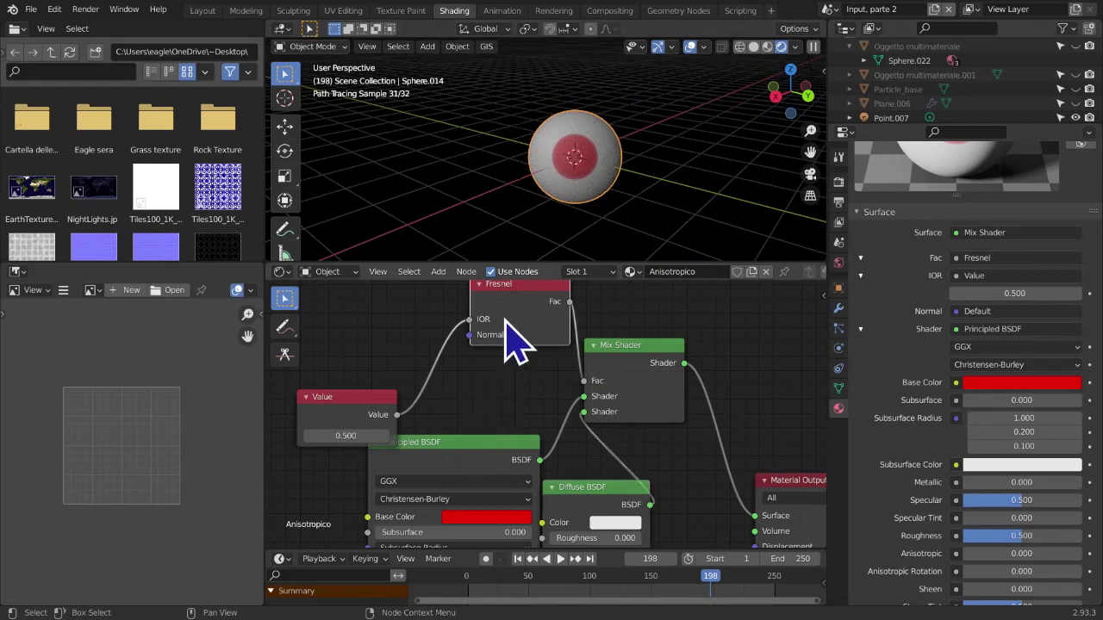
pyautogui.click(371, 421)
pyautogui.scroll(-10, 922, 543)
pyautogui.scroll(-2, 933, 578)
pyautogui.scroll(12, 909, 322)
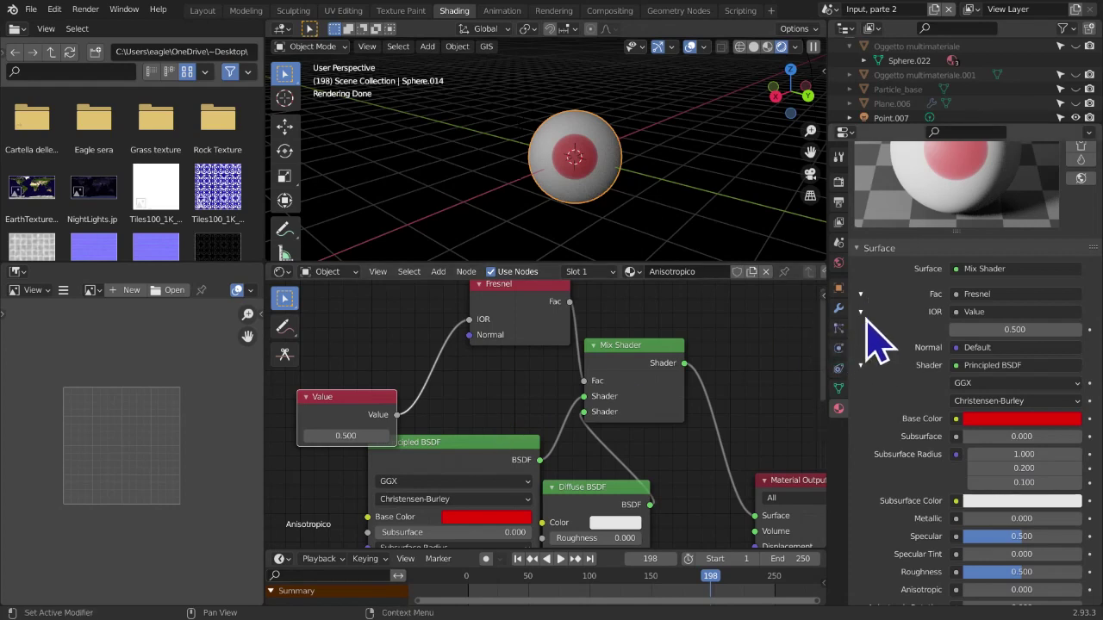
pyautogui.doubleClick(995, 330)
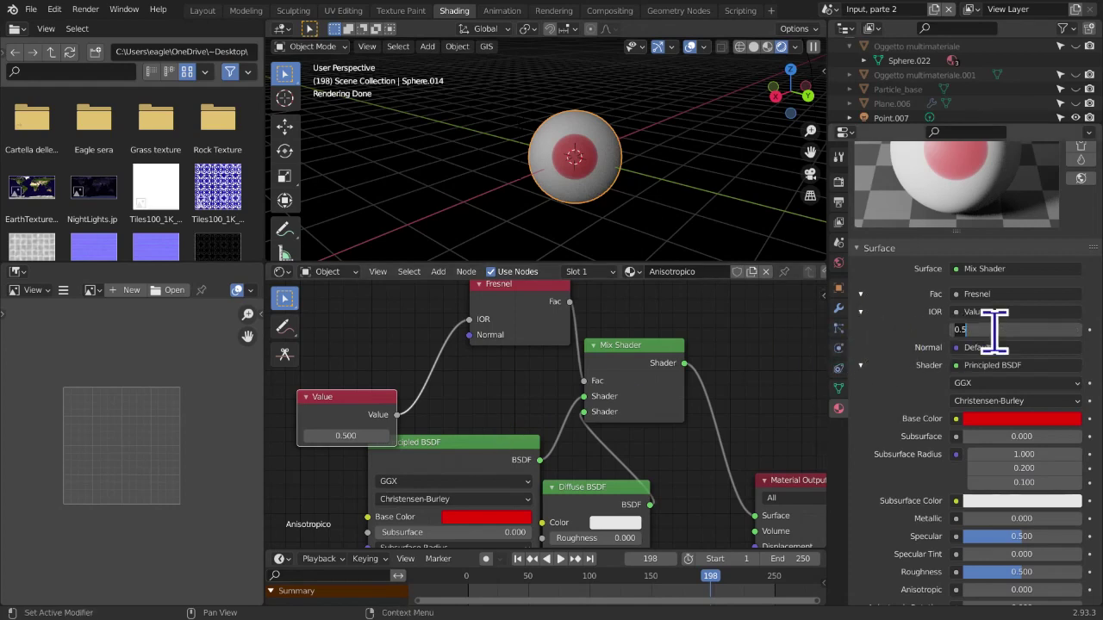
pyautogui.write('1.33')
pyautogui.press('Return')
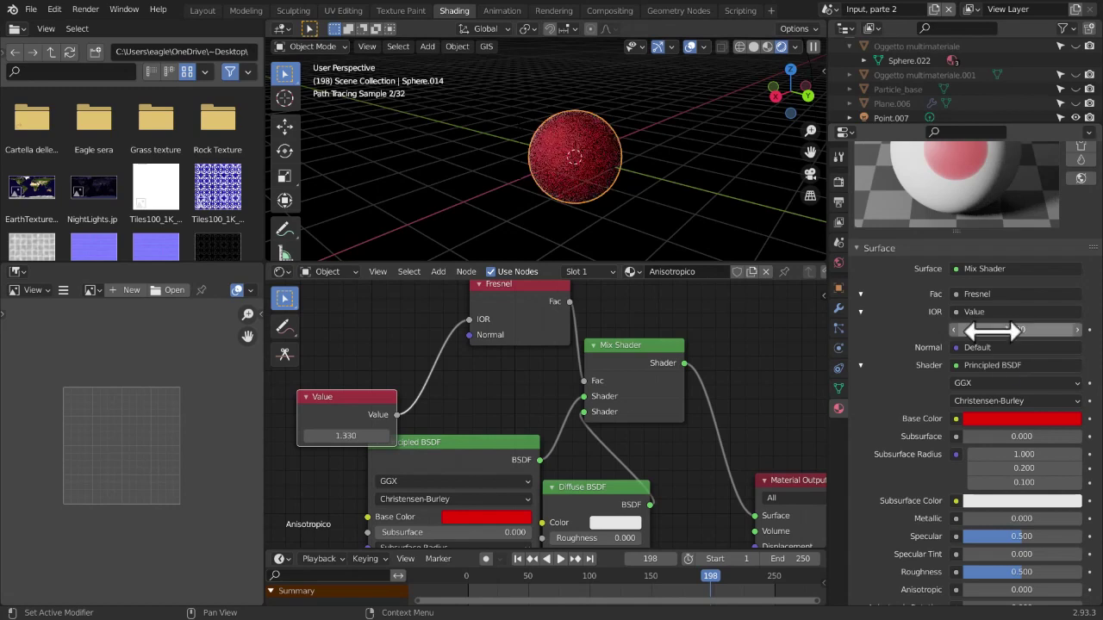
pyautogui.doubleClick(995, 329)
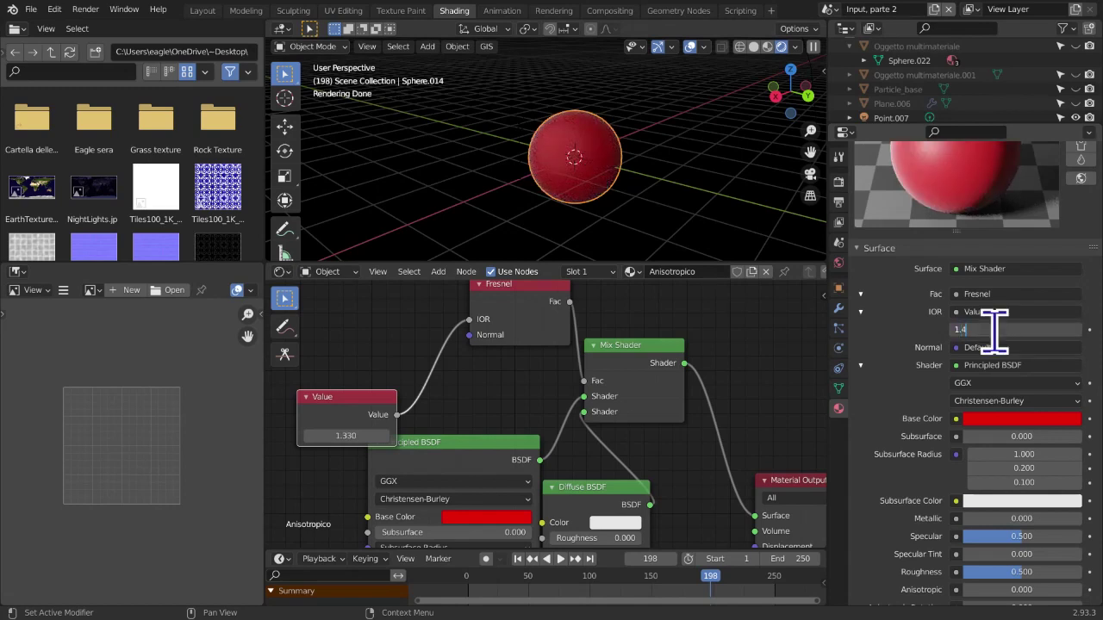
pyautogui.write('6')
pyautogui.press('Return')
# View the sphere from the right side and try IOR values of 0.5 and 1
pyautogui.scroll(1, 714, 197)
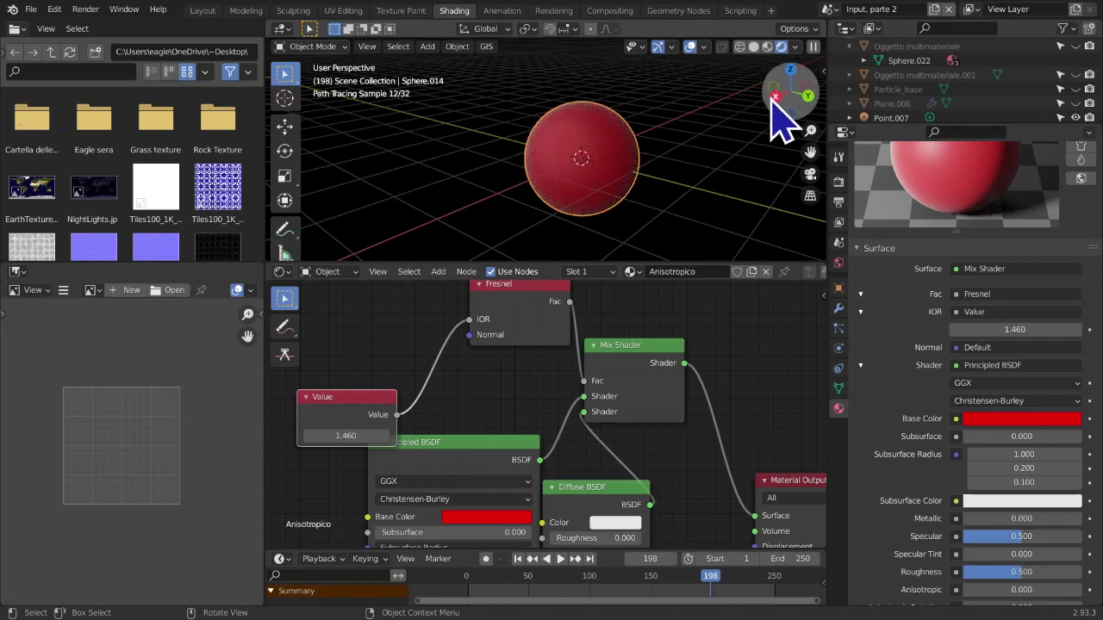
pyautogui.click(774, 97)
pyautogui.scroll(4, 726, 177)
pyautogui.click(753, 188)
pyautogui.moveTo(810, 153); pyautogui.dragTo(761, 170)
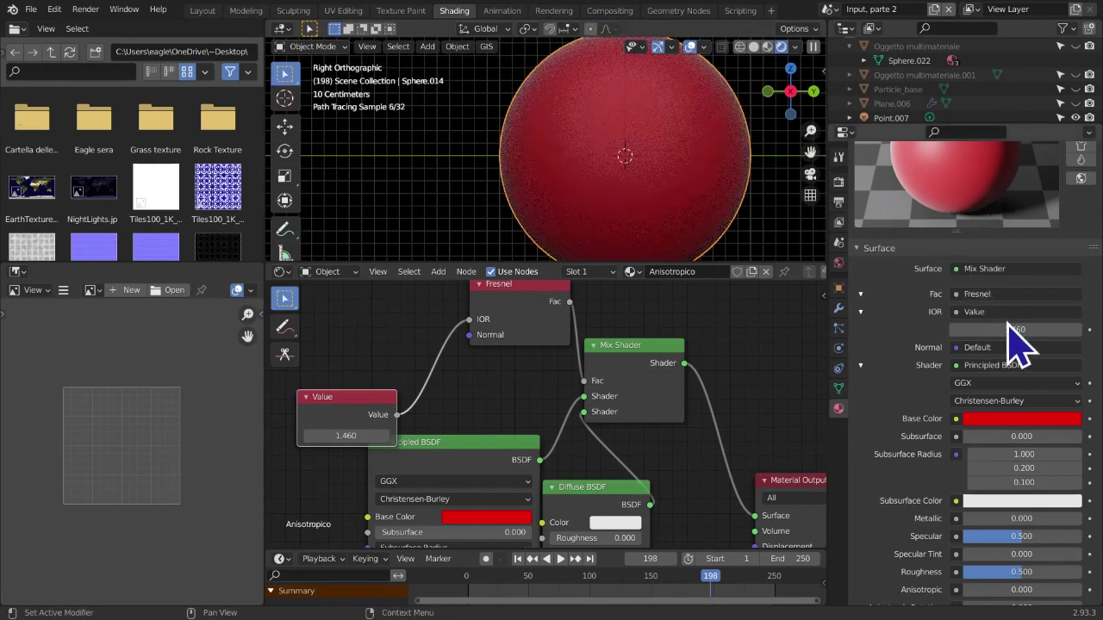
pyautogui.click(1038, 330)
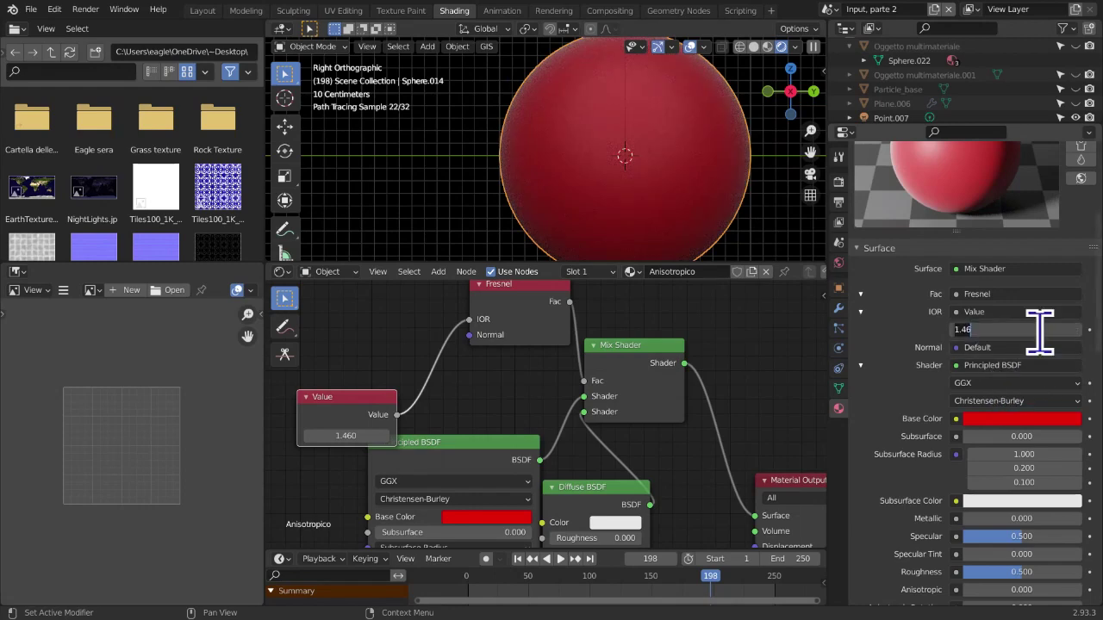
pyautogui.write('0.5')
pyautogui.press('Return')
pyautogui.click(1038, 330)
pyautogui.write('1')
pyautogui.press('Return')
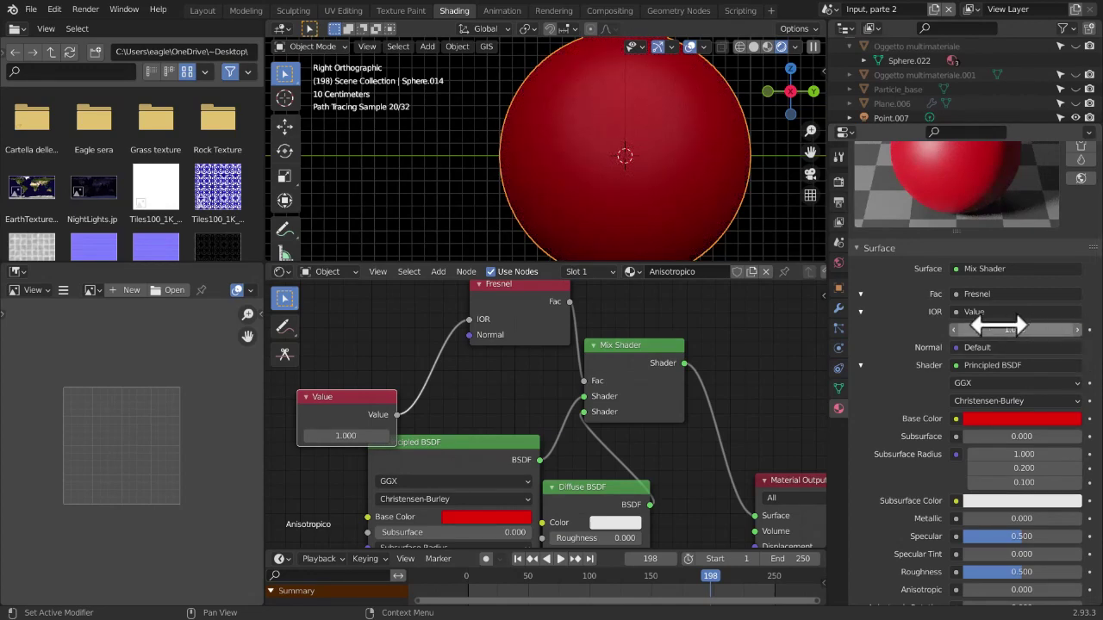
# Try an IOR of 0.2, then settle the Value node at 0.8
pyautogui.click(1000, 328)
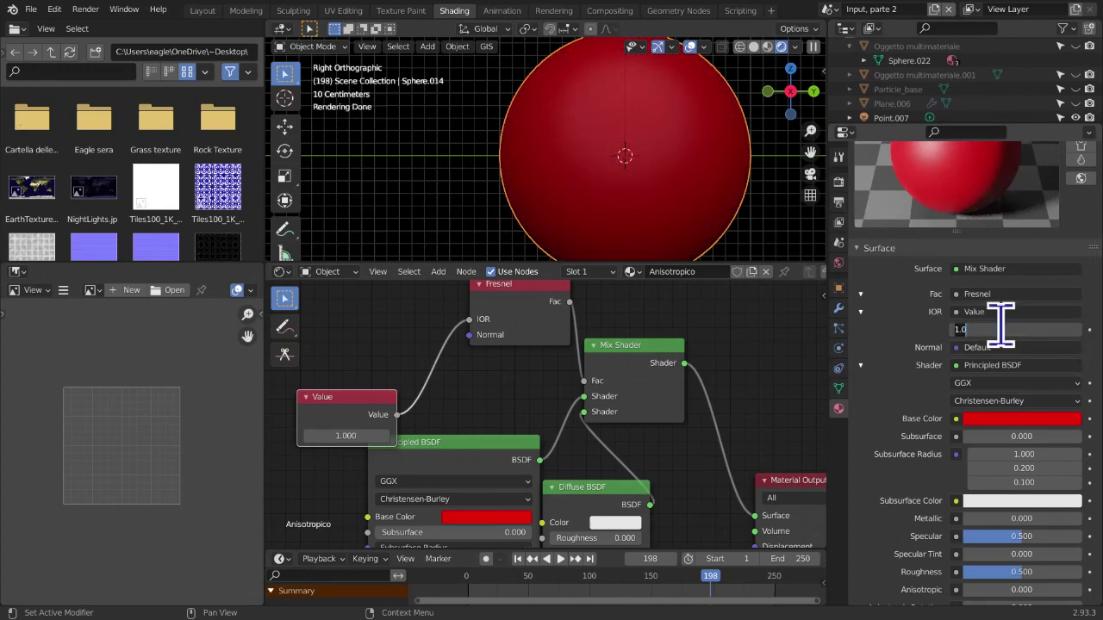
pyautogui.write('.2')
pyautogui.press('Return')
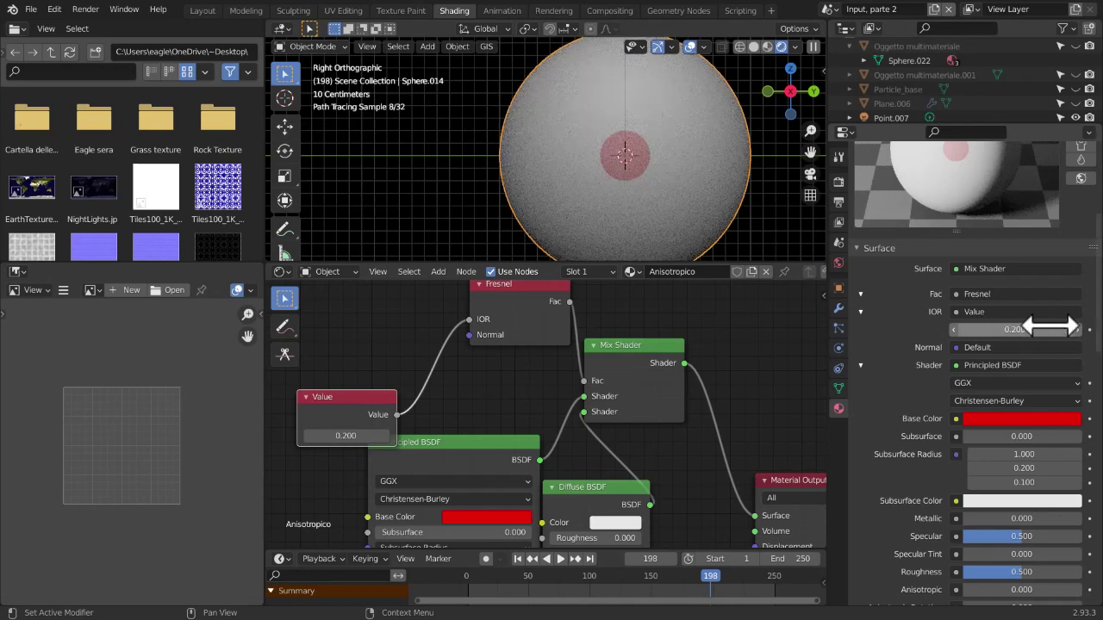
pyautogui.click(981, 330)
pyautogui.press('Return')
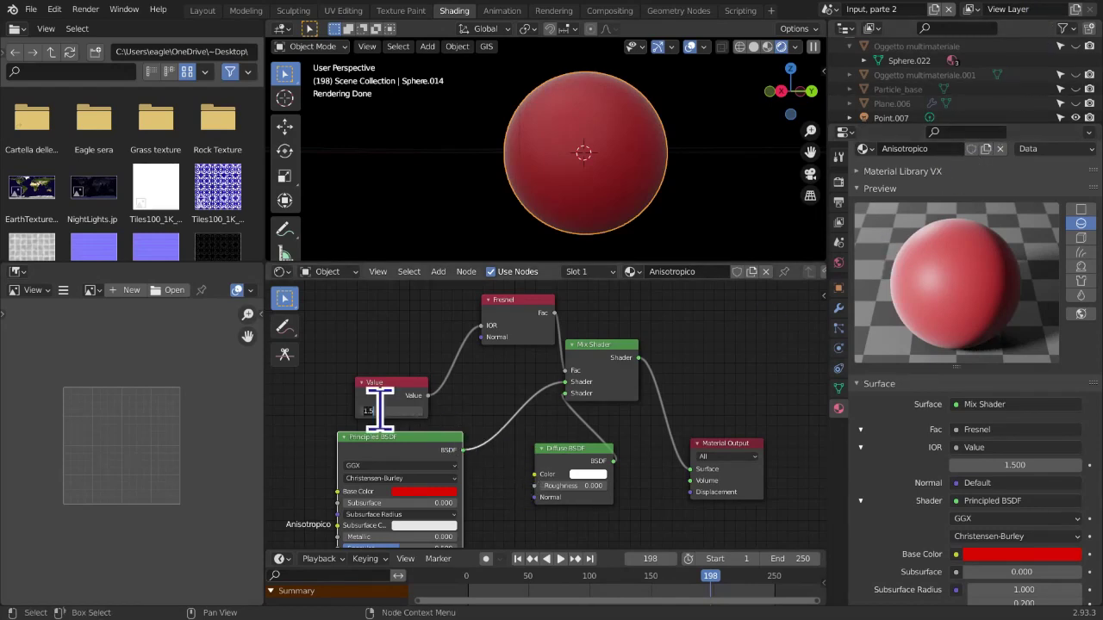
pyautogui.write('0.8')
pyautogui.press('Return')
# Move the Value and Principled BSDF nodes up-left and make the base colour black
pyautogui.scroll(1, 530, 393)
pyautogui.moveTo(511, 400); pyautogui.dragTo(549, 433, button='middle')
pyautogui.scroll(-1, 510, 394)
pyautogui.scroll(-1, 549, 436)
pyautogui.scroll(1, 549, 436)
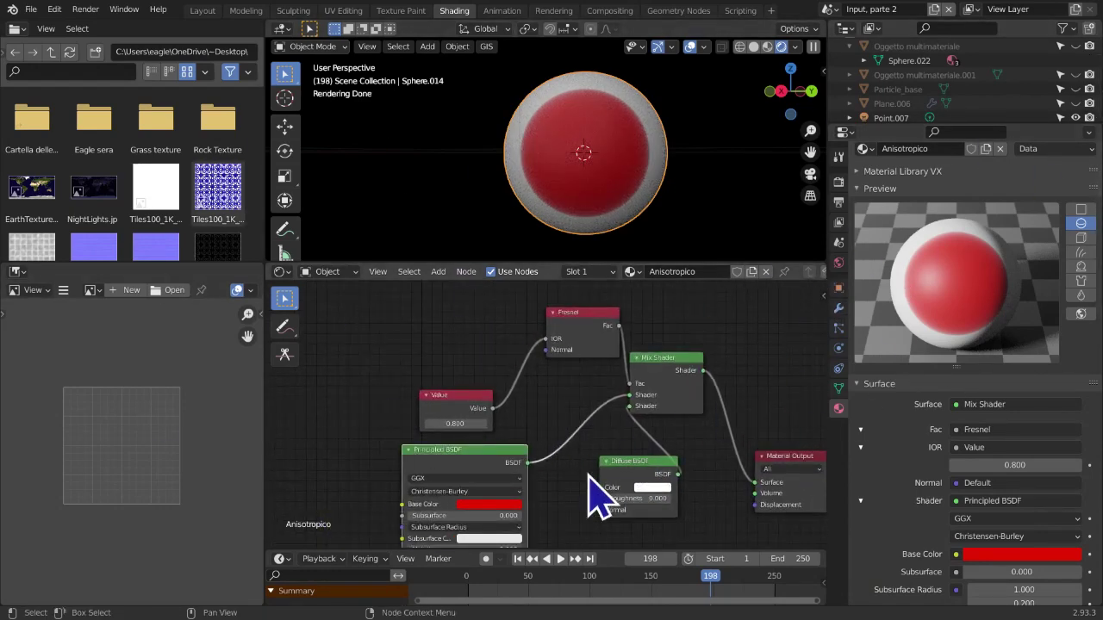
pyautogui.moveTo(468, 419); pyautogui.dragTo(448, 377)
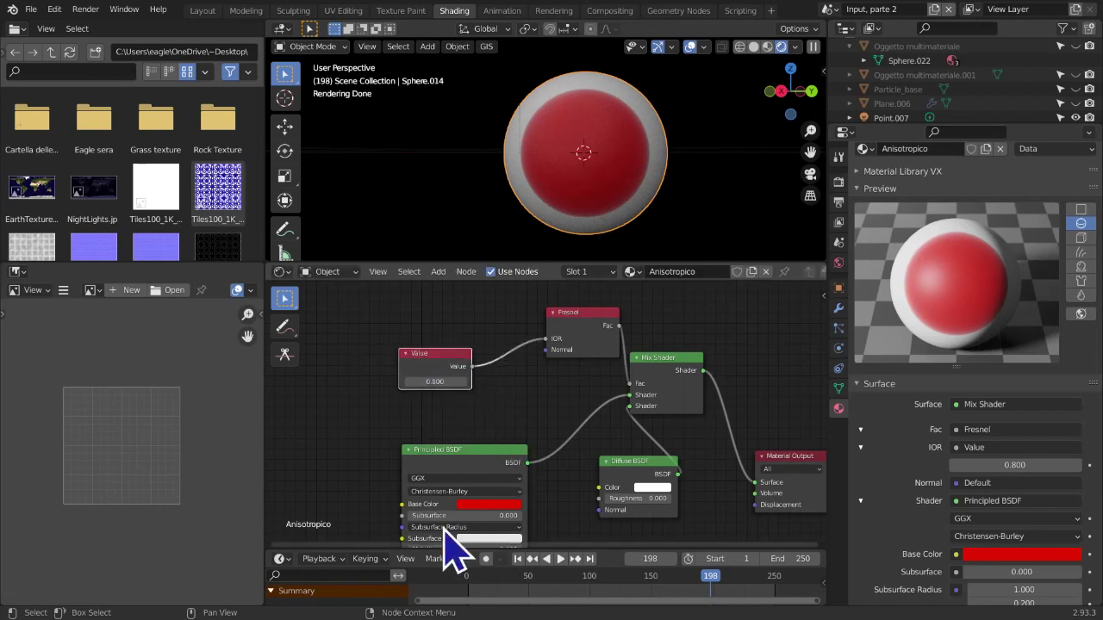
pyautogui.moveTo(475, 485); pyautogui.dragTo(344, 419)
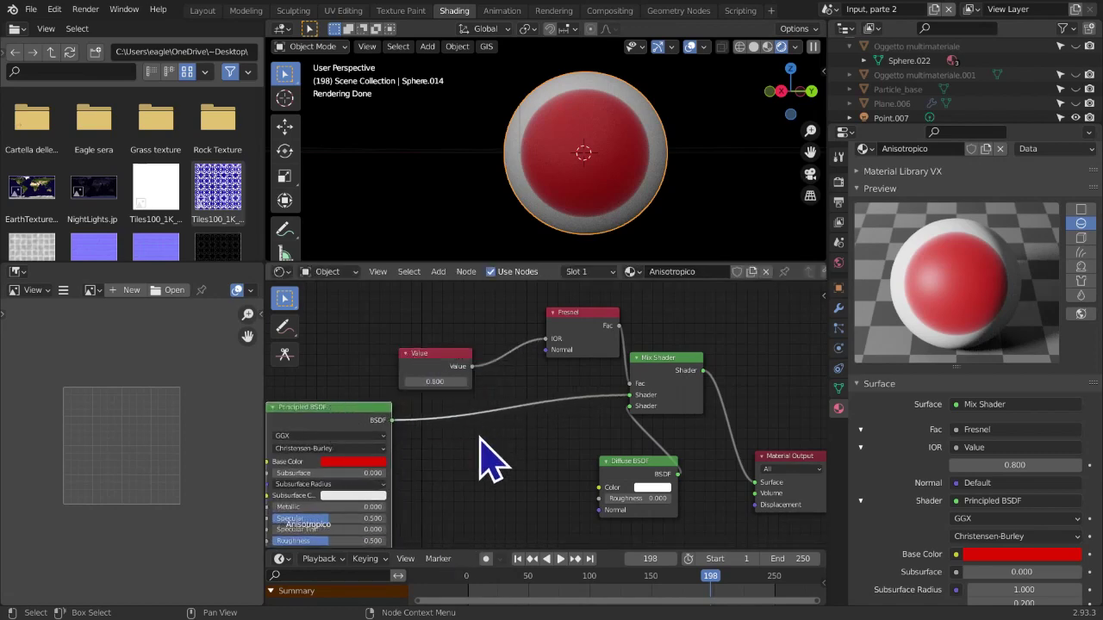
pyautogui.click(371, 462)
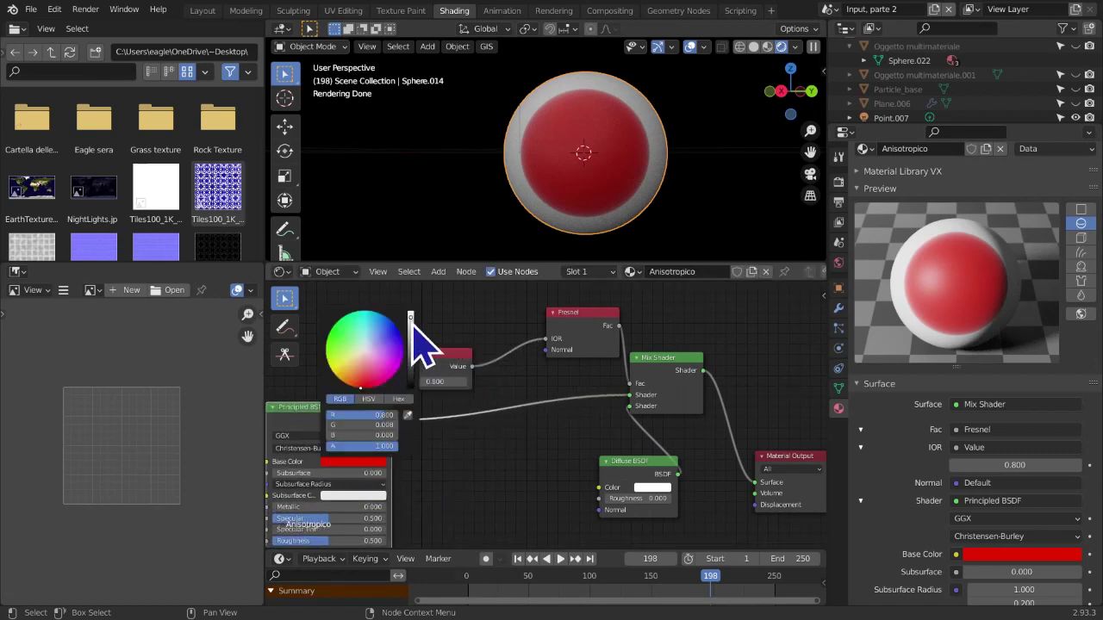
pyautogui.moveTo(412, 325); pyautogui.dragTo(410, 388)
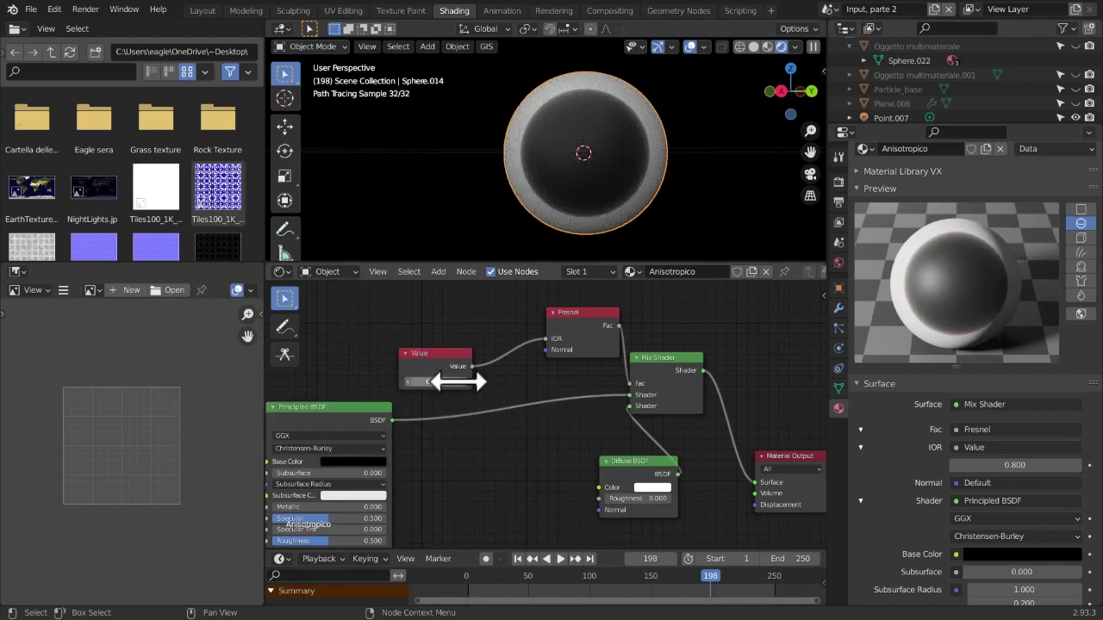
# Raise the Value node to 0.900 and orbit to inspect the dark sphere
pyautogui.moveTo(457, 381); pyautogui.dragTo(466, 382)
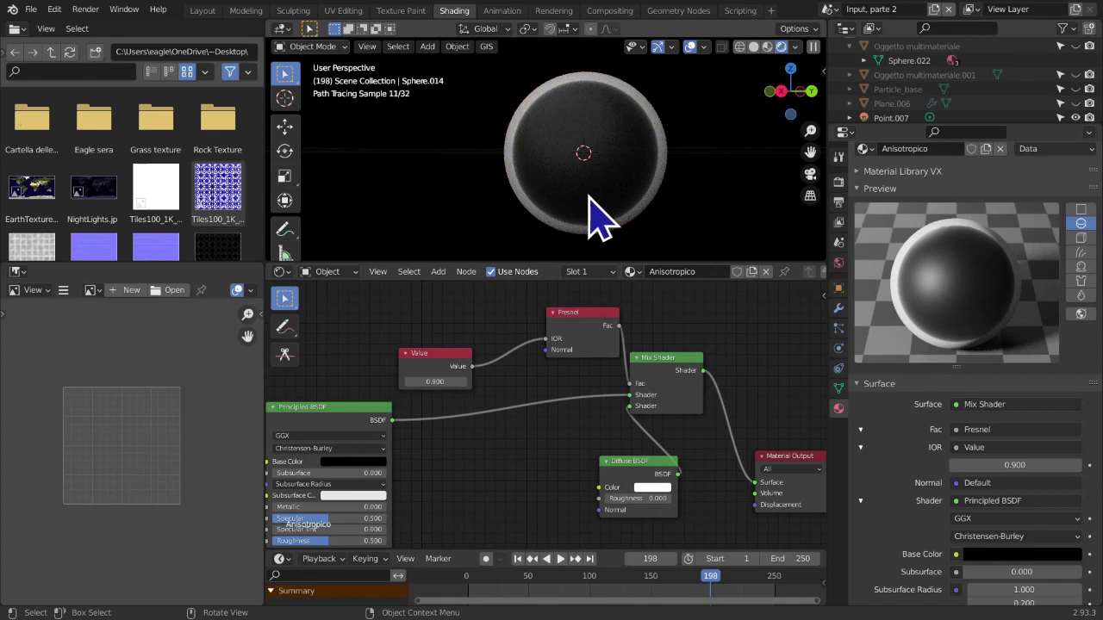
pyautogui.moveTo(549, 111); pyautogui.dragTo(762, 168, button='middle')
pyautogui.moveTo(645, 346); pyautogui.dragTo(592, 285, button='middle')
pyautogui.scroll(-6, 609, 334)
pyautogui.scroll(2, 562, 393)
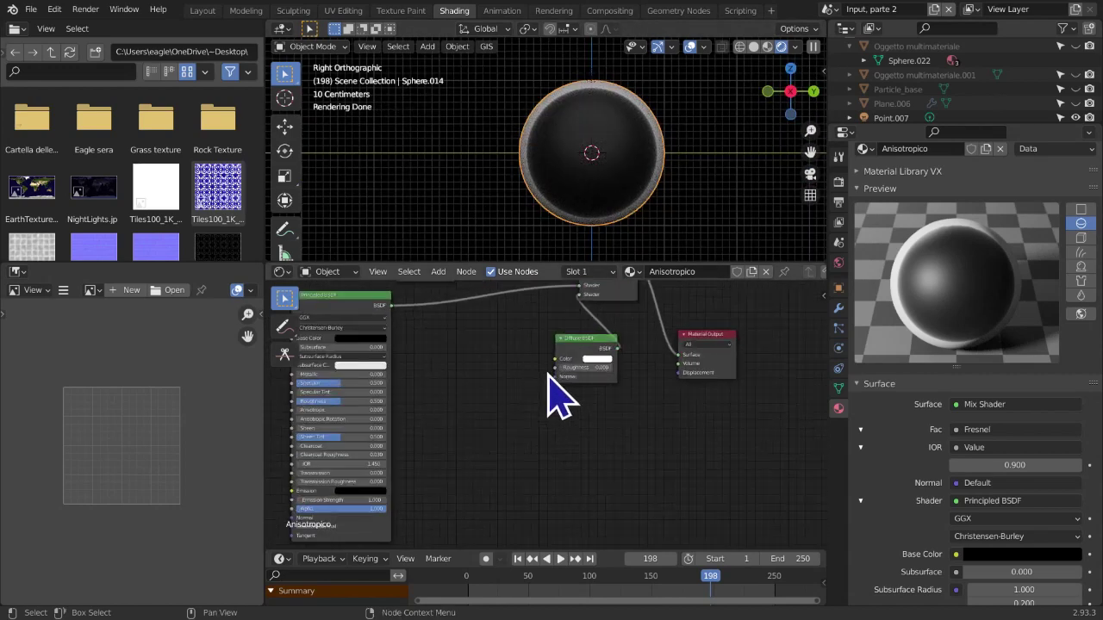
# Reposition the Diffuse BSDF node, then delete it
pyautogui.moveTo(508, 342); pyautogui.dragTo(452, 340)
pyautogui.moveTo(516, 336); pyautogui.dragTo(610, 395, button='middle')
pyautogui.scroll(1, 583, 439)
pyautogui.scroll(2, 589, 449)
pyautogui.moveTo(588, 449)
pyautogui.mouseDown(button='middle')
pyautogui.moveTo(566, 473)
pyautogui.moveTo(587, 450)
pyautogui.mouseUp(button='middle')
pyautogui.moveTo(509, 414); pyautogui.dragTo(582, 377)
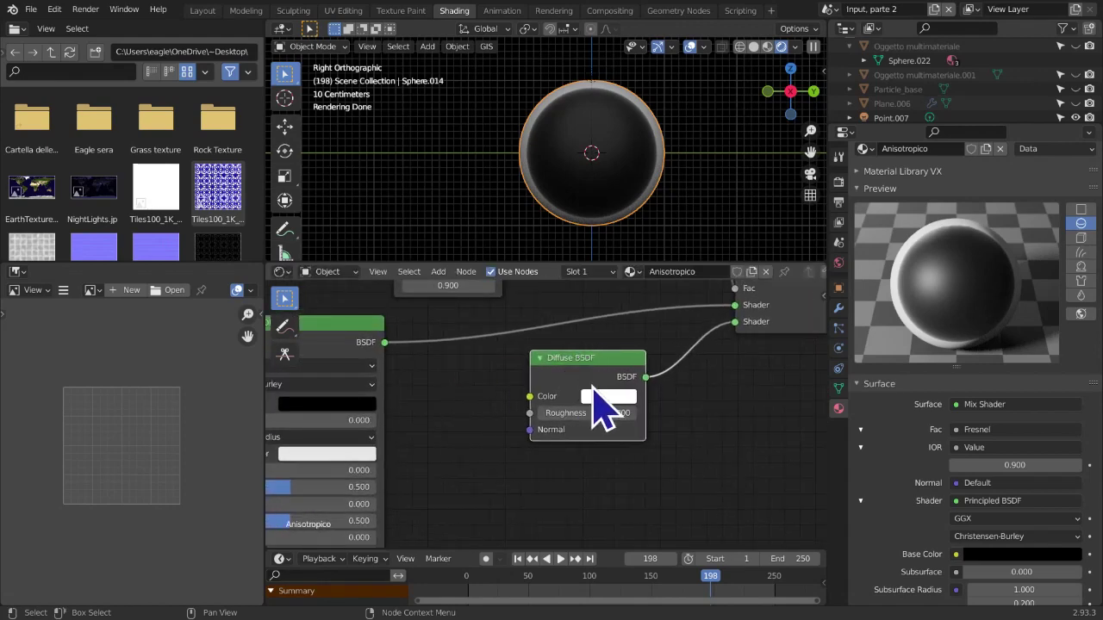
pyautogui.moveTo(616, 384); pyautogui.dragTo(569, 385, button='middle')
pyautogui.moveTo(555, 380); pyautogui.dragTo(583, 385)
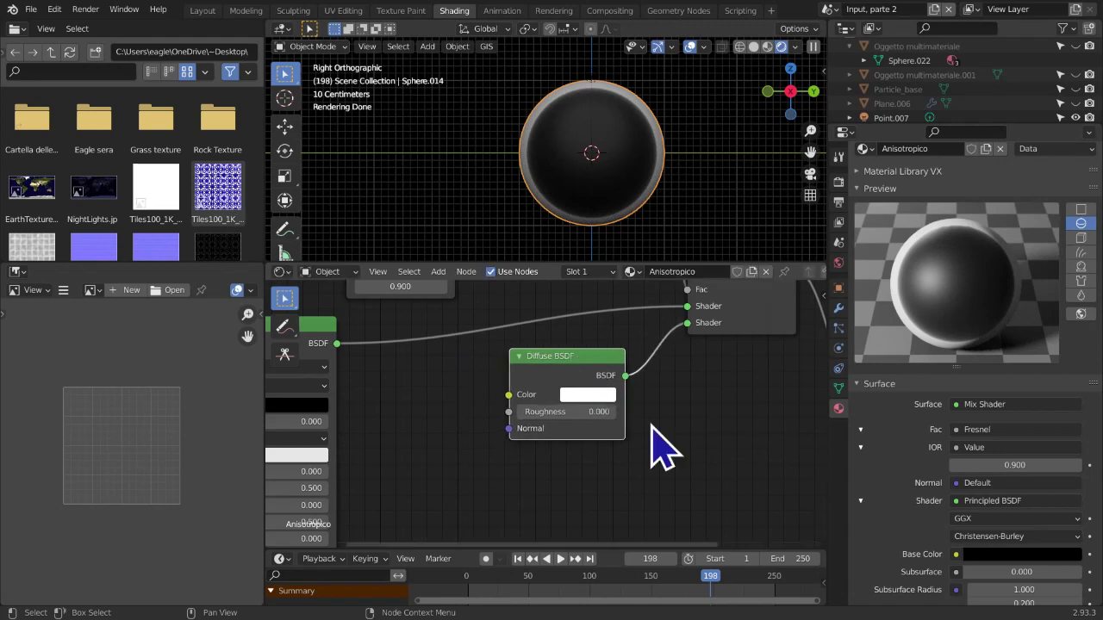
pyautogui.moveTo(773, 408); pyautogui.dragTo(737, 424, button='middle')
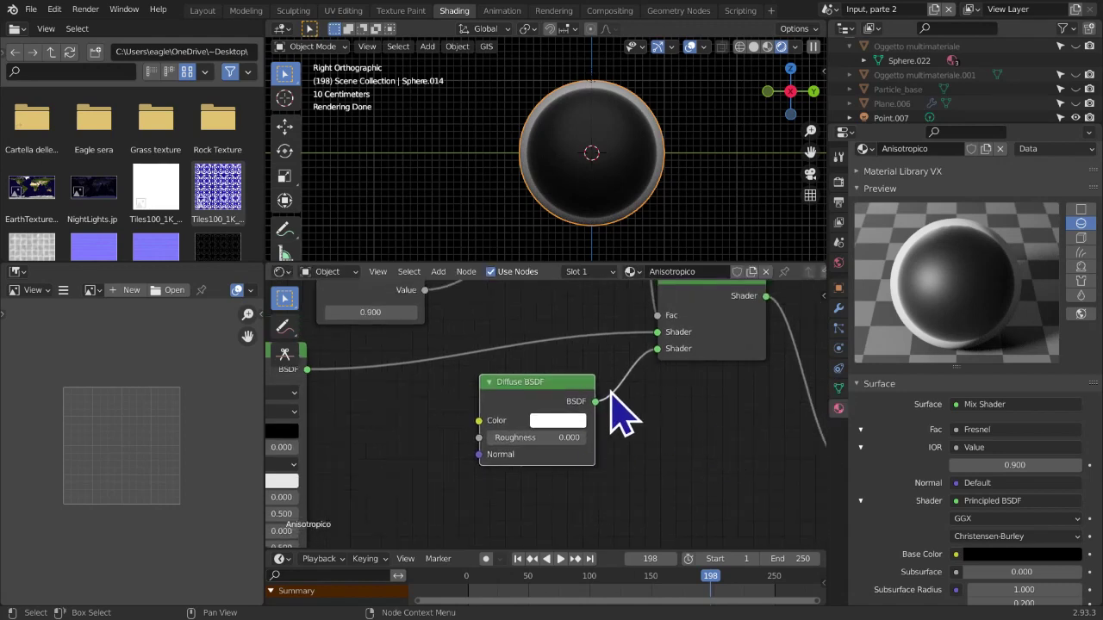
pyautogui.press('Delete')
pyautogui.hotkey('shift', 'a')
pyautogui.moveTo(611, 390)
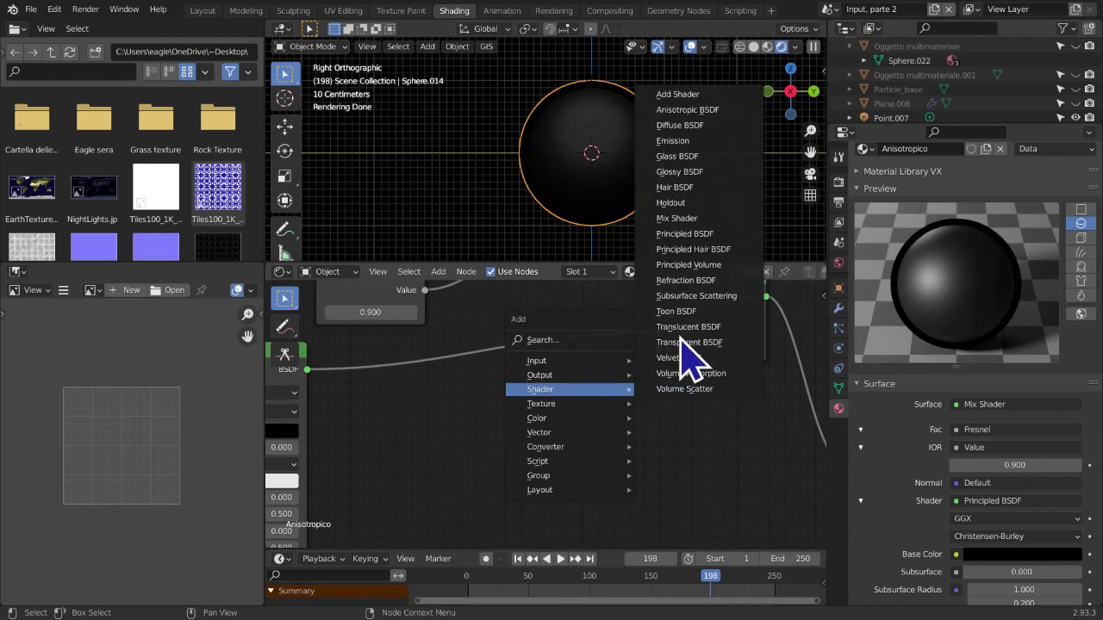
# Add a Refraction BSDF and connect it to the Mix Shader's second shader input
pyautogui.click(681, 280)
pyautogui.click(460, 398)
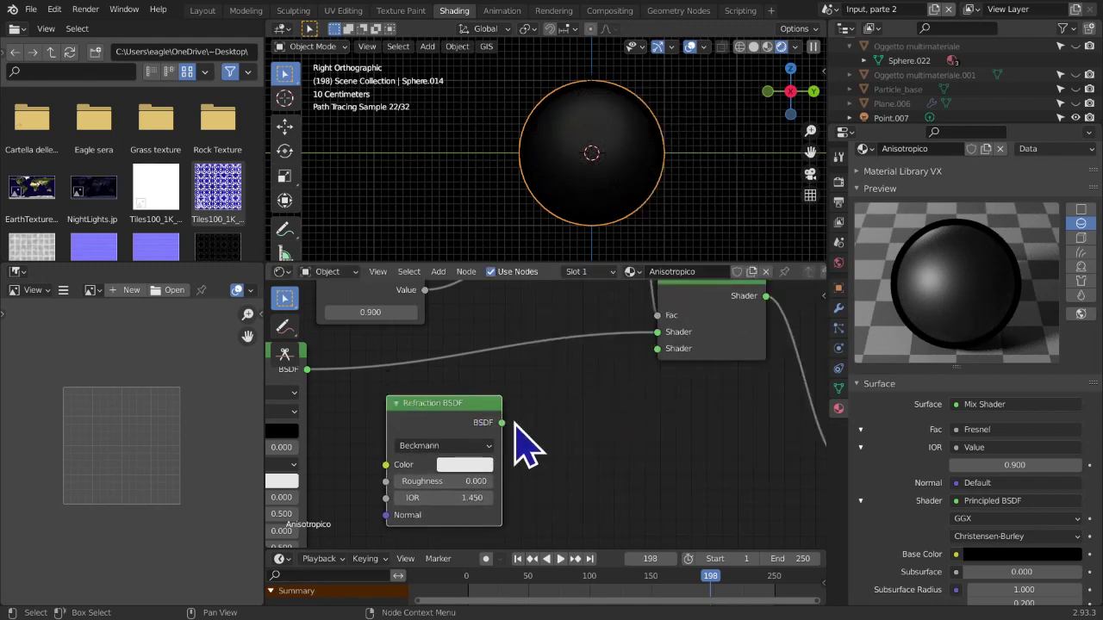
pyautogui.moveTo(510, 422); pyautogui.dragTo(606, 402)
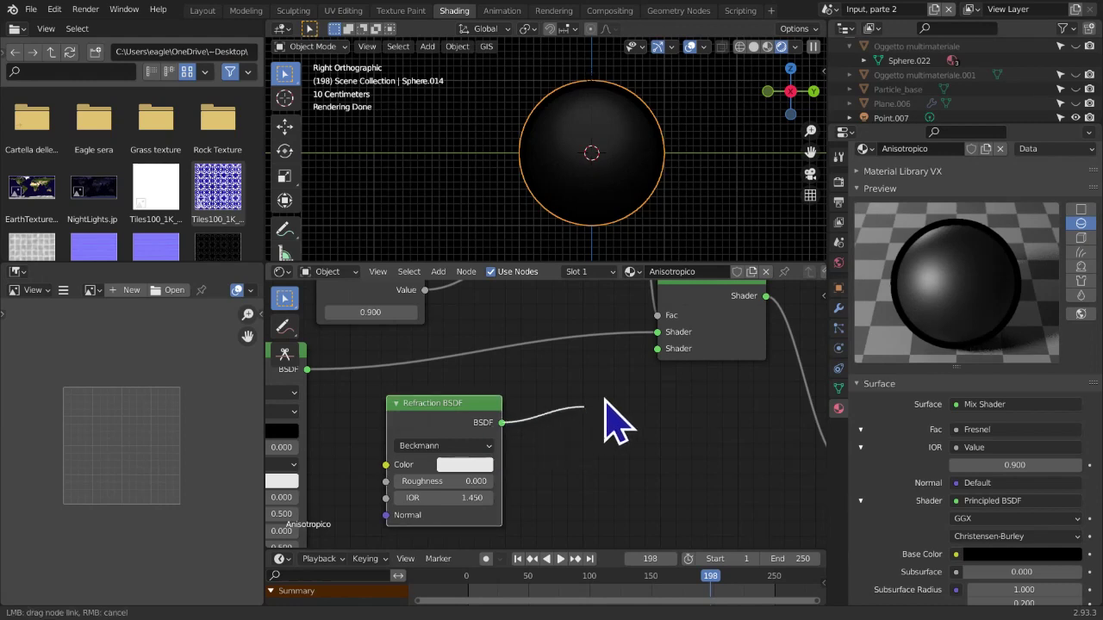
pyautogui.moveTo(664, 360); pyautogui.dragTo(663, 361)
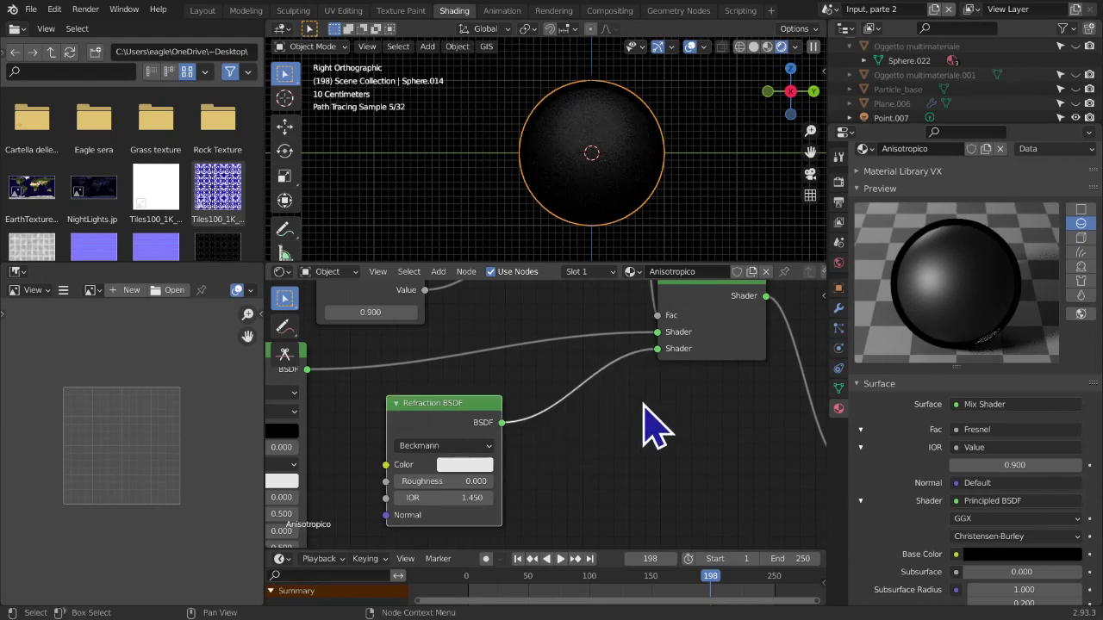
pyautogui.moveTo(536, 456); pyautogui.dragTo(660, 458, button='middle')
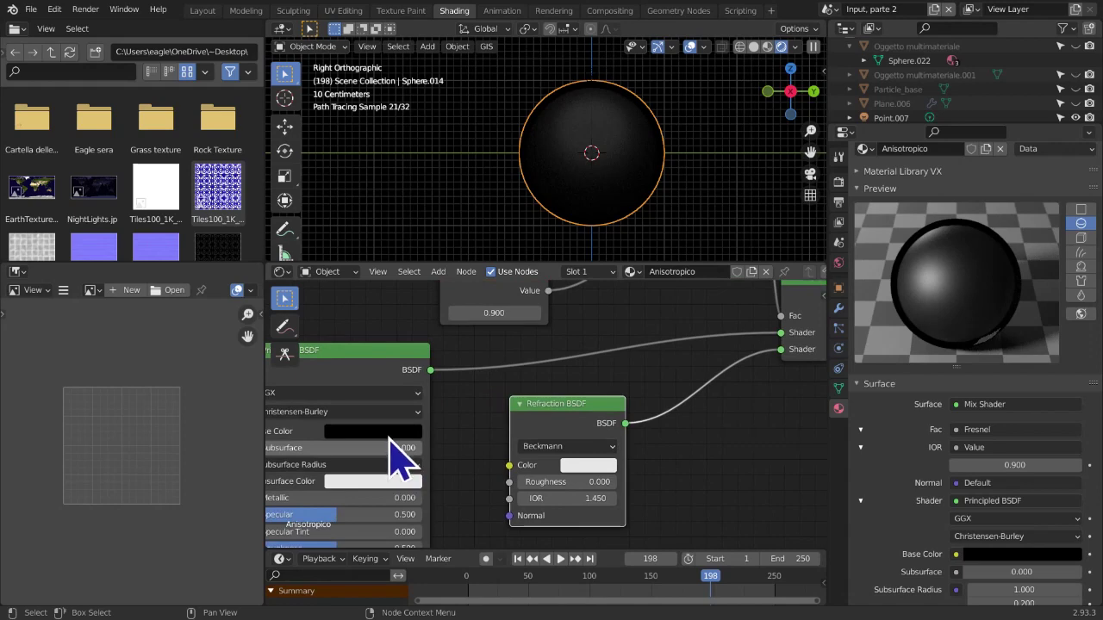
pyautogui.moveTo(613, 431); pyautogui.dragTo(637, 419, button='middle')
pyautogui.hotkey('shift', 'a')
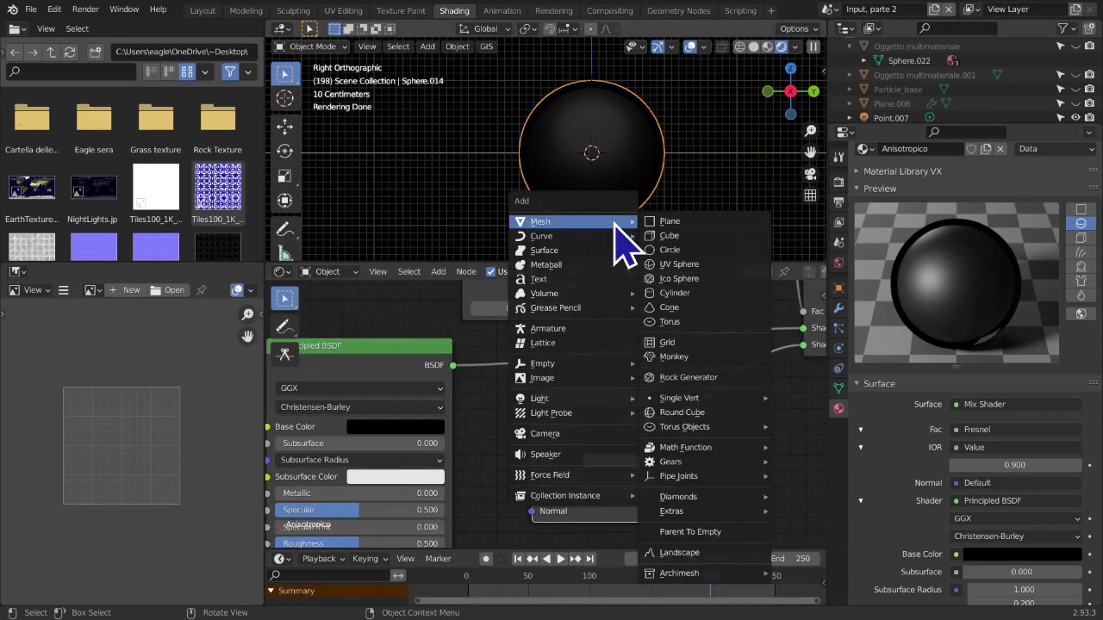
# Add a plane, Plane.007, and enlarge it to cut through the sphere
pyautogui.click(703, 223)
pyautogui.press('g')
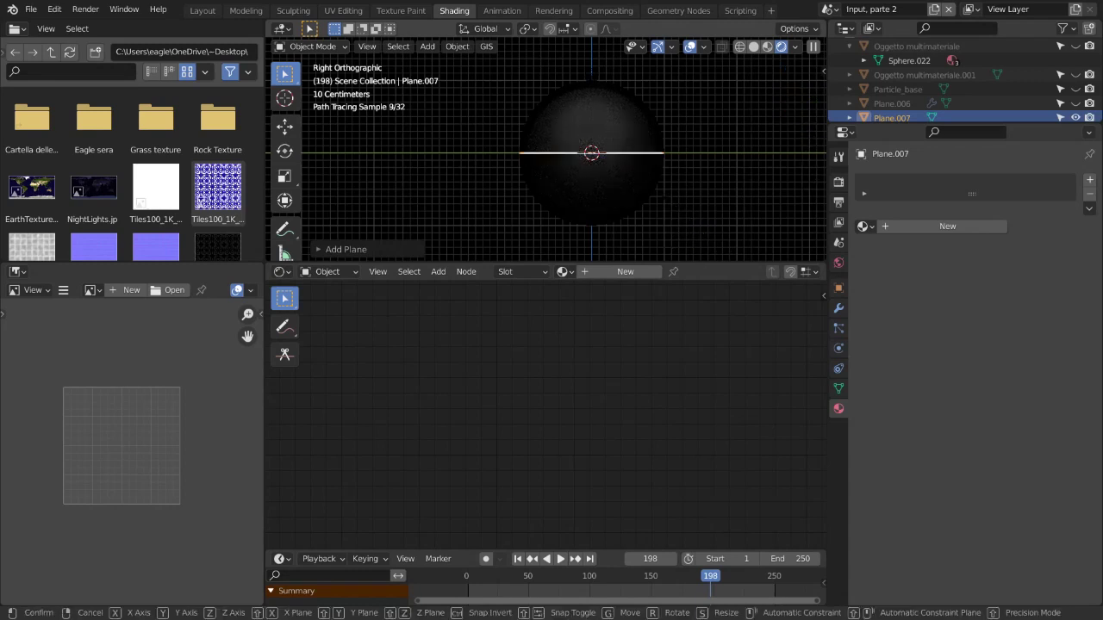
pyautogui.click(419, 246)
# Solidify the plane with offset 0 and 0.1 m thickness, then reselect Sphere.014
pyautogui.click(838, 308)
pyautogui.click(931, 180)
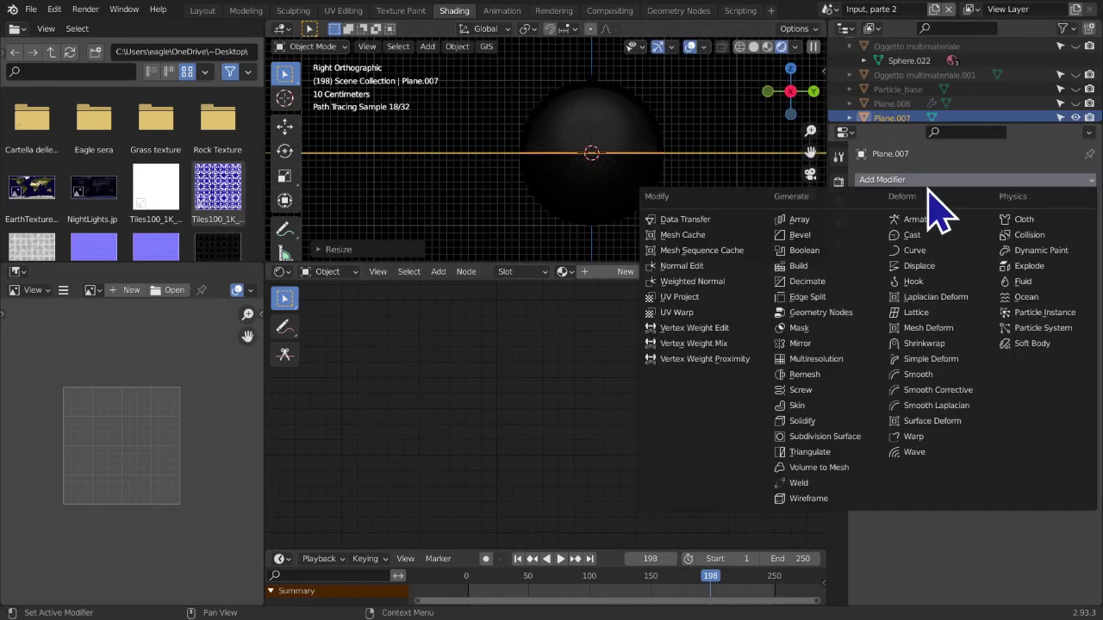
pyautogui.click(853, 420)
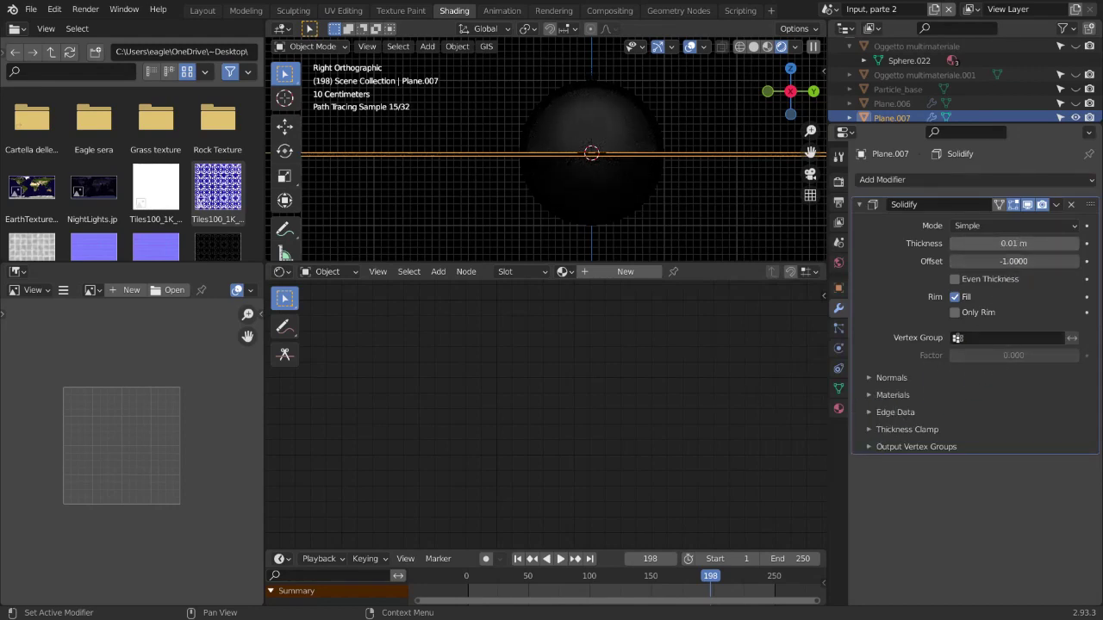
pyautogui.press('Return')
pyautogui.moveTo(1002, 245)
pyautogui.mouseDown()
pyautogui.moveTo(1025, 244)
pyautogui.moveTo(1013, 244)
pyautogui.mouseUp()
pyautogui.moveTo(617, 160); pyautogui.dragTo(609, 191, button='middle')
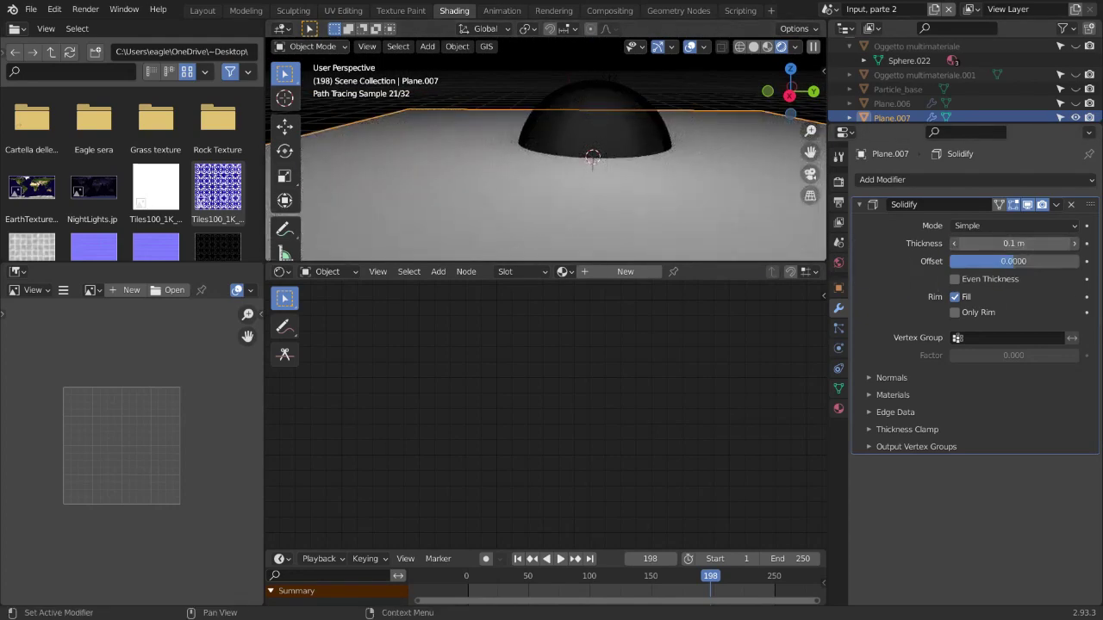
pyautogui.click(565, 157)
pyautogui.moveTo(660, 370); pyautogui.dragTo(649, 314, button='middle')
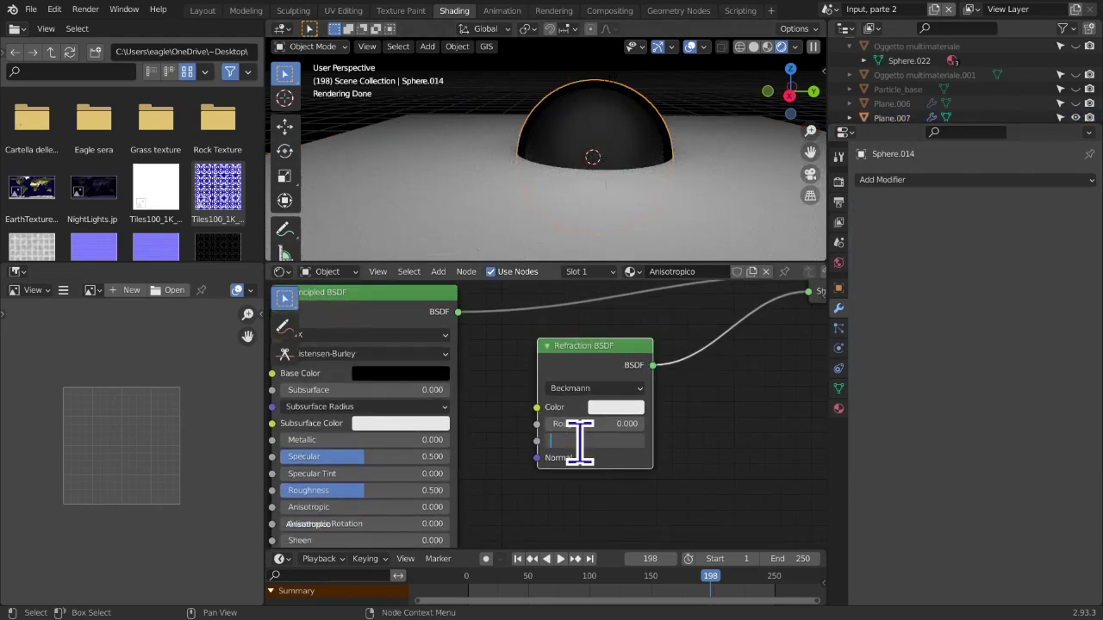
# Set the Refraction BSDF IOR to 1.5 and orbit around the half-sunk sphere
pyautogui.write('0.0')
pyautogui.press('Return')
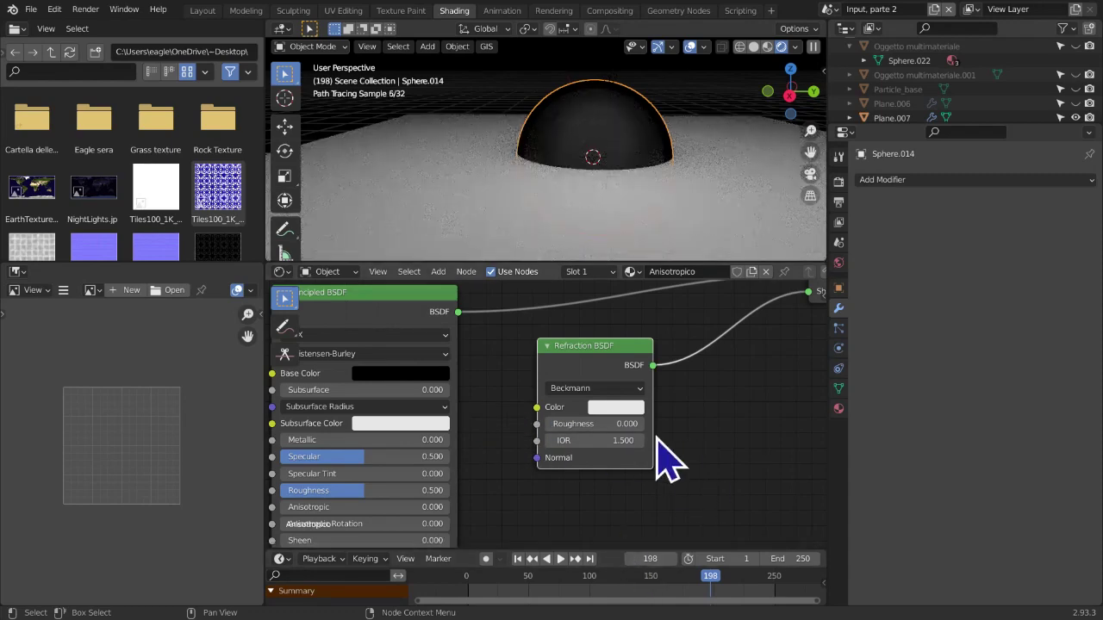
pyautogui.click(627, 388)
pyautogui.scroll(-3, 694, 422)
pyautogui.moveTo(694, 422); pyautogui.dragTo(627, 419, button='middle')
pyautogui.moveTo(726, 217); pyautogui.dragTo(640, 220, button='middle')
pyautogui.scroll(2, 640, 220)
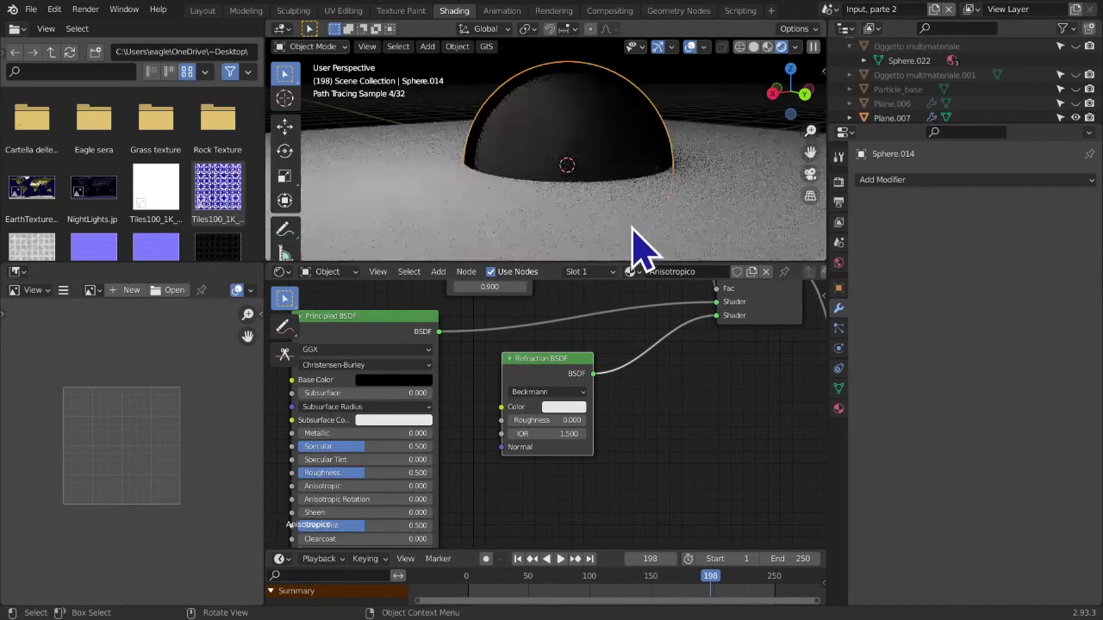
pyautogui.scroll(-6, 632, 216)
pyautogui.moveTo(632, 208)
pyautogui.mouseDown(button='middle')
pyautogui.moveTo(641, 183)
pyautogui.moveTo(634, 206)
pyautogui.mouseUp(button='middle')
pyautogui.scroll(6, 635, 217)
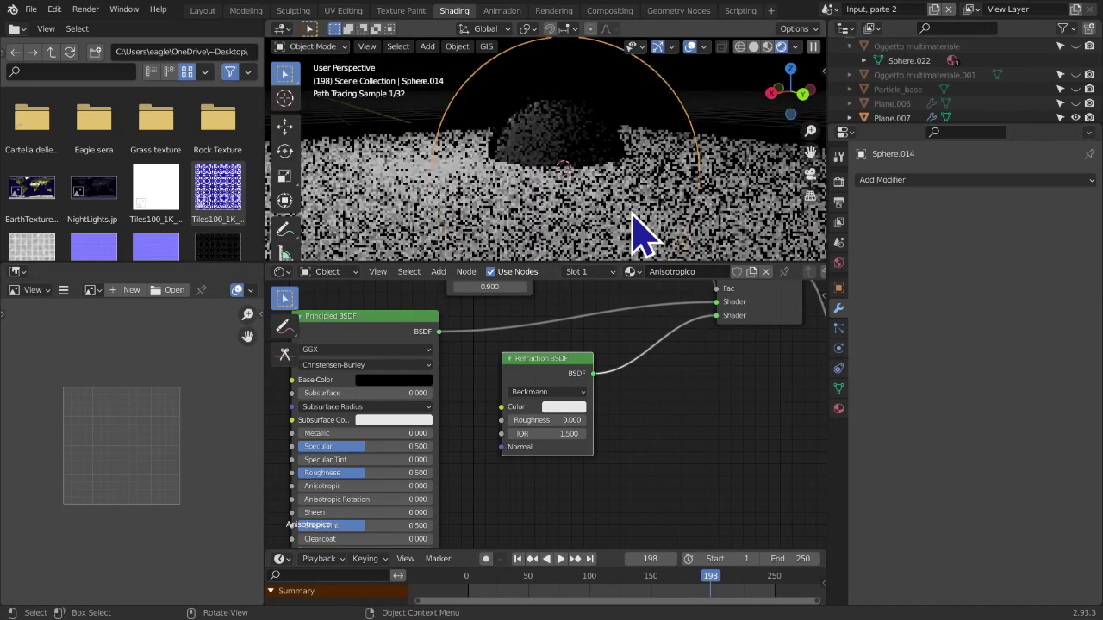
pyautogui.scroll(-1, 431, 159)
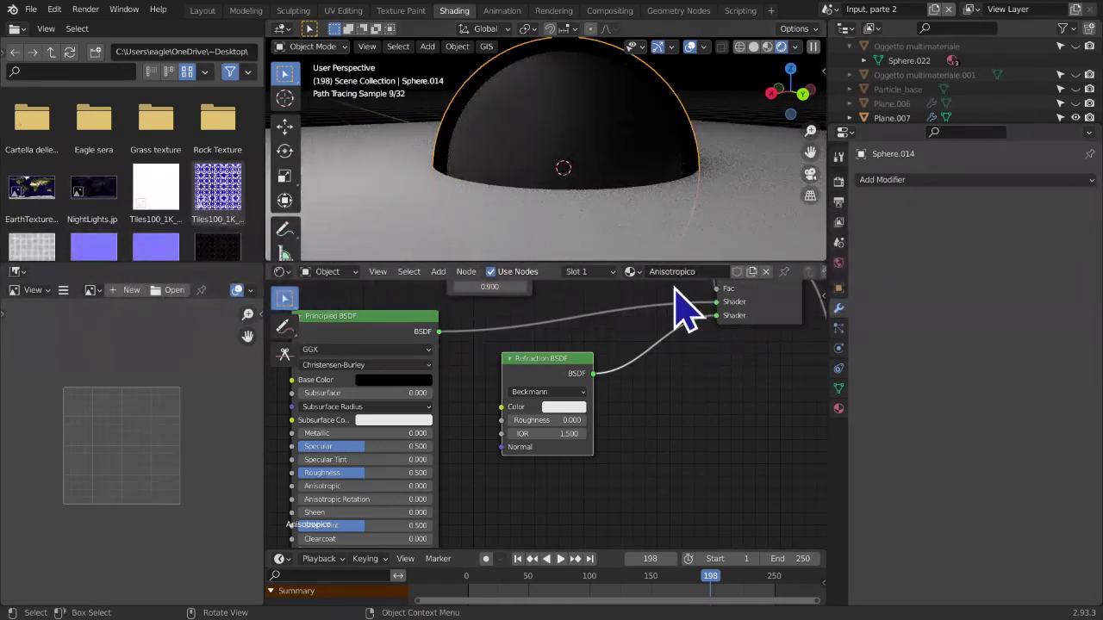
pyautogui.click(839, 411)
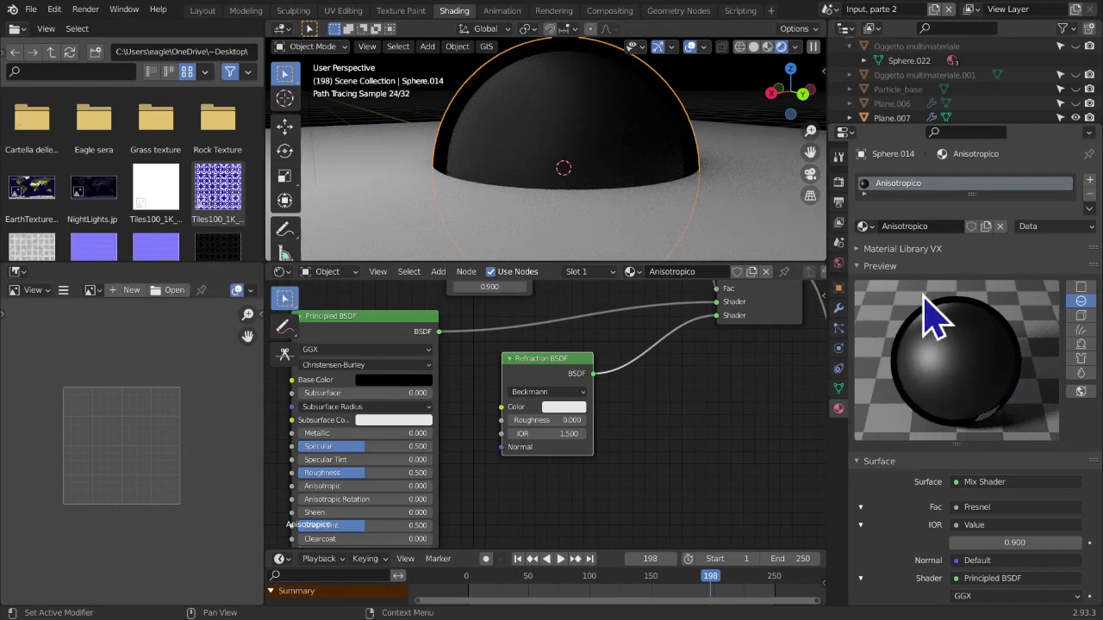
# Change the Refraction BSDF colour to orange (RGB 1.000 / 0.550 / 0.003)
pyautogui.moveTo(574, 444); pyautogui.dragTo(550, 488, button='middle')
pyautogui.click(529, 454)
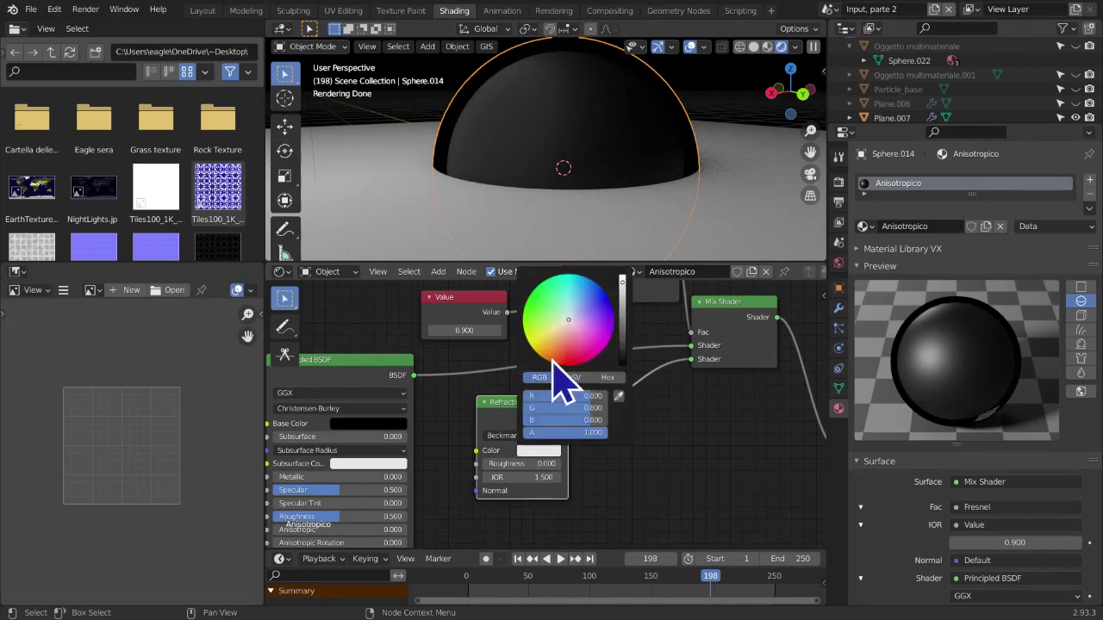
pyautogui.moveTo(624, 287)
pyautogui.mouseDown()
pyautogui.moveTo(624, 275)
pyautogui.moveTo(624, 305)
pyautogui.moveTo(626, 275)
pyautogui.mouseUp()
pyautogui.click(561, 362)
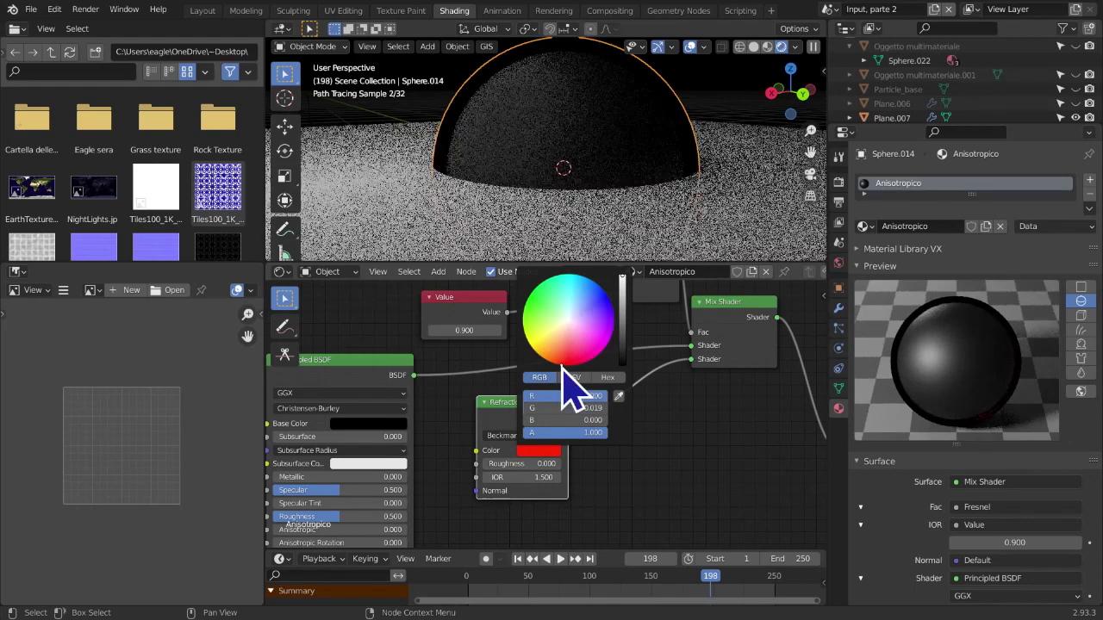
pyautogui.moveTo(562, 366); pyautogui.dragTo(536, 351)
# Frame the whole node tree and toggle the material preview between cube and sphere
pyautogui.scroll(-4, 674, 436)
pyautogui.moveTo(674, 438); pyautogui.dragTo(790, 415, button='middle')
pyautogui.scroll(-3, 557, 432)
pyautogui.moveTo(636, 424); pyautogui.dragTo(630, 425)
pyautogui.moveTo(630, 425); pyautogui.dragTo(547, 440, button='middle')
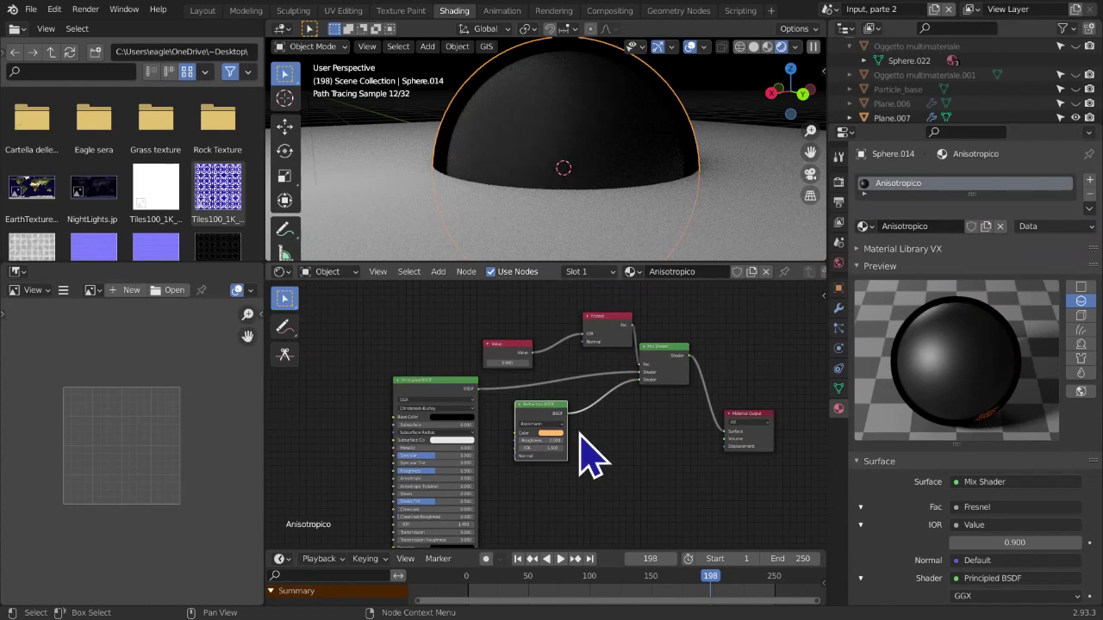
pyautogui.scroll(8, 578, 448)
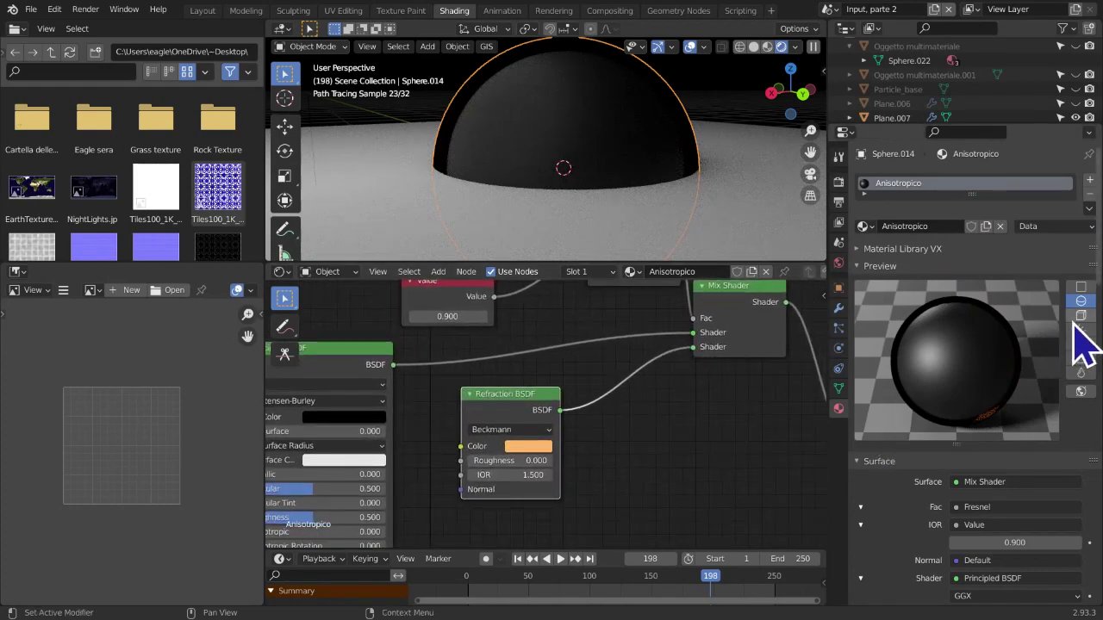
pyautogui.click(1079, 315)
pyautogui.click(1080, 301)
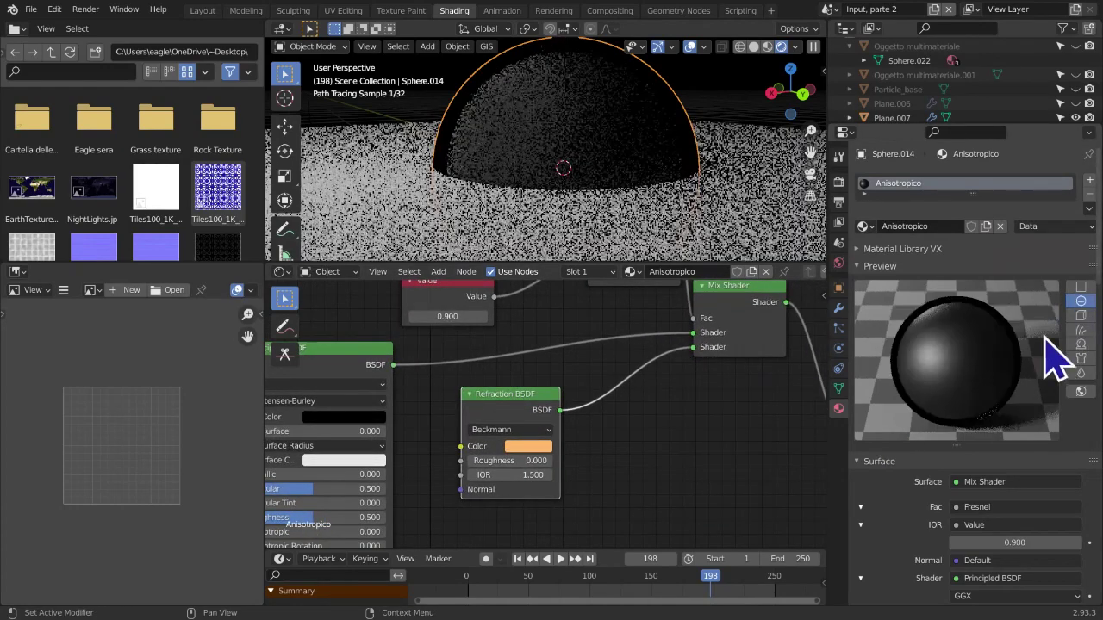
pyautogui.scroll(-3, 591, 480)
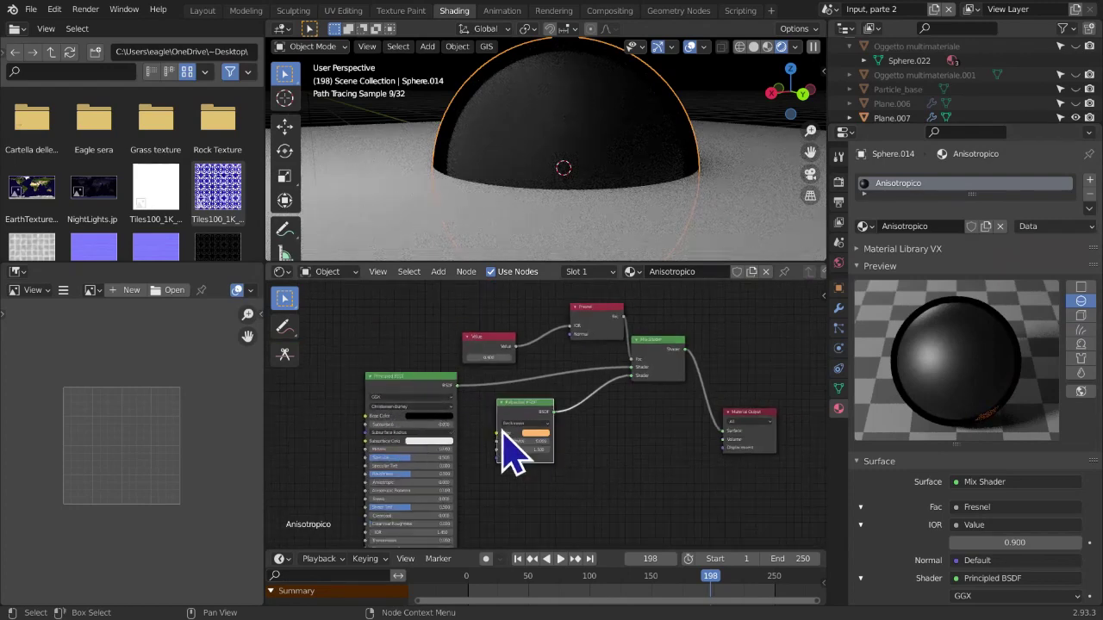
# Delete the Refraction BSDF and set the Value node to 1.46
pyautogui.press('x')
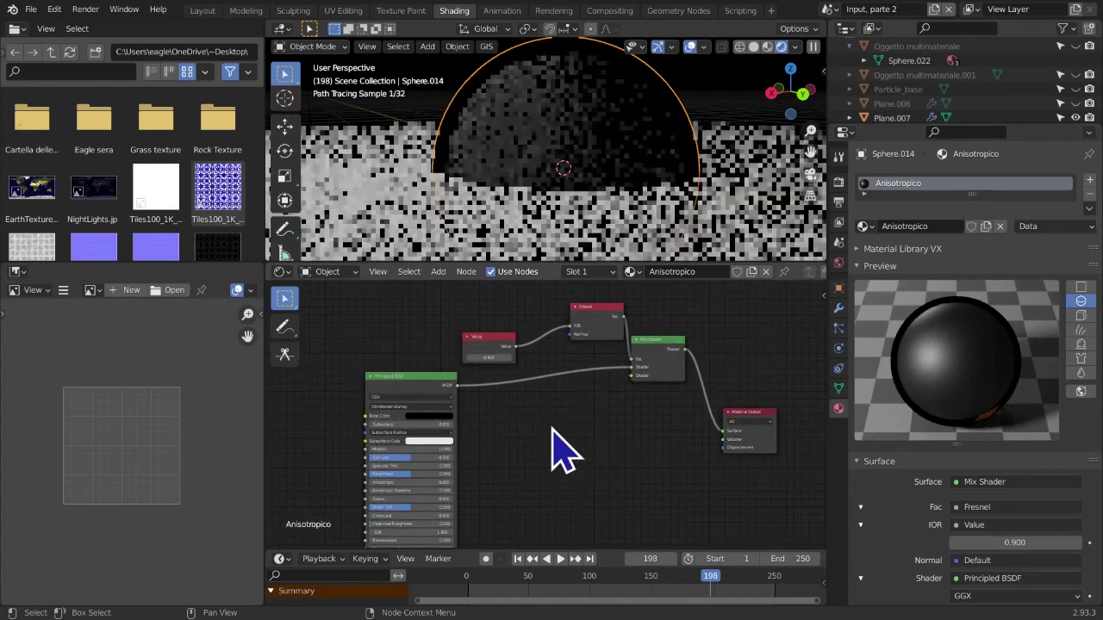
pyautogui.click(489, 356)
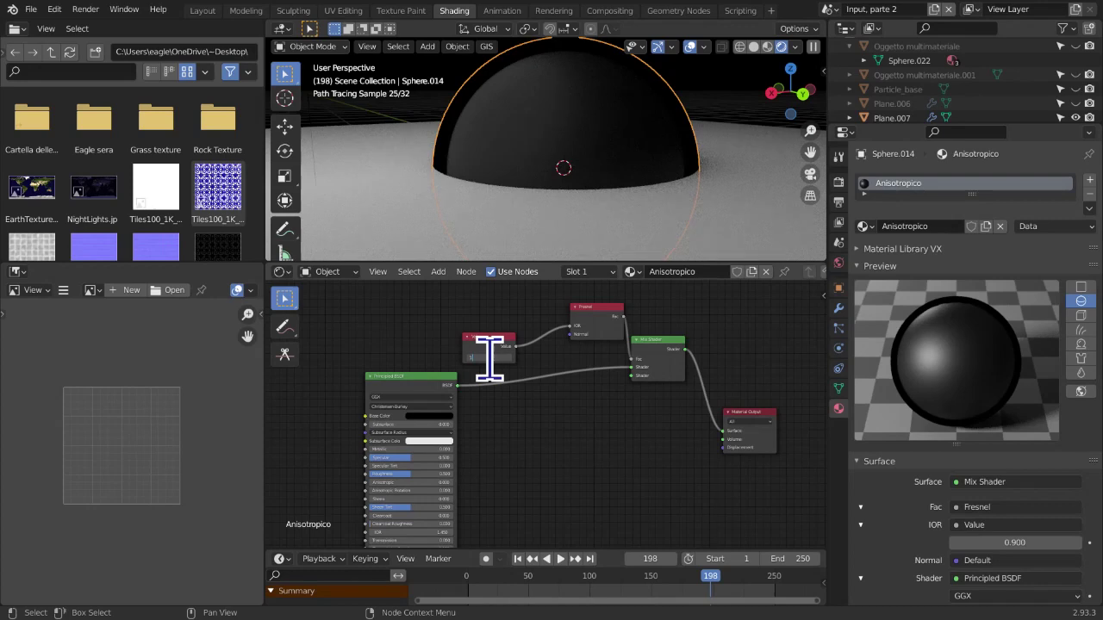
pyautogui.write('1.46')
pyautogui.press('Return')
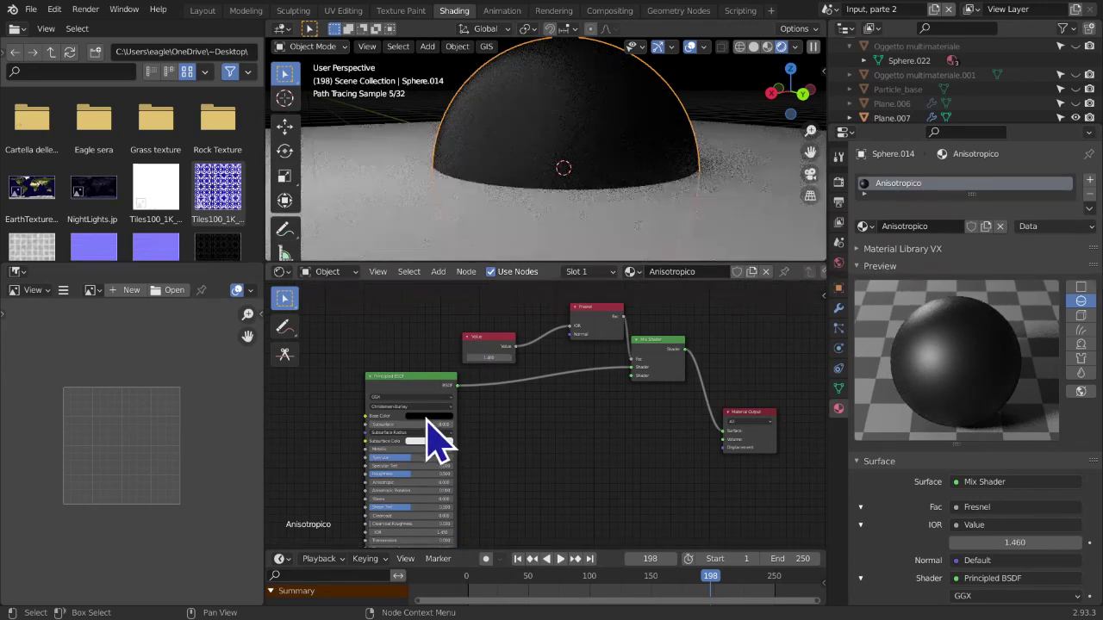
# Change the Principled BSDF base colour from black back to red
pyautogui.click(428, 417)
pyautogui.moveTo(472, 361); pyautogui.dragTo(472, 307)
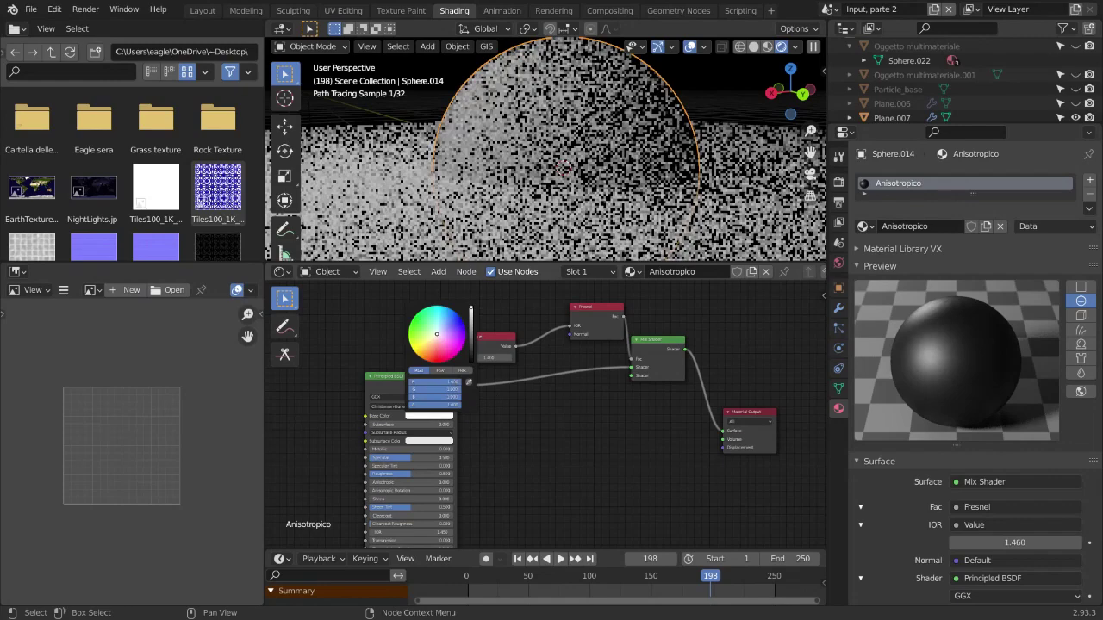
pyautogui.moveTo(436, 345); pyautogui.dragTo(435, 362)
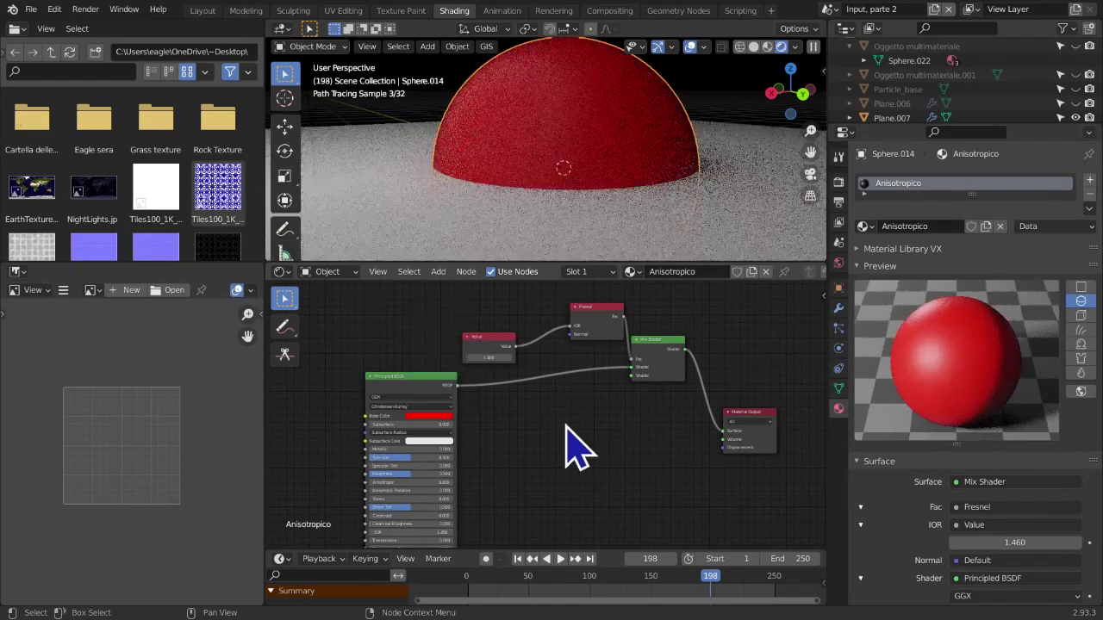
pyautogui.hotkey('shift', 'a')
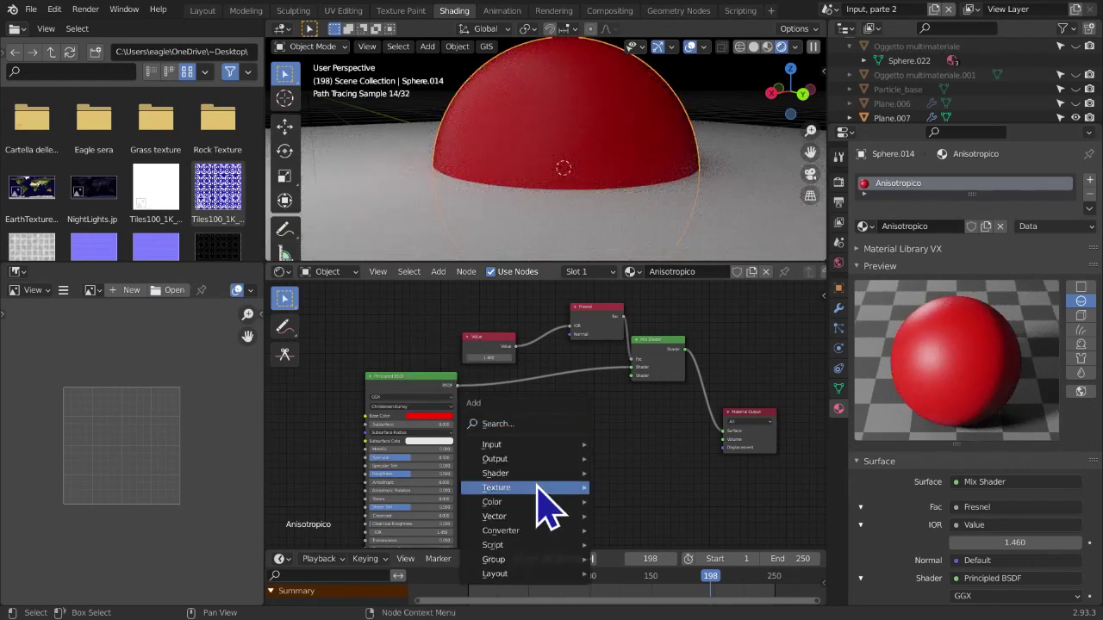
# Add a Diffuse BSDF as the Mix Shader's second shader
pyautogui.moveTo(535, 475)
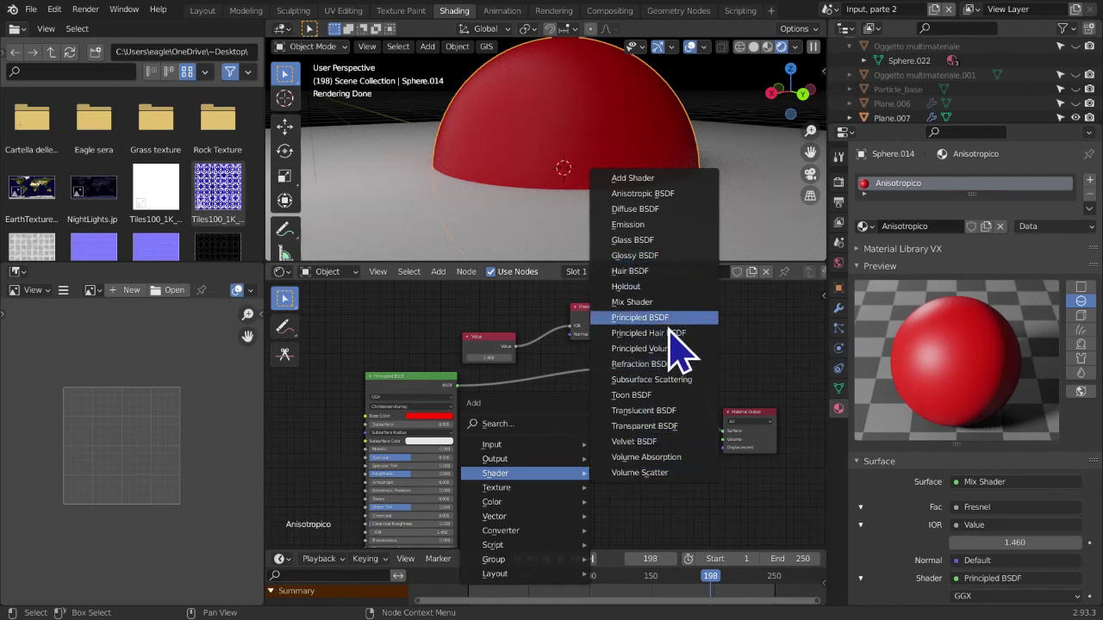
pyautogui.click(676, 234)
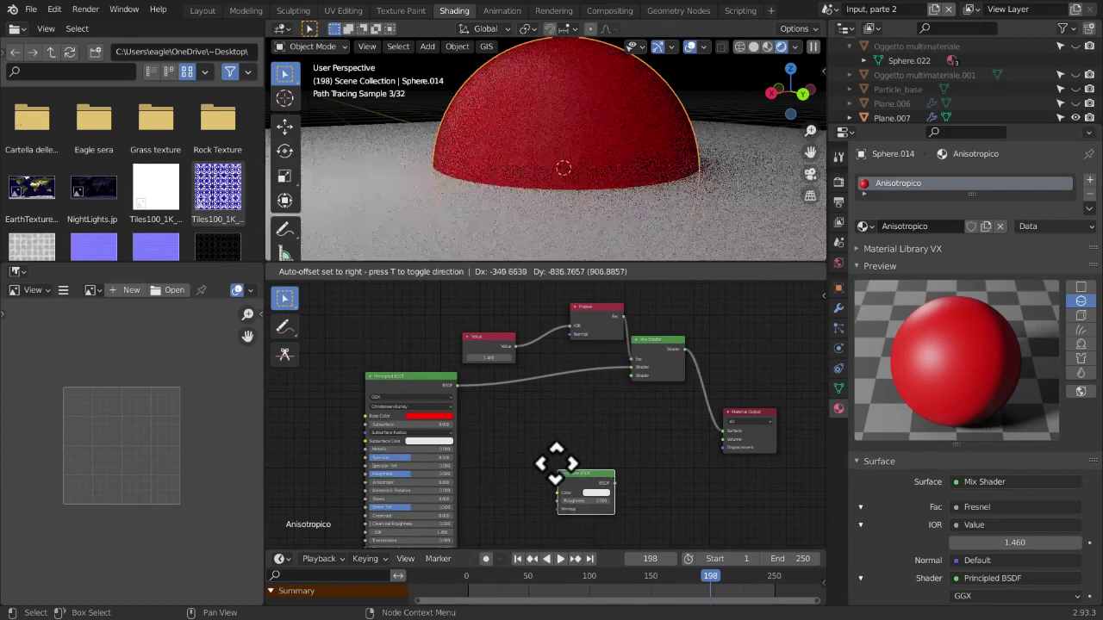
pyautogui.click(512, 407)
pyautogui.moveTo(588, 411); pyautogui.dragTo(635, 377)
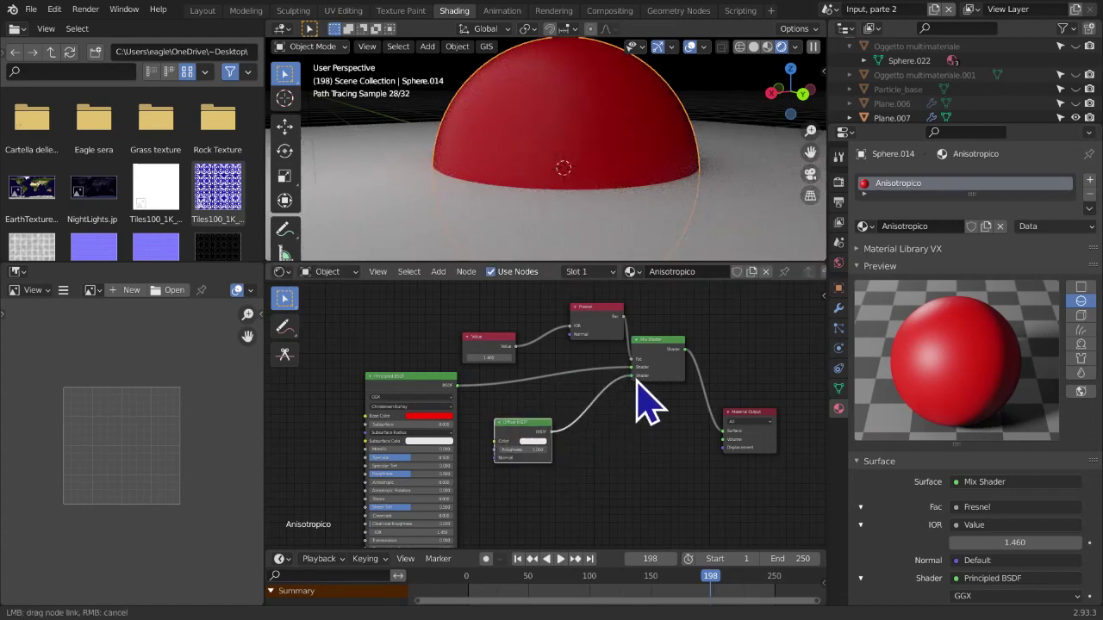
# Unlink the Value node from the Fresnel IOR, leaving the IOR at 1.450
pyautogui.moveTo(572, 326); pyautogui.dragTo(652, 448)
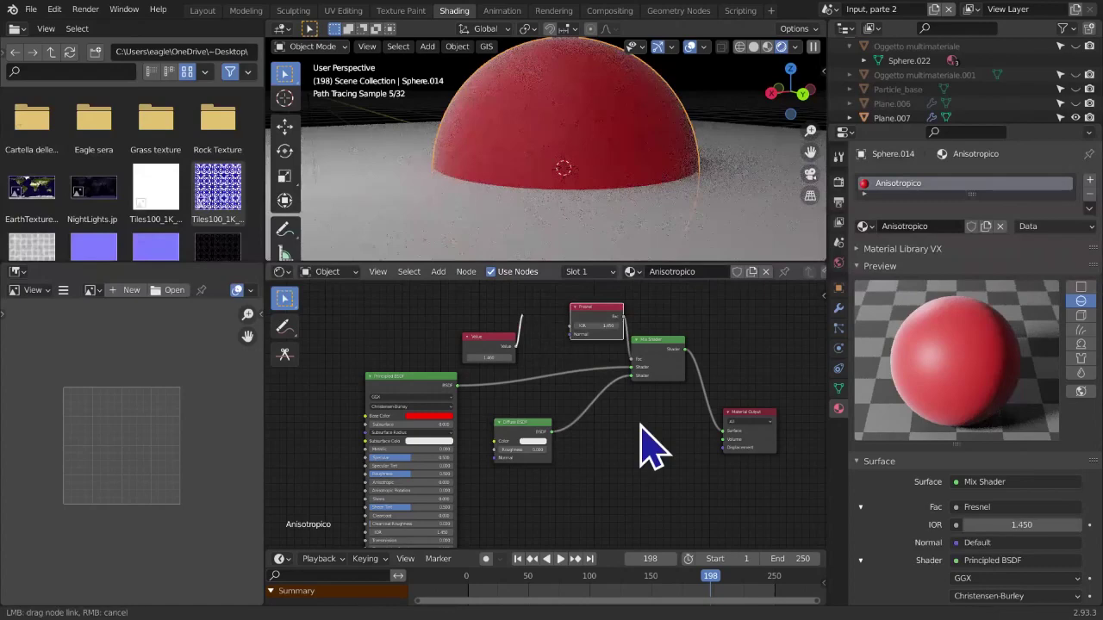
pyautogui.scroll(5, 648, 517)
pyautogui.scroll(-1, 657, 448)
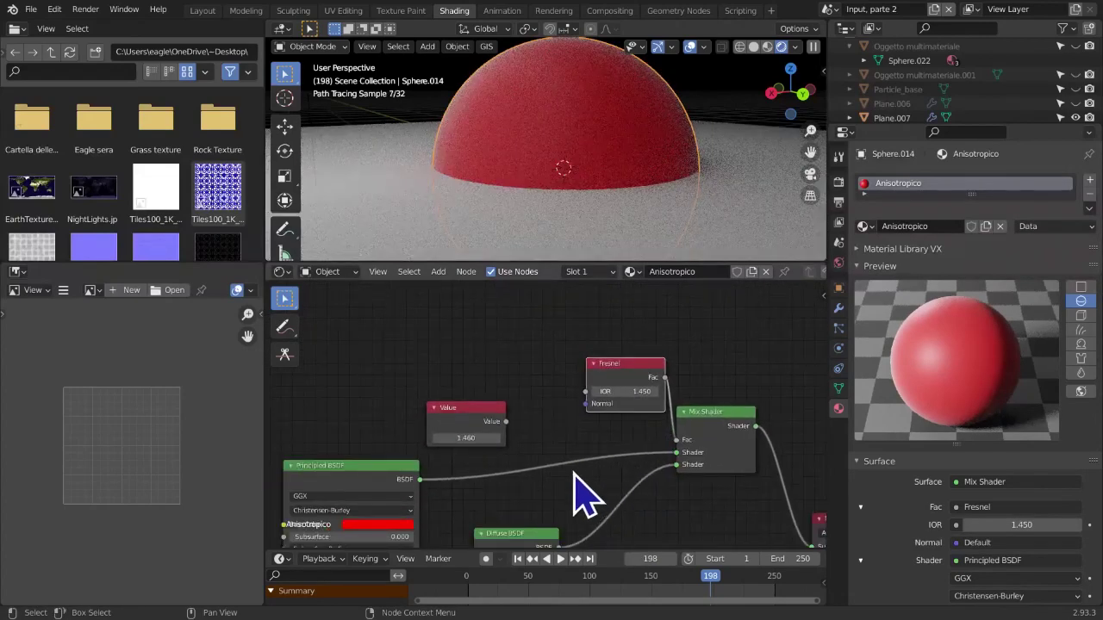
pyautogui.scroll(5, 551, 471)
pyautogui.moveTo(428, 405); pyautogui.dragTo(460, 372)
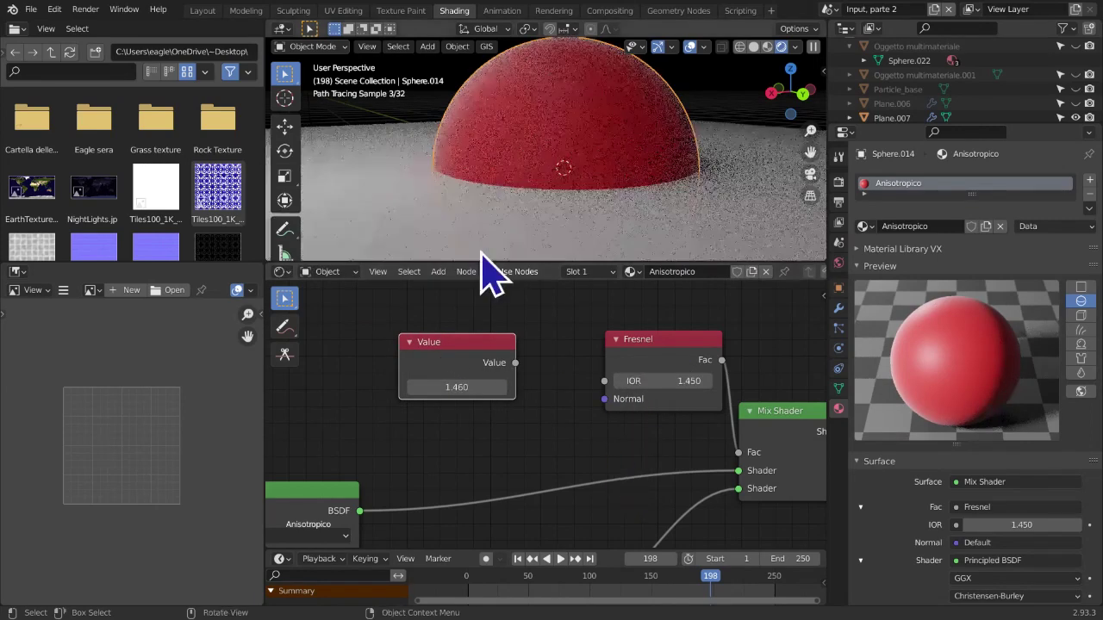
# Reposition the Value node, discard a stray link, and set the Fresnel IOR to 1.46
pyautogui.moveTo(462, 341); pyautogui.dragTo(419, 329)
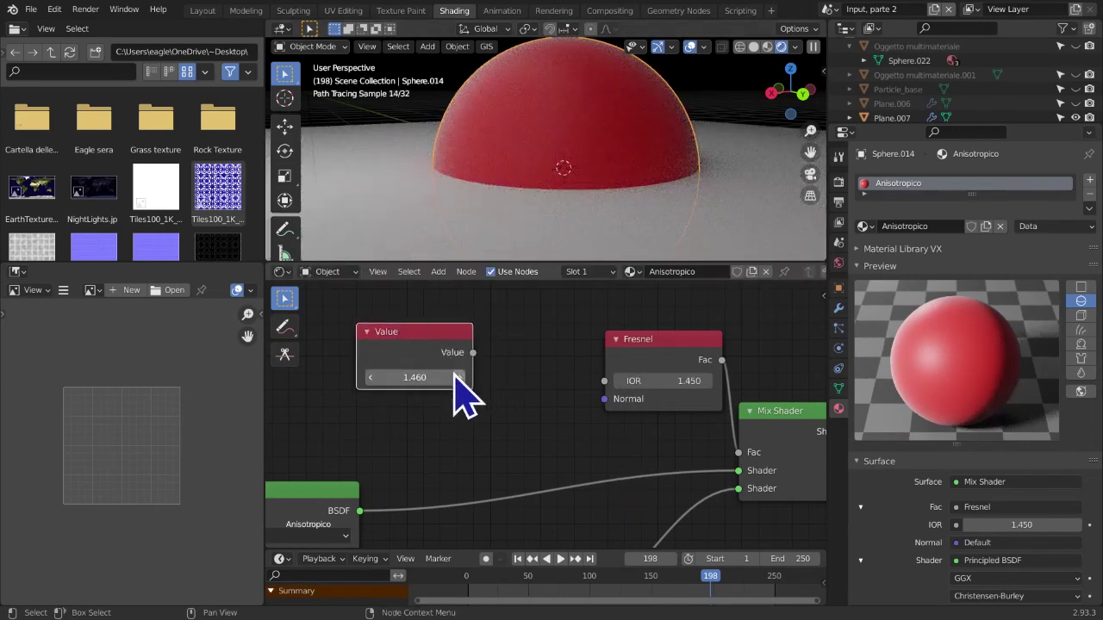
pyautogui.moveTo(472, 353); pyautogui.dragTo(490, 381)
pyautogui.click(695, 384)
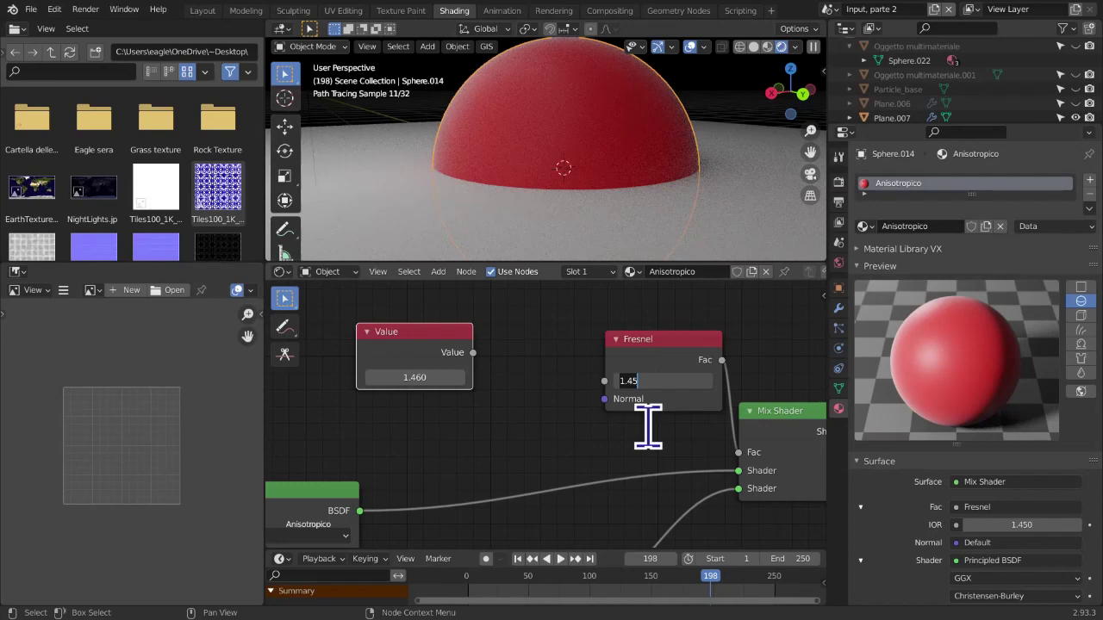
pyautogui.click(475, 467)
pyautogui.moveTo(401, 327); pyautogui.dragTo(357, 336)
pyautogui.moveTo(431, 367); pyautogui.dragTo(504, 393)
pyautogui.moveTo(617, 377); pyautogui.dragTo(361, 370)
pyautogui.moveTo(522, 375); pyautogui.dragTo(655, 380)
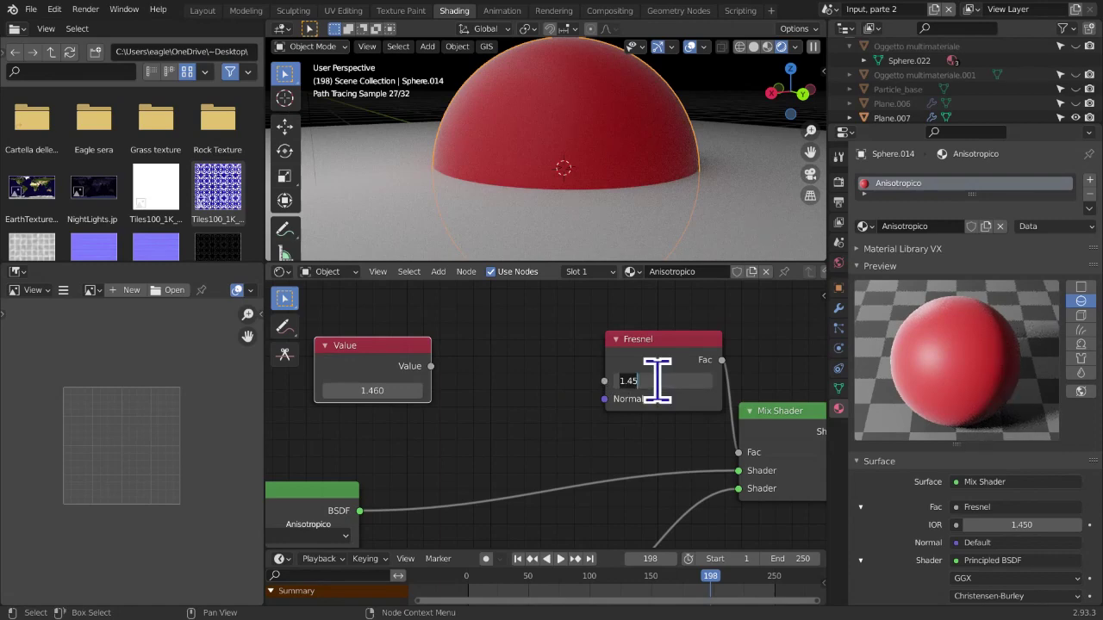
pyautogui.press('Return')
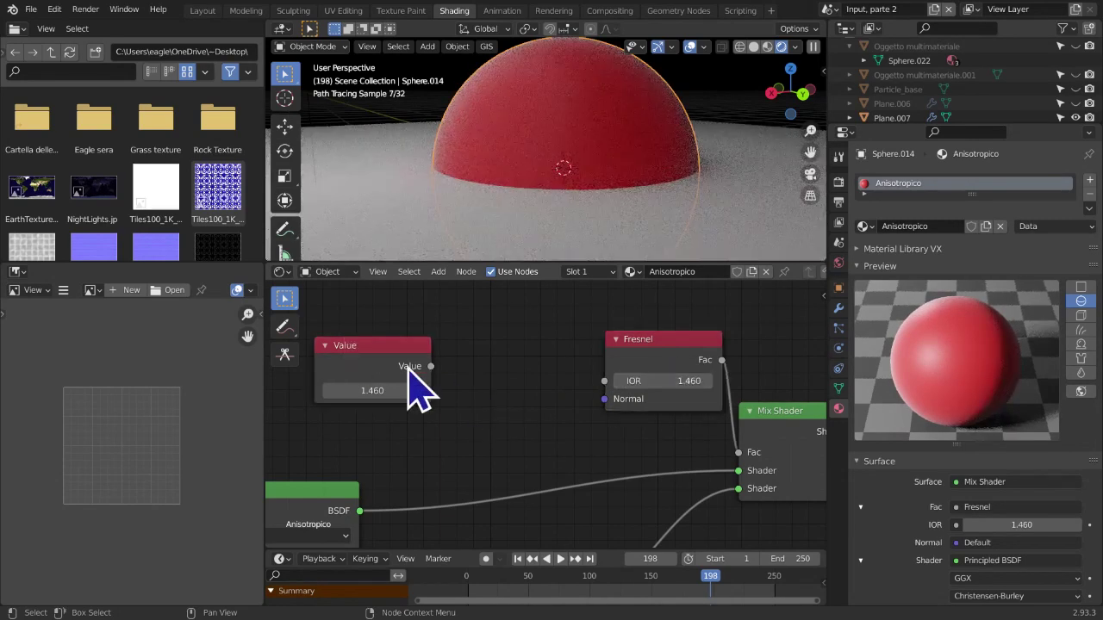
# Link the Value node's 1.460 output into the Fresnel IOR input and deselect all nodes
pyautogui.moveTo(432, 367); pyautogui.dragTo(610, 389)
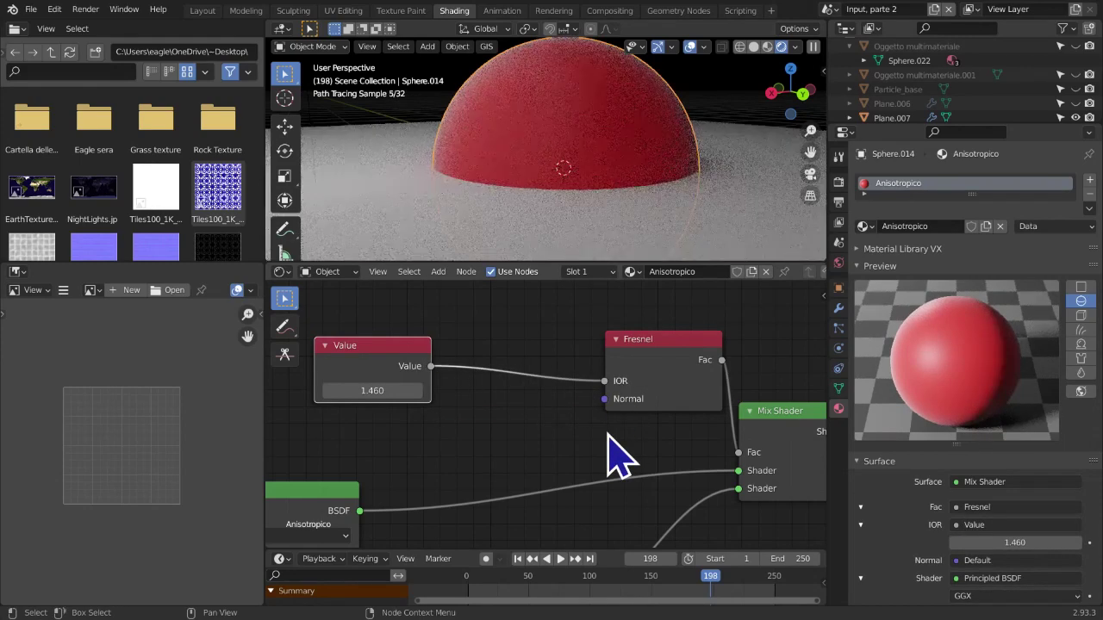
pyautogui.hotkey('shift', 'a')
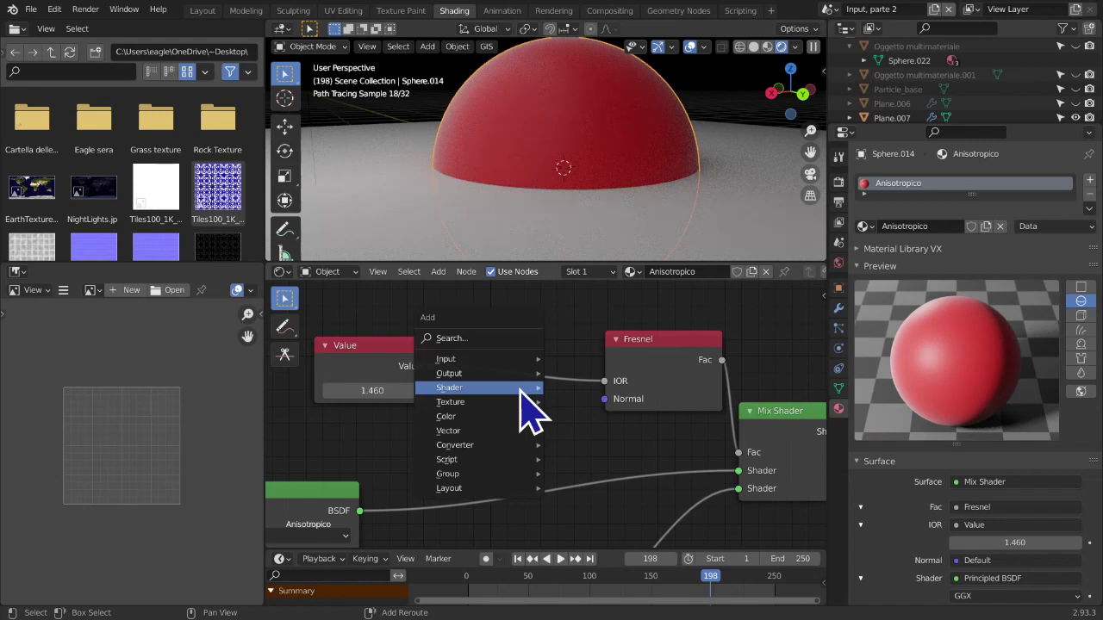
pyautogui.moveTo(392, 347); pyautogui.dragTo(410, 349)
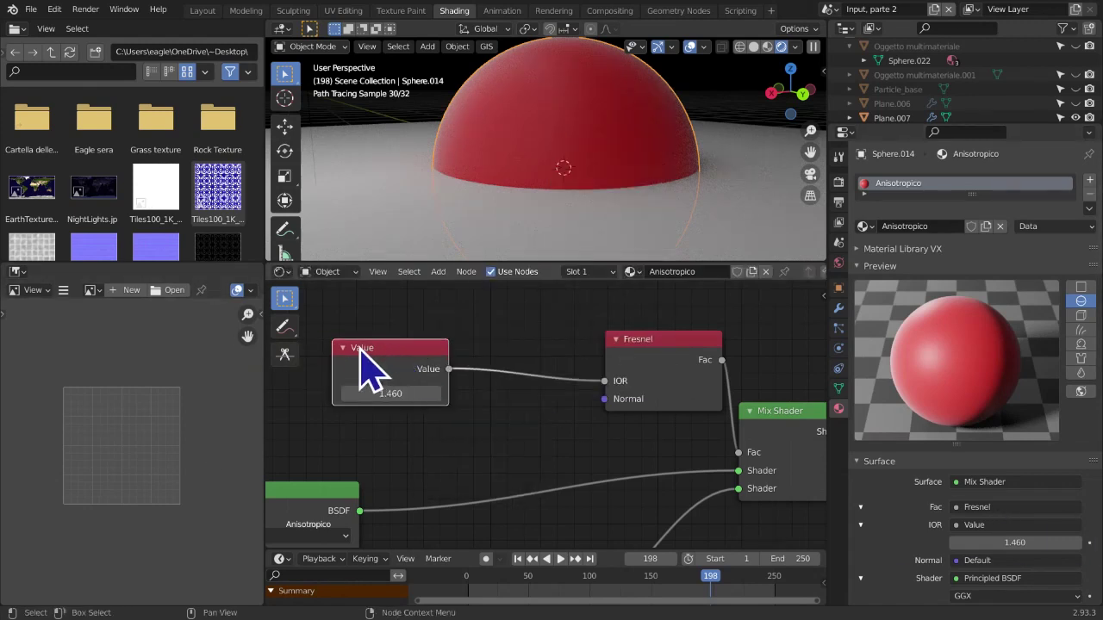
pyautogui.moveTo(462, 324); pyautogui.dragTo(593, 456)
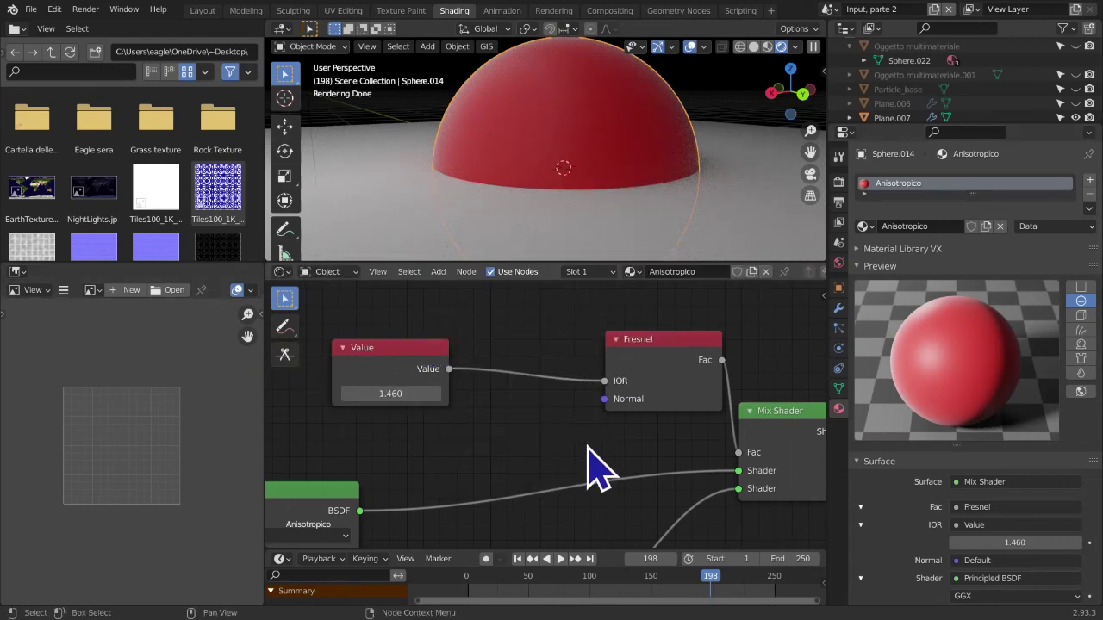
pyautogui.scroll(-2, 560, 517)
pyautogui.scroll(-1, 550, 484)
# Orbit to a low angle and delete the ground plane Plane.007
pyautogui.moveTo(551, 479)
pyautogui.mouseDown(button='middle')
pyautogui.moveTo(573, 536)
pyautogui.moveTo(568, 509)
pyautogui.moveTo(556, 510)
pyautogui.mouseUp(button='middle')
pyautogui.scroll(-5, 576, 508)
pyautogui.scroll(2, 591, 263)
pyautogui.scroll(1, 595, 254)
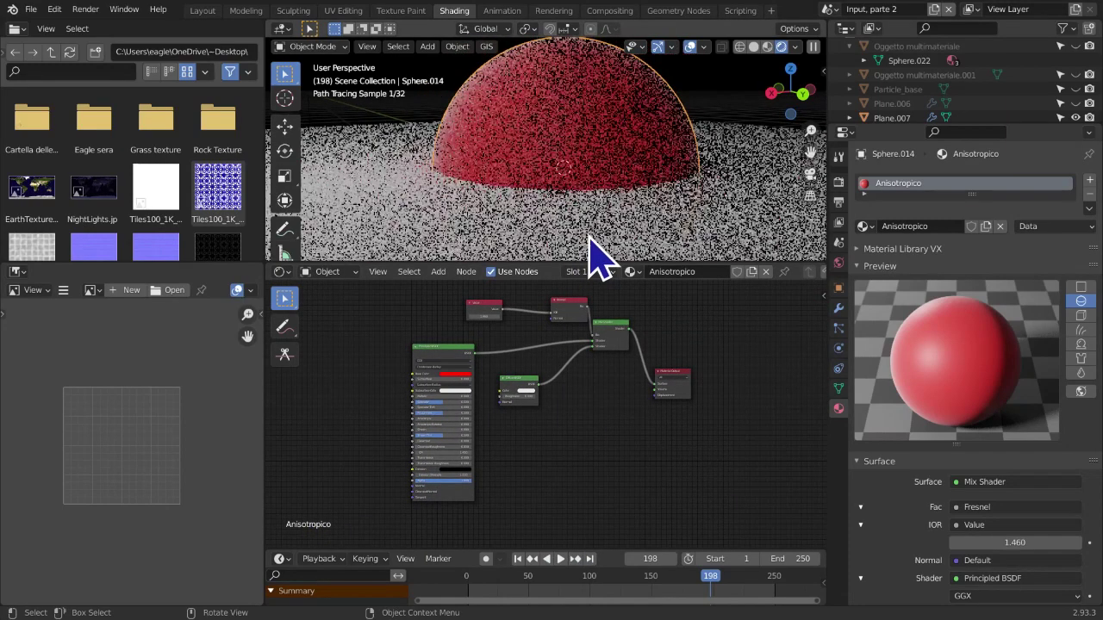
pyautogui.scroll(-3, 591, 259)
pyautogui.moveTo(591, 258); pyautogui.dragTo(622, 156, button='middle')
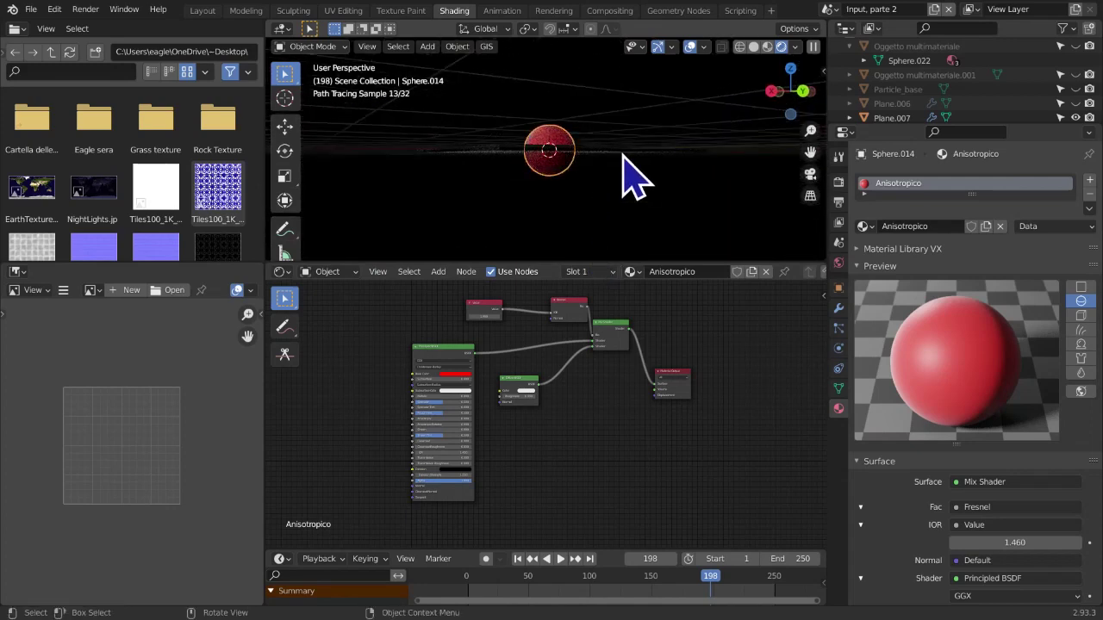
pyautogui.click(622, 156)
pyautogui.press('x')
pyautogui.click(622, 156)
# Select the sphere Sphere.014 and shift the node network into view
pyautogui.click(555, 193)
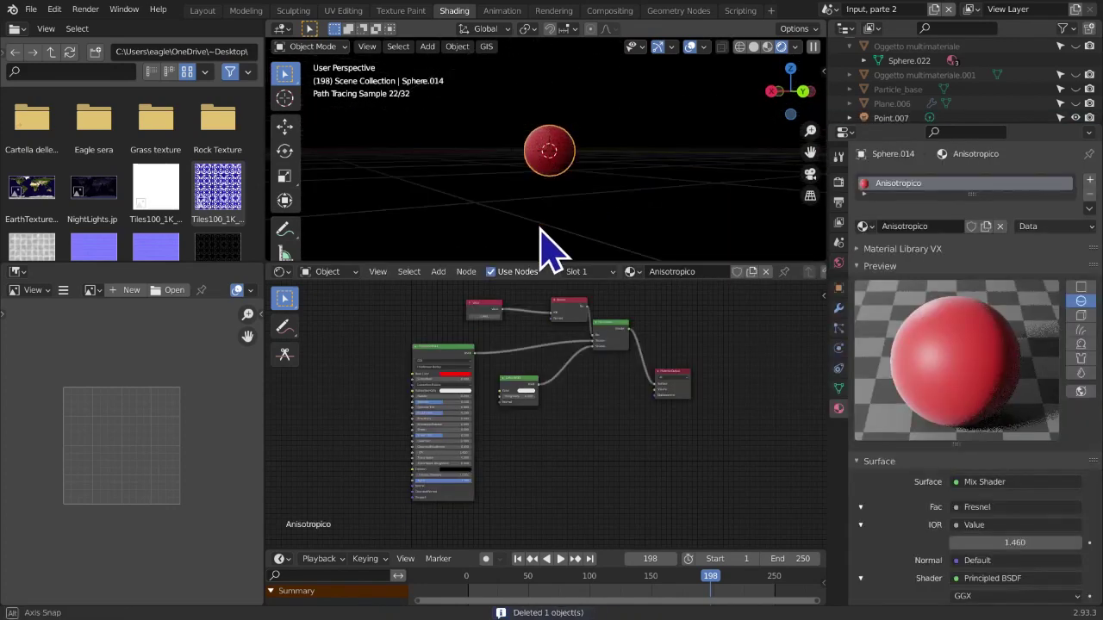
pyautogui.scroll(4, 561, 234)
pyautogui.scroll(-2, 554, 215)
pyautogui.scroll(1, 669, 466)
pyautogui.moveTo(663, 461); pyautogui.dragTo(670, 473, button='middle')
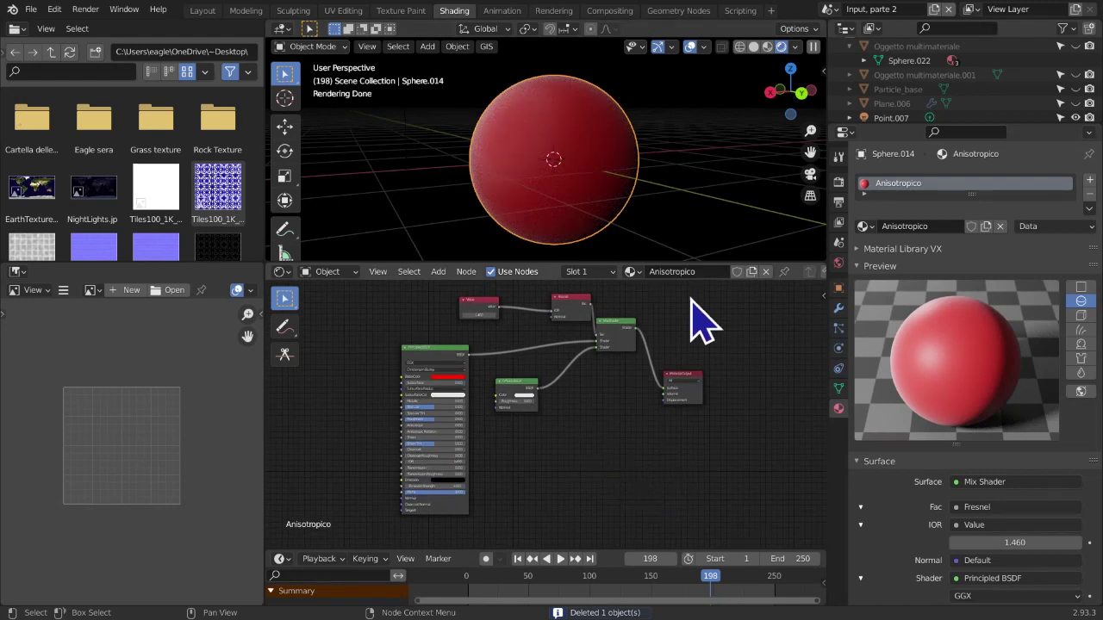
pyautogui.click(713, 271)
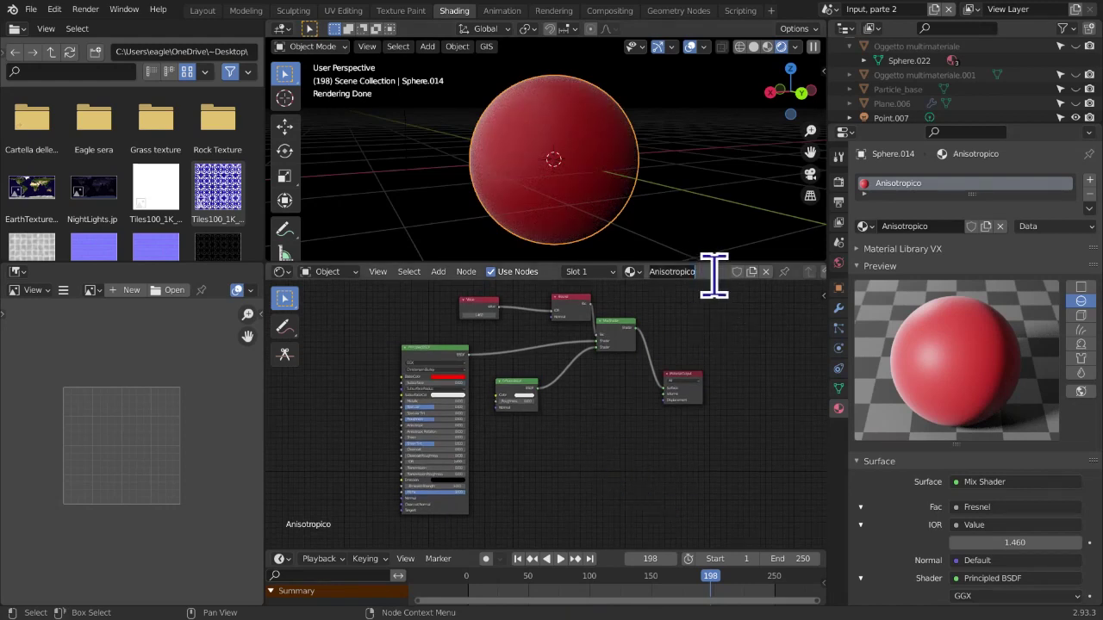
# Rename the material to 'Materiale di prova', then add and discard a trial Volume Info node
pyautogui.write('Materiale di prova')
pyautogui.press('Return')
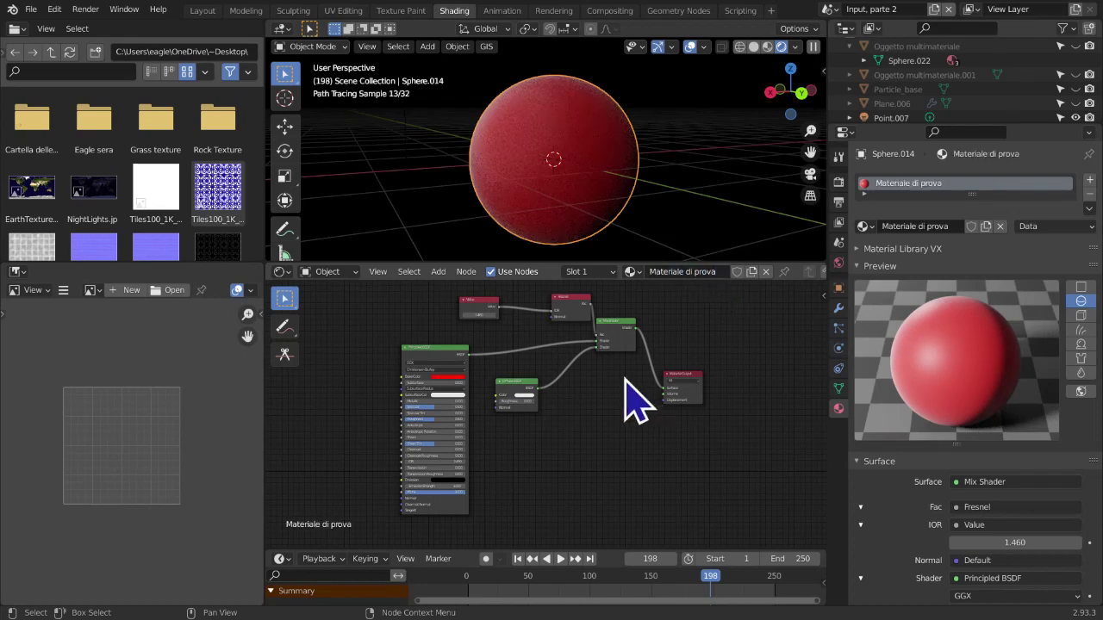
pyautogui.click(439, 272)
pyautogui.moveTo(461, 308)
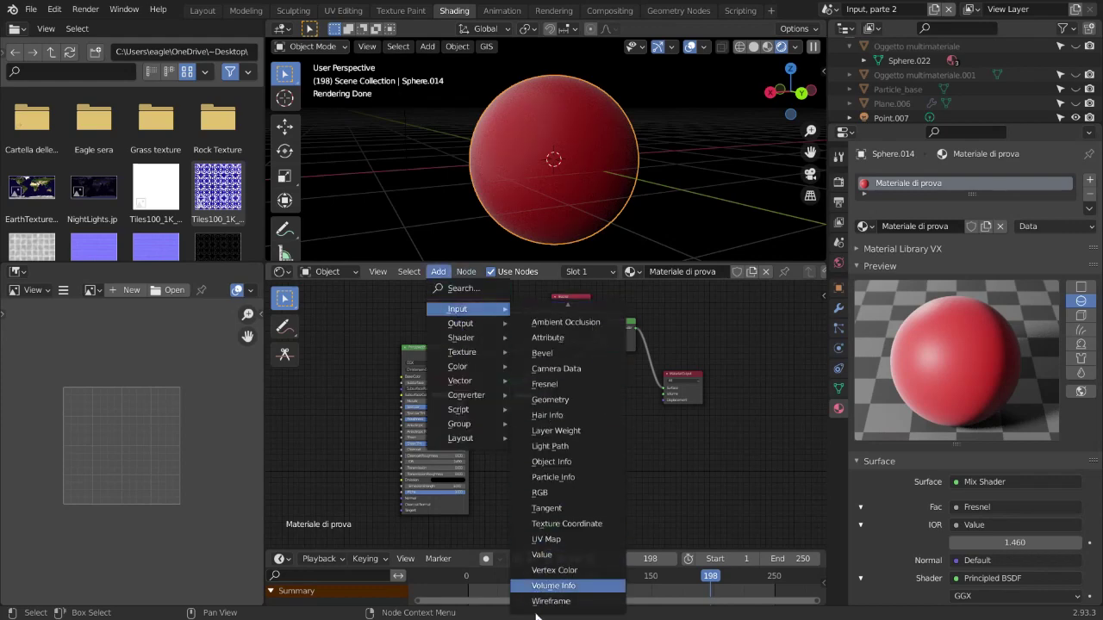
pyautogui.click(571, 588)
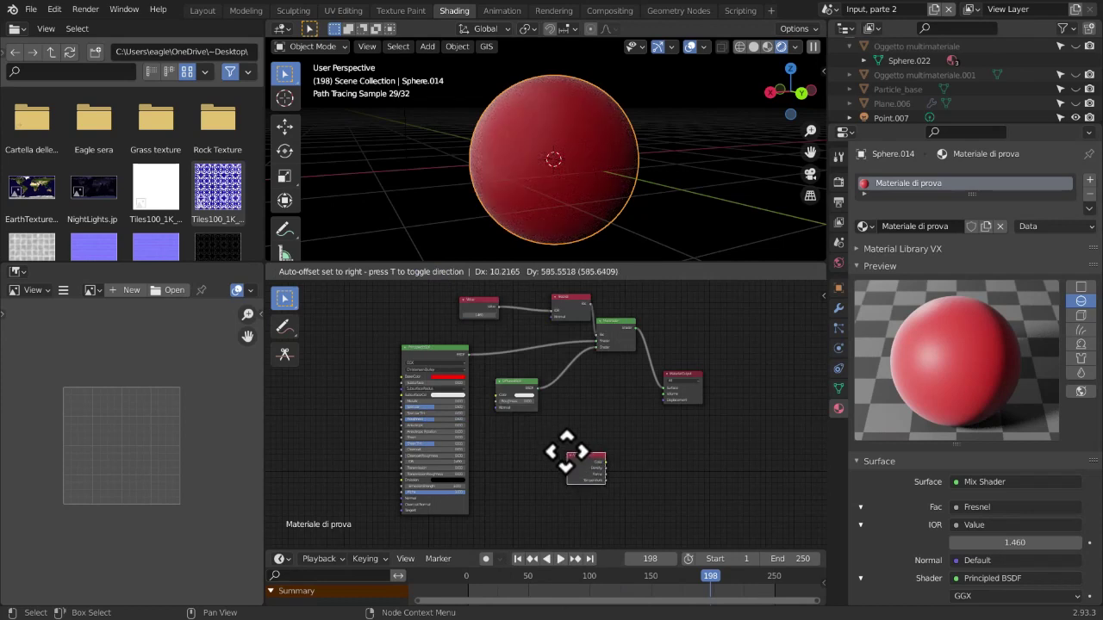
pyautogui.click(580, 465)
pyautogui.press('x')
pyautogui.scroll(-1, 516, 480)
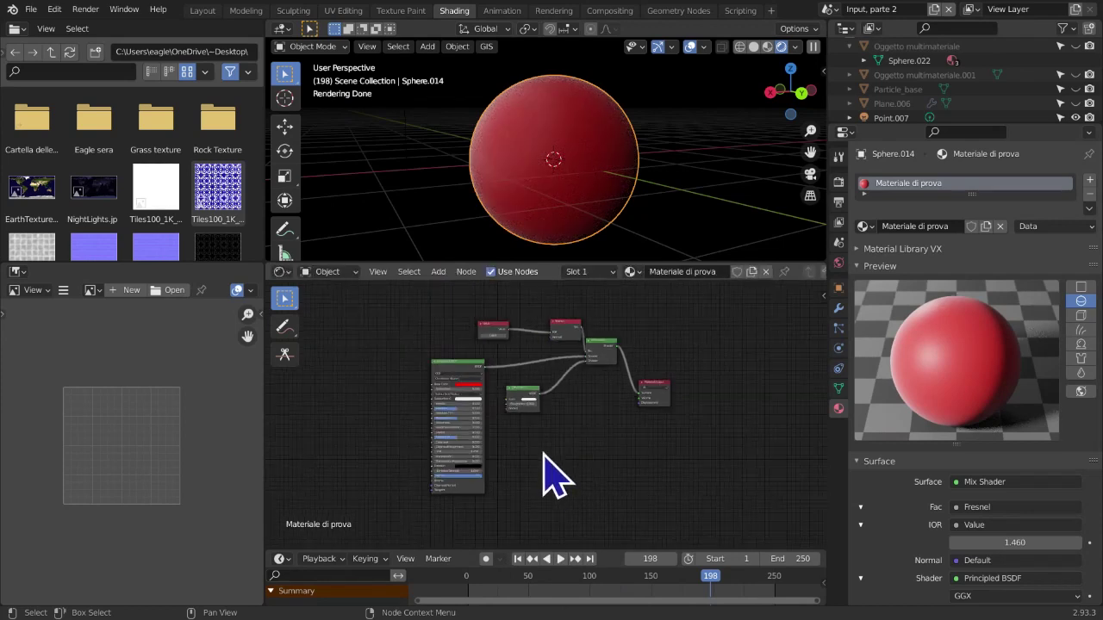
pyautogui.moveTo(342, 312); pyautogui.dragTo(609, 290)
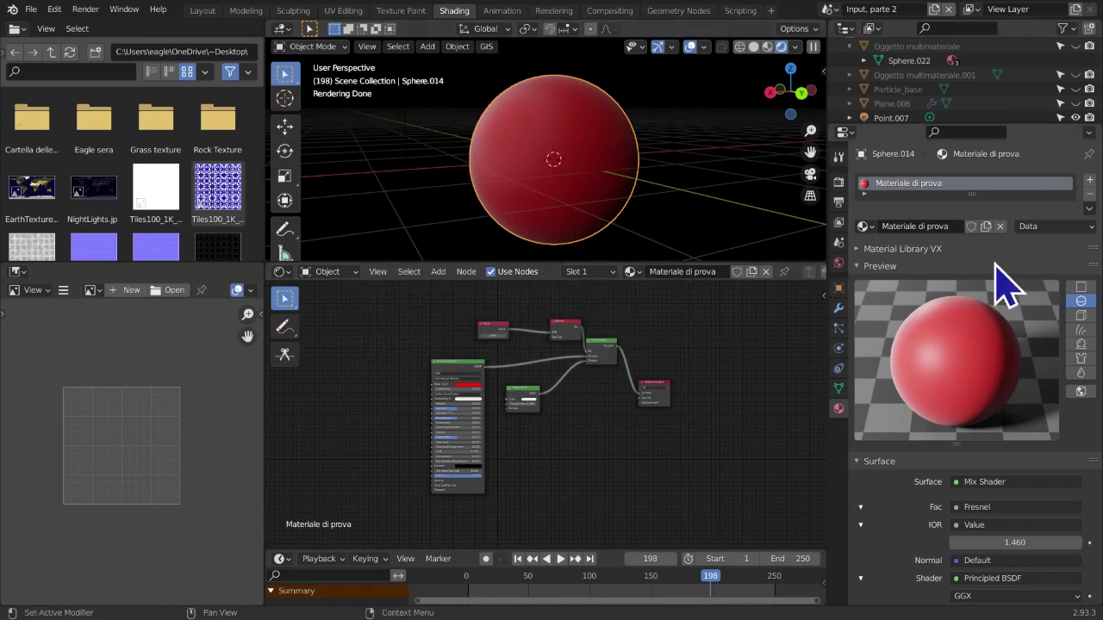
pyautogui.scroll(-3, 505, 138)
pyautogui.moveTo(493, 118)
pyautogui.mouseDown(button='middle')
pyautogui.moveTo(463, 167)
pyautogui.moveTo(446, 162)
pyautogui.mouseUp(button='middle')
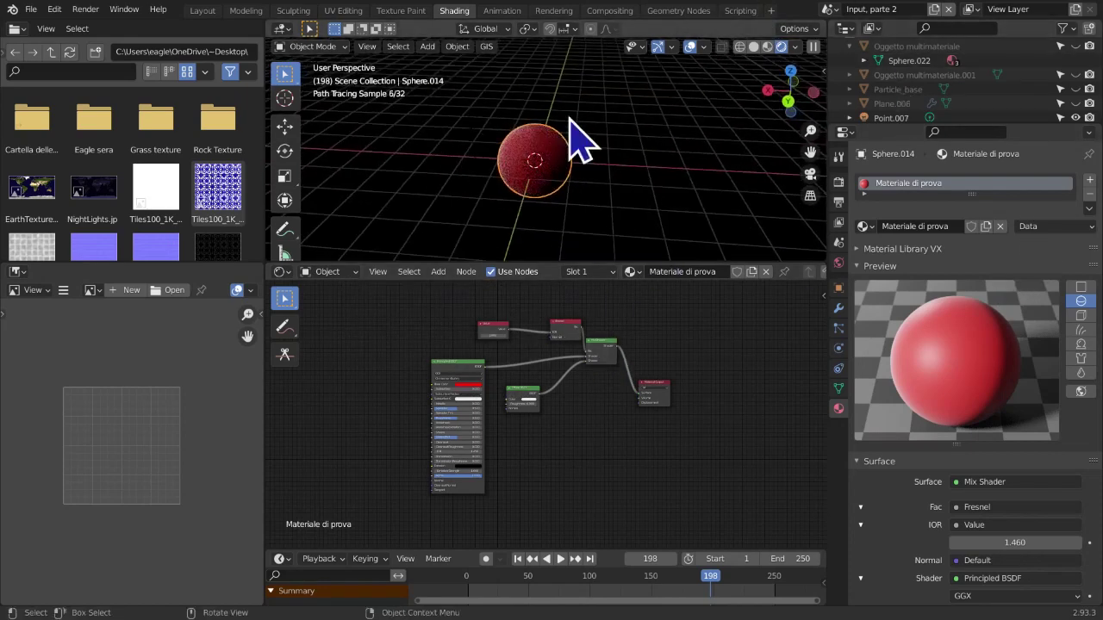
# Switch to the Shader scene, centre the Hair info node tree, and bring up the Add menu
pyautogui.click(829, 9)
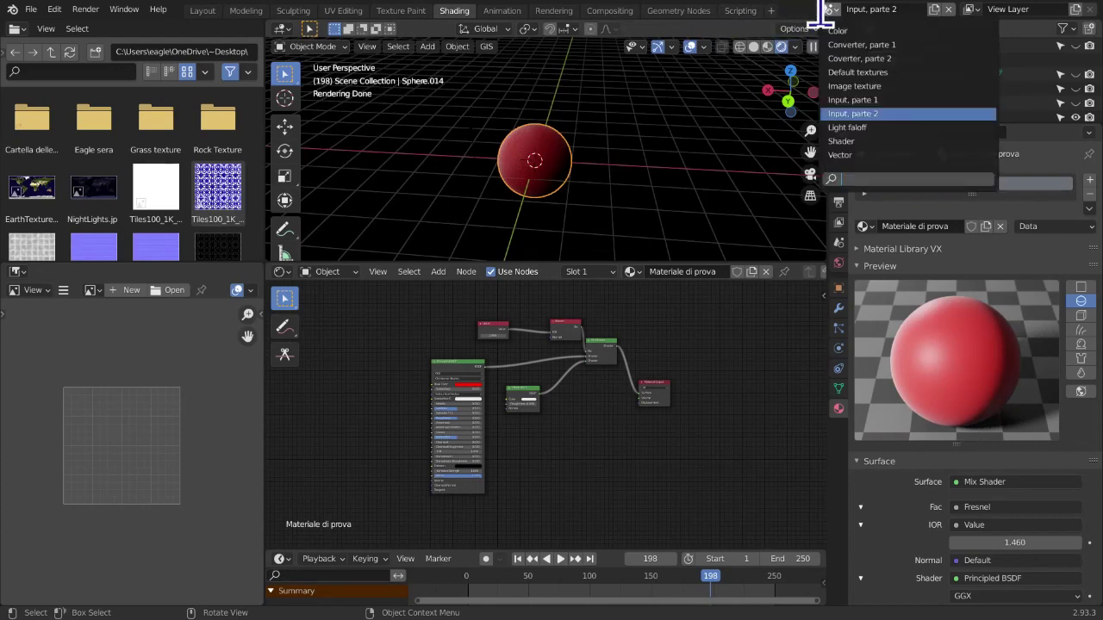
pyautogui.click(843, 142)
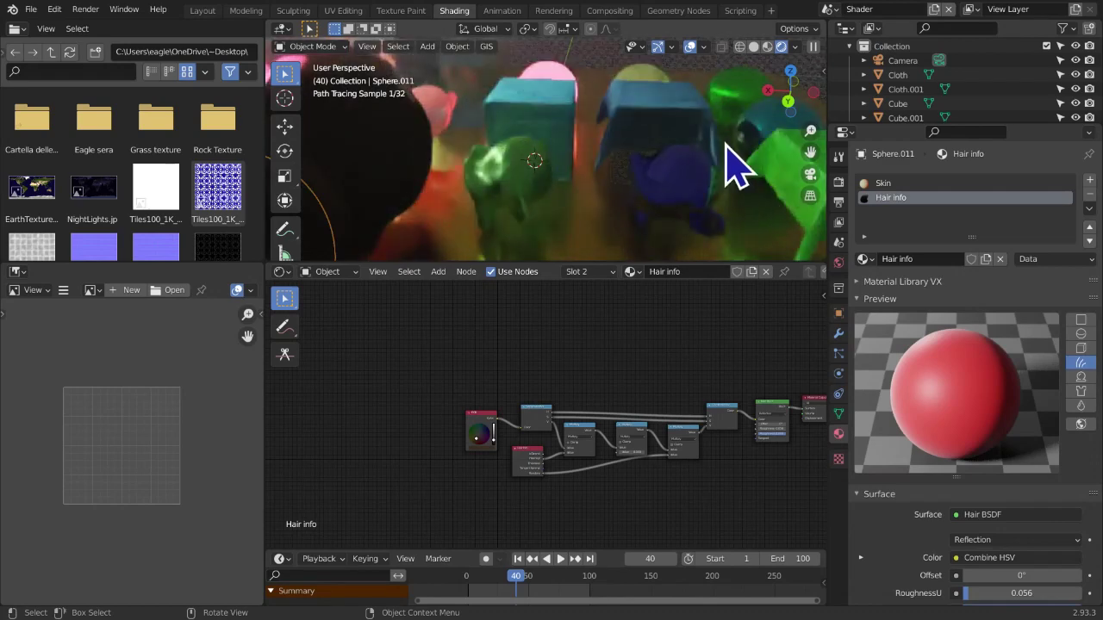
pyautogui.scroll(-4, 712, 173)
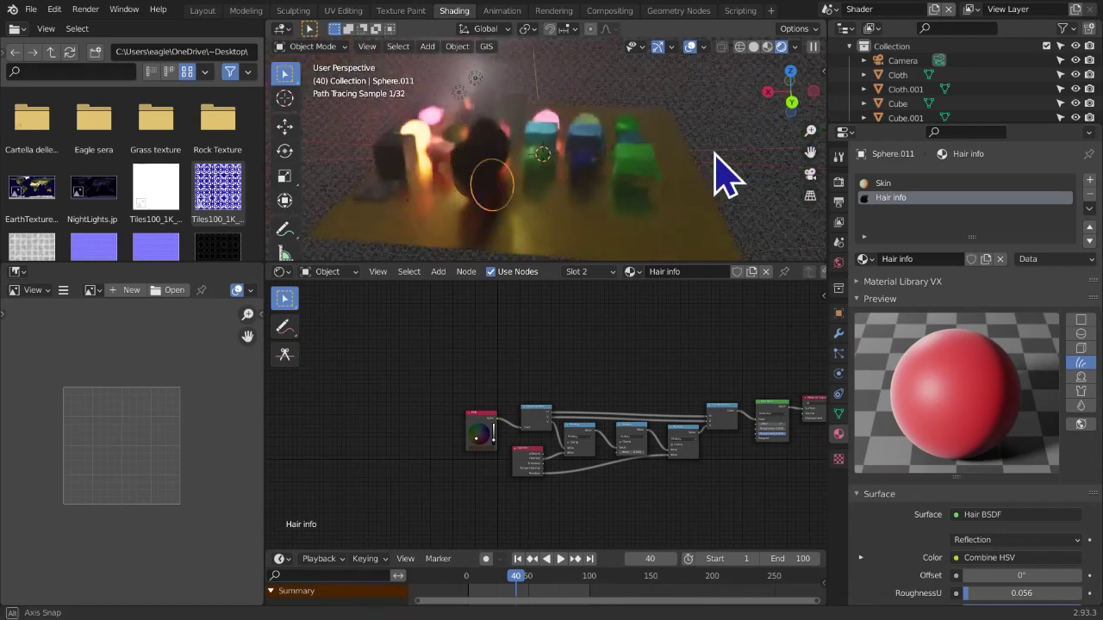
pyautogui.moveTo(783, 178); pyautogui.dragTo(392, 183, button='middle')
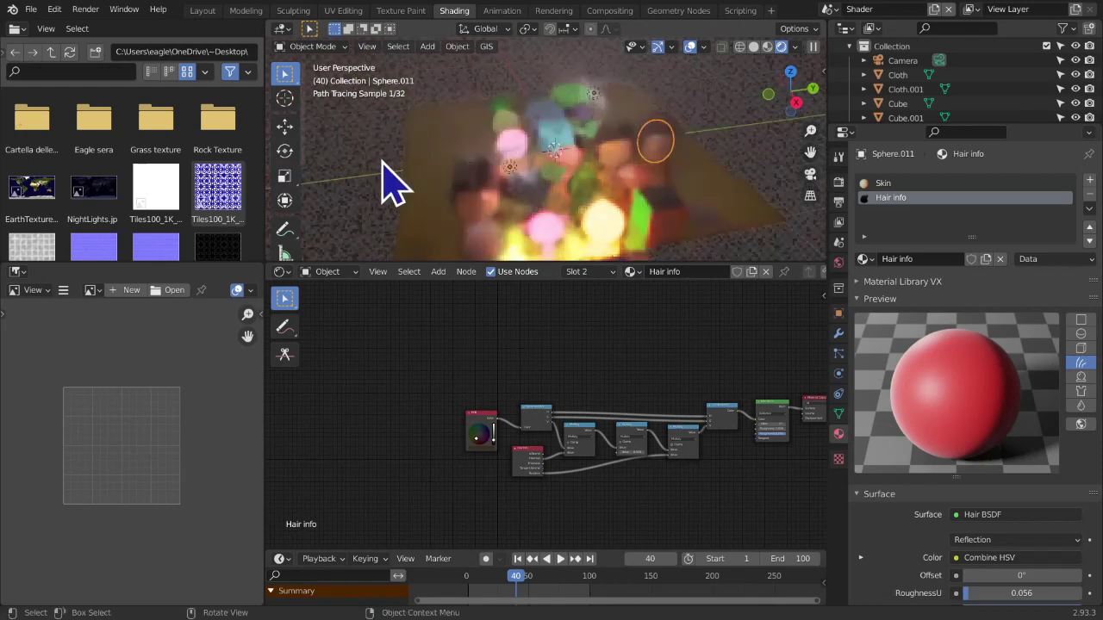
pyautogui.moveTo(542, 451); pyautogui.dragTo(443, 419, button='middle')
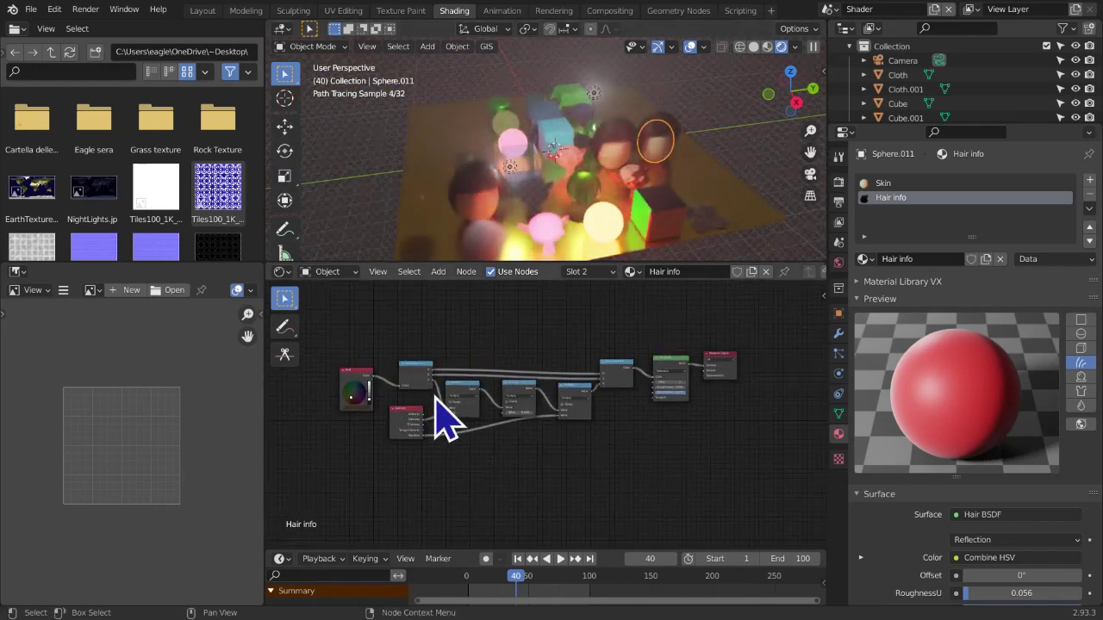
pyautogui.scroll(1, 610, 418)
pyautogui.moveTo(610, 411); pyautogui.dragTo(652, 414, button='middle')
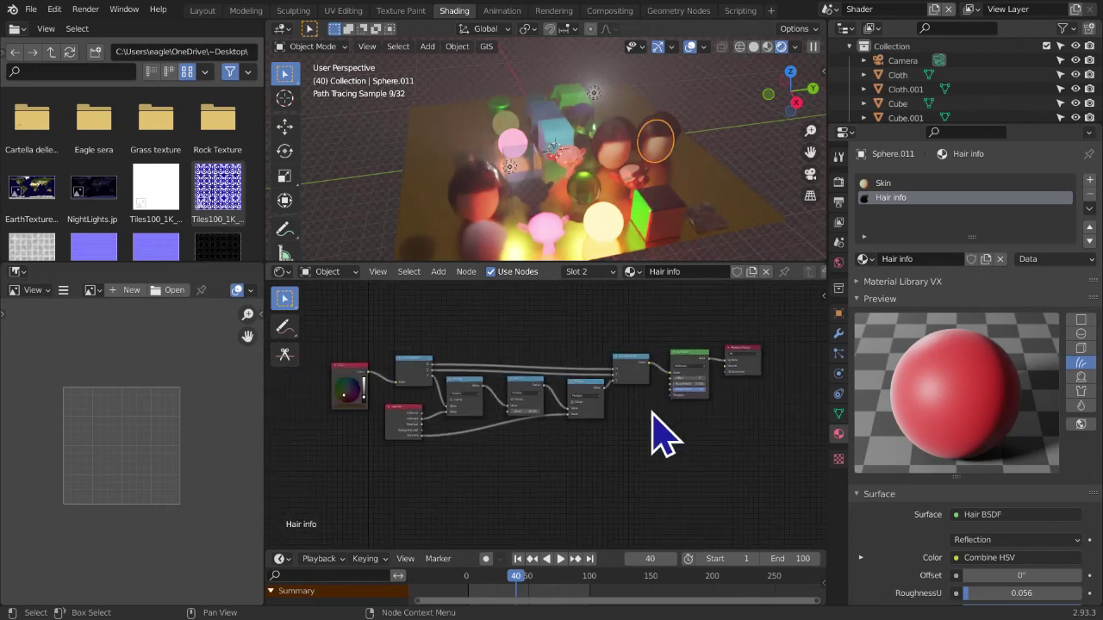
pyautogui.hotkey('shift', 'a')
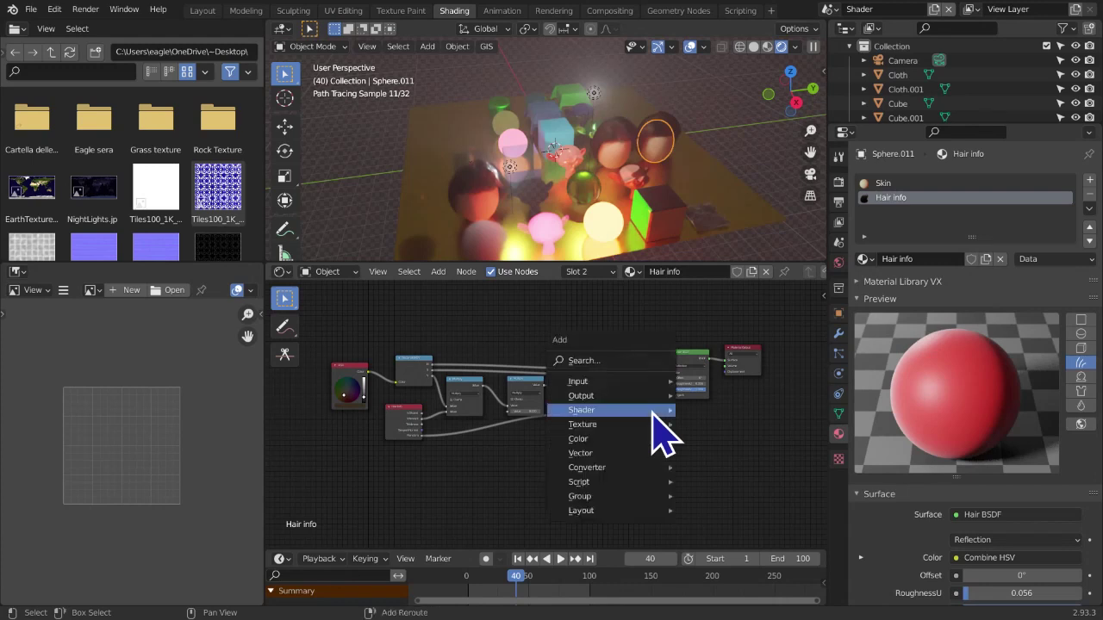
# Orbit and pan the 3D view, then select the Volume object, whose node tree is empty
pyautogui.moveTo(646, 486)
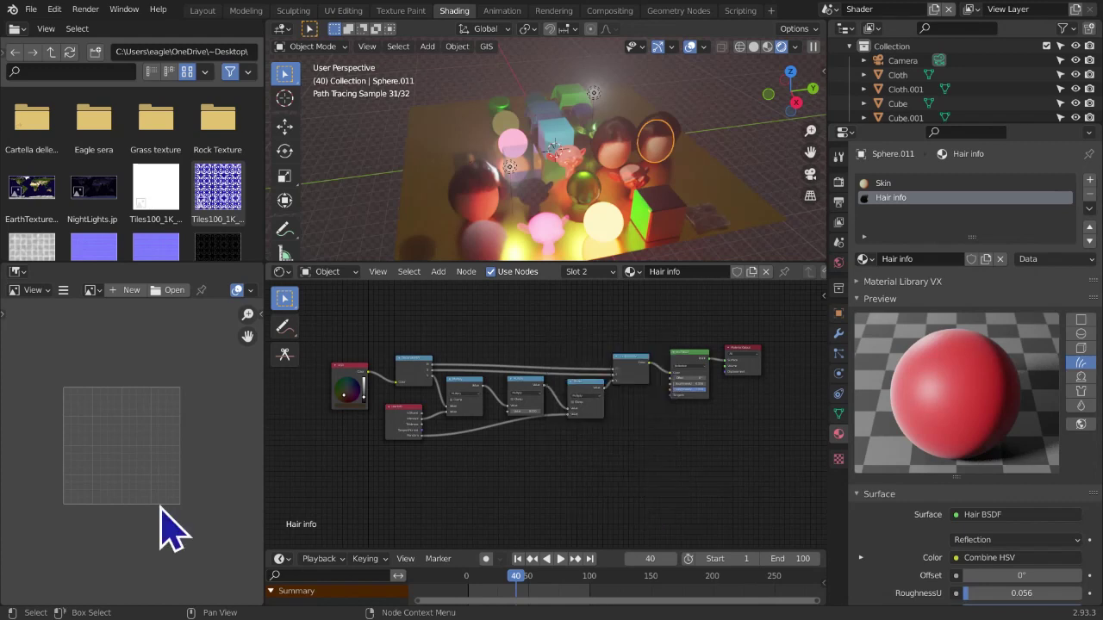
pyautogui.scroll(2, 517, 504)
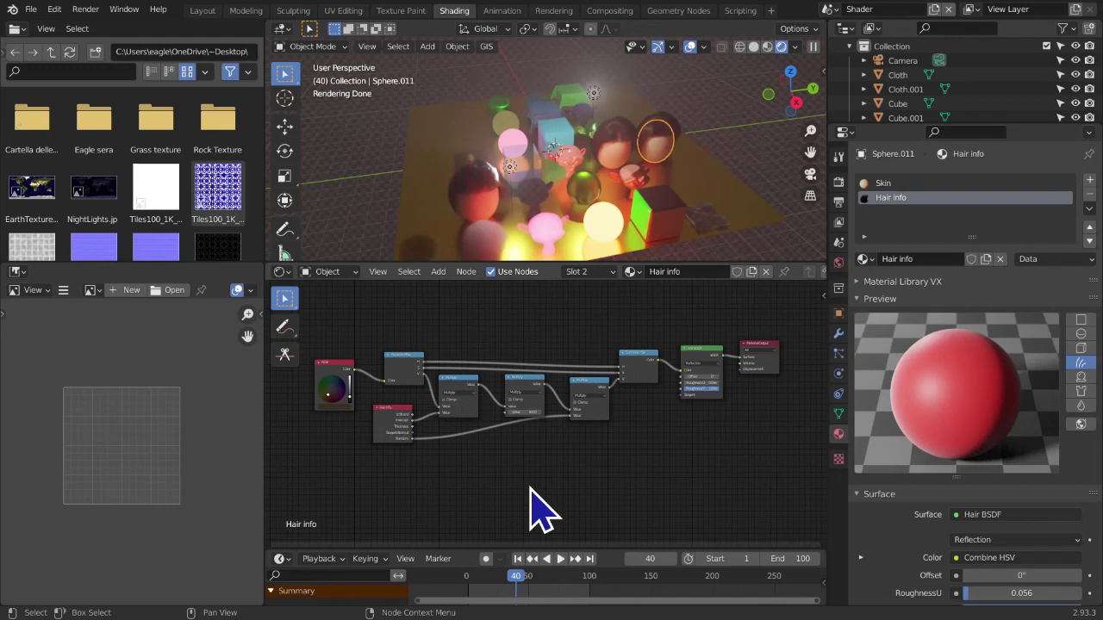
pyautogui.moveTo(598, 197)
pyautogui.mouseDown(button='middle')
pyautogui.moveTo(611, 168)
pyautogui.moveTo(584, 216)
pyautogui.moveTo(731, 180)
pyautogui.moveTo(766, 155)
pyautogui.mouseUp(button='middle')
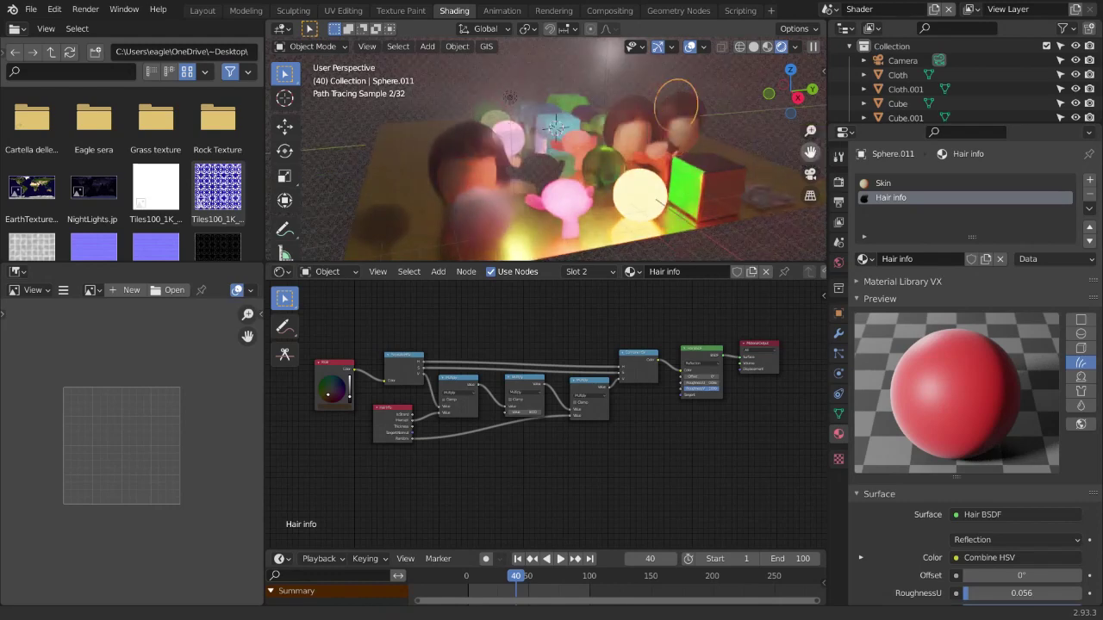
pyautogui.moveTo(811, 152); pyautogui.dragTo(810, 129)
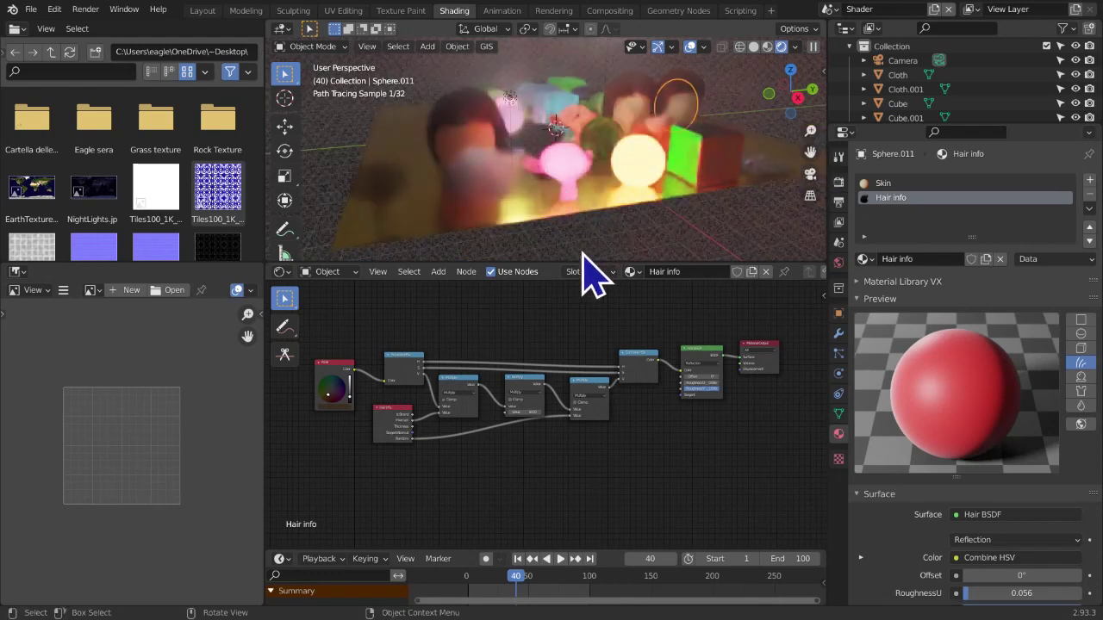
pyautogui.click(498, 234)
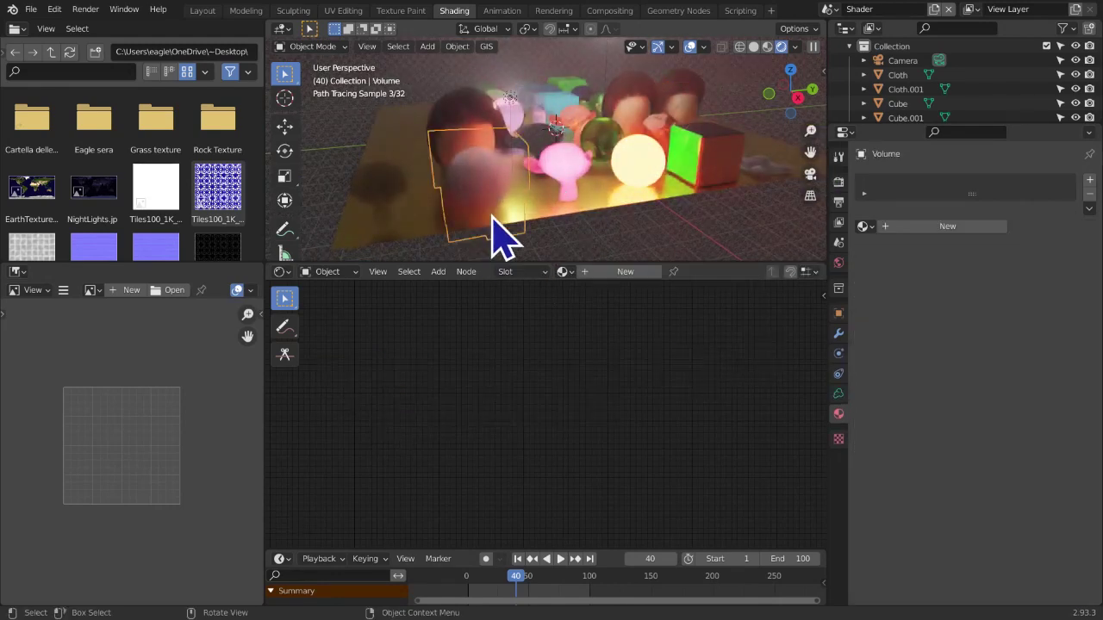
# Frame the Volume box in the viewport and select it from the Outliner hierarchy
pyautogui.moveTo(522, 222); pyautogui.dragTo(532, 222, button='middle')
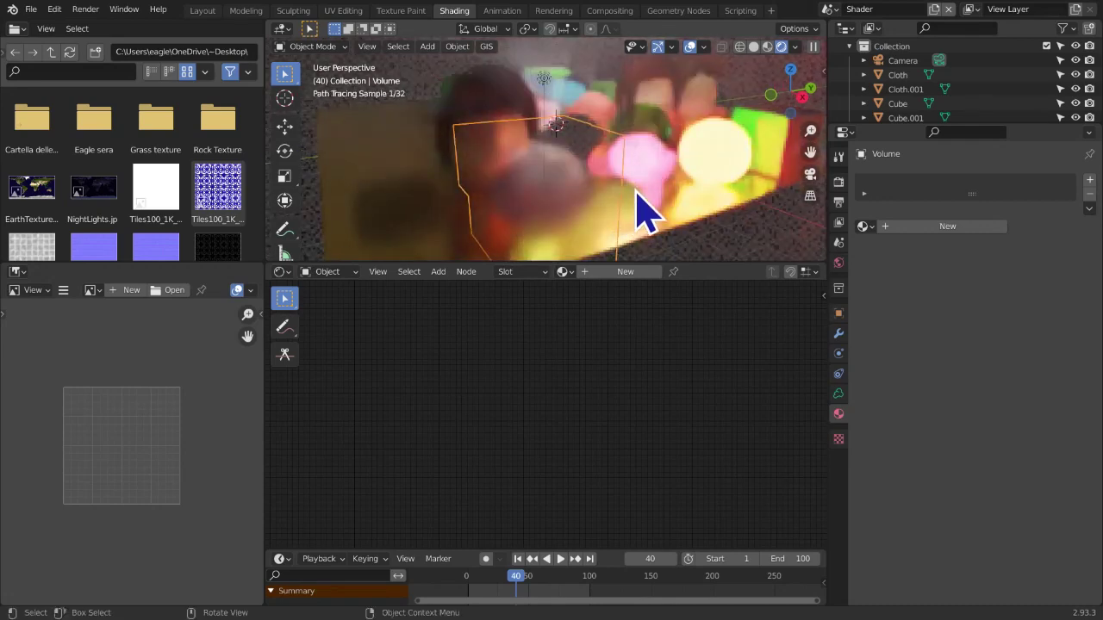
pyautogui.moveTo(810, 152); pyautogui.dragTo(816, 148)
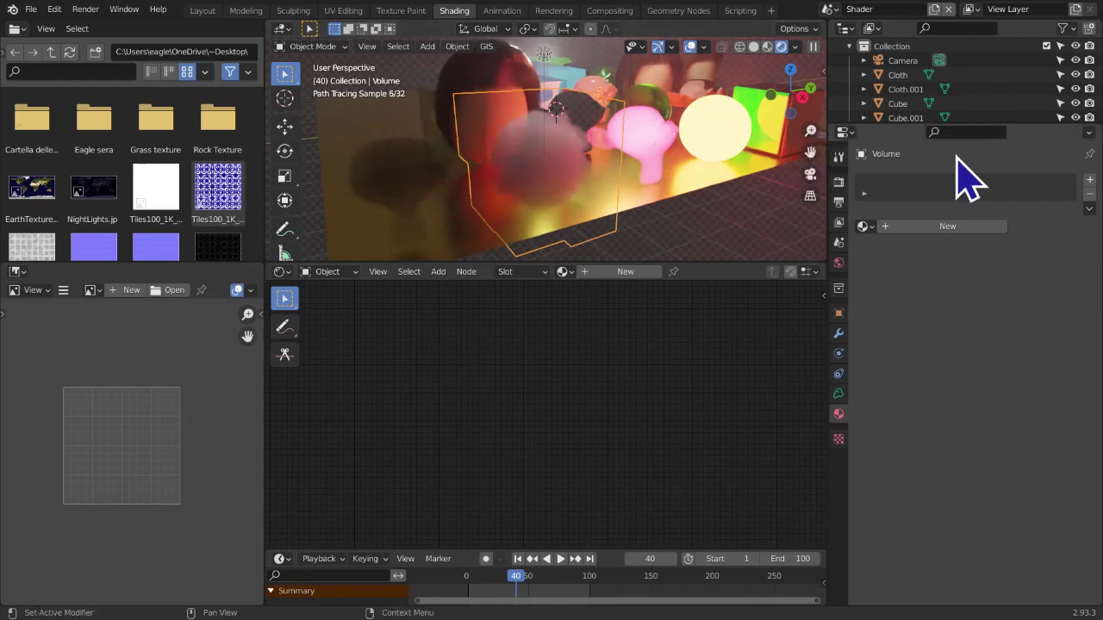
pyautogui.scroll(-5, 978, 116)
pyautogui.scroll(-6, 981, 115)
pyautogui.click(968, 110)
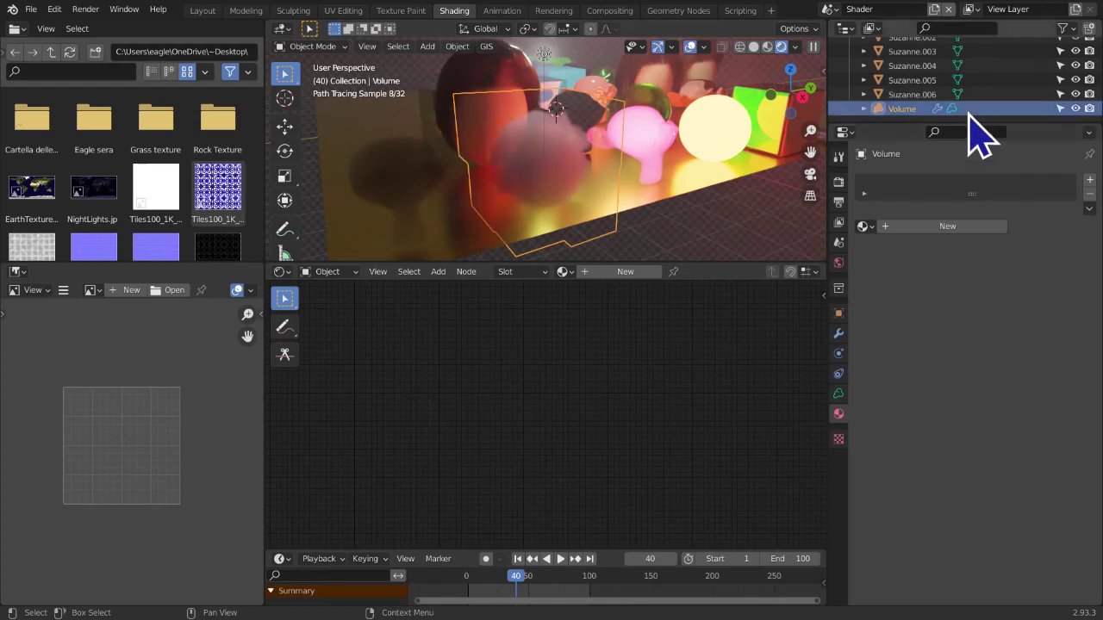
pyautogui.scroll(11, 974, 113)
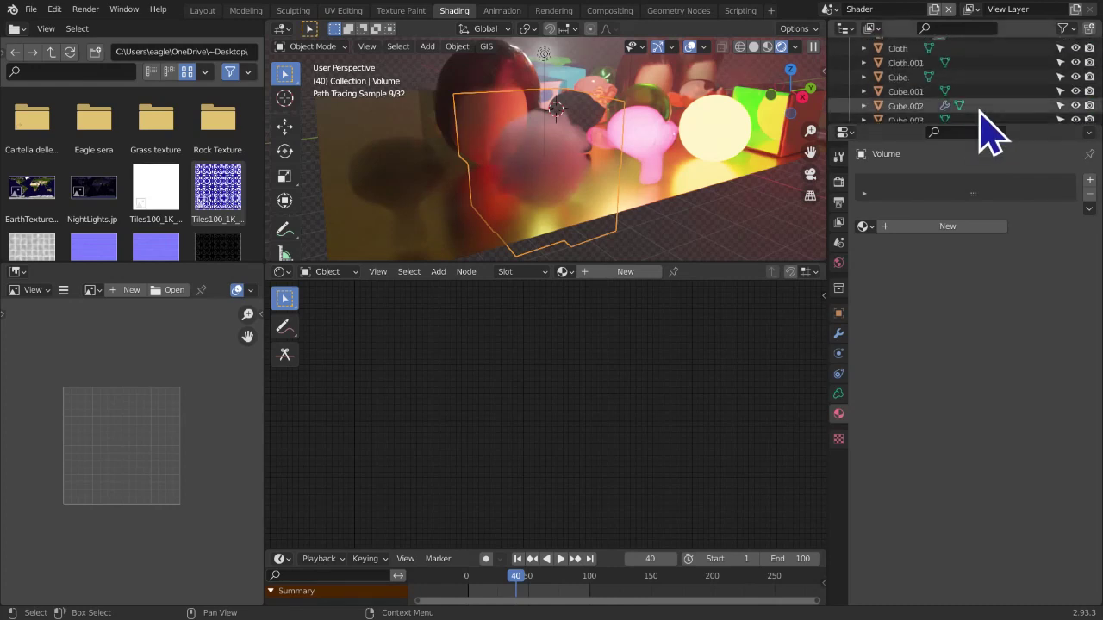
pyautogui.scroll(-1, 979, 112)
pyautogui.scroll(1, 888, 82)
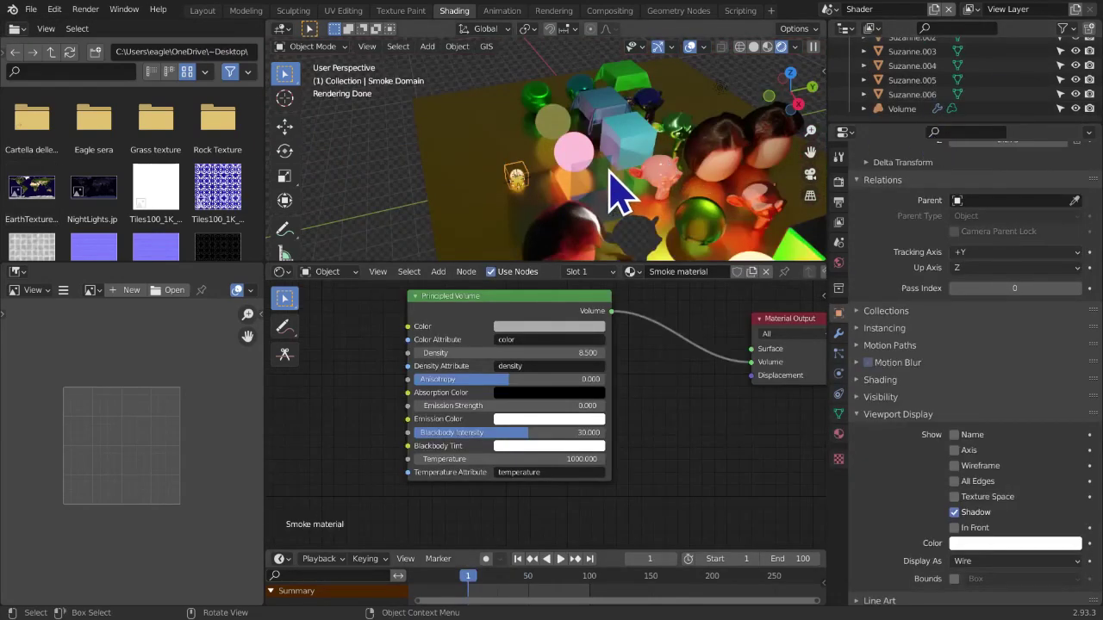
# Frame the smoke domain and stop the playing simulation at frame 22 to view the glowing plume
pyautogui.moveTo(586, 209)
pyautogui.mouseDown(button='middle')
pyautogui.moveTo(581, 163)
pyautogui.moveTo(609, 163)
pyautogui.moveTo(590, 187)
pyautogui.mouseUp(button='middle')
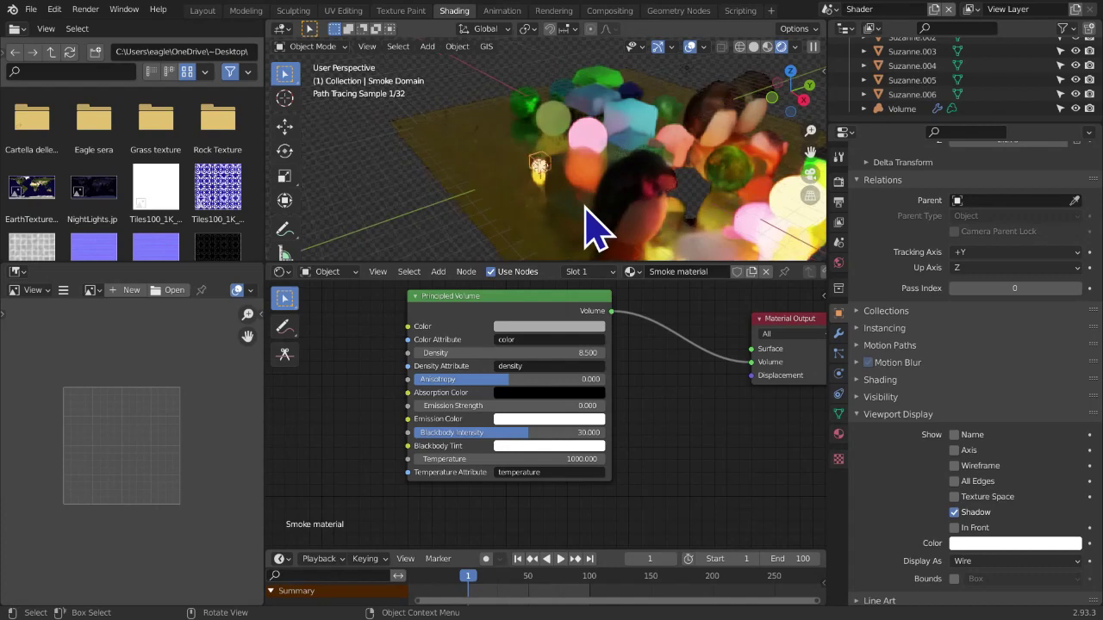
pyautogui.scroll(5, 593, 226)
pyautogui.moveTo(809, 151); pyautogui.dragTo(812, 132)
pyautogui.scroll(2, 557, 246)
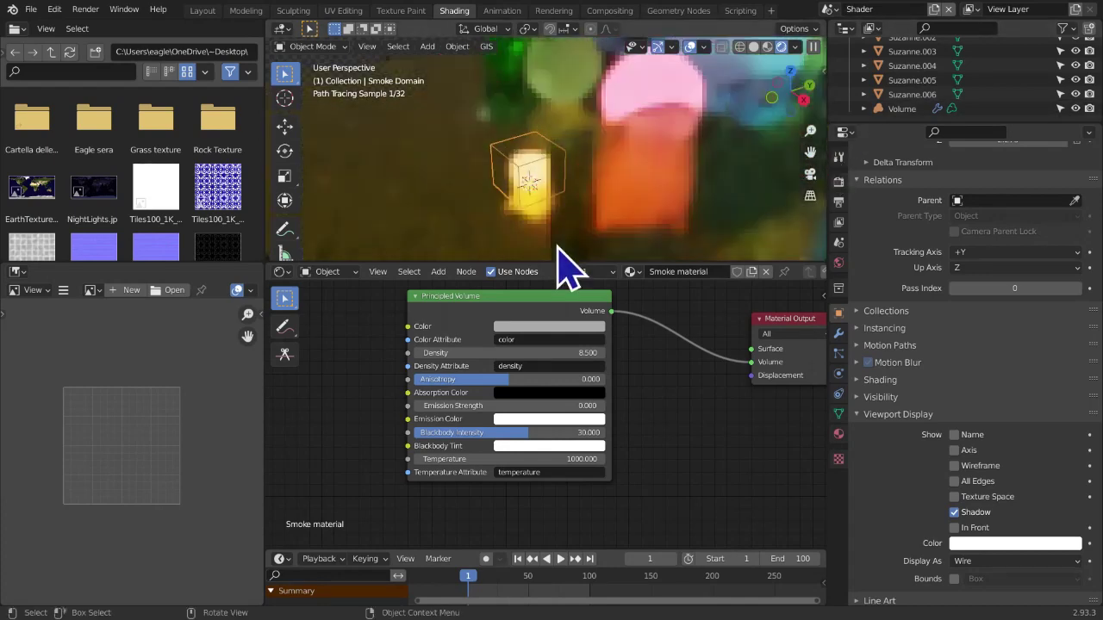
pyautogui.scroll(2, 560, 246)
pyautogui.scroll(-2, 560, 246)
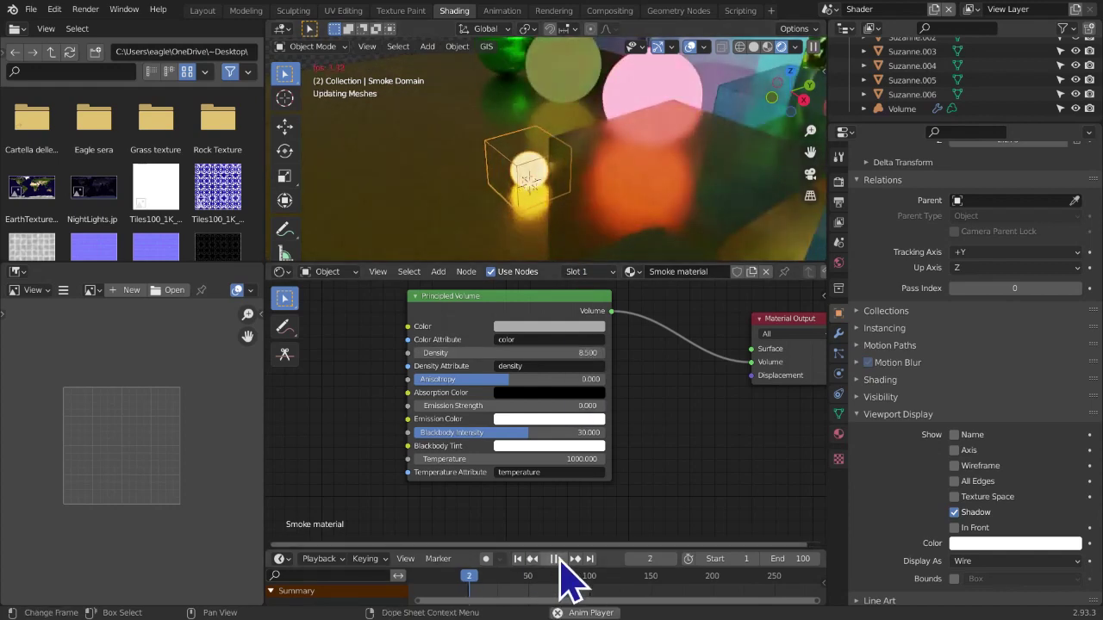
pyautogui.scroll(-2, 484, 201)
pyautogui.moveTo(505, 199); pyautogui.dragTo(549, 199, button='middle')
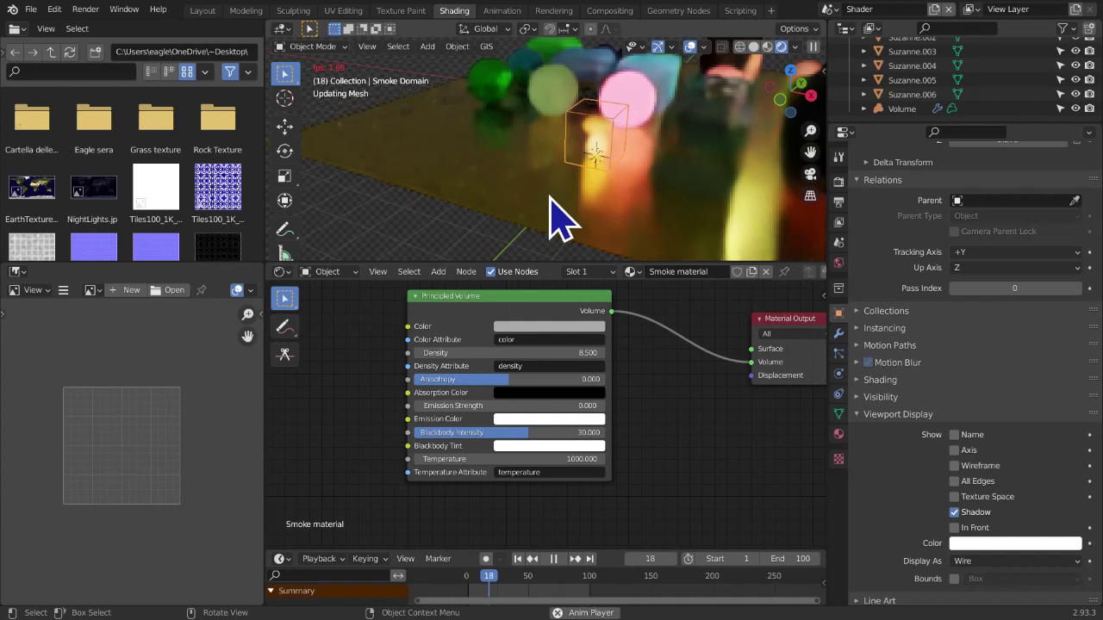
pyautogui.press('space')
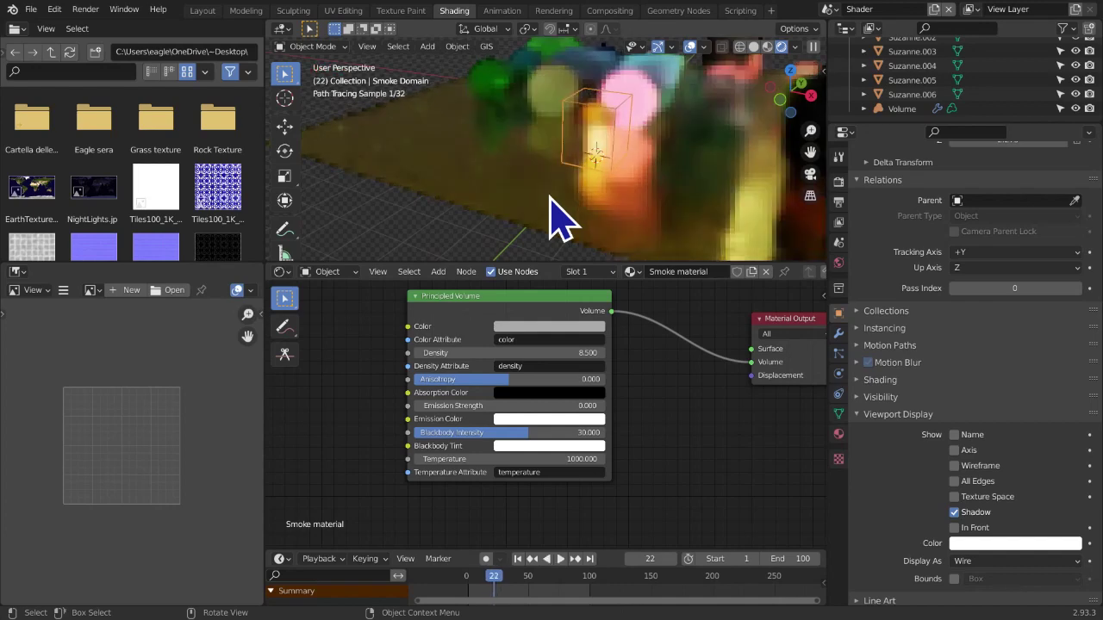
pyautogui.moveTo(637, 168); pyautogui.dragTo(643, 159, button='middle')
pyautogui.moveTo(811, 151); pyautogui.dragTo(752, 167)
pyautogui.scroll(3, 594, 222)
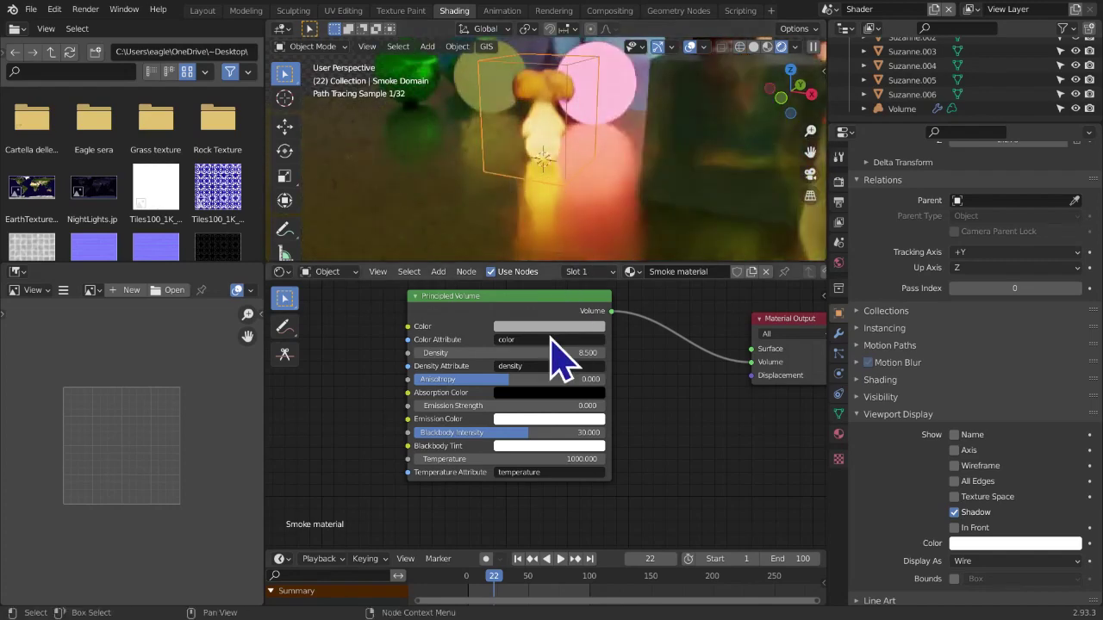
# Step the smoke simulation from frame 1 through frames 10, 20, 30 and 40
pyautogui.click(517, 558)
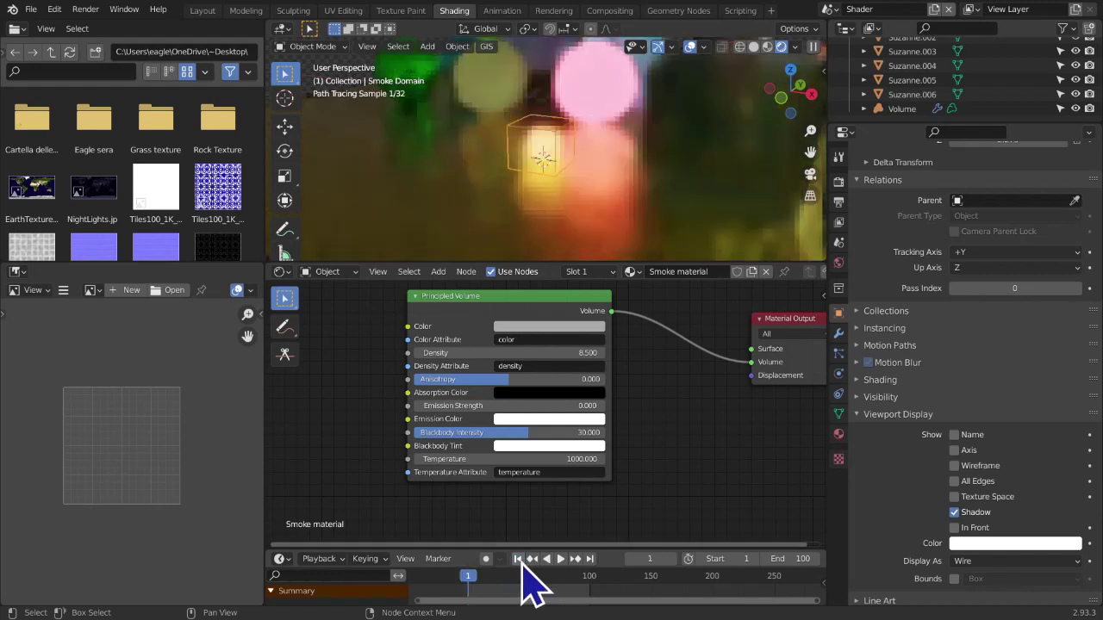
pyautogui.click(644, 558)
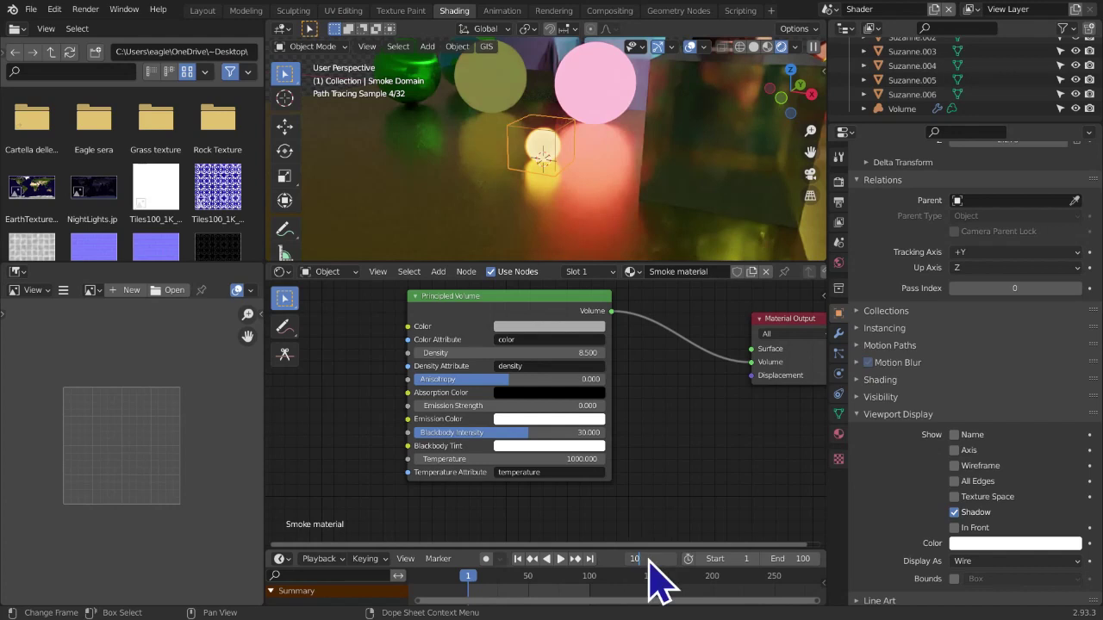
pyautogui.write('10')
pyautogui.press('Return')
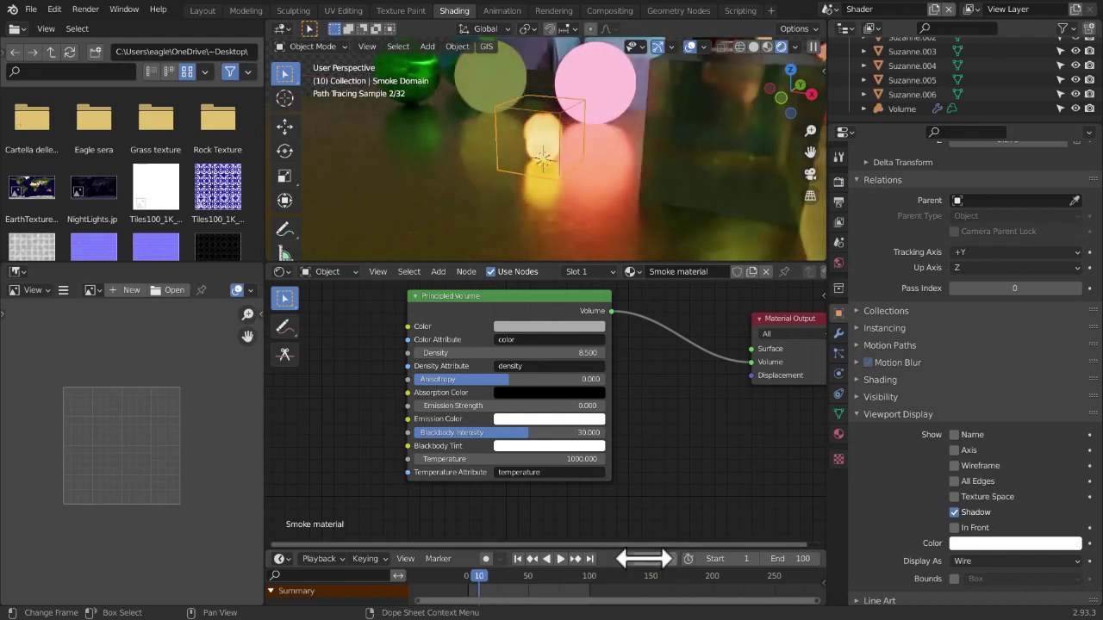
pyautogui.click(643, 558)
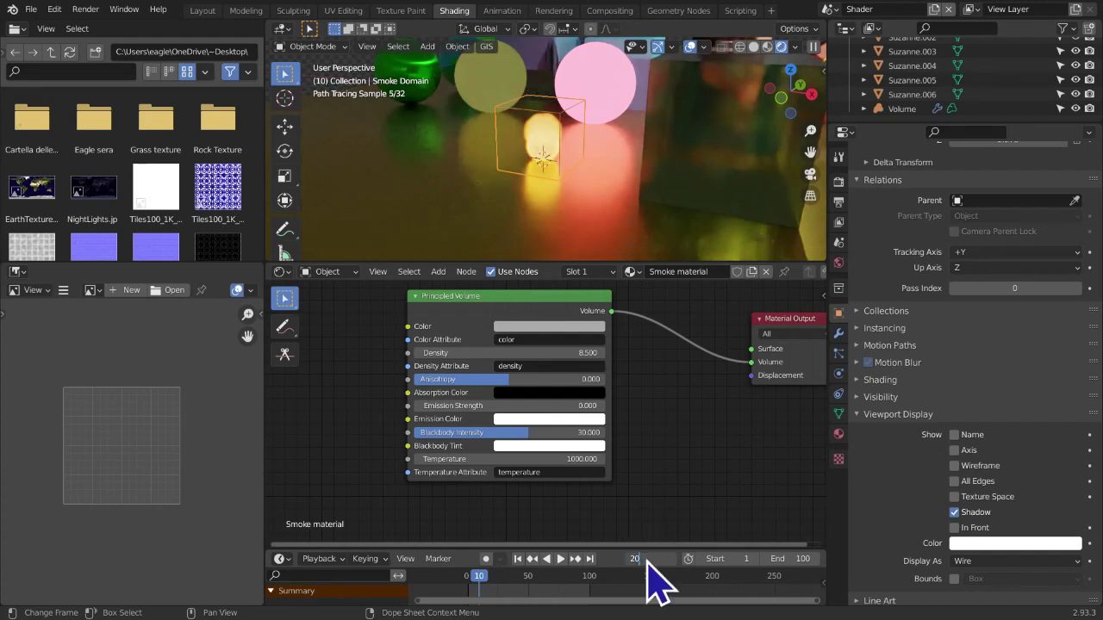
pyautogui.press('Return')
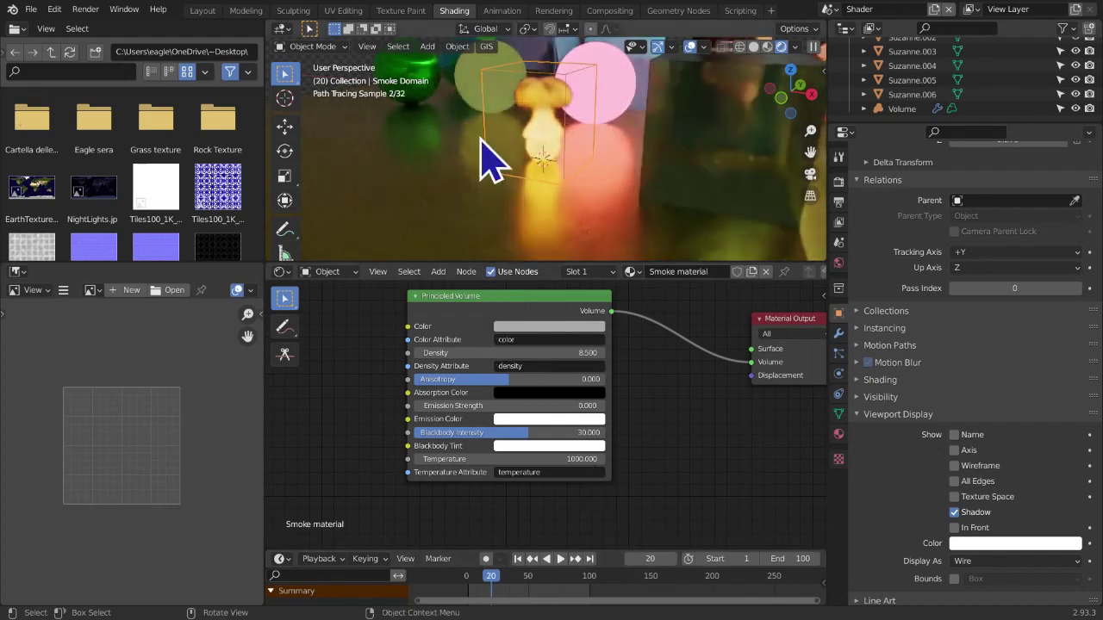
pyautogui.click(650, 558)
pyautogui.write('30')
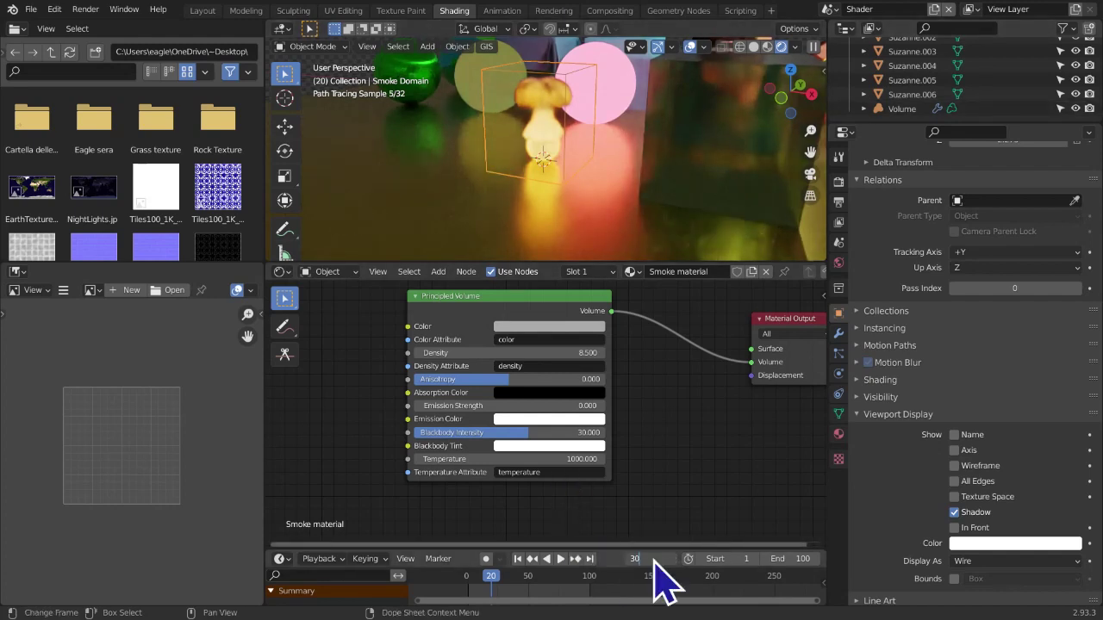
pyautogui.press('Return')
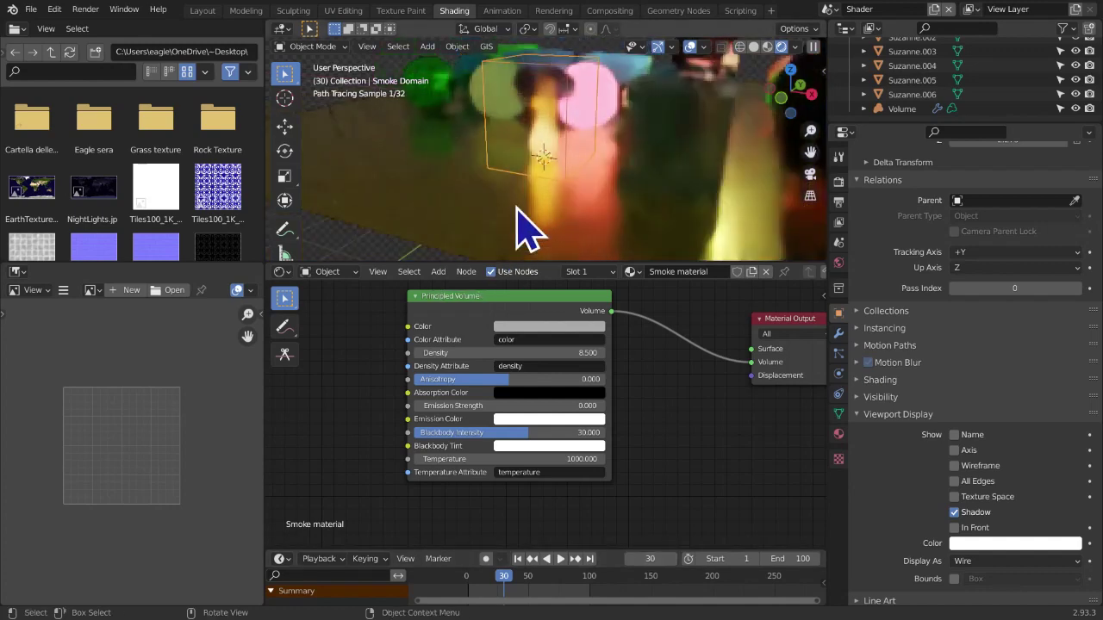
pyautogui.click(651, 559)
pyautogui.write('4')
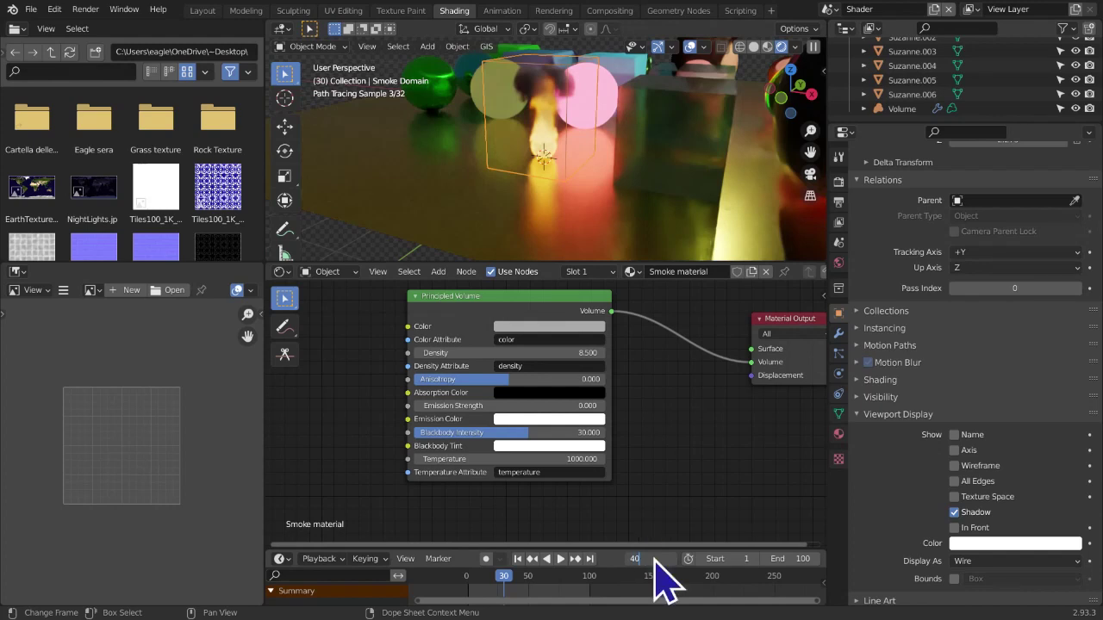
pyautogui.write('0')
pyautogui.press('Return')
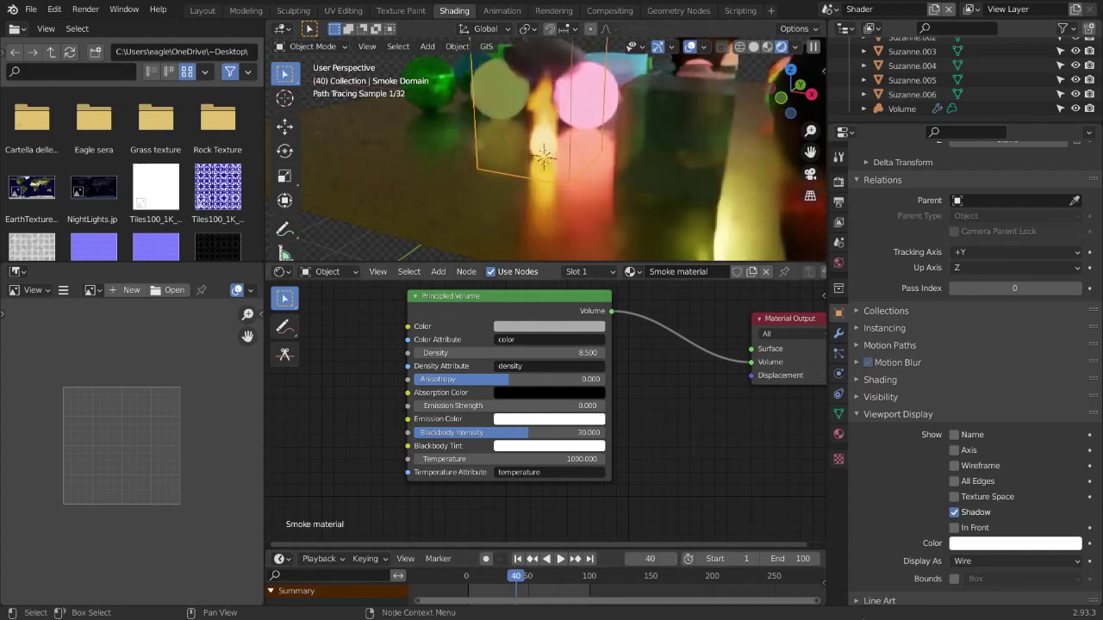
# Jump to frames 660 and 60, orbit closer to the smoke, then advance to frame 90
pyautogui.click(659, 558)
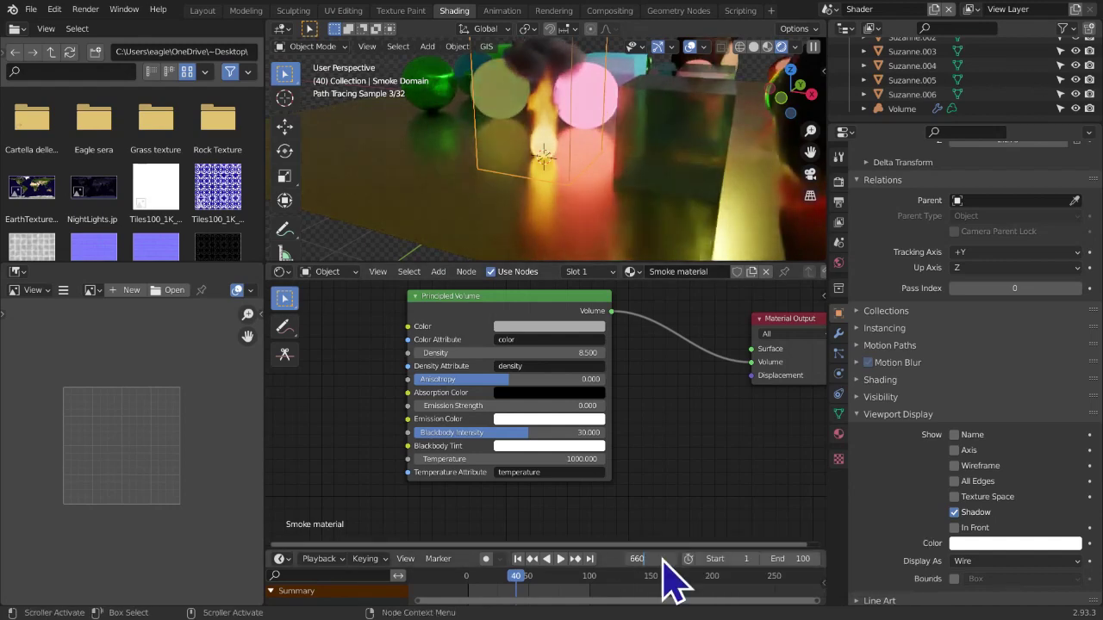
pyautogui.write('660')
pyautogui.press('Return')
pyautogui.scroll(-1, 497, 308)
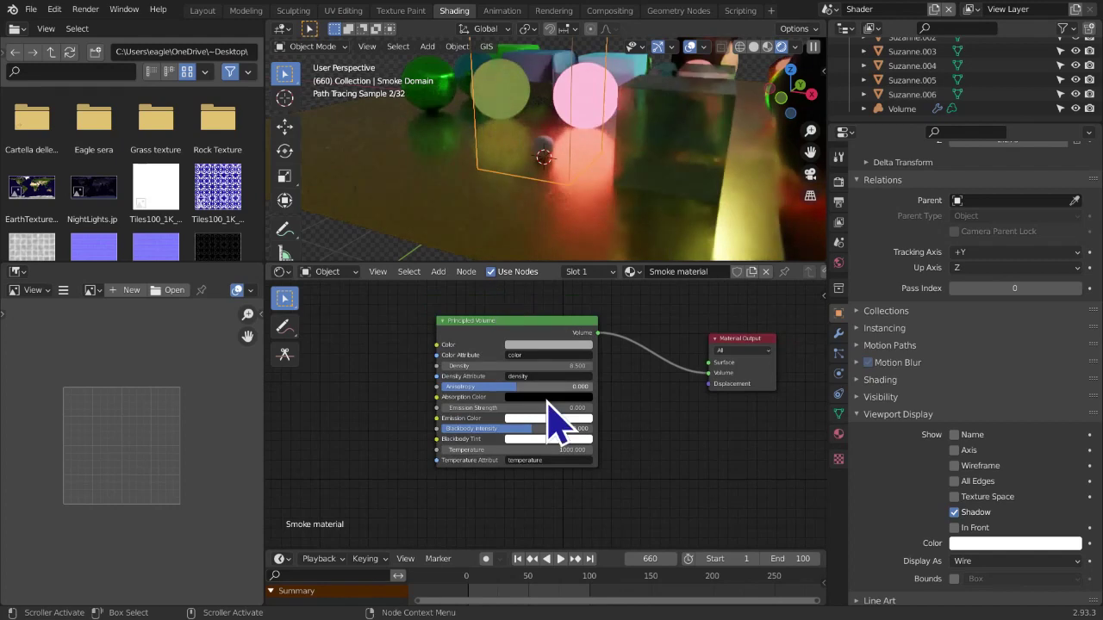
pyautogui.moveTo(583, 204)
pyautogui.mouseDown(button='middle')
pyautogui.moveTo(583, 185)
pyautogui.moveTo(586, 202)
pyautogui.mouseUp(button='middle')
pyautogui.click(649, 558)
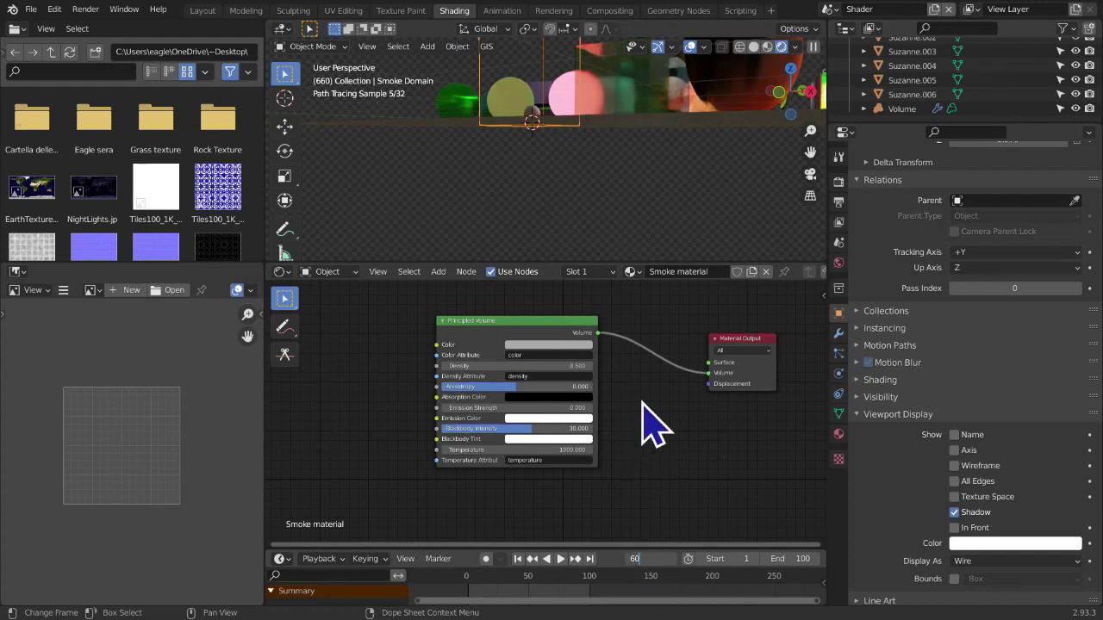
pyautogui.press('Return')
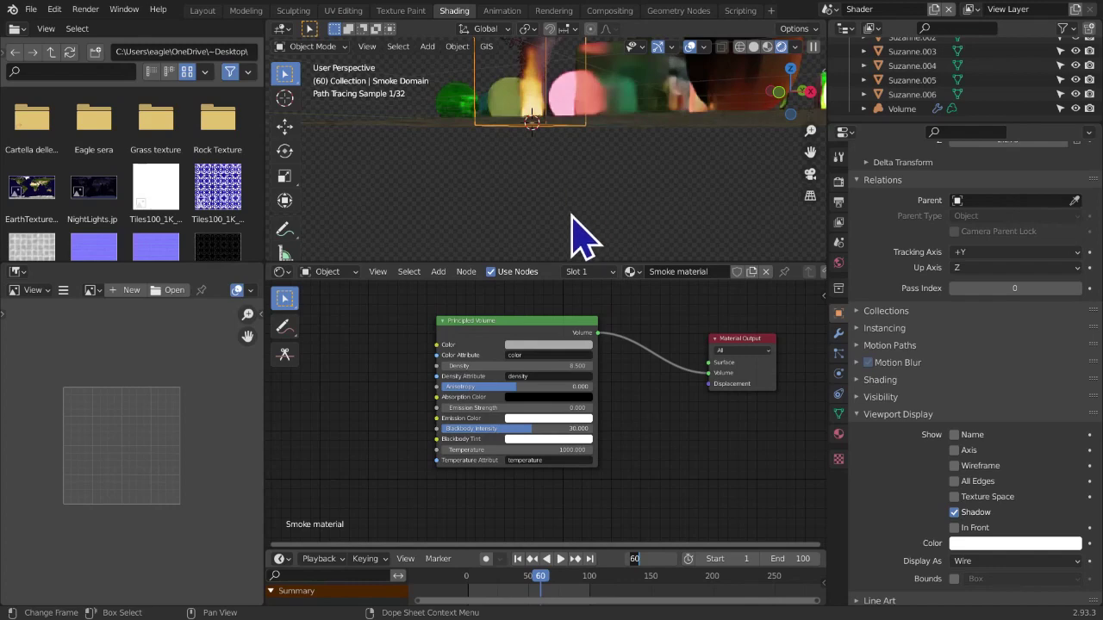
pyautogui.moveTo(578, 227); pyautogui.dragTo(550, 172, button='middle')
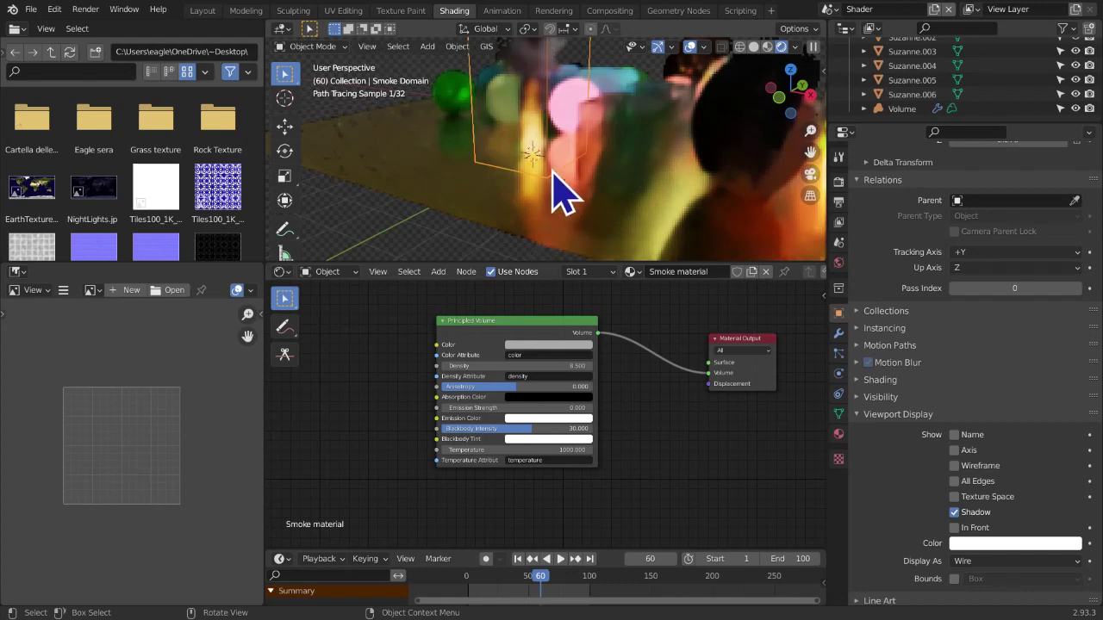
pyautogui.click(660, 558)
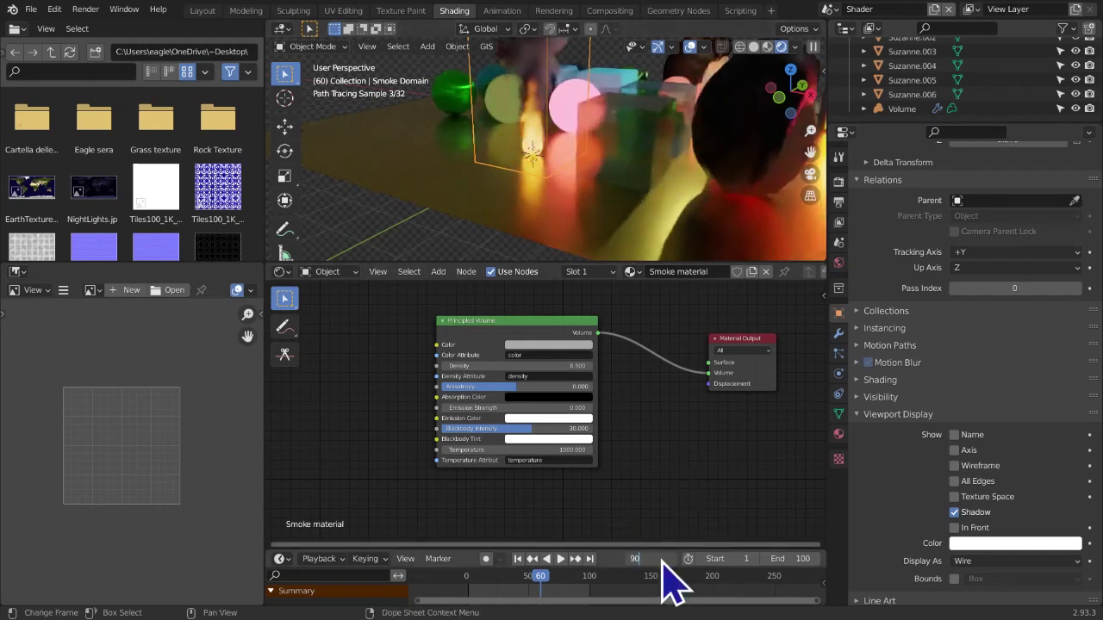
pyautogui.write('90')
pyautogui.press('Return')
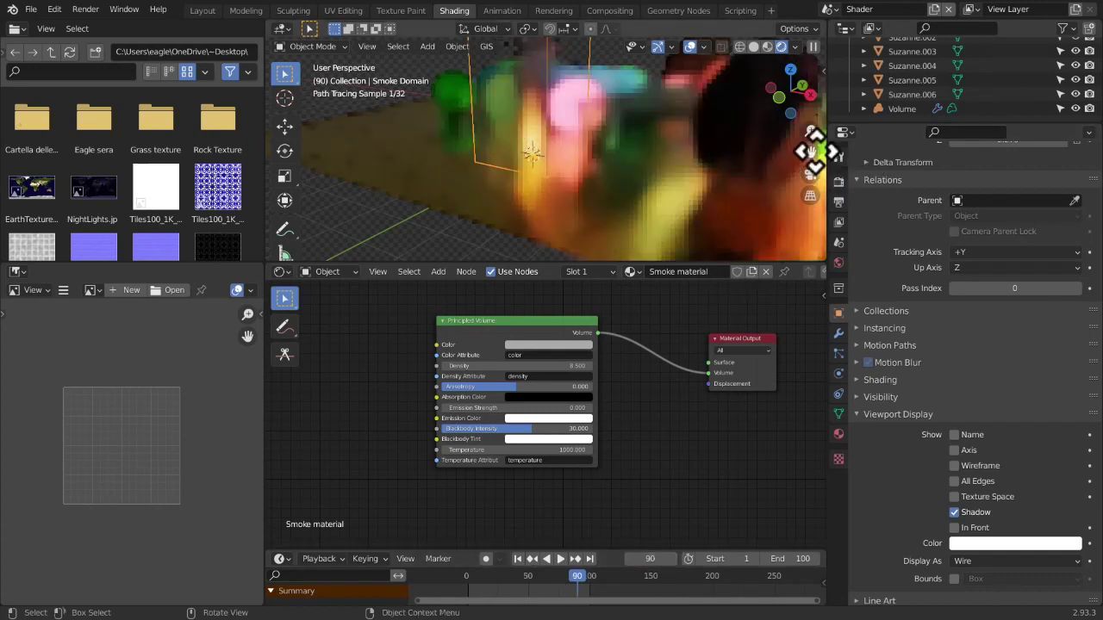
# Jump to frame 100, return to frame 50, and switch to the front view
pyautogui.moveTo(810, 152); pyautogui.dragTo(810, 152)
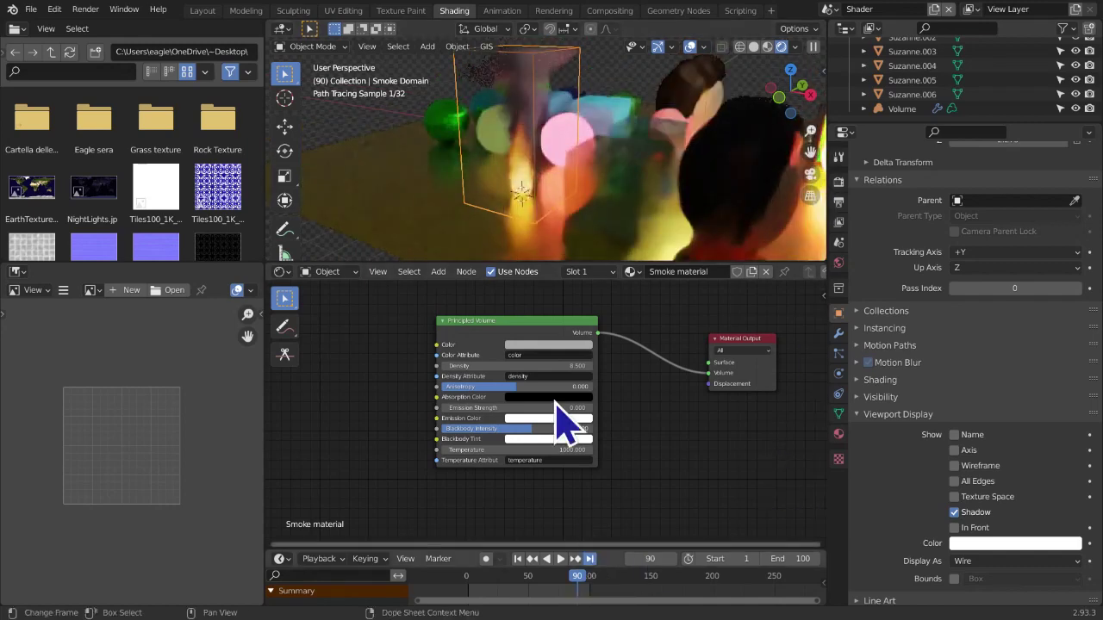
pyautogui.click(587, 574)
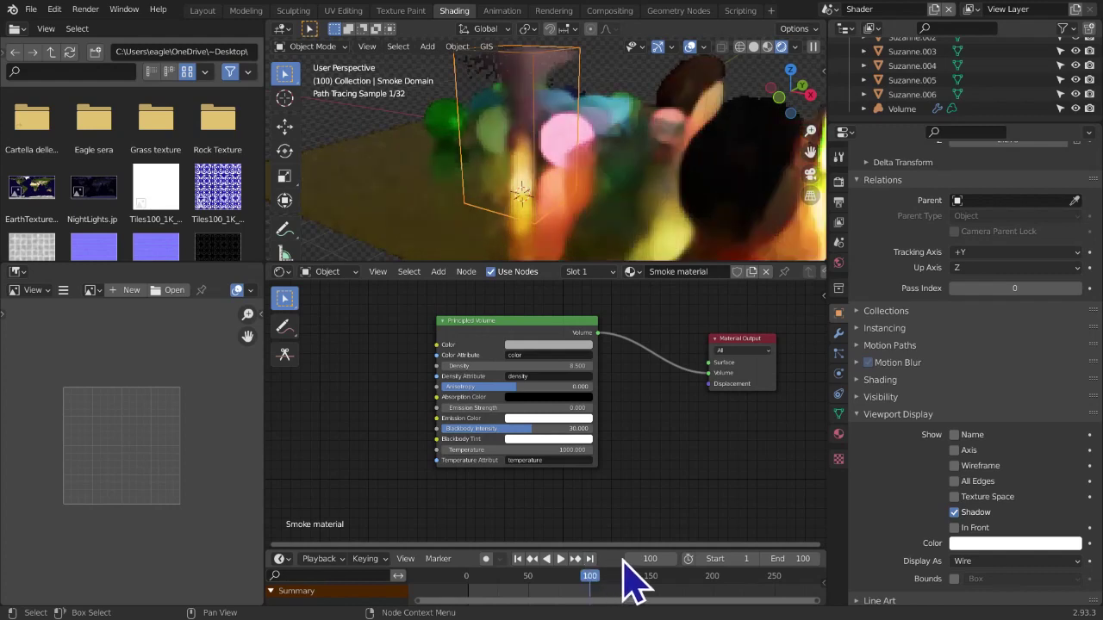
pyautogui.click(655, 552)
pyautogui.write('50')
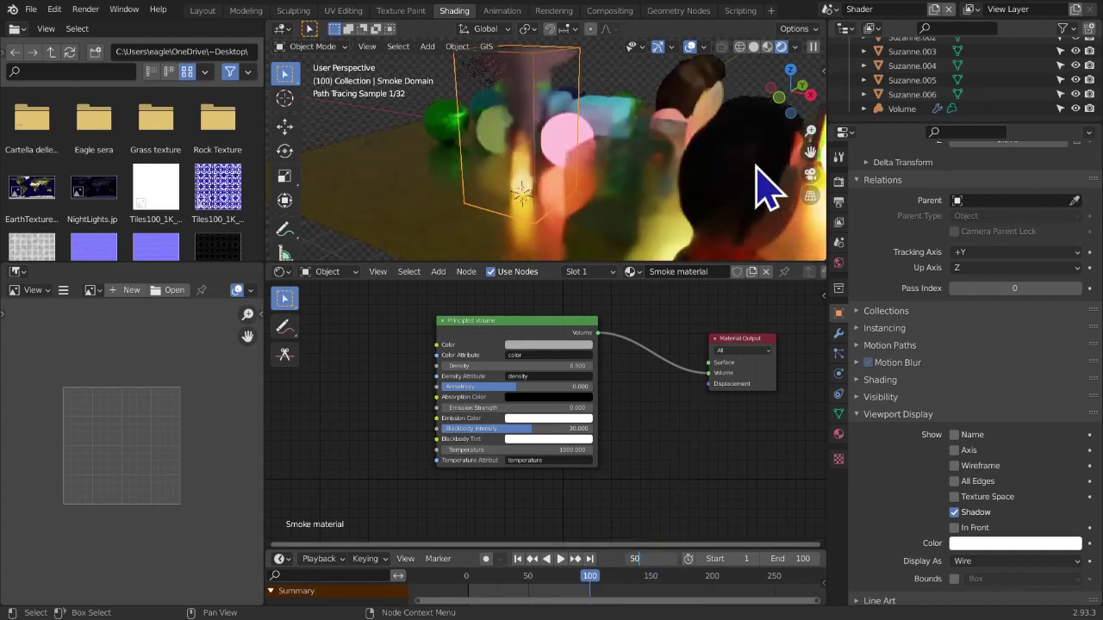
pyautogui.press('Return')
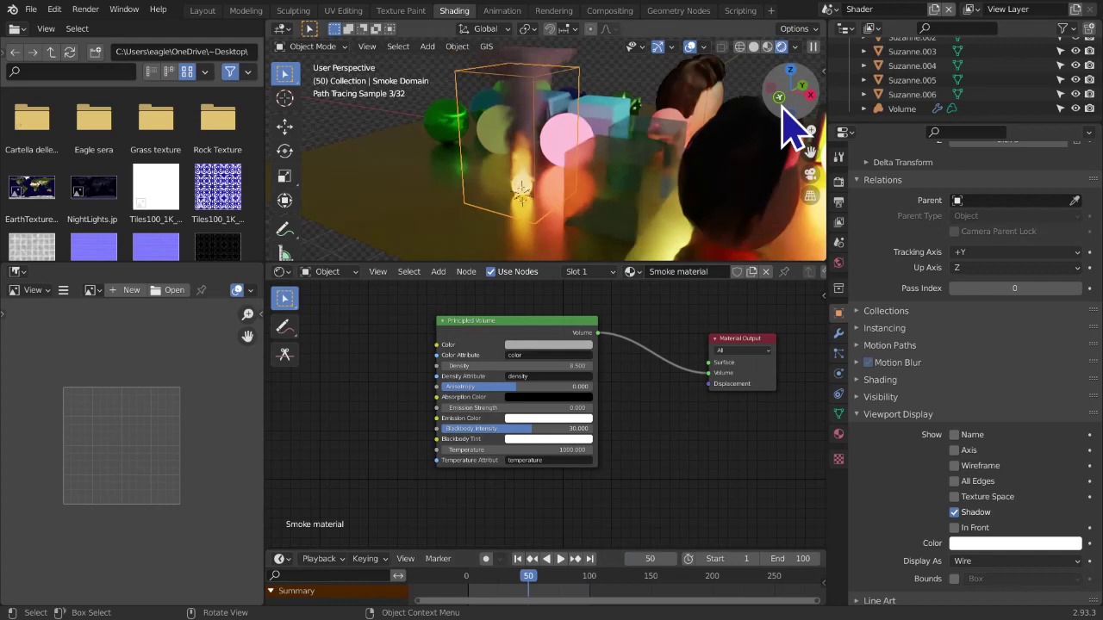
pyautogui.click(781, 100)
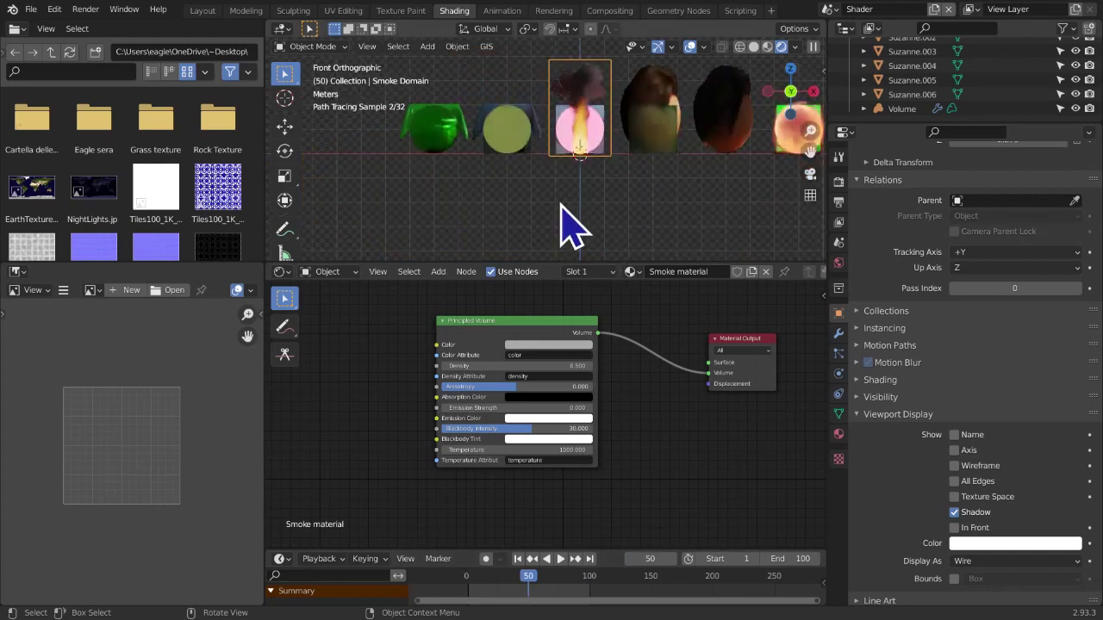
# Isolate the smoke domain in local view, orbit around it, and return to front orthographic
pyautogui.click(367, 50)
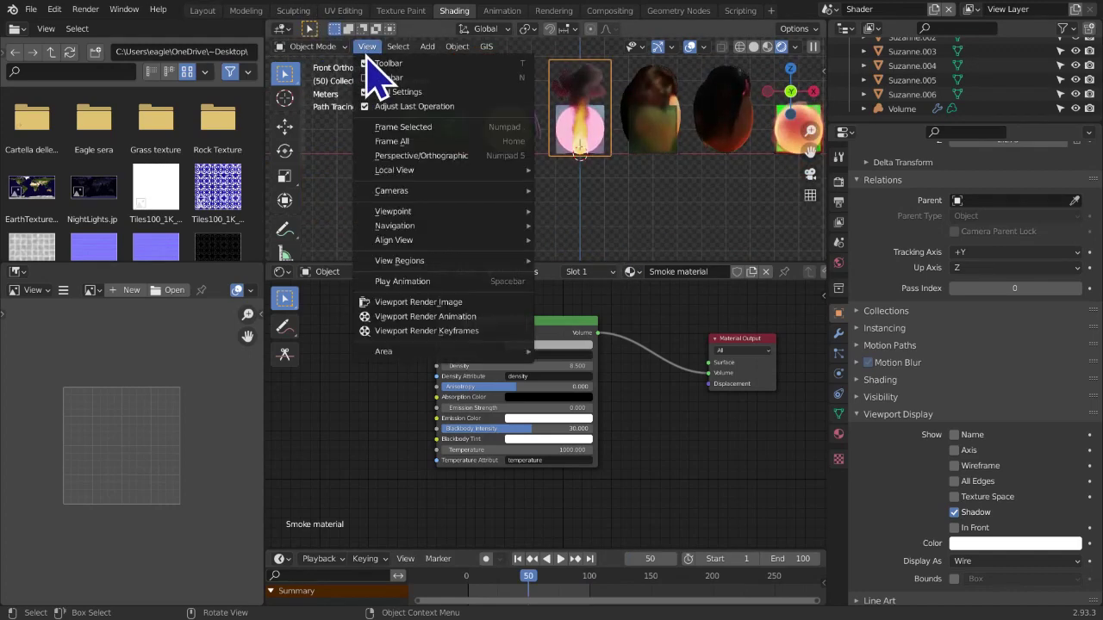
pyautogui.moveTo(398, 172)
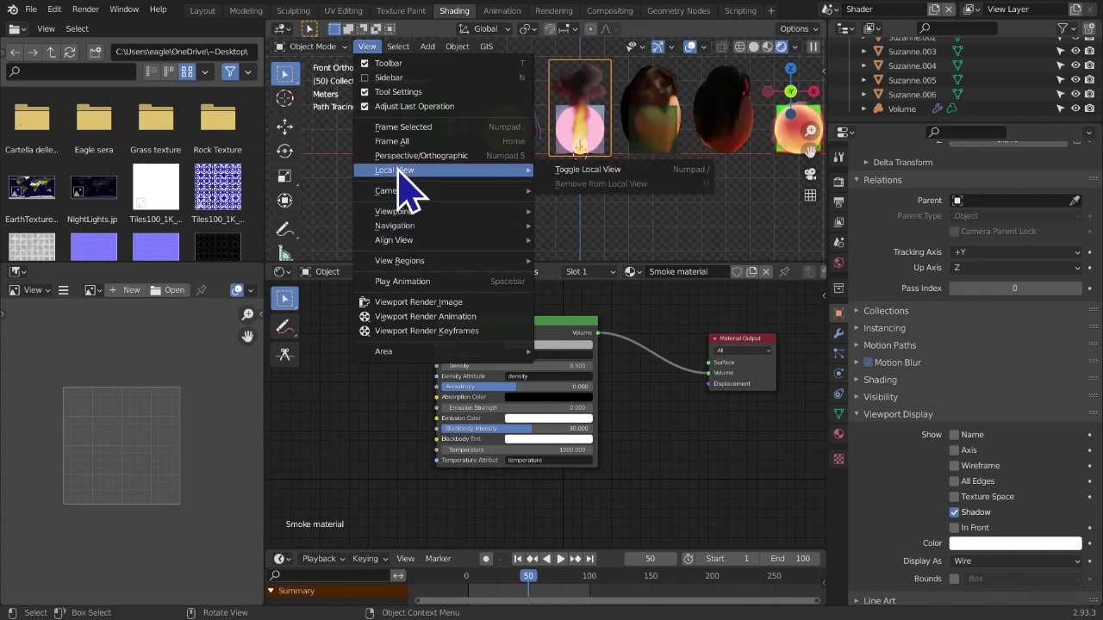
pyautogui.click(627, 186)
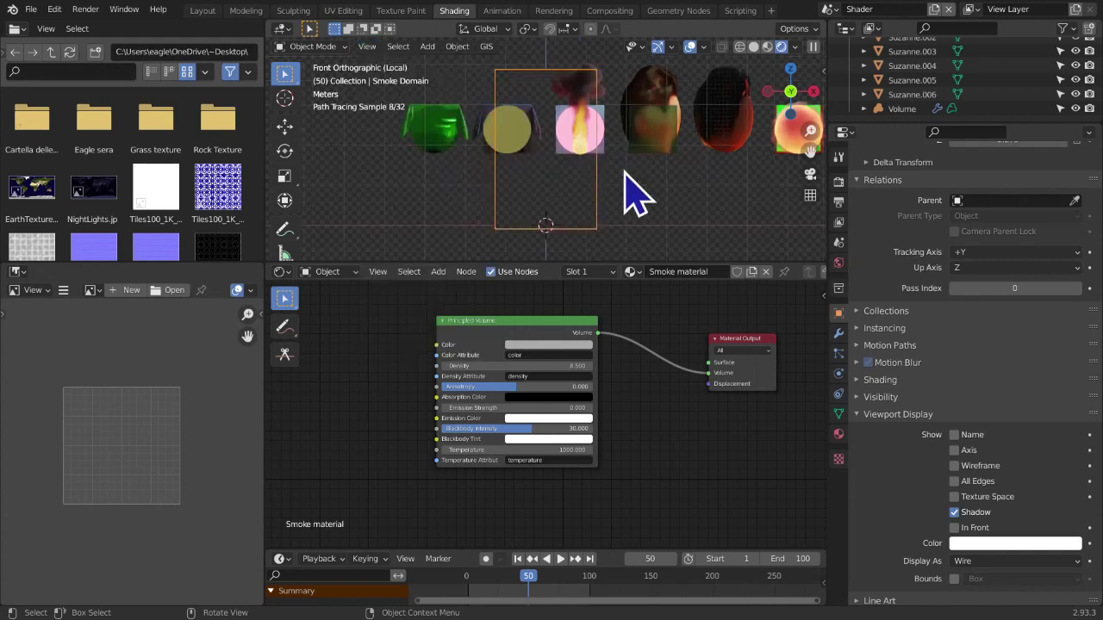
pyautogui.moveTo(635, 197); pyautogui.dragTo(534, 197, button='middle')
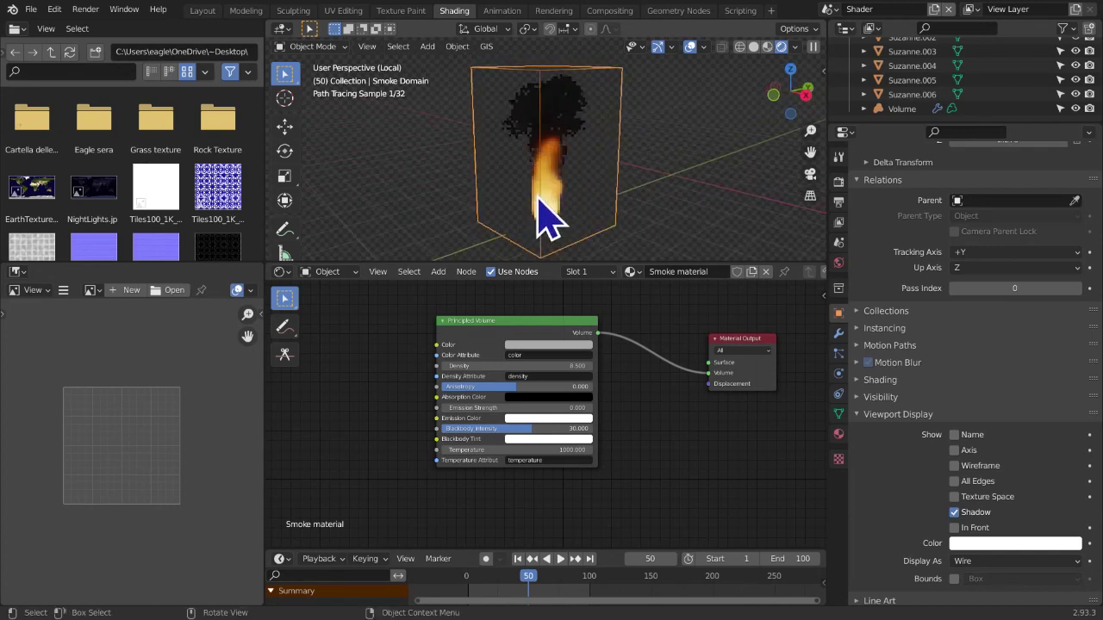
pyautogui.moveTo(608, 215)
pyautogui.mouseDown(button='middle')
pyautogui.moveTo(618, 212)
pyautogui.moveTo(596, 206)
pyautogui.moveTo(616, 204)
pyautogui.moveTo(628, 226)
pyautogui.mouseUp(button='middle')
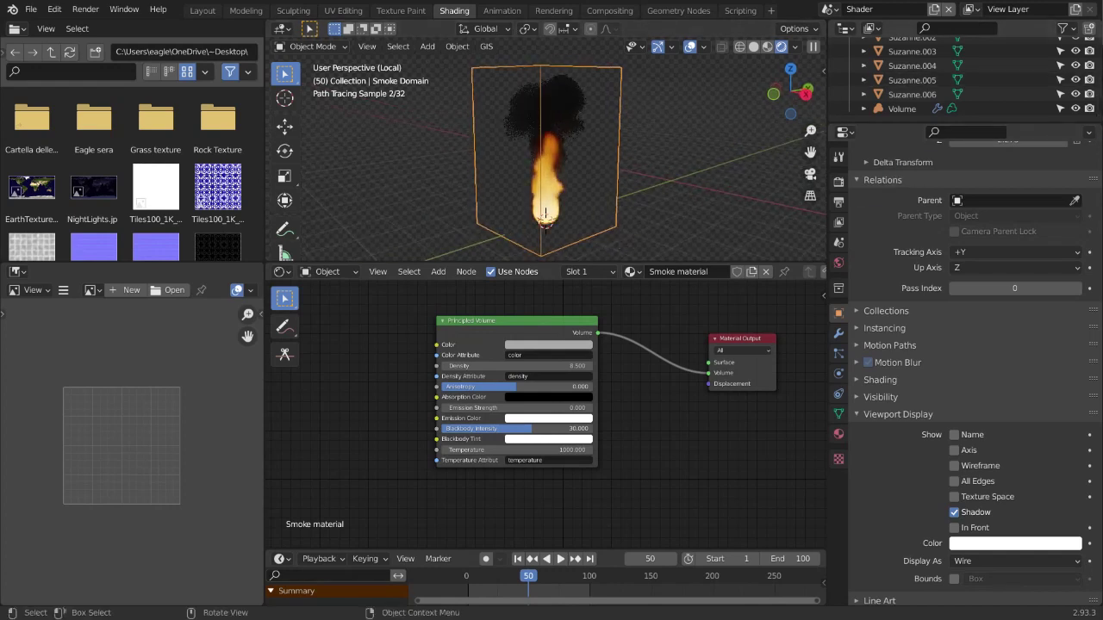
pyautogui.moveTo(603, 197); pyautogui.dragTo(635, 184, button='middle')
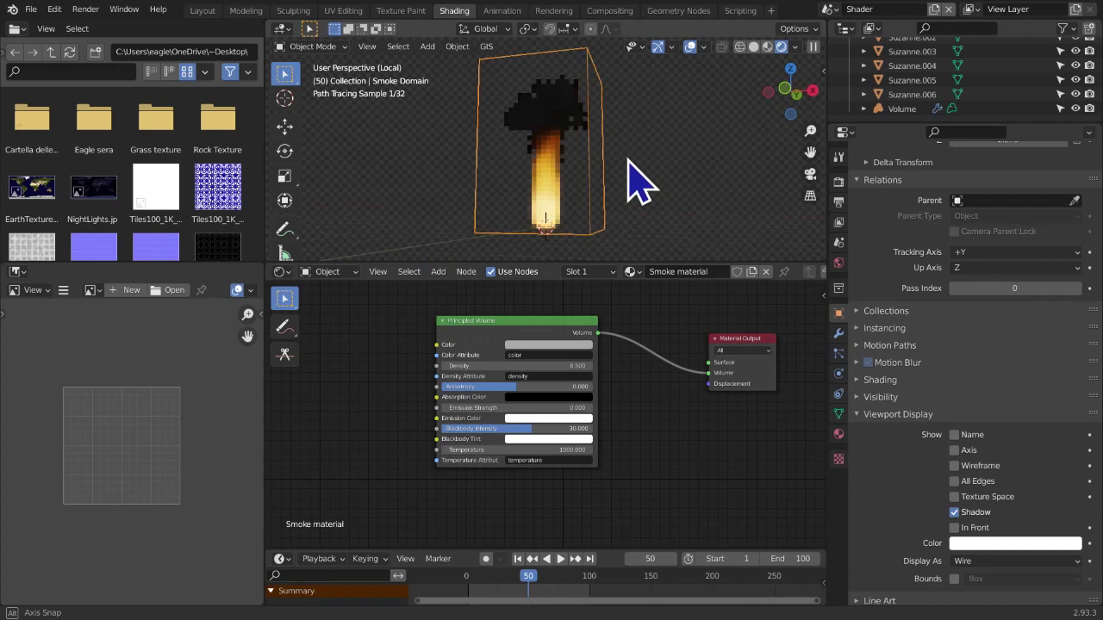
pyautogui.click(775, 101)
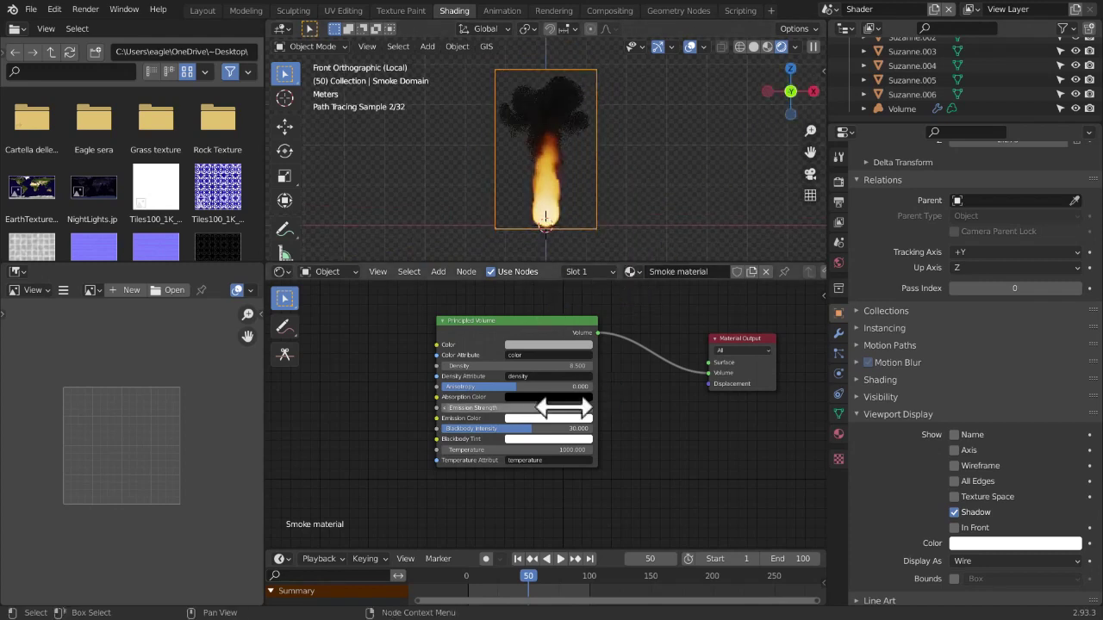
# Move Principled Volume right and confirm Blackbody Intensity 30 and Temperature 1000
pyautogui.moveTo(564, 409); pyautogui.dragTo(578, 431, button='middle')
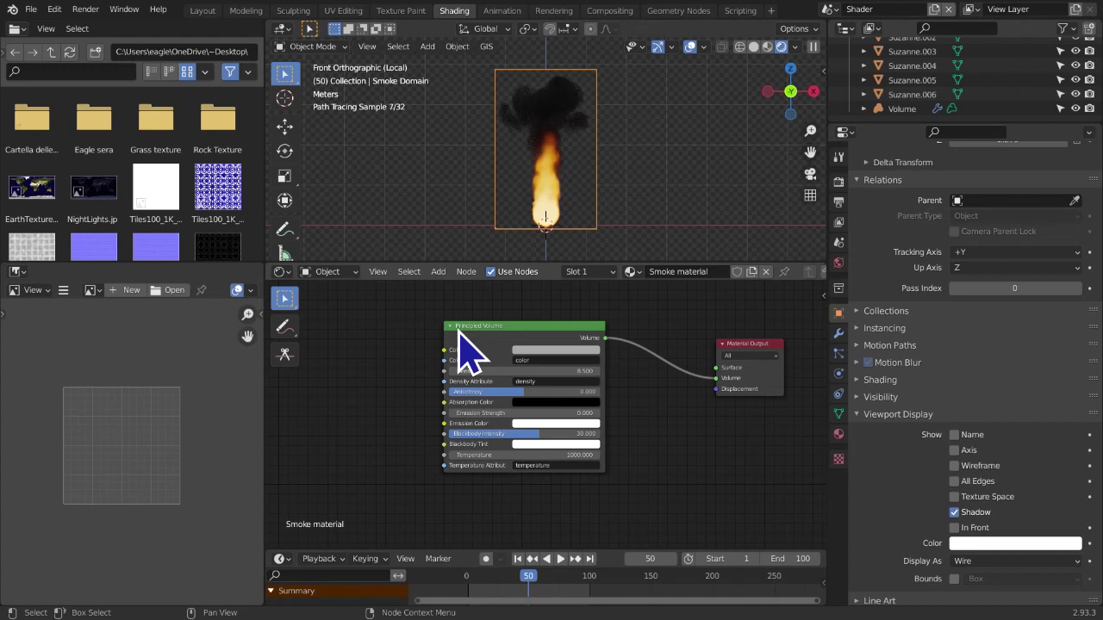
pyautogui.moveTo(464, 330); pyautogui.dragTo(542, 332)
pyautogui.moveTo(682, 466)
pyautogui.mouseDown(button='middle')
pyautogui.moveTo(639, 465)
pyautogui.moveTo(637, 479)
pyautogui.moveTo(647, 466)
pyautogui.moveTo(667, 488)
pyautogui.moveTo(668, 452)
pyautogui.mouseUp(button='middle')
pyautogui.scroll(1, 657, 470)
pyautogui.scroll(1, 657, 470)
pyautogui.scroll(-3, 667, 488)
pyautogui.scroll(1, 667, 450)
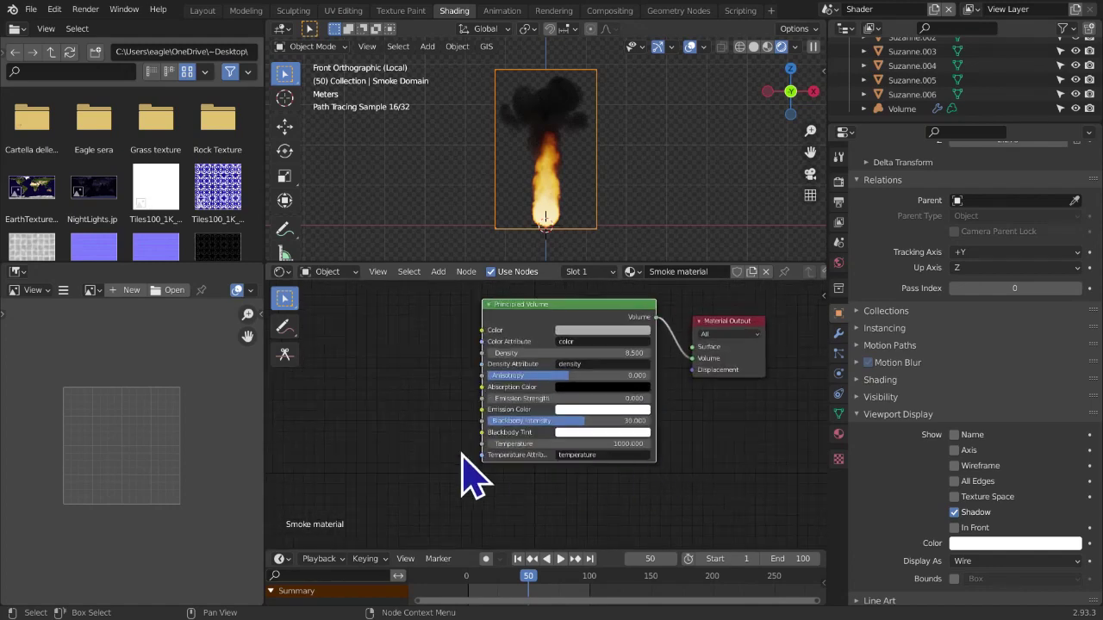
pyautogui.click(510, 421)
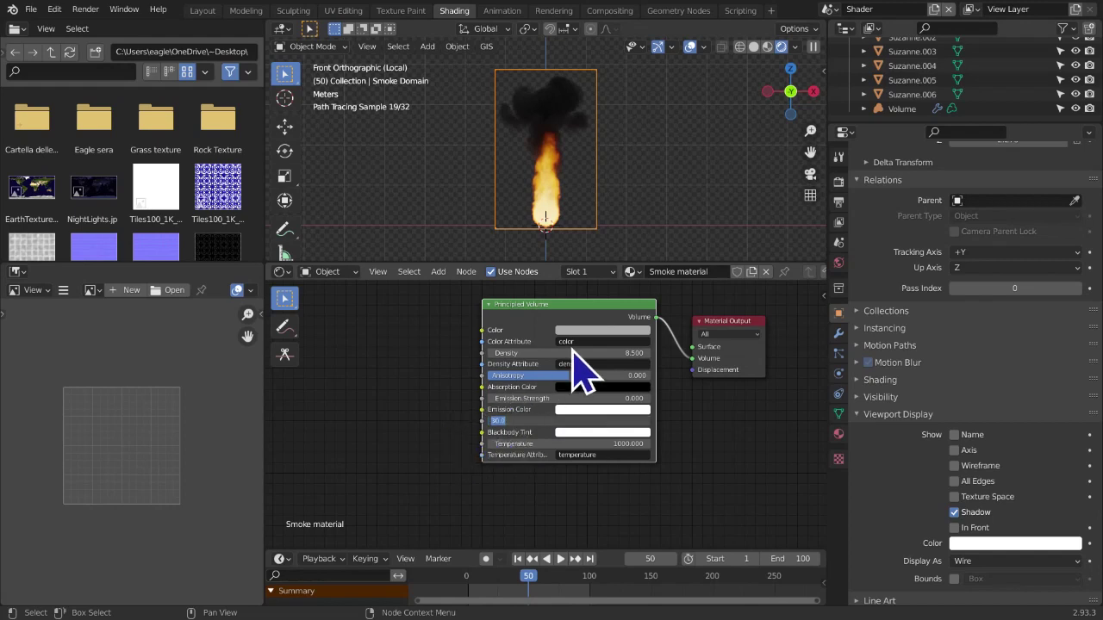
pyautogui.press('Return')
pyautogui.click(582, 443)
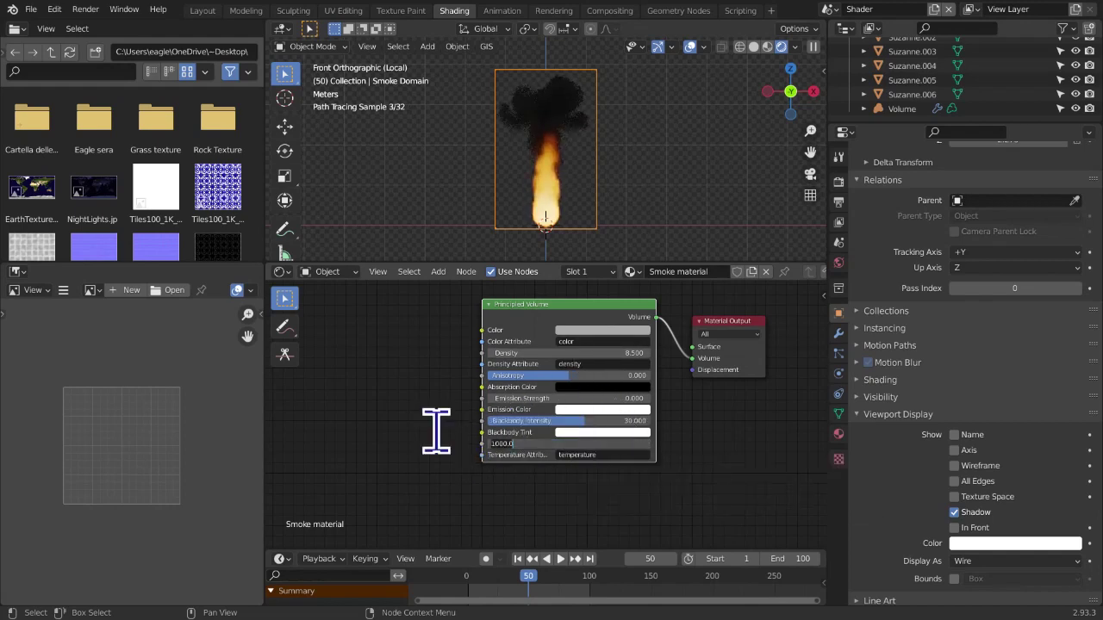
pyautogui.press('Return')
pyautogui.moveTo(436, 430); pyautogui.dragTo(470, 444, button='middle')
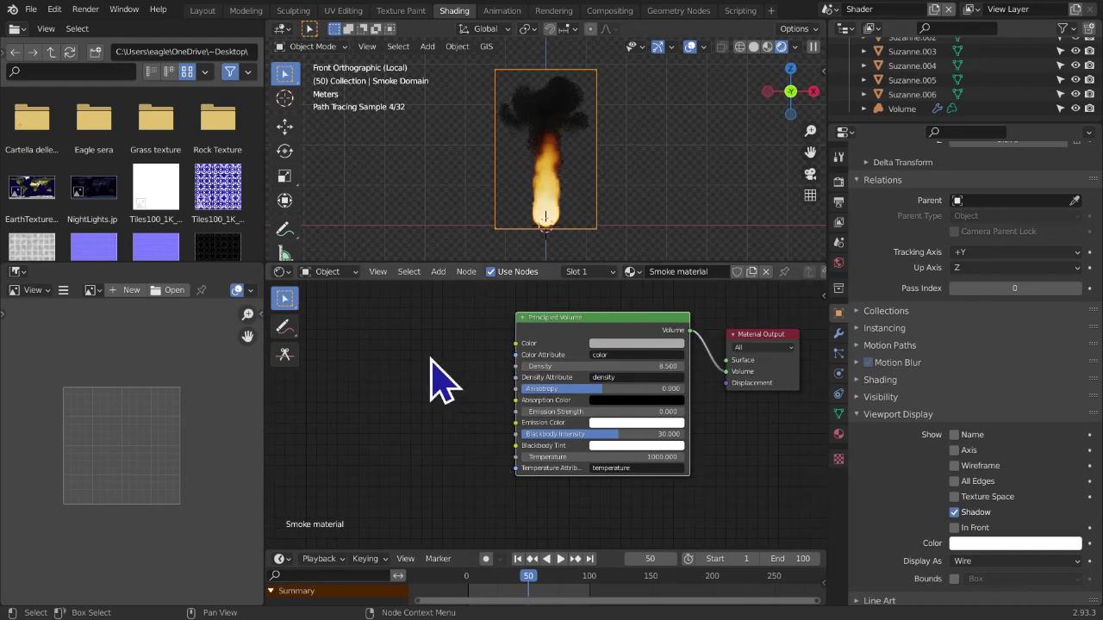
# Add a Volume Info node and place it left of Principled Volume
pyautogui.hotkey('shift', 'a')
pyautogui.moveTo(432, 360)
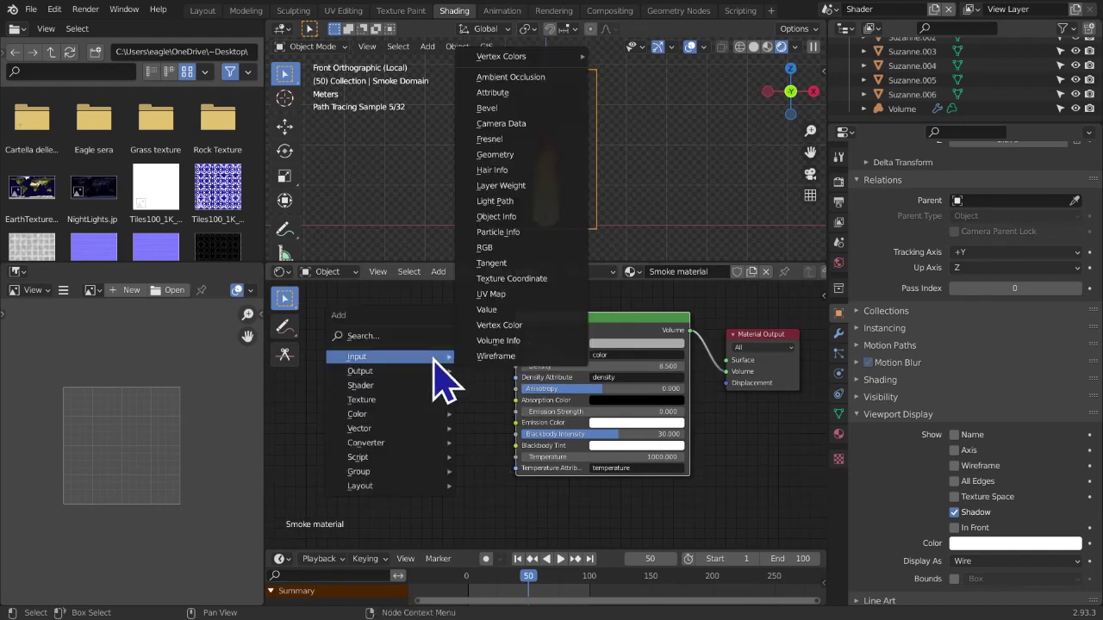
pyautogui.click(481, 341)
pyautogui.click(348, 342)
pyautogui.moveTo(379, 354); pyautogui.dragTo(445, 415)
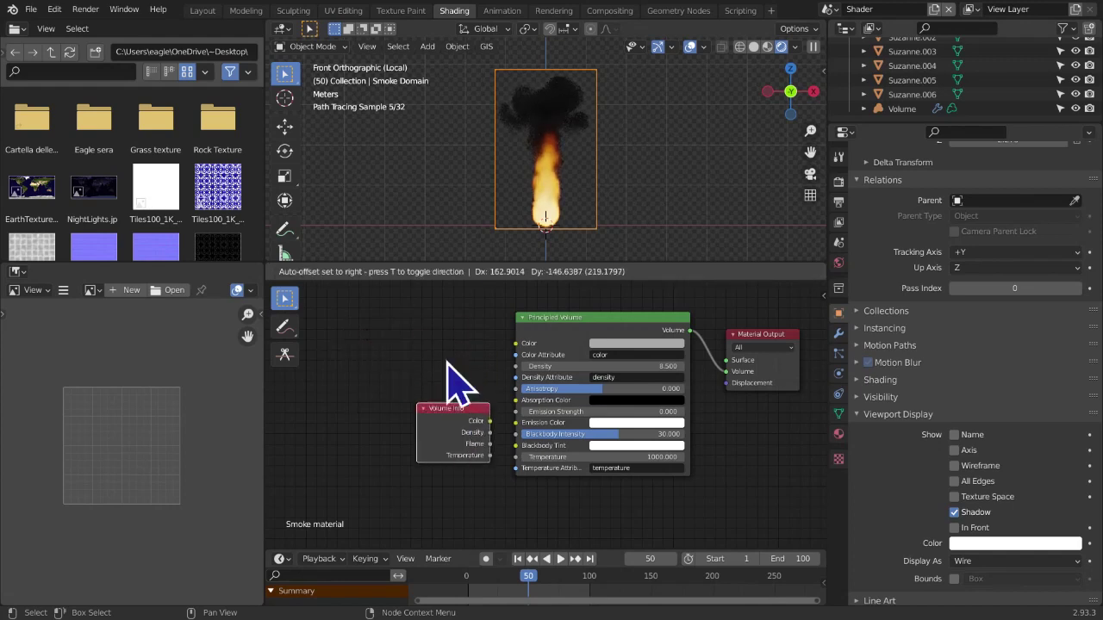
# Add then delete an Object Info node, move Volume Info beside Principled Volume, and show physics settings
pyautogui.hotkey('shift', 'a')
pyautogui.moveTo(445, 348)
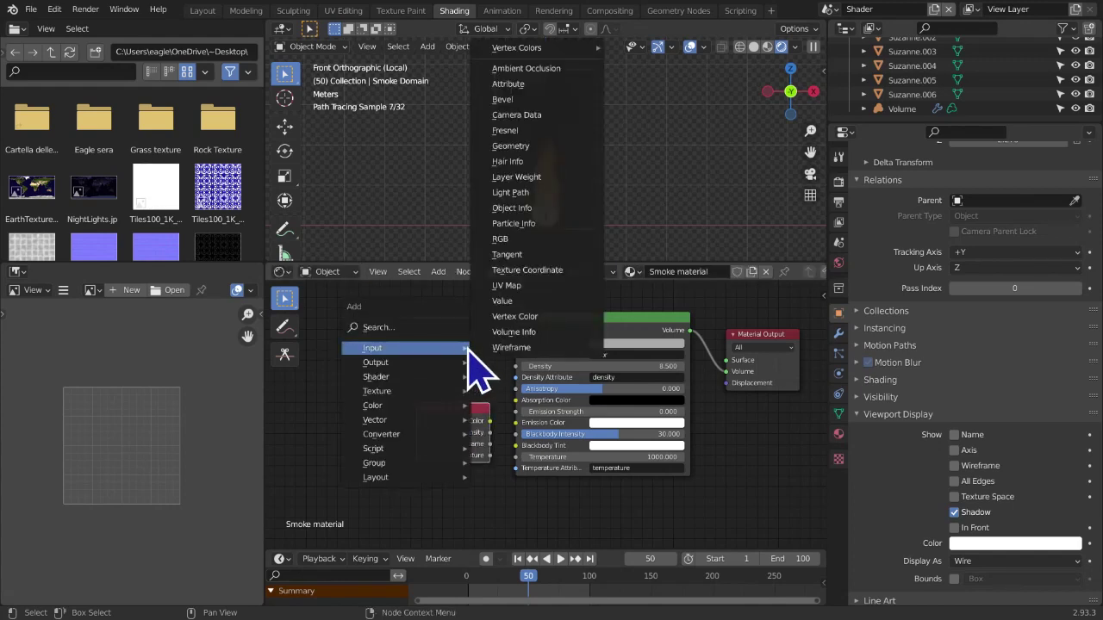
pyautogui.click(526, 211)
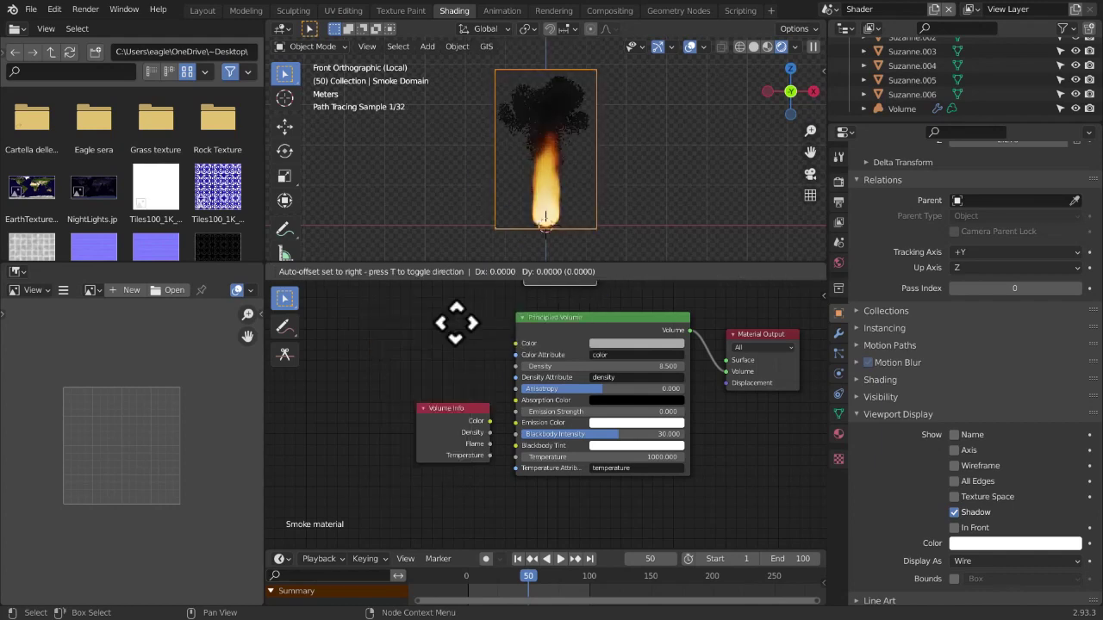
pyautogui.click(407, 313)
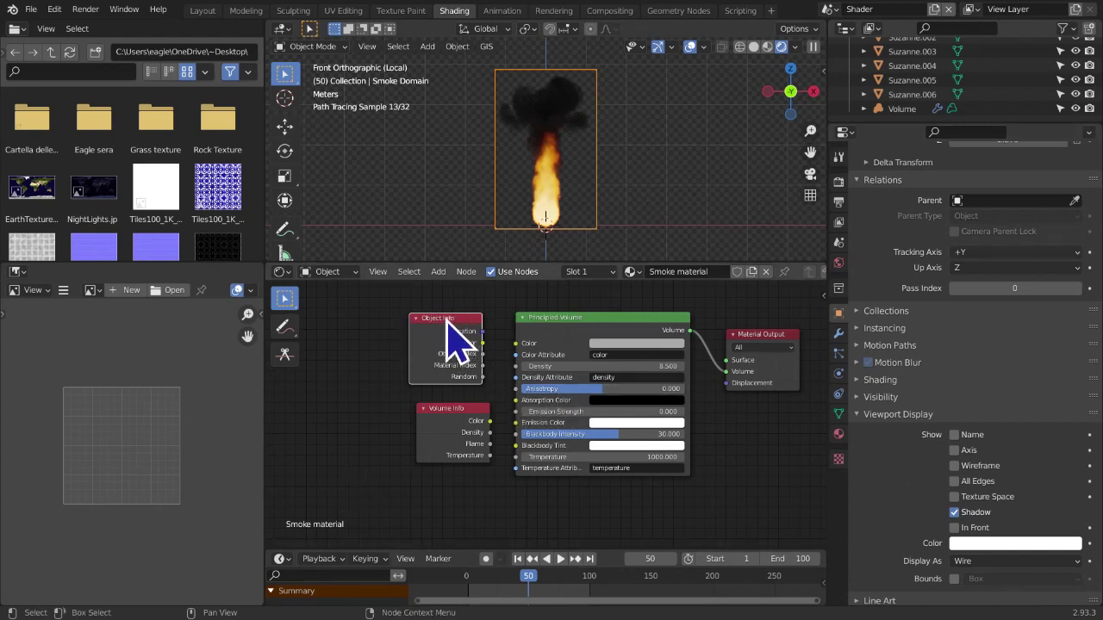
pyautogui.moveTo(428, 330); pyautogui.dragTo(437, 315)
pyautogui.press('x')
pyautogui.moveTo(474, 413); pyautogui.dragTo(448, 374)
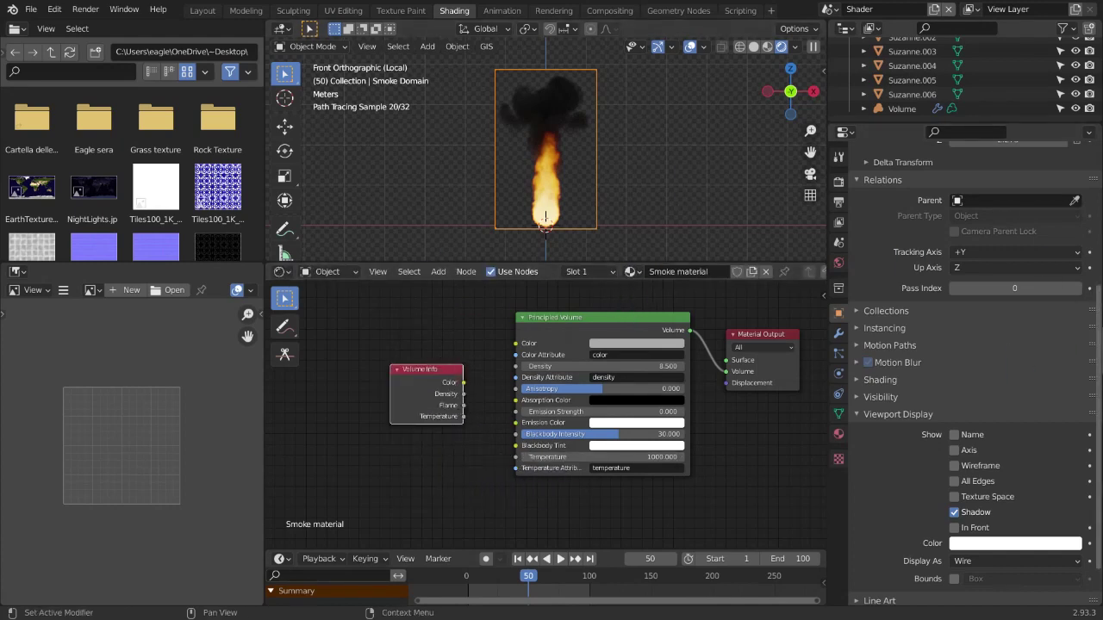
pyautogui.click(839, 373)
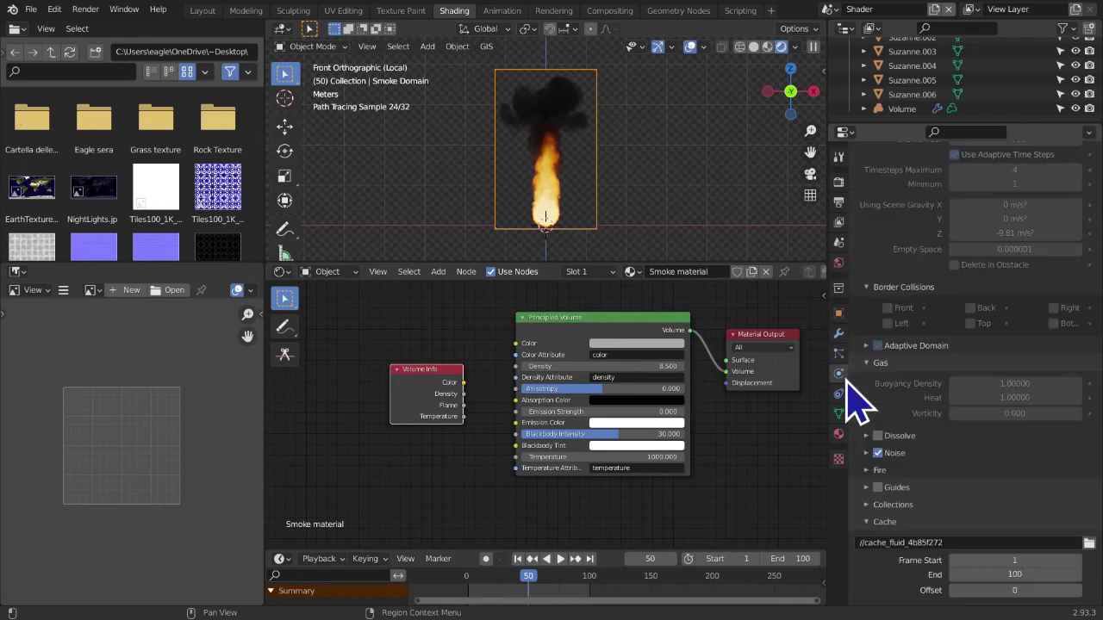
pyautogui.scroll(6, 872, 159)
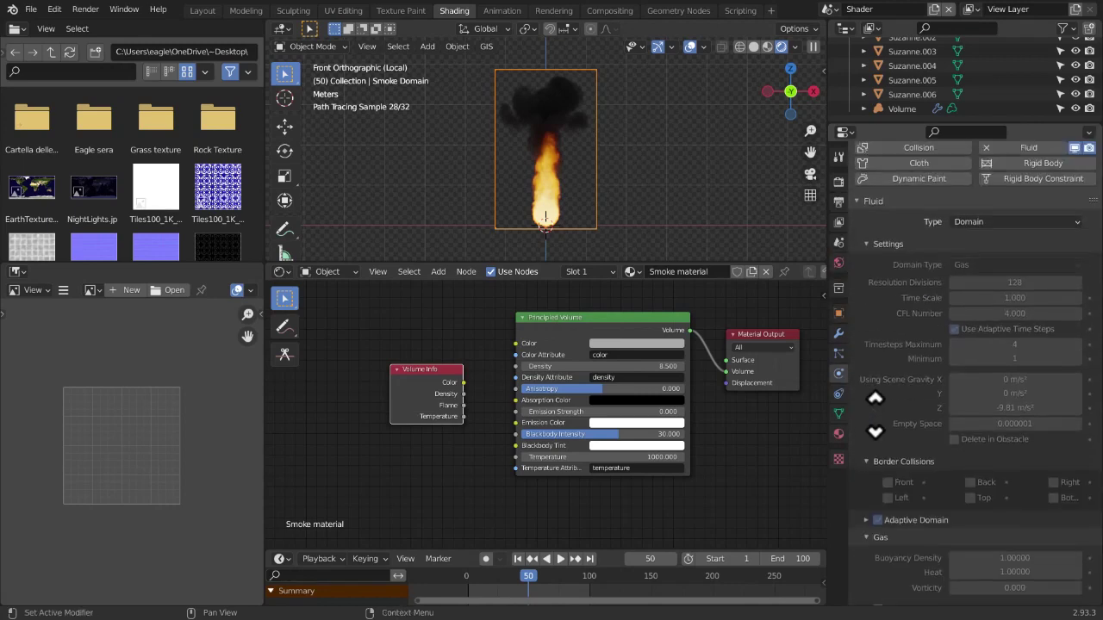
pyautogui.scroll(-8, 909, 156)
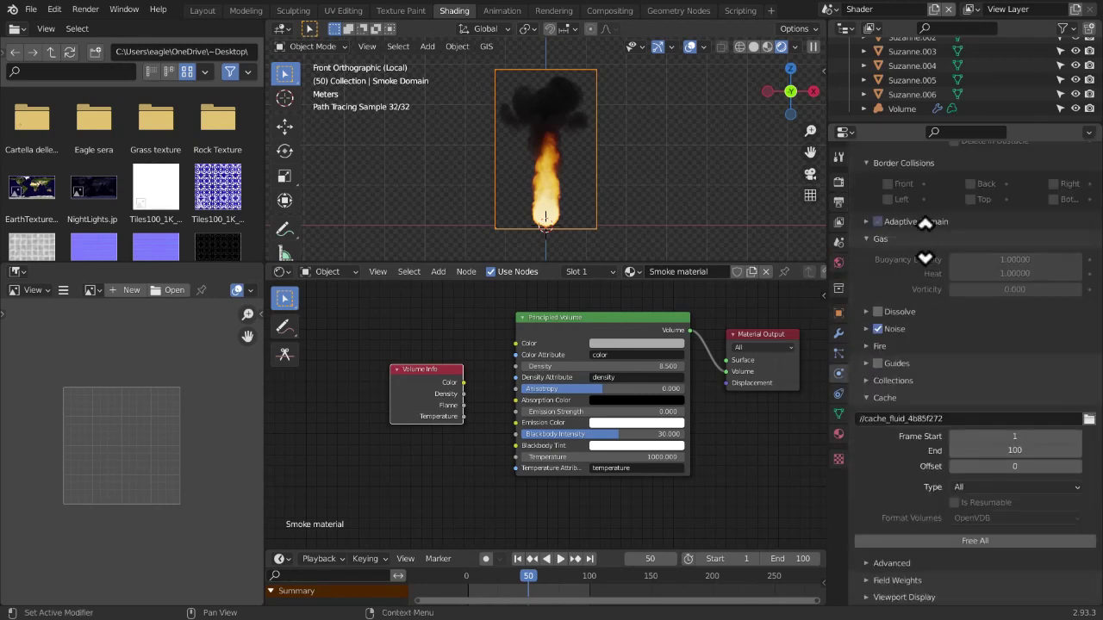
pyautogui.scroll(8, 931, 399)
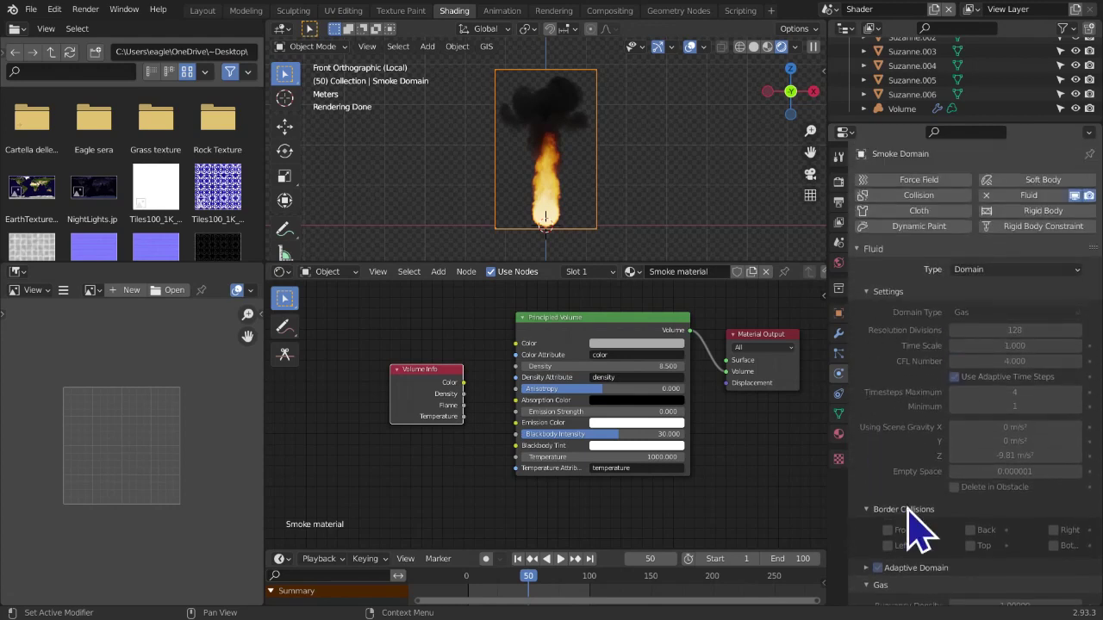
pyautogui.scroll(-5, 882, 448)
pyautogui.moveTo(906, 499); pyautogui.dragTo(905, 356, button='middle')
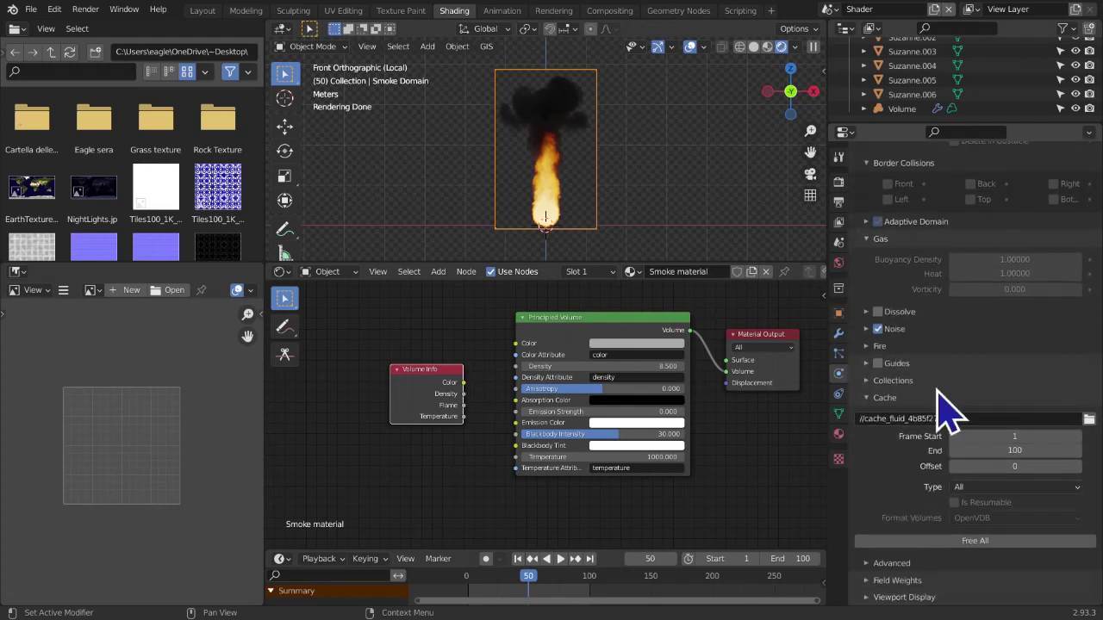
pyautogui.click(866, 329)
pyautogui.click(864, 328)
pyautogui.click(867, 223)
pyautogui.click(867, 223)
pyautogui.scroll(10, 1017, 280)
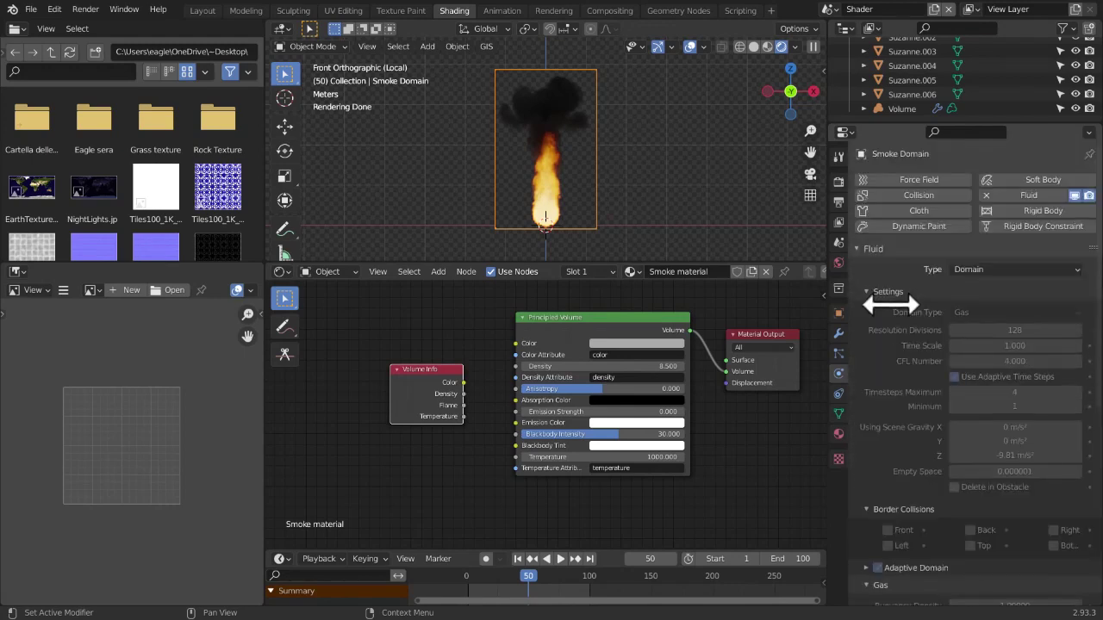
pyautogui.moveTo(1018, 450); pyautogui.dragTo(950, 525, button='middle')
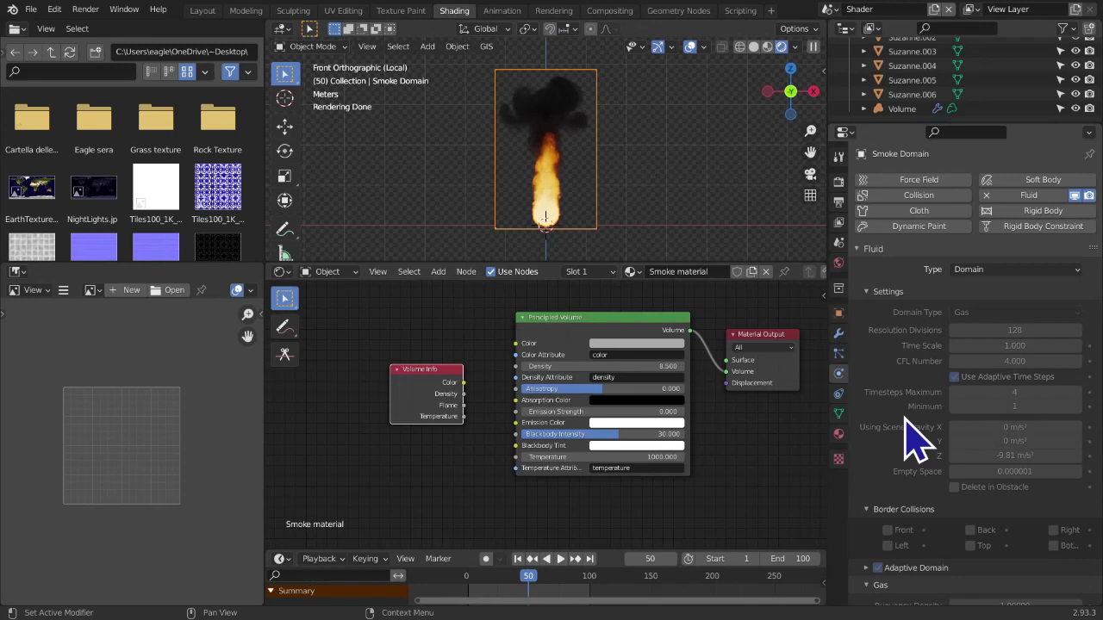
pyautogui.scroll(3, 709, 529)
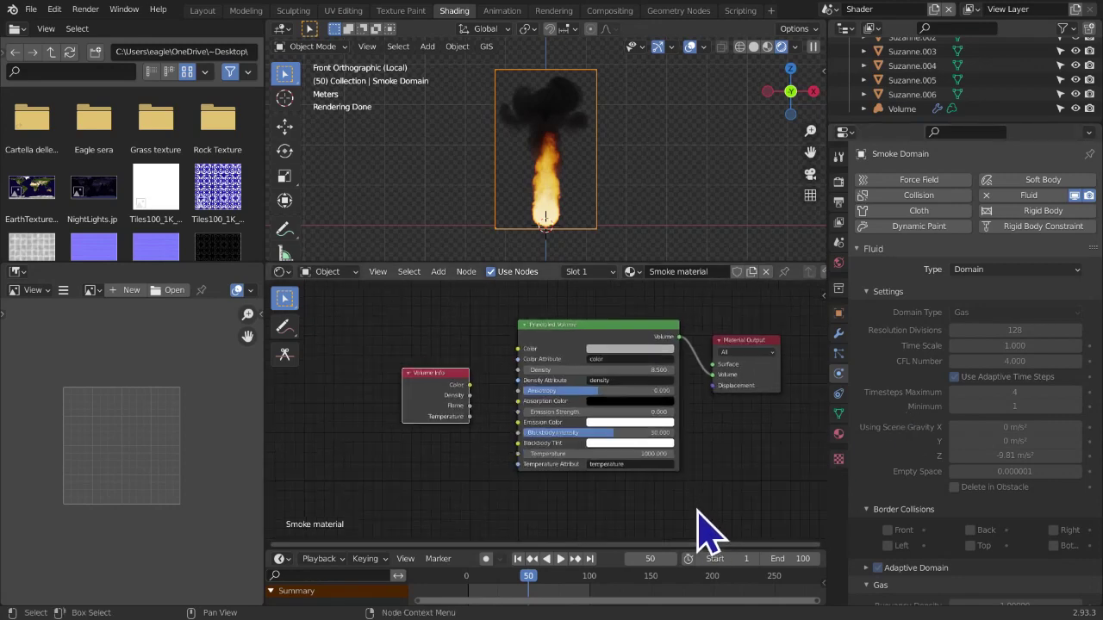
pyautogui.scroll(3, 466, 487)
pyautogui.moveTo(443, 468); pyautogui.dragTo(573, 468, button='middle')
# Move the Volume Info node left and up, testing links from its Color, Density and Temperature outputs
pyautogui.moveTo(502, 382); pyautogui.dragTo(444, 361)
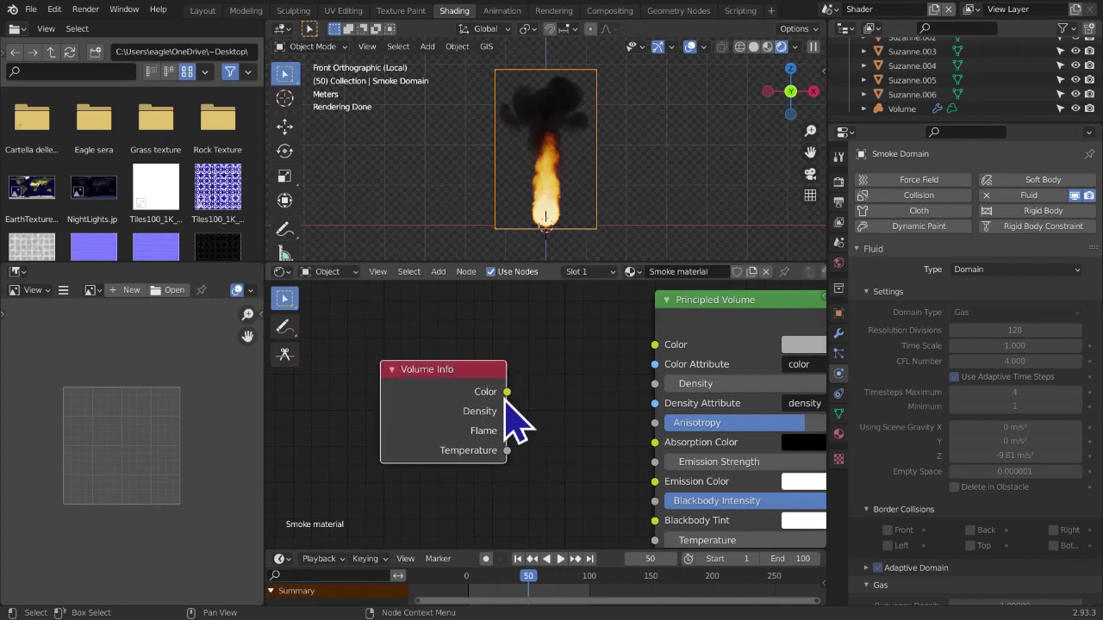
pyautogui.moveTo(508, 392); pyautogui.dragTo(608, 376)
pyautogui.moveTo(507, 392); pyautogui.dragTo(545, 337)
pyautogui.moveTo(507, 413); pyautogui.dragTo(554, 505)
pyautogui.scroll(-4, 554, 505)
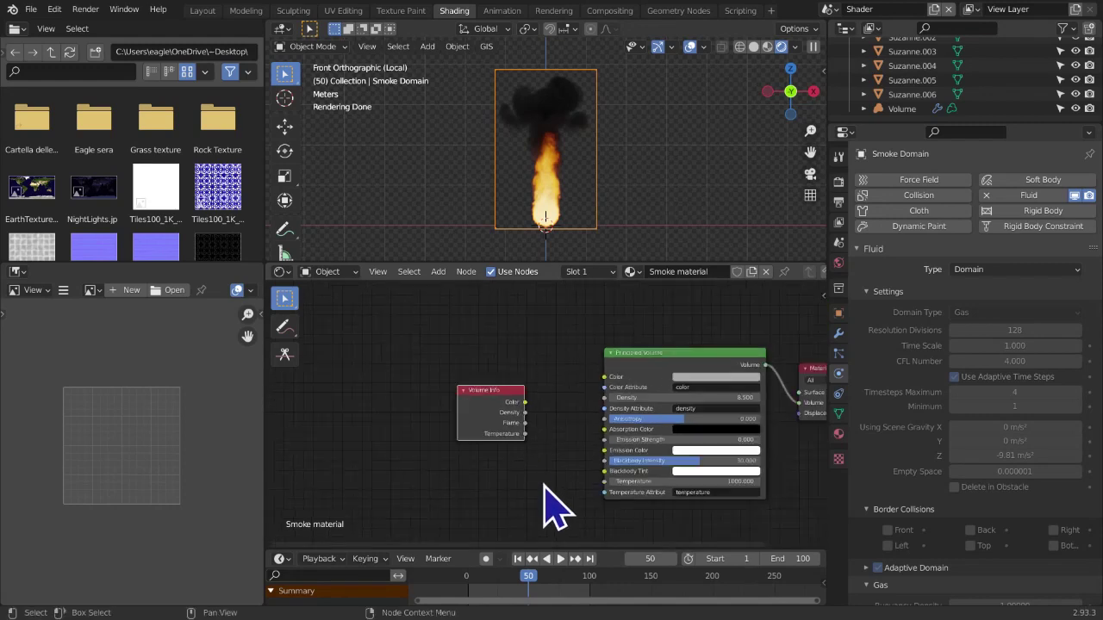
pyautogui.scroll(-1, 472, 442)
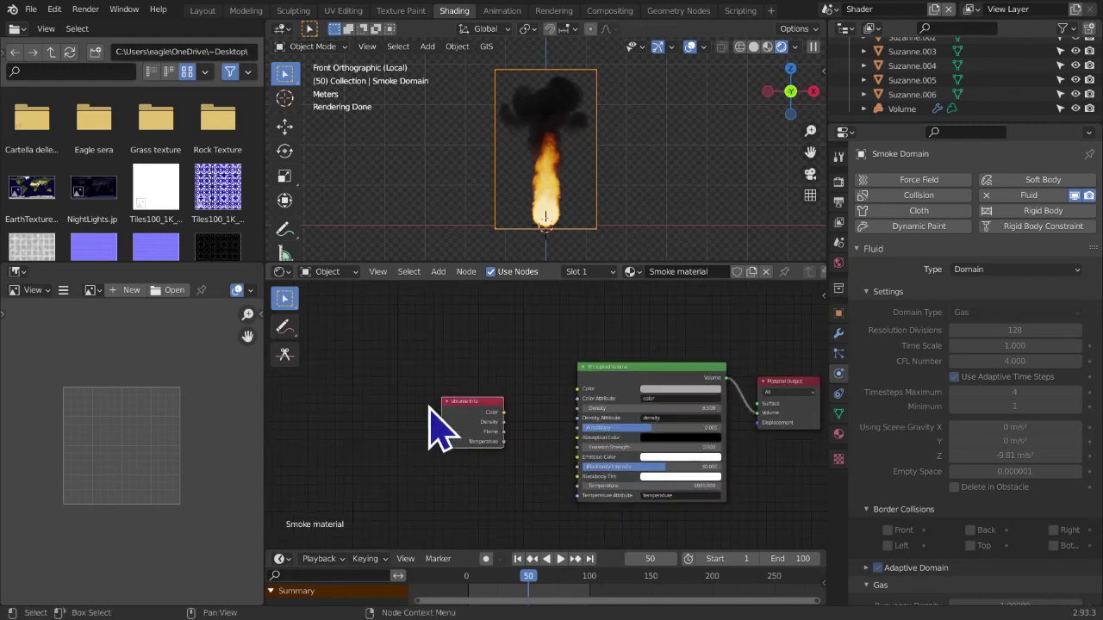
pyautogui.moveTo(468, 436); pyautogui.dragTo(482, 385)
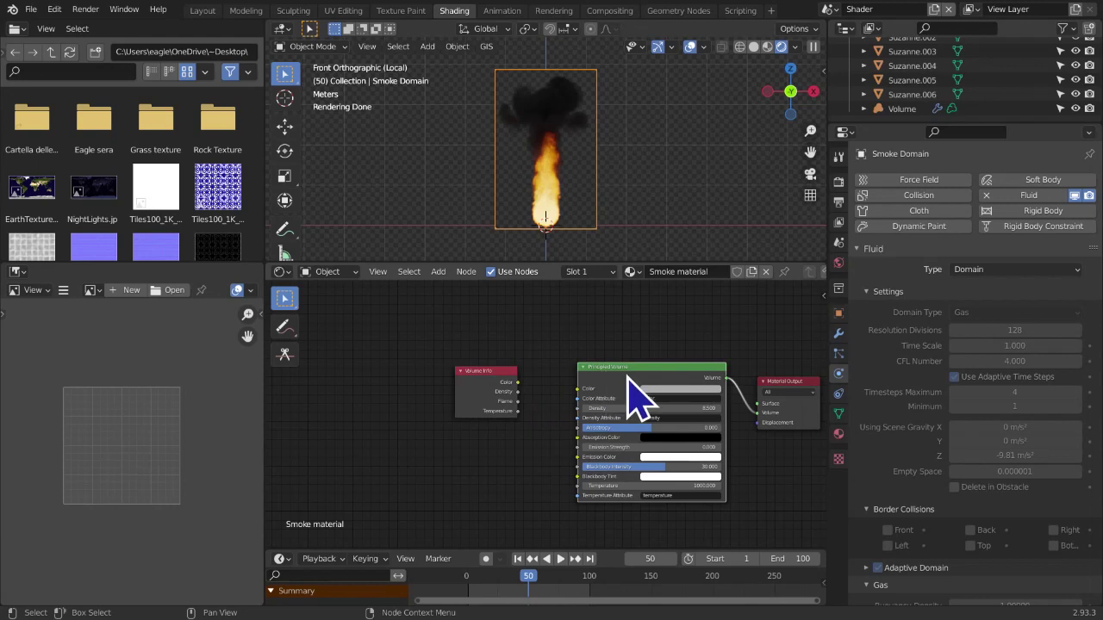
# Reselect the smoke domain and box-select the Principled Volume node
pyautogui.moveTo(685, 448); pyautogui.dragTo(647, 419, button='middle')
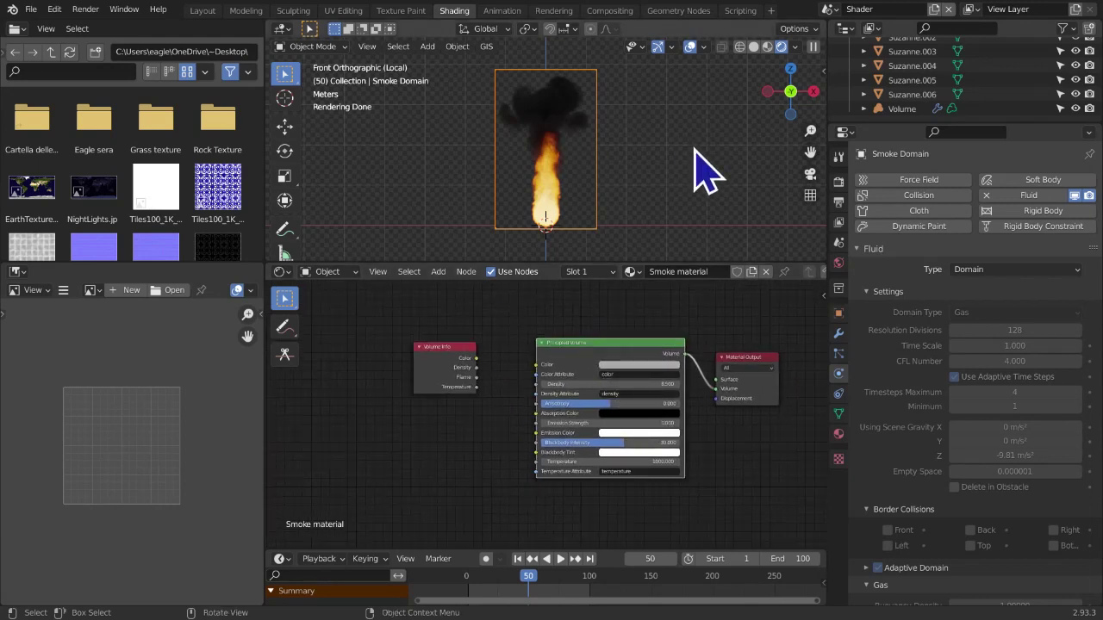
pyautogui.click(715, 200)
pyautogui.click(603, 222)
pyautogui.scroll(3, 610, 345)
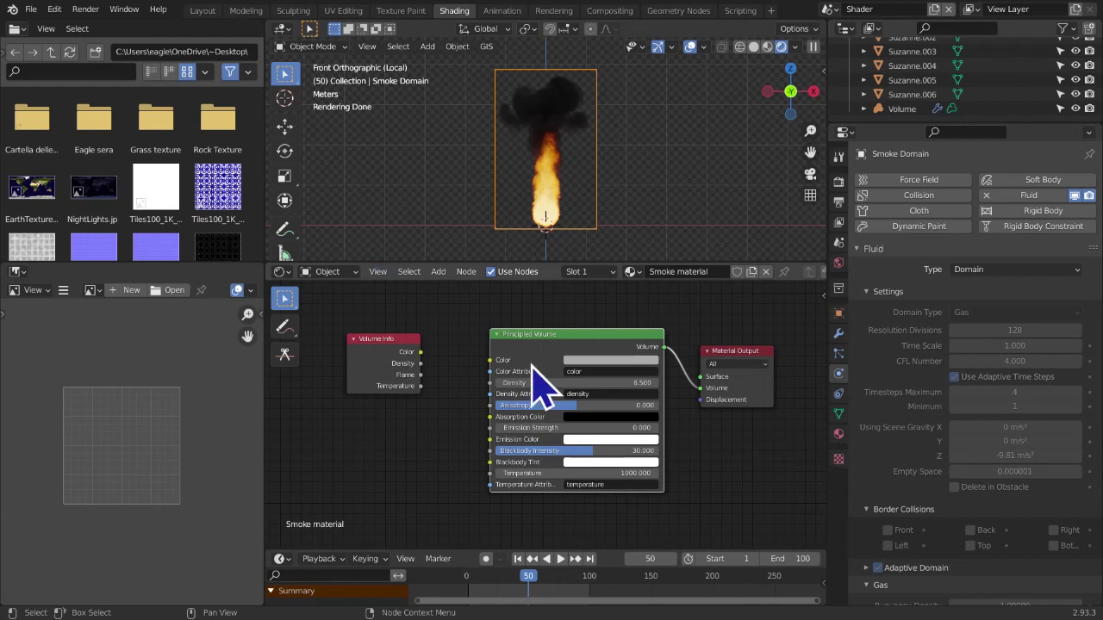
pyautogui.moveTo(465, 323); pyautogui.dragTo(690, 521)
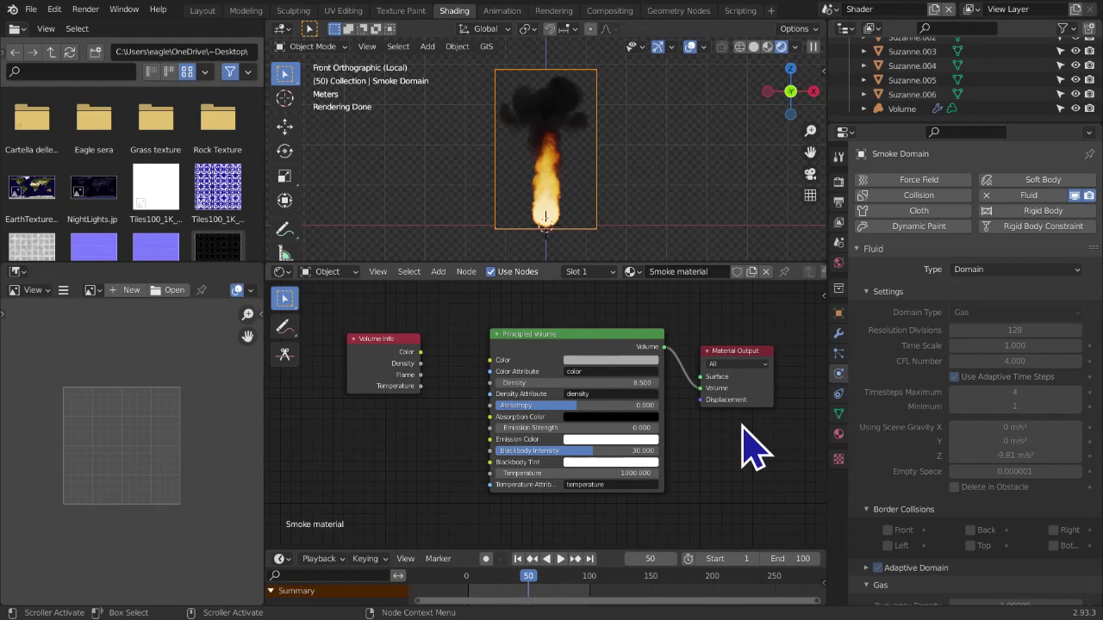
pyautogui.scroll(-8, 985, 360)
pyautogui.scroll(8, 948, 359)
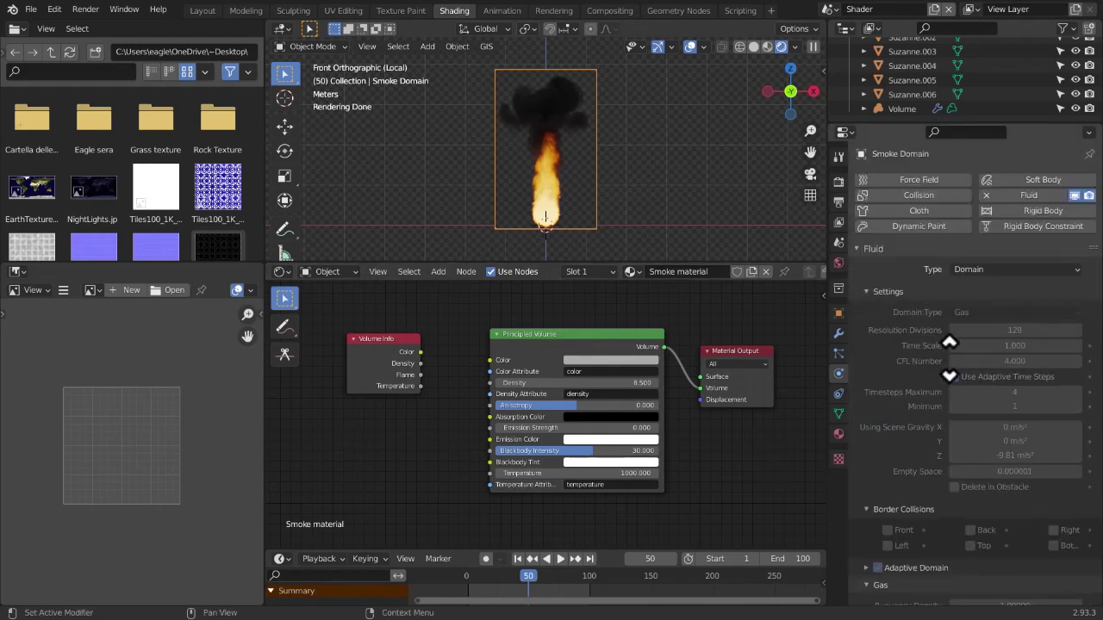
# Collapse and re-expand the Fluid settings, then drag through the Properties panel
pyautogui.click(893, 252)
pyautogui.click(894, 252)
pyautogui.moveTo(973, 453); pyautogui.dragTo(931, 168, button='middle')
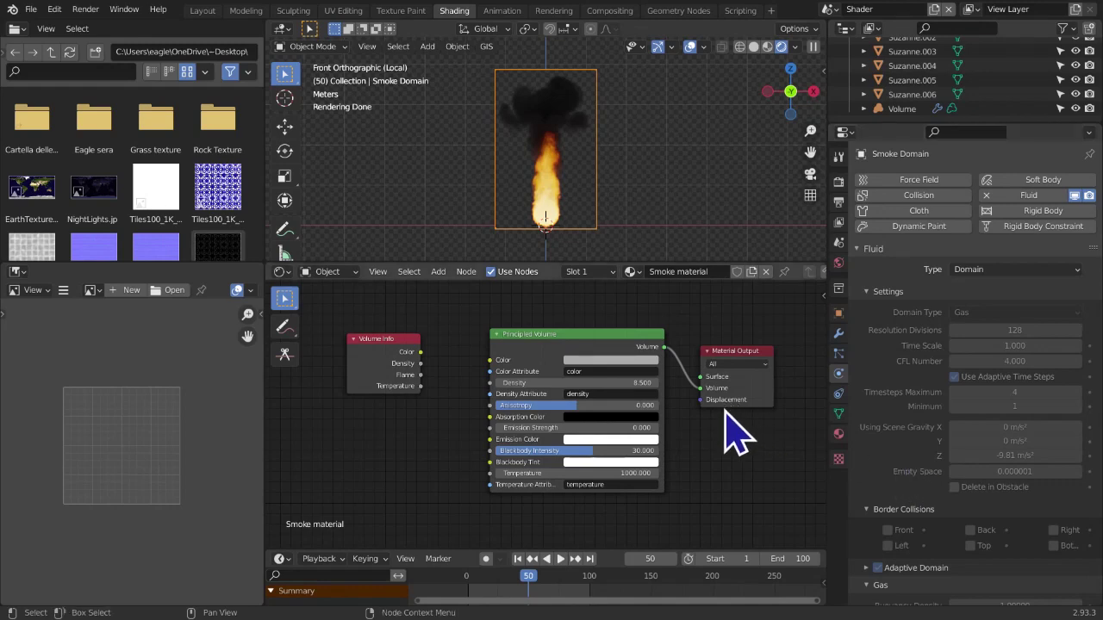
pyautogui.moveTo(979, 505); pyautogui.dragTo(978, 158, button='middle')
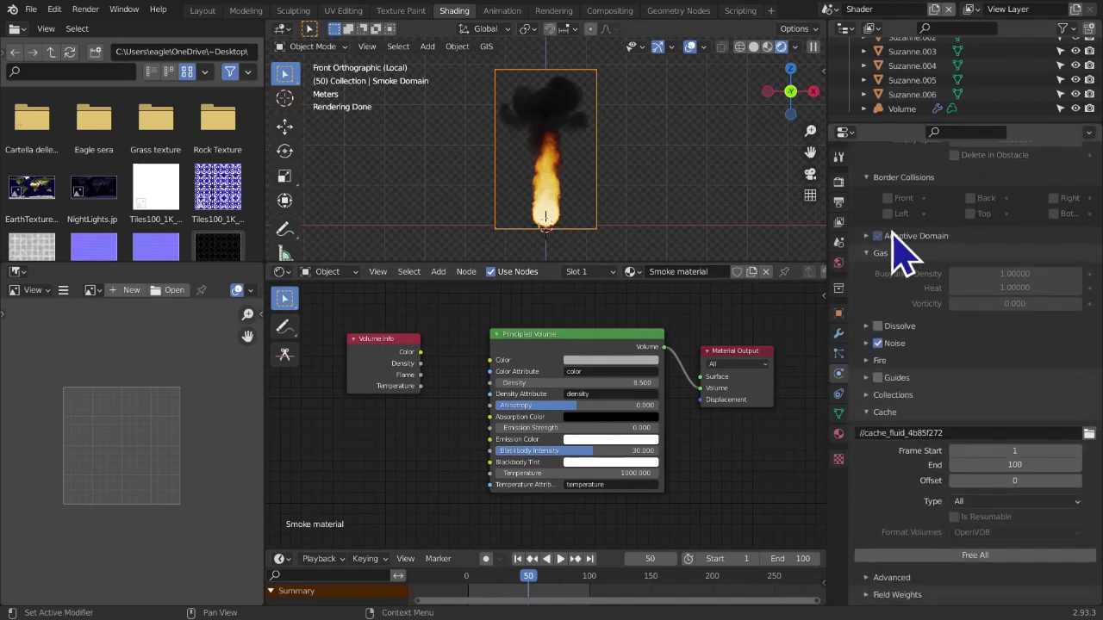
pyautogui.moveTo(992, 331); pyautogui.dragTo(991, 603, button='middle')
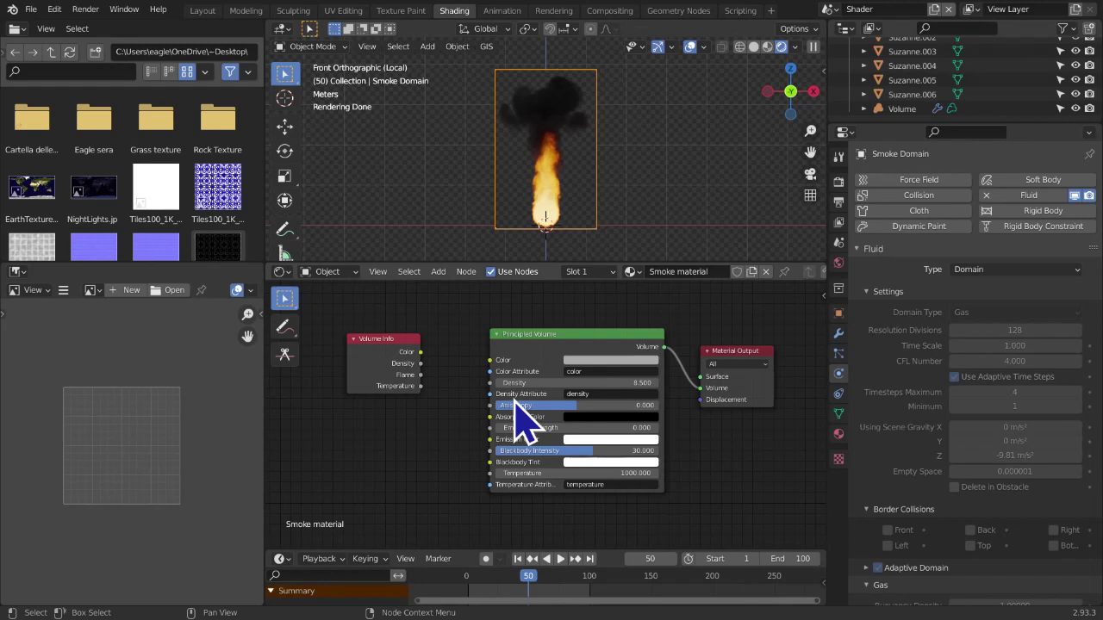
pyautogui.scroll(-10, 973, 406)
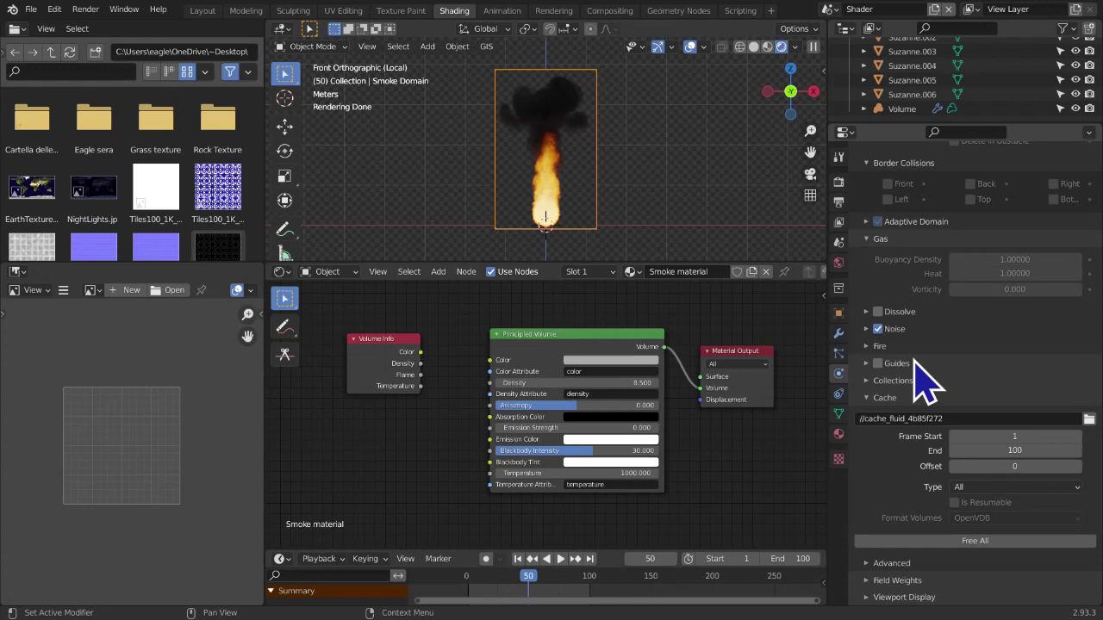
pyautogui.scroll(6, 935, 443)
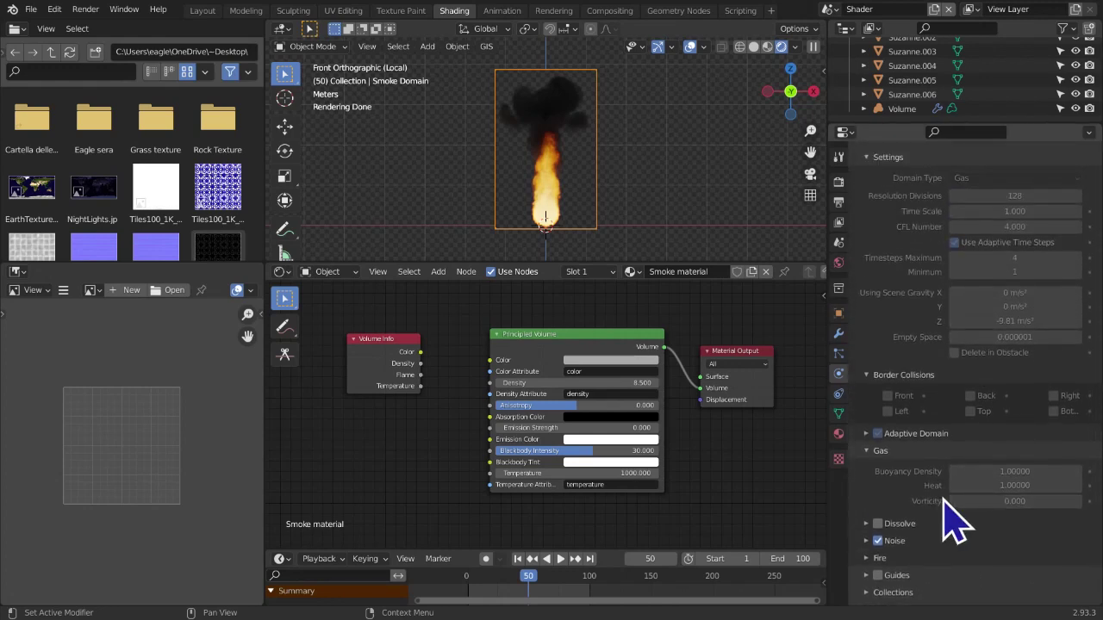
pyautogui.scroll(4, 956, 431)
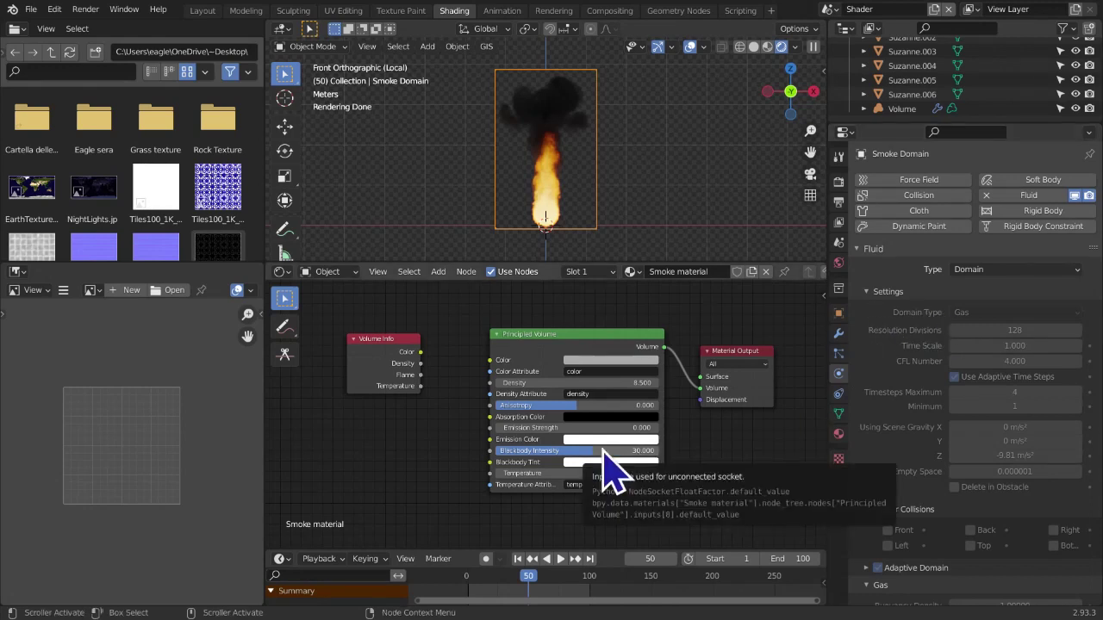
pyautogui.scroll(1, 466, 460)
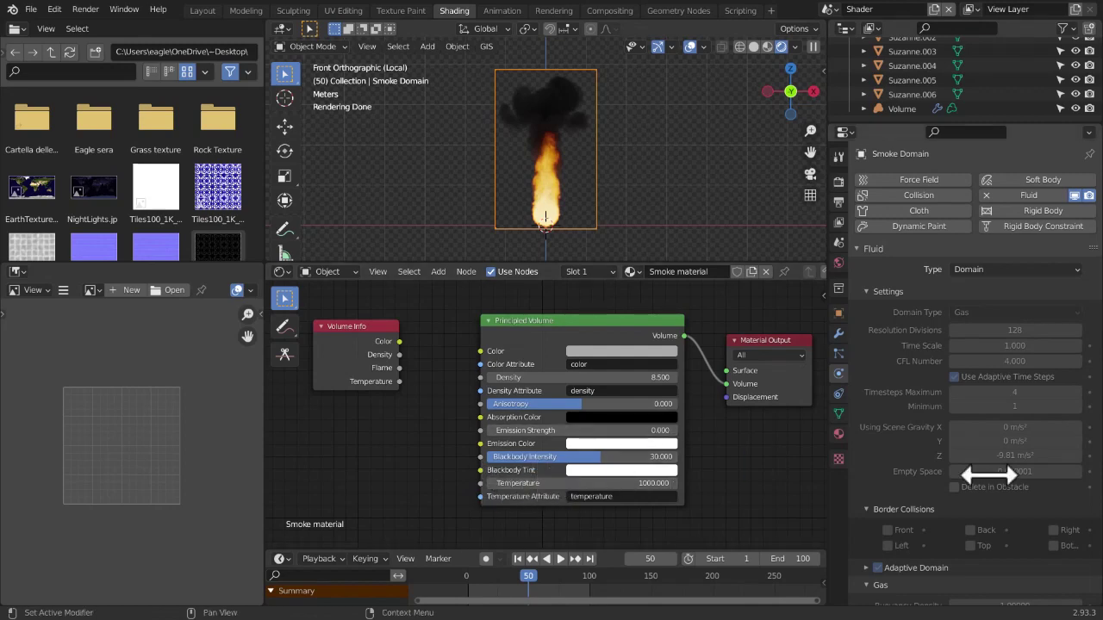
pyautogui.scroll(-4, 987, 405)
pyautogui.scroll(4, 931, 284)
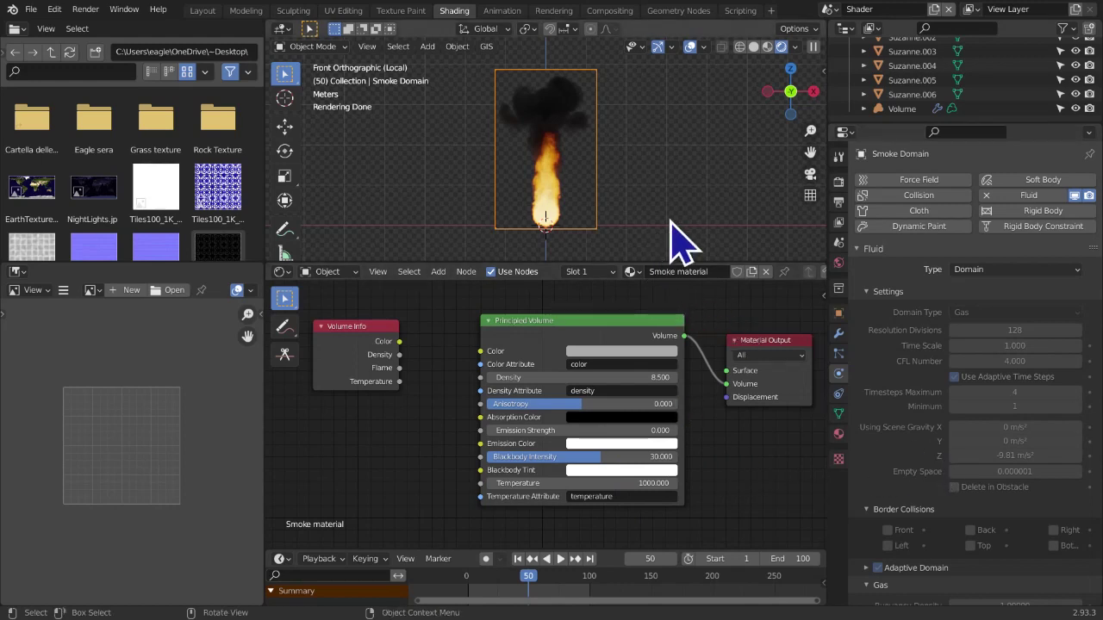
pyautogui.scroll(-3, 909, 466)
pyautogui.scroll(3, 913, 483)
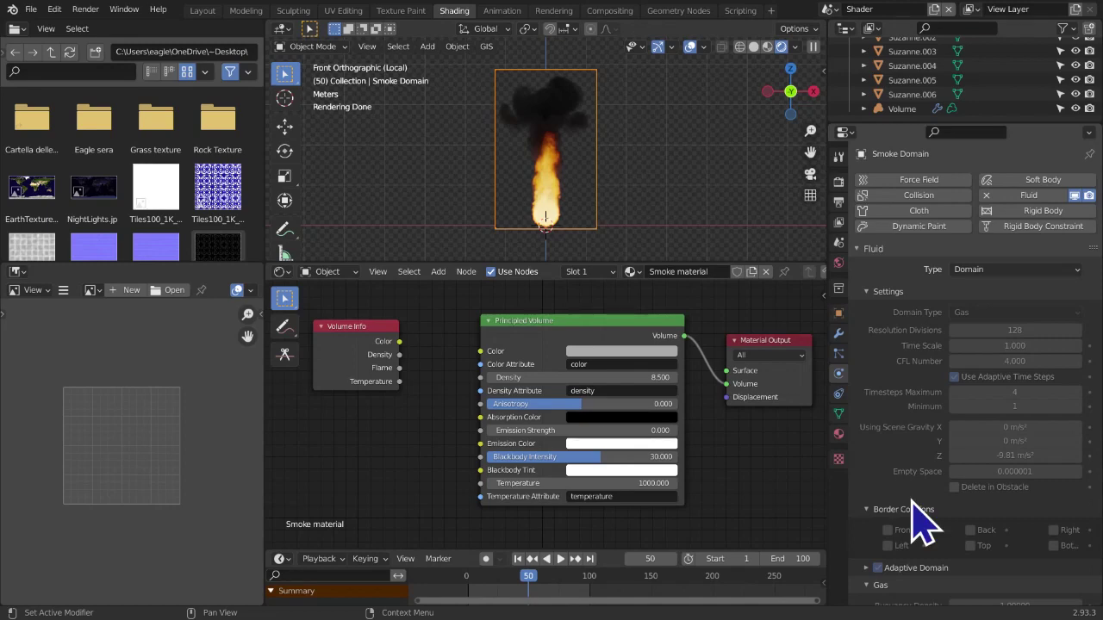
pyautogui.scroll(-3, 922, 517)
pyautogui.scroll(3, 936, 397)
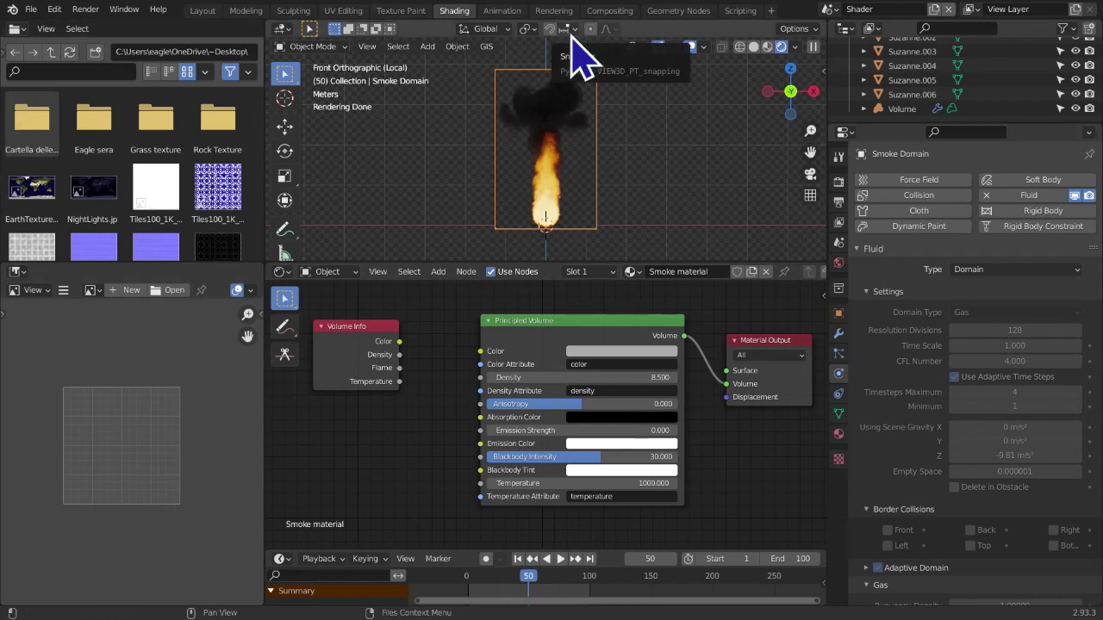
pyautogui.moveTo(614, 457); pyautogui.dragTo(495, 482)
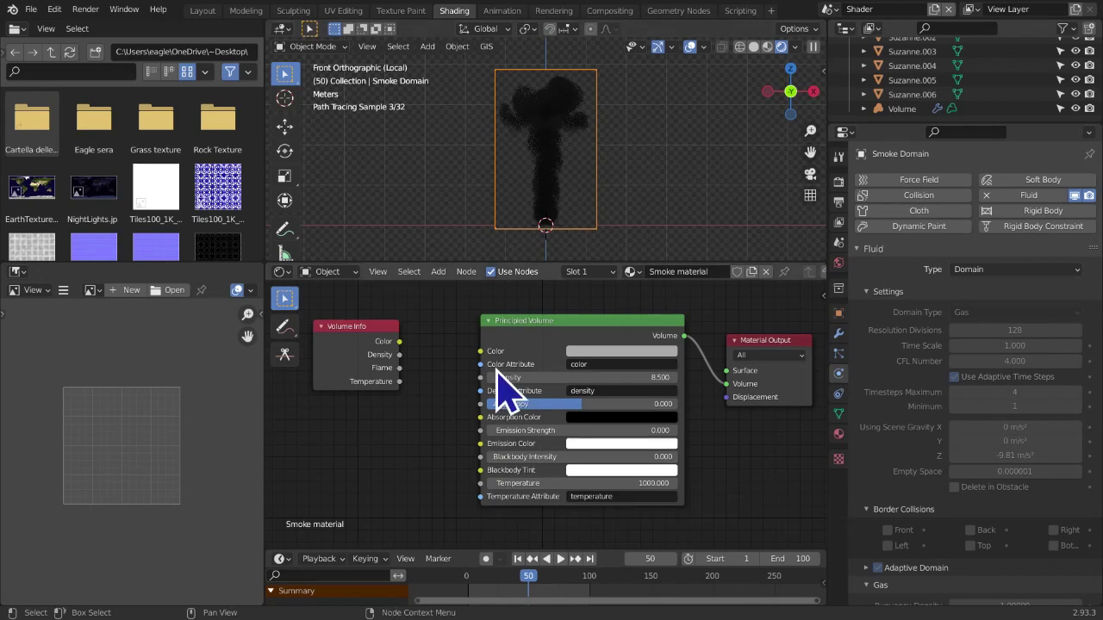
pyautogui.click(603, 374)
pyautogui.write('1')
pyautogui.press('Return')
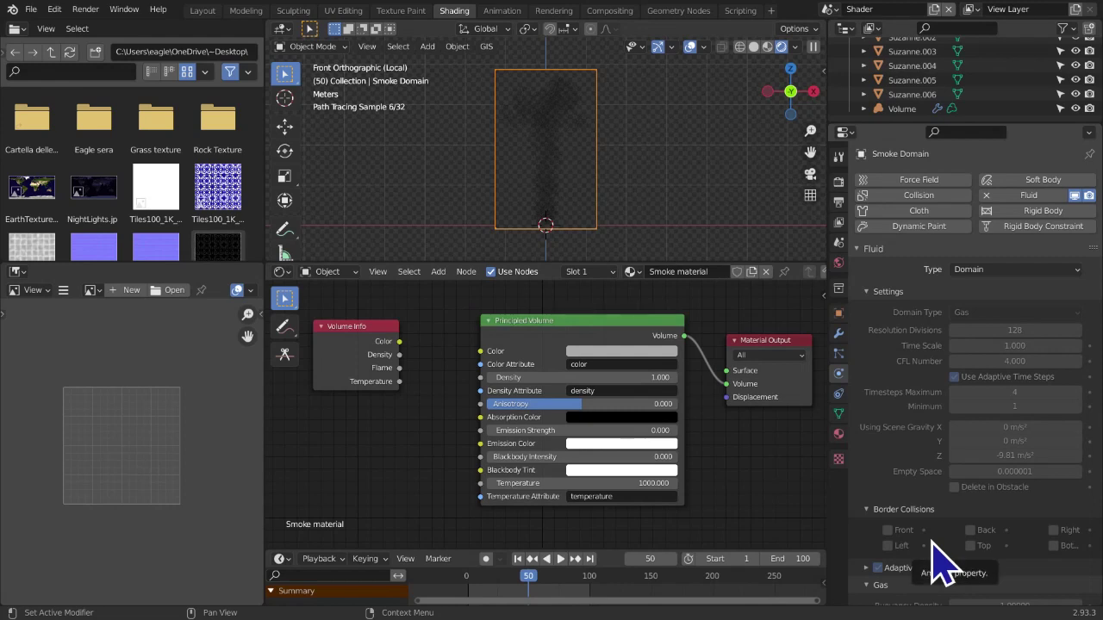
pyautogui.scroll(-4, 930, 556)
pyautogui.scroll(2, 965, 314)
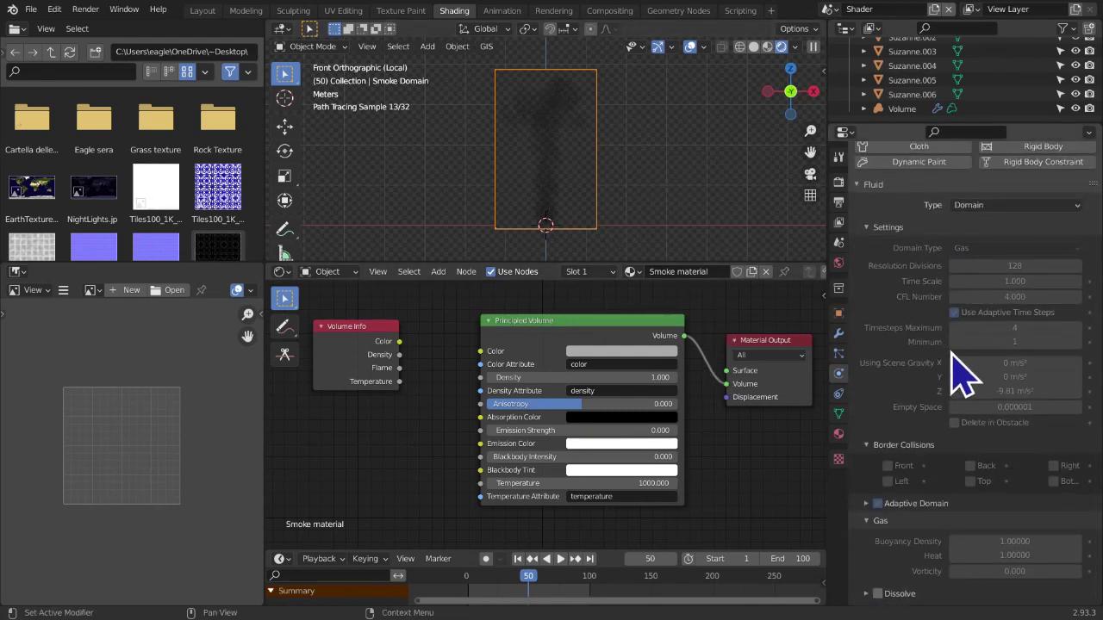
pyautogui.click(618, 378)
pyautogui.write('8.5')
pyautogui.press('Return')
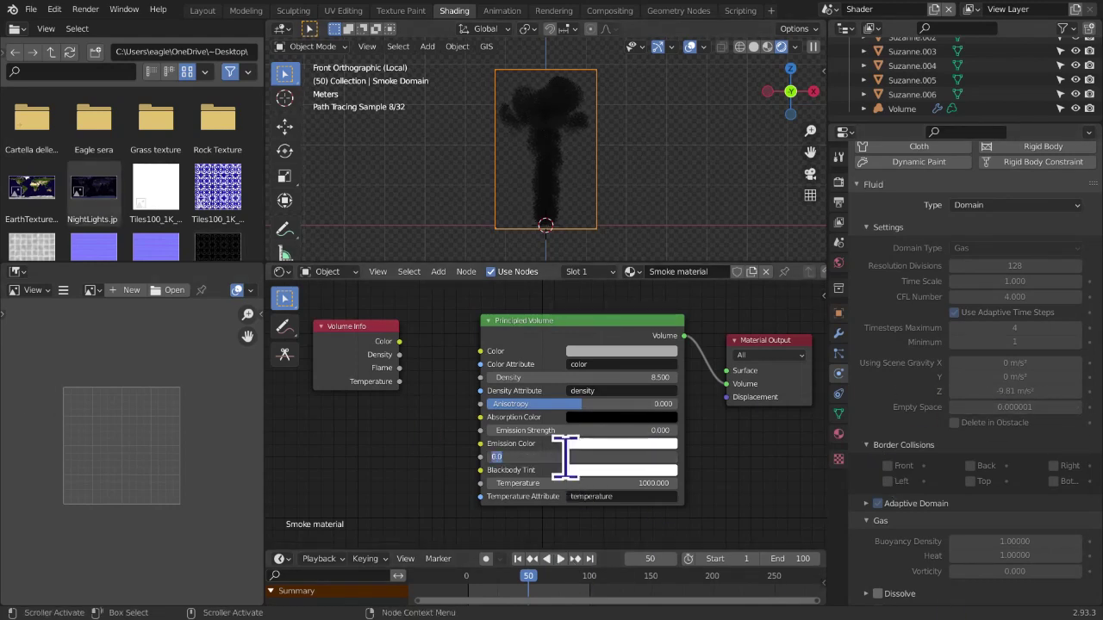
pyautogui.press('Return')
pyautogui.moveTo(958, 524); pyautogui.dragTo(969, 593, button='middle')
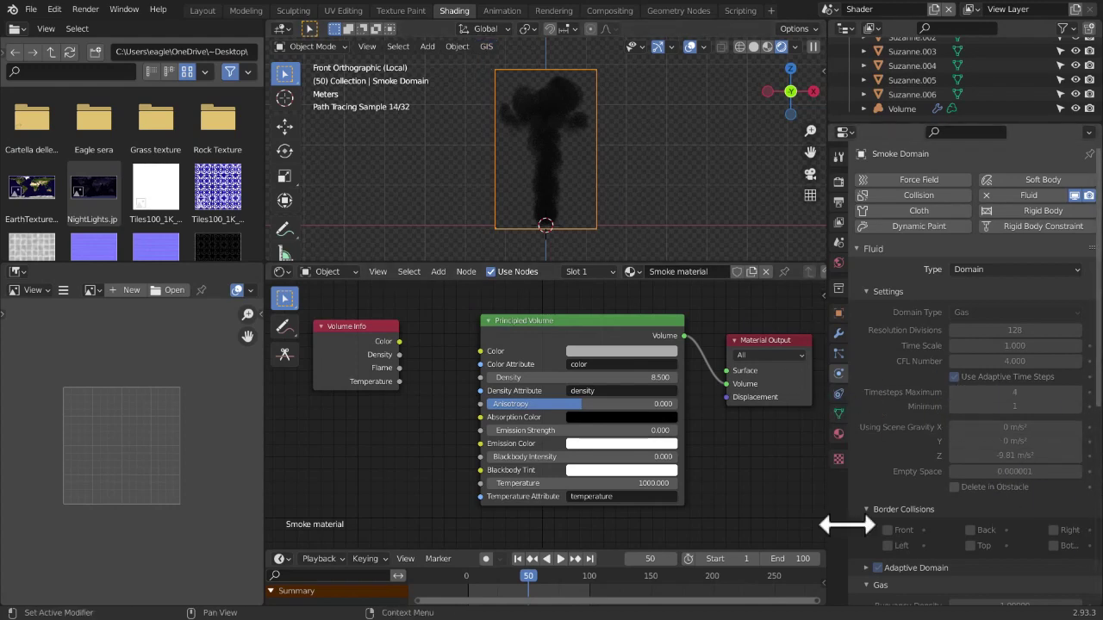
pyautogui.scroll(-5, 913, 569)
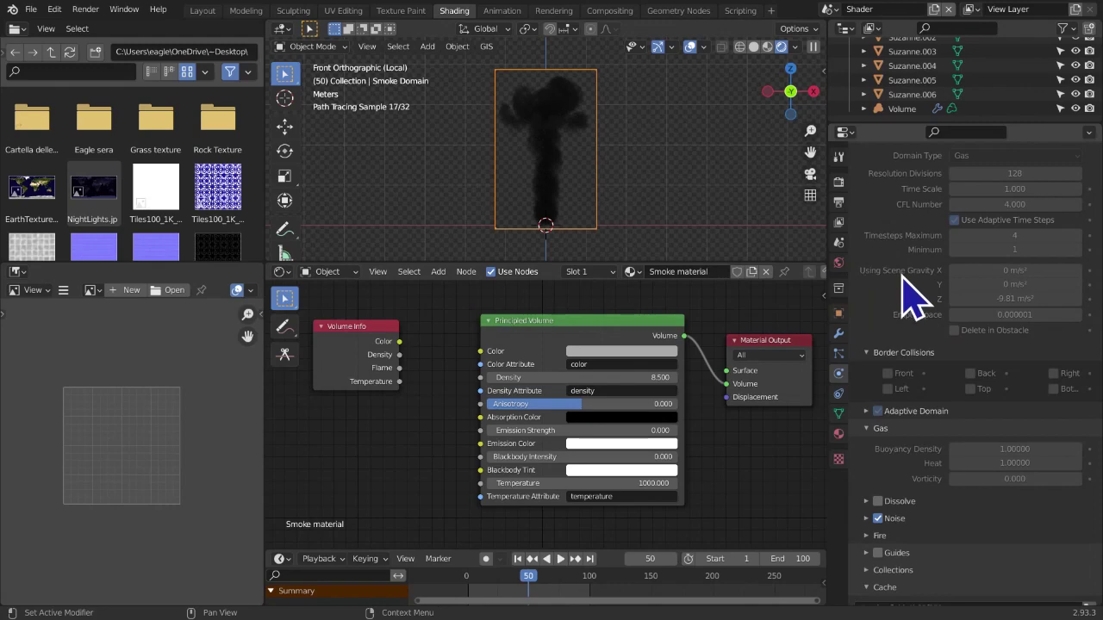
pyautogui.scroll(5, 913, 298)
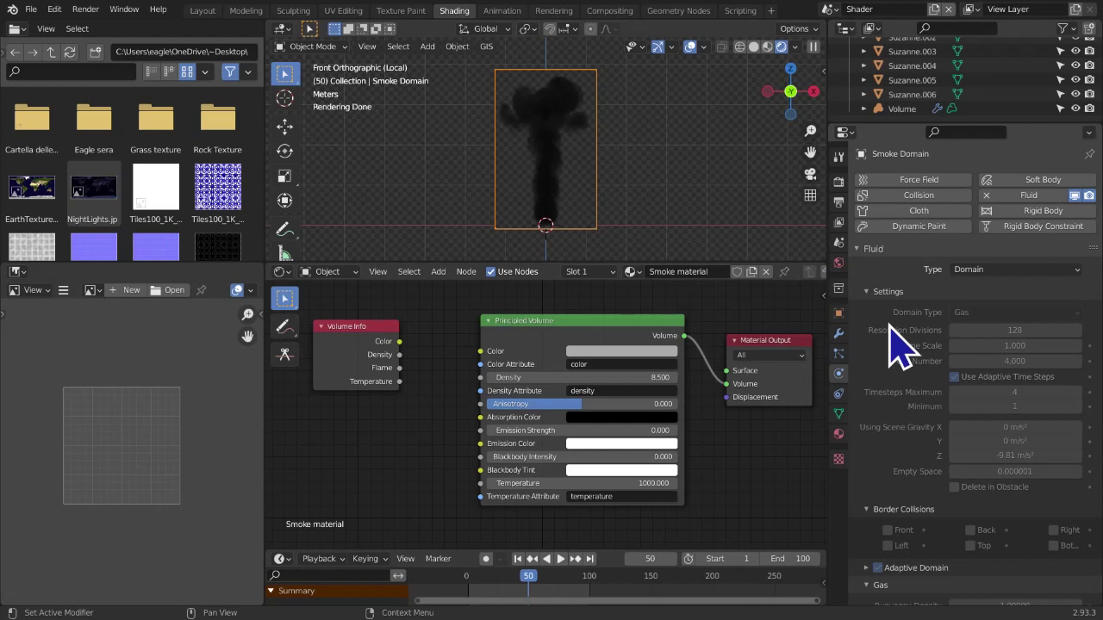
pyautogui.click(556, 456)
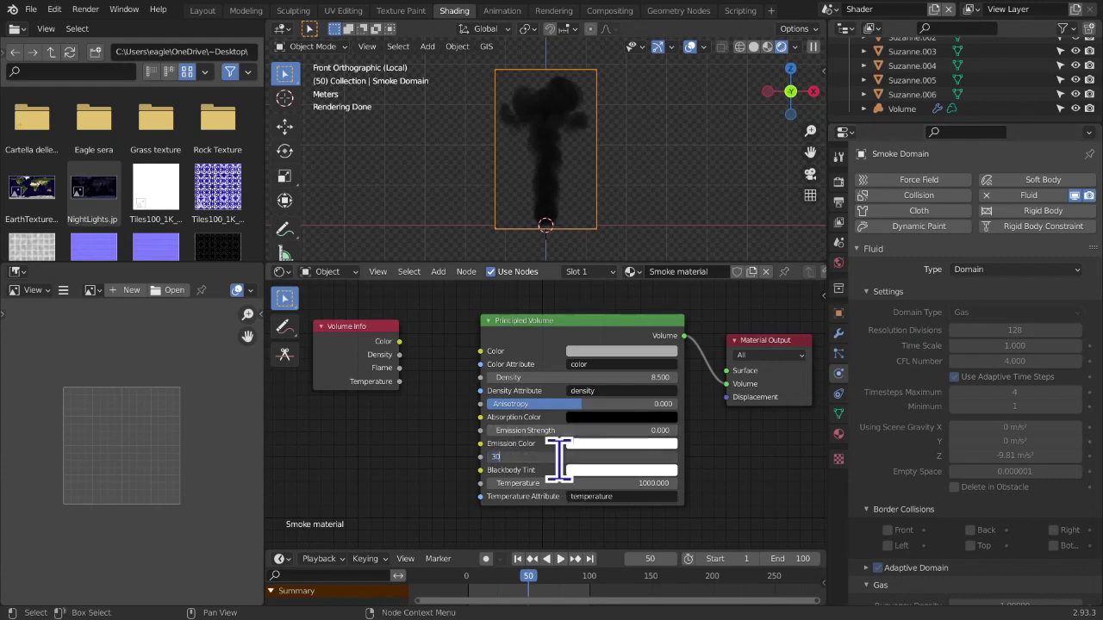
pyautogui.press('Return')
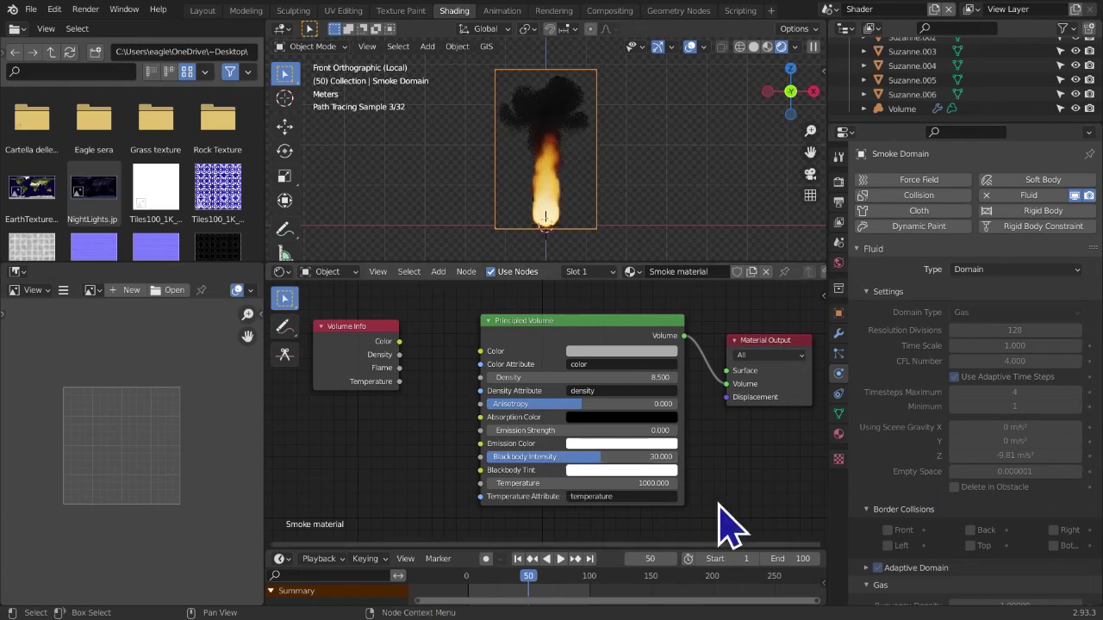
pyautogui.moveTo(997, 574); pyautogui.dragTo(856, 474, button='middle')
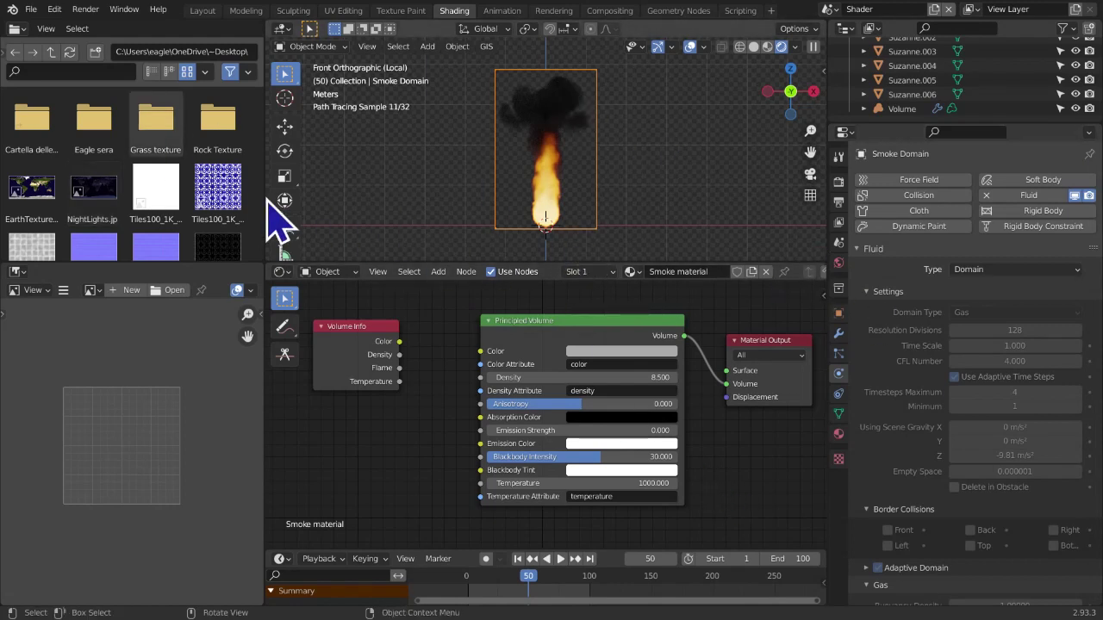
pyautogui.scroll(1, 646, 197)
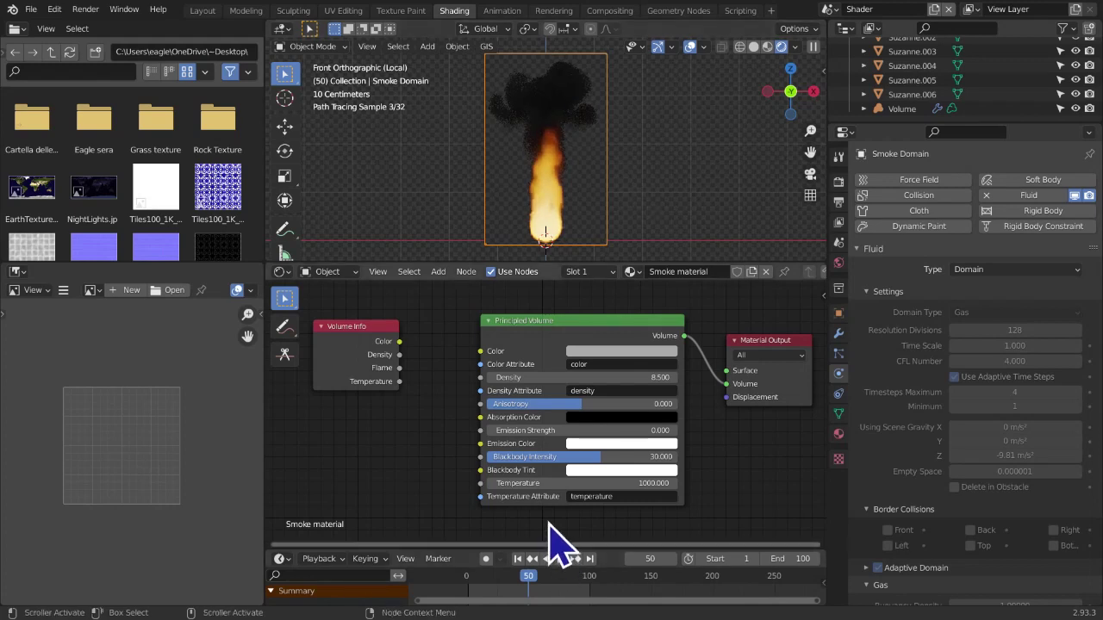
pyautogui.moveTo(505, 439); pyautogui.dragTo(511, 439, button='middle')
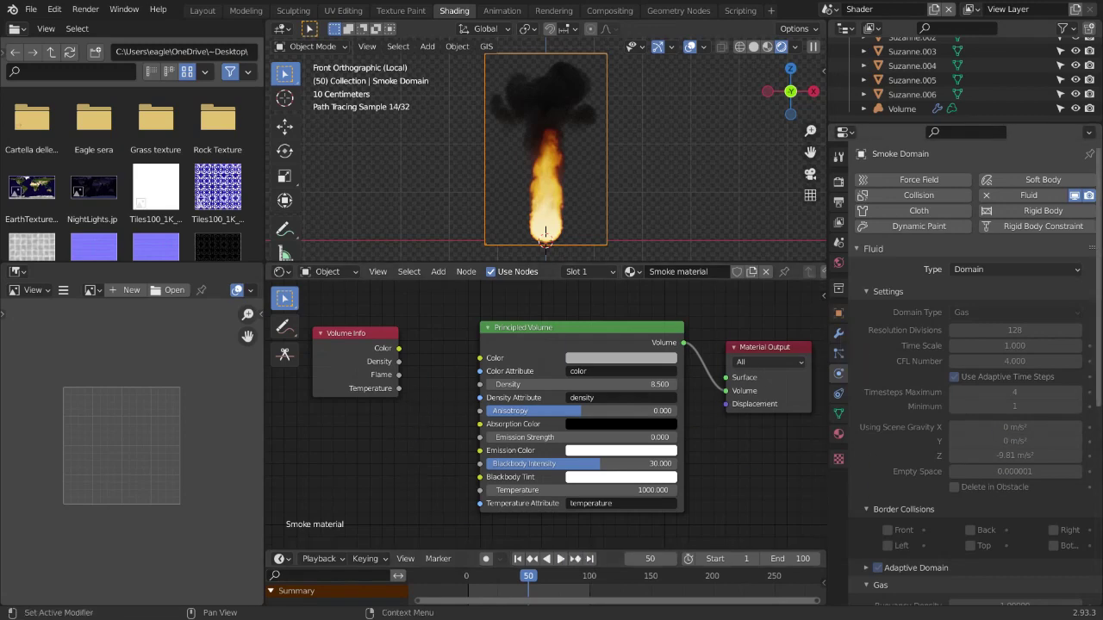
pyautogui.moveTo(1053, 485); pyautogui.dragTo(1006, 542, button='middle')
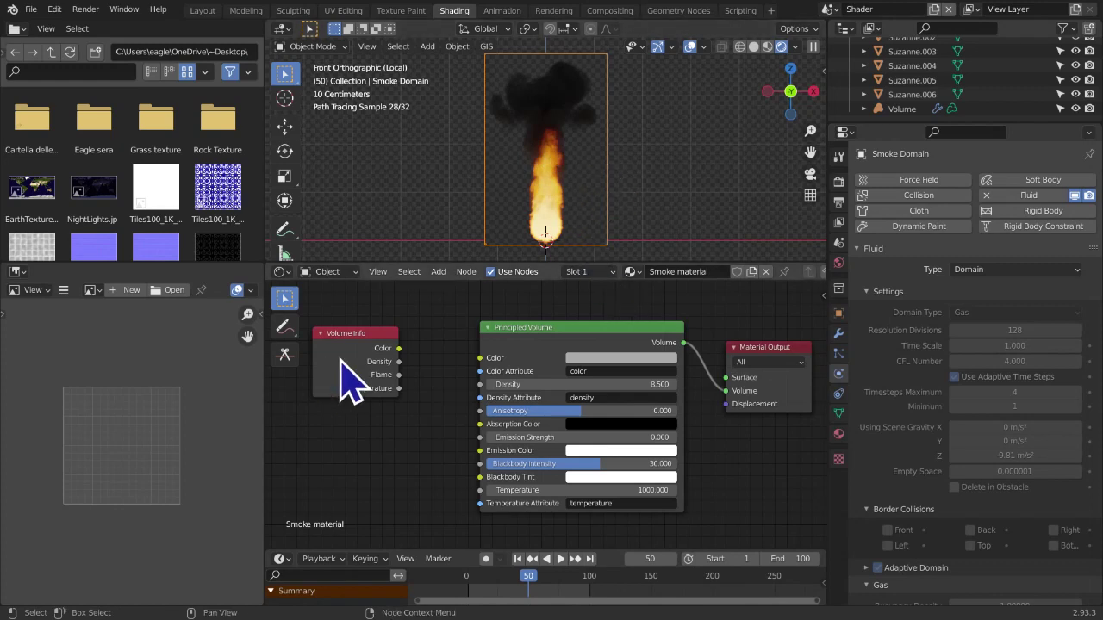
pyautogui.moveTo(341, 357); pyautogui.dragTo(356, 384)
pyautogui.scroll(-8, 990, 564)
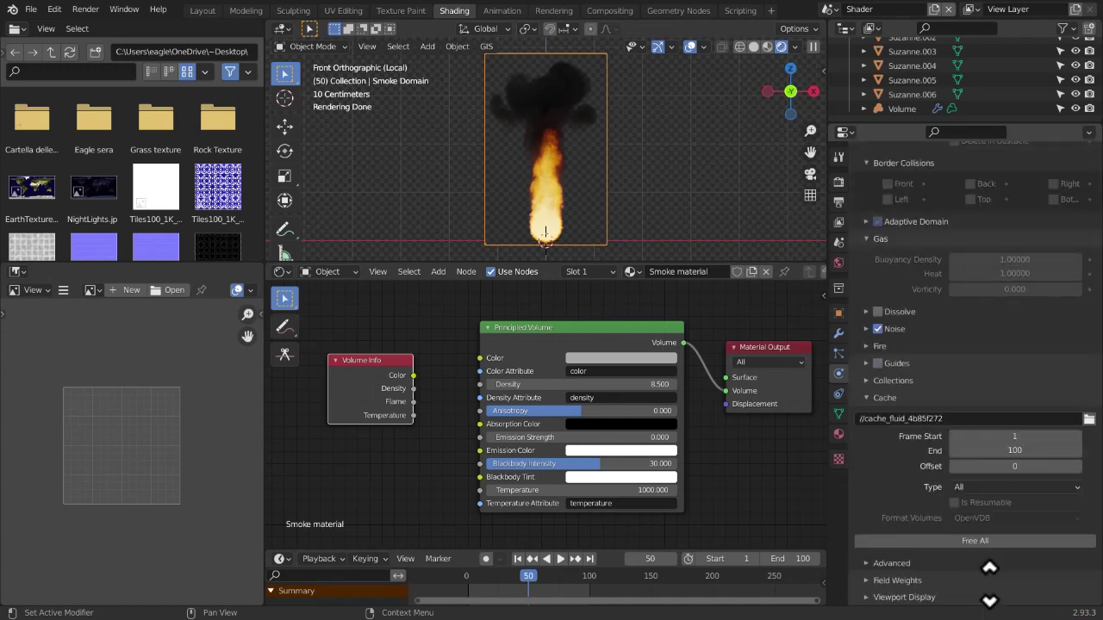
pyautogui.scroll(8, 995, 581)
pyautogui.scroll(3, 652, 475)
pyautogui.moveTo(381, 438); pyautogui.dragTo(489, 462, button='middle')
pyautogui.scroll(3, 500, 482)
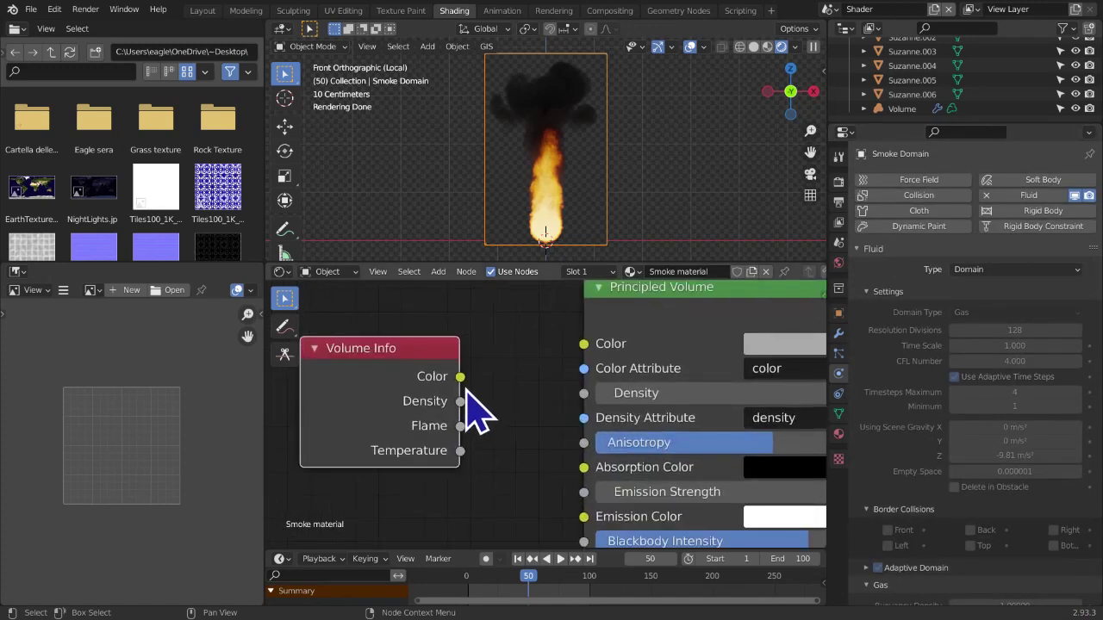
# Connect Volume Info Color to Principled Volume Color, keeping the Color Attribute as 'color'
pyautogui.moveTo(462, 379); pyautogui.dragTo(477, 370)
pyautogui.moveTo(558, 362); pyautogui.dragTo(596, 344)
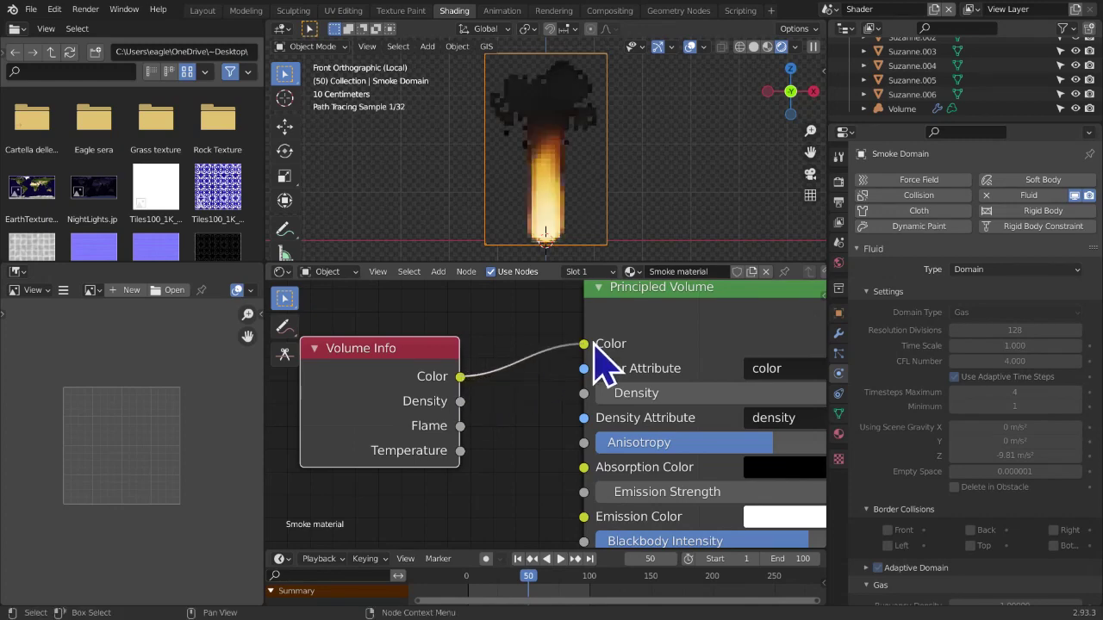
pyautogui.moveTo(627, 366); pyautogui.dragTo(547, 345, button='middle')
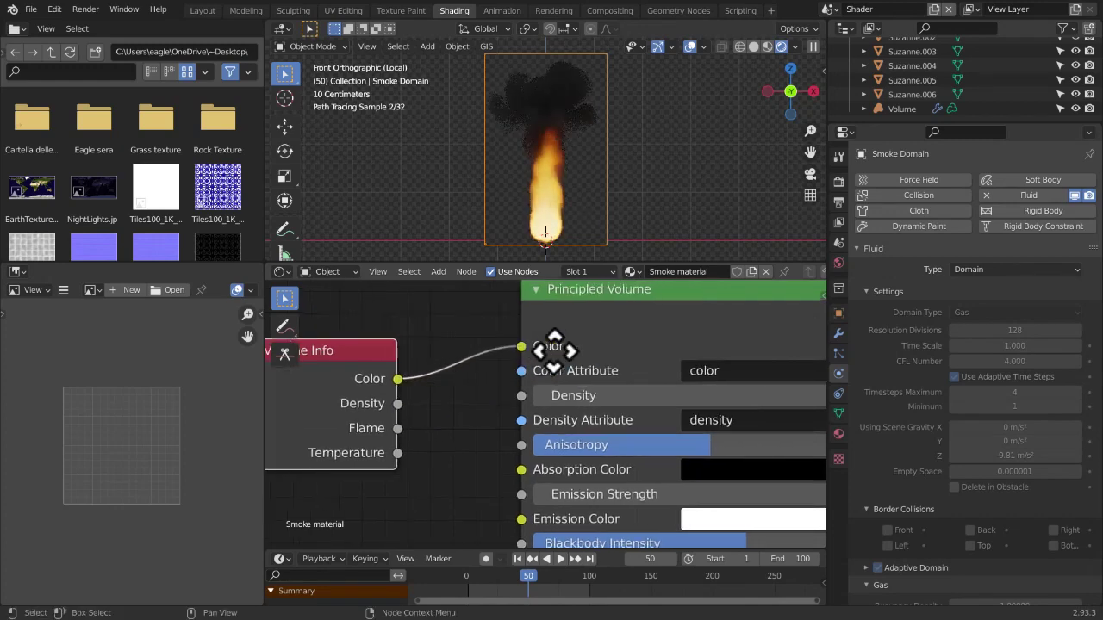
pyautogui.scroll(-1, 558, 366)
pyautogui.scroll(-2, 558, 366)
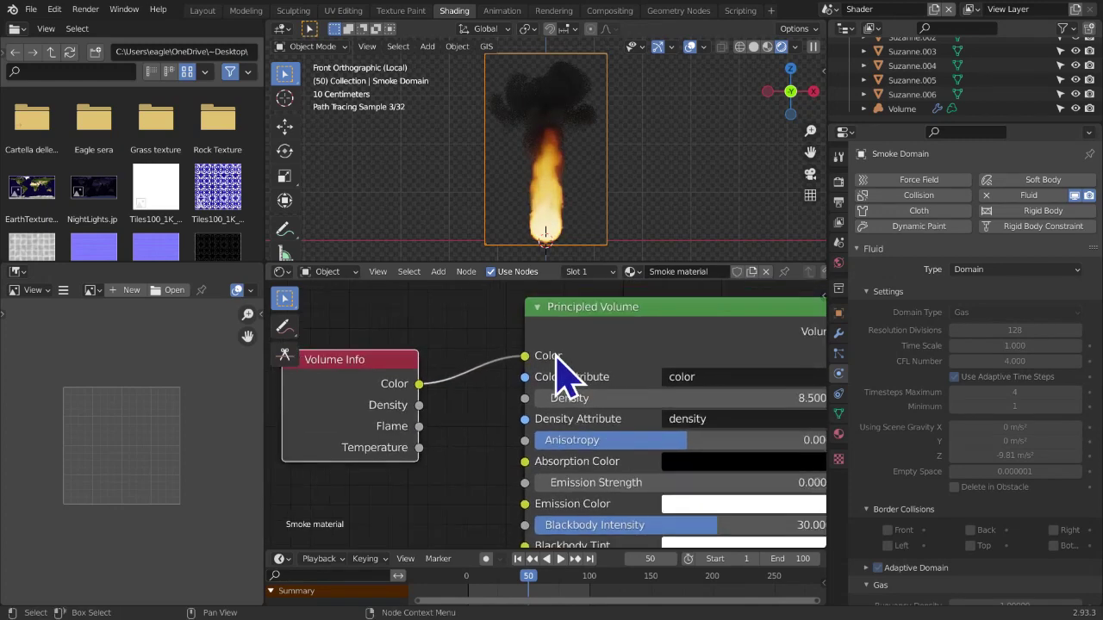
pyautogui.click(664, 379)
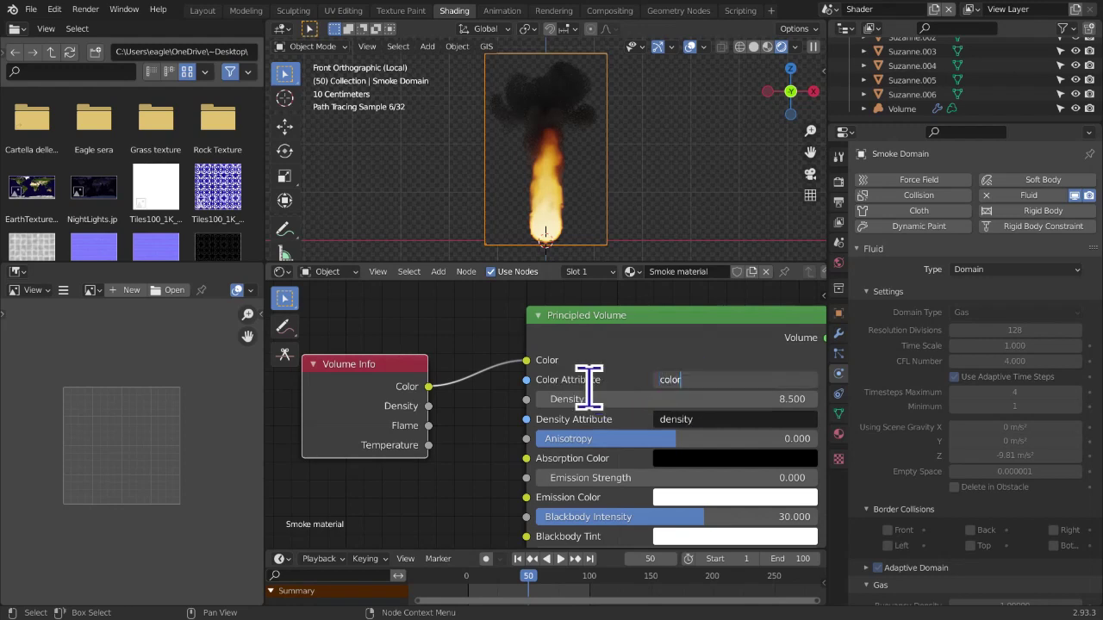
pyautogui.press('Return')
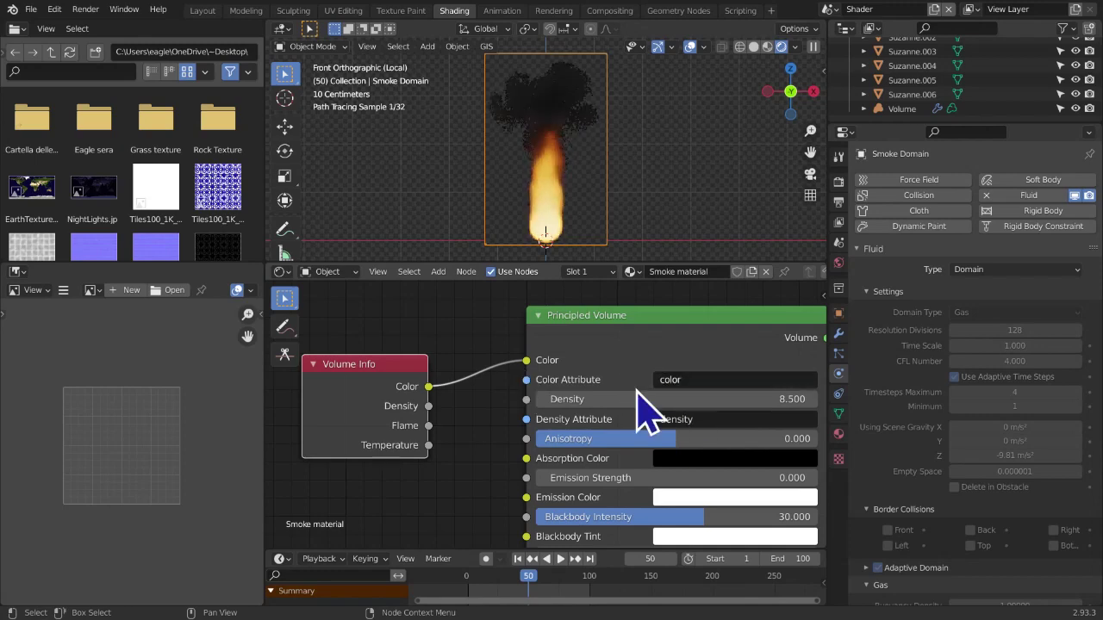
# Lower Principled Volume's Blackbody Intensity to 0
pyautogui.moveTo(634, 392); pyautogui.dragTo(483, 405, button='middle')
pyautogui.moveTo(448, 367); pyautogui.dragTo(716, 411, button='middle')
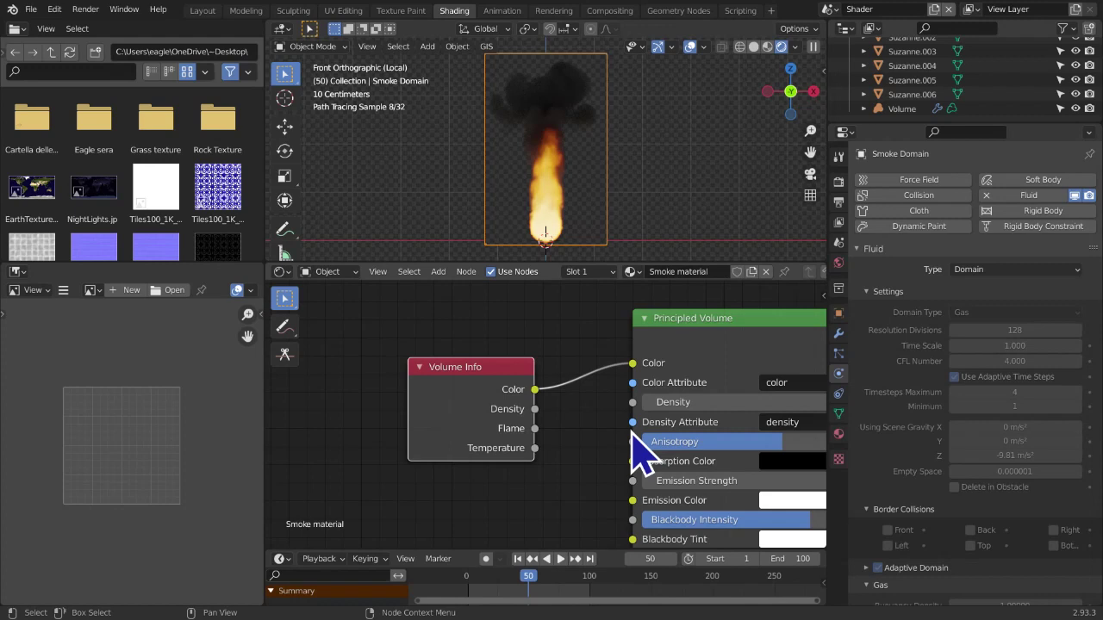
pyautogui.moveTo(650, 473); pyautogui.dragTo(596, 469, button='middle')
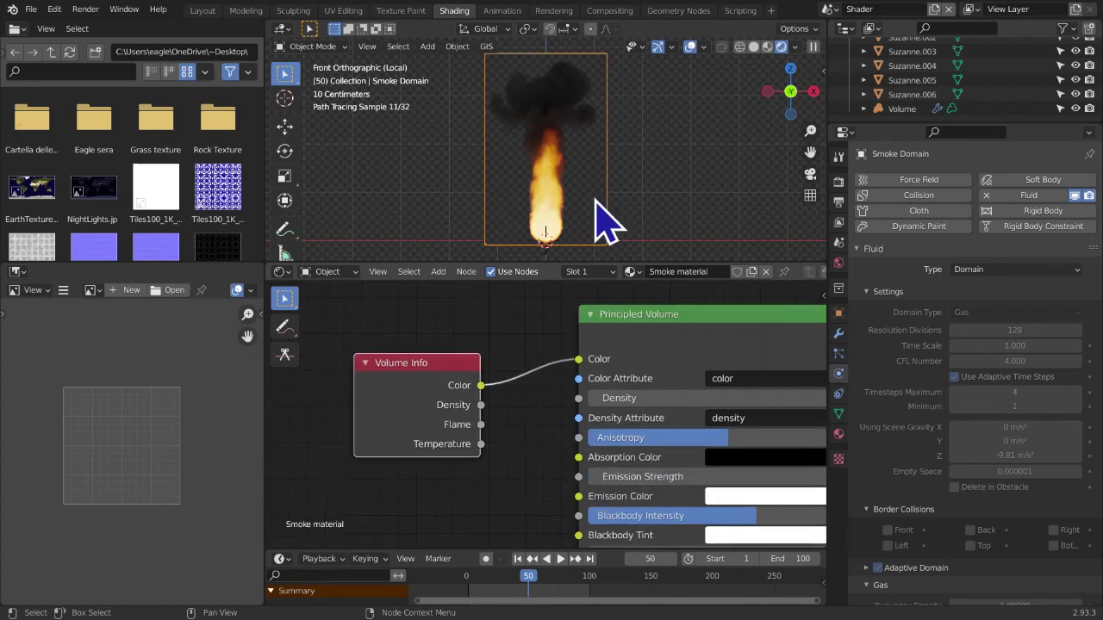
pyautogui.moveTo(551, 505); pyautogui.dragTo(516, 454, button='middle')
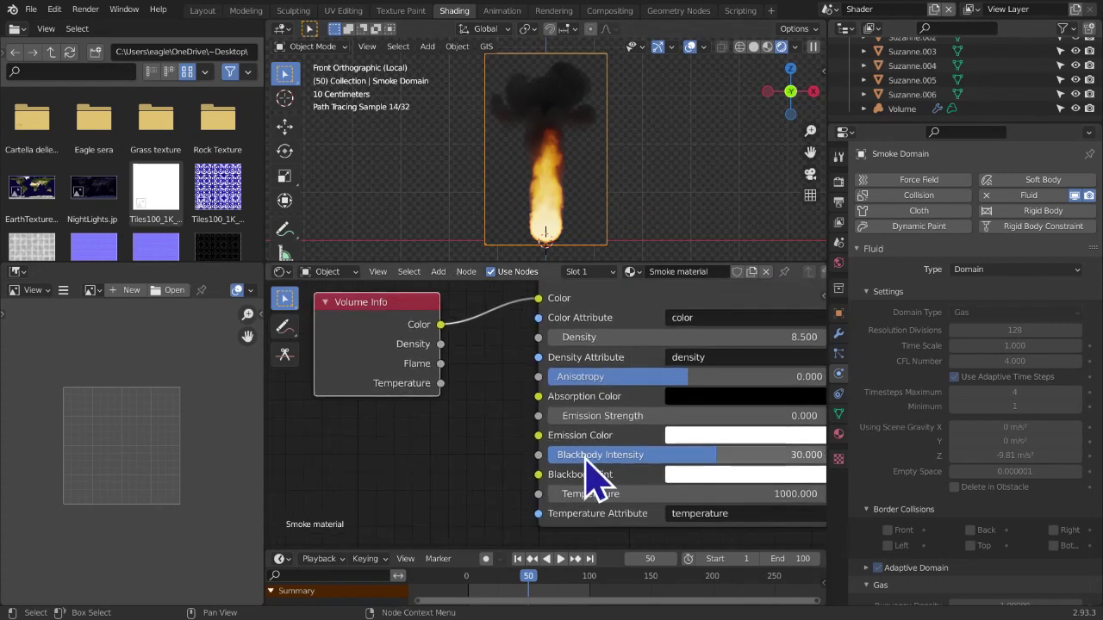
pyautogui.moveTo(716, 455); pyautogui.dragTo(548, 455)
# Set Blackbody Intensity back to 30
pyautogui.click(628, 455)
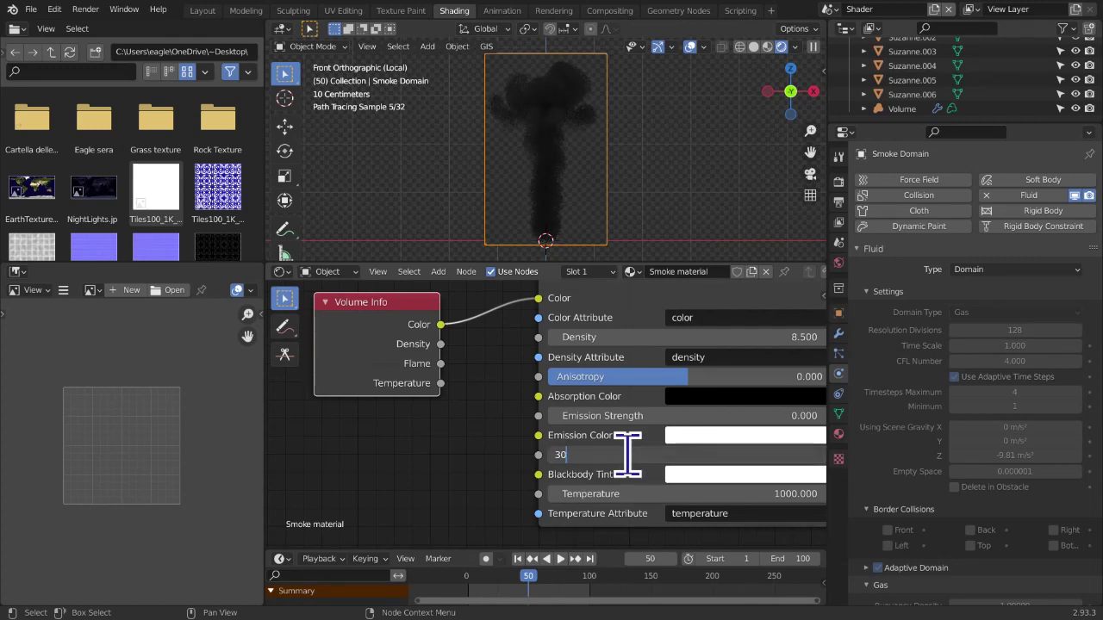
pyautogui.press('Return')
pyautogui.moveTo(454, 396); pyautogui.dragTo(469, 419, button='middle')
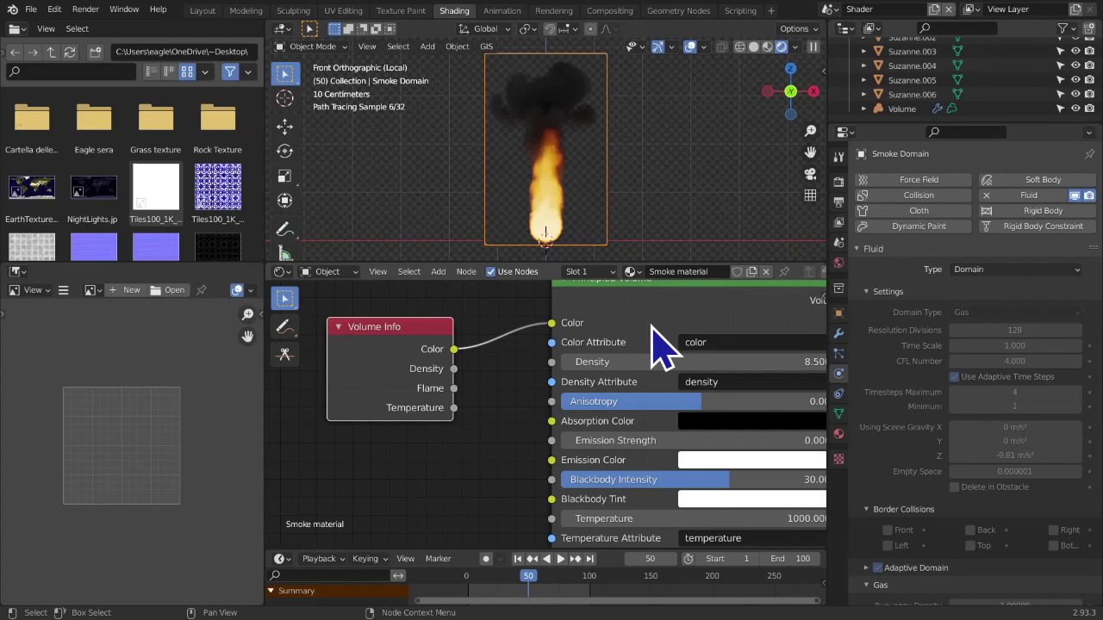
pyautogui.scroll(-1, 588, 444)
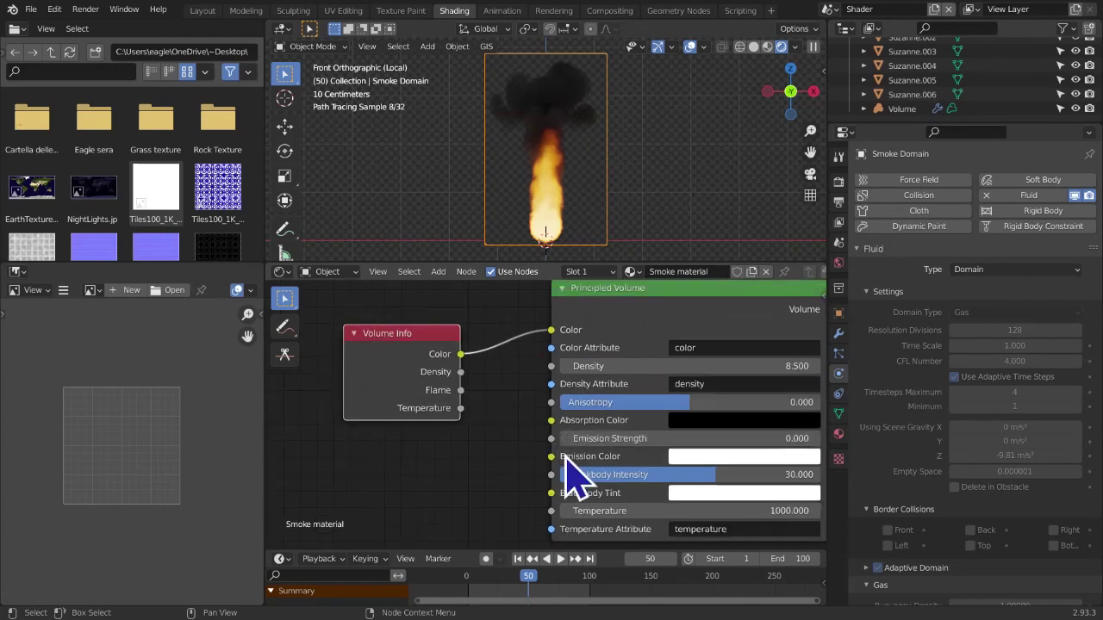
pyautogui.moveTo(555, 456); pyautogui.dragTo(579, 455, button='middle')
# Reposition the Volume Info node to the left with Principled Volume's fields in view
pyautogui.moveTo(453, 354); pyautogui.dragTo(495, 343)
pyautogui.scroll(-3, 985, 365)
pyautogui.scroll(-5, 978, 388)
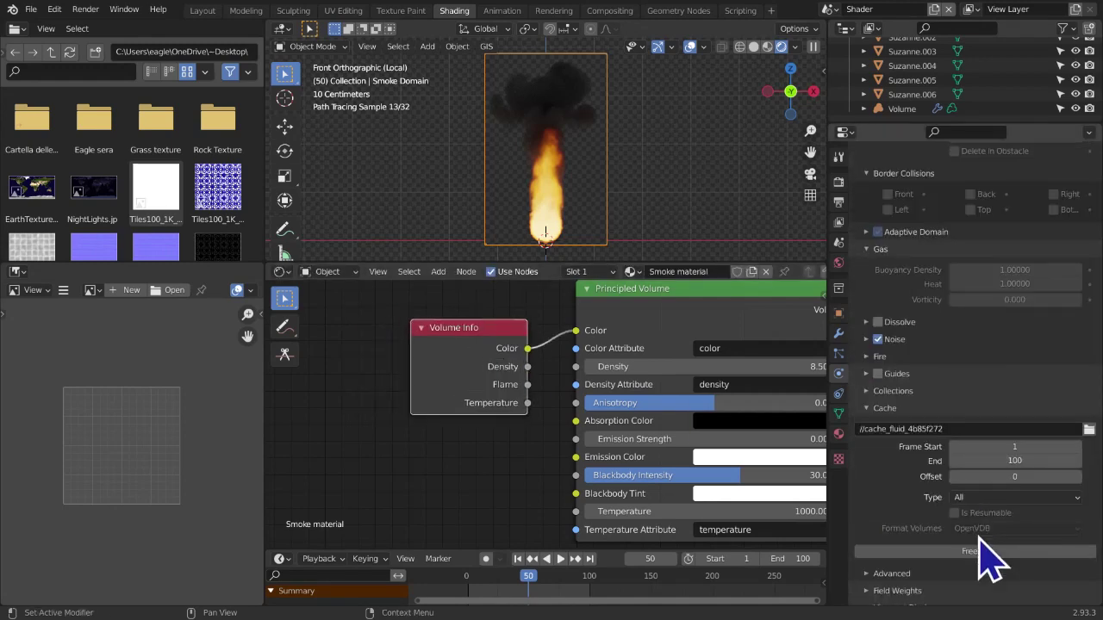
pyautogui.scroll(10, 980, 517)
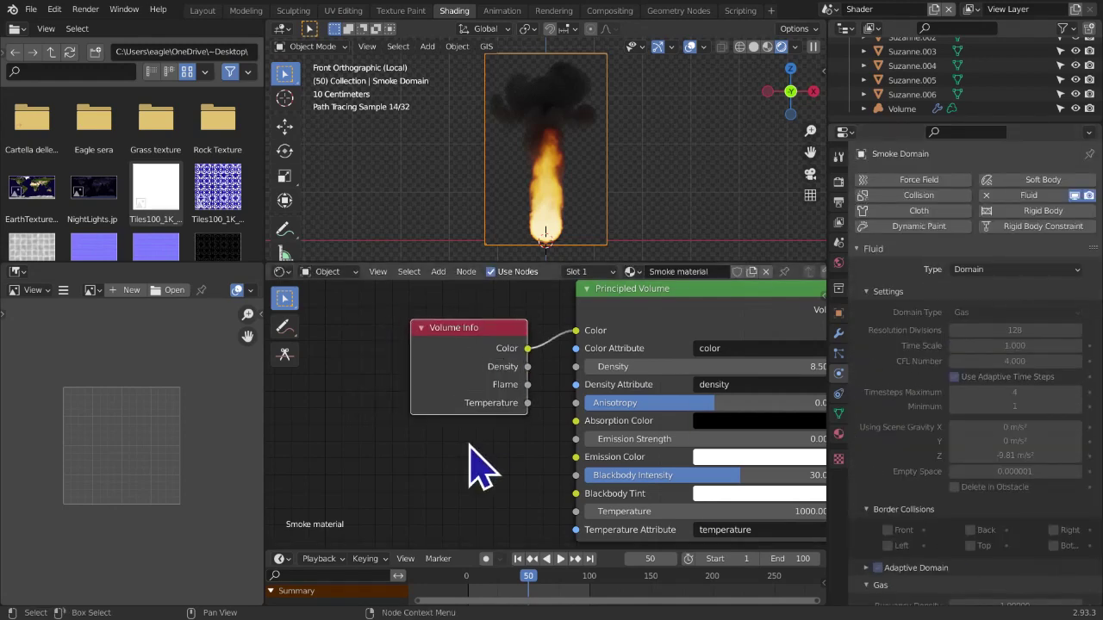
pyautogui.scroll(1, 470, 441)
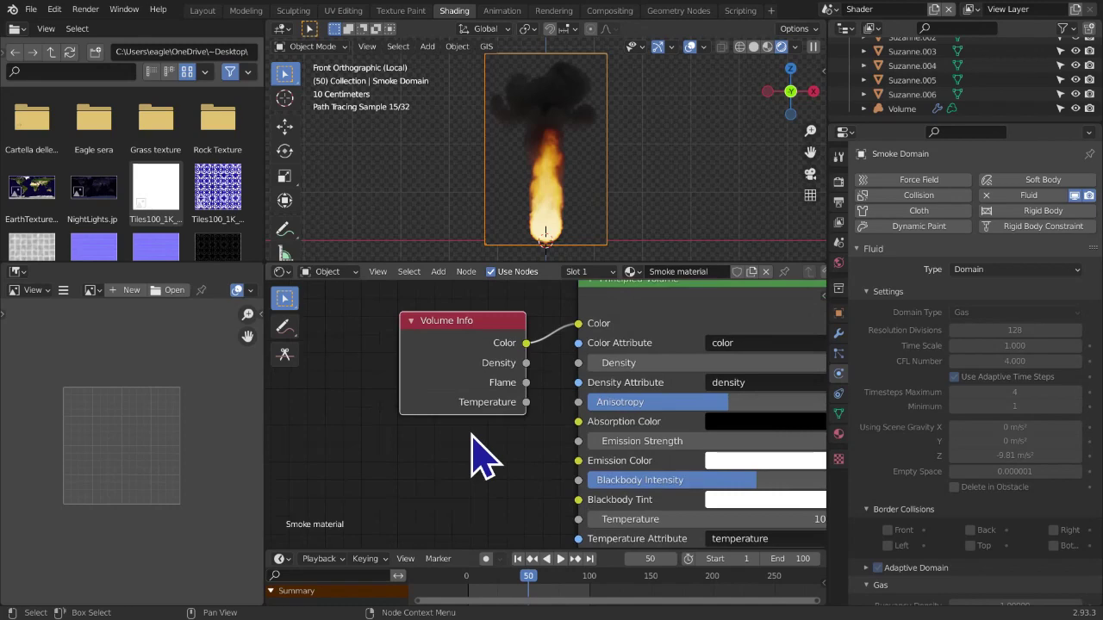
pyautogui.scroll(1, 478, 429)
pyautogui.moveTo(479, 430); pyautogui.dragTo(477, 459, button='middle')
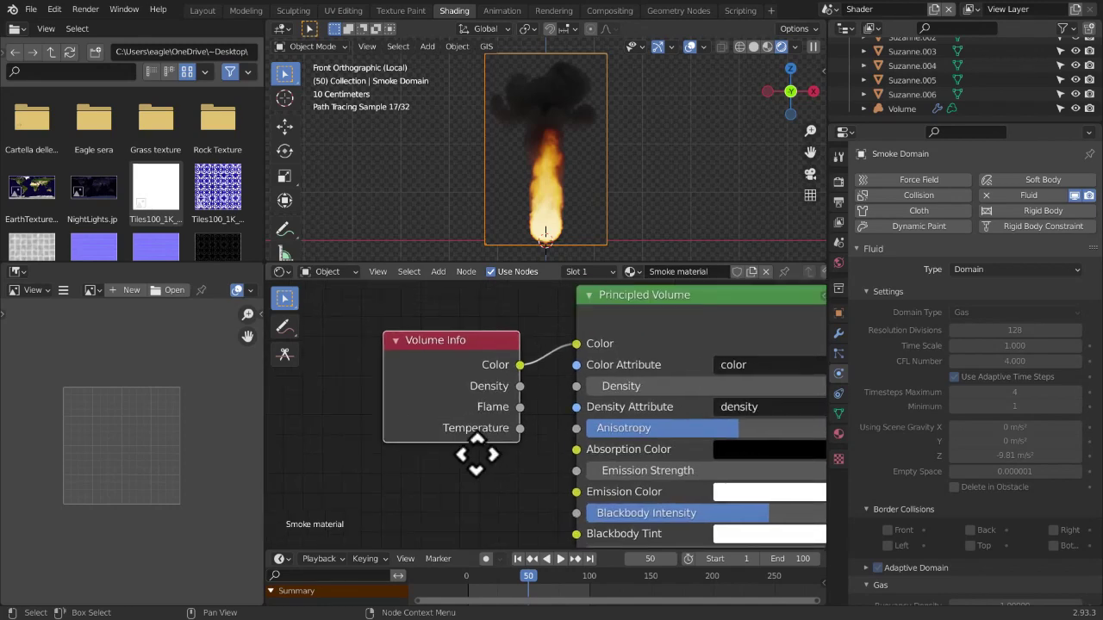
pyautogui.scroll(3, 491, 446)
pyautogui.moveTo(402, 337); pyautogui.dragTo(321, 350)
pyautogui.moveTo(594, 385); pyautogui.dragTo(417, 386, button='middle')
# Try Density values of 1 and 10, then return Density to 8.5
pyautogui.click(543, 379)
pyautogui.write('1')
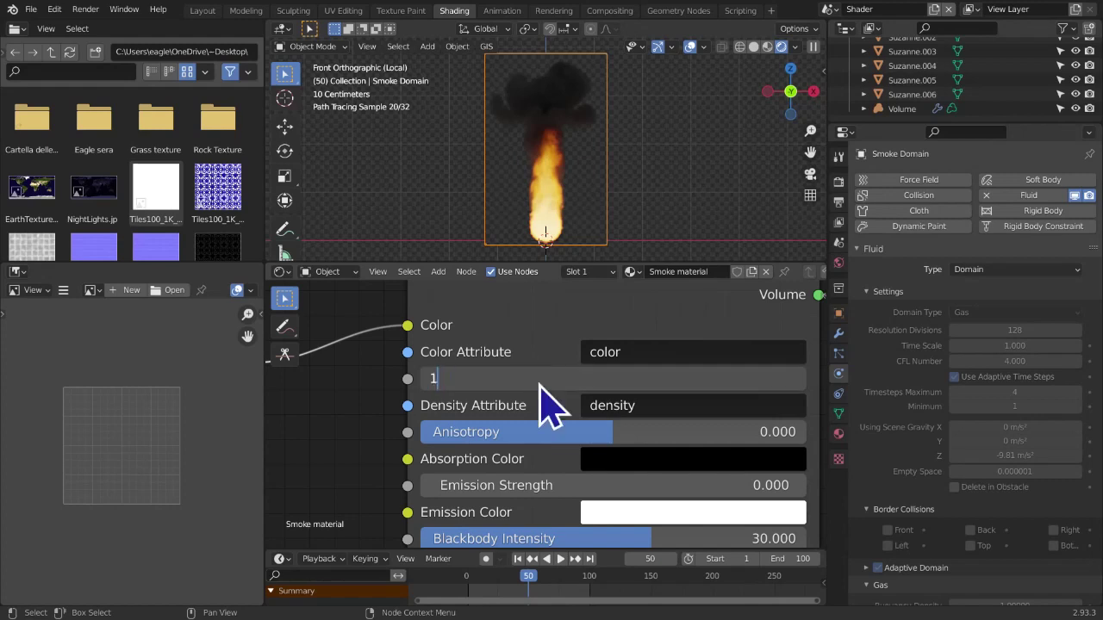
pyautogui.press('Return')
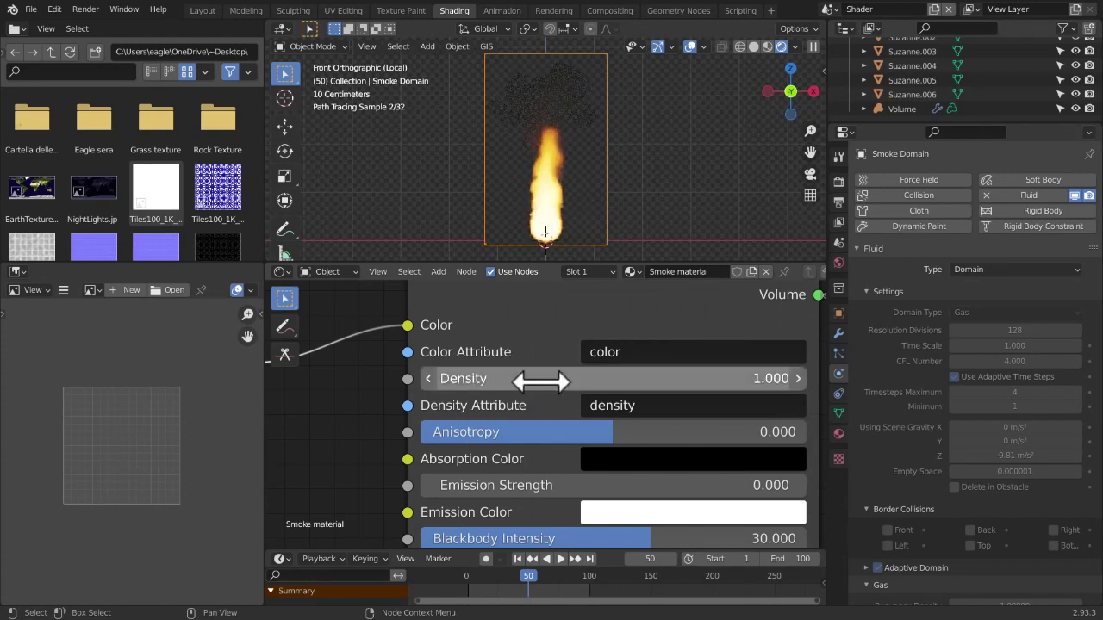
pyautogui.click(541, 382)
pyautogui.write('10')
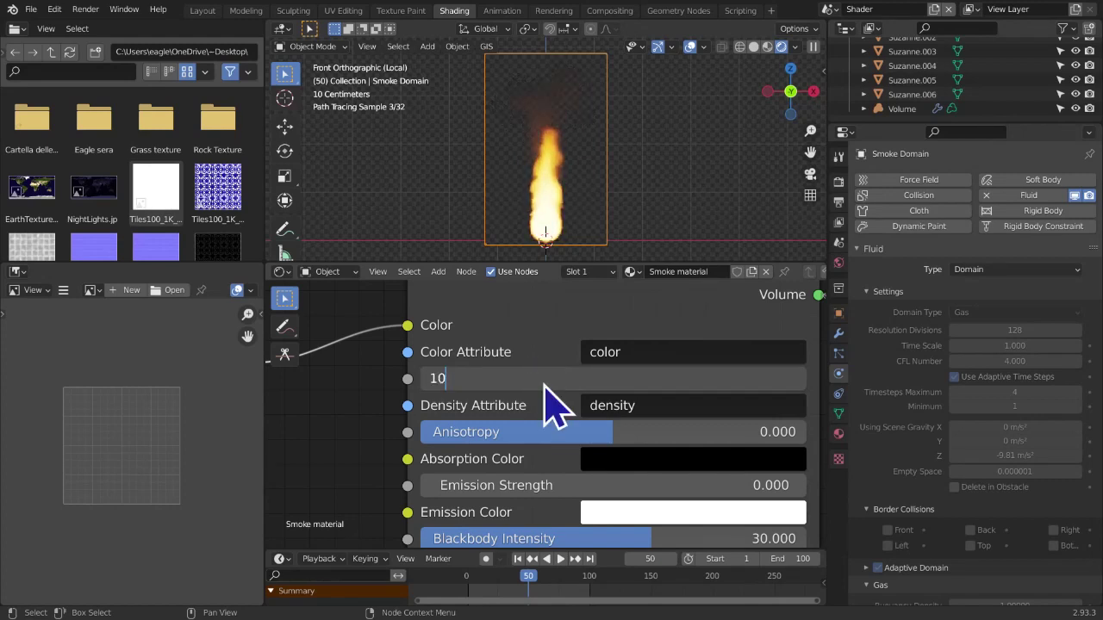
pyautogui.press('Return')
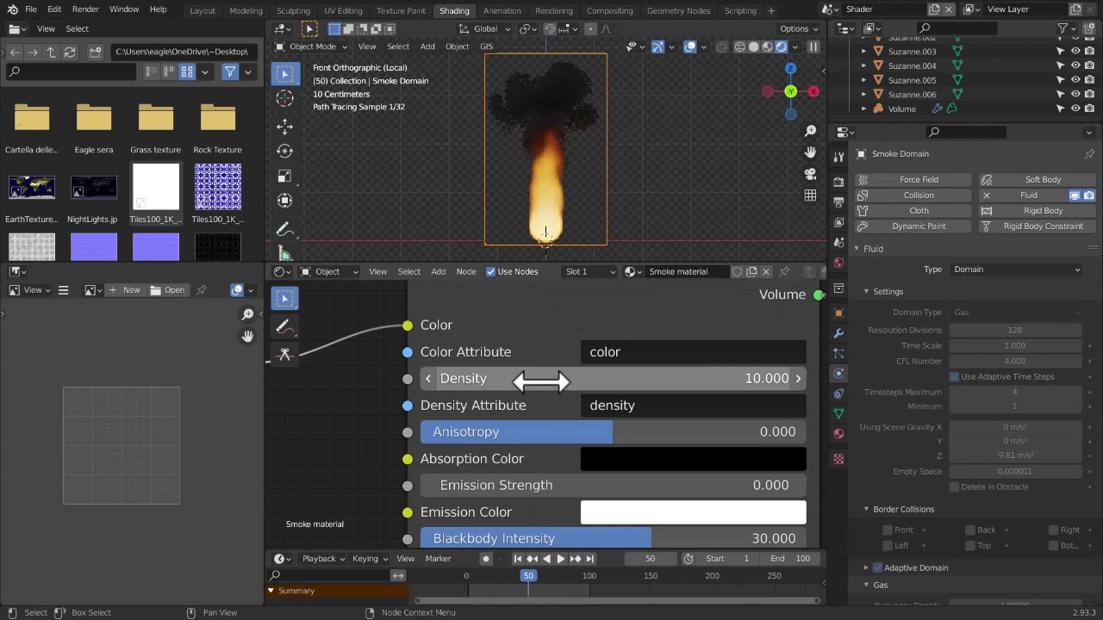
pyautogui.click(541, 382)
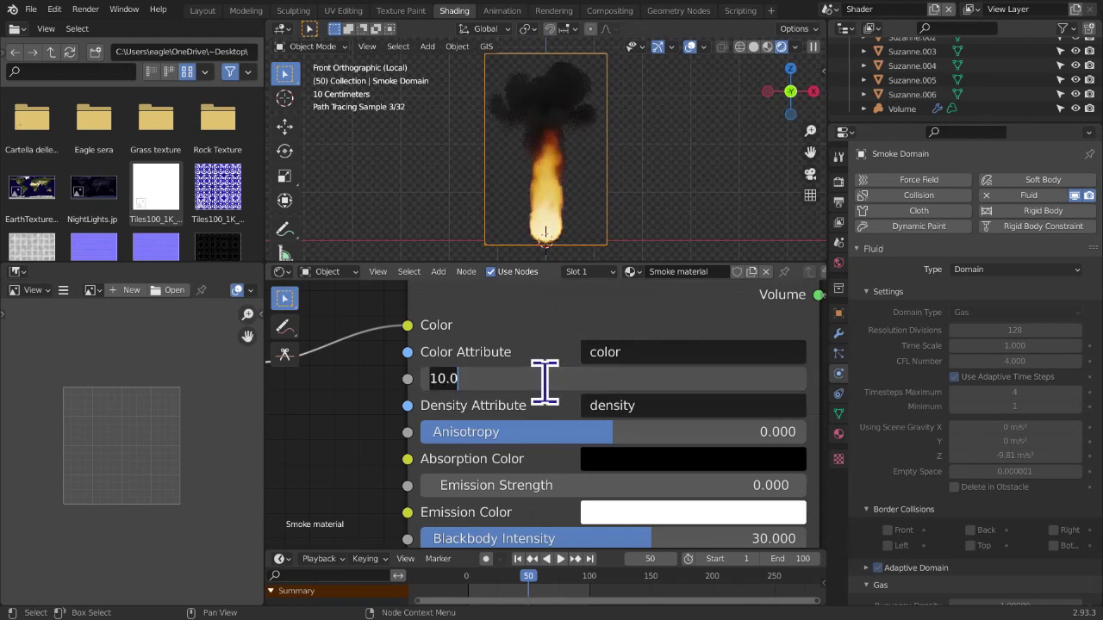
pyautogui.press('Return')
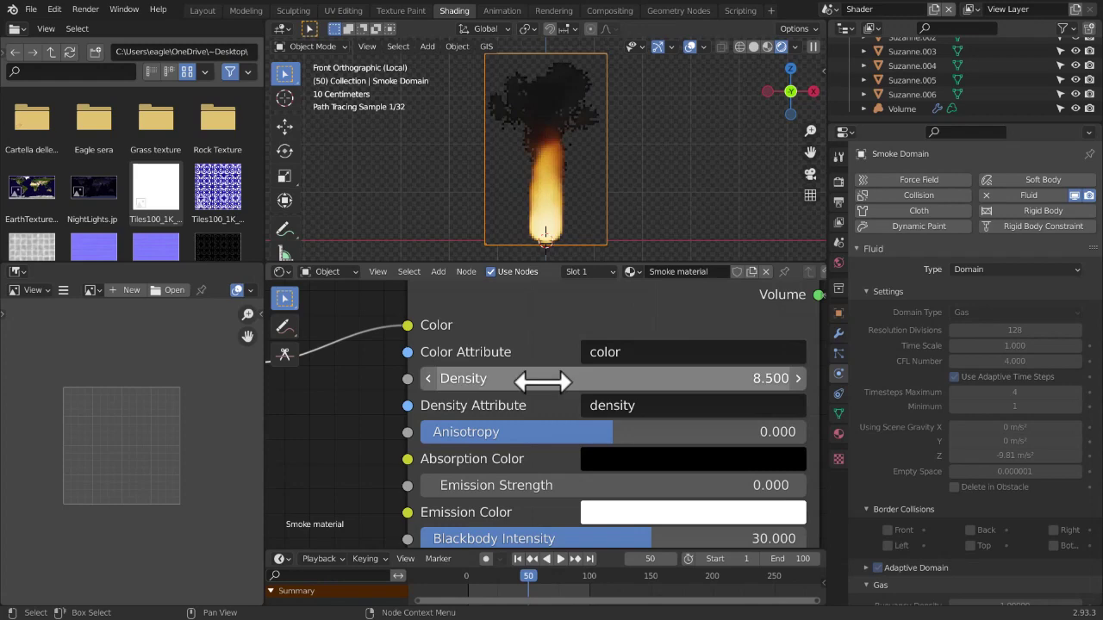
# Connect Volume Info Density to Principled Volume Density
pyautogui.moveTo(584, 456); pyautogui.dragTo(751, 450, button='middle')
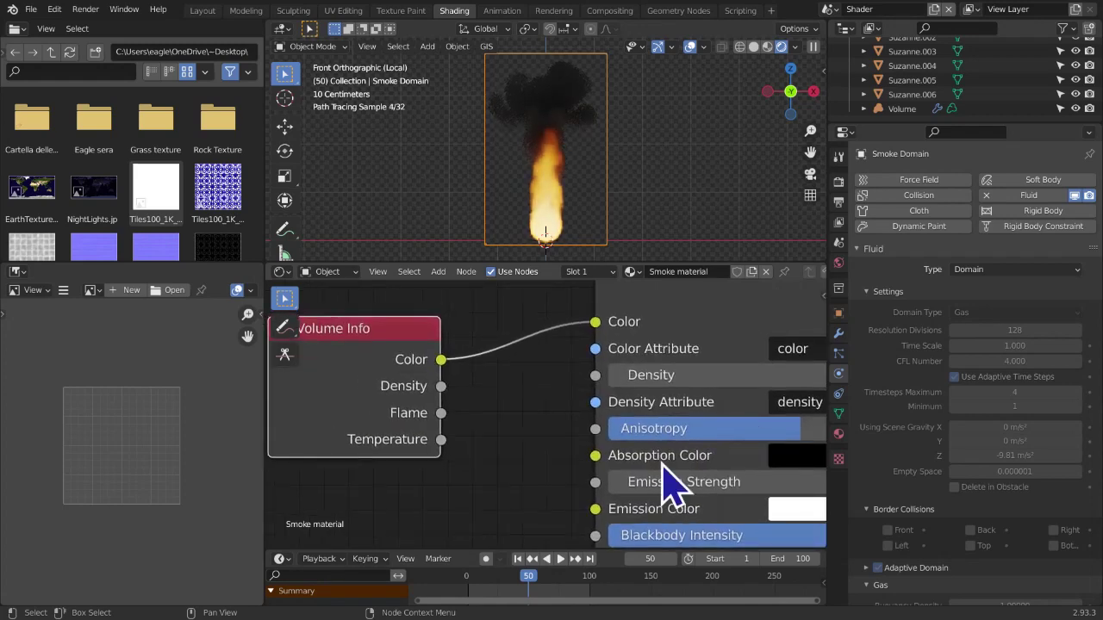
pyautogui.moveTo(1058, 544); pyautogui.dragTo(951, 242, button='middle')
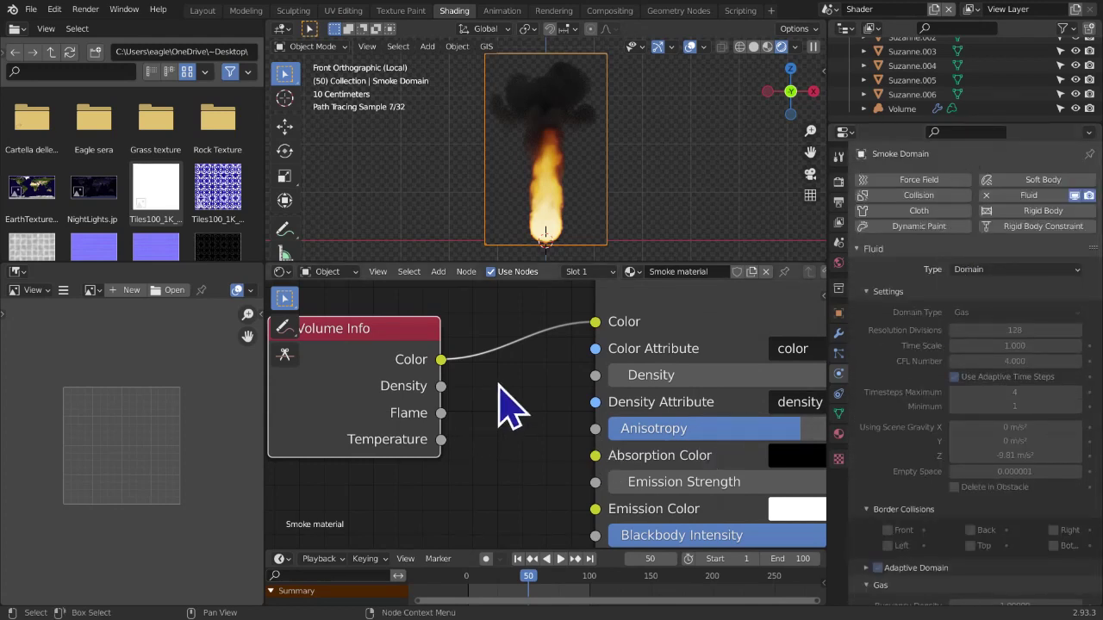
pyautogui.moveTo(440, 386); pyautogui.dragTo(595, 378)
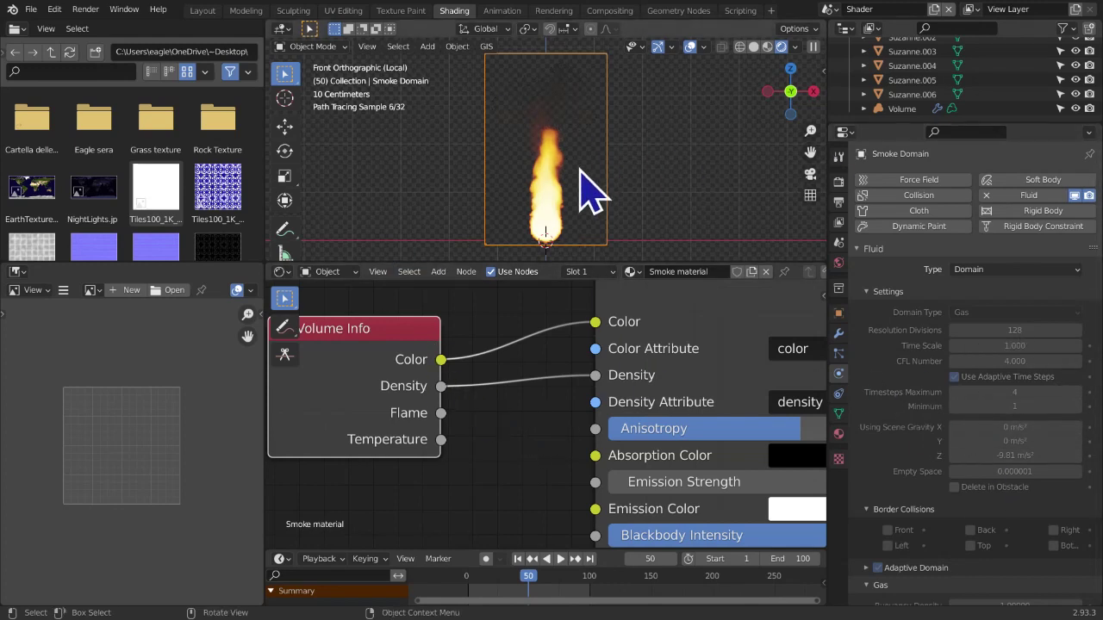
# Dismiss the Add menu and nudge the Volume Info node left and down
pyautogui.hotkey('shift', 'a')
pyautogui.moveTo(527, 413)
pyautogui.press('Escape')
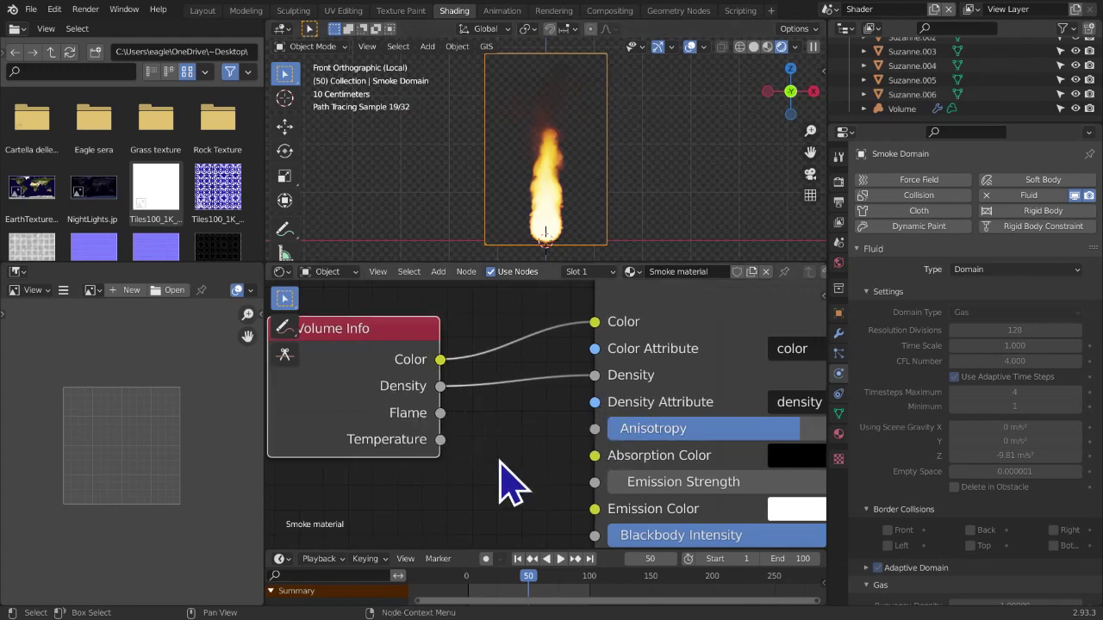
pyautogui.click(367, 363)
pyautogui.moveTo(367, 363); pyautogui.dragTo(338, 373)
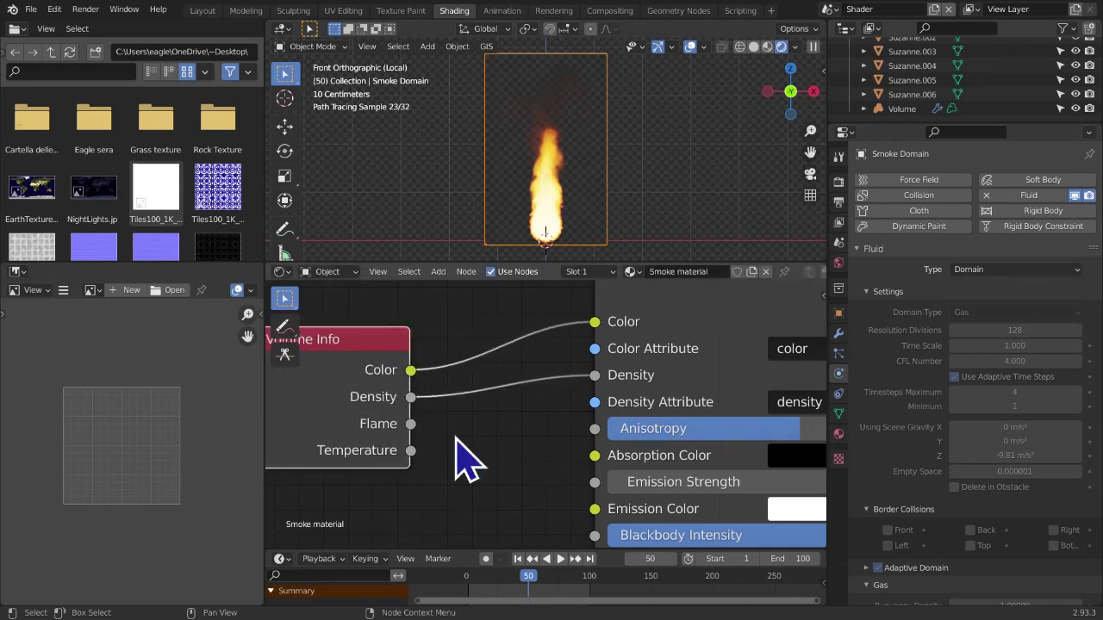
pyautogui.hotkey('shift', 'a')
# Insert a Math node on the Density link and set it to Multiply
pyautogui.moveTo(456, 438)
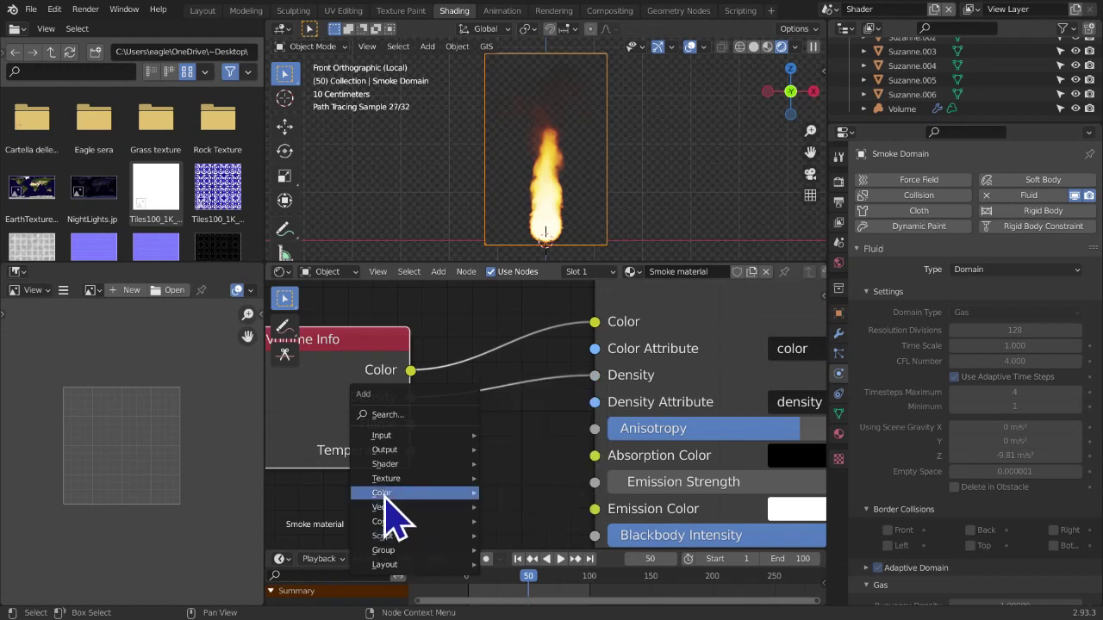
pyautogui.moveTo(383, 521)
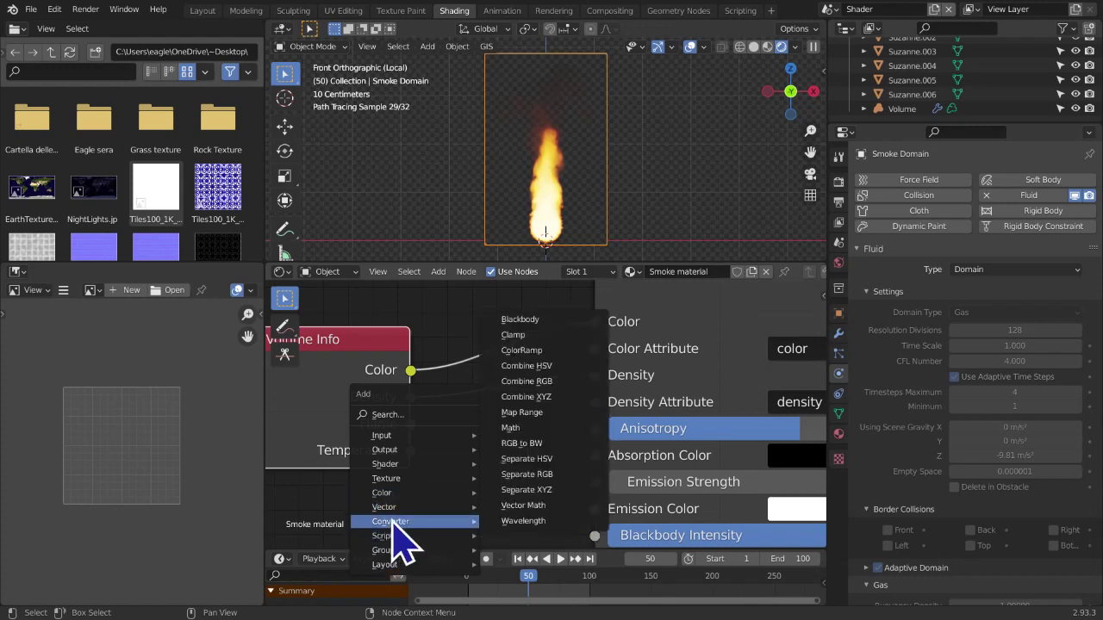
pyautogui.click(532, 427)
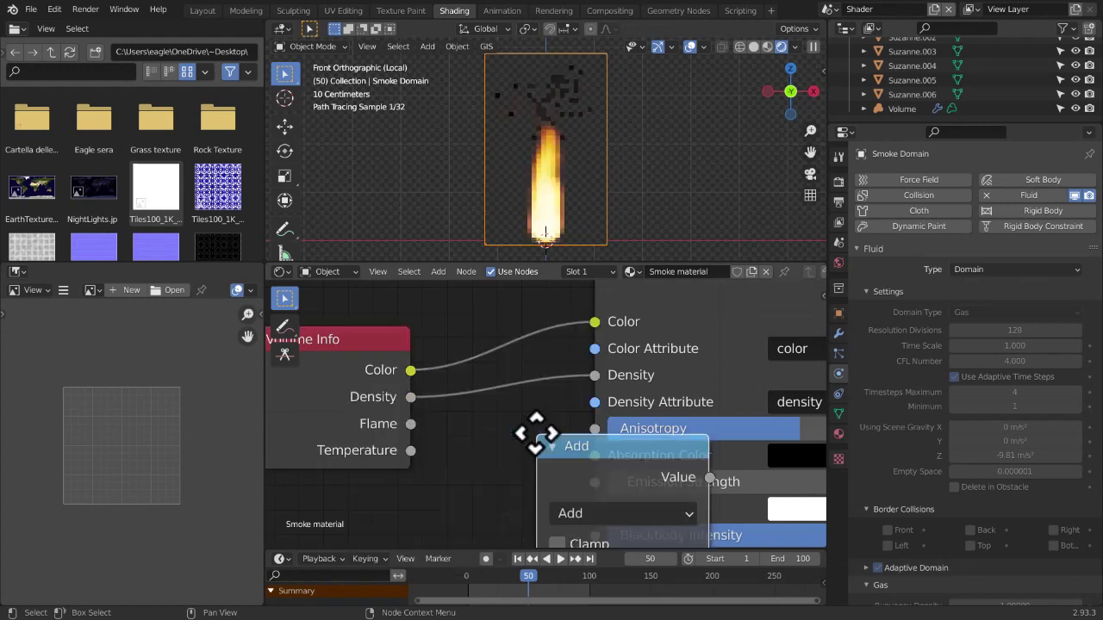
pyautogui.click(475, 403)
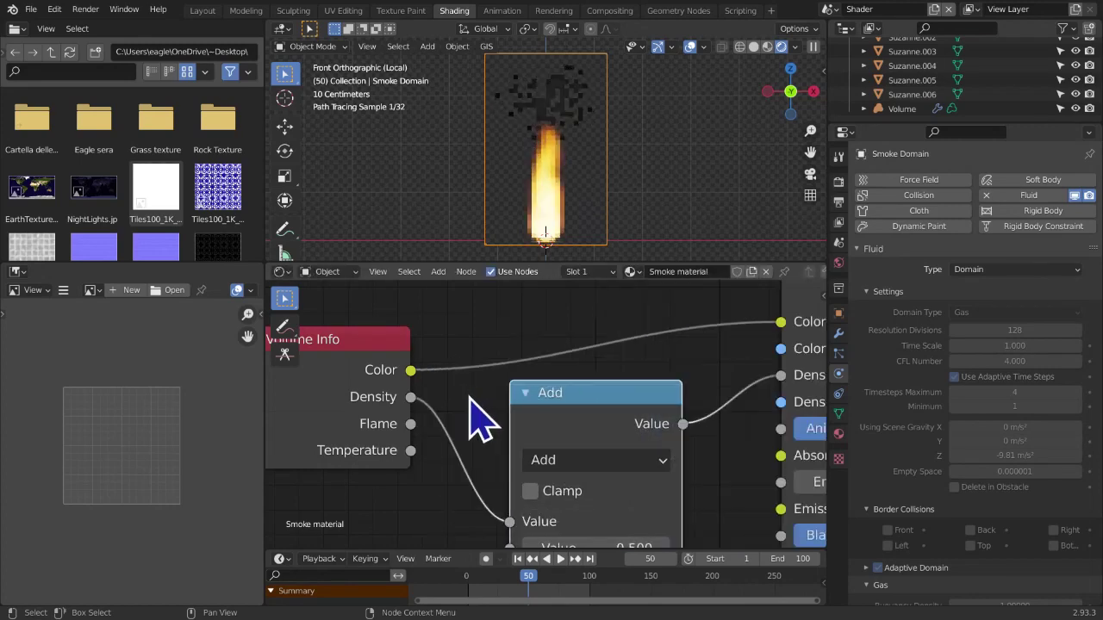
pyautogui.moveTo(520, 414); pyautogui.dragTo(490, 367, button='middle')
pyautogui.click(527, 417)
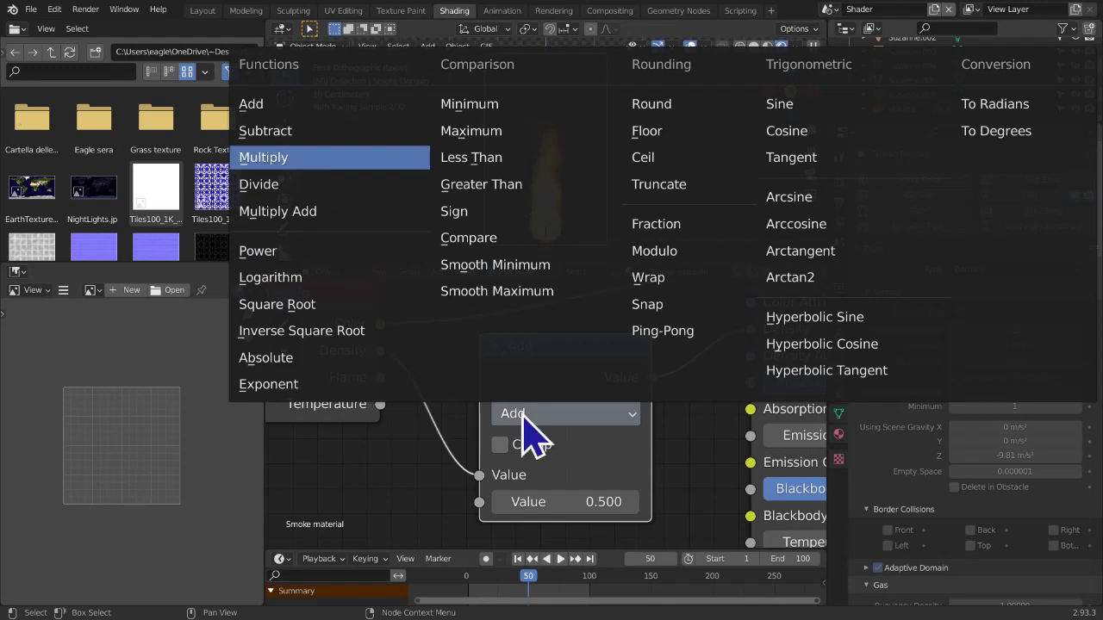
pyautogui.press('Return')
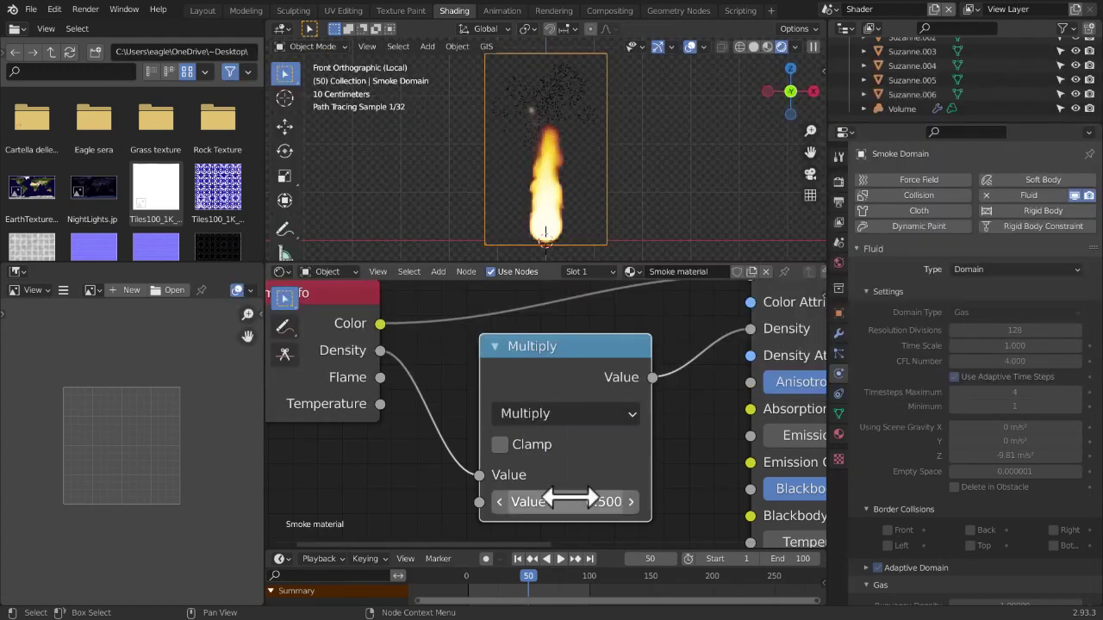
# Try density multiplier values of 4 and 8 in the Multiply node
pyautogui.click(569, 502)
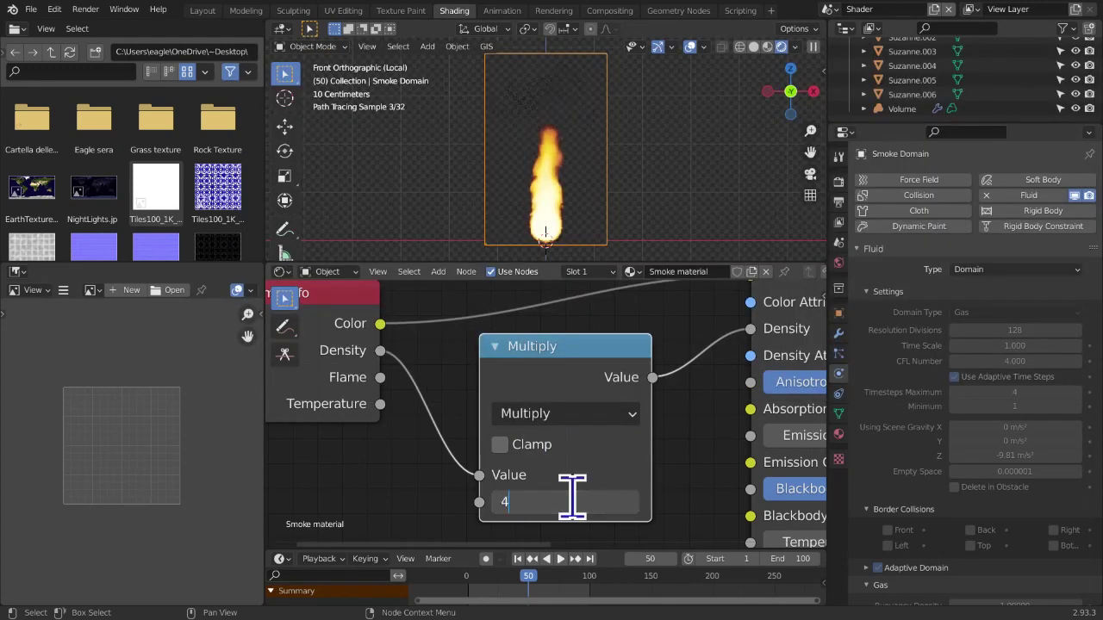
pyautogui.press('Return')
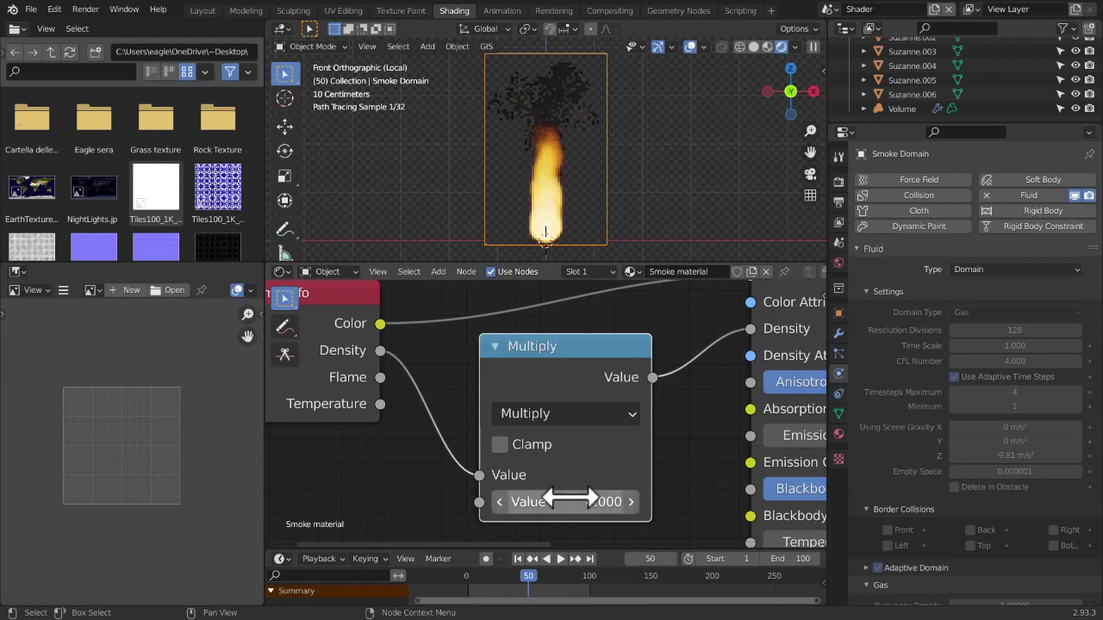
pyautogui.click(494, 347)
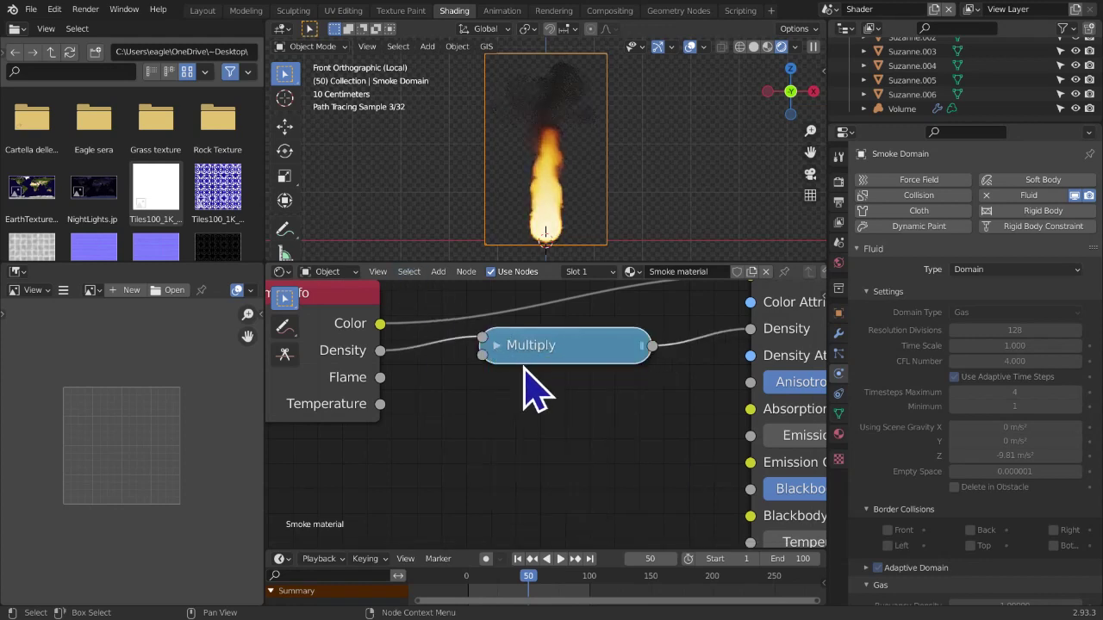
pyautogui.scroll(-4, 517, 414)
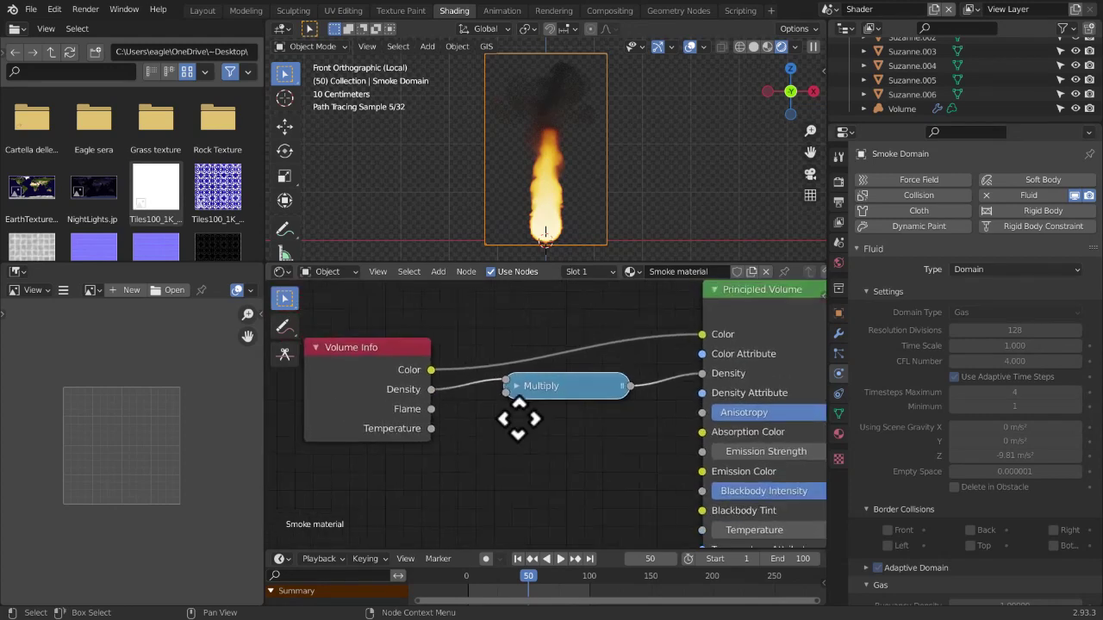
pyautogui.scroll(-4, 518, 419)
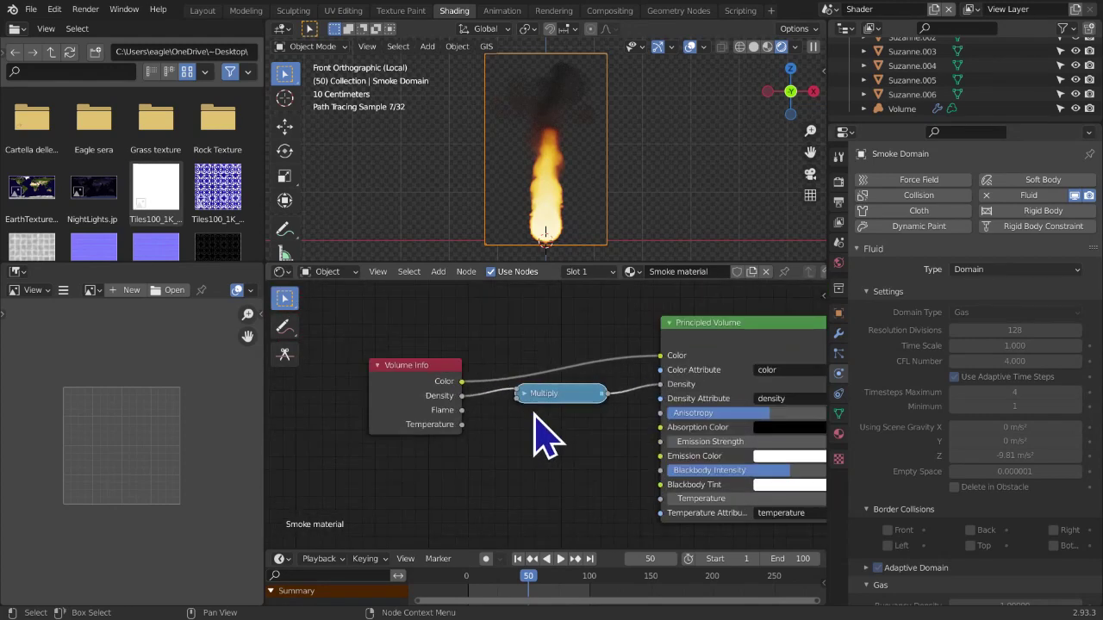
pyautogui.click(523, 393)
pyautogui.click(551, 477)
pyautogui.write('8')
pyautogui.press('Return')
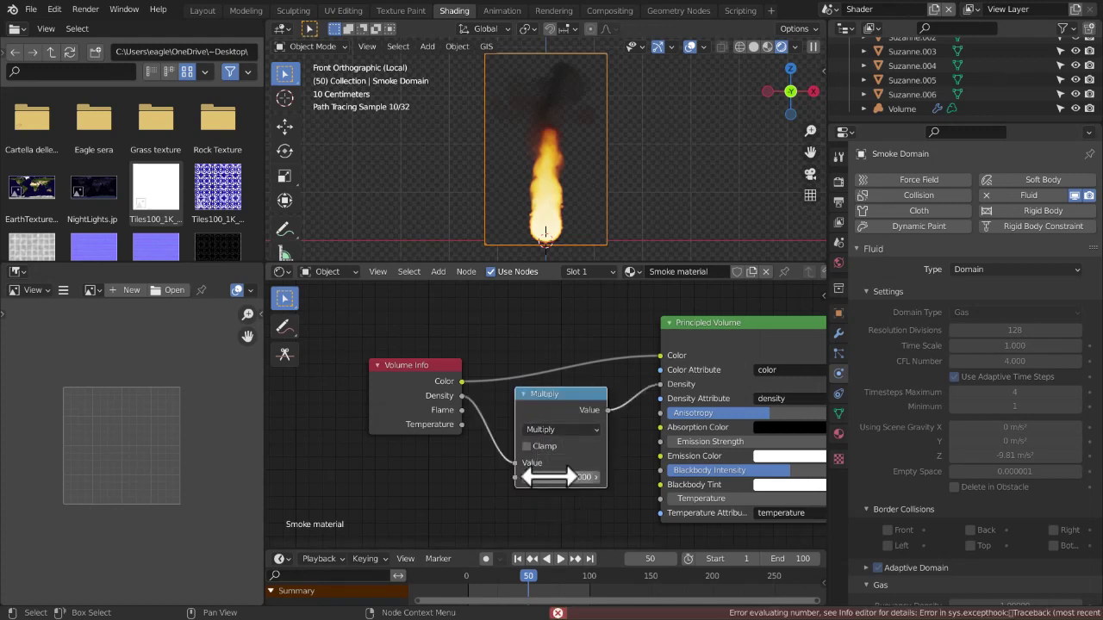
pyautogui.click(548, 476)
pyautogui.write('8.')
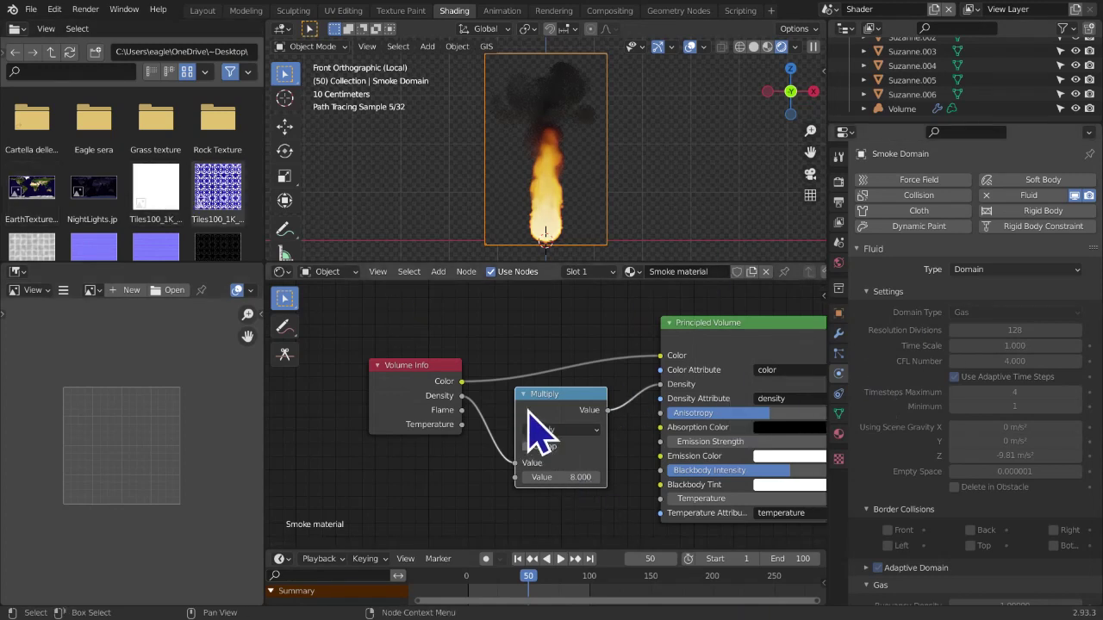
# Set the density multiplier to 10 and collapse the Multiply node
pyautogui.press('h')
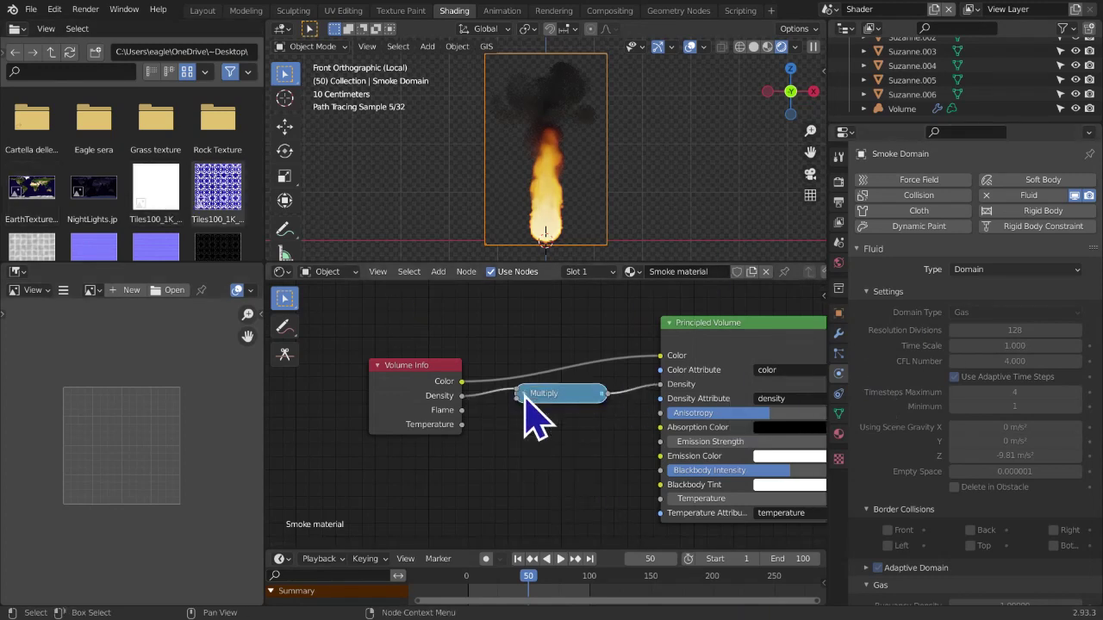
pyautogui.moveTo(545, 394); pyautogui.dragTo(546, 407, button='middle')
pyautogui.click(400, 415)
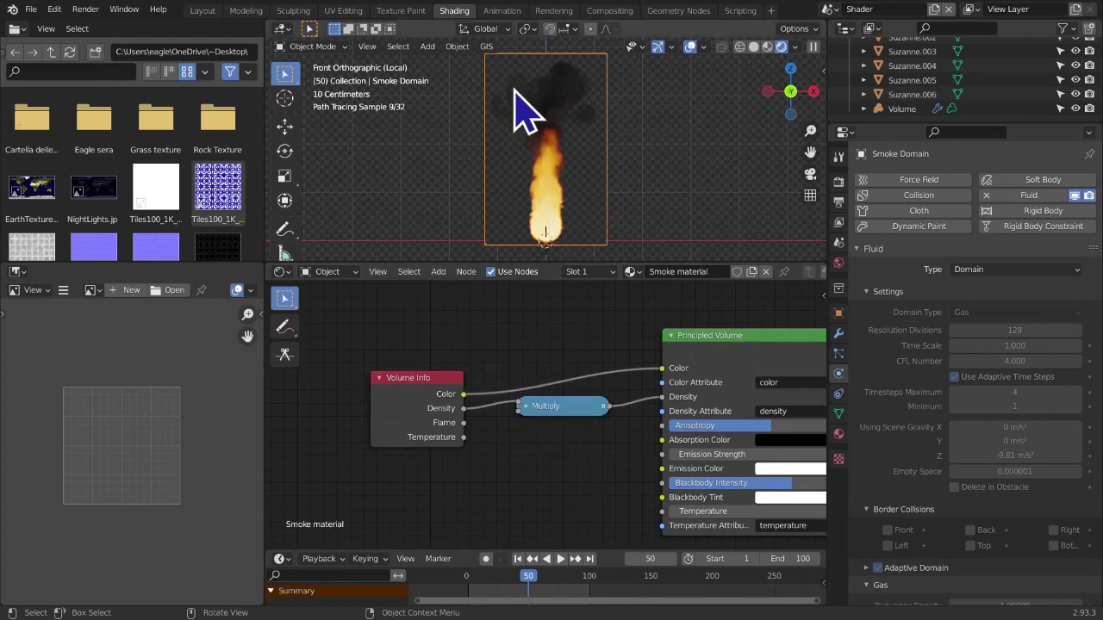
pyautogui.moveTo(522, 411); pyautogui.dragTo(505, 407, button='middle')
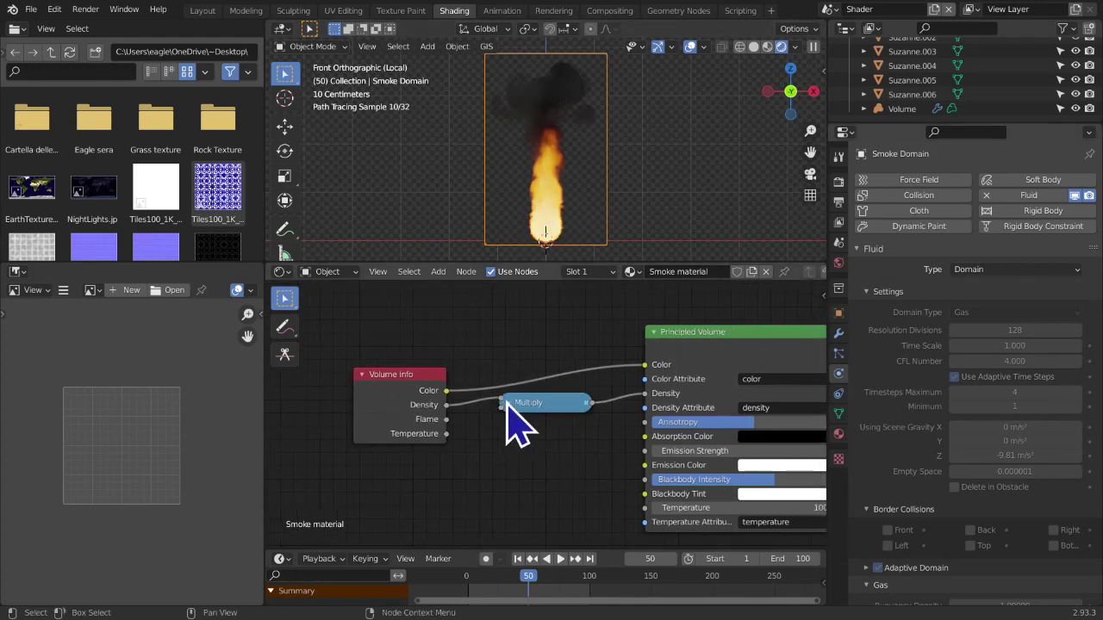
pyautogui.press('h')
pyautogui.click(529, 482)
pyautogui.write('10')
pyautogui.press('Return')
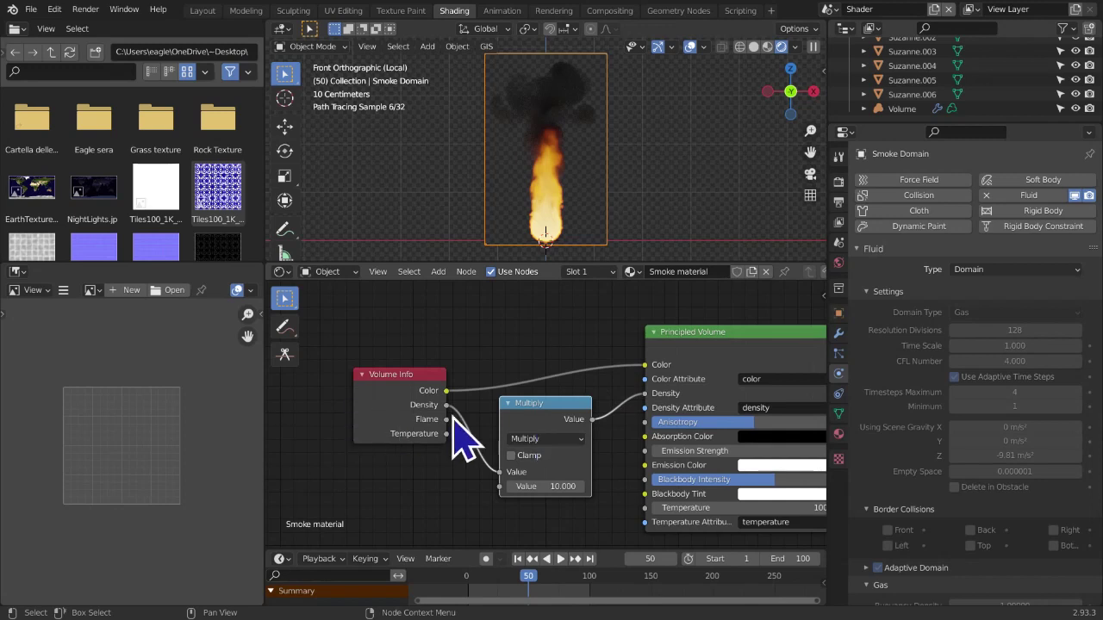
pyautogui.press('h')
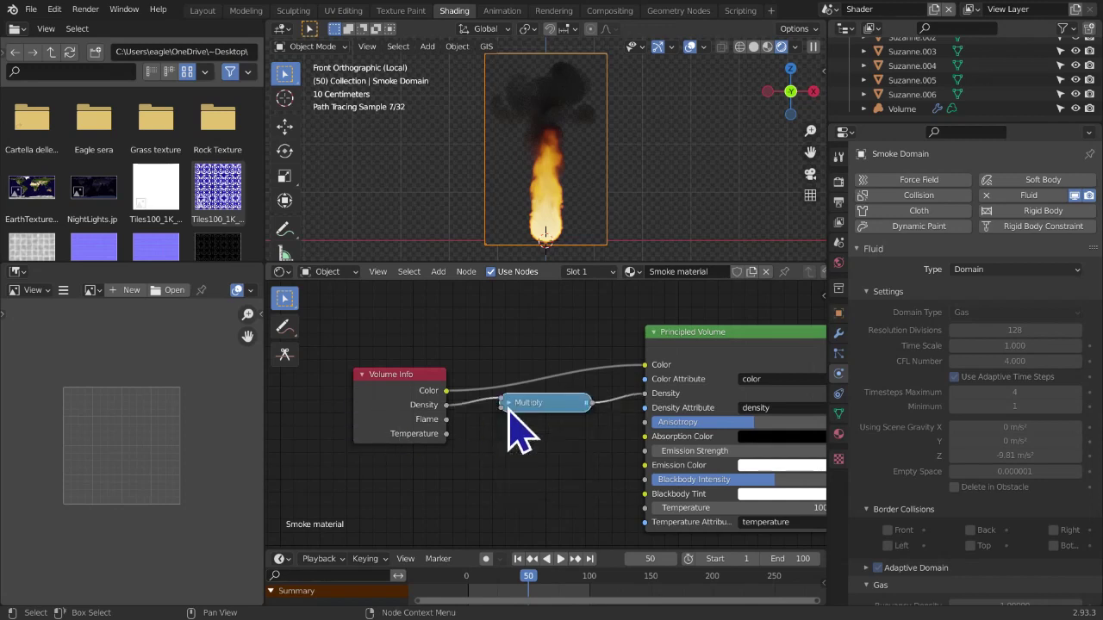
# Connect Volume Info Temperature to Principled Volume Temperature, keeping its attribute name
pyautogui.moveTo(488, 452); pyautogui.dragTo(454, 383, button='middle')
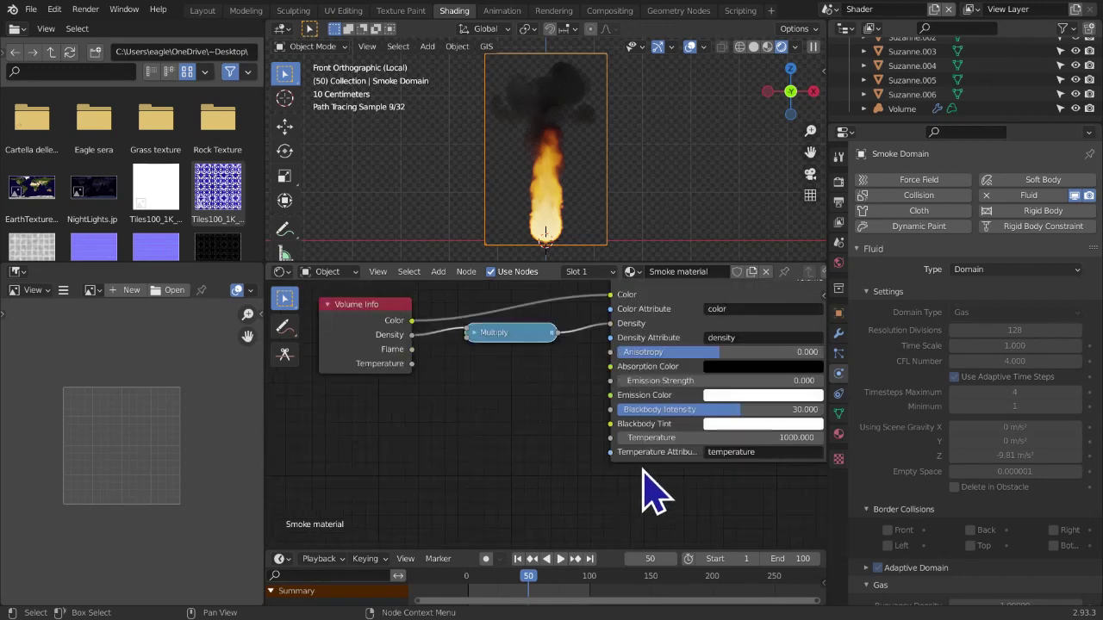
pyautogui.moveTo(643, 467); pyautogui.dragTo(638, 468, button='middle')
pyautogui.click(731, 461)
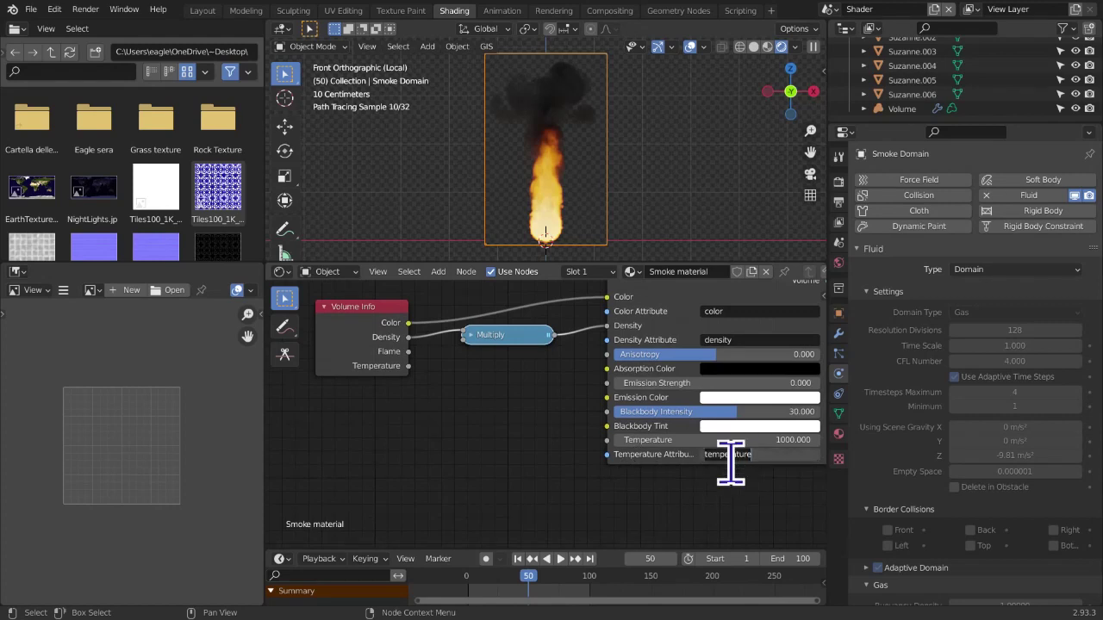
pyautogui.click(694, 489)
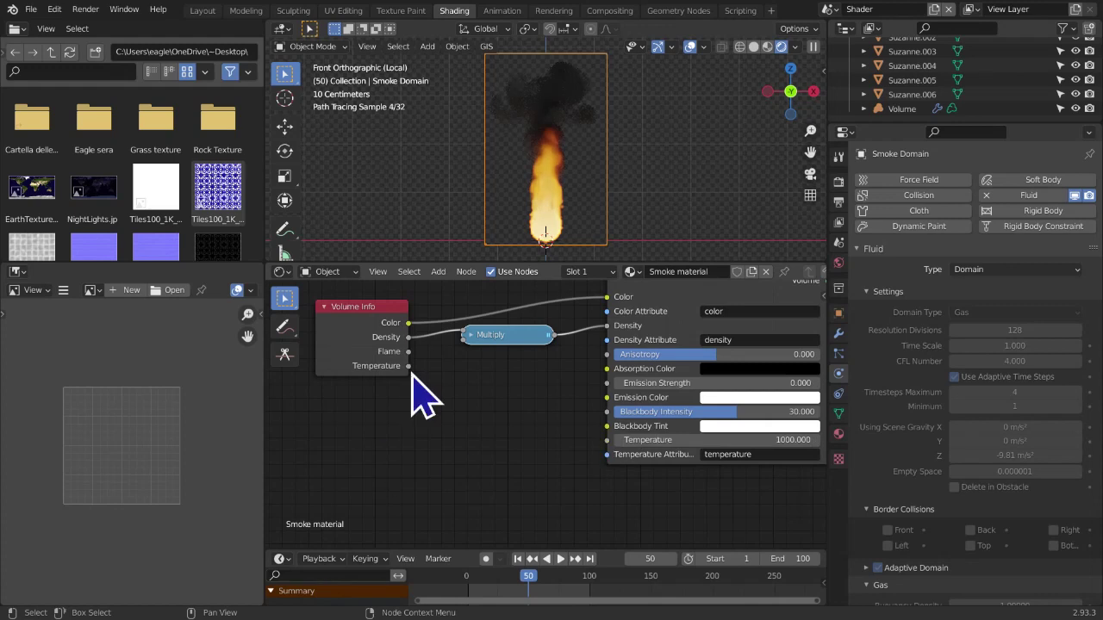
pyautogui.moveTo(408, 370); pyautogui.dragTo(689, 466)
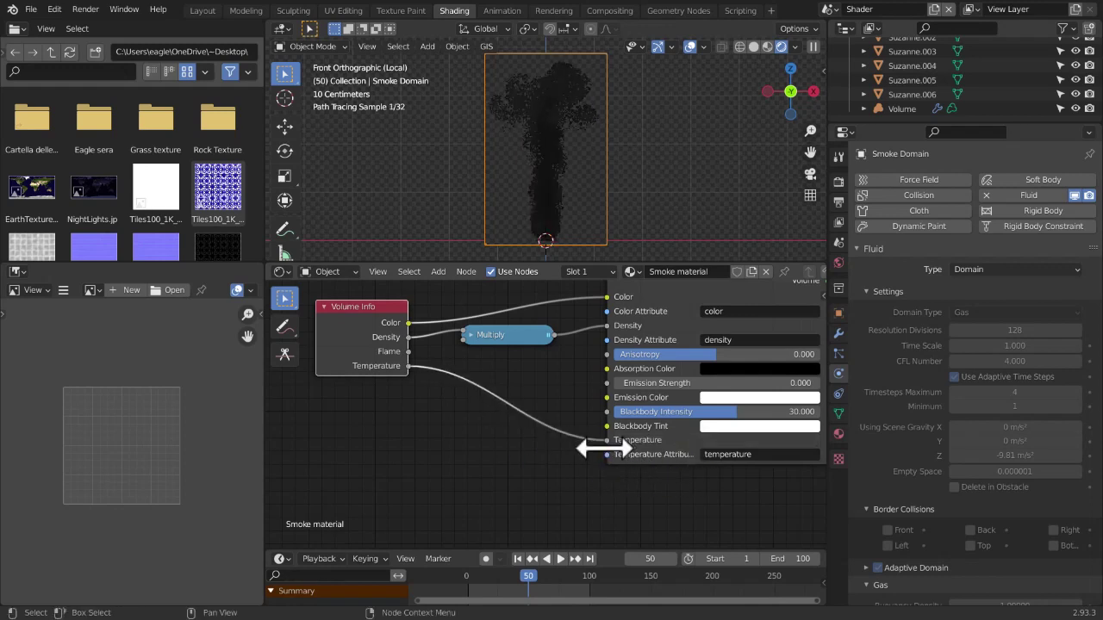
# Check the simulation at frames 1 and 50, then duplicate the density Multiply node
pyautogui.click(518, 559)
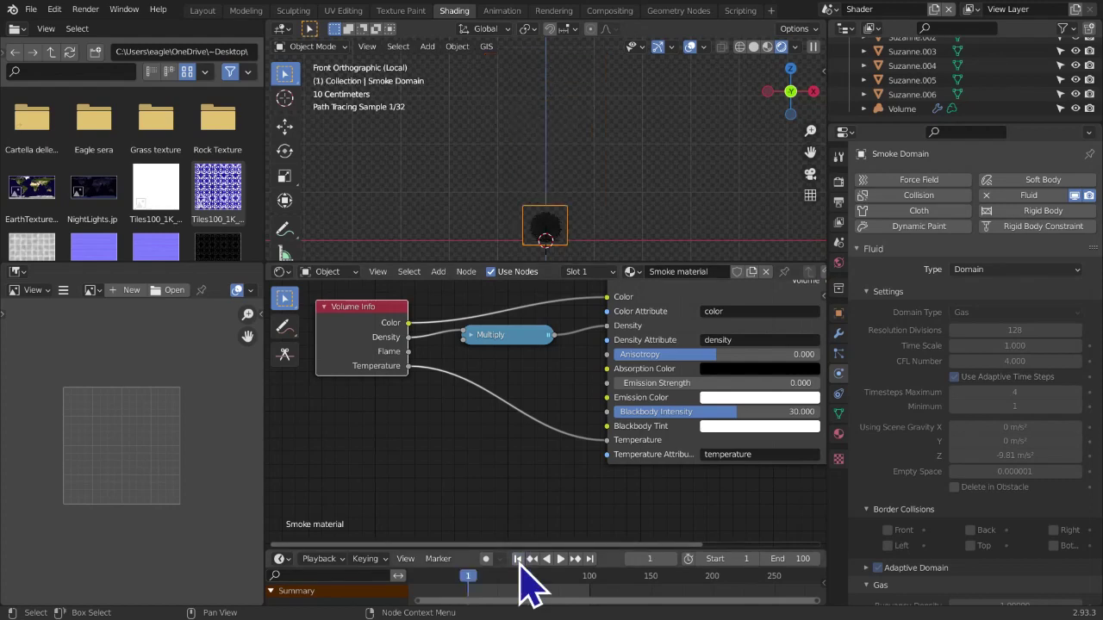
pyautogui.click(648, 559)
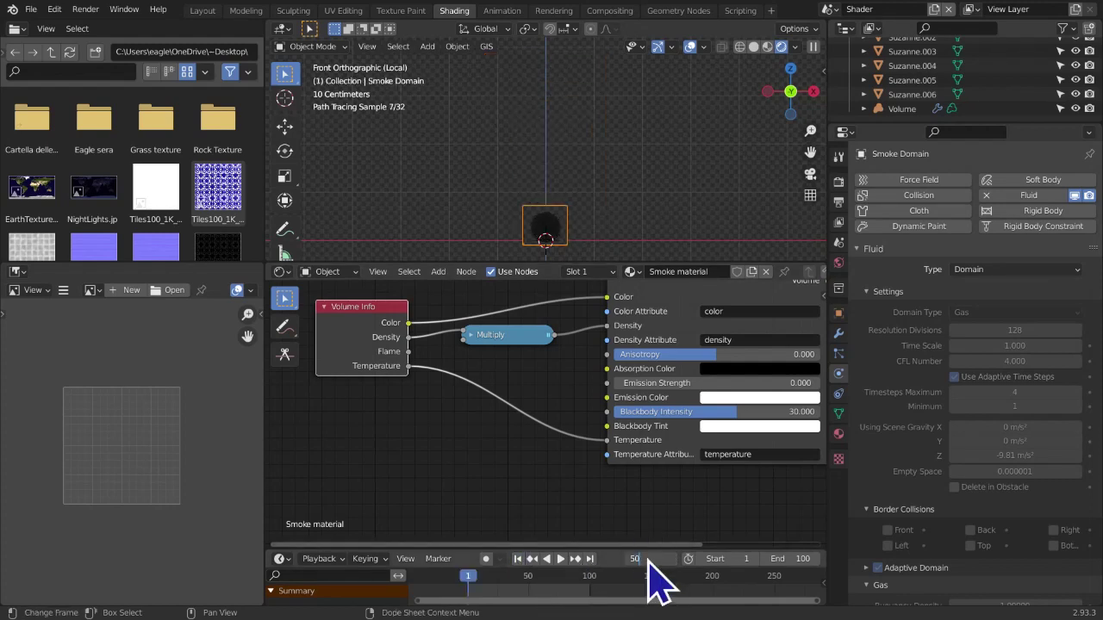
pyautogui.write('50')
pyautogui.press('Return')
pyautogui.click(520, 342)
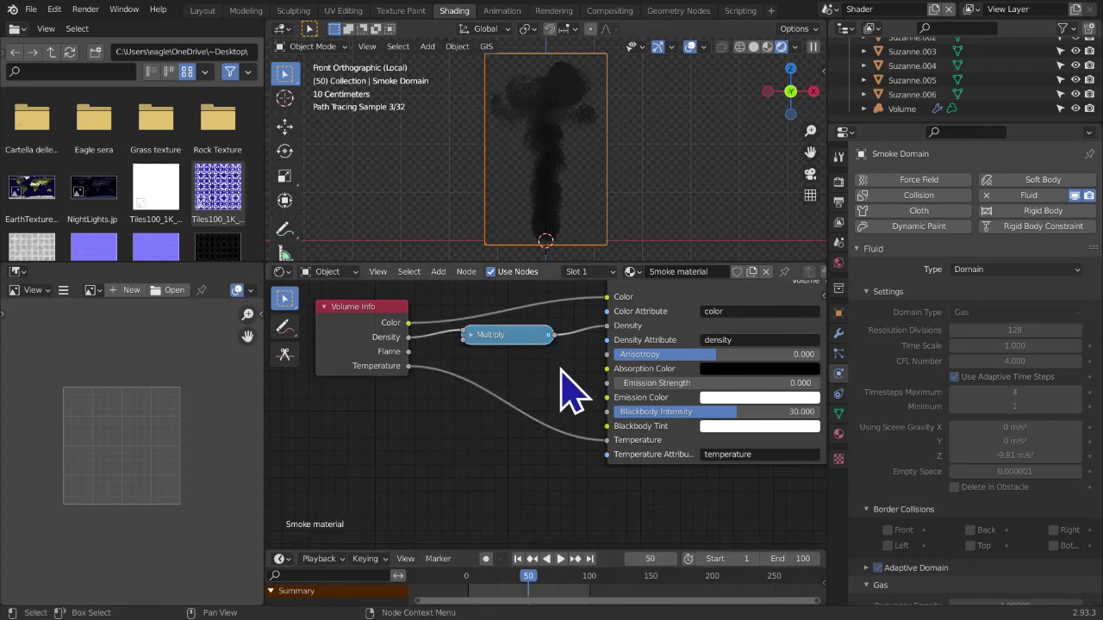
pyautogui.press('g')
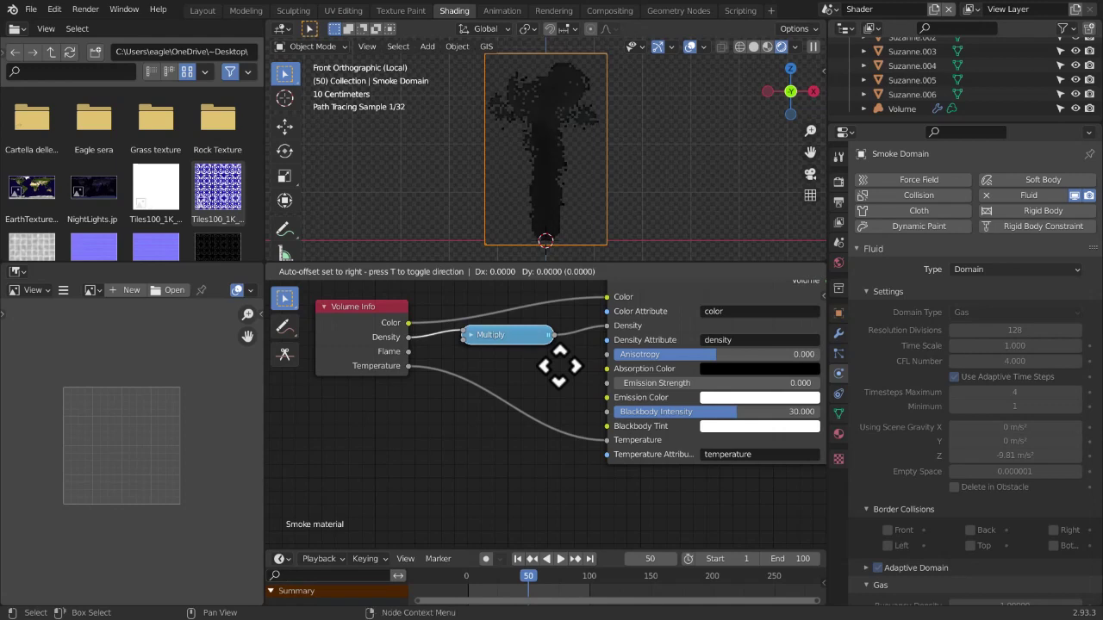
# Drop the duplicated Multiply node onto the Temperature link with a multiplier of 100
pyautogui.click(556, 417)
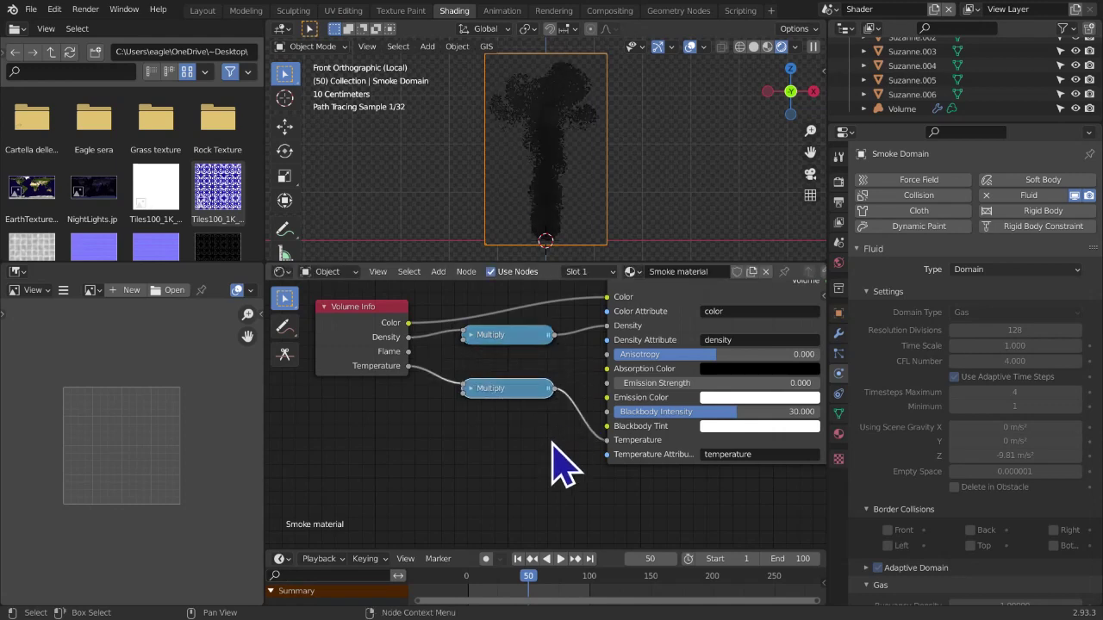
pyautogui.click(472, 389)
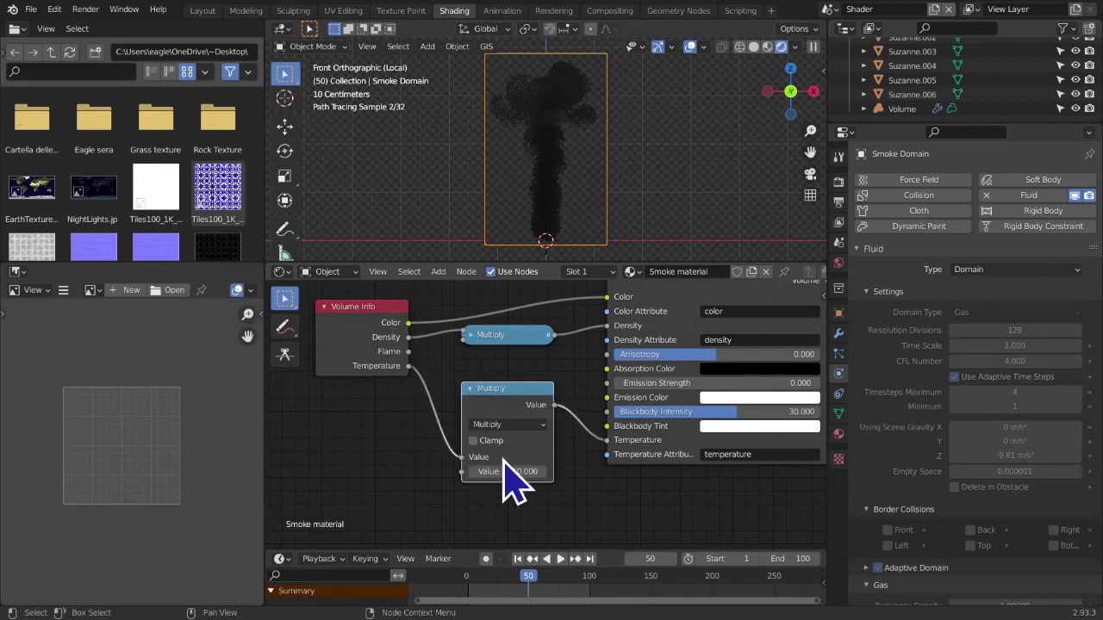
pyautogui.click(505, 470)
pyautogui.press('Return')
pyautogui.click(495, 469)
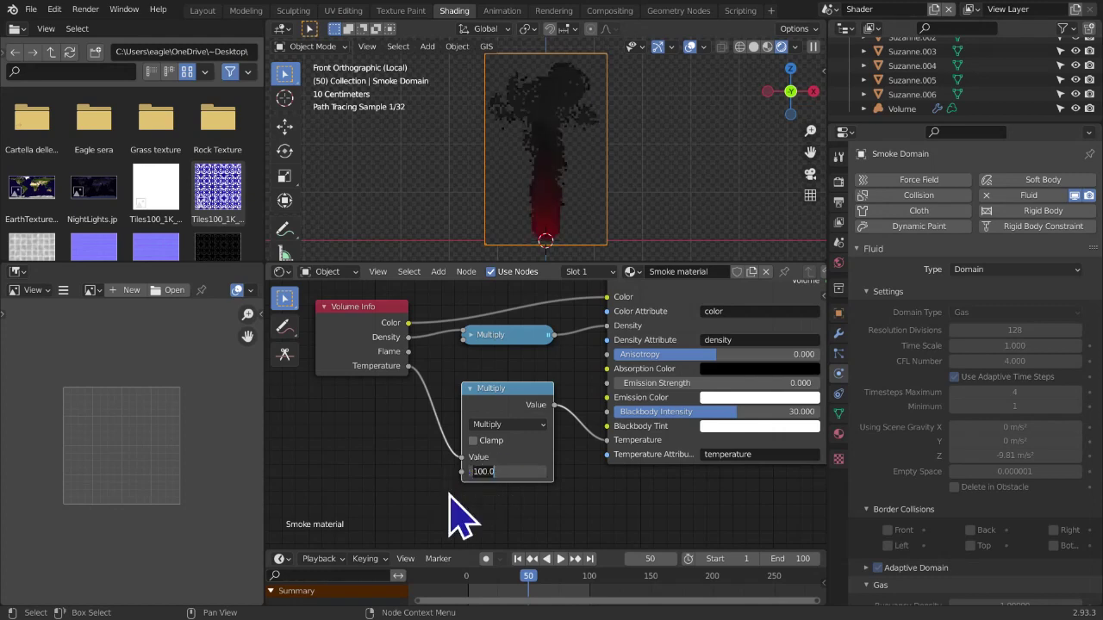
pyautogui.press('Return')
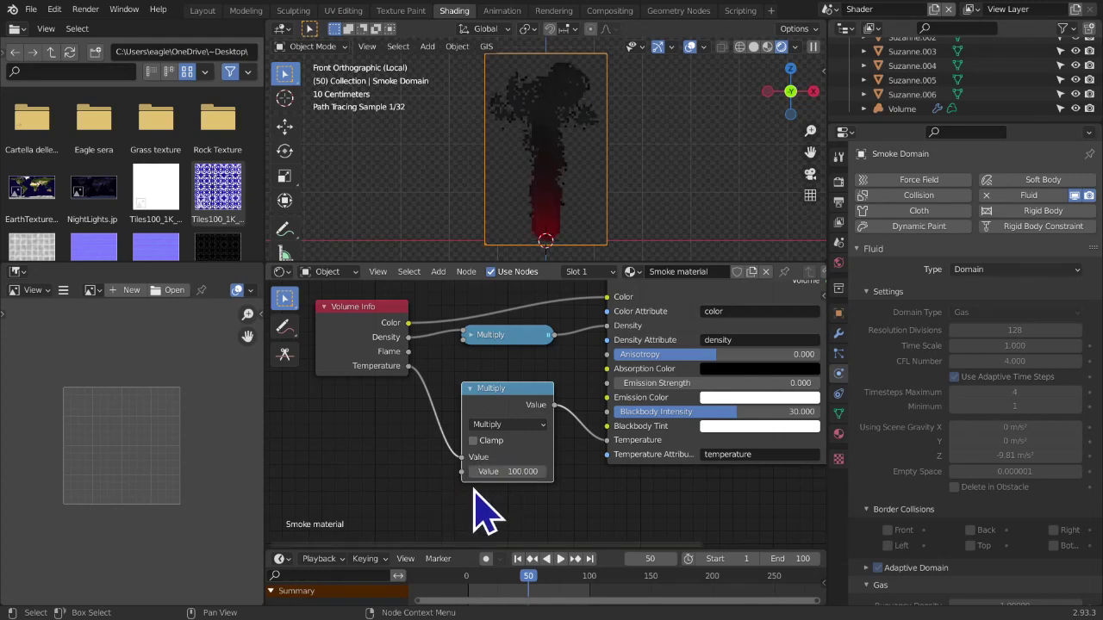
# Try temperature multipliers of 1000 and 500, settling on 250
pyautogui.click(497, 472)
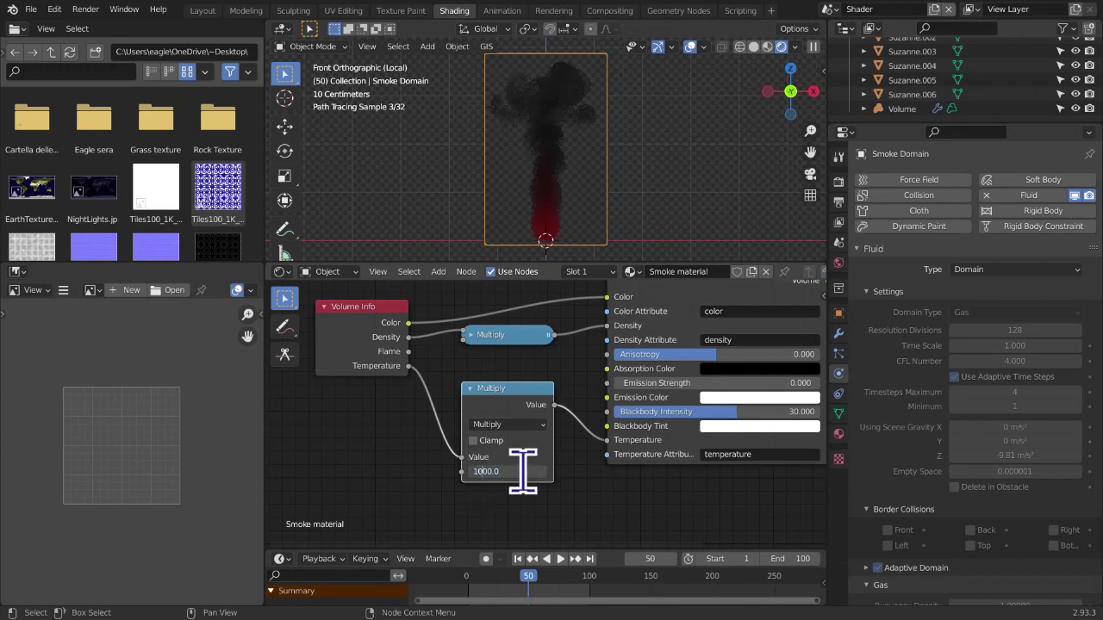
pyautogui.press('Return')
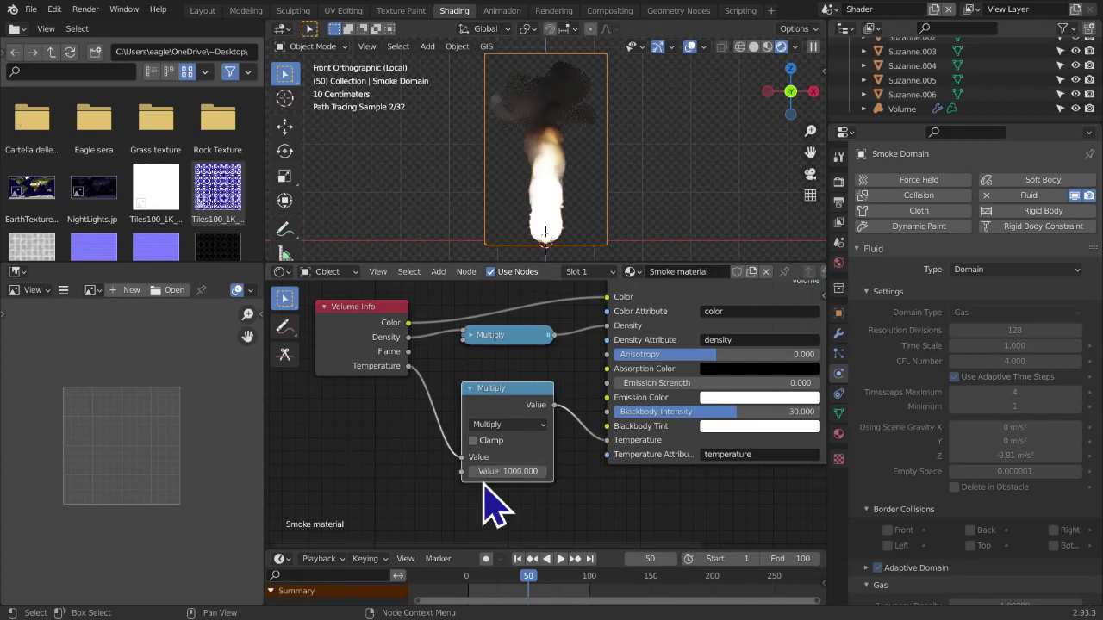
pyautogui.click(502, 472)
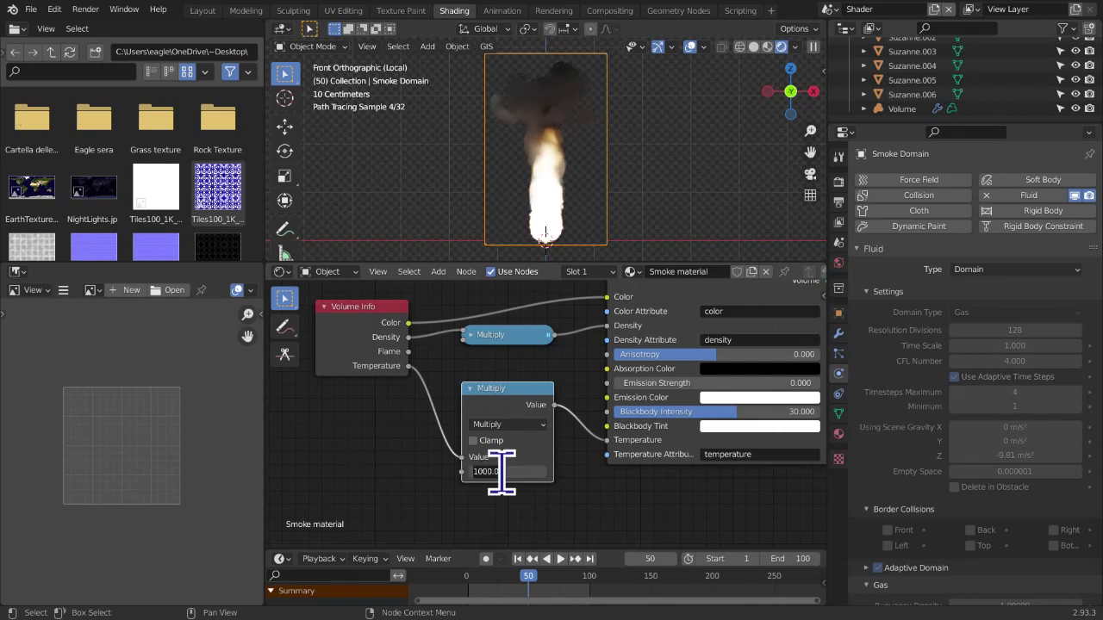
pyautogui.write('500')
pyautogui.press('Return')
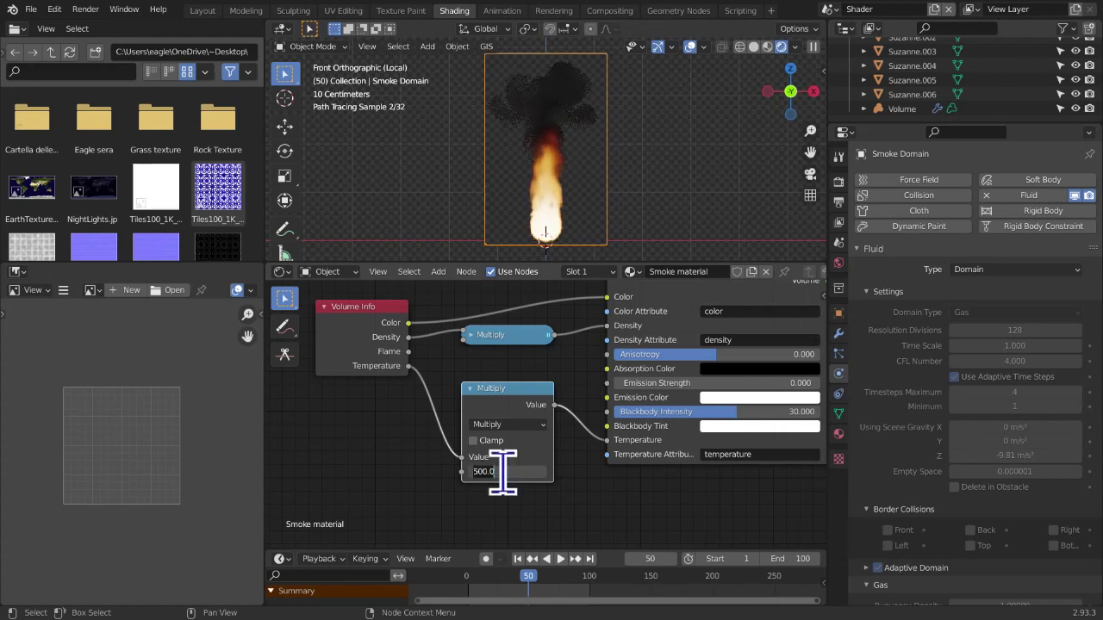
pyautogui.write('250')
pyautogui.press('Return')
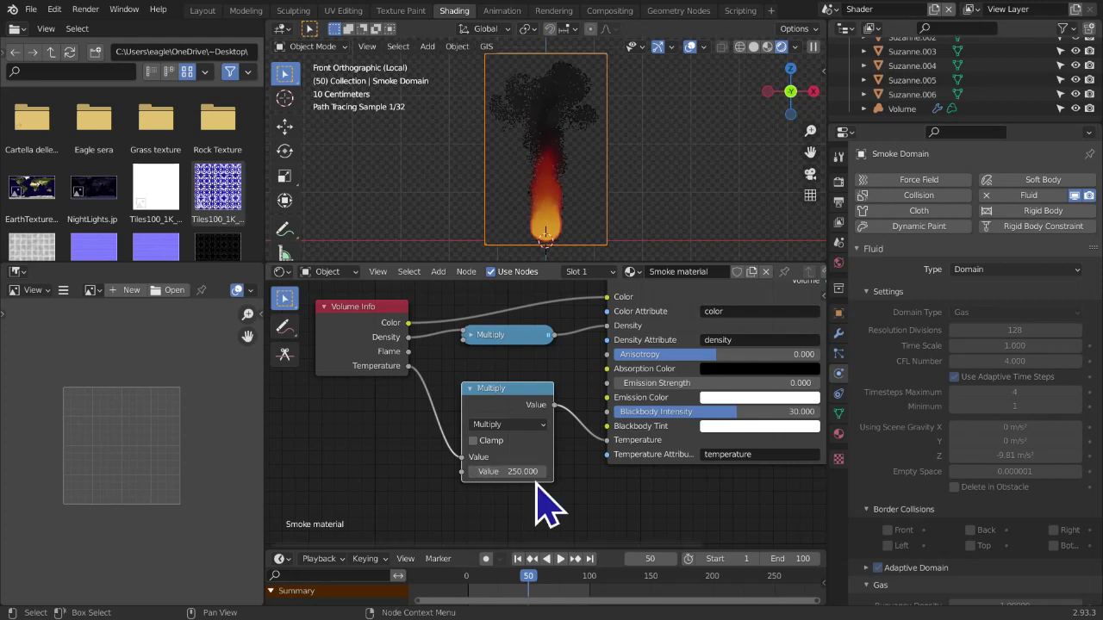
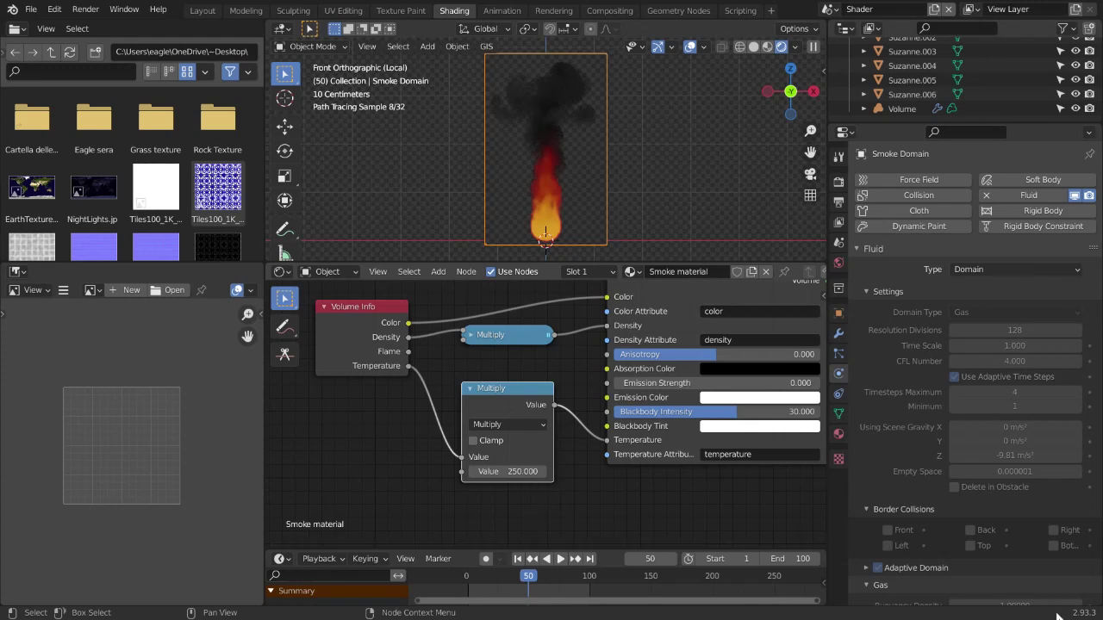
# Change the temperature Multiply node's value from 250 to 275
pyautogui.scroll(-5, 965, 362)
pyautogui.scroll(5, 965, 362)
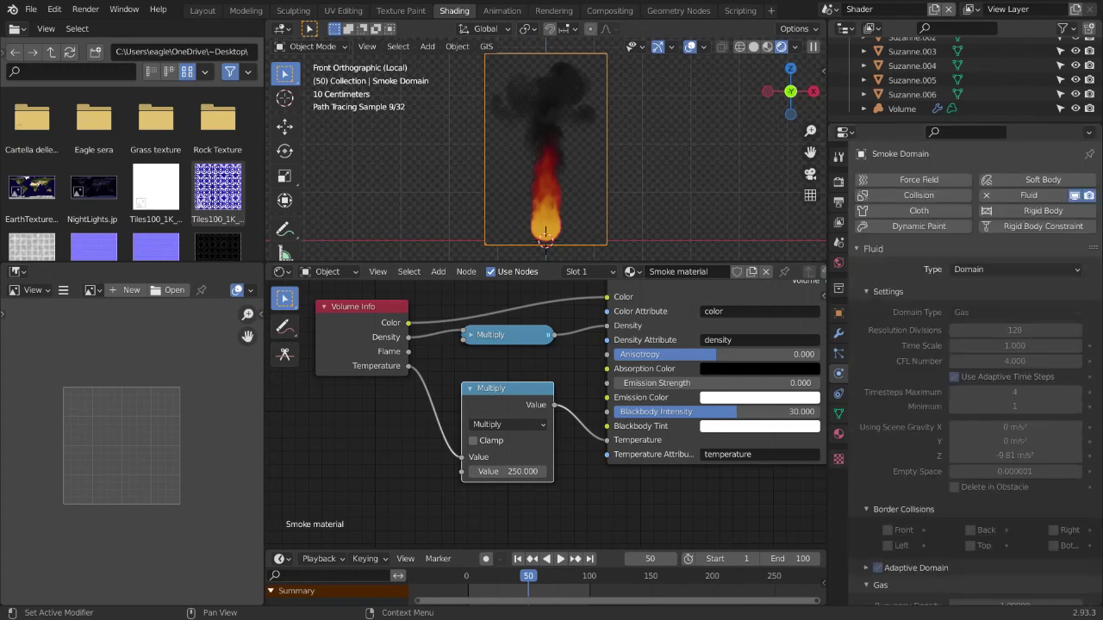
pyautogui.scroll(1, 603, 392)
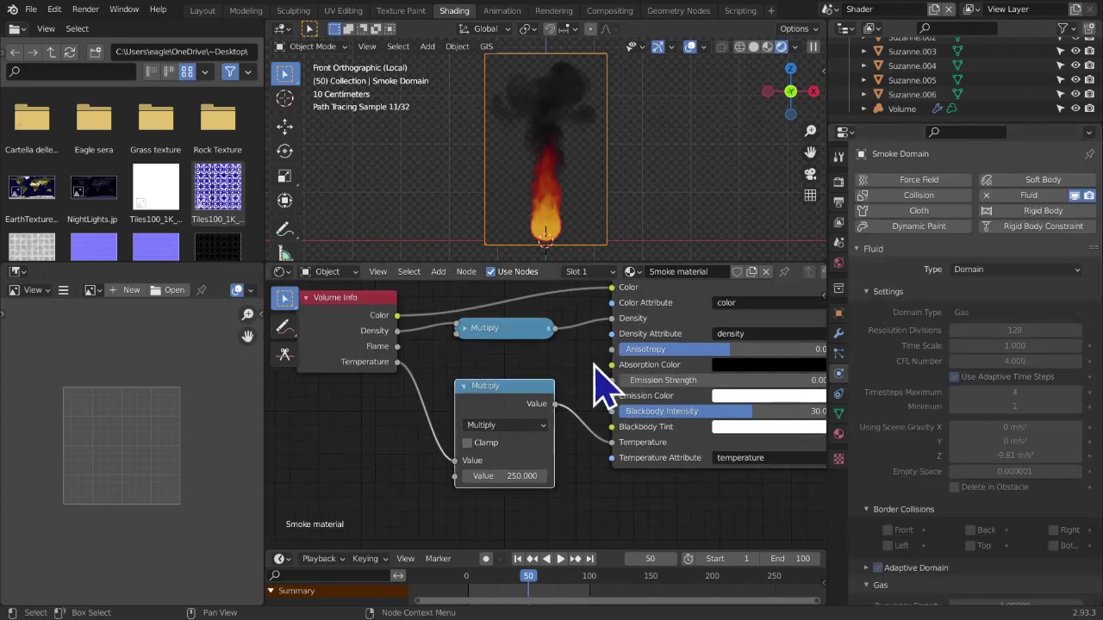
pyautogui.scroll(2, 599, 387)
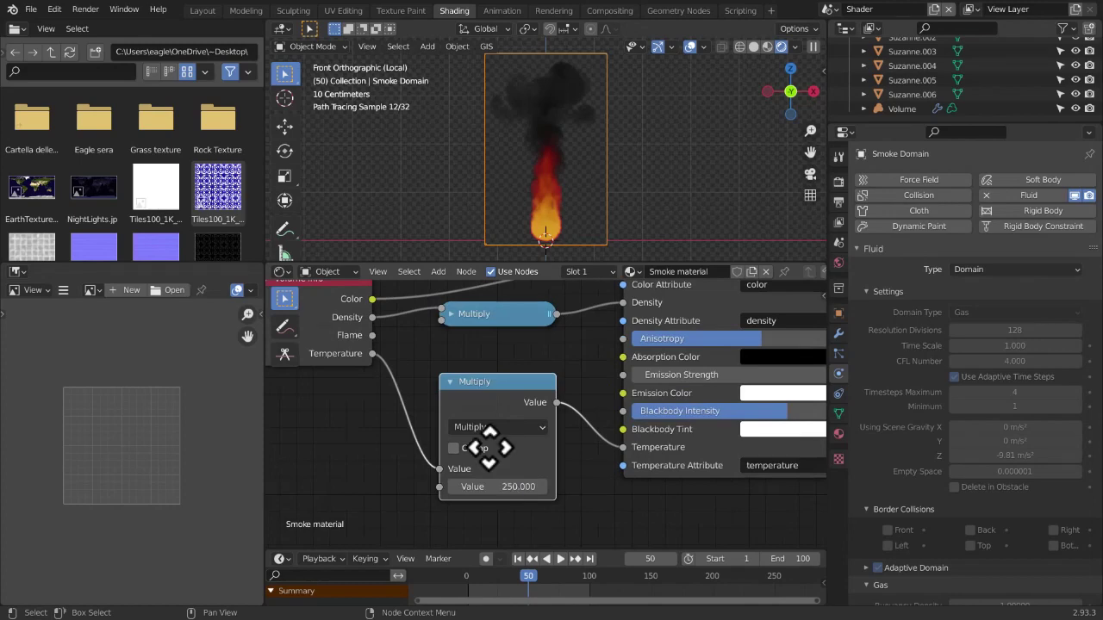
pyautogui.moveTo(491, 461); pyautogui.dragTo(514, 409, button='middle')
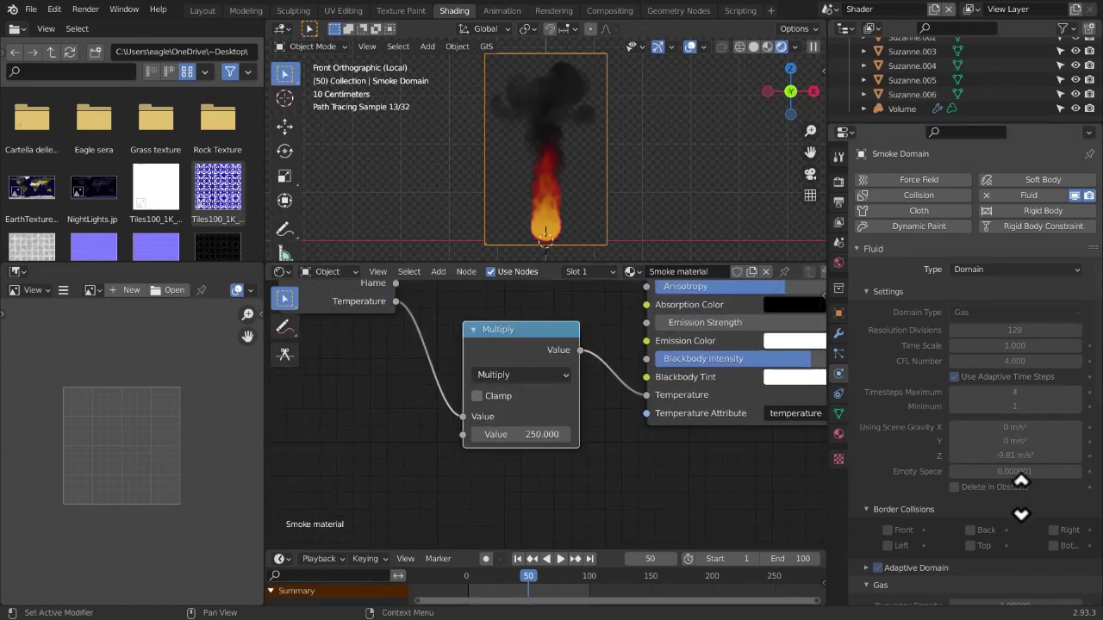
pyautogui.scroll(-10, 943, 534)
pyautogui.moveTo(943, 537); pyautogui.dragTo(916, 105, button='middle')
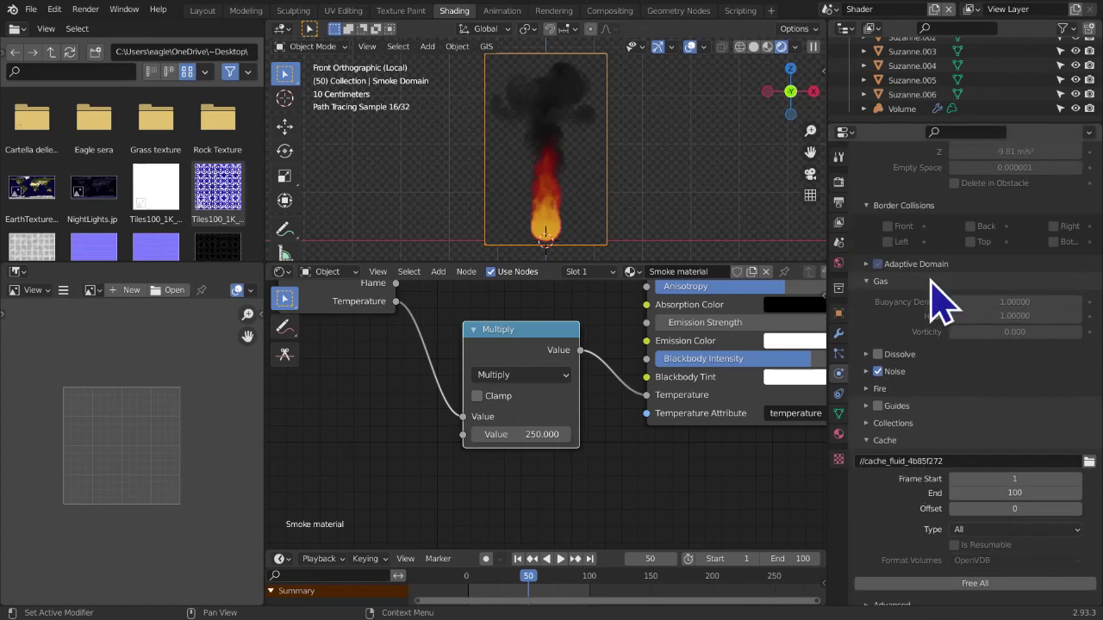
pyautogui.moveTo(898, 349); pyautogui.dragTo(896, 464, button='middle')
pyautogui.moveTo(897, 172); pyautogui.dragTo(899, 361, button='middle')
pyautogui.scroll(1, 586, 448)
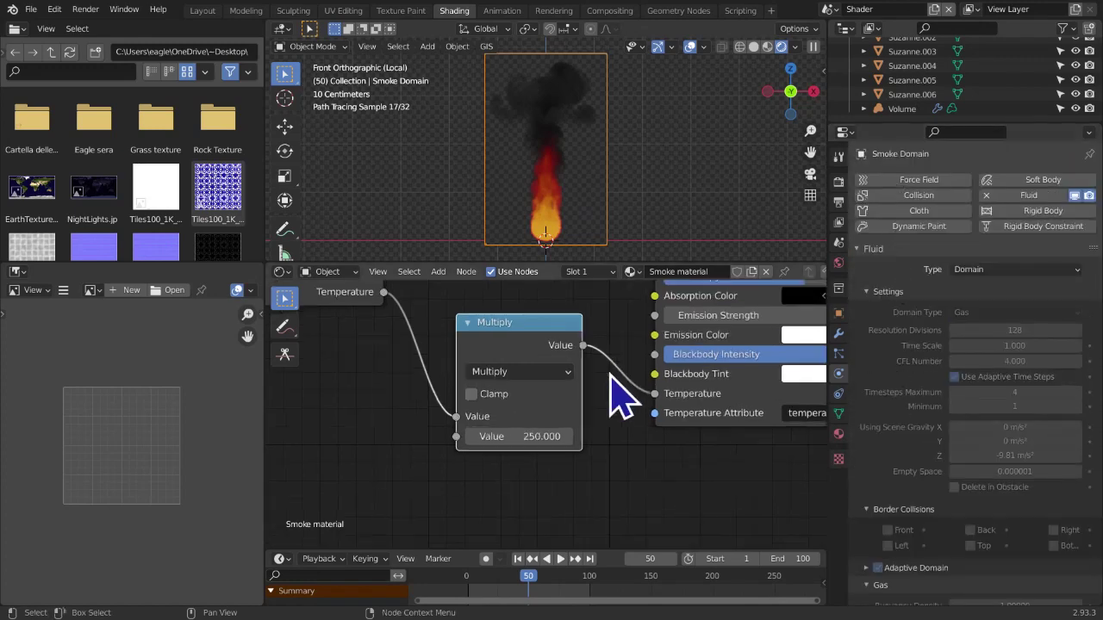
pyautogui.scroll(1, 556, 504)
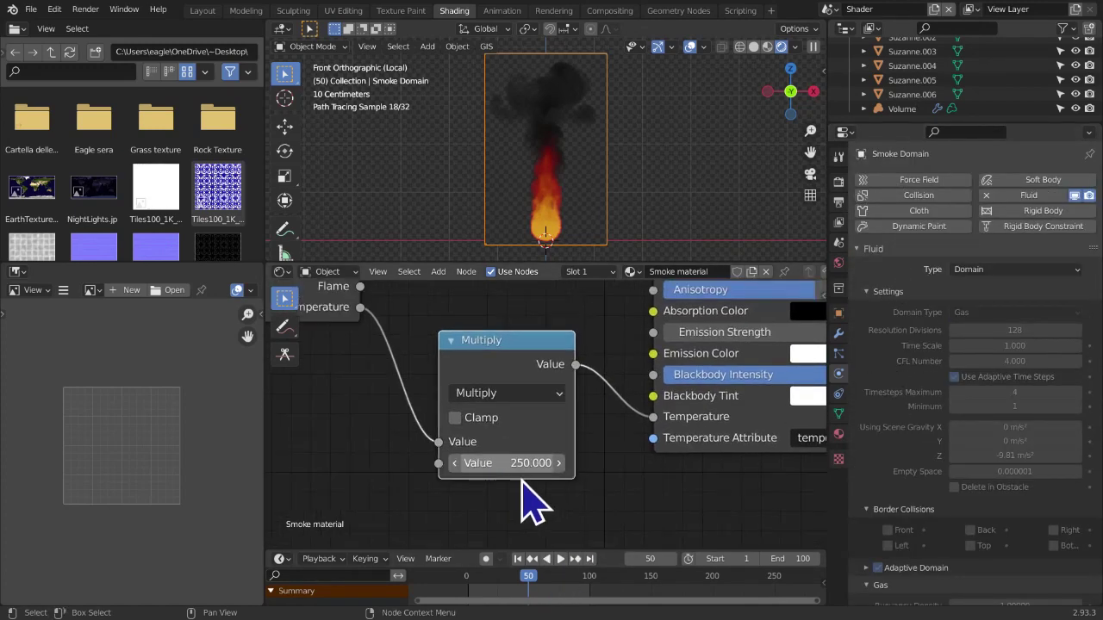
pyautogui.click(514, 462)
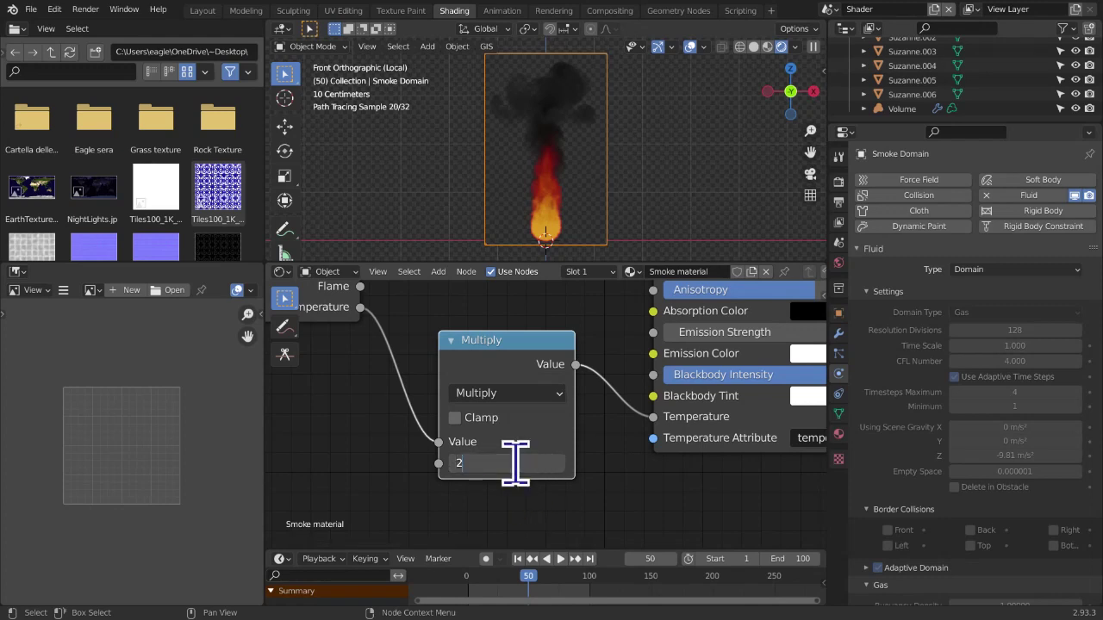
pyautogui.write('275')
pyautogui.press('Return')
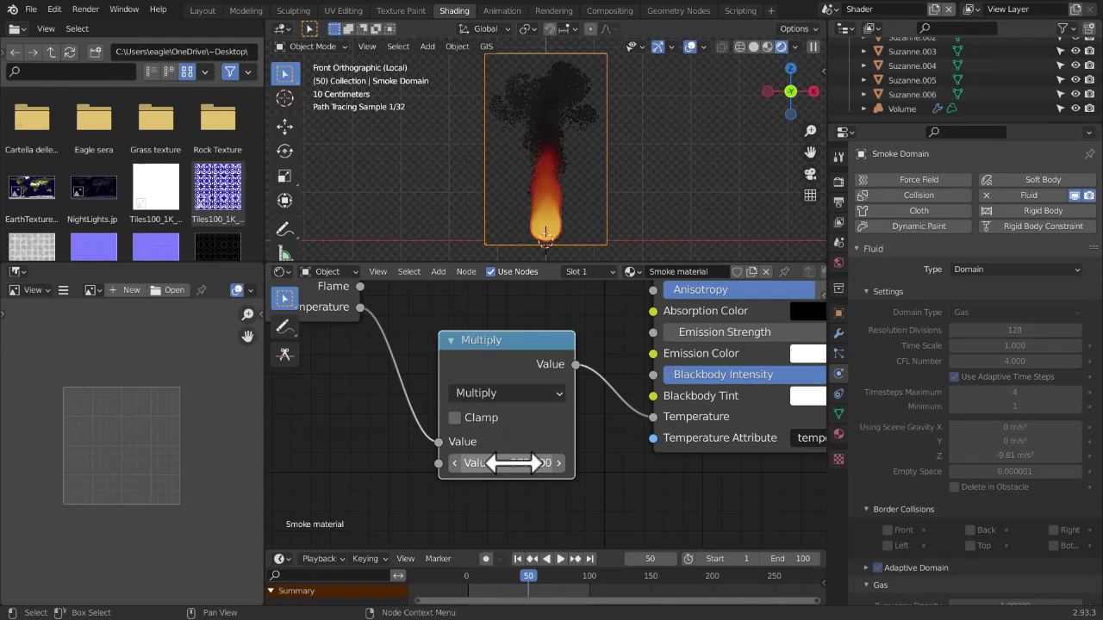
# Check that the multiplier reads 275.000, then collapse the Multiply node
pyautogui.click(514, 463)
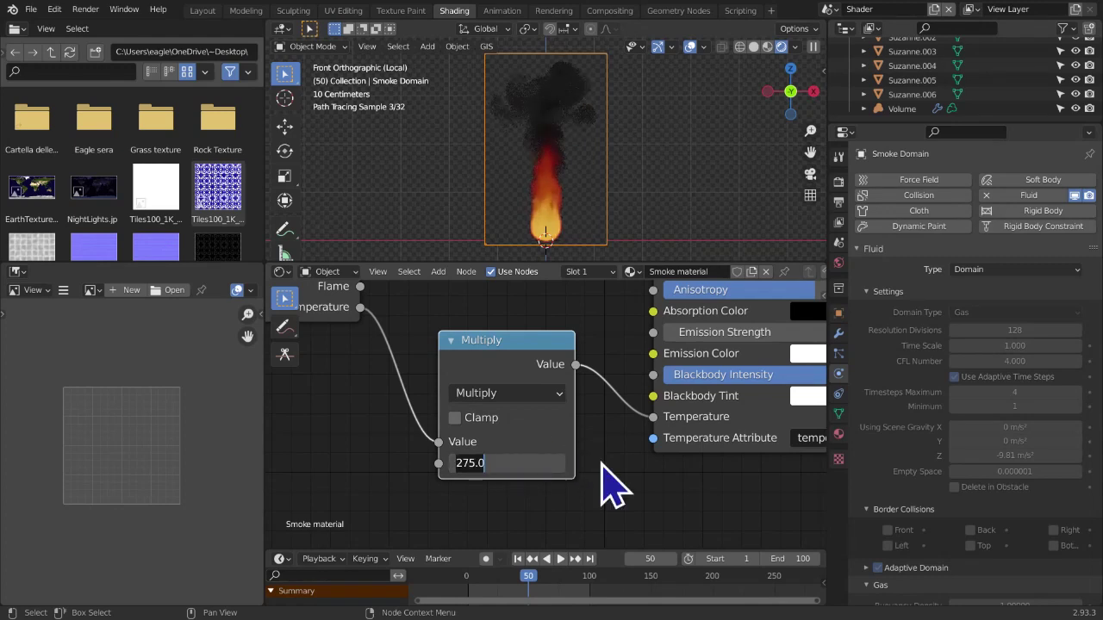
pyautogui.press('Return')
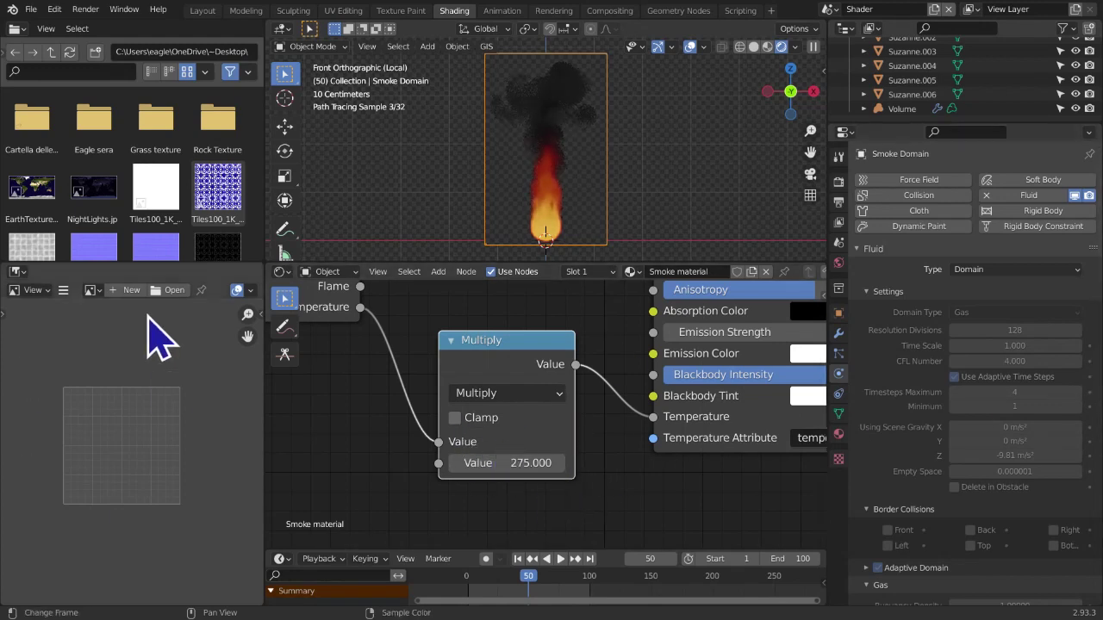
pyautogui.click(450, 340)
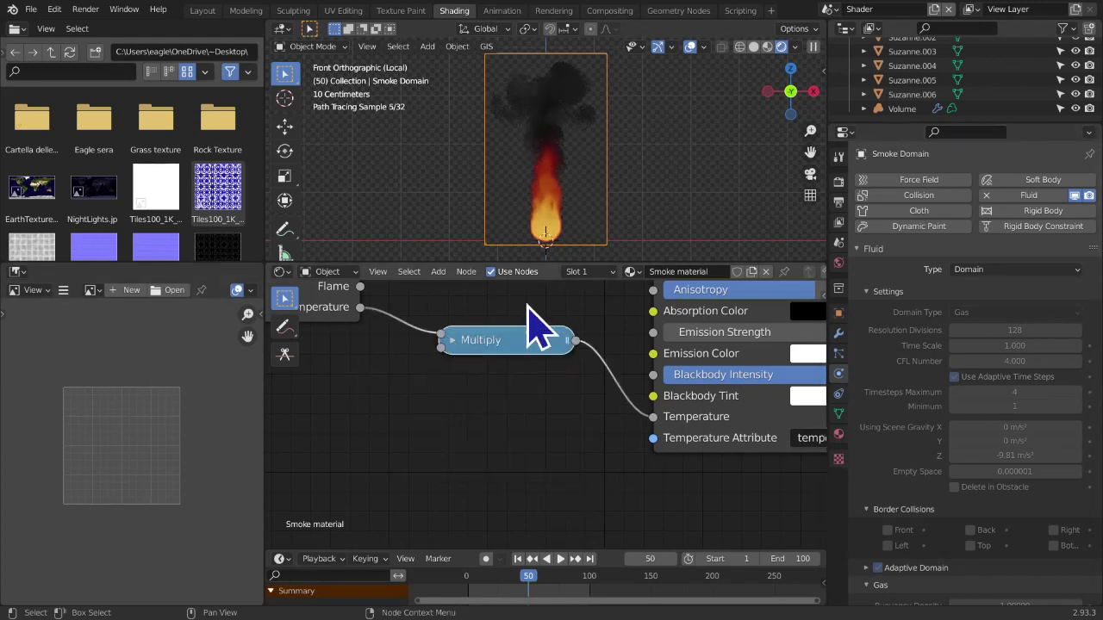
pyautogui.moveTo(482, 403); pyautogui.dragTo(500, 474, button='middle')
pyautogui.scroll(2, 500, 474)
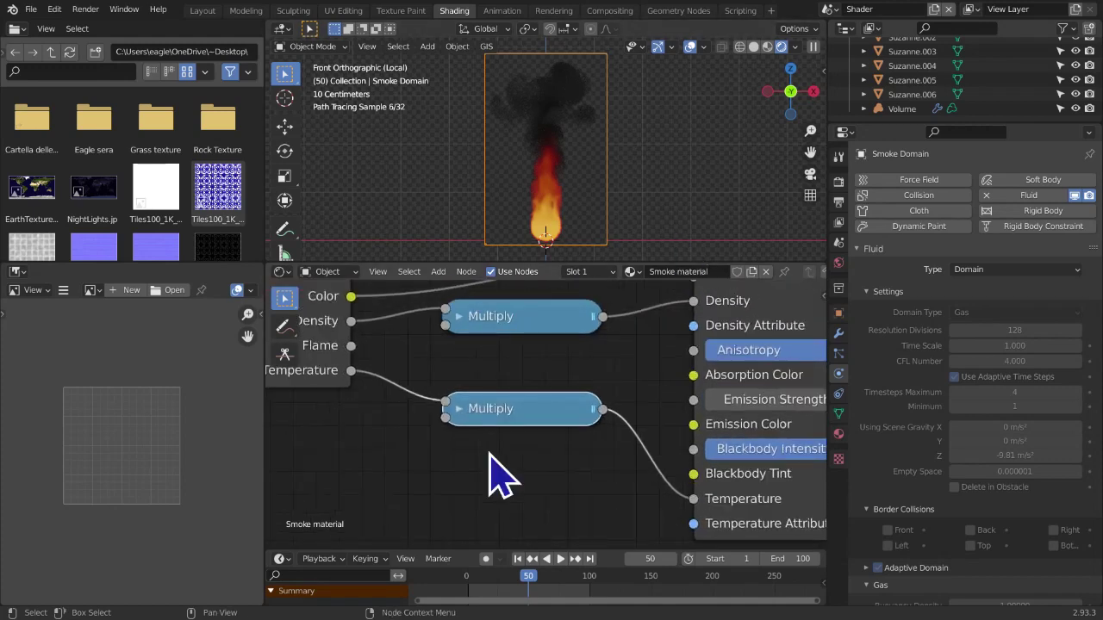
pyautogui.scroll(1, 366, 423)
pyautogui.scroll(-3, 355, 427)
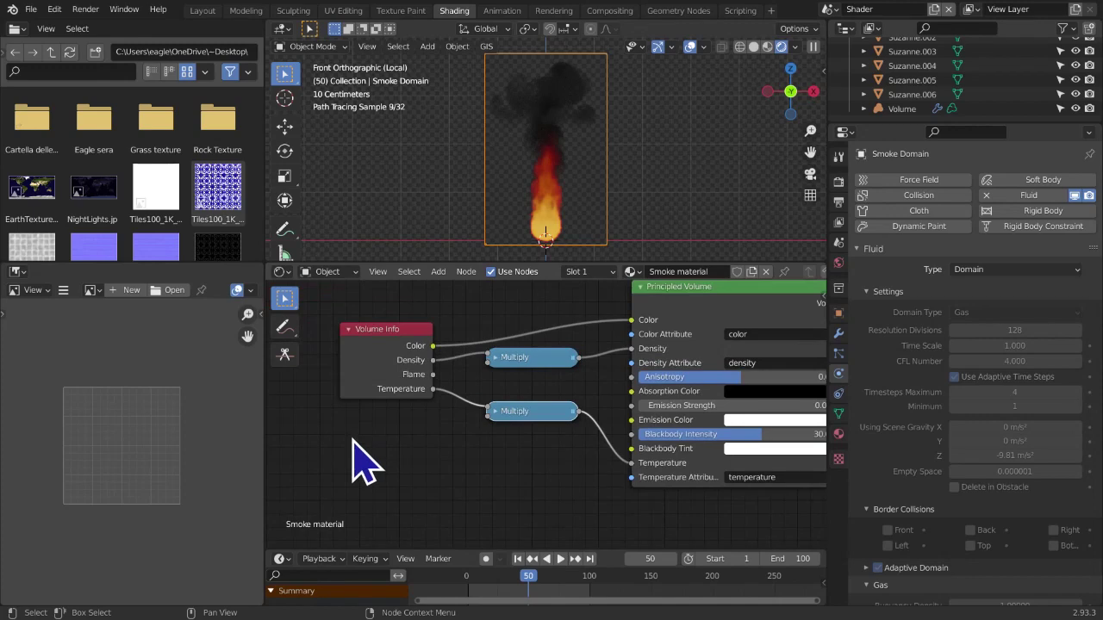
pyautogui.scroll(1, 732, 479)
pyautogui.scroll(-1, 724, 481)
pyautogui.moveTo(673, 487); pyautogui.dragTo(611, 489, button='middle')
pyautogui.scroll(-8, 612, 498)
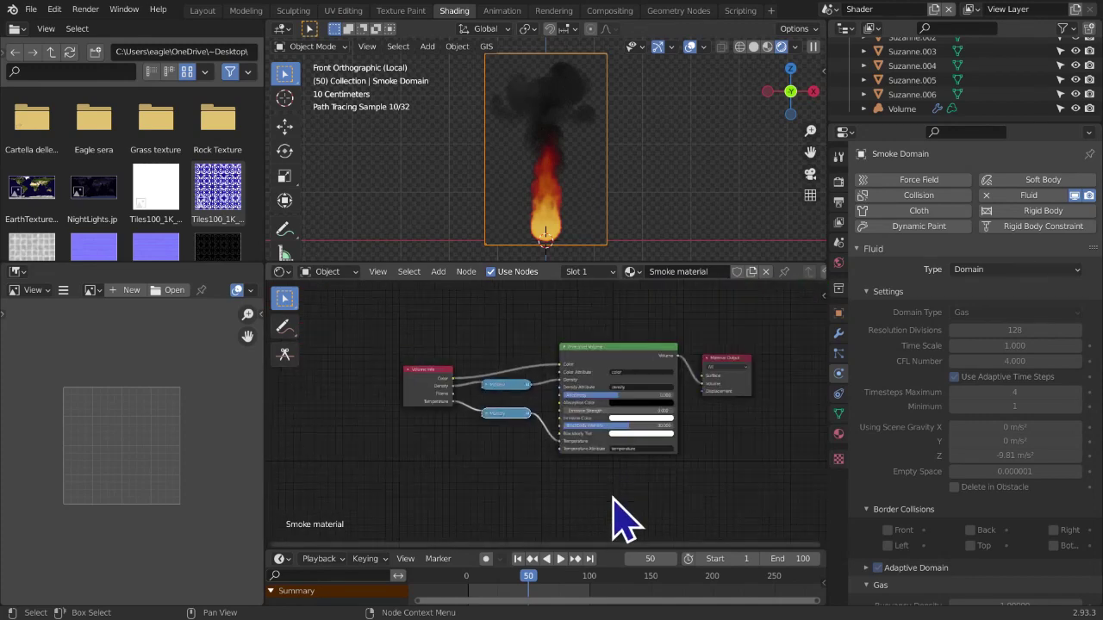
pyautogui.scroll(-5, 612, 497)
pyautogui.scroll(2, 624, 508)
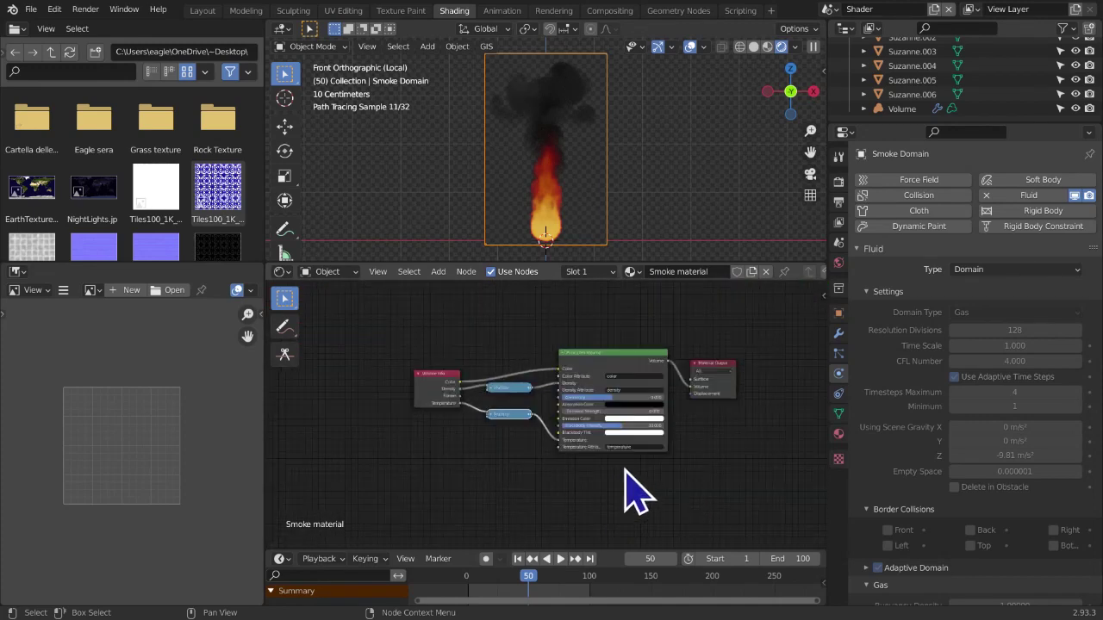
pyautogui.scroll(2, 573, 483)
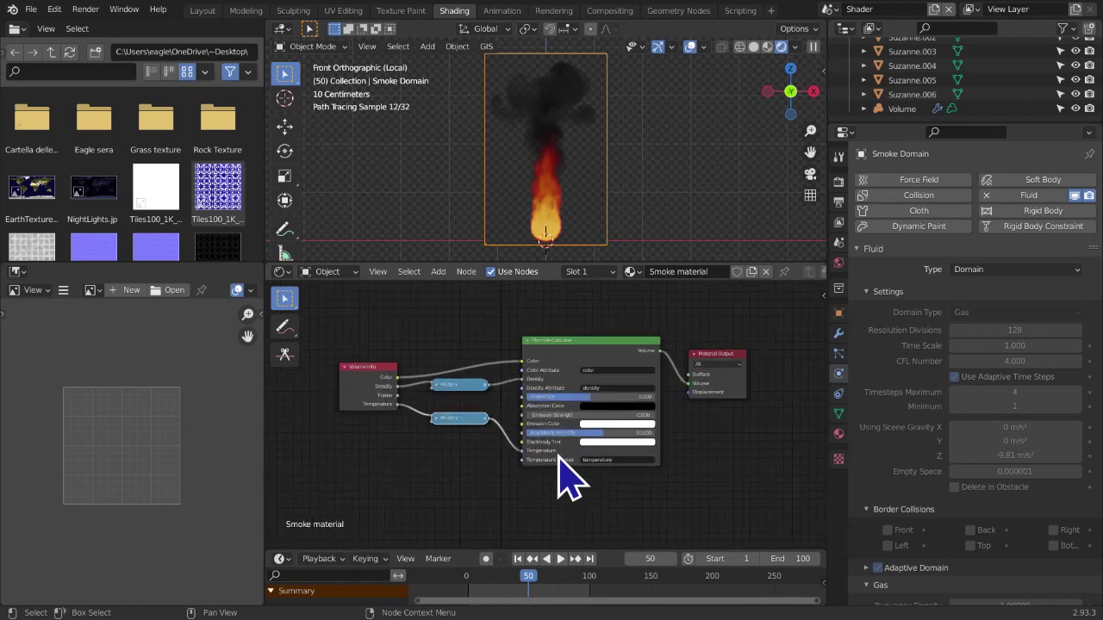
pyautogui.scroll(1, 565, 478)
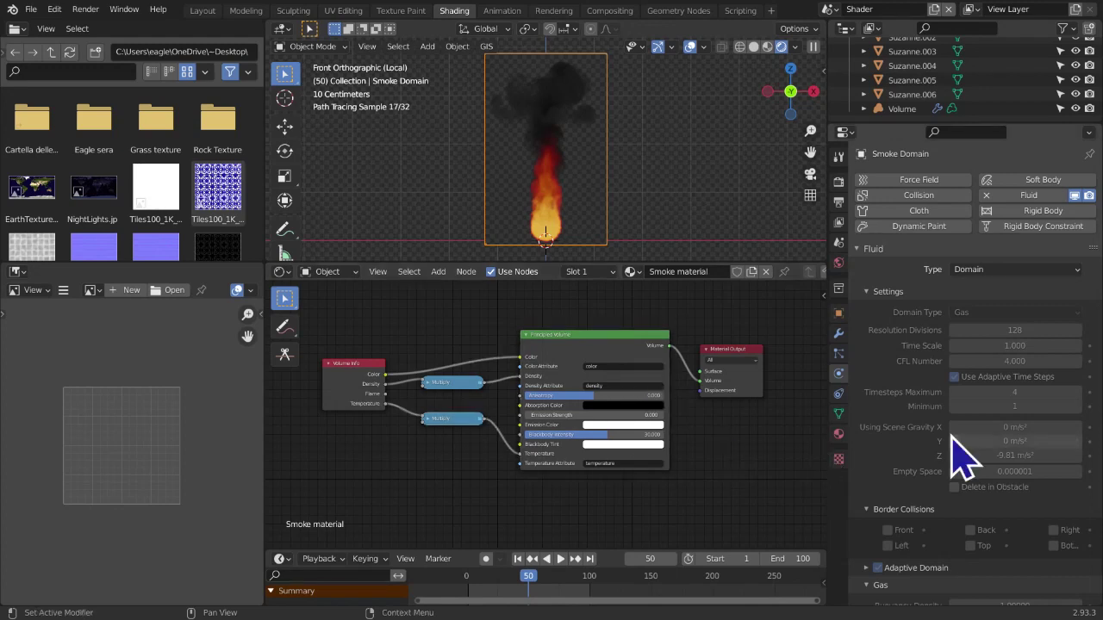
pyautogui.scroll(-2, 952, 453)
pyautogui.scroll(2, 883, 405)
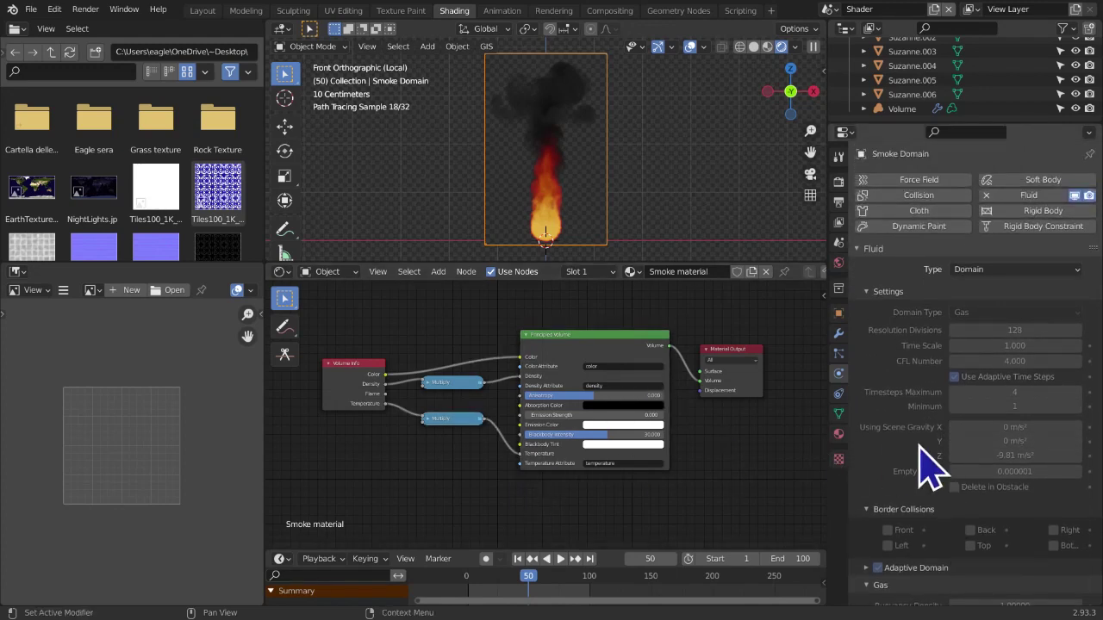
pyautogui.scroll(-9, 920, 447)
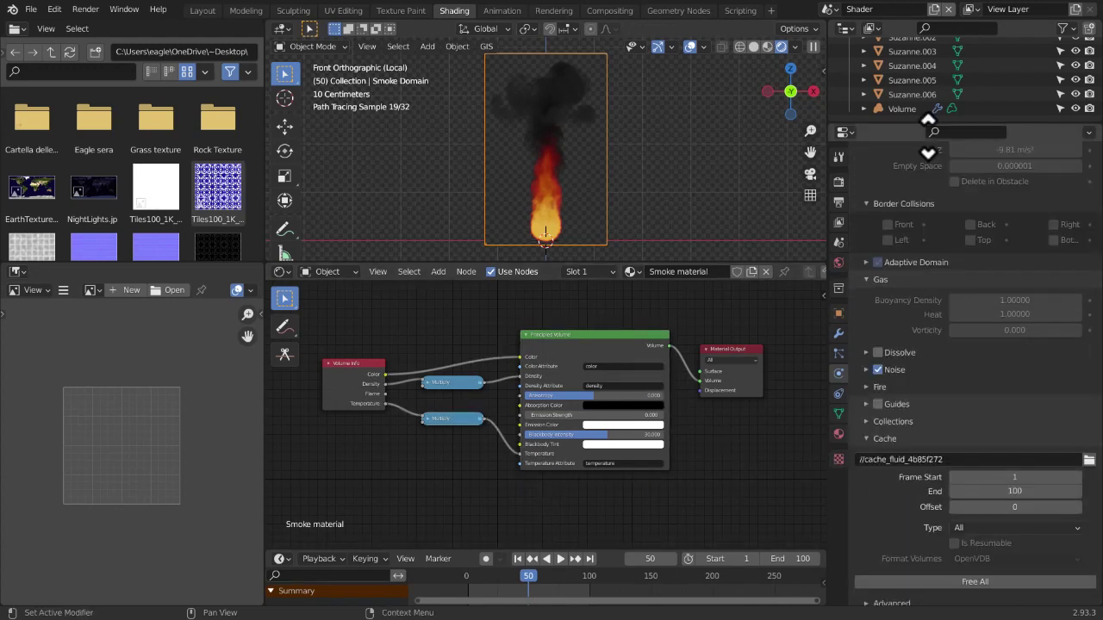
pyautogui.scroll(9, 974, 302)
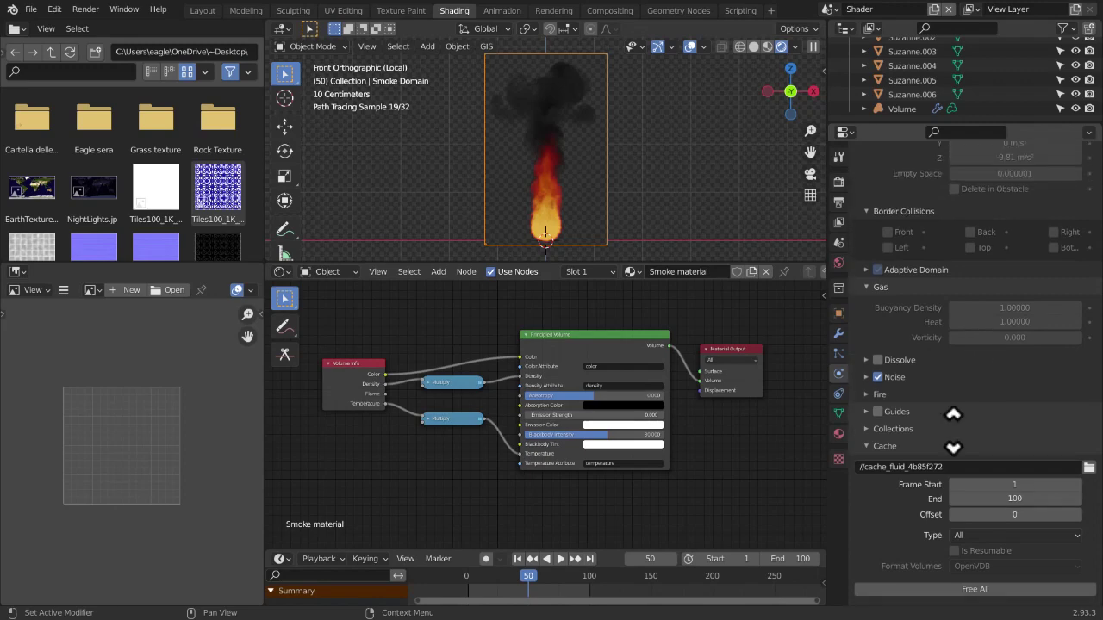
pyautogui.scroll(1, 401, 428)
pyautogui.moveTo(404, 427); pyautogui.dragTo(366, 491, button='middle')
pyautogui.scroll(2, 623, 428)
pyautogui.scroll(6, 624, 428)
pyautogui.moveTo(394, 389); pyautogui.dragTo(601, 376, button='middle')
pyautogui.click(438, 359)
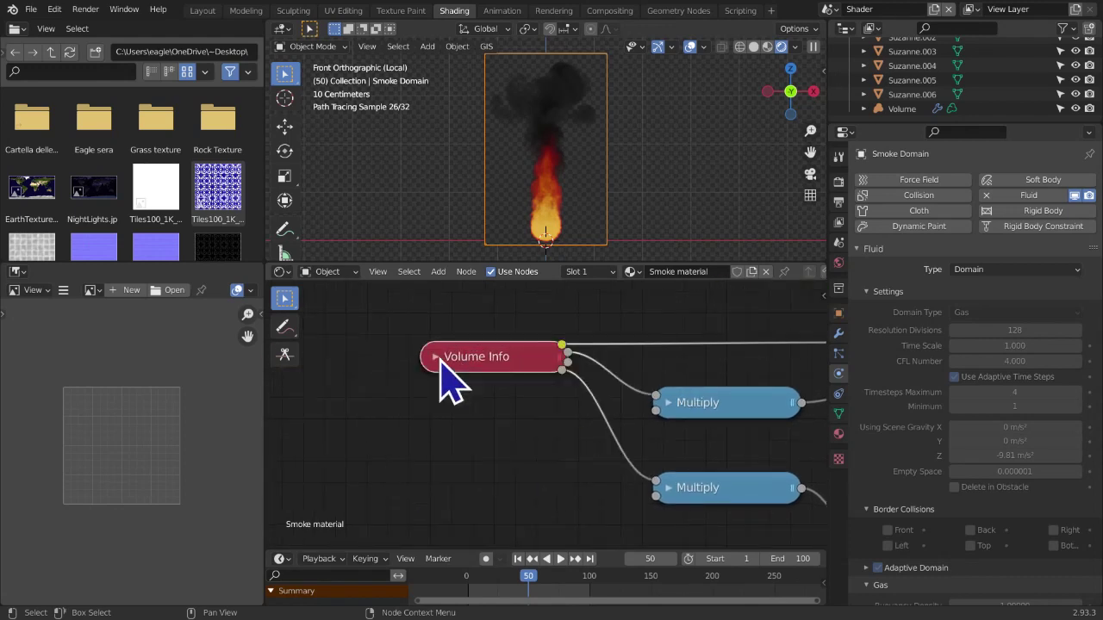
pyautogui.click(437, 358)
pyautogui.moveTo(504, 357); pyautogui.dragTo(419, 405, button='middle')
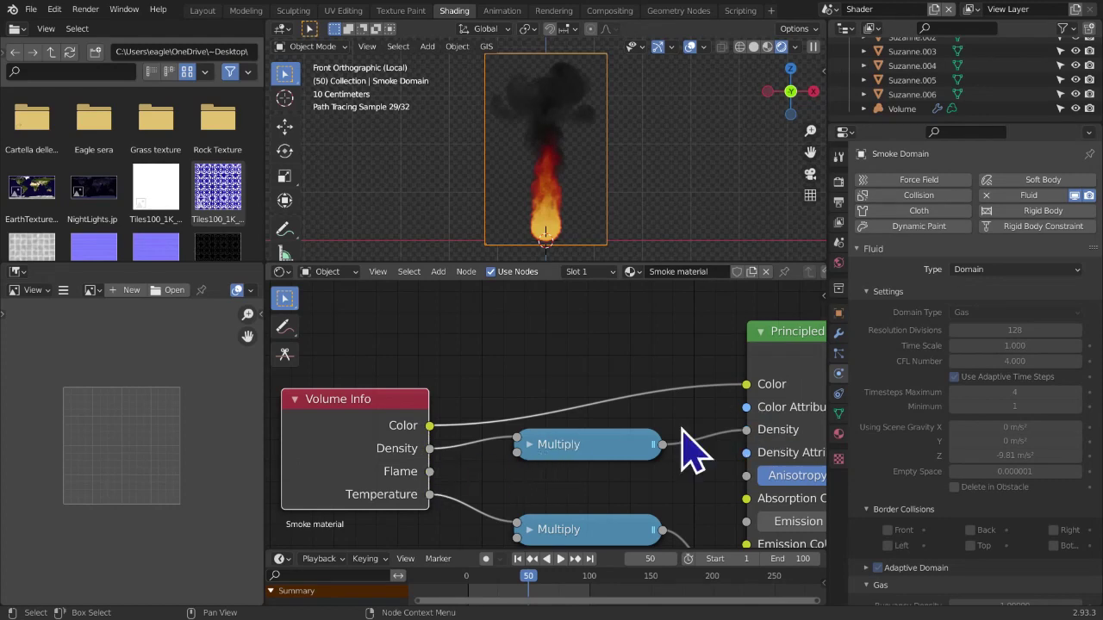
pyautogui.moveTo(672, 385); pyautogui.dragTo(660, 374, button='middle')
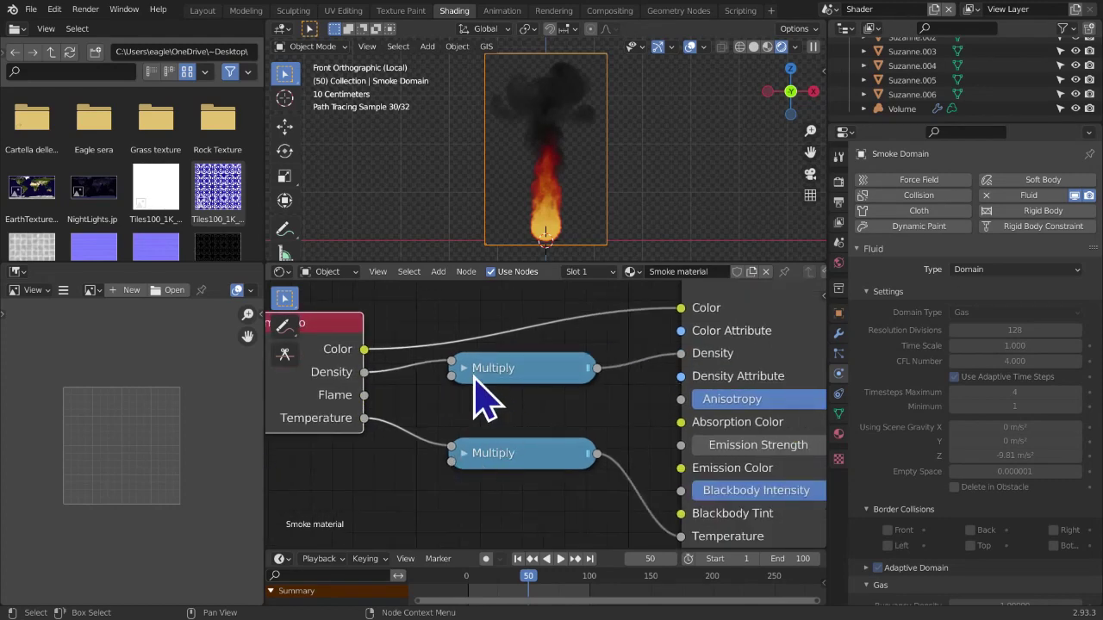
pyautogui.click(465, 371)
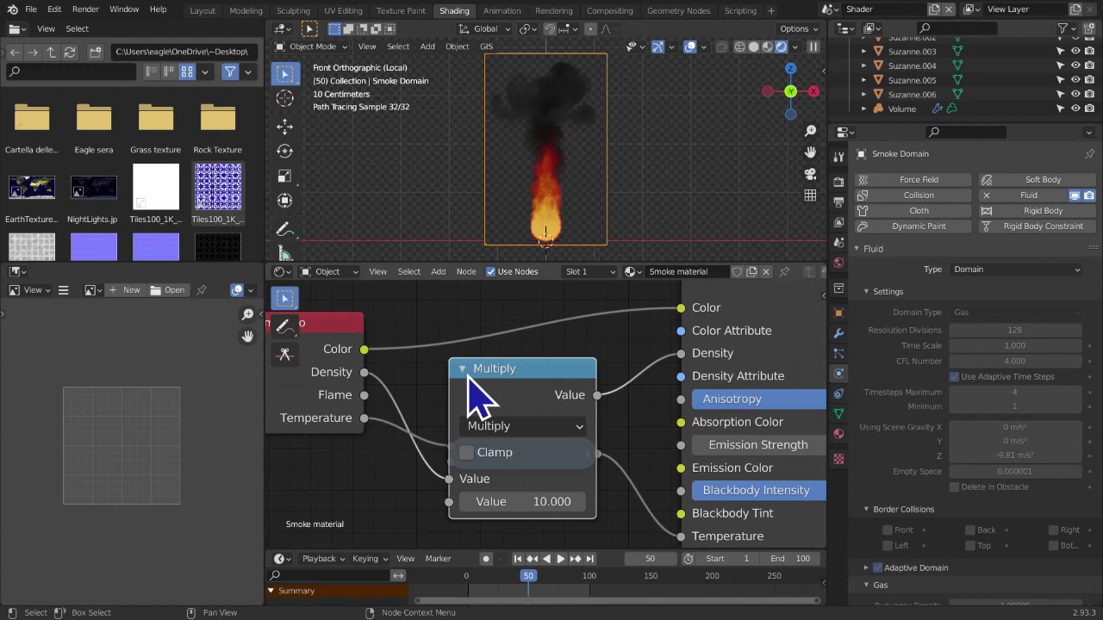
pyautogui.click(464, 371)
pyautogui.click(461, 453)
pyautogui.moveTo(461, 452); pyautogui.dragTo(460, 356, button='middle')
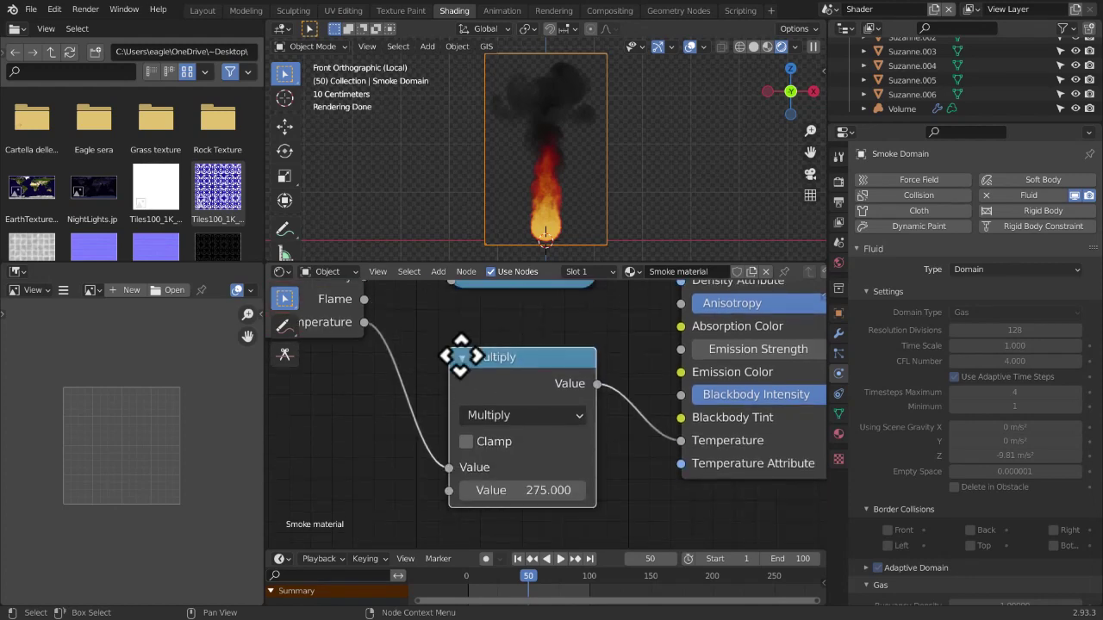
pyautogui.click(461, 357)
pyautogui.scroll(-2, 463, 387)
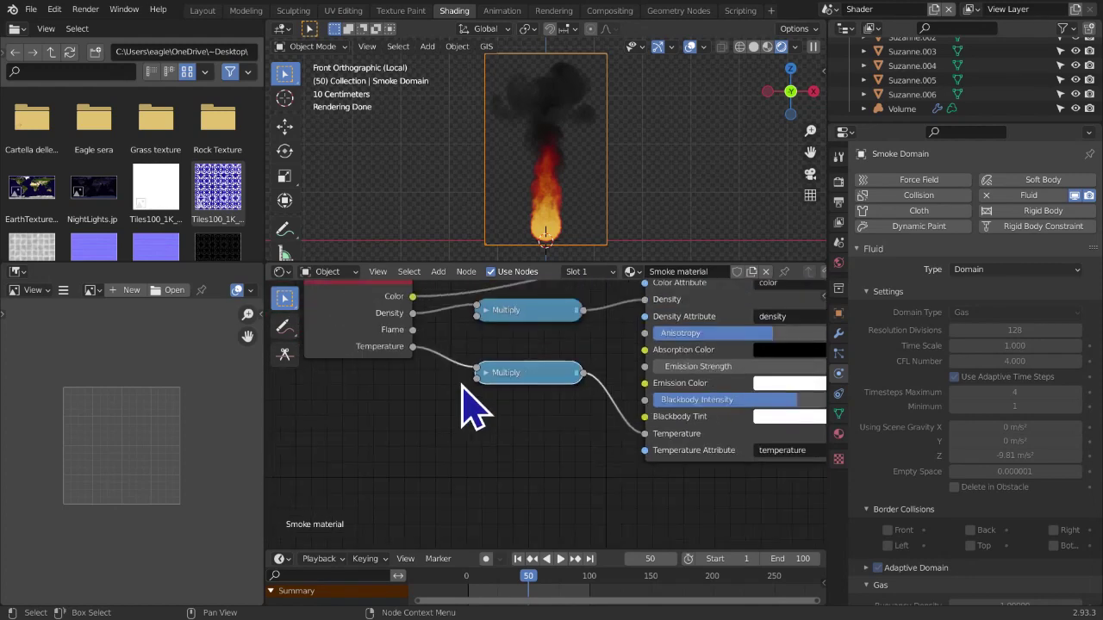
pyautogui.scroll(-1, 480, 411)
pyautogui.moveTo(623, 254); pyautogui.dragTo(586, 249, button='middle')
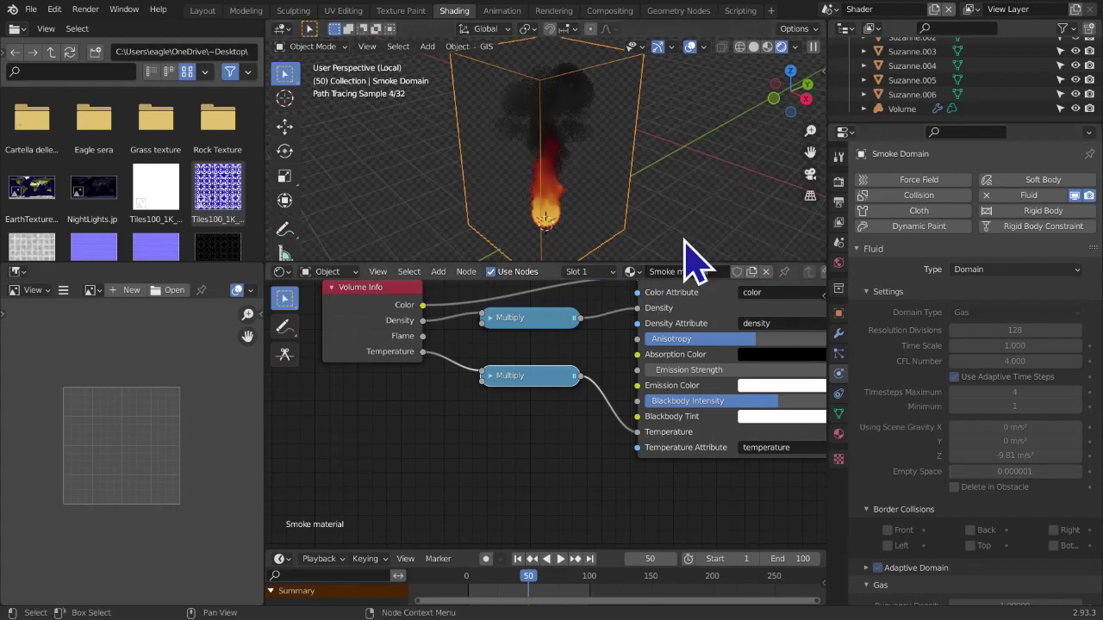
# Raise the Principled Volume's Blackbody Intensity from 30 to 60
pyautogui.moveTo(693, 247); pyautogui.dragTo(694, 245, button='middle')
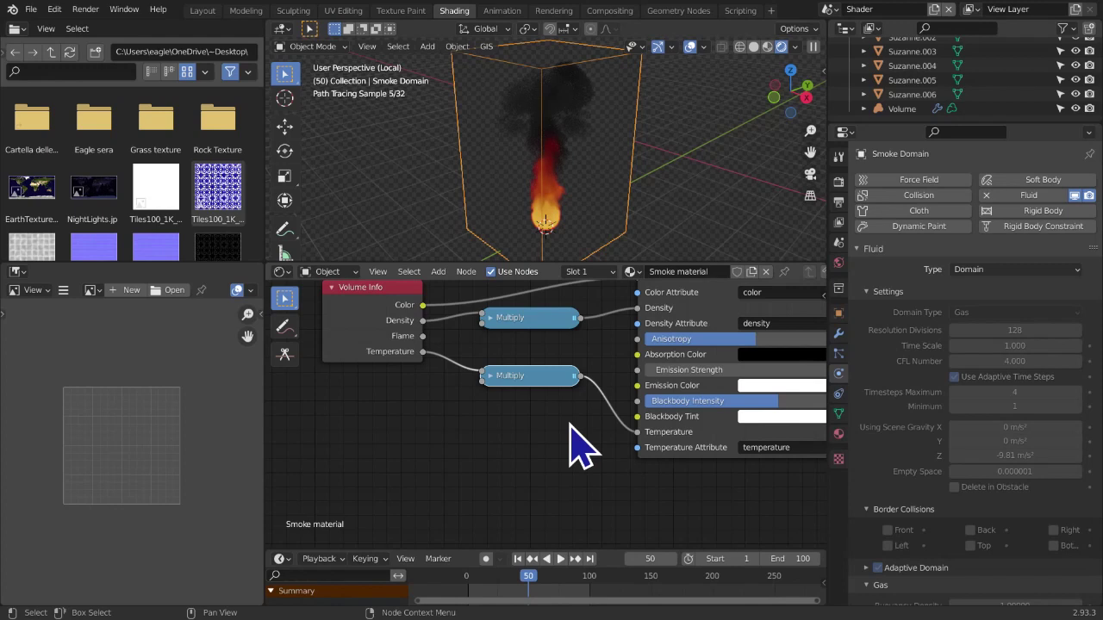
pyautogui.moveTo(573, 426); pyautogui.dragTo(500, 438, button='middle')
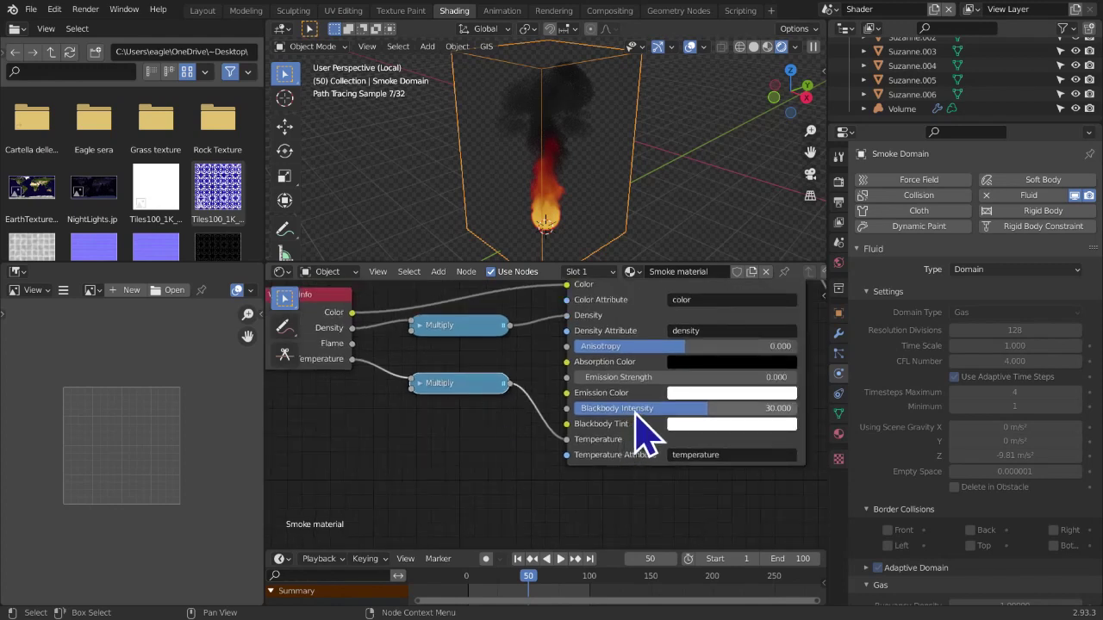
pyautogui.click(635, 409)
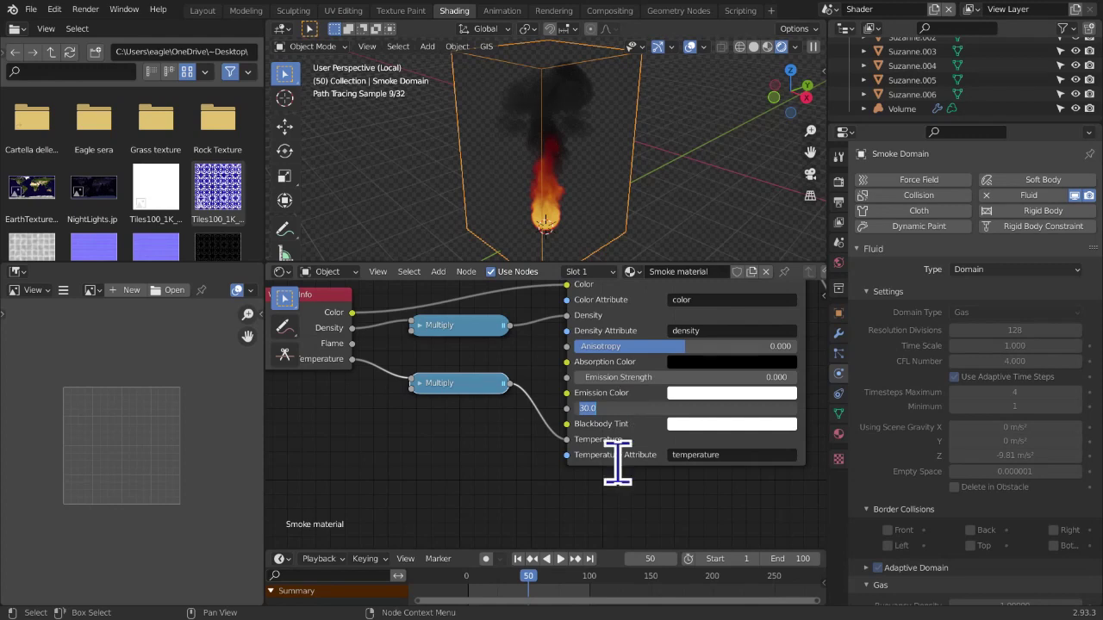
pyautogui.write('60')
pyautogui.press('Return')
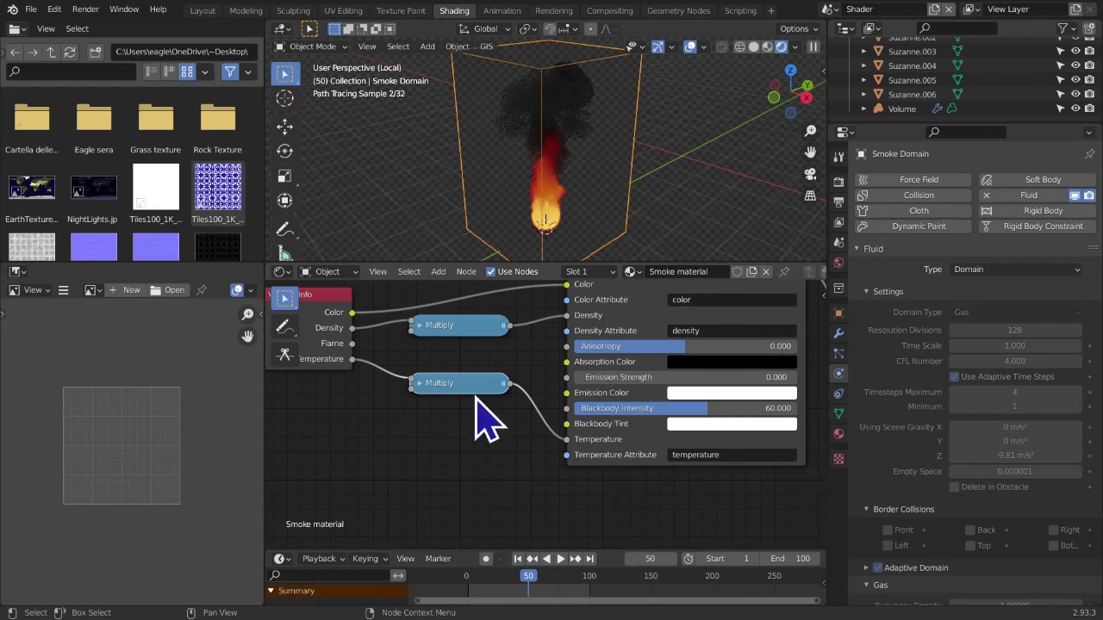
# Expand the lower Multiply node to check its value, then collapse it again
pyautogui.click(419, 383)
pyautogui.click(421, 385)
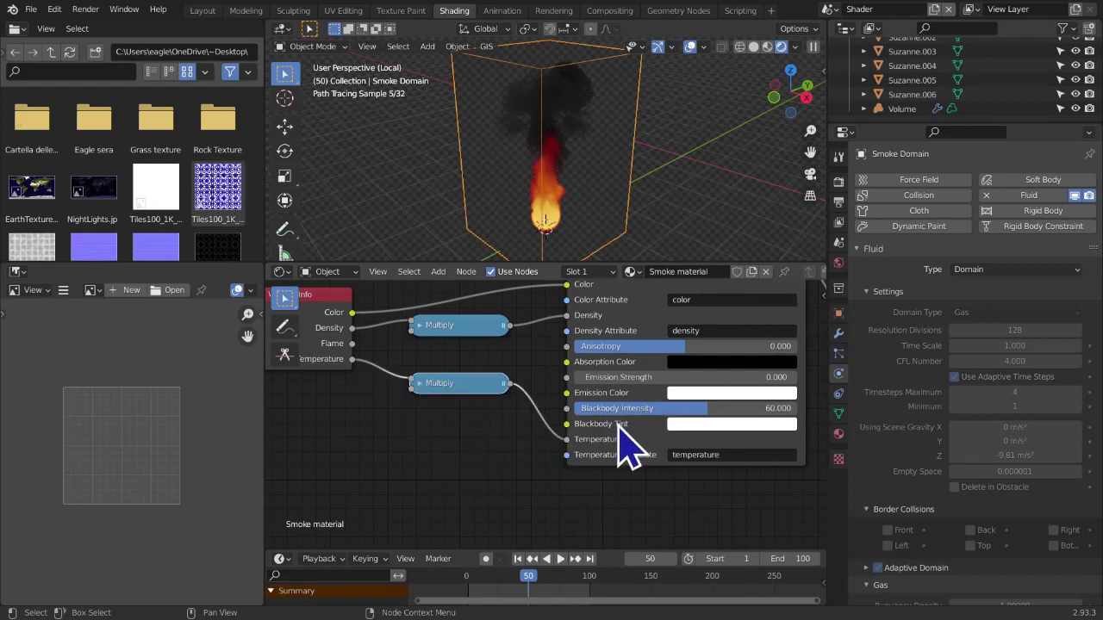
pyautogui.scroll(-2, 642, 479)
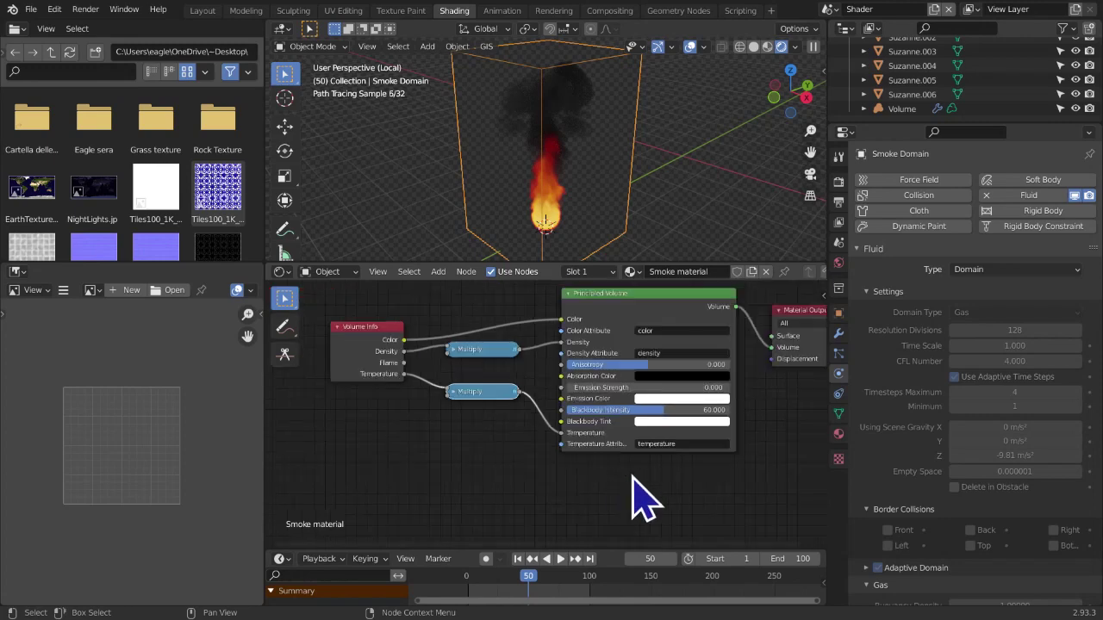
# Hide viewport overlays to inspect the clean fire render, select nodes, then restore overlays
pyautogui.scroll(-1, 604, 479)
pyautogui.scroll(3, 604, 480)
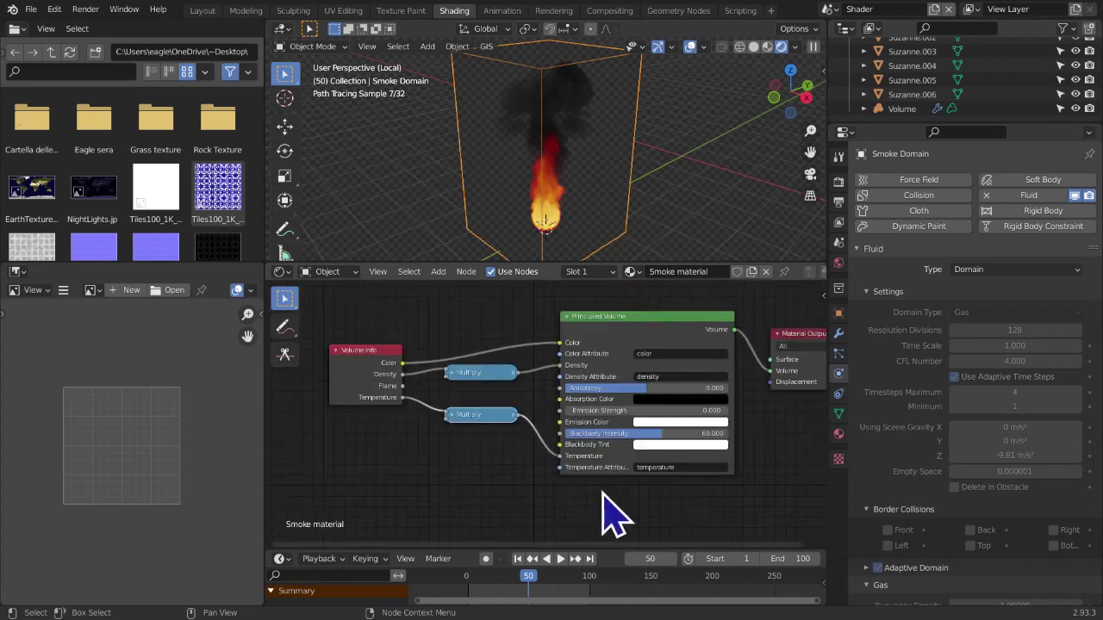
pyautogui.scroll(2, 601, 492)
pyautogui.scroll(-2, 600, 491)
pyautogui.scroll(1, 660, 438)
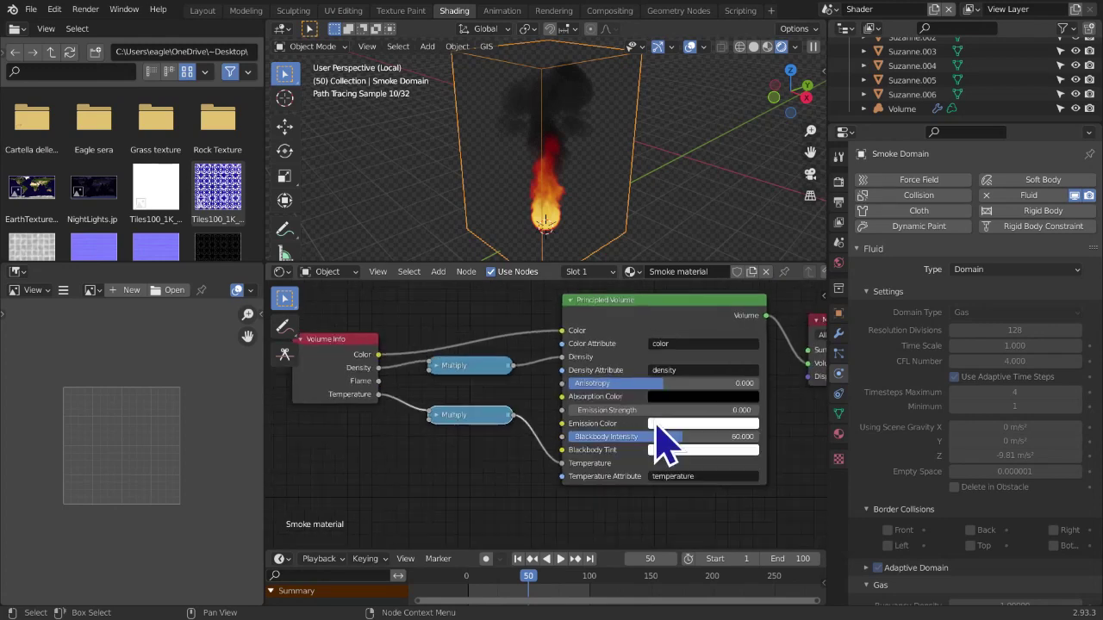
pyautogui.scroll(-3, 660, 468)
pyautogui.moveTo(633, 458); pyautogui.dragTo(615, 452, button='middle')
pyautogui.scroll(1, 626, 428)
pyautogui.moveTo(753, 355); pyautogui.dragTo(729, 366, button='middle')
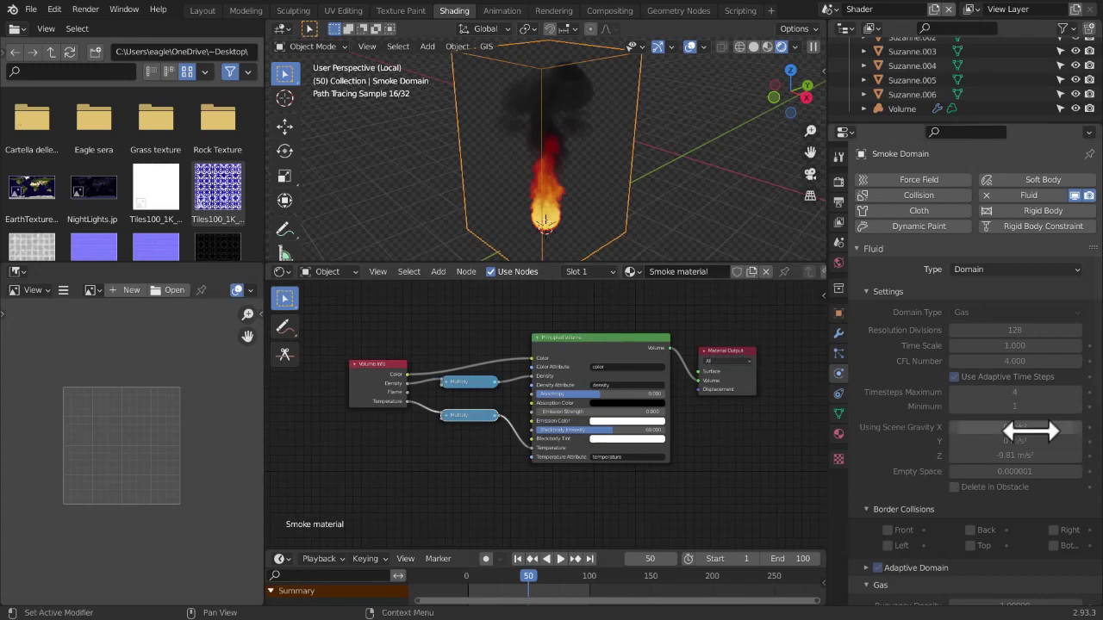
pyautogui.scroll(-8, 936, 431)
pyautogui.scroll(8, 956, 203)
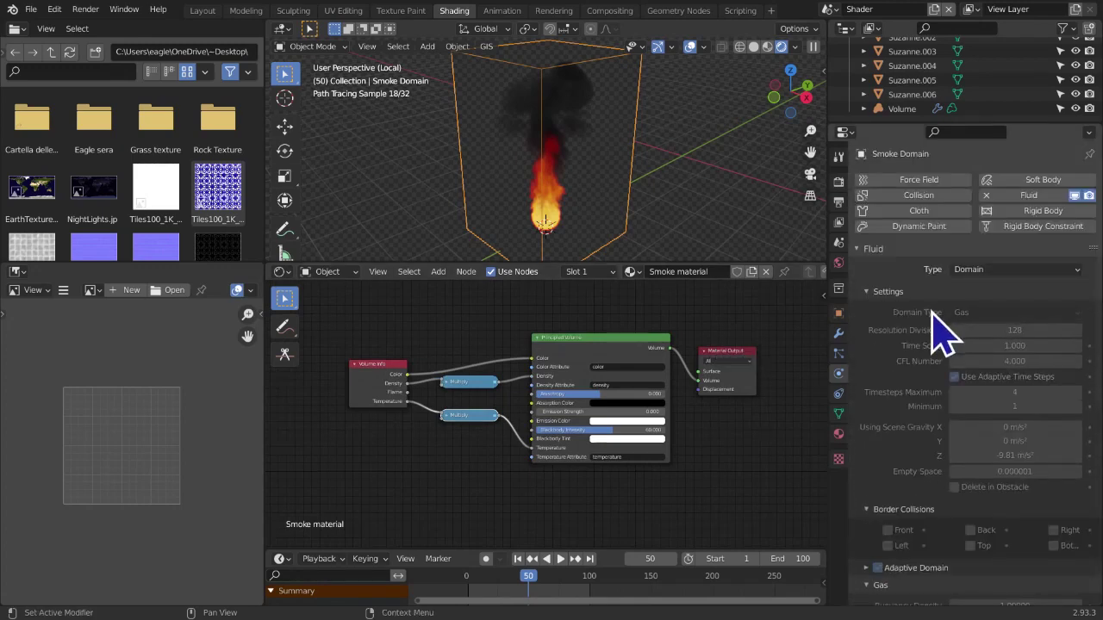
pyautogui.click(690, 46)
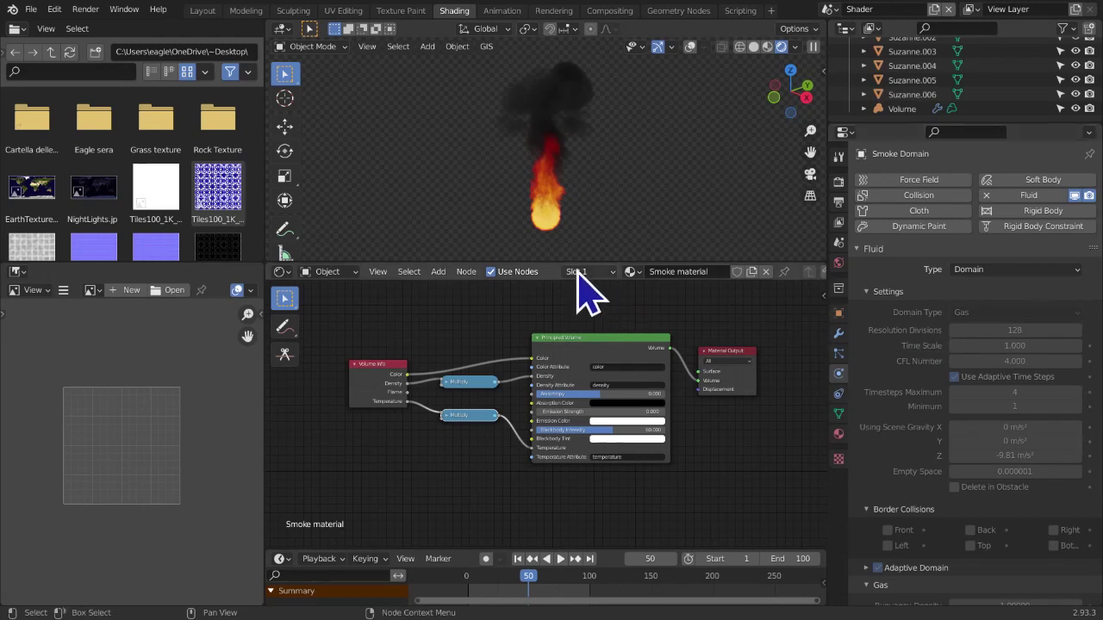
pyautogui.moveTo(404, 330); pyautogui.dragTo(534, 340)
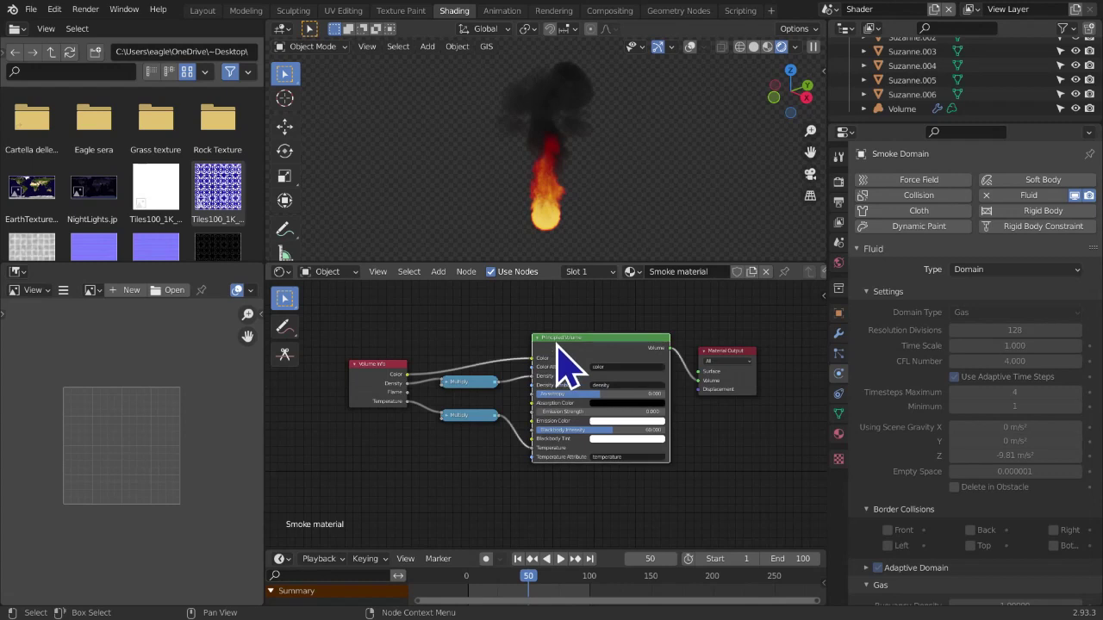
pyautogui.moveTo(331, 306); pyautogui.dragTo(513, 469)
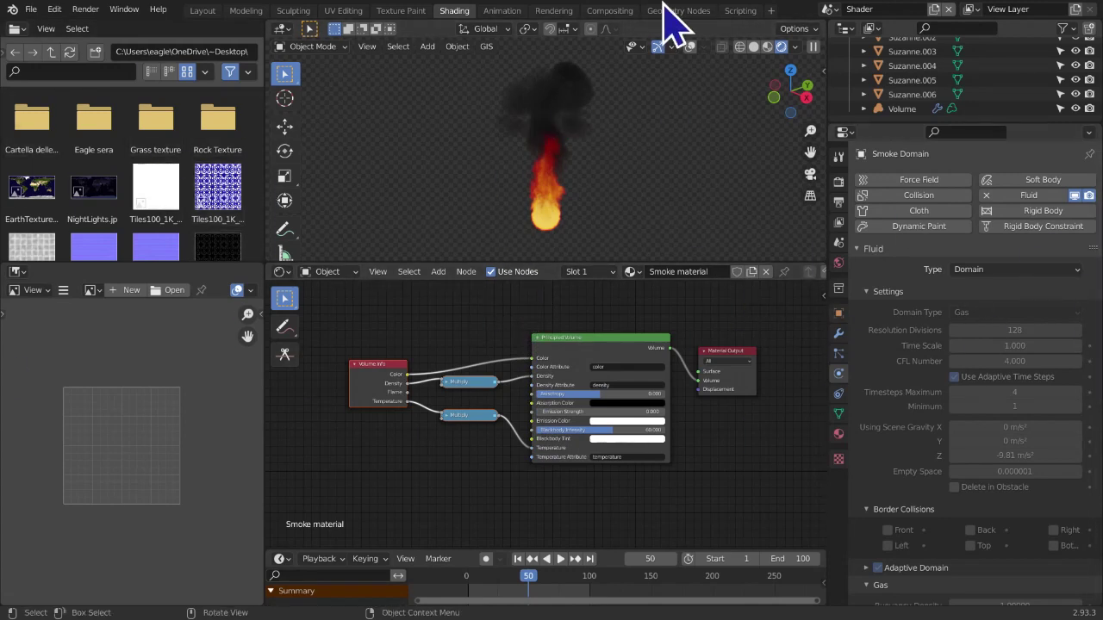
pyautogui.click(689, 47)
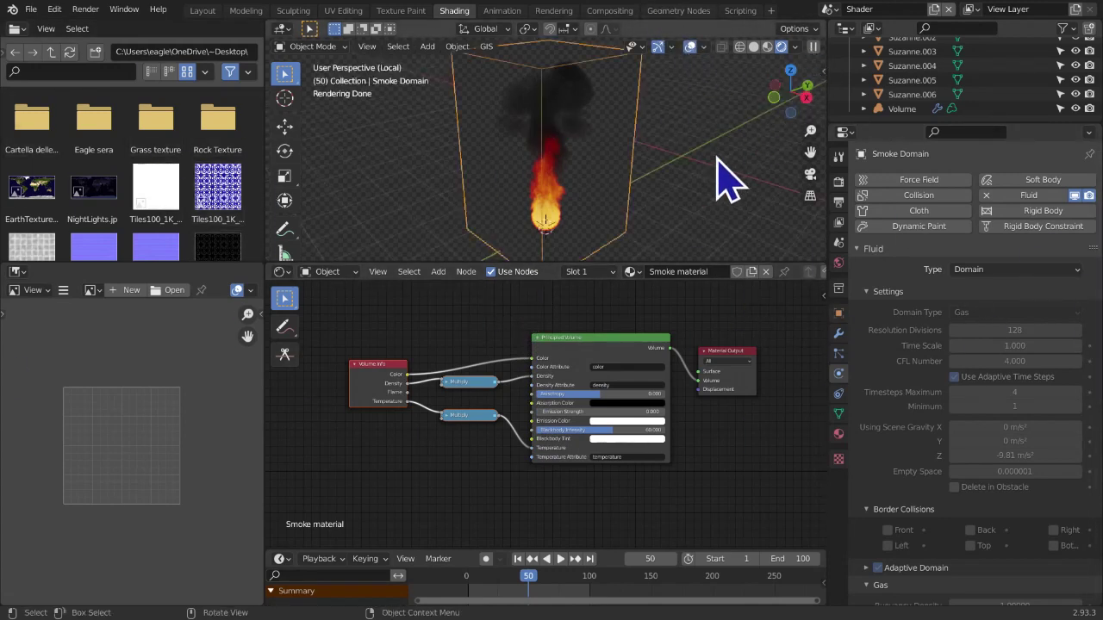
# Leave local view so the whole scene shows around the smoke domain, and bring up the scene list
pyautogui.click(397, 46)
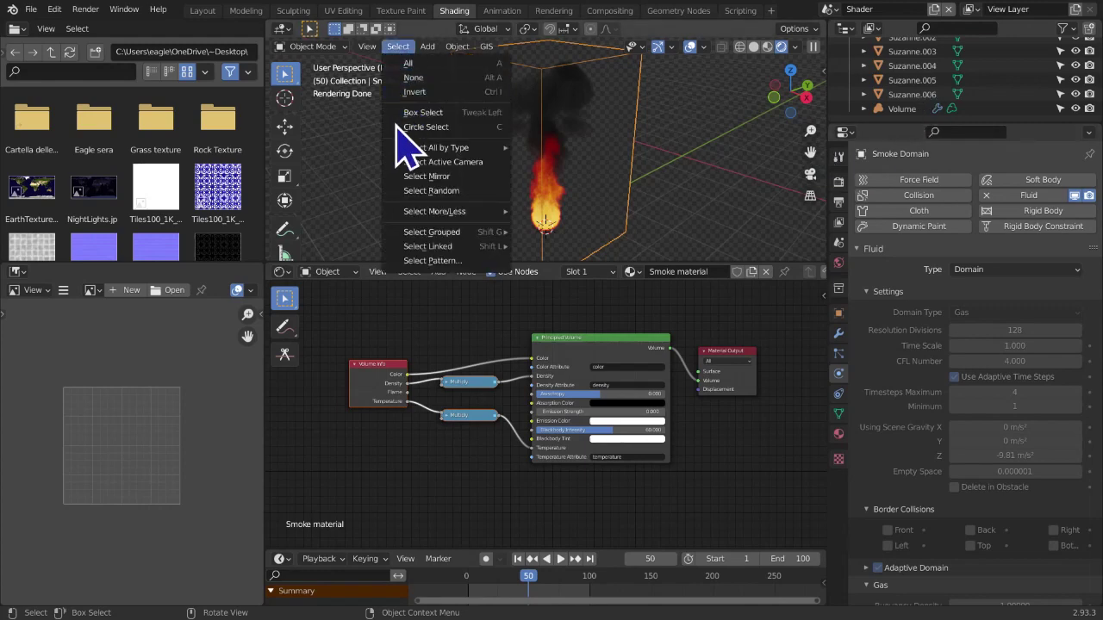
pyautogui.click(367, 46)
pyautogui.moveTo(388, 171)
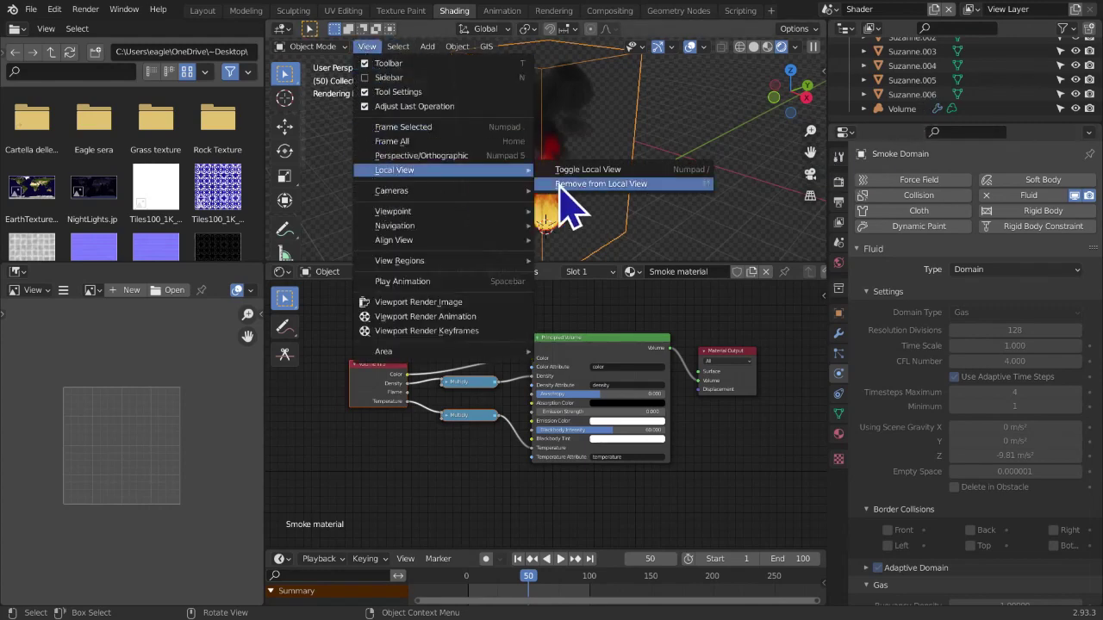
pyautogui.click(600, 172)
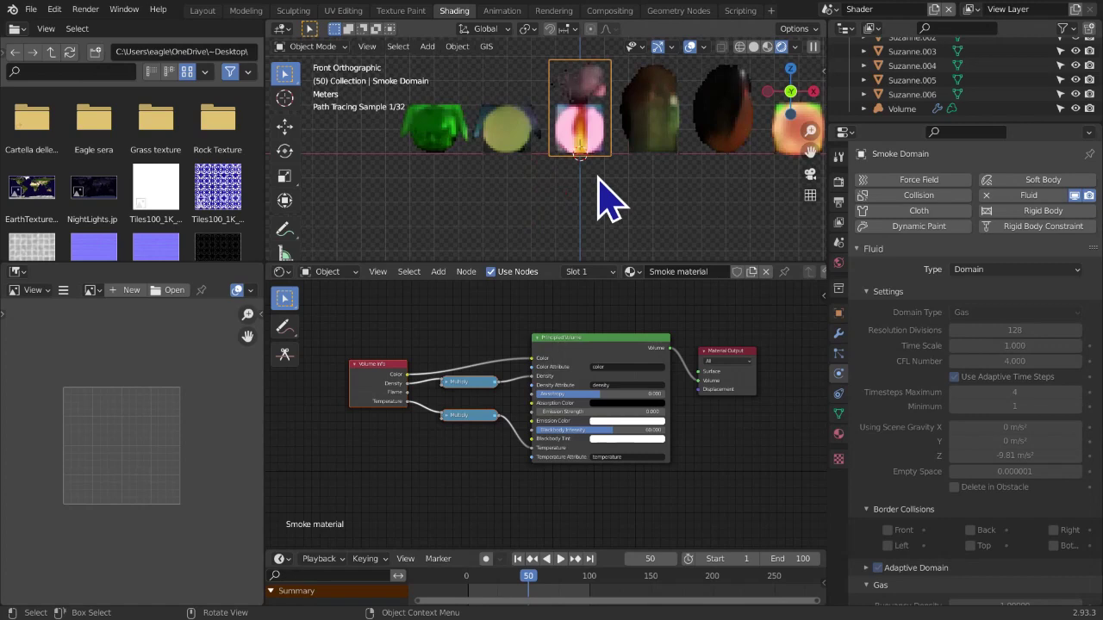
pyautogui.moveTo(585, 198); pyautogui.dragTo(565, 216, button='middle')
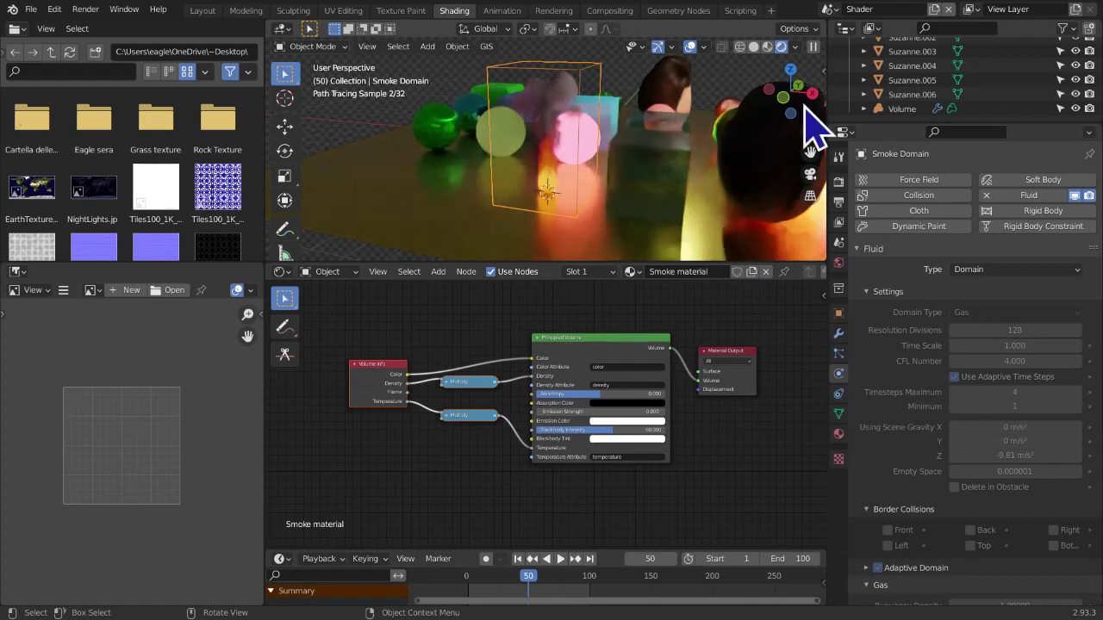
pyautogui.click(829, 9)
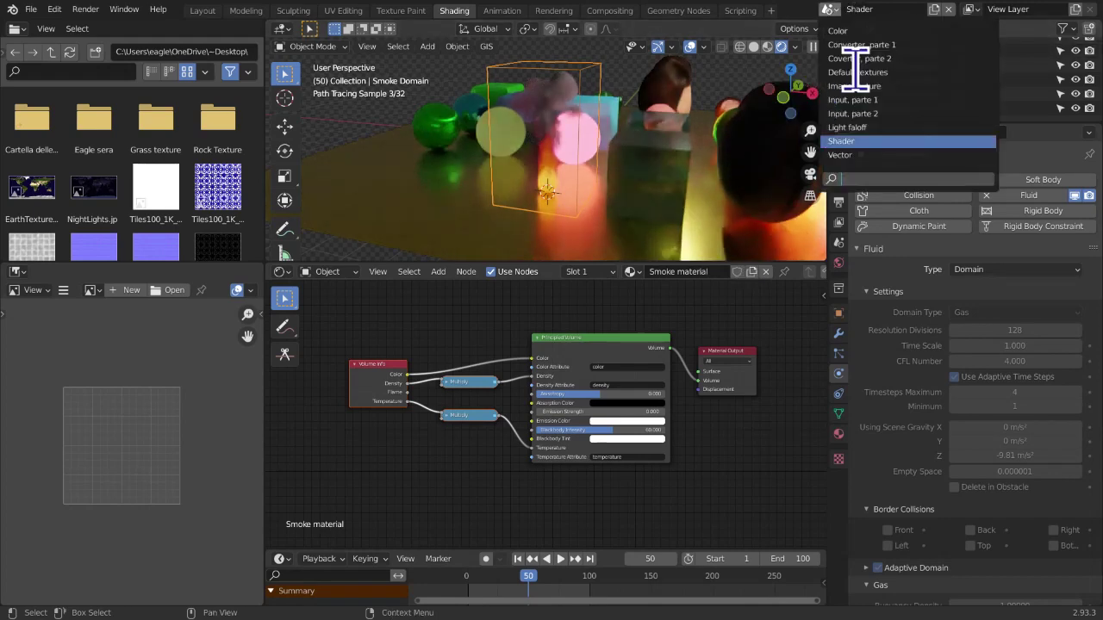
# Switch to the 'Input, parte 2' scene and frame the material's node graph
pyautogui.click(886, 117)
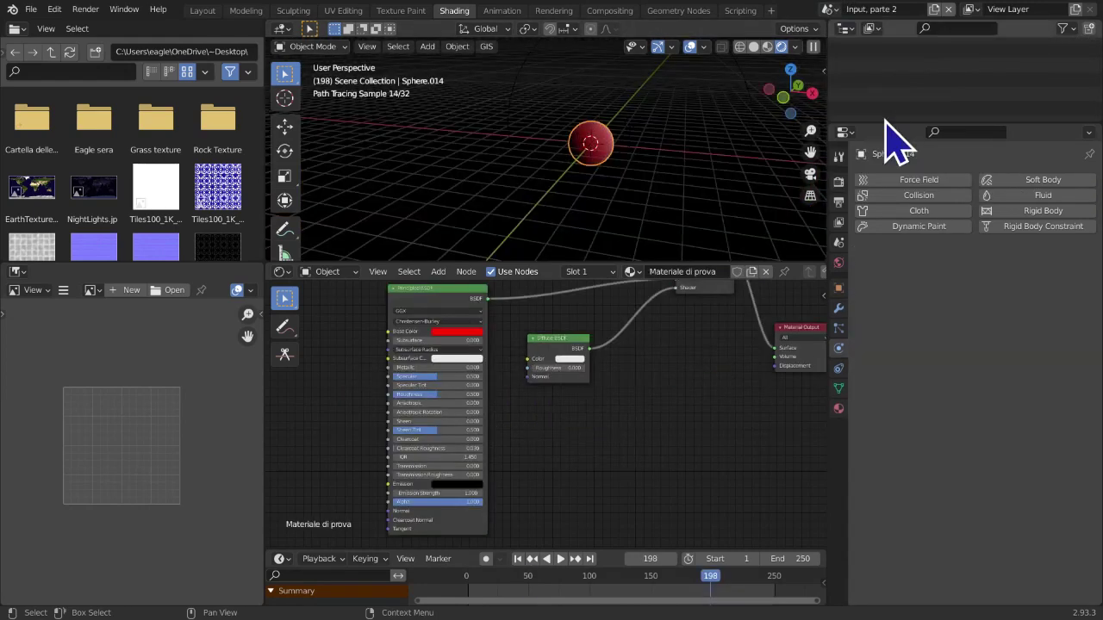
pyautogui.moveTo(689, 200); pyautogui.dragTo(561, 246, button='middle')
pyautogui.moveTo(536, 417); pyautogui.dragTo(627, 516, button='middle')
pyautogui.scroll(6, 544, 432)
pyautogui.moveTo(488, 387); pyautogui.dragTo(479, 344, button='middle')
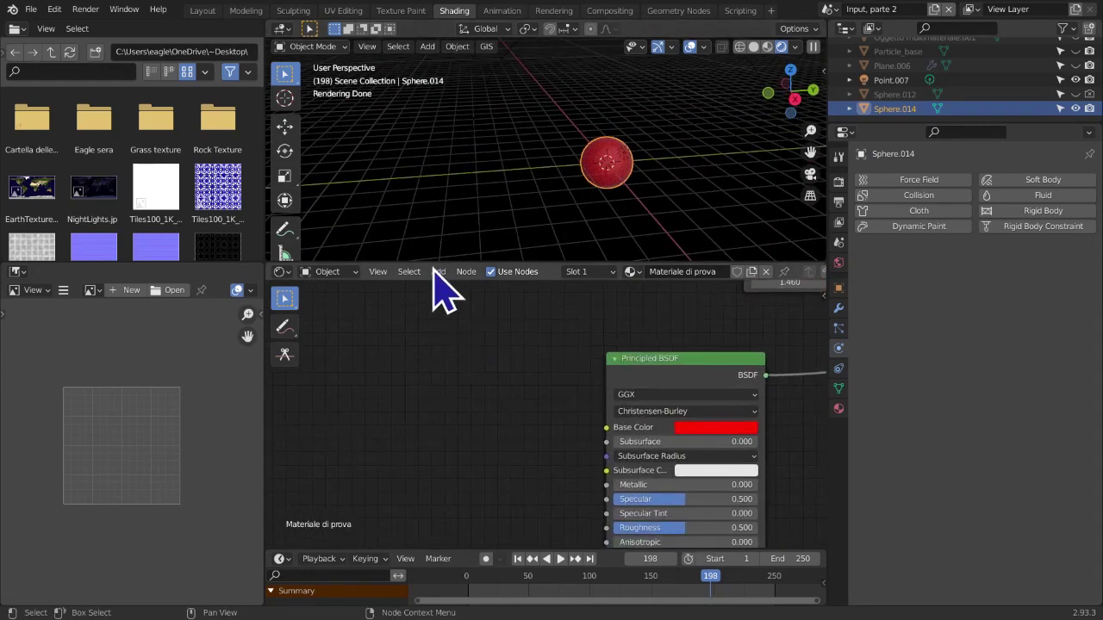
# Add a Wireframe node left of the Principled BSDF in Materiale di prova
pyautogui.moveTo(461, 309)
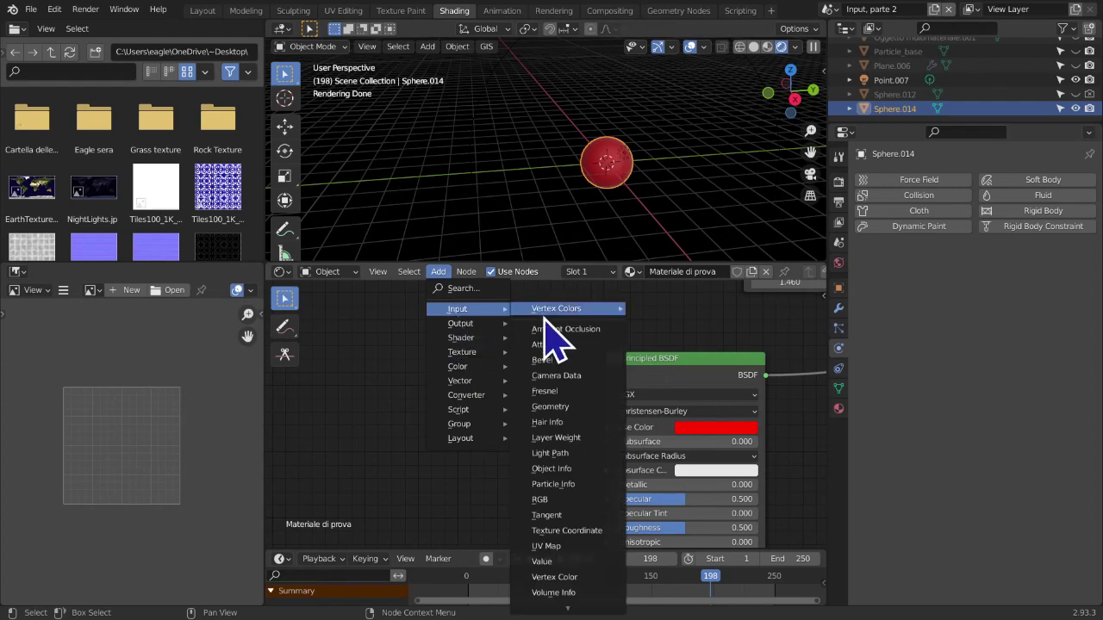
pyautogui.click(569, 601)
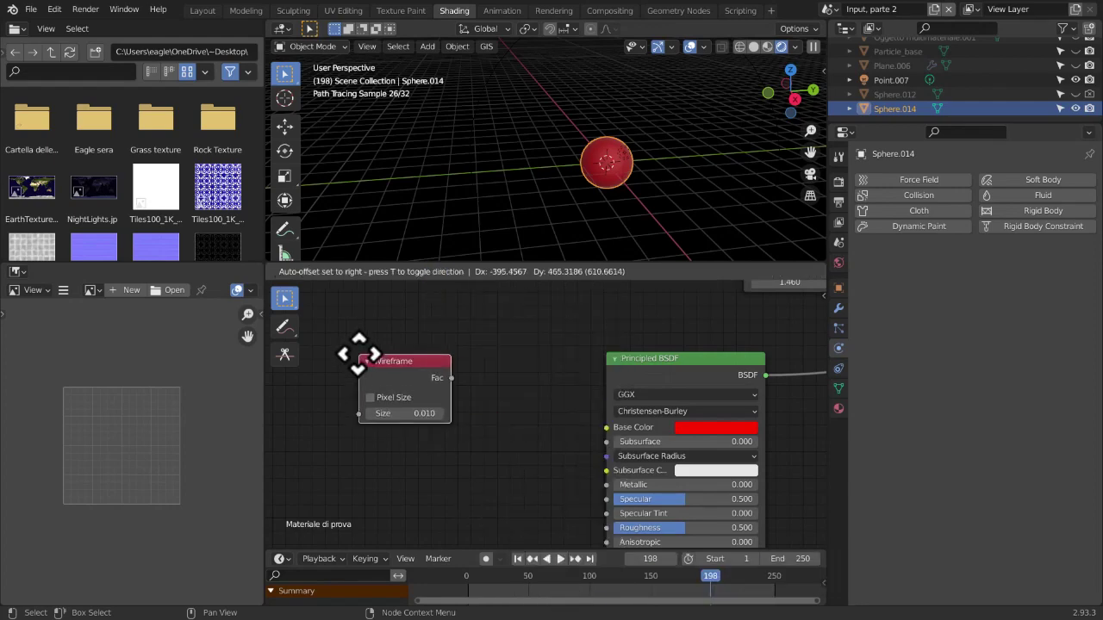
pyautogui.click(446, 366)
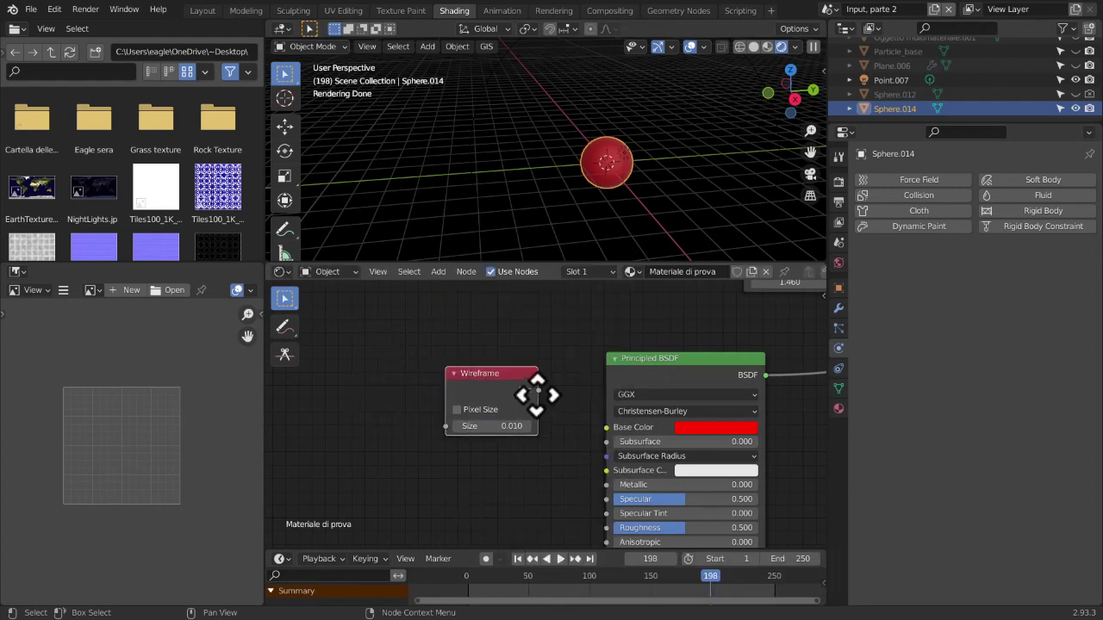
pyautogui.scroll(3, 537, 395)
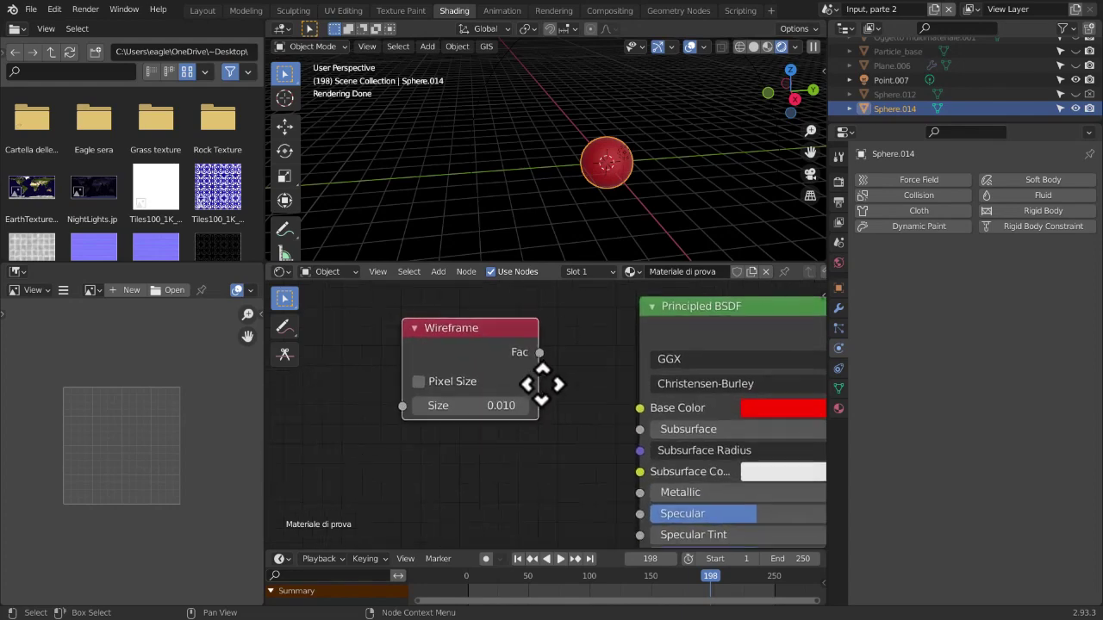
pyautogui.scroll(1, 543, 385)
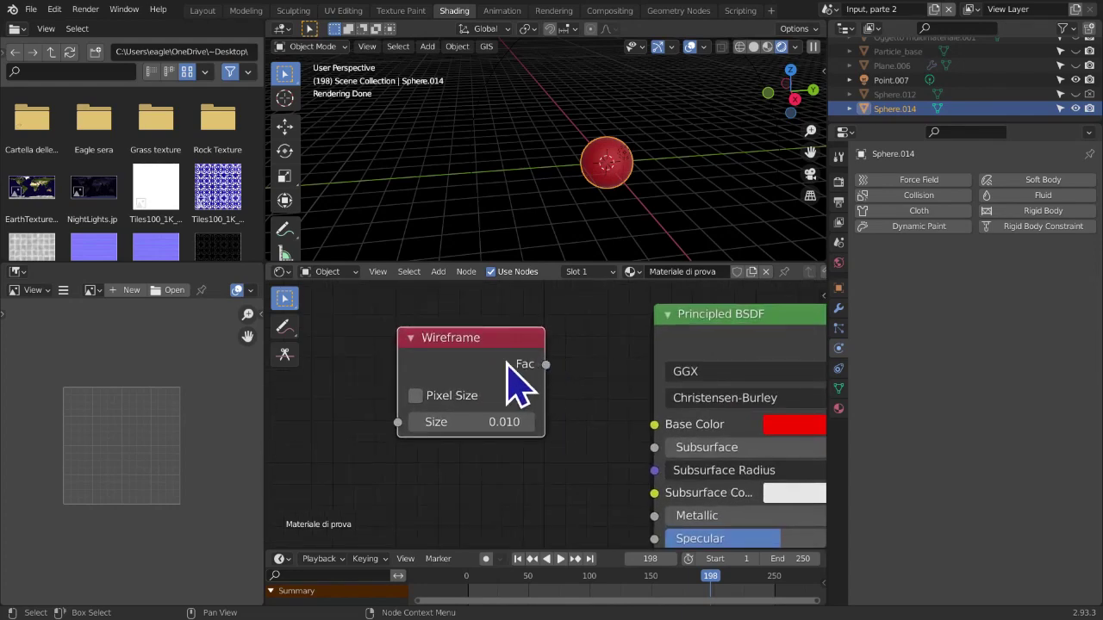
pyautogui.scroll(3, 603, 239)
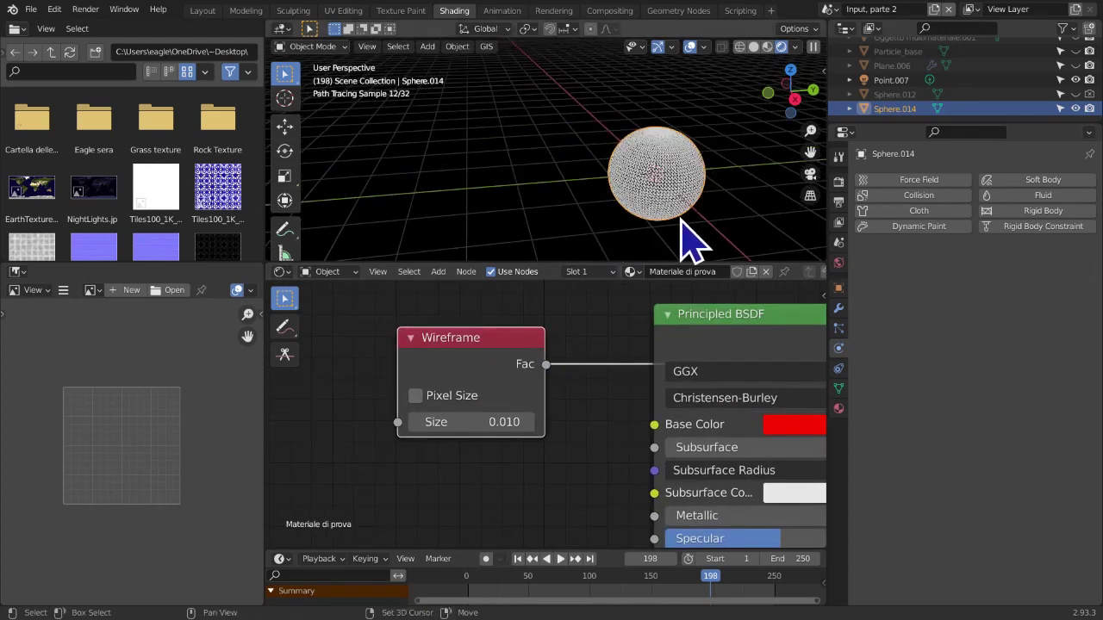
pyautogui.scroll(-1, 603, 414)
pyautogui.moveTo(601, 398); pyautogui.dragTo(554, 460, button='middle')
pyautogui.scroll(8, 603, 250)
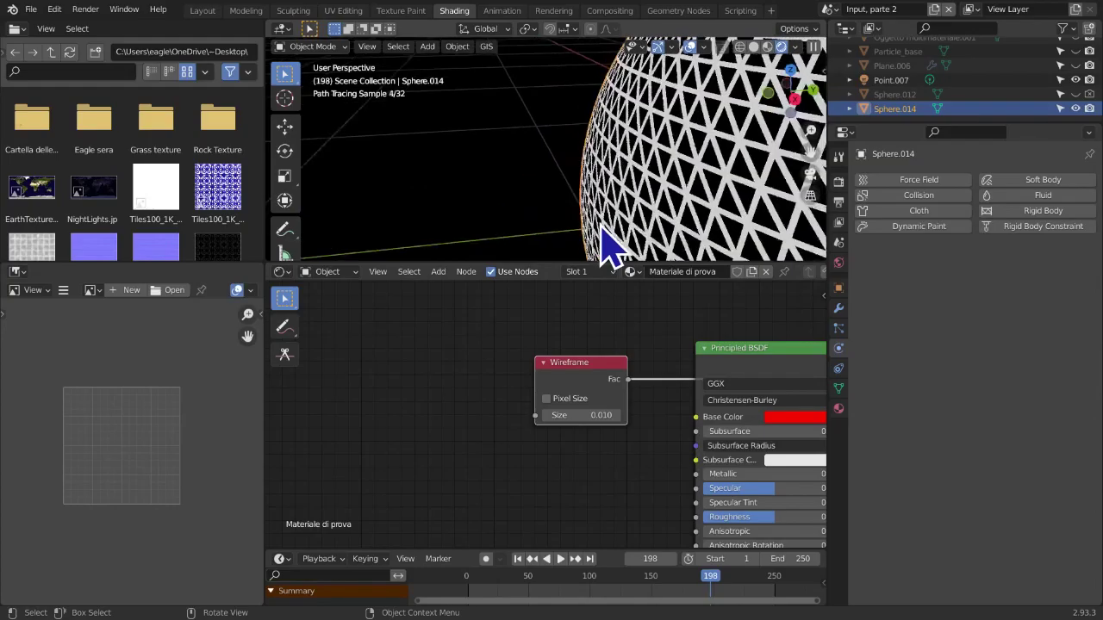
# Orbit around the wireframe sphere, then view it straight from the right side
pyautogui.moveTo(437, 76); pyautogui.dragTo(460, 94, button='middle')
pyautogui.scroll(-5, 517, 163)
pyautogui.scroll(1, 571, 217)
pyautogui.keyDown('shift'); pyautogui.moveTo(570, 217); pyautogui.dragTo(561, 170, button='middle'); pyautogui.keyUp('shift')
pyautogui.scroll(3, 564, 200)
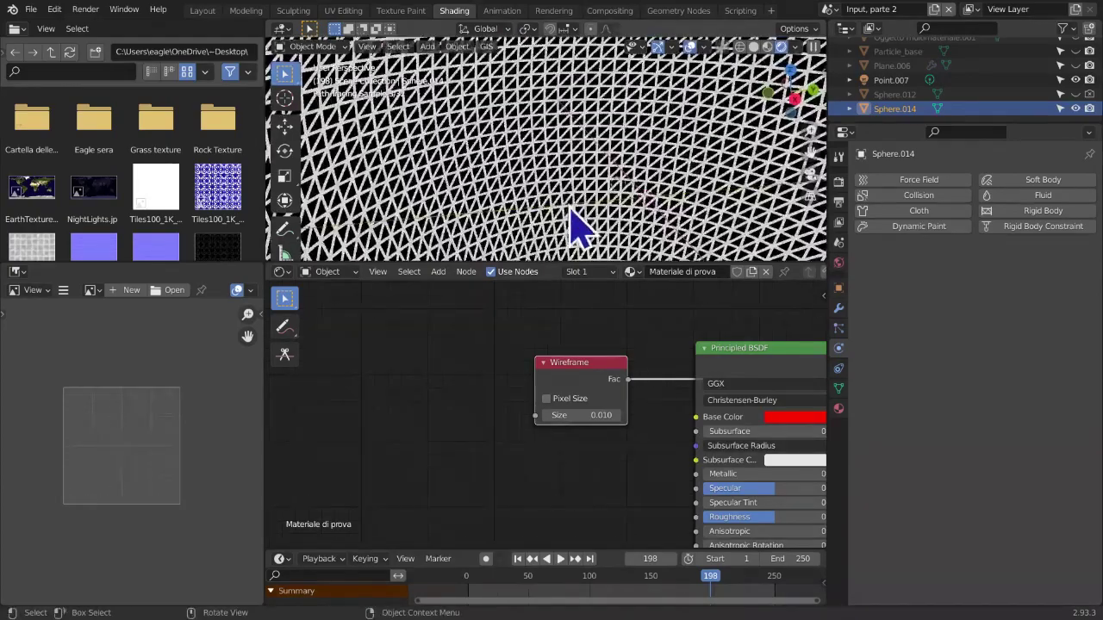
pyautogui.scroll(-5, 576, 226)
pyautogui.click(795, 99)
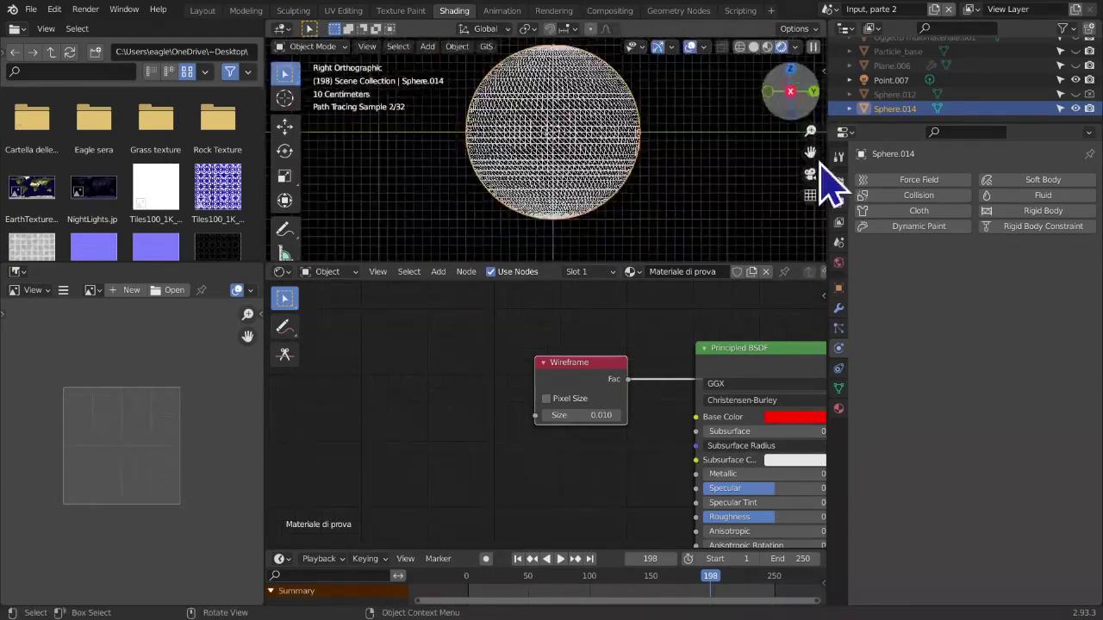
# Add a Wireframe modifier to the sphere, then remove it again
pyautogui.click(838, 307)
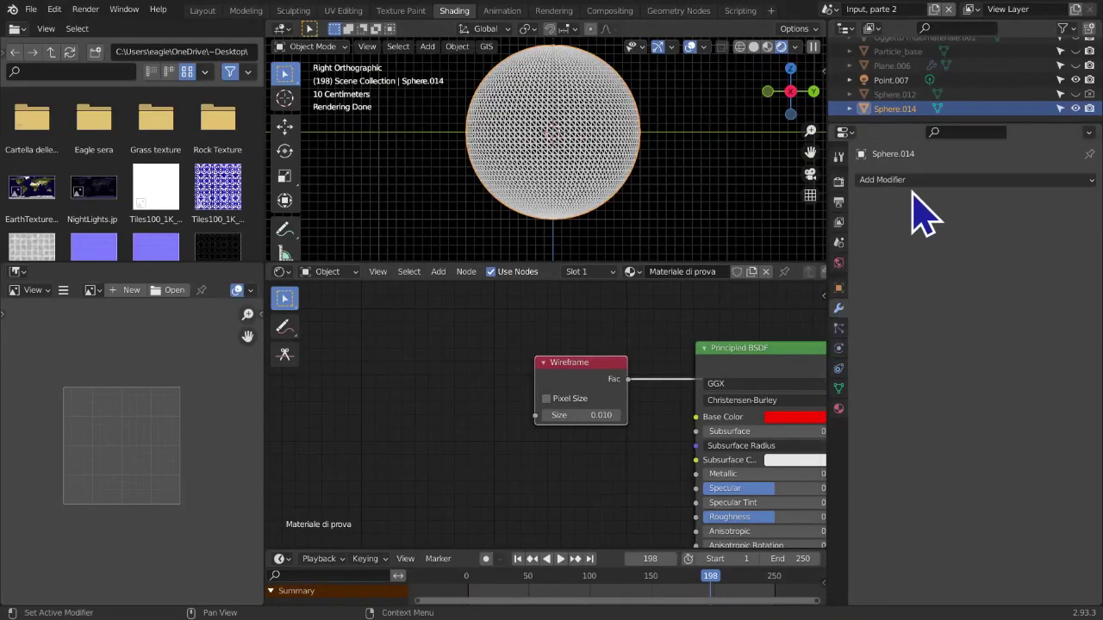
pyautogui.click(916, 179)
pyautogui.click(808, 499)
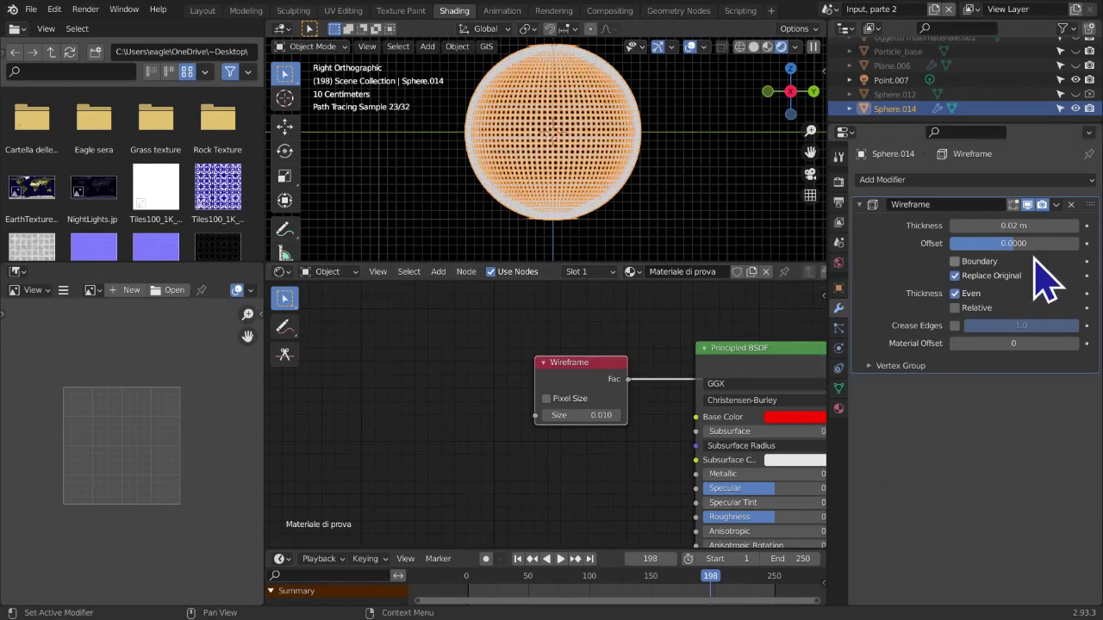
pyautogui.click(1072, 205)
pyautogui.scroll(8, 628, 245)
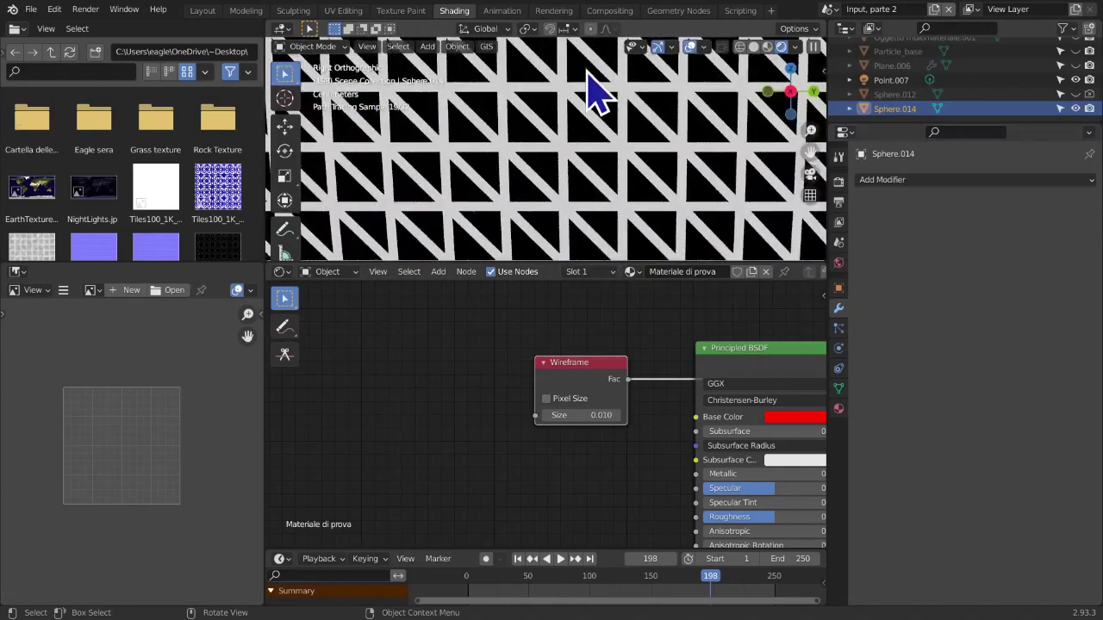
# Try Wireframe node Size values of 0.1 and then 0.01
pyautogui.moveTo(583, 415); pyautogui.dragTo(603, 415)
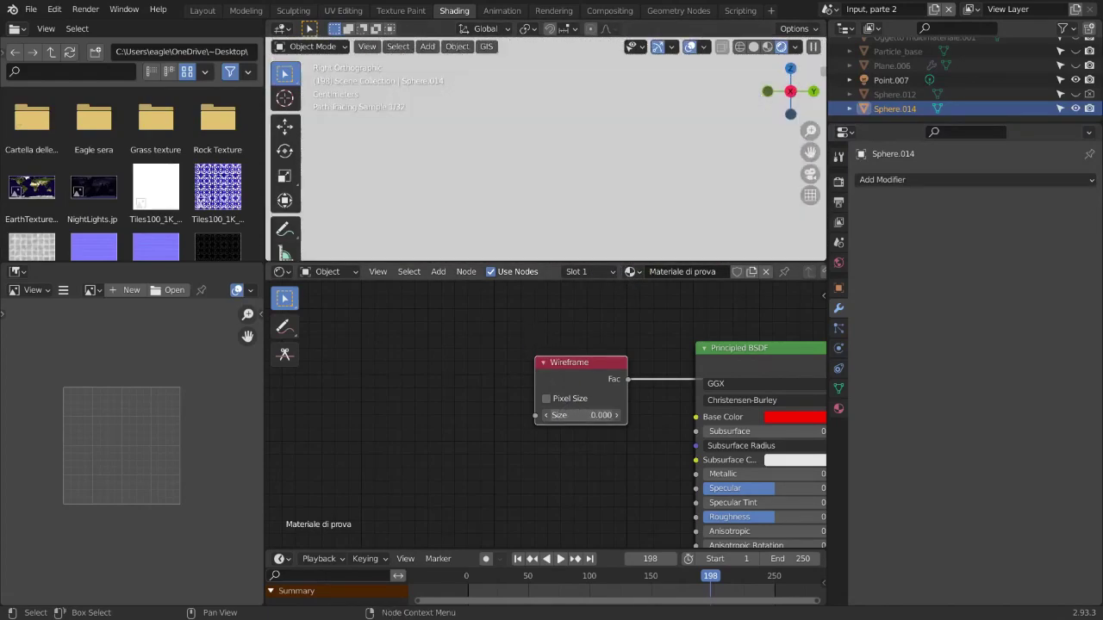
pyautogui.click(617, 417)
pyautogui.scroll(-4, 616, 291)
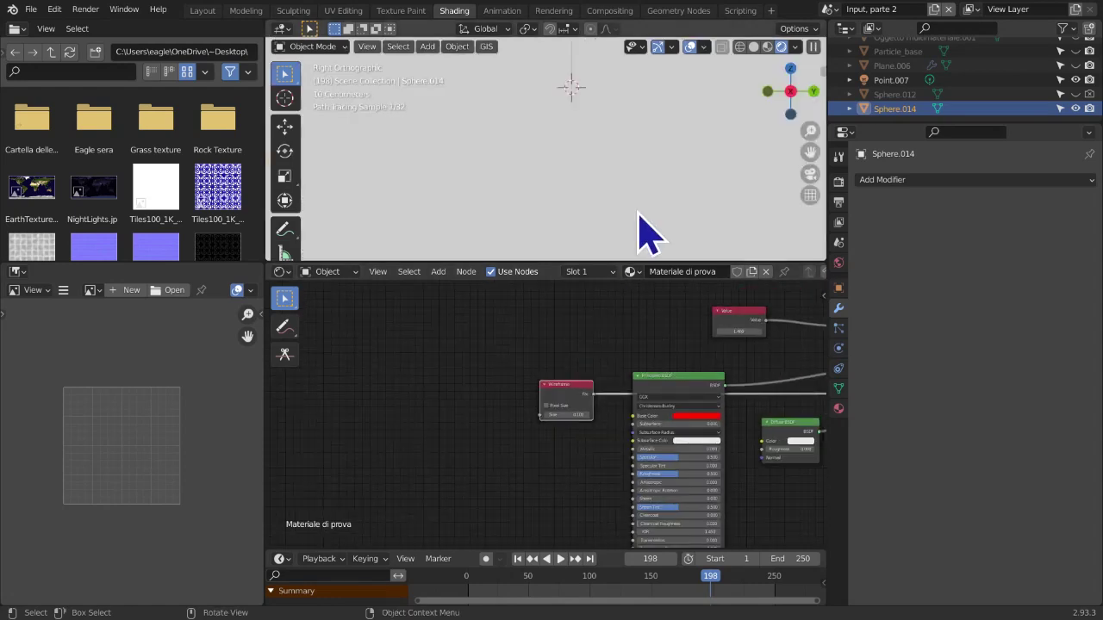
pyautogui.scroll(3, 573, 427)
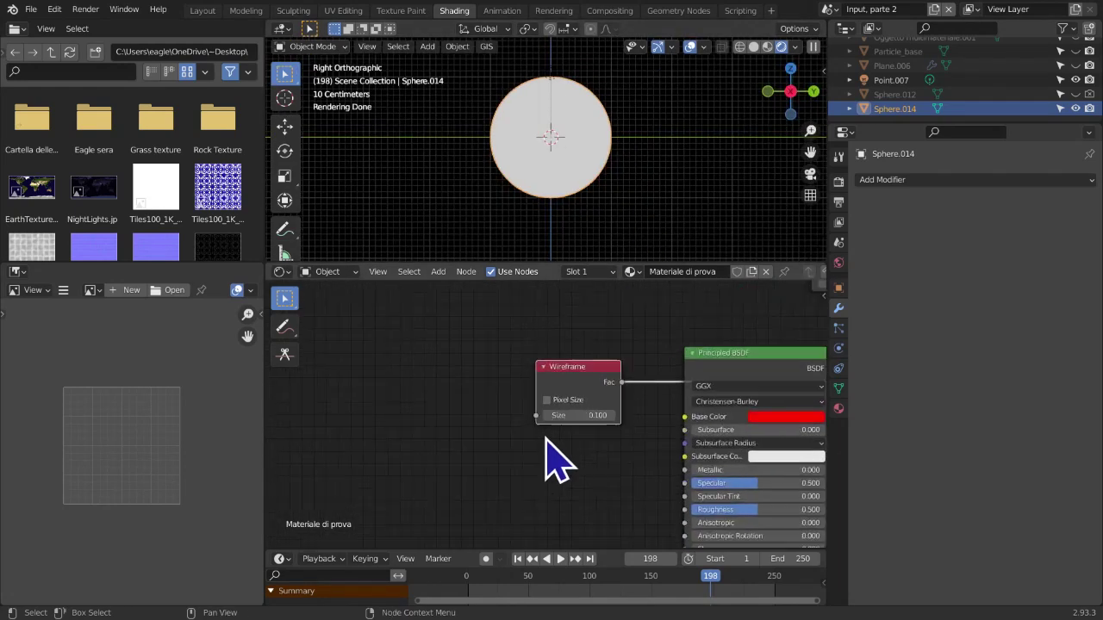
pyautogui.scroll(2, 560, 462)
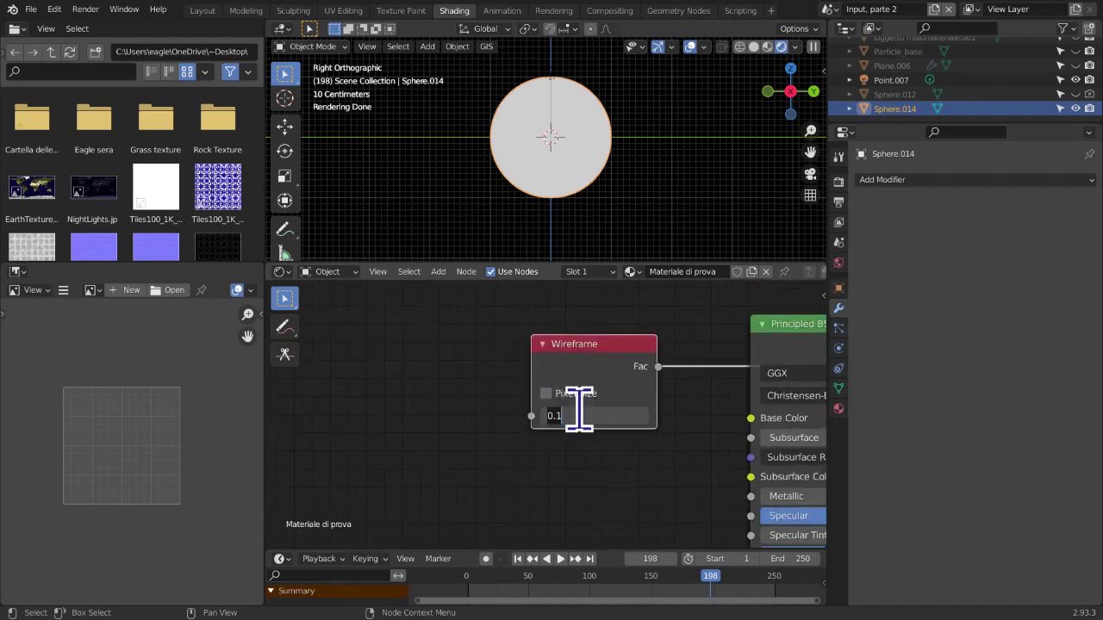
pyautogui.press('Return')
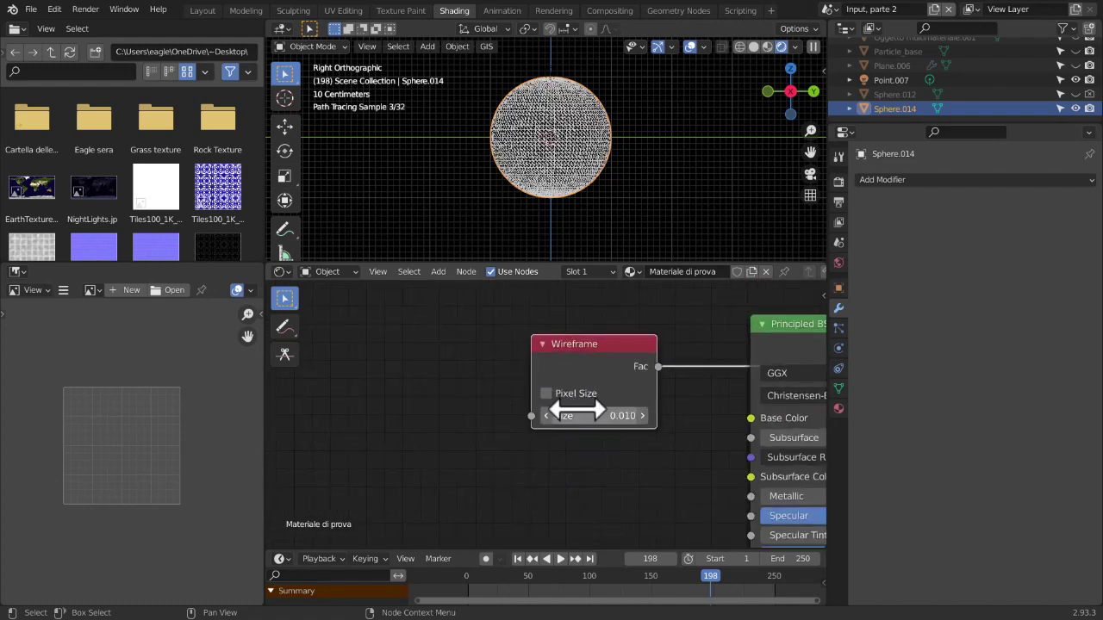
pyautogui.scroll(5, 635, 253)
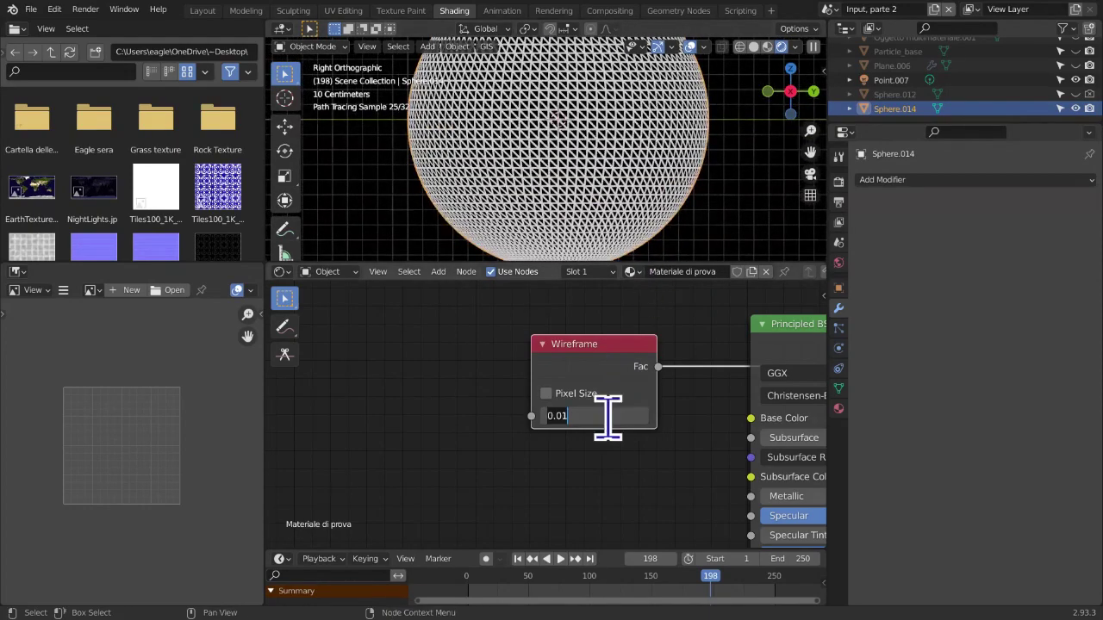
# Thin the Wireframe Size to 0.005 and orbit to view the whole sphere
pyautogui.click(608, 417)
pyautogui.write('.005')
pyautogui.press('Return')
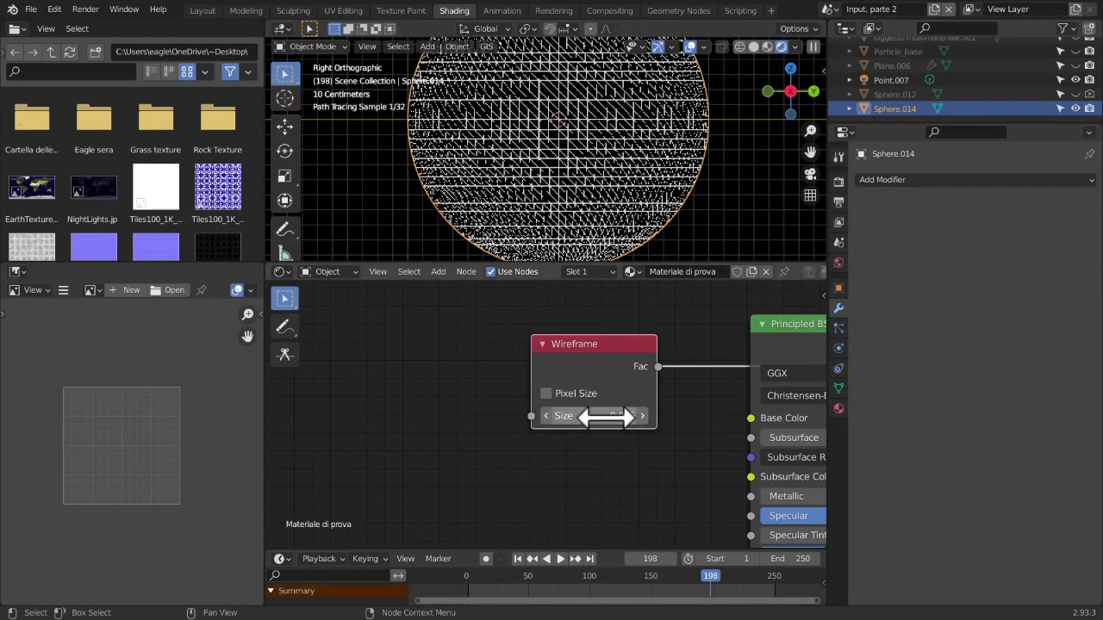
pyautogui.scroll(6, 644, 163)
pyautogui.scroll(-8, 655, 202)
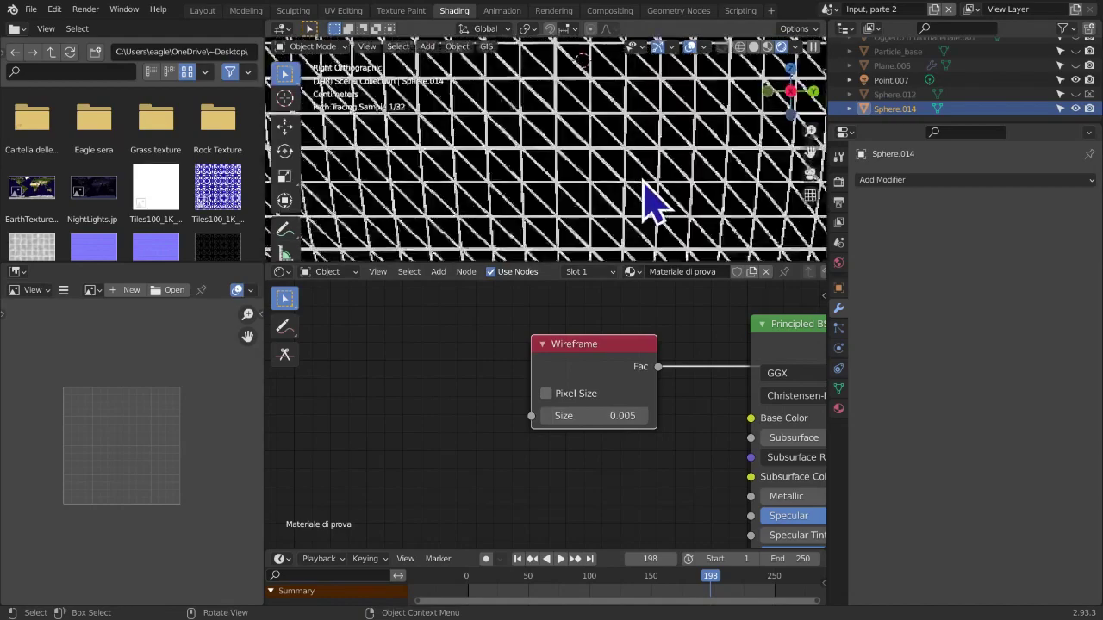
pyautogui.moveTo(652, 202); pyautogui.dragTo(528, 220, button='middle')
pyautogui.moveTo(639, 457); pyautogui.dragTo(407, 479, button='middle')
pyautogui.scroll(-2, 438, 473)
pyautogui.scroll(-3, 483, 487)
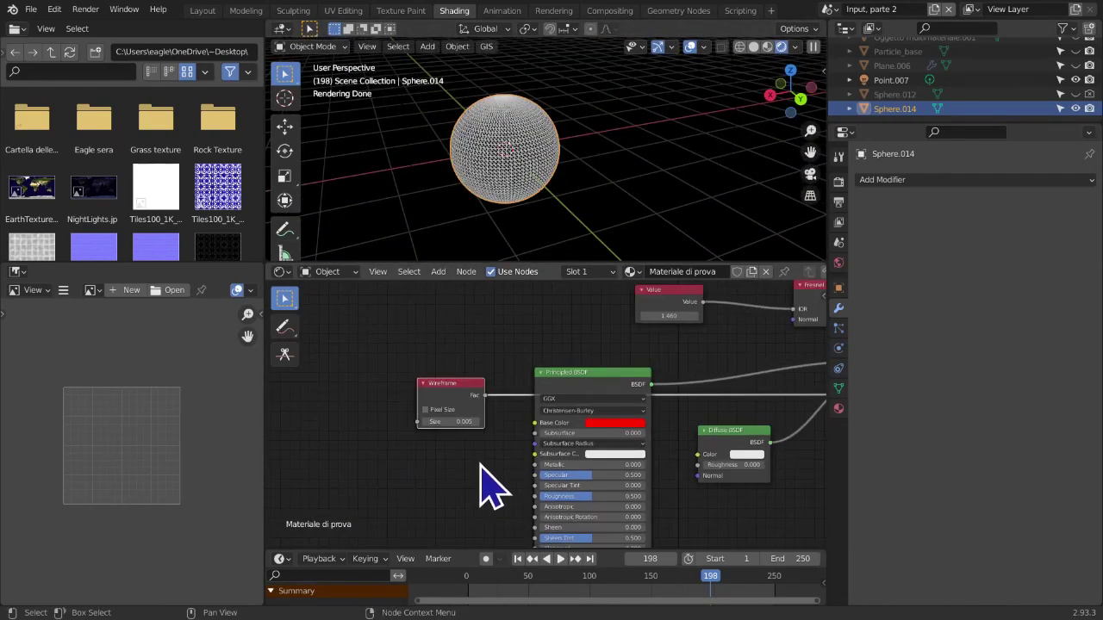
# Move the Wireframe node lower in the network, beside the Material Output
pyautogui.keyDown('ctrl'); pyautogui.scroll(-4, 487, 485); pyautogui.keyUp('ctrl')
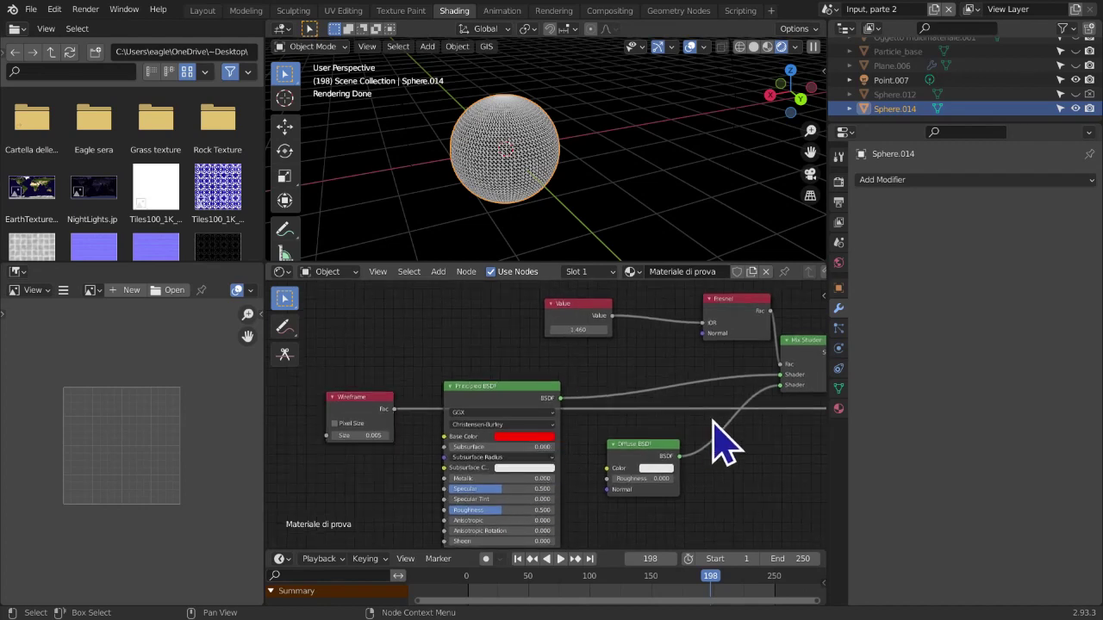
pyautogui.moveTo(712, 418); pyautogui.dragTo(666, 420, button='middle')
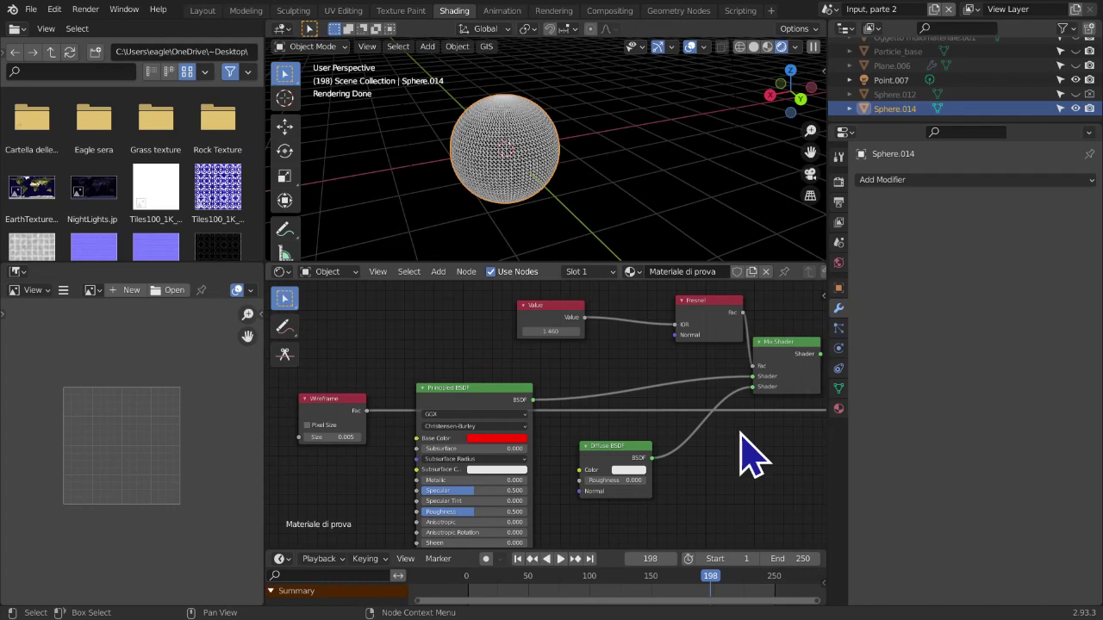
pyautogui.hotkey('shift', 'a')
pyautogui.moveTo(740, 435)
pyautogui.moveTo(467, 491); pyautogui.dragTo(570, 456, button='middle')
pyautogui.moveTo(428, 391); pyautogui.dragTo(418, 441)
pyautogui.moveTo(583, 423); pyautogui.dragTo(626, 422, button='middle')
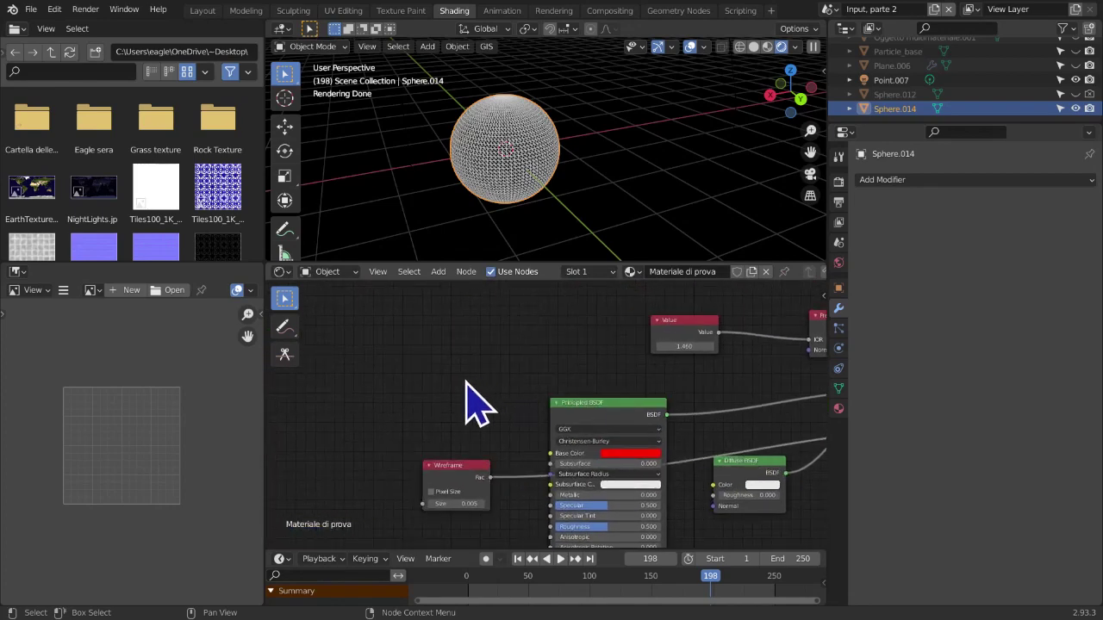
pyautogui.hotkey('shift', 'a')
pyautogui.moveTo(741, 501); pyautogui.dragTo(668, 486, button='middle')
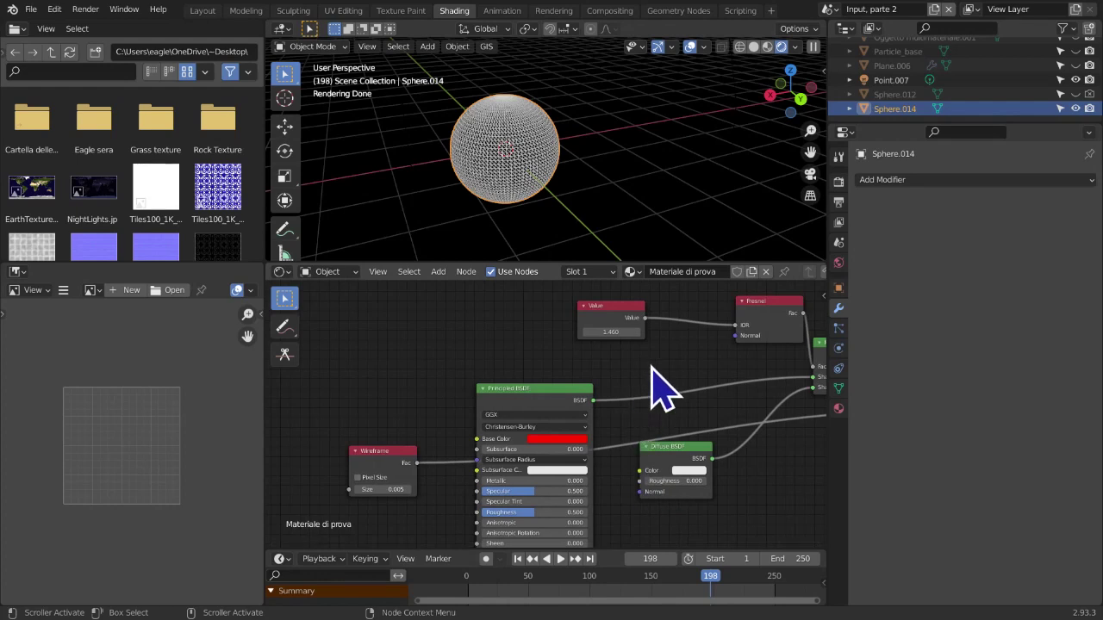
pyautogui.hotkey('shift', 'a')
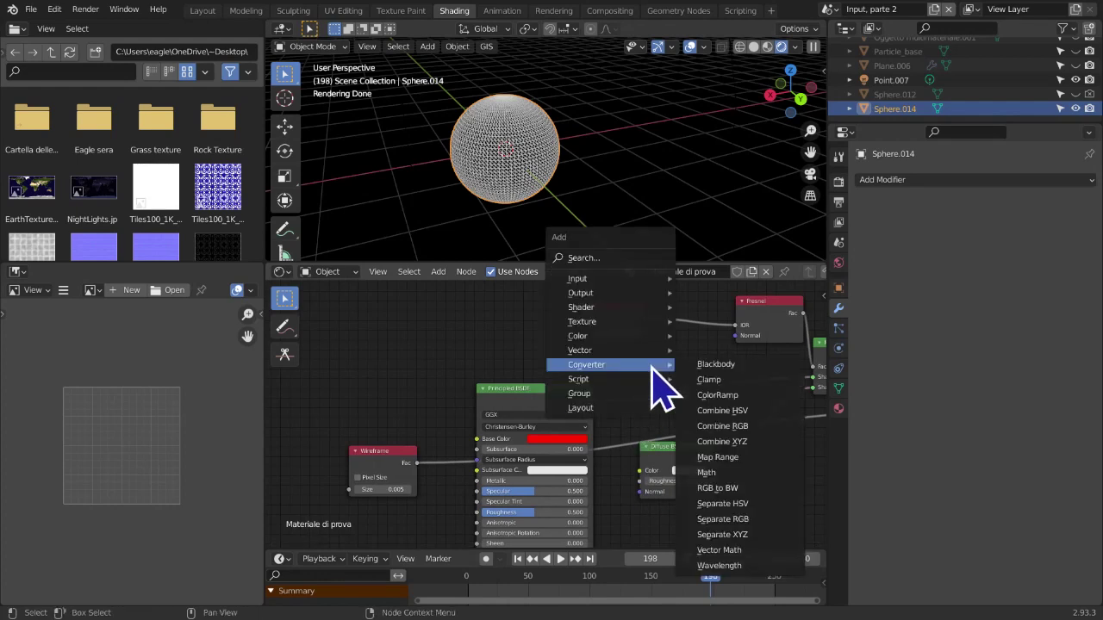
pyautogui.moveTo(617, 339)
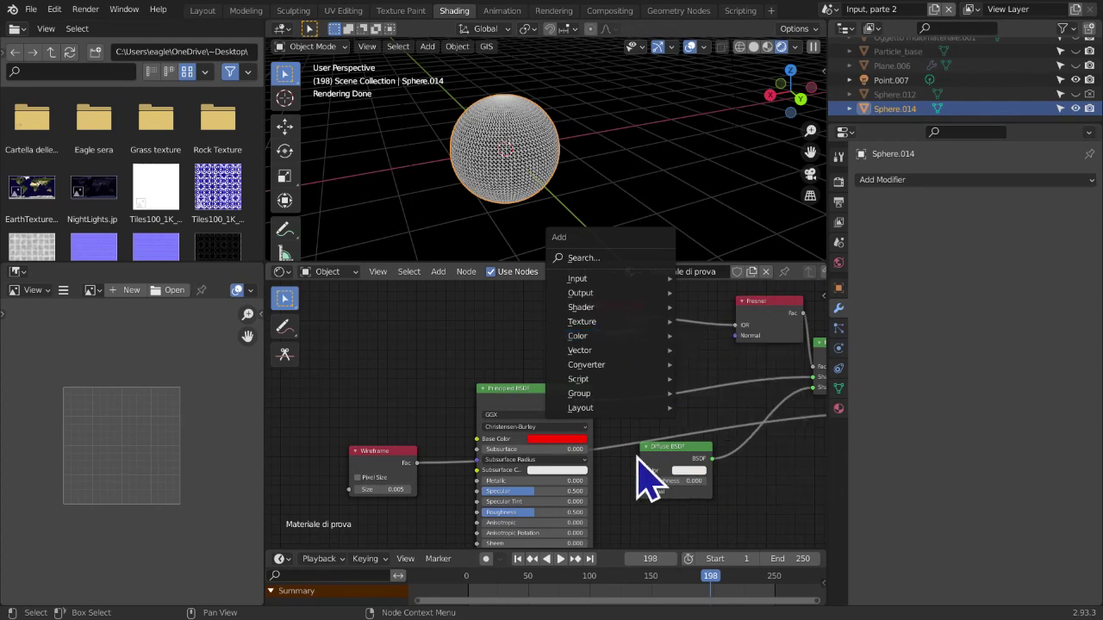
pyautogui.moveTo(369, 475); pyautogui.dragTo(517, 411)
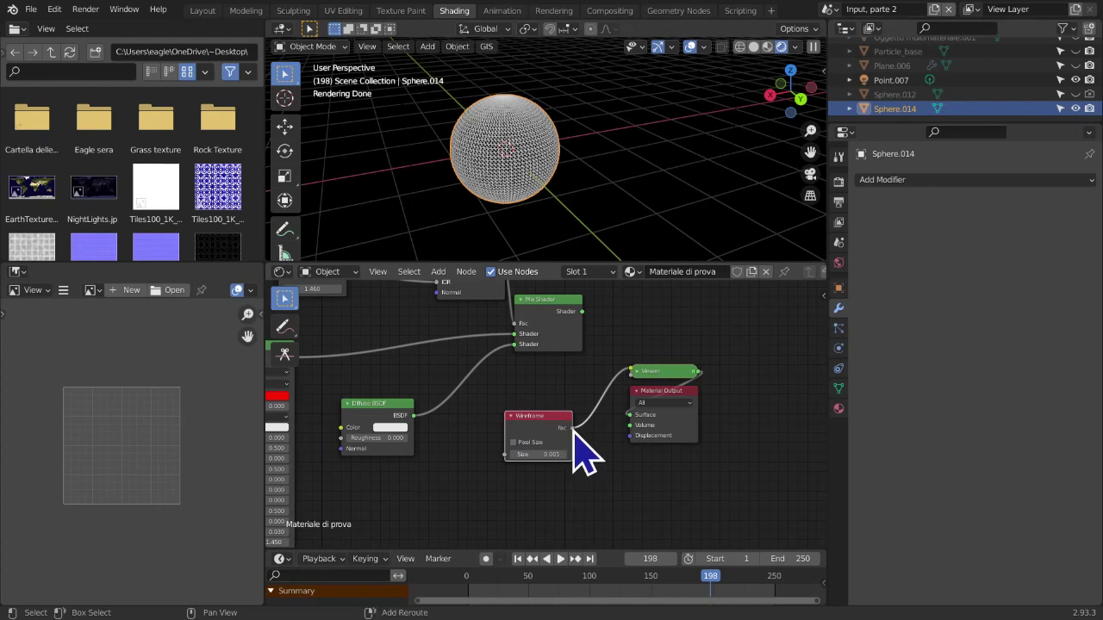
# Try a new Principled BSDF wired straight to the output, then delete it
pyautogui.hotkey('shift', 'a')
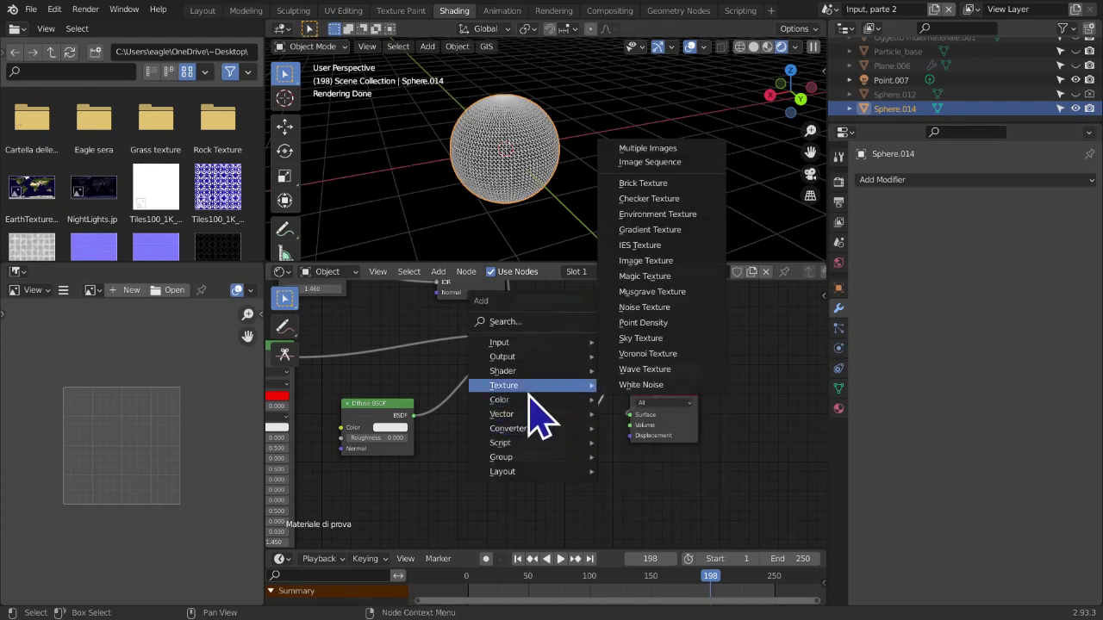
pyautogui.moveTo(527, 402)
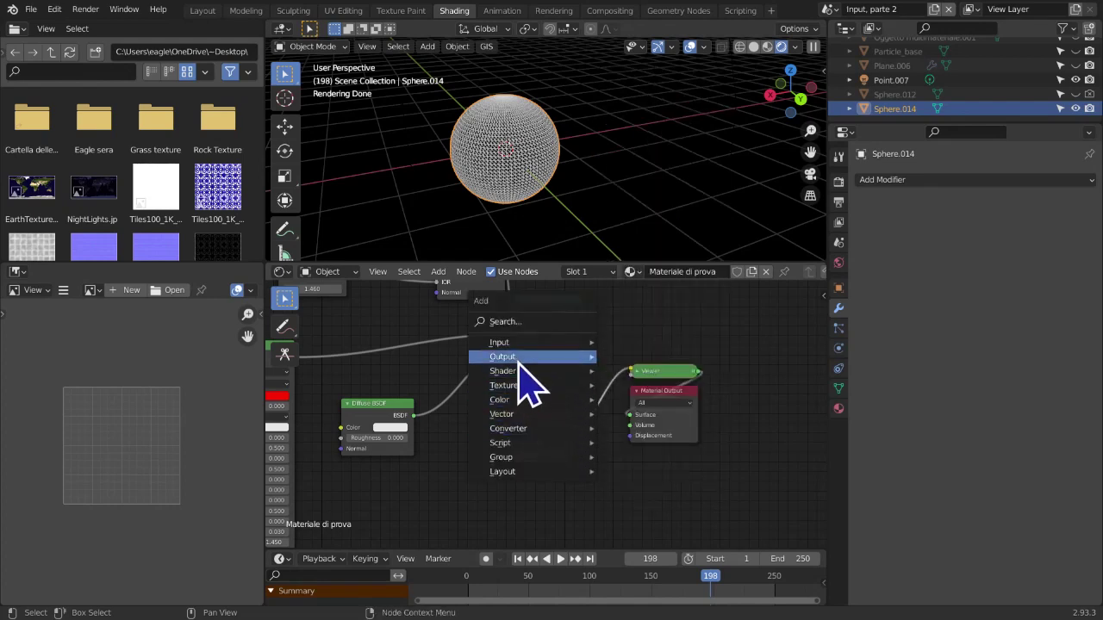
pyautogui.moveTo(585, 371)
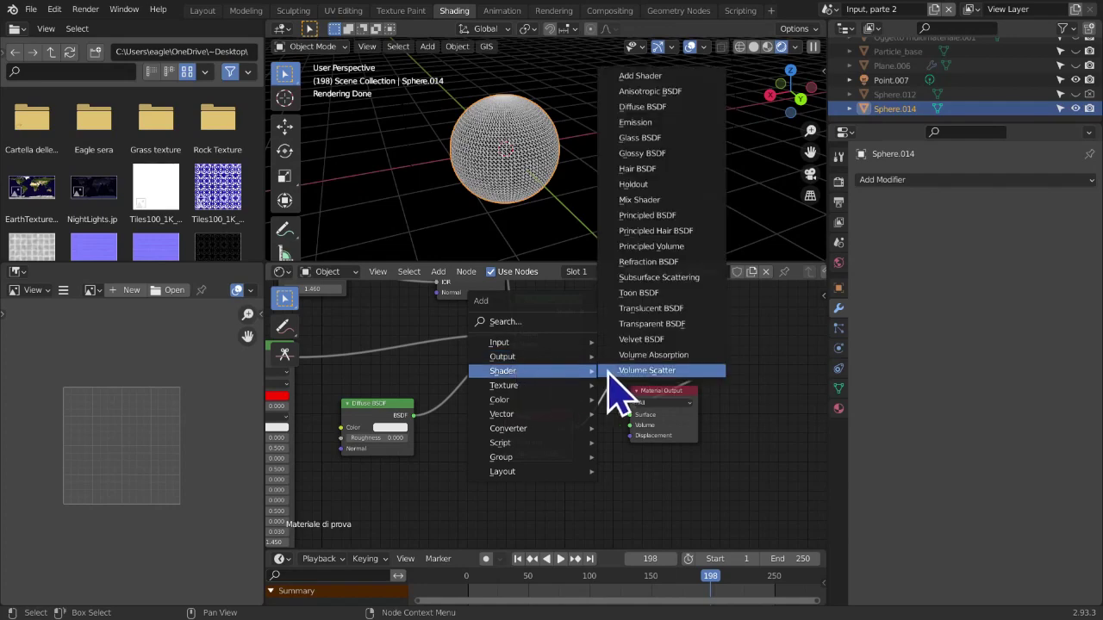
pyautogui.click(652, 216)
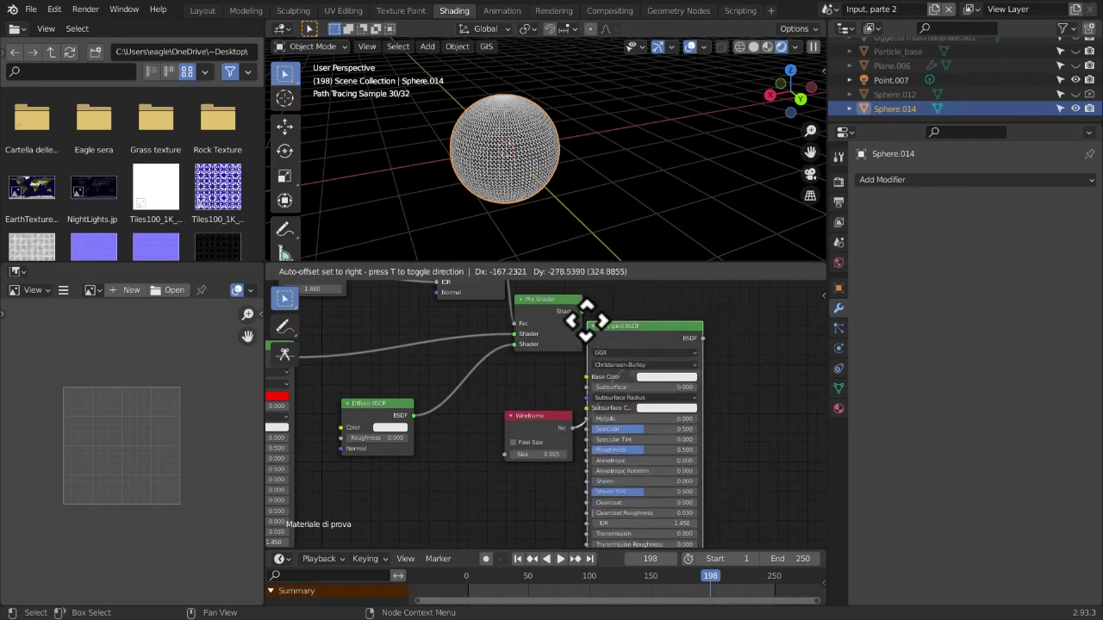
pyautogui.click(586, 353)
pyautogui.moveTo(672, 419); pyautogui.dragTo(600, 412, button='middle')
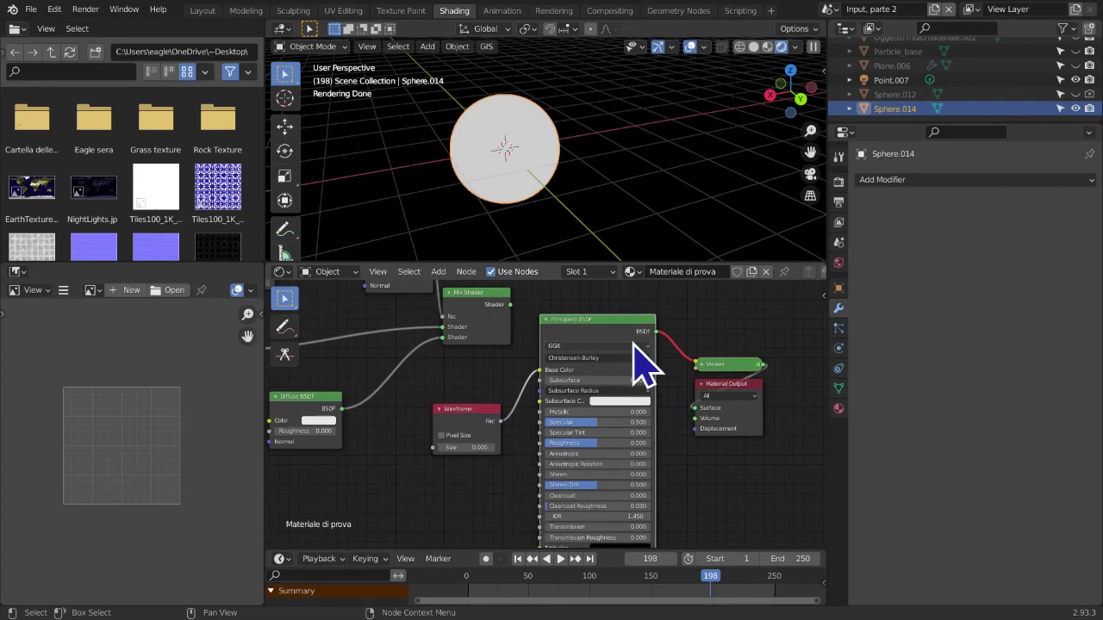
pyautogui.keyDown('ctrl'); pyautogui.keyDown('shift'); pyautogui.click(626, 335); pyautogui.keyUp('shift'); pyautogui.keyUp('ctrl')
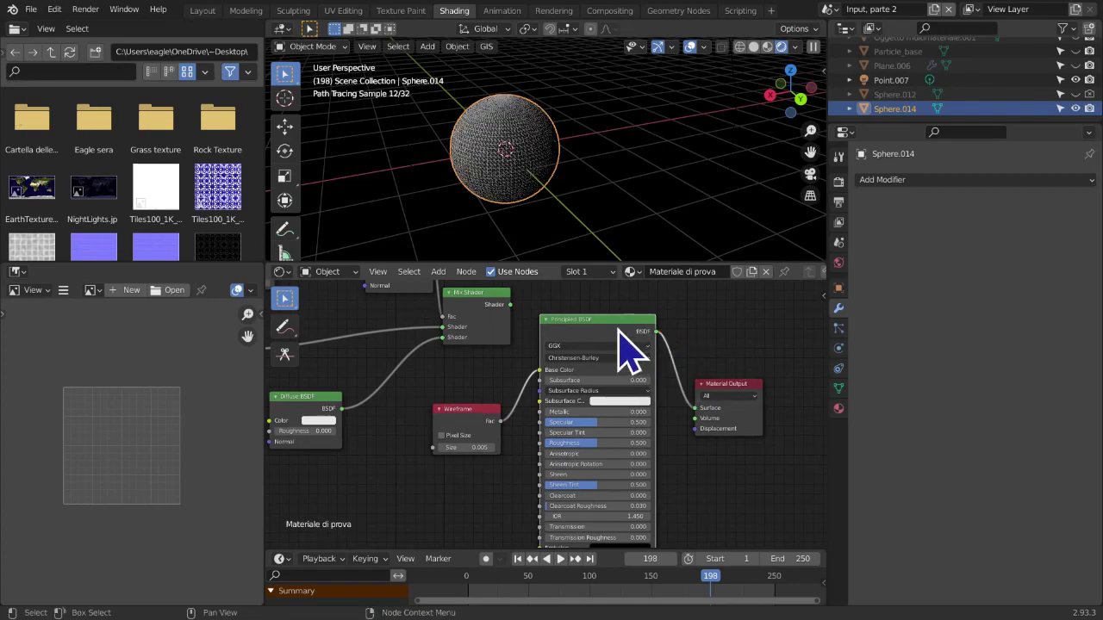
pyautogui.moveTo(545, 141); pyautogui.dragTo(584, 155, button='middle')
pyautogui.scroll(10, 595, 177)
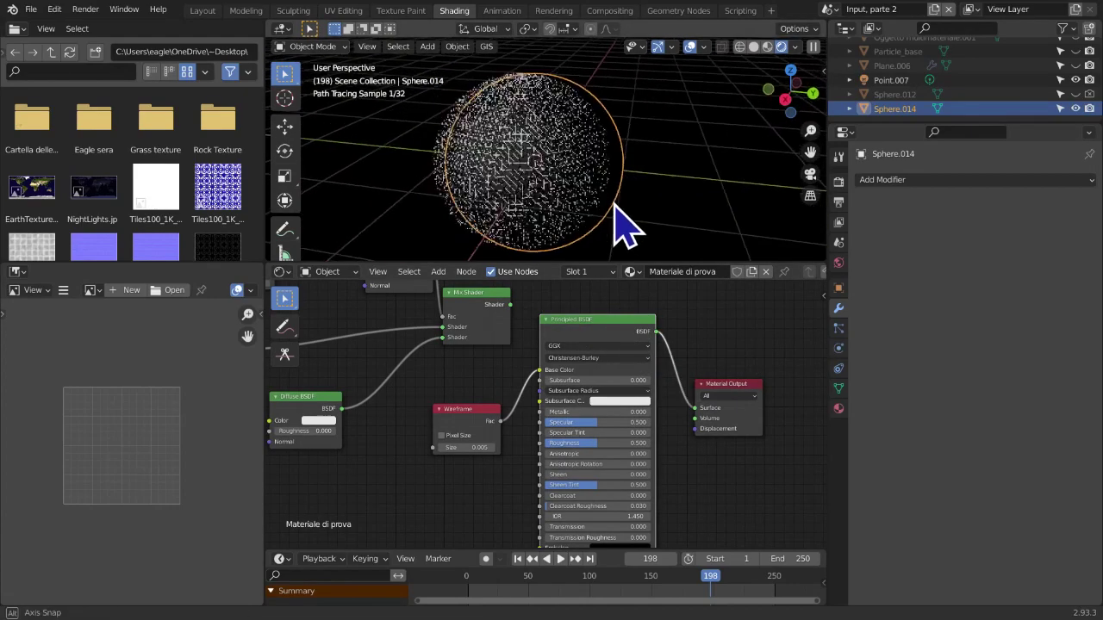
pyautogui.moveTo(491, 426)
pyautogui.mouseDown(button='middle')
pyautogui.moveTo(507, 420)
pyautogui.moveTo(510, 433)
pyautogui.mouseUp(button='middle')
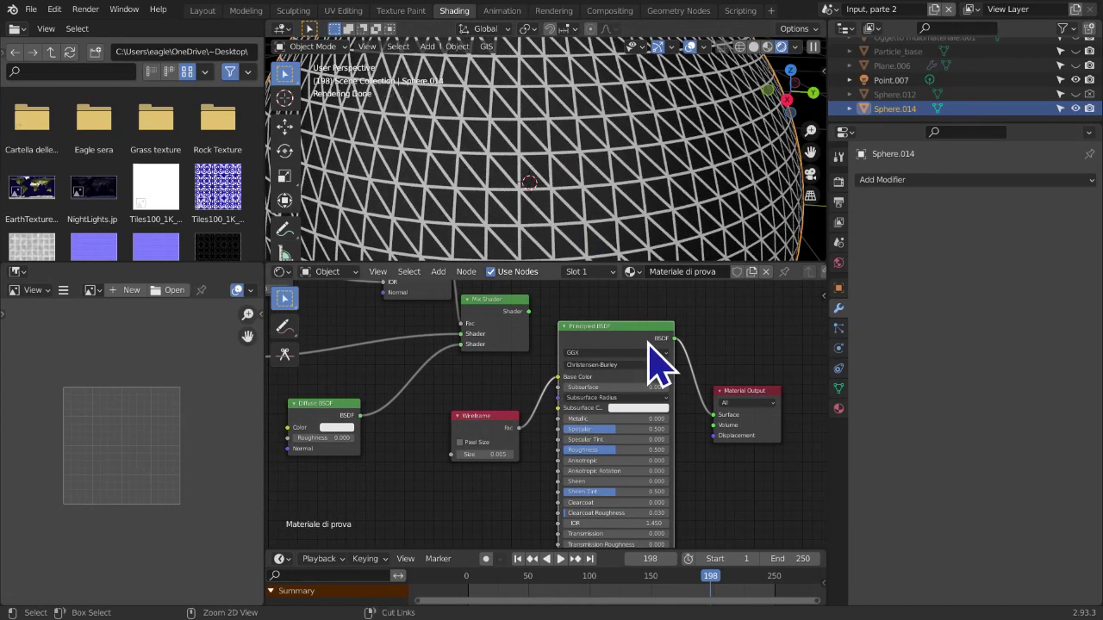
pyautogui.press('x')
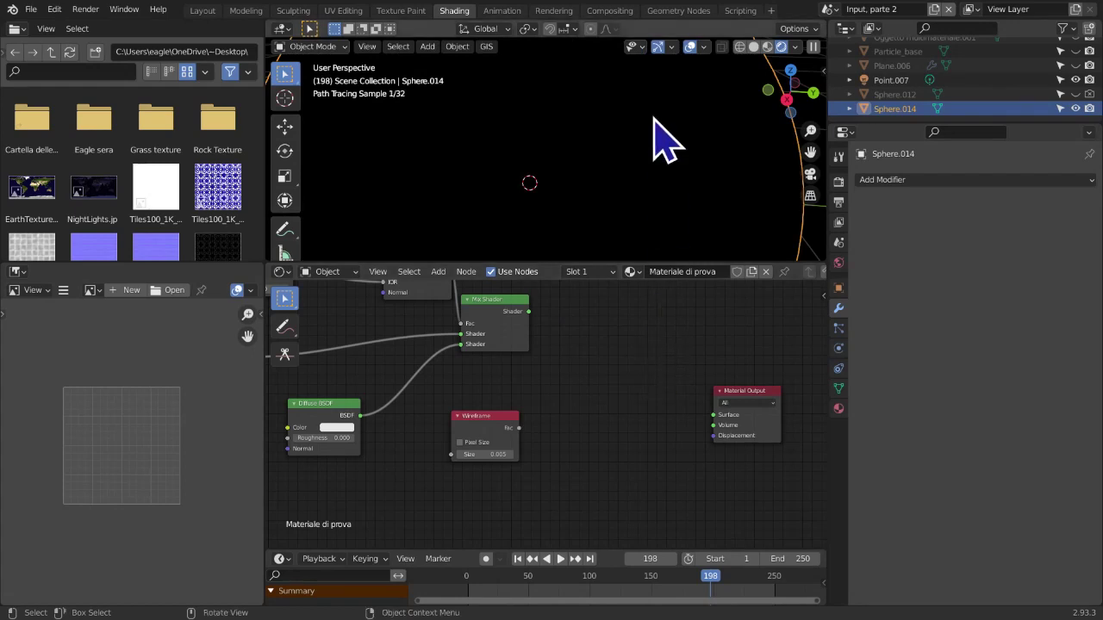
# Rearrange nodes: Mix Shader to the right, Wireframe far left near the Principled BSDF's Base Color
pyautogui.moveTo(644, 337); pyautogui.dragTo(706, 448, button='middle')
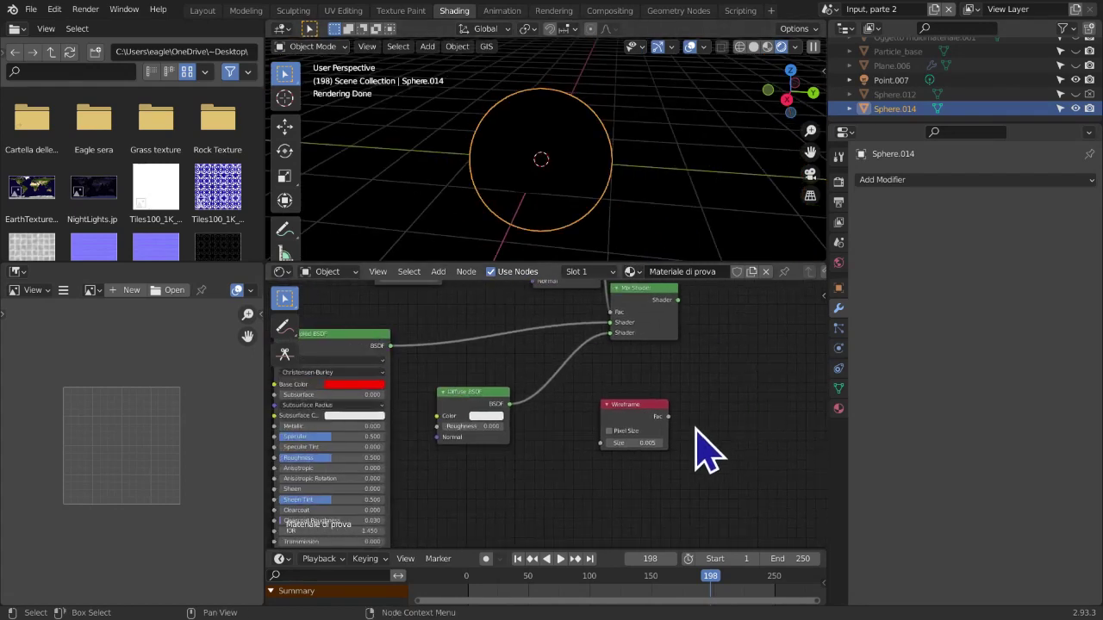
pyautogui.moveTo(632, 413); pyautogui.dragTo(610, 416)
pyautogui.moveTo(592, 391); pyautogui.dragTo(402, 475, button='middle')
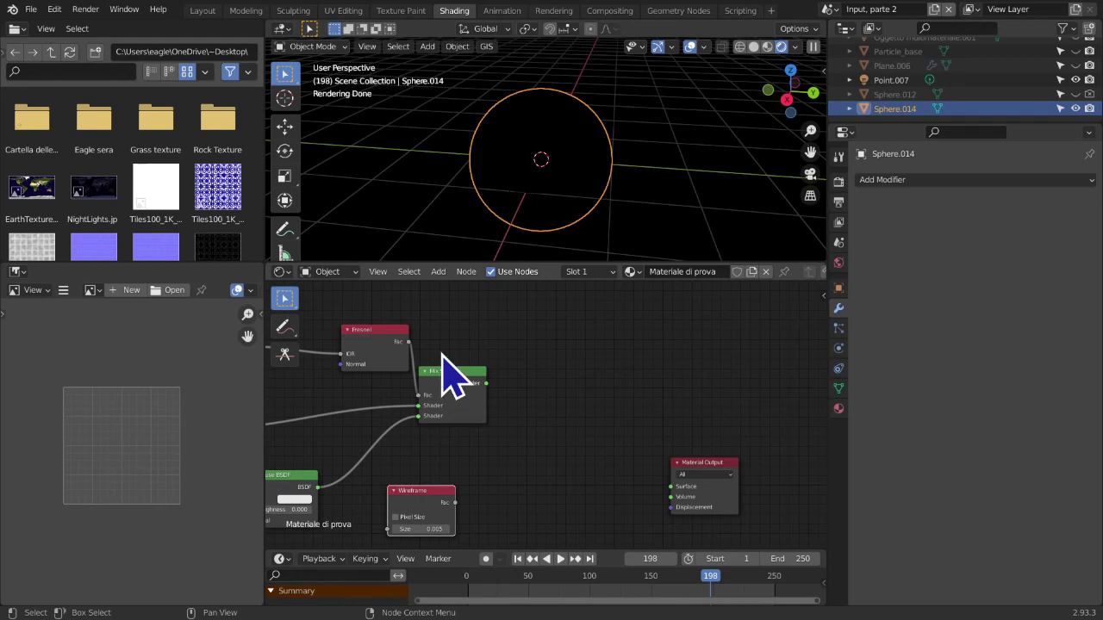
pyautogui.moveTo(464, 385); pyautogui.dragTo(529, 385)
pyautogui.moveTo(497, 441); pyautogui.dragTo(566, 407, button='middle')
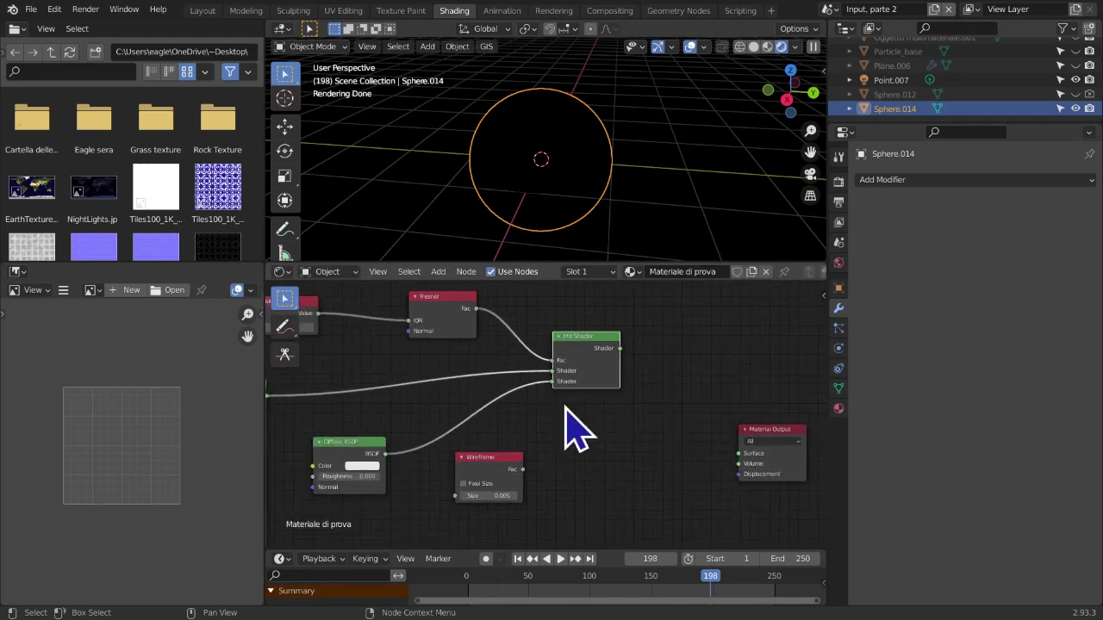
pyautogui.moveTo(598, 431); pyautogui.dragTo(853, 382, button='middle')
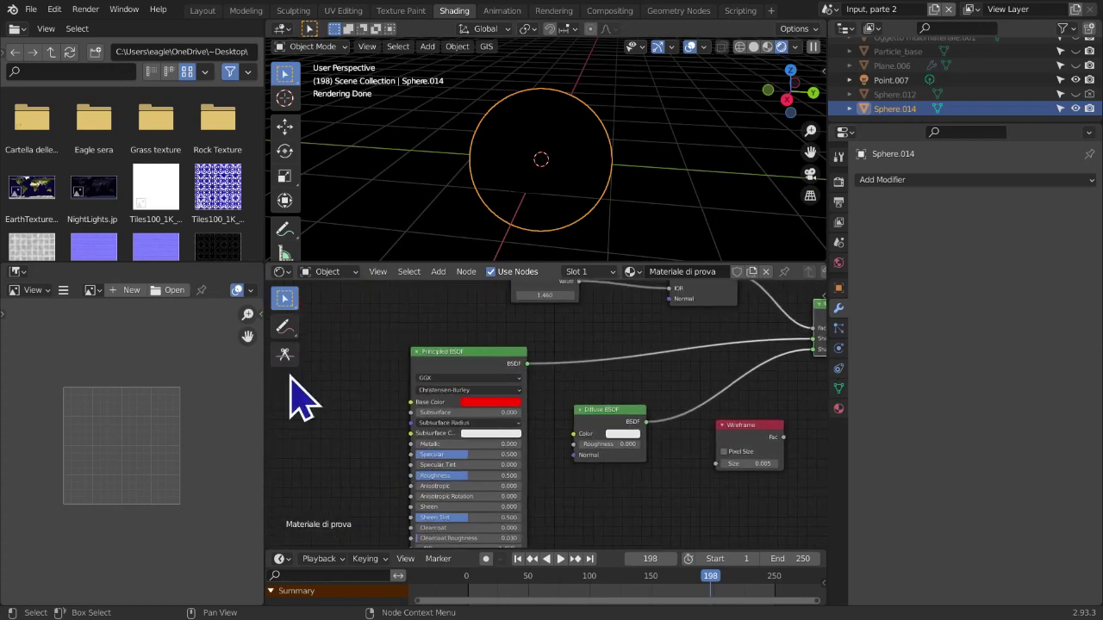
pyautogui.moveTo(738, 423); pyautogui.dragTo(271, 393)
pyautogui.moveTo(369, 399); pyautogui.dragTo(588, 417, button='middle')
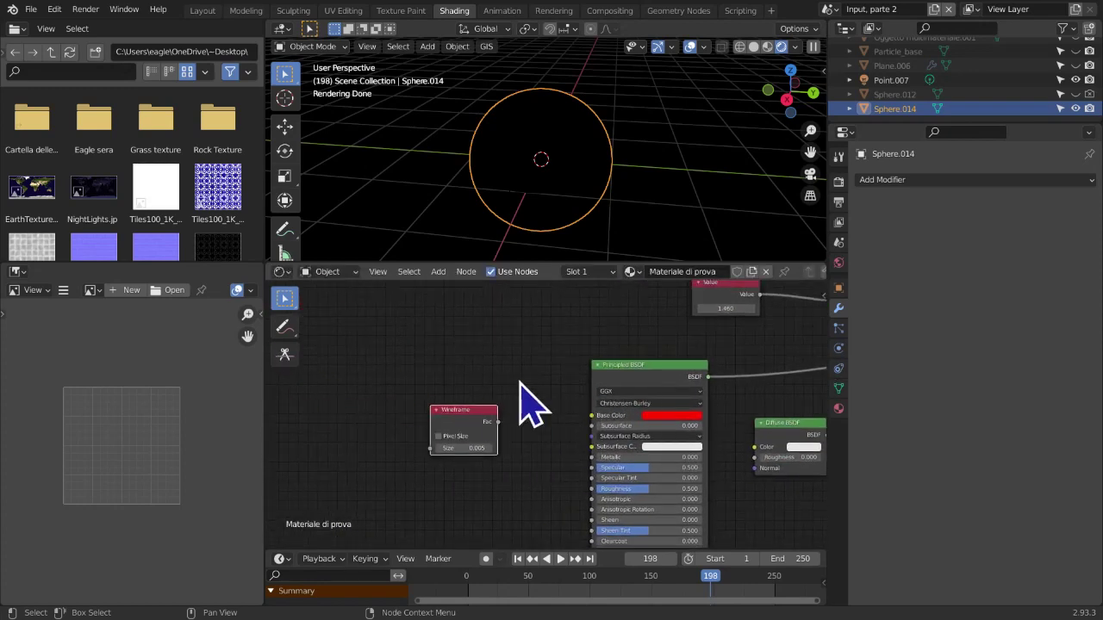
pyautogui.moveTo(591, 416); pyautogui.dragTo(532, 414)
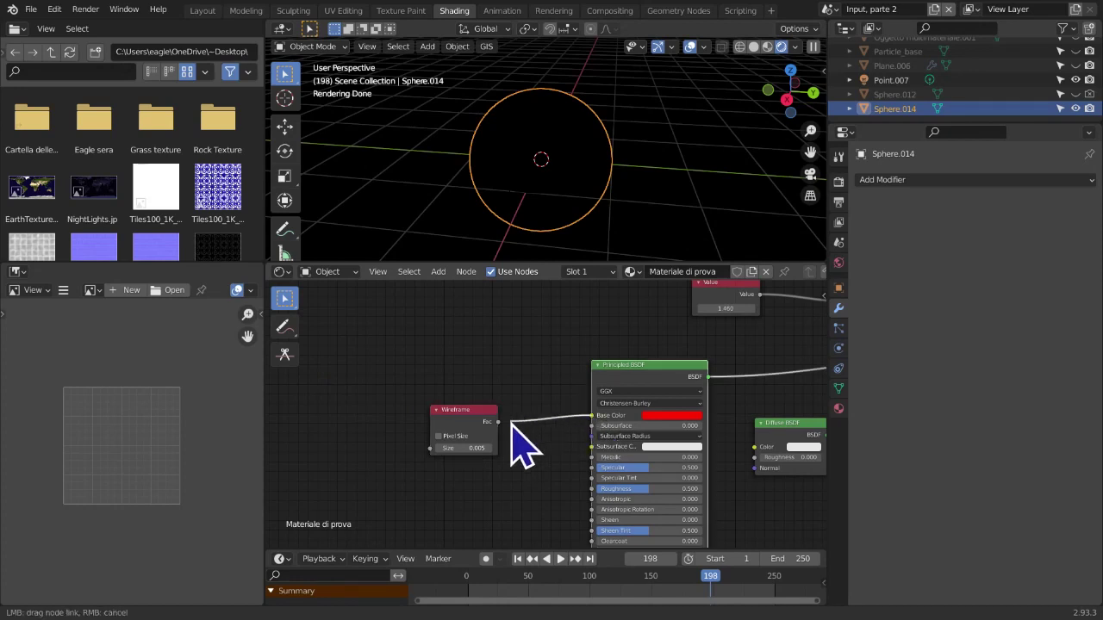
pyautogui.moveTo(516, 443); pyautogui.dragTo(521, 370, button='middle')
pyautogui.moveTo(394, 473); pyautogui.dragTo(709, 423, button='middle')
pyautogui.scroll(2, 676, 437)
pyautogui.moveTo(698, 379); pyautogui.dragTo(677, 394, button='middle')
pyautogui.moveTo(677, 390); pyautogui.dragTo(614, 427)
pyautogui.scroll(-2, 614, 426)
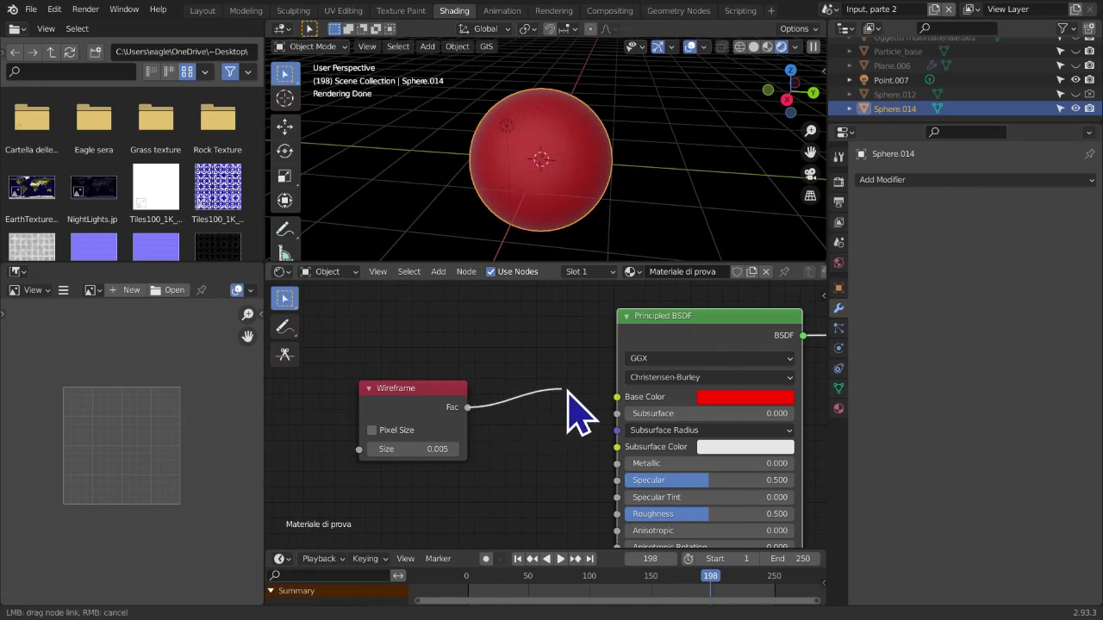
pyautogui.moveTo(622, 398)
pyautogui.mouseDown()
pyautogui.moveTo(464, 402)
pyautogui.moveTo(642, 413)
pyautogui.moveTo(618, 398)
pyautogui.mouseUp()
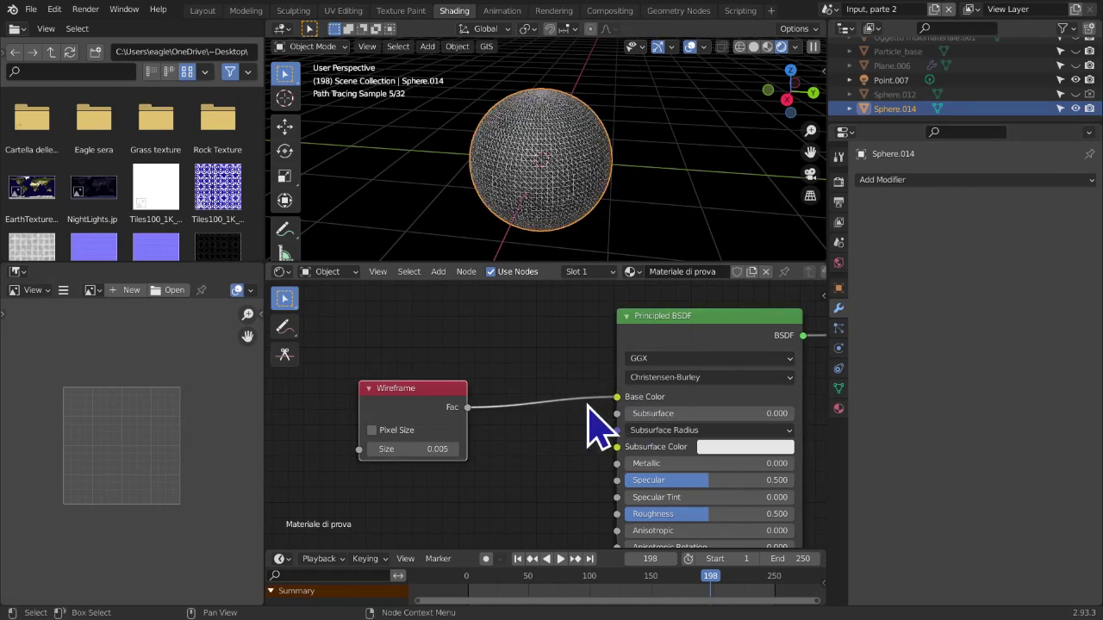
pyautogui.scroll(1, 588, 403)
pyautogui.scroll(3, 566, 247)
pyautogui.moveTo(623, 228); pyautogui.dragTo(609, 205, button='middle')
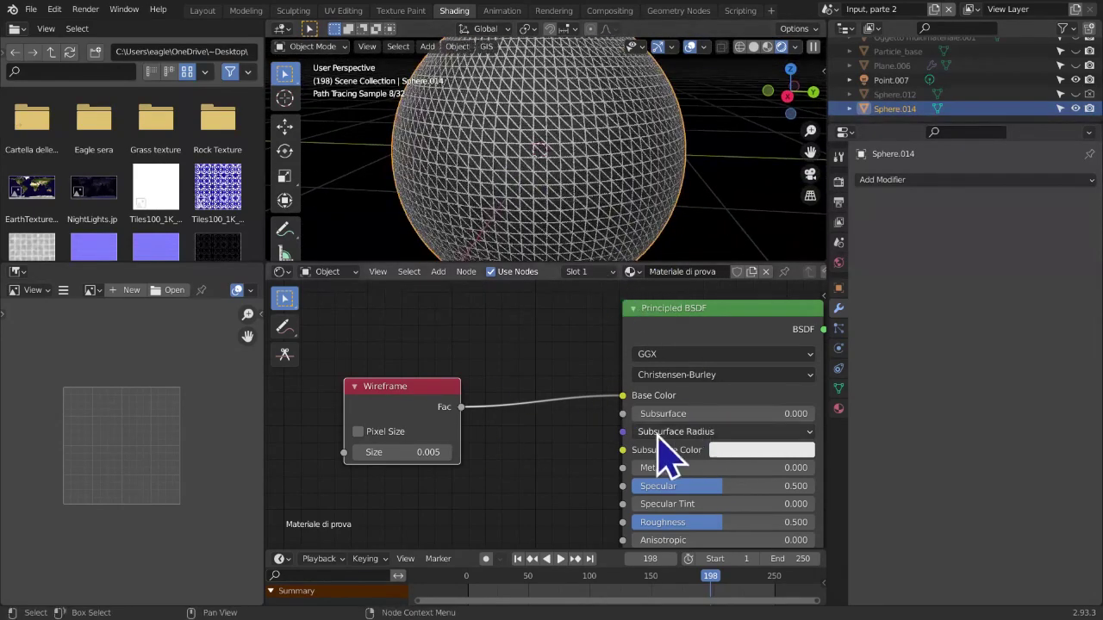
pyautogui.moveTo(599, 401); pyautogui.dragTo(586, 407)
pyautogui.moveTo(622, 396); pyautogui.dragTo(543, 421)
pyautogui.scroll(-1, 543, 422)
pyautogui.moveTo(544, 422); pyautogui.dragTo(606, 457, button='middle')
pyautogui.scroll(-3, 530, 453)
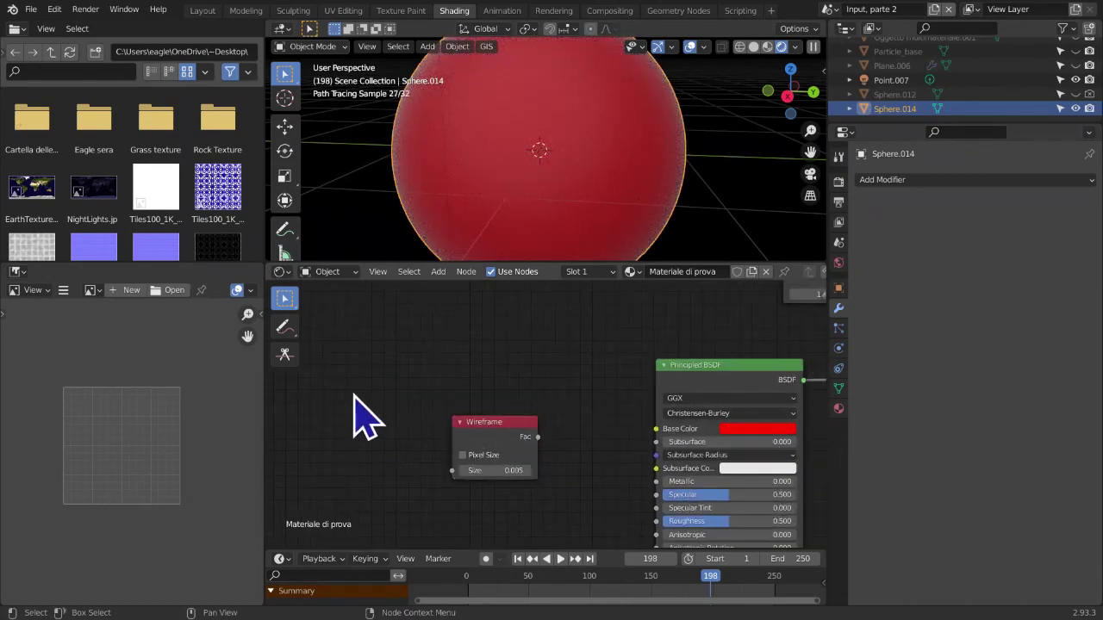
# Add an RGB node left of the Wireframe node and paste a red colour into it
pyautogui.hotkey('shift', 'a')
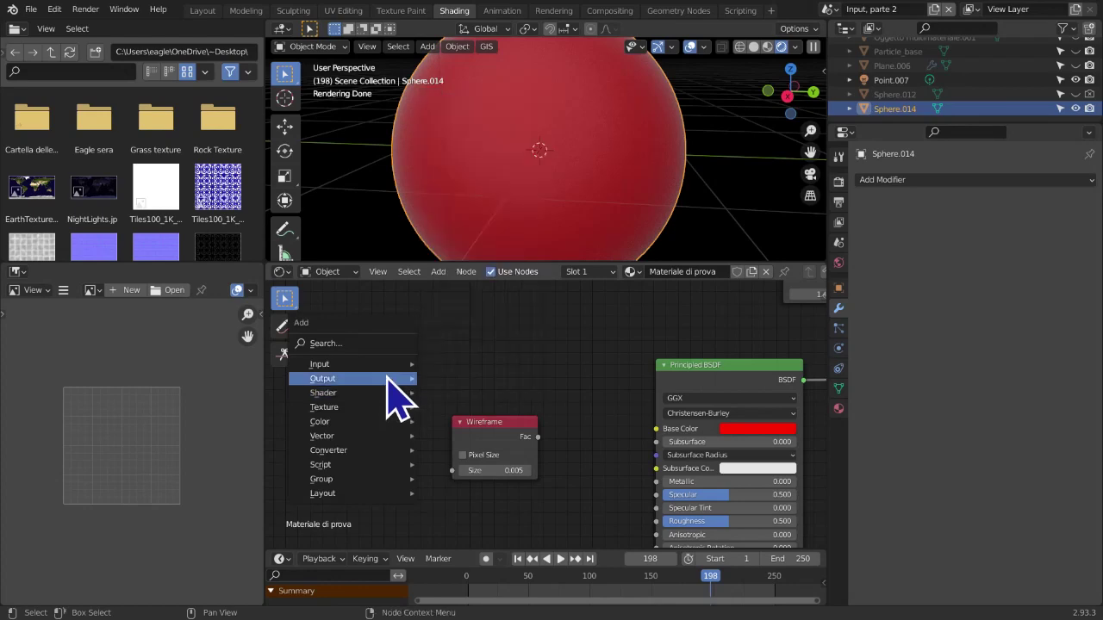
pyautogui.moveTo(354, 366)
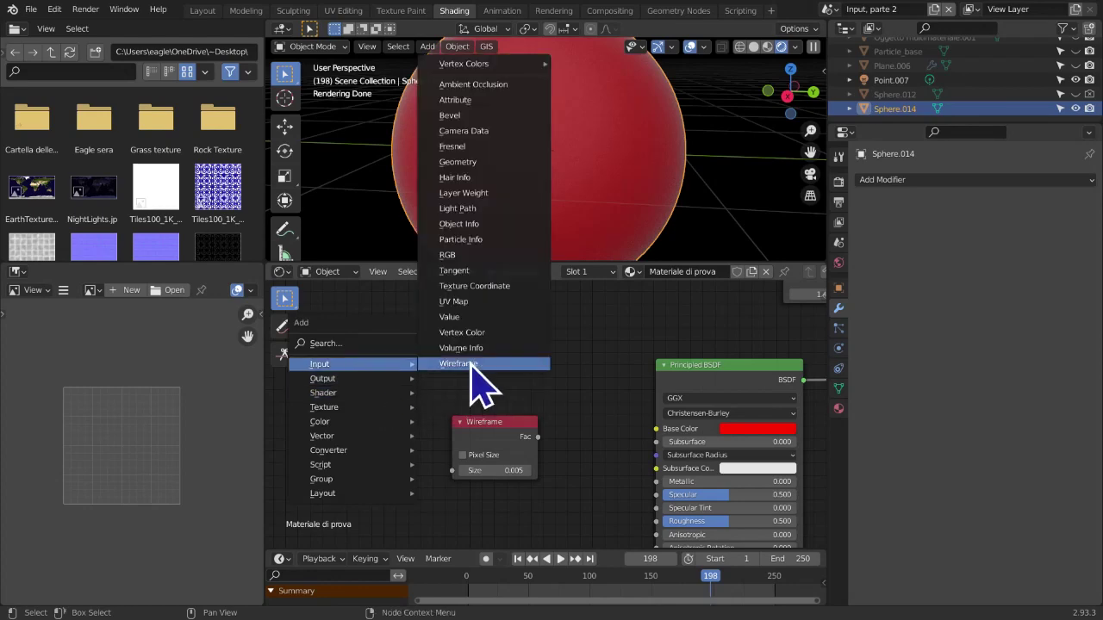
pyautogui.click(463, 255)
pyautogui.click(371, 385)
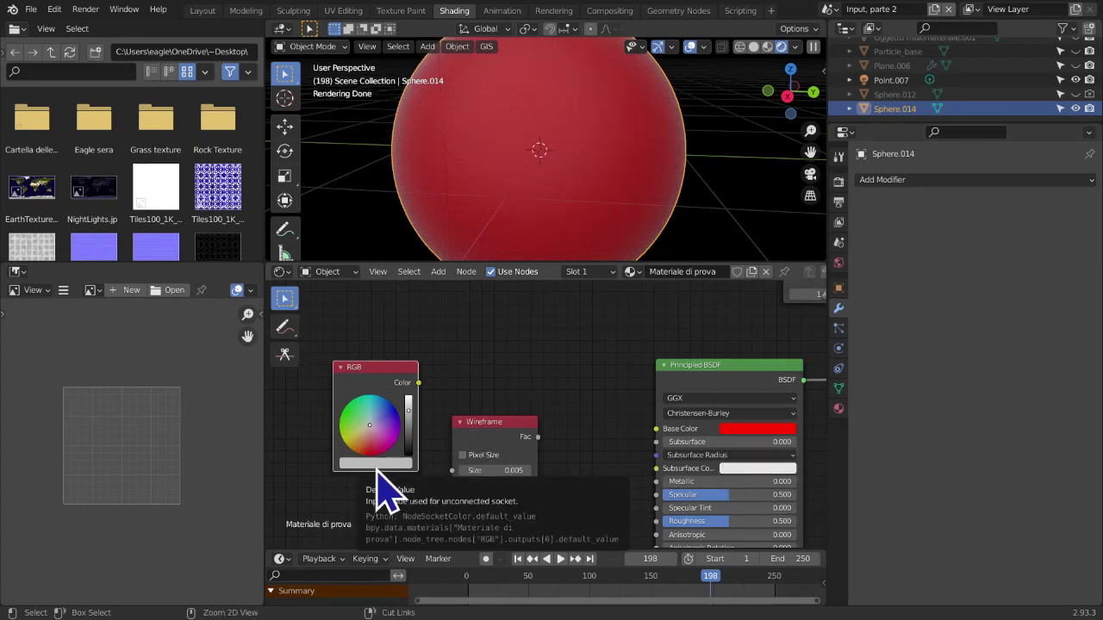
pyautogui.hotkey('ctrl', 'v')
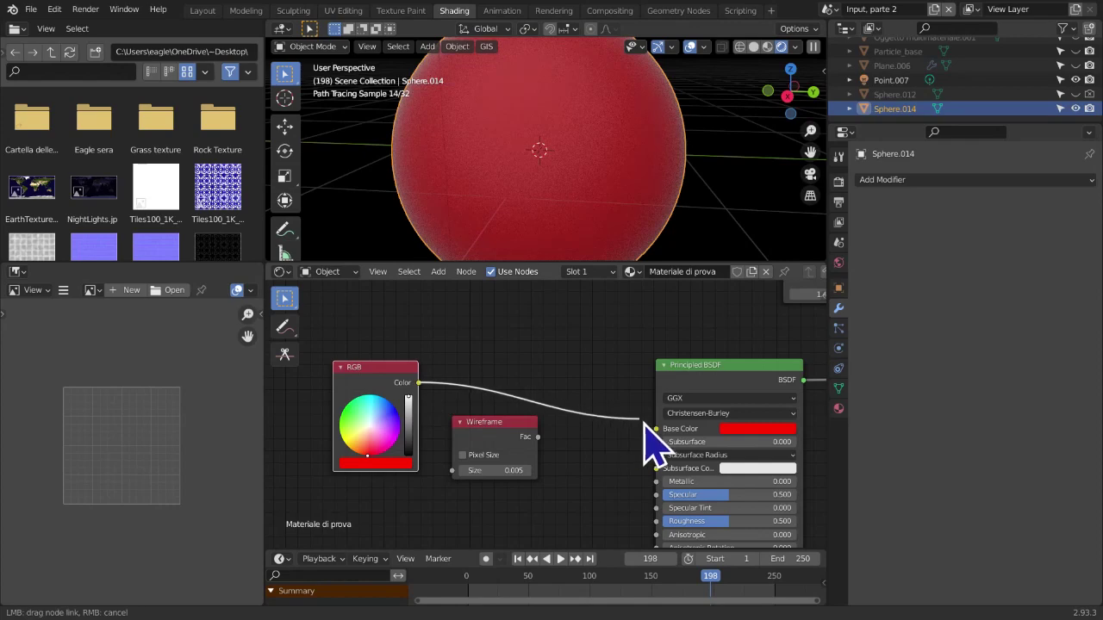
pyautogui.hotkey('shift', 'a')
pyautogui.moveTo(620, 445)
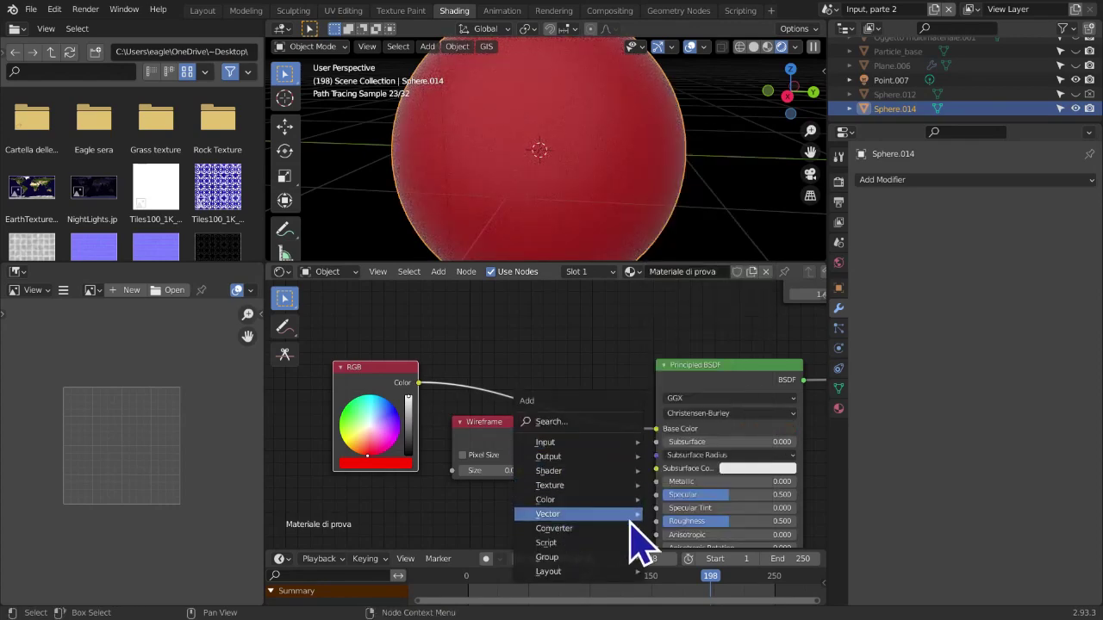
# Insert a MixRGB node set to Add on the RGB–Base Color link
pyautogui.moveTo(579, 504)
pyautogui.click(699, 492)
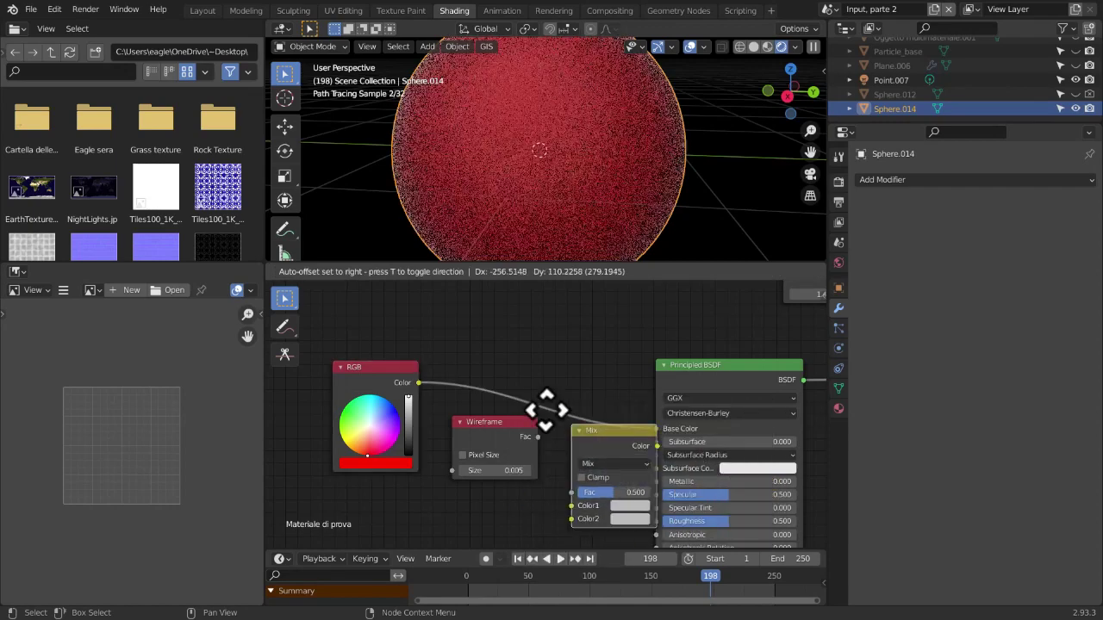
pyautogui.click(508, 366)
pyautogui.click(543, 398)
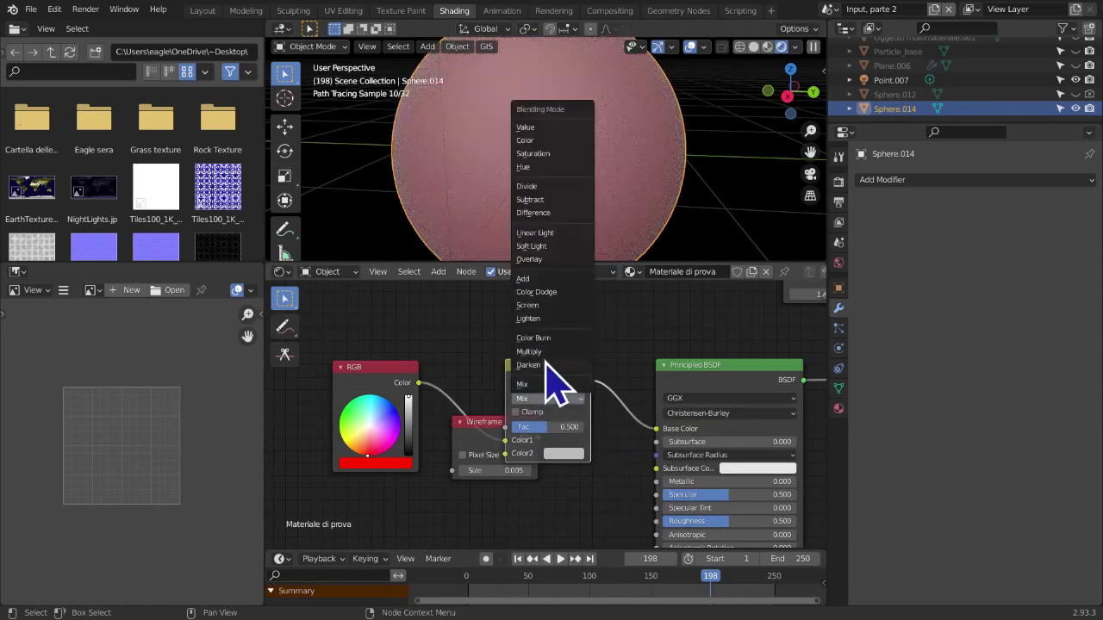
pyautogui.click(550, 279)
# Arrange the Wireframe and Add nodes so all the material nodes are visible
pyautogui.moveTo(500, 450); pyautogui.dragTo(380, 517)
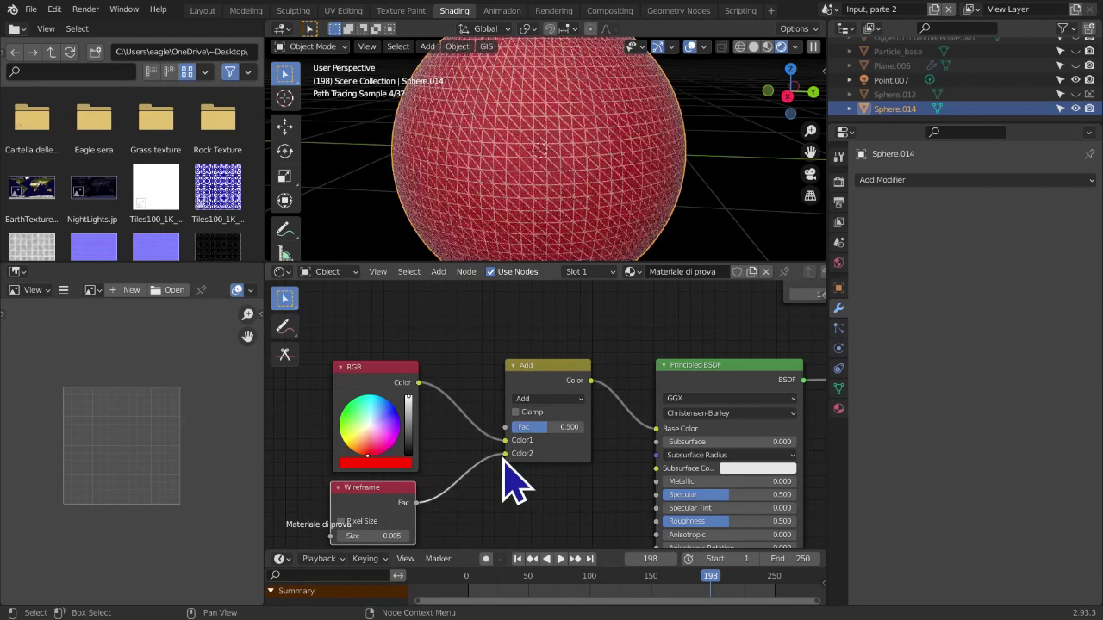
pyautogui.moveTo(635, 215); pyautogui.dragTo(702, 147, button='middle')
pyautogui.moveTo(447, 415); pyautogui.dragTo(428, 371, button='middle')
pyautogui.moveTo(539, 320); pyautogui.dragTo(552, 328)
pyautogui.scroll(-2, 606, 505)
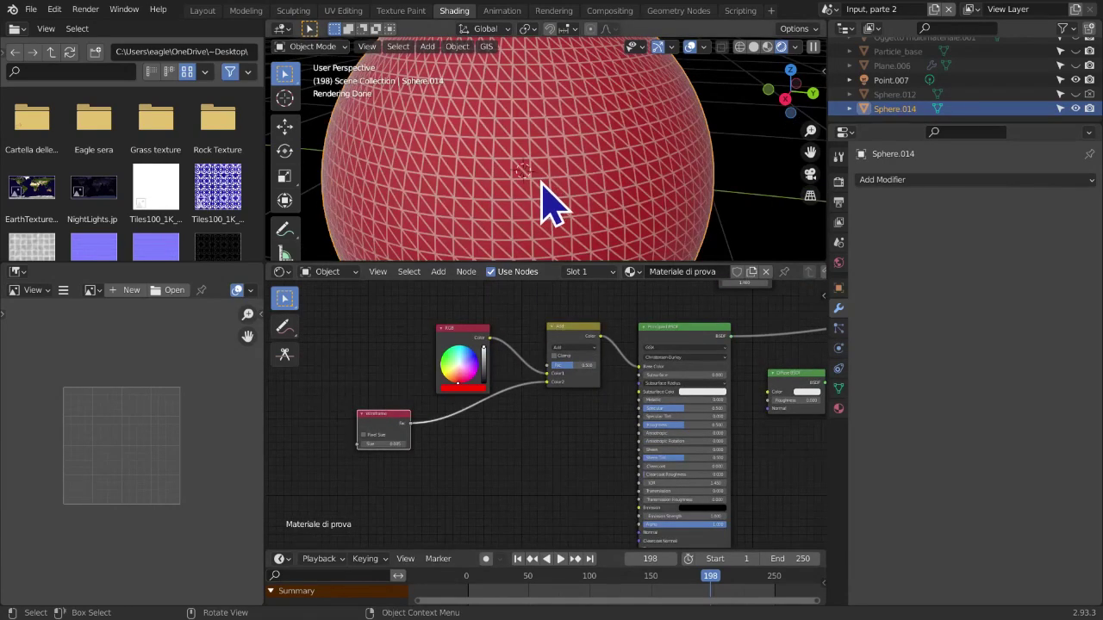
pyautogui.scroll(-3, 541, 184)
pyautogui.moveTo(542, 184); pyautogui.dragTo(542, 183, button='middle')
pyautogui.moveTo(506, 391); pyautogui.dragTo(554, 369, button='middle')
pyautogui.moveTo(441, 403)
pyautogui.mouseDown()
pyautogui.moveTo(418, 423)
pyautogui.moveTo(453, 421)
pyautogui.mouseUp()
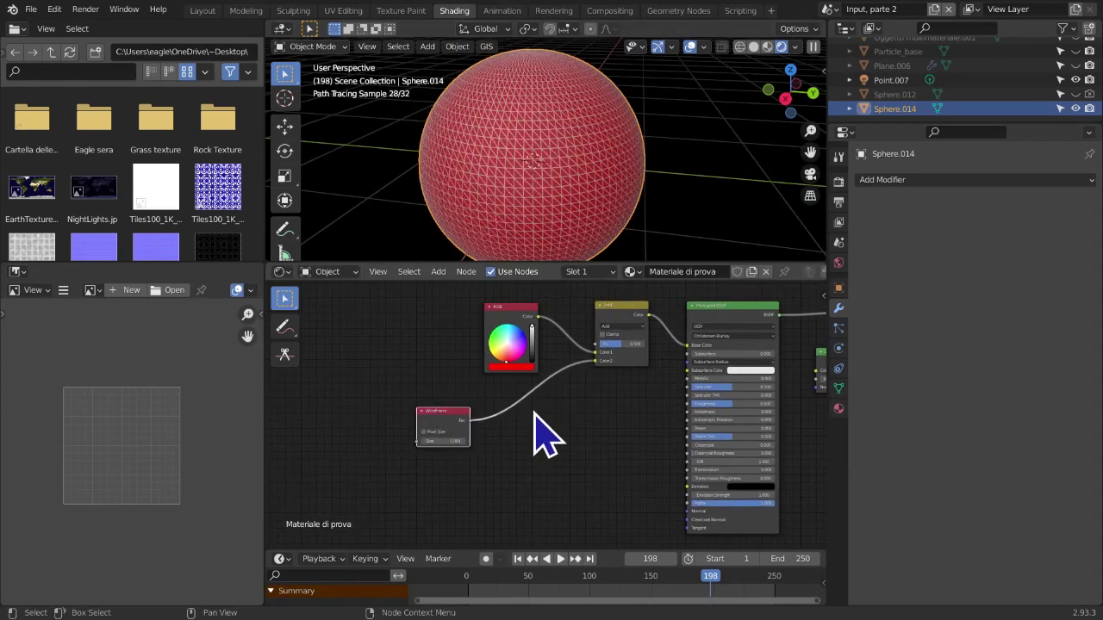
# Disconnect the Wireframe Fac from the Add node
pyautogui.hotkey('shift', 'a')
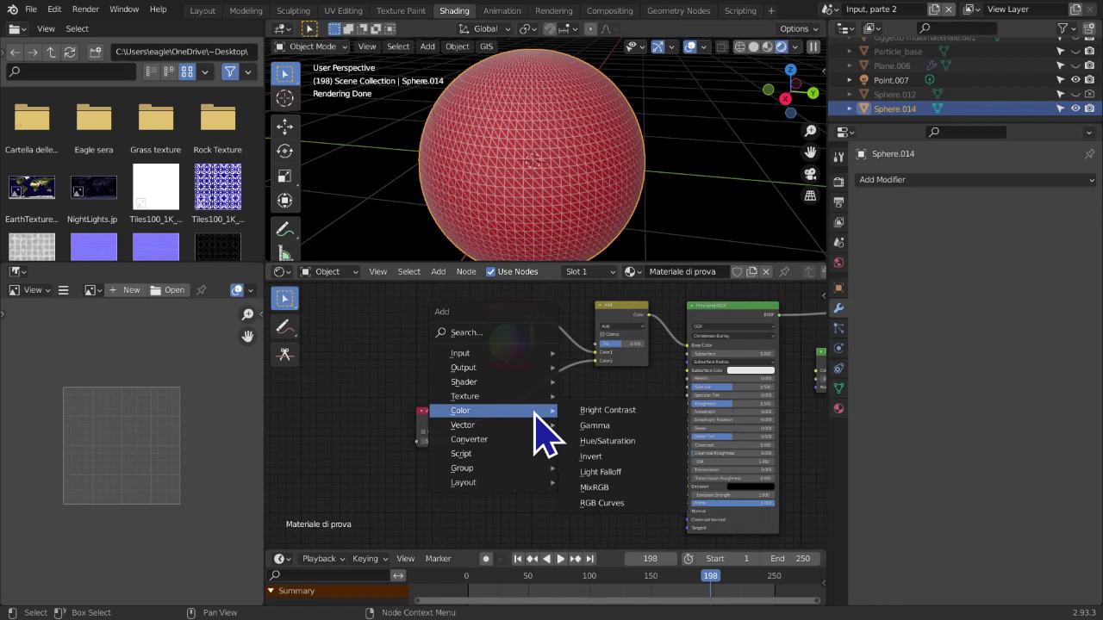
pyautogui.press('Escape')
pyautogui.scroll(2, 598, 492)
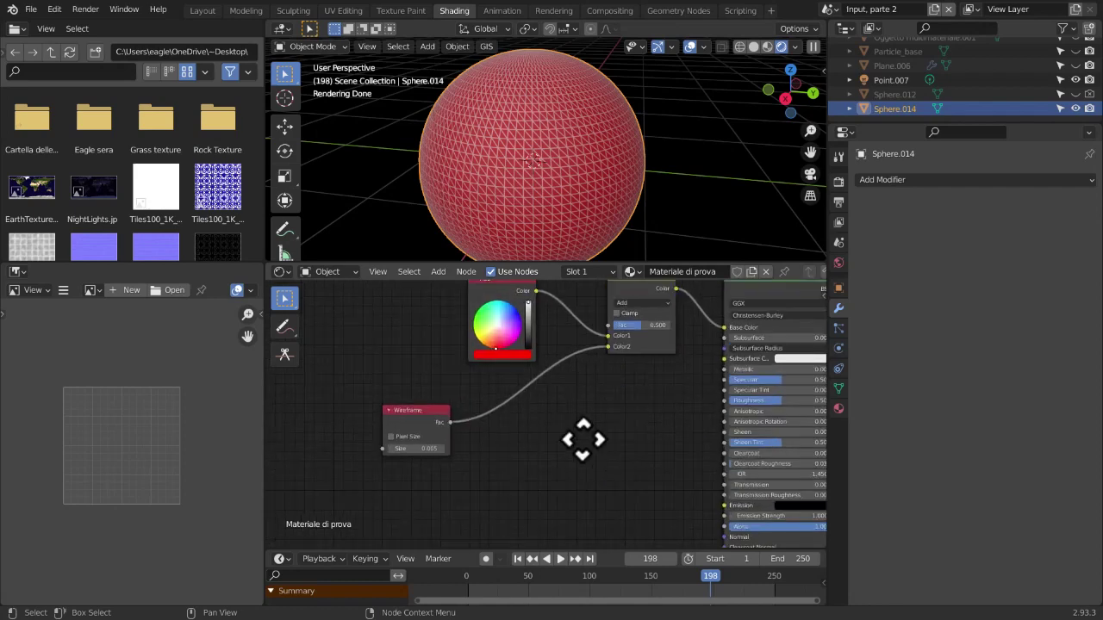
pyautogui.moveTo(583, 443); pyautogui.dragTo(631, 448, button='middle')
pyautogui.scroll(1, 527, 437)
pyautogui.moveTo(527, 437); pyautogui.dragTo(509, 447, button='middle')
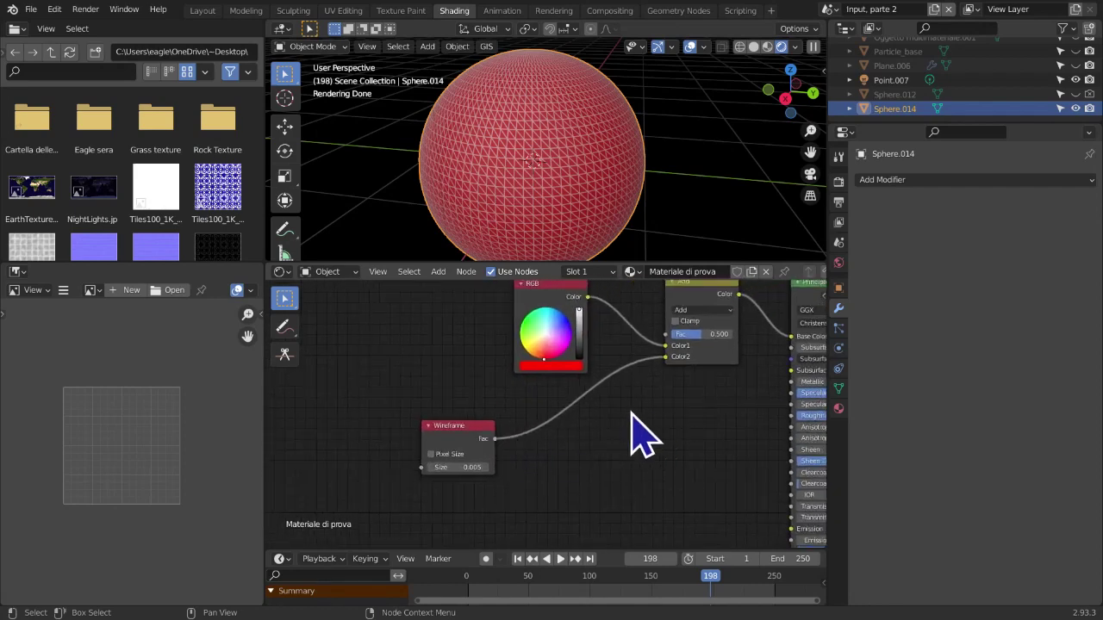
pyautogui.moveTo(629, 412); pyautogui.dragTo(624, 416, button='middle')
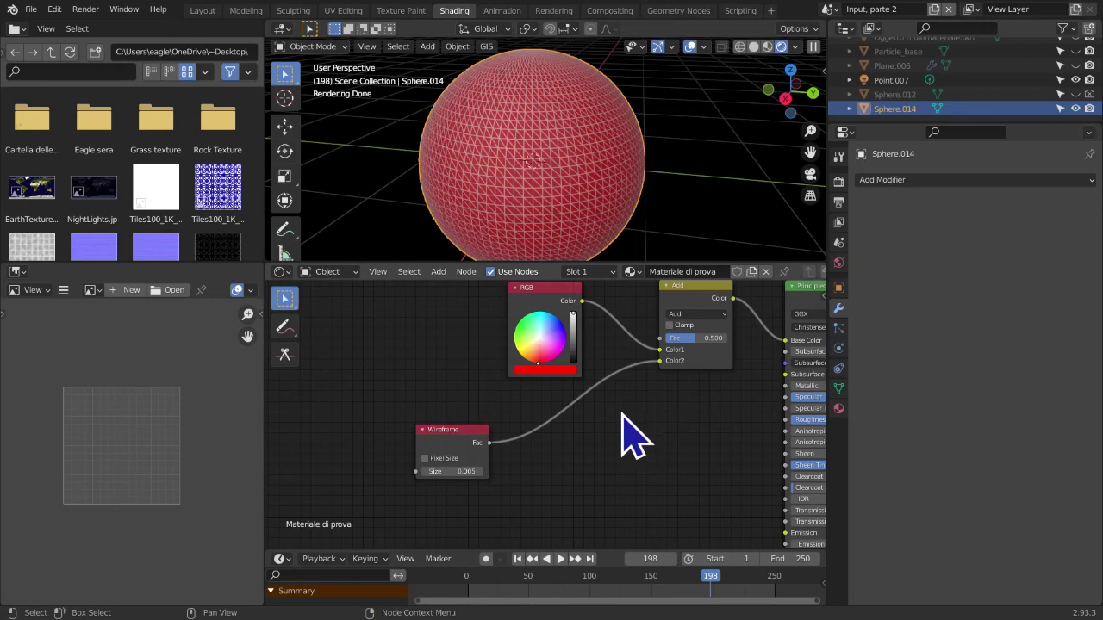
pyautogui.moveTo(666, 366); pyautogui.dragTo(552, 414)
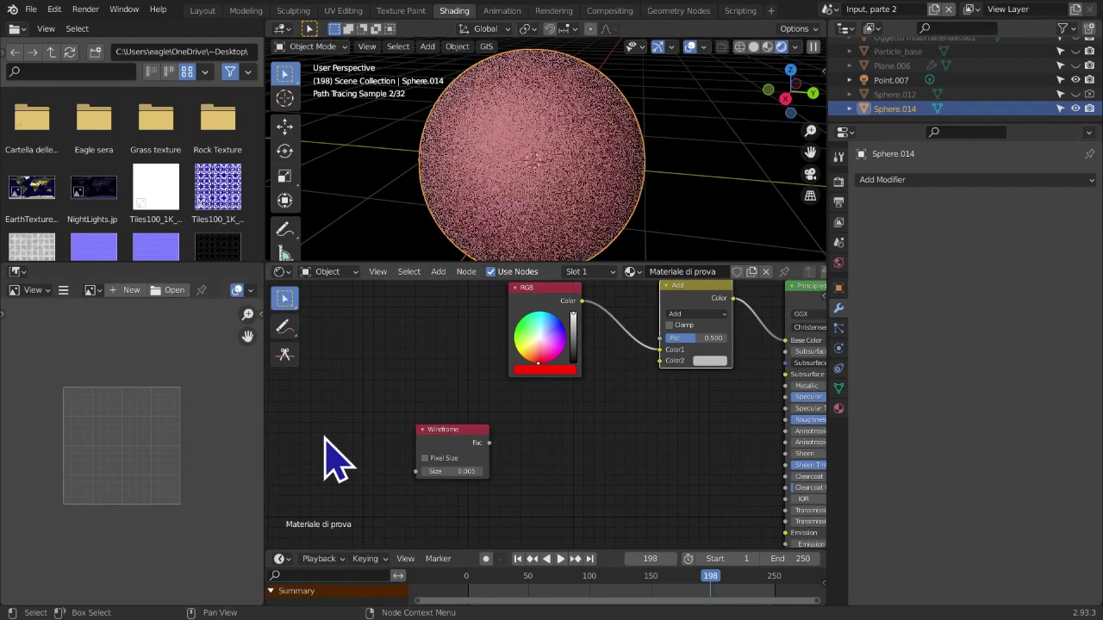
# Box-select and delete the Wireframe, RGB and Add nodes
pyautogui.moveTo(472, 431); pyautogui.dragTo(448, 358)
pyautogui.scroll(-2, 463, 405)
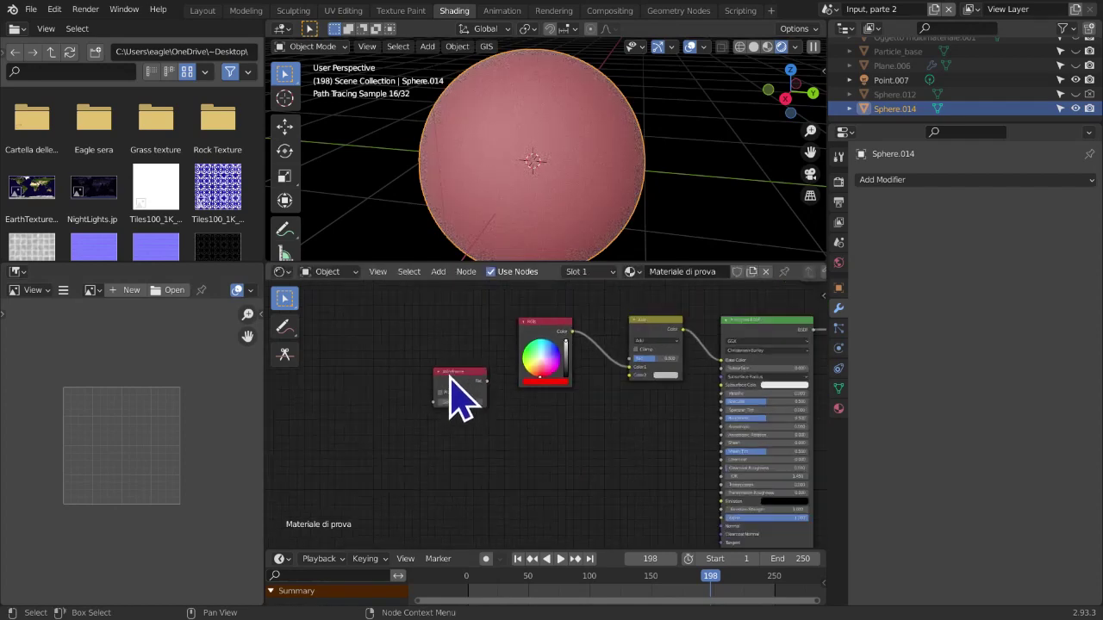
pyautogui.moveTo(426, 285); pyautogui.dragTo(683, 441)
pyautogui.press('x')
pyautogui.moveTo(682, 440); pyautogui.dragTo(647, 436, button='middle')
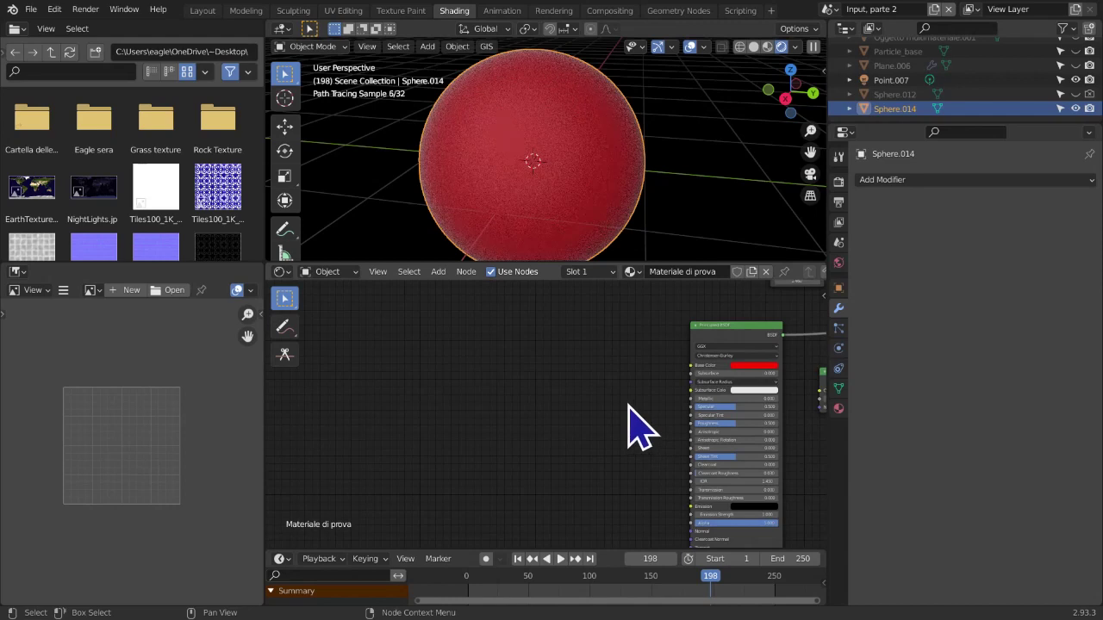
pyautogui.hotkey('shift', 'a')
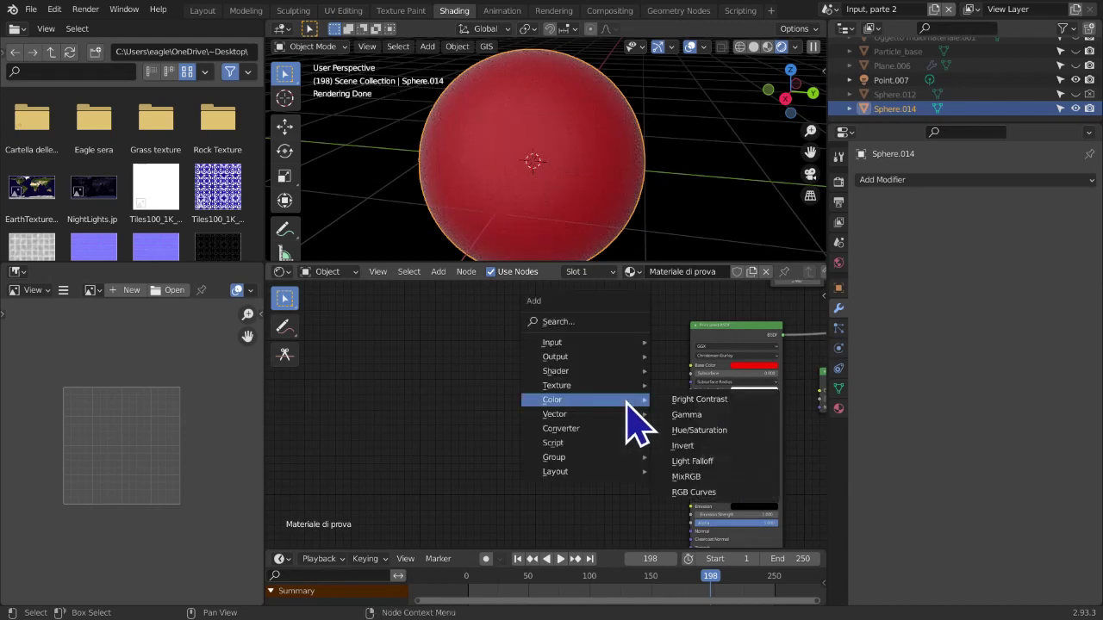
# Add a Mix colour node and a full-brightness green RGB node feeding its Color1
pyautogui.click(702, 478)
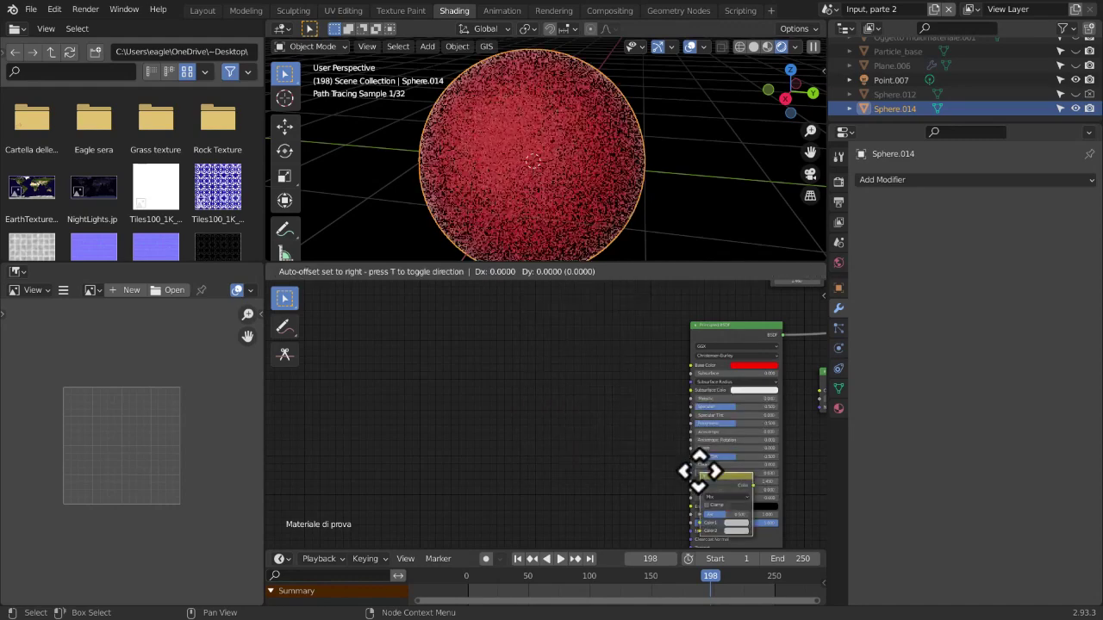
pyautogui.click(603, 344)
pyautogui.moveTo(657, 358); pyautogui.dragTo(691, 365)
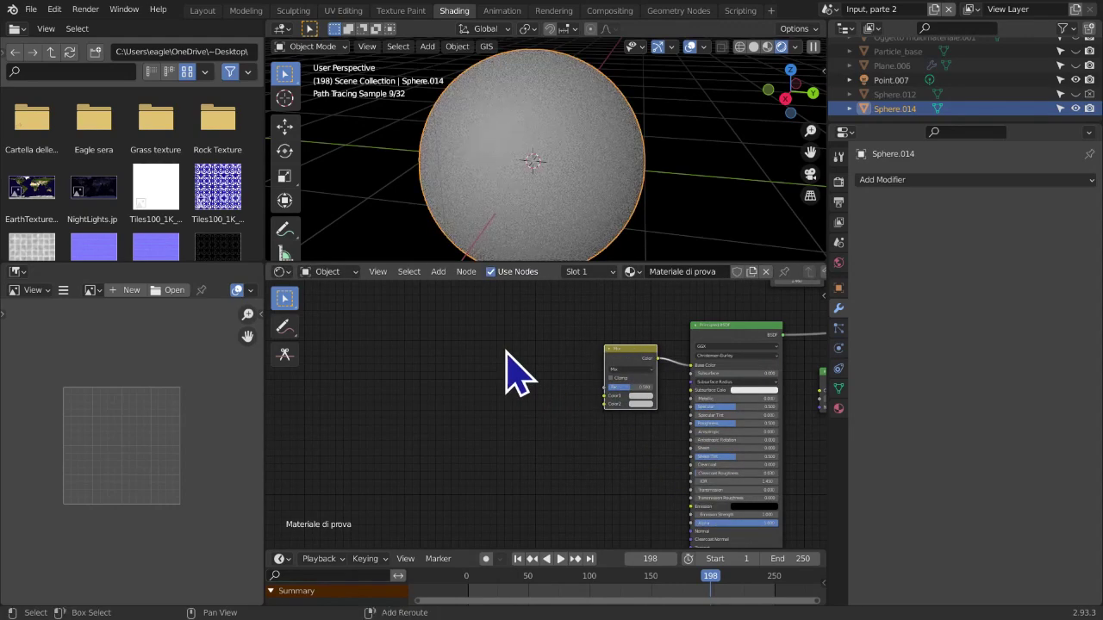
pyautogui.hotkey('shift', 'a')
pyautogui.moveTo(483, 293)
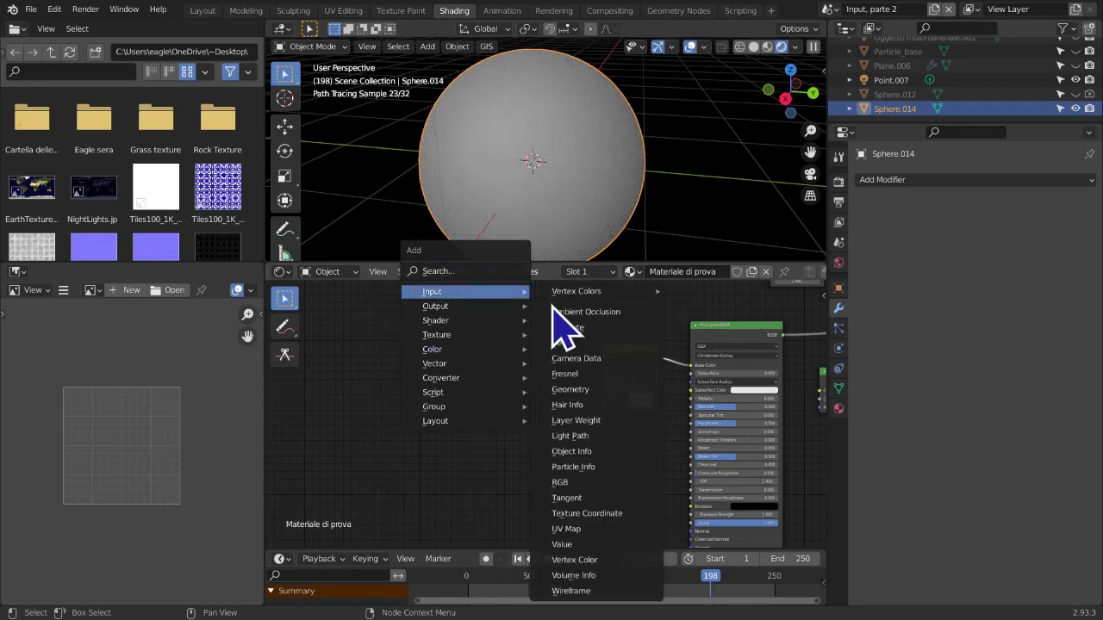
pyautogui.click(575, 483)
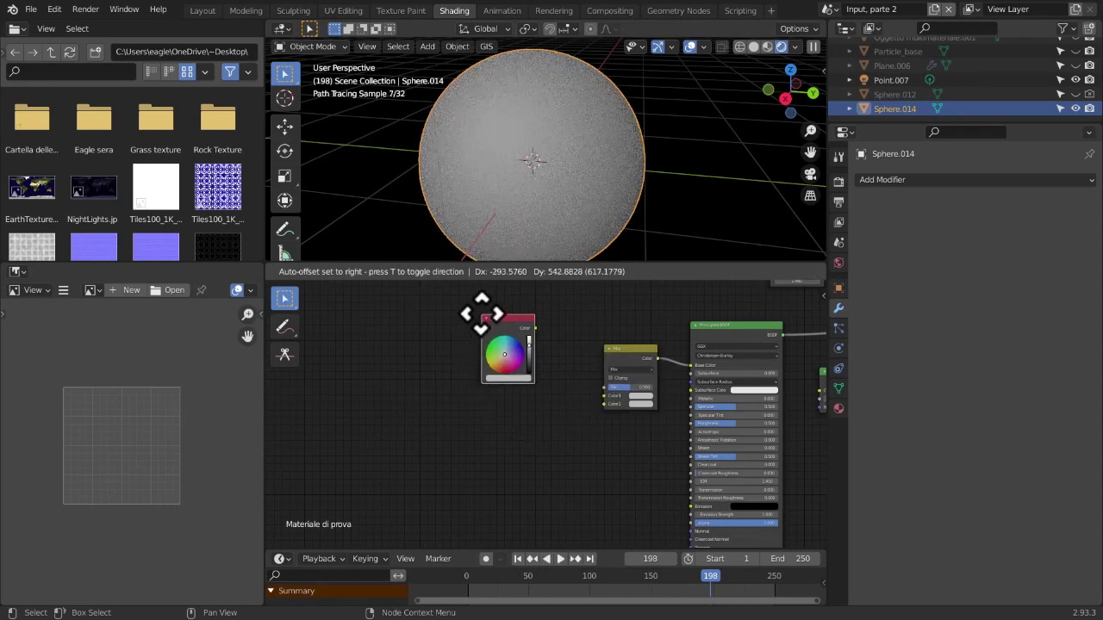
pyautogui.click(488, 317)
pyautogui.scroll(-3, 521, 362)
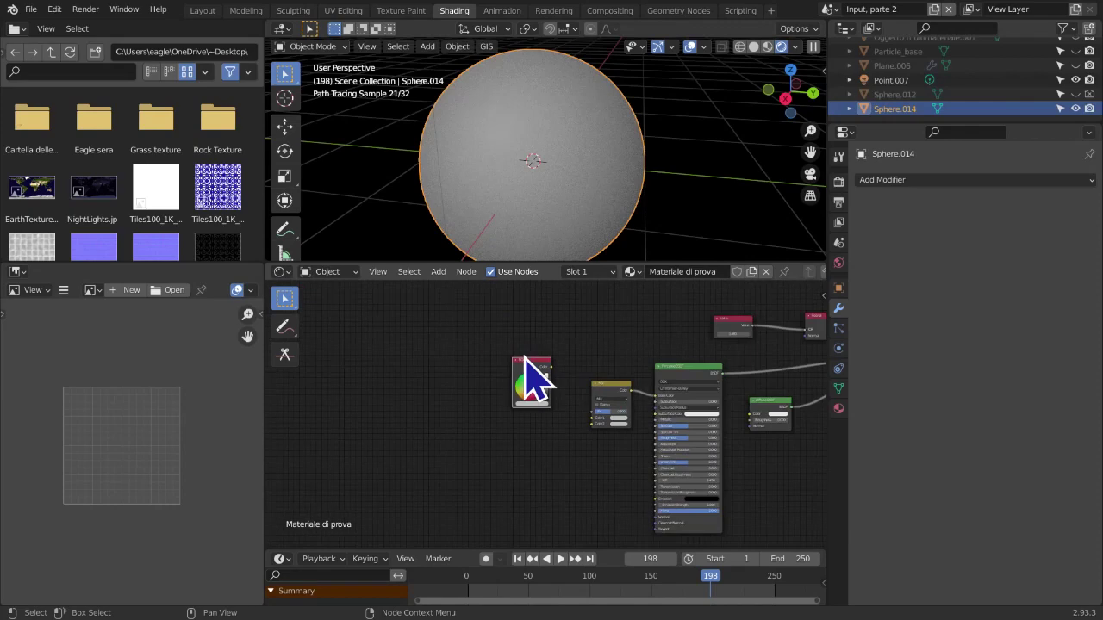
pyautogui.scroll(4, 531, 379)
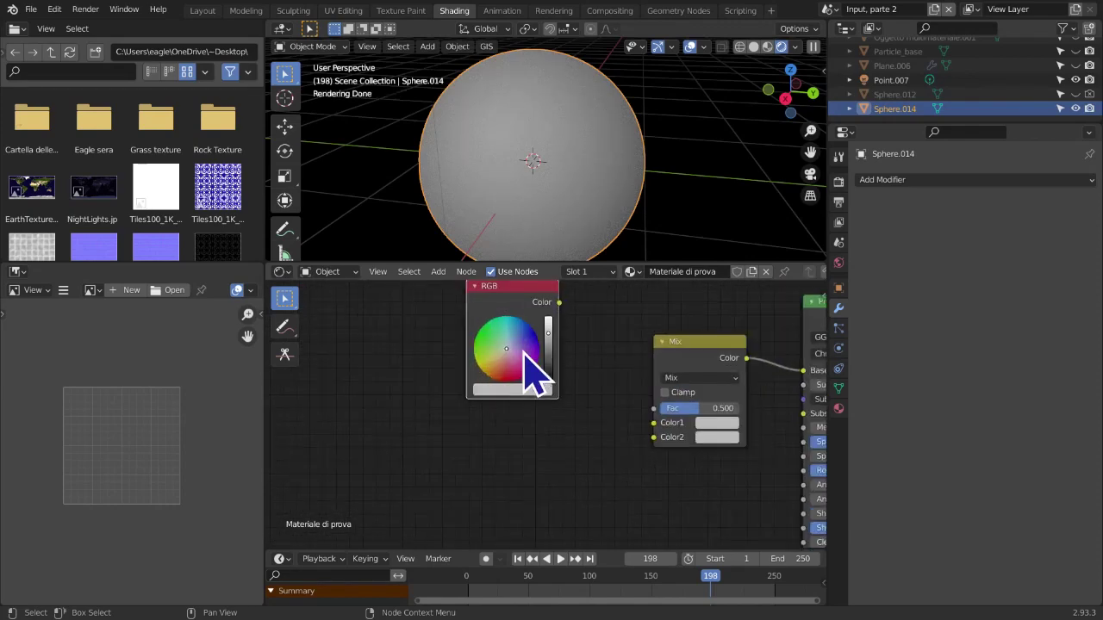
pyautogui.moveTo(514, 348); pyautogui.dragTo(475, 338)
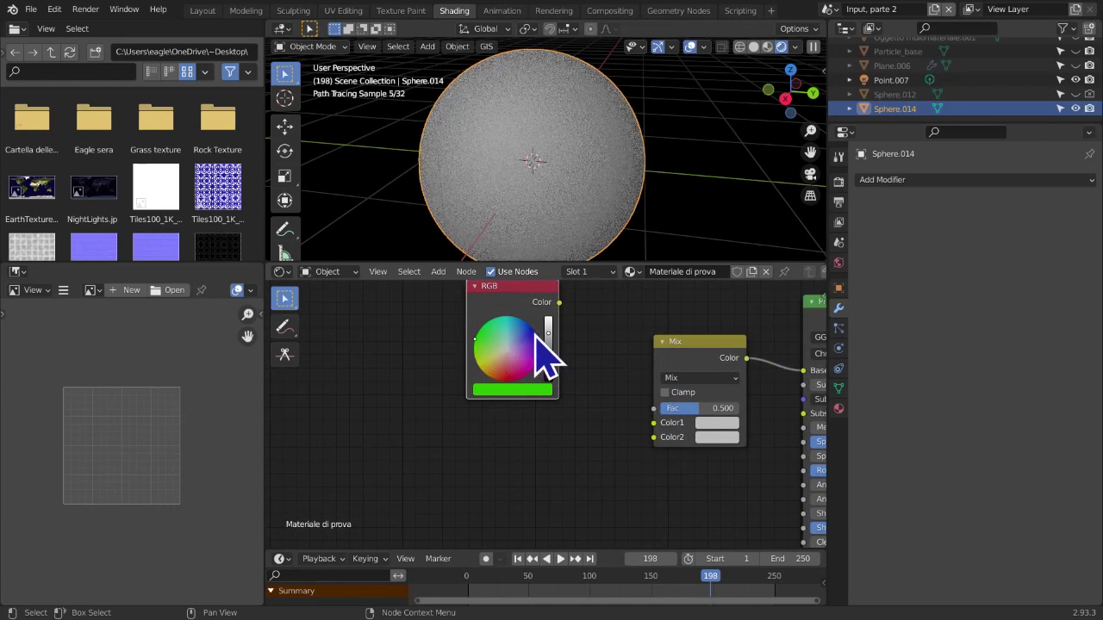
pyautogui.moveTo(549, 335); pyautogui.dragTo(654, 422)
pyautogui.moveTo(611, 474); pyautogui.dragTo(627, 445, button='middle')
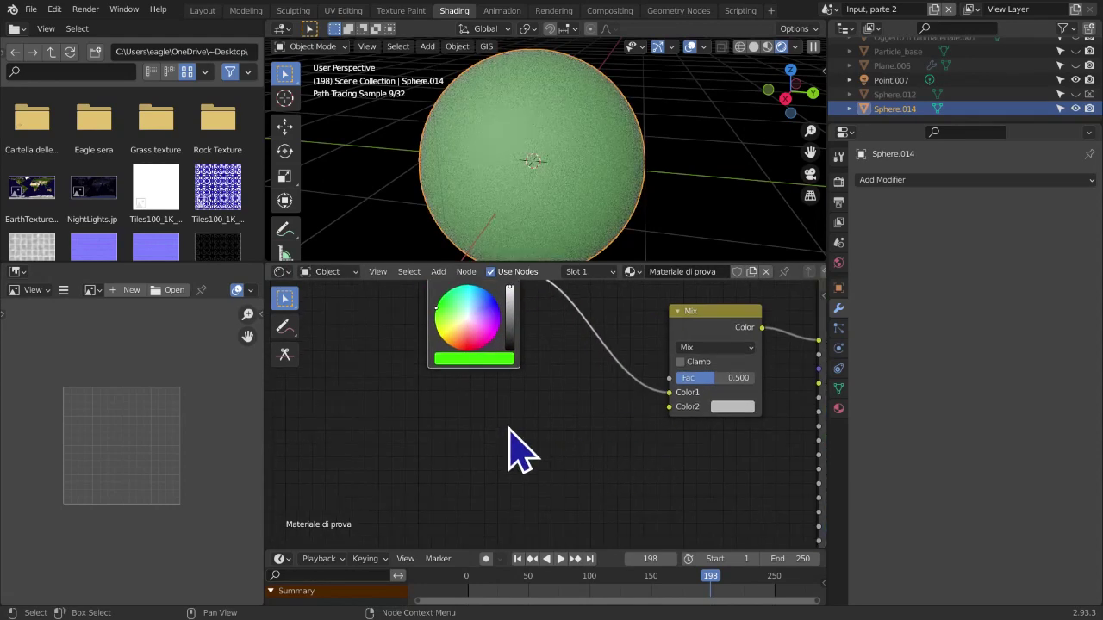
# Add a second RGB node set to blue and connect it to Mix Color2
pyautogui.hotkey('shift', 'a')
pyautogui.moveTo(511, 428)
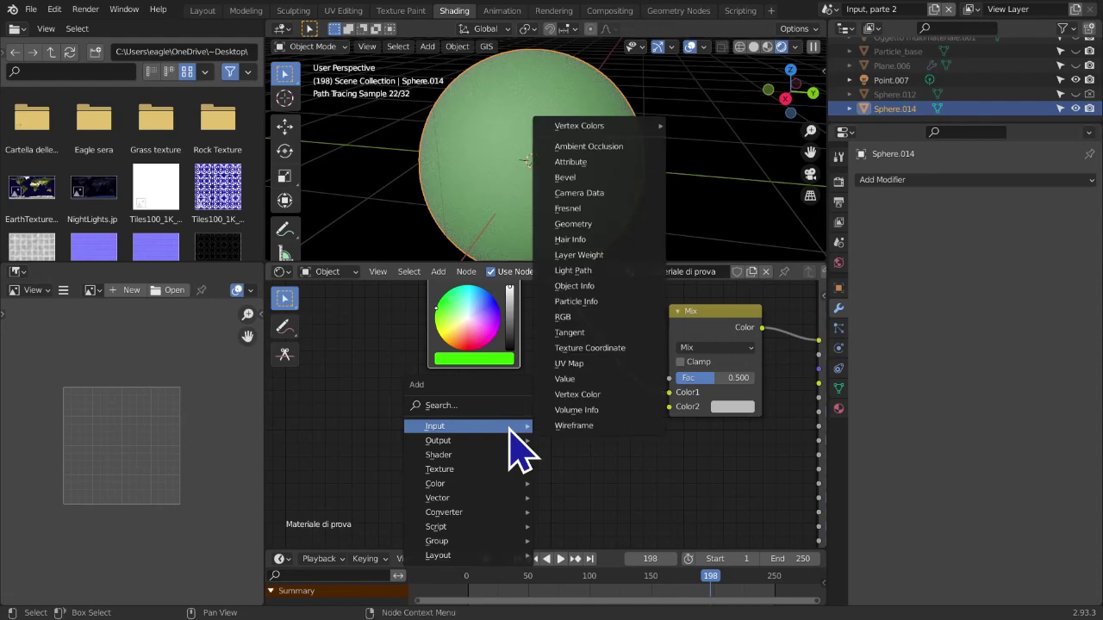
pyautogui.click(594, 317)
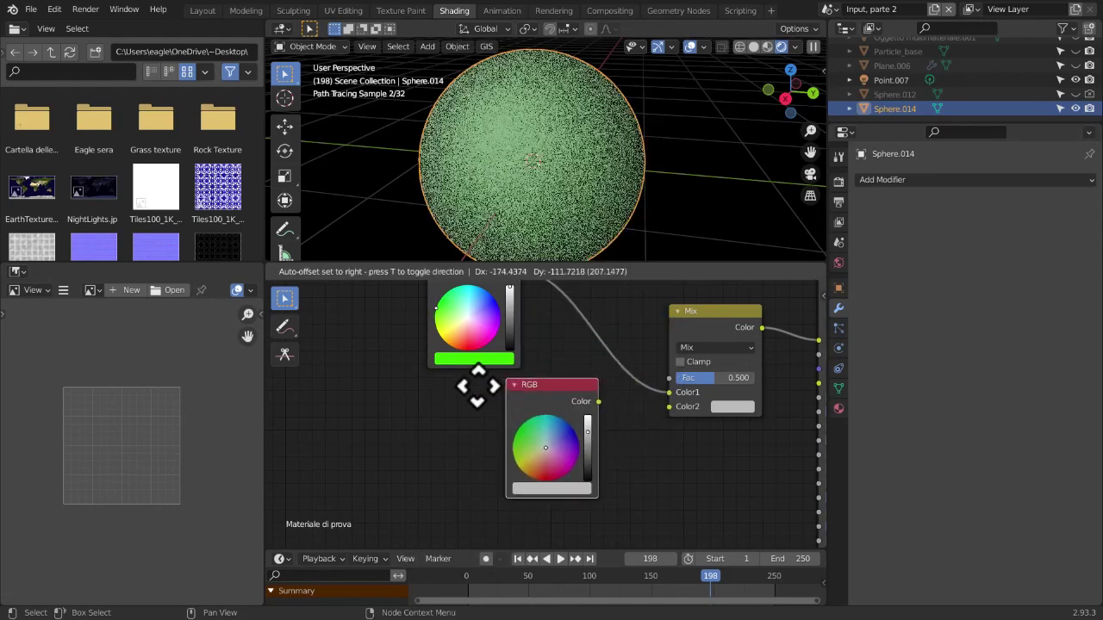
pyautogui.click(422, 372)
pyautogui.moveTo(461, 448)
pyautogui.mouseDown()
pyautogui.moveTo(456, 474)
pyautogui.moveTo(484, 466)
pyautogui.moveTo(477, 412)
pyautogui.moveTo(563, 414)
pyautogui.moveTo(644, 433)
pyautogui.moveTo(680, 409)
pyautogui.mouseUp()
pyautogui.scroll(-2, 657, 441)
pyautogui.moveTo(657, 444); pyautogui.dragTo(642, 435, button='middle')
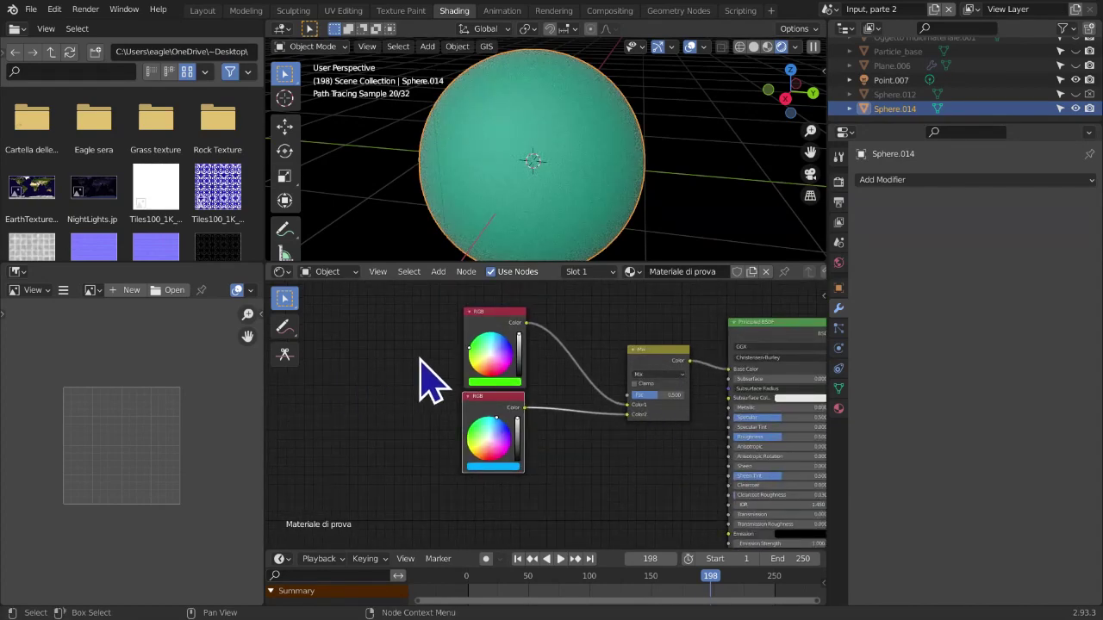
# Add a Wireframe node below the colours and connect it to the Mix Fac
pyautogui.click(440, 274)
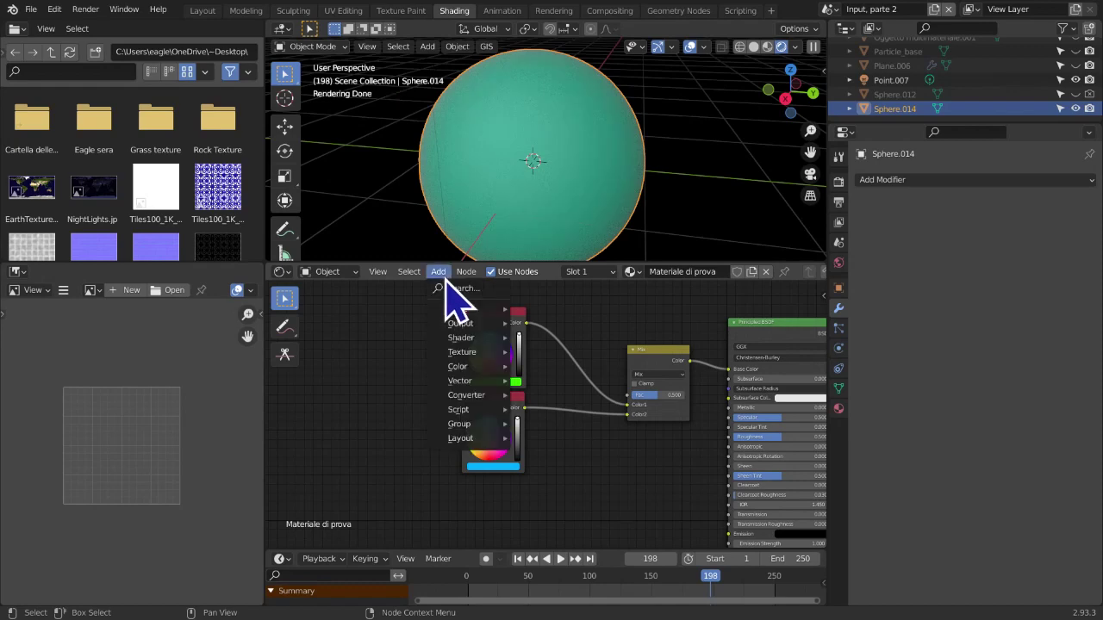
pyautogui.moveTo(495, 311)
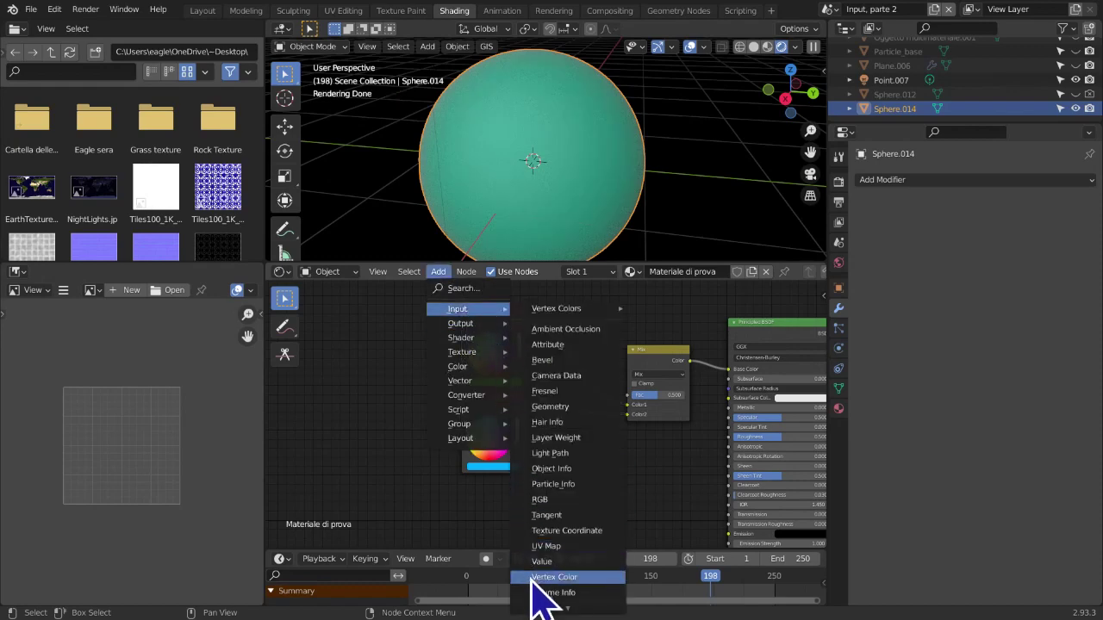
pyautogui.click(544, 603)
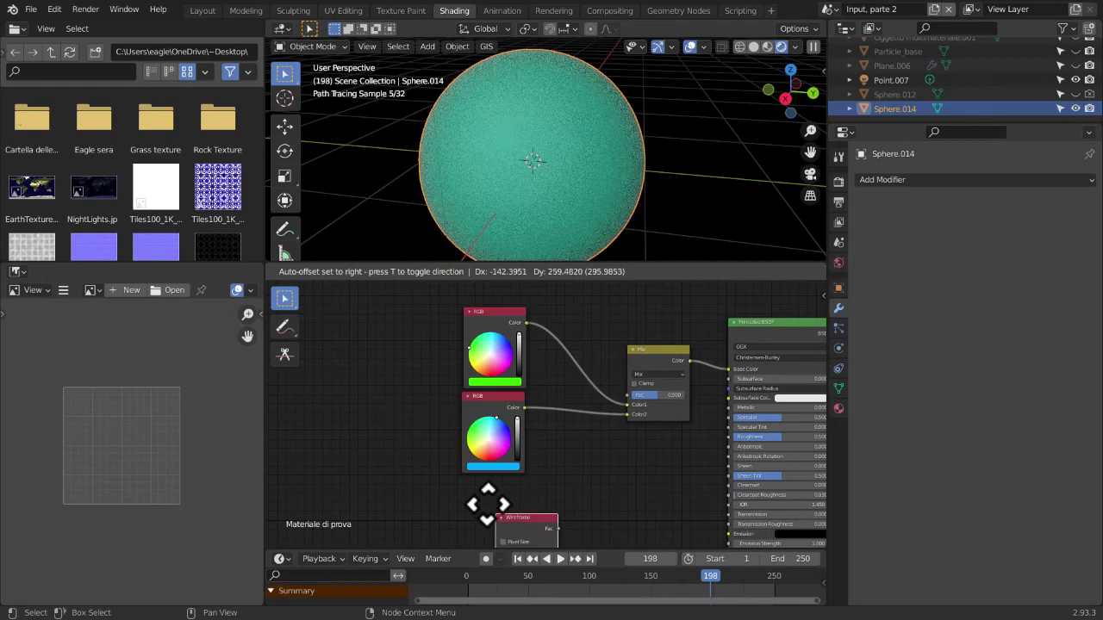
pyautogui.click(462, 491)
pyautogui.moveTo(519, 503); pyautogui.dragTo(632, 398)
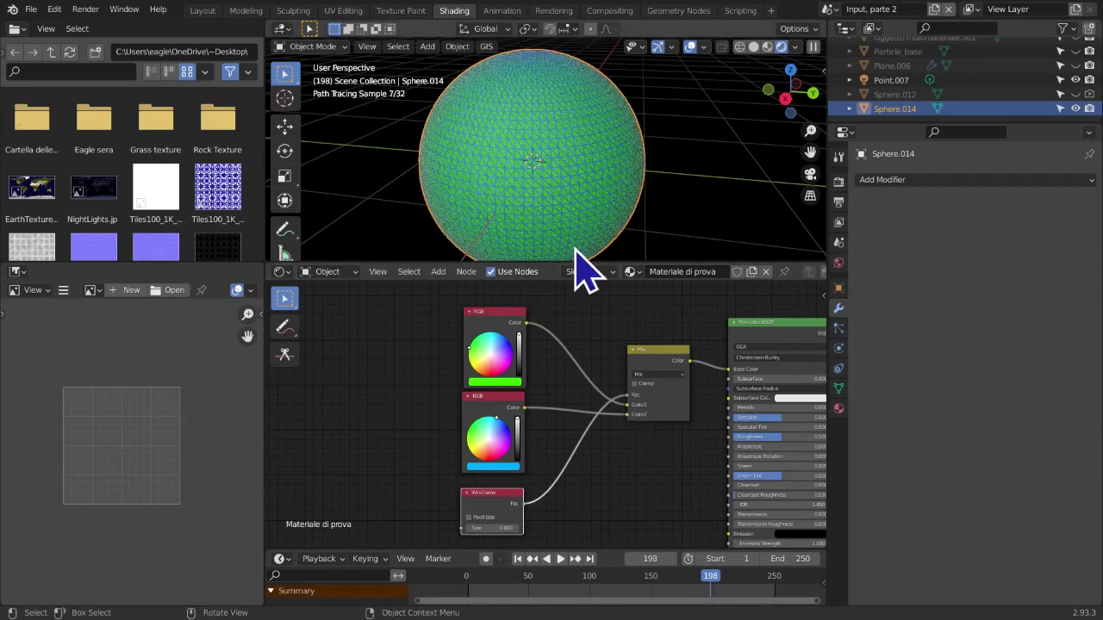
# Tidy the Wireframe node and preview its output on the sphere
pyautogui.scroll(2, 576, 249)
pyautogui.moveTo(578, 385); pyautogui.dragTo(554, 367, button='middle')
pyautogui.moveTo(478, 451); pyautogui.dragTo(479, 444)
pyautogui.scroll(3, 615, 398)
pyautogui.moveTo(539, 455); pyautogui.dragTo(495, 482, button='middle')
pyautogui.keyDown('ctrl'); pyautogui.keyDown('shift'); pyautogui.click(454, 466); pyautogui.keyUp('shift'); pyautogui.keyUp('ctrl')
# Inspect the Principled BSDF, Diffuse BSDF and Mix Shader, then relink Wireframe to Mix Fac
pyautogui.moveTo(545, 335); pyautogui.dragTo(648, 365, button='middle')
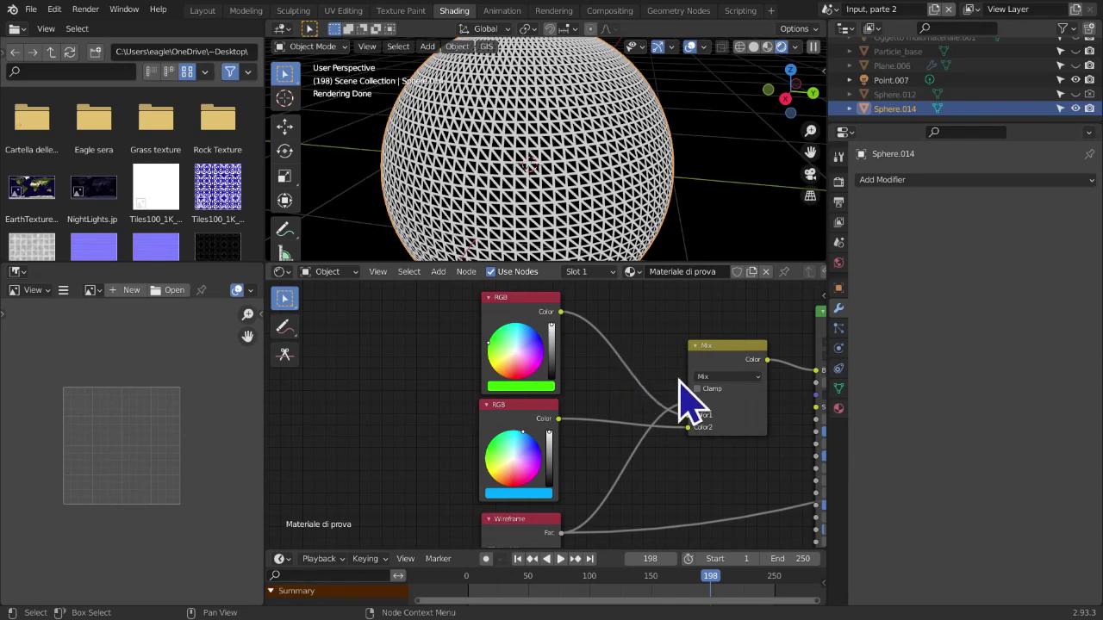
pyautogui.moveTo(705, 417); pyautogui.dragTo(632, 413, button='middle')
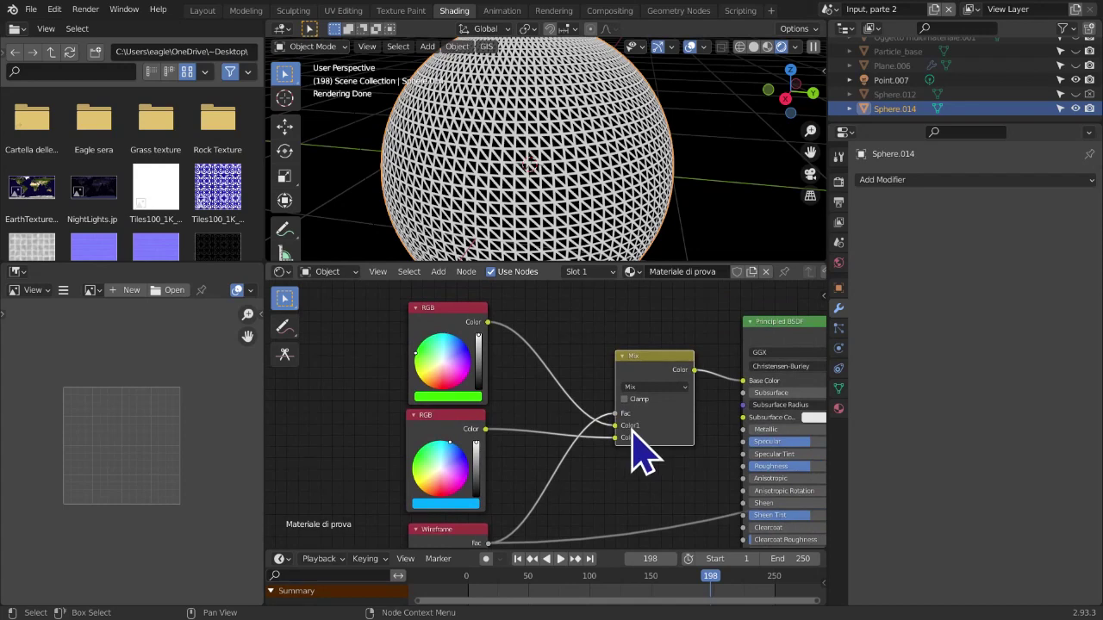
pyautogui.moveTo(631, 431); pyautogui.dragTo(458, 438, button='middle')
pyautogui.moveTo(620, 421); pyautogui.dragTo(413, 422, button='middle')
pyautogui.moveTo(729, 423); pyautogui.dragTo(487, 438, button='middle')
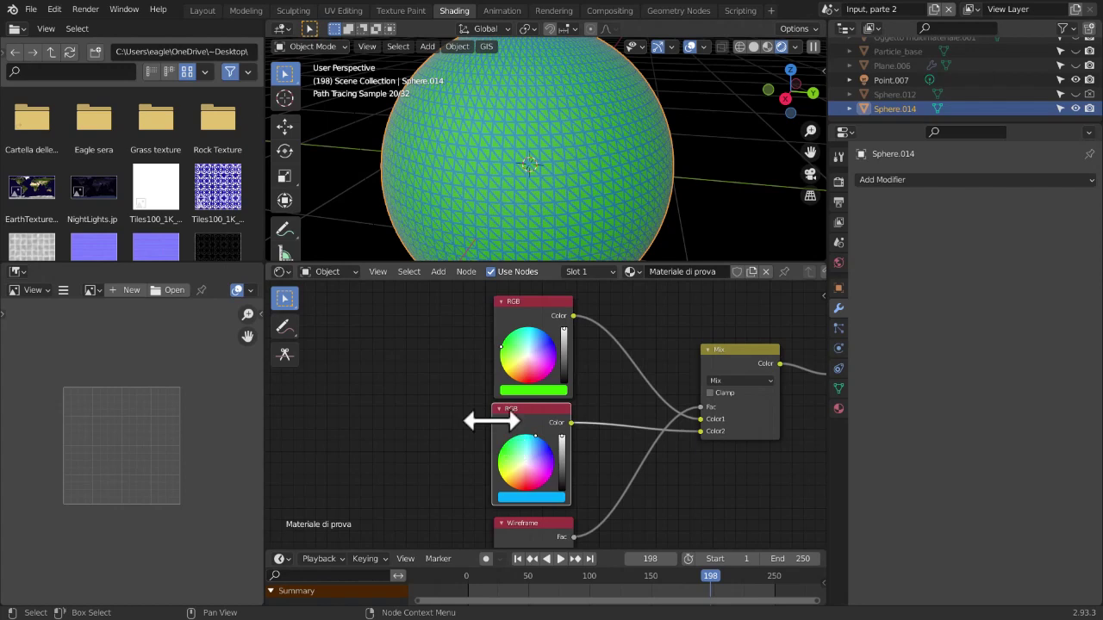
pyautogui.moveTo(509, 434); pyautogui.dragTo(422, 435, button='middle')
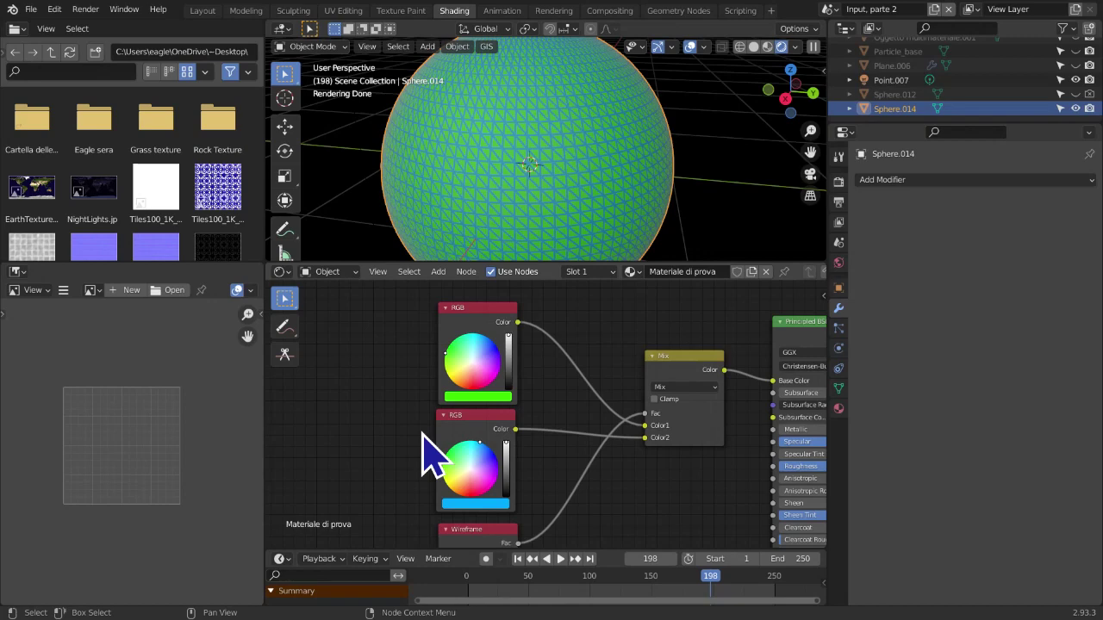
pyautogui.scroll(8, 460, 424)
pyautogui.moveTo(617, 412); pyautogui.dragTo(373, 406, button='middle')
pyautogui.scroll(2, 453, 405)
pyautogui.moveTo(479, 407)
pyautogui.mouseDown()
pyautogui.moveTo(442, 392)
pyautogui.moveTo(478, 413)
pyautogui.mouseUp()
# Check both colour nodes and preview the Wireframe output on the sphere again
pyautogui.scroll(1, 484, 424)
pyautogui.moveTo(485, 425); pyautogui.dragTo(544, 425, button='middle')
pyautogui.scroll(-2, 483, 454)
pyautogui.scroll(-2, 537, 426)
pyautogui.scroll(-6, 403, 467)
pyautogui.scroll(-3, 448, 483)
pyautogui.moveTo(508, 463); pyautogui.dragTo(523, 444, button='middle')
pyautogui.scroll(-3, 520, 448)
pyautogui.scroll(5, 554, 460)
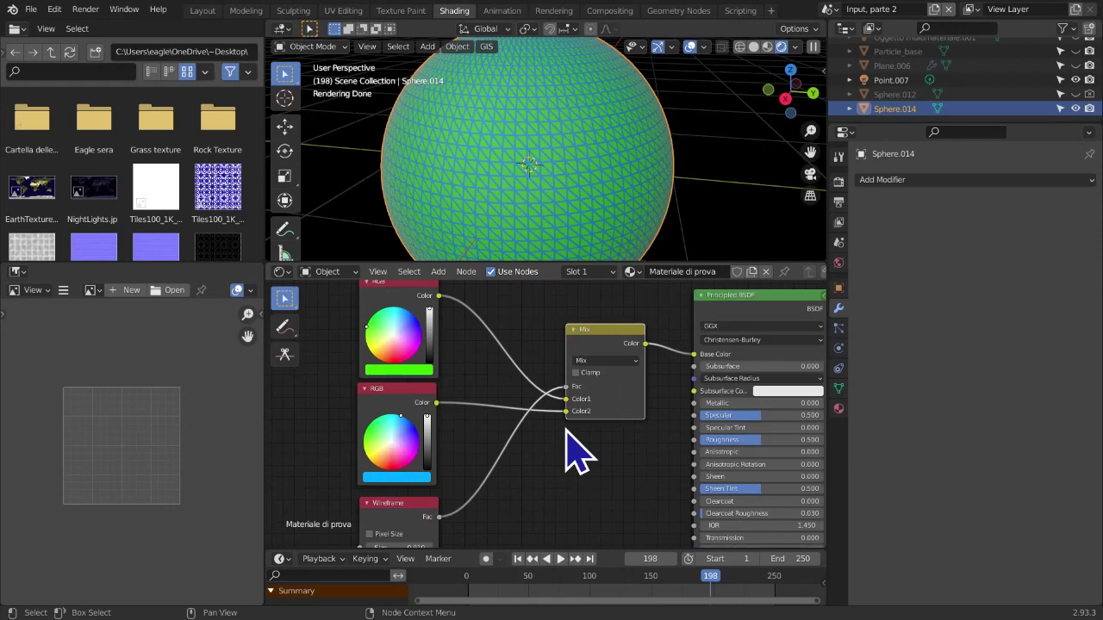
pyautogui.moveTo(548, 350); pyautogui.dragTo(541, 345)
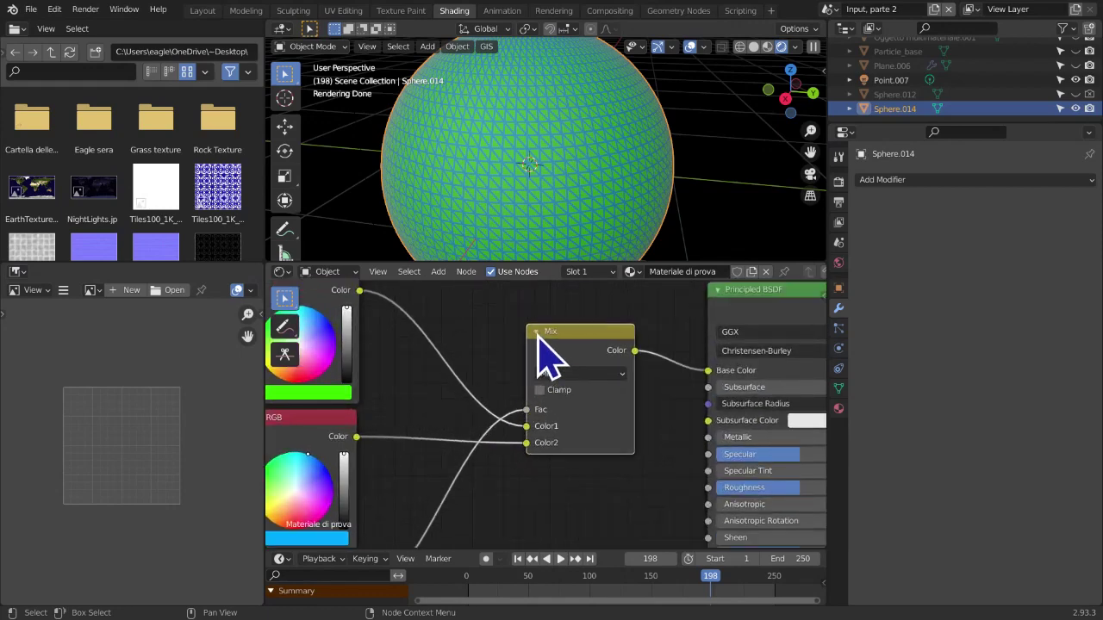
pyautogui.moveTo(526, 375); pyautogui.dragTo(657, 403, button='middle')
pyautogui.scroll(-1, 657, 437)
pyautogui.click(496, 319)
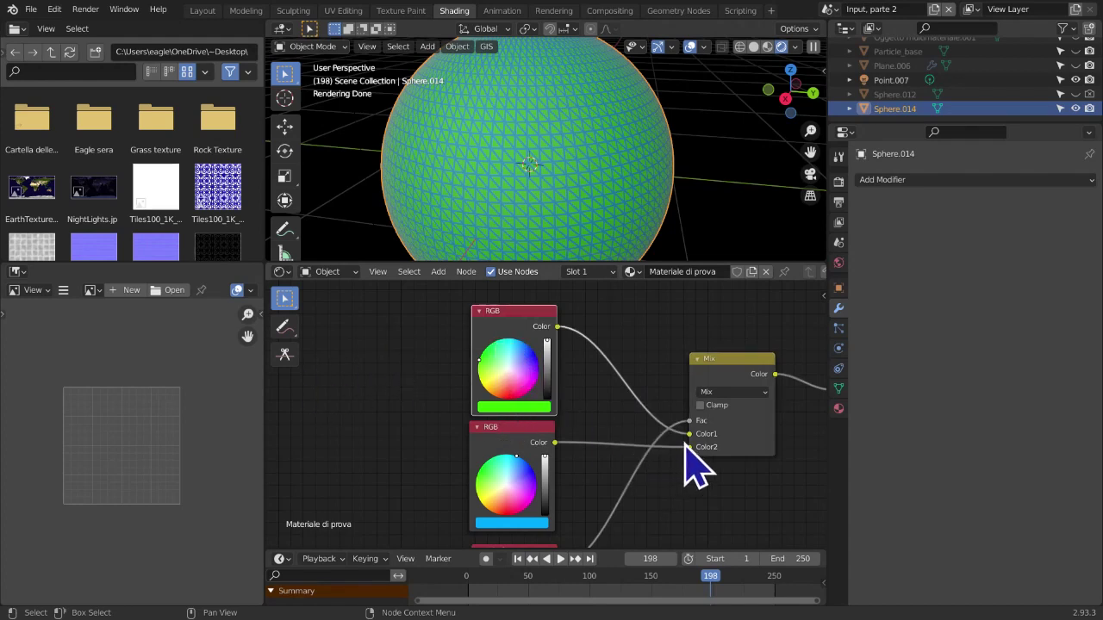
pyautogui.click(501, 447)
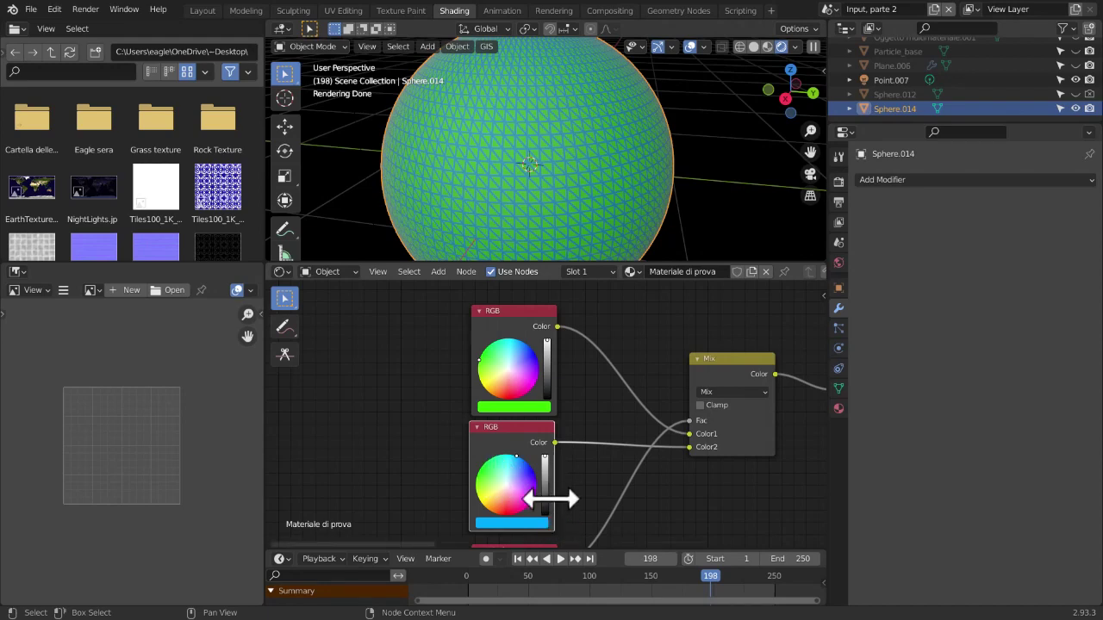
pyautogui.moveTo(731, 509); pyautogui.dragTo(741, 345, button='middle')
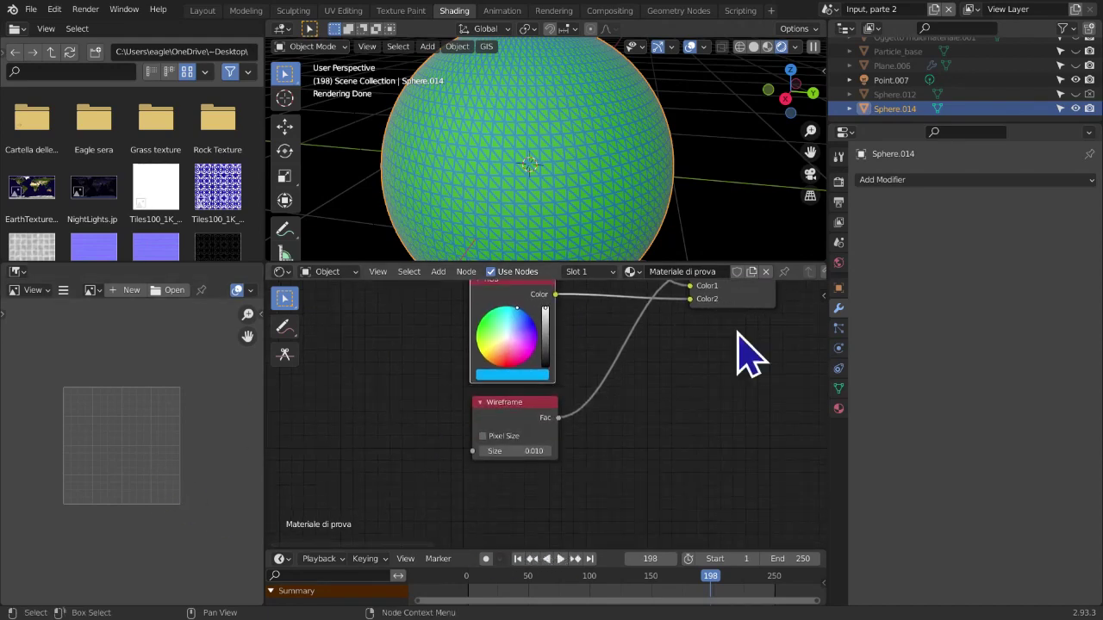
pyautogui.keyDown('ctrl'); pyautogui.keyDown('shift'); pyautogui.click(525, 422); pyautogui.keyUp('shift'); pyautogui.keyUp('ctrl')
# Preview the Principled BSDF and Mix Shader results on the sphere
pyautogui.moveTo(566, 406); pyautogui.dragTo(812, 325, button='middle')
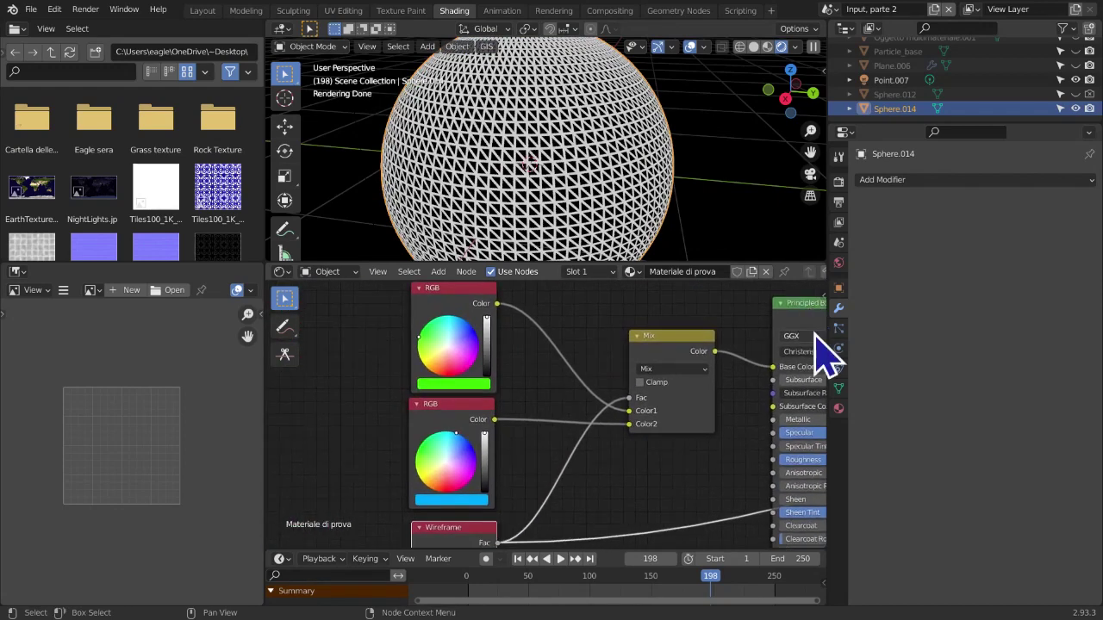
pyautogui.click(422, 405)
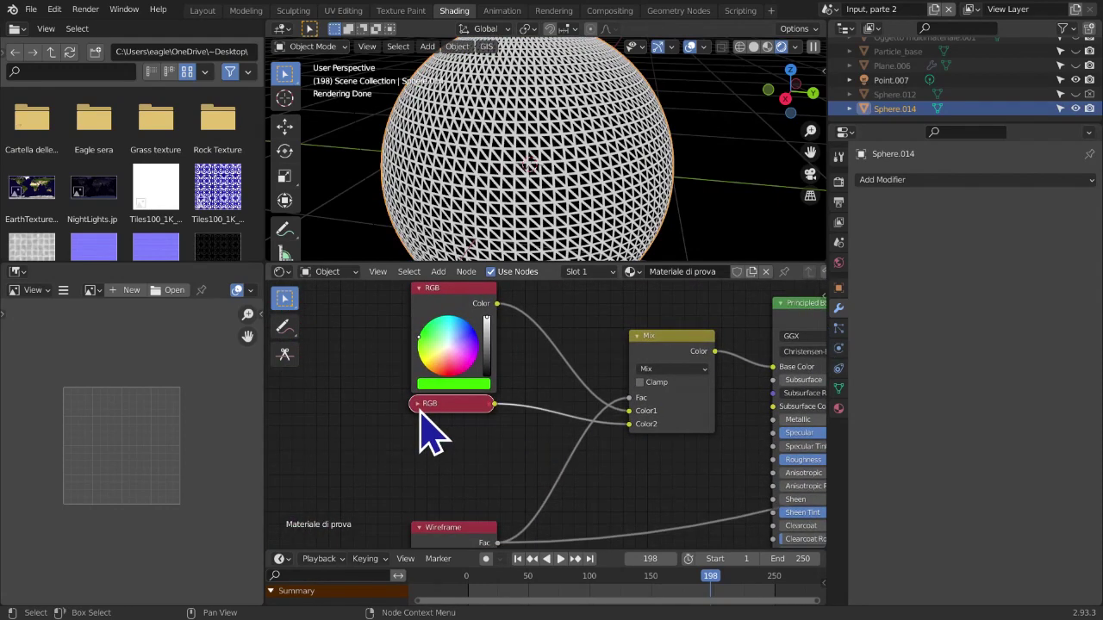
pyautogui.click(418, 404)
pyautogui.click(434, 295)
pyautogui.moveTo(578, 373); pyautogui.dragTo(521, 426, button='middle')
pyautogui.keyDown('ctrl'); pyautogui.keyDown('shift'); pyautogui.click(749, 372); pyautogui.keyUp('shift'); pyautogui.keyUp('ctrl')
pyautogui.moveTo(756, 395); pyautogui.dragTo(655, 470, button='middle')
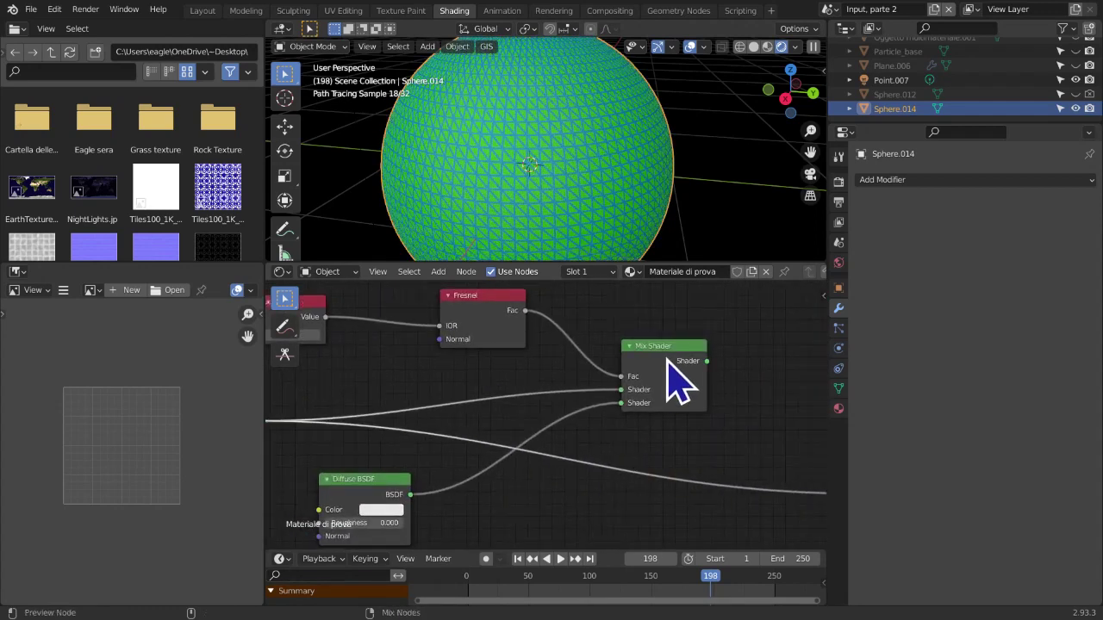
pyautogui.keyDown('ctrl'); pyautogui.keyDown('shift'); pyautogui.click(668, 362); pyautogui.keyUp('shift'); pyautogui.keyUp('ctrl')
pyautogui.moveTo(529, 485); pyautogui.dragTo(723, 355, button='middle')
pyautogui.moveTo(496, 388); pyautogui.dragTo(498, 414, button='middle')
pyautogui.scroll(1, 500, 413)
pyautogui.moveTo(500, 453); pyautogui.dragTo(498, 487, button='middle')
pyautogui.scroll(1, 503, 450)
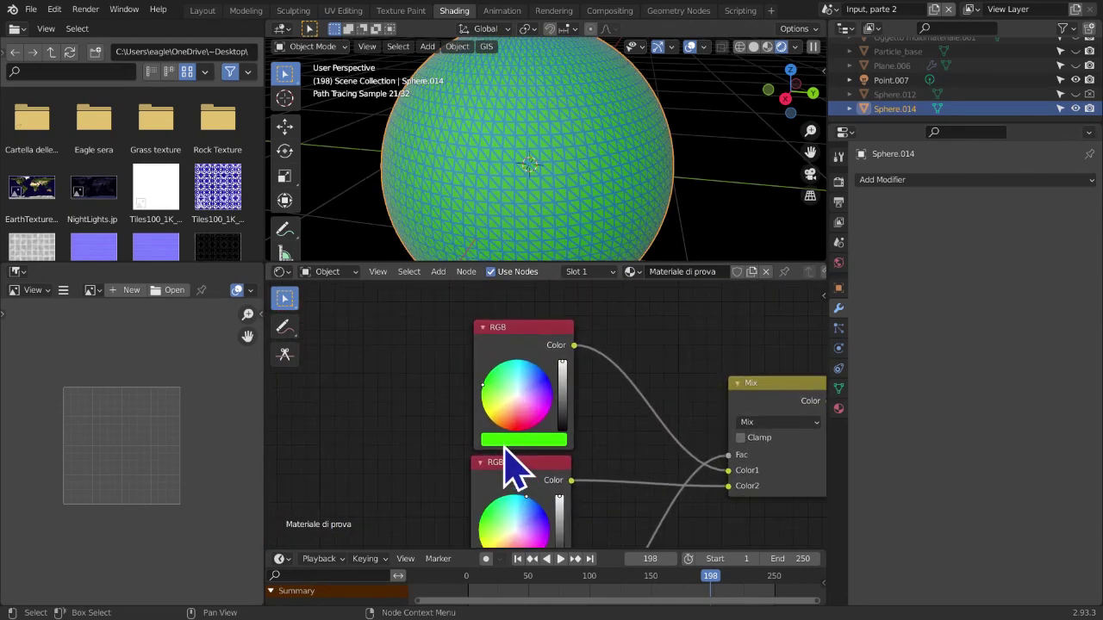
pyautogui.scroll(1, 509, 465)
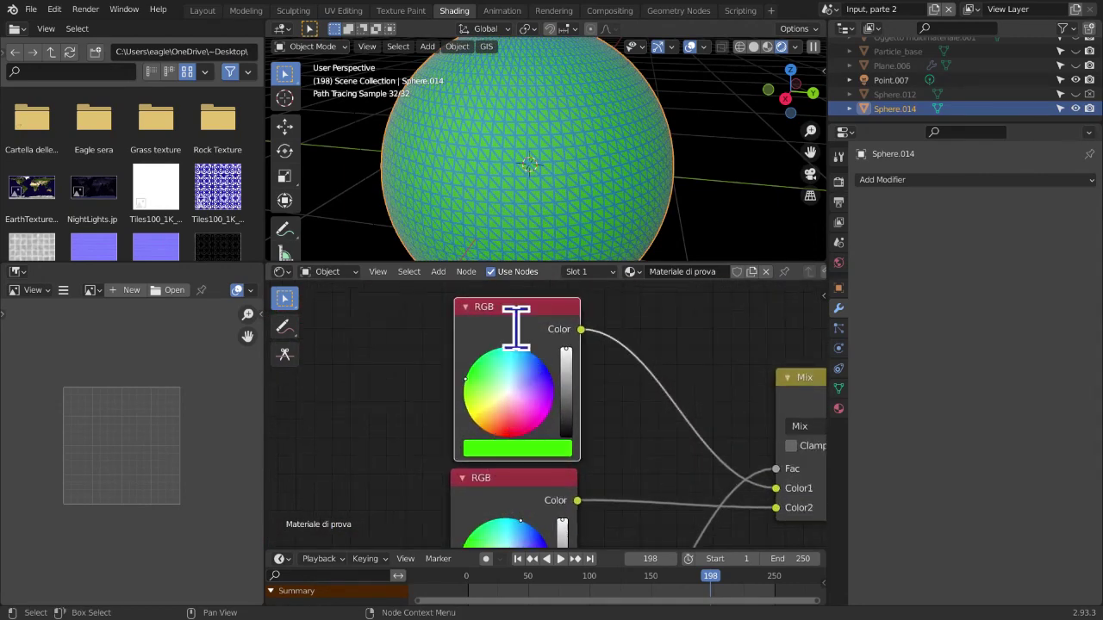
# Label the colour nodes 'Colore di sfondo' and 'Colore wireframe'
pyautogui.press('F2')
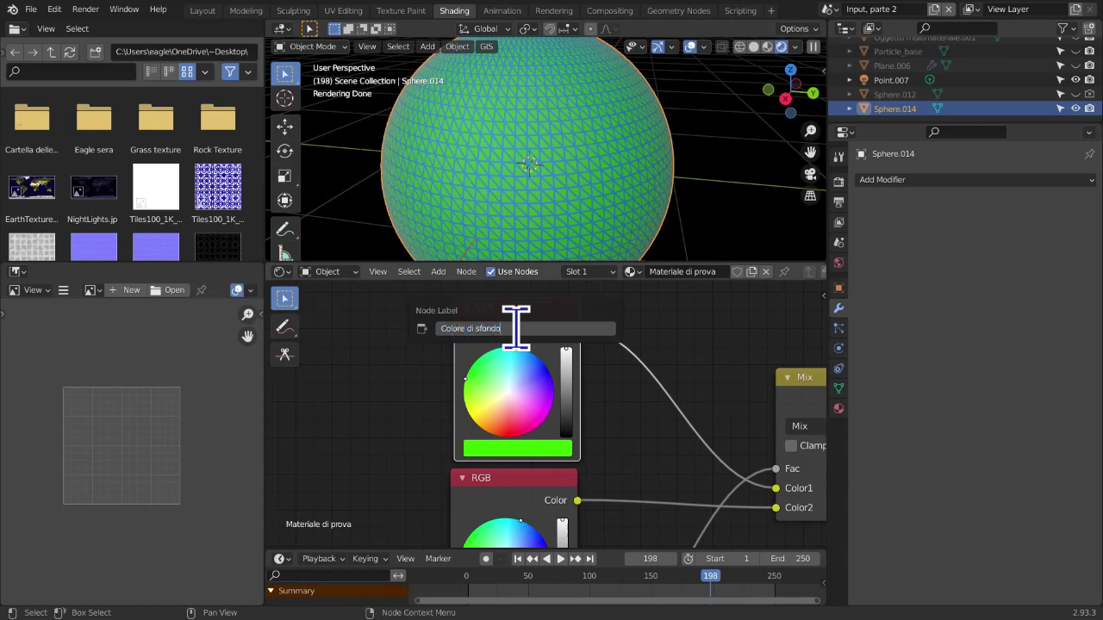
pyautogui.press('Return')
pyautogui.moveTo(511, 394); pyautogui.dragTo(524, 505, button='middle')
pyautogui.press('F2')
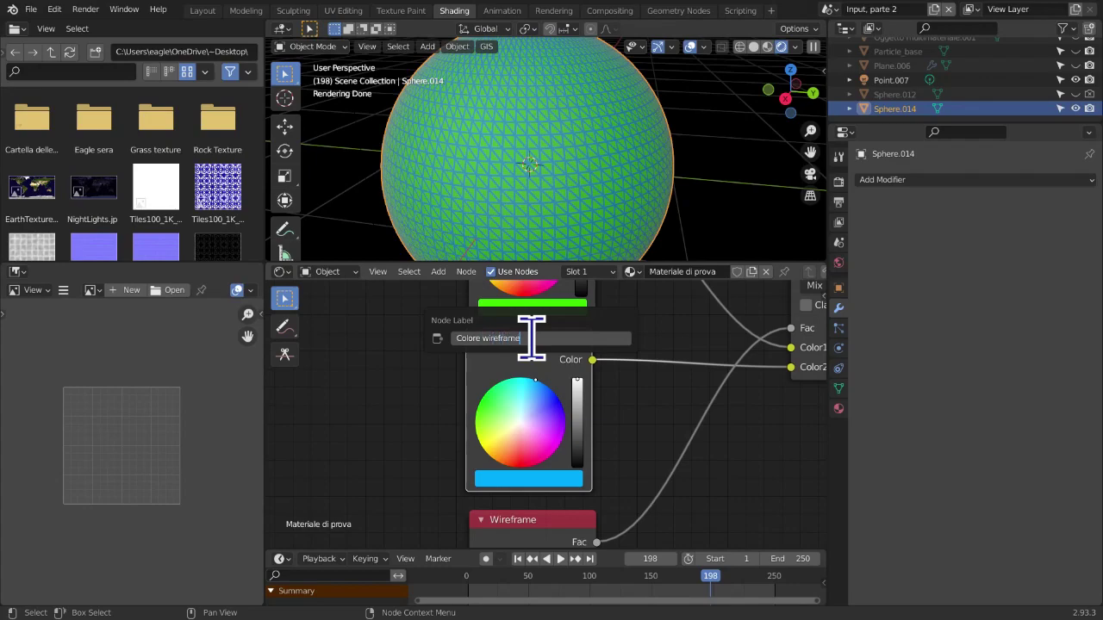
pyautogui.press('Return')
# Set the background colour to red and the wireframe colour to teal
pyautogui.moveTo(697, 382); pyautogui.dragTo(699, 468, button='middle')
pyautogui.moveTo(494, 307); pyautogui.dragTo(519, 389)
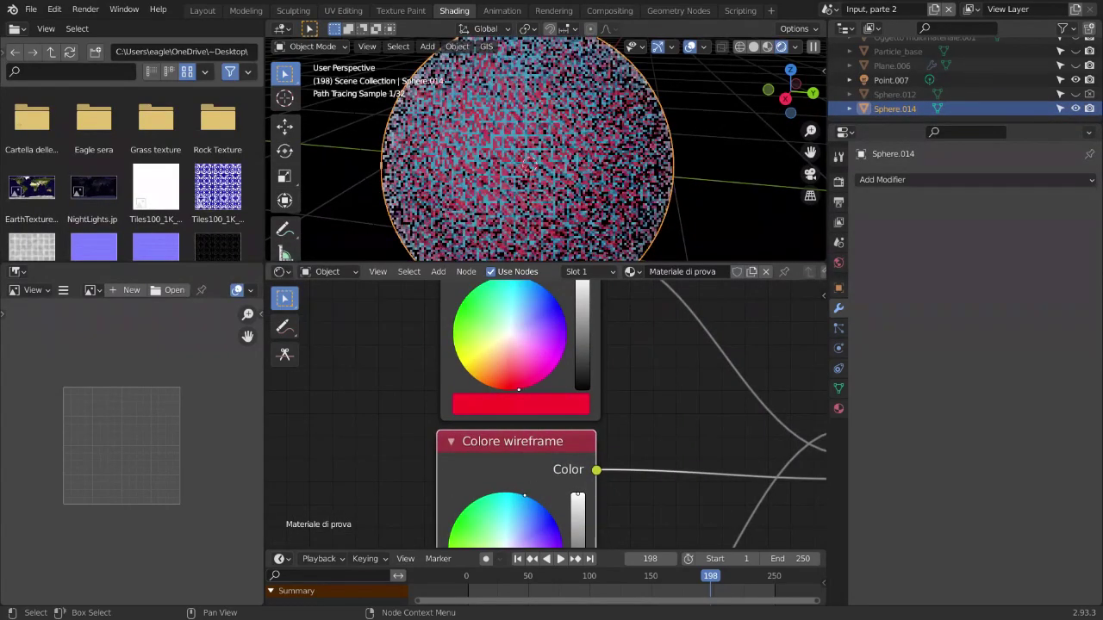
pyautogui.moveTo(689, 463); pyautogui.dragTo(706, 394, button='middle')
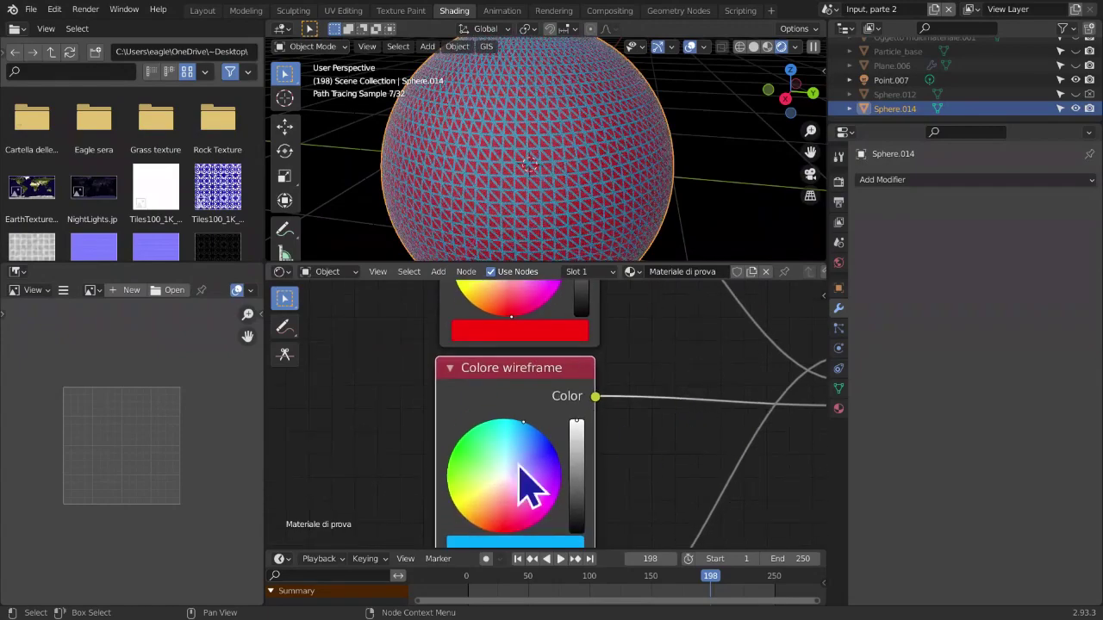
pyautogui.moveTo(530, 453); pyautogui.dragTo(495, 419)
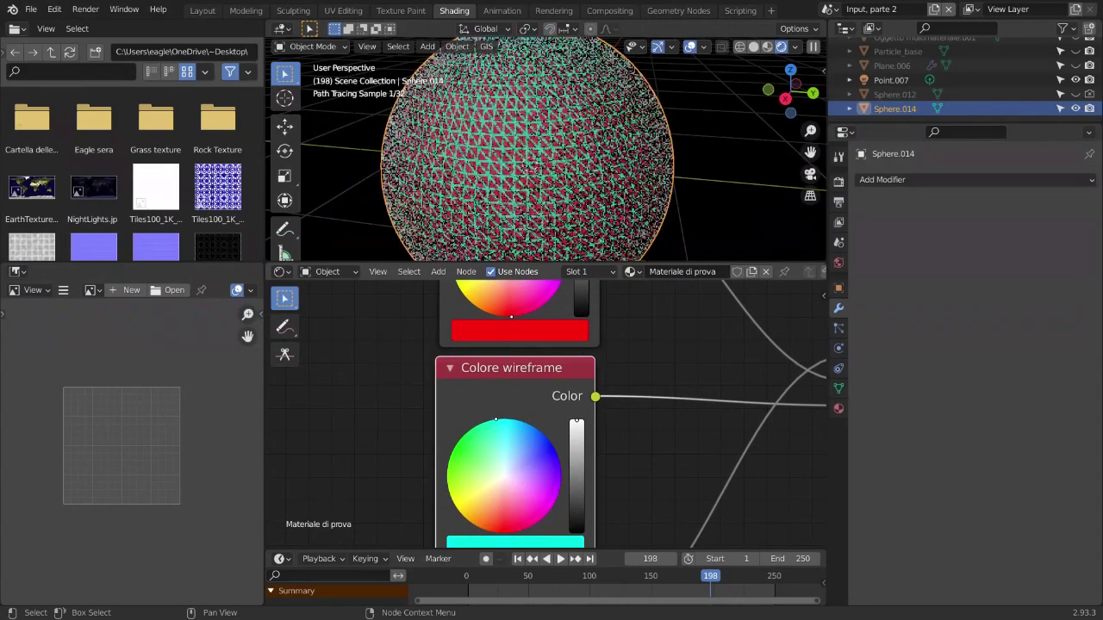
pyautogui.scroll(-4, 662, 353)
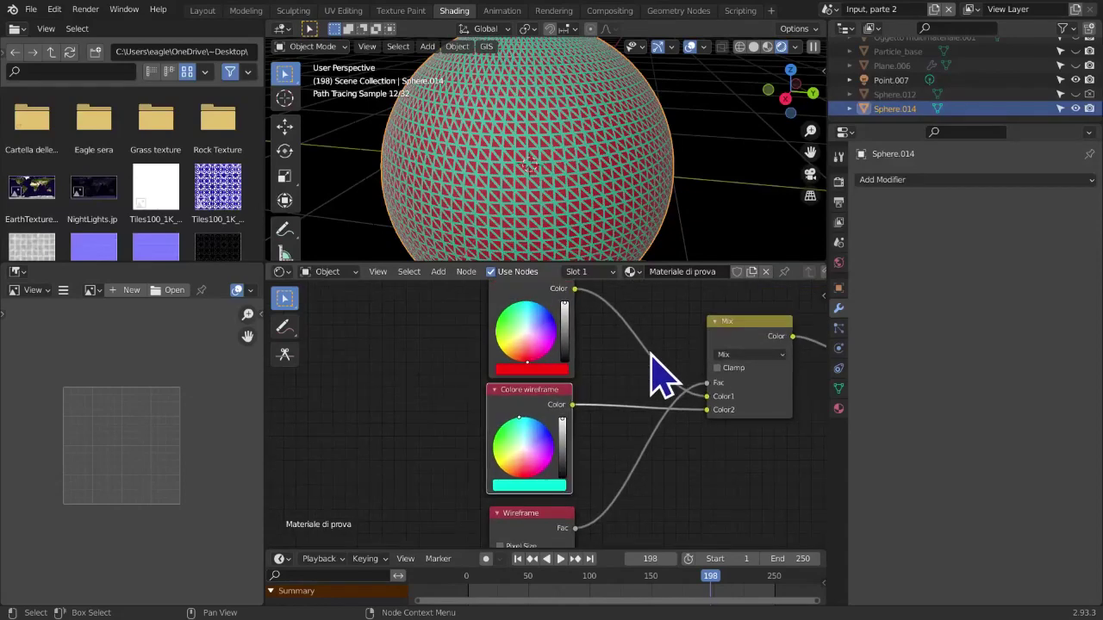
pyautogui.moveTo(660, 374); pyautogui.dragTo(581, 351, button='middle')
pyautogui.scroll(-2, 595, 371)
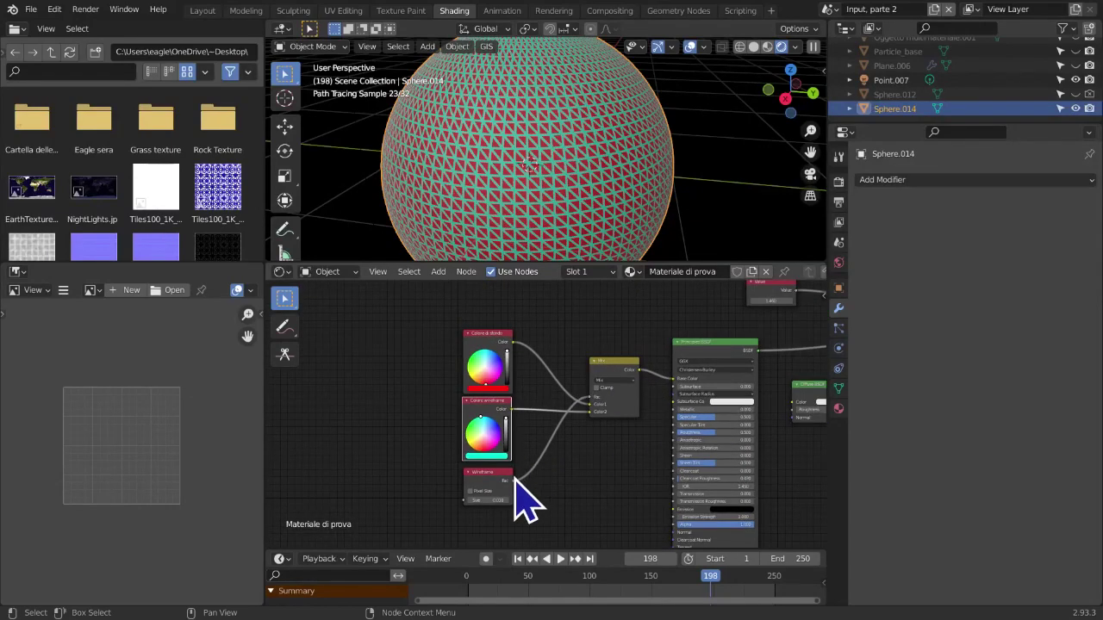
# Move the Wireframe node vertically to sit above the colour nodes
pyautogui.moveTo(498, 477); pyautogui.dragTo(517, 344)
pyautogui.press('g')
pyautogui.press('y')
pyautogui.click(515, 348)
pyautogui.moveTo(579, 480); pyautogui.dragTo(425, 499, button='middle')
pyautogui.scroll(-1, 550, 505)
pyautogui.scroll(1, 477, 466)
pyautogui.moveTo(474, 465); pyautogui.dragTo(634, 477, button='middle')
pyautogui.scroll(-1, 712, 470)
pyautogui.scroll(1, 679, 470)
pyautogui.scroll(1, 692, 477)
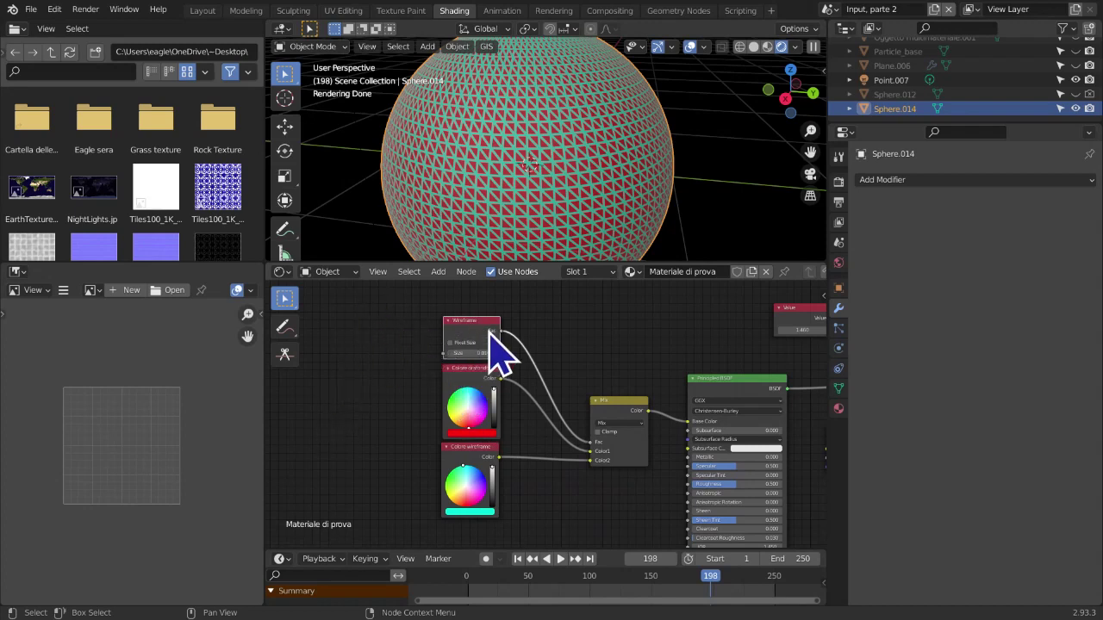
# Relink the Wireframe factor and connect the Mix colour to Principled Base Color
pyautogui.moveTo(502, 333); pyautogui.dragTo(686, 422)
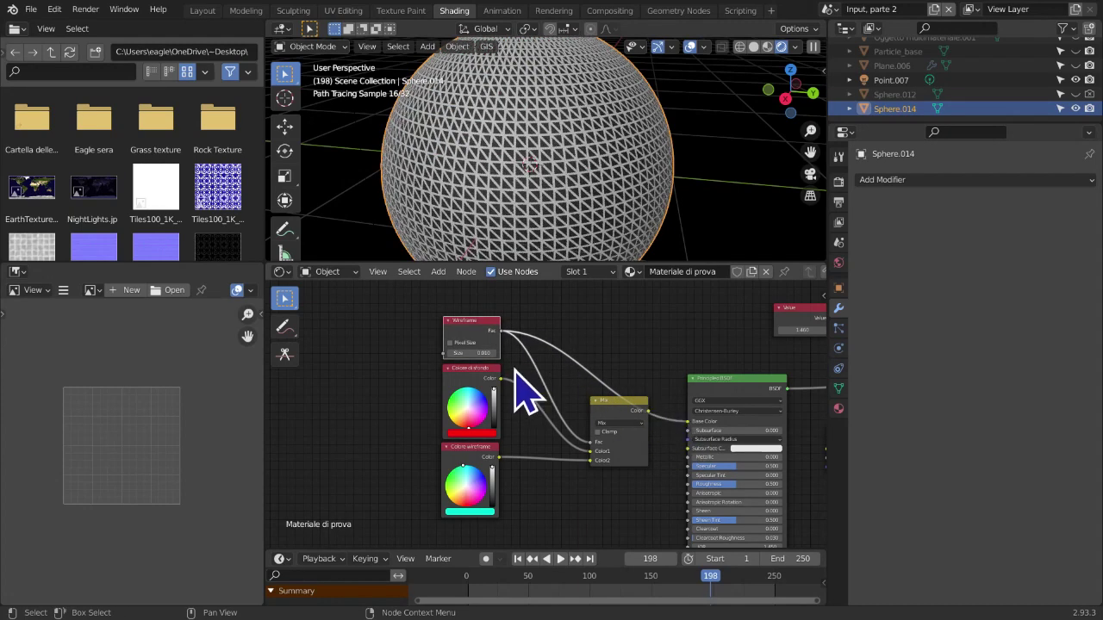
pyautogui.keyDown('ctrl'); pyautogui.keyDown('shift'); pyautogui.click(620, 420); pyautogui.keyUp('shift'); pyautogui.keyUp('ctrl')
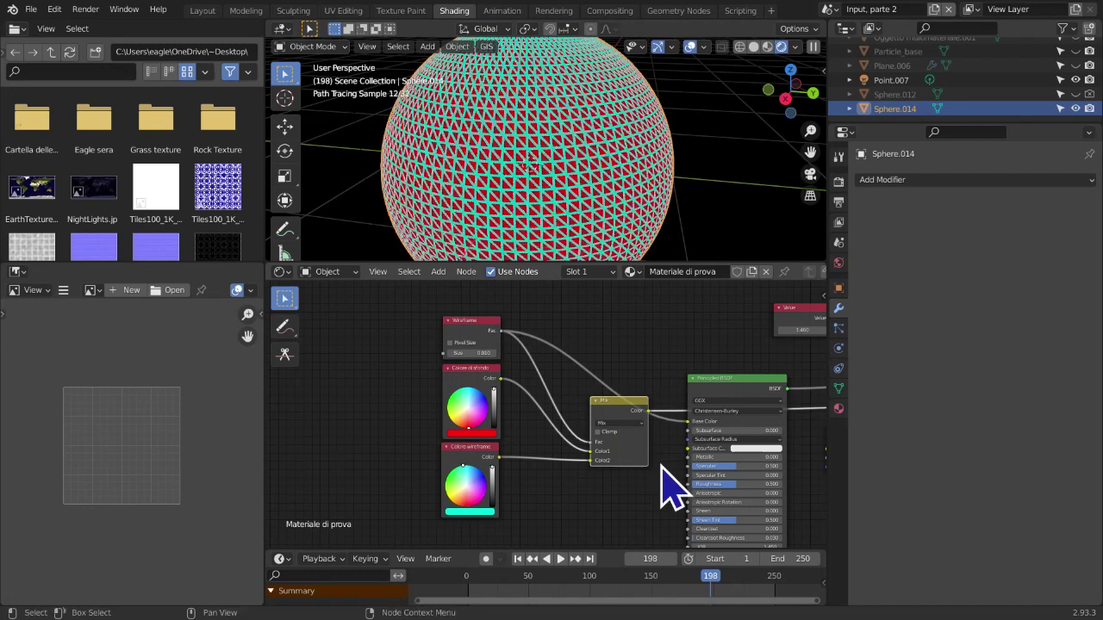
pyautogui.moveTo(661, 465); pyautogui.dragTo(630, 460, button='middle')
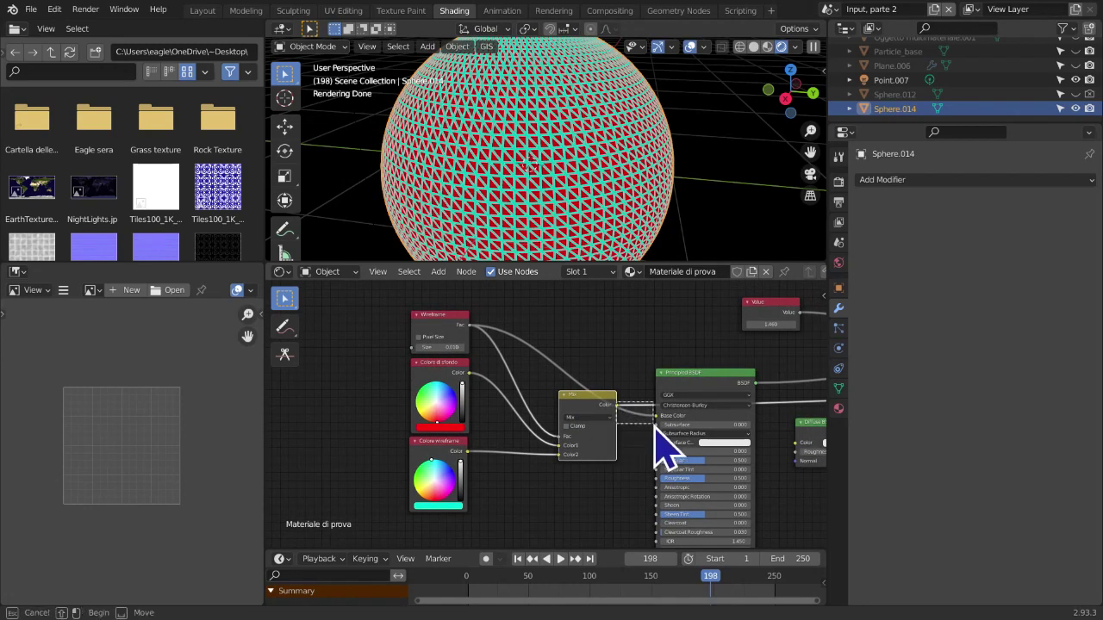
pyautogui.moveTo(617, 406); pyautogui.dragTo(670, 422)
# Reconnect the Mix Shader to the Material Output and select the Wireframe, colour and Mix nodes
pyautogui.moveTo(702, 419); pyautogui.dragTo(269, 431, button='middle')
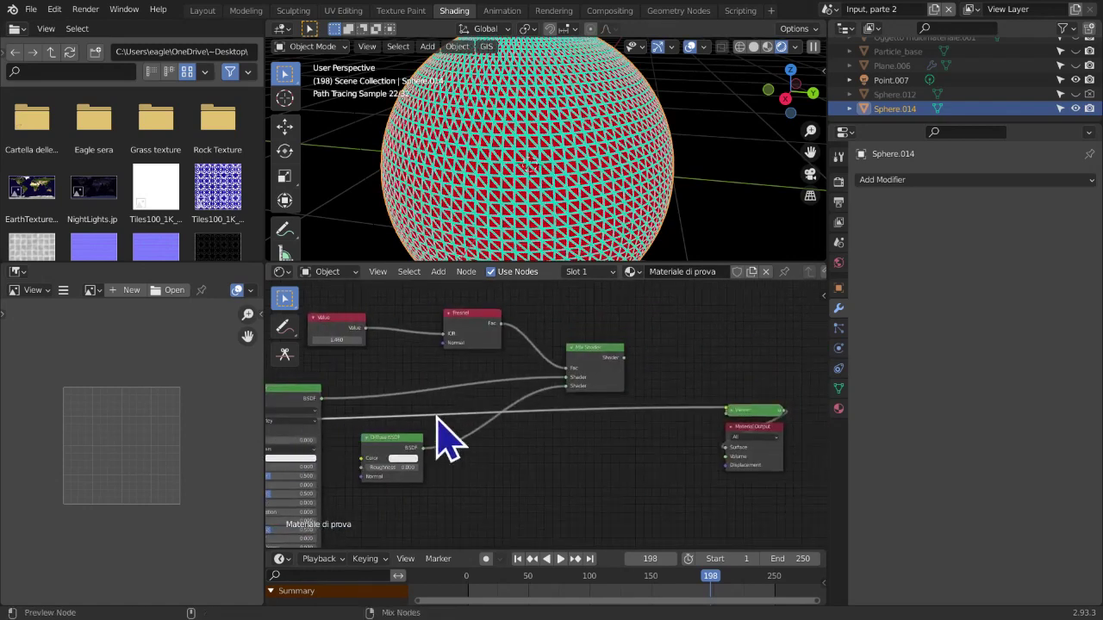
pyautogui.keyDown('ctrl'); pyautogui.keyDown('shift'); pyautogui.click(610, 363); pyautogui.keyUp('shift'); pyautogui.keyUp('ctrl')
pyautogui.moveTo(576, 453); pyautogui.dragTo(466, 423, button='middle')
pyautogui.scroll(-1, 458, 383)
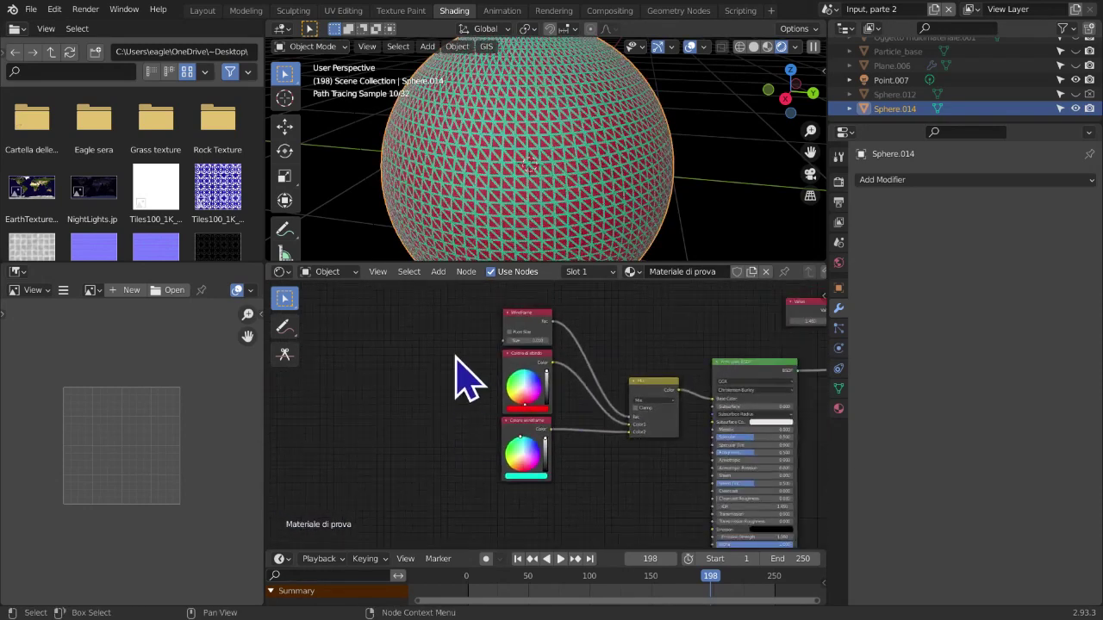
pyautogui.moveTo(441, 297); pyautogui.dragTo(697, 522)
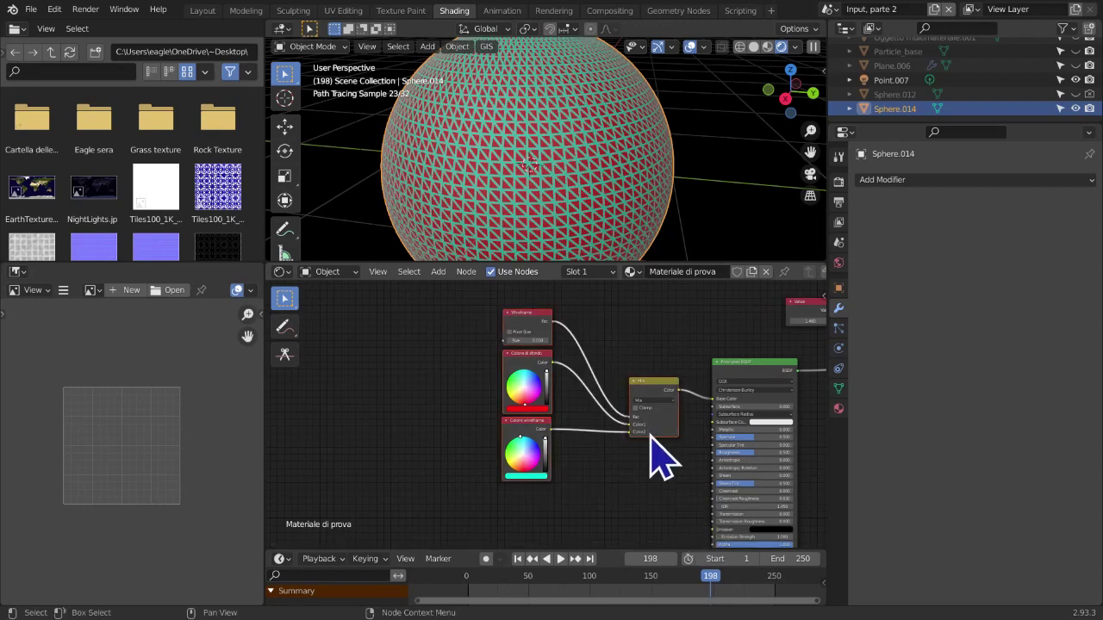
# Delete the wireframe colour nodes and add a MixRGB node beside the Principled BSDF
pyautogui.press('x')
pyautogui.hotkey('shift', 'a')
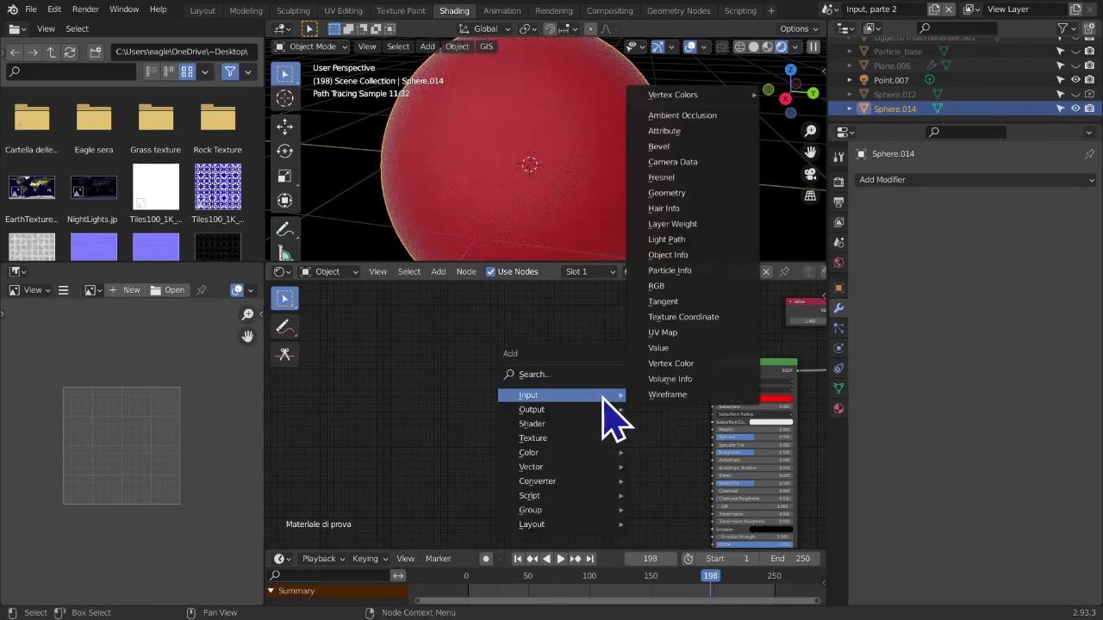
pyautogui.moveTo(582, 453)
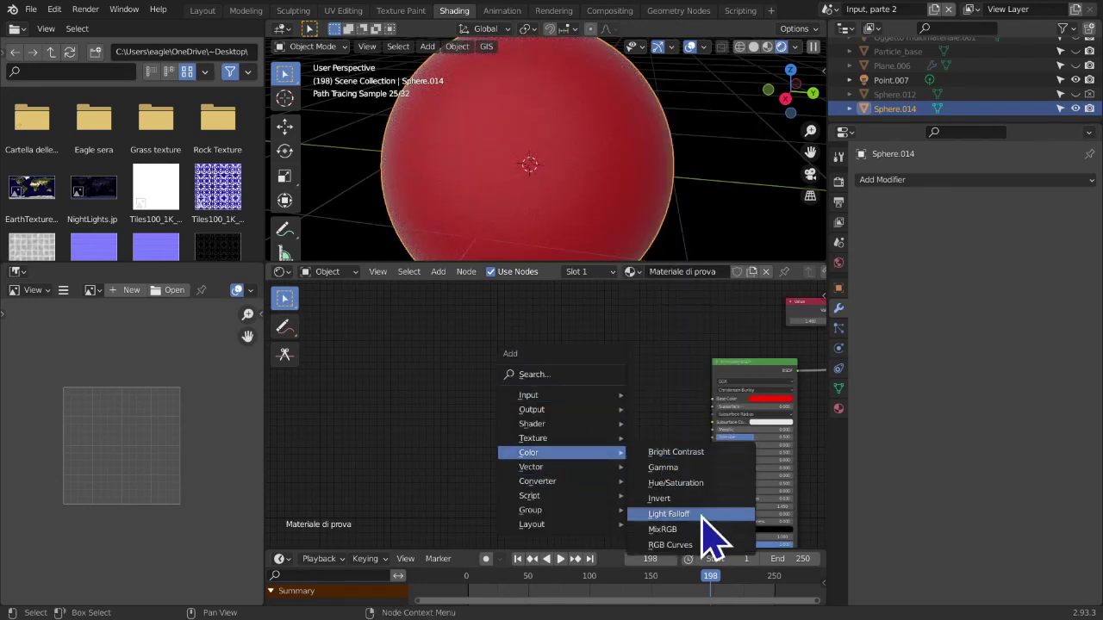
pyautogui.click(634, 384)
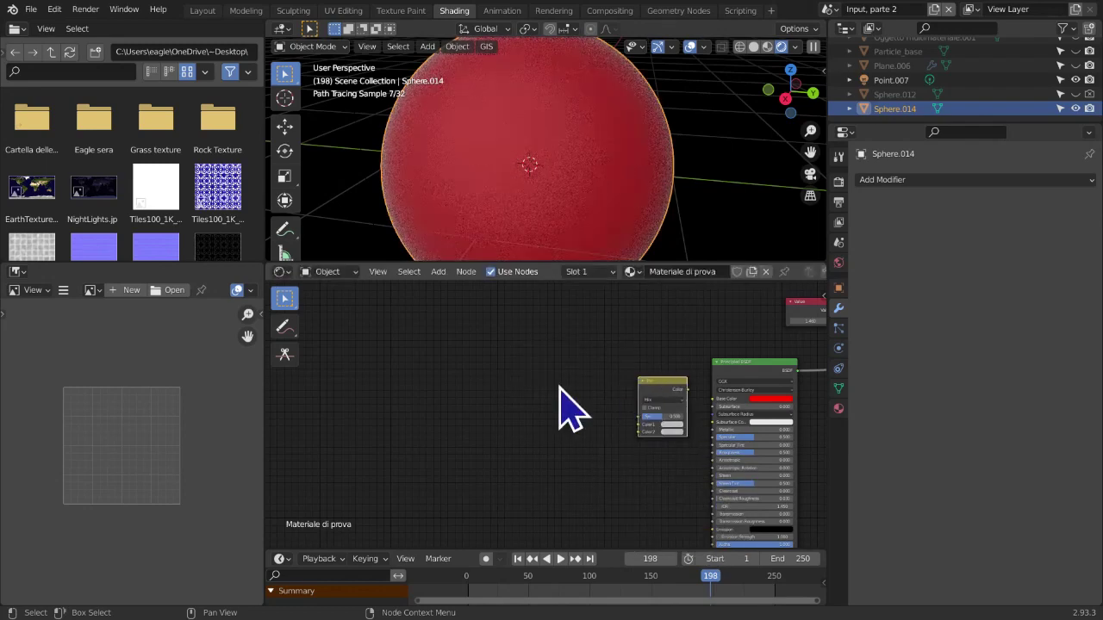
# Zoom in on the new Mix node and set its Color1 to full-brightness pure red
pyautogui.hotkey('shift', 'a')
pyautogui.moveTo(559, 386)
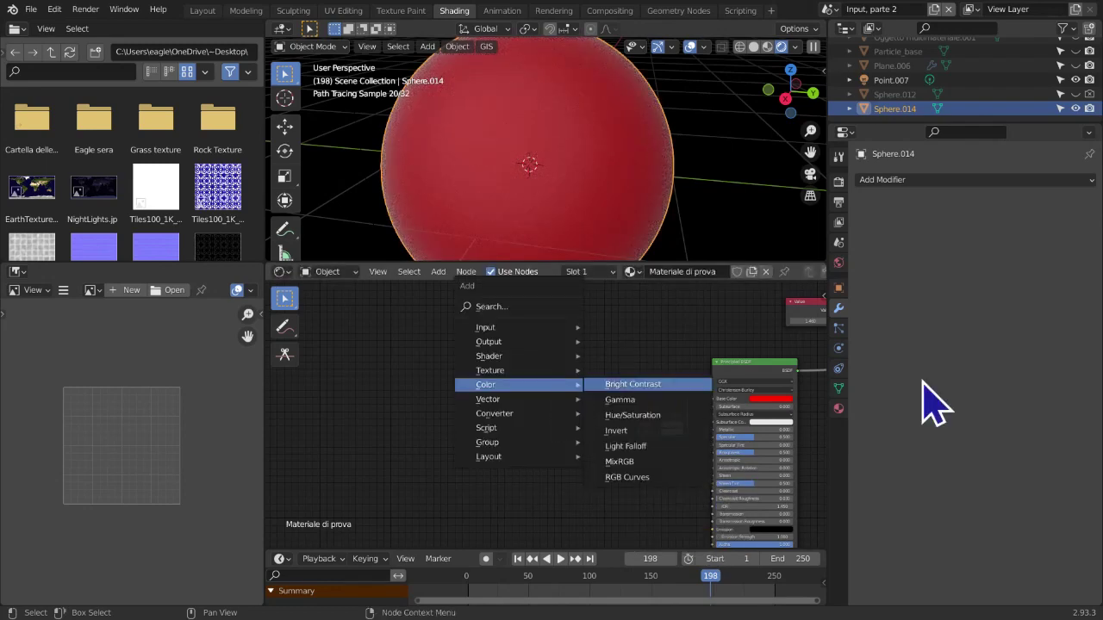
pyautogui.scroll(2, 559, 471)
pyautogui.moveTo(669, 458); pyautogui.dragTo(538, 456, button='middle')
pyautogui.scroll(12, 578, 433)
pyautogui.scroll(3, 581, 432)
pyautogui.click(643, 406)
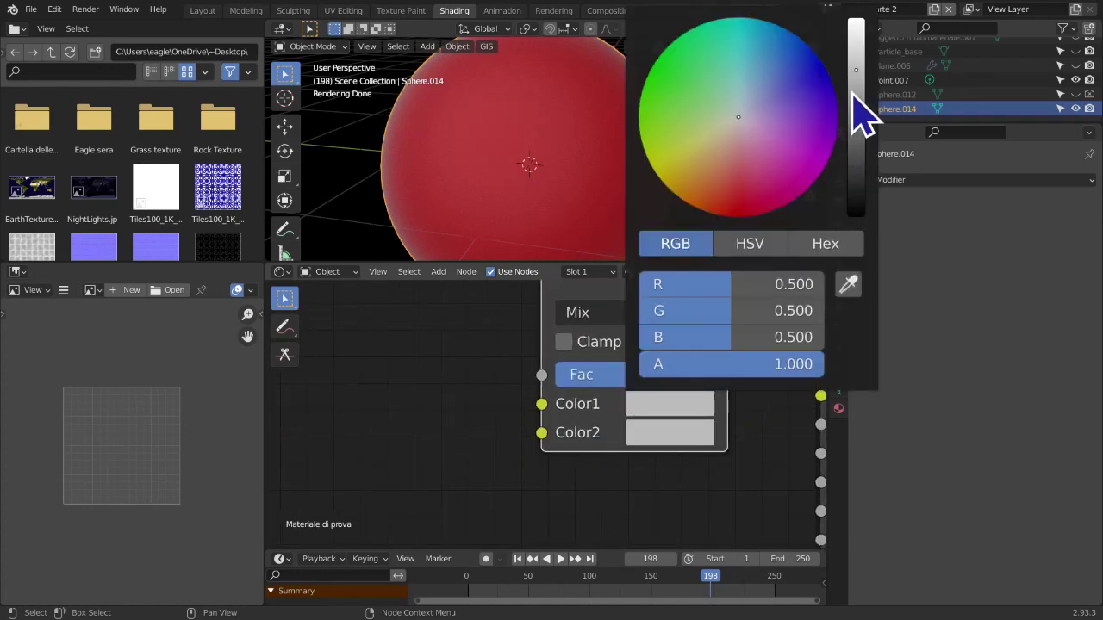
pyautogui.moveTo(859, 112); pyautogui.dragTo(856, 19)
pyautogui.moveTo(763, 141); pyautogui.dragTo(747, 47)
# Set Color2 to bright cyan and verify both Mix colour values
pyautogui.click(692, 441)
pyautogui.moveTo(855, 99); pyautogui.dragTo(856, 49)
pyautogui.click(696, 411)
pyautogui.click(695, 408)
pyautogui.click(695, 408)
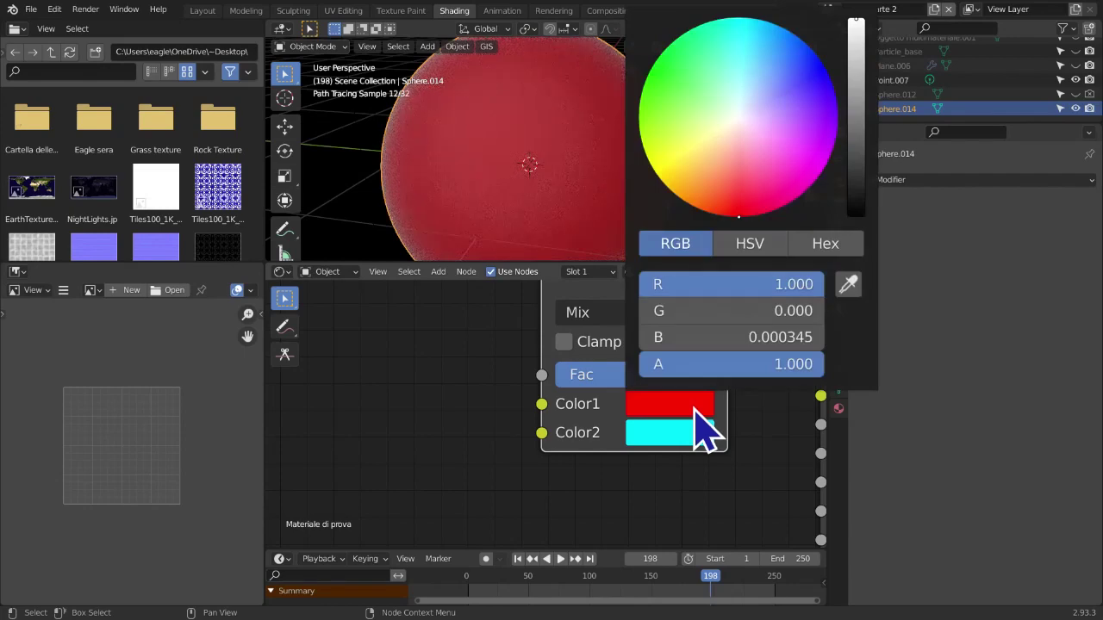
pyautogui.click(694, 429)
pyautogui.moveTo(410, 425); pyautogui.dragTo(414, 467, button='middle')
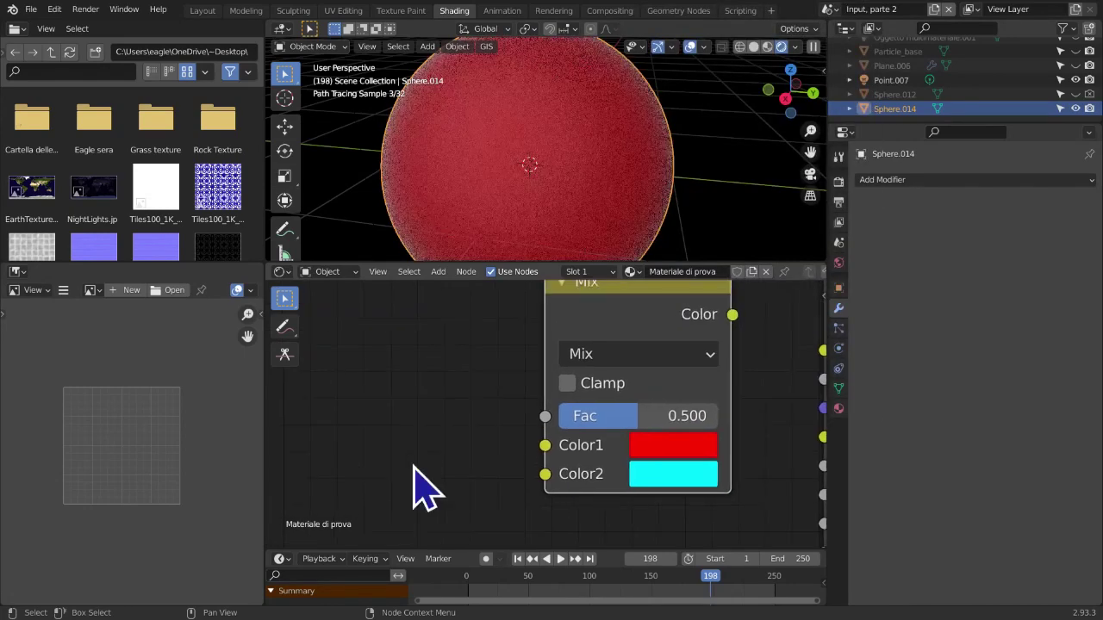
pyautogui.hotkey('shift', 'a')
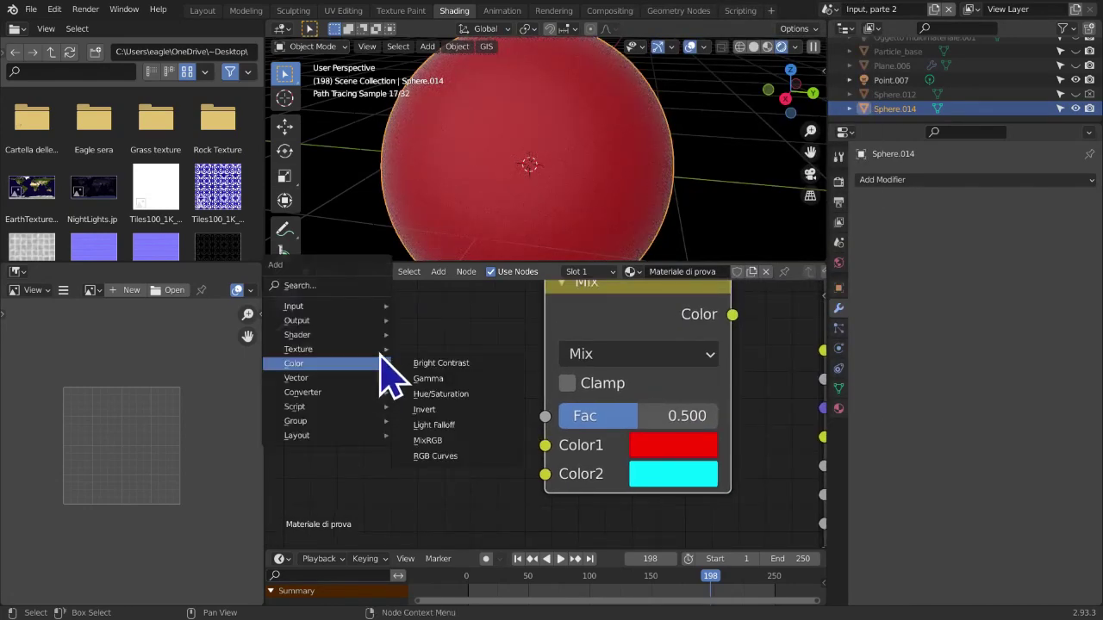
# Add a Wireframe node driving the Mix factor and feed the Mix colour into Base Color
pyautogui.moveTo(366, 306)
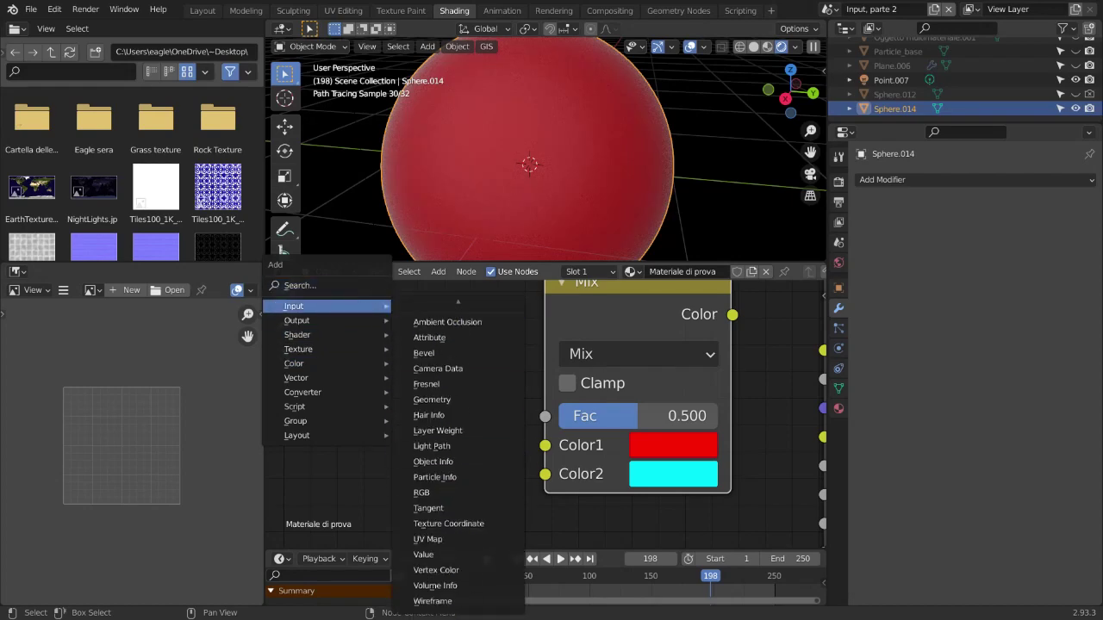
pyautogui.click(435, 601)
pyautogui.click(302, 355)
pyautogui.moveTo(481, 381); pyautogui.dragTo(542, 418)
pyautogui.scroll(-4, 560, 431)
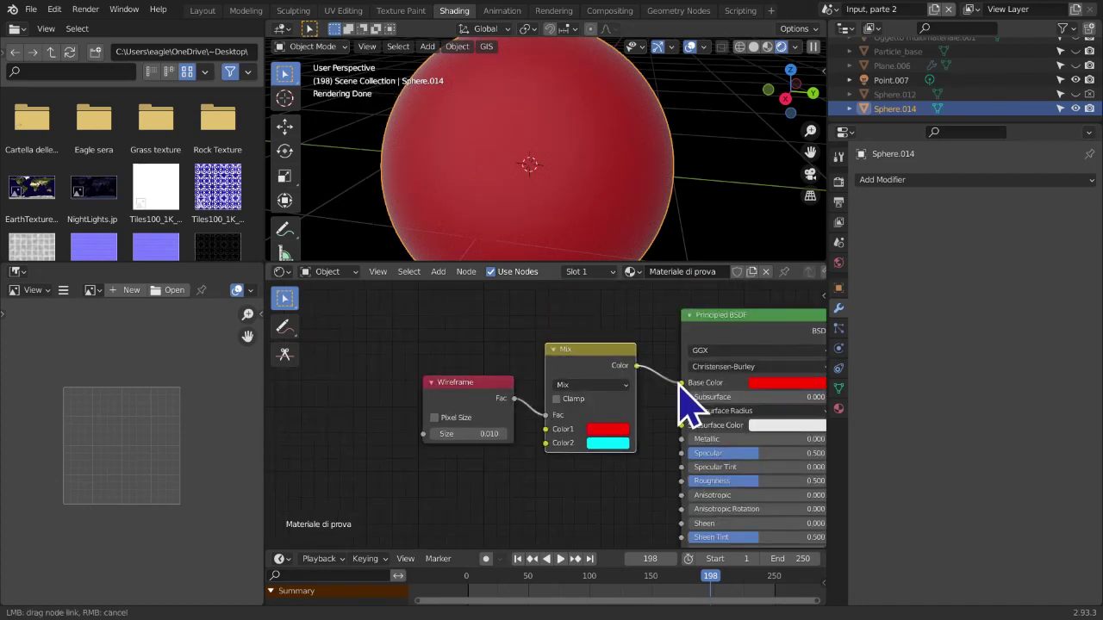
pyautogui.moveTo(685, 404); pyautogui.dragTo(682, 401)
pyautogui.scroll(1, 591, 487)
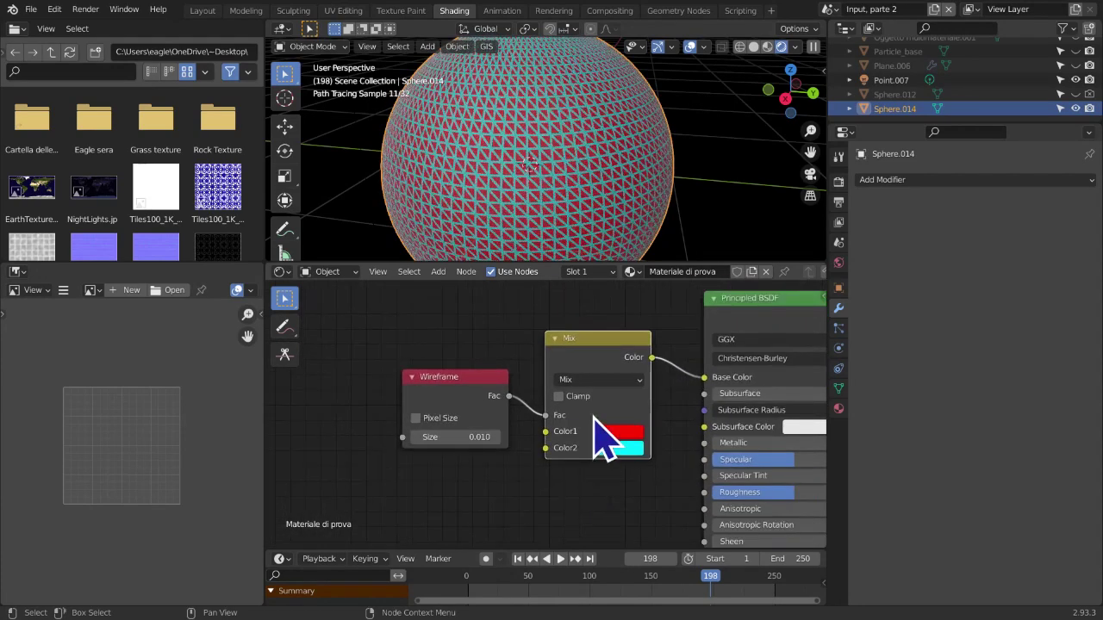
pyautogui.click(618, 434)
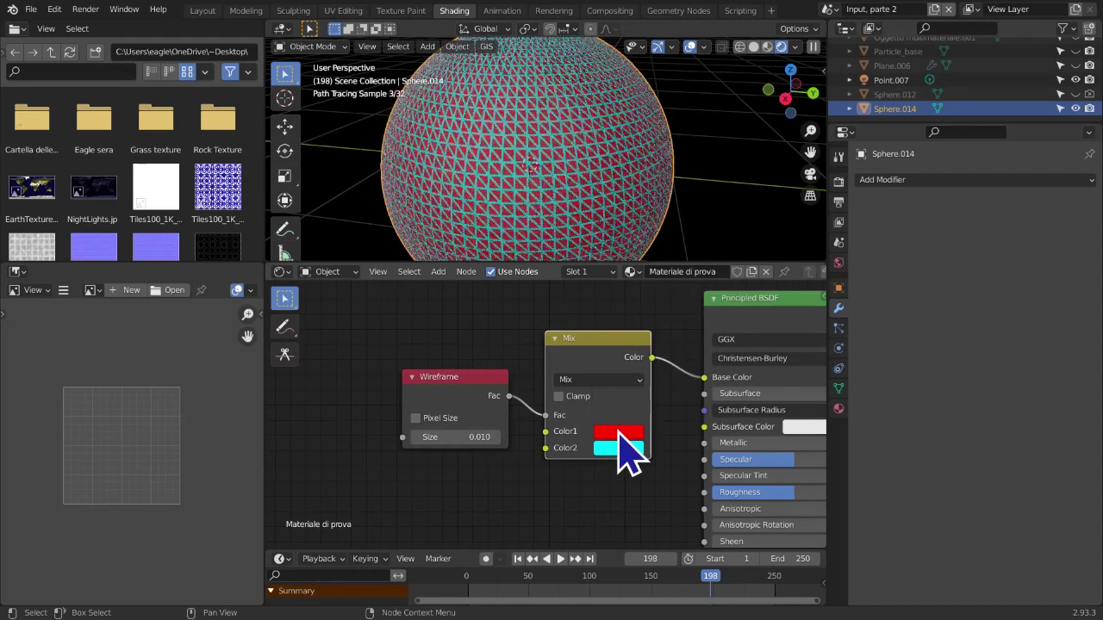
pyautogui.click(618, 448)
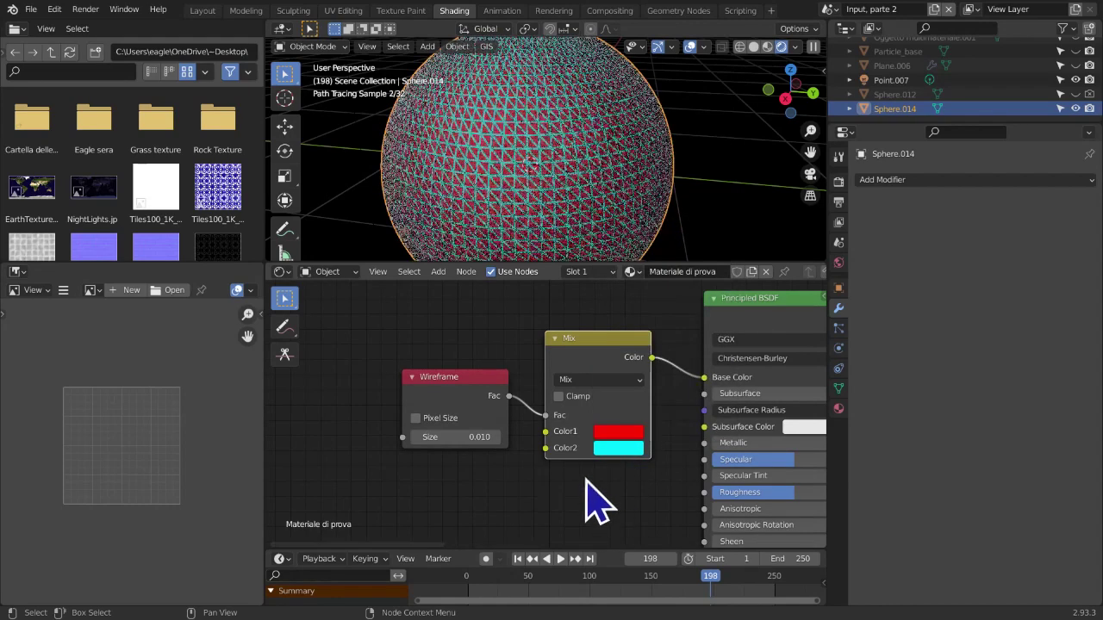
# Rearrange the Value, Fresnel, Mix Shader and Diffuse BSDF nodes into a tidier layout
pyautogui.scroll(-2, 603, 448)
pyautogui.moveTo(595, 458); pyautogui.dragTo(416, 489, button='middle')
pyautogui.scroll(-5, 416, 489)
pyautogui.scroll(1, 516, 460)
pyautogui.moveTo(549, 318); pyautogui.dragTo(751, 367)
pyautogui.moveTo(672, 434); pyautogui.dragTo(695, 399, button='middle')
pyautogui.click(650, 484)
pyautogui.moveTo(652, 485); pyautogui.dragTo(547, 508, button='middle')
pyautogui.moveTo(475, 345); pyautogui.dragTo(523, 309)
pyautogui.moveTo(567, 343); pyautogui.dragTo(609, 331)
pyautogui.moveTo(634, 367); pyautogui.dragTo(621, 375)
pyautogui.moveTo(510, 442); pyautogui.dragTo(608, 435)
# Shift the Wireframe, Mix and Principled BSDF nodes up and right together
pyautogui.scroll(-3, 655, 438)
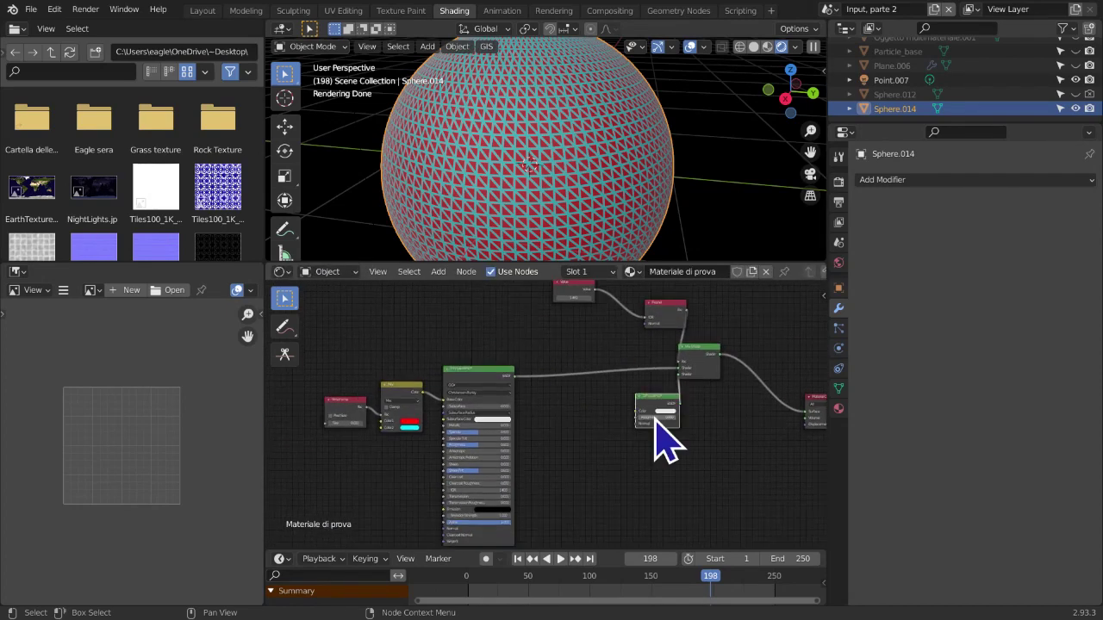
pyautogui.moveTo(328, 317); pyautogui.dragTo(602, 493)
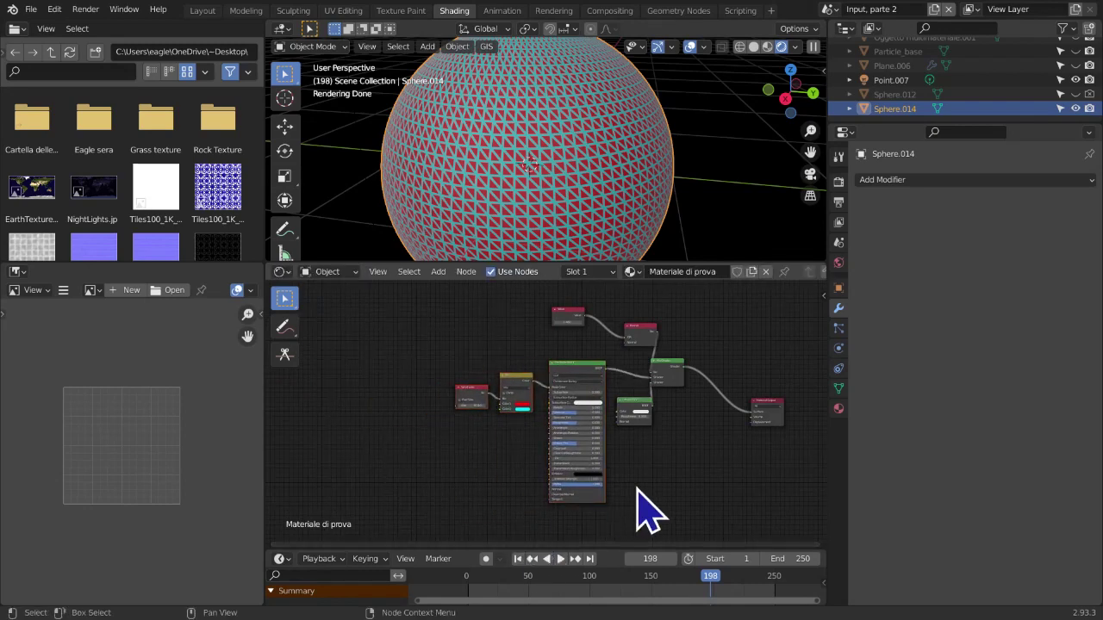
pyautogui.click(638, 490)
pyautogui.scroll(2, 624, 485)
pyautogui.scroll(-2, 607, 478)
pyautogui.scroll(10, 595, 474)
pyautogui.moveTo(607, 483); pyautogui.dragTo(665, 548, button='middle')
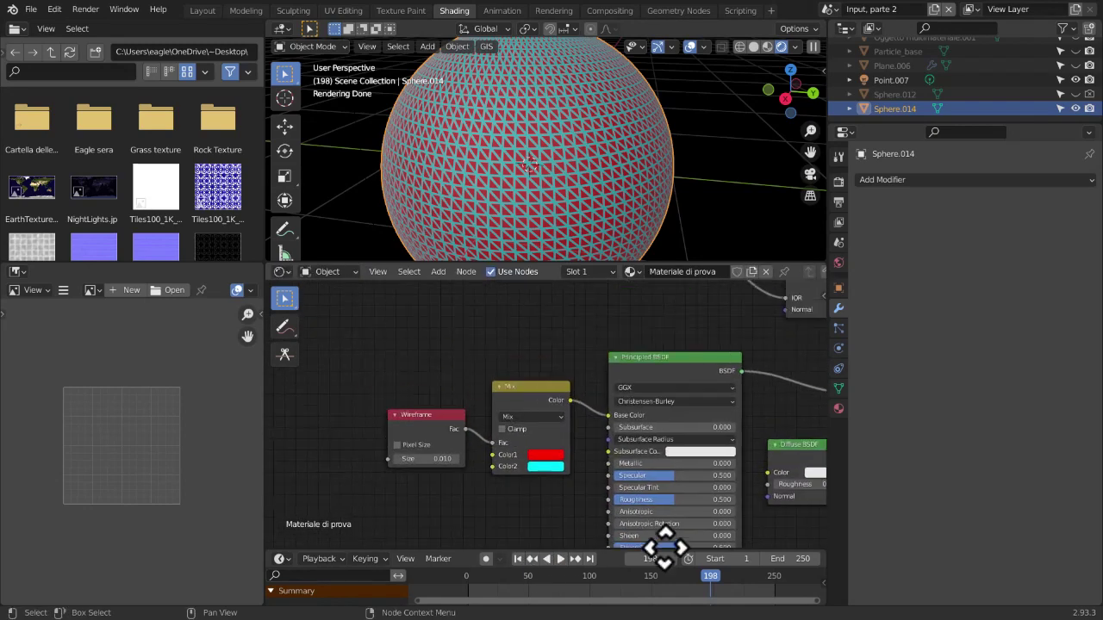
# Zoom in on the Wireframe and Mix nodes and review both Mix colours
pyautogui.scroll(1, 542, 443)
pyautogui.moveTo(542, 443); pyautogui.dragTo(557, 349, button='middle')
pyautogui.scroll(3, 575, 400)
pyautogui.scroll(-2, 576, 403)
pyautogui.click(609, 416)
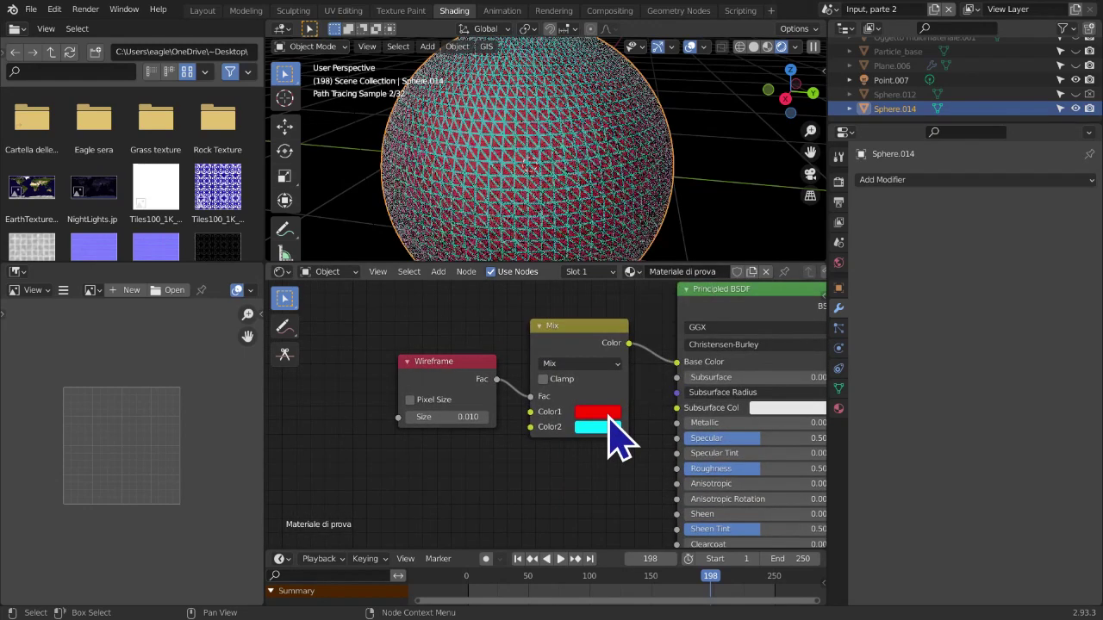
pyautogui.click(606, 426)
pyautogui.click(608, 429)
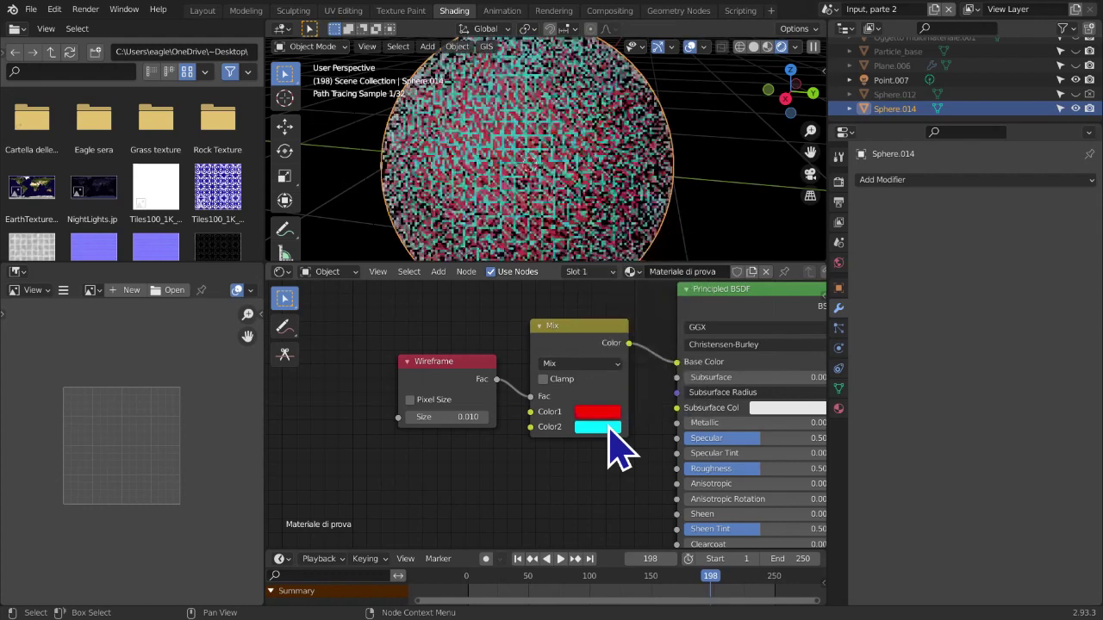
pyautogui.click(609, 429)
# Thin the Wireframe node's Size, first to 0.05 and then to 0.005
pyautogui.click(450, 376)
pyautogui.scroll(2, 513, 469)
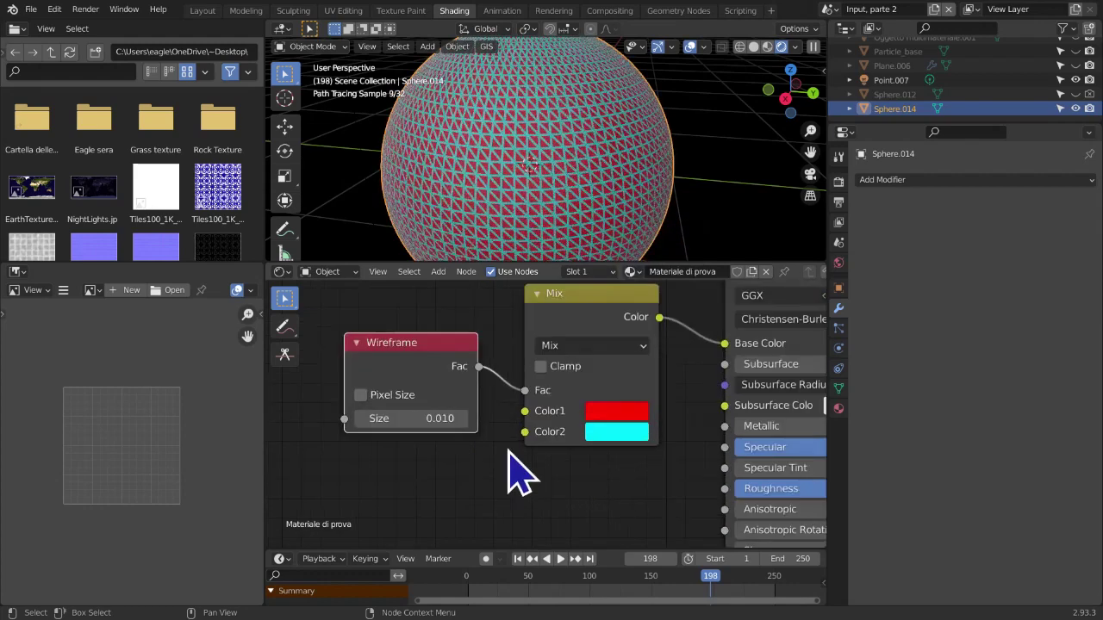
pyautogui.scroll(4, 474, 401)
pyautogui.click(478, 401)
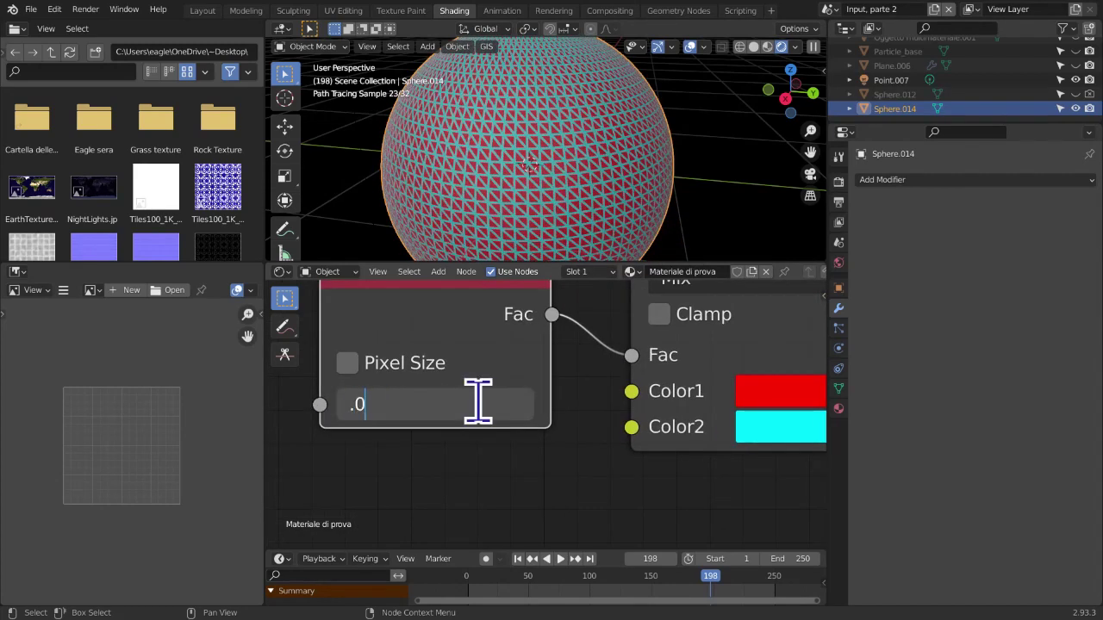
pyautogui.write('.05')
pyautogui.press('Return')
pyautogui.click(479, 401)
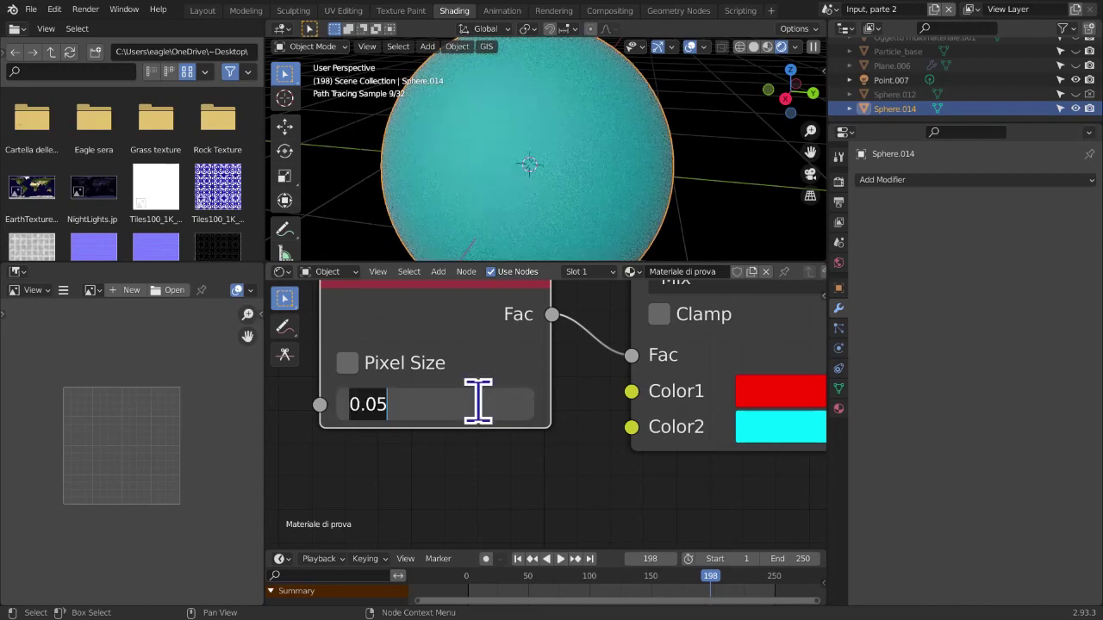
pyautogui.write('.005')
pyautogui.press('Return')
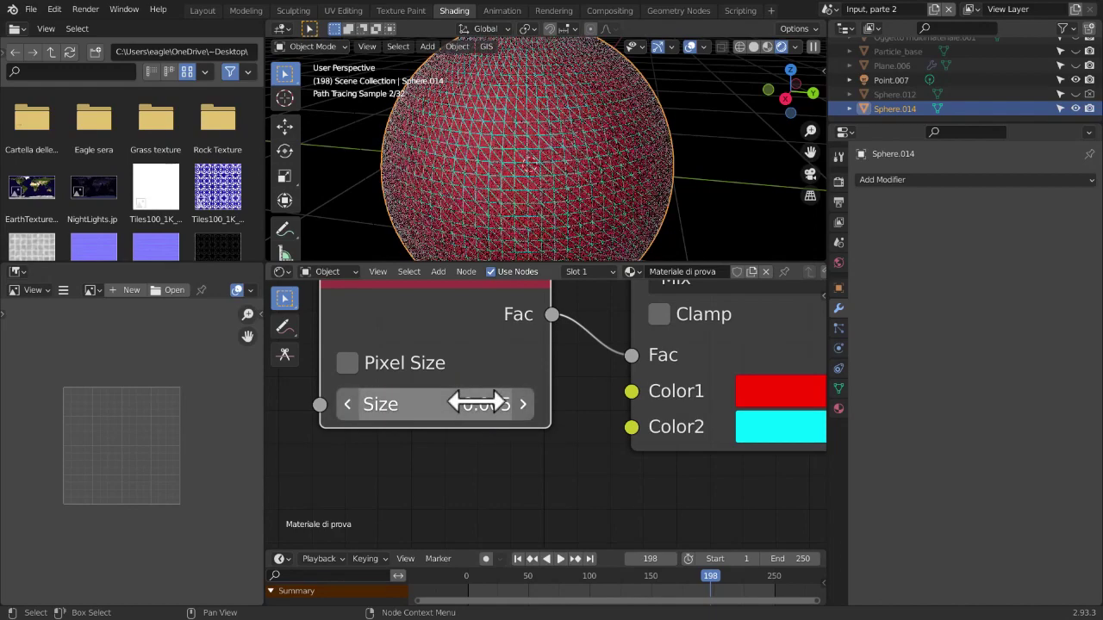
# Move the Material Output node right beside the Mix node
pyautogui.scroll(8, 505, 210)
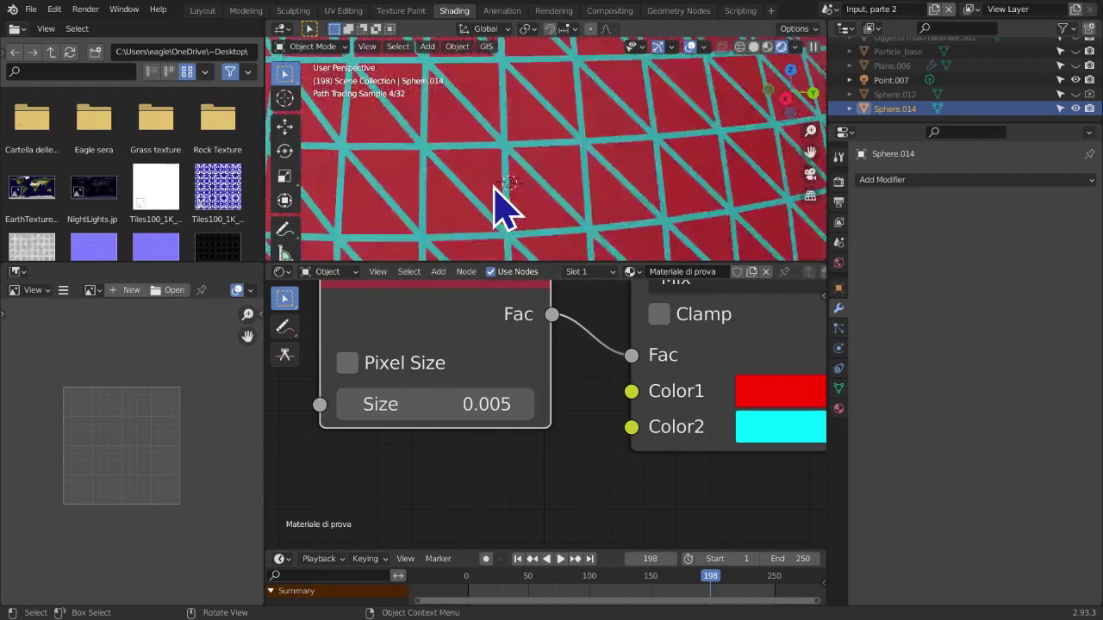
pyautogui.scroll(-2, 616, 470)
pyautogui.scroll(-3, 608, 463)
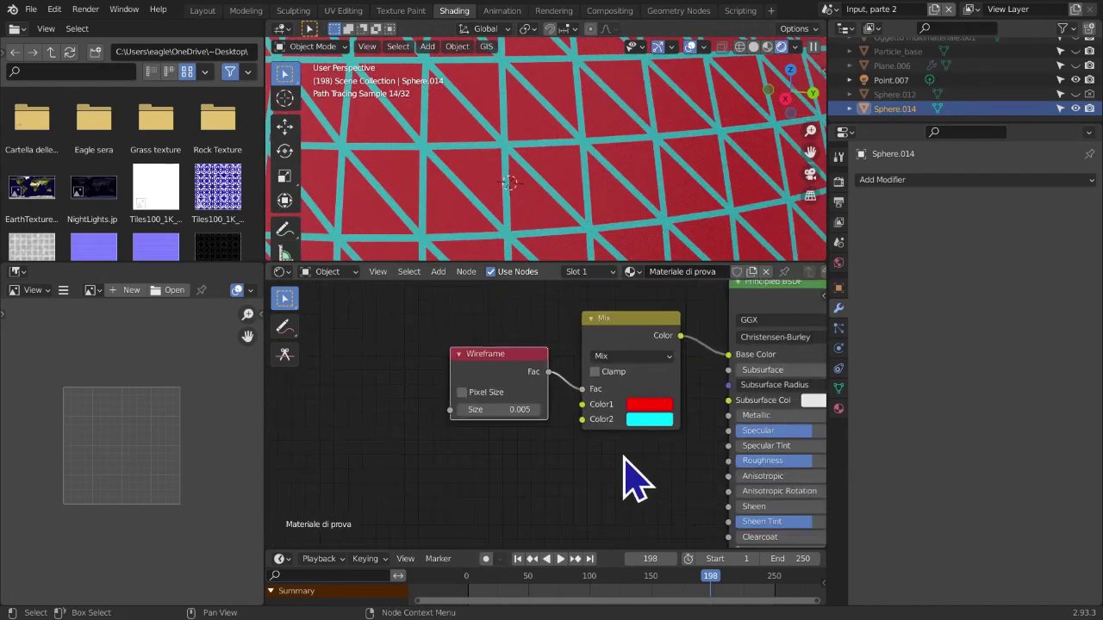
pyautogui.scroll(-5, 655, 482)
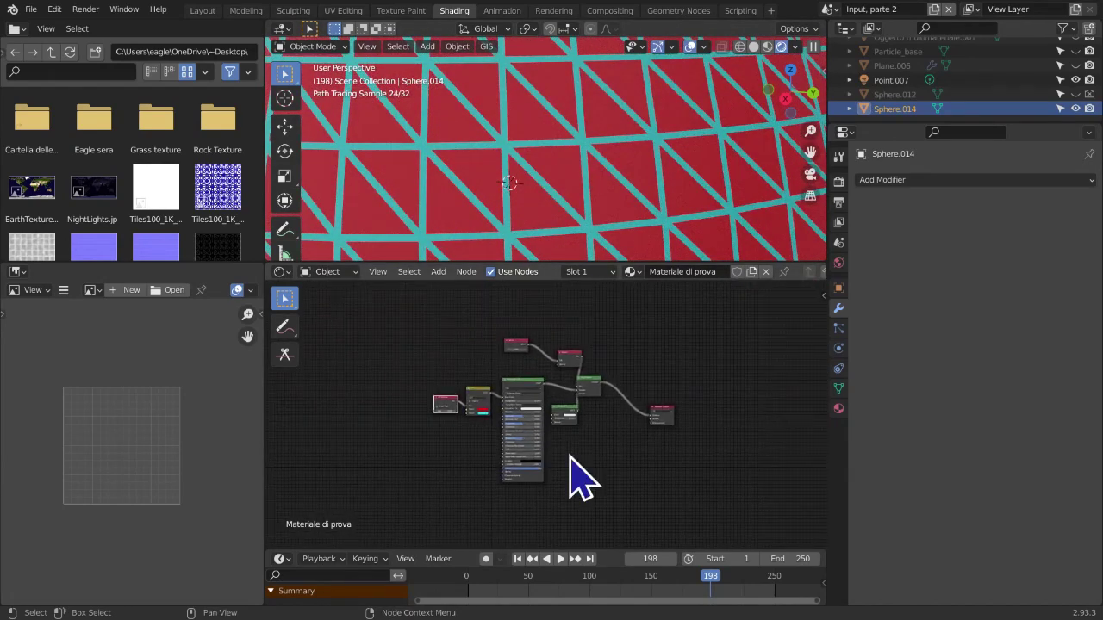
pyautogui.moveTo(660, 402); pyautogui.dragTo(623, 384)
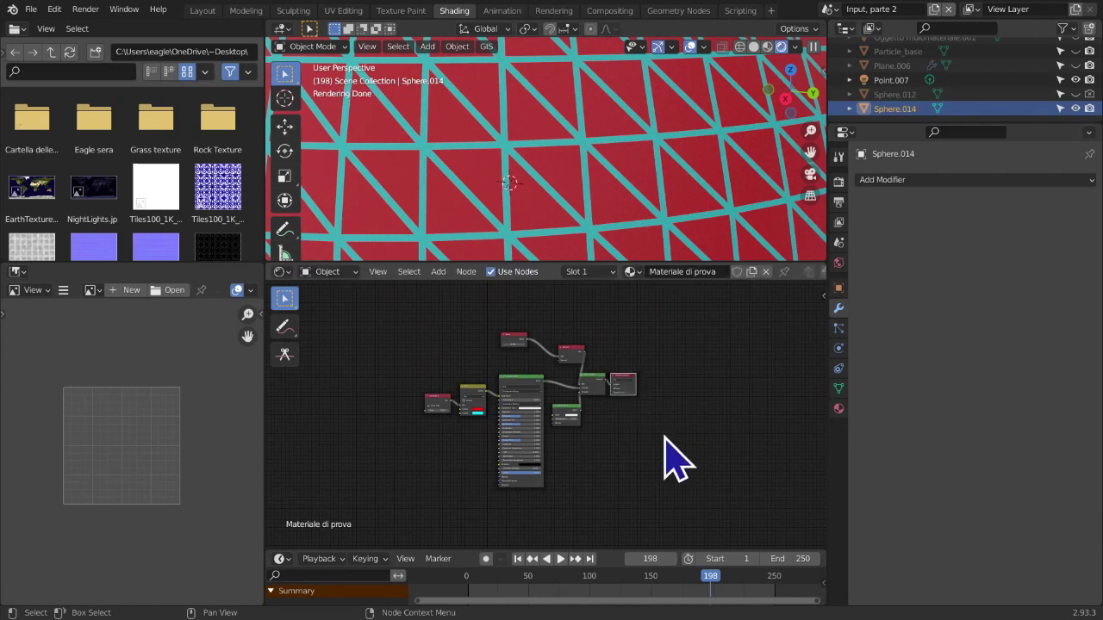
pyautogui.scroll(2, 677, 463)
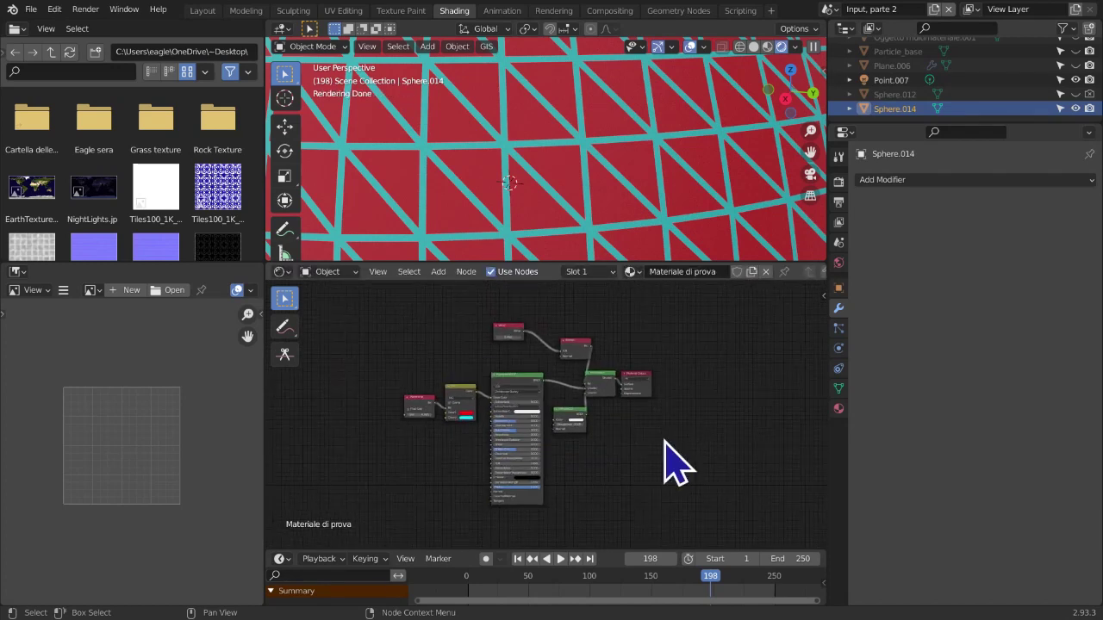
pyautogui.scroll(1, 671, 459)
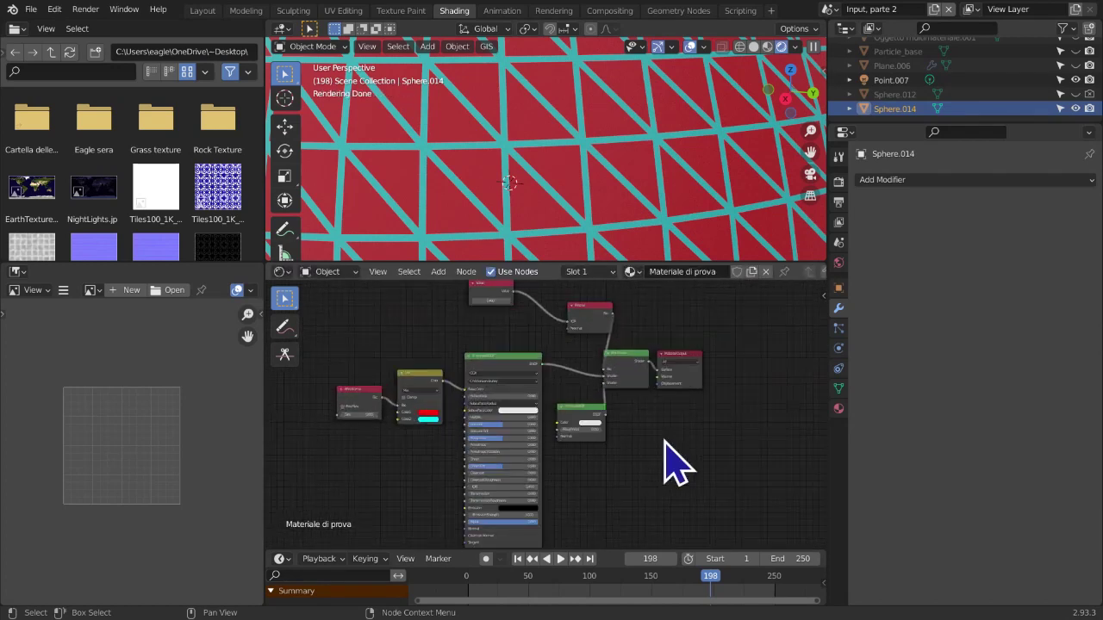
pyautogui.click(933, 9)
# Create a new empty scene, use Solid viewport shading and confirm Cycles as render engine
pyautogui.click(914, 39)
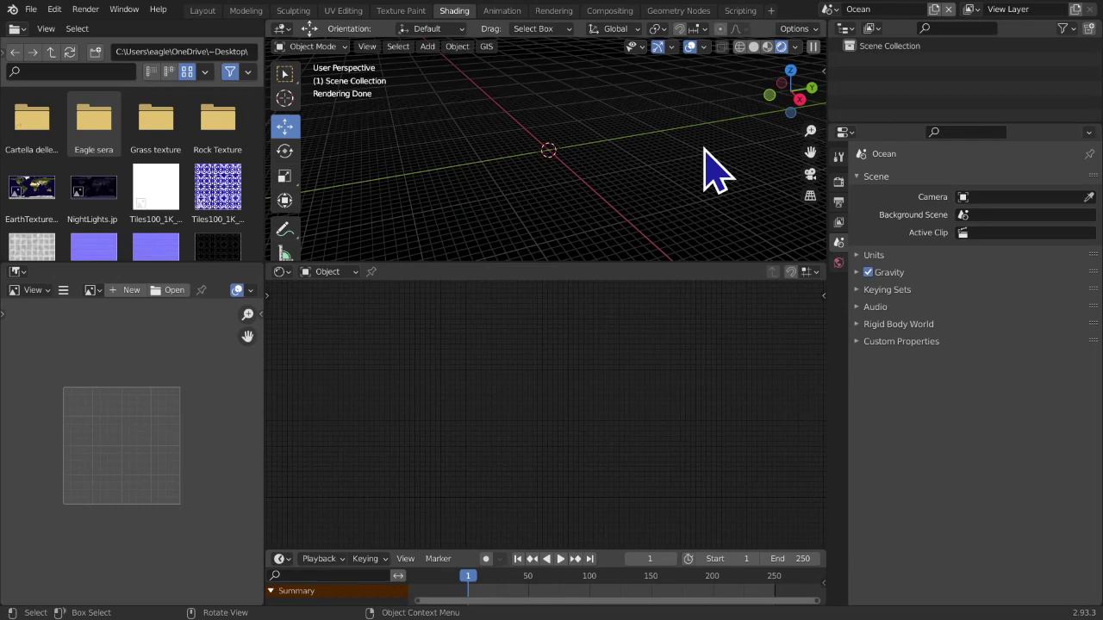
pyautogui.hotkey('shift', 'a')
pyautogui.moveTo(705, 151)
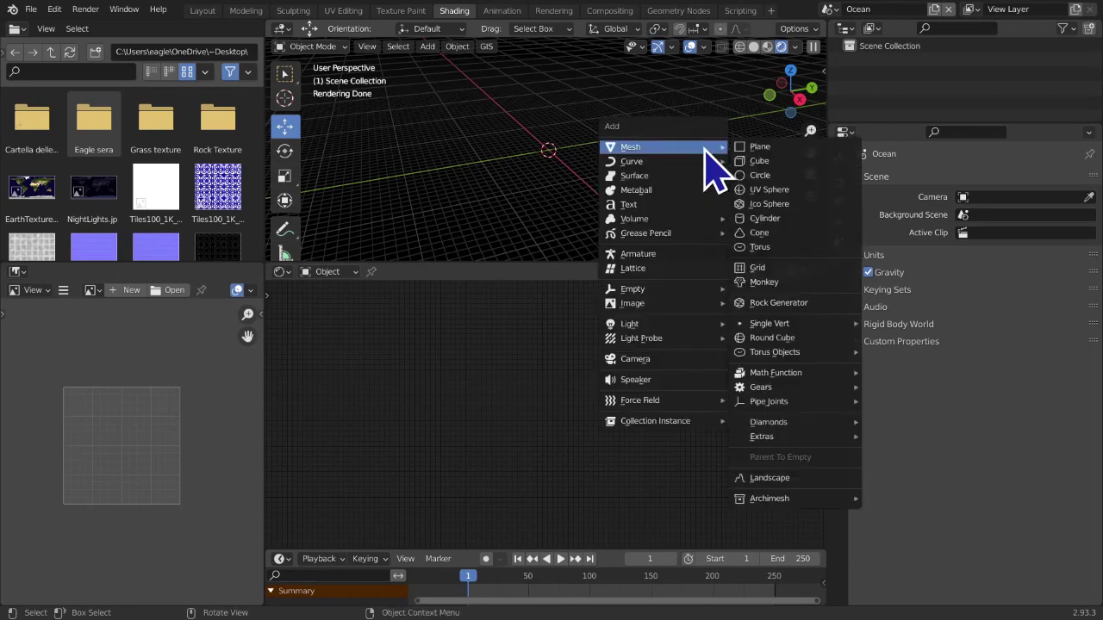
pyautogui.press('z')
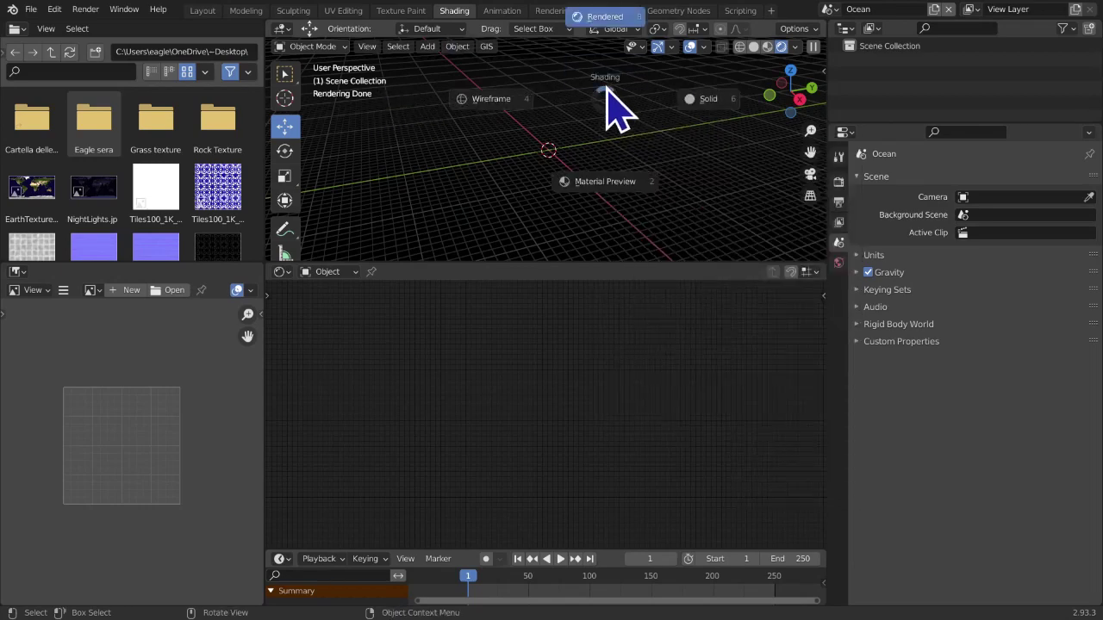
pyautogui.click(724, 111)
pyautogui.click(837, 182)
pyautogui.click(1082, 180)
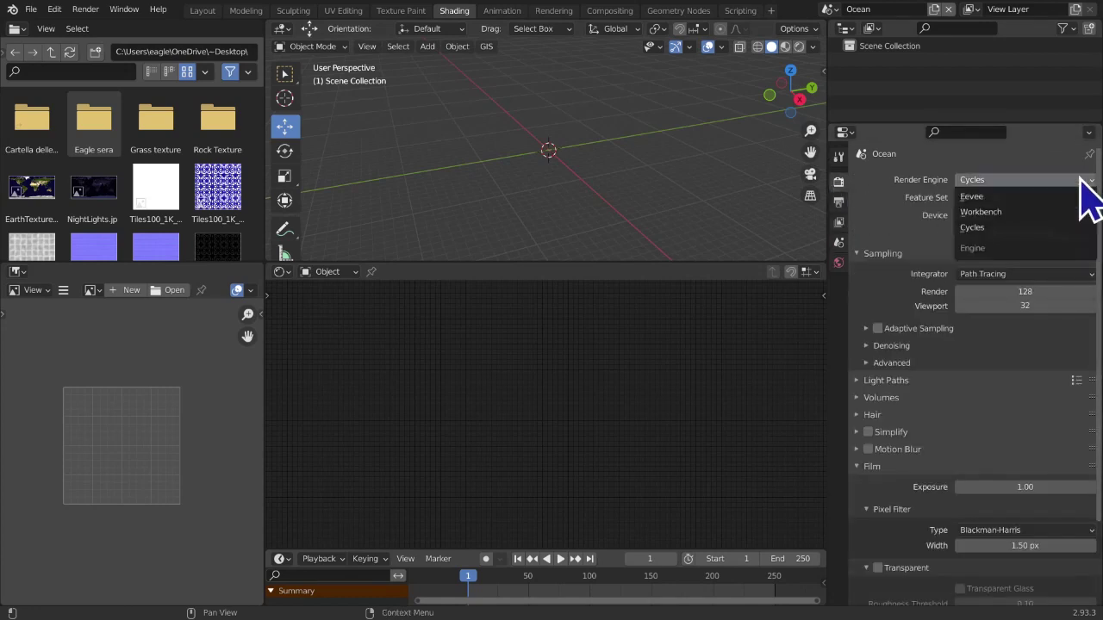
# Add a cube at the origin and give it an Ocean modifier
pyautogui.hotkey('shift', 'a')
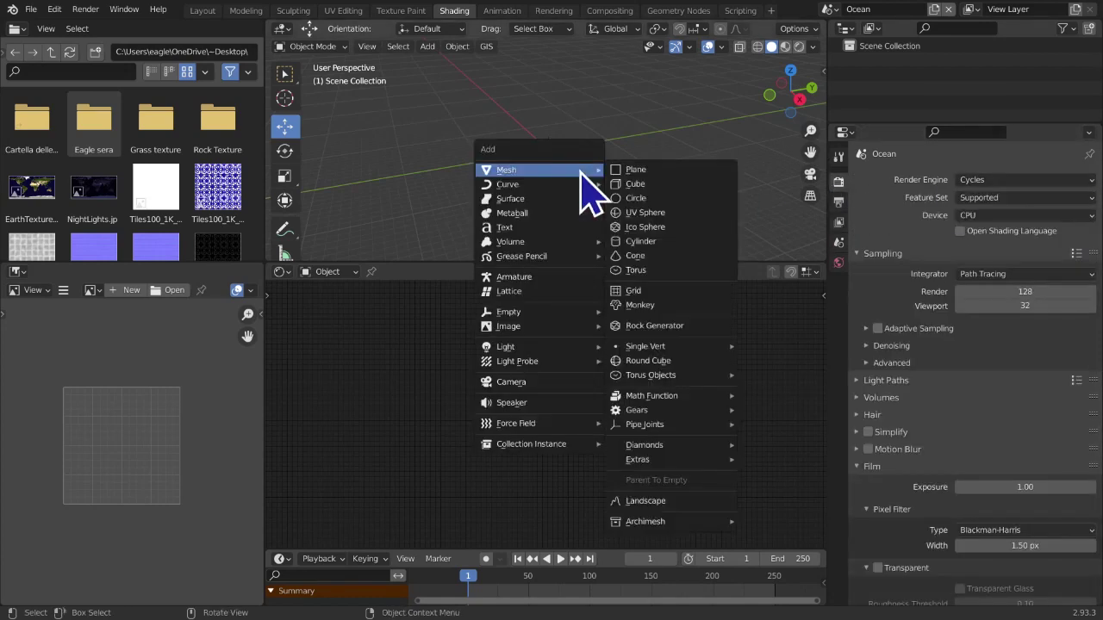
pyautogui.click(648, 184)
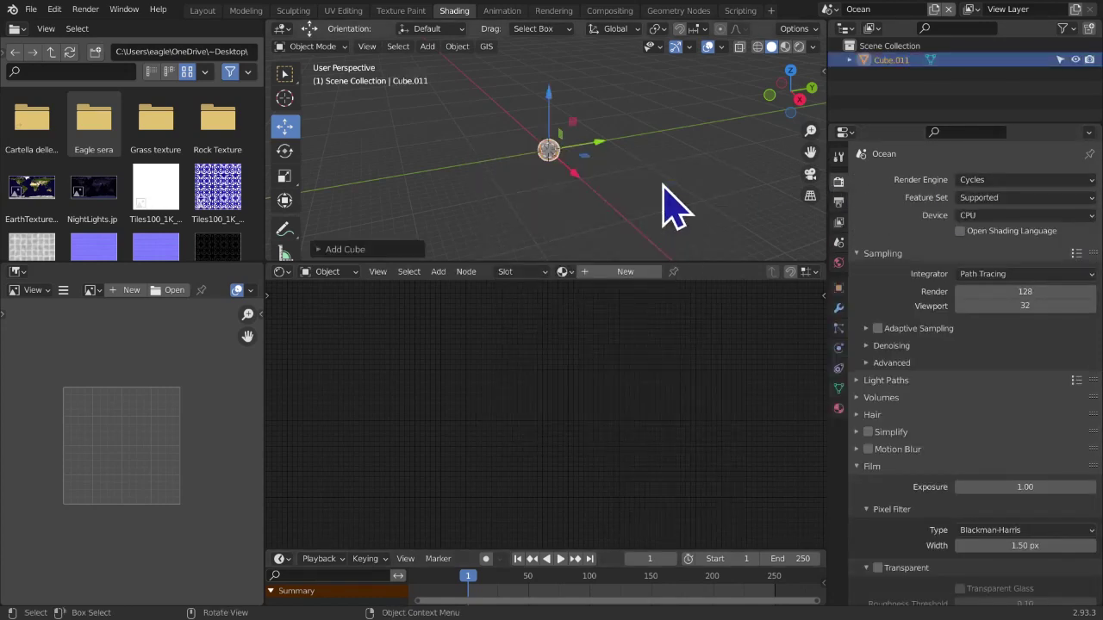
pyautogui.scroll(10, 675, 207)
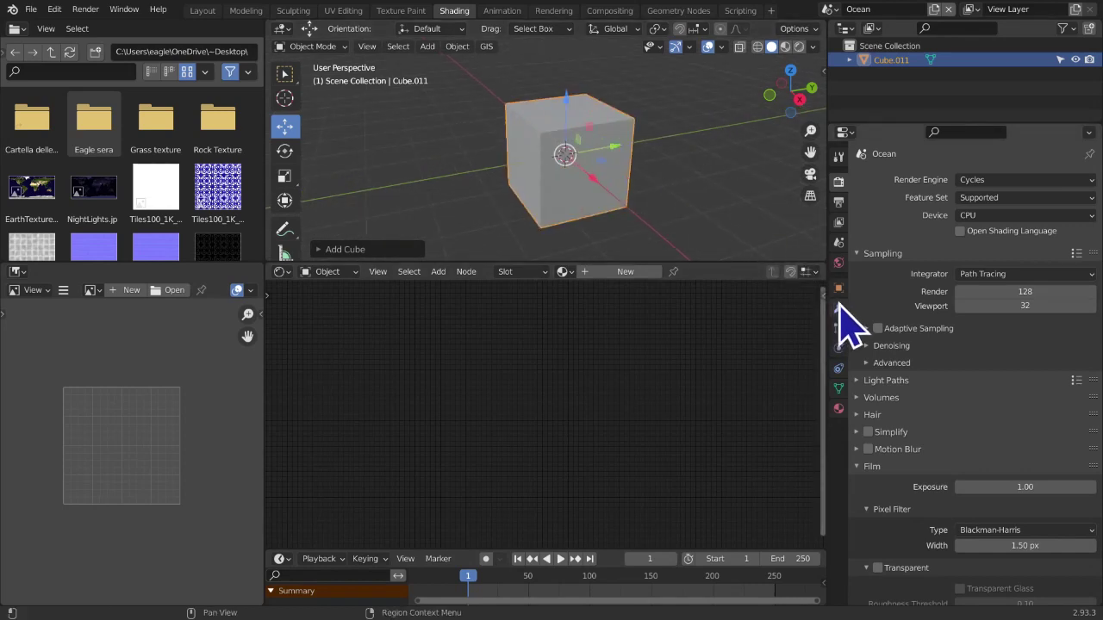
pyautogui.click(839, 308)
pyautogui.click(937, 179)
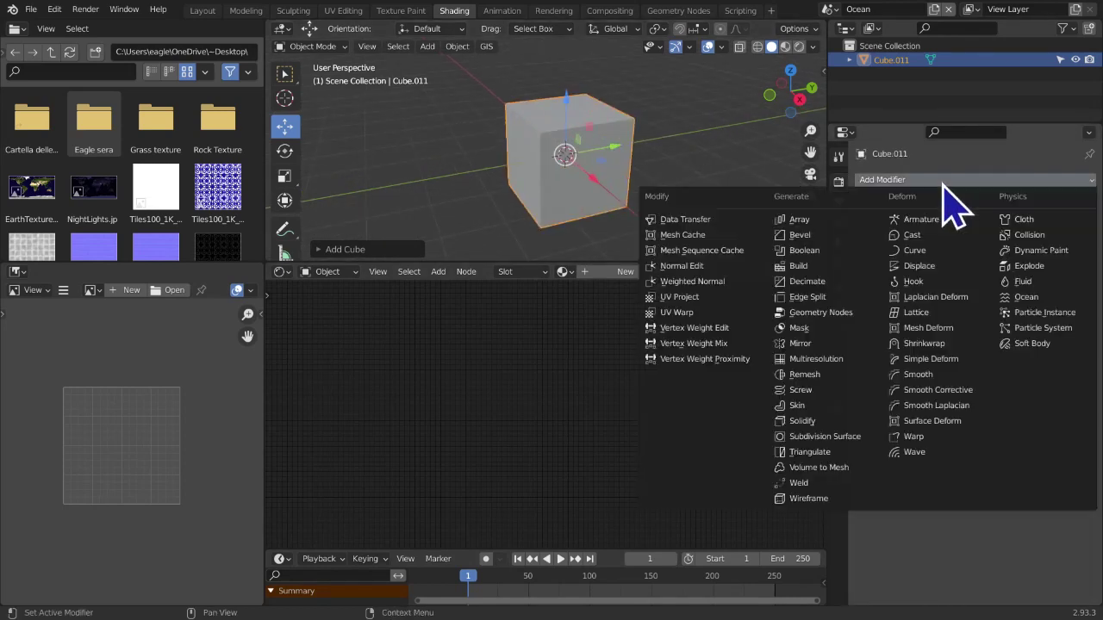
pyautogui.click(1021, 296)
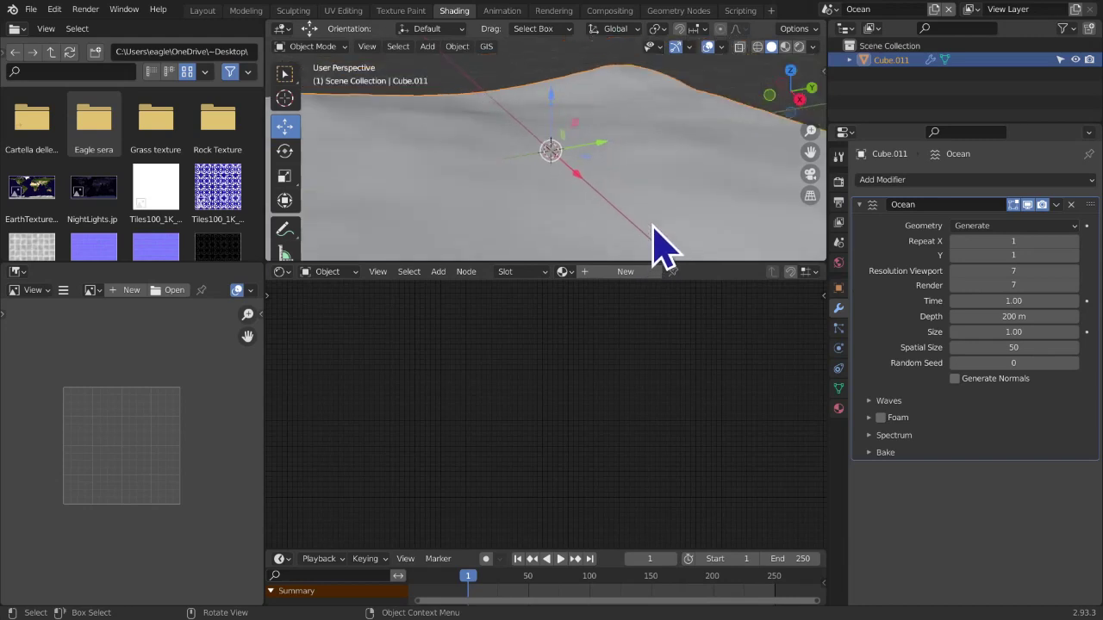
# View the ocean surface from above, stop playback at frame 1 and enter a new Time value
pyautogui.scroll(-8, 660, 242)
pyautogui.scroll(3, 663, 237)
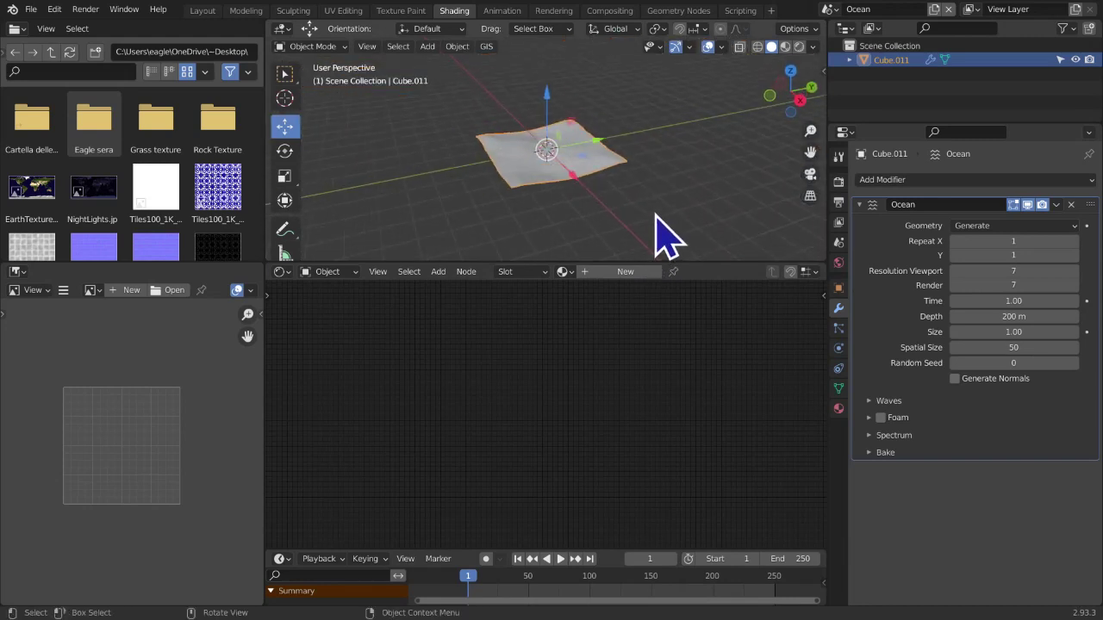
pyautogui.scroll(6, 666, 235)
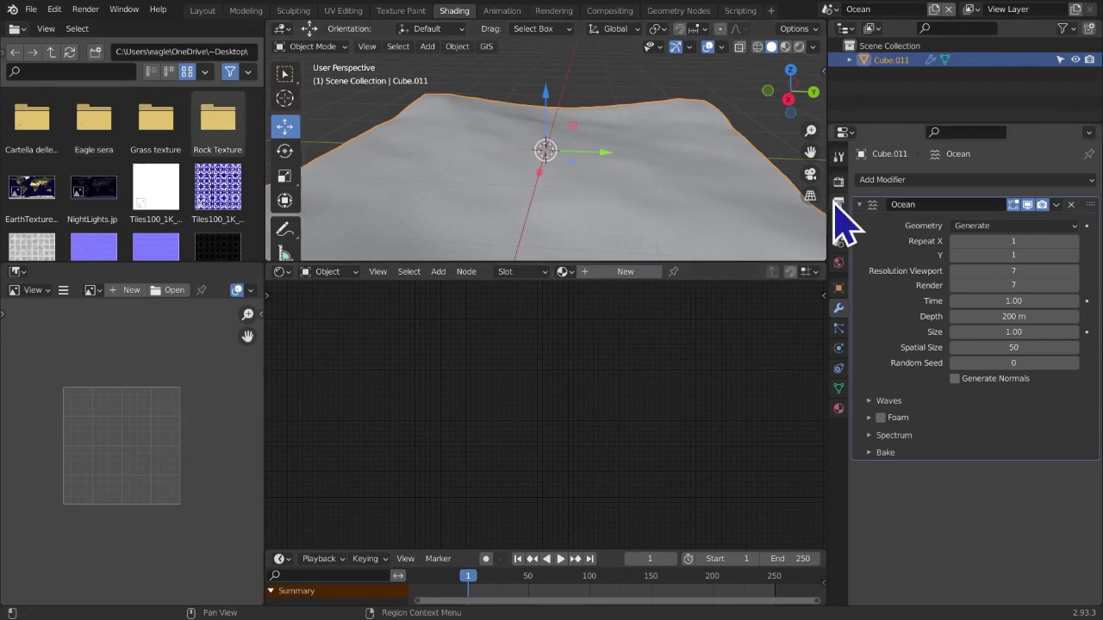
pyautogui.moveTo(1090, 205); pyautogui.dragTo(1087, 495)
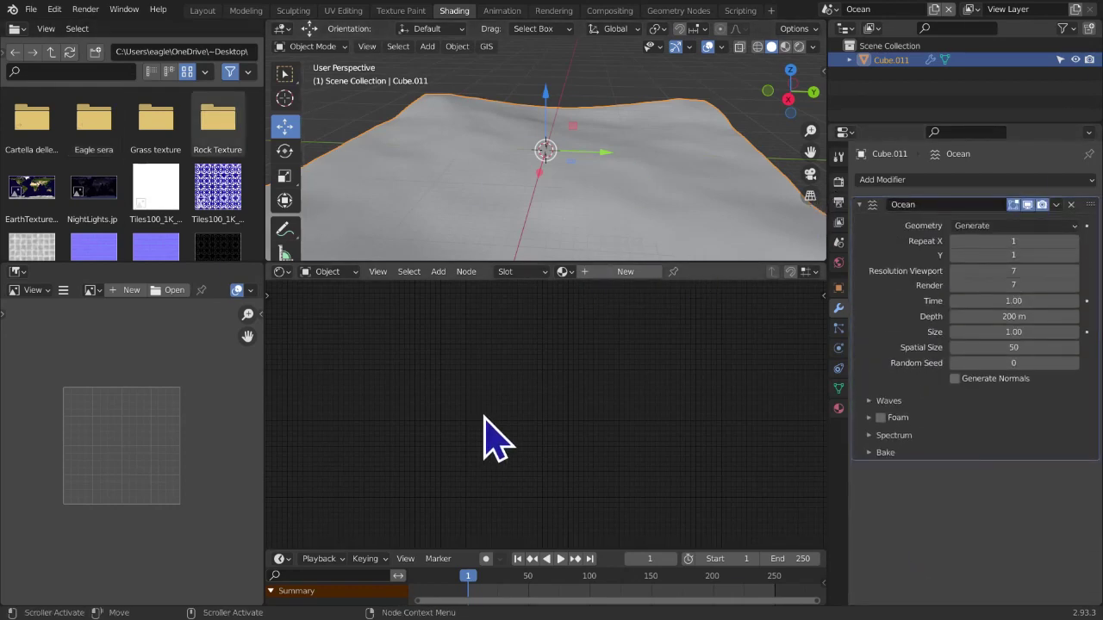
pyautogui.moveTo(577, 215); pyautogui.dragTo(505, 239, button='middle')
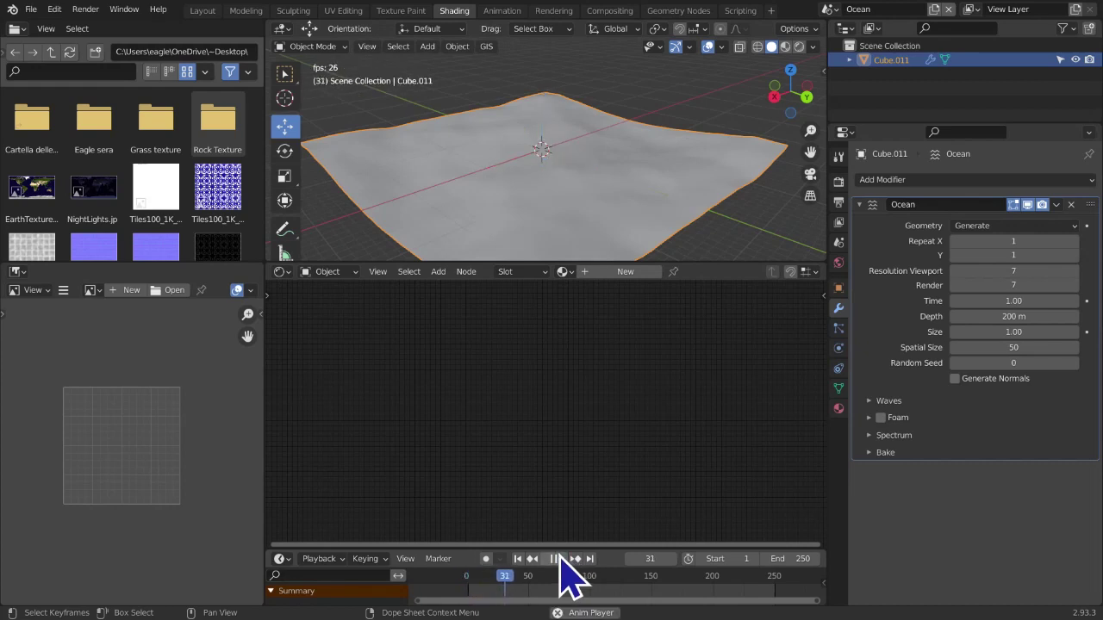
pyautogui.click(556, 558)
pyautogui.click(517, 558)
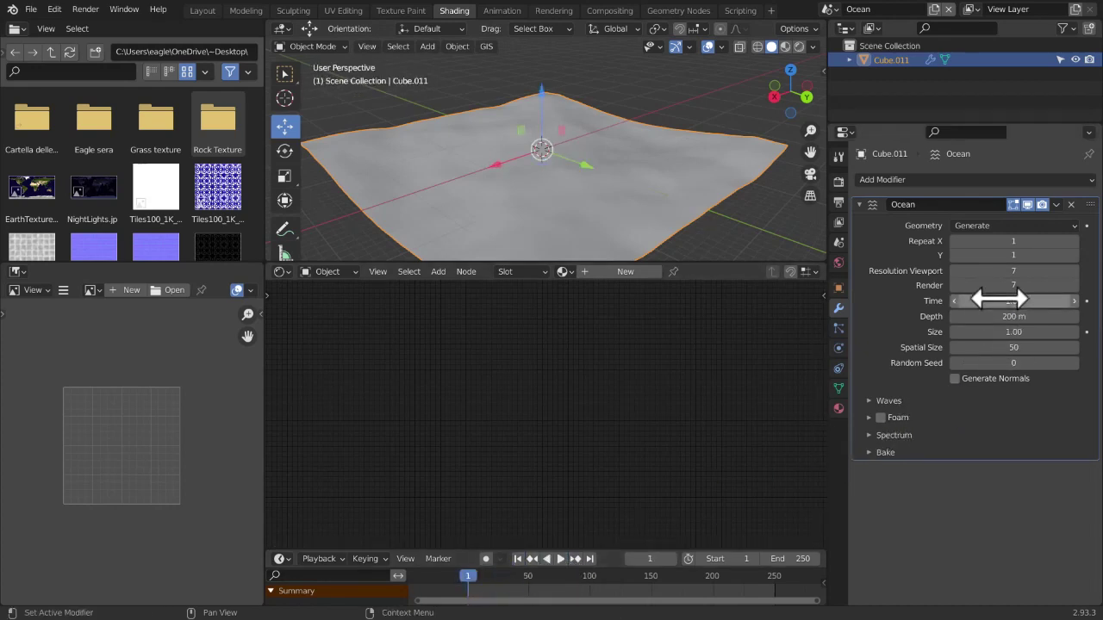
pyautogui.press('Return')
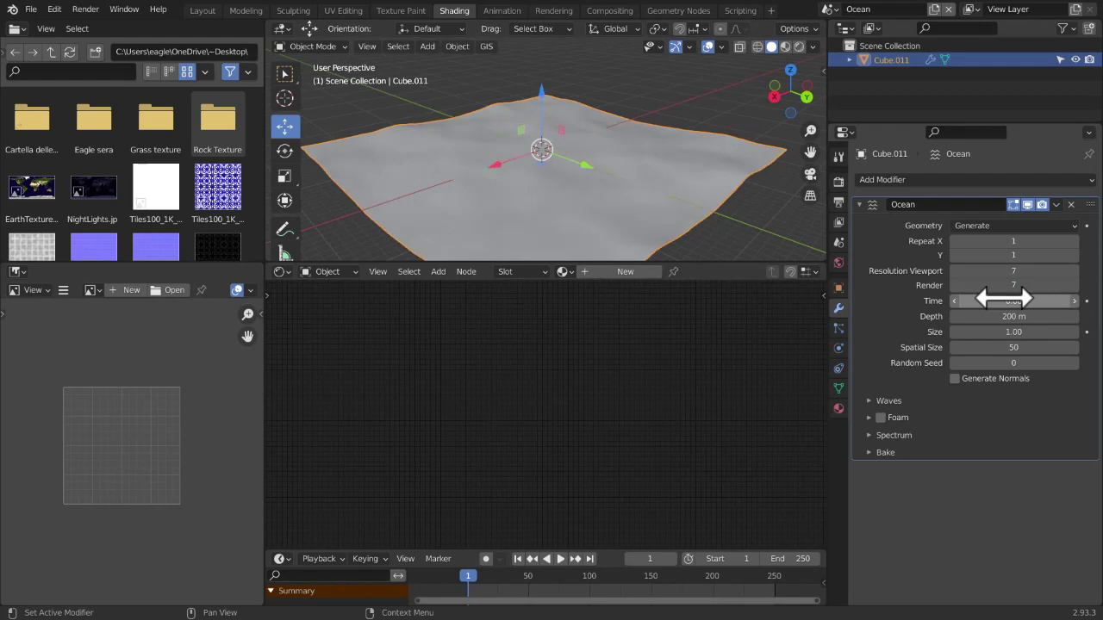
# Keyframe Ocean Time at frame 1, then try end values of 250 and 100 at frame 250
pyautogui.click(1086, 301)
pyautogui.click(589, 558)
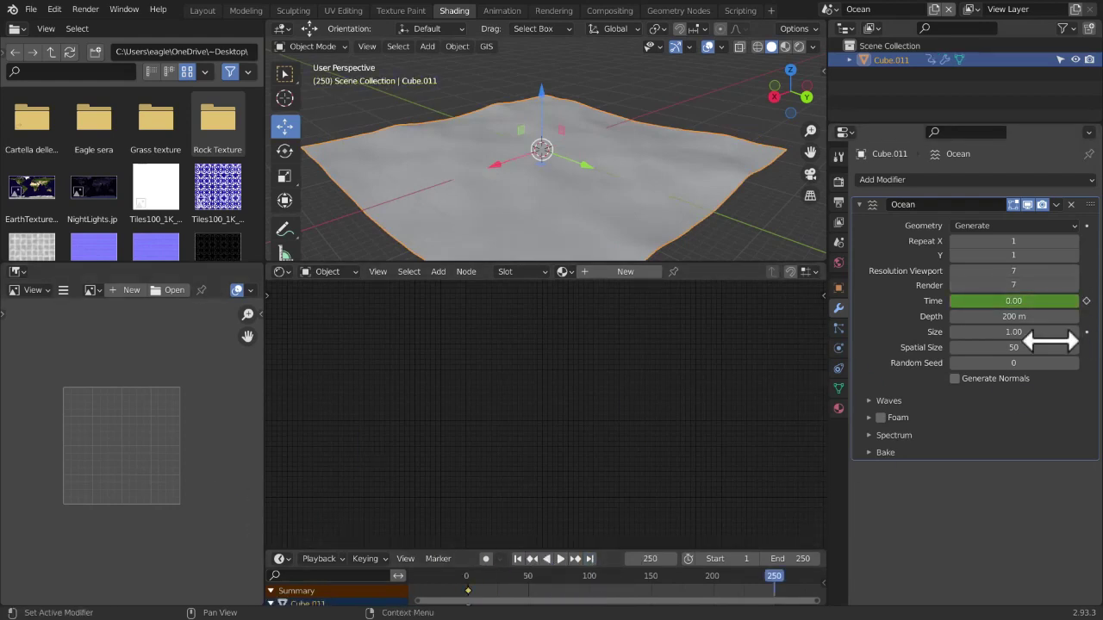
pyautogui.click(1042, 301)
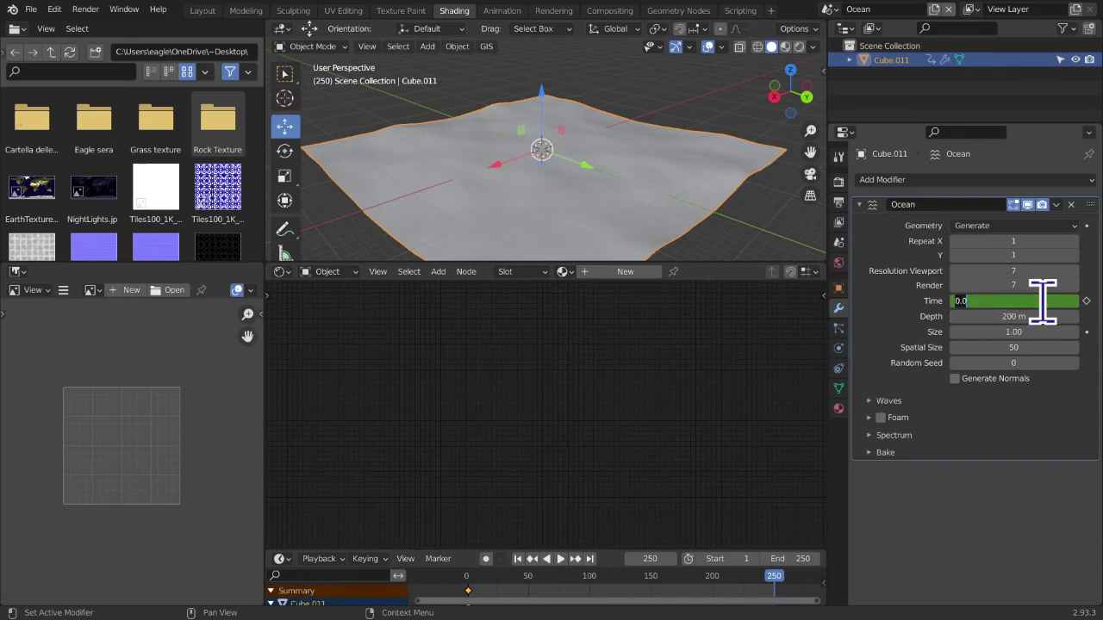
pyautogui.press('Return')
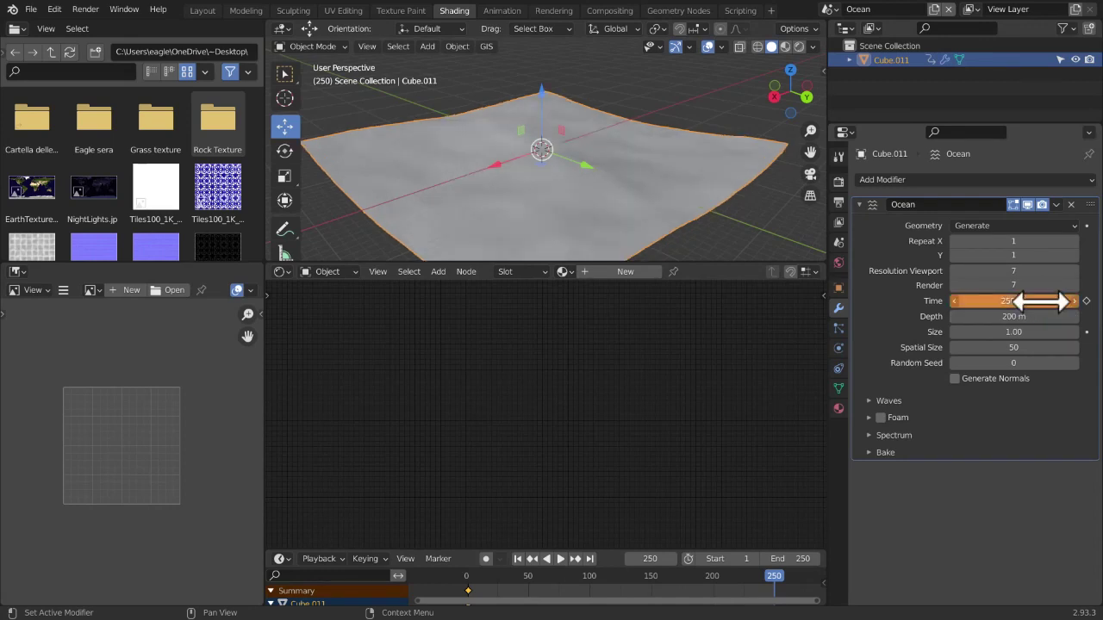
pyautogui.press('space')
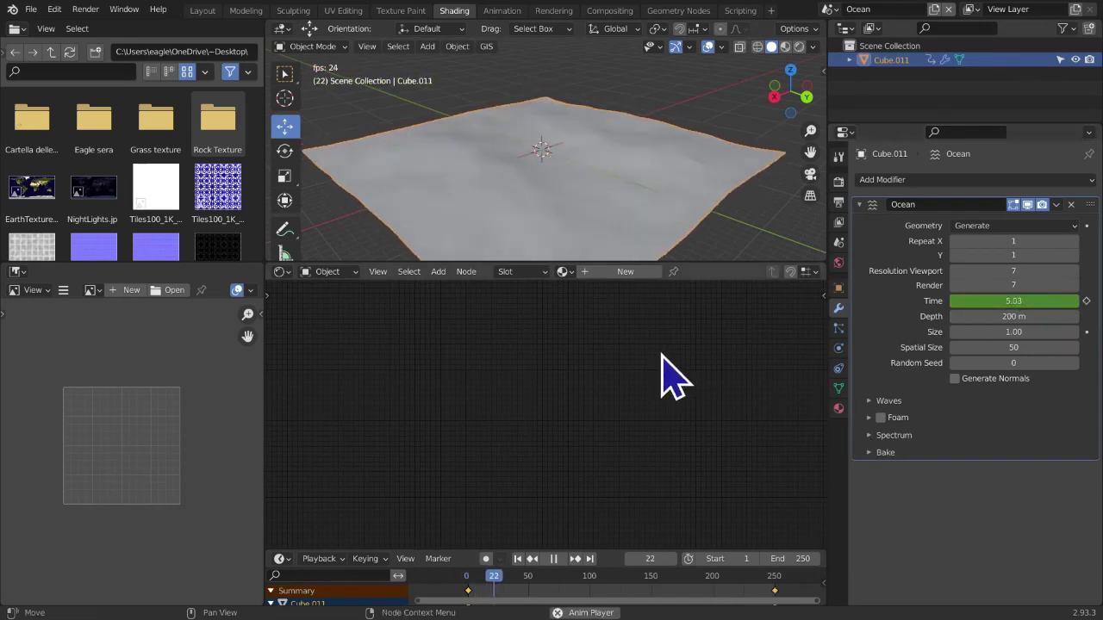
pyautogui.click(553, 559)
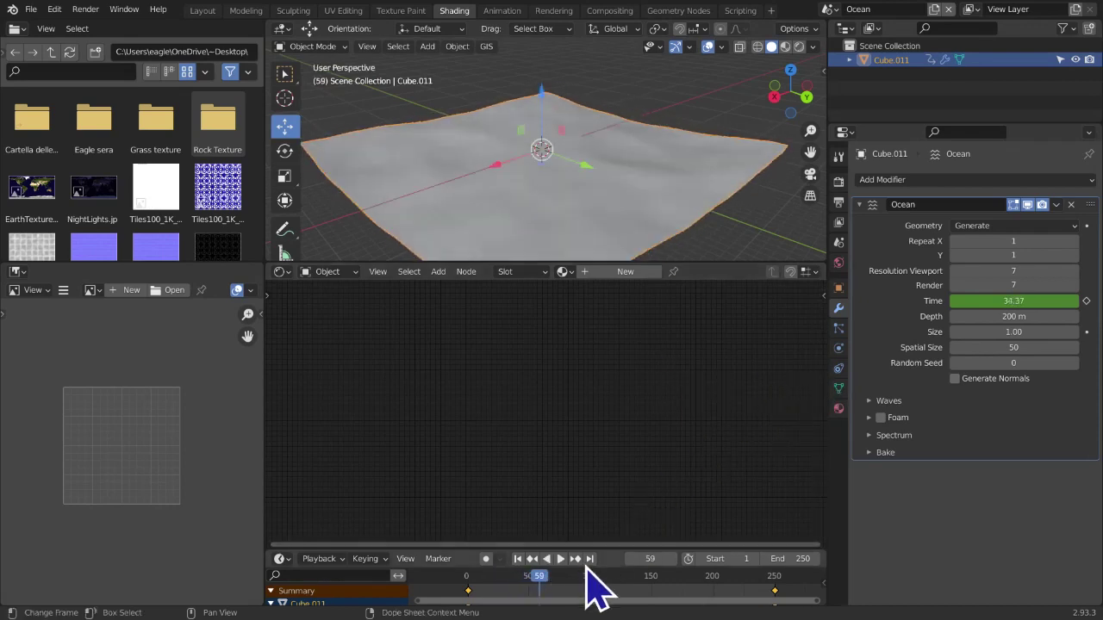
pyautogui.click(589, 558)
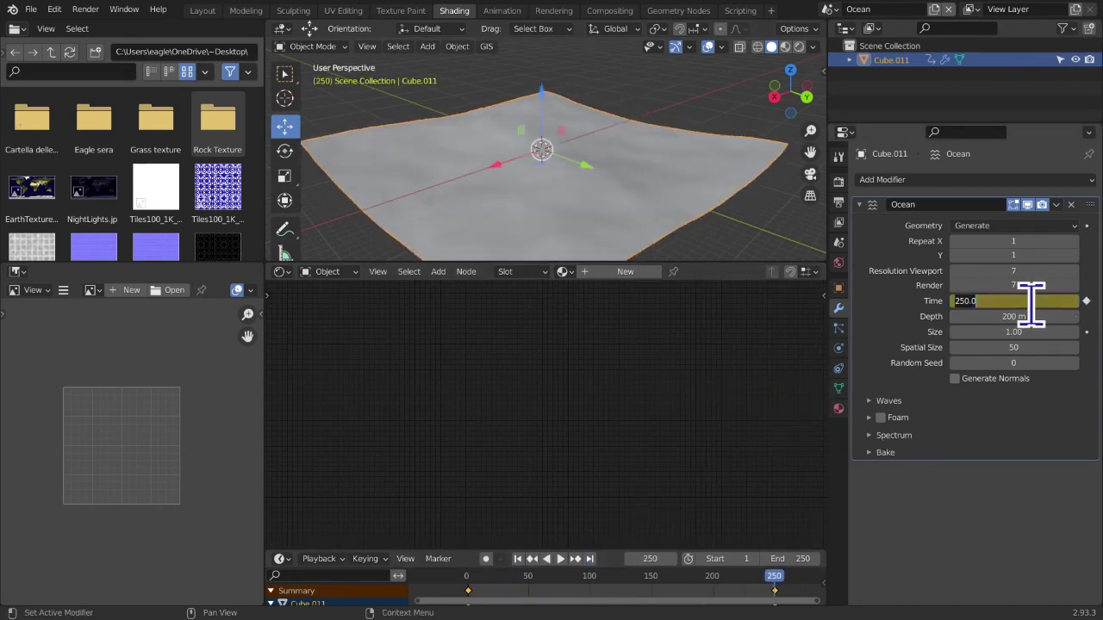
pyautogui.press('Return')
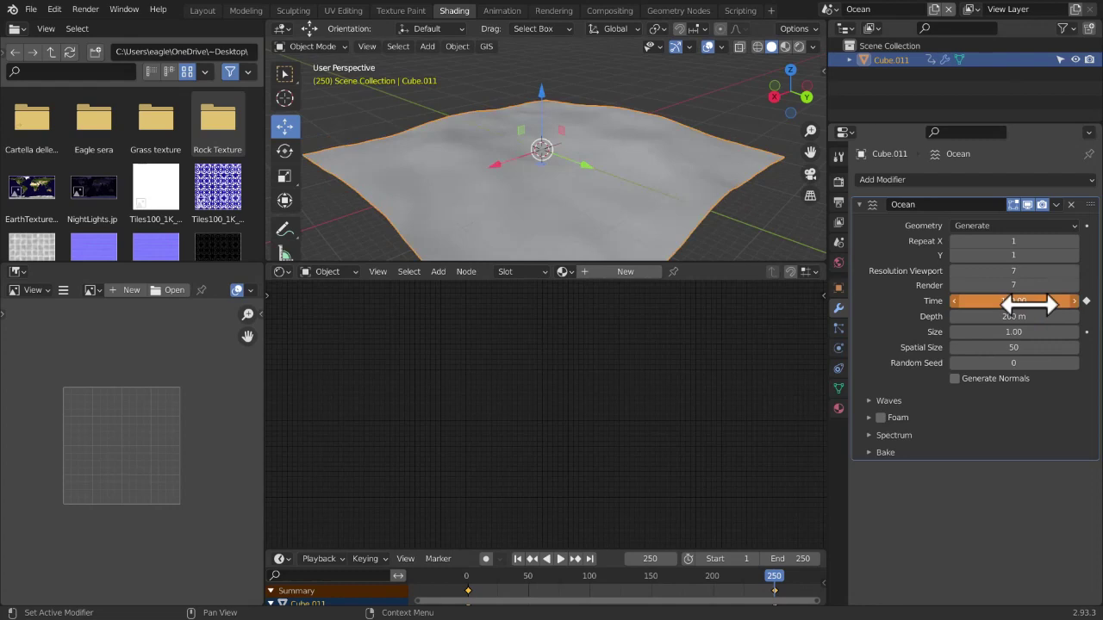
pyautogui.press('space')
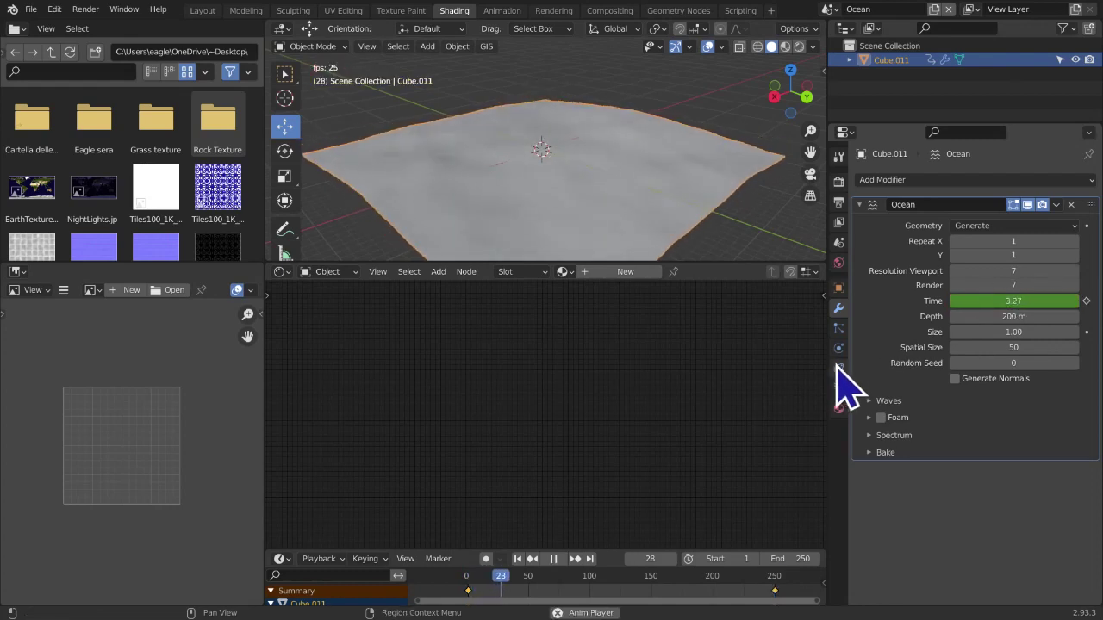
pyautogui.press('space')
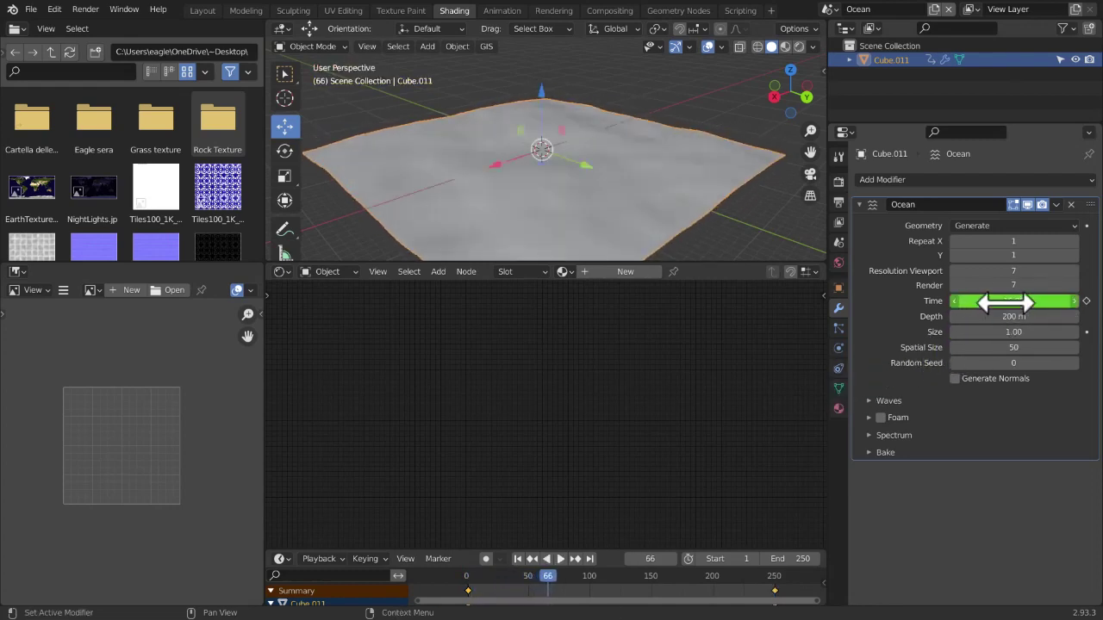
# Re-key the end Time value and set the Time keyframes to Linear interpolation
pyautogui.moveTo(1020, 300); pyautogui.dragTo(1017, 299)
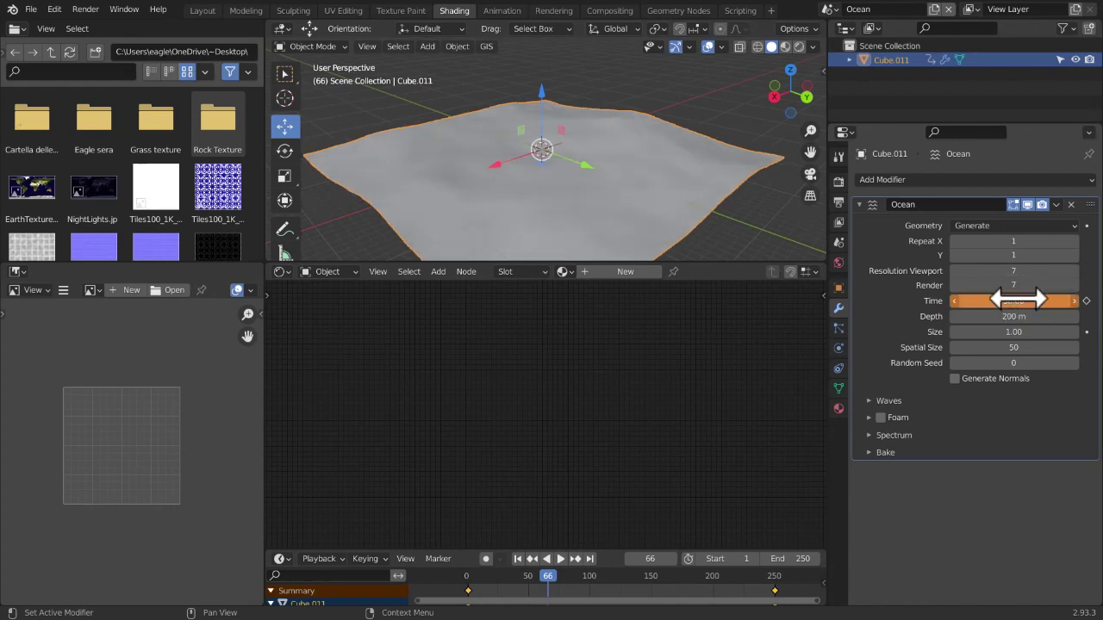
pyautogui.click(590, 558)
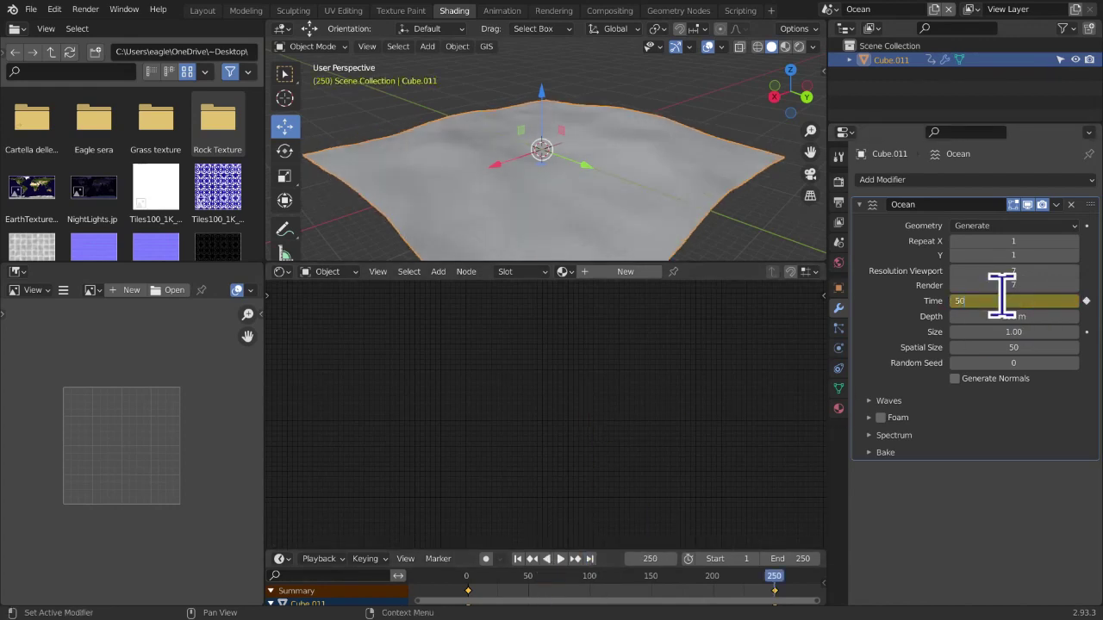
pyautogui.press('Return')
pyautogui.press('space')
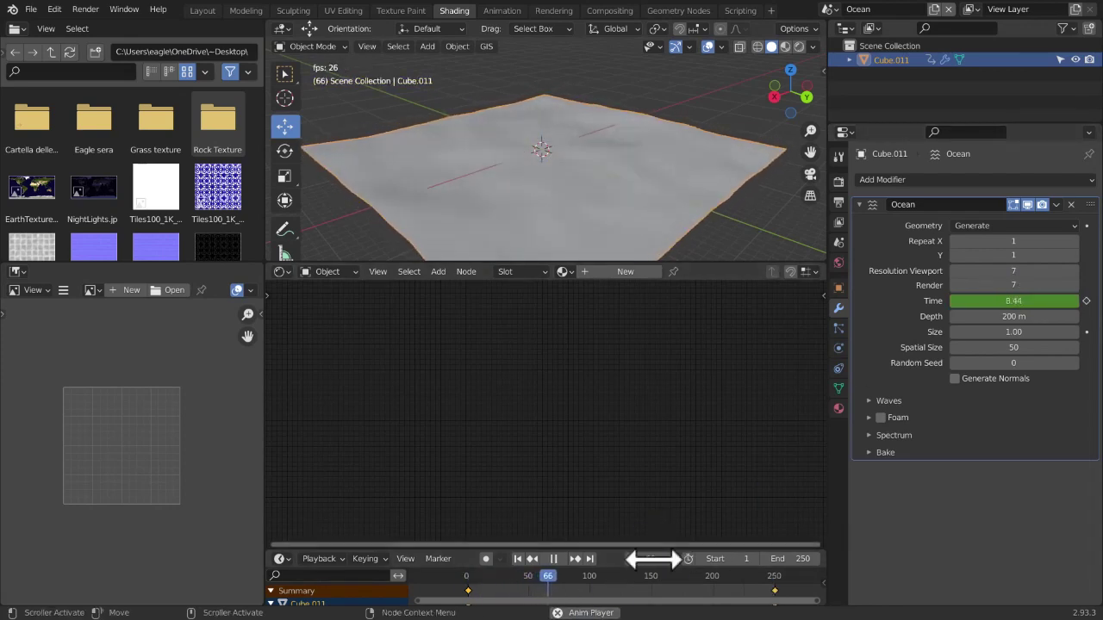
pyautogui.press('space')
pyautogui.press('t')
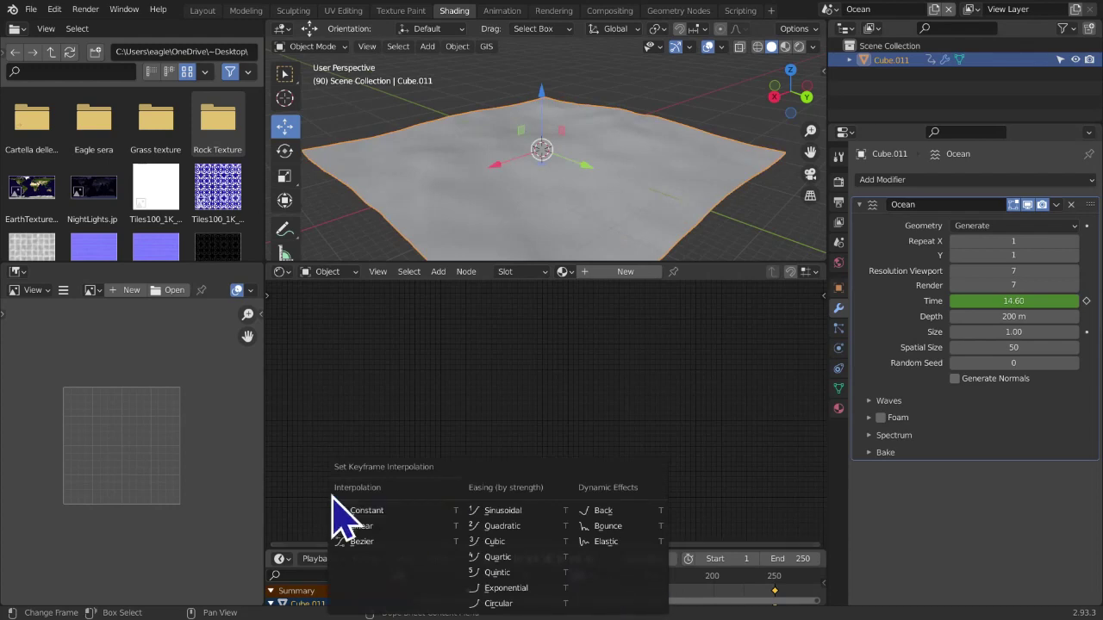
pyautogui.click(366, 521)
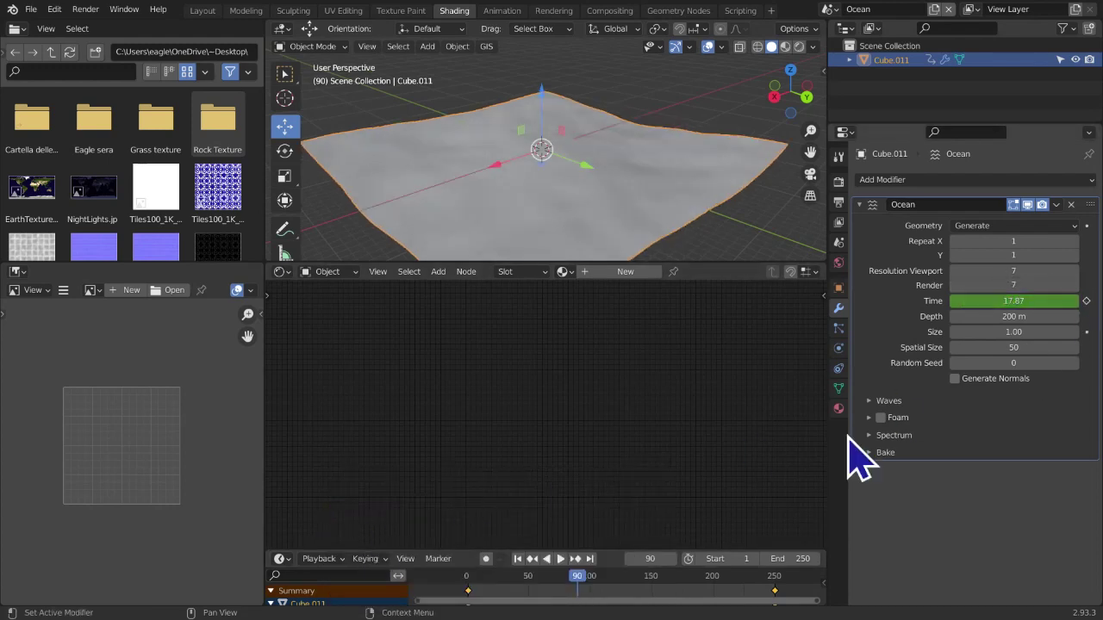
pyautogui.click(533, 558)
pyautogui.press('space')
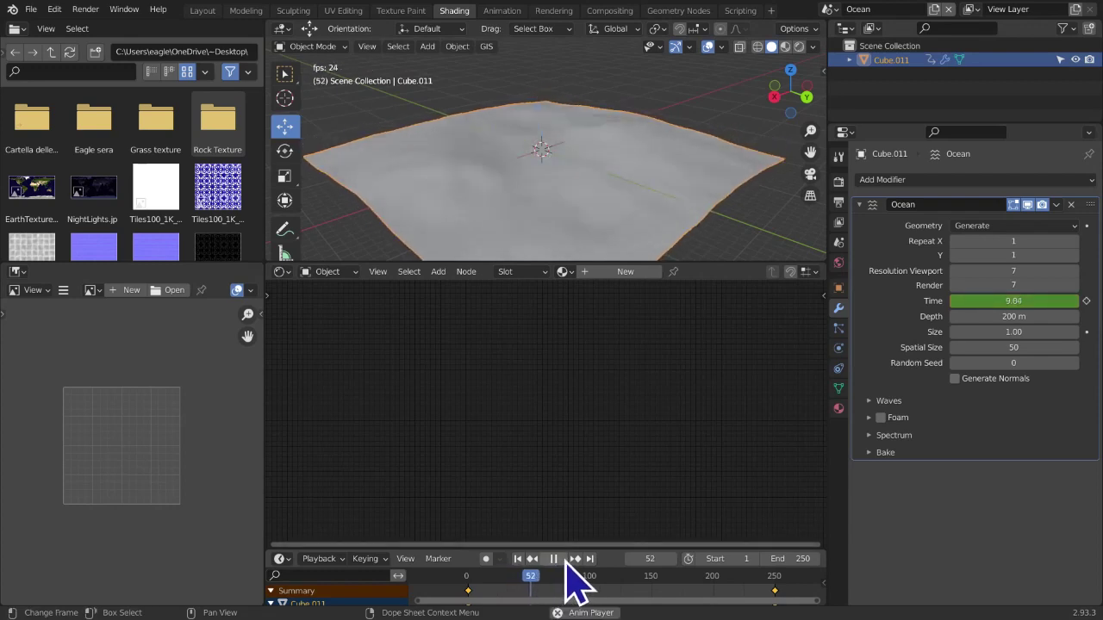
pyautogui.press('space')
pyautogui.press('space')
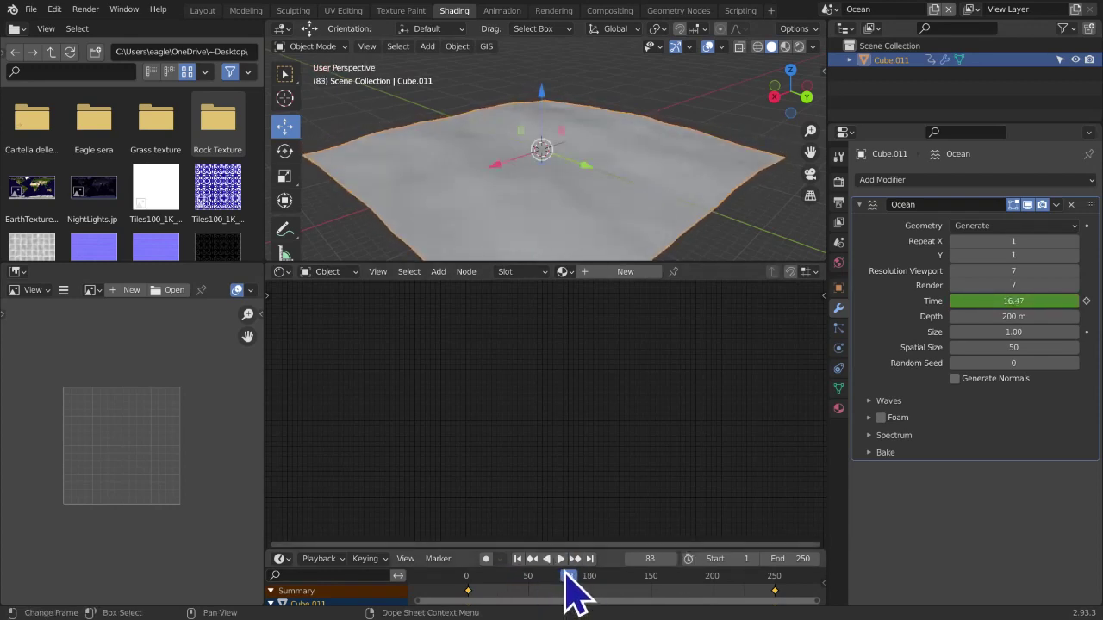
# Set Ocean Time to 20 at frame 250 and play back to watch the waves
pyautogui.click(589, 559)
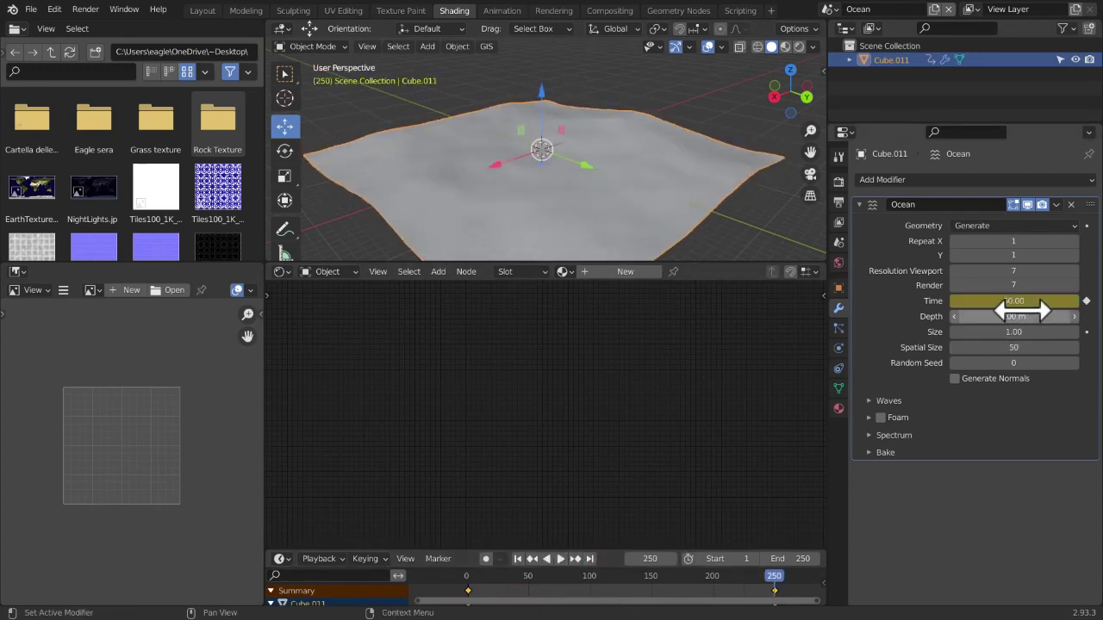
pyautogui.click(1041, 299)
pyautogui.write('20')
pyautogui.press('Return')
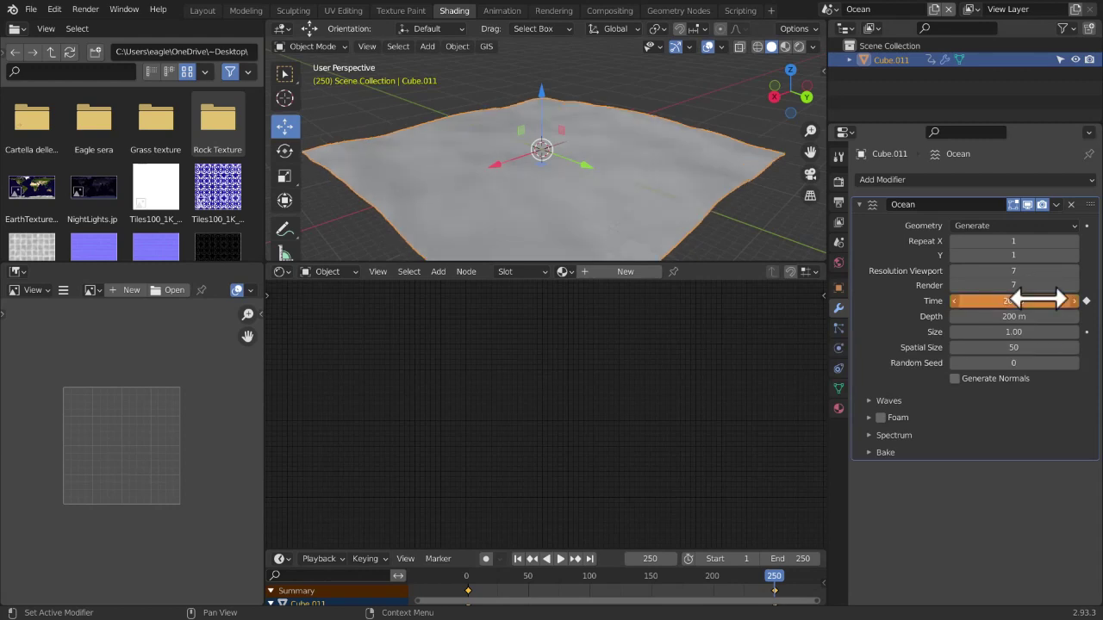
pyautogui.press('space')
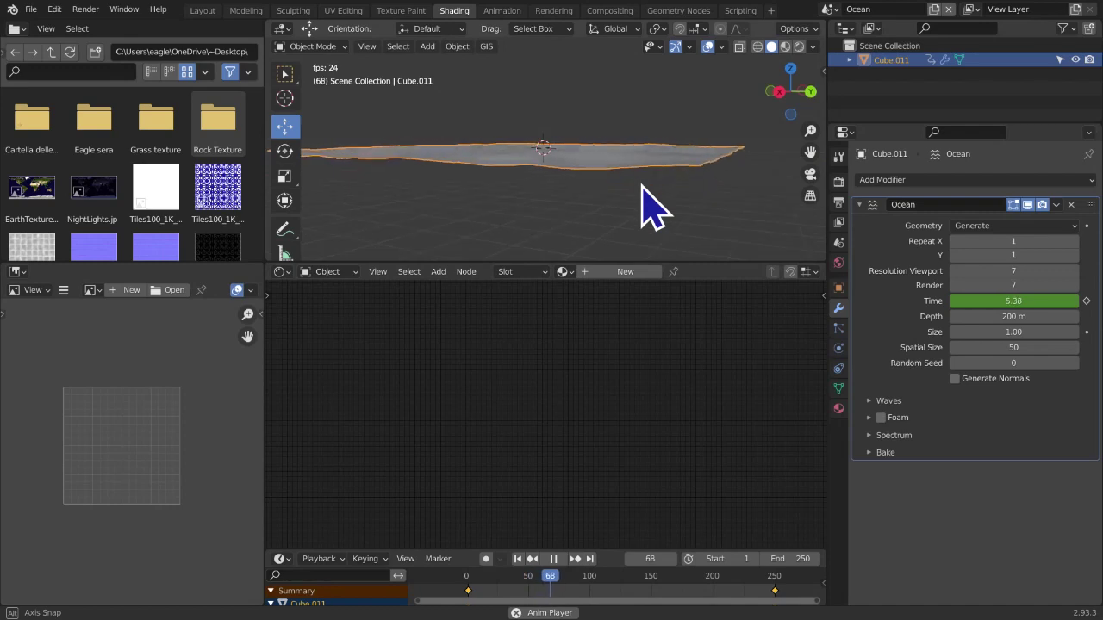
pyautogui.moveTo(752, 189); pyautogui.dragTo(720, 207, button='middle')
pyautogui.scroll(2, 721, 206)
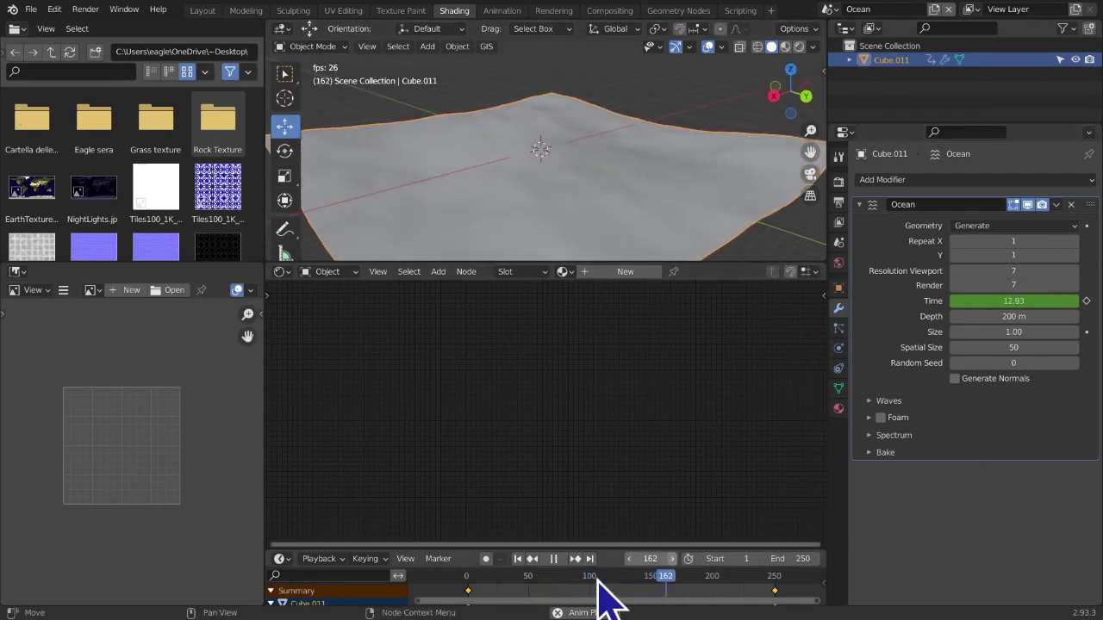
pyautogui.click(554, 559)
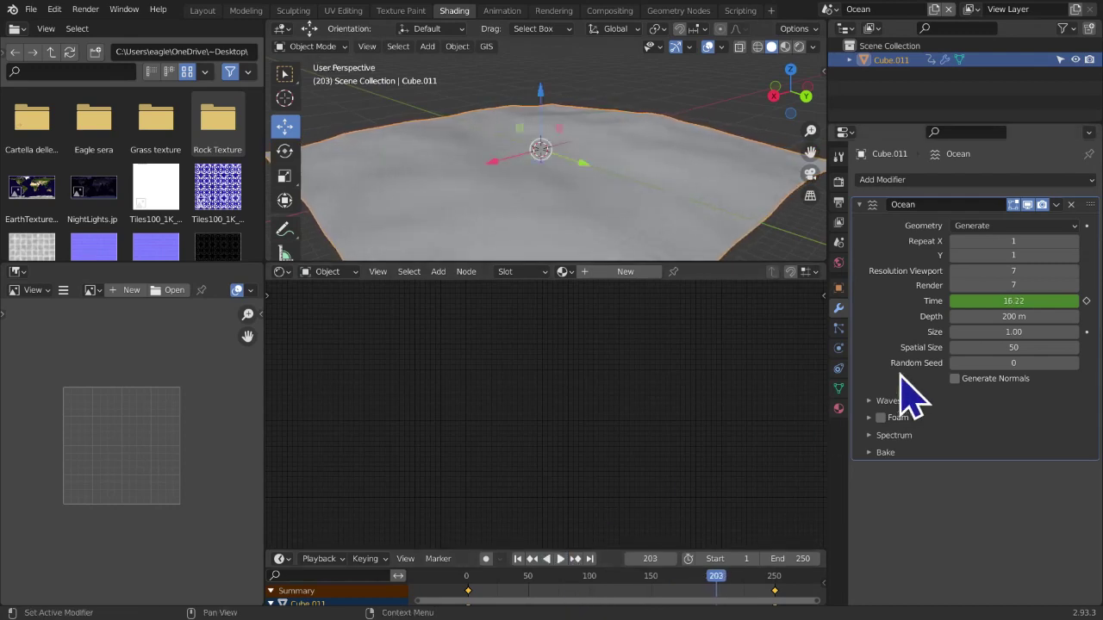
# Lower the ocean Size to 0.85, expand the Waves settings and rewind to frame 1
pyautogui.click(952, 337)
pyautogui.click(952, 337)
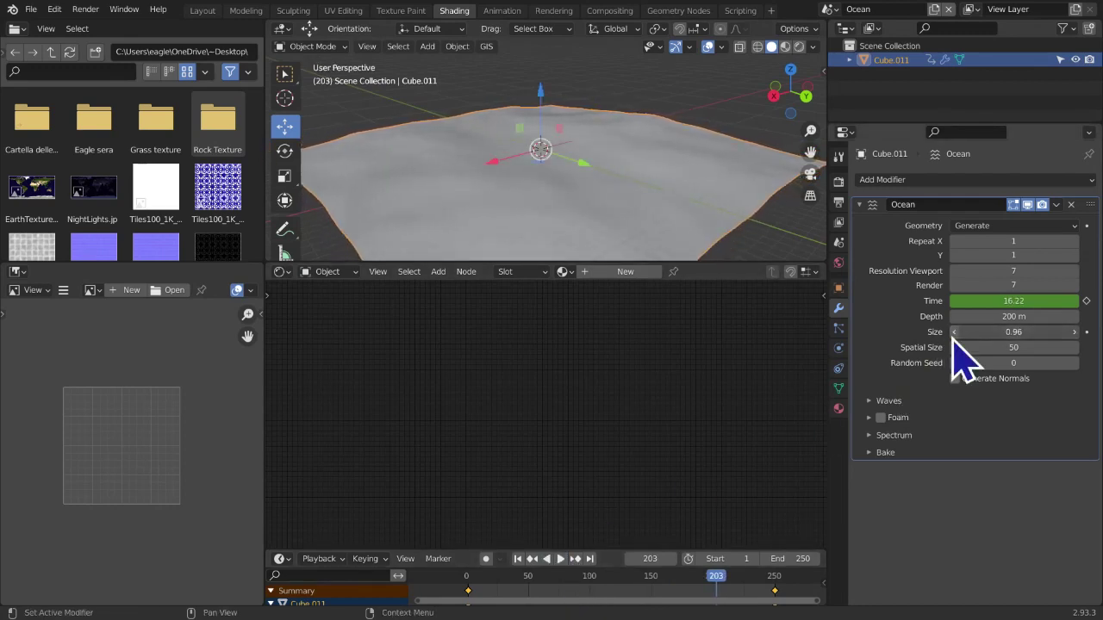
pyautogui.click(953, 336)
pyautogui.click(953, 337)
pyautogui.click(954, 337)
pyautogui.click(954, 337)
pyautogui.click(955, 337)
pyautogui.click(954, 336)
pyautogui.keyDown('ctrl'); pyautogui.scroll(-1, 957, 344); pyautogui.keyUp('ctrl')
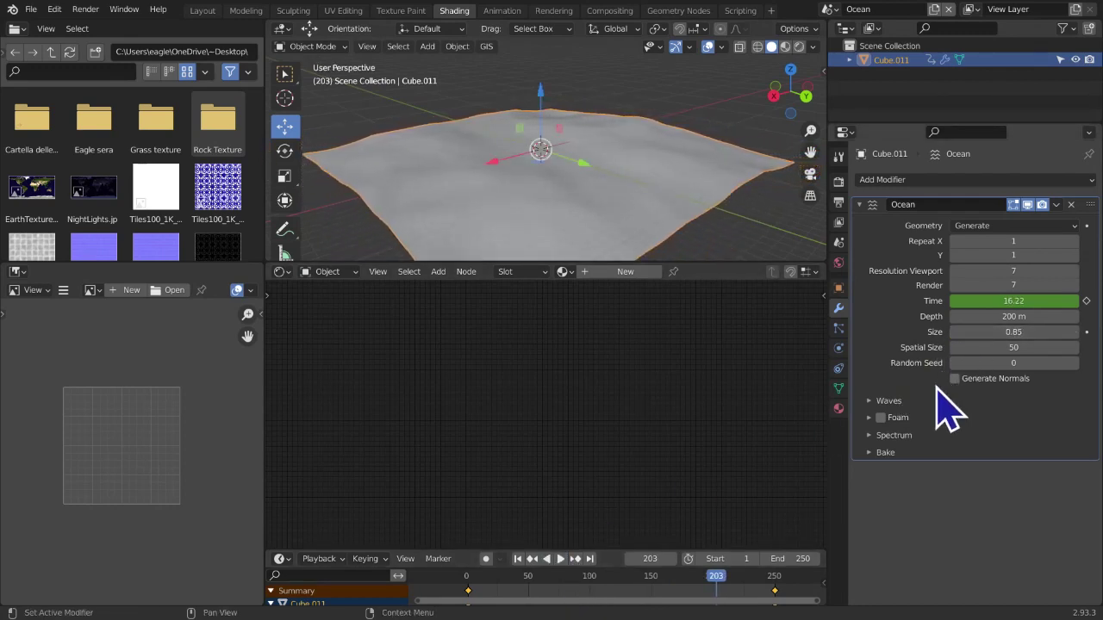
pyautogui.click(939, 402)
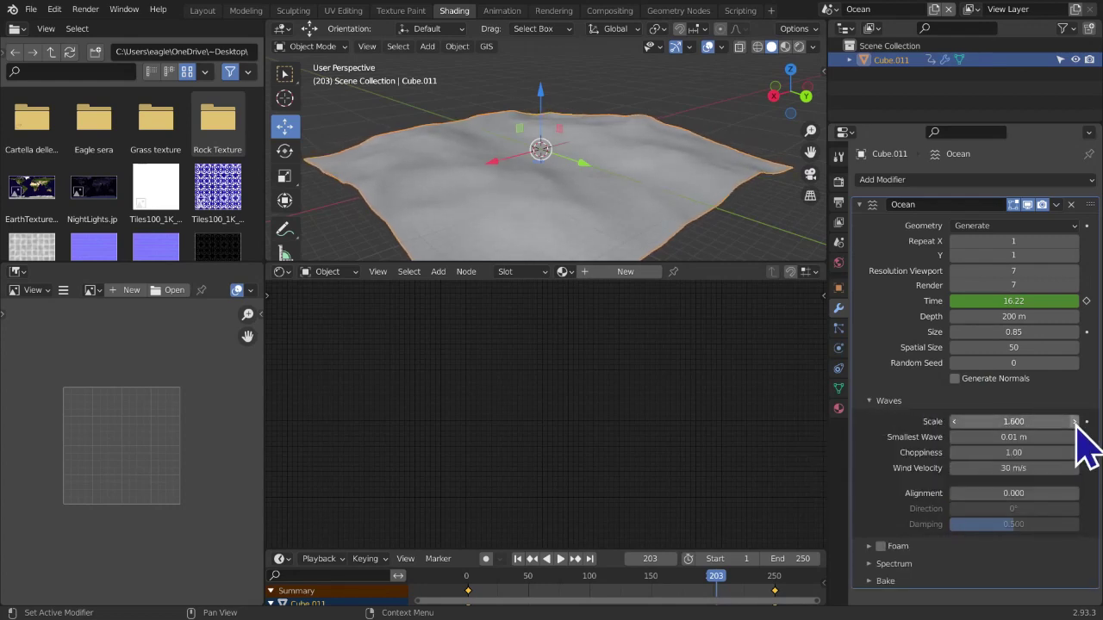
pyautogui.click(518, 559)
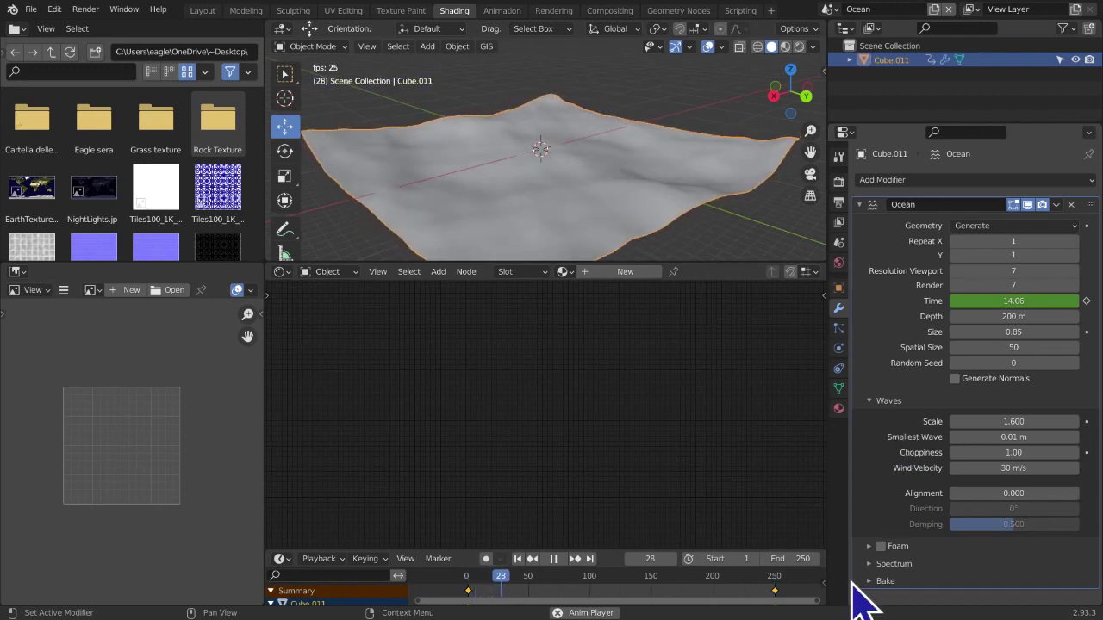
# Try the Established Ocean, Sharp Peaks and Shallow Water spectra, then keep Turbulent Ocean
pyautogui.click(888, 565)
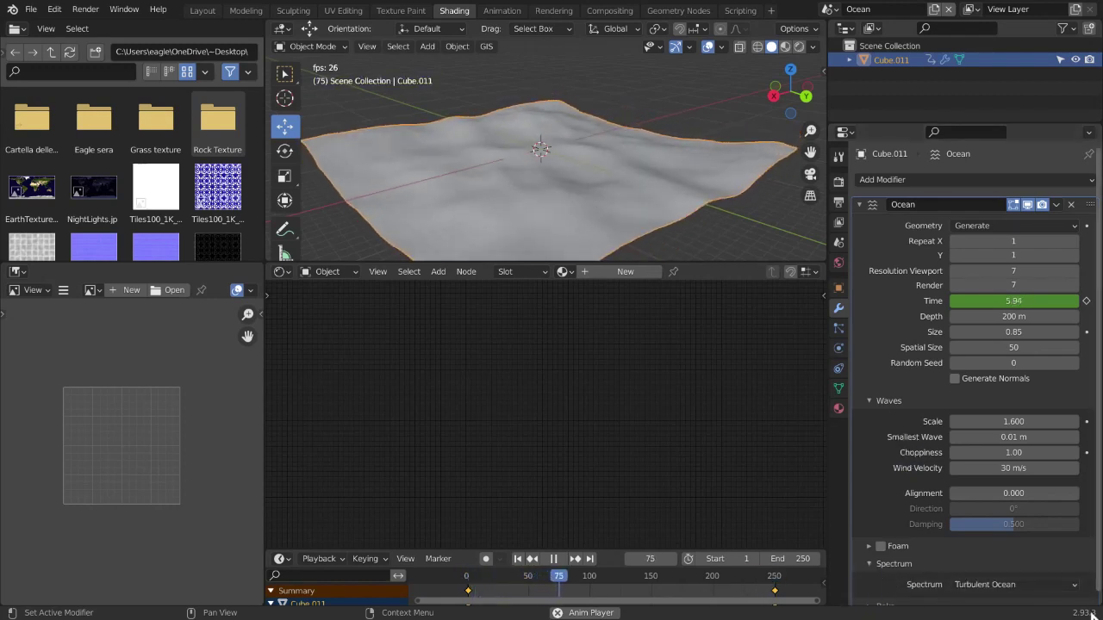
pyautogui.scroll(-1, 1034, 534)
pyautogui.click(1000, 575)
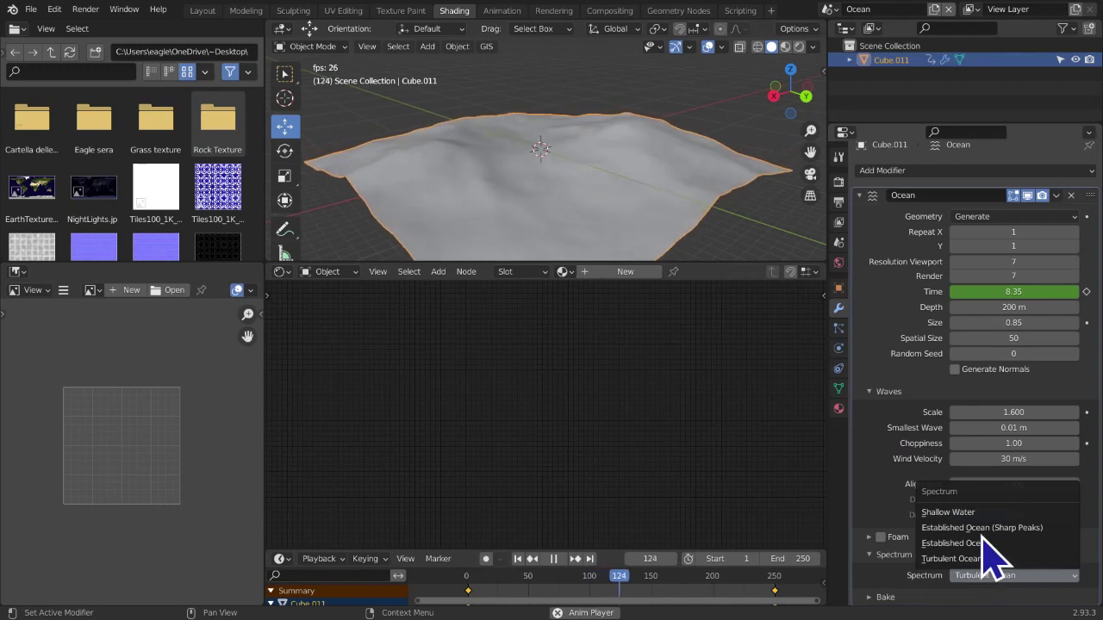
pyautogui.click(973, 542)
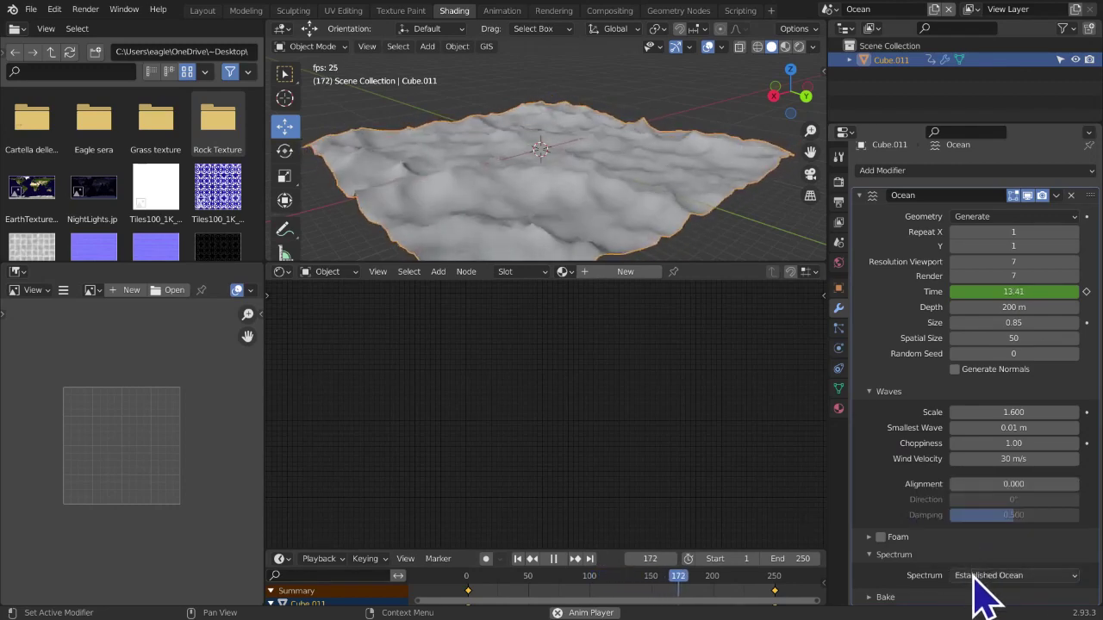
pyautogui.click(973, 575)
pyautogui.click(963, 528)
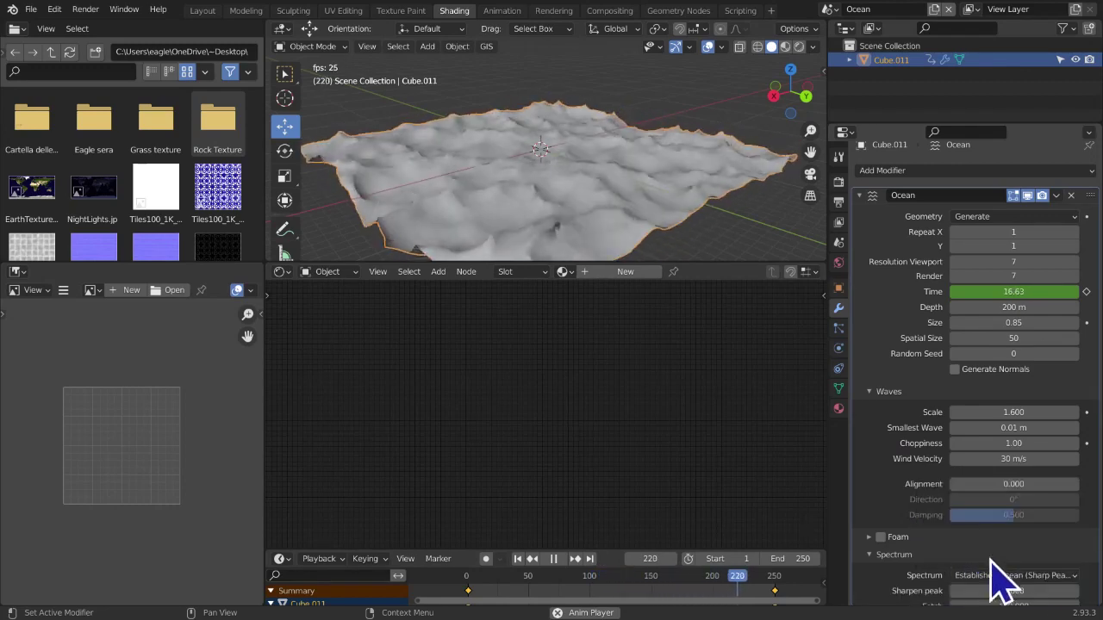
pyautogui.click(1038, 575)
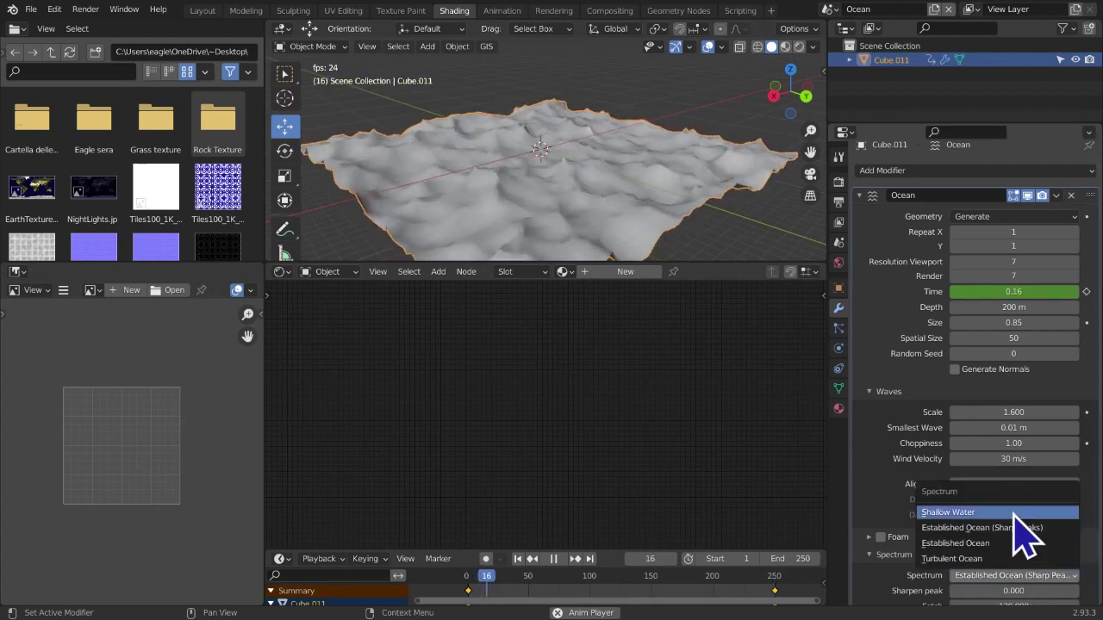
pyautogui.click(1012, 514)
pyautogui.click(1013, 579)
pyautogui.click(912, 562)
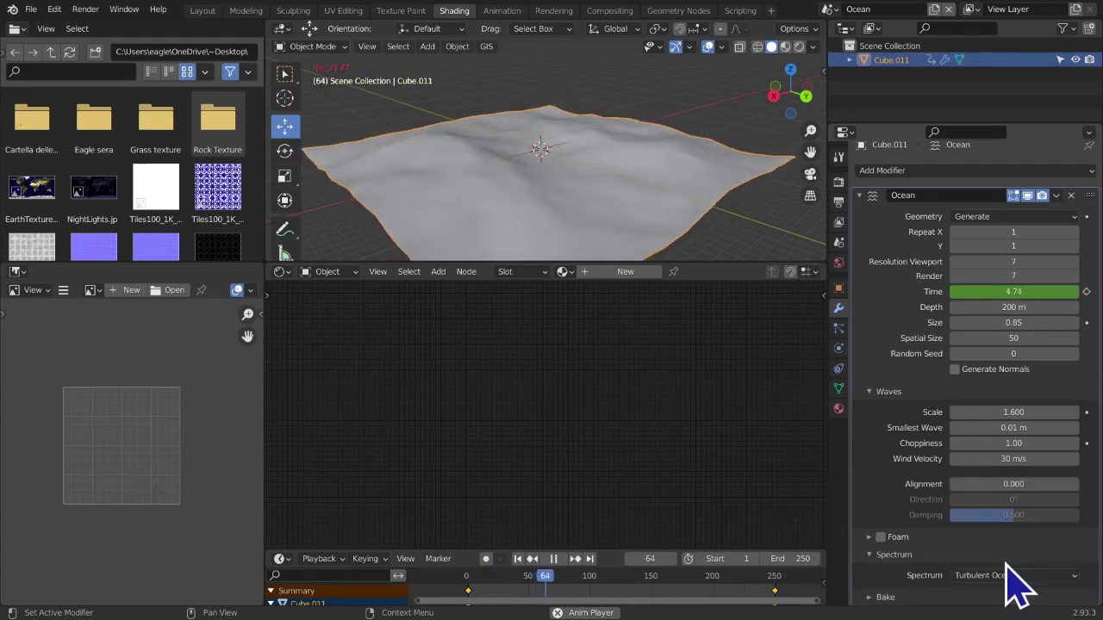
# Orbit to a lower view, stop playback and rewind to frame 1
pyautogui.moveTo(463, 59); pyautogui.dragTo(449, 235, button='middle')
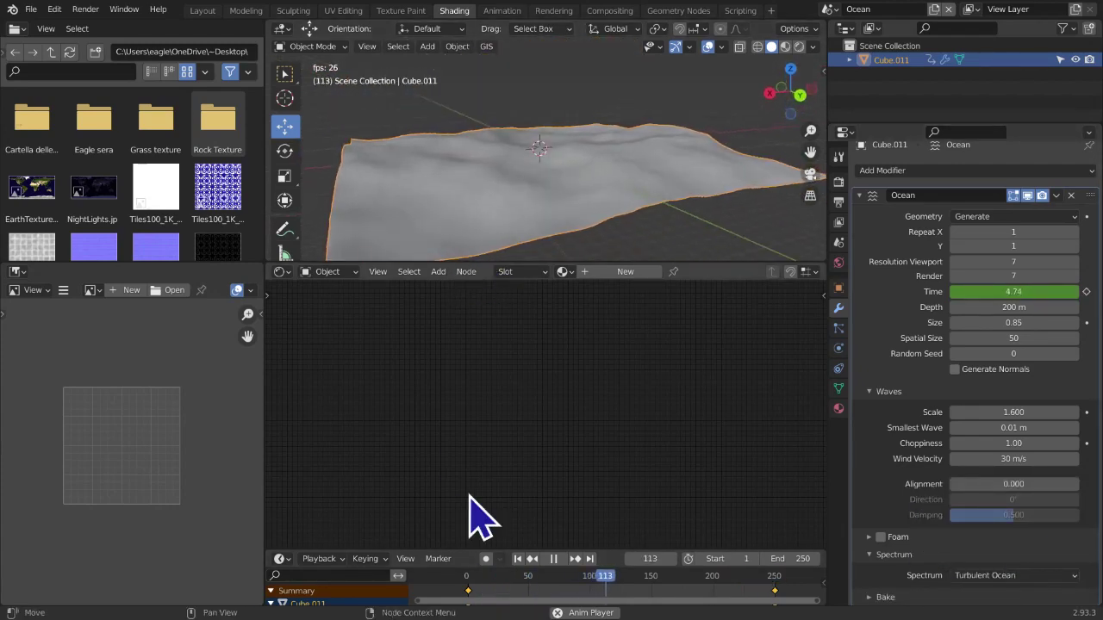
pyautogui.click(551, 559)
pyautogui.click(517, 559)
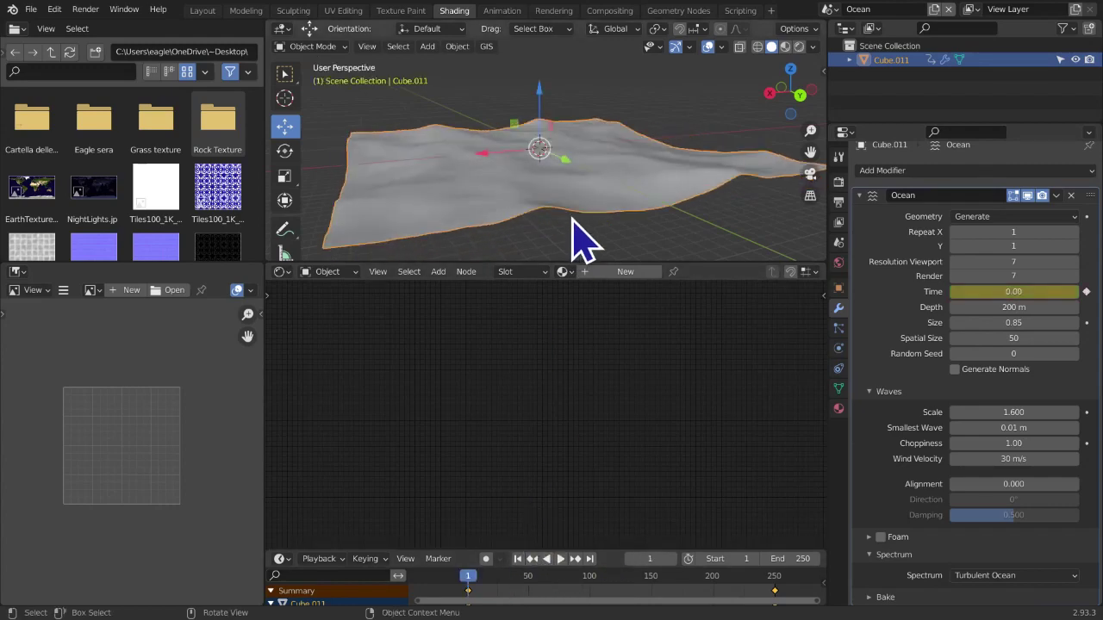
# Switch to rendered shading and add a point light raised above the ocean
pyautogui.click(584, 160)
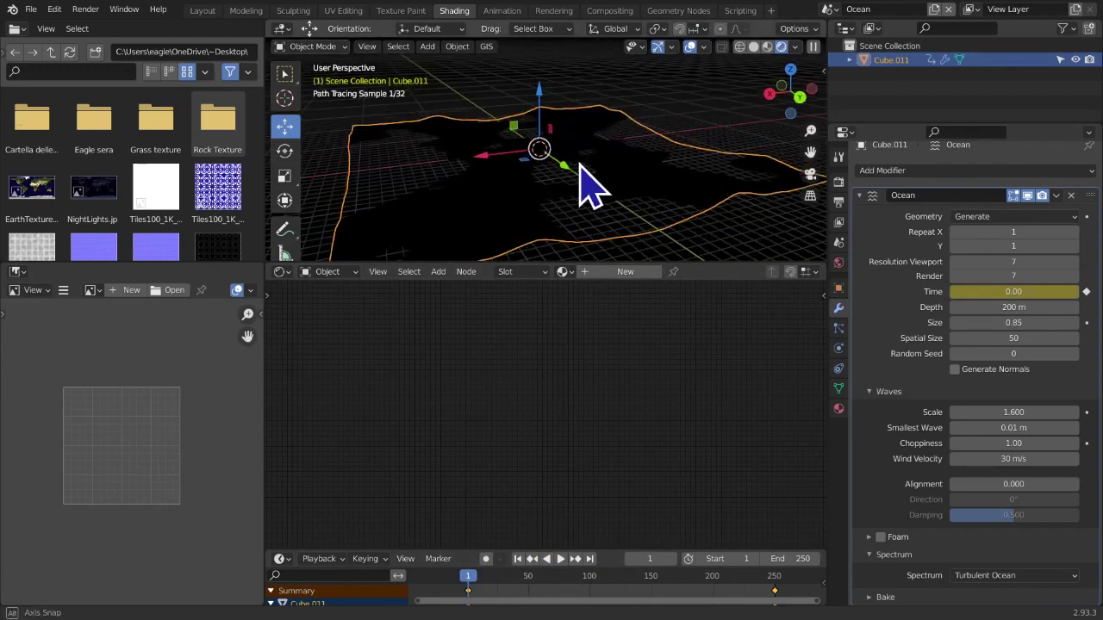
pyautogui.hotkey('shift', 'a')
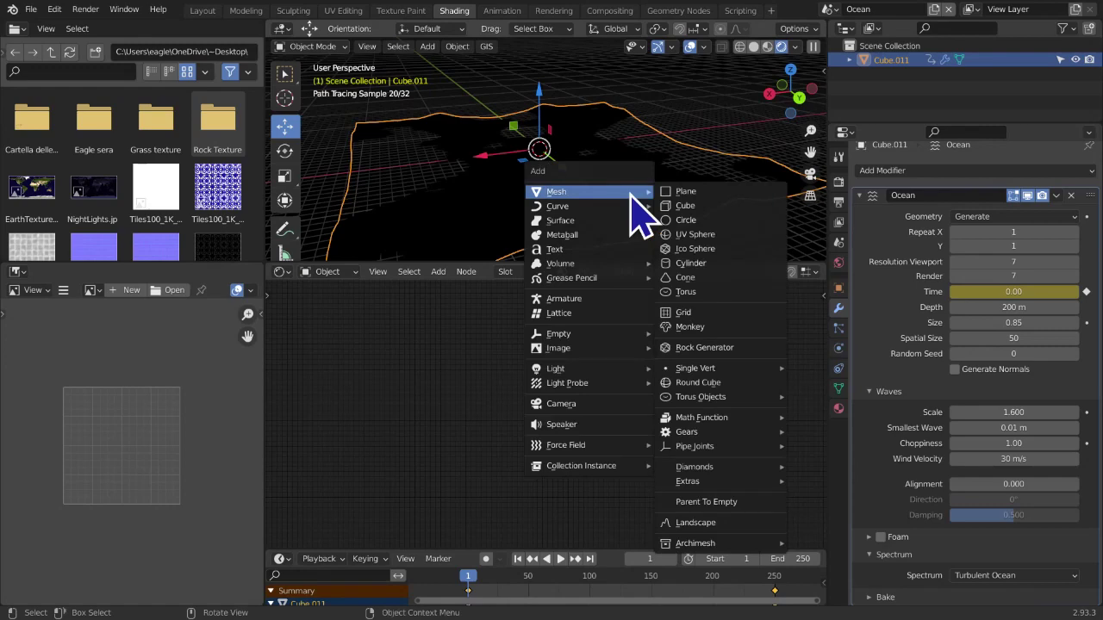
pyautogui.moveTo(595, 355)
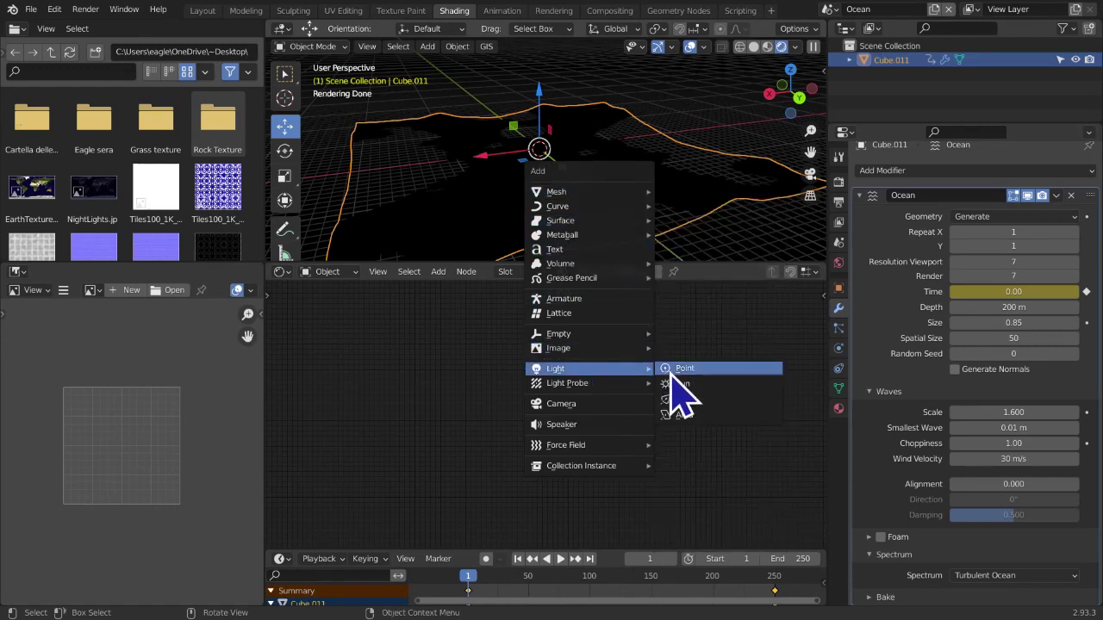
pyautogui.click(668, 373)
pyautogui.moveTo(538, 91); pyautogui.dragTo(537, 48)
# Set the point light's radius to 26 m and its power to 5000 W
pyautogui.click(838, 348)
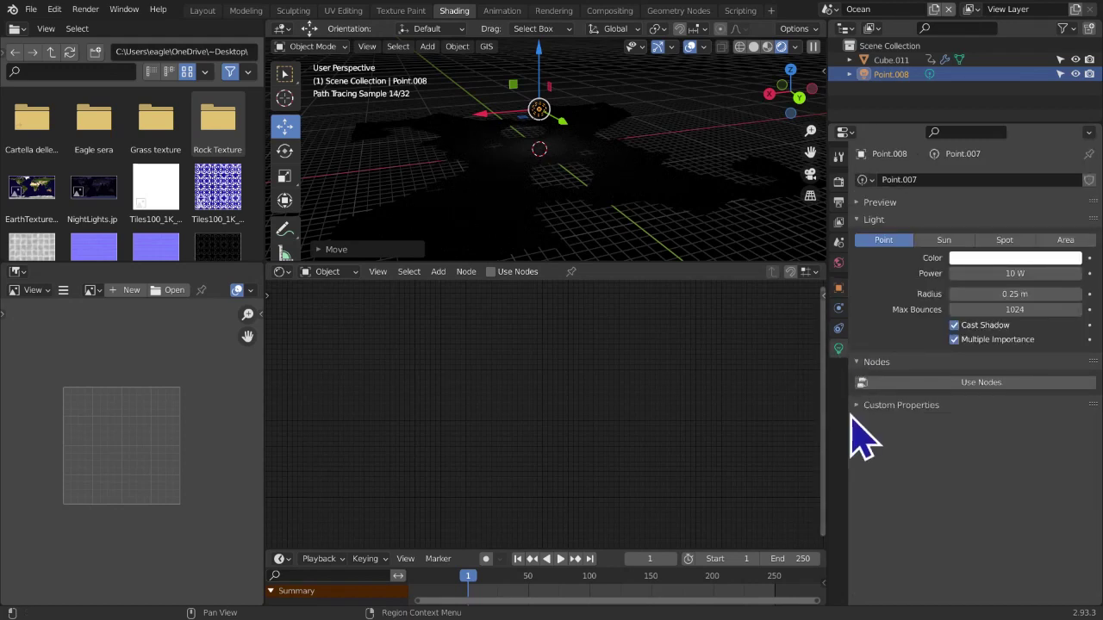
pyautogui.moveTo(1003, 299); pyautogui.dragTo(1077, 299)
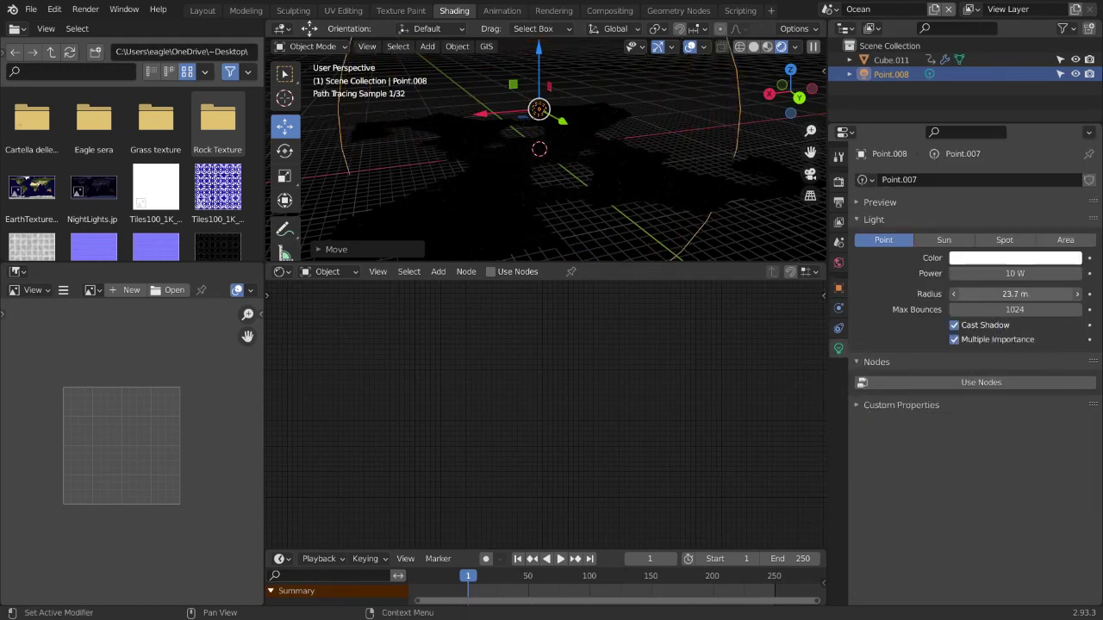
pyautogui.moveTo(1015, 294)
pyautogui.mouseDown()
pyautogui.moveTo(1020, 275)
pyautogui.moveTo(1006, 275)
pyautogui.mouseUp()
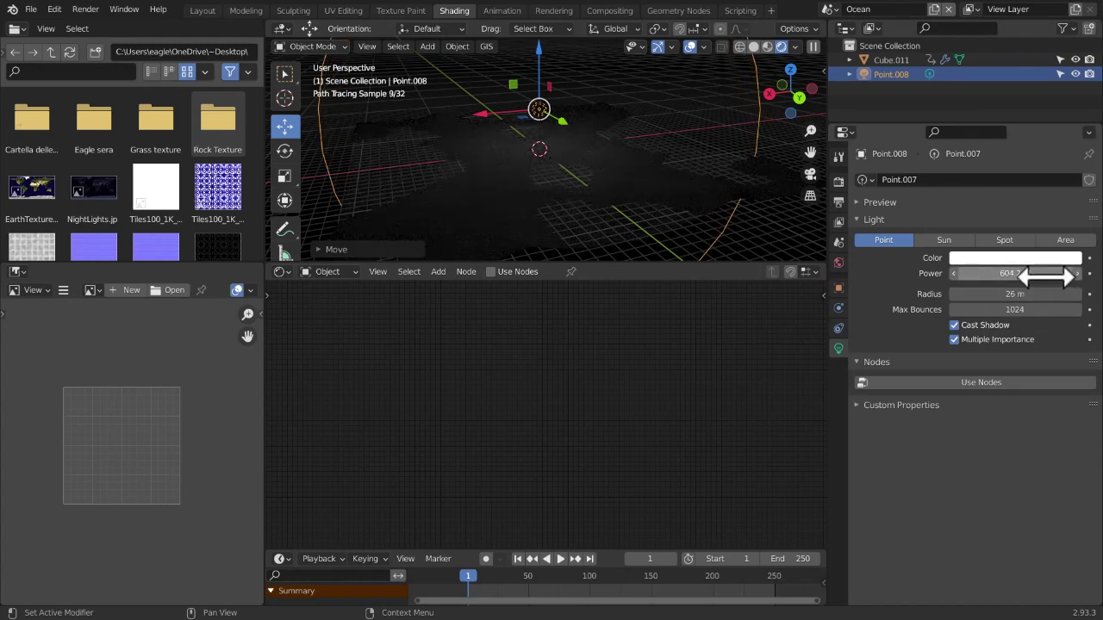
pyautogui.click(1037, 274)
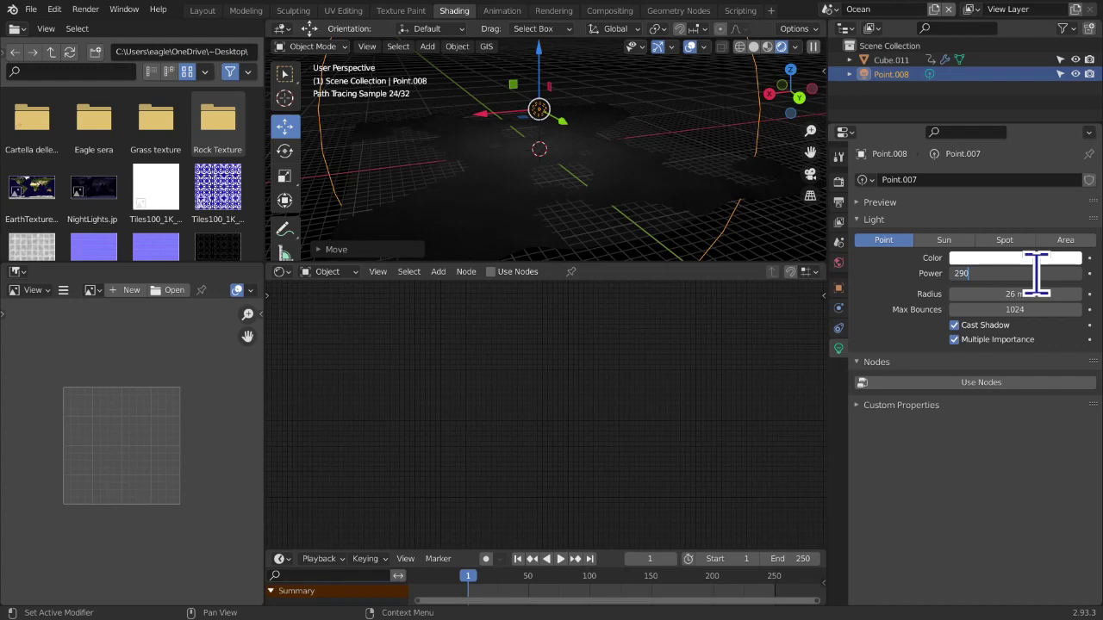
pyautogui.press('Return')
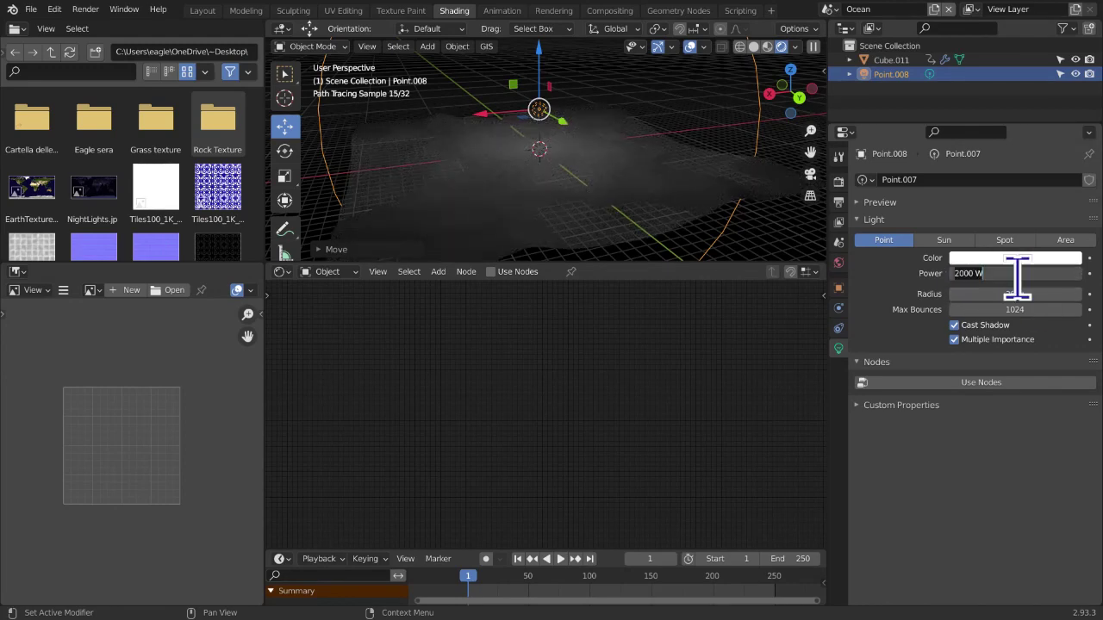
pyautogui.press('Return')
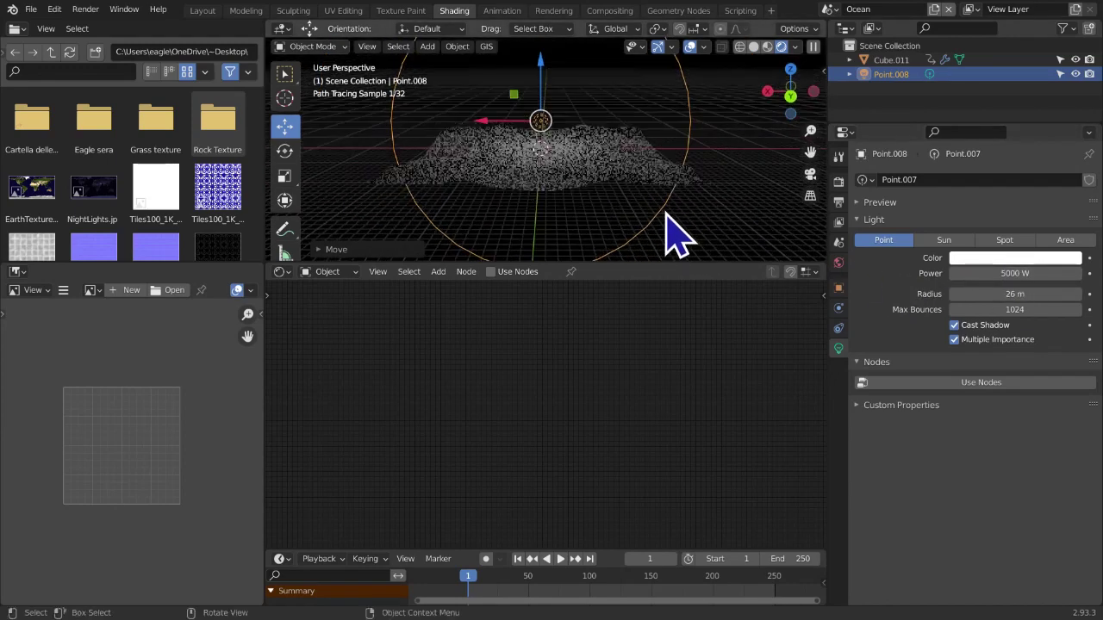
pyautogui.click(598, 184)
# Rename the plane to Ocean
pyautogui.moveTo(598, 185); pyautogui.dragTo(607, 237, button='middle')
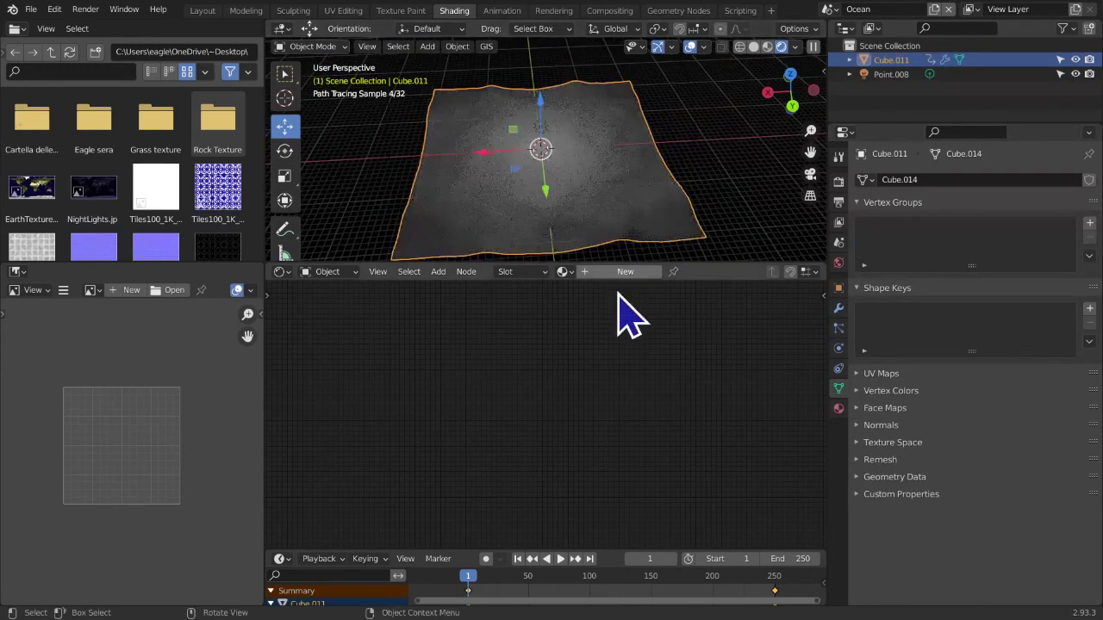
pyautogui.press('F2')
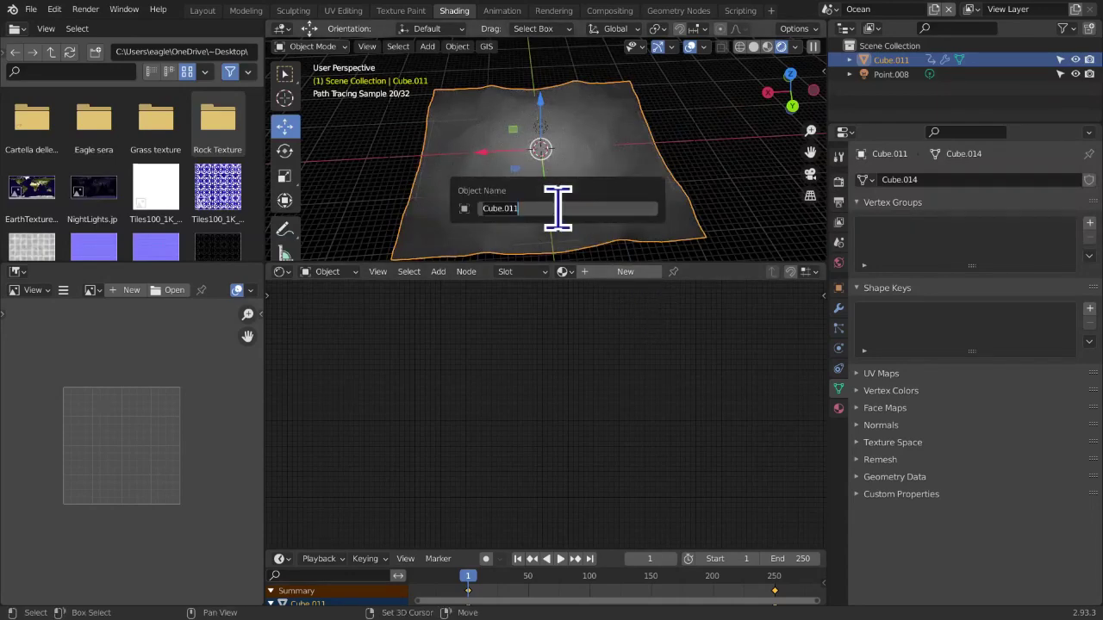
pyautogui.write('Ocean')
pyautogui.press('Return')
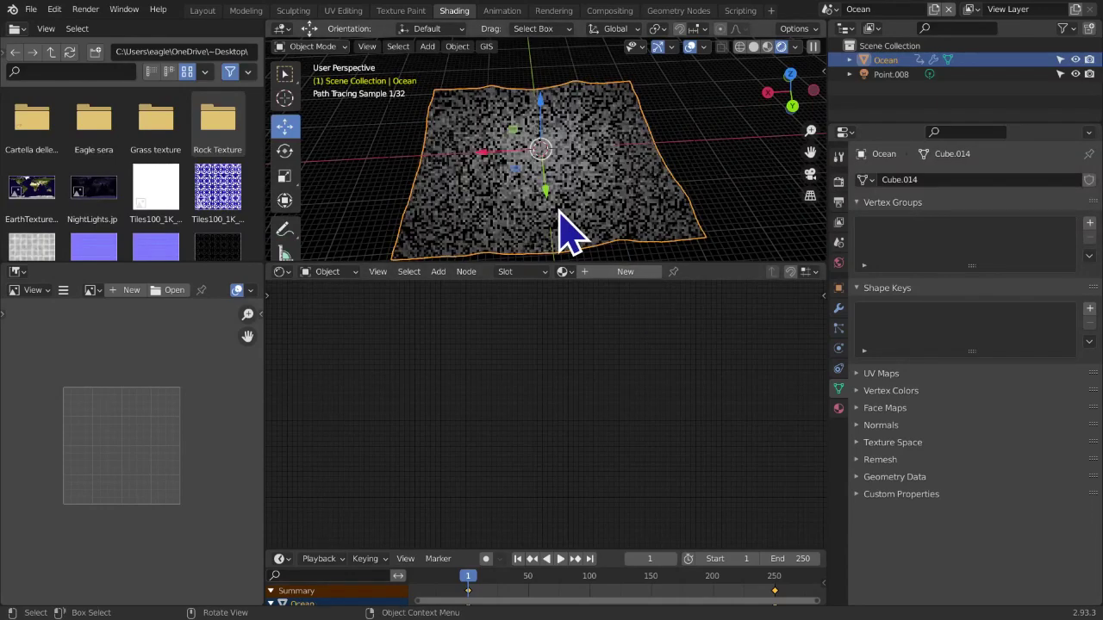
# Create a new material named Ocean, then swap in the existing Water material
pyautogui.click(626, 272)
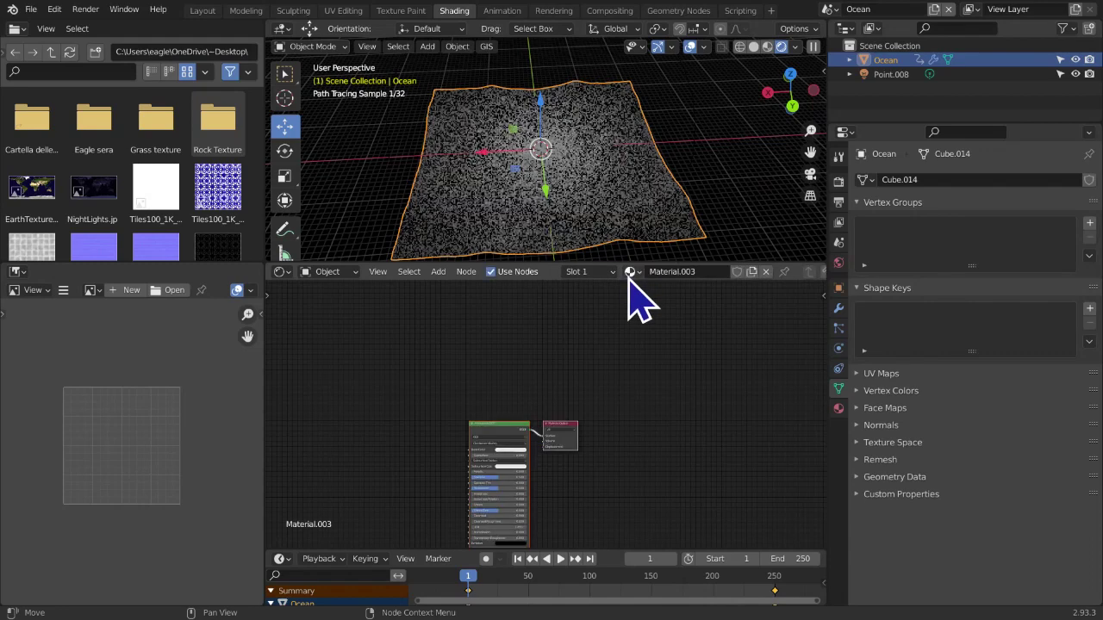
pyautogui.click(685, 273)
pyautogui.write('Ocean')
pyautogui.press('Return')
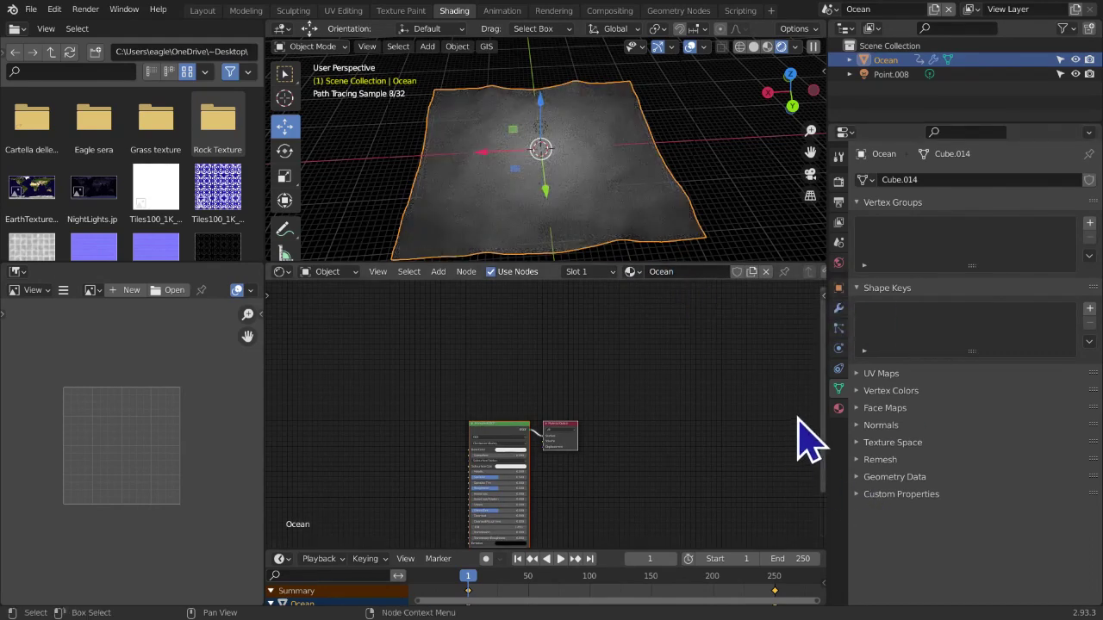
pyautogui.click(839, 408)
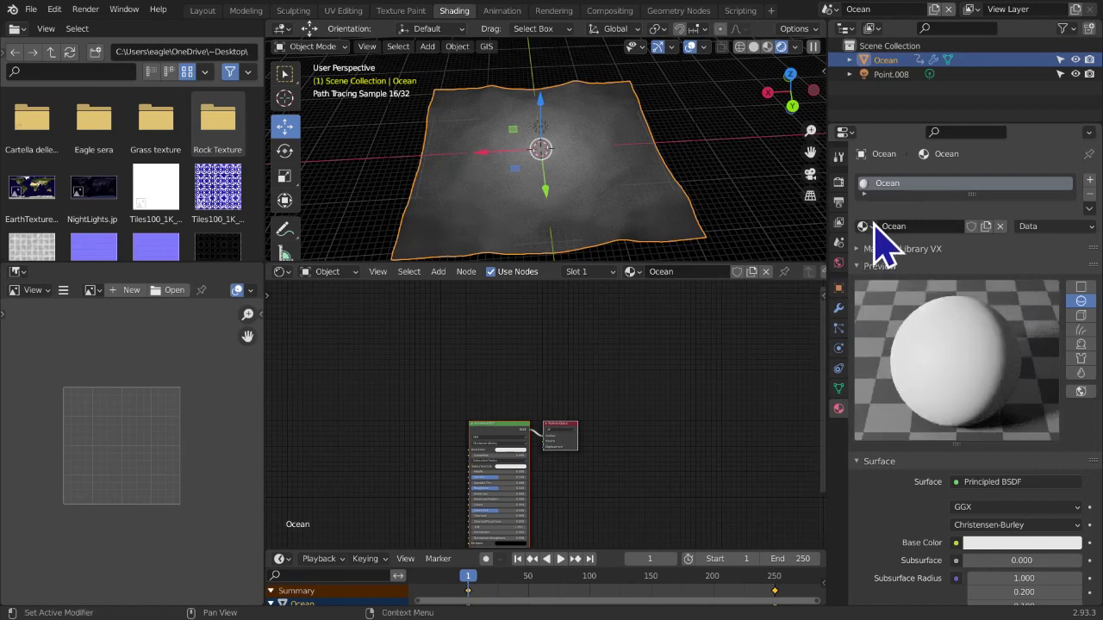
pyautogui.click(869, 226)
pyautogui.write('wa')
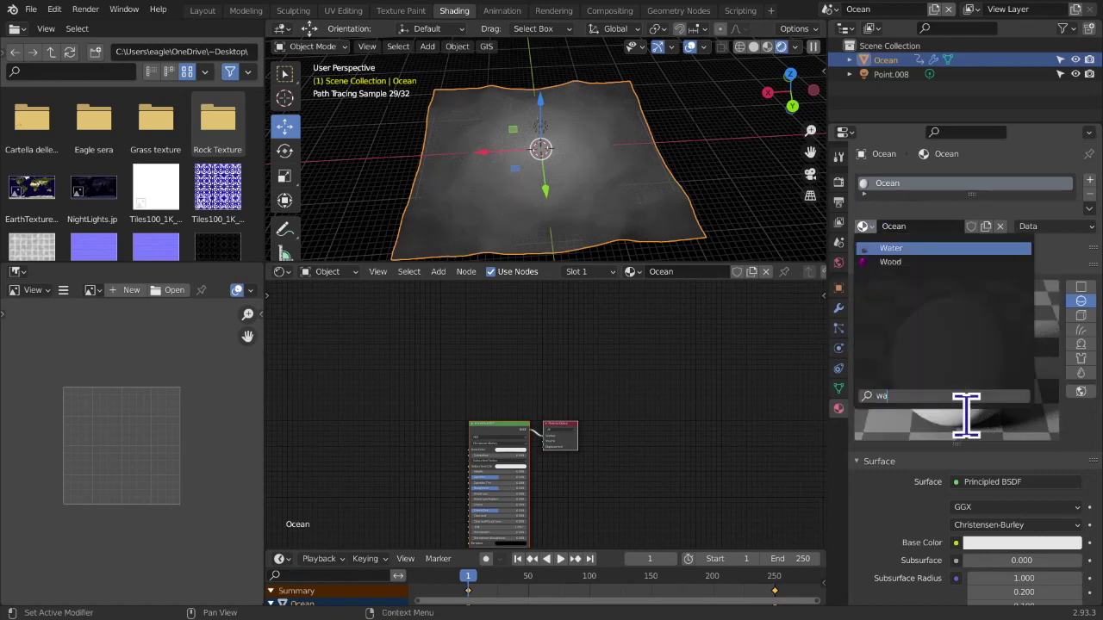
pyautogui.click(902, 248)
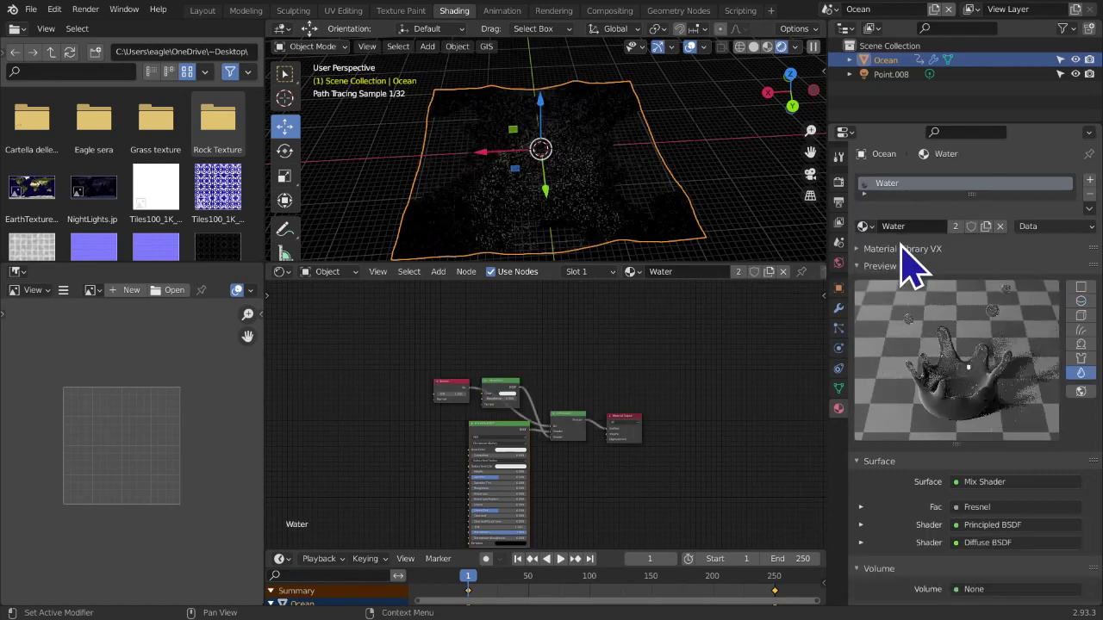
# Orbit and zoom the viewport down toward the ocean surface
pyautogui.moveTo(530, 453); pyautogui.dragTo(563, 423, button='middle')
pyautogui.scroll(5, 562, 414)
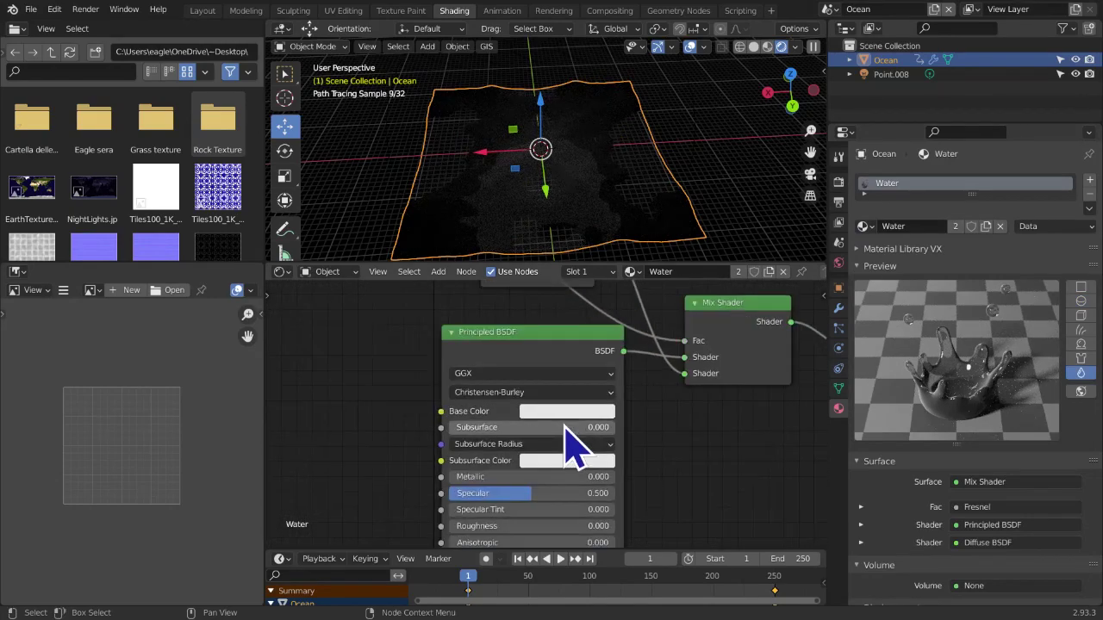
pyautogui.moveTo(613, 250); pyautogui.dragTo(616, 222, button='middle')
pyautogui.scroll(3, 617, 224)
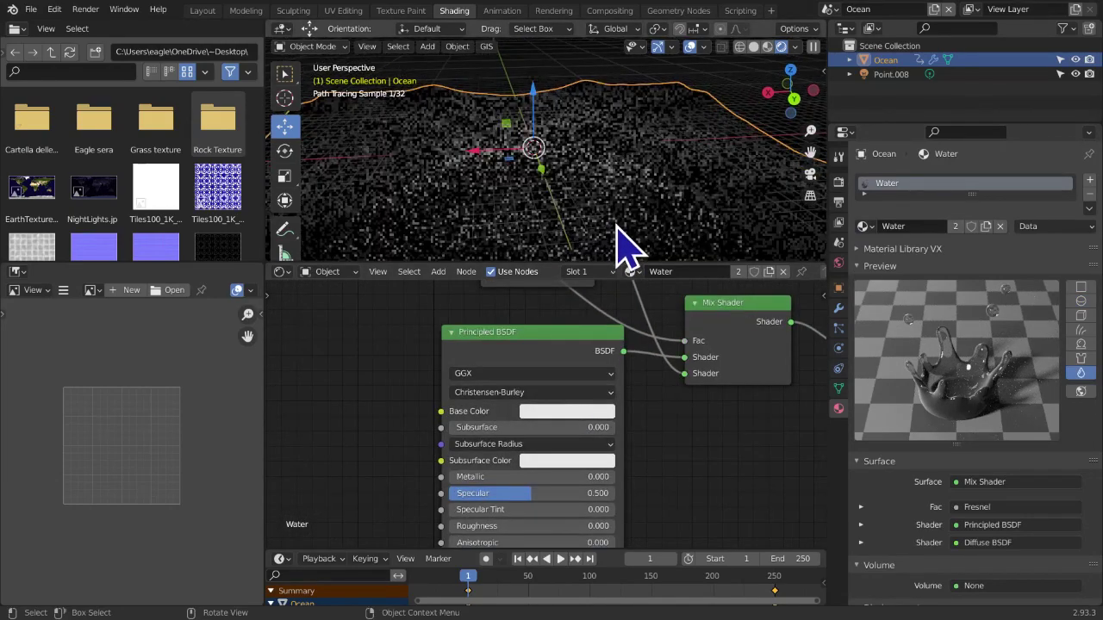
pyautogui.scroll(-3, 480, 381)
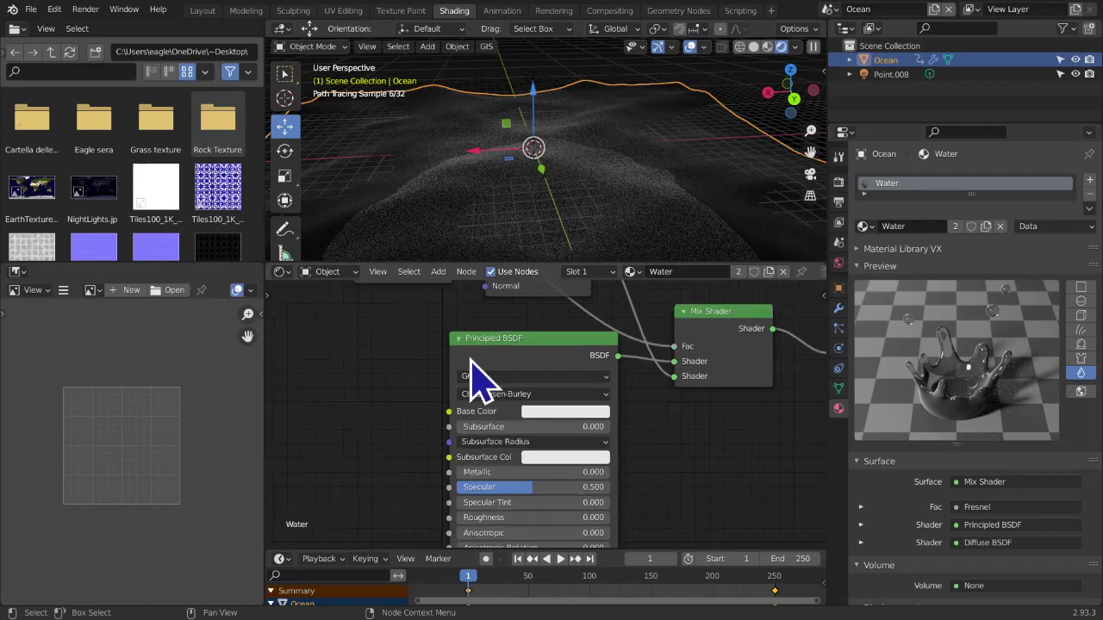
pyautogui.scroll(3, 689, 98)
pyautogui.moveTo(645, 143)
pyautogui.mouseDown(button='middle')
pyautogui.moveTo(655, 164)
pyautogui.moveTo(646, 192)
pyautogui.moveTo(637, 155)
pyautogui.moveTo(629, 205)
pyautogui.moveTo(727, 235)
pyautogui.moveTo(728, 254)
pyautogui.moveTo(722, 198)
pyautogui.moveTo(670, 175)
pyautogui.mouseUp(button='middle')
pyautogui.scroll(-2, 727, 231)
pyautogui.scroll(-2, 725, 242)
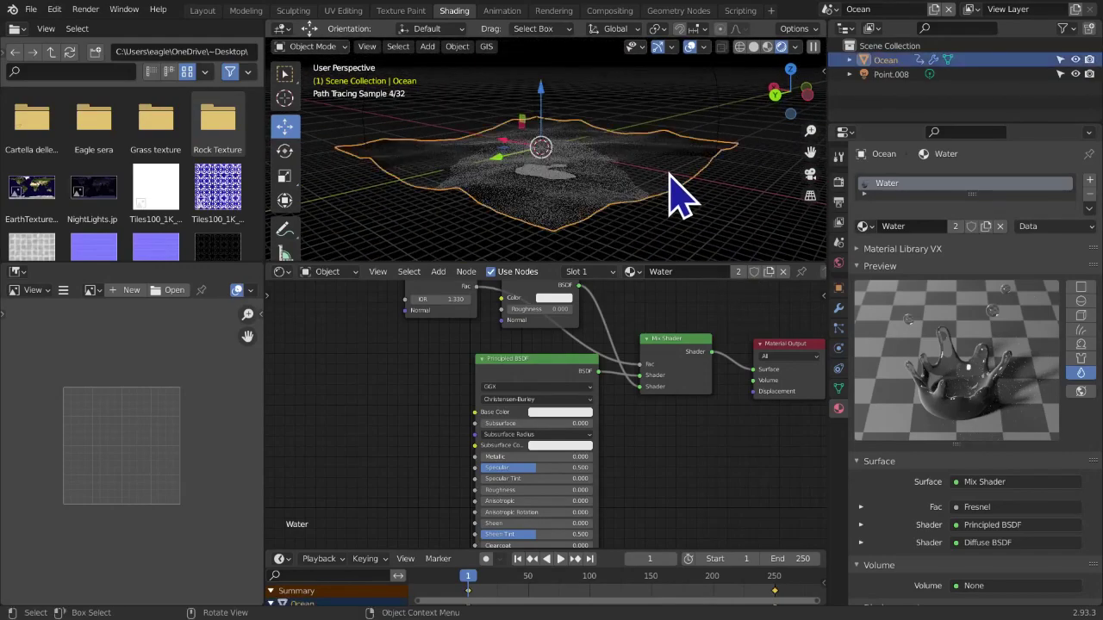
pyautogui.scroll(4, 665, 201)
pyautogui.moveTo(661, 232); pyautogui.dragTo(652, 263, button='middle')
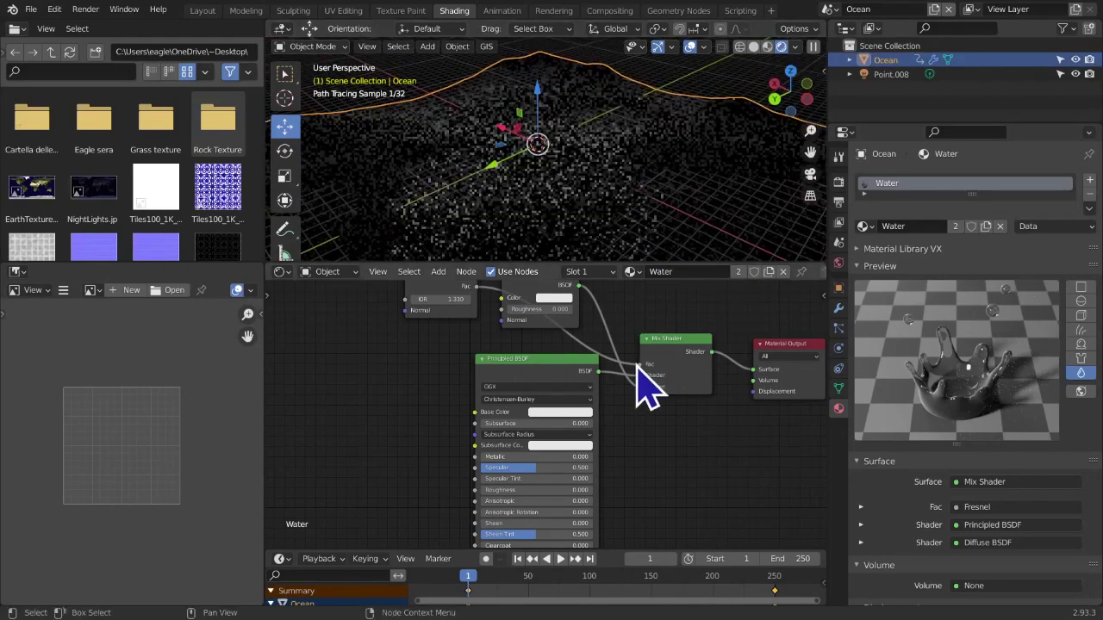
# Delete the Mix Shader, Fresnel and Diffuse nodes and reposition the Principled BSDF
pyautogui.moveTo(600, 358); pyautogui.dragTo(578, 418, button='middle')
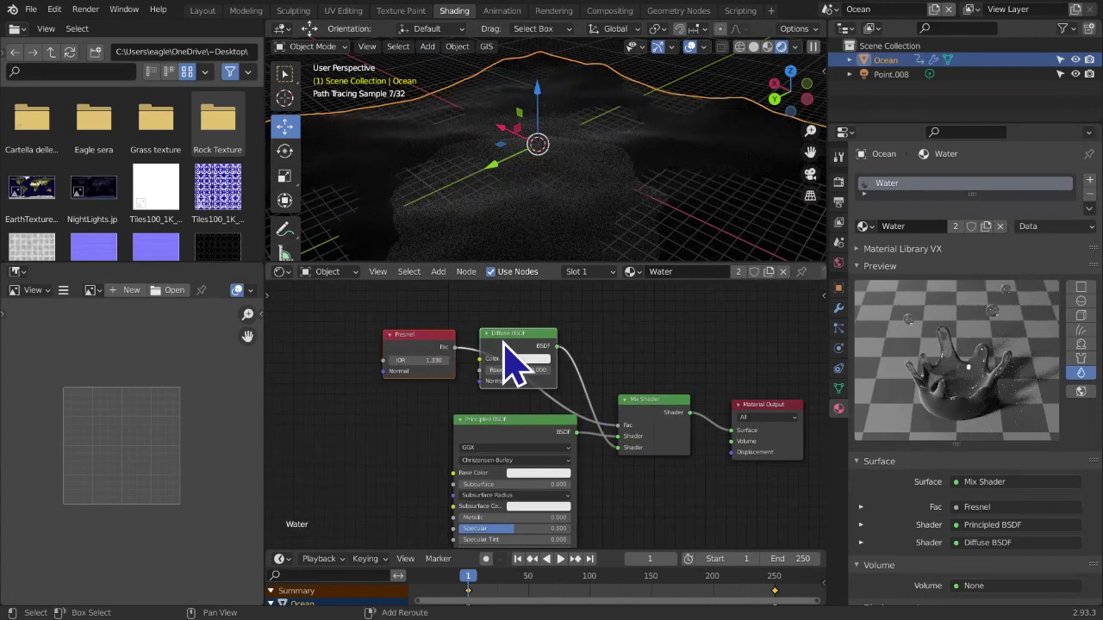
pyautogui.click(659, 431)
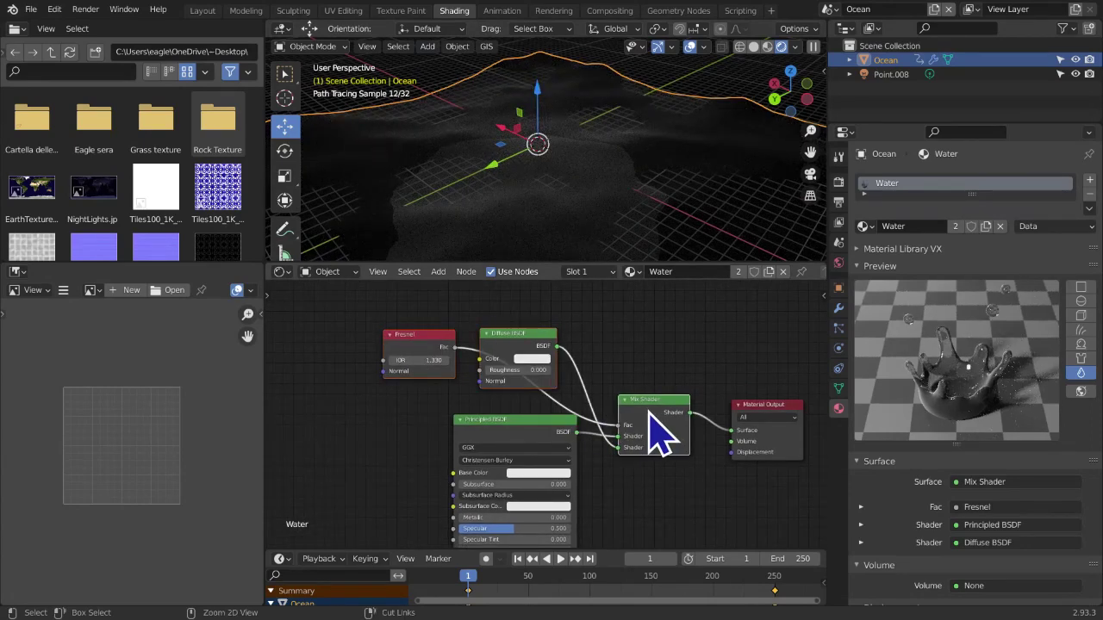
pyautogui.hotkey('ctrl', 'x')
pyautogui.moveTo(634, 420); pyautogui.dragTo(514, 384, button='middle')
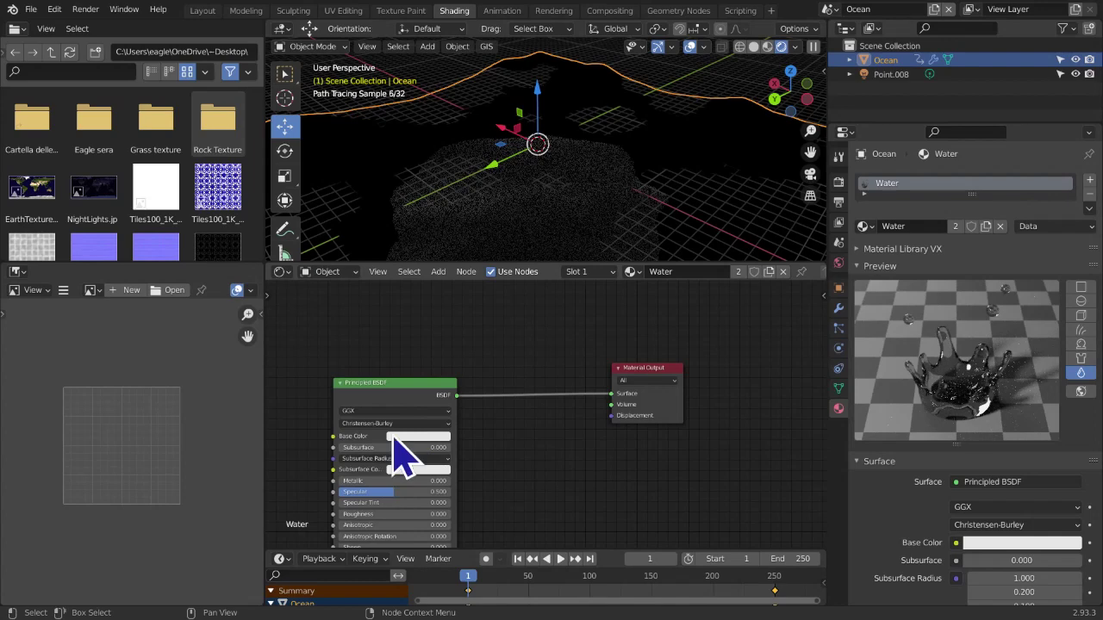
pyautogui.moveTo(407, 412); pyautogui.dragTo(498, 384)
pyautogui.moveTo(608, 439); pyautogui.dragTo(660, 506, button='middle')
pyautogui.scroll(5, 585, 483)
pyautogui.scroll(-3, 586, 483)
pyautogui.scroll(1, 595, 504)
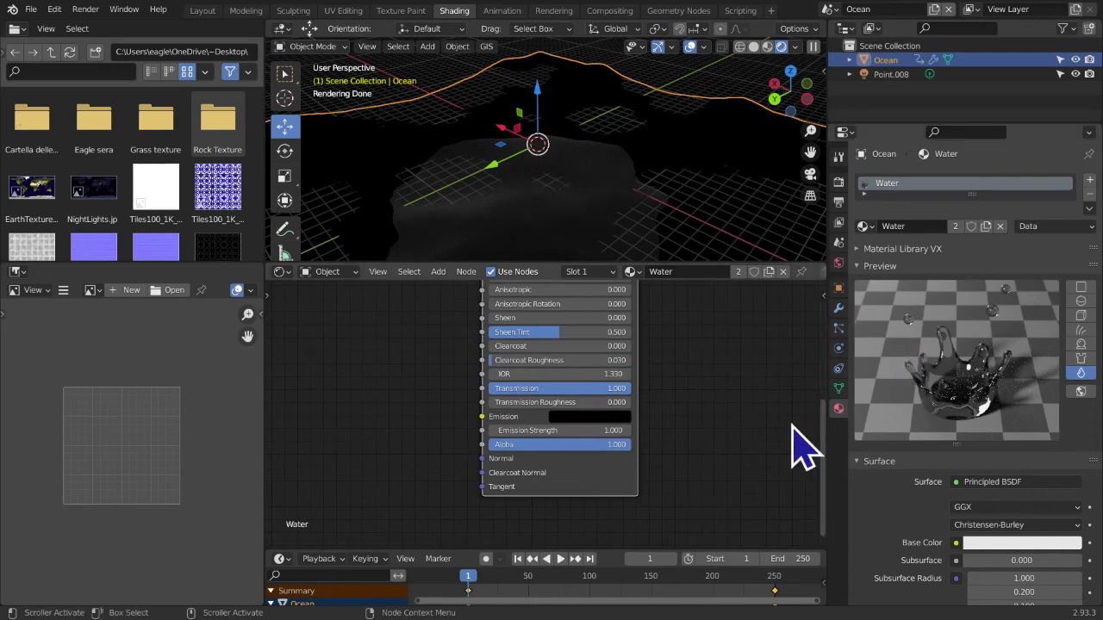
pyautogui.moveTo(793, 425); pyautogui.dragTo(759, 411, button='middle')
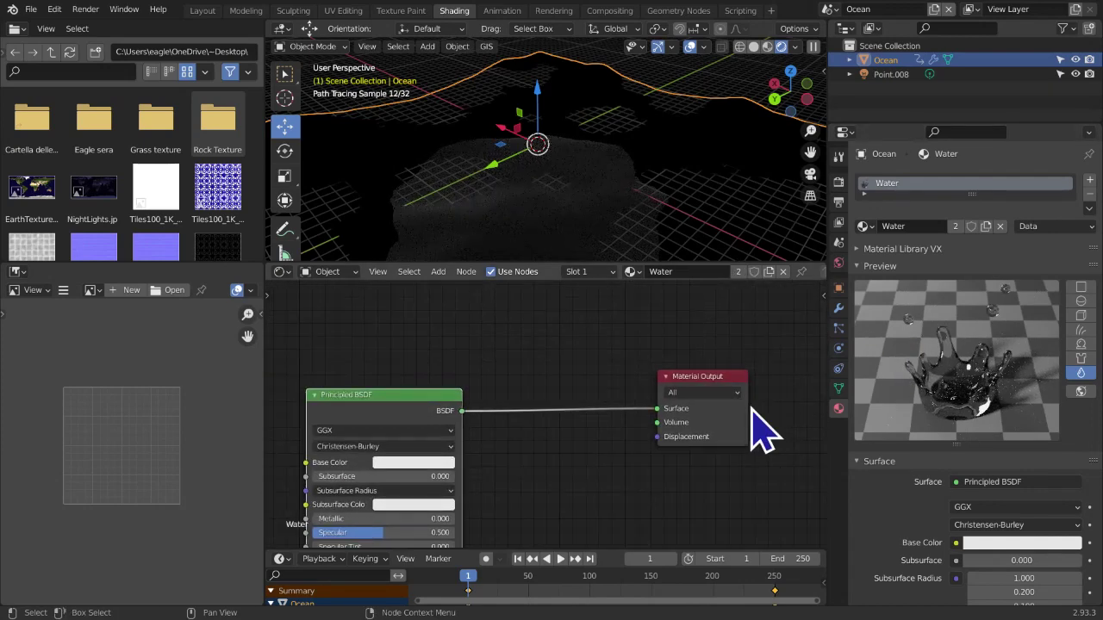
# Undo the deletion, make Water a single-user copy named Ocean, then delete those nodes again
pyautogui.hotkey('ctrl', 'z')
pyautogui.hotkey('ctrl', 'z')
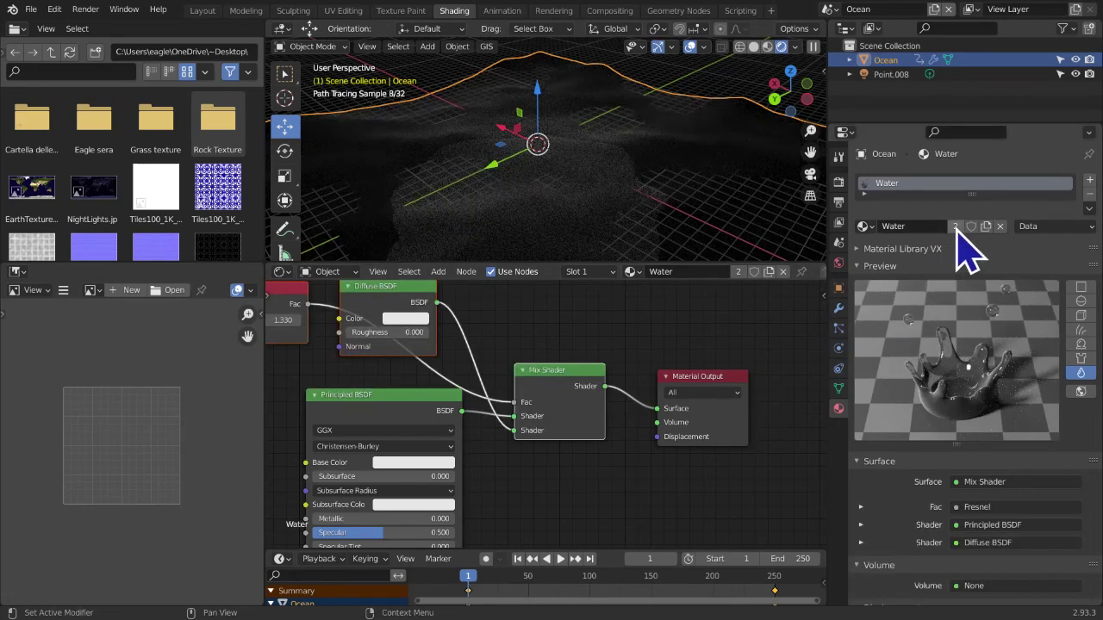
pyautogui.click(954, 226)
pyautogui.click(944, 226)
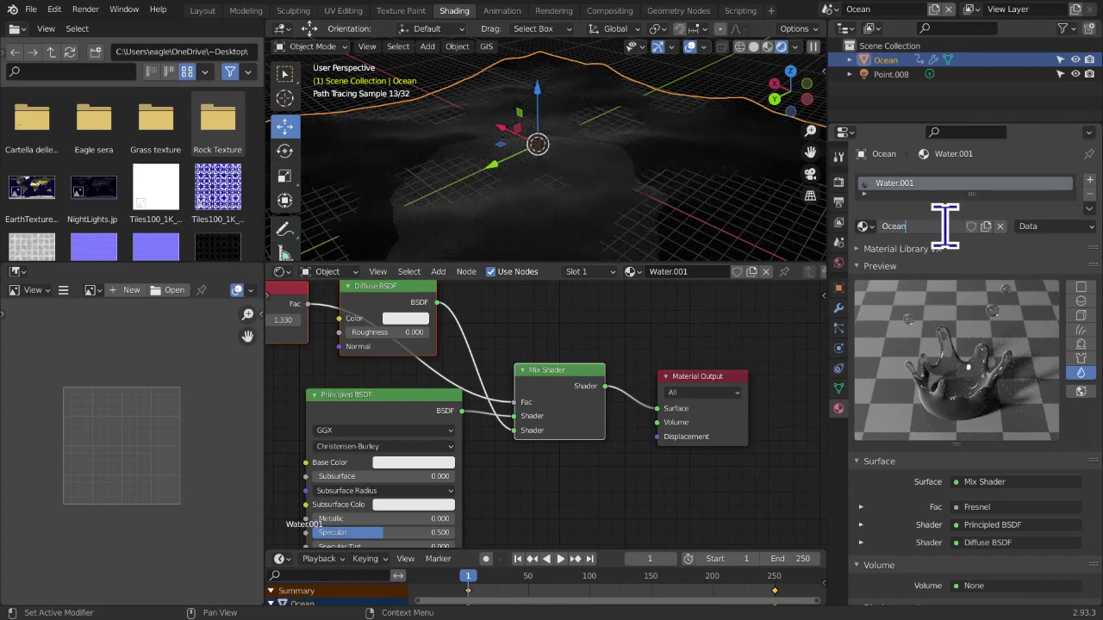
pyautogui.press('Return')
pyautogui.scroll(-2, 642, 417)
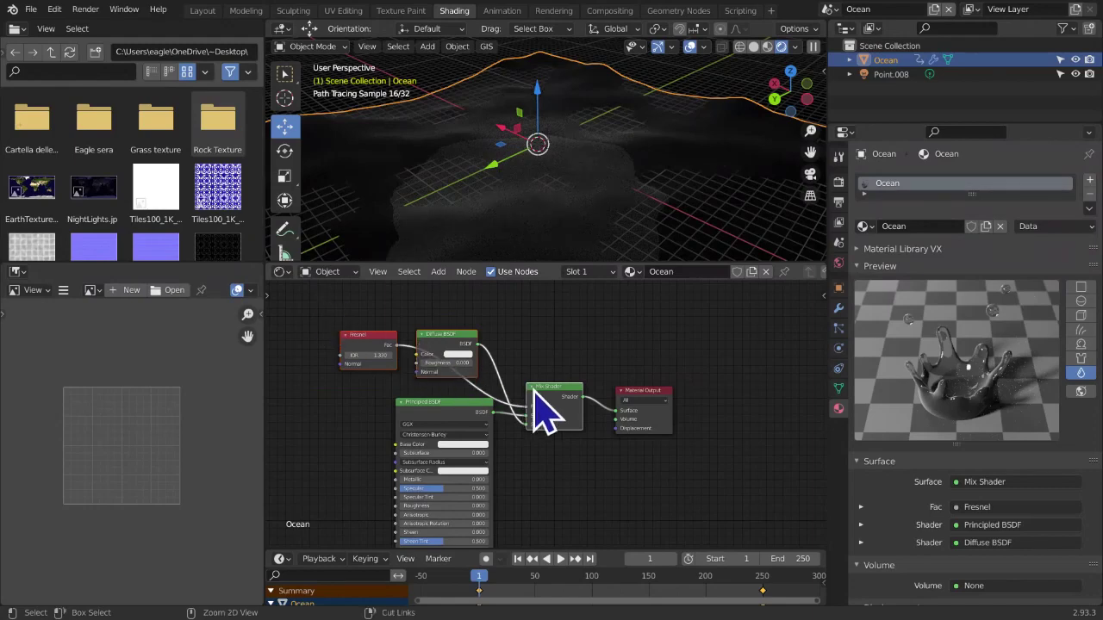
pyautogui.hotkey('ctrl', 'x')
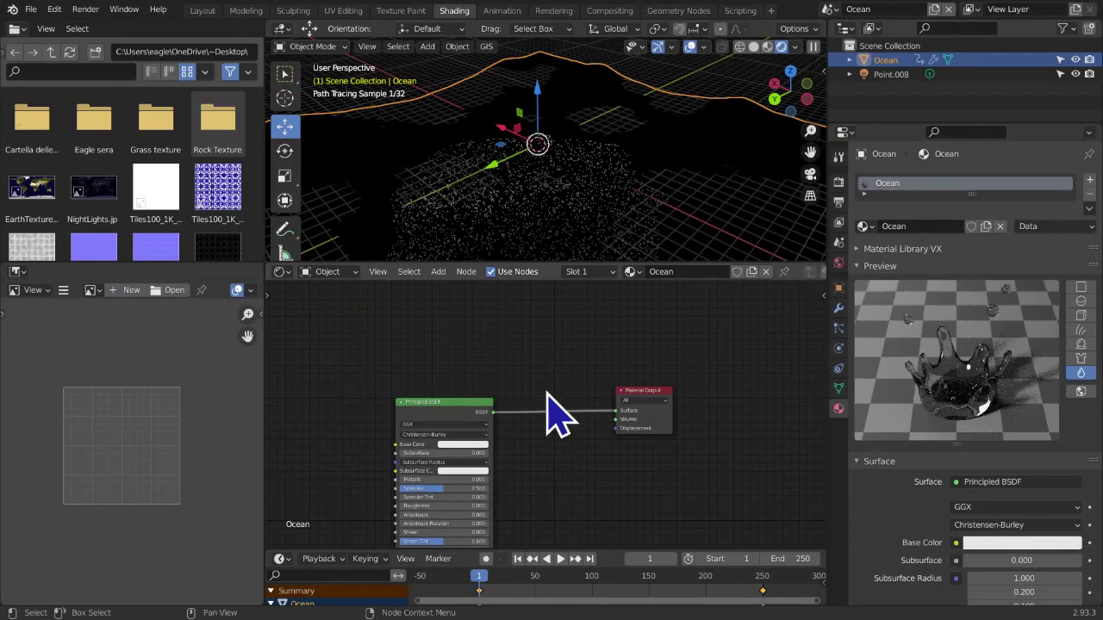
pyautogui.click(457, 424)
# Place the Principled BSDF beside Material Output, with Transmission 0.975 and Roughness 0.116
pyautogui.moveTo(453, 407); pyautogui.dragTo(563, 403)
pyautogui.moveTo(606, 187); pyautogui.dragTo(609, 168, button='middle')
pyautogui.moveTo(628, 419); pyautogui.dragTo(603, 487, button='middle')
pyautogui.scroll(2, 603, 480)
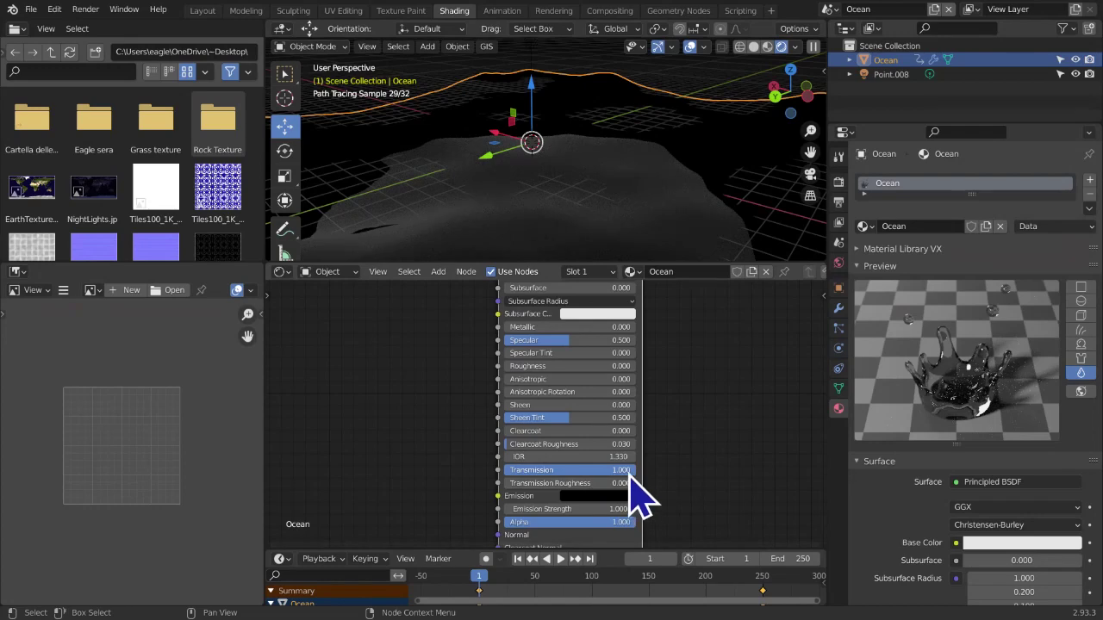
pyautogui.moveTo(627, 469); pyautogui.dragTo(620, 469)
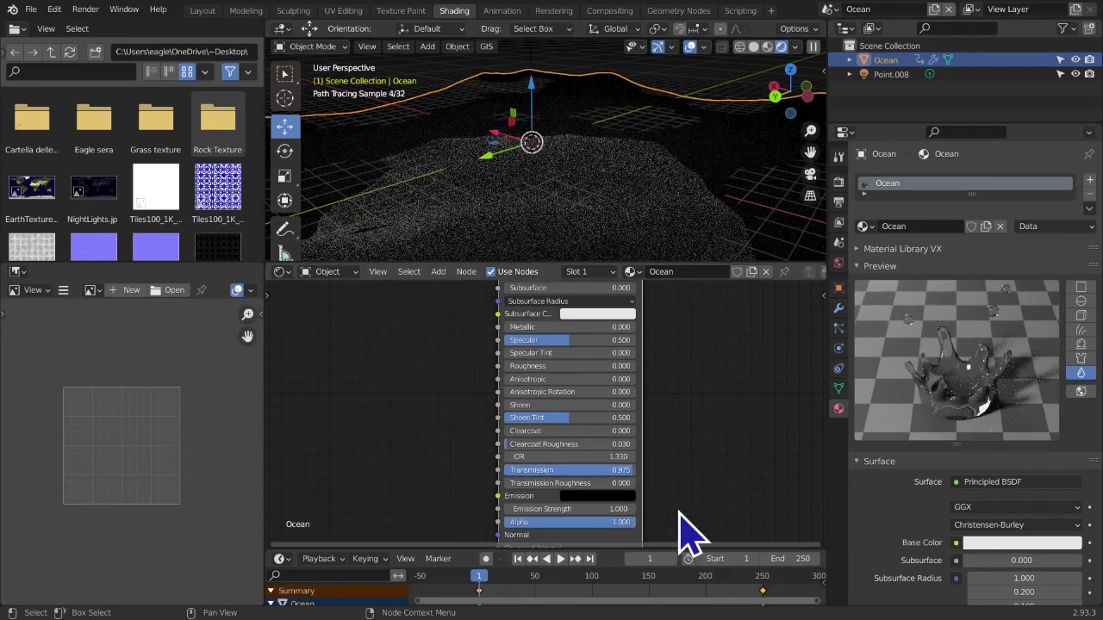
pyautogui.scroll(-1, 603, 492)
pyautogui.scroll(1, 517, 414)
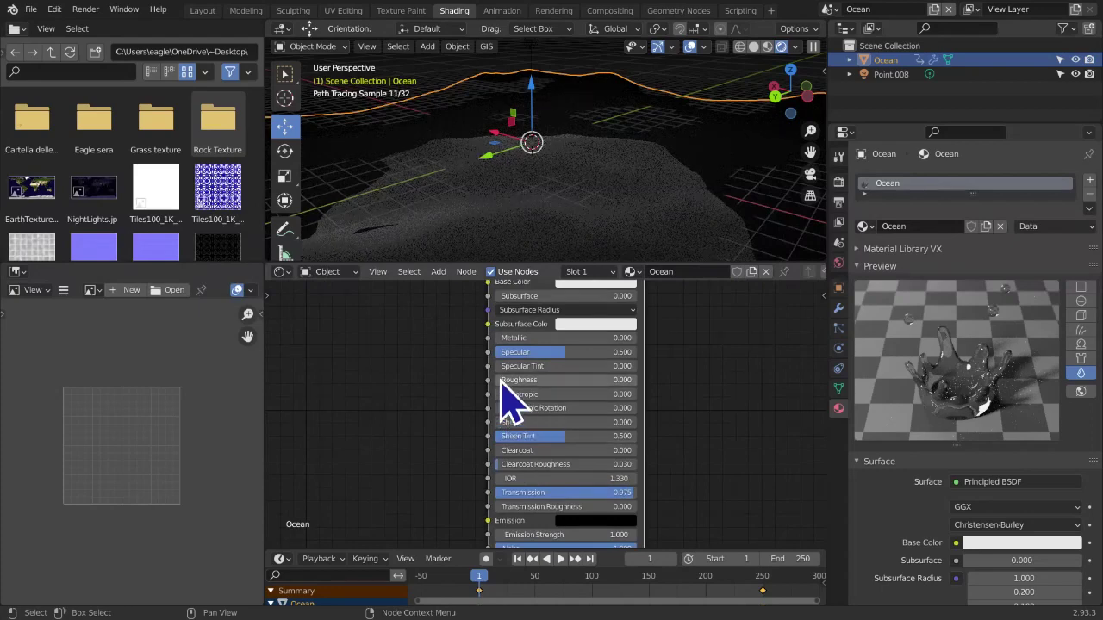
pyautogui.moveTo(518, 380); pyautogui.dragTo(535, 380)
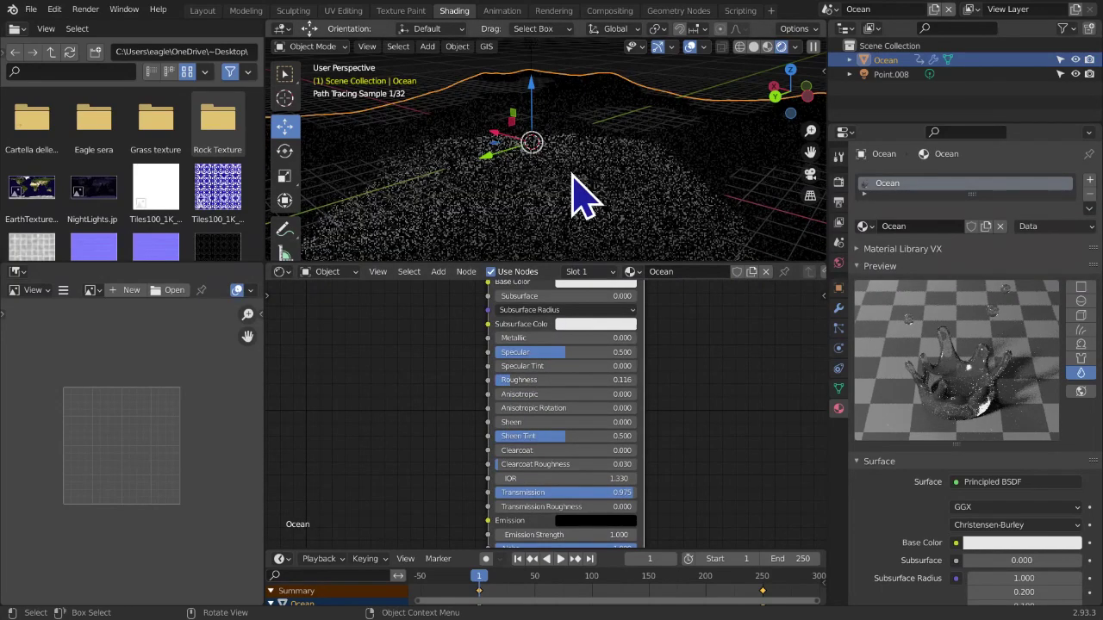
pyautogui.scroll(-4, 574, 175)
# Play the animation in rendered shading with overlays hidden, then stop and rewind to frame 1
pyautogui.moveTo(589, 177); pyautogui.dragTo(719, 229, button='middle')
pyautogui.click(715, 252)
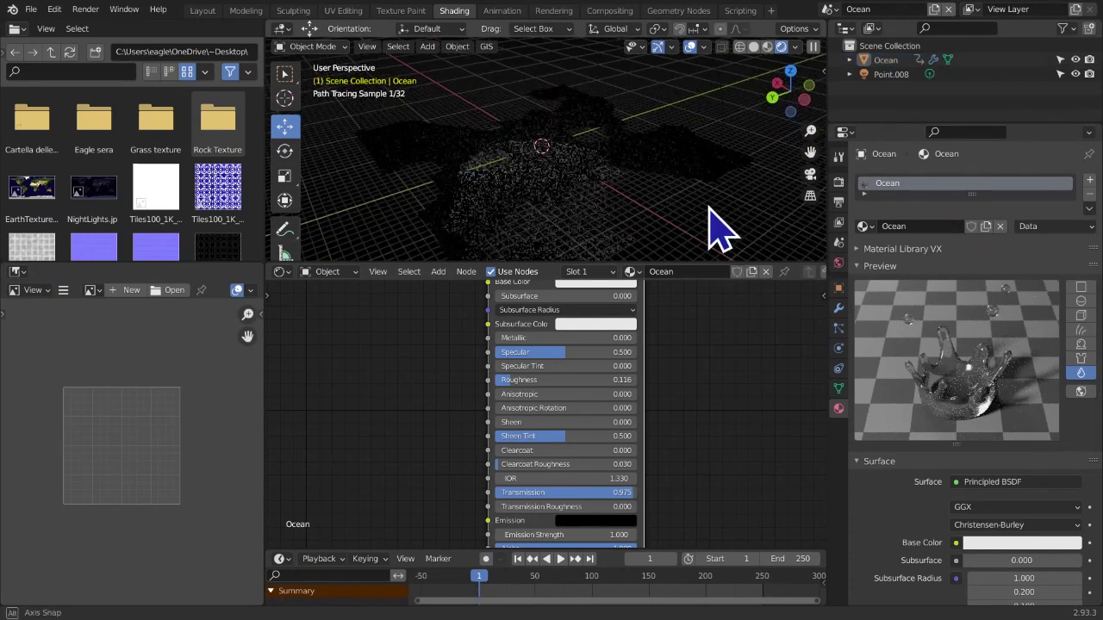
pyautogui.press('space')
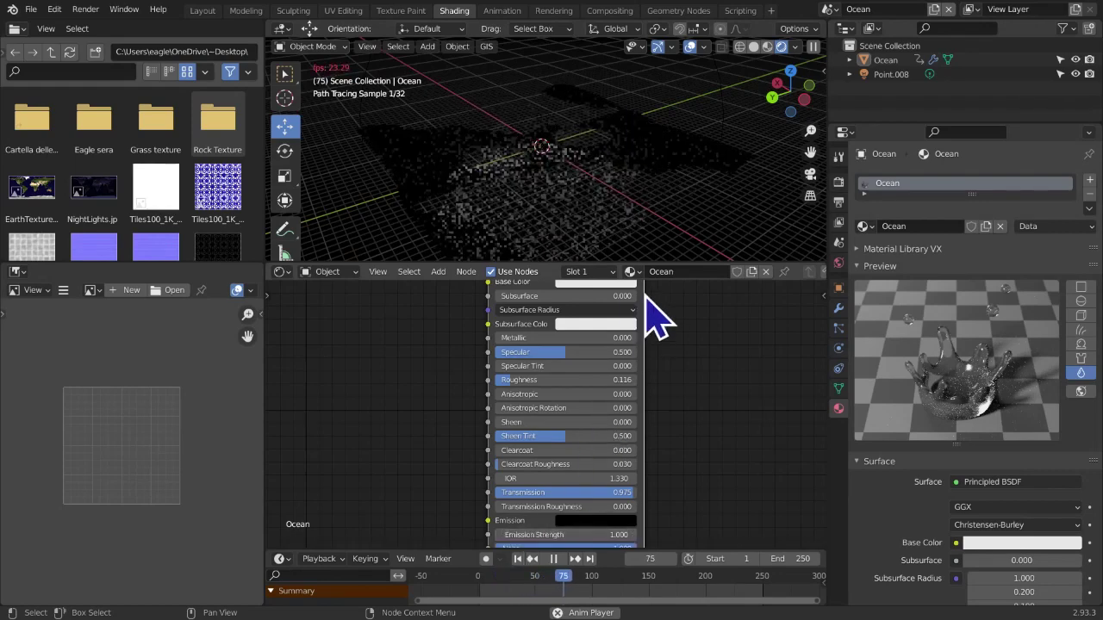
pyautogui.click(690, 48)
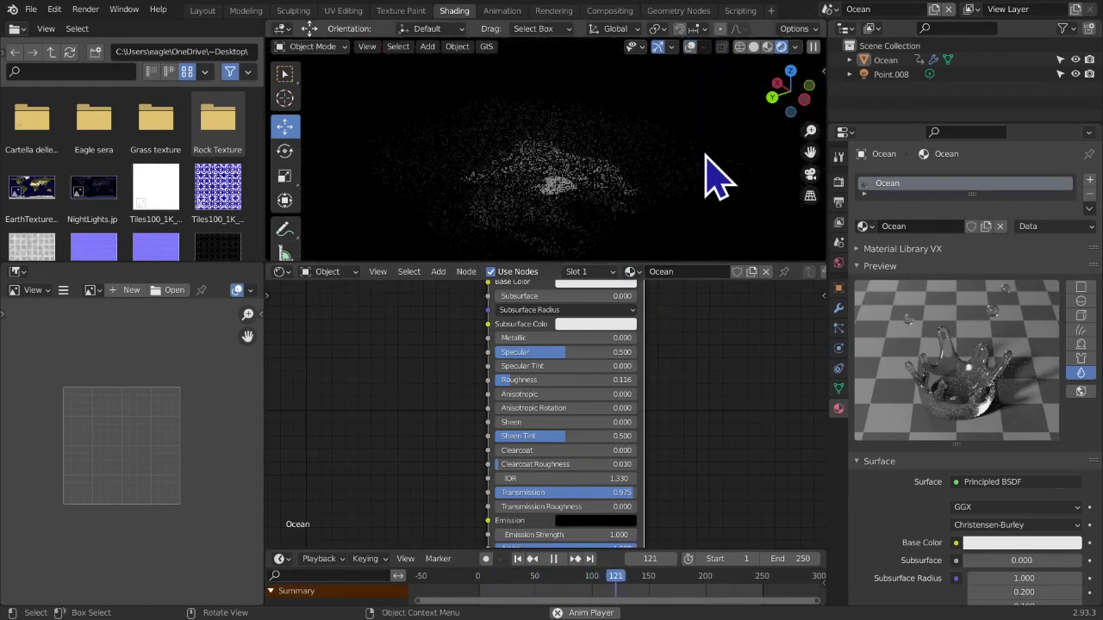
pyautogui.click(753, 47)
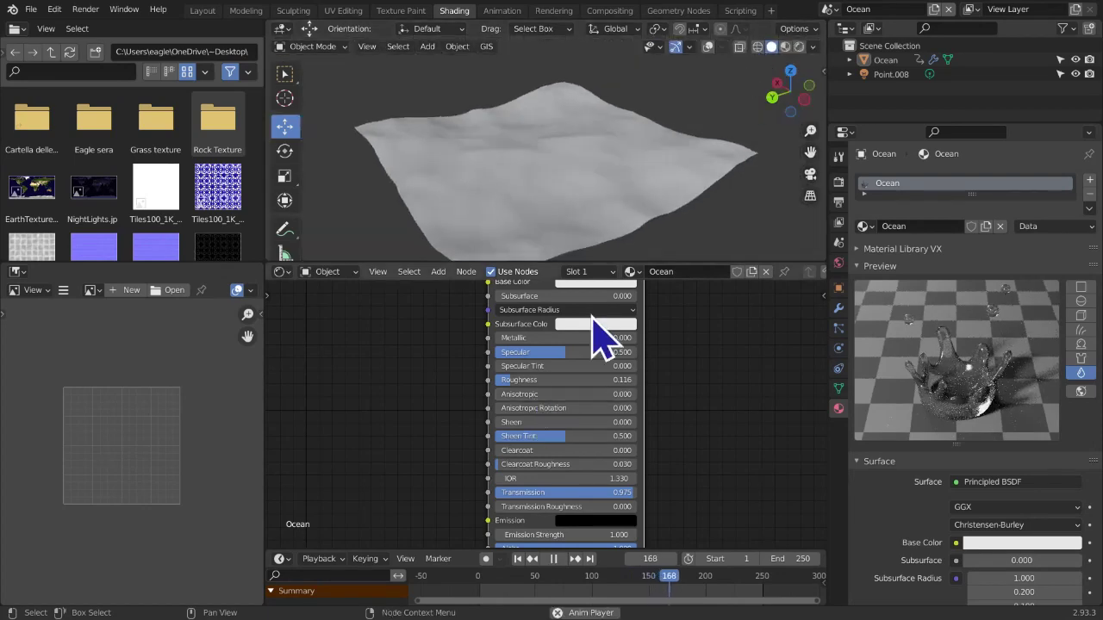
pyautogui.click(800, 47)
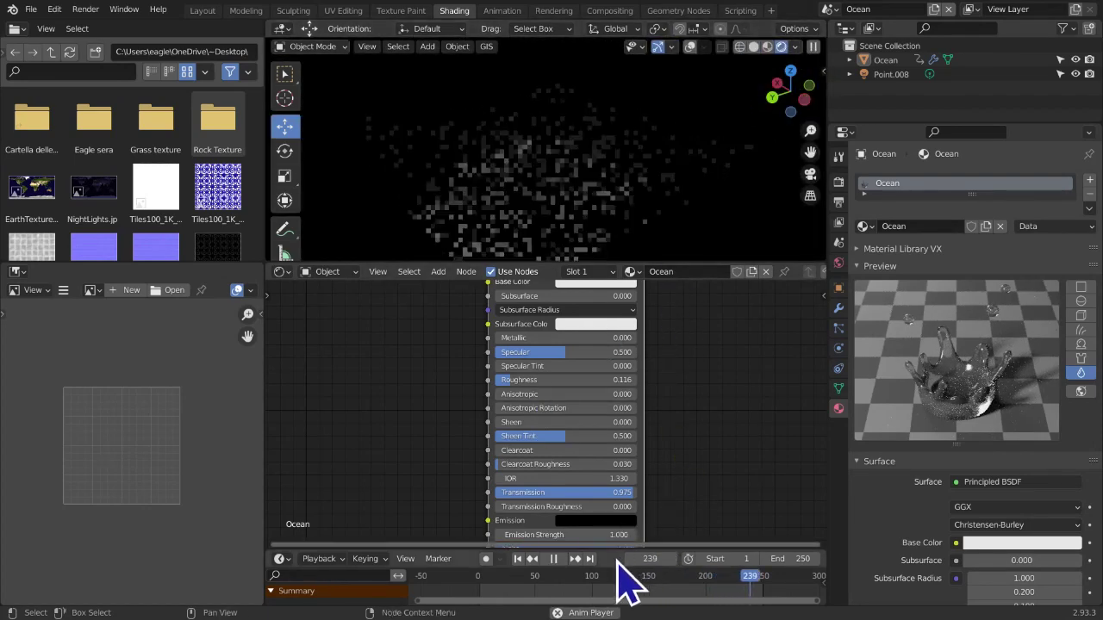
pyautogui.click(553, 558)
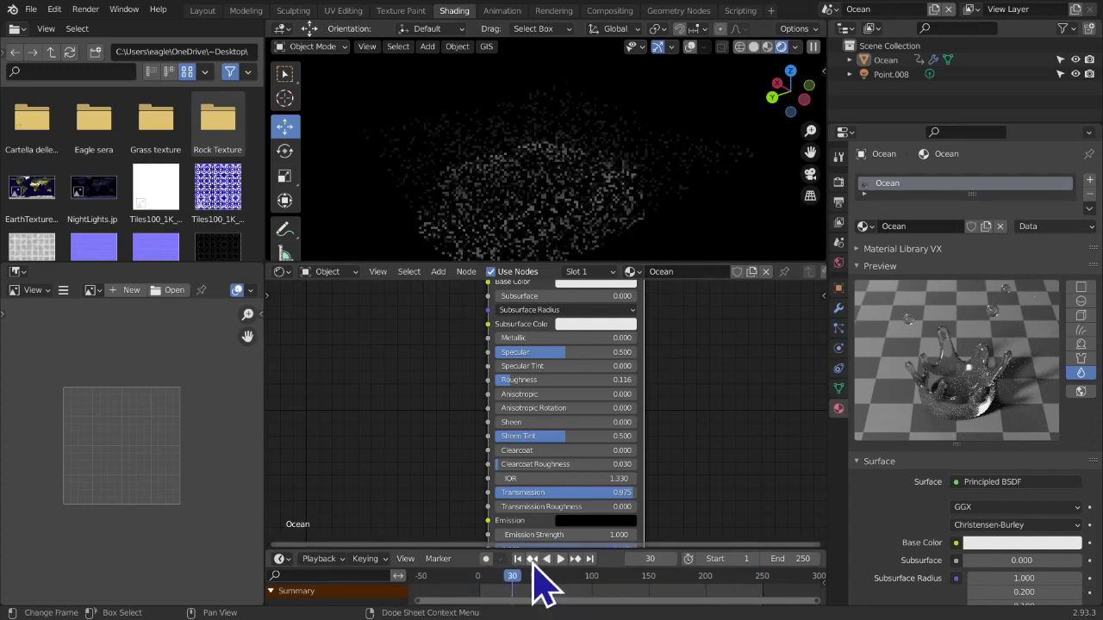
pyautogui.click(517, 558)
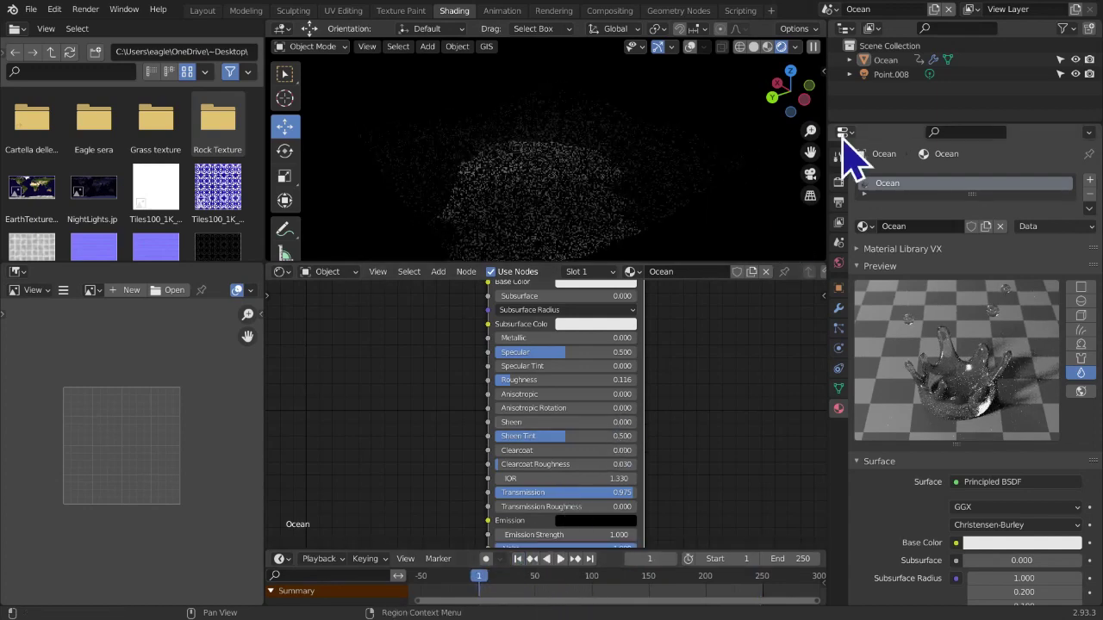
pyautogui.click(891, 75)
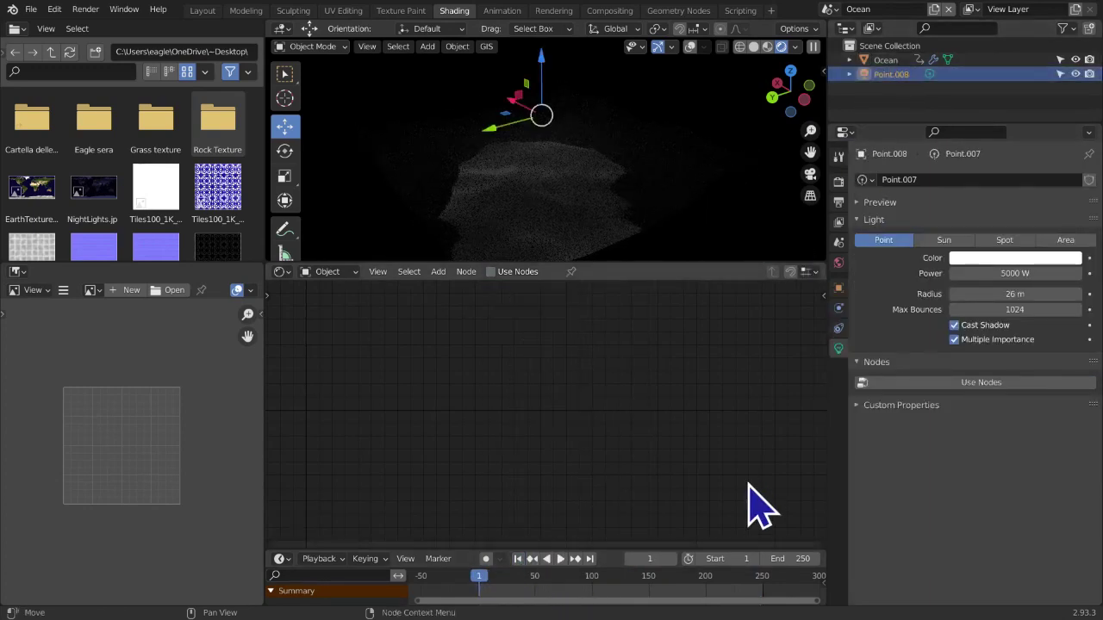
# Raise the point light's power to 541001 W, then reselect the Ocean object
pyautogui.moveTo(1000, 274); pyautogui.dragTo(1015, 274)
pyautogui.click(1008, 275)
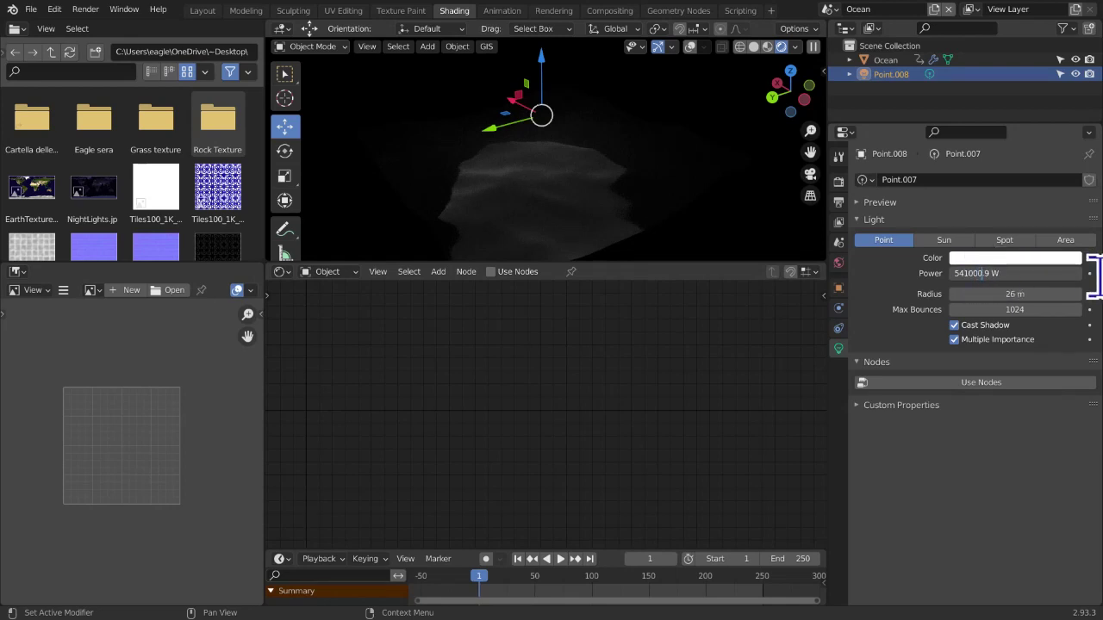
pyautogui.press('Return')
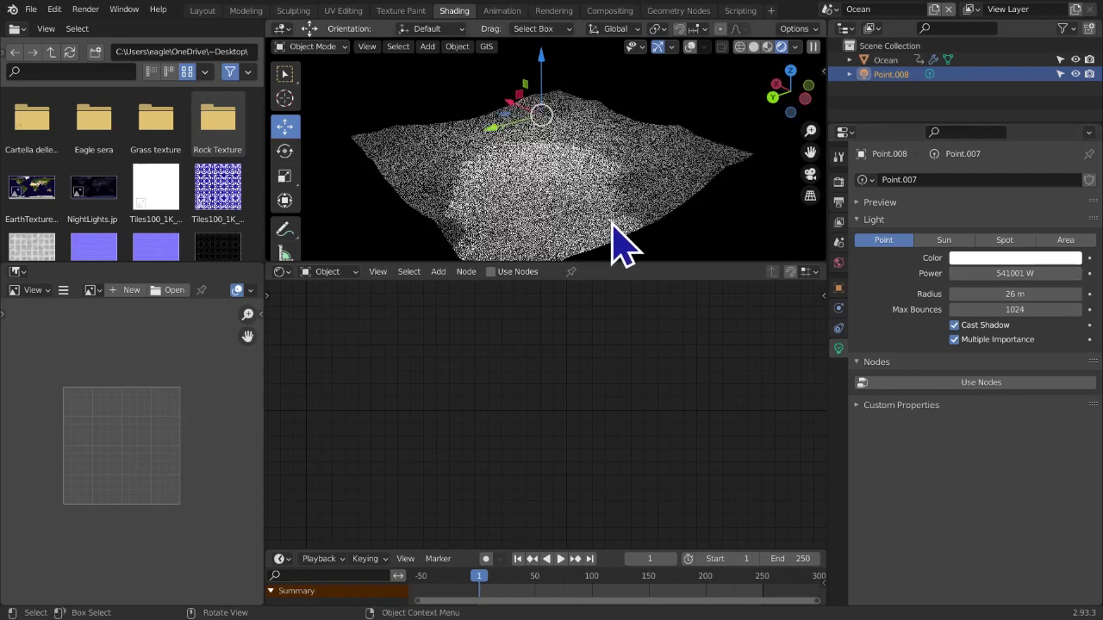
pyautogui.click(614, 224)
pyautogui.moveTo(621, 457); pyautogui.dragTo(624, 384, button='middle')
# Set the Ocean material's Transmission to 0.95
pyautogui.scroll(3, 615, 399)
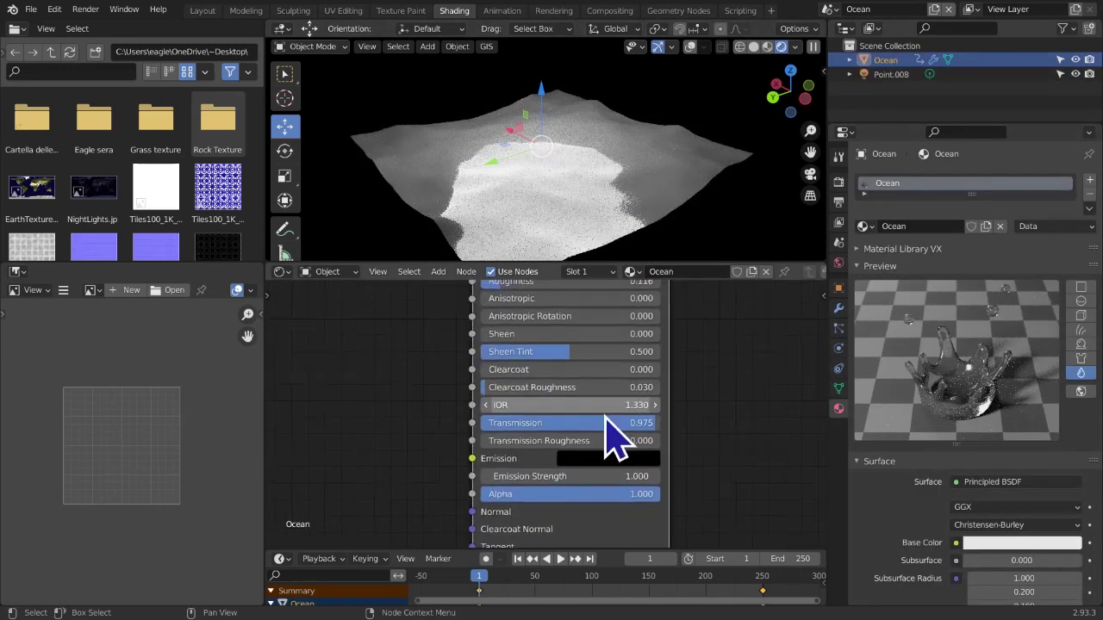
pyautogui.scroll(2, 620, 439)
pyautogui.moveTo(670, 434); pyautogui.dragTo(676, 433)
pyautogui.click(677, 433)
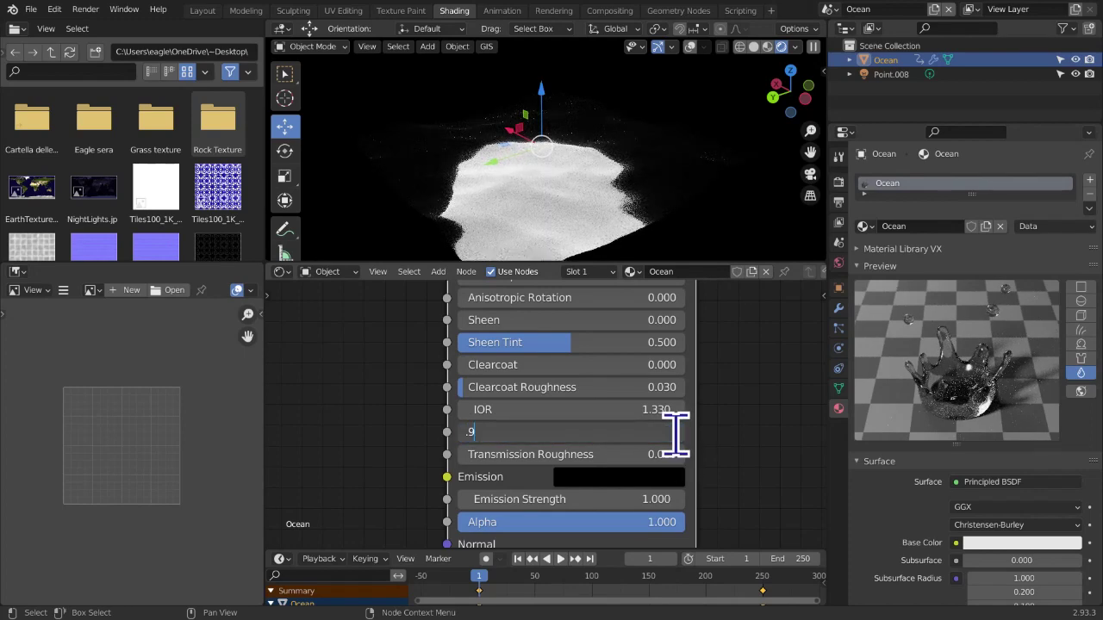
pyautogui.press('Return')
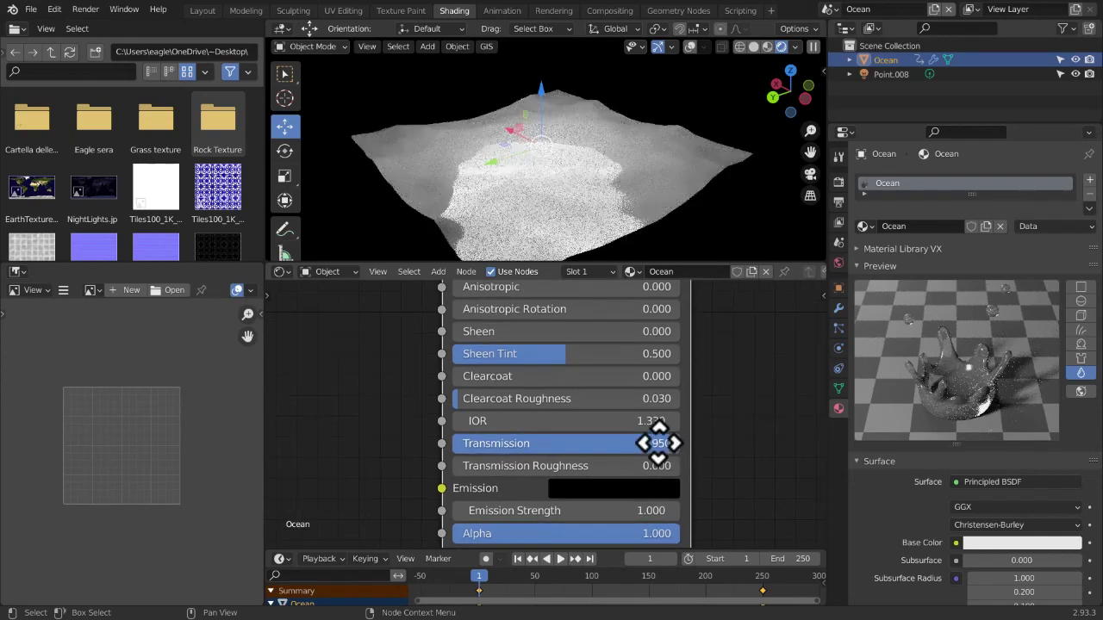
pyautogui.moveTo(660, 393); pyautogui.dragTo(667, 476, button='middle')
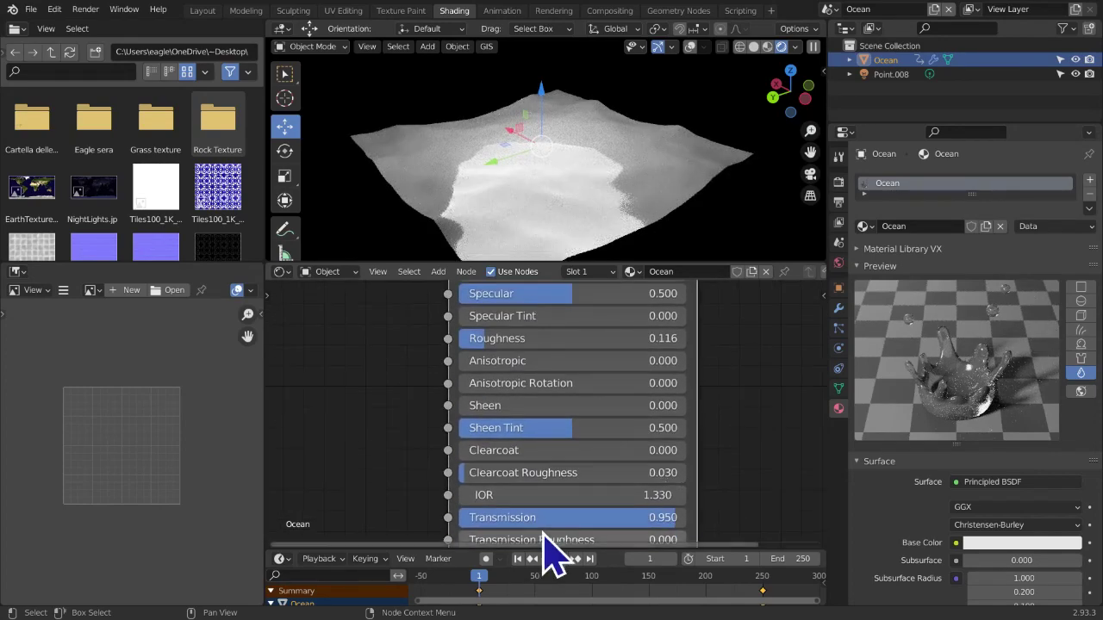
# Give the Ocean material a light-blue base colour and Roughness 0
pyautogui.press('space')
pyautogui.moveTo(544, 446); pyautogui.dragTo(527, 404, button='middle')
pyautogui.press('space')
pyautogui.click(595, 403)
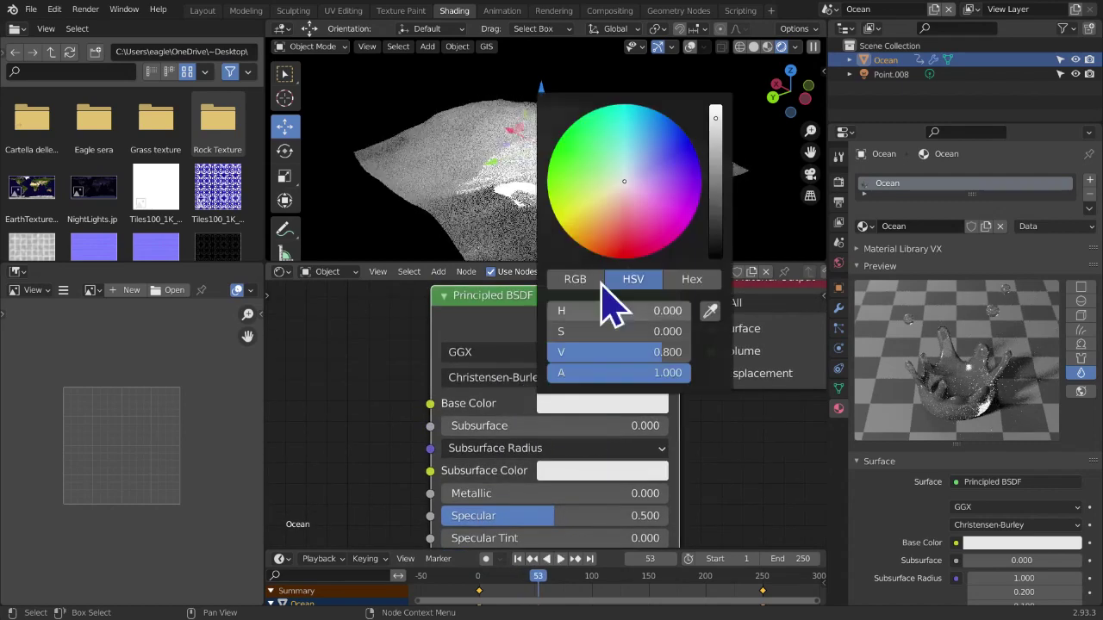
pyautogui.moveTo(629, 184); pyautogui.dragTo(628, 166)
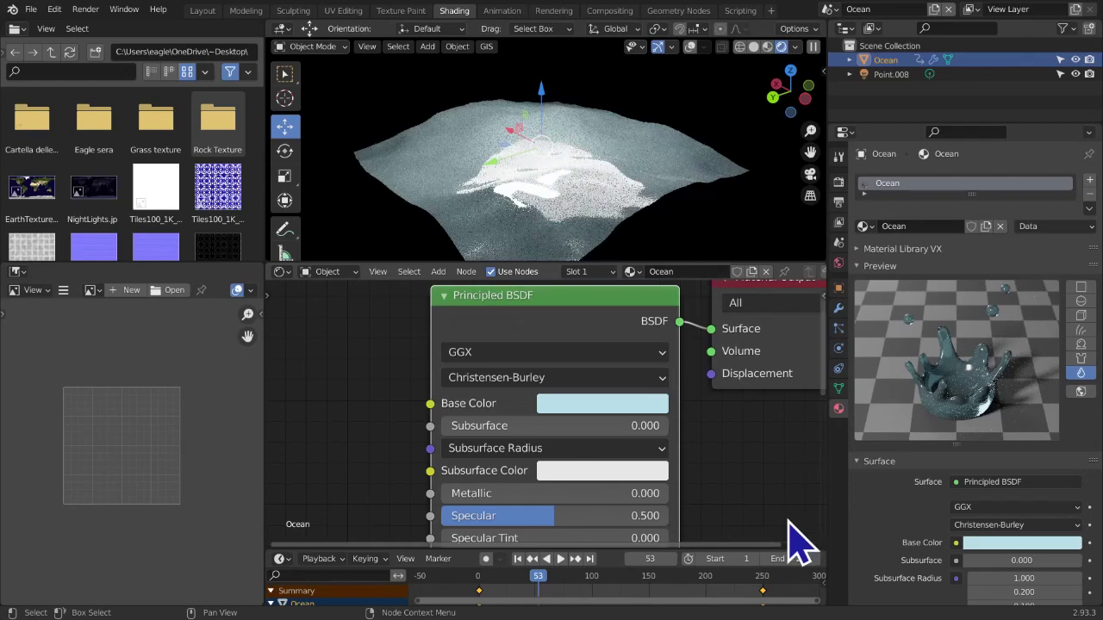
pyautogui.moveTo(797, 543); pyautogui.dragTo(780, 399, button='middle')
pyautogui.press('space')
pyautogui.moveTo(486, 459); pyautogui.dragTo(460, 461)
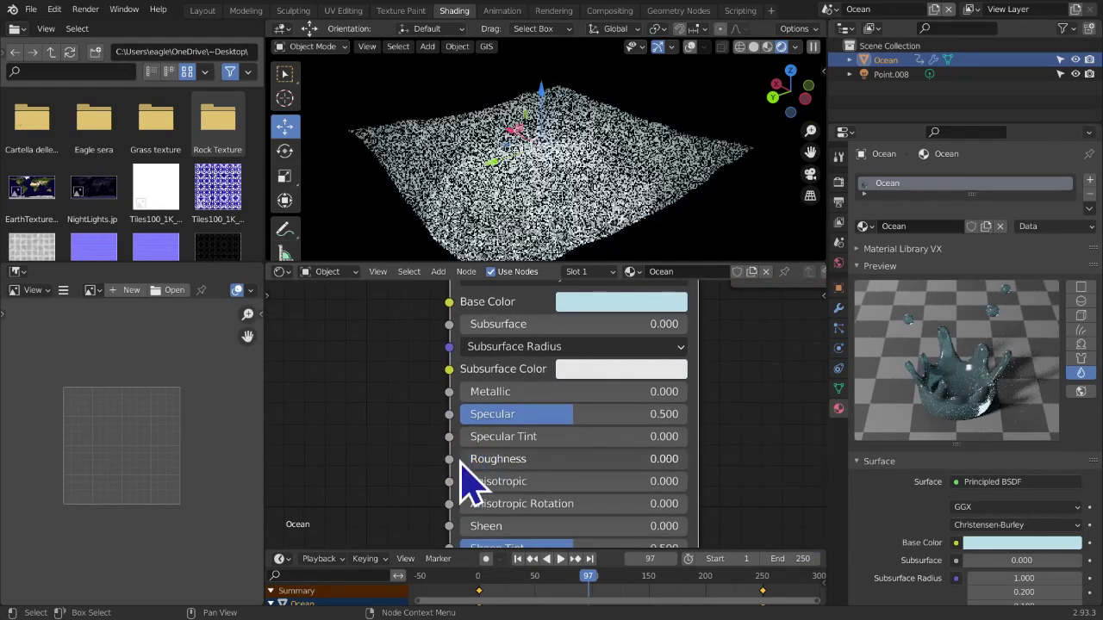
pyautogui.press('space')
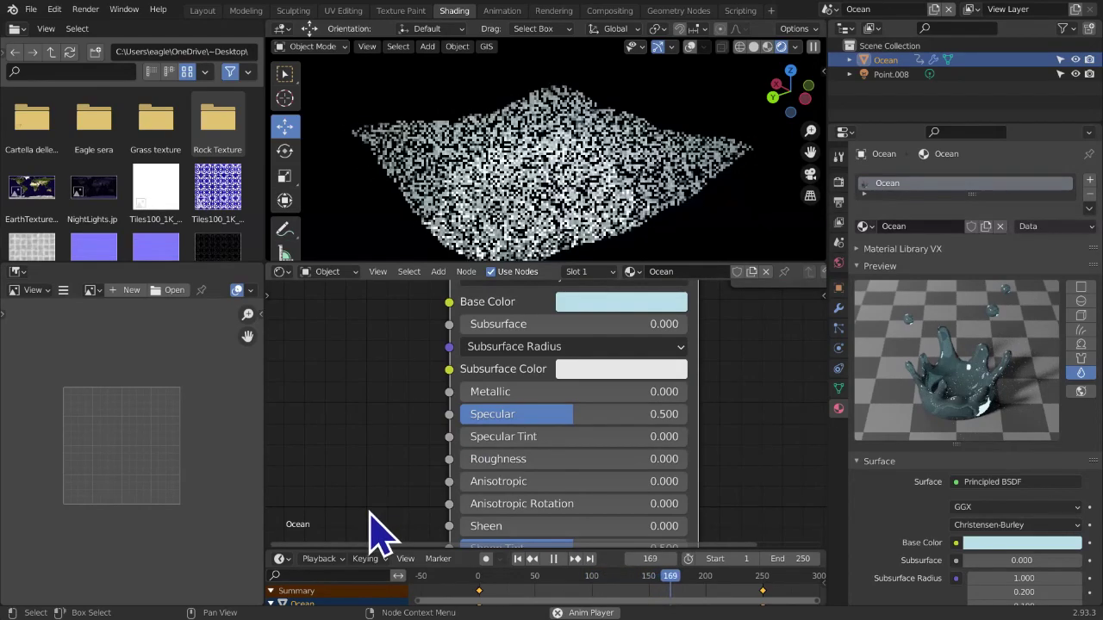
pyautogui.press('space')
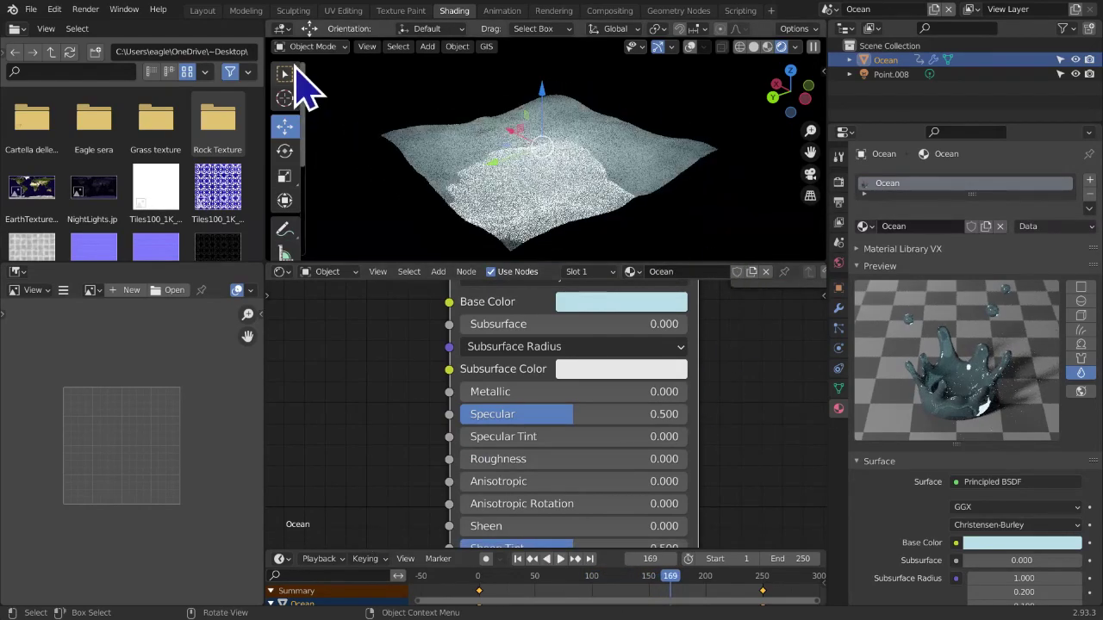
# Switch to box select, recentre the material nodes and show the viewport overlays again
pyautogui.click(285, 73)
pyautogui.scroll(-1, 547, 443)
pyautogui.scroll(-4, 414, 347)
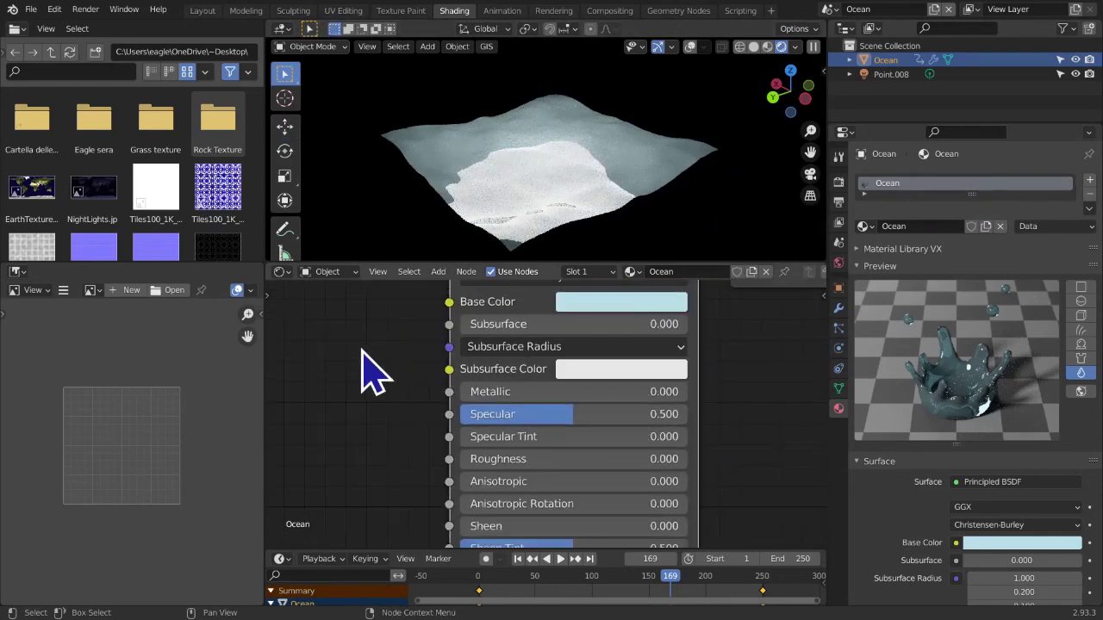
pyautogui.moveTo(417, 392); pyautogui.dragTo(362, 374, button='middle')
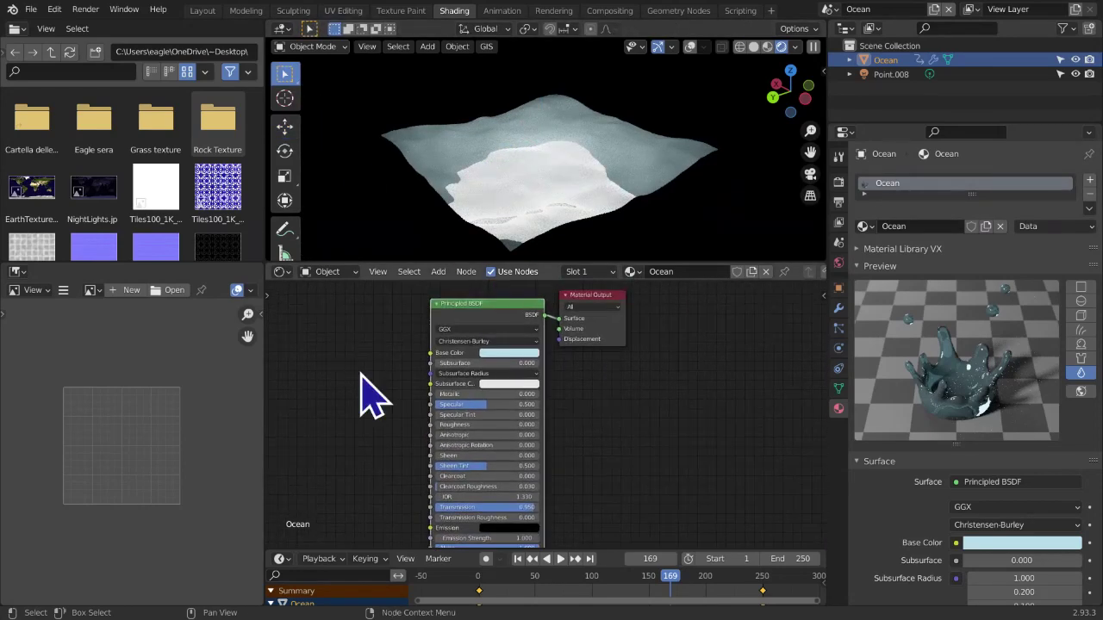
pyautogui.click(689, 47)
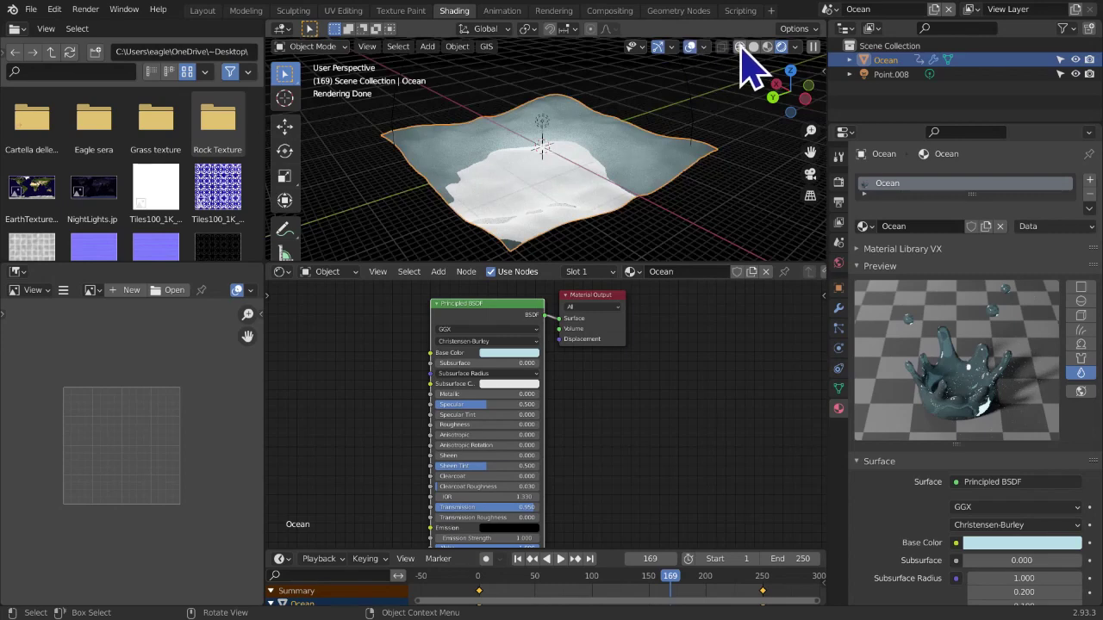
# Switch to solid shading and enable Foam in the Ocean modifier
pyautogui.click(755, 48)
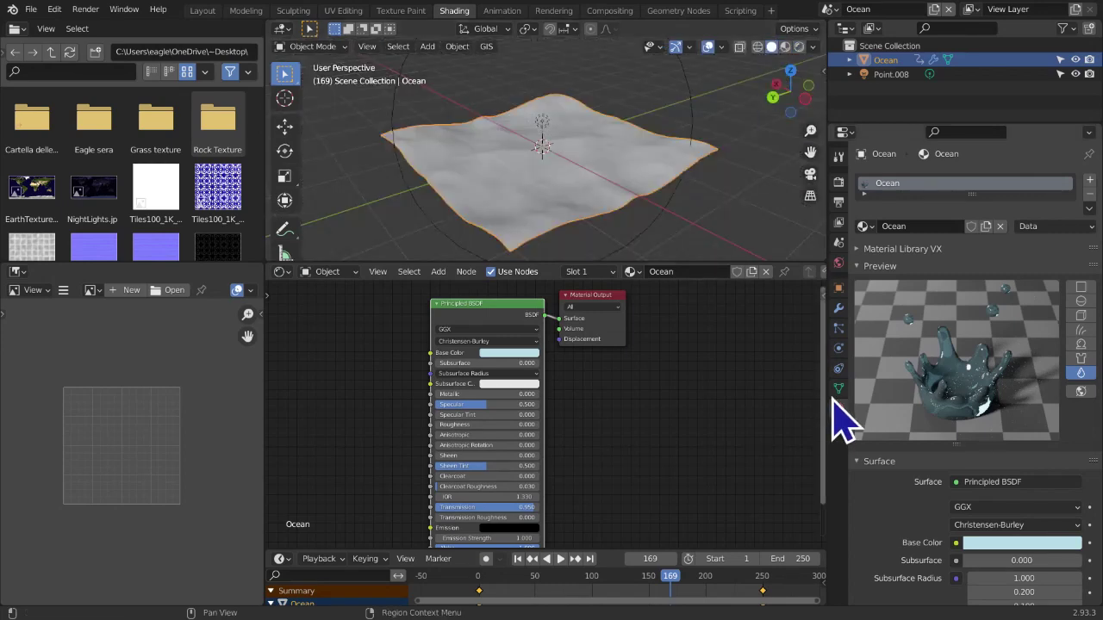
pyautogui.click(839, 308)
pyautogui.moveTo(943, 393); pyautogui.dragTo(942, 384, button='middle')
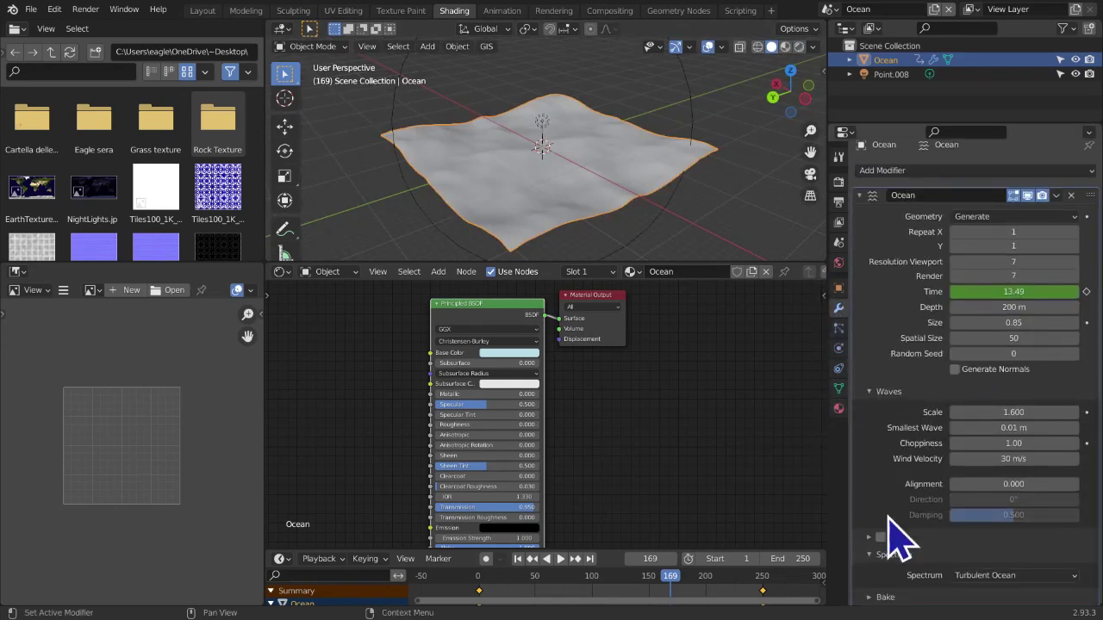
pyautogui.click(870, 540)
pyautogui.moveTo(858, 422); pyautogui.dragTo(857, 377, button='middle')
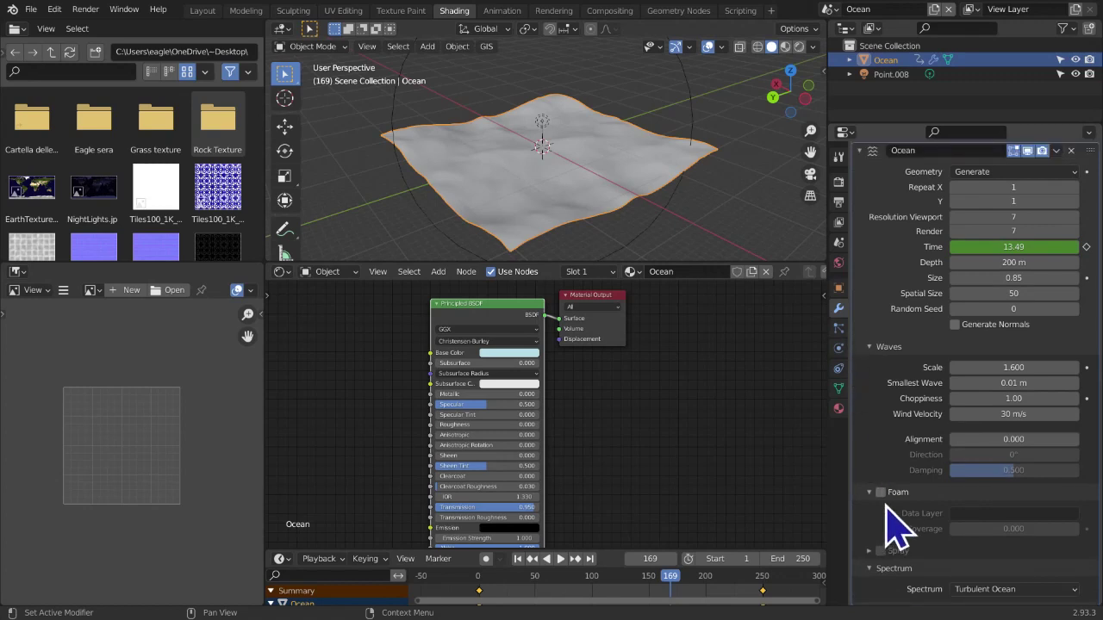
pyautogui.click(883, 494)
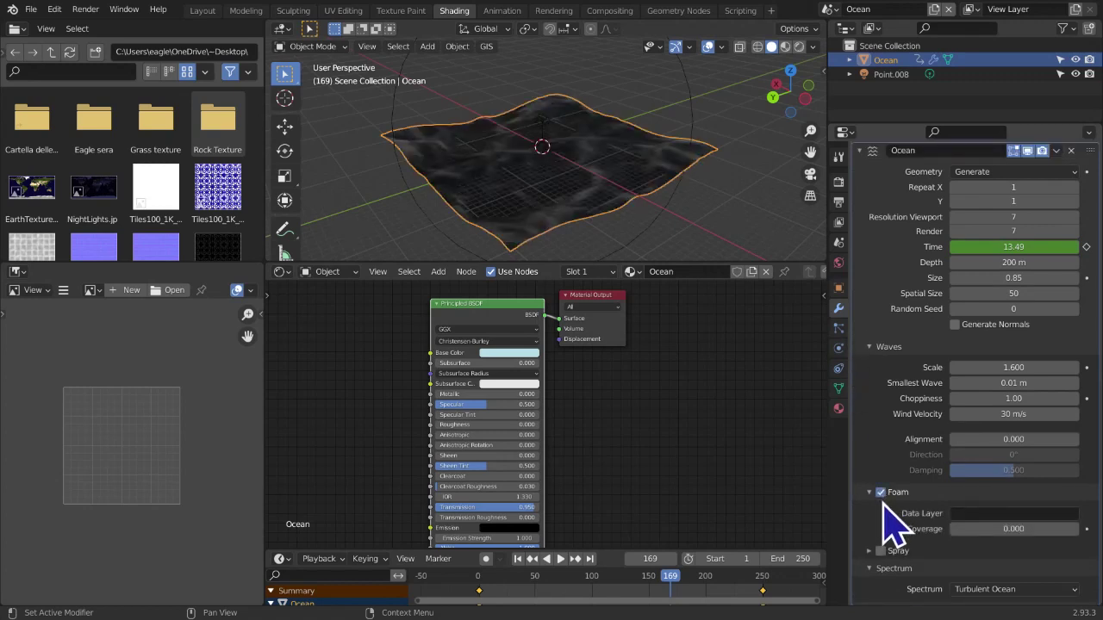
# Toggle foam off to compare, re-enable it, and orbit around the ocean surface
pyautogui.click(880, 492)
pyautogui.moveTo(522, 417); pyautogui.dragTo(591, 467, button='middle')
pyautogui.scroll(5, 514, 499)
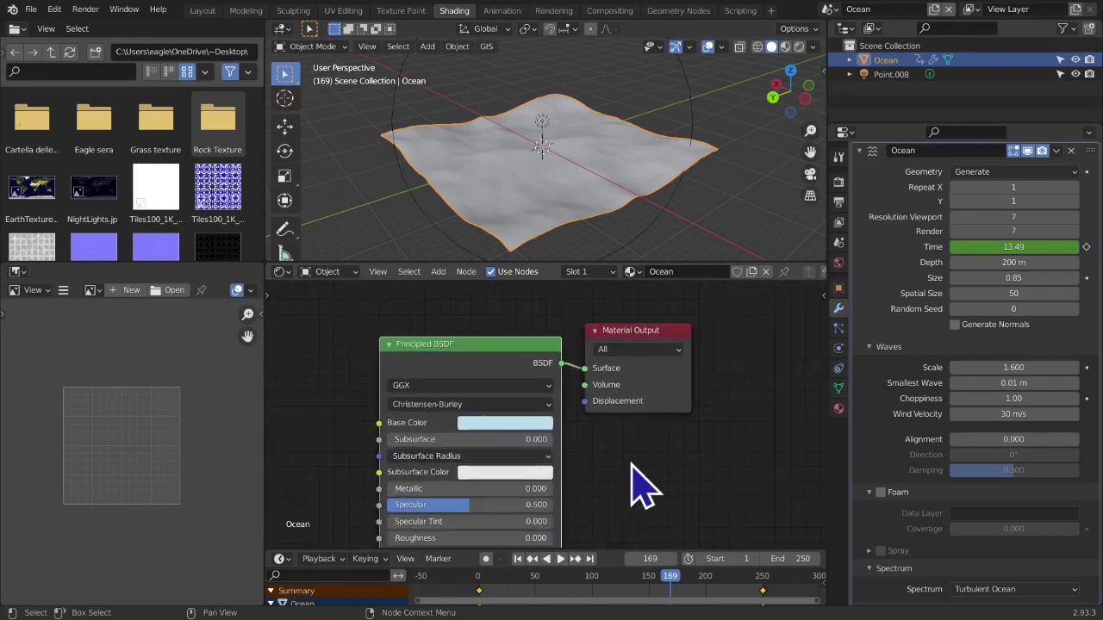
pyautogui.click(881, 493)
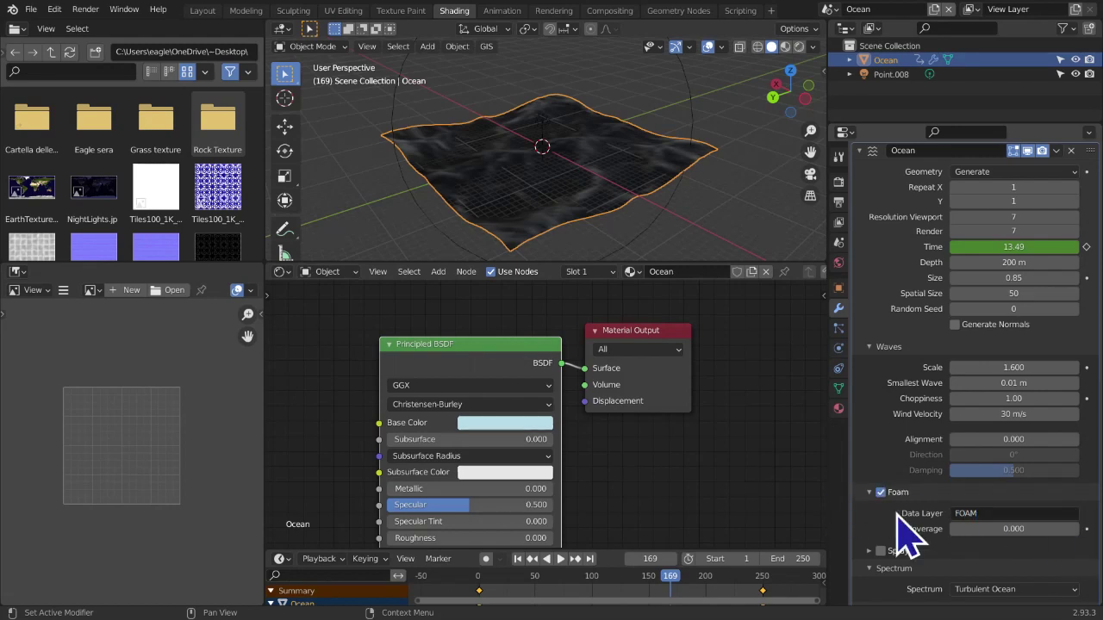
pyautogui.moveTo(436, 115); pyautogui.dragTo(429, 194, button='middle')
pyautogui.scroll(1, 544, 169)
pyautogui.moveTo(544, 170); pyautogui.dragTo(682, 249, button='middle')
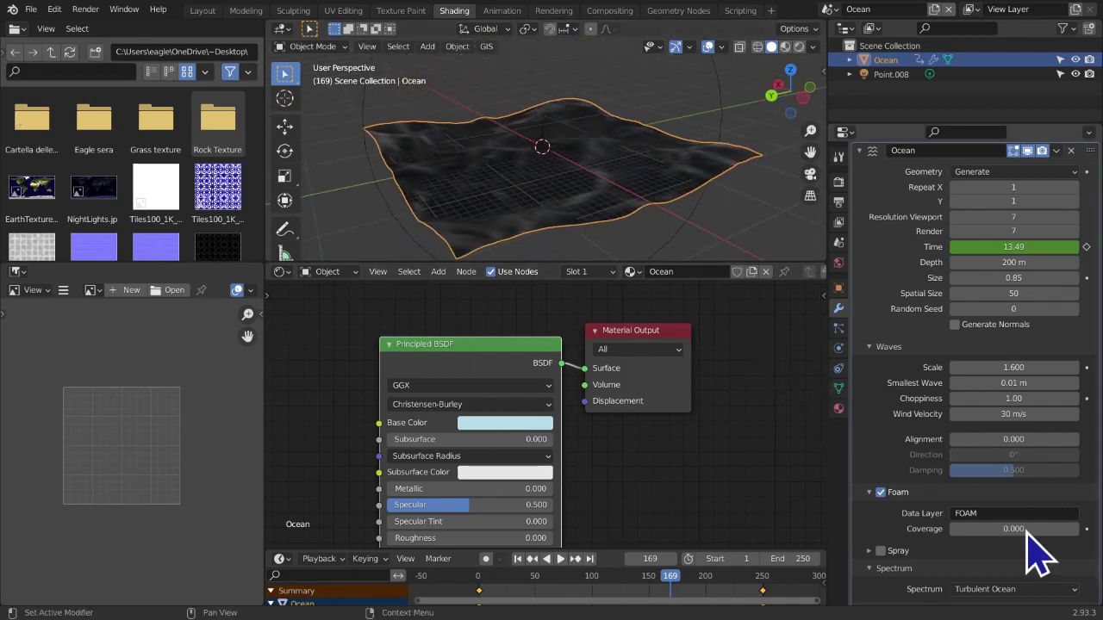
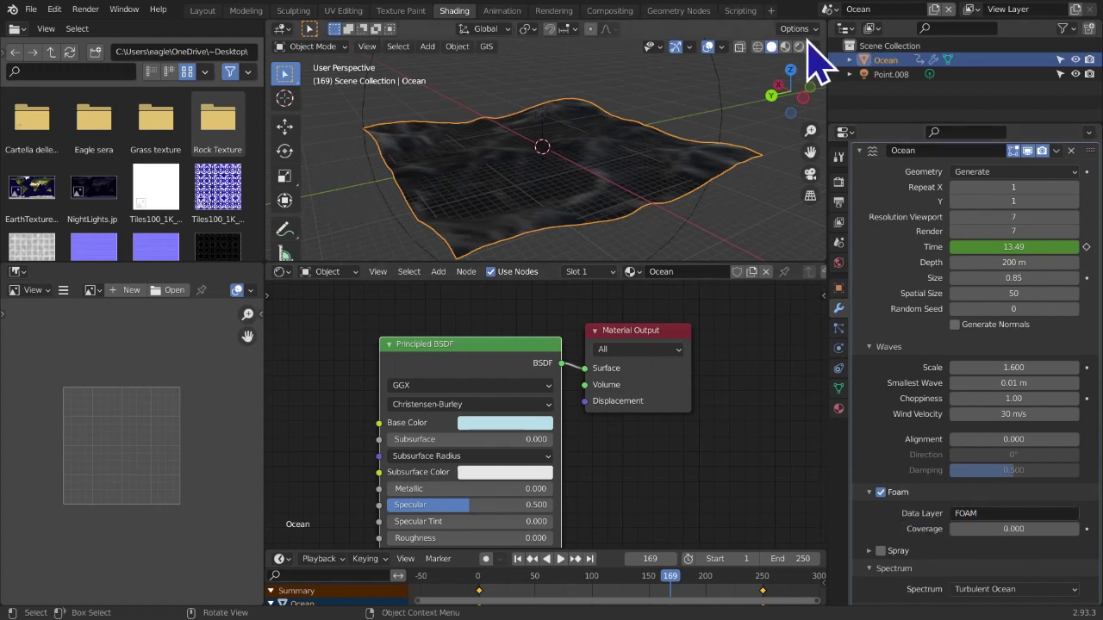
# Toggle the Ocean modifier's Foam off and back on while orbiting the ocean
pyautogui.moveTo(742, 179); pyautogui.dragTo(598, 197, button='middle')
pyautogui.scroll(-5, 595, 200)
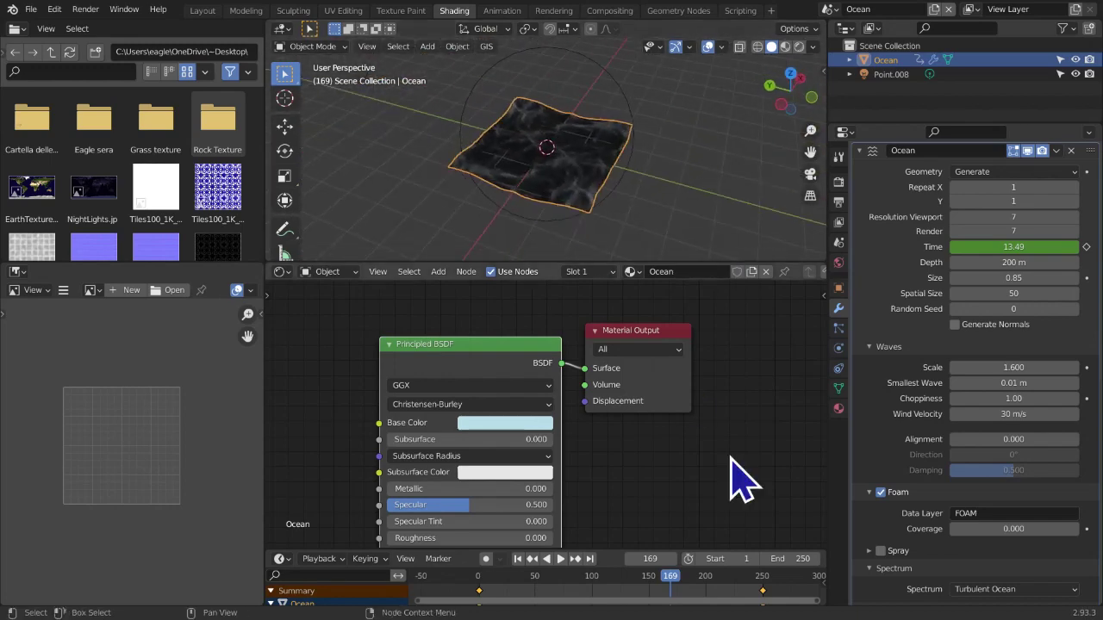
pyautogui.click(879, 492)
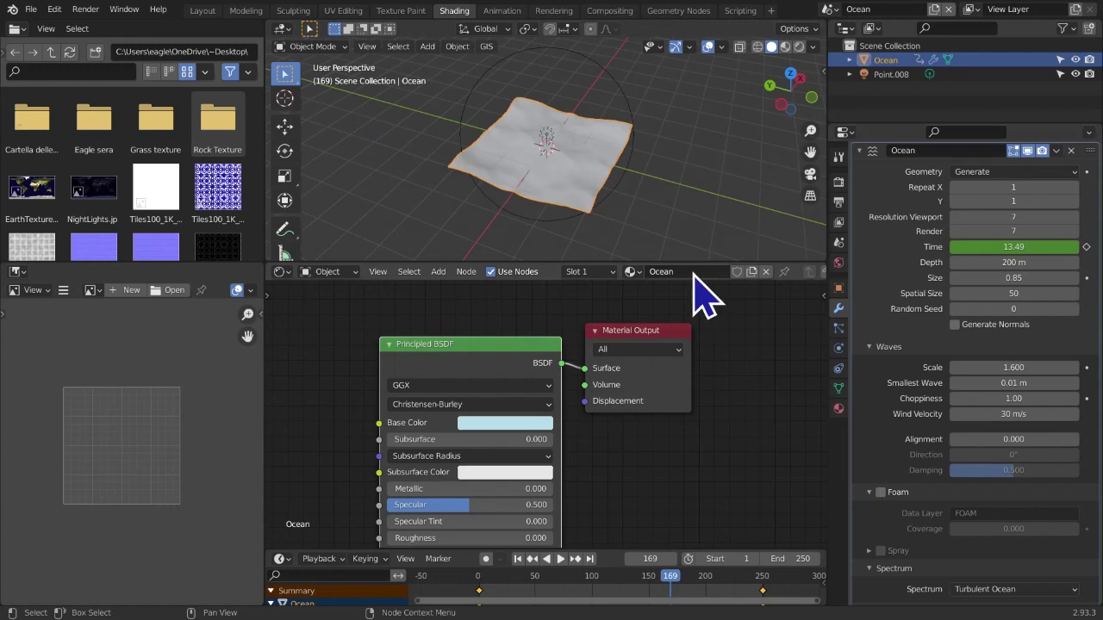
pyautogui.scroll(4, 581, 222)
pyautogui.click(880, 492)
pyautogui.moveTo(644, 234)
pyautogui.mouseDown(button='middle')
pyautogui.moveTo(665, 194)
pyautogui.moveTo(788, 202)
pyautogui.moveTo(751, 103)
pyautogui.moveTo(700, 200)
pyautogui.moveTo(697, 111)
pyautogui.moveTo(660, 167)
pyautogui.mouseUp(button='middle')
# Switch the viewport to Rendered shading and compare the ocean with foam off and on
pyautogui.press('z')
pyautogui.click(660, 62)
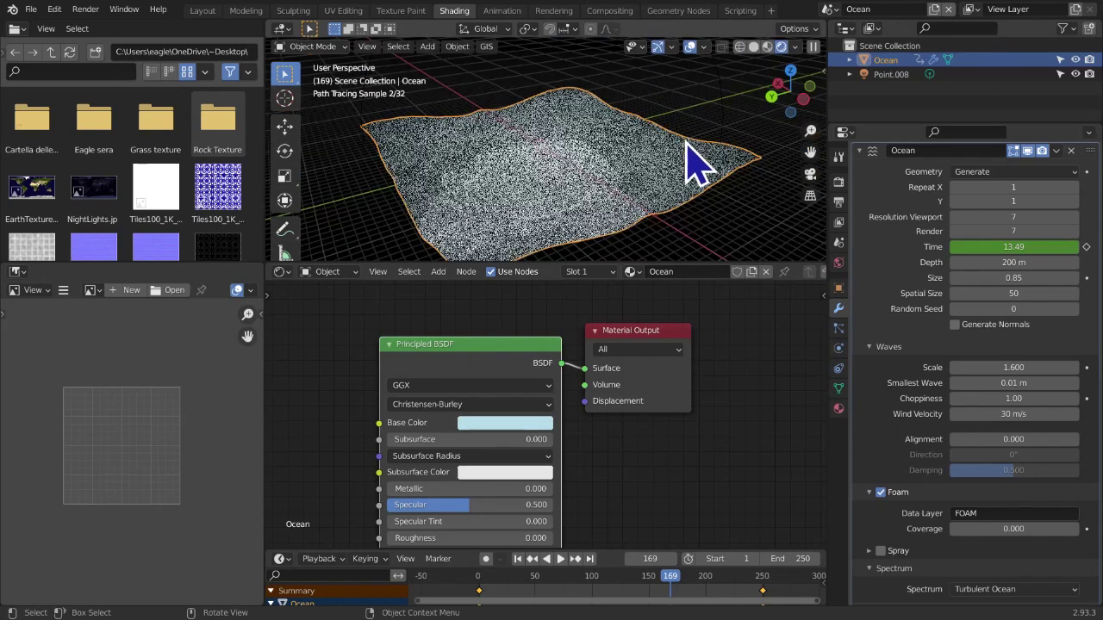
pyautogui.click(881, 494)
pyautogui.click(880, 493)
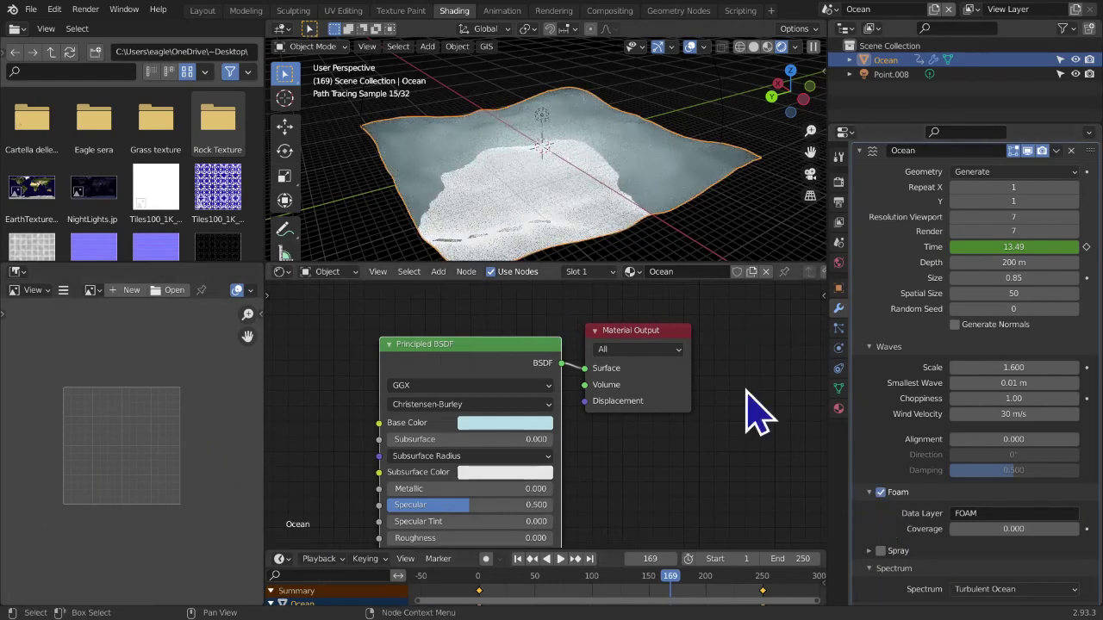
# Name the Ocean modifier's Foam Data Layer FOAM
pyautogui.click(486, 179)
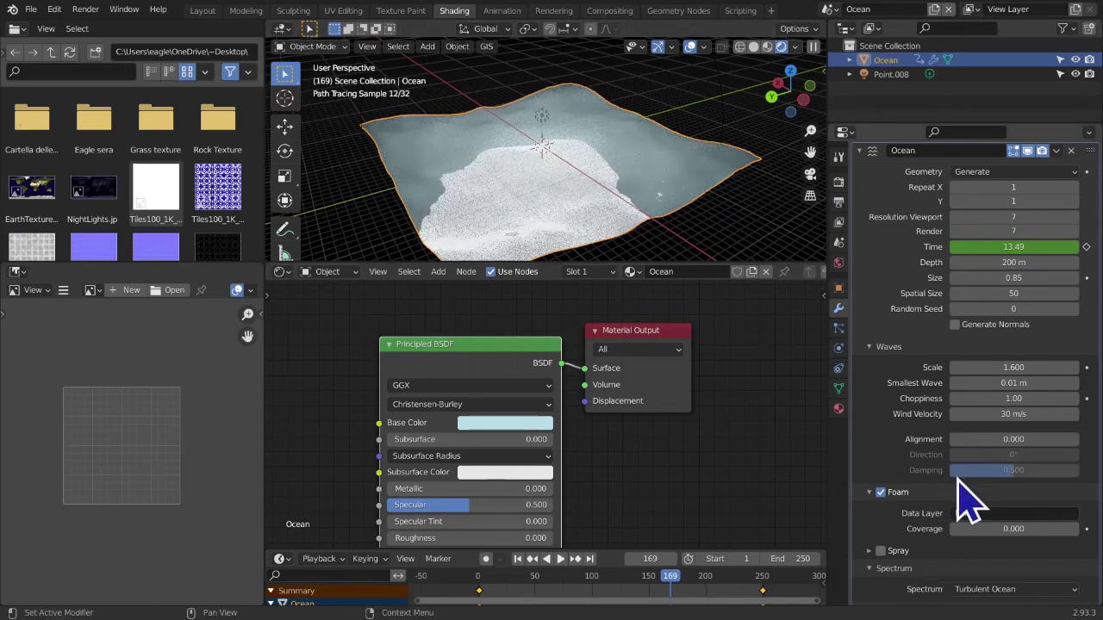
pyautogui.write('FOAM')
pyautogui.scroll(-1, 1025, 388)
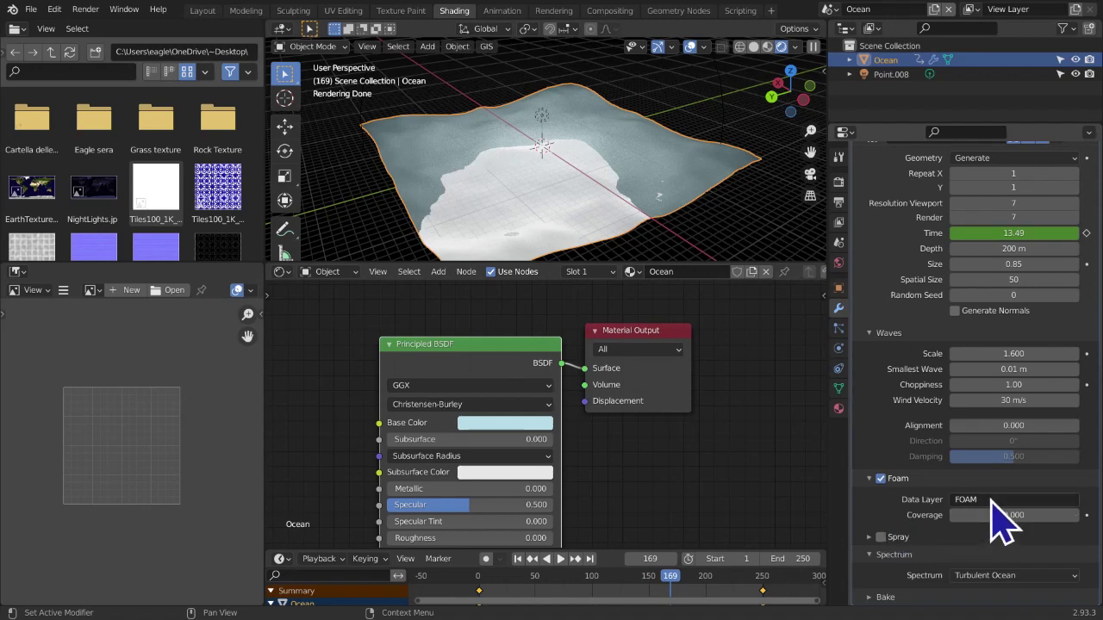
pyautogui.press('Return')
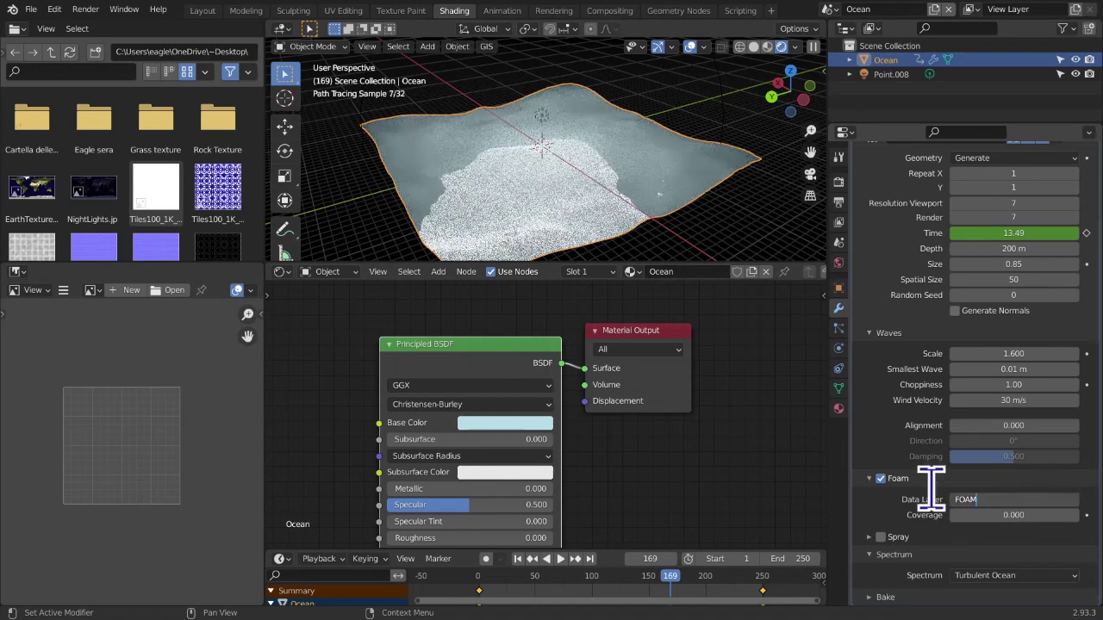
pyautogui.moveTo(387, 414); pyautogui.dragTo(554, 319, button='middle')
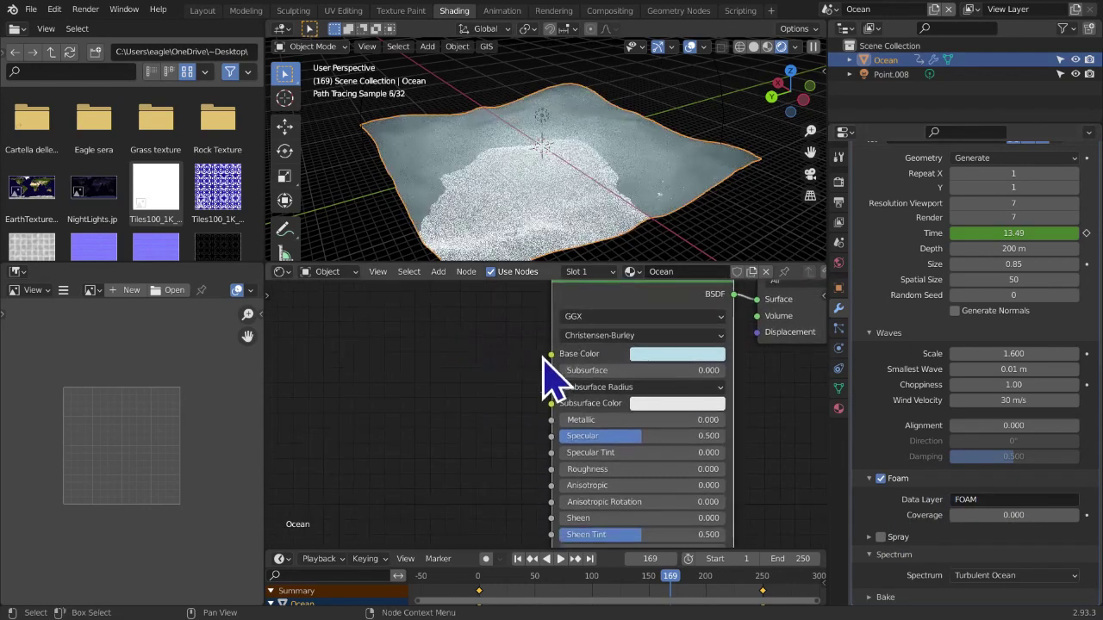
pyautogui.scroll(-1, 554, 379)
pyautogui.scroll(-3, 527, 412)
pyautogui.moveTo(529, 414); pyautogui.dragTo(472, 349, button='middle')
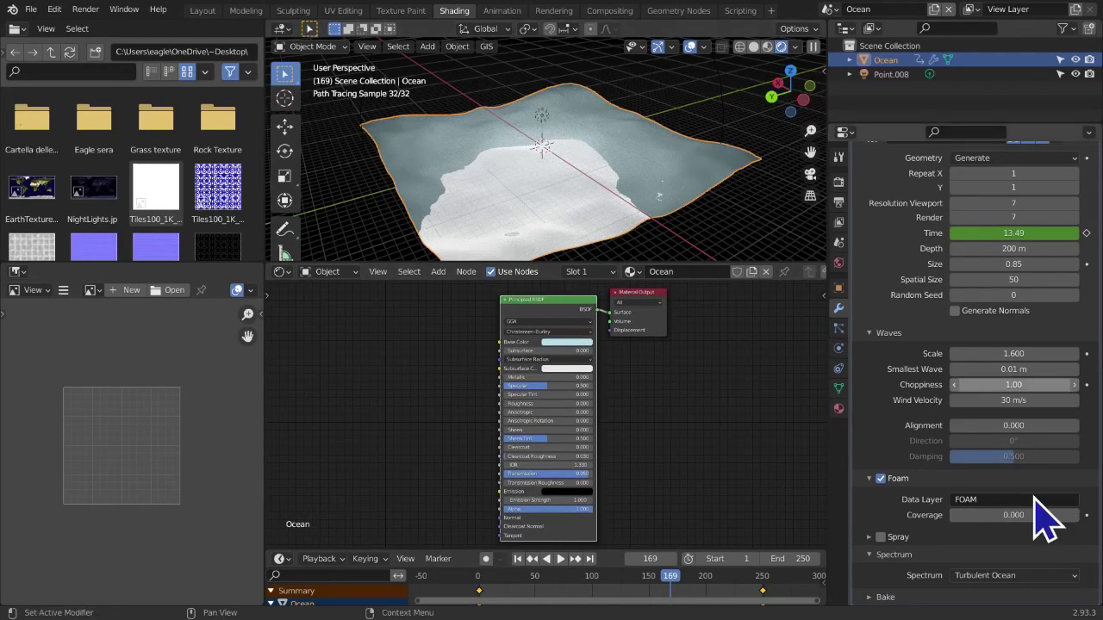
pyautogui.press('Return')
pyautogui.moveTo(662, 438); pyautogui.dragTo(660, 435, button='middle')
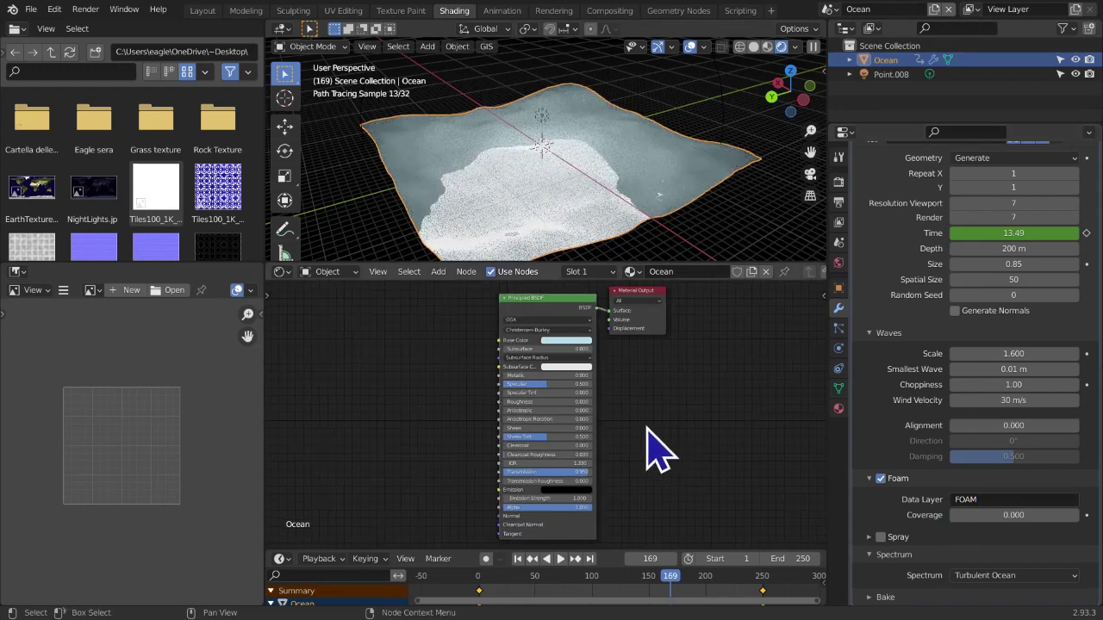
pyautogui.scroll(4, 603, 478)
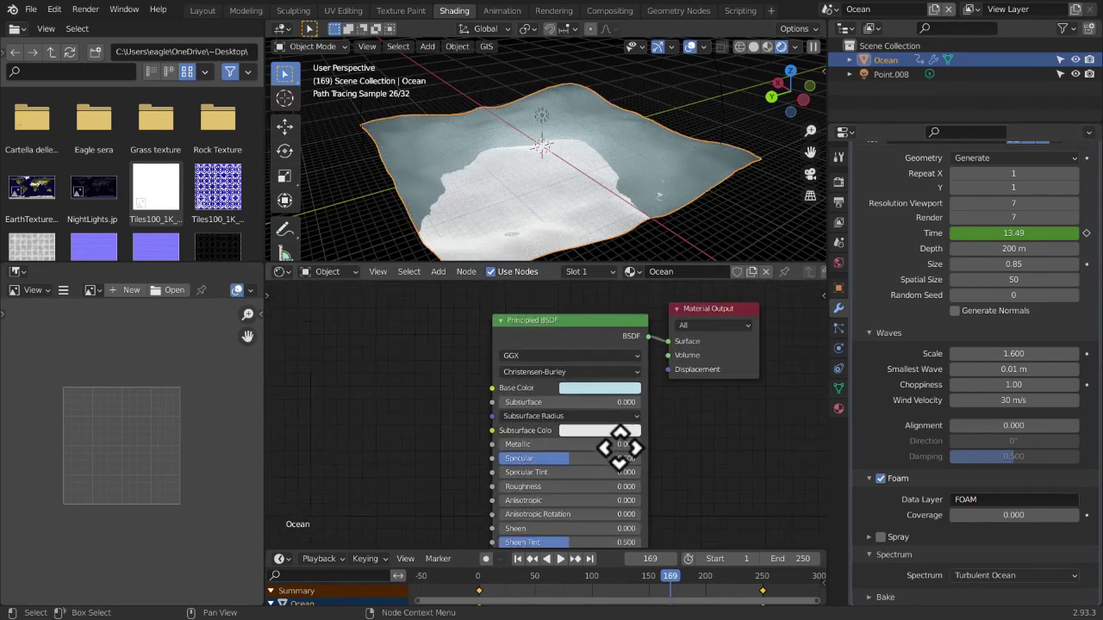
pyautogui.scroll(1, 619, 447)
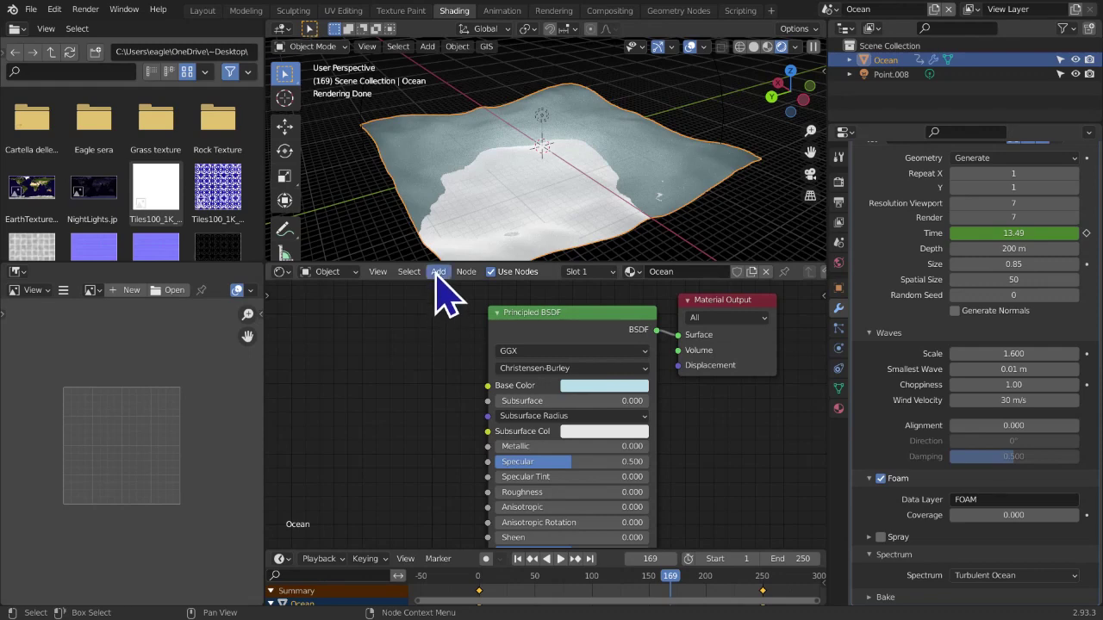
# Add an Attribute node left of the shader and set its Name to FOAM
pyautogui.click(936, 502)
pyautogui.click(998, 497)
pyautogui.click(927, 502)
pyautogui.click(438, 272)
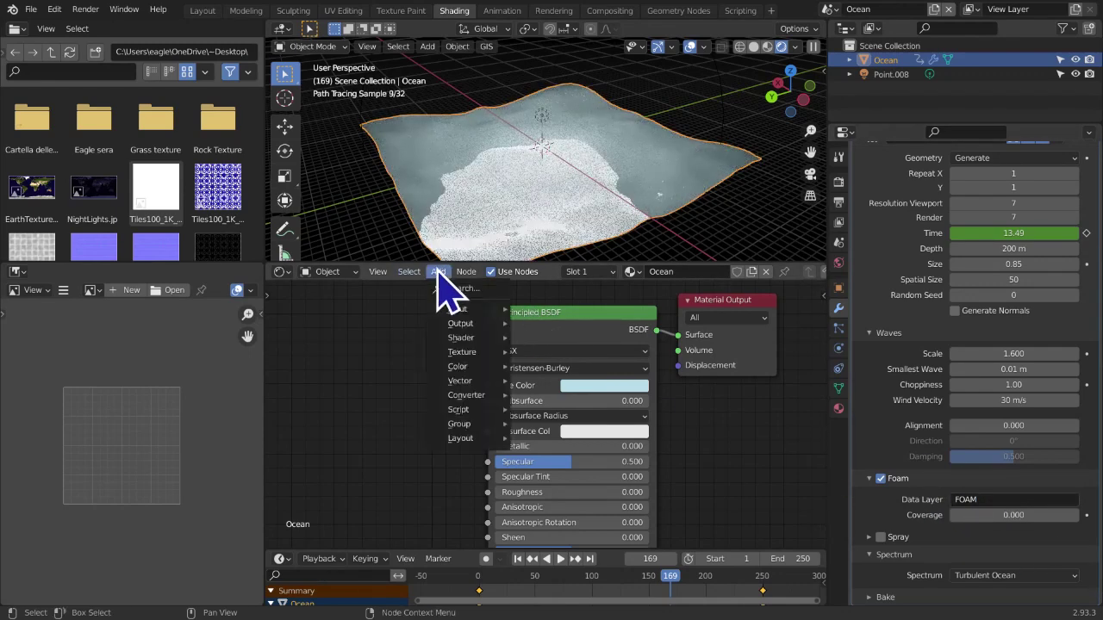
pyautogui.moveTo(441, 308)
pyautogui.click(558, 348)
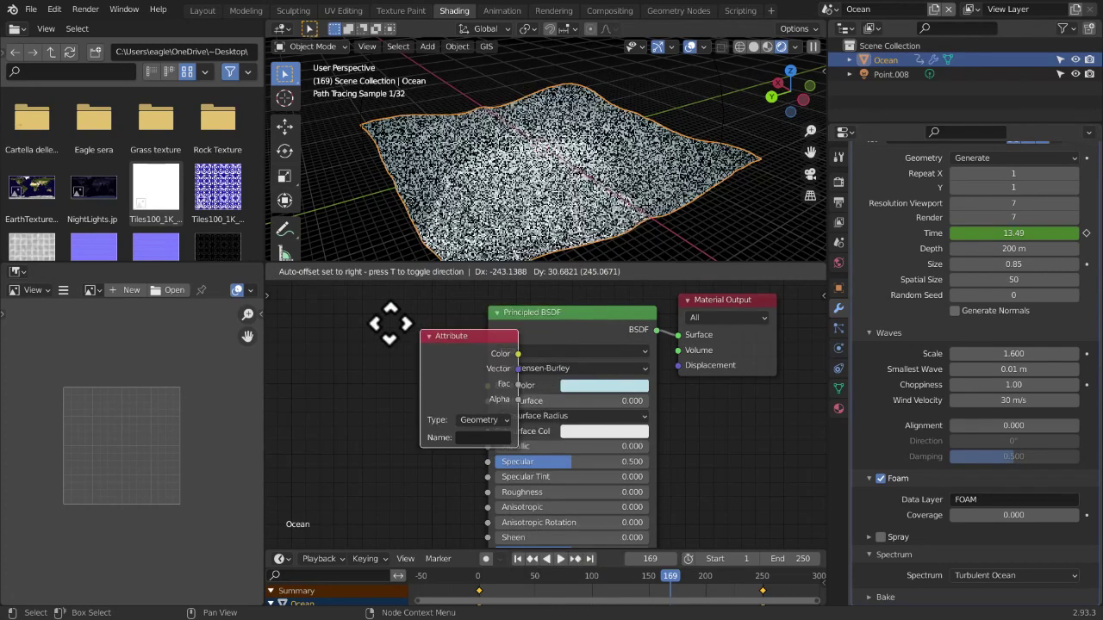
pyautogui.click(349, 329)
pyautogui.click(427, 417)
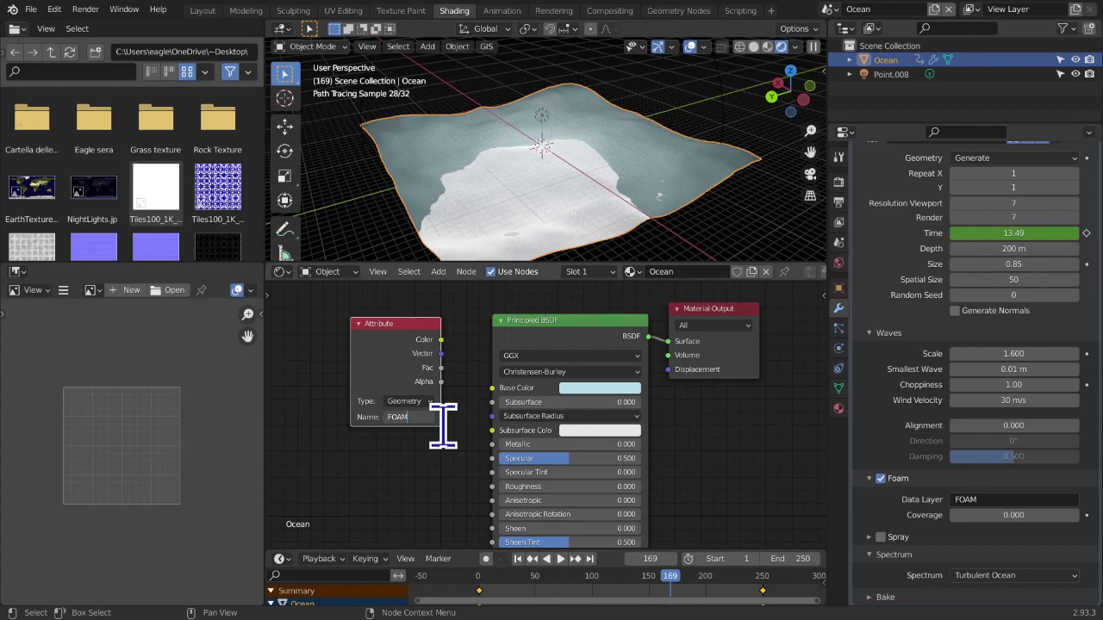
pyautogui.press('Return')
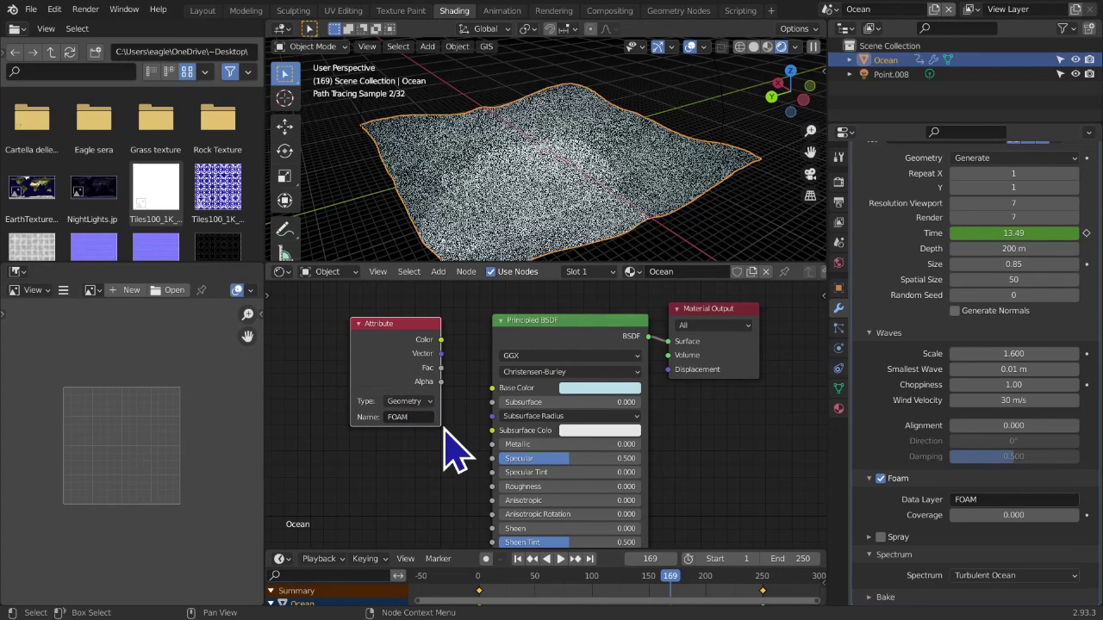
# Link the Attribute Color to Base Color and preview it, viewed from above
pyautogui.moveTo(492, 460); pyautogui.dragTo(525, 475, button='middle')
pyautogui.moveTo(473, 354); pyautogui.dragTo(526, 404)
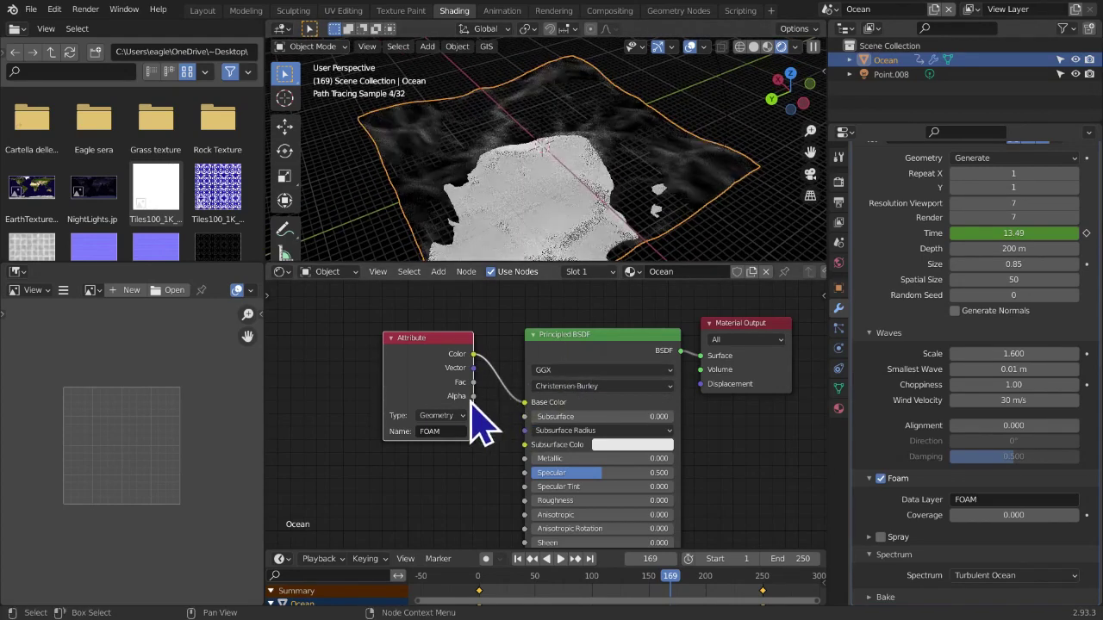
pyautogui.keyDown('ctrl'); pyautogui.keyDown('shift'); pyautogui.click(431, 422); pyautogui.keyUp('shift'); pyautogui.keyUp('ctrl')
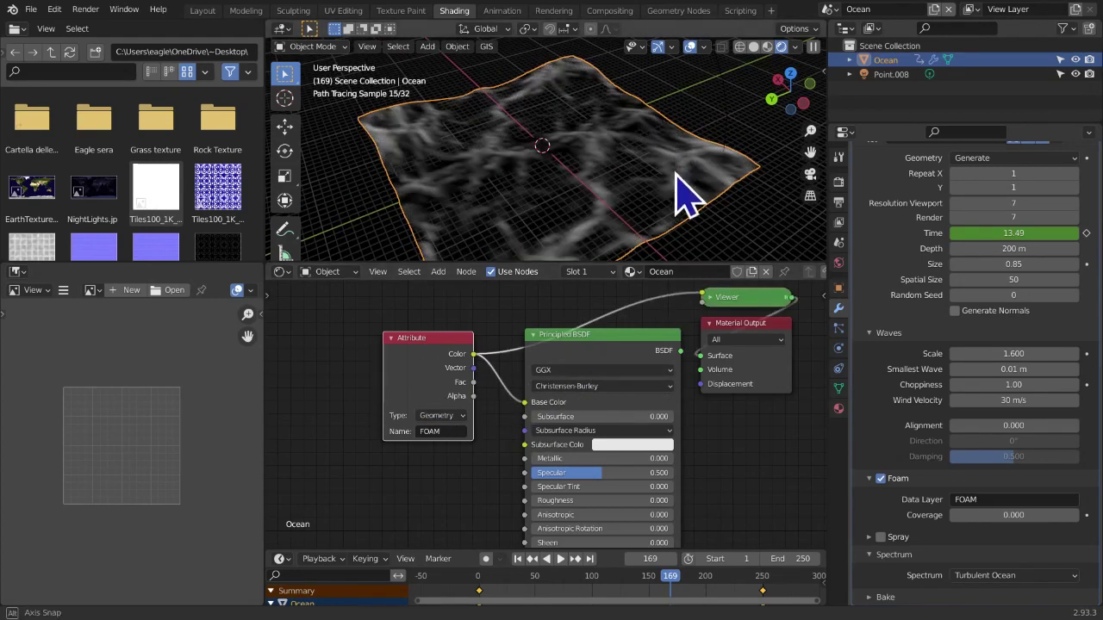
pyautogui.moveTo(701, 177); pyautogui.dragTo(702, 203, button='middle')
pyautogui.click(789, 77)
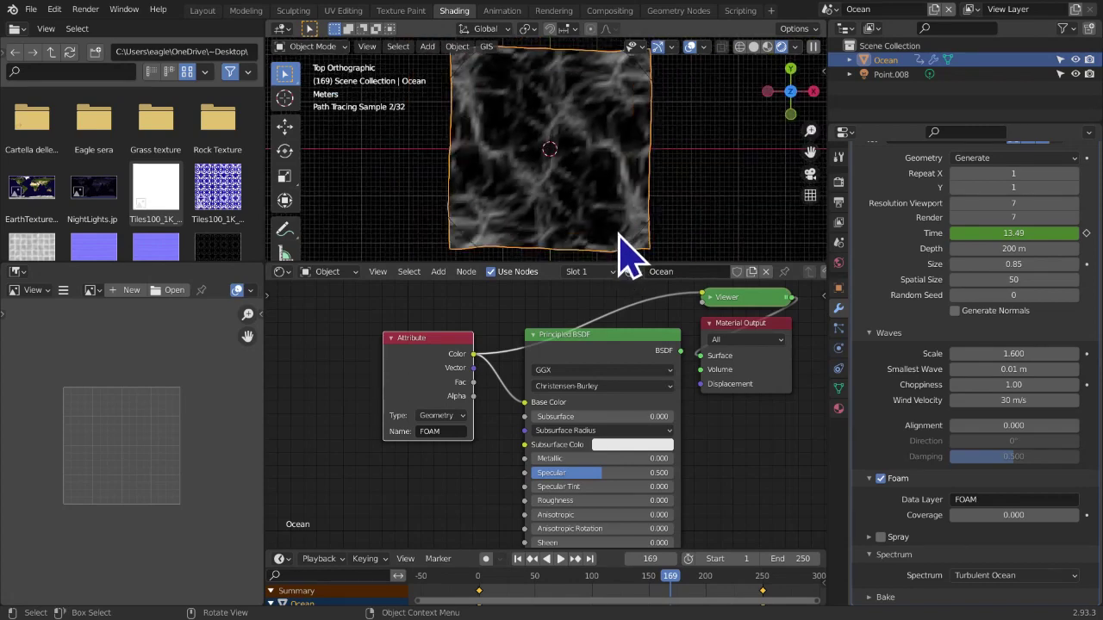
# Play the ocean animation from the start, stop at frame 25, and switch to Solid shading
pyautogui.click(517, 560)
pyautogui.click(561, 558)
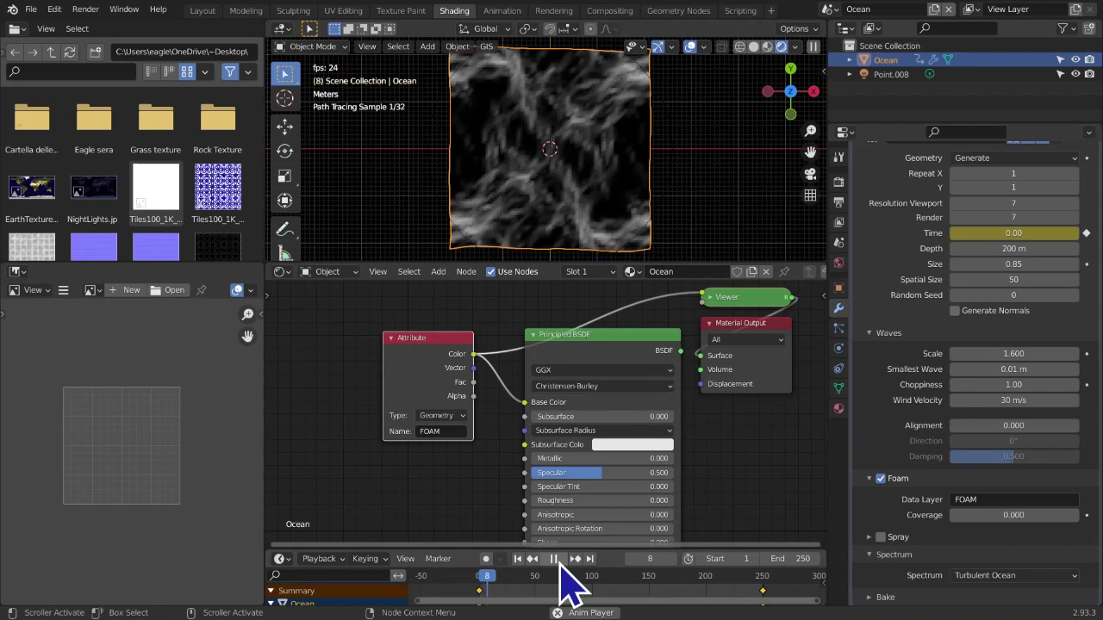
pyautogui.click(561, 558)
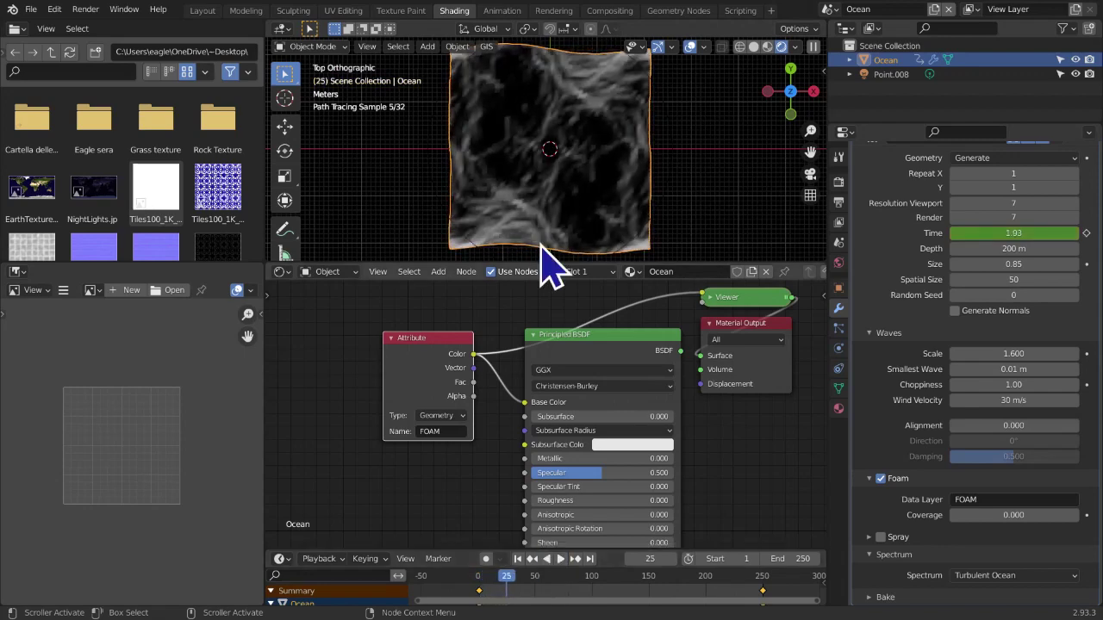
pyautogui.click(754, 48)
pyautogui.moveTo(640, 204); pyautogui.dragTo(645, 160, button='middle')
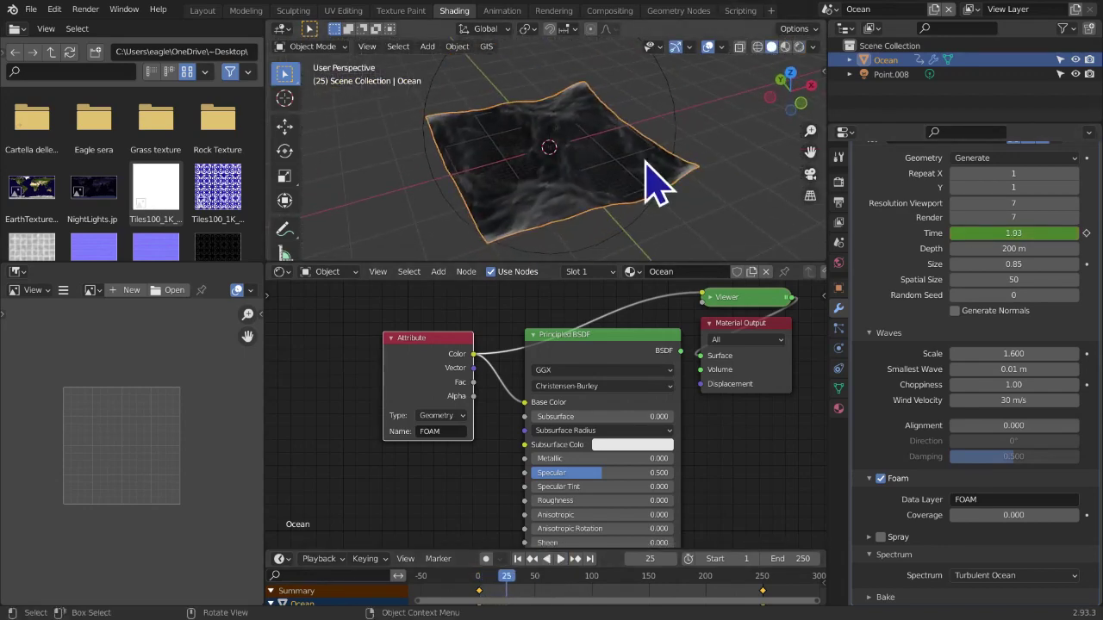
# Switch the viewport to Rendered shading and view the ocean from the top
pyautogui.scroll(4, 578, 297)
pyautogui.scroll(5, 579, 236)
pyautogui.moveTo(578, 236); pyautogui.dragTo(413, 58, button='middle')
pyautogui.scroll(-1, 572, 181)
pyautogui.scroll(-6, 583, 207)
pyautogui.moveTo(564, 189)
pyautogui.mouseDown(button='middle')
pyautogui.moveTo(527, 153)
pyautogui.moveTo(556, 259)
pyautogui.moveTo(632, 222)
pyautogui.moveTo(675, 182)
pyautogui.moveTo(635, 247)
pyautogui.moveTo(630, 45)
pyautogui.moveTo(648, 193)
pyautogui.moveTo(660, 172)
pyautogui.moveTo(704, 152)
pyautogui.moveTo(635, 184)
pyautogui.moveTo(554, 196)
pyautogui.moveTo(674, 226)
pyautogui.mouseUp(button='middle')
pyautogui.press('z')
pyautogui.click(671, 74)
pyautogui.click(788, 75)
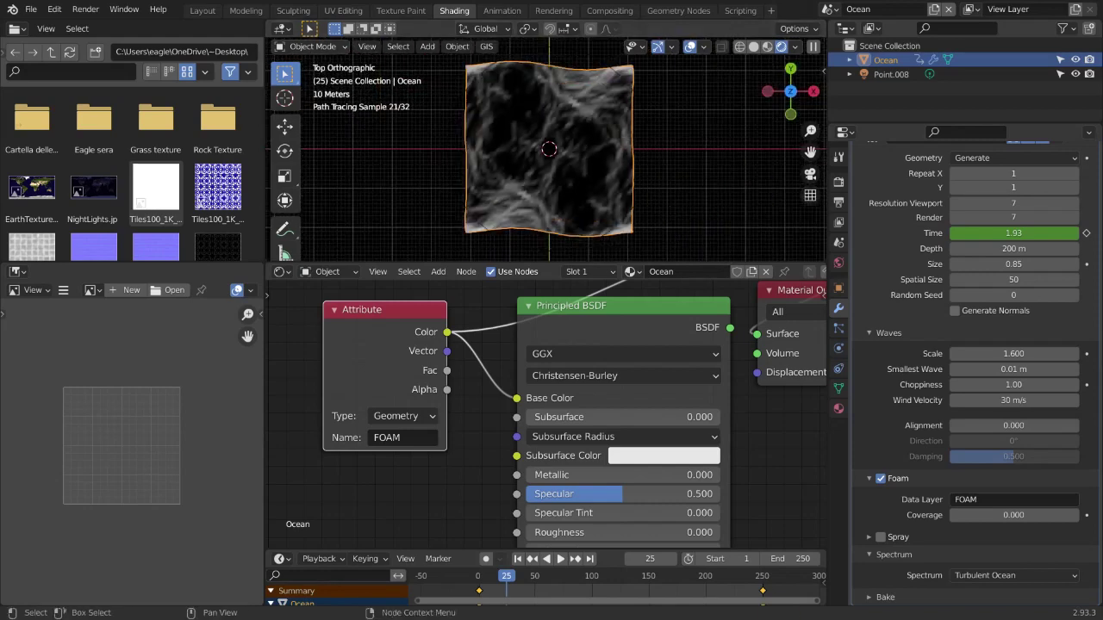
# Move the Attribute node and disconnect its Color from Base Color
pyautogui.press('Return')
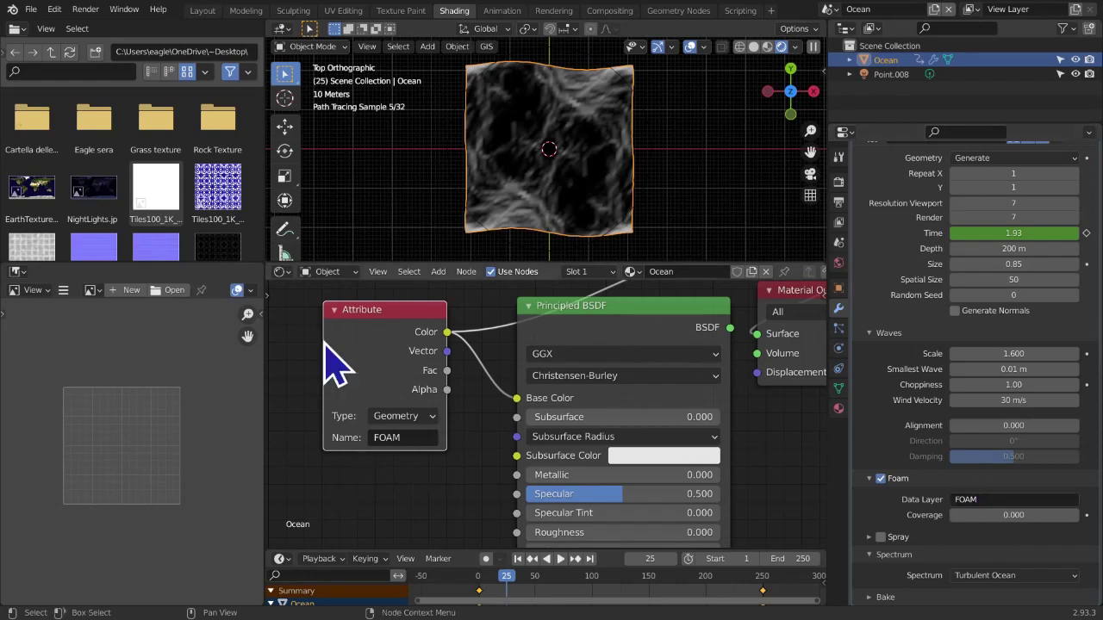
pyautogui.moveTo(429, 332); pyautogui.dragTo(349, 346)
pyautogui.moveTo(452, 342); pyautogui.dragTo(345, 382, button='middle')
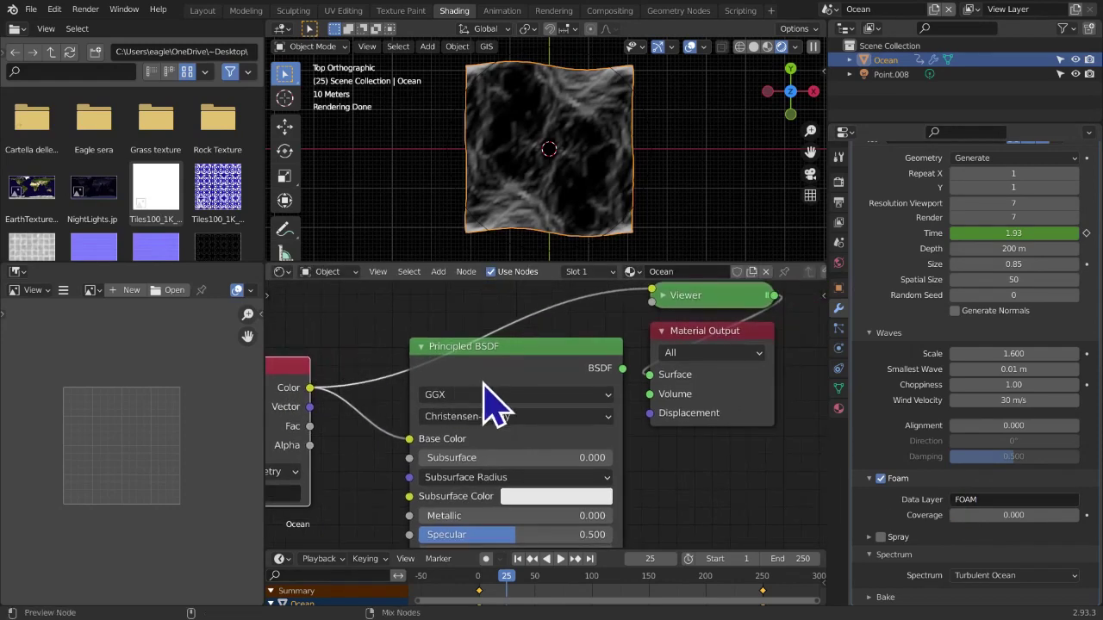
pyautogui.keyDown('ctrl'); pyautogui.keyDown('shift'); pyautogui.click(484, 384); pyautogui.keyUp('shift'); pyautogui.keyUp('ctrl')
pyautogui.scroll(1, 485, 386)
pyautogui.moveTo(508, 401); pyautogui.dragTo(695, 301, button='middle')
pyautogui.moveTo(589, 345); pyautogui.dragTo(518, 351)
pyautogui.moveTo(410, 329); pyautogui.dragTo(336, 386)
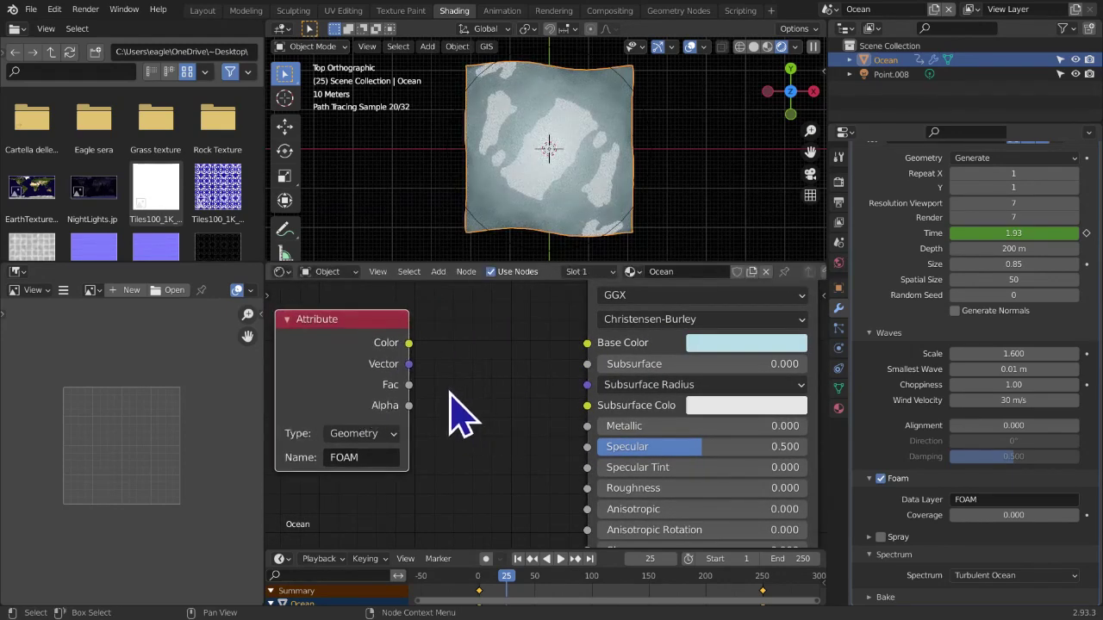
# Preview the FOAM attribute's outputs in the viewport, then restore the material output
pyautogui.keyDown('ctrl'); pyautogui.keyDown('shift'); pyautogui.click(345, 353); pyautogui.keyUp('shift'); pyautogui.keyUp('ctrl')
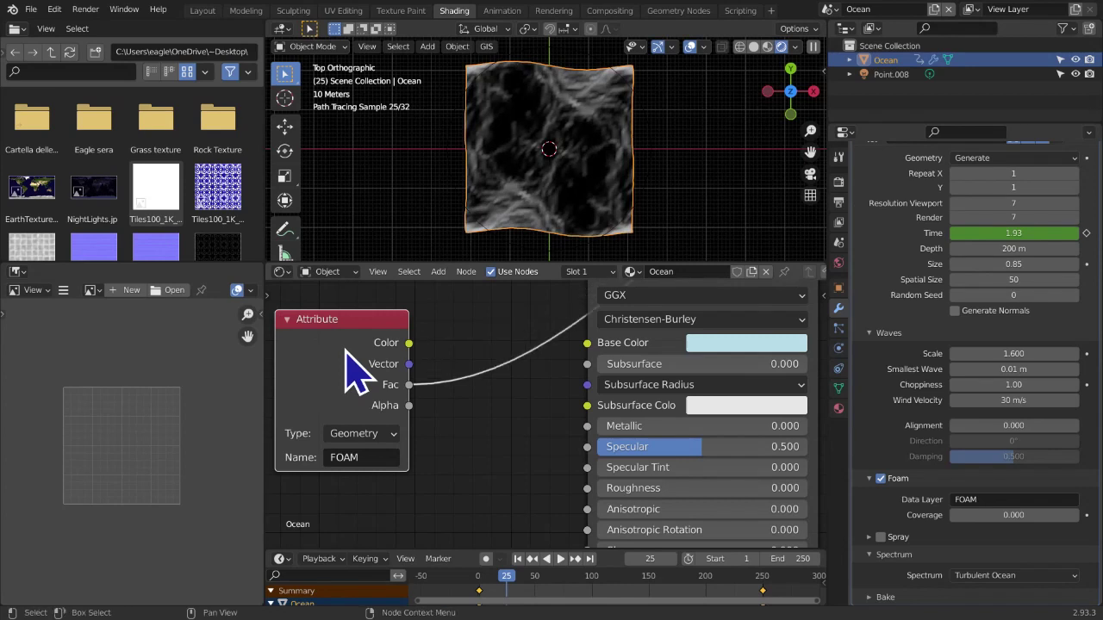
pyautogui.keyDown('ctrl'); pyautogui.keyDown('shift'); pyautogui.click(349, 352); pyautogui.keyUp('shift'); pyautogui.keyUp('ctrl')
pyautogui.keyDown('ctrl'); pyautogui.keyDown('shift'); pyautogui.click(349, 351); pyautogui.keyUp('shift'); pyautogui.keyUp('ctrl')
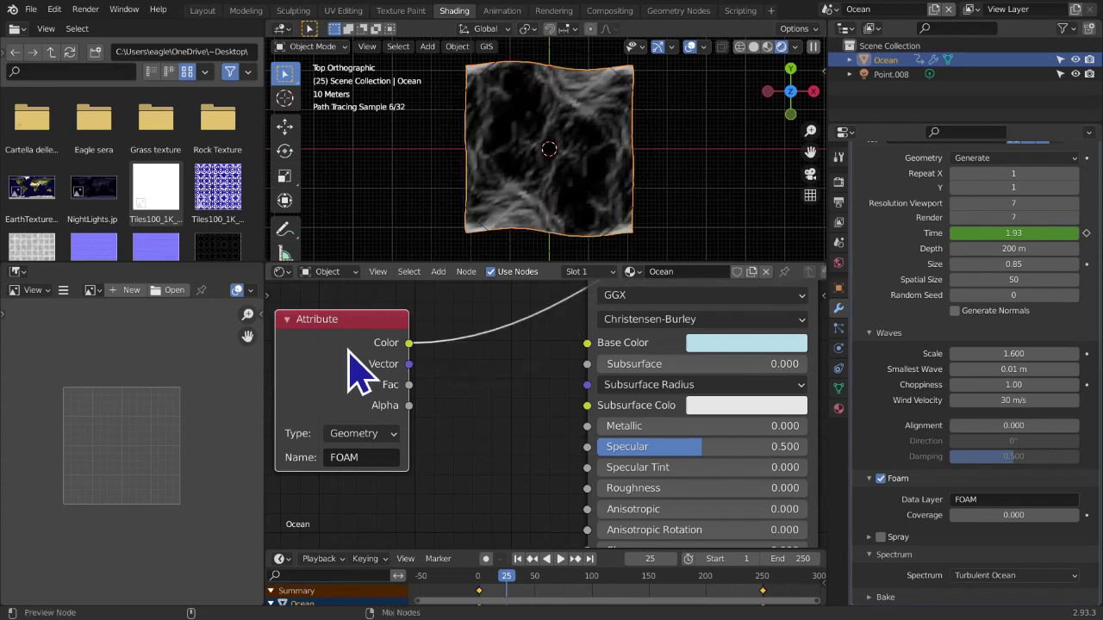
pyautogui.keyDown('ctrl'); pyautogui.keyDown('shift'); pyautogui.click(348, 375); pyautogui.keyUp('shift'); pyautogui.keyUp('ctrl')
pyautogui.keyDown('ctrl'); pyautogui.keyDown('shift'); pyautogui.click(349, 375); pyautogui.keyUp('shift'); pyautogui.keyUp('ctrl')
pyautogui.moveTo(529, 419); pyautogui.dragTo(678, 571, button='middle')
pyautogui.keyDown('ctrl'); pyautogui.keyDown('shift'); pyautogui.click(664, 454); pyautogui.keyUp('shift'); pyautogui.keyUp('ctrl')
# Connect the Attribute's Fac output to the Principled BSDF Roughness
pyautogui.moveTo(314, 381); pyautogui.dragTo(385, 351)
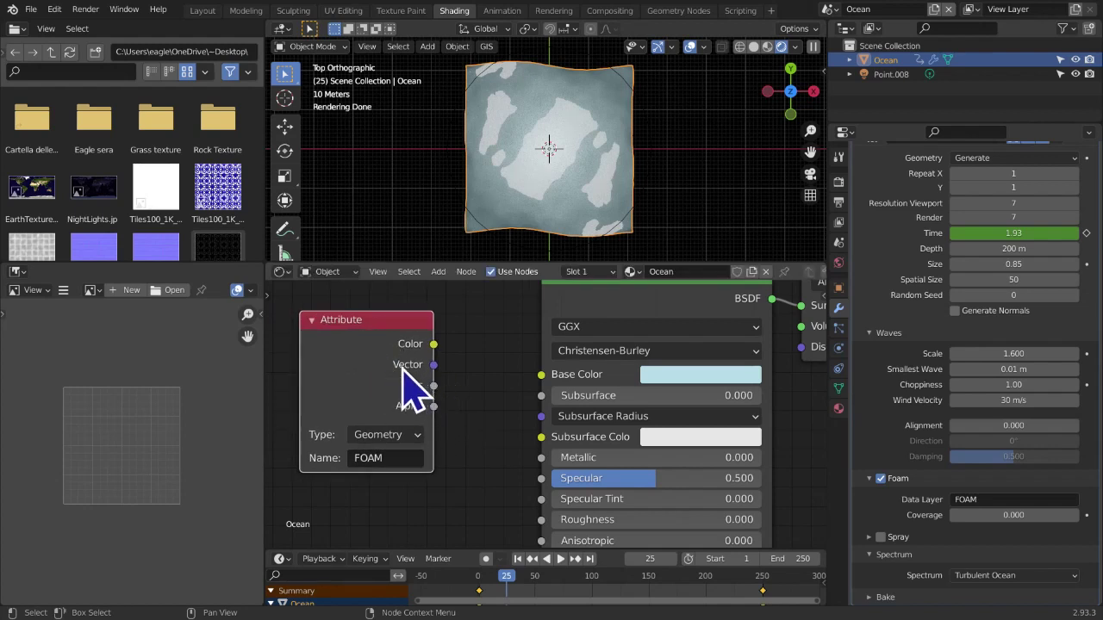
pyautogui.moveTo(585, 324); pyautogui.dragTo(515, 311)
pyautogui.moveTo(434, 386); pyautogui.dragTo(488, 392)
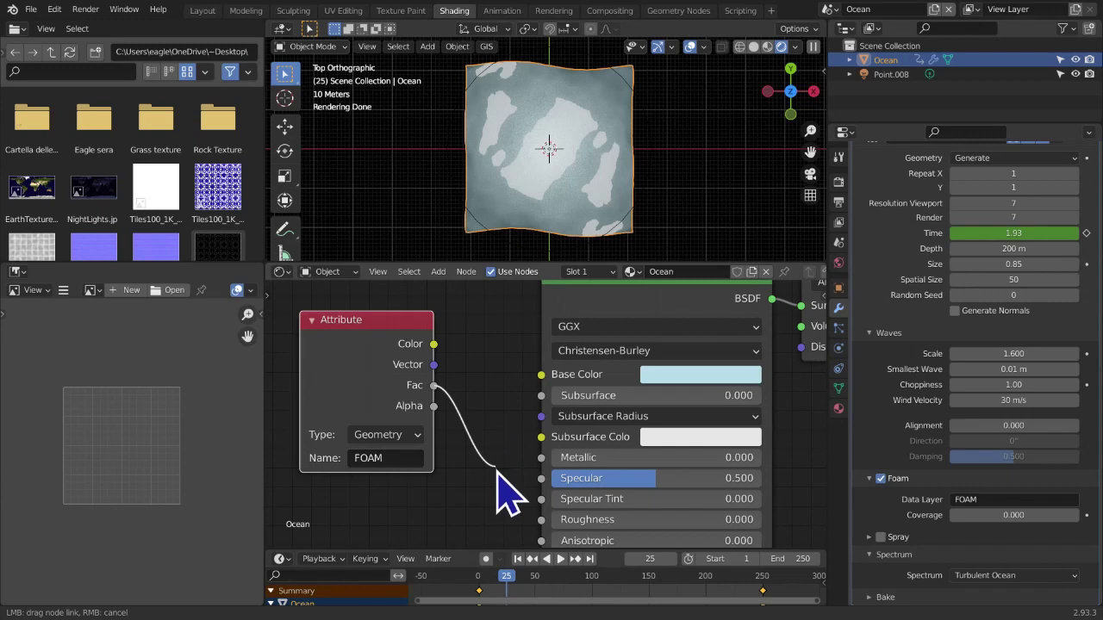
pyautogui.moveTo(542, 519); pyautogui.dragTo(542, 521)
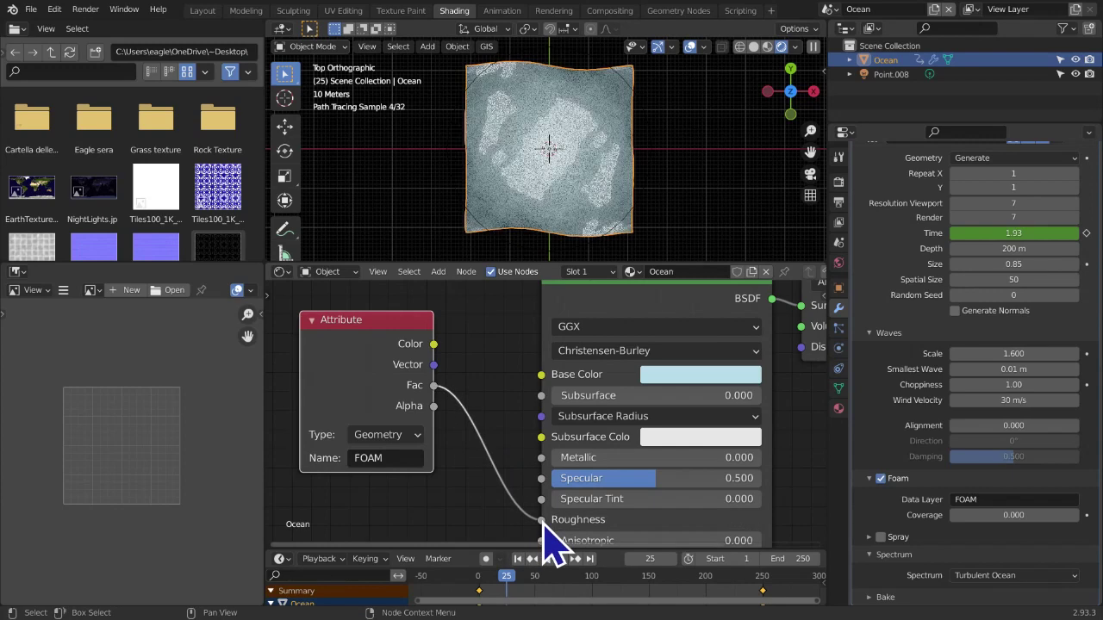
pyautogui.moveTo(636, 243); pyautogui.dragTo(621, 207, button='middle')
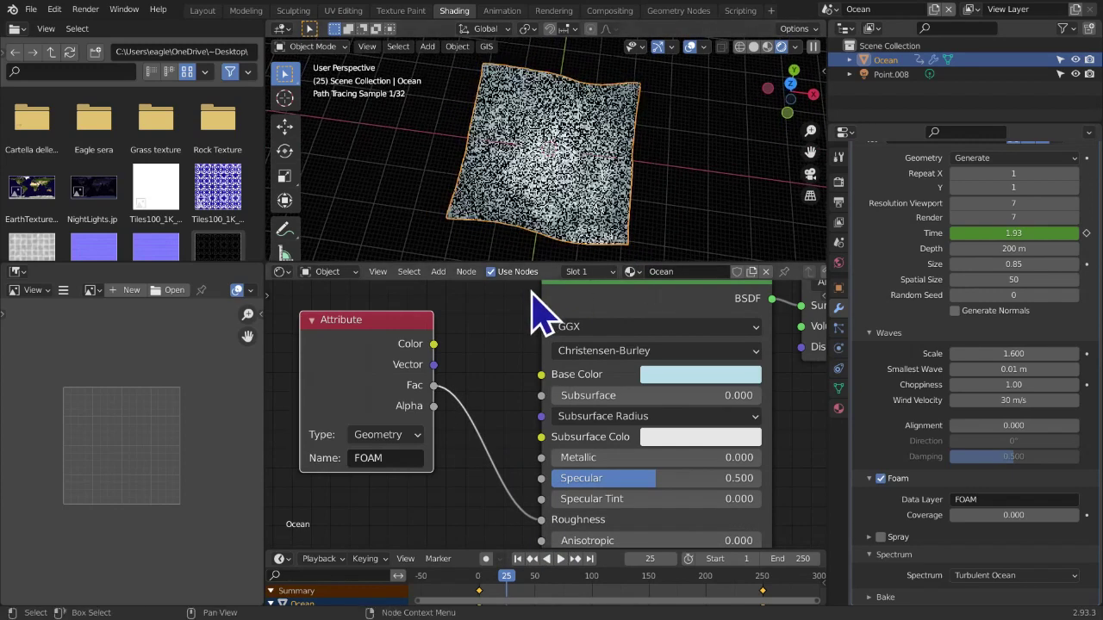
pyautogui.moveTo(557, 388); pyautogui.dragTo(525, 412, button='middle')
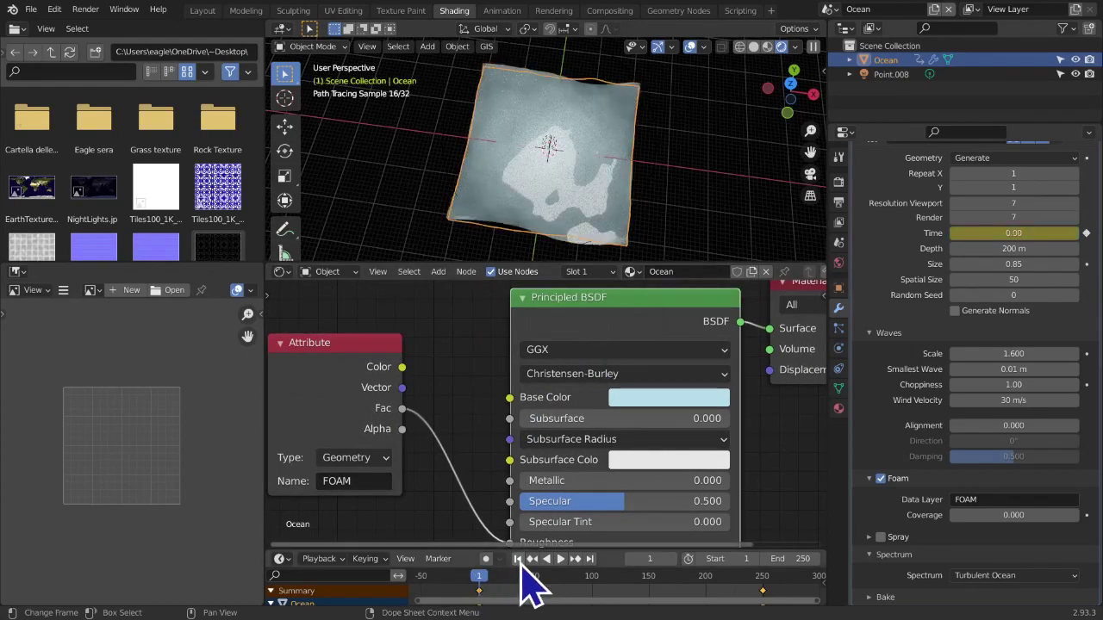
# Play the animation and compare the surface with the Attribute node muted and previewed
pyautogui.press('space')
pyautogui.press('space')
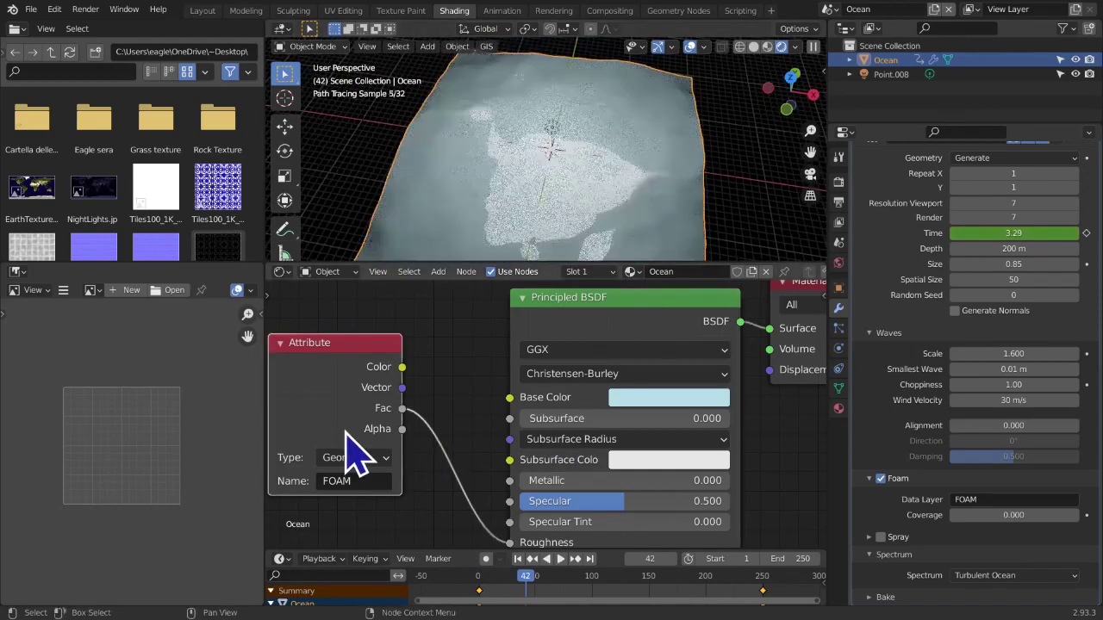
pyautogui.press('m')
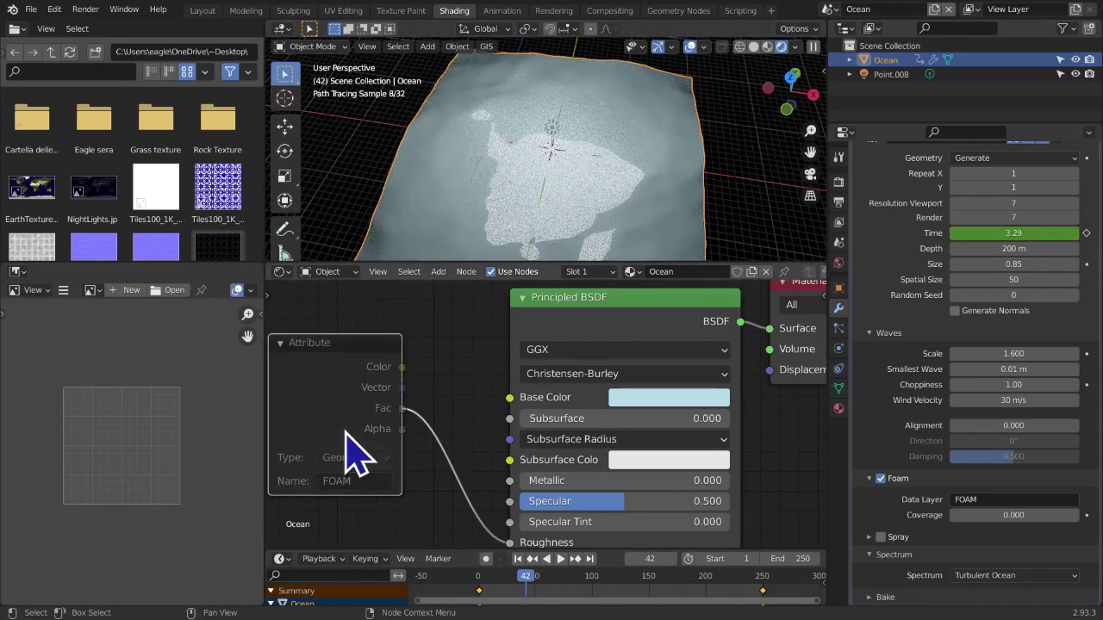
pyautogui.press('m')
pyautogui.press('m')
pyautogui.press('m')
pyautogui.moveTo(350, 436); pyautogui.dragTo(642, 334, button='middle')
pyautogui.keyDown('ctrl'); pyautogui.keyDown('shift'); pyautogui.click(452, 392); pyautogui.keyUp('shift'); pyautogui.keyUp('ctrl')
pyautogui.keyDown('ctrl'); pyautogui.keyDown('shift'); pyautogui.click(586, 398); pyautogui.keyUp('shift'); pyautogui.keyUp('ctrl')
# Disconnect the FOAM factor from Roughness and move the Attribute node aside
pyautogui.moveTo(573, 377); pyautogui.dragTo(877, 332, button='middle')
pyautogui.moveTo(580, 400); pyautogui.dragTo(461, 381)
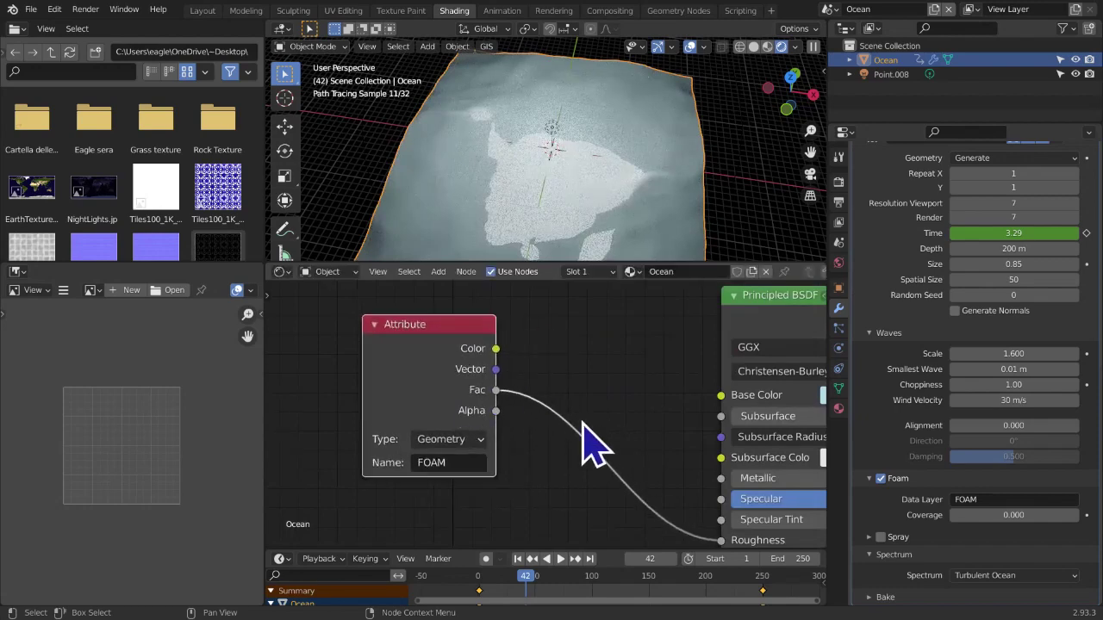
pyautogui.moveTo(583, 424); pyautogui.dragTo(600, 360, button='middle')
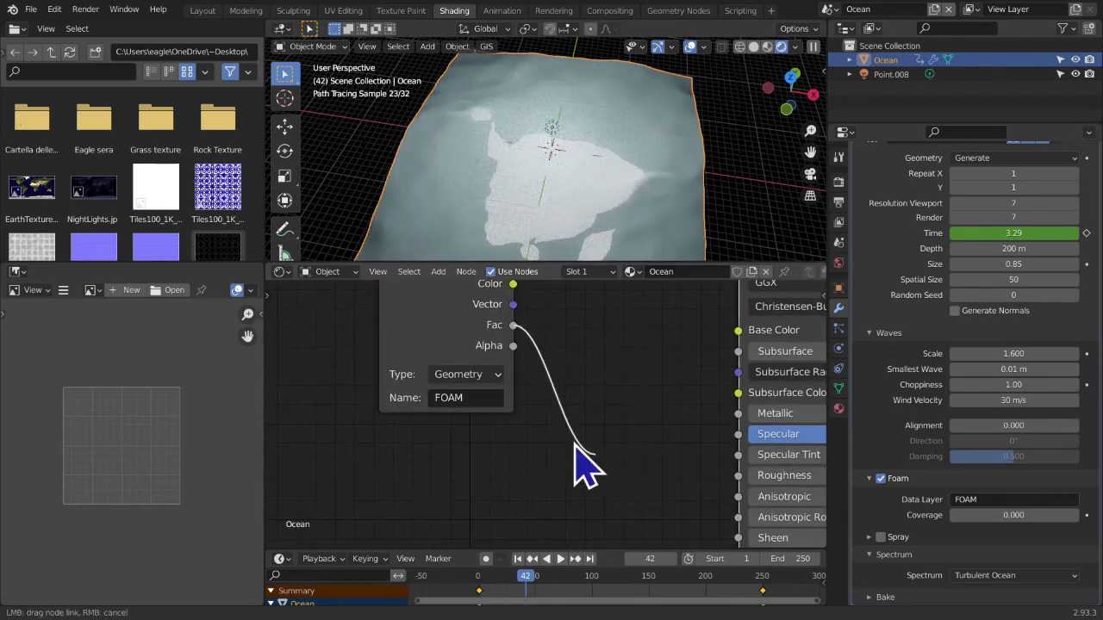
pyautogui.moveTo(538, 311); pyautogui.dragTo(528, 313)
pyautogui.moveTo(438, 321); pyautogui.dragTo(780, 355)
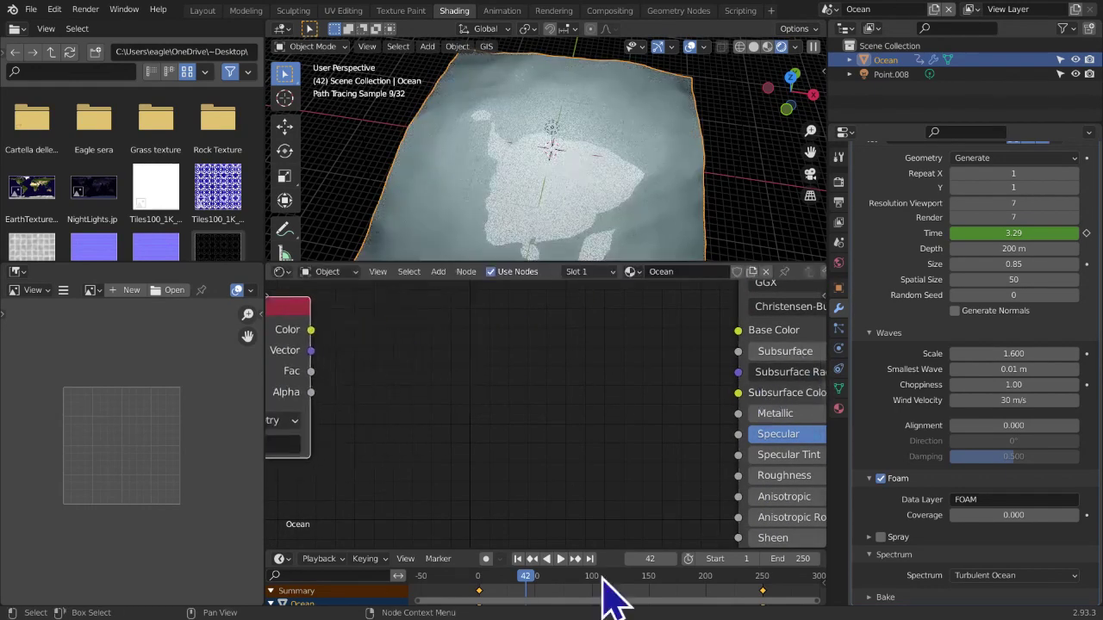
pyautogui.scroll(-3, 698, 413)
pyautogui.moveTo(706, 435); pyautogui.dragTo(543, 401, button='middle')
# Add an RGB node and paste the Base Color value into it
pyautogui.hotkey('shift', 'a')
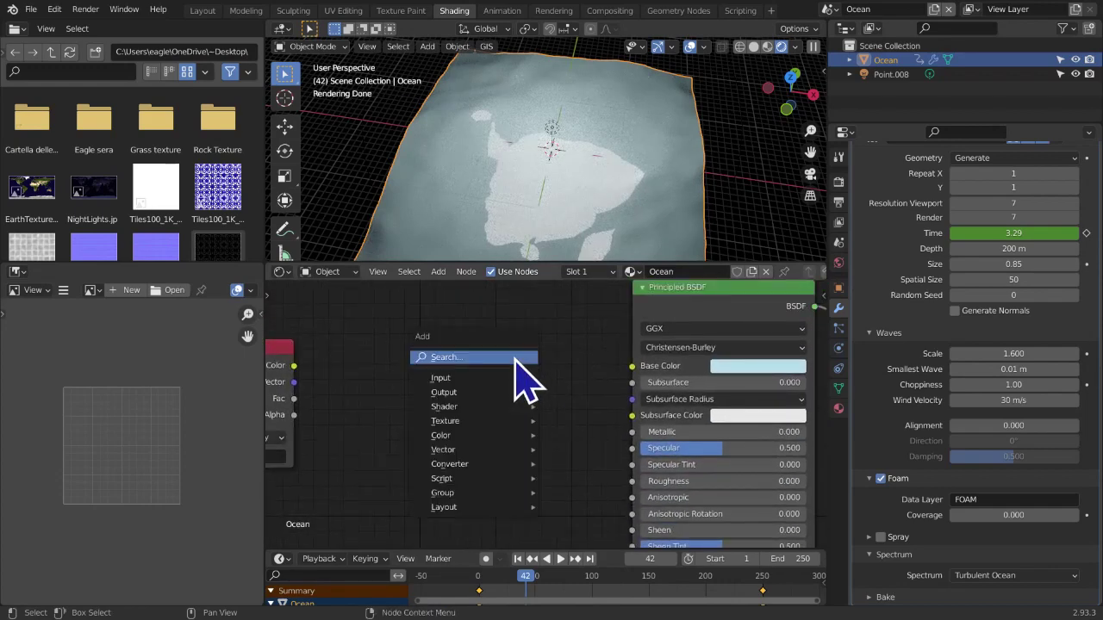
pyautogui.moveTo(506, 379)
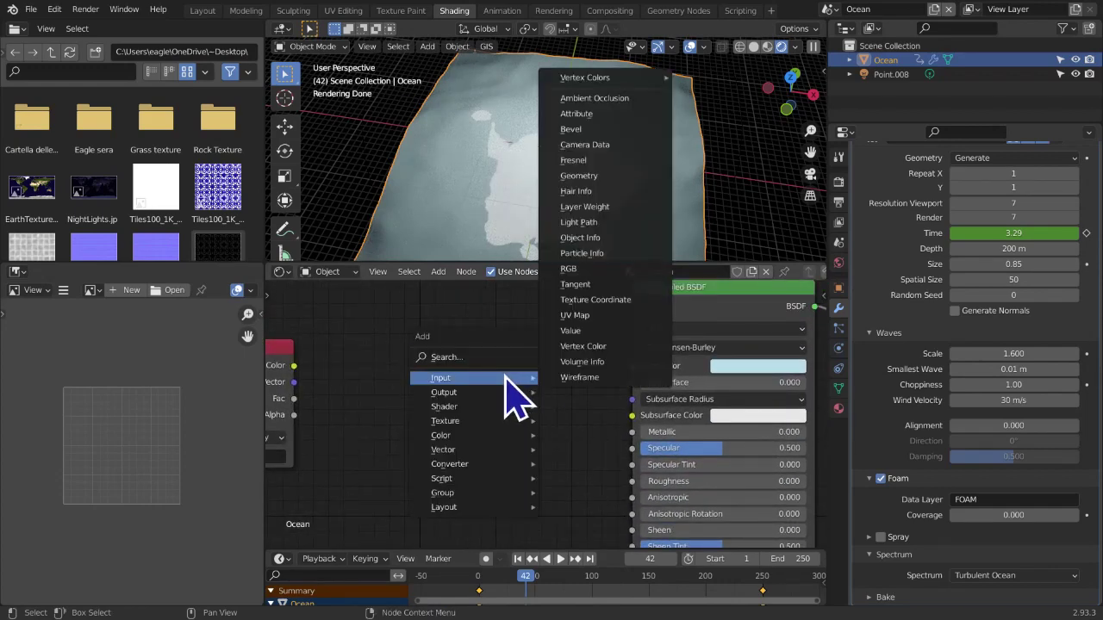
pyautogui.click(586, 268)
pyautogui.click(314, 277)
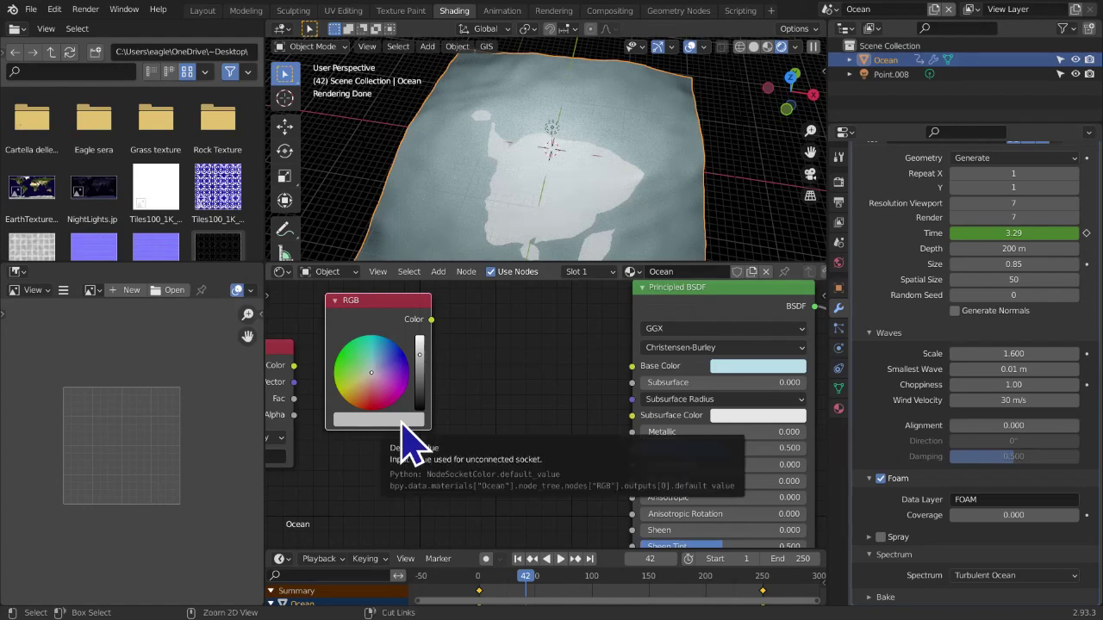
pyautogui.hotkey('ctrl', 'v')
# Link the RGB Color to Base Color and arrange the RGB and Attribute nodes
pyautogui.moveTo(430, 319); pyautogui.dragTo(509, 338)
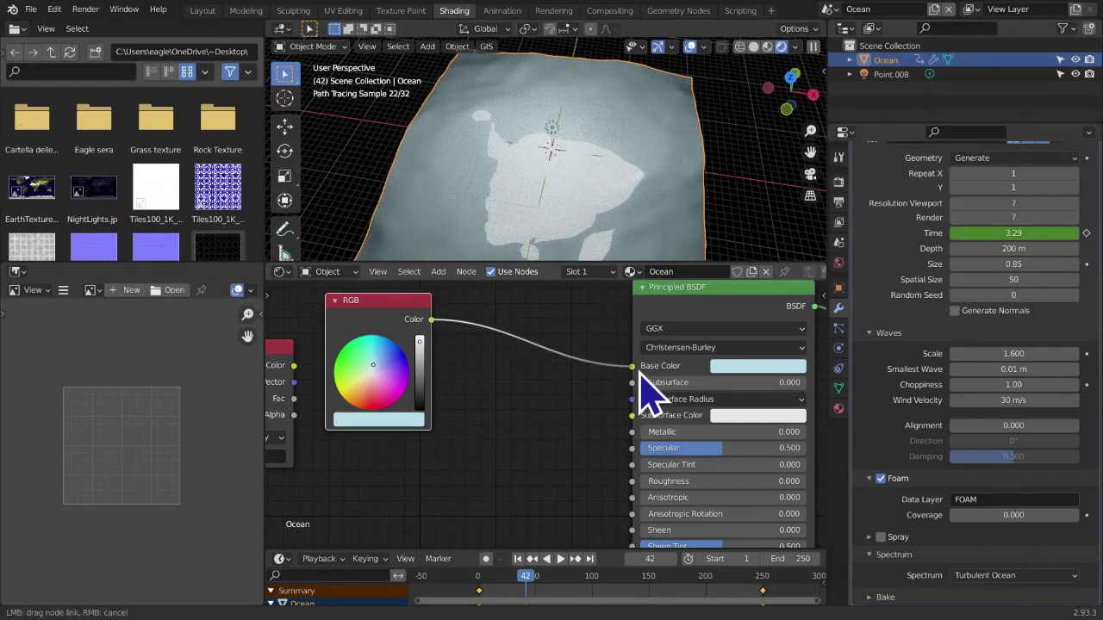
pyautogui.moveTo(640, 376); pyautogui.dragTo(633, 366)
pyautogui.moveTo(473, 402); pyautogui.dragTo(525, 406, button='middle')
pyautogui.moveTo(337, 372); pyautogui.dragTo(332, 366, button='middle')
pyautogui.moveTo(331, 366); pyautogui.dragTo(299, 380)
pyautogui.moveTo(462, 319); pyautogui.dragTo(420, 284)
pyautogui.hotkey('shift', 'a')
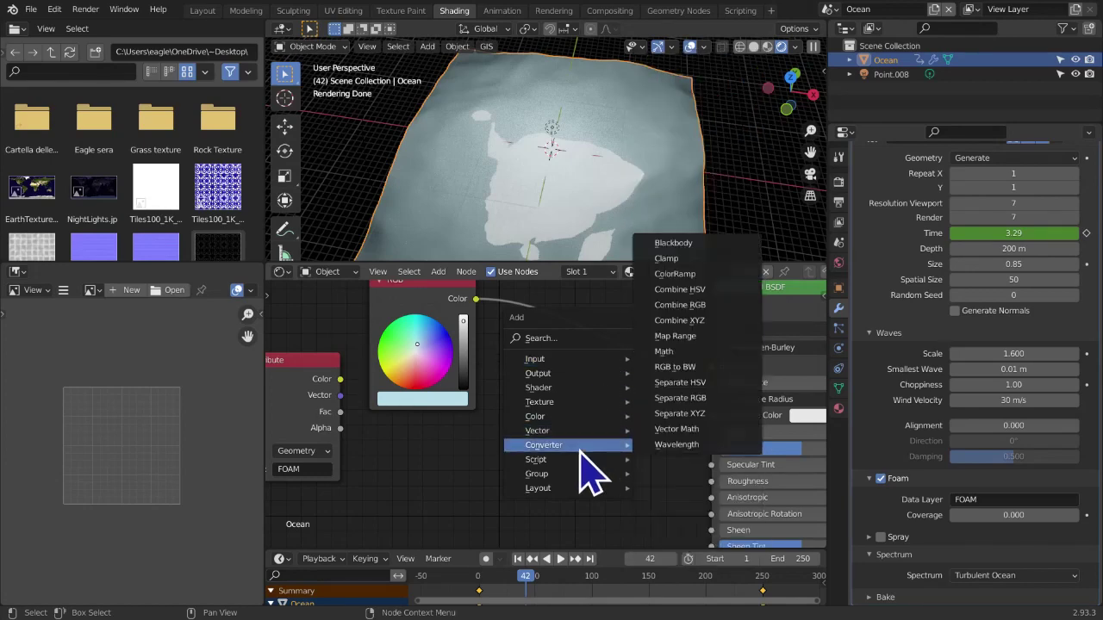
# Insert a Mix node into the RGB–Base Color link and set its Color2 to white
pyautogui.moveTo(574, 393)
pyautogui.moveTo(542, 446)
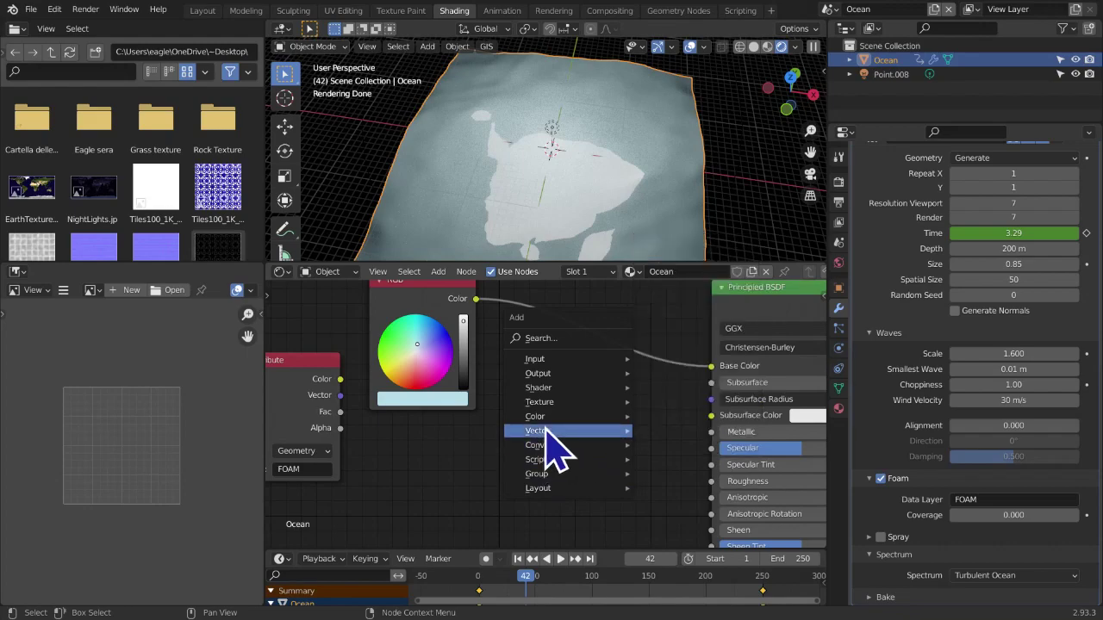
pyautogui.moveTo(542, 417)
pyautogui.click(666, 499)
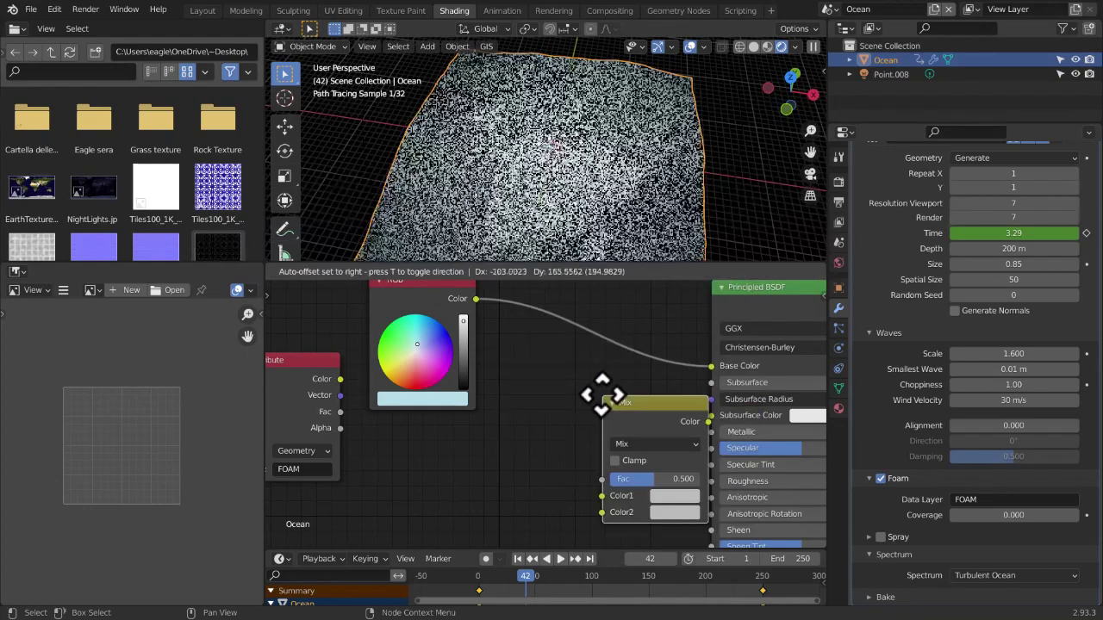
pyautogui.click(581, 307)
pyautogui.scroll(2, 690, 474)
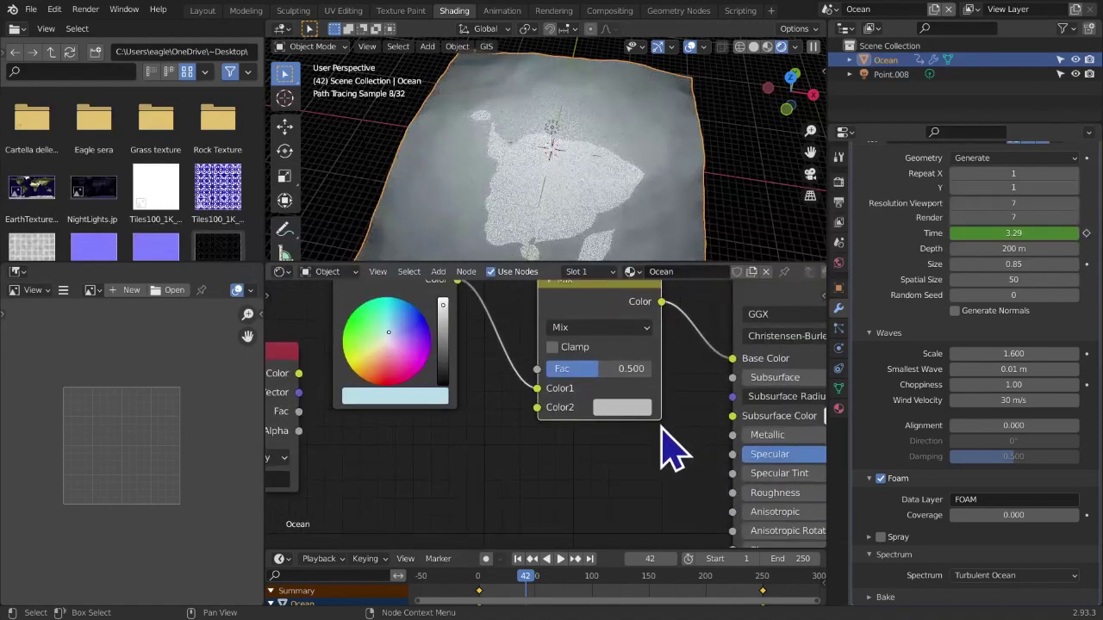
pyautogui.click(623, 405)
pyautogui.moveTo(746, 186); pyautogui.dragTo(746, 153)
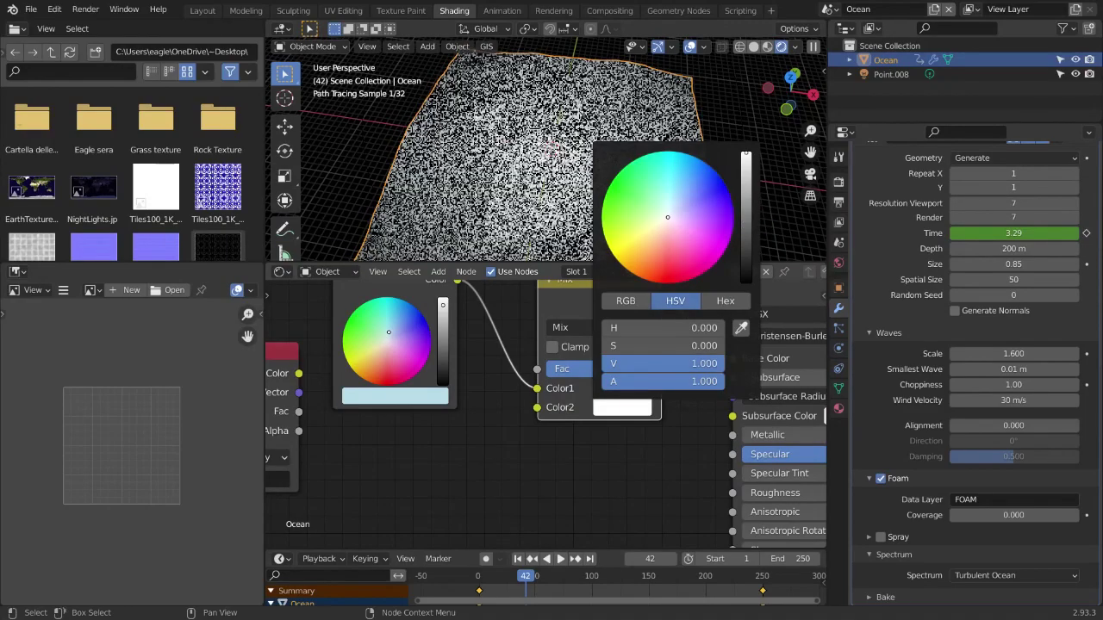
# Wire the FOAM attribute's Fac into the Mix node's factor
pyautogui.moveTo(356, 399); pyautogui.dragTo(405, 396, button='middle')
pyautogui.moveTo(264, 382); pyautogui.dragTo(300, 425)
pyautogui.moveTo(372, 460)
pyautogui.mouseDown()
pyautogui.moveTo(510, 354)
pyautogui.moveTo(579, 381)
pyautogui.mouseUp()
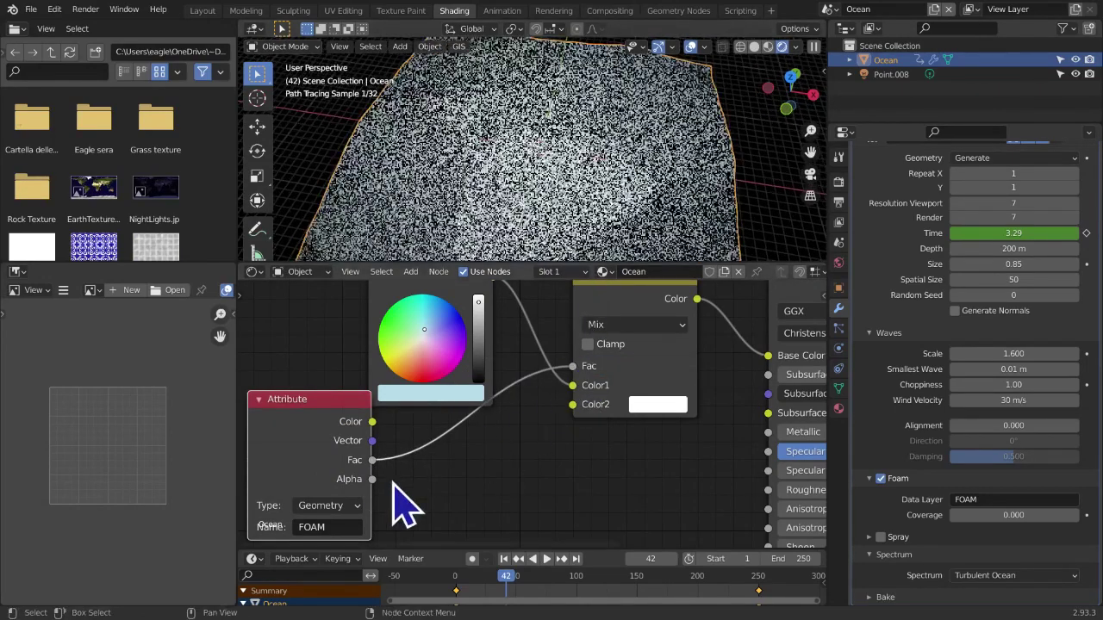
pyautogui.moveTo(371, 422); pyautogui.dragTo(419, 412)
pyautogui.moveTo(548, 392); pyautogui.dragTo(574, 385)
pyautogui.moveTo(372, 460); pyautogui.dragTo(579, 372)
# Darken the RGB colour to nearly black and view the foam patches from above
pyautogui.scroll(3, 582, 426)
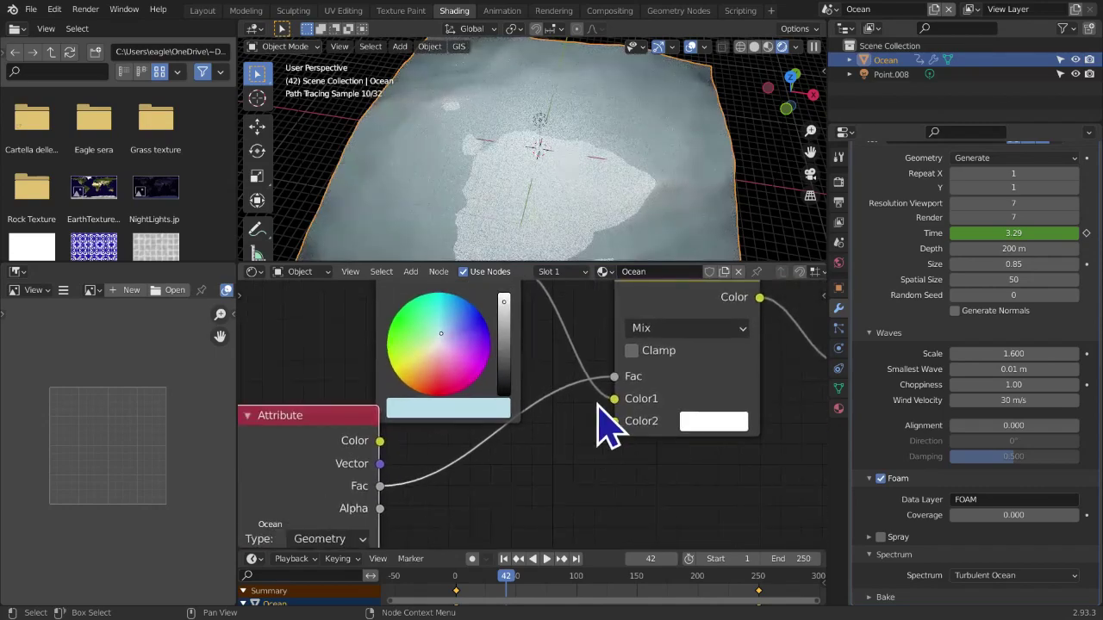
pyautogui.moveTo(488, 360); pyautogui.dragTo(429, 381)
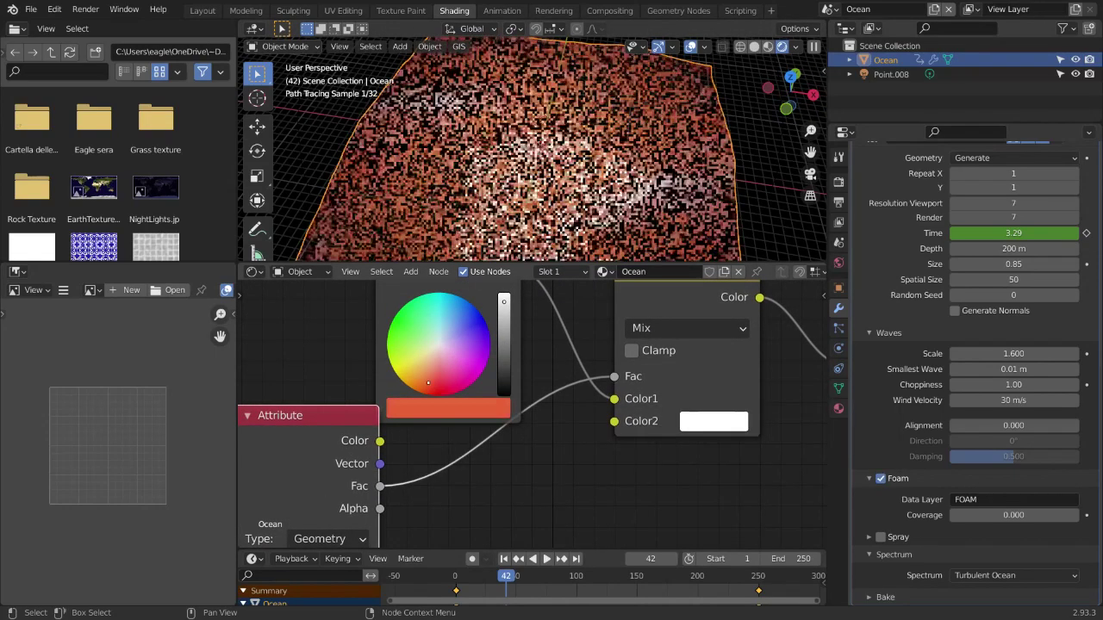
pyautogui.moveTo(429, 381); pyautogui.dragTo(434, 362)
pyautogui.moveTo(504, 303); pyautogui.dragTo(504, 376)
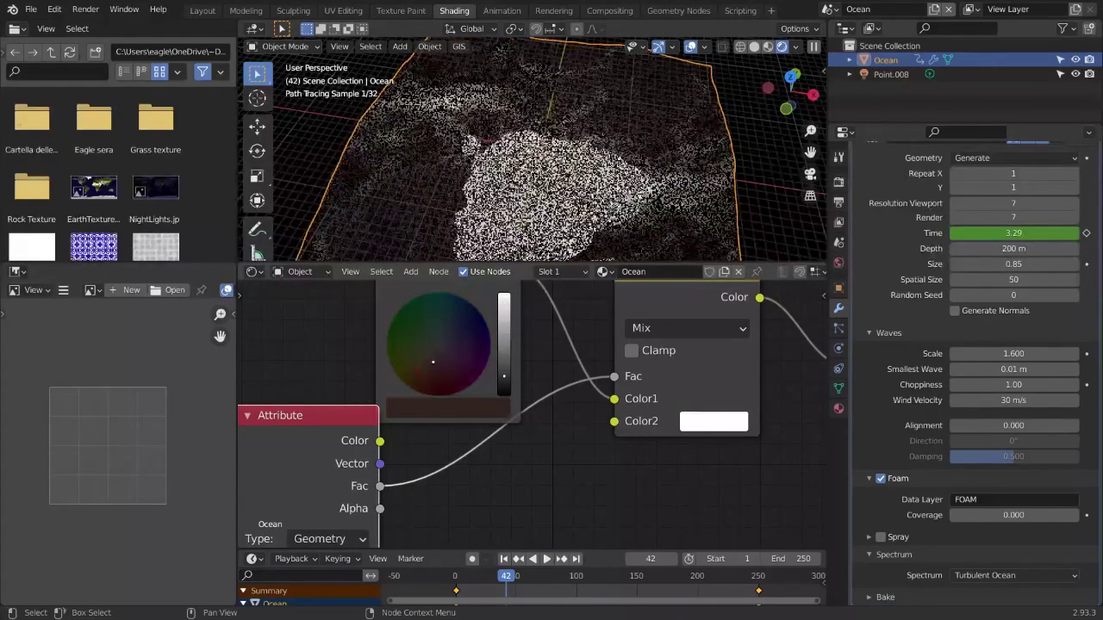
pyautogui.moveTo(524, 234); pyautogui.dragTo(574, 123, button='middle')
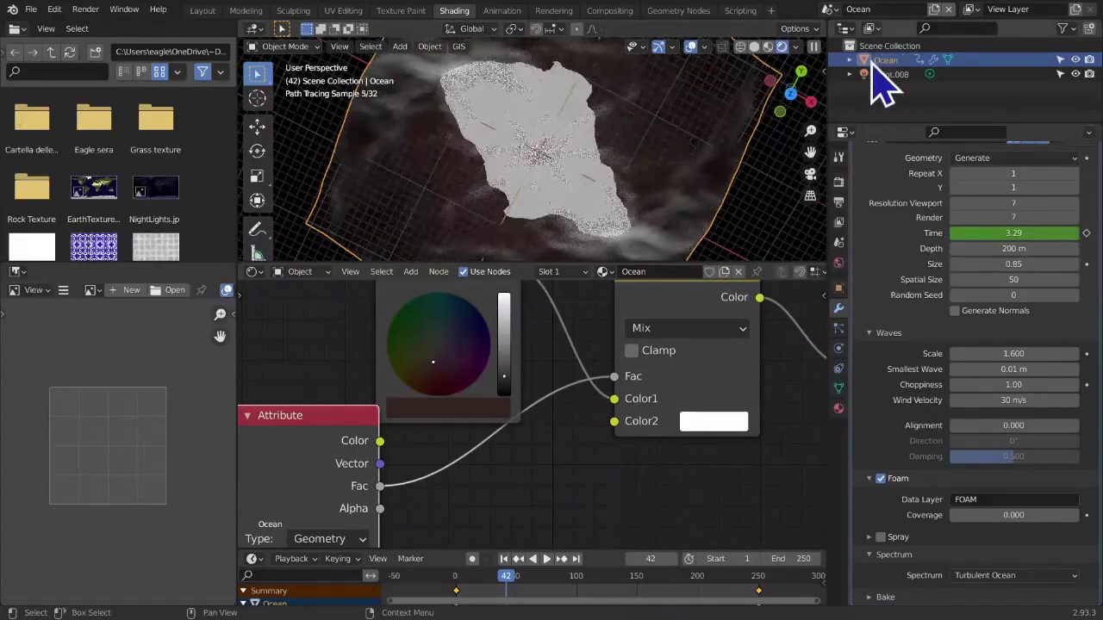
pyautogui.click(787, 98)
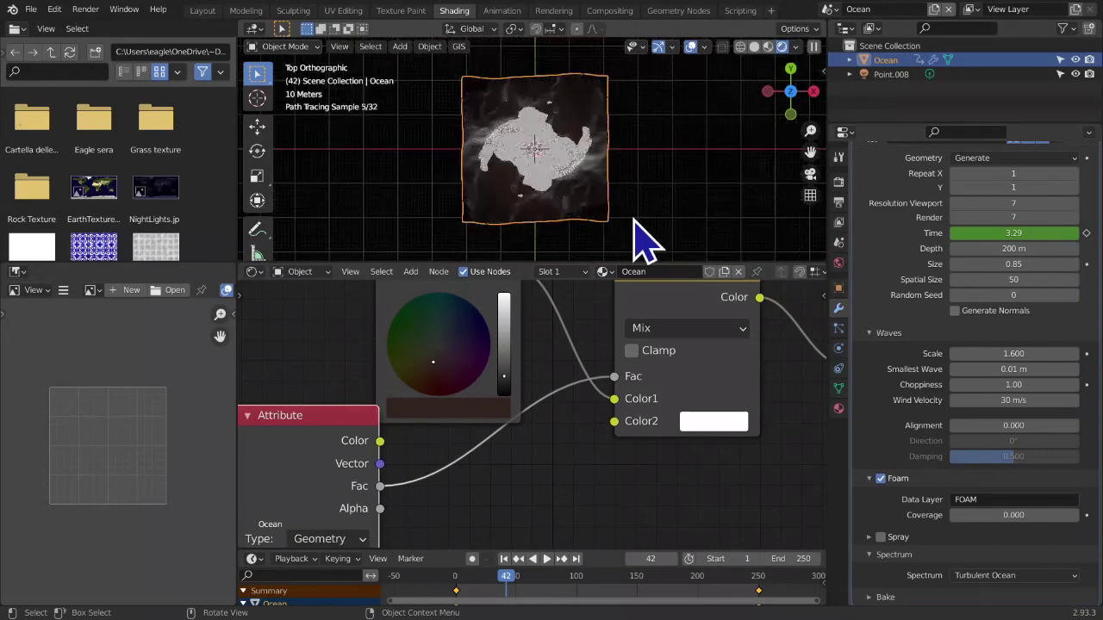
pyautogui.moveTo(759, 506); pyautogui.dragTo(739, 504, button='middle')
pyautogui.doubleClick(698, 422)
pyautogui.scroll(-4, 598, 479)
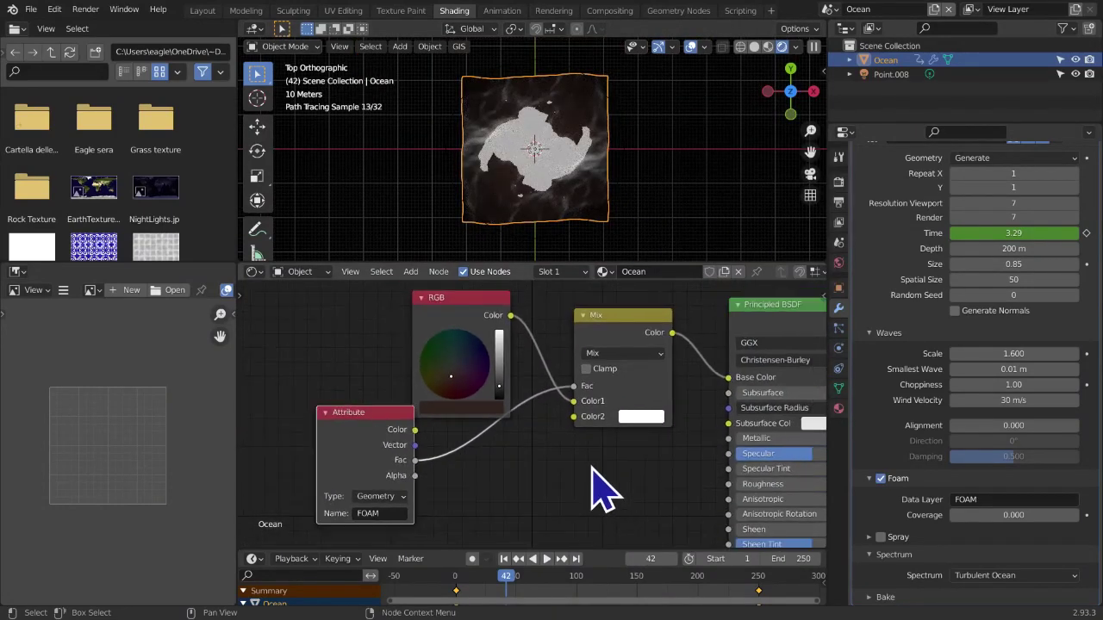
# Disconnect and delete the RGB node that was feeding the Mix node's Color1
pyautogui.click(614, 420)
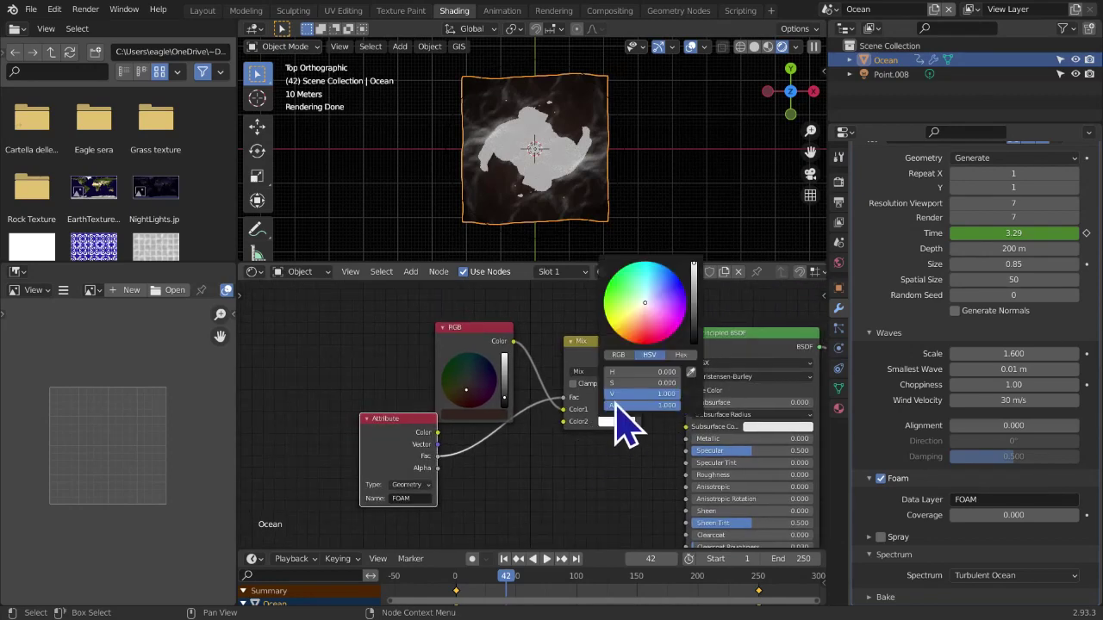
pyautogui.scroll(3, 603, 246)
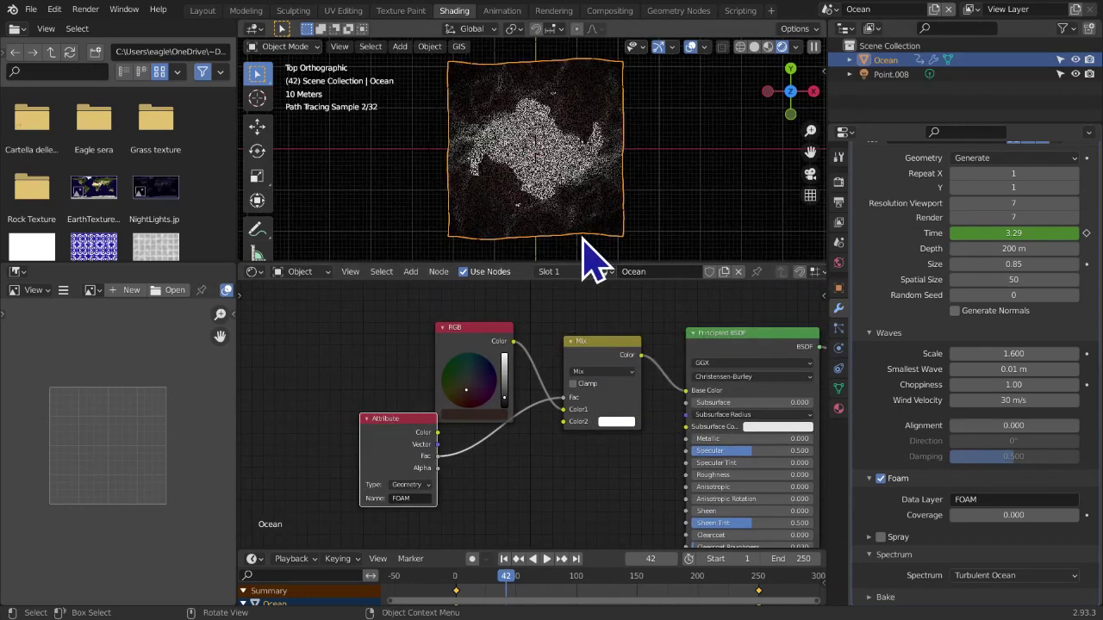
pyautogui.scroll(2, 439, 398)
pyautogui.moveTo(465, 339); pyautogui.dragTo(427, 317)
pyautogui.moveTo(566, 409); pyautogui.dragTo(500, 321)
pyautogui.press('x')
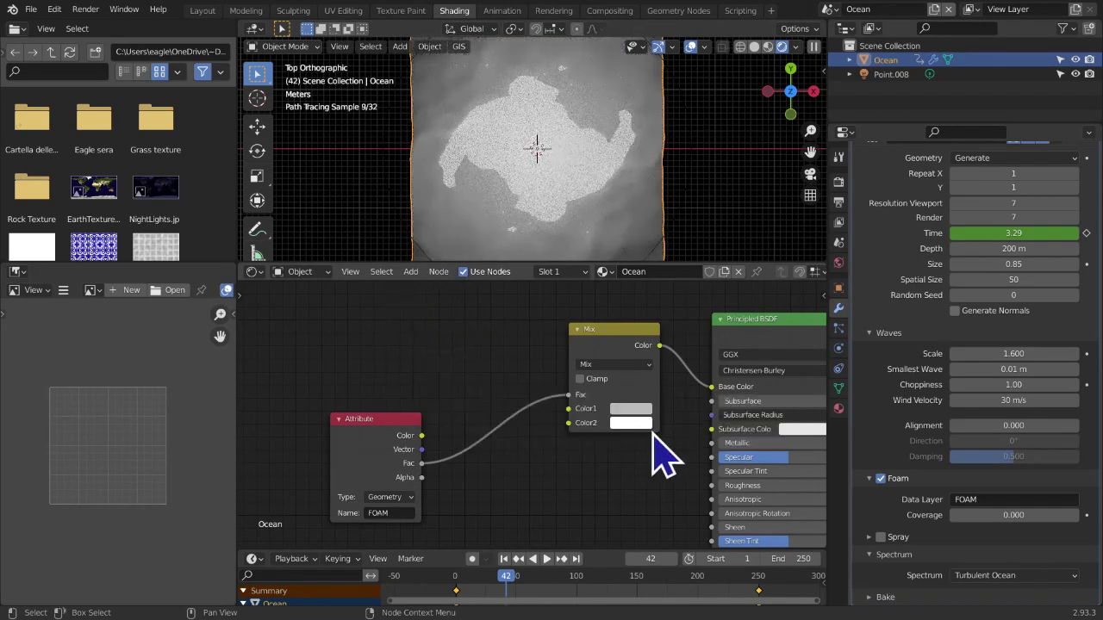
# Try white and pale green for Color1 and a pink tint for Color2, leaving Color2 white
pyautogui.click(620, 410)
pyautogui.moveTo(722, 263); pyautogui.dragTo(721, 223)
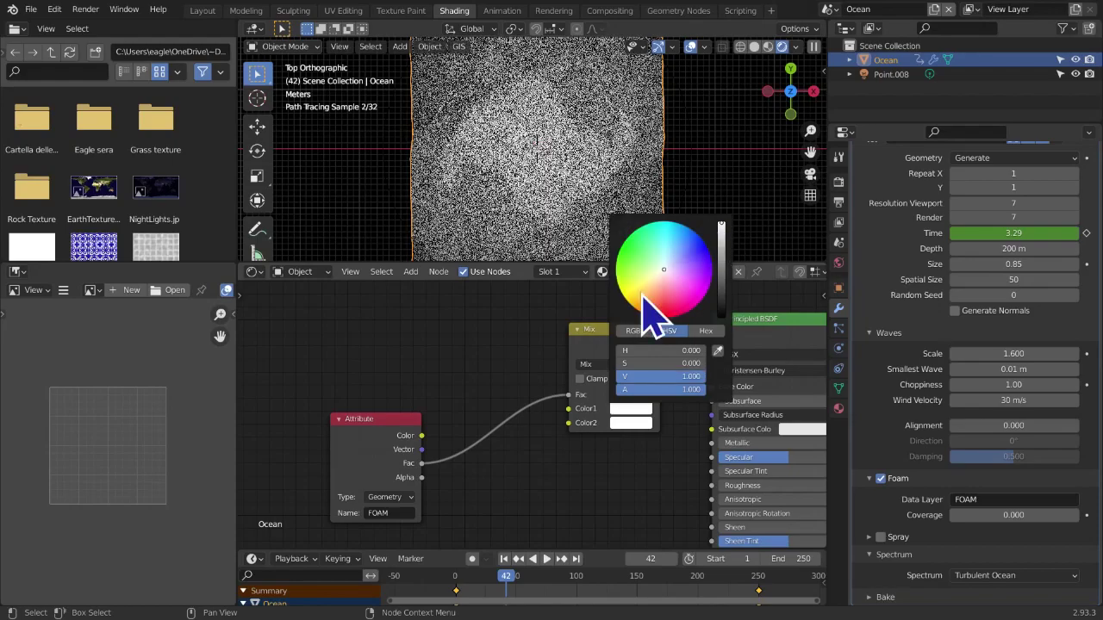
pyautogui.click(654, 265)
pyautogui.click(663, 263)
pyautogui.click(637, 424)
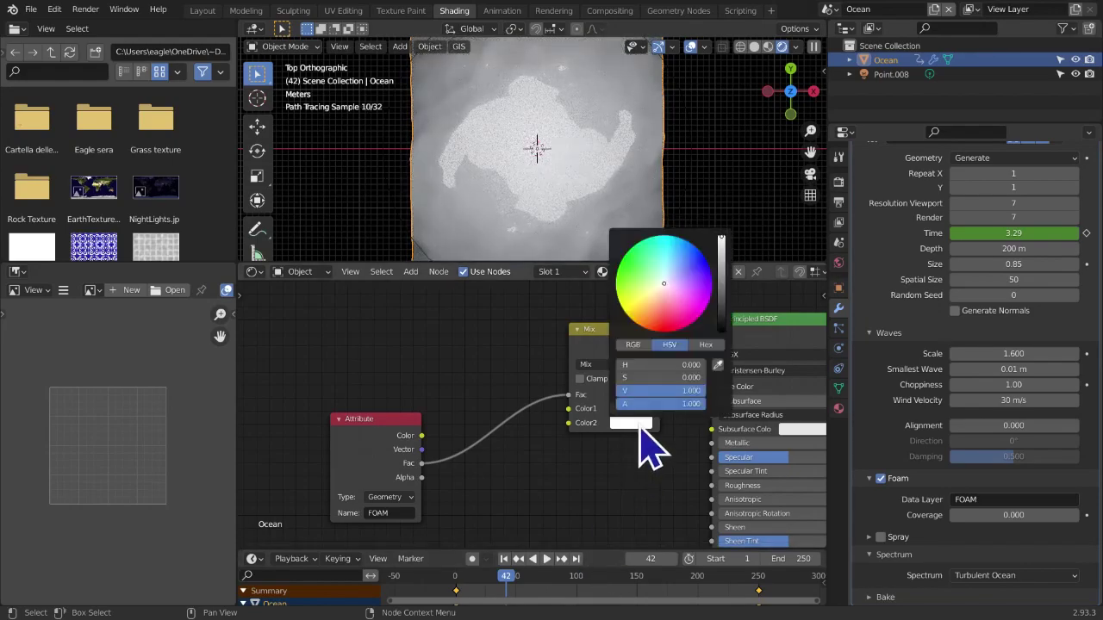
pyautogui.moveTo(673, 297); pyautogui.dragTo(673, 285)
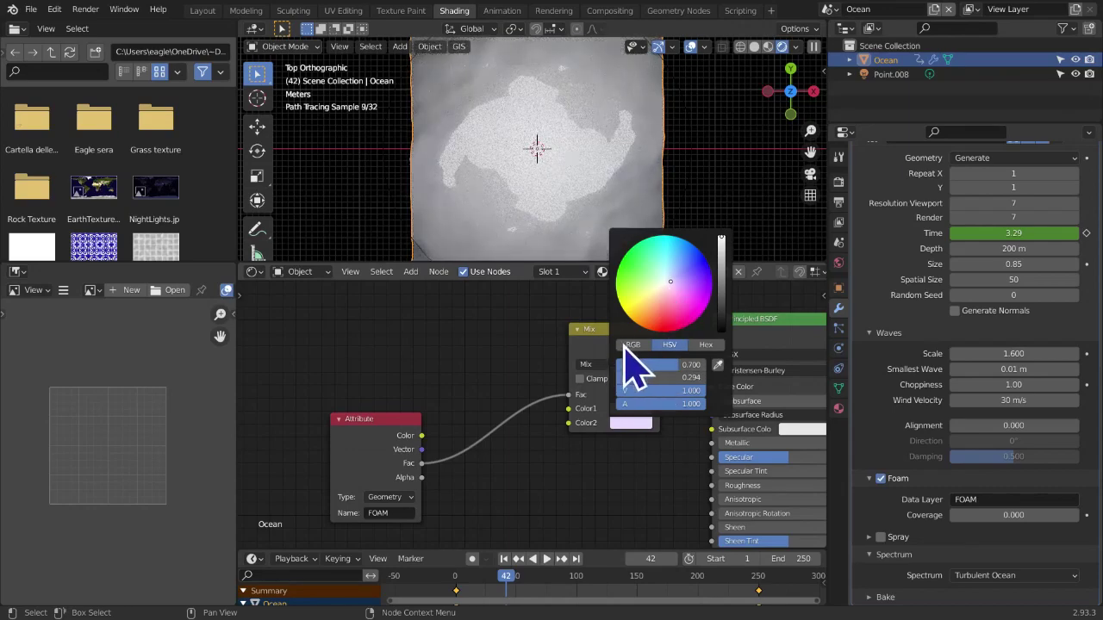
pyautogui.moveTo(685, 365); pyautogui.dragTo(706, 378)
# Make the Mix node's Color1 a stronger light blue shifted toward cyan for the water
pyautogui.click(637, 407)
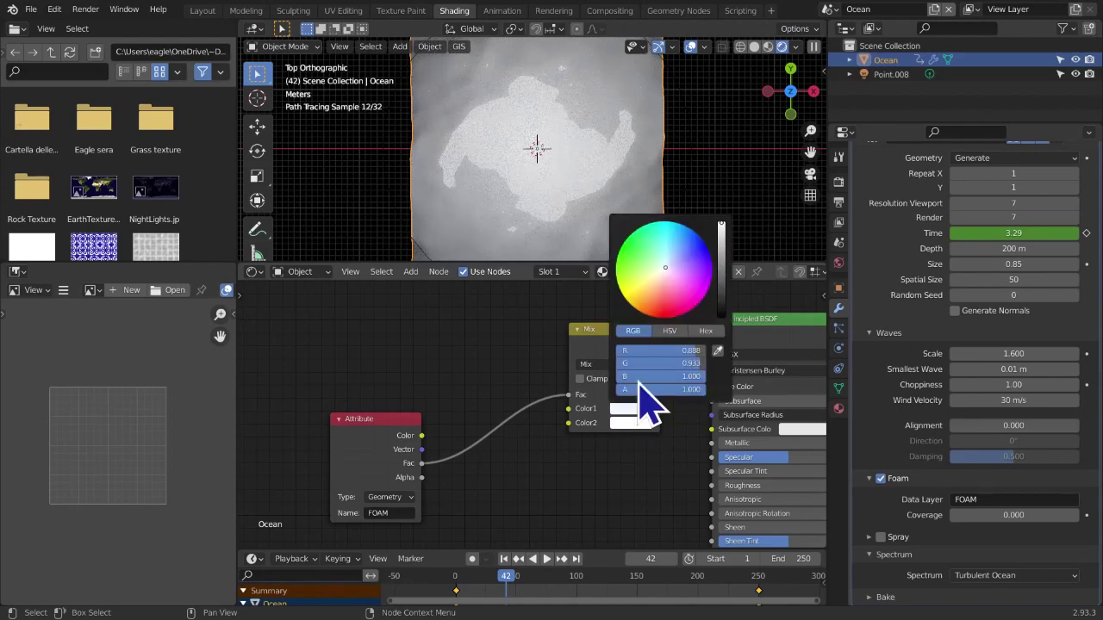
pyautogui.moveTo(672, 282); pyautogui.dragTo(674, 264)
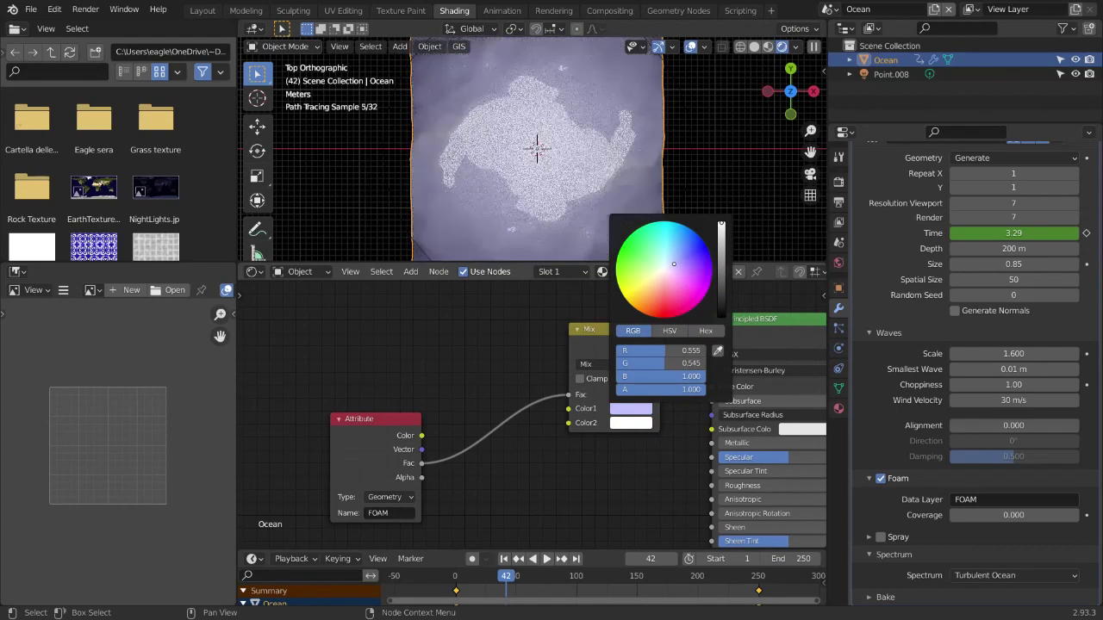
pyautogui.click(629, 411)
pyautogui.moveTo(674, 264); pyautogui.dragTo(665, 242)
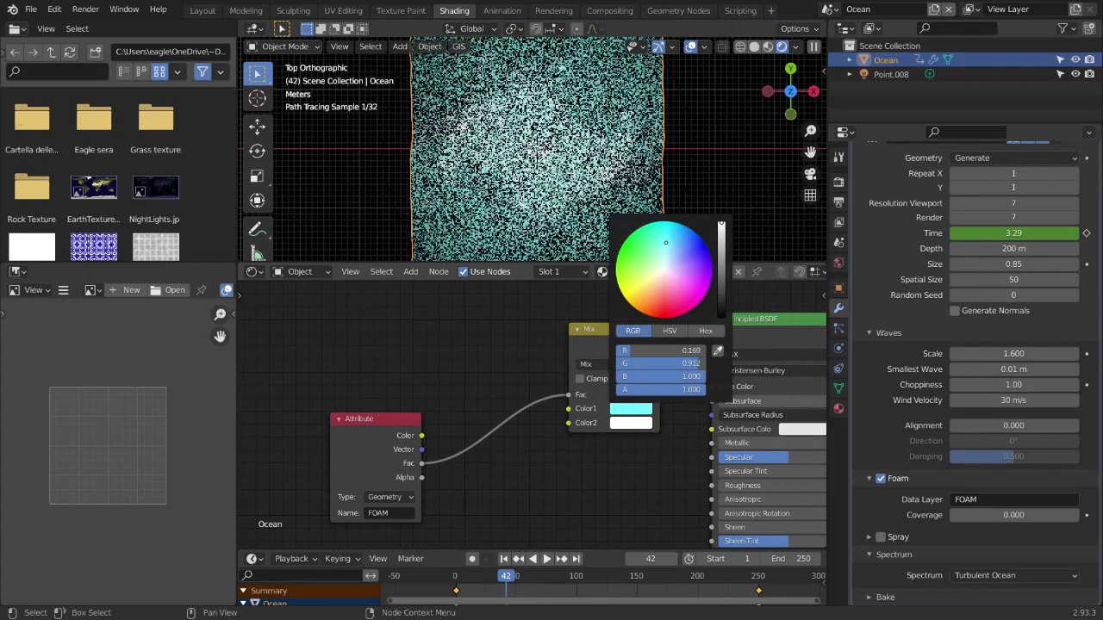
# Move the Attribute node beside the Mix node and recentre the node graph
pyautogui.moveTo(547, 469); pyautogui.dragTo(551, 455, button='middle')
pyautogui.moveTo(345, 461); pyautogui.dragTo(469, 376)
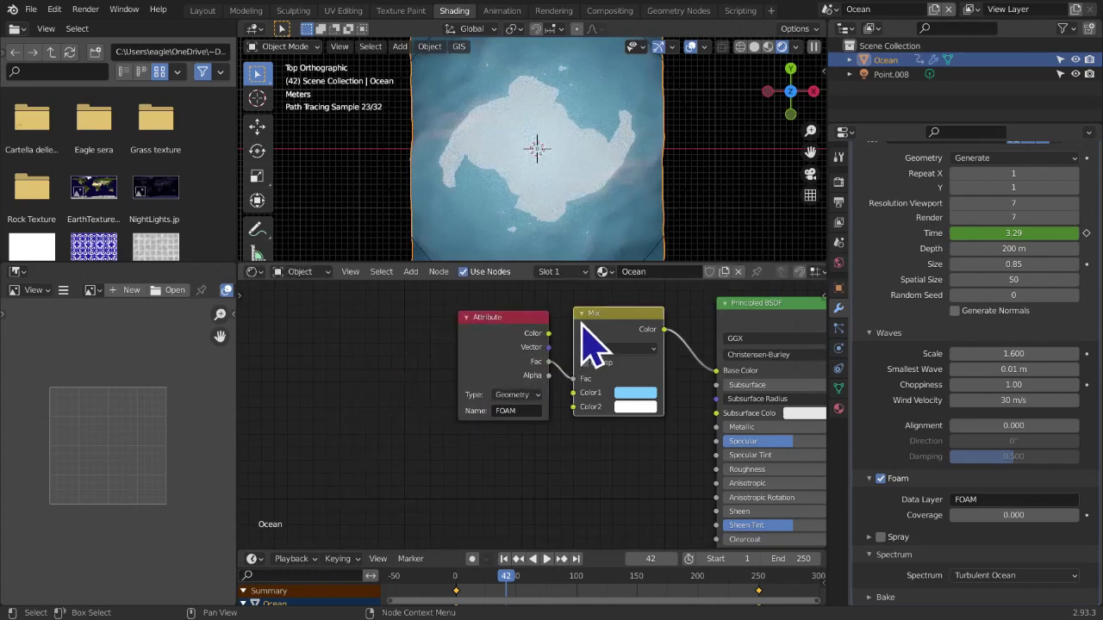
pyautogui.moveTo(501, 415); pyautogui.dragTo(490, 425, button='middle')
pyautogui.scroll(3, 483, 434)
pyautogui.moveTo(520, 320); pyautogui.dragTo(469, 398, button='middle')
# Confirm FOAM as both the Attribute node name and the Ocean foam data layer name
pyautogui.scroll(-1, 450, 416)
pyautogui.scroll(4, 509, 387)
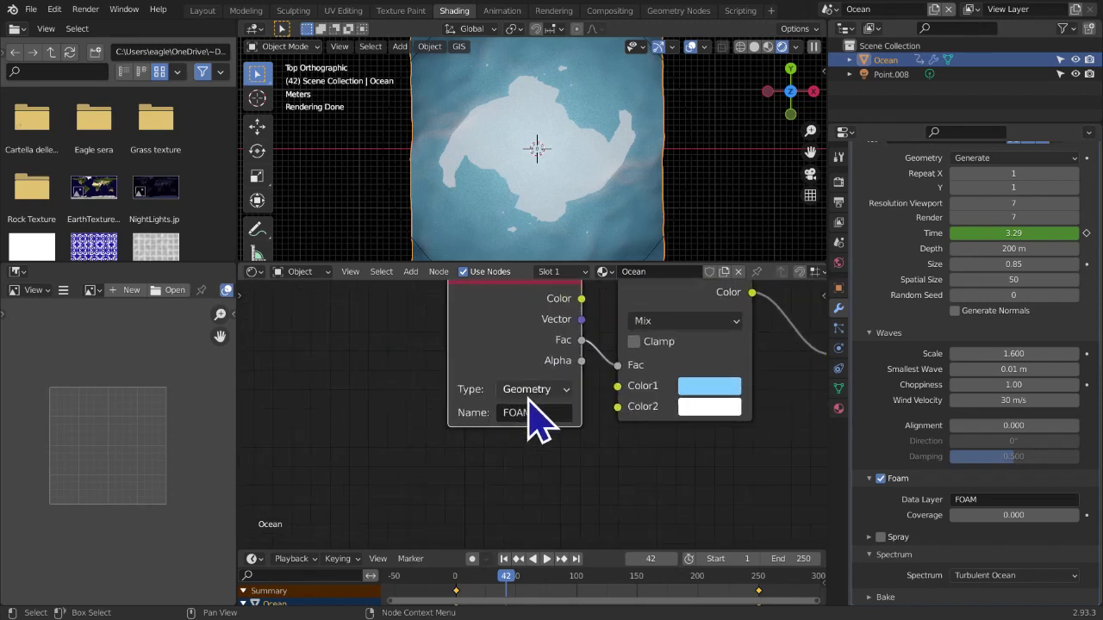
pyautogui.moveTo(506, 447); pyautogui.dragTo(511, 337, button='middle')
pyautogui.click(510, 400)
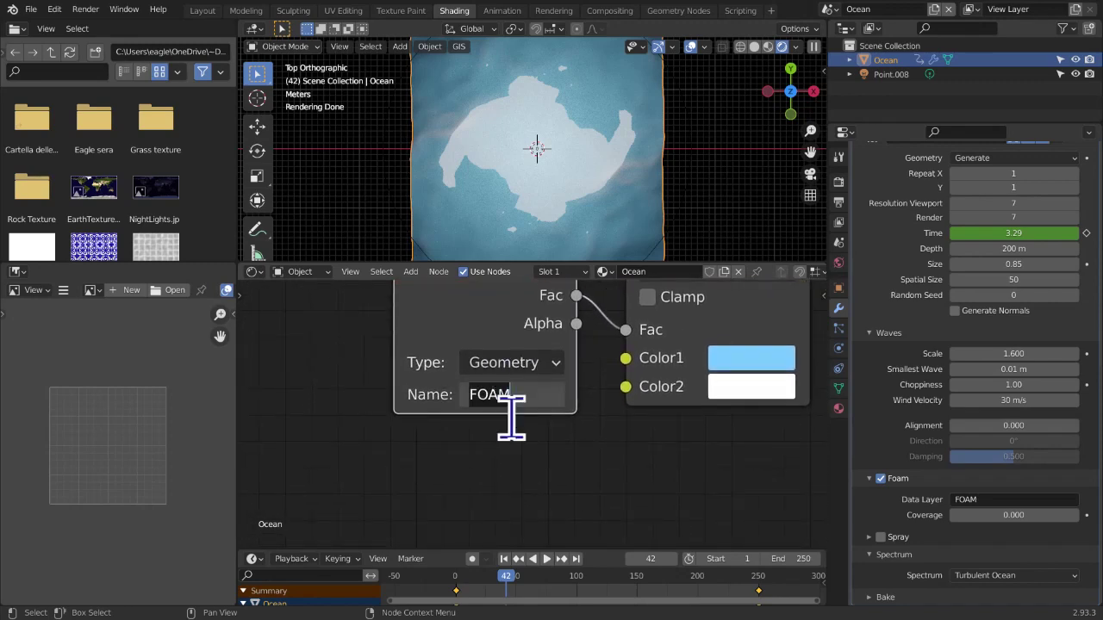
pyautogui.click(538, 461)
pyautogui.click(525, 397)
pyautogui.click(531, 460)
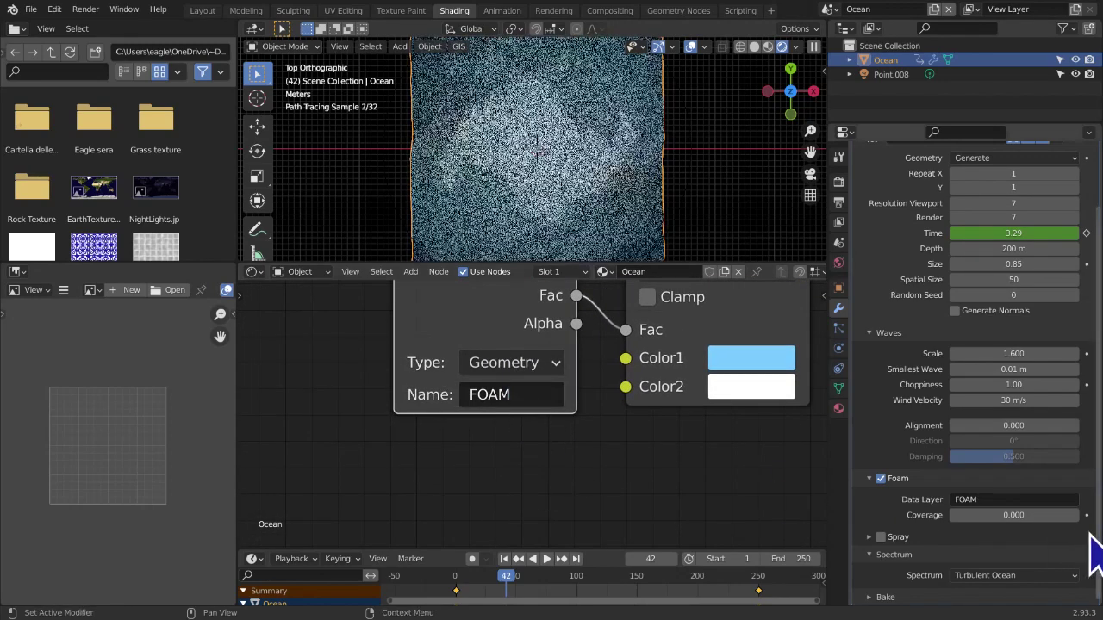
pyautogui.click(1046, 501)
pyautogui.click(529, 443)
# Check both Mix colour values and orbit the viewport to a perspective view of the ocean
pyautogui.moveTo(677, 414); pyautogui.dragTo(561, 453, button='middle')
pyautogui.click(608, 406)
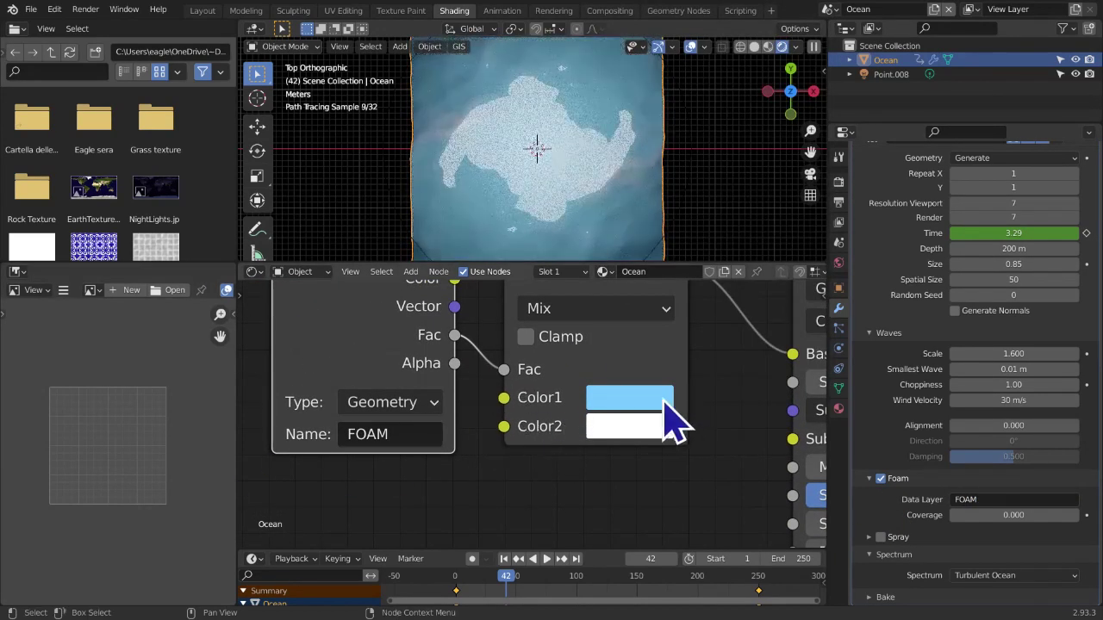
pyautogui.click(619, 428)
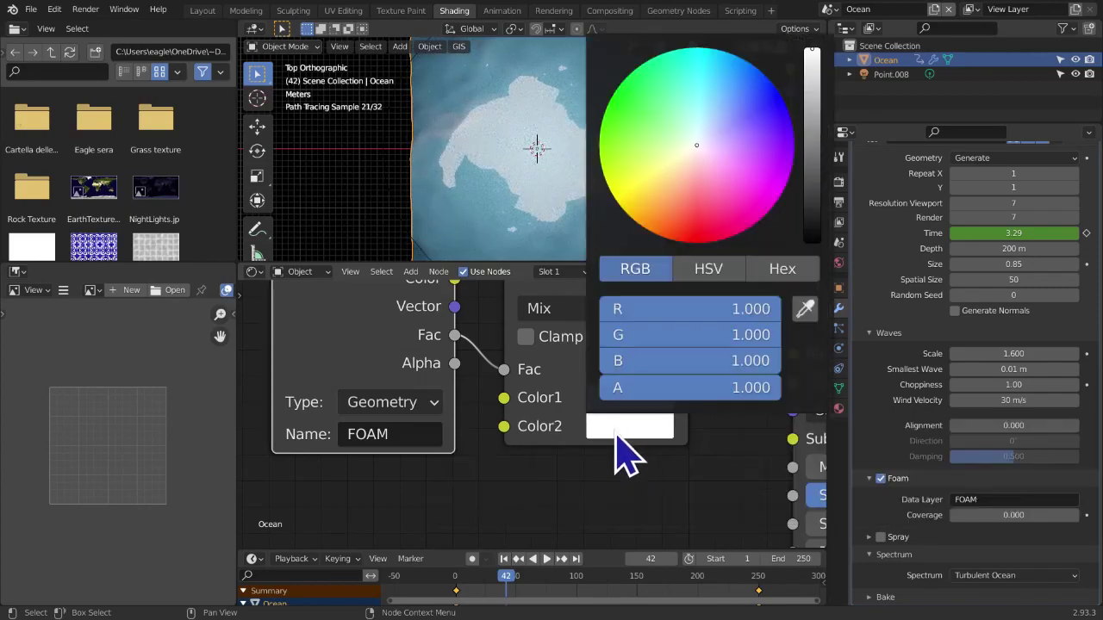
pyautogui.moveTo(574, 259); pyautogui.dragTo(602, 172, button='middle')
pyautogui.scroll(1, 669, 173)
# Connect the Attribute node's Fac output to the Mix node's Fac input
pyautogui.moveTo(686, 407); pyautogui.dragTo(661, 388, button='middle')
pyautogui.scroll(-3, 646, 405)
pyautogui.scroll(4, 646, 405)
pyautogui.scroll(-5, 642, 404)
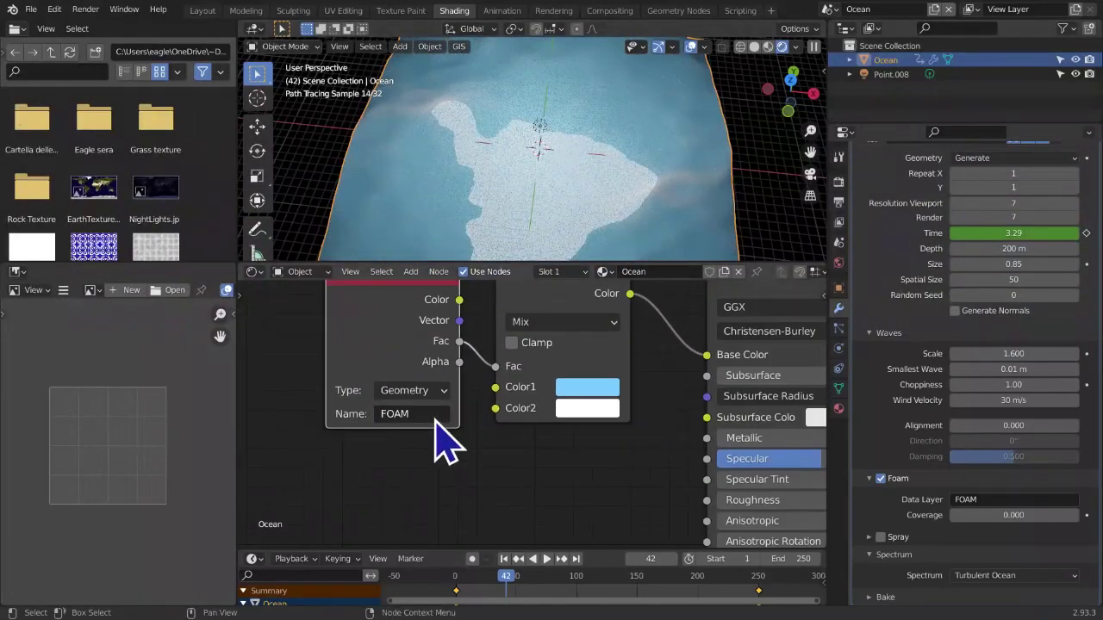
pyautogui.moveTo(483, 337); pyautogui.dragTo(437, 382, button='middle')
pyautogui.moveTo(438, 386); pyautogui.dragTo(451, 411)
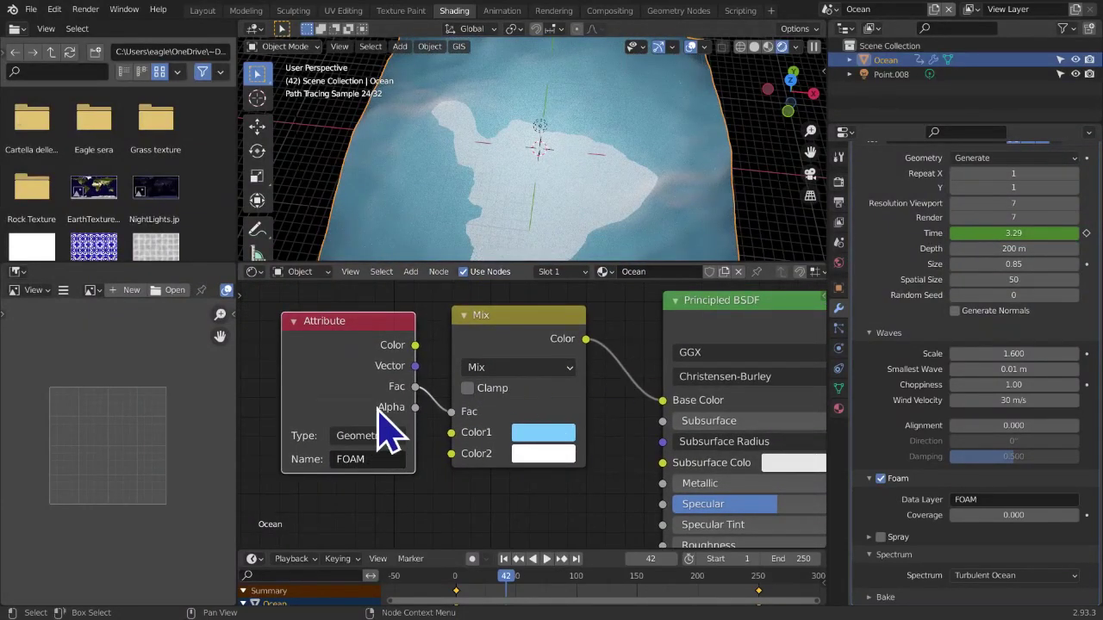
# Mute and unmute the Mix and Attribute nodes to compare the rendered ocean
pyautogui.click(526, 353)
pyautogui.press('m')
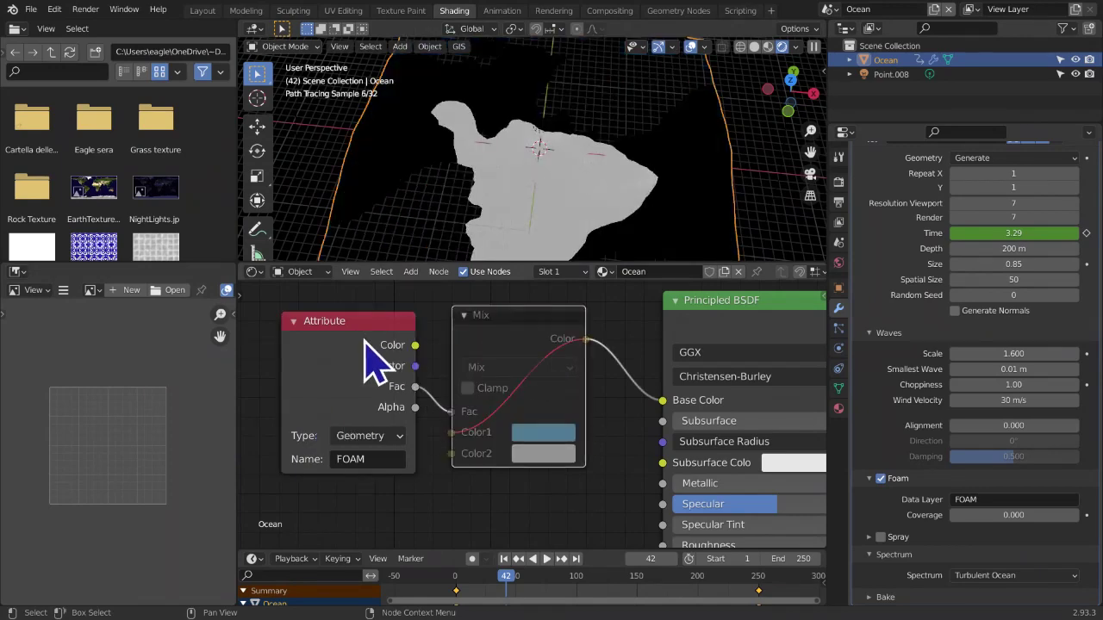
pyautogui.press('m')
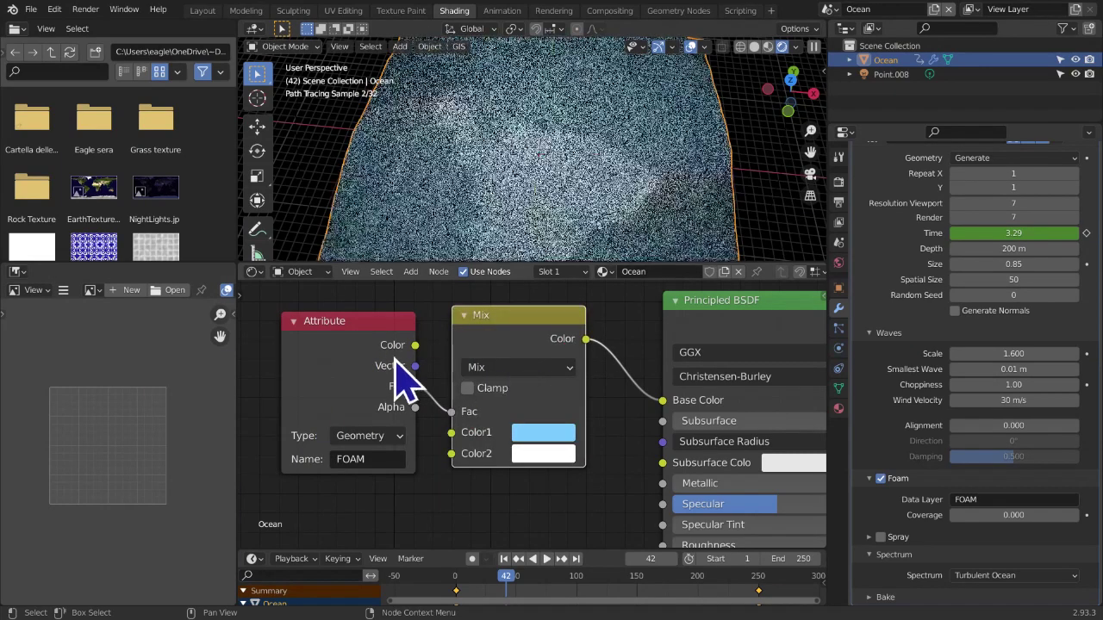
pyautogui.click(344, 365)
pyautogui.press('m')
pyautogui.press('m')
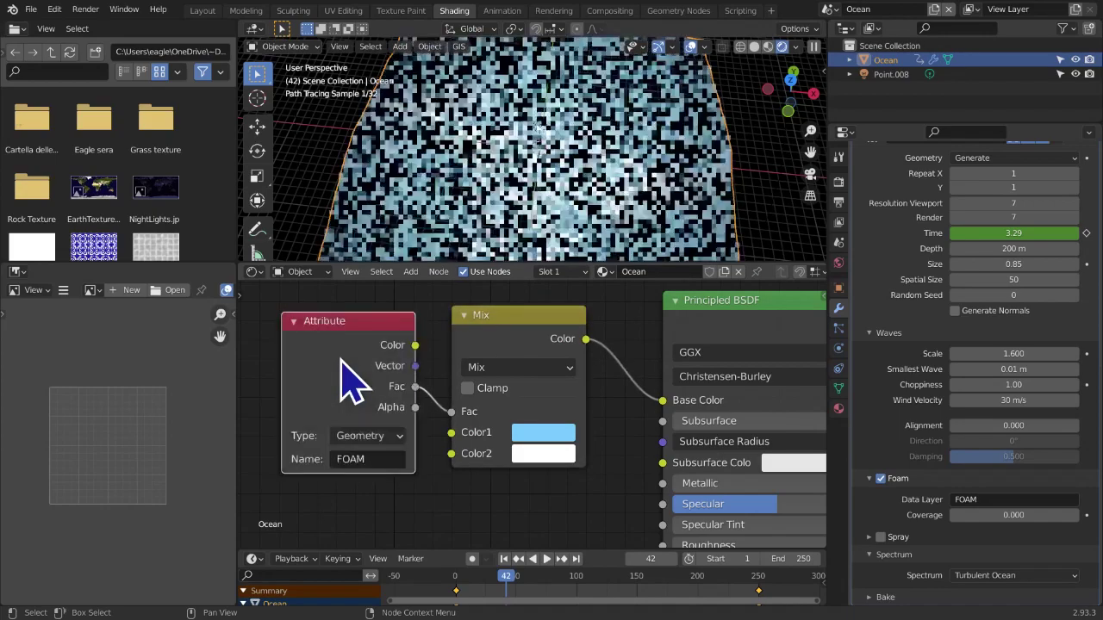
pyautogui.moveTo(732, 211); pyautogui.dragTo(564, 236, button='middle')
# Edit the foam data layer name, select the Attribute node and inspect both Mix colours
pyautogui.scroll(-6, 778, 217)
pyautogui.moveTo(643, 409); pyautogui.dragTo(723, 469, button='middle')
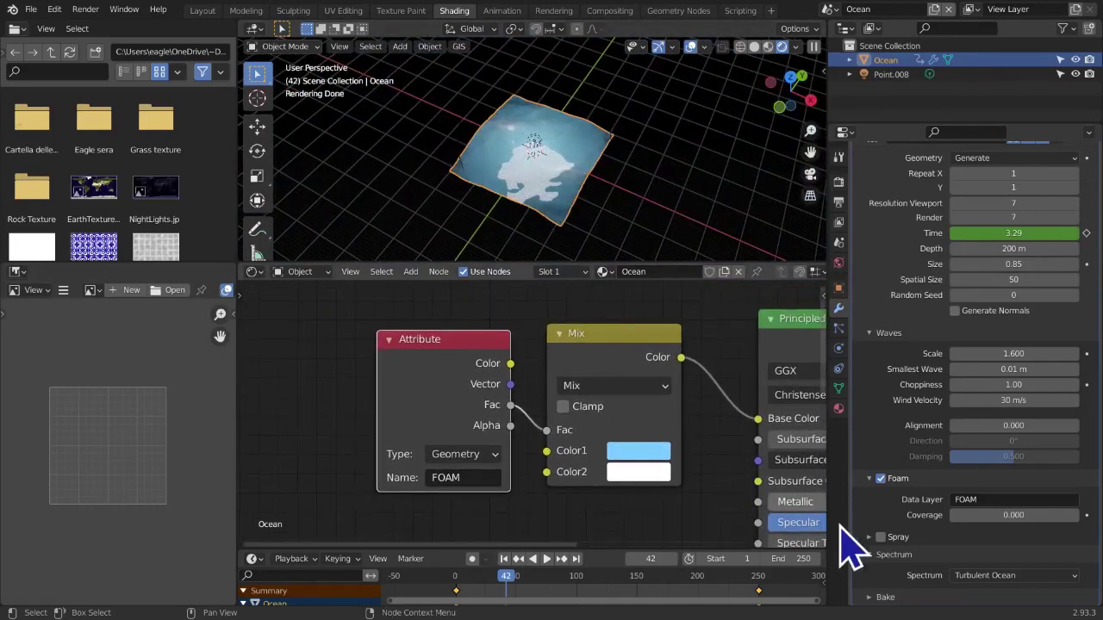
pyautogui.click(1009, 500)
pyautogui.press('Return')
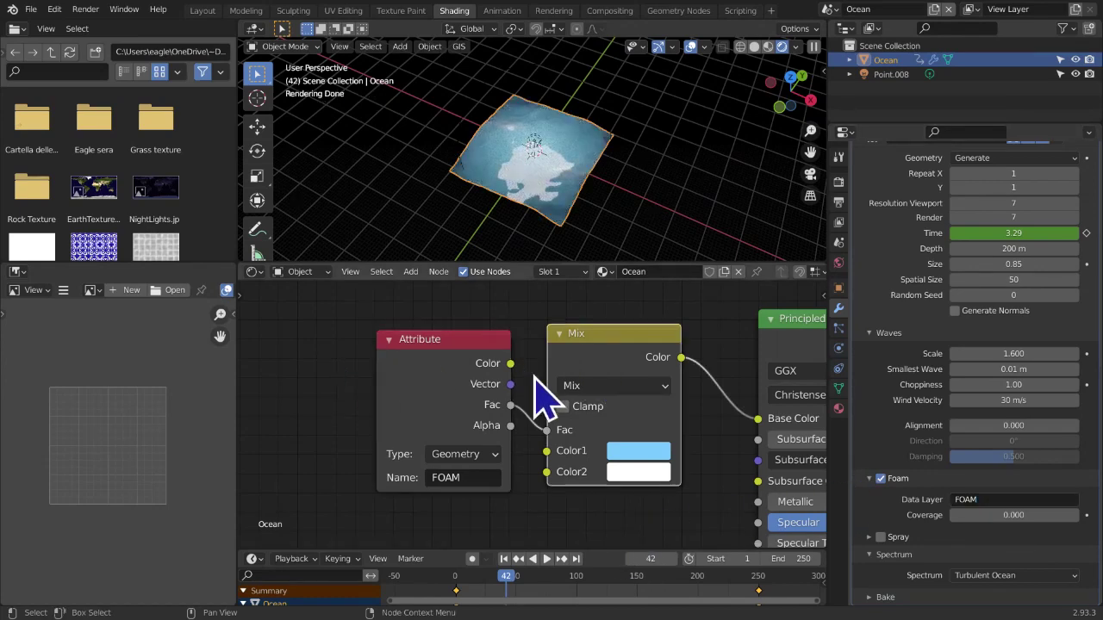
pyautogui.moveTo(317, 305); pyautogui.dragTo(526, 385)
pyautogui.moveTo(670, 442); pyautogui.dragTo(726, 511)
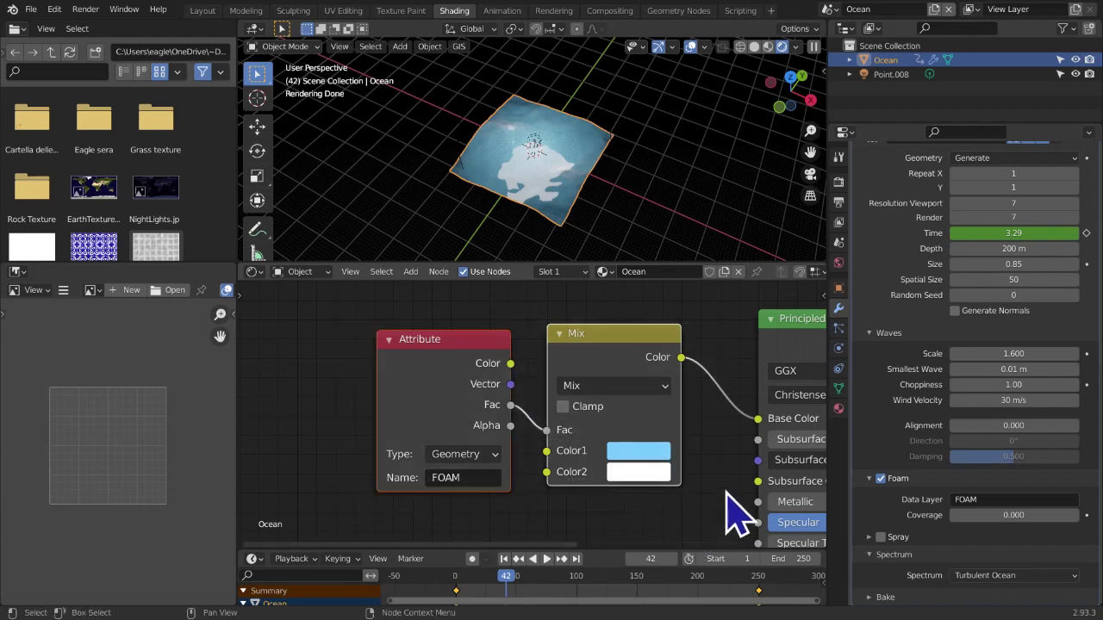
pyautogui.scroll(1, 695, 468)
pyautogui.scroll(2, 702, 492)
pyautogui.click(662, 470)
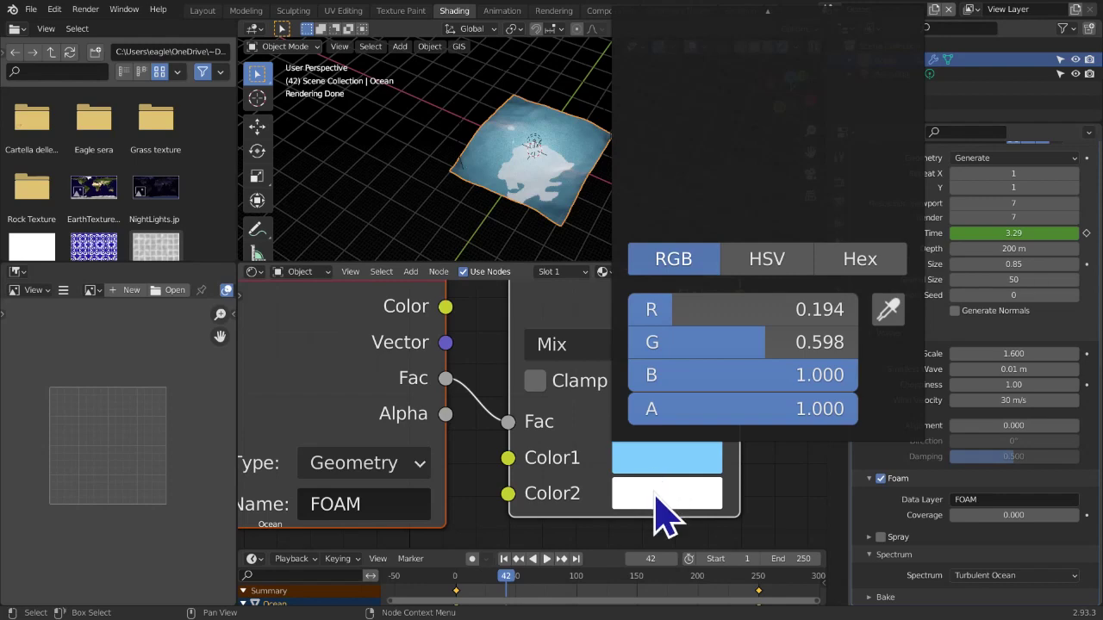
pyautogui.click(664, 498)
pyautogui.scroll(-4, 591, 537)
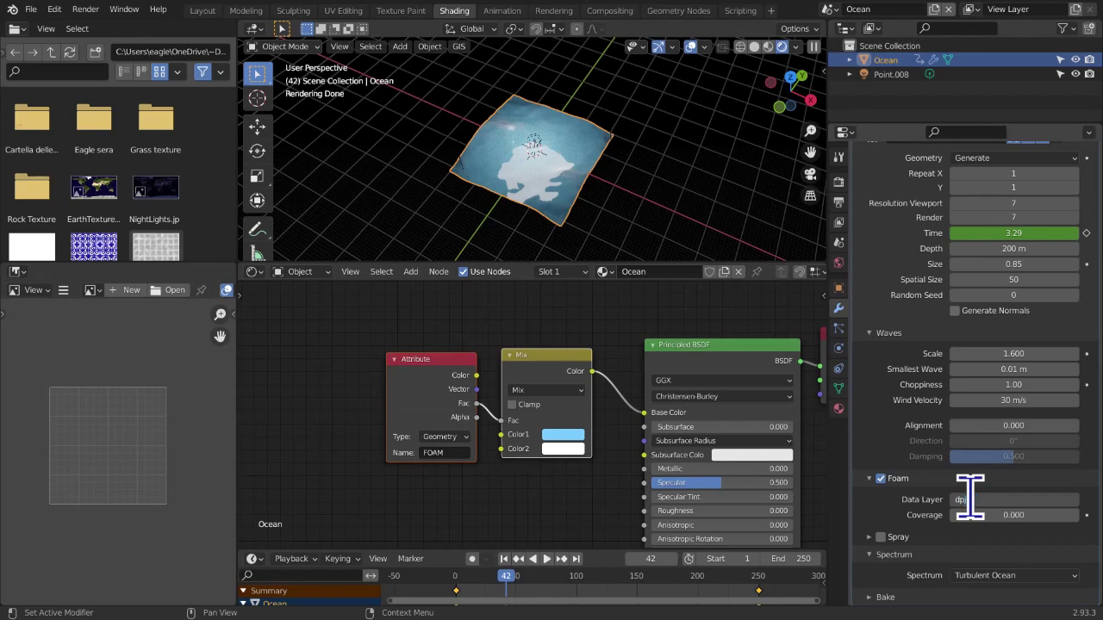
# Test other data layer names, then restore FOAM as both the data layer and attribute name
pyautogui.press('Return')
pyautogui.click(970, 499)
pyautogui.press('Return')
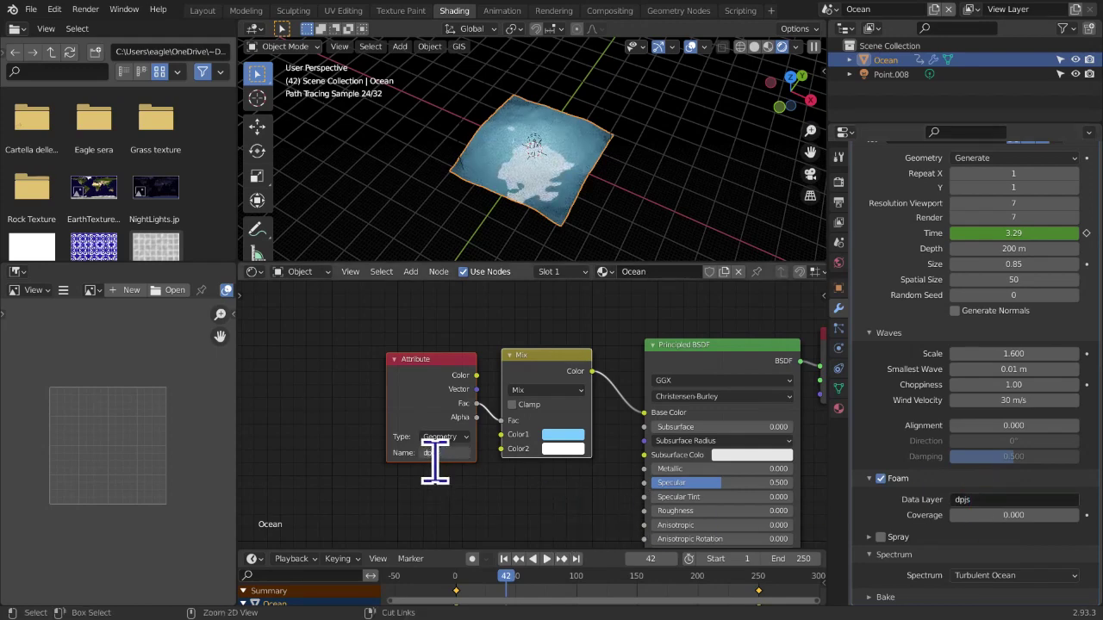
pyautogui.press('Return')
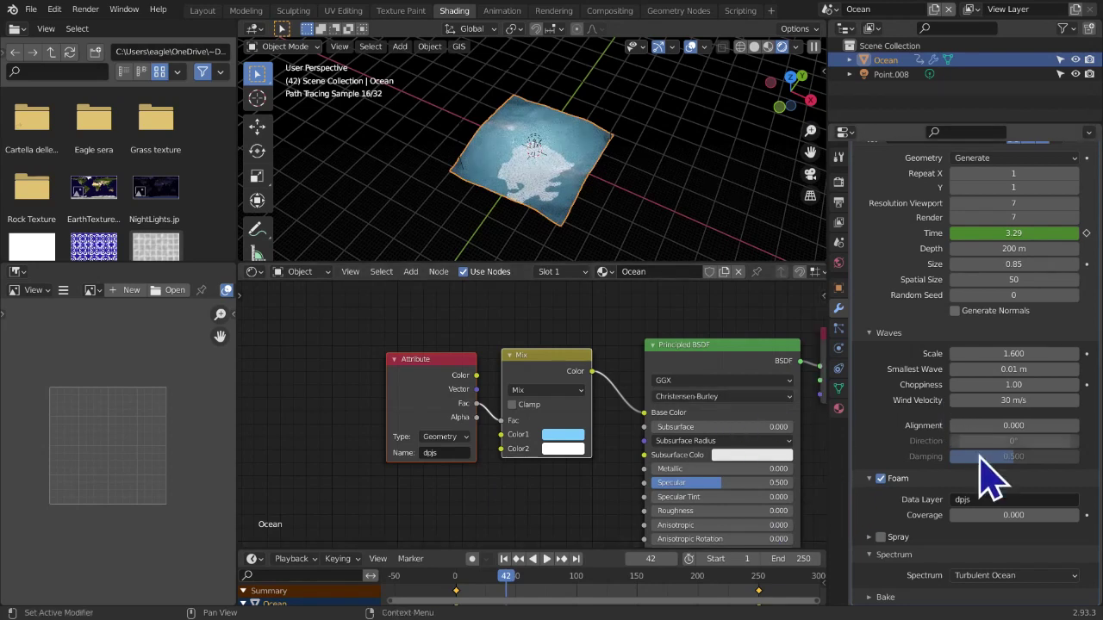
pyautogui.click(992, 499)
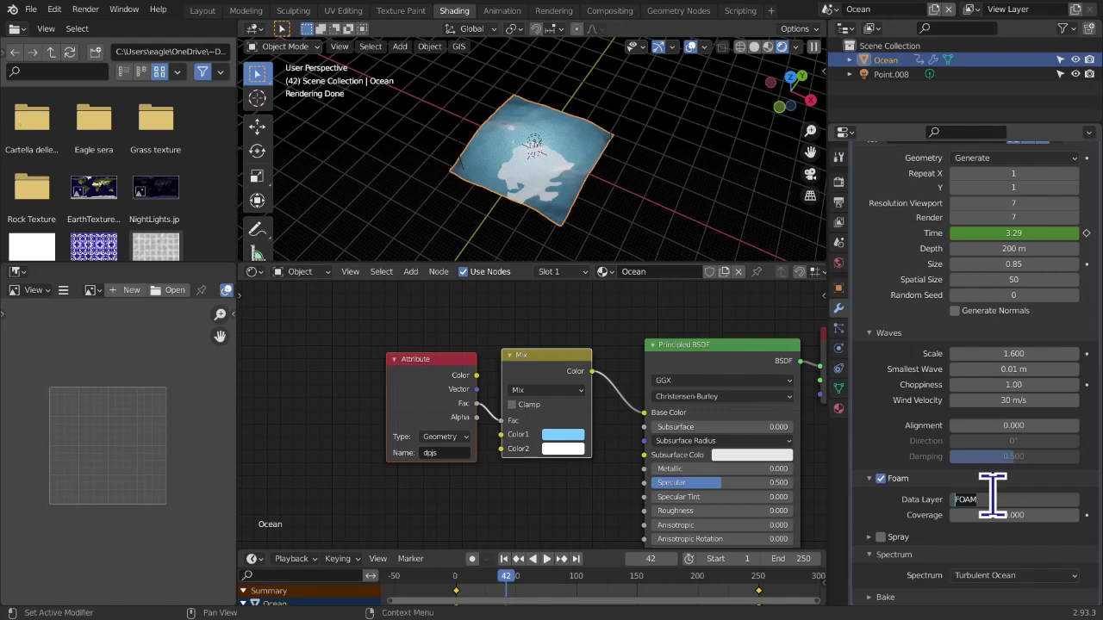
pyautogui.write('FOAM')
pyautogui.press('Return')
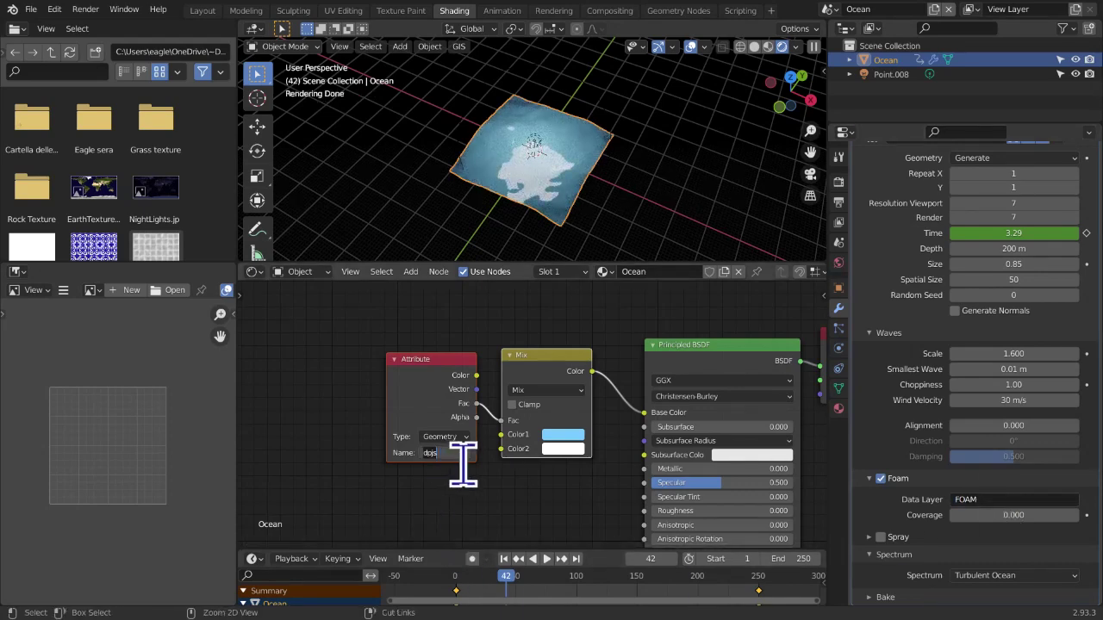
pyautogui.press('Return')
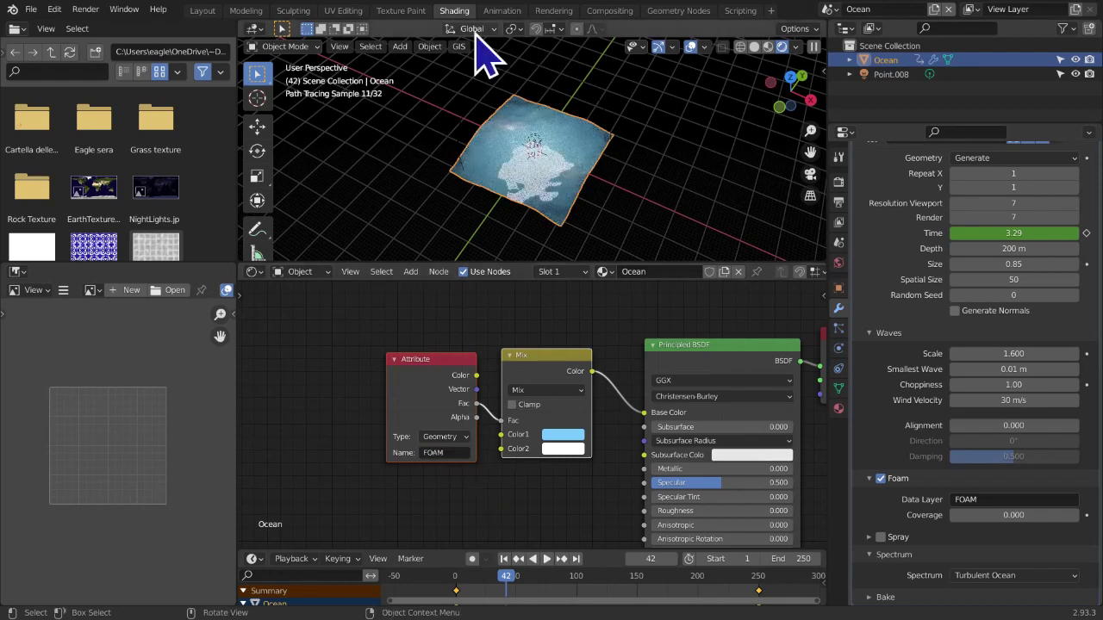
# Frame all nodes in the editor and nudge the Attribute node back into place
pyautogui.scroll(1, 502, 130)
pyautogui.scroll(-1, 510, 138)
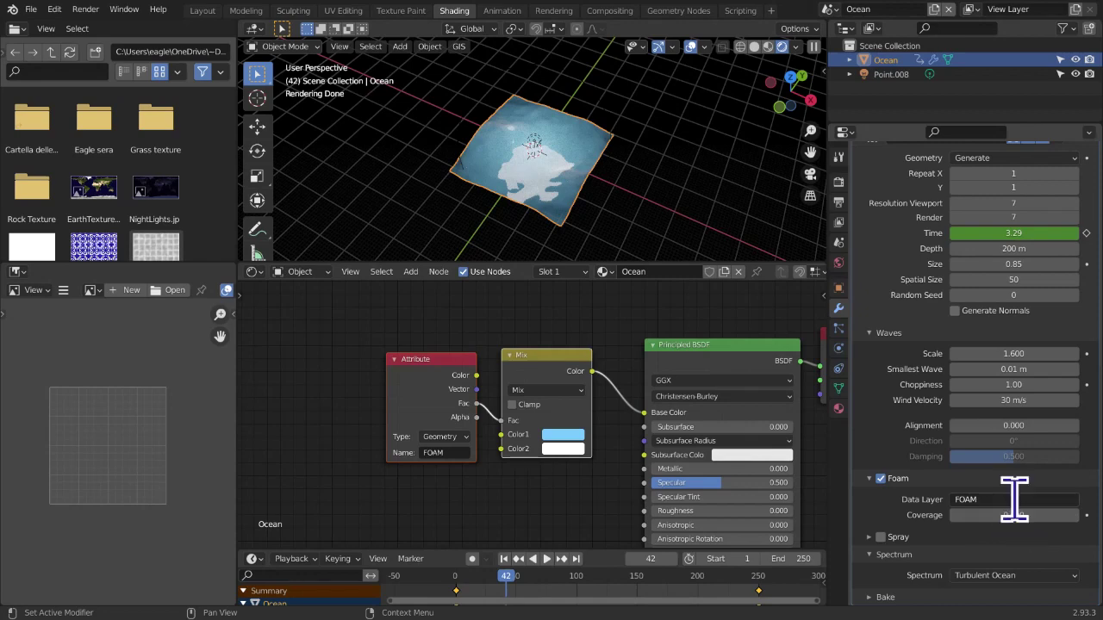
pyautogui.press('Home')
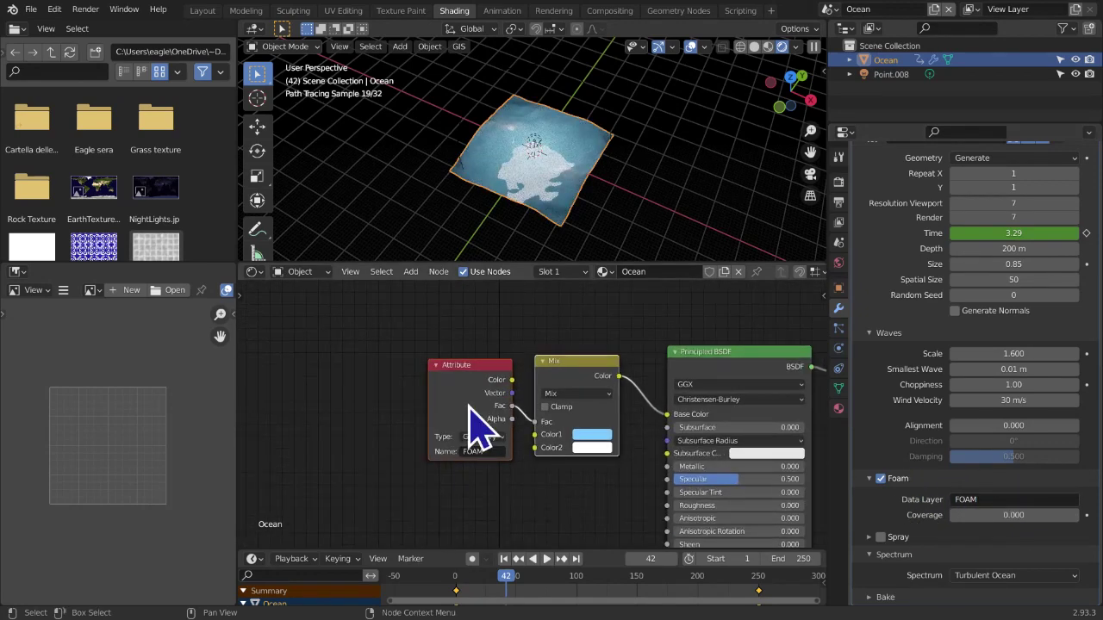
pyautogui.moveTo(466, 387)
pyautogui.mouseDown()
pyautogui.moveTo(439, 382)
pyautogui.moveTo(466, 384)
pyautogui.moveTo(472, 372)
pyautogui.mouseUp()
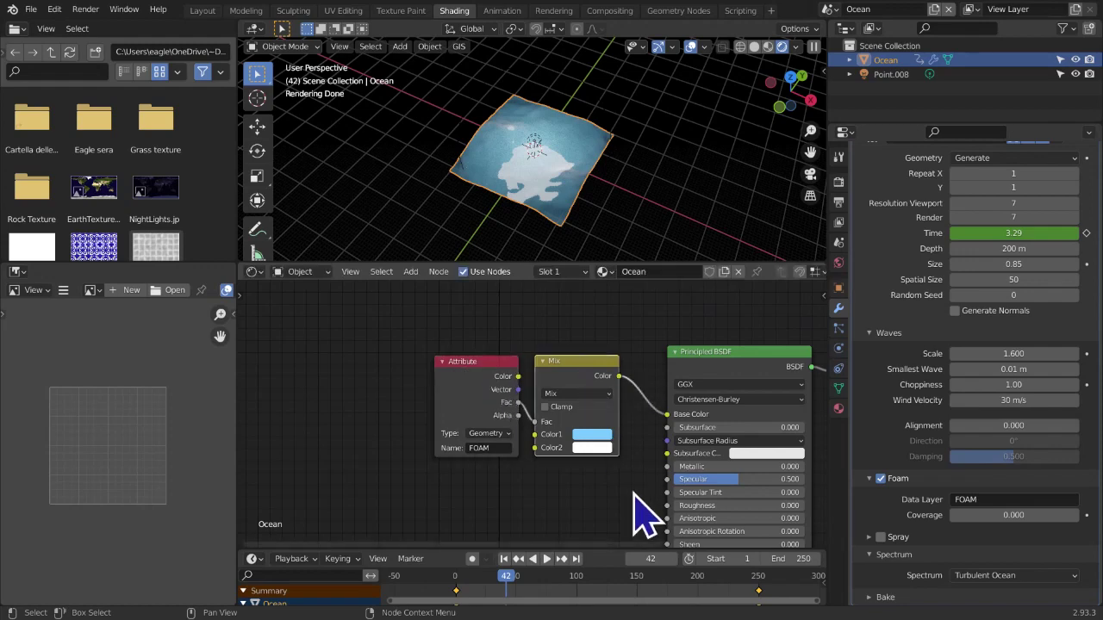
pyautogui.scroll(1, 637, 517)
pyautogui.scroll(1, 637, 524)
pyautogui.scroll(3, 598, 246)
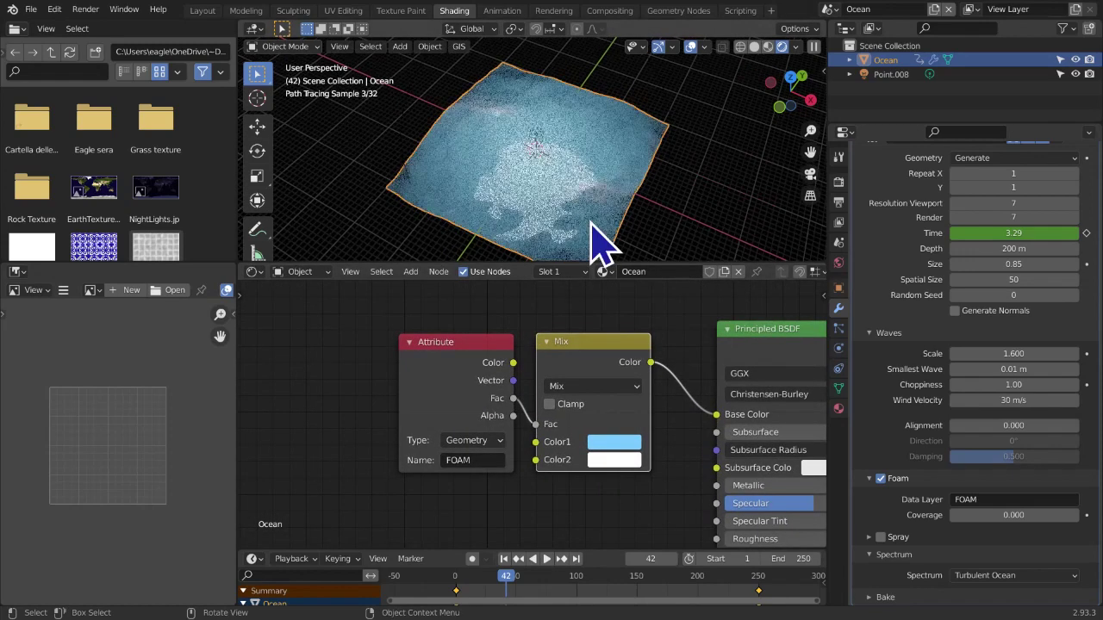
pyautogui.scroll(2, 594, 223)
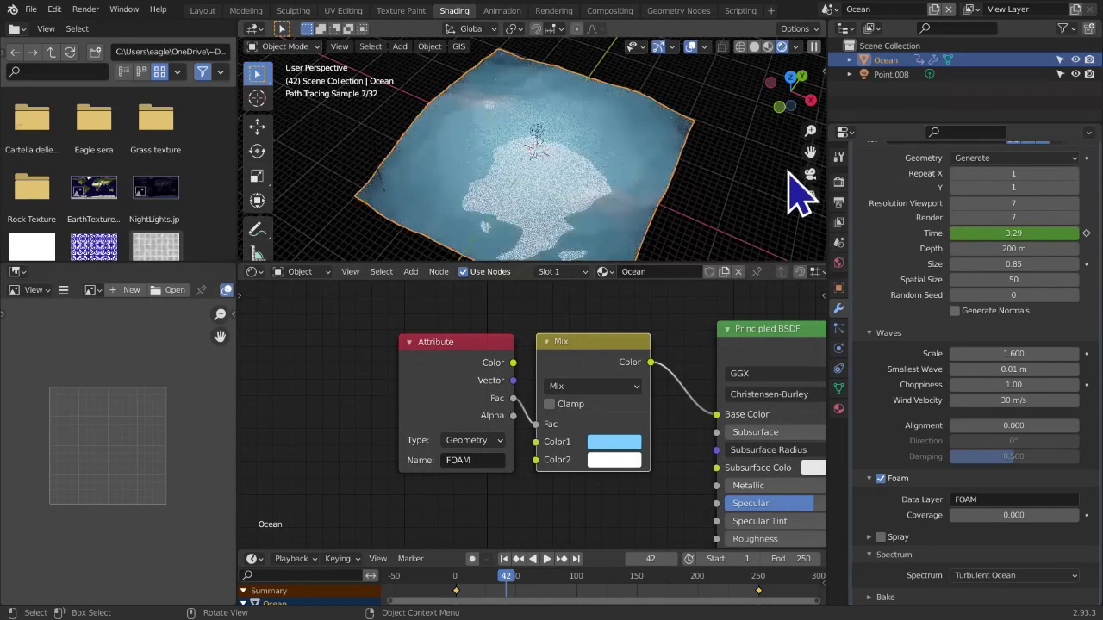
pyautogui.click(625, 446)
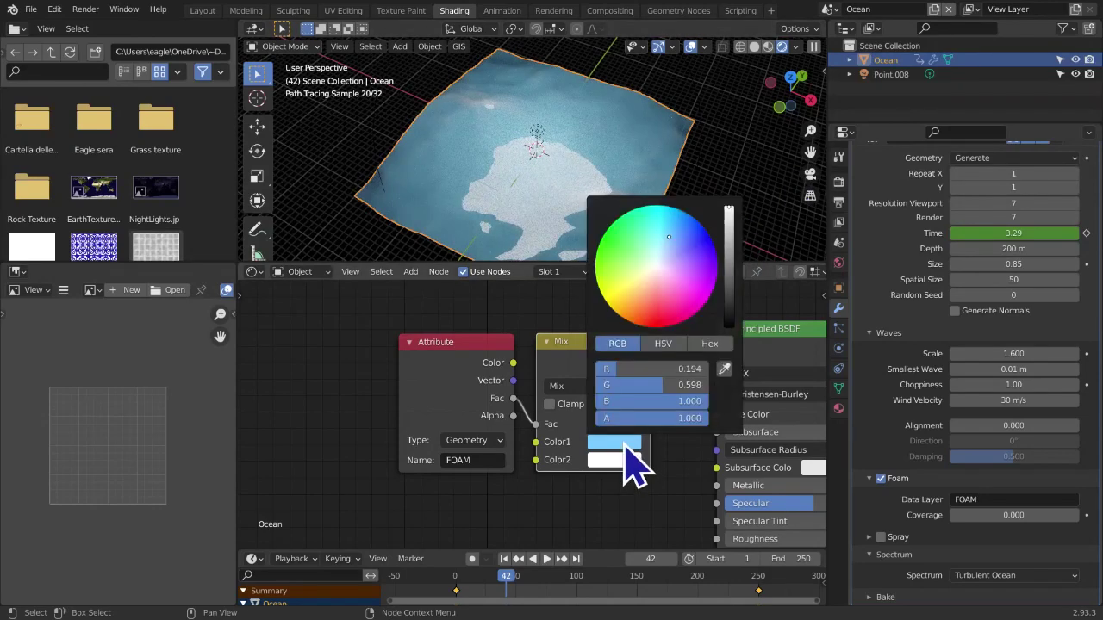
# Switch the colour picker to HSV and lower the water colour's saturation to 0.575
pyautogui.click(660, 344)
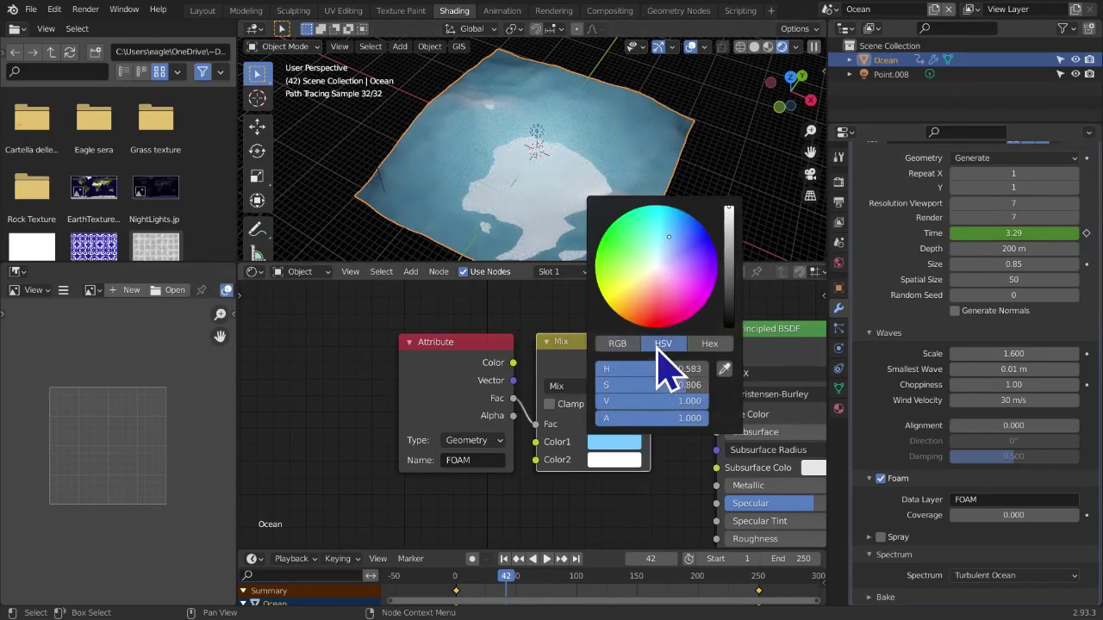
pyautogui.moveTo(683, 385); pyautogui.dragTo(661, 385)
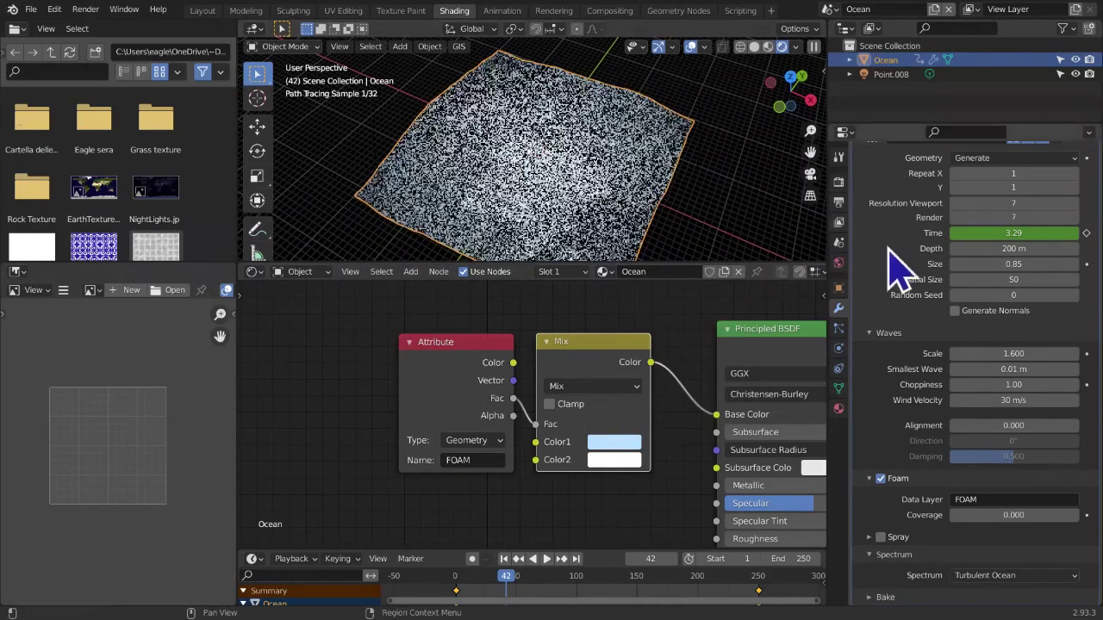
pyautogui.scroll(1, 542, 177)
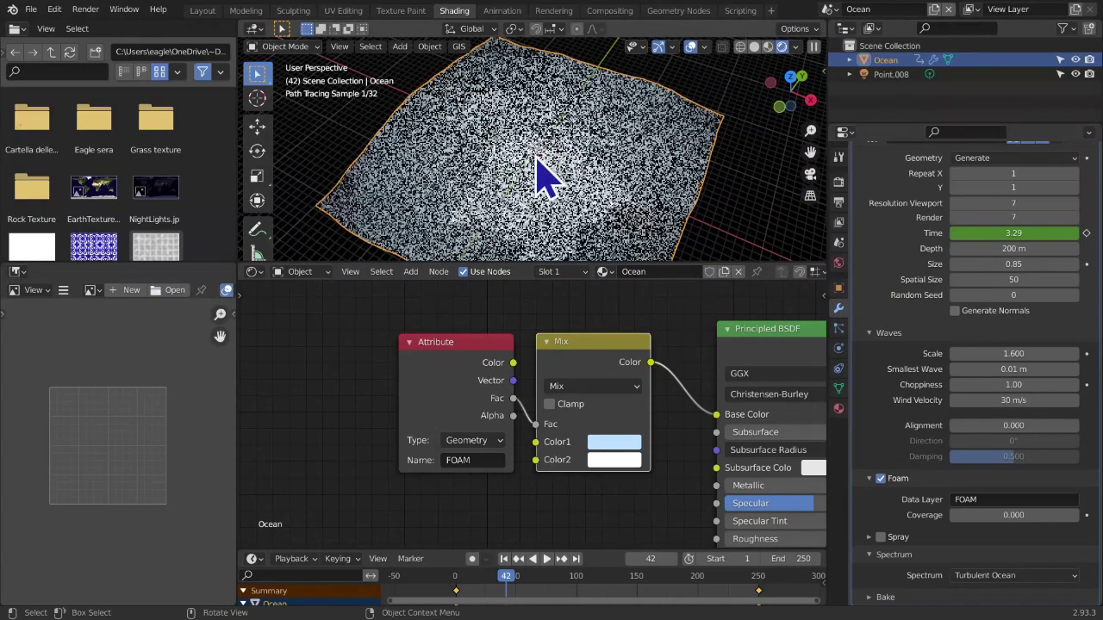
pyautogui.scroll(-2, 560, 422)
# Push Color1 to full saturation, then lower it again to a pale blue
pyautogui.click(592, 435)
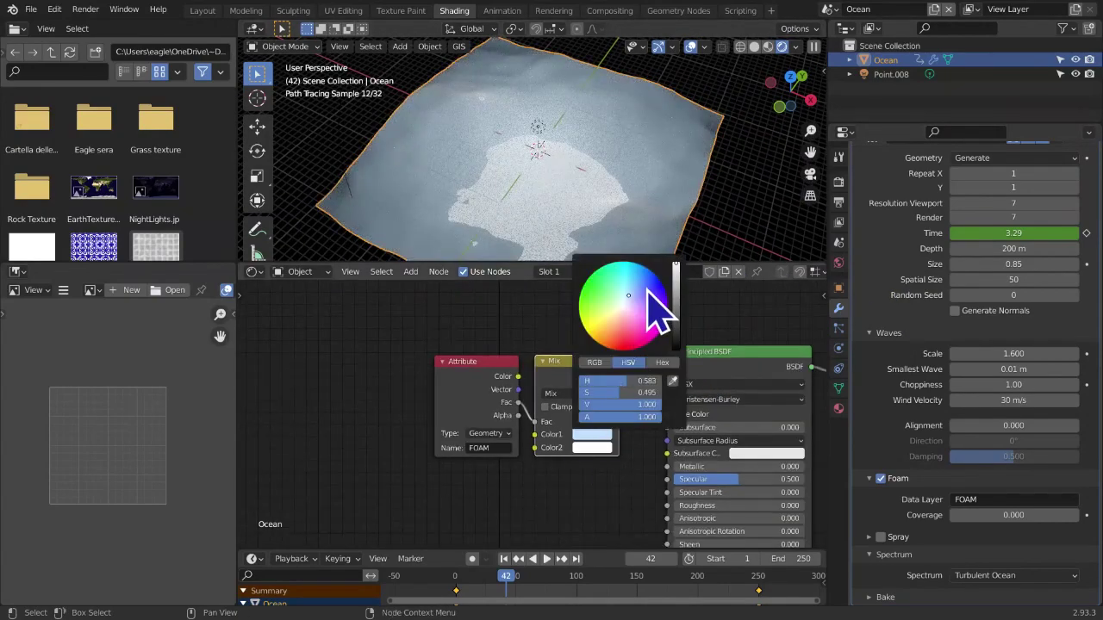
pyautogui.moveTo(618, 392); pyautogui.dragTo(661, 393)
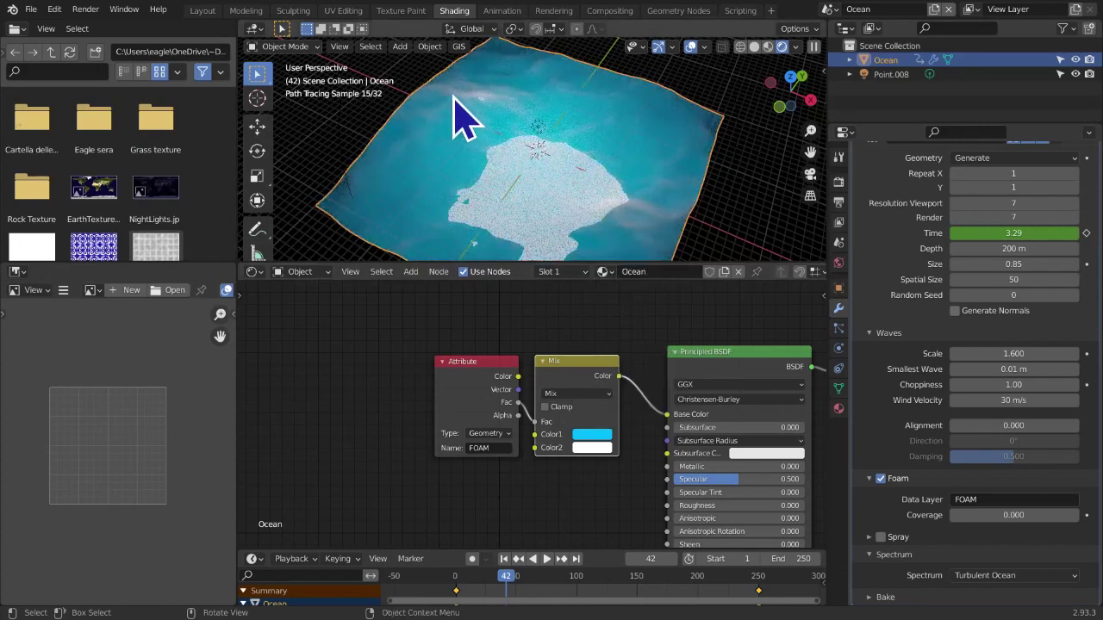
pyautogui.click(583, 434)
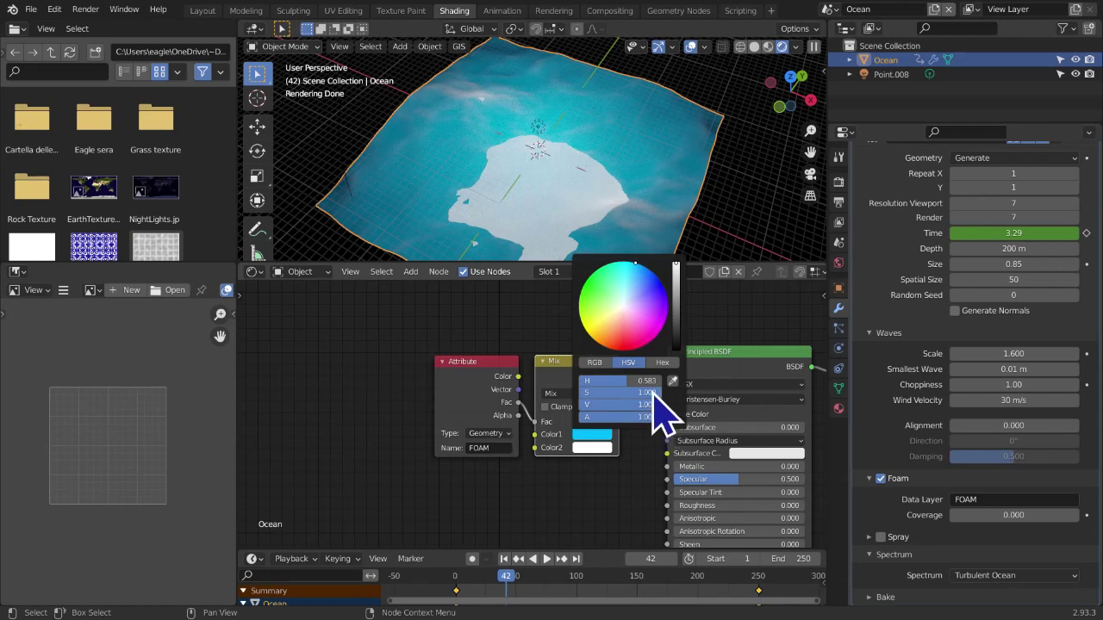
pyautogui.moveTo(636, 392); pyautogui.dragTo(617, 392)
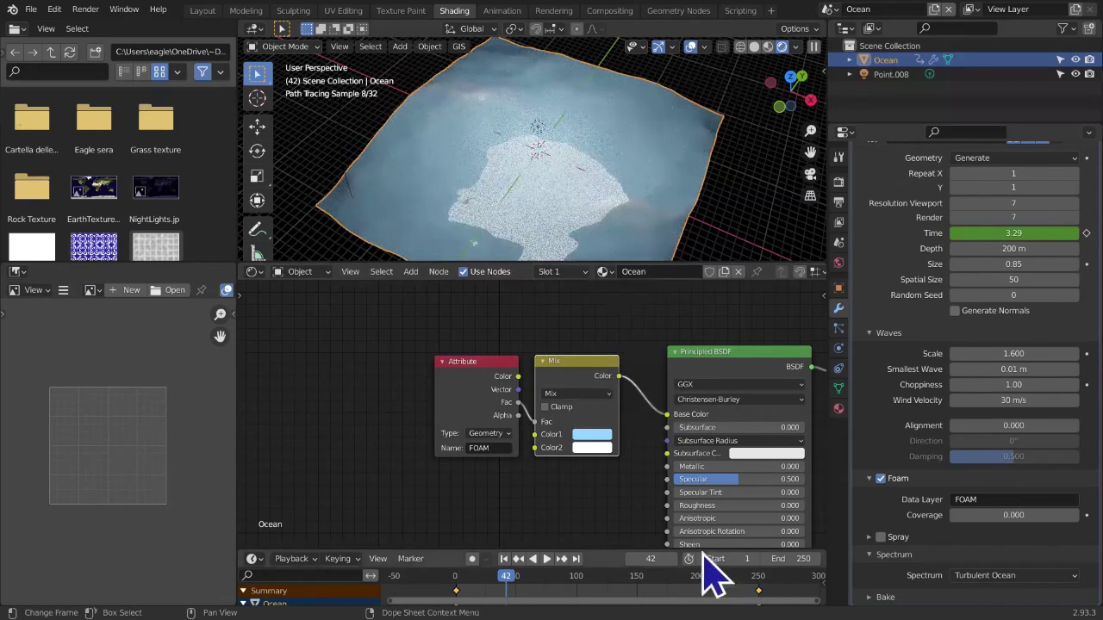
pyautogui.scroll(-1, 566, 536)
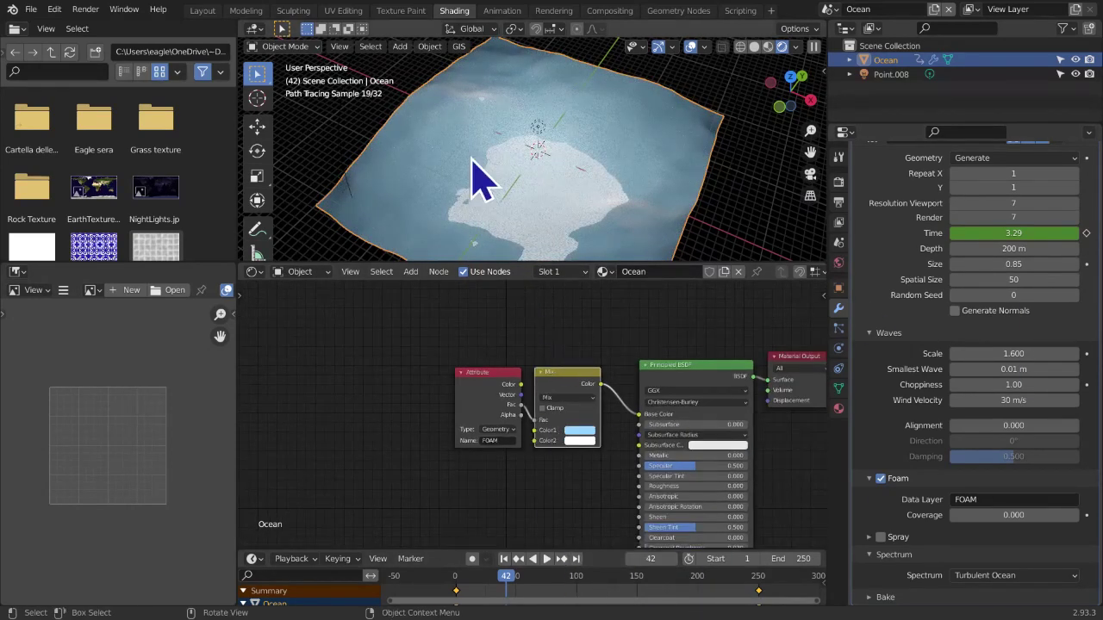
pyautogui.click(257, 229)
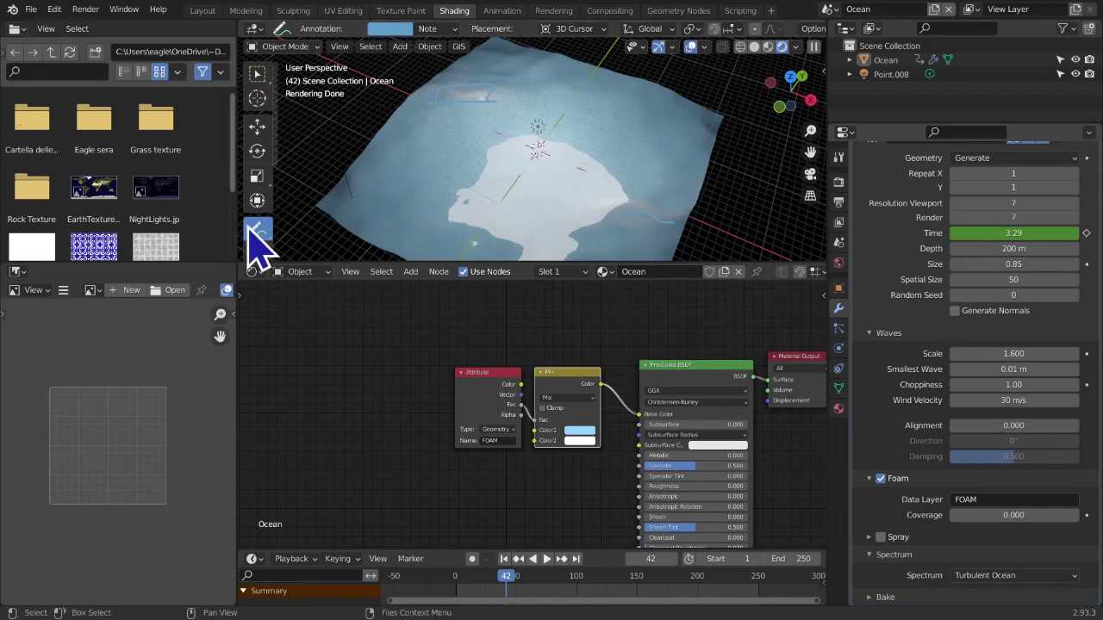
# Erase the viewport annotation strokes and maximise the node editor
pyautogui.moveTo(257, 228); pyautogui.dragTo(331, 321)
pyautogui.moveTo(371, 123)
pyautogui.mouseDown()
pyautogui.moveTo(529, 127)
pyautogui.moveTo(666, 215)
pyautogui.mouseUp()
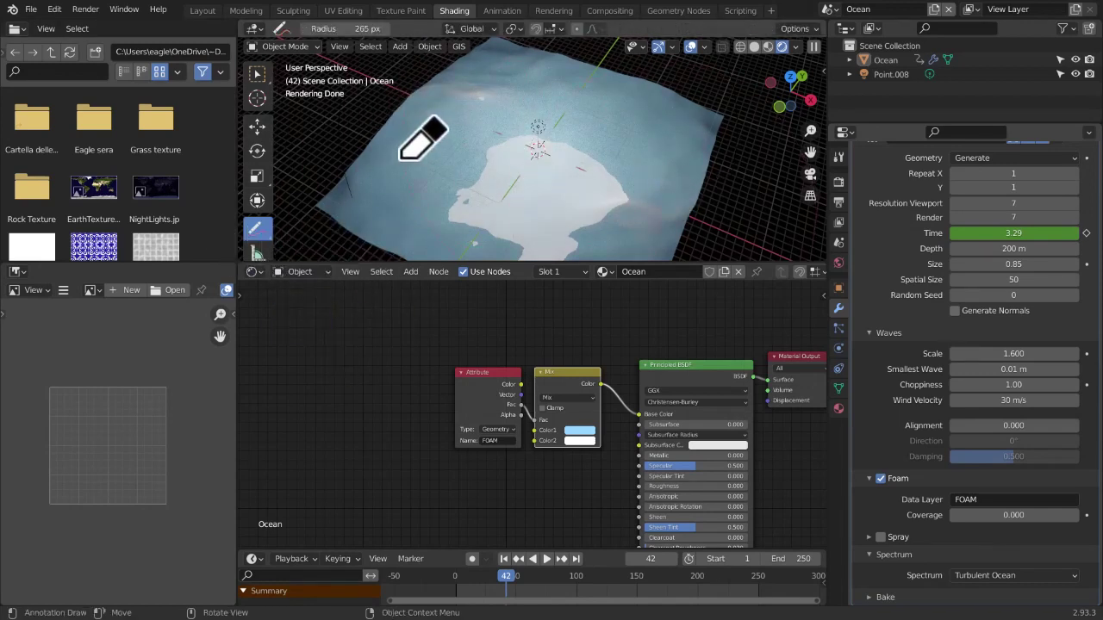
pyautogui.click(256, 74)
pyautogui.moveTo(580, 395); pyautogui.dragTo(475, 353, button='middle')
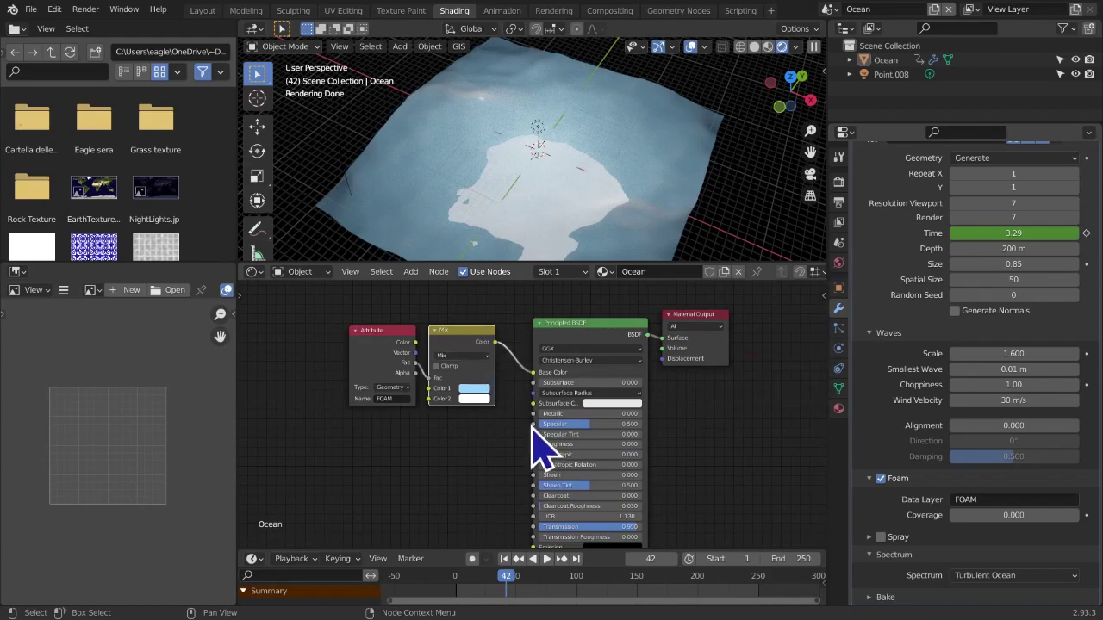
pyautogui.hotkey('ctrl', 'alt', 'space')
pyautogui.moveTo(431, 422)
pyautogui.mouseDown(button='middle')
pyautogui.moveTo(714, 505)
pyautogui.moveTo(446, 549)
pyautogui.mouseUp(button='middle')
pyautogui.scroll(2, 697, 512)
# Wrap the Attribute and Mix nodes in a frame labelled FOAM and restore the normal layout
pyautogui.moveTo(25, 76); pyautogui.dragTo(707, 594)
pyautogui.hotkey('ctrl', 'j')
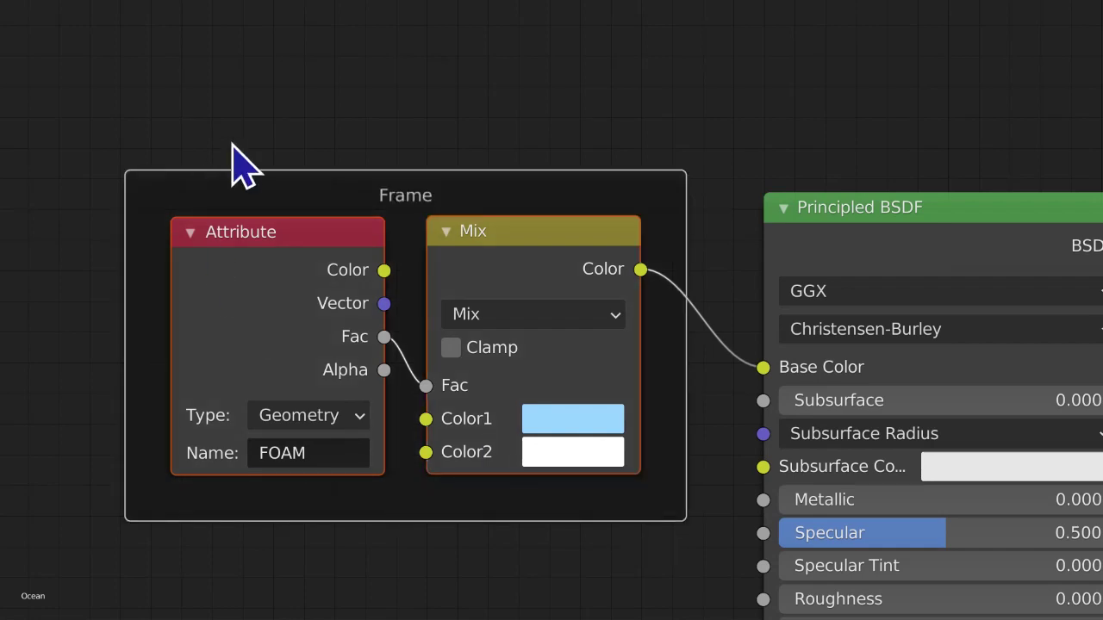
pyautogui.click(402, 209)
pyautogui.press('F2')
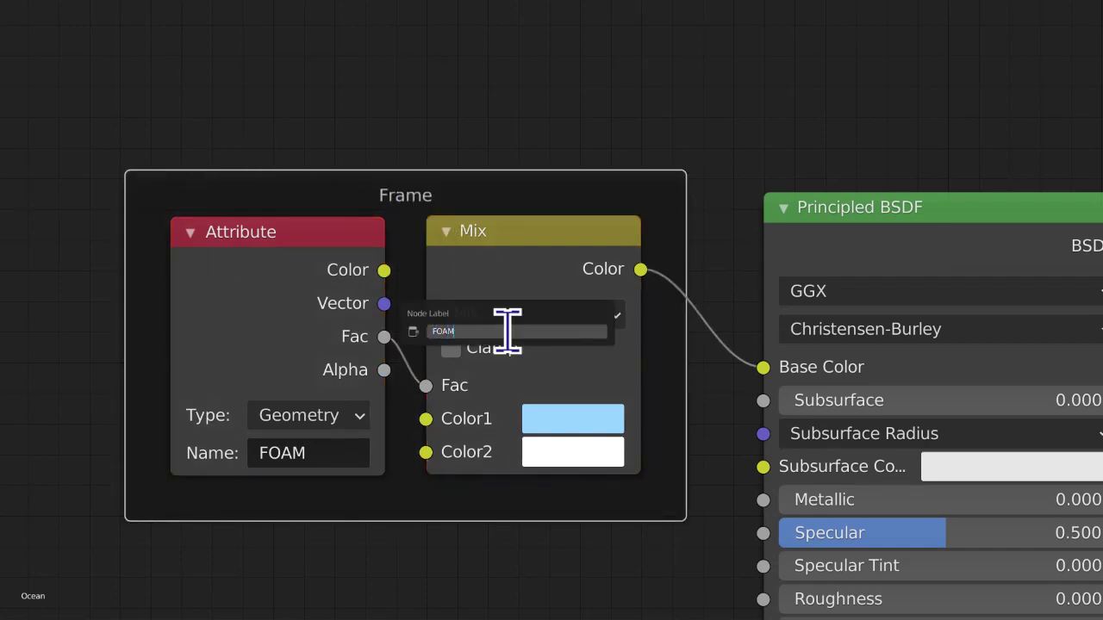
pyautogui.press('Return')
pyautogui.scroll(-1, 521, 343)
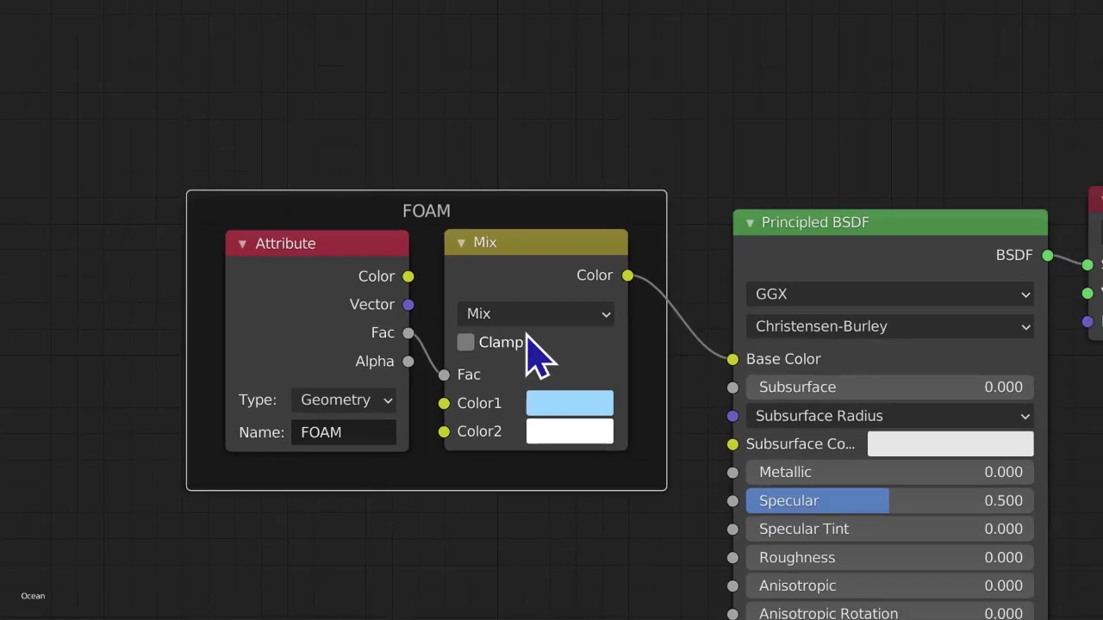
pyautogui.scroll(-3, 652, 402)
pyautogui.moveTo(657, 402); pyautogui.dragTo(459, 274, button='middle')
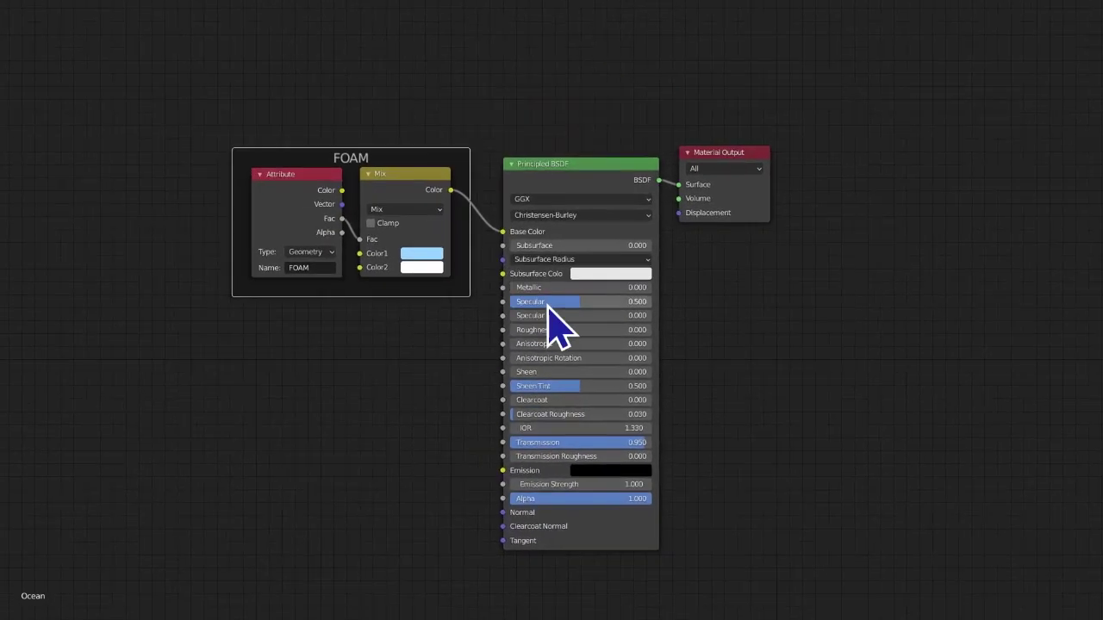
pyautogui.hotkey('ctrl', 'space')
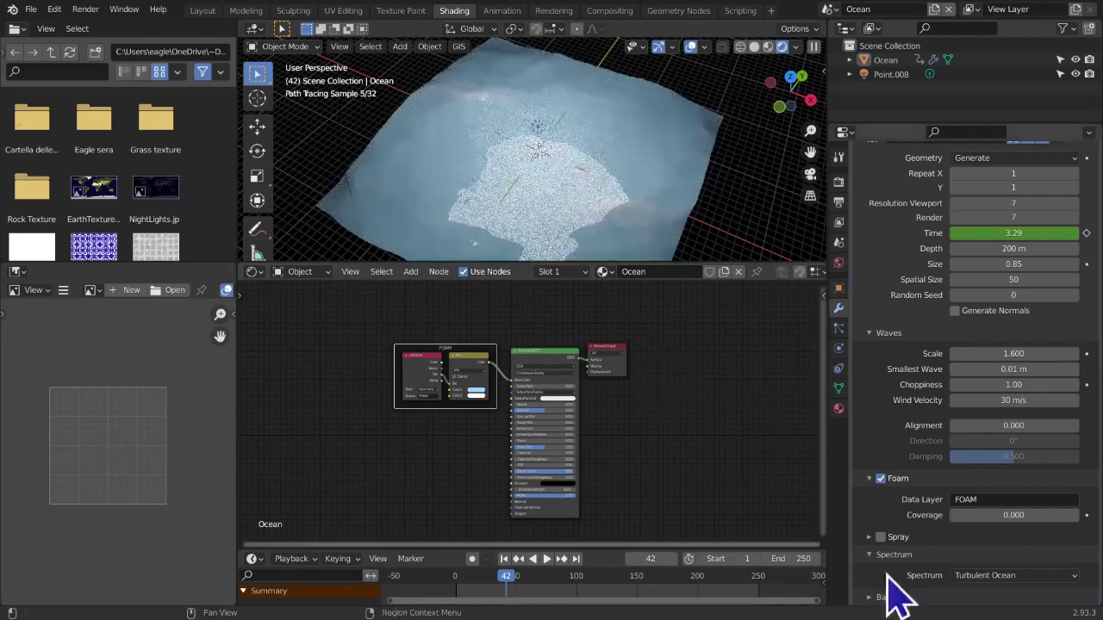
# Recentre the node tree and browse the node Add menu without adding anything
pyautogui.scroll(2, 965, 344)
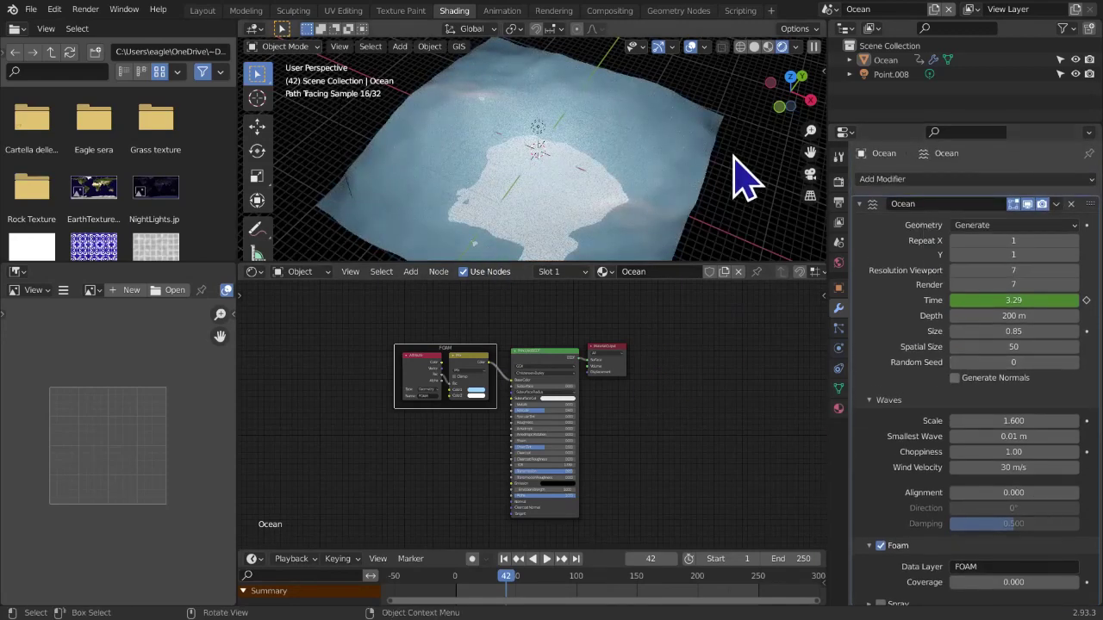
pyautogui.scroll(-2, 644, 205)
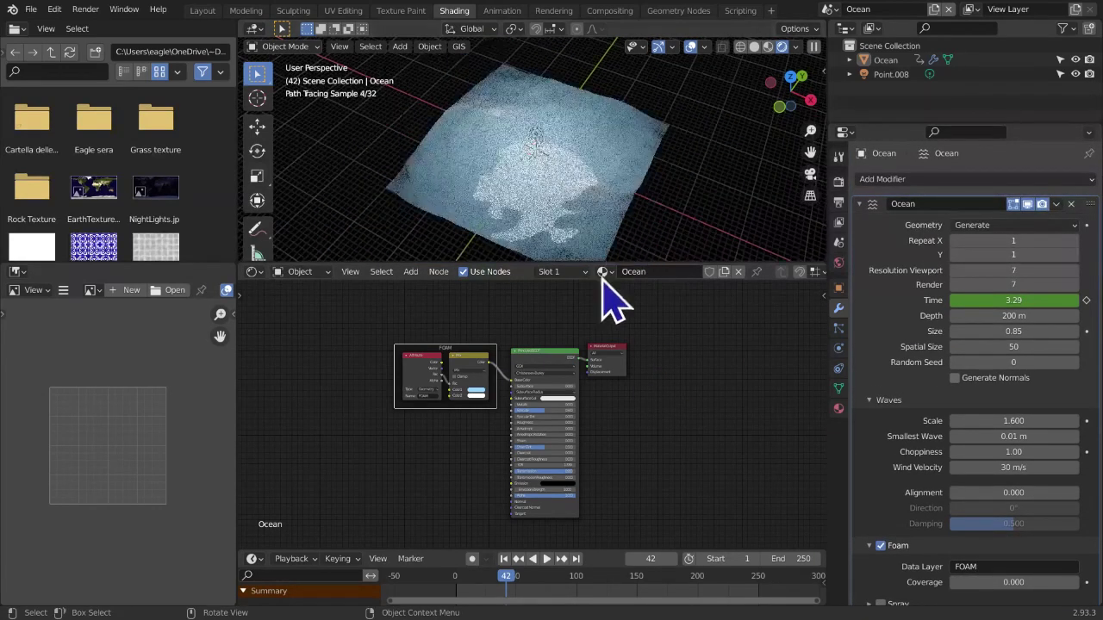
pyautogui.moveTo(475, 424); pyautogui.dragTo(488, 372, button='middle')
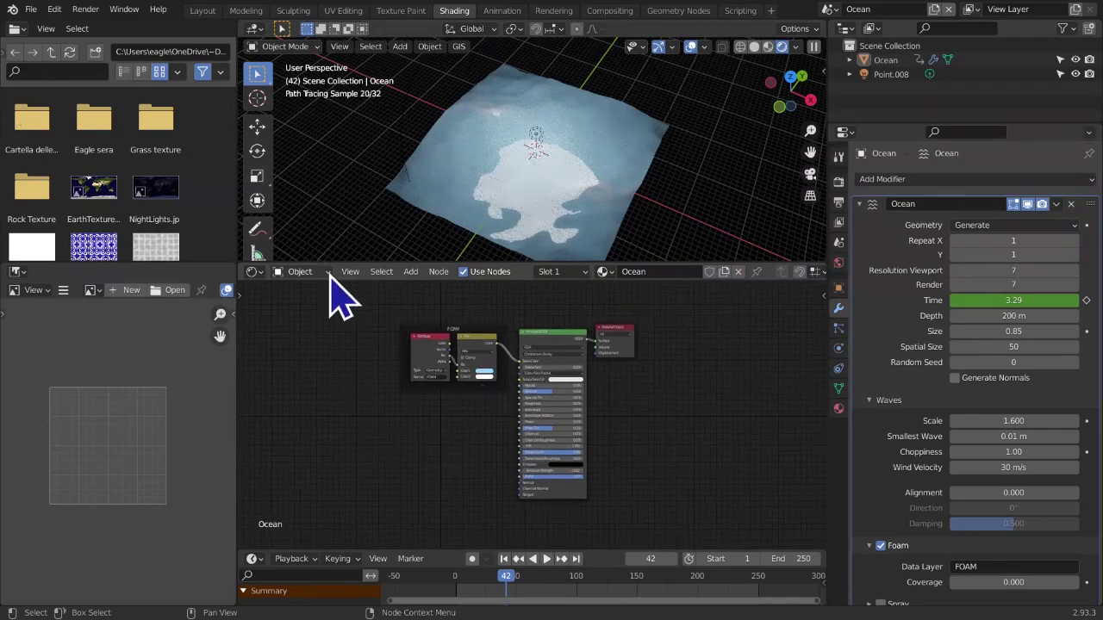
pyautogui.click(411, 273)
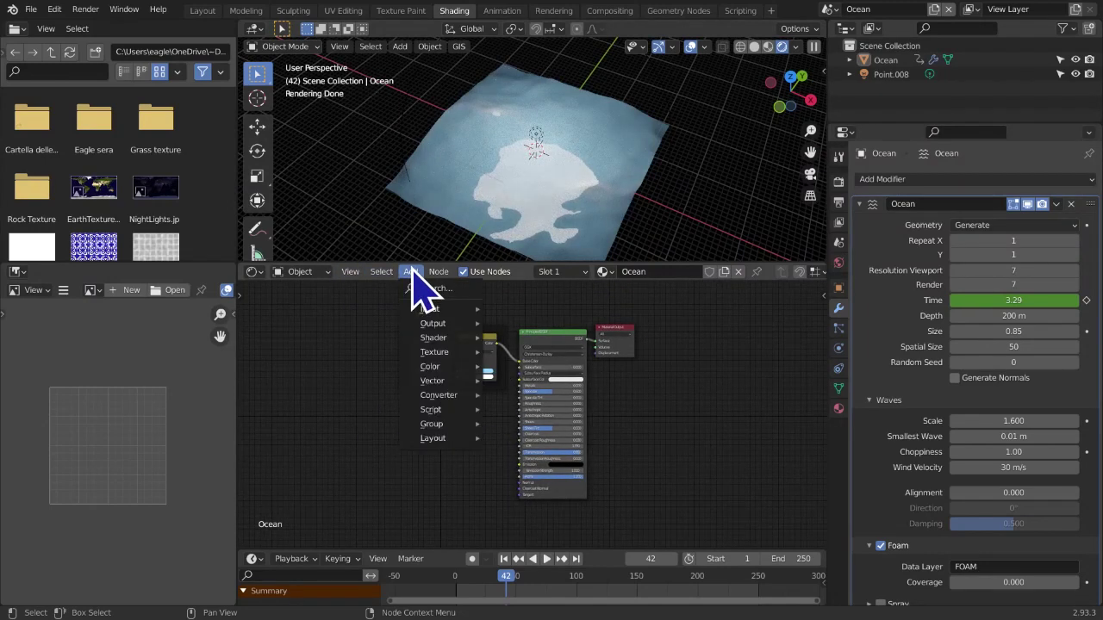
pyautogui.moveTo(475, 434)
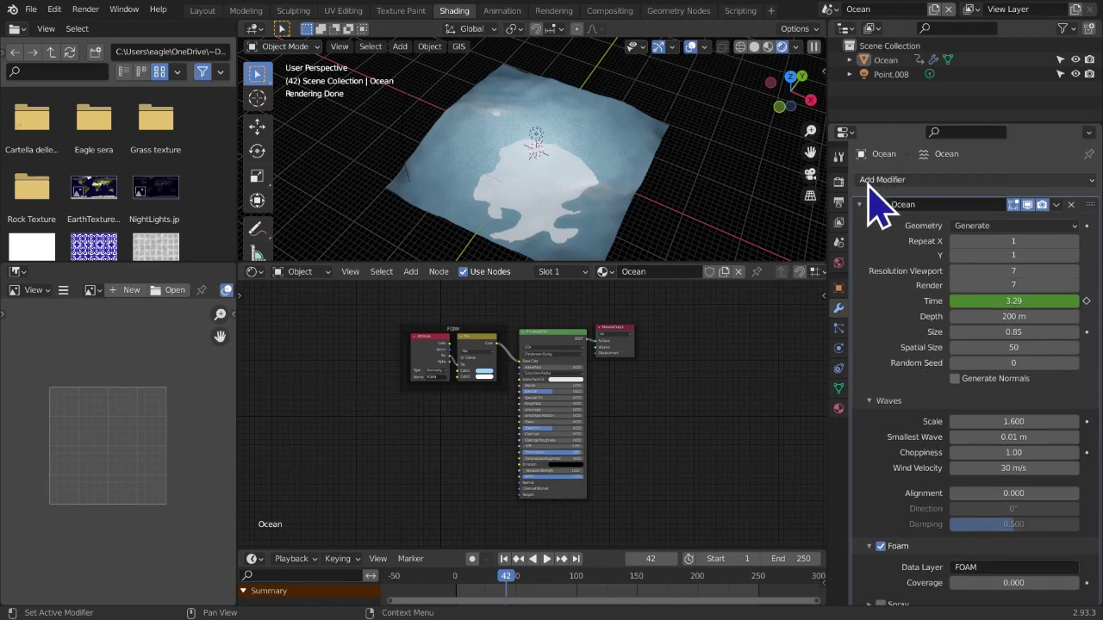
# Collapse the Ocean modifier's settings panel and look through the scene list
pyautogui.click(860, 204)
pyautogui.click(876, 180)
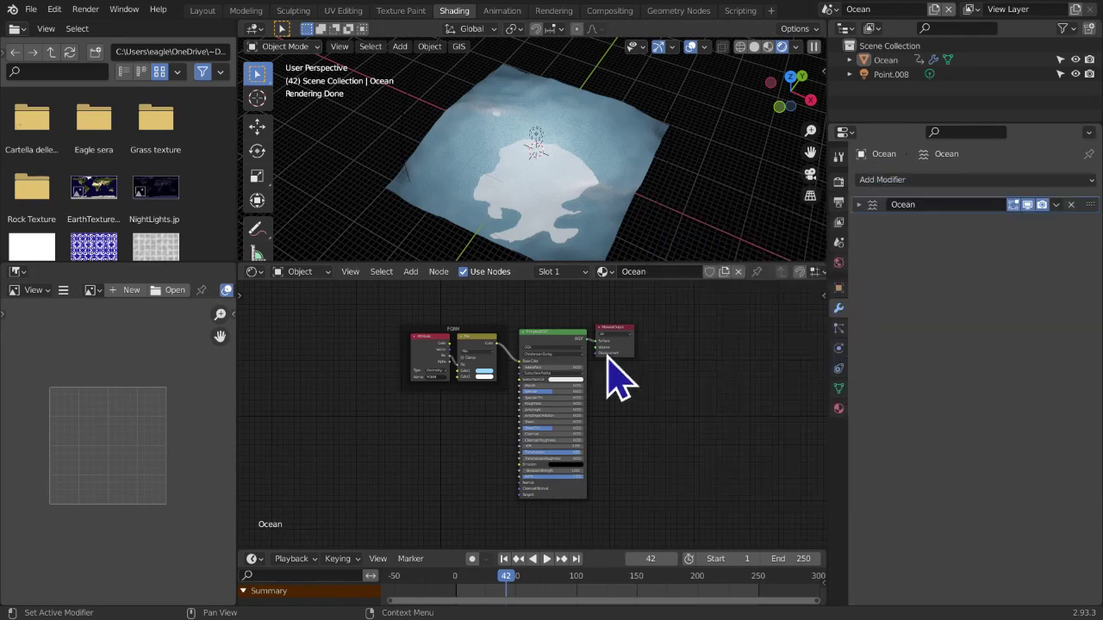
pyautogui.scroll(1, 405, 469)
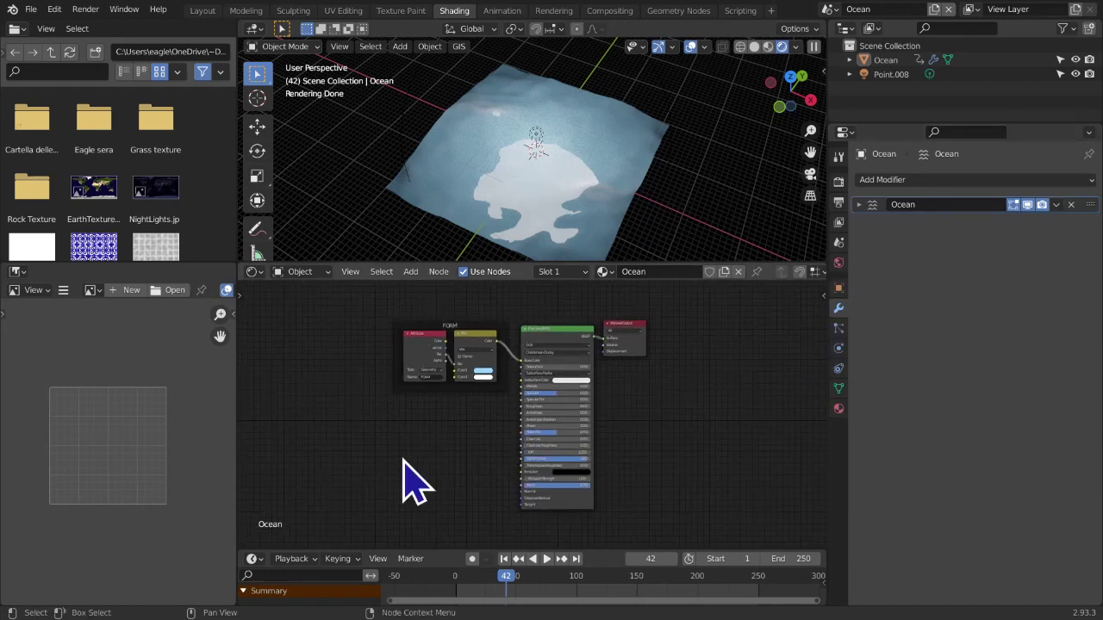
pyautogui.scroll(2, 409, 480)
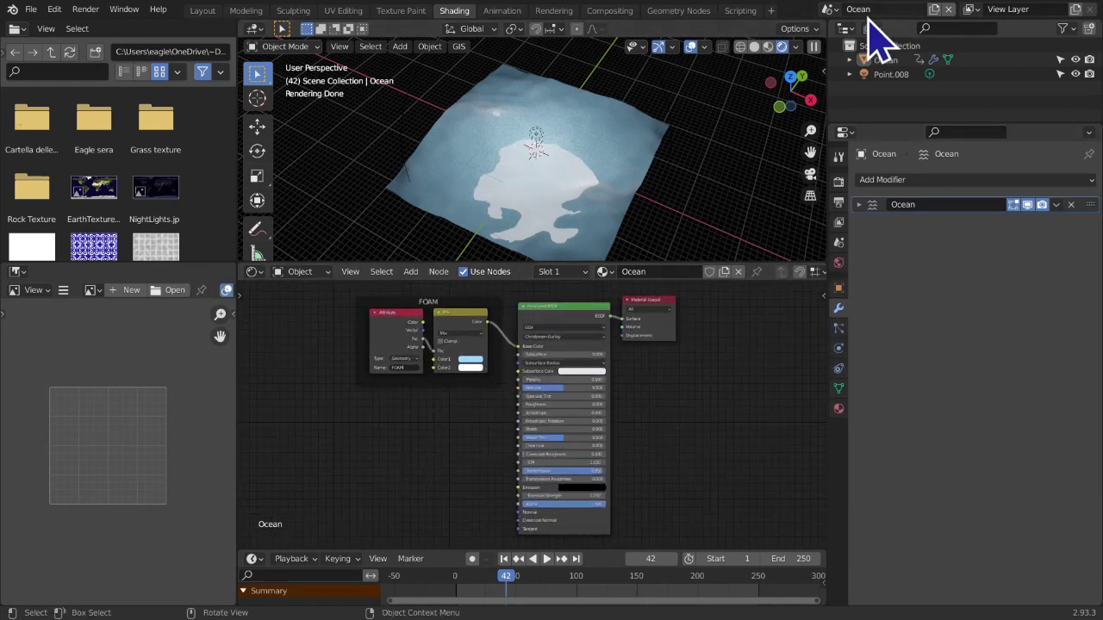
pyautogui.click(829, 9)
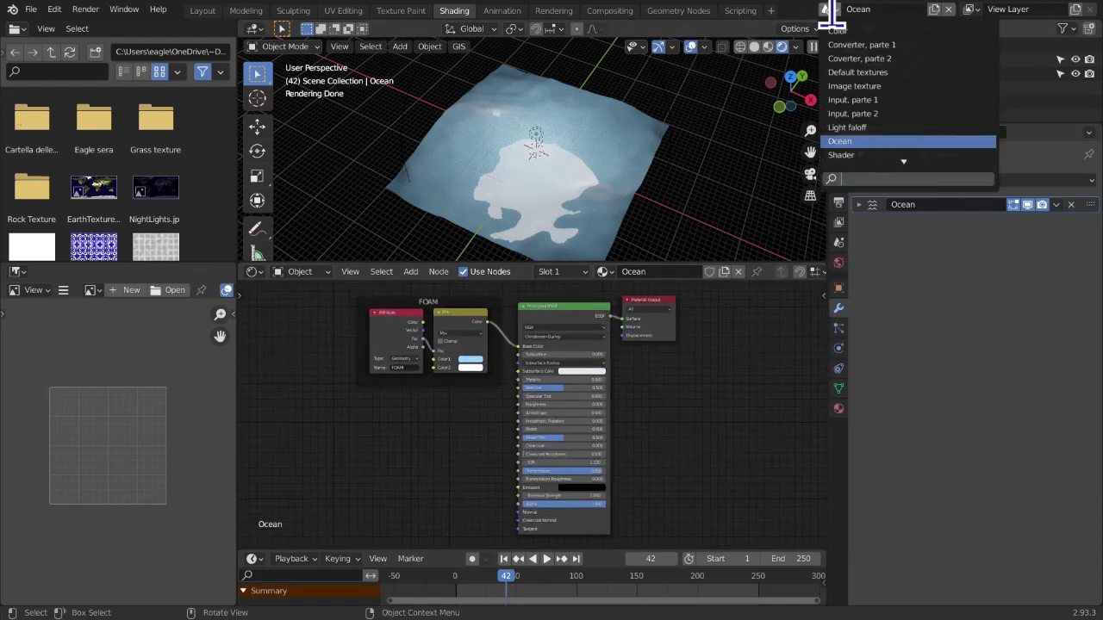
pyautogui.click(934, 10)
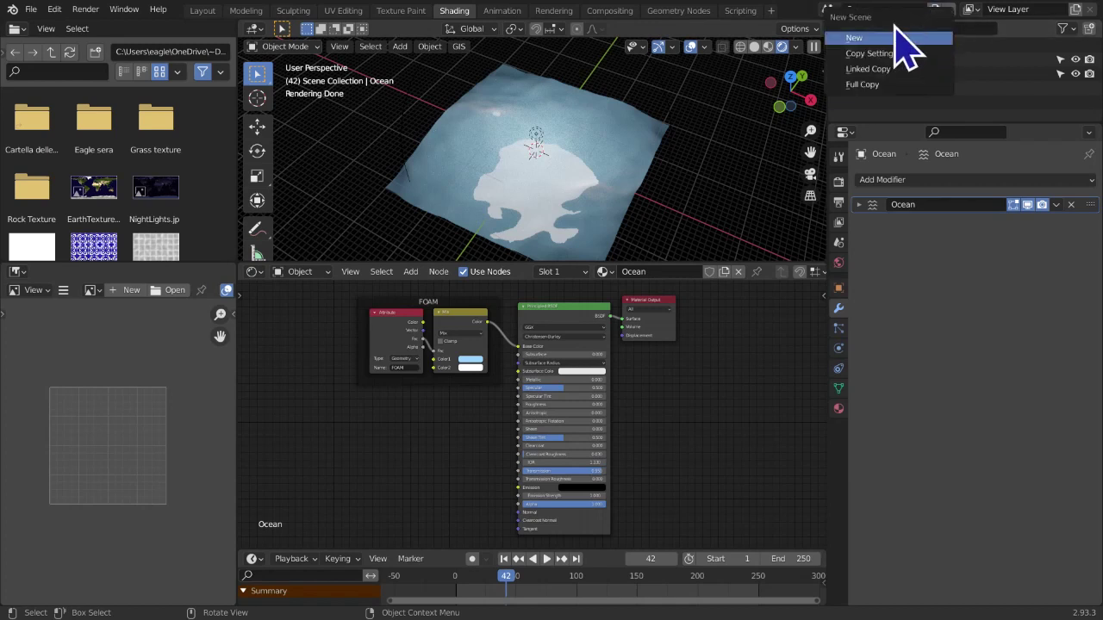
# Create a new empty scene named Group and keep it active
pyautogui.click(896, 35)
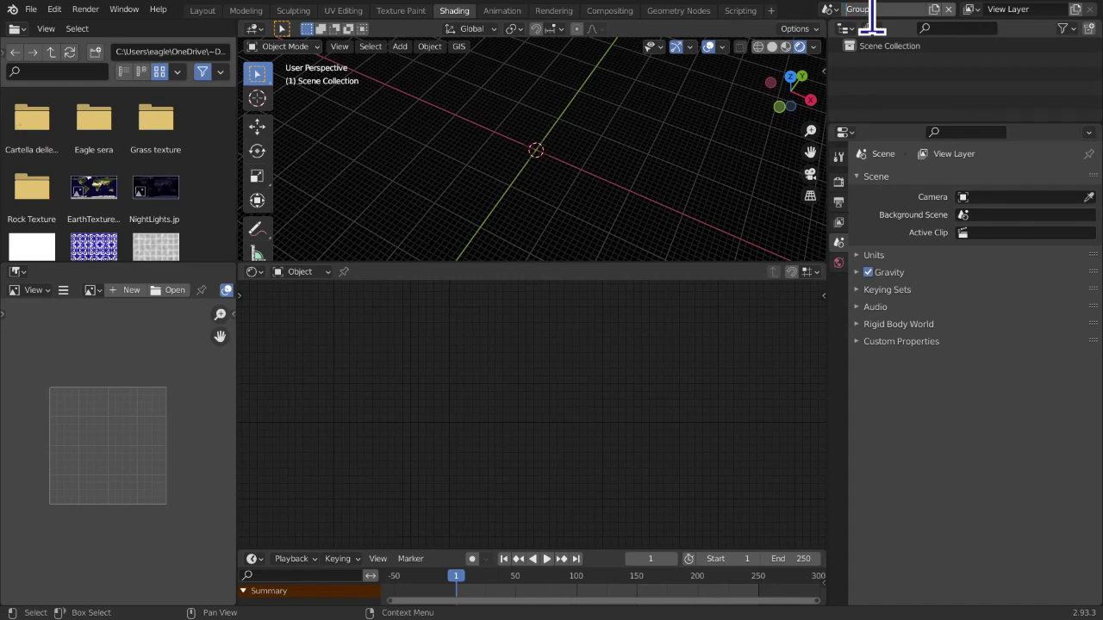
pyautogui.press('Return')
pyautogui.click(828, 8)
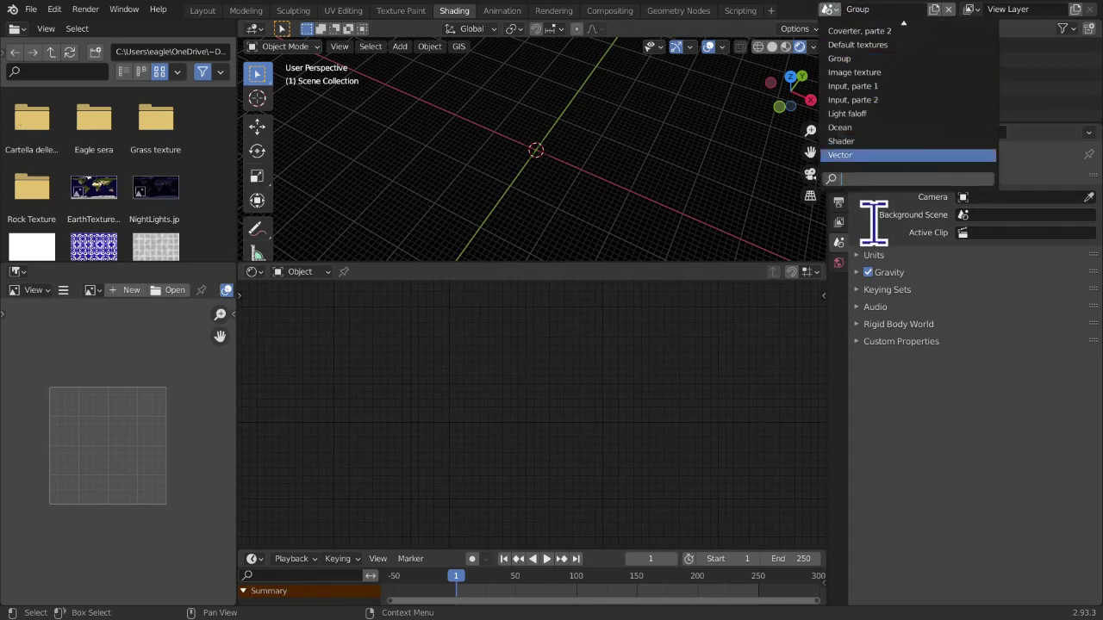
pyautogui.click(870, 57)
pyautogui.moveTo(697, 163); pyautogui.dragTo(751, 135, button='middle')
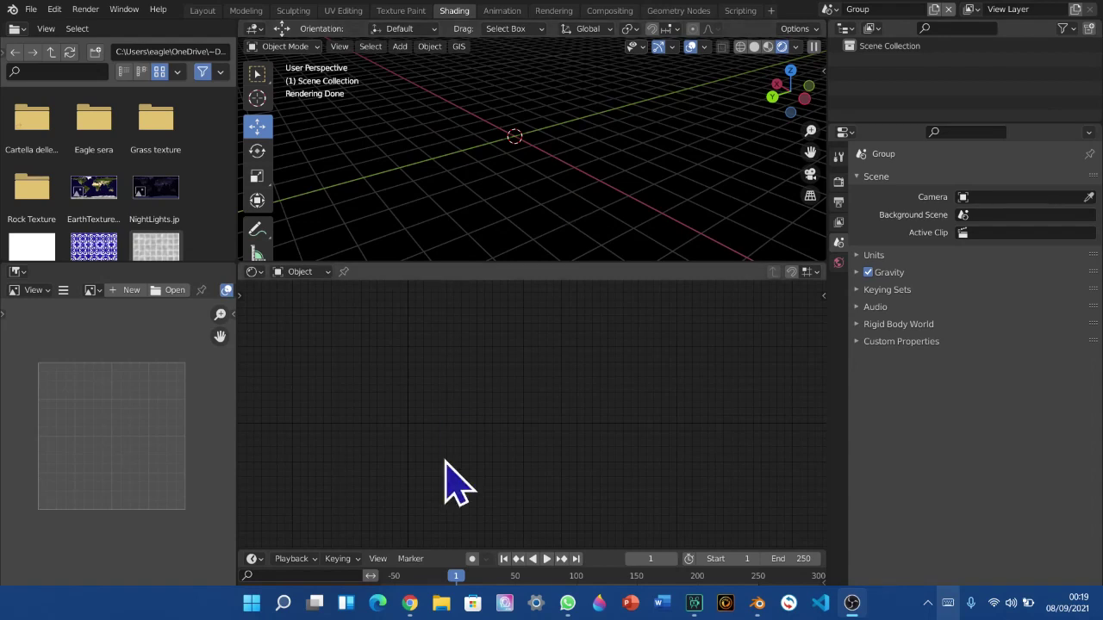
pyautogui.click(482, 579)
pyautogui.click(504, 558)
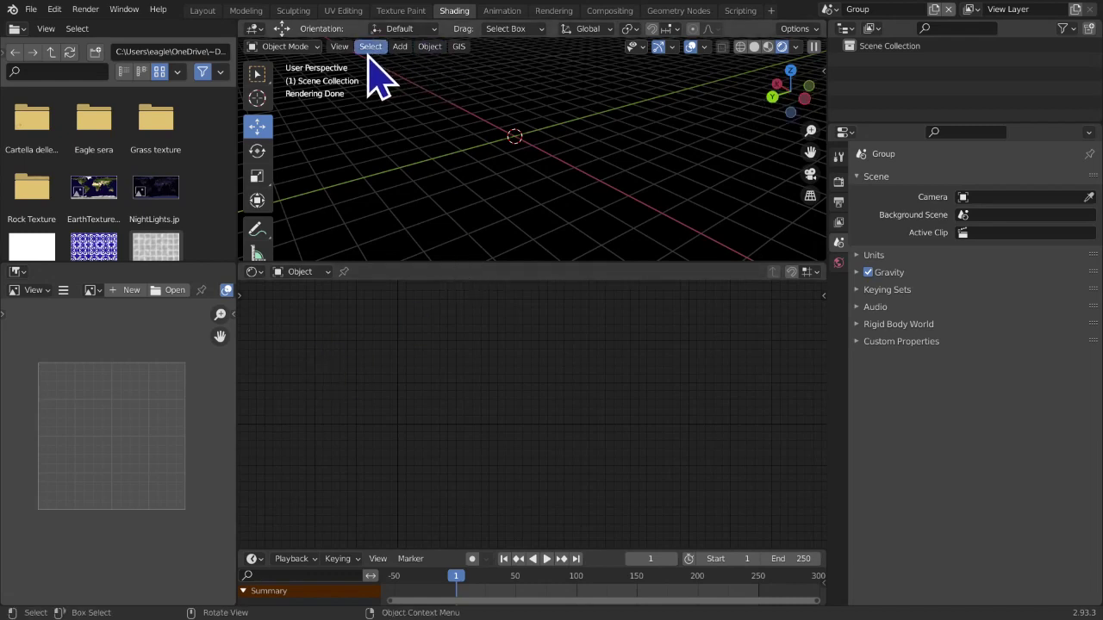
# Add a UV sphere to the Group scene and view it in solid shading
pyautogui.hotkey('shift', 'a')
pyautogui.moveTo(488, 123)
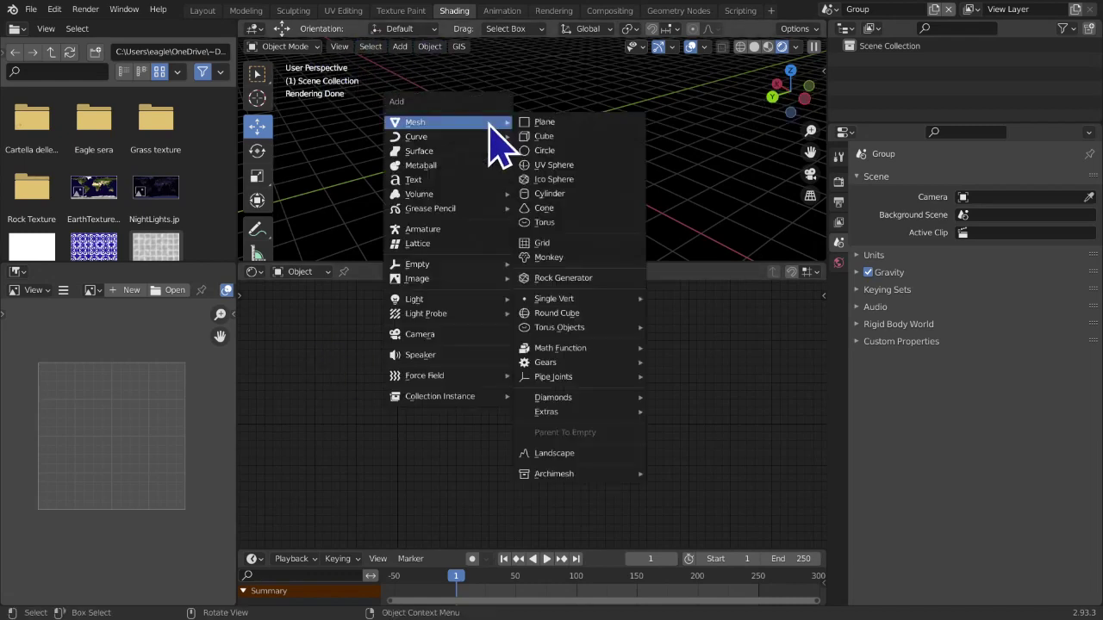
pyautogui.click(522, 165)
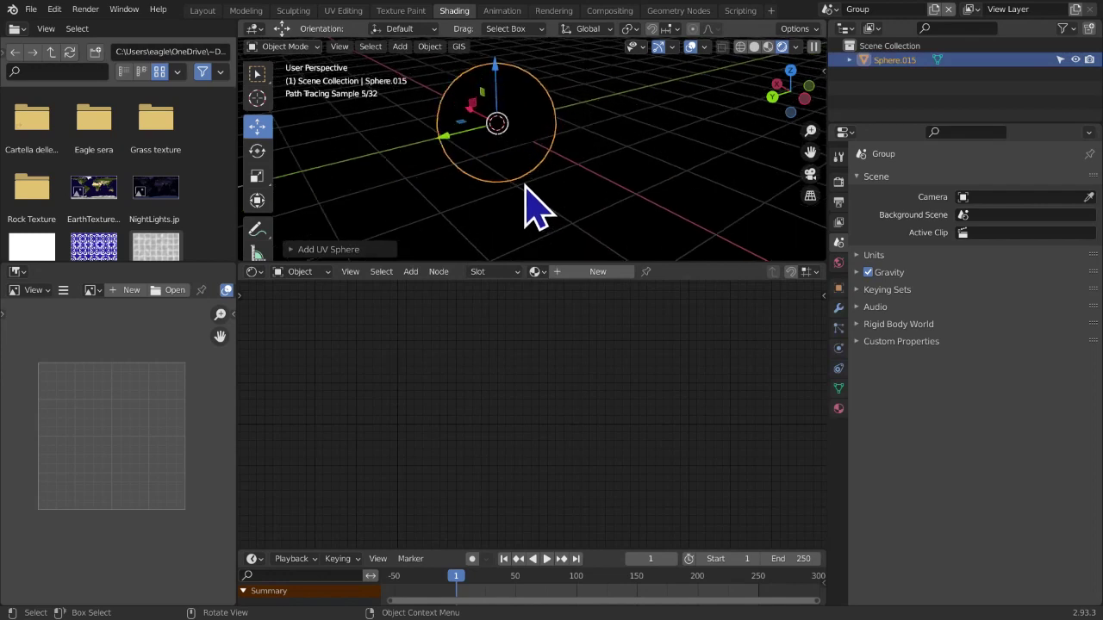
pyautogui.click(754, 46)
pyautogui.moveTo(805, 152); pyautogui.dragTo(853, 171)
# Set the sphere's segments to 32*3 (96) and preview the scene in Rendered shading
pyautogui.click(328, 249)
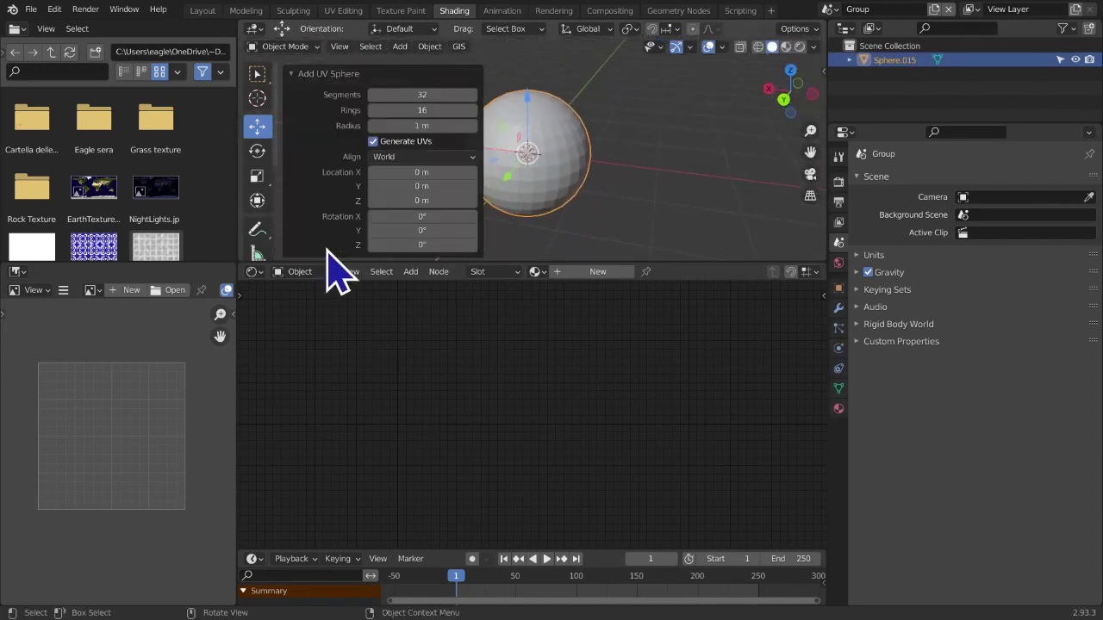
pyautogui.click(447, 94)
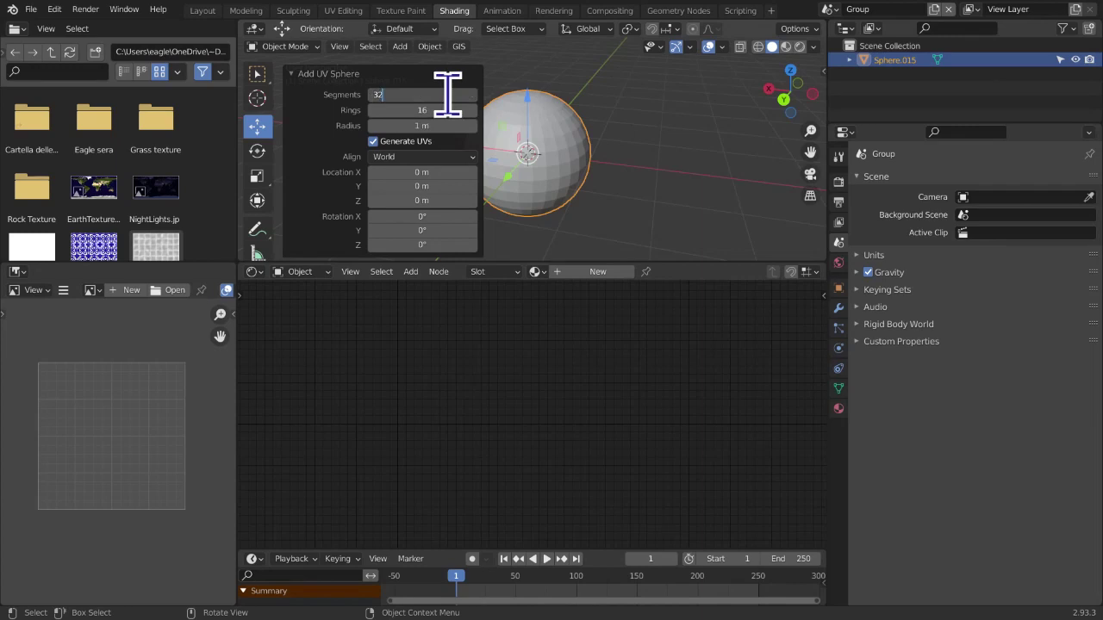
pyautogui.write('*3')
pyautogui.press('Return')
pyautogui.press('Return')
pyautogui.rightClick(595, 177)
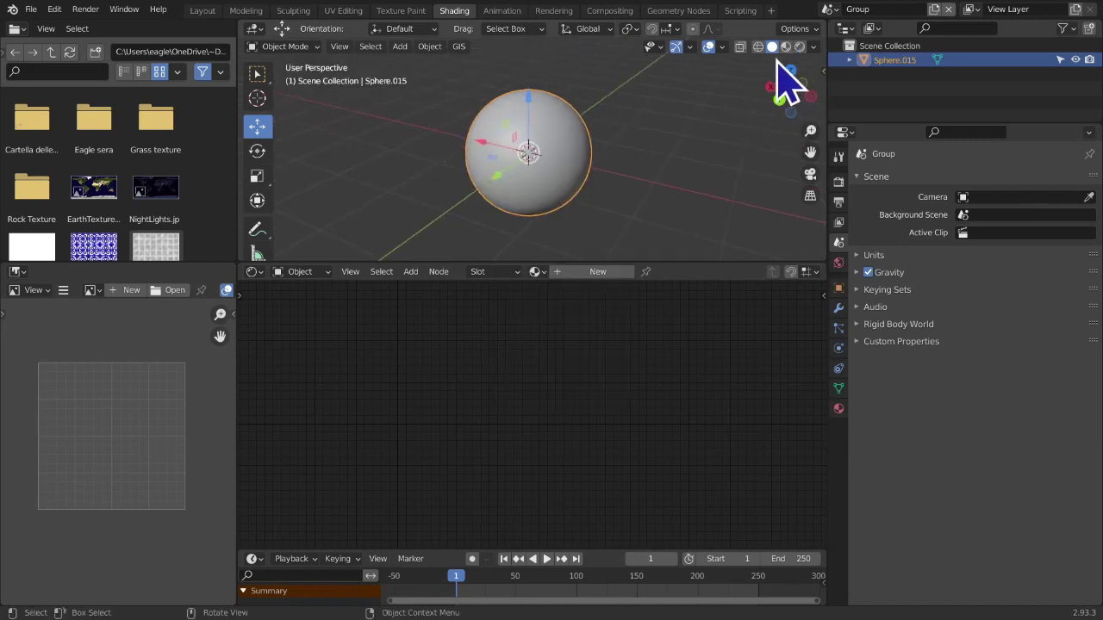
pyautogui.click(799, 47)
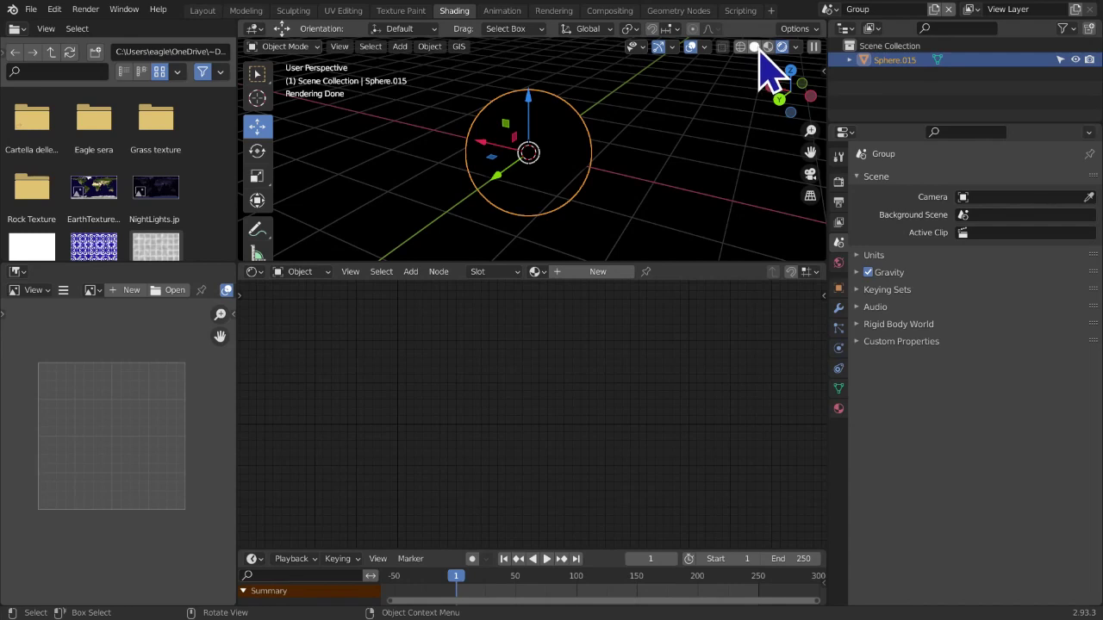
pyautogui.click(768, 46)
# Assign the Earth's surface material to the sphere from the material browser
pyautogui.click(838, 408)
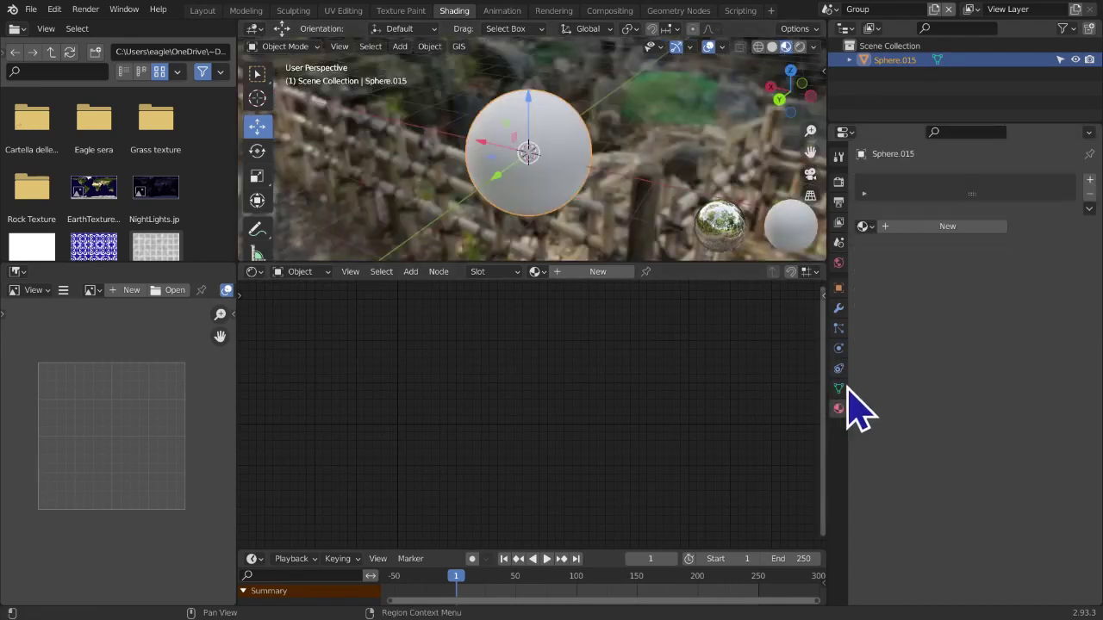
pyautogui.click(863, 226)
pyautogui.write('su')
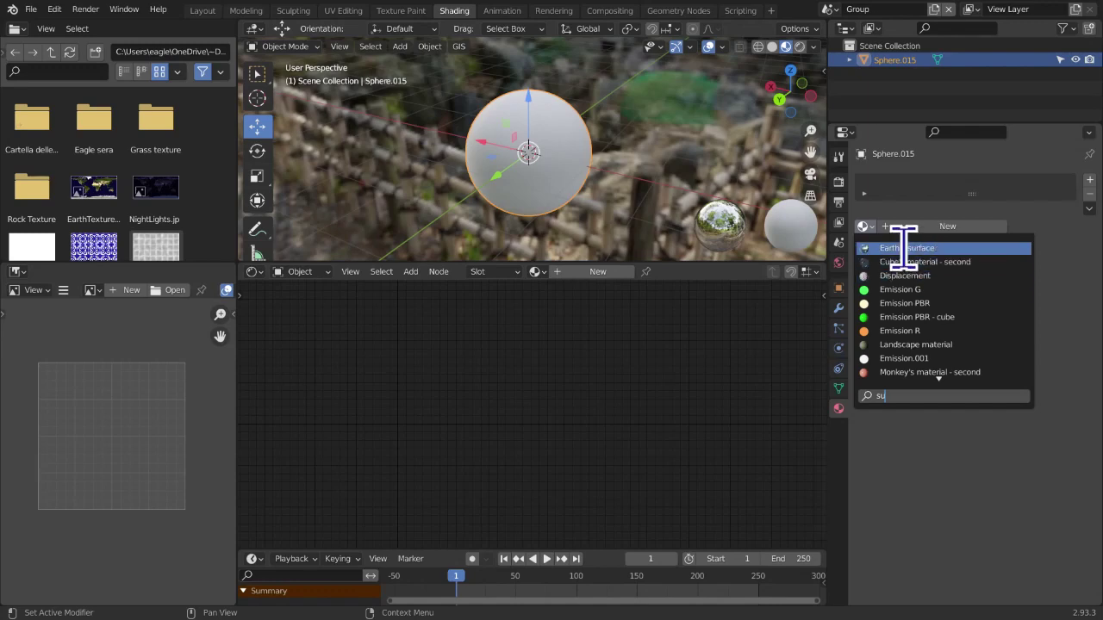
pyautogui.click(906, 249)
pyautogui.moveTo(543, 231); pyautogui.dragTo(656, 217, button='middle')
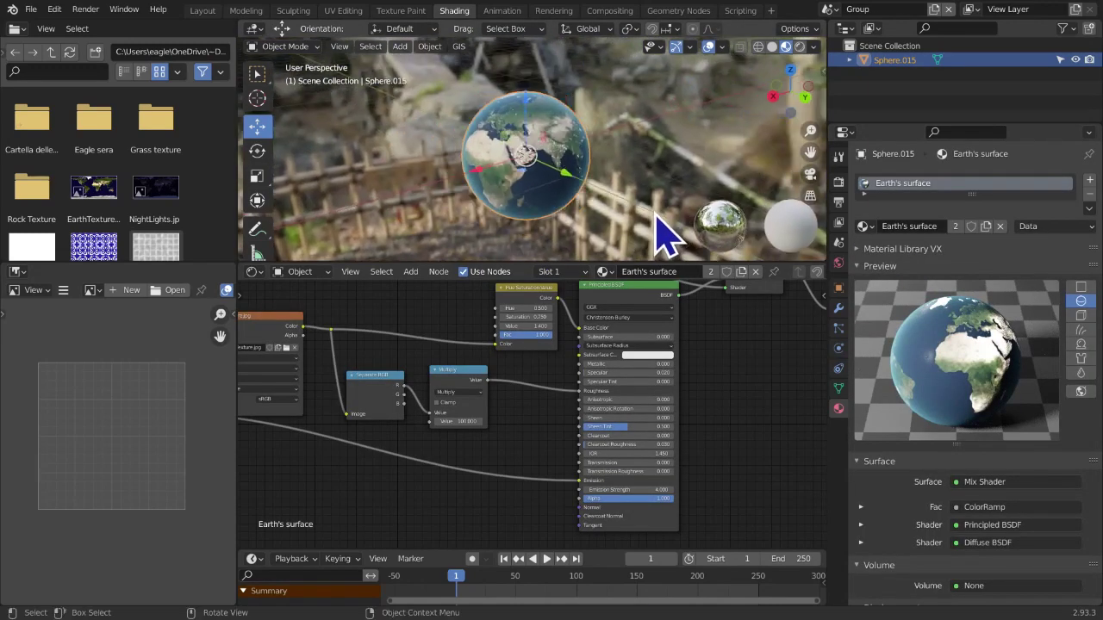
# Duplicate the globe sphere in place, keeping the copy the same size
pyautogui.hotkey('shift', 'd')
pyautogui.rightClick(652, 209)
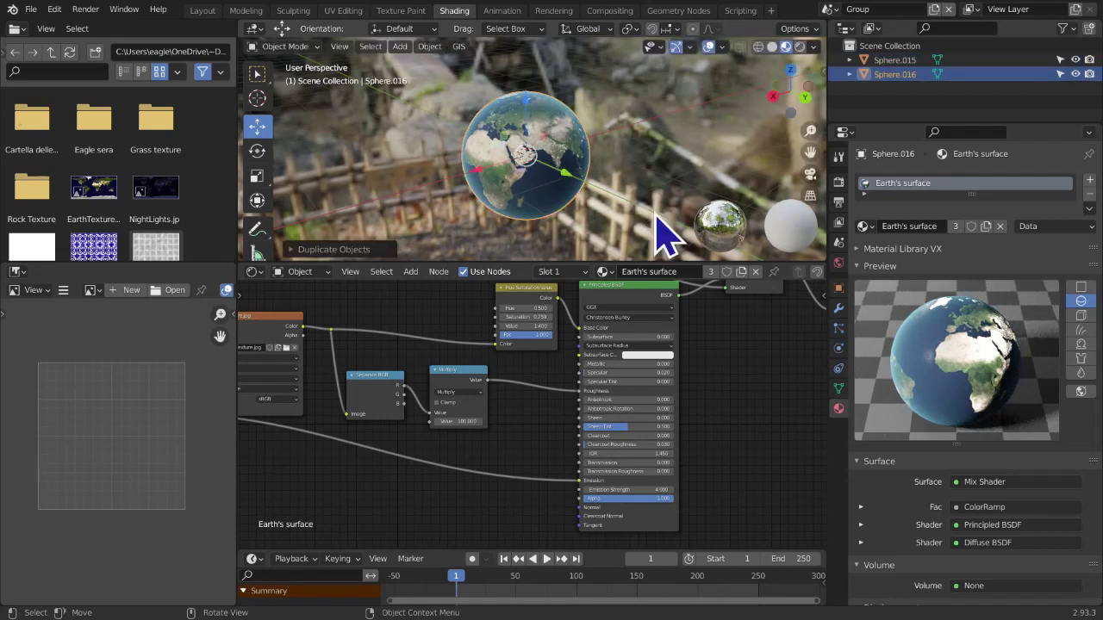
pyautogui.press('s')
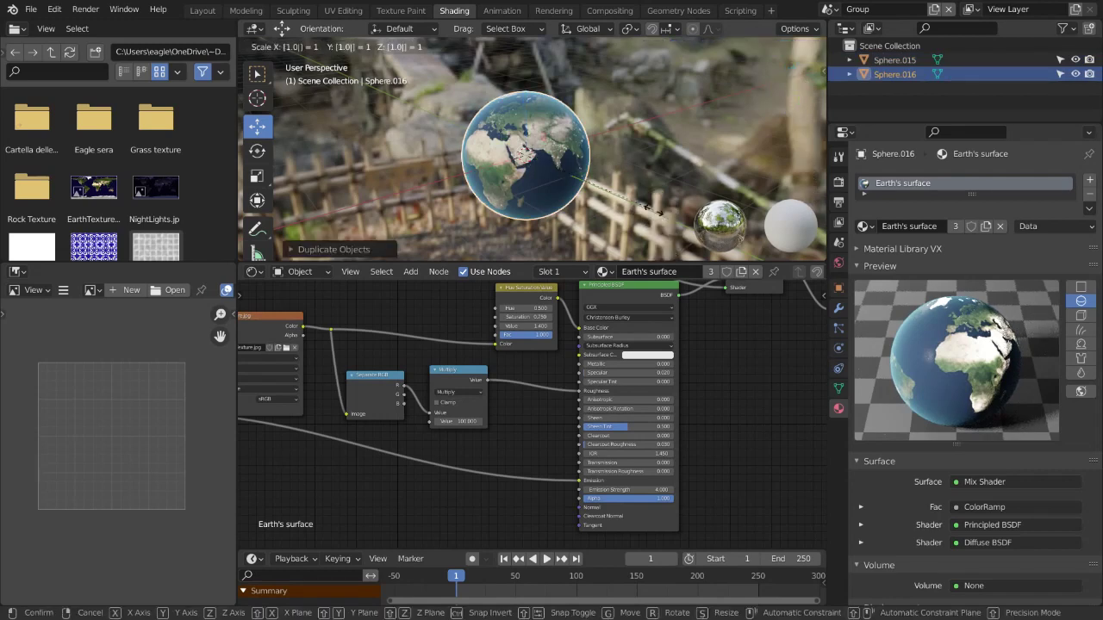
pyautogui.press('Return')
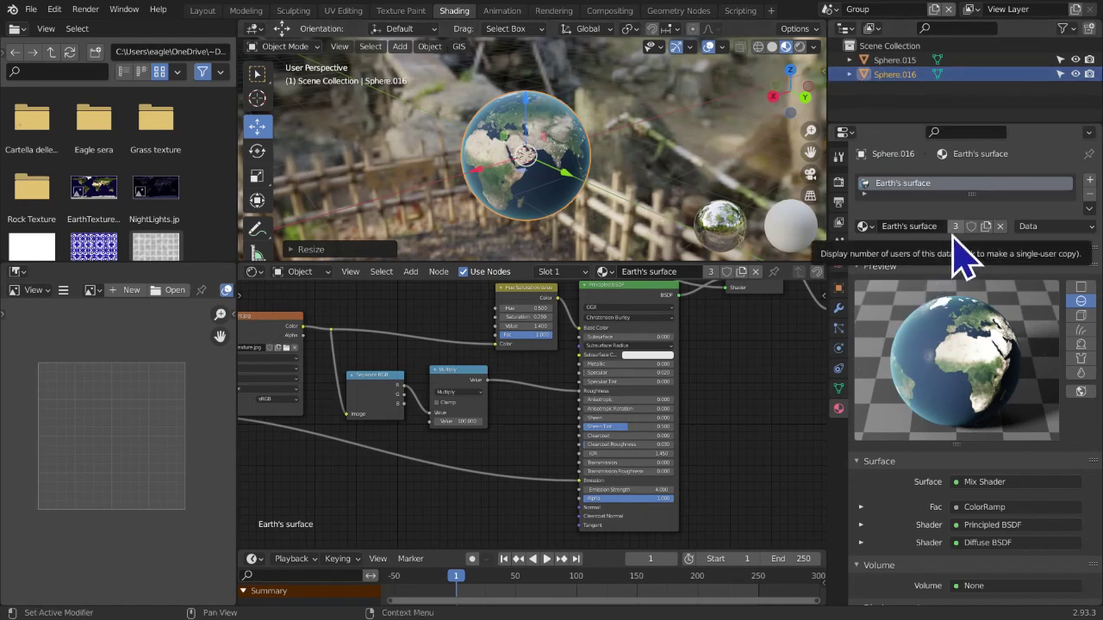
# Give the duplicate sphere, Sphere.016, the Earth's clouds material
pyautogui.click(865, 227)
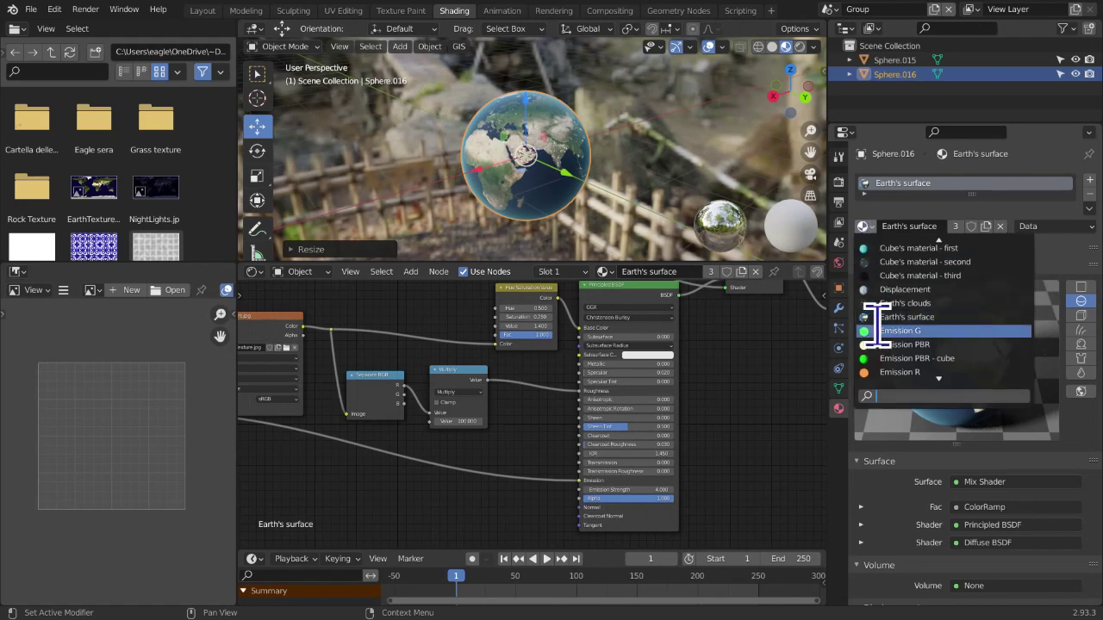
pyautogui.write('clo')
pyautogui.press('BackSpace')
pyautogui.press('BackSpace')
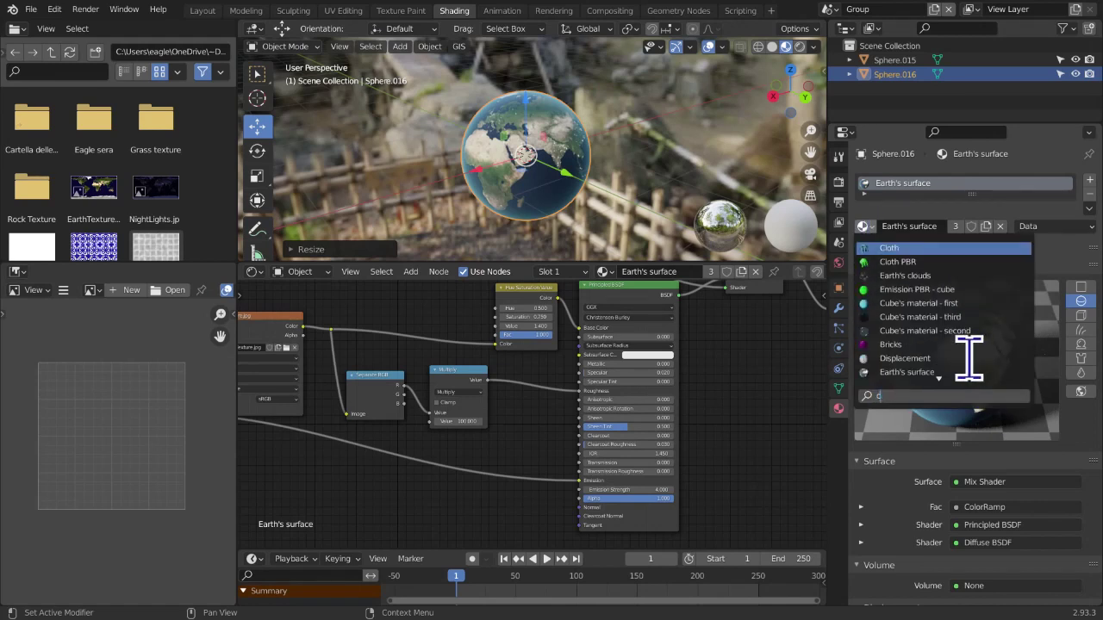
pyautogui.press('BackSpace')
pyautogui.scroll(-12, 969, 452)
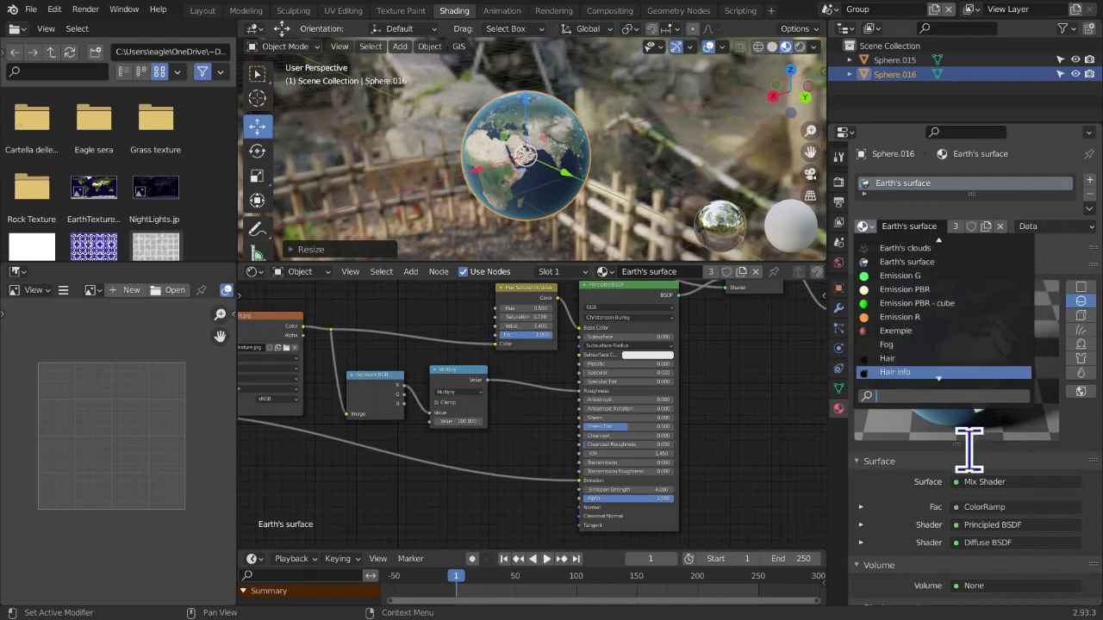
pyautogui.write('c')
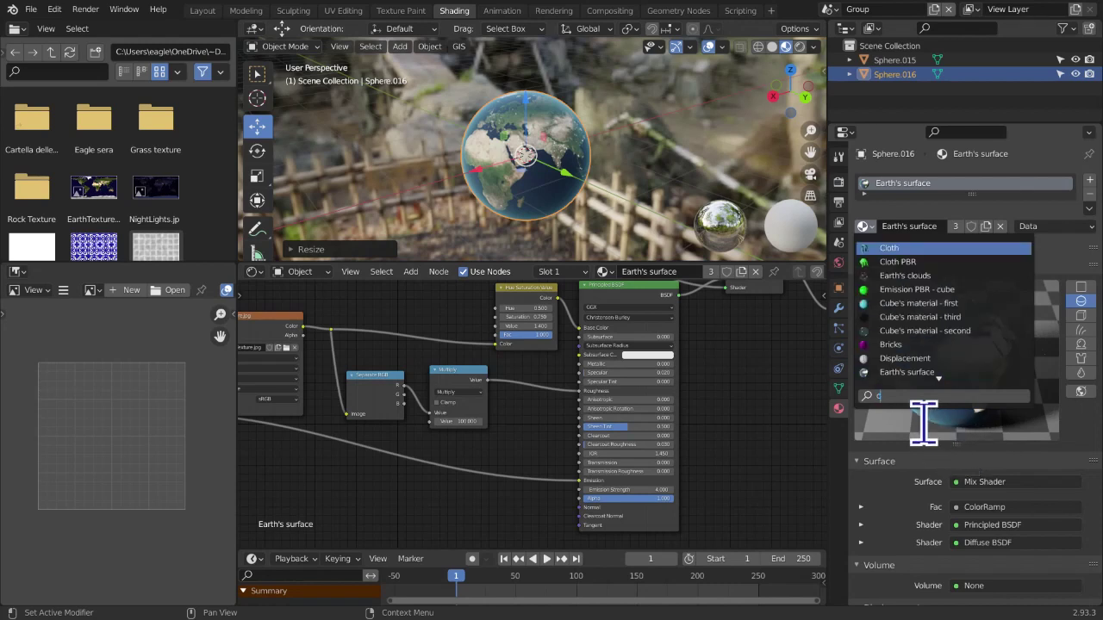
pyautogui.write('lo')
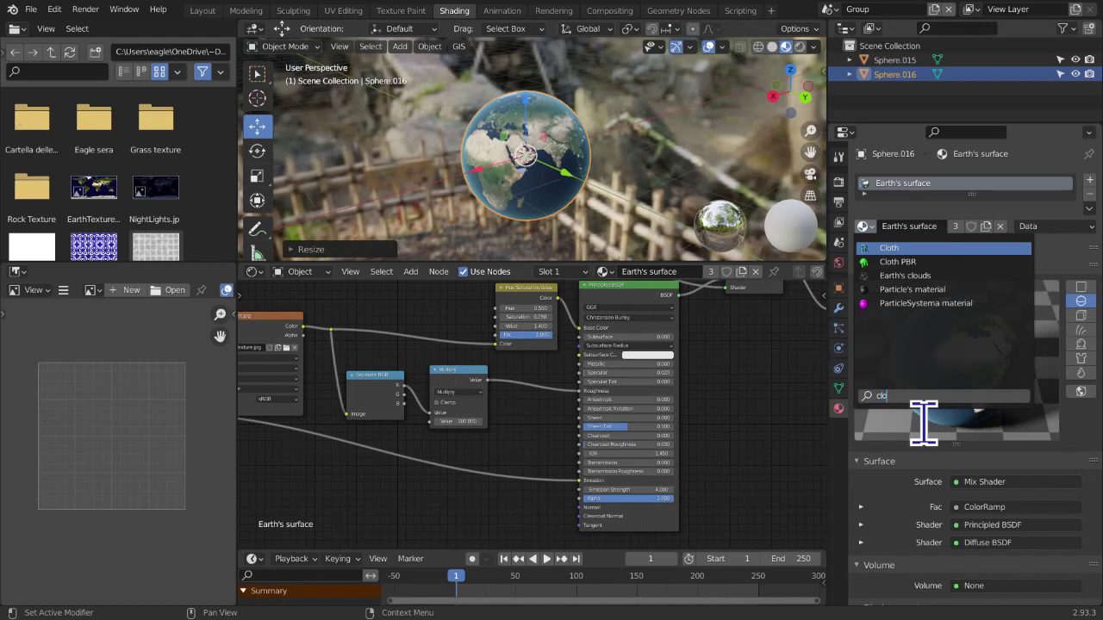
pyautogui.click(929, 280)
pyautogui.moveTo(557, 254); pyautogui.dragTo(660, 178, button='middle')
pyautogui.scroll(2, 625, 245)
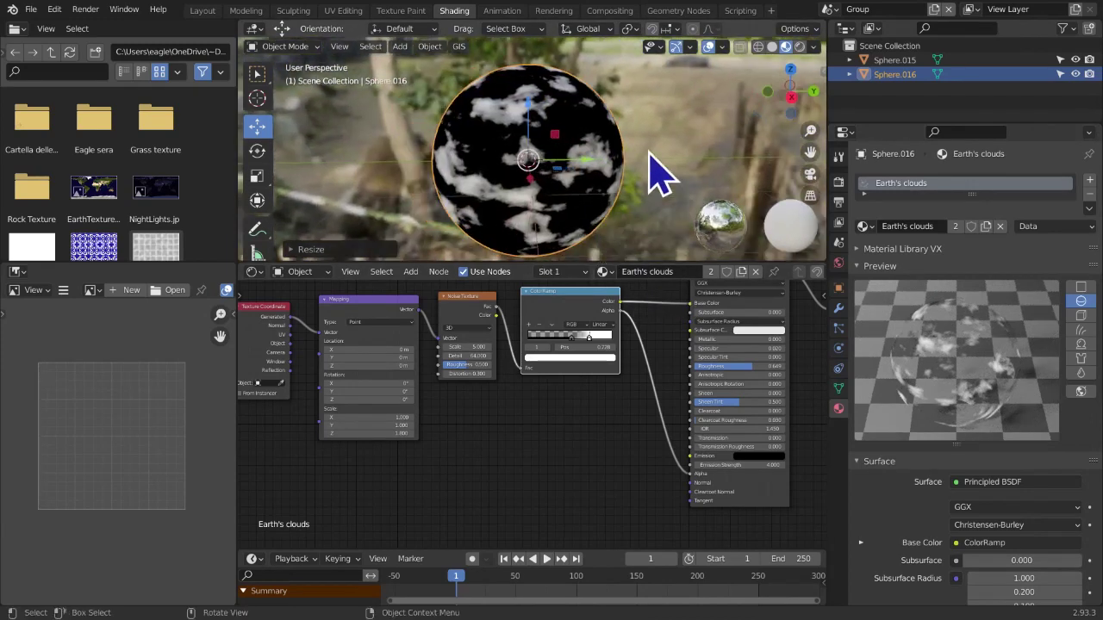
# Switch the viewport to Rendered shading to preview the clouded globe
pyautogui.click(799, 46)
pyautogui.moveTo(694, 167)
pyautogui.mouseDown(button='middle')
pyautogui.moveTo(595, 198)
pyautogui.moveTo(750, 123)
pyautogui.mouseUp(button='middle')
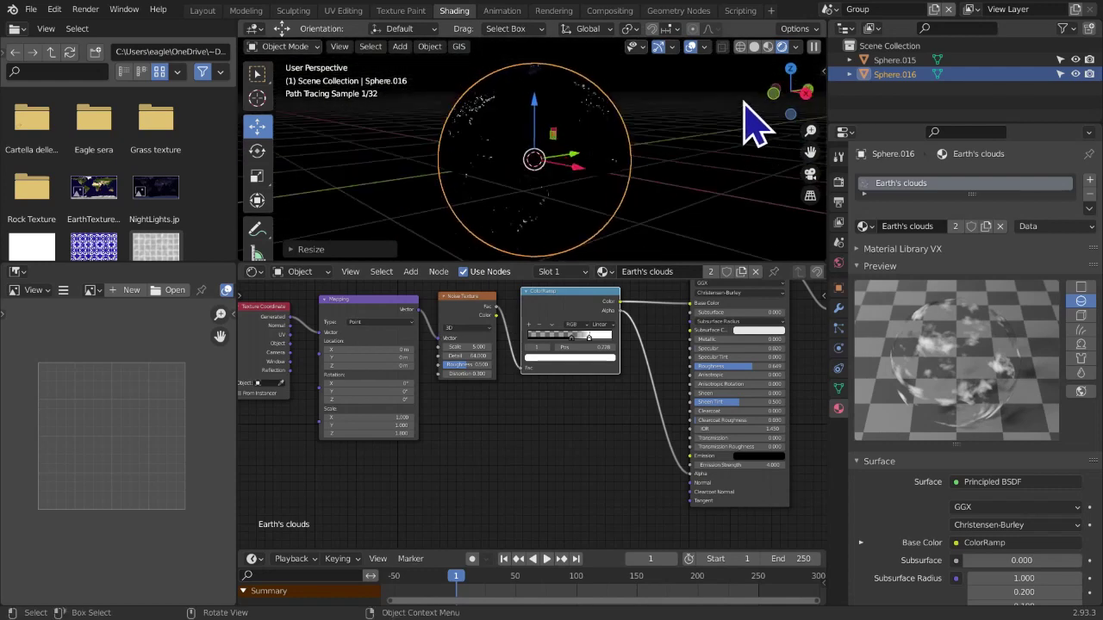
pyautogui.click(769, 48)
pyautogui.moveTo(632, 171); pyautogui.dragTo(632, 194, button='middle')
pyautogui.press('z')
pyautogui.click(643, 129)
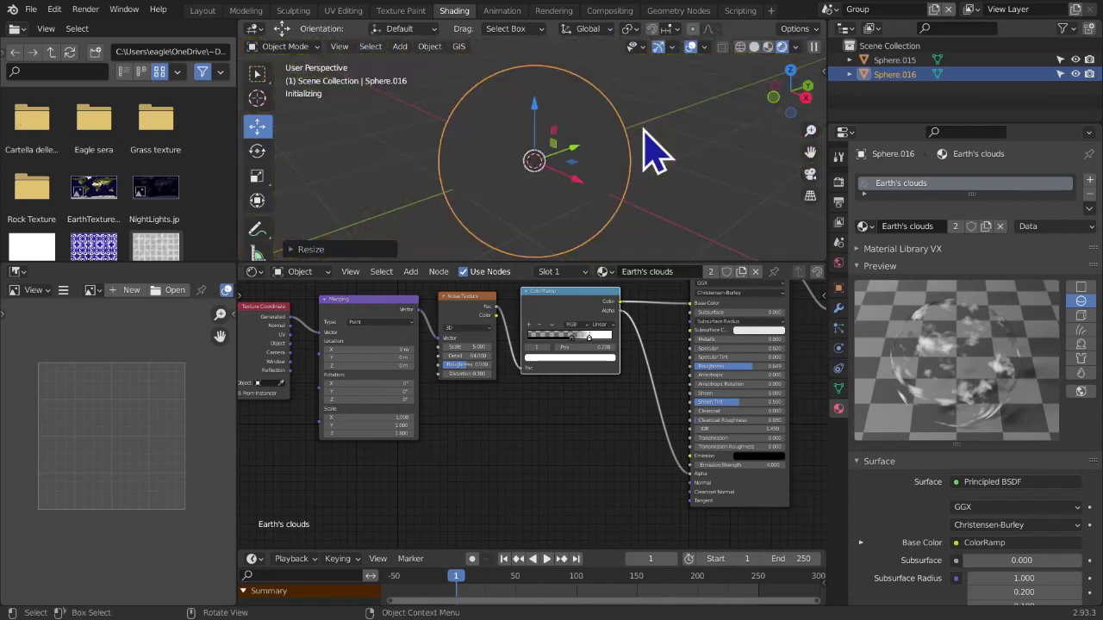
pyautogui.moveTo(684, 129)
pyautogui.mouseDown(button='middle')
pyautogui.moveTo(356, 192)
pyautogui.moveTo(491, 179)
pyautogui.moveTo(640, 197)
pyautogui.mouseUp(button='middle')
# Add a point light to the scene
pyautogui.click(256, 74)
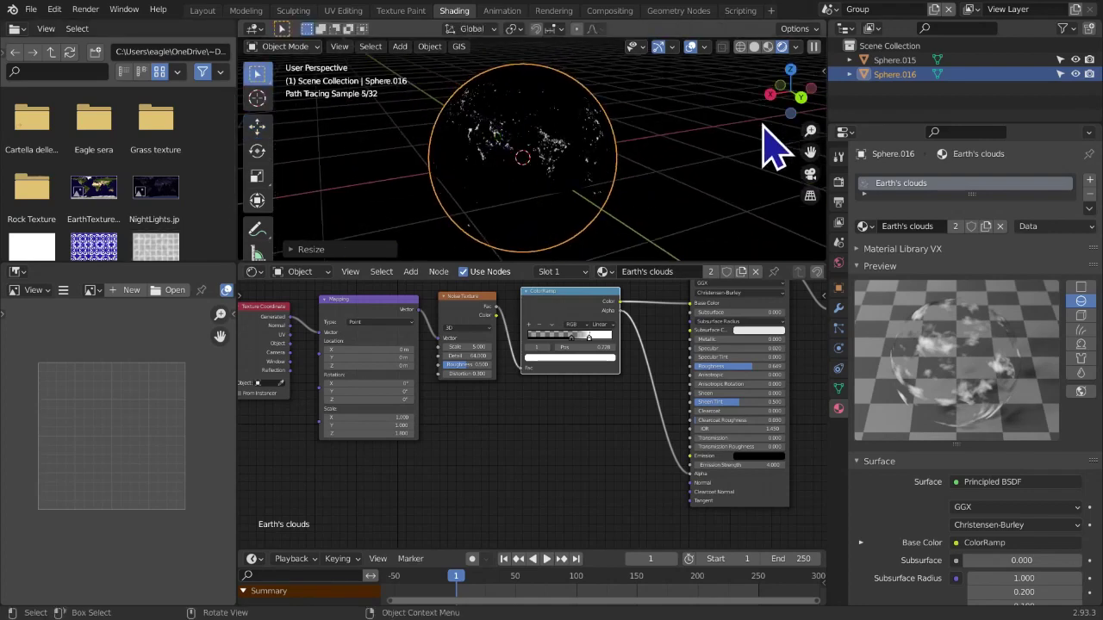
pyautogui.hotkey('shift', 'a')
pyautogui.moveTo(762, 124)
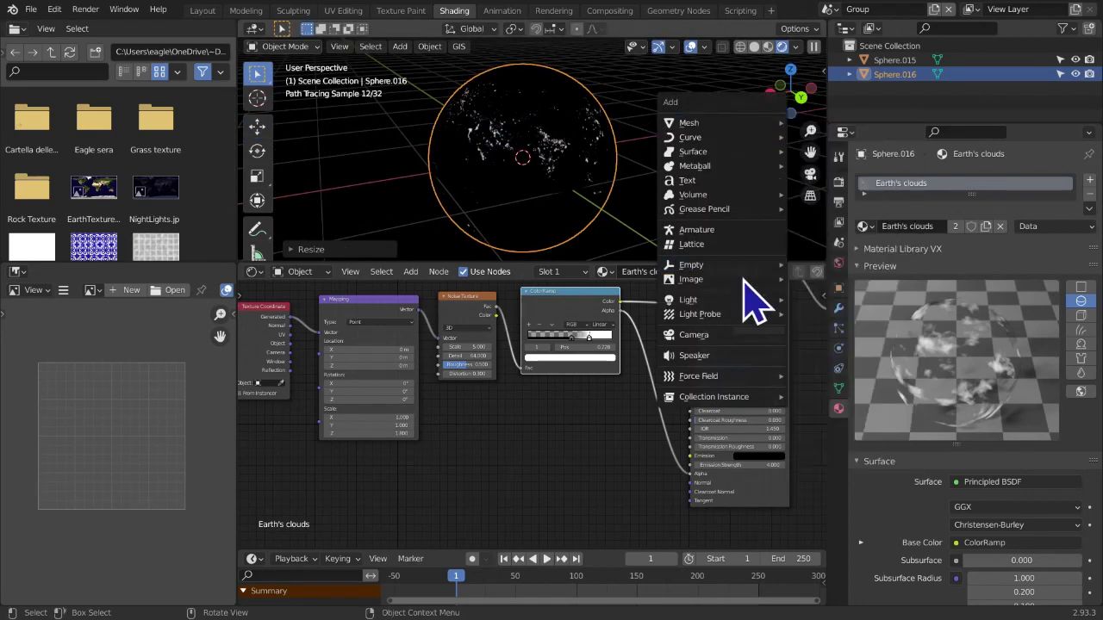
pyautogui.moveTo(778, 299)
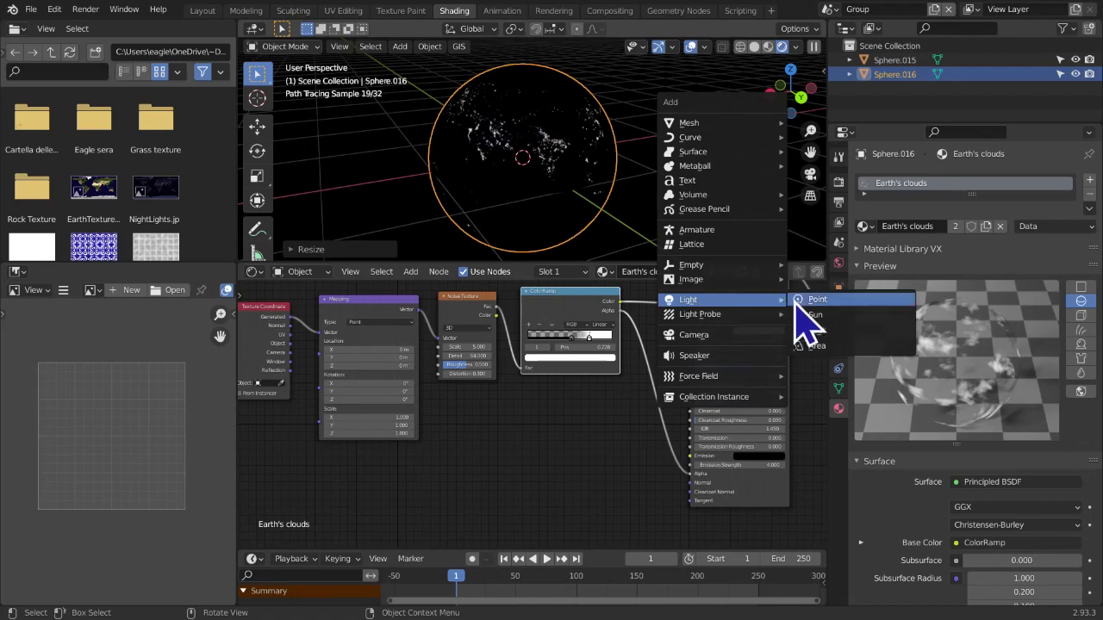
pyautogui.click(795, 303)
# Move the point light away from the globe along X and raise it along Z
pyautogui.moveTo(635, 234); pyautogui.dragTo(473, 251, button='middle')
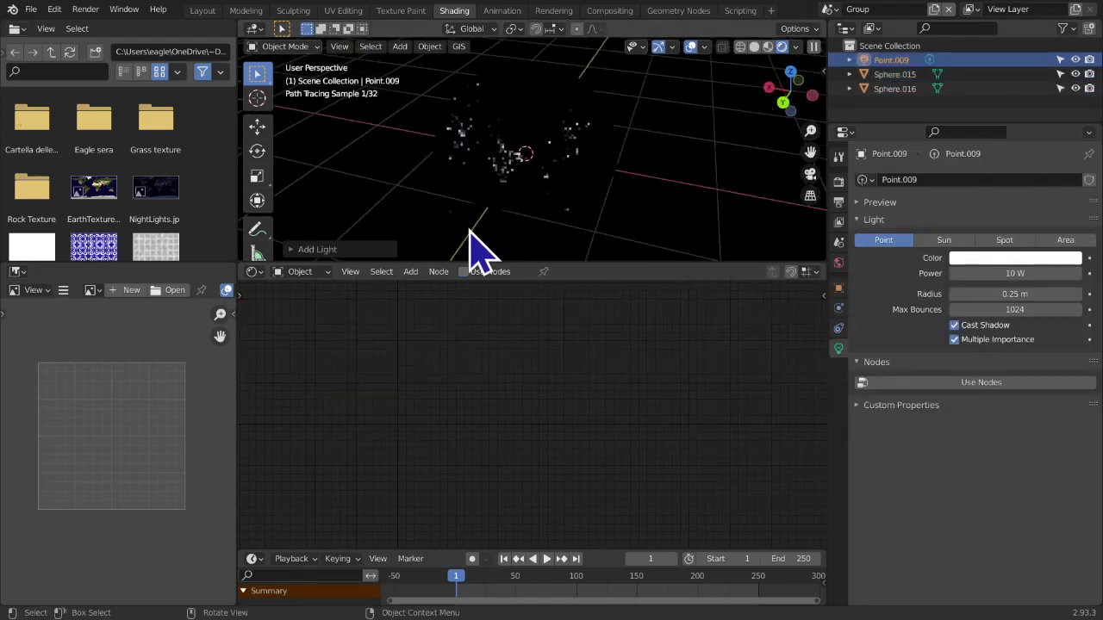
pyautogui.click(257, 128)
pyautogui.moveTo(465, 160); pyautogui.dragTo(650, 233)
pyautogui.moveTo(624, 173); pyautogui.dragTo(683, 220)
pyautogui.moveTo(731, 144); pyautogui.dragTo(707, 268)
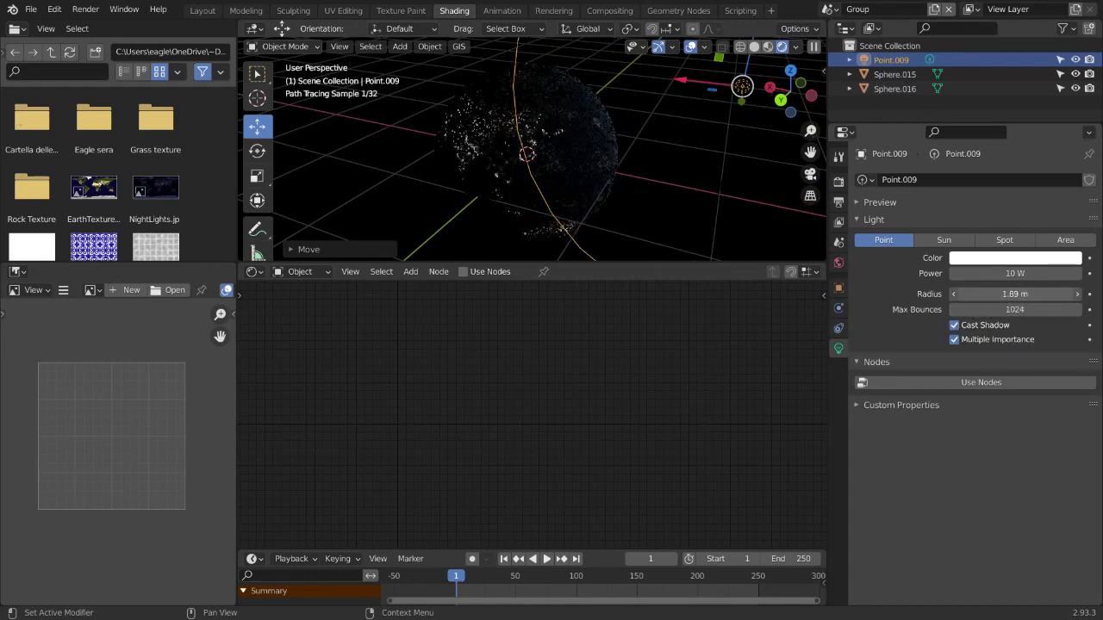
# Increase the point light's power to 219.9 W and inspect the lit globe
pyautogui.moveTo(1015, 273)
pyautogui.mouseDown()
pyautogui.moveTo(1033, 273)
pyautogui.moveTo(984, 283)
pyautogui.moveTo(999, 274)
pyautogui.mouseUp()
pyautogui.moveTo(434, 207); pyautogui.dragTo(696, 145, button='middle')
pyautogui.scroll(5, 517, 213)
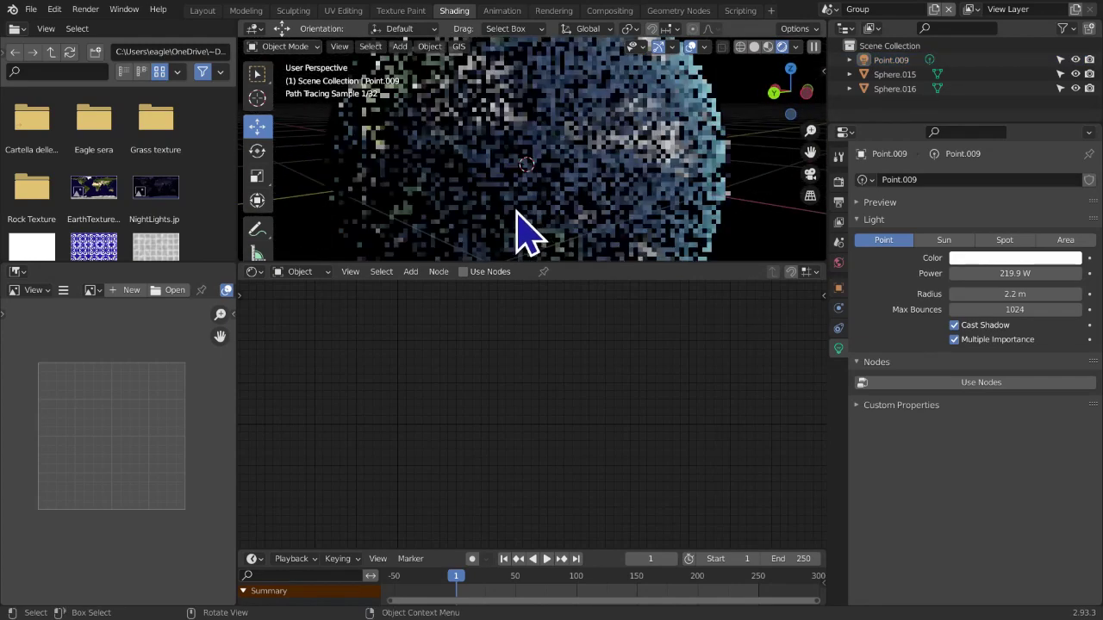
pyautogui.moveTo(517, 213); pyautogui.dragTo(618, 241, button='middle')
pyautogui.scroll(-4, 618, 241)
pyautogui.scroll(-1, 678, 218)
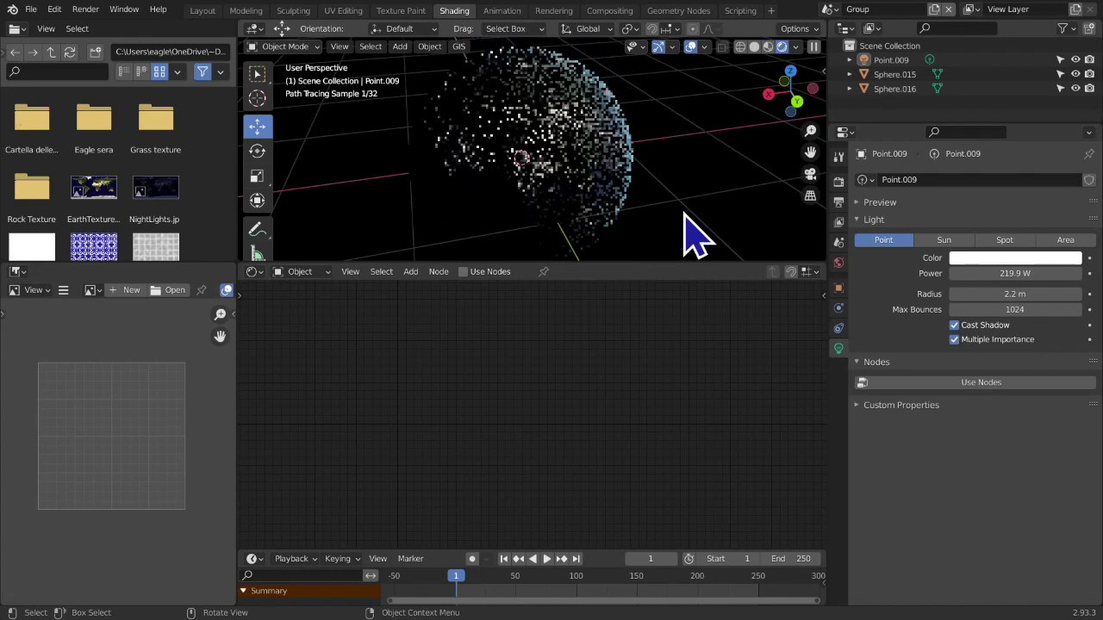
pyautogui.scroll(1, 720, 212)
pyautogui.moveTo(699, 209); pyautogui.dragTo(539, 192, button='middle')
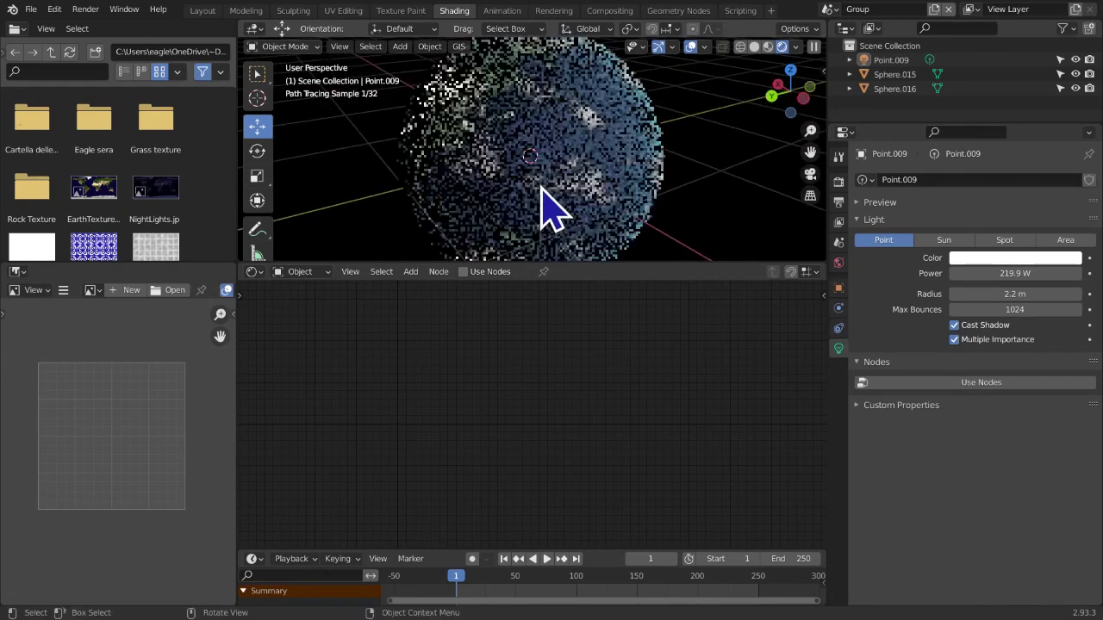
# Select the clouds sphere, then the Earth sphere Sphere.015 to show its node tree
pyautogui.hotkey('shift', 'a')
pyautogui.moveTo(542, 187)
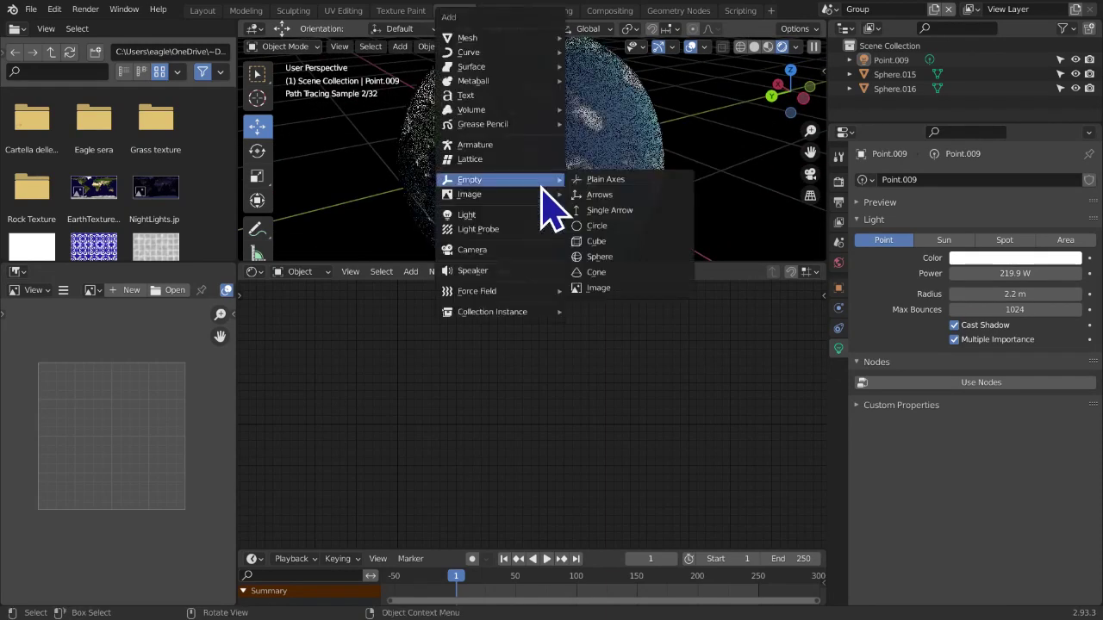
pyautogui.scroll(-2, 726, 236)
pyautogui.moveTo(664, 209)
pyautogui.mouseDown(button='middle')
pyautogui.moveTo(558, 202)
pyautogui.moveTo(423, 229)
pyautogui.moveTo(475, 212)
pyautogui.mouseUp(button='middle')
pyautogui.click(473, 207)
pyautogui.click(482, 179)
pyautogui.moveTo(446, 372); pyautogui.dragTo(612, 396, button='middle')
pyautogui.scroll(2, 525, 401)
pyautogui.scroll(-5, 527, 399)
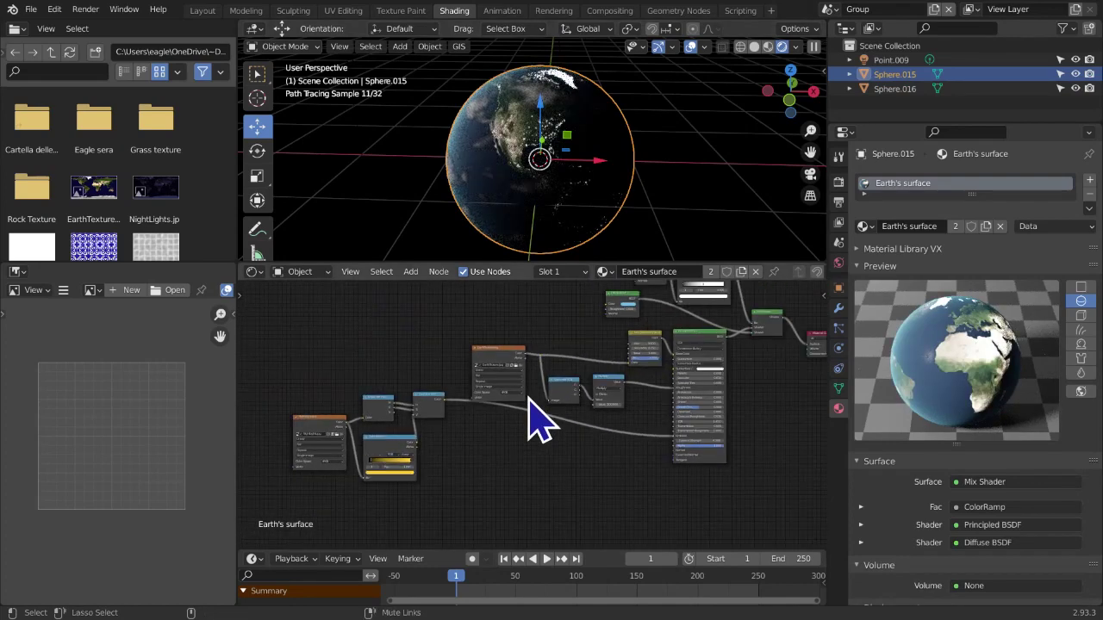
# Maximize the node editor, move the night-lights nodes lower and collapse all nodes
pyautogui.hotkey('ctrl', 'alt', 'space')
pyautogui.moveTo(0, 247); pyautogui.dragTo(272, 498)
pyautogui.press('g')
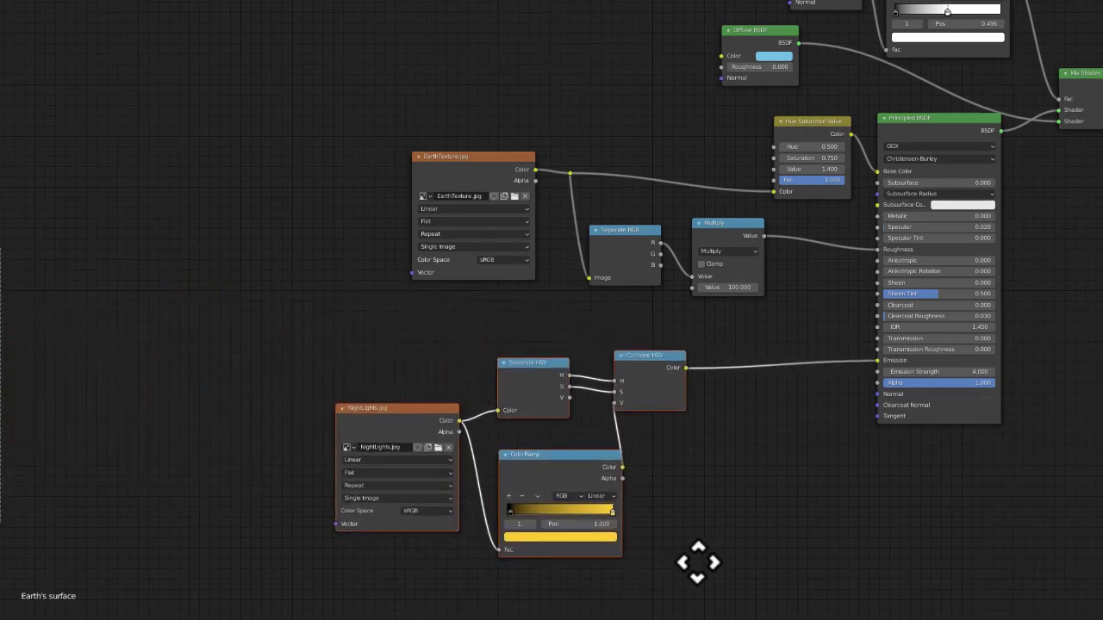
pyautogui.click(761, 532)
pyautogui.moveTo(799, 527); pyautogui.dragTo(766, 544, button='middle')
pyautogui.press('h')
pyautogui.scroll(-1, 795, 507)
pyautogui.moveTo(736, 473); pyautogui.dragTo(560, 526, button='middle')
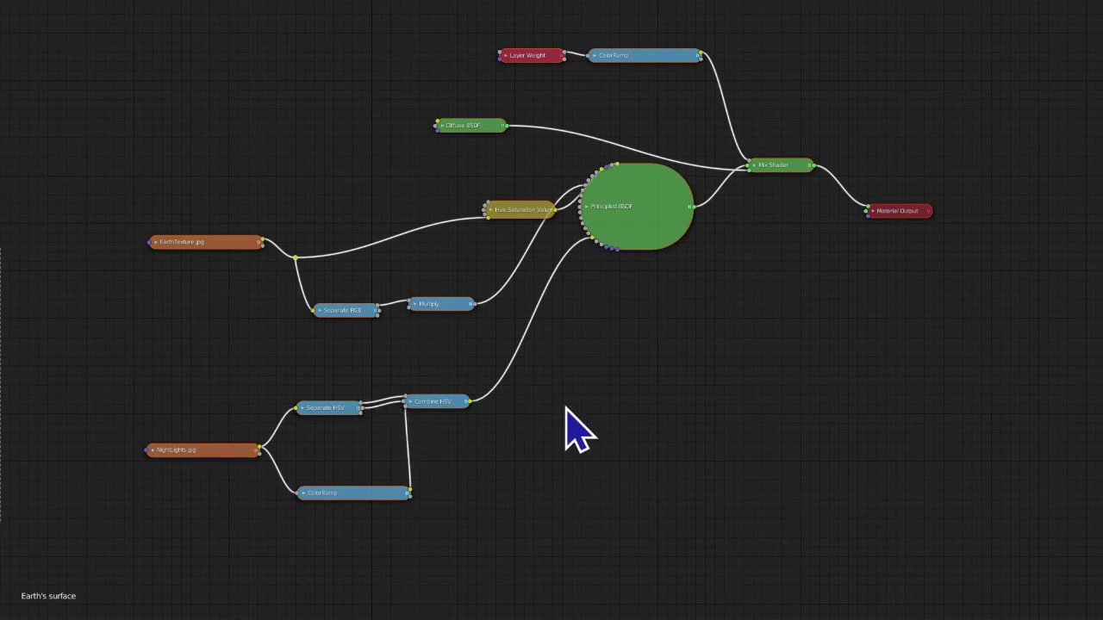
pyautogui.press('h')
pyautogui.press('h')
pyautogui.press('h')
pyautogui.press('h')
pyautogui.press('h')
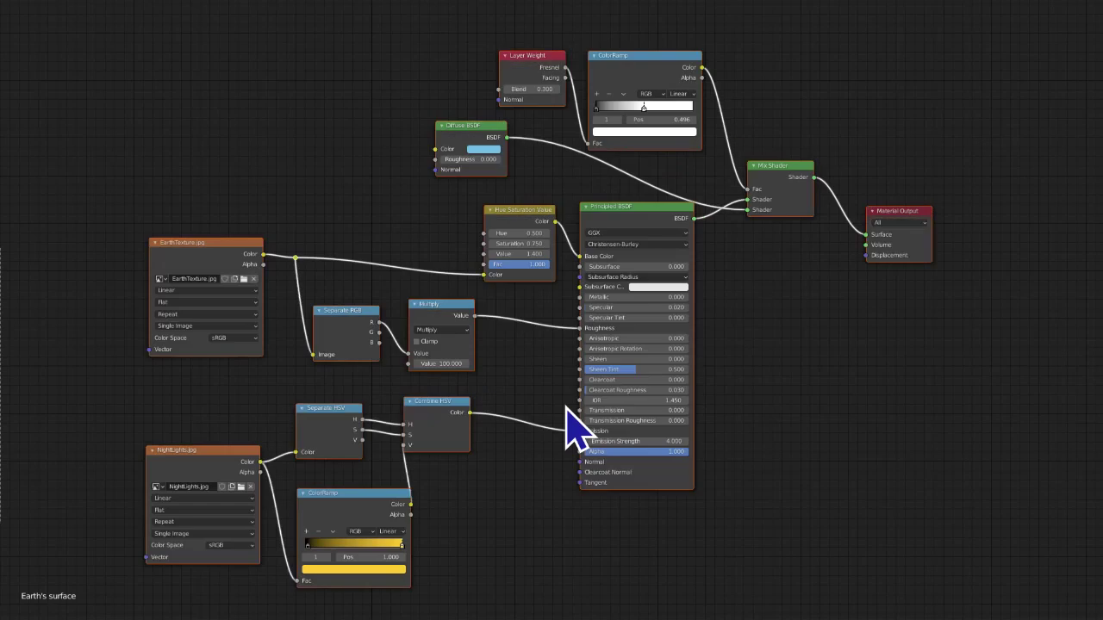
pyautogui.press('h')
# Wrap NightLights, Separate HSV, ColorRamp and Combine HSV in a frame and start its label
pyautogui.moveTo(24, 345); pyautogui.dragTo(250, 371)
pyautogui.moveTo(300, 406); pyautogui.dragTo(336, 411)
pyautogui.moveTo(9, 333); pyautogui.dragTo(555, 551)
pyautogui.hotkey('ctrl', 'j')
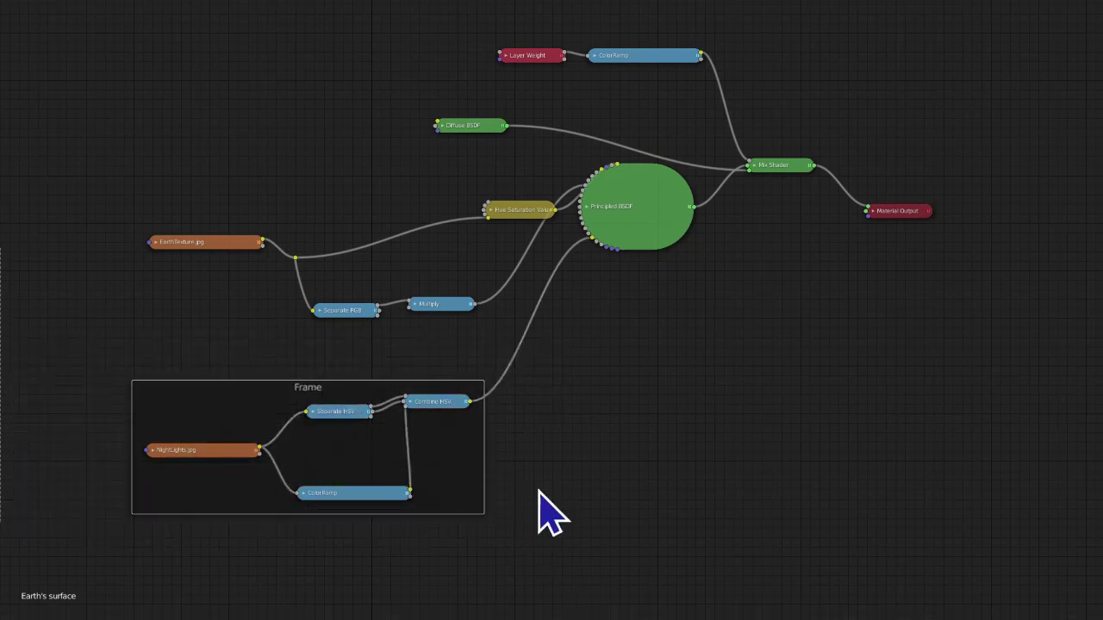
pyautogui.press('F2')
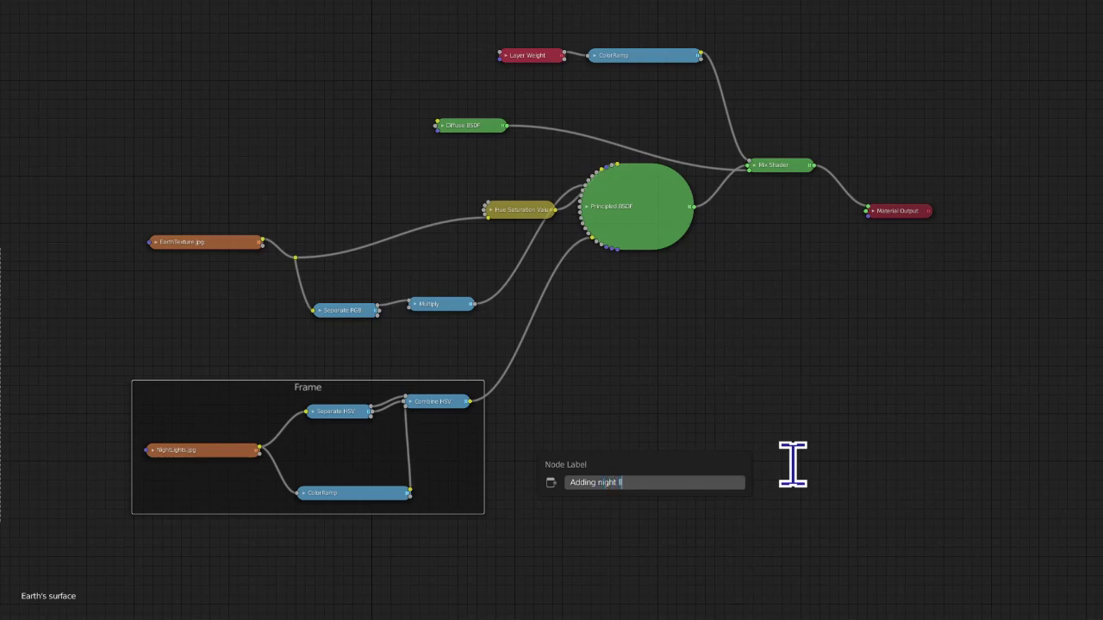
# Confirm the 'Adding night lights' label and frame the surface texture nodes as 'Surface'
pyautogui.write('s')
pyautogui.press('Return')
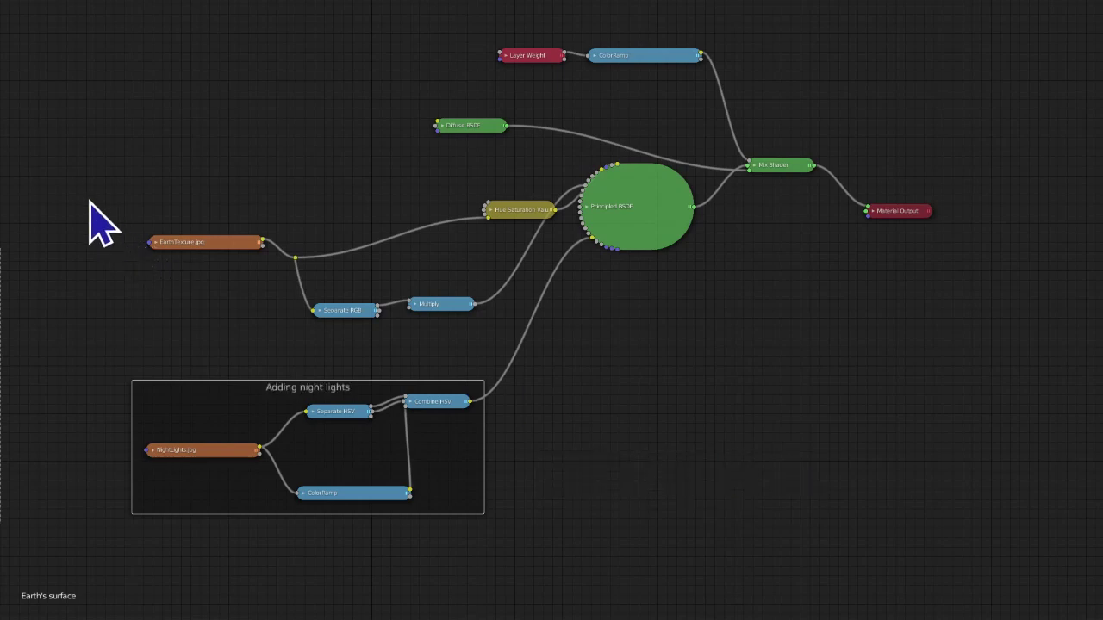
pyautogui.moveTo(62, 176); pyautogui.dragTo(520, 320)
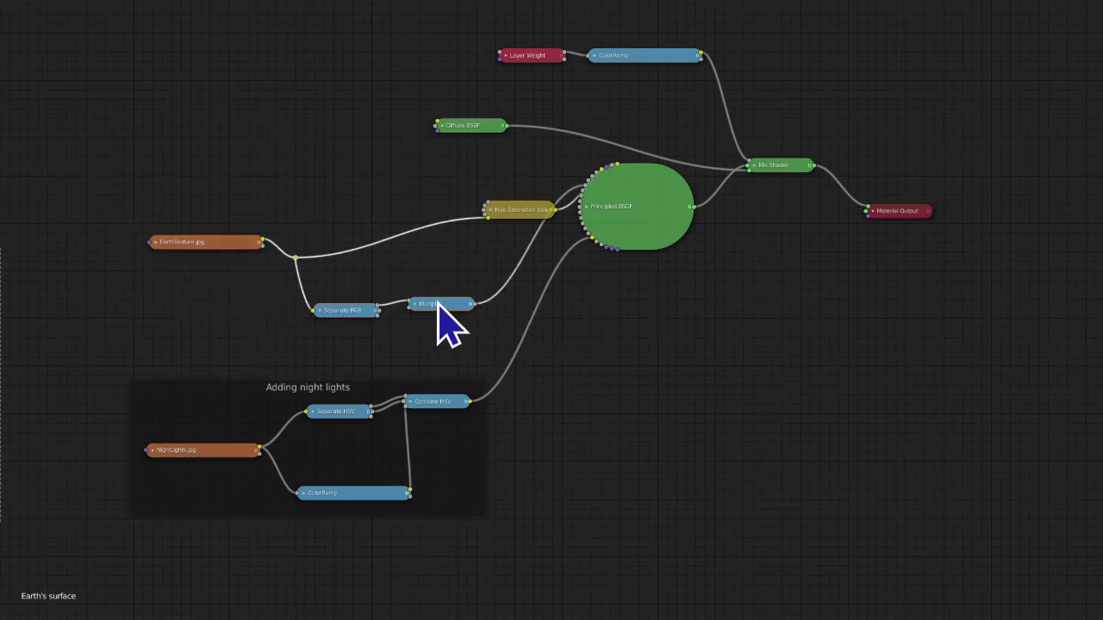
pyautogui.hotkey('ctrl', 'j')
pyautogui.click(336, 196)
pyautogui.press('F2')
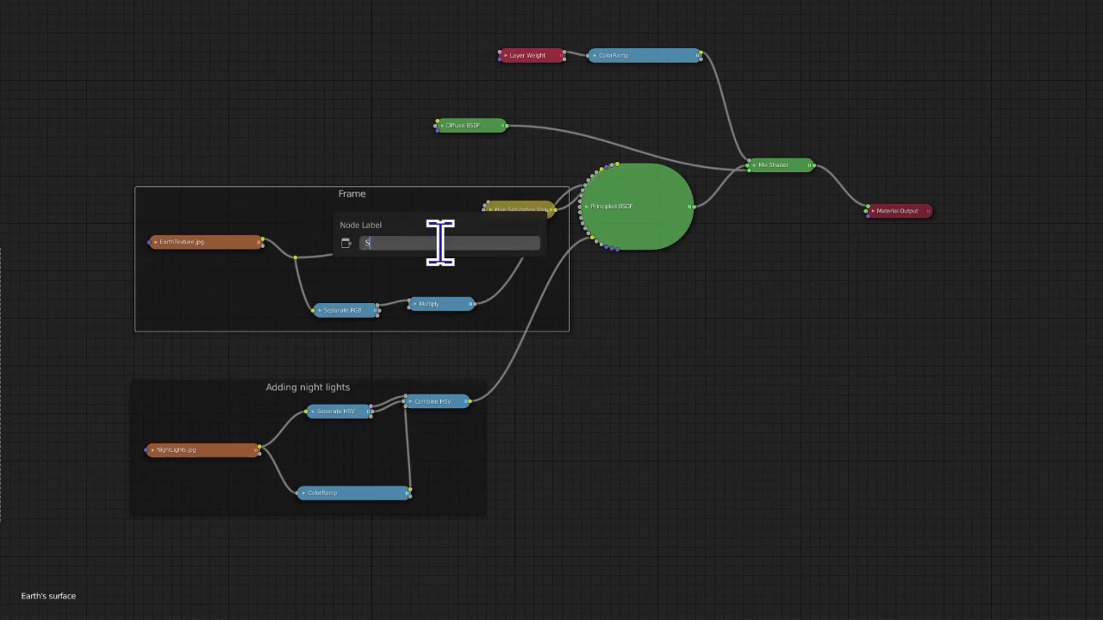
pyautogui.write('Surface')
pyautogui.press('Return')
pyautogui.moveTo(378, 217); pyautogui.dragTo(320, 207)
# Move the Adding night lights frame and spread out Diffuse BSDF, ColorRamp and Layer Weight
pyautogui.click(304, 392)
pyautogui.moveTo(359, 418); pyautogui.dragTo(319, 366)
pyautogui.click(603, 379)
pyautogui.moveTo(464, 121); pyautogui.dragTo(636, 110)
pyautogui.moveTo(658, 57); pyautogui.dragTo(792, 101)
pyautogui.moveTo(539, 56); pyautogui.dragTo(765, 71)
# Frame Layer Weight, ColorRamp, Diffuse BSDF and Mix Shader as 'Adding atmosphere'
pyautogui.moveTo(647, 109); pyautogui.dragTo(771, 131)
pyautogui.moveTo(763, 73); pyautogui.dragTo(836, 178)
pyautogui.hotkey('ctrl', 'j')
pyautogui.press('F2')
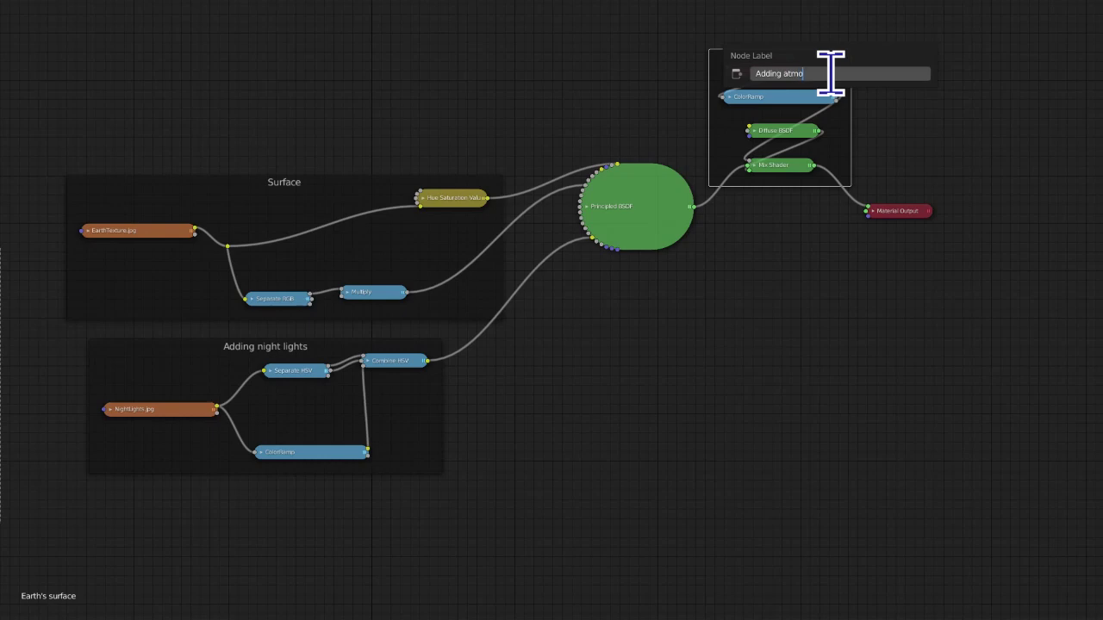
pyautogui.write('Adding atmosphere')
pyautogui.press('Return')
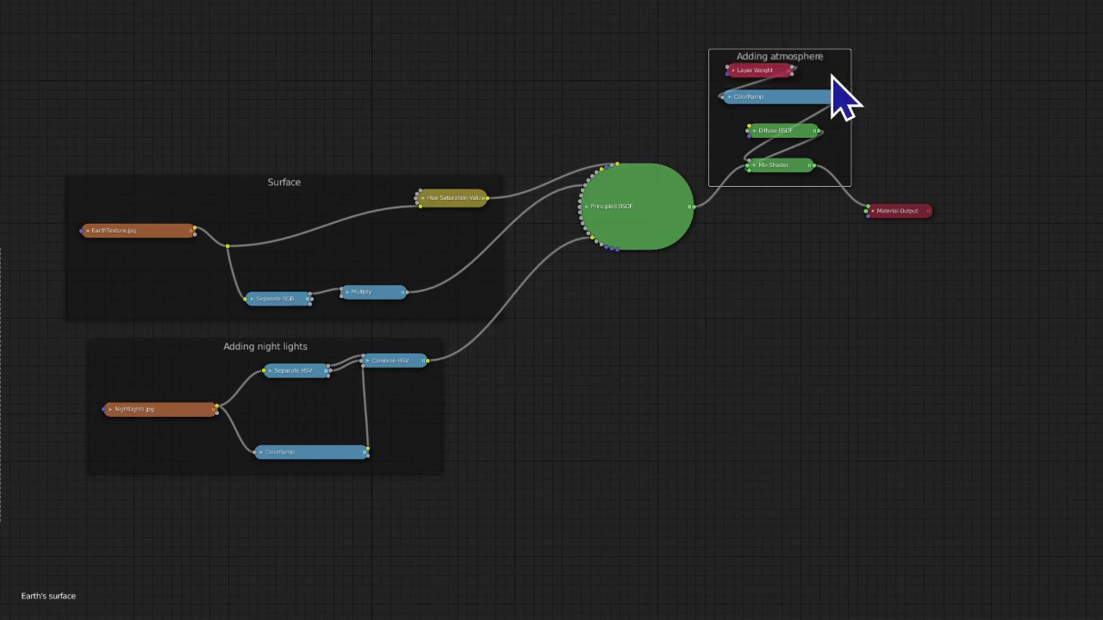
# Wrap the Material Output node in a frame titled 'Output'
pyautogui.click(896, 211)
pyautogui.hotkey('ctrl', 'j')
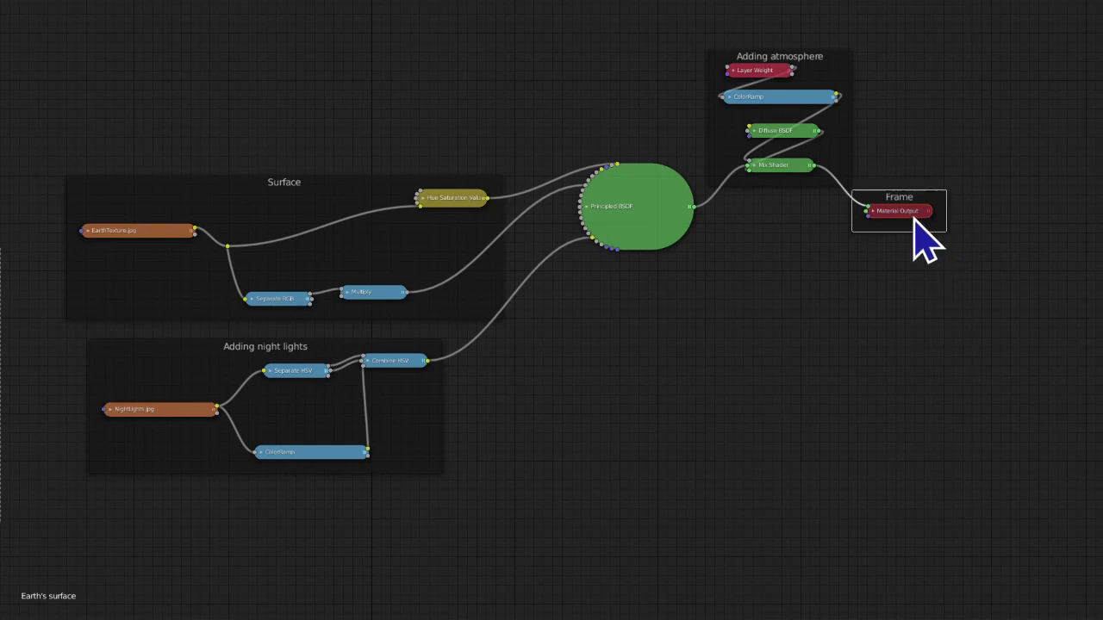
pyautogui.moveTo(915, 226); pyautogui.dragTo(915, 231)
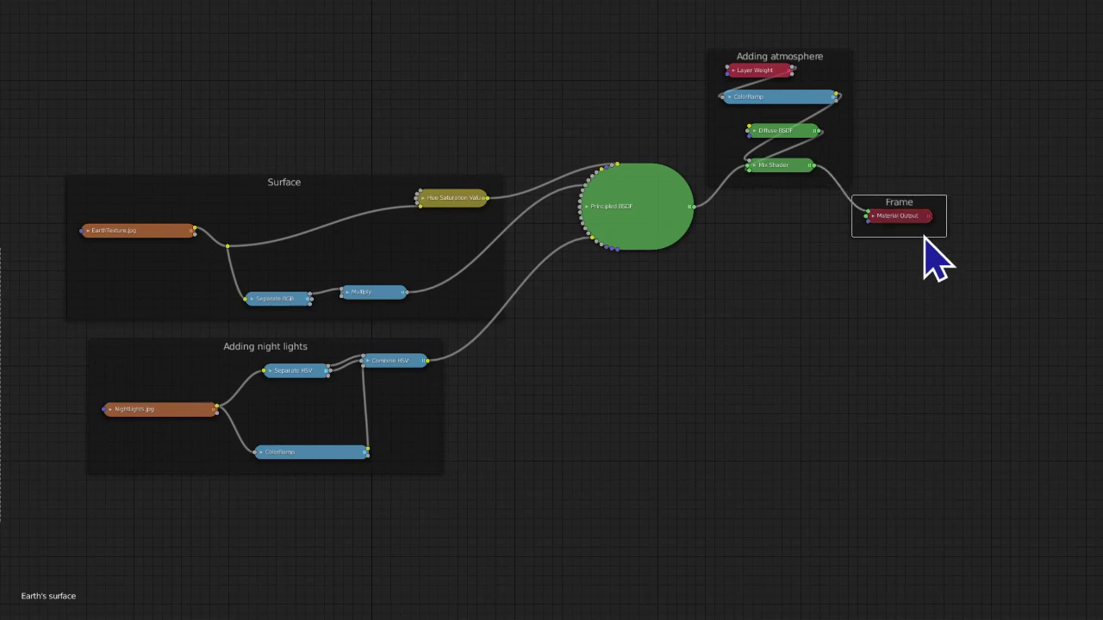
pyautogui.press('F2')
pyautogui.write('Output')
pyautogui.press('Return')
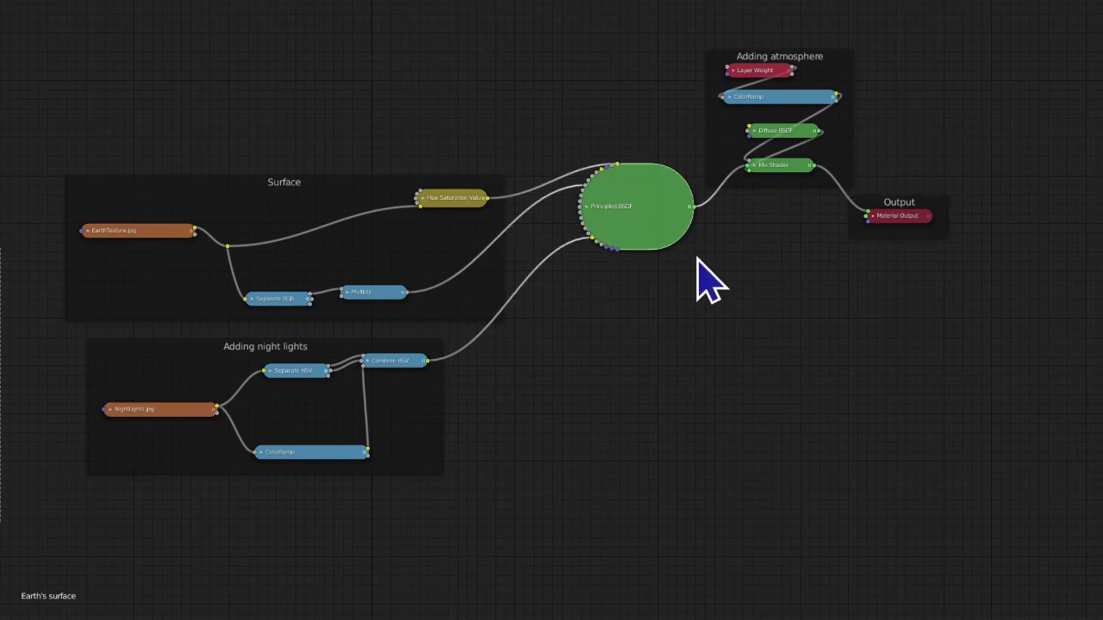
# Wrap the Principled BSDF node in a frame titled 'Principaled'
pyautogui.hotkey('ctrl', 'j')
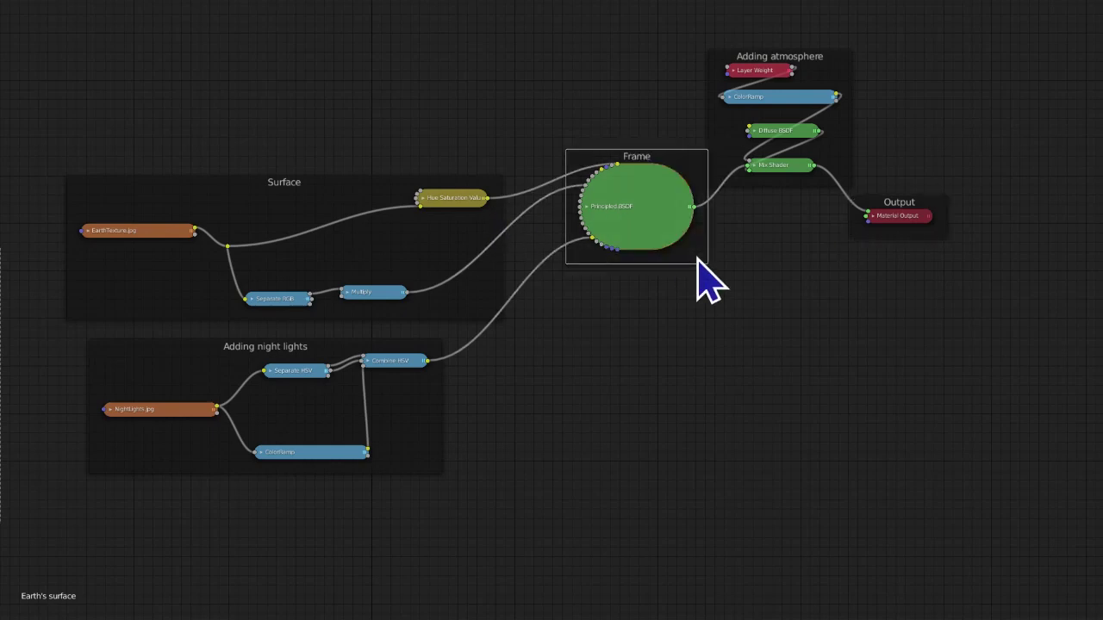
pyautogui.press('F2')
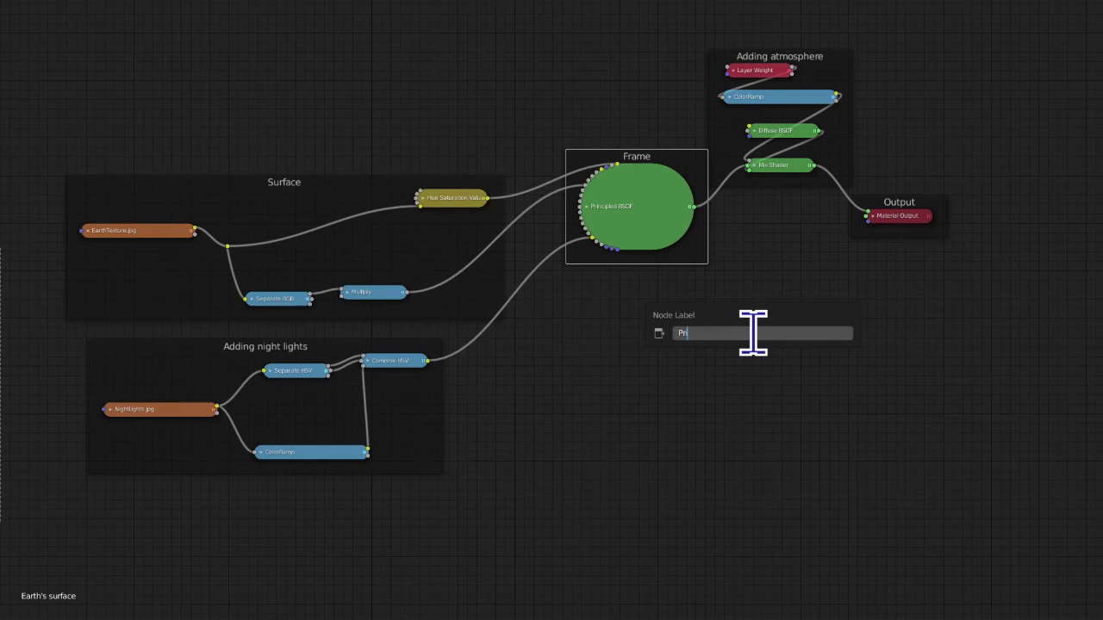
pyautogui.write('Principaled')
pyautogui.press('Return')
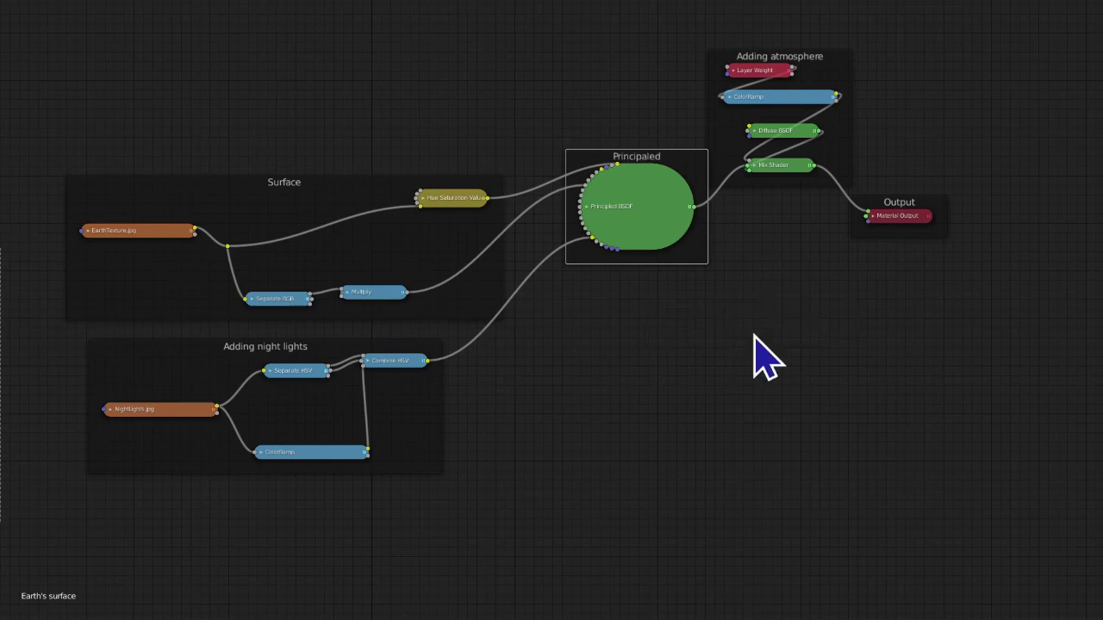
# Rearrange the frames tidily, placing Output beside Adding atmosphere
pyautogui.click(552, 351)
pyautogui.moveTo(52, 5); pyautogui.dragTo(900, 388)
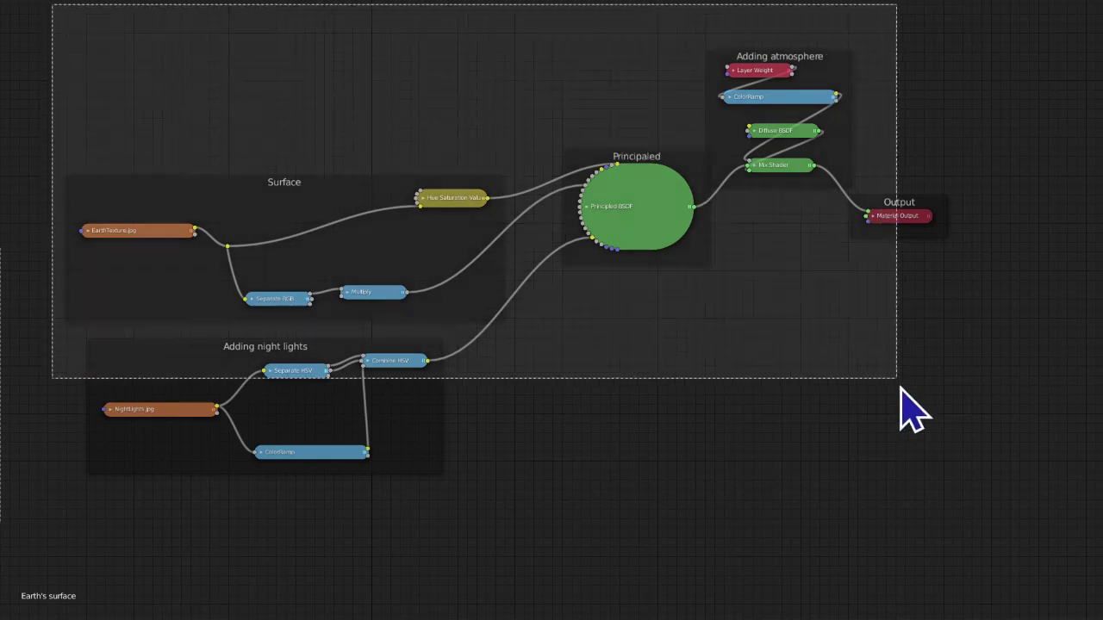
pyautogui.click(312, 194)
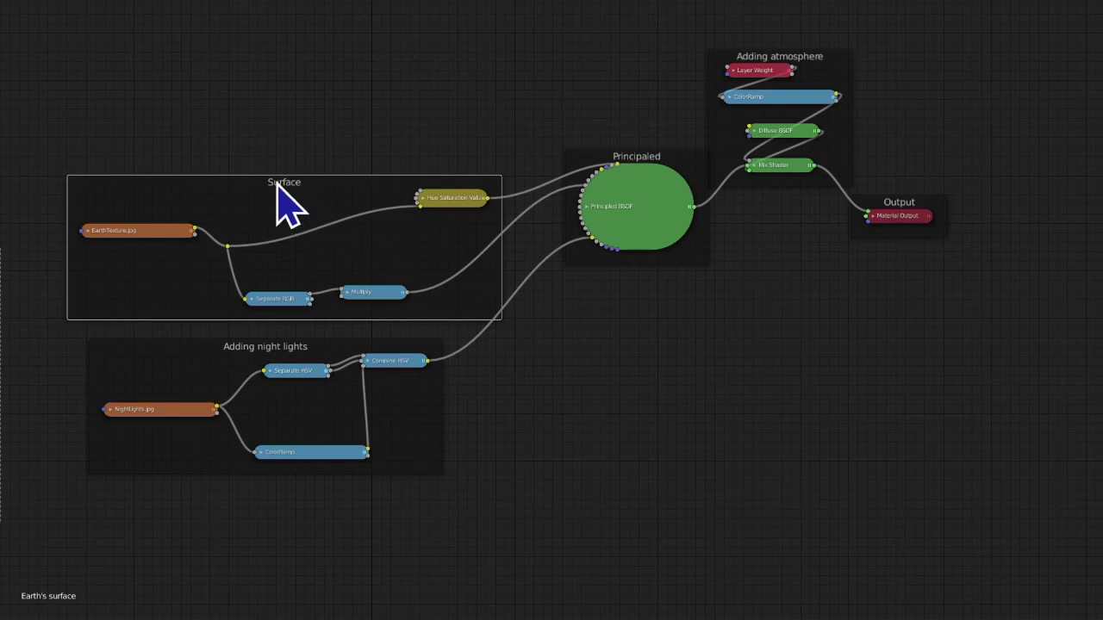
pyautogui.moveTo(286, 184); pyautogui.dragTo(280, 178)
pyautogui.moveTo(274, 352); pyautogui.dragTo(258, 347)
pyautogui.moveTo(792, 54); pyautogui.dragTo(828, 81)
pyautogui.moveTo(919, 205); pyautogui.dragTo(971, 183)
pyautogui.click(679, 243)
pyautogui.click(709, 291)
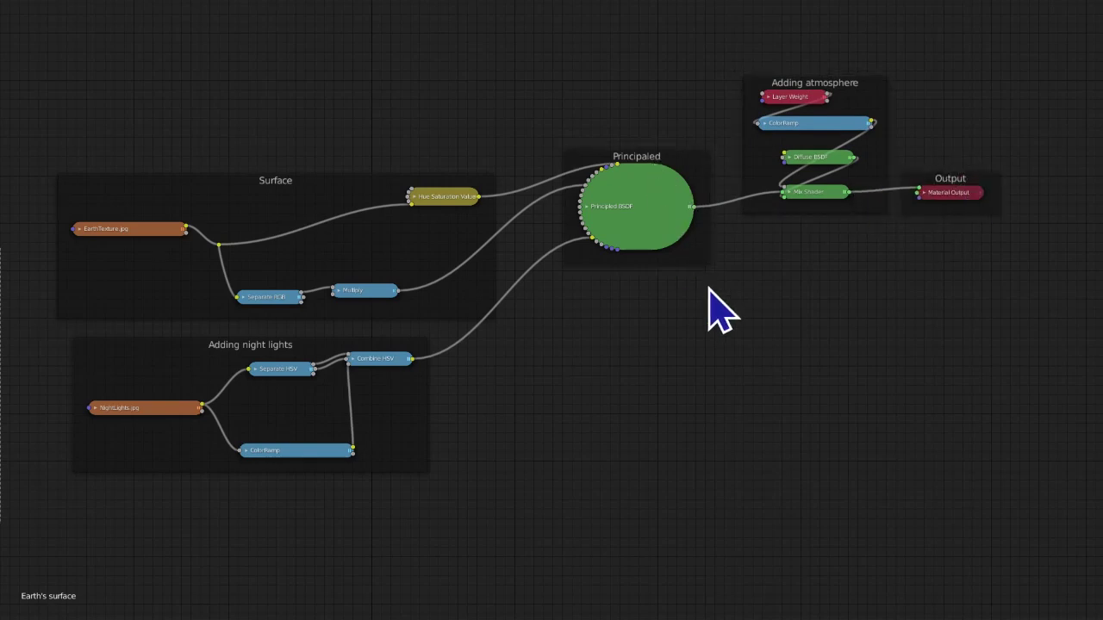
# Restore the Shading layout, then rename Sphere.015 to 'Earth' and Sphere.016 to 'Clouds'
pyautogui.hotkey('ctrl', 'alt', 'space')
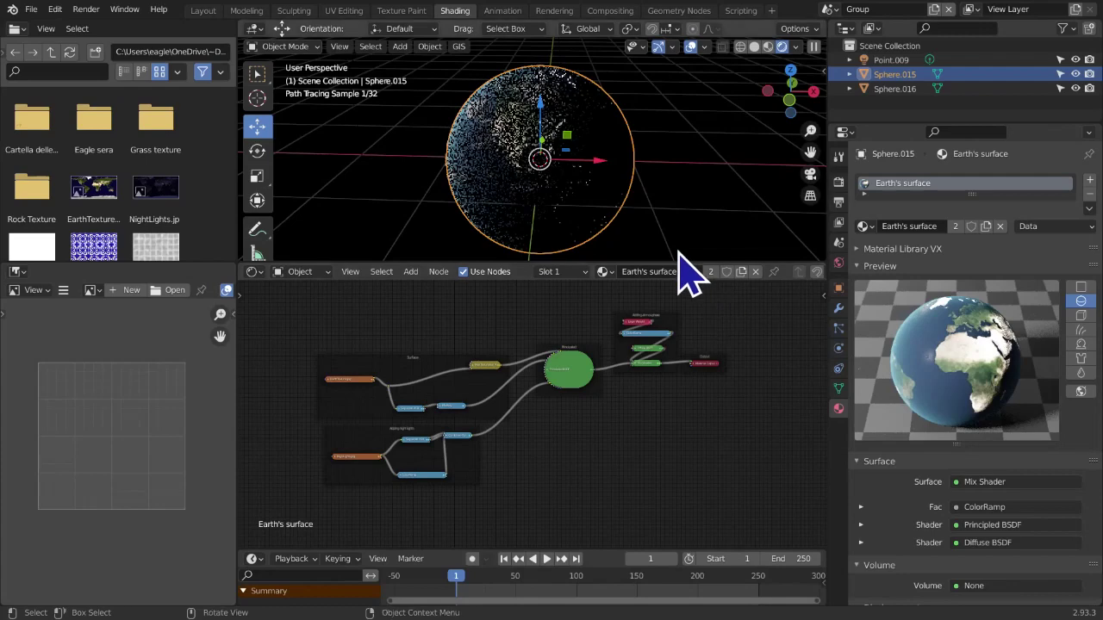
pyautogui.press('F2')
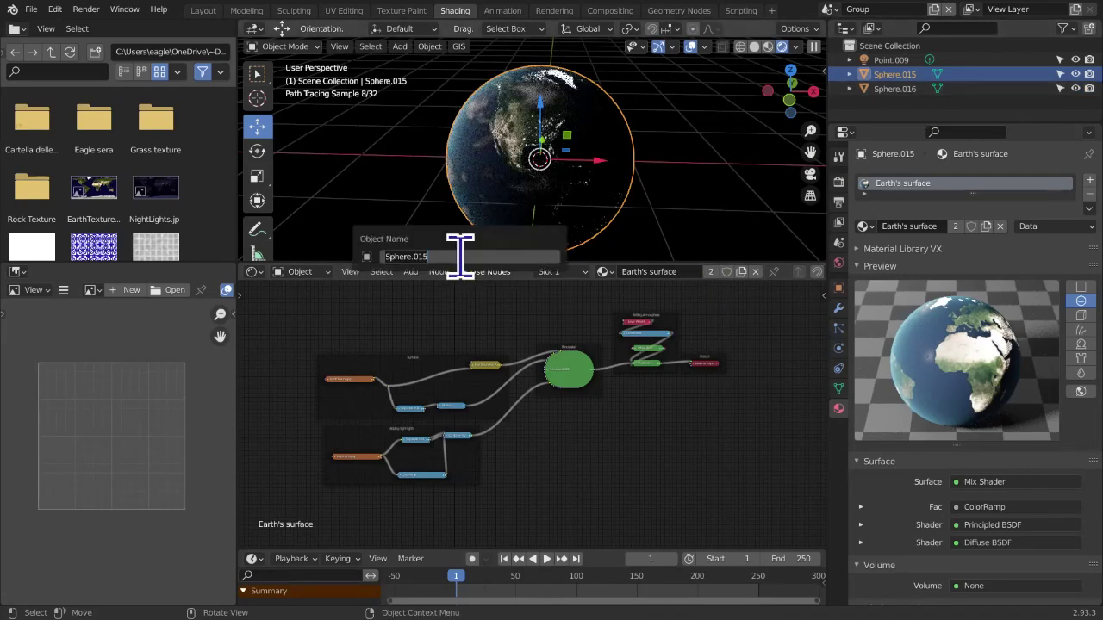
pyautogui.write('Earth')
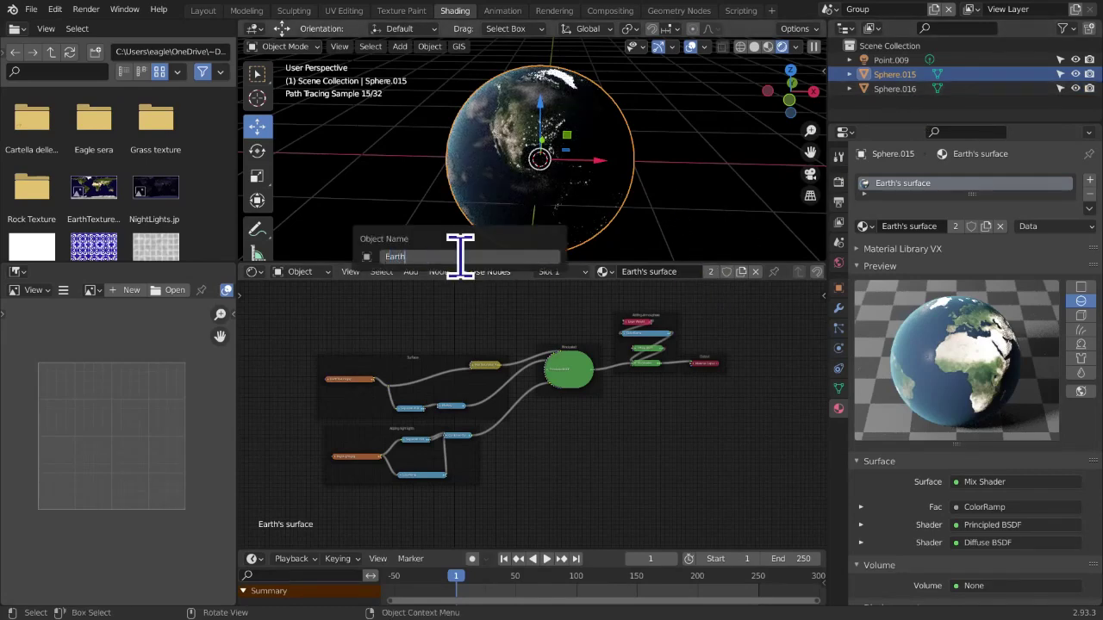
pyautogui.press('Return')
pyautogui.click(890, 89)
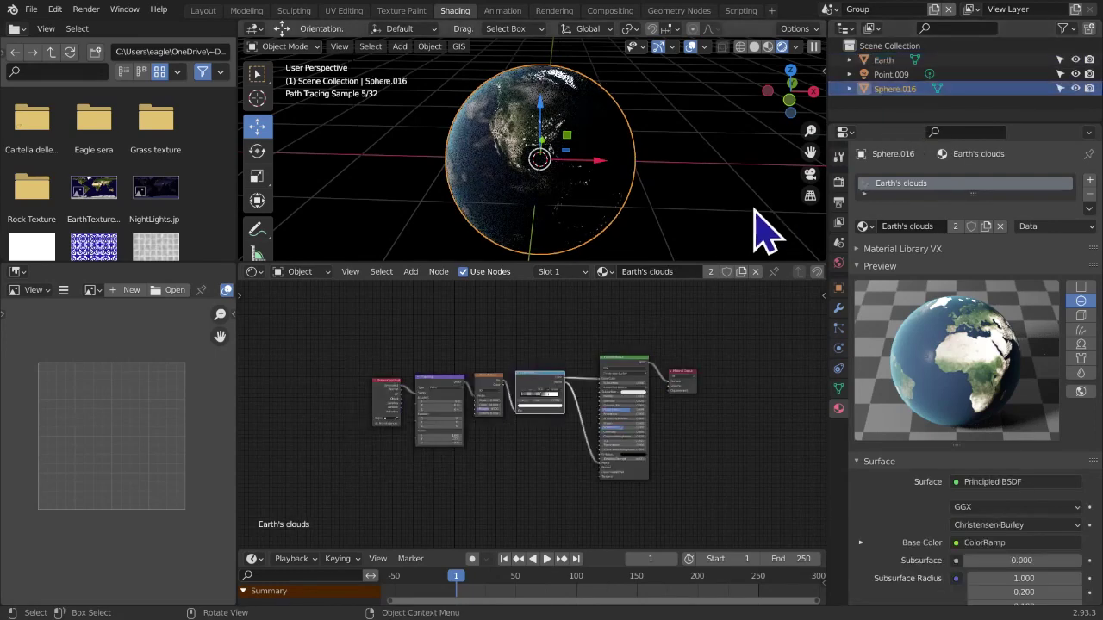
pyautogui.press('F2')
pyautogui.write('C')
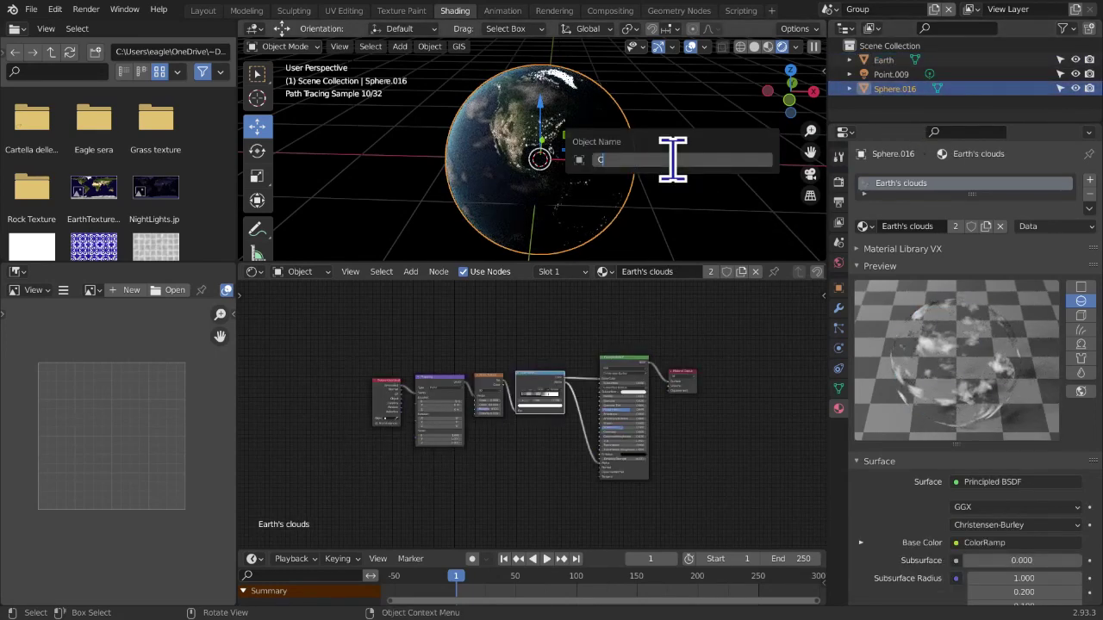
pyautogui.write('louds')
pyautogui.press('Return')
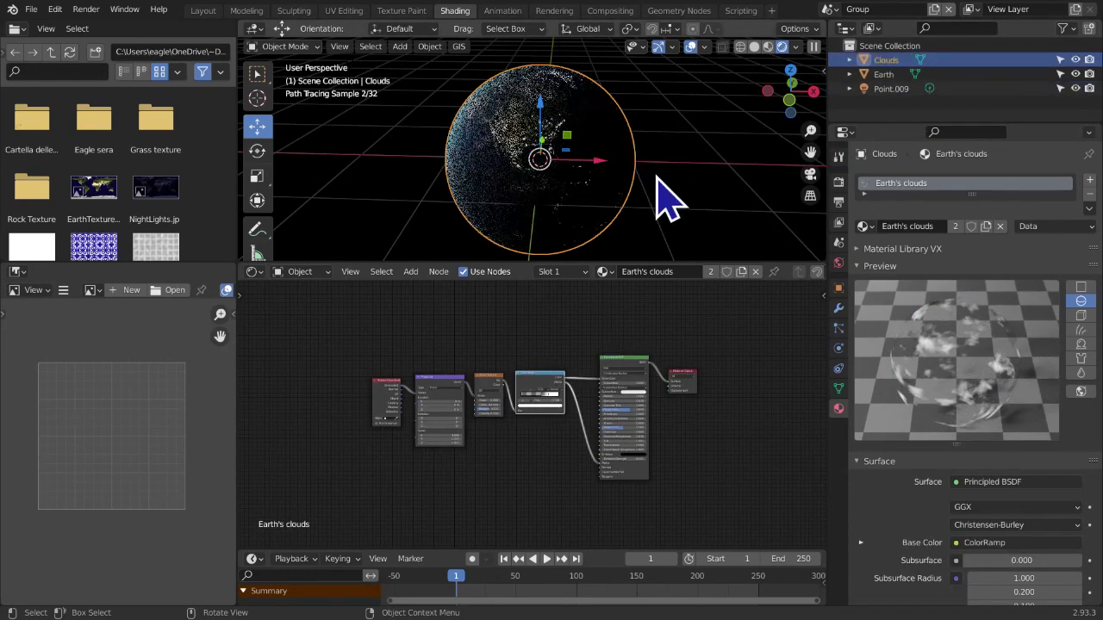
# Frame the Texture Coordinate, Mapping, Noise Texture and ColorRamp nodes as 'Clouds'
pyautogui.hotkey('ctrl', 'alt', 'space')
pyautogui.press('Home')
pyautogui.moveTo(71, 145); pyautogui.dragTo(643, 434)
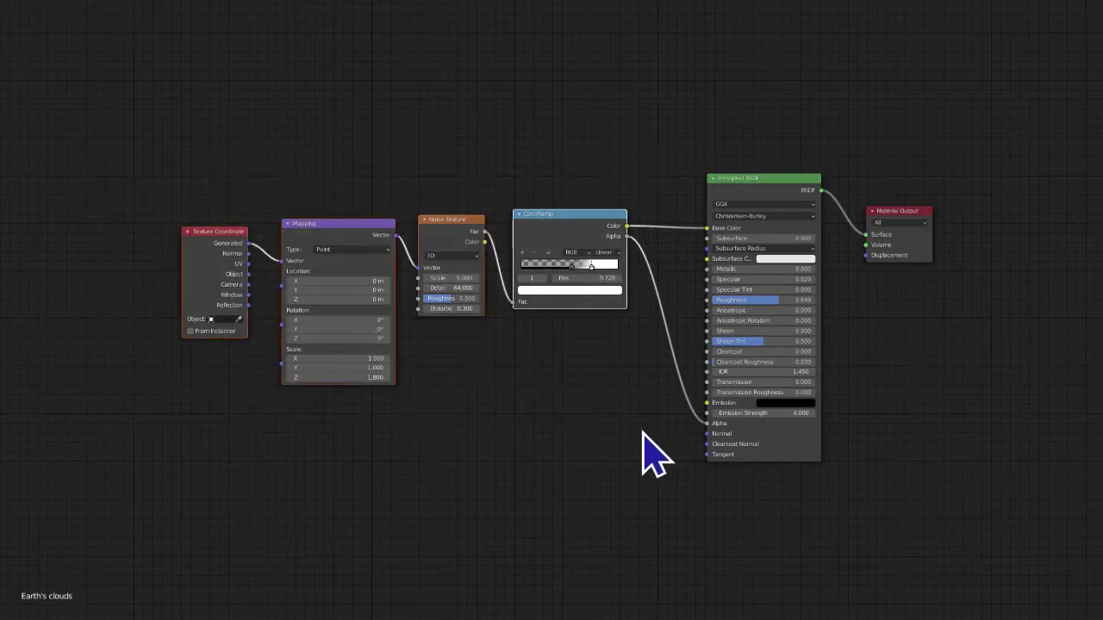
pyautogui.hotkey('ctrl', 'j')
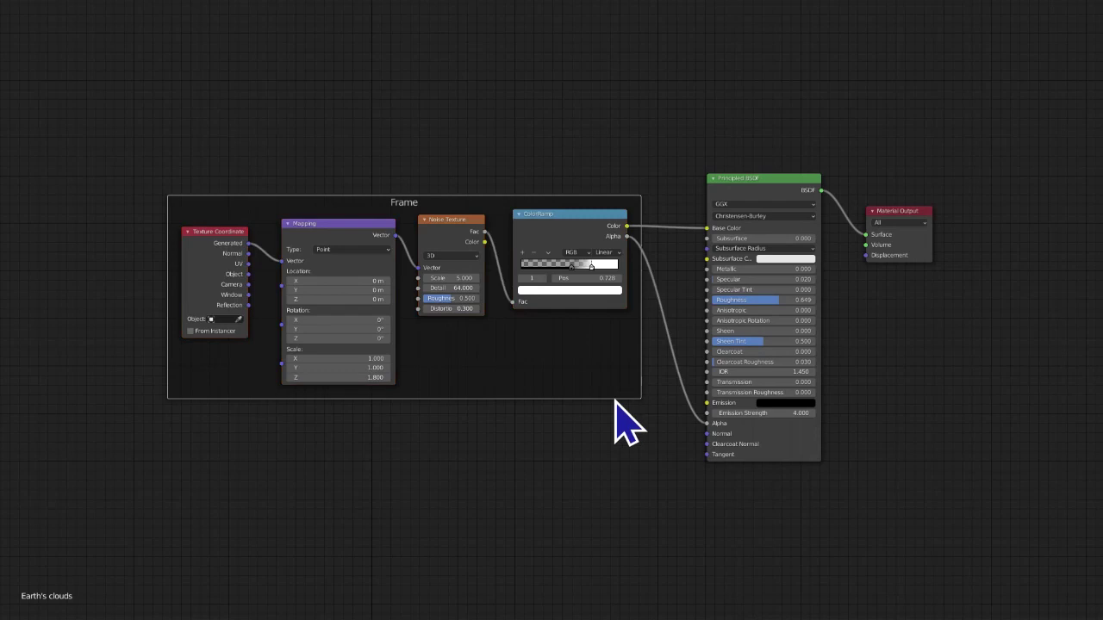
pyautogui.press('F2')
pyautogui.write('Clouds')
pyautogui.press('Return')
# Frame the Principled BSDF as 'Principaled' and the Material Output as 'Output'
pyautogui.moveTo(708, 134); pyautogui.dragTo(837, 520)
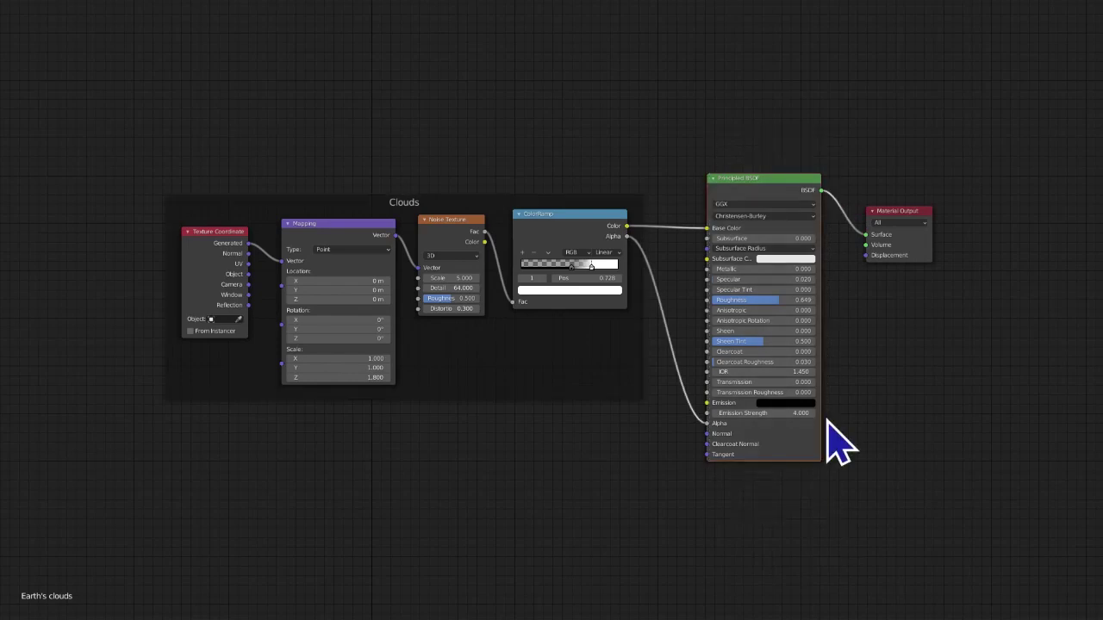
pyautogui.hotkey('ctrl', 'j')
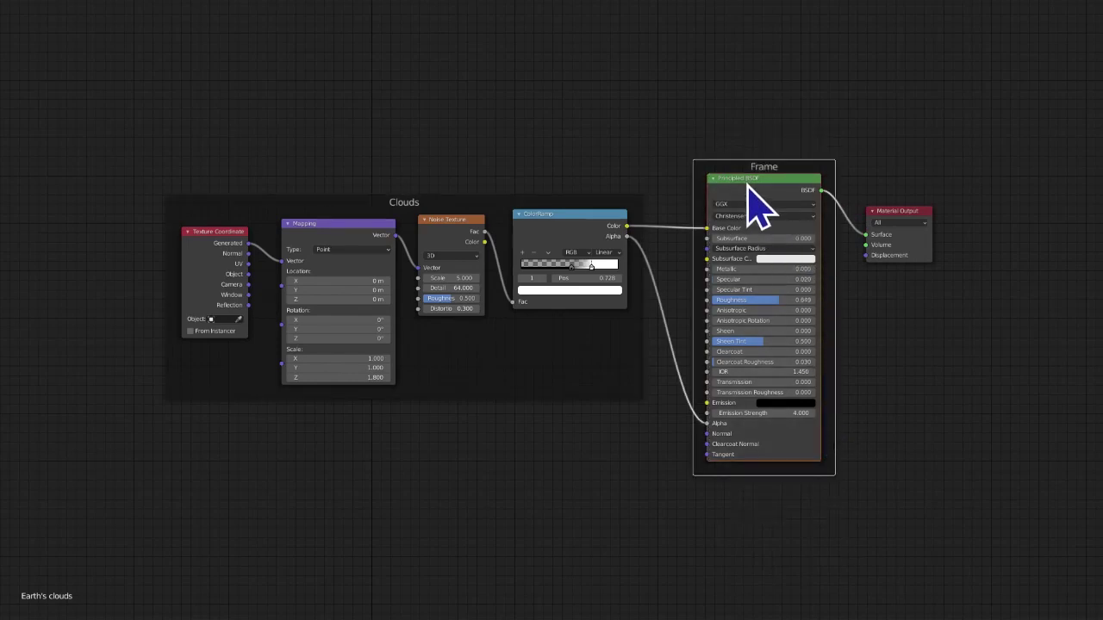
pyautogui.press('F2')
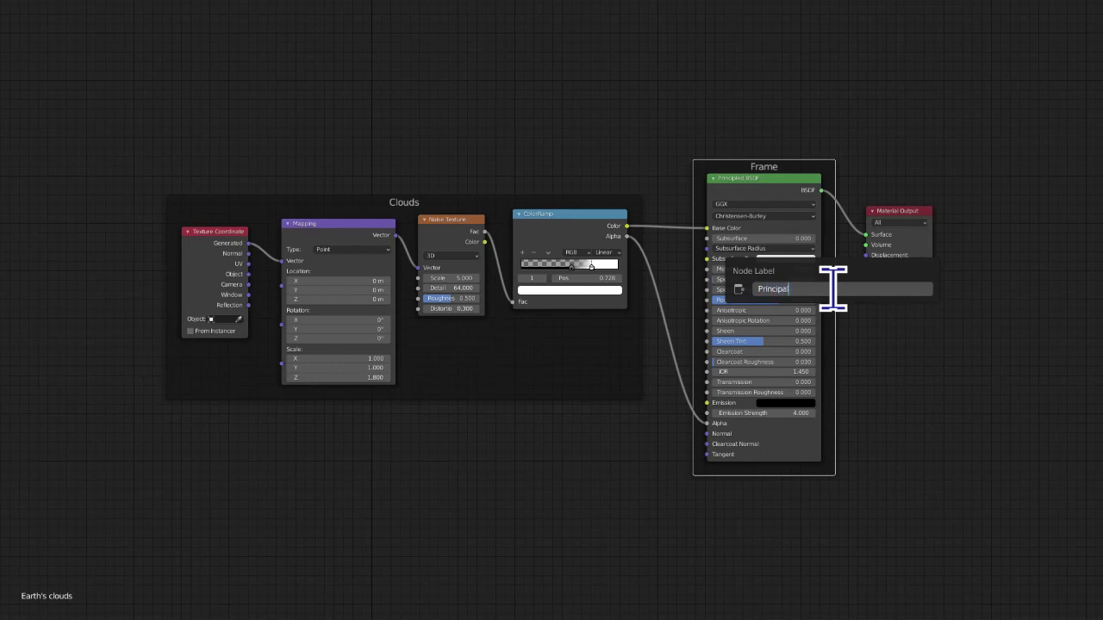
pyautogui.press('Return')
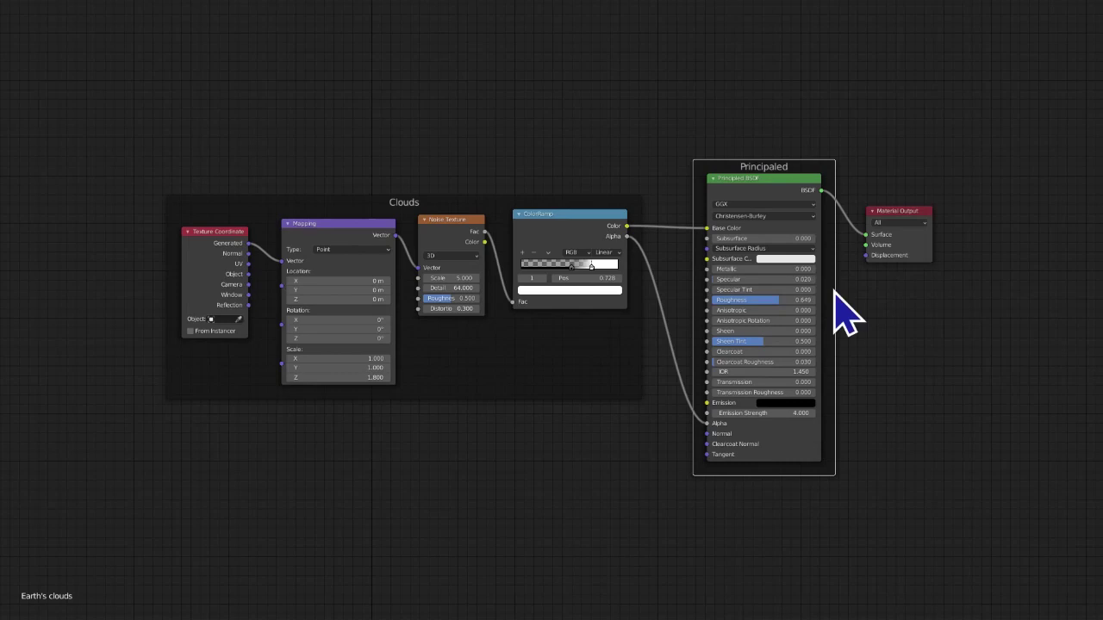
pyautogui.moveTo(888, 136); pyautogui.dragTo(918, 413)
pyautogui.hotkey('ctrl', 'j')
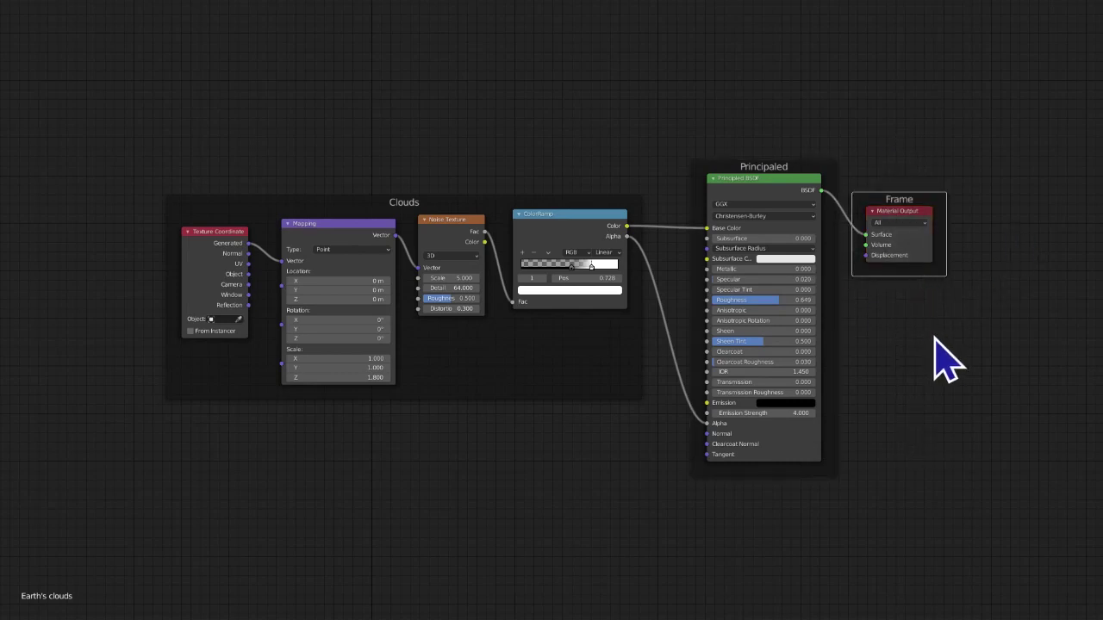
pyautogui.press('F2')
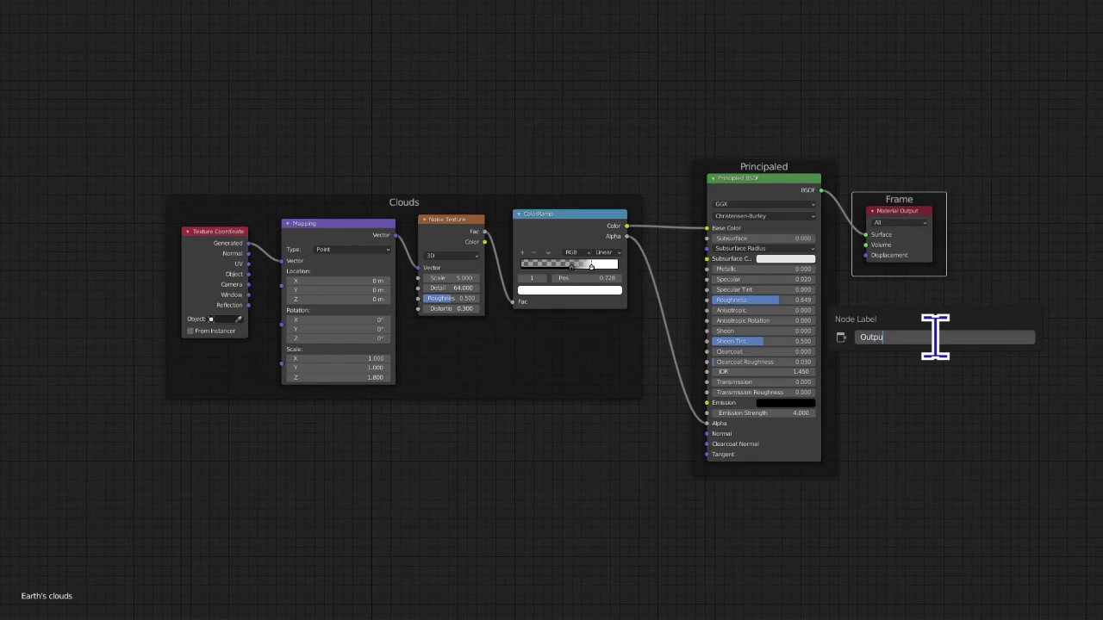
pyautogui.press('Return')
# Collapse every clouds node to compact form and restore the Shading layout
pyautogui.press('a')
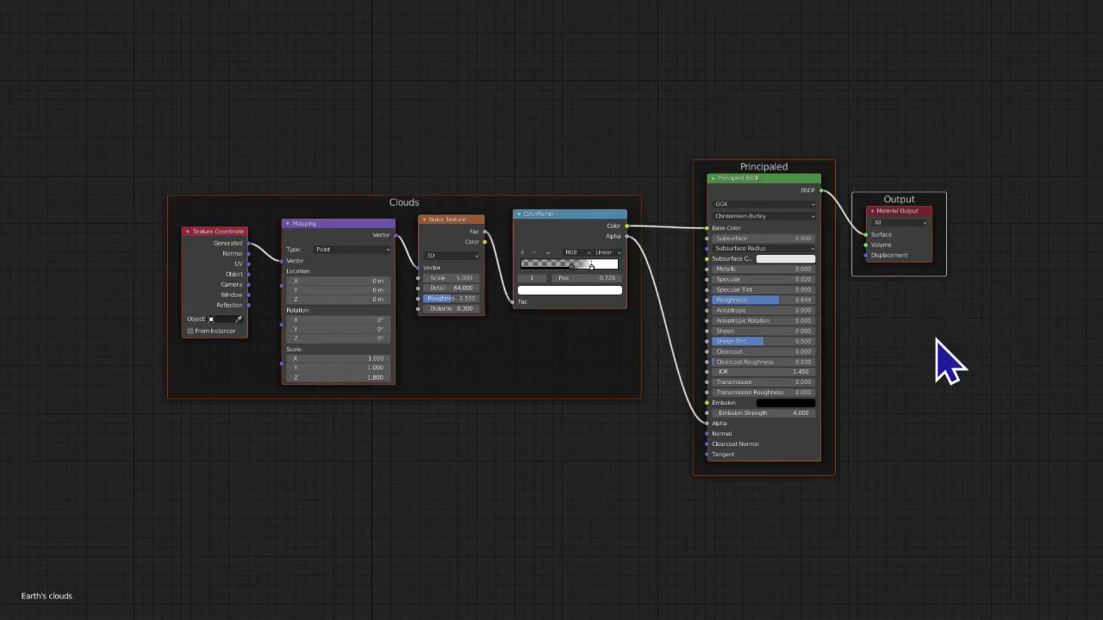
pyautogui.press('h')
pyautogui.hotkey('alt', 'a')
pyautogui.moveTo(937, 339); pyautogui.dragTo(906, 361, button='middle')
pyautogui.hotkey('ctrl', 'alt', 'space')
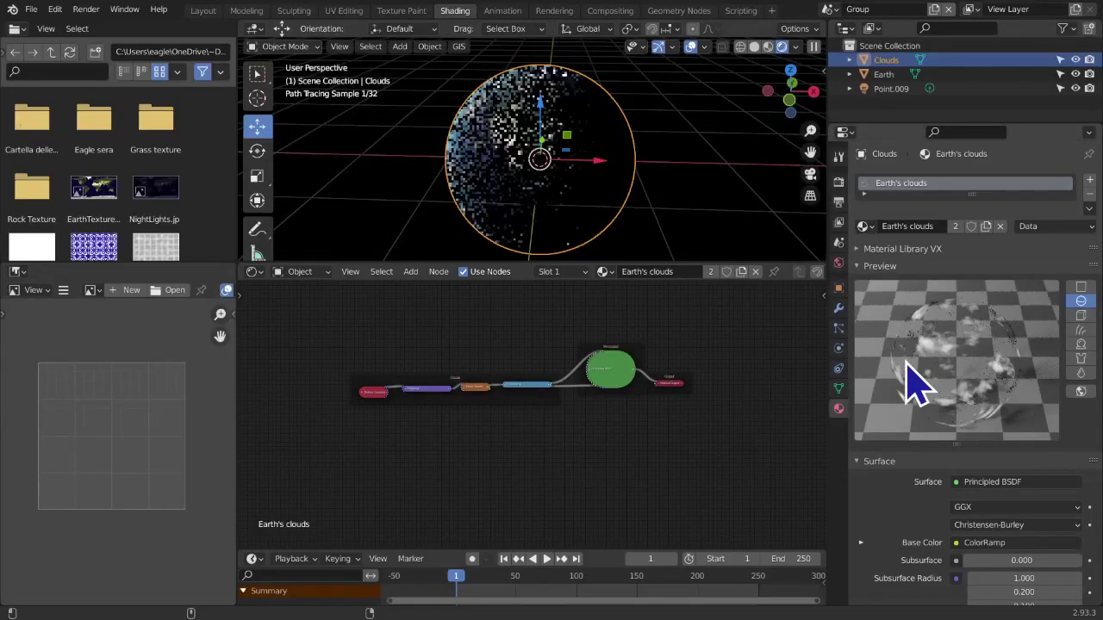
# Add a new collection named Earth, then select Clouds with the Earth object active
pyautogui.click(487, 196)
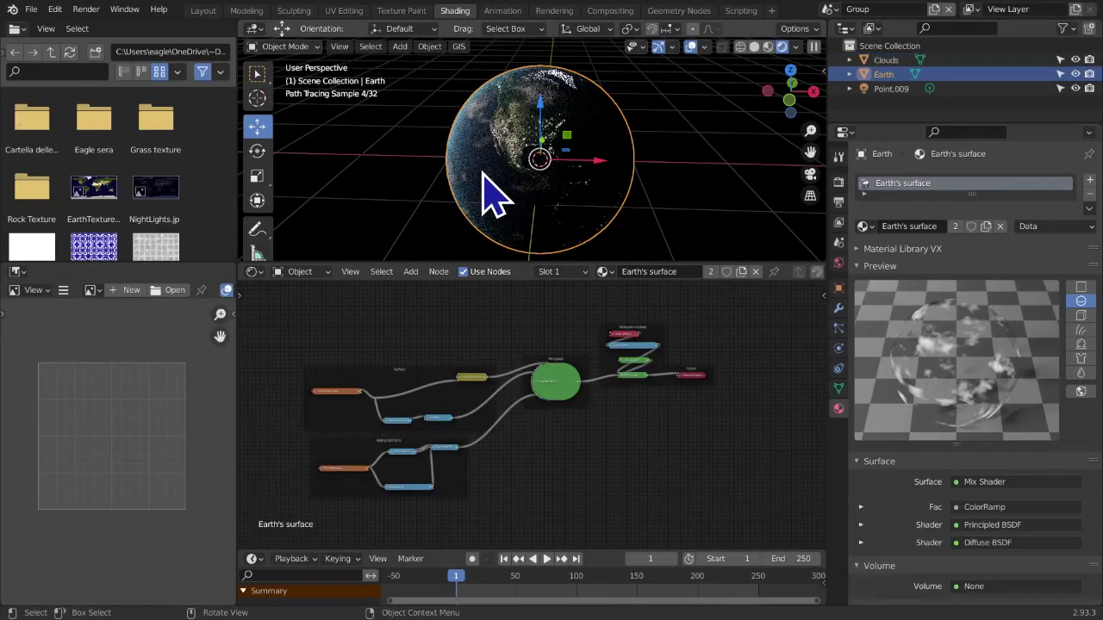
pyautogui.hotkey('alt', 'a')
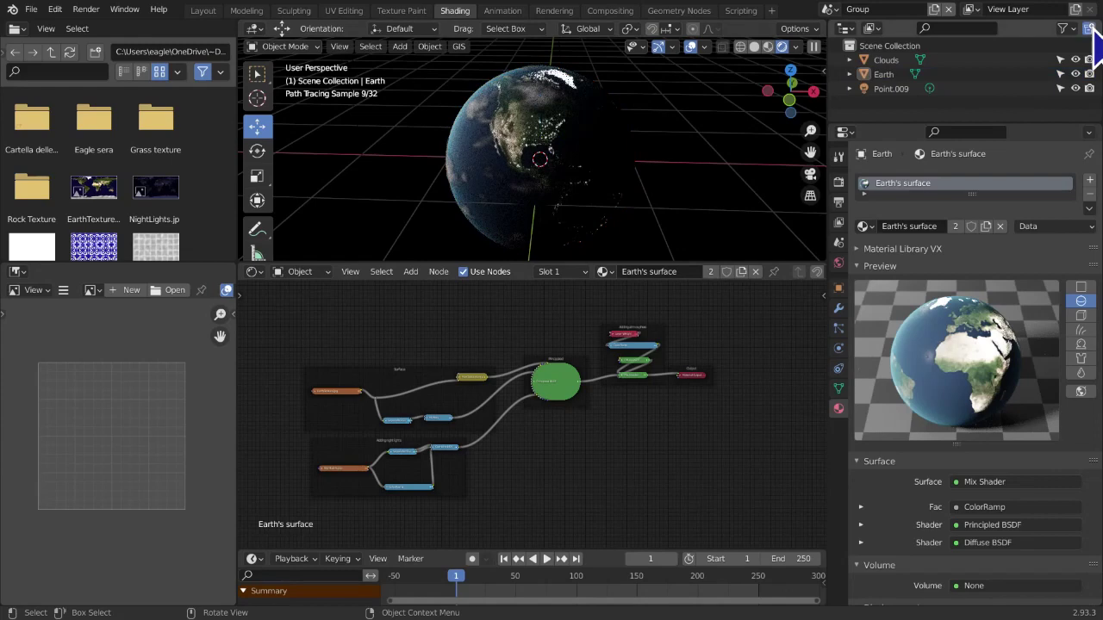
pyautogui.click(1089, 28)
pyautogui.doubleClick(896, 59)
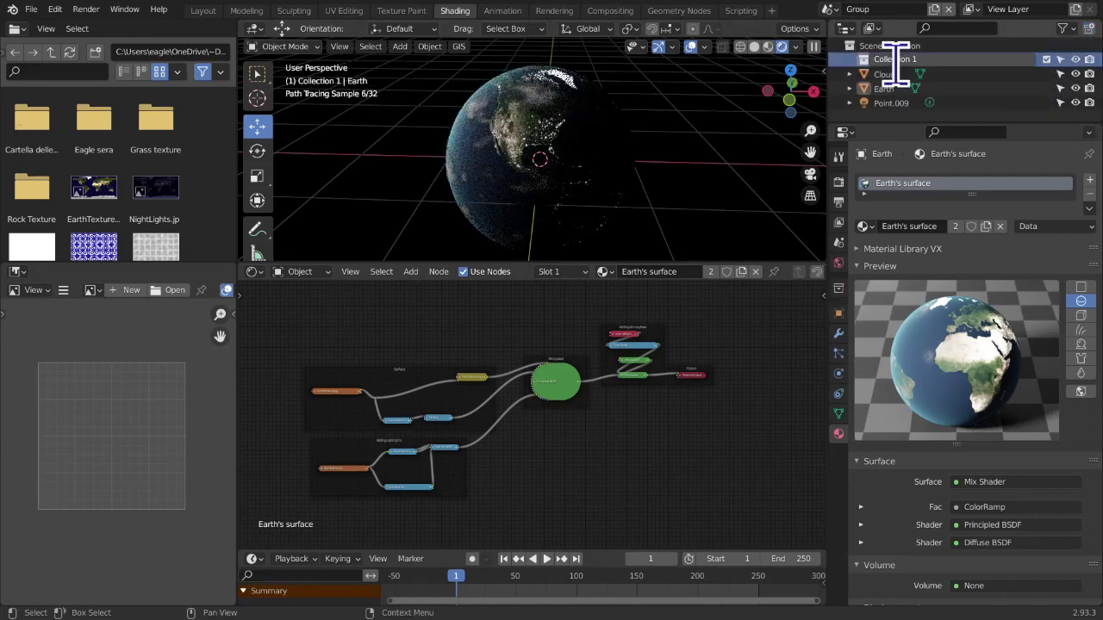
pyautogui.write('Earth')
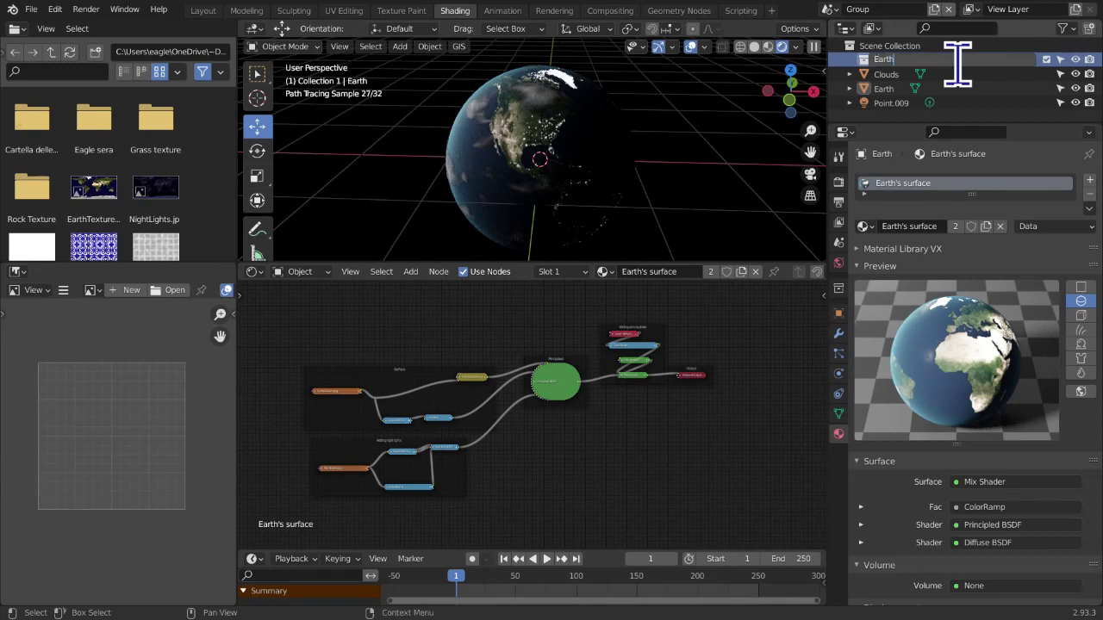
pyautogui.press('Return')
pyautogui.click(887, 75)
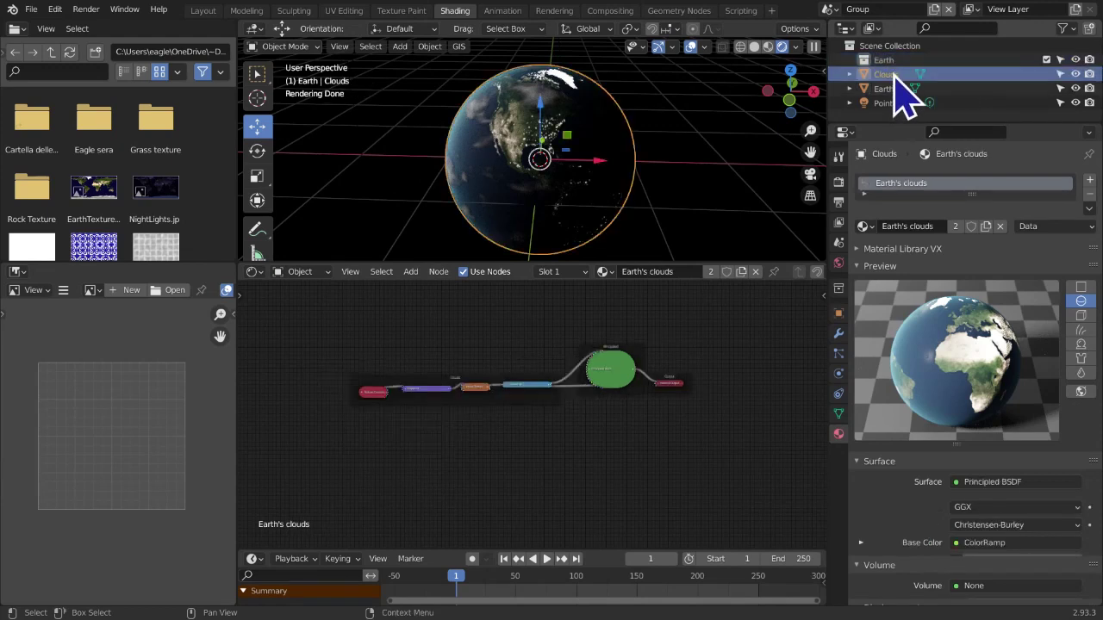
pyautogui.click(883, 89)
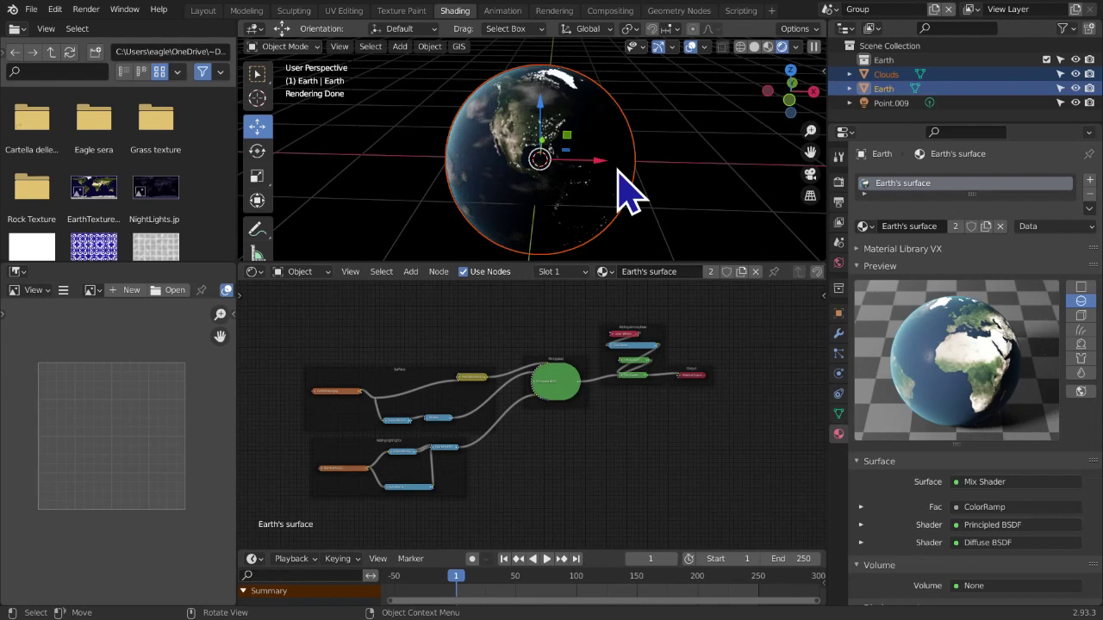
# Parent Clouds to Earth with Keep Transform, testing by moving each object and undoing
pyautogui.hotkey('ctrl', 'p')
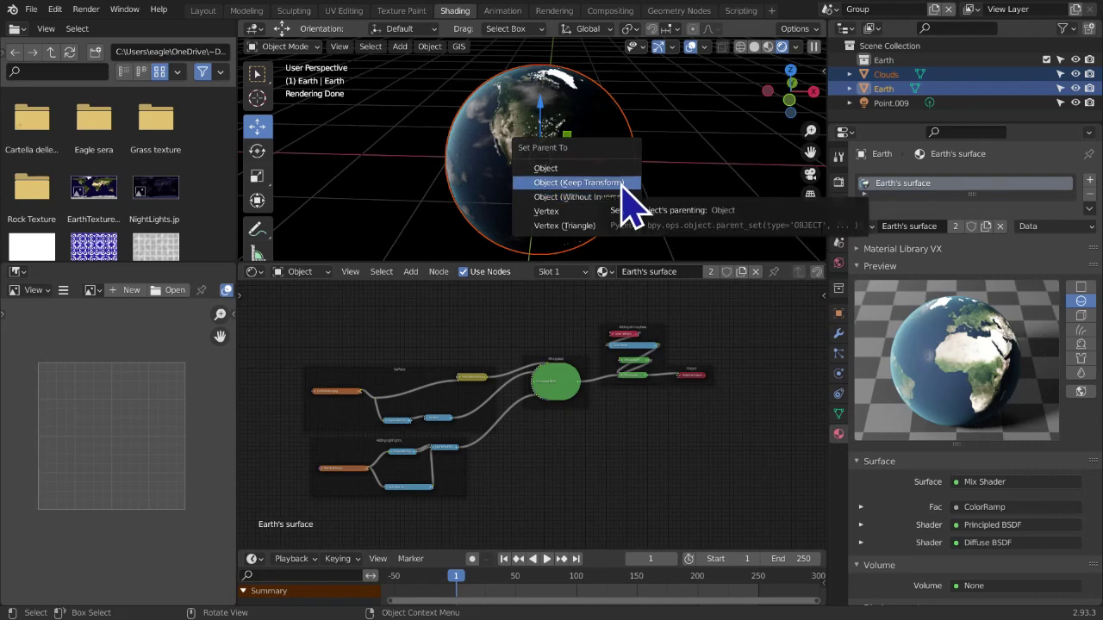
pyautogui.click(622, 183)
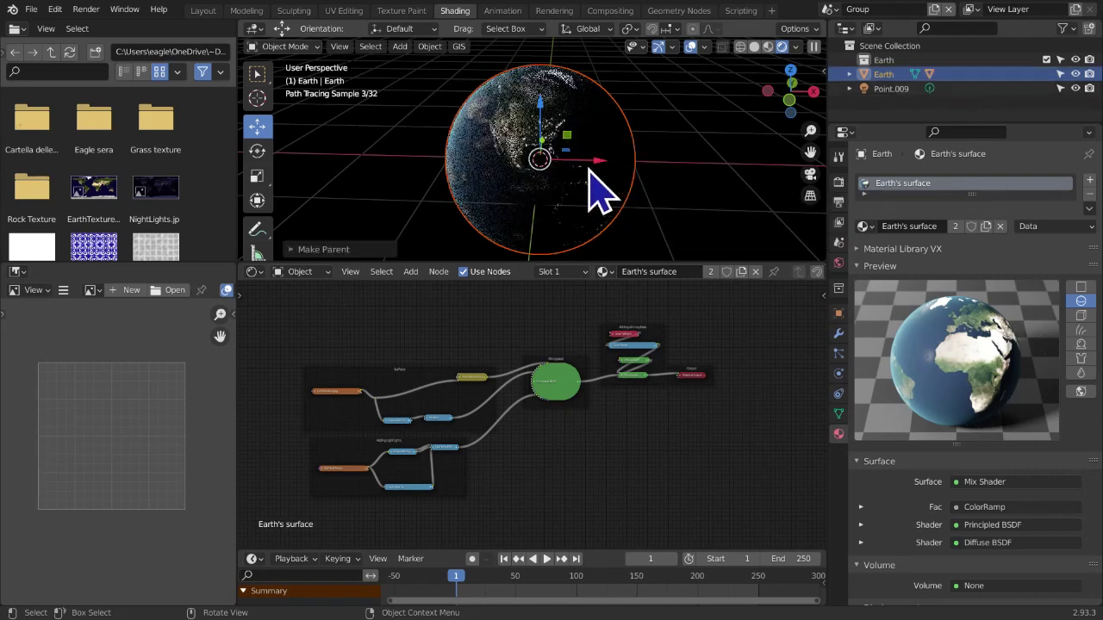
pyautogui.moveTo(604, 165); pyautogui.dragTo(507, 168)
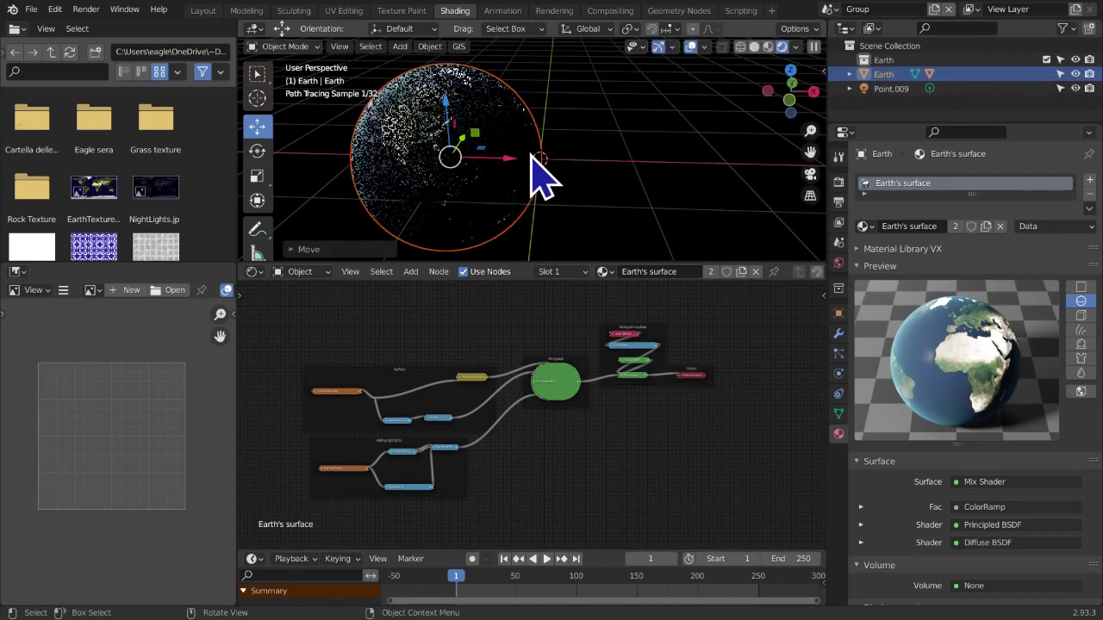
pyautogui.hotkey('ctrl', 'z')
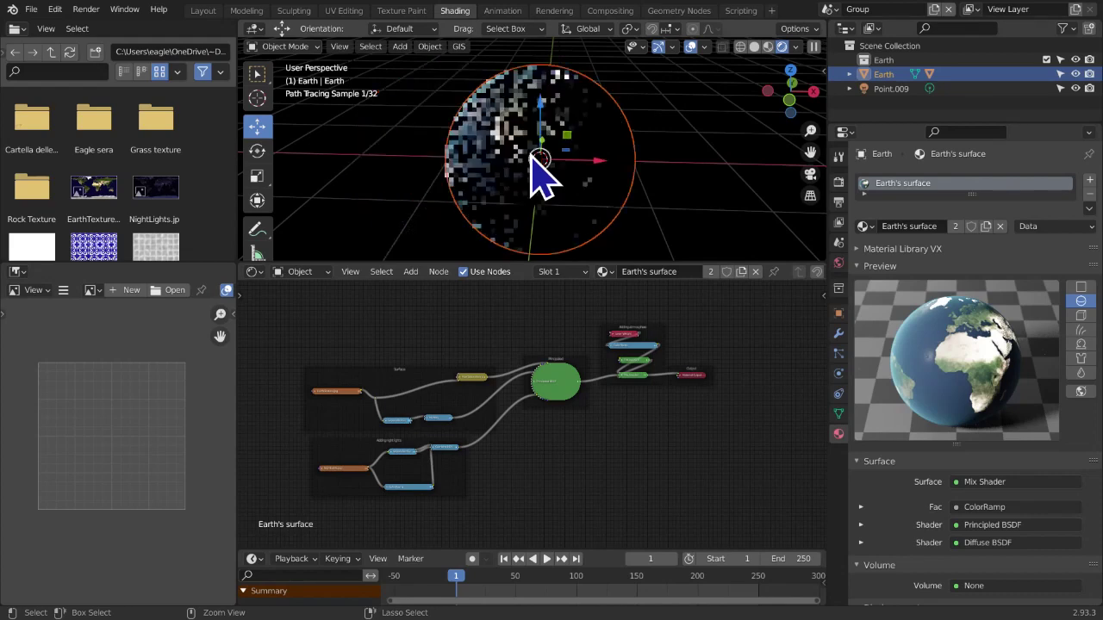
pyautogui.click(486, 159)
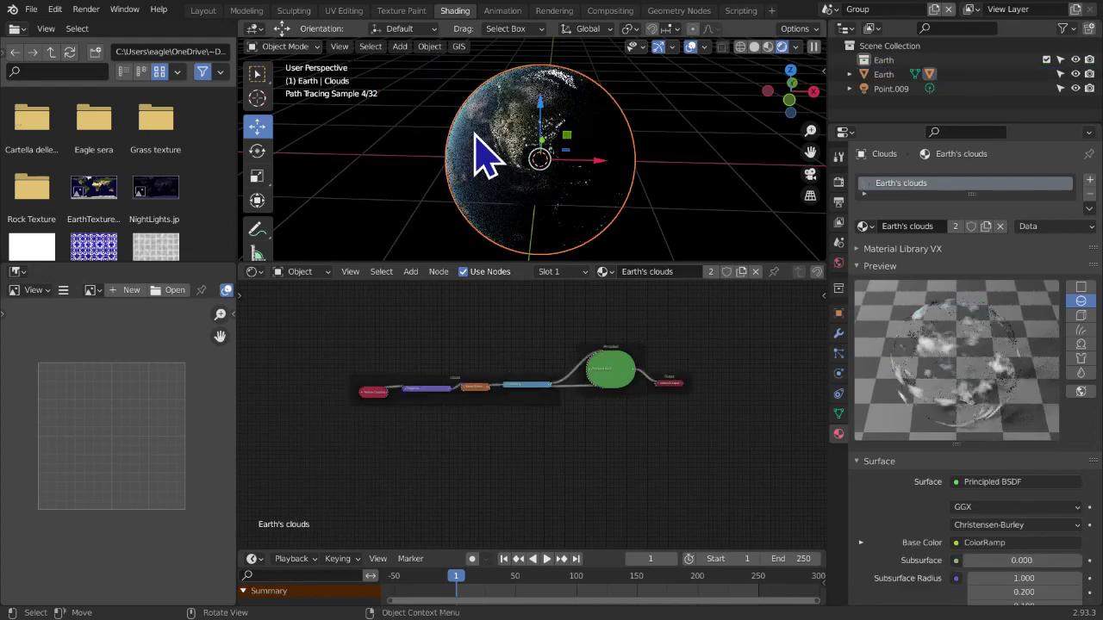
pyautogui.moveTo(595, 163); pyautogui.dragTo(564, 199)
pyautogui.hotkey('ctrl', 'z')
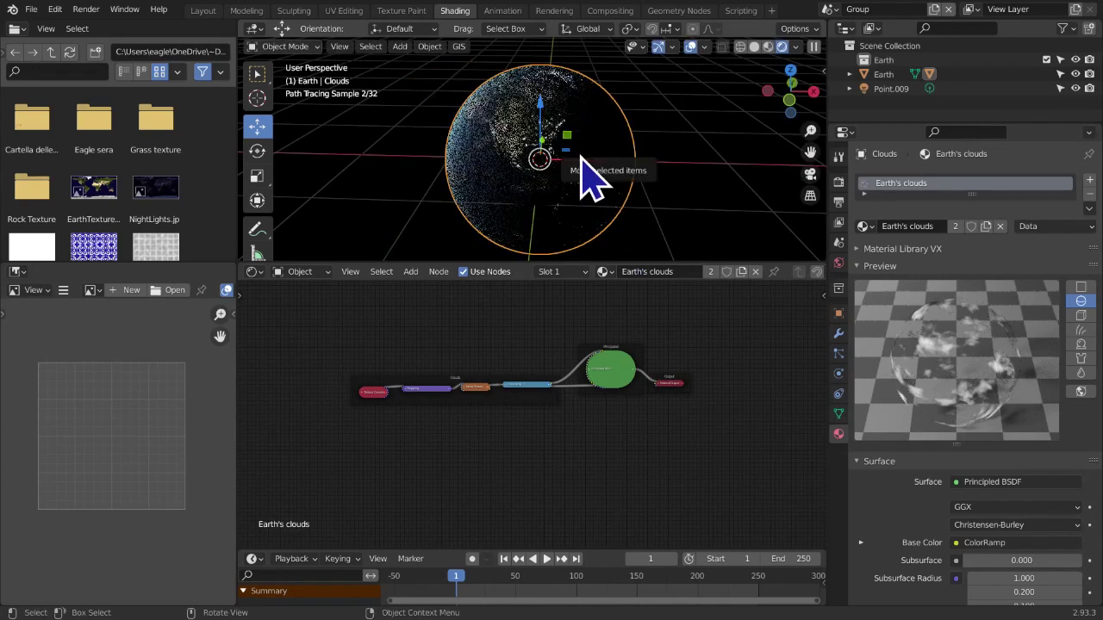
# Make Clouds unselectable in the viewport and reselect the Earth globe
pyautogui.click(850, 74)
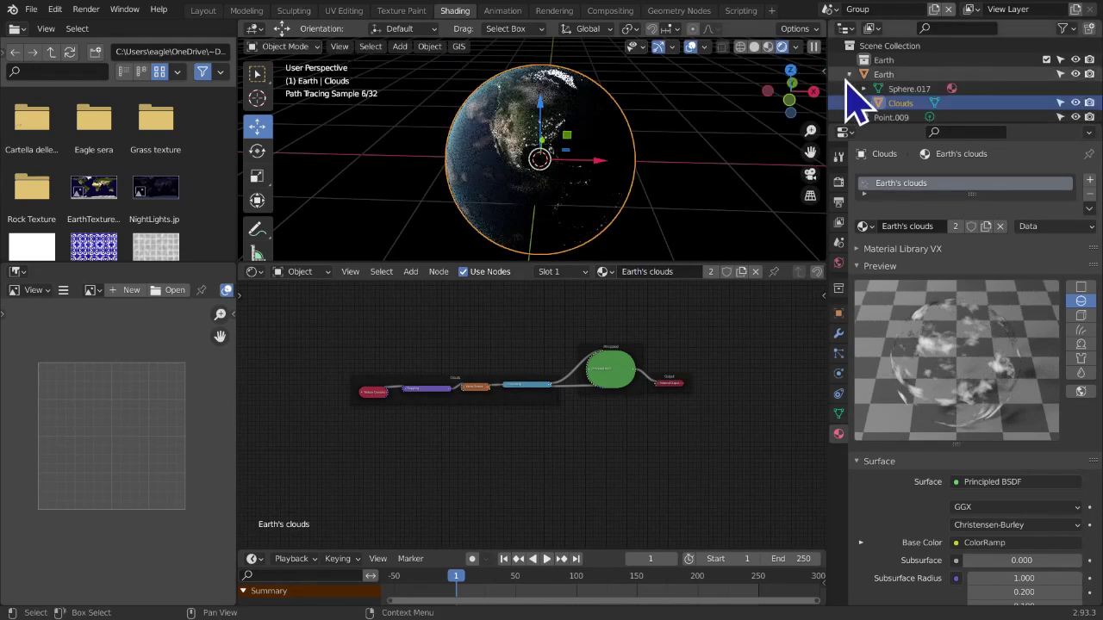
pyautogui.click(1060, 103)
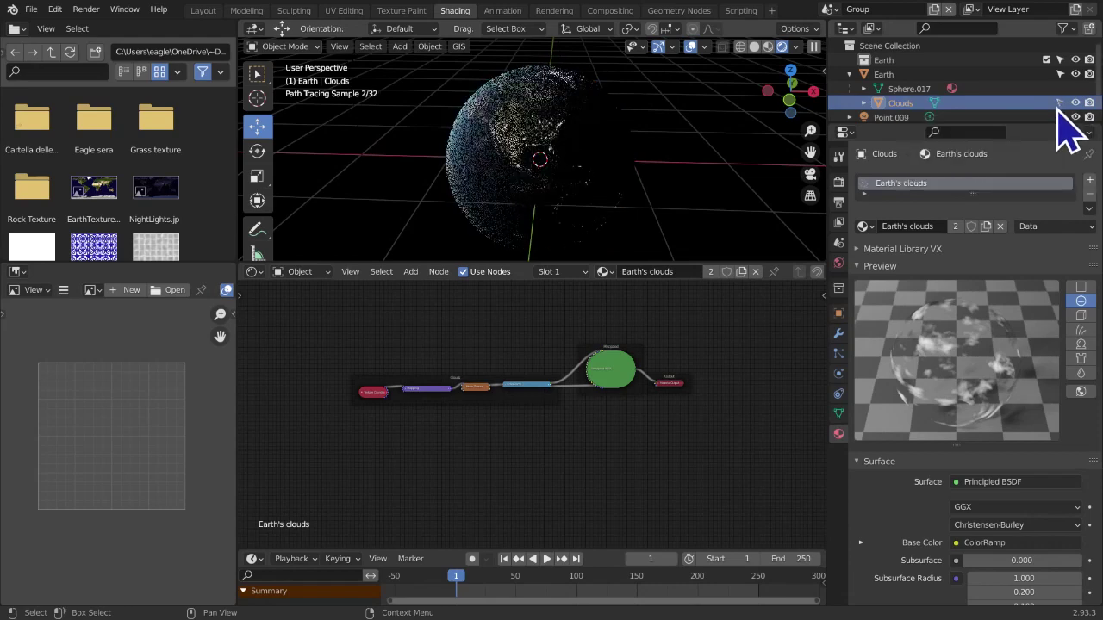
pyautogui.click(578, 189)
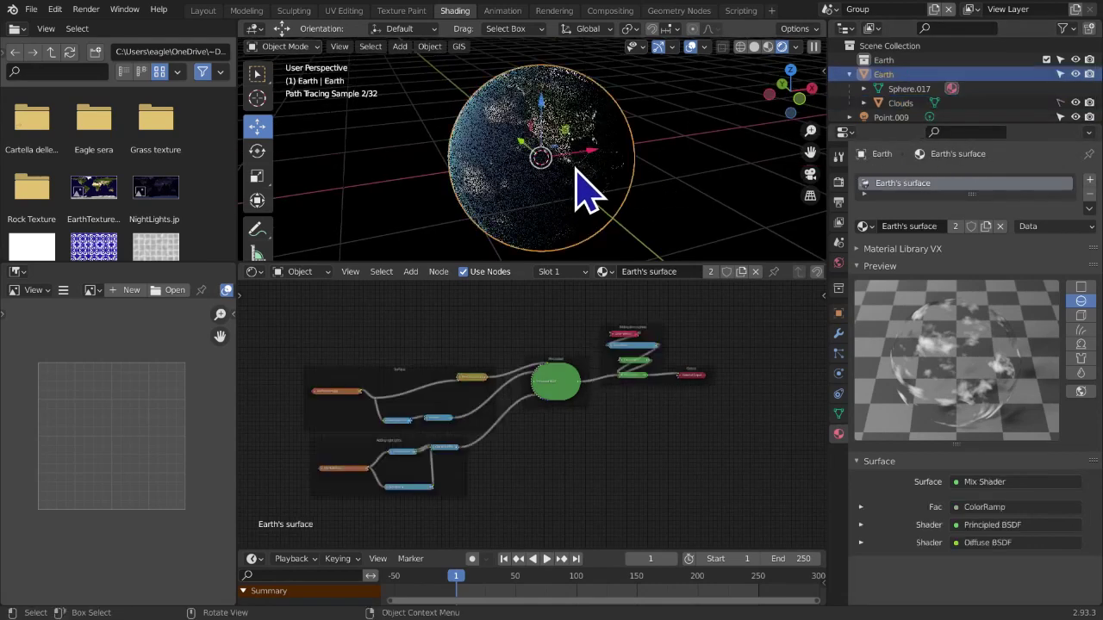
# Move Earth along X, Z and Y, then snap it back to the 3D cursor
pyautogui.moveTo(599, 150); pyautogui.dragTo(530, 165)
pyautogui.scroll(-5, 536, 172)
pyautogui.moveTo(538, 174)
pyautogui.mouseDown(button='middle')
pyautogui.moveTo(670, 168)
pyautogui.moveTo(546, 180)
pyautogui.moveTo(508, 106)
pyautogui.mouseUp(button='middle')
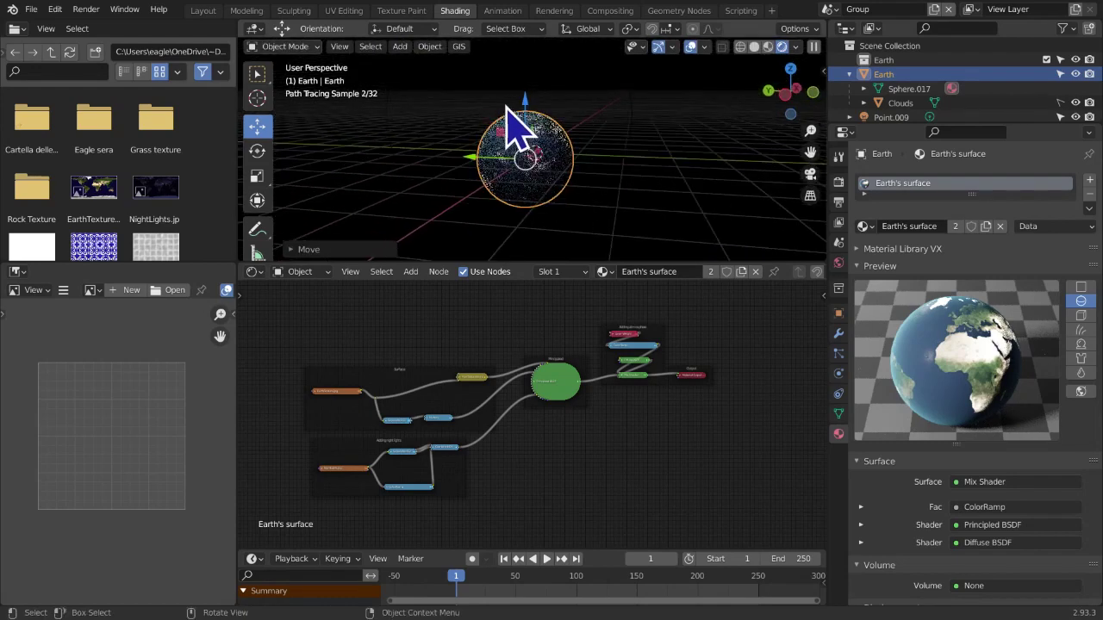
pyautogui.moveTo(525, 103); pyautogui.dragTo(519, 48)
pyautogui.moveTo(466, 105); pyautogui.dragTo(411, 106)
pyautogui.moveTo(579, 192); pyautogui.dragTo(465, 163, button='middle')
pyautogui.hotkey('shift', 's')
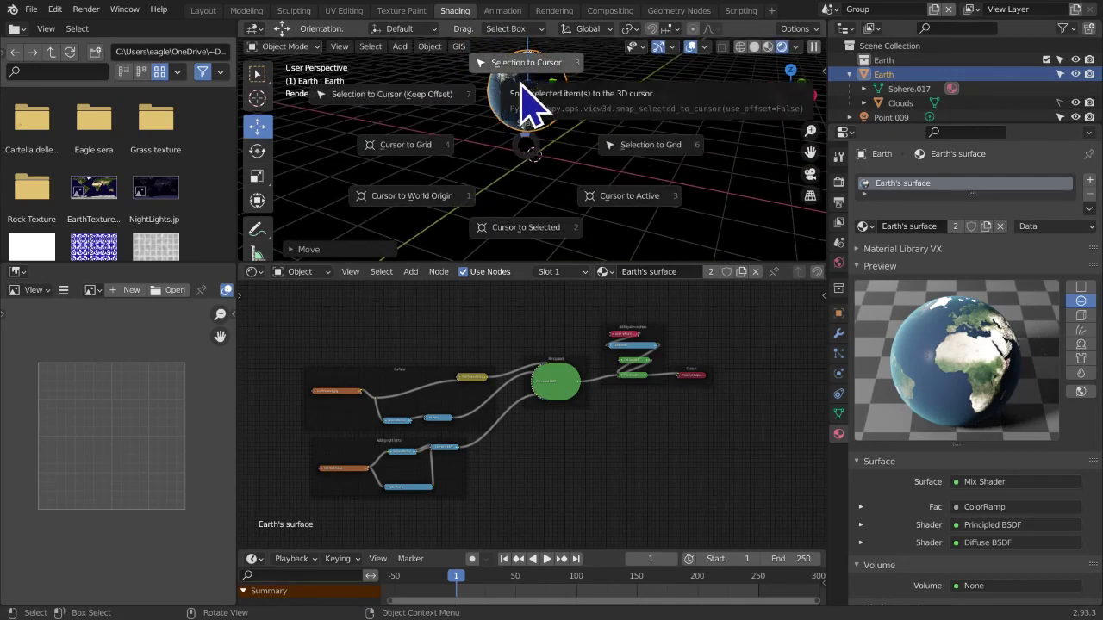
pyautogui.click(522, 102)
# Check that Clouds followed at 0 m relative location, then reselect Earth
pyautogui.moveTo(413, 229)
pyautogui.mouseDown(button='middle')
pyautogui.moveTo(652, 239)
pyautogui.moveTo(547, 254)
pyautogui.mouseUp(button='middle')
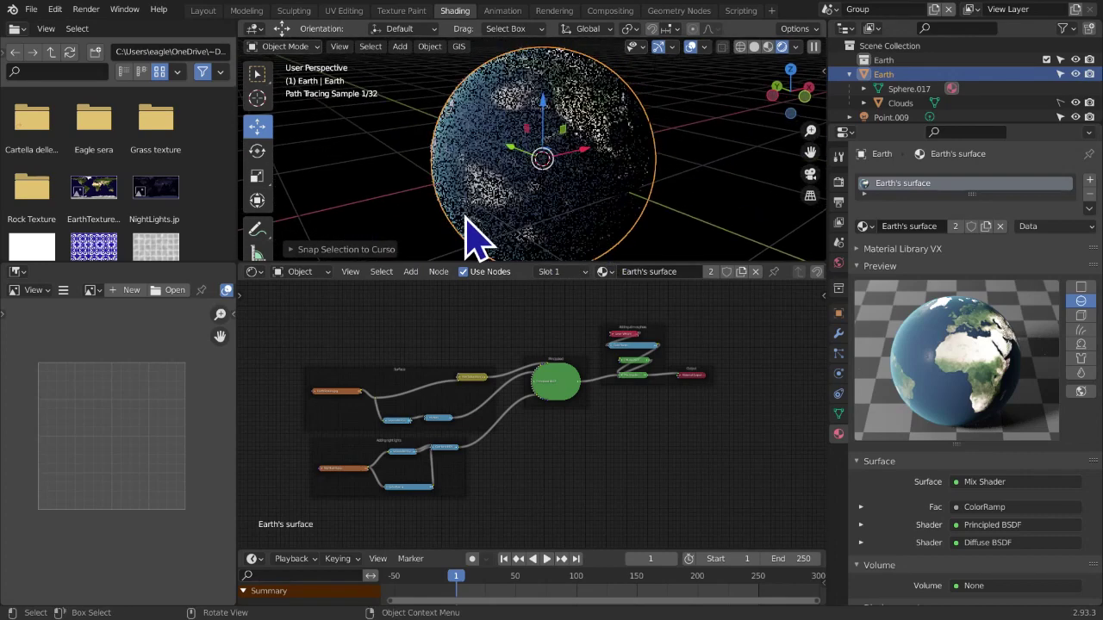
pyautogui.click(899, 103)
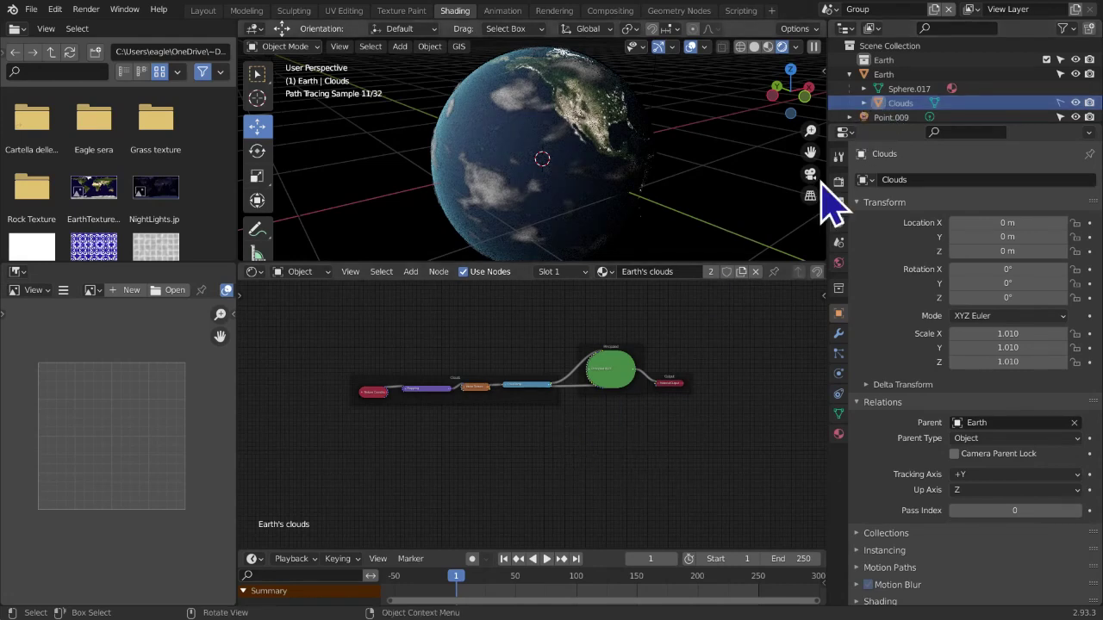
pyautogui.click(864, 75)
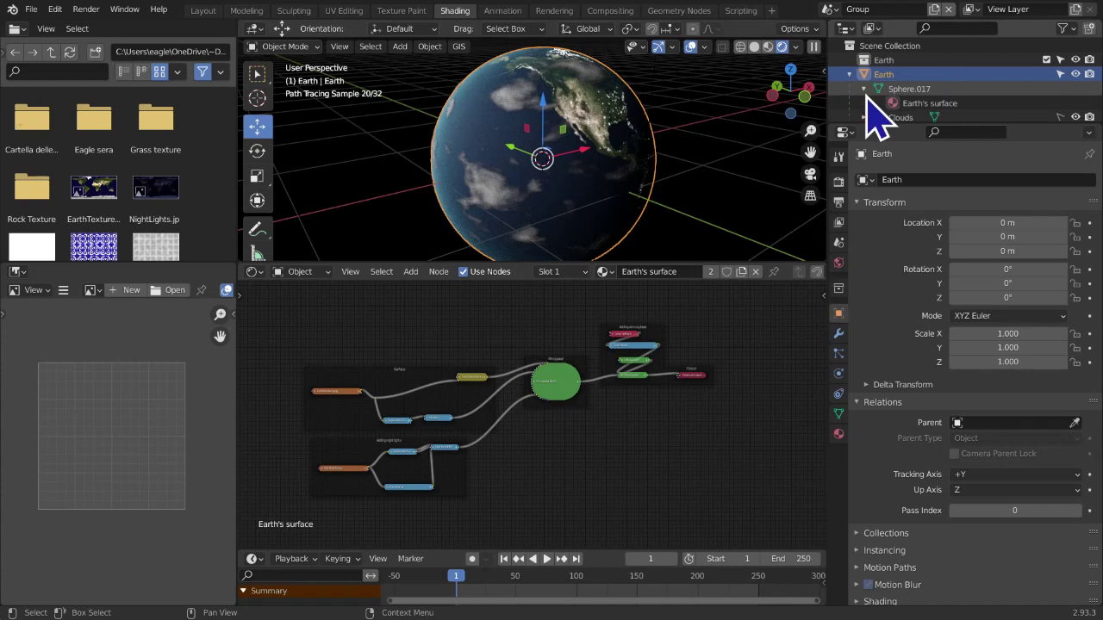
# Expand the Earth, Clouds and Sphere.019 entries and enlarge the Outliner to show more rows
pyautogui.scroll(-1, 866, 111)
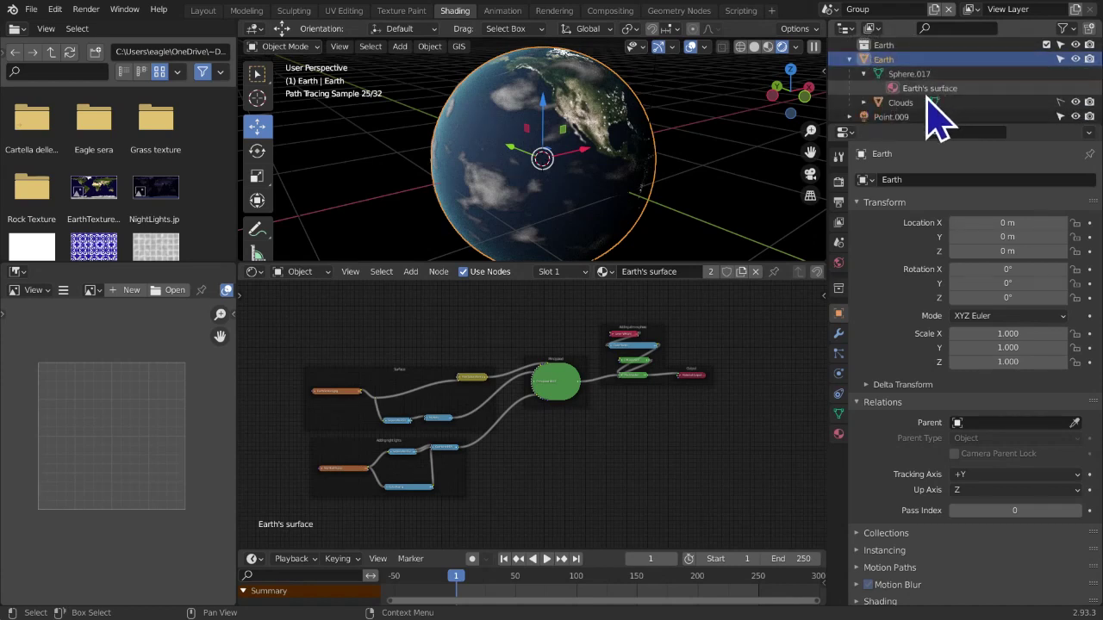
pyautogui.click(864, 103)
pyautogui.moveTo(858, 95); pyautogui.dragTo(852, 72, button='middle')
pyautogui.click(879, 94)
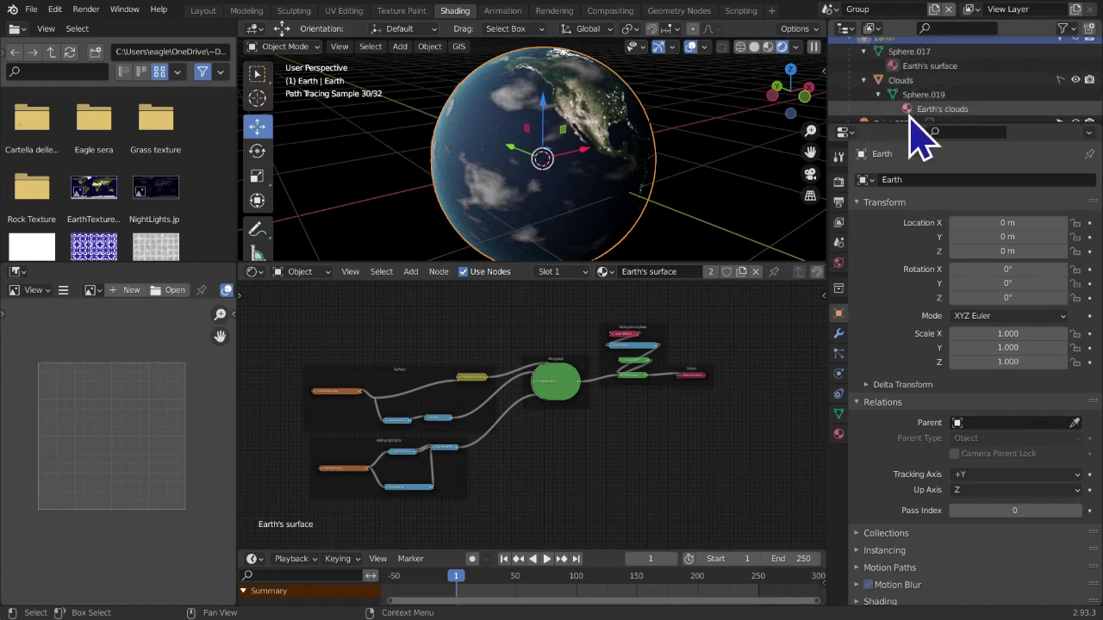
pyautogui.scroll(-1, 918, 107)
pyautogui.scroll(2, 919, 106)
pyautogui.click(246, 11)
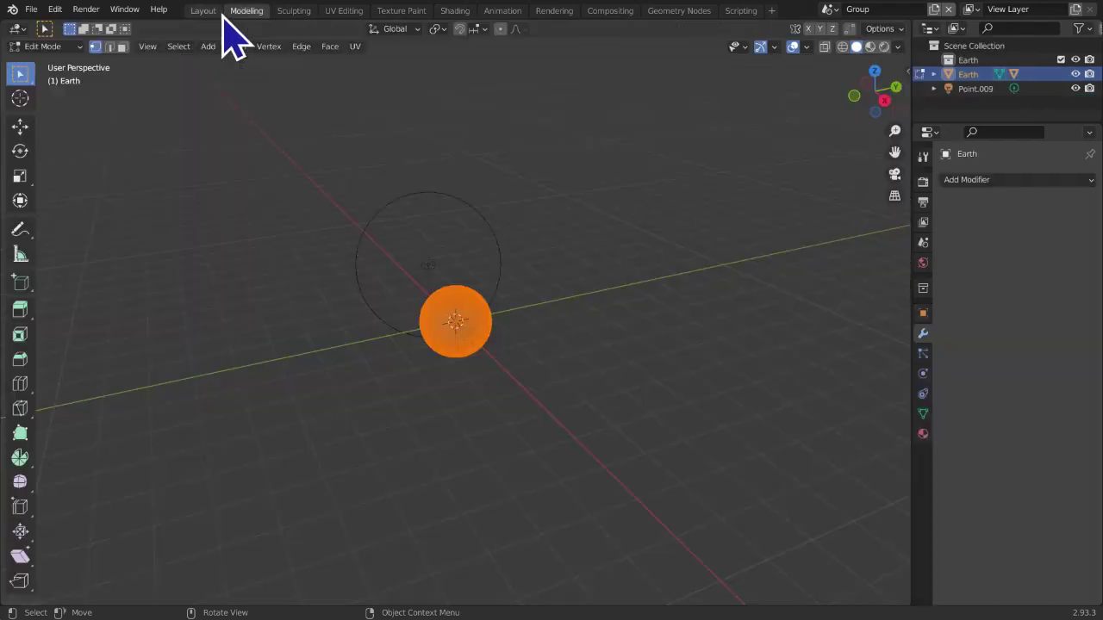
pyautogui.click(204, 10)
pyautogui.click(878, 74)
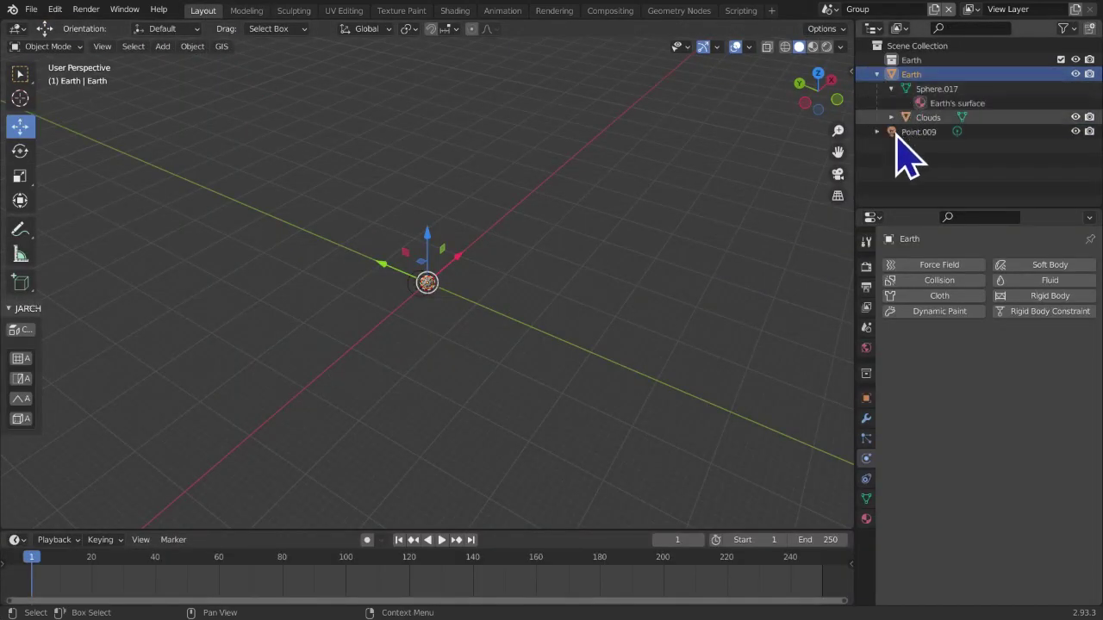
pyautogui.click(451, 12)
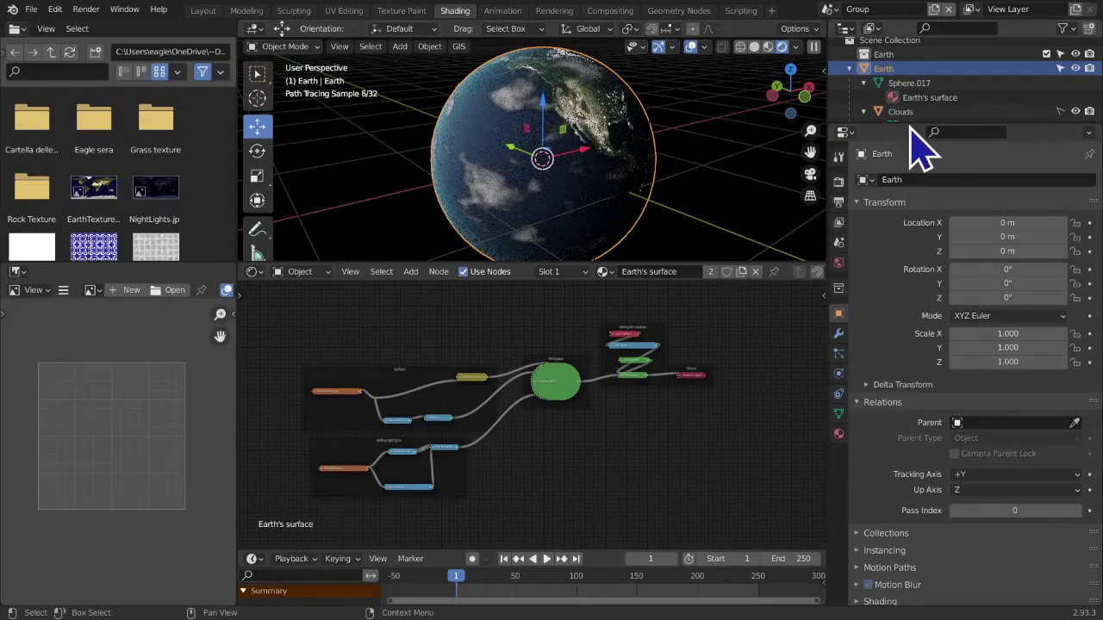
pyautogui.moveTo(911, 123); pyautogui.dragTo(905, 181)
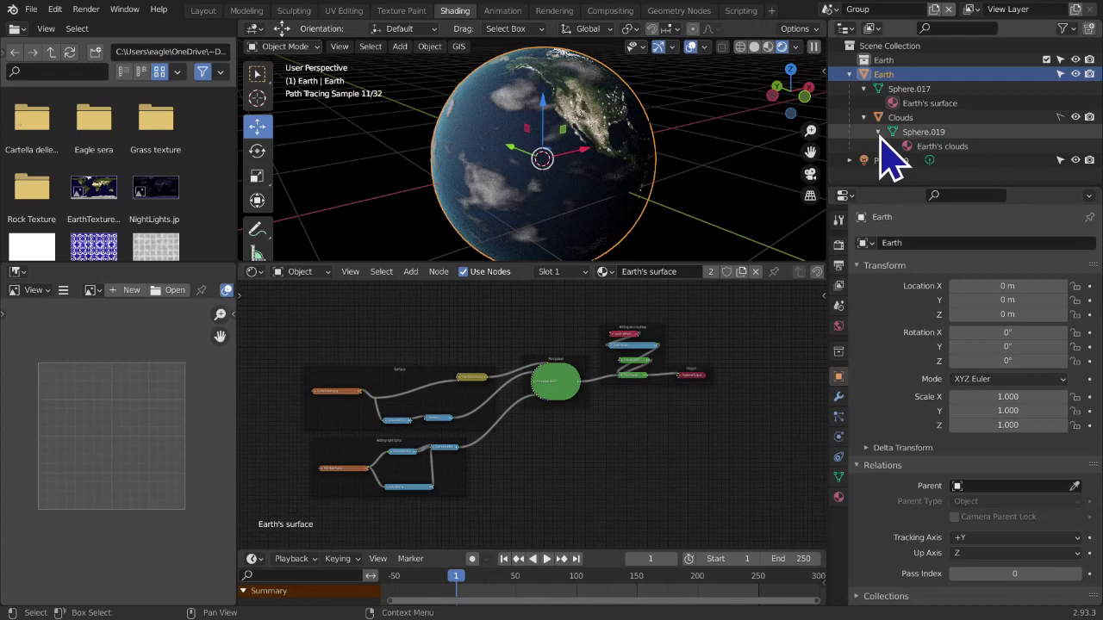
pyautogui.click(216, 14)
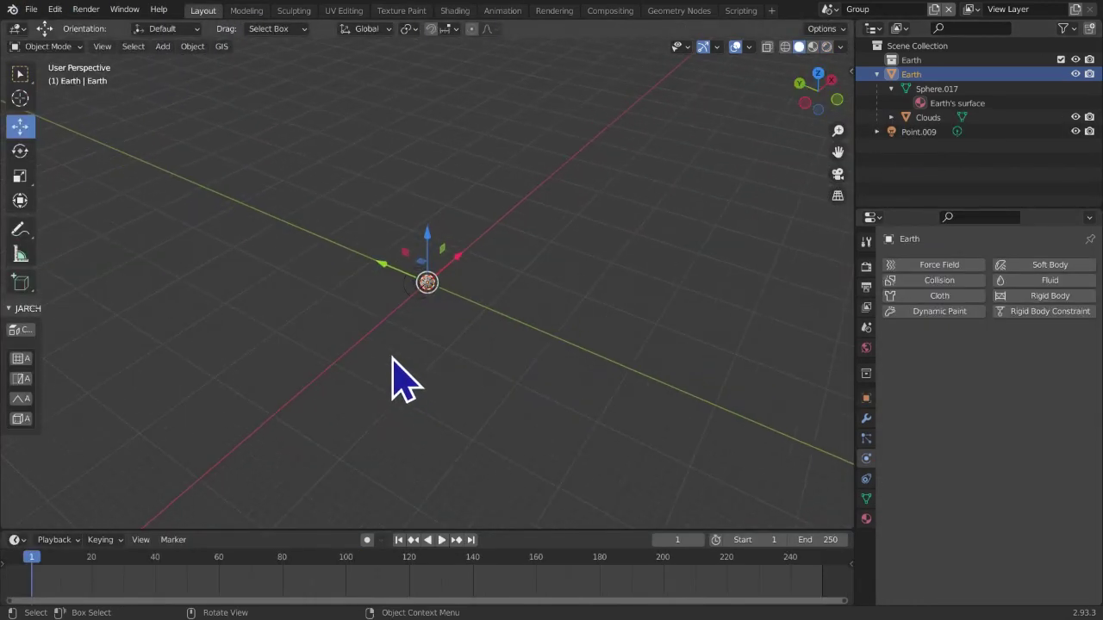
# Frame the Earth globe and preview it in Rendered viewport shading
pyautogui.press('KP_Decimal')
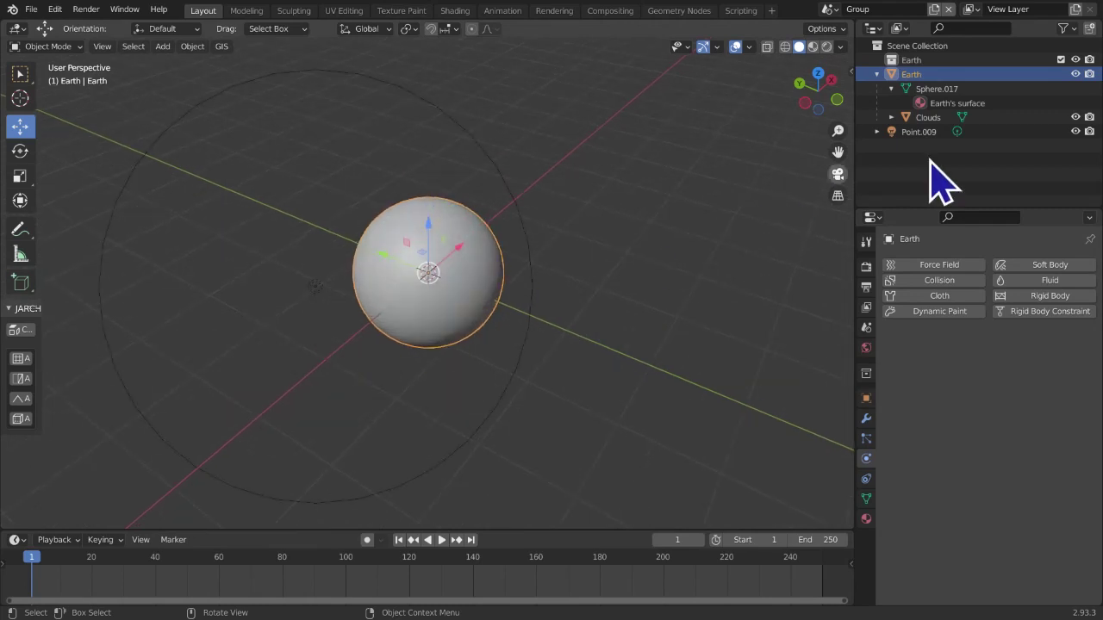
pyautogui.click(891, 117)
pyautogui.click(906, 132)
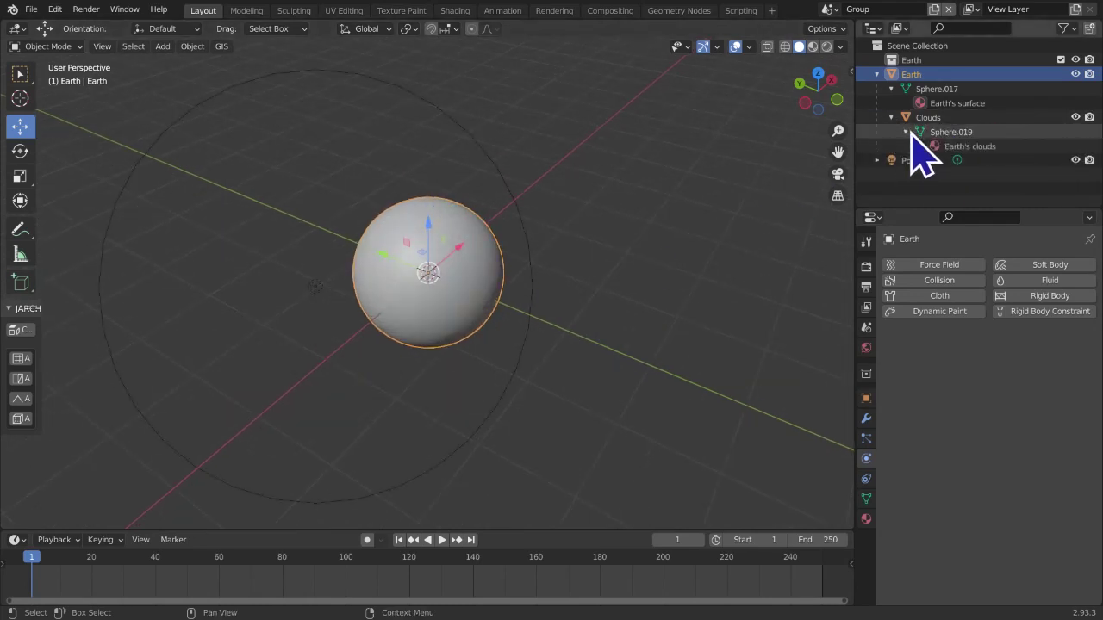
pyautogui.press('z')
pyautogui.click(609, 180)
pyautogui.moveTo(583, 365)
pyautogui.mouseDown(button='middle')
pyautogui.moveTo(534, 352)
pyautogui.moveTo(548, 9)
pyautogui.mouseUp(button='middle')
pyautogui.click(455, 11)
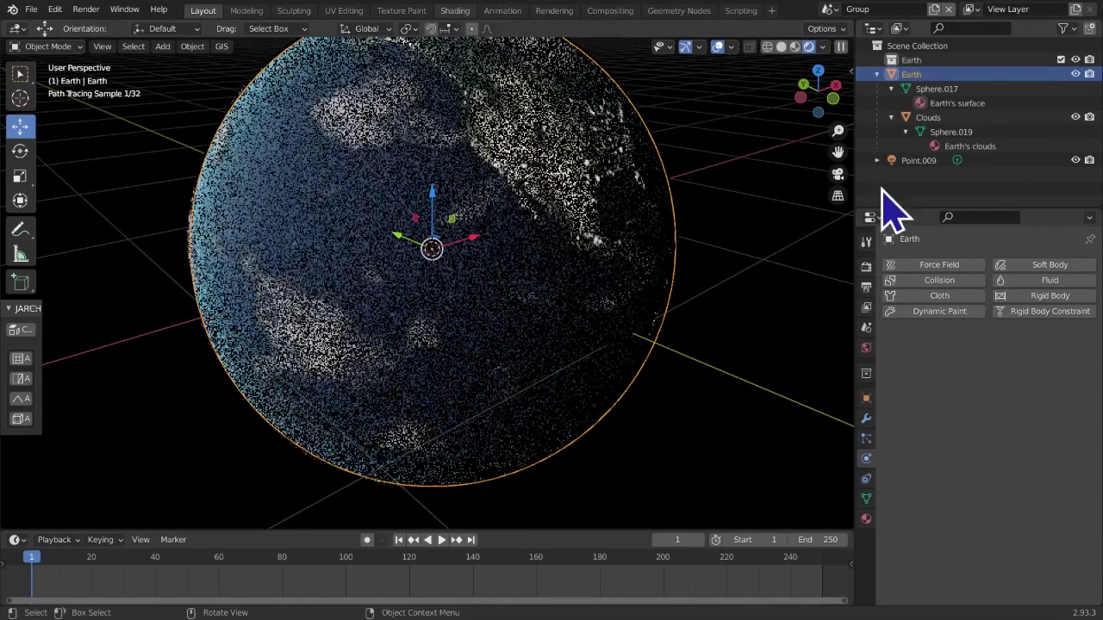
pyautogui.click(202, 10)
pyautogui.scroll(-3, 462, 340)
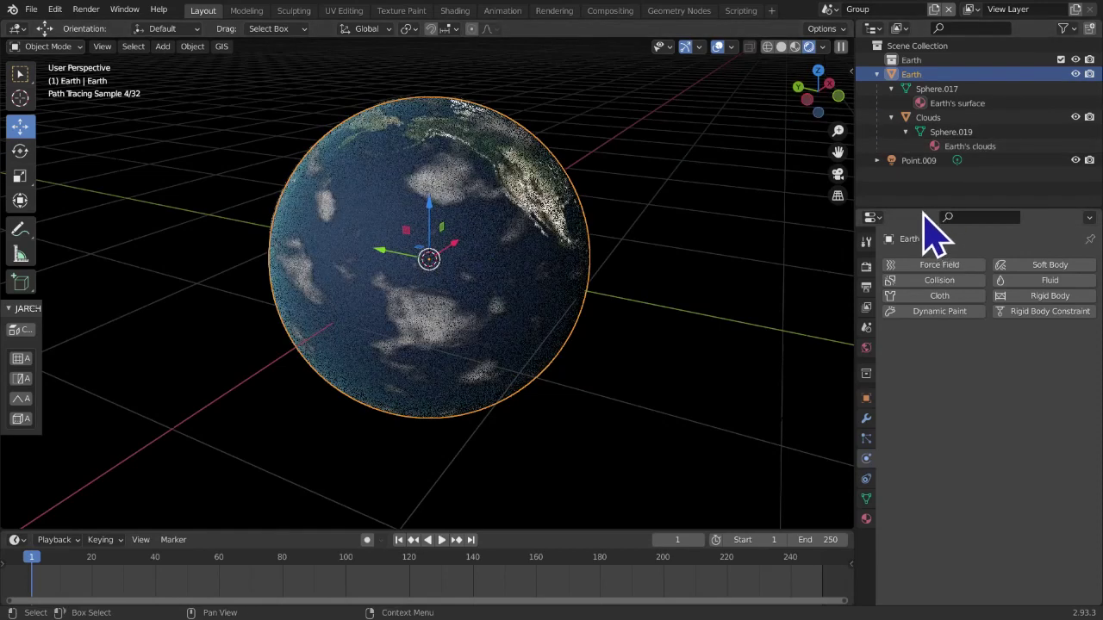
pyautogui.click(453, 11)
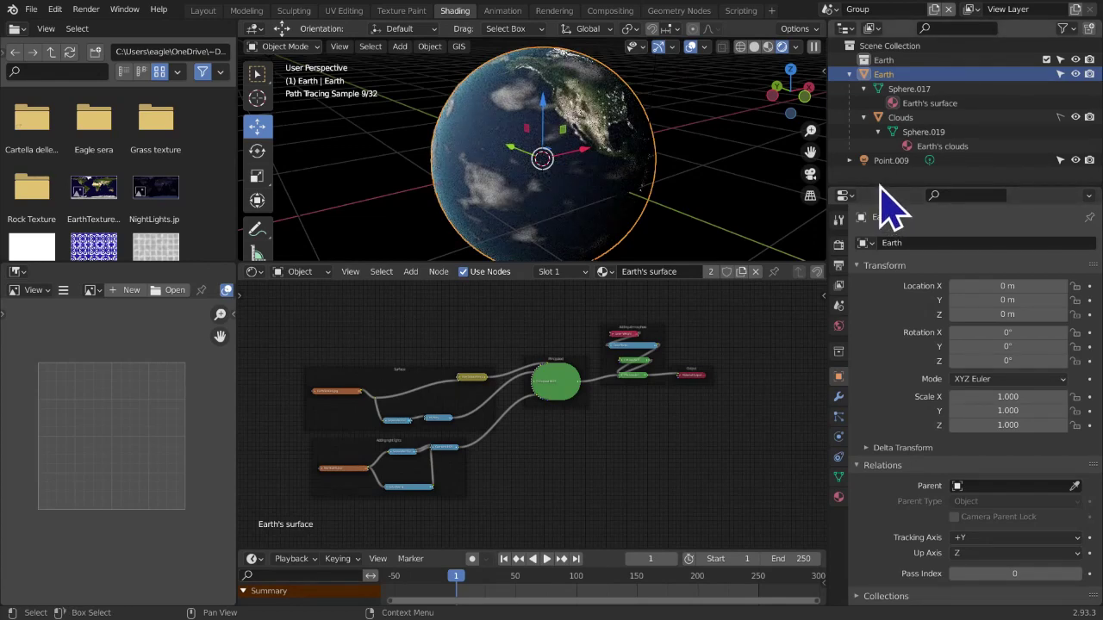
pyautogui.moveTo(879, 184); pyautogui.dragTo(879, 181)
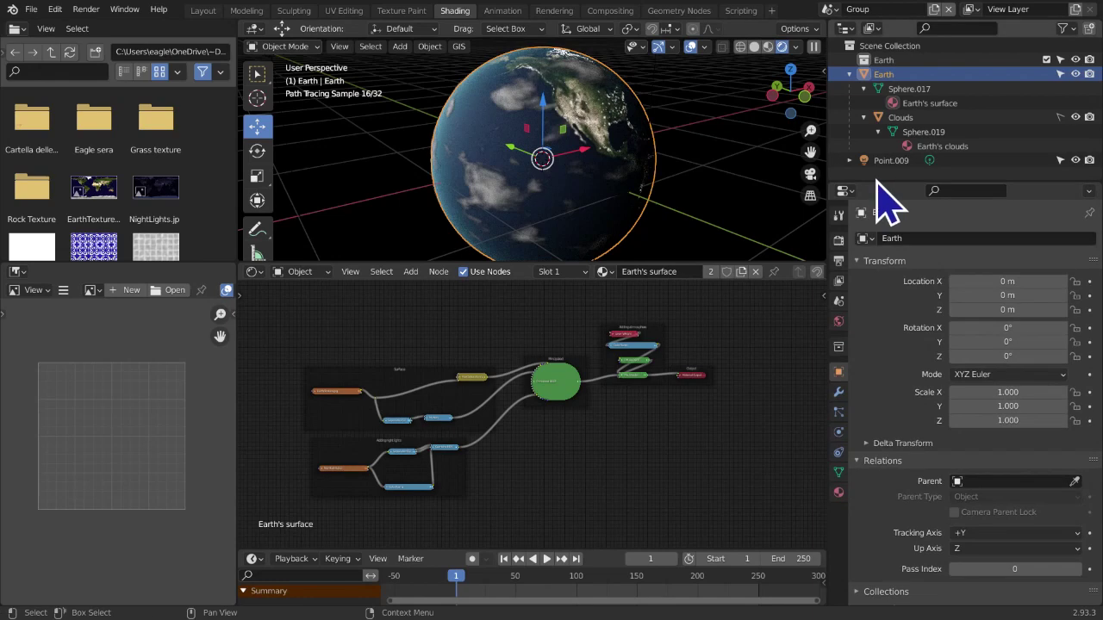
# Add another new collection and rename it Lights
pyautogui.click(1088, 28)
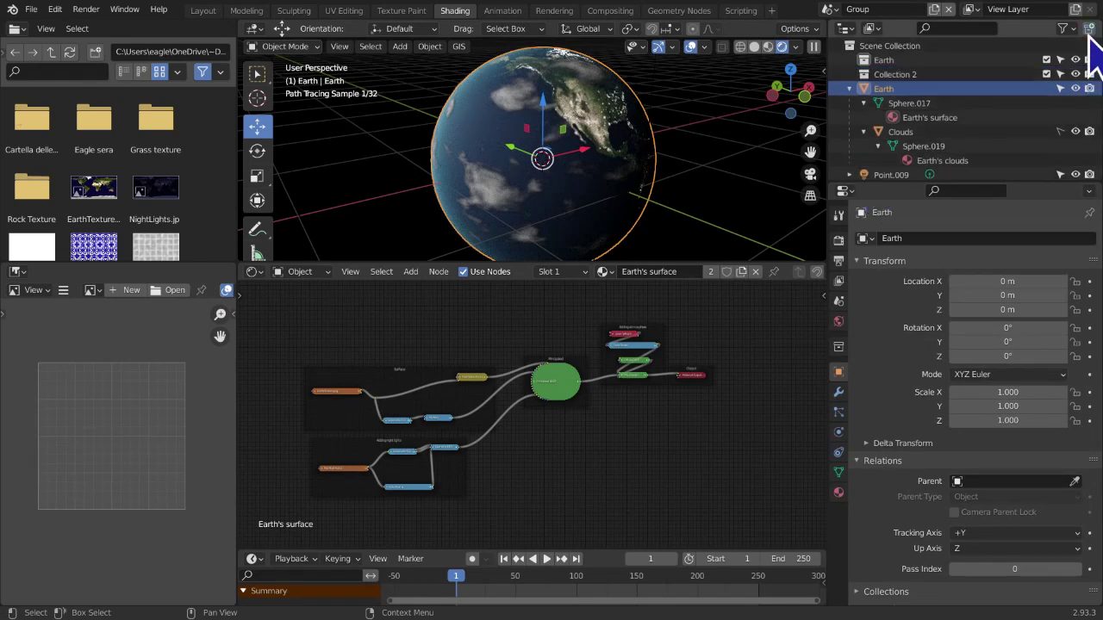
pyautogui.doubleClick(909, 74)
pyautogui.press('Return')
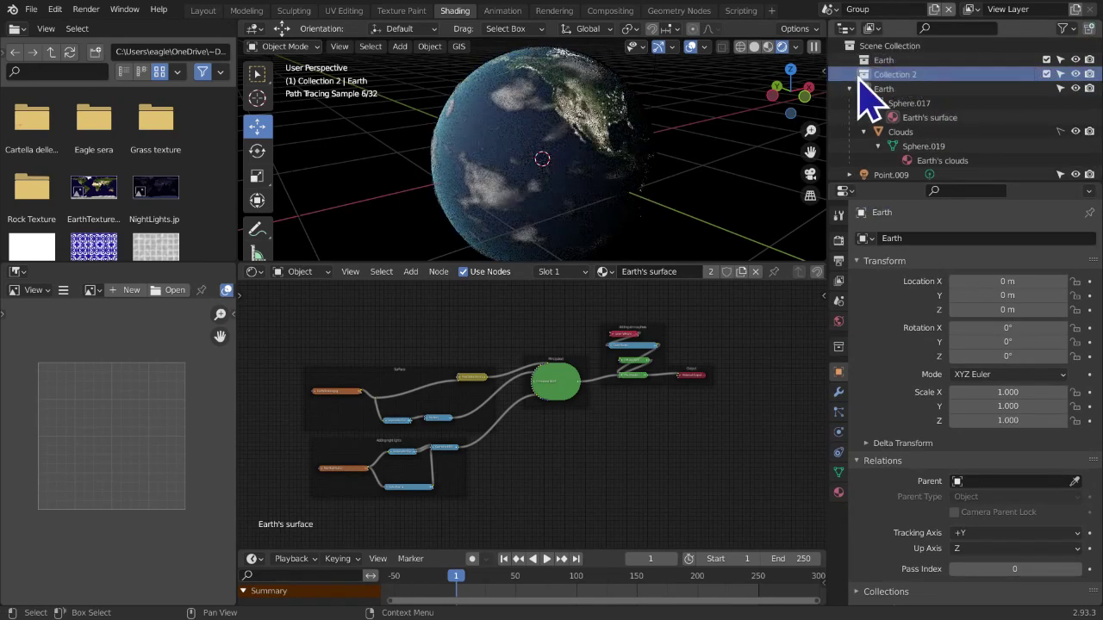
pyautogui.moveTo(875, 75); pyautogui.dragTo(866, 43)
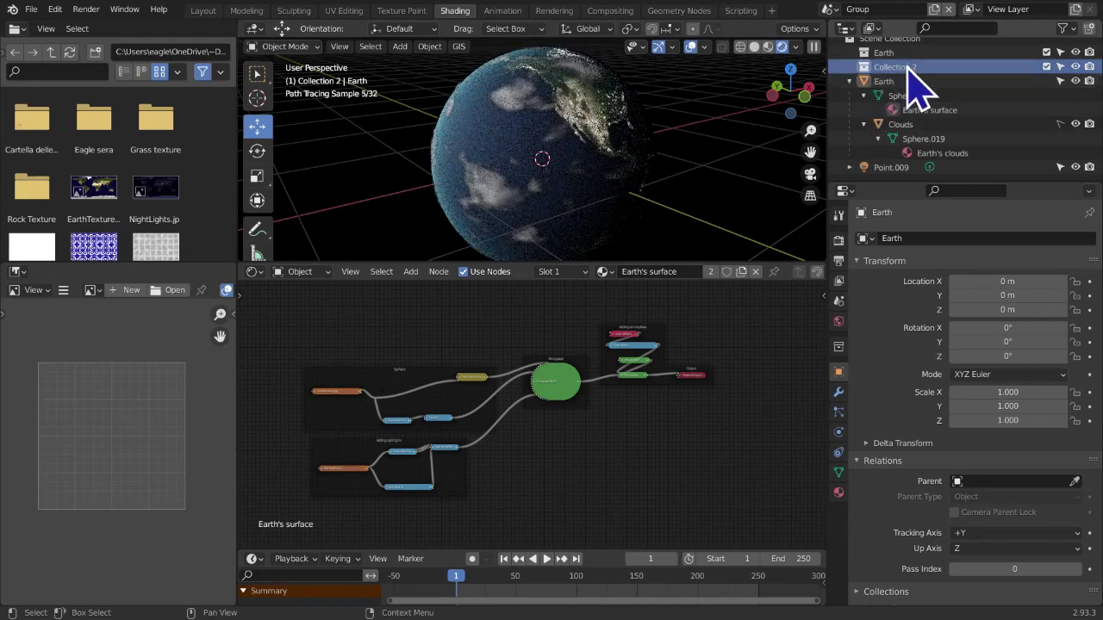
pyautogui.doubleClick(904, 67)
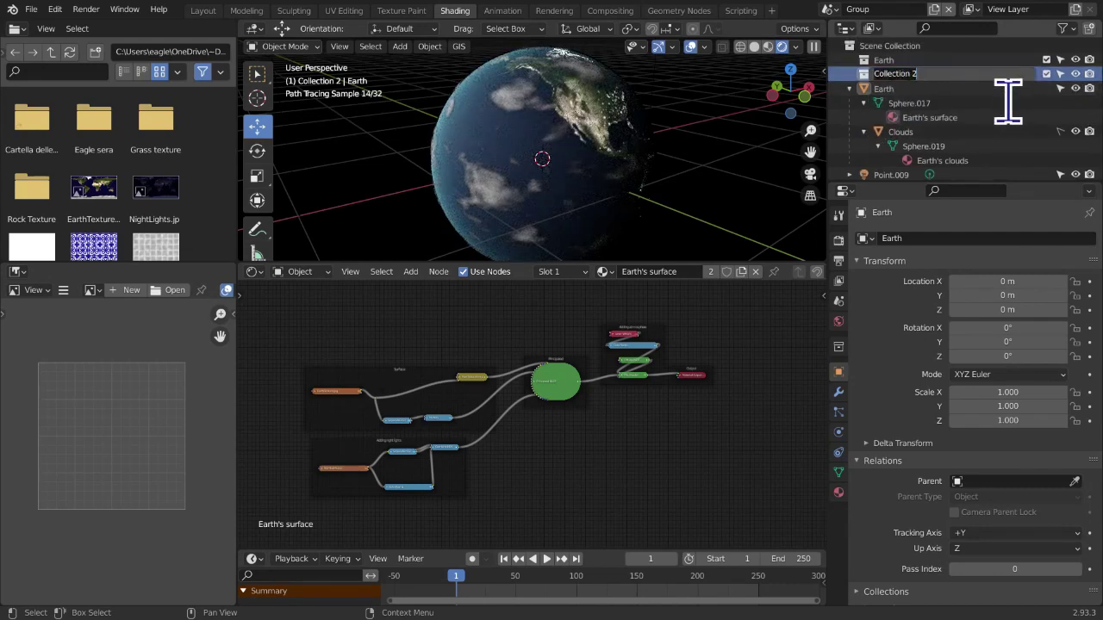
pyautogui.write('Lights')
pyautogui.press('Return')
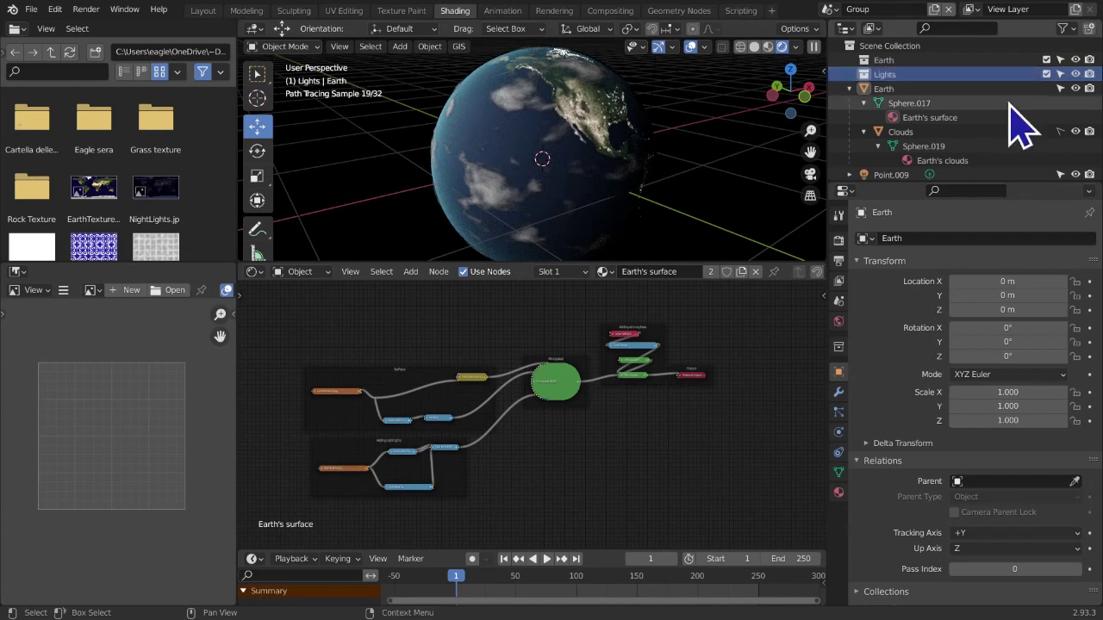
# Move Point.009 into Lights and the Earth-with-Clouds hierarchy into the Earth collection
pyautogui.click(891, 175)
pyautogui.moveTo(894, 179); pyautogui.dragTo(902, 74)
pyautogui.click(887, 102)
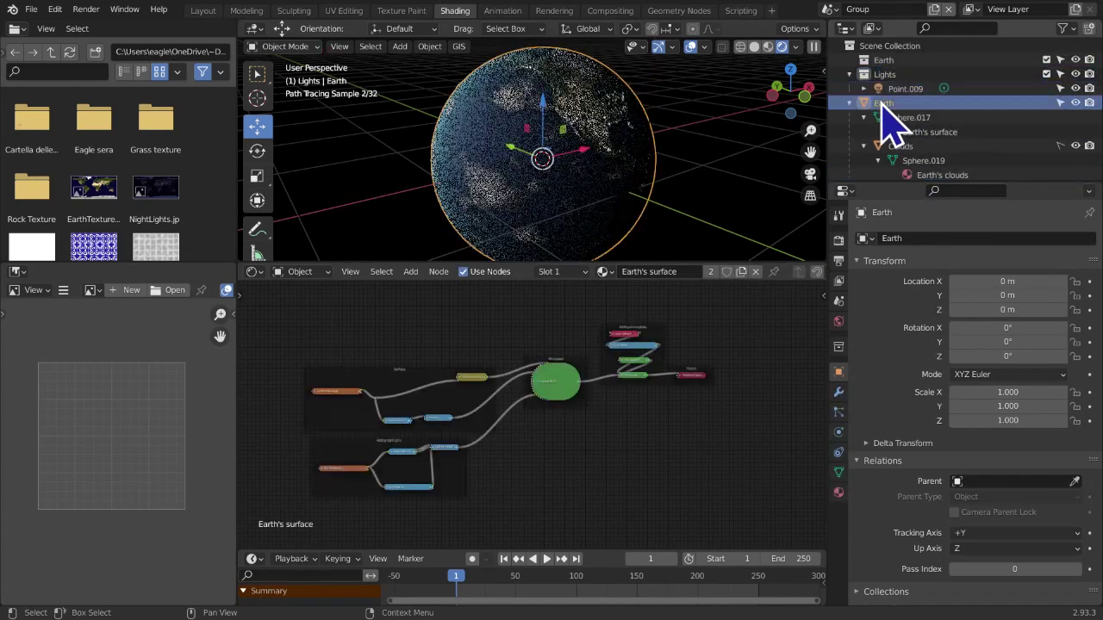
pyautogui.scroll(-1, 899, 151)
pyautogui.keyDown('shift'); pyautogui.click(927, 166); pyautogui.keyUp('shift')
pyautogui.scroll(1, 919, 155)
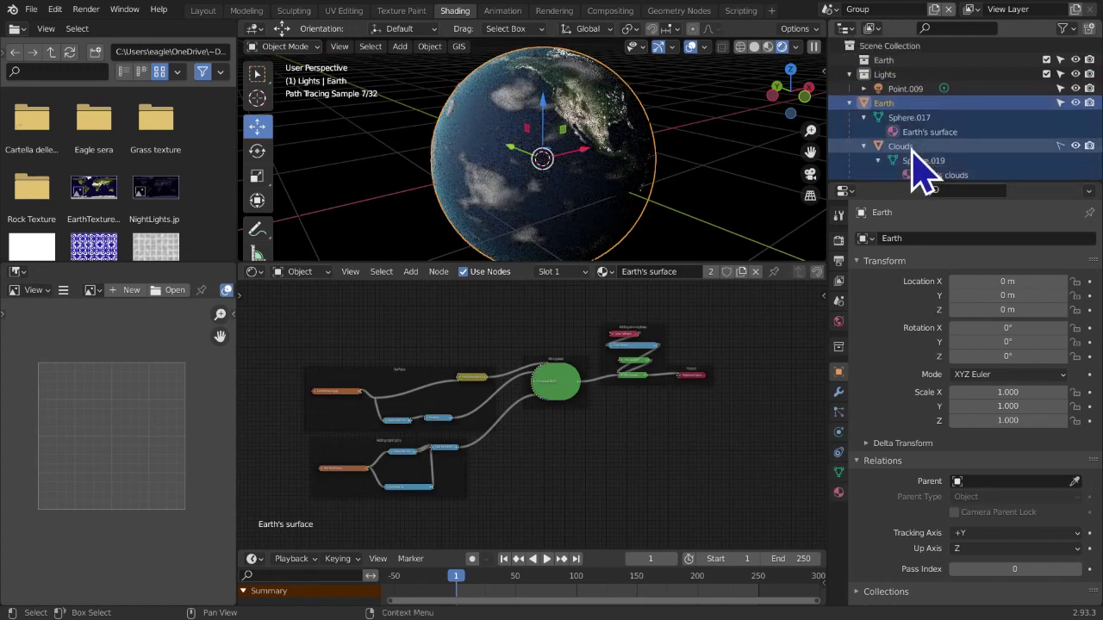
pyautogui.moveTo(872, 112); pyautogui.dragTo(891, 68)
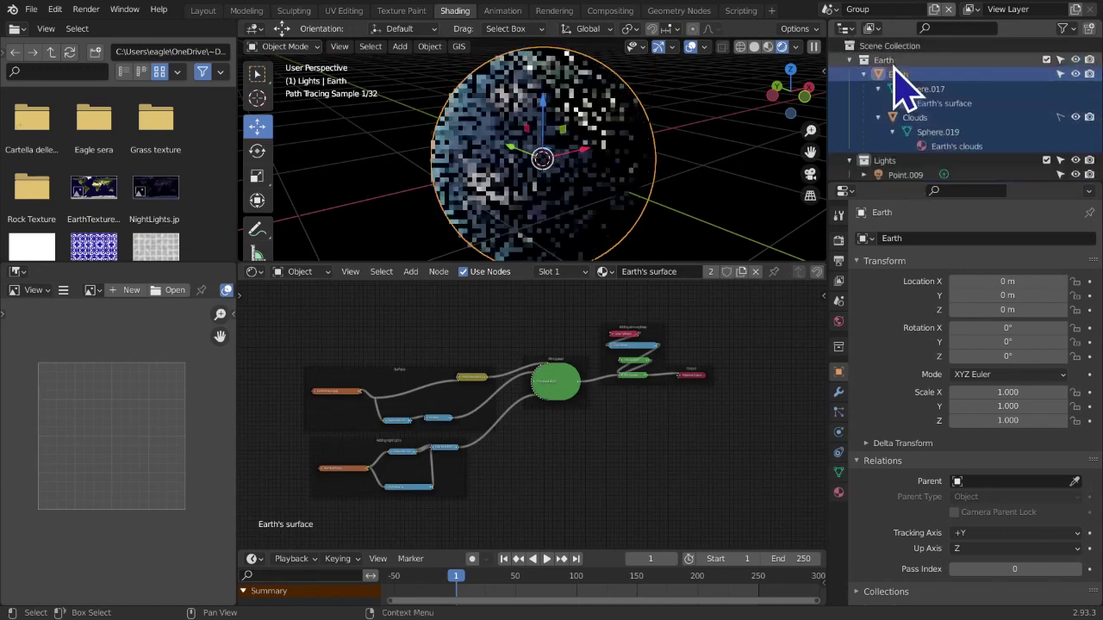
# Collapse the Earth and Lights collections and briefly toggle each one's exclusion
pyautogui.click(850, 60)
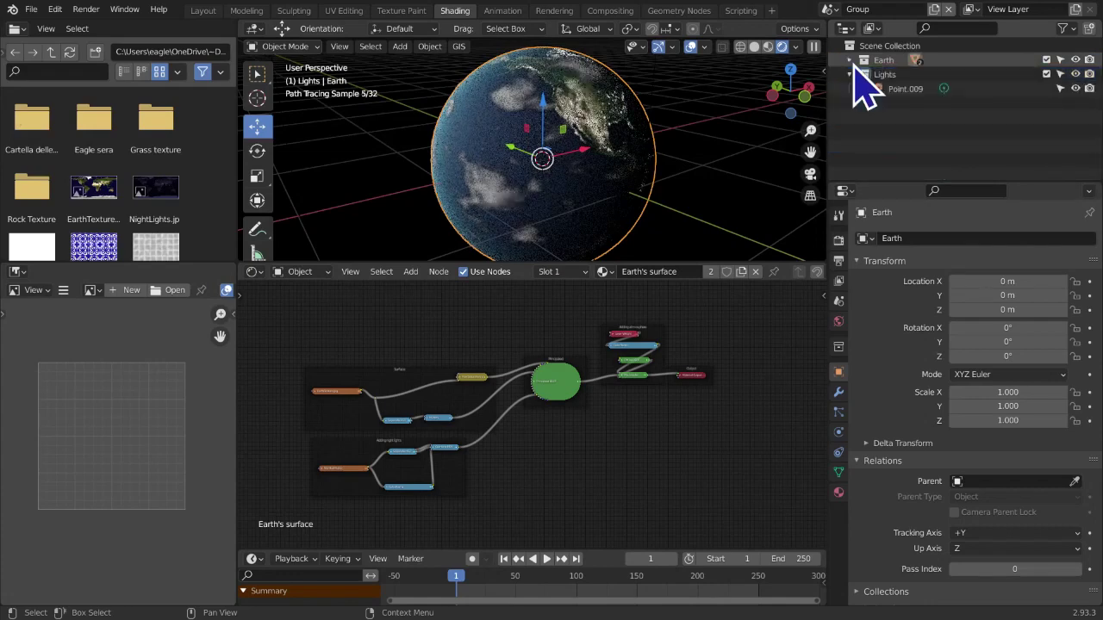
pyautogui.click(849, 74)
pyautogui.click(1046, 60)
pyautogui.click(1046, 61)
pyautogui.click(1045, 74)
pyautogui.click(1046, 74)
# Orbit around the globe and switch to rectangle selection to hide the move handles
pyautogui.moveTo(792, 163); pyautogui.dragTo(472, 166, button='middle')
pyautogui.moveTo(448, 210); pyautogui.dragTo(613, 192, button='middle')
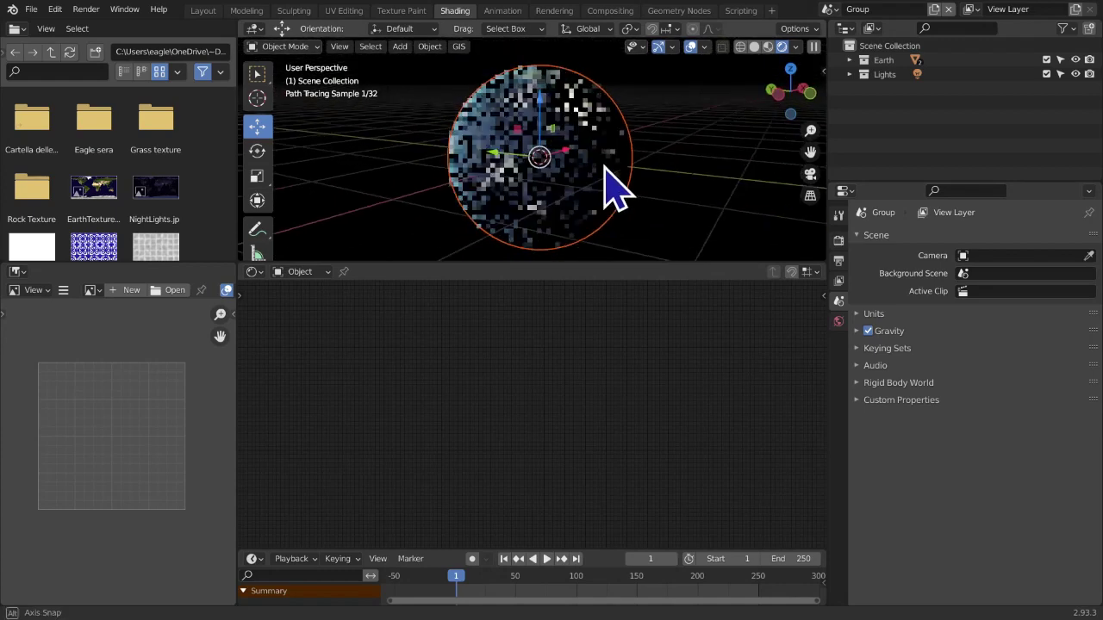
pyautogui.click(257, 75)
pyautogui.moveTo(374, 204)
pyautogui.mouseDown(button='middle')
pyautogui.moveTo(594, 216)
pyautogui.moveTo(380, 187)
pyautogui.mouseUp(button='middle')
pyautogui.moveTo(615, 177); pyautogui.dragTo(681, 185, button='middle')
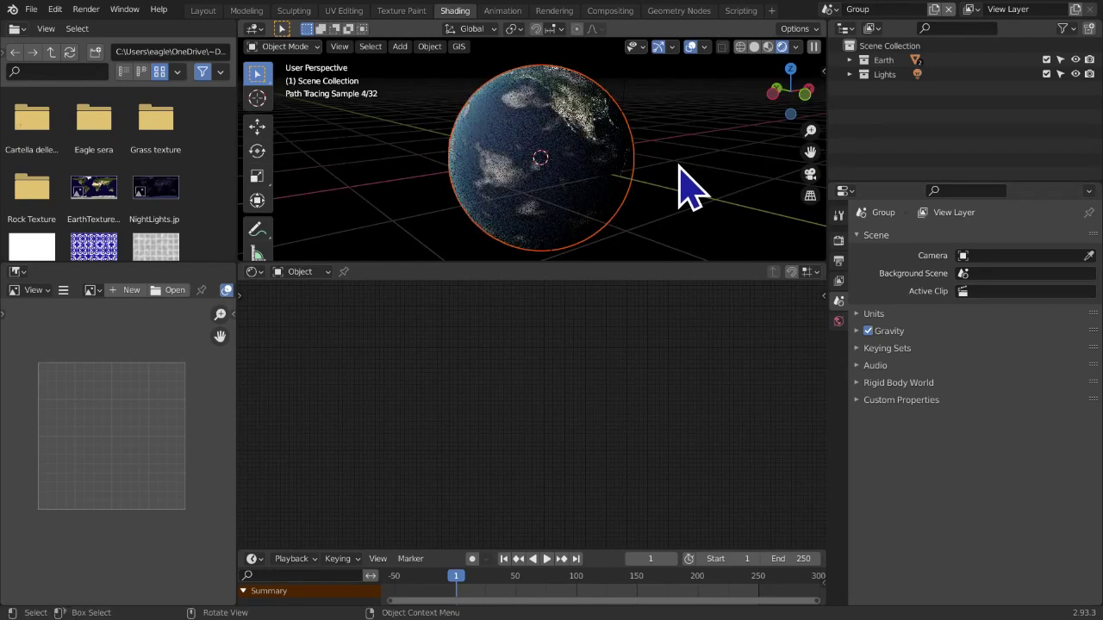
# Add a new camera, Camera.002, and look through it
pyautogui.hotkey('shift', 'a')
pyautogui.press('Escape')
pyautogui.moveTo(669, 229); pyautogui.dragTo(623, 233, button='middle')
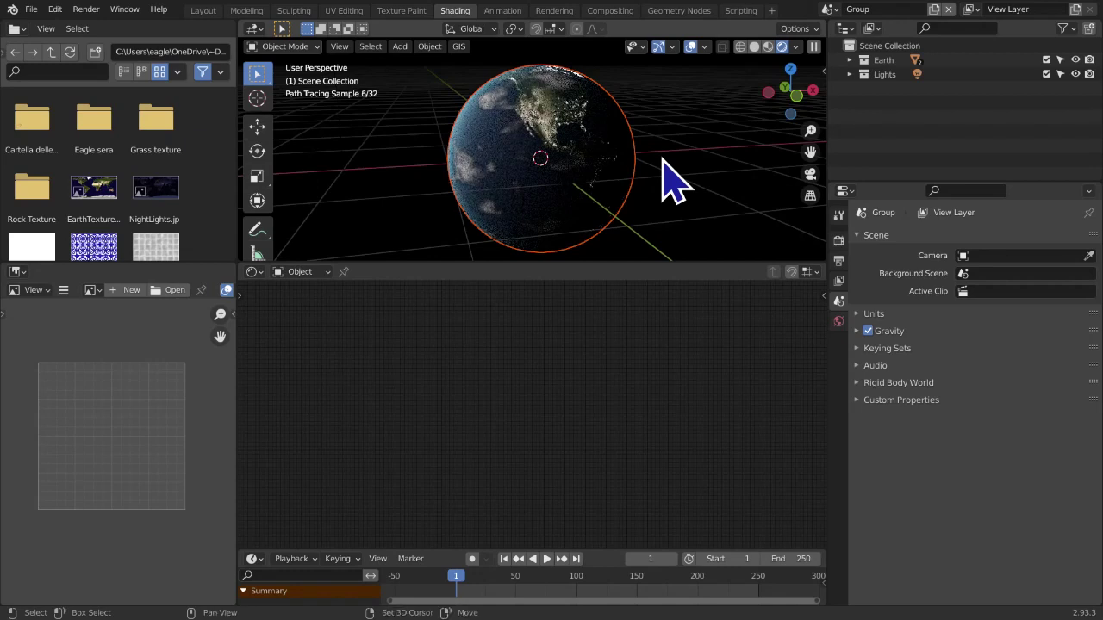
pyautogui.hotkey('shift', 'a')
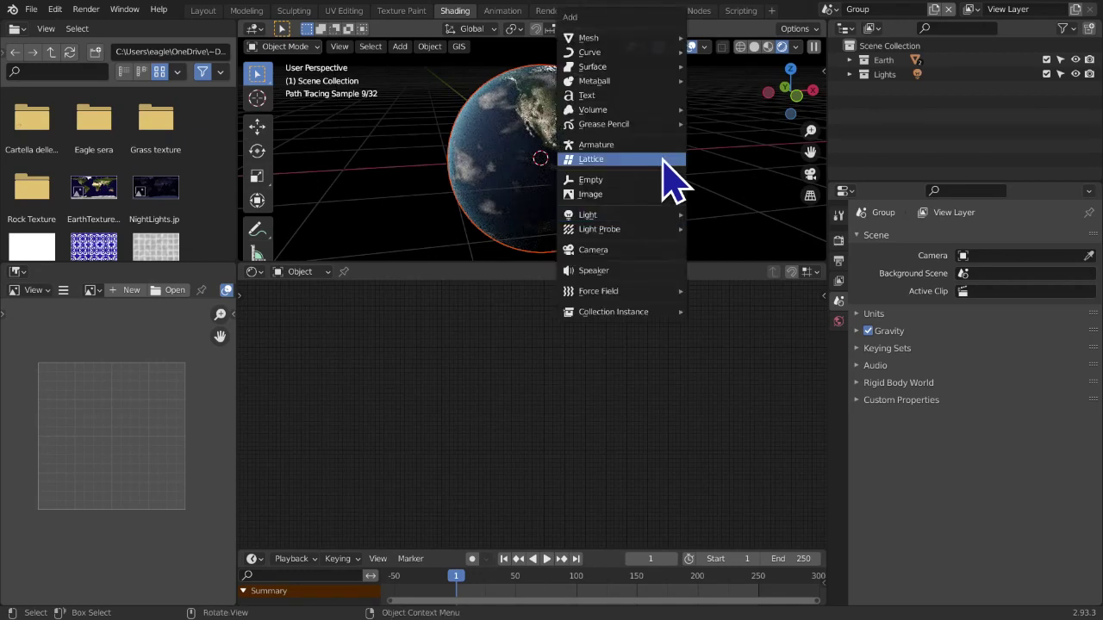
pyautogui.click(598, 250)
pyautogui.click(811, 175)
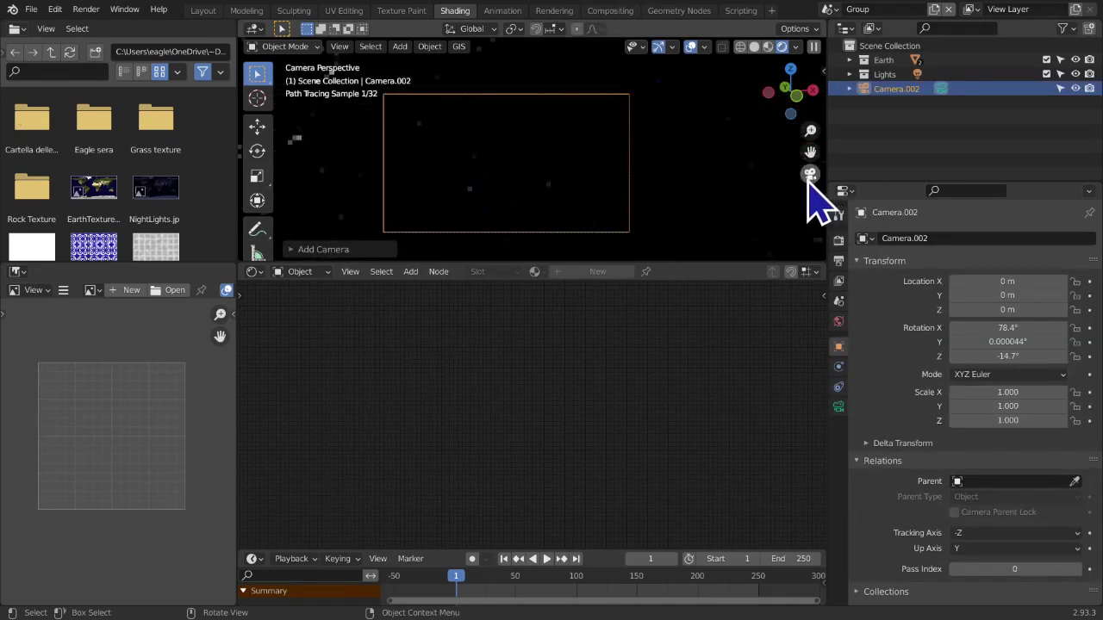
# Lock the camera to the view and zoom to frame the globe
pyautogui.press('n')
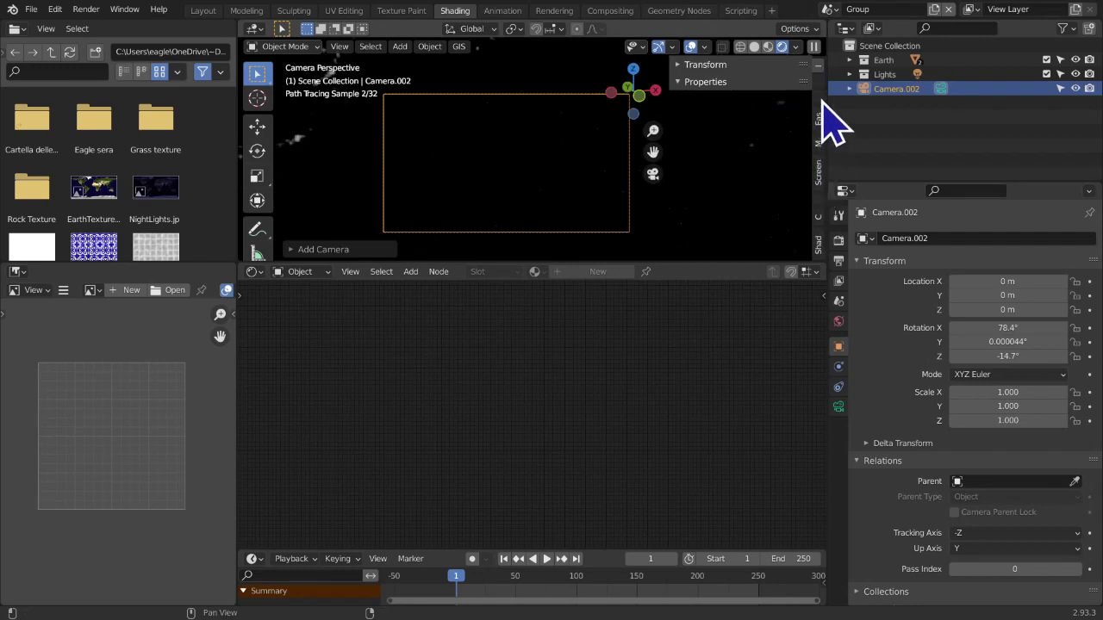
pyautogui.click(819, 99)
pyautogui.click(737, 243)
pyautogui.press('n')
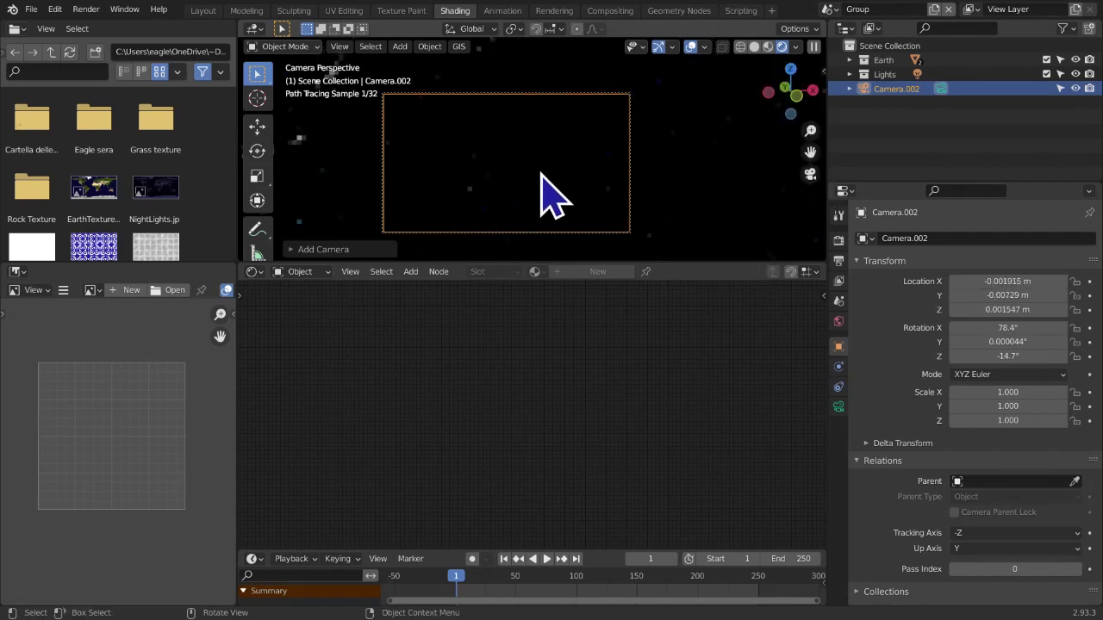
pyautogui.scroll(-6, 547, 186)
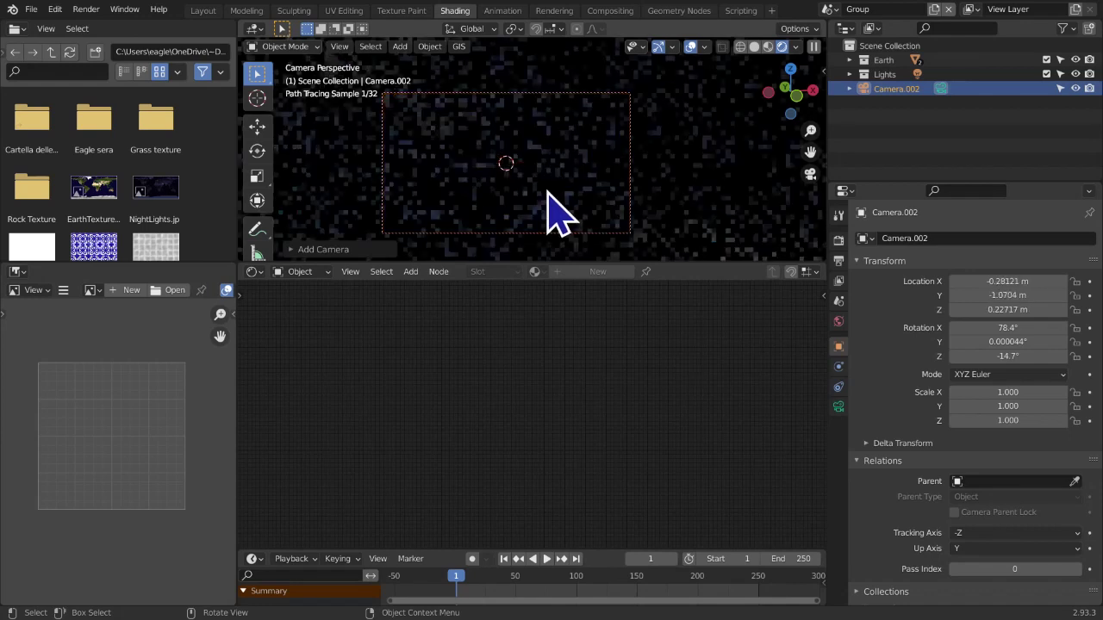
pyautogui.scroll(-3, 558, 211)
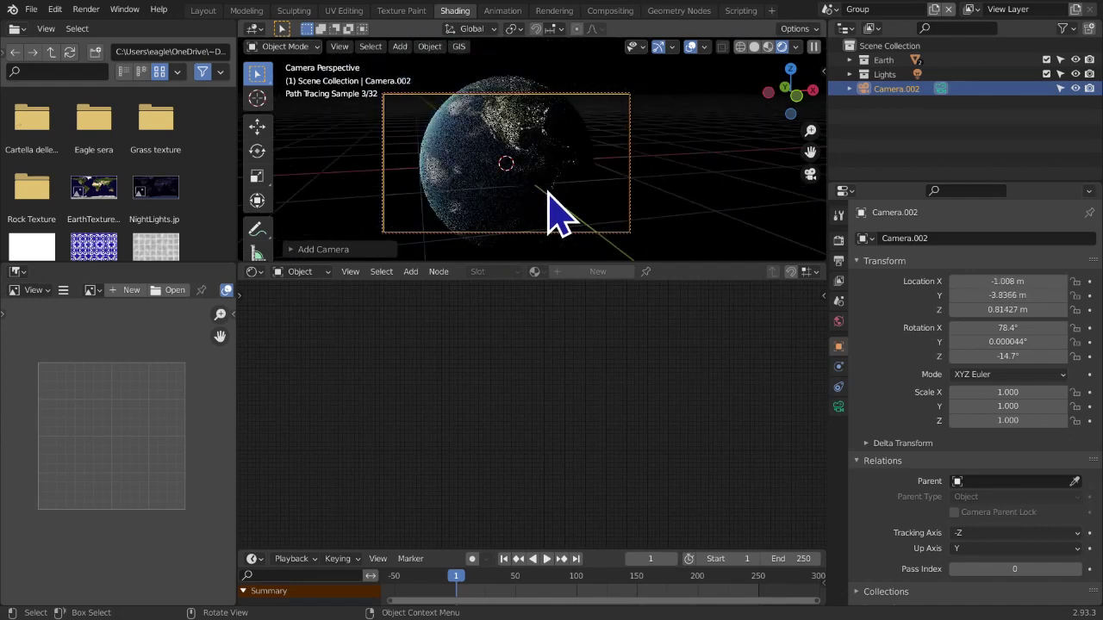
pyautogui.scroll(-3, 559, 211)
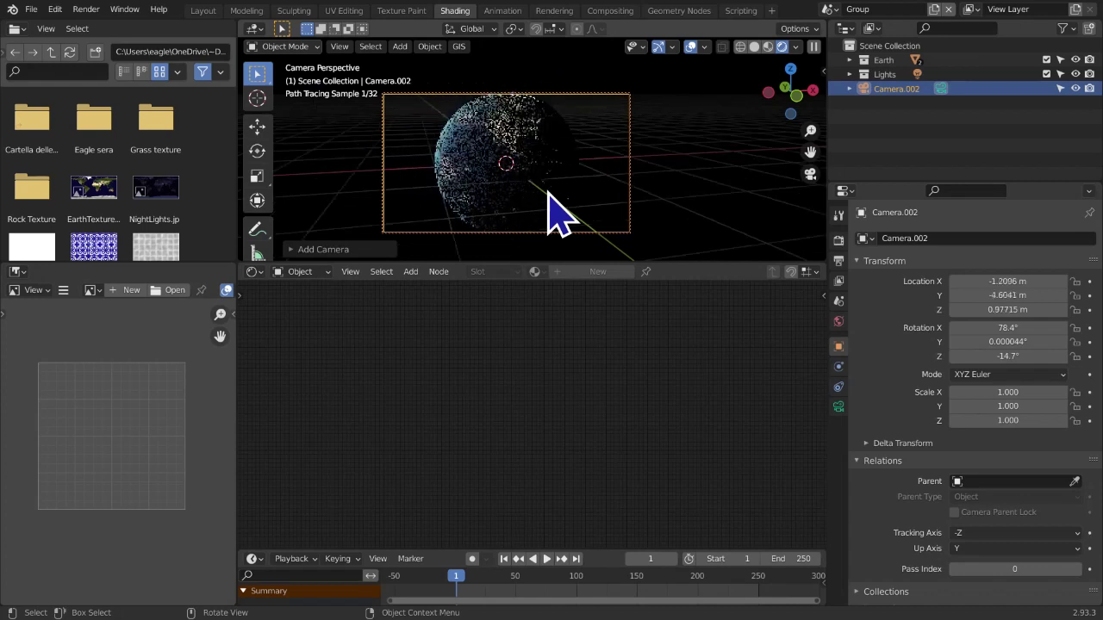
pyautogui.scroll(2, 558, 211)
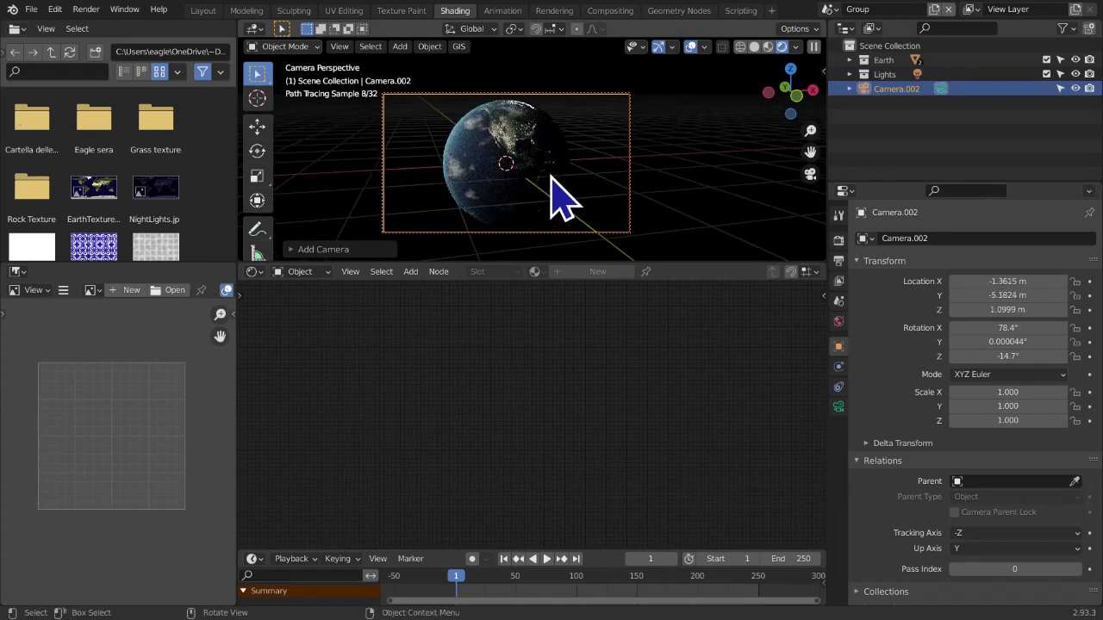
# Shift the camera along its local Z, hide viewport overlays, and render the frame with F12
pyautogui.press('g')
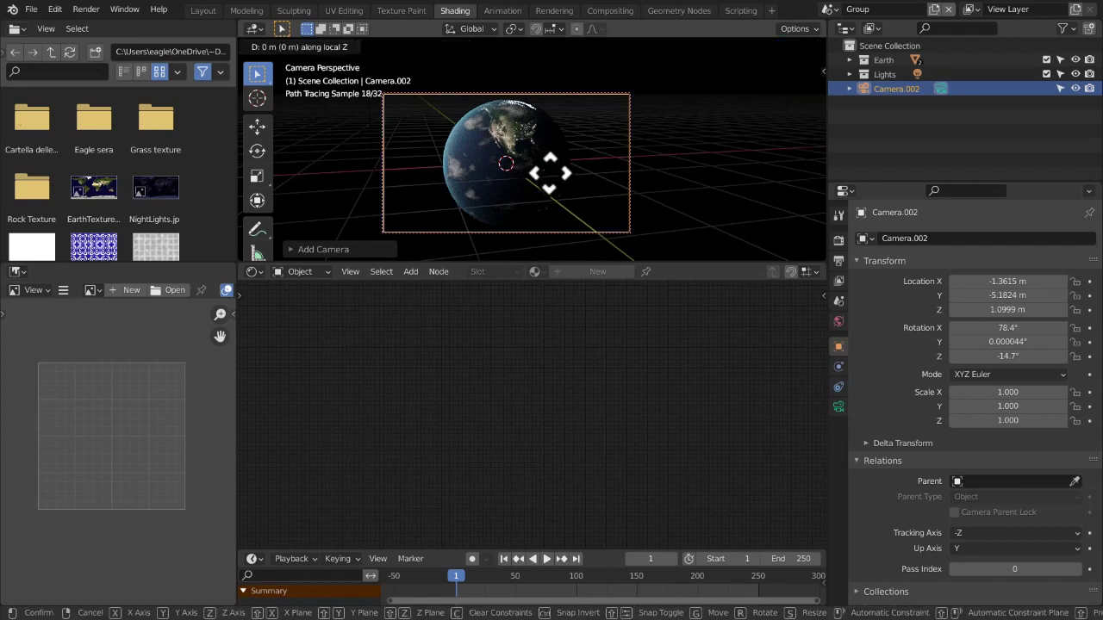
pyautogui.press('z')
pyautogui.press('z')
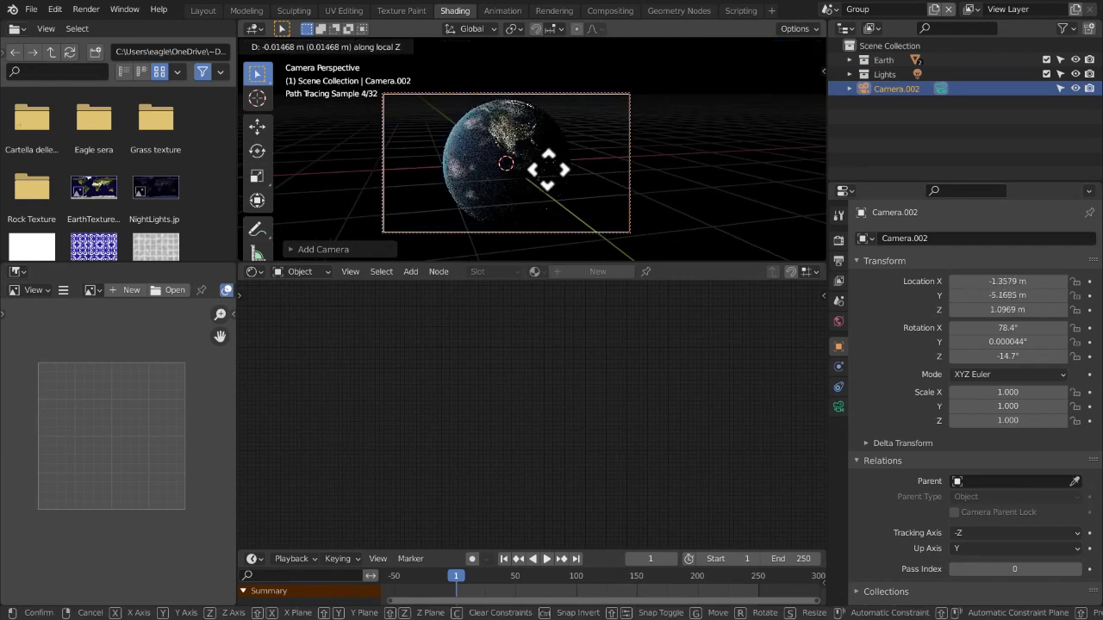
pyautogui.click(547, 168)
pyautogui.press('n')
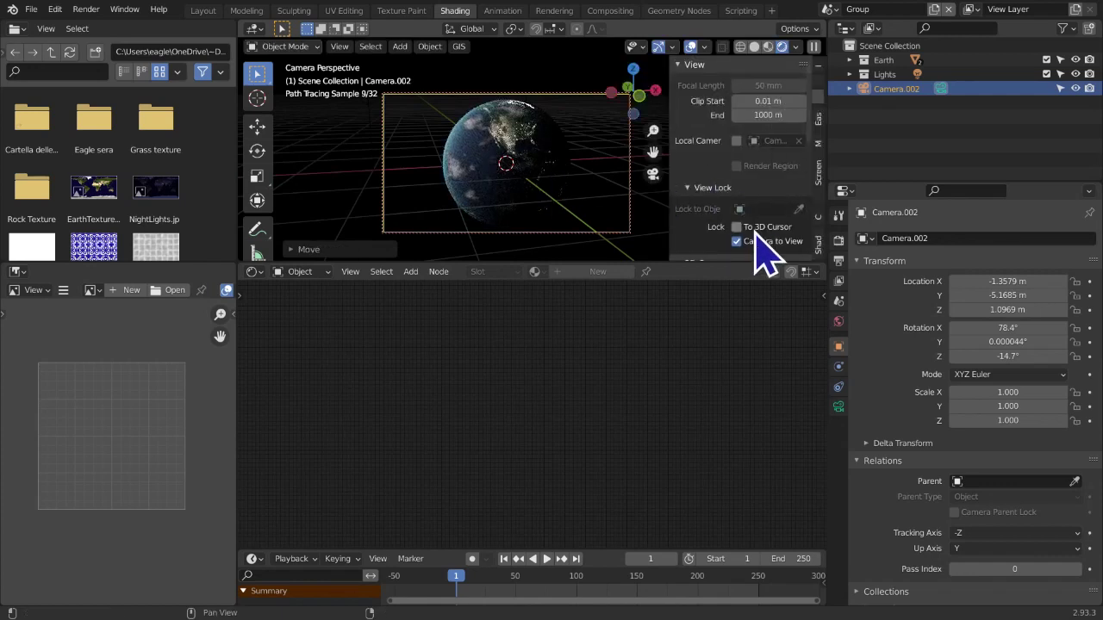
pyautogui.press('n')
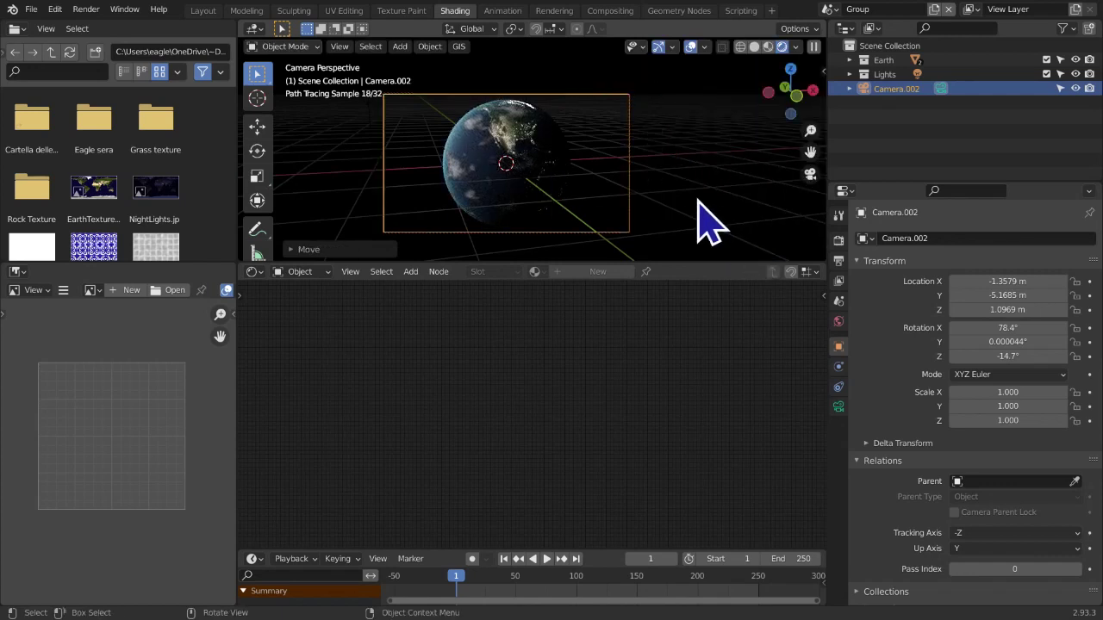
pyautogui.click(690, 47)
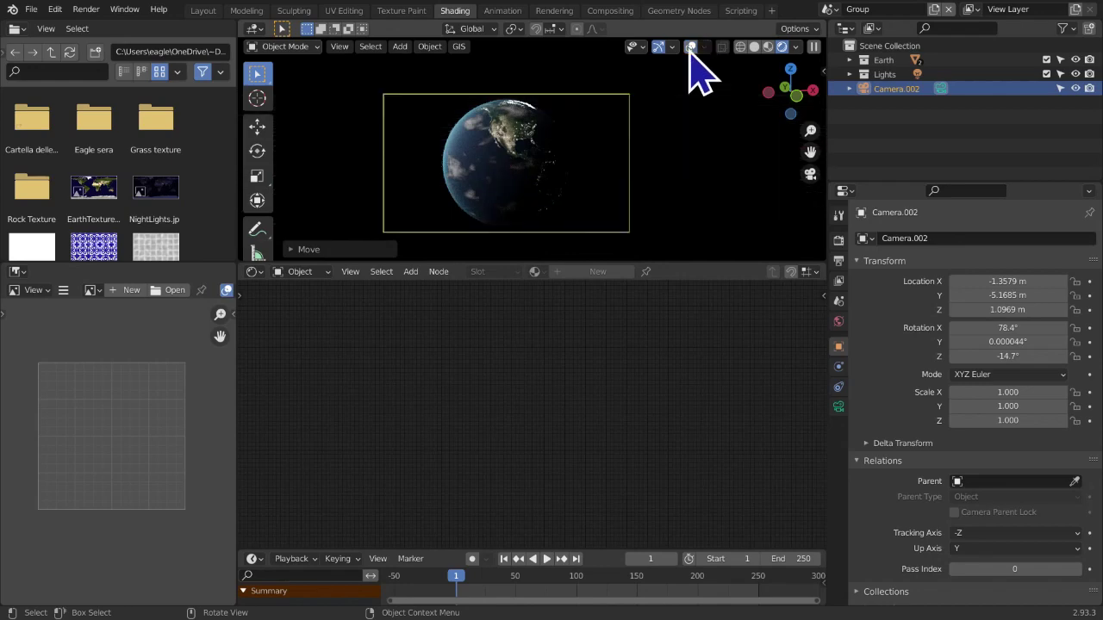
pyautogui.press('F12')
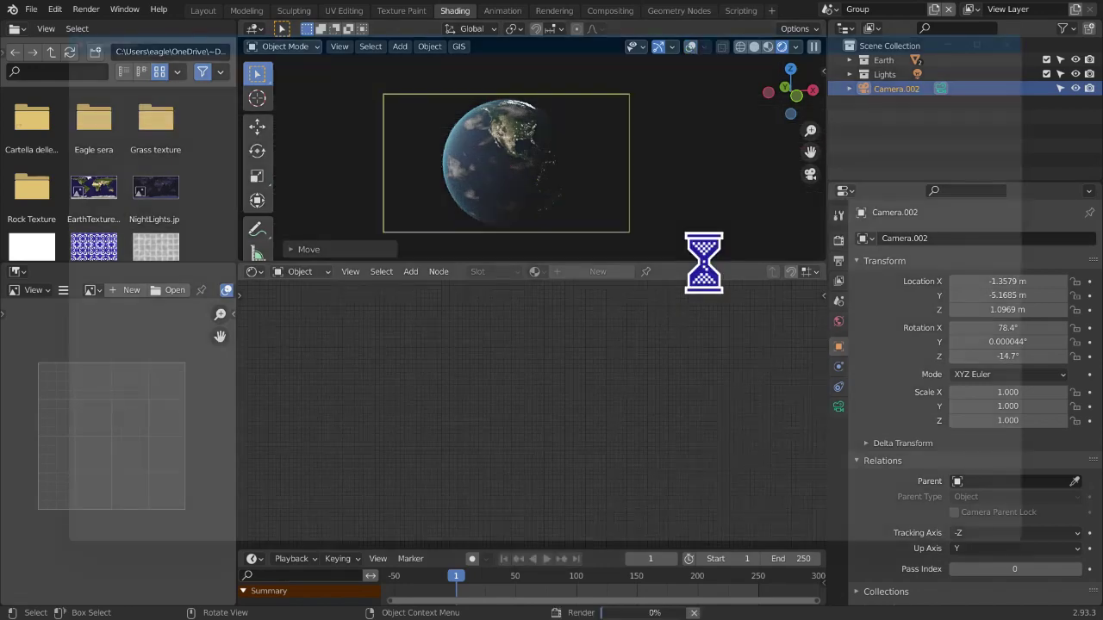
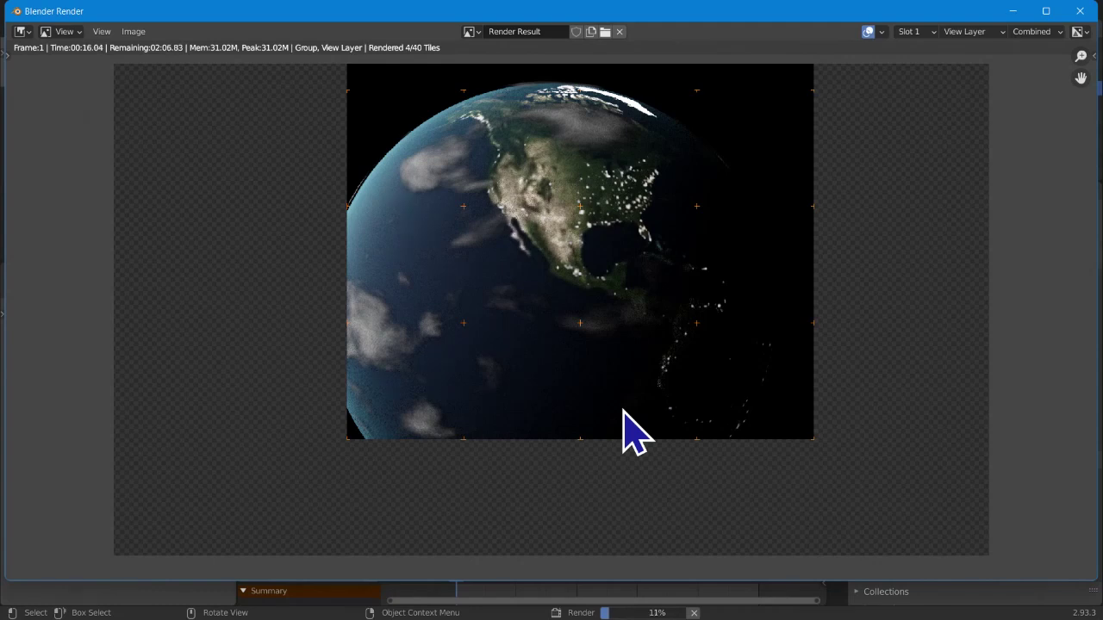
# Zoom in and out on the Earth render image while it finishes rendering
pyautogui.scroll(1, 544, 381)
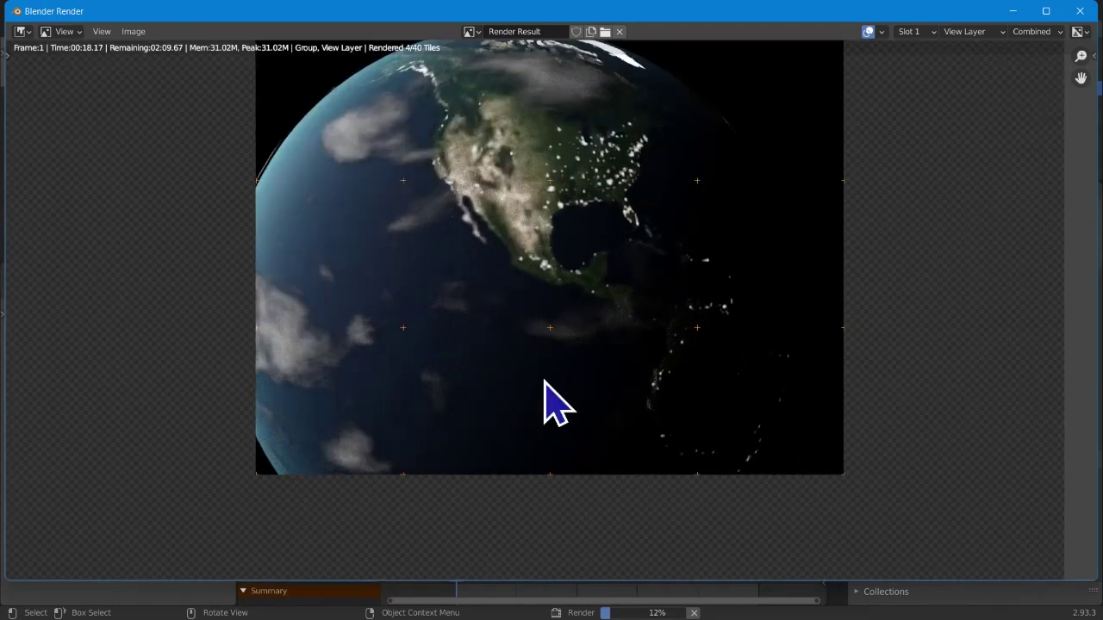
pyautogui.scroll(5, 538, 376)
pyautogui.scroll(-2, 532, 375)
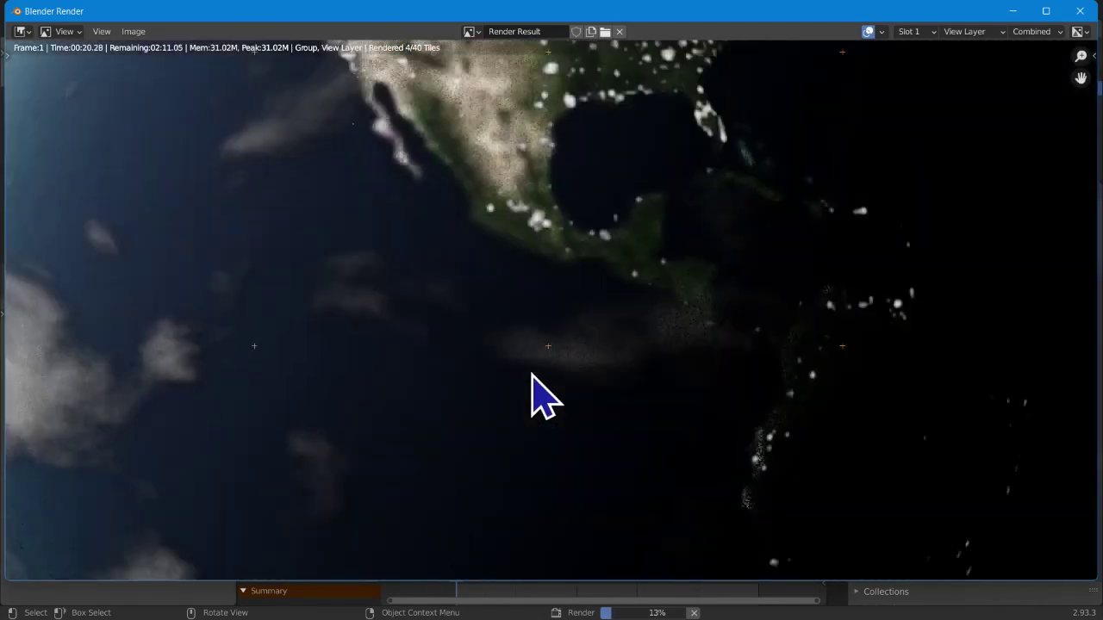
pyautogui.scroll(-6, 534, 375)
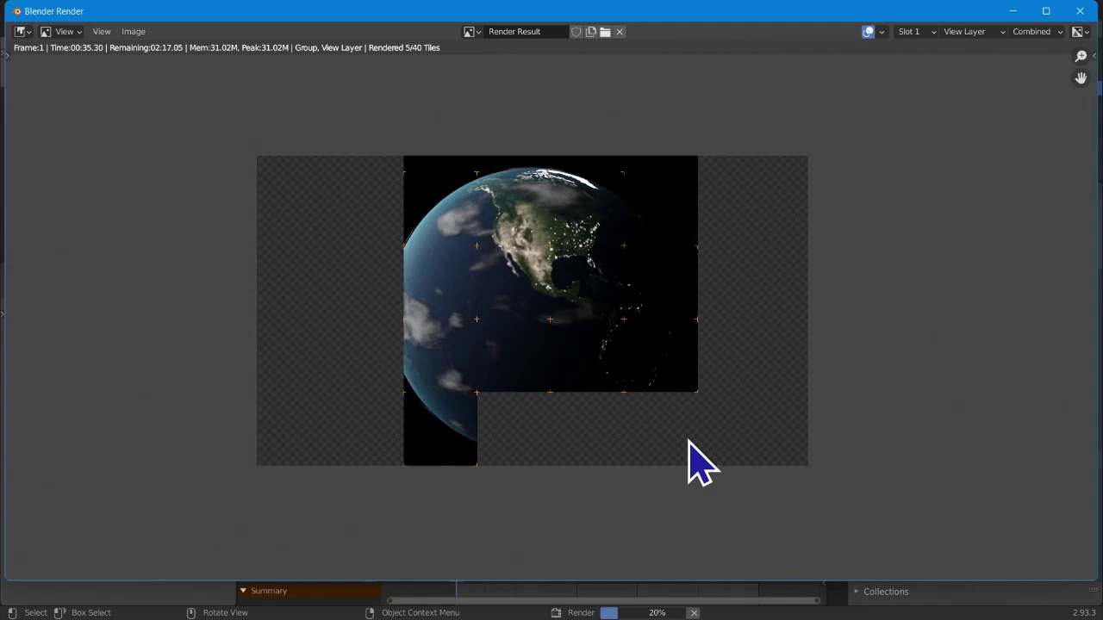
pyautogui.scroll(-1, 631, 411)
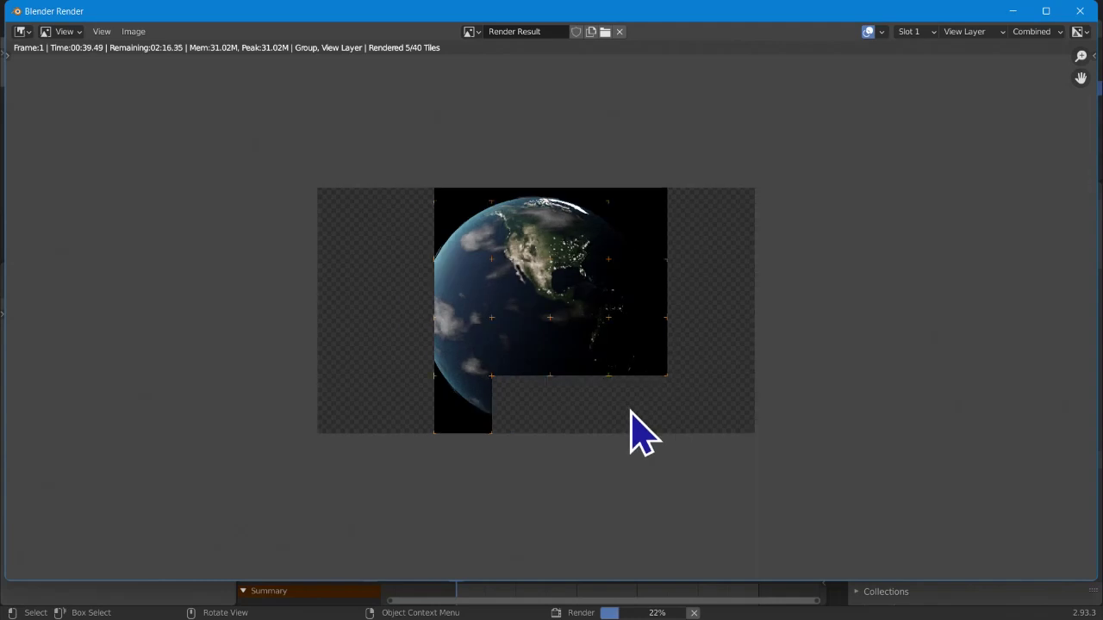
pyautogui.scroll(3, 642, 431)
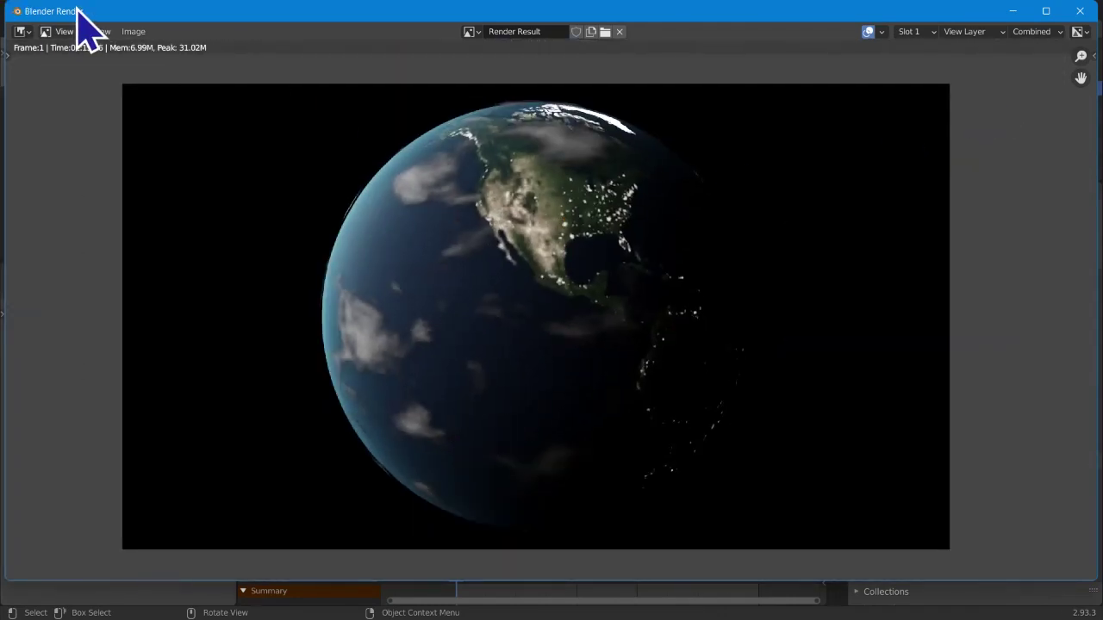
# Save the render to the Desktop as The_Earth.png
pyautogui.click(133, 32)
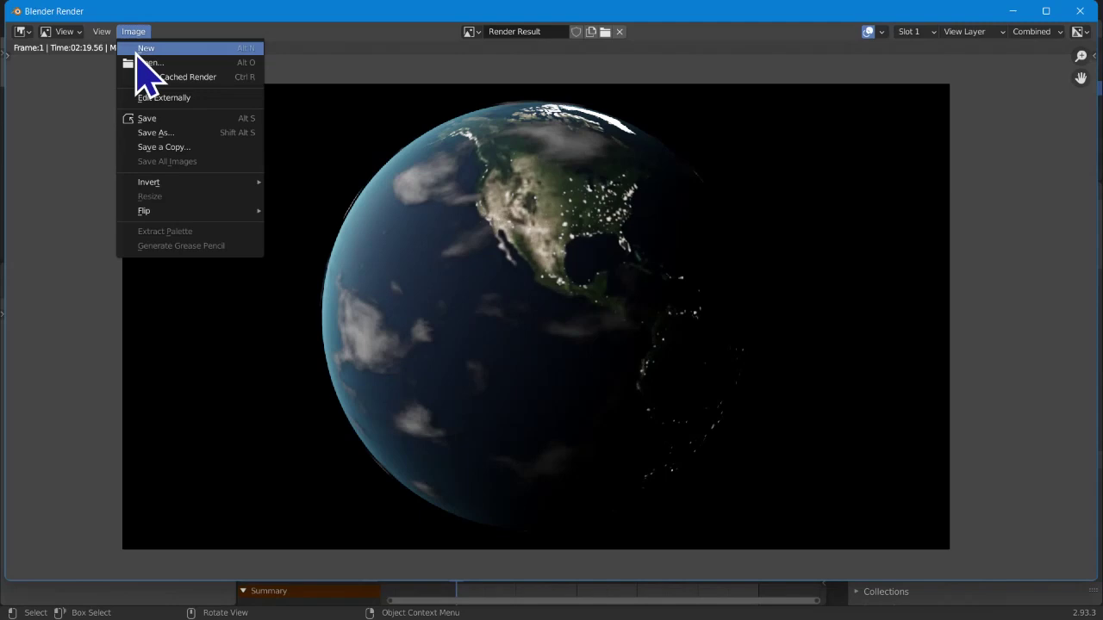
pyautogui.click(151, 134)
pyautogui.click(388, 183)
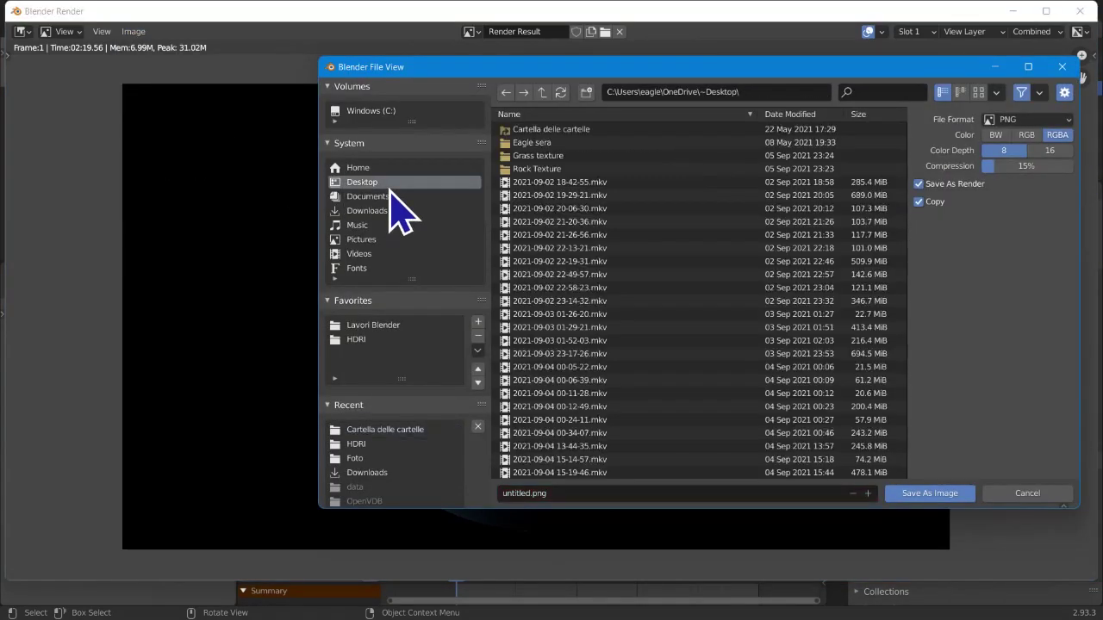
pyautogui.click(585, 493)
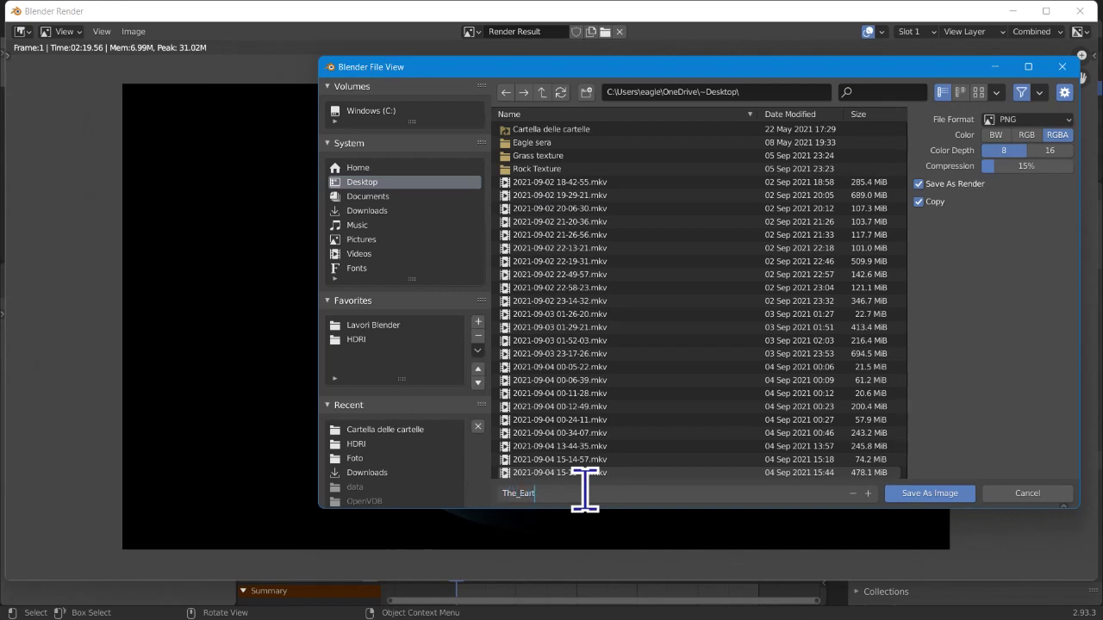
pyautogui.click(931, 494)
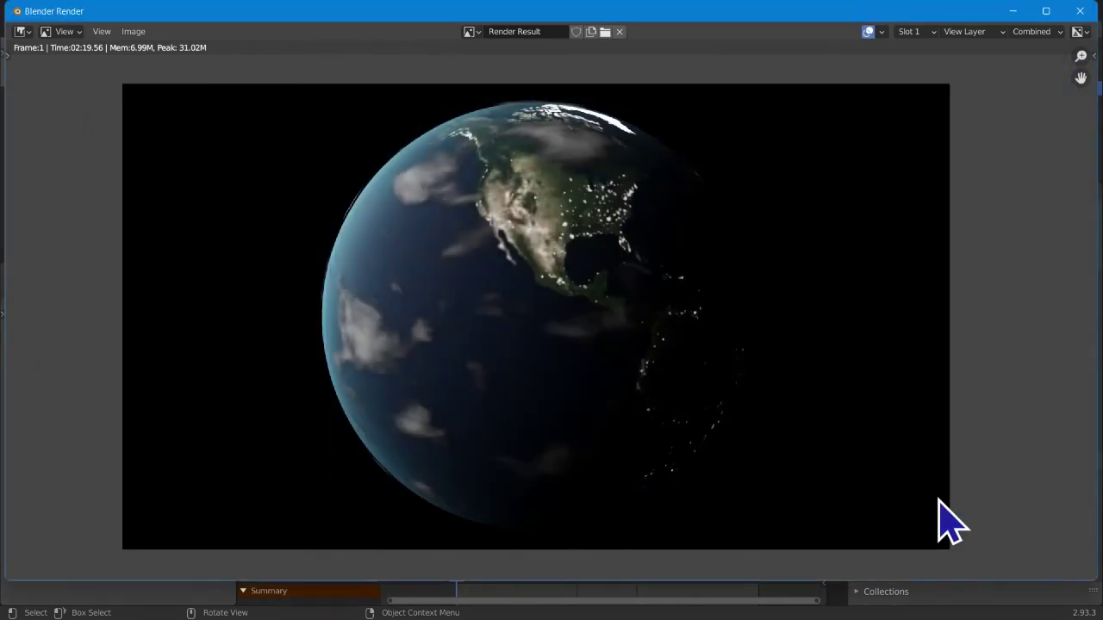
# Hide the render window, refresh the desktop, and open The_Earth.png in Photos
pyautogui.press('super')
pyautogui.press('super')
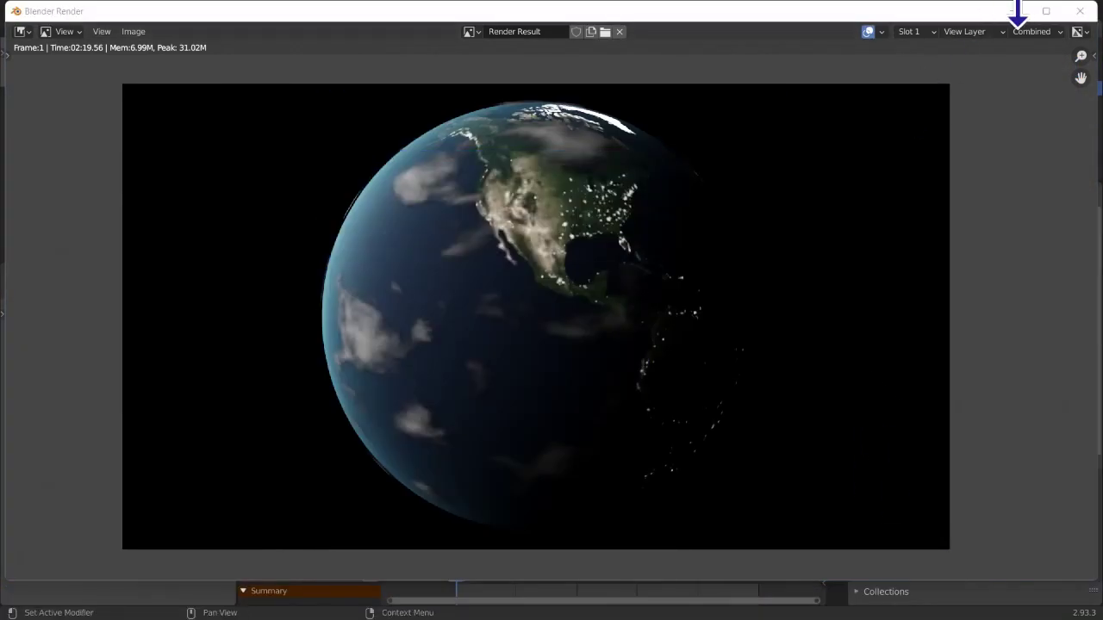
pyautogui.click(1013, 11)
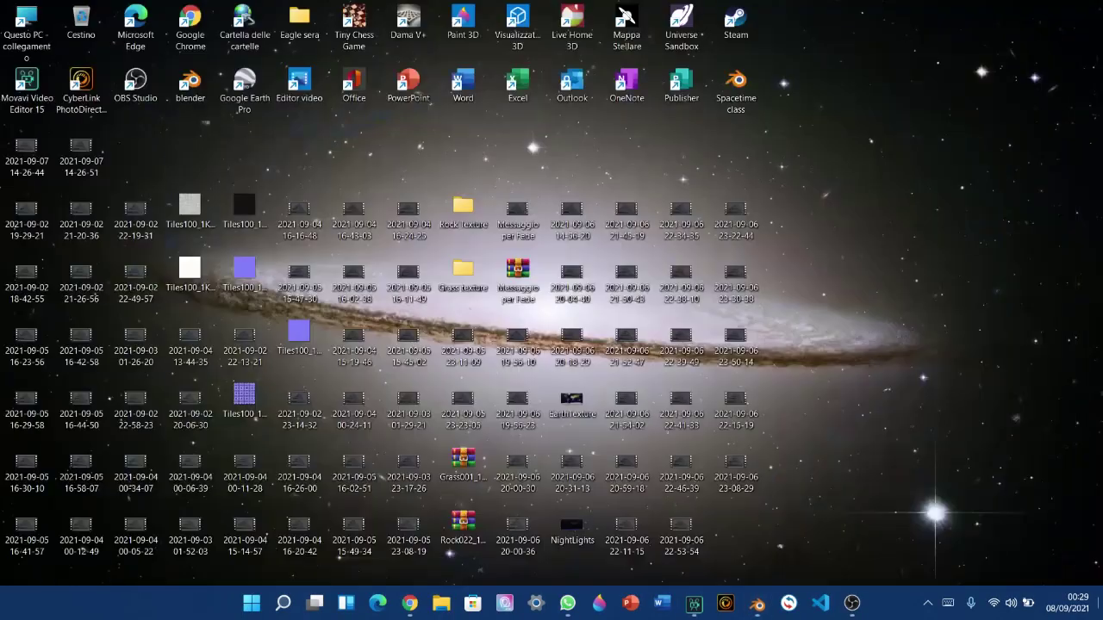
pyautogui.rightClick(977, 320)
pyautogui.click(873, 349)
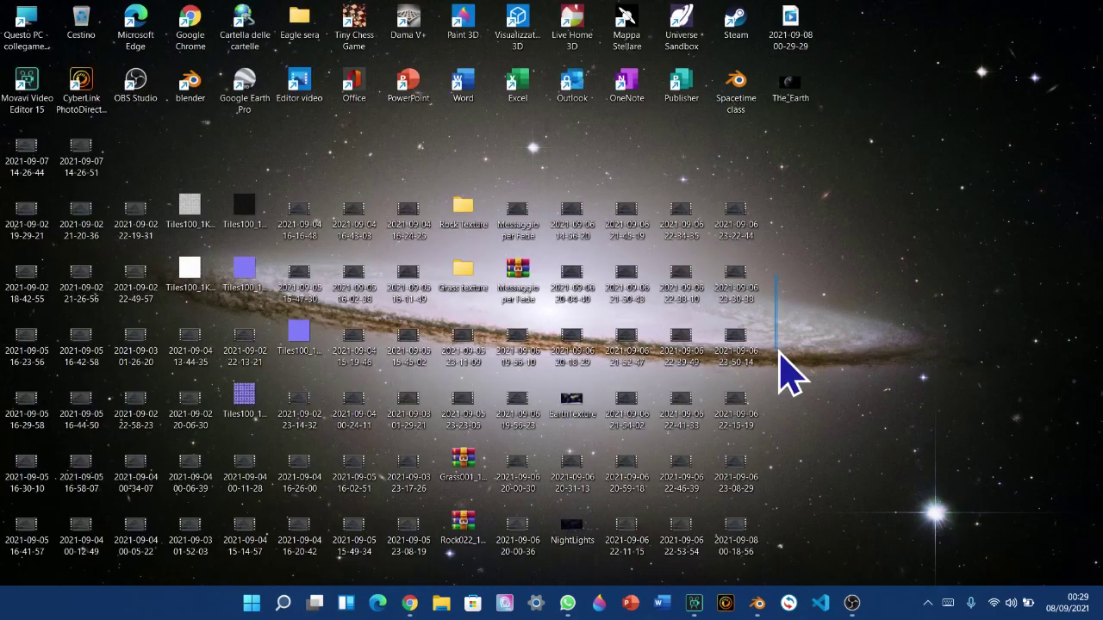
pyautogui.moveTo(786, 345); pyautogui.dragTo(839, 501)
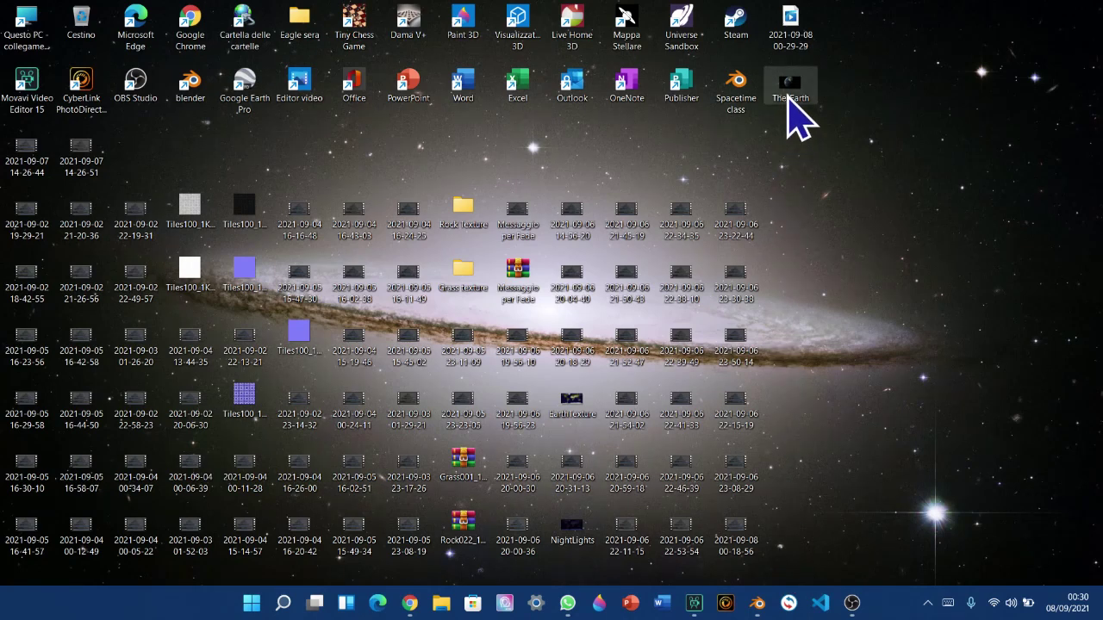
pyautogui.doubleClick(790, 97)
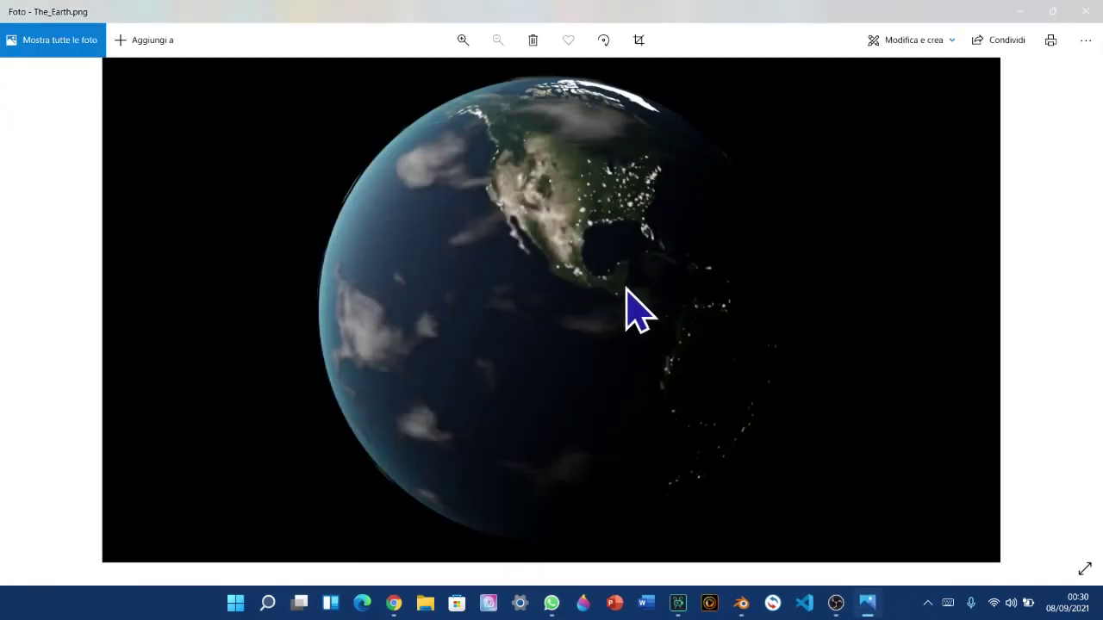
# Zoom in and out on The_Earth.png in Photos
pyautogui.scroll(2, 637, 310)
pyautogui.scroll(-1, 640, 345)
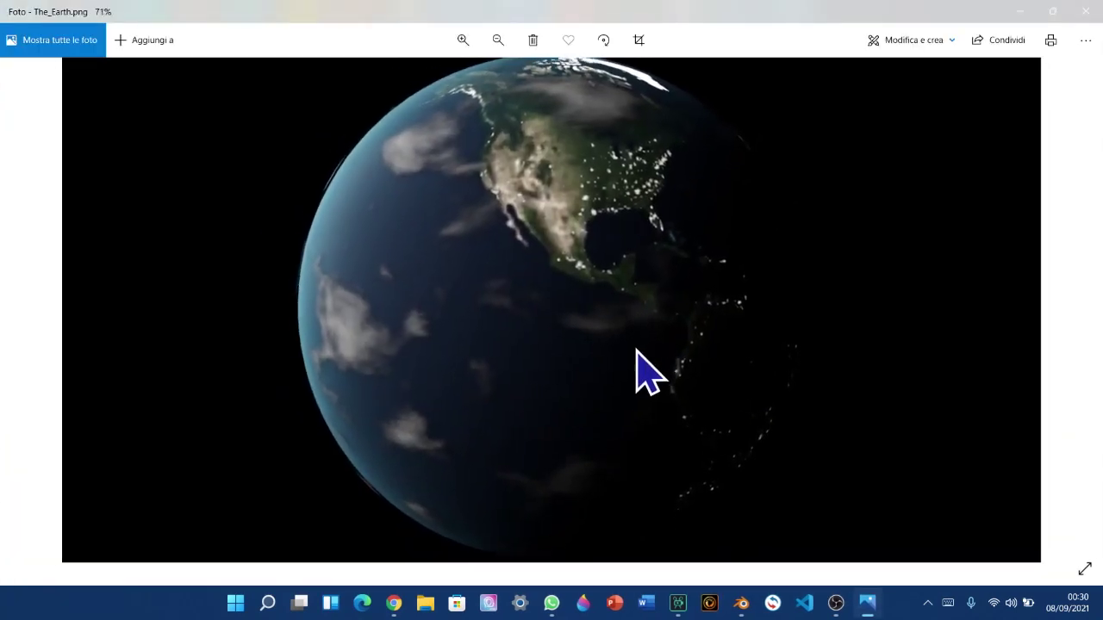
pyautogui.scroll(1, 636, 349)
pyautogui.scroll(-1, 637, 350)
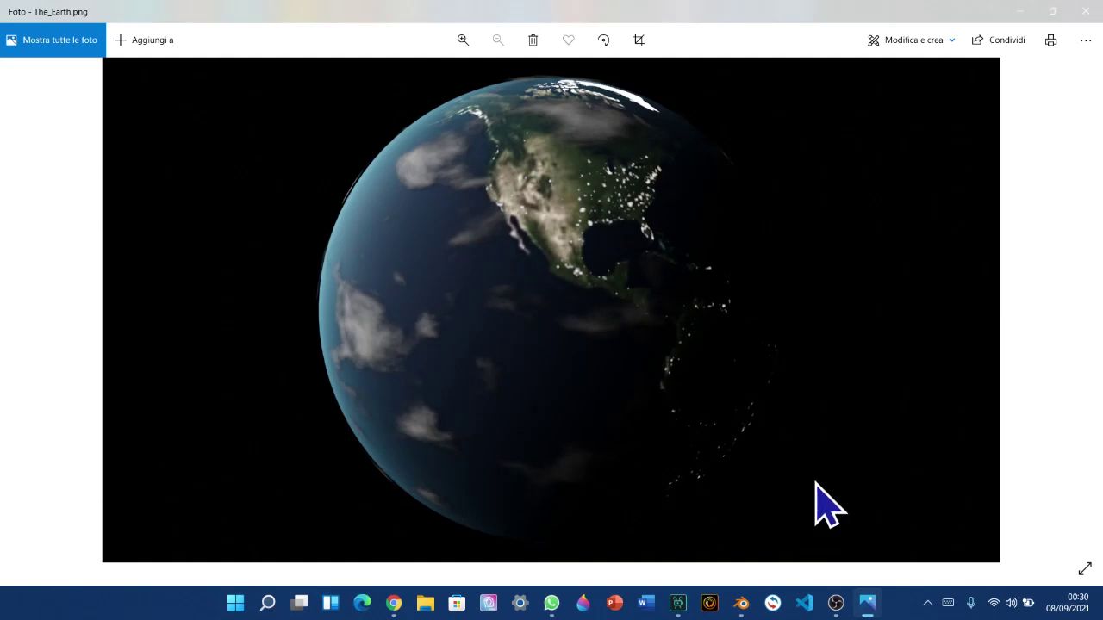
pyautogui.scroll(5, 827, 504)
pyautogui.scroll(-5, 802, 522)
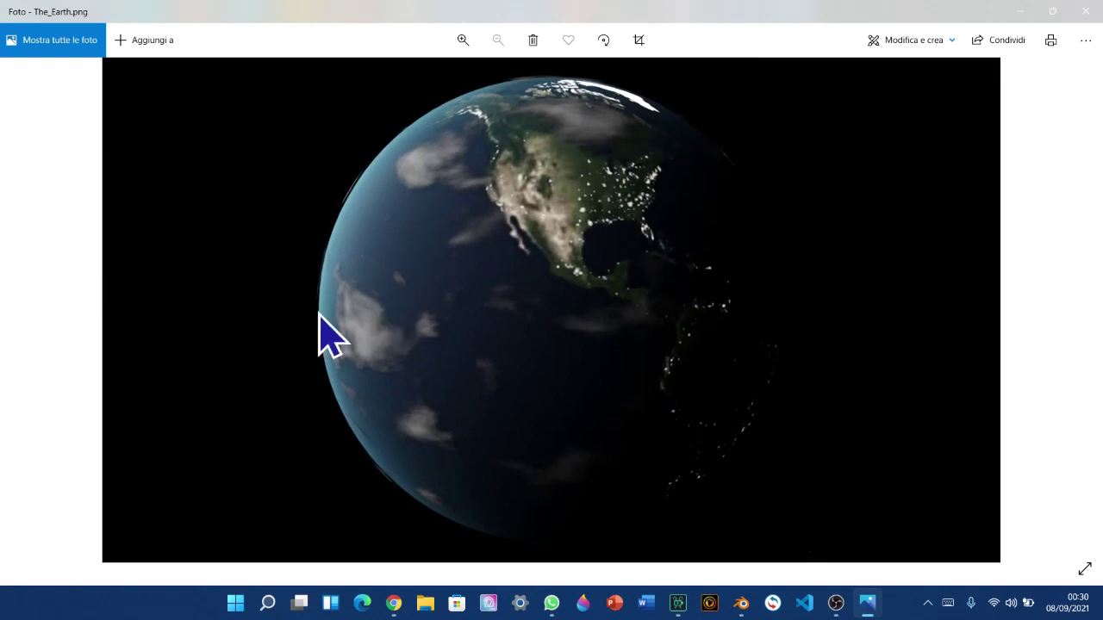
# Restore Photos to a smaller window, zoom again, then close it and return to Blender
pyautogui.moveTo(676, 22); pyautogui.dragTo(456, 1)
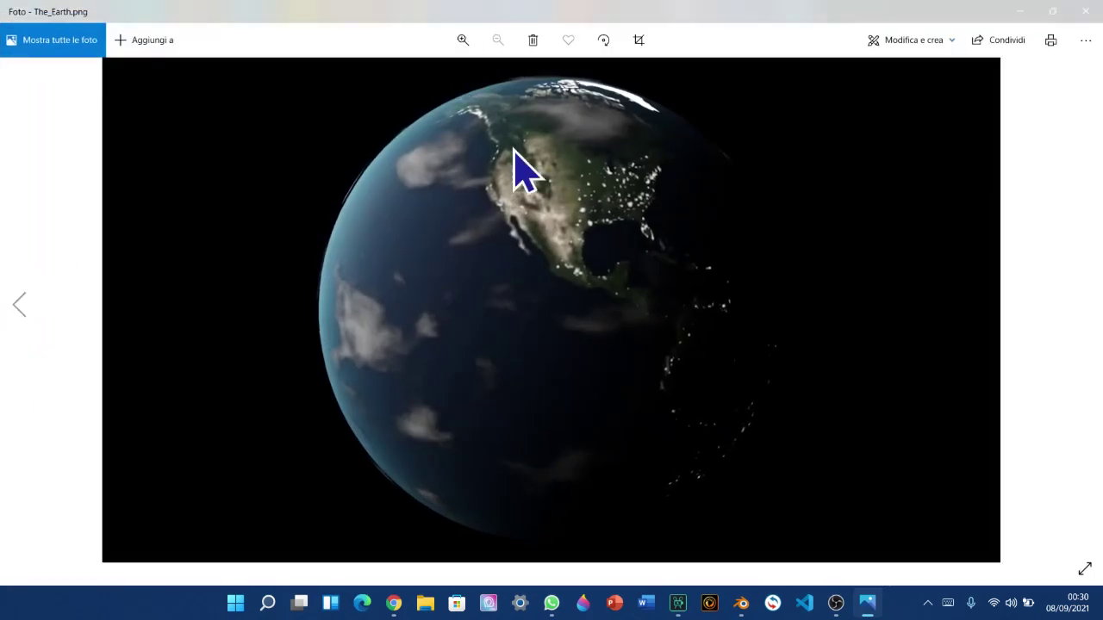
pyautogui.scroll(2, 817, 330)
pyautogui.scroll(-2, 805, 345)
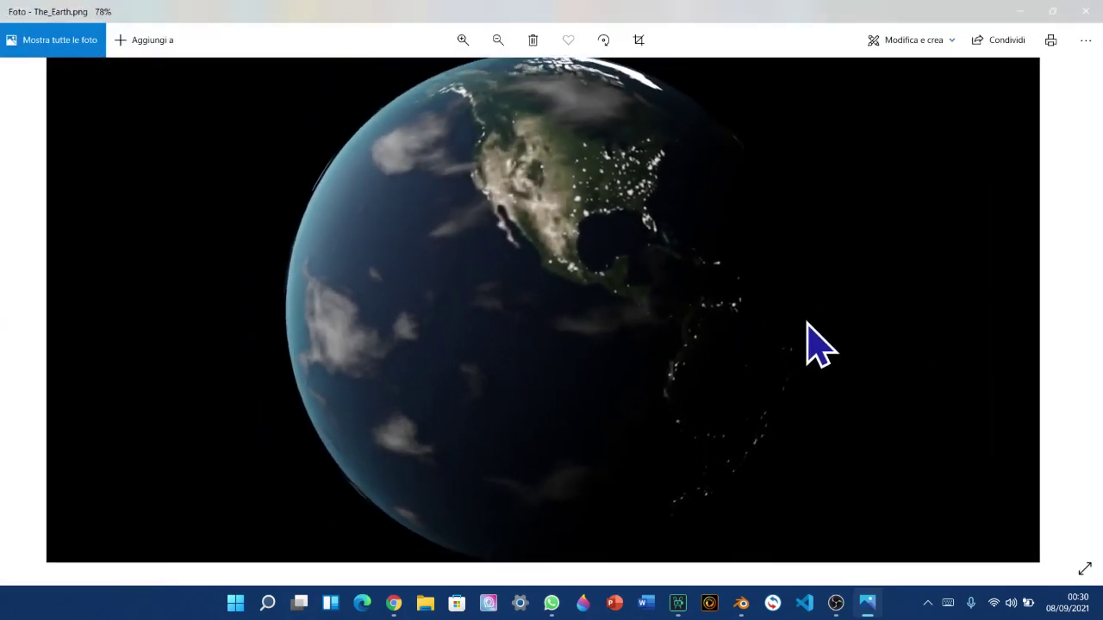
pyautogui.scroll(-1, 819, 345)
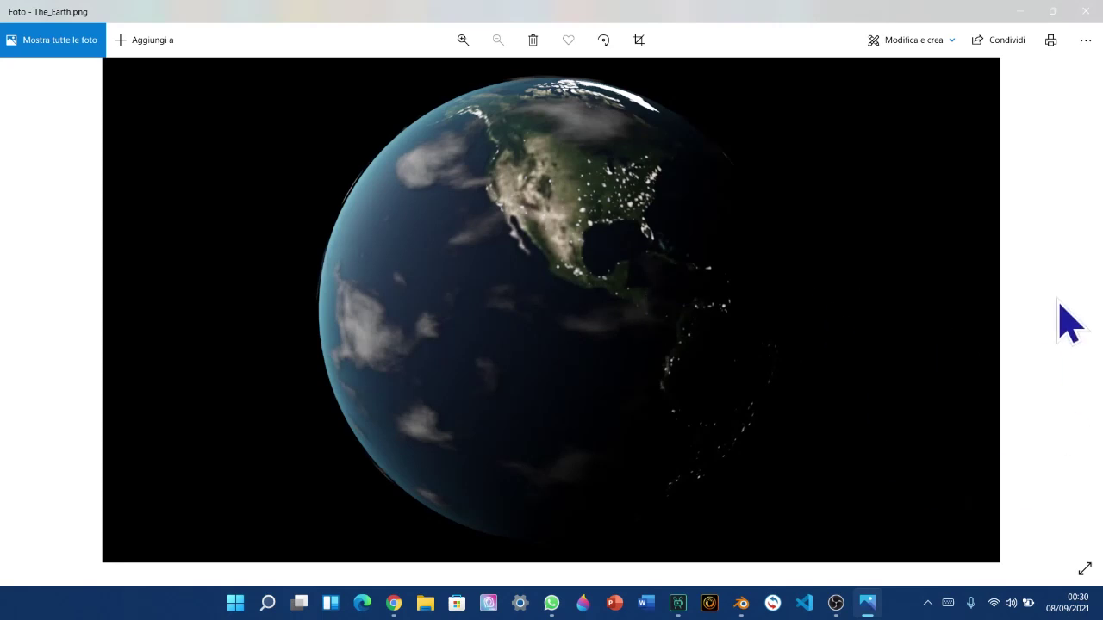
pyautogui.click(1084, 11)
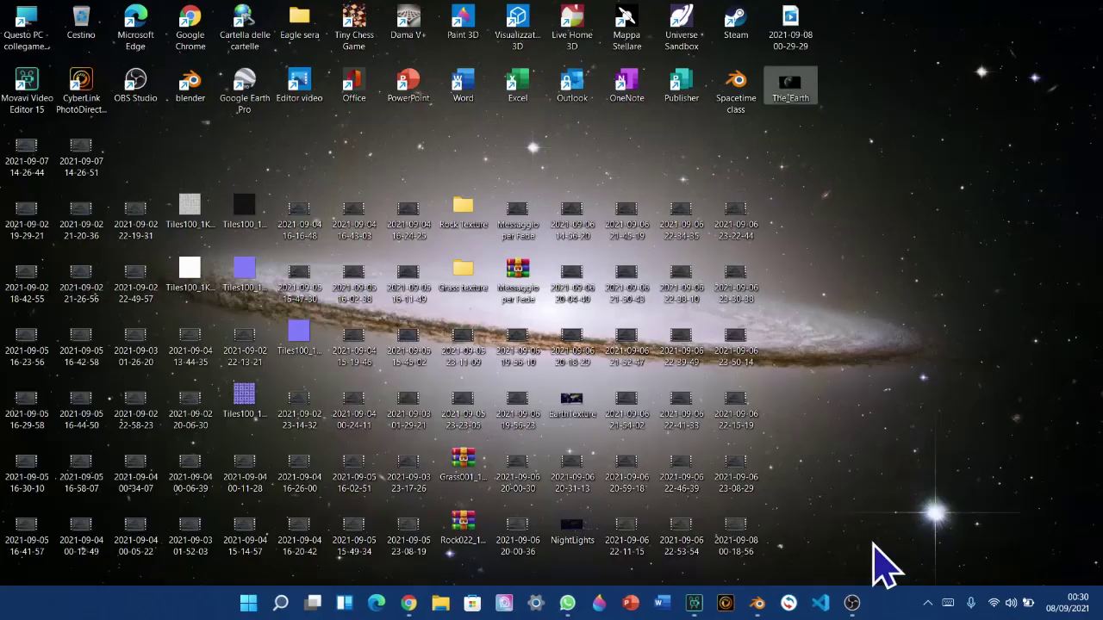
pyautogui.click(751, 603)
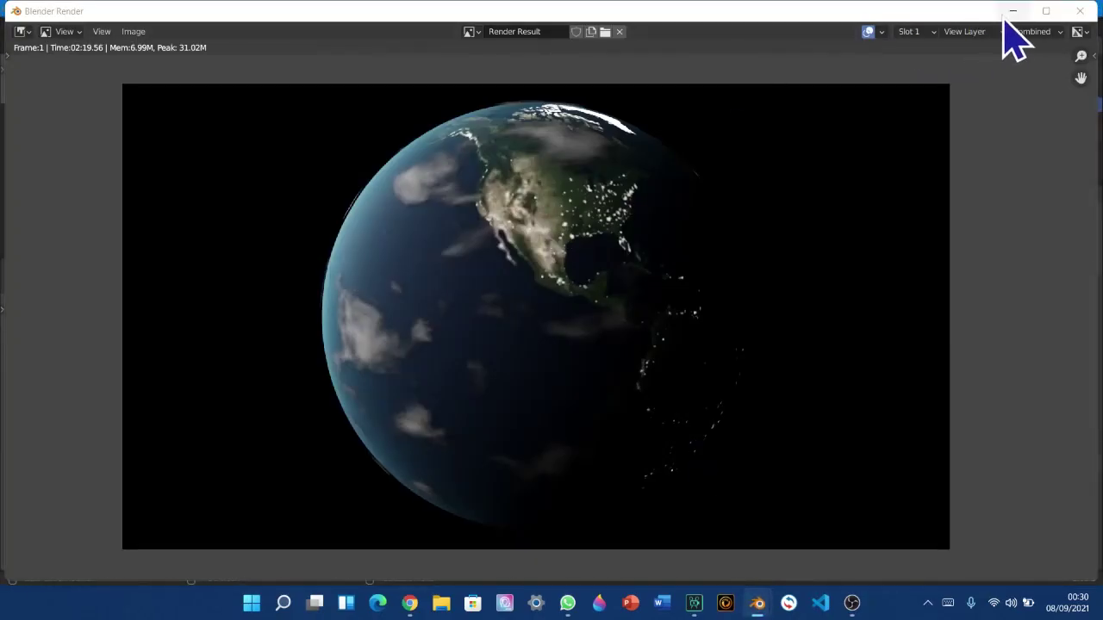
# Dismiss the render window and make Blender fill the whole screen
pyautogui.click(1034, 14)
pyautogui.press('Escape')
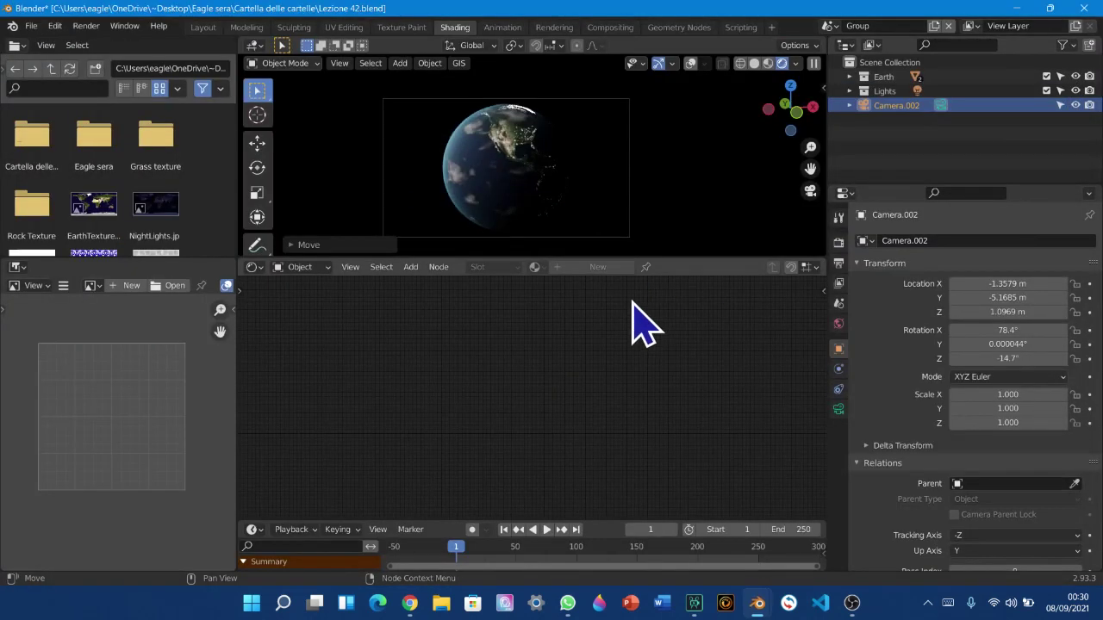
pyautogui.click(124, 26)
pyautogui.click(149, 78)
pyautogui.press('super')
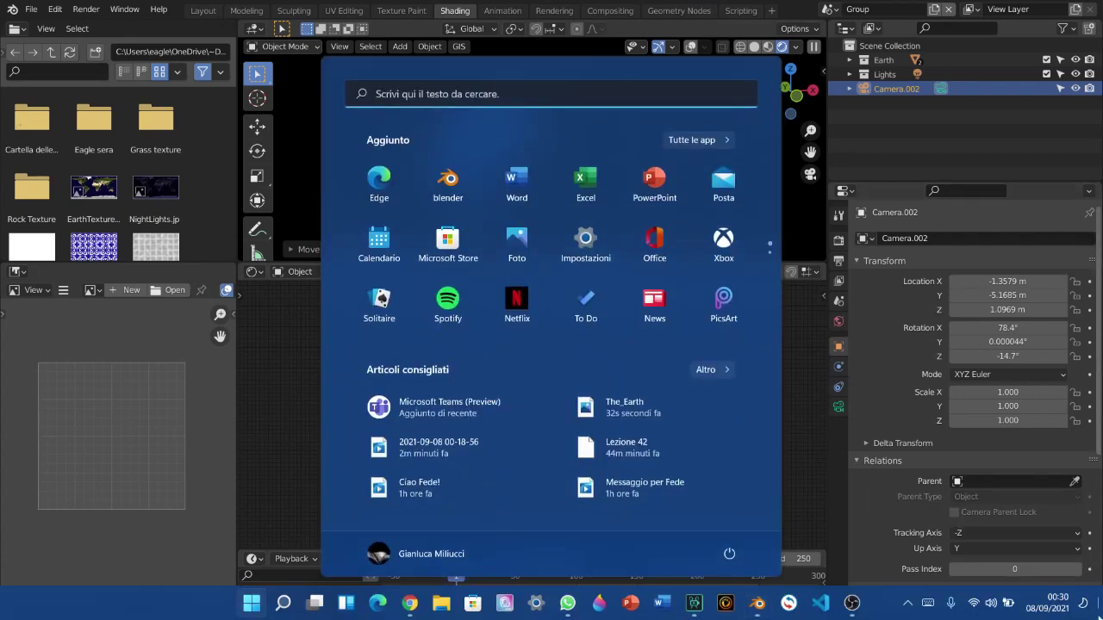
pyautogui.press('super')
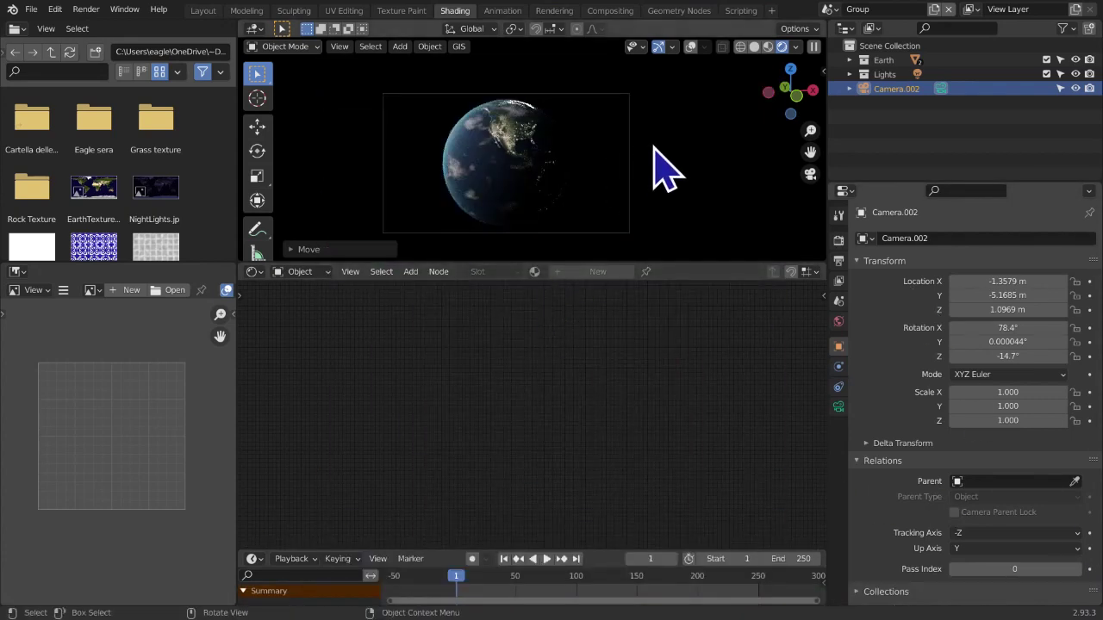
# Select the Earth and navigate its node tree to the night lights, Surface and Principled frames
pyautogui.click(520, 173)
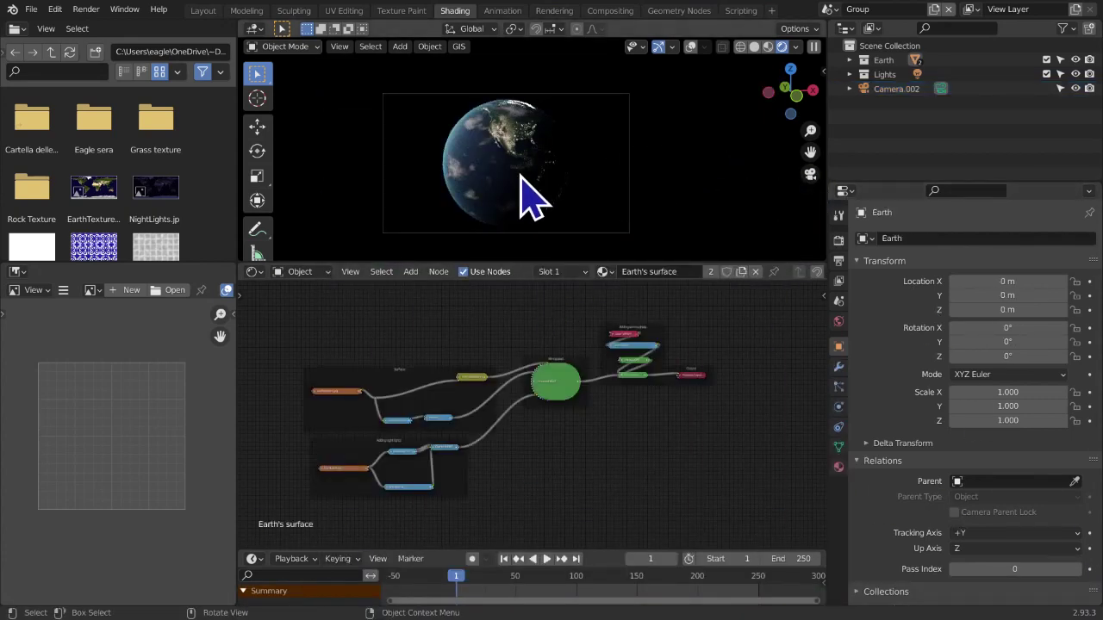
pyautogui.moveTo(389, 475); pyautogui.dragTo(422, 484, button='middle')
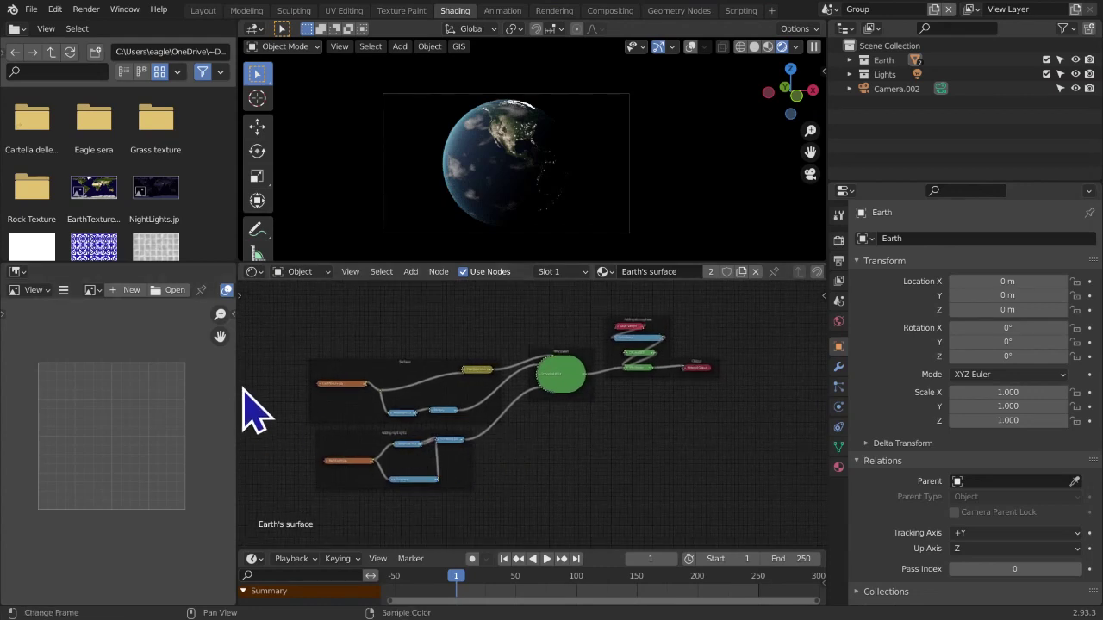
pyautogui.scroll(3, 414, 401)
pyautogui.moveTo(450, 416)
pyautogui.mouseDown(button='middle')
pyautogui.moveTo(766, 325)
pyautogui.moveTo(710, 527)
pyautogui.moveTo(307, 369)
pyautogui.mouseUp(button='middle')
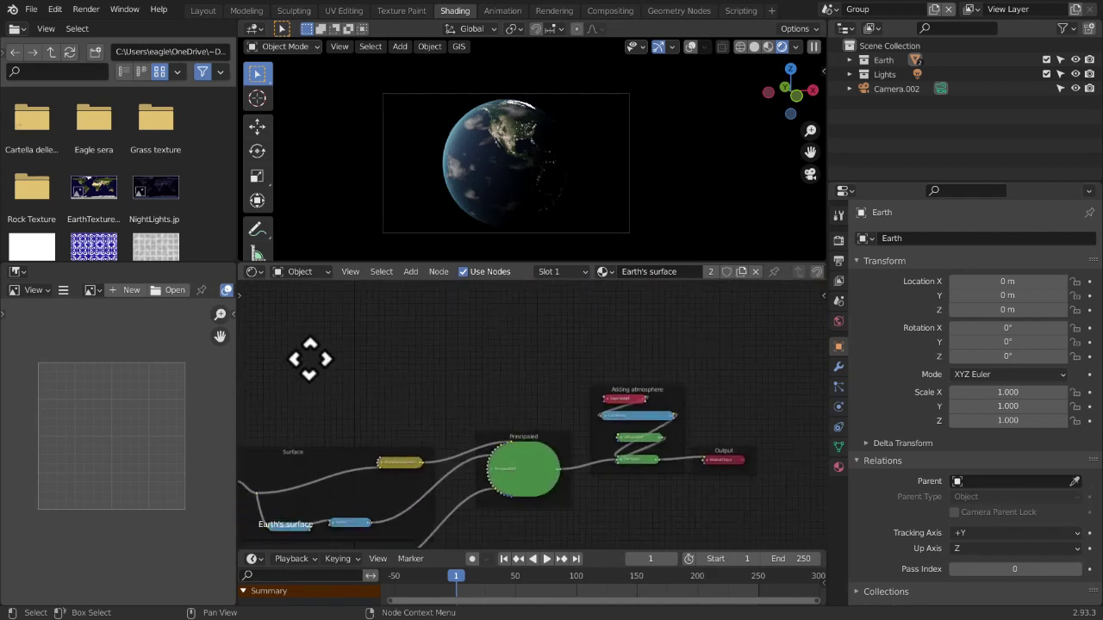
pyautogui.moveTo(389, 443)
pyautogui.mouseDown(button='middle')
pyautogui.moveTo(559, 325)
pyautogui.moveTo(687, 349)
pyautogui.mouseUp(button='middle')
pyautogui.scroll(1, 492, 468)
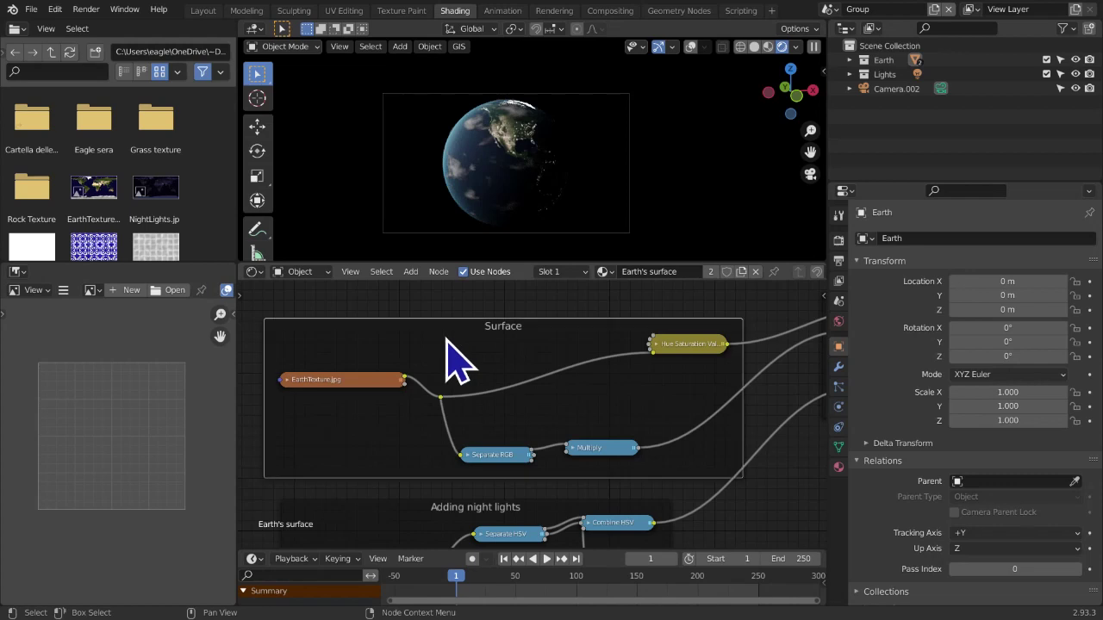
pyautogui.moveTo(527, 516); pyautogui.dragTo(239, 385, button='middle')
# Select the Principled, Adding atmosphere and Adding night lights frames, then frame the whole tree
pyautogui.click(592, 434)
pyautogui.moveTo(664, 408); pyautogui.dragTo(496, 412, button='middle')
pyautogui.click(618, 367)
pyautogui.click(657, 357)
pyautogui.moveTo(697, 410); pyautogui.dragTo(598, 361, button='middle')
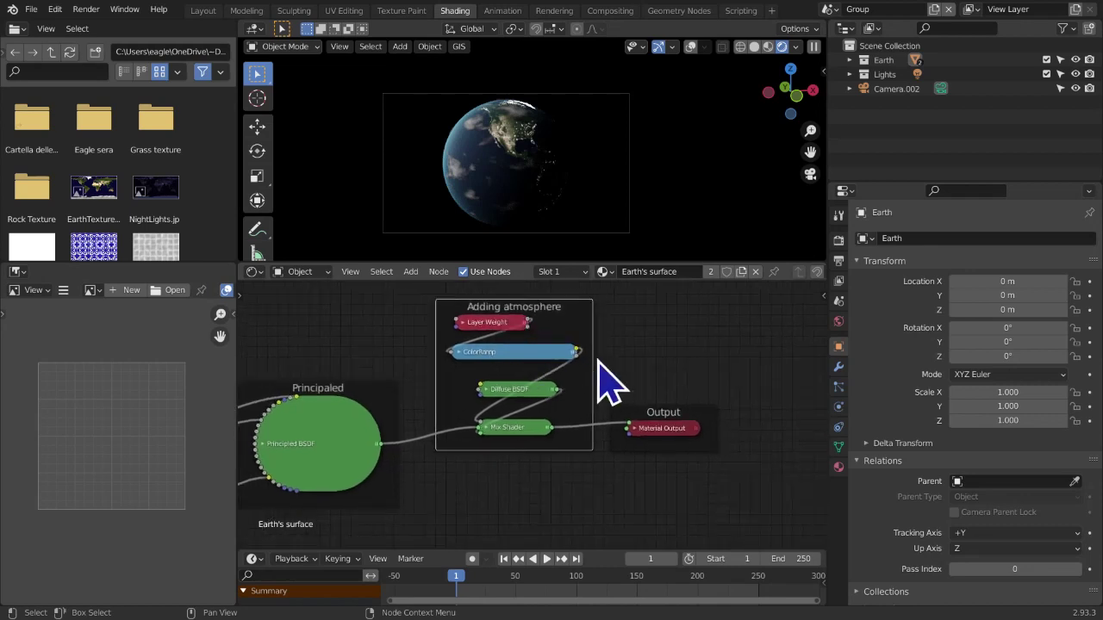
pyautogui.moveTo(580, 443); pyautogui.dragTo(456, 514, button='middle')
pyautogui.click(443, 372)
pyautogui.scroll(-7, 451, 368)
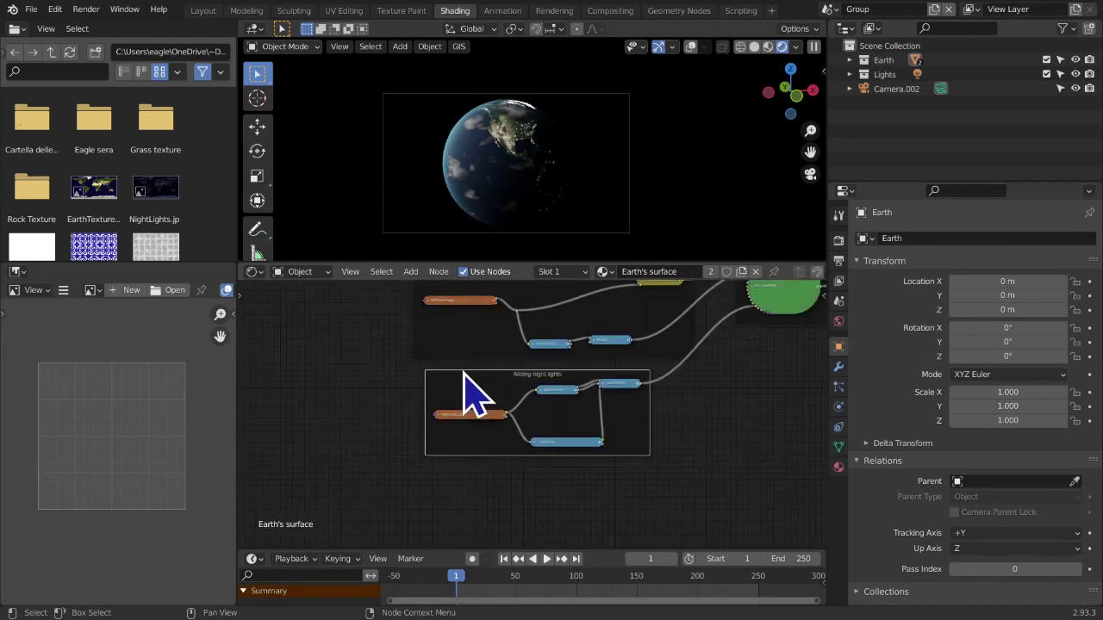
pyautogui.scroll(-2, 487, 405)
pyautogui.moveTo(492, 414); pyautogui.dragTo(346, 460, button='middle')
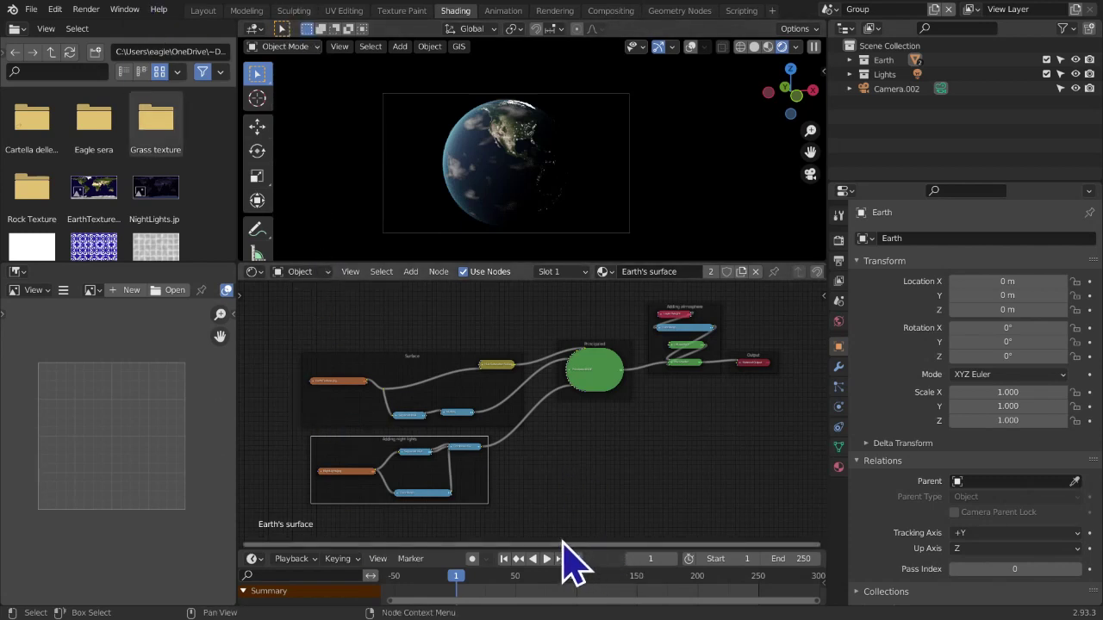
# Delete the Adding night lights, Surface and Principled frames with X
pyautogui.click(586, 511)
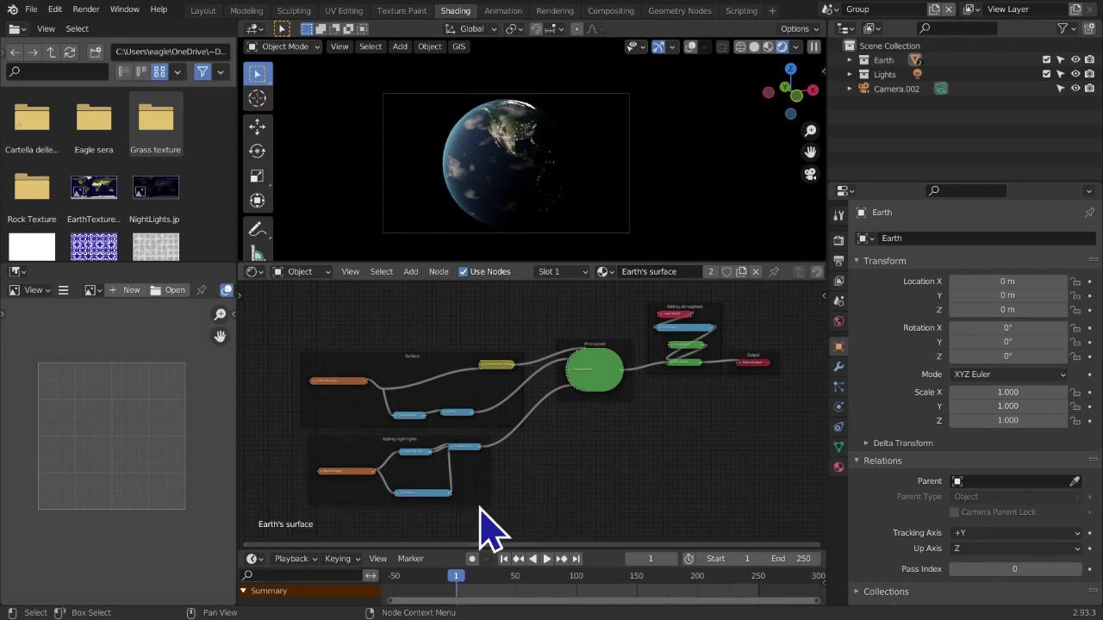
pyautogui.press('x')
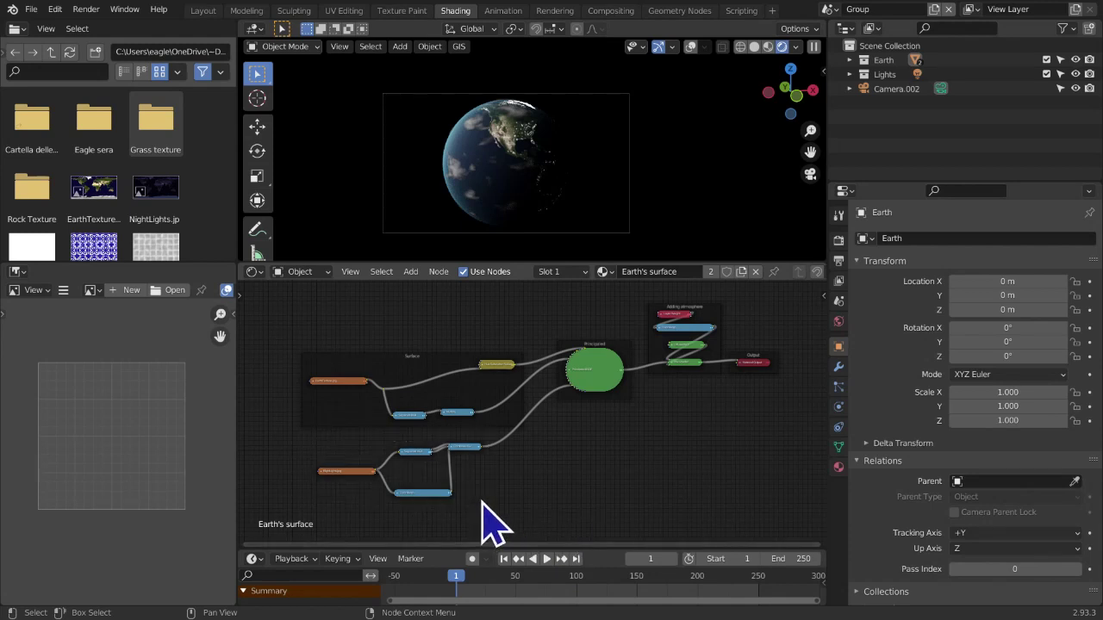
pyautogui.click(394, 381)
pyautogui.press('x')
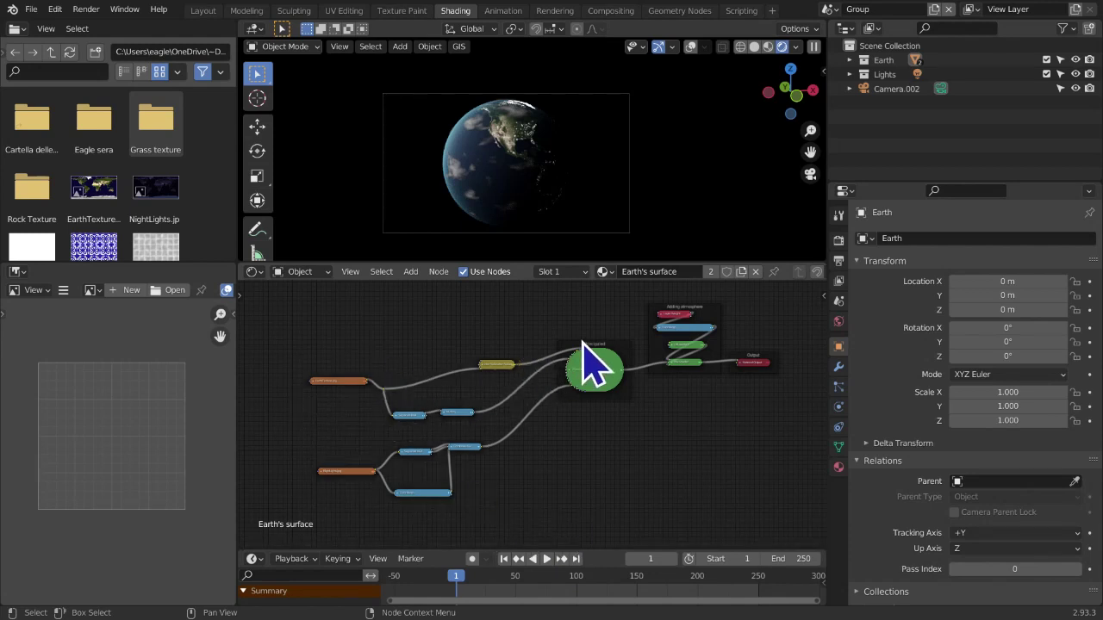
pyautogui.press('x')
pyautogui.press('x')
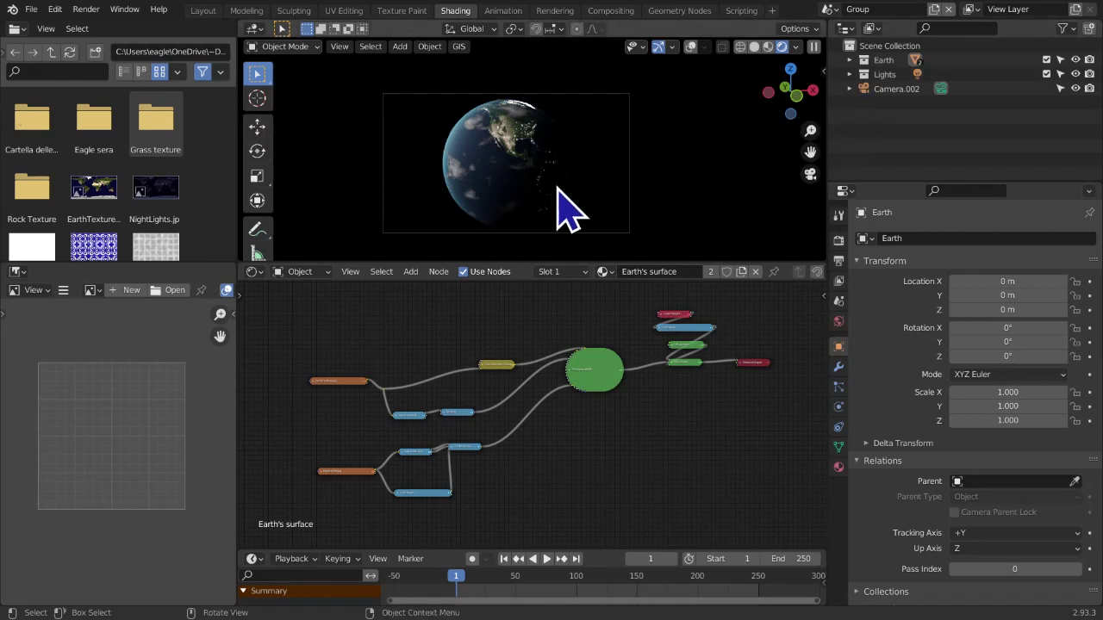
# Turn on viewport overlays and expand Earth in the Outliner to show its surface material
pyautogui.click(690, 47)
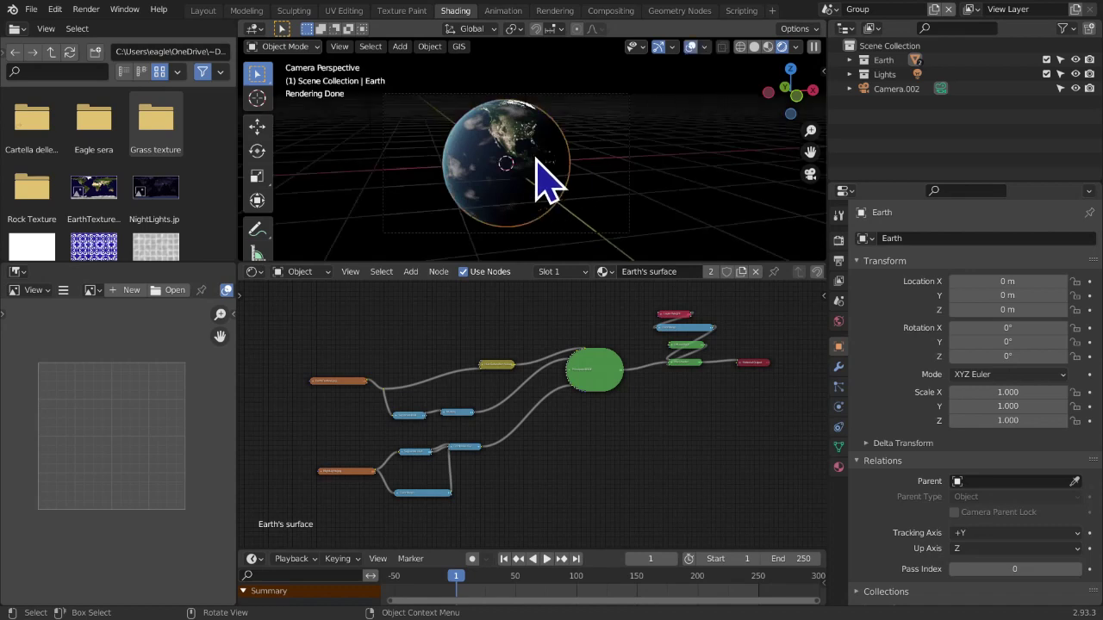
pyautogui.click(849, 60)
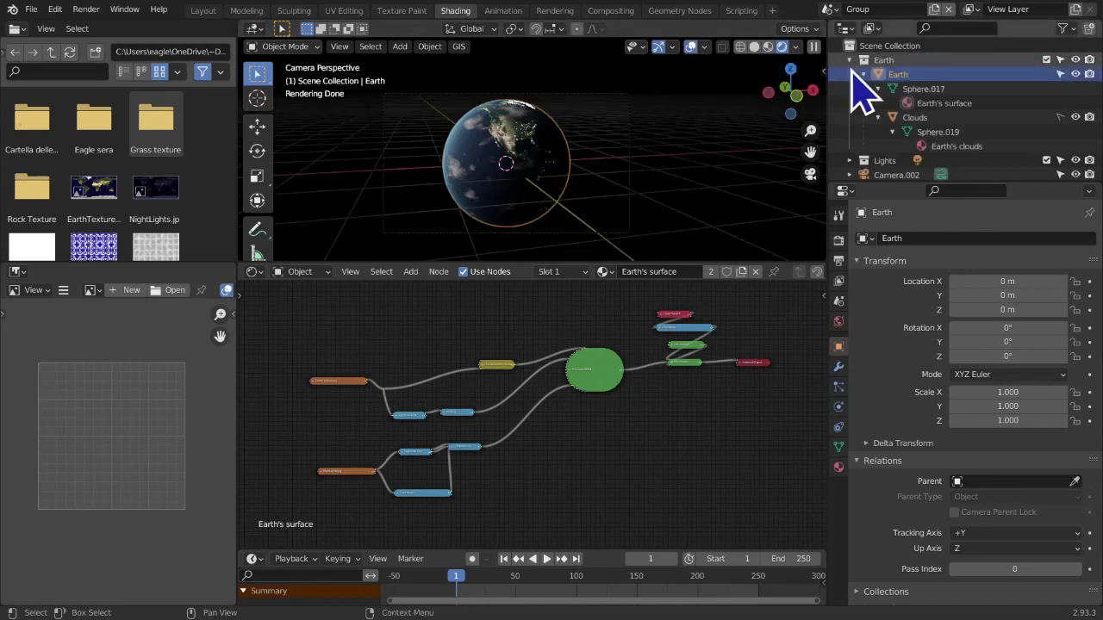
pyautogui.click(912, 120)
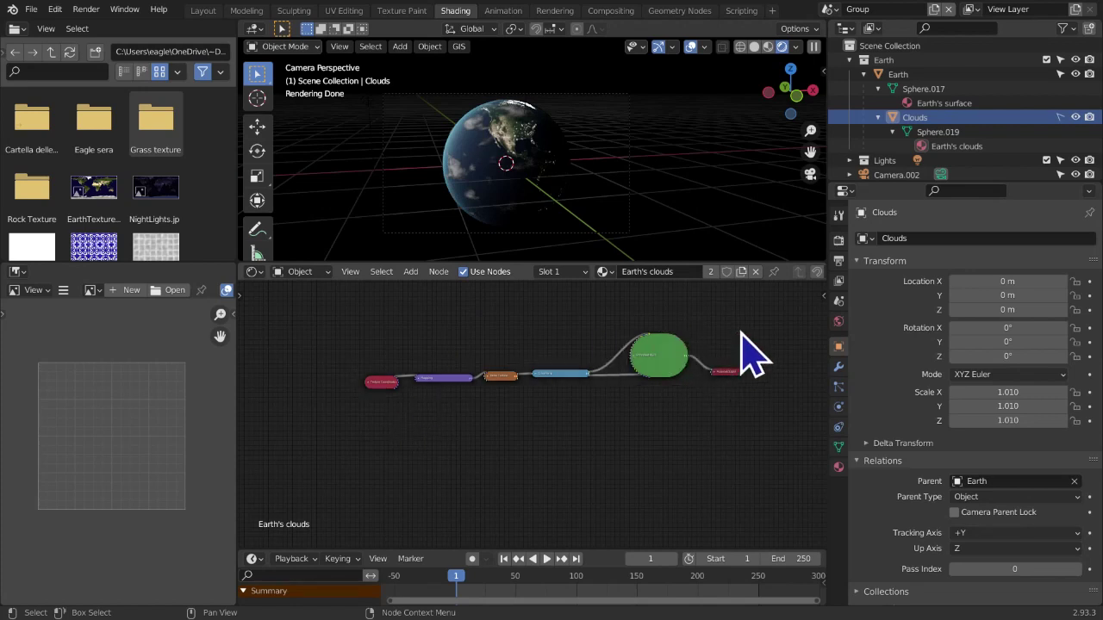
pyautogui.click(894, 76)
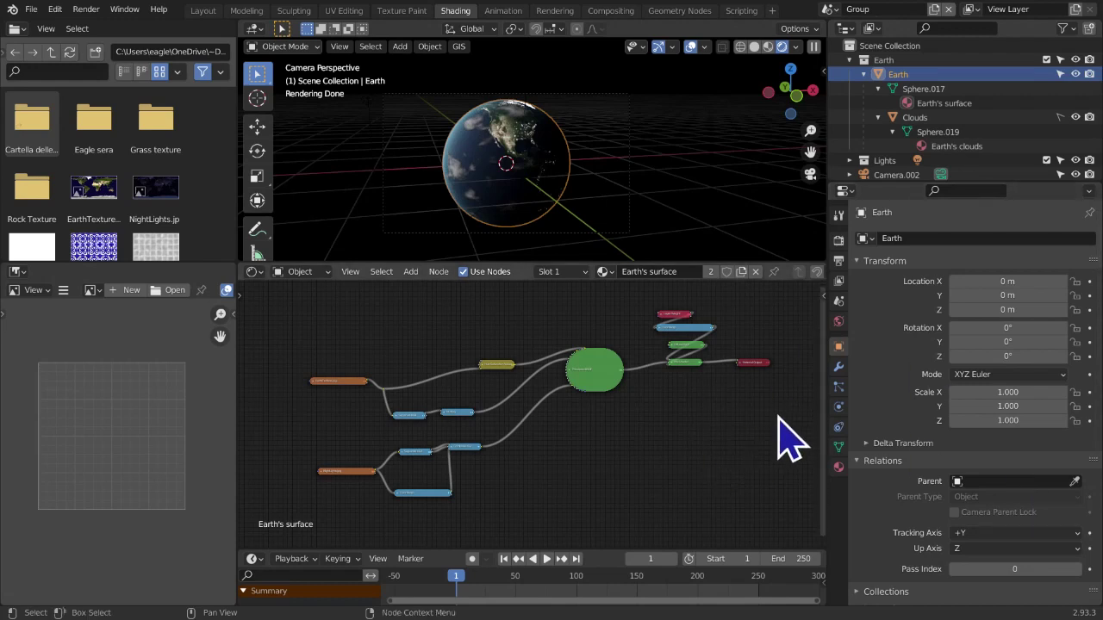
# Expand all collapsed nodes in the Earth surface and Clouds materials with A then H
pyautogui.press('a')
pyautogui.press('h')
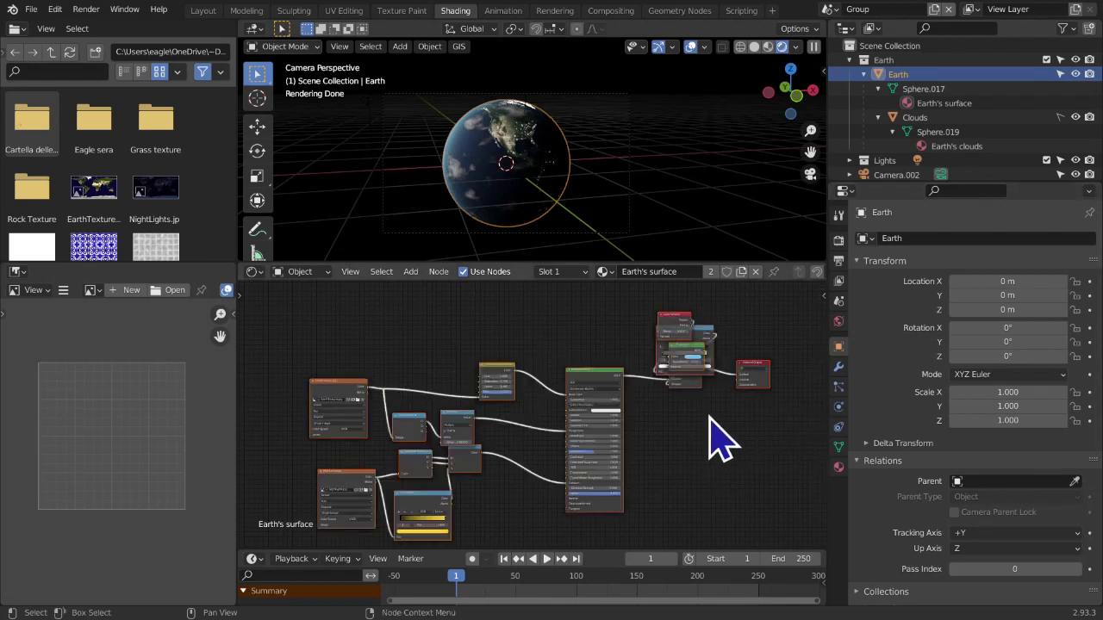
pyautogui.click(944, 118)
pyautogui.press('h')
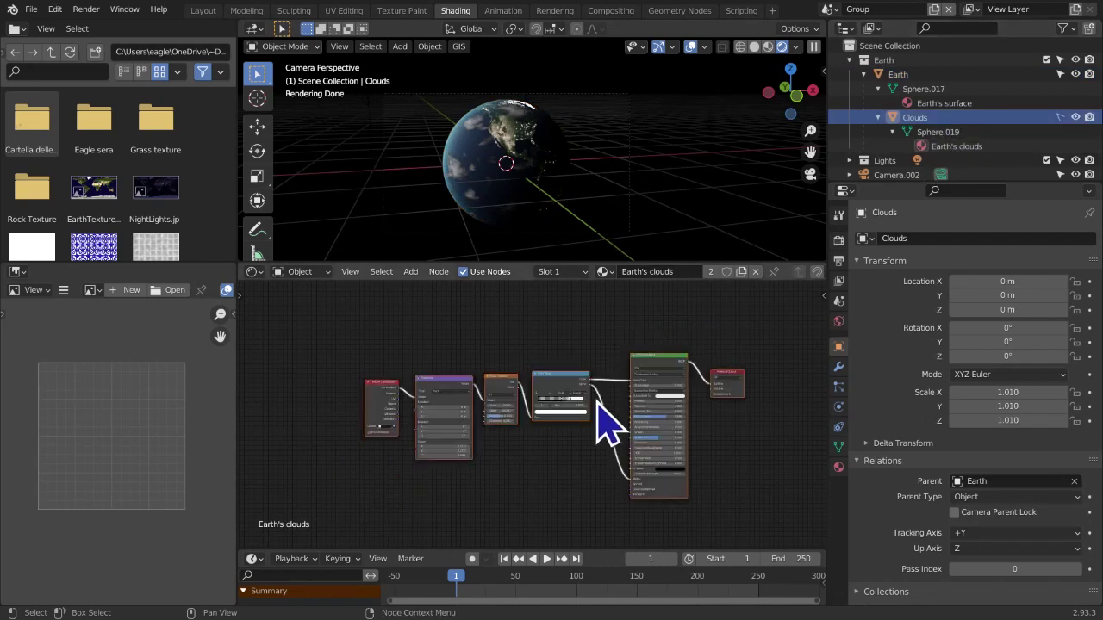
pyautogui.click(900, 75)
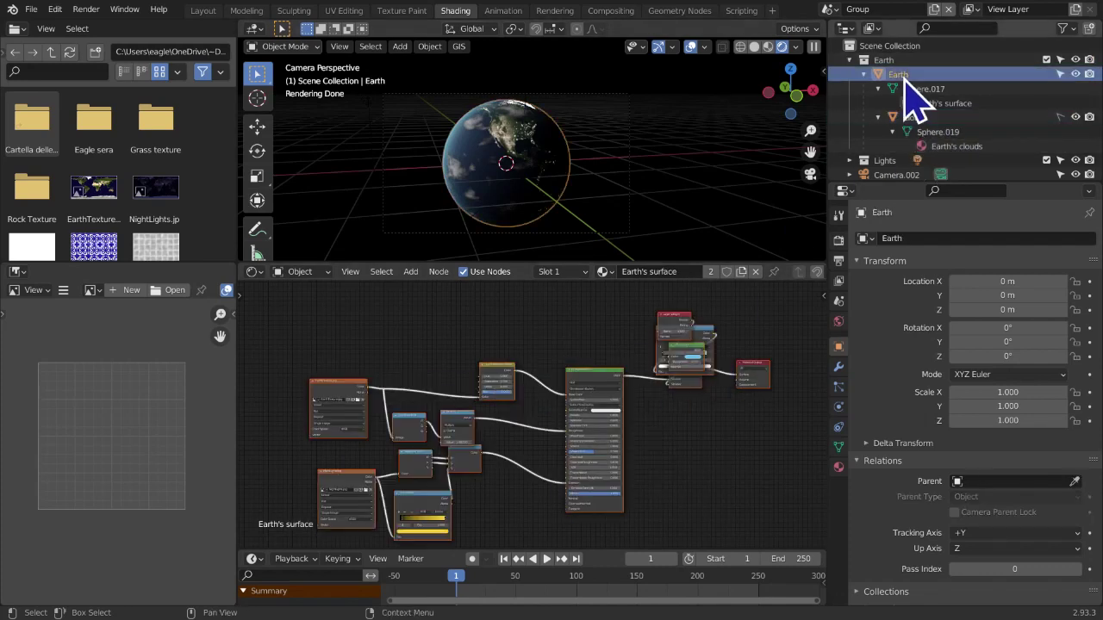
pyautogui.click(728, 441)
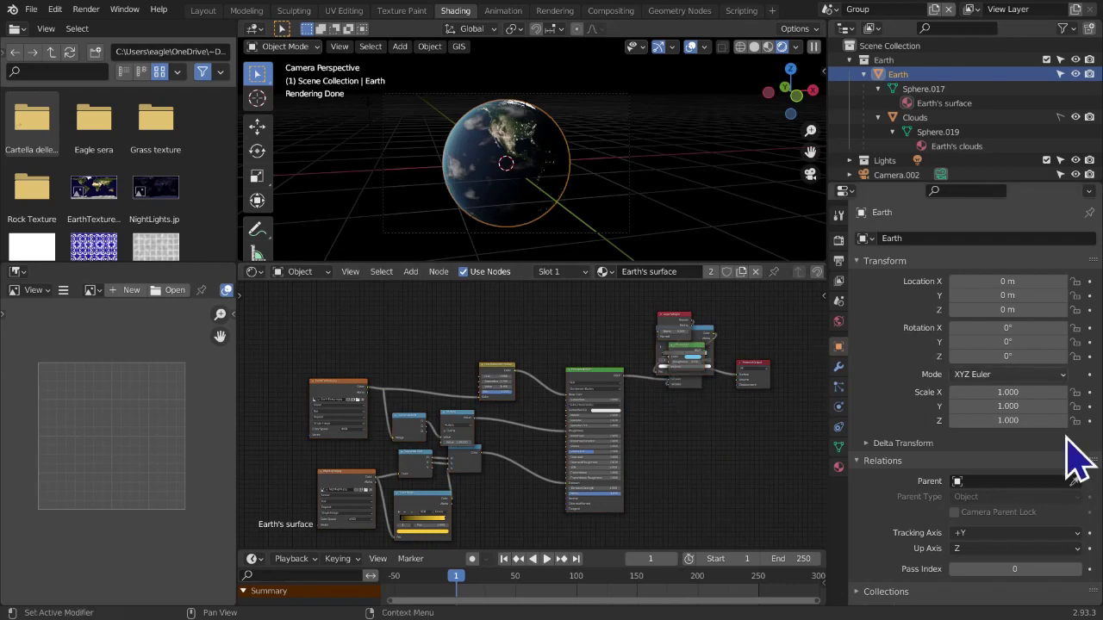
pyautogui.moveTo(399, 472); pyautogui.dragTo(396, 436, button='middle')
pyautogui.moveTo(293, 426); pyautogui.dragTo(515, 514)
pyautogui.moveTo(510, 452); pyautogui.dragTo(349, 540, button='middle')
pyautogui.scroll(4, 430, 492)
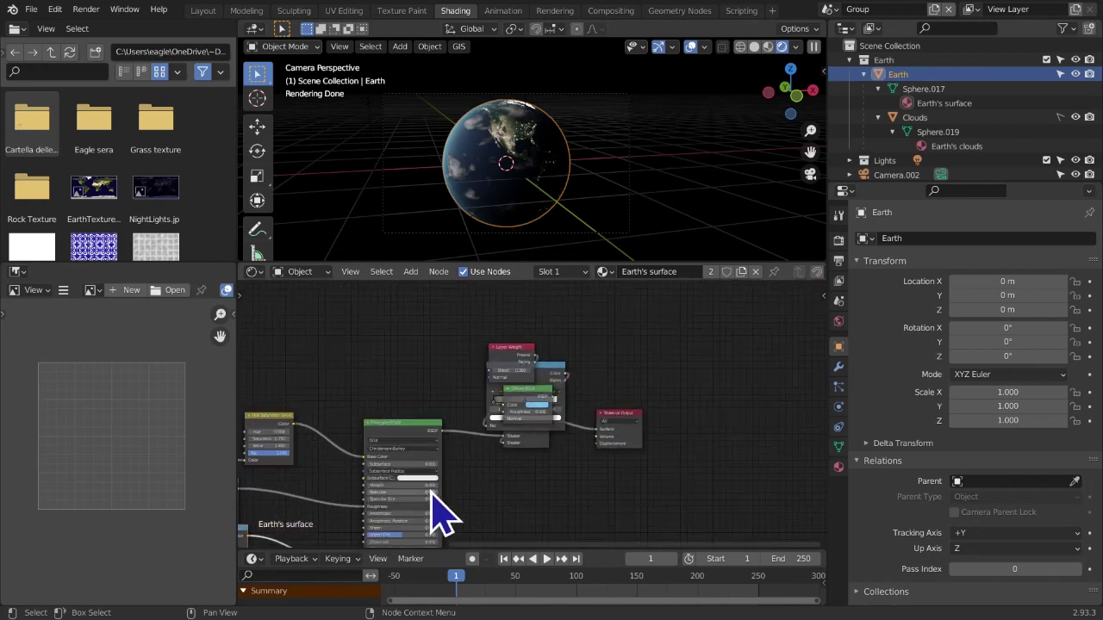
pyautogui.scroll(5, 455, 460)
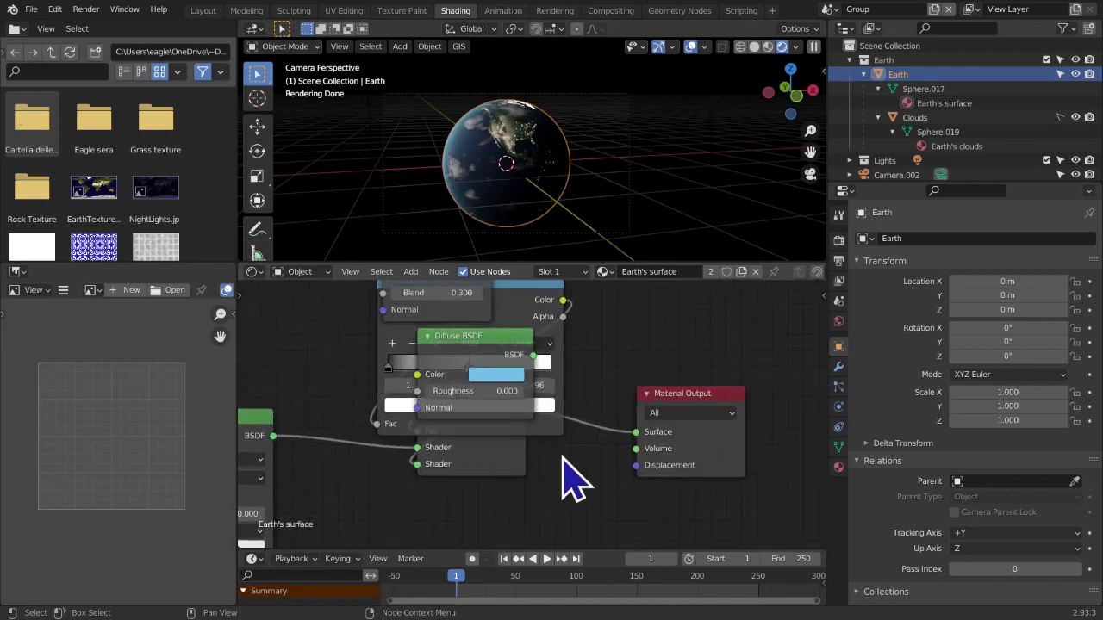
# Disconnect Material Output's Surface link, maximize the node editor, and box-select all nodes except the output
pyautogui.scroll(2, 573, 478)
pyautogui.moveTo(672, 440); pyautogui.dragTo(653, 460)
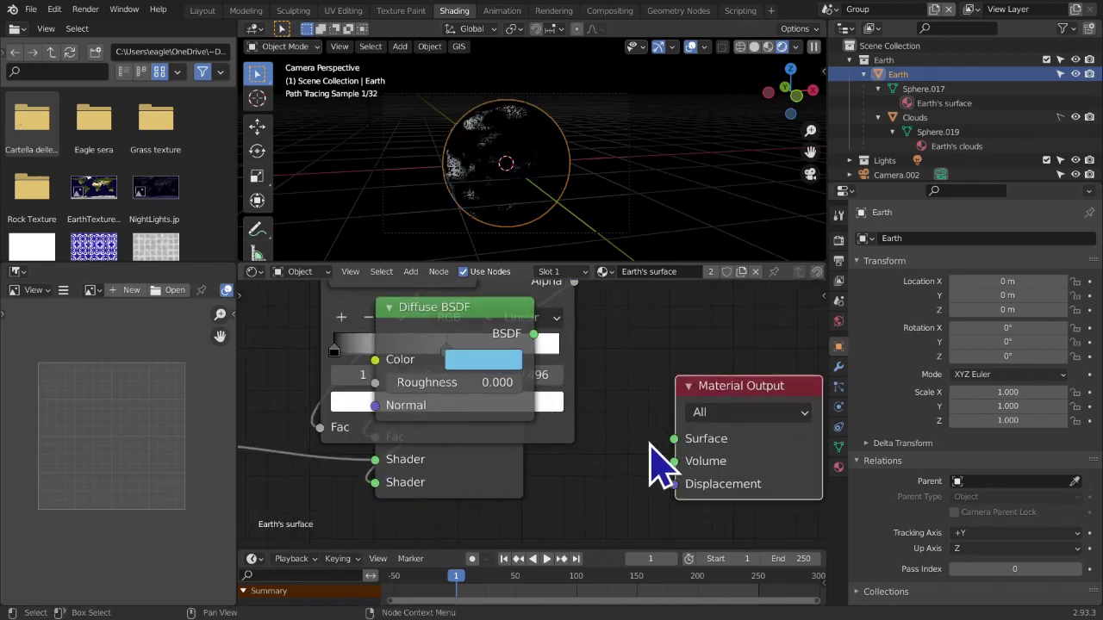
pyautogui.scroll(-7, 560, 531)
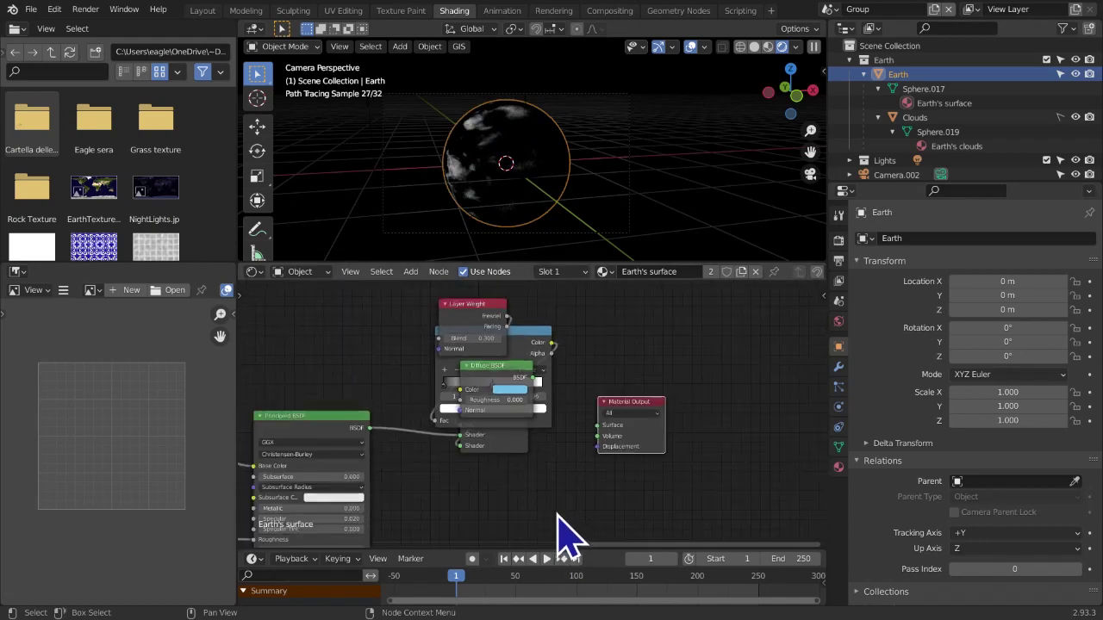
pyautogui.scroll(-4, 664, 456)
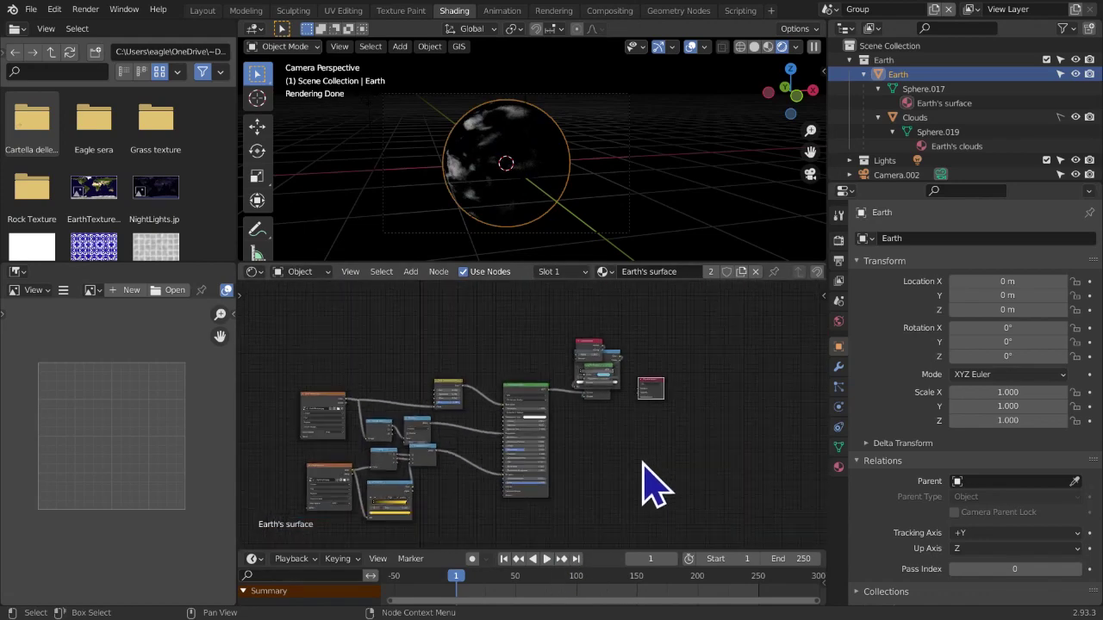
pyautogui.moveTo(645, 462); pyautogui.dragTo(682, 419, button='middle')
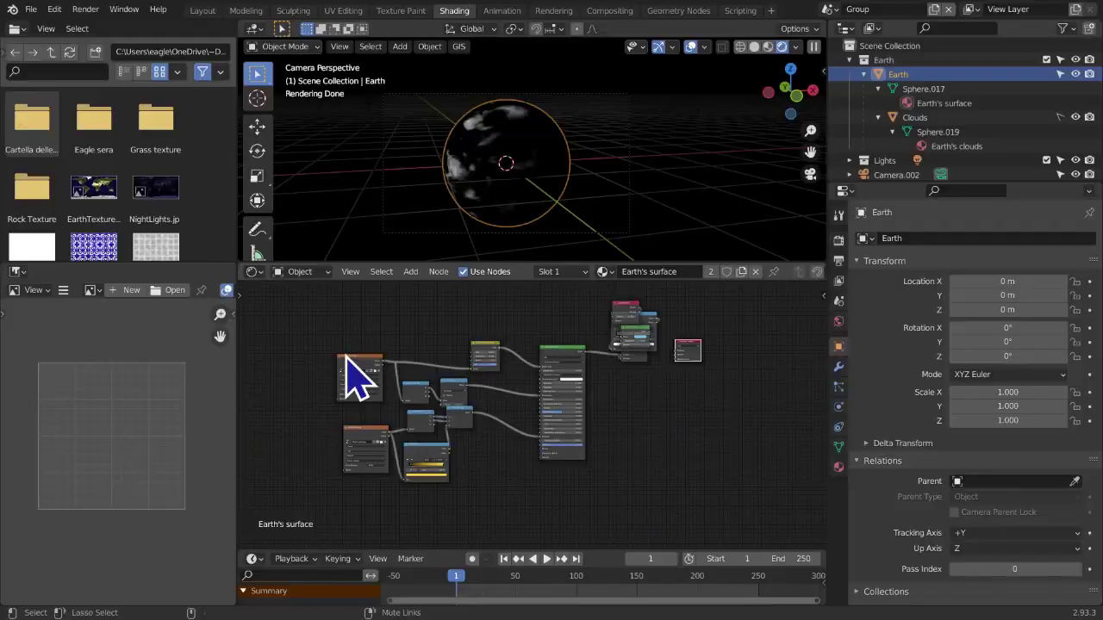
pyautogui.hotkey('ctrl', 'alt', 'space')
pyautogui.moveTo(46, 17); pyautogui.dragTo(817, 504)
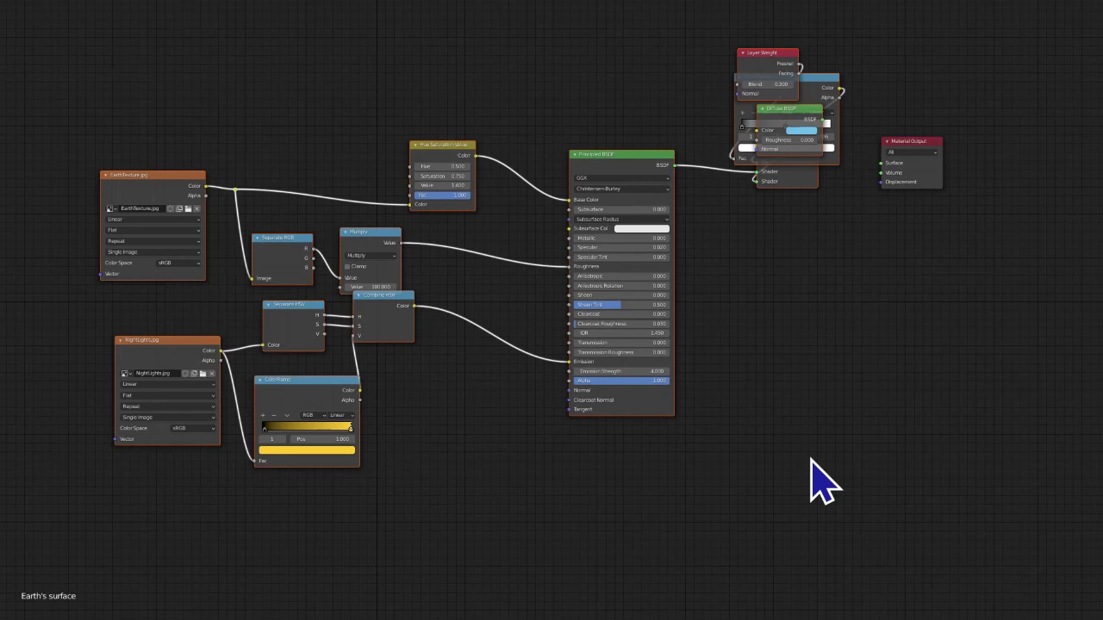
pyautogui.hotkey('ctrl', 'space')
pyautogui.hotkey('ctrl', 'space')
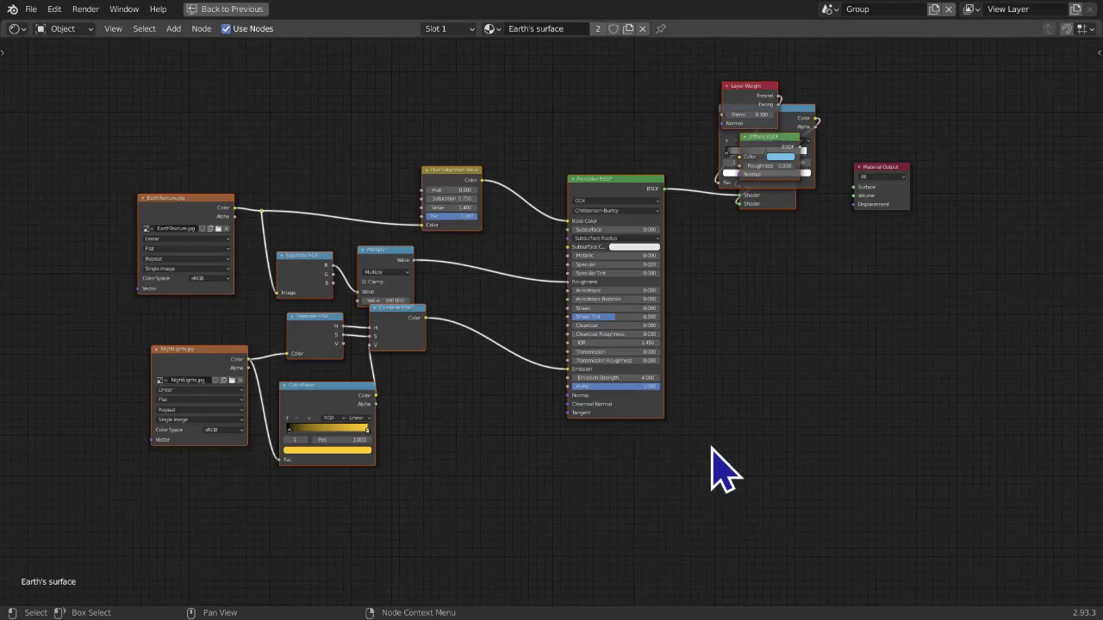
# Pack the selected surface nodes into a NodeGroup via Add > Group > Make Group, then exit the group
pyautogui.click(173, 28)
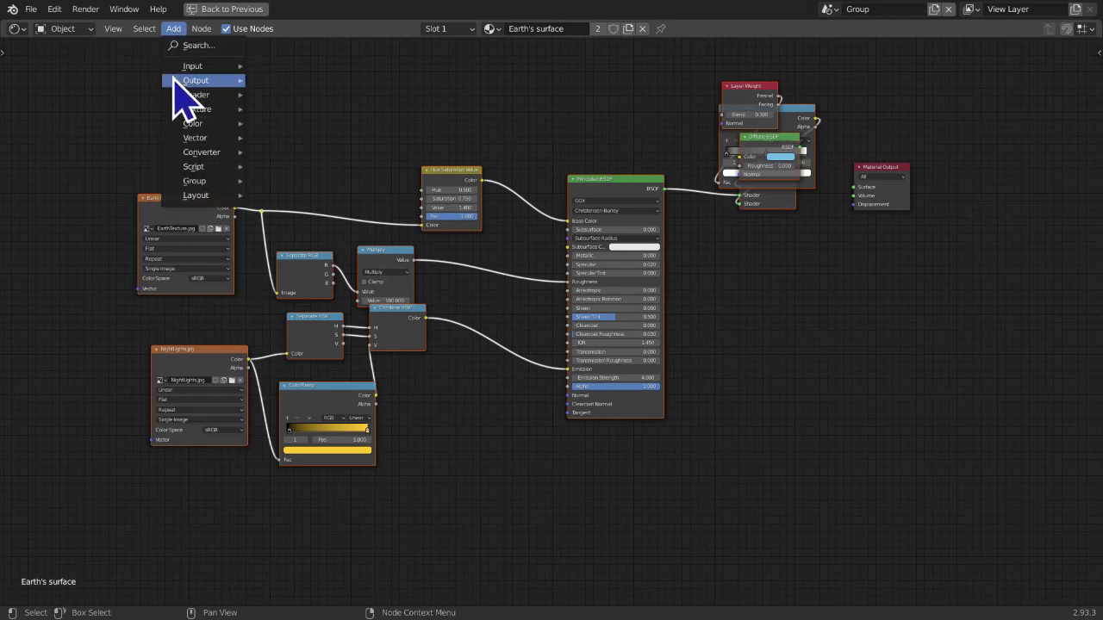
pyautogui.moveTo(213, 186)
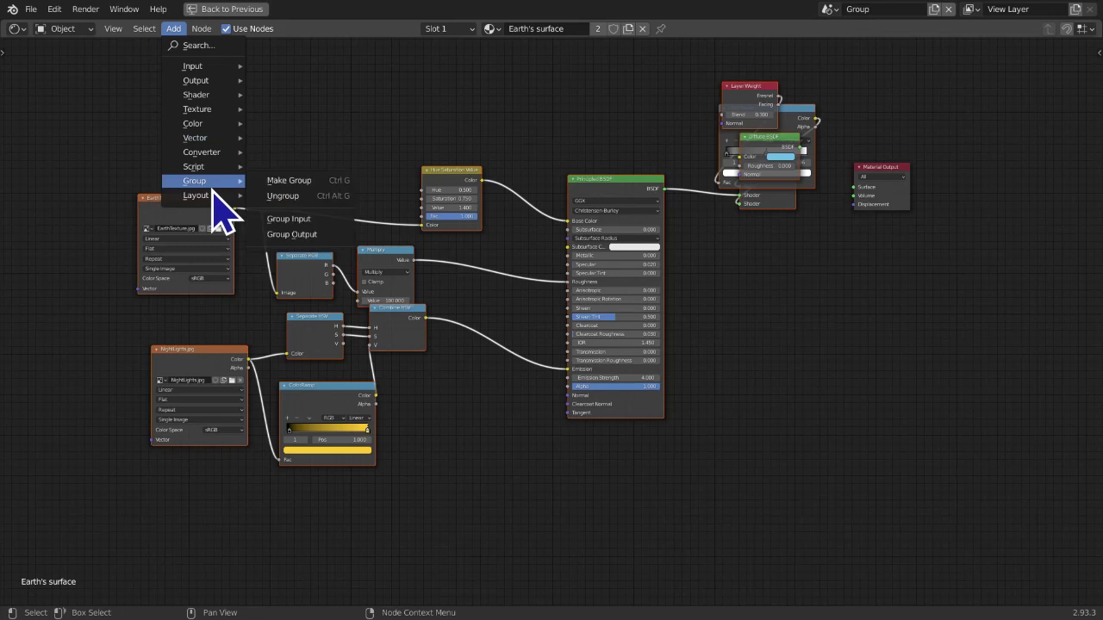
pyautogui.click(308, 192)
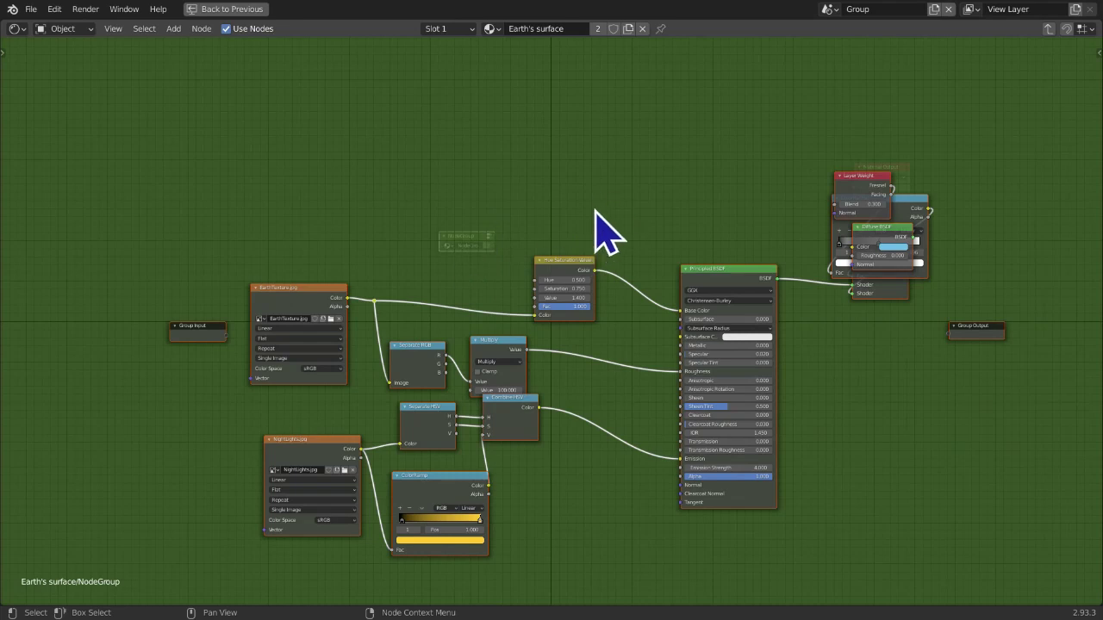
pyautogui.moveTo(573, 426); pyautogui.dragTo(541, 341, button='middle')
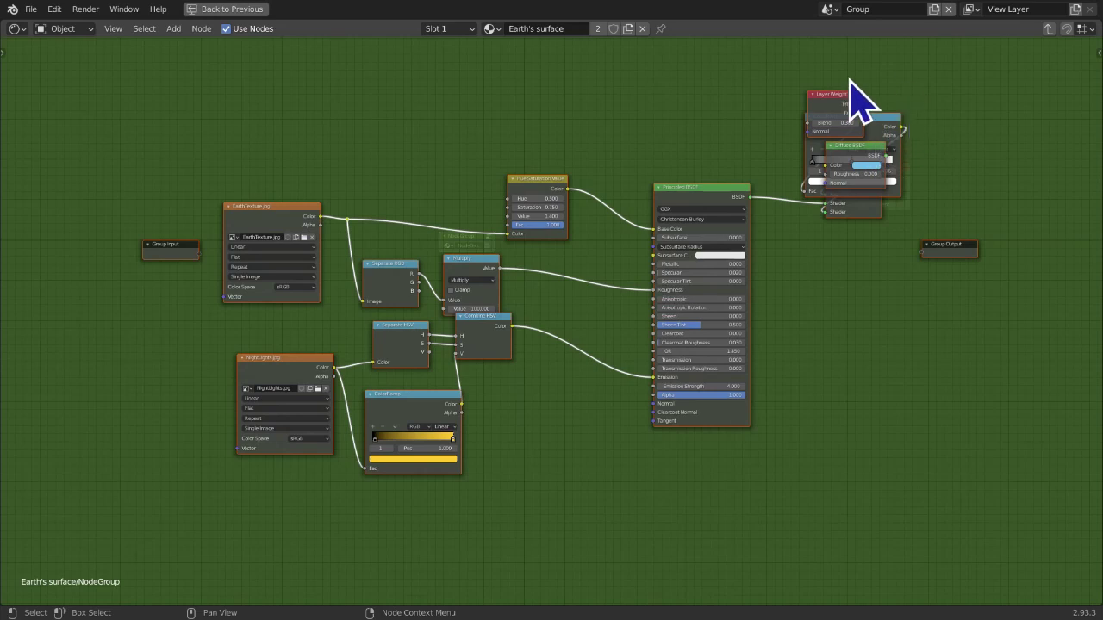
pyautogui.click(1048, 33)
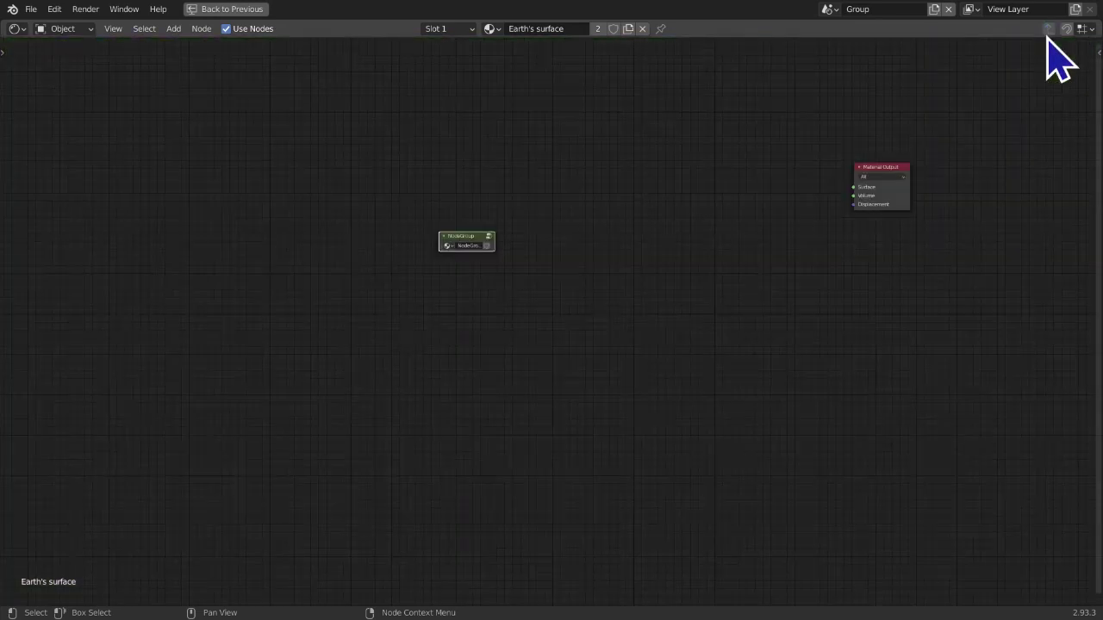
# Move the NodeGroup node next to Material Output and center the view on both
pyautogui.moveTo(820, 204); pyautogui.dragTo(697, 258, button='middle')
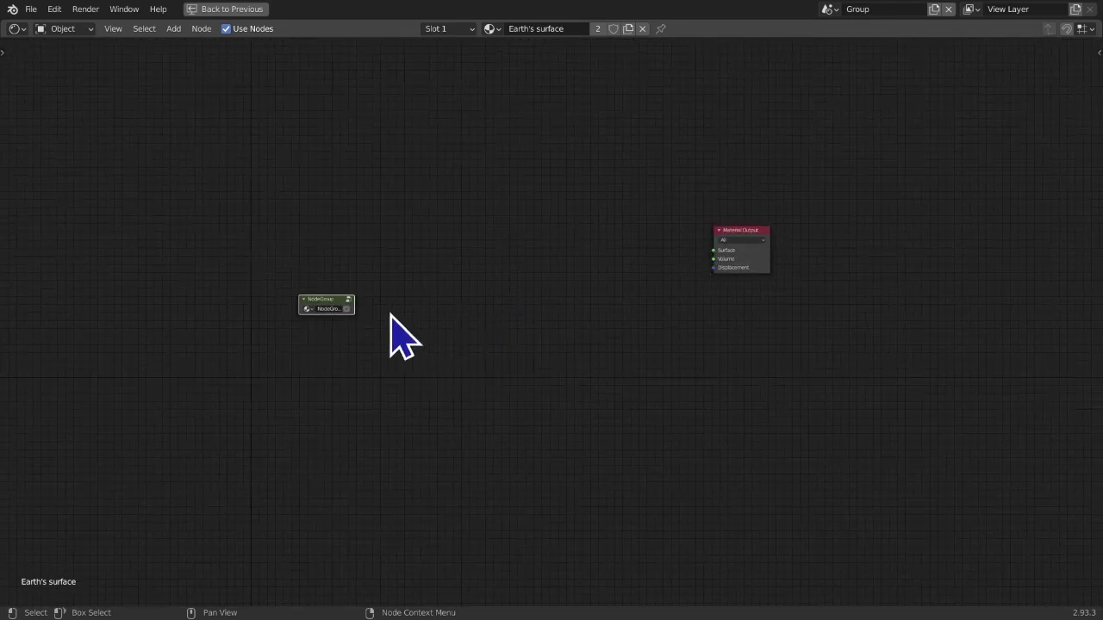
pyautogui.moveTo(334, 302); pyautogui.dragTo(611, 232)
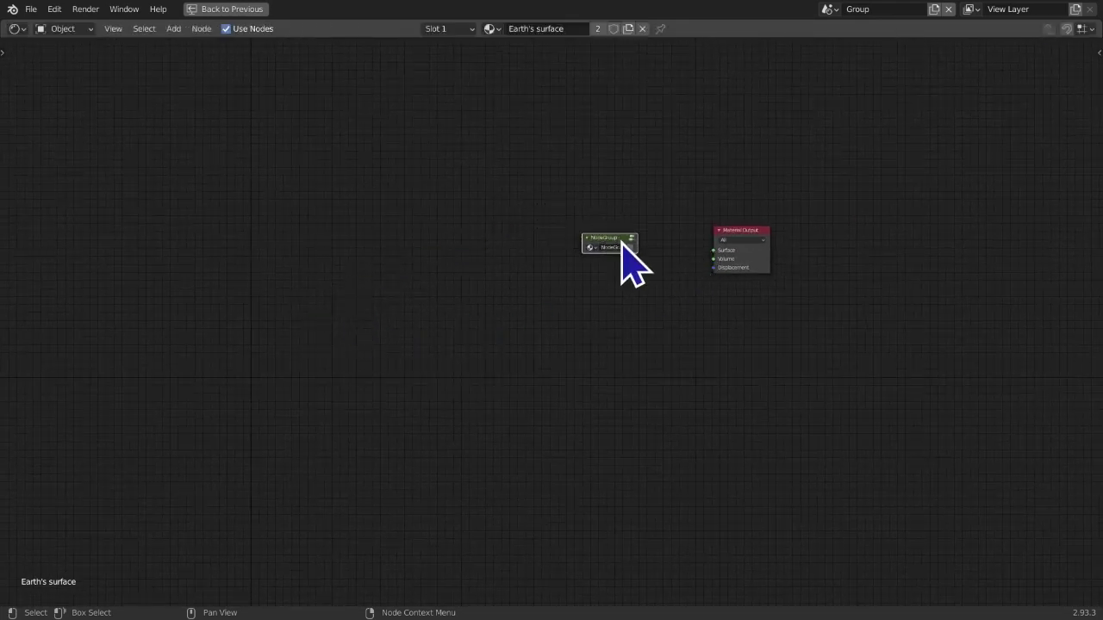
pyautogui.moveTo(620, 255); pyautogui.dragTo(550, 324, button='middle')
pyautogui.scroll(5, 531, 350)
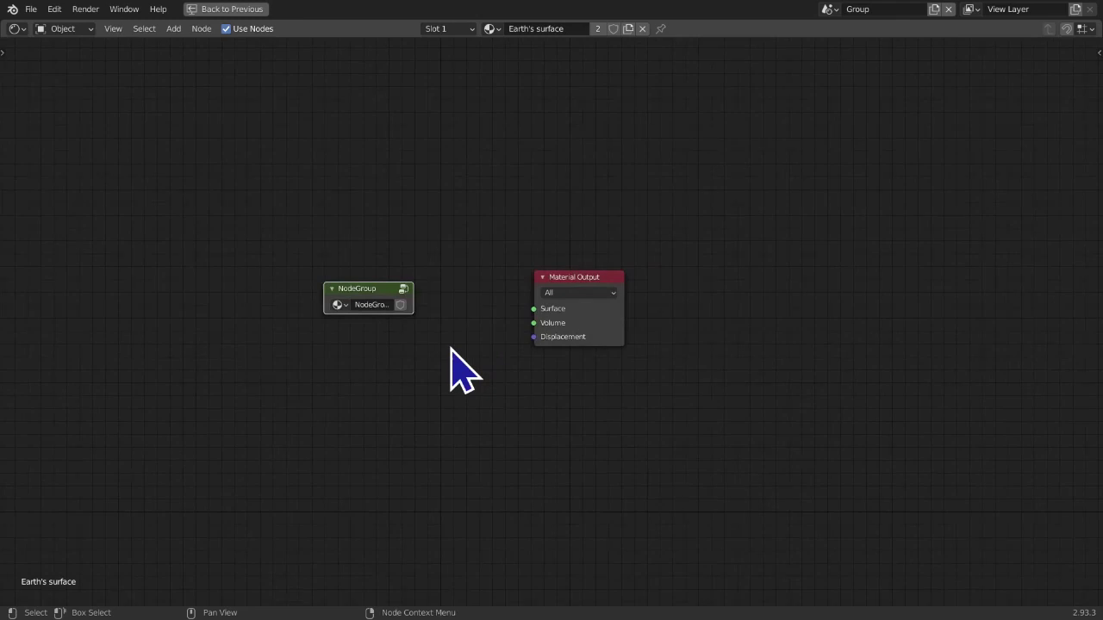
pyautogui.scroll(-1, 374, 327)
pyautogui.moveTo(374, 327); pyautogui.dragTo(621, 329, button='middle')
pyautogui.scroll(1, 540, 331)
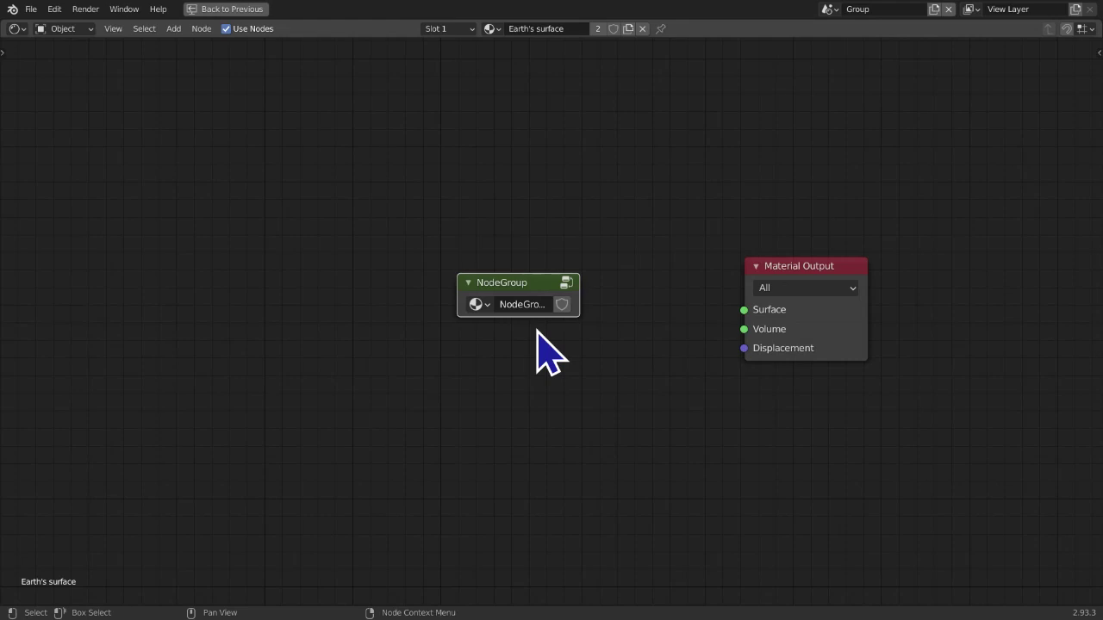
# Rename the node group to NodeTree
pyautogui.click(527, 305)
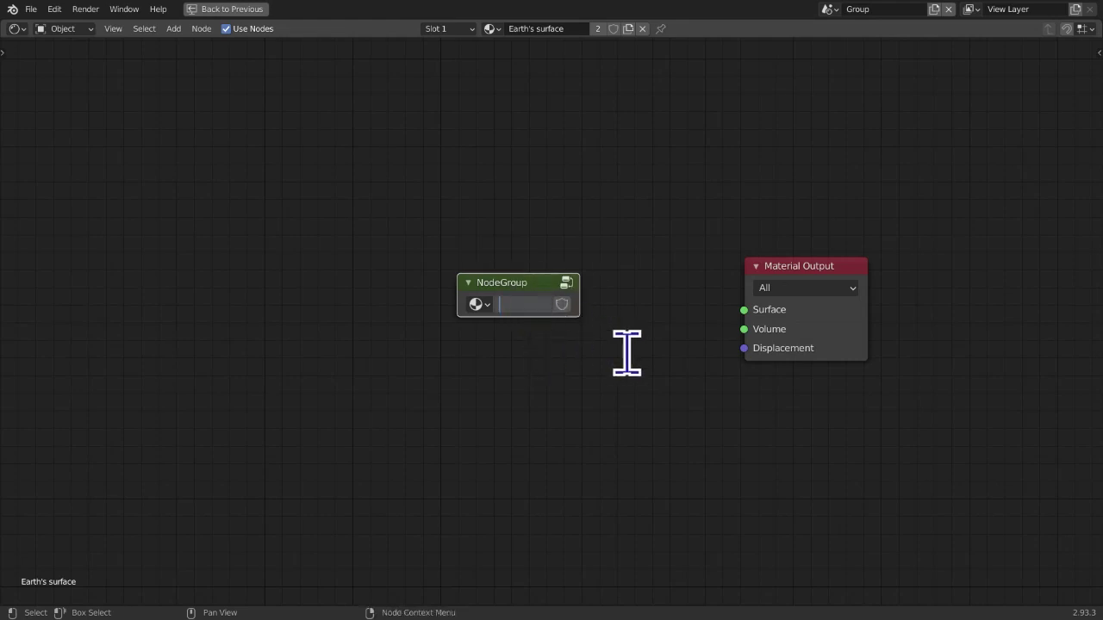
pyautogui.press('Return')
pyautogui.click(481, 304)
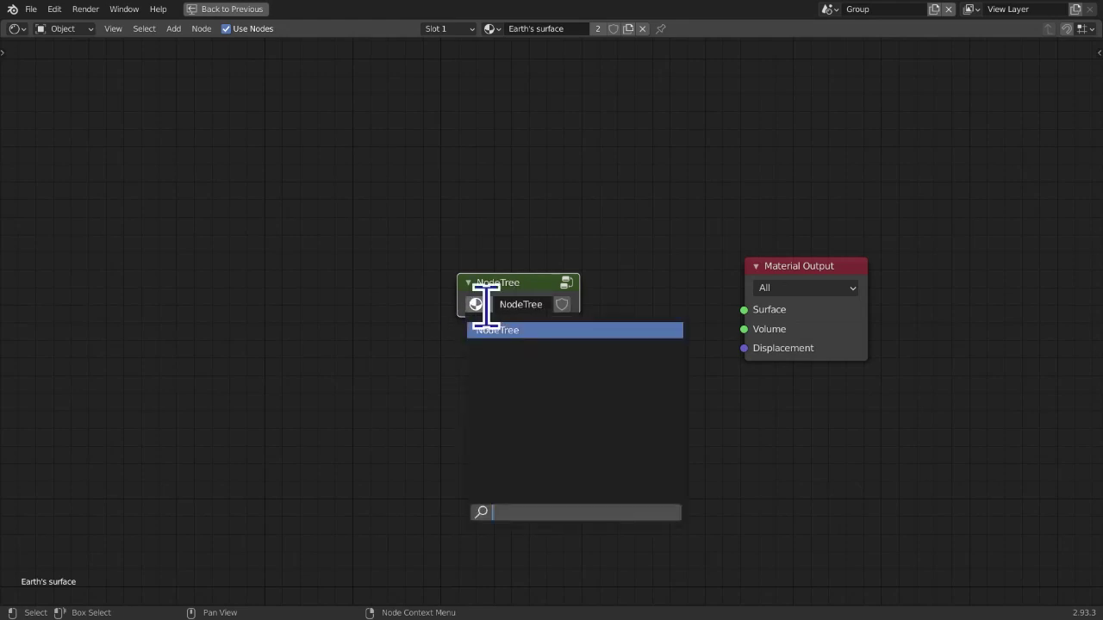
pyautogui.press('Escape')
pyautogui.doubleClick(539, 303)
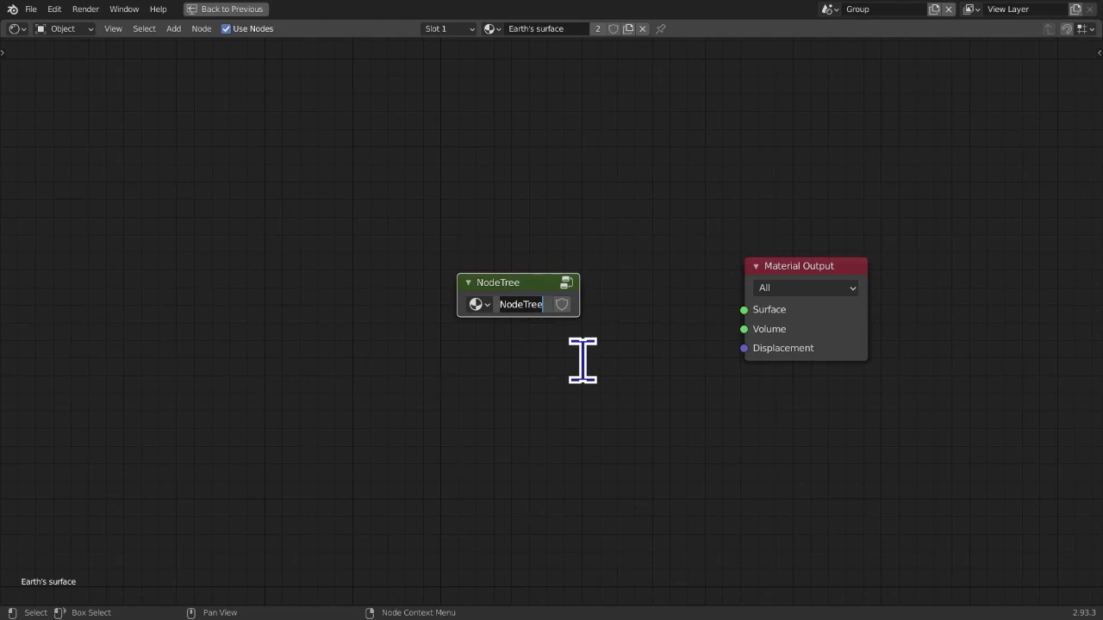
# Enter the group to box-select its inner nodes, return, and shift the NodeTree node right
pyautogui.click(566, 284)
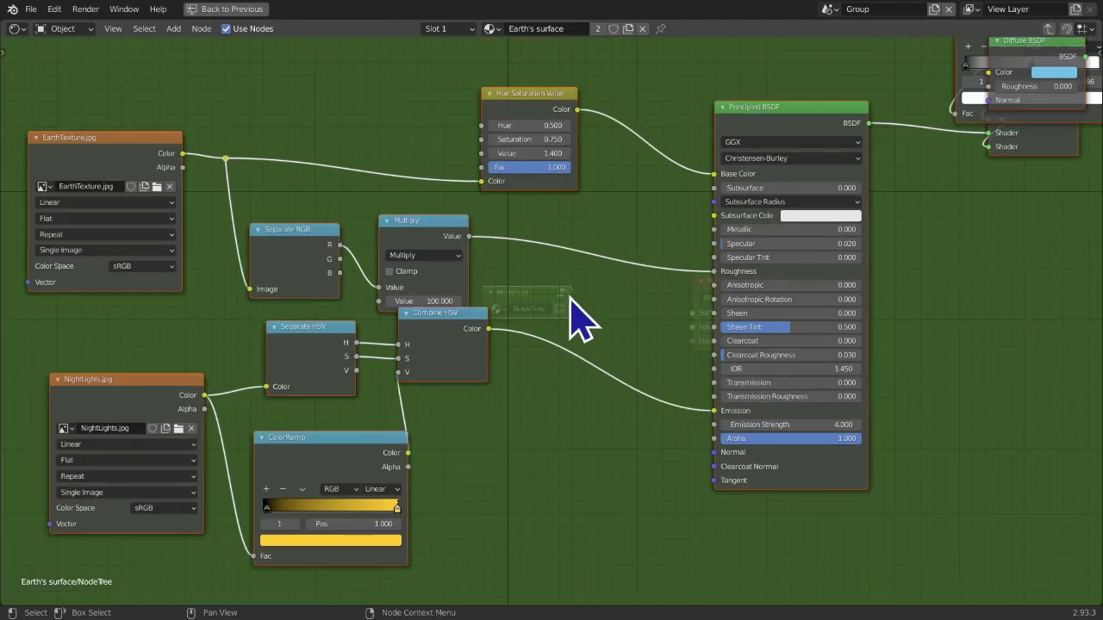
pyautogui.moveTo(66, 57); pyautogui.dragTo(881, 485)
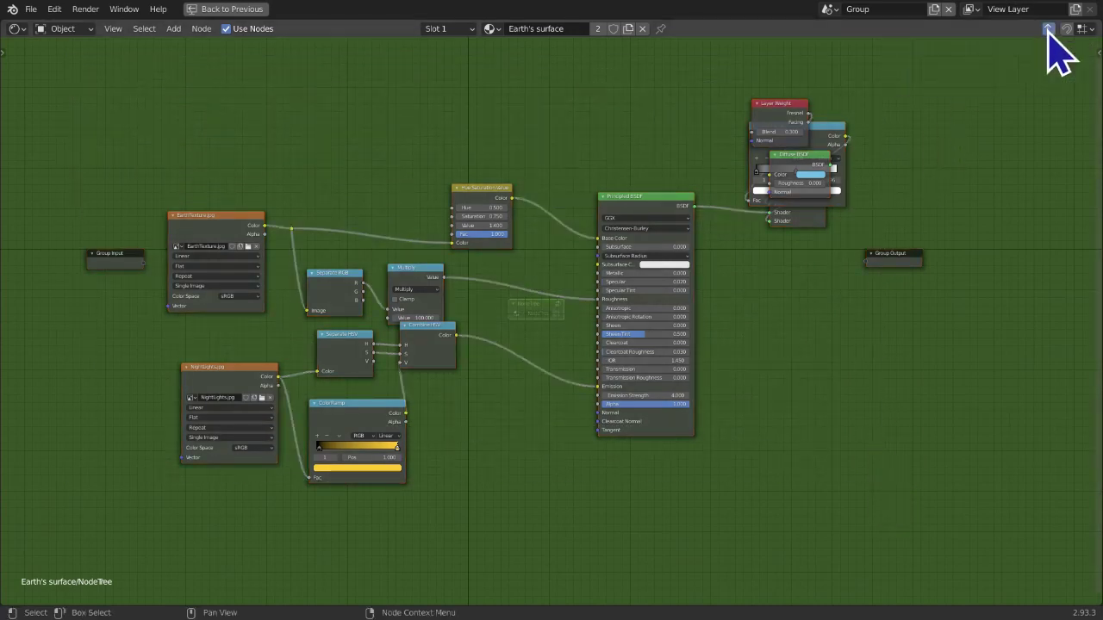
pyautogui.click(1049, 29)
pyautogui.scroll(1, 565, 349)
pyautogui.moveTo(475, 350); pyautogui.dragTo(323, 353, button='middle')
pyautogui.scroll(2, 335, 388)
pyautogui.moveTo(296, 305); pyautogui.dragTo(308, 300)
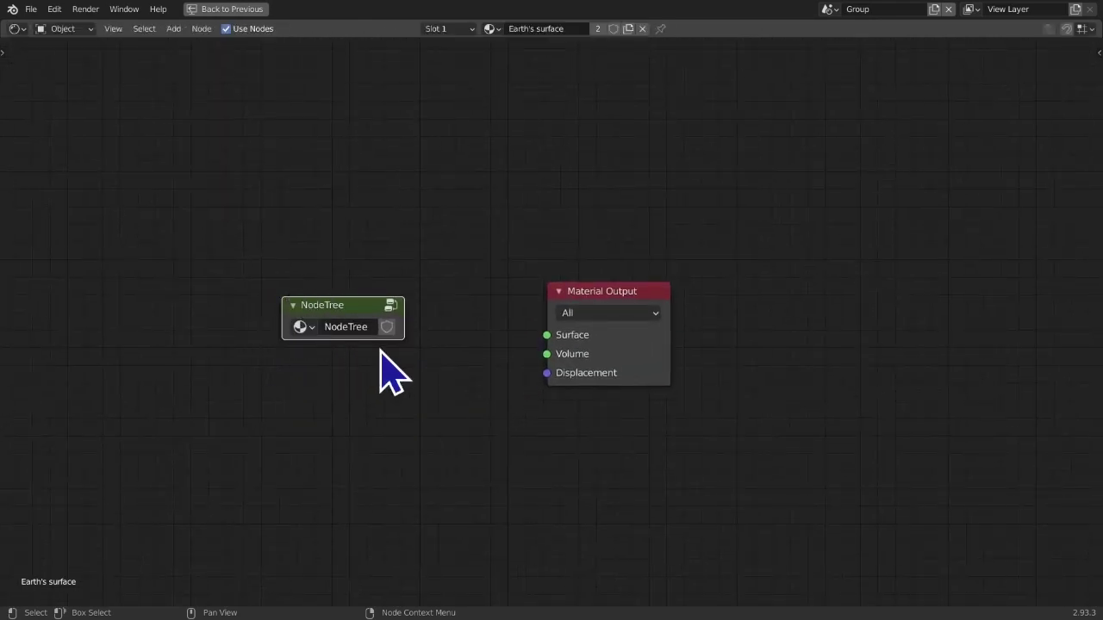
pyautogui.click(392, 307)
pyautogui.scroll(-4, 394, 319)
pyautogui.scroll(-1, 244, 422)
pyautogui.moveTo(364, 357); pyautogui.dragTo(358, 374, button='middle')
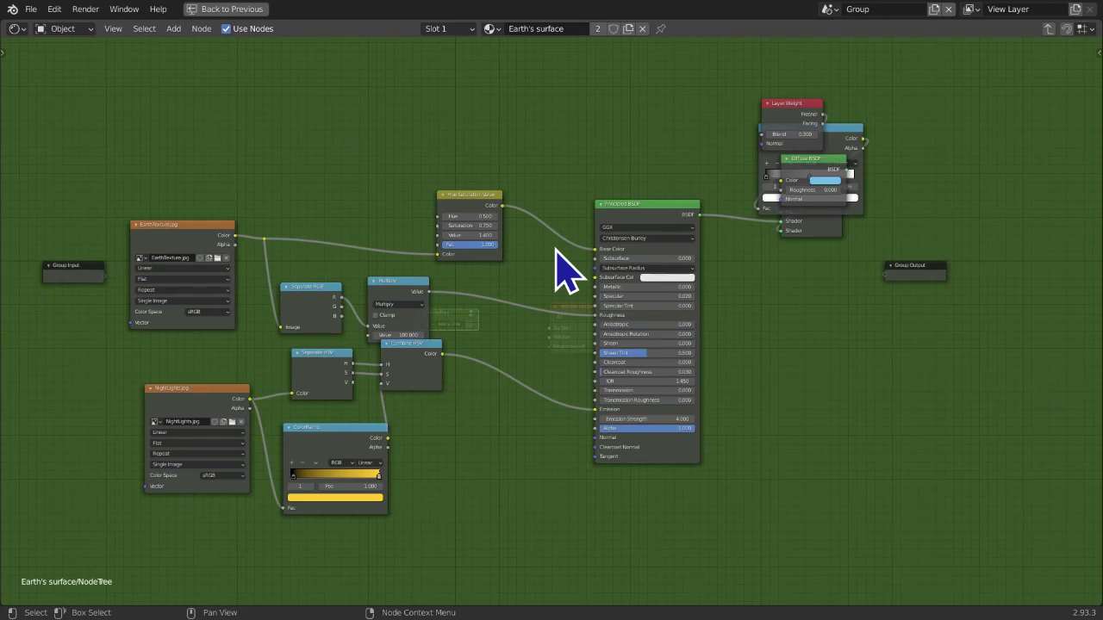
pyautogui.click(1047, 30)
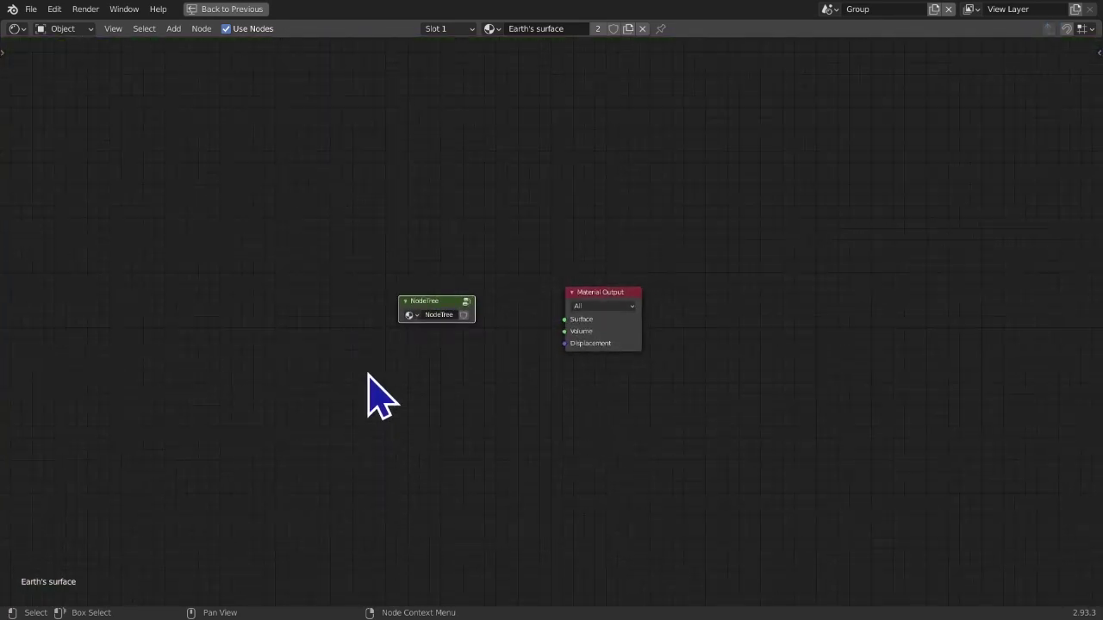
# Move the NodeTree node right and slightly down, then reselect most nodes inside the group
pyautogui.moveTo(404, 310); pyautogui.dragTo(468, 313)
pyautogui.click(489, 314)
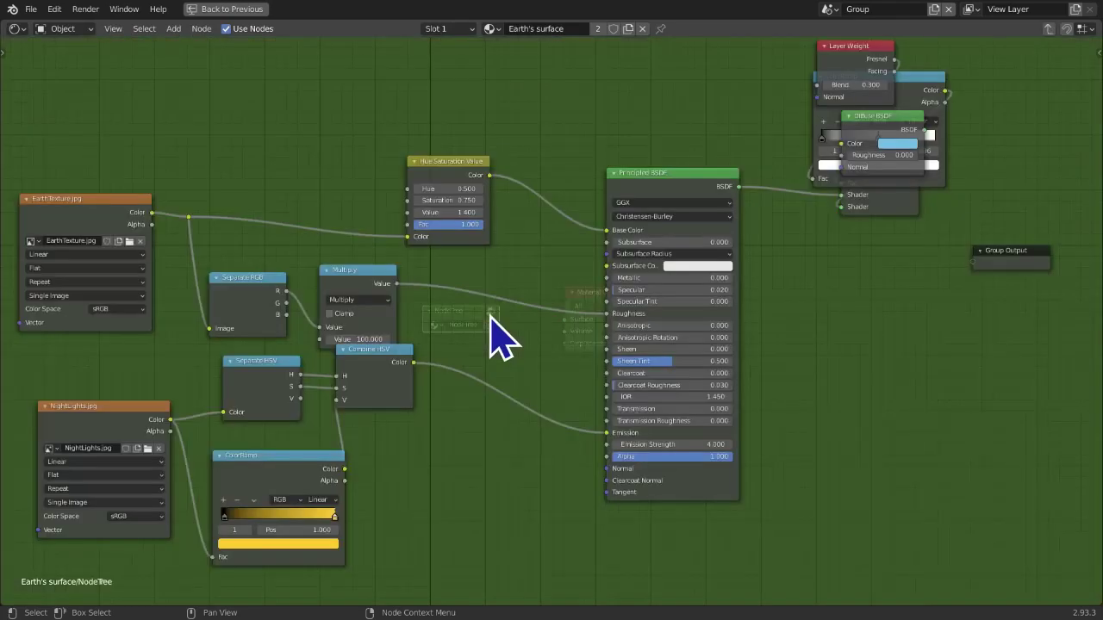
pyautogui.scroll(1, 355, 334)
pyautogui.scroll(-2, 379, 333)
pyautogui.scroll(-3, 397, 342)
pyautogui.scroll(3, 409, 355)
pyautogui.moveTo(159, 85); pyautogui.dragTo(758, 456)
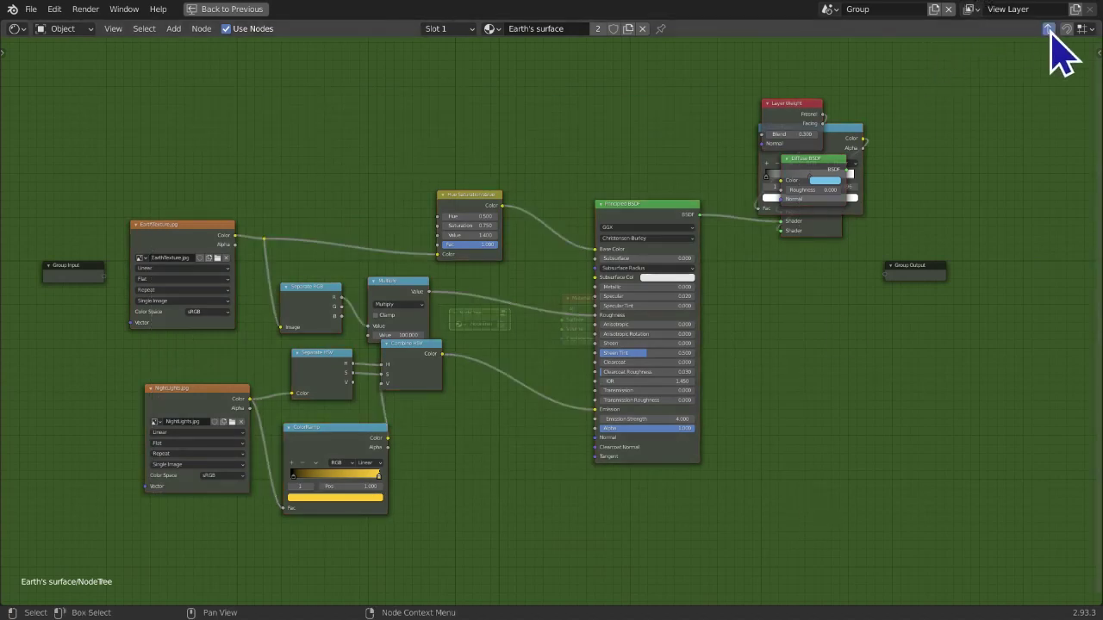
pyautogui.click(1048, 29)
pyautogui.scroll(5, 517, 344)
pyautogui.scroll(2, 390, 432)
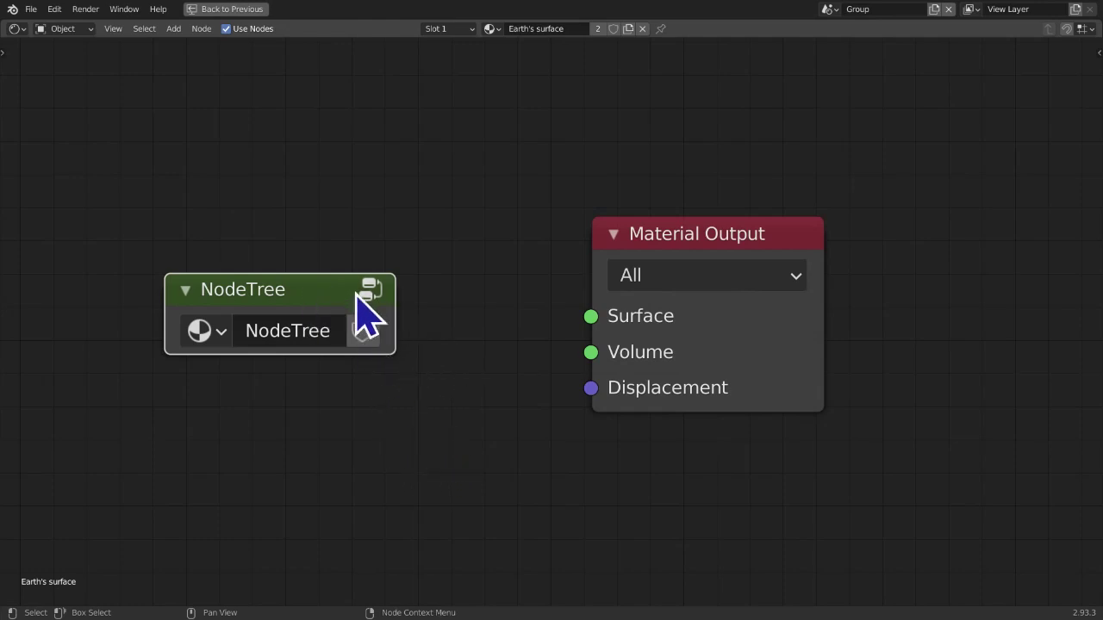
# Widen the NodeTree group node to the left of Material Output
pyautogui.click(213, 334)
pyautogui.click(369, 293)
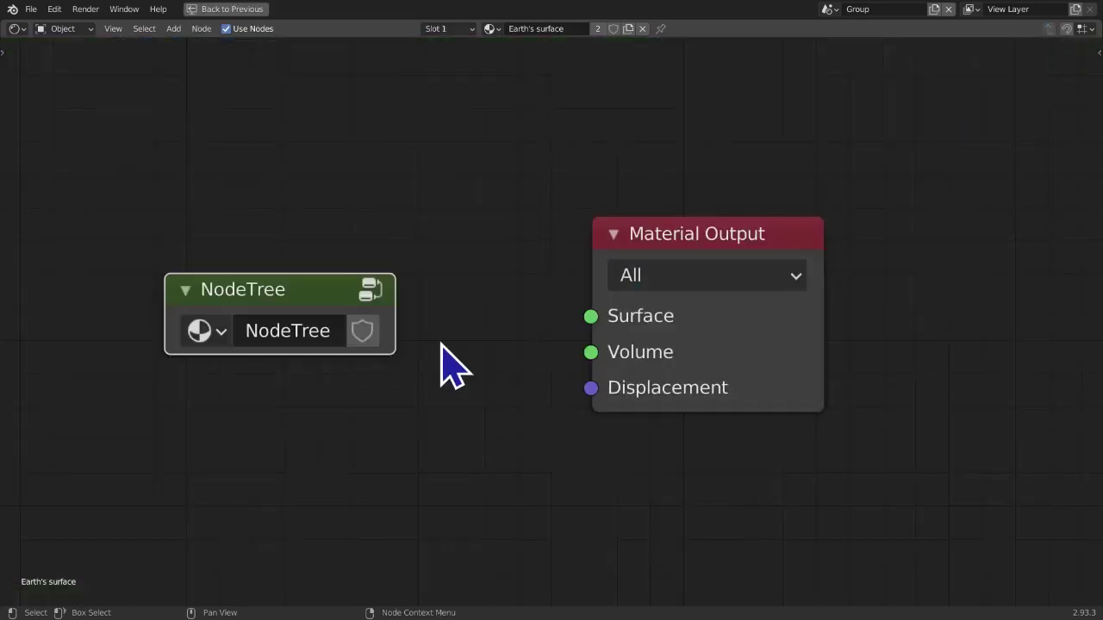
pyautogui.moveTo(441, 364); pyautogui.dragTo(517, 301, button='middle')
pyautogui.moveTo(470, 294); pyautogui.dragTo(485, 293)
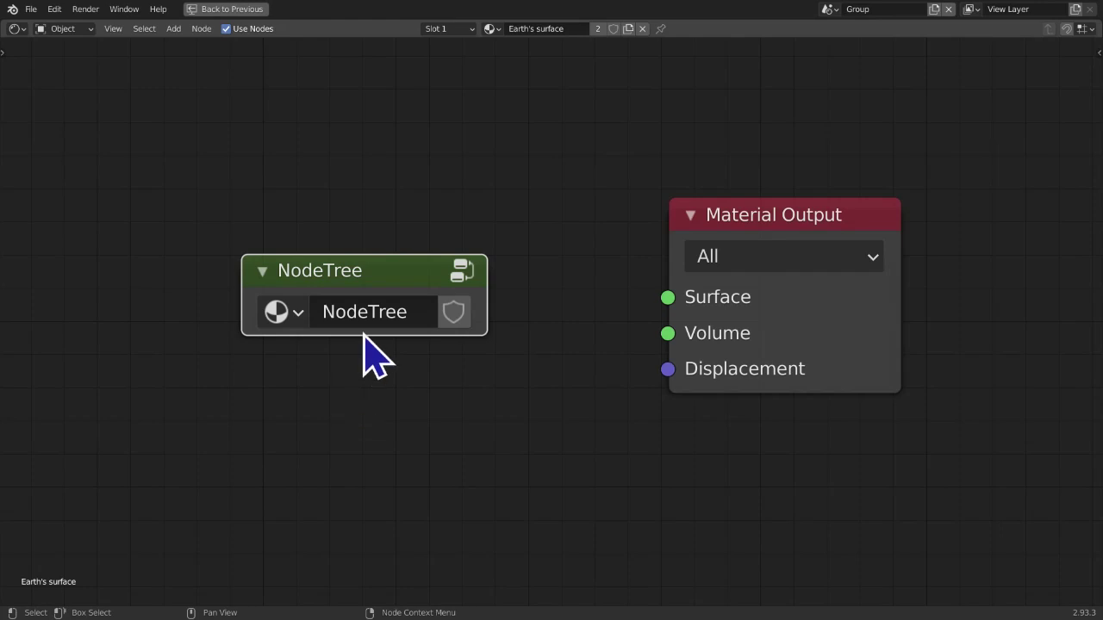
# Rename the node group to 'Superfice della Terra', then widen and move the group node up-left
pyautogui.click(283, 323)
pyautogui.scroll(-10, 369, 407)
pyautogui.click(433, 321)
pyautogui.click(432, 322)
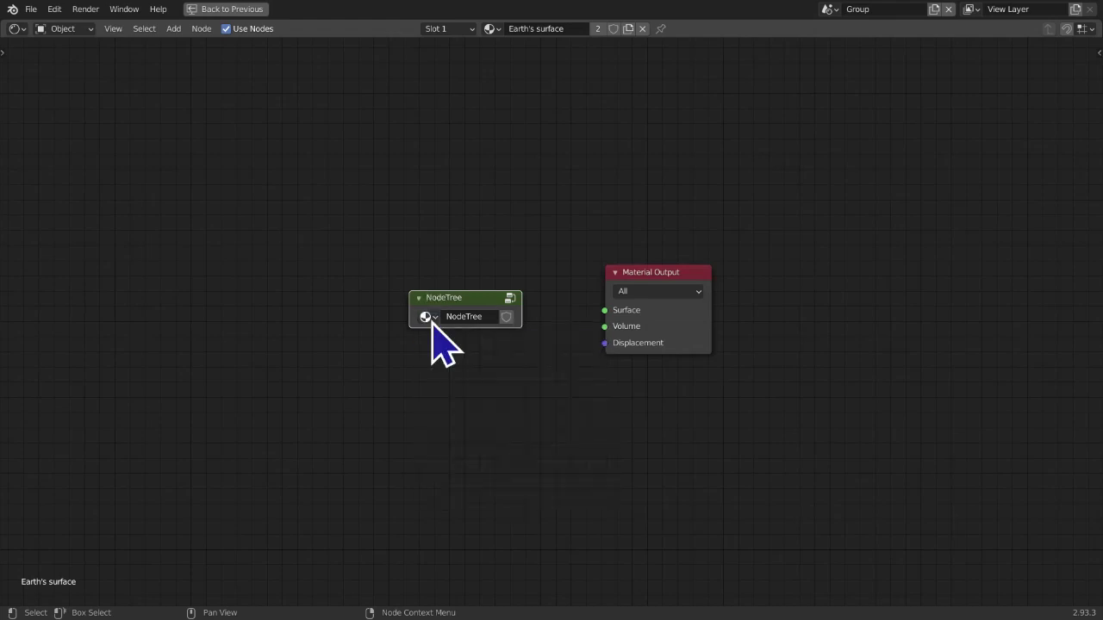
pyautogui.click(425, 317)
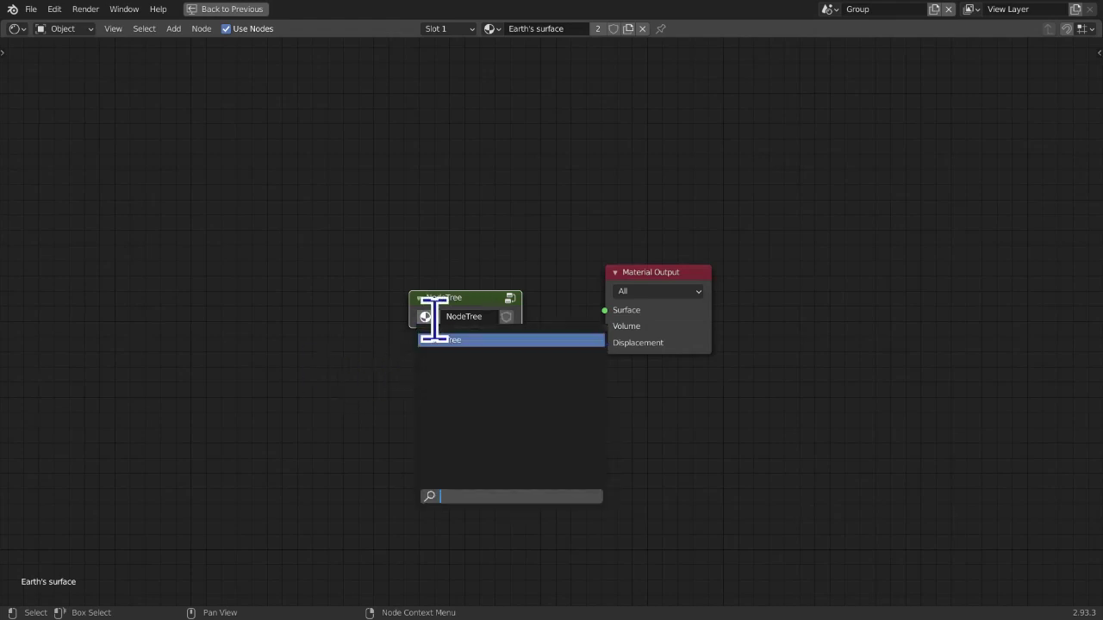
pyautogui.click(473, 316)
pyautogui.click(473, 316)
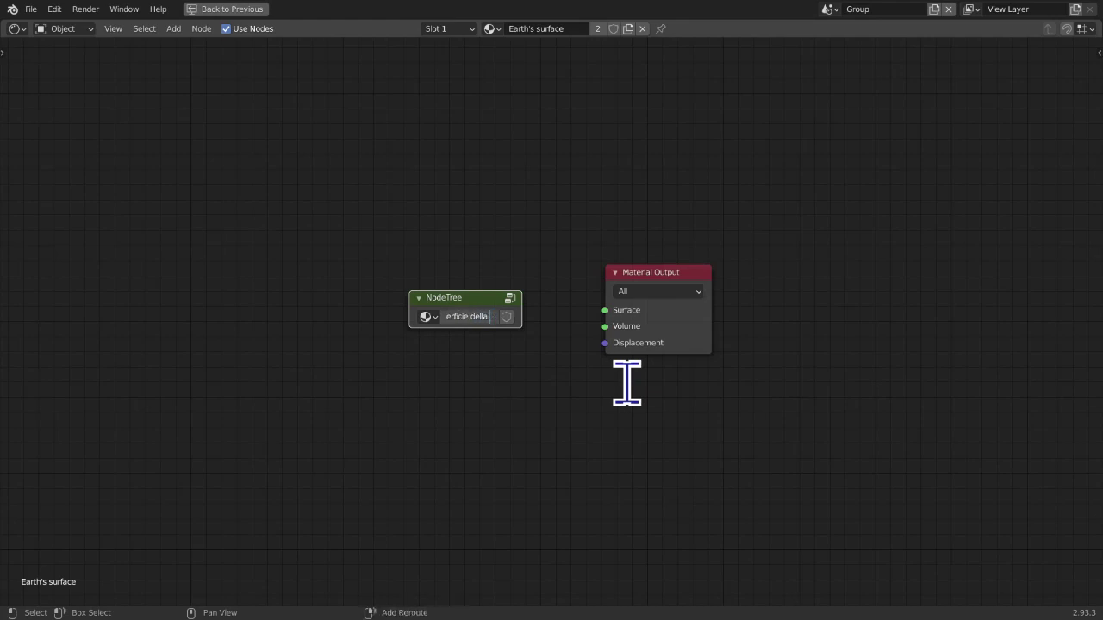
pyautogui.write('ra')
pyautogui.press('Return')
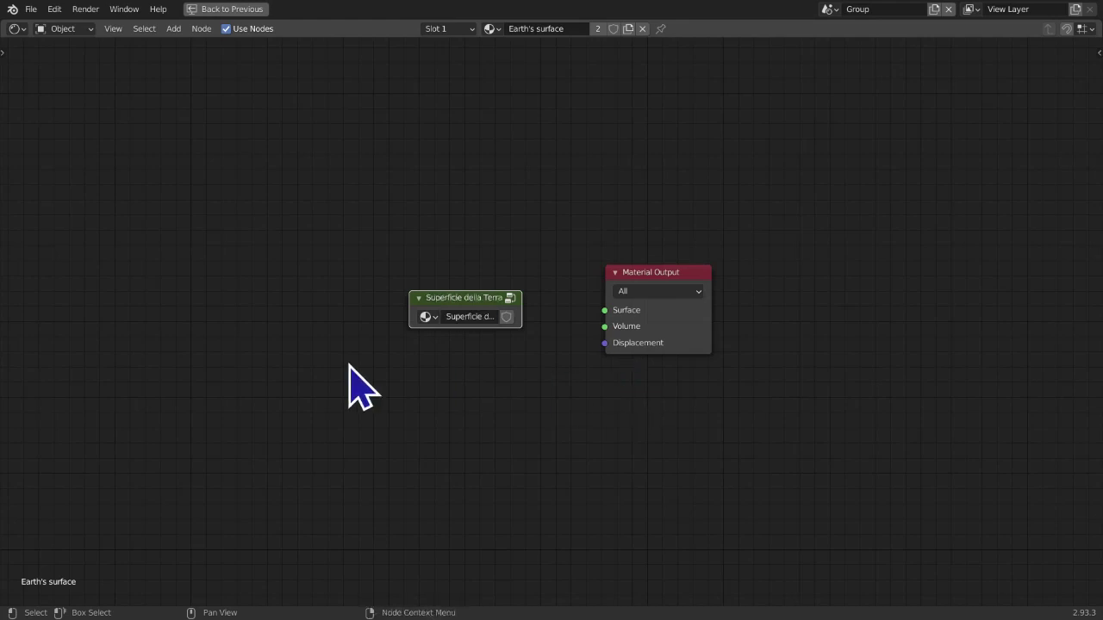
pyautogui.doubleClick(481, 317)
pyautogui.moveTo(519, 315)
pyautogui.mouseDown()
pyautogui.moveTo(560, 342)
pyautogui.moveTo(517, 295)
pyautogui.mouseUp()
pyautogui.click(507, 293)
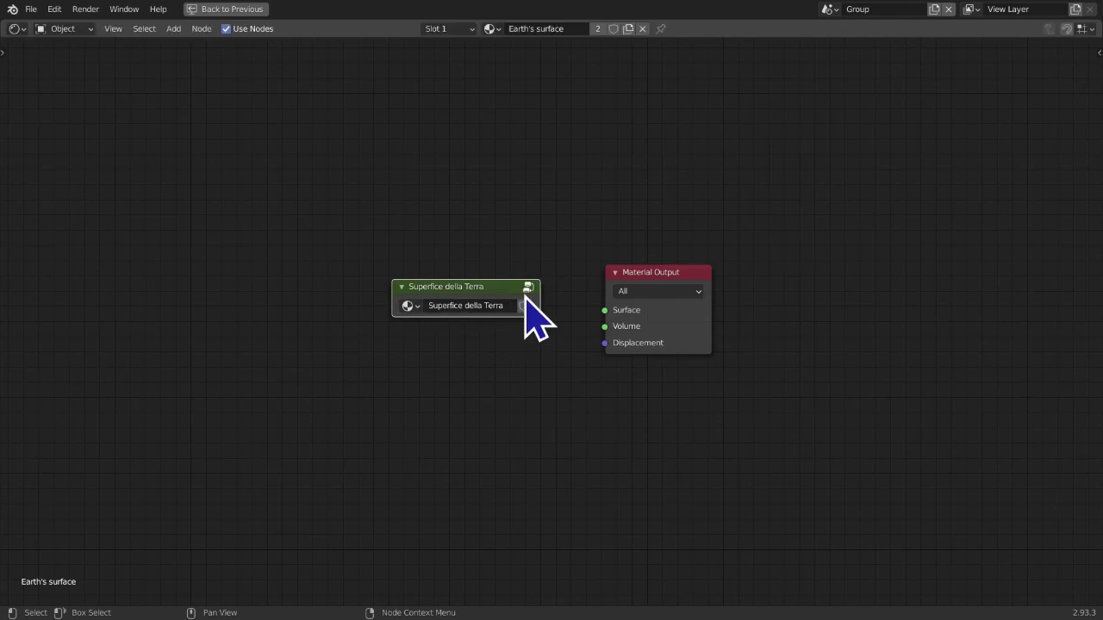
# Inside the group, spread the stacked Layer Weight, ColorRamp and Diffuse BSDF nodes apart
pyautogui.press('Tab')
pyautogui.scroll(-4, 527, 319)
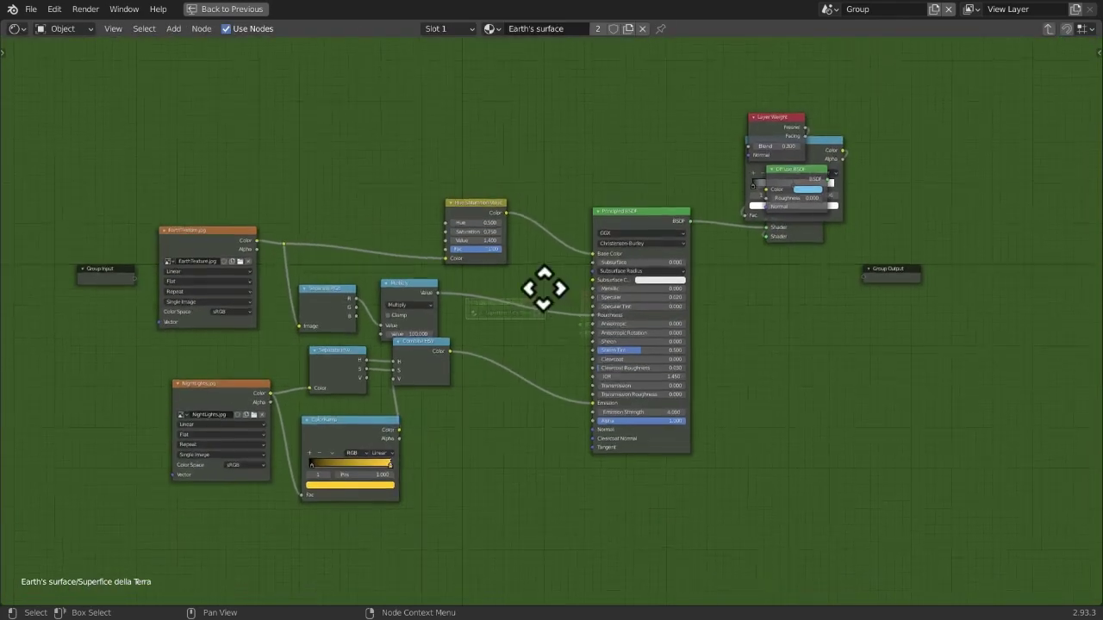
pyautogui.scroll(1, 556, 310)
pyautogui.moveTo(201, 86); pyautogui.dragTo(828, 543)
pyautogui.click(829, 499)
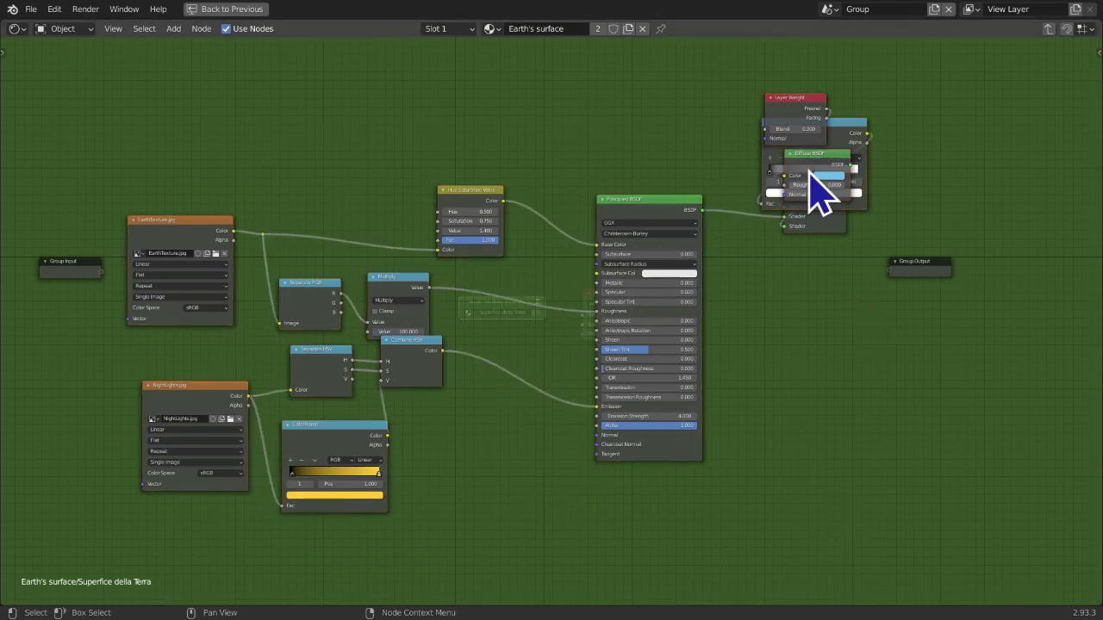
pyautogui.moveTo(799, 117); pyautogui.dragTo(794, 69)
pyautogui.moveTo(789, 158); pyautogui.dragTo(771, 299)
pyautogui.moveTo(847, 142); pyautogui.dragTo(918, 79)
pyautogui.moveTo(788, 76); pyautogui.dragTo(749, 91)
pyautogui.click(931, 94)
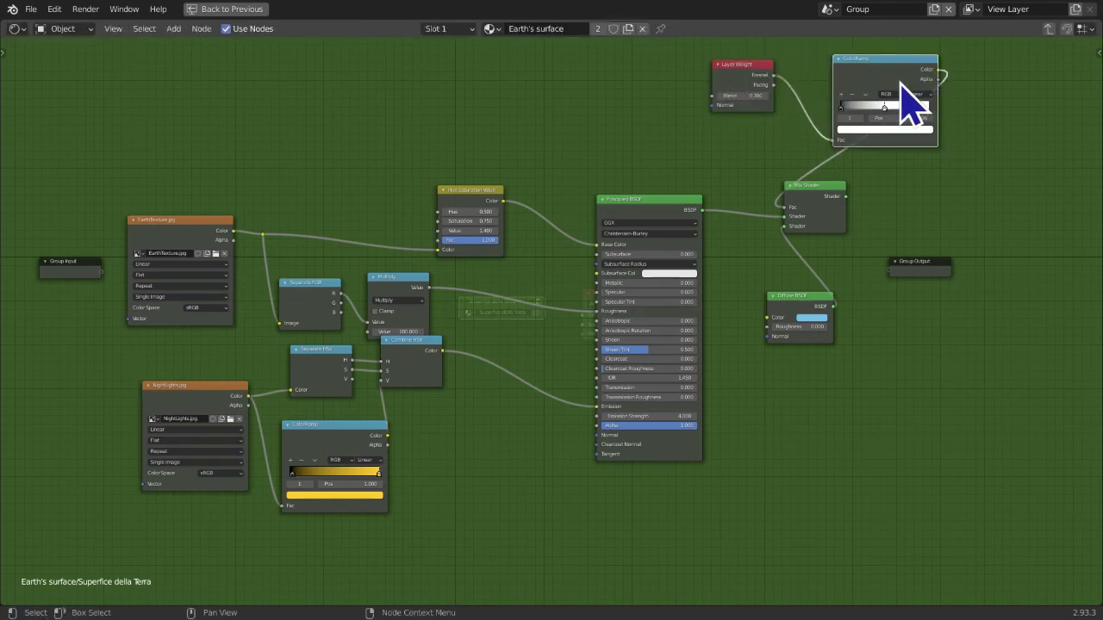
pyautogui.moveTo(906, 108); pyautogui.dragTo(896, 101)
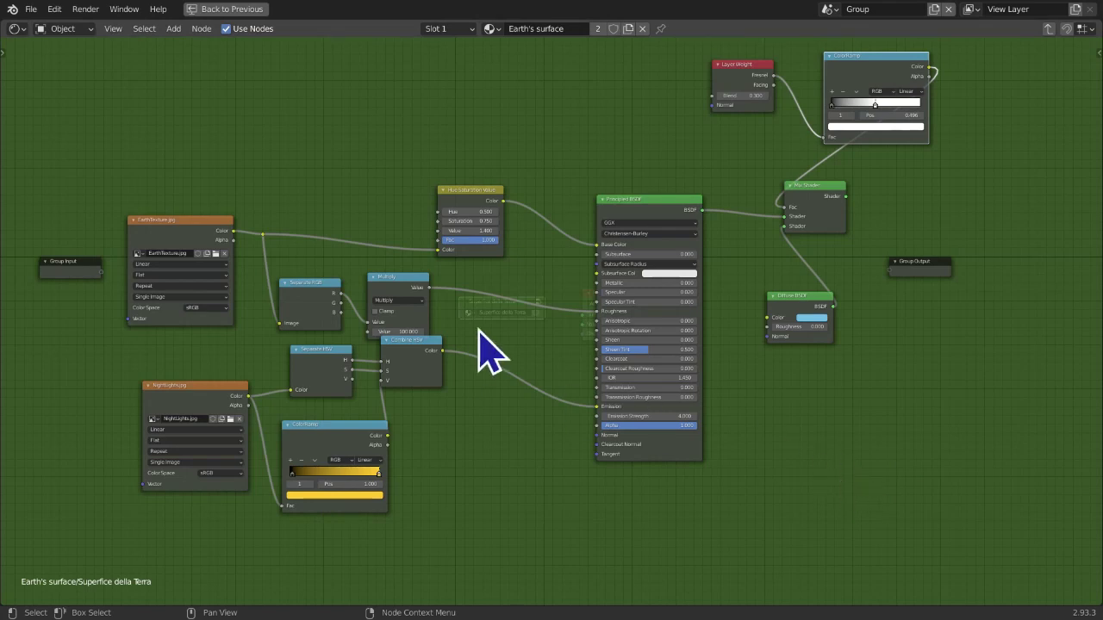
# Back at the top level, center the group and output nodes and restore the full Shading layout
pyautogui.click(1049, 29)
pyautogui.scroll(5, 327, 377)
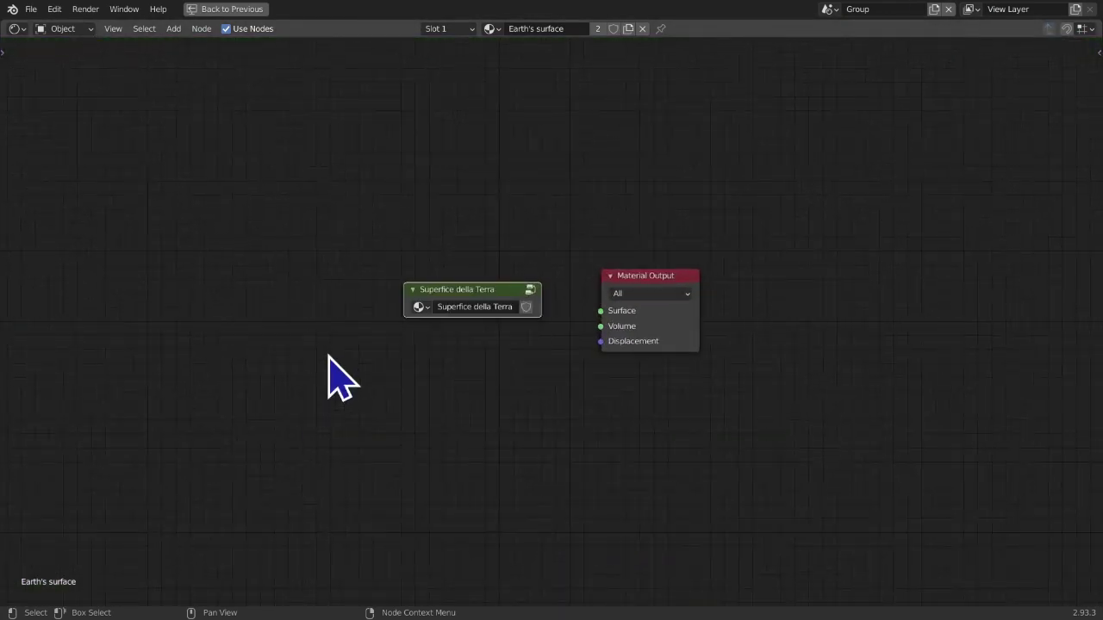
pyautogui.moveTo(299, 337); pyautogui.dragTo(368, 352, button='middle')
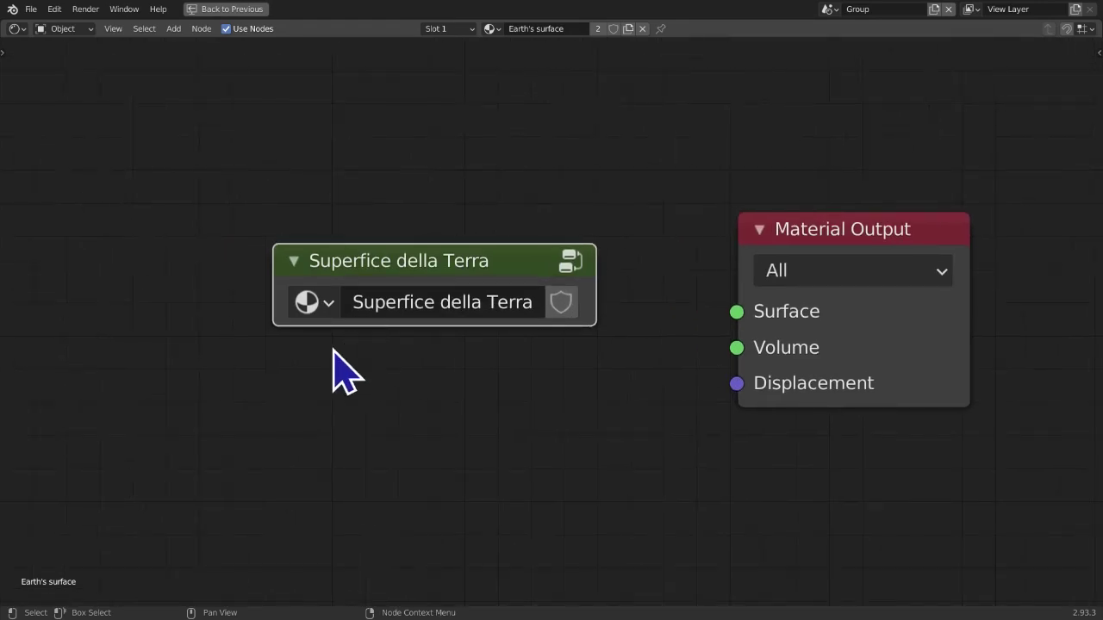
pyautogui.click(383, 310)
pyautogui.press('Return')
pyautogui.click(370, 302)
pyautogui.click(369, 325)
pyautogui.click(300, 317)
pyautogui.click(305, 314)
pyautogui.click(313, 312)
pyautogui.click(355, 308)
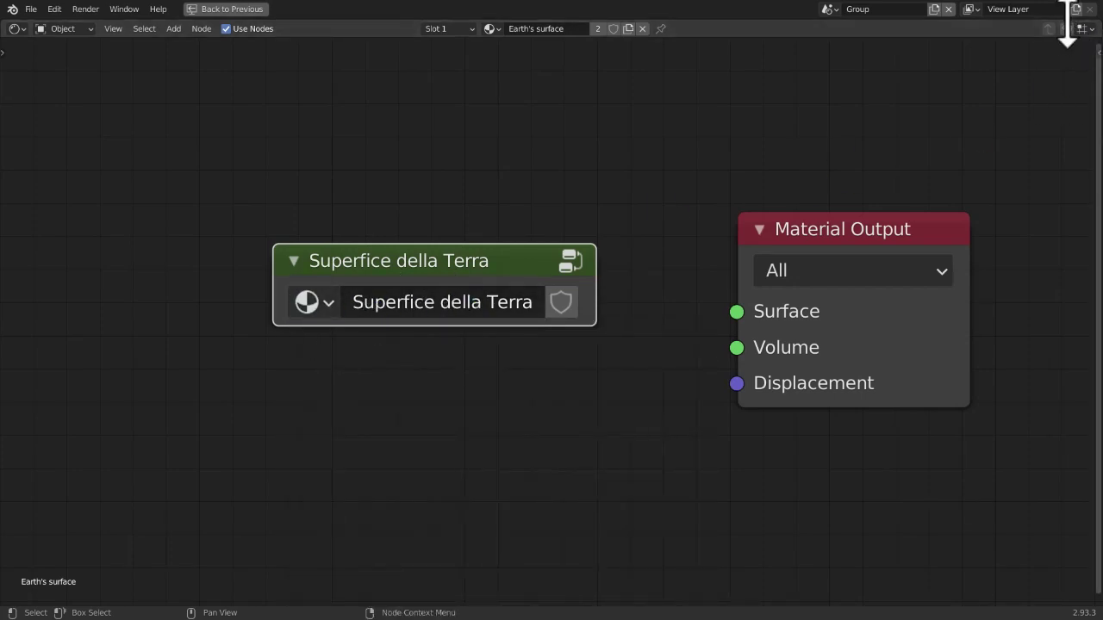
pyautogui.hotkey('ctrl', 'space')
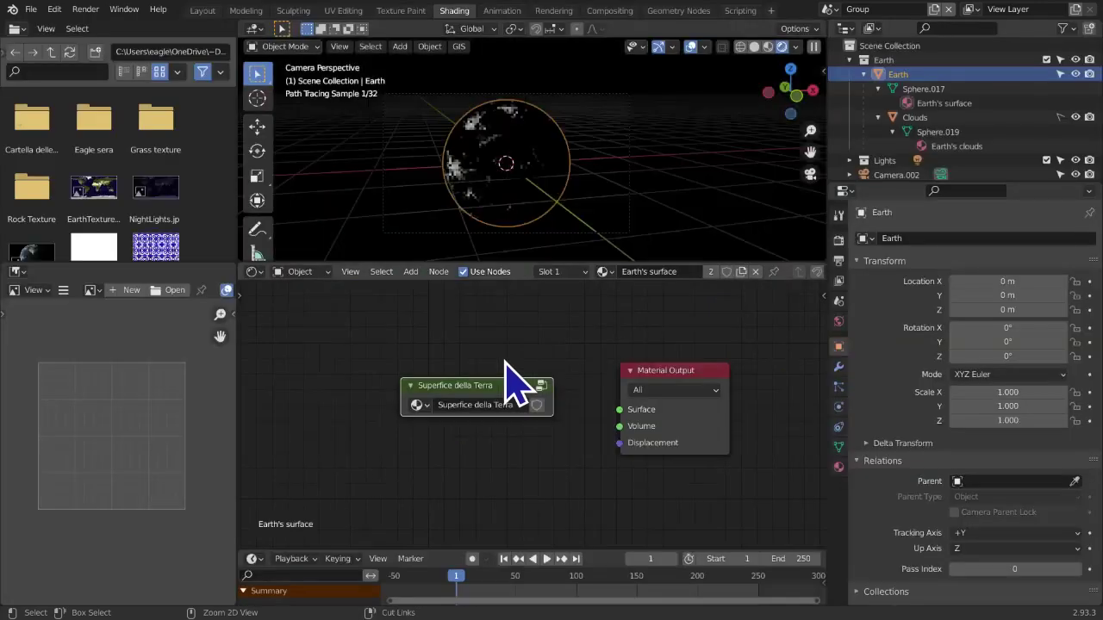
pyautogui.moveTo(554, 246); pyautogui.dragTo(485, 241, button='middle')
pyautogui.click(810, 173)
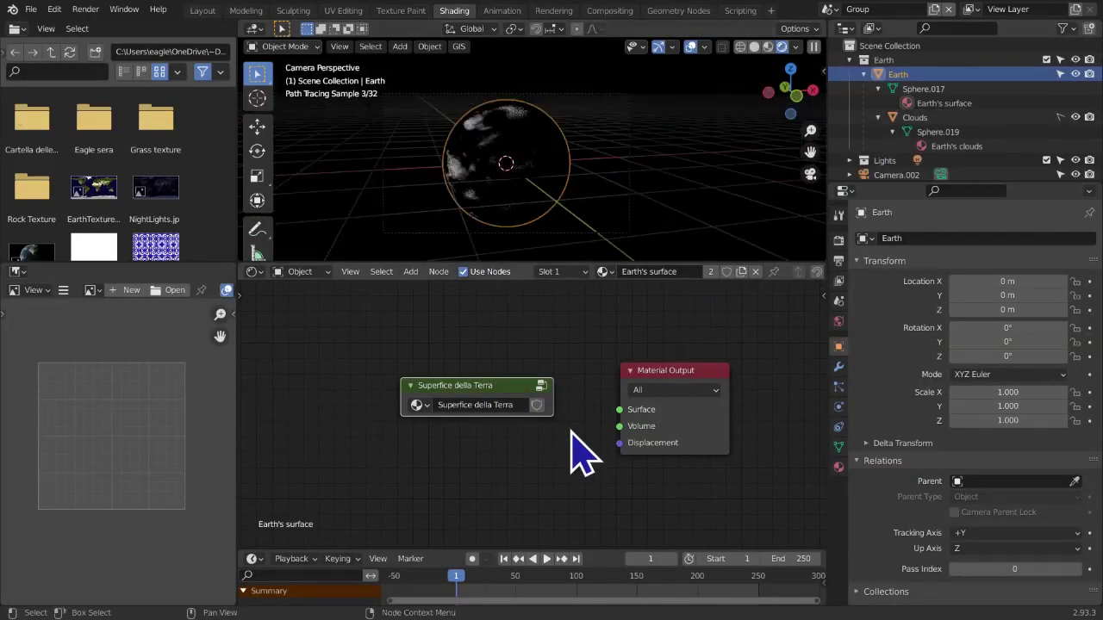
pyautogui.scroll(1, 472, 409)
pyautogui.scroll(2, 472, 405)
pyautogui.moveTo(468, 406); pyautogui.dragTo(554, 406, button='middle')
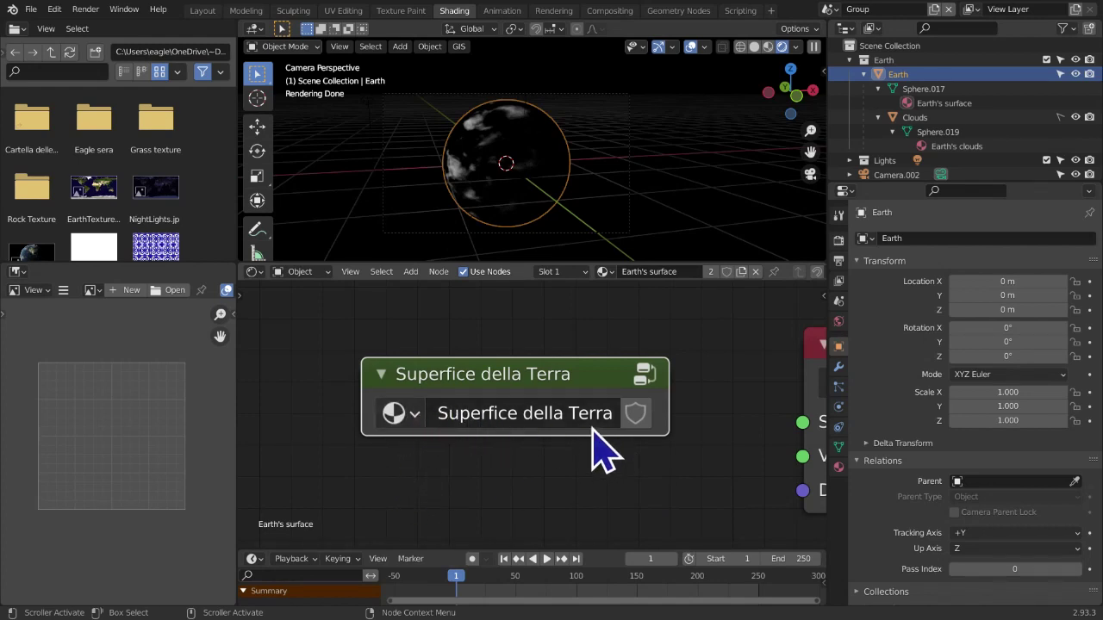
pyautogui.click(394, 414)
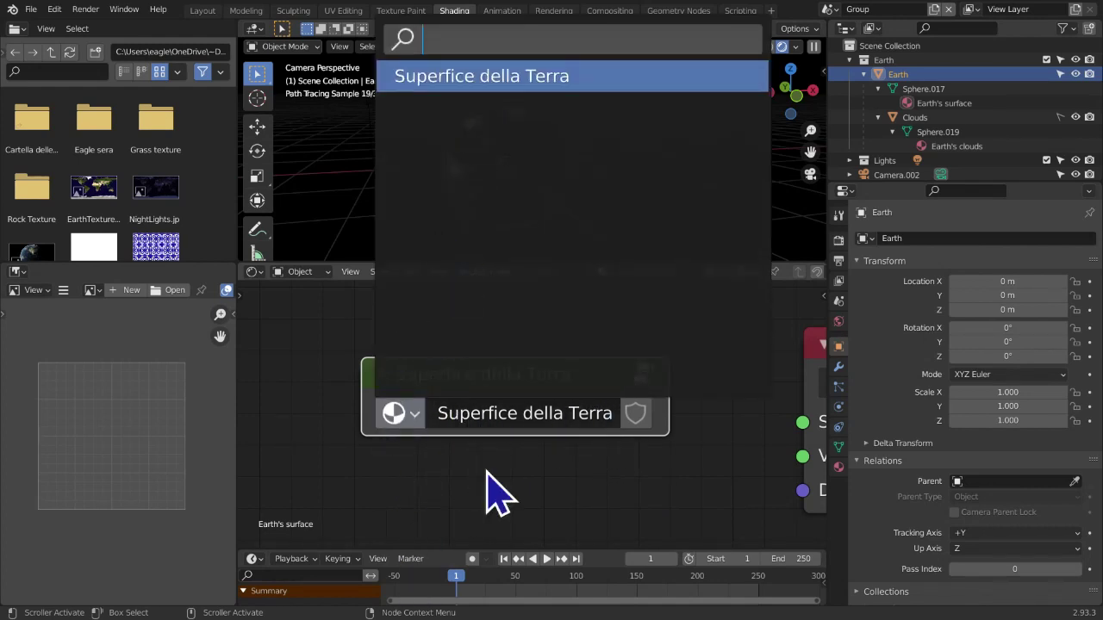
pyautogui.click(635, 414)
pyautogui.click(635, 414)
pyautogui.click(635, 413)
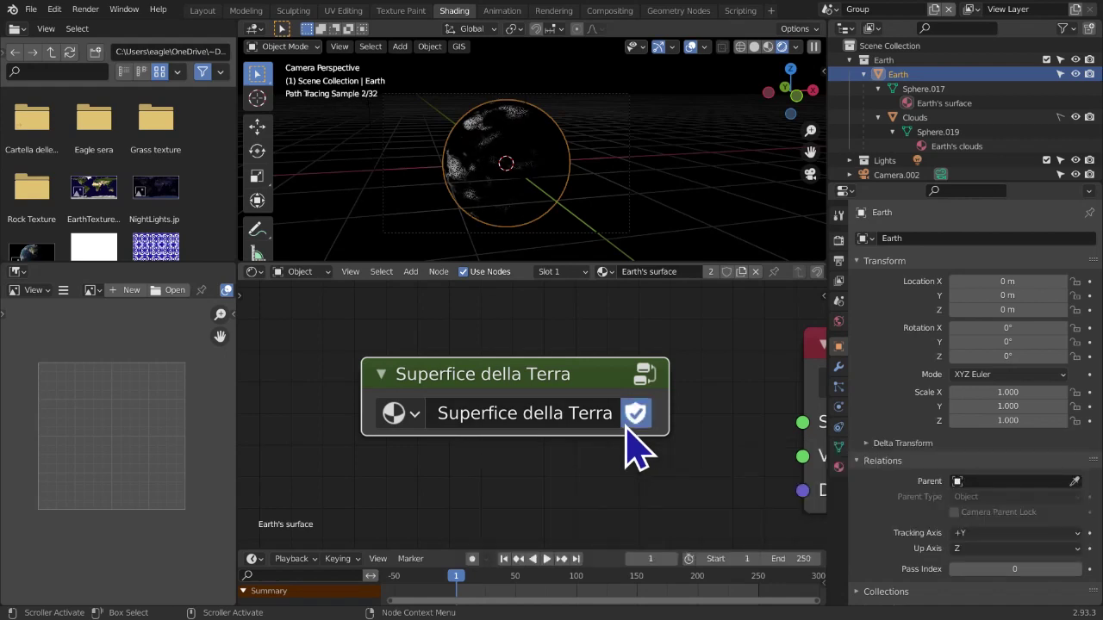
pyautogui.click(395, 421)
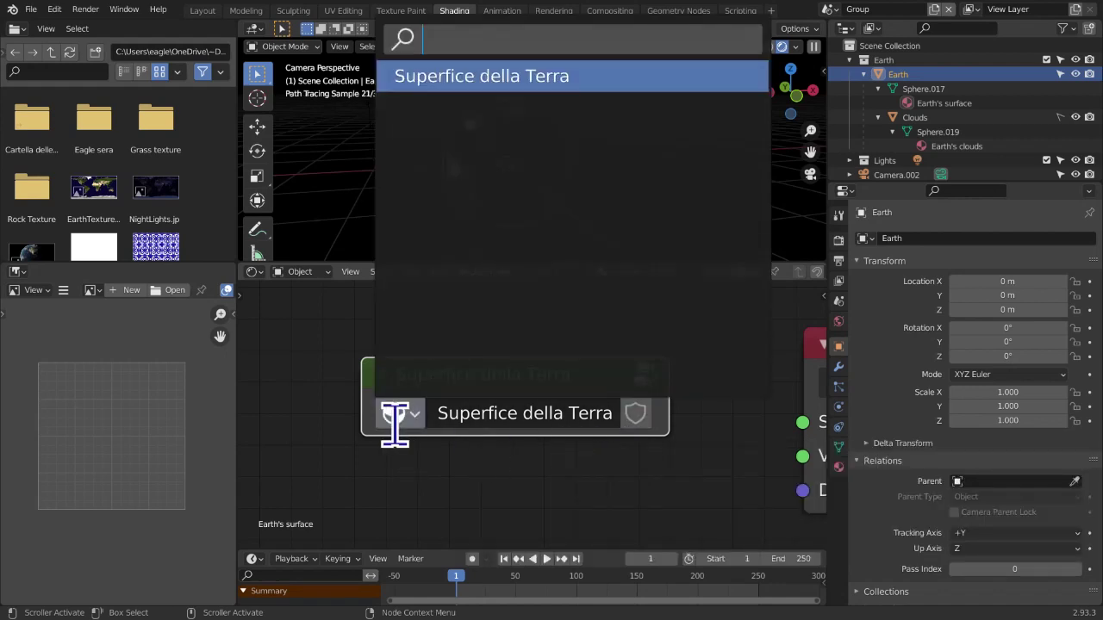
pyautogui.scroll(-1, 434, 429)
pyautogui.moveTo(583, 405); pyautogui.dragTo(502, 390, button='middle')
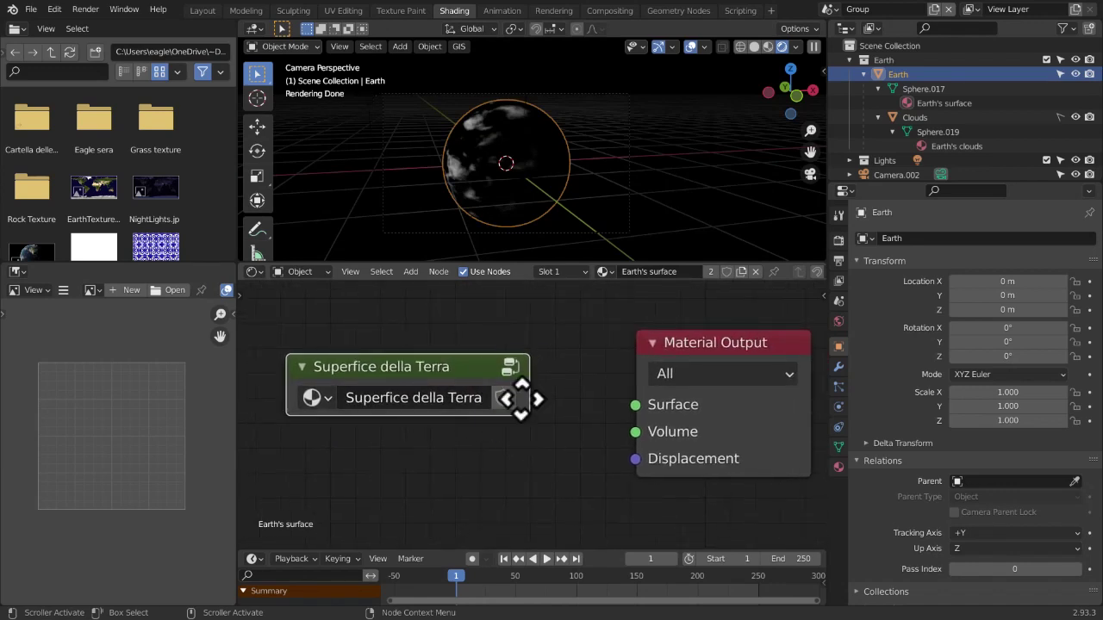
pyautogui.click(648, 273)
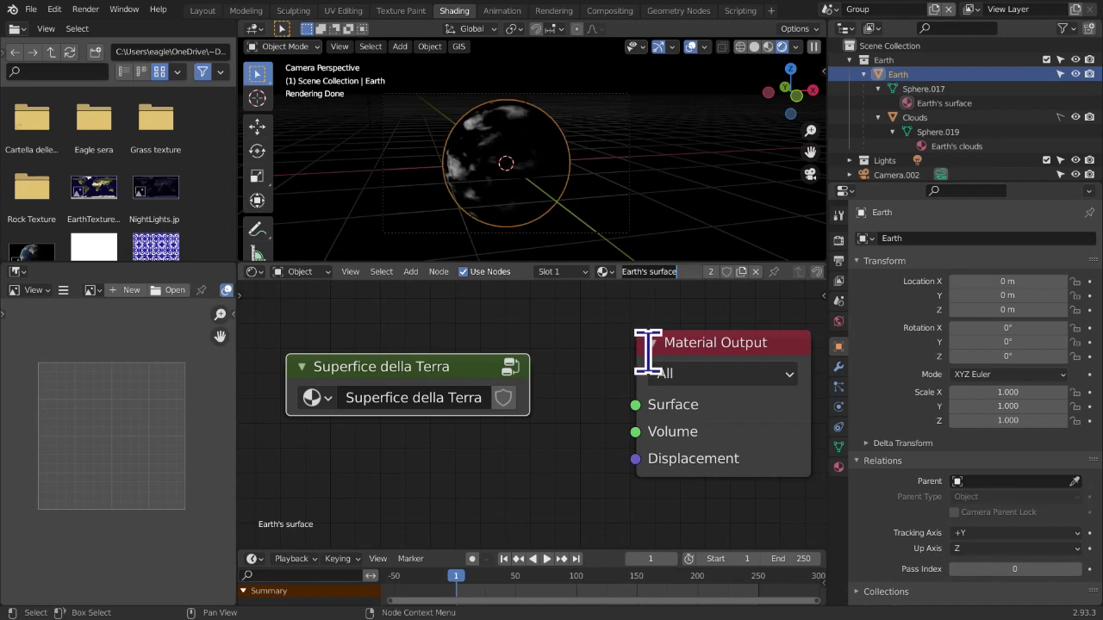
pyautogui.scroll(-3, 519, 423)
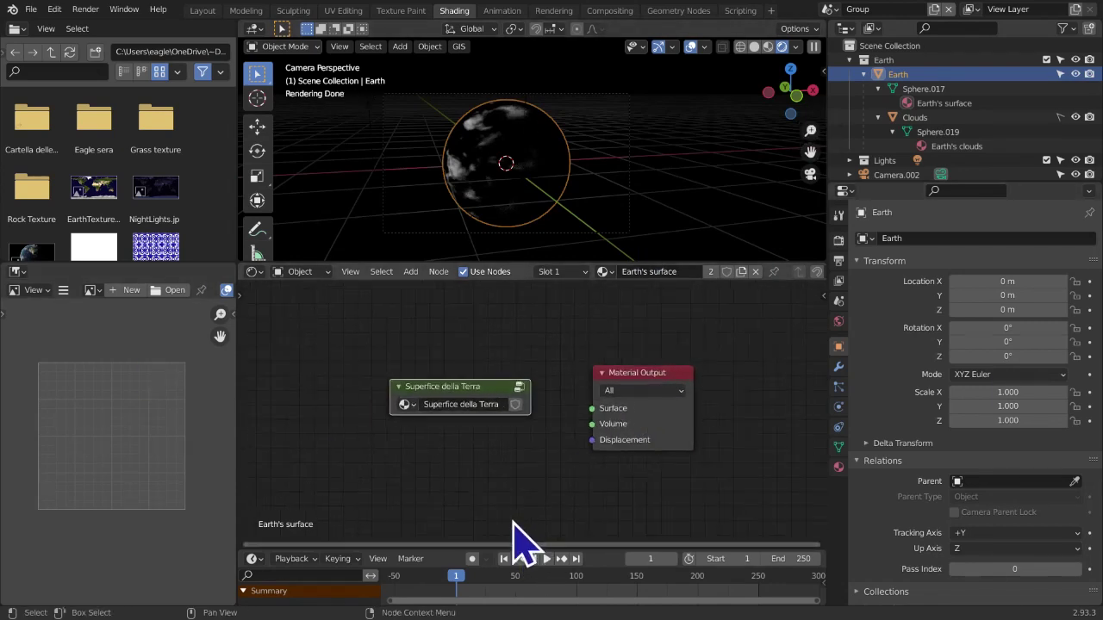
pyautogui.scroll(2, 392, 428)
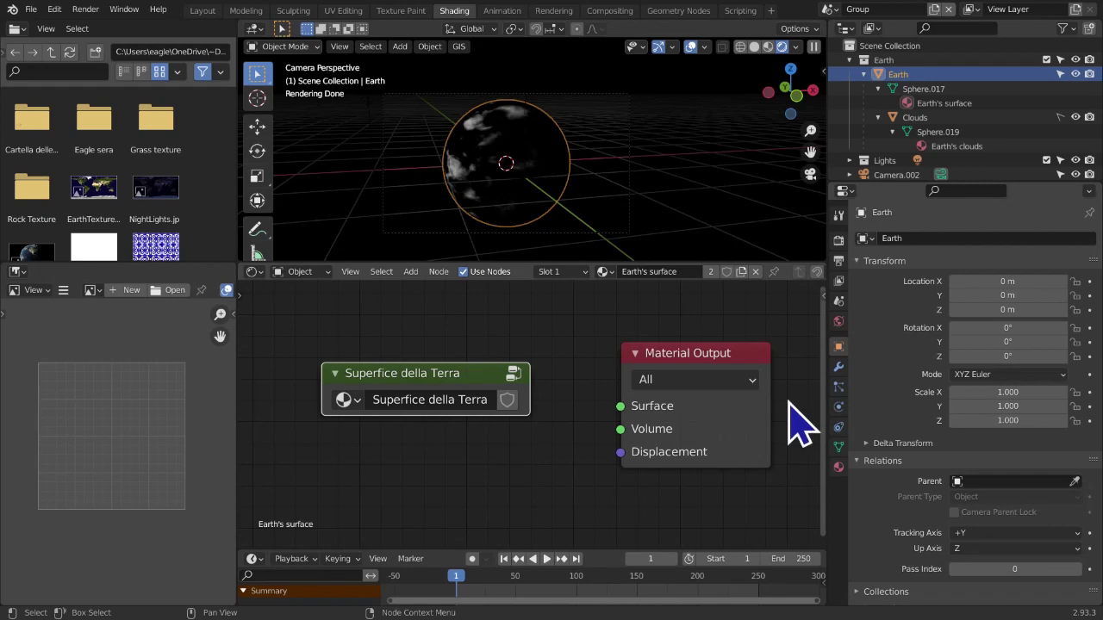
pyautogui.click(347, 400)
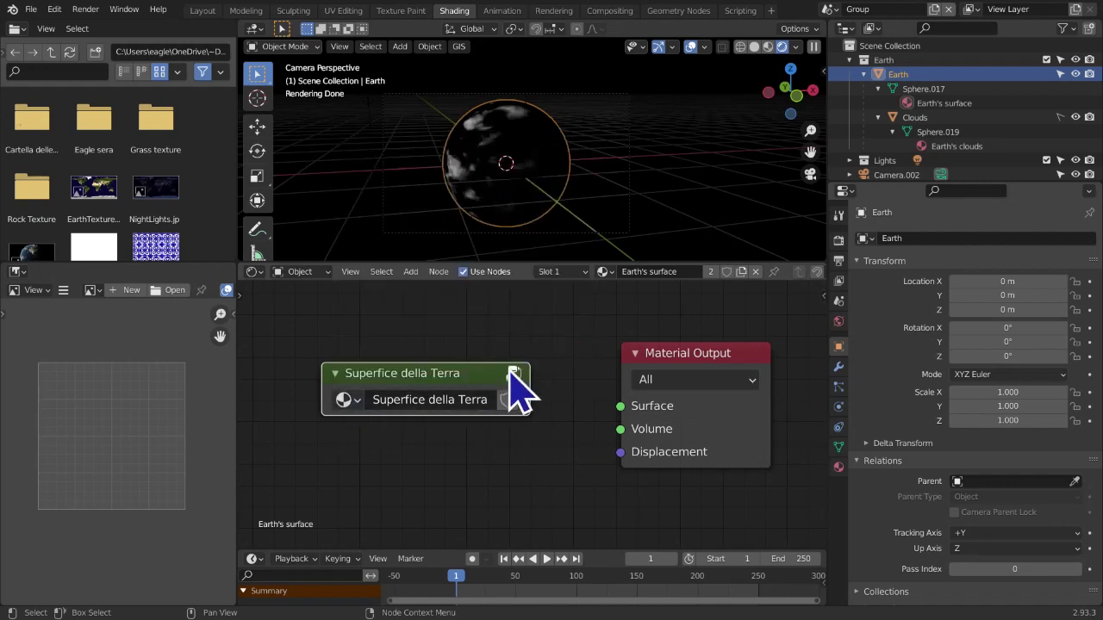
# Nudge the Superfice della Terra group node slightly down-left in the material tree
pyautogui.click(513, 372)
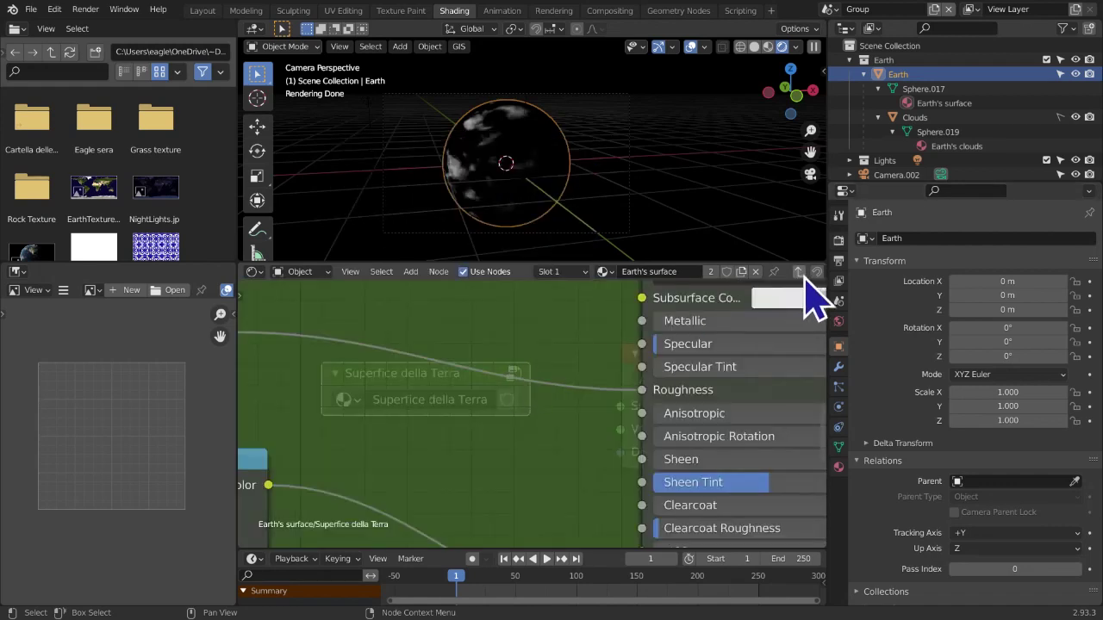
pyautogui.click(802, 274)
pyautogui.moveTo(443, 374); pyautogui.dragTo(434, 383)
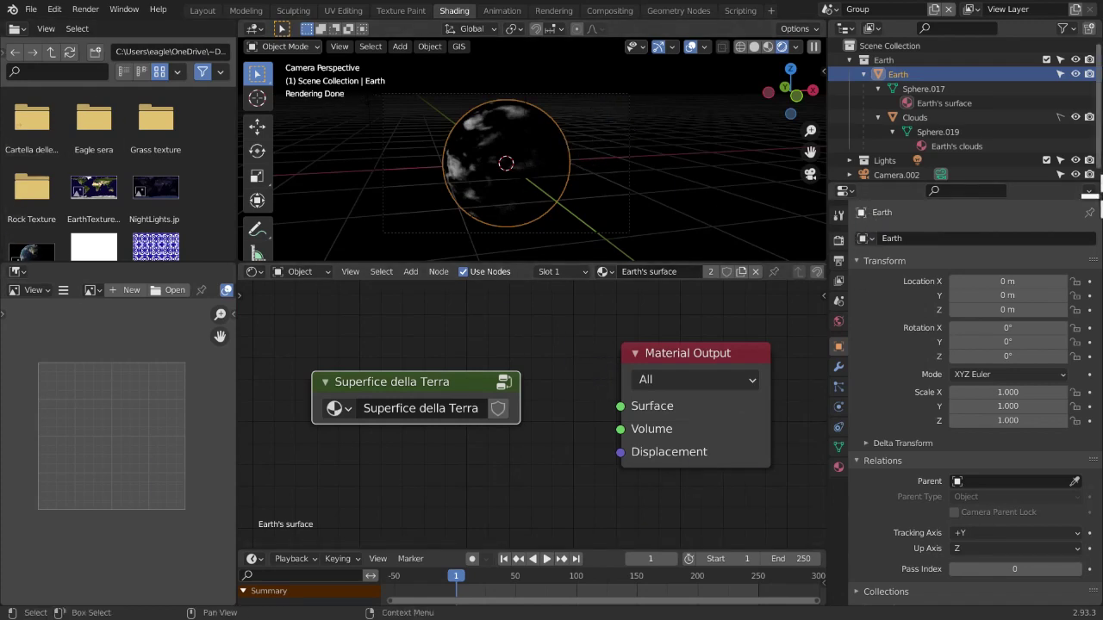
pyautogui.scroll(-6, 559, 353)
pyautogui.scroll(1, 528, 481)
pyautogui.moveTo(524, 482); pyautogui.dragTo(516, 470, button='middle')
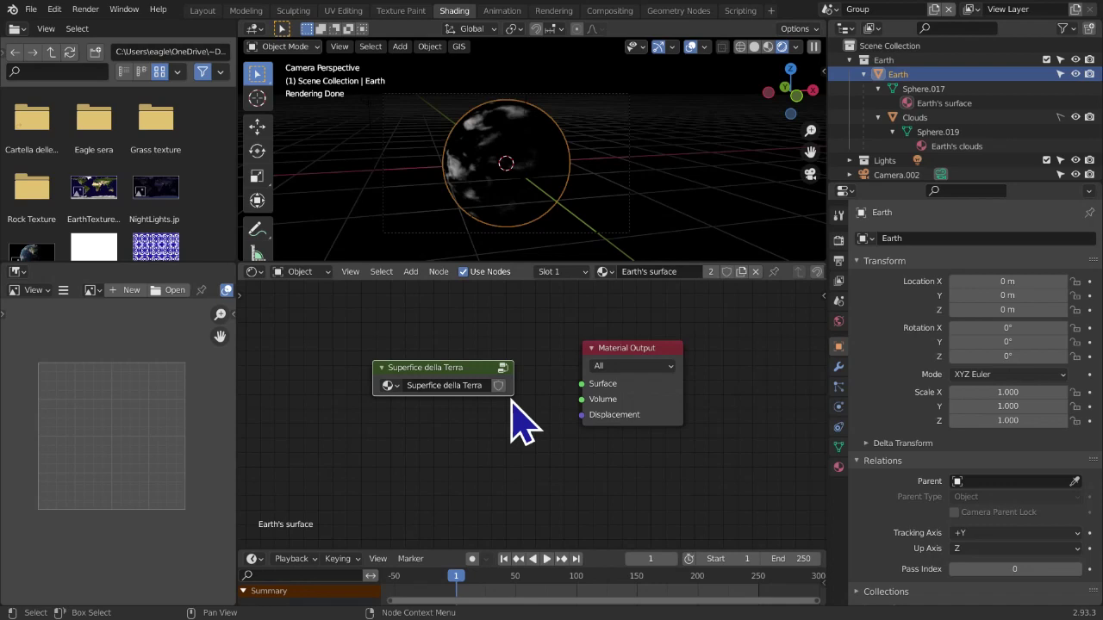
# Keep Superfice della Terra assigned to the group node from the node group list, with a fake user
pyautogui.click(385, 387)
pyautogui.click(446, 409)
pyautogui.click(447, 411)
pyautogui.click(456, 390)
pyautogui.click(447, 387)
pyautogui.scroll(2, 490, 431)
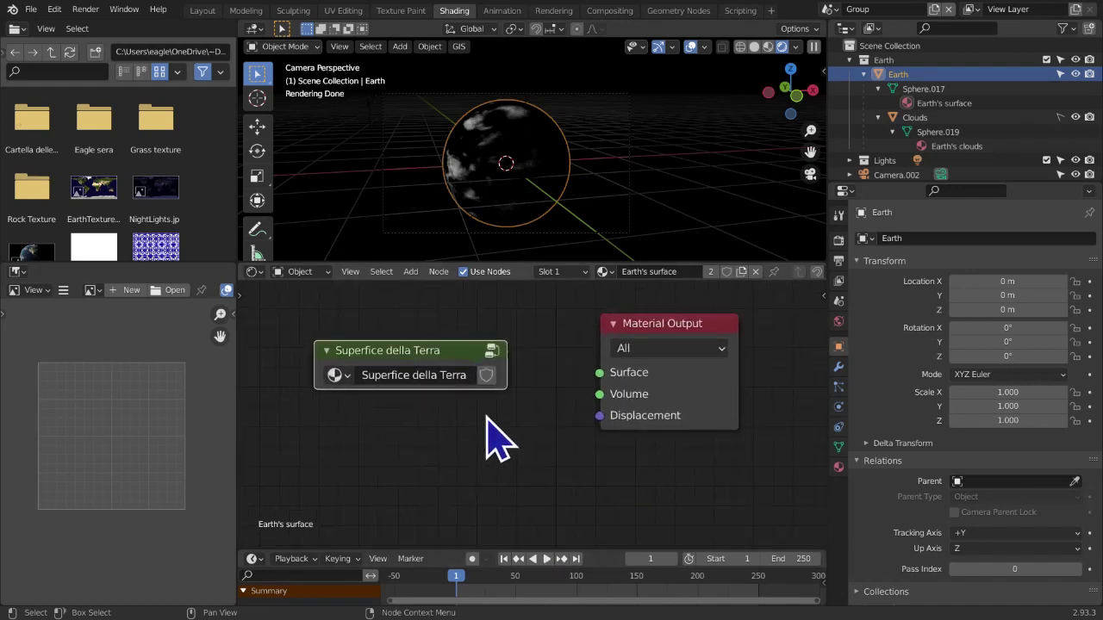
pyautogui.scroll(3, 490, 436)
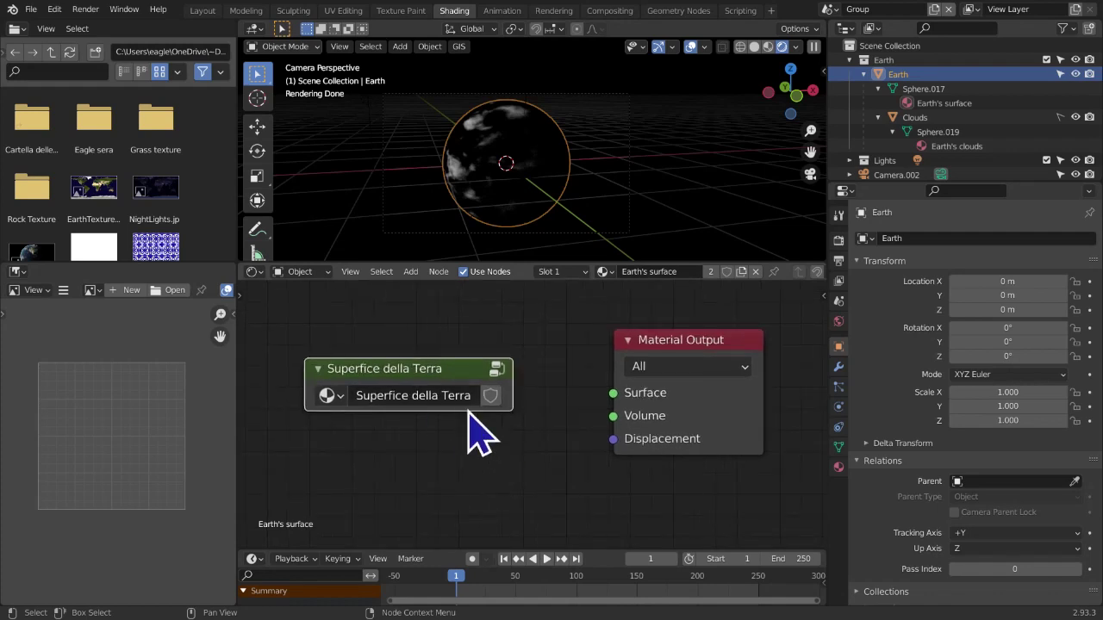
pyautogui.click(326, 397)
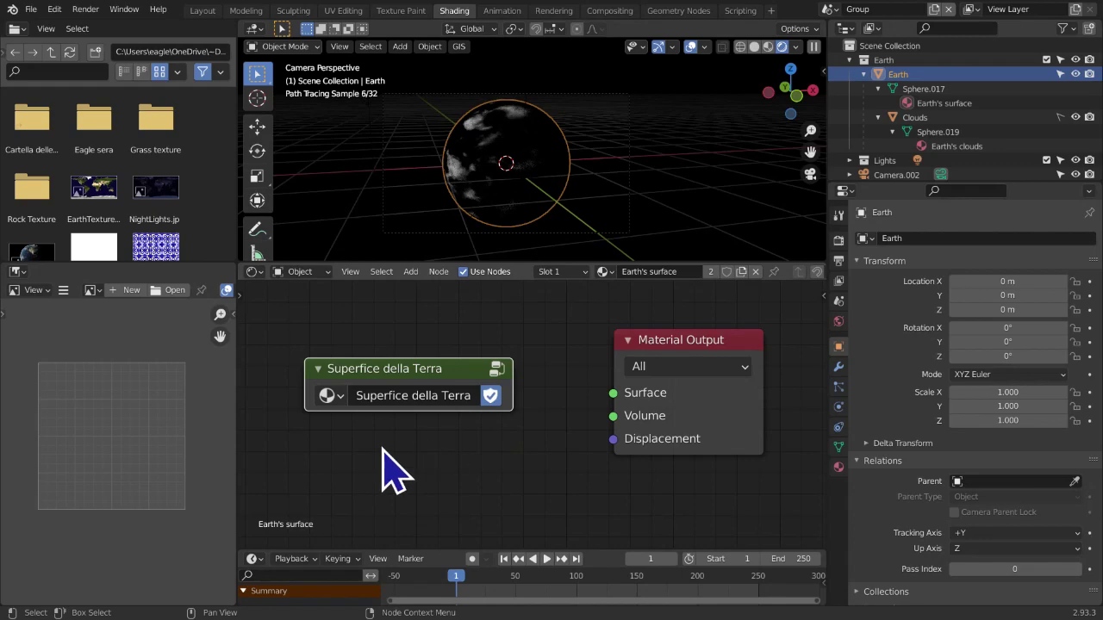
pyautogui.click(325, 395)
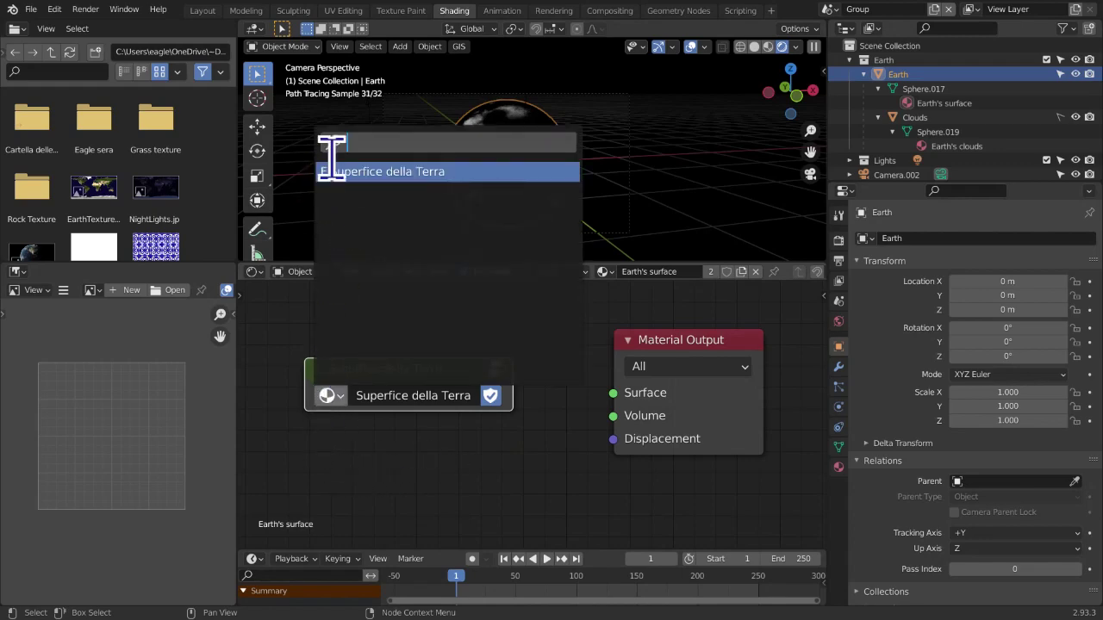
# Inside the group, reposition the Group Output node up and to the right
pyautogui.click(495, 371)
pyautogui.scroll(-4, 513, 392)
pyautogui.scroll(-3, 532, 392)
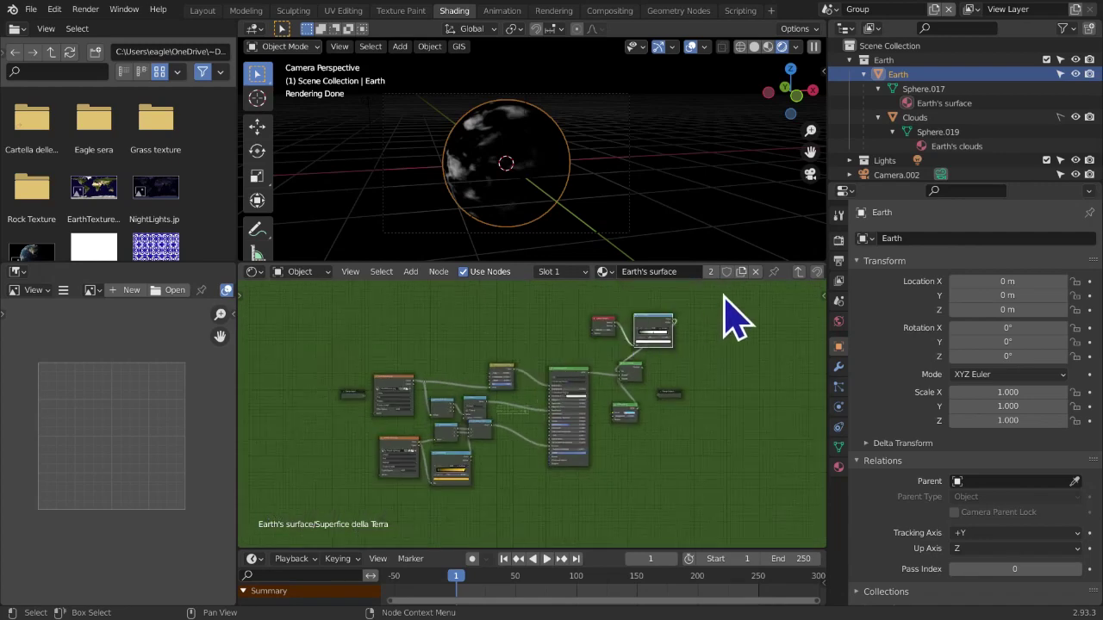
pyautogui.click(798, 273)
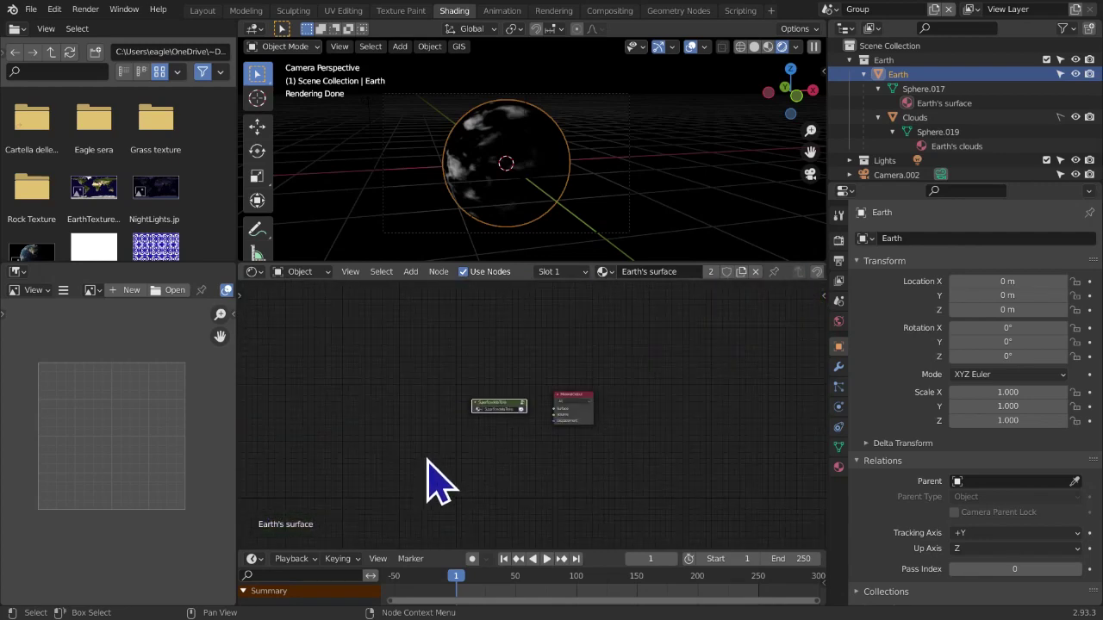
pyautogui.scroll(2, 443, 465)
pyautogui.scroll(1, 508, 414)
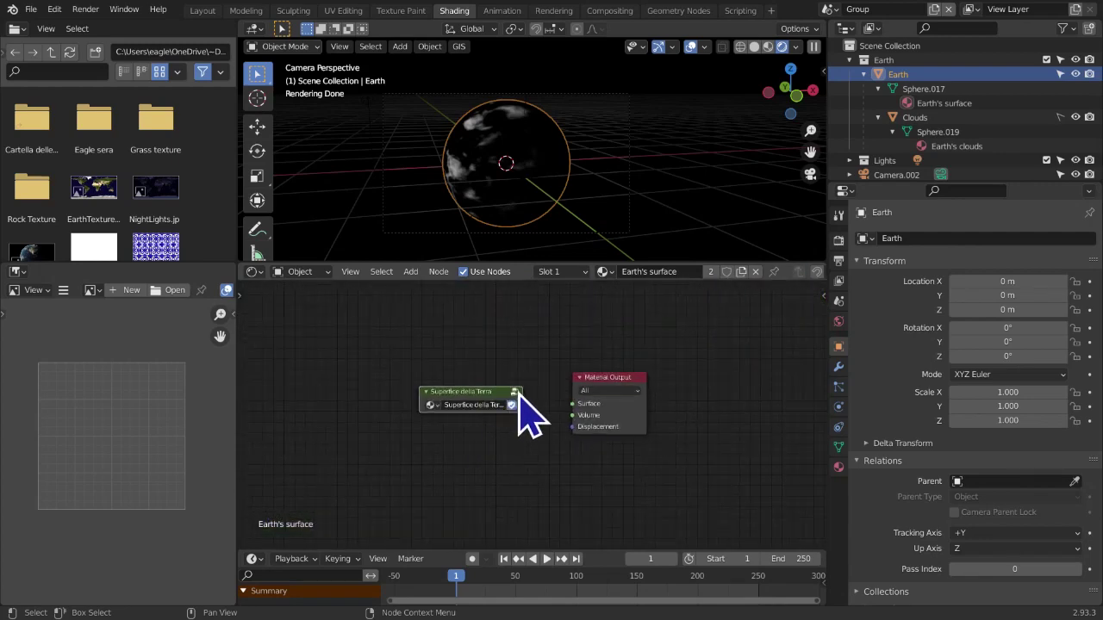
pyautogui.click(515, 394)
pyautogui.scroll(-5, 524, 414)
pyautogui.scroll(3, 507, 449)
pyautogui.scroll(2, 582, 412)
pyautogui.moveTo(616, 395); pyautogui.dragTo(671, 362)
pyautogui.moveTo(648, 357); pyautogui.dragTo(629, 446, button='middle')
pyautogui.moveTo(639, 446); pyautogui.dragTo(641, 437)
pyautogui.moveTo(578, 475); pyautogui.dragTo(584, 436, button='middle')
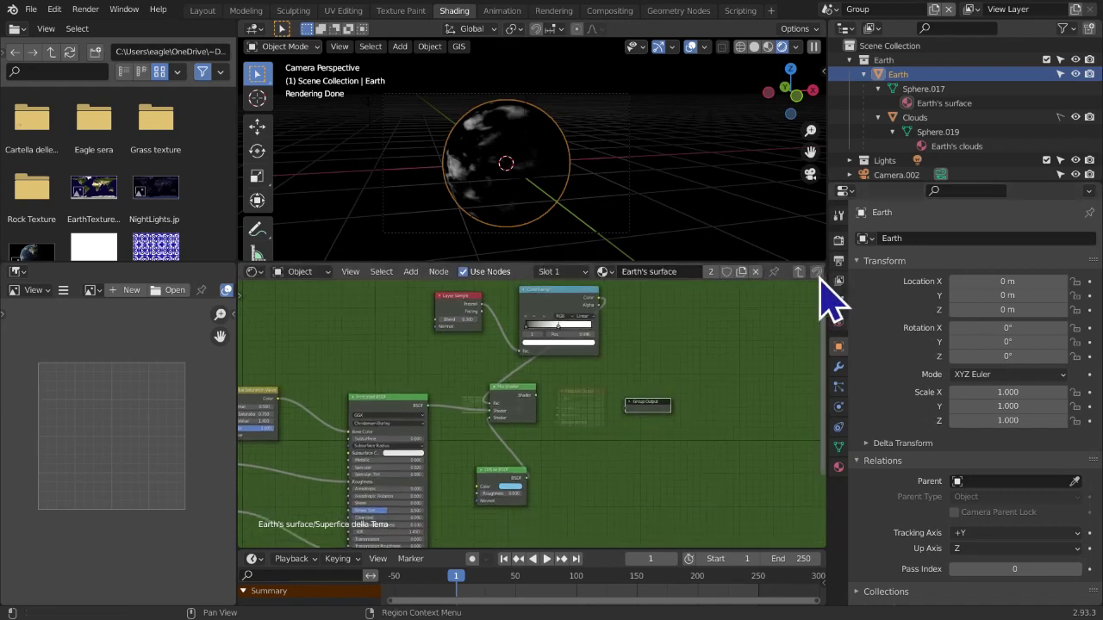
# Move the group's Mix Shader node up and to the left
pyautogui.click(799, 274)
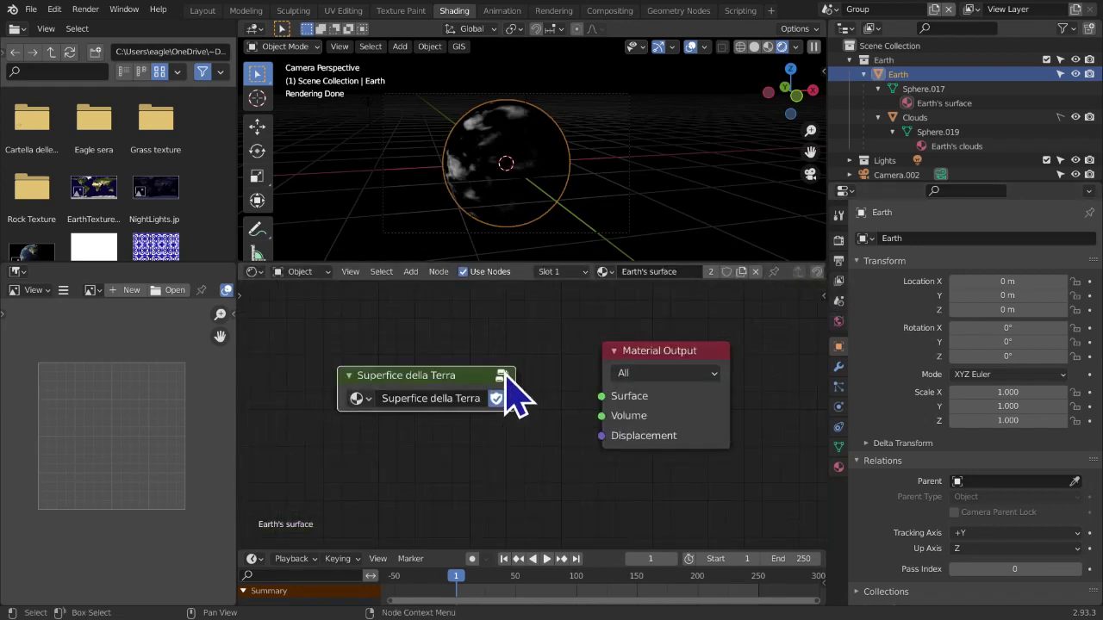
pyautogui.click(501, 376)
pyautogui.moveTo(517, 394); pyautogui.dragTo(463, 376, button='middle')
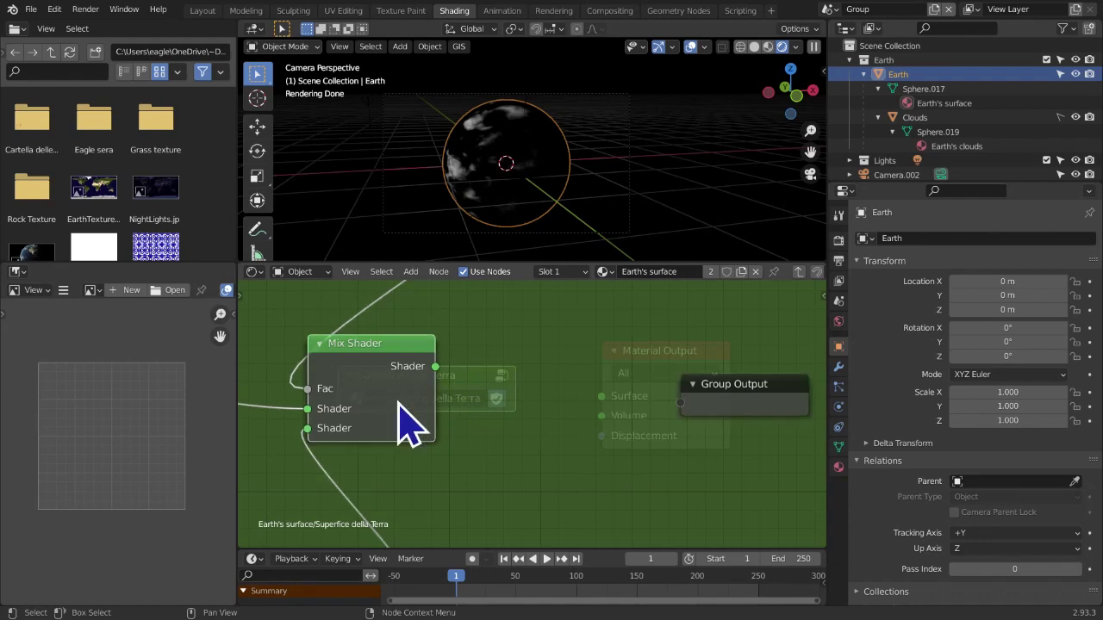
pyautogui.scroll(-6, 573, 401)
pyautogui.moveTo(569, 406); pyautogui.dragTo(589, 375, button='middle')
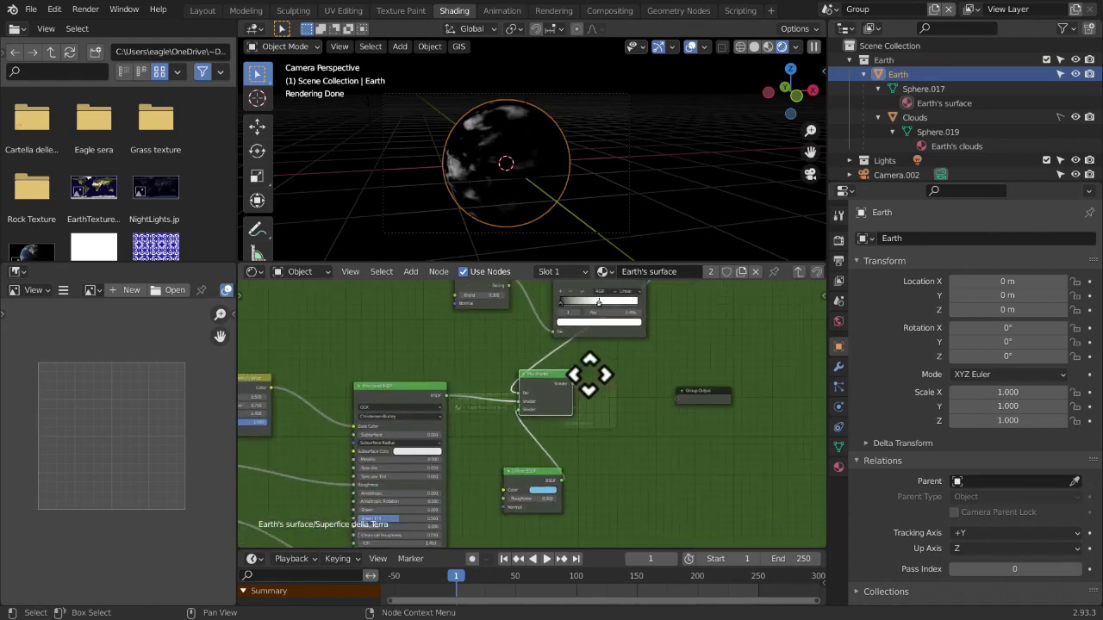
pyautogui.moveTo(591, 394); pyautogui.dragTo(544, 380)
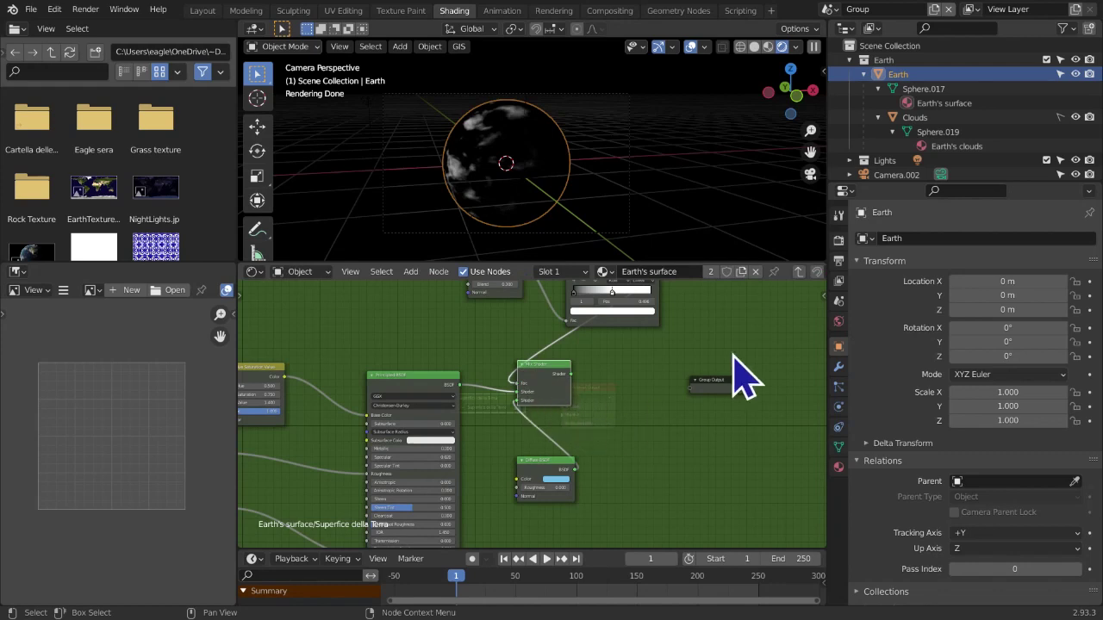
pyautogui.click(799, 272)
pyautogui.scroll(3, 545, 427)
pyautogui.scroll(3, 528, 414)
pyautogui.press('Tab')
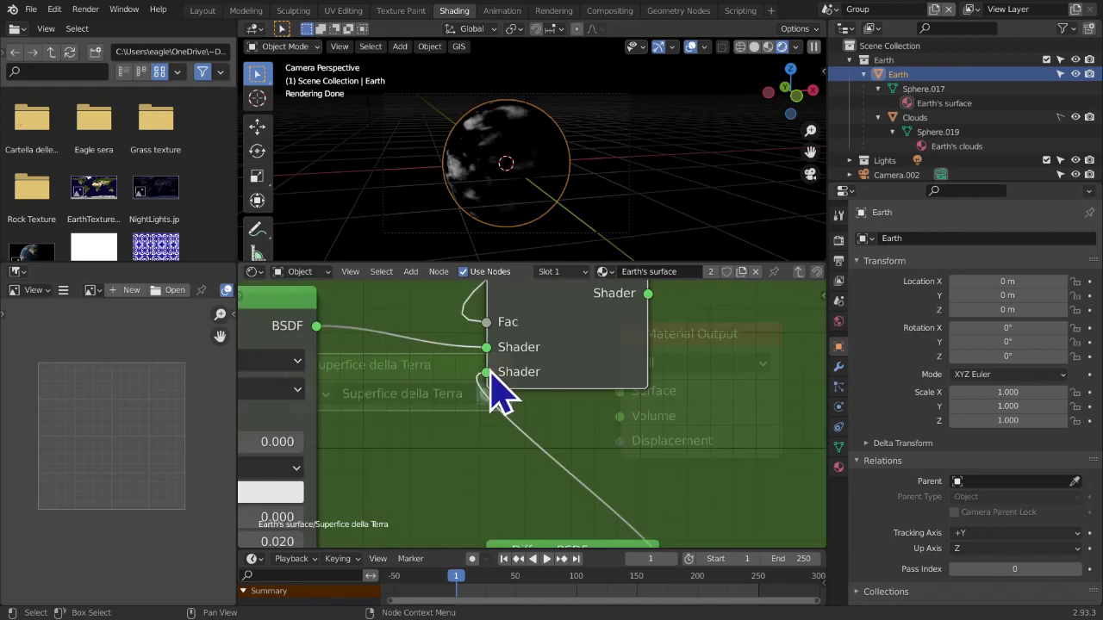
pyautogui.moveTo(497, 352); pyautogui.dragTo(374, 421, button='middle')
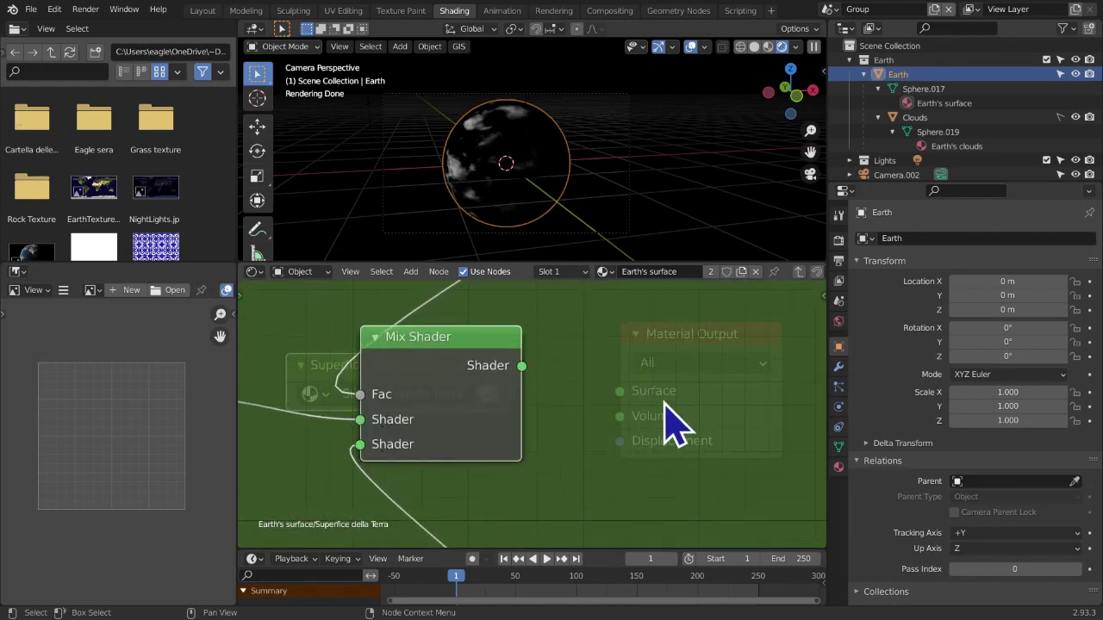
# Place Group Output beside Mix Shader and reopen the group with both nodes in view
pyautogui.click(797, 272)
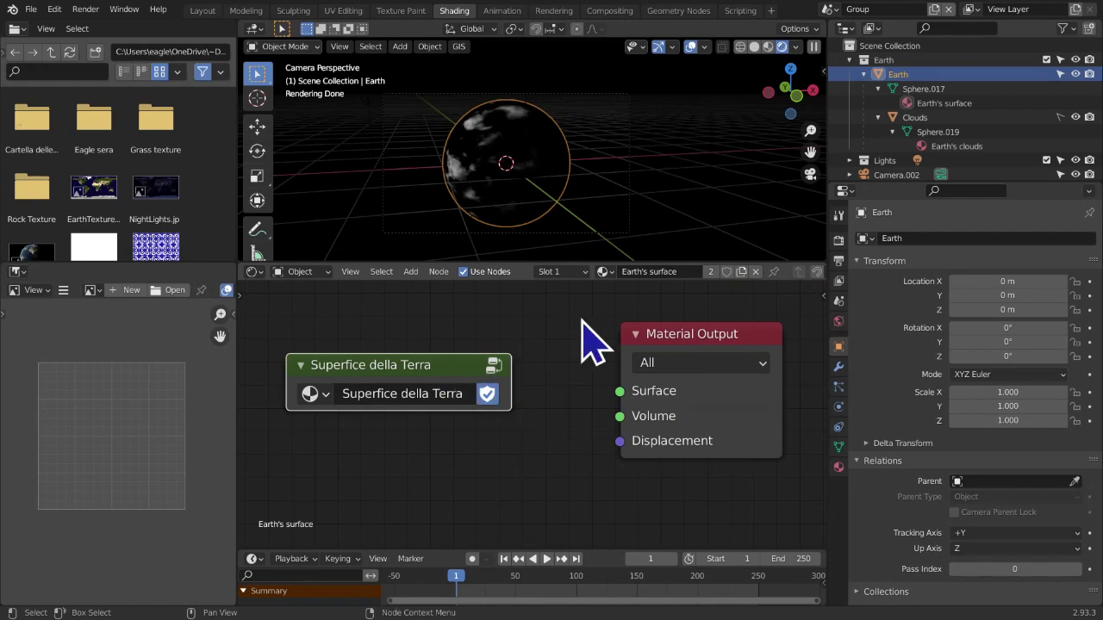
pyautogui.press('Tab')
pyautogui.moveTo(509, 386); pyautogui.dragTo(439, 402, button='middle')
pyautogui.scroll(-4, 457, 418)
pyautogui.moveTo(714, 403); pyautogui.dragTo(659, 399)
pyautogui.scroll(2, 517, 457)
pyautogui.scroll(1, 511, 447)
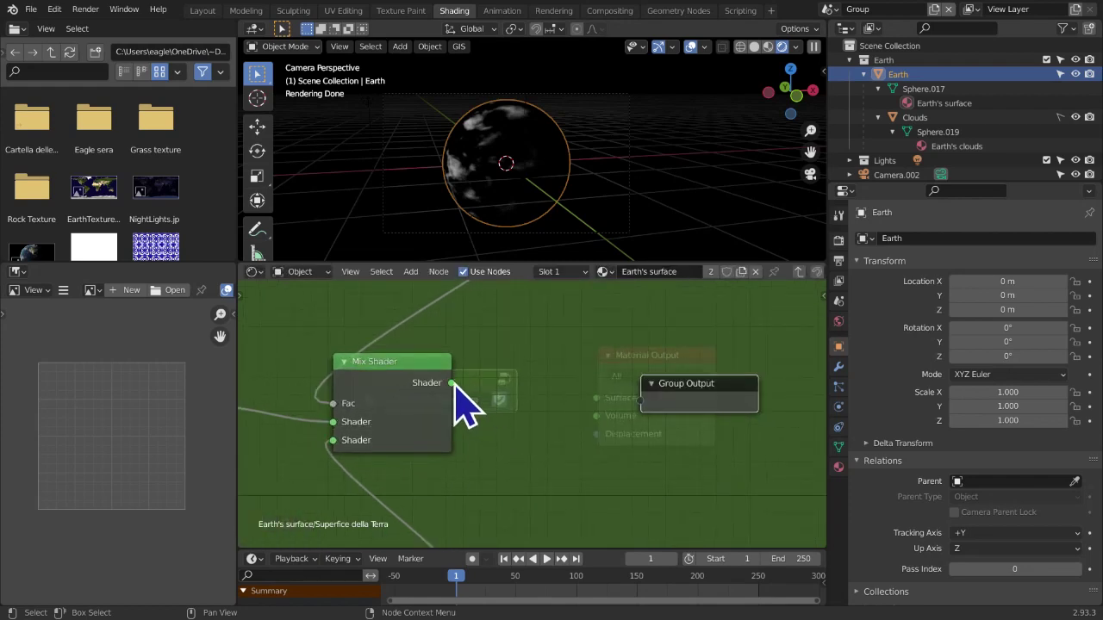
pyautogui.moveTo(451, 384); pyautogui.dragTo(481, 380)
pyautogui.click(799, 273)
pyautogui.scroll(4, 396, 455)
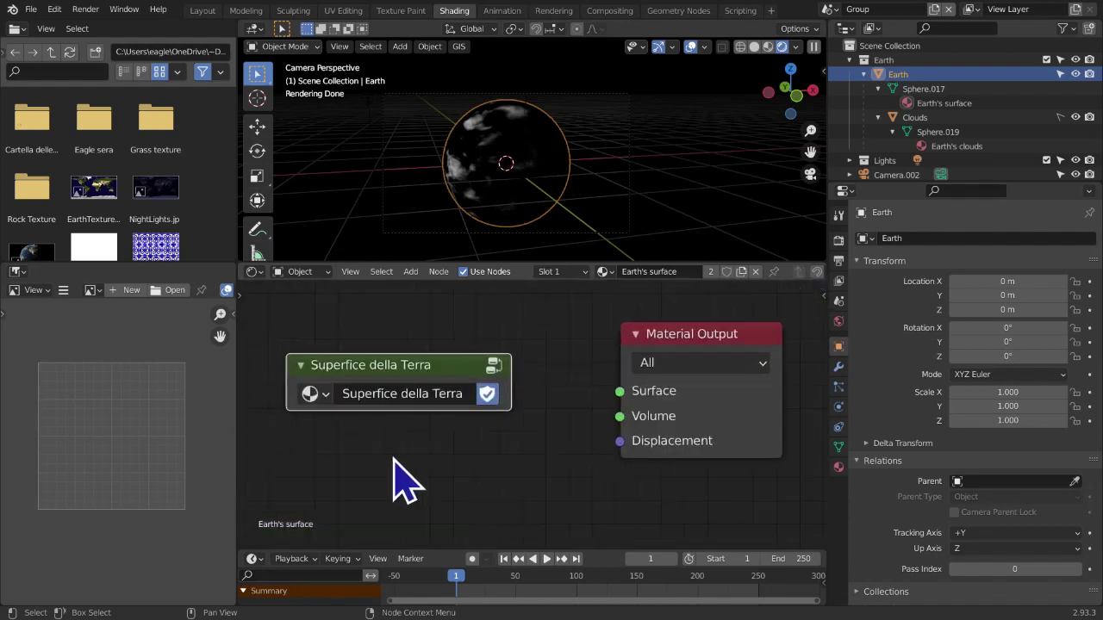
pyautogui.moveTo(400, 354); pyautogui.dragTo(440, 353)
pyautogui.click(520, 351)
pyautogui.moveTo(519, 400); pyautogui.dragTo(543, 404, button='middle')
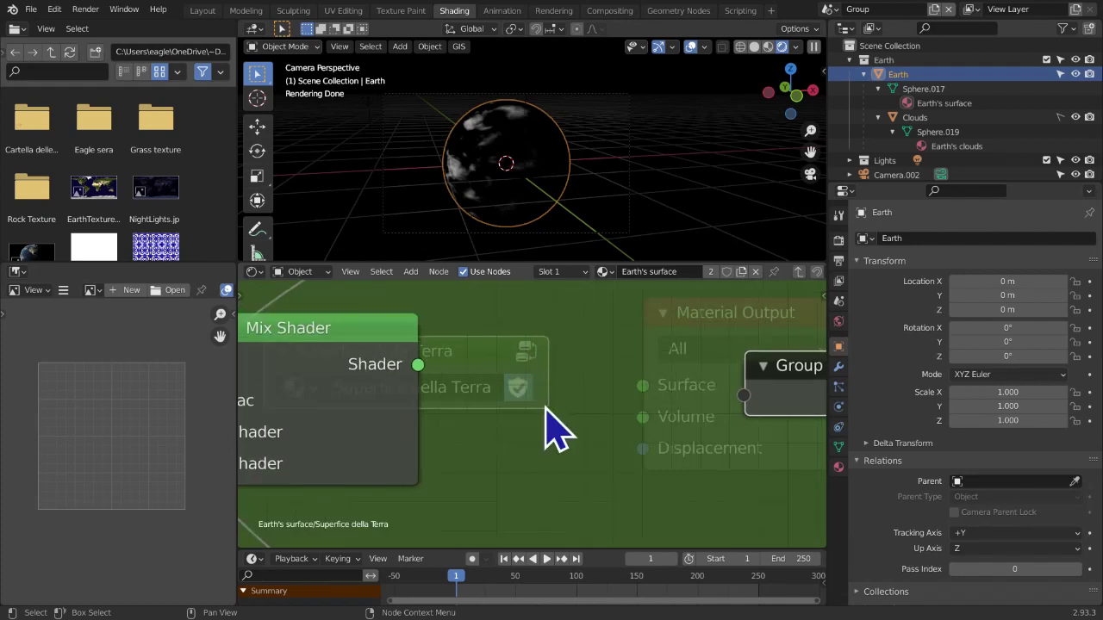
# Try linking the Mix Shader output to Group Output inside the group
pyautogui.scroll(-8, 533, 417)
pyautogui.moveTo(471, 390); pyautogui.dragTo(495, 422)
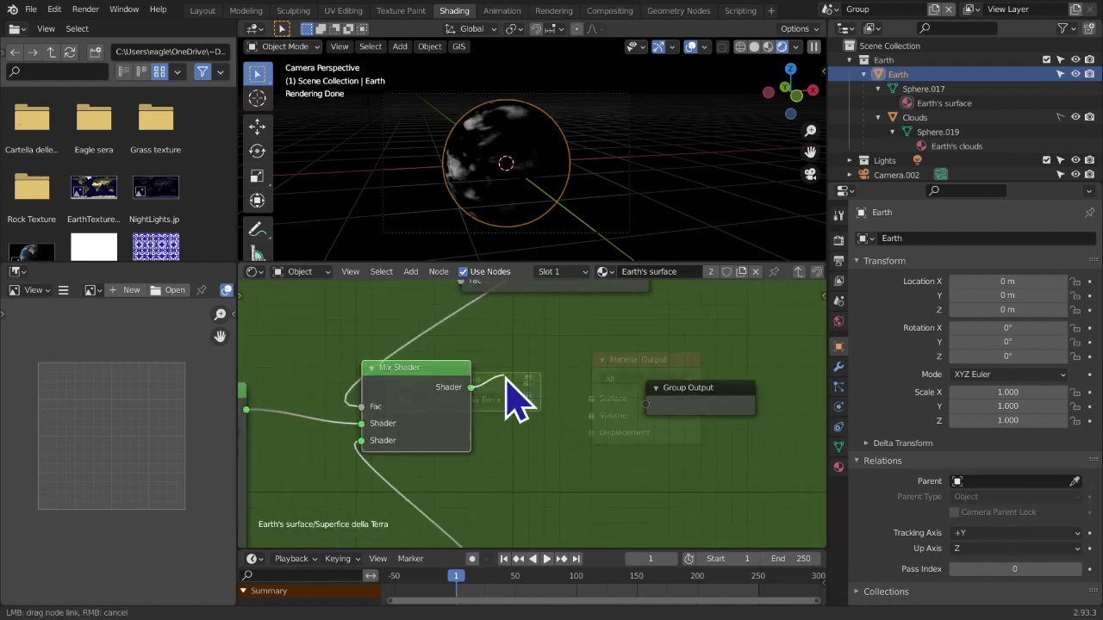
pyautogui.moveTo(484, 388); pyautogui.dragTo(643, 405)
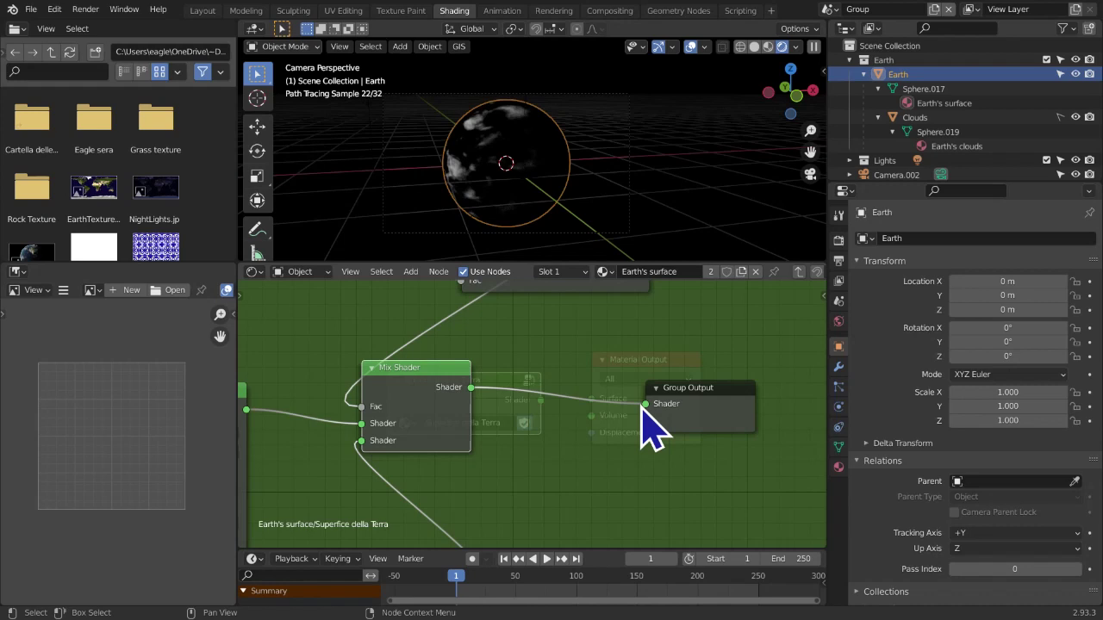
pyautogui.click(798, 272)
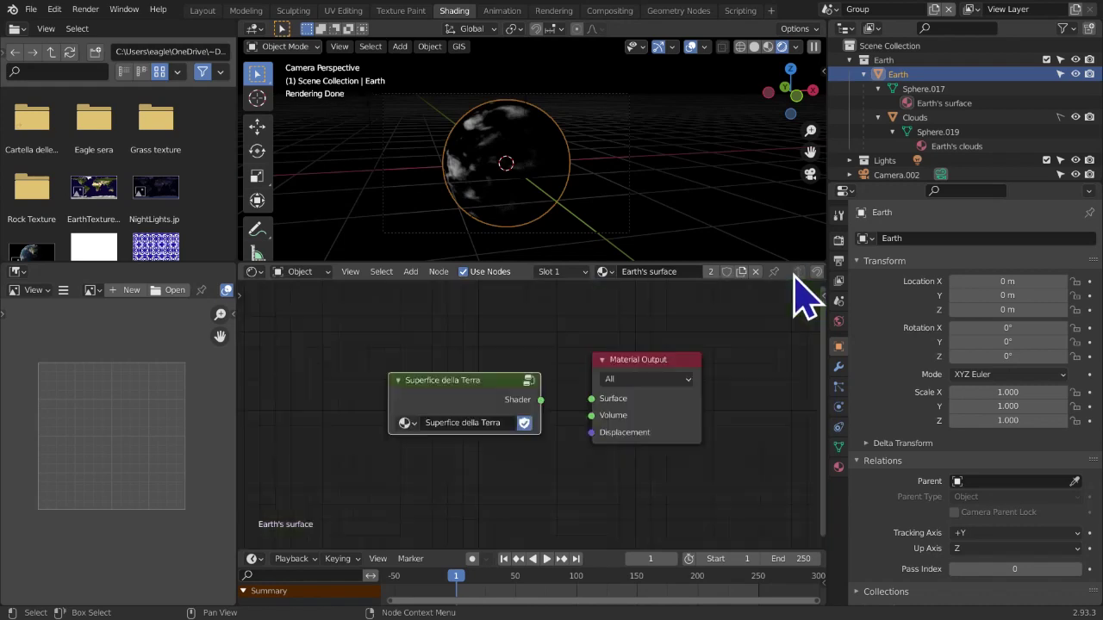
pyautogui.click(528, 380)
pyautogui.moveTo(470, 388); pyautogui.dragTo(513, 379)
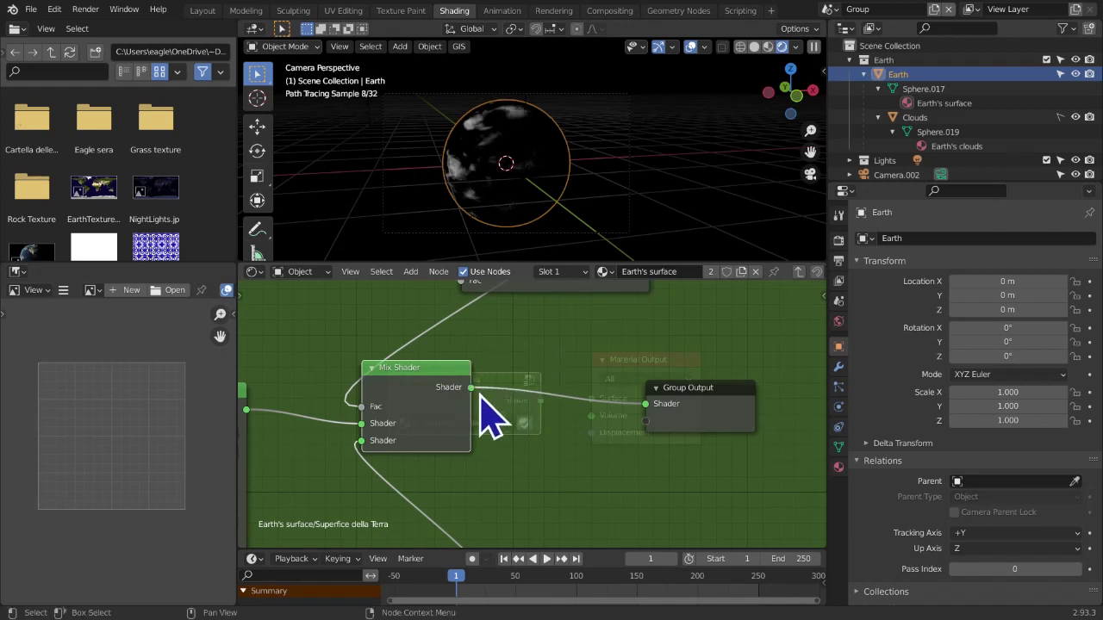
# At the top level, move the group node left and drop a test link from its Shader output unconnected
pyautogui.click(799, 272)
pyautogui.moveTo(514, 446); pyautogui.dragTo(574, 456, button='middle')
pyautogui.moveTo(543, 390); pyautogui.dragTo(391, 377)
pyautogui.moveTo(464, 395); pyautogui.dragTo(550, 376)
pyautogui.moveTo(504, 466); pyautogui.dragTo(726, 471, button='middle')
pyautogui.scroll(5, 534, 433)
pyautogui.scroll(1, 687, 459)
pyautogui.moveTo(687, 407); pyautogui.dragTo(717, 355)
pyautogui.moveTo(716, 355); pyautogui.dragTo(546, 316, button='middle')
pyautogui.scroll(-3, 534, 377)
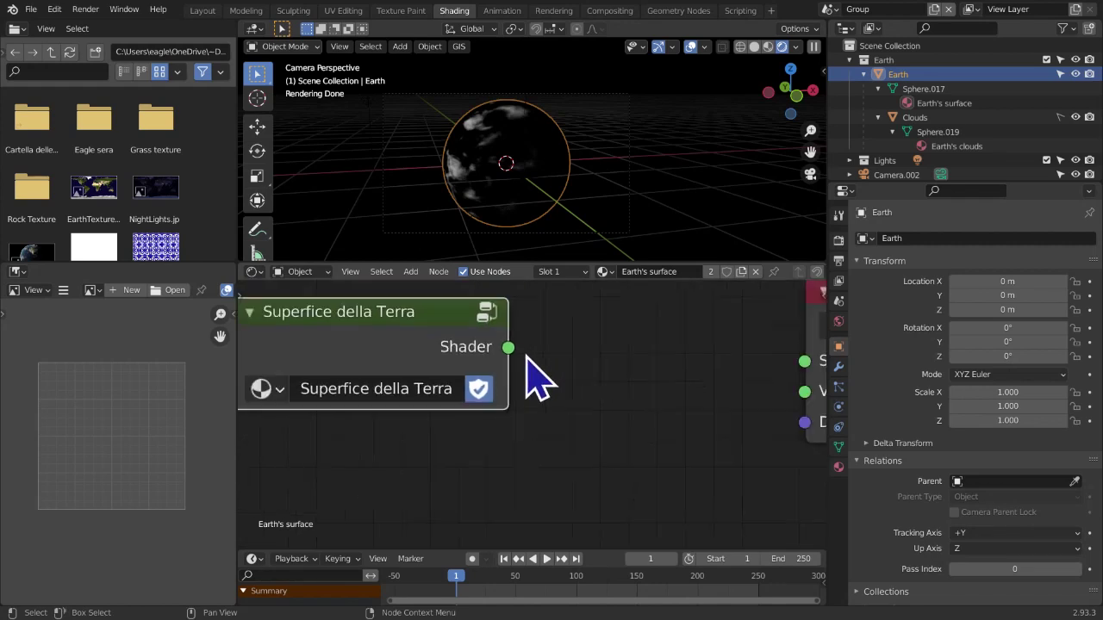
pyautogui.click(465, 357)
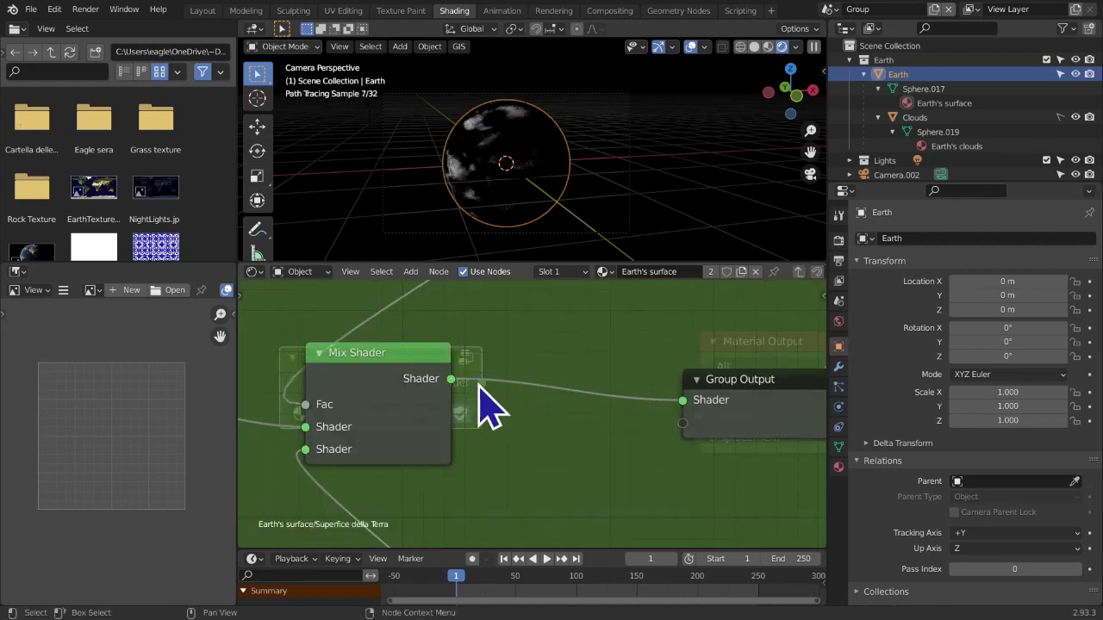
pyautogui.click(797, 272)
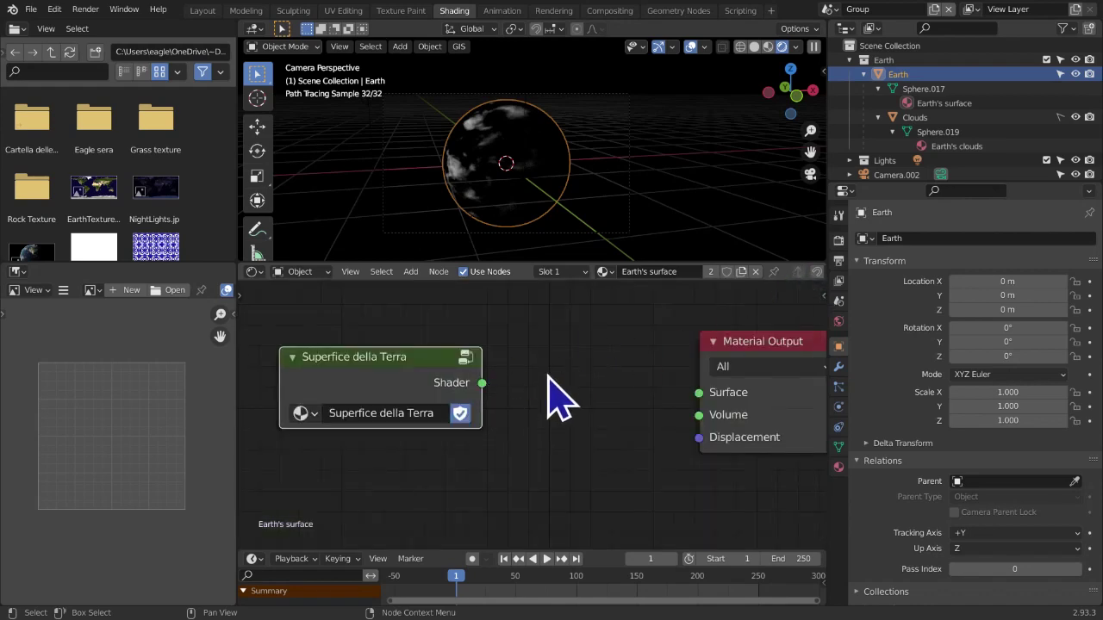
# Wire Mix Shader to Group Output, then connect the group's Shader output to Material Output Surface
pyautogui.click(465, 356)
pyautogui.moveTo(451, 379); pyautogui.dragTo(697, 423)
pyautogui.click(804, 271)
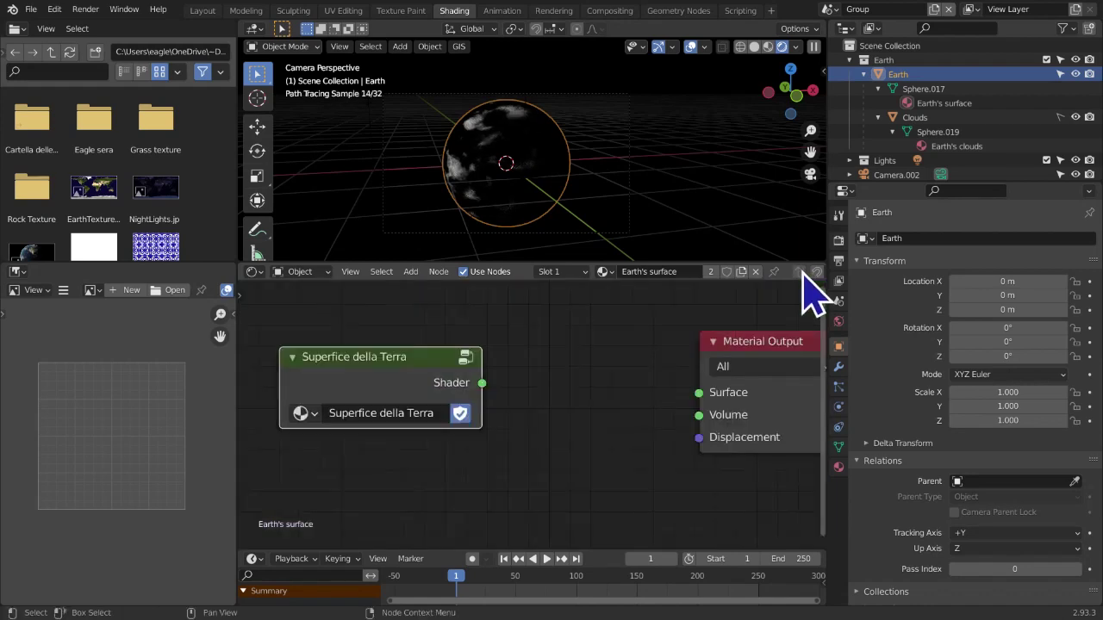
pyautogui.scroll(1, 564, 444)
pyautogui.moveTo(475, 378); pyautogui.dragTo(546, 331)
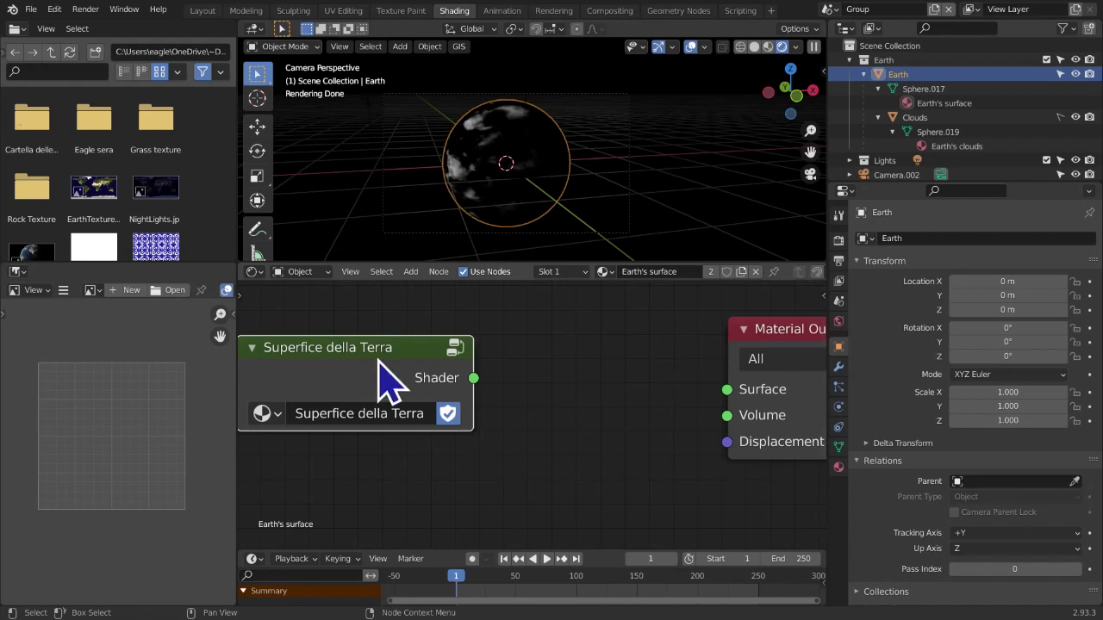
pyautogui.moveTo(475, 379)
pyautogui.mouseDown()
pyautogui.moveTo(557, 394)
pyautogui.moveTo(727, 390)
pyautogui.mouseUp()
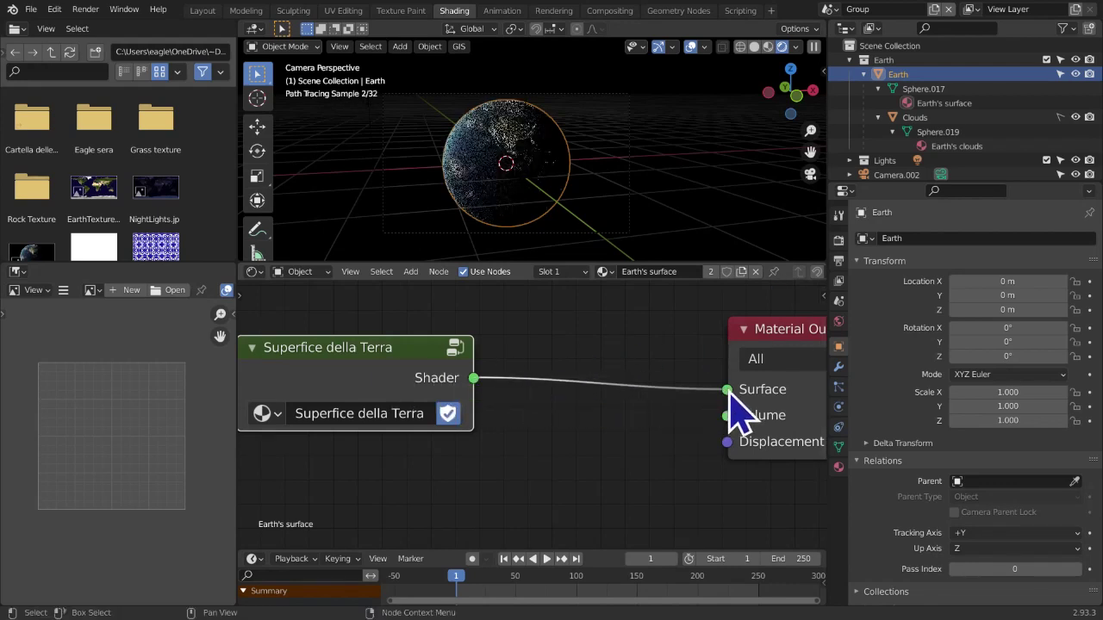
pyautogui.scroll(-3, 465, 420)
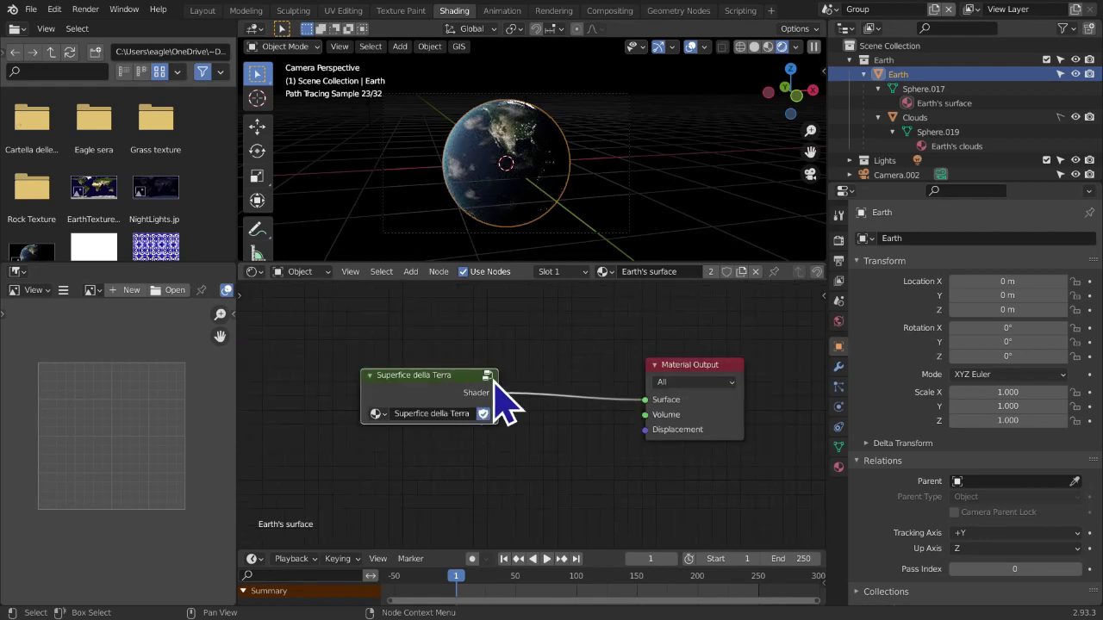
# Inside the group, nudge Layer Weight right and down and select the middle nodes
pyautogui.press('Tab')
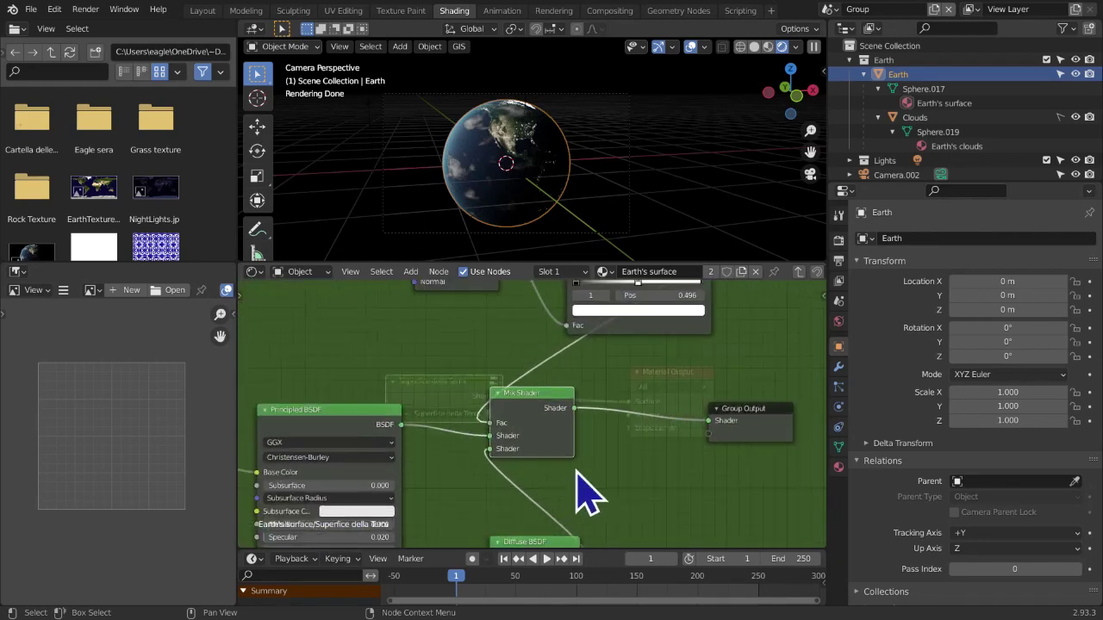
pyautogui.scroll(-2, 586, 496)
pyautogui.moveTo(505, 357); pyautogui.dragTo(520, 373)
pyautogui.moveTo(497, 295); pyautogui.dragTo(604, 519)
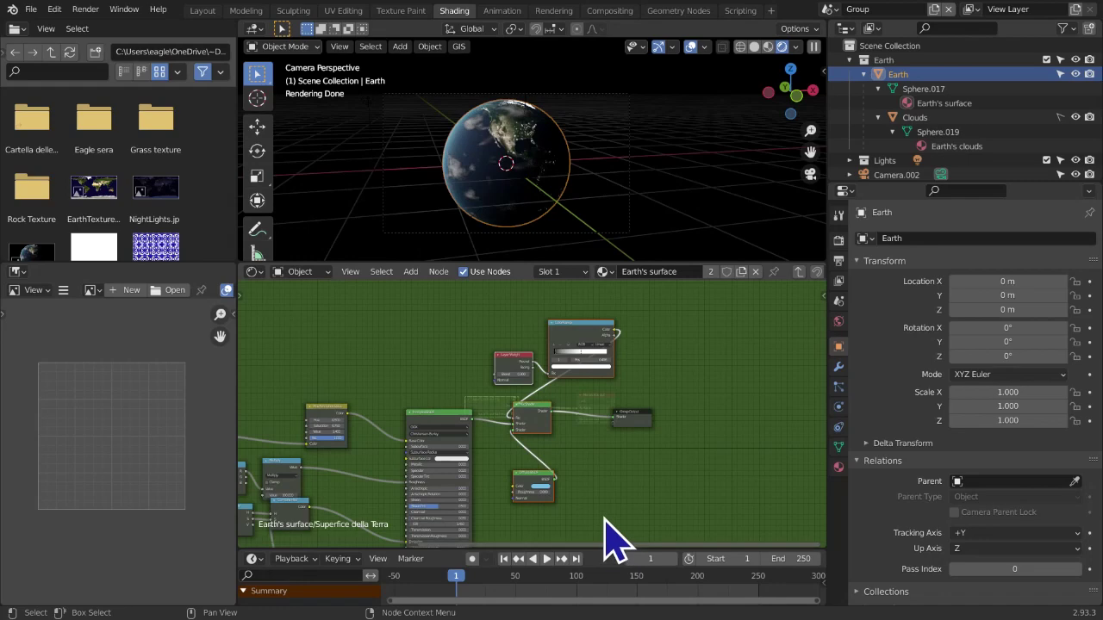
pyautogui.scroll(4, 638, 475)
pyautogui.moveTo(636, 471); pyautogui.dragTo(636, 436, button='middle')
pyautogui.scroll(-4, 634, 429)
pyautogui.middleClick(610, 425)
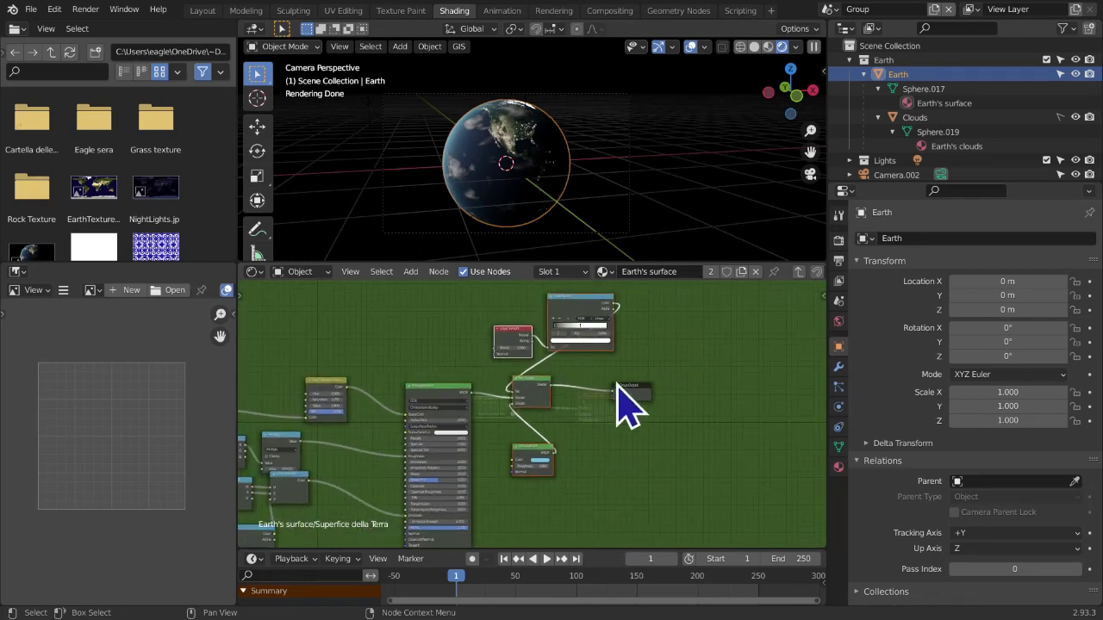
pyautogui.scroll(-1, 549, 442)
pyautogui.scroll(2, 536, 444)
pyautogui.moveTo(501, 451); pyautogui.dragTo(488, 470, button='middle')
pyautogui.scroll(2, 486, 471)
pyautogui.scroll(2, 487, 491)
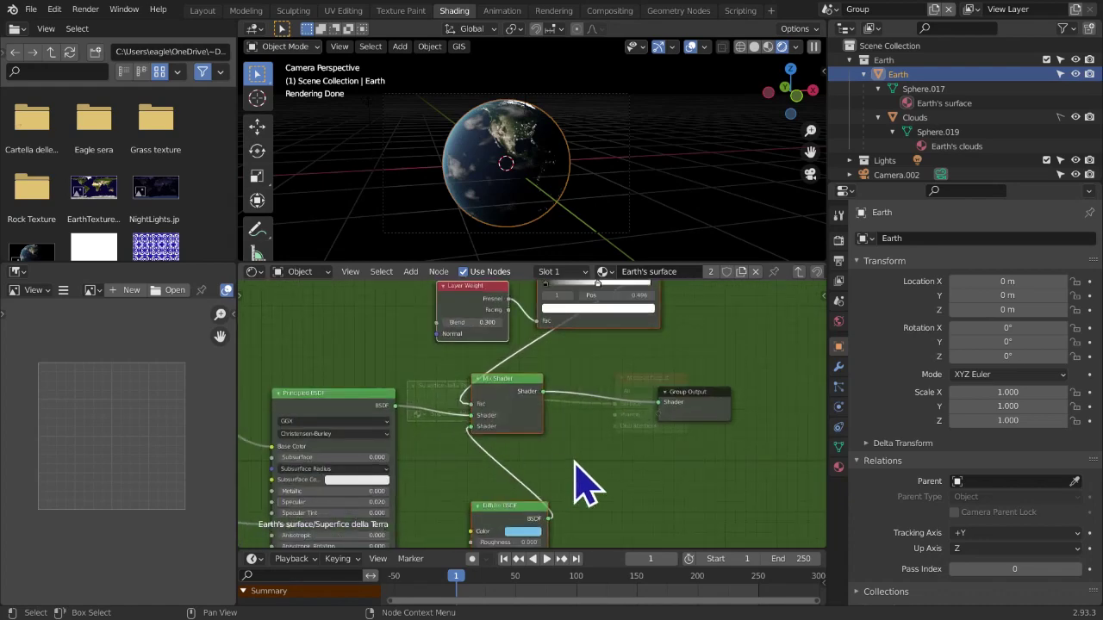
pyautogui.click(797, 272)
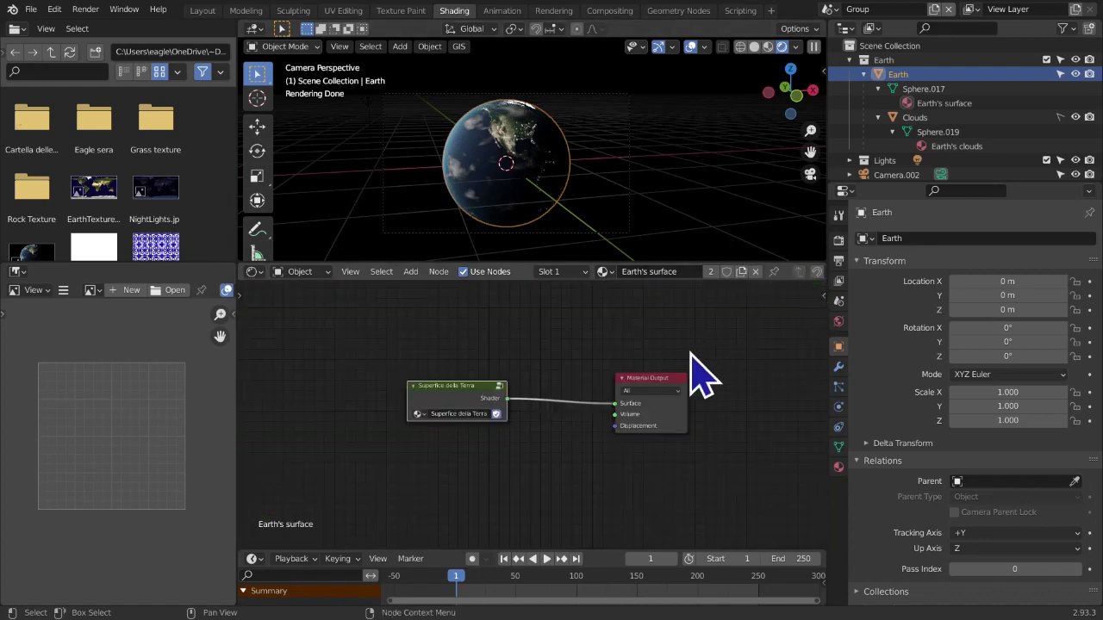
pyautogui.scroll(3, 486, 396)
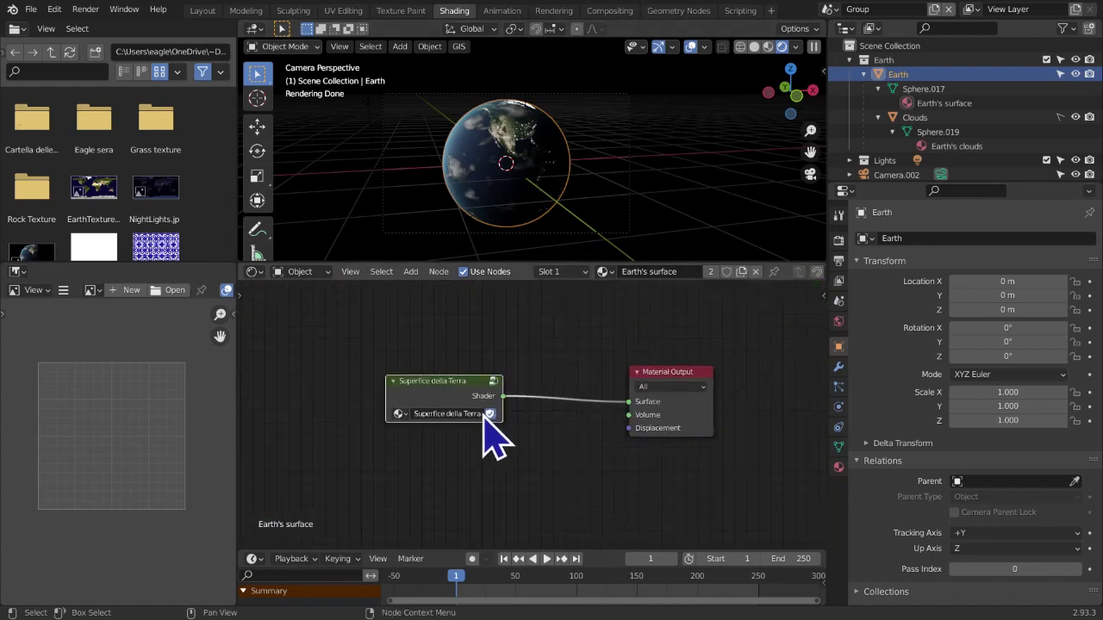
pyautogui.click(483, 374)
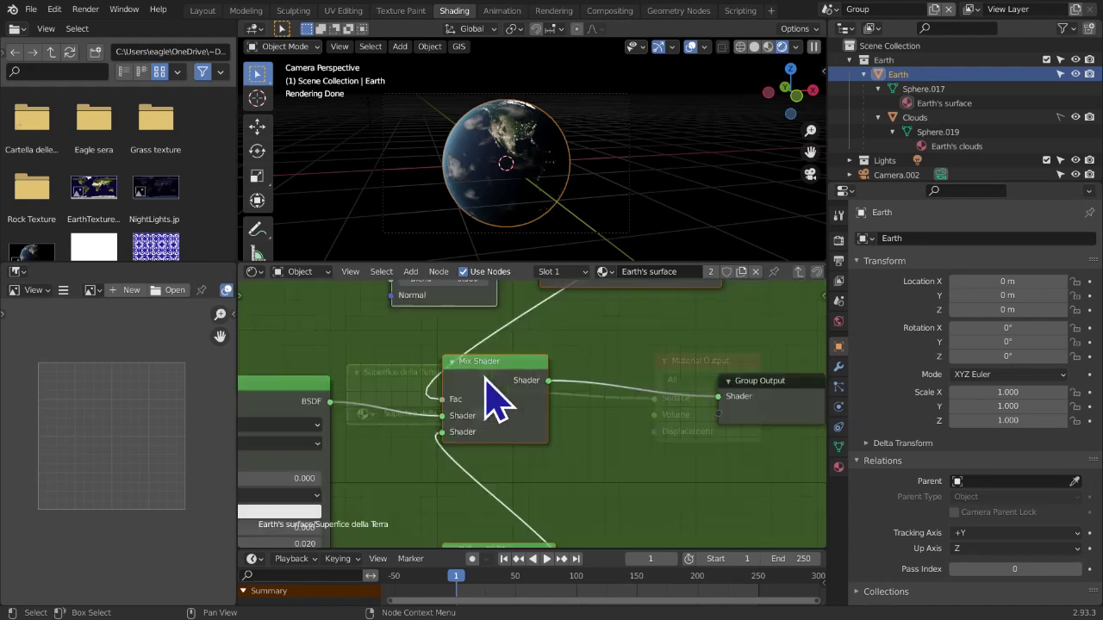
# Frame the Principled BSDF, Diffuse BSDF and Mix Shader nodes inside the group
pyautogui.moveTo(329, 402)
pyautogui.mouseDown()
pyautogui.moveTo(359, 393)
pyautogui.moveTo(369, 333)
pyautogui.moveTo(365, 365)
pyautogui.moveTo(340, 404)
pyautogui.mouseUp()
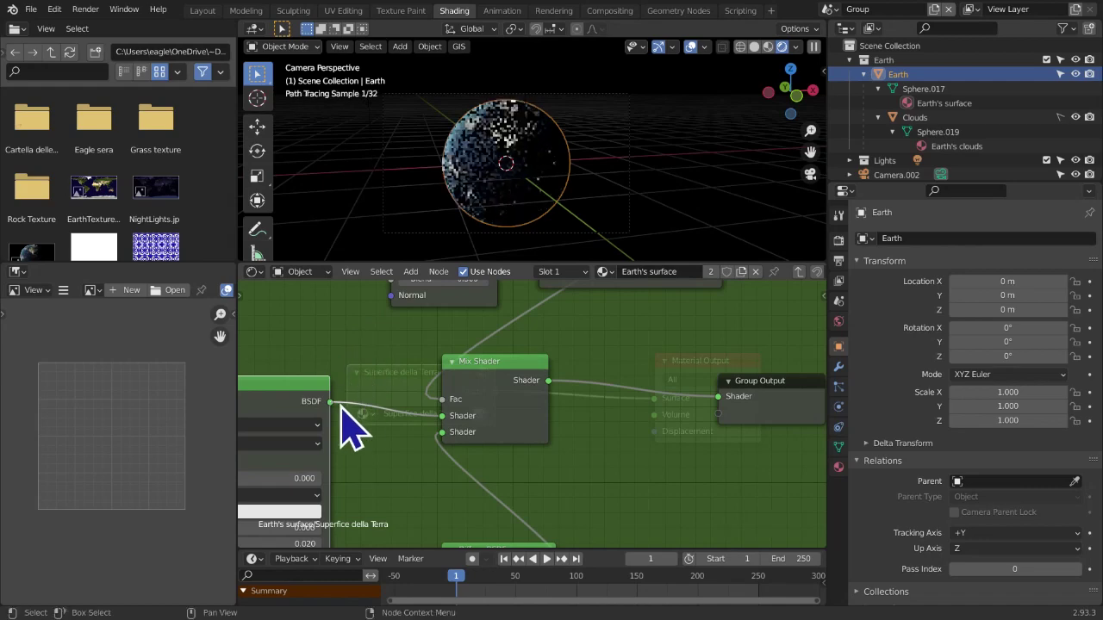
pyautogui.scroll(3, 341, 406)
pyautogui.scroll(-2, 334, 406)
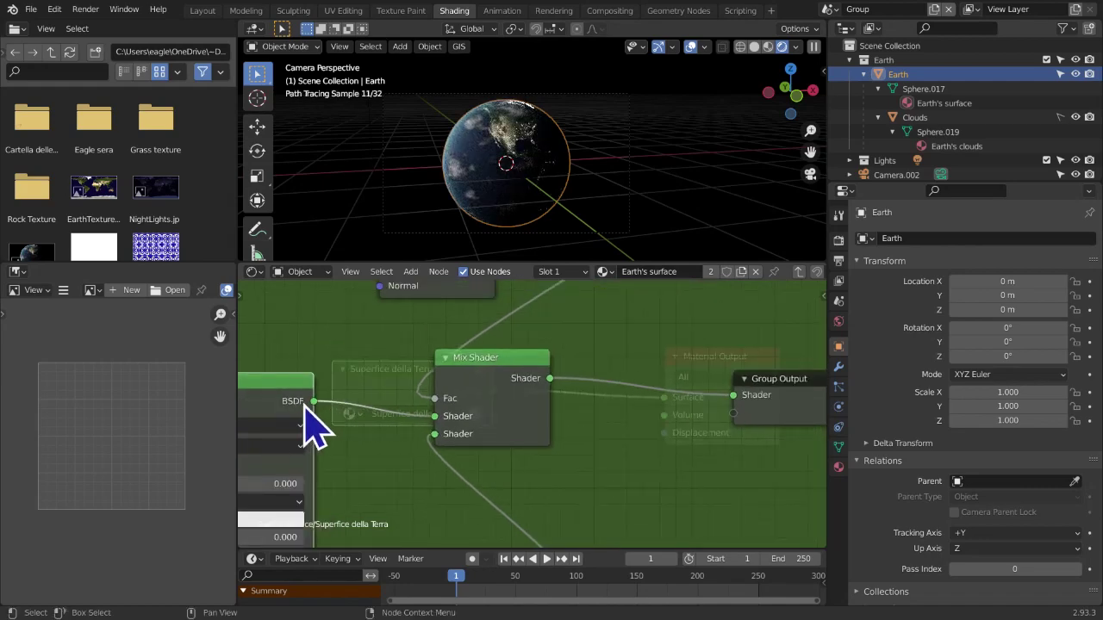
pyautogui.moveTo(354, 446); pyautogui.dragTo(547, 495, button='middle')
pyautogui.scroll(-3, 531, 413)
pyautogui.moveTo(612, 447)
pyautogui.mouseDown()
pyautogui.moveTo(621, 438)
pyautogui.moveTo(613, 446)
pyautogui.mouseUp()
pyautogui.scroll(1, 620, 466)
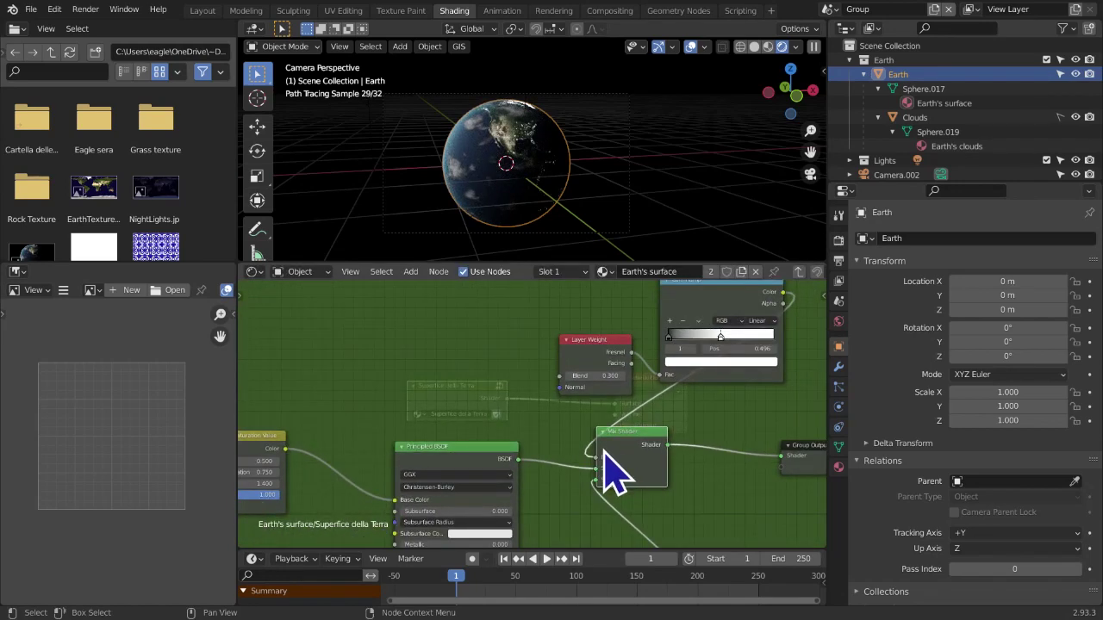
pyautogui.scroll(-3, 618, 469)
pyautogui.moveTo(615, 467); pyautogui.dragTo(614, 376, button='middle')
pyautogui.click(516, 398)
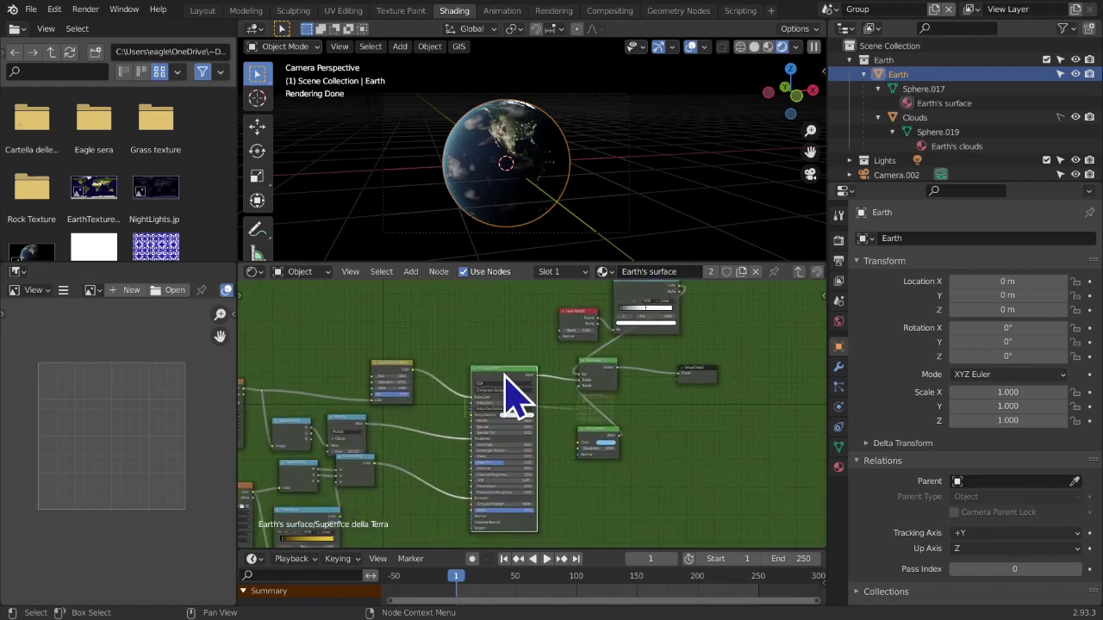
pyautogui.scroll(2, 746, 464)
pyautogui.moveTo(733, 454); pyautogui.dragTo(732, 453, button='middle')
pyautogui.scroll(-1, 726, 470)
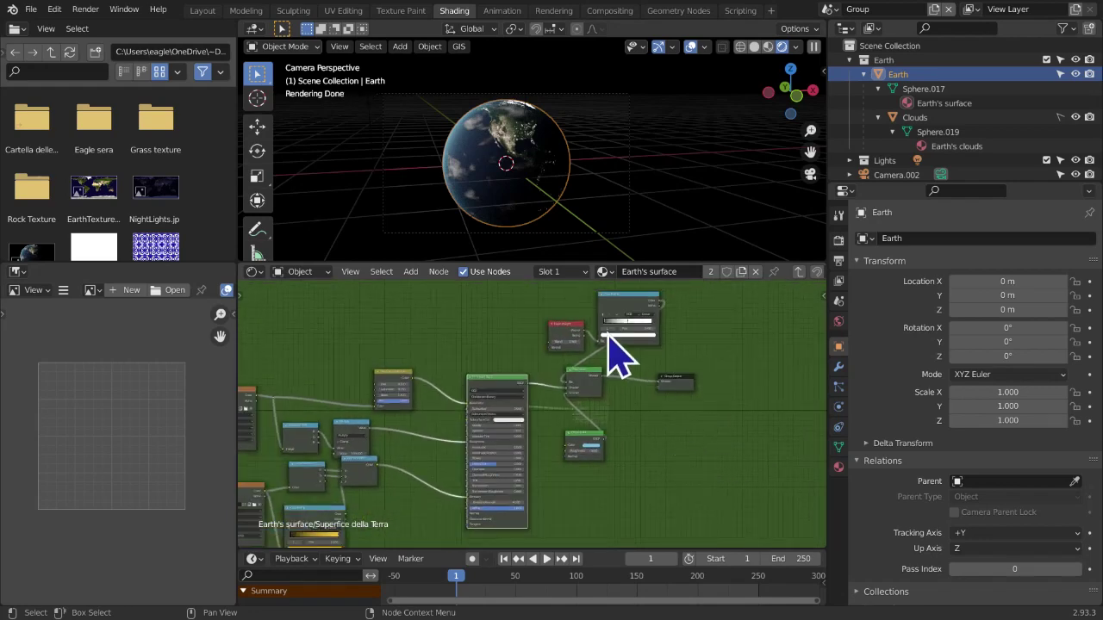
pyautogui.moveTo(566, 297); pyautogui.dragTo(645, 490)
pyautogui.click(644, 488)
# Link Principled BSDF's output to the Group Output's empty socket, creating a BSDF output
pyautogui.scroll(1, 574, 432)
pyautogui.moveTo(574, 432); pyautogui.dragTo(512, 443, button='middle')
pyautogui.scroll(3, 507, 447)
pyautogui.scroll(3, 510, 456)
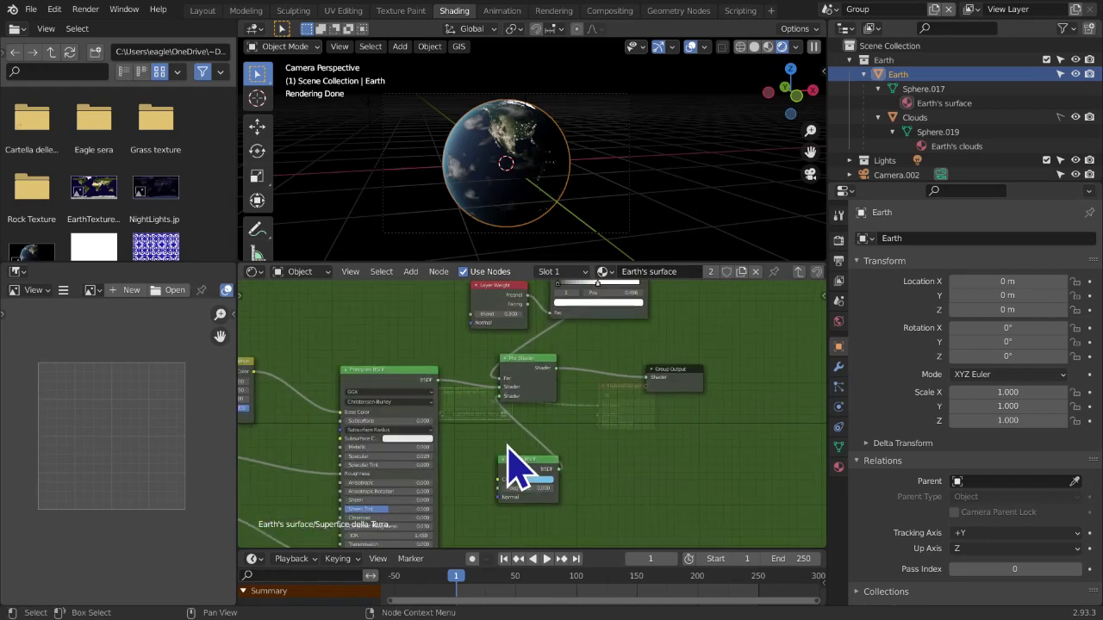
pyautogui.moveTo(487, 462); pyautogui.dragTo(472, 463, button='middle')
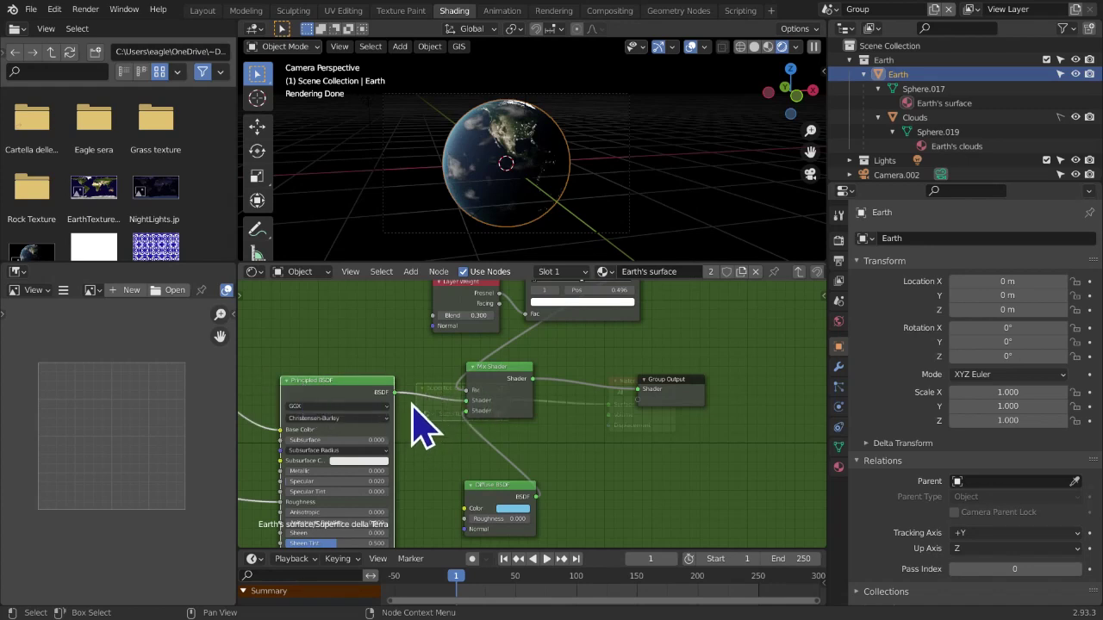
pyautogui.scroll(-2, 411, 410)
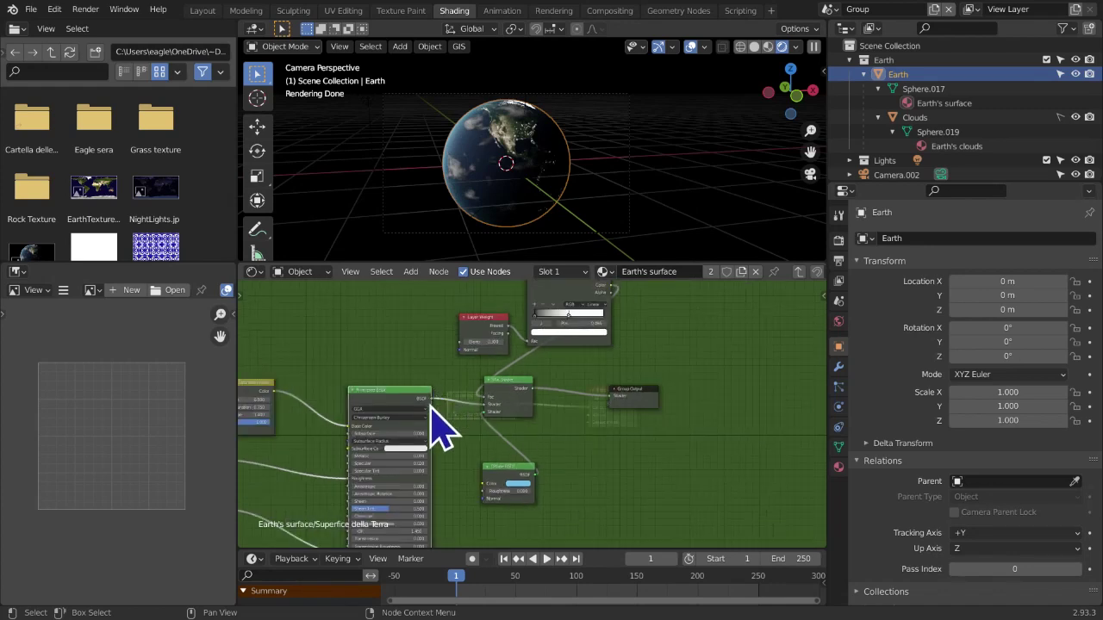
pyautogui.scroll(4, 464, 439)
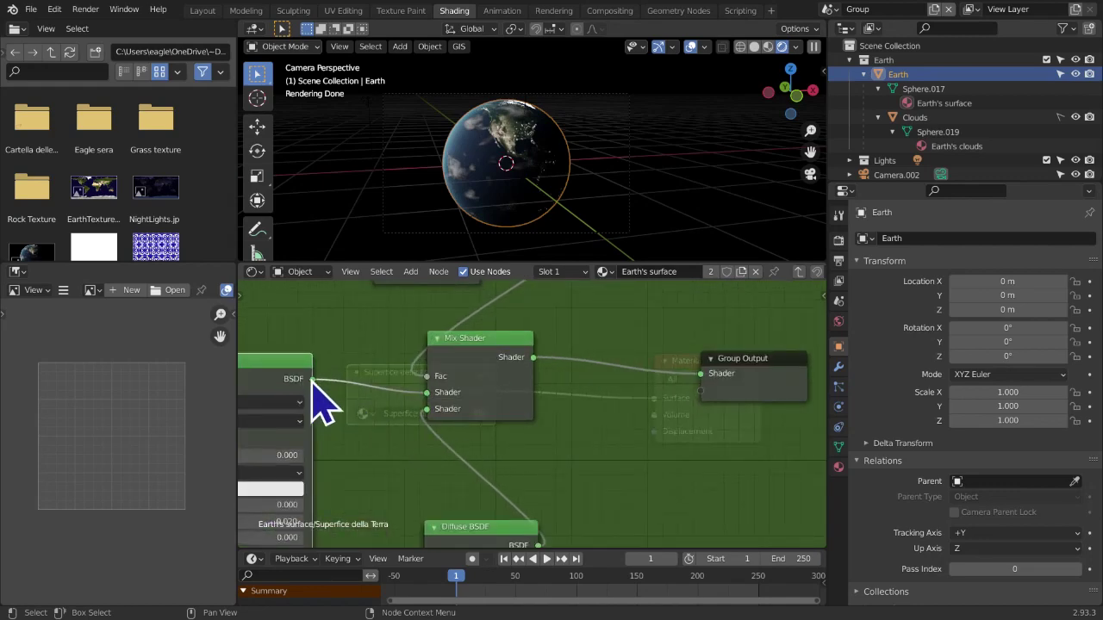
pyautogui.moveTo(311, 379); pyautogui.dragTo(710, 400)
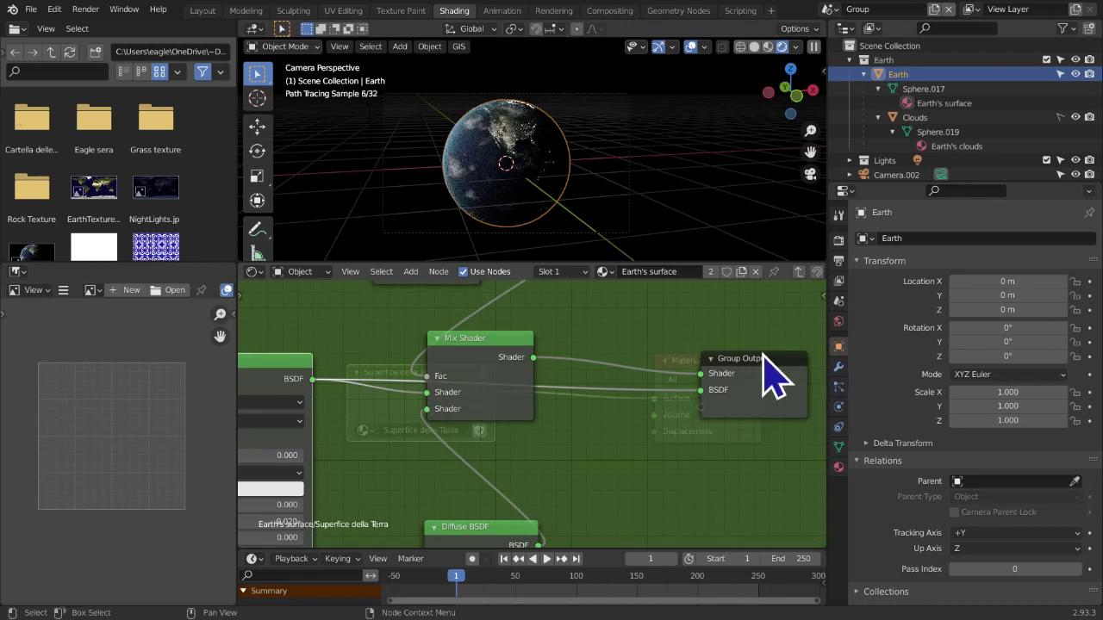
pyautogui.click(805, 275)
# Test the new BSDF output on Material Output's Surface, then reconnect the Shader output there
pyautogui.moveTo(488, 407); pyautogui.dragTo(670, 398)
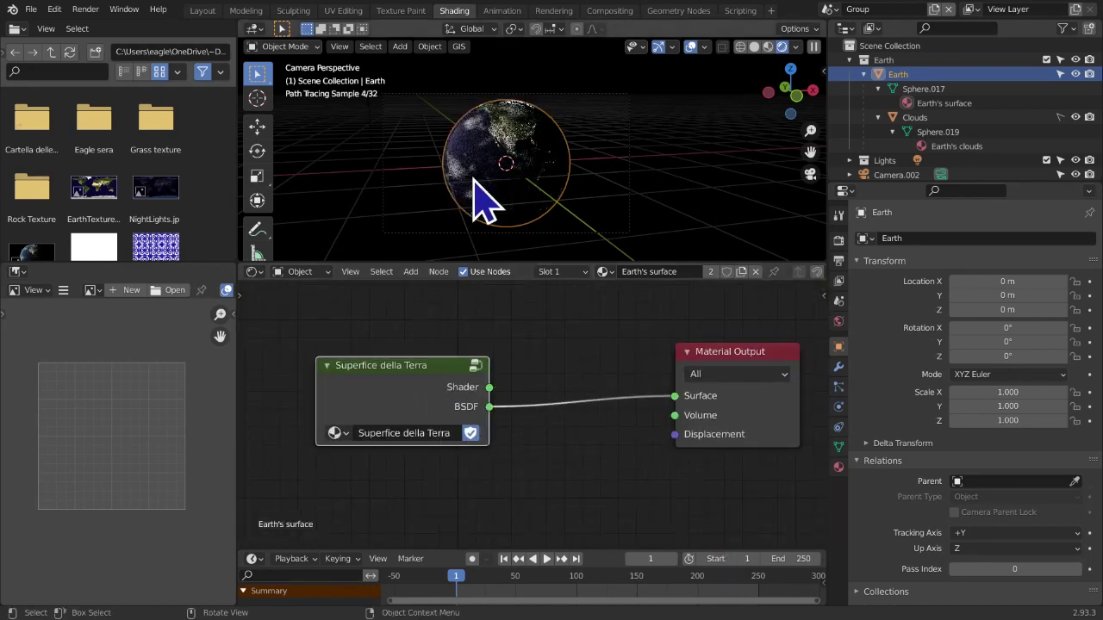
pyautogui.scroll(4, 485, 202)
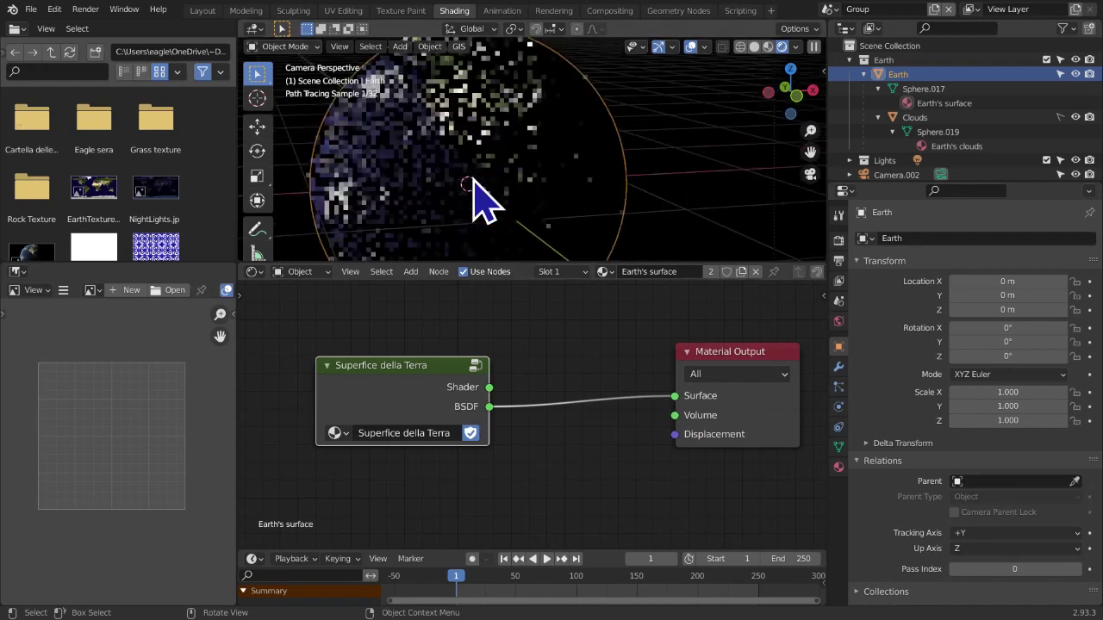
pyautogui.moveTo(489, 387); pyautogui.dragTo(674, 396)
pyautogui.moveTo(487, 407); pyautogui.dragTo(676, 397)
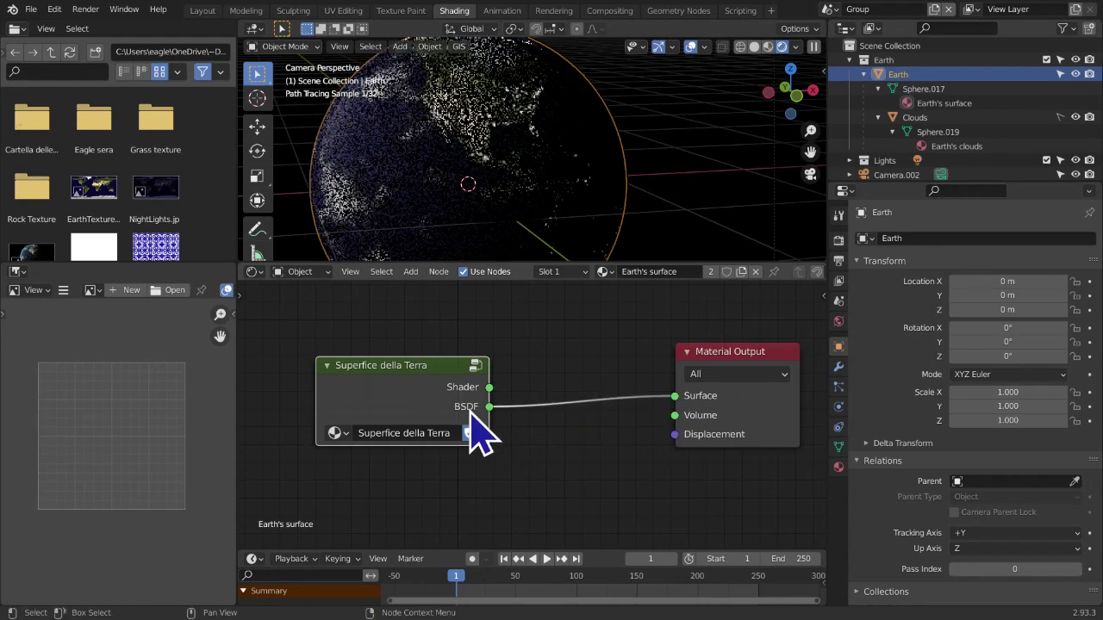
# Reposition the Superfice della Terra node with G and reopen the group for editing
pyautogui.press('g')
pyautogui.click(467, 364)
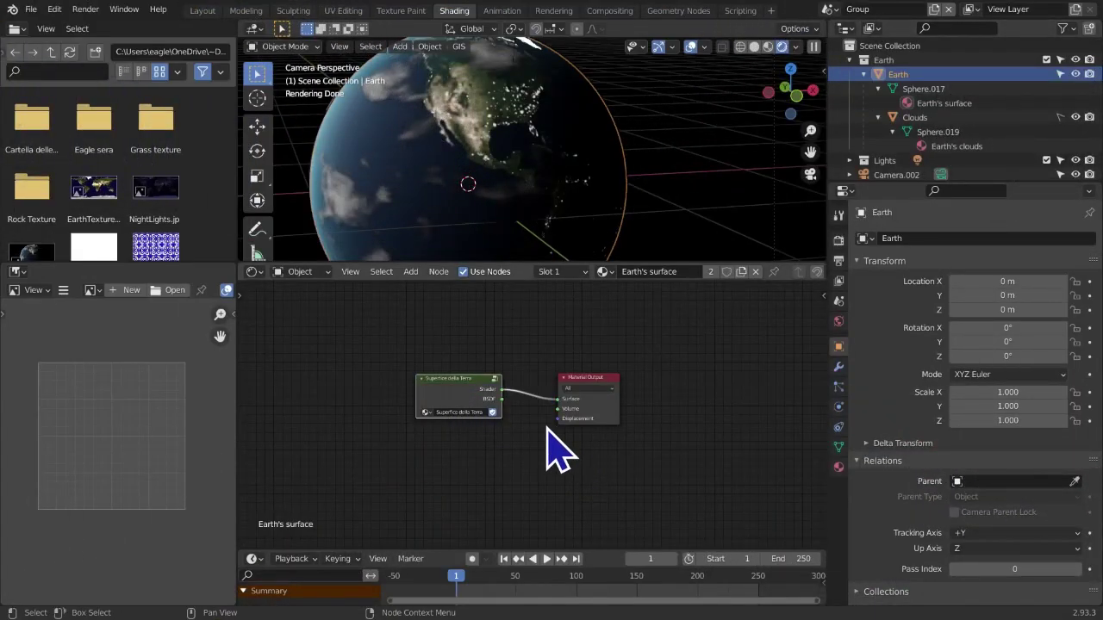
pyautogui.scroll(4, 548, 431)
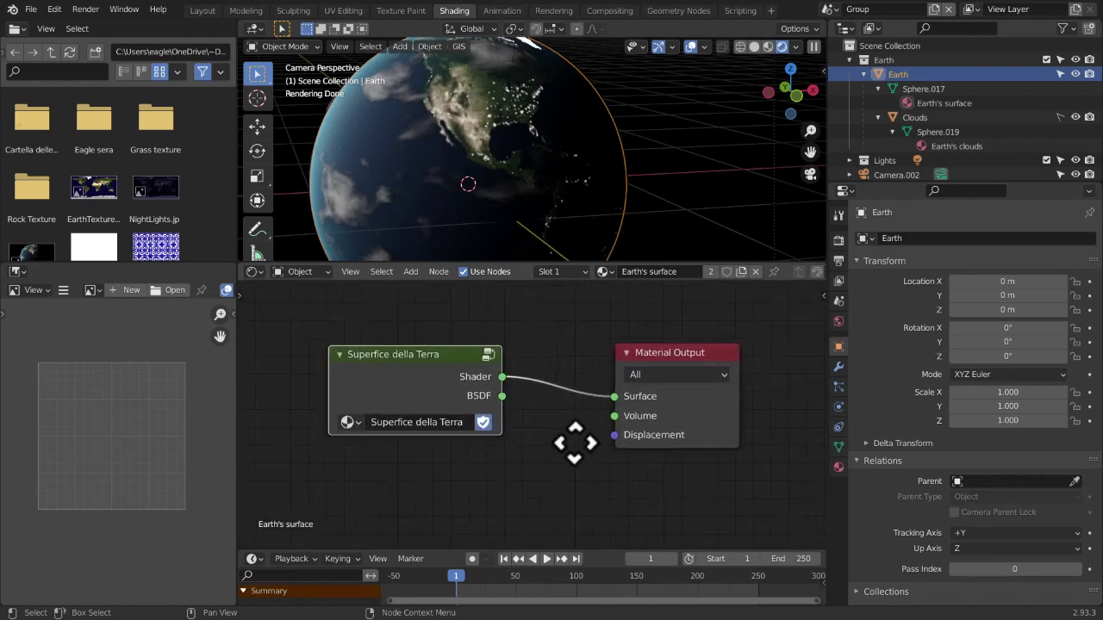
pyautogui.moveTo(574, 442); pyautogui.dragTo(537, 401, button='middle')
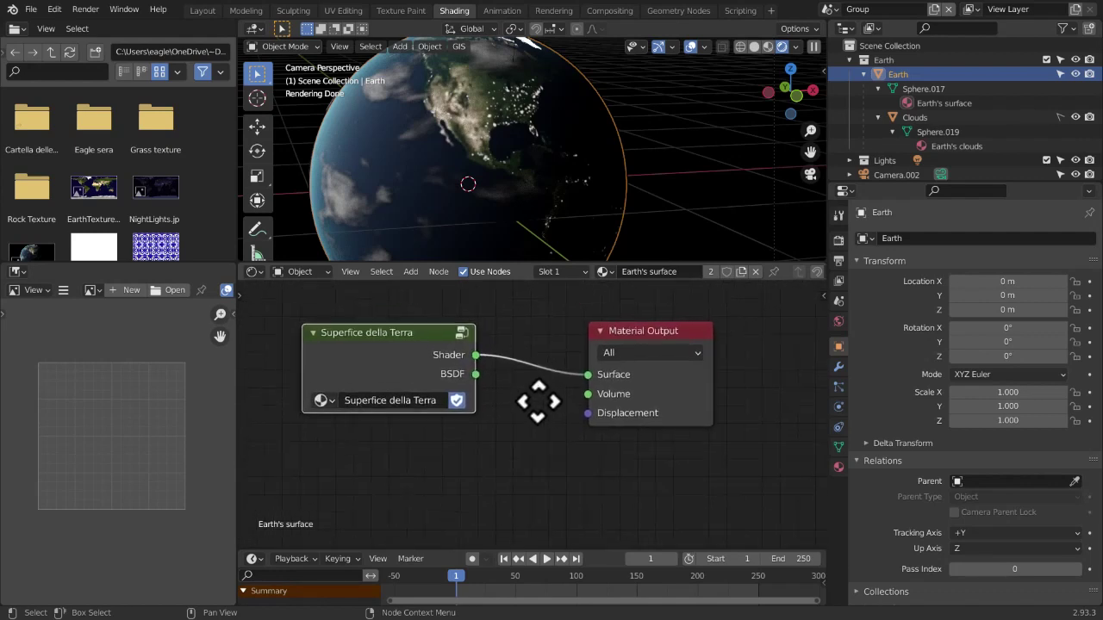
pyautogui.click(465, 334)
# Rearrange Principled BSDF lower, Group Output further right and Mix Shader left, then re-enter the group
pyautogui.moveTo(484, 409); pyautogui.dragTo(308, 546, button='middle')
pyautogui.scroll(-4, 375, 471)
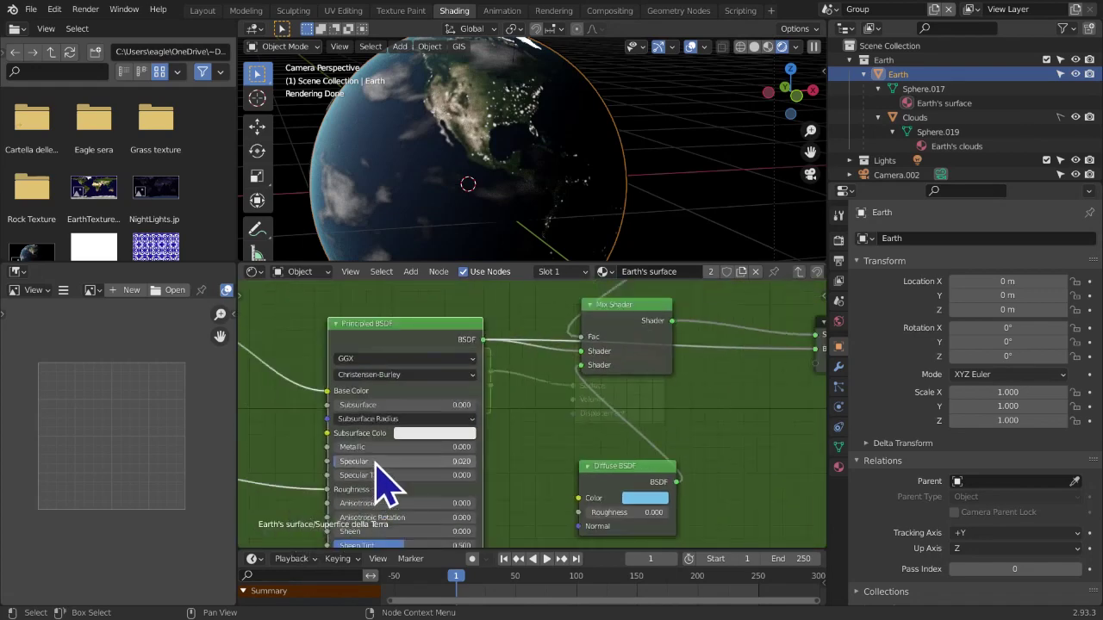
pyautogui.scroll(1, 384, 435)
pyautogui.moveTo(423, 333); pyautogui.dragTo(429, 417)
pyautogui.moveTo(763, 406); pyautogui.dragTo(456, 429, button='middle')
pyautogui.moveTo(569, 362); pyautogui.dragTo(577, 387)
pyautogui.moveTo(324, 349); pyautogui.dragTo(309, 345)
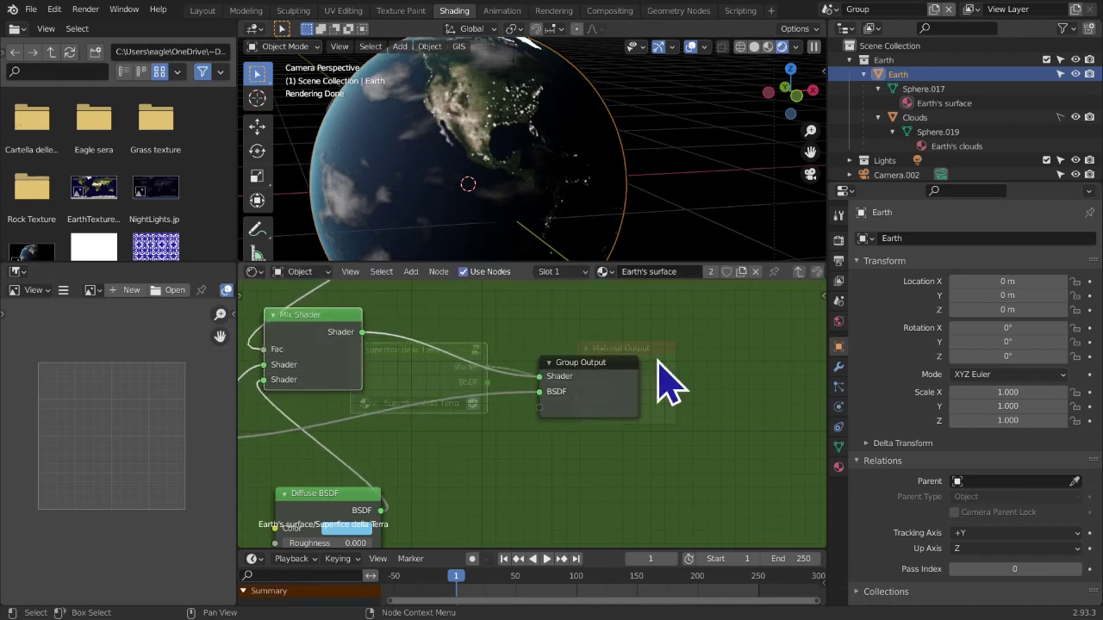
pyautogui.click(797, 272)
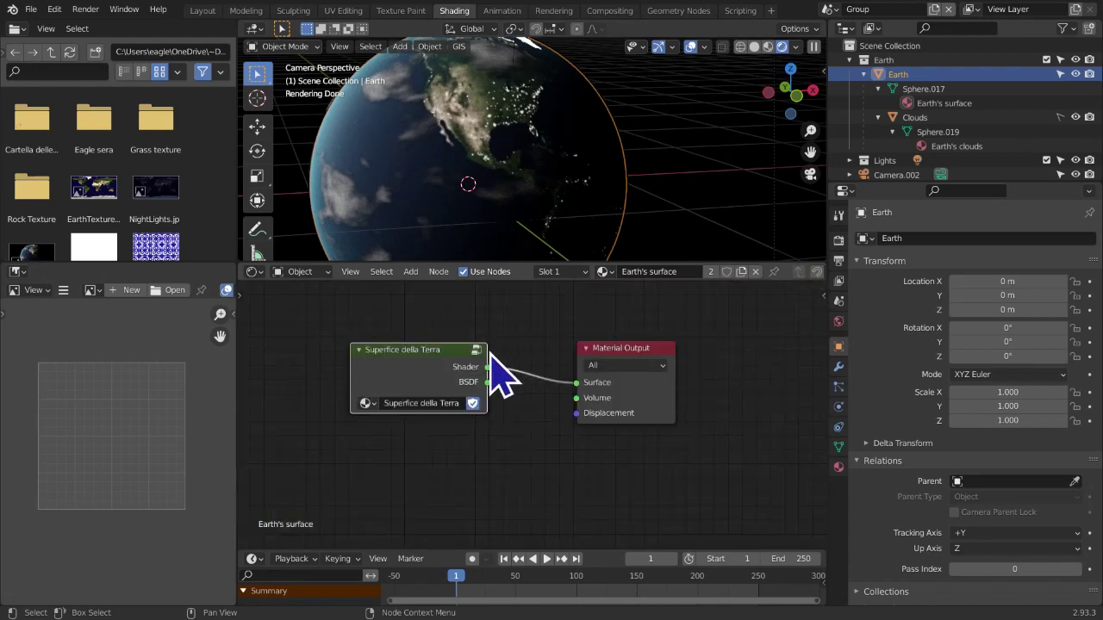
pyautogui.click(476, 350)
# Relink Principled BSDF to the Group Output's BSDF socket
pyautogui.moveTo(595, 405); pyautogui.dragTo(249, 412, button='middle')
pyautogui.scroll(-4, 471, 398)
pyautogui.moveTo(636, 385); pyautogui.dragTo(581, 382, button='middle')
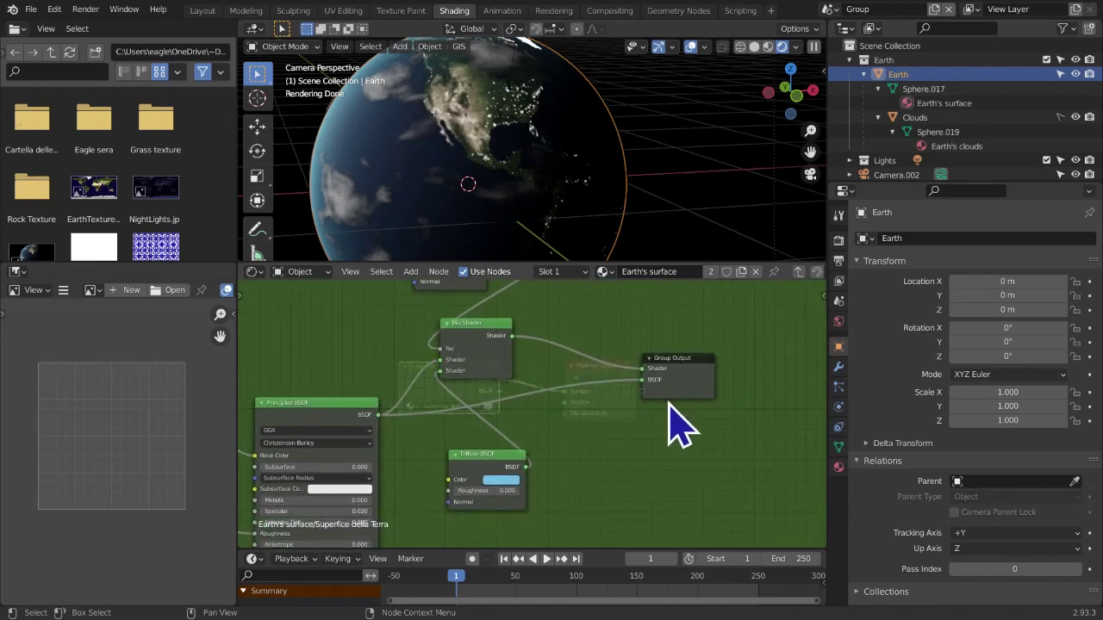
pyautogui.scroll(1, 668, 403)
pyautogui.moveTo(657, 402); pyautogui.dragTo(667, 402, button='middle')
pyautogui.moveTo(650, 378); pyautogui.dragTo(630, 387)
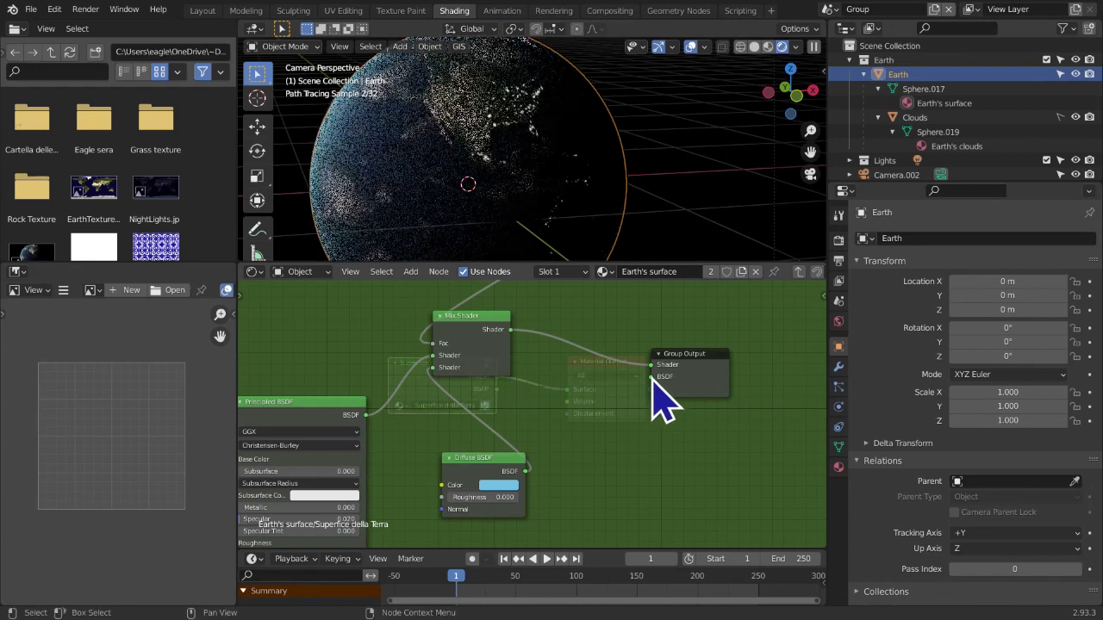
pyautogui.moveTo(367, 416); pyautogui.dragTo(652, 385)
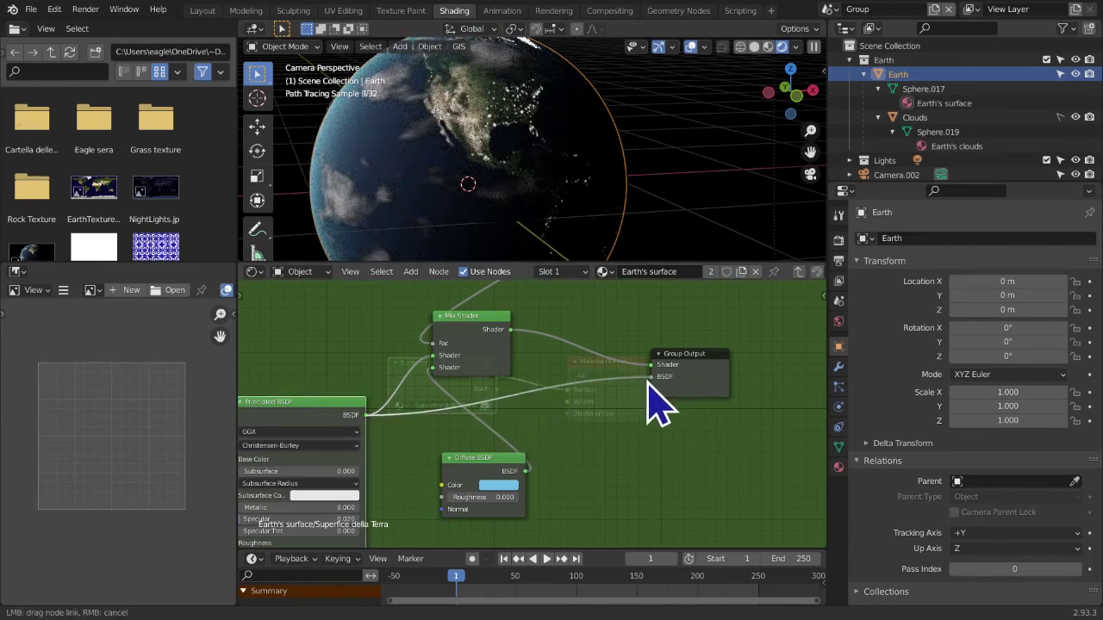
# Show the sidebar's Group tab listing the Shader and BSDF outputs
pyautogui.scroll(-4, 628, 415)
pyautogui.scroll(-5, 621, 435)
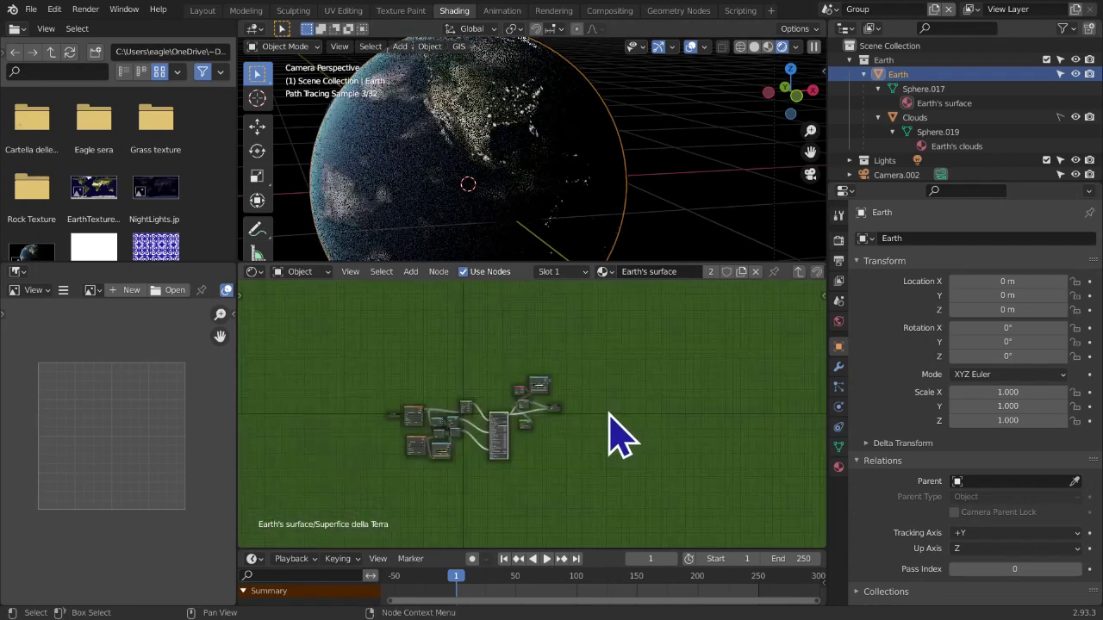
pyautogui.scroll(2, 635, 410)
pyautogui.scroll(4, 620, 452)
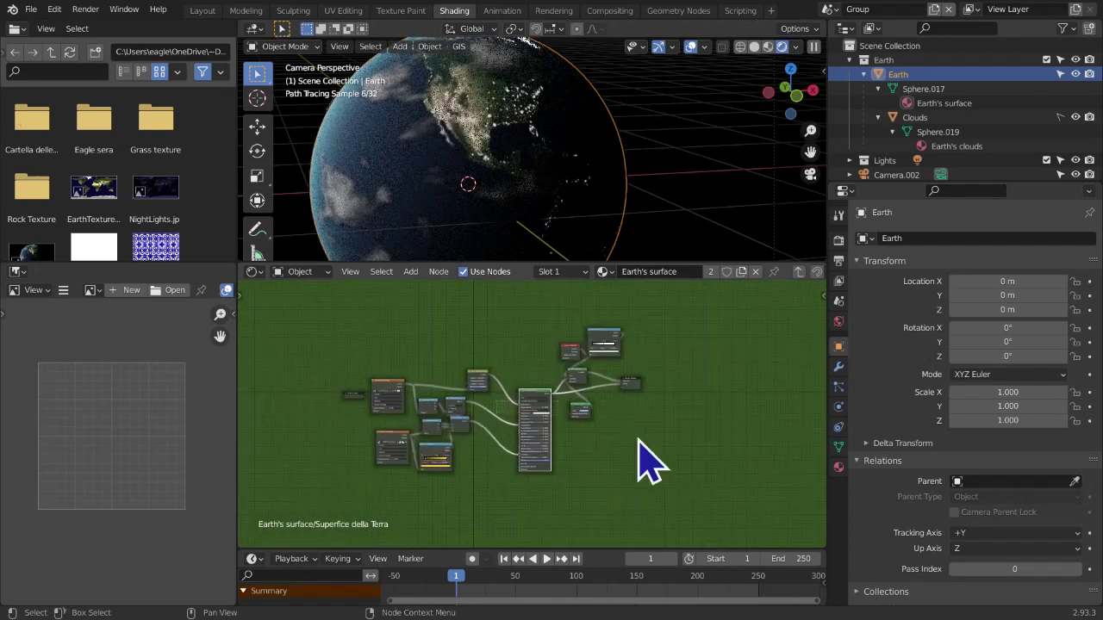
pyautogui.scroll(-4, 651, 465)
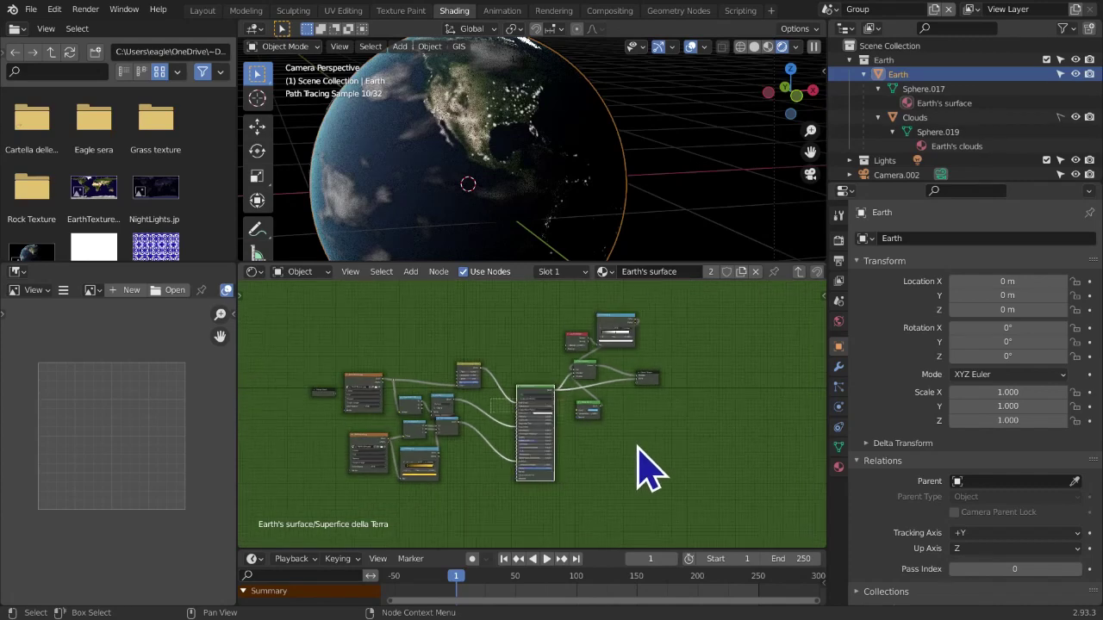
pyautogui.scroll(1, 645, 432)
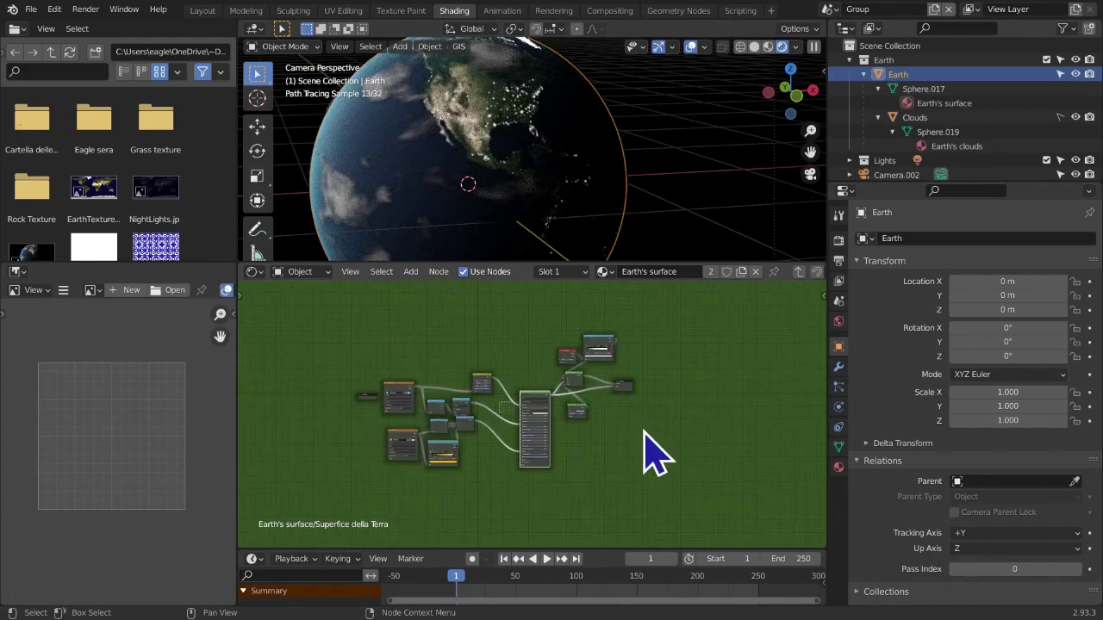
pyautogui.scroll(1, 640, 438)
pyautogui.press('n')
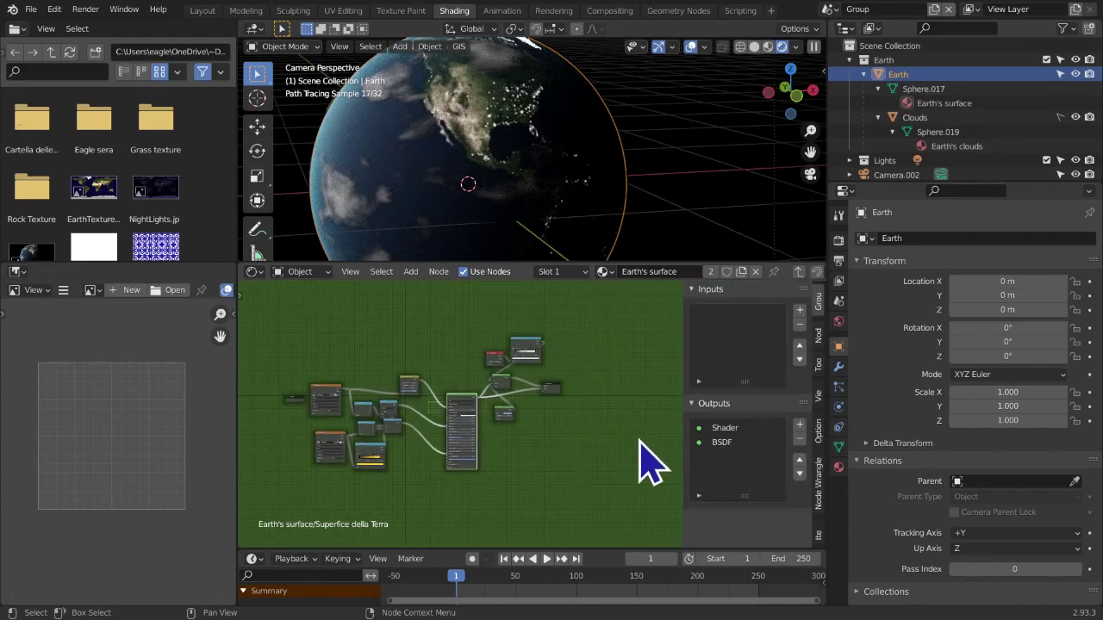
# Remove the BSDF output from the group's Outputs list
pyautogui.click(724, 442)
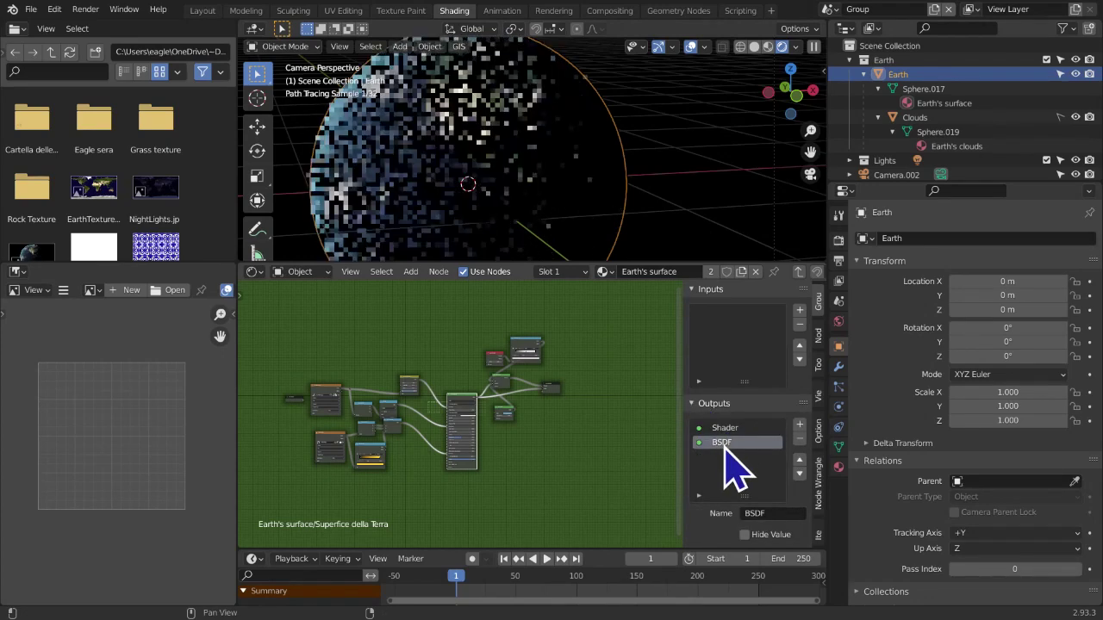
pyautogui.click(727, 427)
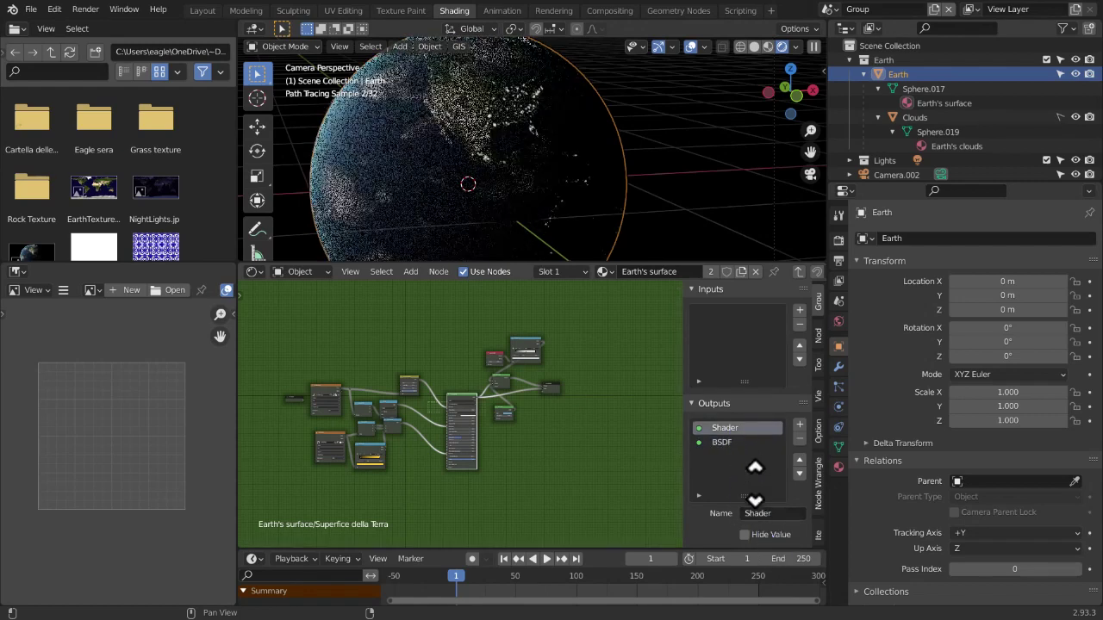
pyautogui.click(742, 443)
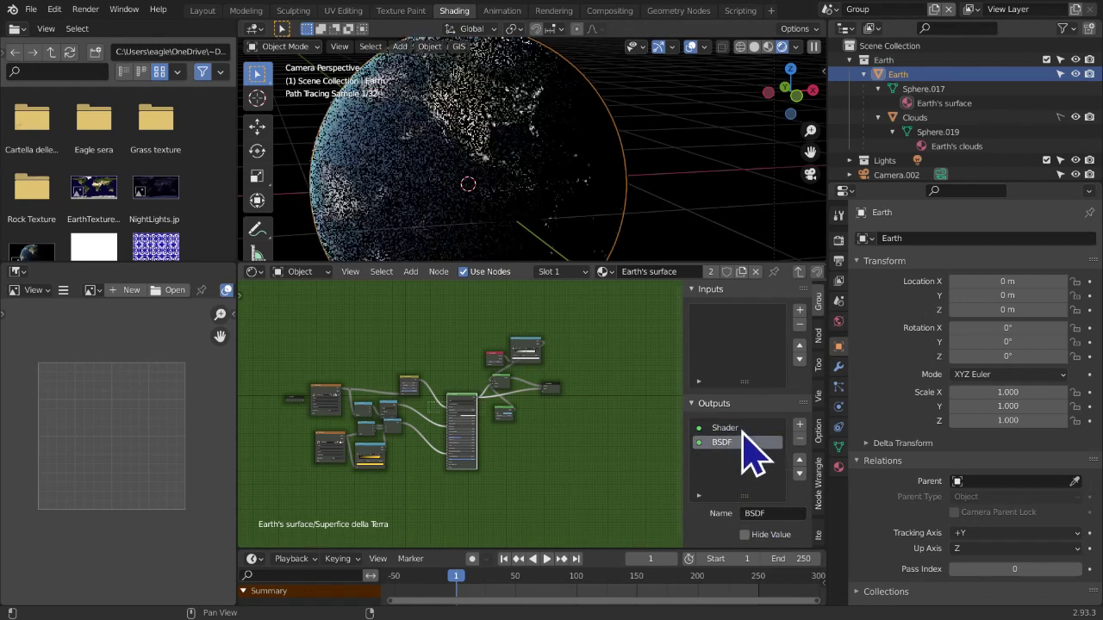
pyautogui.click(742, 430)
pyautogui.scroll(10, 500, 427)
pyautogui.moveTo(489, 423); pyautogui.dragTo(413, 449, button='middle')
pyautogui.scroll(1, 578, 387)
pyautogui.scroll(1, 593, 423)
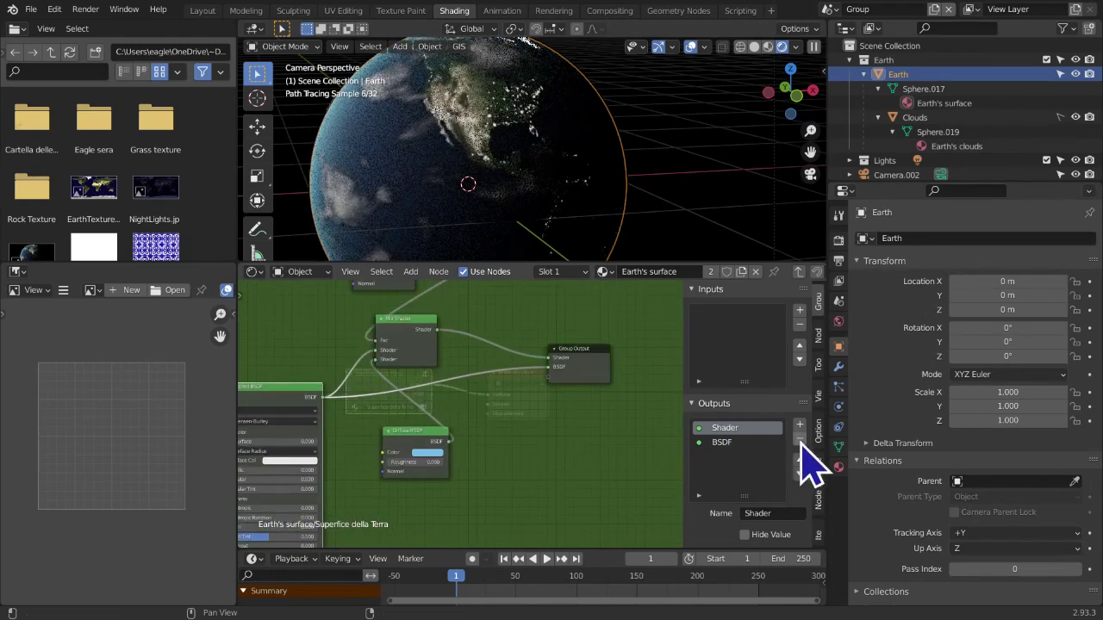
pyautogui.click(720, 442)
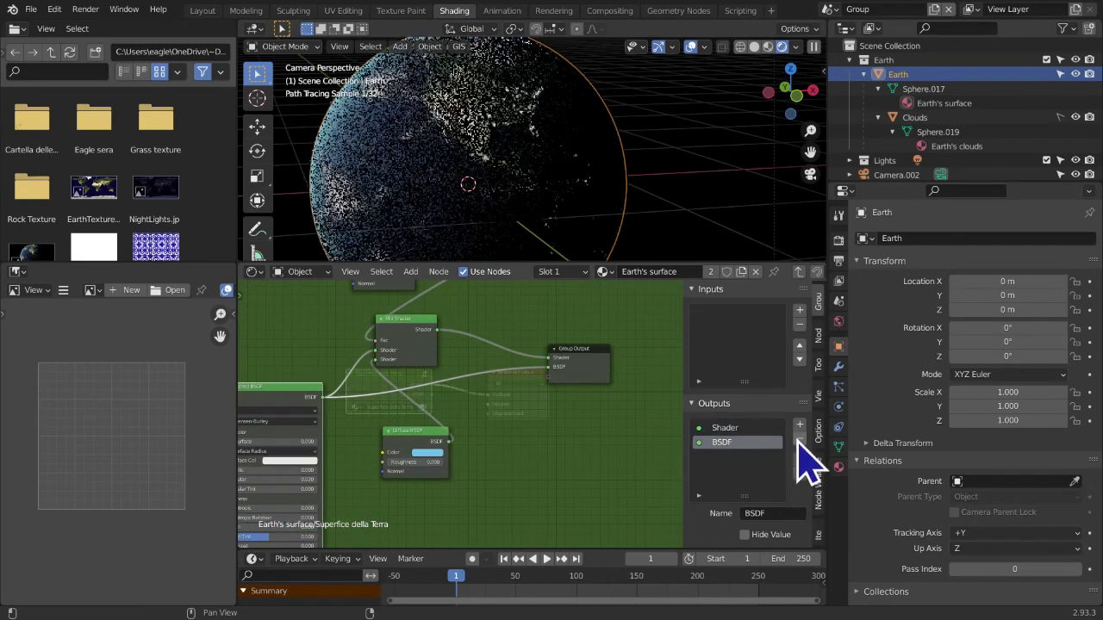
pyautogui.click(800, 440)
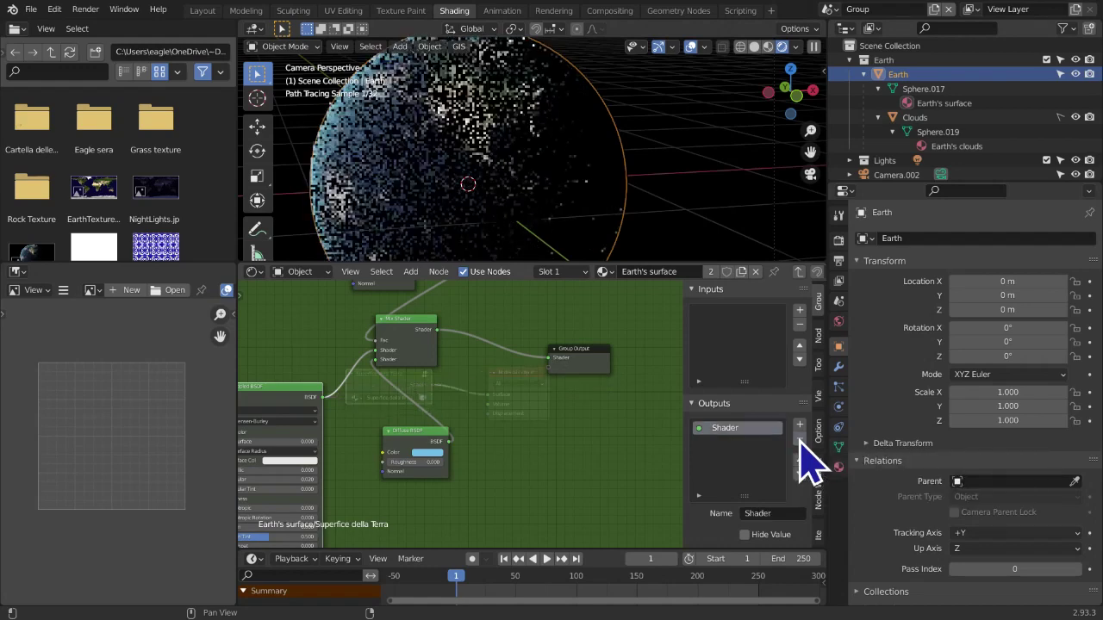
# Rebuild the BSDF output from Principled BSDF, test reordering and an extra output, keeping Shader then BSDF
pyautogui.moveTo(325, 399); pyautogui.dragTo(553, 377)
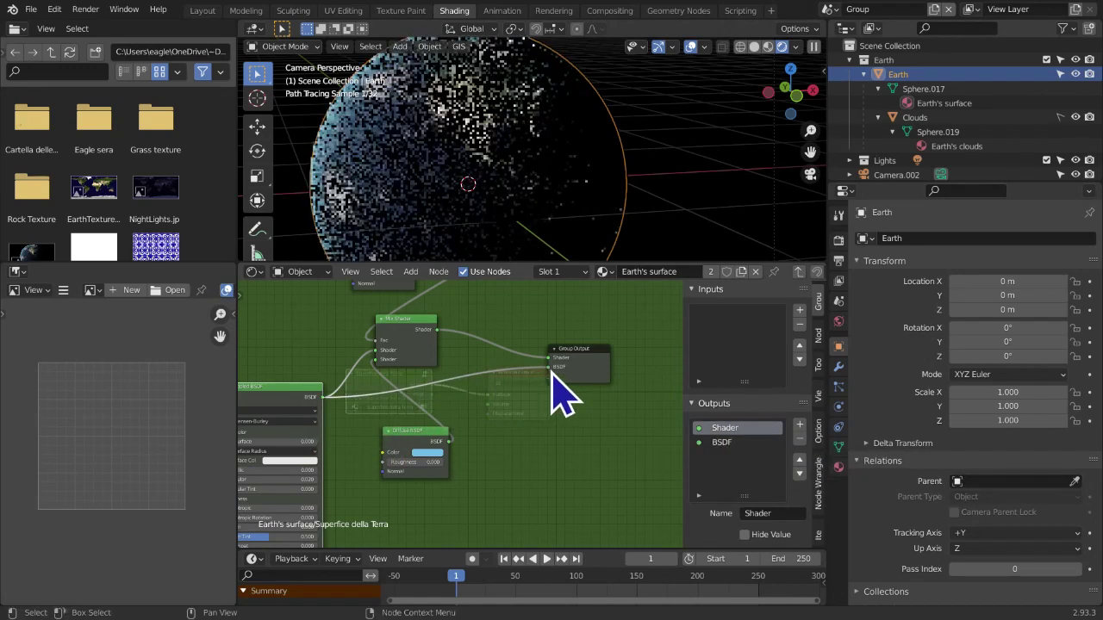
pyautogui.click(801, 474)
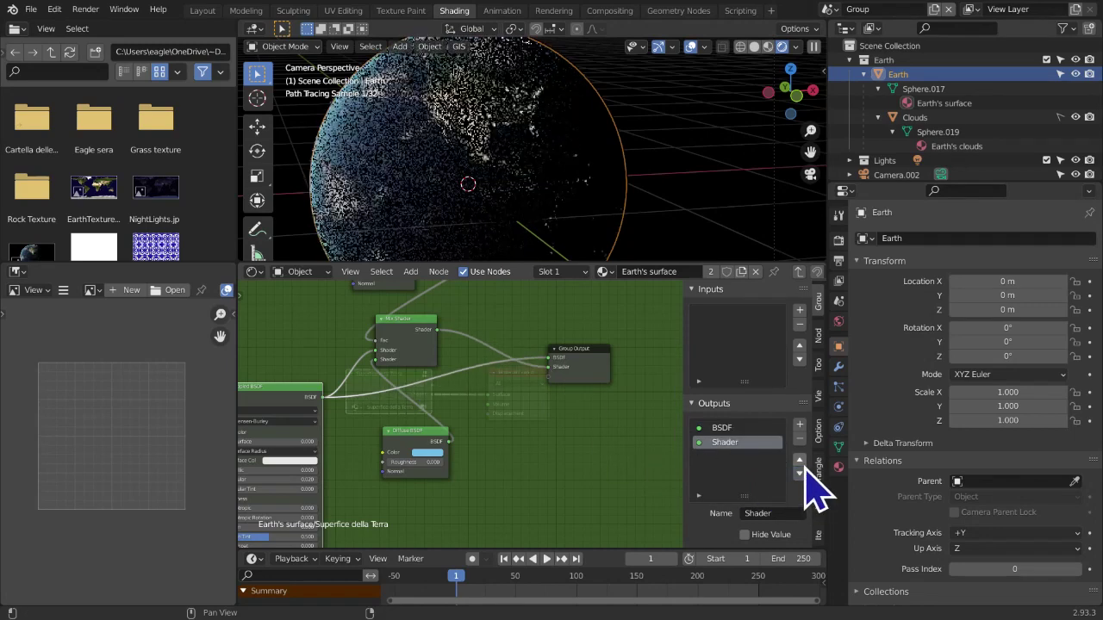
pyautogui.click(800, 473)
pyautogui.click(801, 473)
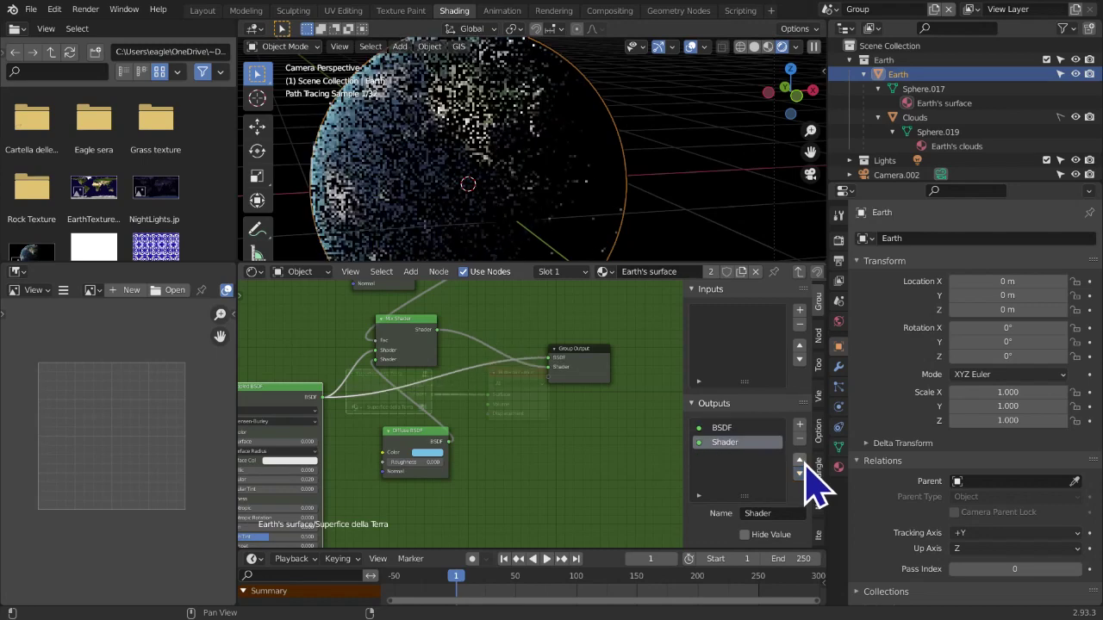
pyautogui.click(800, 460)
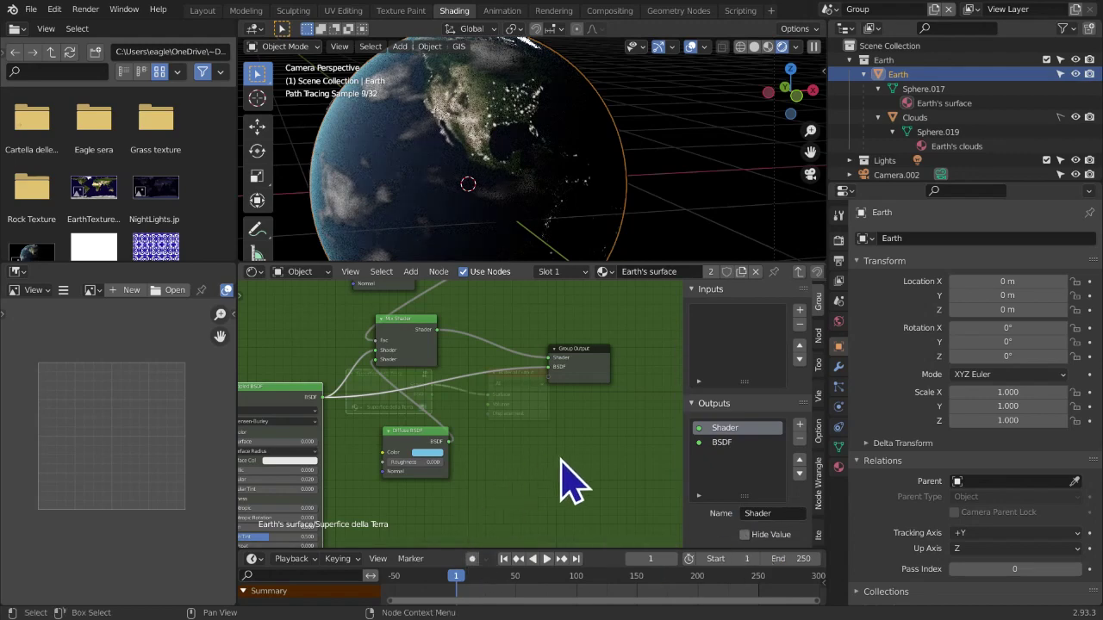
pyautogui.click(800, 424)
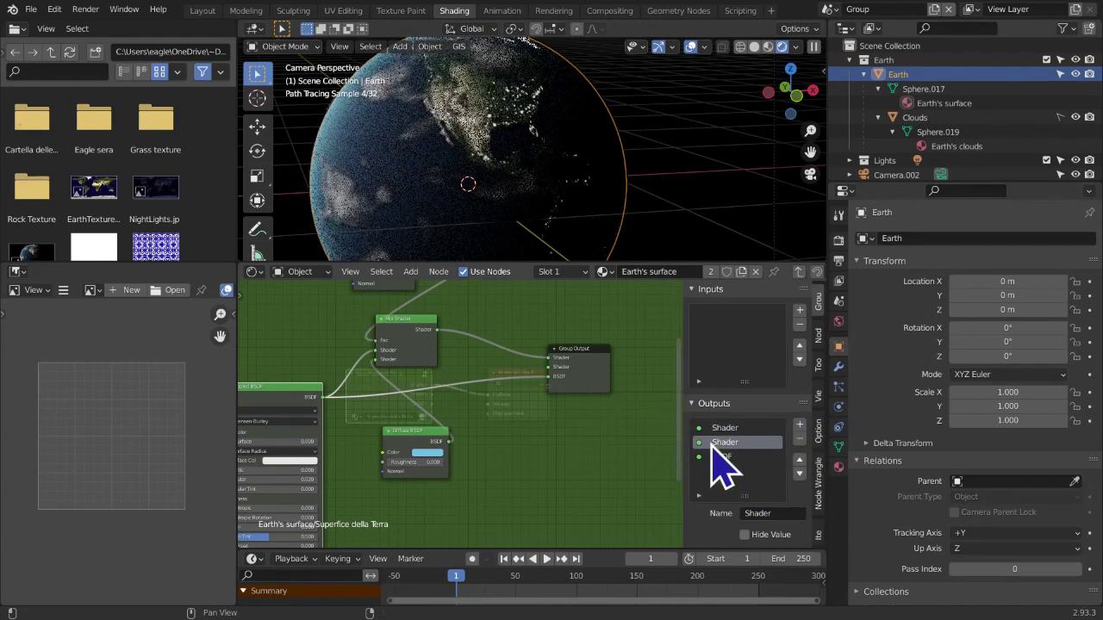
pyautogui.click(799, 439)
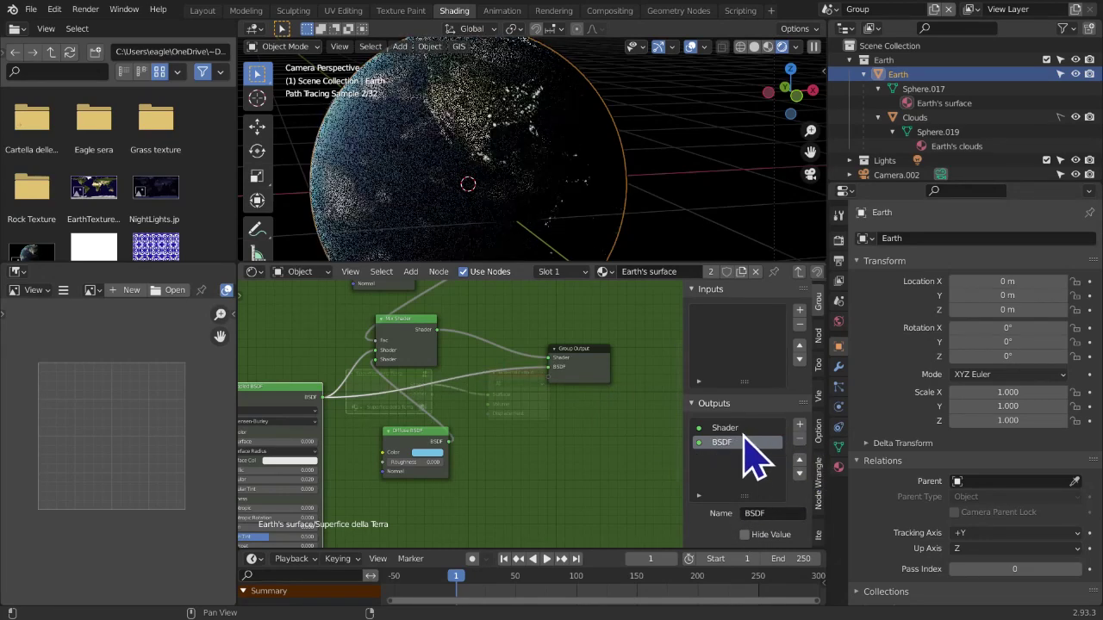
pyautogui.click(742, 432)
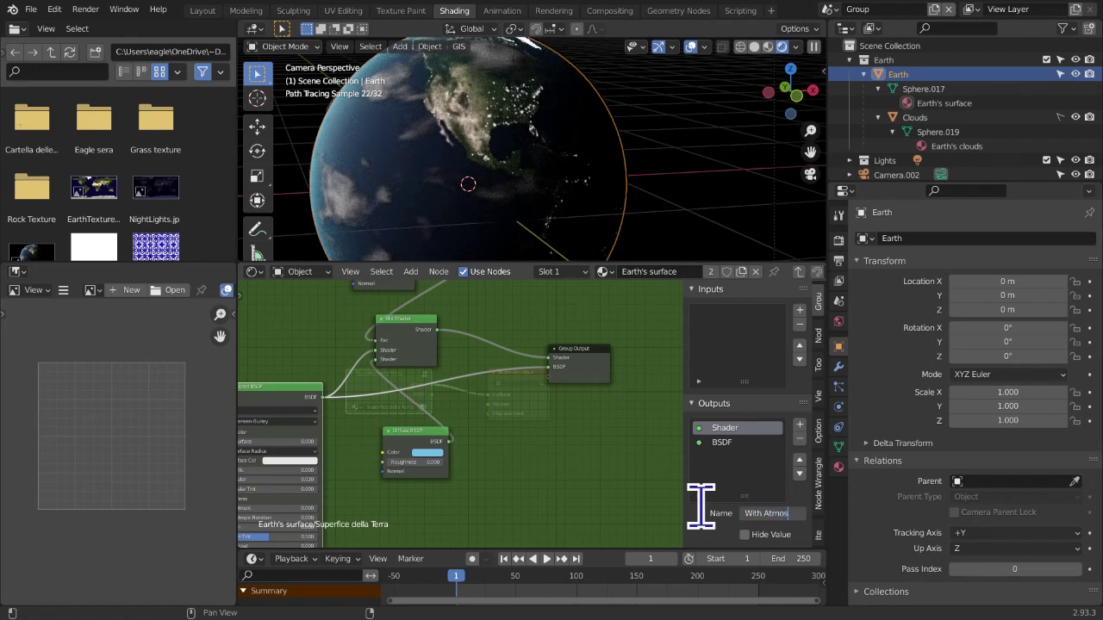
# Rename Shader to 'With Atmoshpere' and BSDF to 'Without atmosphere', correcting the second name
pyautogui.press('Return')
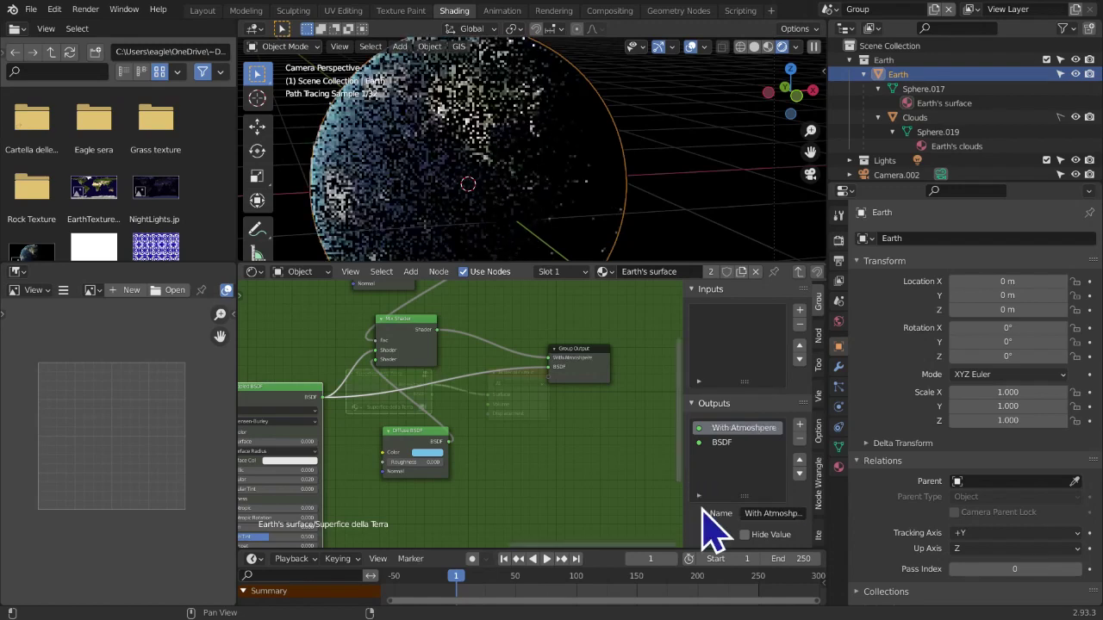
pyautogui.click(722, 443)
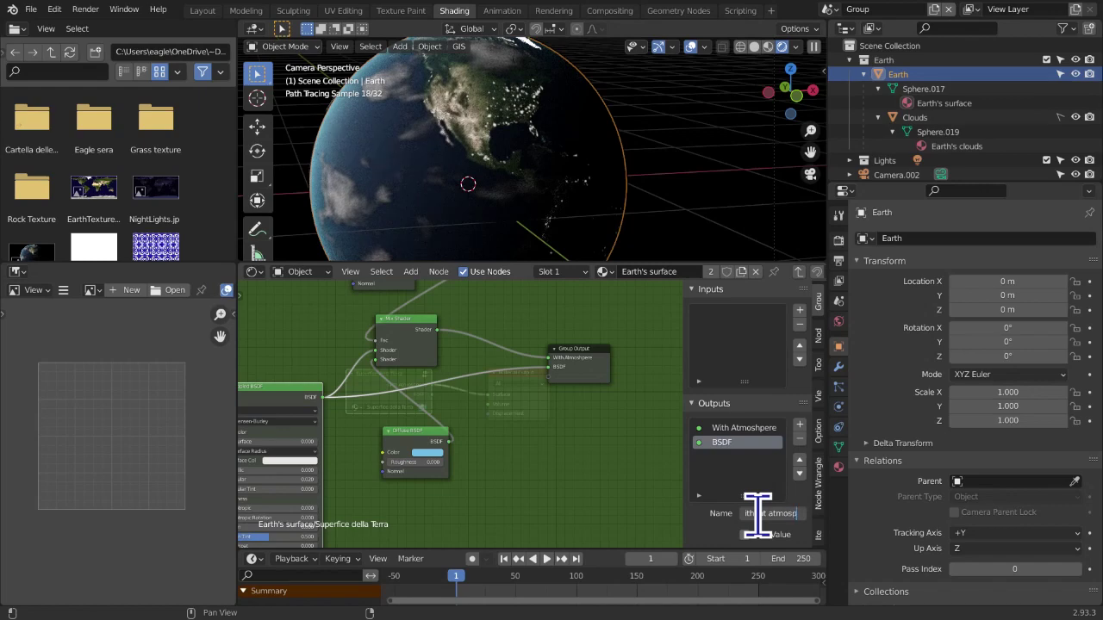
pyautogui.press('Return')
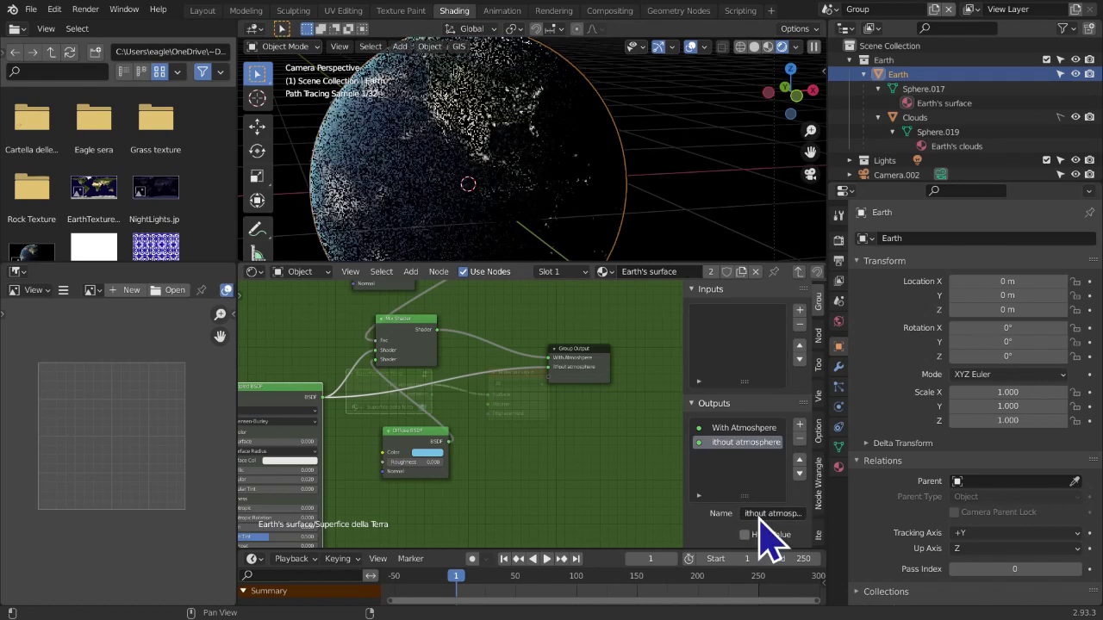
pyautogui.moveTo(680, 484); pyautogui.dragTo(584, 491)
pyautogui.moveTo(539, 440); pyautogui.dragTo(448, 450, button='middle')
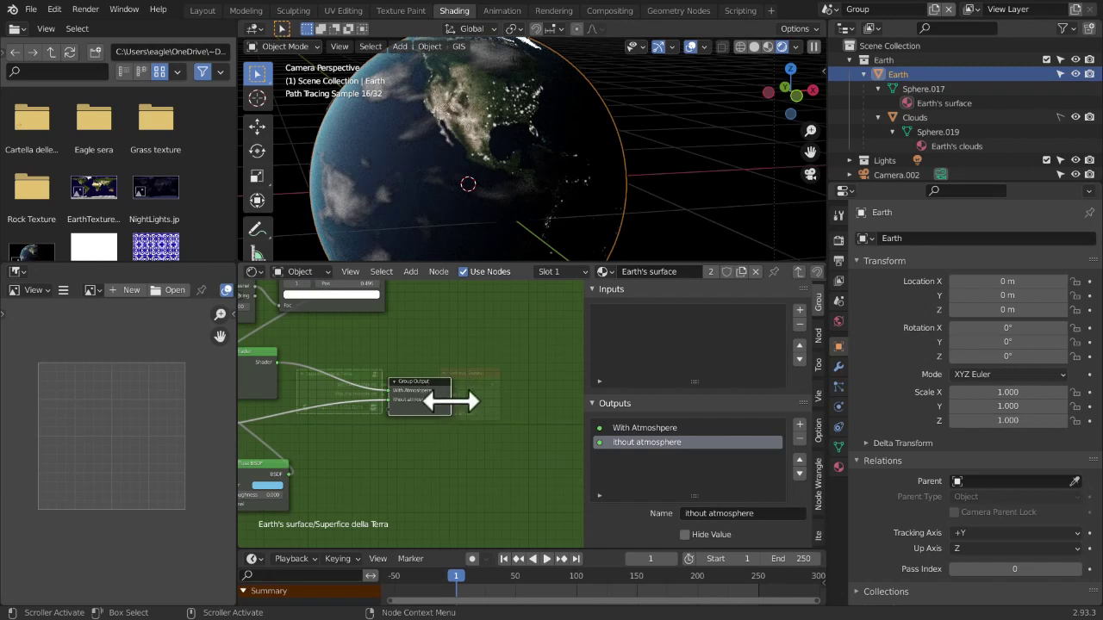
pyautogui.click(732, 514)
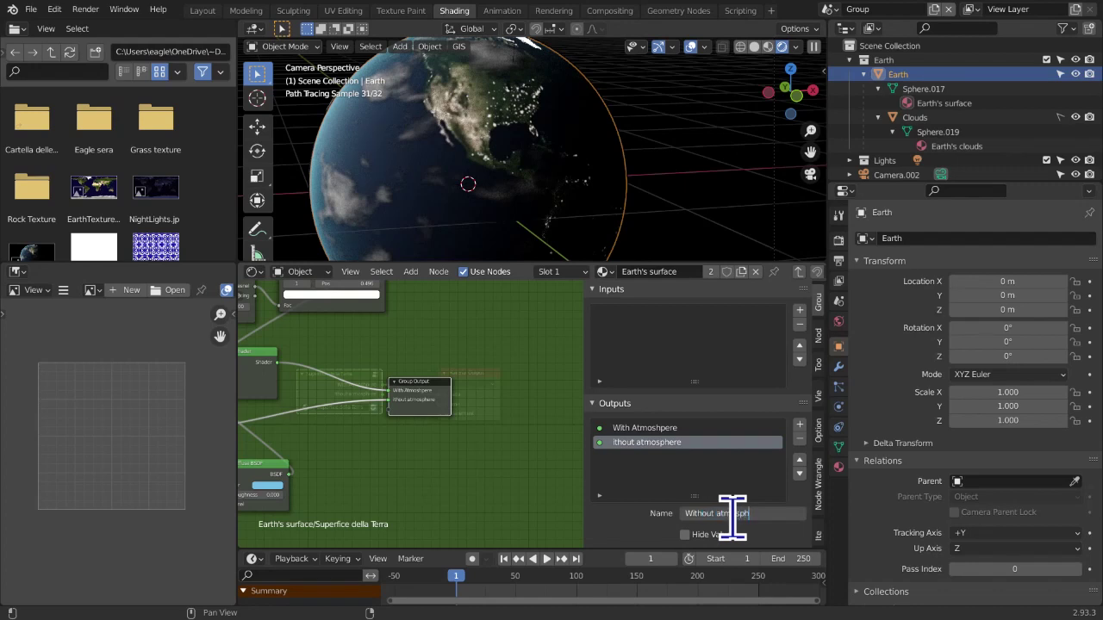
pyautogui.press('Return')
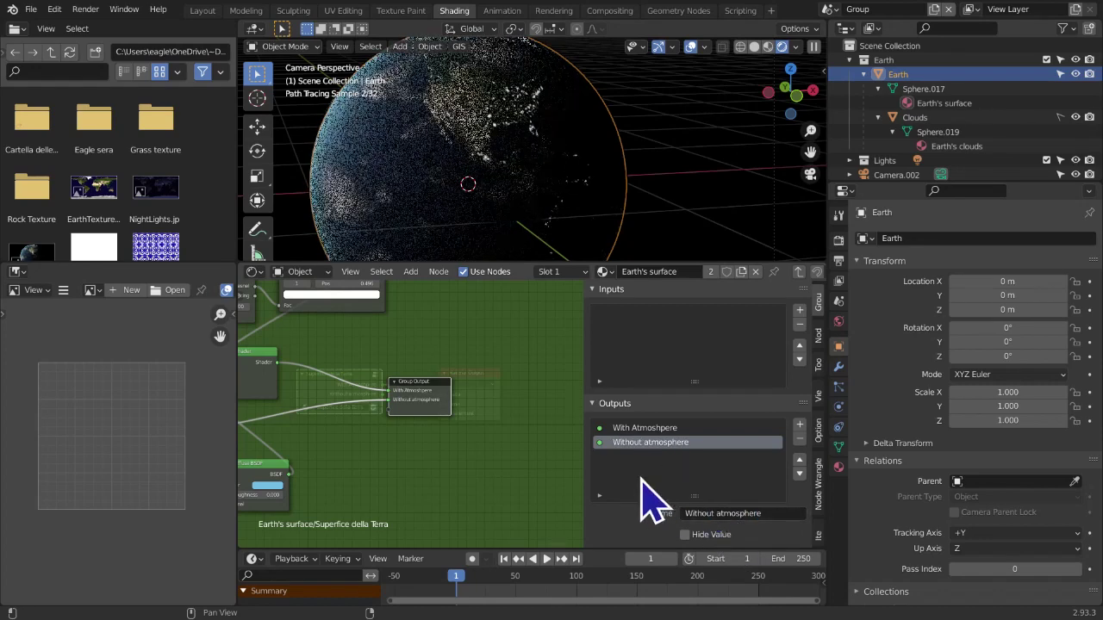
# In the top-level tree, connect the With Atmosphere output to Material Output's Surface
pyautogui.moveTo(584, 466); pyautogui.dragTo(663, 467)
pyautogui.moveTo(662, 468); pyautogui.dragTo(572, 451, button='middle')
pyautogui.scroll(3, 572, 451)
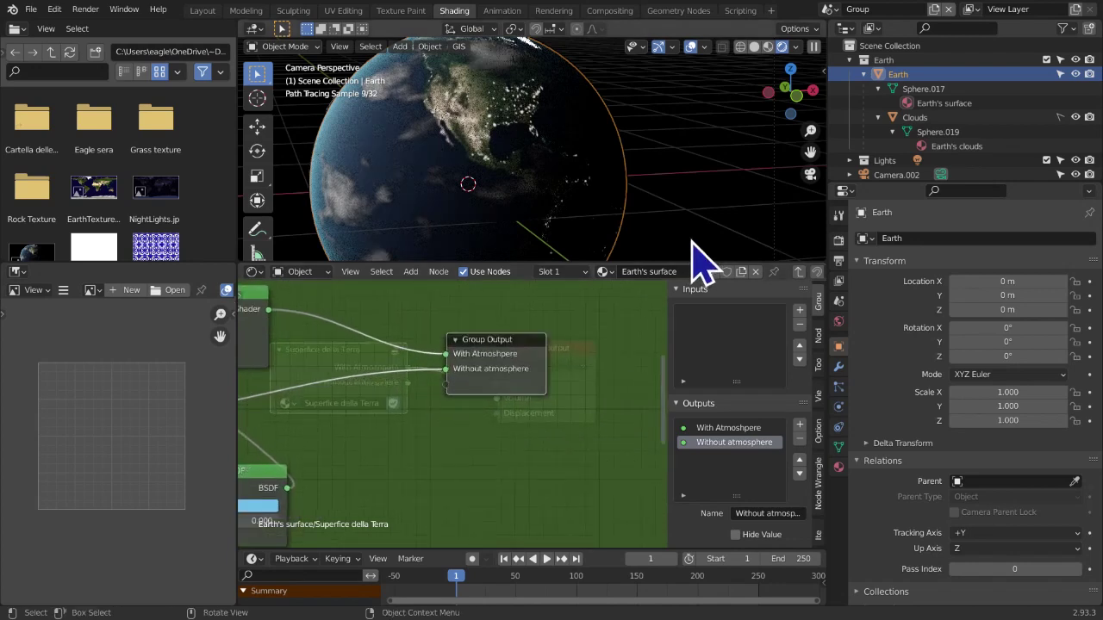
pyautogui.click(798, 272)
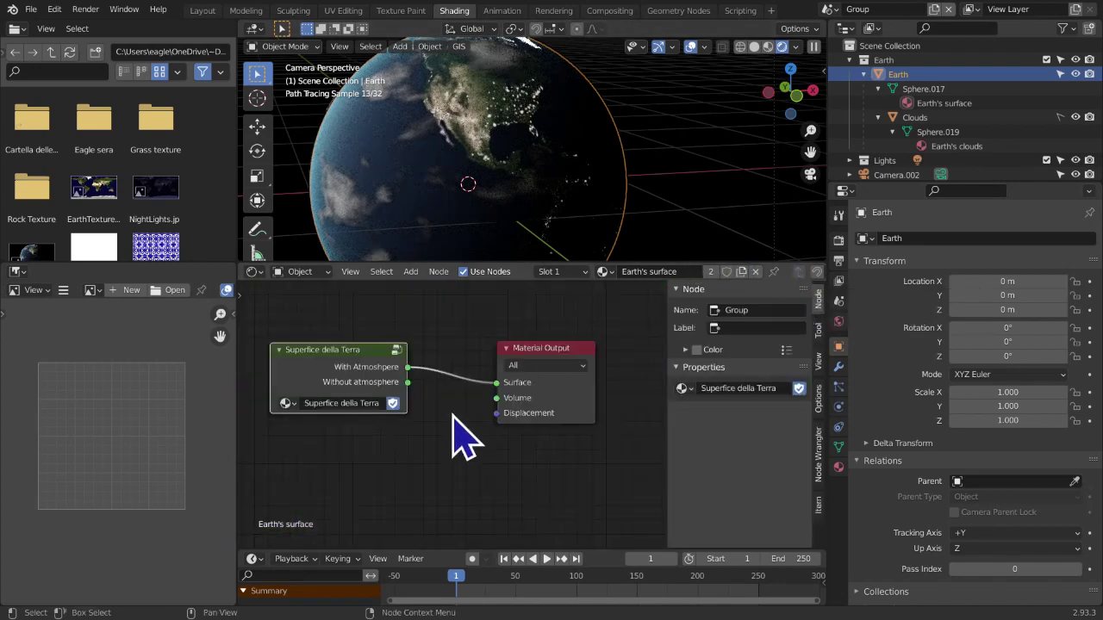
pyautogui.moveTo(407, 382); pyautogui.dragTo(507, 396)
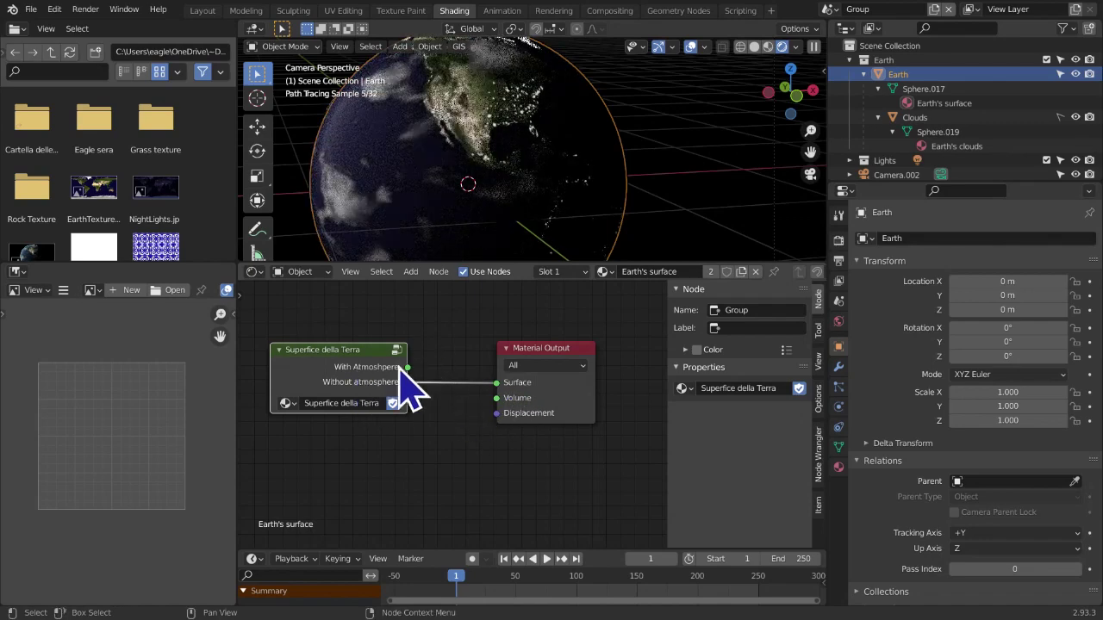
pyautogui.moveTo(407, 367); pyautogui.dragTo(498, 382)
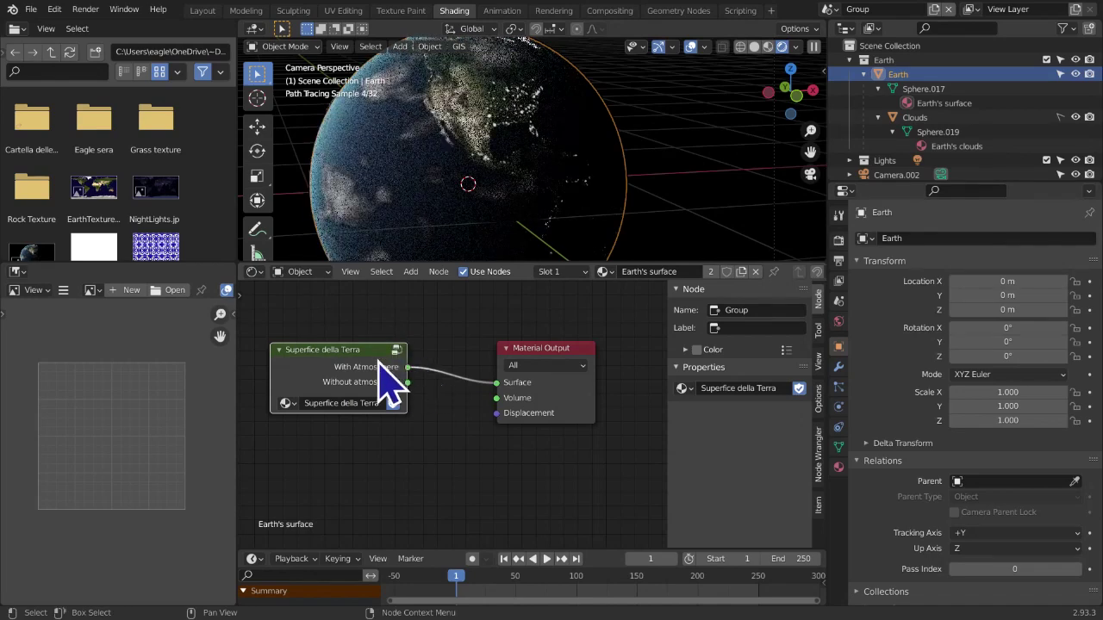
# Reopen the group and frame the texture nodes and Group Input to link the night-lights color
pyautogui.click(397, 352)
pyautogui.moveTo(438, 492); pyautogui.dragTo(663, 396, button='middle')
pyautogui.scroll(-11, 532, 421)
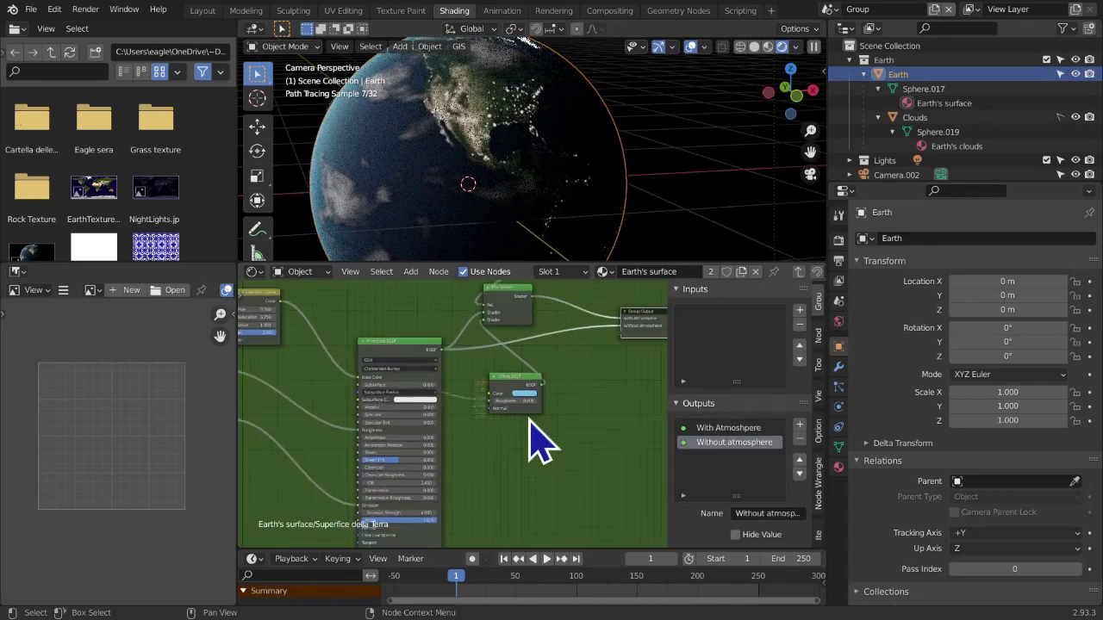
pyautogui.moveTo(540, 403); pyautogui.dragTo(283, 375, button='middle')
pyautogui.moveTo(558, 426); pyautogui.dragTo(515, 429, button='middle')
pyautogui.scroll(-1, 495, 436)
pyautogui.scroll(3, 499, 438)
pyautogui.scroll(3, 419, 509)
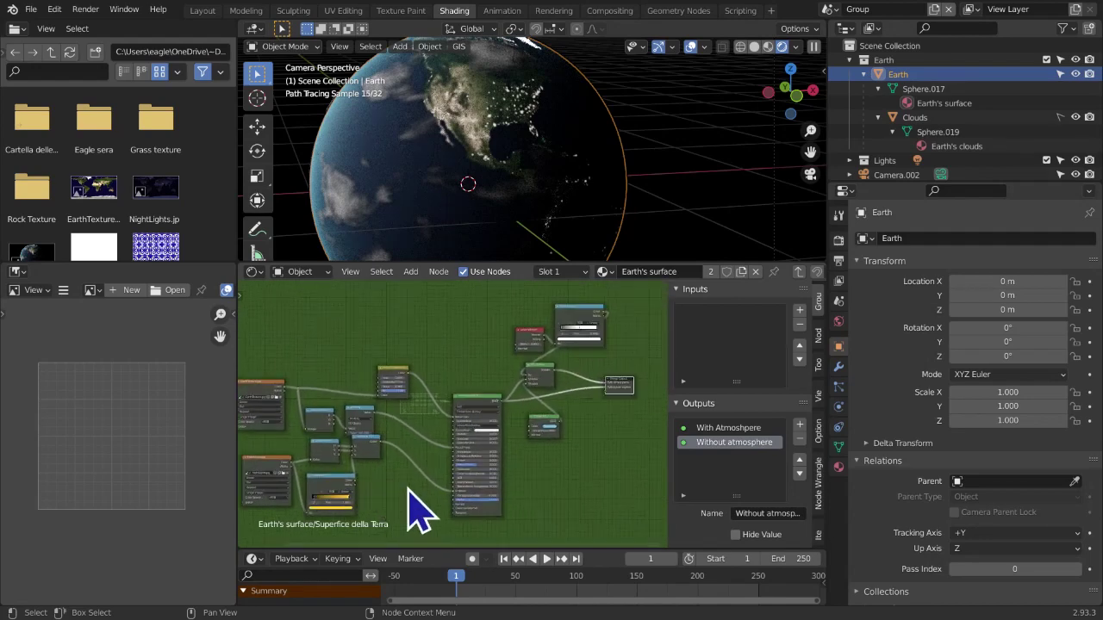
pyautogui.moveTo(431, 505); pyautogui.dragTo(340, 500, button='middle')
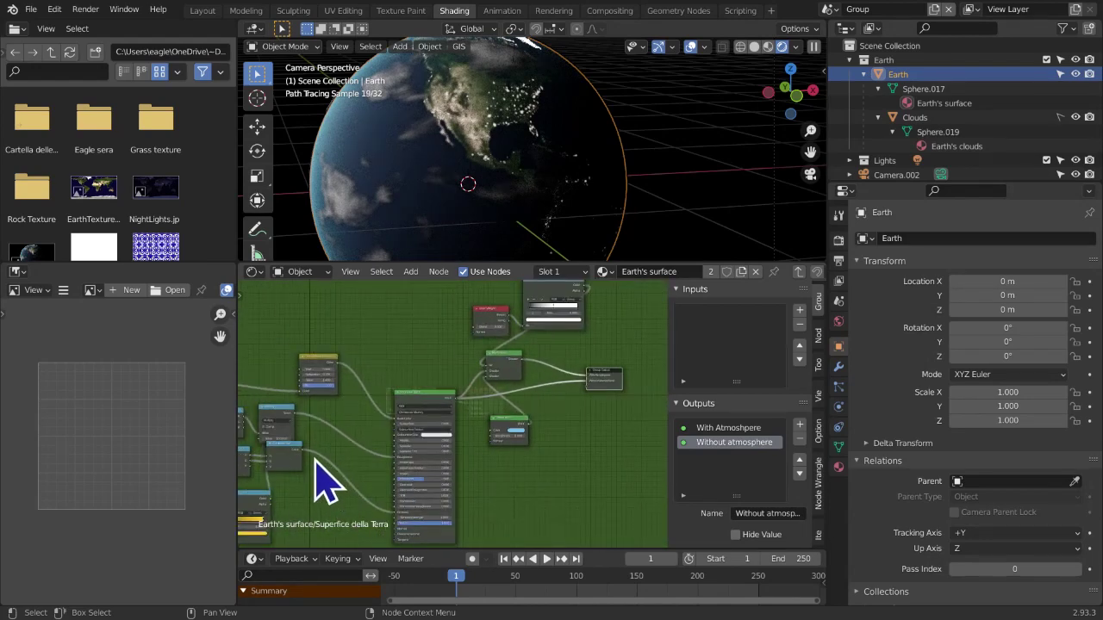
pyautogui.moveTo(301, 449); pyautogui.dragTo(416, 457)
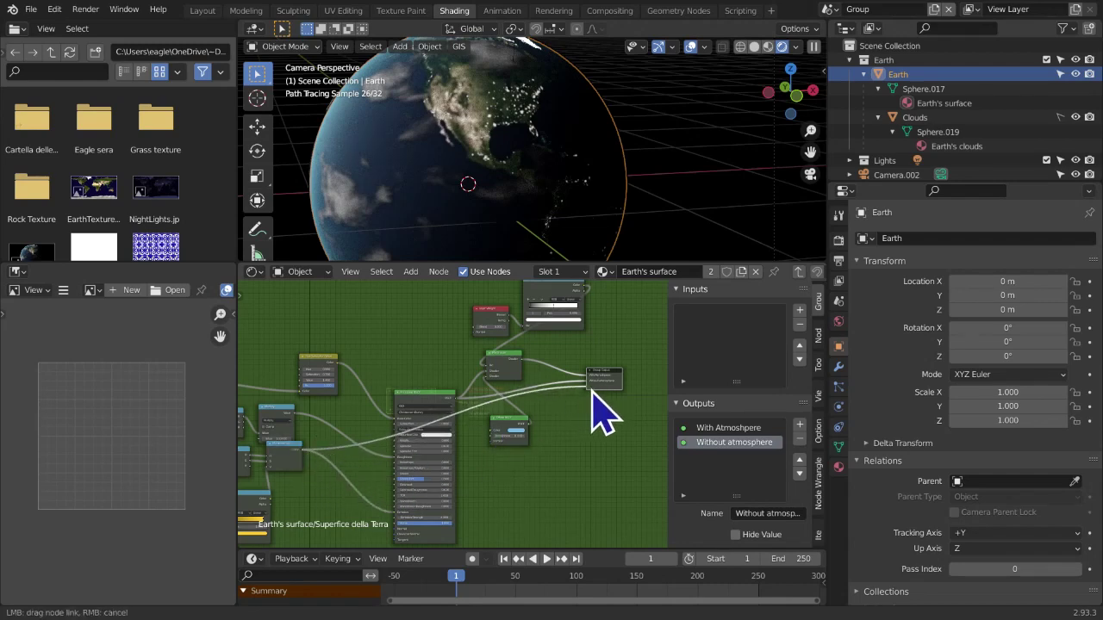
# Add the night-lights color as a new group output named 'Night lights'
pyautogui.moveTo(592, 395); pyautogui.dragTo(597, 399)
pyautogui.click(698, 457)
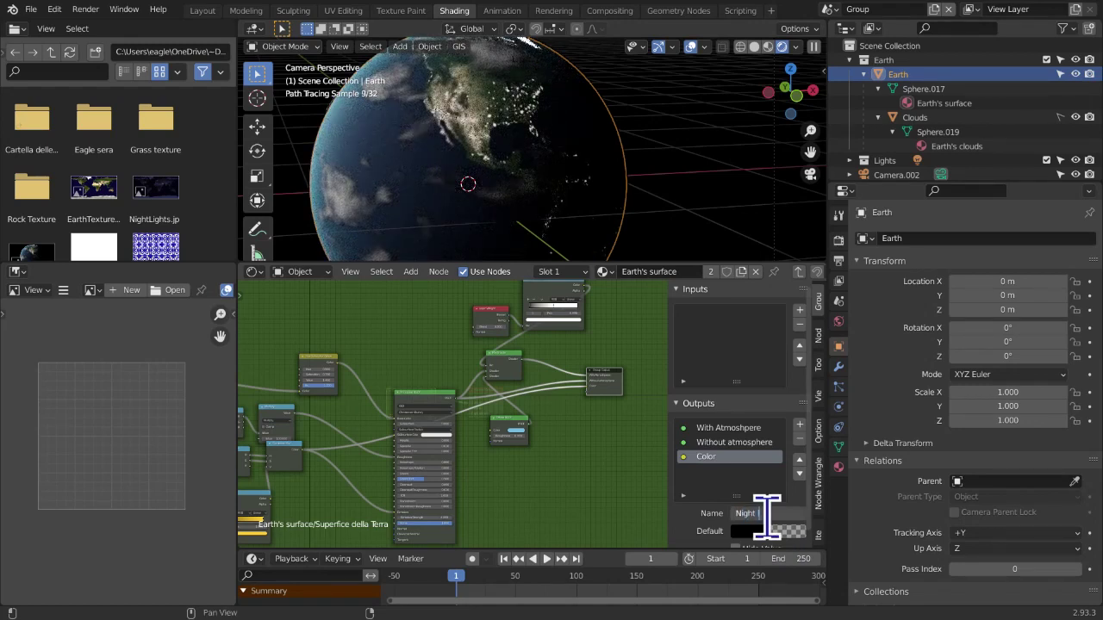
pyautogui.click(768, 519)
pyautogui.write('Night lights')
pyautogui.press('Return')
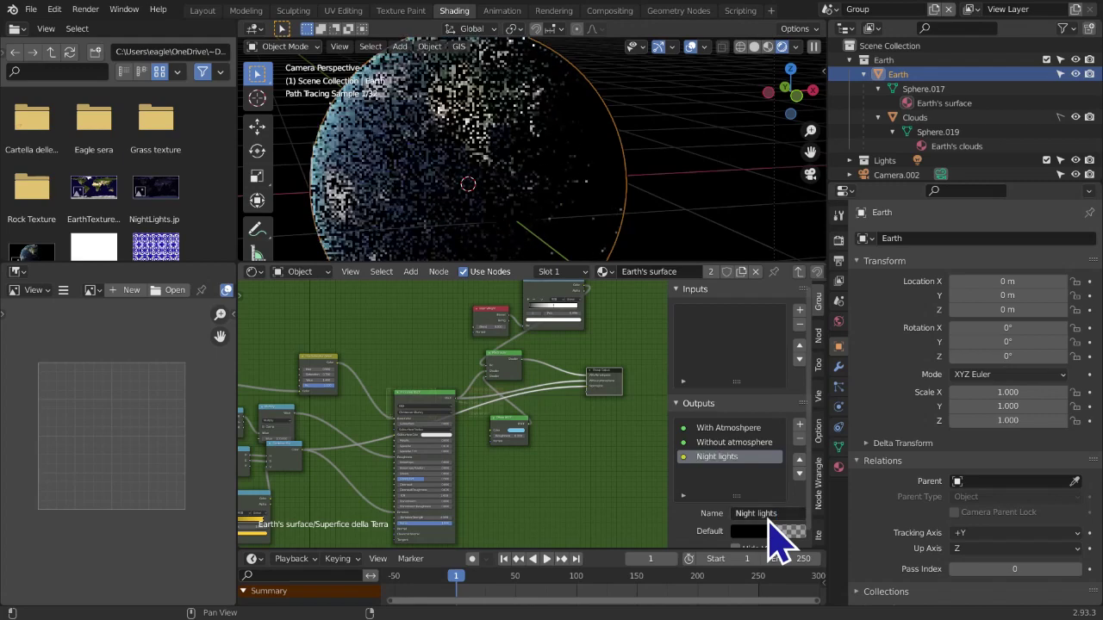
# Preview Night lights on Material Output's Surface, then plug With Atmosphere back into Surface
pyautogui.click(798, 272)
pyautogui.scroll(5, 396, 483)
pyautogui.moveTo(405, 396); pyautogui.dragTo(537, 376)
pyautogui.scroll(1, 424, 409)
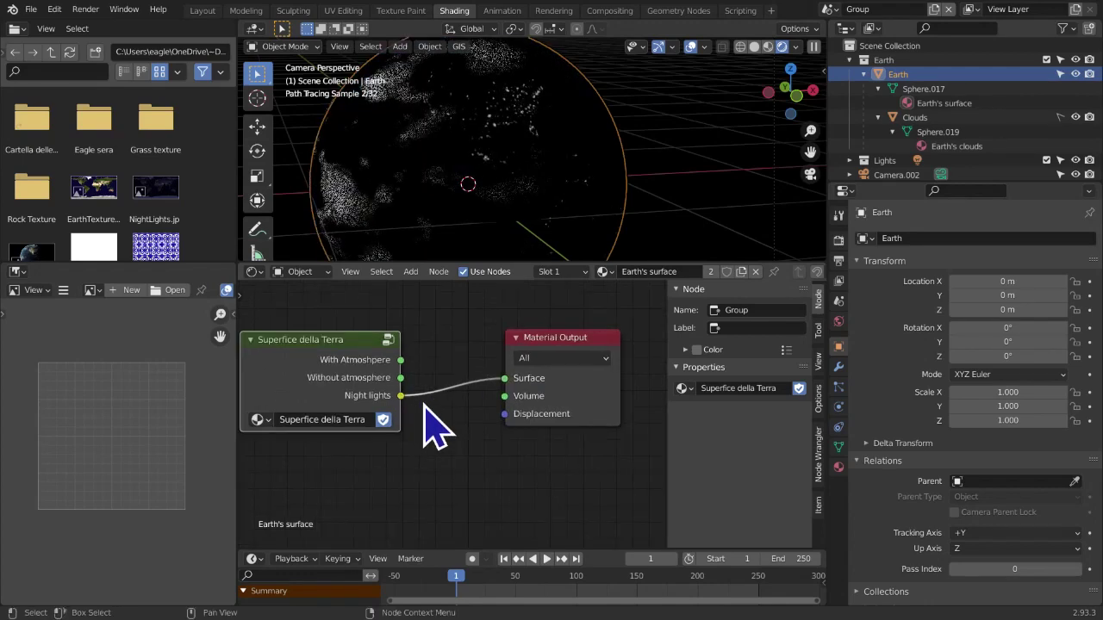
pyautogui.moveTo(457, 252)
pyautogui.mouseDown(button='middle')
pyautogui.moveTo(480, 233)
pyautogui.moveTo(443, 254)
pyautogui.moveTo(475, 246)
pyautogui.moveTo(465, 254)
pyautogui.mouseUp(button='middle')
pyautogui.moveTo(400, 361); pyautogui.dragTo(418, 380)
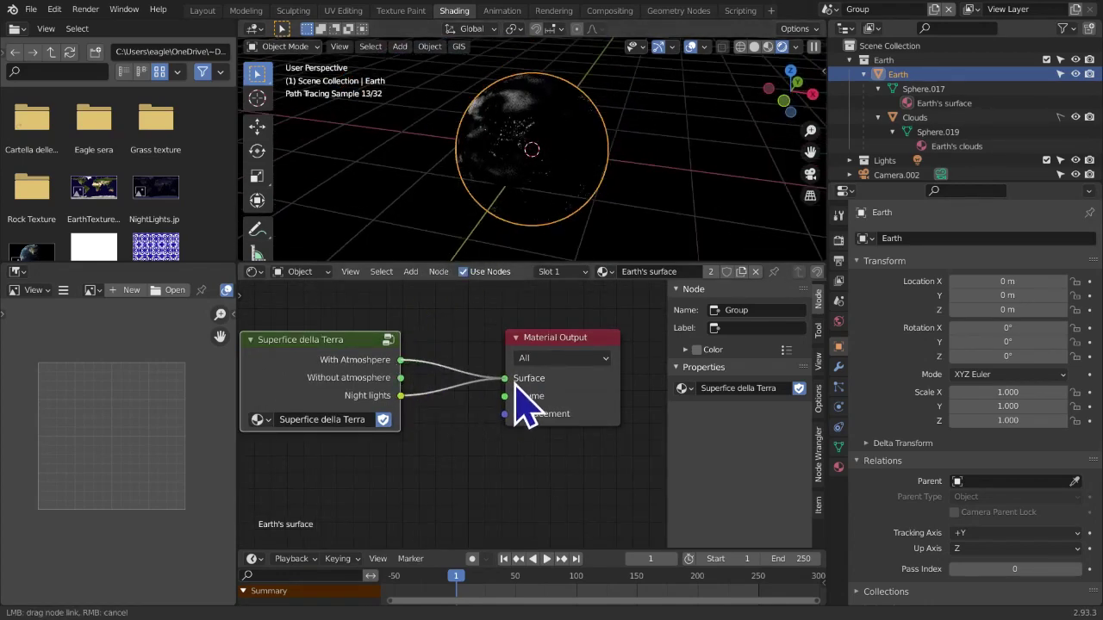
pyautogui.moveTo(509, 384); pyautogui.dragTo(507, 381)
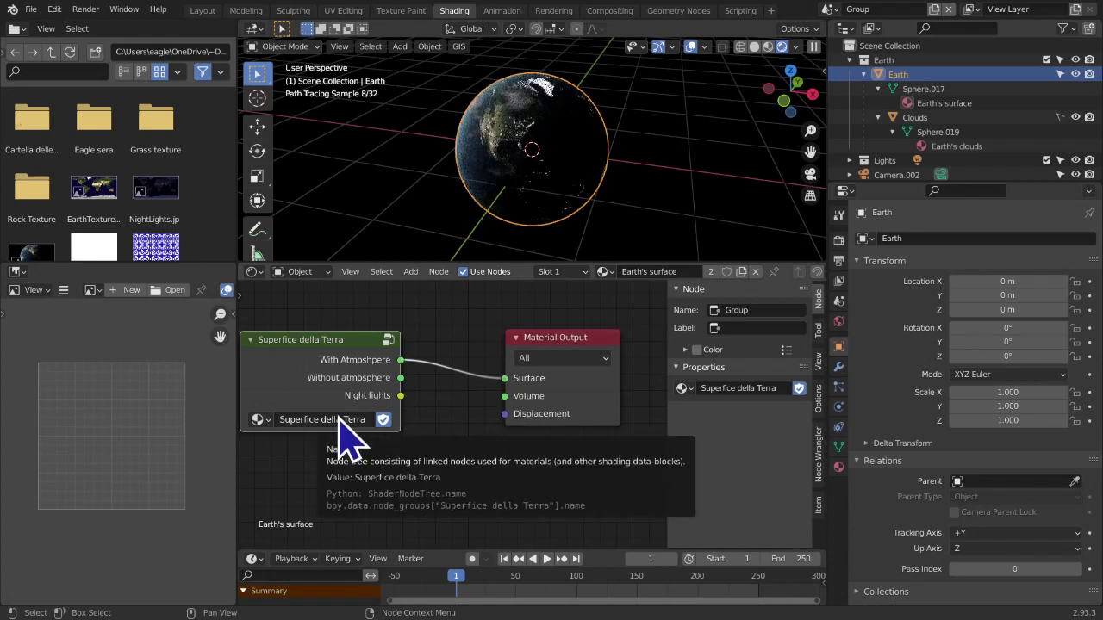
# Place the group node beside Material Output, then reopen the Superfice della Terra group
pyautogui.press('n')
pyautogui.moveTo(353, 364); pyautogui.dragTo(471, 385)
pyautogui.scroll(1, 471, 385)
pyautogui.moveTo(465, 402); pyautogui.dragTo(503, 370, button='middle')
pyautogui.scroll(2, 446, 439)
pyautogui.scroll(-1, 448, 438)
pyautogui.click(379, 325)
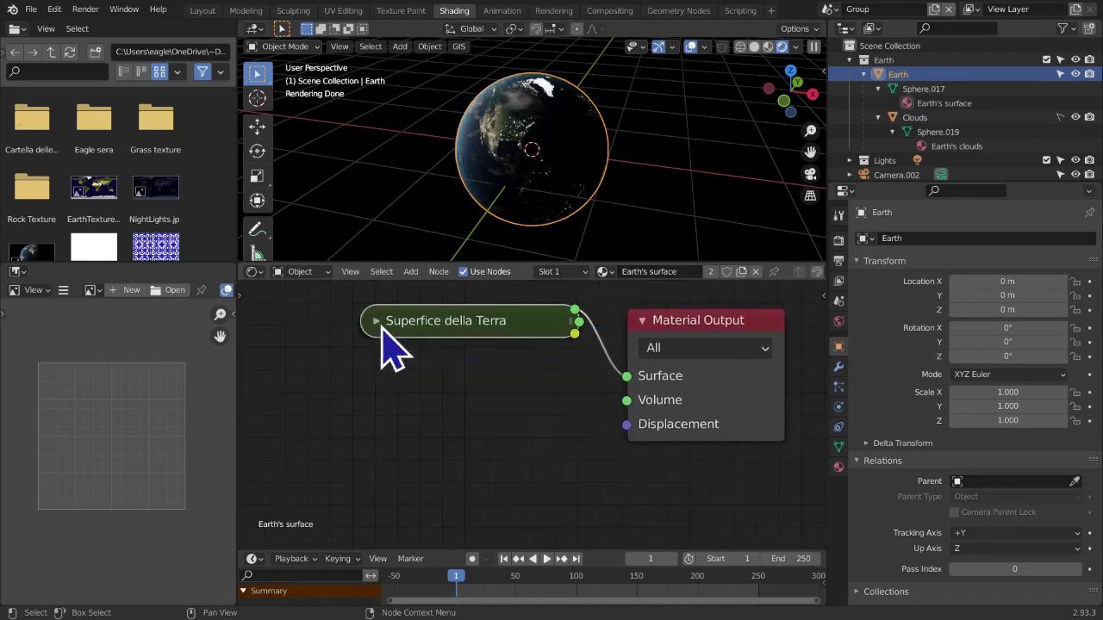
pyautogui.click(376, 321)
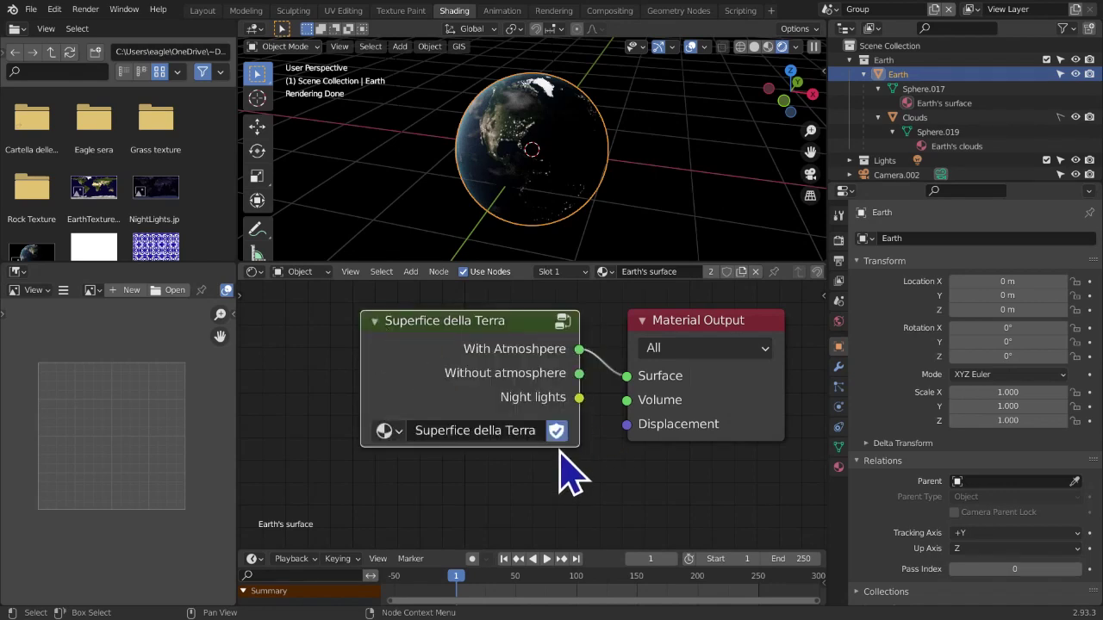
pyautogui.click(384, 431)
pyautogui.click(562, 323)
# Move the group's Group Input node further to the left
pyautogui.scroll(-6, 529, 500)
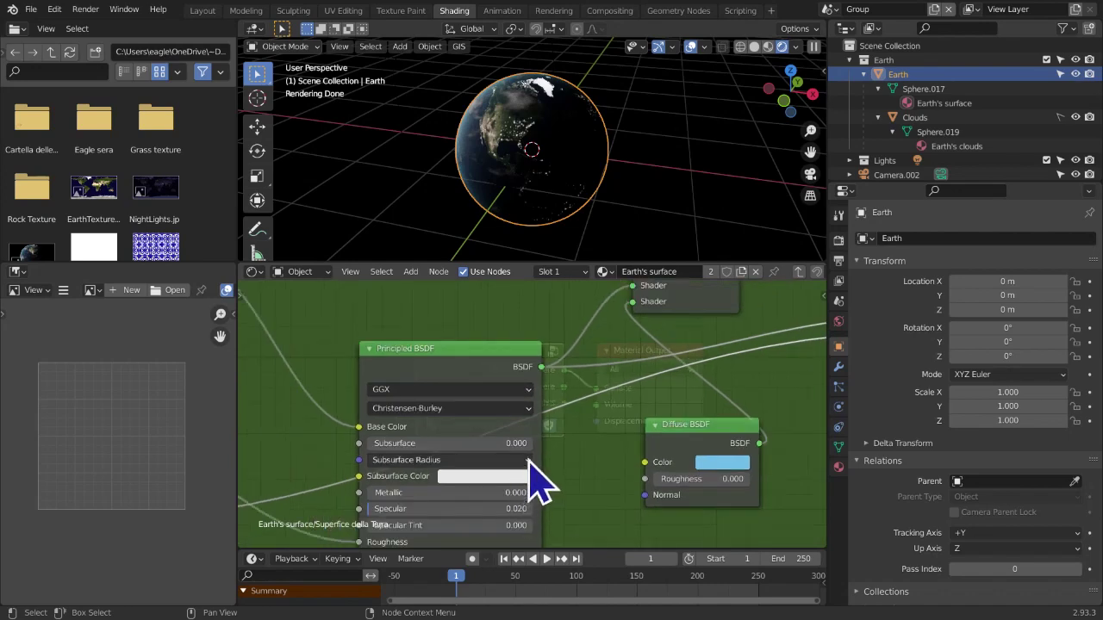
pyautogui.scroll(-3, 590, 425)
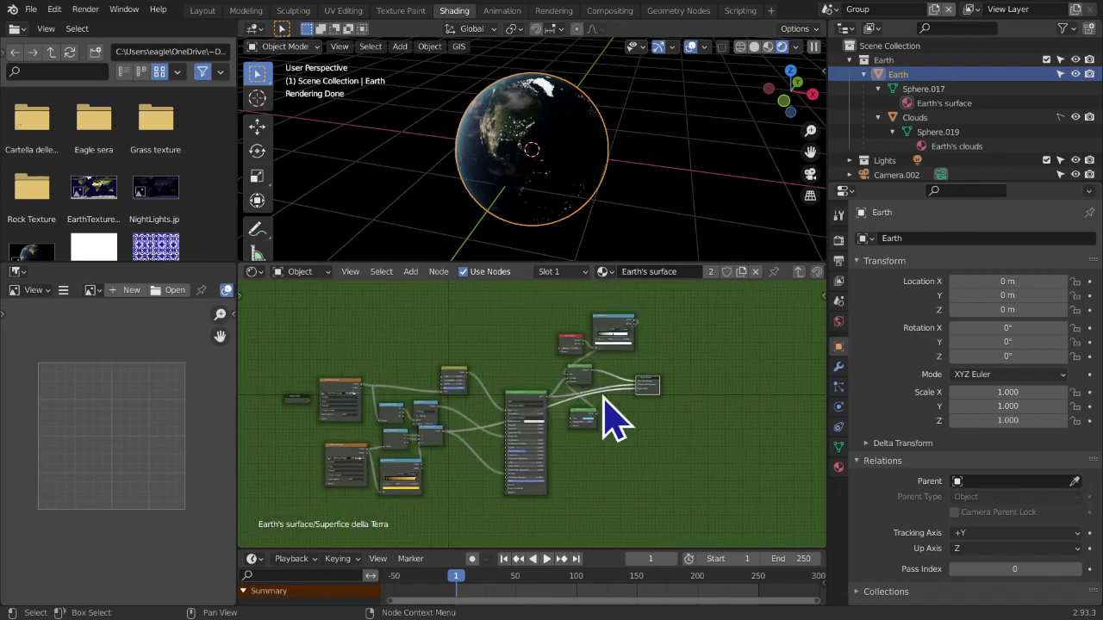
pyautogui.scroll(1, 605, 394)
pyautogui.moveTo(571, 429); pyautogui.dragTo(735, 428, button='middle')
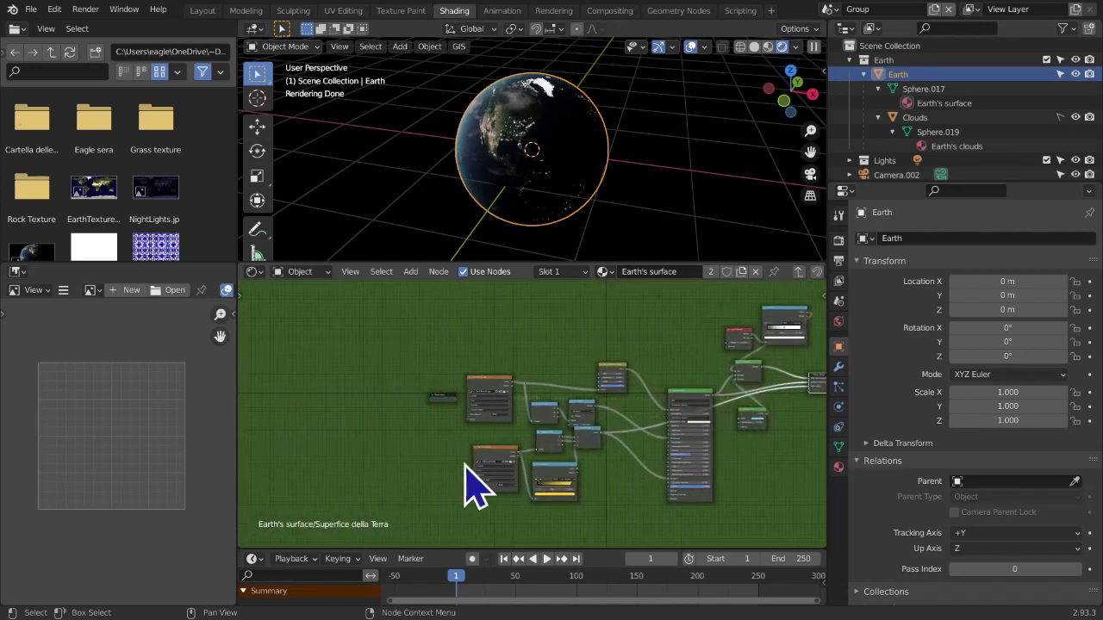
pyautogui.scroll(7, 371, 453)
pyautogui.moveTo(629, 413); pyautogui.dragTo(731, 437, button='middle')
pyautogui.moveTo(488, 450); pyautogui.dragTo(627, 486, button='middle')
pyautogui.scroll(3, 463, 442)
pyautogui.moveTo(523, 409); pyautogui.dragTo(473, 402)
# Survey the Principled BSDF and image texture nodes, then re-enter the Superfice della Terra group
pyautogui.scroll(-4, 473, 401)
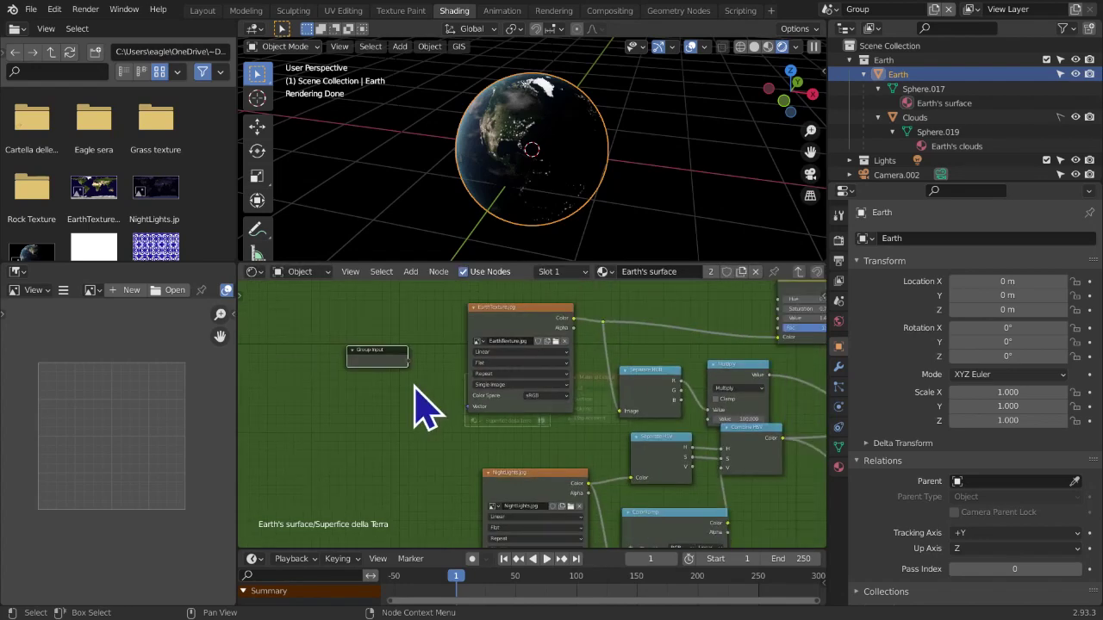
pyautogui.moveTo(434, 390); pyautogui.dragTo(421, 408, button='middle')
pyautogui.scroll(2, 495, 409)
pyautogui.moveTo(495, 410); pyautogui.dragTo(249, 279, button='middle')
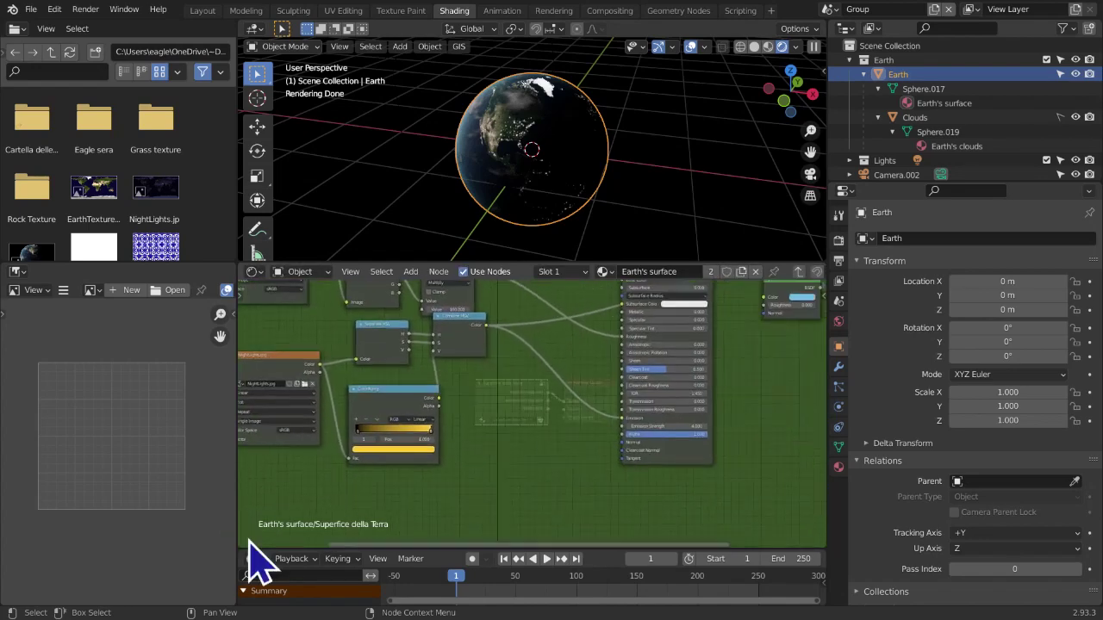
pyautogui.moveTo(465, 467); pyautogui.dragTo(470, 481, button='middle')
pyautogui.moveTo(503, 525); pyautogui.dragTo(585, 520, button='middle')
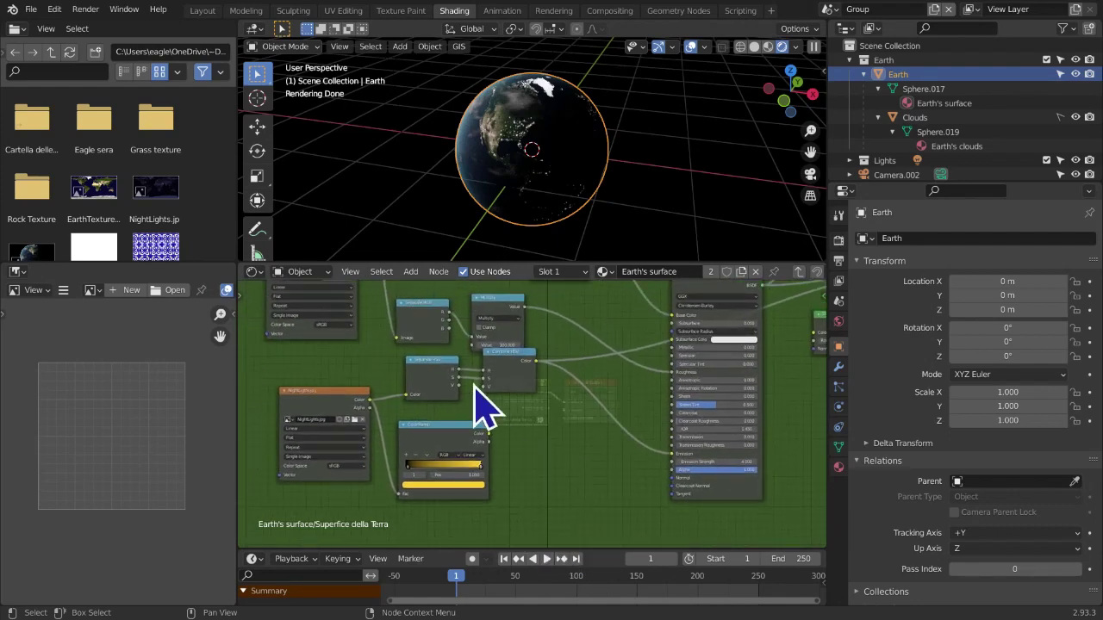
pyautogui.moveTo(493, 353); pyautogui.dragTo(657, 540, button='middle')
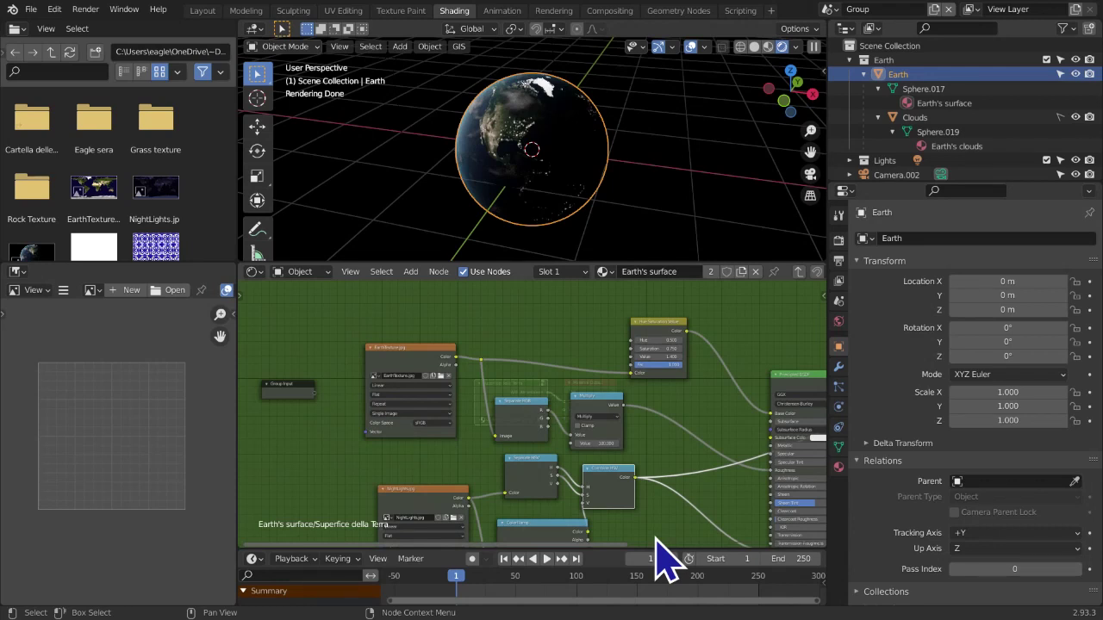
pyautogui.click(798, 273)
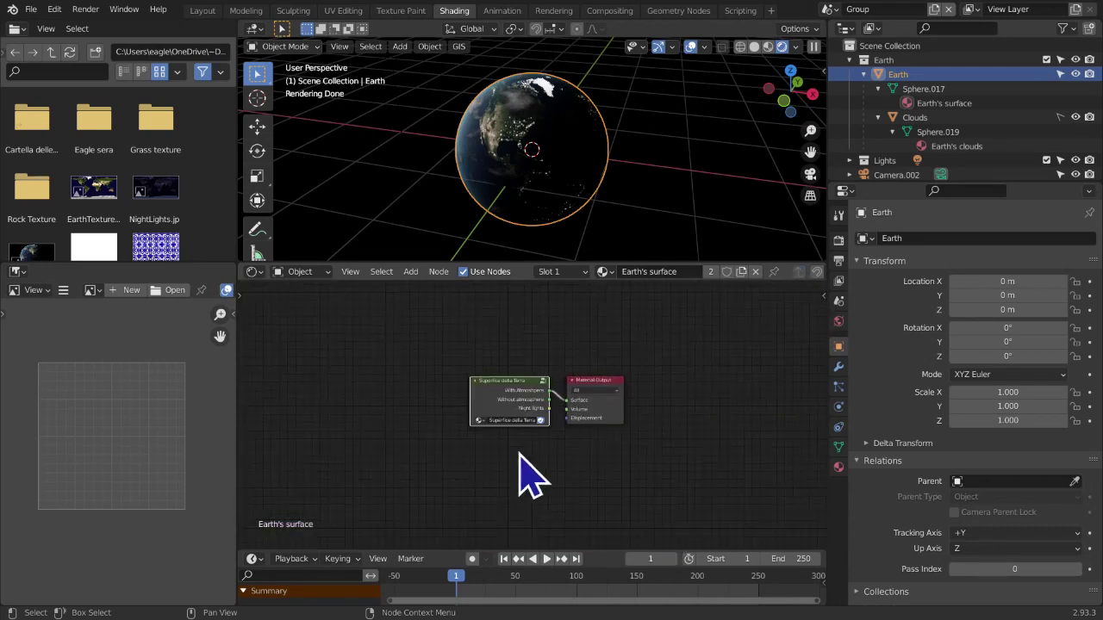
pyautogui.scroll(3, 515, 495)
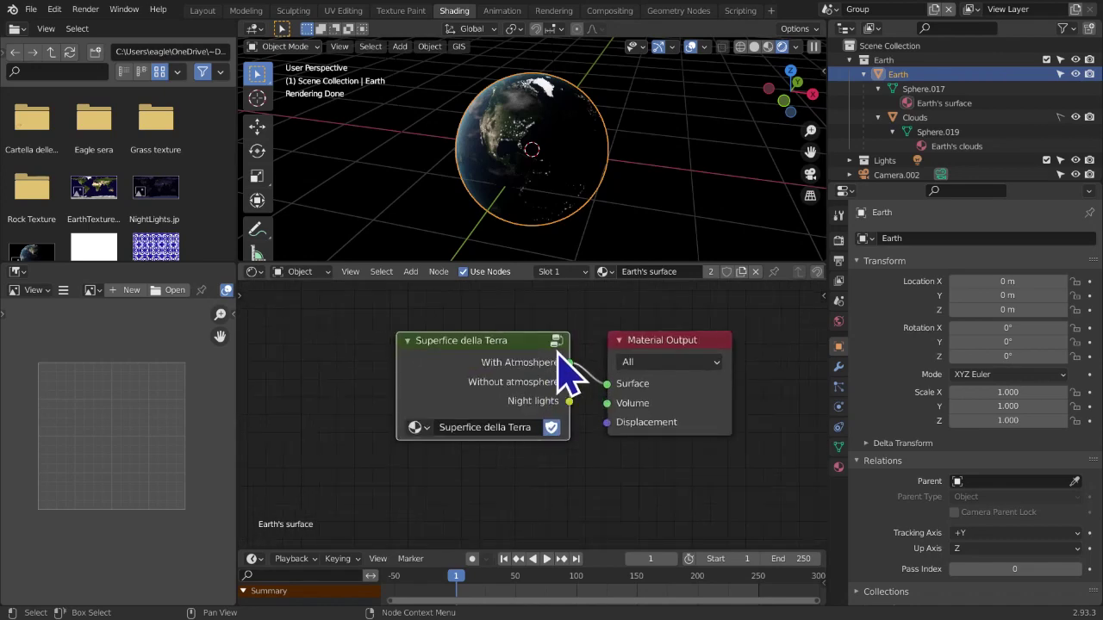
pyautogui.press('Tab')
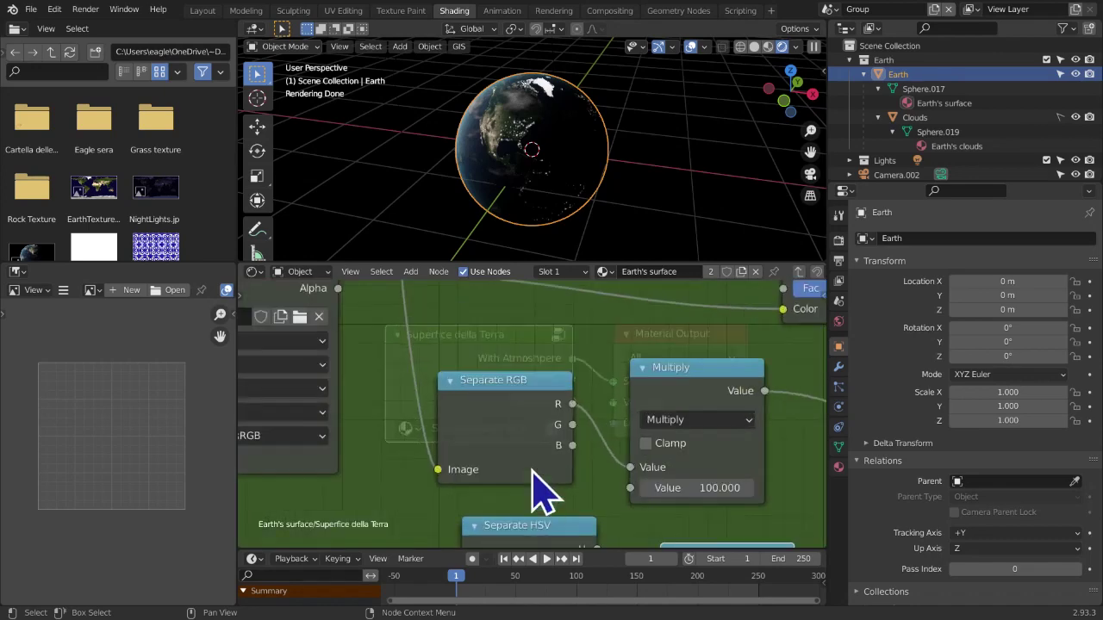
# Confirm the Multiply node's value of 100.000
pyautogui.scroll(-5, 542, 467)
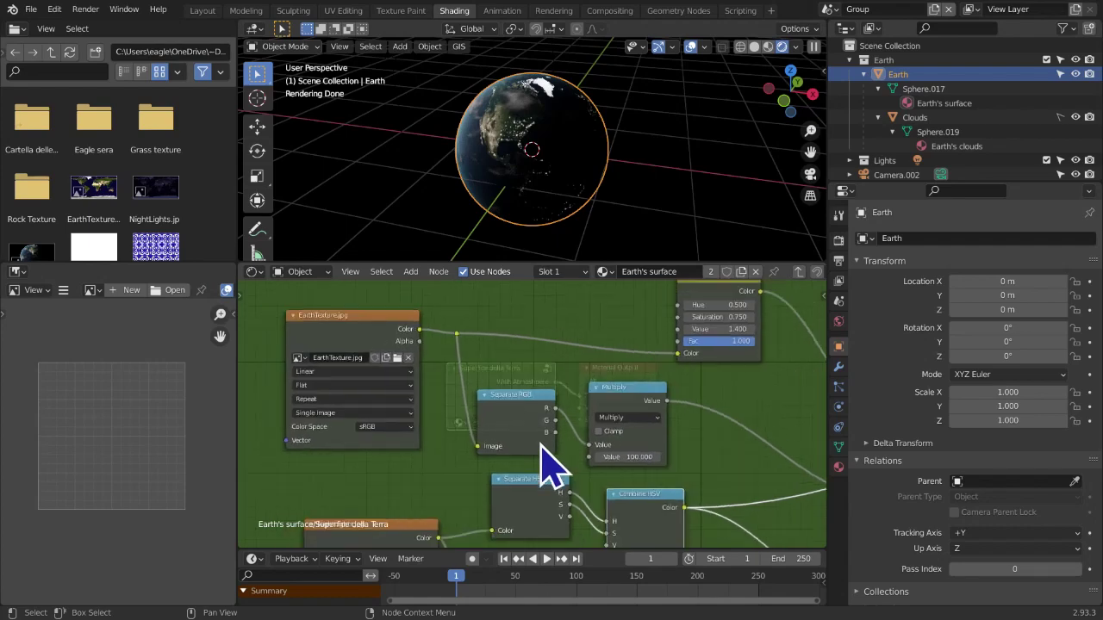
pyautogui.moveTo(554, 460); pyautogui.dragTo(681, 448, button='middle')
pyautogui.scroll(5, 611, 409)
pyautogui.moveTo(611, 418); pyautogui.dragTo(745, 360, button='middle')
pyautogui.moveTo(545, 480); pyautogui.dragTo(565, 475, button='middle')
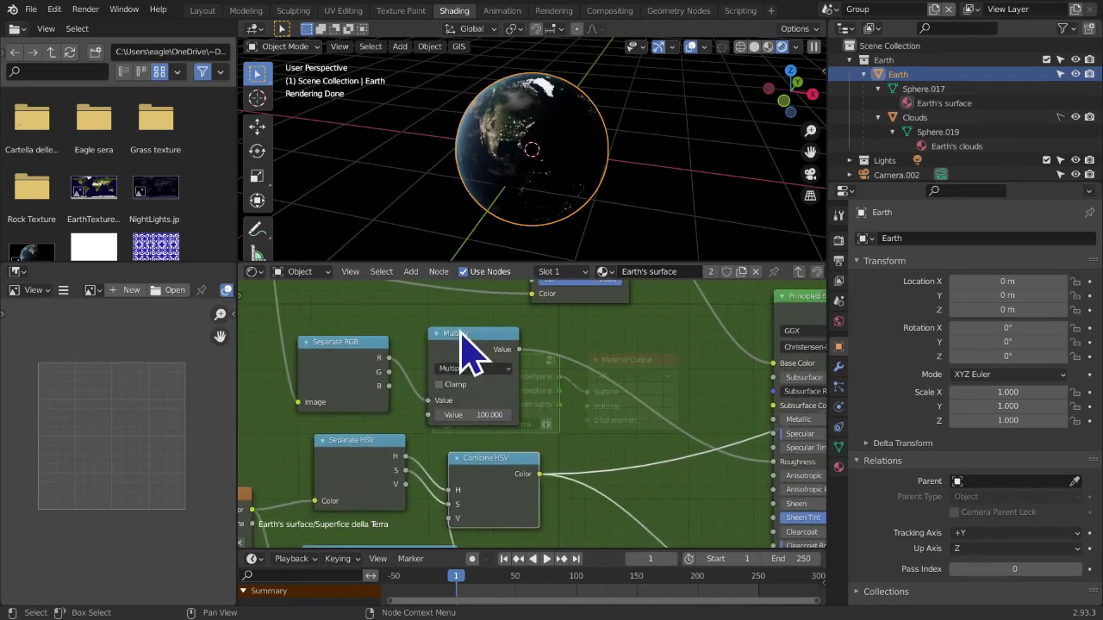
pyautogui.press('Return')
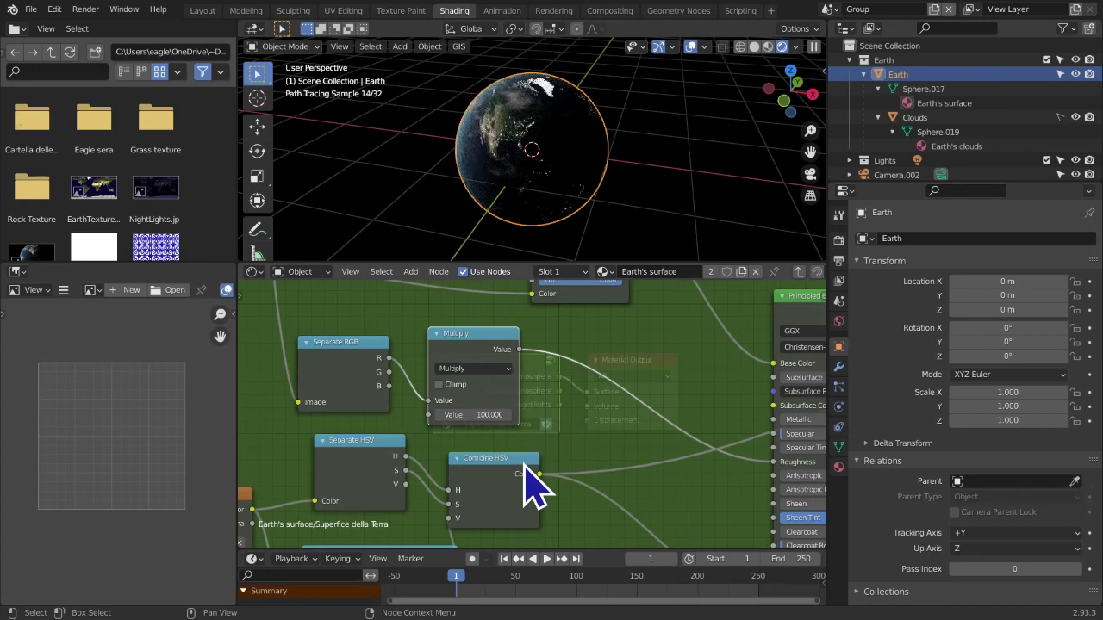
pyautogui.moveTo(474, 470); pyautogui.dragTo(636, 494, button='middle')
pyautogui.moveTo(598, 413); pyautogui.dragTo(330, 380, button='middle')
pyautogui.press('Return')
# Nudge the Separate RGB node up and right near the EarthTexture and NightLights nodes
pyautogui.moveTo(468, 462); pyautogui.dragTo(637, 491, button='middle')
pyautogui.moveTo(405, 388); pyautogui.dragTo(412, 384)
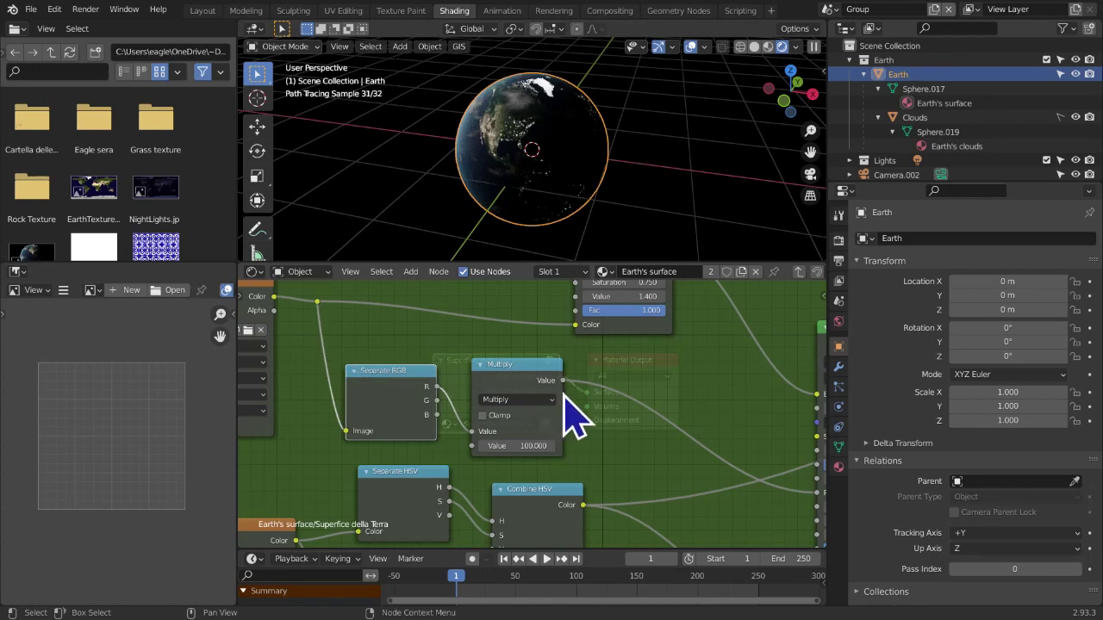
pyautogui.moveTo(531, 438); pyautogui.dragTo(655, 417, button='middle')
pyautogui.scroll(-4, 627, 436)
pyautogui.scroll(1, 622, 439)
pyautogui.moveTo(603, 444); pyautogui.dragTo(634, 416, button='middle')
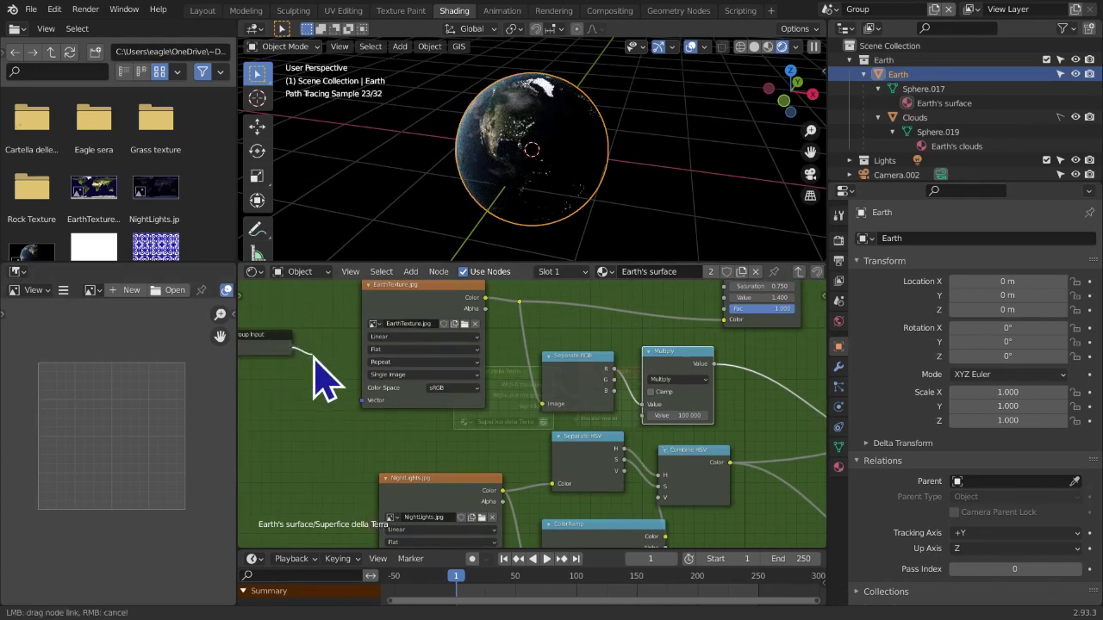
# Expose the Multiply node's factor as a new Value socket on the Group Input
pyautogui.click(797, 272)
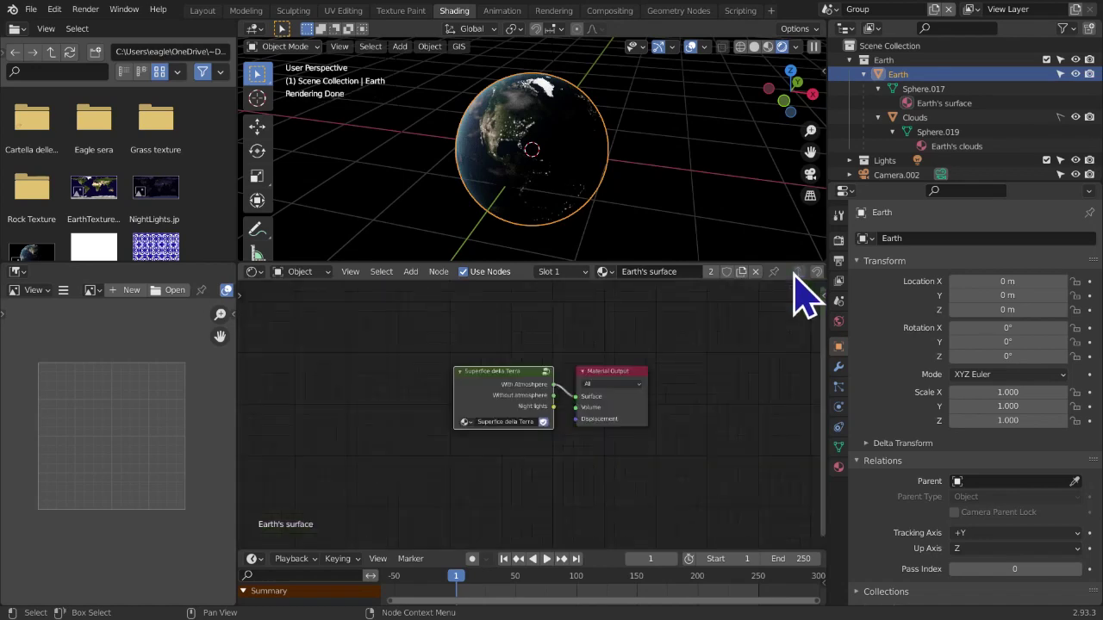
pyautogui.scroll(1, 500, 478)
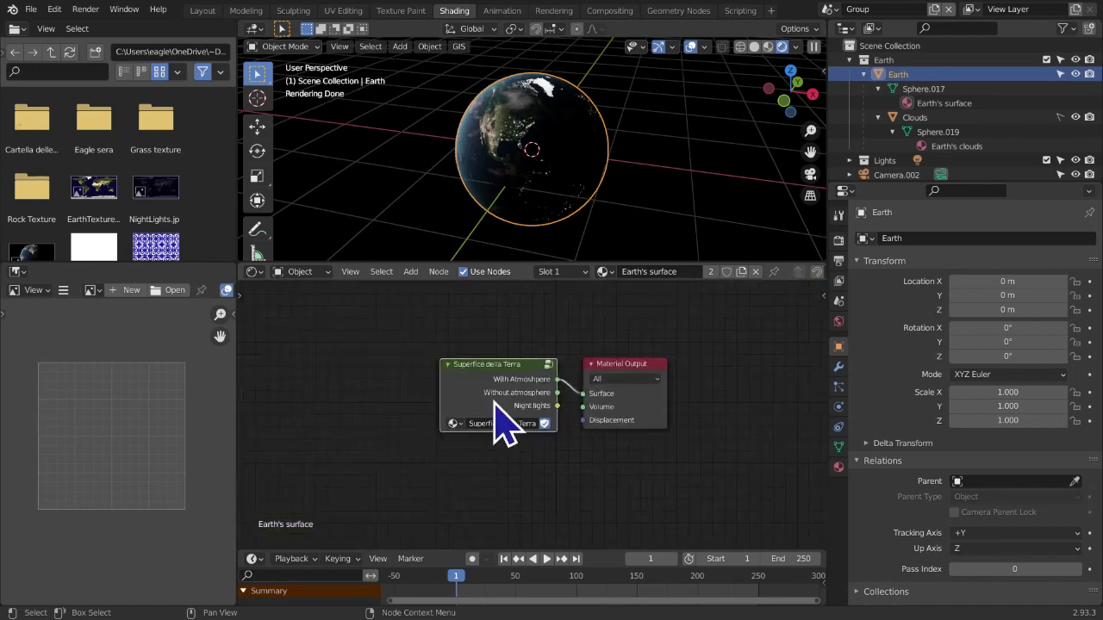
pyautogui.click(546, 366)
pyautogui.press('Return')
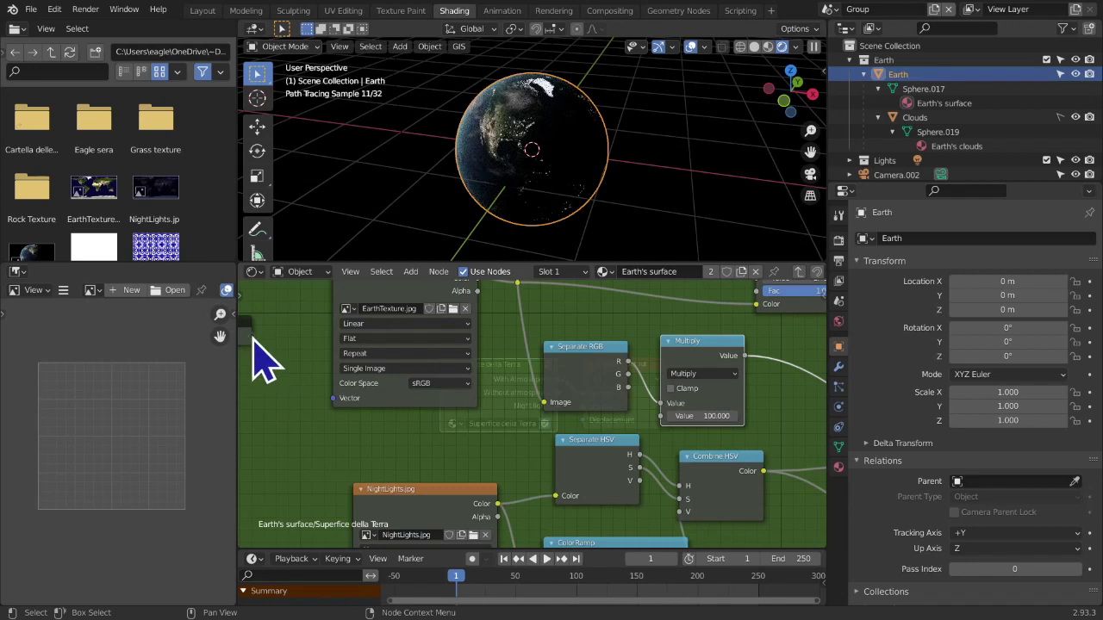
pyautogui.moveTo(264, 343); pyautogui.dragTo(266, 343)
pyautogui.moveTo(556, 433); pyautogui.dragTo(254, 338)
pyautogui.moveTo(289, 365); pyautogui.dragTo(468, 382, button='middle')
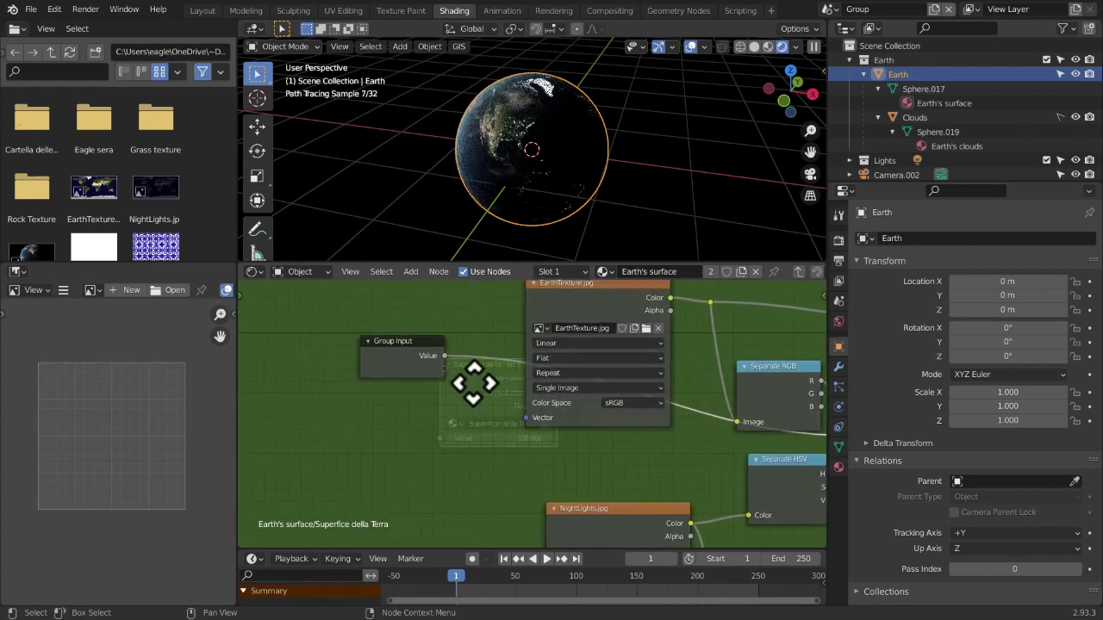
pyautogui.scroll(3, 486, 414)
pyautogui.moveTo(535, 423); pyautogui.dragTo(629, 444, button='middle')
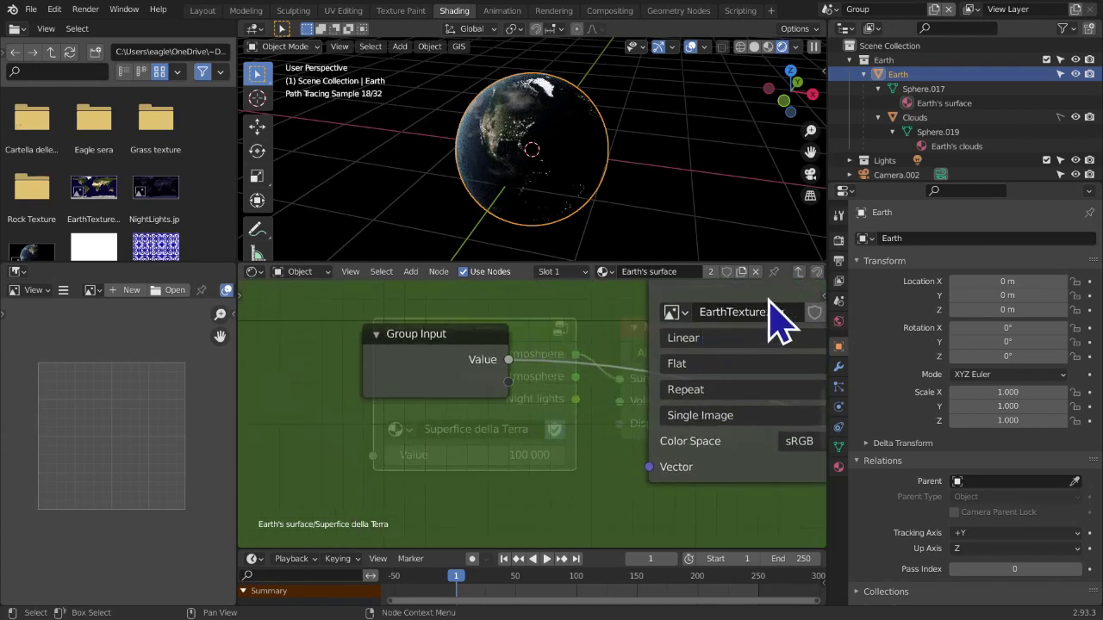
# Check the Earth in the viewport, then move the group's Multiply node slightly lower
pyautogui.click(799, 273)
pyautogui.moveTo(645, 474); pyautogui.dragTo(683, 450, button='middle')
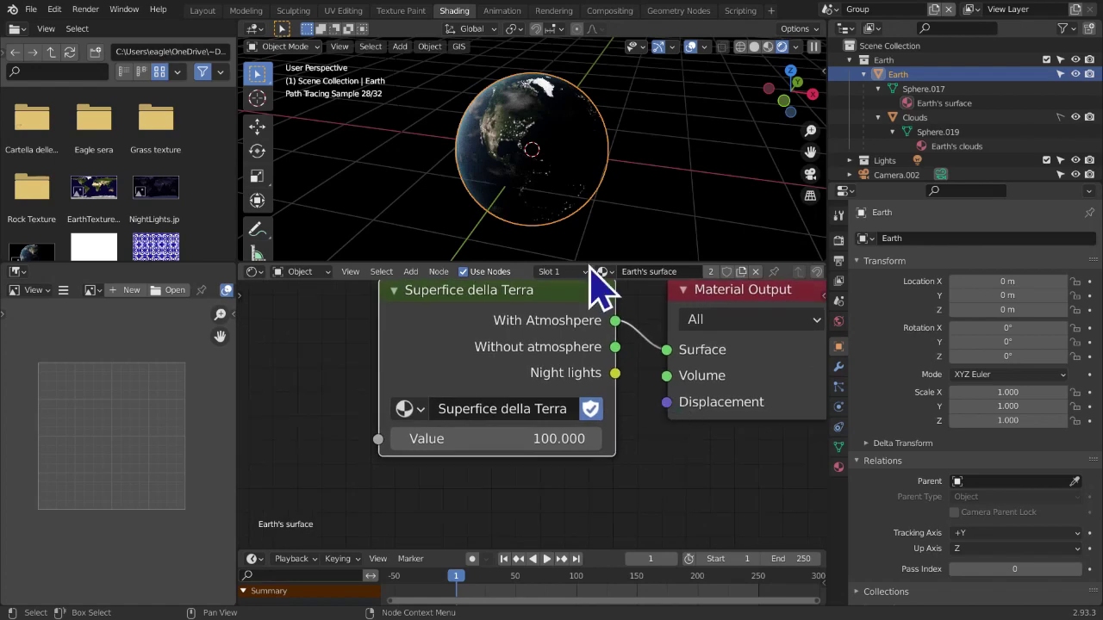
pyautogui.moveTo(536, 129); pyautogui.dragTo(592, 138, button='middle')
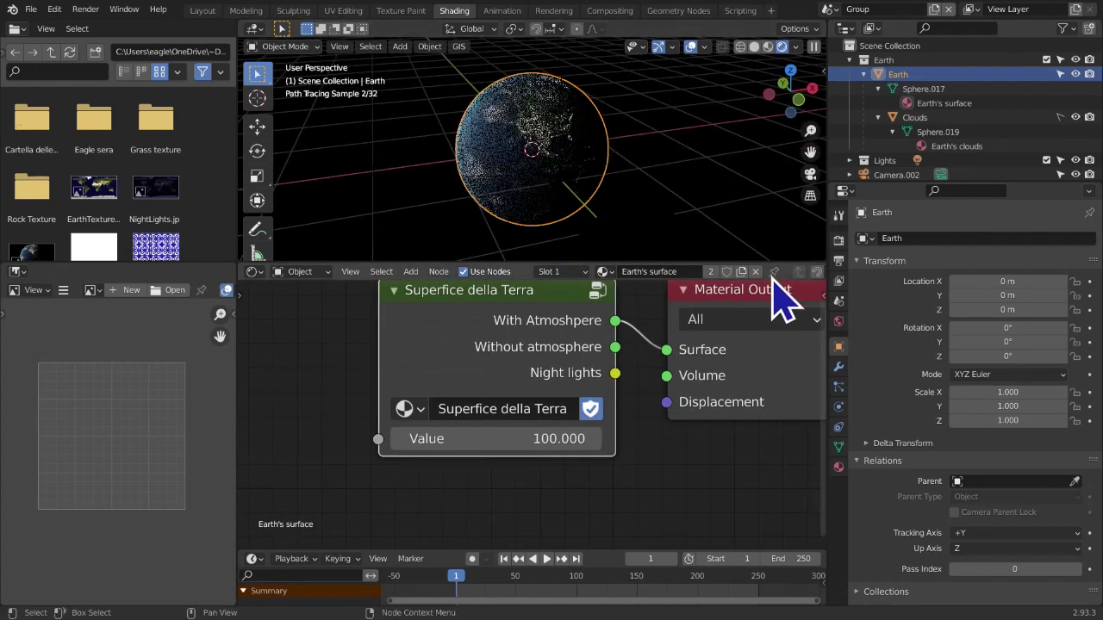
pyautogui.click(599, 291)
pyautogui.moveTo(665, 406); pyautogui.dragTo(390, 309, button='middle')
pyautogui.moveTo(571, 308); pyautogui.dragTo(573, 384, button='middle')
pyautogui.moveTo(572, 351); pyautogui.dragTo(575, 378)
pyautogui.moveTo(436, 444); pyautogui.dragTo(670, 458, button='middle')
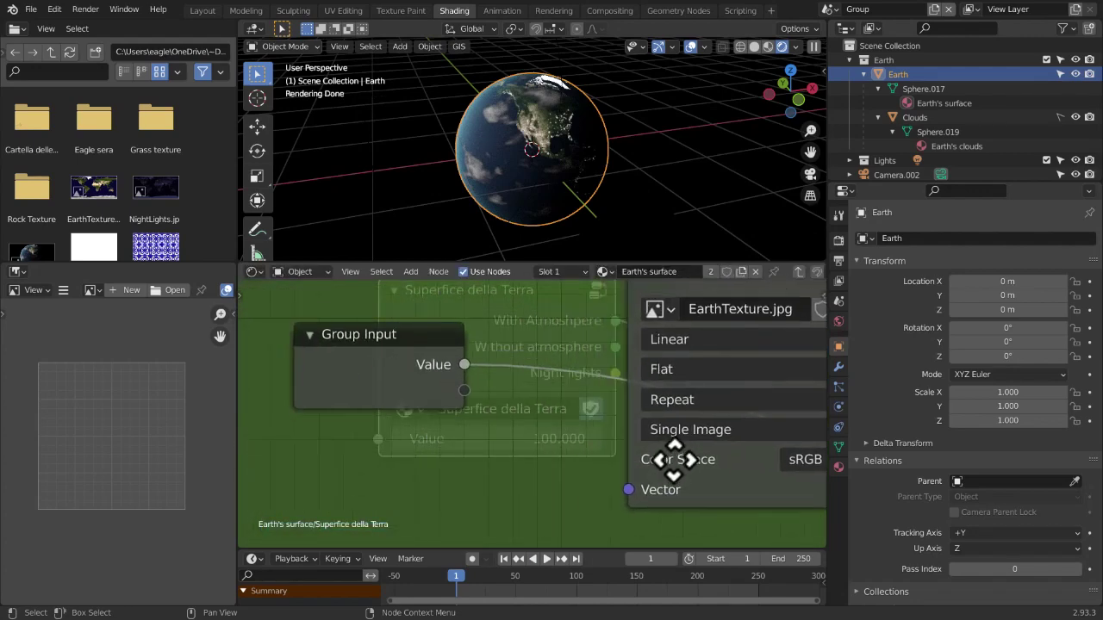
# Test the group node's Value input at 0, then set it back to 100
pyautogui.click(798, 272)
pyautogui.moveTo(663, 441); pyautogui.dragTo(660, 450, button='middle')
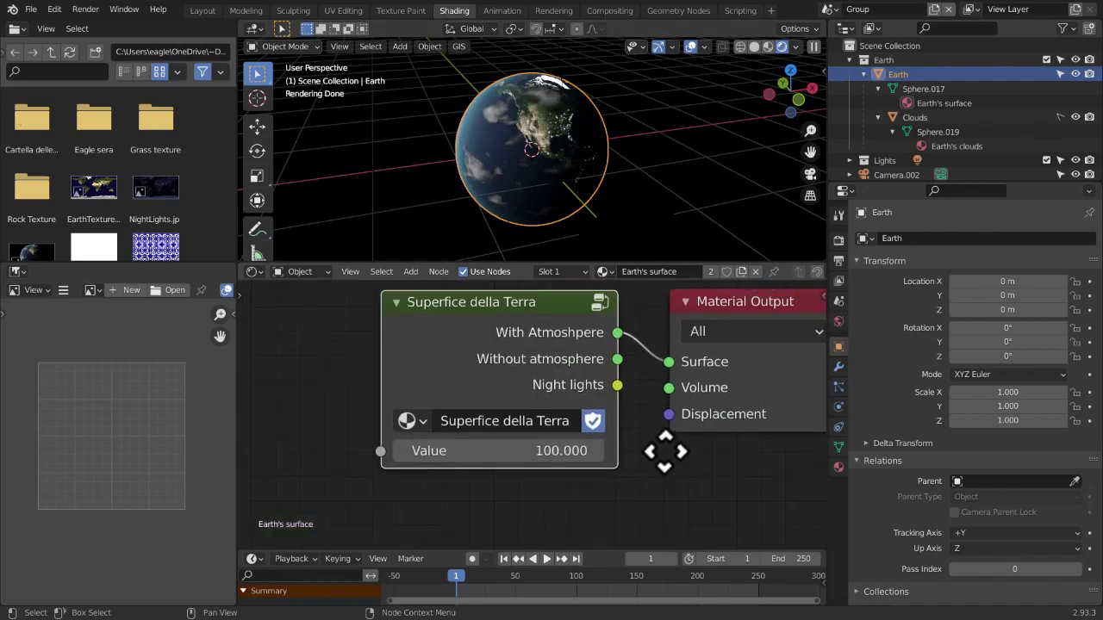
pyautogui.scroll(2, 625, 405)
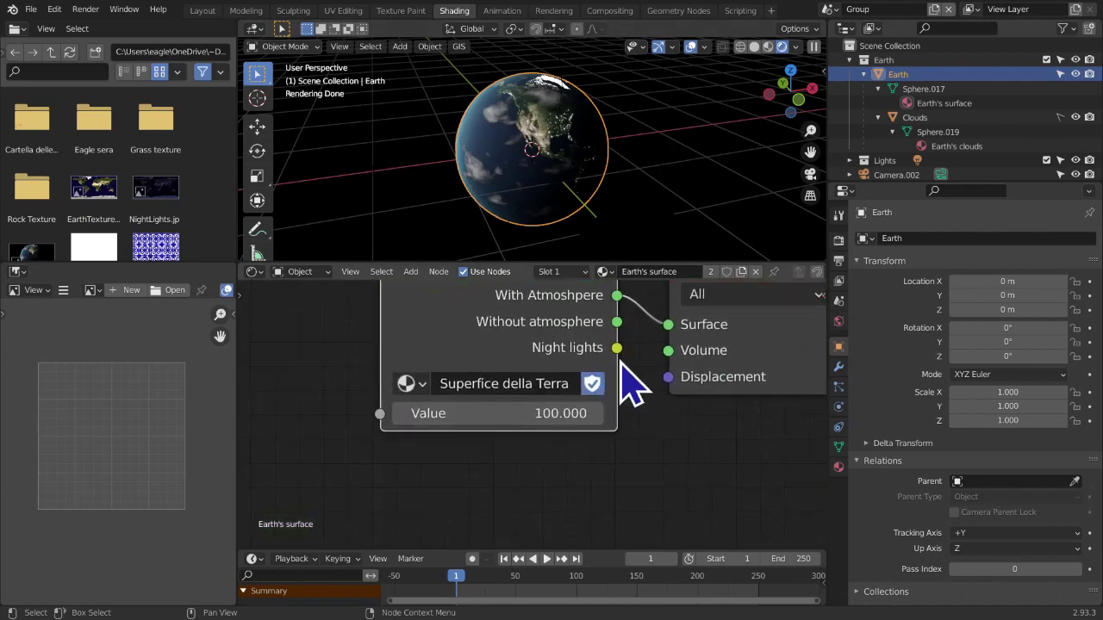
pyautogui.click(513, 414)
pyautogui.press('Return')
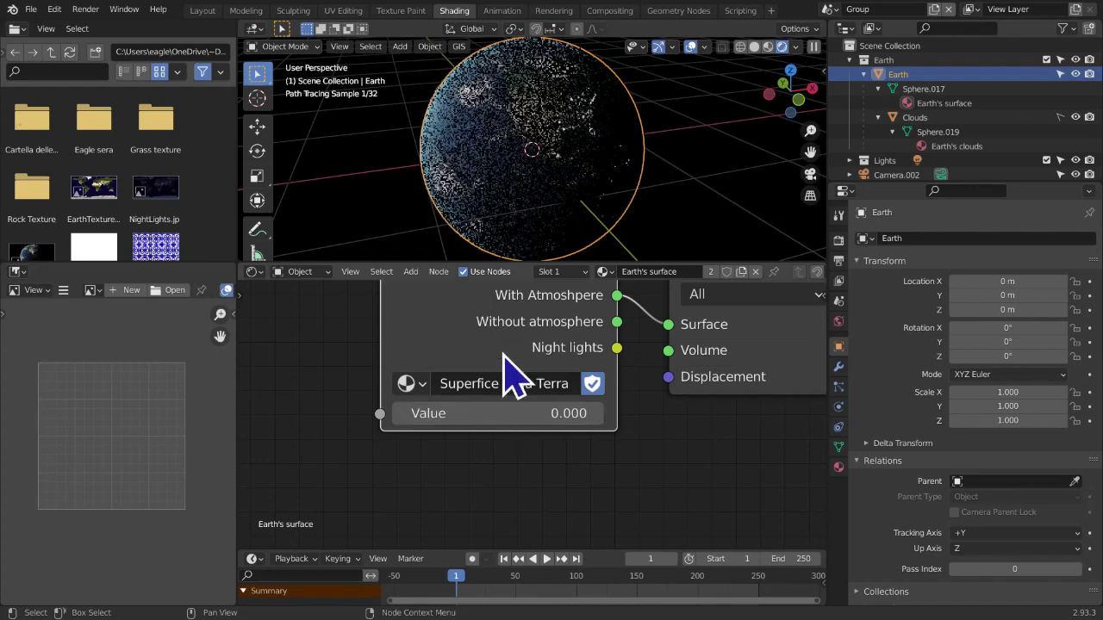
pyautogui.click(468, 414)
pyautogui.write('10')
pyautogui.press('Return')
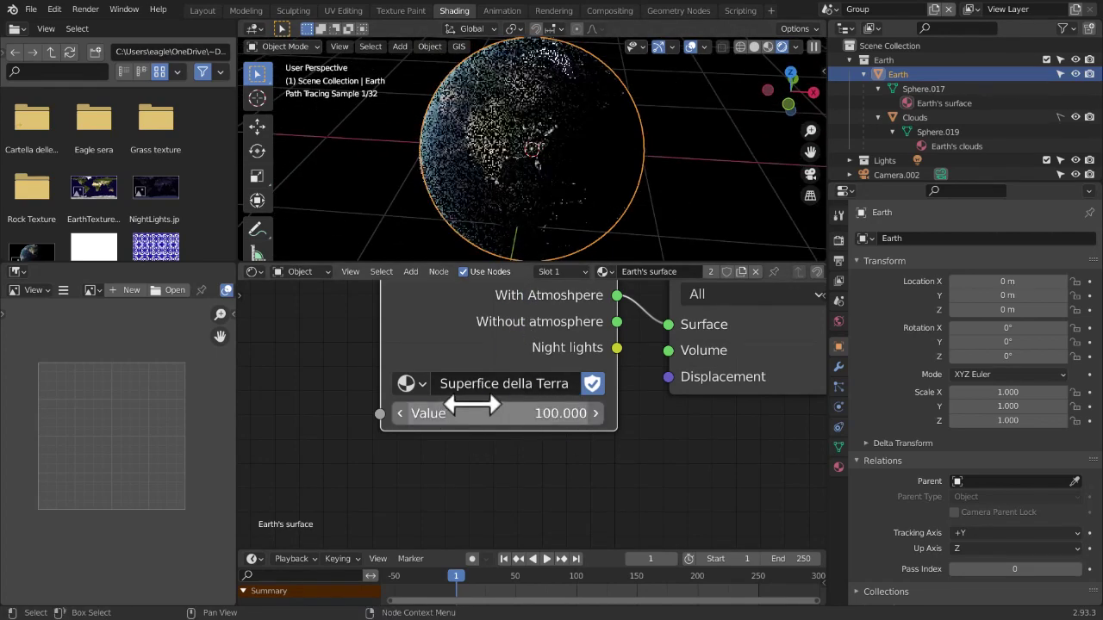
# Enter the group again and look over its Multiply, Combine HSV and Principled BSDF nodes
pyautogui.scroll(-1, 376, 187)
pyautogui.moveTo(377, 187); pyautogui.dragTo(429, 166, button='middle')
pyautogui.press('Home')
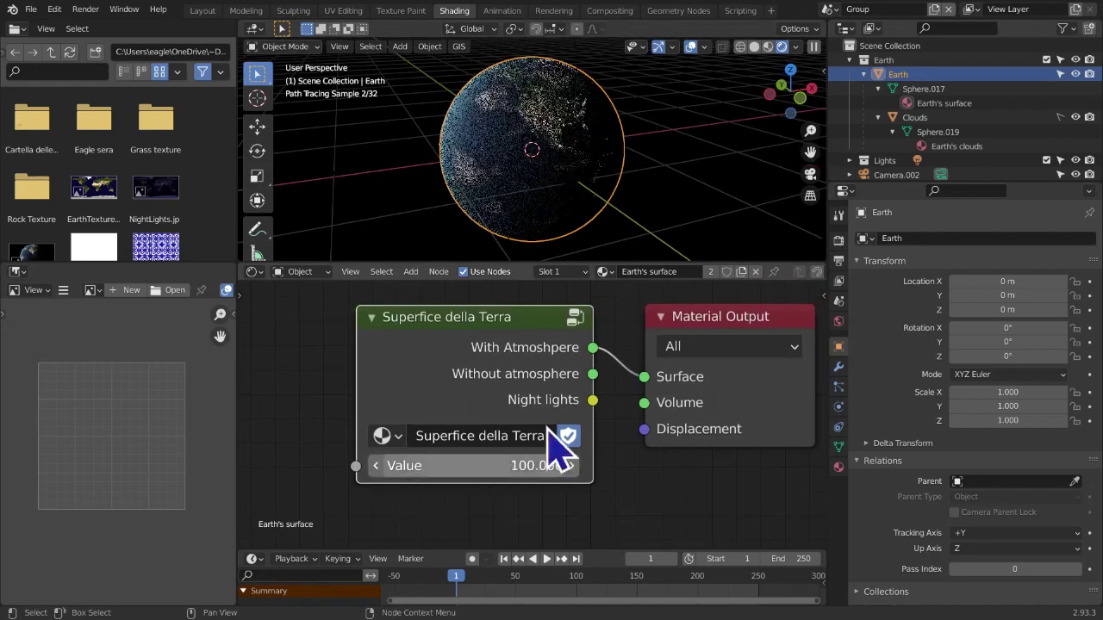
pyautogui.click(575, 319)
pyautogui.moveTo(549, 486); pyautogui.dragTo(296, 386, button='middle')
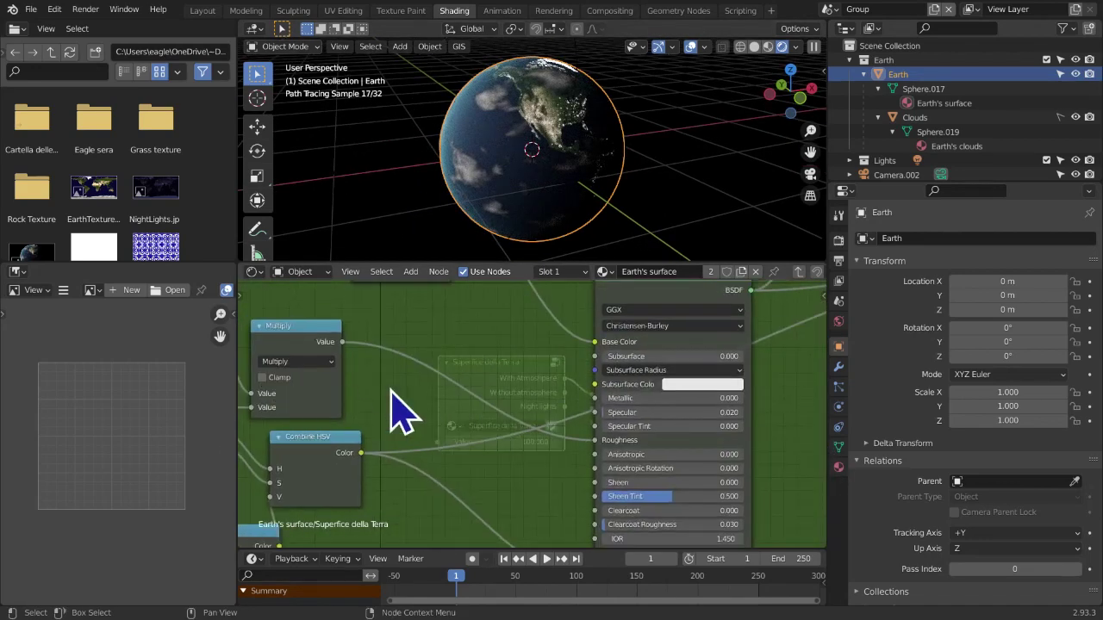
pyautogui.scroll(-2, 453, 396)
pyautogui.moveTo(664, 468); pyautogui.dragTo(661, 290, button='middle')
pyautogui.moveTo(456, 413); pyautogui.dragTo(544, 431, button='middle')
pyautogui.scroll(-1, 560, 465)
pyautogui.scroll(-4, 562, 461)
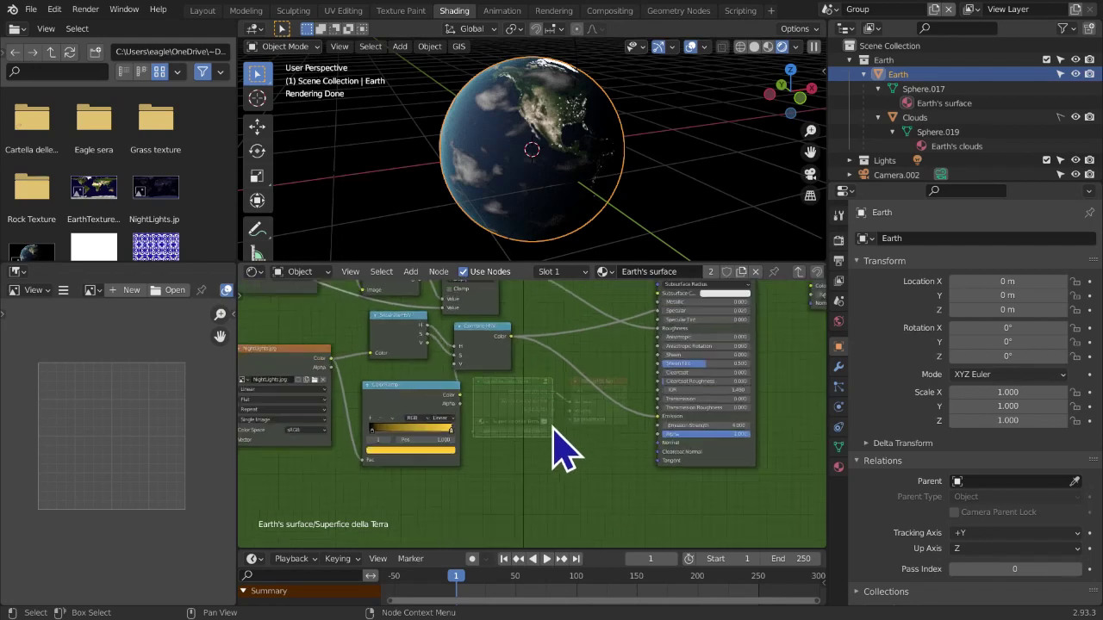
pyautogui.moveTo(563, 455); pyautogui.dragTo(337, 388, button='middle')
pyautogui.scroll(3, 494, 438)
pyautogui.scroll(4, 401, 395)
# Try Principled BSDF Emission Strength values of 0 and 1 to test the city lights
pyautogui.scroll(-4, 403, 396)
pyautogui.scroll(5, 569, 473)
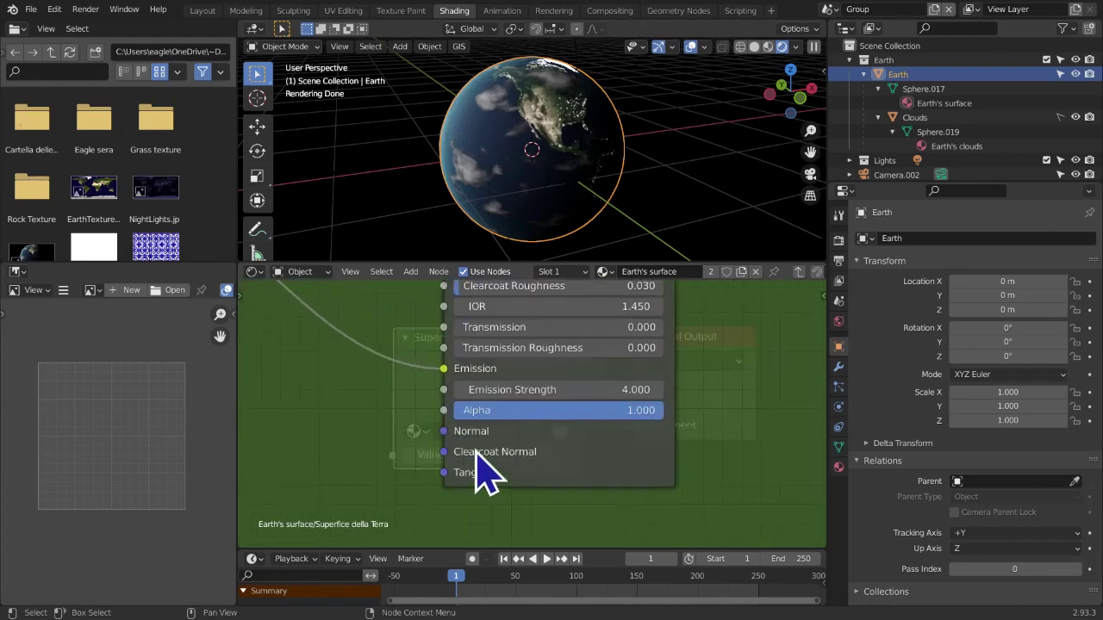
pyautogui.scroll(4, 546, 233)
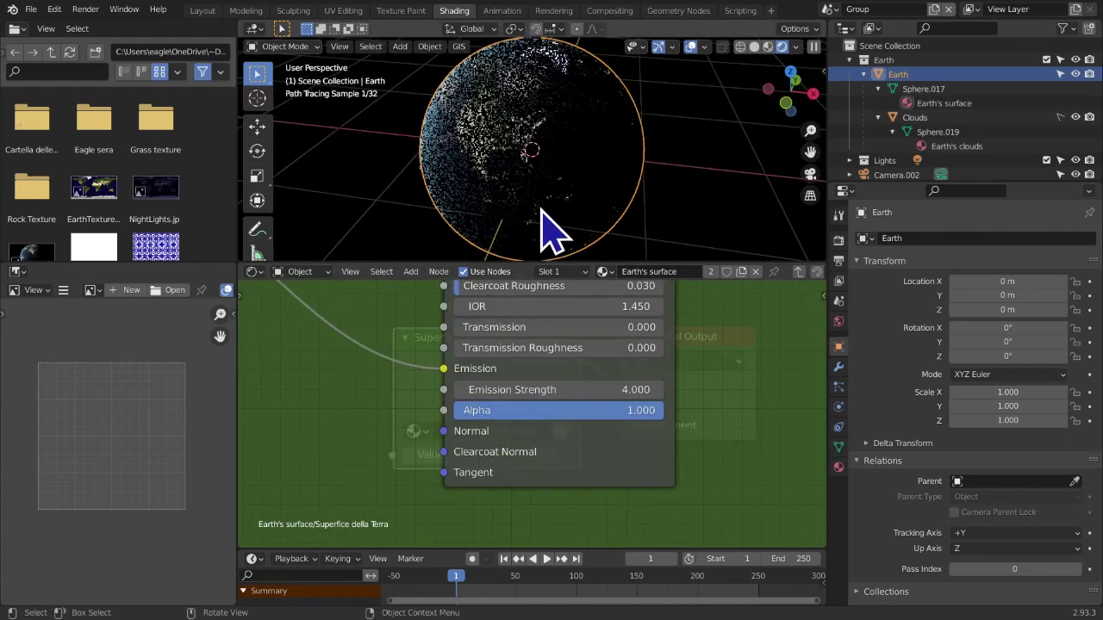
pyautogui.scroll(2, 551, 233)
pyautogui.click(593, 389)
pyautogui.write('0')
pyautogui.press('Return')
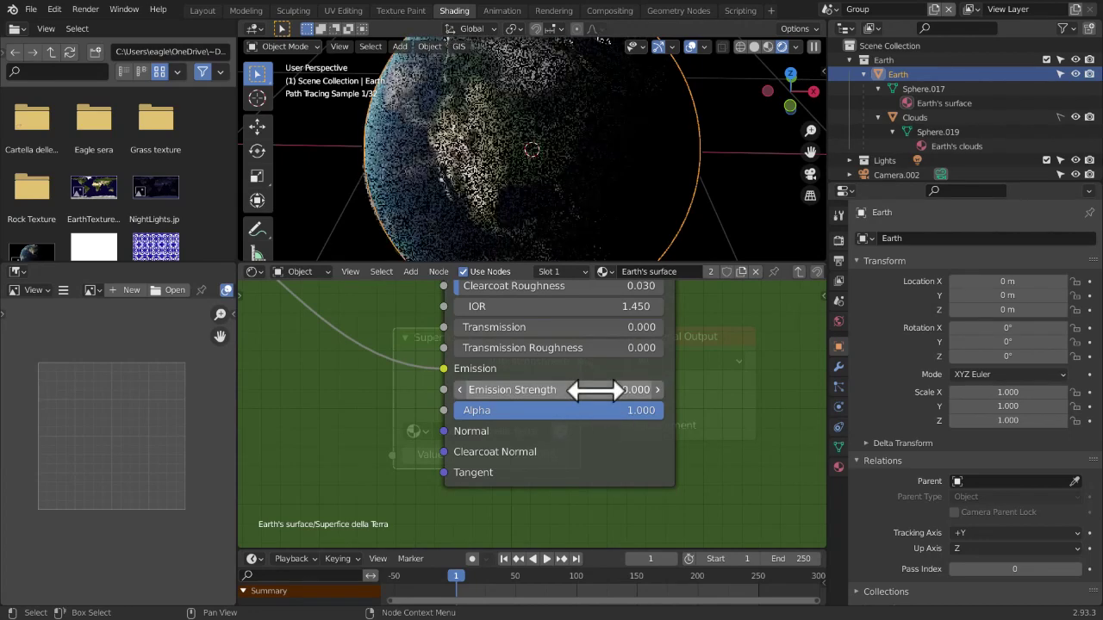
pyautogui.click(597, 389)
pyautogui.write('1')
pyautogui.press('Return')
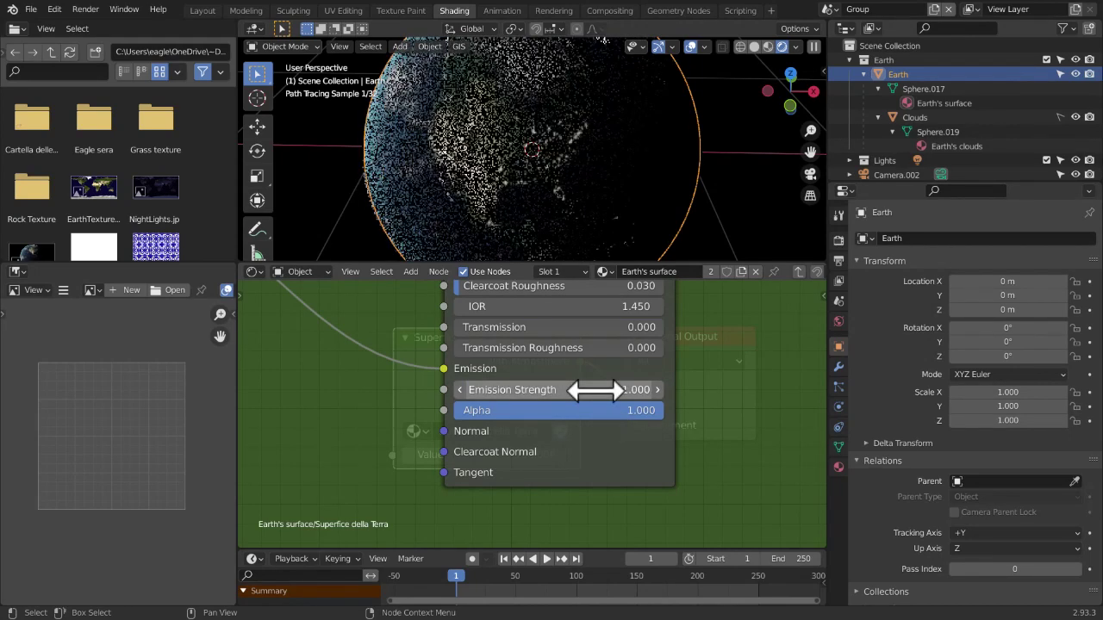
# Restore the Principled BSDF Emission Strength to 4.000
pyautogui.click(595, 390)
pyautogui.write('4')
pyautogui.press('Return')
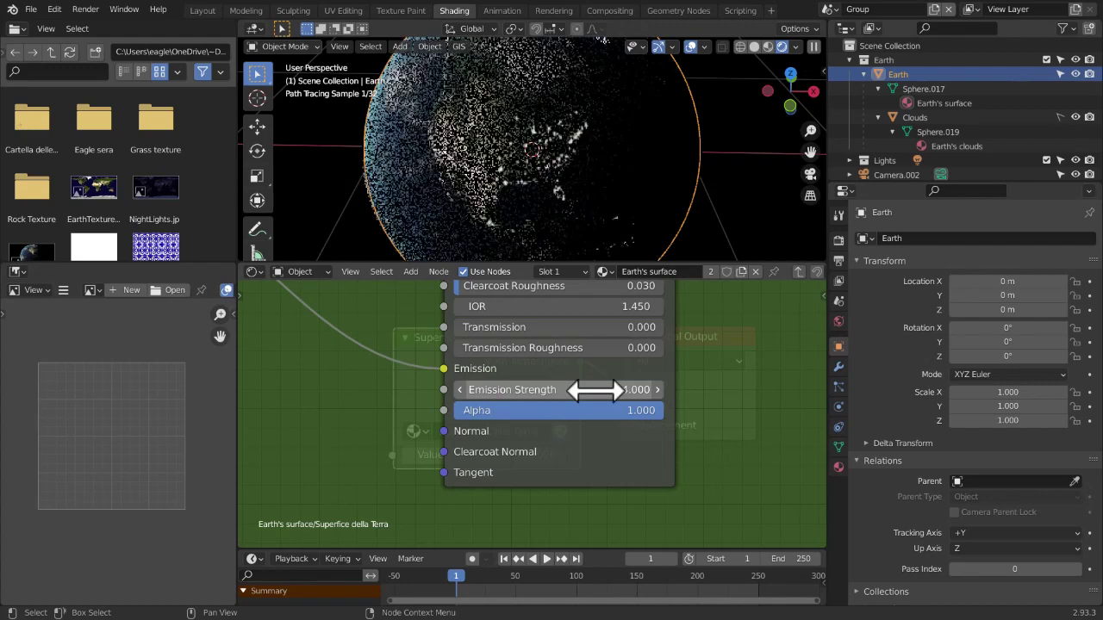
pyautogui.scroll(-5, 517, 473)
pyautogui.scroll(3, 431, 431)
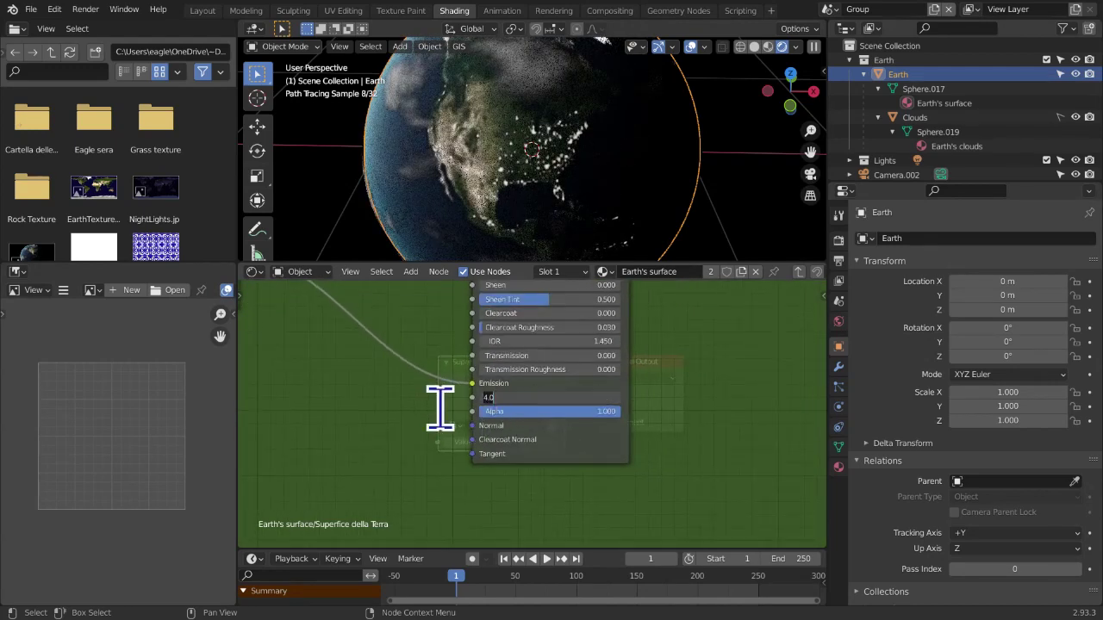
pyautogui.write('1')
pyautogui.press('Return')
# Nudge the Combine HSV node slightly and frame the Principled BSDF
pyautogui.moveTo(439, 409); pyautogui.dragTo(707, 511, button='middle')
pyautogui.moveTo(435, 367); pyautogui.dragTo(441, 365)
pyautogui.moveTo(616, 457); pyautogui.dragTo(412, 396, button='middle')
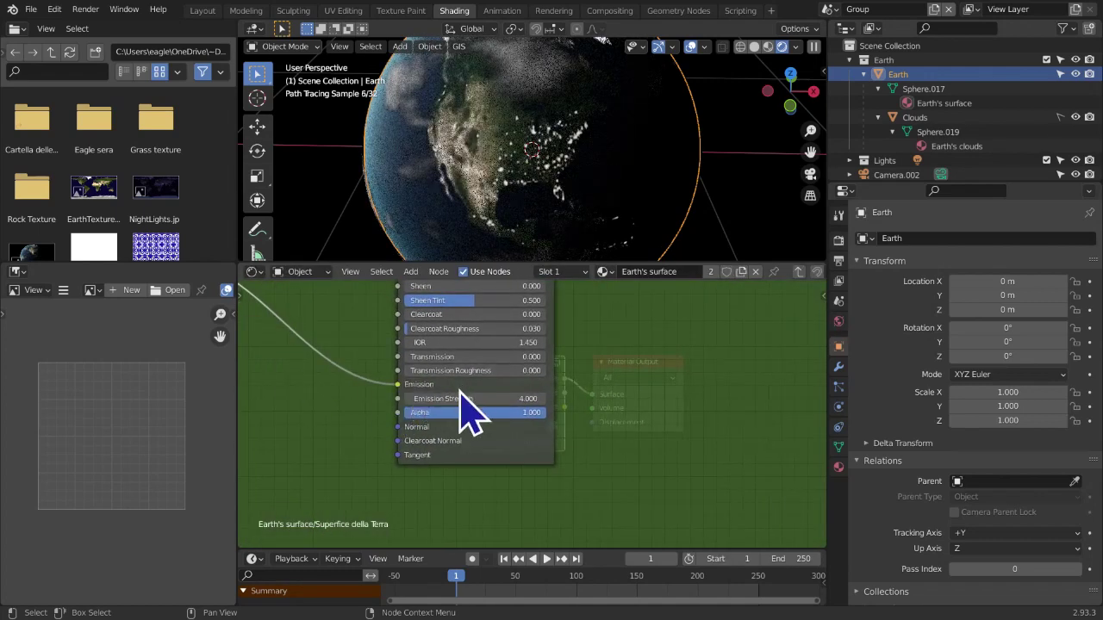
pyautogui.moveTo(412, 435); pyautogui.dragTo(329, 528, button='middle')
pyautogui.scroll(-12, 474, 495)
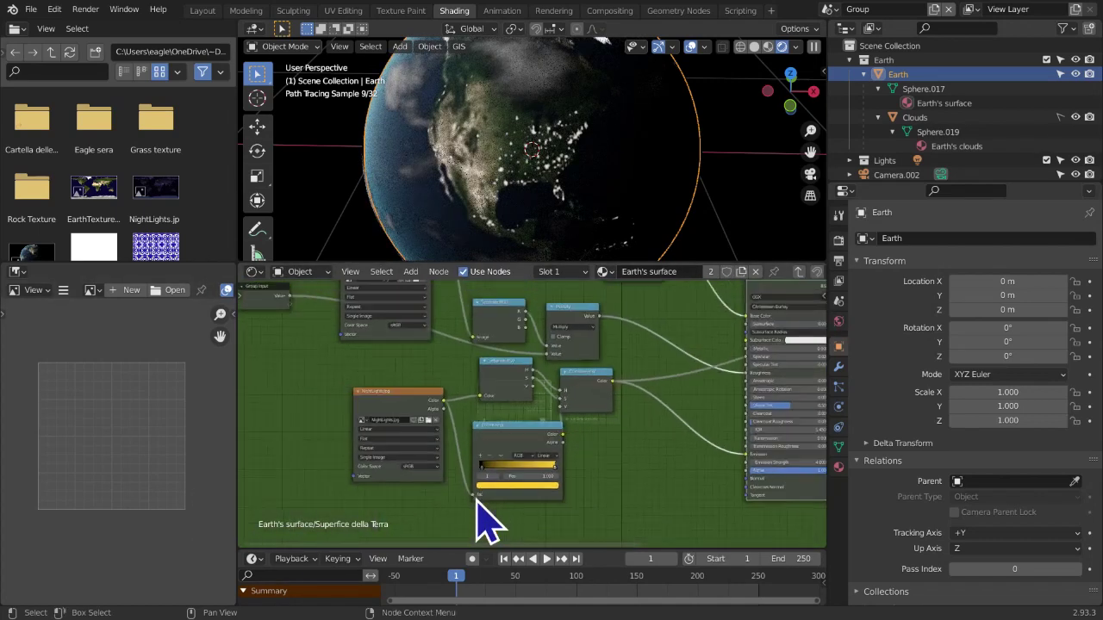
pyautogui.scroll(3, 436, 402)
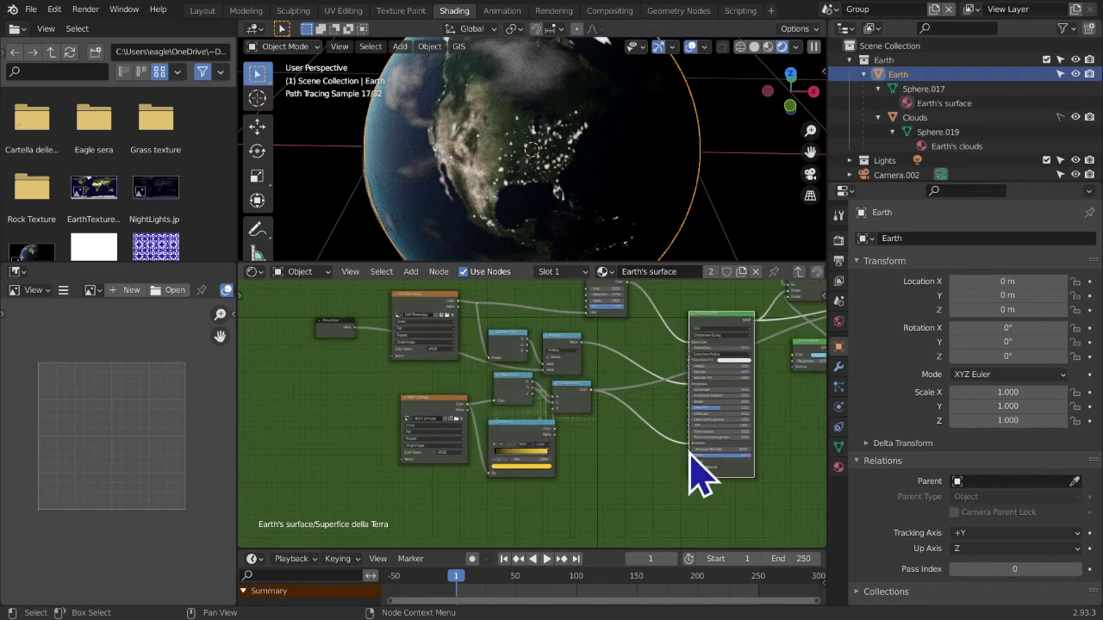
# Expose the Principled BSDF Emission Strength as a group input
pyautogui.moveTo(428, 411); pyautogui.dragTo(353, 330)
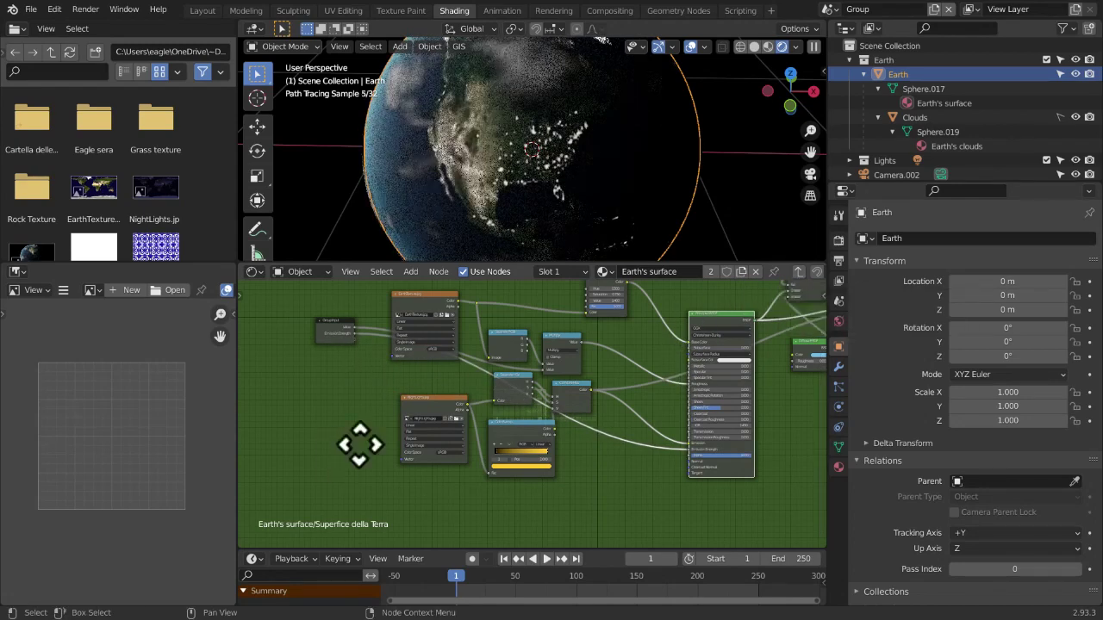
pyautogui.moveTo(351, 430); pyautogui.dragTo(448, 473, button='middle')
pyautogui.scroll(9, 472, 457)
pyautogui.moveTo(492, 439); pyautogui.dragTo(594, 522, button='middle')
pyautogui.scroll(-2, 517, 465)
pyautogui.moveTo(506, 458); pyautogui.dragTo(347, 462, button='middle')
pyautogui.scroll(7, 560, 484)
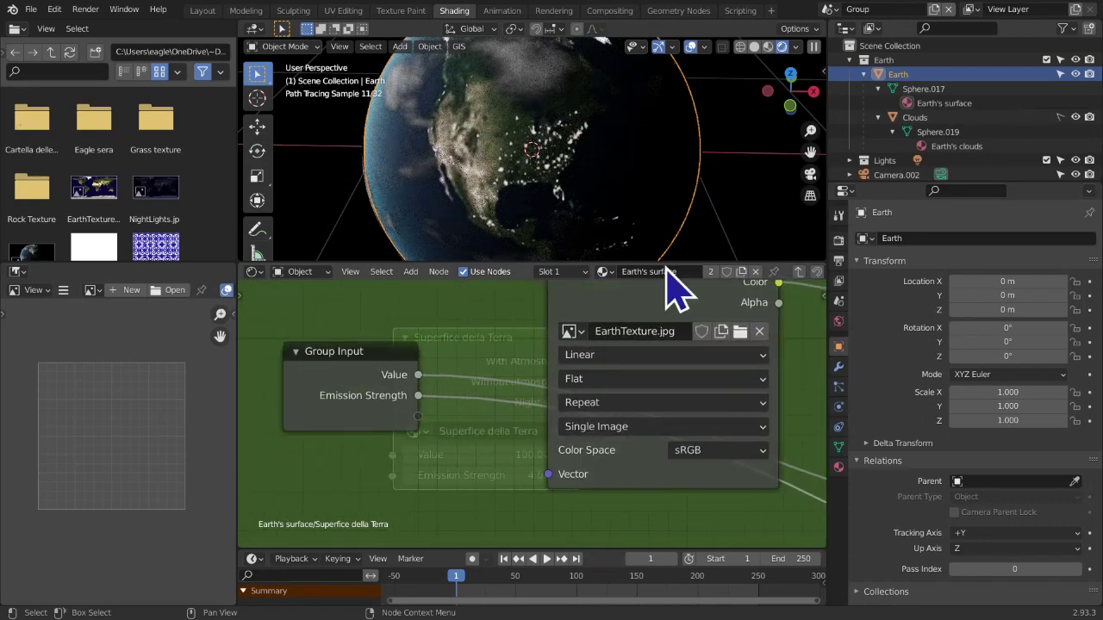
# Return to the main material tree and shift the Superfice della Terra node slightly left
pyautogui.click(797, 272)
pyautogui.moveTo(504, 420); pyautogui.dragTo(524, 393, button='middle')
pyautogui.moveTo(463, 362); pyautogui.dragTo(445, 359)
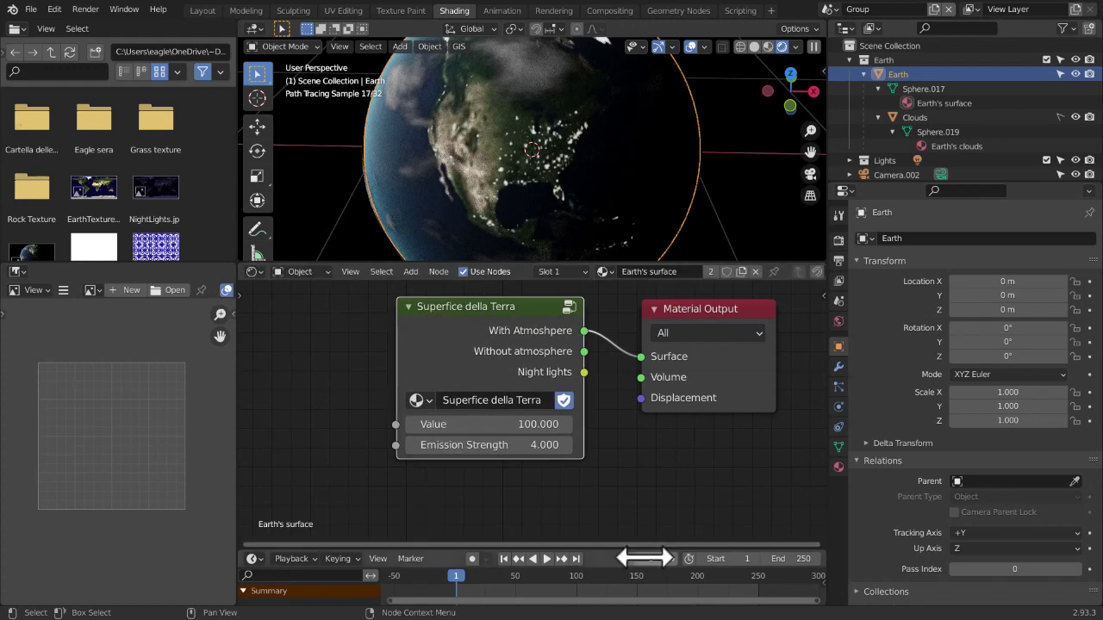
# Test the group node's Emission Strength at 0, then set it back to 4
pyautogui.click(487, 444)
pyautogui.press('Return')
pyautogui.click(488, 444)
pyautogui.write('4')
pyautogui.press('Return')
# Confirm the group node's Value at 100 and Emission Strength at 4, nudging the node down-right
pyautogui.click(482, 422)
pyautogui.click(303, 423)
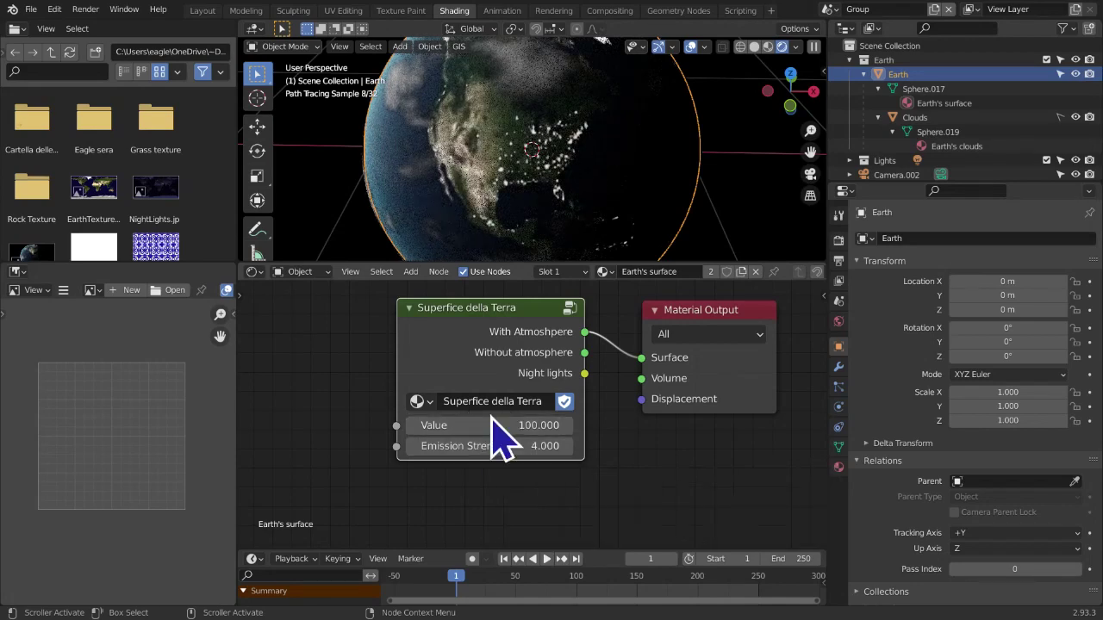
pyautogui.moveTo(480, 368); pyautogui.dragTo(491, 372)
pyautogui.click(503, 433)
pyautogui.press('Return')
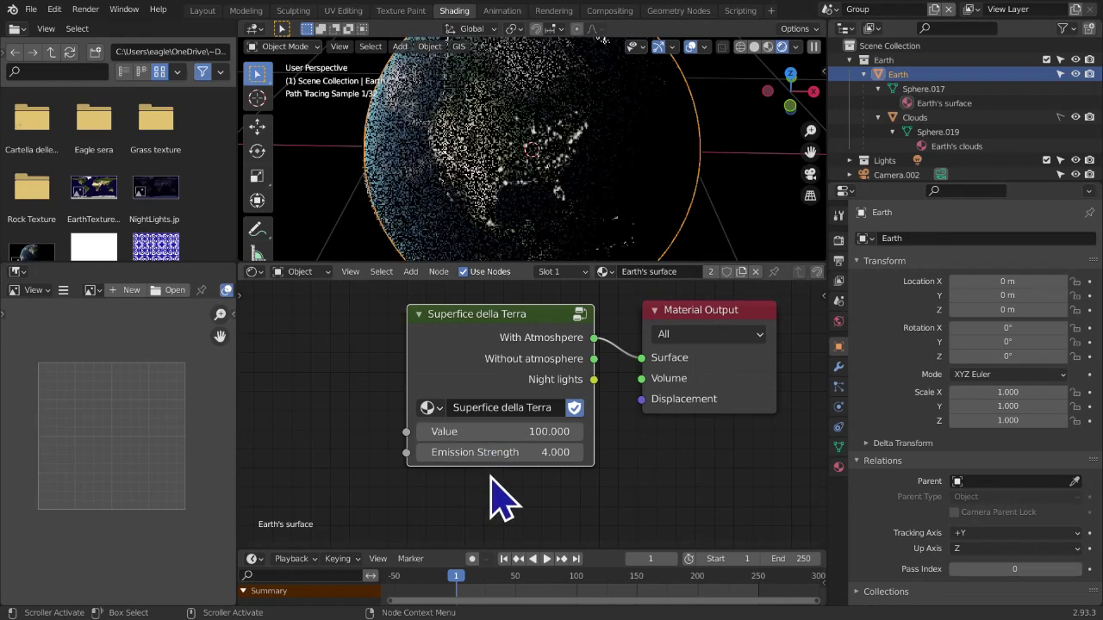
pyautogui.click(505, 452)
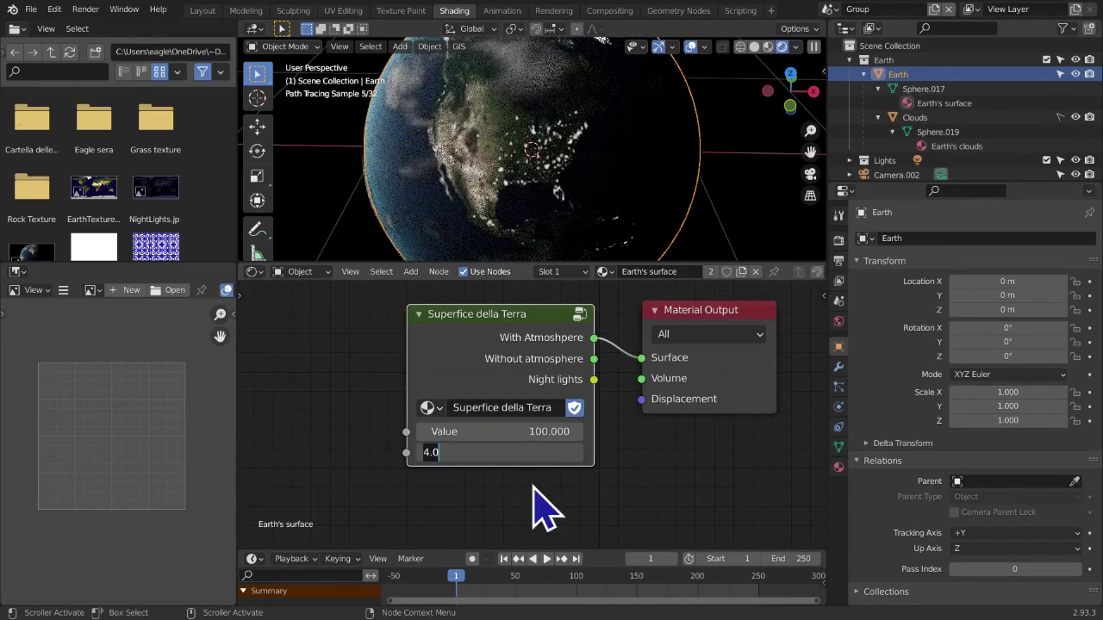
pyautogui.press('Return')
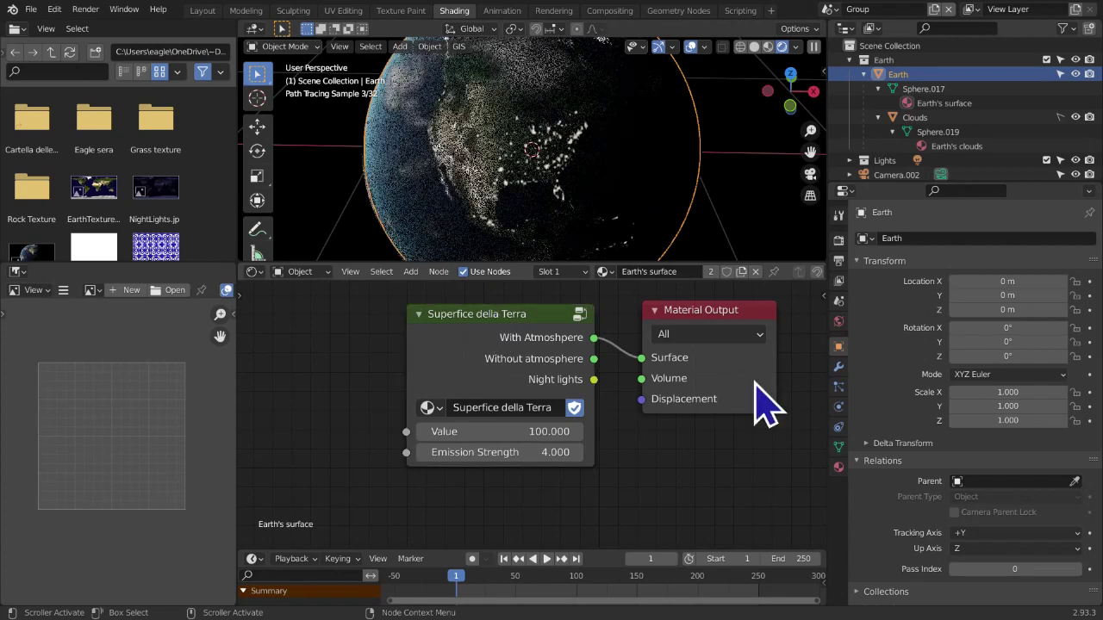
# Review the group's inner nodes, keep the Value at 100, and go back inside the group
pyautogui.click(579, 315)
pyautogui.scroll(-4, 608, 443)
pyautogui.scroll(-3, 611, 415)
pyautogui.moveTo(614, 412); pyautogui.dragTo(449, 433, button='middle')
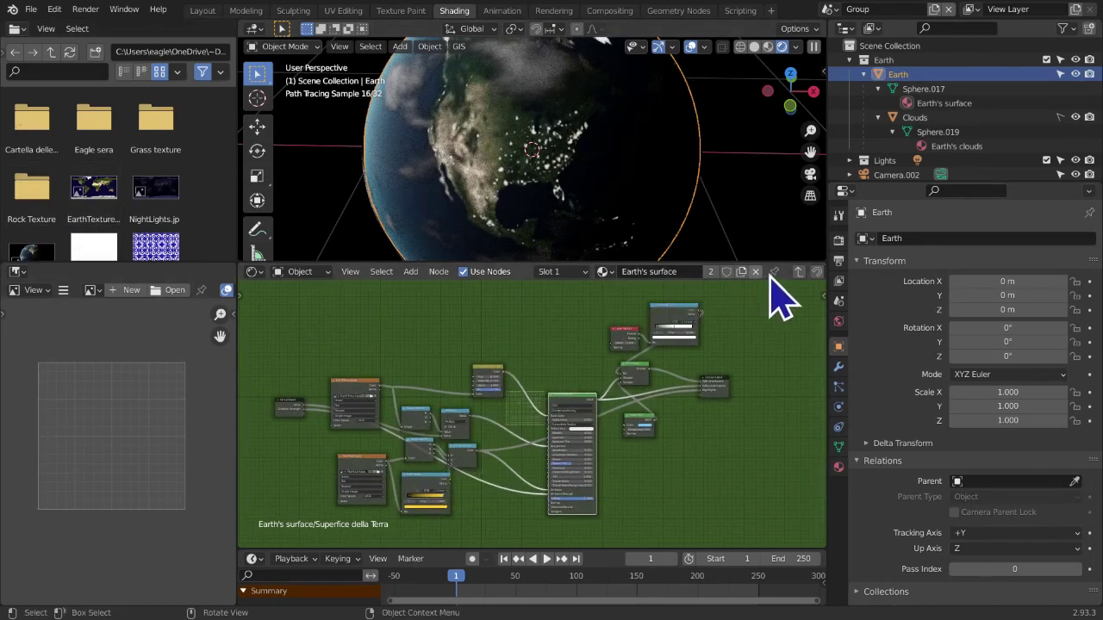
pyautogui.click(798, 272)
pyautogui.scroll(8, 581, 500)
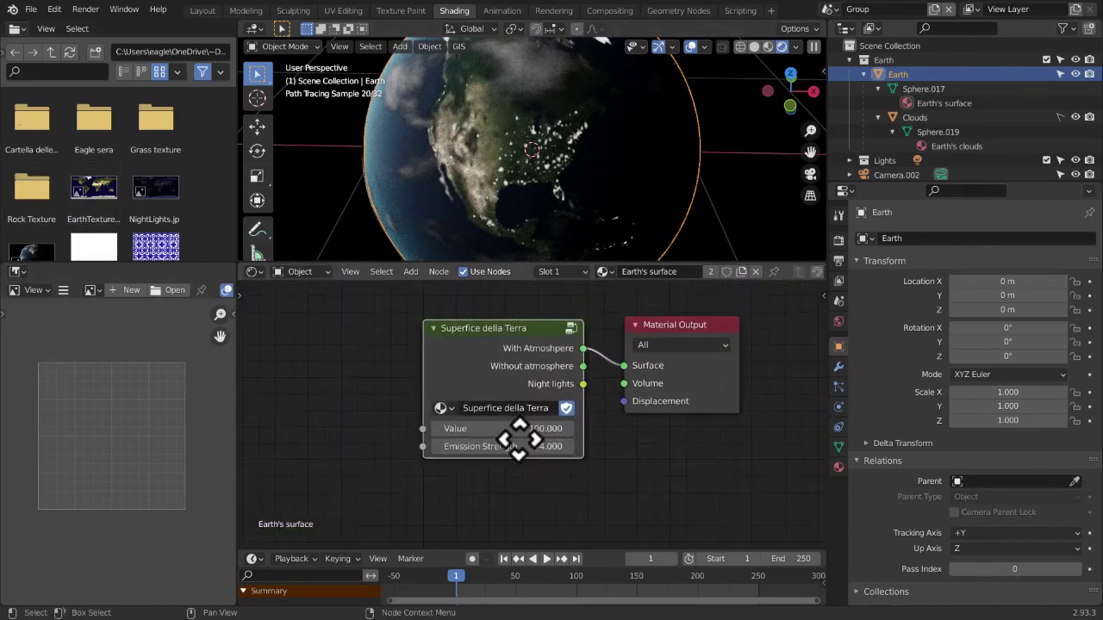
pyautogui.scroll(1, 476, 455)
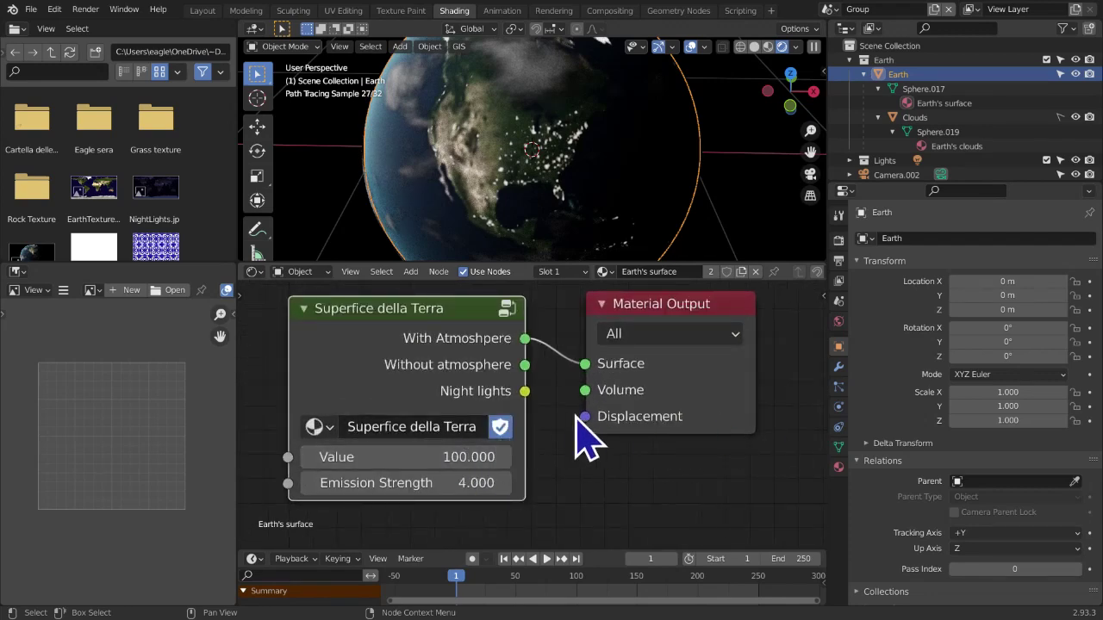
pyautogui.moveTo(457, 428); pyautogui.dragTo(495, 431, button='middle')
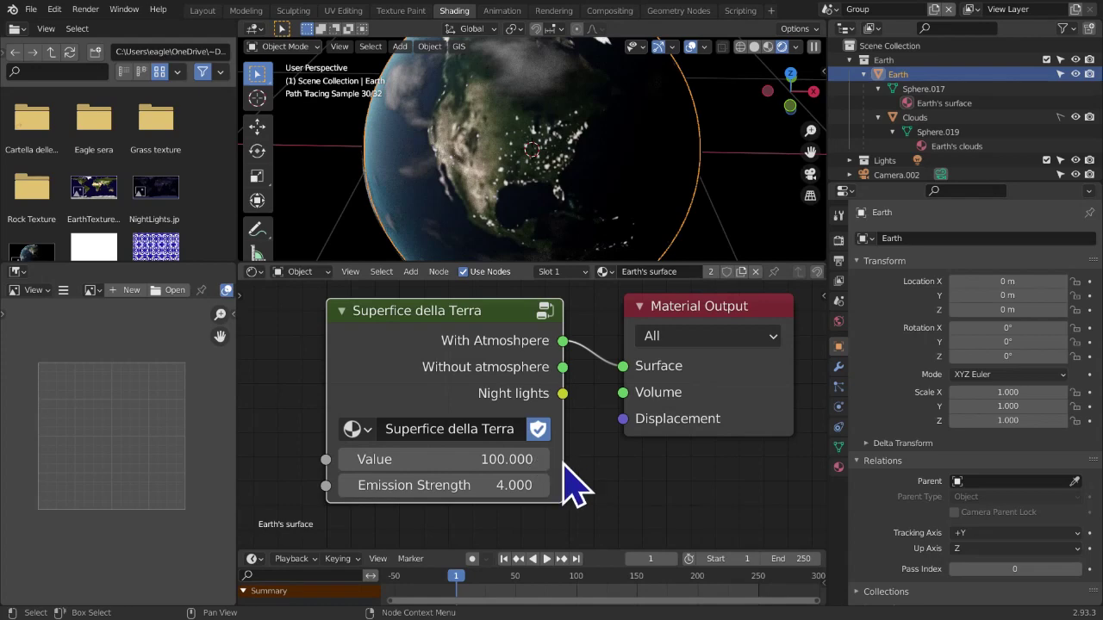
pyautogui.click(518, 461)
pyautogui.press('Return')
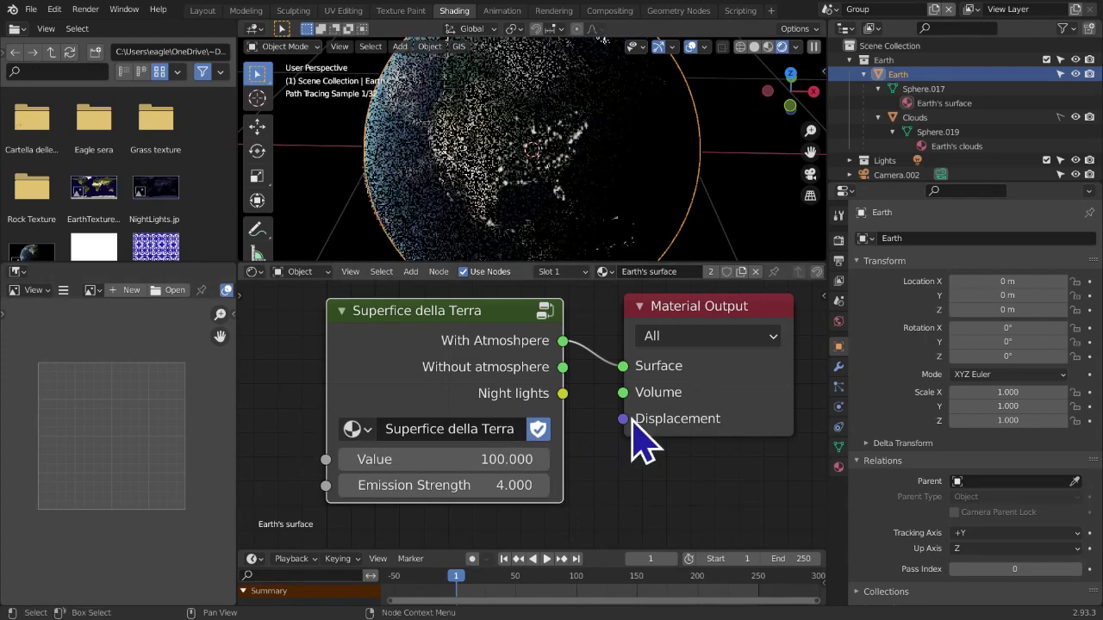
pyautogui.moveTo(524, 394); pyautogui.dragTo(540, 380, button='middle')
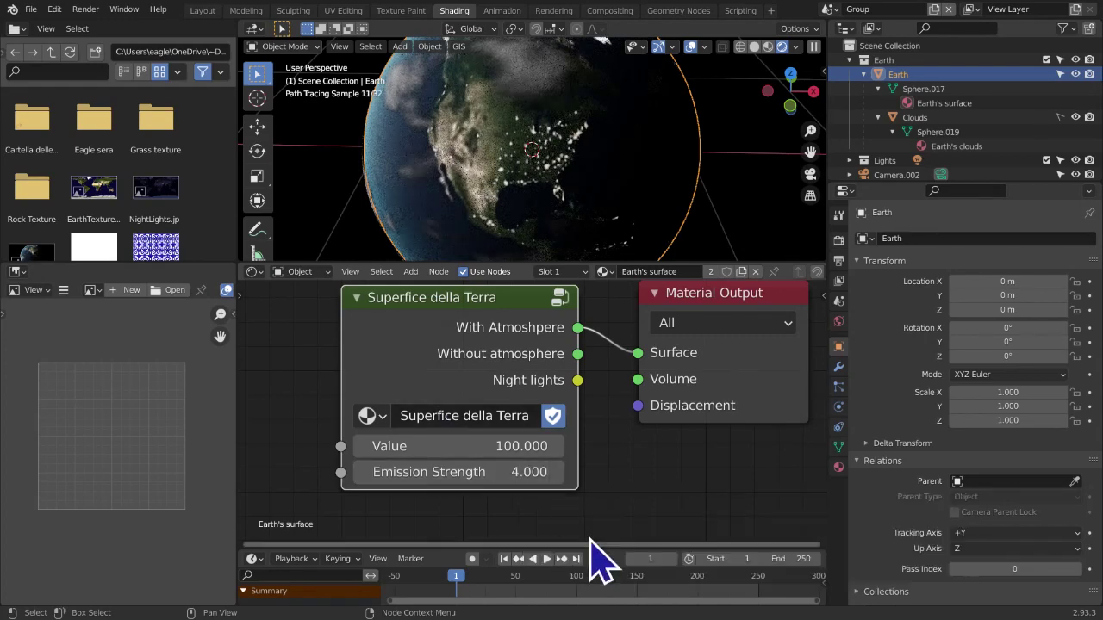
pyautogui.click(560, 297)
# Select the group's Value input and keep it above Emission Strength, undoing its accidental removal
pyautogui.scroll(-4, 345, 405)
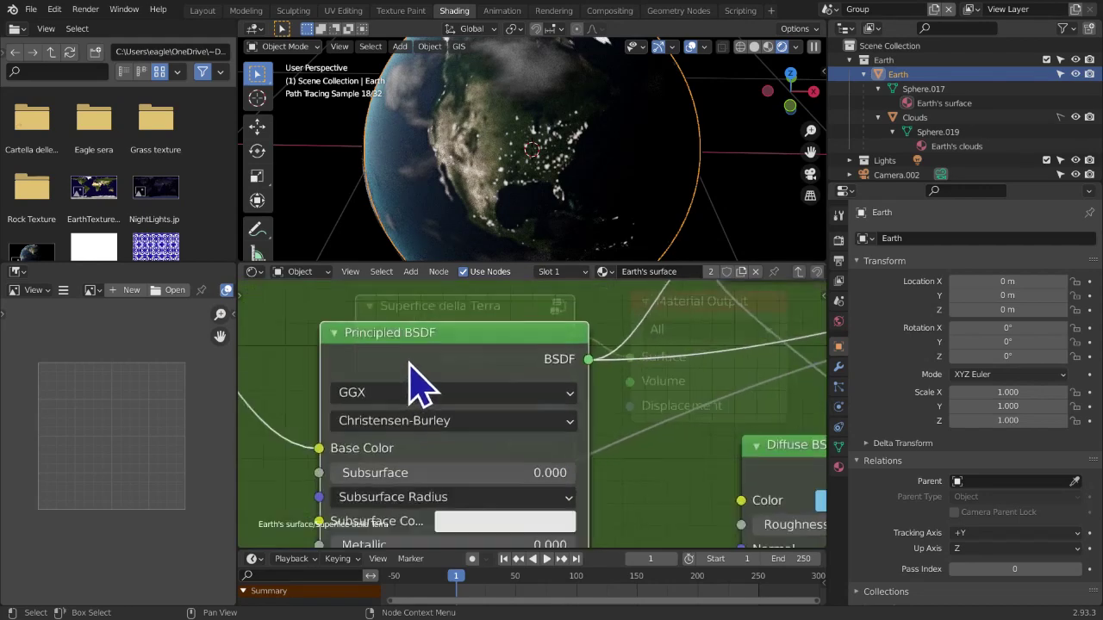
pyautogui.scroll(-6, 457, 379)
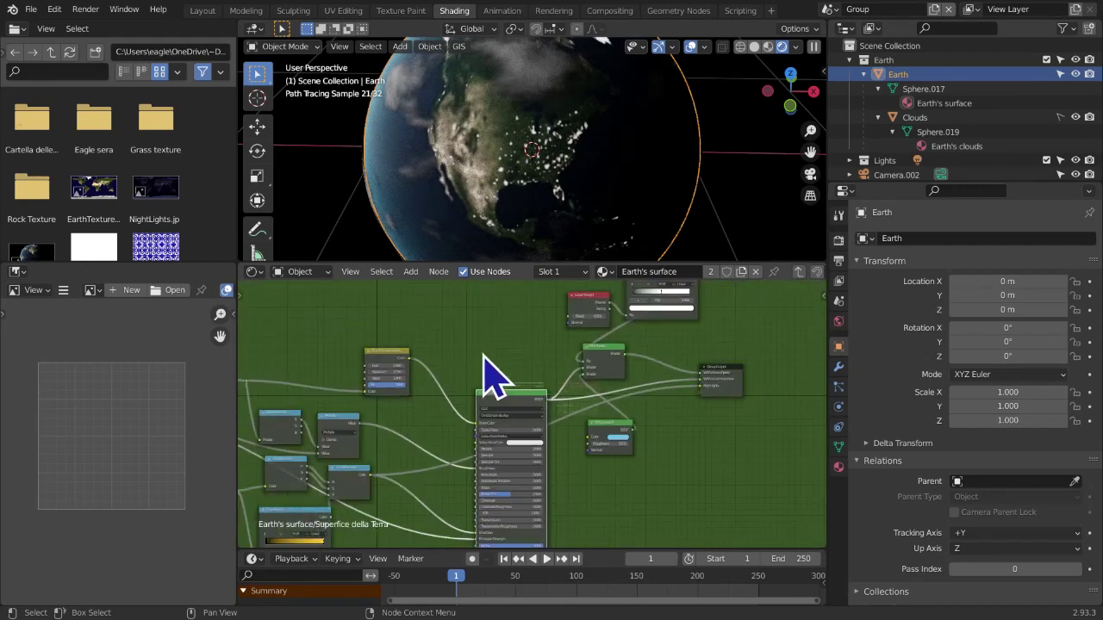
pyautogui.press('n')
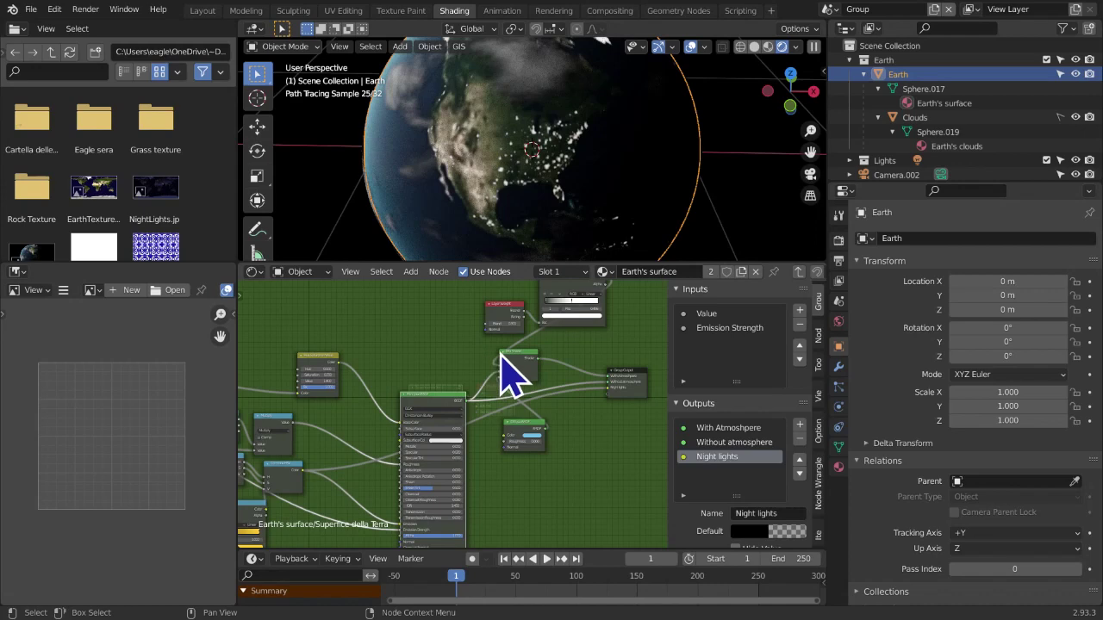
pyautogui.click(723, 314)
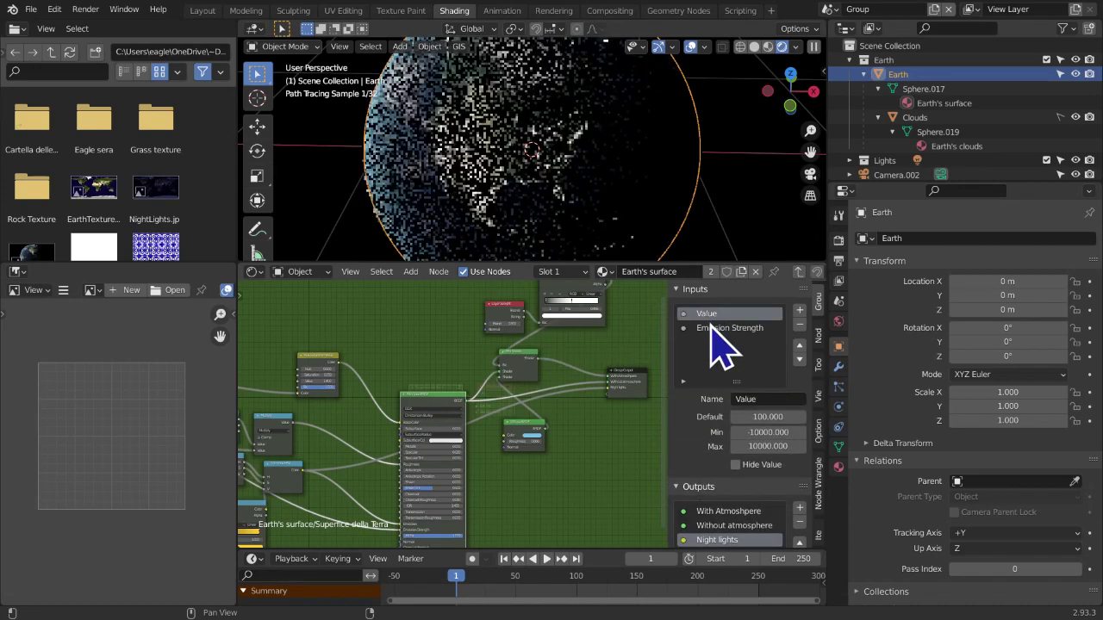
pyautogui.click(798, 359)
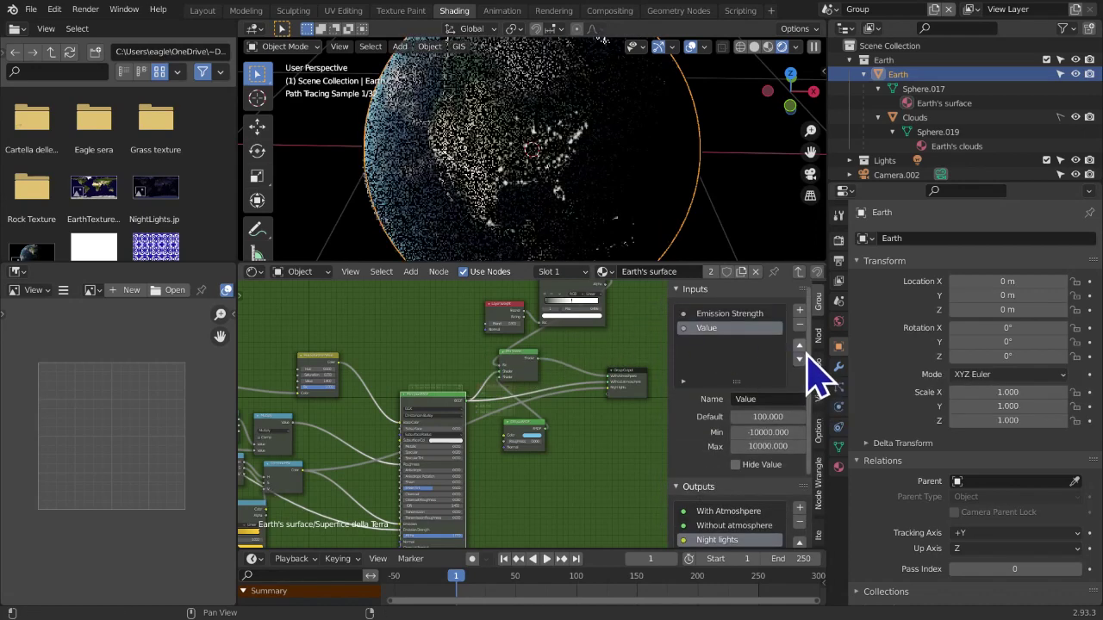
pyautogui.click(798, 345)
pyautogui.moveTo(620, 382); pyautogui.dragTo(354, 334, button='middle')
pyautogui.scroll(3, 451, 344)
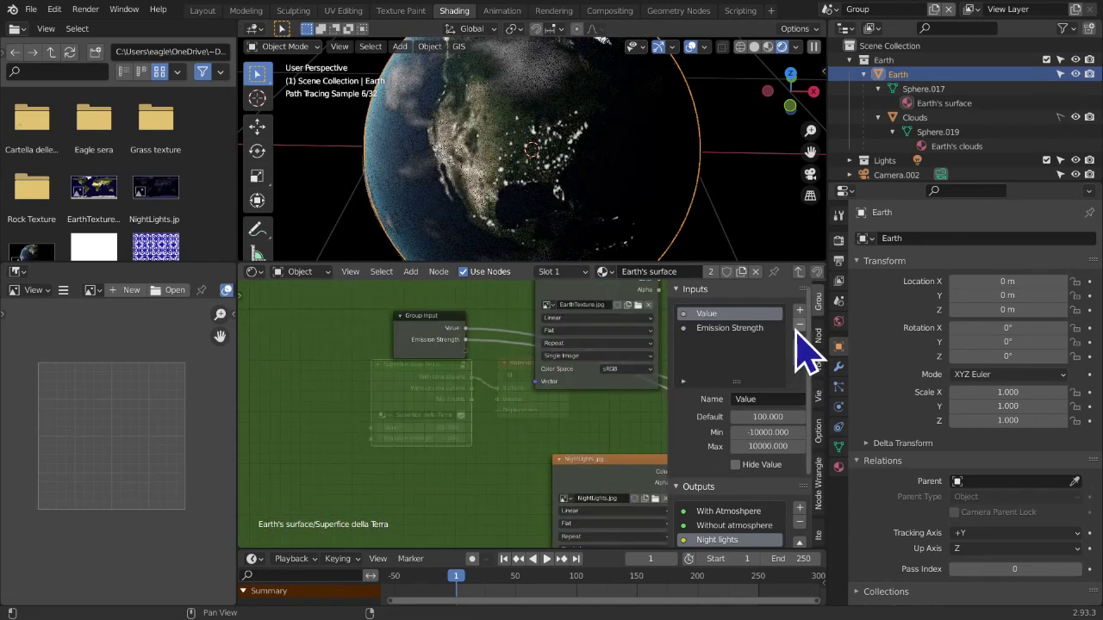
pyautogui.click(799, 324)
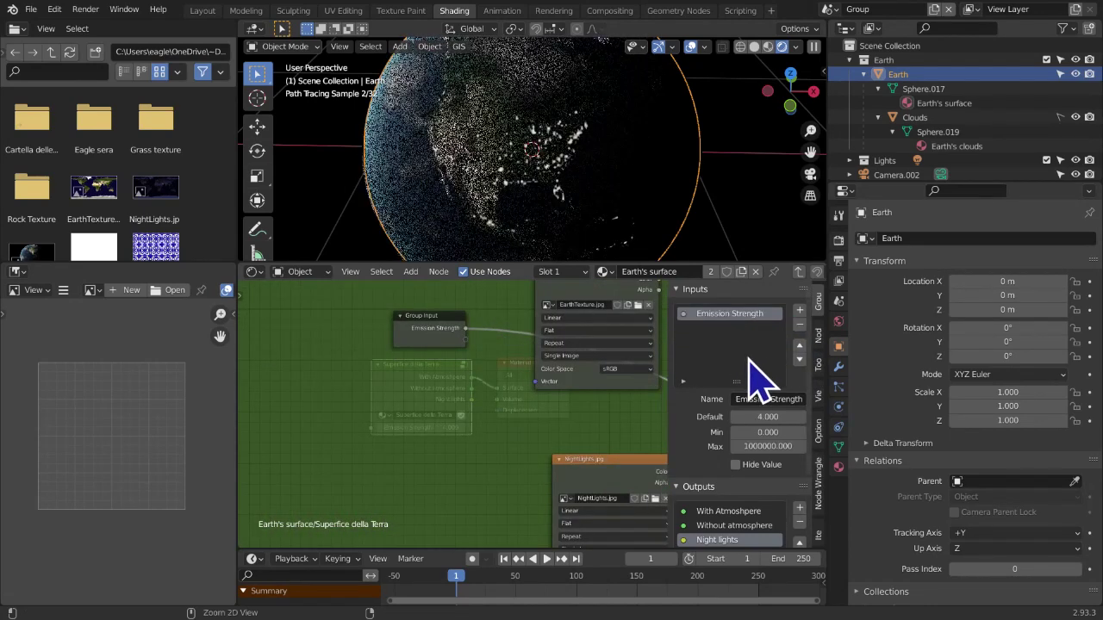
pyautogui.hotkey('ctrl', 'z')
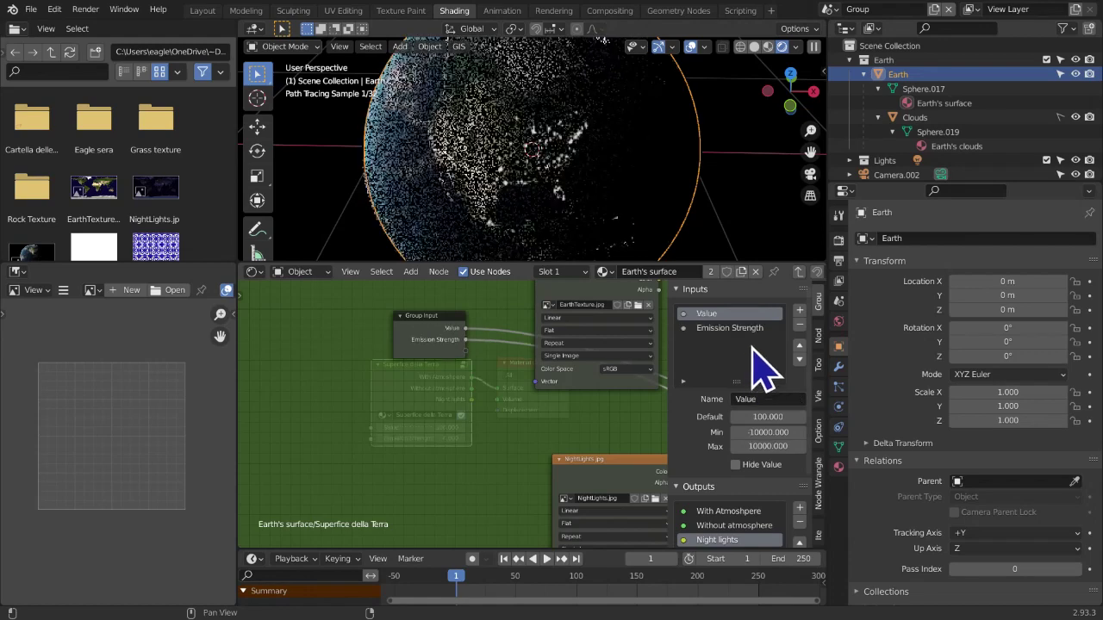
# Rename the Value input to Roughness, with its default value at 100
pyautogui.click(769, 417)
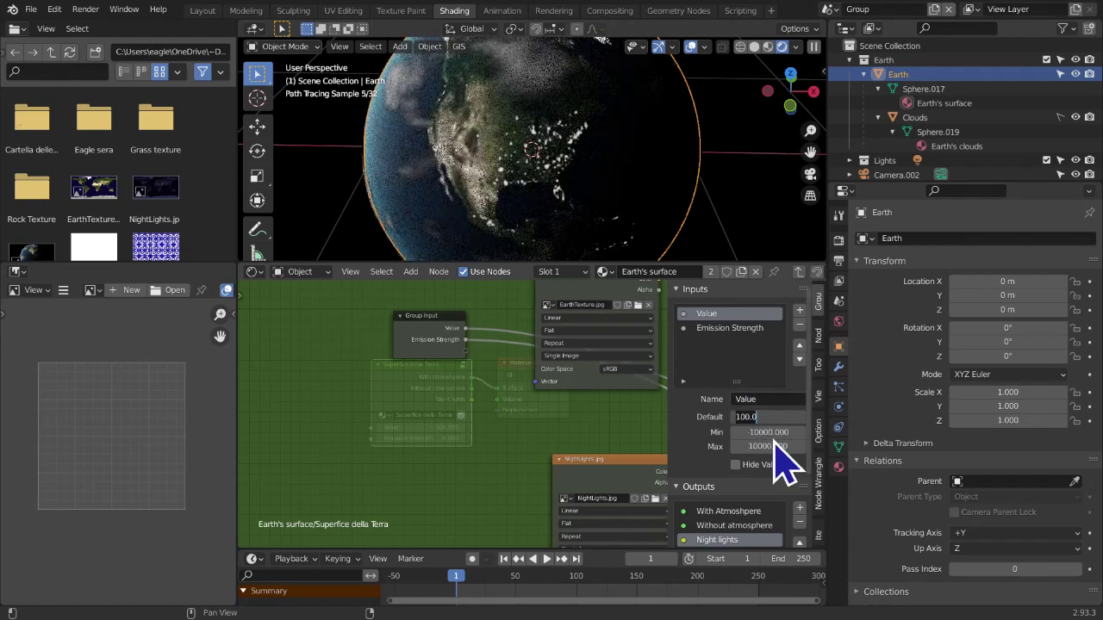
pyautogui.click(770, 432)
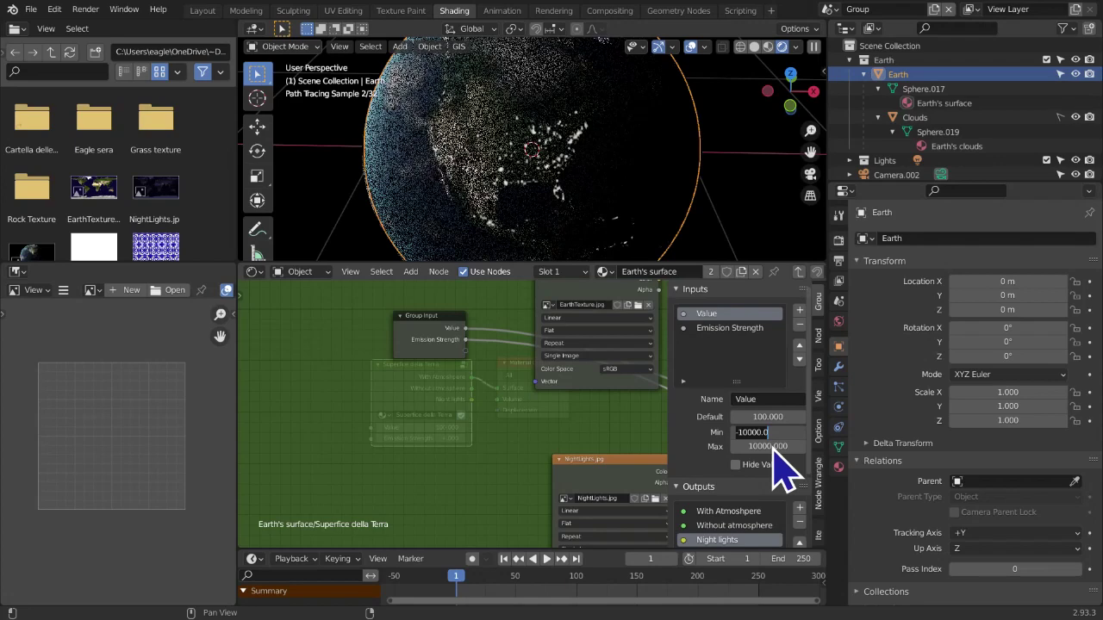
pyautogui.click(769, 446)
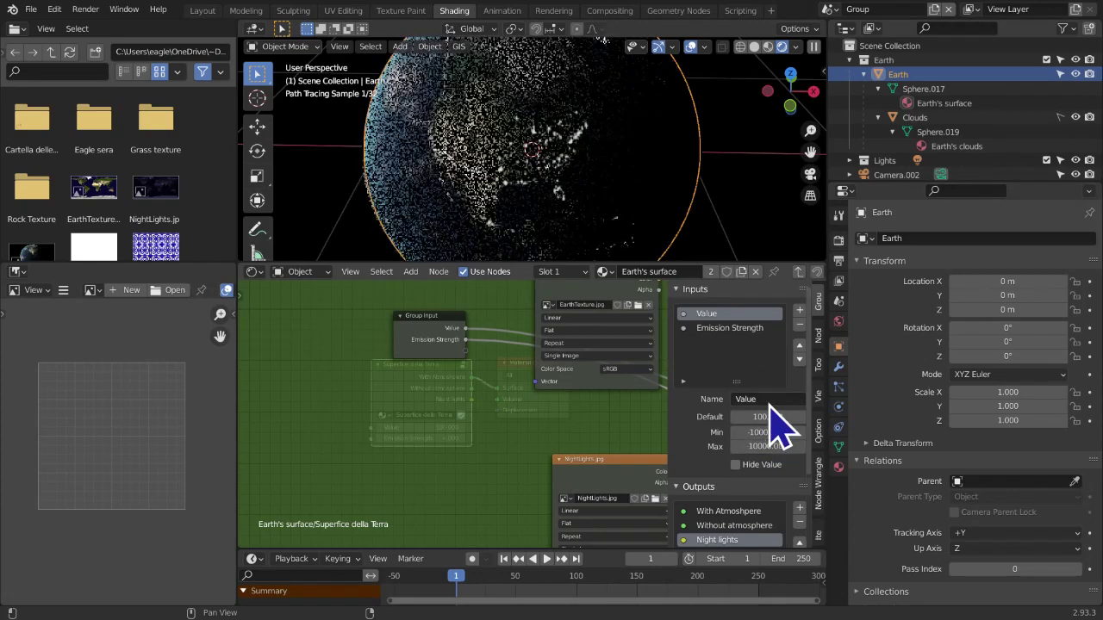
pyautogui.click(767, 399)
pyautogui.write('Roughne')
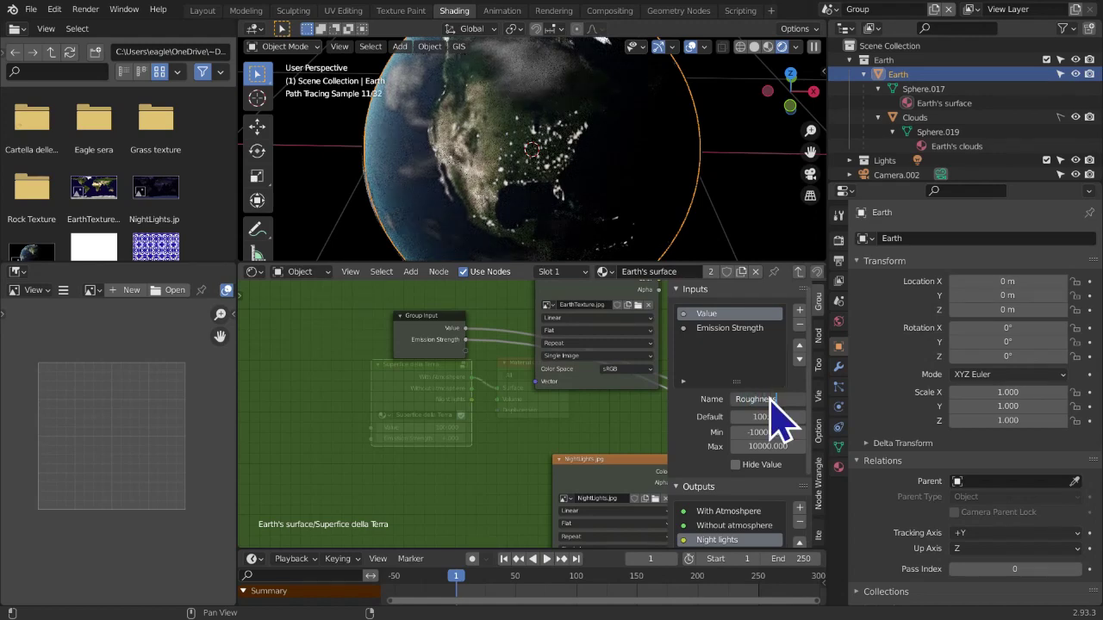
pyautogui.press('Return')
# Rename the Emission Strength input to Night lights strength
pyautogui.scroll(5, 284, 460)
pyautogui.moveTo(398, 395); pyautogui.dragTo(392, 421, button='middle')
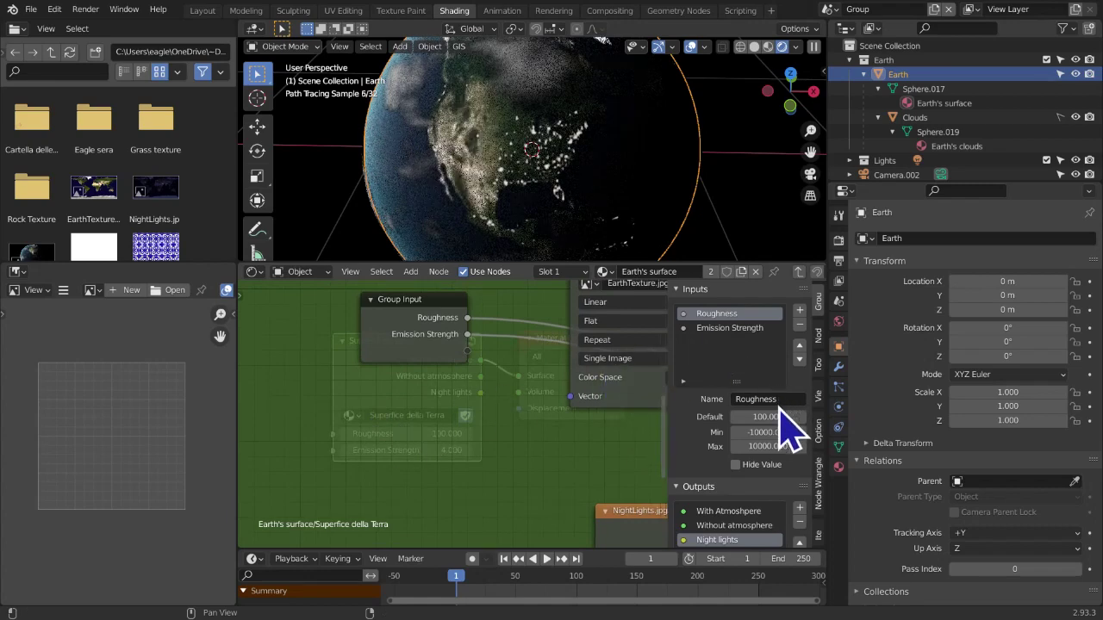
pyautogui.click(758, 329)
pyautogui.doubleClick(770, 401)
pyautogui.write('Ni')
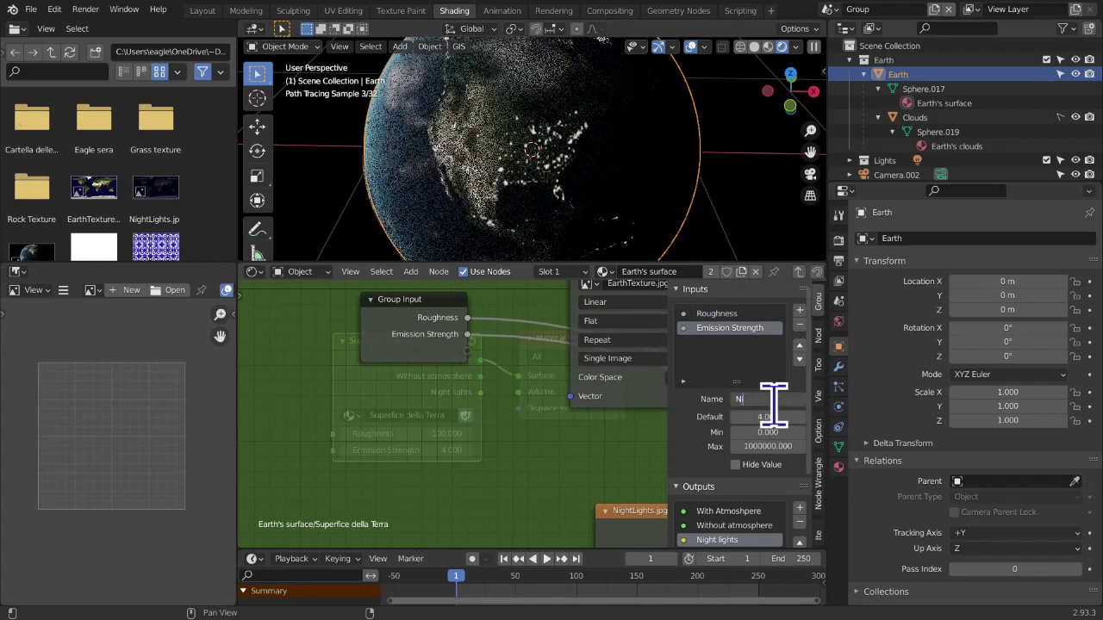
pyautogui.write('ght lights strenght')
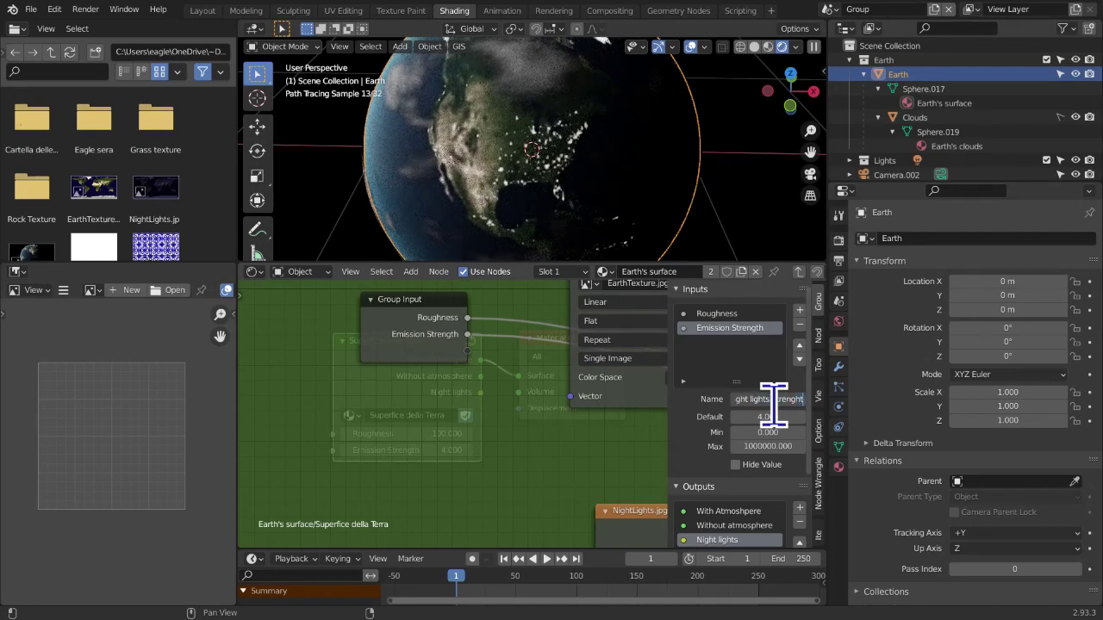
pyautogui.press('Return')
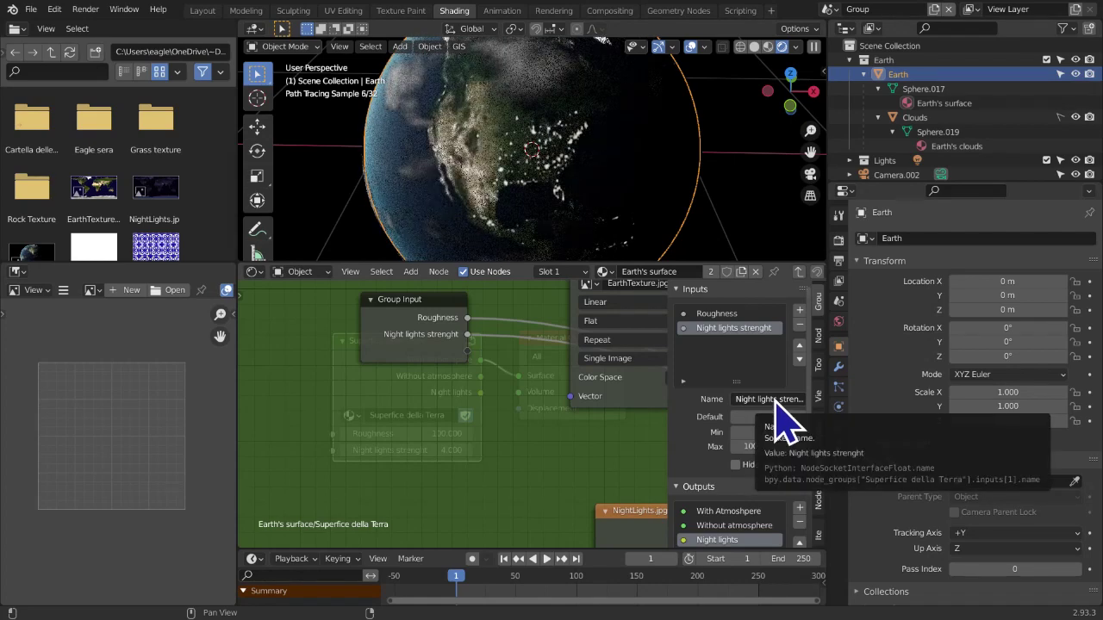
# Correct the spelling of the Night lights strength input name
pyautogui.moveTo(622, 450); pyautogui.dragTo(556, 427, button='middle')
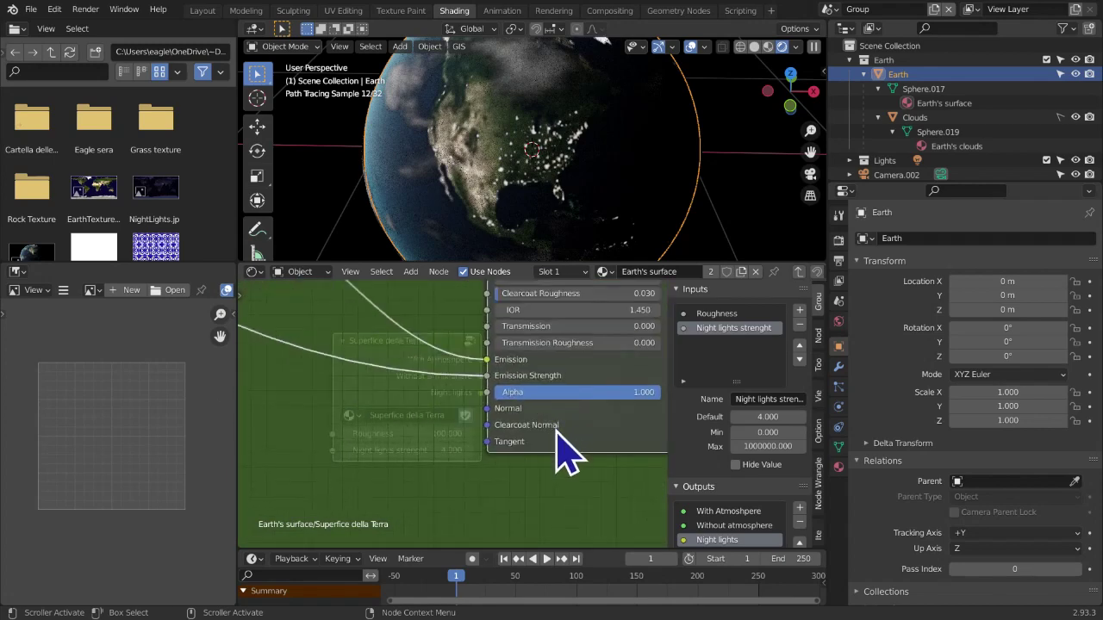
pyautogui.click(794, 399)
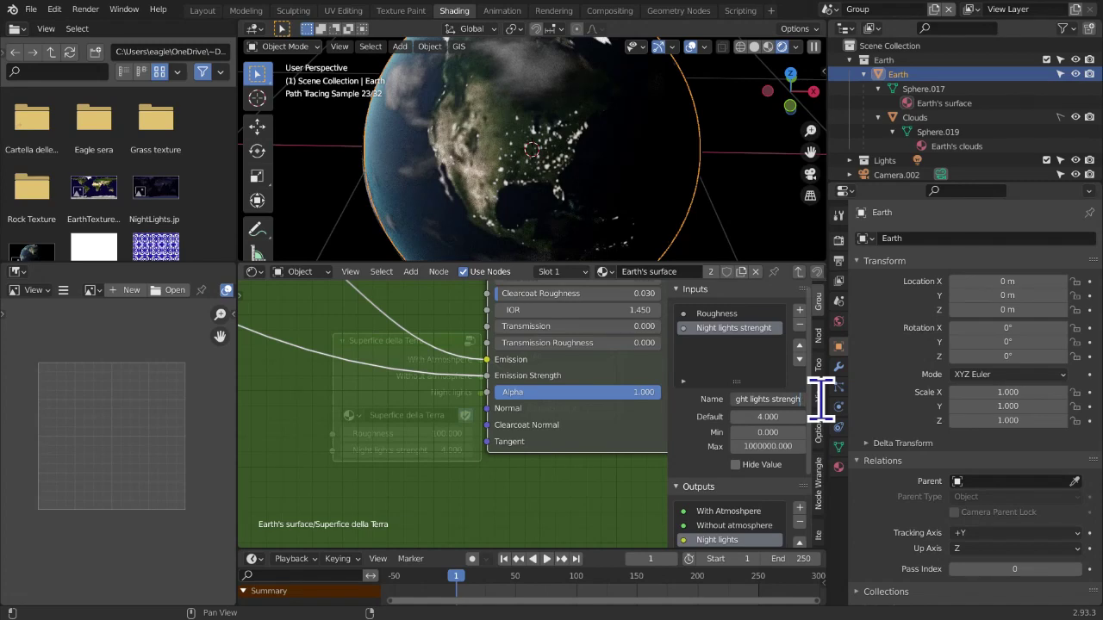
pyautogui.write('h')
pyautogui.press('Return')
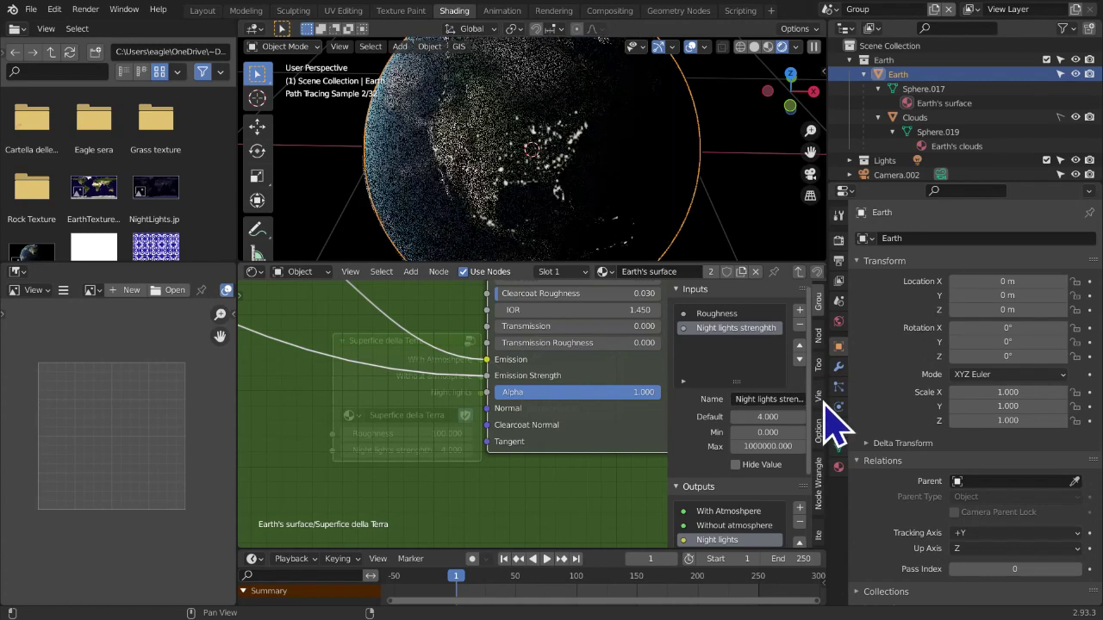
pyautogui.click(805, 392)
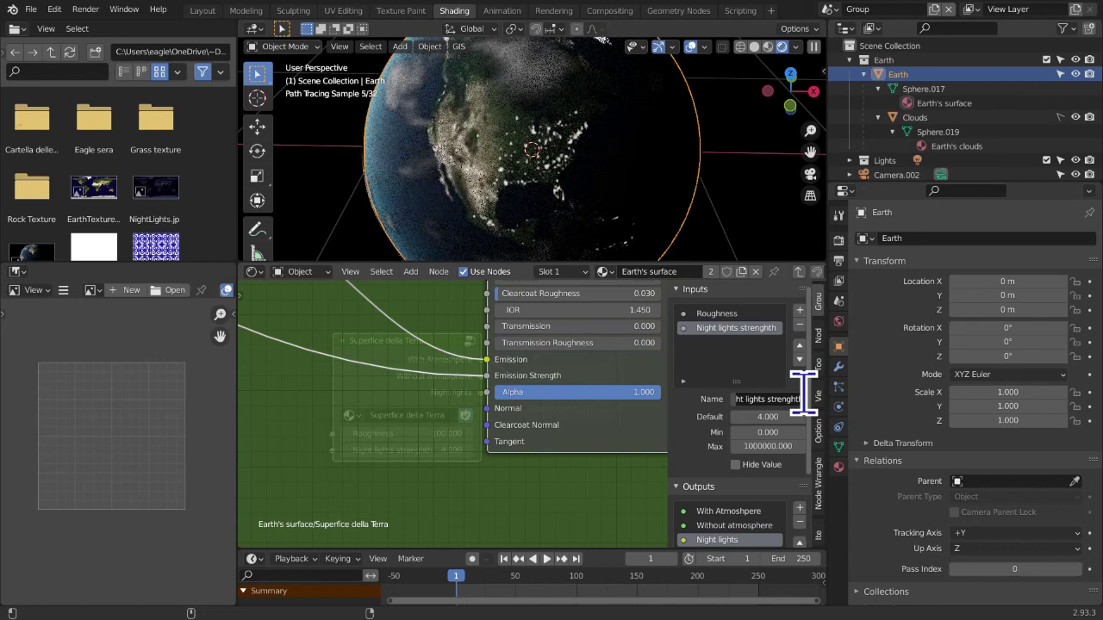
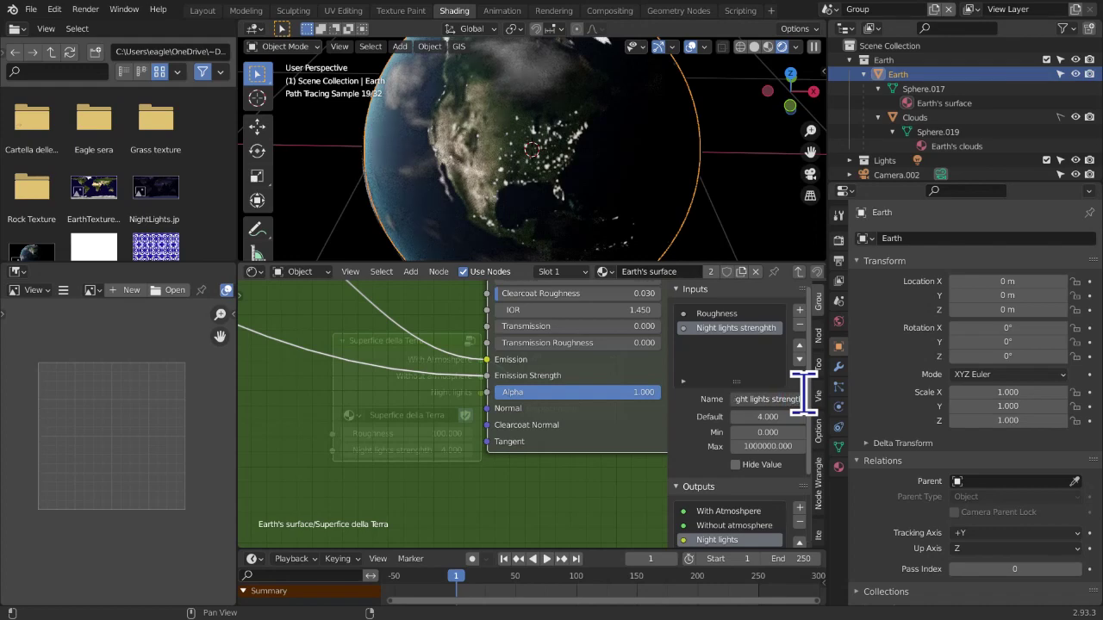
# Confirm the Night lights strength input name and return to the Earth's surface top-level tree
pyautogui.press('Return')
pyautogui.scroll(2, 379, 461)
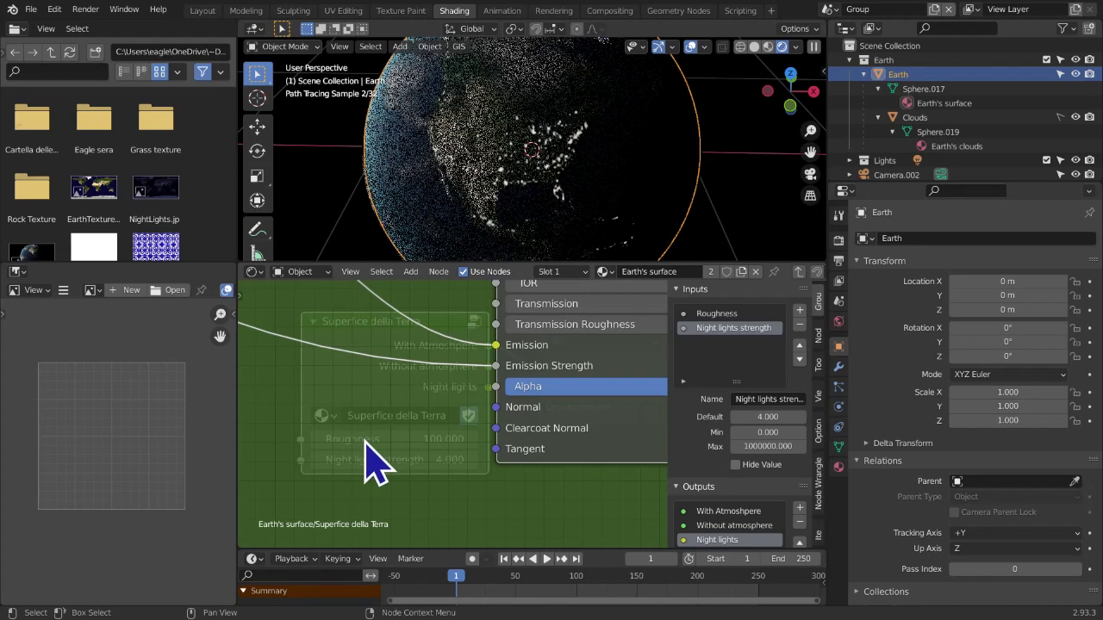
pyautogui.scroll(-5, 379, 461)
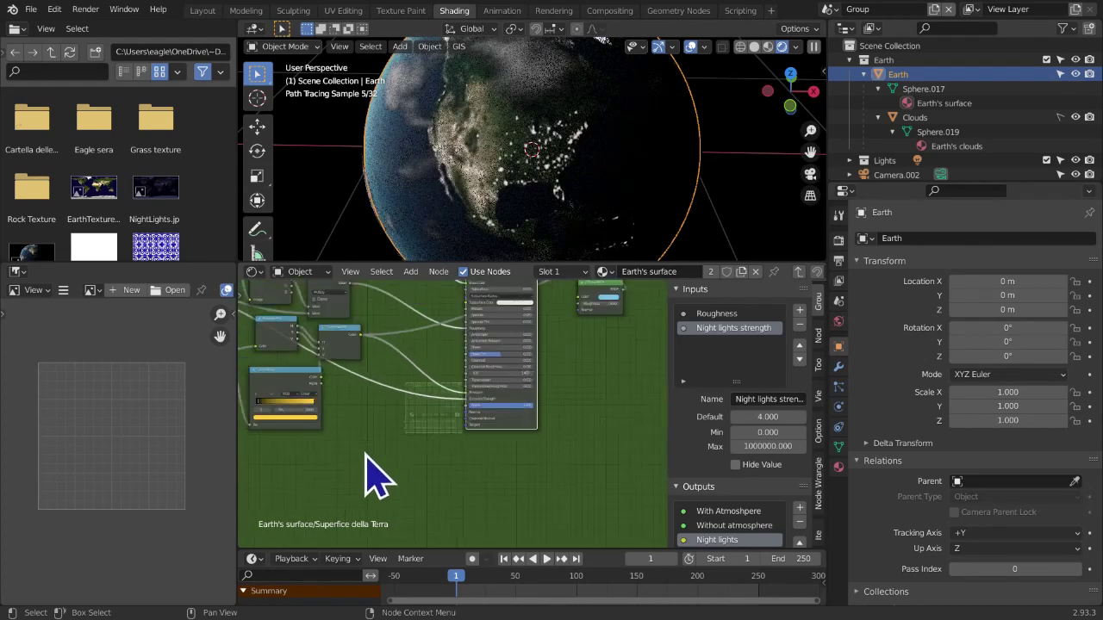
pyautogui.moveTo(583, 477); pyautogui.dragTo(561, 285, button='middle')
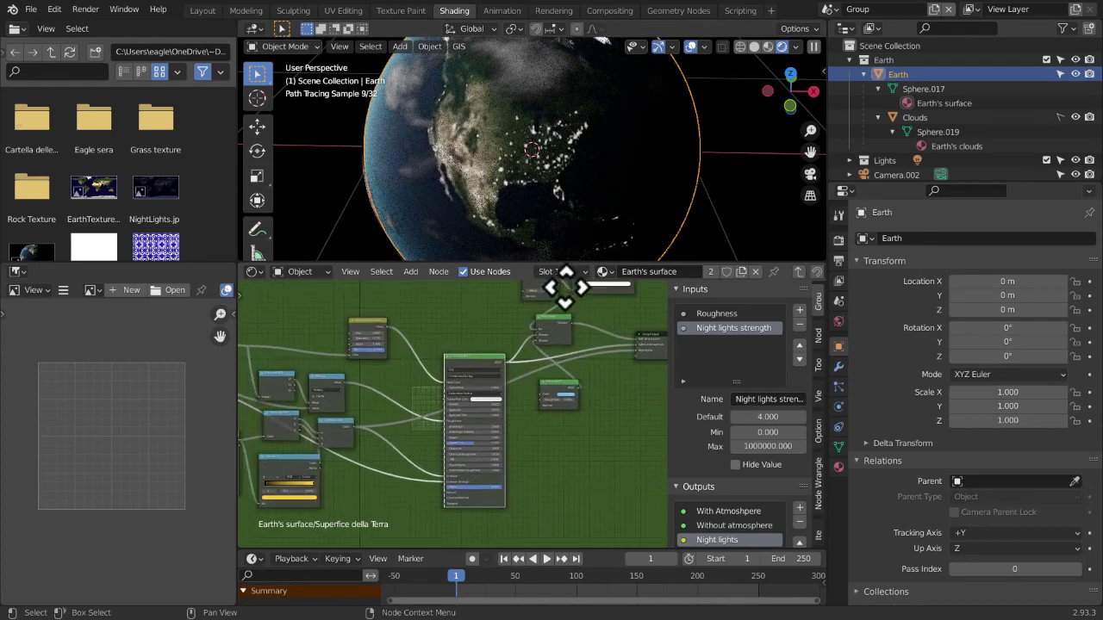
pyautogui.click(797, 271)
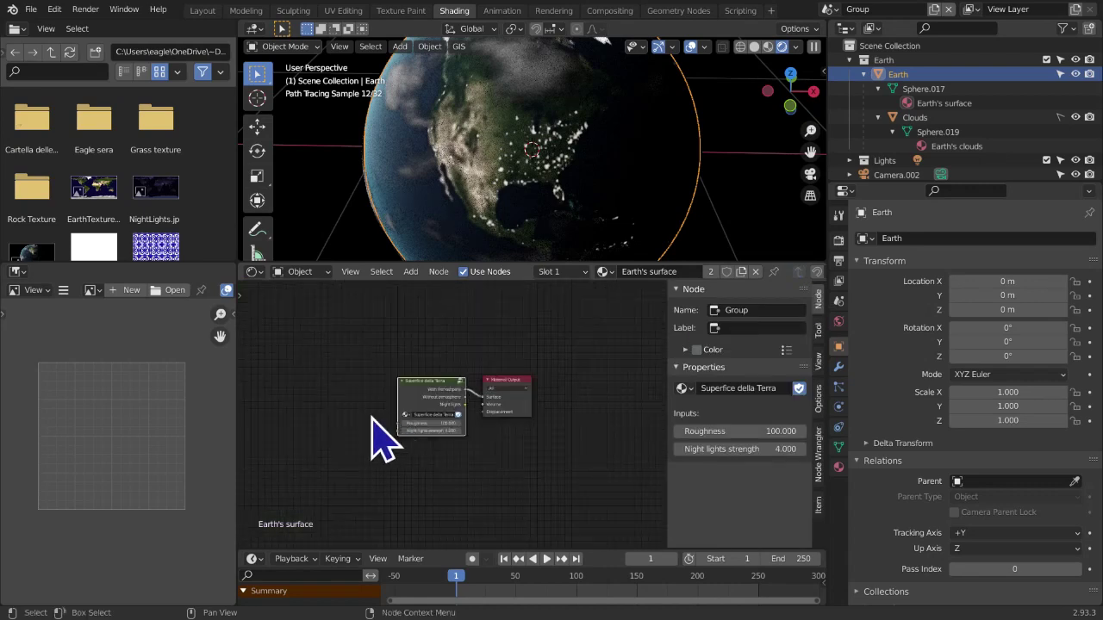
# Move the Superfice della Terra group node left, away from Material Output, and widen it
pyautogui.scroll(8, 358, 420)
pyautogui.moveTo(418, 364); pyautogui.dragTo(379, 369)
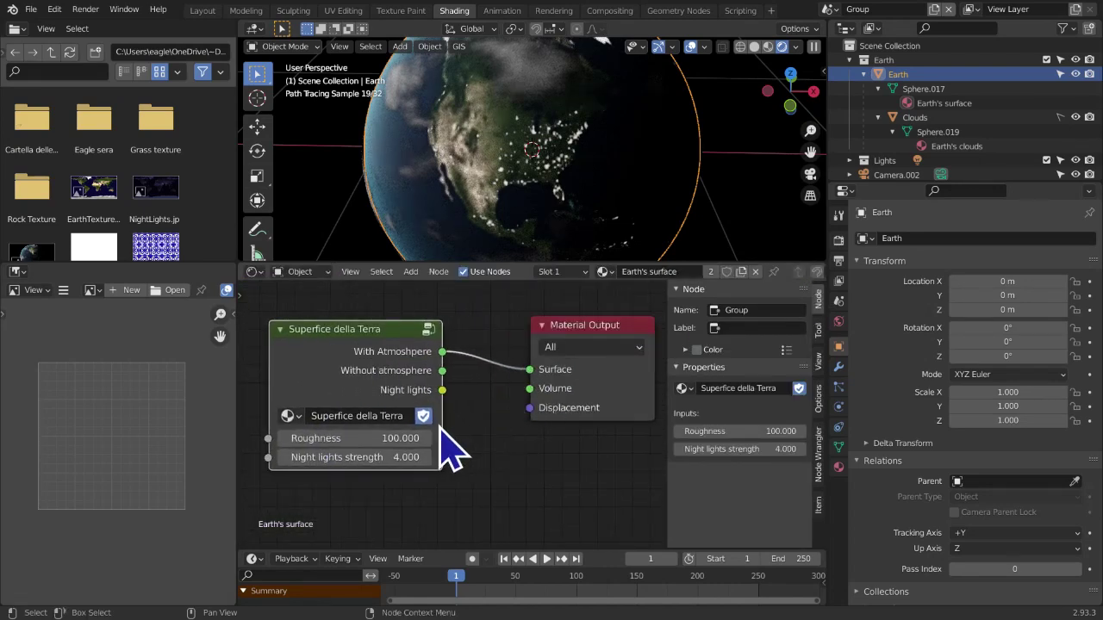
pyautogui.moveTo(439, 425); pyautogui.dragTo(451, 424)
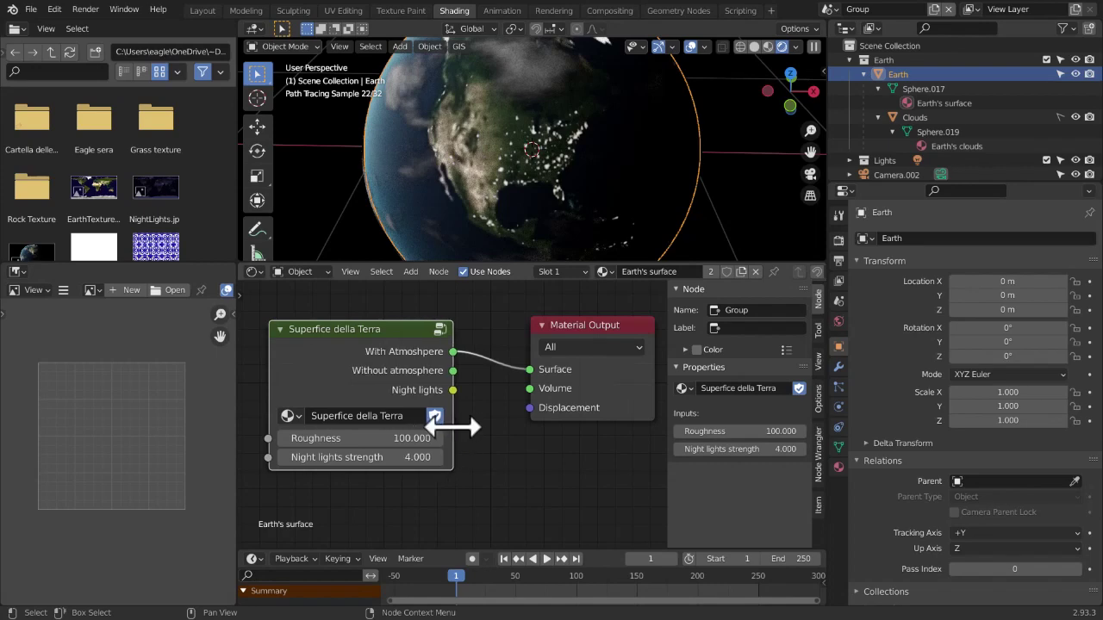
pyautogui.click(376, 438)
pyautogui.press('Return')
# Check Roughness 100.000 and Night lights strength 4.000 in the material's Surface properties
pyautogui.click(837, 467)
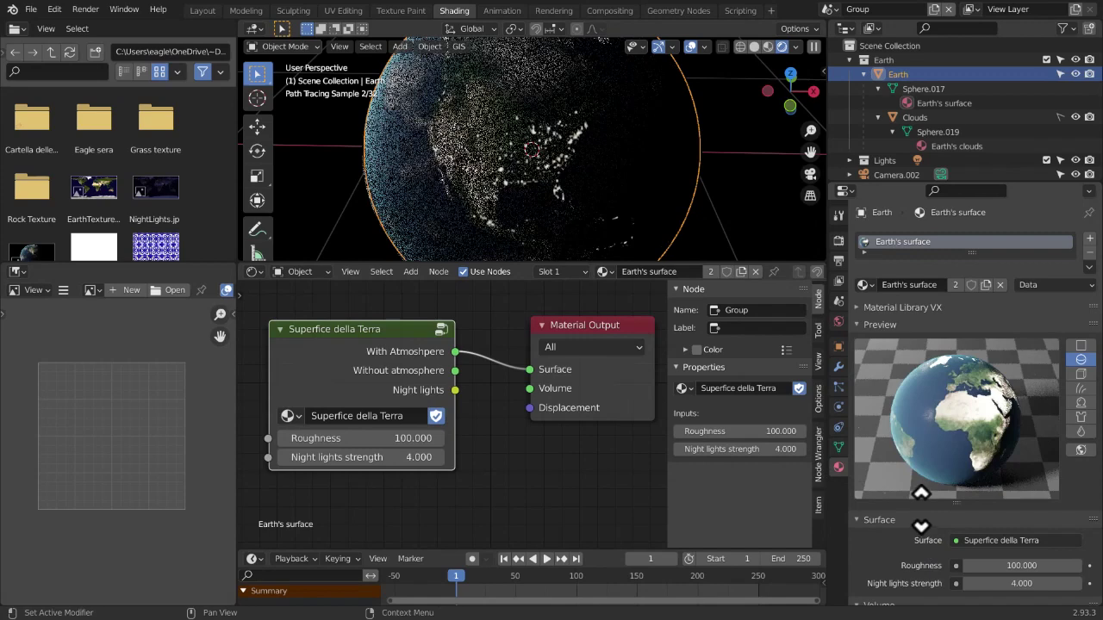
pyautogui.scroll(-7, 943, 340)
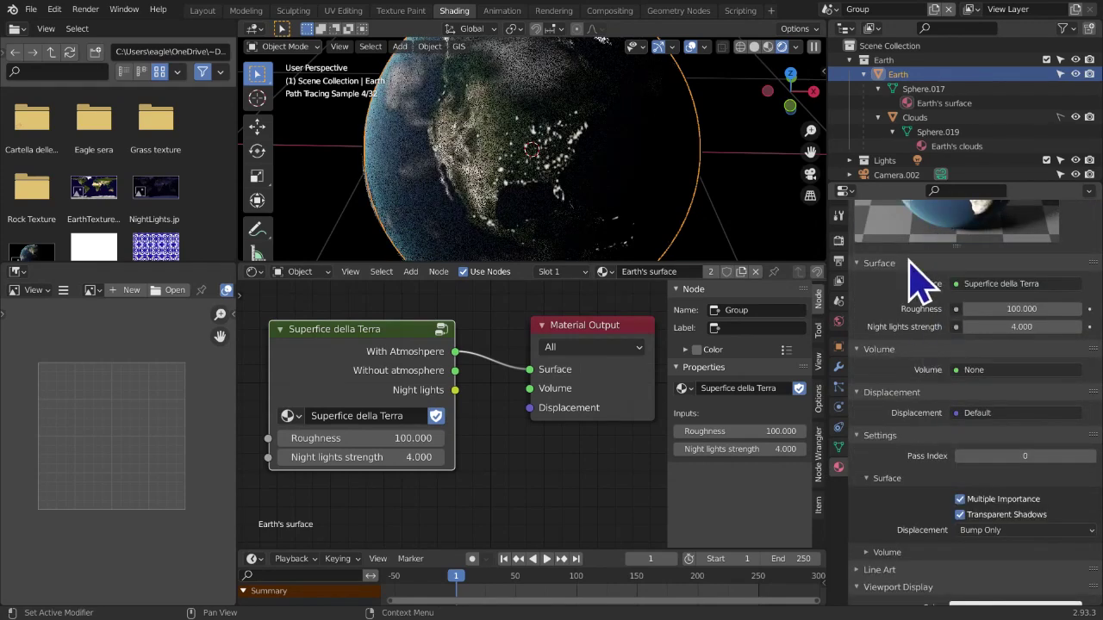
pyautogui.click(996, 309)
pyautogui.click(985, 326)
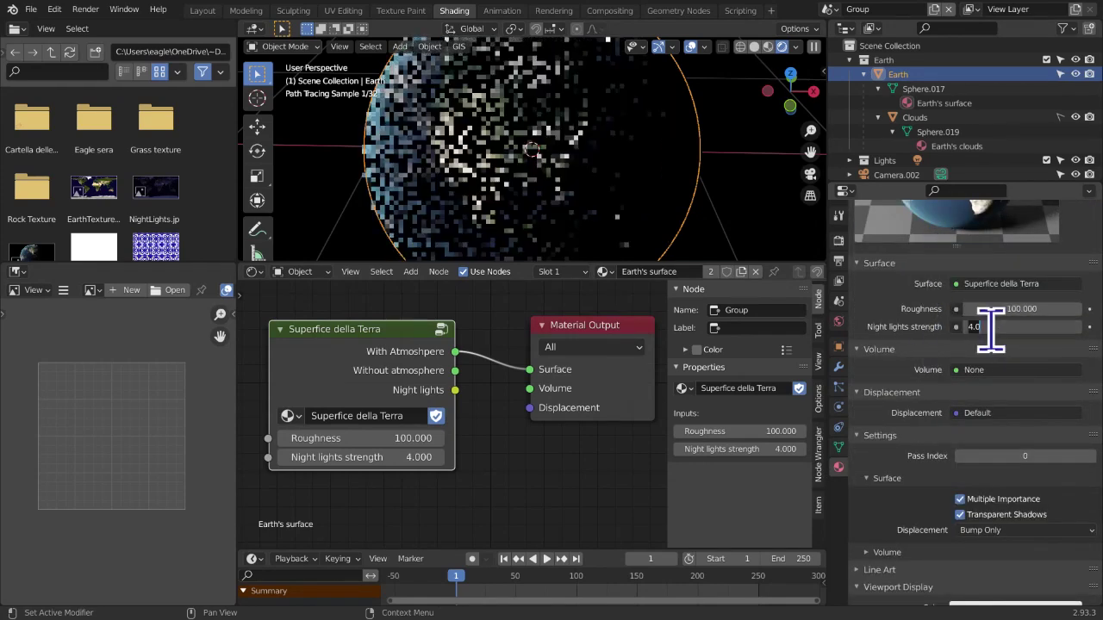
pyautogui.click(334, 343)
pyautogui.moveTo(338, 343); pyautogui.dragTo(361, 341)
pyautogui.moveTo(469, 363); pyautogui.dragTo(462, 363, button='middle')
pyautogui.scroll(-2, 472, 388)
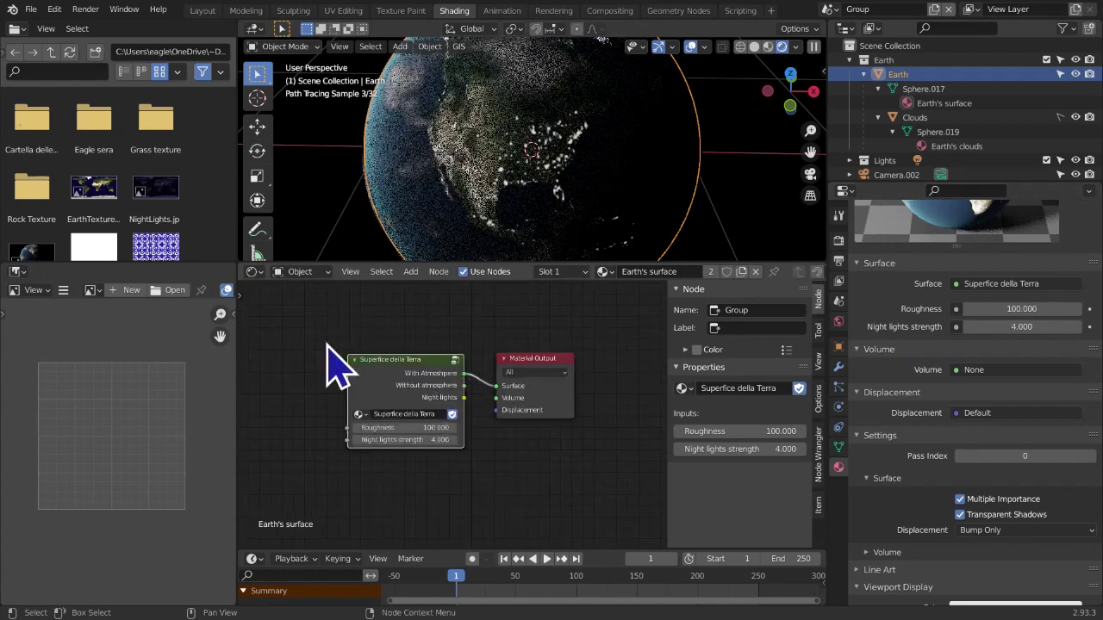
# Nudge the group node into place and hide the node editor sidebar
pyautogui.moveTo(416, 379)
pyautogui.mouseDown()
pyautogui.moveTo(394, 374)
pyautogui.moveTo(422, 373)
pyautogui.mouseUp()
pyautogui.moveTo(487, 430)
pyautogui.mouseDown(button='middle')
pyautogui.moveTo(516, 393)
pyautogui.moveTo(493, 422)
pyautogui.mouseUp(button='middle')
pyautogui.scroll(-1, 508, 403)
pyautogui.scroll(3, 504, 448)
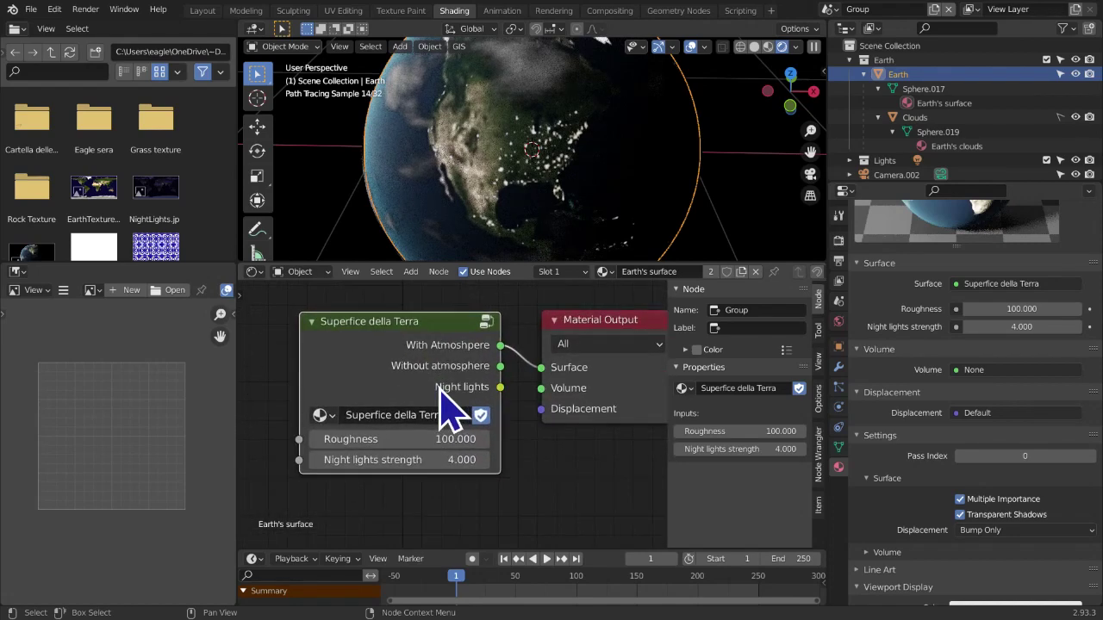
pyautogui.scroll(2, 443, 389)
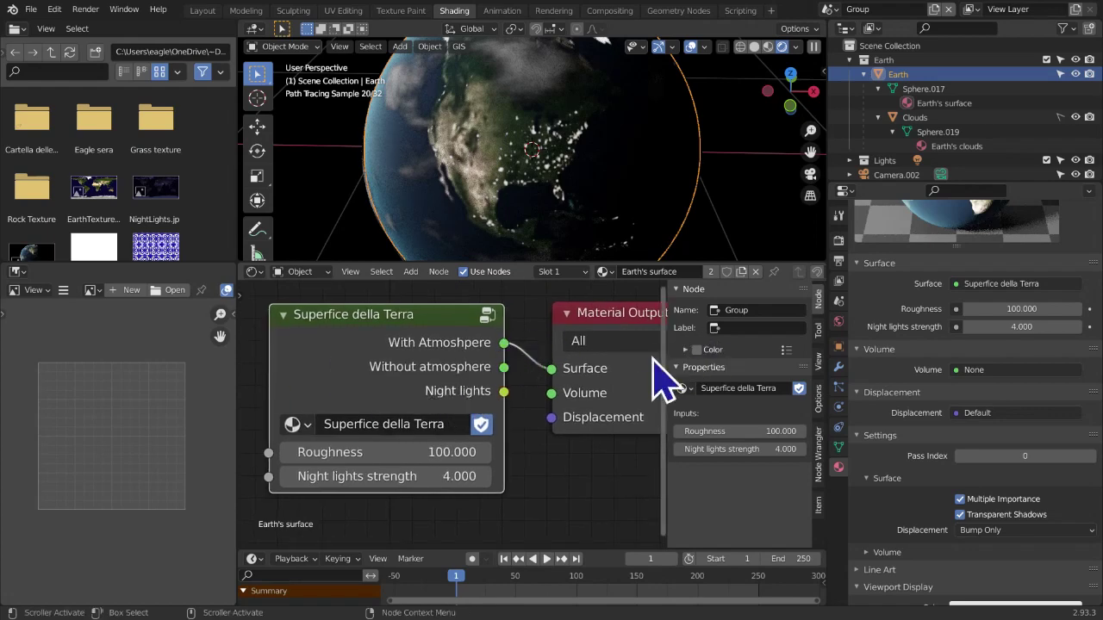
pyautogui.press('n')
# Inspect the Superfice della Terra group's inner nodes, then recentre the top-level tree
pyautogui.scroll(-1, 526, 405)
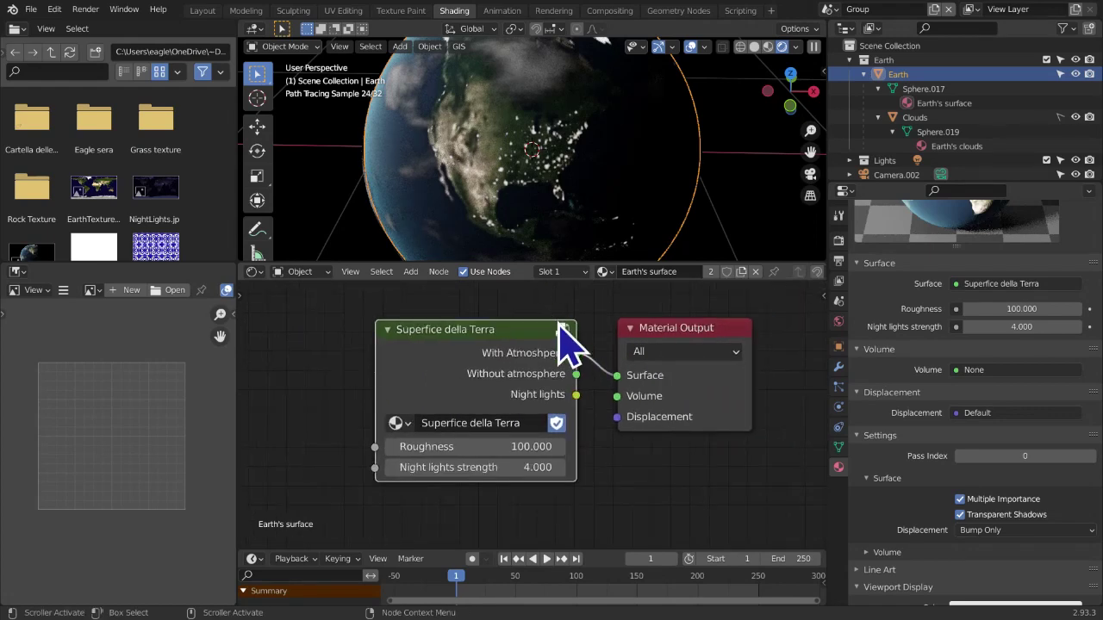
pyautogui.click(564, 328)
pyautogui.scroll(-5, 552, 340)
pyautogui.scroll(-9, 555, 336)
pyautogui.moveTo(575, 321); pyautogui.dragTo(648, 308, button='middle')
pyautogui.scroll(4, 565, 339)
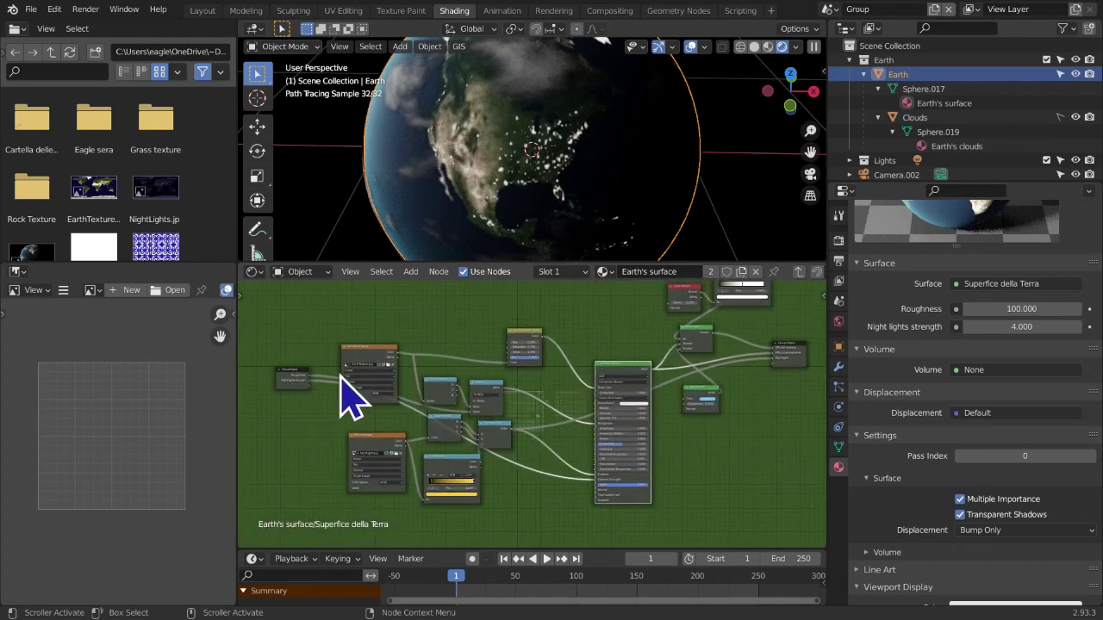
pyautogui.click(799, 273)
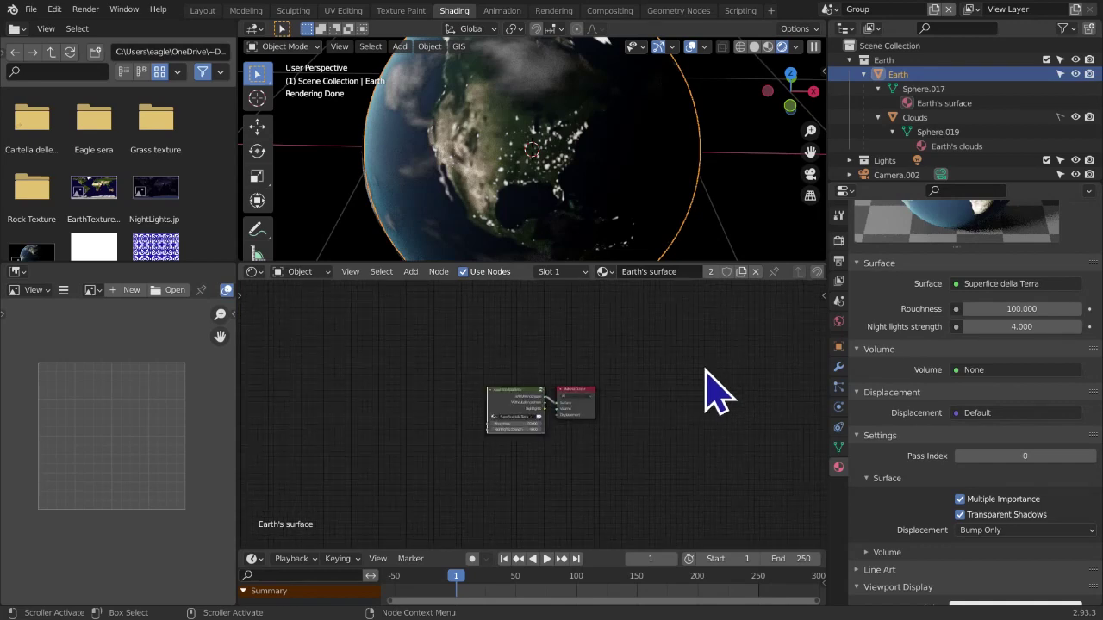
pyautogui.scroll(4, 685, 369)
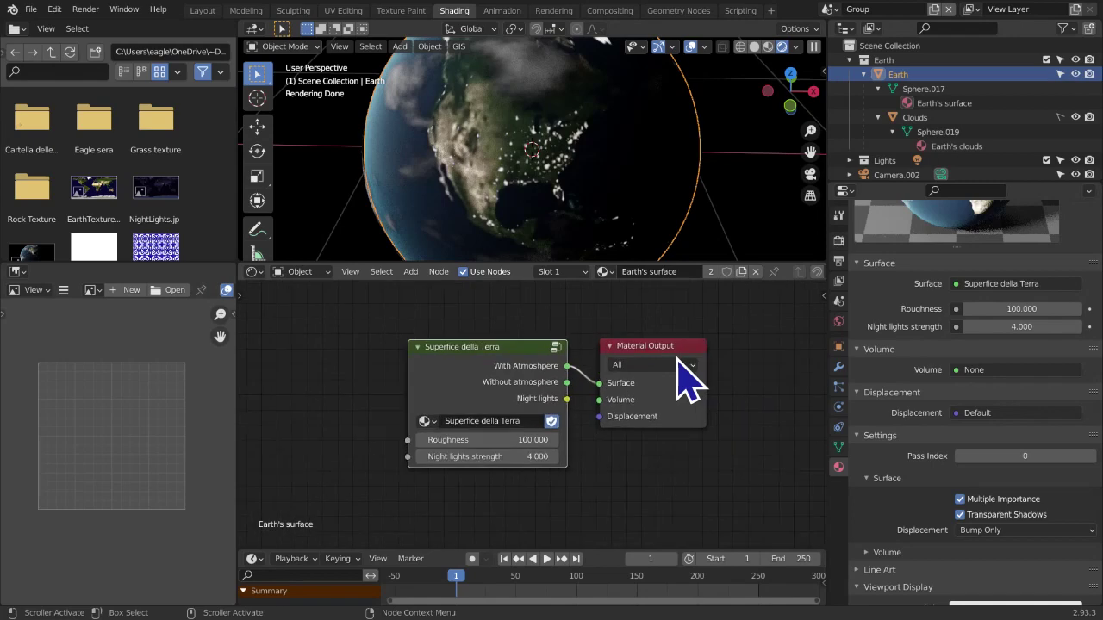
pyautogui.moveTo(666, 356); pyautogui.dragTo(583, 359, button='middle')
pyautogui.scroll(2, 568, 418)
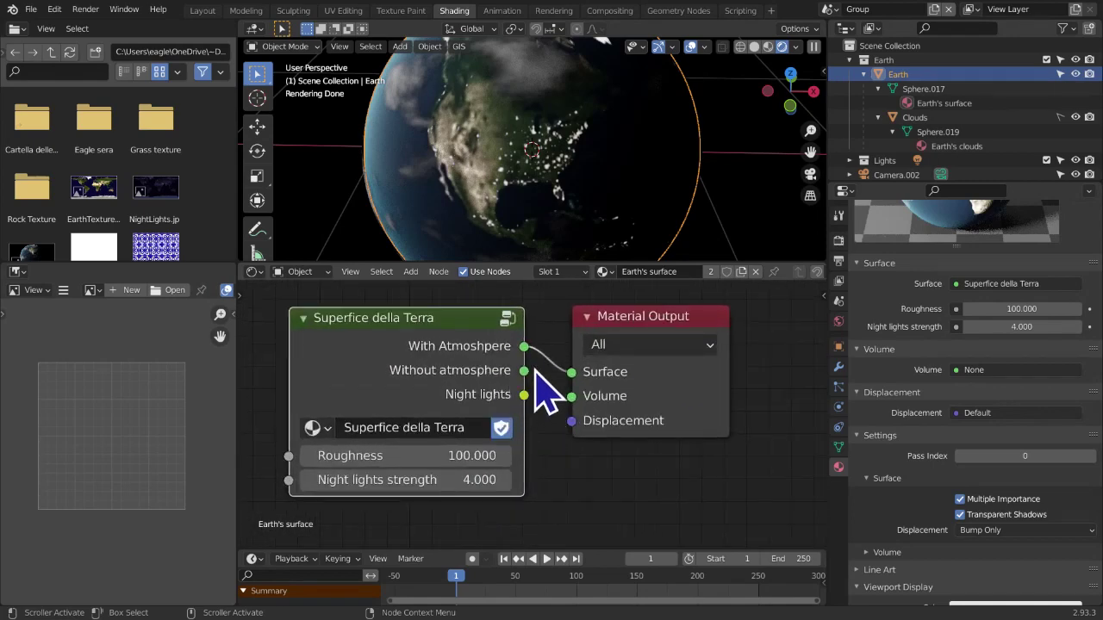
# Tab back into the group, box-select all its inner nodes, and return to the Earth's surface tree
pyautogui.press('Tab')
pyautogui.scroll(-5, 508, 362)
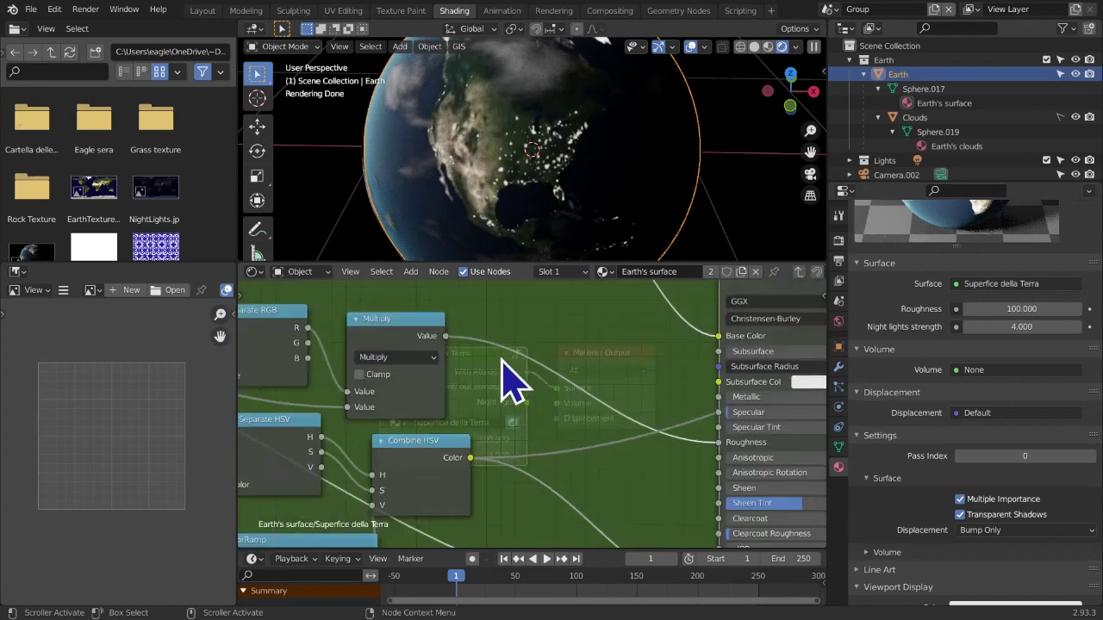
pyautogui.scroll(-4, 470, 346)
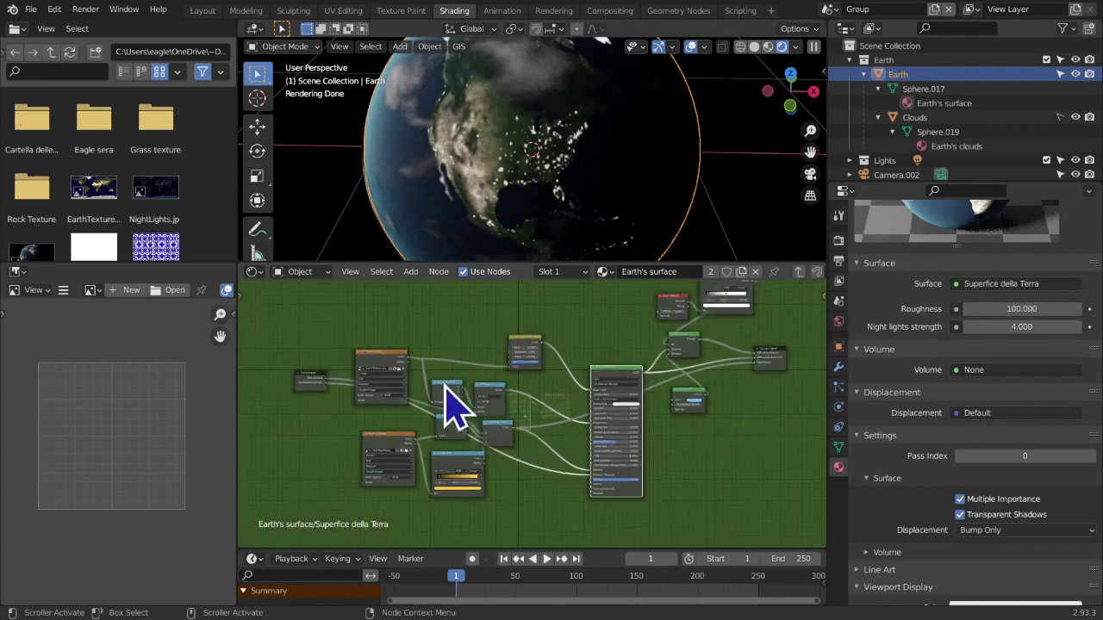
pyautogui.moveTo(446, 384); pyautogui.dragTo(330, 429, button='middle')
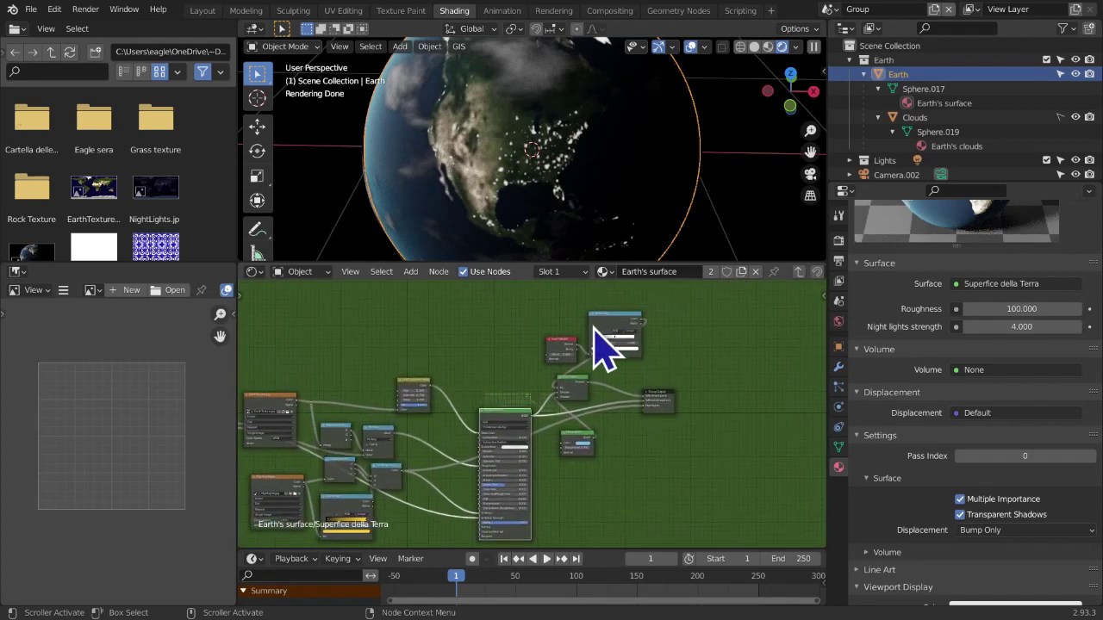
pyautogui.moveTo(592, 379); pyautogui.dragTo(547, 405, button='middle')
pyautogui.scroll(-2, 562, 406)
pyautogui.scroll(7, 562, 406)
pyautogui.scroll(-2, 548, 409)
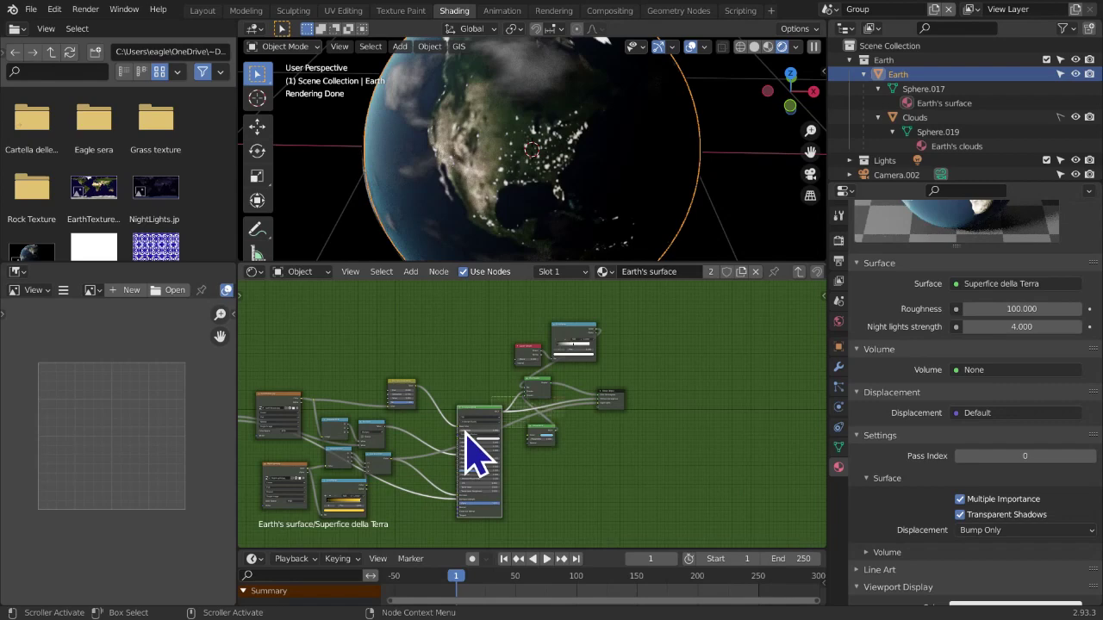
pyautogui.moveTo(637, 361); pyautogui.dragTo(775, 328, button='middle')
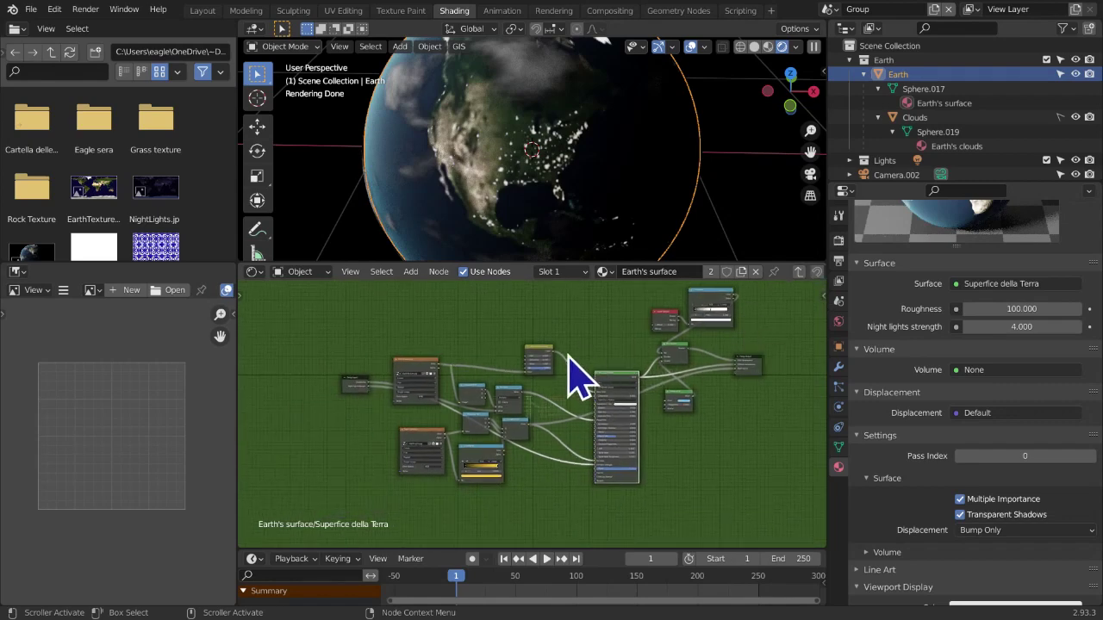
pyautogui.scroll(-4, 568, 354)
pyautogui.moveTo(380, 297); pyautogui.dragTo(729, 480)
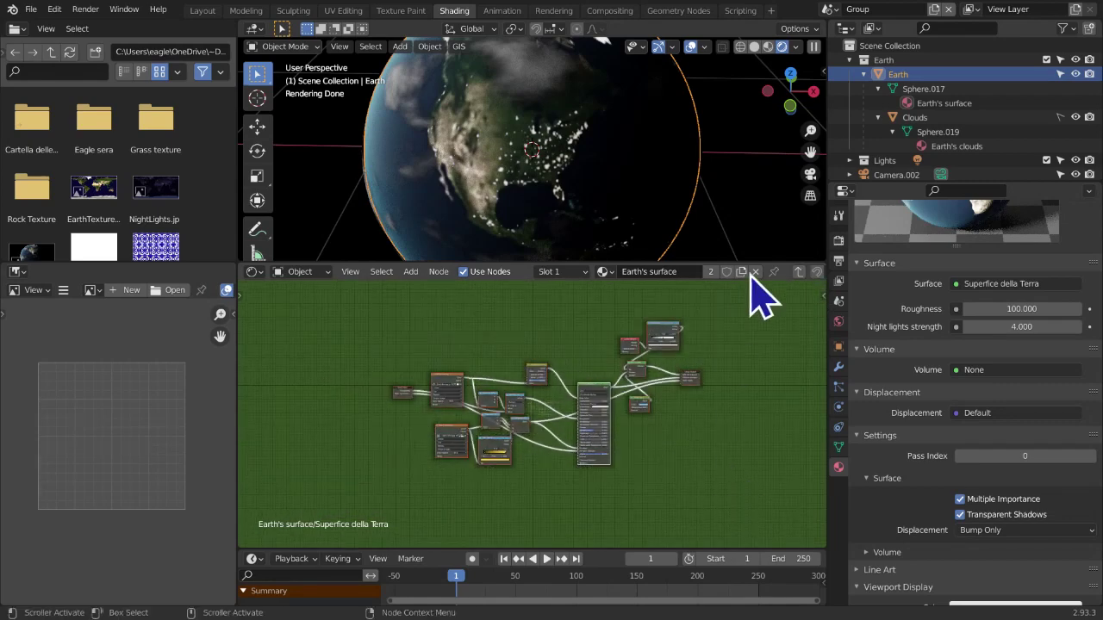
pyautogui.click(798, 271)
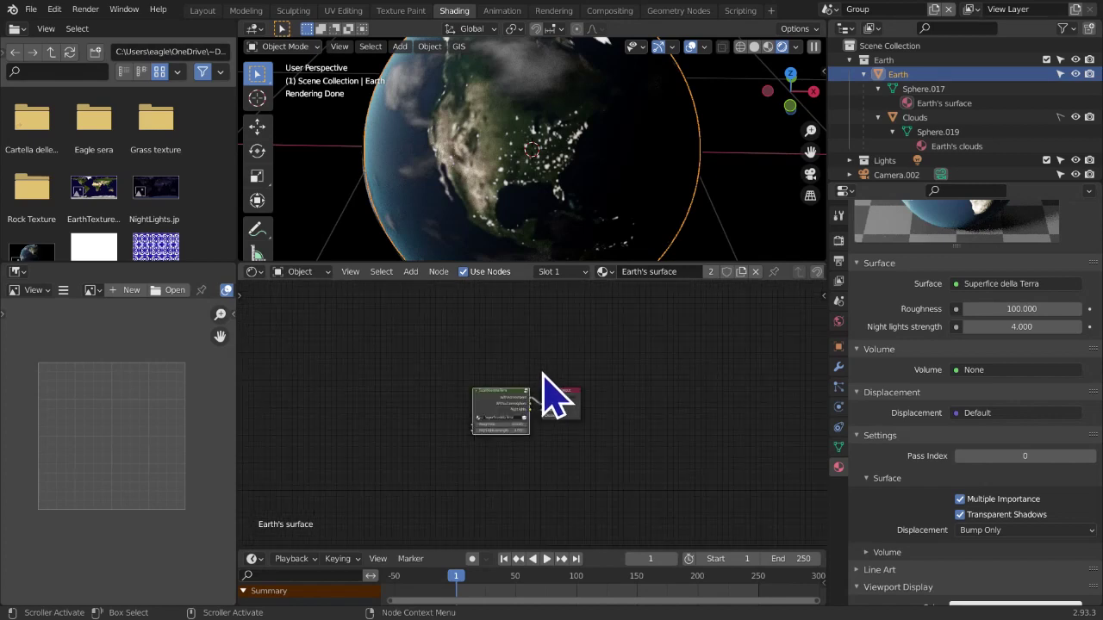
pyautogui.scroll(5, 517, 370)
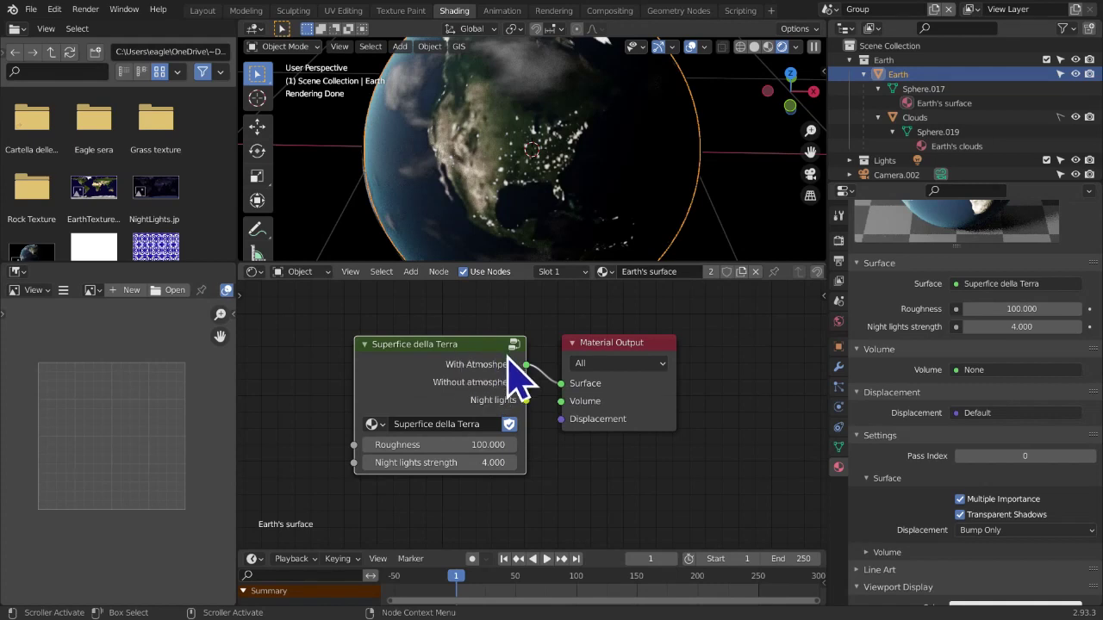
# Check Material Output's render-target options and move Material Output further right of the group node
pyautogui.click(614, 363)
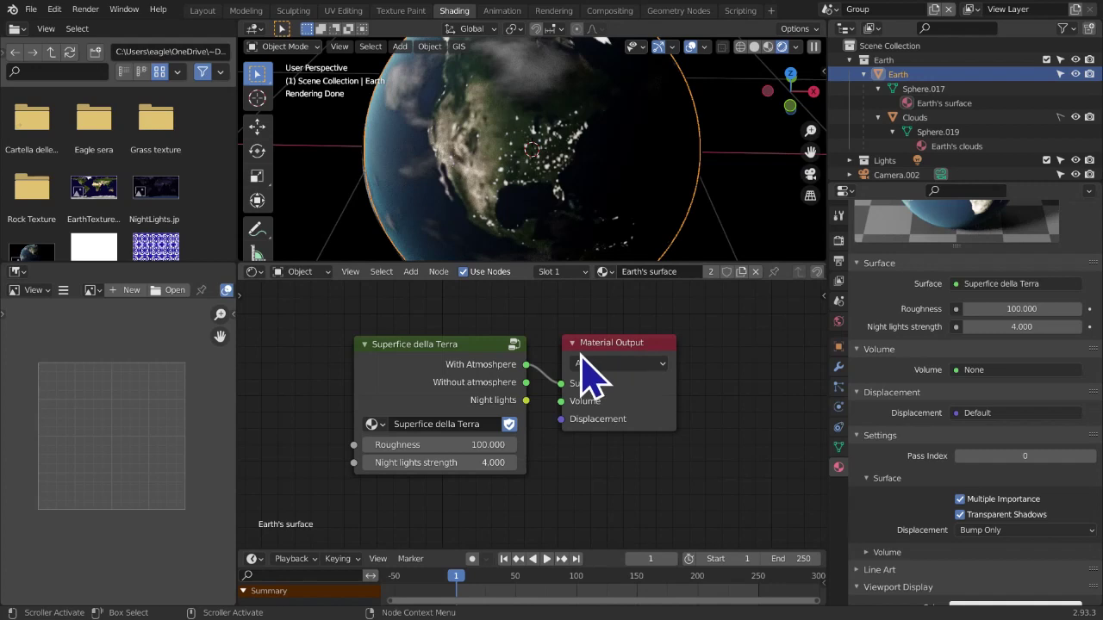
pyautogui.click(655, 352)
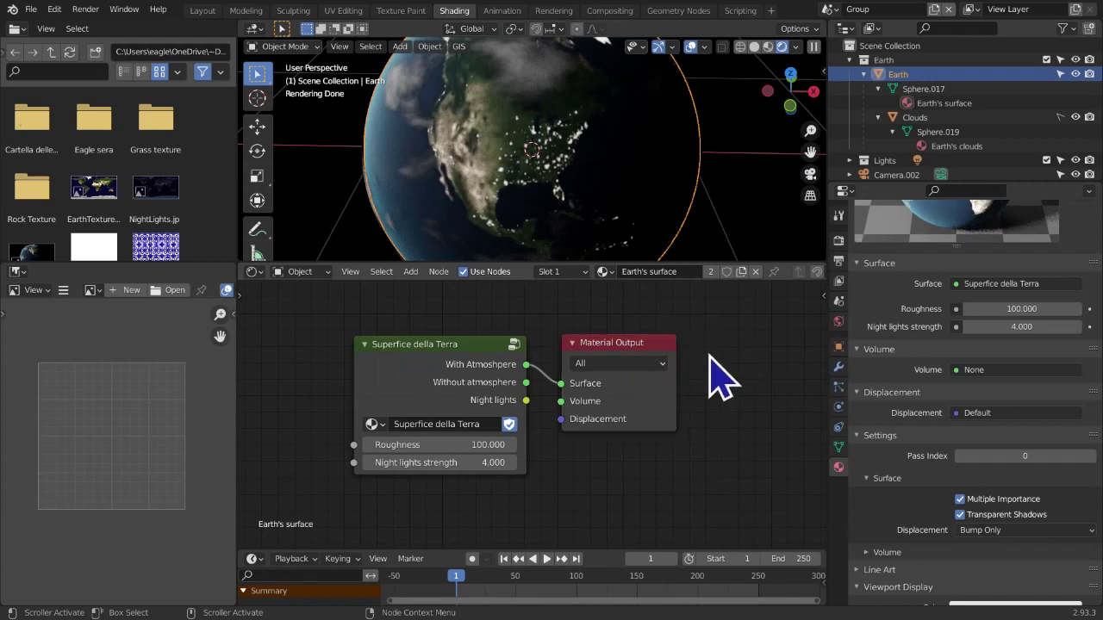
pyautogui.moveTo(448, 369); pyautogui.dragTo(427, 353)
pyautogui.moveTo(400, 369); pyautogui.dragTo(400, 365)
pyautogui.click(609, 346)
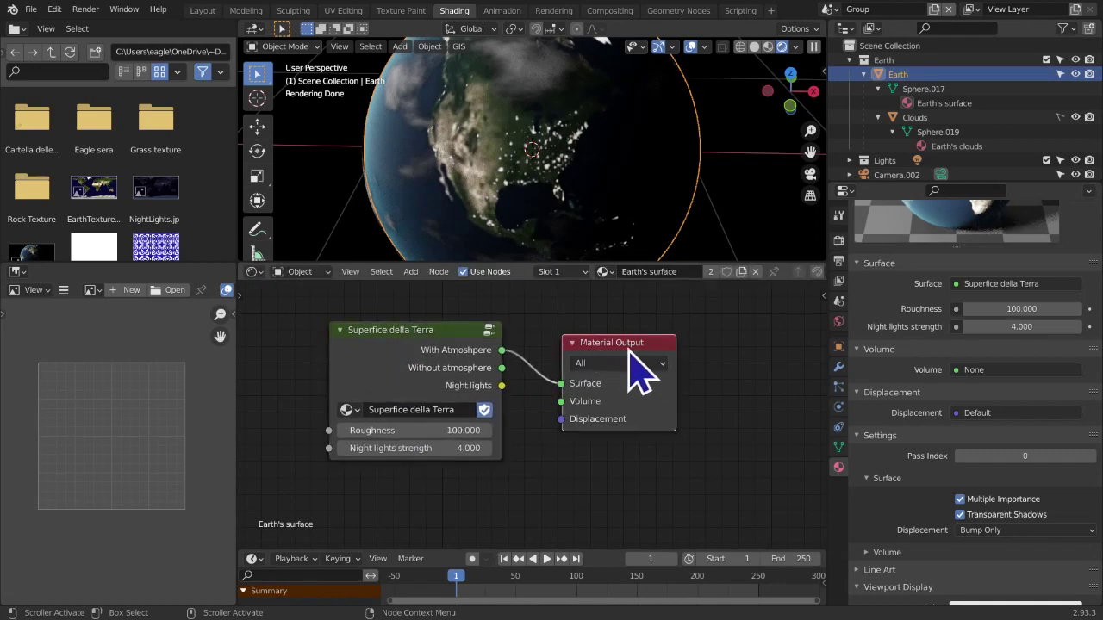
pyautogui.moveTo(635, 346); pyautogui.dragTo(684, 339)
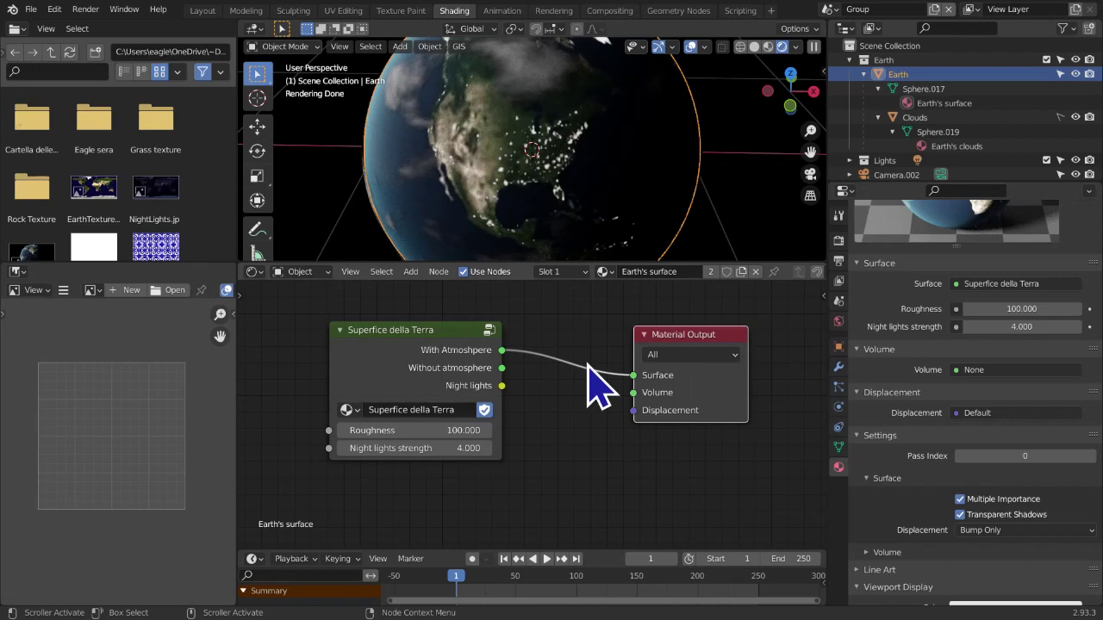
# Peek inside the group, shift the group node right, and enter the Superfice della Terra group again
pyautogui.click(489, 330)
pyautogui.moveTo(696, 426); pyautogui.dragTo(329, 450, button='middle')
pyautogui.scroll(-15, 370, 448)
pyautogui.moveTo(450, 433)
pyautogui.keyDown('ctrl'); pyautogui.mouseDown(button='middle')
pyautogui.moveTo(603, 414)
pyautogui.moveTo(417, 420)
pyautogui.moveTo(445, 412)
pyautogui.mouseUp(button='middle'); pyautogui.keyUp('ctrl')
pyautogui.click(799, 272)
pyautogui.scroll(15, 588, 421)
pyautogui.moveTo(370, 361); pyautogui.dragTo(473, 359)
pyautogui.click(522, 321)
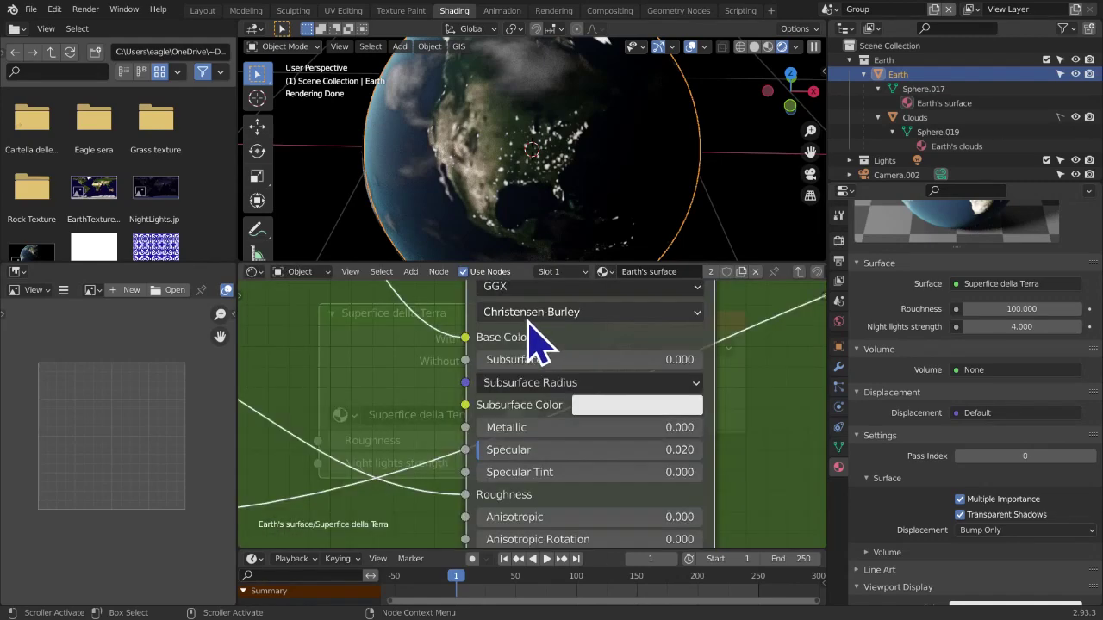
# Box-select several inner shader nodes and group them via the Add menu's group option
pyautogui.scroll(-12, 522, 324)
pyautogui.scroll(3, 541, 327)
pyautogui.moveTo(506, 345); pyautogui.dragTo(444, 375, button='middle')
pyautogui.scroll(-3, 320, 467)
pyautogui.scroll(-2, 455, 443)
pyautogui.click(612, 466)
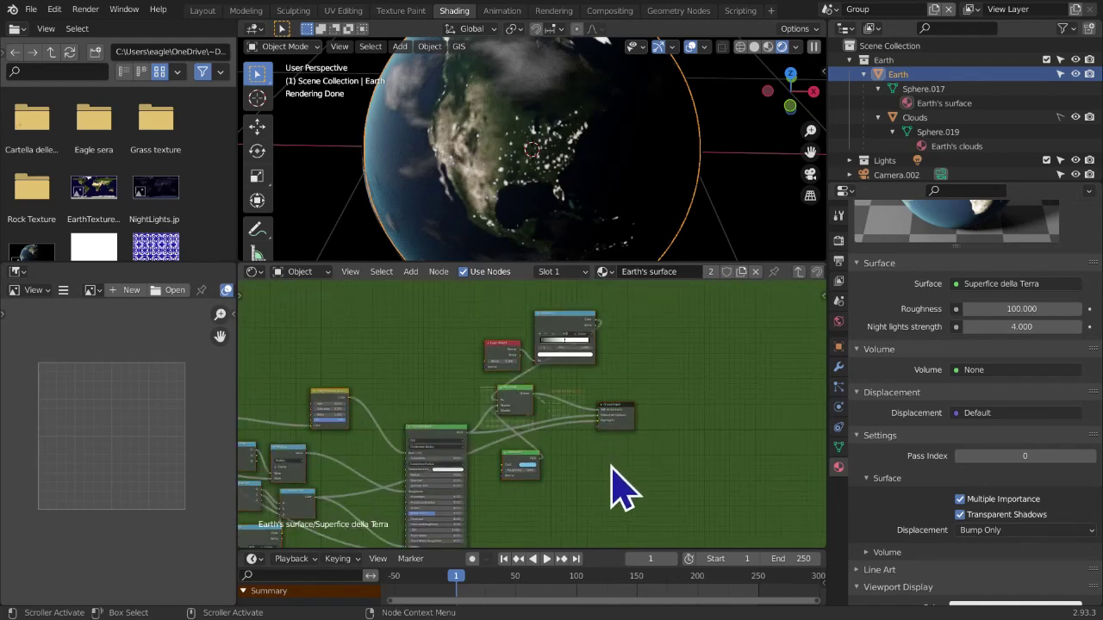
pyautogui.moveTo(609, 462)
pyautogui.mouseDown(button='middle')
pyautogui.moveTo(805, 308)
pyautogui.moveTo(793, 437)
pyautogui.moveTo(758, 419)
pyautogui.moveTo(666, 438)
pyautogui.moveTo(620, 474)
pyautogui.moveTo(598, 470)
pyautogui.mouseUp(button='middle')
pyautogui.scroll(1, 596, 469)
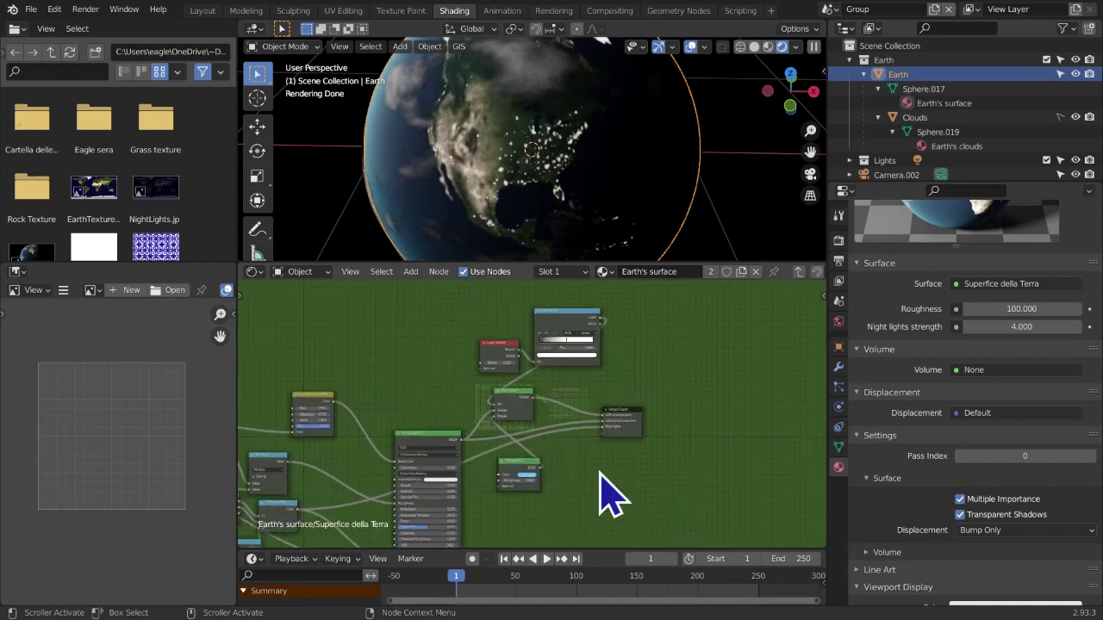
pyautogui.moveTo(476, 288); pyautogui.dragTo(588, 520)
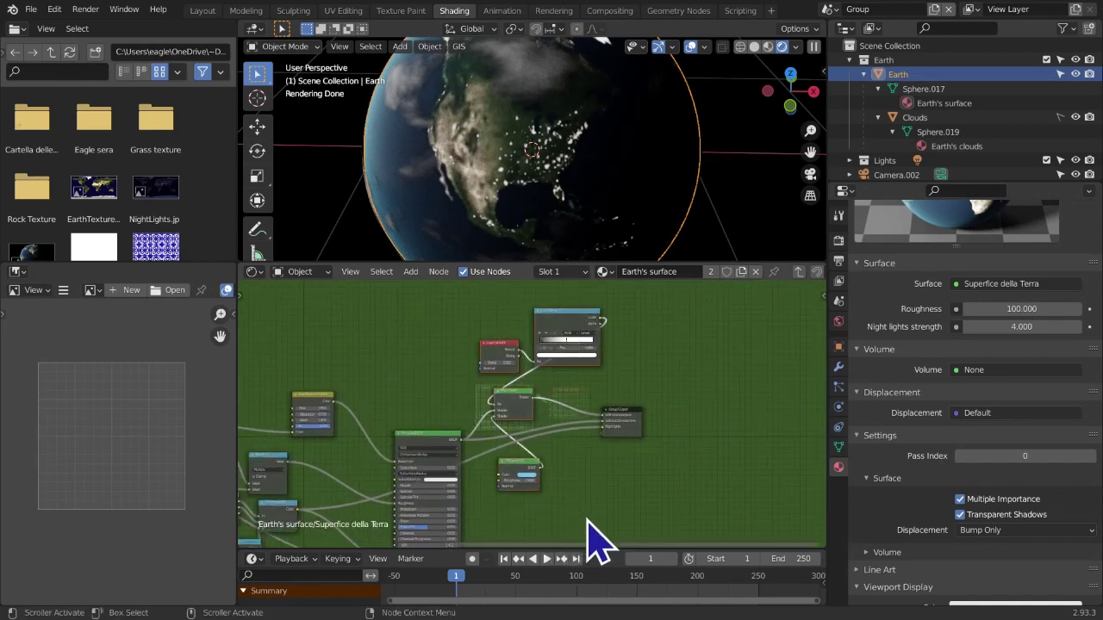
pyautogui.click(410, 272)
pyautogui.moveTo(440, 424)
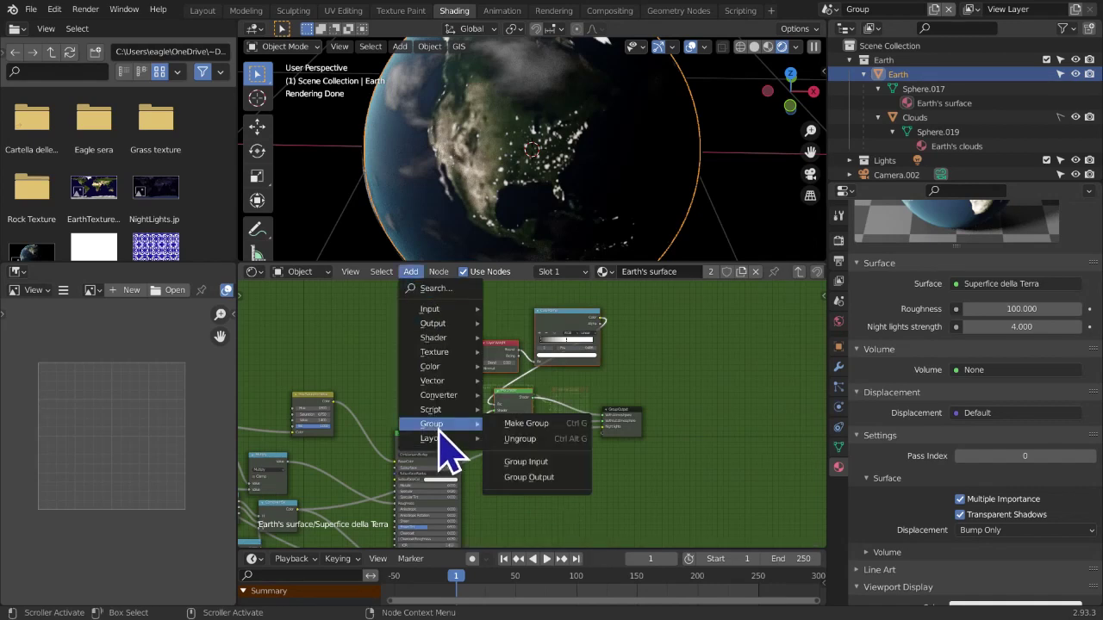
pyautogui.click(523, 424)
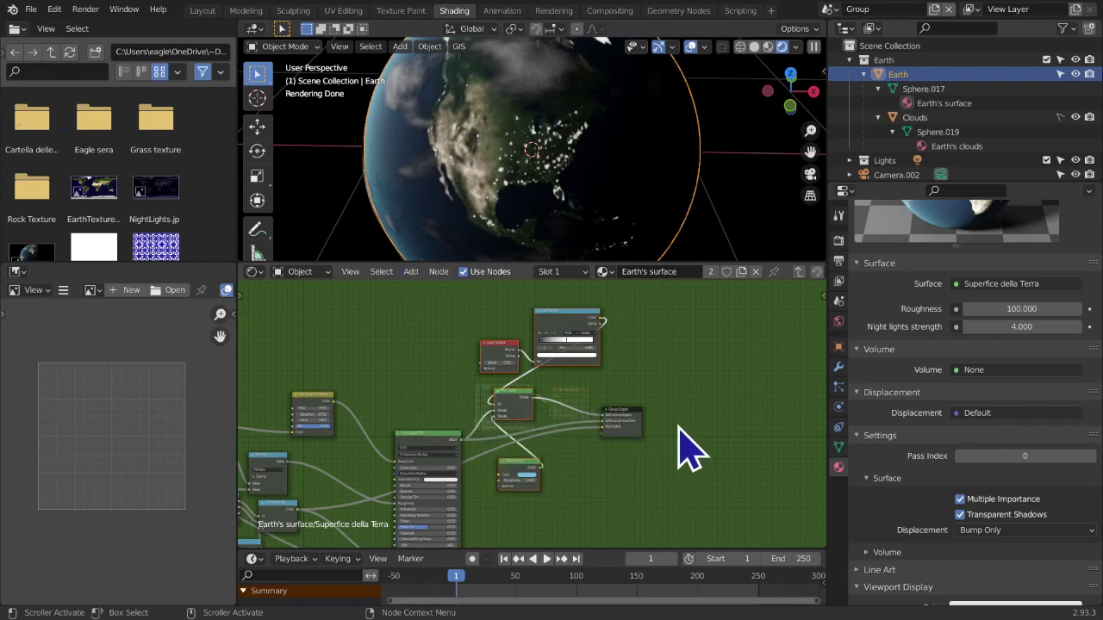
# Select the nodes from Layer Weight down to Diffuse BSDF and group them into a NodeGroup with Ctrl+G
pyautogui.scroll(2, 680, 448)
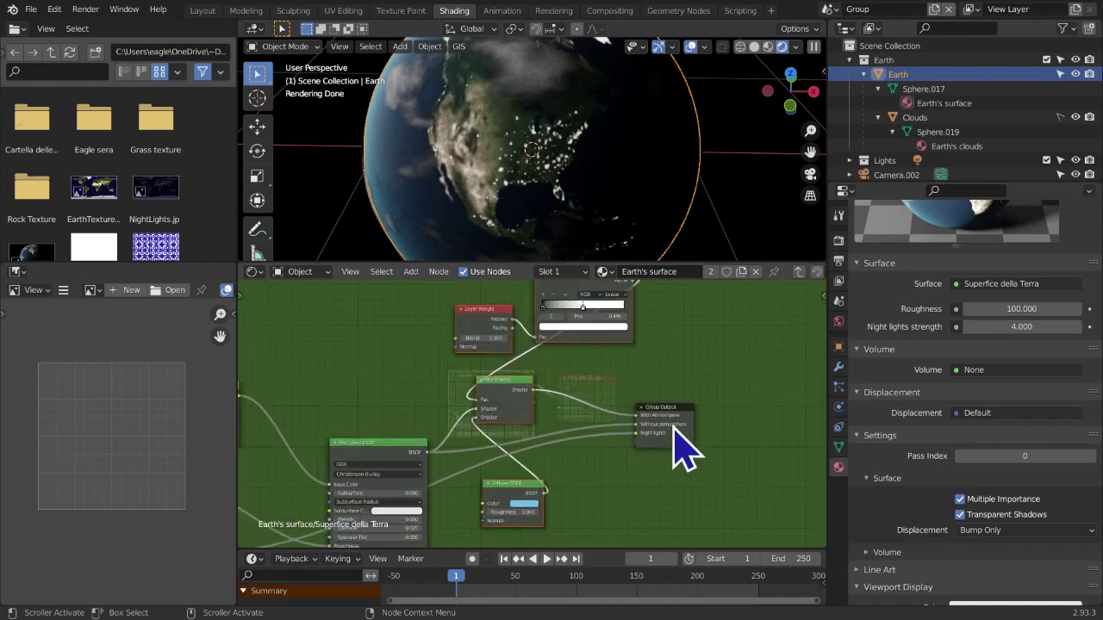
pyautogui.scroll(2, 653, 456)
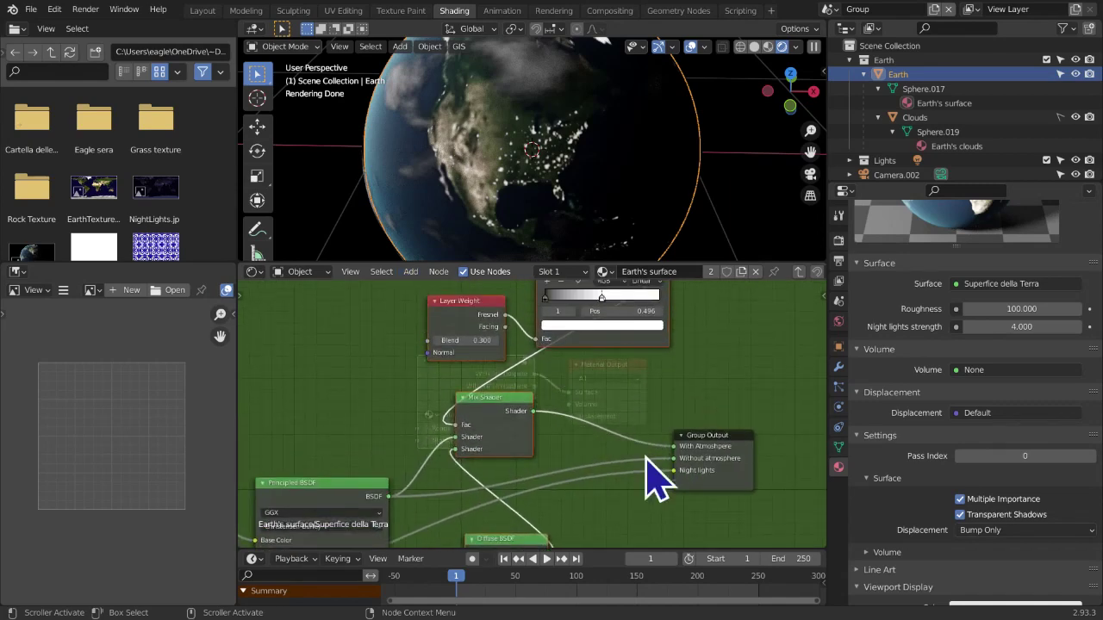
pyautogui.moveTo(647, 456); pyautogui.dragTo(623, 536, button='middle')
pyautogui.moveTo(606, 457); pyautogui.dragTo(593, 571, button='middle')
pyautogui.scroll(-6, 554, 376)
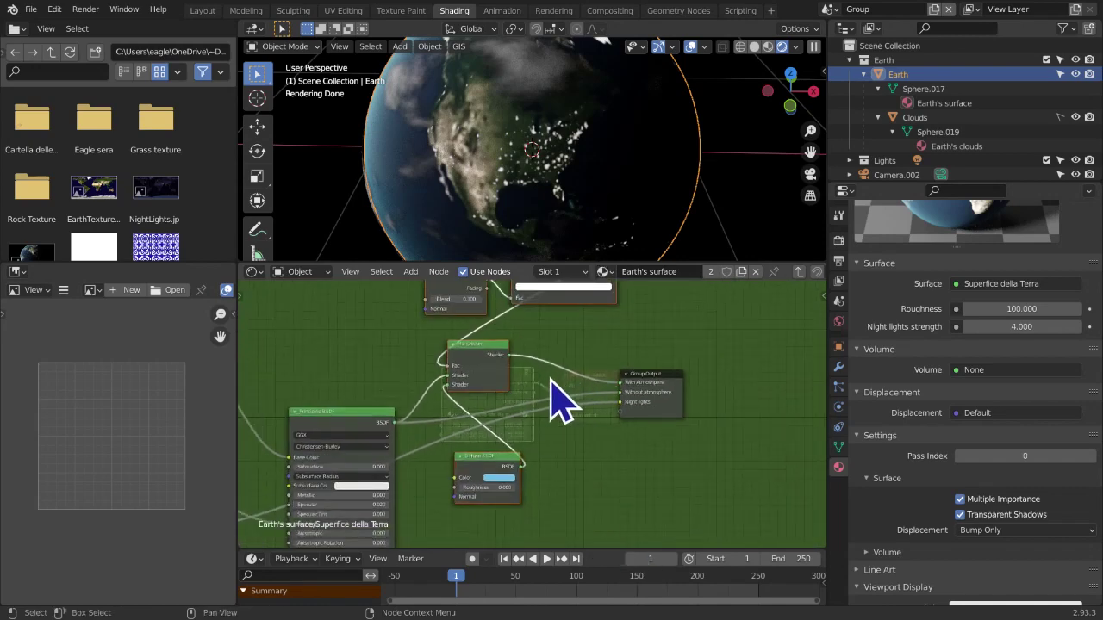
pyautogui.scroll(-1, 559, 394)
pyautogui.moveTo(469, 291); pyautogui.dragTo(550, 494)
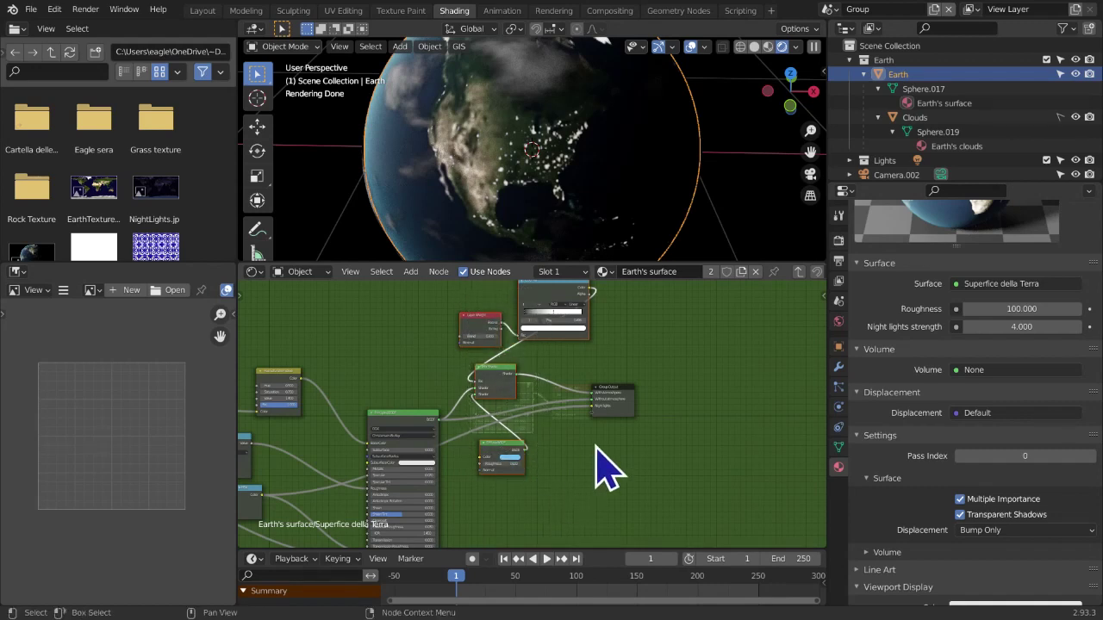
pyautogui.scroll(1, 598, 445)
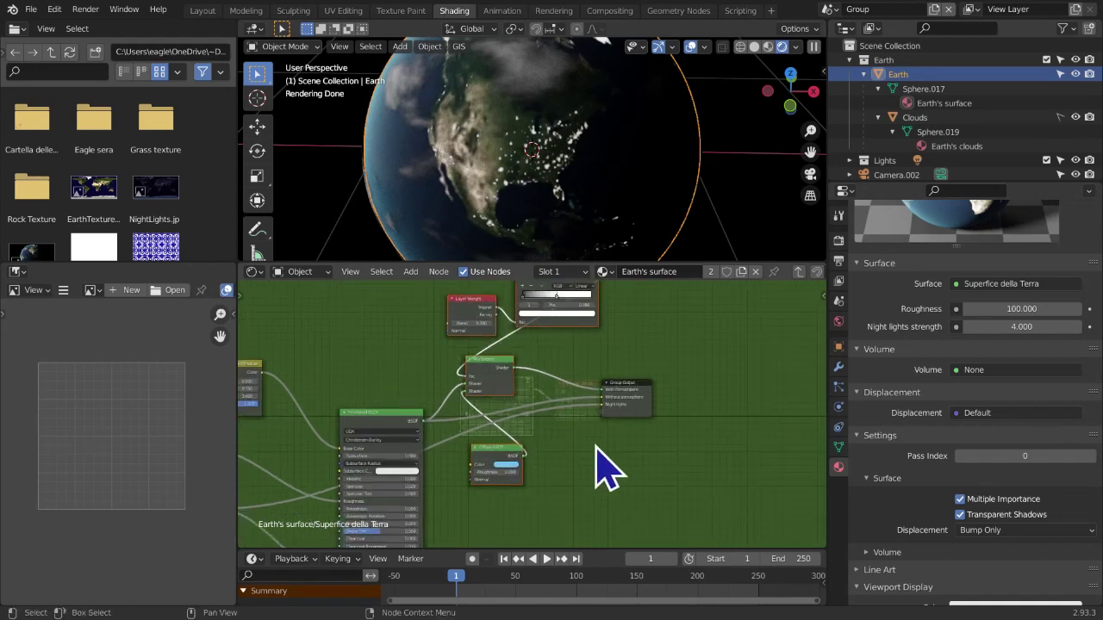
pyautogui.hotkey('ctrl', 'g')
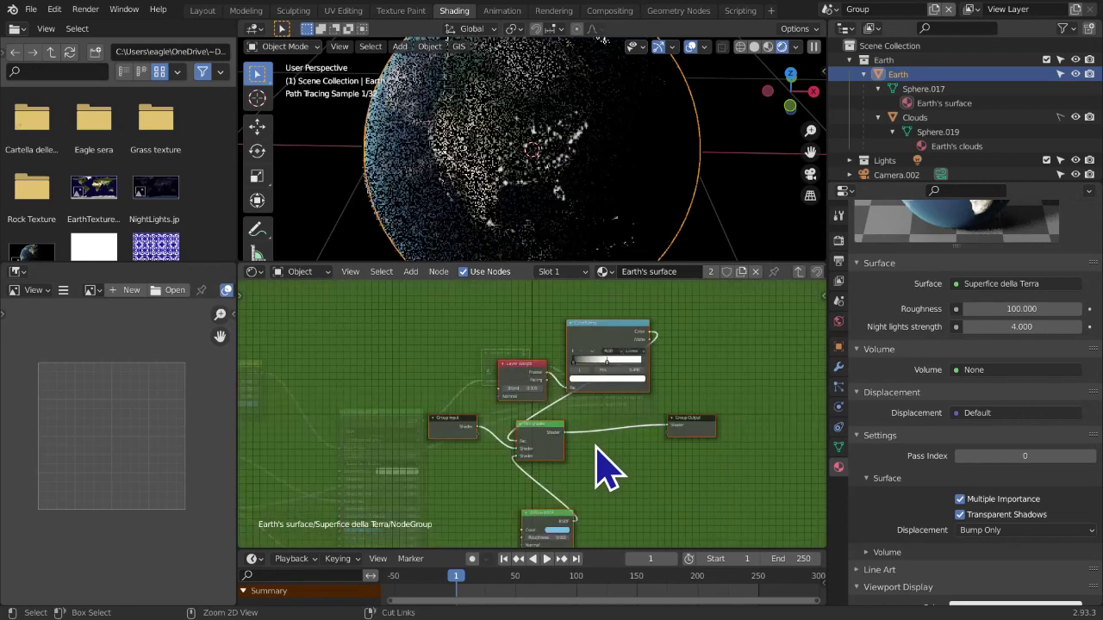
# Inspect the new NodeGroup's Group Output, then return to the Superfice della Terra tree
pyautogui.scroll(-1, 596, 447)
pyautogui.moveTo(594, 441); pyautogui.dragTo(556, 402, button='middle')
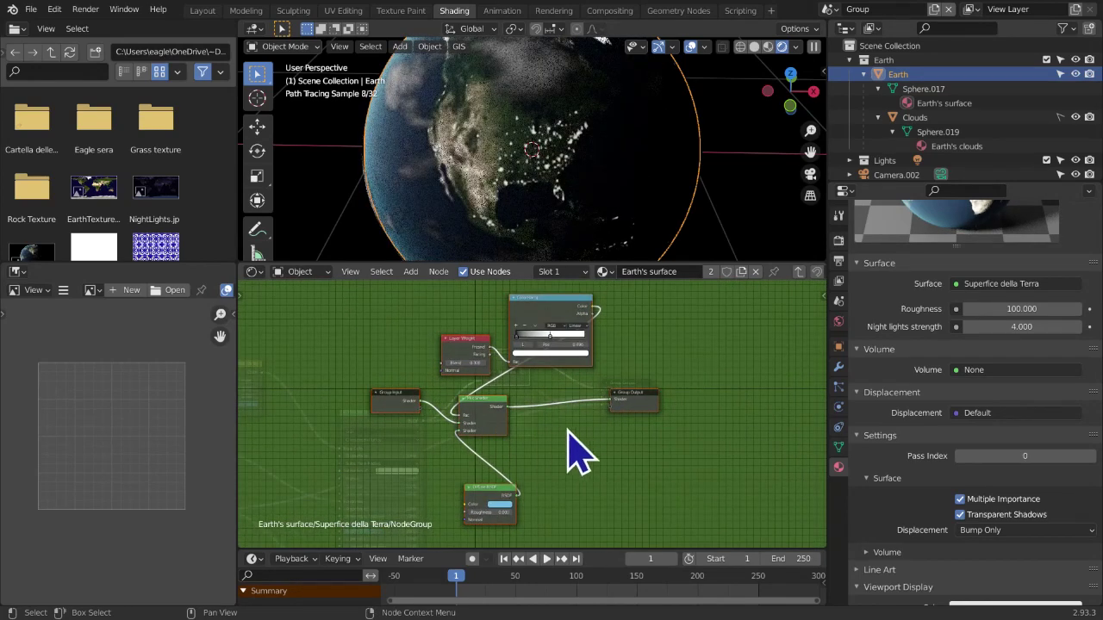
pyautogui.scroll(2, 533, 447)
pyautogui.moveTo(532, 465); pyautogui.dragTo(570, 448, button='middle')
pyautogui.scroll(1, 516, 451)
pyautogui.scroll(3, 488, 419)
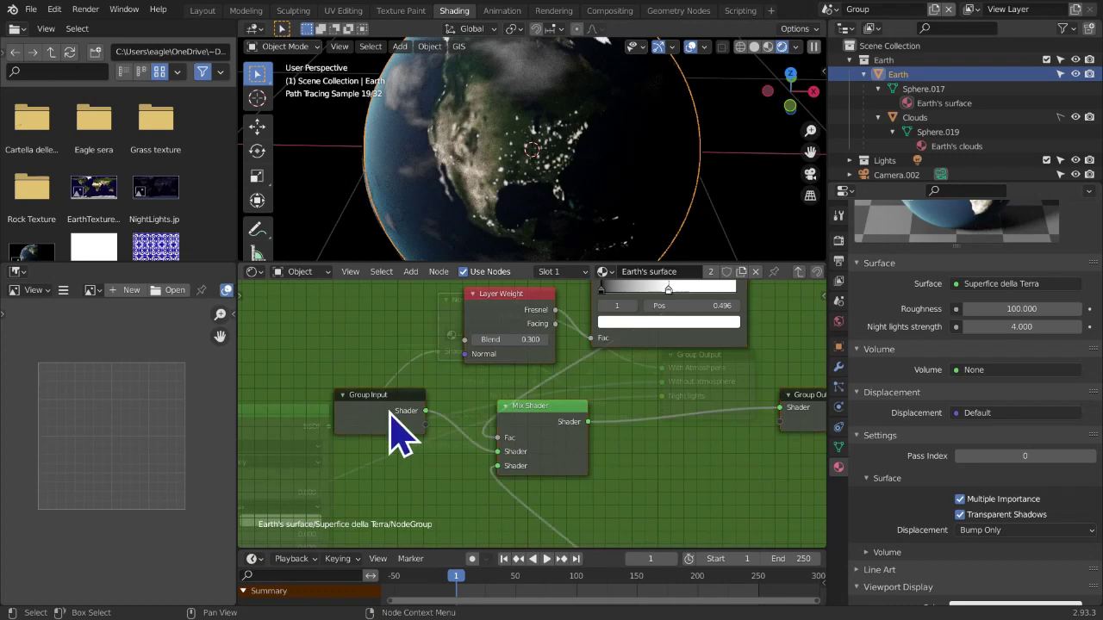
pyautogui.moveTo(504, 412); pyautogui.dragTo(418, 422, button='middle')
pyautogui.click(728, 403)
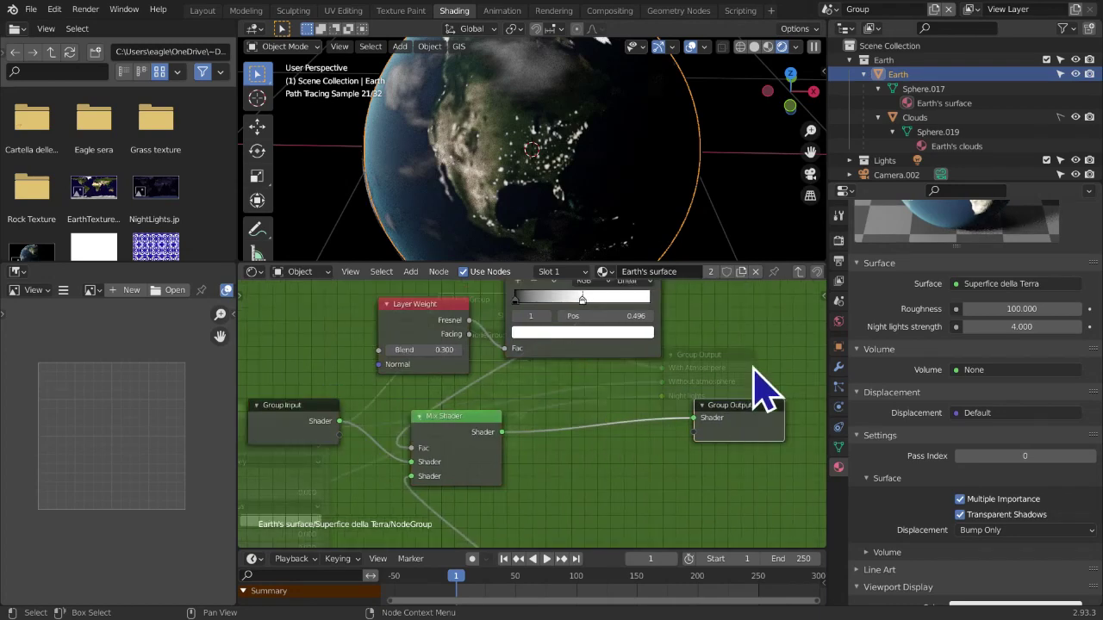
pyautogui.click(810, 276)
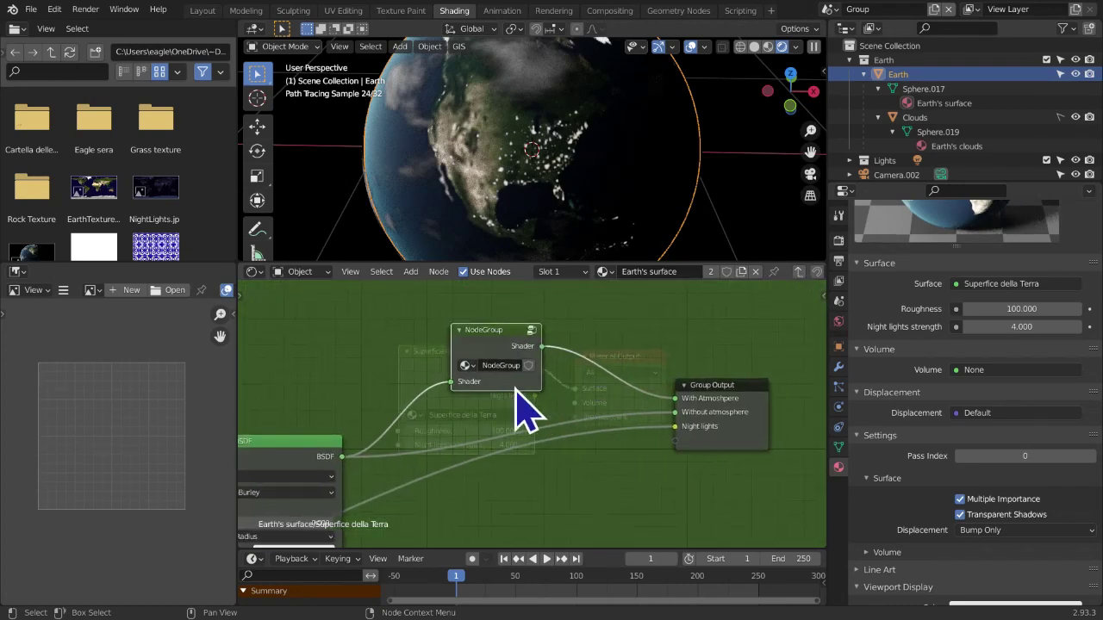
# Nudge the NodeGroup node and frame it in the Superfice della Terra tree
pyautogui.moveTo(495, 344); pyautogui.dragTo(503, 341)
pyautogui.moveTo(436, 442); pyautogui.dragTo(514, 415, button='middle')
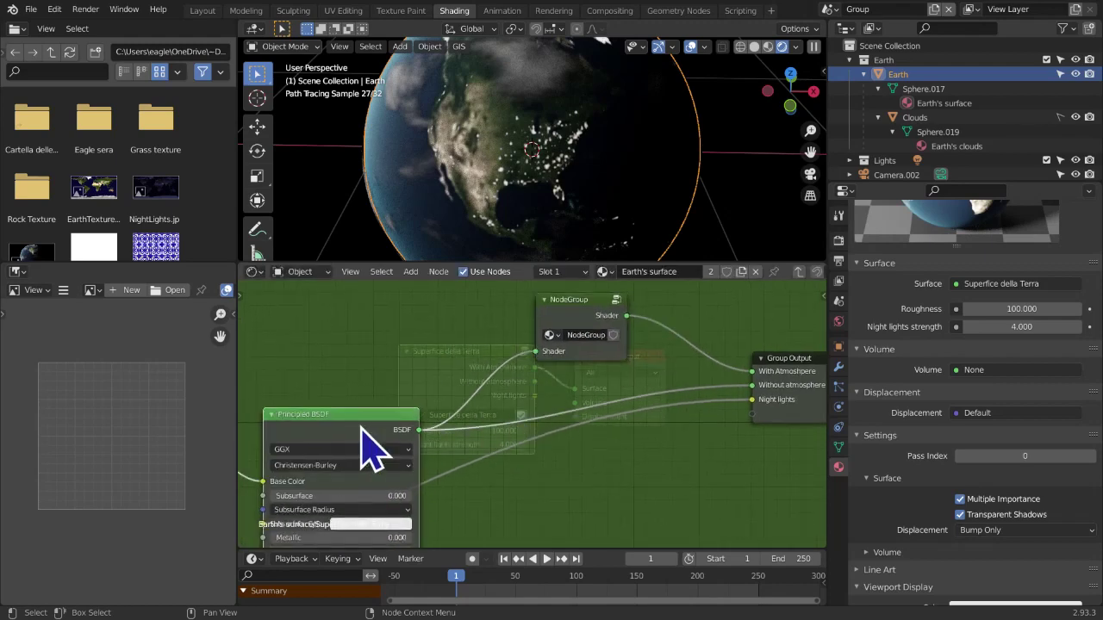
pyautogui.keyDown('ctrl'); pyautogui.hscroll(5, 387, 433); pyautogui.keyUp('ctrl')
pyautogui.scroll(-5, 542, 480)
pyautogui.moveTo(552, 414); pyautogui.dragTo(573, 474, button='middle')
pyautogui.scroll(2, 586, 394)
pyautogui.scroll(5, 563, 449)
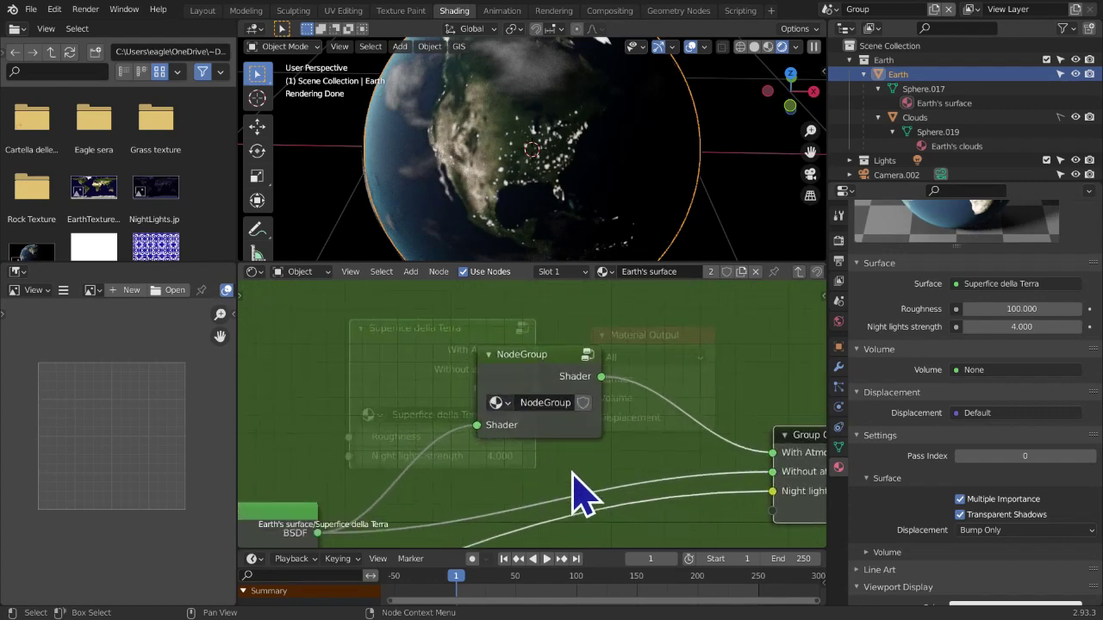
pyautogui.scroll(1, 572, 476)
pyautogui.scroll(1, 572, 474)
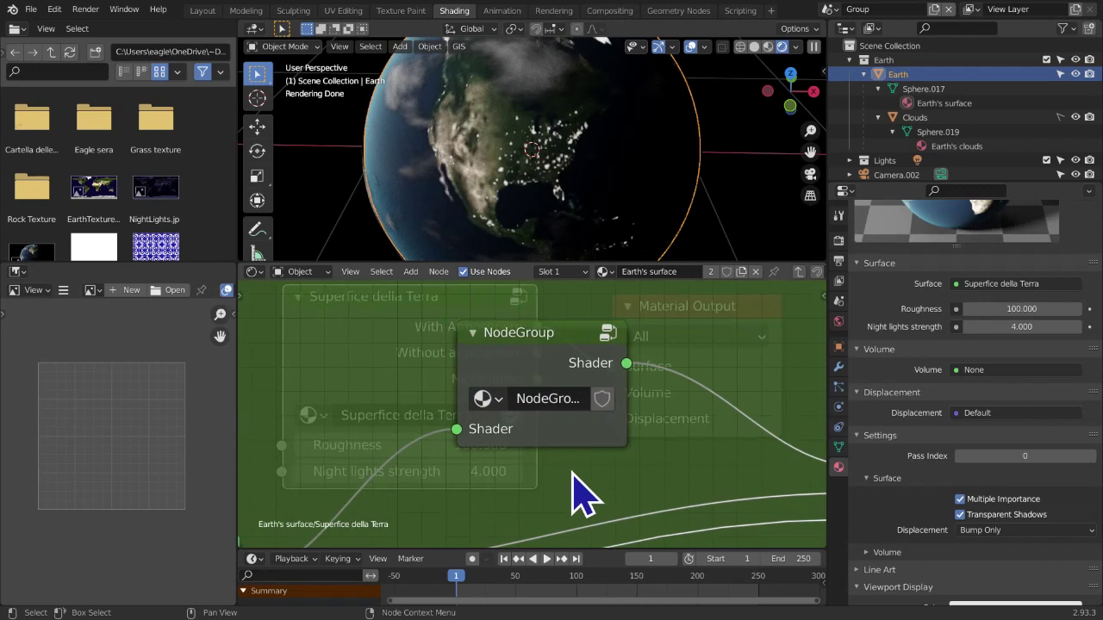
pyautogui.scroll(-2, 507, 481)
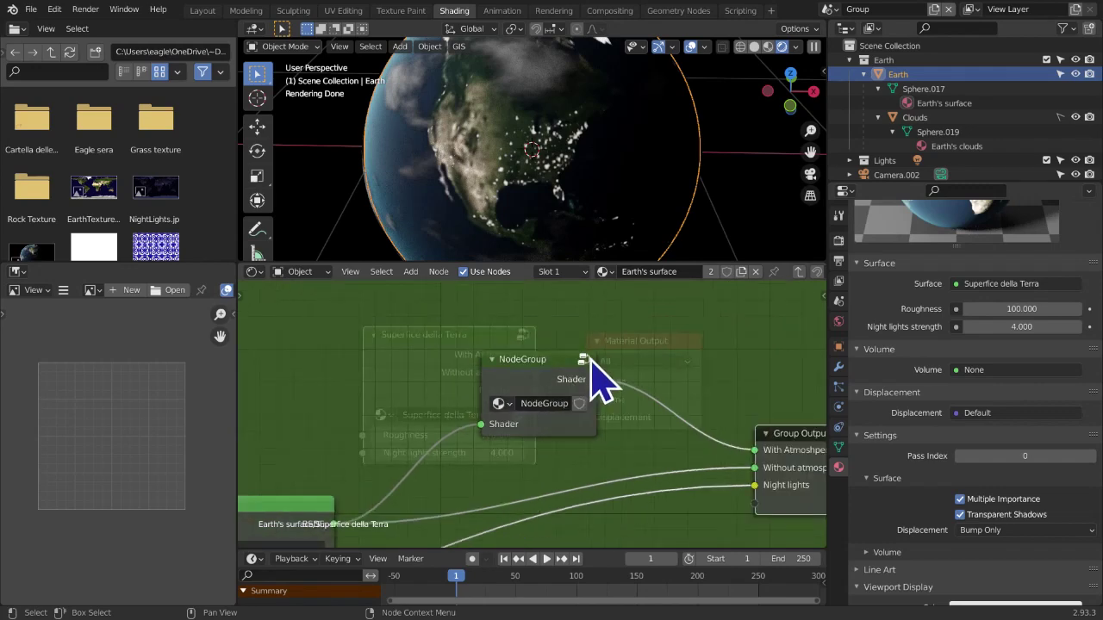
pyautogui.moveTo(526, 429); pyautogui.dragTo(545, 402, button='middle')
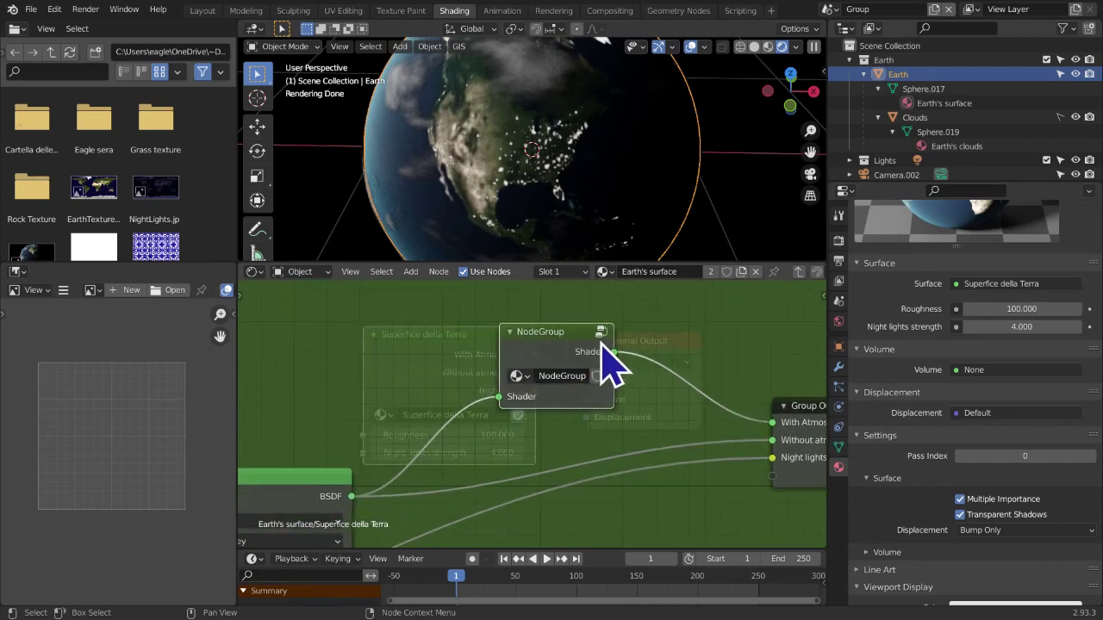
# Step in and out of the NodeGroup to check its Group Input and the Principled BSDF feeding it
pyautogui.click(601, 332)
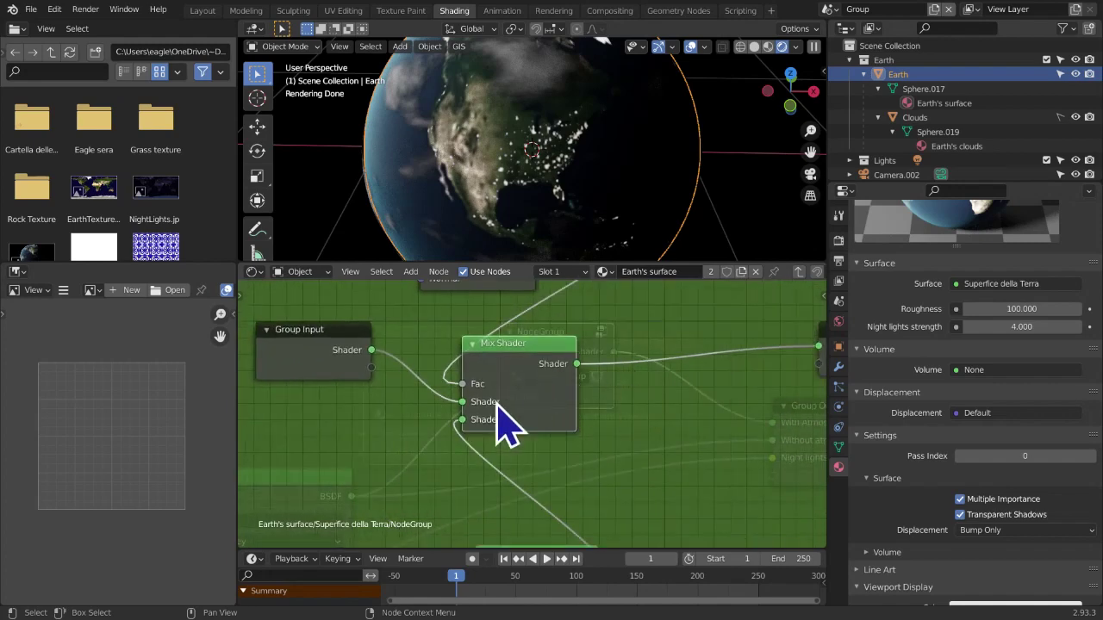
pyautogui.click(800, 273)
pyautogui.moveTo(506, 446); pyautogui.dragTo(596, 372, button='middle')
pyautogui.moveTo(494, 387); pyautogui.dragTo(389, 506, button='middle')
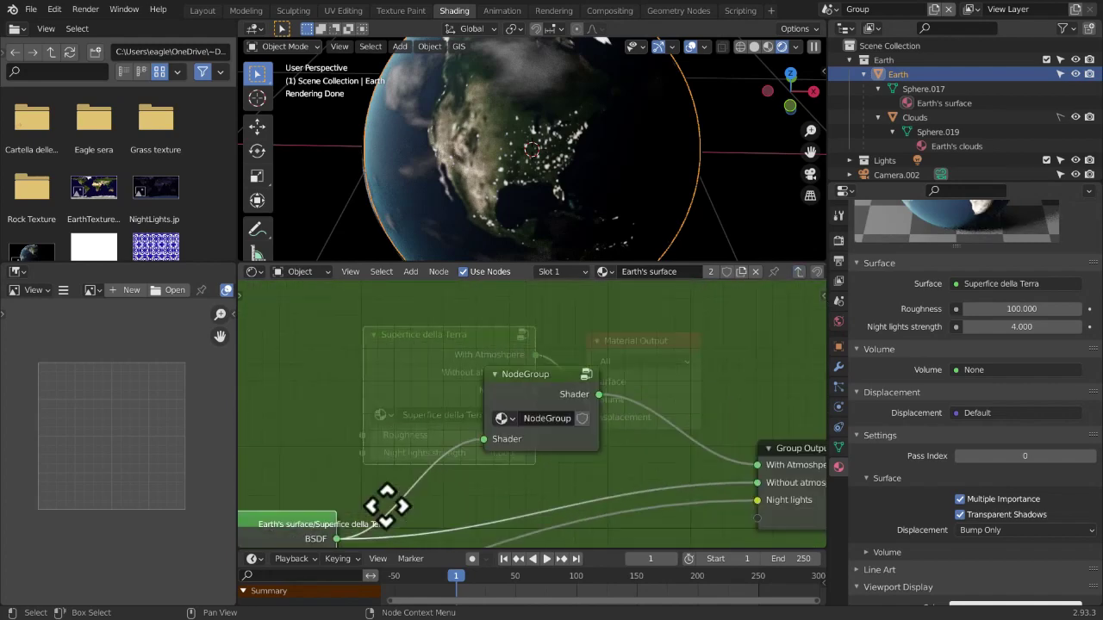
pyautogui.click(586, 373)
pyautogui.moveTo(615, 430); pyautogui.dragTo(534, 472, button='middle')
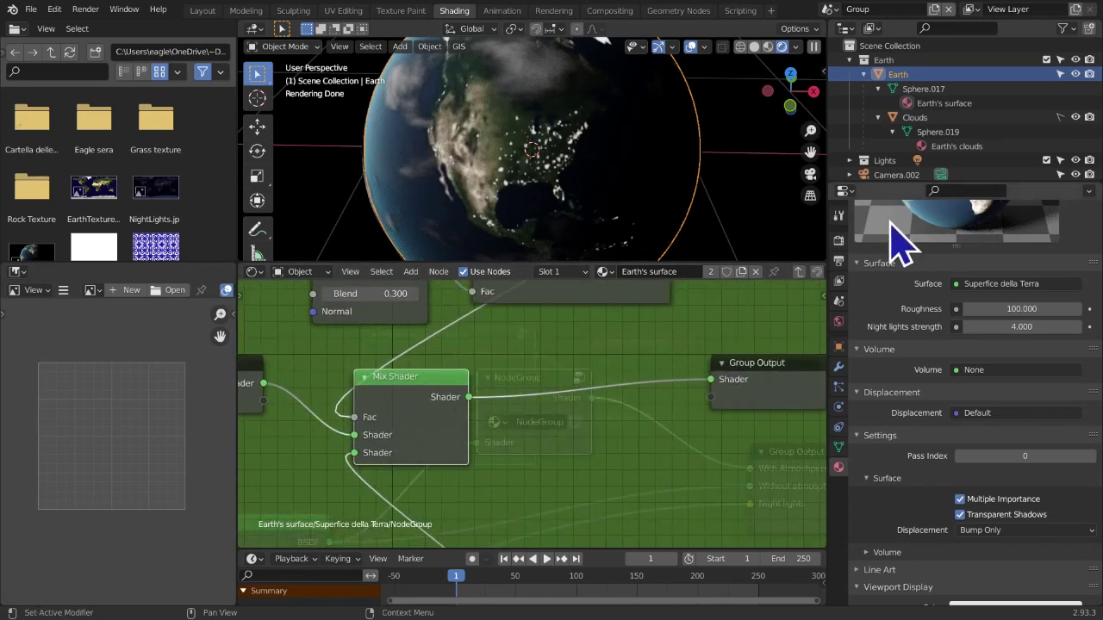
pyautogui.click(799, 272)
pyautogui.moveTo(758, 361); pyautogui.dragTo(571, 356, button='middle')
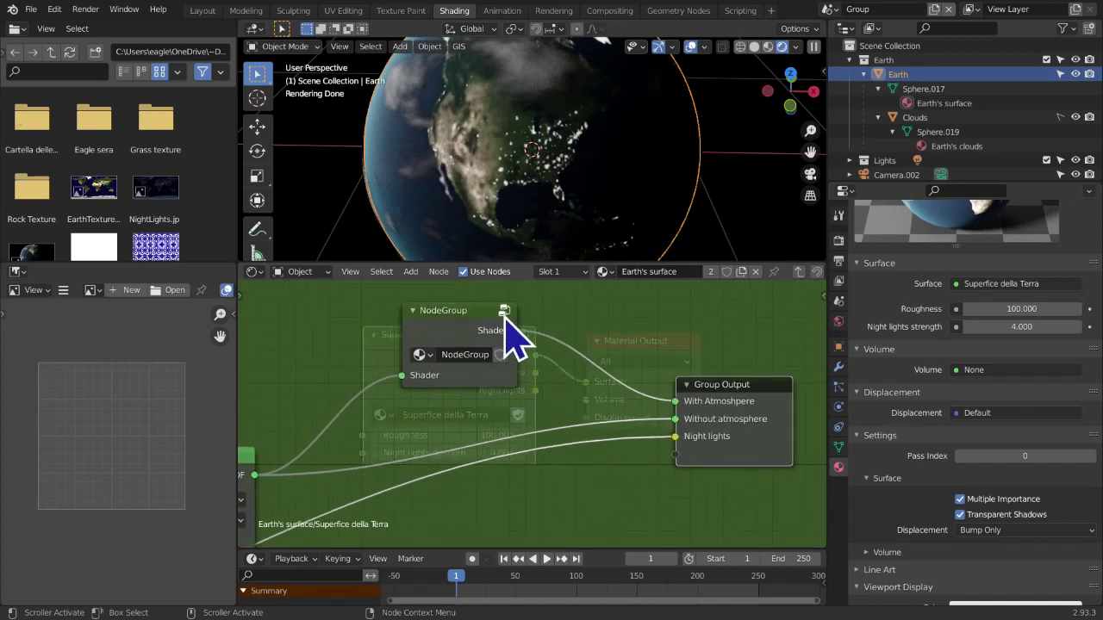
pyautogui.click(507, 312)
pyautogui.moveTo(465, 458); pyautogui.dragTo(567, 441, button='middle')
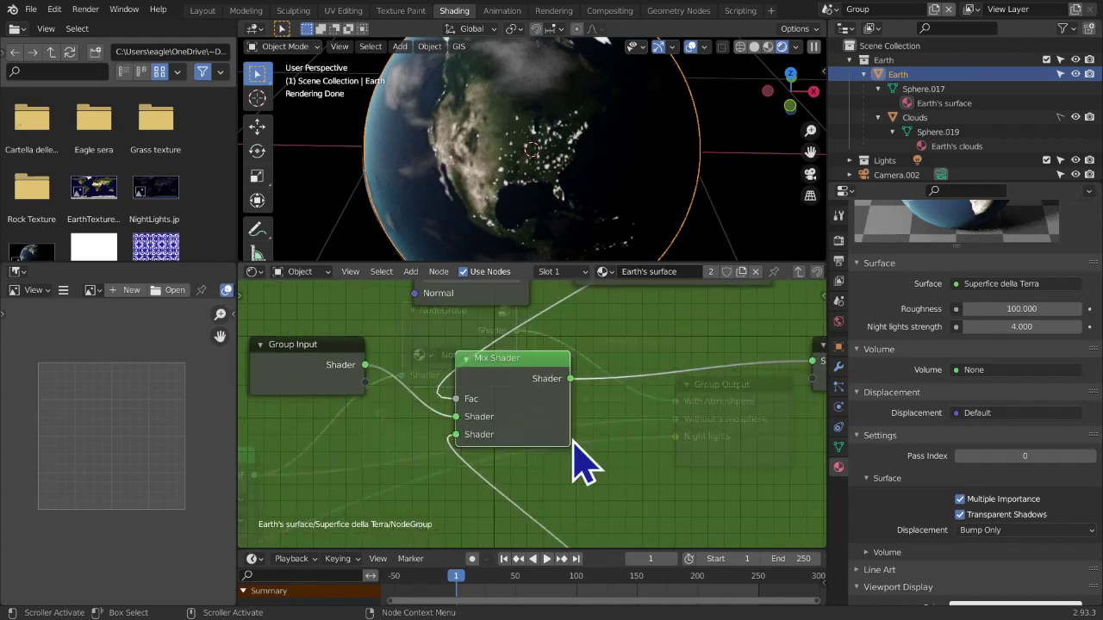
pyautogui.click(799, 272)
pyautogui.scroll(-2, 699, 365)
pyautogui.moveTo(591, 401); pyautogui.dragTo(650, 382, button='middle')
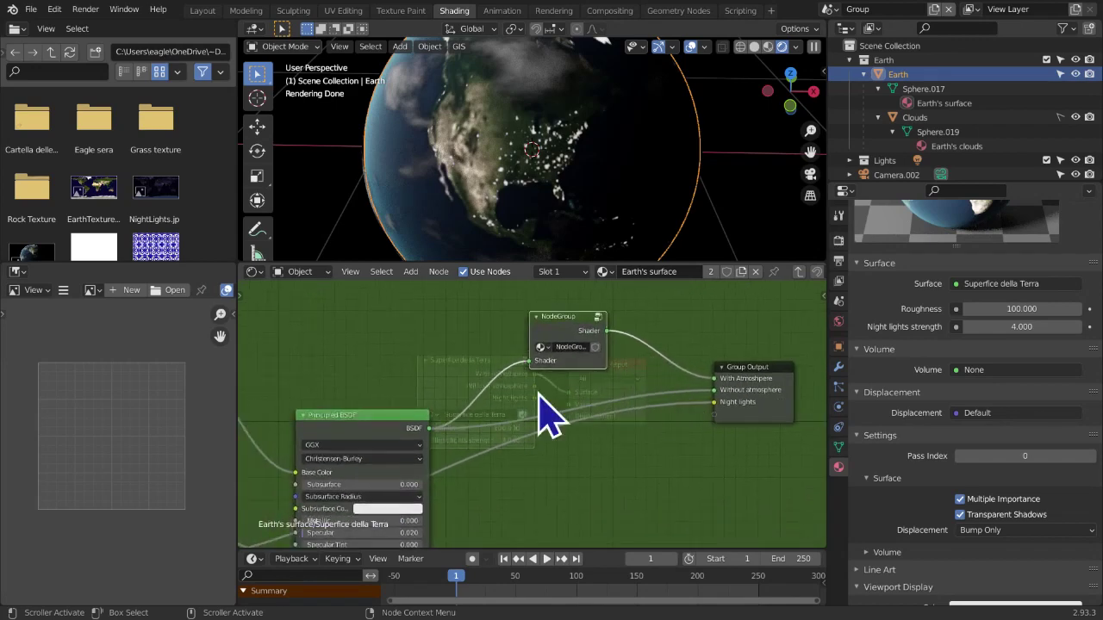
# Rearrange the NodeGroup's inner nodes, repositioning the Mix Shader, then go back to the parent tree
pyautogui.click(599, 317)
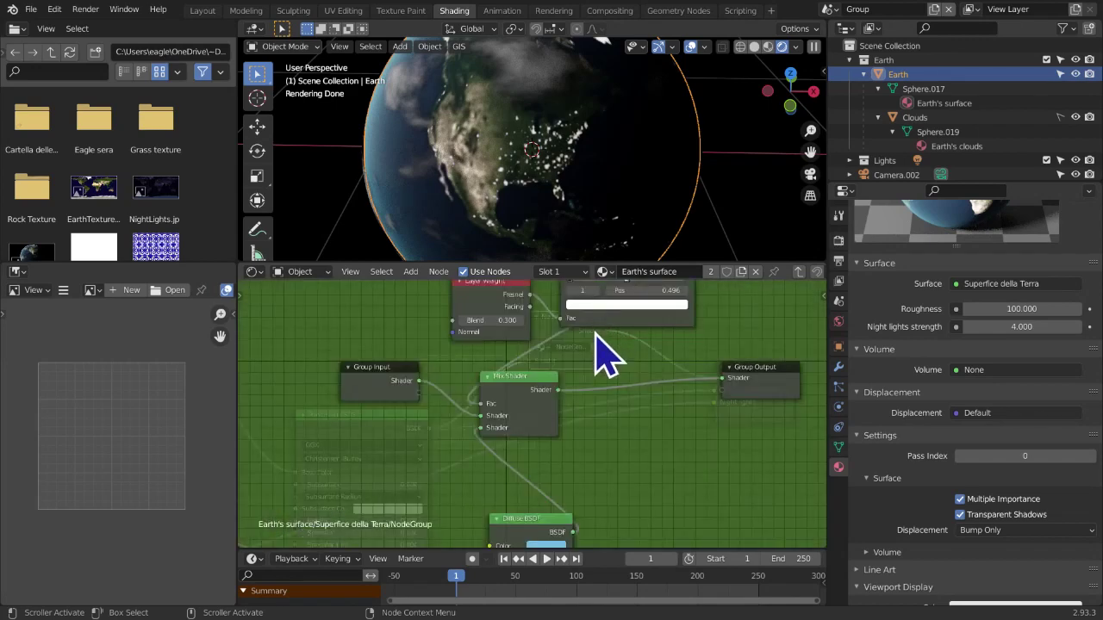
pyautogui.moveTo(542, 380); pyautogui.dragTo(515, 406)
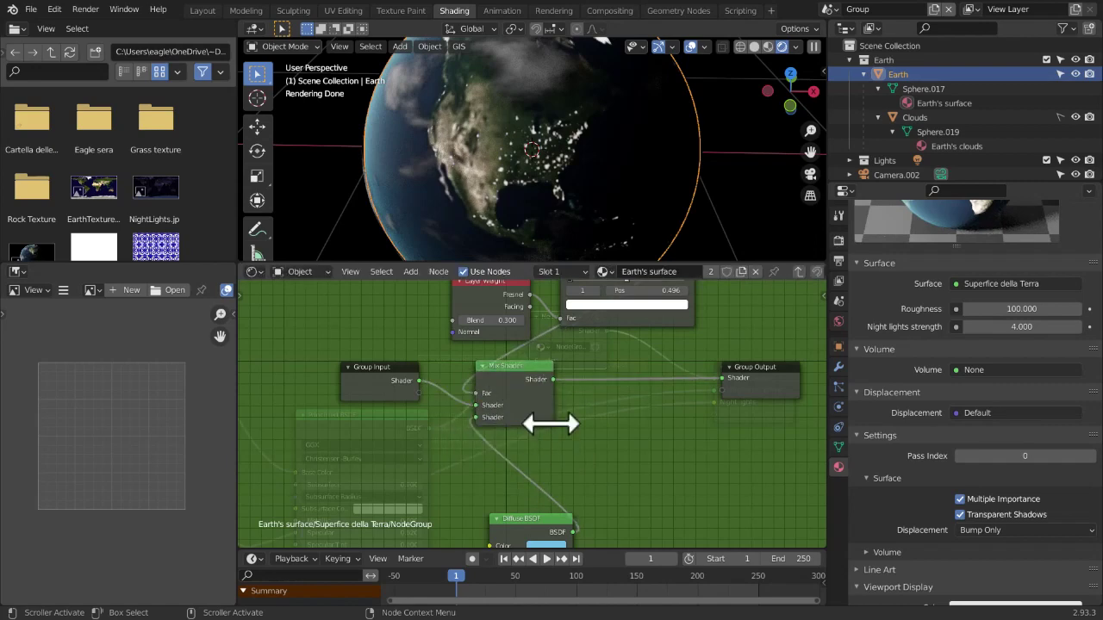
pyautogui.scroll(-3, 556, 435)
pyautogui.moveTo(480, 310); pyautogui.dragTo(635, 561)
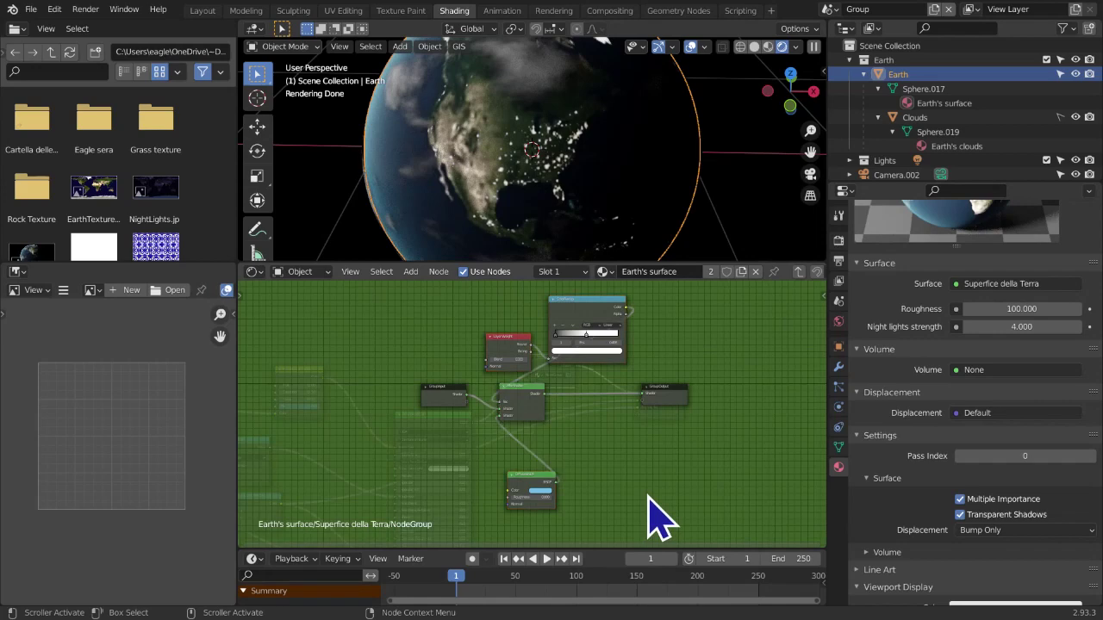
pyautogui.scroll(3, 492, 463)
pyautogui.moveTo(492, 462); pyautogui.dragTo(519, 420, button='middle')
pyautogui.moveTo(498, 405)
pyautogui.mouseDown()
pyautogui.moveTo(486, 411)
pyautogui.moveTo(508, 402)
pyautogui.mouseUp()
pyautogui.moveTo(602, 369); pyautogui.dragTo(658, 416)
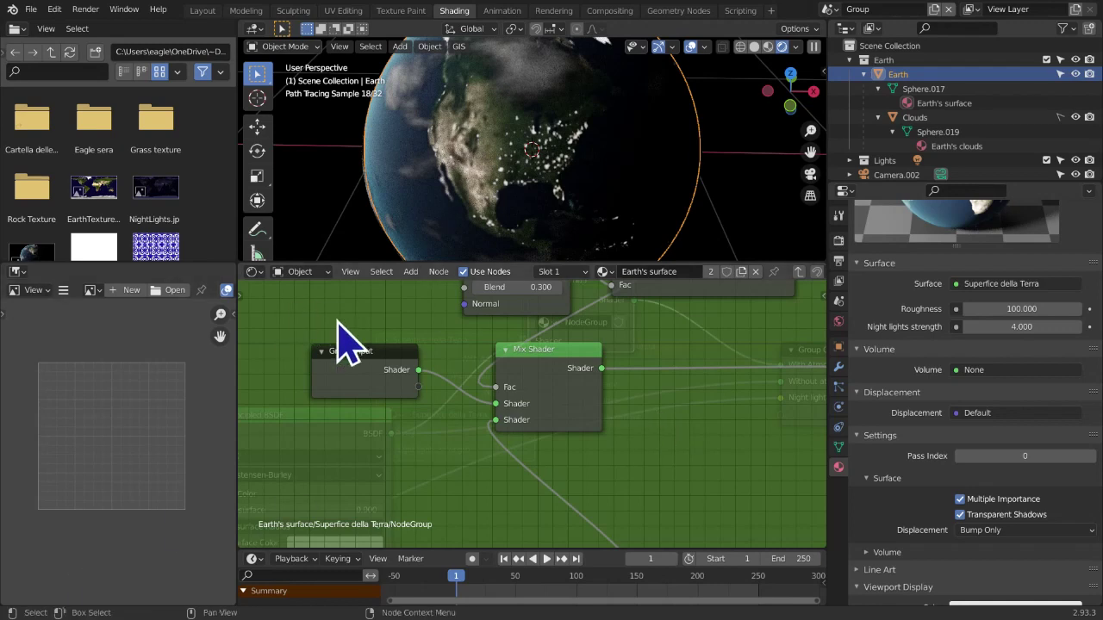
pyautogui.moveTo(524, 419); pyautogui.dragTo(370, 398, button='middle')
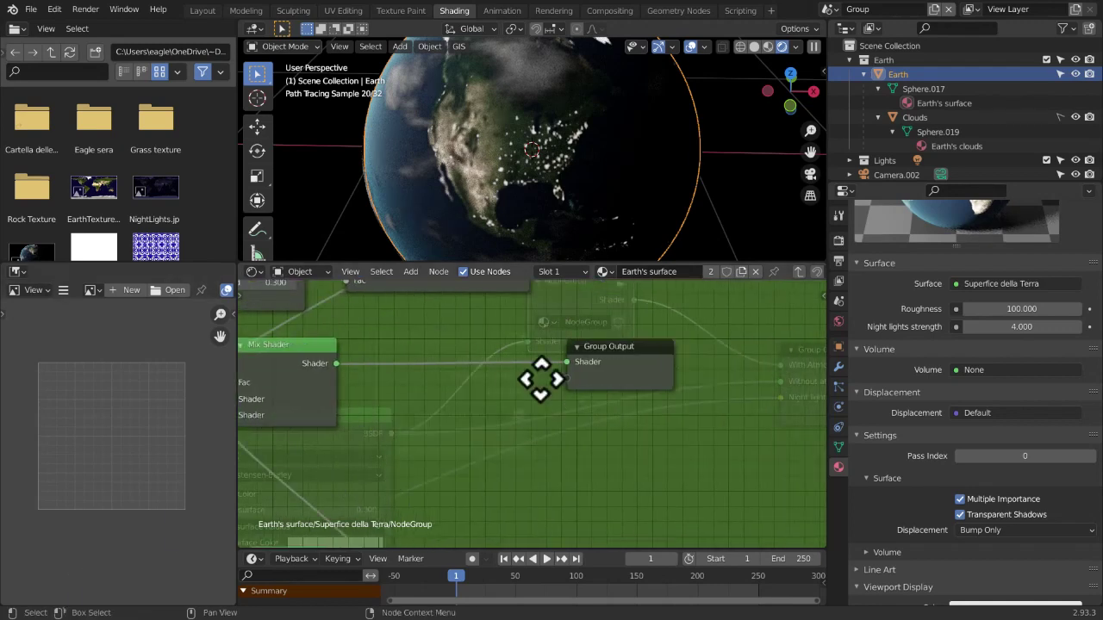
pyautogui.click(795, 275)
# Review the NodeGroup's Layer Weight, ColorRamp and Mix Shader nodes, then return to Superfice della Terra
pyautogui.moveTo(579, 499); pyautogui.dragTo(578, 515, button='middle')
pyautogui.scroll(-2, 579, 504)
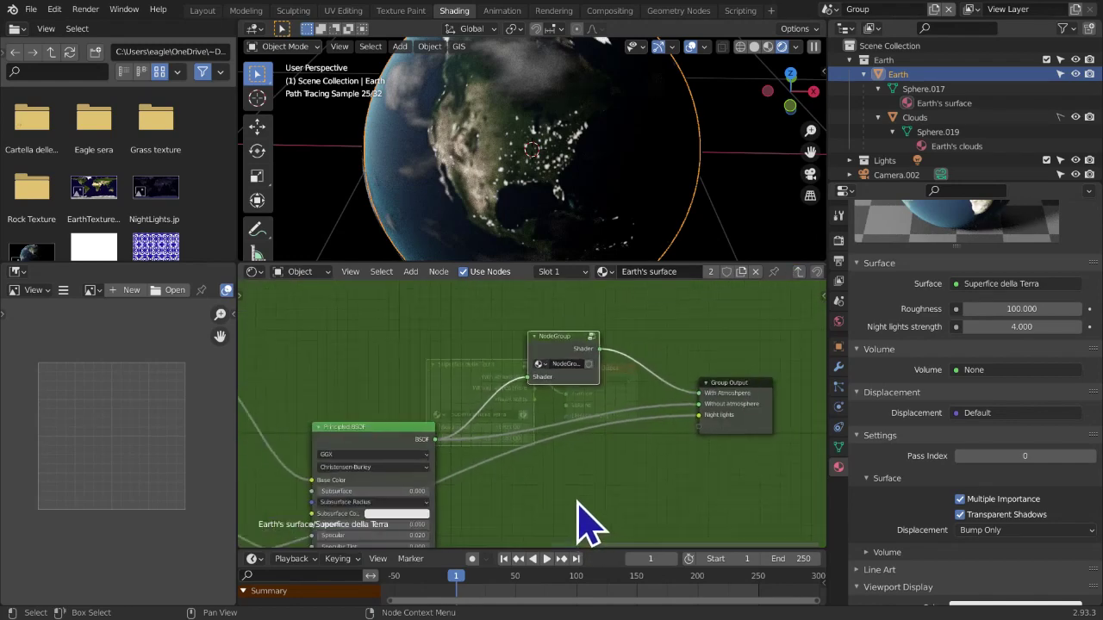
pyautogui.click(595, 339)
pyautogui.moveTo(556, 384); pyautogui.dragTo(598, 439, button='middle')
pyautogui.scroll(-4, 576, 419)
pyautogui.scroll(-2, 609, 418)
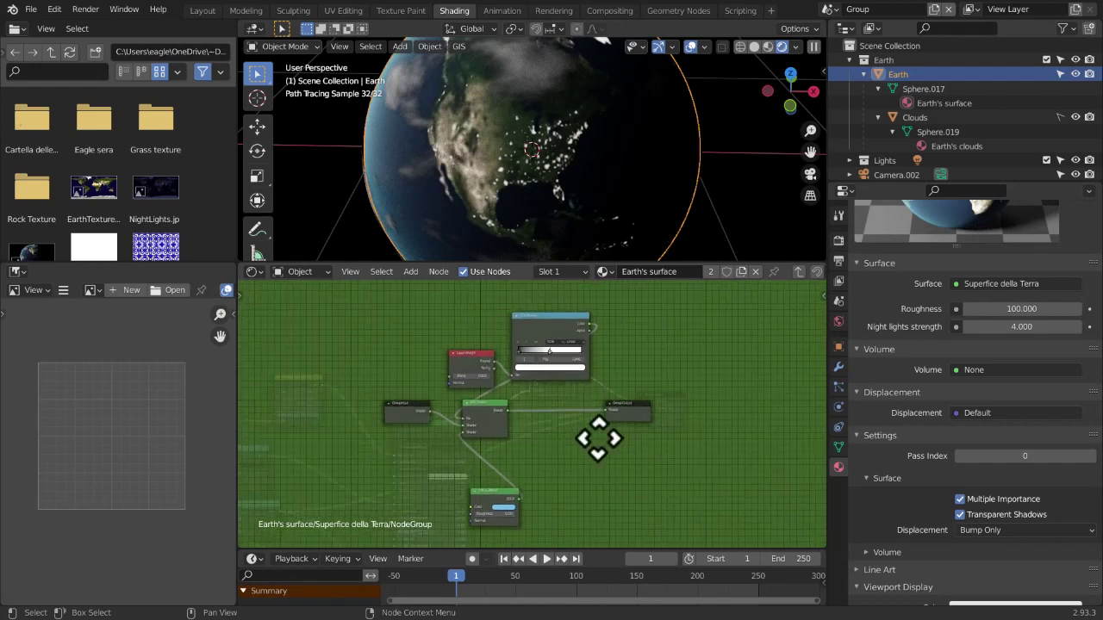
pyautogui.scroll(1, 598, 439)
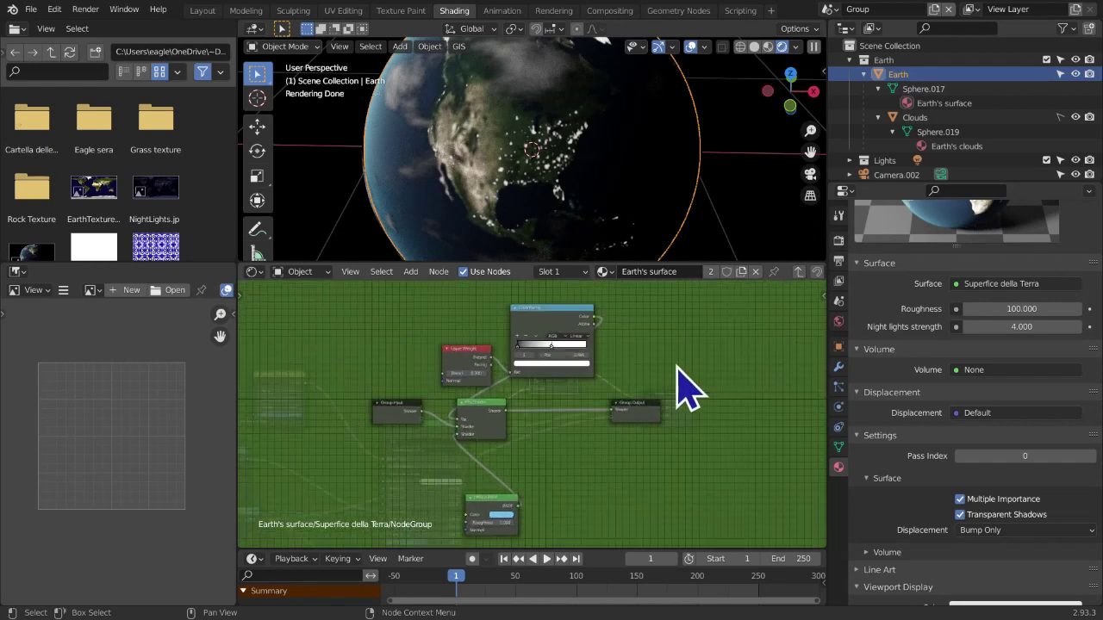
pyautogui.click(797, 272)
pyautogui.scroll(5, 677, 473)
# Give the NodeGroup a fake user and rename it 'Atmosphere'
pyautogui.moveTo(674, 476); pyautogui.dragTo(635, 543, button='middle')
pyautogui.moveTo(625, 431); pyautogui.dragTo(631, 454, button='middle')
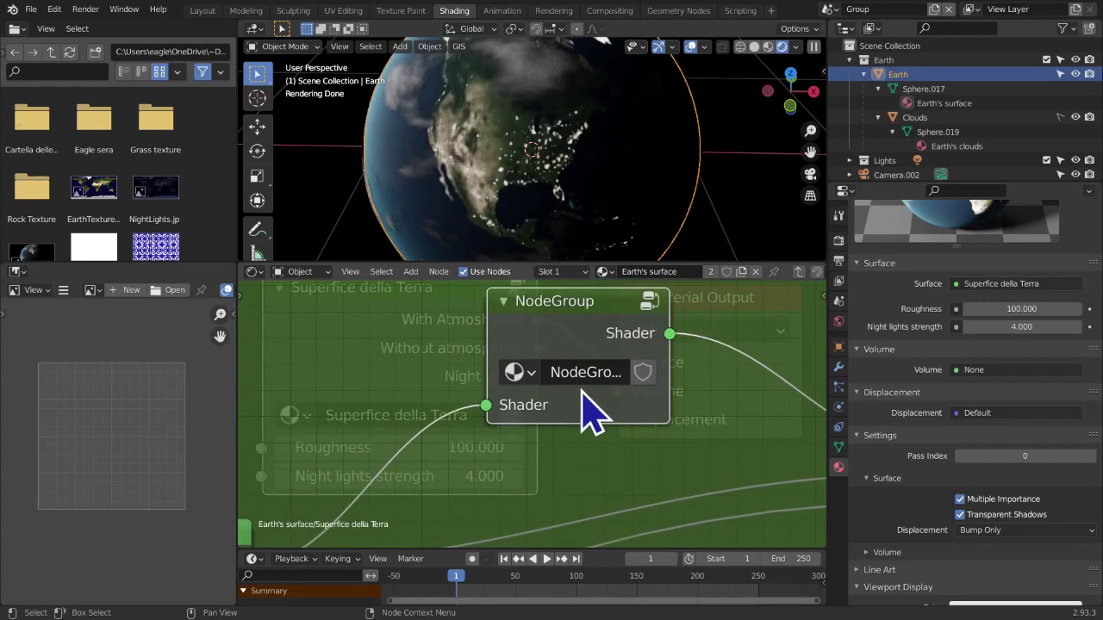
pyautogui.click(642, 374)
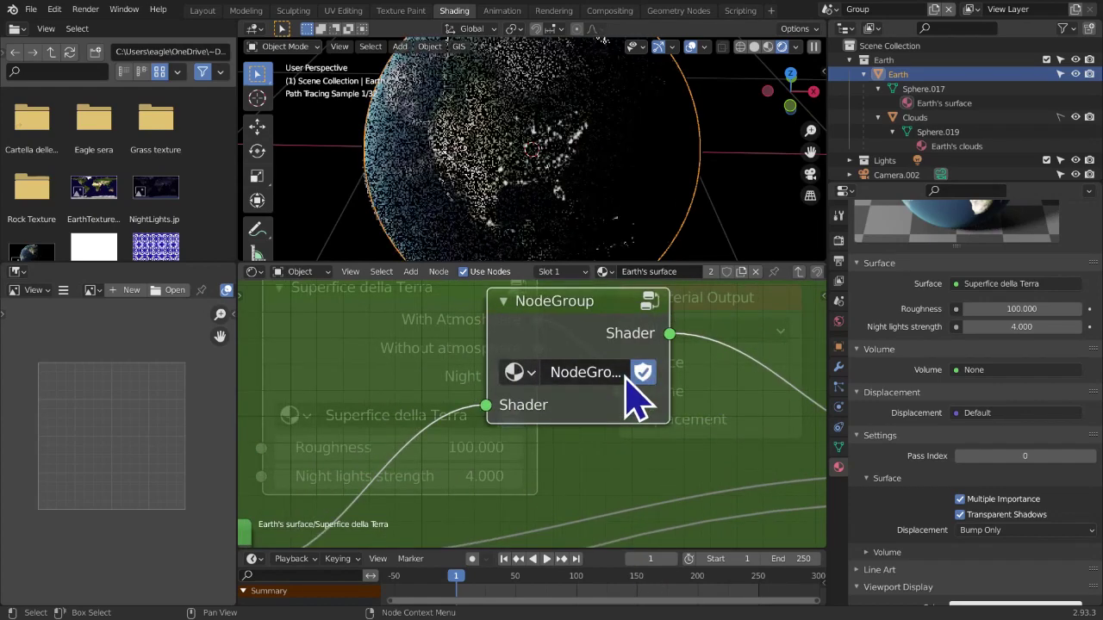
pyautogui.click(621, 374)
pyautogui.write('At')
pyautogui.write('mo')
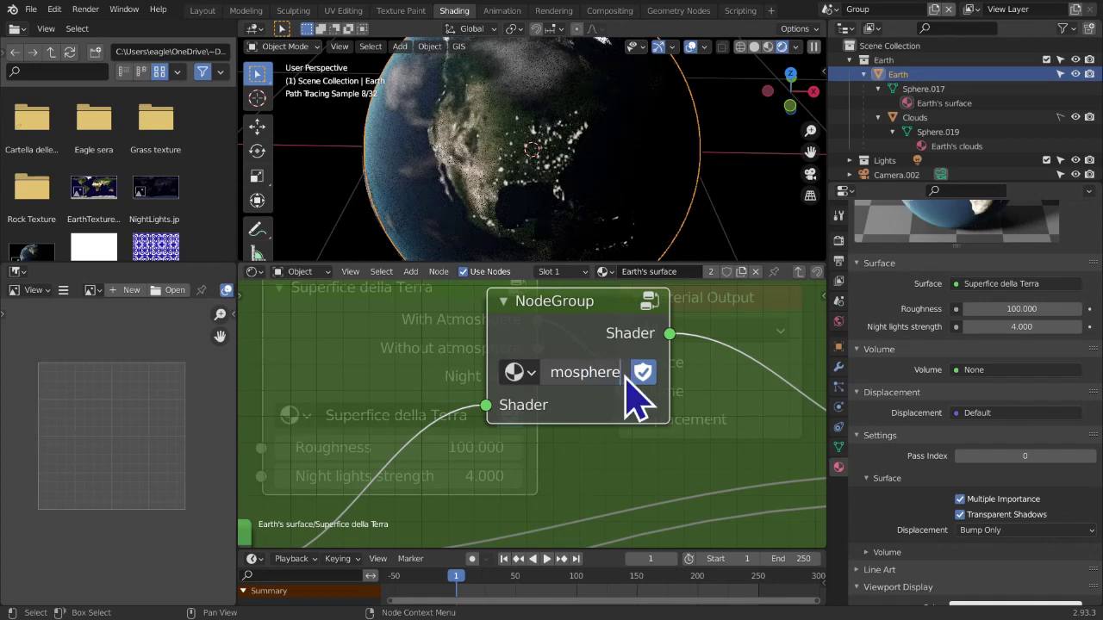
pyautogui.write('sphere')
pyautogui.press('Return')
# Move the Atmosphere node to the left and step inside the group
pyautogui.moveTo(625, 320); pyautogui.dragTo(504, 343)
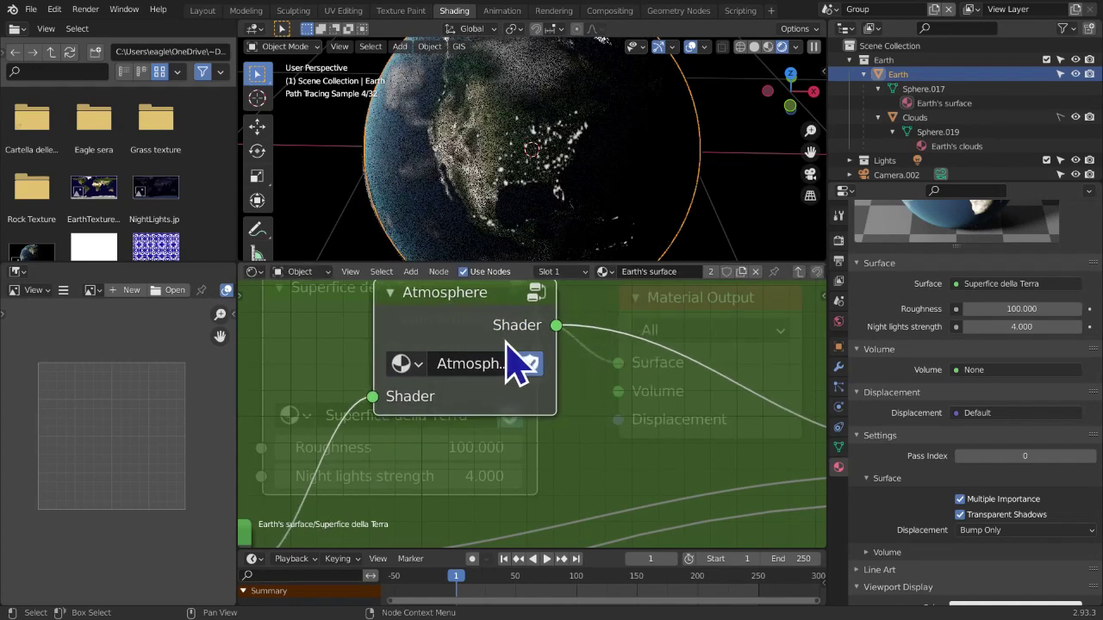
pyautogui.scroll(-3, 590, 426)
pyautogui.scroll(2, 583, 422)
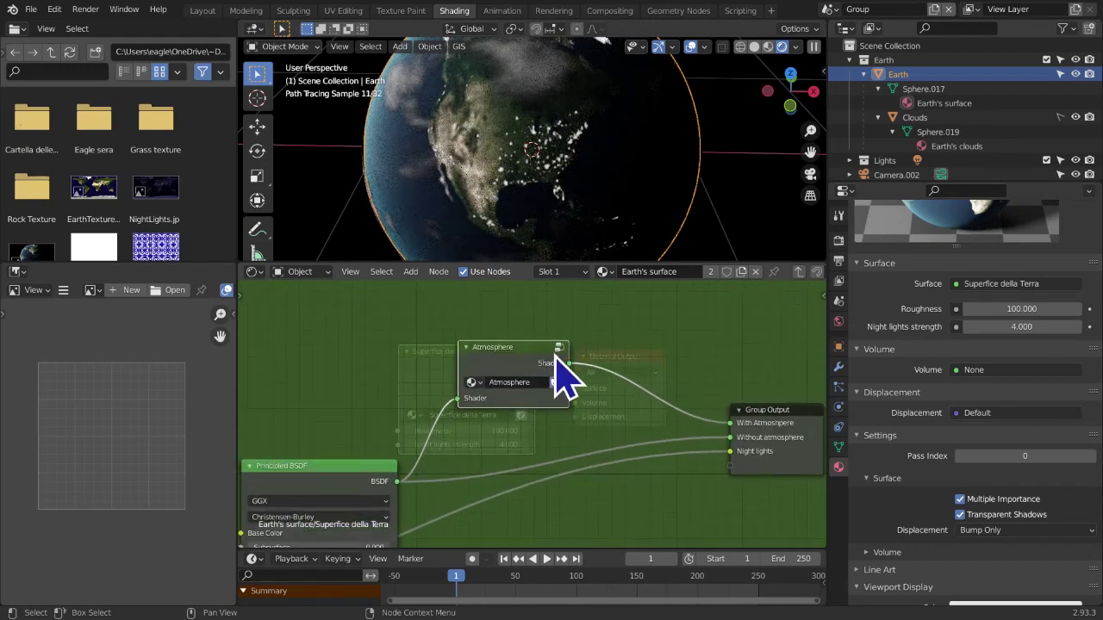
pyautogui.press('Tab')
pyautogui.moveTo(556, 382); pyautogui.dragTo(585, 371, button='middle')
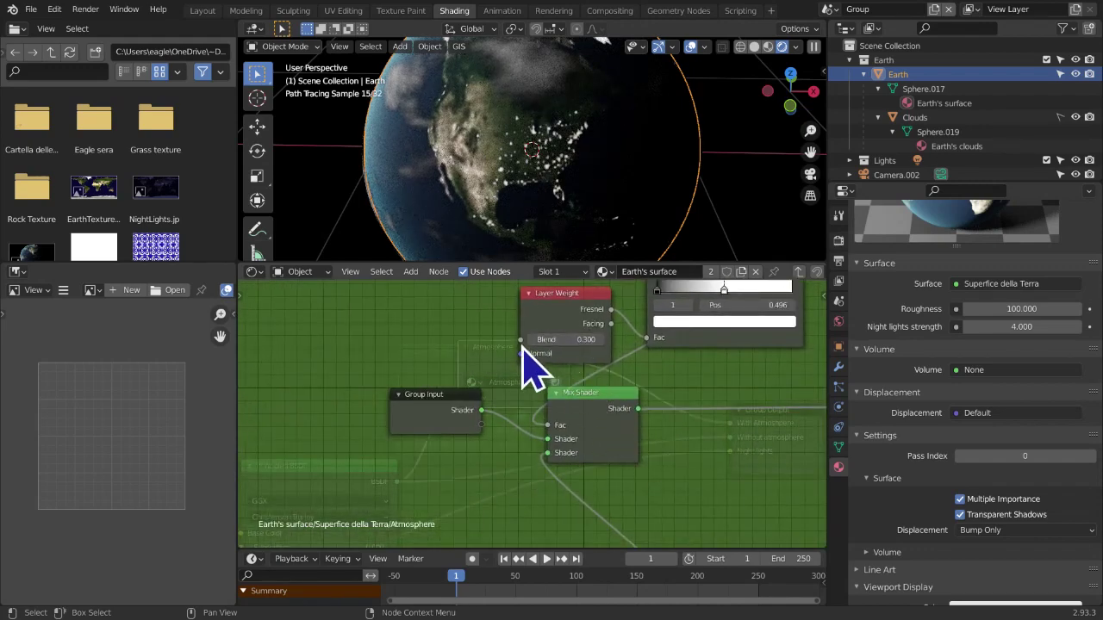
# Expose Layer Weight's Blend as an Atmosphere group input, initially set to 0.3
pyautogui.moveTo(519, 348); pyautogui.dragTo(481, 424)
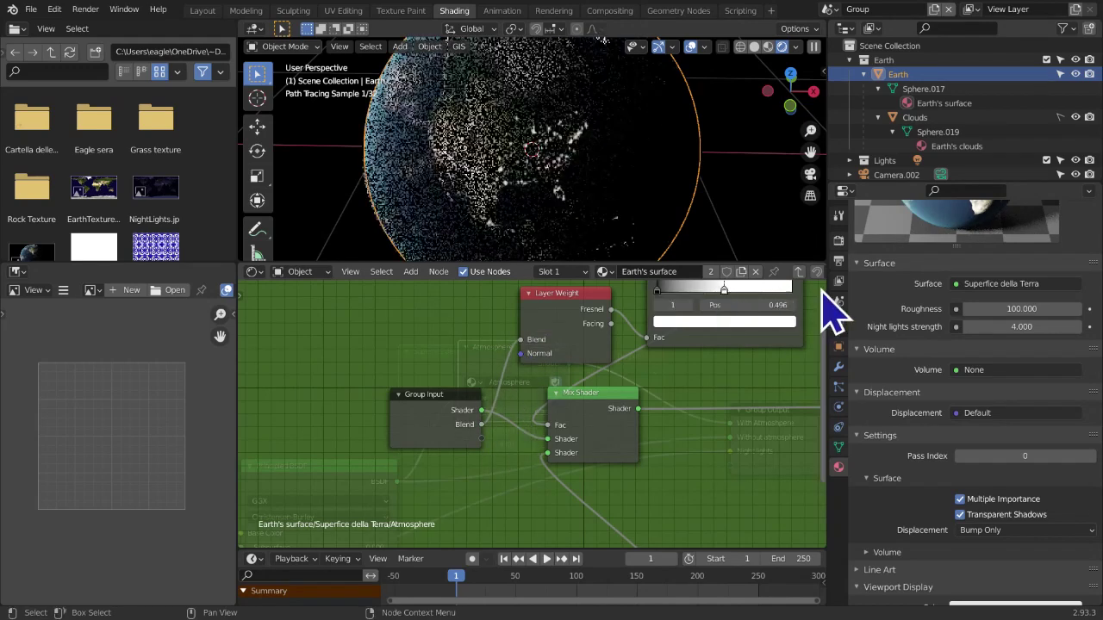
pyautogui.click(799, 272)
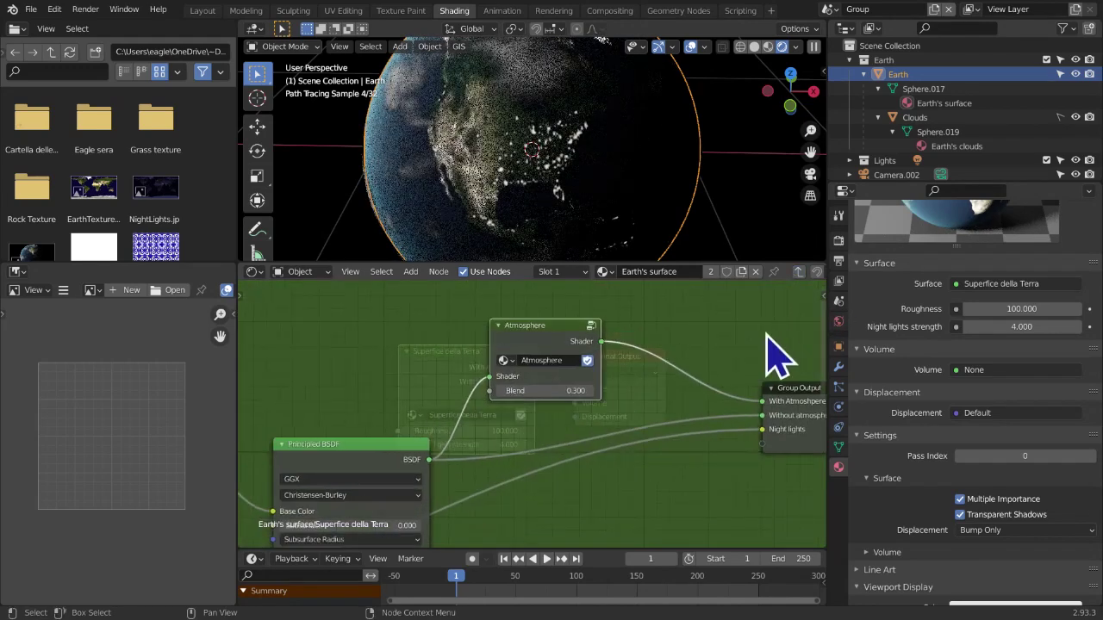
pyautogui.moveTo(572, 422); pyautogui.dragTo(638, 391, button='middle')
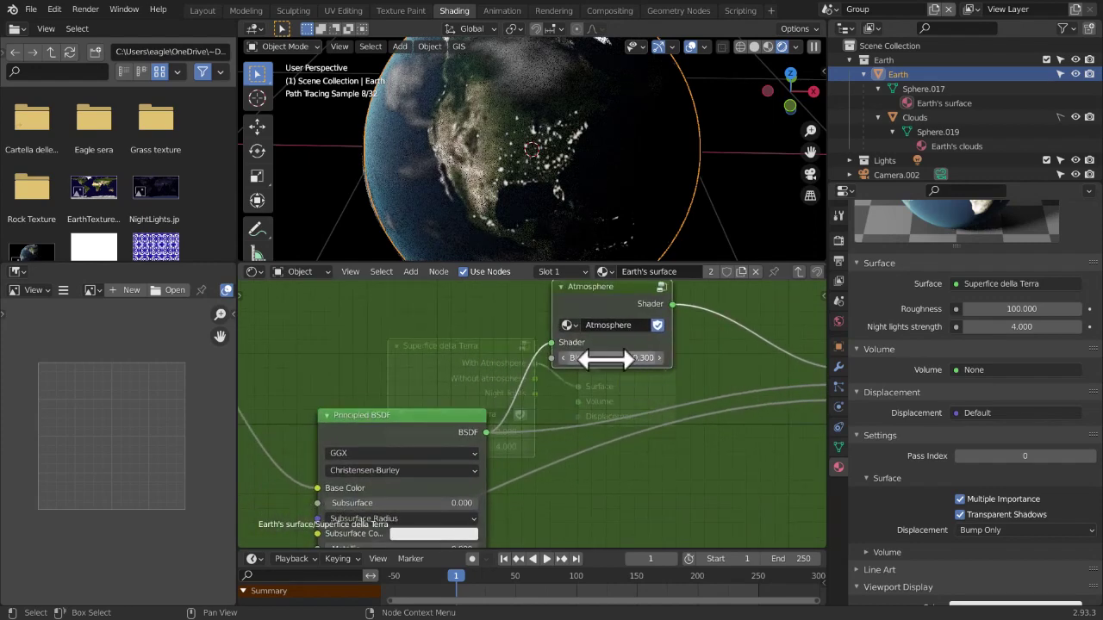
pyautogui.press('Return')
pyautogui.moveTo(598, 406)
pyautogui.mouseDown(button='middle')
pyautogui.moveTo(580, 431)
pyautogui.moveTo(578, 411)
pyautogui.mouseUp(button='middle')
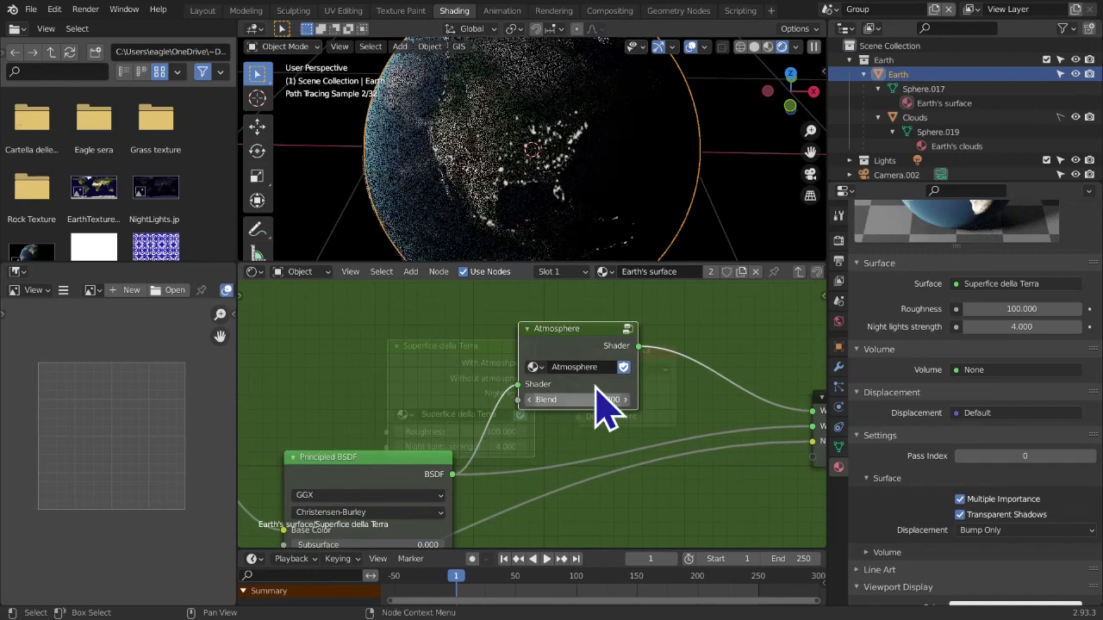
# Recheck the Atmosphere group's inside, then raise the Atmosphere node's Blend to 0.500
pyautogui.click(623, 331)
pyautogui.scroll(-4, 618, 354)
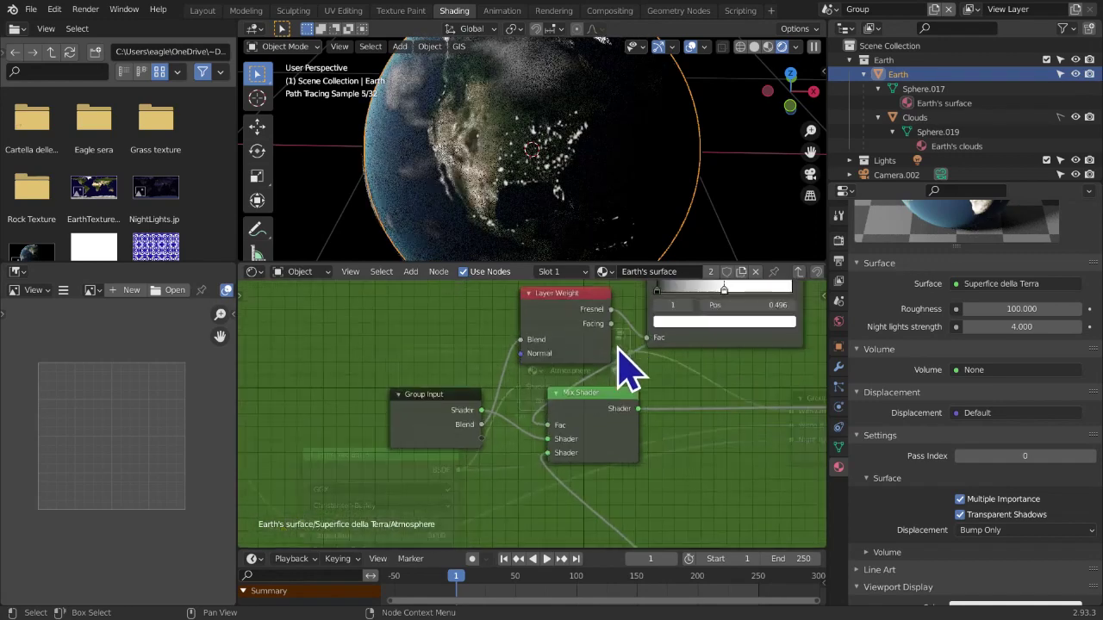
pyautogui.scroll(-1, 610, 349)
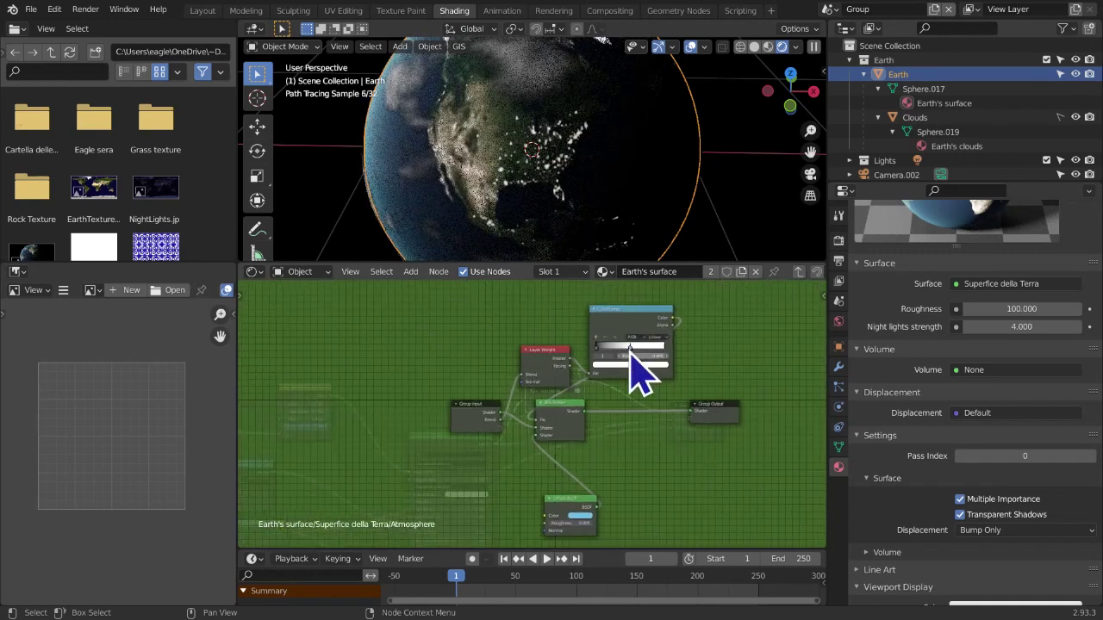
pyautogui.click(798, 273)
pyautogui.moveTo(537, 438); pyautogui.dragTo(561, 393, button='middle')
pyautogui.scroll(2, 573, 396)
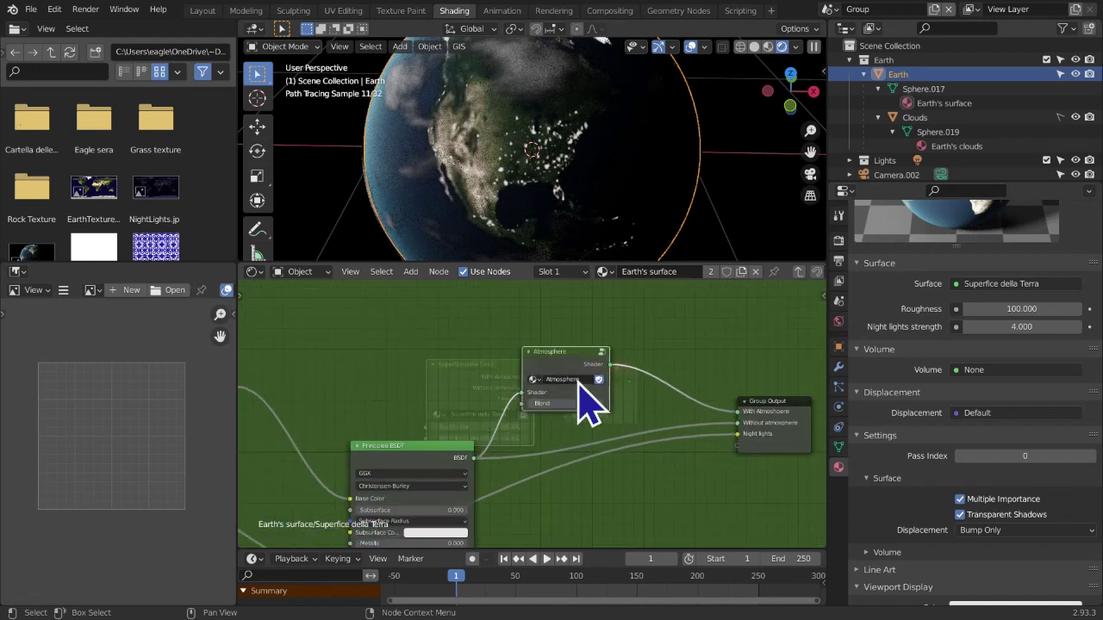
pyautogui.scroll(5, 564, 431)
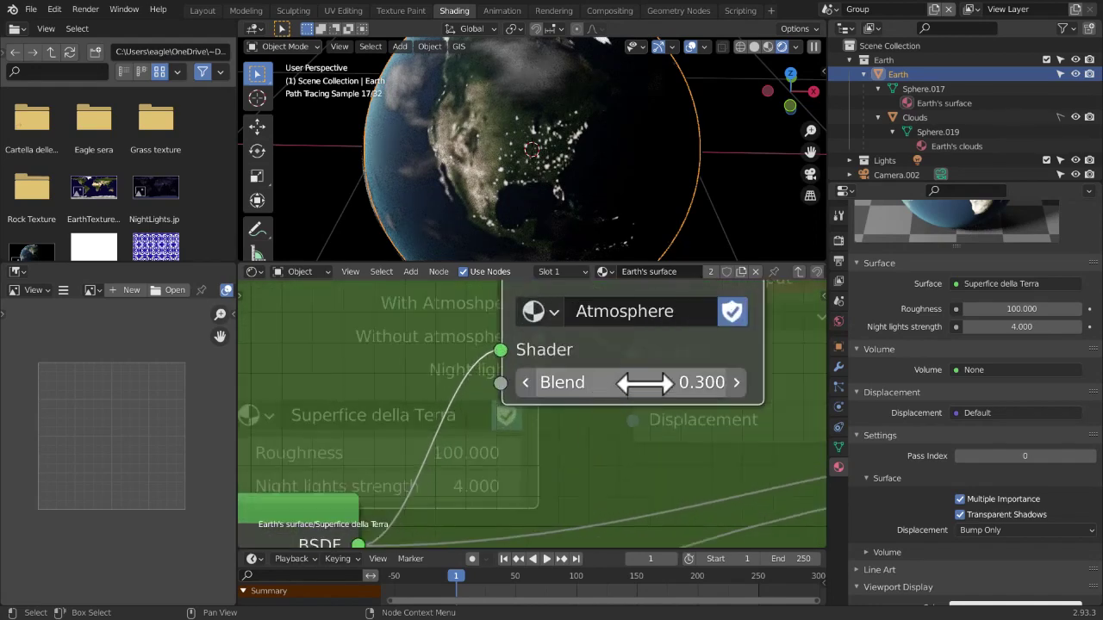
pyautogui.click(736, 382)
pyautogui.click(736, 382)
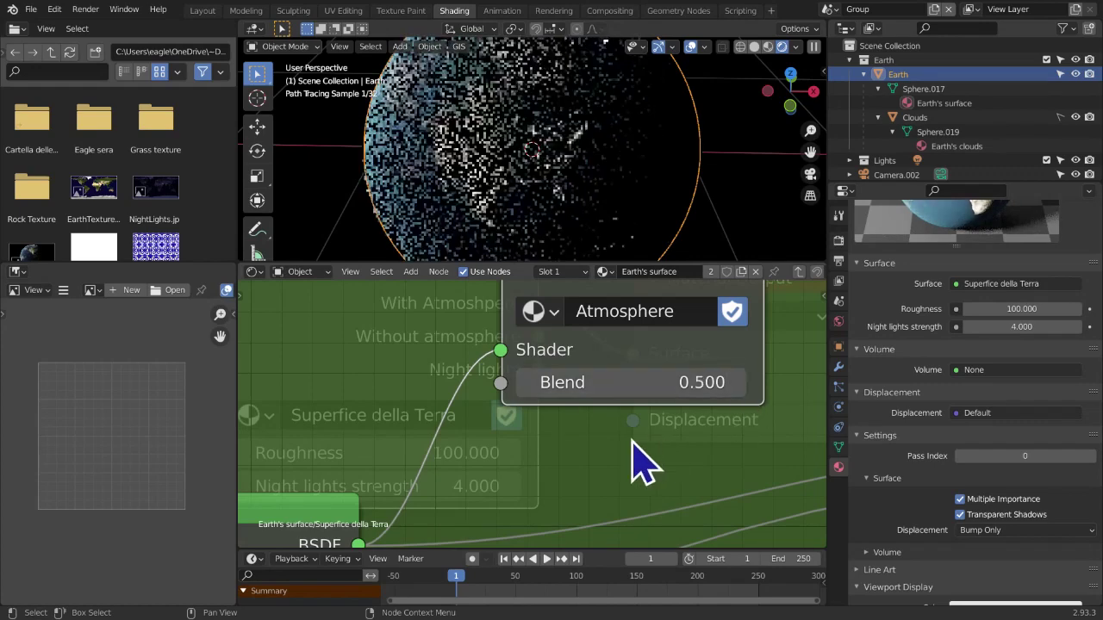
# Link the outer Group Input to Atmosphere's Blend, exposing it as a material Blend control
pyautogui.scroll(-6, 645, 460)
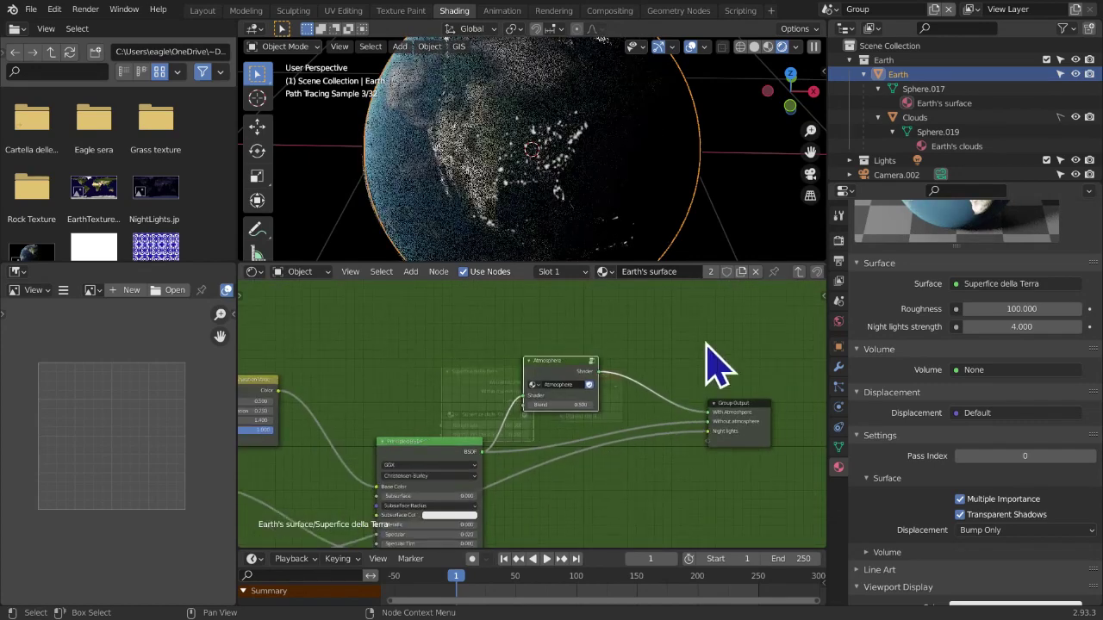
pyautogui.moveTo(586, 395); pyautogui.dragTo(757, 355, button='middle')
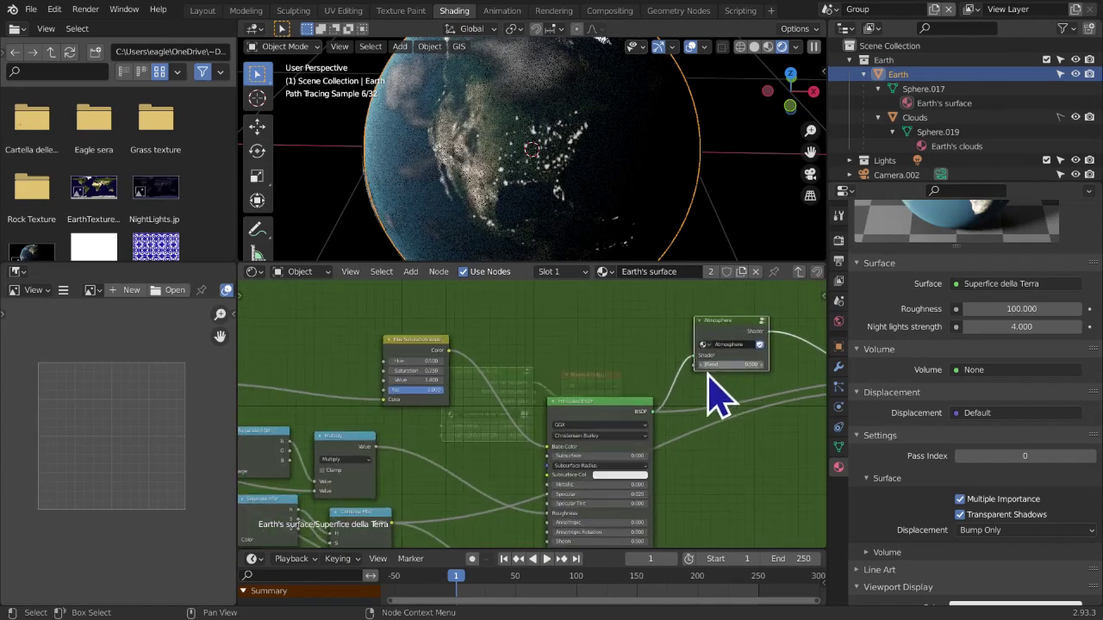
pyautogui.scroll(-4, 591, 402)
pyautogui.scroll(-2, 573, 443)
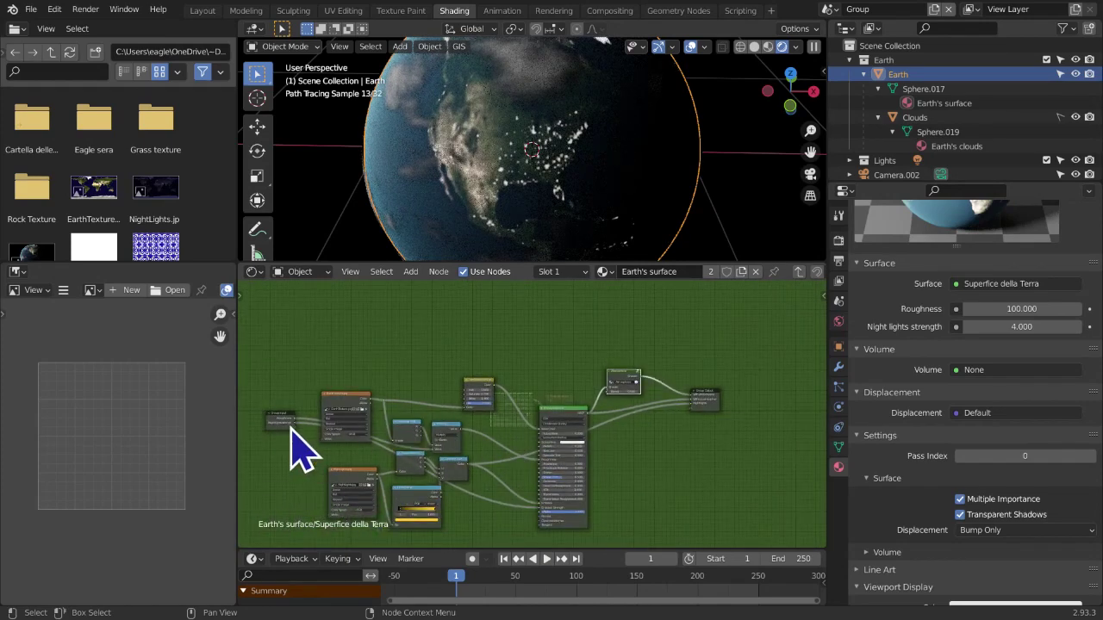
pyautogui.moveTo(293, 423); pyautogui.dragTo(610, 394)
pyautogui.moveTo(611, 397); pyautogui.dragTo(610, 395)
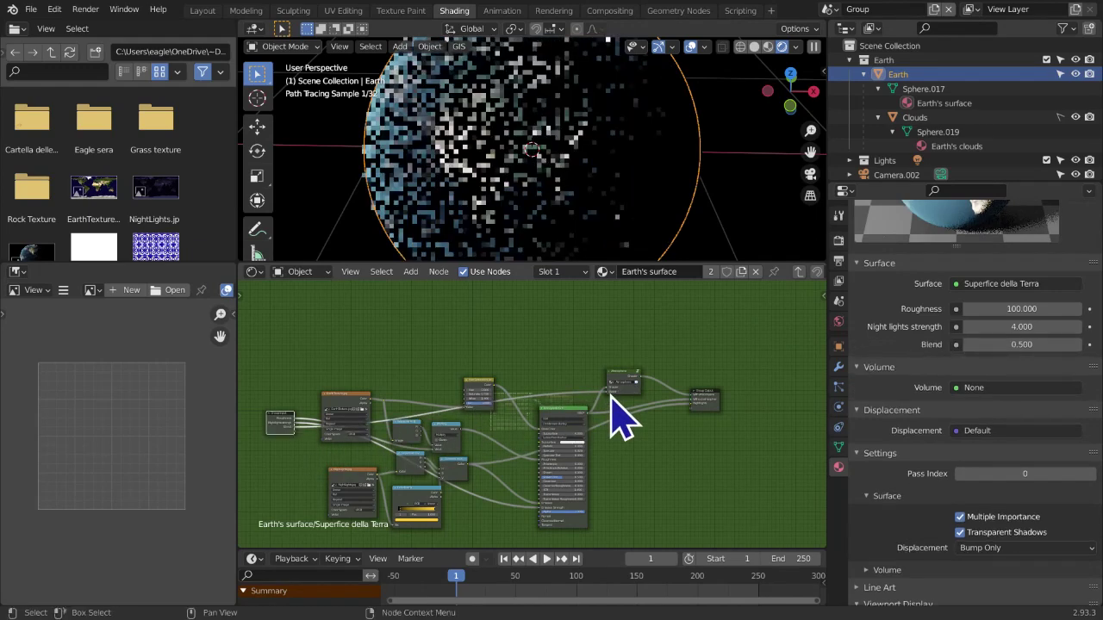
pyautogui.click(801, 273)
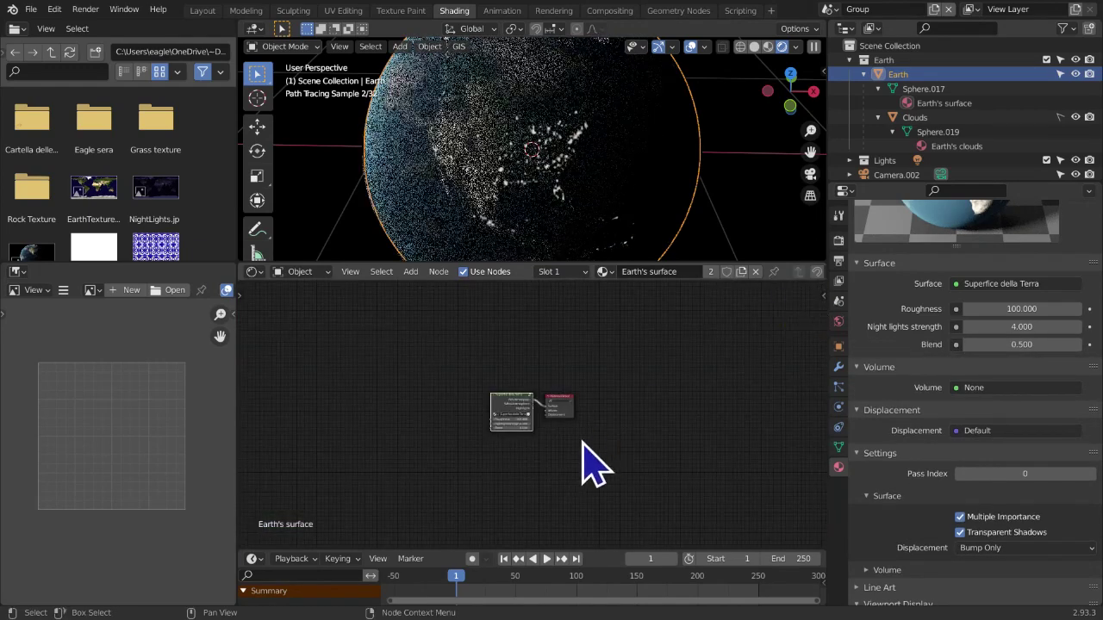
pyautogui.scroll(4, 524, 429)
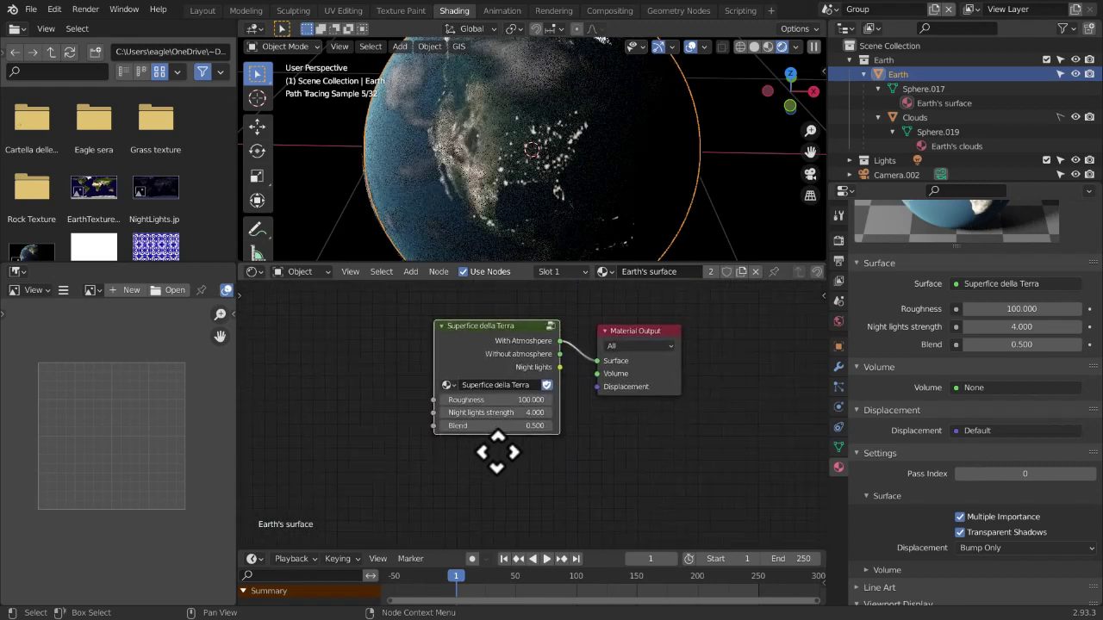
pyautogui.click(549, 323)
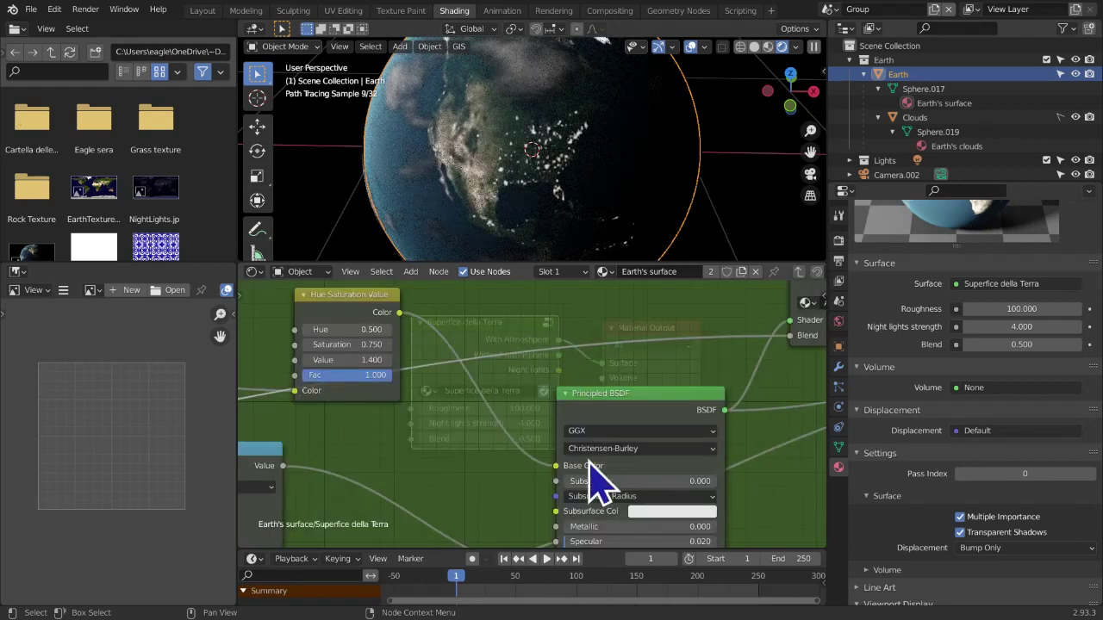
# Rename the Superfice della Terra group's Blend input to 'Atmospheric blend' in the sidebar
pyautogui.press('n')
pyautogui.click(737, 343)
pyautogui.click(760, 399)
pyautogui.write('Atmospheric bend')
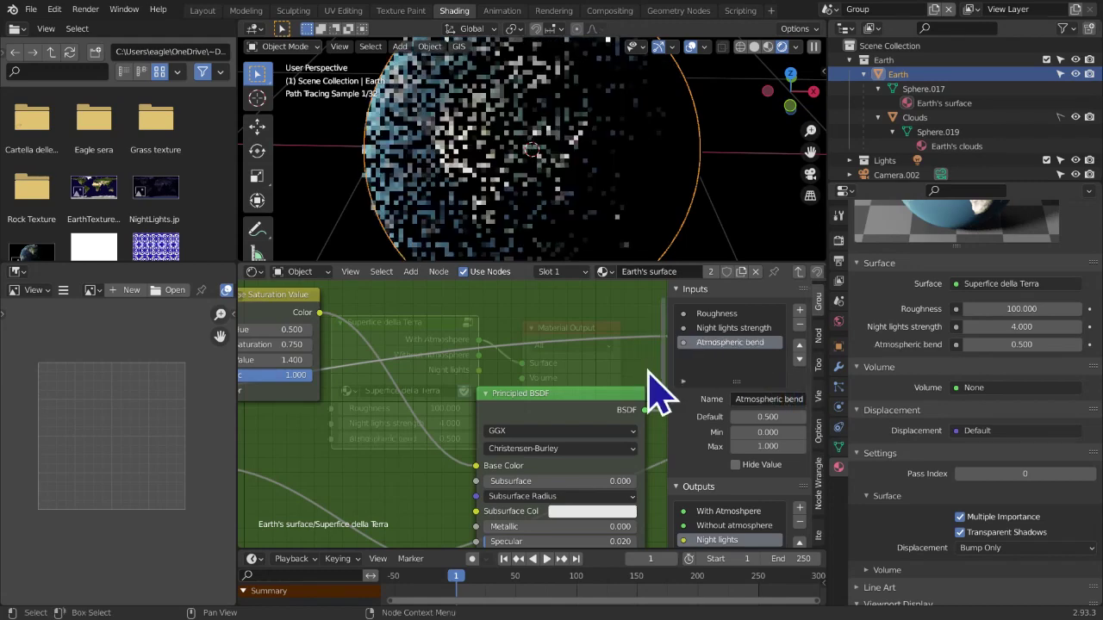
pyautogui.press('Return')
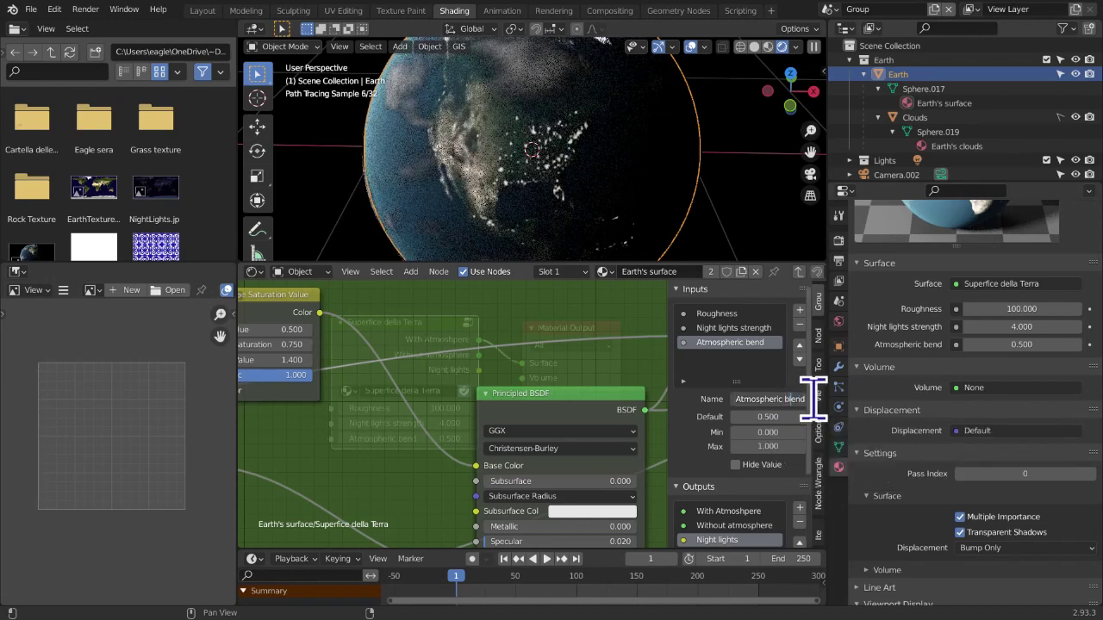
pyautogui.press('n')
pyautogui.scroll(-2, 465, 442)
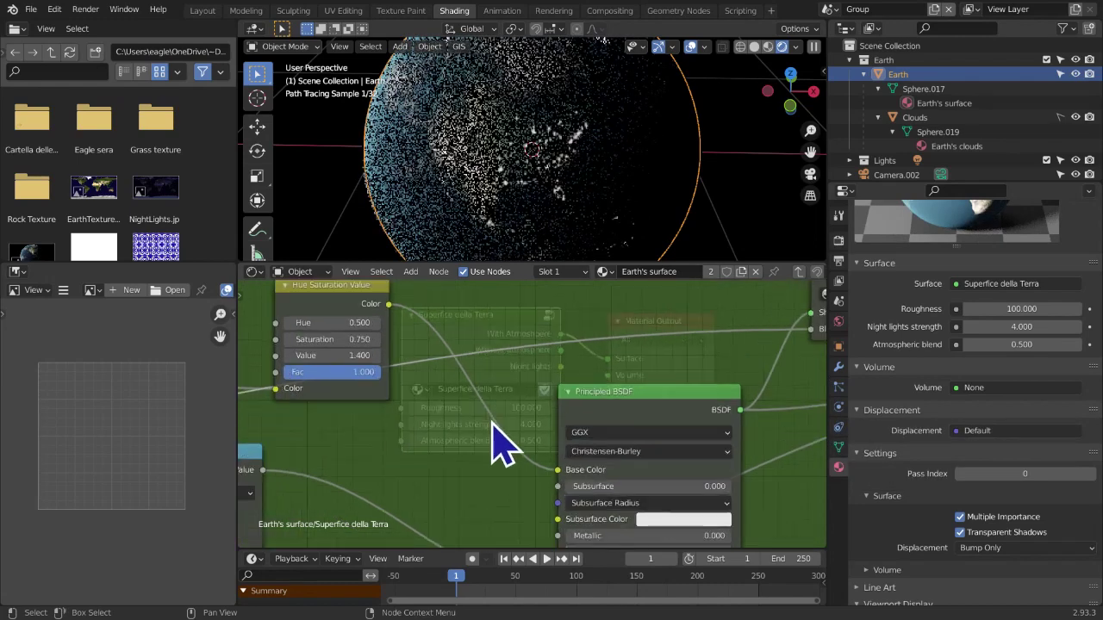
pyautogui.scroll(-6, 517, 421)
pyautogui.moveTo(616, 409); pyautogui.dragTo(480, 448, button='middle')
pyautogui.scroll(2, 530, 448)
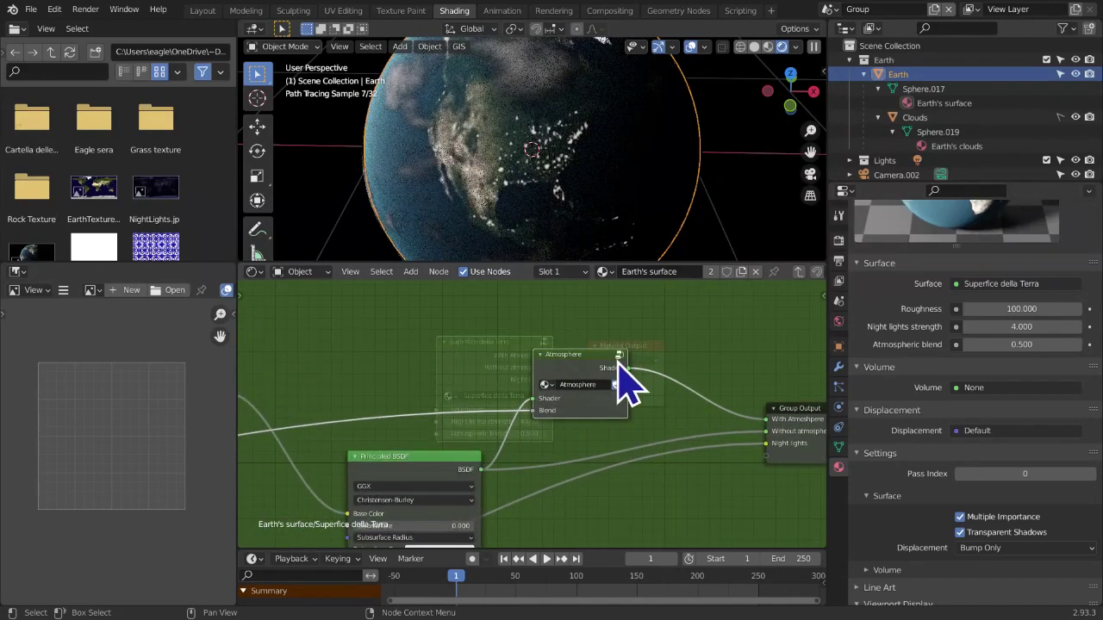
# Look through the Atmosphere group's nodes, then return to Superfice della Terra
pyautogui.press('Tab')
pyautogui.moveTo(629, 387); pyautogui.dragTo(492, 426, button='middle')
pyautogui.scroll(-2, 482, 429)
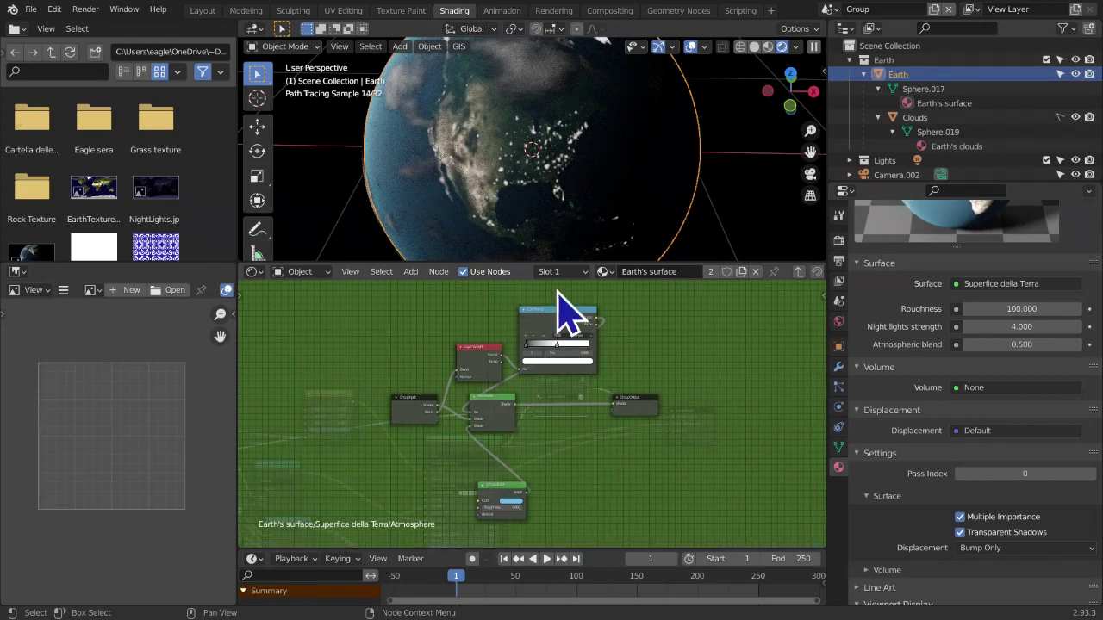
pyautogui.click(798, 274)
pyautogui.moveTo(692, 354); pyautogui.dragTo(701, 346, button='middle')
pyautogui.moveTo(491, 417); pyautogui.dragTo(503, 384, button='middle')
pyautogui.scroll(3, 506, 372)
pyautogui.scroll(1, 527, 374)
pyautogui.scroll(-3, 570, 383)
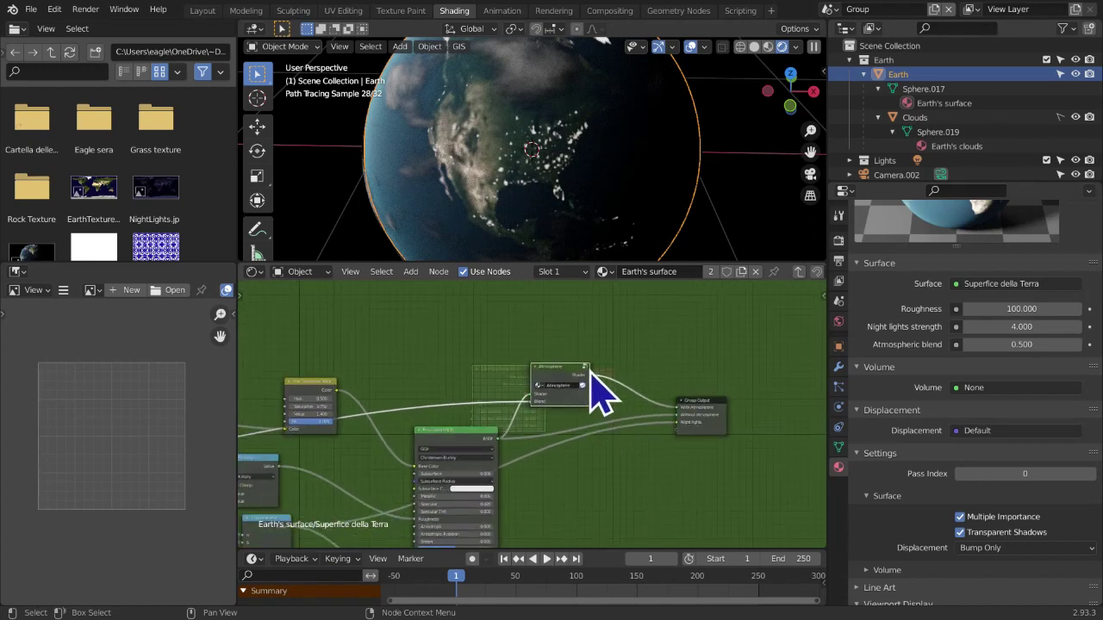
# Inspect the Atmosphere group's Group Input and Group Output nodes, then return to the parent tree
pyautogui.click(587, 368)
pyautogui.click(428, 390)
pyautogui.click(680, 396)
pyautogui.scroll(2, 630, 450)
pyautogui.moveTo(618, 439); pyautogui.dragTo(597, 468, button='middle')
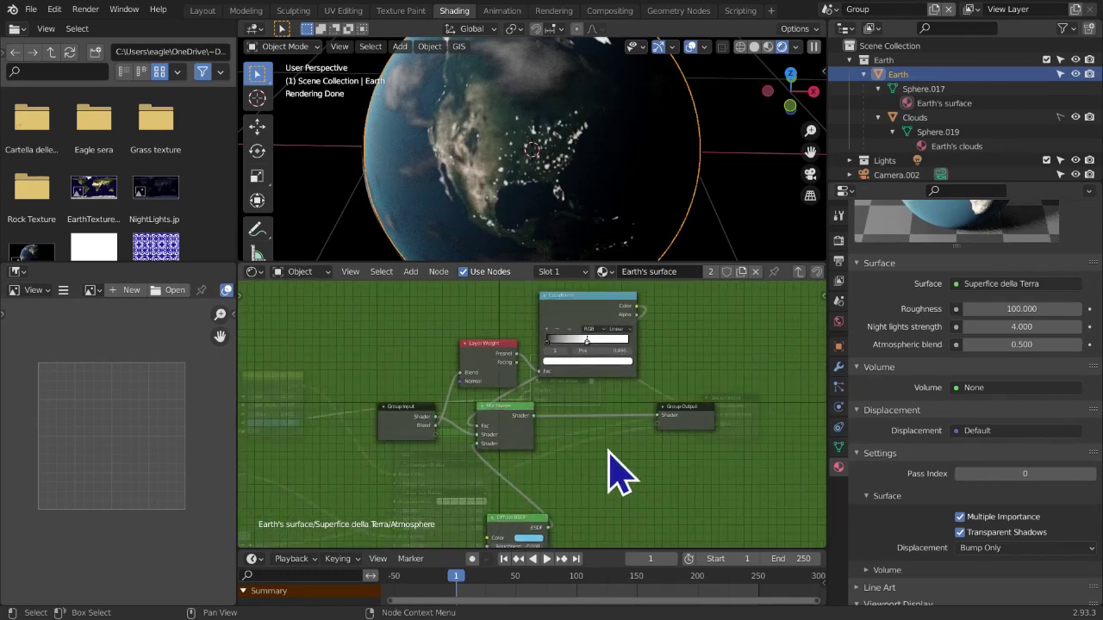
pyautogui.scroll(-2, 609, 449)
pyautogui.click(799, 274)
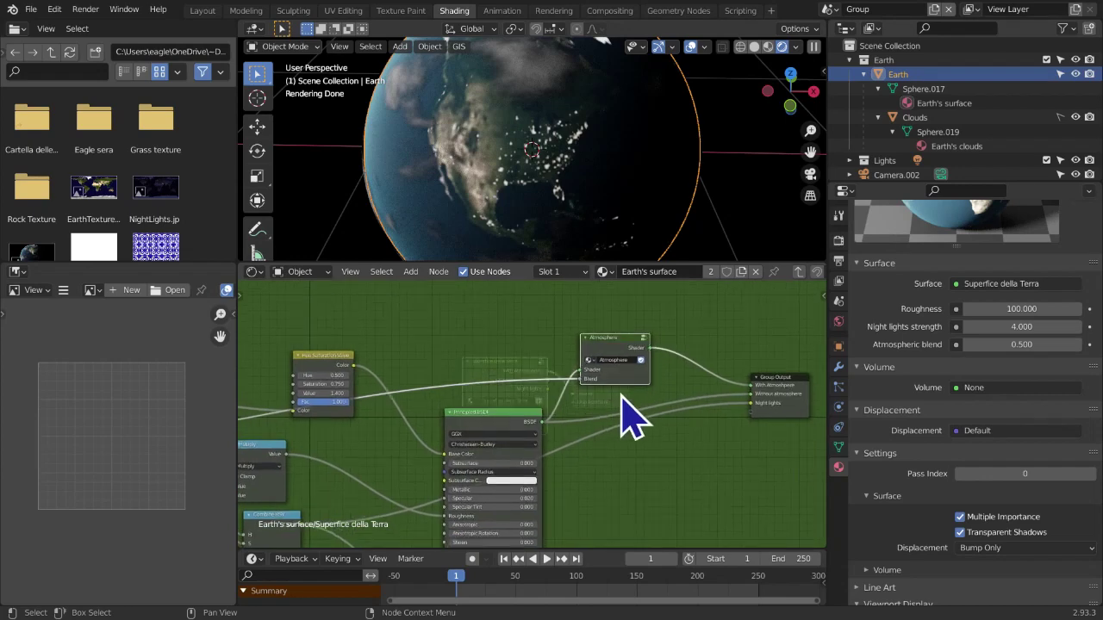
# Review the Atmosphere group again, go back to the top-level material, and re-enter Superfice della Terra
pyautogui.moveTo(623, 394); pyautogui.dragTo(662, 390, button='middle')
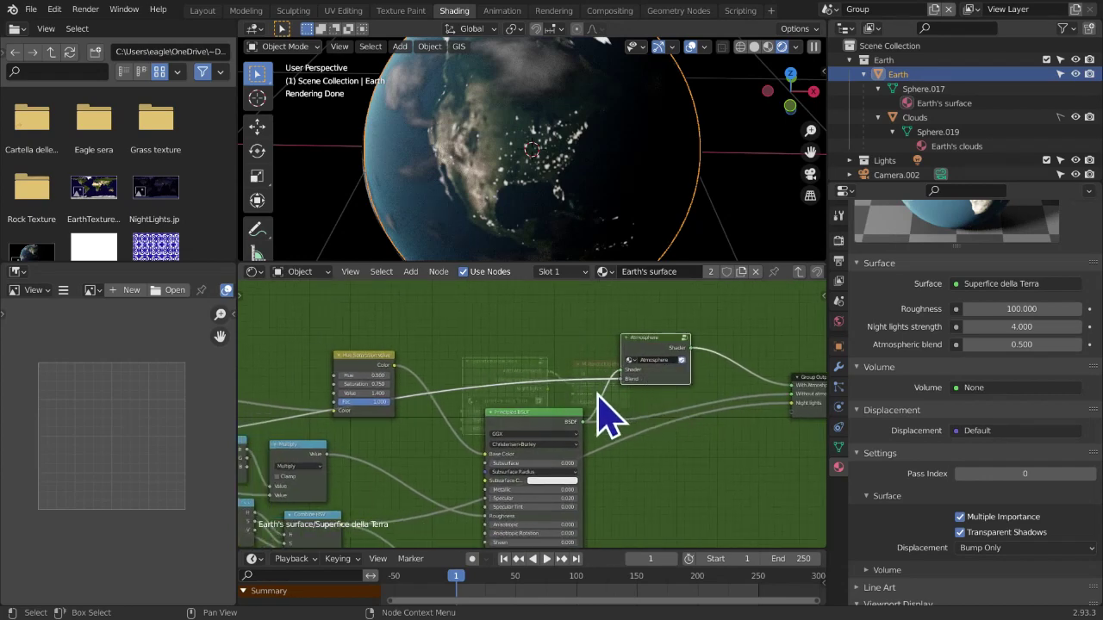
pyautogui.click(685, 339)
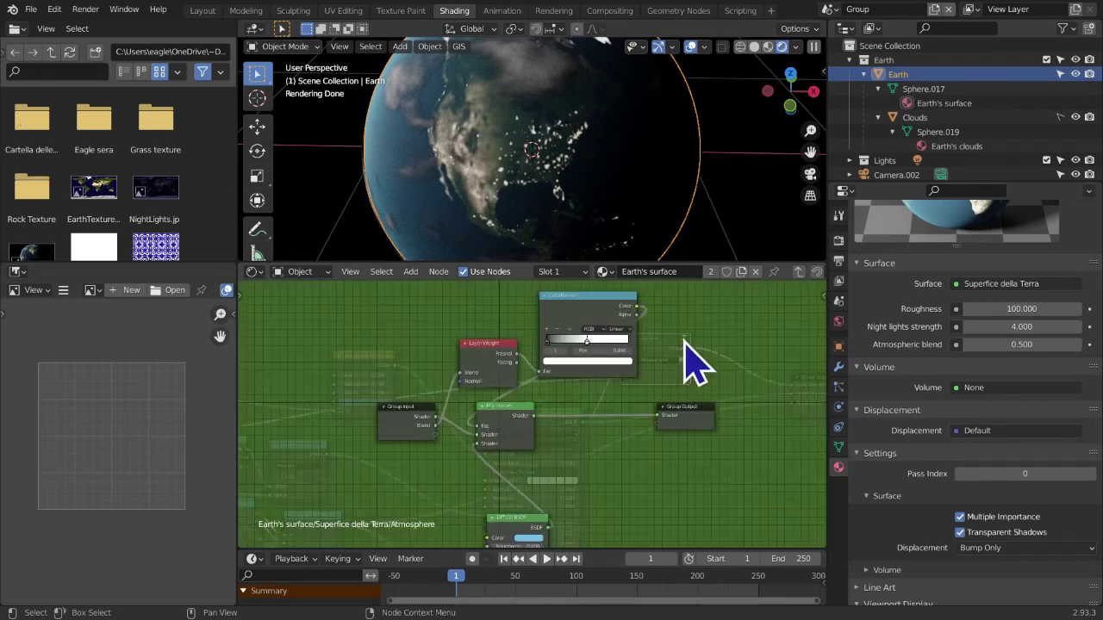
pyautogui.click(796, 272)
pyautogui.moveTo(579, 402); pyautogui.dragTo(543, 396, button='middle')
pyautogui.click(647, 335)
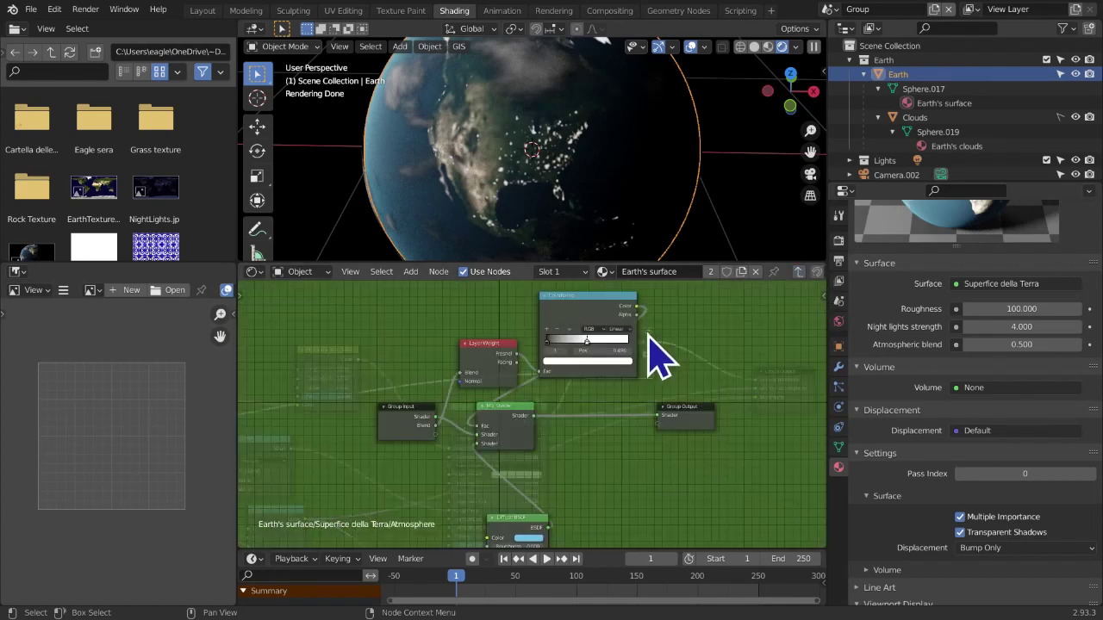
pyautogui.moveTo(509, 438); pyautogui.dragTo(524, 411, button='middle')
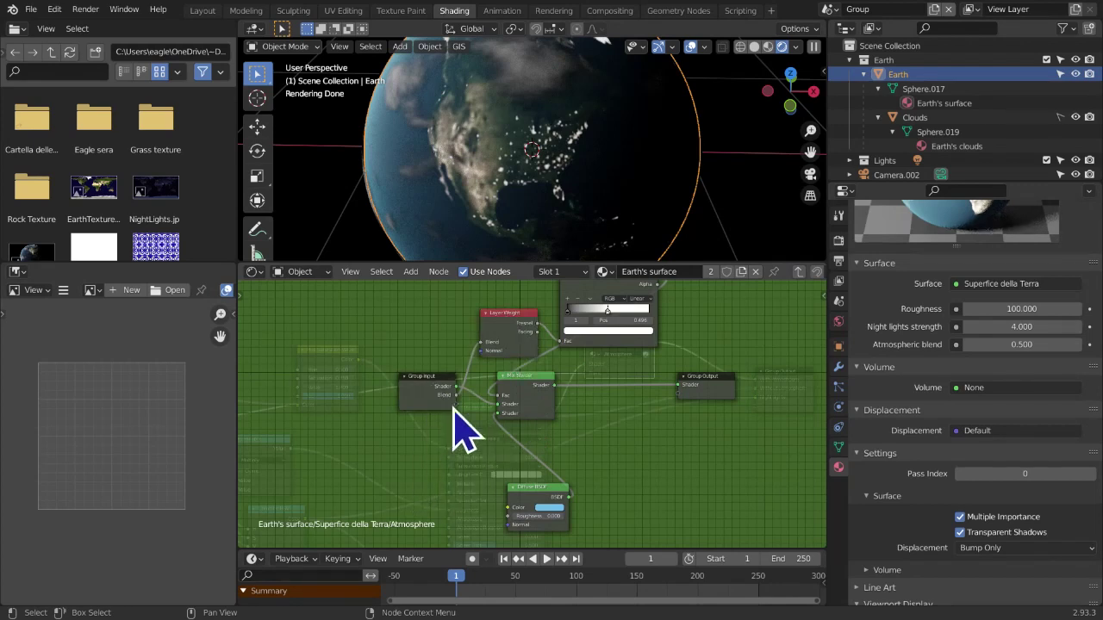
pyautogui.click(799, 272)
pyautogui.moveTo(442, 422); pyautogui.dragTo(392, 366, button='middle')
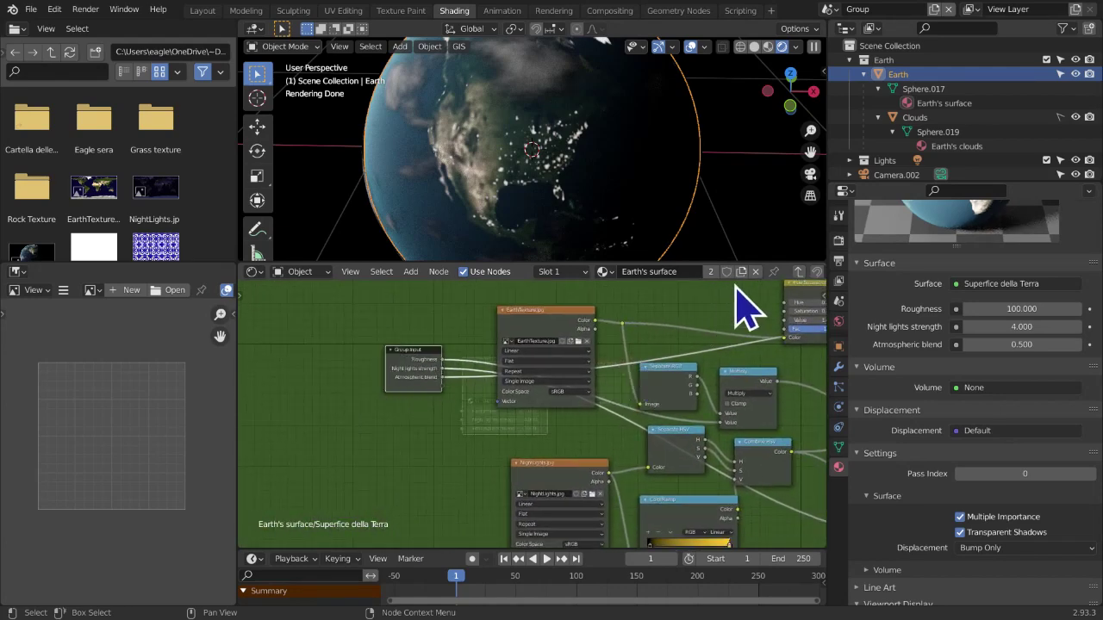
pyautogui.click(799, 272)
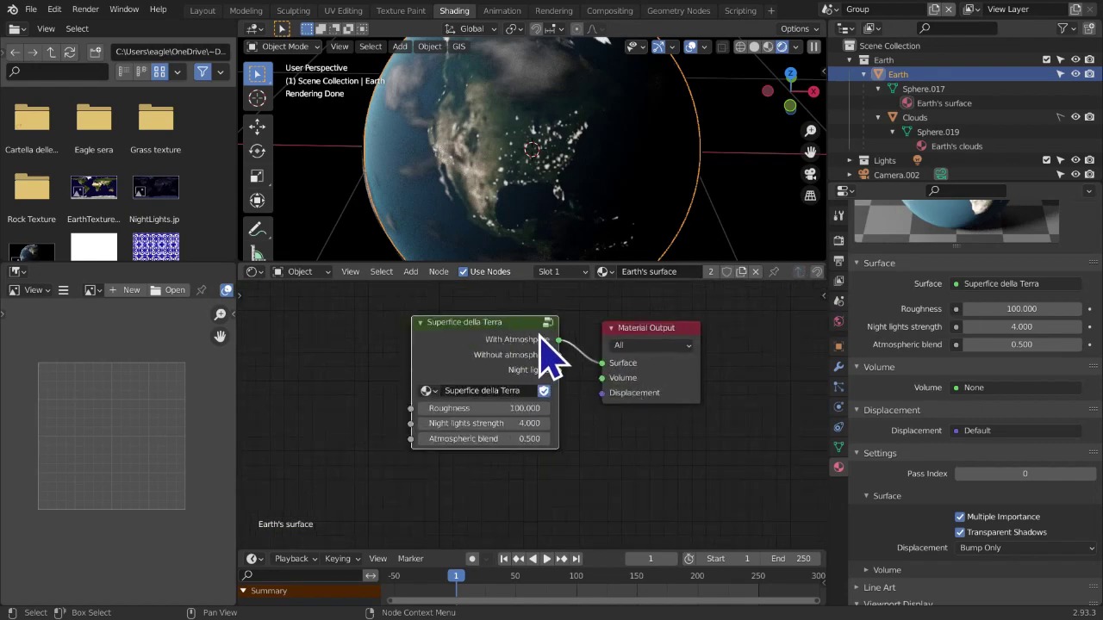
pyautogui.click(548, 324)
pyautogui.moveTo(554, 386); pyautogui.dragTo(770, 287, button='middle')
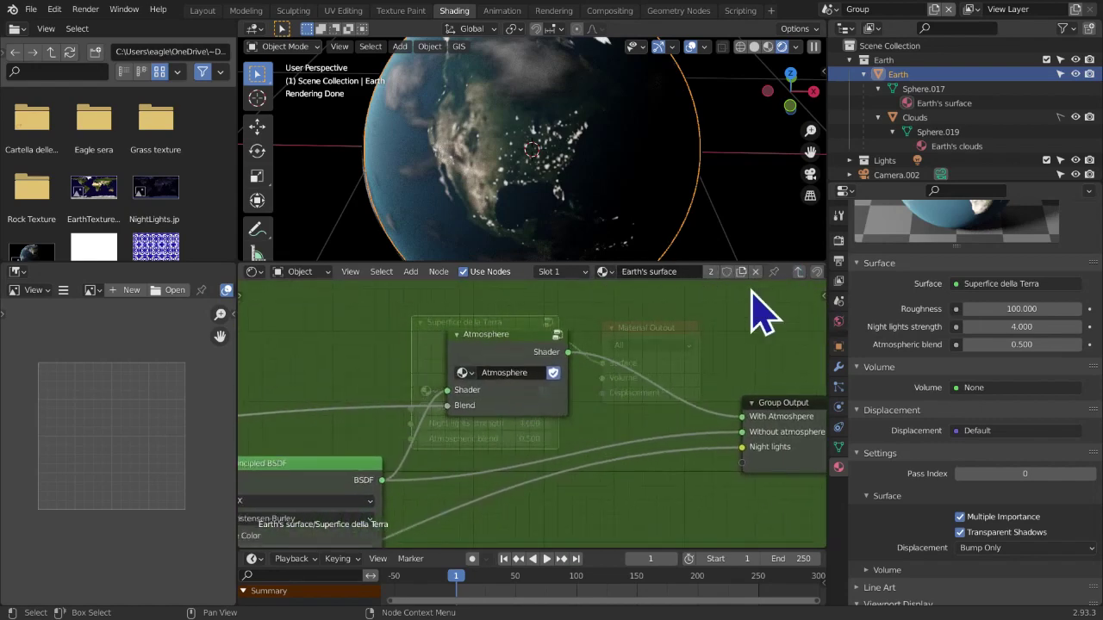
# Nudge the Diffuse BSDF up inside the Atmosphere group, then re-enter the group from the top level
pyautogui.click(556, 334)
pyautogui.moveTo(561, 445); pyautogui.dragTo(591, 511, button='middle')
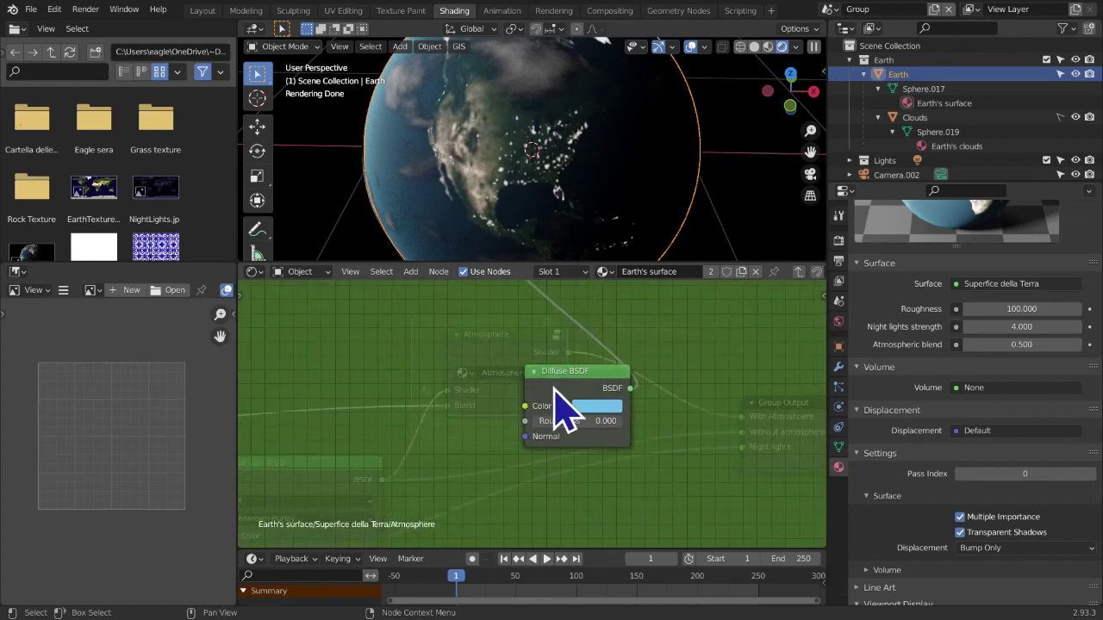
pyautogui.moveTo(564, 385); pyautogui.dragTo(552, 339)
pyautogui.moveTo(552, 339); pyautogui.dragTo(578, 448, button='middle')
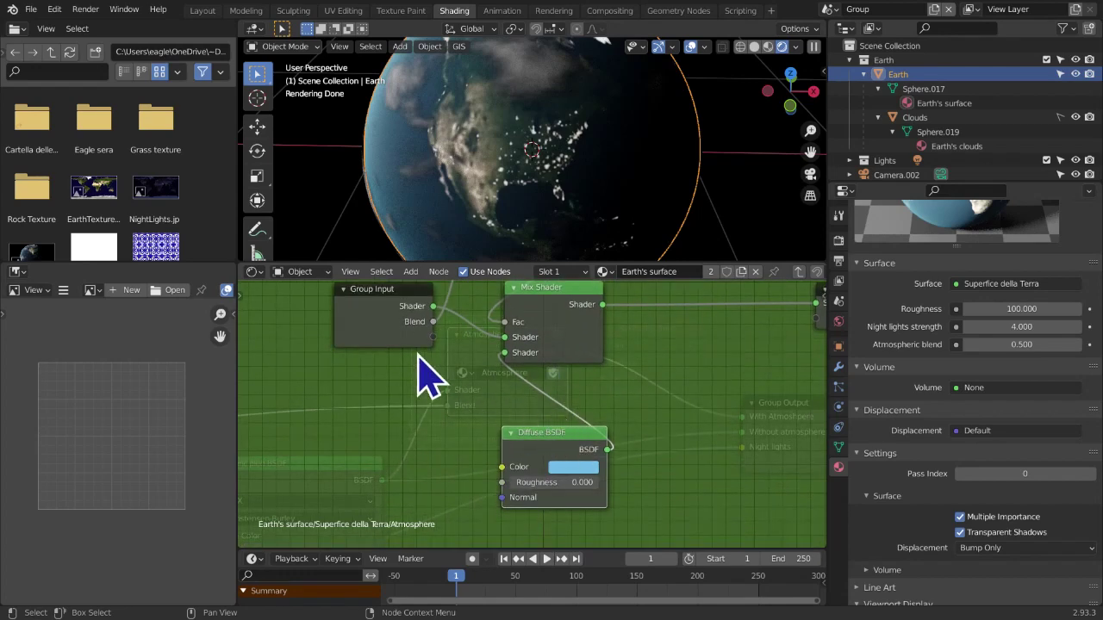
pyautogui.moveTo(430, 341)
pyautogui.mouseDown()
pyautogui.moveTo(475, 339)
pyautogui.moveTo(449, 392)
pyautogui.mouseUp()
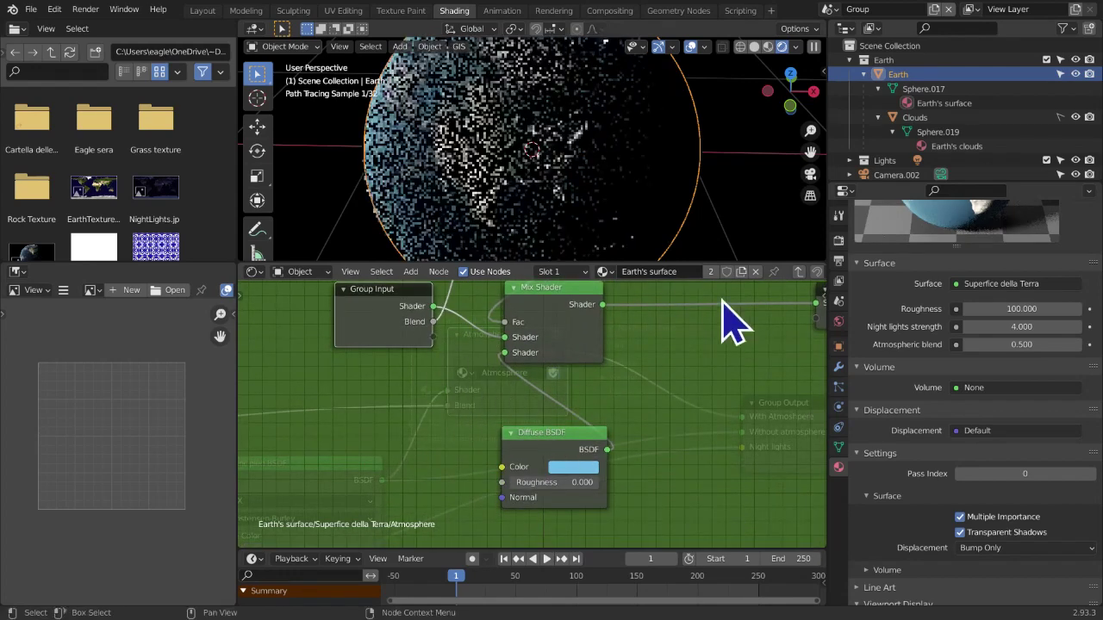
pyautogui.click(799, 271)
pyautogui.click(799, 271)
pyautogui.click(548, 323)
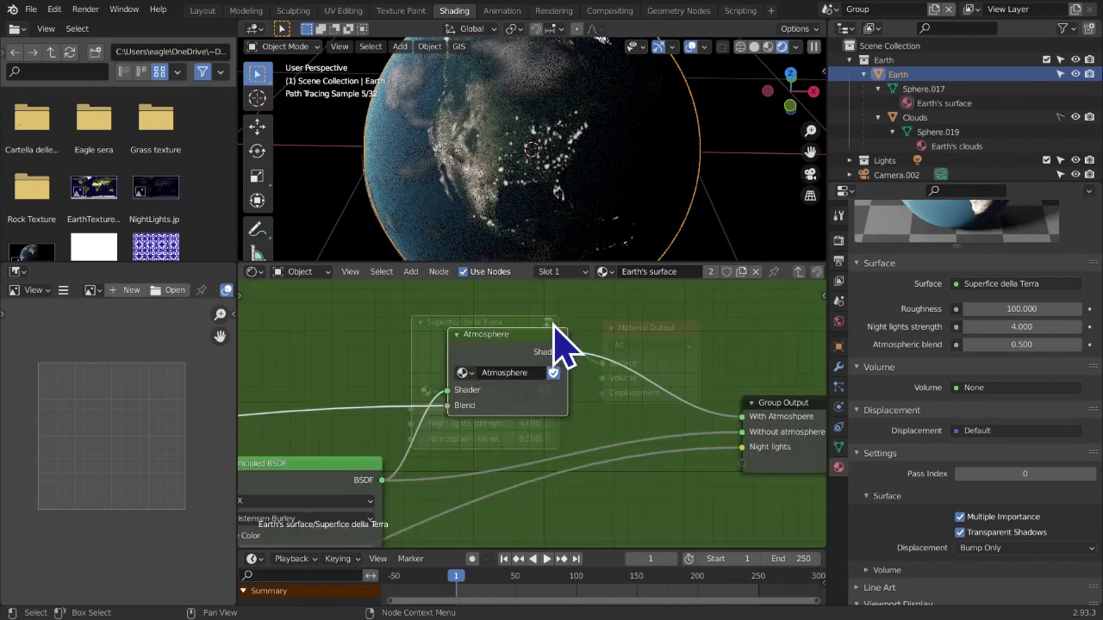
pyautogui.click(558, 336)
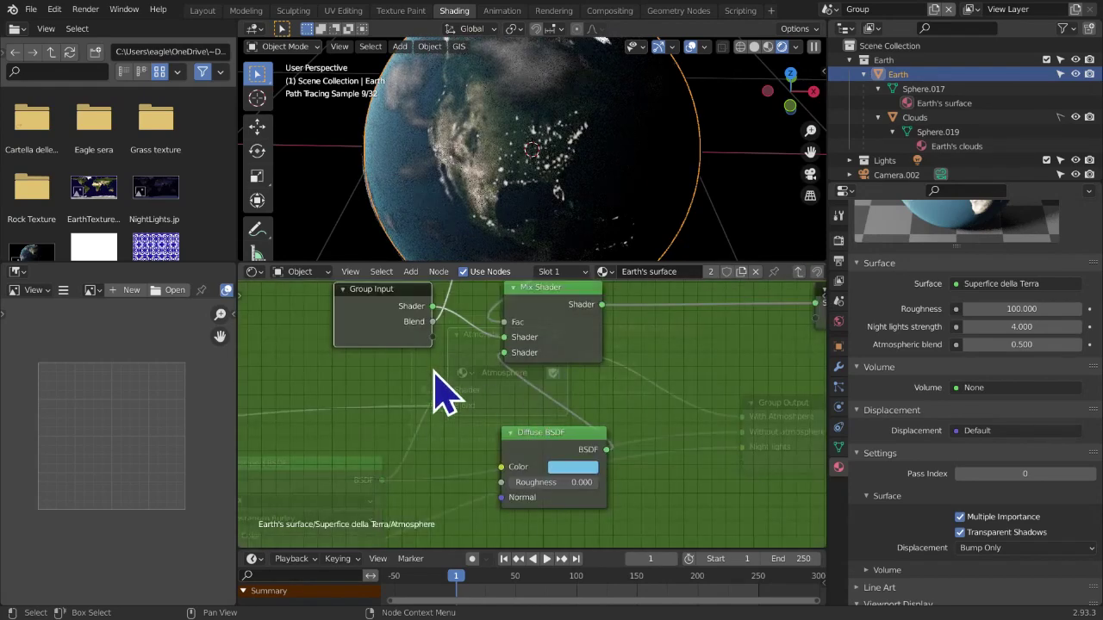
# Expose the Diffuse BSDF Color as a group input named 'Atmosphere color'
pyautogui.moveTo(433, 324); pyautogui.dragTo(501, 467)
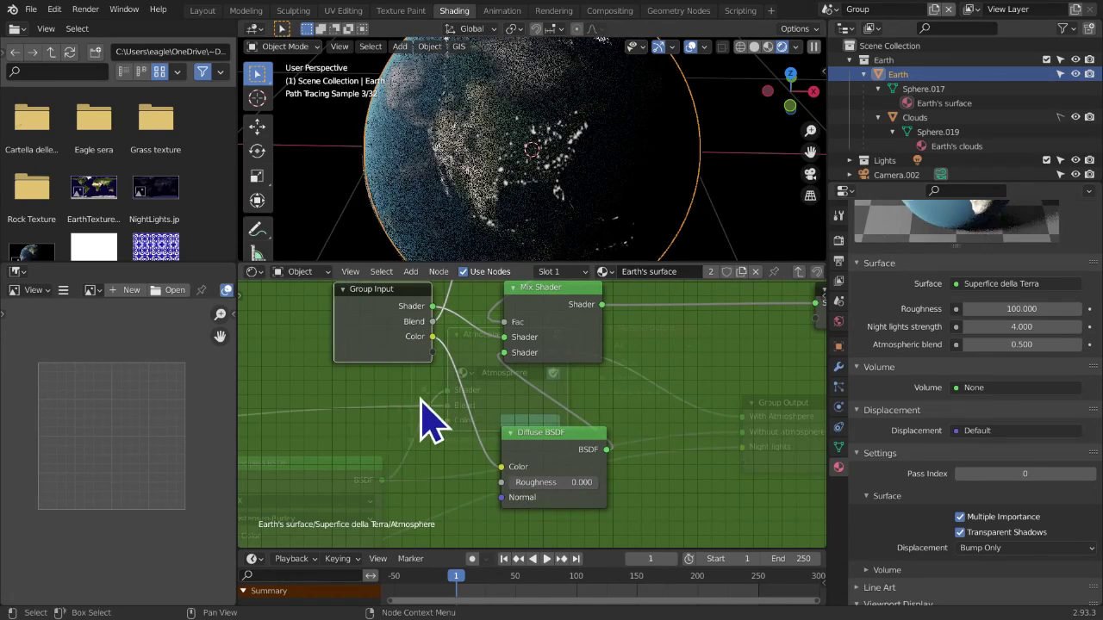
pyautogui.press('n')
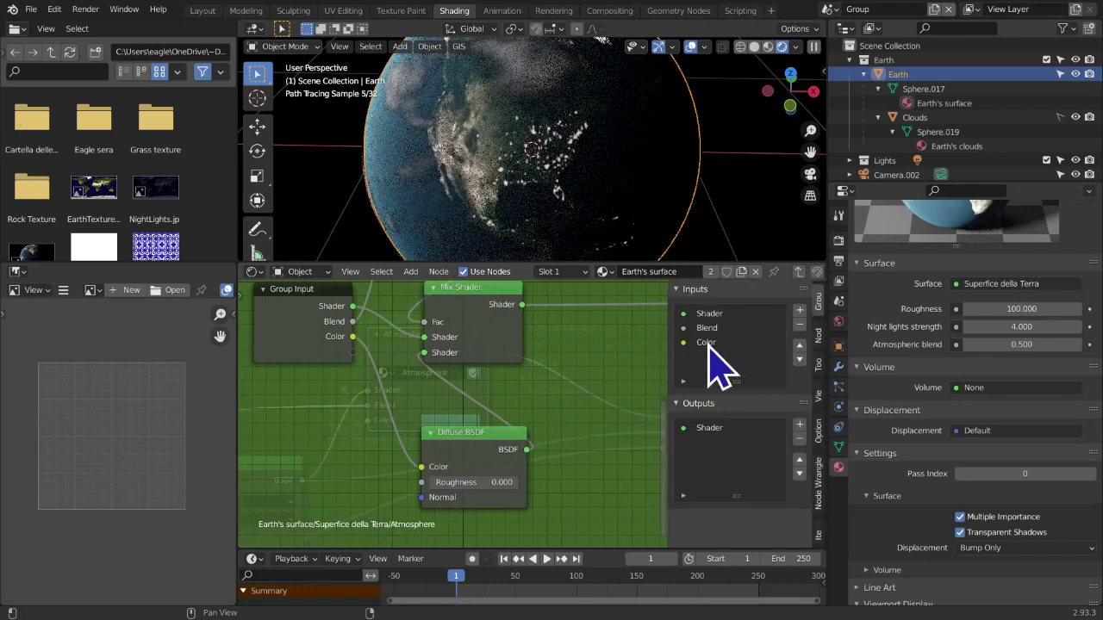
pyautogui.click(711, 343)
pyautogui.write('Atmosphere colo')
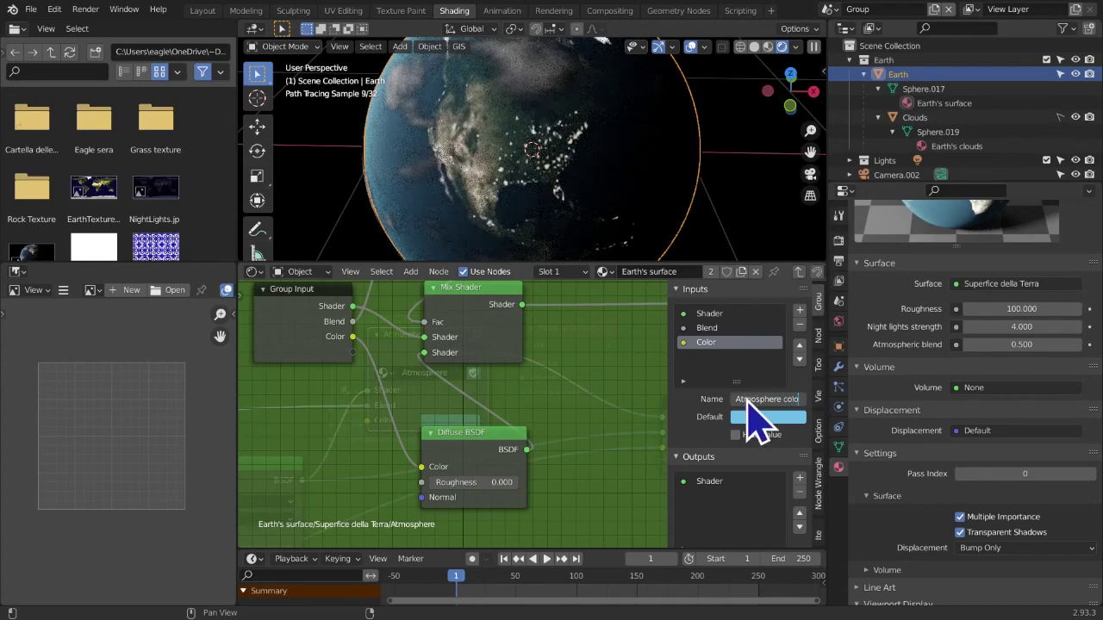
pyautogui.press('Return')
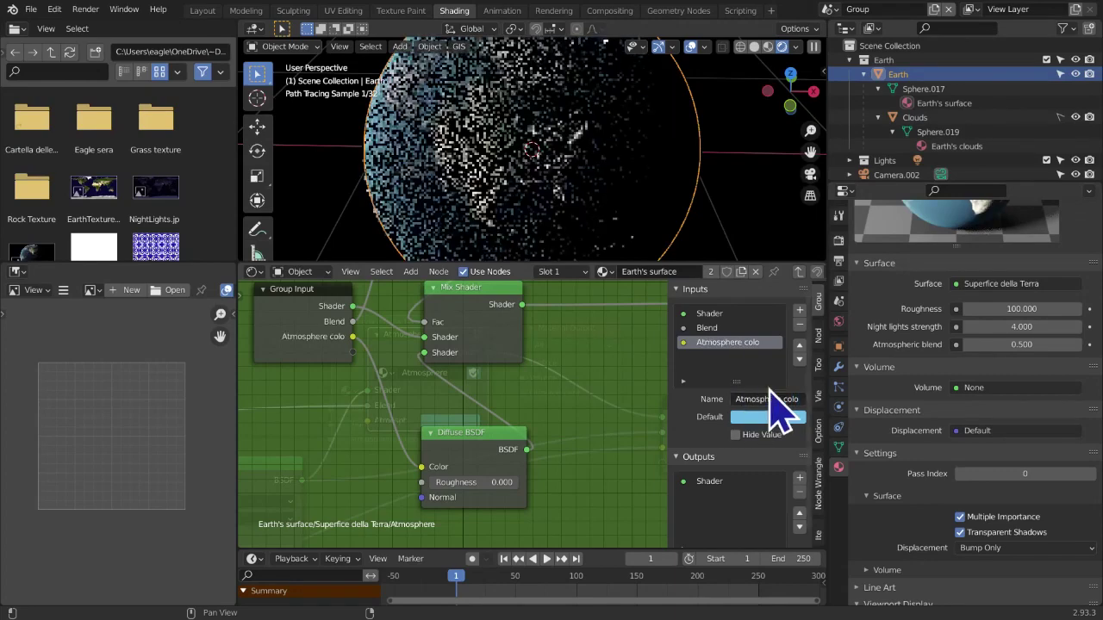
pyautogui.write('r')
pyautogui.press('Return')
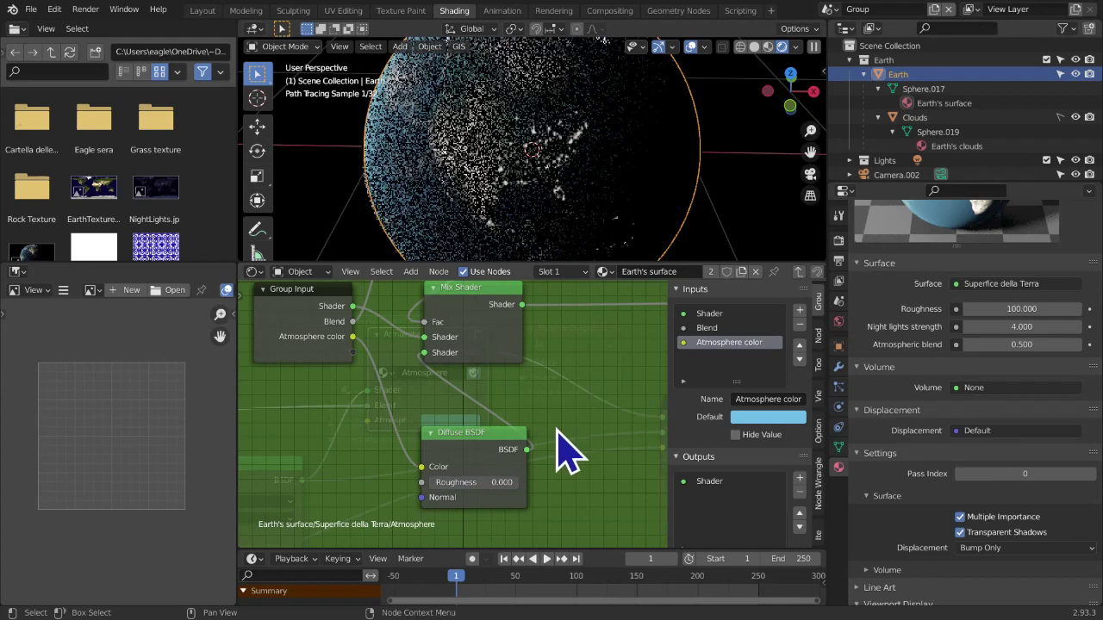
pyautogui.press('n')
pyautogui.click(799, 272)
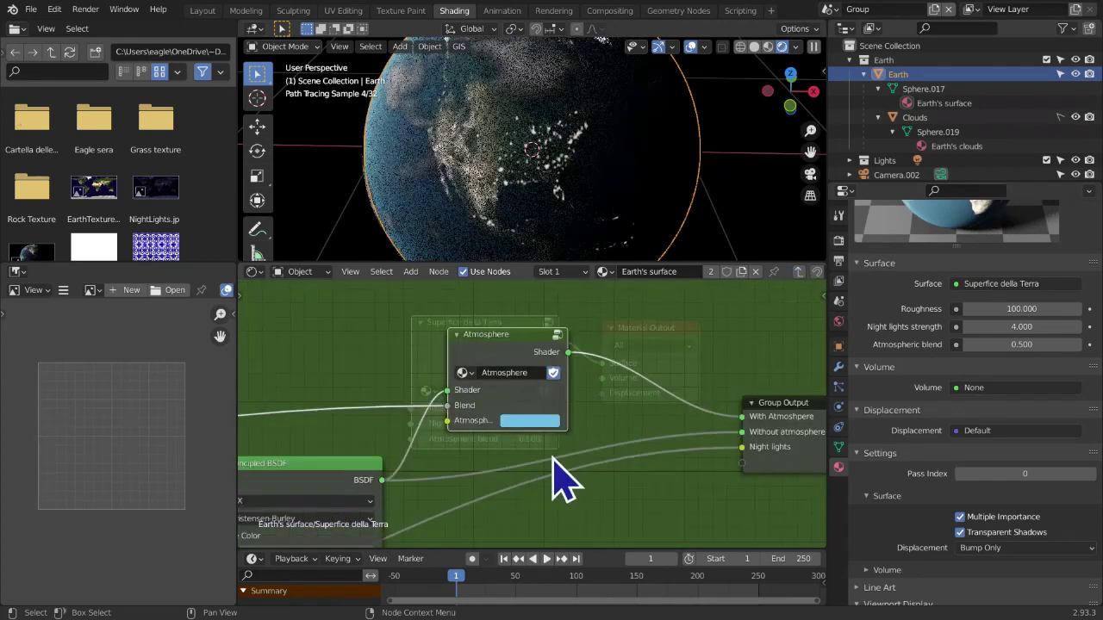
# Link the Atmosphere node's Atmosphere color socket to the Superfice della Terra Group Input
pyautogui.scroll(-8, 556, 474)
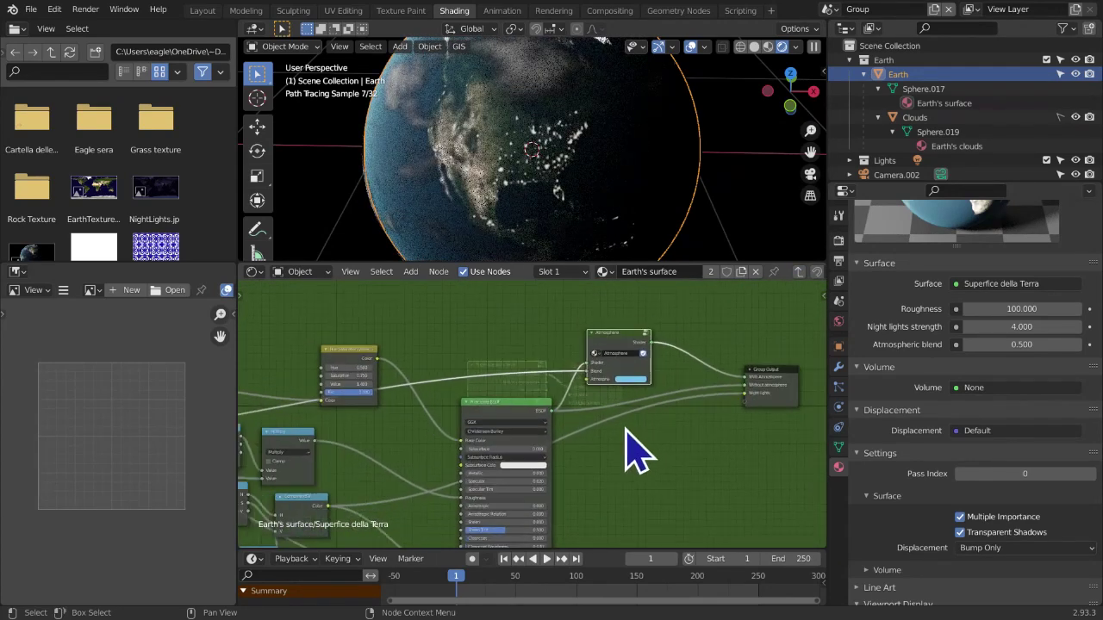
pyautogui.scroll(-3, 490, 448)
pyautogui.scroll(4, 422, 417)
pyautogui.moveTo(460, 416); pyautogui.dragTo(567, 400, button='middle')
pyautogui.scroll(4, 579, 391)
pyautogui.moveTo(704, 364); pyautogui.dragTo(276, 413)
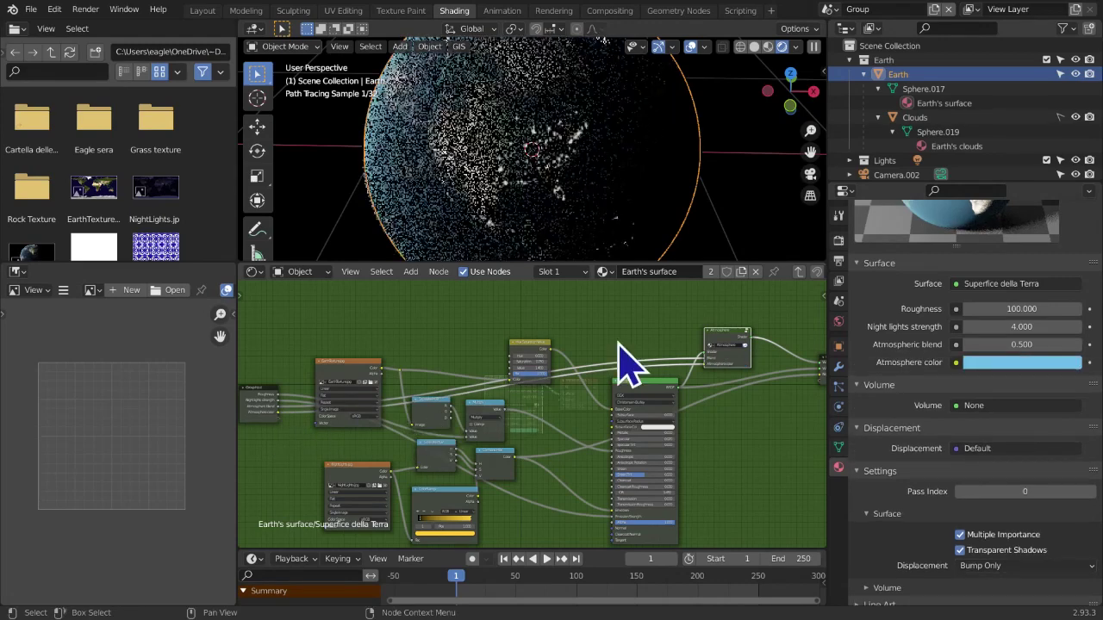
# At the top-level material, move and widen the Superfice della Terra node, then re-enter it
pyautogui.press('Tab')
pyautogui.scroll(2, 655, 414)
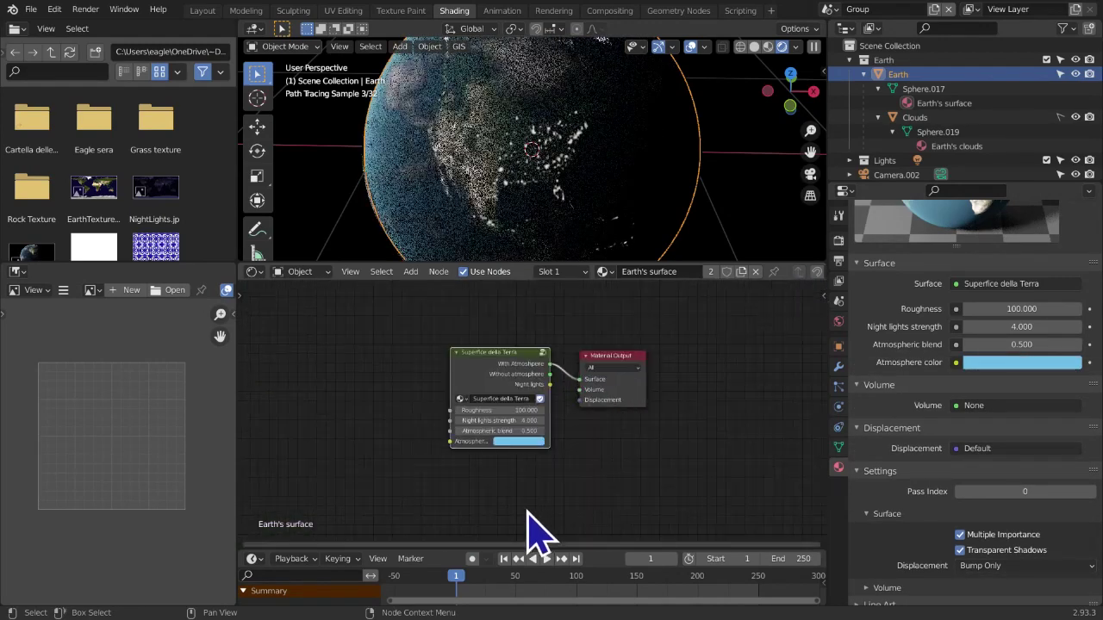
pyautogui.scroll(2, 515, 507)
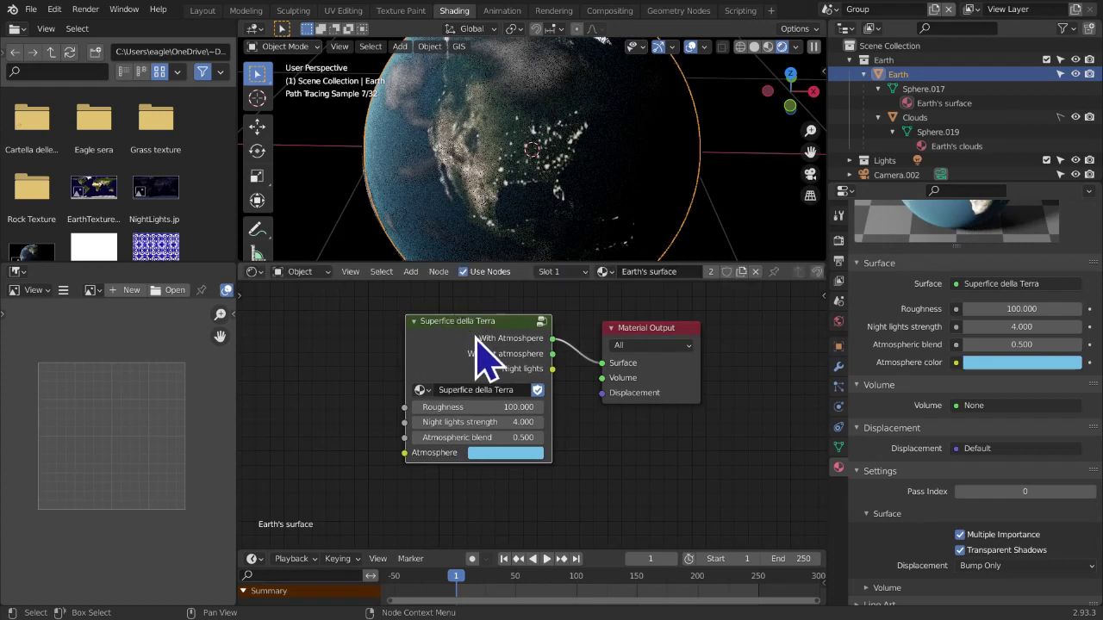
pyautogui.moveTo(477, 353); pyautogui.dragTo(440, 359)
pyautogui.moveTo(522, 411); pyautogui.dragTo(560, 402)
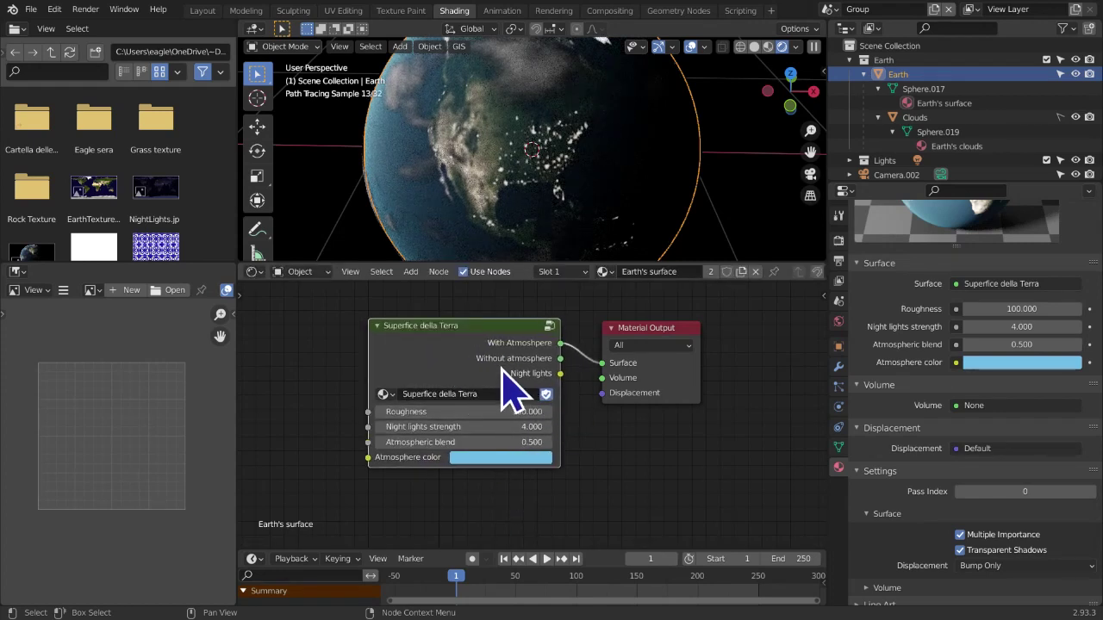
pyautogui.scroll(2, 573, 487)
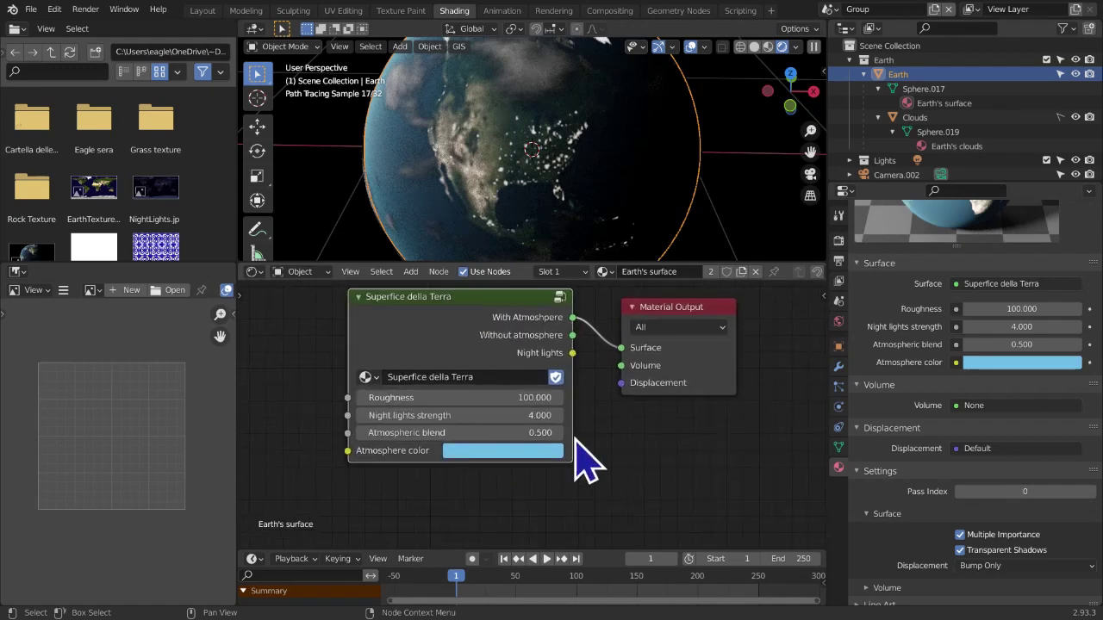
pyautogui.click(560, 296)
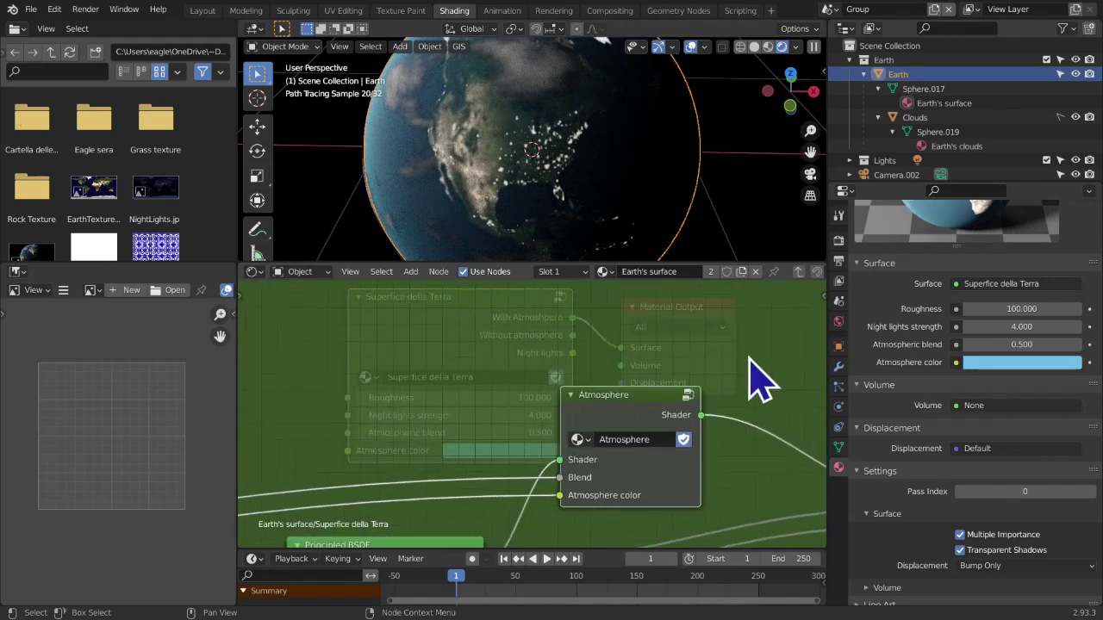
# Select the middle cluster of nodes and move them left and down
pyautogui.scroll(-4, 663, 456)
pyautogui.moveTo(660, 474); pyautogui.dragTo(614, 392, button='middle')
pyautogui.scroll(-6, 625, 414)
pyautogui.moveTo(556, 485); pyautogui.dragTo(783, 396, button='middle')
pyautogui.moveTo(393, 390); pyautogui.dragTo(604, 484)
pyautogui.press('g')
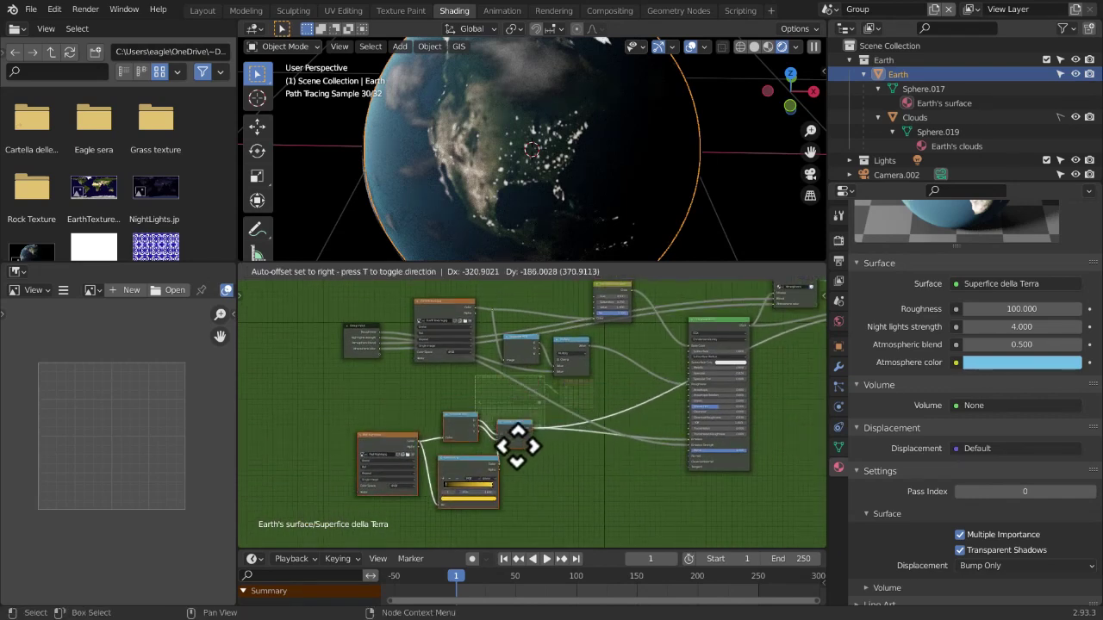
pyautogui.click(526, 419)
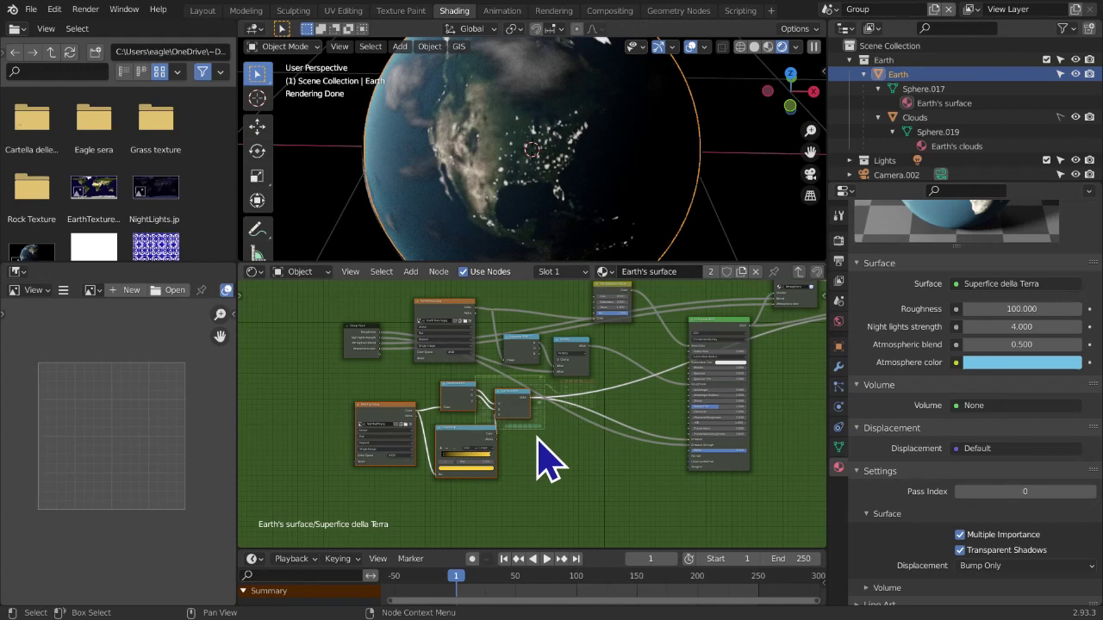
# Group the selected nodes with Ctrl+G, name the group node 'Night lights', and frame all nodes
pyautogui.hotkey('ctrl', 'g')
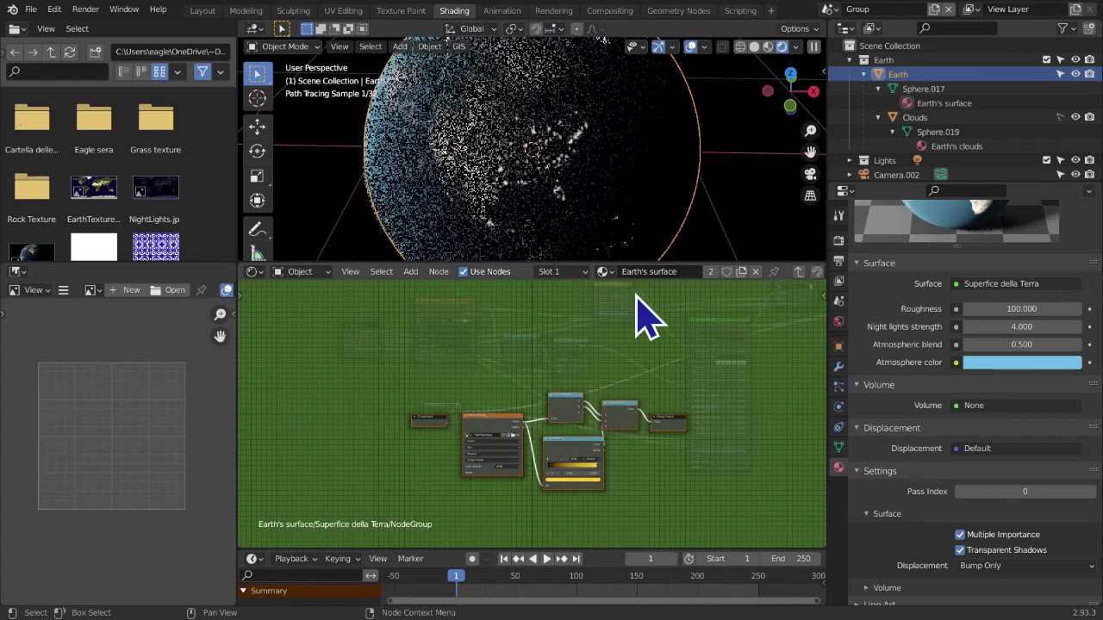
pyautogui.moveTo(556, 441); pyautogui.dragTo(544, 393, button='middle')
pyautogui.scroll(2, 543, 394)
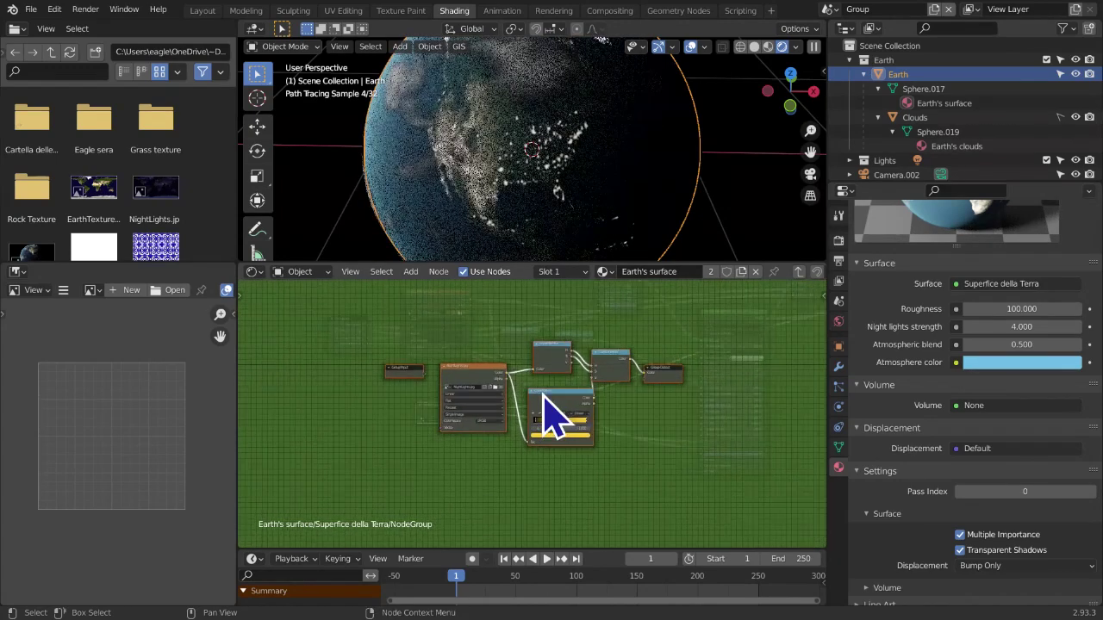
pyautogui.press('Tab')
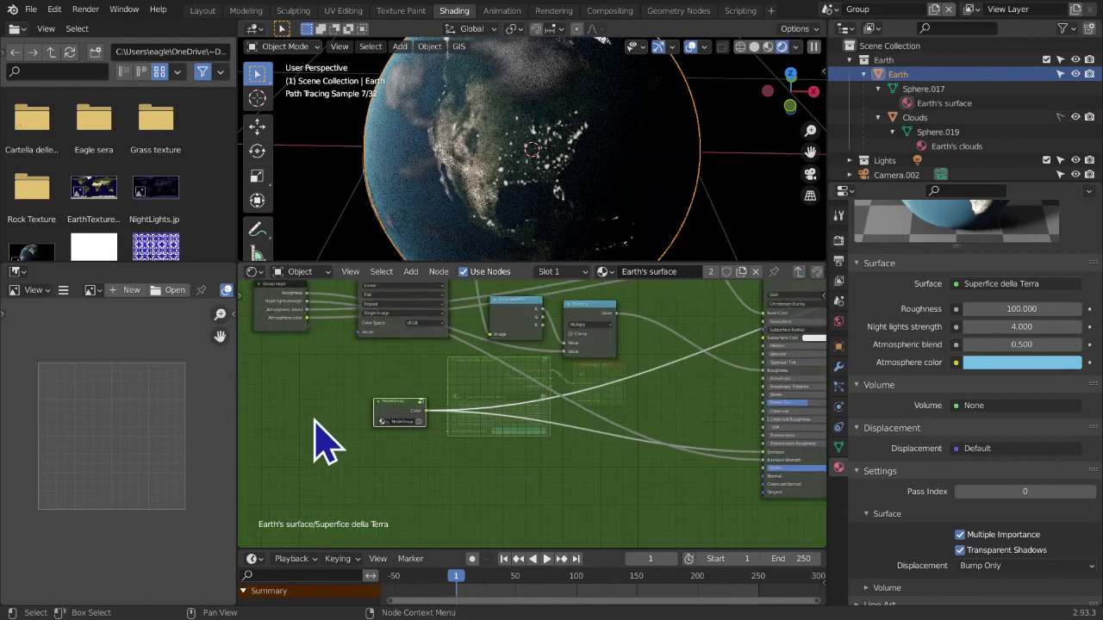
pyautogui.click(460, 478)
pyautogui.moveTo(46, 534); pyautogui.dragTo(88, 525, button='middle')
pyautogui.moveTo(556, 517); pyautogui.dragTo(585, 504, button='middle')
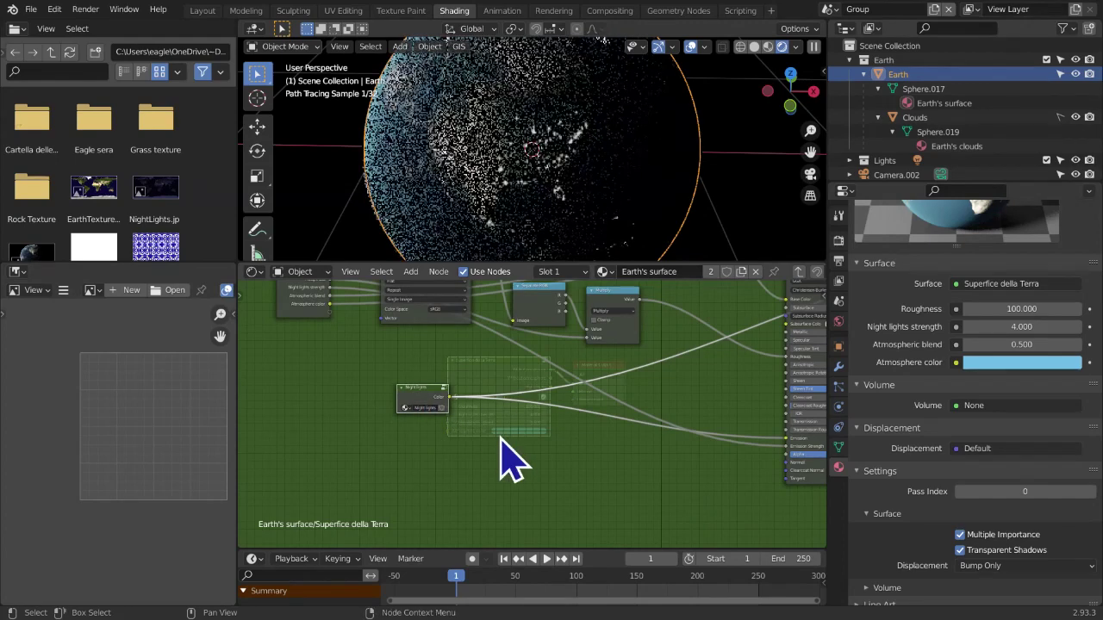
pyautogui.press('Home')
pyautogui.scroll(3, 433, 451)
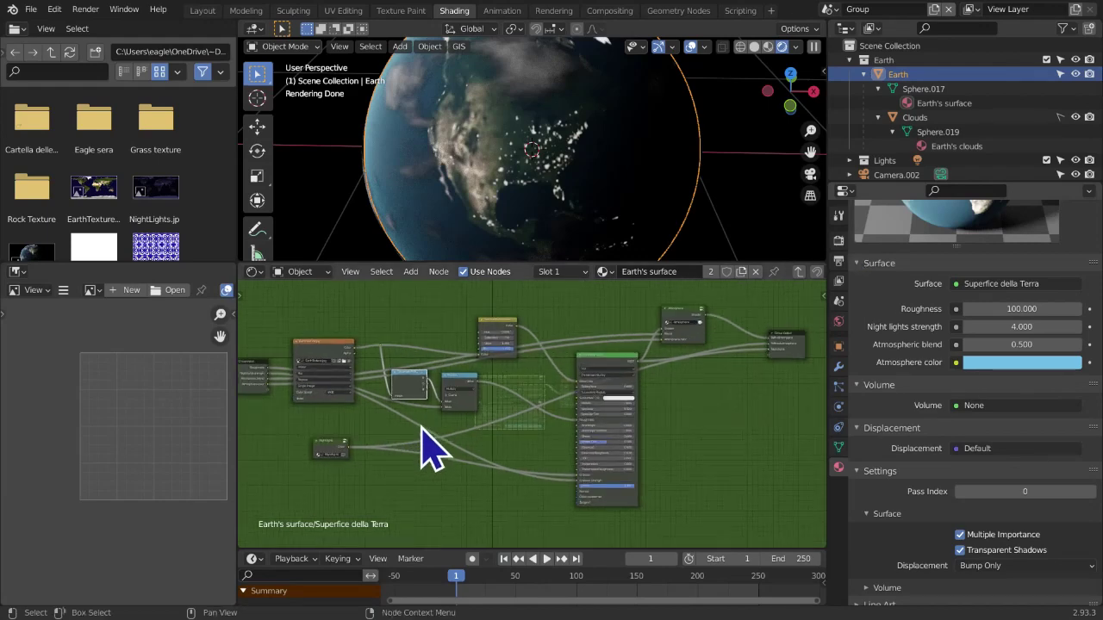
# Pack the Separate RGB and Multiply nodes into a new group node named 'Roughness'
pyautogui.scroll(1, 445, 370)
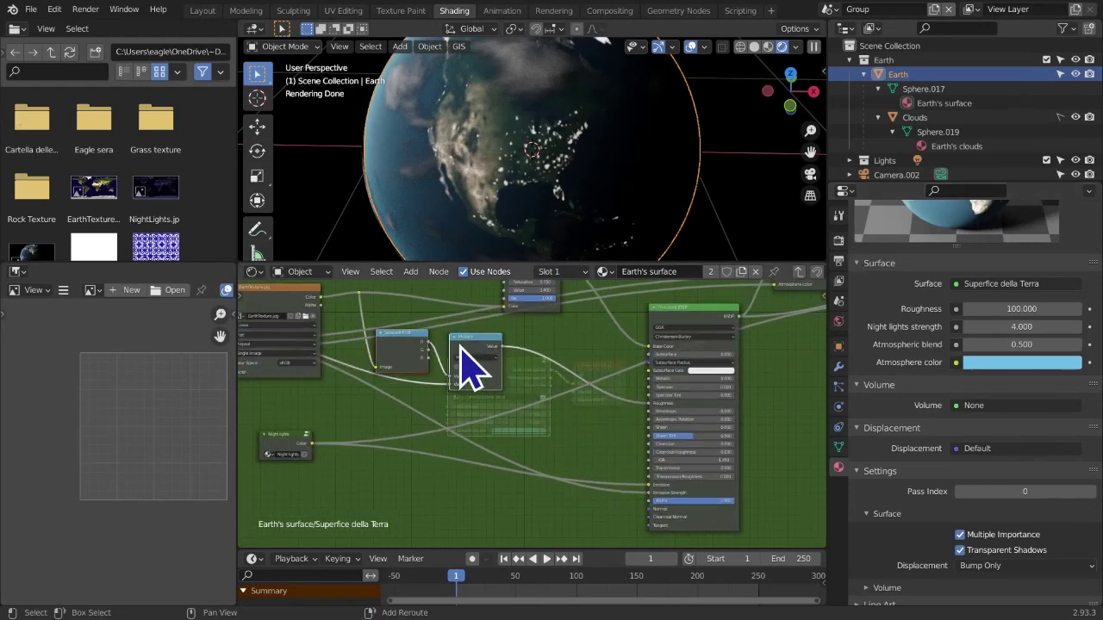
pyautogui.moveTo(449, 351); pyautogui.dragTo(479, 360)
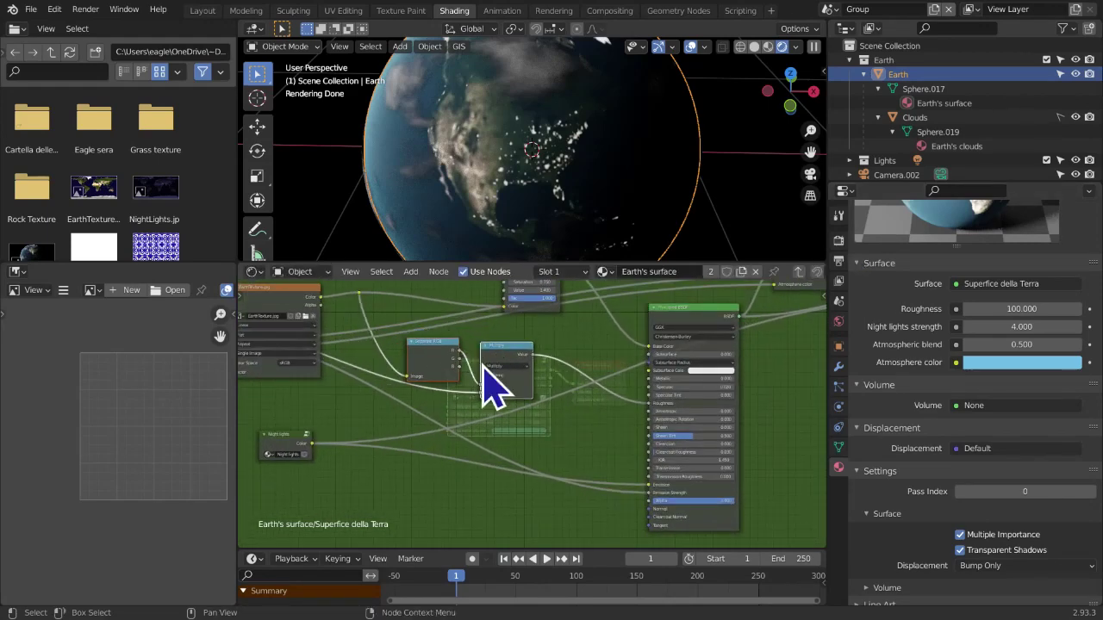
pyautogui.click(411, 273)
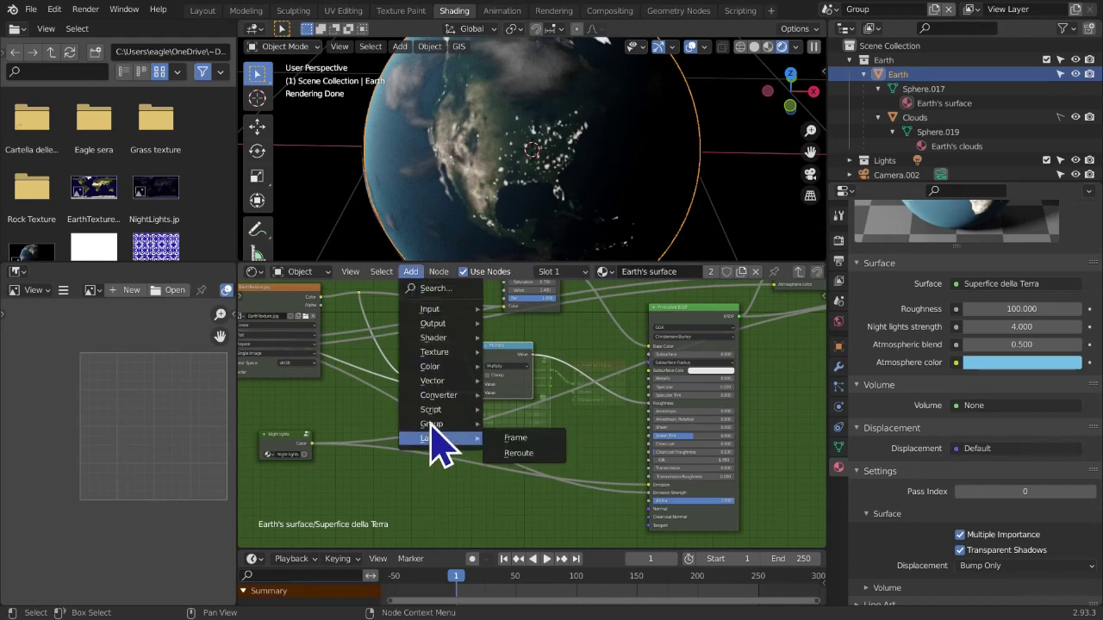
pyautogui.moveTo(420, 425)
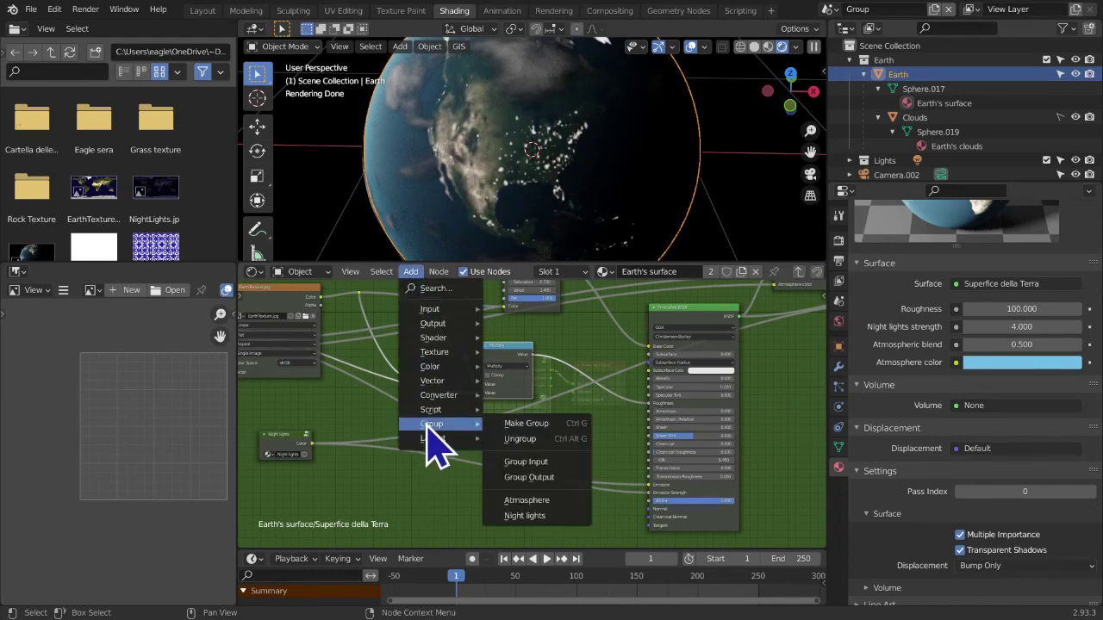
pyautogui.click(521, 424)
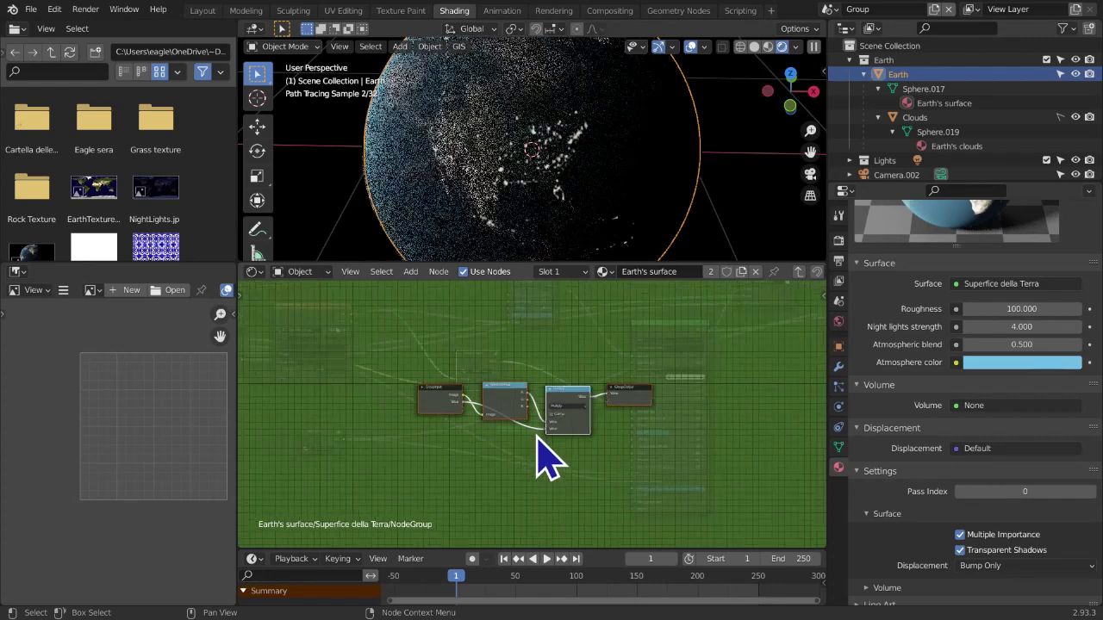
pyautogui.scroll(2, 546, 455)
pyautogui.click(798, 271)
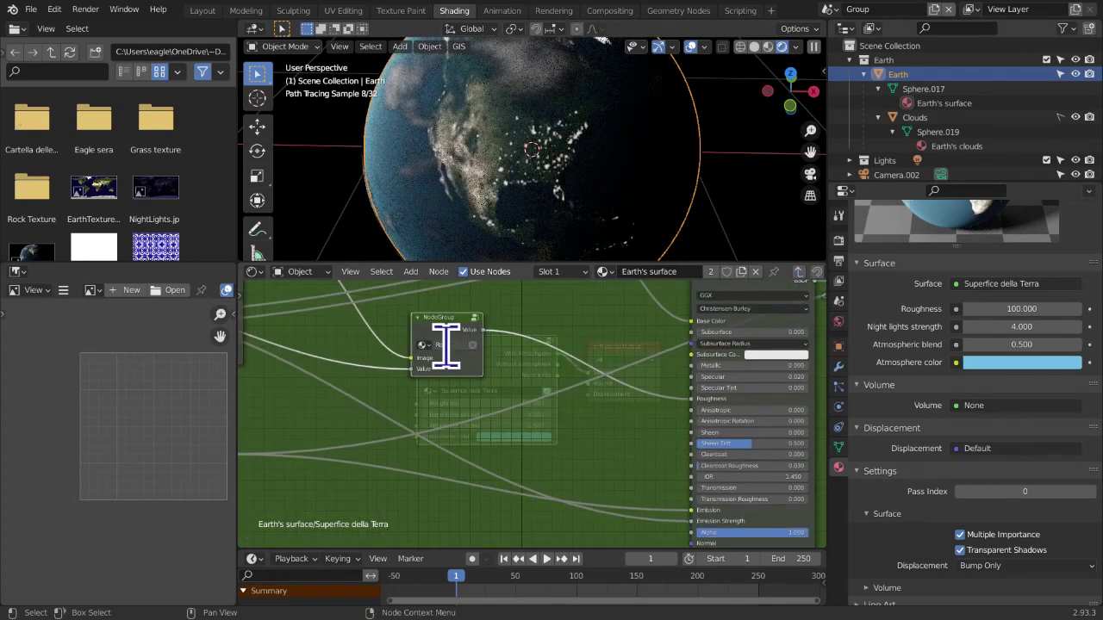
pyautogui.press('Return')
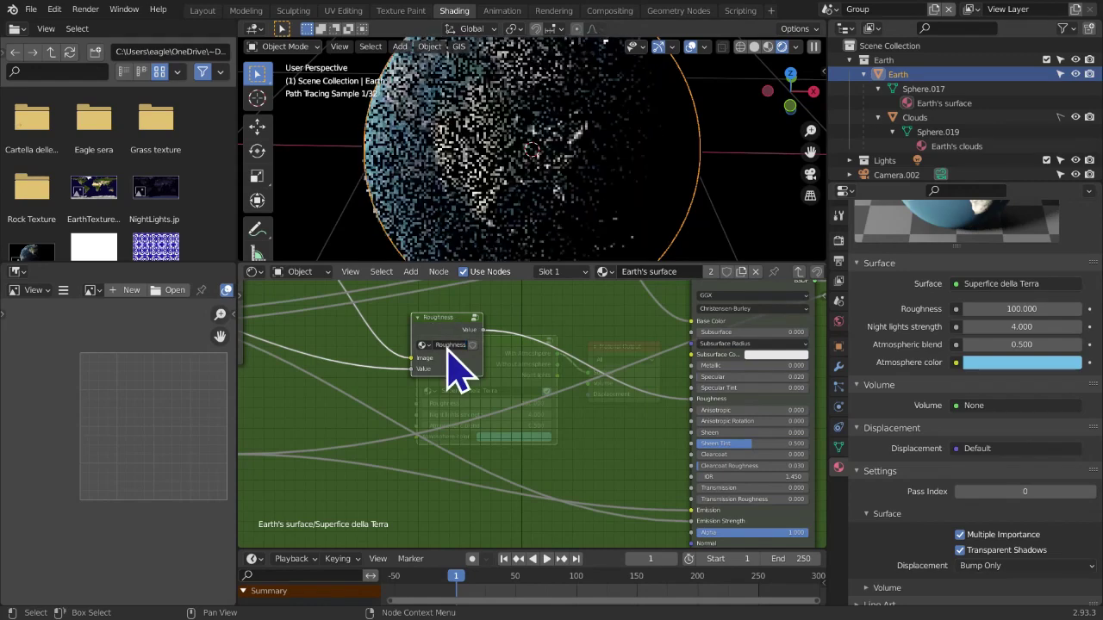
pyautogui.scroll(-6, 453, 370)
pyautogui.moveTo(455, 371); pyautogui.dragTo(502, 427, button='middle')
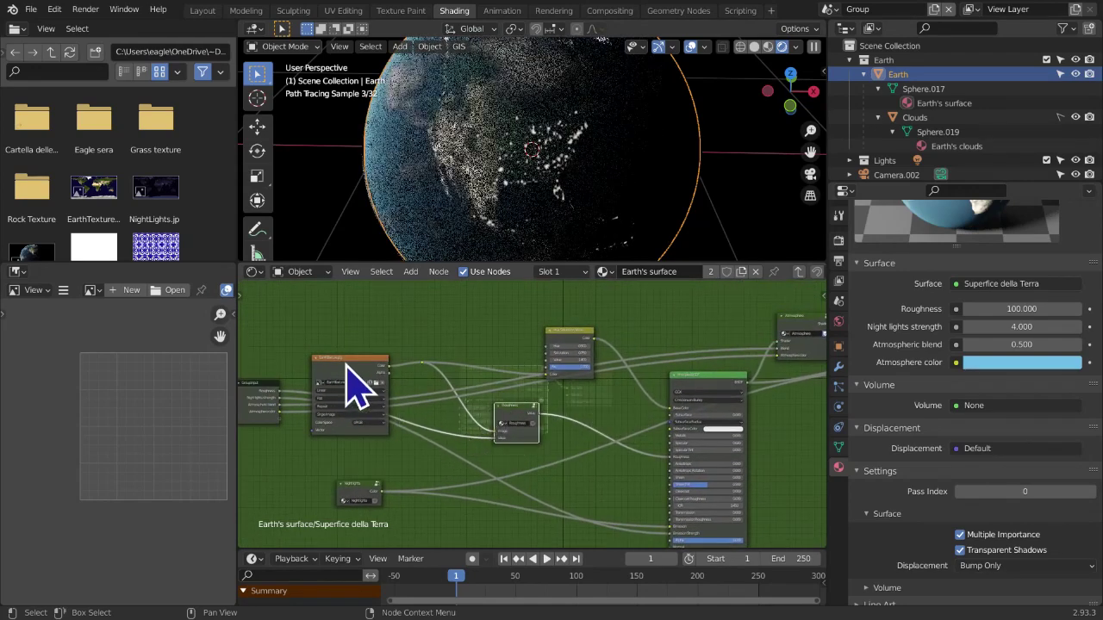
# Select the Earth texture and Hue/Saturation nodes and shift them right together
pyautogui.moveTo(345, 366); pyautogui.dragTo(341, 351)
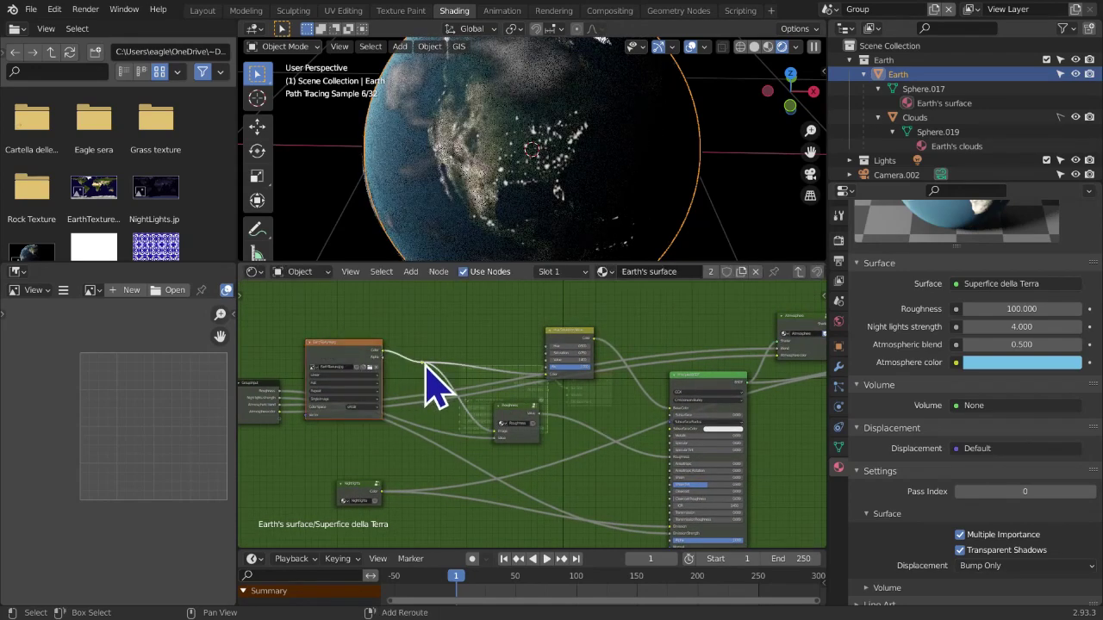
pyautogui.click(560, 346)
pyautogui.moveTo(560, 351)
pyautogui.mouseDown()
pyautogui.moveTo(557, 335)
pyautogui.moveTo(580, 322)
pyautogui.moveTo(580, 349)
pyautogui.mouseUp()
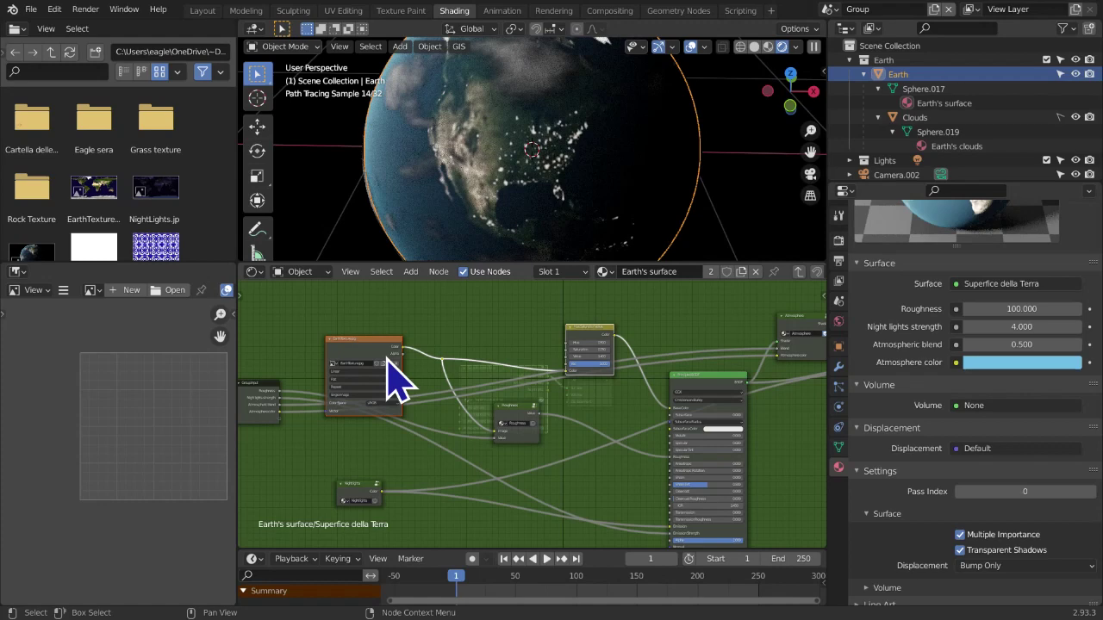
pyautogui.scroll(2, 430, 360)
pyautogui.moveTo(598, 320); pyautogui.dragTo(652, 369, button='middle')
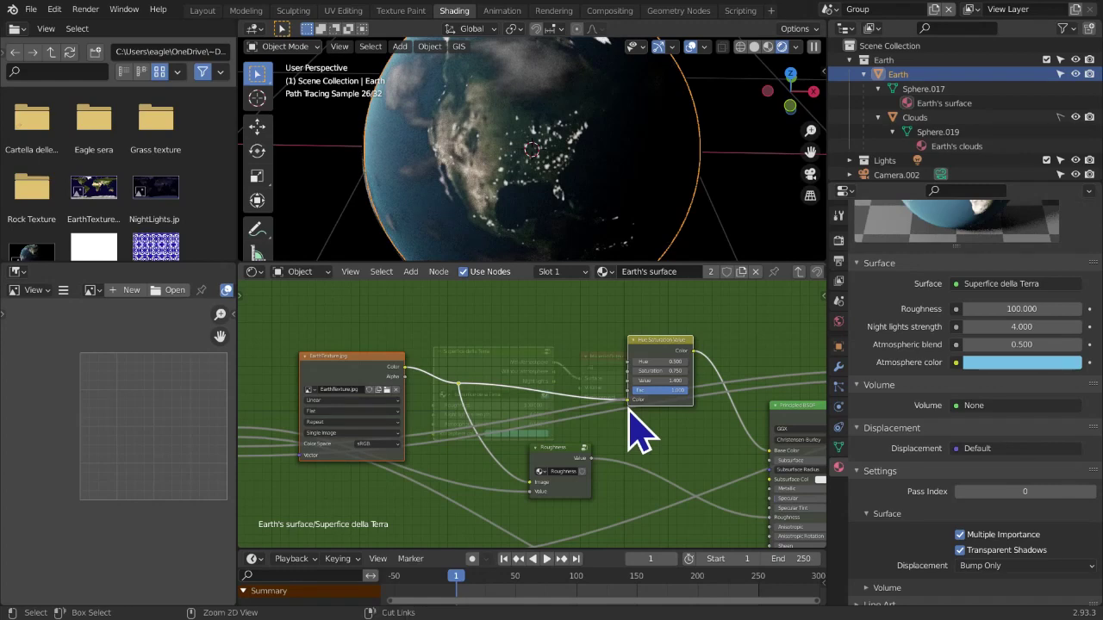
# Group the two nodes, name the group node Surface, and move it left
pyautogui.press('Tab')
pyautogui.moveTo(635, 430); pyautogui.dragTo(698, 323, button='middle')
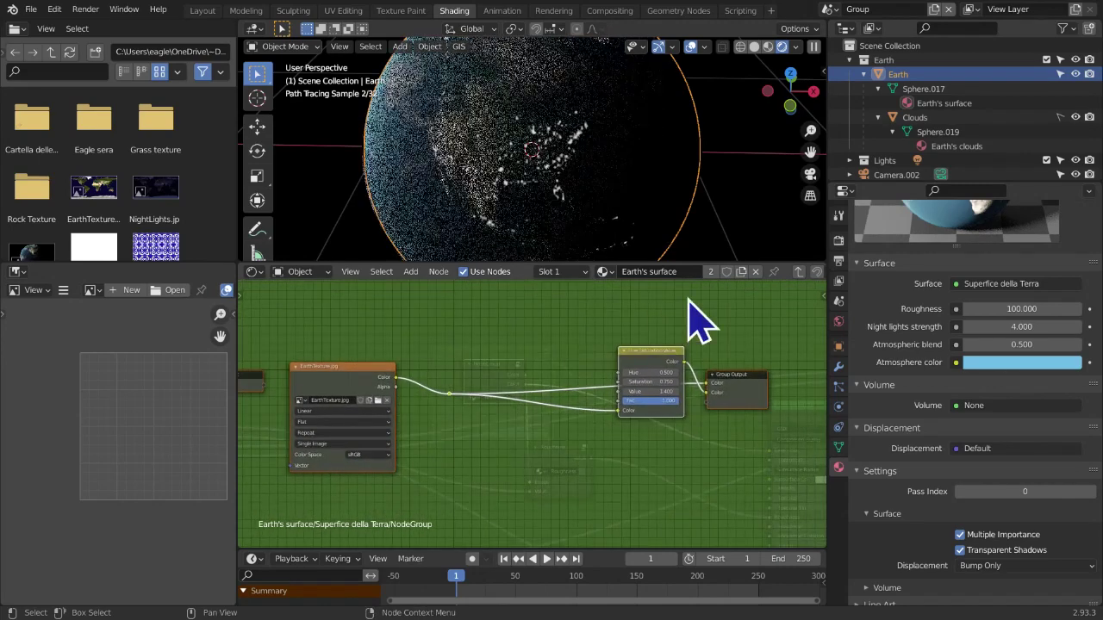
pyautogui.click(797, 271)
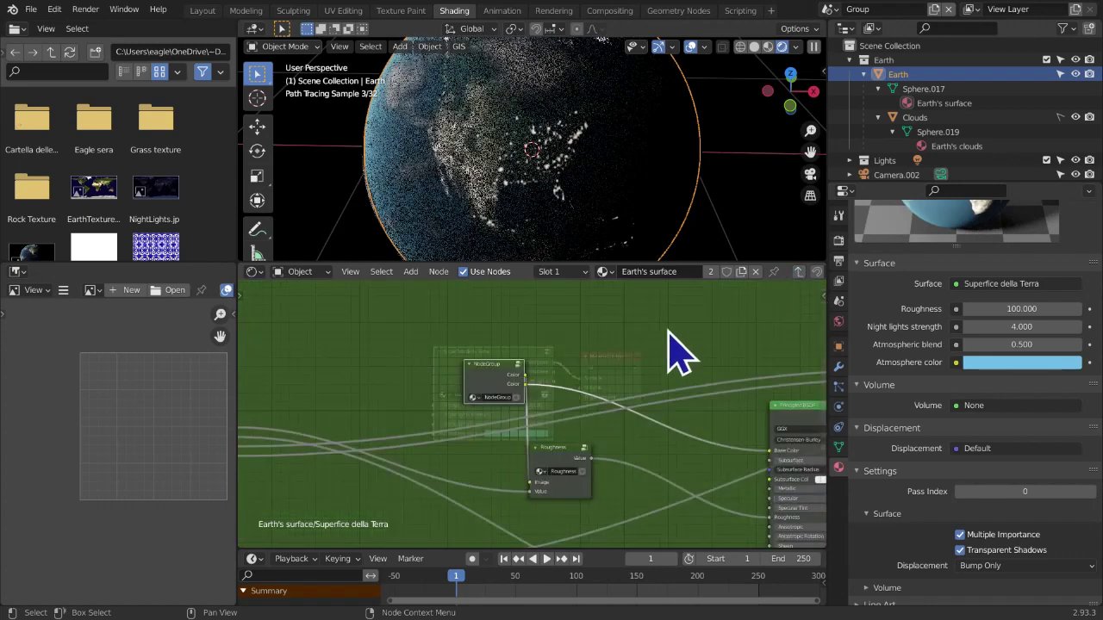
pyautogui.doubleClick(498, 397)
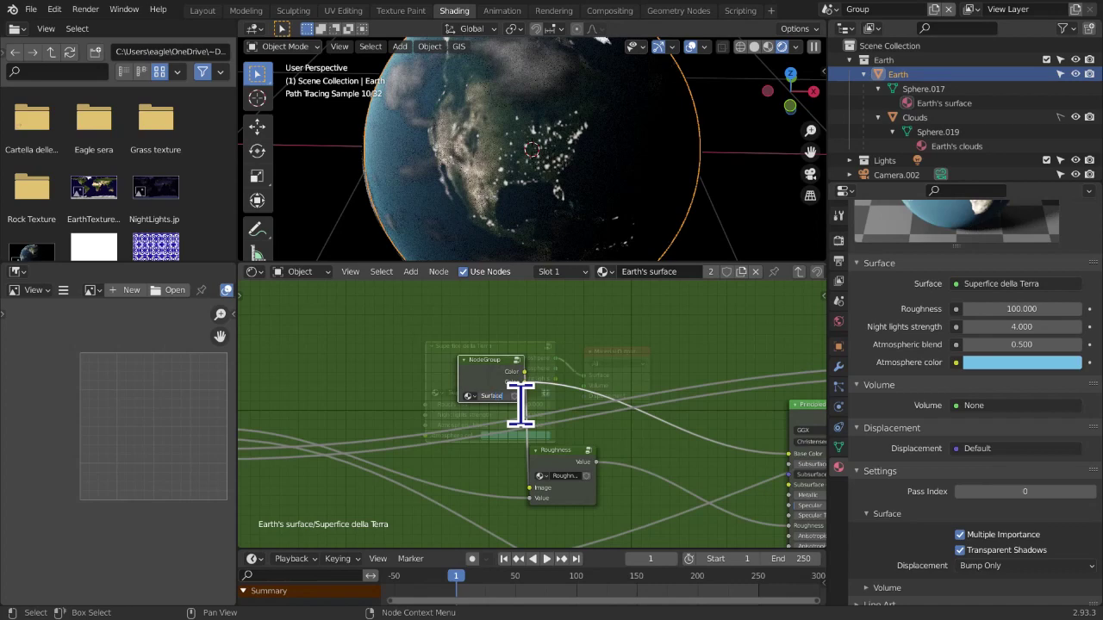
pyautogui.press('Return')
pyautogui.moveTo(492, 394); pyautogui.dragTo(450, 404)
pyautogui.moveTo(517, 435); pyautogui.dragTo(437, 433, button='middle')
pyautogui.scroll(-5, 456, 429)
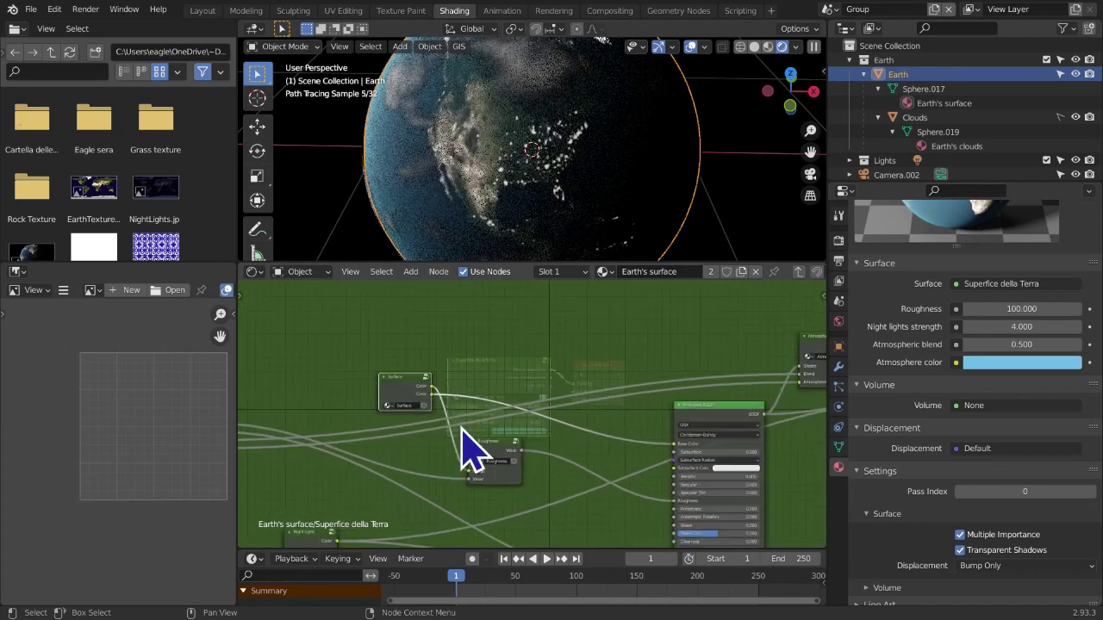
pyautogui.scroll(-4, 485, 412)
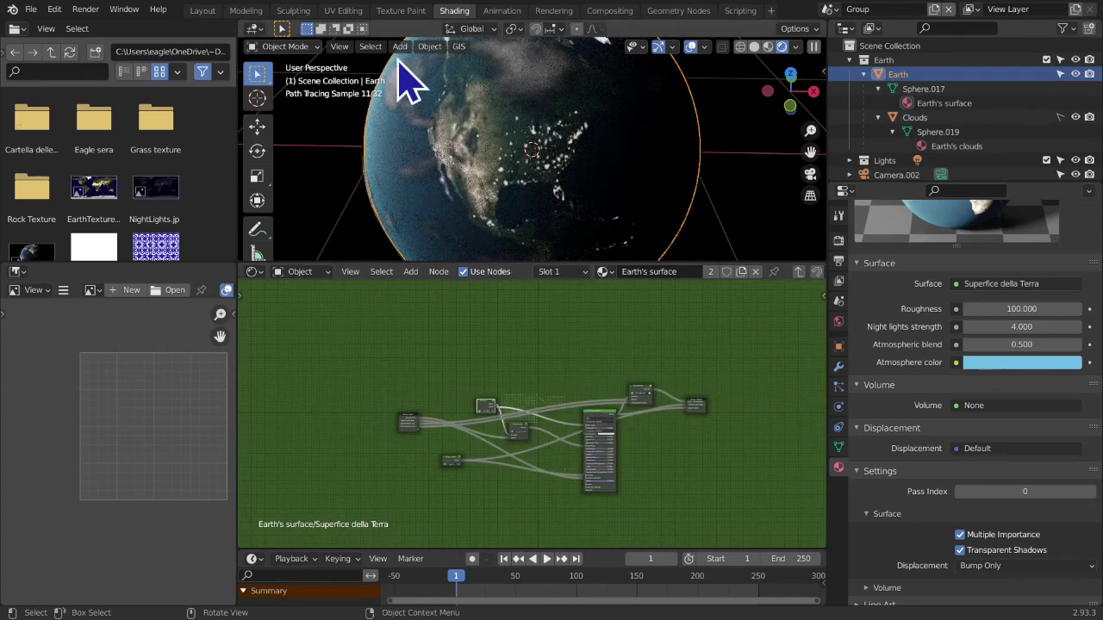
pyautogui.scroll(-3, 482, 250)
pyautogui.moveTo(529, 209); pyautogui.dragTo(575, 203, button='middle')
pyautogui.scroll(-1, 544, 381)
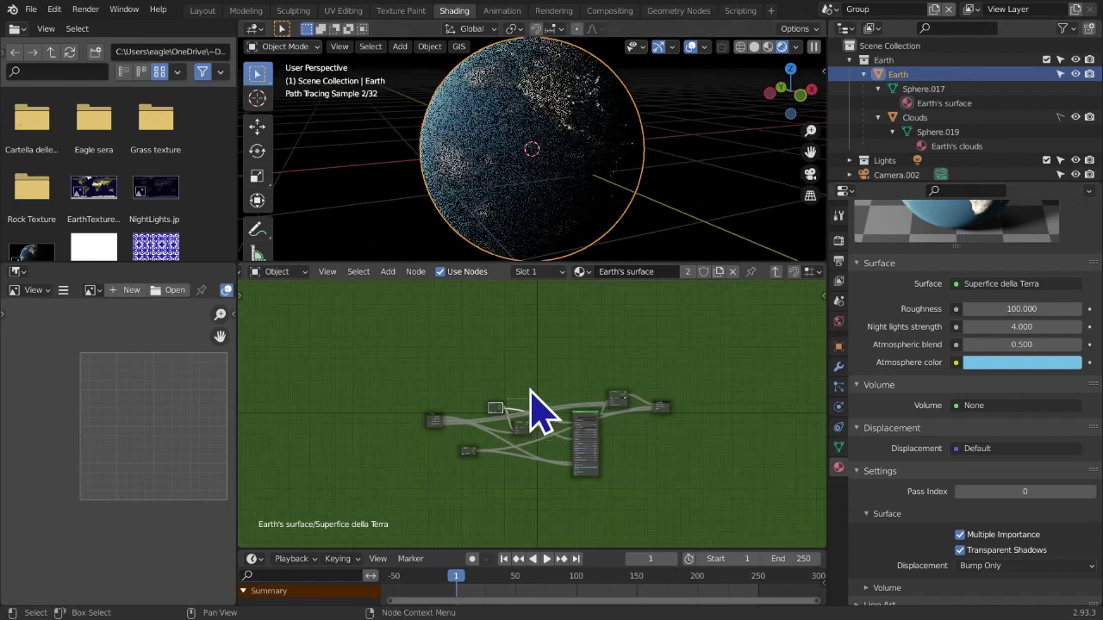
pyautogui.click(774, 271)
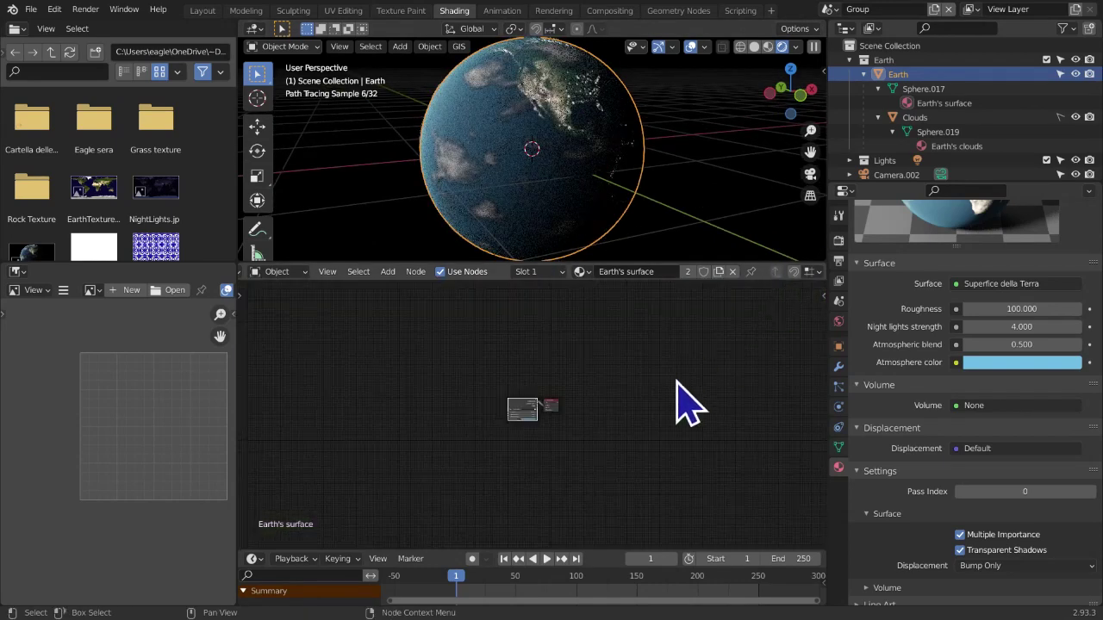
pyautogui.scroll(3, 652, 428)
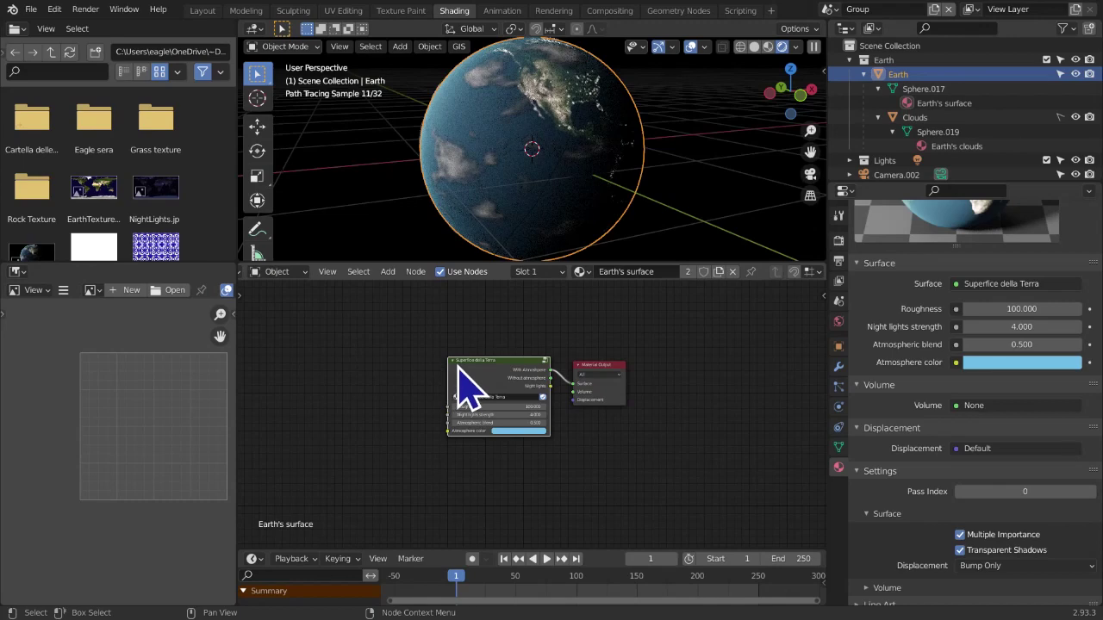
pyautogui.click(452, 360)
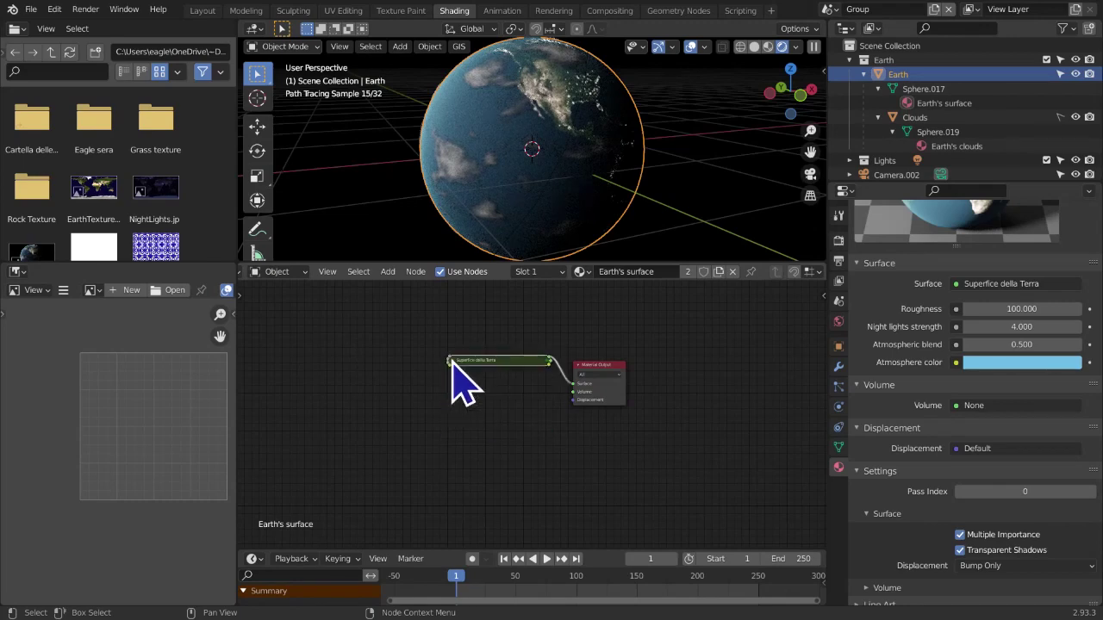
pyautogui.click(452, 360)
pyautogui.scroll(3, 517, 414)
pyautogui.scroll(4, 528, 442)
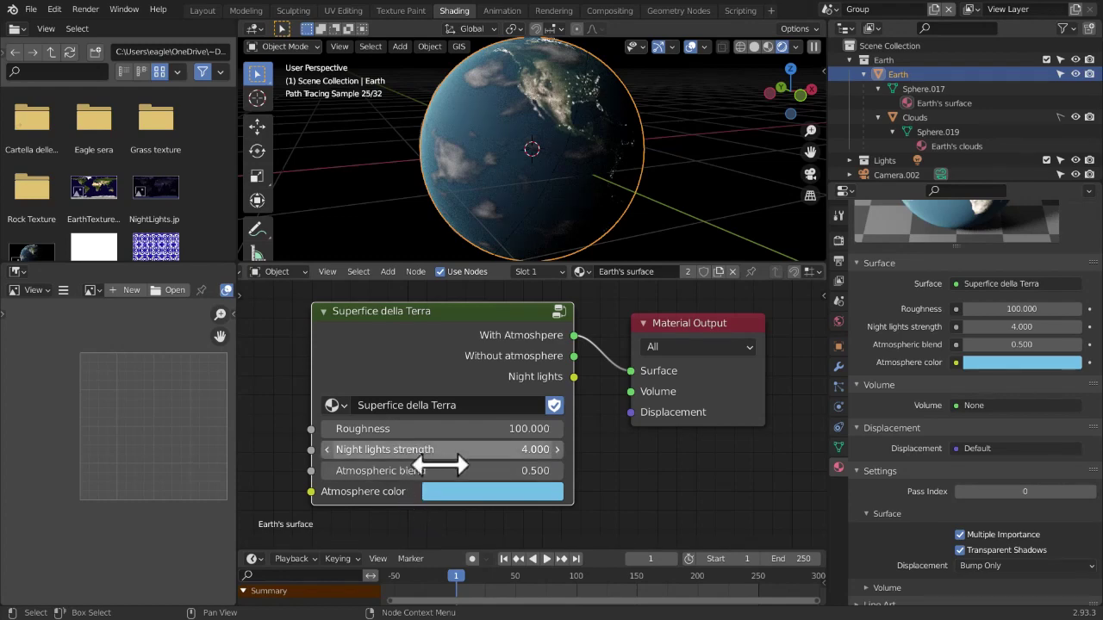
pyautogui.click(462, 494)
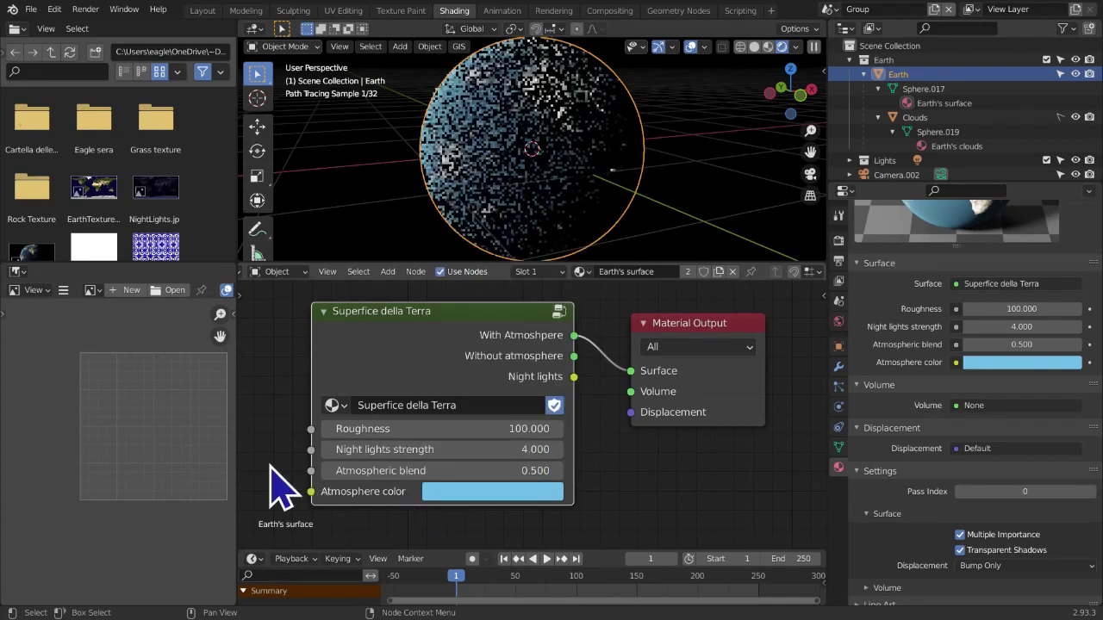
pyautogui.click(364, 428)
pyautogui.click(388, 449)
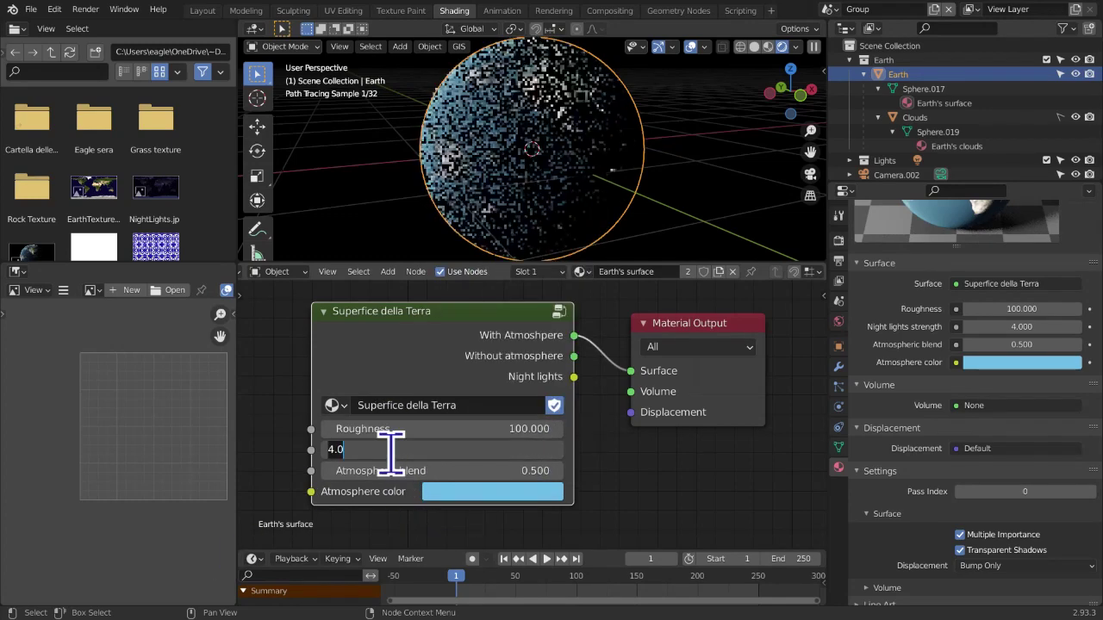
pyautogui.click(389, 471)
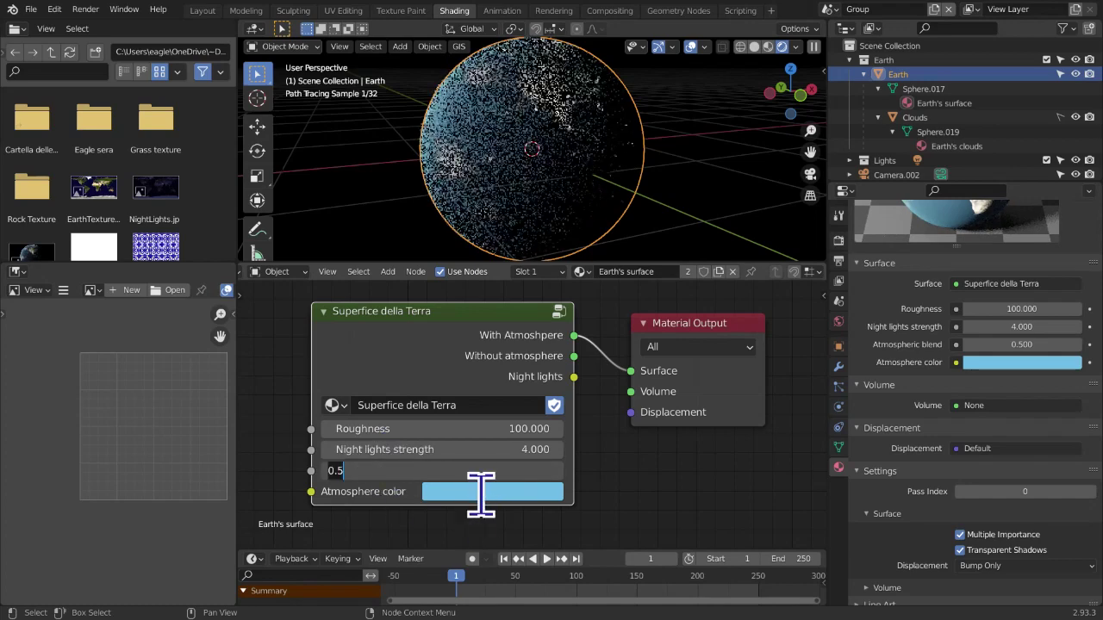
pyautogui.press('Return')
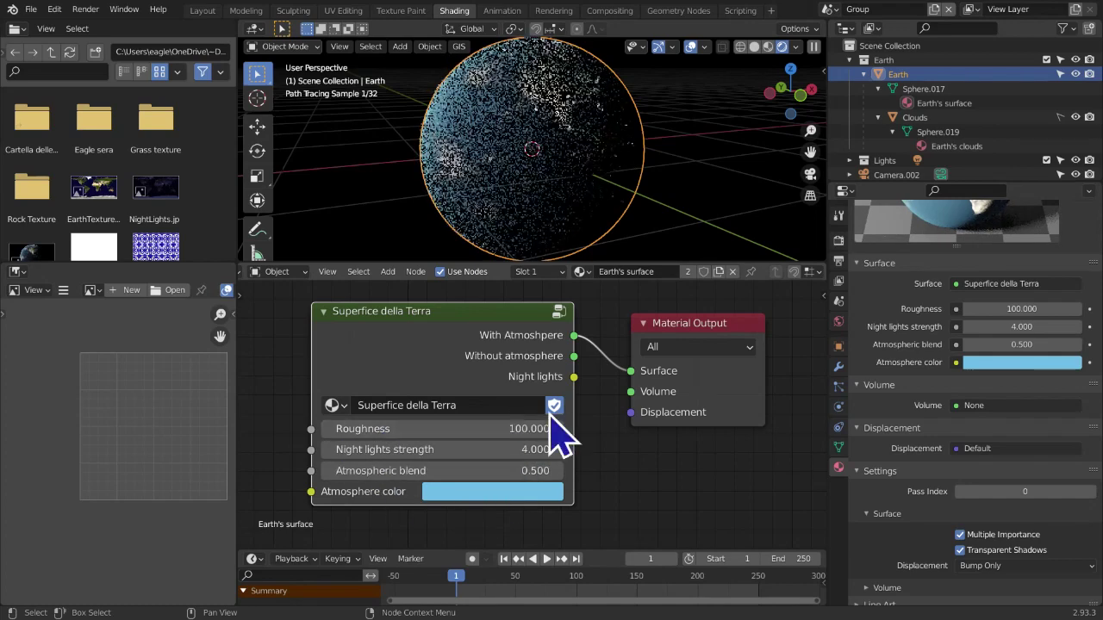
pyautogui.click(559, 311)
pyautogui.scroll(-15, 576, 364)
# Pan and zoom to see the Group Input, Principled BSDF and output nodes
pyautogui.scroll(-8, 594, 457)
pyautogui.moveTo(601, 440); pyautogui.dragTo(574, 429, button='middle')
pyautogui.scroll(2, 499, 426)
pyautogui.moveTo(491, 422); pyautogui.dragTo(593, 404, button='middle')
pyautogui.scroll(-2, 552, 418)
pyautogui.scroll(7, 491, 421)
pyautogui.moveTo(449, 402); pyautogui.dragTo(534, 445, button='middle')
pyautogui.scroll(6, 448, 429)
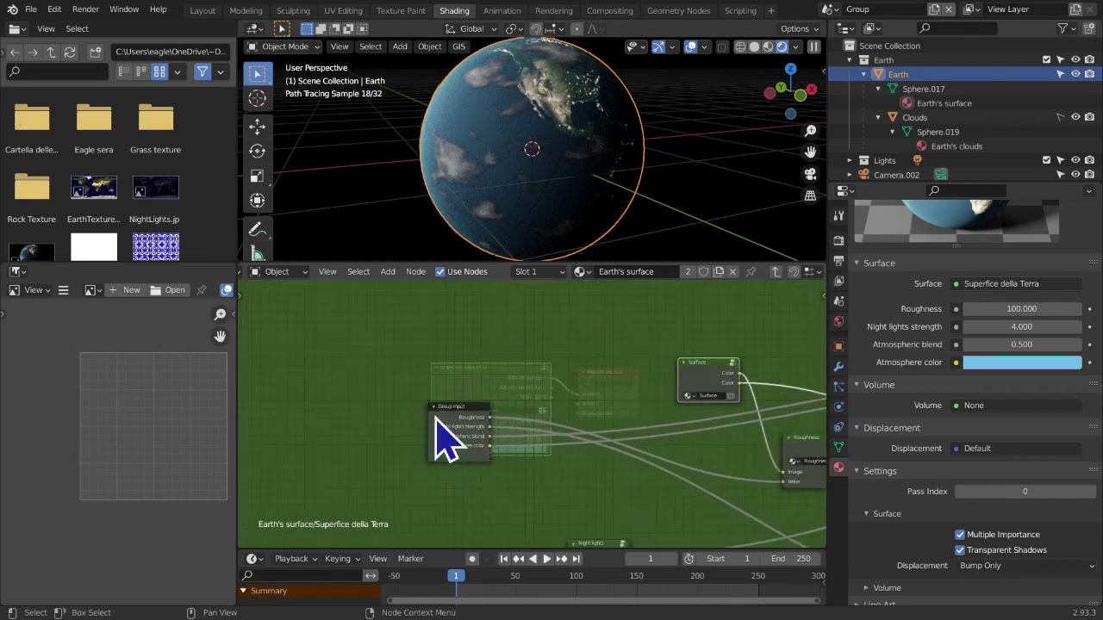
pyautogui.moveTo(443, 426); pyautogui.dragTo(388, 453, button='middle')
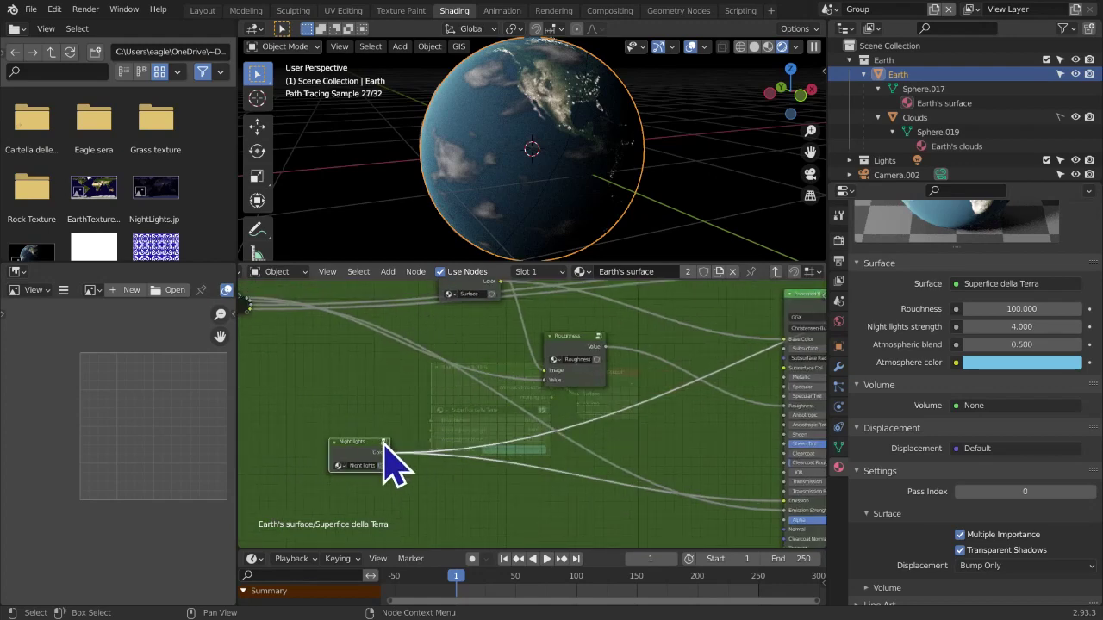
# Inspect the Night lights and Surface groups, returning to Superfice della Terra each time
pyautogui.click(383, 442)
pyautogui.click(775, 271)
pyautogui.click(436, 351)
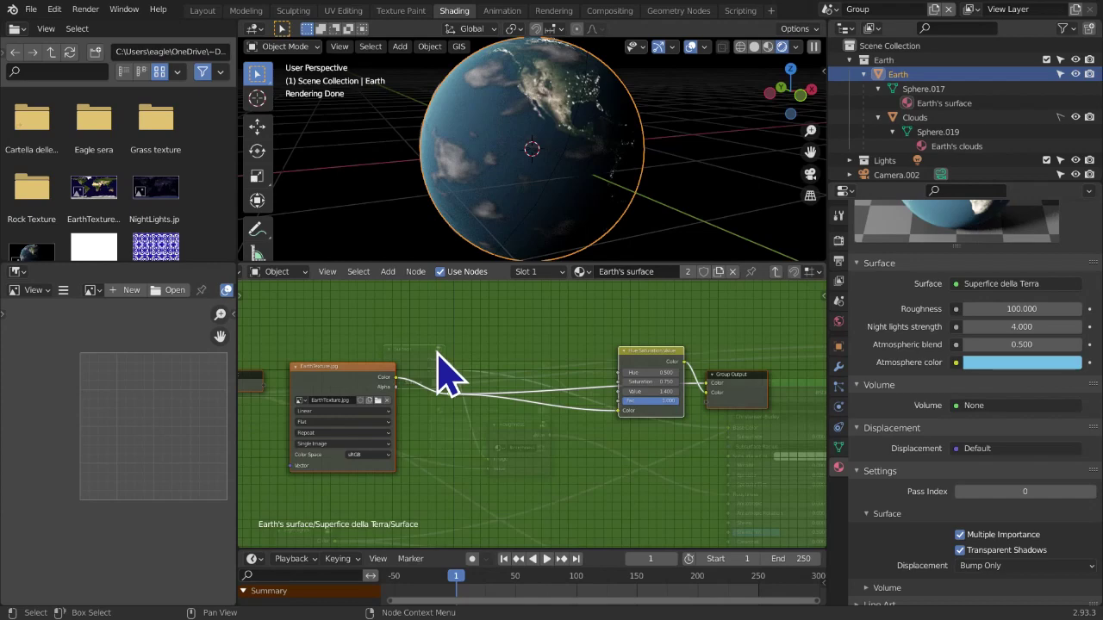
pyautogui.click(774, 272)
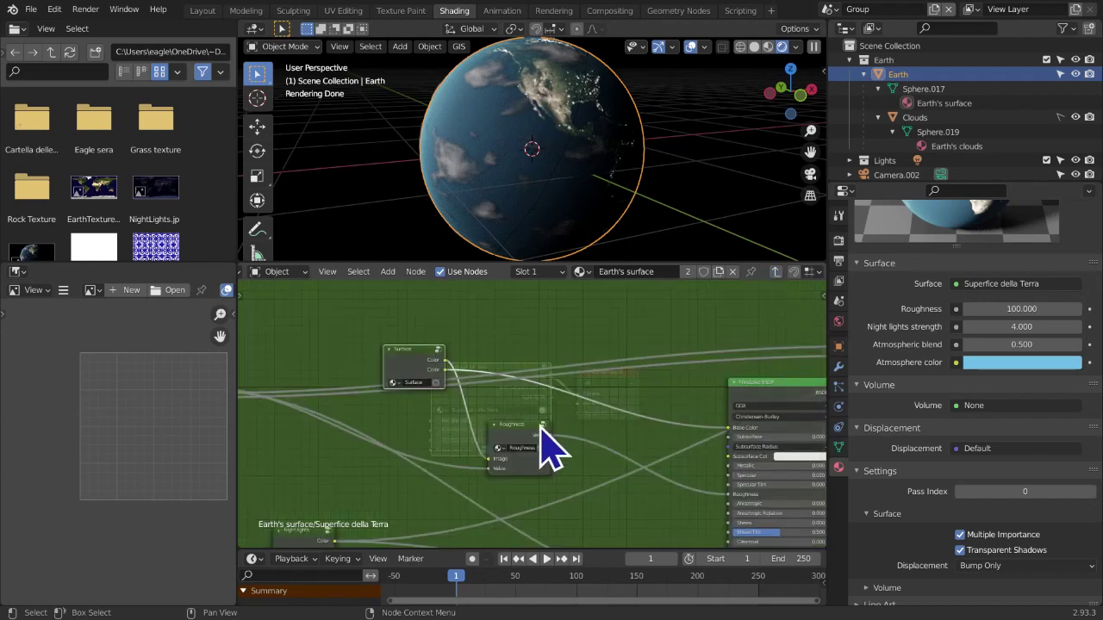
# Inspect the Roughness and Atmosphere groups, then go back to the top-level Earth's surface tree
pyautogui.click(542, 425)
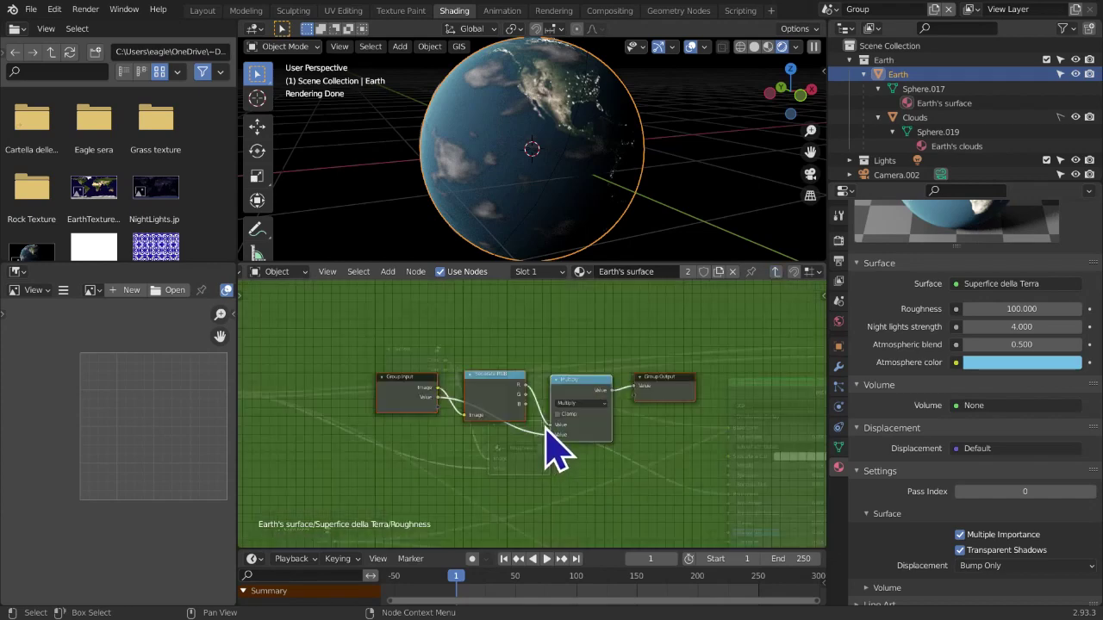
pyautogui.click(775, 272)
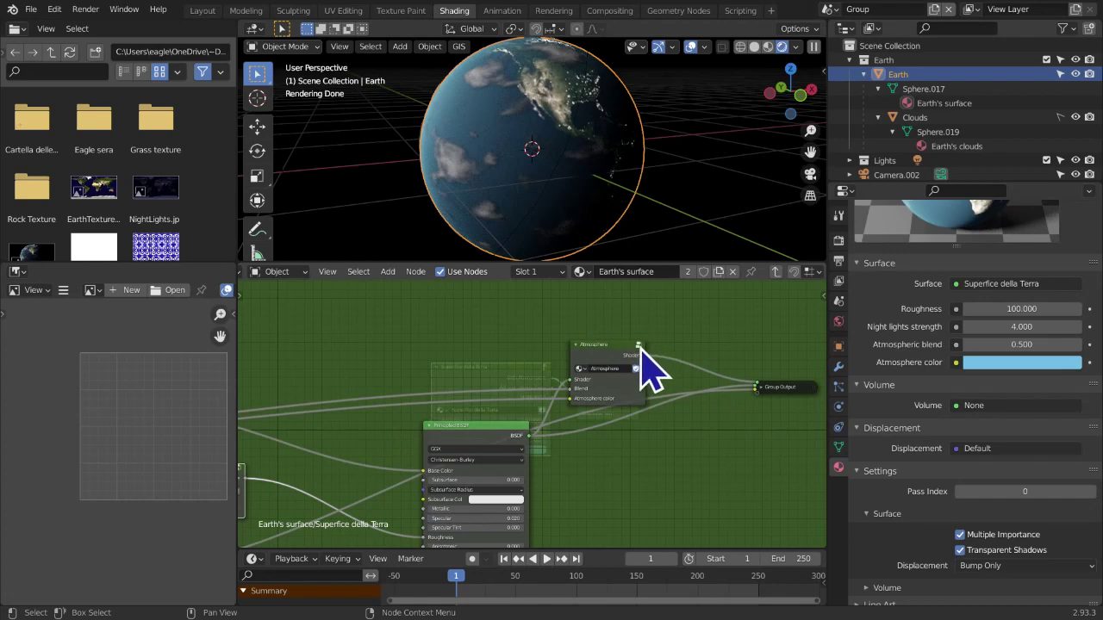
pyautogui.click(638, 346)
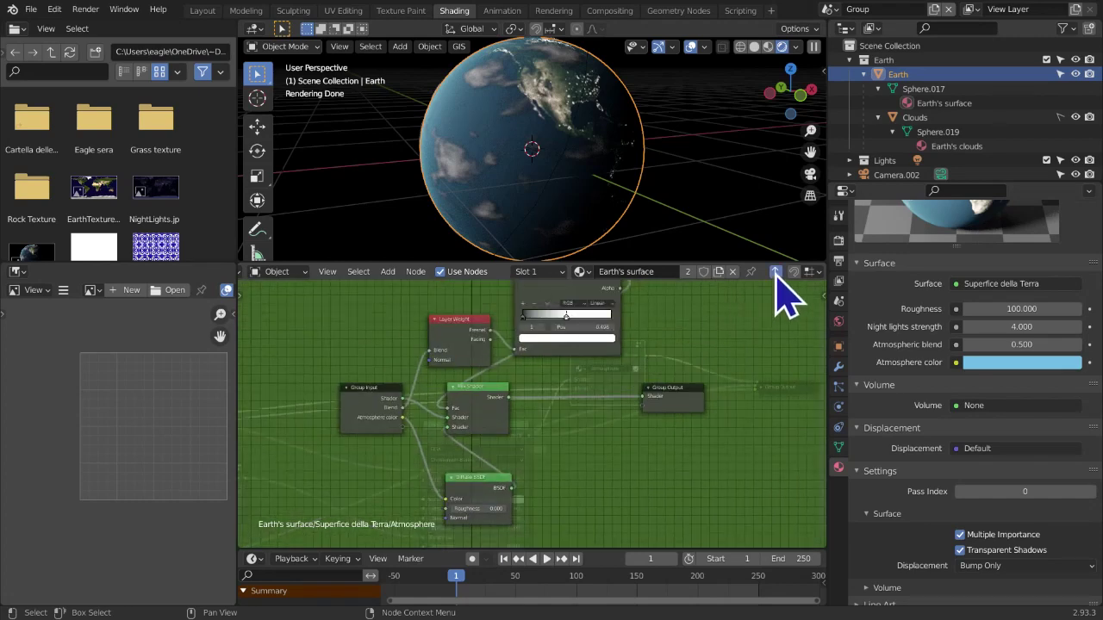
pyautogui.click(774, 272)
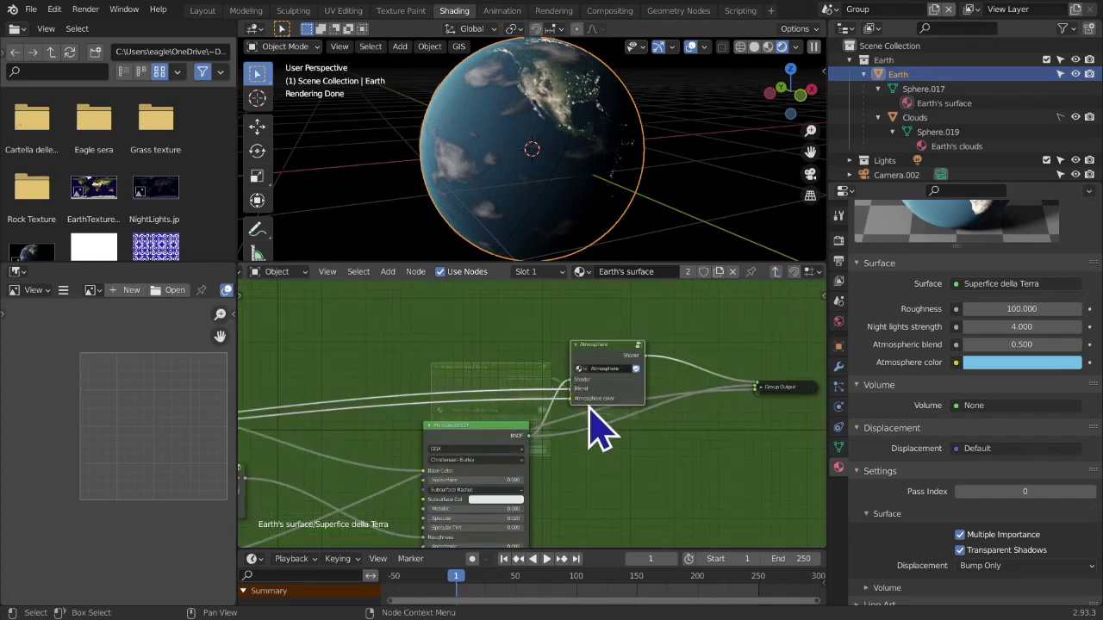
pyautogui.click(774, 272)
pyautogui.scroll(1, 670, 406)
pyautogui.scroll(1, 571, 431)
pyautogui.scroll(2, 562, 424)
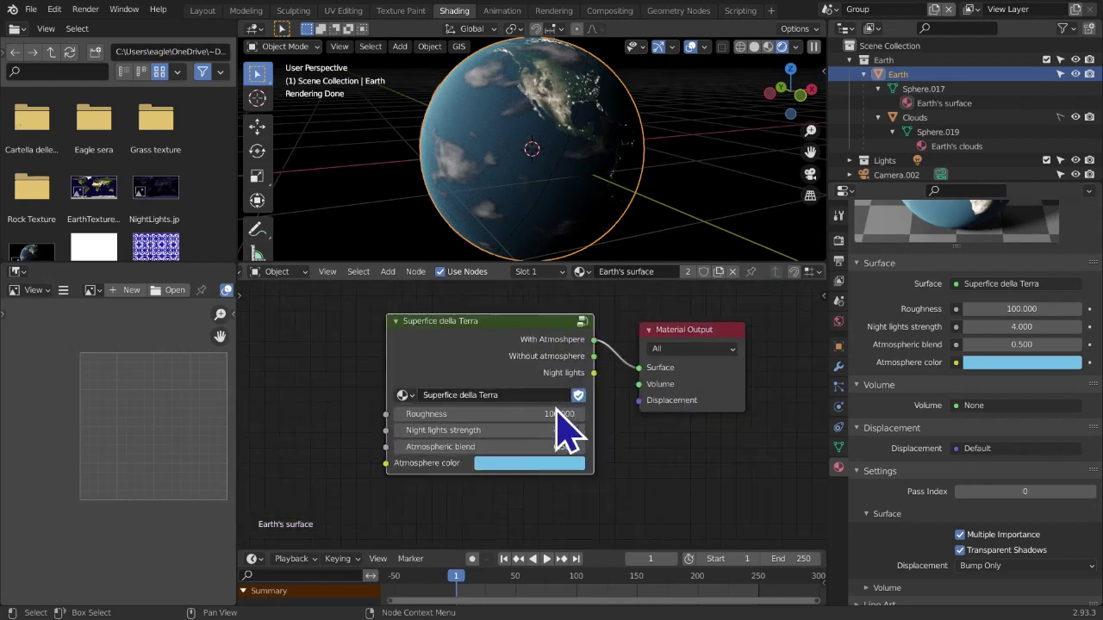
# Add a trial Night lights group node beside the group node, then delete it
pyautogui.press('Home')
pyautogui.moveTo(414, 374); pyautogui.dragTo(442, 365, button='middle')
pyautogui.click(388, 271)
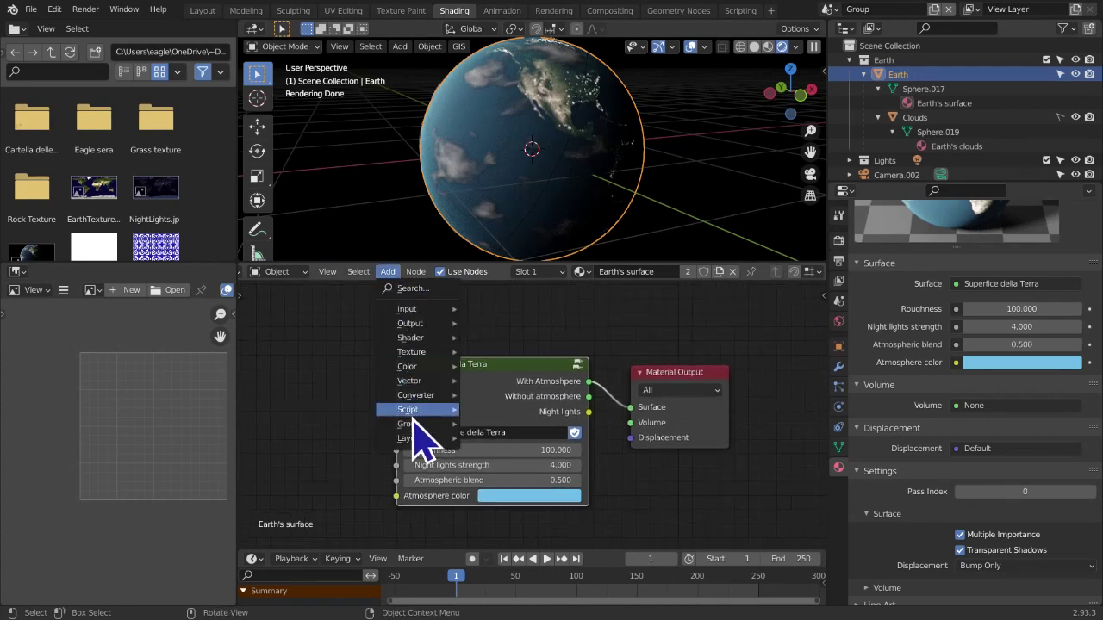
pyautogui.moveTo(412, 423)
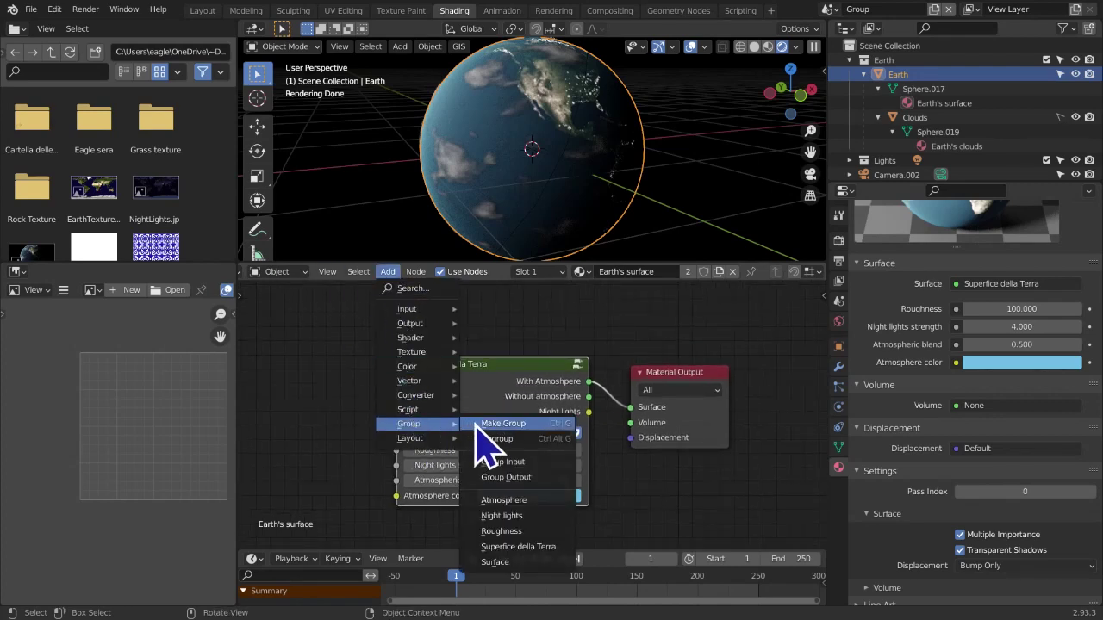
pyautogui.click(541, 517)
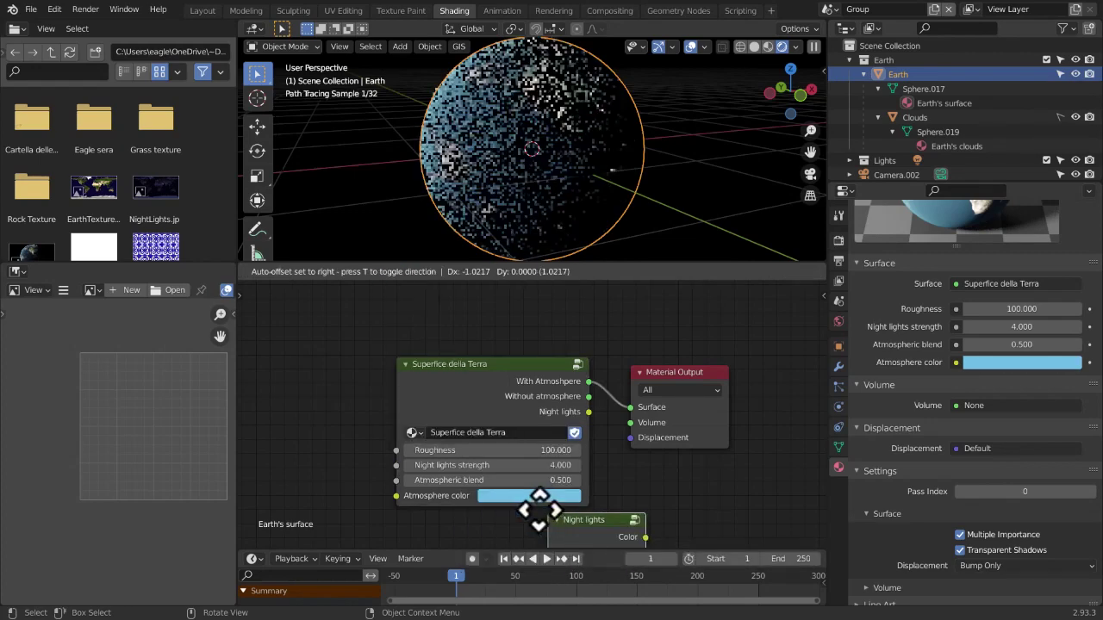
pyautogui.click(320, 398)
pyautogui.moveTo(450, 425); pyautogui.dragTo(702, 448, button='middle')
pyautogui.scroll(6, 550, 431)
pyautogui.press('x')
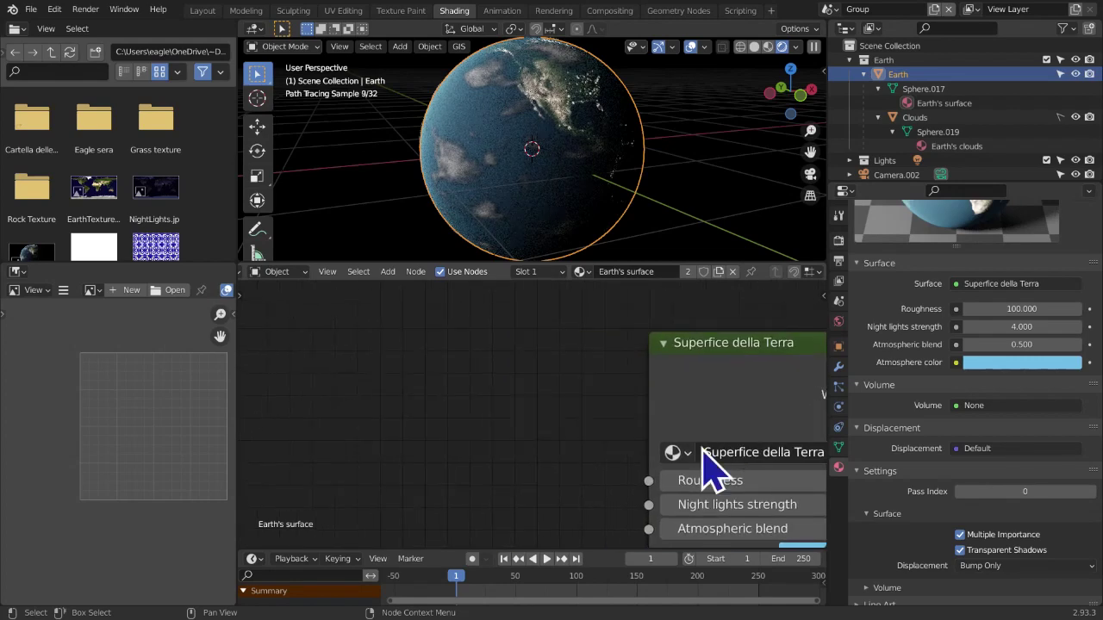
pyautogui.scroll(-5, 708, 452)
pyautogui.moveTo(709, 439); pyautogui.dragTo(581, 387, button='middle')
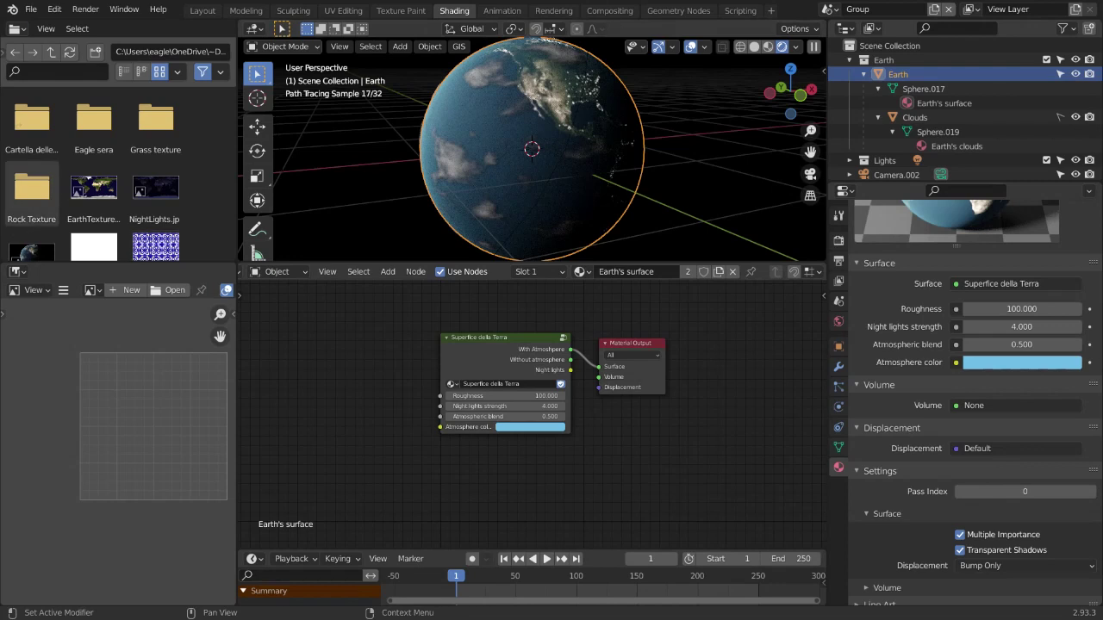
# Nudge the Superfice della Terra node slightly left and make it narrower
pyautogui.click(389, 272)
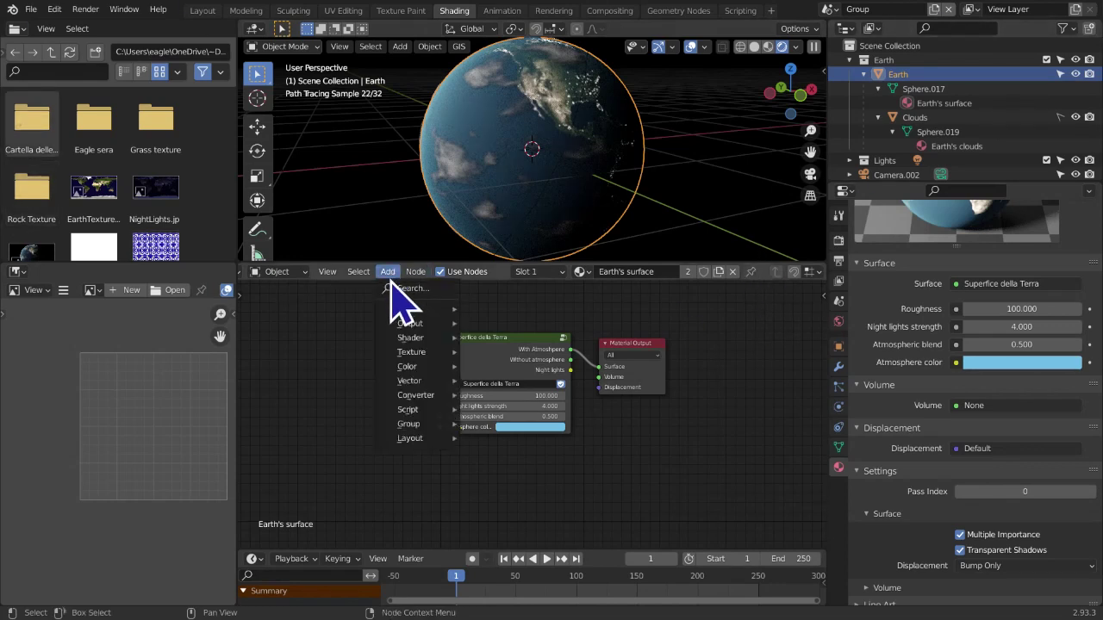
pyautogui.moveTo(407, 423)
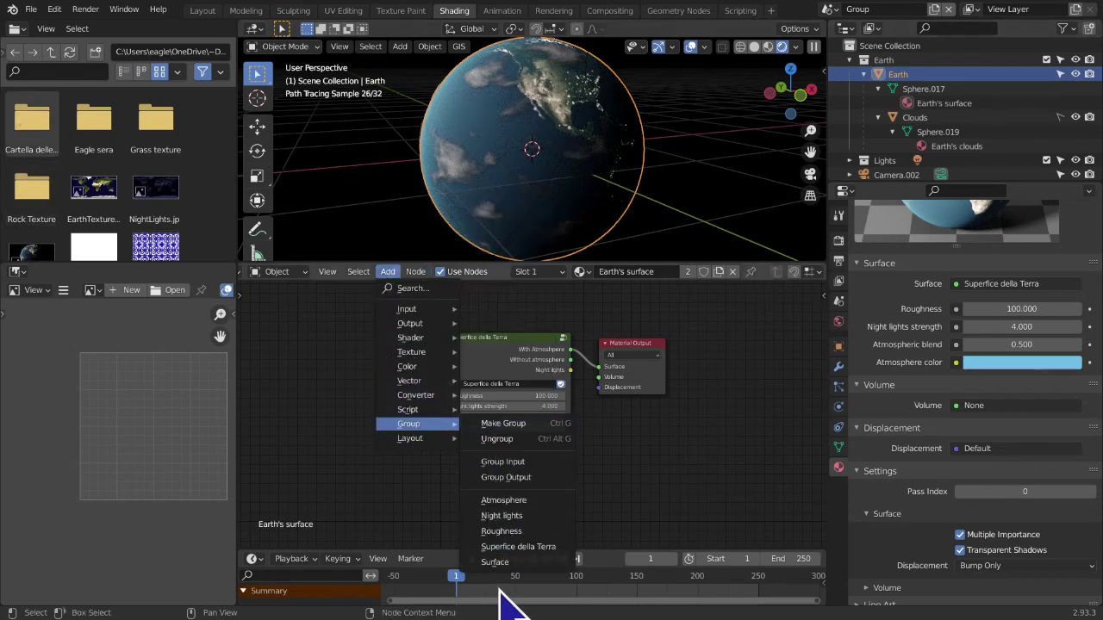
pyautogui.scroll(1, 552, 463)
pyautogui.moveTo(552, 463); pyautogui.dragTo(465, 510, button='middle')
pyautogui.scroll(5, 475, 464)
pyautogui.moveTo(488, 447); pyautogui.dragTo(589, 385, button='middle')
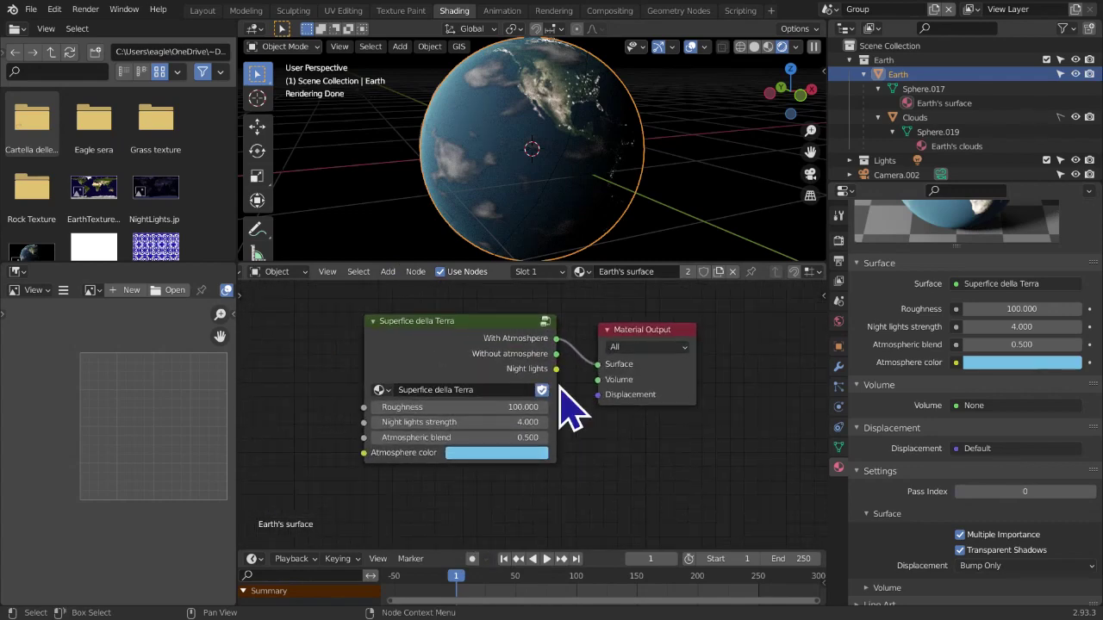
pyautogui.press('g')
pyautogui.click(564, 404)
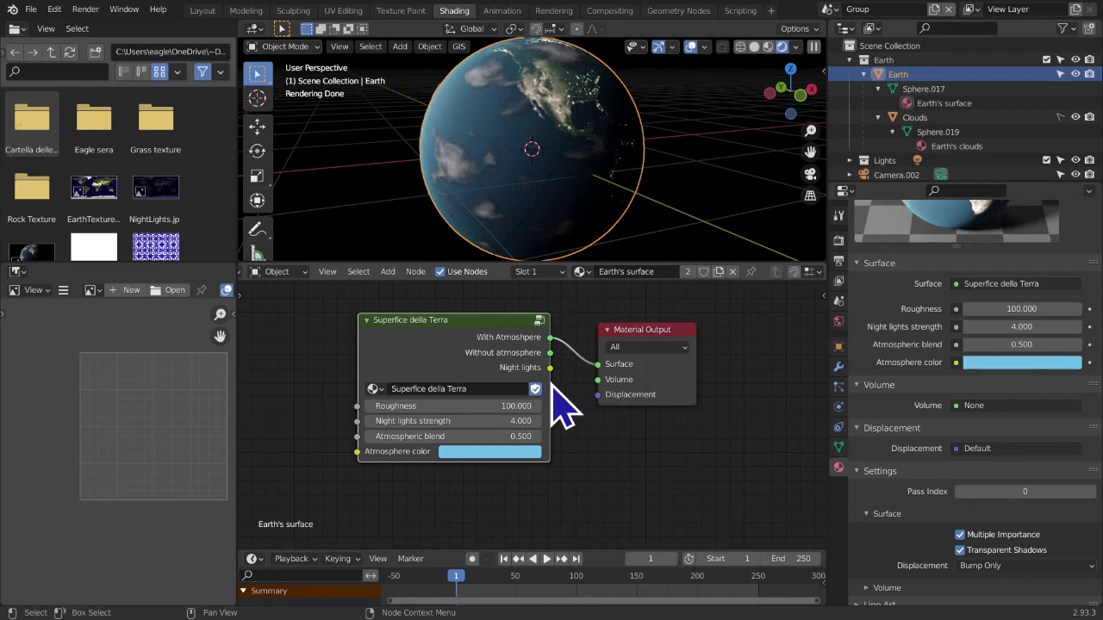
pyautogui.moveTo(546, 382); pyautogui.dragTo(504, 395)
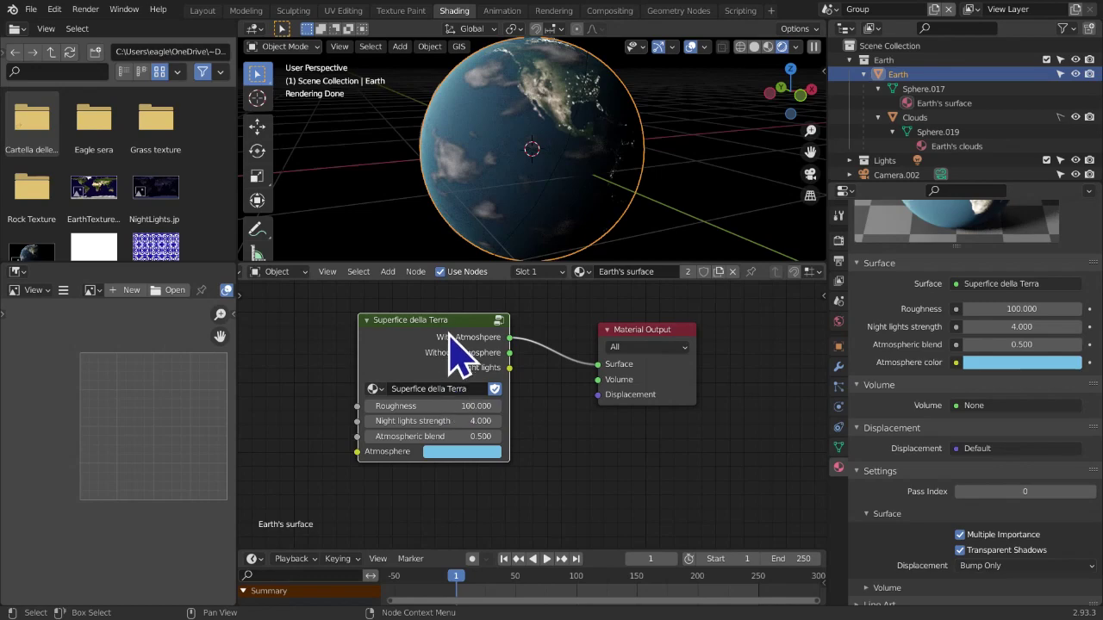
pyautogui.click(499, 320)
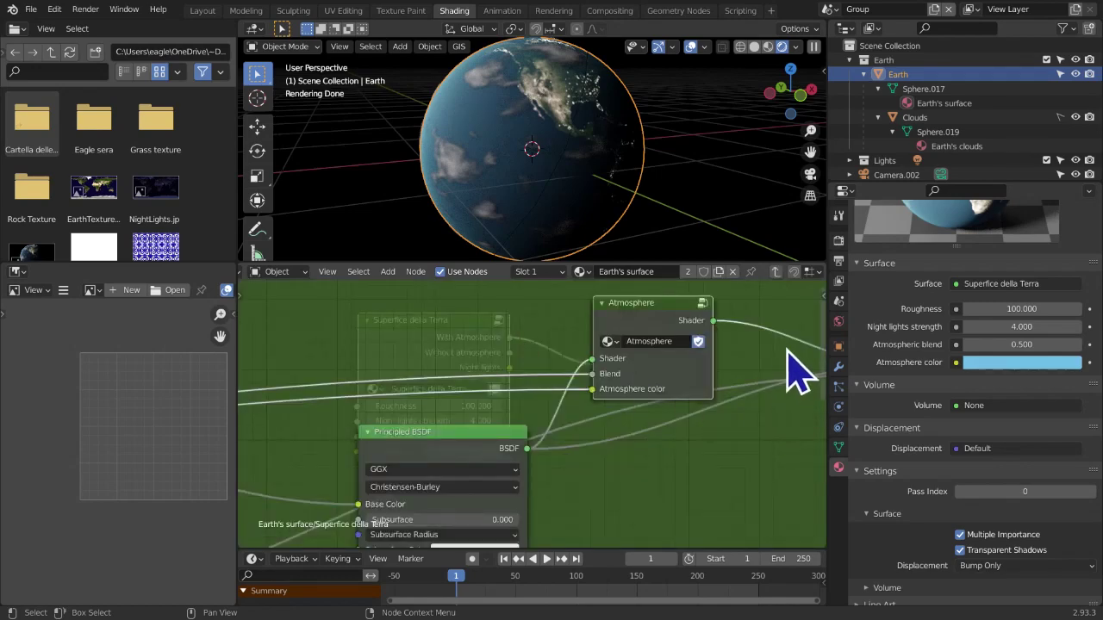
# Rename the group's 'Atmosphere color' input to 'Atmosphere' and hide the sidebar
pyautogui.press('n')
pyautogui.click(750, 357)
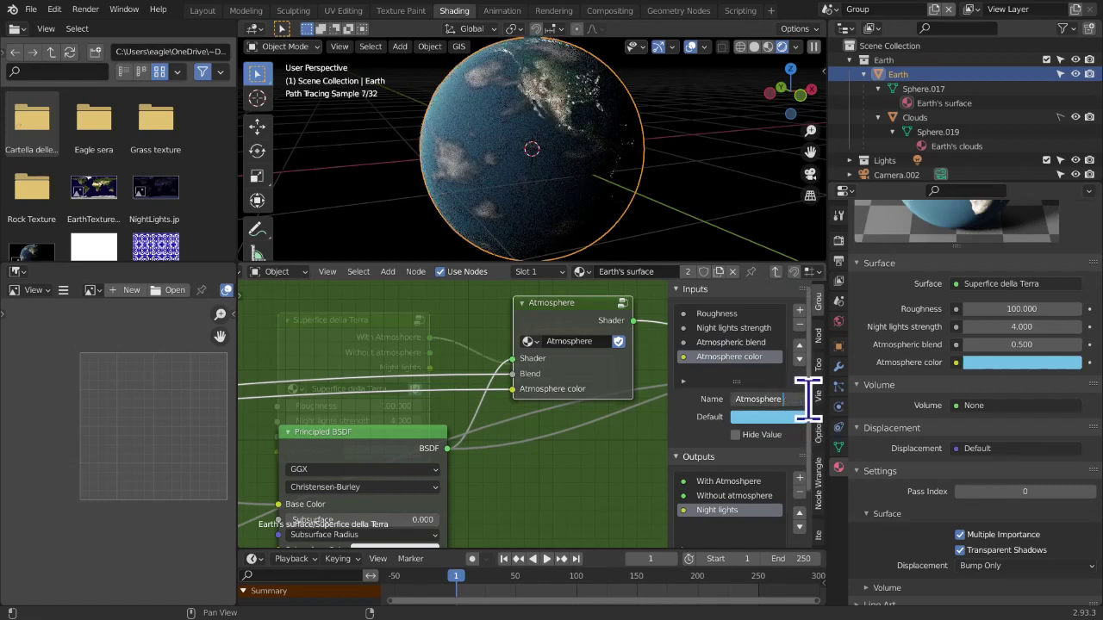
pyautogui.press('Return')
pyautogui.click(778, 274)
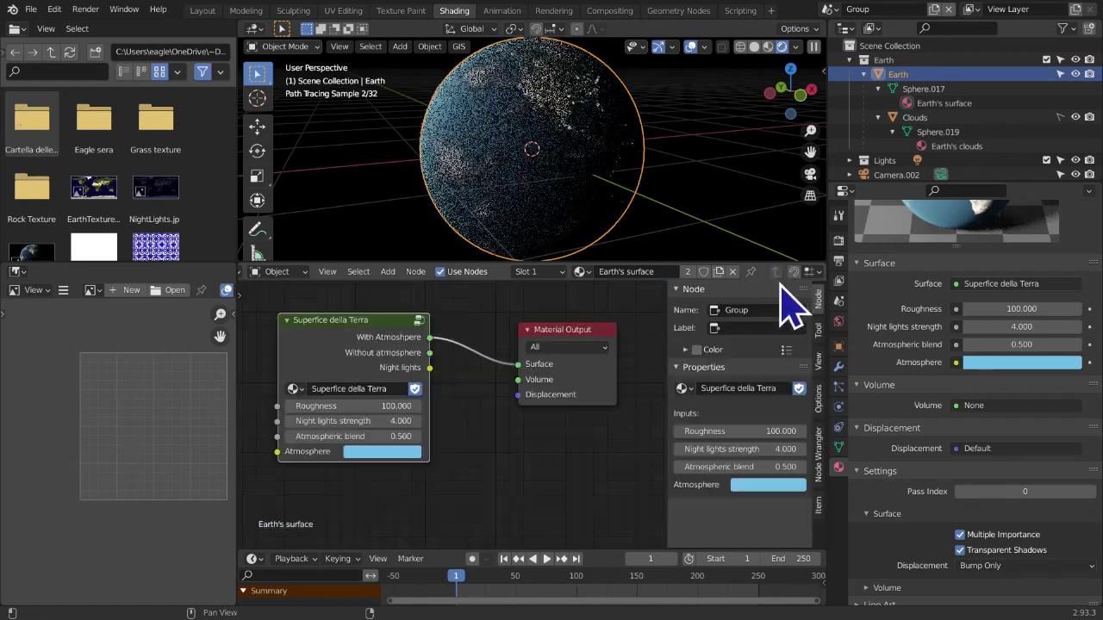
pyautogui.moveTo(447, 450); pyautogui.dragTo(471, 459, button='middle')
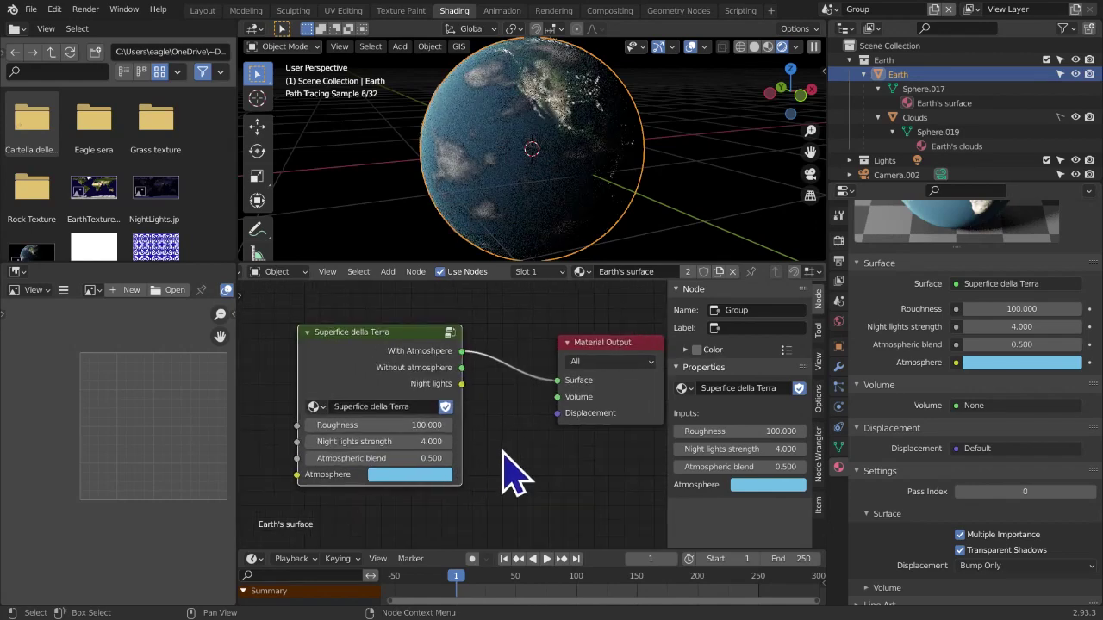
pyautogui.press('n')
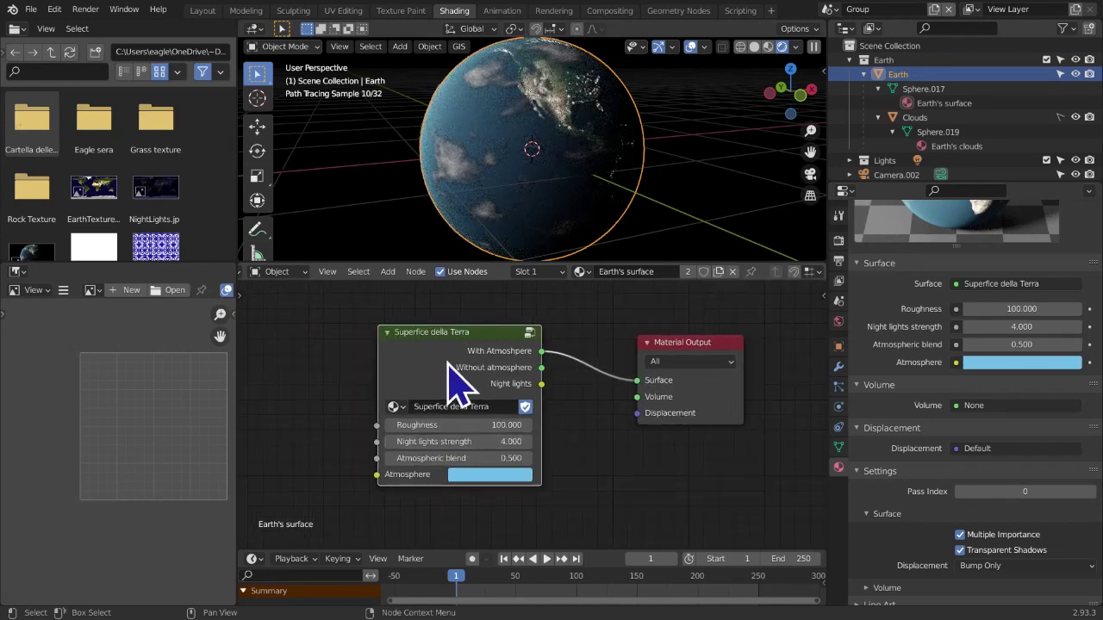
# Look inside the Superfice della Terra group, then return to the top-level tree
pyautogui.click(389, 272)
pyautogui.moveTo(483, 350); pyautogui.dragTo(429, 364, button='middle')
pyautogui.scroll(1, 470, 365)
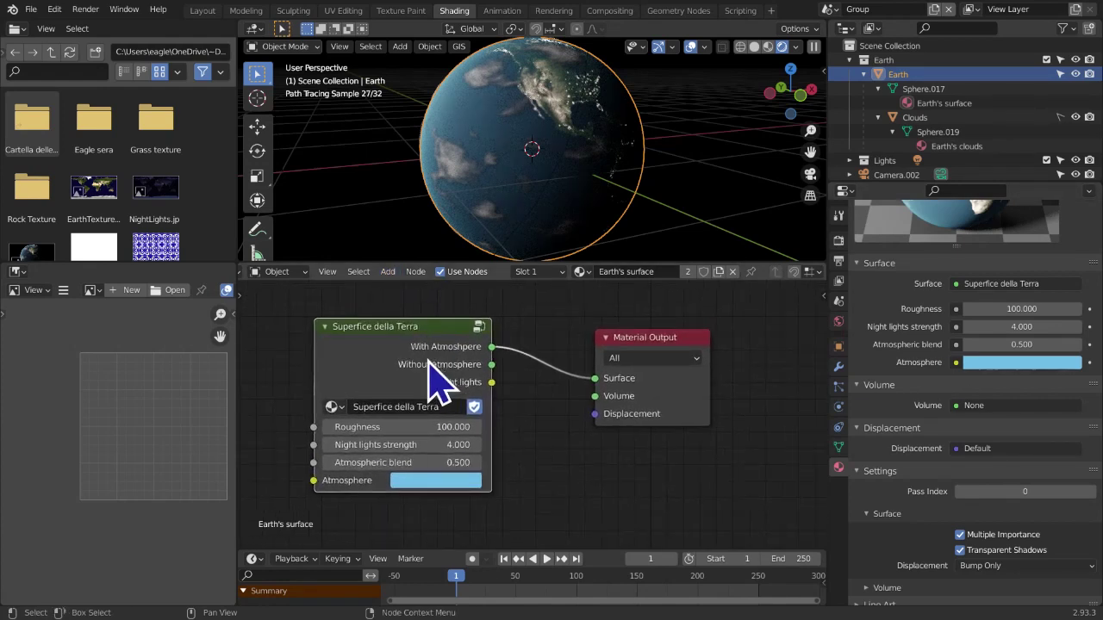
pyautogui.click(479, 326)
pyautogui.scroll(-6, 527, 435)
pyautogui.scroll(4, 577, 392)
pyautogui.moveTo(580, 413); pyautogui.dragTo(648, 418, button='middle')
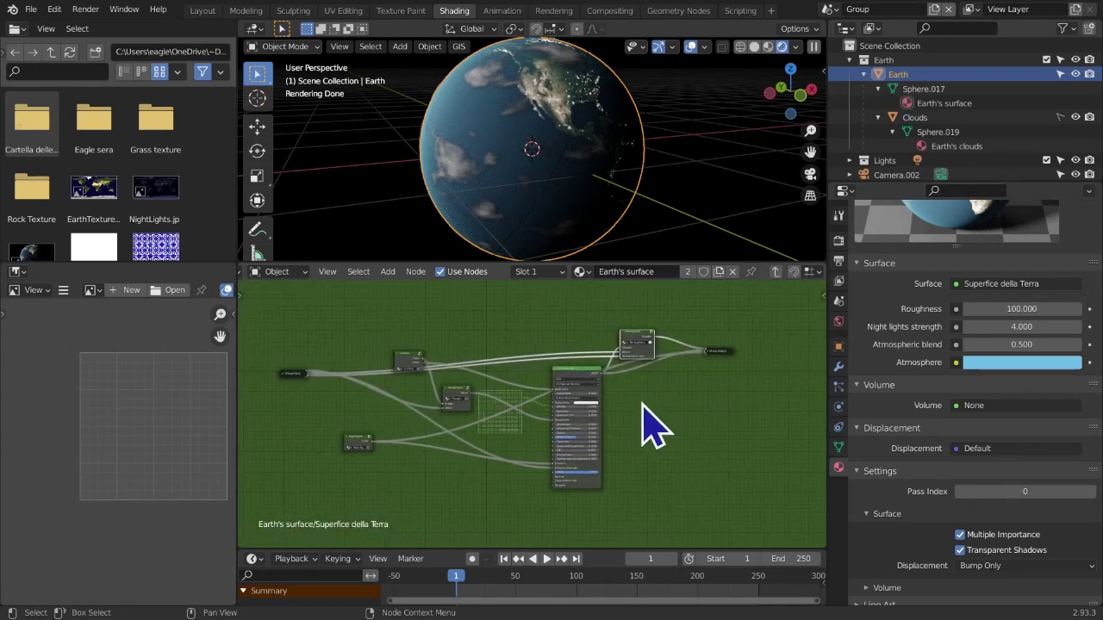
pyautogui.click(776, 272)
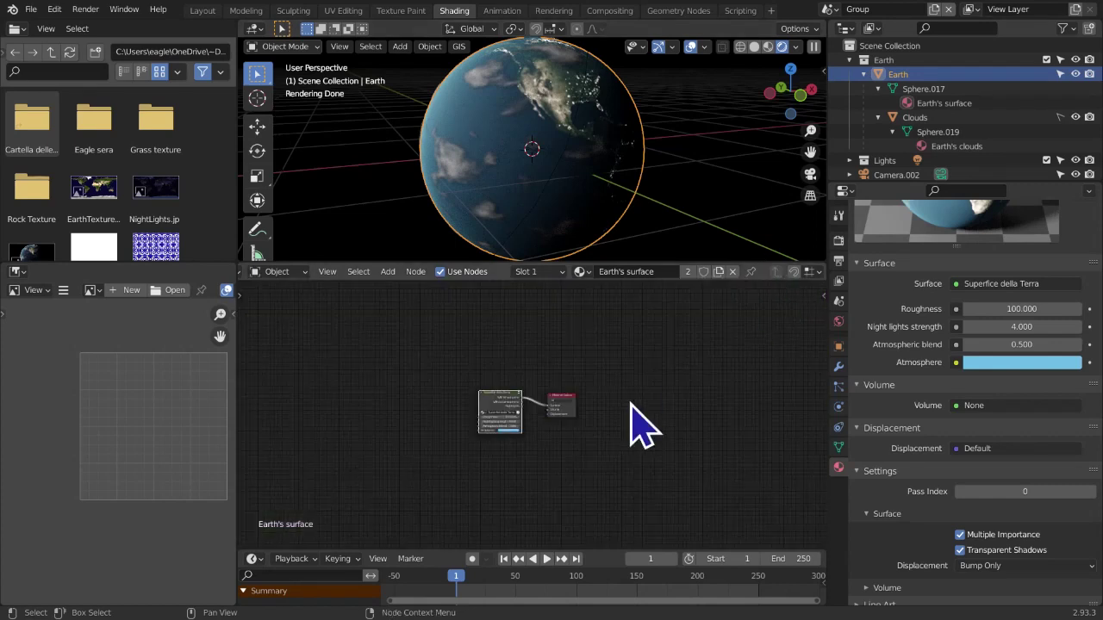
# Add an empty Script node to the material tree, leaving its text block unset
pyautogui.hotkey('shift', 'a')
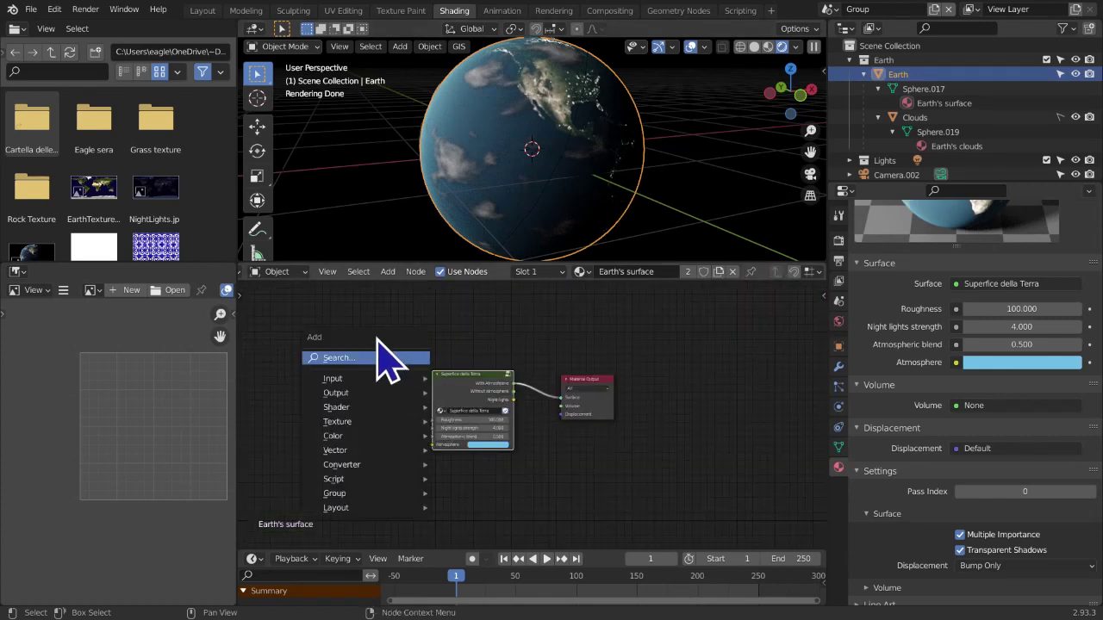
pyautogui.moveTo(371, 479)
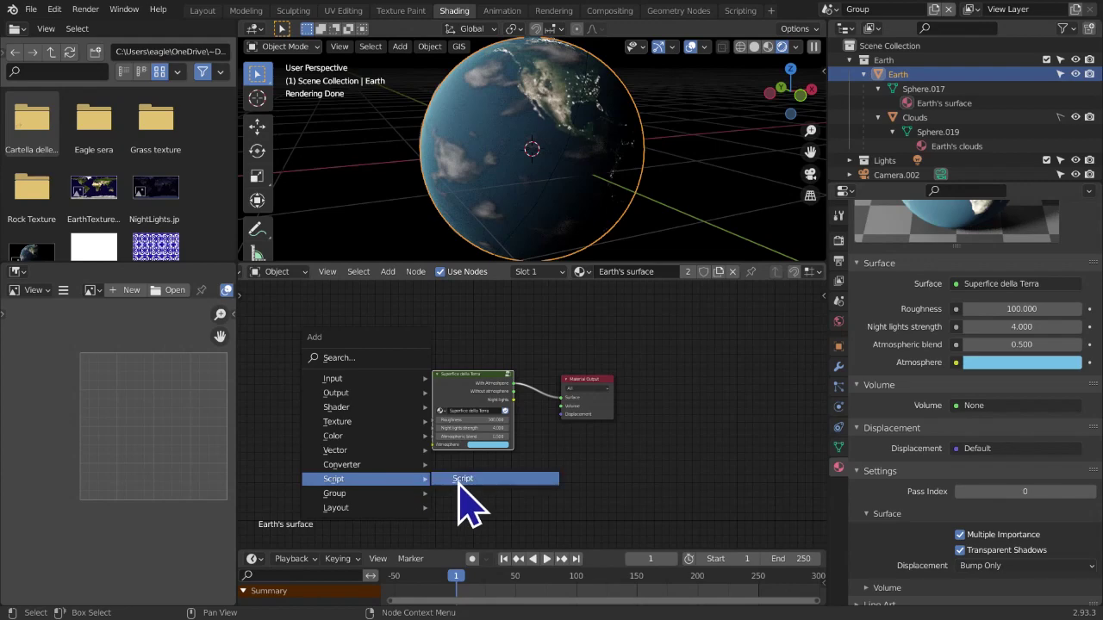
pyautogui.click(462, 479)
pyautogui.click(527, 379)
pyautogui.scroll(3, 527, 379)
pyautogui.click(576, 372)
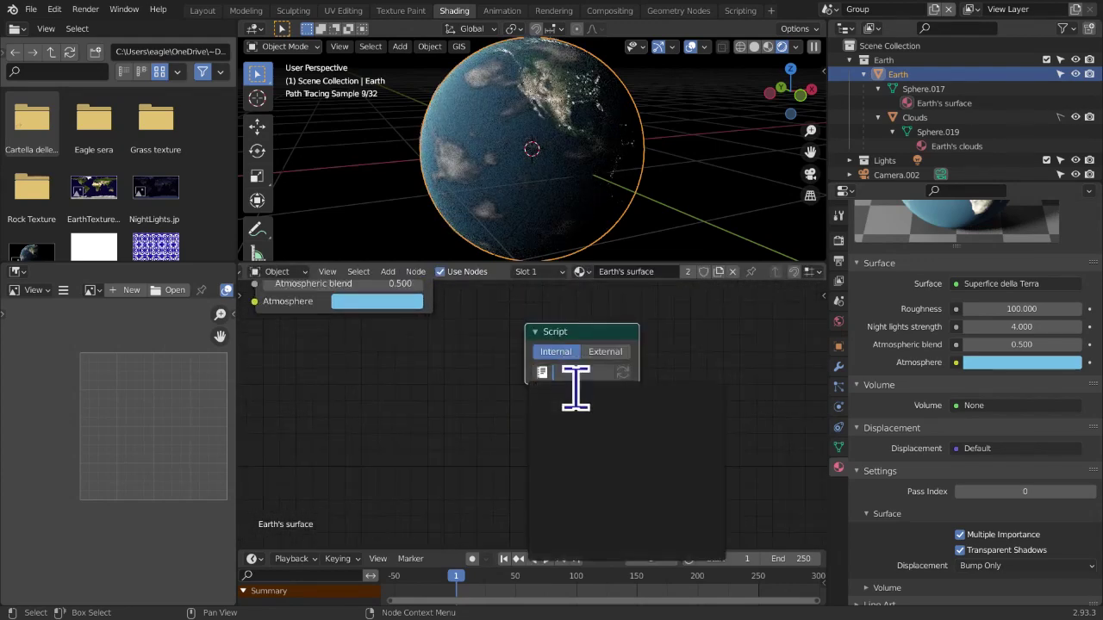
pyautogui.click(418, 442)
# Move the Superfice della Terra node slightly to the right
pyautogui.moveTo(487, 428); pyautogui.dragTo(554, 328, button='middle')
pyautogui.scroll(-1, 603, 385)
pyautogui.moveTo(665, 374); pyautogui.dragTo(594, 349, button='middle')
pyautogui.scroll(-1, 682, 411)
pyautogui.scroll(1, 670, 411)
pyautogui.scroll(-1, 669, 411)
pyautogui.moveTo(428, 338)
pyautogui.mouseDown()
pyautogui.moveTo(439, 322)
pyautogui.moveTo(423, 361)
pyautogui.moveTo(447, 336)
pyautogui.mouseUp()
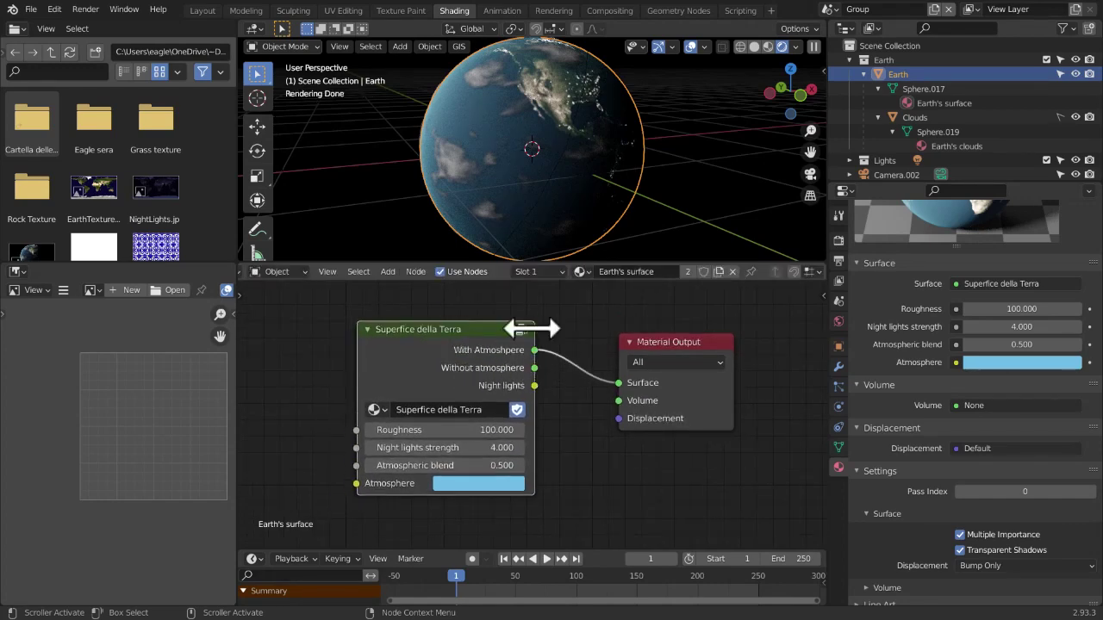
pyautogui.click(526, 332)
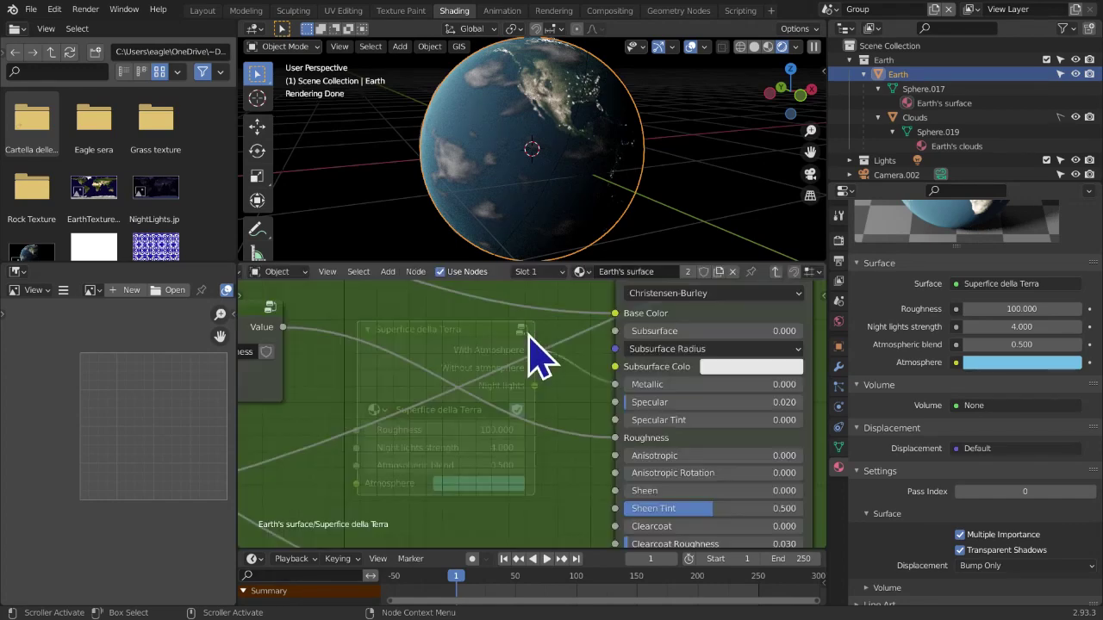
pyautogui.click(779, 274)
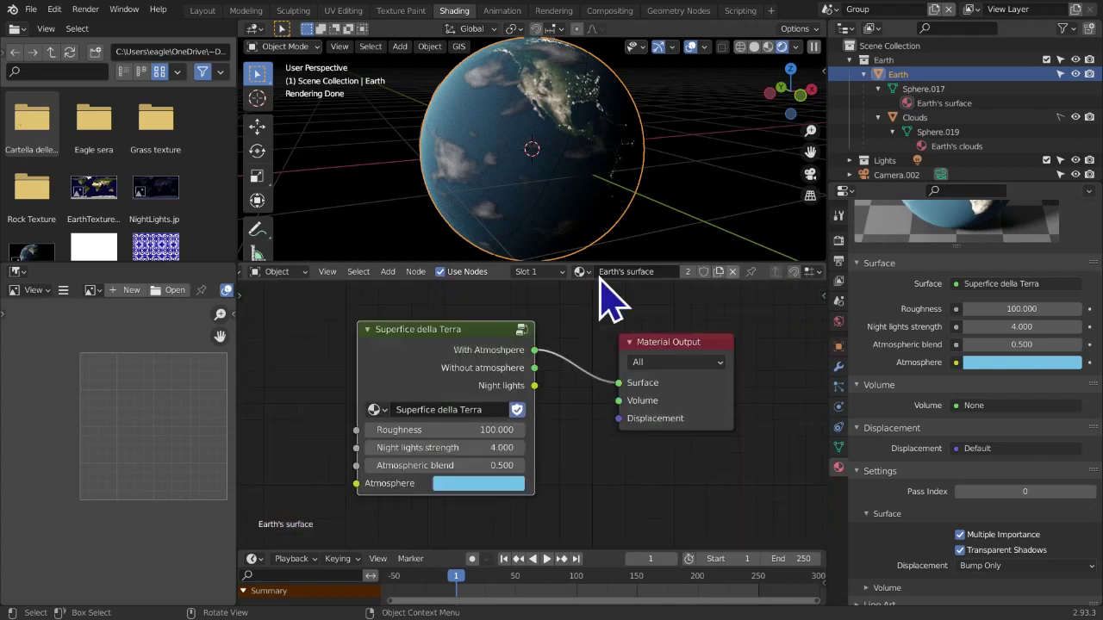
pyautogui.click(393, 273)
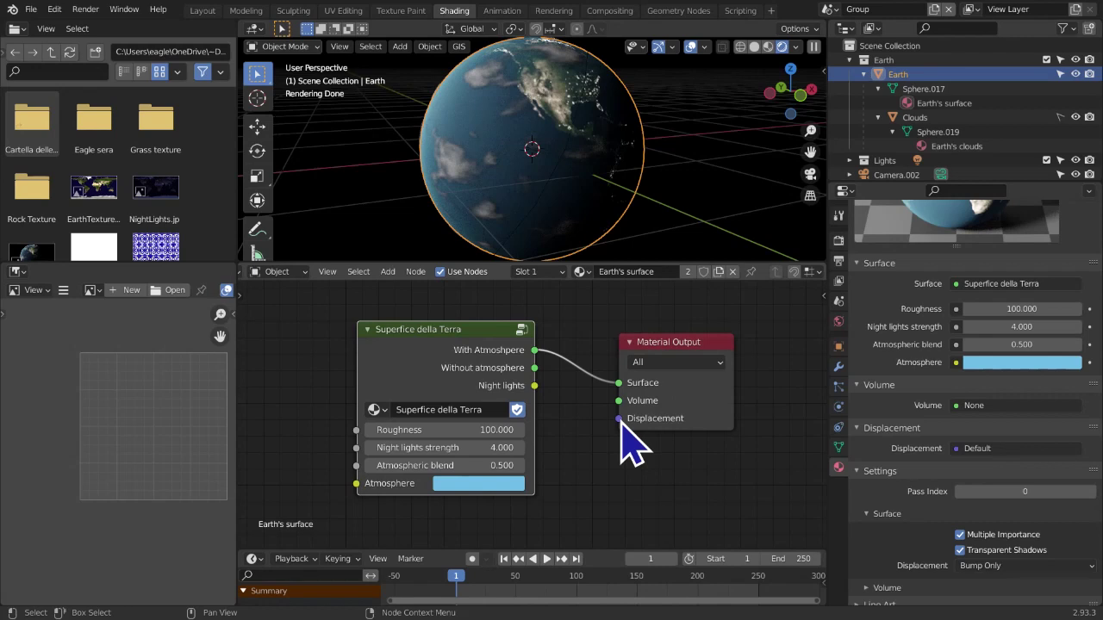
pyautogui.click(387, 272)
pyautogui.moveTo(431, 424)
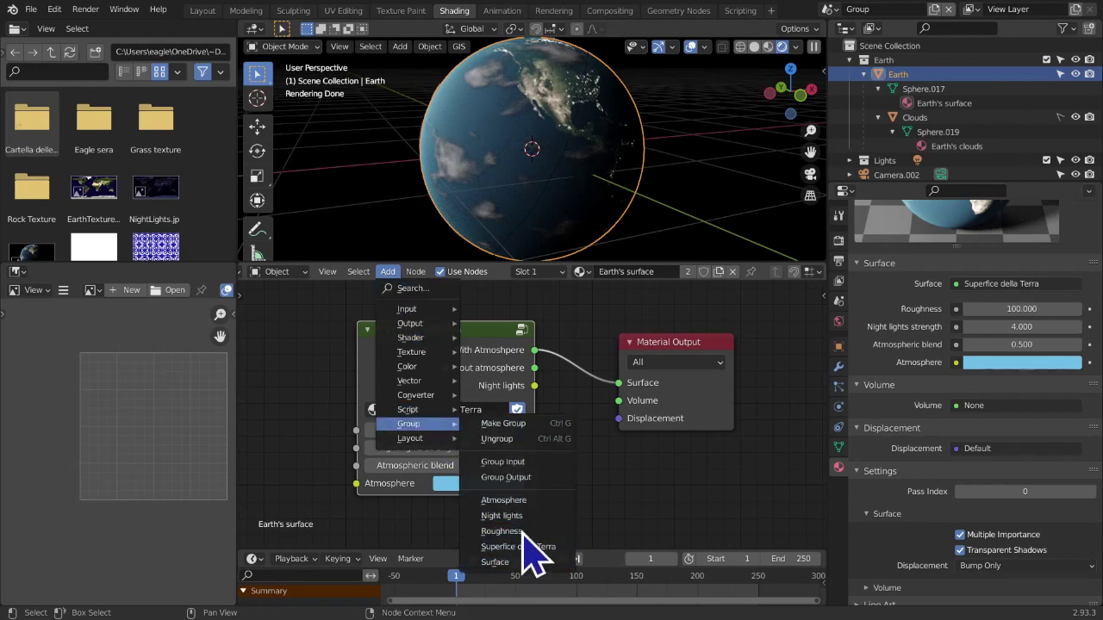
pyautogui.click(501, 462)
pyautogui.click(603, 484)
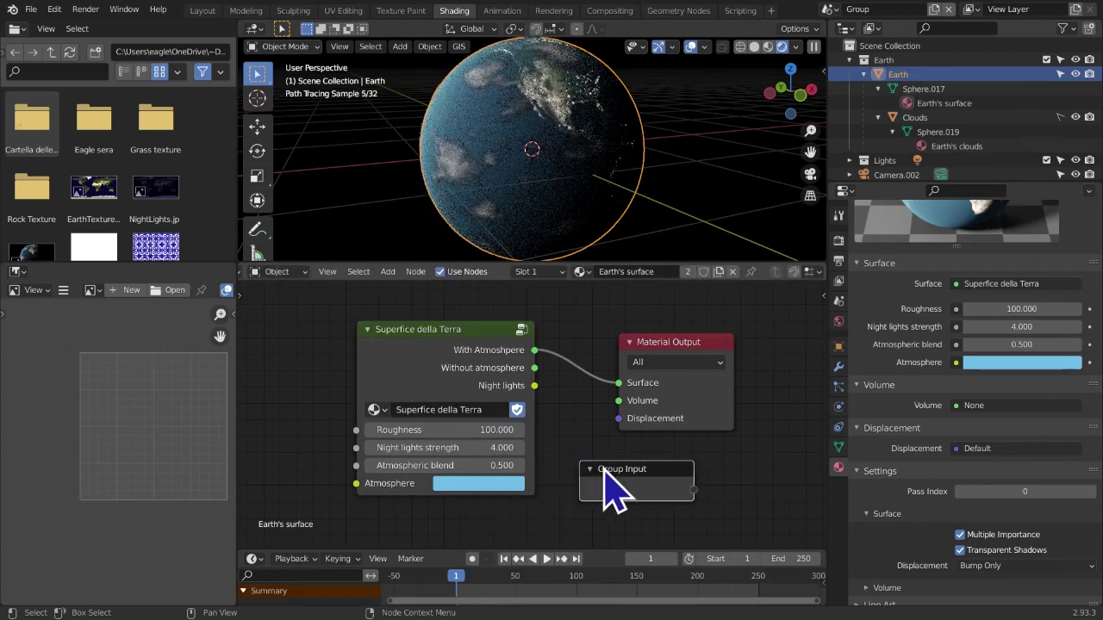
pyautogui.press('x')
pyautogui.click(388, 272)
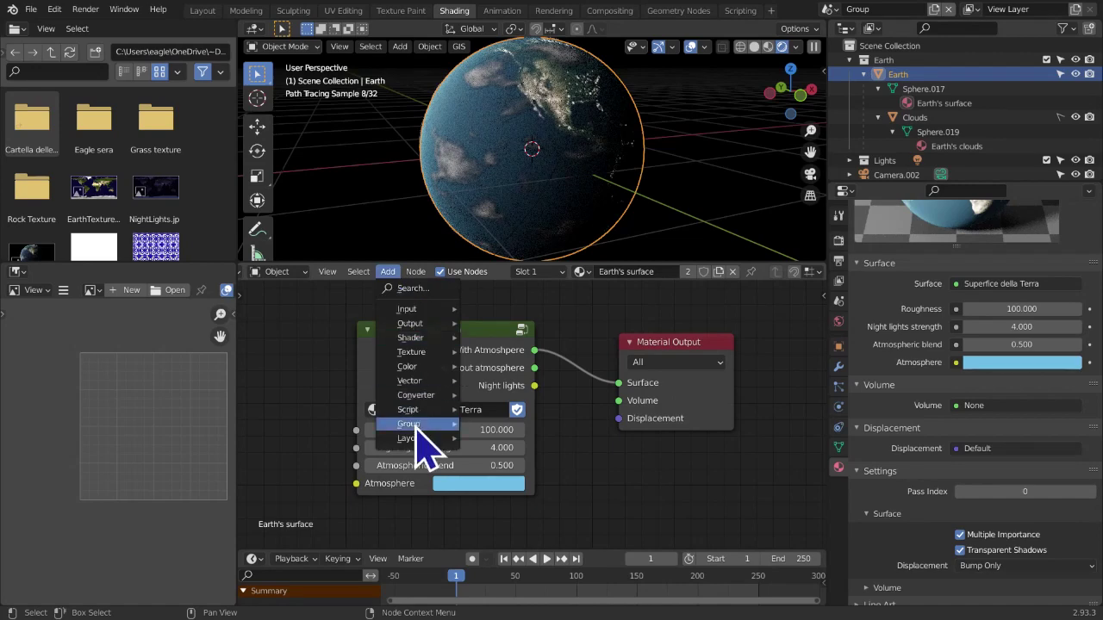
pyautogui.click(527, 479)
pyautogui.click(633, 498)
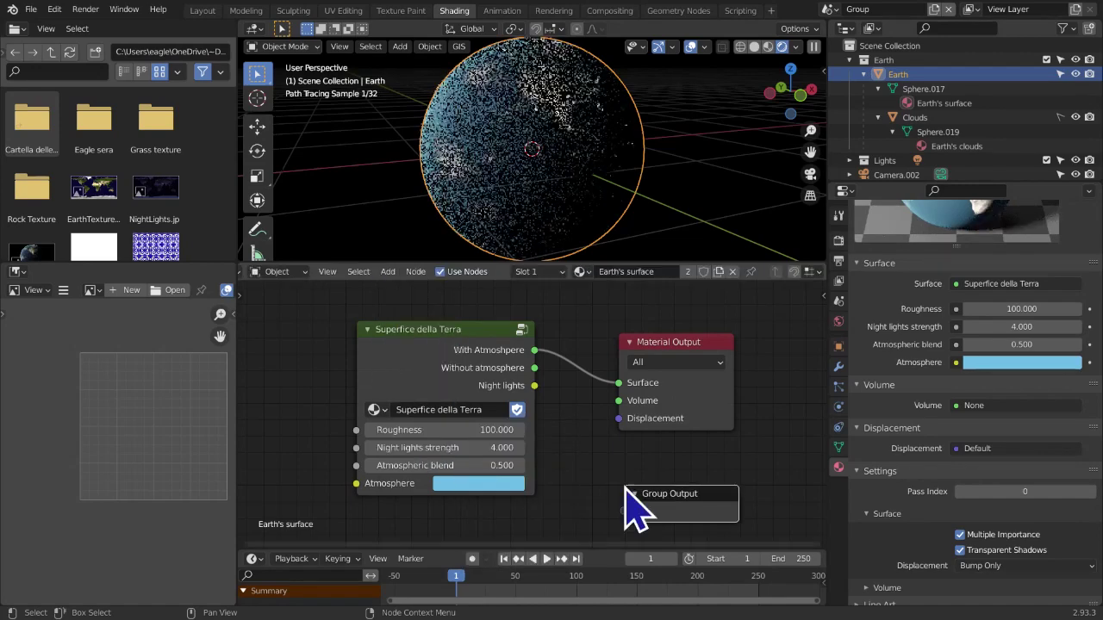
pyautogui.press('x')
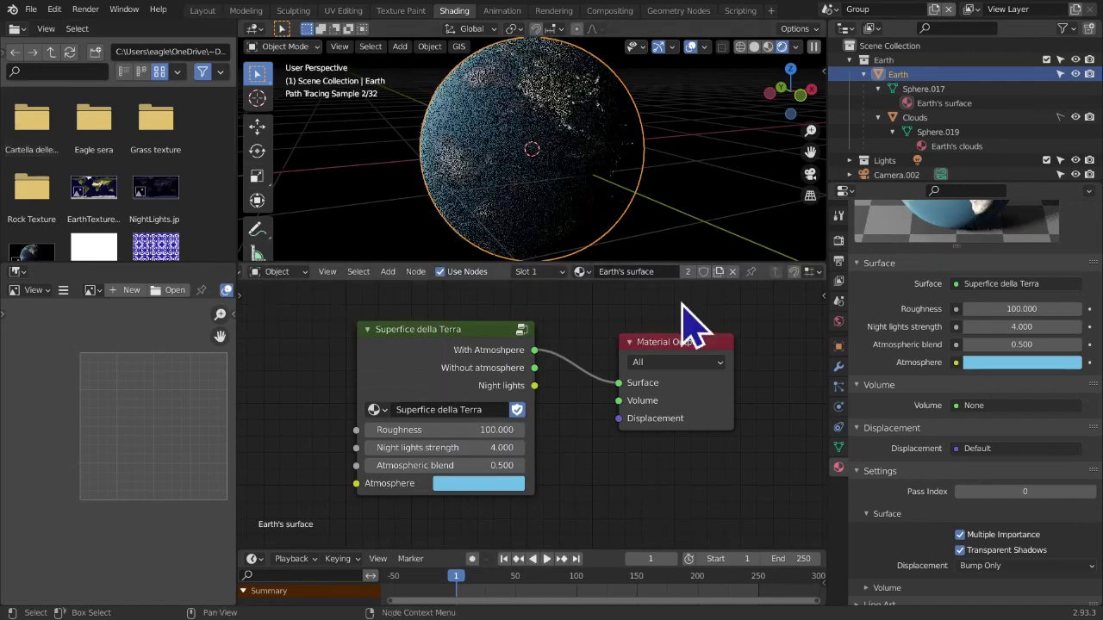
pyautogui.scroll(-1, 670, 379)
pyautogui.click(522, 351)
pyautogui.click(522, 336)
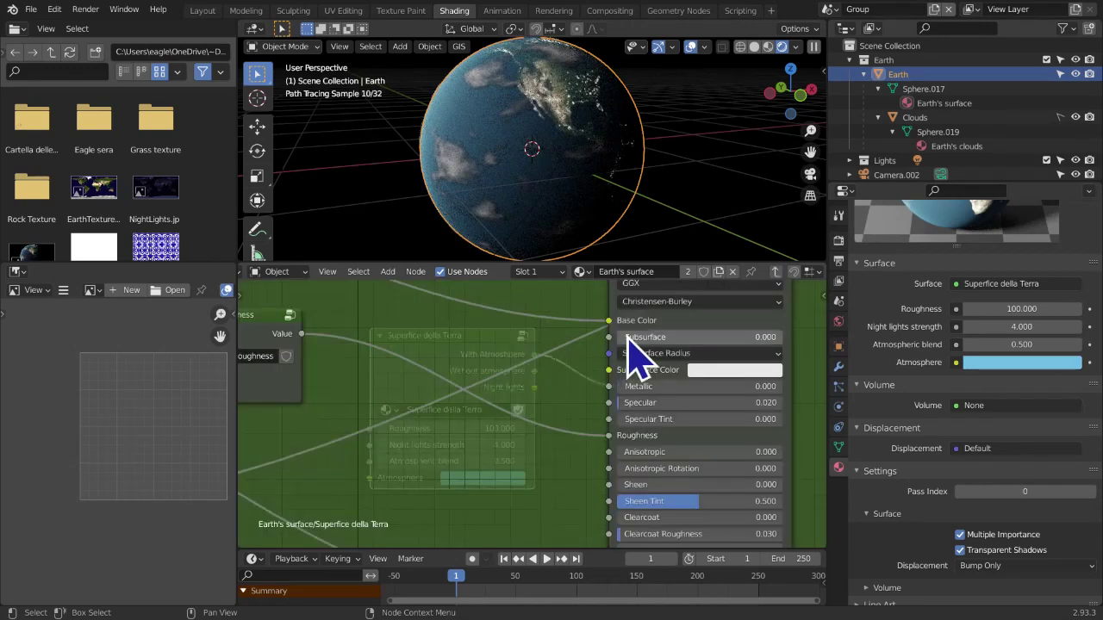
pyautogui.click(776, 272)
pyautogui.click(388, 272)
pyautogui.moveTo(401, 424)
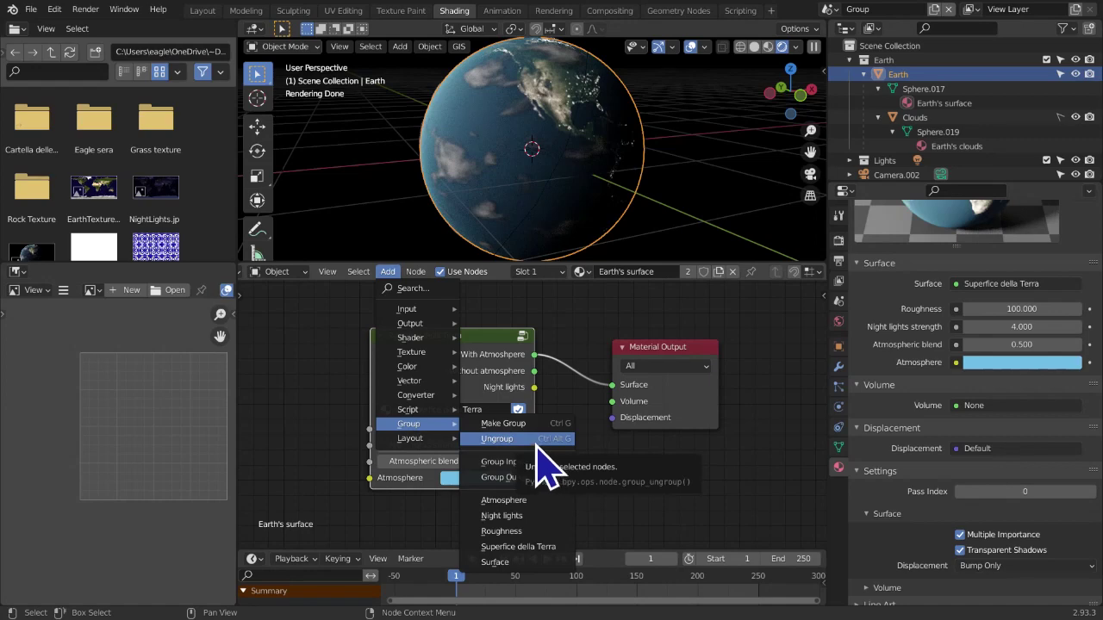
pyautogui.press('Escape')
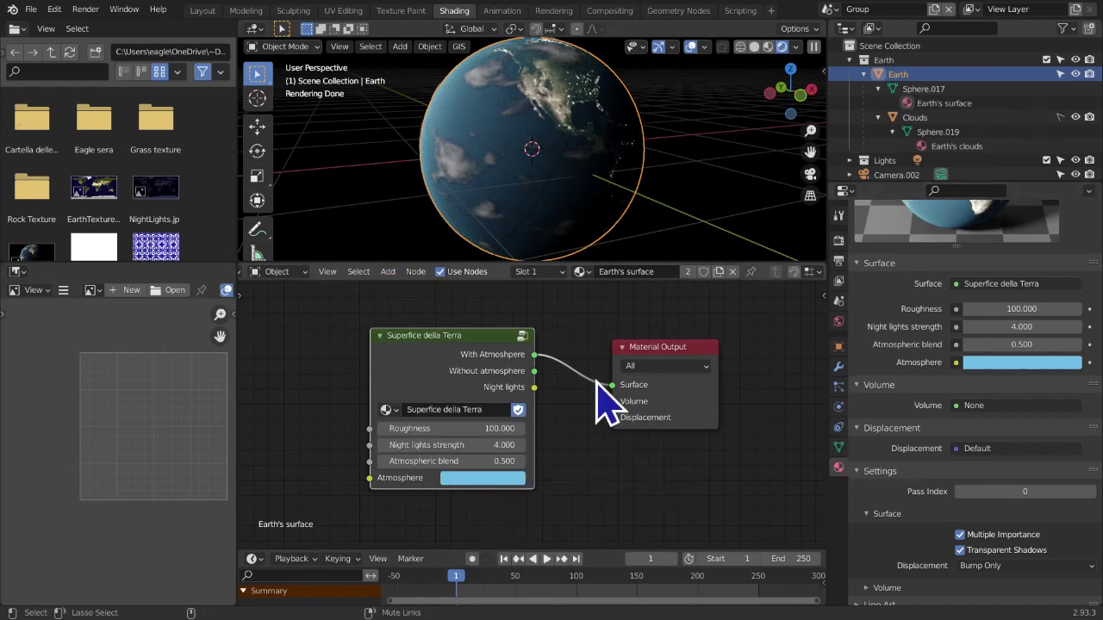
pyautogui.hotkey('ctrl', 'alt', 'g')
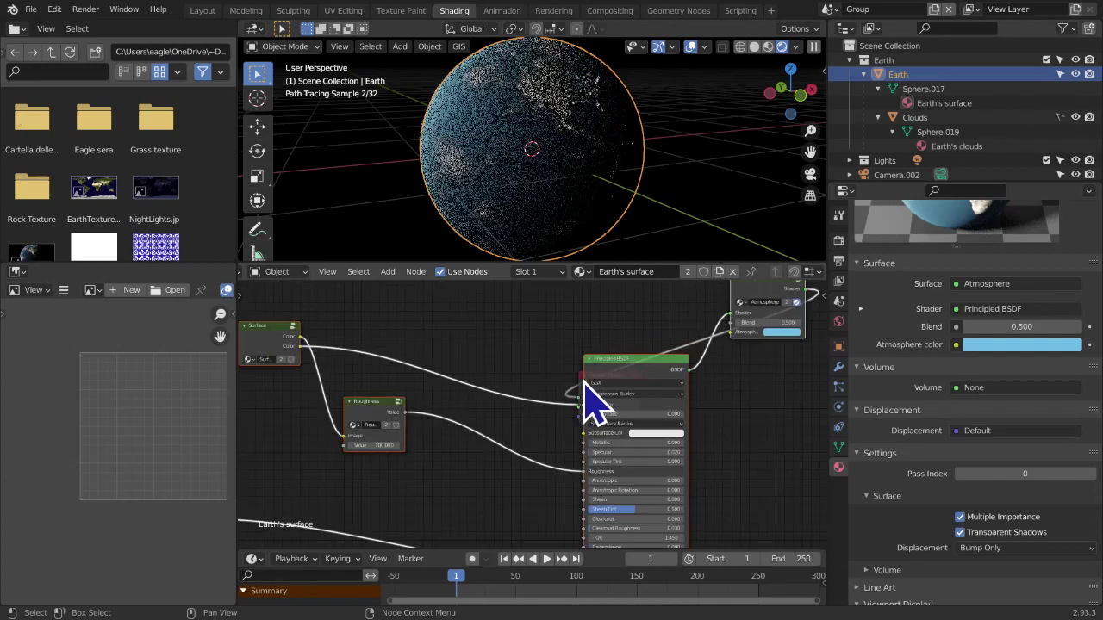
pyautogui.scroll(-3, 595, 403)
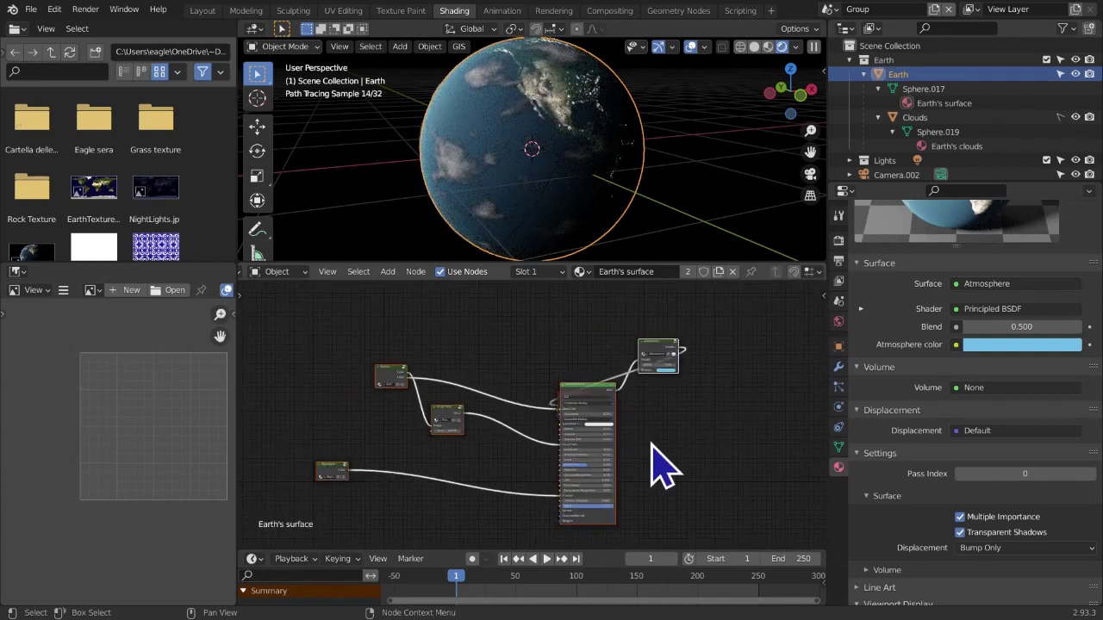
pyautogui.hotkey('ctrl', 'g')
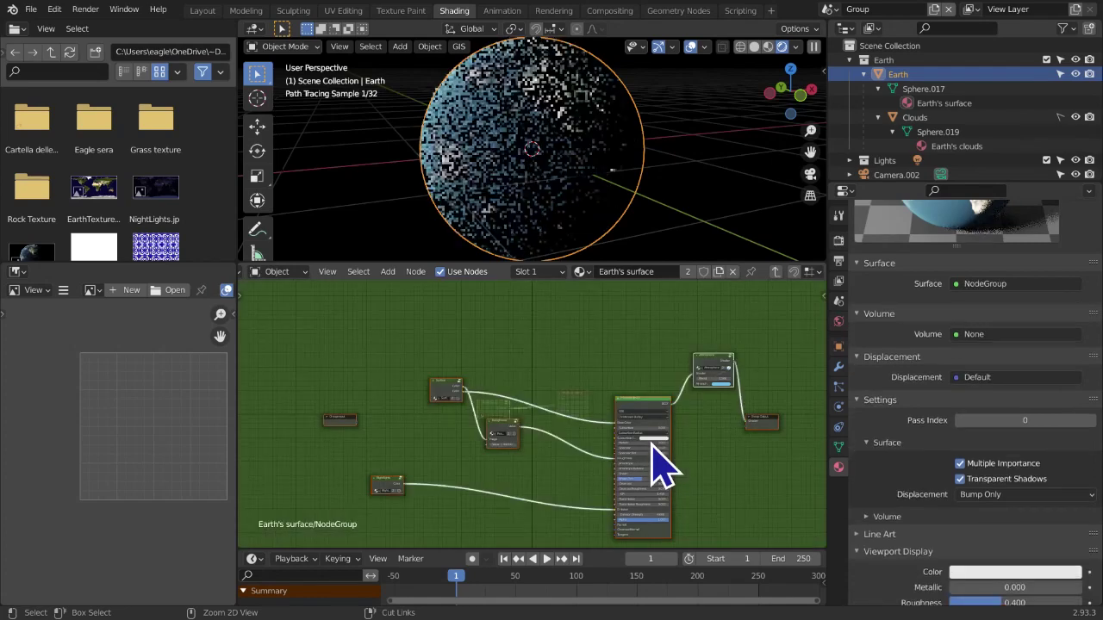
pyautogui.click(776, 271)
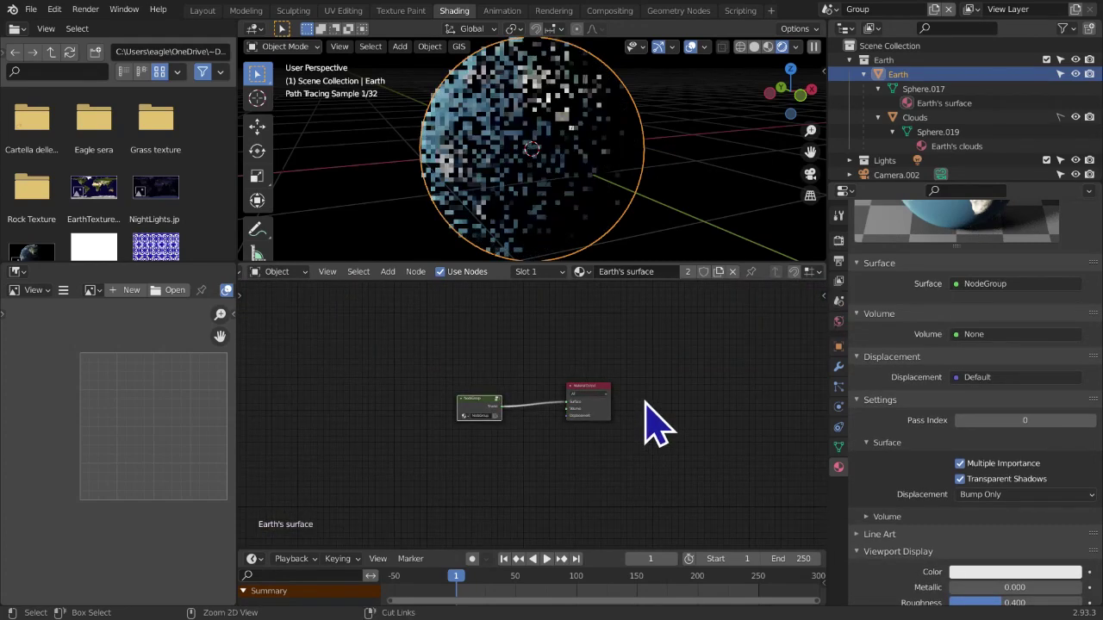
pyautogui.hotkey('ctrl', 'alt', 'g')
pyautogui.hotkey('ctrl', 'z')
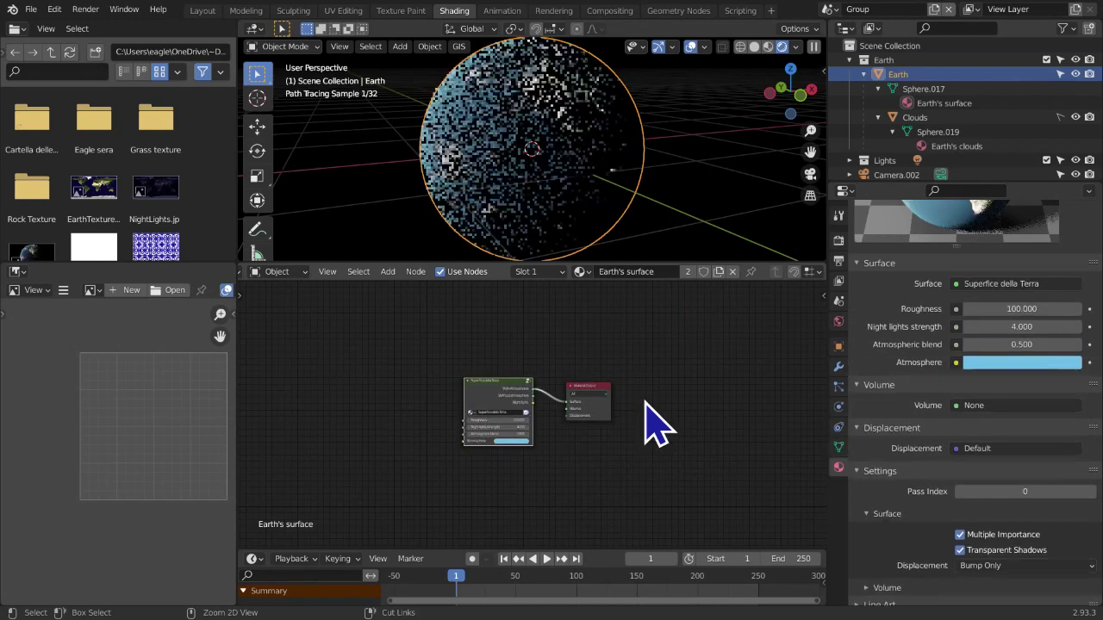
pyautogui.scroll(1, 655, 421)
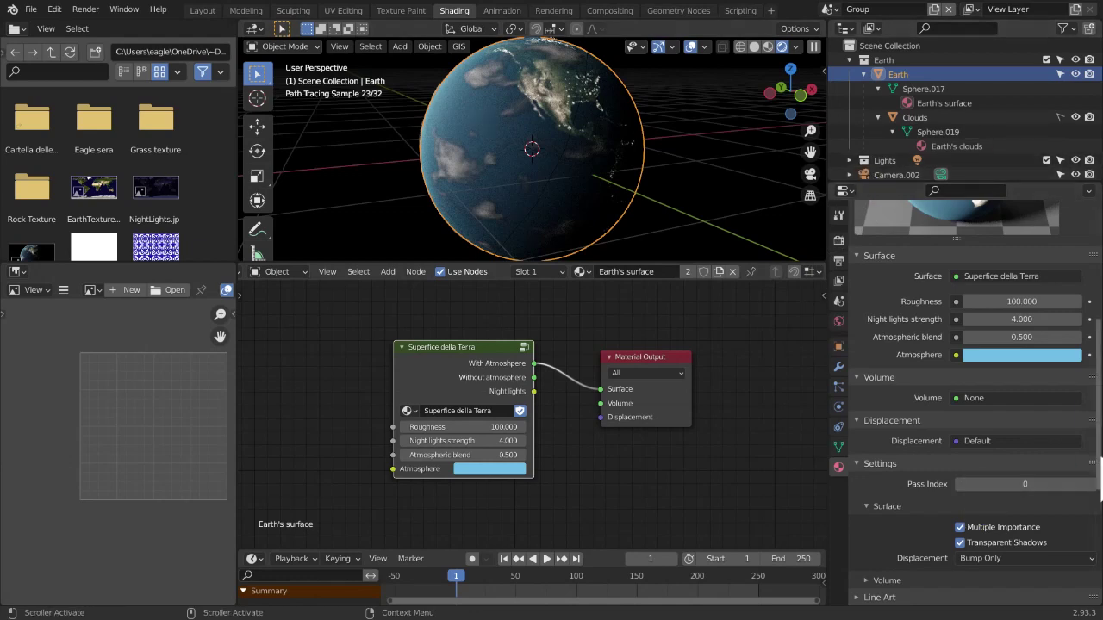
# Create a new scene with a smooth-shaded UV sphere and a point light
pyautogui.click(934, 10)
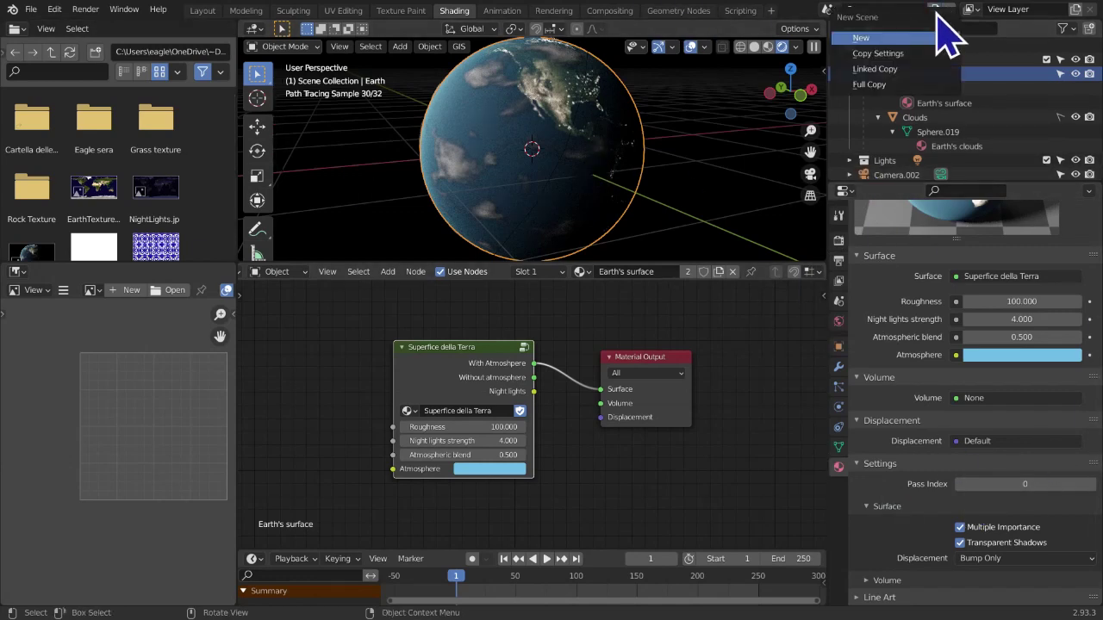
pyautogui.click(900, 39)
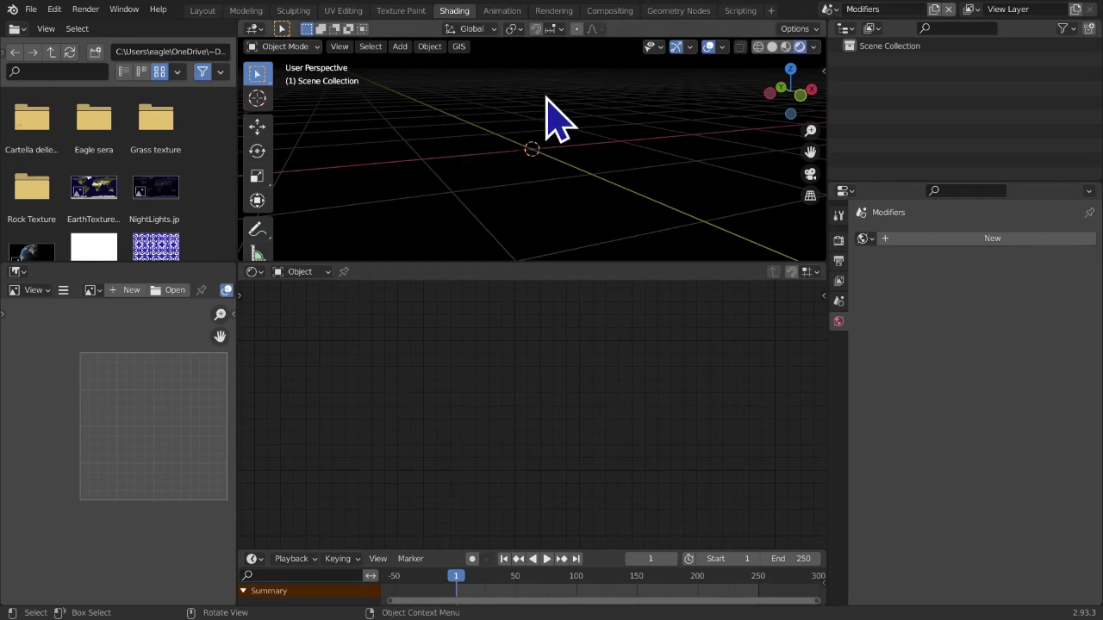
pyautogui.hotkey('shift', 'a')
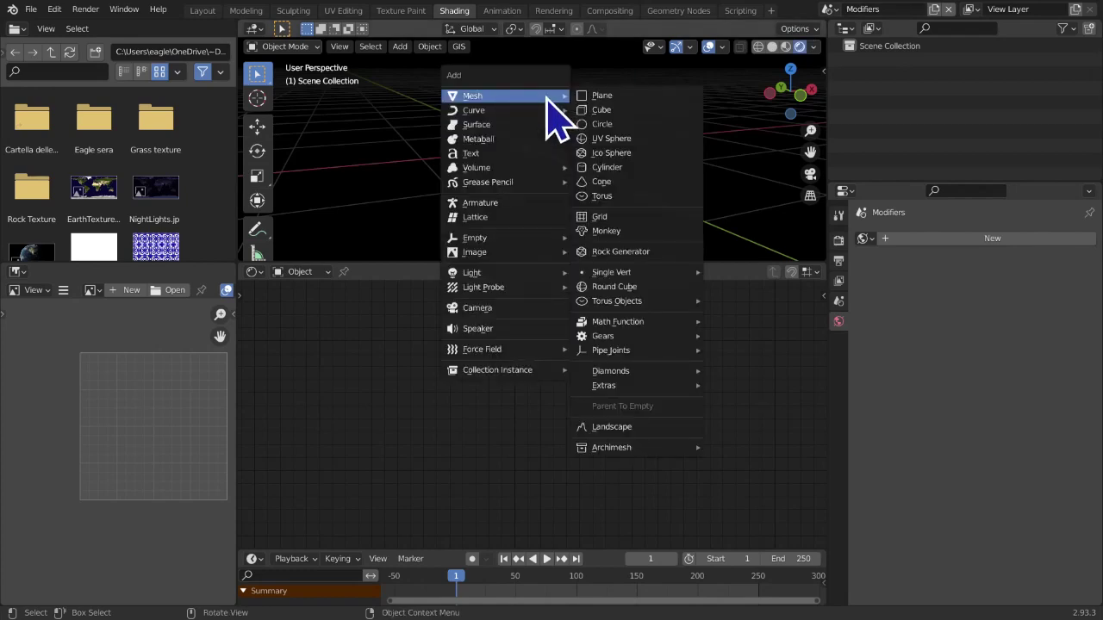
pyautogui.click(617, 138)
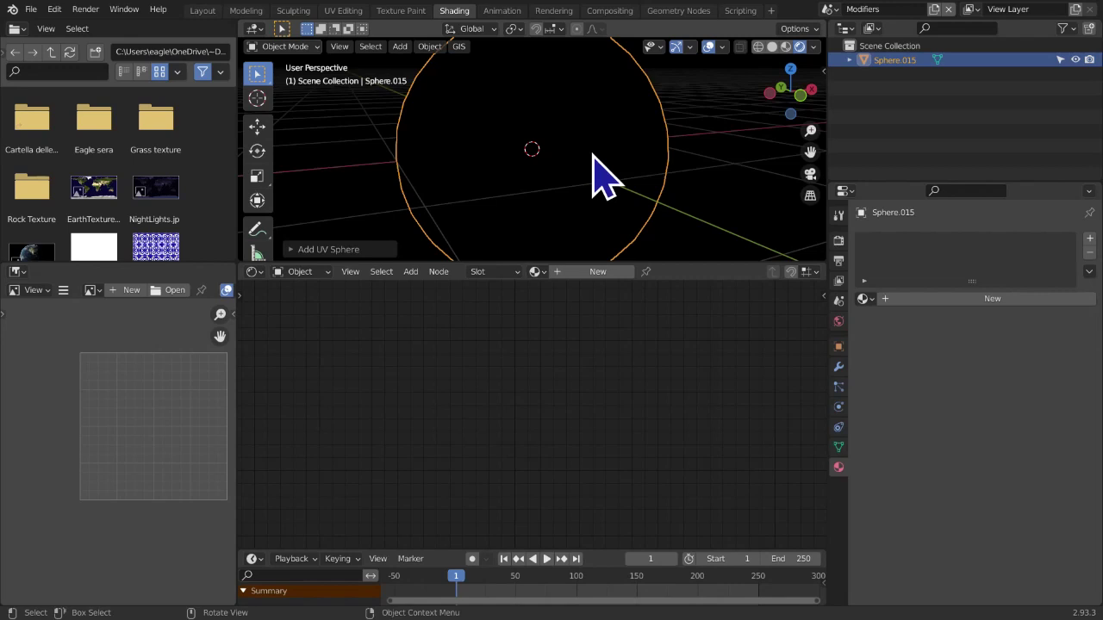
pyautogui.rightClick(573, 91)
pyautogui.click(589, 92)
pyautogui.hotkey('shift', 'a')
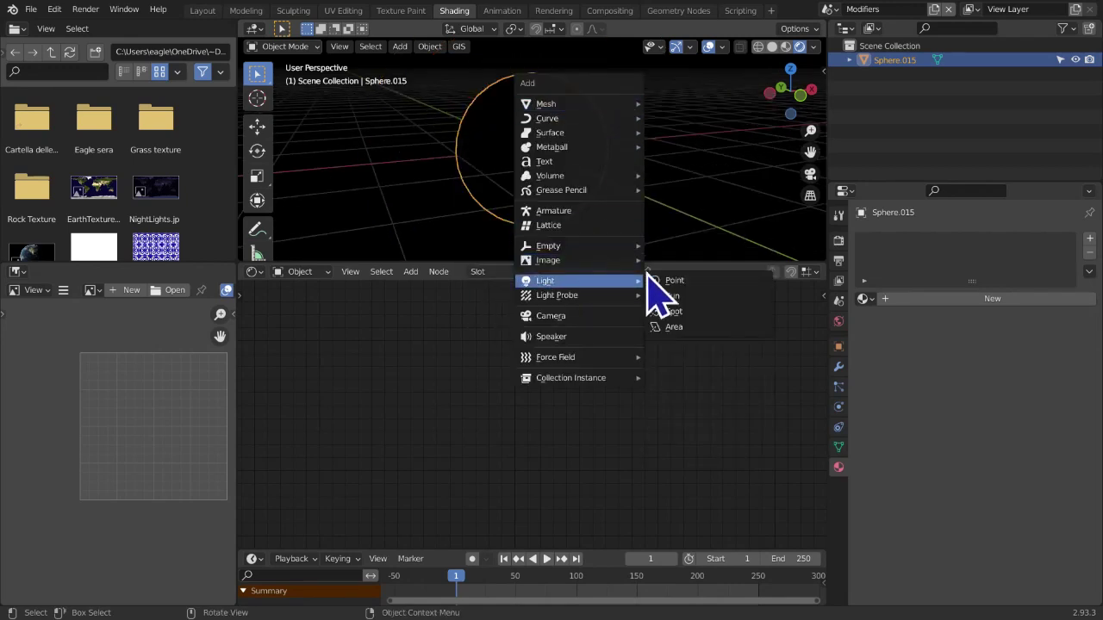
pyautogui.click(676, 283)
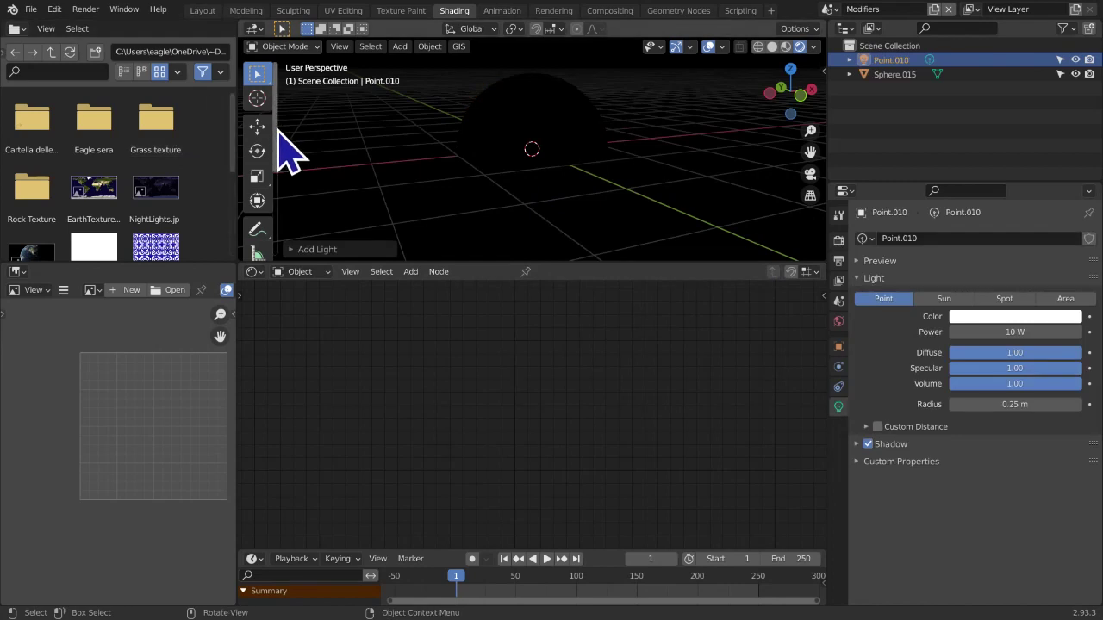
# Move the point light sideways along X and raise it straight up
pyautogui.click(256, 126)
pyautogui.moveTo(584, 148); pyautogui.dragTo(447, 193)
pyautogui.moveTo(394, 117); pyautogui.dragTo(394, 247)
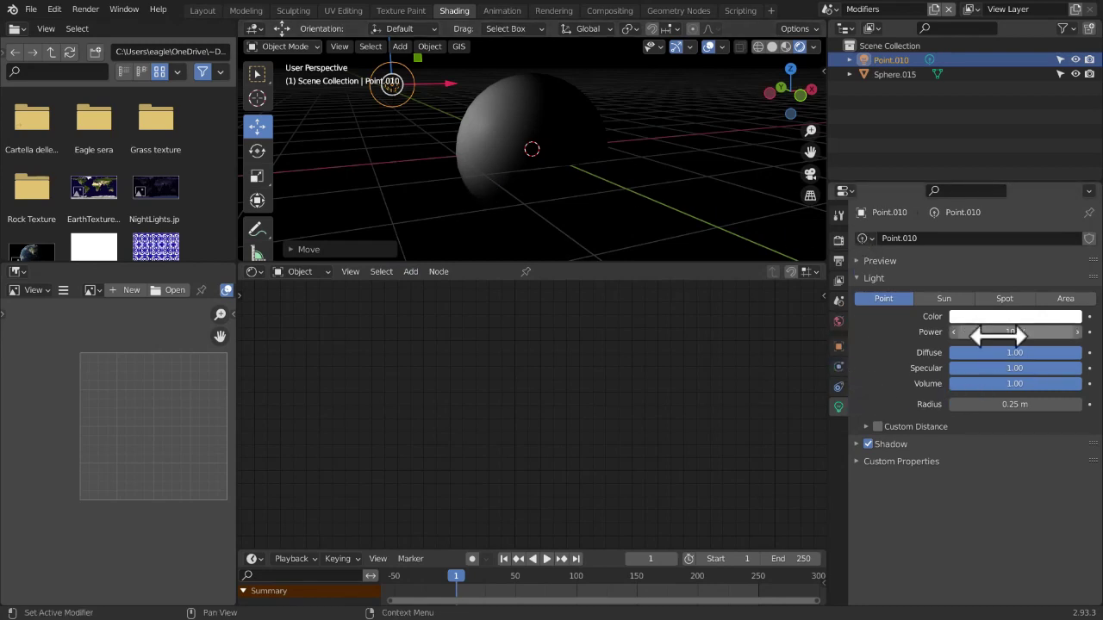
# Switch the render engine to Cycles and give the light 175 W and 2.34 m radius
pyautogui.click(840, 241)
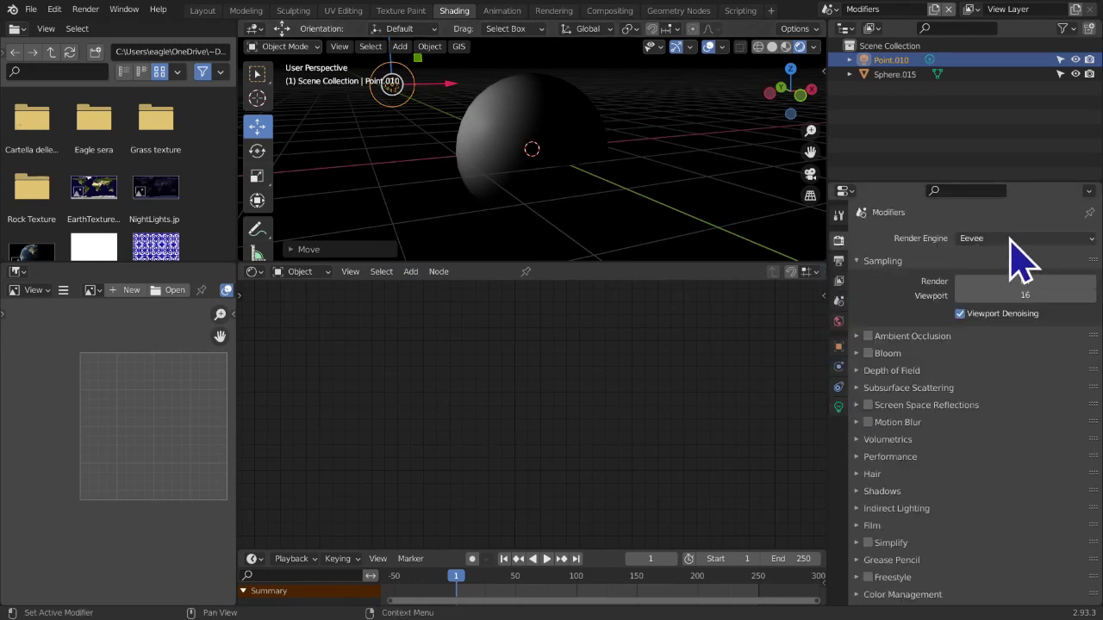
pyautogui.click(965, 238)
pyautogui.click(991, 289)
pyautogui.click(838, 408)
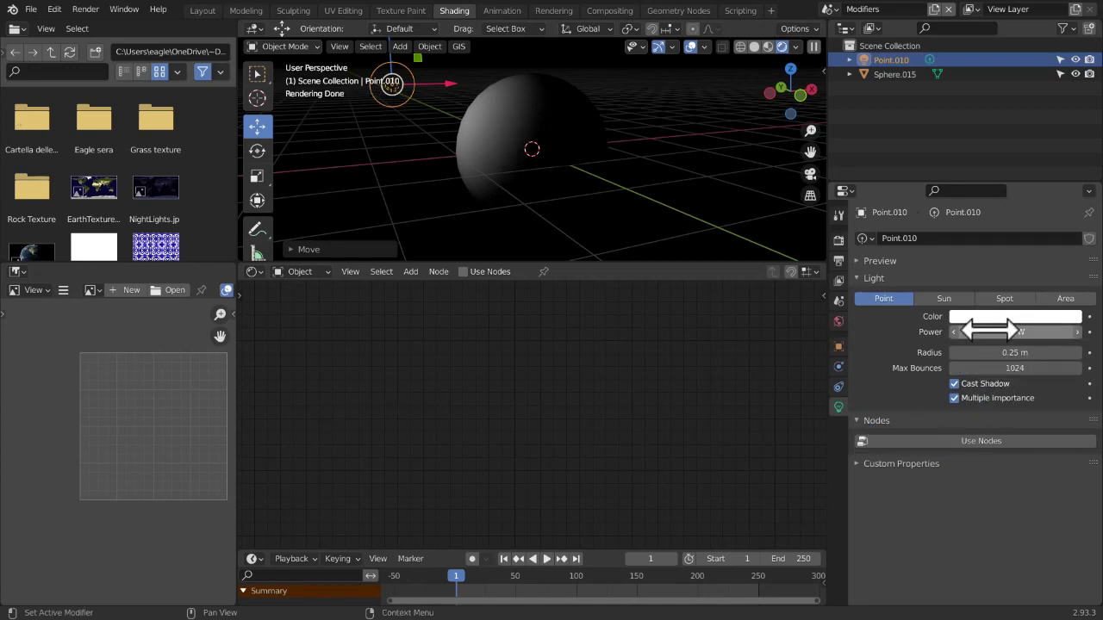
pyautogui.moveTo(995, 353)
pyautogui.mouseDown()
pyautogui.moveTo(1096, 352)
pyautogui.moveTo(996, 333)
pyautogui.mouseUp()
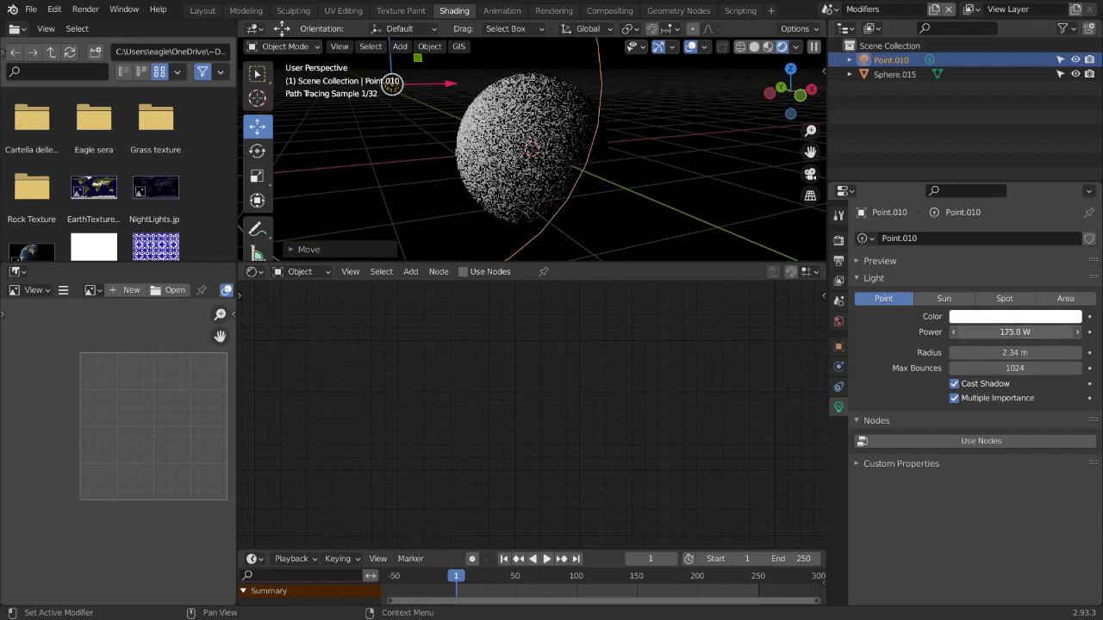
# Add a Subdivision Surface modifier to the sphere and apply it
pyautogui.click(568, 211)
pyautogui.scroll(5, 569, 211)
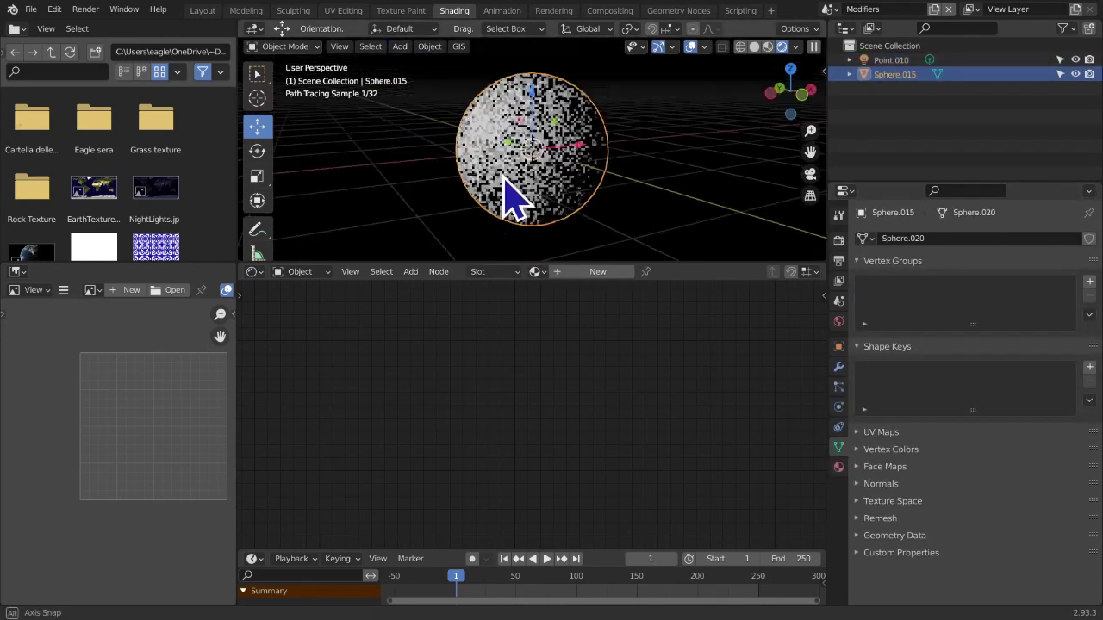
pyautogui.scroll(-4, 535, 209)
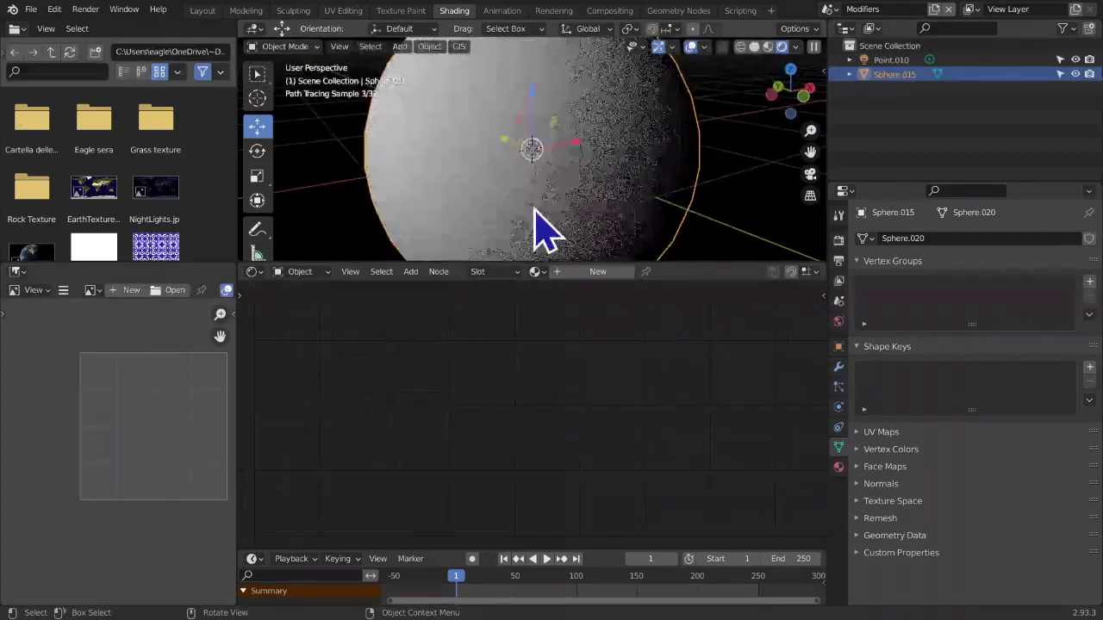
pyautogui.click(839, 367)
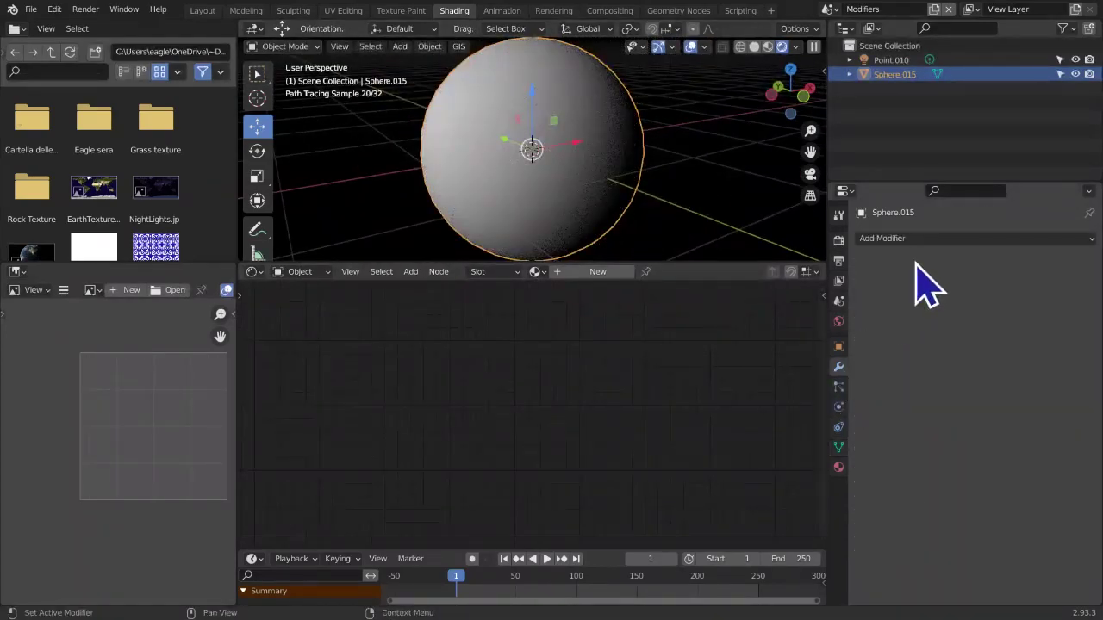
pyautogui.click(931, 239)
pyautogui.click(823, 496)
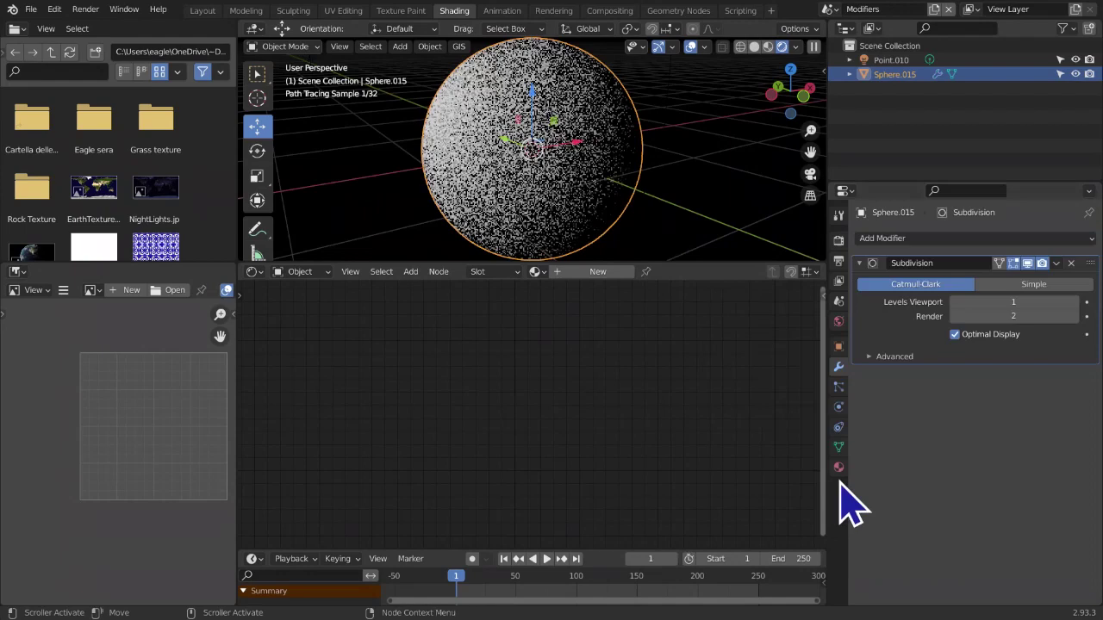
pyautogui.click(1056, 263)
pyautogui.click(1052, 283)
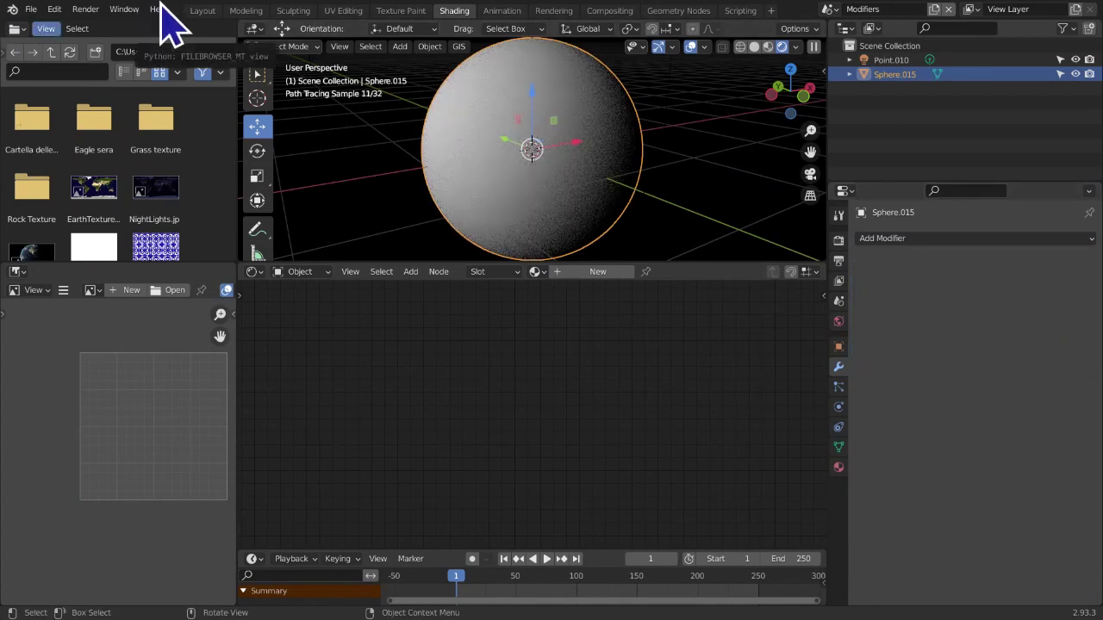
# Switch to the Layout workspace with rendered viewport shading
pyautogui.click(201, 12)
pyautogui.press('z')
pyautogui.click(612, 162)
# Orbit around the sphere and browse its Add Modifier list
pyautogui.scroll(-2, 647, 291)
pyautogui.moveTo(649, 295); pyautogui.dragTo(561, 284, button='middle')
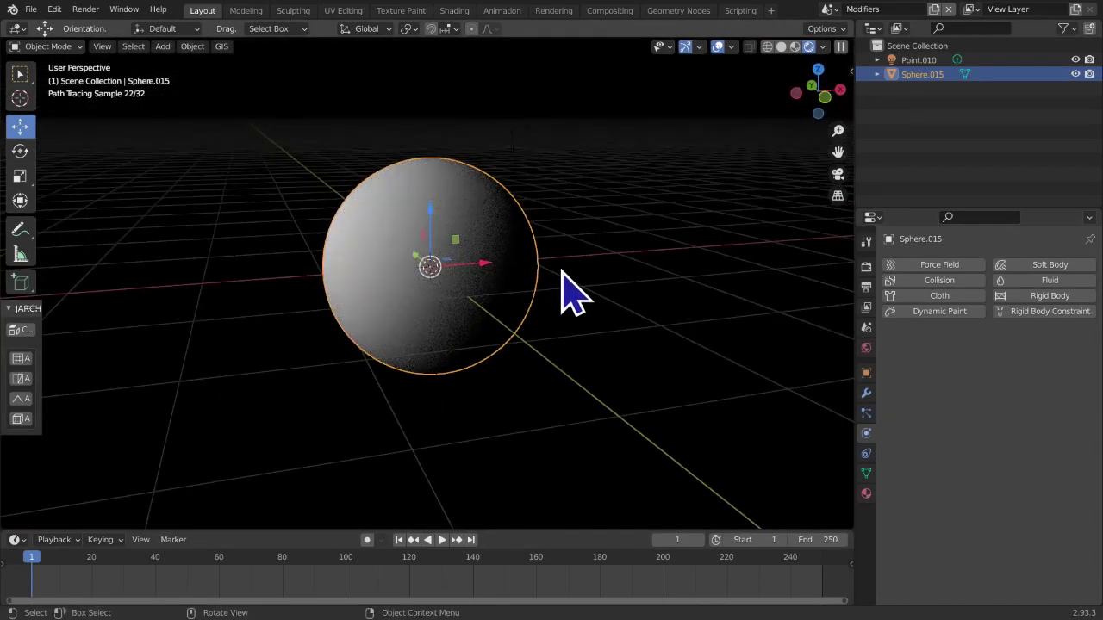
pyautogui.scroll(2, 578, 273)
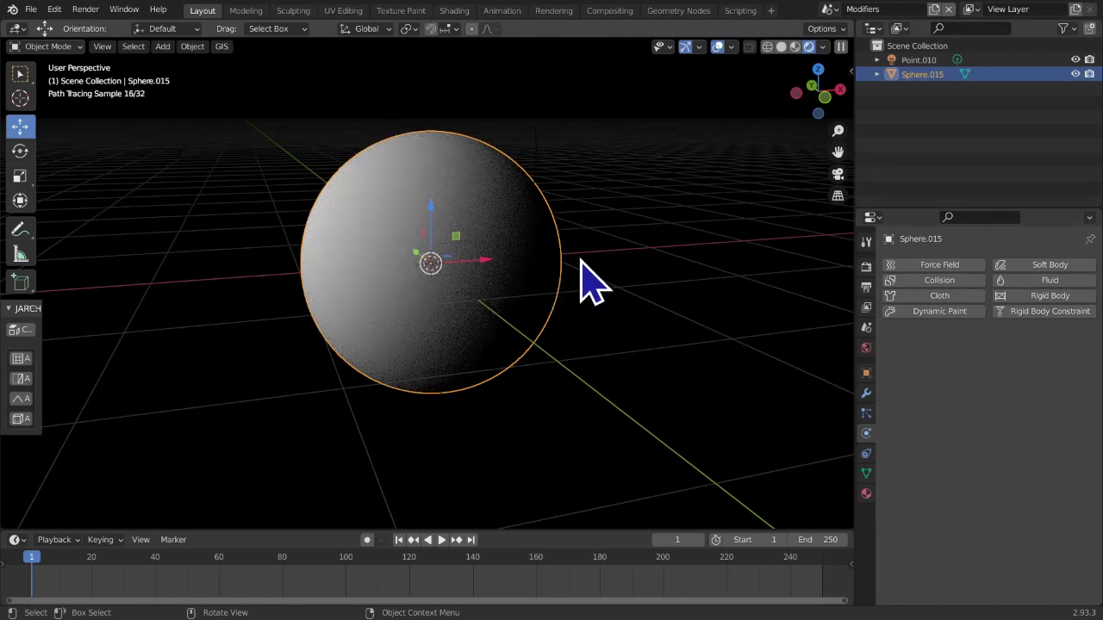
pyautogui.click(865, 393)
pyautogui.click(914, 266)
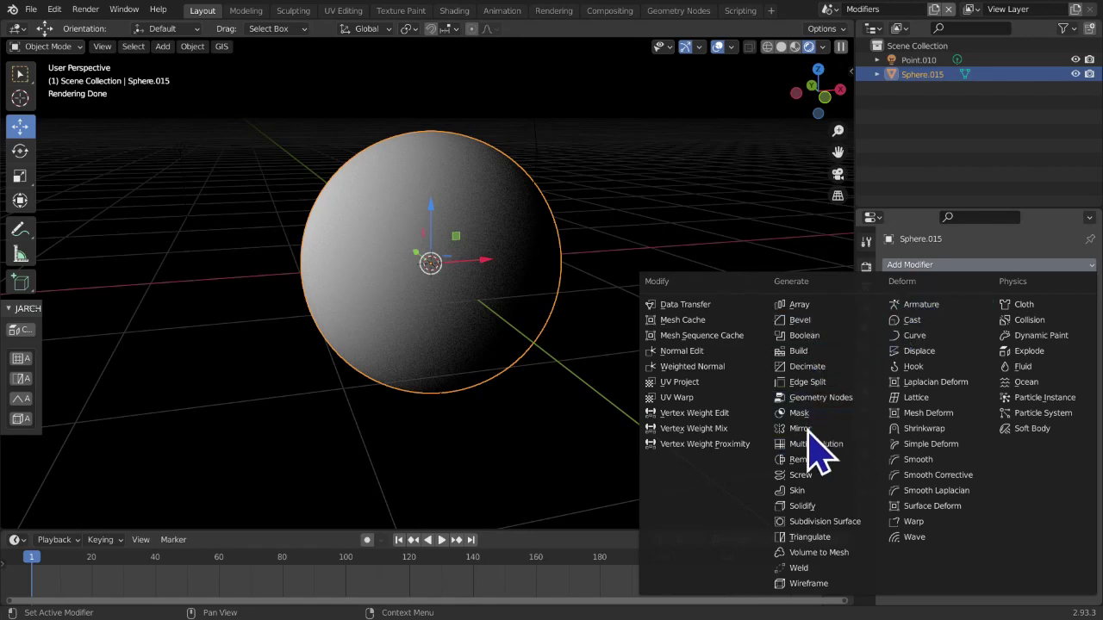
pyautogui.scroll(-3, 432, 426)
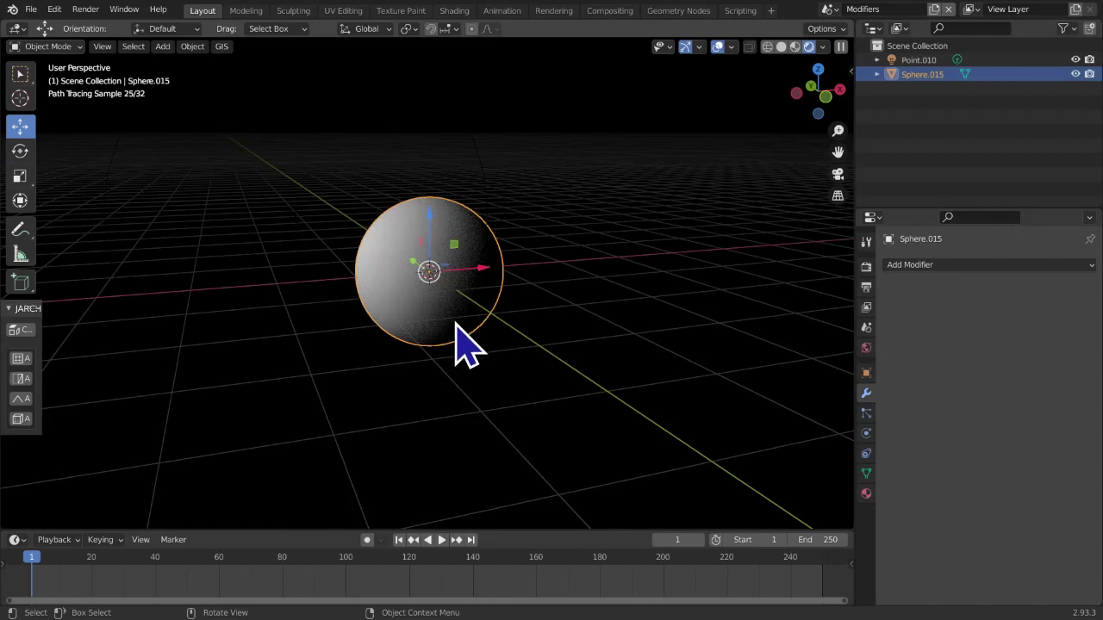
# Add a cube, scale it down to 0.768, and apply the scale
pyautogui.hotkey('shift', 'a')
pyautogui.press('Escape')
pyautogui.hotkey('shift', 'a')
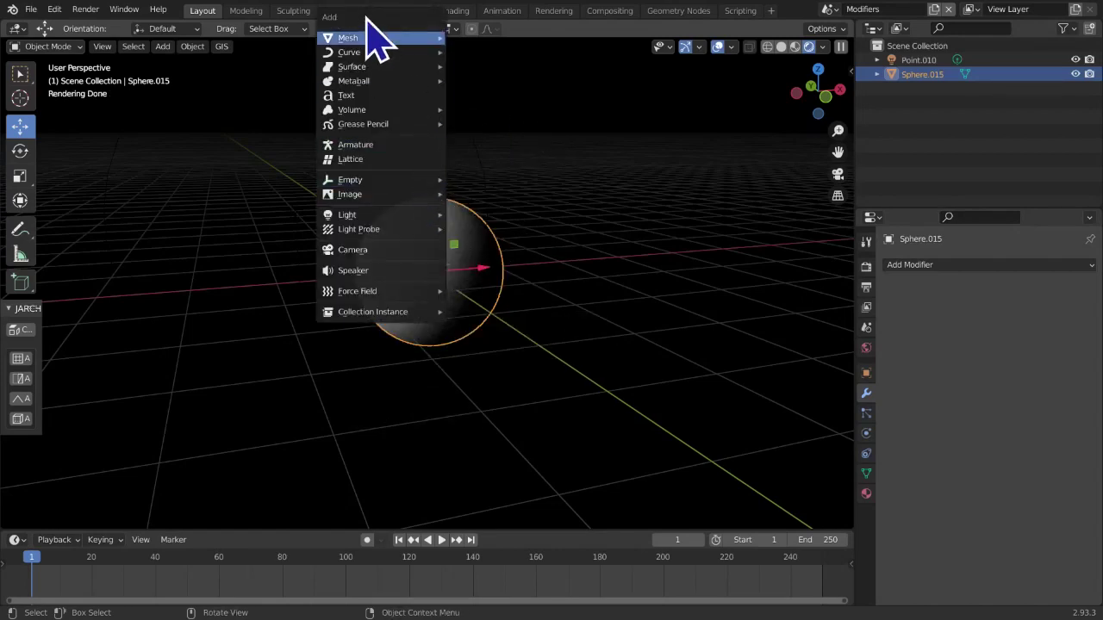
pyautogui.moveTo(382, 38)
pyautogui.click(476, 52)
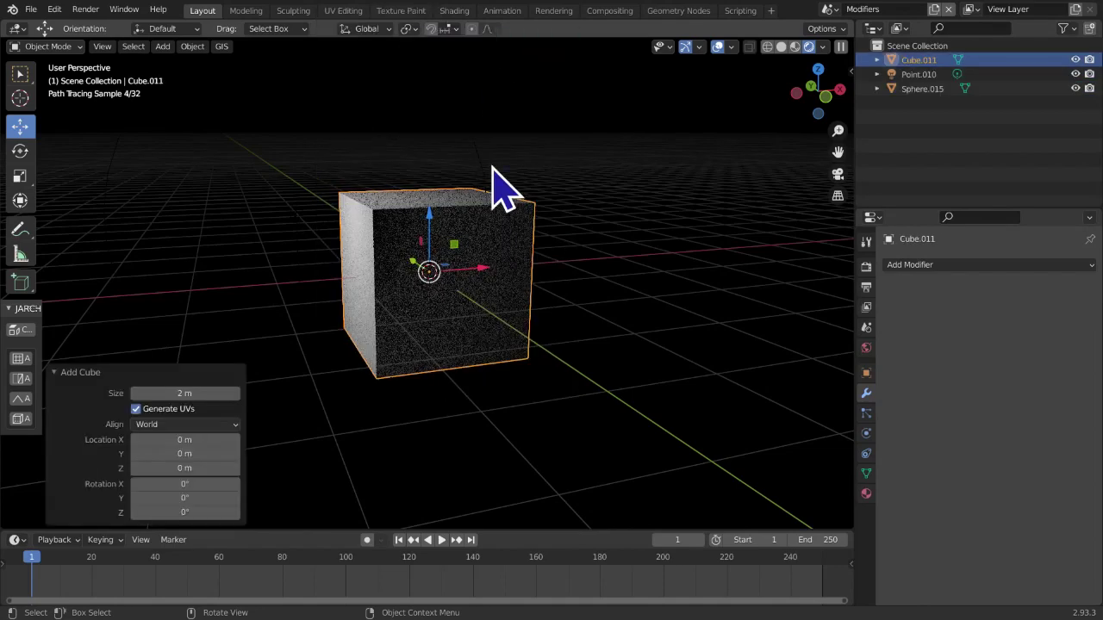
pyautogui.press('s')
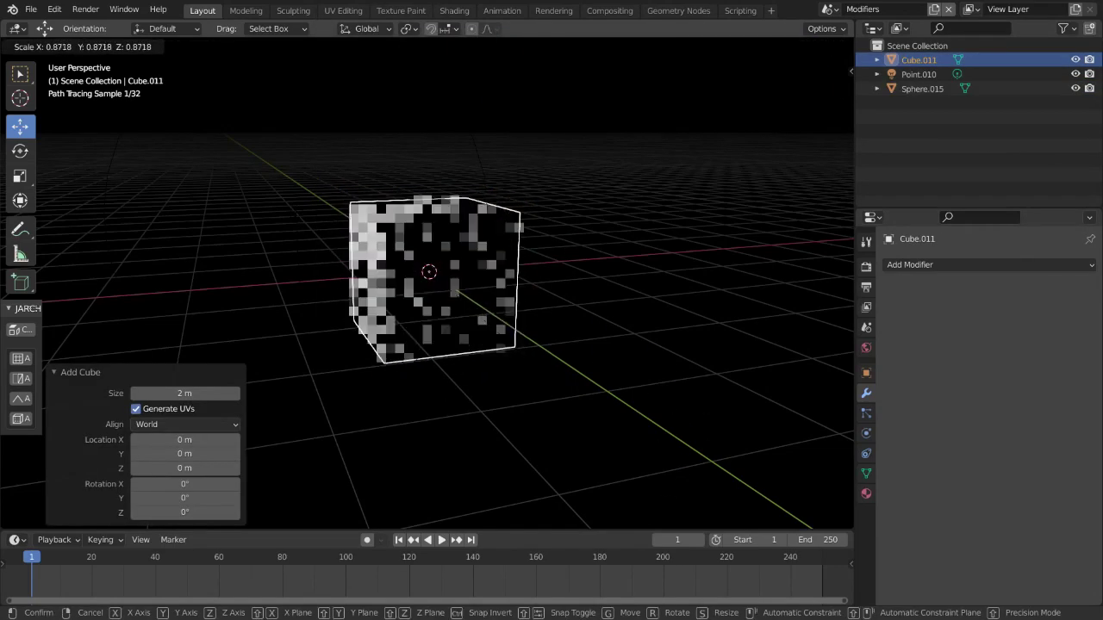
pyautogui.click(581, 430)
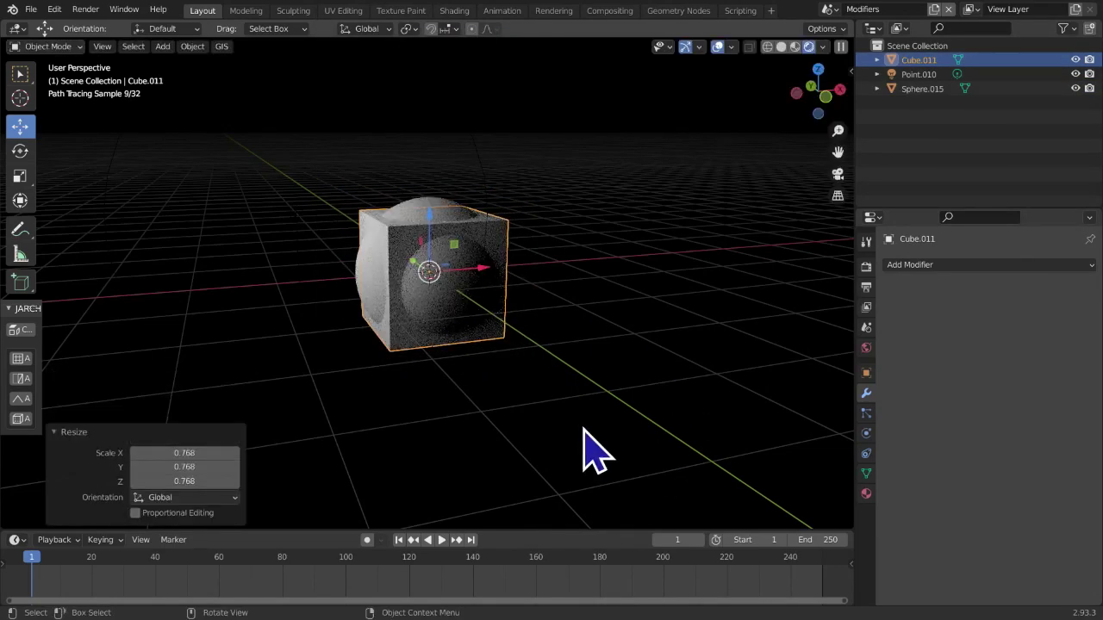
pyautogui.hotkey('ctrl', 'a')
pyautogui.click(564, 447)
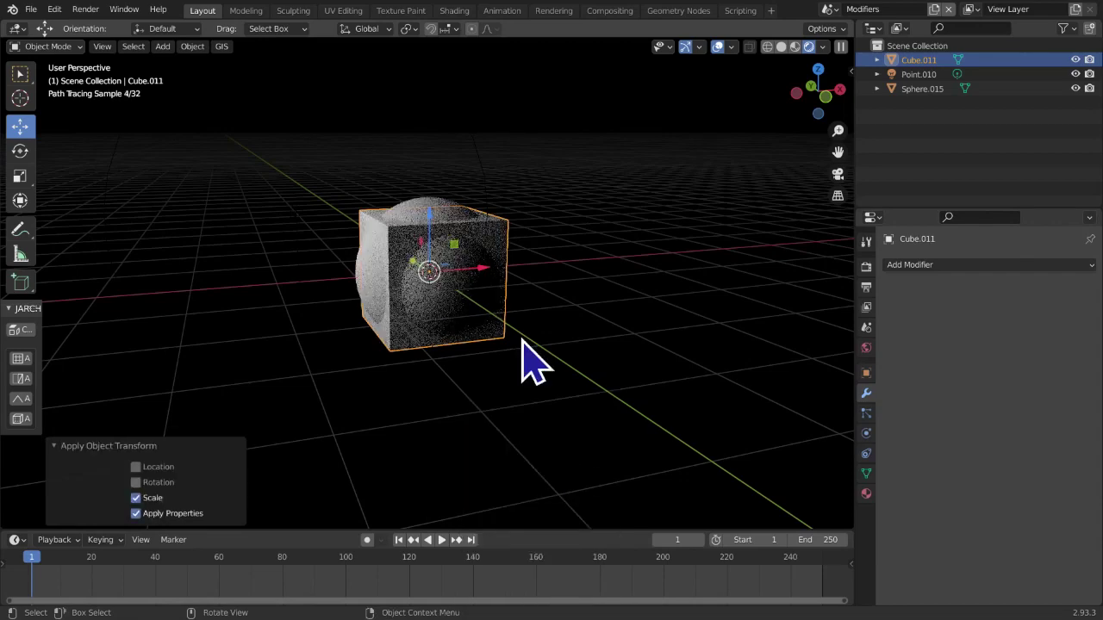
# Raise the cube to 1.8559 m above the sphere
pyautogui.moveTo(429, 209); pyautogui.dragTo(415, 75)
pyautogui.moveTo(586, 173); pyautogui.dragTo(746, 253, button='middle')
pyautogui.click(1009, 266)
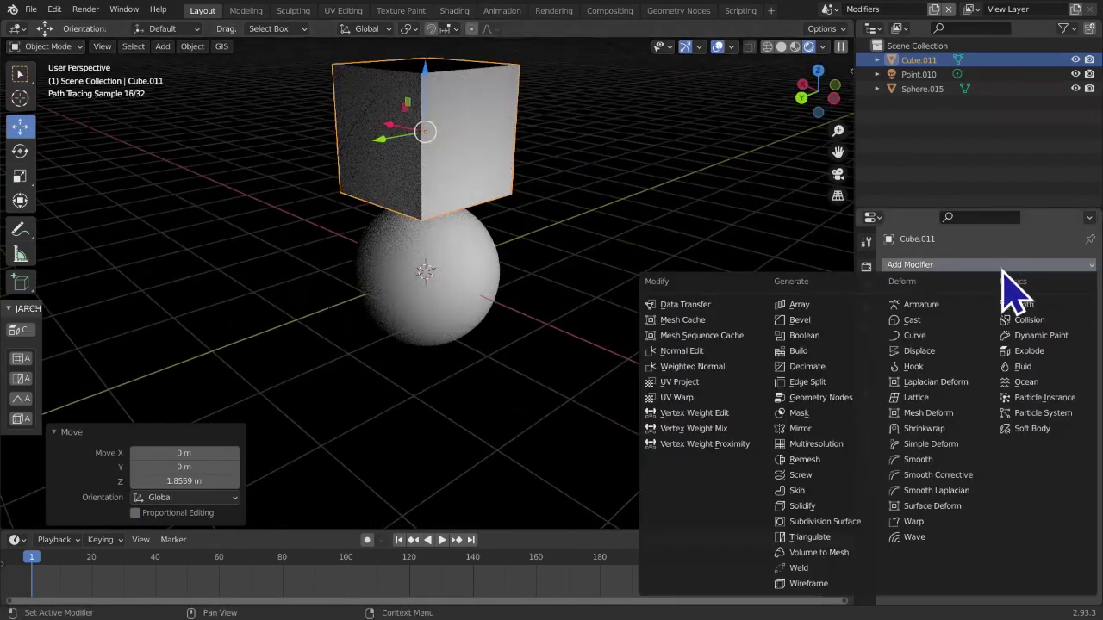
# Add a Bevel modifier to the cube with Amount 0.17 m and 5 segments
pyautogui.click(814, 326)
pyautogui.moveTo(838, 153); pyautogui.dragTo(886, 263)
pyautogui.scroll(1, 716, 234)
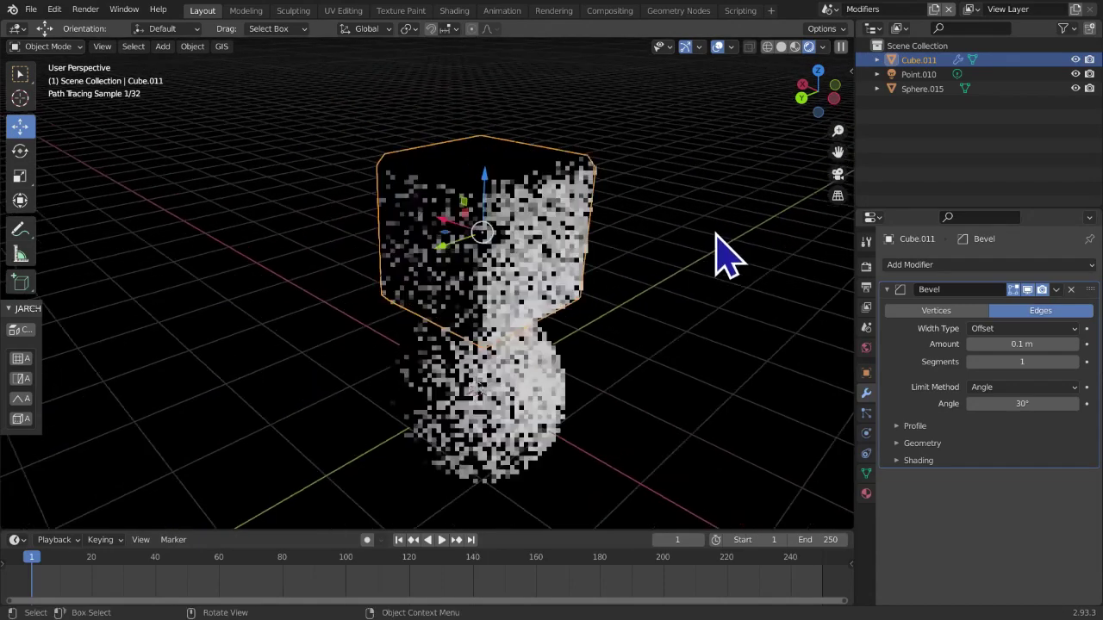
pyautogui.click(1077, 348)
pyautogui.click(1077, 348)
pyautogui.click(1077, 348)
pyautogui.click(1077, 348)
pyautogui.click(1077, 348)
pyautogui.click(1077, 348)
pyautogui.click(1077, 348)
pyautogui.click(1075, 362)
pyautogui.click(1074, 362)
pyautogui.click(1075, 361)
pyautogui.click(1075, 362)
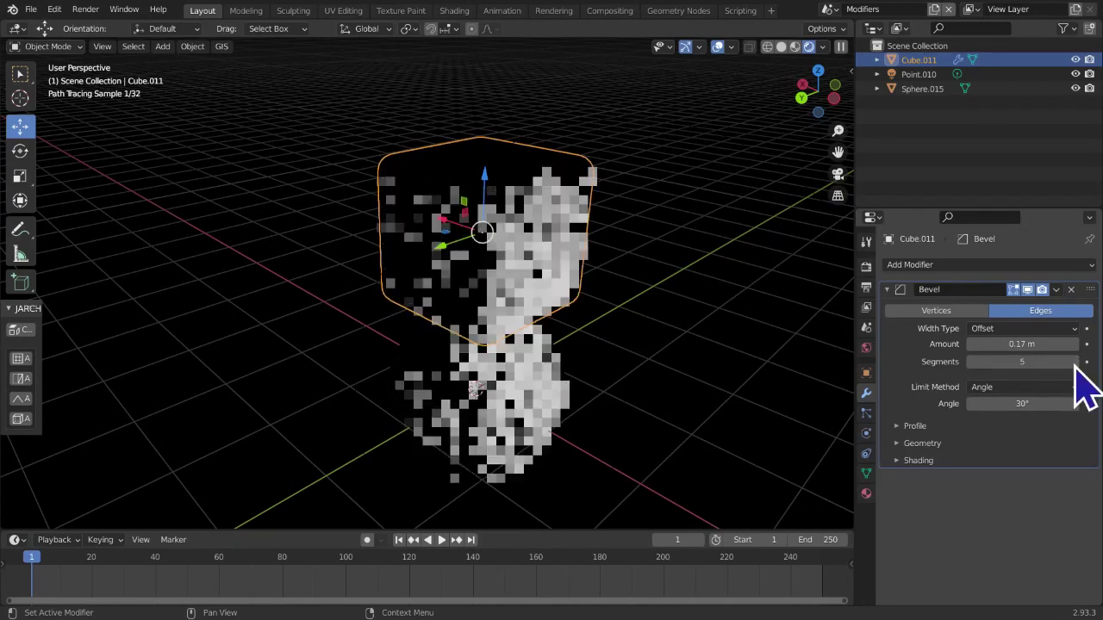
# Shade the cube smooth
pyautogui.moveTo(695, 394); pyautogui.dragTo(438, 207, button='middle')
pyautogui.rightClick(438, 206)
pyautogui.click(475, 192)
# Stack an EdgeSplit modifier beneath the Bevel modifier
pyautogui.click(964, 263)
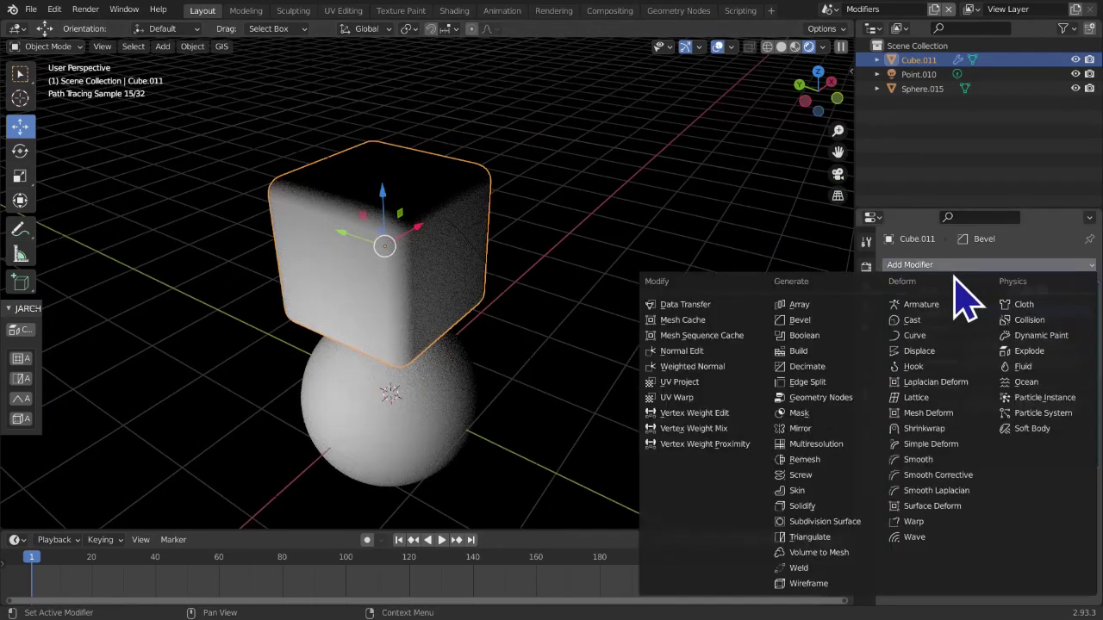
pyautogui.click(748, 386)
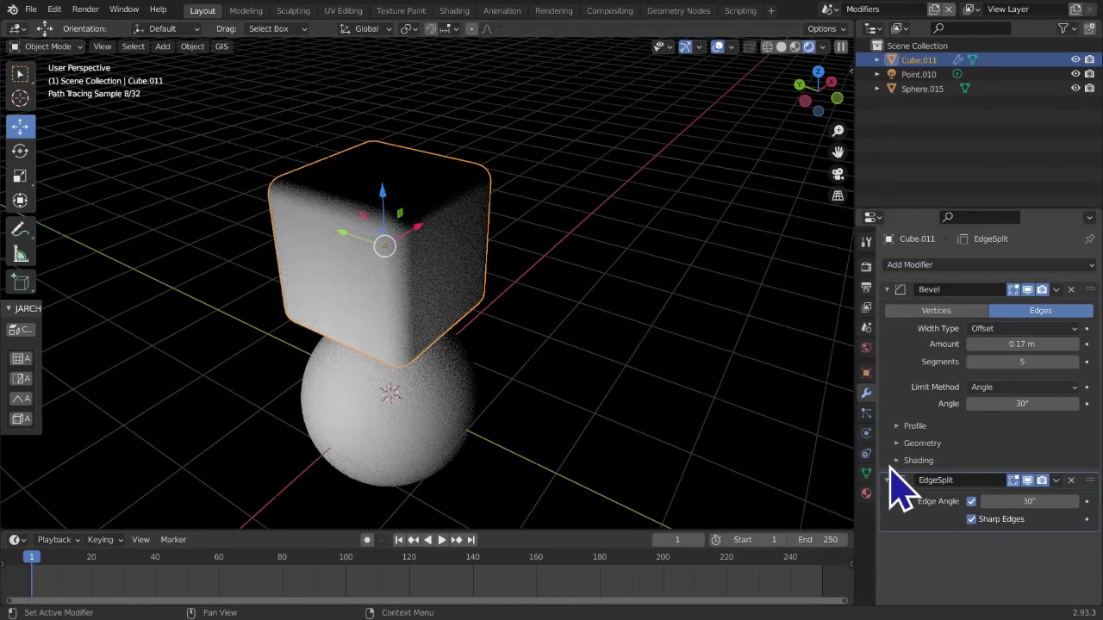
pyautogui.scroll(2, 694, 457)
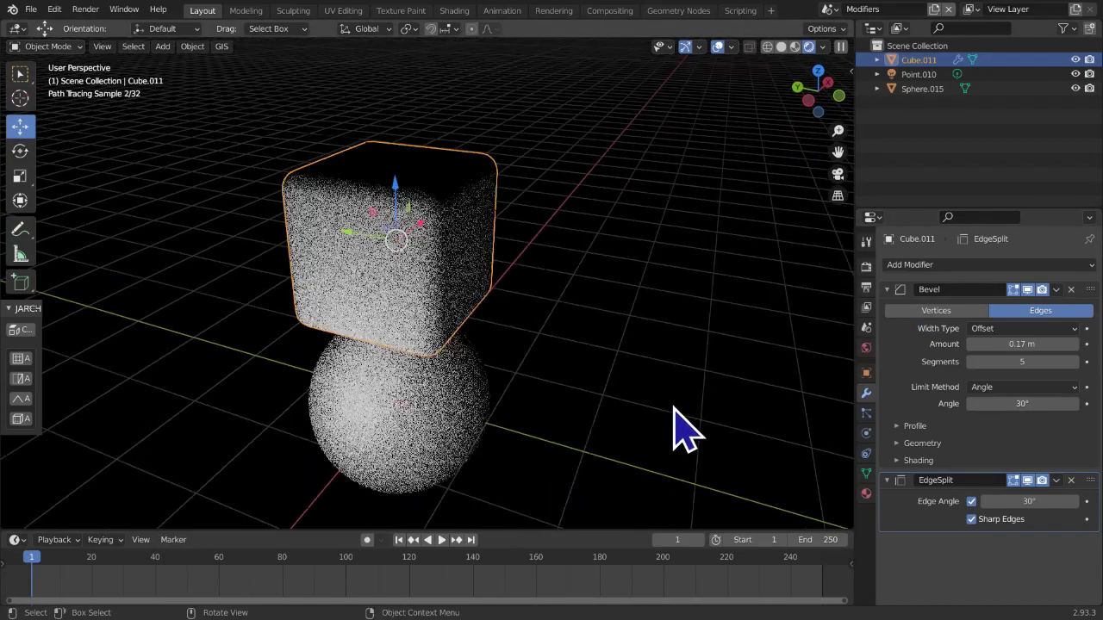
pyautogui.keyDown('shift'); pyautogui.moveTo(679, 160); pyautogui.dragTo(791, 175, button='middle'); pyautogui.keyUp('shift')
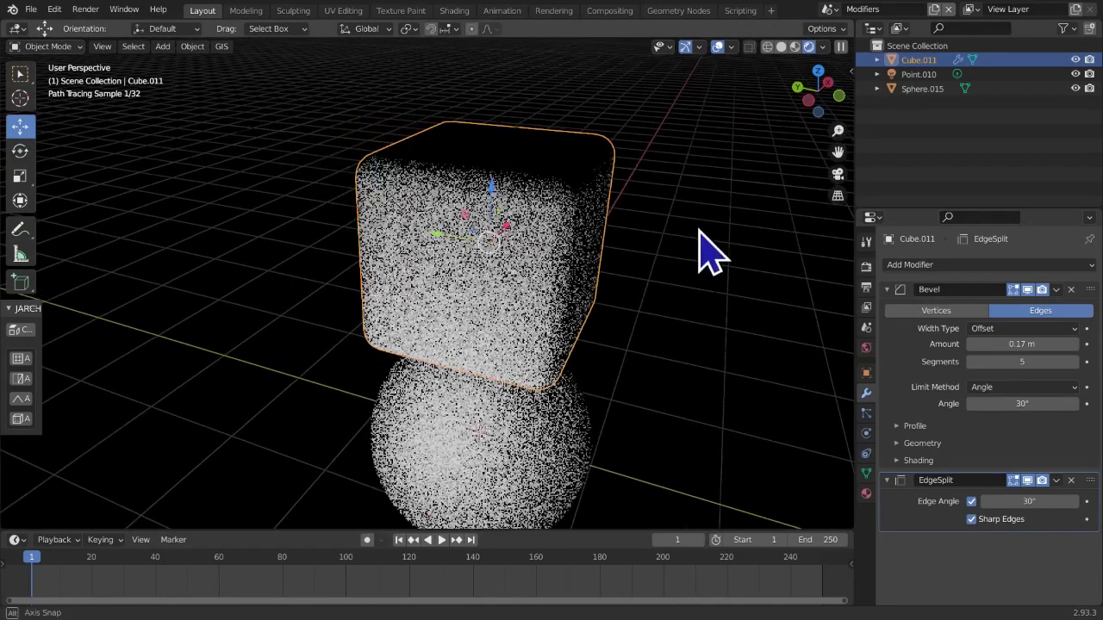
pyautogui.moveTo(696, 231); pyautogui.dragTo(656, 237, button='middle')
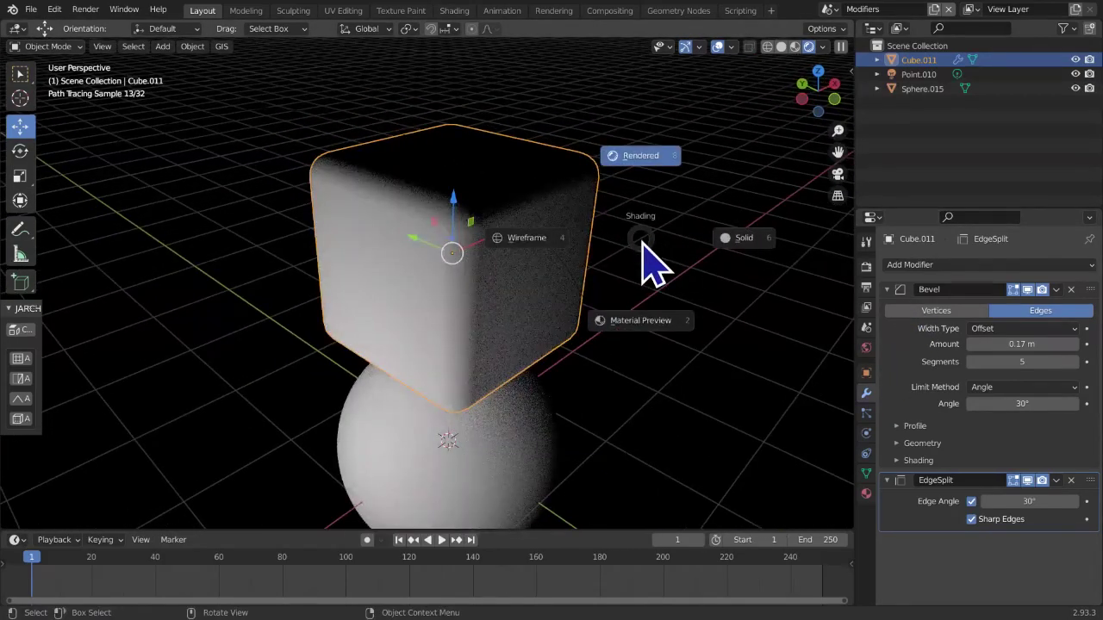
# Switch to Material Preview shading and turn on the Wireframe overlay over the meshes
pyautogui.click(603, 365)
pyautogui.moveTo(666, 358); pyautogui.dragTo(763, 37, button='middle')
pyautogui.click(748, 47)
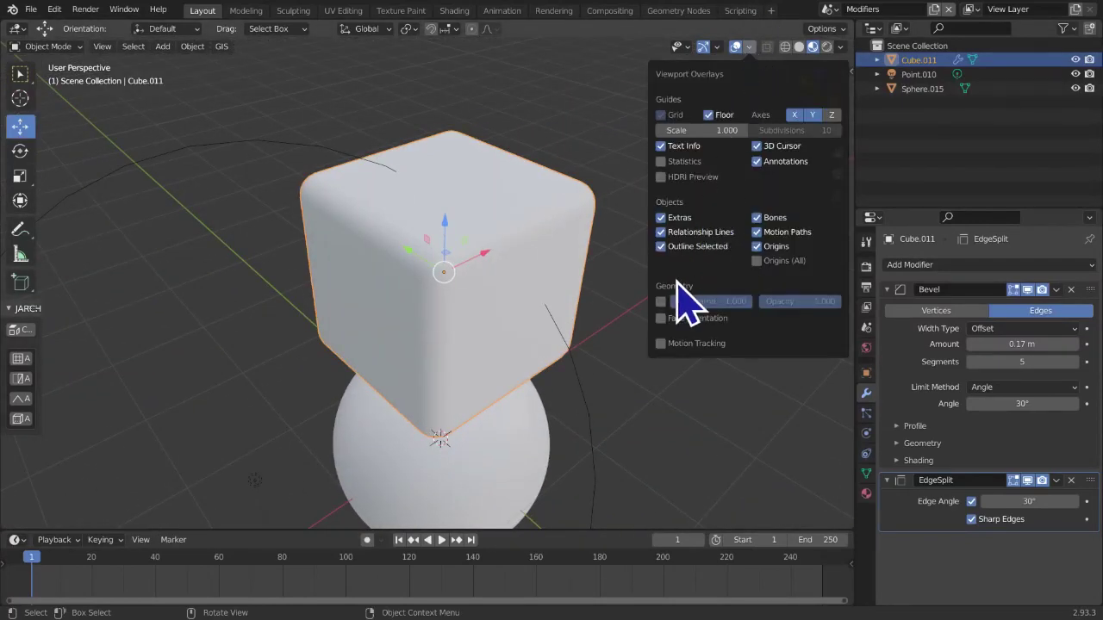
pyautogui.click(661, 302)
pyautogui.moveTo(310, 411); pyautogui.dragTo(299, 303, button='middle')
pyautogui.scroll(3, 299, 304)
pyautogui.moveTo(185, 331); pyautogui.dragTo(192, 335, button='middle')
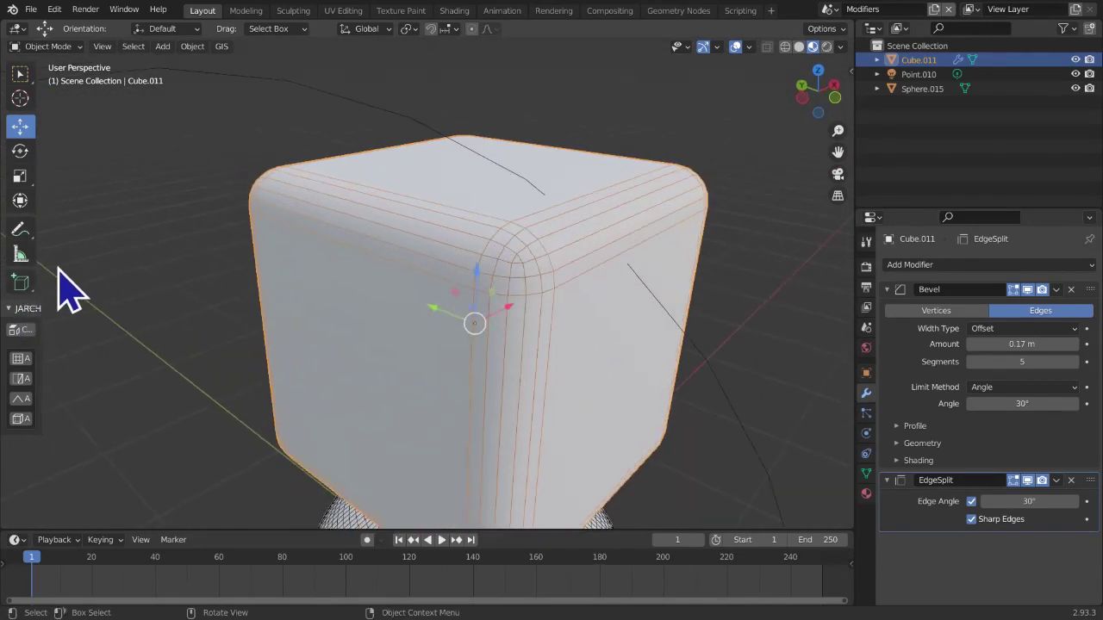
# Place an annotation mark on the cube, try the eraser, then return to box selection
pyautogui.click(20, 231)
pyautogui.click(329, 233)
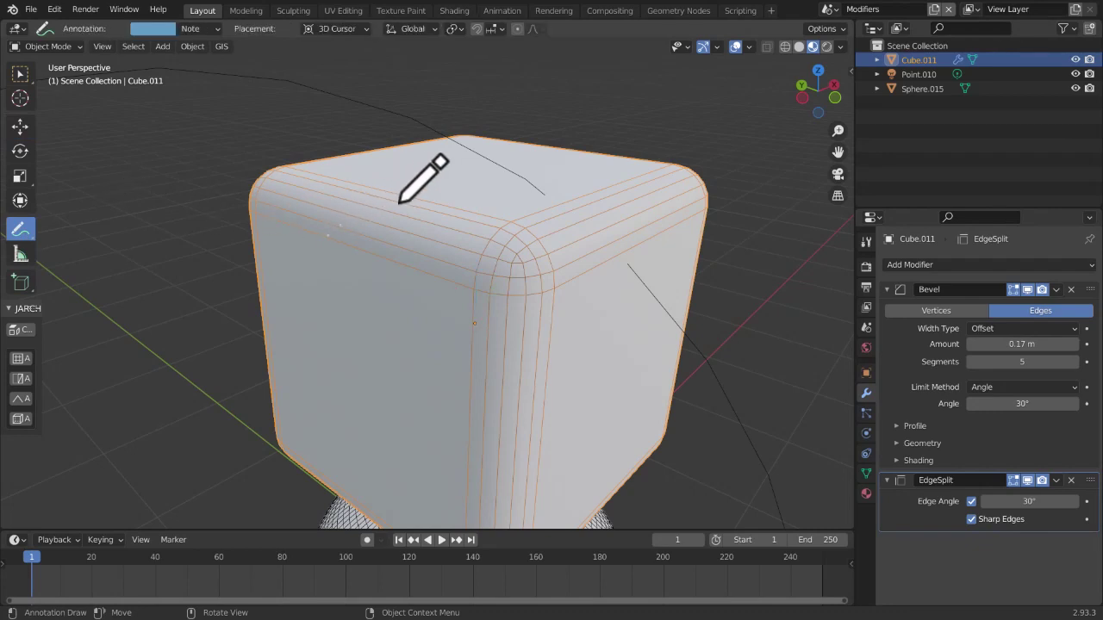
pyautogui.moveTo(418, 198); pyautogui.dragTo(529, 245, button='middle')
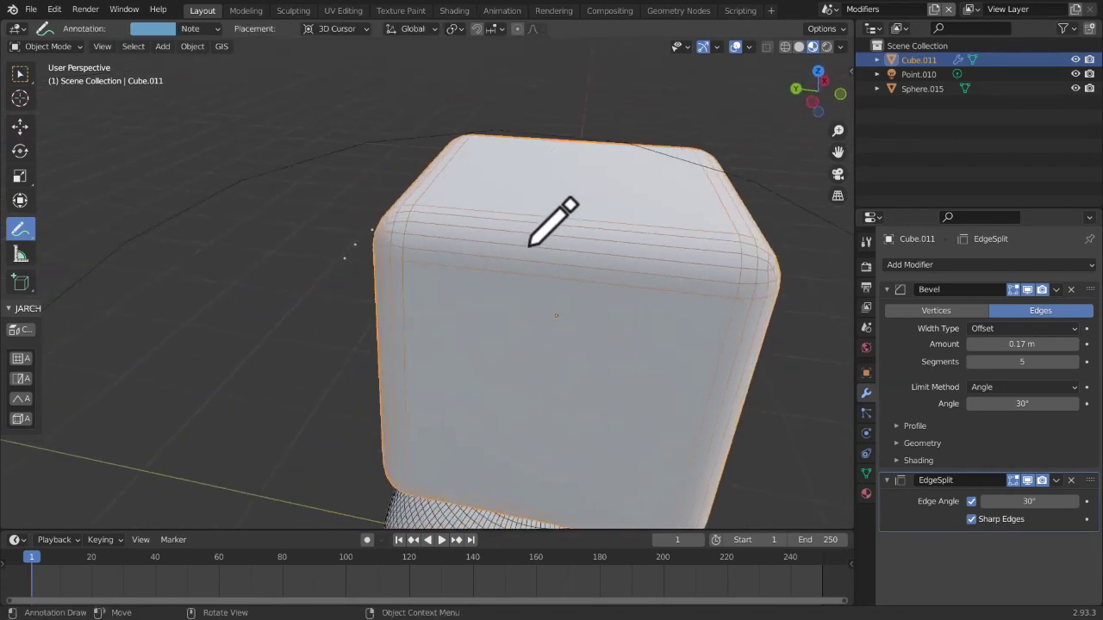
pyautogui.moveTo(20, 229); pyautogui.dragTo(86, 320)
pyautogui.click(19, 74)
pyautogui.moveTo(479, 181); pyautogui.dragTo(464, 227, button='middle')
pyautogui.scroll(-8, 517, 288)
pyautogui.scroll(4, 435, 354)
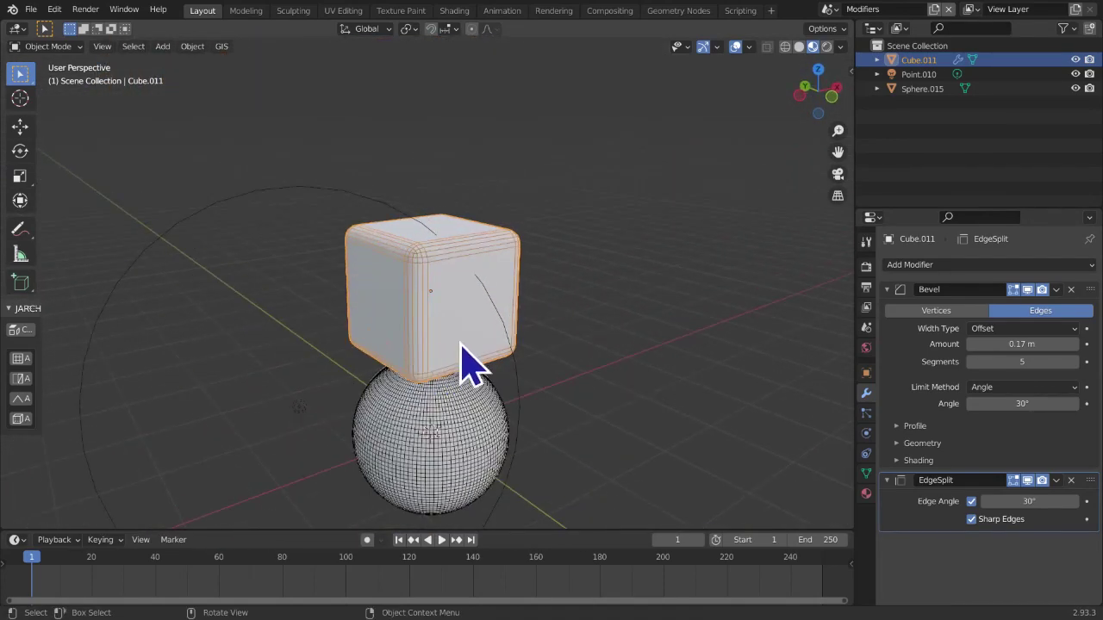
# Switch the viewport to Rendered shading and put the cube into Edit Mode
pyautogui.click(826, 48)
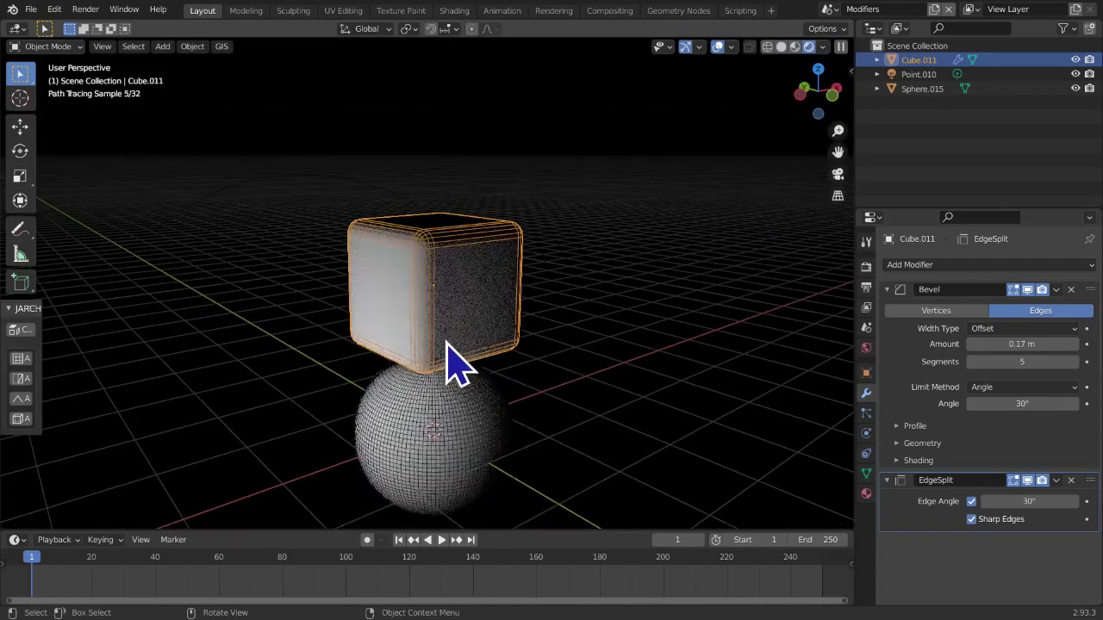
pyautogui.press('Tab')
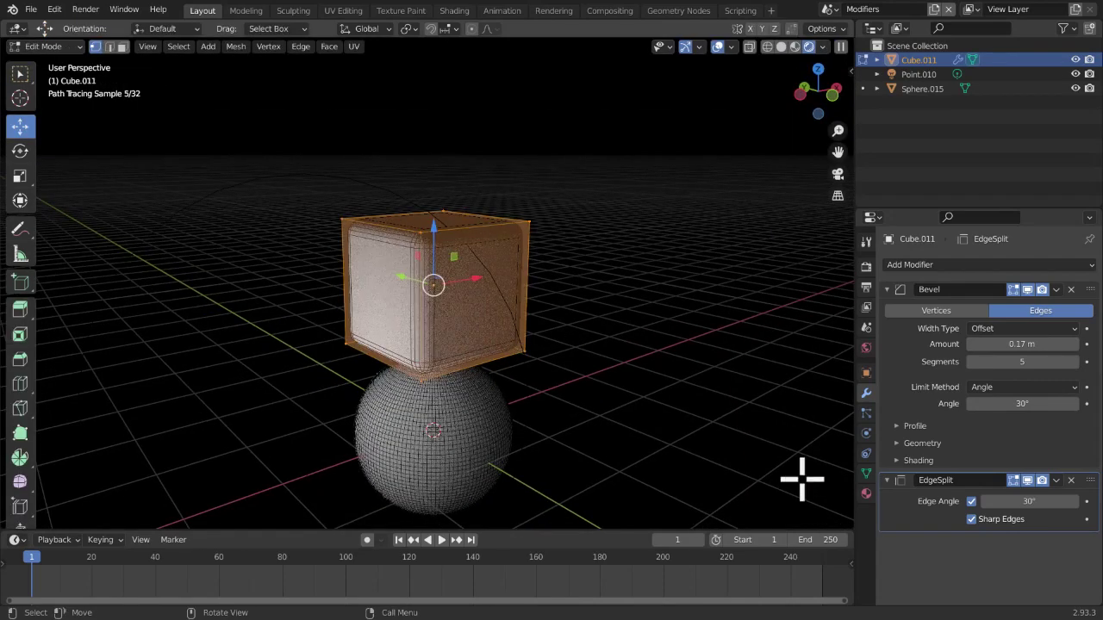
pyautogui.click(866, 497)
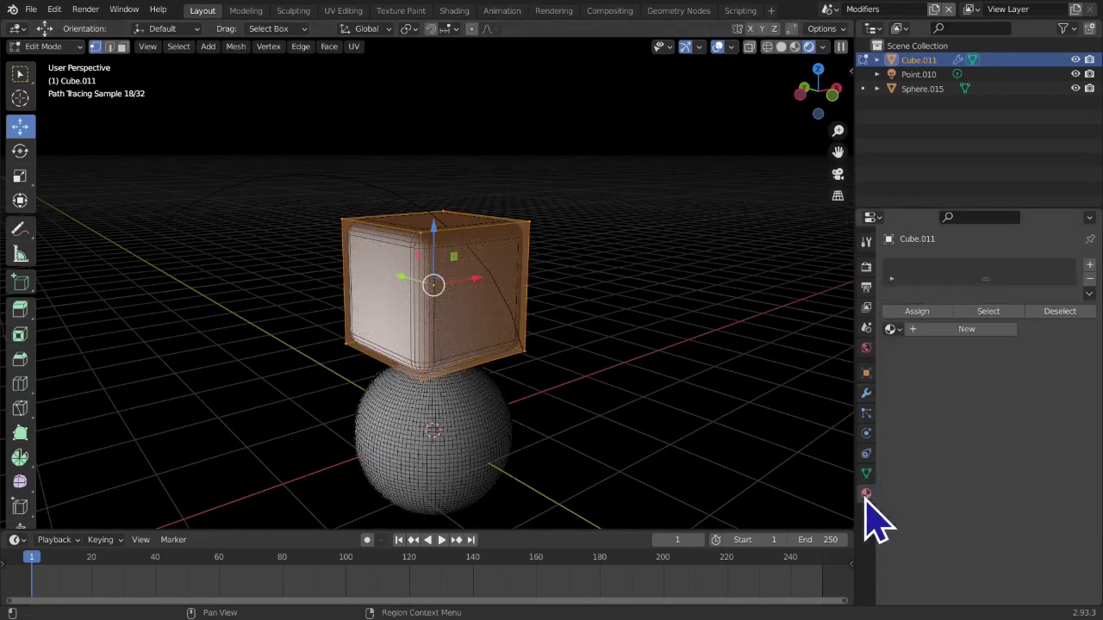
# Add a material slot to the cube and create a new material in it
pyautogui.click(1088, 265)
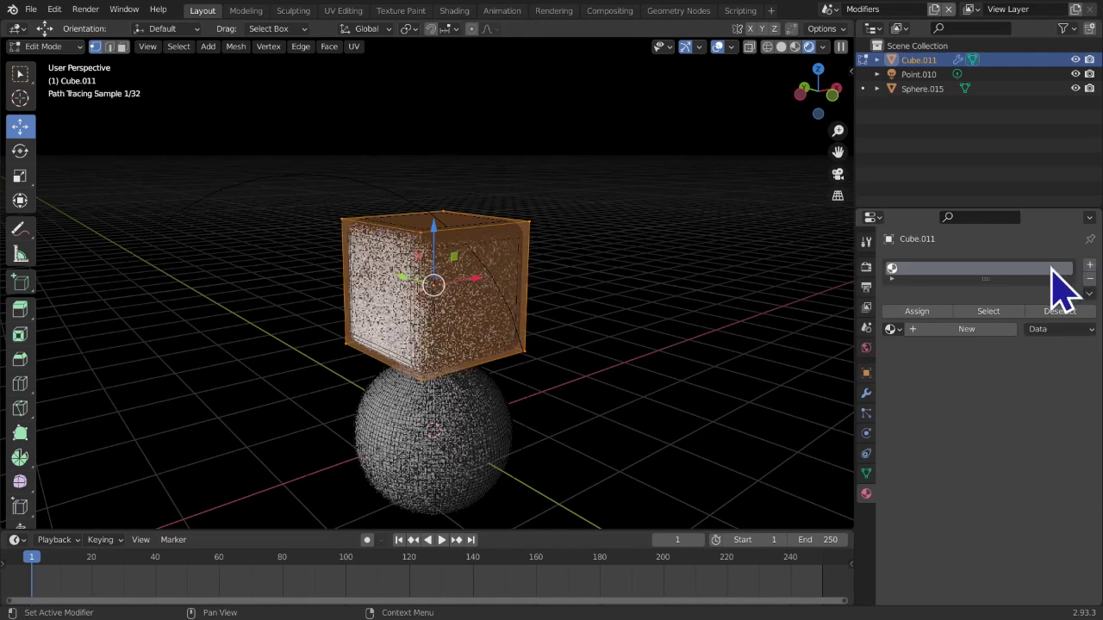
pyautogui.click(939, 328)
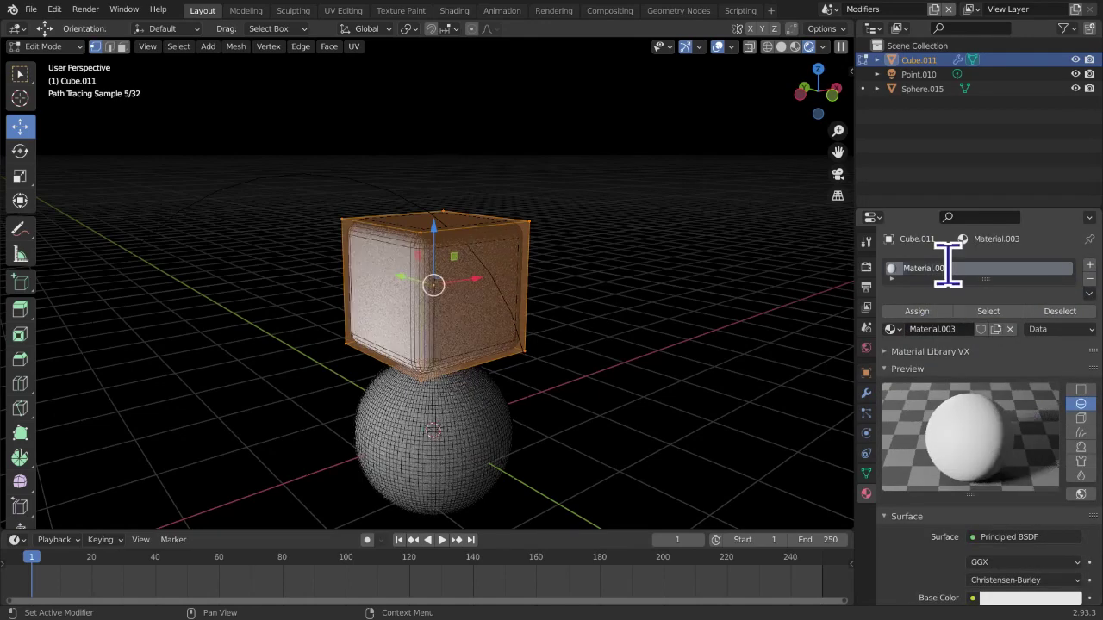
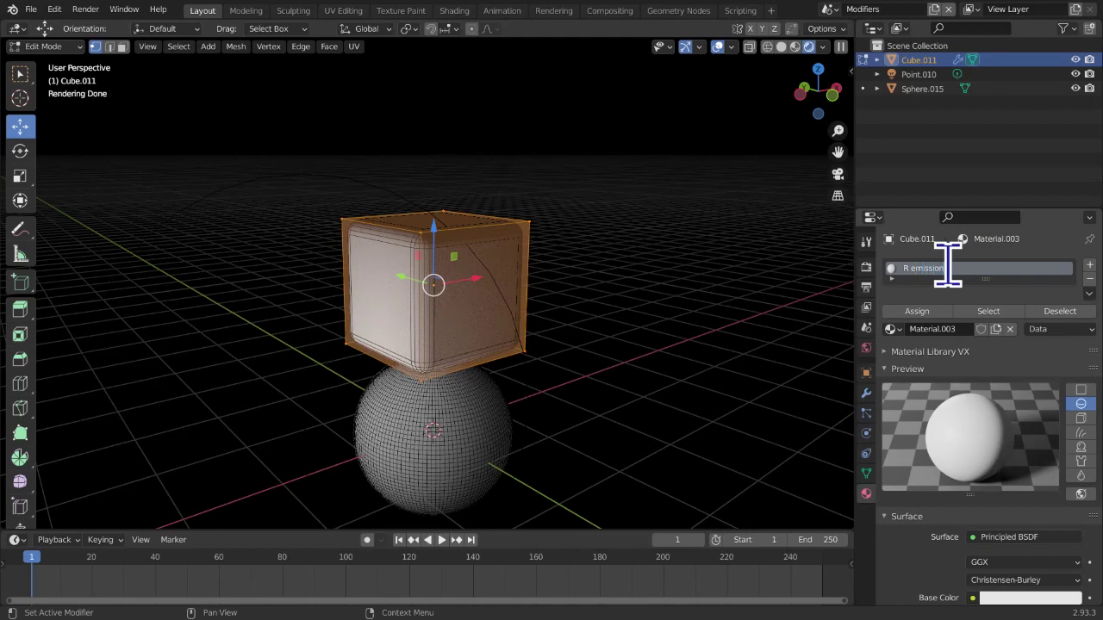
# Name the material 'R emission' and assign it to all of the cube's faces
pyautogui.press('Return')
pyautogui.scroll(5, 399, 342)
pyautogui.press('3')
pyautogui.moveTo(525, 342); pyautogui.dragTo(850, 386, button='middle')
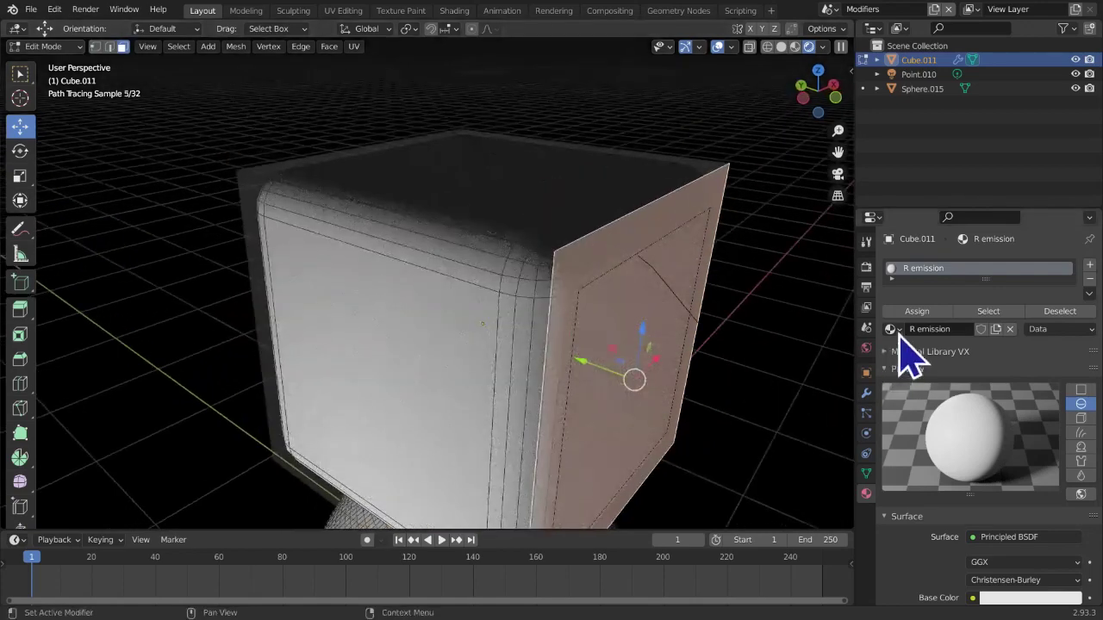
pyautogui.press('a')
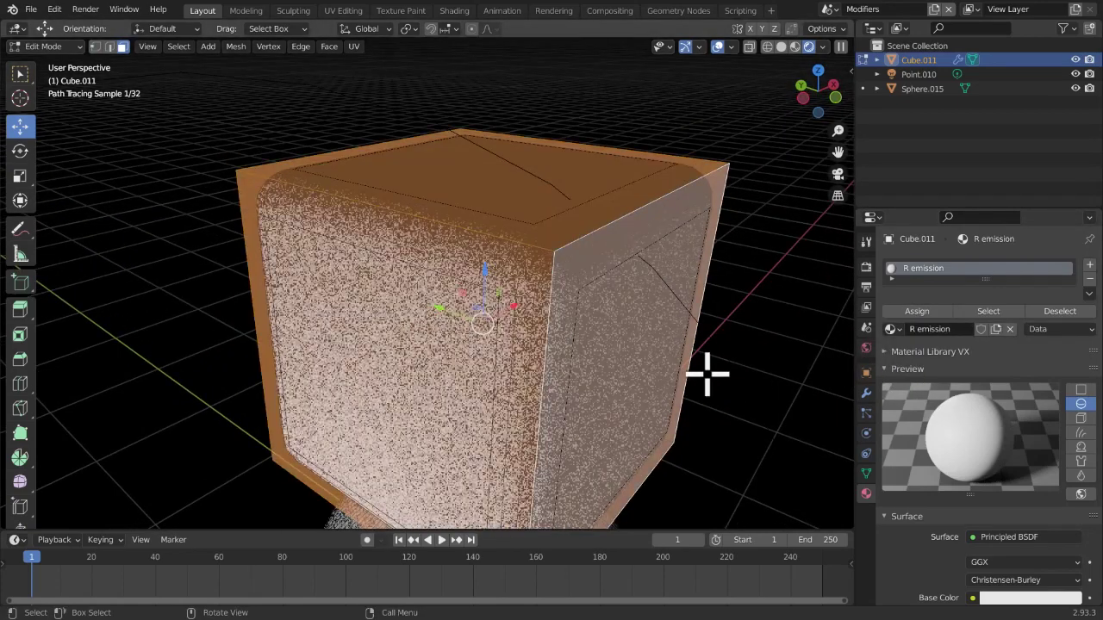
pyautogui.click(917, 312)
pyautogui.press('Tab')
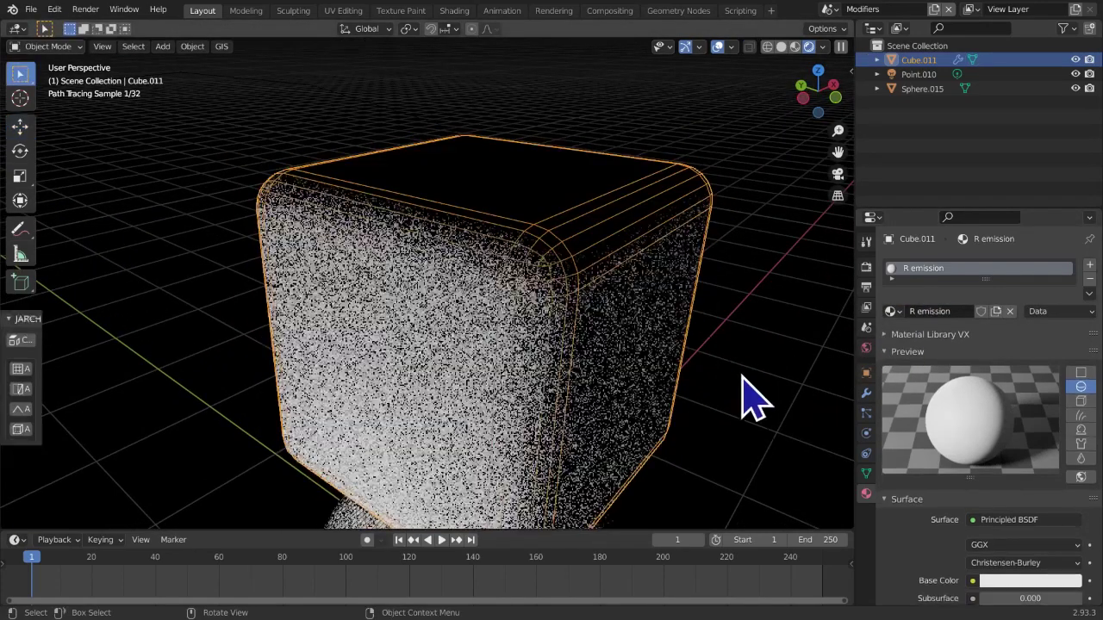
# Turn R emission into a red Emission shader
pyautogui.scroll(-2, 1025, 543)
pyautogui.click(1033, 449)
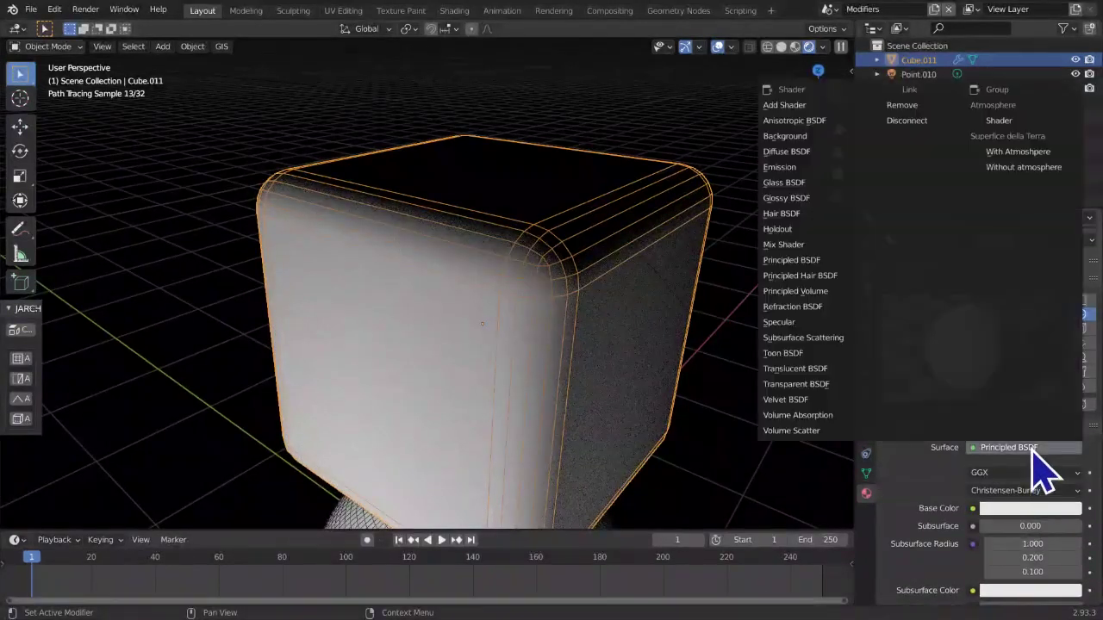
pyautogui.click(803, 167)
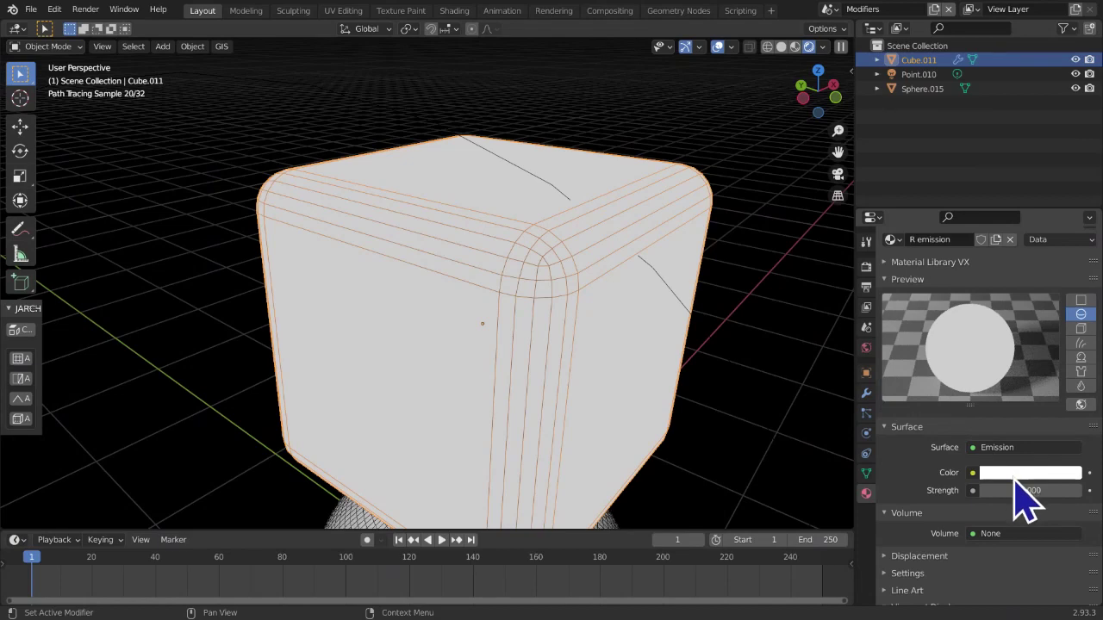
pyautogui.click(1015, 475)
pyautogui.moveTo(996, 370); pyautogui.dragTo(1063, 490)
pyautogui.scroll(-8, 475, 382)
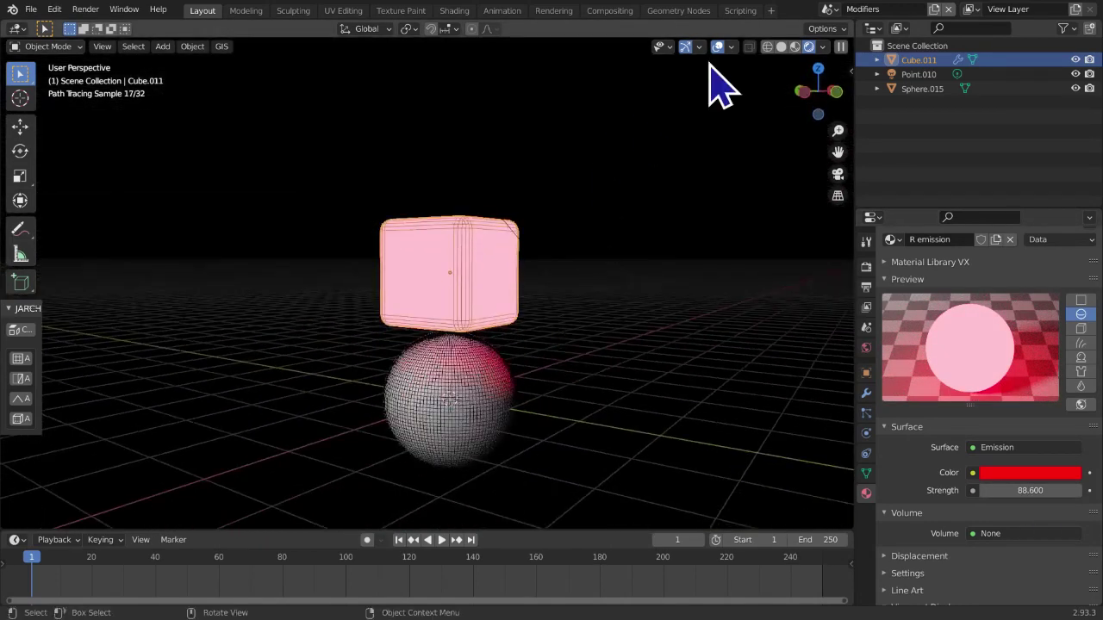
# Hide and then re-show the viewport's wireframe overlay
pyautogui.click(731, 46)
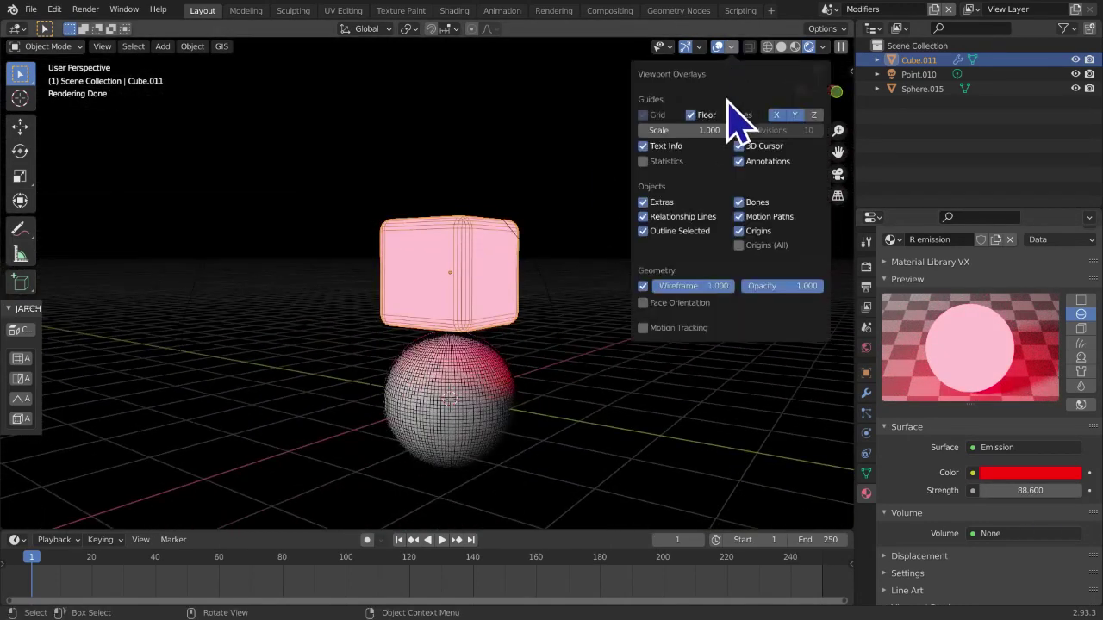
pyautogui.click(642, 286)
pyautogui.click(643, 286)
pyautogui.moveTo(483, 369); pyautogui.dragTo(482, 314, button='middle')
# In Edit Mode, add a second material slot with a new material
pyautogui.press('Tab')
pyautogui.scroll(2, 943, 452)
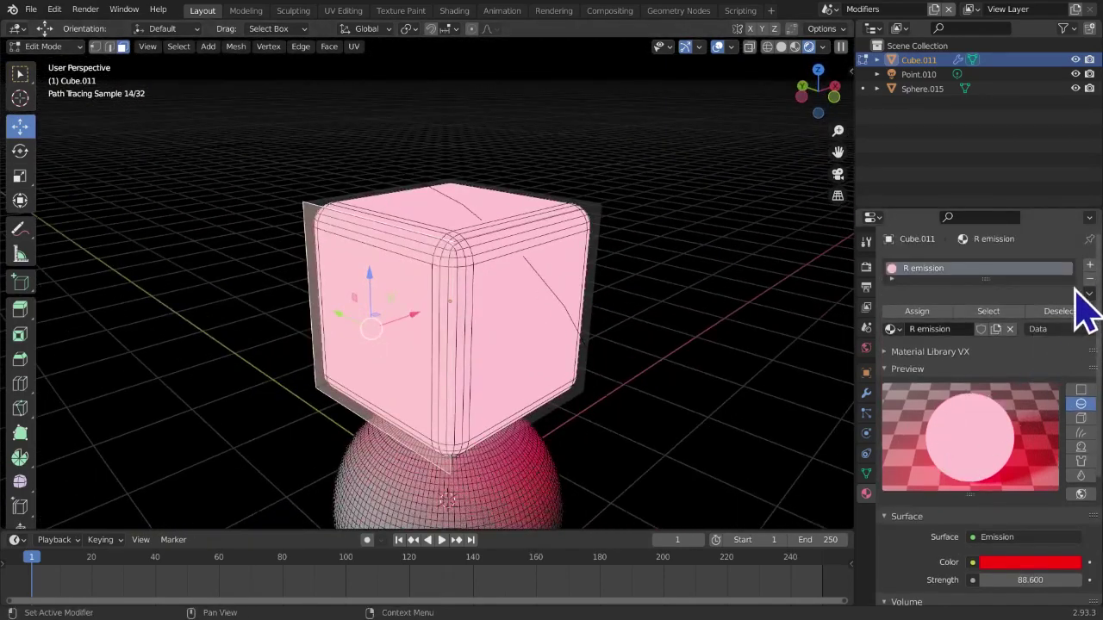
pyautogui.click(1090, 267)
pyautogui.click(932, 361)
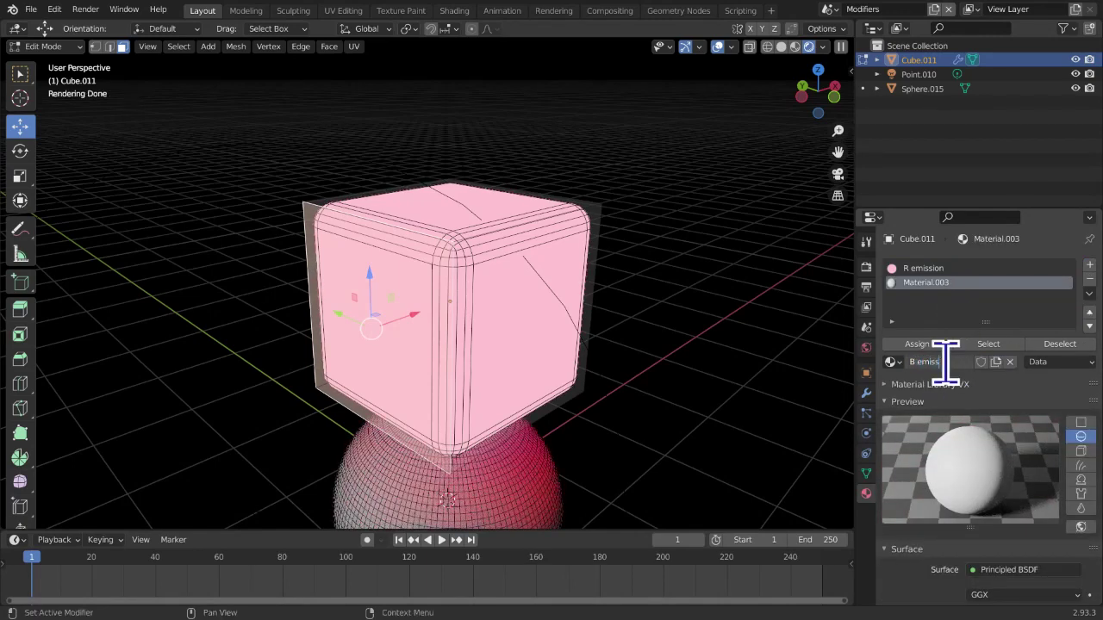
# Name the new material 'B emission' and assign it to the cube's front face
pyautogui.press('Return')
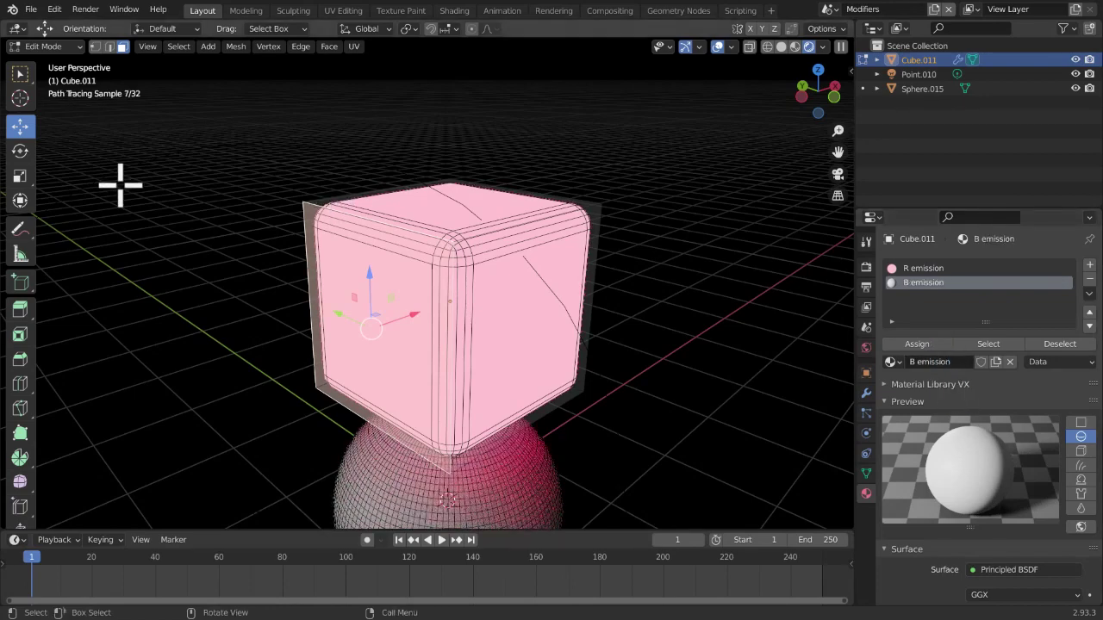
pyautogui.moveTo(258, 254); pyautogui.dragTo(236, 233, button='middle')
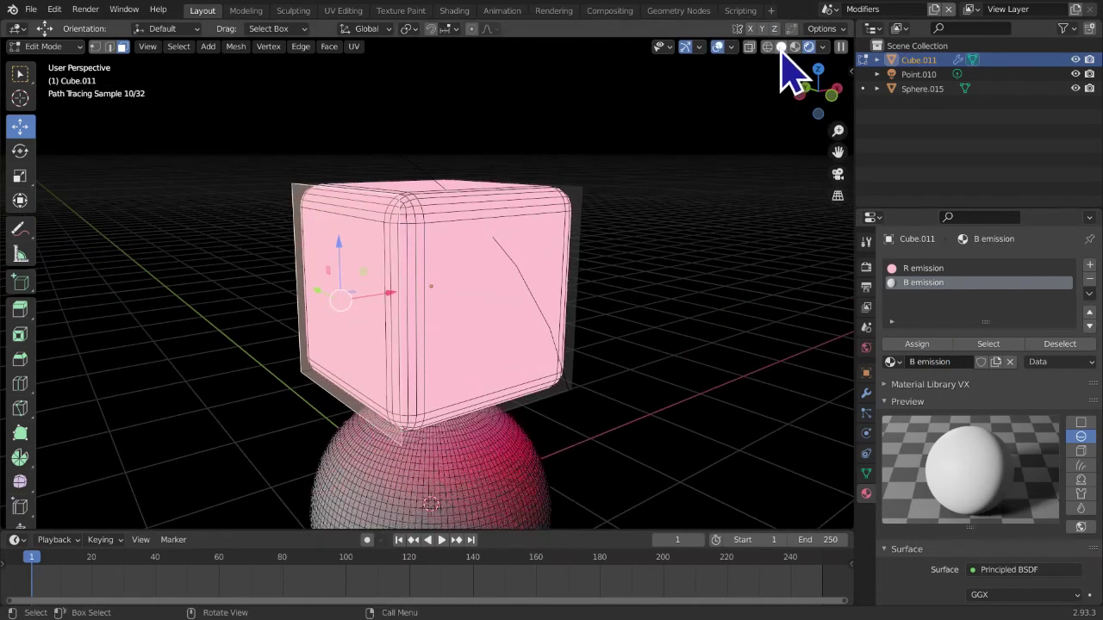
pyautogui.click(781, 46)
pyautogui.moveTo(566, 308); pyautogui.dragTo(750, 324, button='middle')
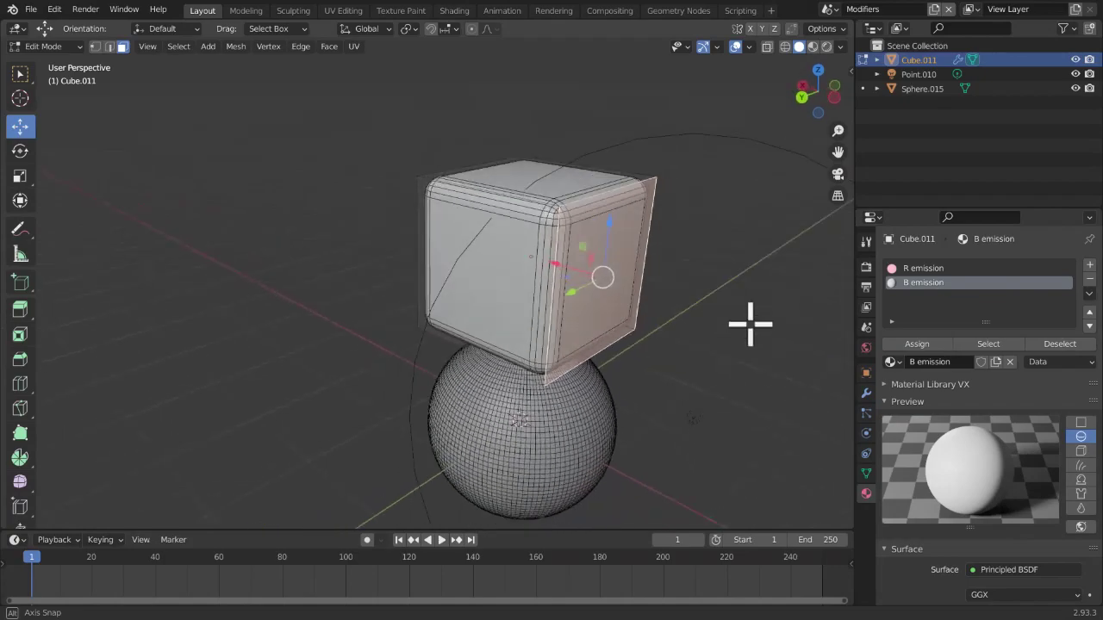
pyautogui.click(920, 346)
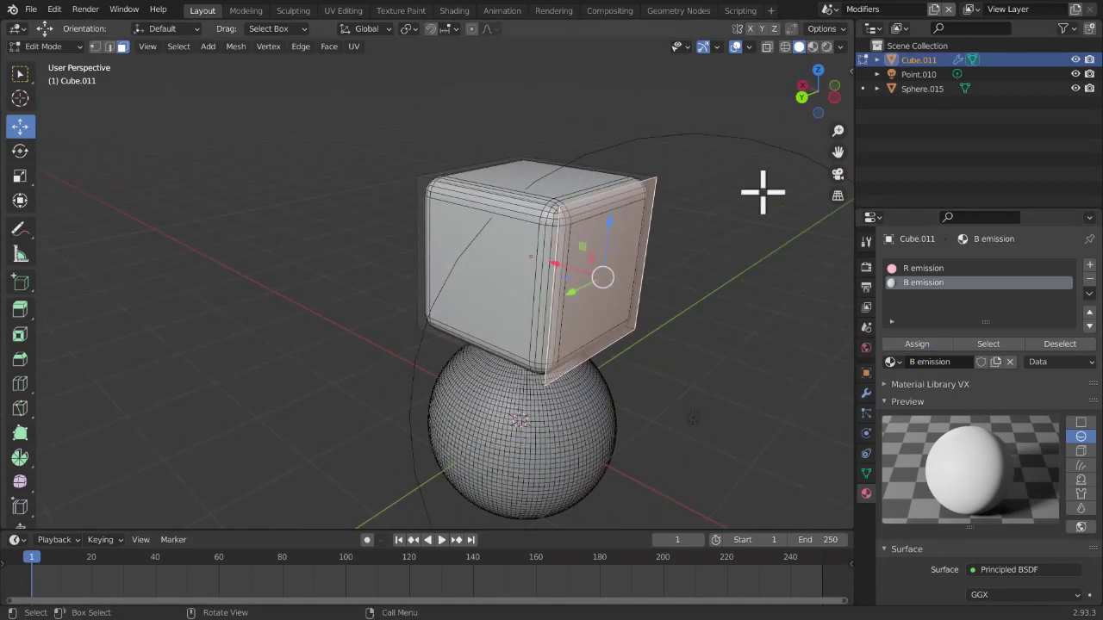
pyautogui.click(825, 46)
pyautogui.press('Tab')
pyautogui.moveTo(703, 325); pyautogui.dragTo(633, 333, button='middle')
pyautogui.moveTo(1080, 478); pyautogui.dragTo(1077, 371, button='middle')
# Make B emission a cyan Emission shader with strength 24.1
pyautogui.click(1009, 464)
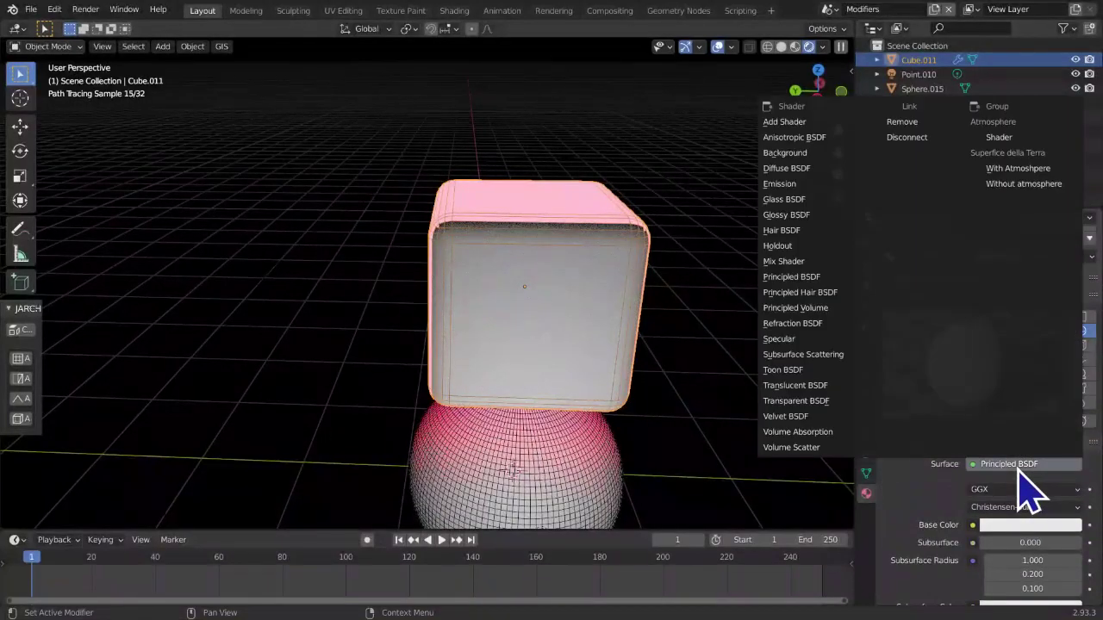
pyautogui.click(791, 182)
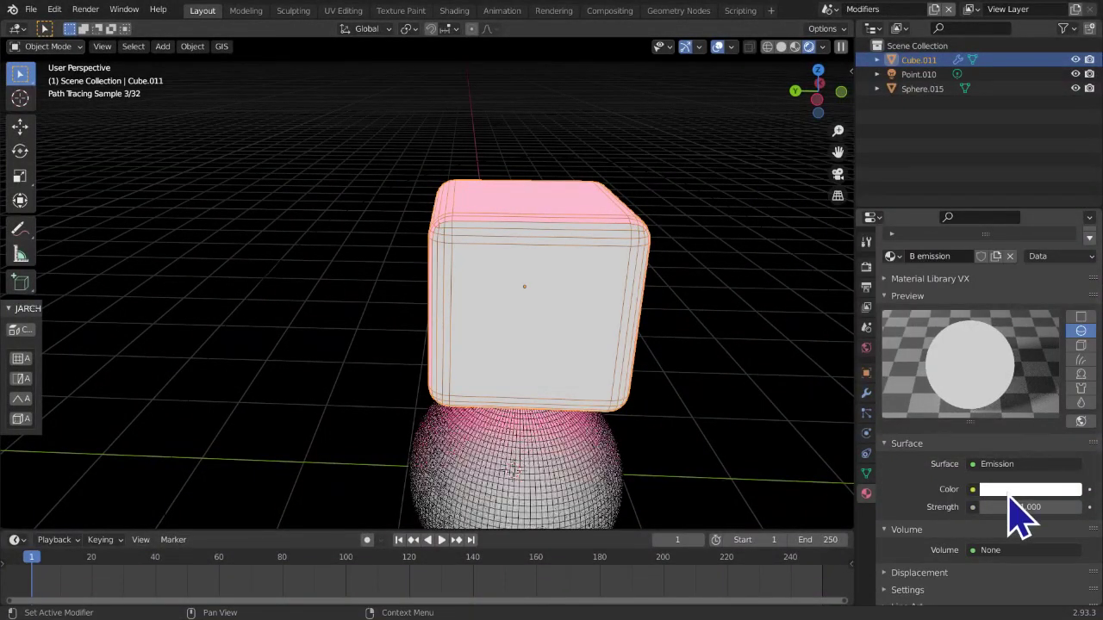
pyautogui.click(1000, 490)
pyautogui.moveTo(1036, 294); pyautogui.dragTo(1013, 287)
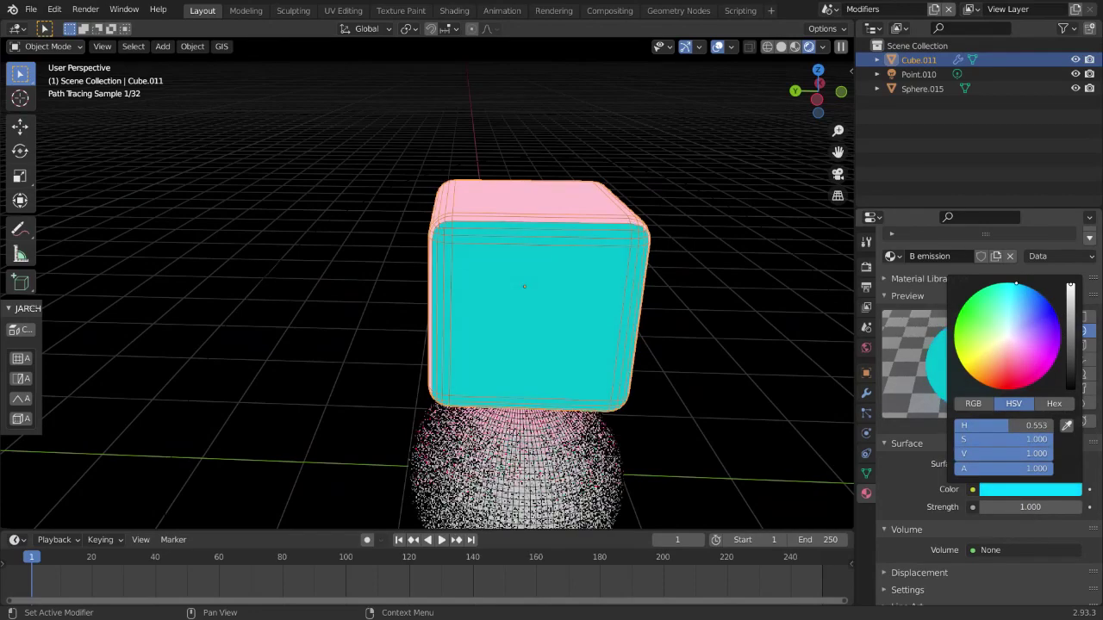
pyautogui.moveTo(1030, 508); pyautogui.dragTo(1043, 508)
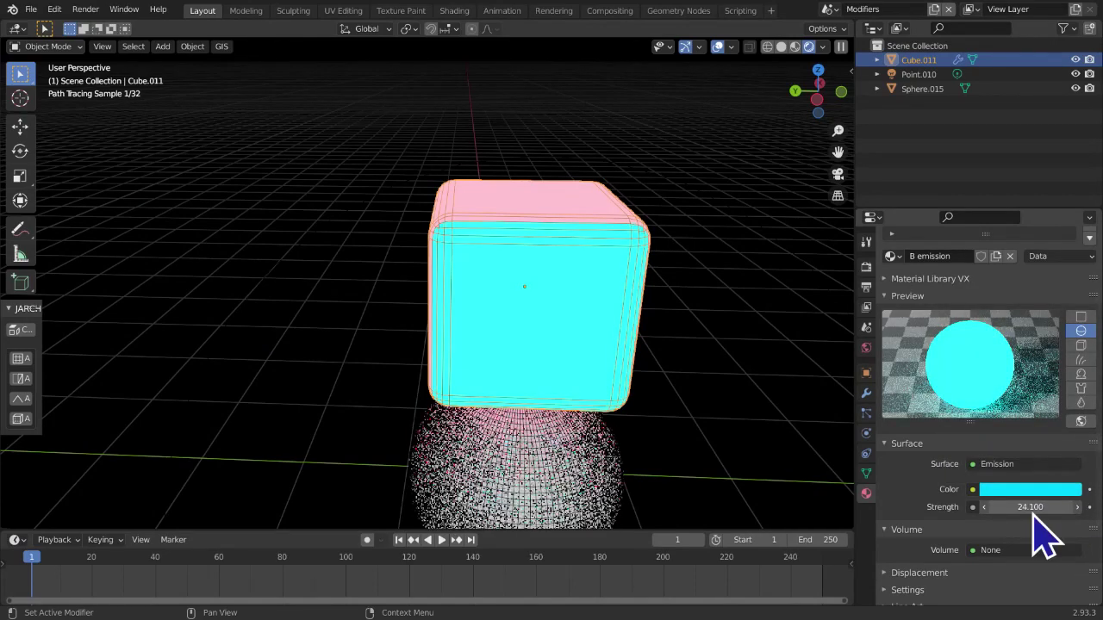
pyautogui.scroll(-6, 397, 406)
# Reselect Cube.011 and raise B emission's strength to 34.9
pyautogui.moveTo(396, 406); pyautogui.dragTo(297, 405, button='middle')
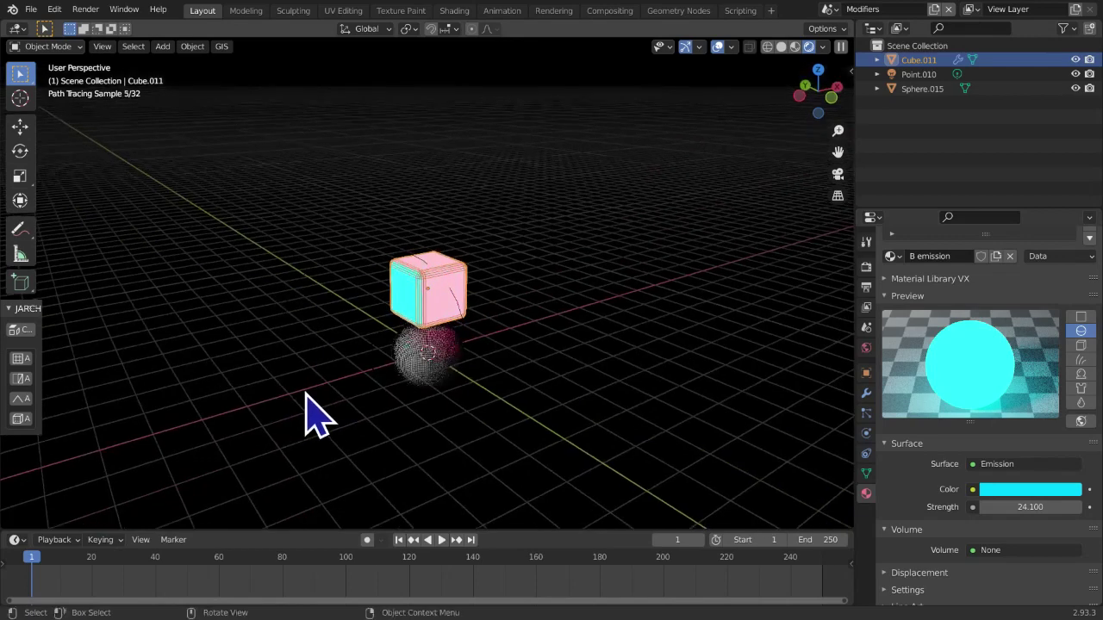
pyautogui.click(305, 409)
pyautogui.click(429, 312)
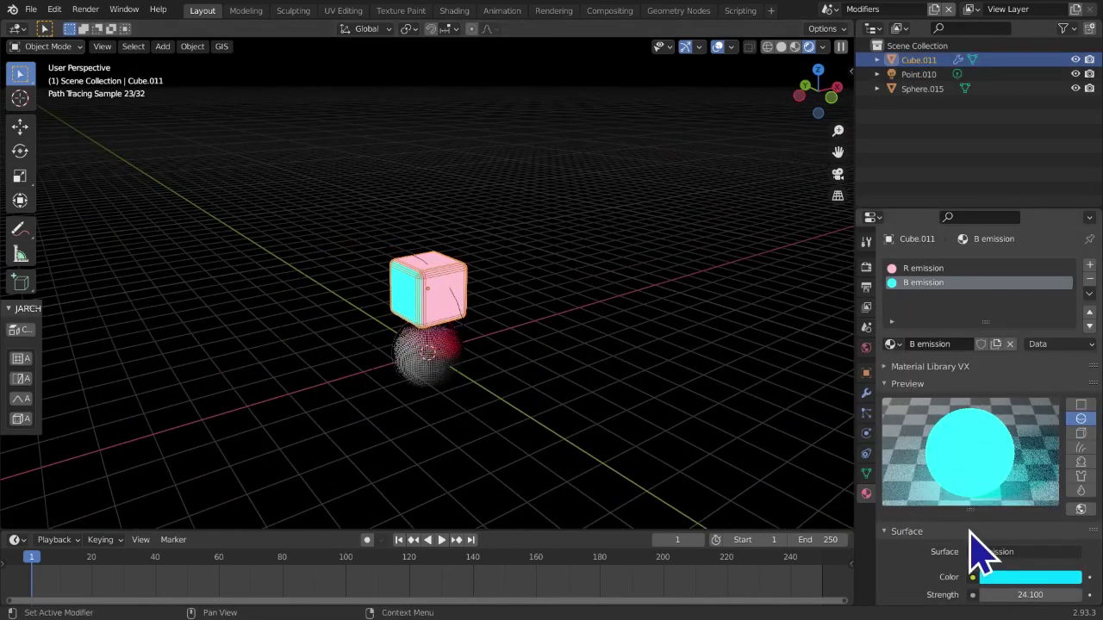
pyautogui.moveTo(1030, 595); pyautogui.dragTo(1042, 594)
pyautogui.scroll(8, 487, 371)
pyautogui.moveTo(488, 370); pyautogui.dragTo(482, 288, button='middle')
pyautogui.scroll(-4, 485, 388)
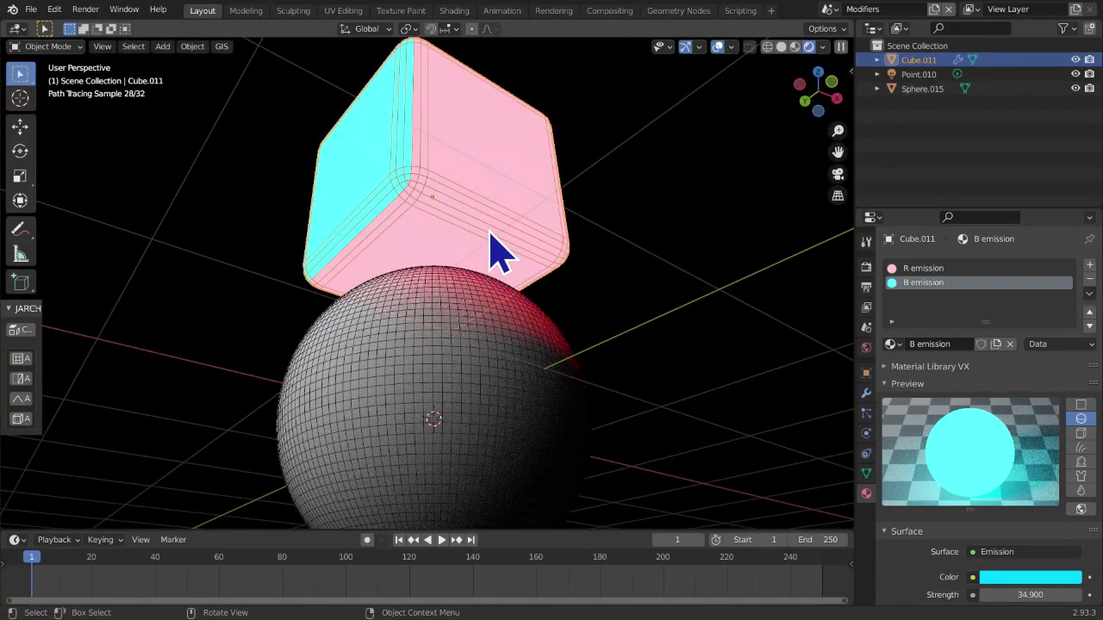
pyautogui.press('Tab')
# Add a 'G emission' material in a new slot and assign it to the cube's bottom face
pyautogui.click(477, 249)
pyautogui.moveTo(477, 248); pyautogui.dragTo(535, 264, button='middle')
pyautogui.click(1090, 265)
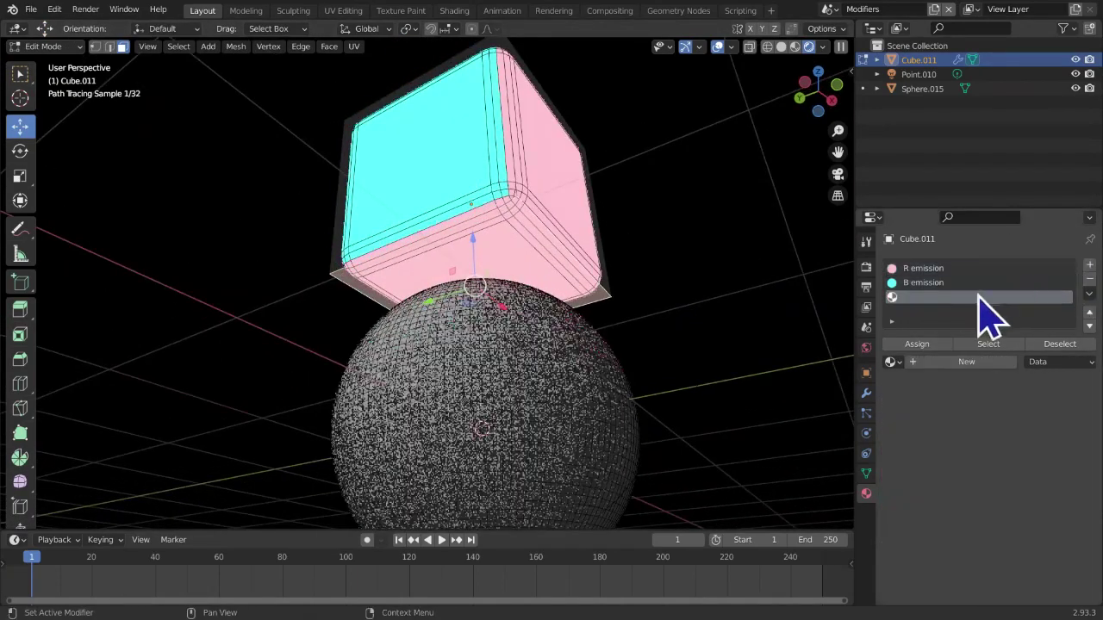
pyautogui.click(937, 362)
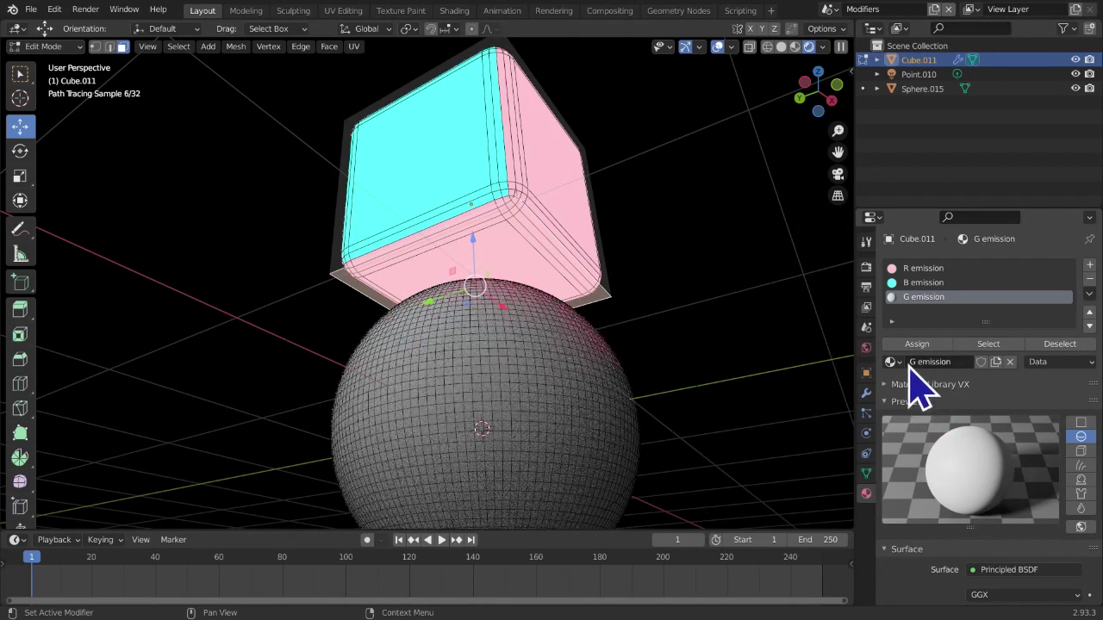
pyautogui.click(934, 347)
pyautogui.press('Tab')
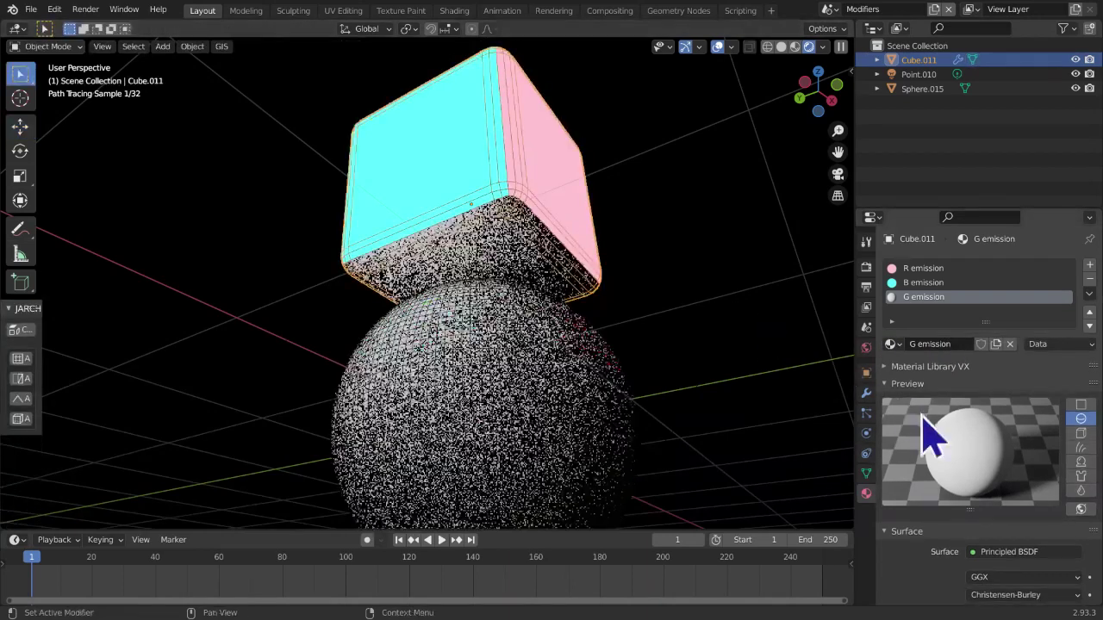
# Make G emission a yellow Emission shader at strength 19
pyautogui.moveTo(948, 414); pyautogui.dragTo(951, 343, button='middle')
pyautogui.scroll(-3, 972, 284)
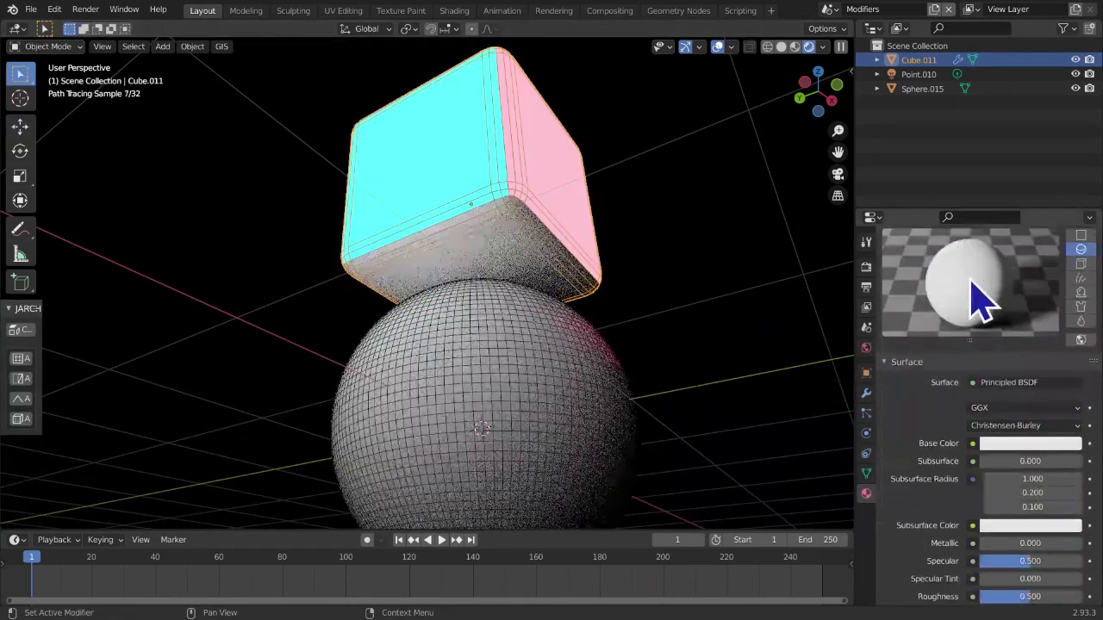
pyautogui.click(1002, 386)
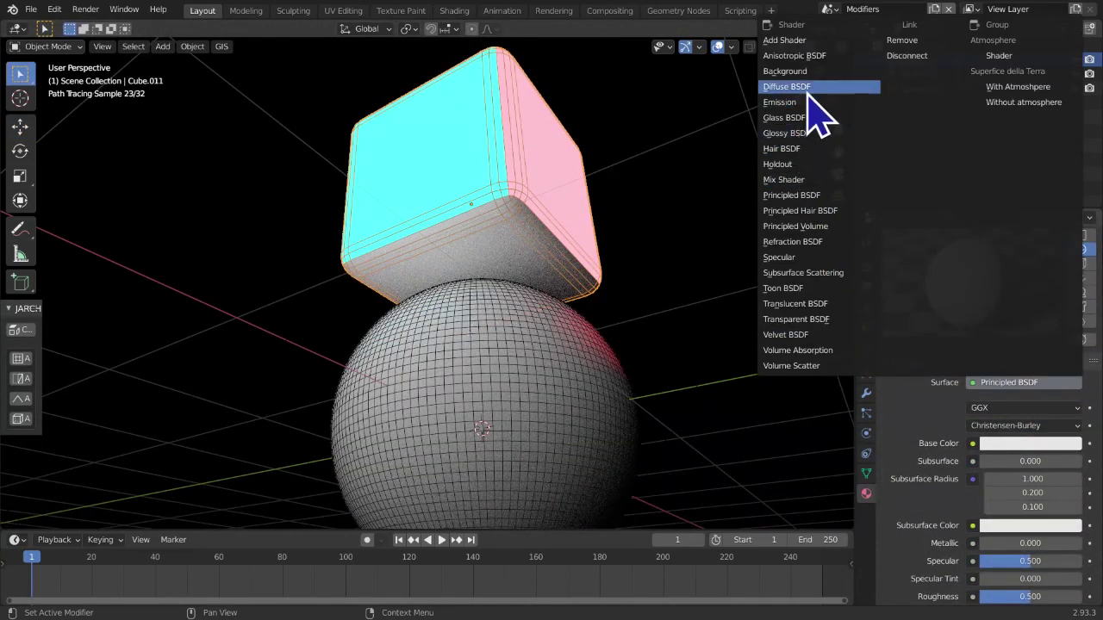
pyautogui.click(803, 103)
pyautogui.click(1013, 409)
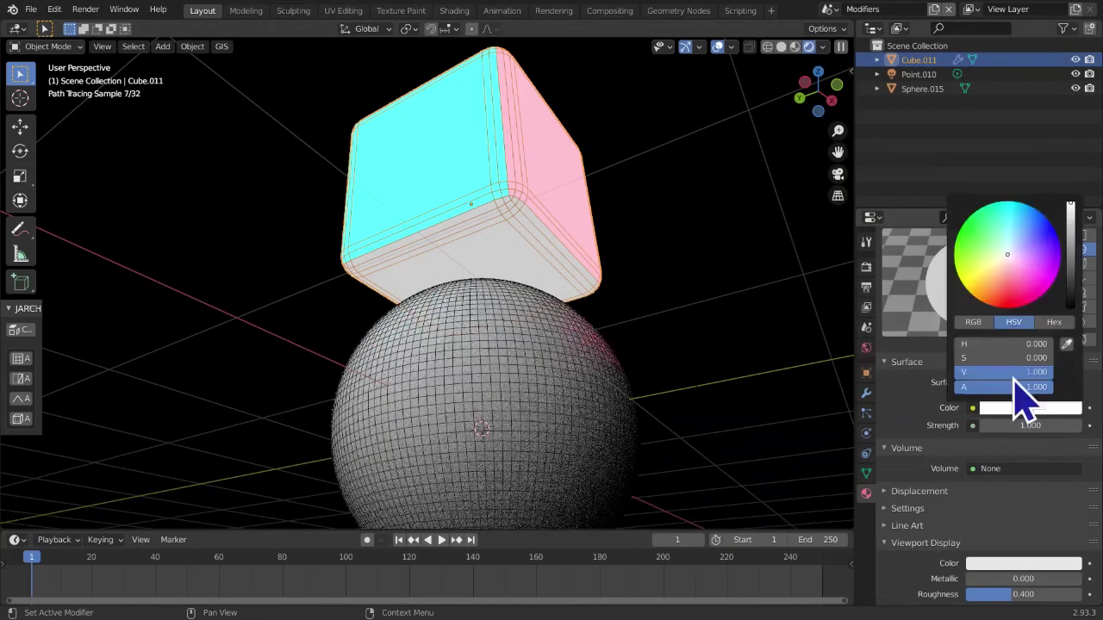
pyautogui.click(962, 285)
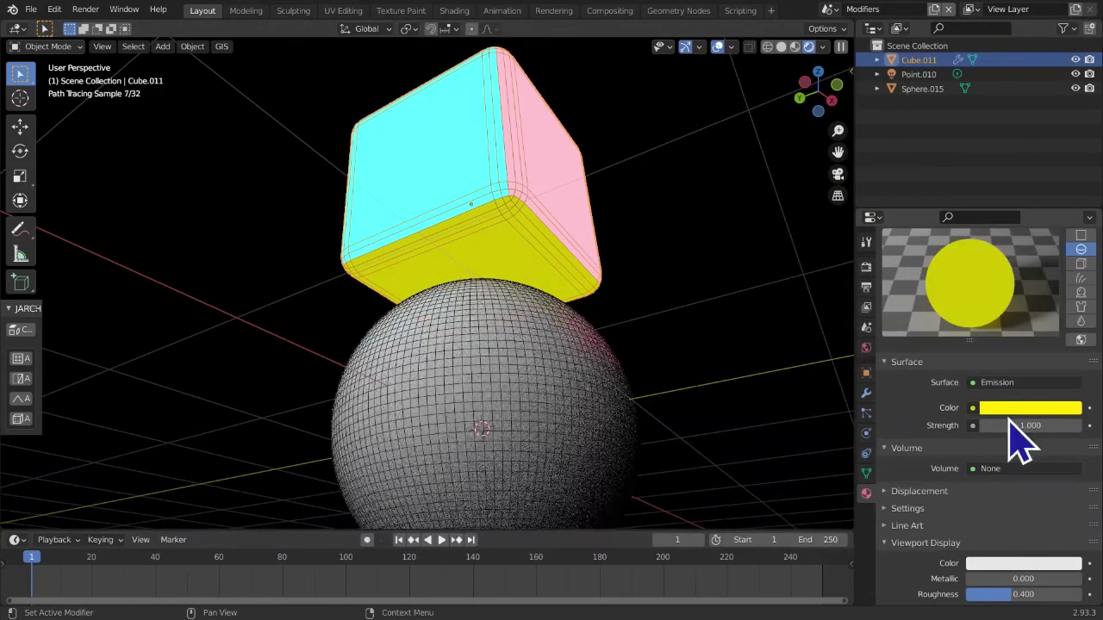
pyautogui.moveTo(1030, 426); pyautogui.dragTo(1096, 426)
pyautogui.scroll(-1, 443, 388)
# Show the cube's modifier settings from a front, slightly raised view
pyautogui.moveTo(452, 366)
pyautogui.mouseDown(button='middle')
pyautogui.moveTo(436, 388)
pyautogui.moveTo(172, 451)
pyautogui.moveTo(436, 460)
pyautogui.moveTo(563, 382)
pyautogui.moveTo(591, 315)
pyautogui.mouseUp(button='middle')
pyautogui.scroll(5, 504, 418)
pyautogui.click(867, 394)
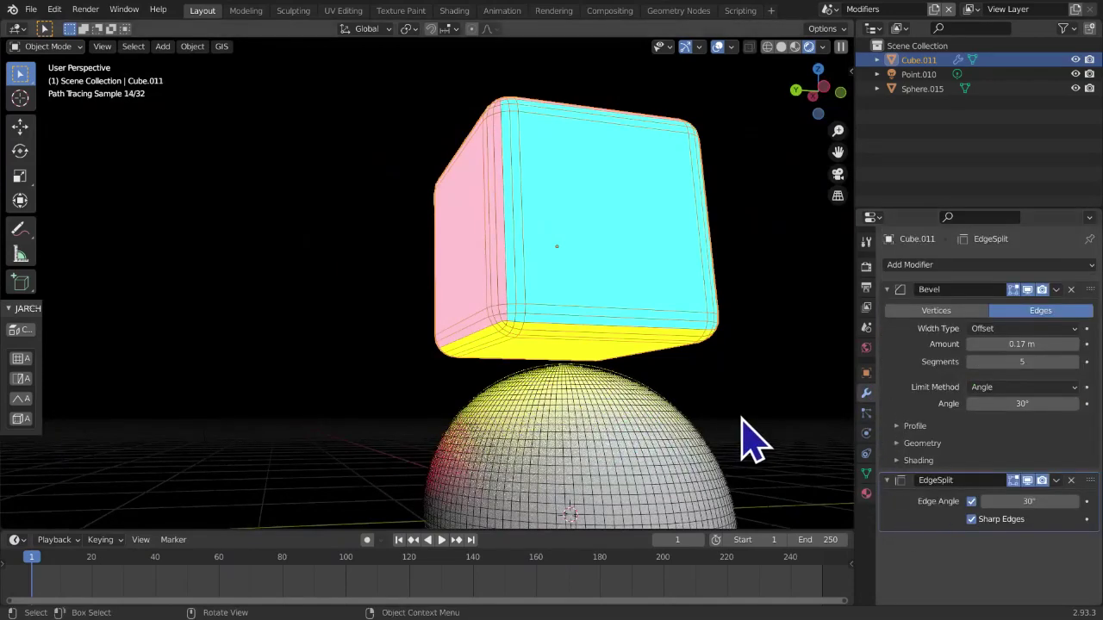
# Expand the Bevel modifier's Shading options
pyautogui.moveTo(741, 434); pyautogui.dragTo(718, 438, button='middle')
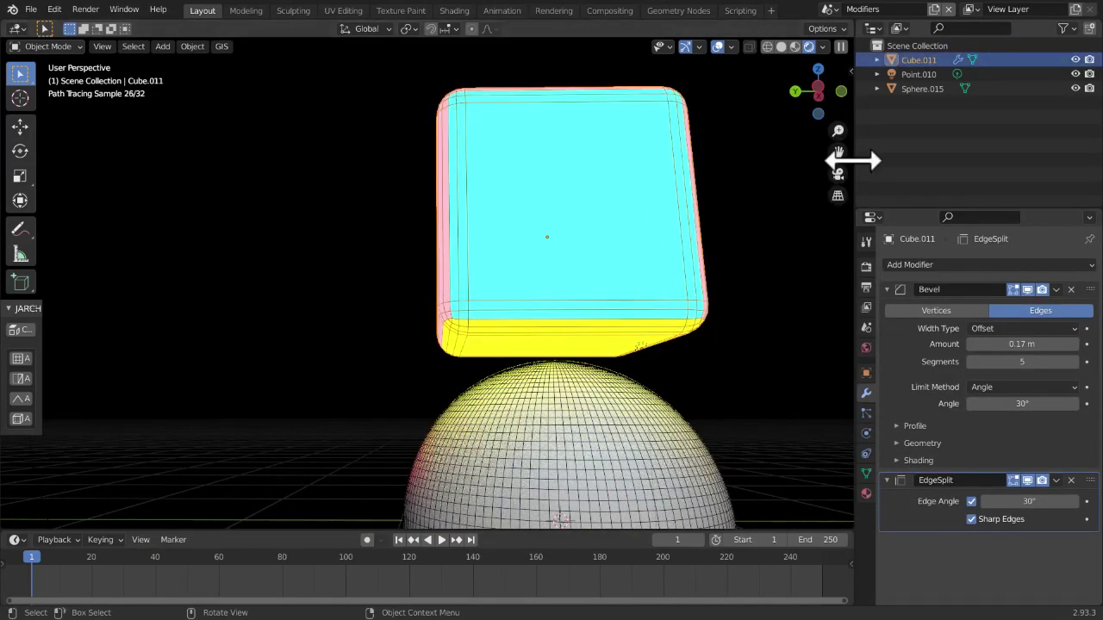
pyautogui.moveTo(839, 155); pyautogui.dragTo(748, 315, button='middle')
pyautogui.press('Tab')
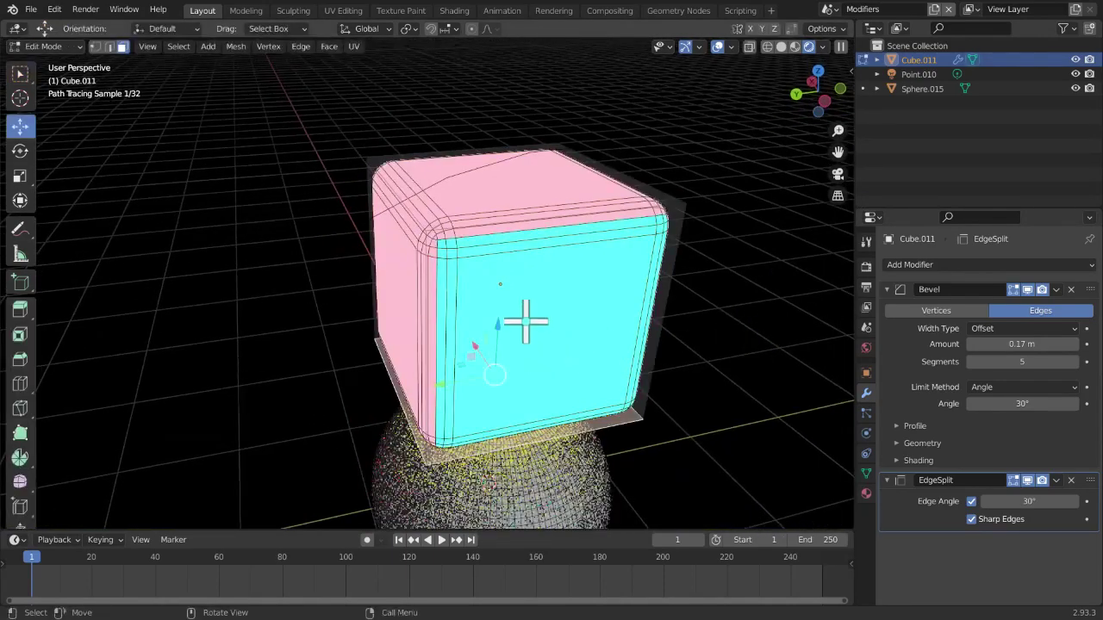
pyautogui.press('Tab')
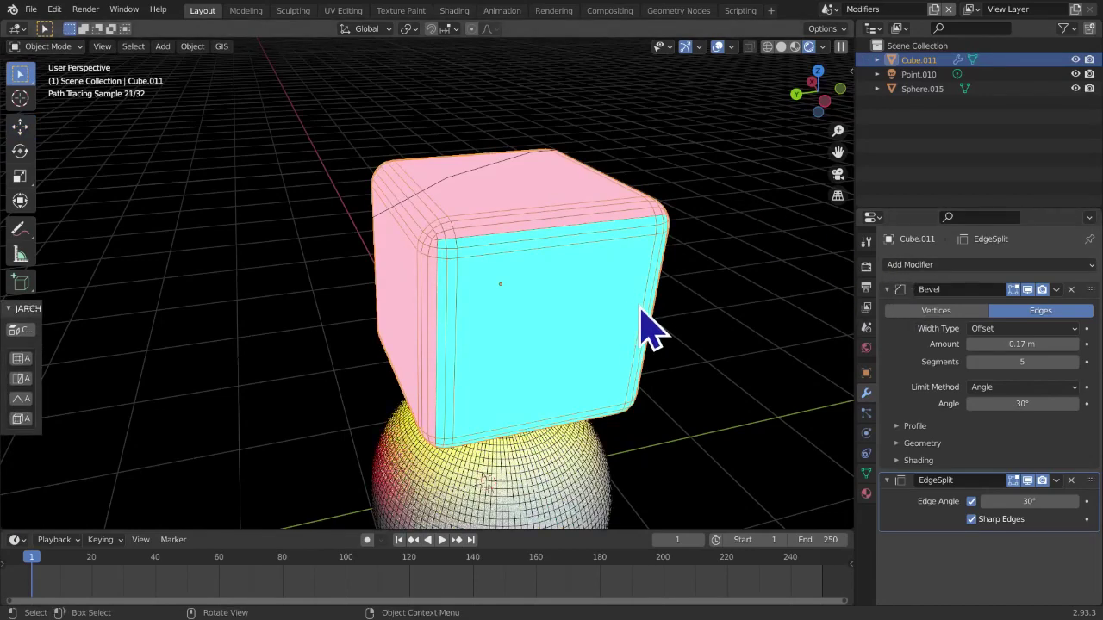
pyautogui.click(911, 462)
pyautogui.scroll(-1, 930, 517)
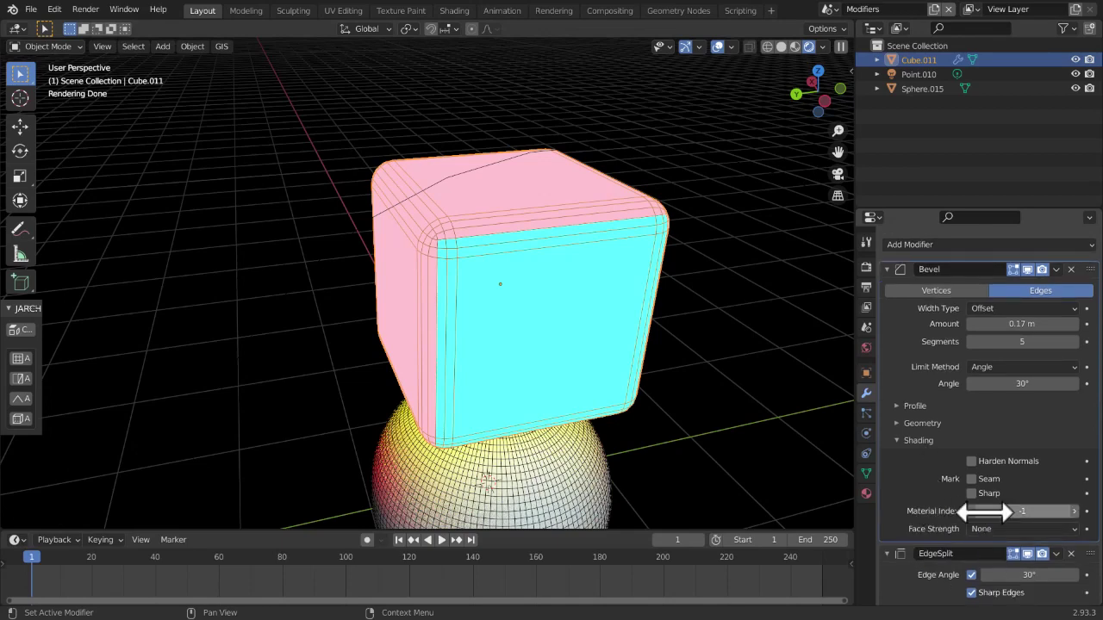
pyautogui.click(923, 517)
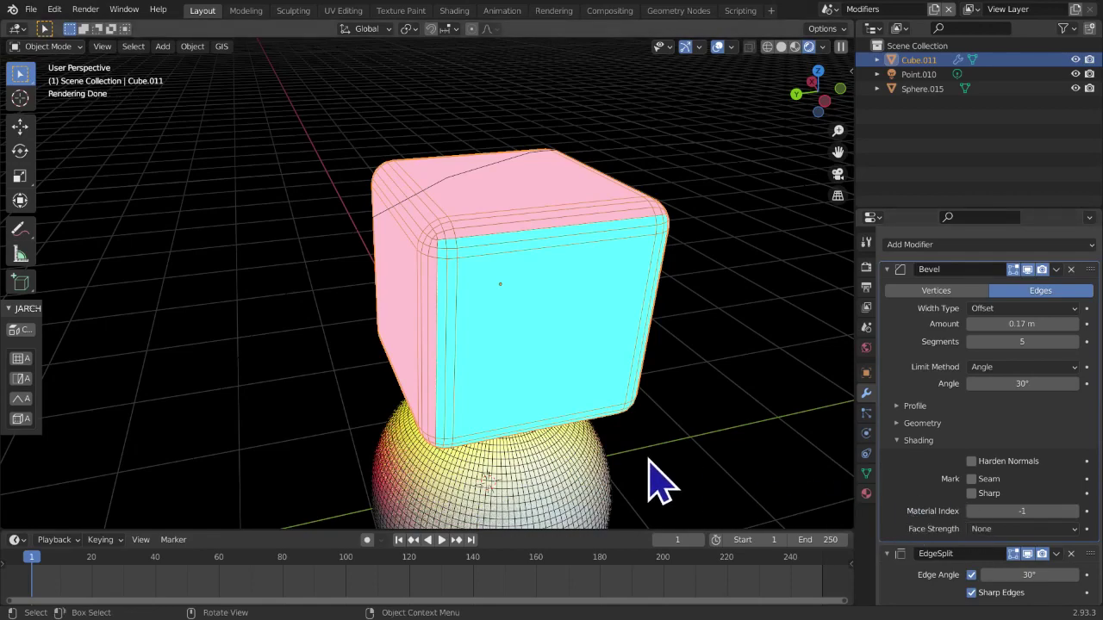
pyautogui.scroll(3, 660, 484)
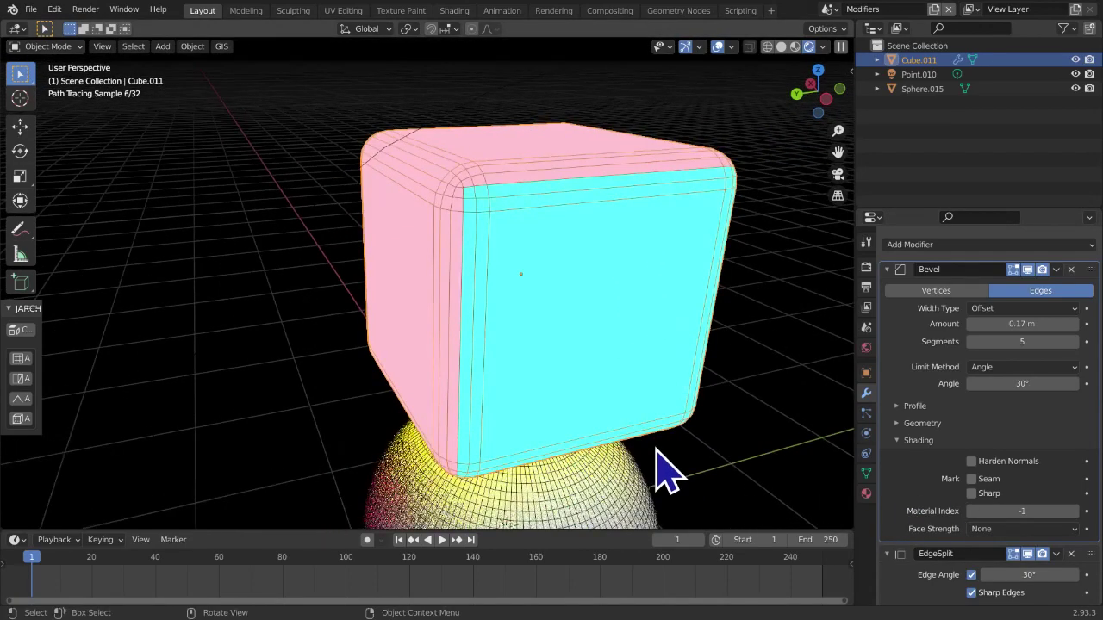
# Set the bevel's Material Index to 0, leaving Mark Sharp off
pyautogui.moveTo(506, 354); pyautogui.dragTo(428, 332, button='middle')
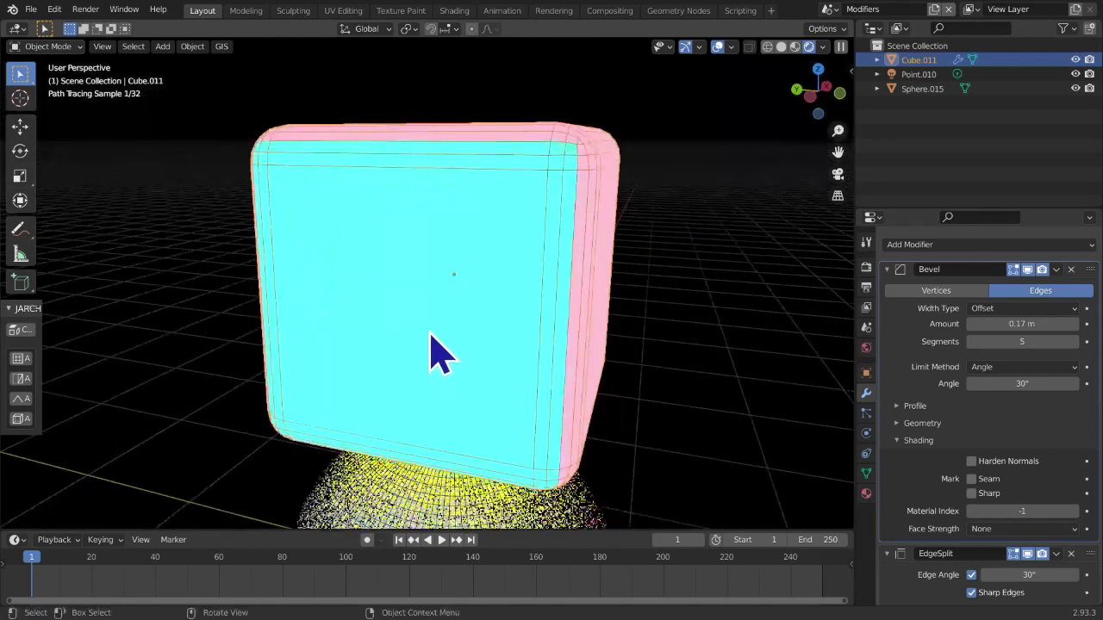
pyautogui.scroll(1, 579, 247)
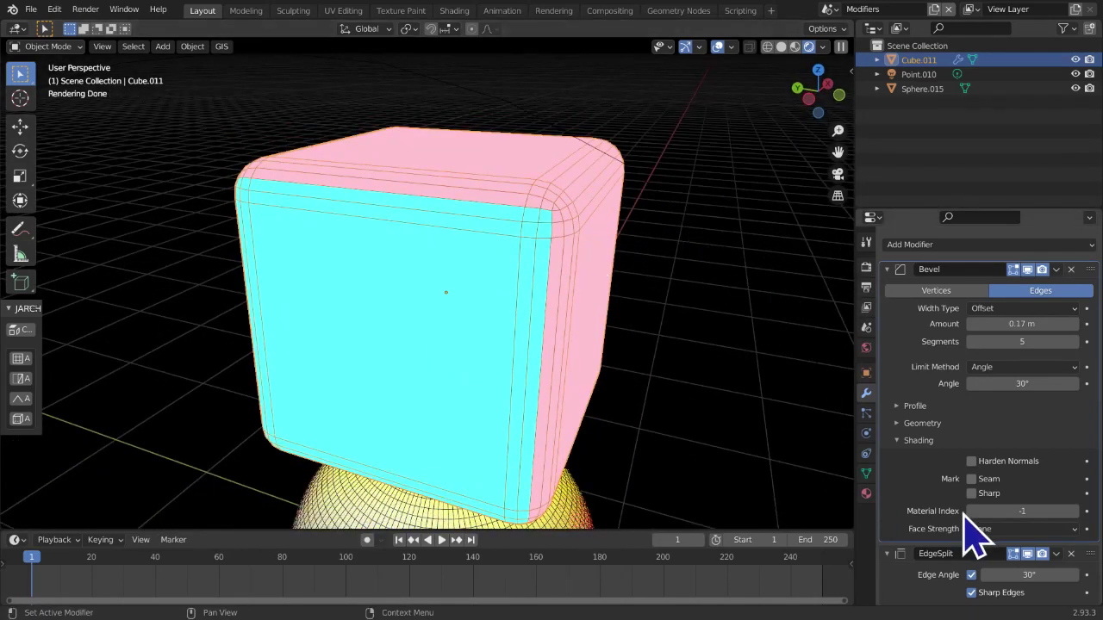
pyautogui.moveTo(571, 295); pyautogui.dragTo(529, 269, button='middle')
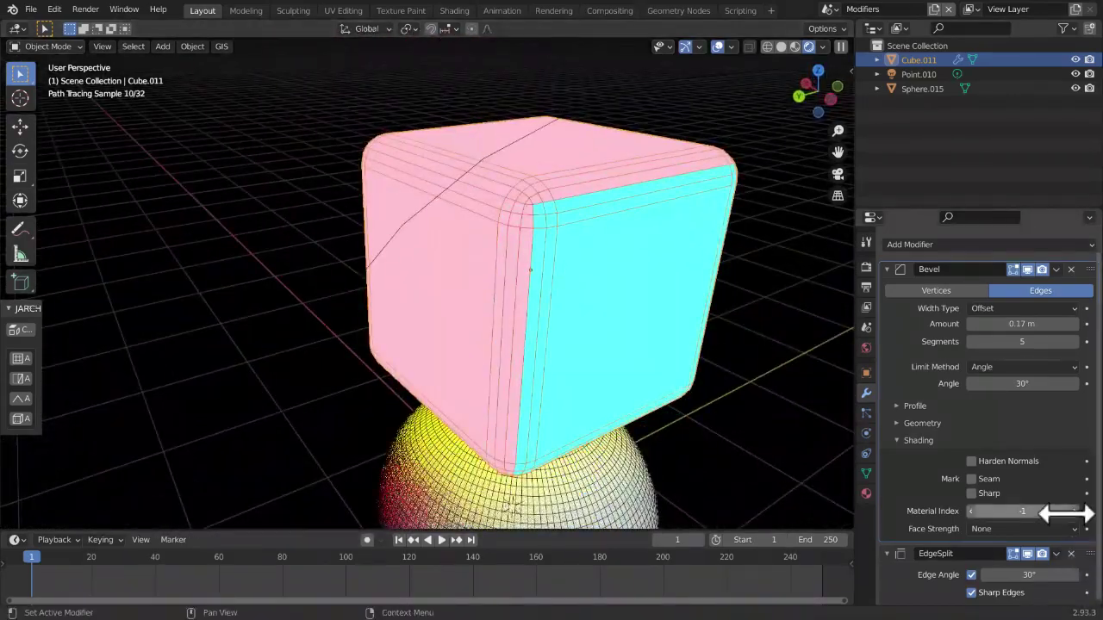
pyautogui.click(1075, 511)
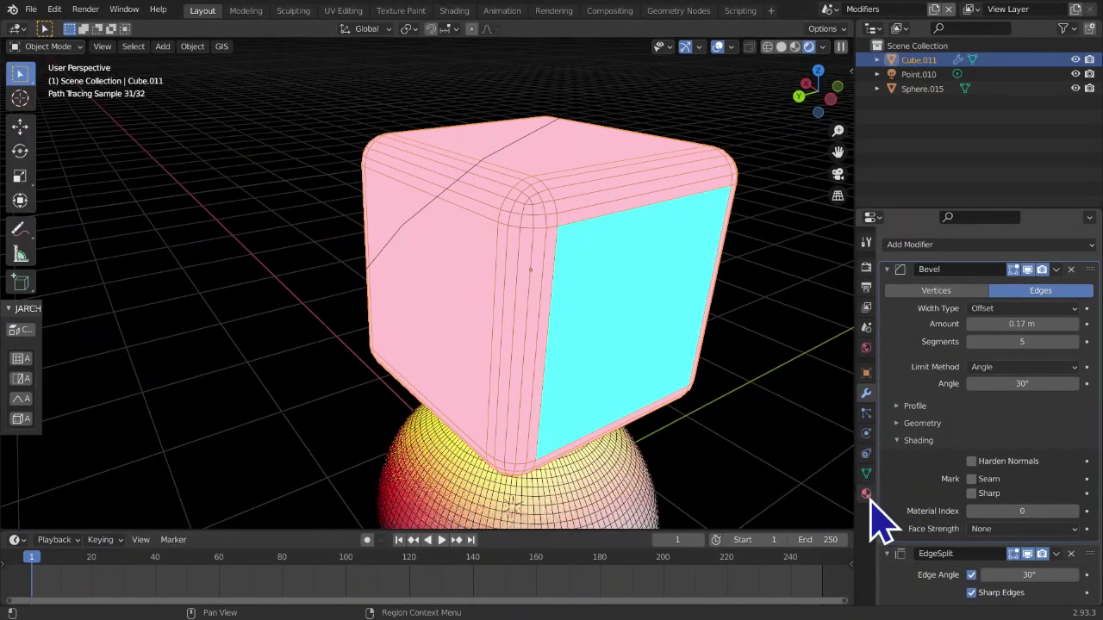
pyautogui.click(991, 494)
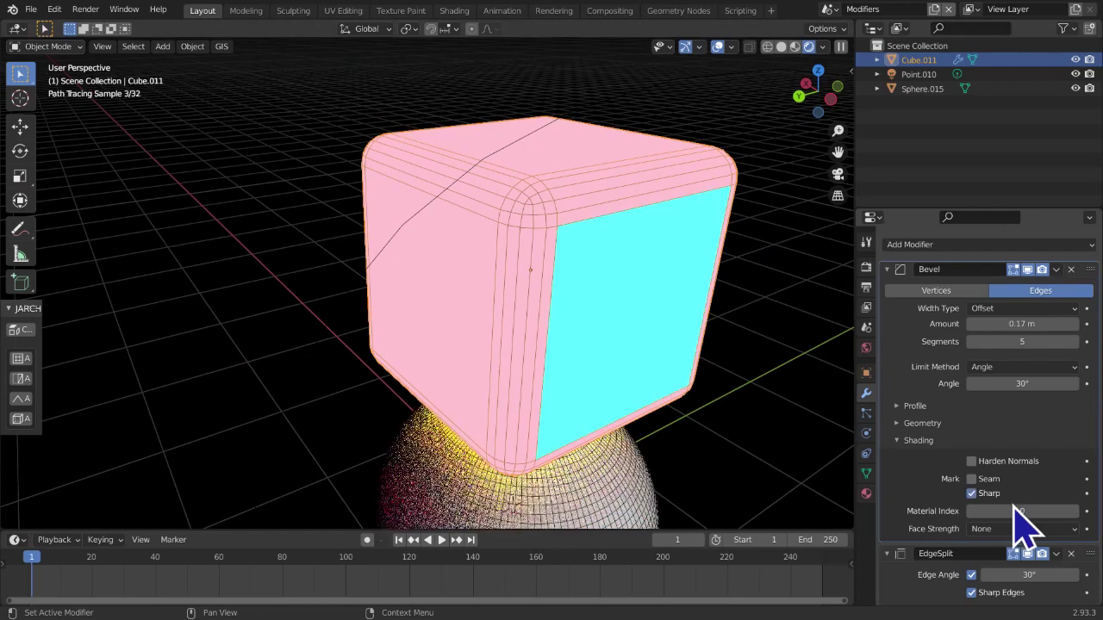
pyautogui.click(988, 493)
pyautogui.click(1011, 511)
pyautogui.press('Return')
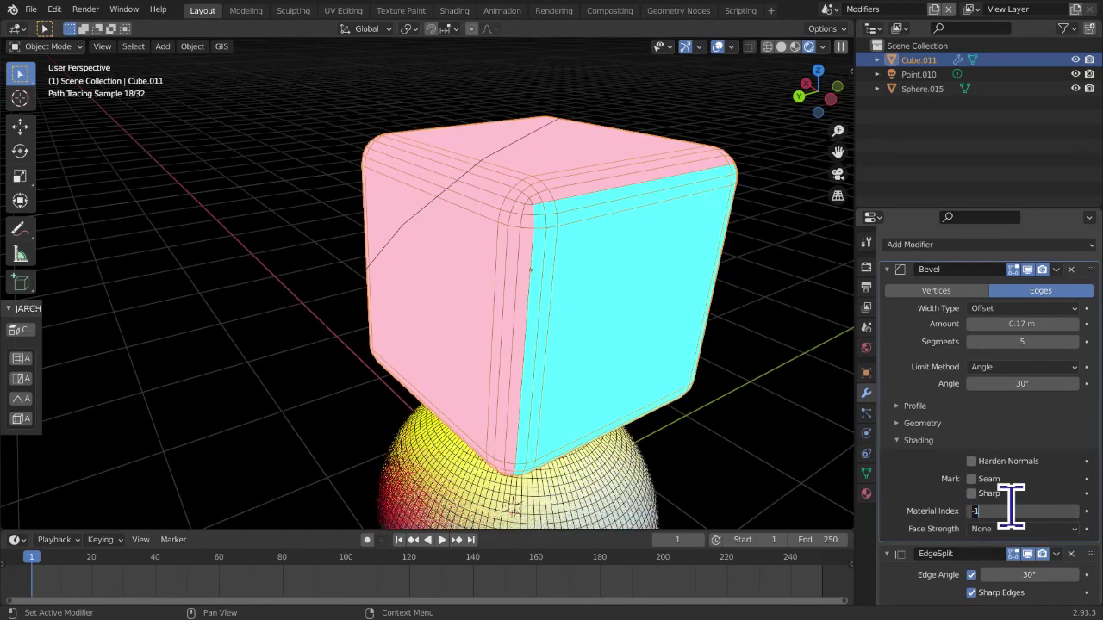
pyautogui.press('Return')
# Inspect the pink bevels and show the cube's R, B and G emission materials
pyautogui.moveTo(598, 485); pyautogui.dragTo(585, 418, button='middle')
pyautogui.moveTo(598, 357); pyautogui.dragTo(542, 406, button='middle')
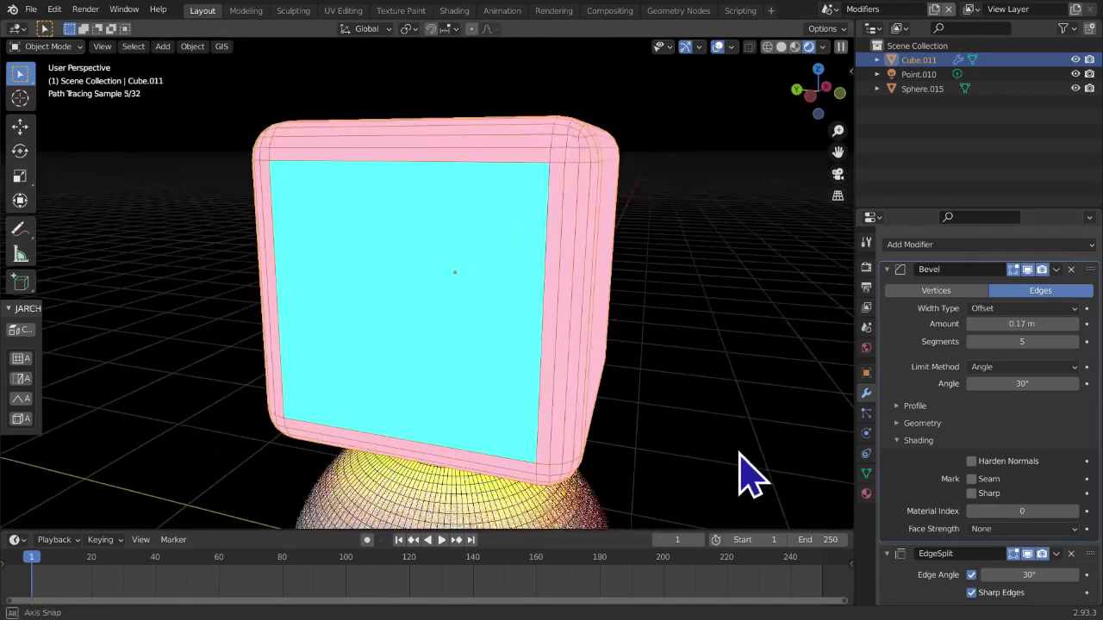
pyautogui.moveTo(746, 455); pyautogui.dragTo(810, 444, button='middle')
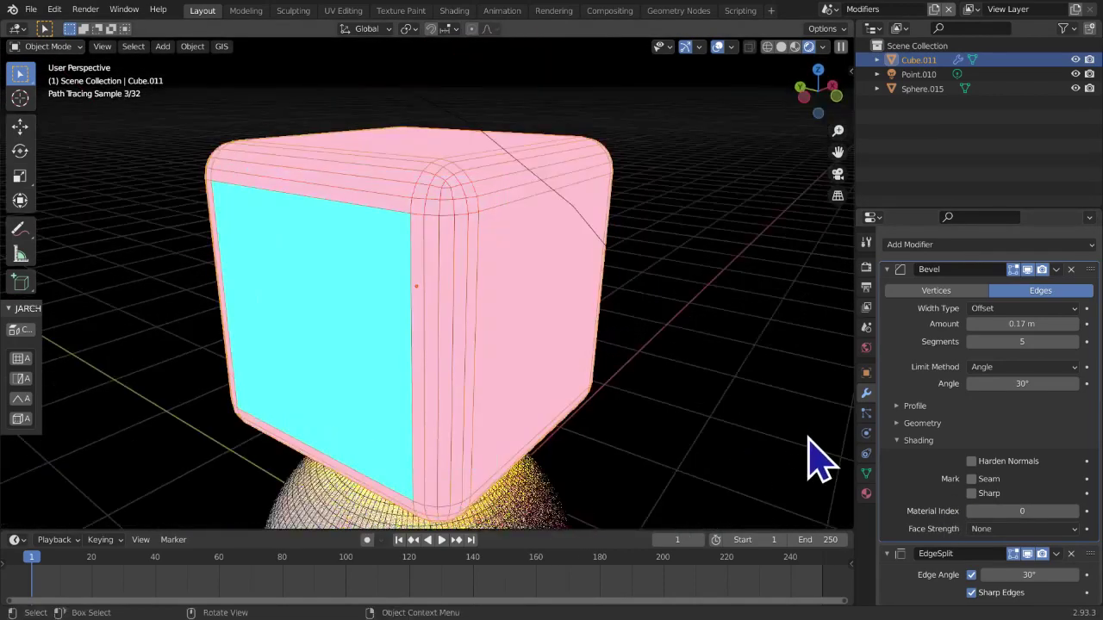
pyautogui.click(866, 494)
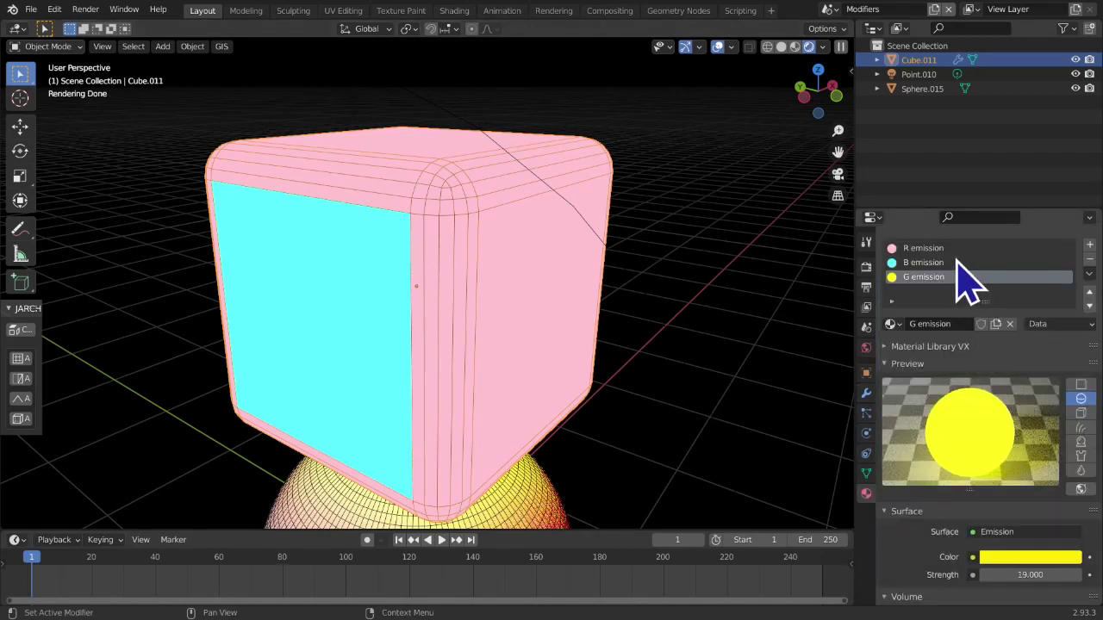
pyautogui.scroll(1, 969, 281)
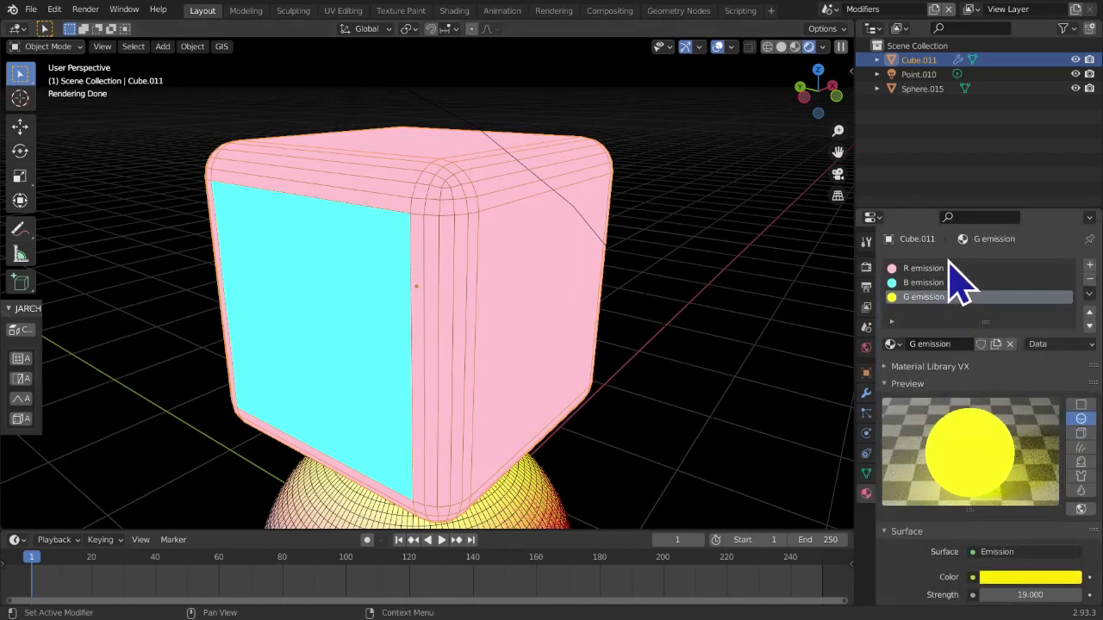
# Set R emission's strength to 34
pyautogui.click(944, 267)
pyautogui.click(939, 283)
pyautogui.click(938, 295)
pyautogui.click(937, 283)
pyautogui.click(937, 269)
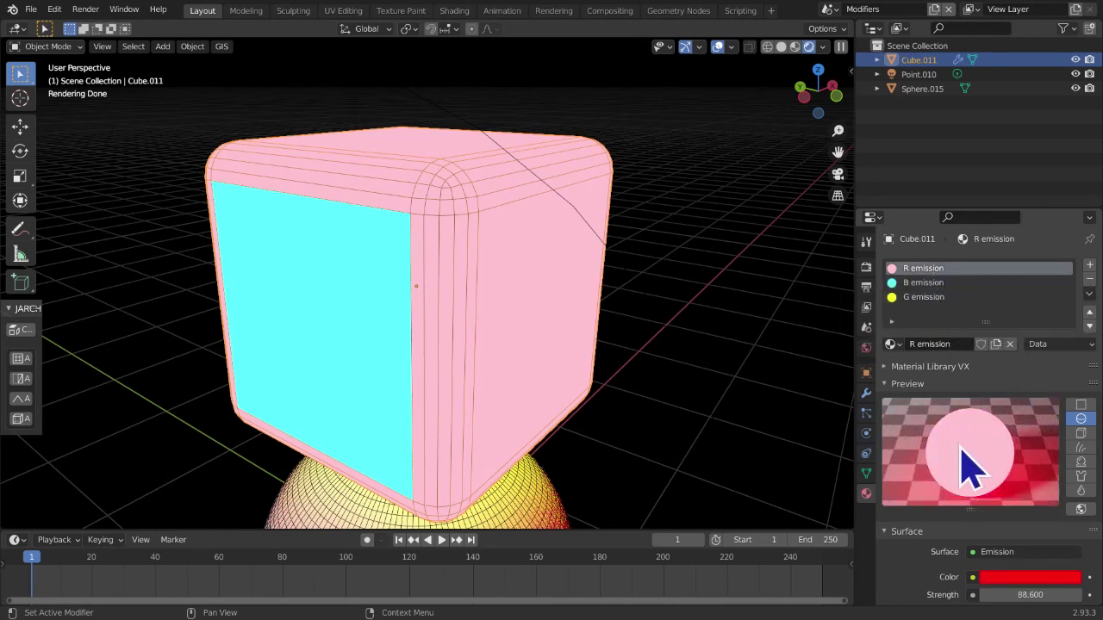
pyautogui.click(949, 281)
pyautogui.click(946, 269)
pyautogui.press('Return')
pyautogui.moveTo(149, 307); pyautogui.dragTo(256, 302, button='middle')
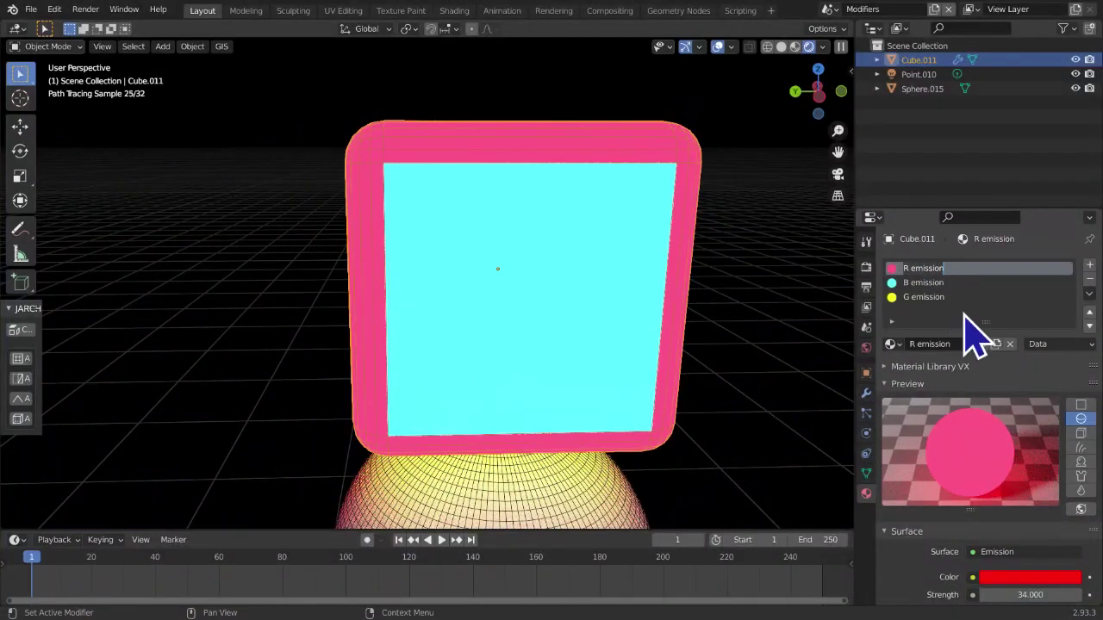
# Change the G emission colour from yellow to green
pyautogui.click(923, 283)
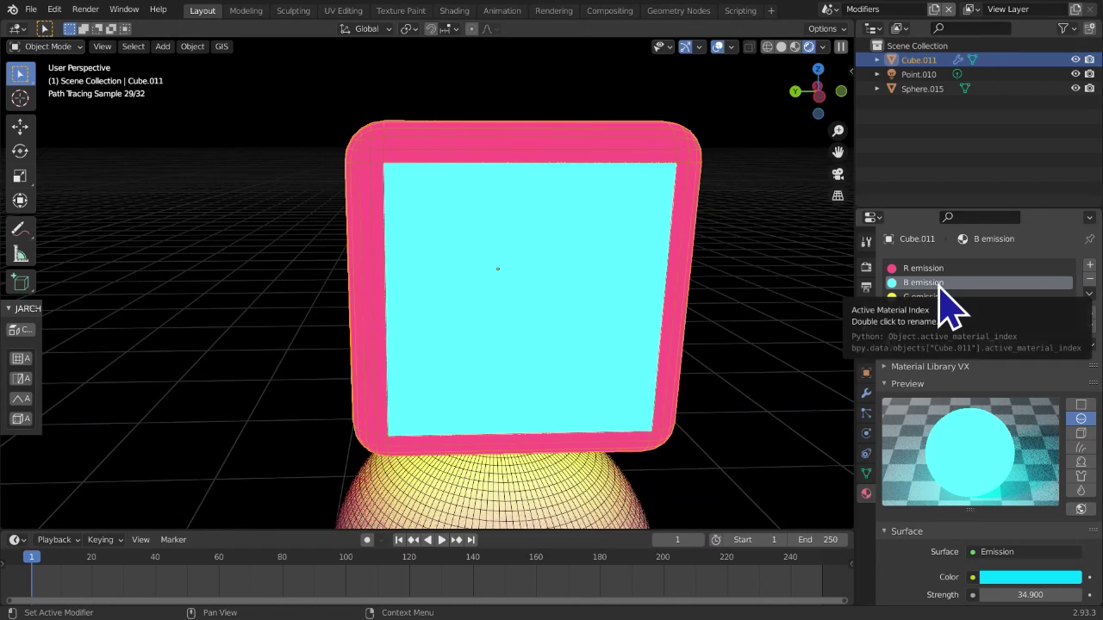
pyautogui.click(936, 297)
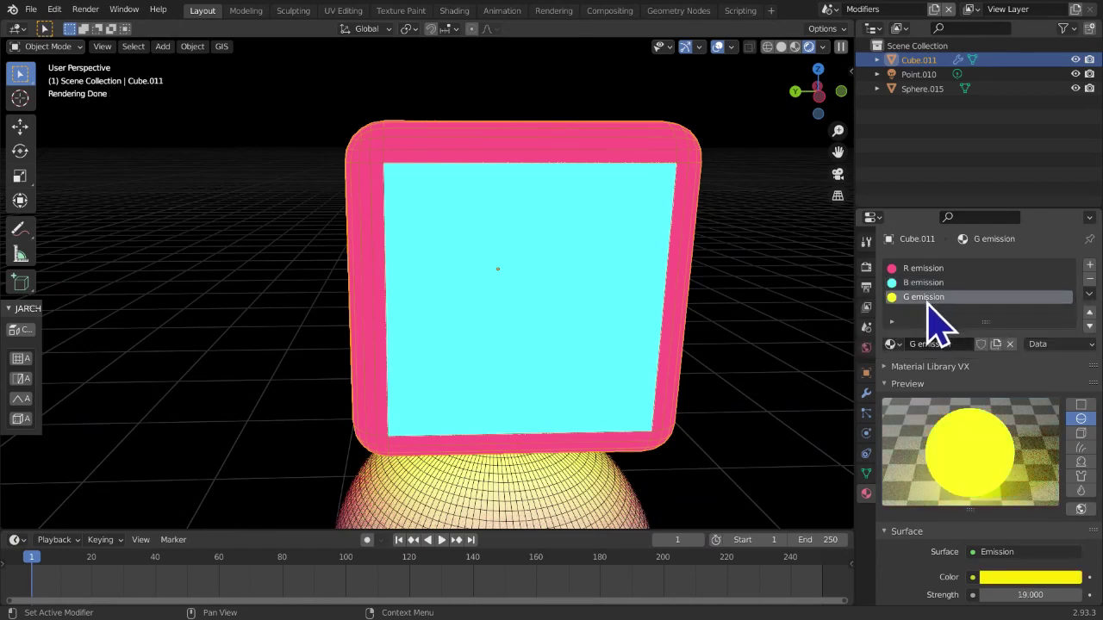
pyautogui.click(1072, 583)
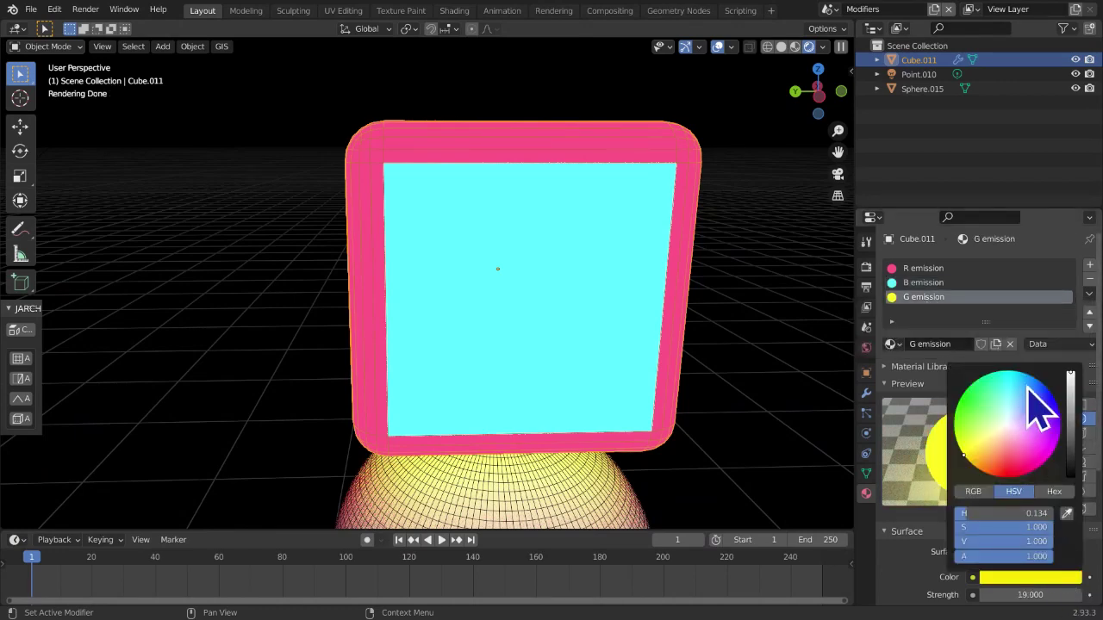
pyautogui.click(970, 403)
pyautogui.moveTo(465, 508); pyautogui.dragTo(492, 382, button='middle')
pyautogui.moveTo(696, 338)
pyautogui.mouseDown(button='middle')
pyautogui.moveTo(603, 431)
pyautogui.moveTo(643, 376)
pyautogui.moveTo(699, 332)
pyautogui.mouseUp(button='middle')
pyautogui.scroll(3, 626, 413)
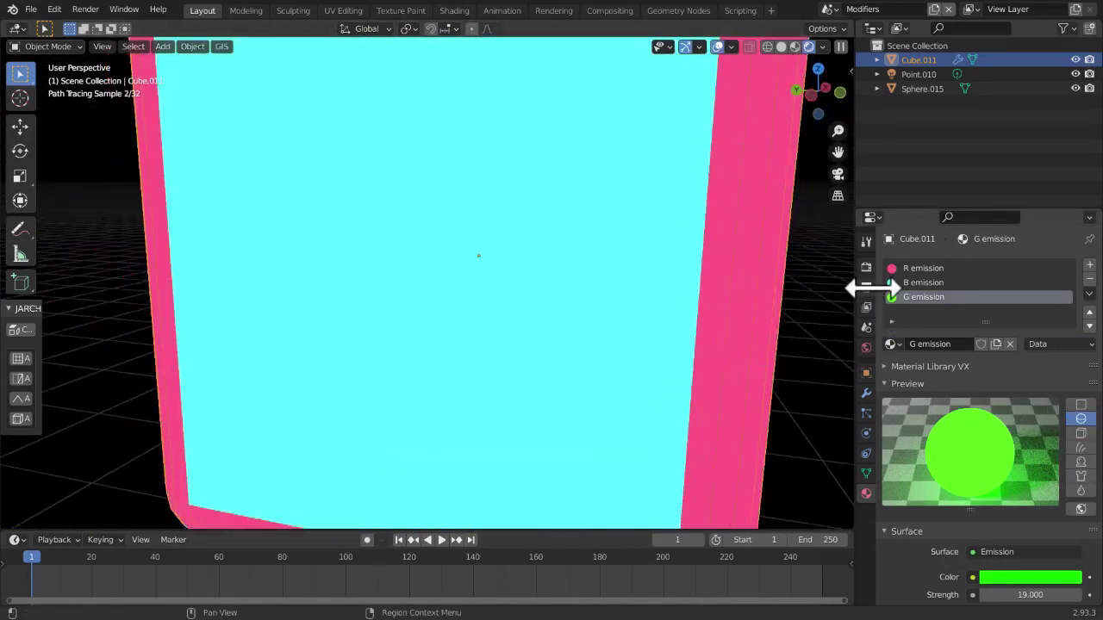
pyautogui.scroll(-6, 758, 374)
# Cycle through the R, B and G emission slots, ending on R emission
pyautogui.click(931, 268)
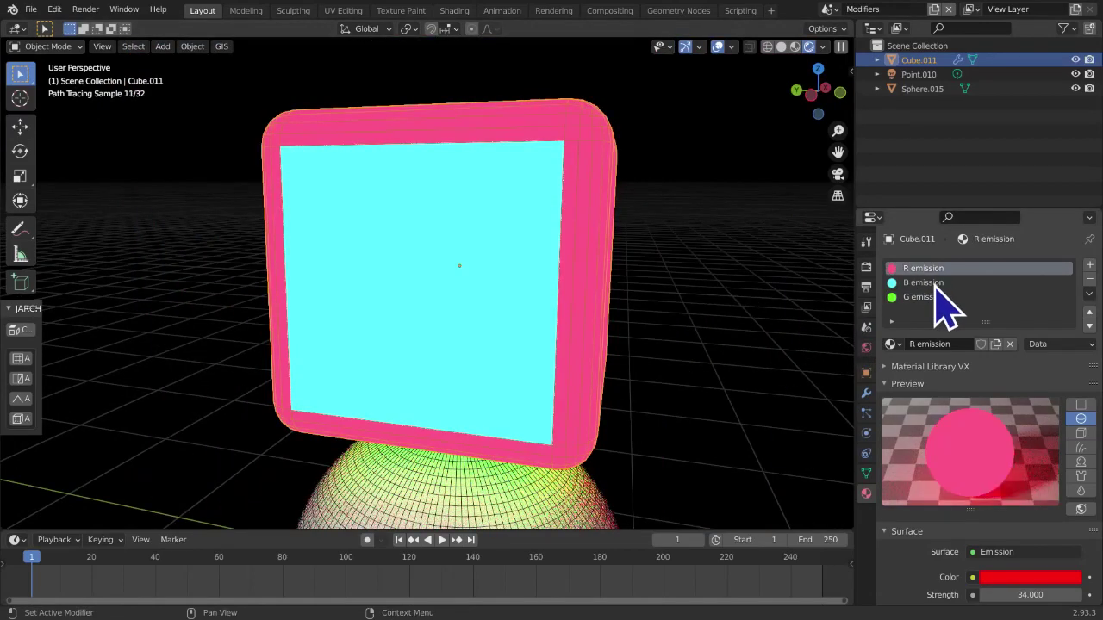
pyautogui.click(936, 284)
pyautogui.click(924, 297)
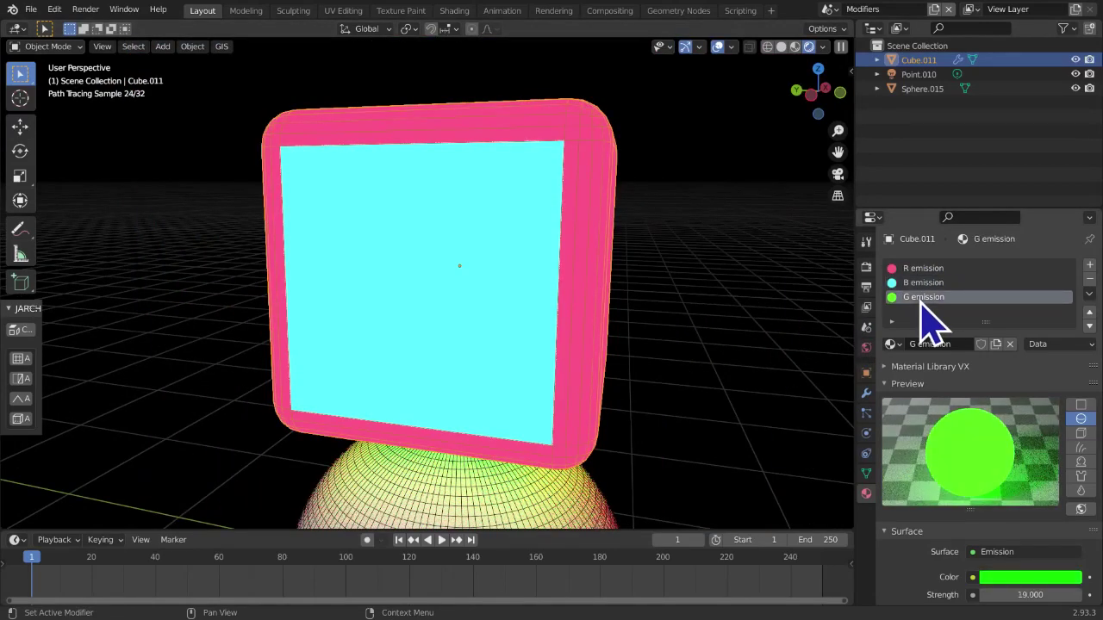
pyautogui.scroll(-4, 604, 336)
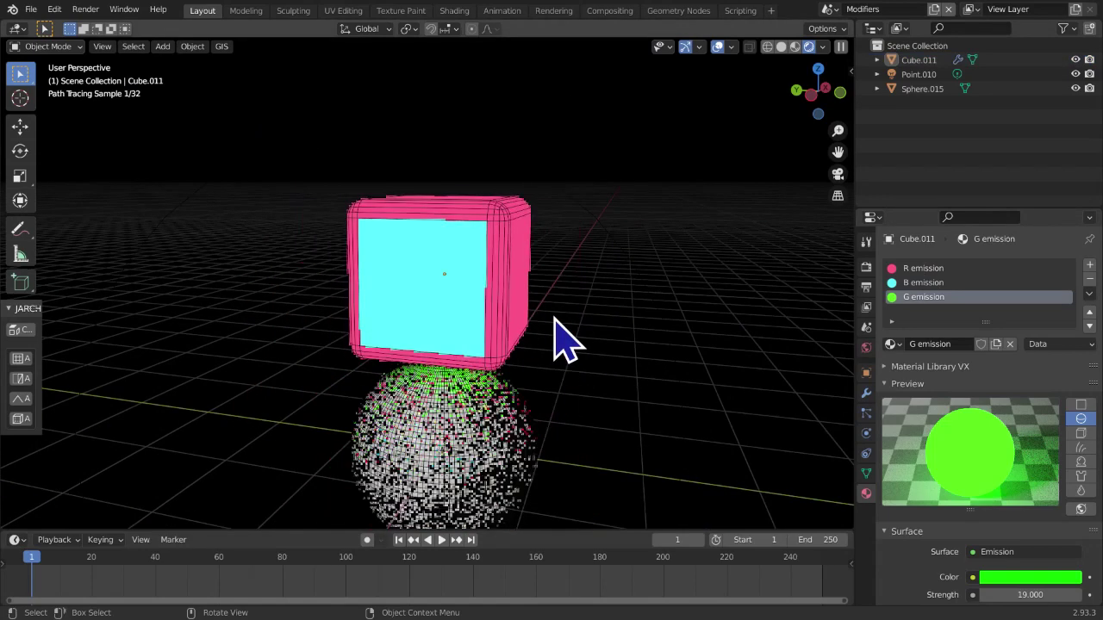
pyautogui.click(929, 272)
pyautogui.click(922, 284)
pyautogui.click(920, 298)
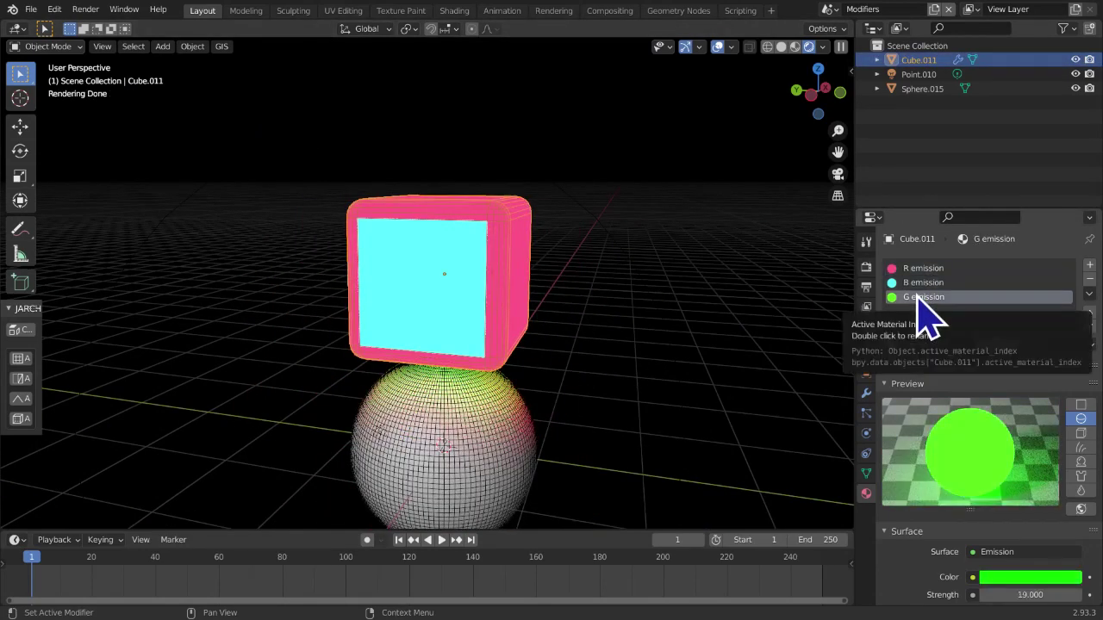
pyautogui.click(927, 268)
pyautogui.click(924, 283)
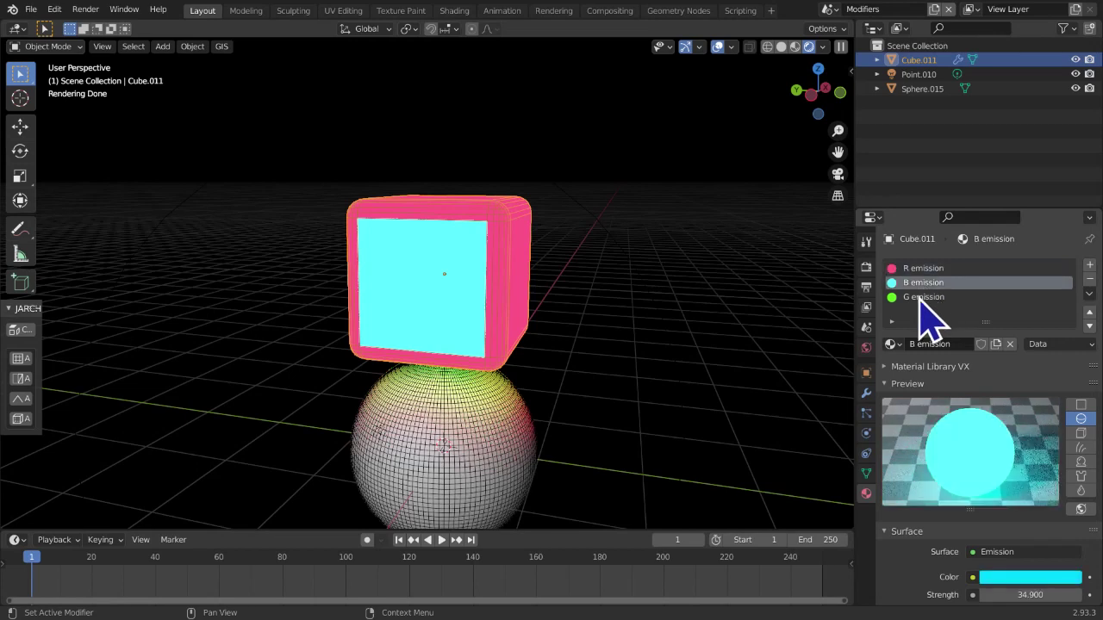
pyautogui.click(918, 298)
pyautogui.click(927, 268)
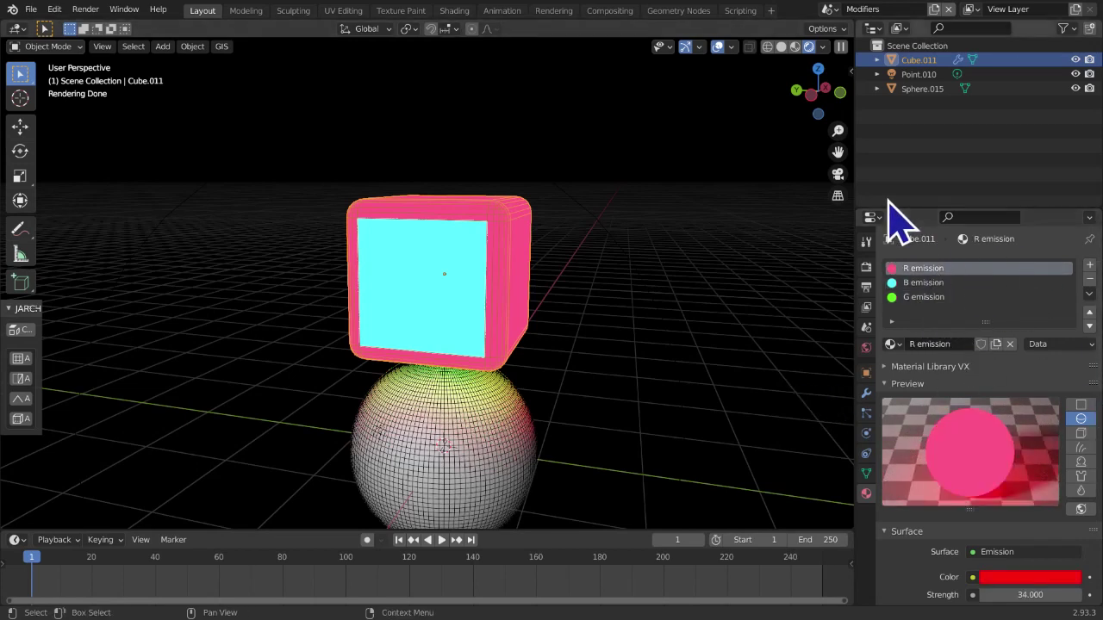
# Raise R emission's strength to 88 so the bevelled rims turn pale pink
pyautogui.moveTo(620, 398); pyautogui.dragTo(702, 397, button='middle')
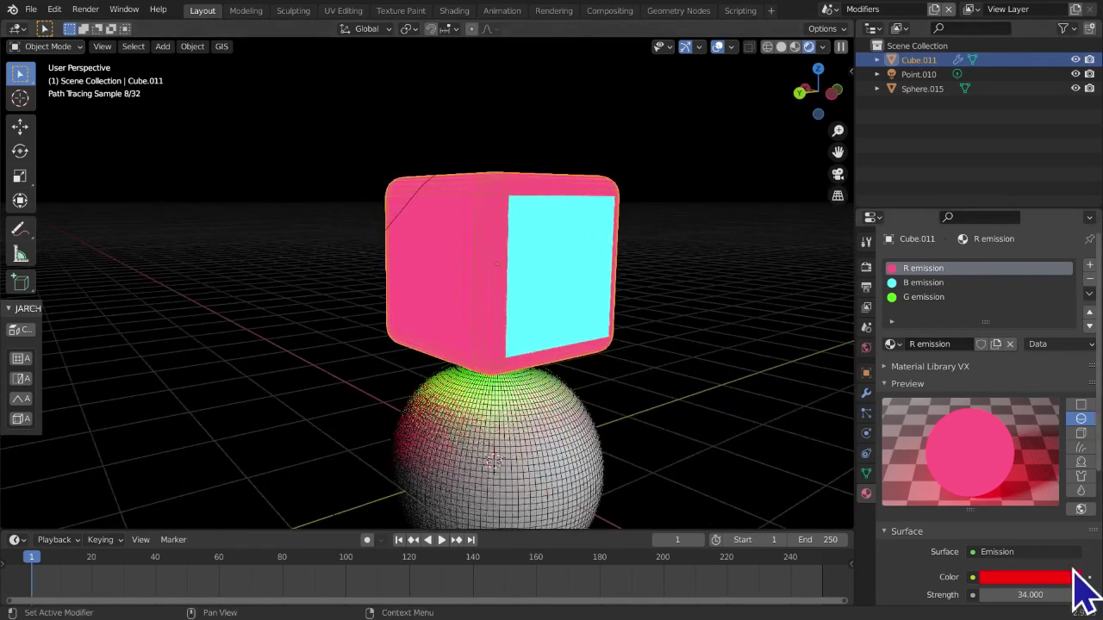
pyautogui.moveTo(999, 595); pyautogui.dragTo(1025, 595)
pyautogui.scroll(2, 677, 485)
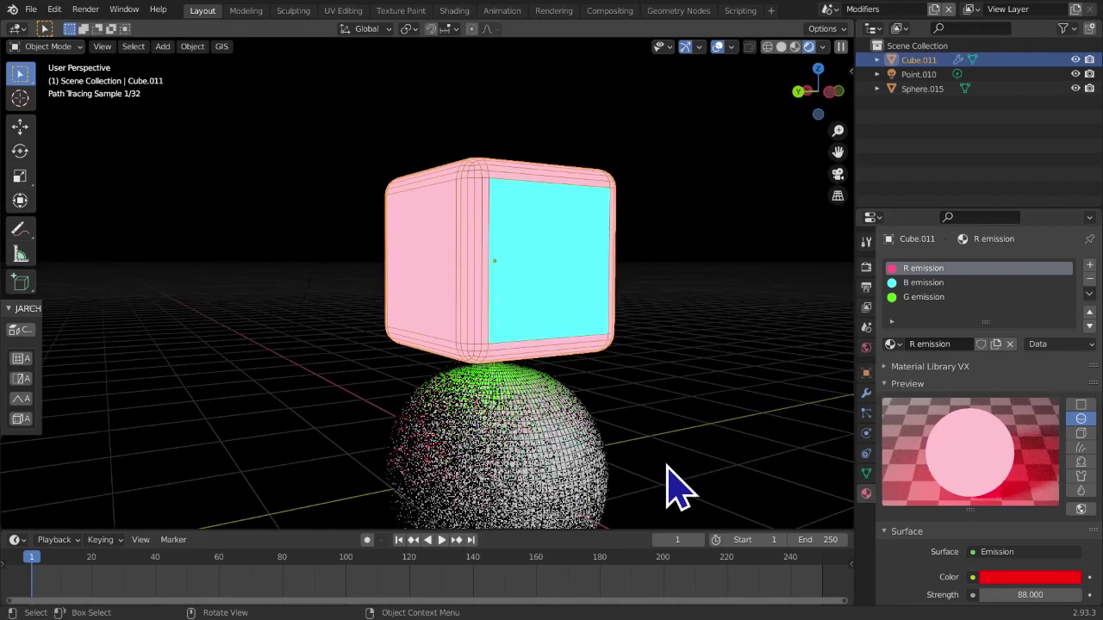
pyautogui.moveTo(694, 389); pyautogui.dragTo(801, 414, button='middle')
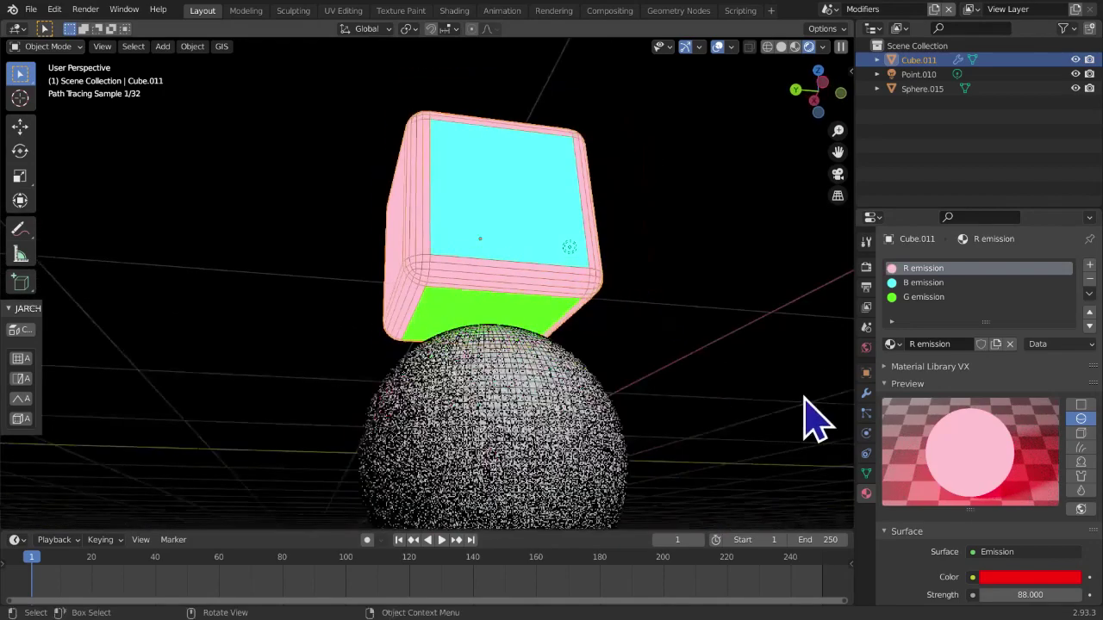
pyautogui.click(865, 393)
# Set the bevel's Material Index to 1, the second material slot
pyautogui.moveTo(930, 450); pyautogui.dragTo(940, 384, button='middle')
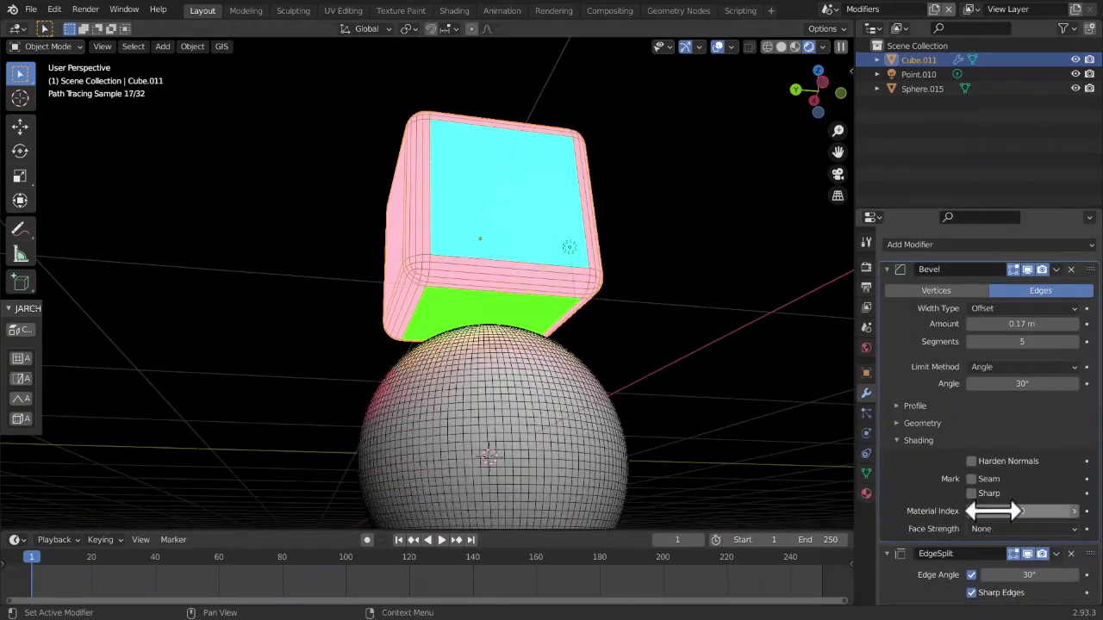
pyautogui.scroll(1, 522, 396)
pyautogui.moveTo(522, 396); pyautogui.dragTo(512, 421, button='middle')
pyautogui.scroll(2, 502, 409)
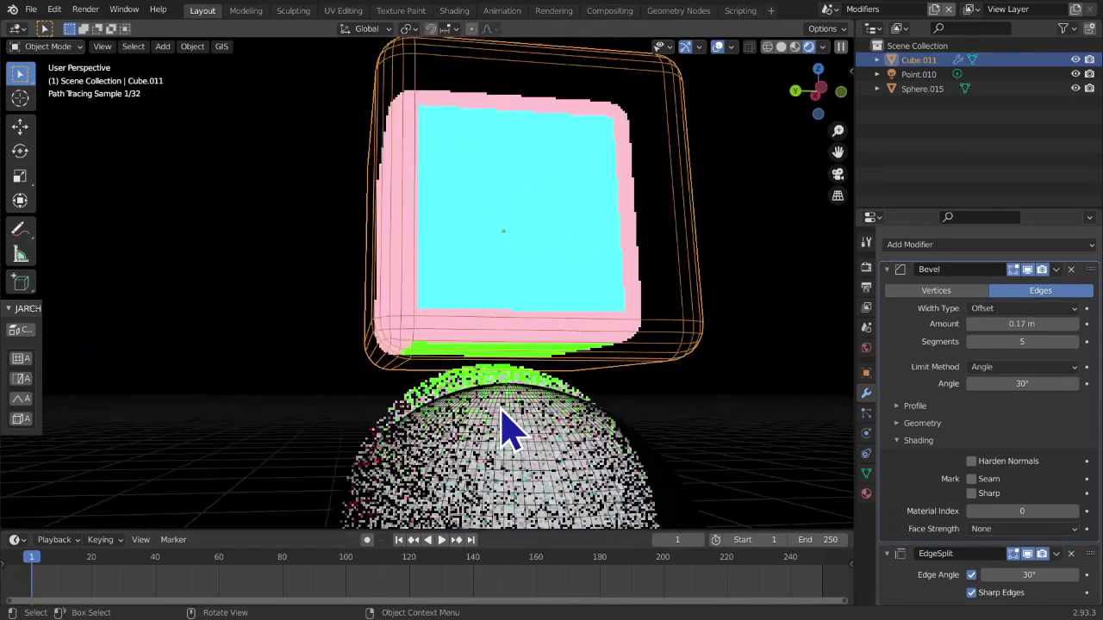
pyautogui.click(866, 493)
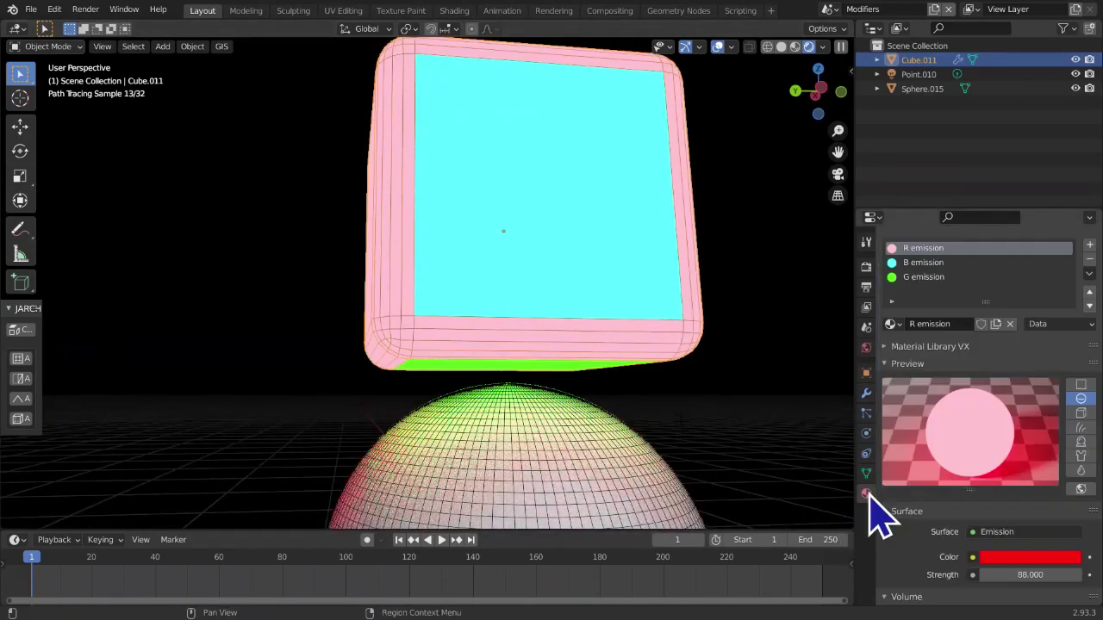
pyautogui.click(865, 396)
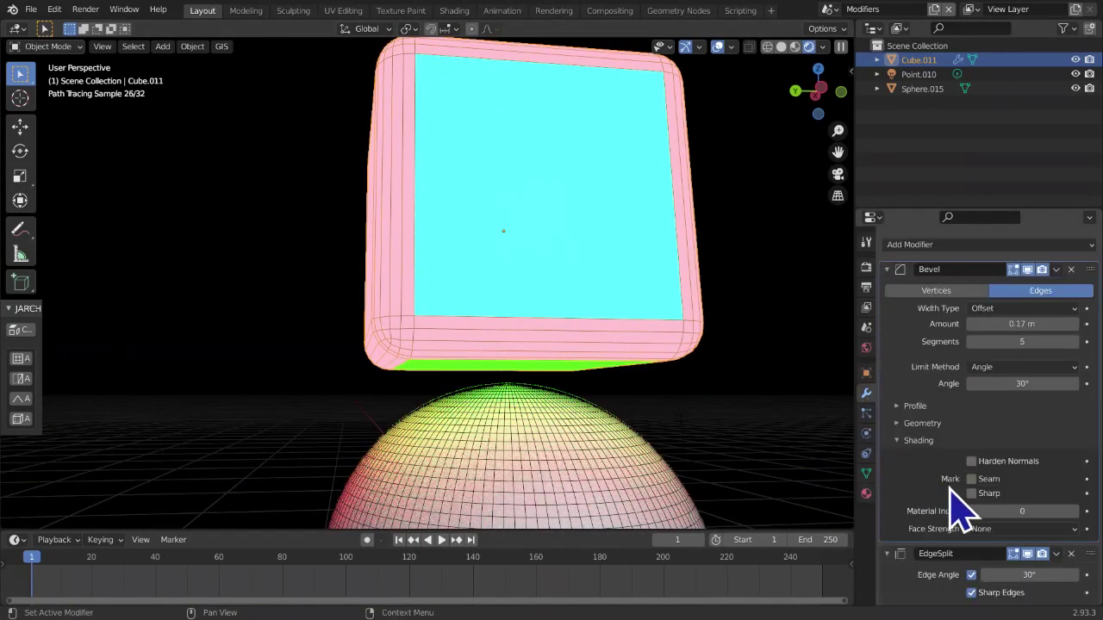
pyautogui.click(1073, 512)
pyautogui.moveTo(845, 431); pyautogui.dragTo(635, 406, button='middle')
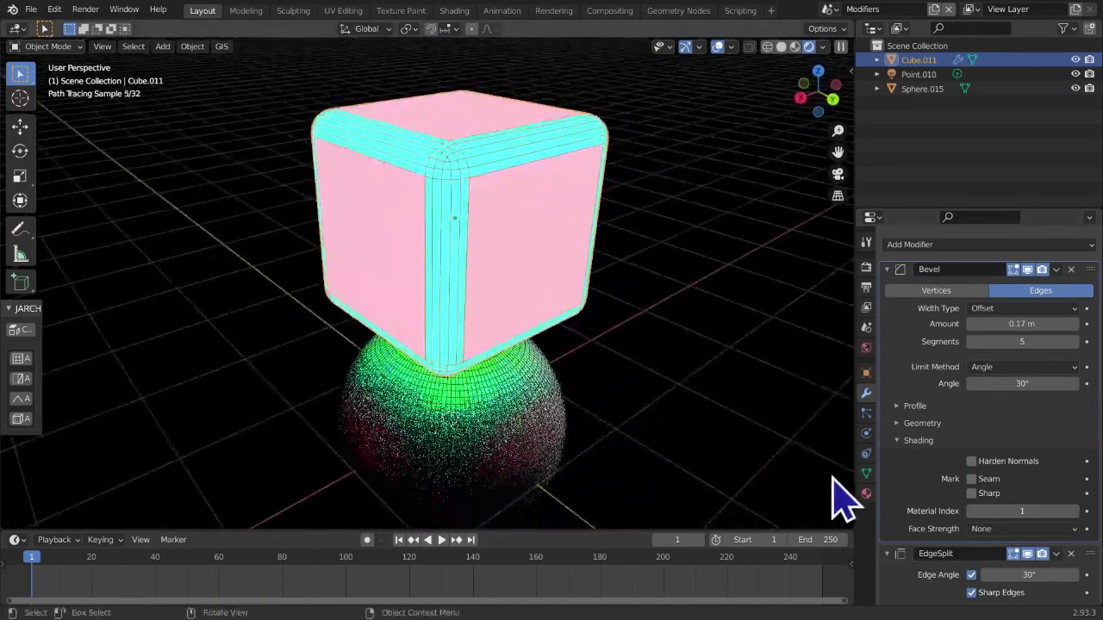
# Switch the bevel to Material Index 2 for green G emission rims, then delete the cube
pyautogui.click(866, 493)
pyautogui.click(938, 263)
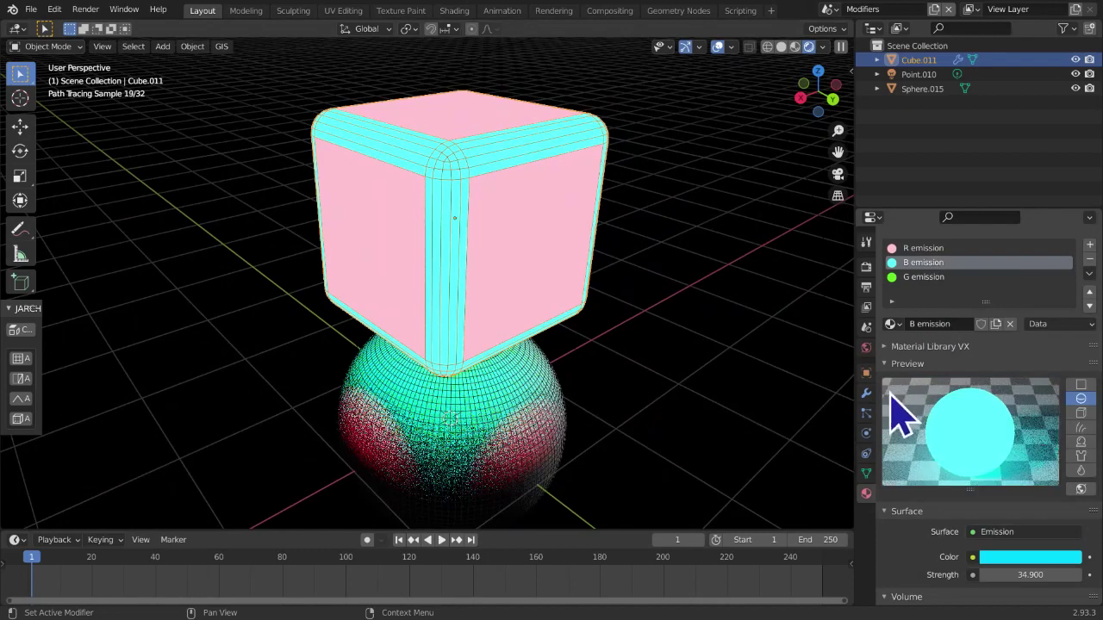
pyautogui.click(866, 394)
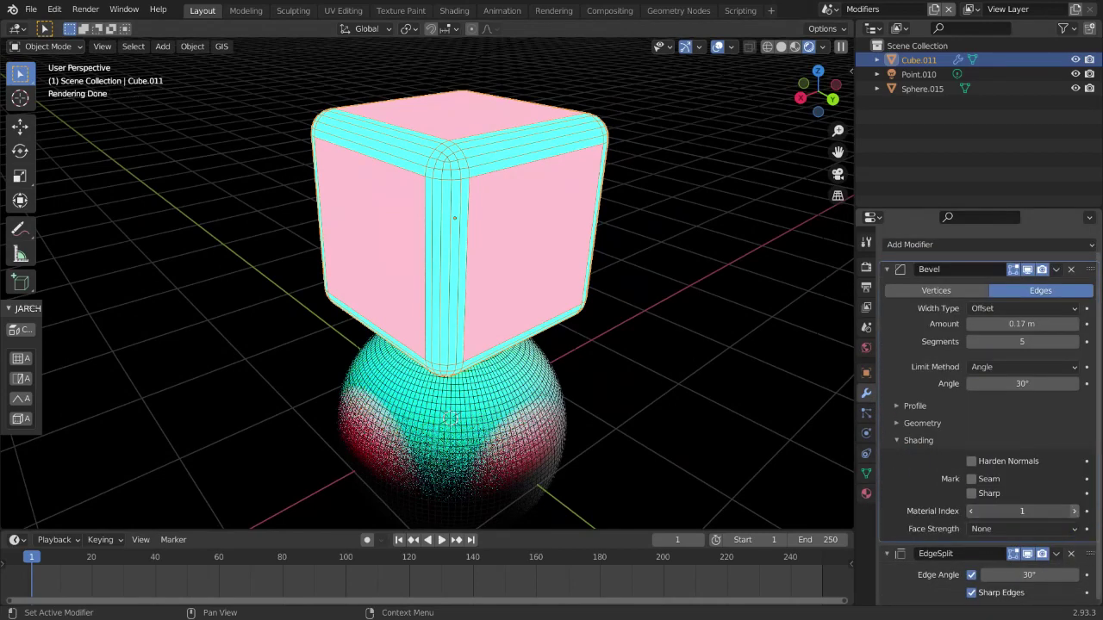
pyautogui.click(1073, 511)
pyautogui.click(867, 494)
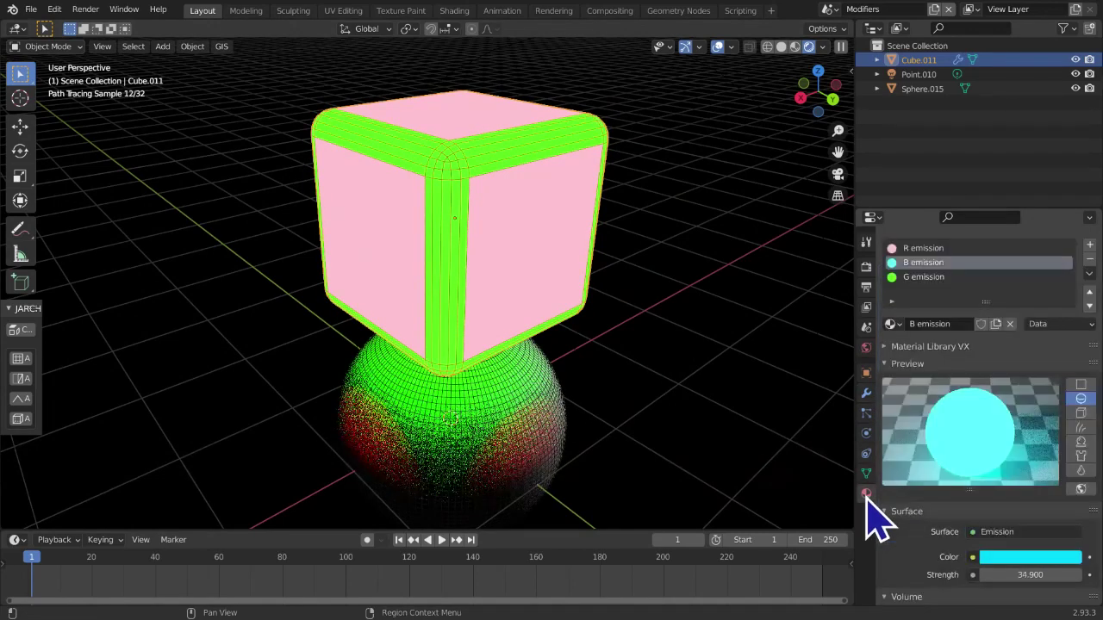
pyautogui.click(920, 276)
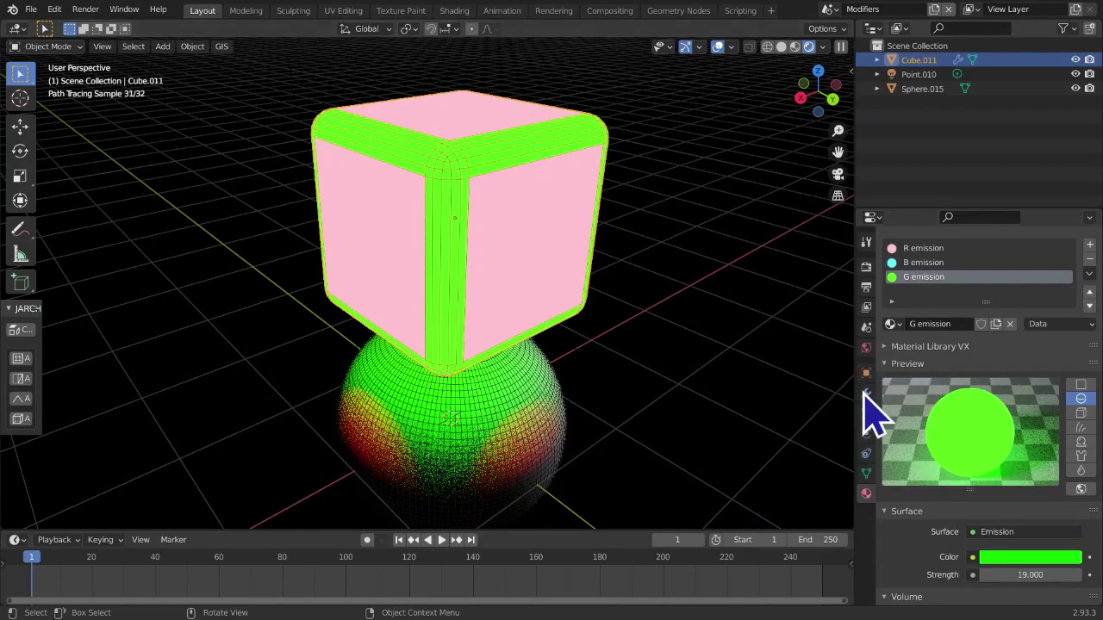
pyautogui.click(866, 393)
pyautogui.scroll(-2, 565, 370)
pyautogui.moveTo(565, 371); pyautogui.dragTo(500, 357, button='middle')
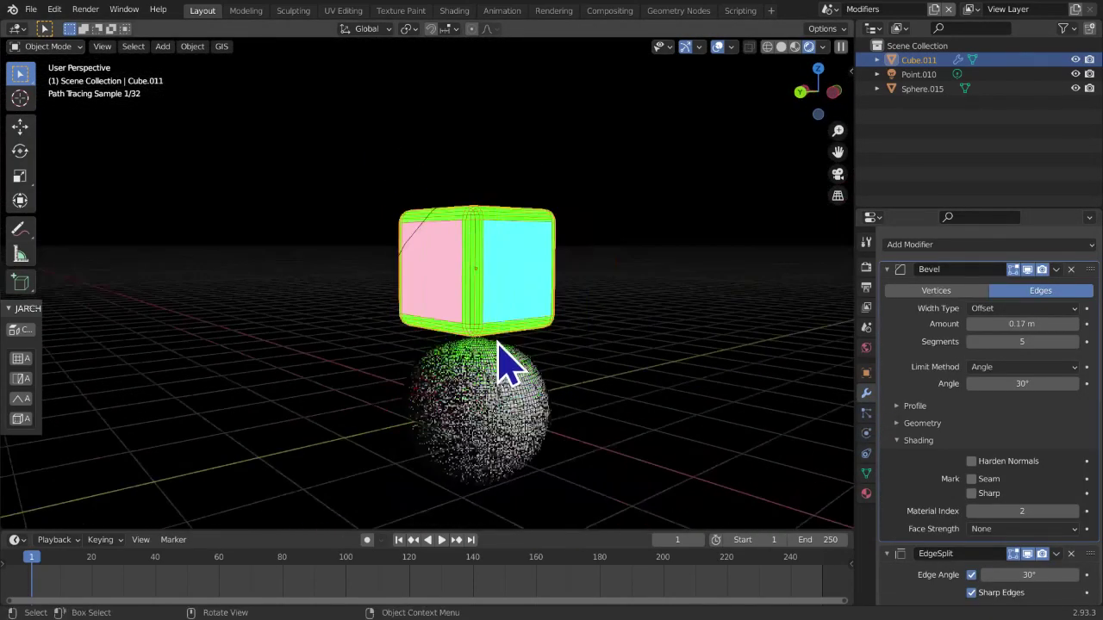
pyautogui.press('Delete')
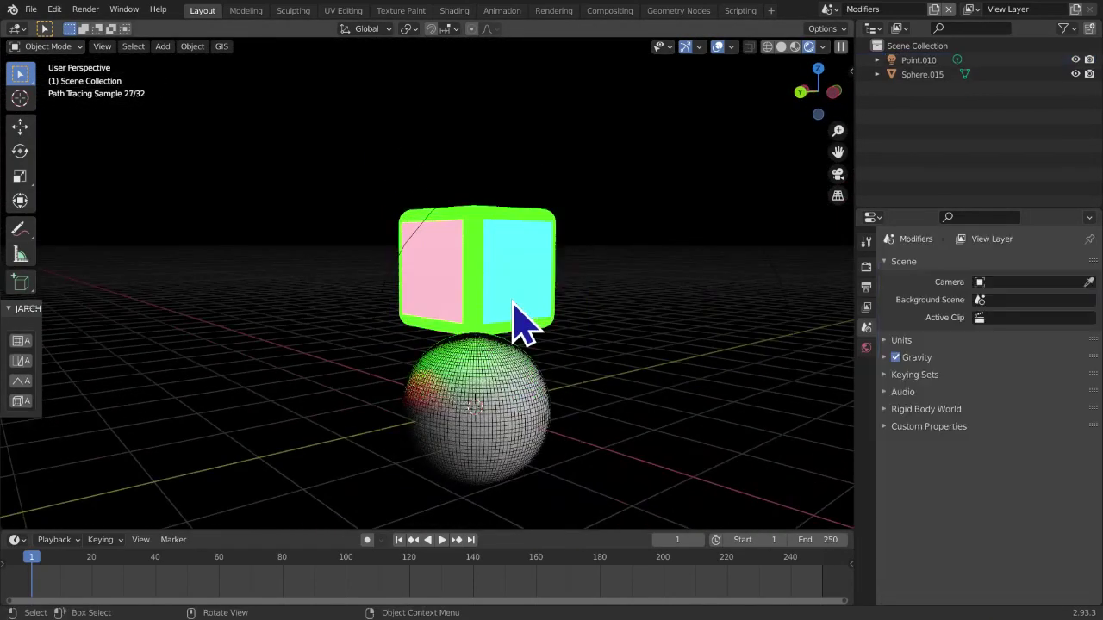
# Select the sphere and add a Solidify modifier to it
pyautogui.moveTo(497, 418)
pyautogui.mouseDown(button='middle')
pyautogui.moveTo(505, 446)
pyautogui.moveTo(512, 271)
pyautogui.mouseUp(button='middle')
pyautogui.click(481, 419)
pyautogui.scroll(2, 508, 450)
pyautogui.scroll(-1, 715, 357)
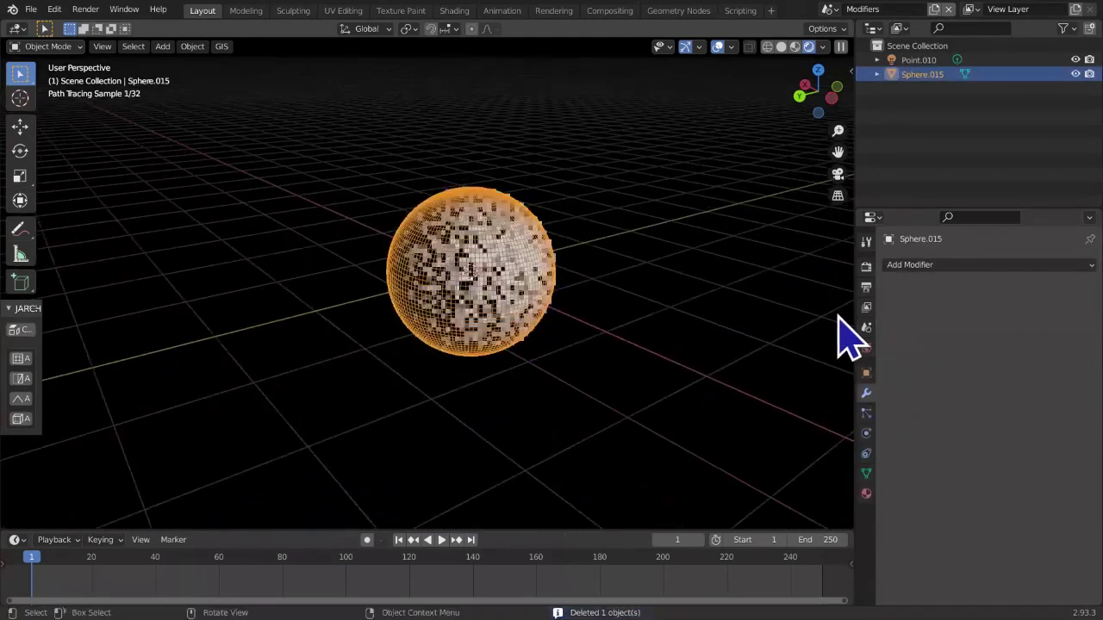
pyautogui.click(977, 267)
pyautogui.click(834, 508)
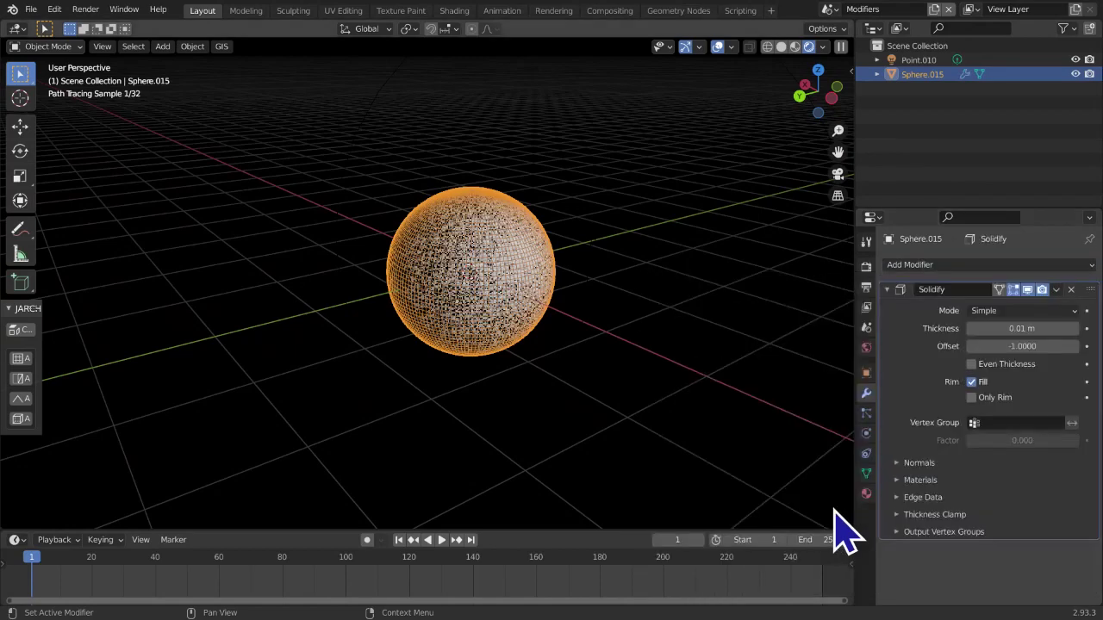
# In wireframe side view, thicken the Solidify shell to 0.11 m
pyautogui.click(769, 47)
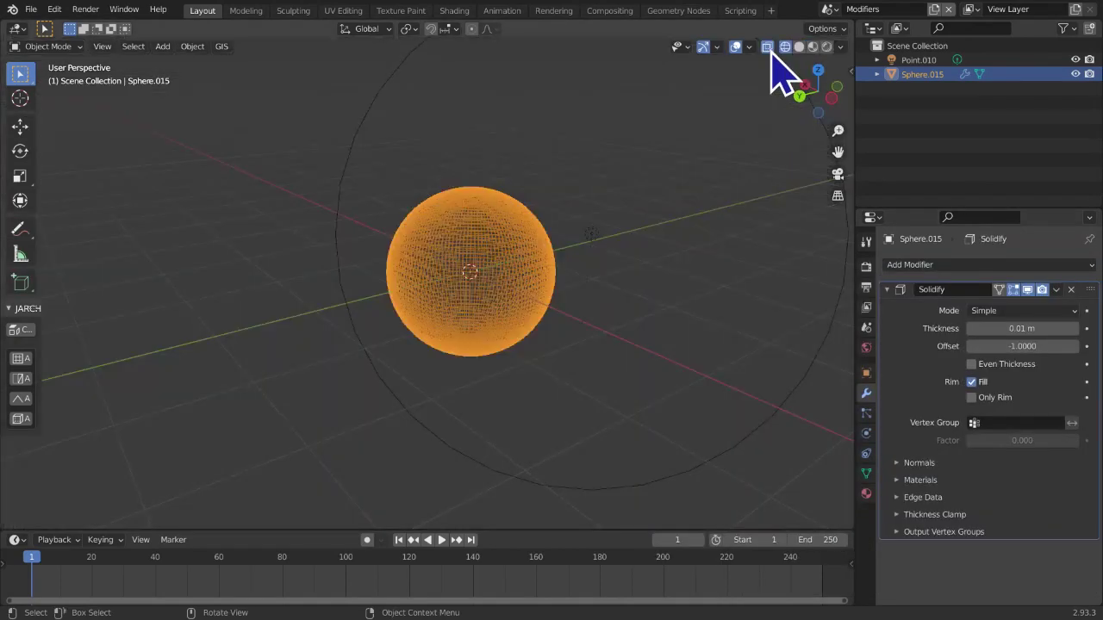
pyautogui.click(830, 98)
pyautogui.scroll(8, 517, 352)
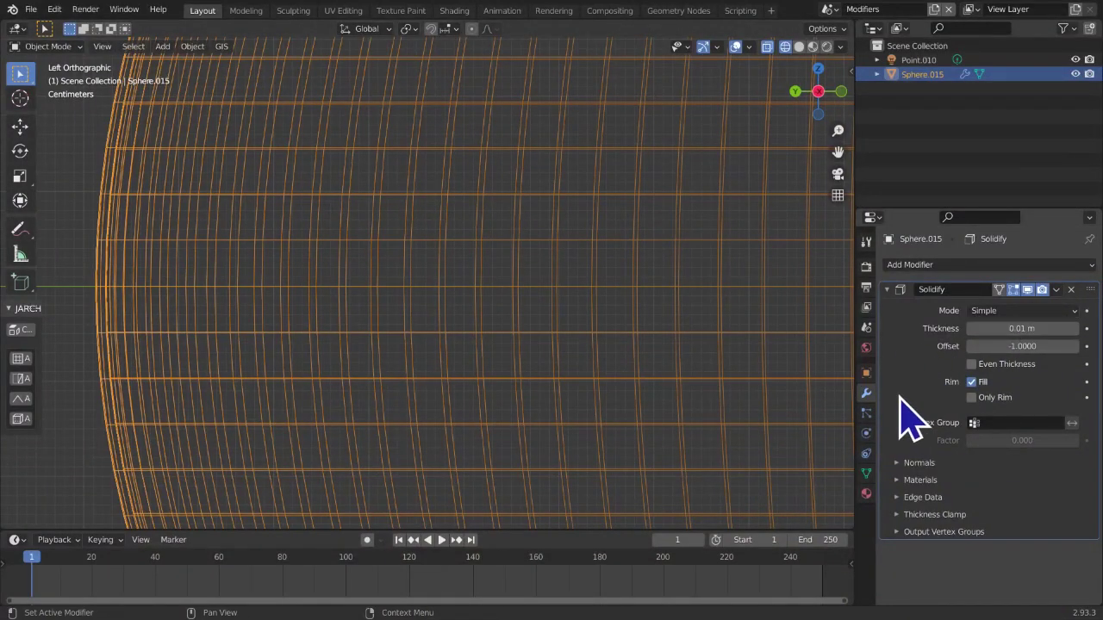
pyautogui.moveTo(1022, 328)
pyautogui.mouseDown()
pyautogui.moveTo(1046, 328)
pyautogui.moveTo(1030, 328)
pyautogui.mouseUp()
pyautogui.scroll(-8, 561, 353)
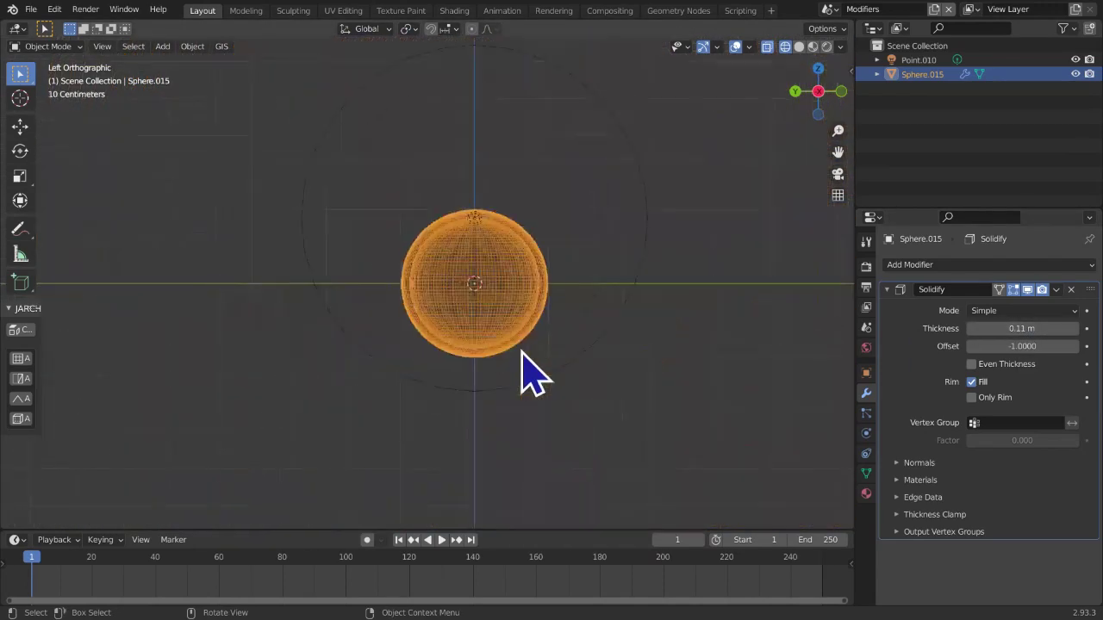
# In Edit Mode, box-select and delete the sphere's lower-half vertices
pyautogui.press('Tab')
pyautogui.scroll(5, 389, 362)
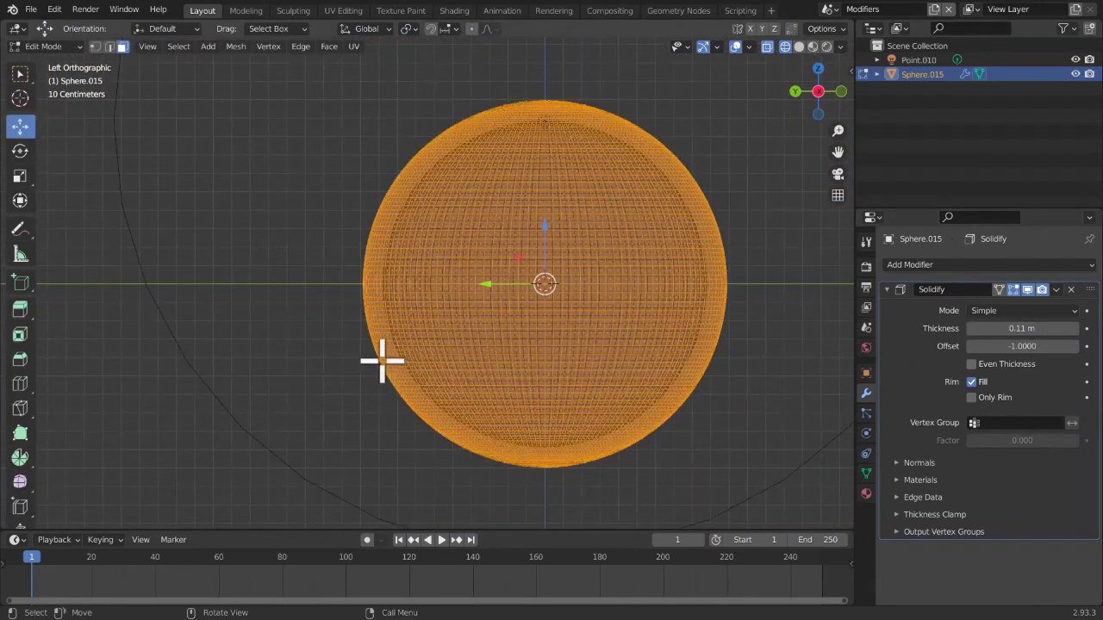
pyautogui.hotkey('shift', 'z')
pyautogui.hotkey('shift', 'z')
pyautogui.click(324, 308)
pyautogui.press('1')
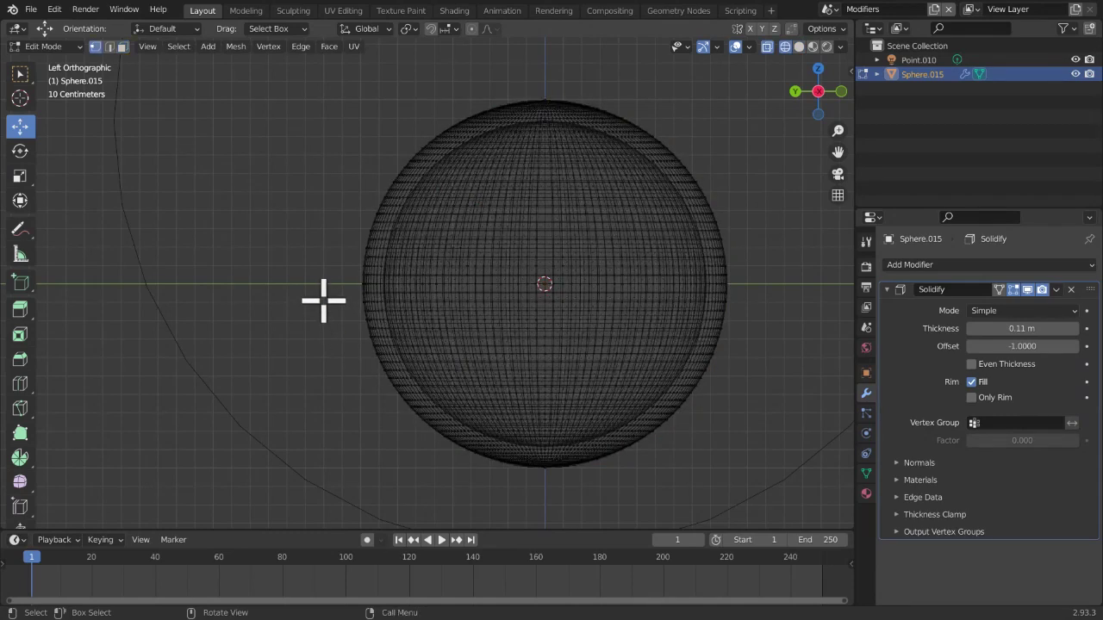
pyautogui.moveTo(353, 291); pyautogui.dragTo(753, 490)
pyautogui.press('x')
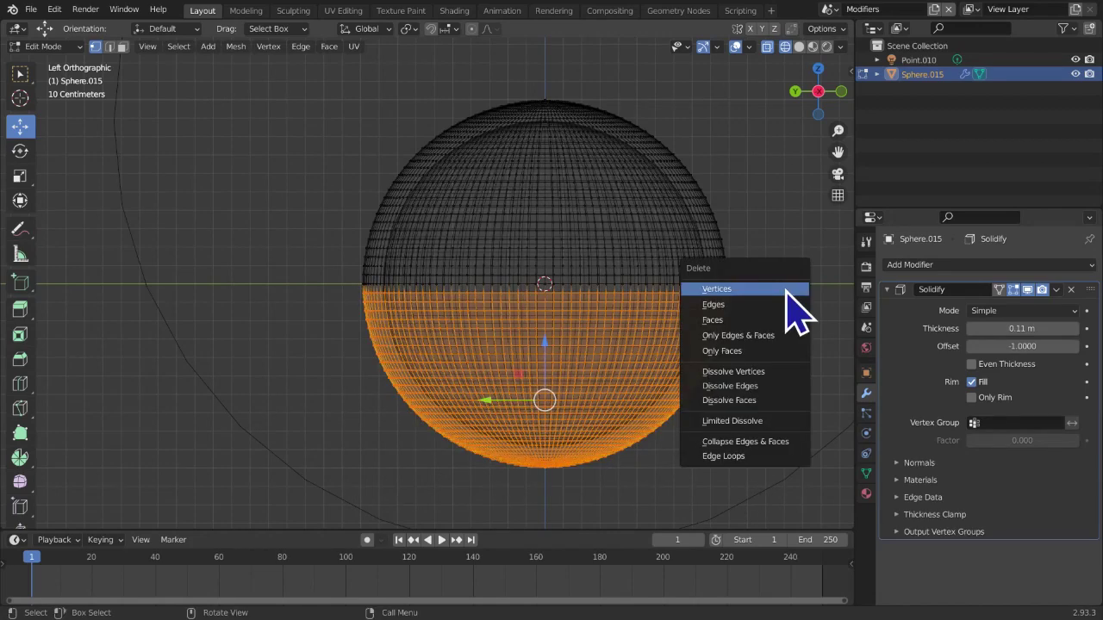
pyautogui.click(785, 290)
pyautogui.press('Tab')
# Inspect the hollow dome from several angles and switch to Rendered shading
pyautogui.moveTo(785, 289); pyautogui.dragTo(732, 353, button='middle')
pyautogui.click(799, 47)
pyautogui.moveTo(695, 313)
pyautogui.mouseDown(button='middle')
pyautogui.moveTo(697, 197)
pyautogui.moveTo(751, 276)
pyautogui.moveTo(496, 489)
pyautogui.moveTo(494, 382)
pyautogui.moveTo(540, 227)
pyautogui.moveTo(469, 496)
pyautogui.mouseUp(button='middle')
pyautogui.press('Tab')
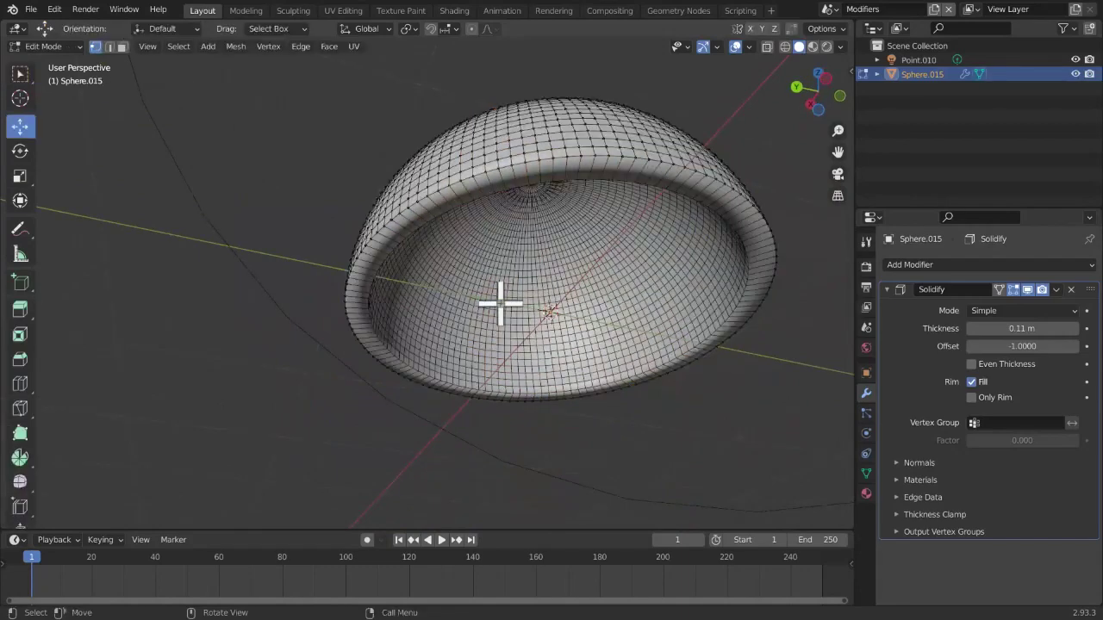
pyautogui.press('Tab')
pyautogui.moveTo(500, 302); pyautogui.dragTo(497, 276, button='middle')
pyautogui.press('Tab')
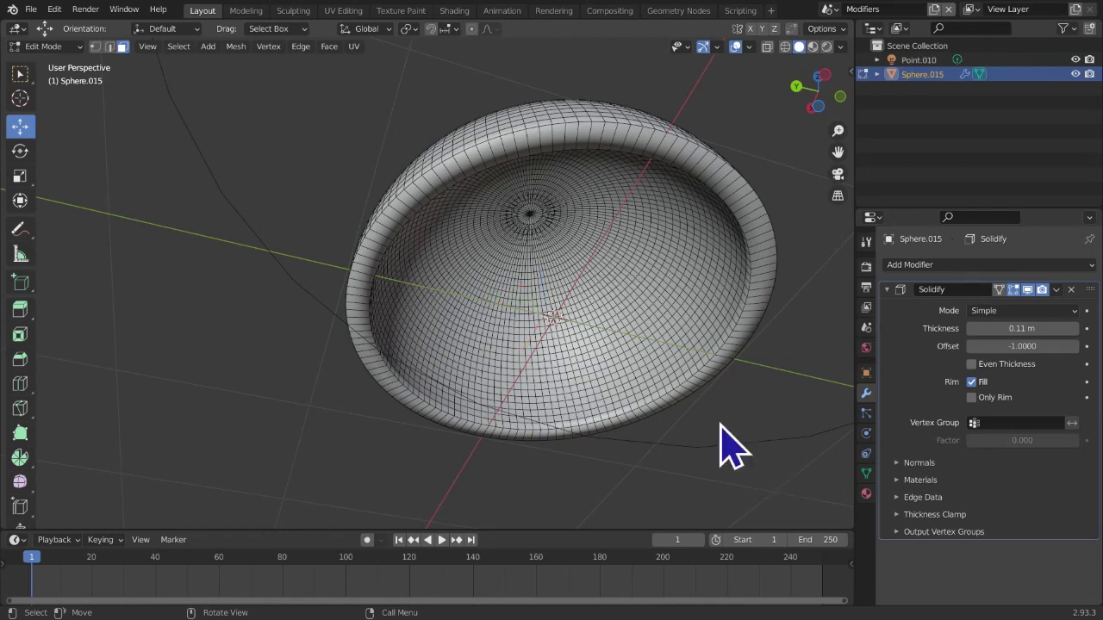
pyautogui.press('Tab')
pyautogui.moveTo(720, 422); pyautogui.dragTo(696, 62, button='middle')
pyautogui.moveTo(523, 180); pyautogui.dragTo(724, 263, button='middle')
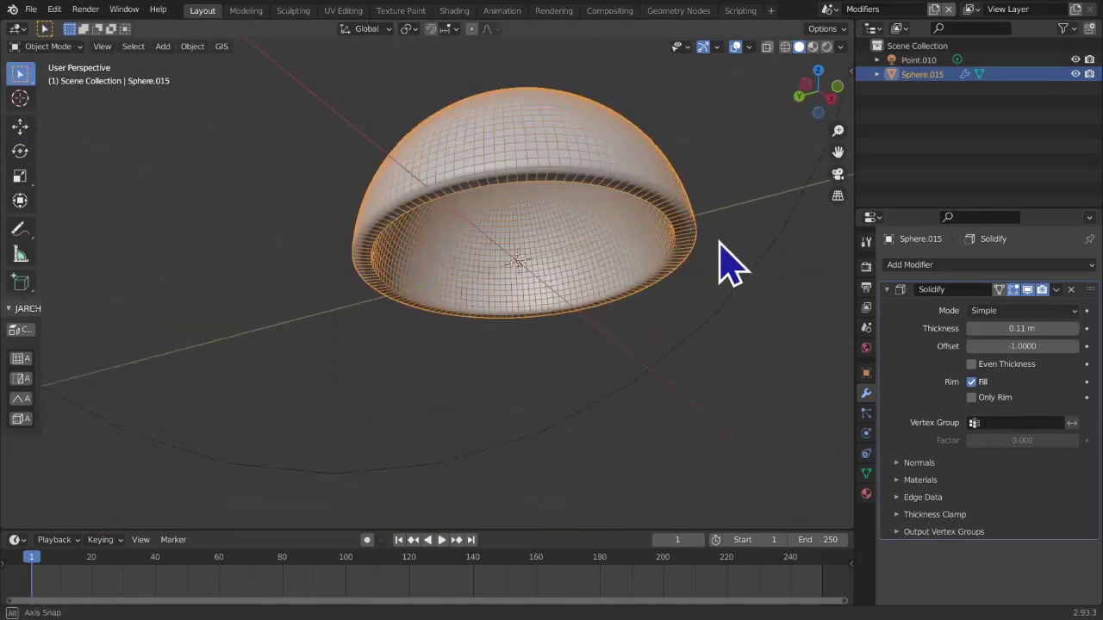
pyautogui.click(826, 47)
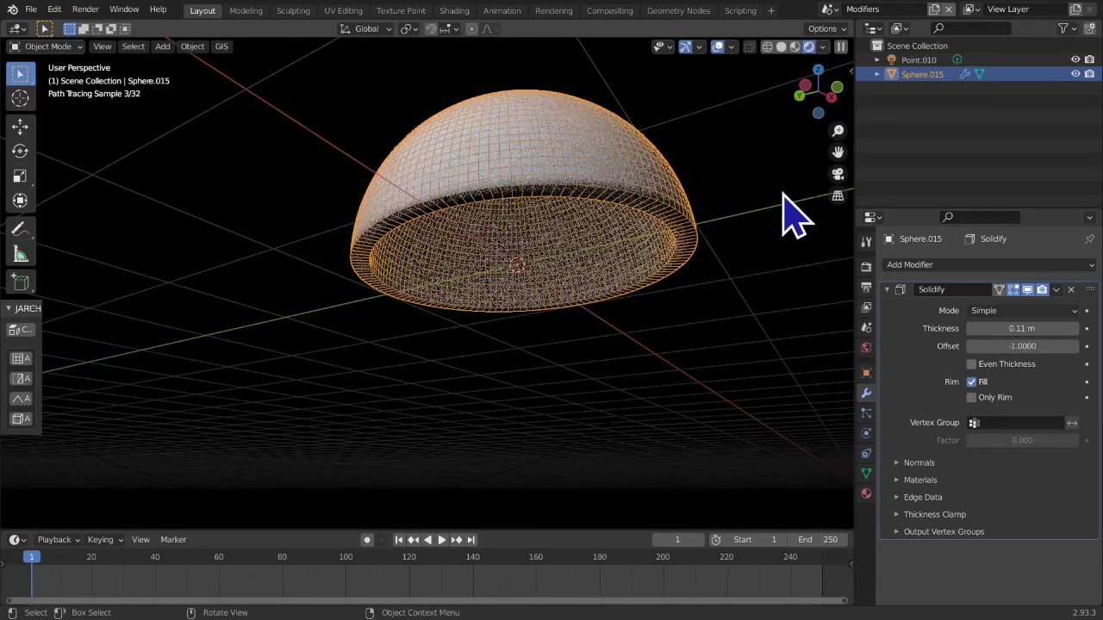
pyautogui.moveTo(837, 153); pyautogui.dragTo(752, 176)
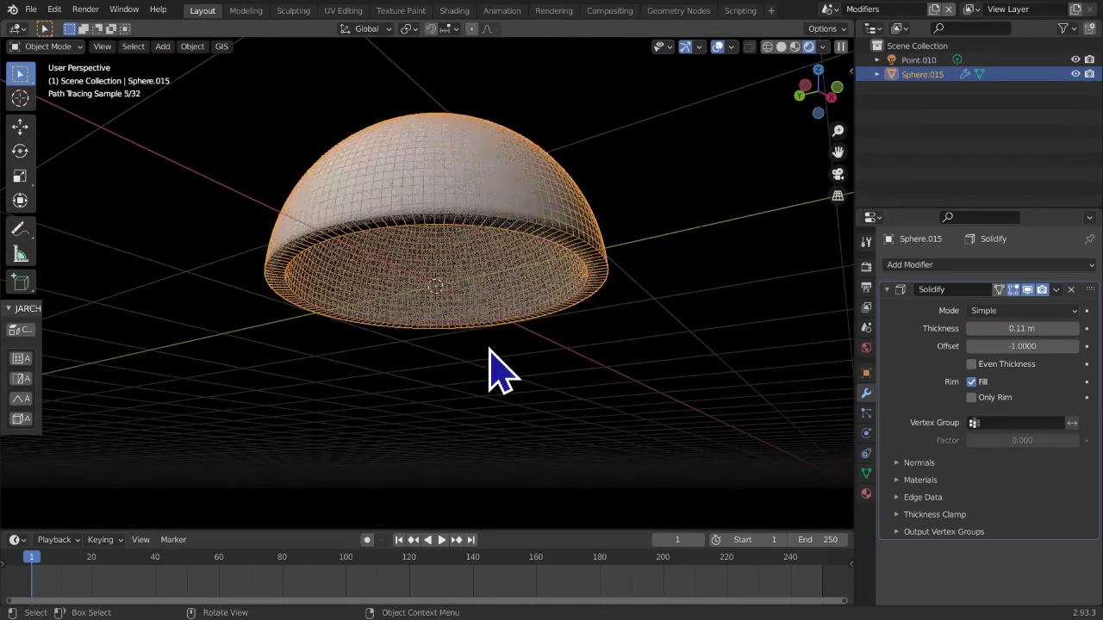
# Assign the existing R emission material to the dome's first material slot
pyautogui.click(865, 494)
pyautogui.click(989, 310)
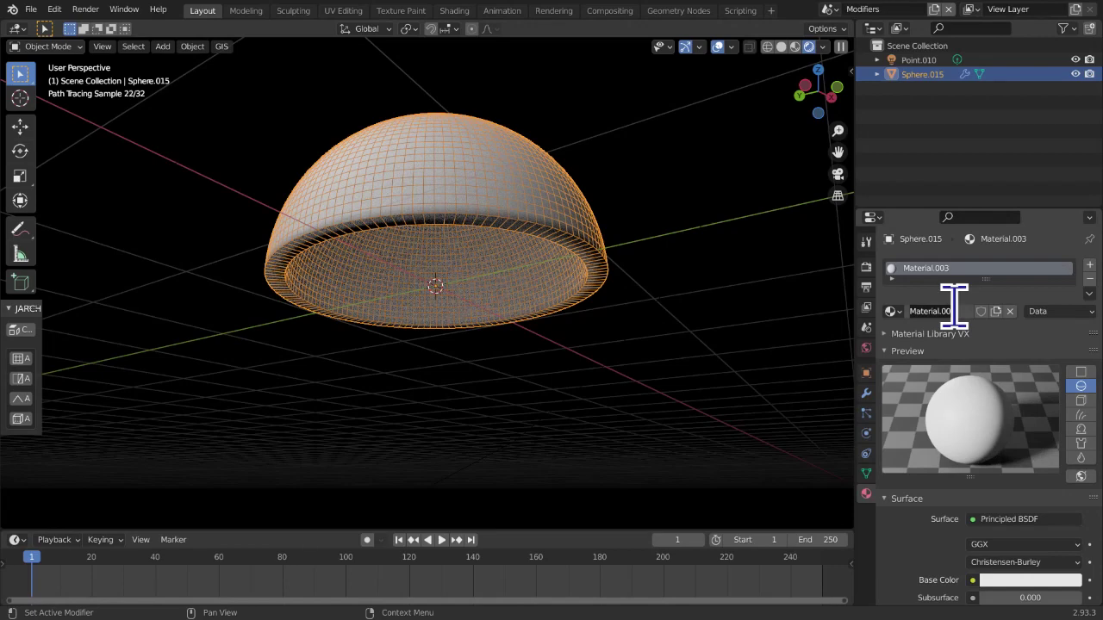
pyautogui.click(891, 313)
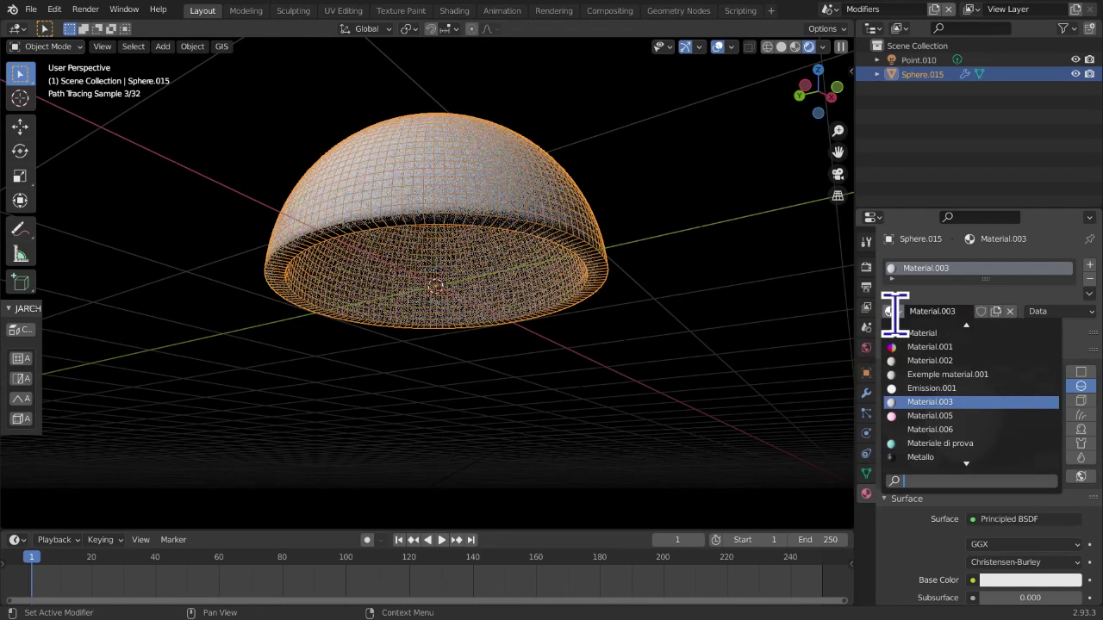
pyautogui.write('R')
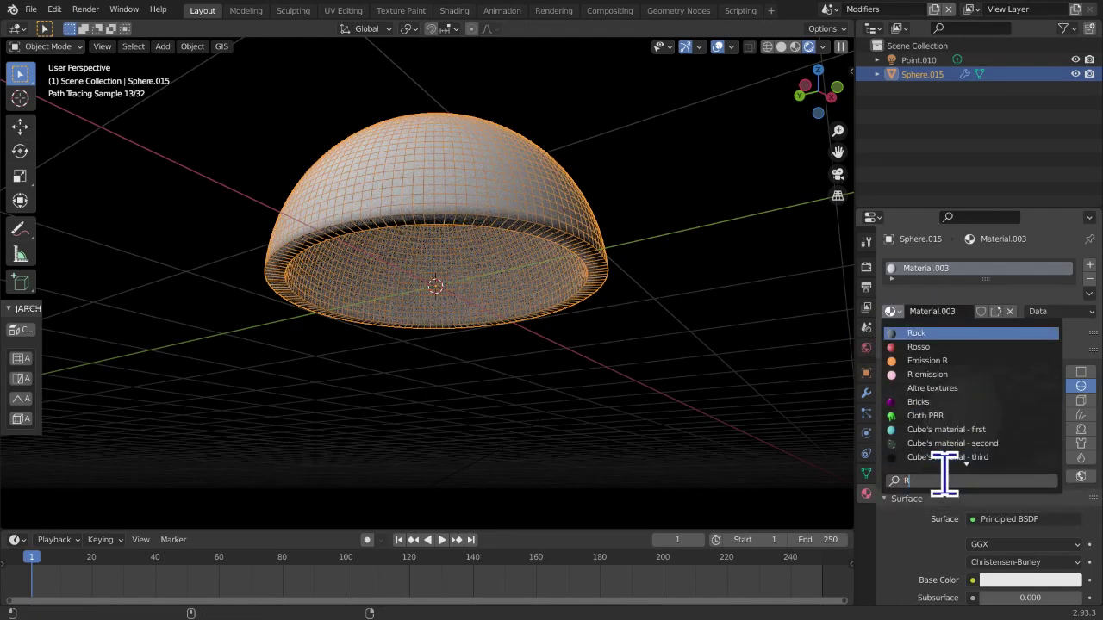
pyautogui.write(' emiss')
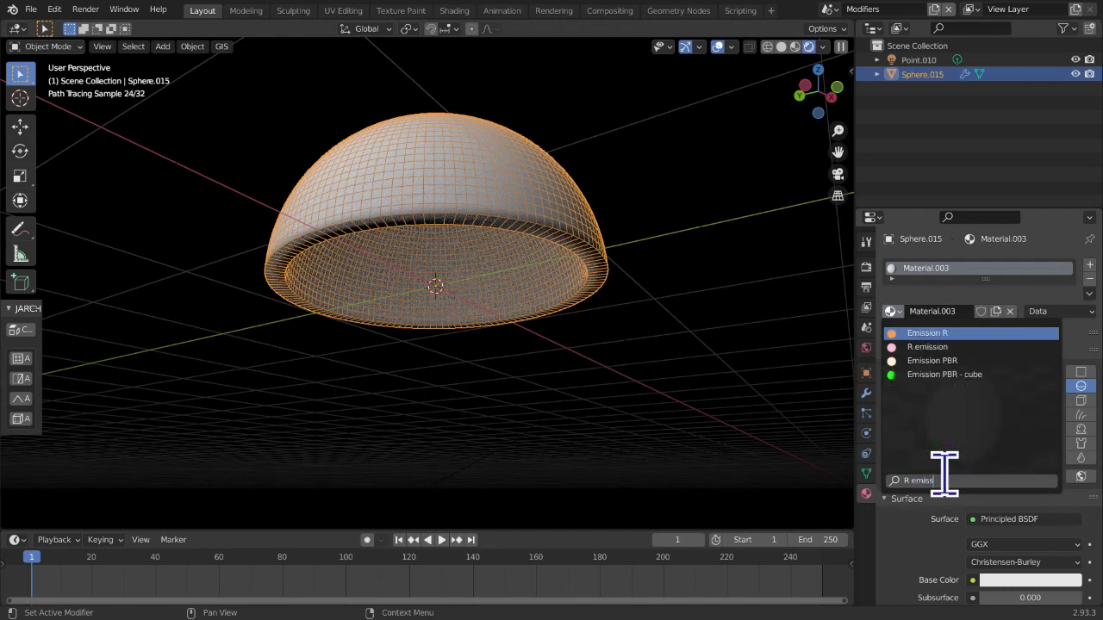
pyautogui.click(936, 348)
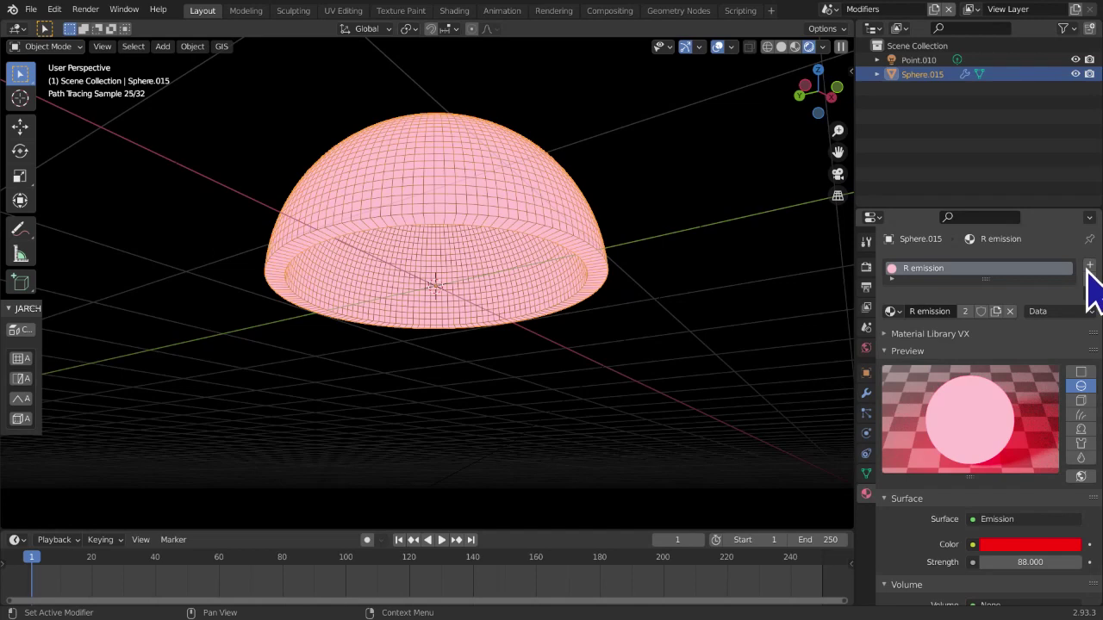
pyautogui.moveTo(985, 276); pyautogui.dragTo(979, 308)
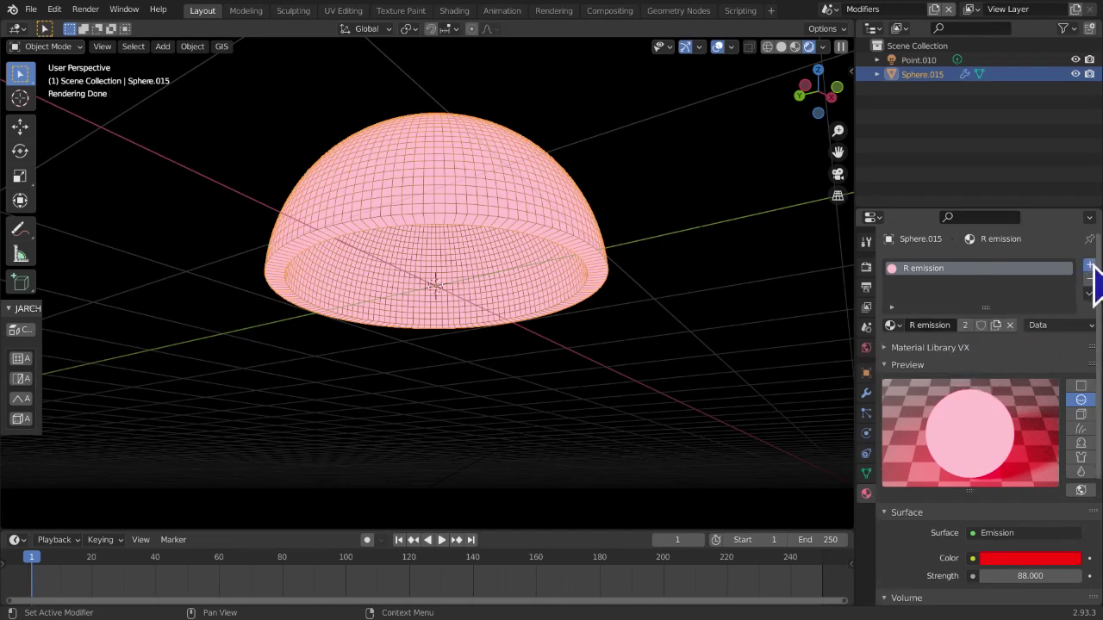
# Add a second material slot holding B emission
pyautogui.click(1090, 265)
pyautogui.click(891, 344)
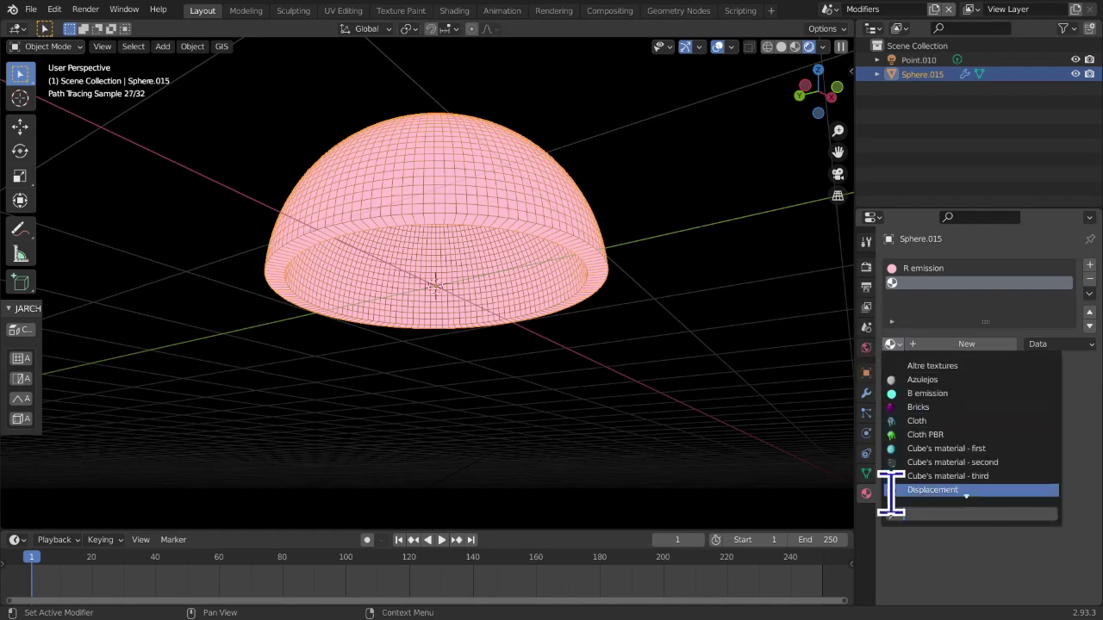
pyautogui.write('B')
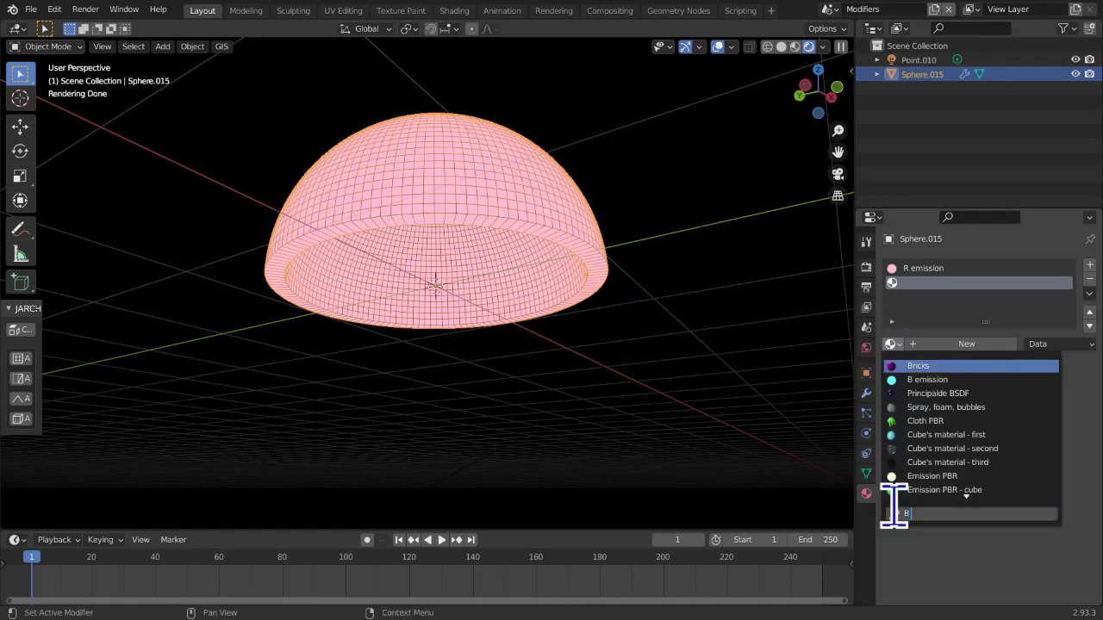
pyautogui.write(' em')
pyautogui.click(909, 365)
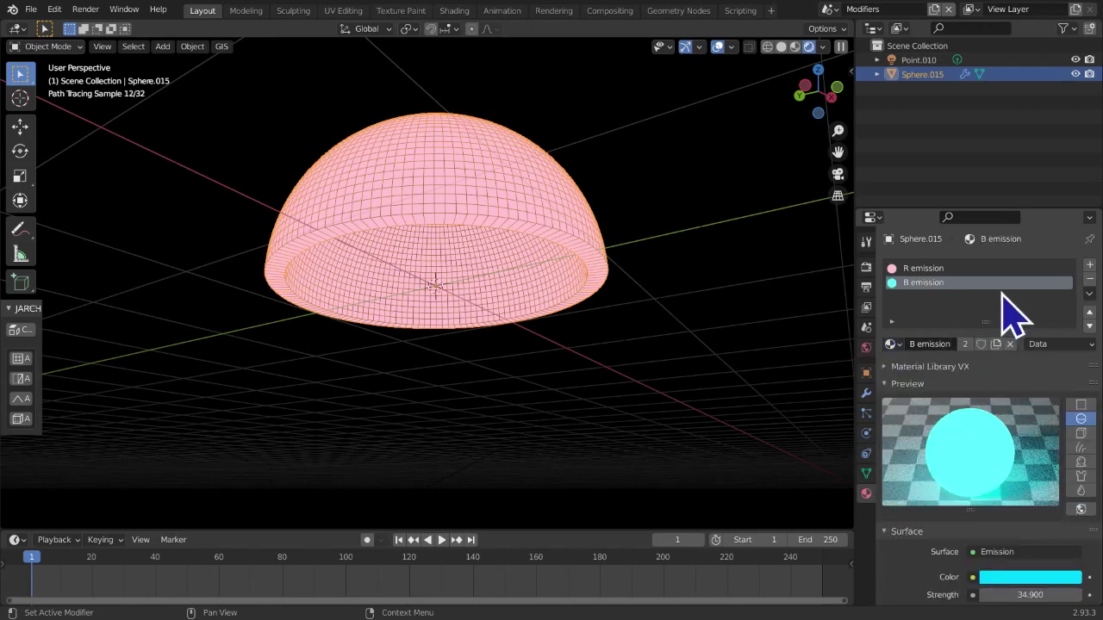
# Add a third slot, unlink the stray Material.004 and pick G emission instead
pyautogui.click(1089, 265)
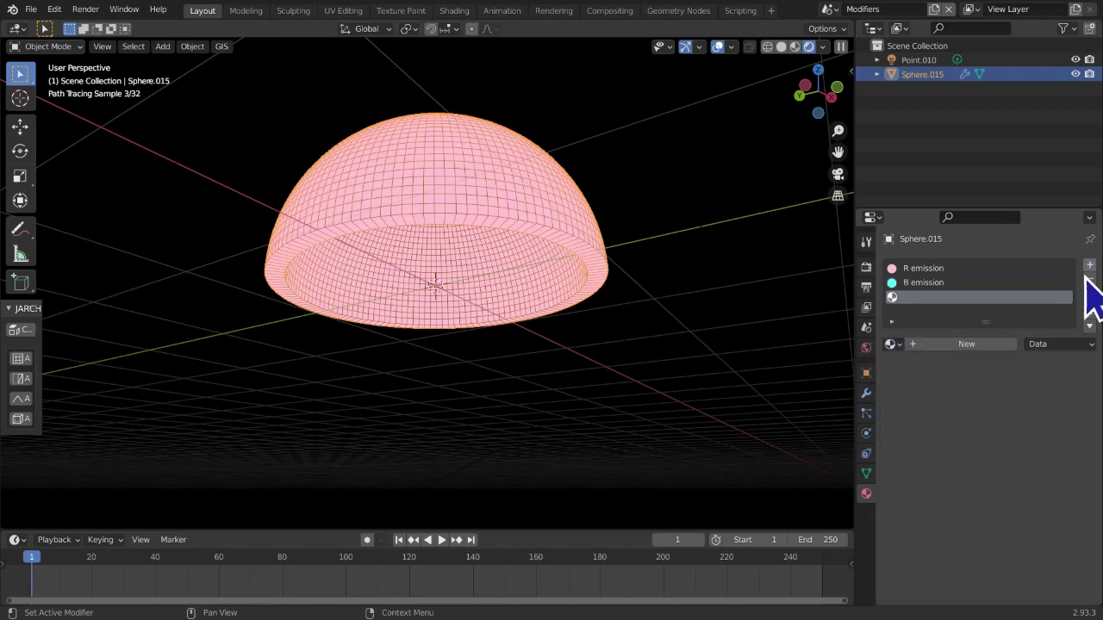
pyautogui.click(990, 347)
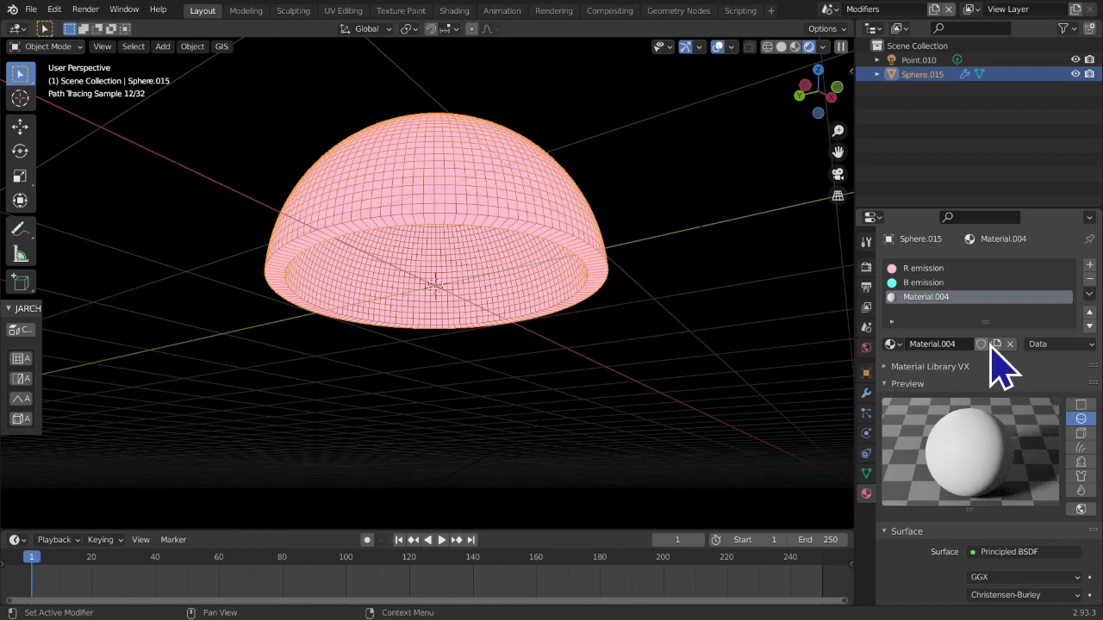
pyautogui.click(1010, 344)
pyautogui.click(892, 345)
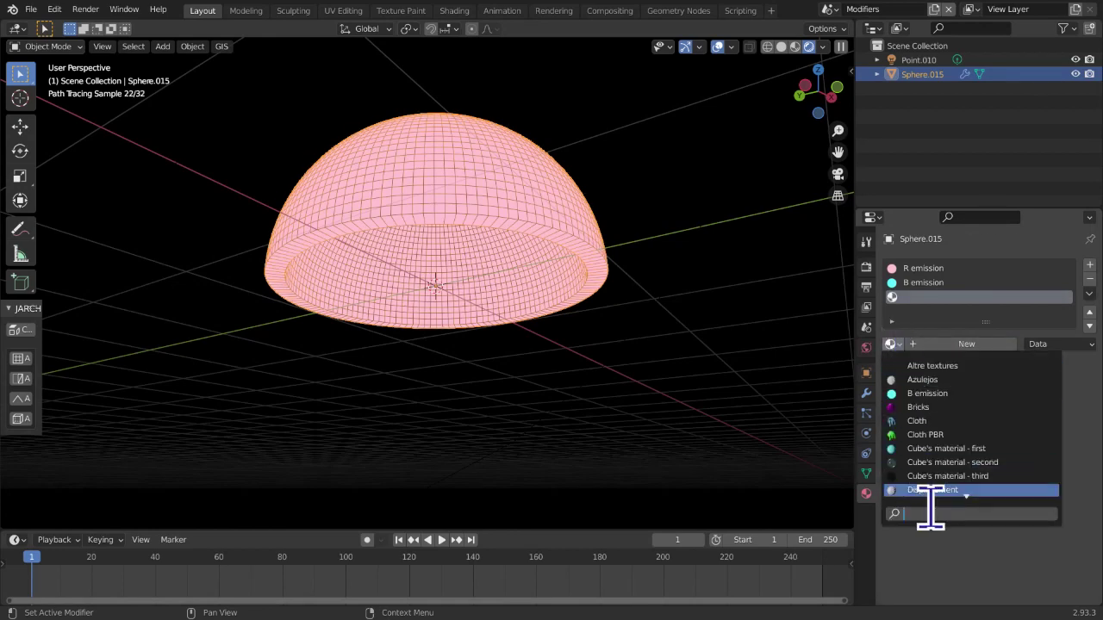
pyautogui.write('G')
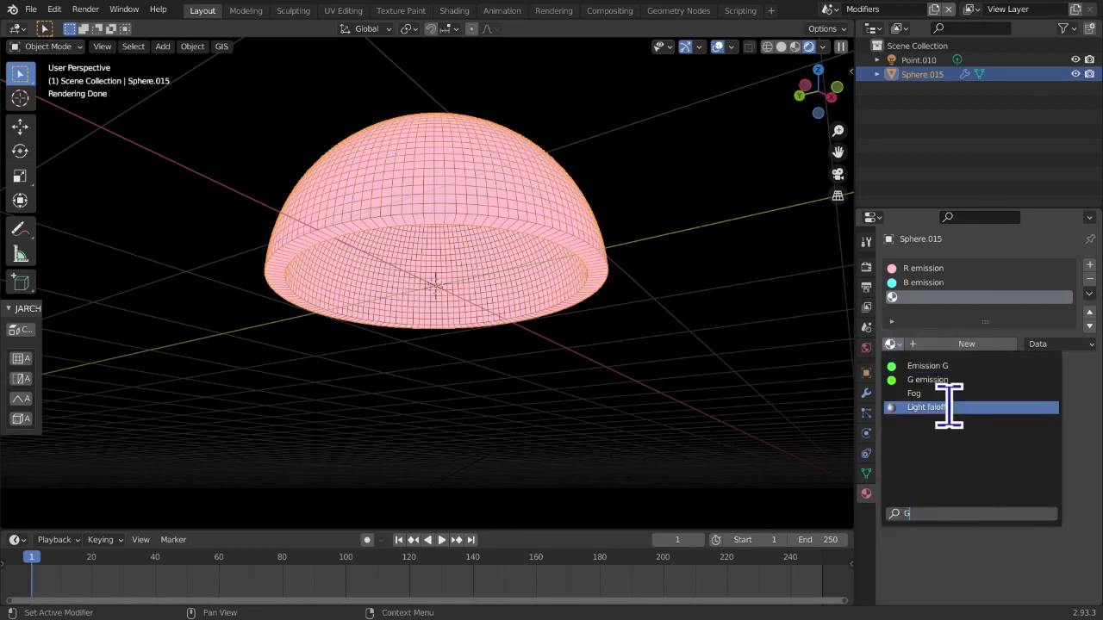
pyautogui.click(955, 379)
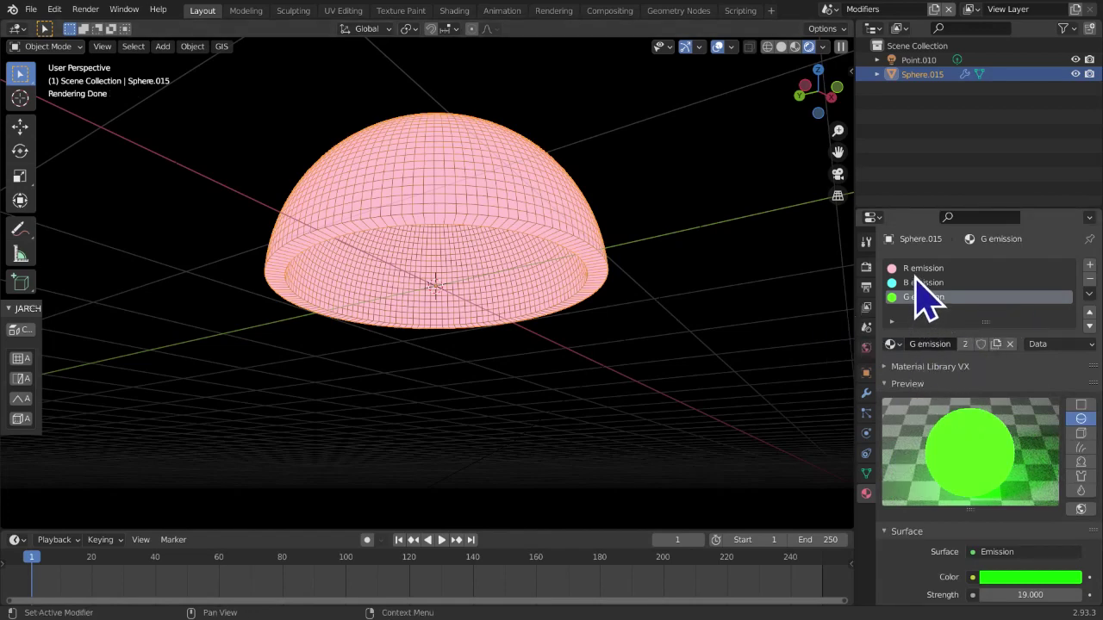
pyautogui.press('Tab')
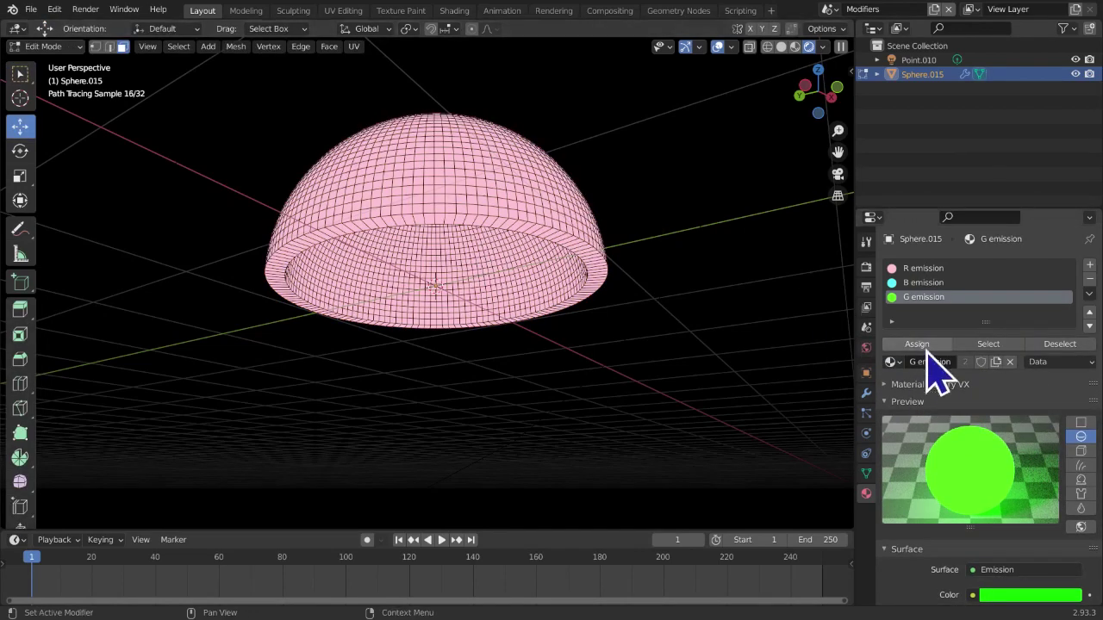
# Select random faces and assign them the B emission material
pyautogui.click(940, 285)
pyautogui.click(940, 297)
pyautogui.click(920, 282)
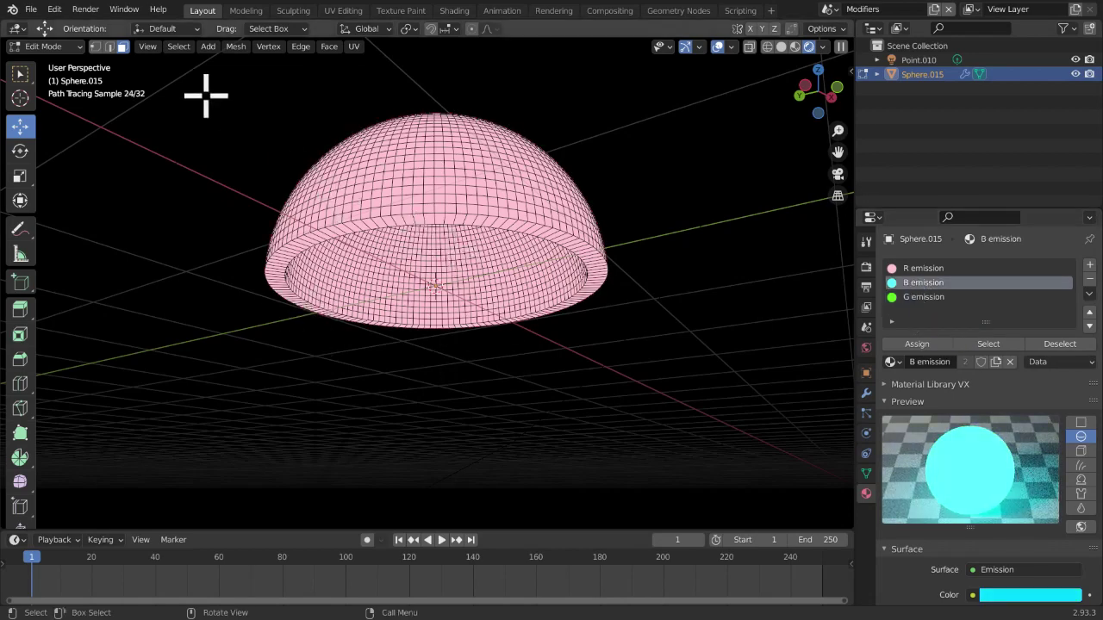
pyautogui.click(178, 47)
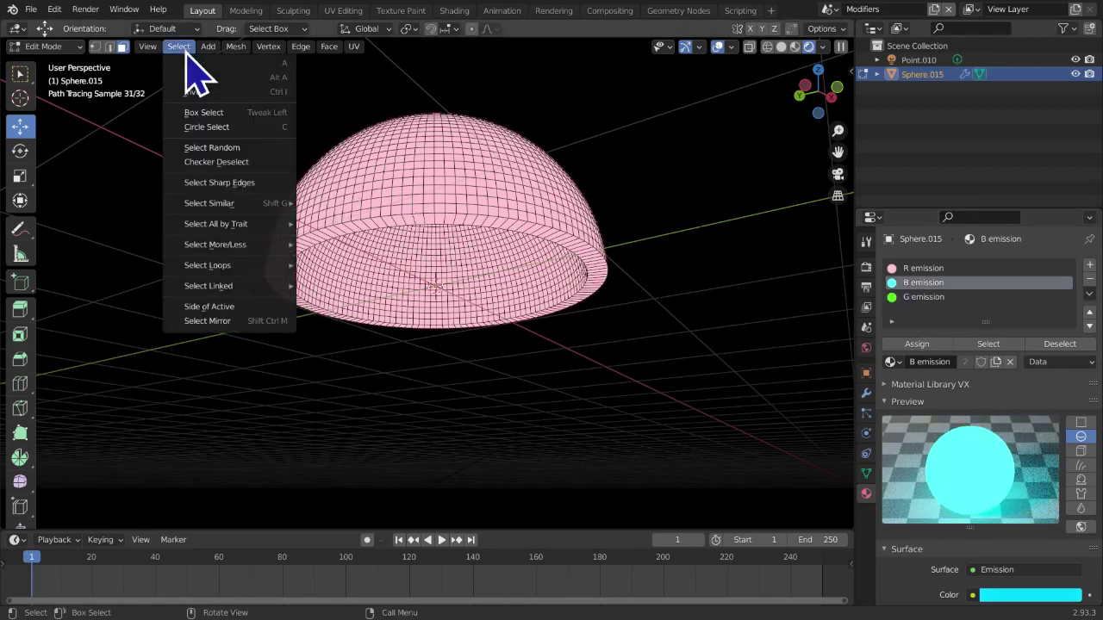
pyautogui.click(198, 148)
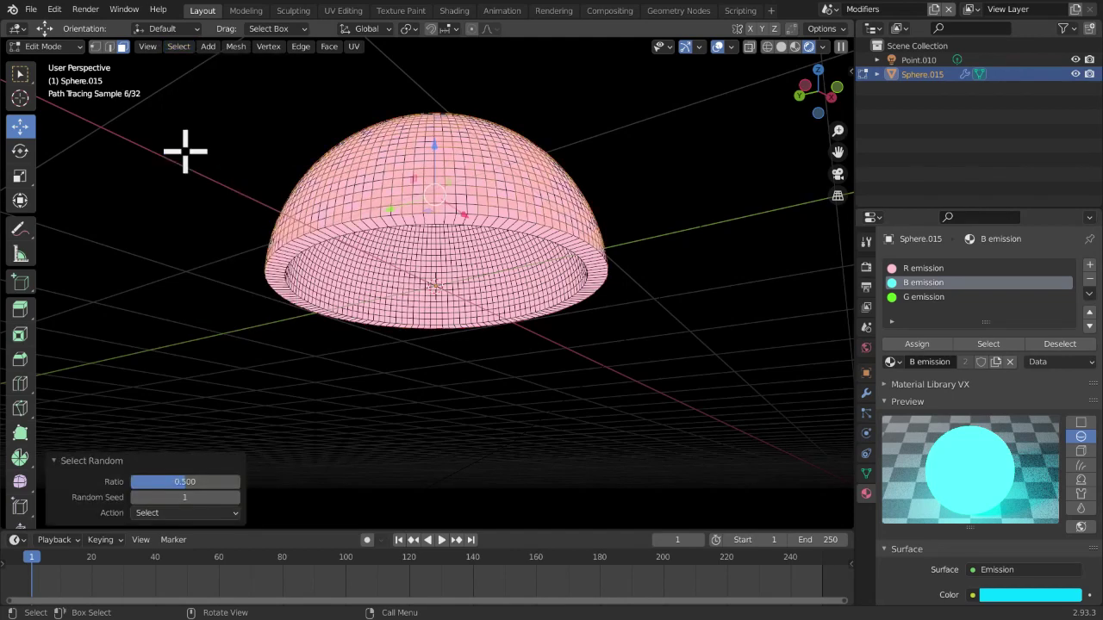
pyautogui.click(919, 344)
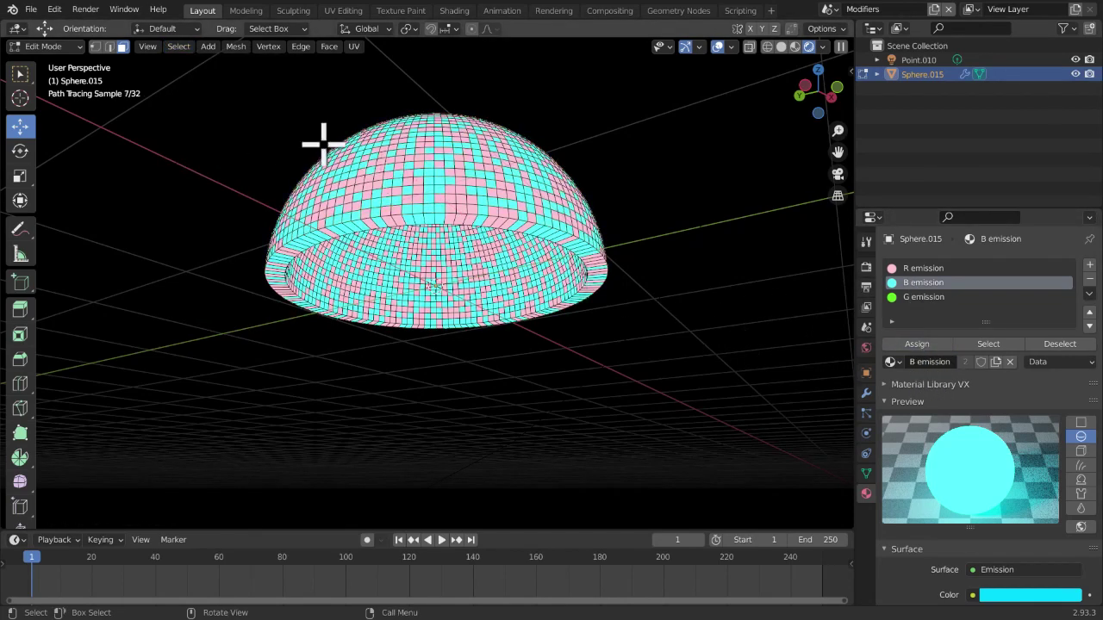
# Select a new random set of faces, assign G emission, and inspect the colours
pyautogui.click(179, 46)
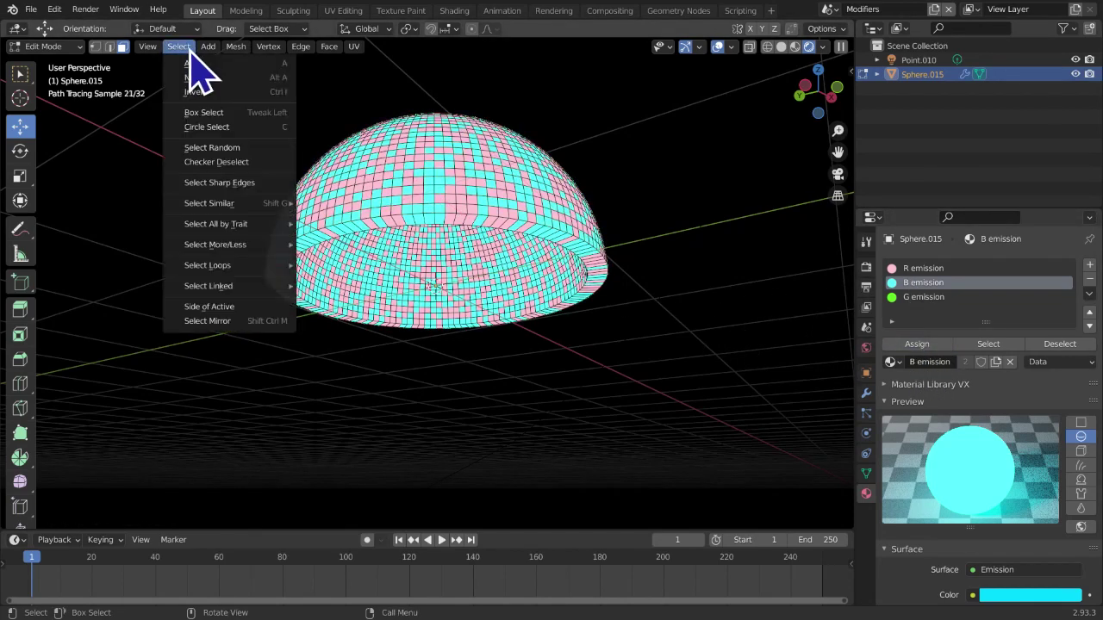
pyautogui.click(197, 146)
pyautogui.click(913, 296)
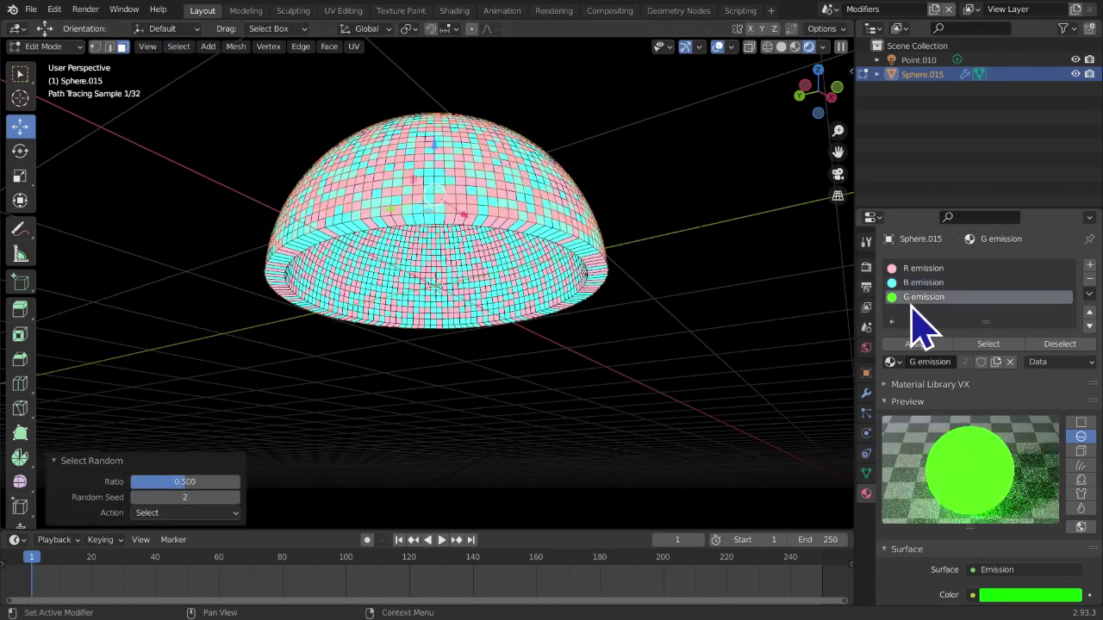
pyautogui.click(912, 344)
pyautogui.press('Tab')
pyautogui.moveTo(697, 308); pyautogui.dragTo(535, 353, button='middle')
pyautogui.moveTo(602, 219); pyautogui.dragTo(482, 327, button='middle')
pyautogui.moveTo(807, 110); pyautogui.dragTo(805, 112, button='middle')
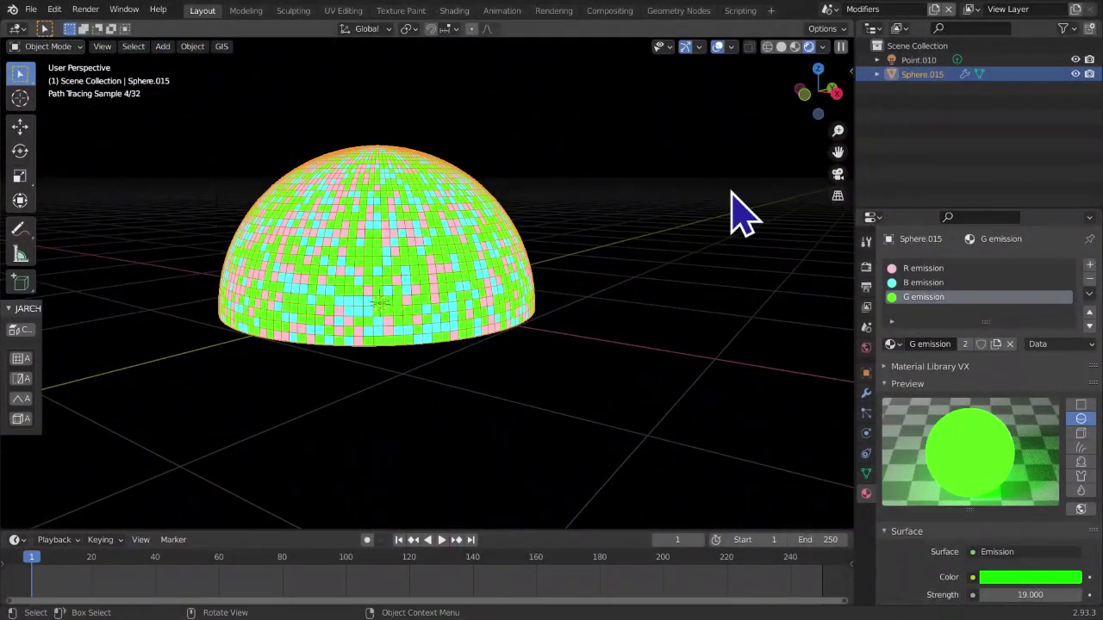
# From front view with X-ray, assign B emission to the dome's upper-left faces
pyautogui.click(820, 117)
pyautogui.press('Tab')
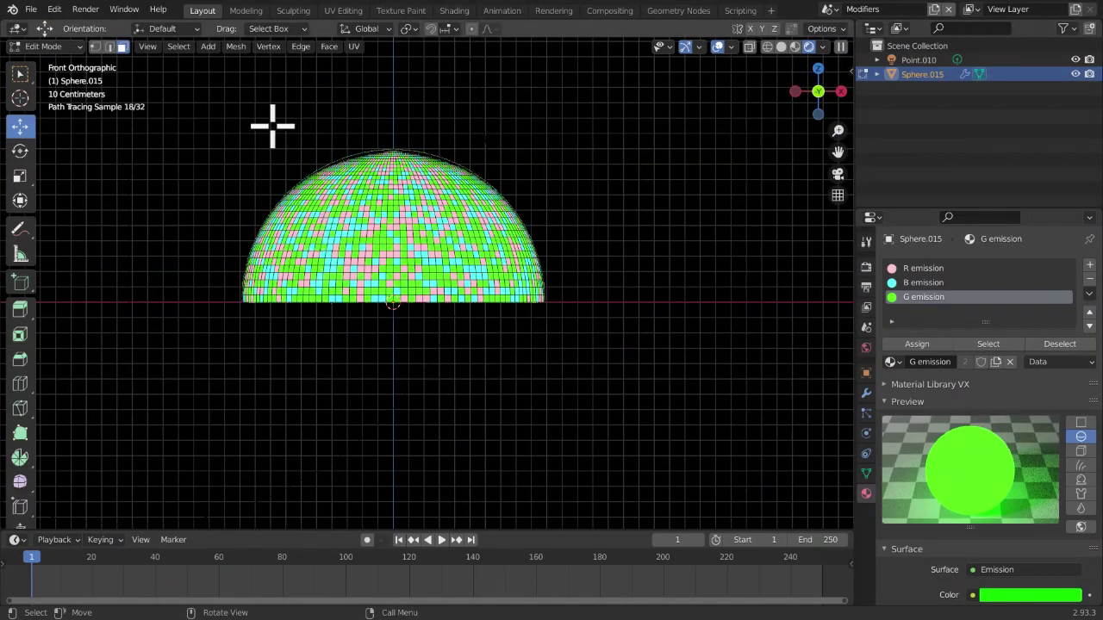
pyautogui.hotkey('shift', 'z')
pyautogui.moveTo(227, 116); pyautogui.dragTo(381, 233)
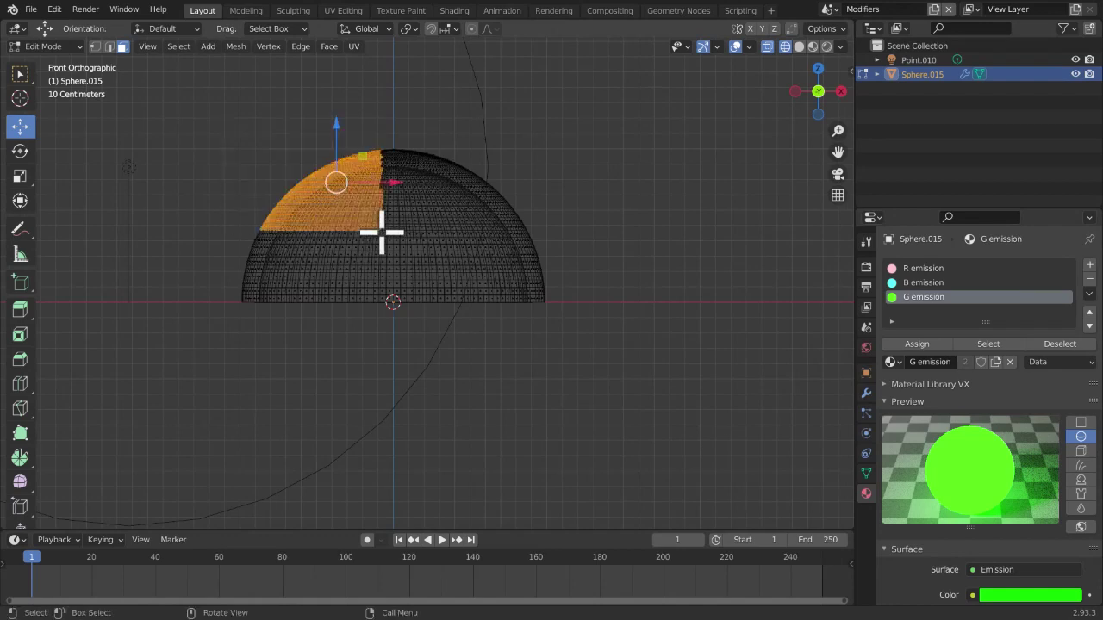
pyautogui.click(929, 282)
pyautogui.click(919, 344)
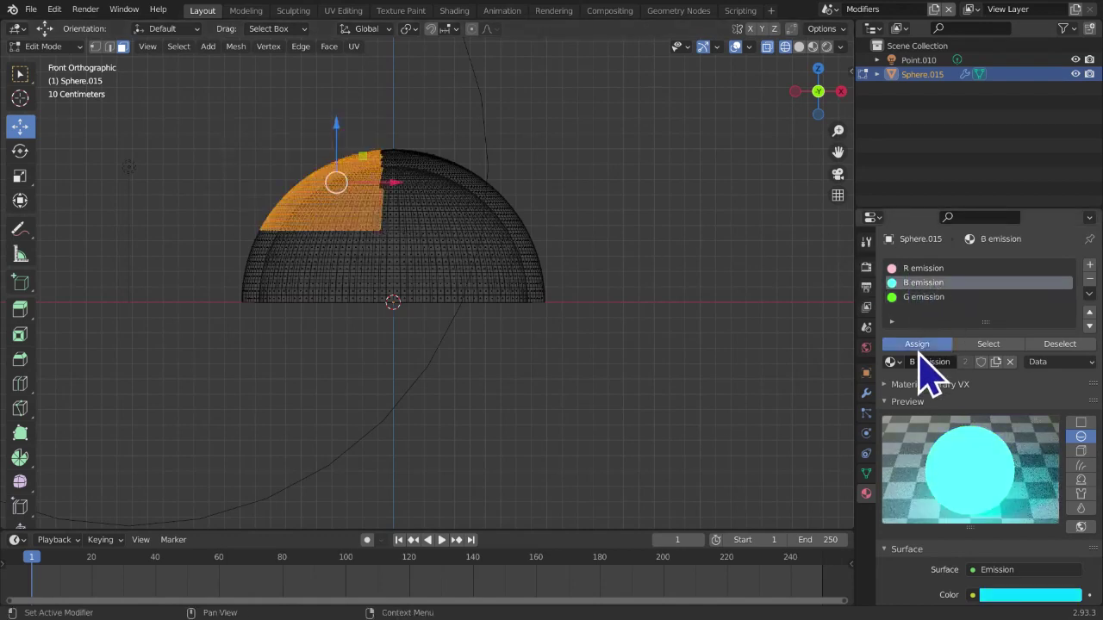
# Assign G emission to the faces at the dome's lower-right base
pyautogui.click(704, 321)
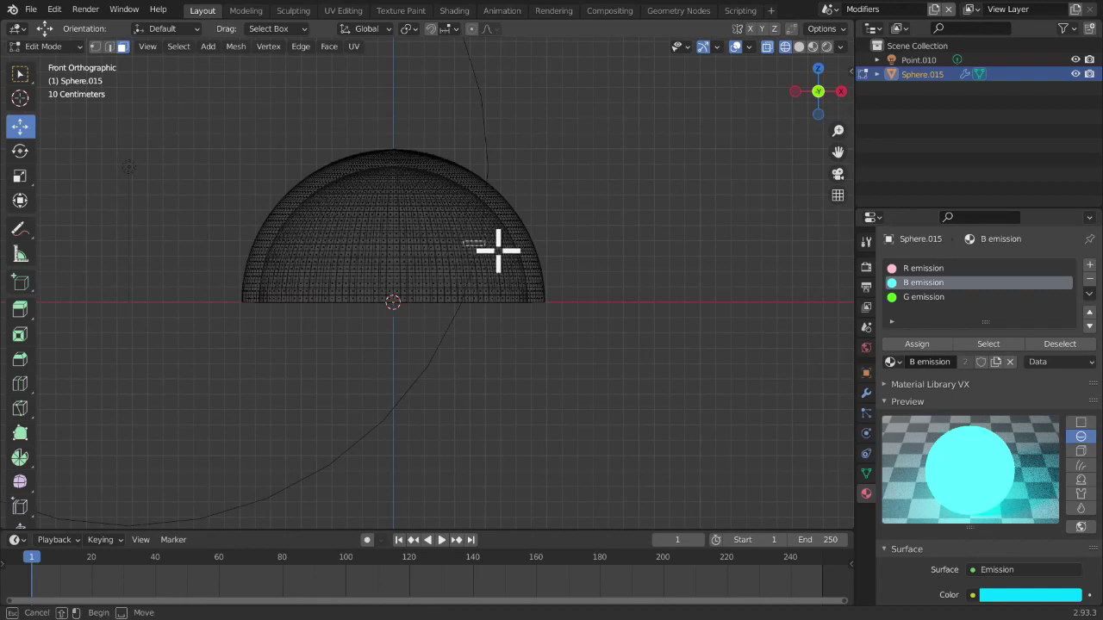
pyautogui.moveTo(461, 229); pyautogui.dragTo(657, 399)
pyautogui.click(915, 298)
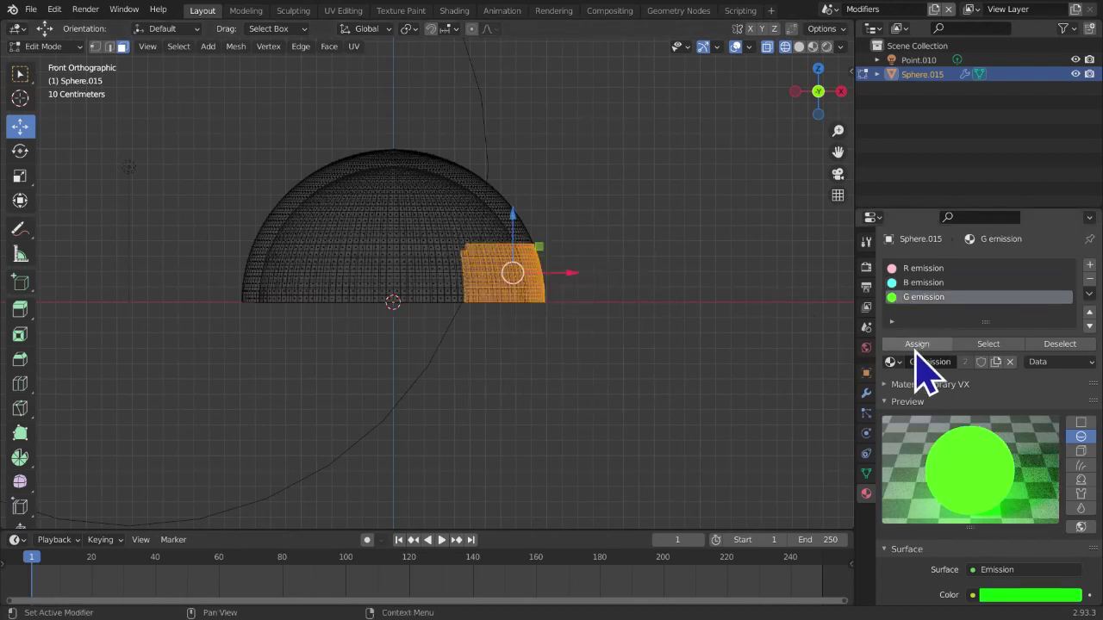
pyautogui.click(917, 346)
pyautogui.press('Tab')
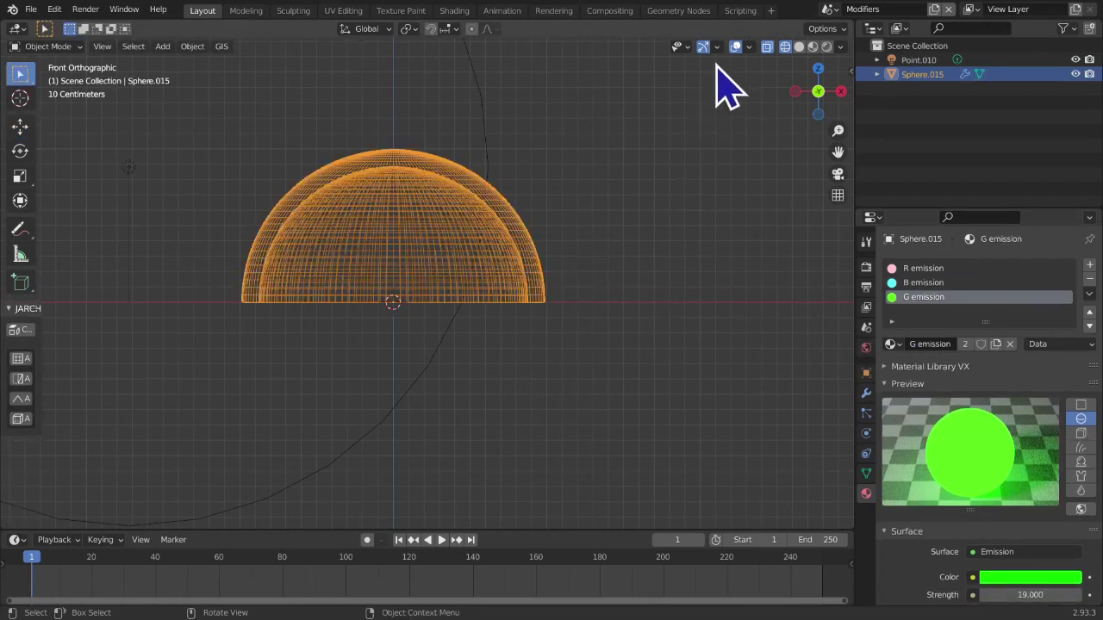
pyautogui.click(798, 47)
pyautogui.moveTo(598, 326); pyautogui.dragTo(612, 244, button='middle')
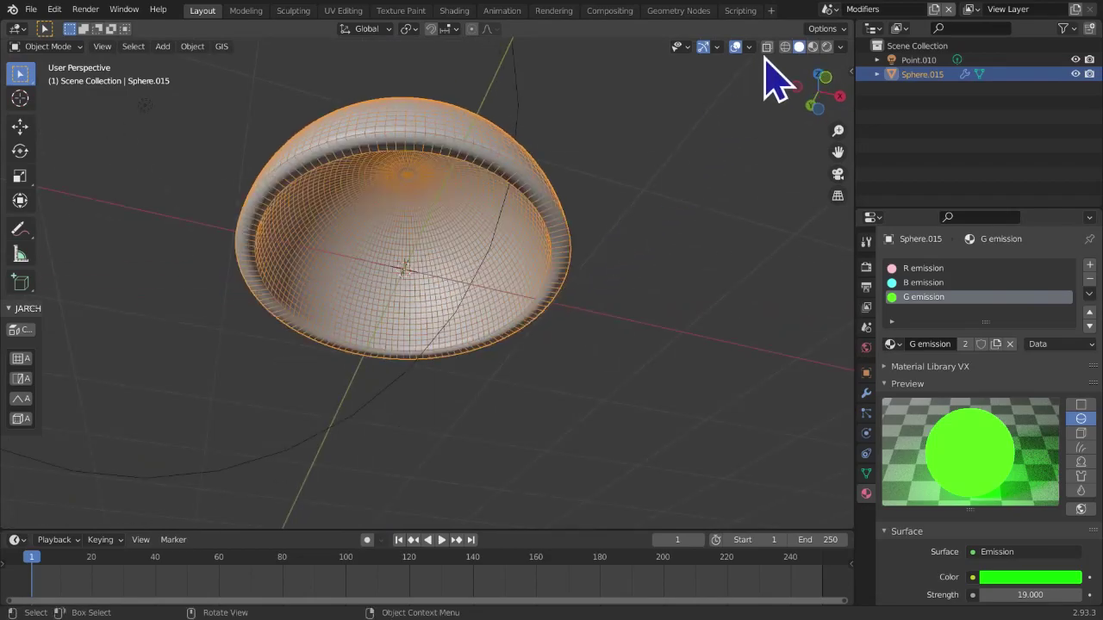
# Apply the Solidify modifier permanently in rendered view, then view the dome from below
pyautogui.click(827, 47)
pyautogui.moveTo(598, 307)
pyautogui.mouseDown(button='middle')
pyautogui.moveTo(645, 216)
pyautogui.moveTo(537, 388)
pyautogui.moveTo(591, 198)
pyautogui.moveTo(702, 234)
pyautogui.moveTo(648, 260)
pyautogui.moveTo(728, 276)
pyautogui.mouseUp(button='middle')
pyautogui.click(732, 46)
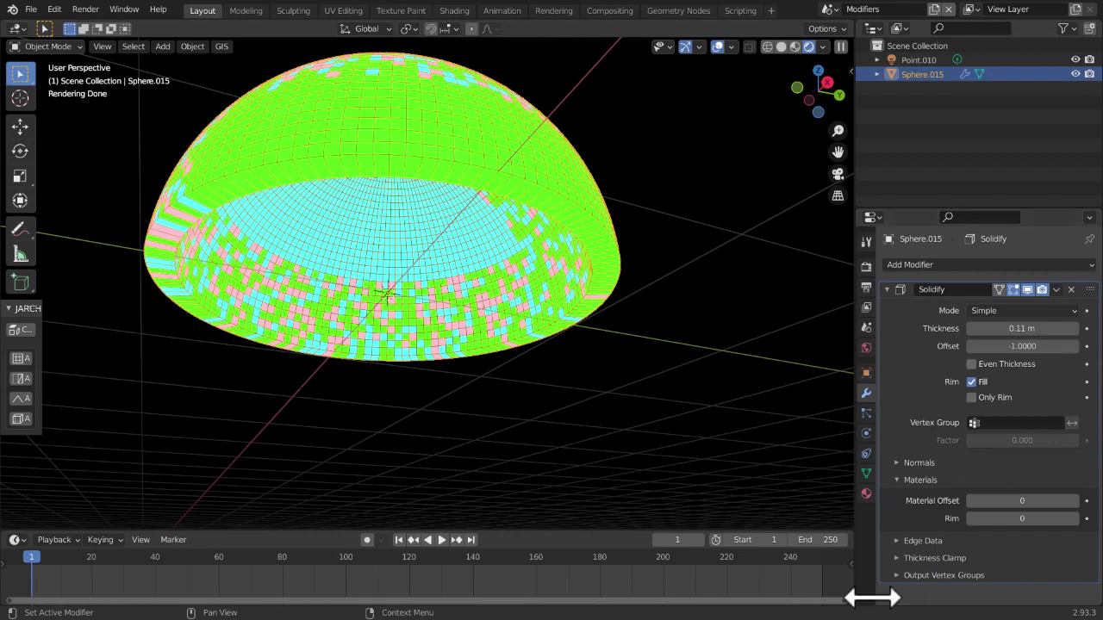
pyautogui.click(1055, 290)
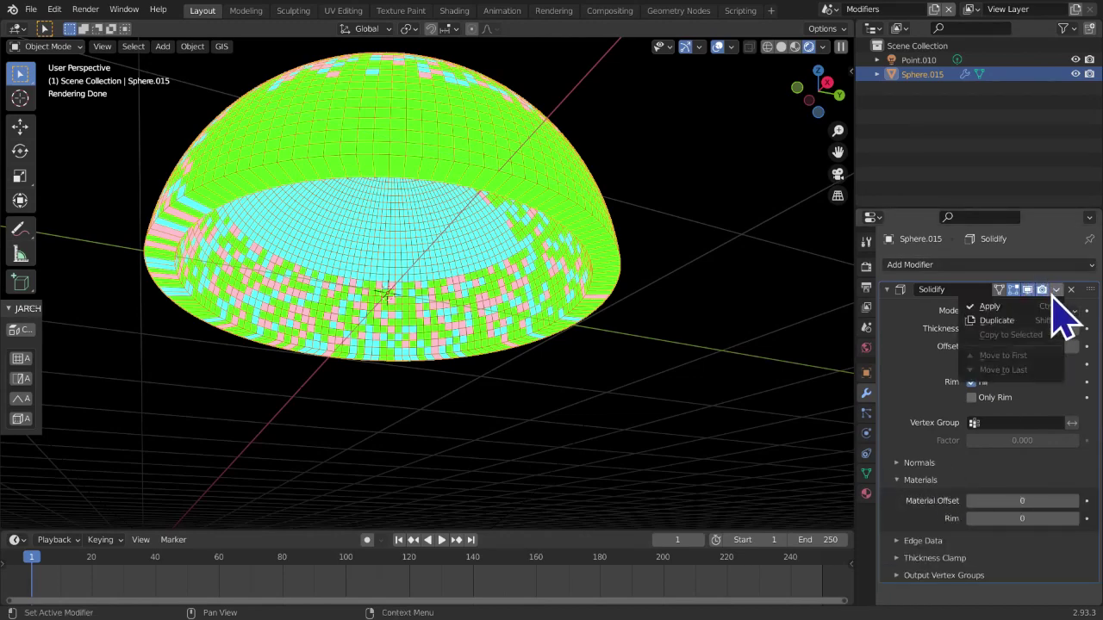
pyautogui.click(1047, 306)
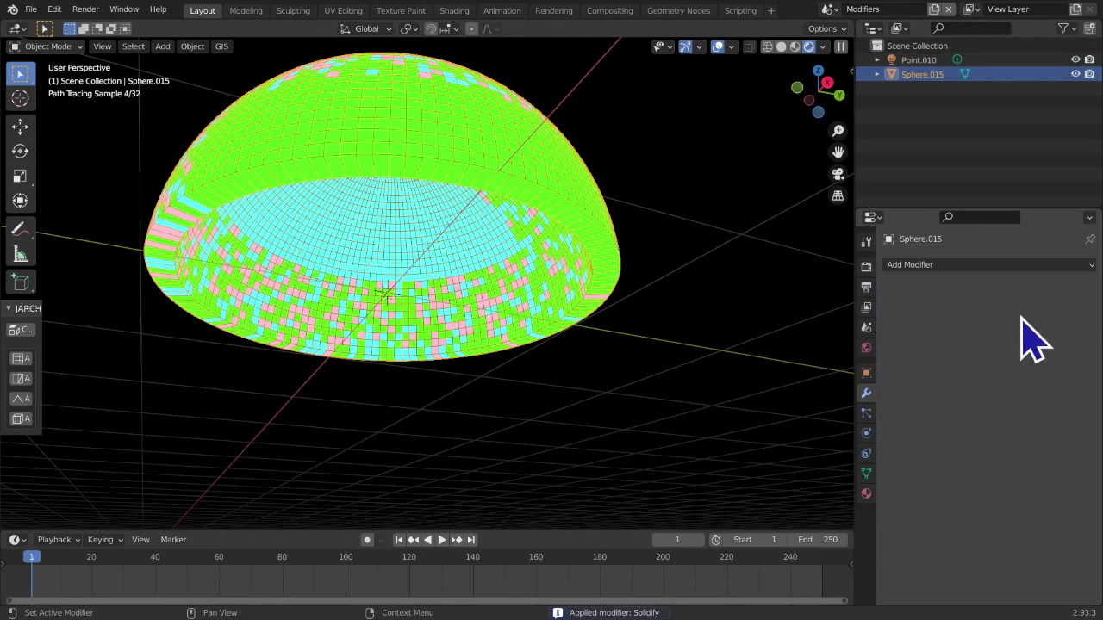
pyautogui.click(810, 101)
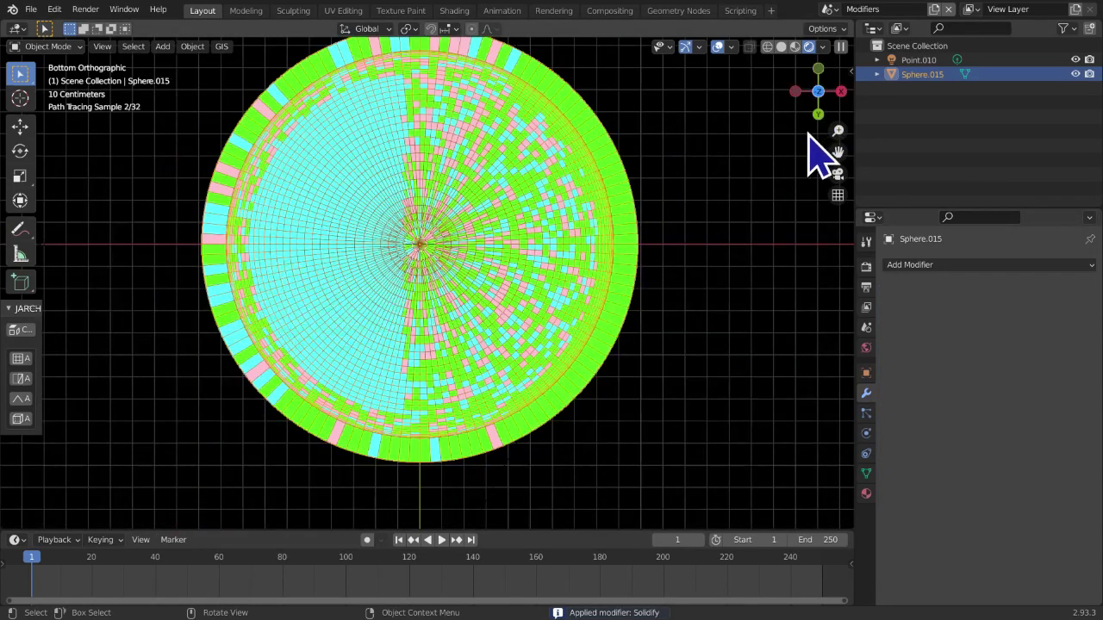
# In Edit Mode with solid shading, select the face loop around the dome's outer rim
pyautogui.press('Tab')
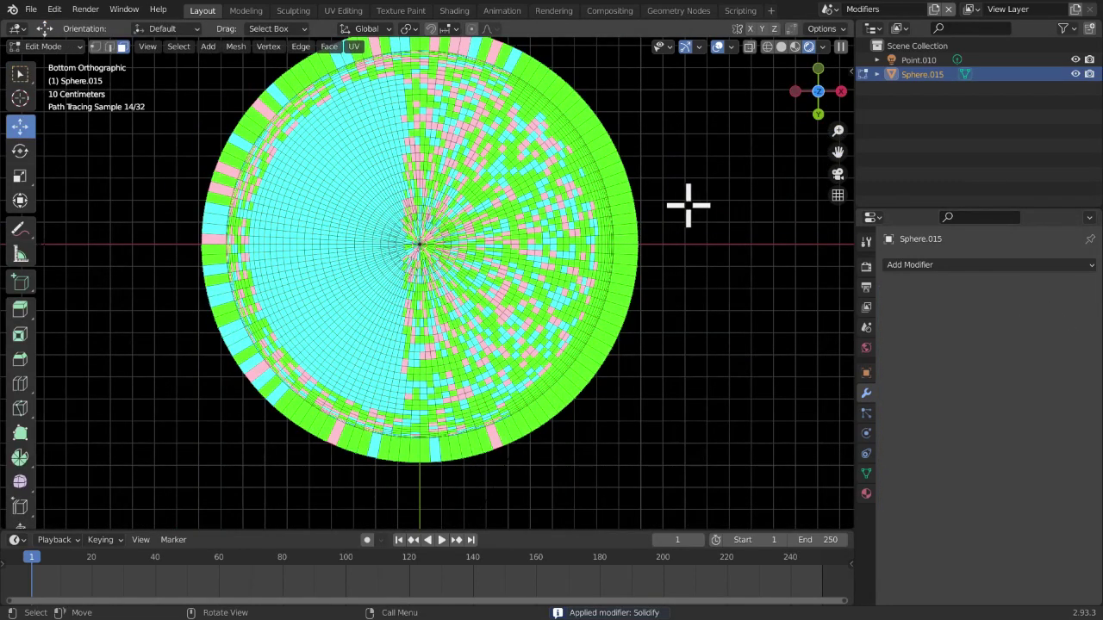
pyautogui.keyDown('alt'); pyautogui.click(631, 235); pyautogui.keyUp('alt')
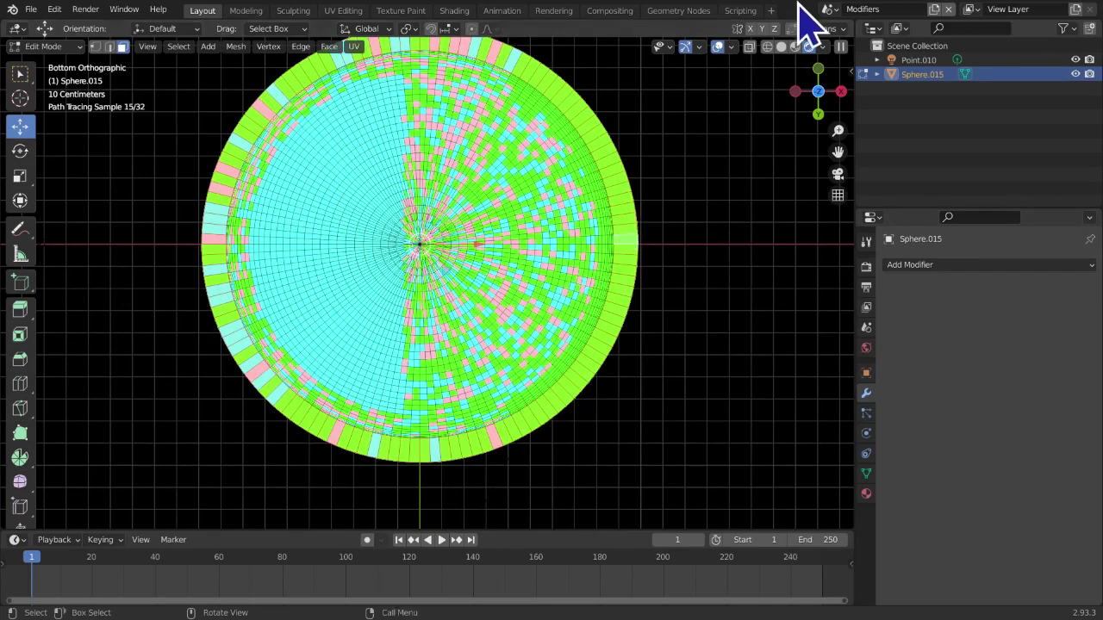
pyautogui.click(782, 46)
pyautogui.moveTo(741, 90); pyautogui.dragTo(718, 149, button='middle')
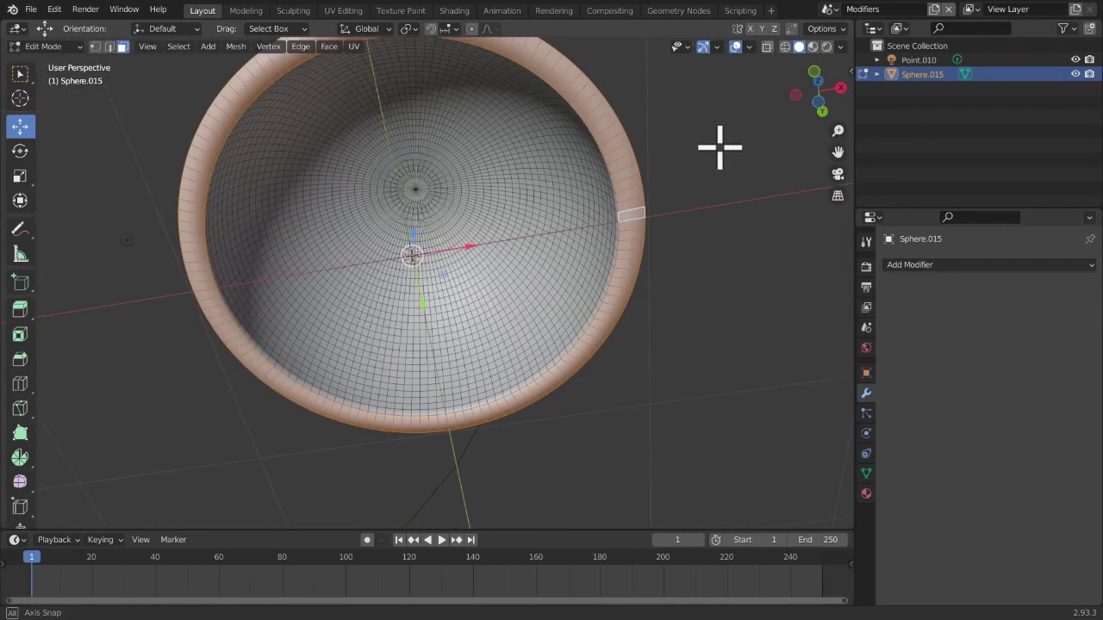
pyautogui.scroll(-9, 718, 149)
pyautogui.moveTo(613, 268); pyautogui.dragTo(613, 257, button='middle')
pyautogui.moveTo(676, 336); pyautogui.dragTo(650, 377, button='middle')
pyautogui.scroll(1, 569, 355)
pyautogui.scroll(-1, 569, 355)
pyautogui.scroll(3, 529, 336)
pyautogui.scroll(4, 529, 335)
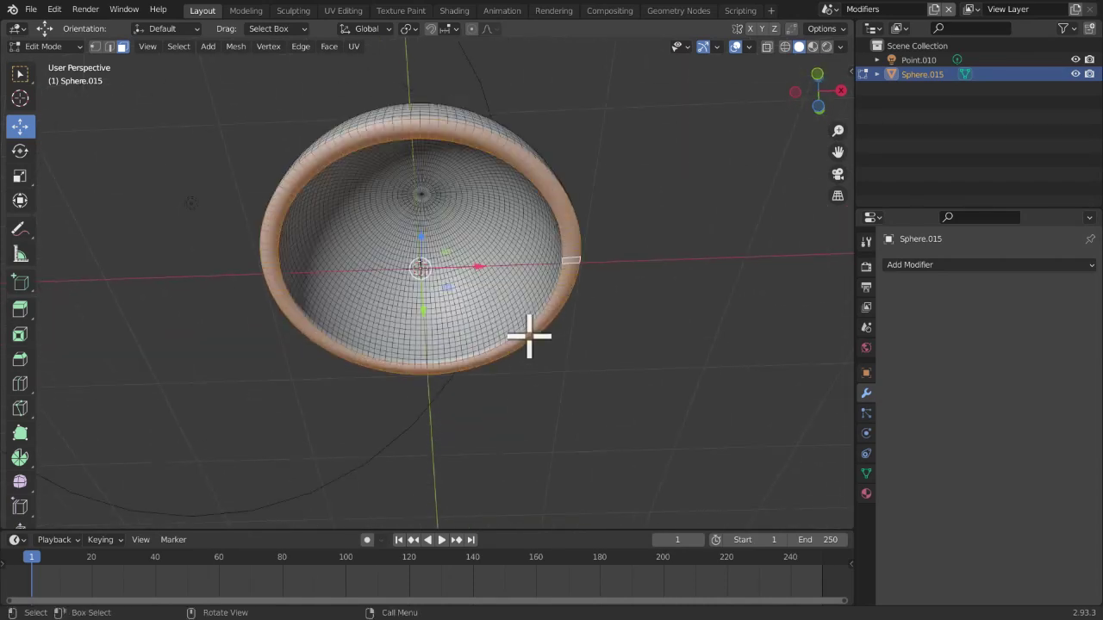
# Circle-select the whole inner shell of the bowl
pyautogui.moveTo(329, 185); pyautogui.dragTo(517, 313)
pyautogui.moveTo(517, 313); pyautogui.dragTo(459, 207, button='middle')
pyautogui.press('c')
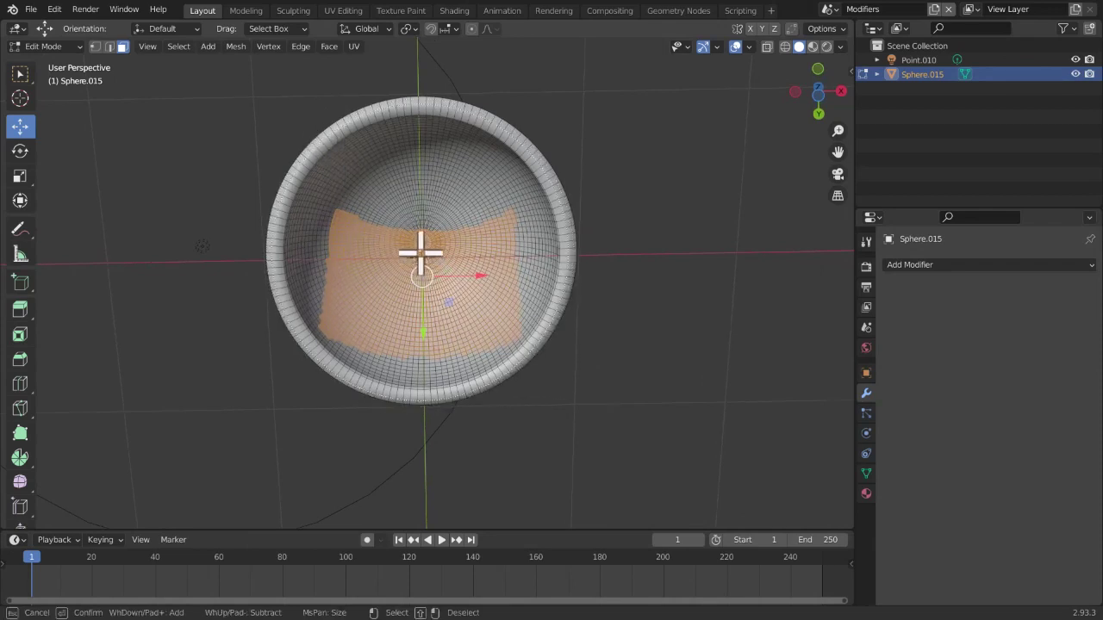
pyautogui.click(421, 252)
pyautogui.press('Escape')
# Clear the selection and undo back to the dome's 0.11 m Solidify modifier
pyautogui.moveTo(678, 287); pyautogui.dragTo(654, 377, button='middle')
pyautogui.hotkey('alt', 'a')
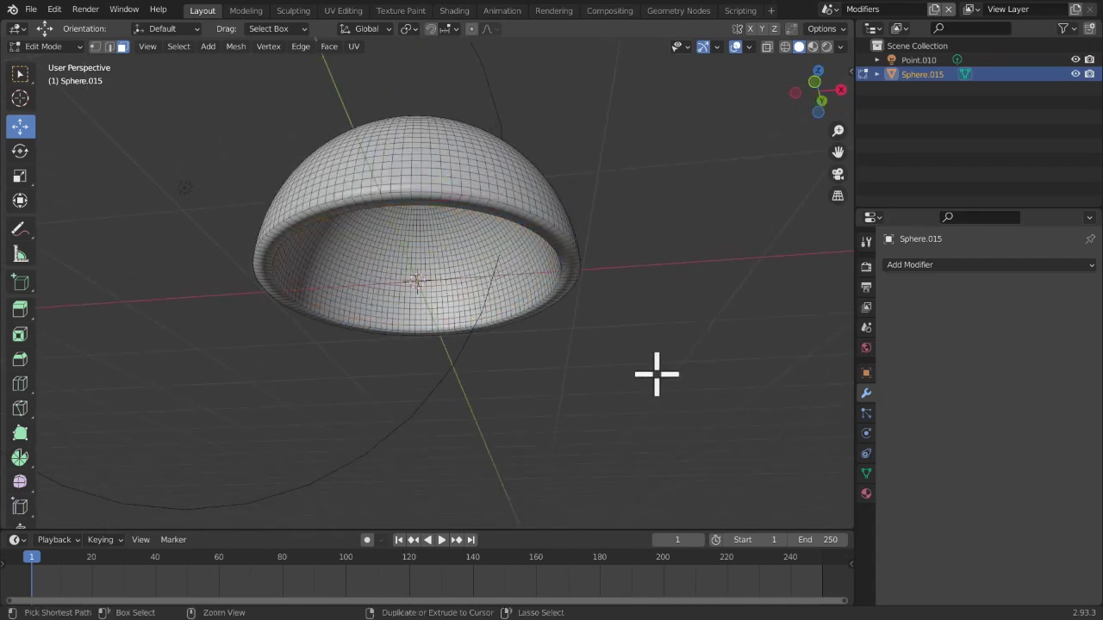
pyautogui.hotkey('ctrl', 'z')
pyautogui.hotkey('ctrl', 'z')
pyautogui.hotkey('ctrl', 'z')
pyautogui.hotkey('ctrl', 'z')
pyautogui.hotkey('ctrl', 'z')
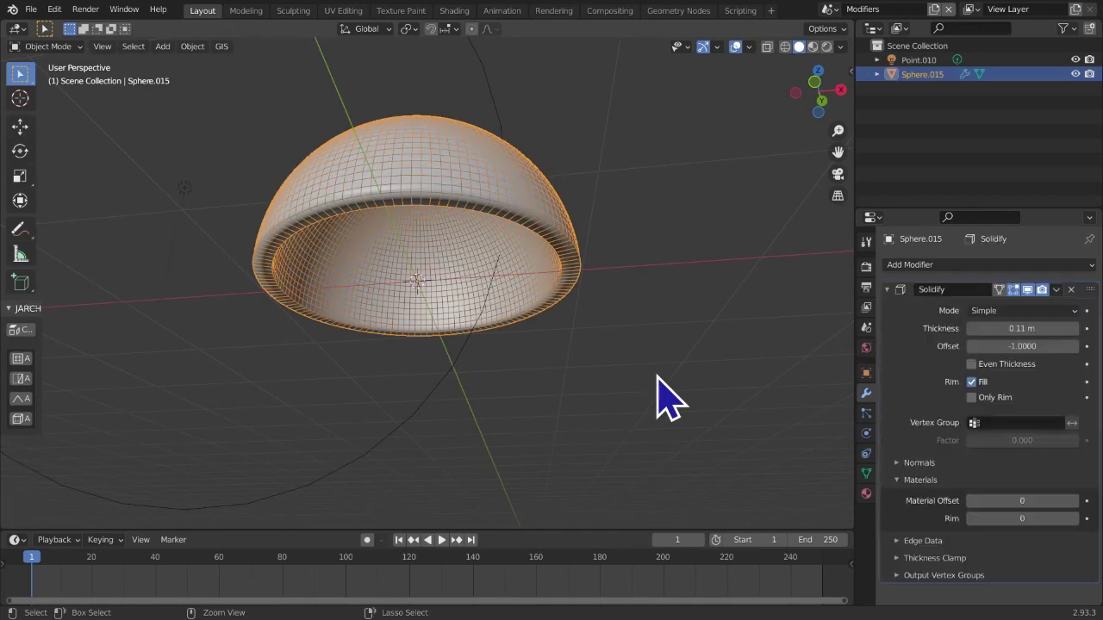
pyautogui.click(819, 112)
pyautogui.moveTo(19, 230)
pyautogui.mouseDown()
pyautogui.moveTo(49, 244)
pyautogui.moveTo(52, 236)
pyautogui.mouseUp()
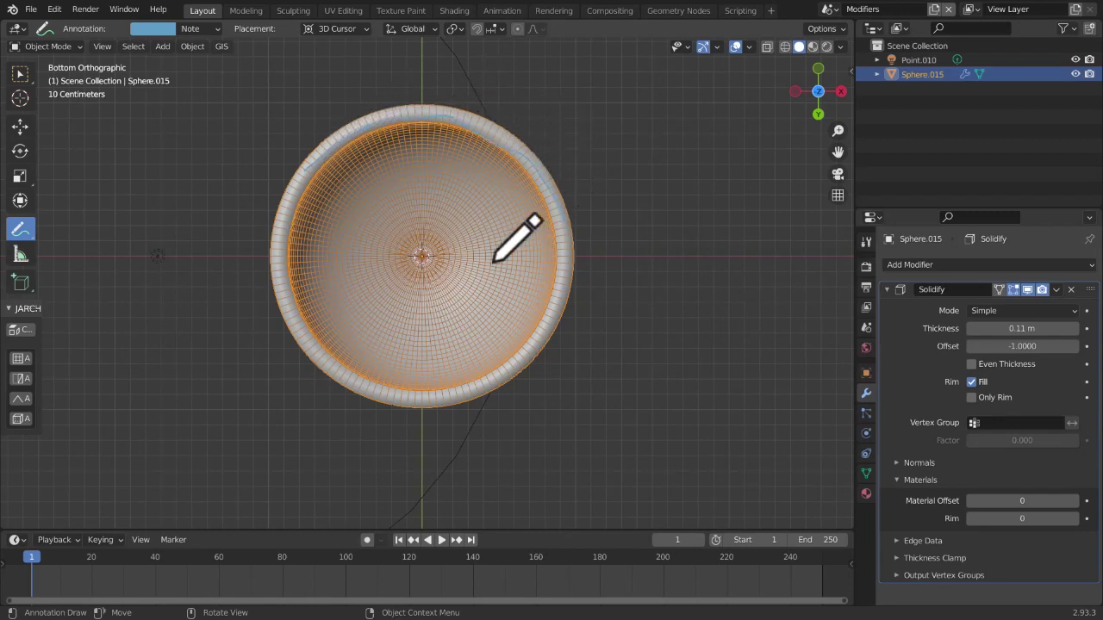
pyautogui.moveTo(408, 337)
pyautogui.mouseDown()
pyautogui.moveTo(506, 297)
pyautogui.moveTo(420, 153)
pyautogui.moveTo(508, 198)
pyautogui.mouseUp()
pyautogui.moveTo(22, 225); pyautogui.dragTo(119, 320)
pyautogui.moveTo(379, 234)
pyautogui.mouseDown()
pyautogui.moveTo(324, 290)
pyautogui.moveTo(550, 251)
pyautogui.mouseUp()
pyautogui.moveTo(571, 228); pyautogui.dragTo(525, 409, button='middle')
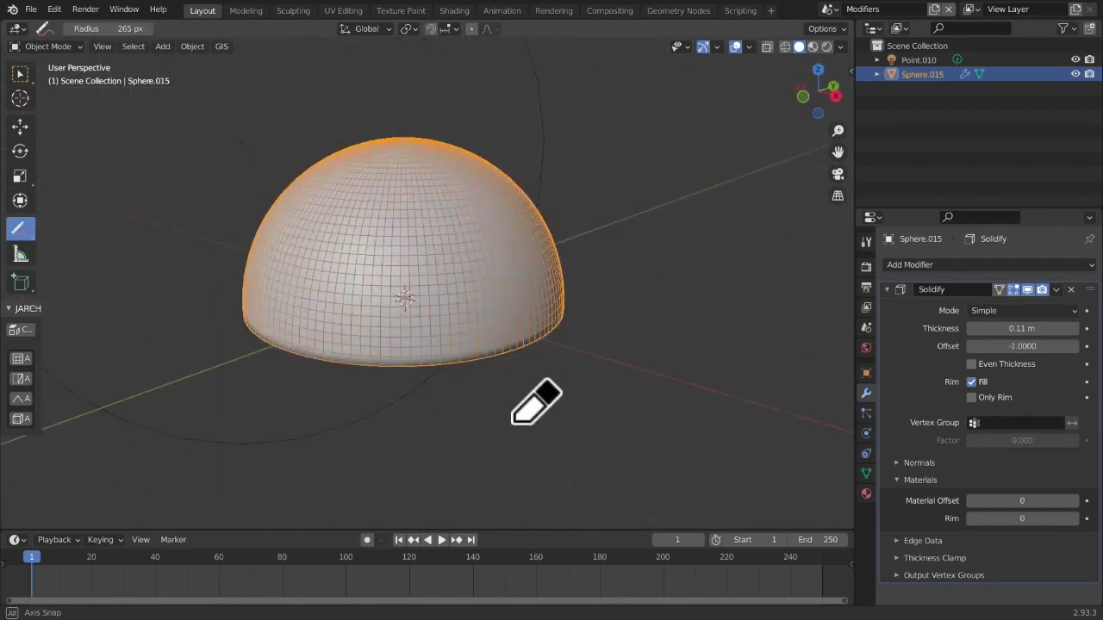
pyautogui.moveTo(20, 229); pyautogui.dragTo(115, 248)
pyautogui.click(115, 248)
pyautogui.moveTo(446, 289)
pyautogui.mouseDown()
pyautogui.moveTo(419, 221)
pyautogui.moveTo(385, 183)
pyautogui.mouseUp()
pyautogui.moveTo(606, 159)
pyautogui.mouseDown(button='middle')
pyautogui.moveTo(586, 276)
pyautogui.moveTo(588, 184)
pyautogui.mouseUp(button='middle')
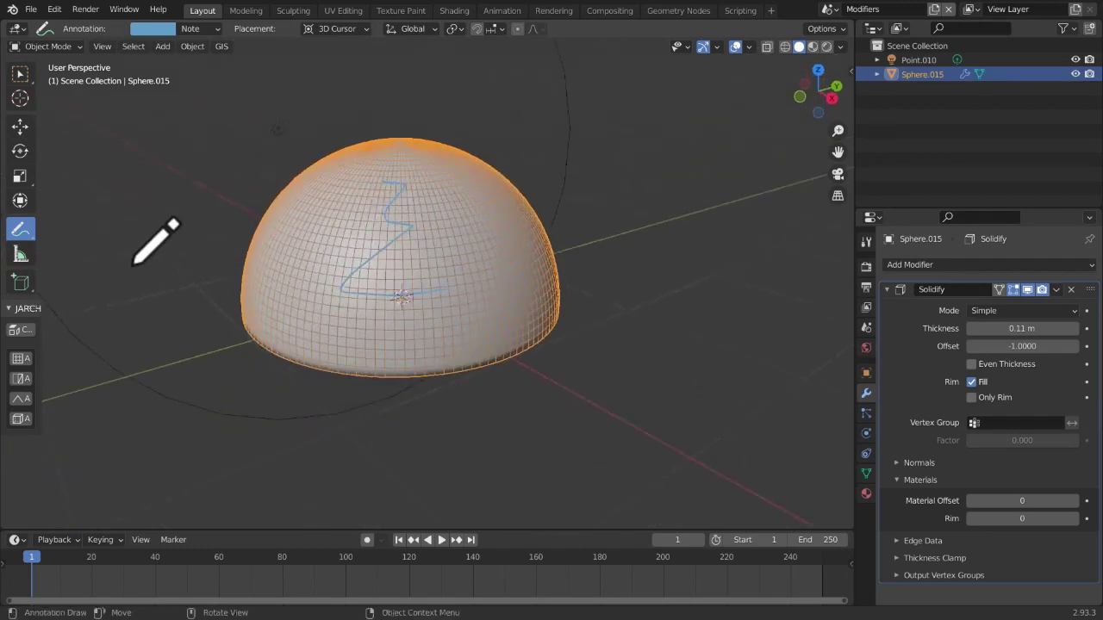
pyautogui.moveTo(17, 231)
pyautogui.mouseDown()
pyautogui.moveTo(69, 251)
pyautogui.moveTo(87, 321)
pyautogui.mouseUp()
pyautogui.moveTo(626, 312); pyautogui.dragTo(258, 155)
pyautogui.press('Tab')
pyautogui.moveTo(517, 433)
pyautogui.mouseDown(button='middle')
pyautogui.moveTo(537, 351)
pyautogui.moveTo(690, 304)
pyautogui.moveTo(681, 316)
pyautogui.moveTo(682, 256)
pyautogui.moveTo(658, 387)
pyautogui.mouseUp(button='middle')
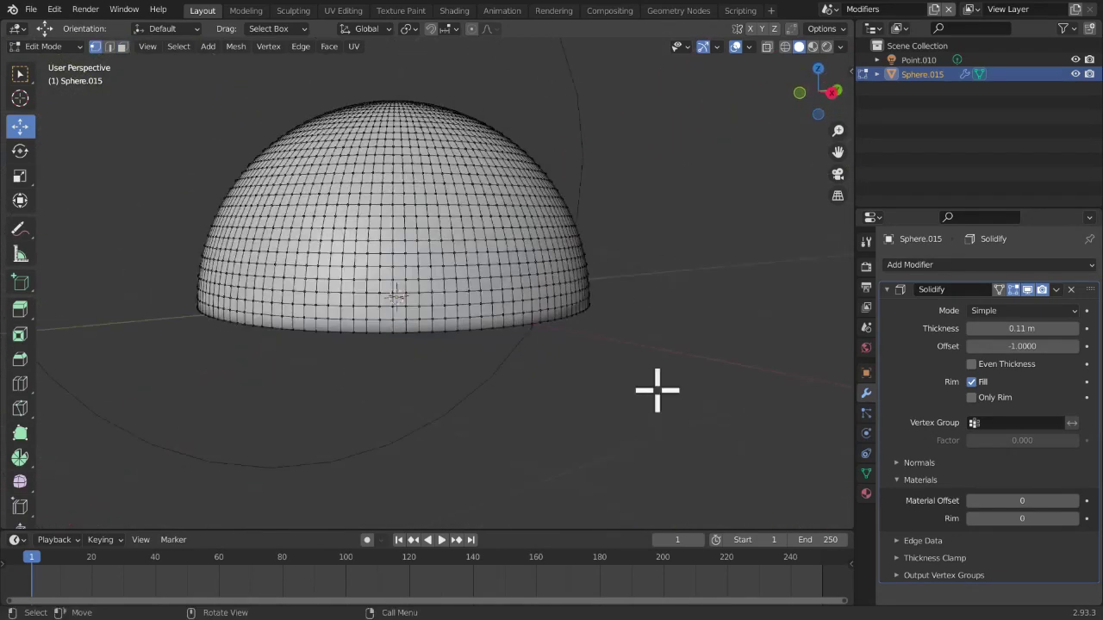
pyautogui.press('Tab')
pyautogui.click(19, 74)
pyautogui.moveTo(284, 259)
pyautogui.mouseDown(button='middle')
pyautogui.moveTo(340, 318)
pyautogui.moveTo(394, 239)
pyautogui.moveTo(419, 123)
pyautogui.moveTo(456, 284)
pyautogui.moveTo(482, 276)
pyautogui.mouseUp(button='middle')
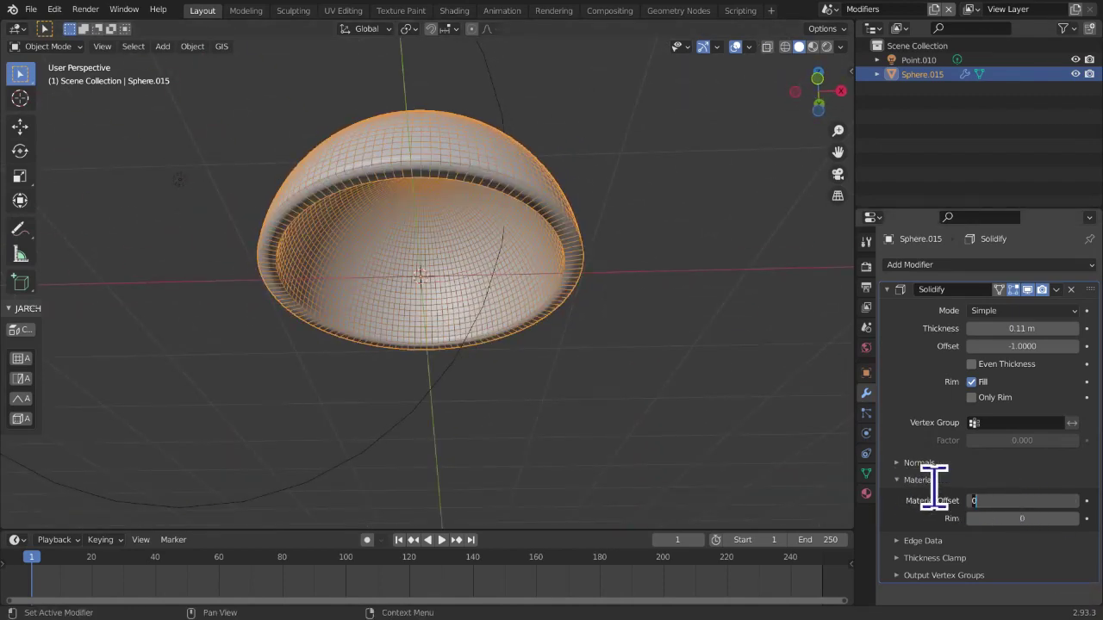
pyautogui.click(982, 502)
# Leave the Solidify material offset and rim offset at 0
pyautogui.click(934, 533)
pyautogui.click(1039, 519)
pyautogui.press('Return')
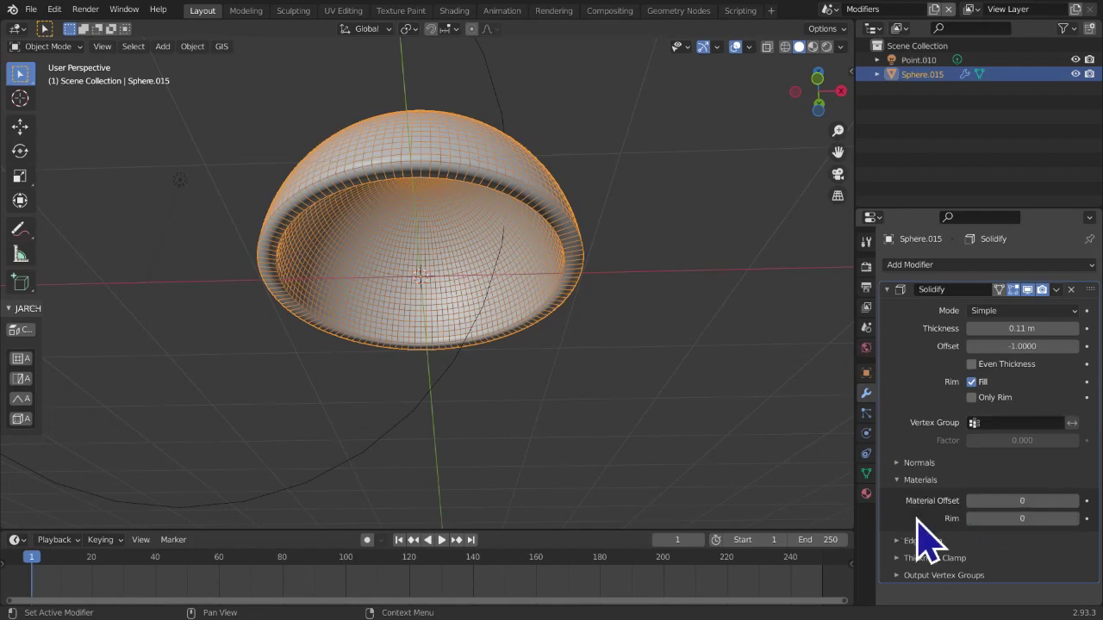
# Render the viewport and view the dome's pink, cyan and green mosaic from below
pyautogui.click(829, 47)
pyautogui.moveTo(630, 440); pyautogui.dragTo(635, 397, button='middle')
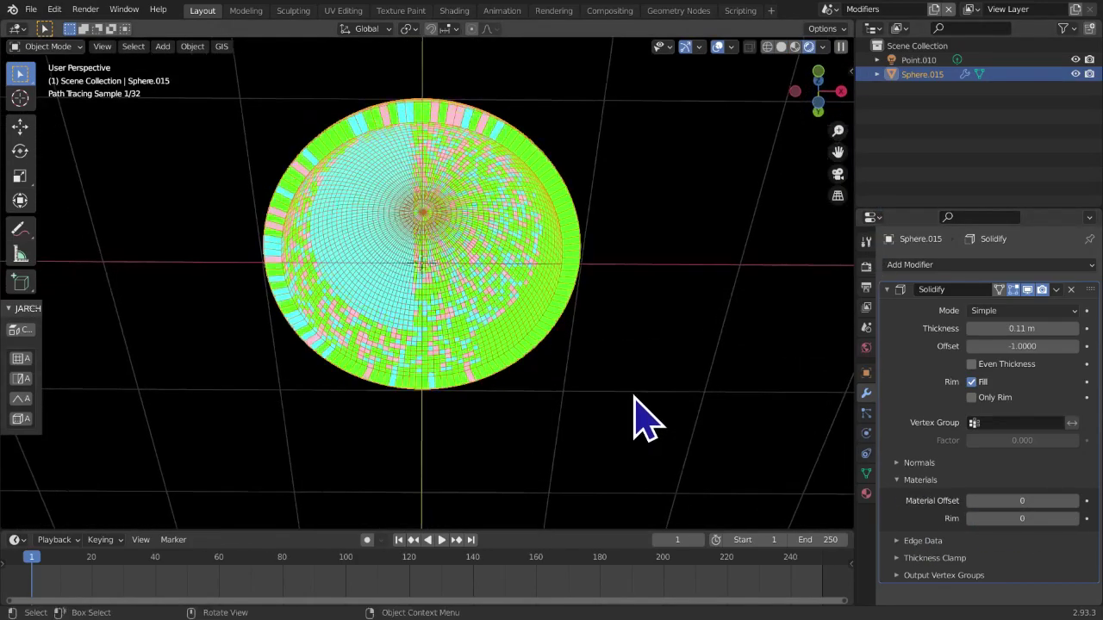
pyautogui.scroll(1, 636, 396)
pyautogui.click(822, 100)
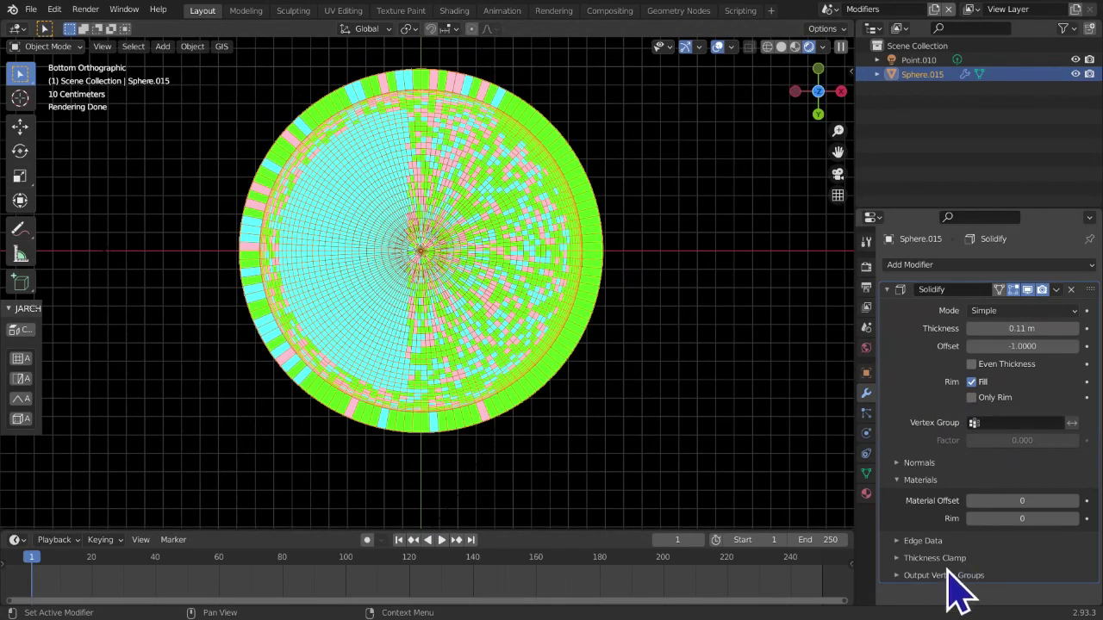
pyautogui.scroll(-2, 461, 448)
pyautogui.scroll(7, 456, 448)
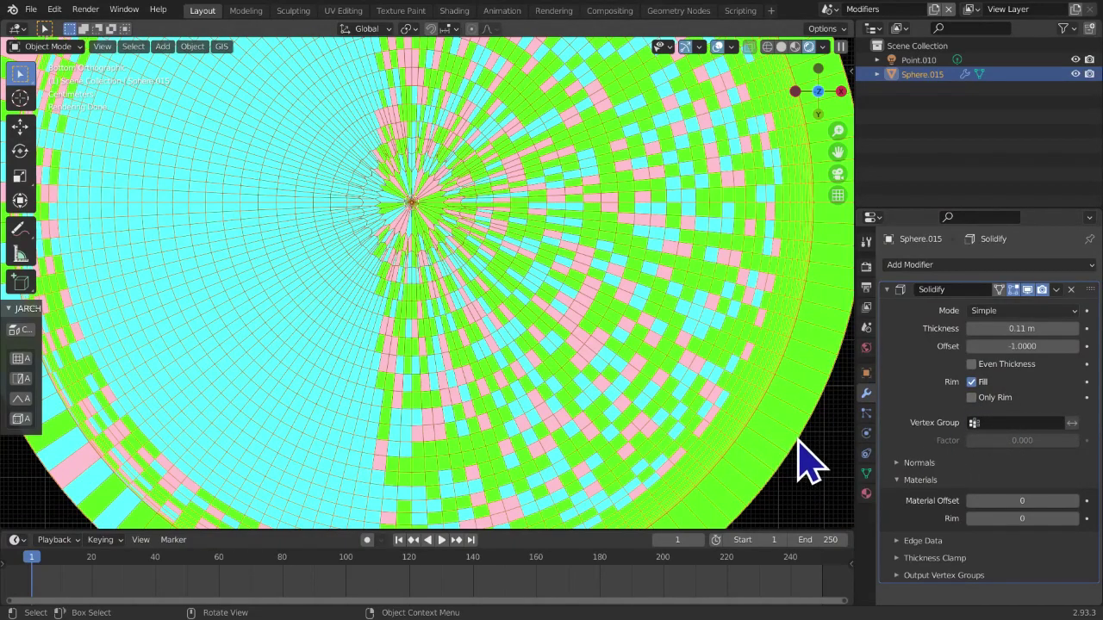
# Turn off the Solidify rim fill and inspect the dome's underside
pyautogui.click(974, 382)
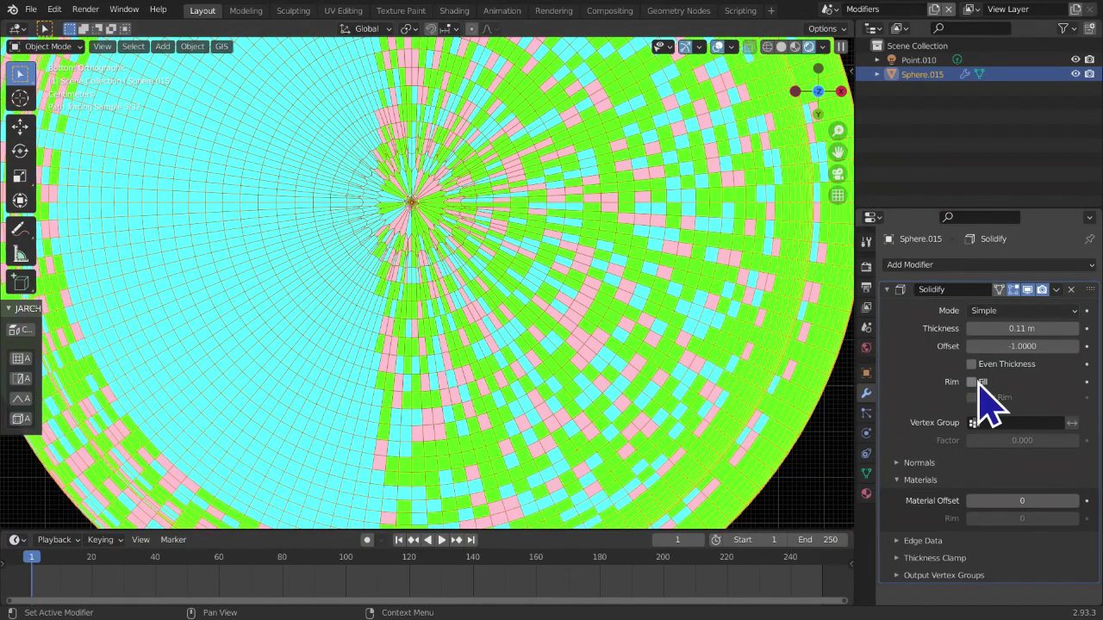
pyautogui.scroll(-10, 645, 412)
pyautogui.moveTo(645, 419); pyautogui.dragTo(609, 505, button='middle')
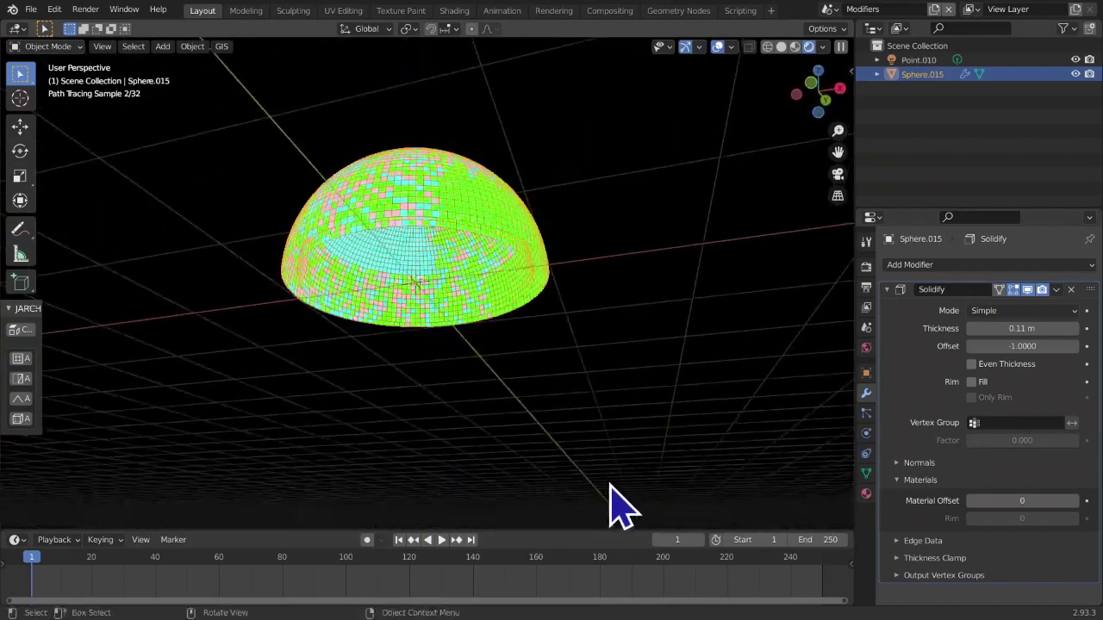
pyautogui.scroll(7, 609, 479)
pyautogui.moveTo(609, 462); pyautogui.dragTo(610, 434, button='middle')
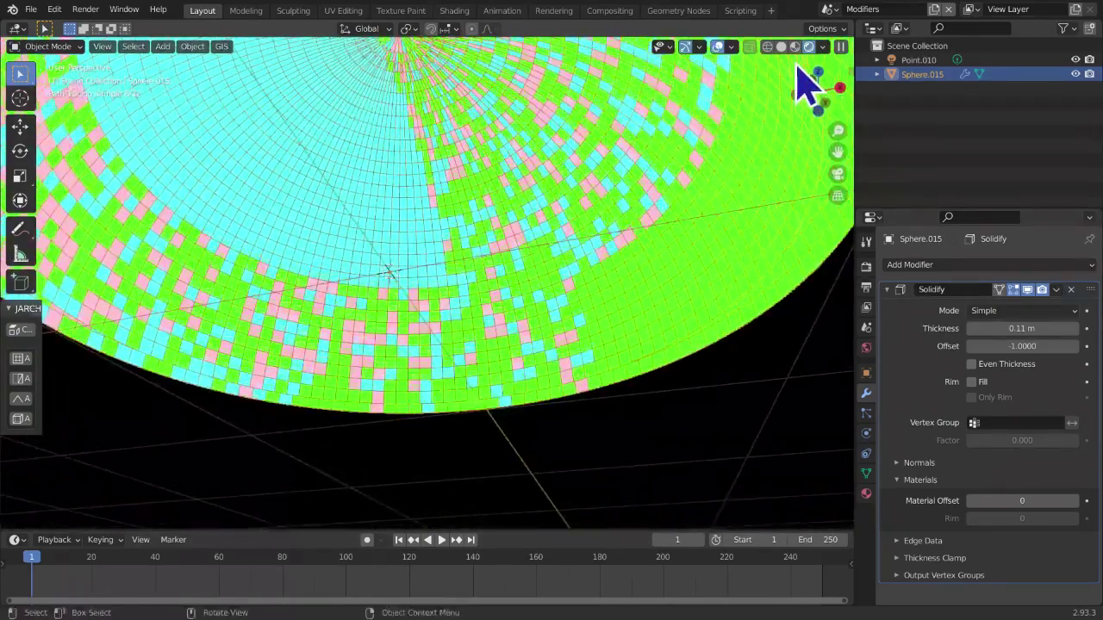
pyautogui.moveTo(810, 73); pyautogui.dragTo(637, 401, button='middle')
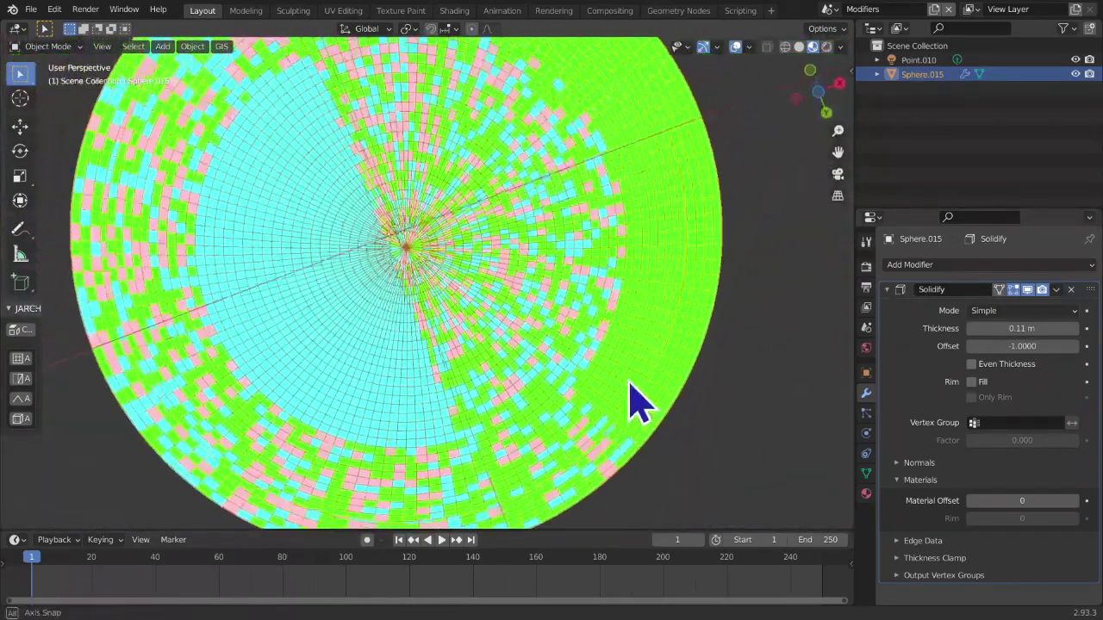
pyautogui.click(820, 85)
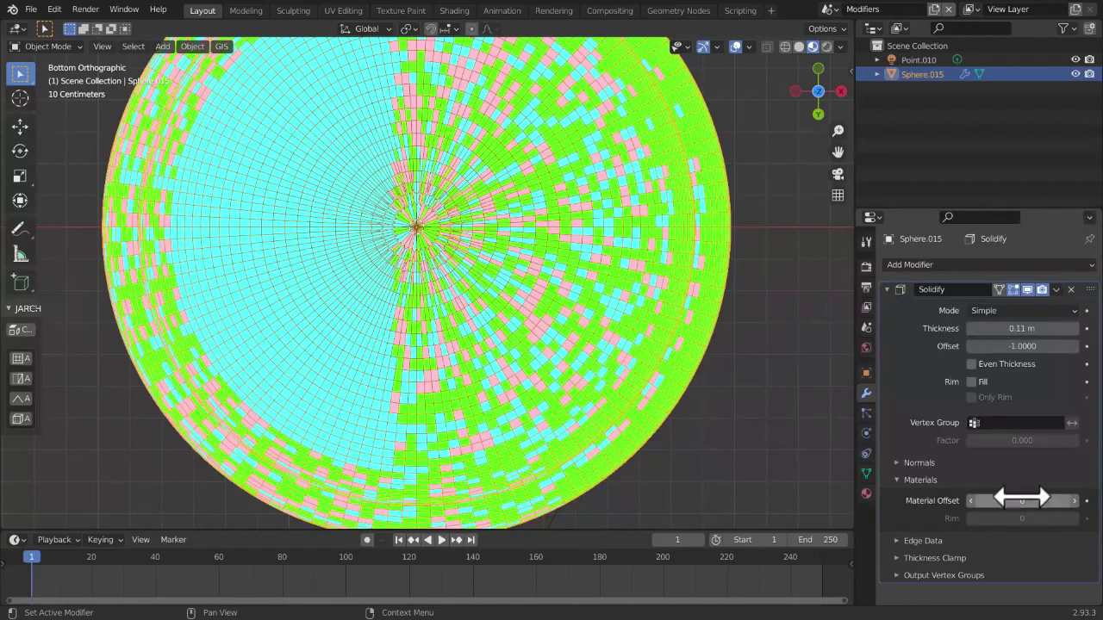
pyautogui.moveTo(535, 466); pyautogui.dragTo(503, 155, button='middle')
pyautogui.moveTo(659, 263); pyautogui.dragTo(676, 426, button='middle')
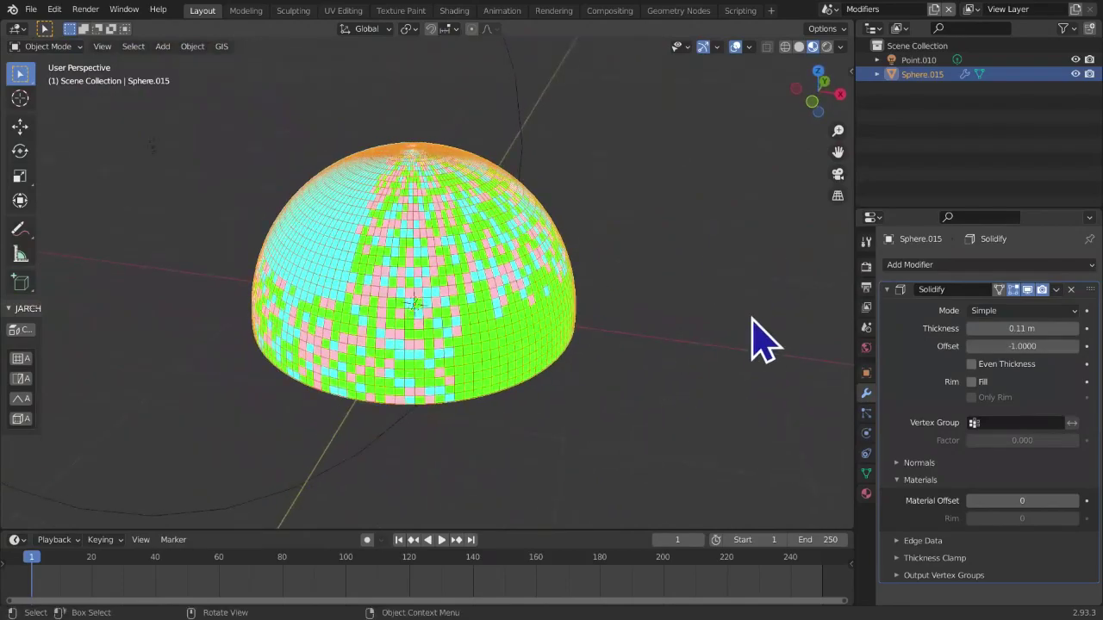
# Enter Edit Mode on the dome and view it from above and the side
pyautogui.press('Tab')
pyautogui.moveTo(709, 305); pyautogui.dragTo(621, 236, button='middle')
pyautogui.moveTo(633, 297); pyautogui.dragTo(364, 229, button='middle')
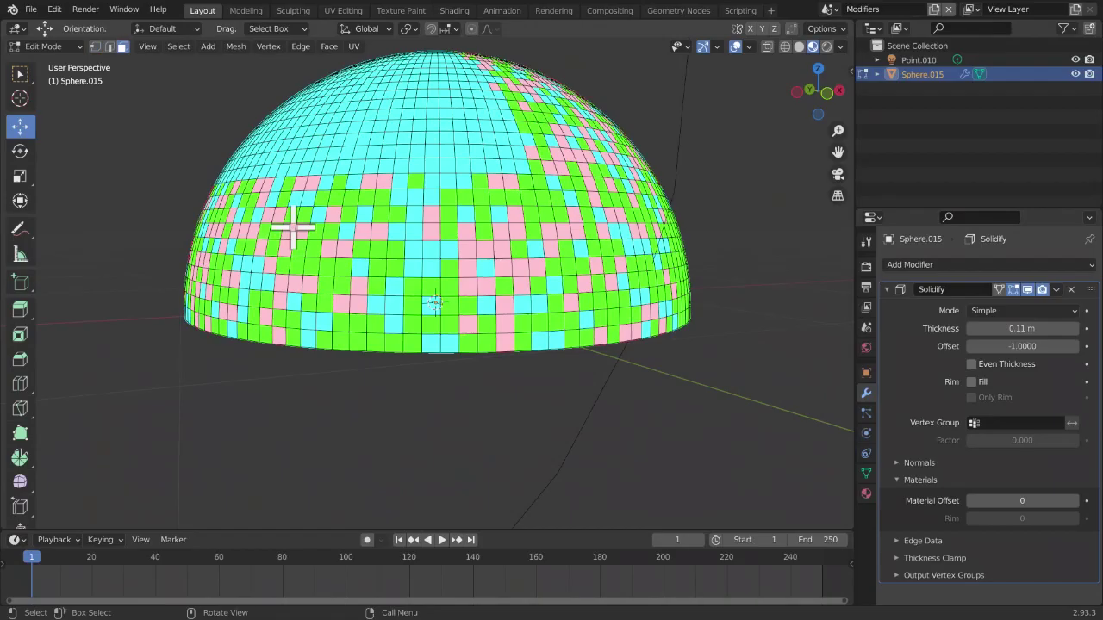
# Show the dome's interior in plain solid shading, level with the two shell bands
pyautogui.moveTo(293, 231); pyautogui.dragTo(700, 327, button='middle')
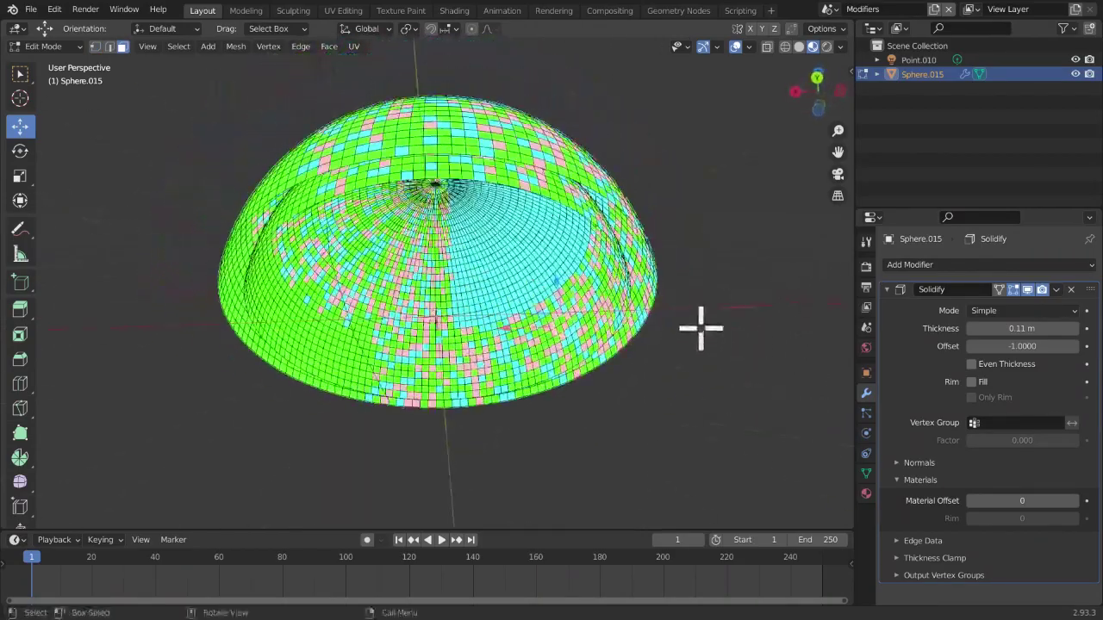
pyautogui.scroll(3, 707, 371)
pyautogui.keyDown('shift'); pyautogui.moveTo(714, 393); pyautogui.dragTo(551, 347, button='middle'); pyautogui.keyUp('shift')
pyautogui.moveTo(655, 336); pyautogui.dragTo(580, 517, button='middle')
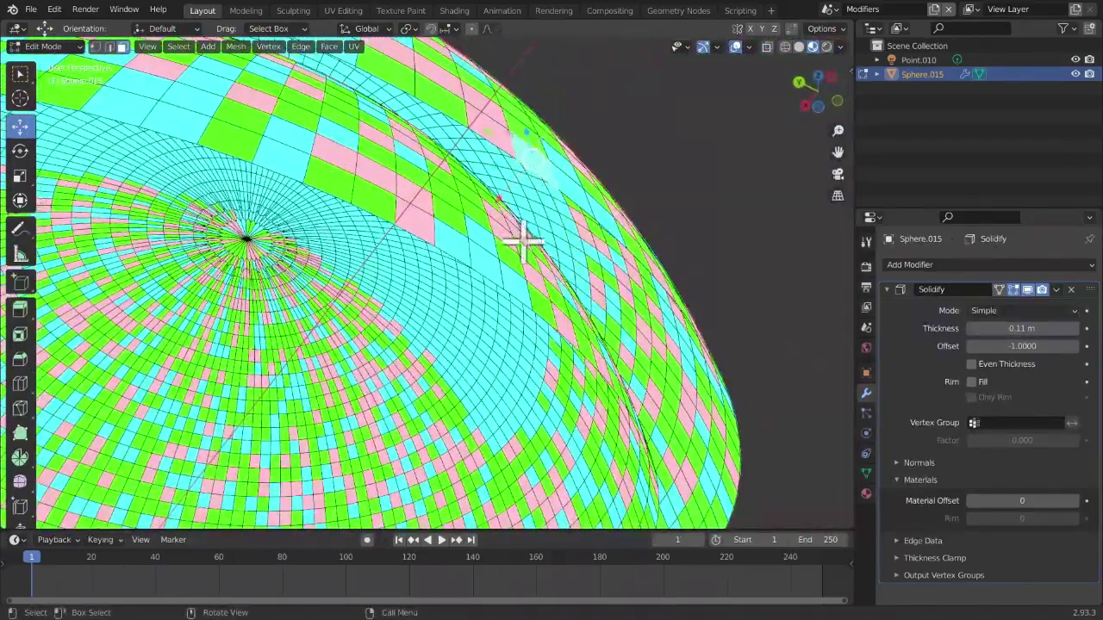
pyautogui.click(799, 47)
pyautogui.moveTo(512, 224); pyautogui.dragTo(428, 231, button='middle')
# Select a face on the lower band, then one on the upper band; enable annotation drawing
pyautogui.click(405, 244)
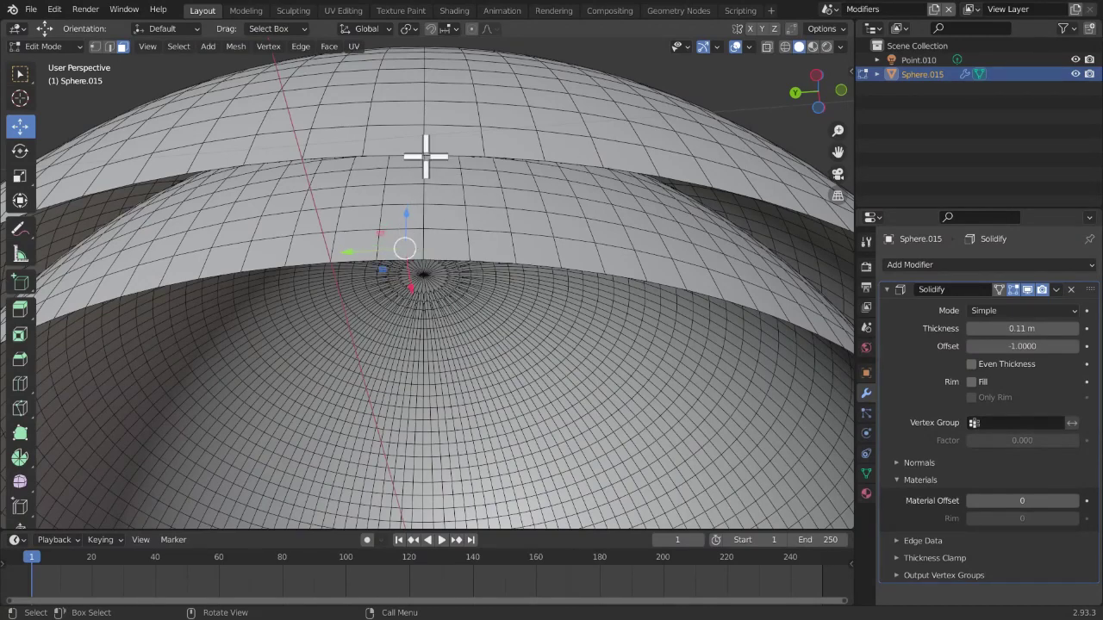
pyautogui.click(392, 135)
pyautogui.moveTo(20, 228); pyautogui.dragTo(52, 233)
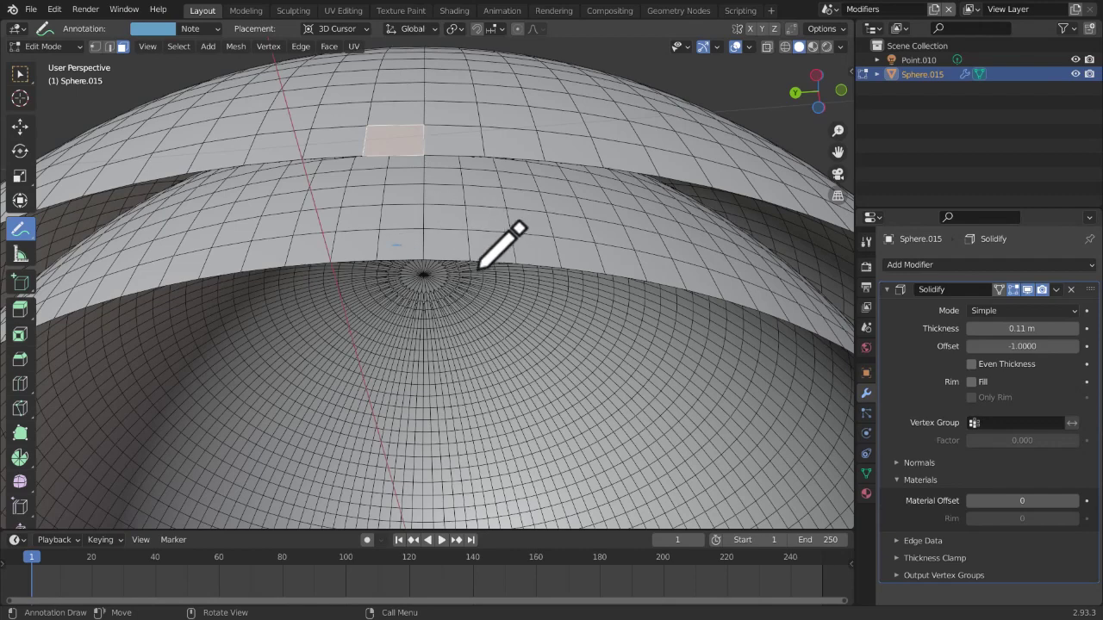
# Sketch blue annotation dashes and squiggles across the dome's upper and lower shell bands
pyautogui.moveTo(442, 139); pyautogui.dragTo(455, 140)
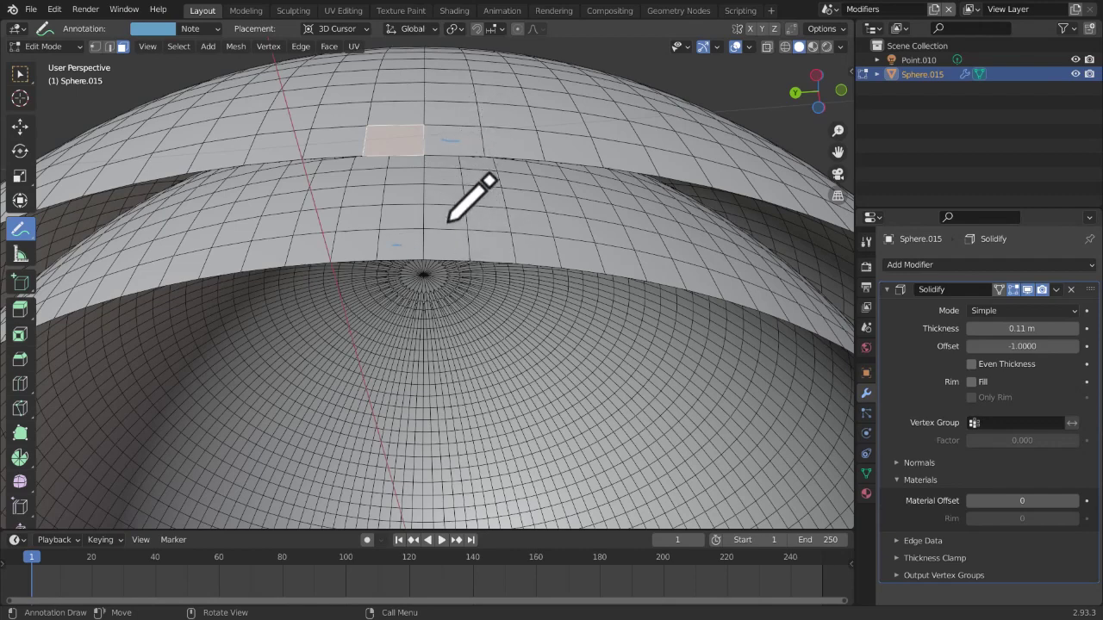
pyautogui.moveTo(436, 247); pyautogui.dragTo(448, 246)
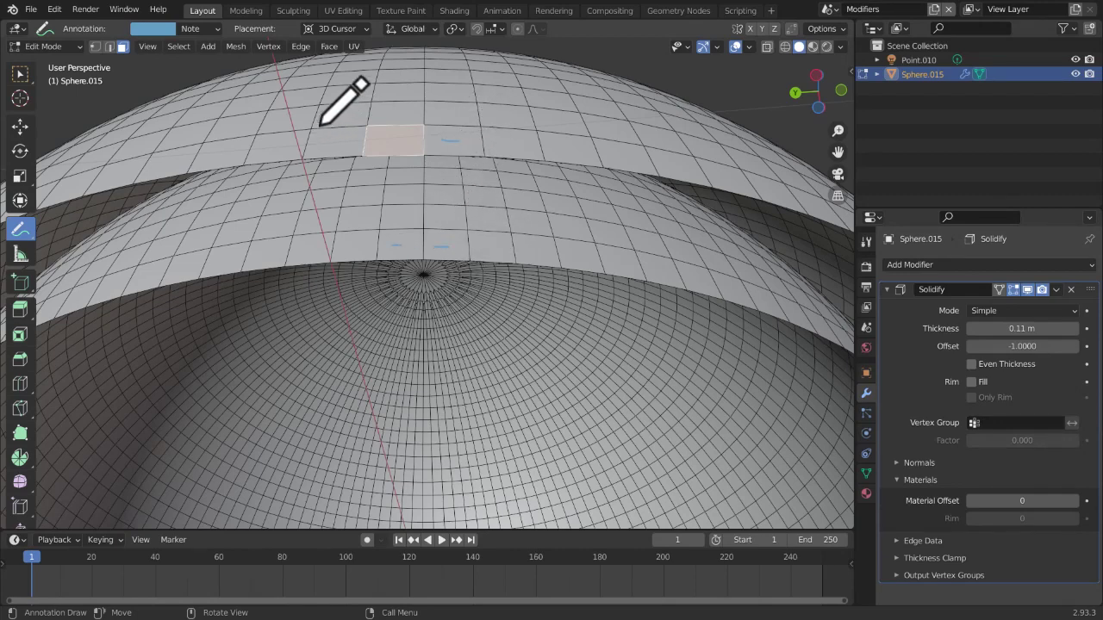
pyautogui.moveTo(331, 113); pyautogui.dragTo(345, 114)
pyautogui.moveTo(355, 216); pyautogui.dragTo(370, 216)
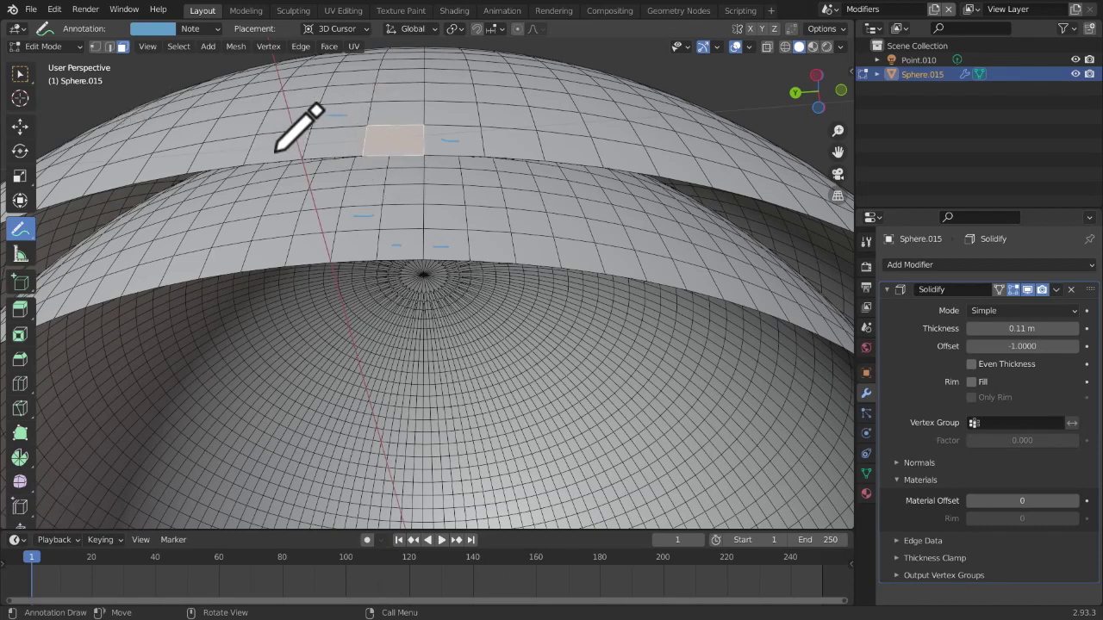
pyautogui.moveTo(303, 254); pyautogui.dragTo(314, 254)
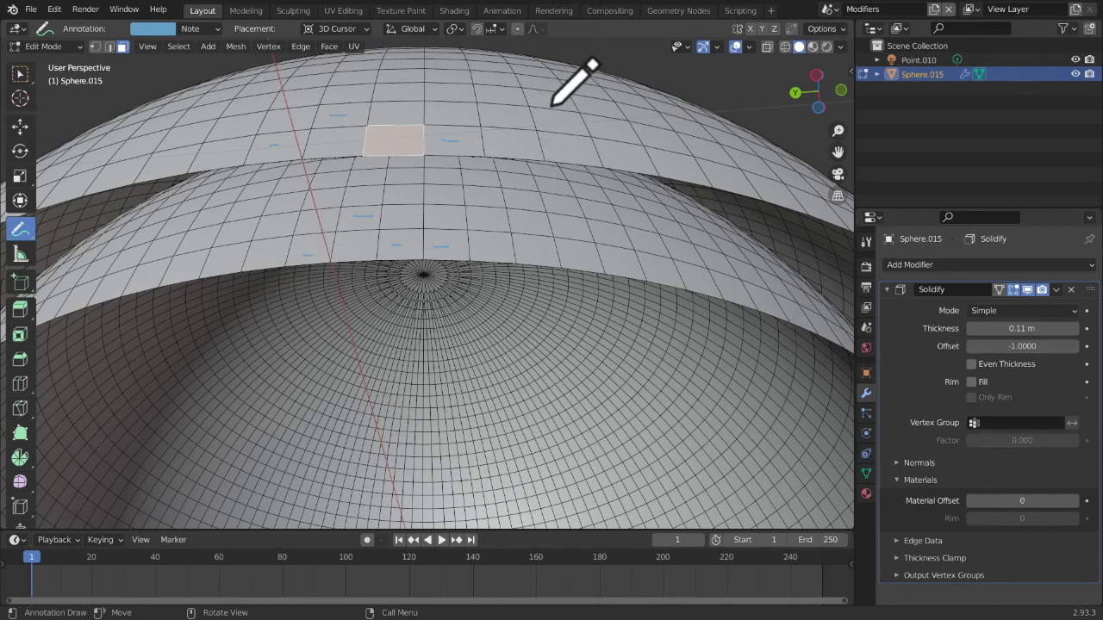
pyautogui.moveTo(242, 121)
pyautogui.mouseDown()
pyautogui.moveTo(407, 76)
pyautogui.moveTo(551, 95)
pyautogui.mouseUp()
pyautogui.moveTo(265, 230)
pyautogui.mouseDown()
pyautogui.moveTo(510, 210)
pyautogui.moveTo(849, 309)
pyautogui.mouseUp()
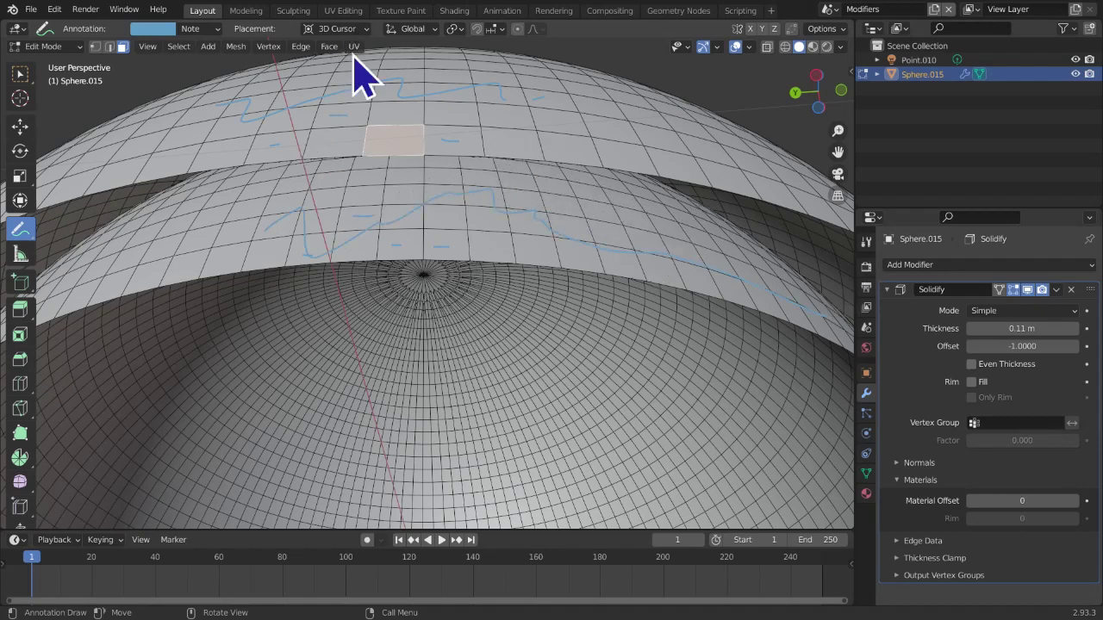
pyautogui.moveTo(736, 227); pyautogui.dragTo(746, 228)
# Switch to the Annotate Eraser and wipe the blue strokes off the dome
pyautogui.click(13, 235)
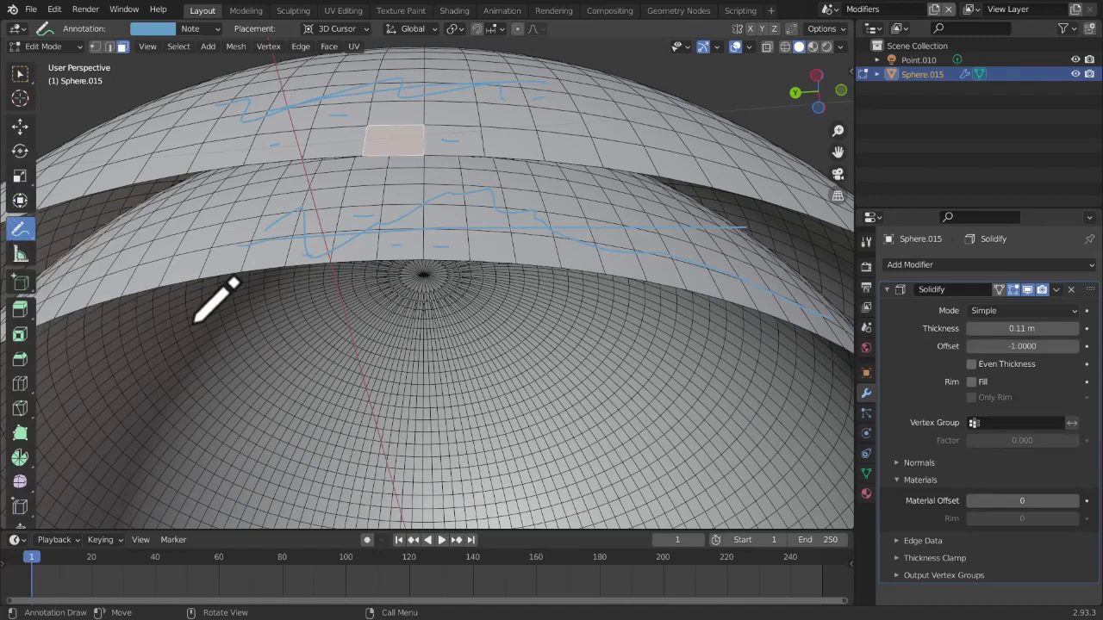
pyautogui.moveTo(17, 228); pyautogui.dragTo(54, 321)
pyautogui.moveTo(659, 295); pyautogui.dragTo(641, 232)
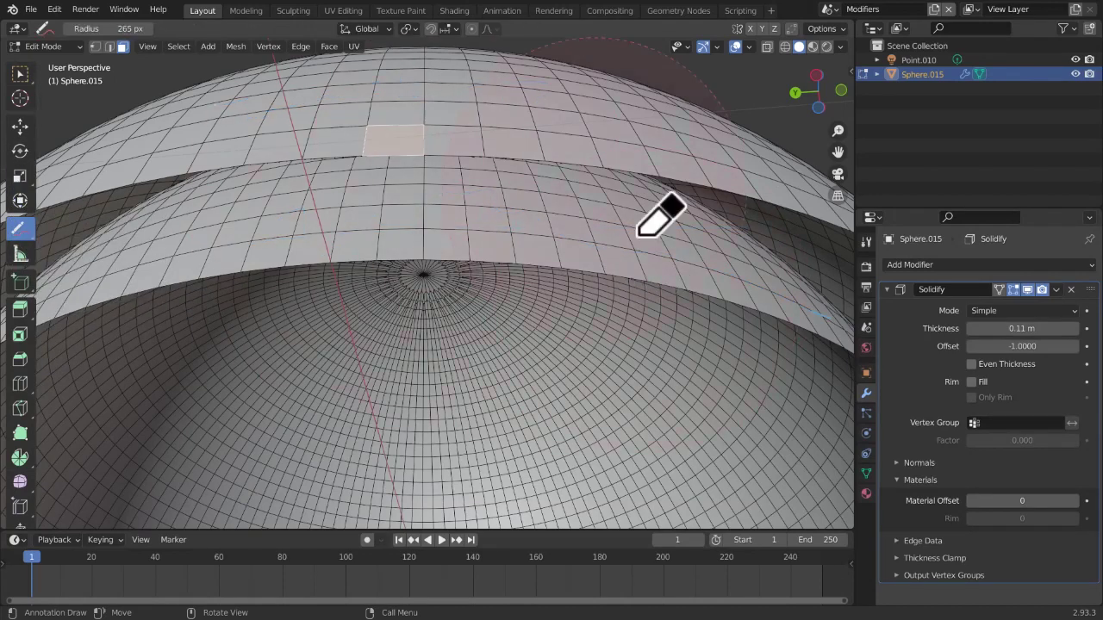
# Return to Select Box and orbit and zoom to view the hollow dome from below
pyautogui.click(19, 74)
pyautogui.moveTo(691, 256); pyautogui.dragTo(539, 261, button='middle')
pyautogui.scroll(-5, 653, 221)
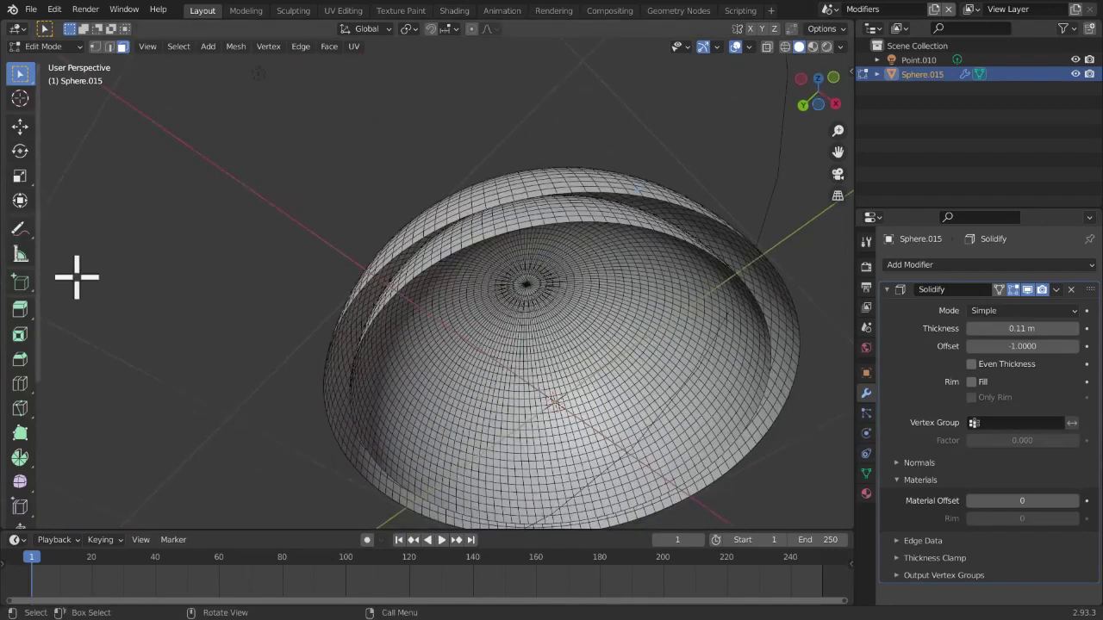
pyautogui.click(22, 232)
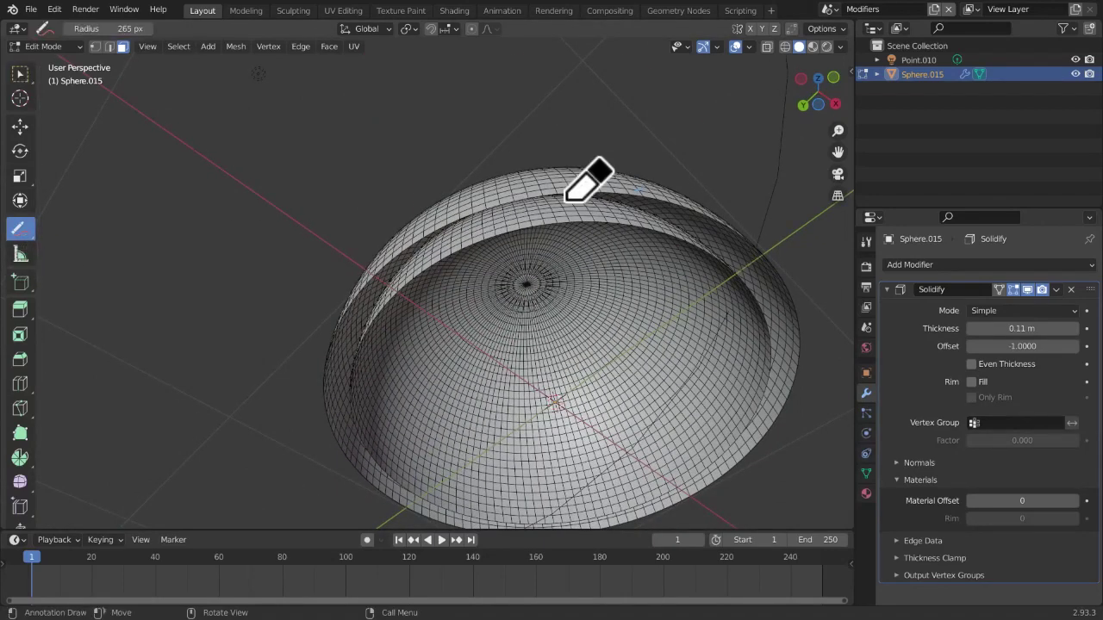
pyautogui.click(19, 75)
pyautogui.moveTo(364, 232); pyautogui.dragTo(362, 353, button='middle')
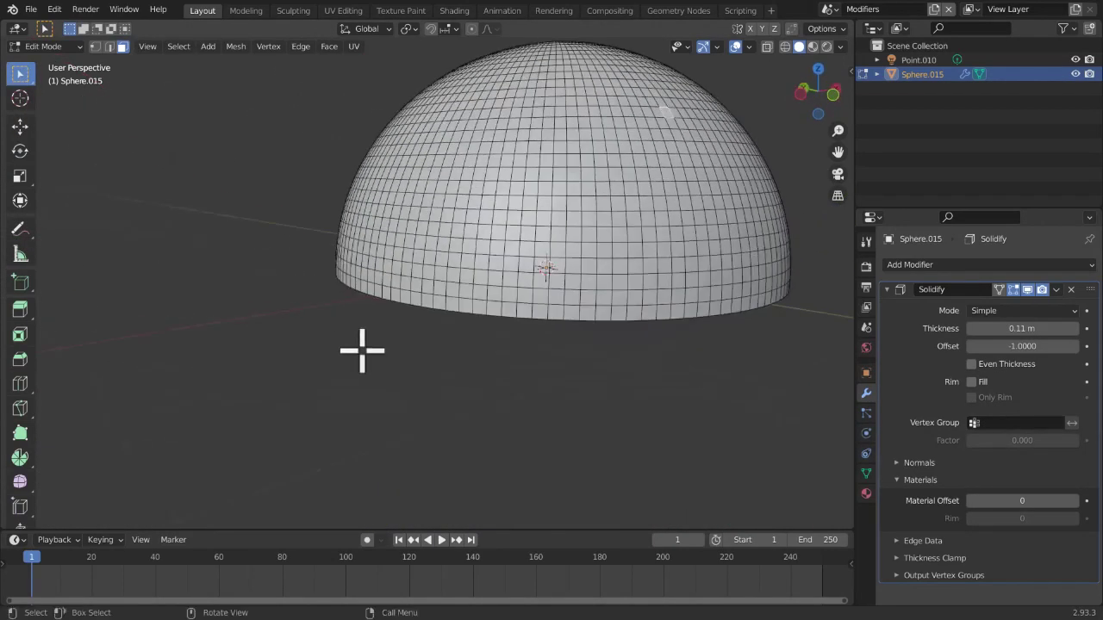
pyautogui.scroll(4, 534, 185)
pyautogui.moveTo(534, 185)
pyautogui.mouseDown(button='middle')
pyautogui.moveTo(382, 205)
pyautogui.moveTo(316, 157)
pyautogui.mouseUp(button='middle')
pyautogui.moveTo(778, 153); pyautogui.dragTo(485, 315, button='middle')
# Leave Edit Mode for Object Mode and show the dome in Rendered viewport shading
pyautogui.press('Tab')
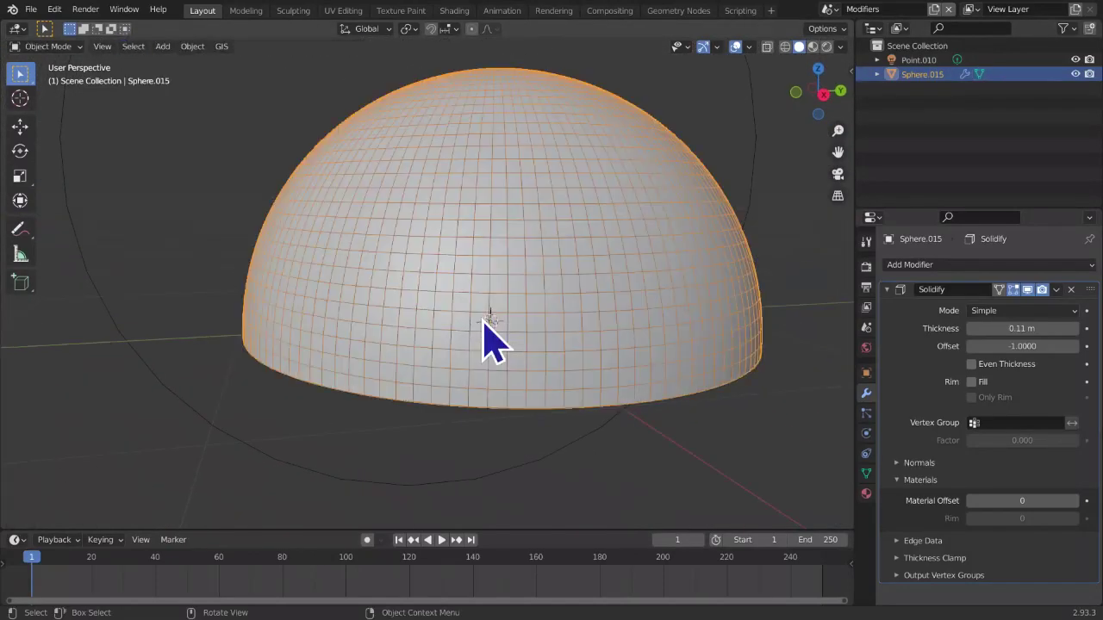
pyautogui.click(826, 46)
pyautogui.moveTo(715, 167)
pyautogui.mouseDown(button='middle')
pyautogui.moveTo(635, 333)
pyautogui.moveTo(833, 485)
pyautogui.moveTo(362, 300)
pyautogui.moveTo(308, 369)
pyautogui.mouseUp(button='middle')
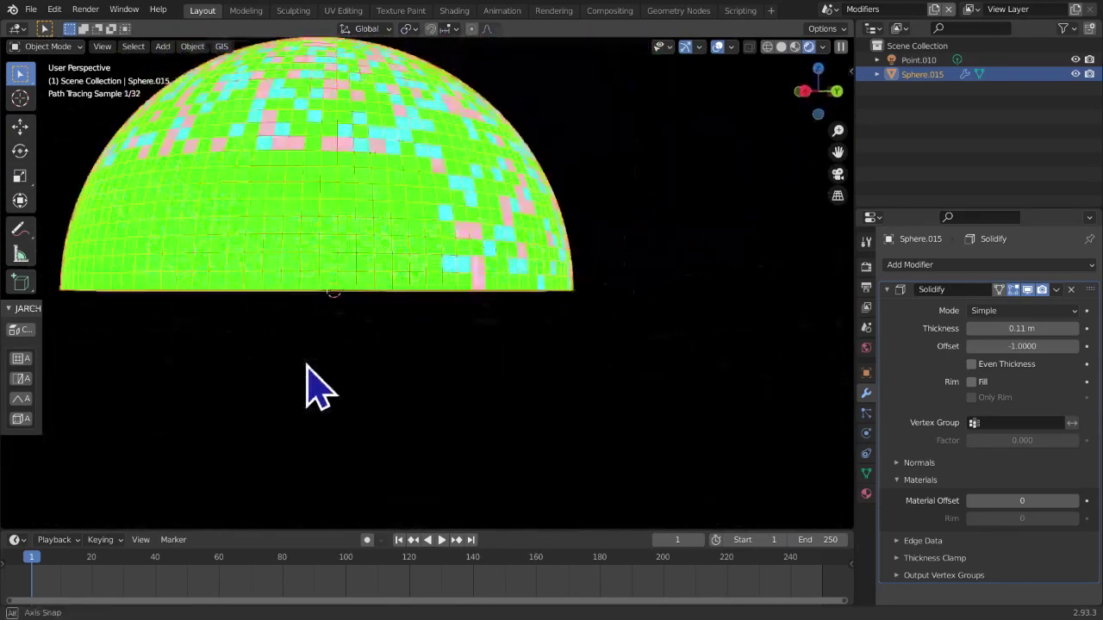
pyautogui.click(866, 494)
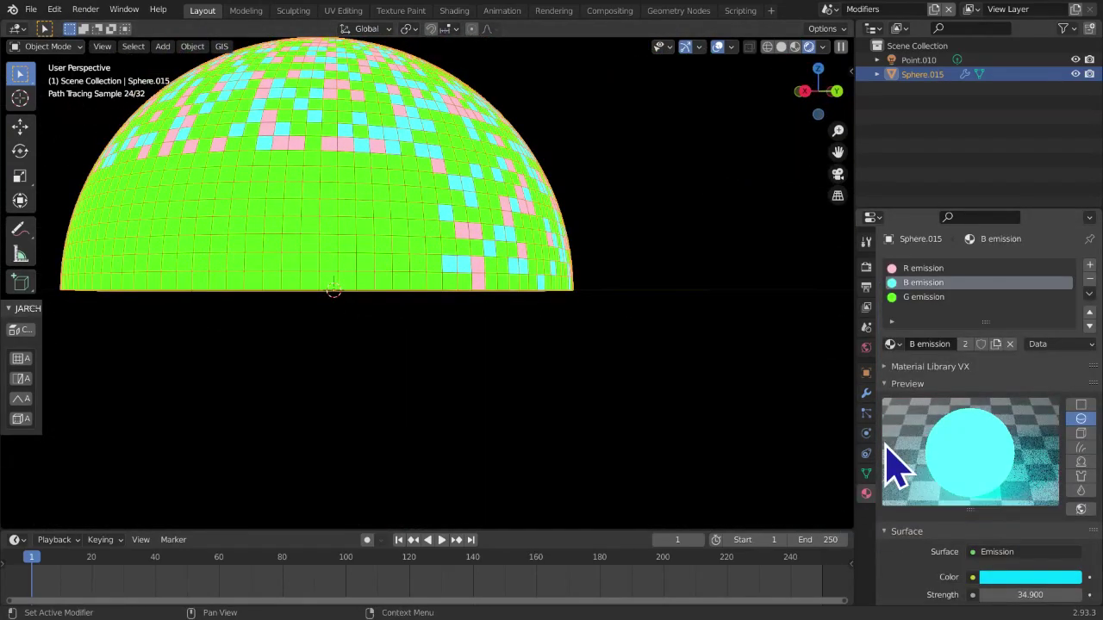
pyautogui.click(867, 393)
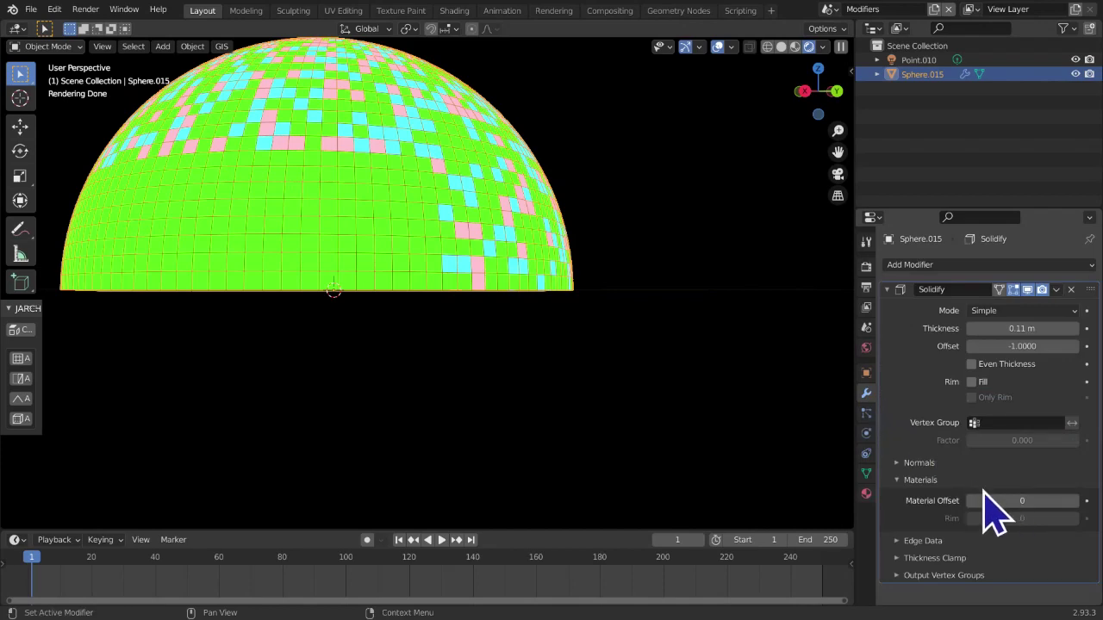
pyautogui.moveTo(665, 366); pyautogui.dragTo(679, 305, button='middle')
pyautogui.moveTo(829, 157); pyautogui.dragTo(838, 221)
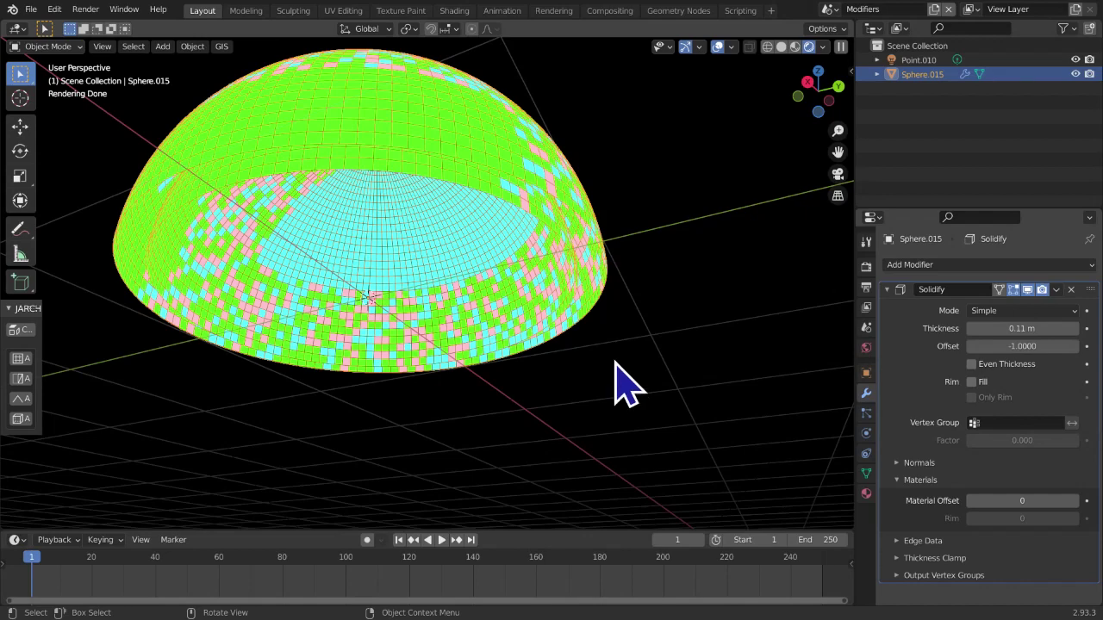
# Enter Edit Mode, choose Annotate with Placement set to Surface, and frame the dome closer
pyautogui.press('Tab')
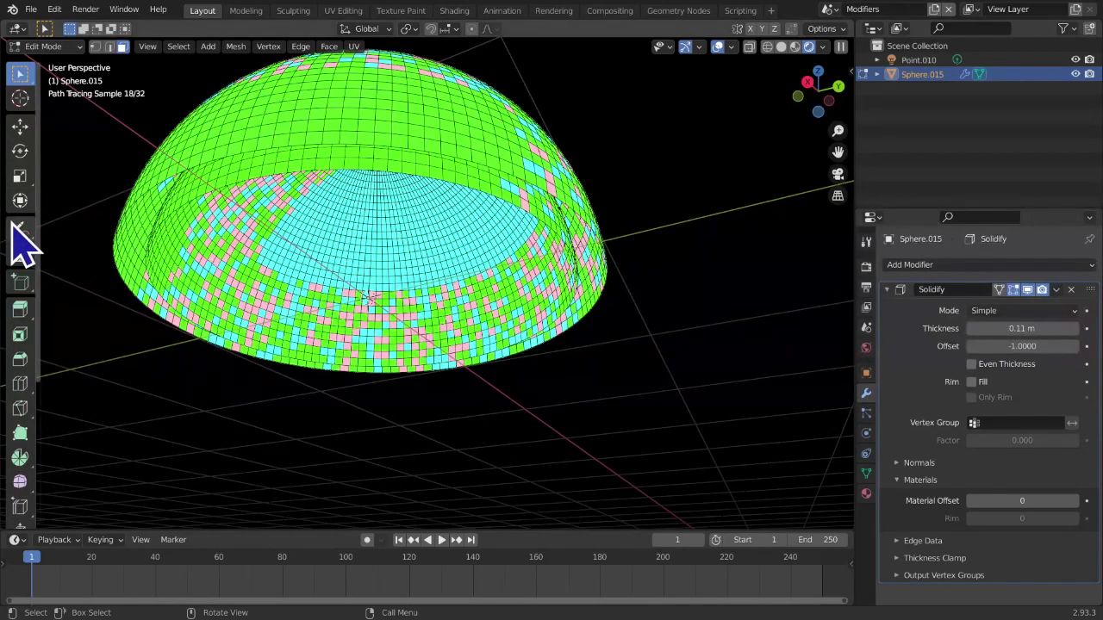
pyautogui.click(17, 228)
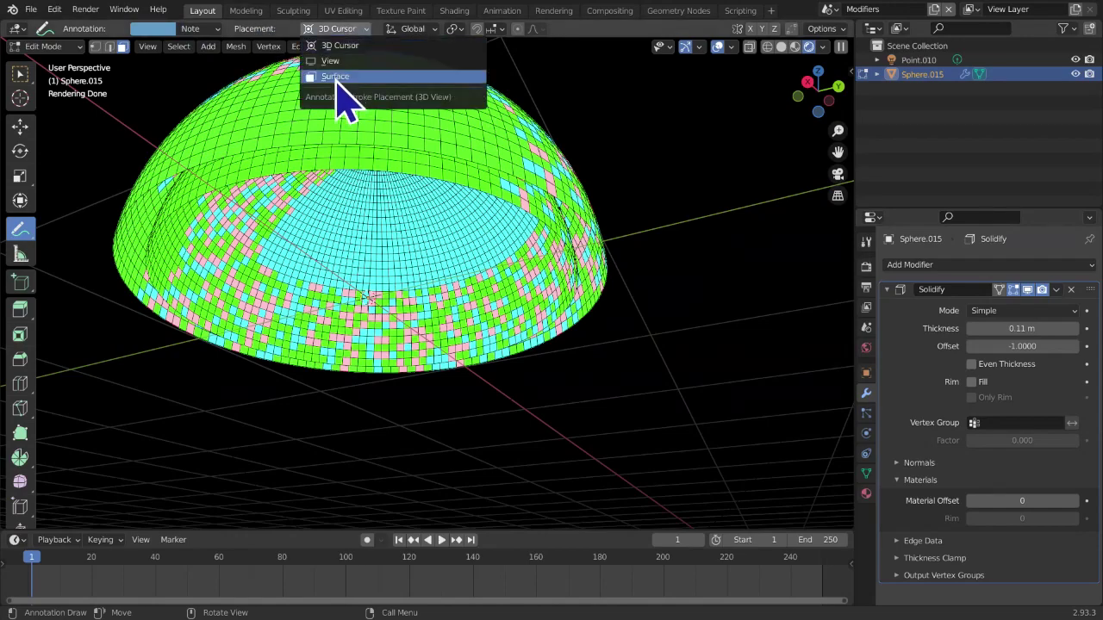
pyautogui.click(334, 76)
pyautogui.moveTo(689, 222); pyautogui.dragTo(666, 208, button='middle')
pyautogui.scroll(1, 672, 207)
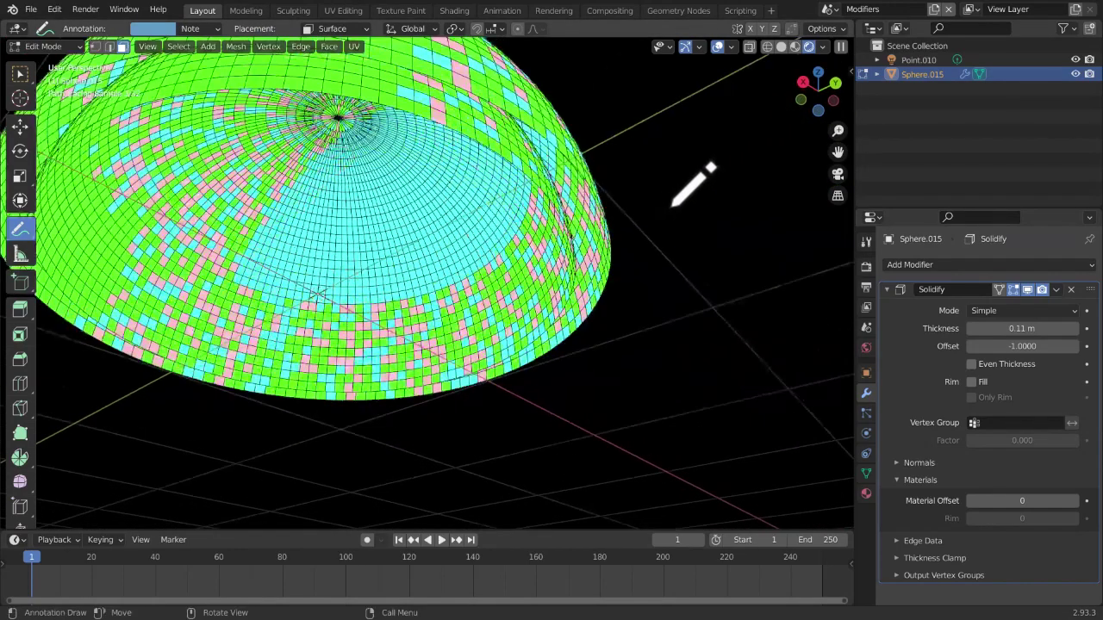
pyautogui.moveTo(695, 172)
pyautogui.keyDown('ctrl'); pyautogui.mouseDown(button='middle')
pyautogui.moveTo(718, 204)
pyautogui.moveTo(697, 177)
pyautogui.moveTo(637, 276)
pyautogui.mouseUp(button='middle'); pyautogui.keyUp('ctrl')
pyautogui.scroll(2, 517, 306)
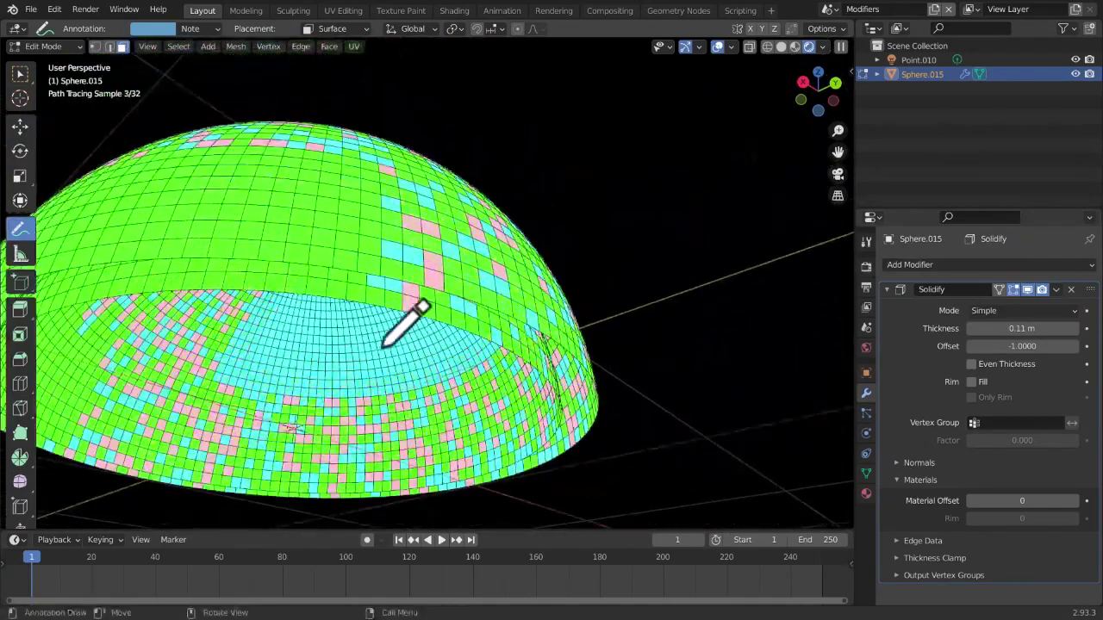
pyautogui.scroll(2, 444, 280)
# Draw a test annotation stroke on the dome, erase it, then return to Select Box
pyautogui.moveTo(432, 275); pyautogui.dragTo(441, 287)
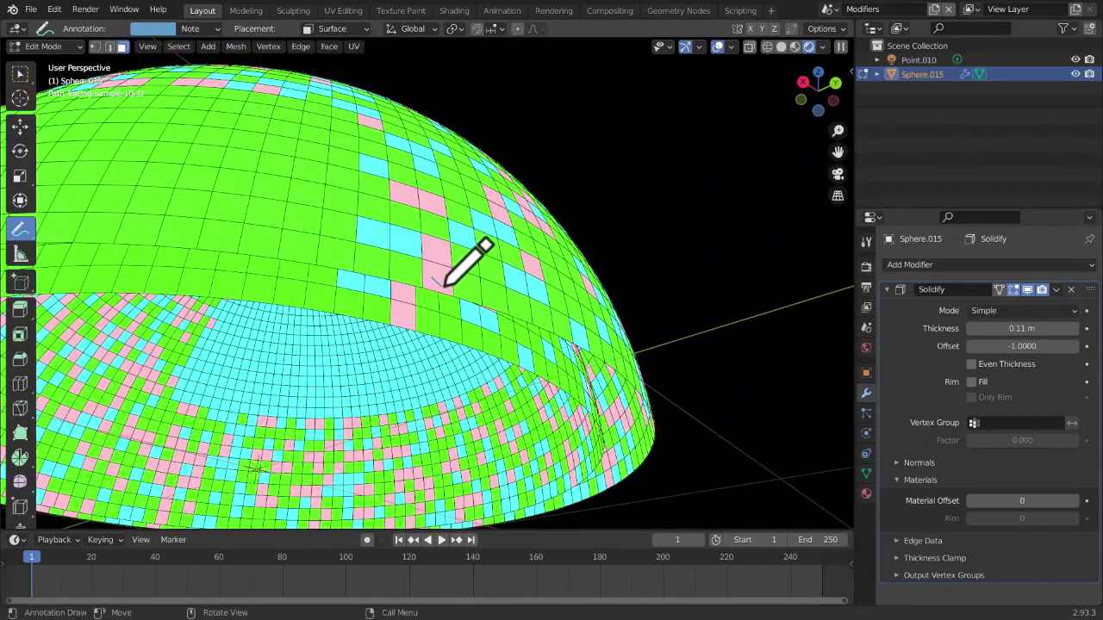
pyautogui.moveTo(469, 352); pyautogui.dragTo(470, 351, button='middle')
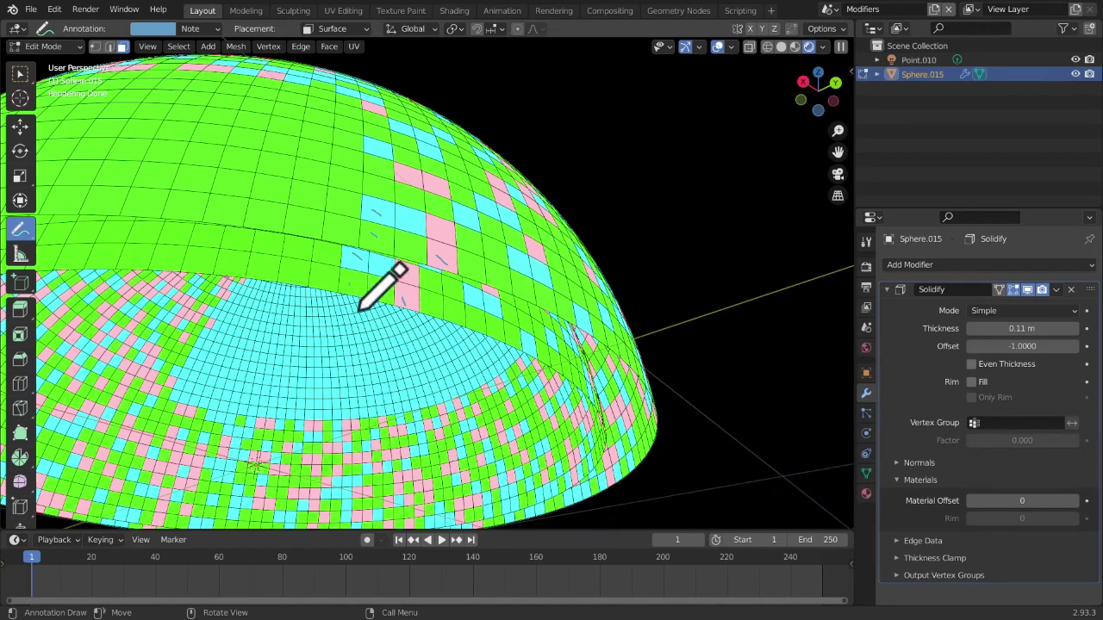
pyautogui.moveTo(23, 233); pyautogui.dragTo(48, 325)
pyautogui.moveTo(341, 262)
pyautogui.mouseDown()
pyautogui.moveTo(532, 274)
pyautogui.moveTo(29, 253)
pyautogui.mouseUp()
pyautogui.click(20, 73)
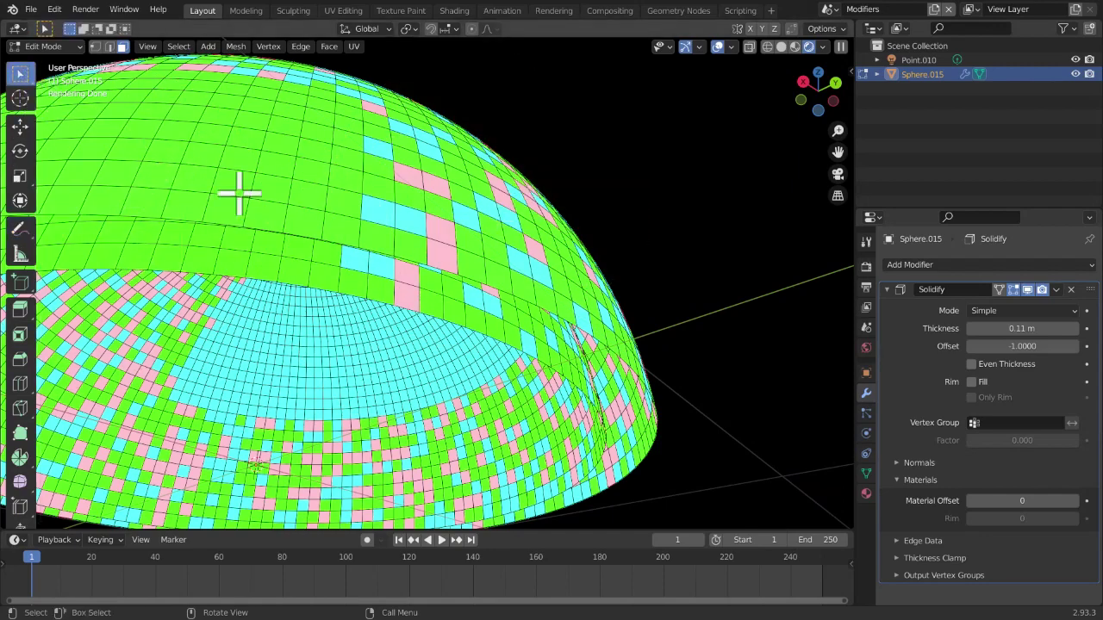
pyautogui.scroll(-5, 394, 315)
pyautogui.moveTo(637, 395); pyautogui.dragTo(647, 465, button='middle')
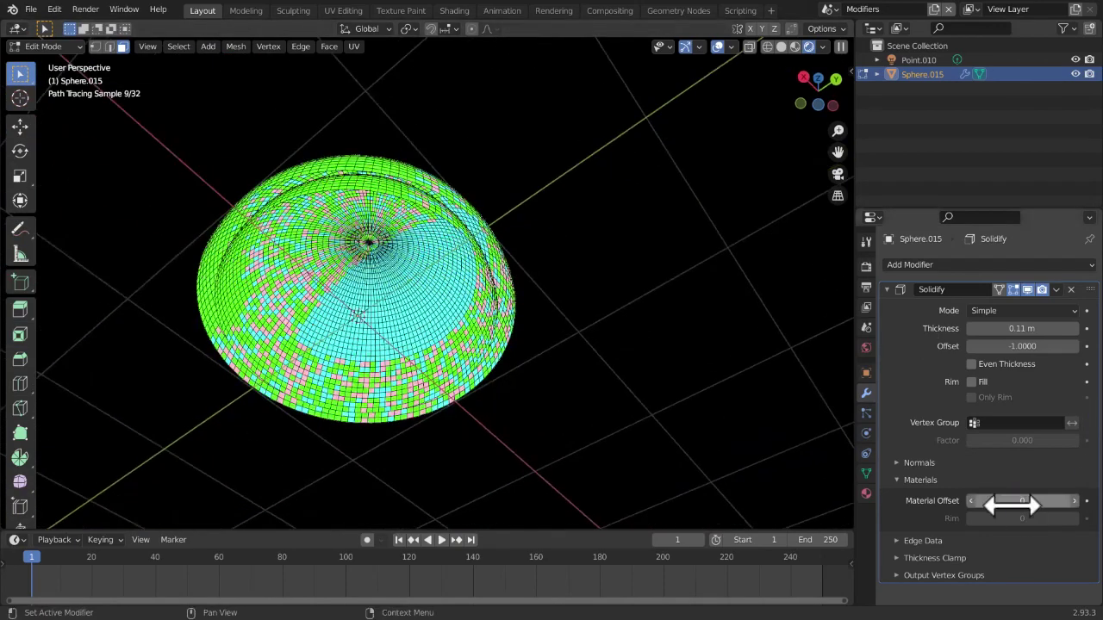
pyautogui.click(1074, 501)
pyautogui.moveTo(733, 376); pyautogui.dragTo(419, 475, button='middle')
pyautogui.moveTo(437, 425); pyautogui.dragTo(482, 375, button='middle')
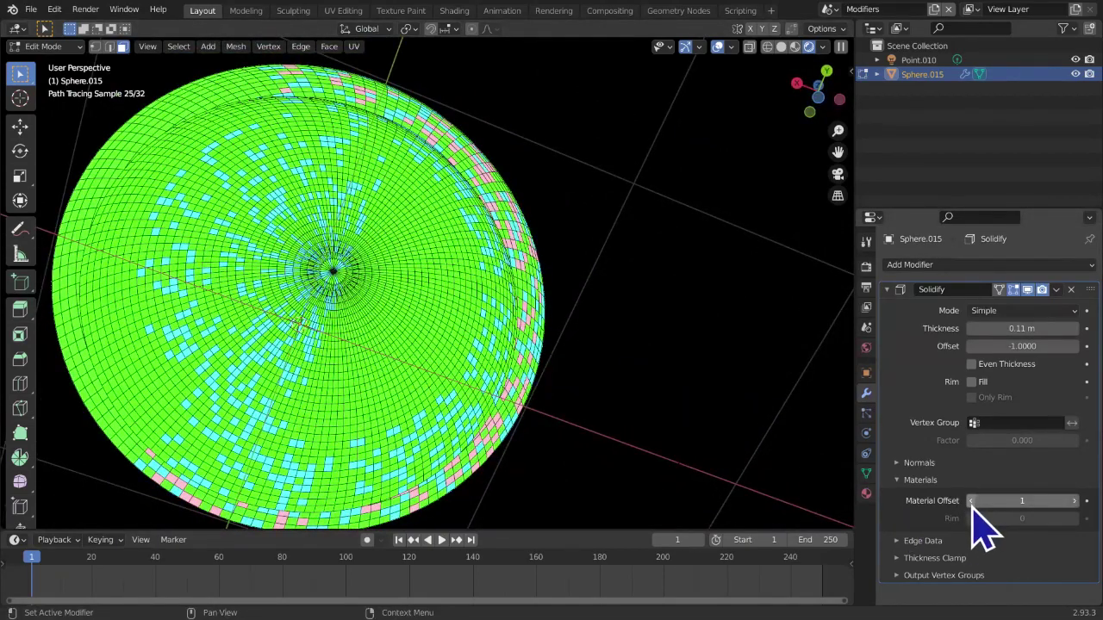
pyautogui.click(971, 501)
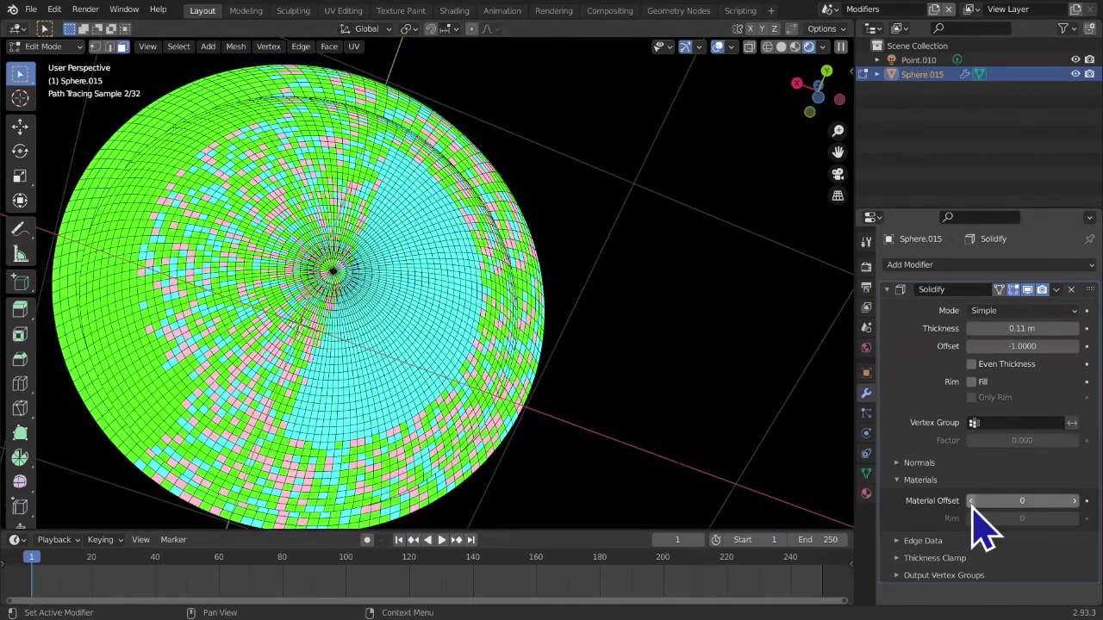
pyautogui.click(1074, 501)
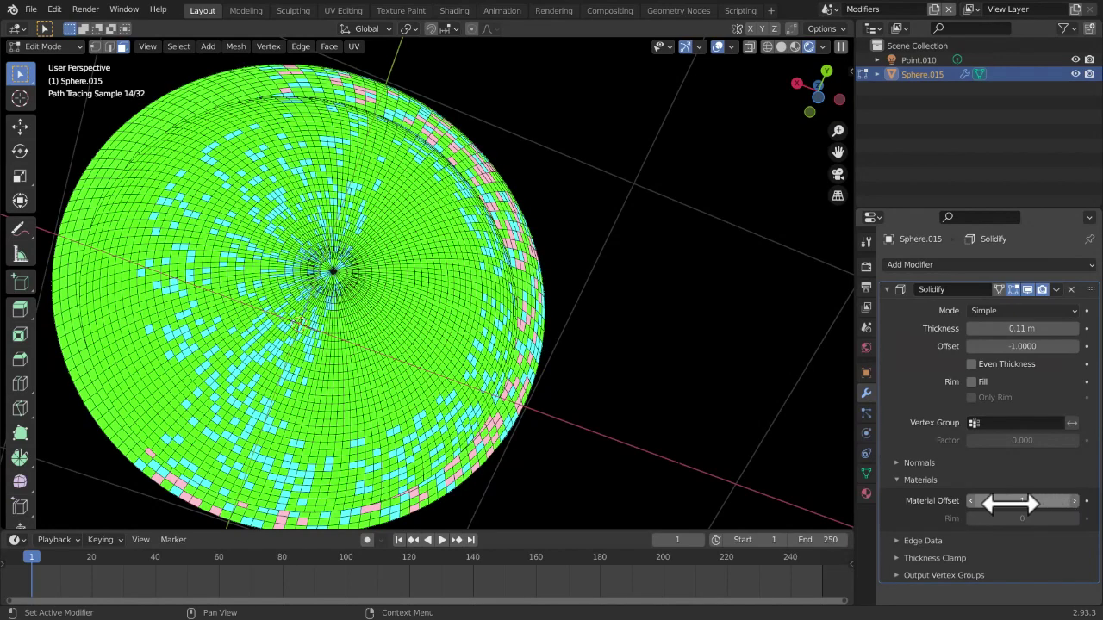
pyautogui.click(971, 501)
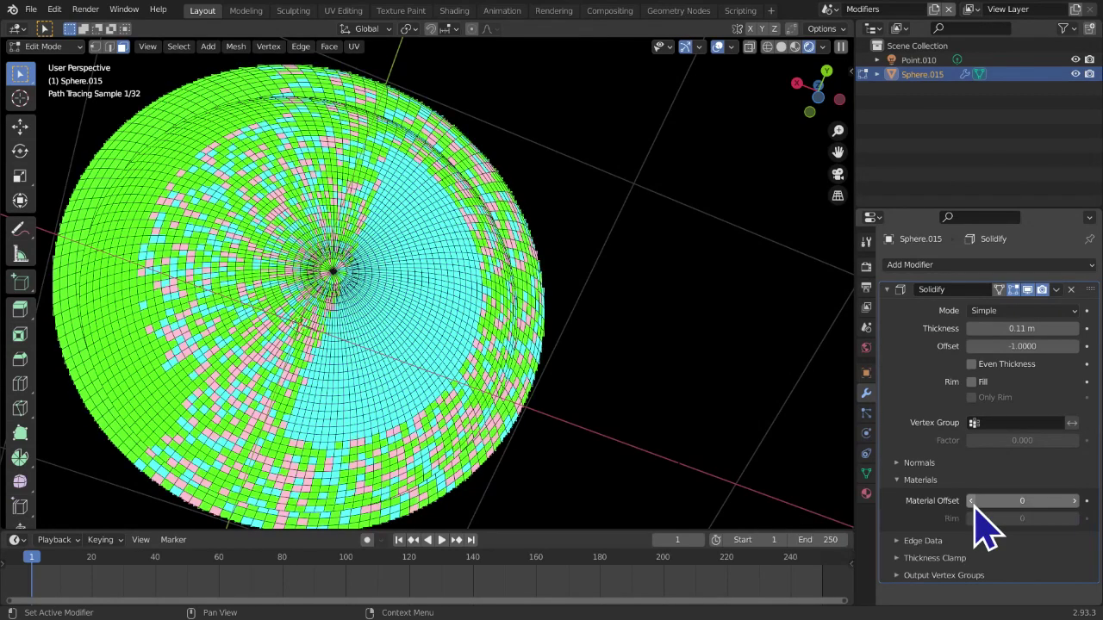
pyautogui.click(1075, 501)
pyautogui.moveTo(784, 422); pyautogui.dragTo(607, 371, button='middle')
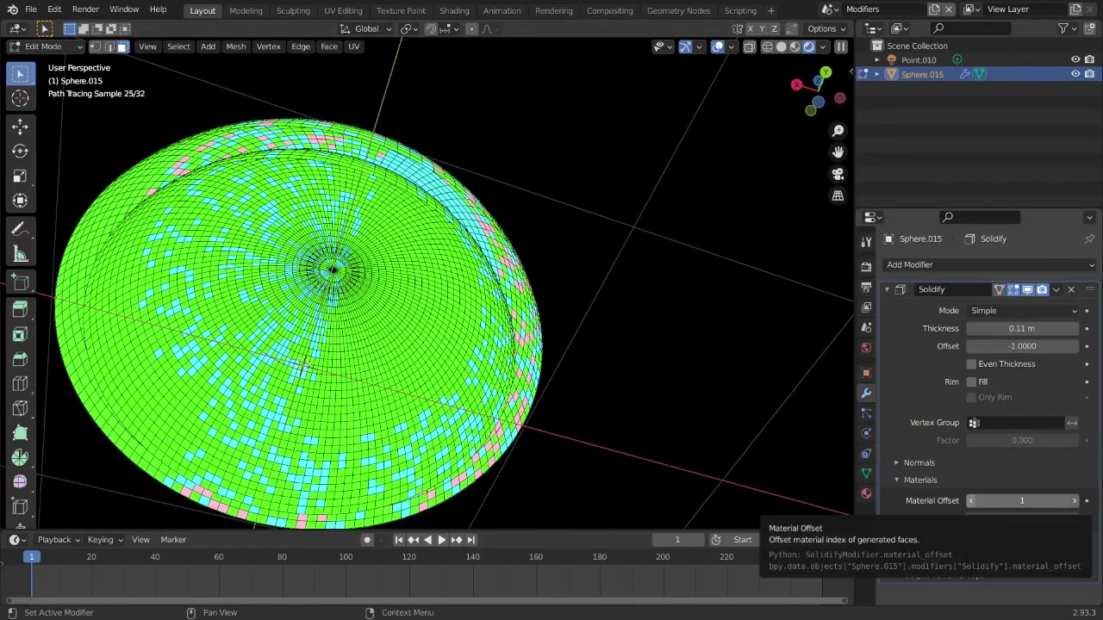
pyautogui.click(969, 501)
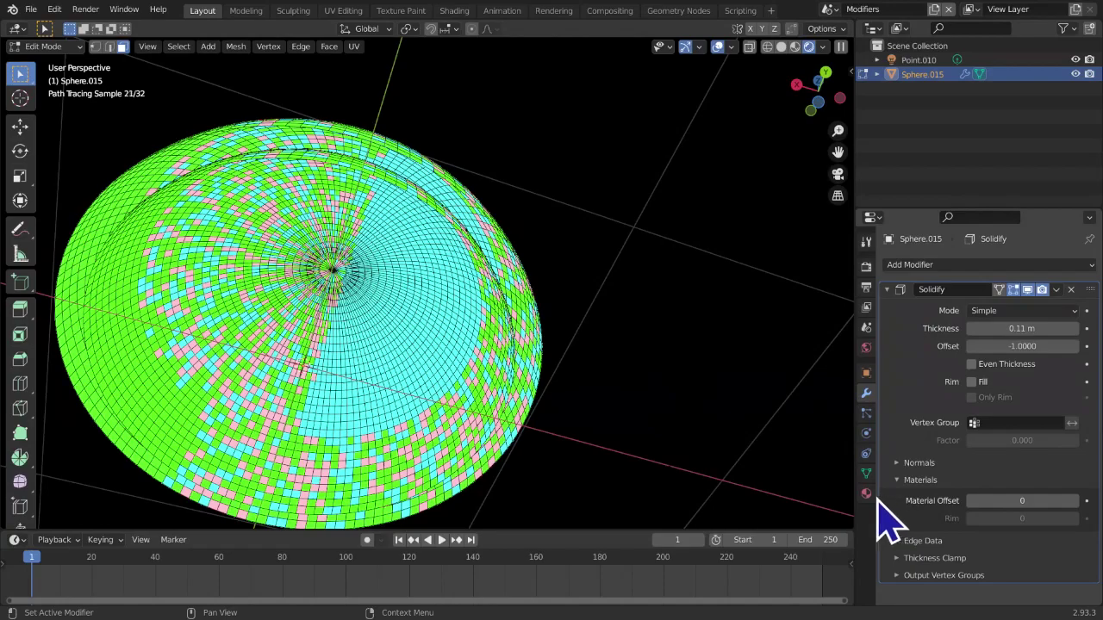
pyautogui.moveTo(371, 332); pyautogui.dragTo(392, 346, button='middle')
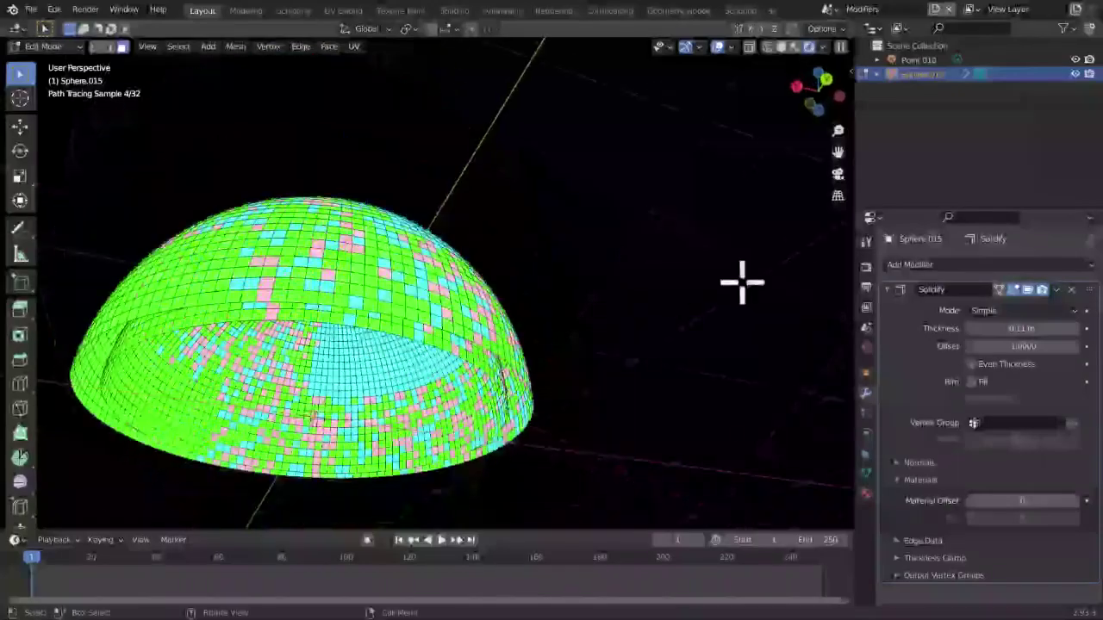
pyautogui.moveTo(834, 150); pyautogui.dragTo(840, 149)
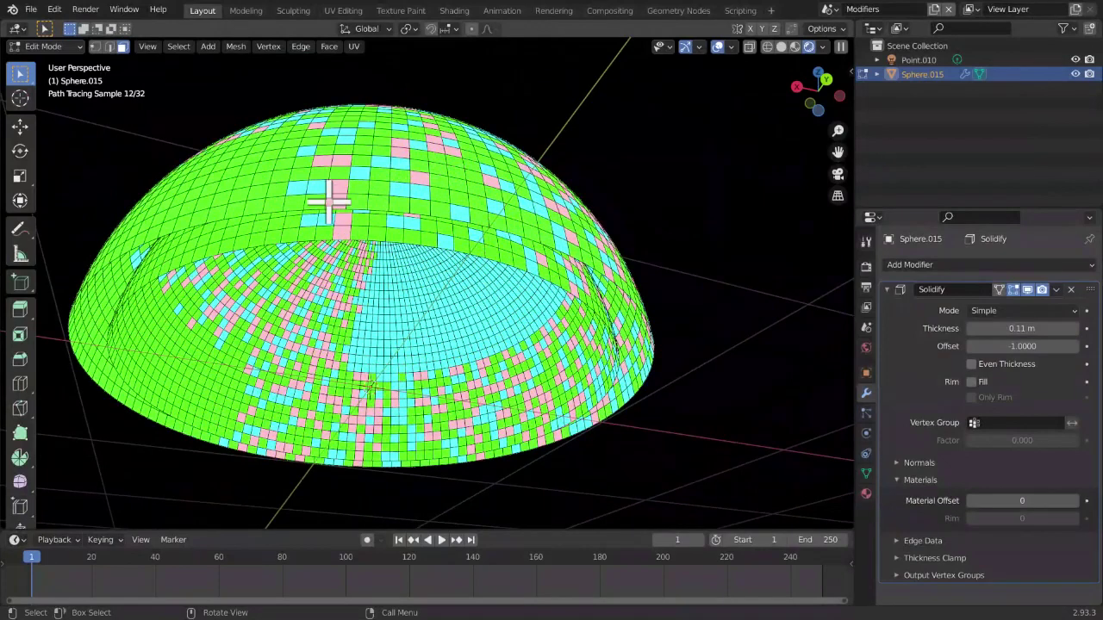
pyautogui.click(330, 201)
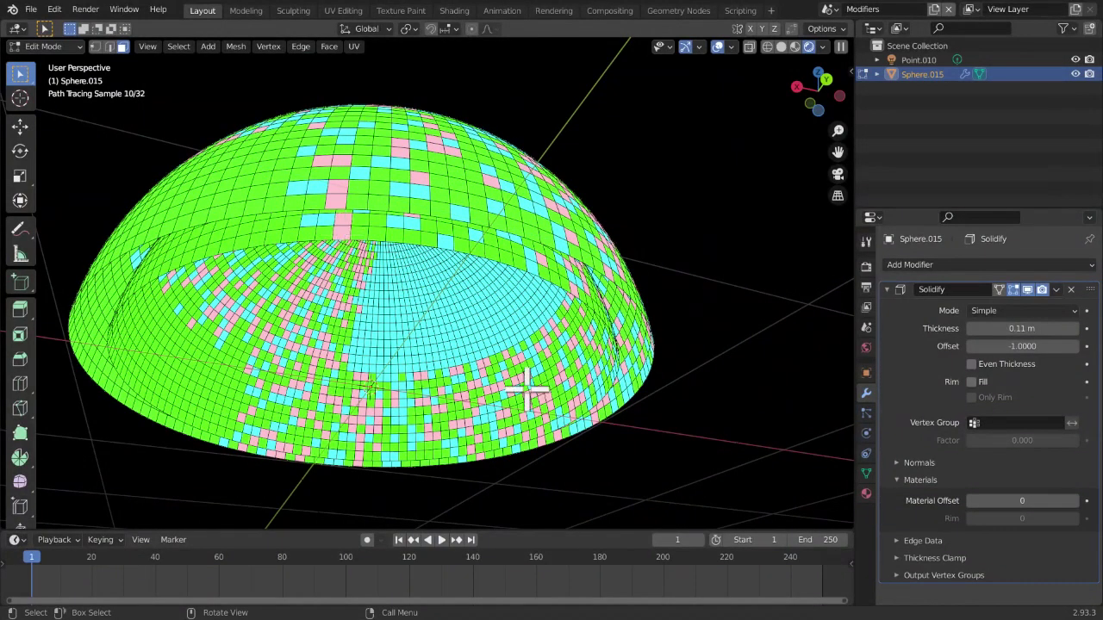
pyautogui.click(19, 228)
pyautogui.click(33, 230)
pyautogui.click(68, 229)
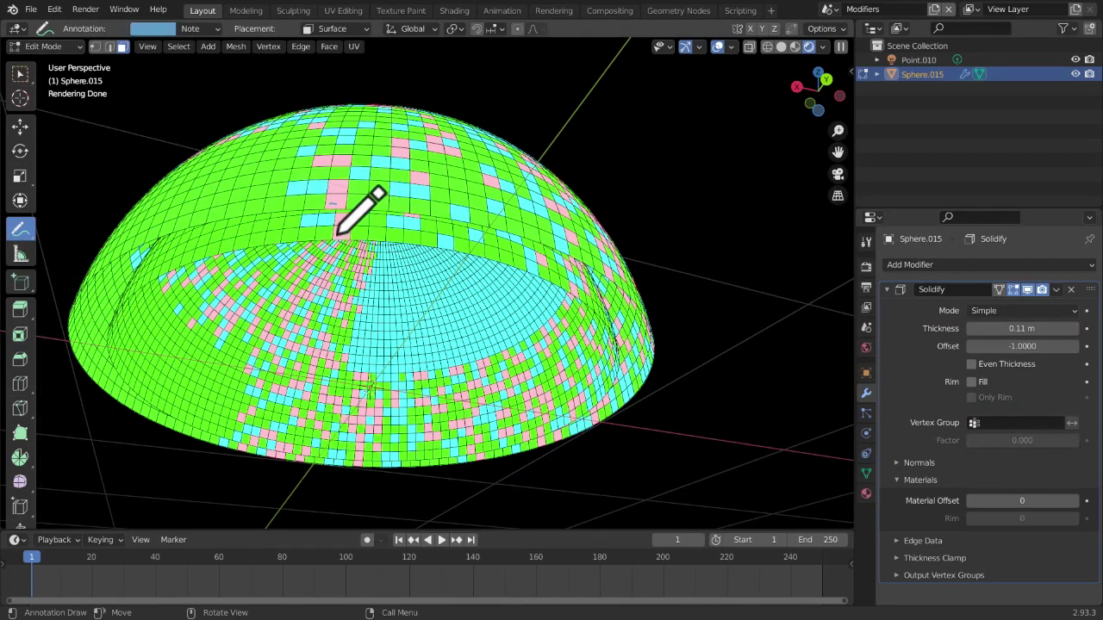
# Go back to Select Box and open the dome's material slots, selecting R and G emission
pyautogui.moveTo(19, 231)
pyautogui.mouseDown()
pyautogui.moveTo(44, 248)
pyautogui.moveTo(74, 319)
pyautogui.mouseUp()
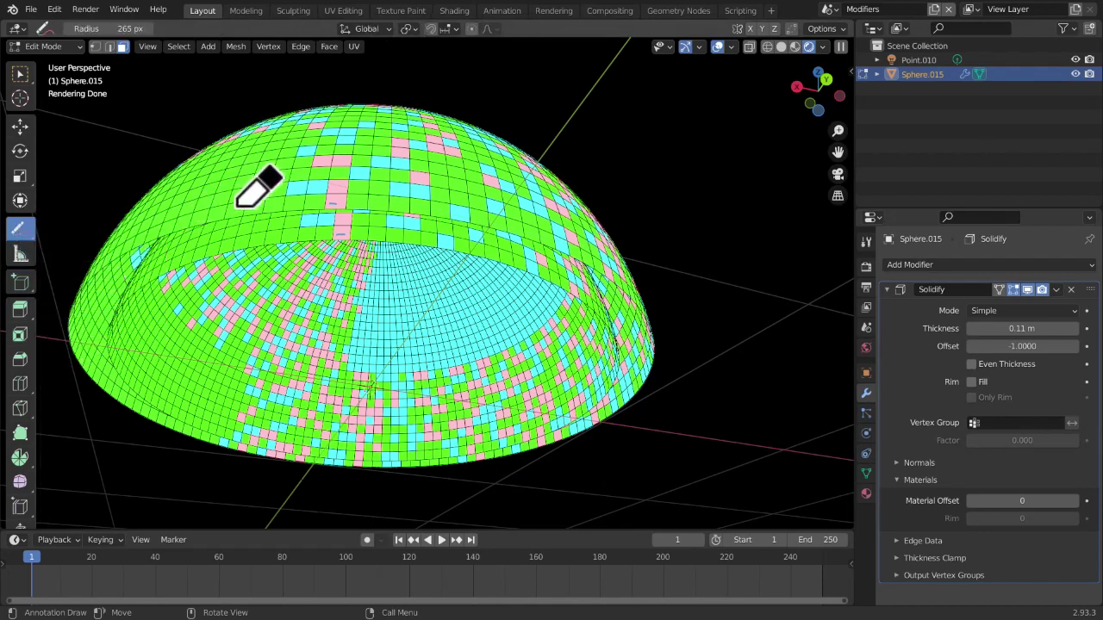
pyautogui.click(20, 74)
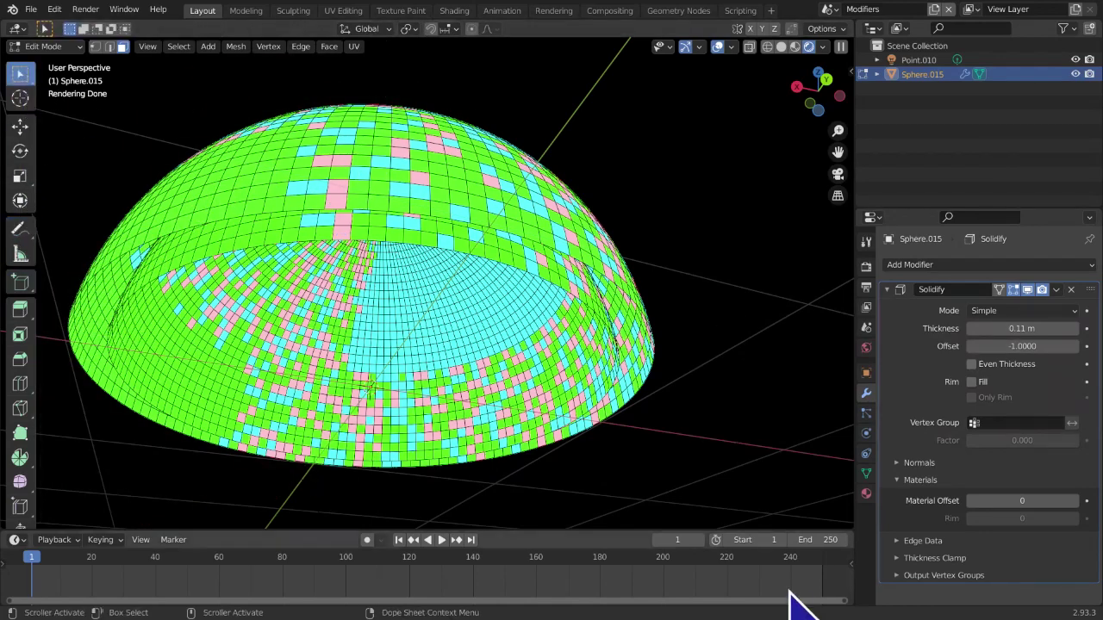
pyautogui.click(866, 494)
pyautogui.click(926, 269)
pyautogui.click(929, 297)
pyautogui.click(929, 266)
# Step through the R, B and G emission slots, then show the Solidify modifier settings
pyautogui.doubleClick(928, 268)
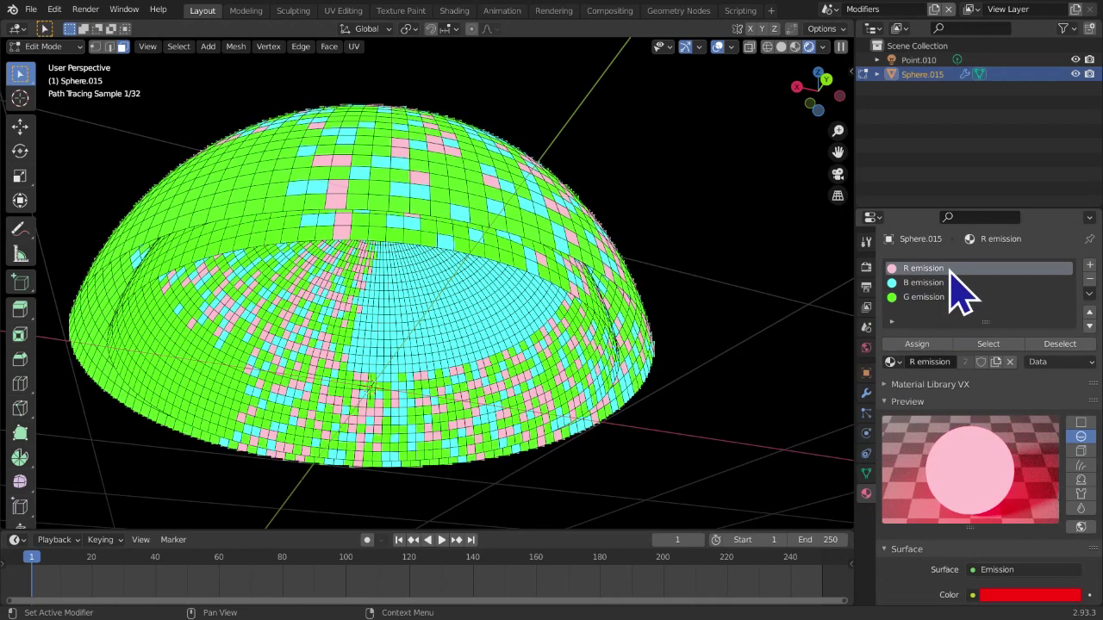
pyautogui.click(943, 284)
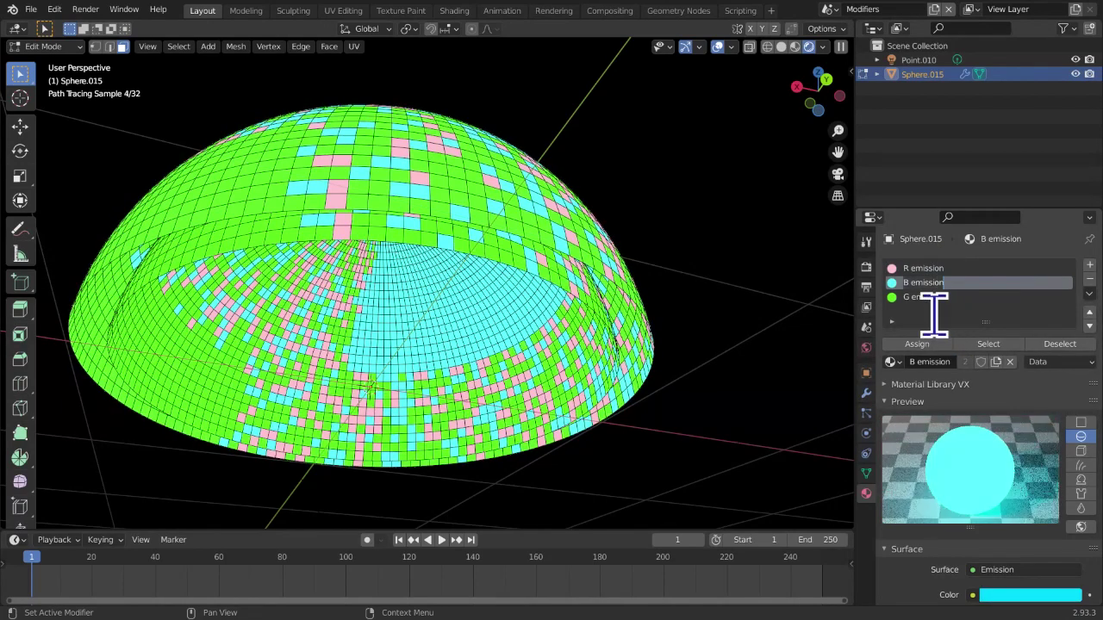
pyautogui.click(951, 296)
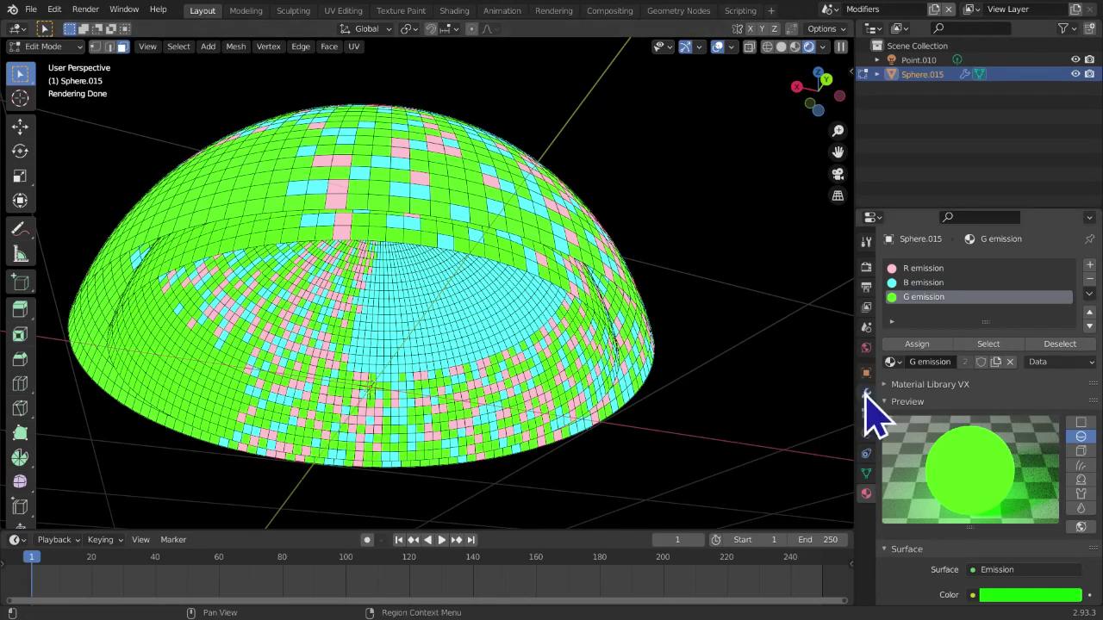
pyautogui.click(866, 393)
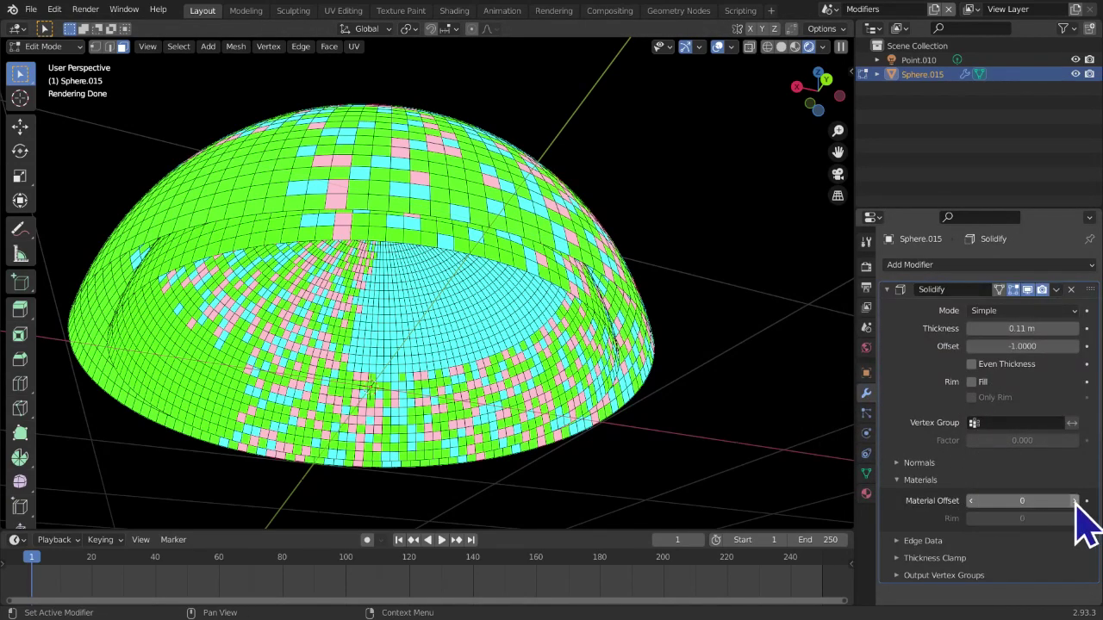
# Raise Solidify Material Offset to 1, view the underside, then inspect R, B and G emission slots
pyautogui.click(1074, 500)
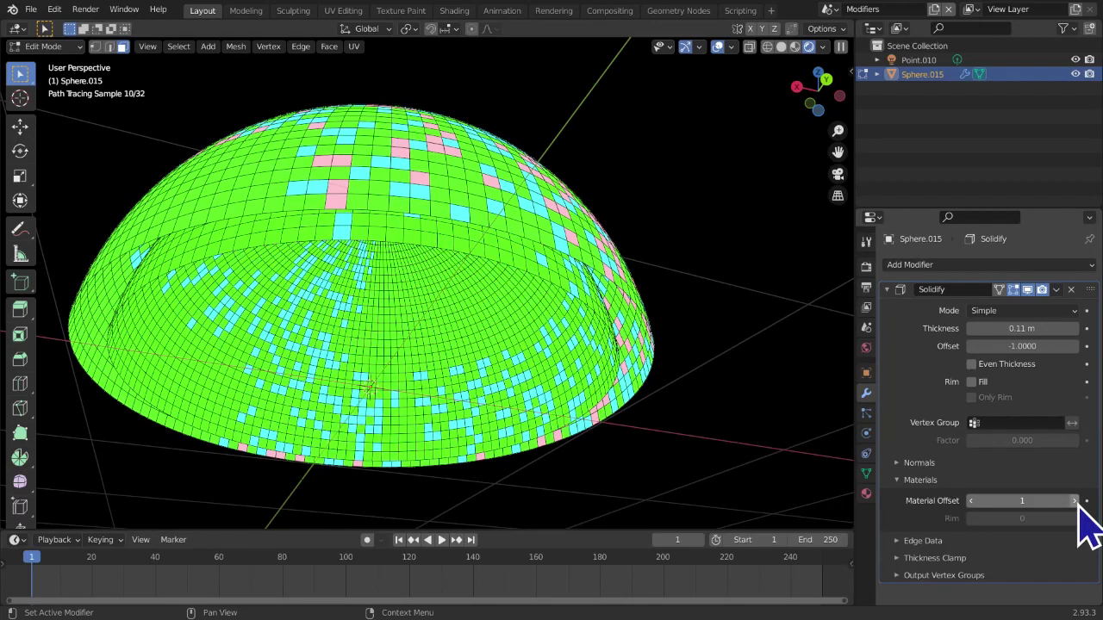
pyautogui.moveTo(421, 456); pyautogui.dragTo(428, 415, button='middle')
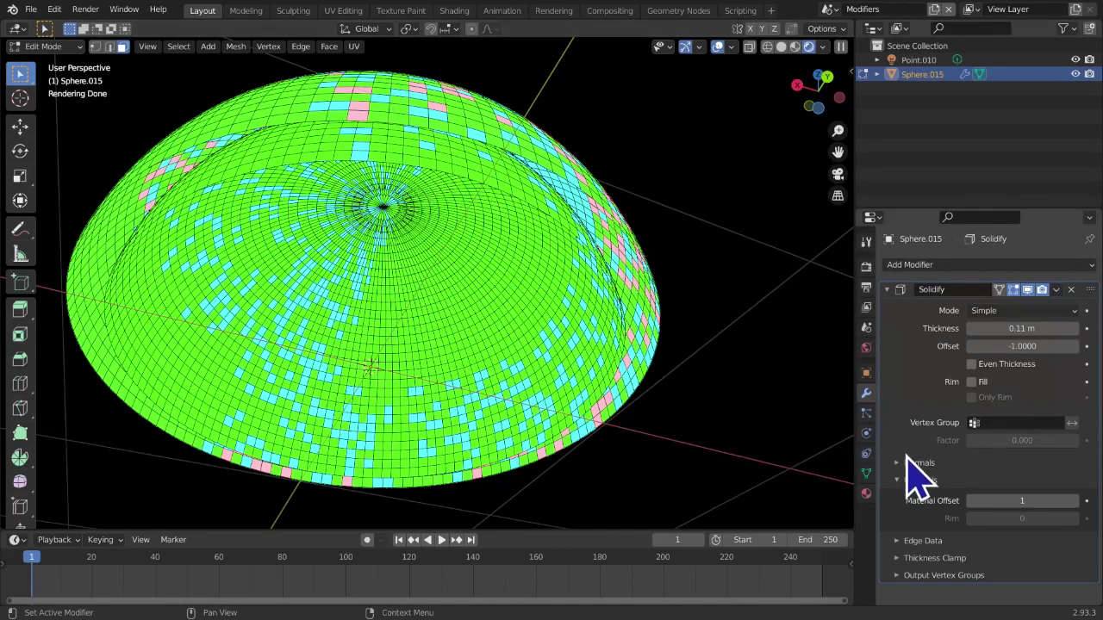
pyautogui.click(865, 494)
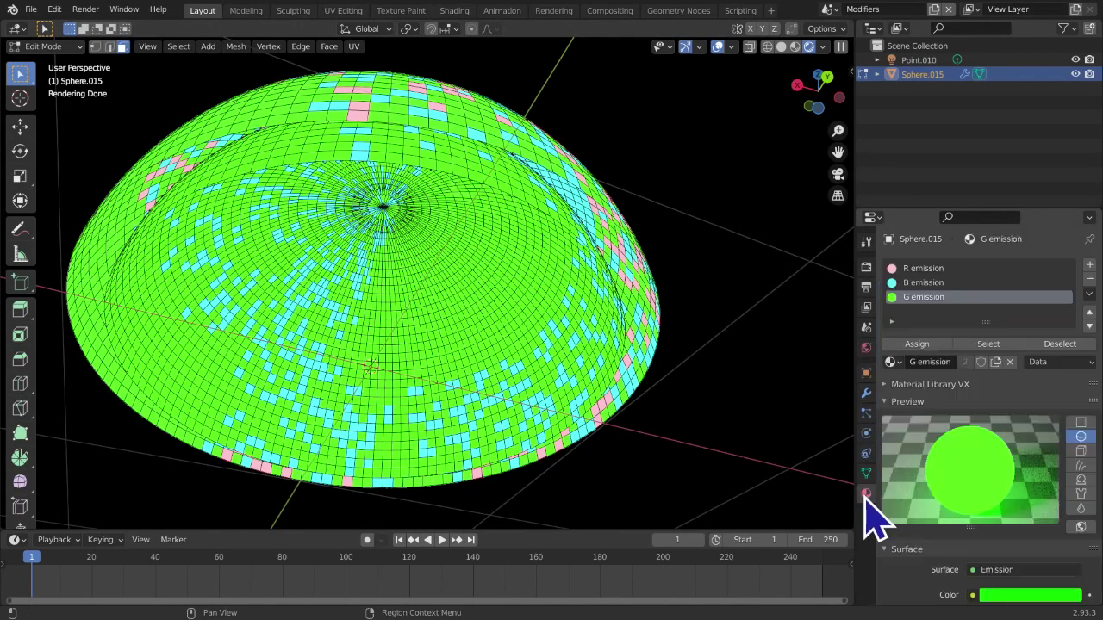
pyautogui.click(937, 268)
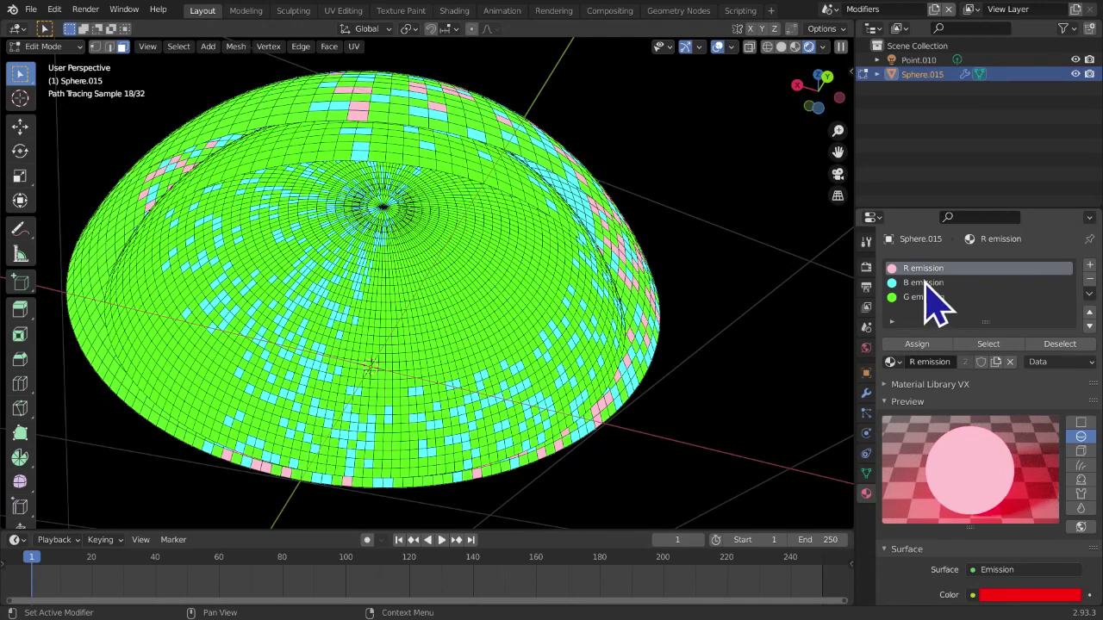
pyautogui.click(925, 282)
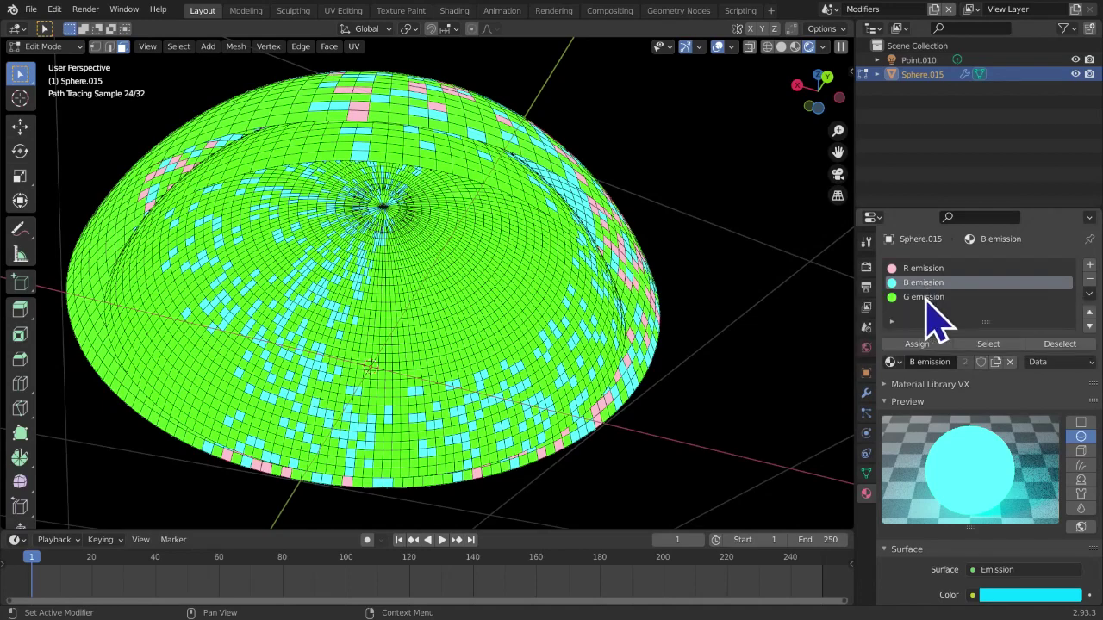
pyautogui.click(927, 298)
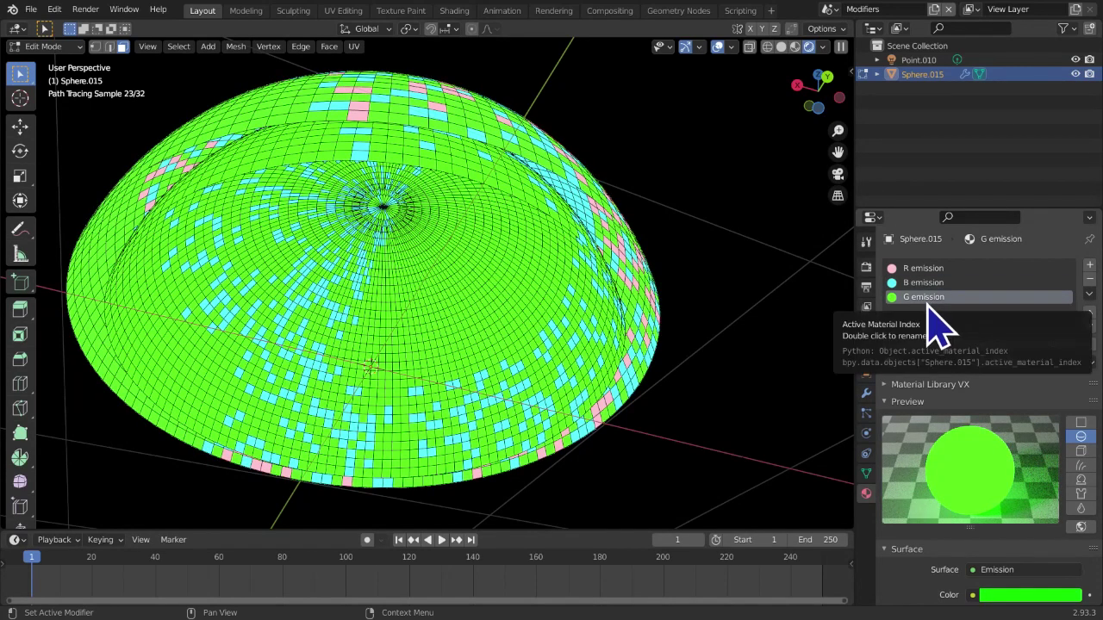
# Cycle through the R, B and G emission slots twice more, then return to Solidify
pyautogui.click(937, 269)
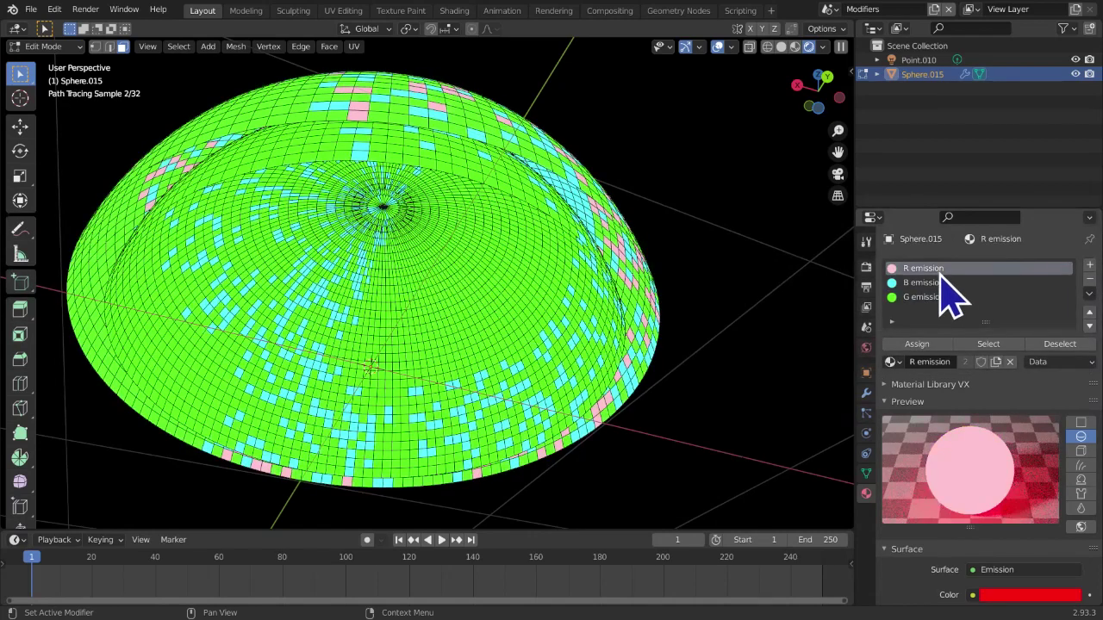
pyautogui.click(947, 283)
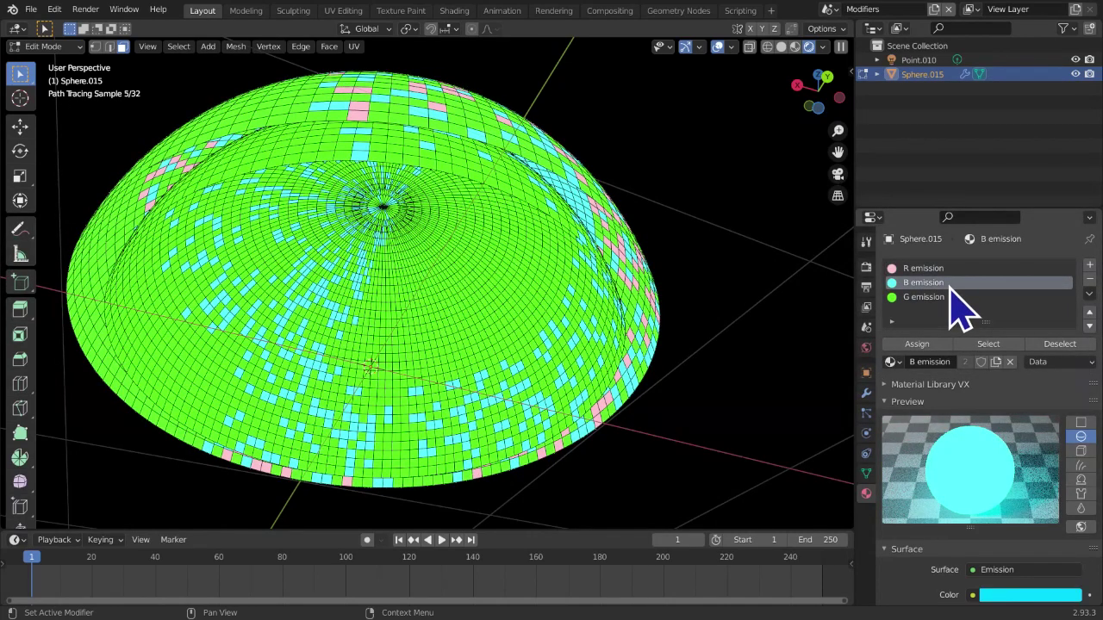
pyautogui.click(948, 297)
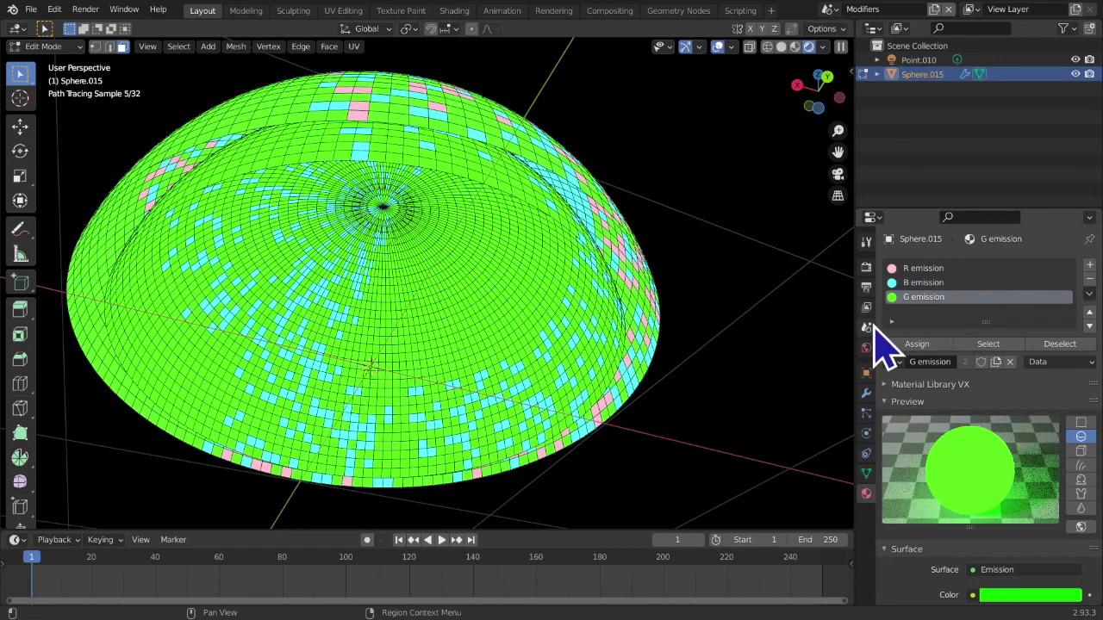
pyautogui.click(935, 271)
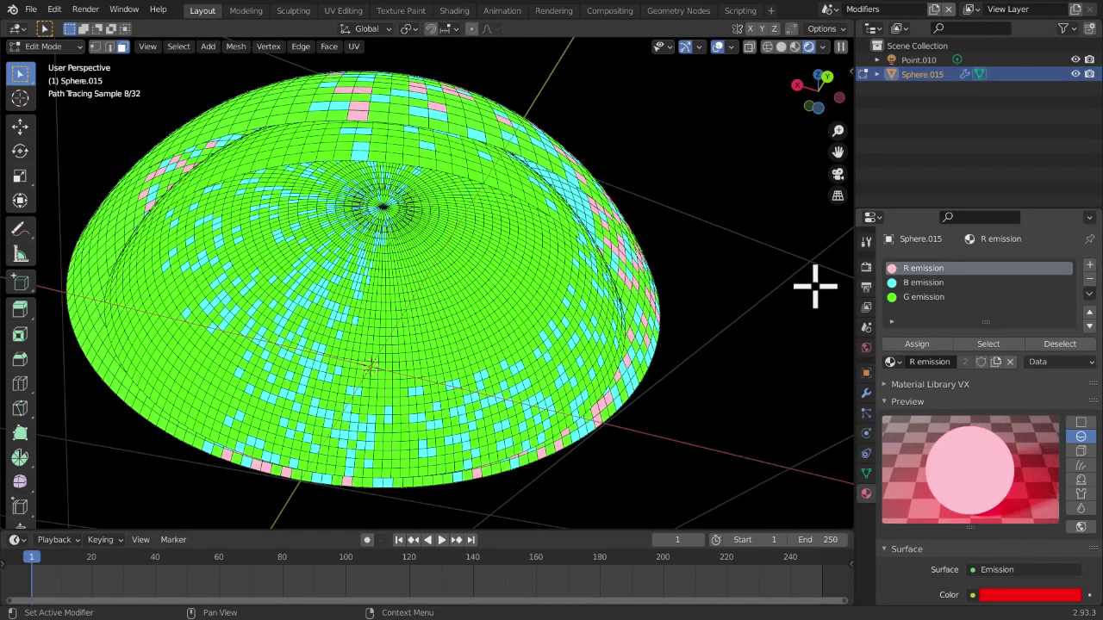
pyautogui.click(915, 285)
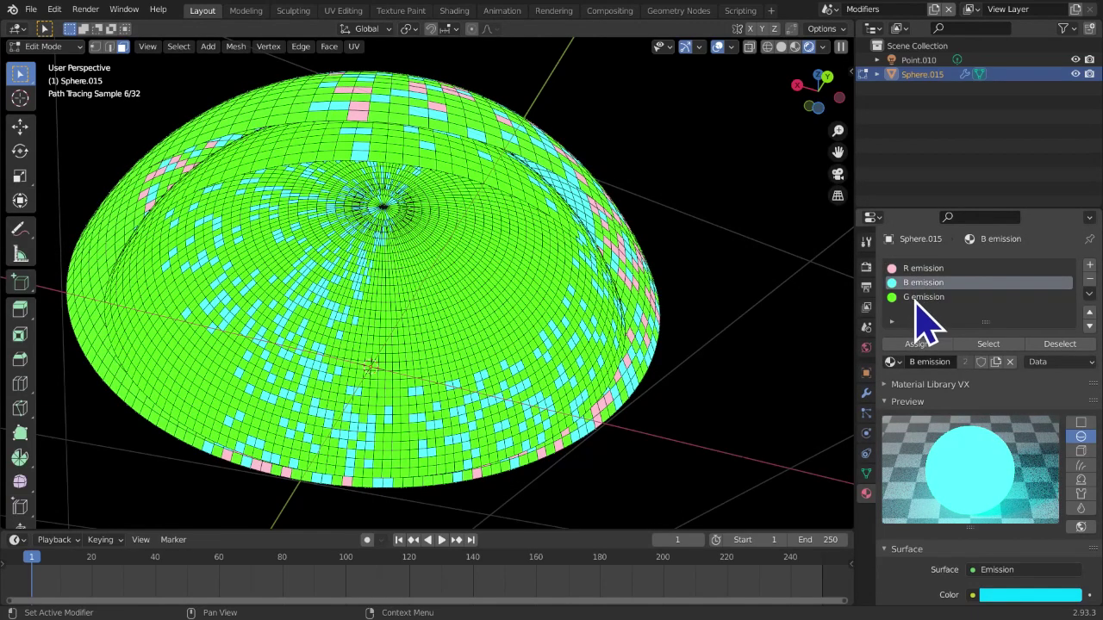
pyautogui.click(917, 298)
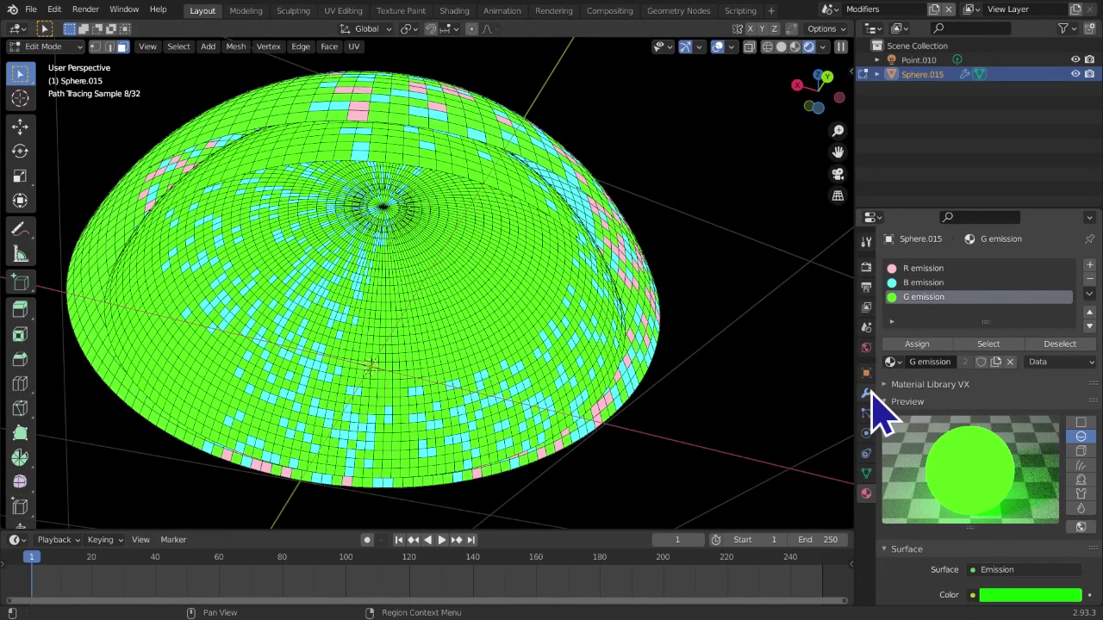
pyautogui.click(866, 393)
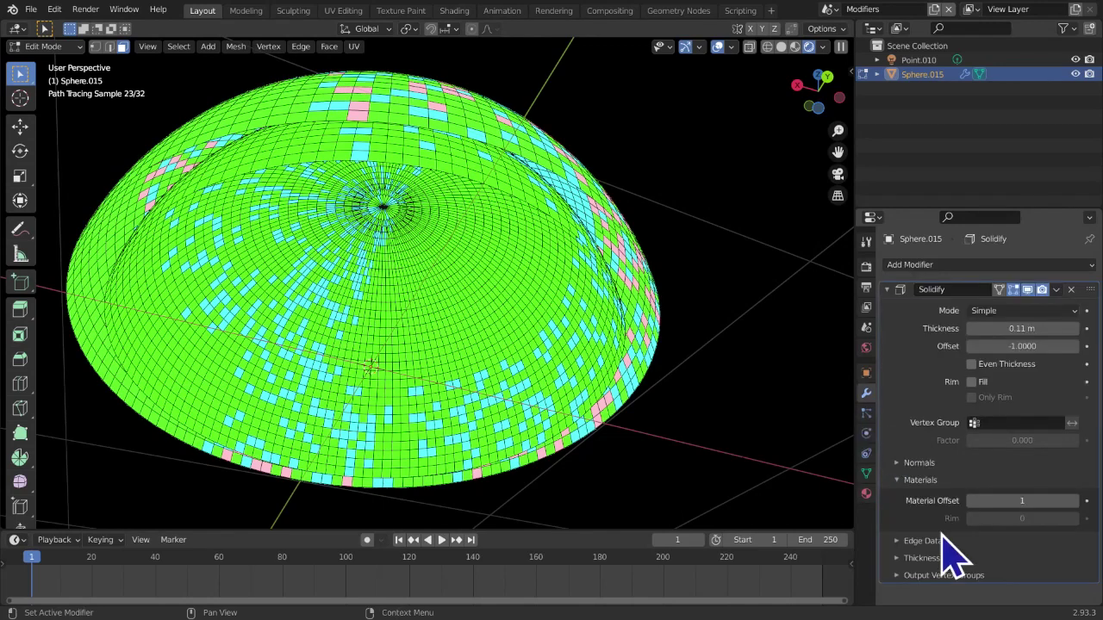
# Try Material Offset 2, glance at the material slots, then drag the offset back to 0
pyautogui.click(1074, 500)
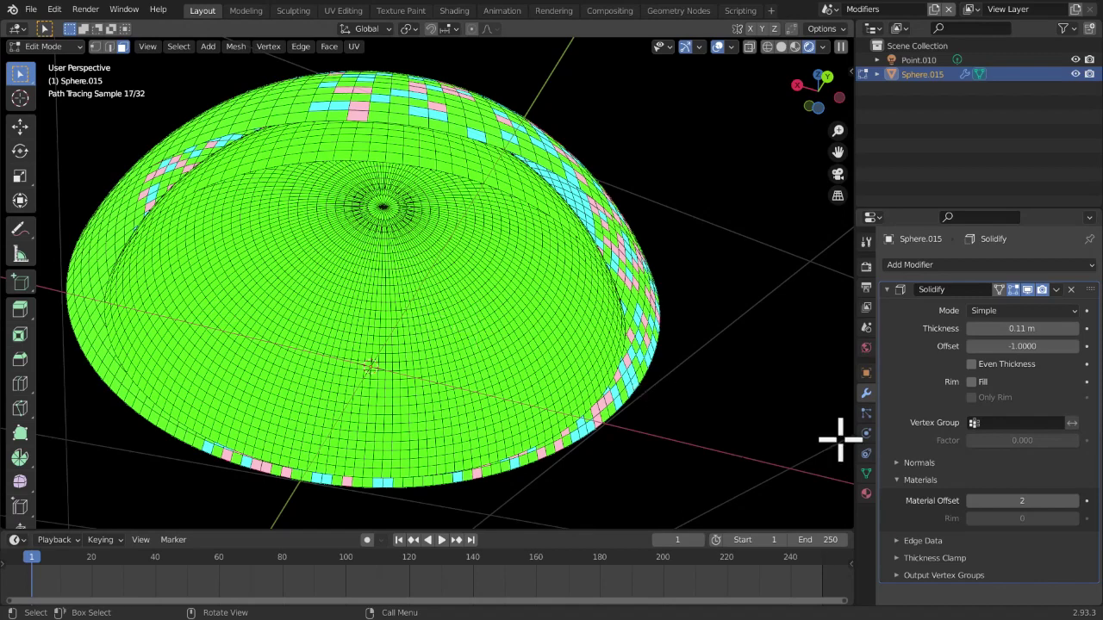
pyautogui.click(866, 493)
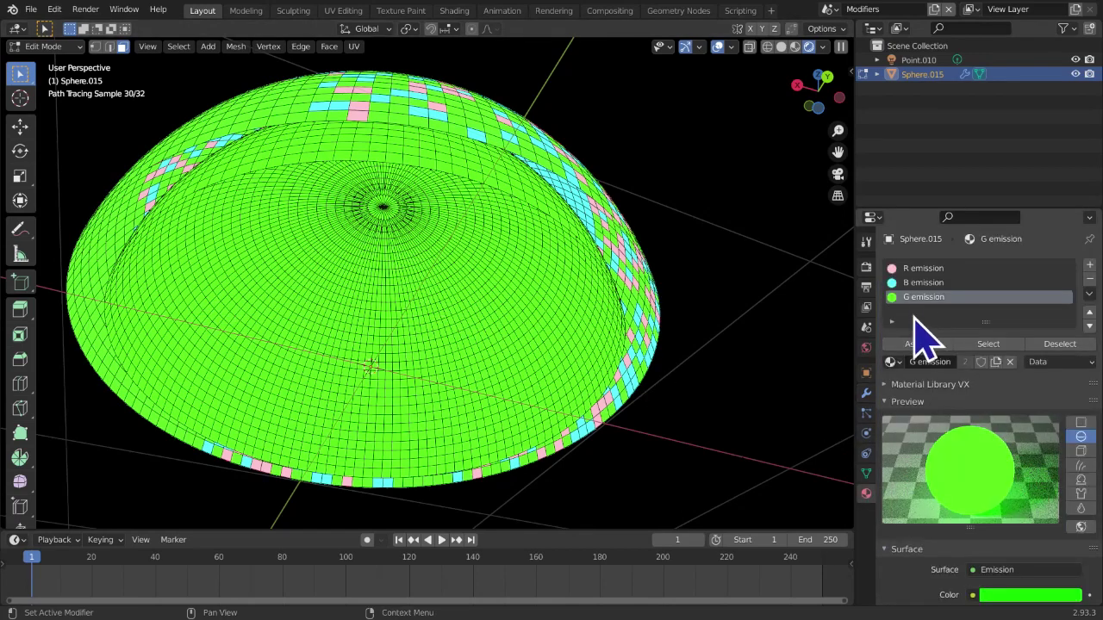
pyautogui.click(866, 393)
pyautogui.moveTo(998, 502); pyautogui.dragTo(981, 508)
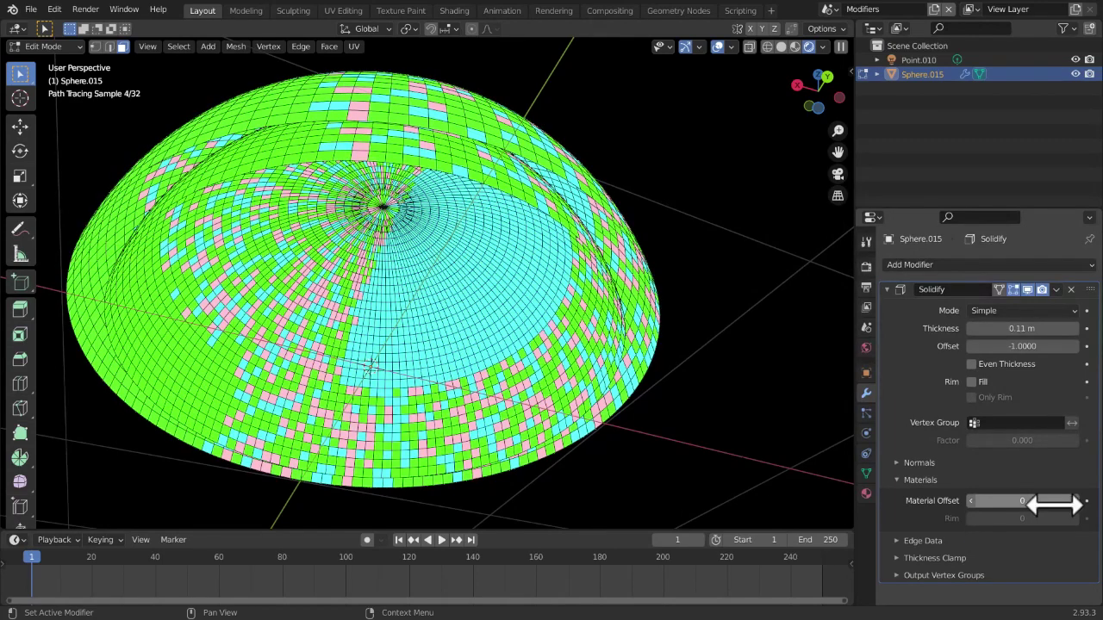
# Step Material Offset up to 3 and back to 0, then pick the Annotate tool
pyautogui.click(1078, 502)
pyautogui.click(1078, 502)
pyautogui.click(1072, 502)
pyautogui.click(971, 500)
pyautogui.click(971, 501)
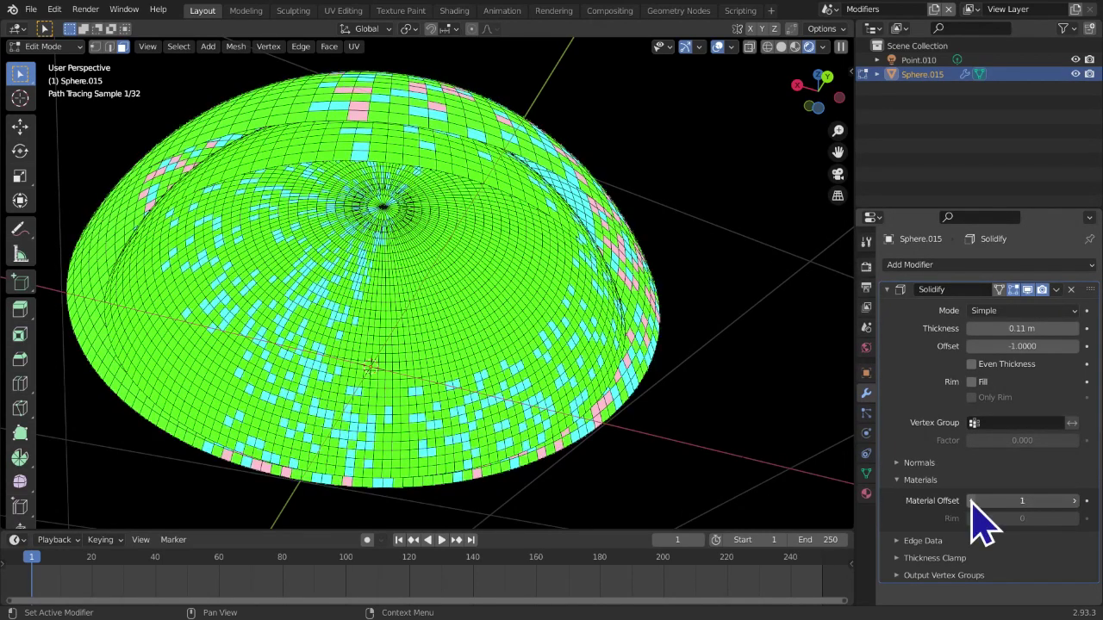
pyautogui.click(971, 501)
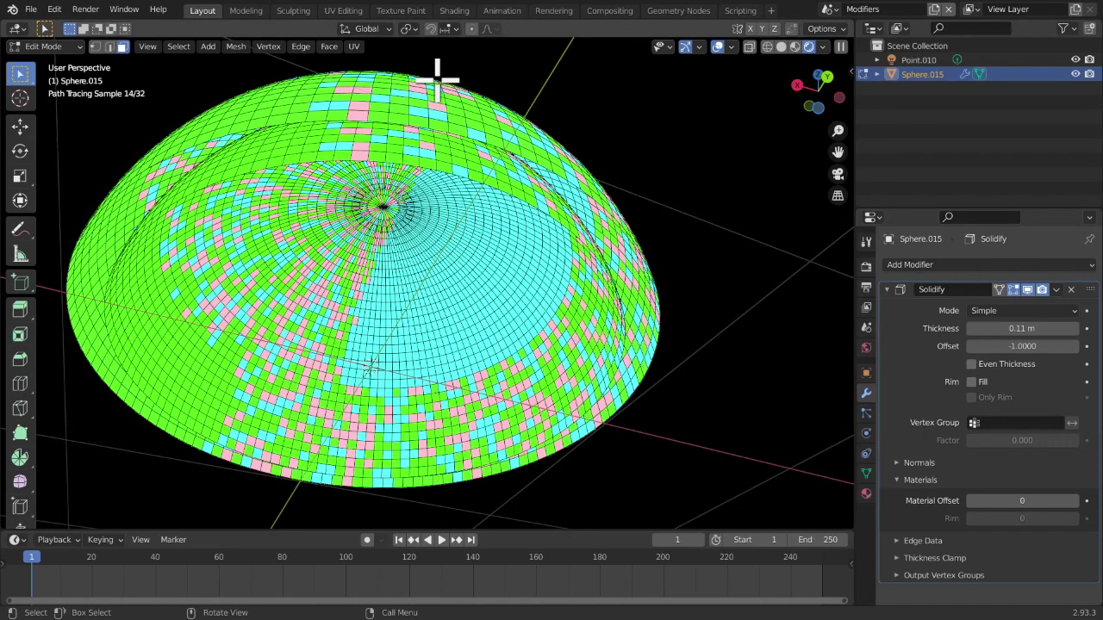
pyautogui.click(20, 229)
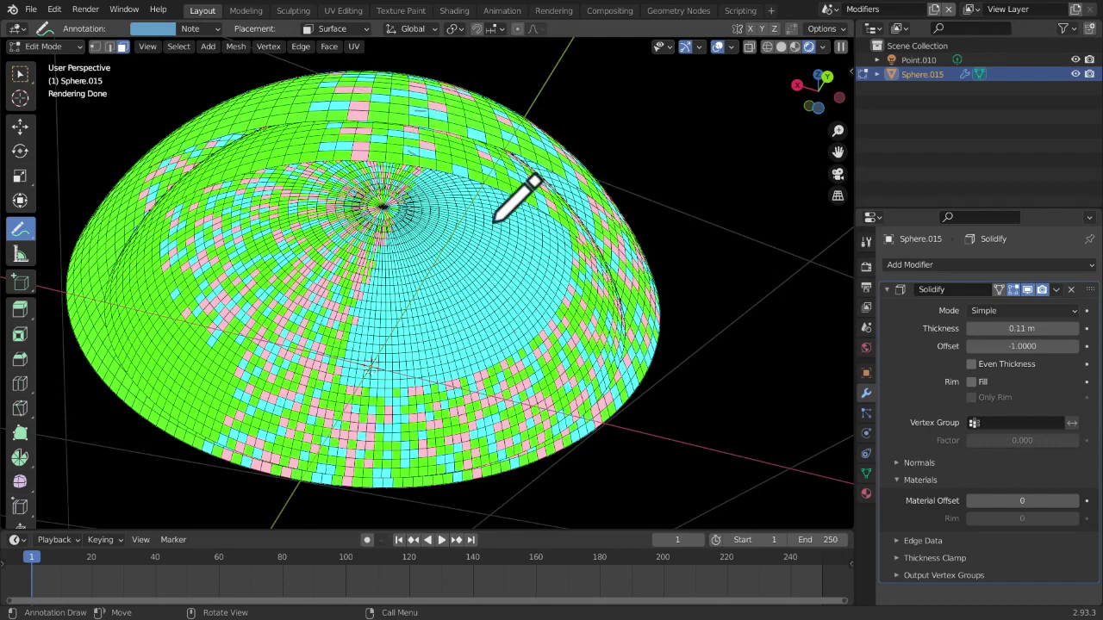
# Switch from the annotation tools back to Select Box and set Material Offset to 1
pyautogui.moveTo(21, 228)
pyautogui.mouseDown()
pyautogui.moveTo(43, 228)
pyautogui.moveTo(76, 317)
pyautogui.mouseUp()
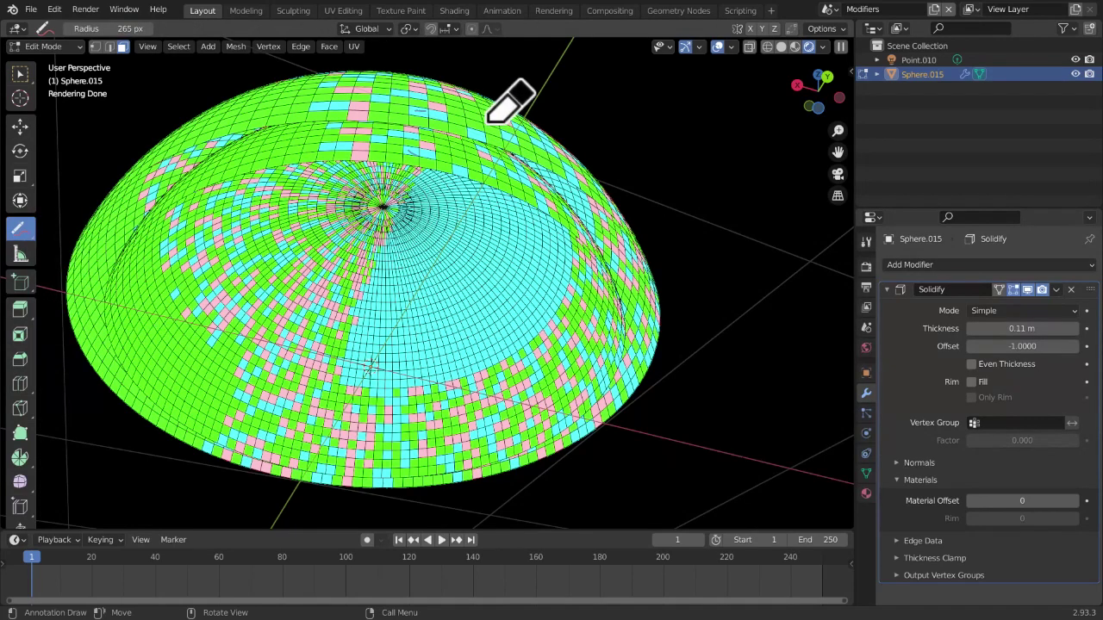
pyautogui.click(19, 74)
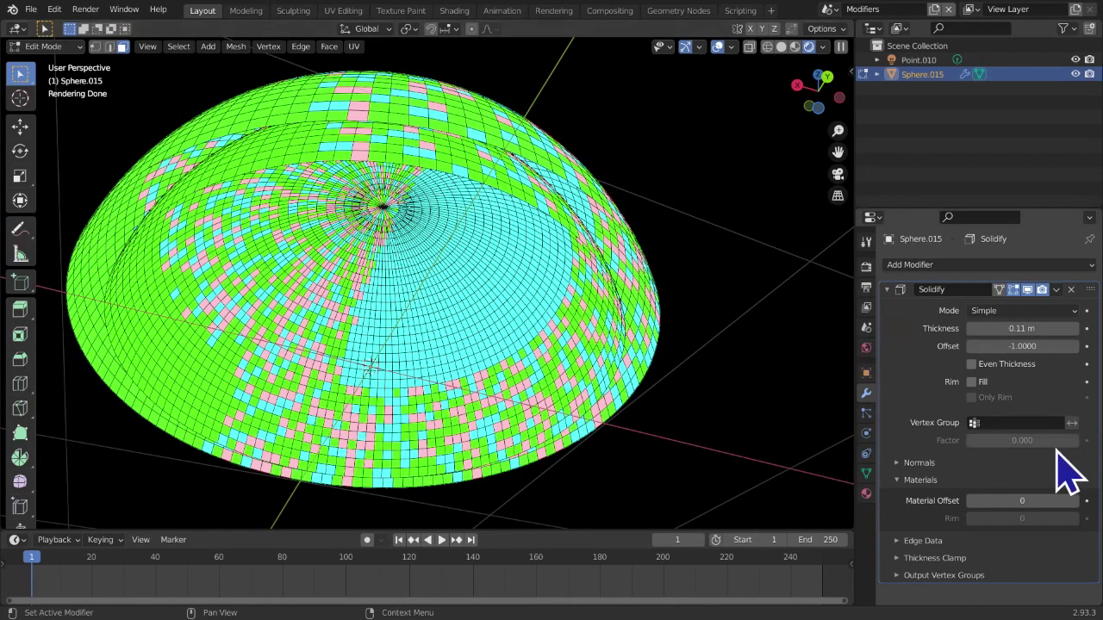
pyautogui.click(1074, 502)
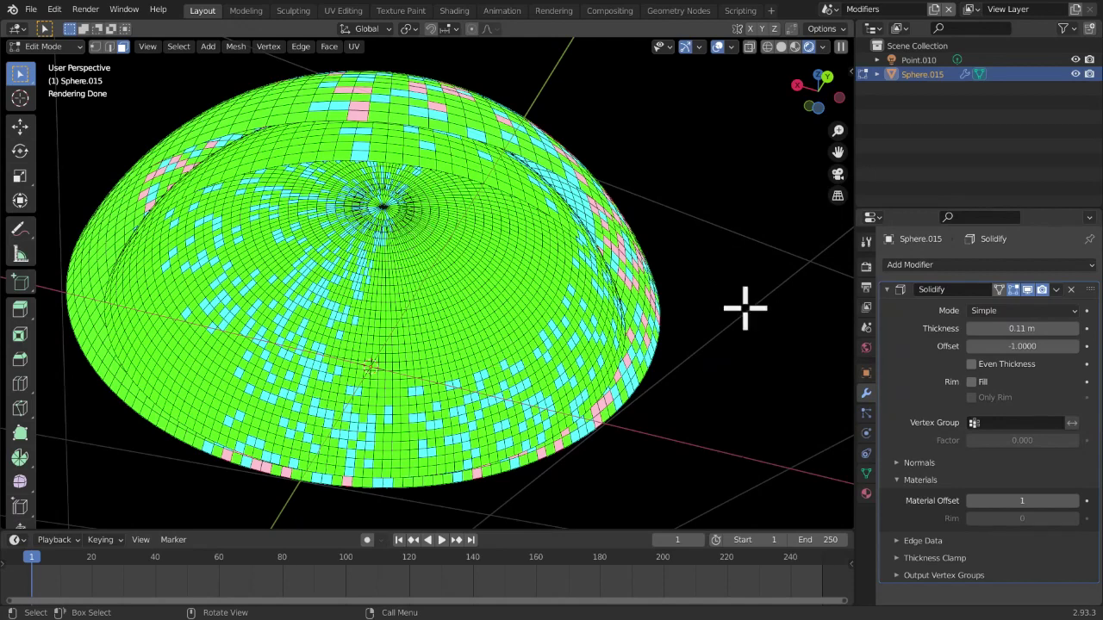
# Compare the B, R and G emission slots, then return to the Solidify modifier
pyautogui.click(867, 494)
pyautogui.click(953, 284)
pyautogui.click(949, 270)
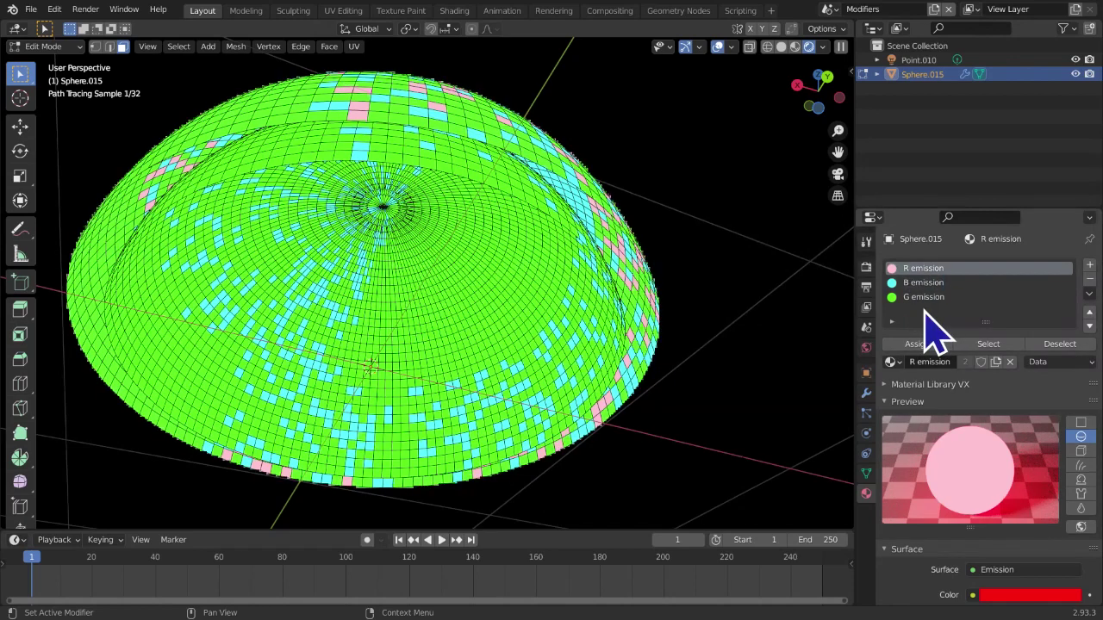
pyautogui.click(929, 285)
pyautogui.click(929, 297)
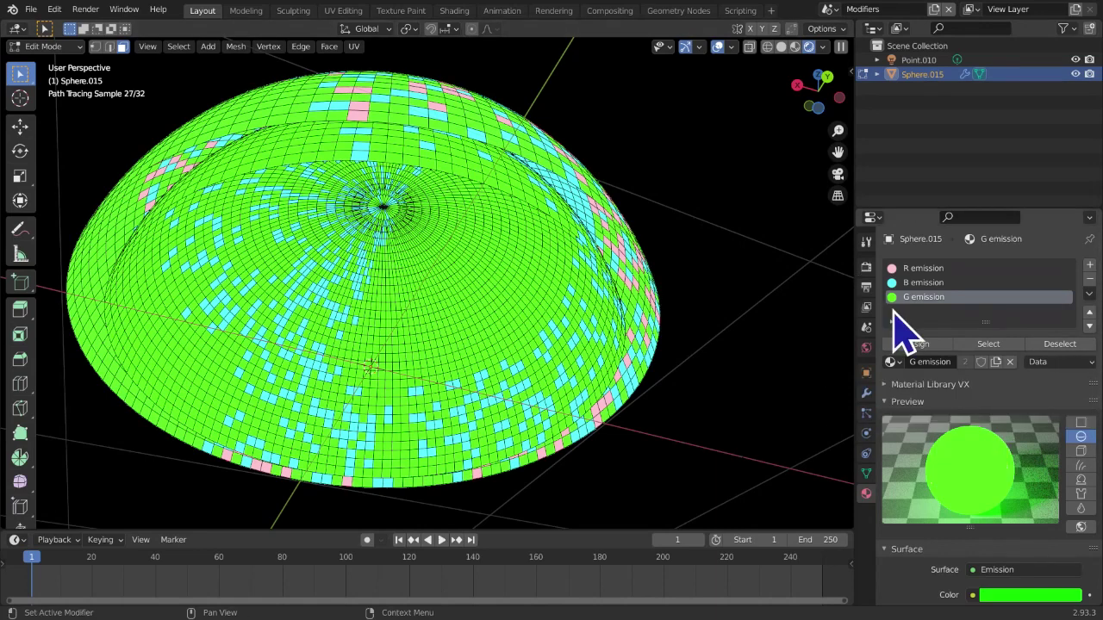
pyautogui.click(866, 393)
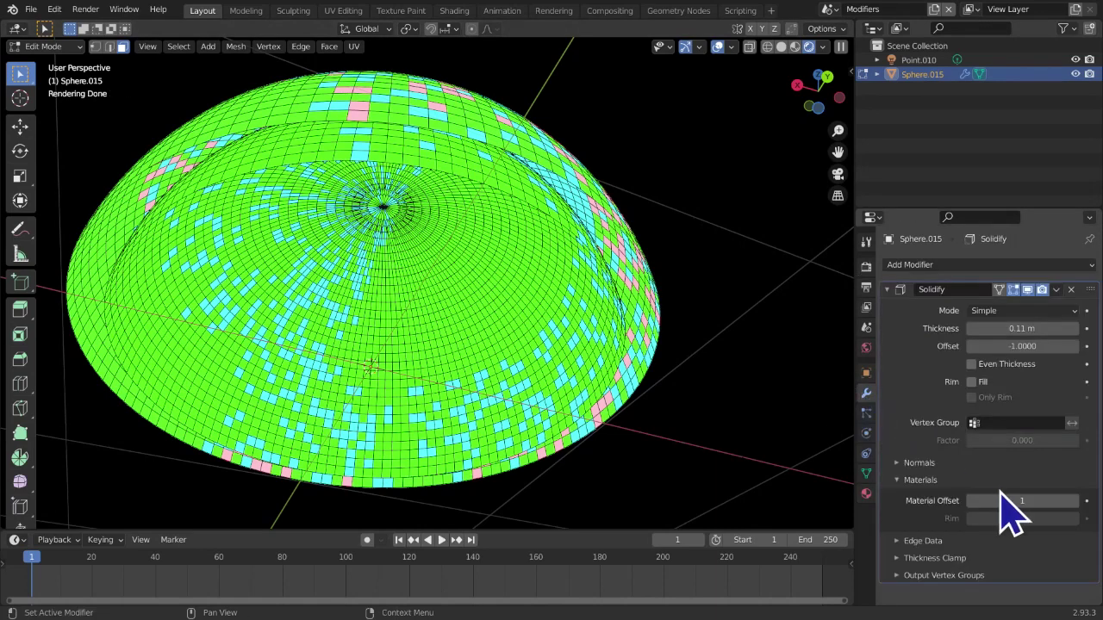
# Raise Material Offset to 2 and check the R, B and G emission slots
pyautogui.click(1070, 499)
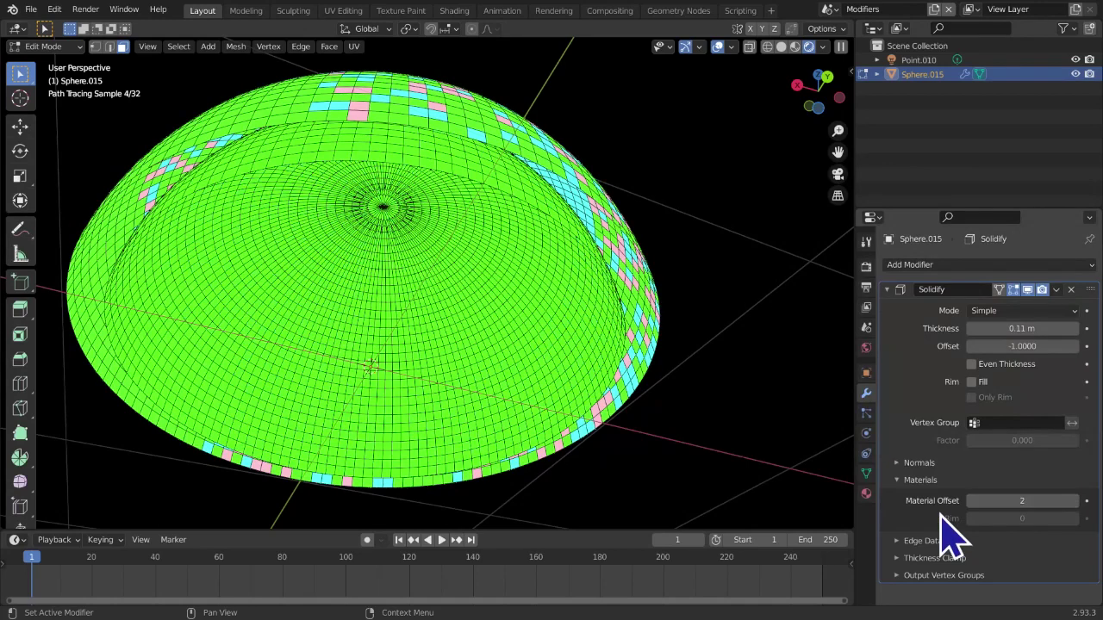
pyautogui.click(864, 495)
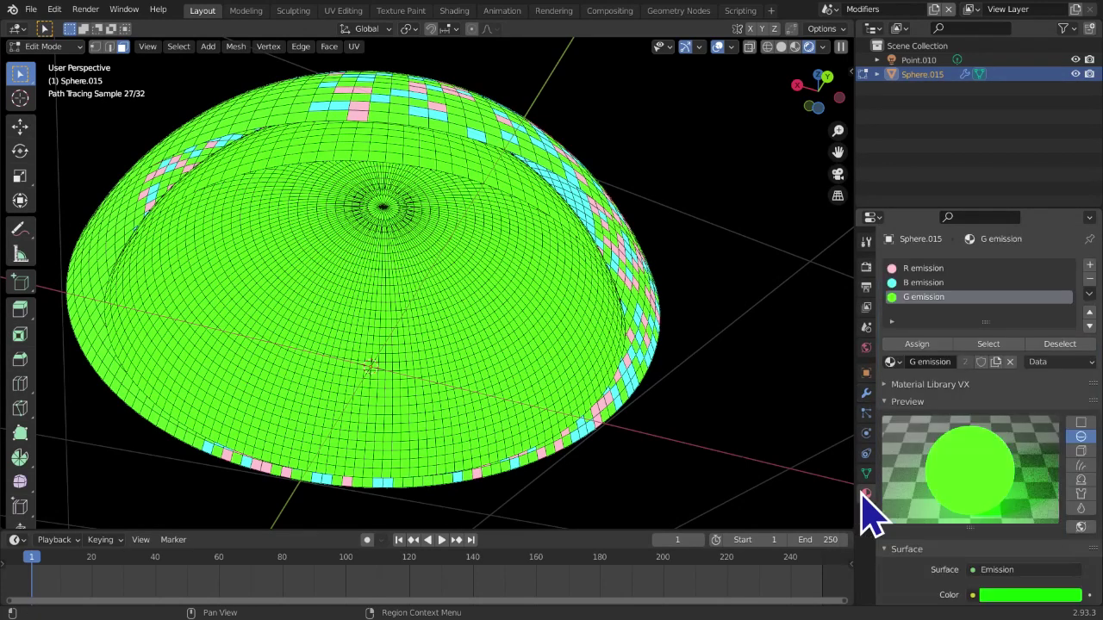
pyautogui.click(927, 268)
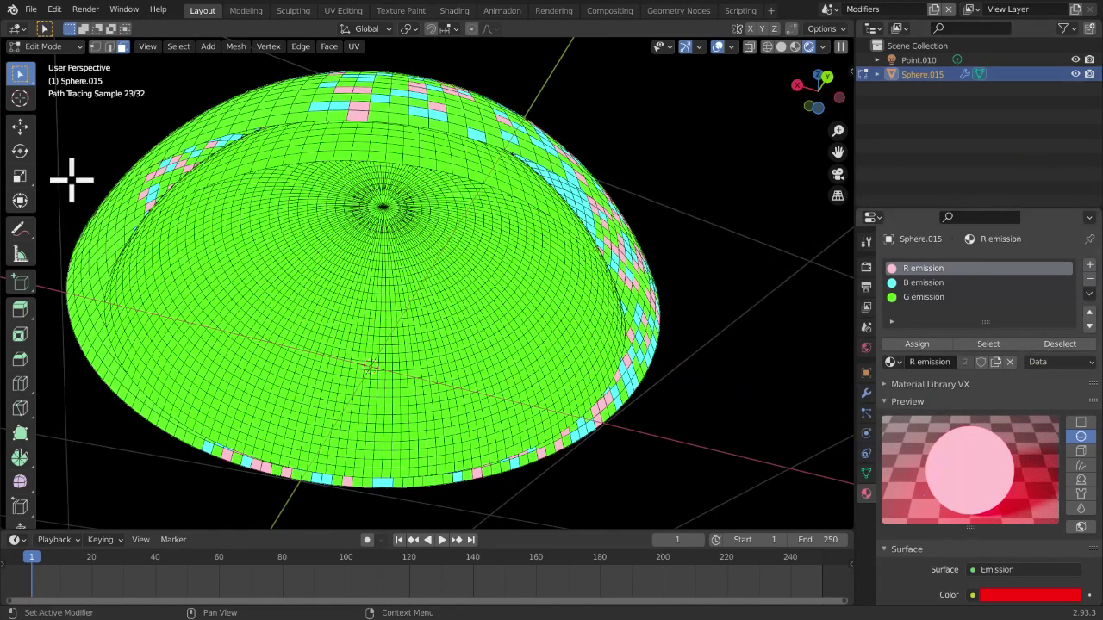
pyautogui.click(942, 286)
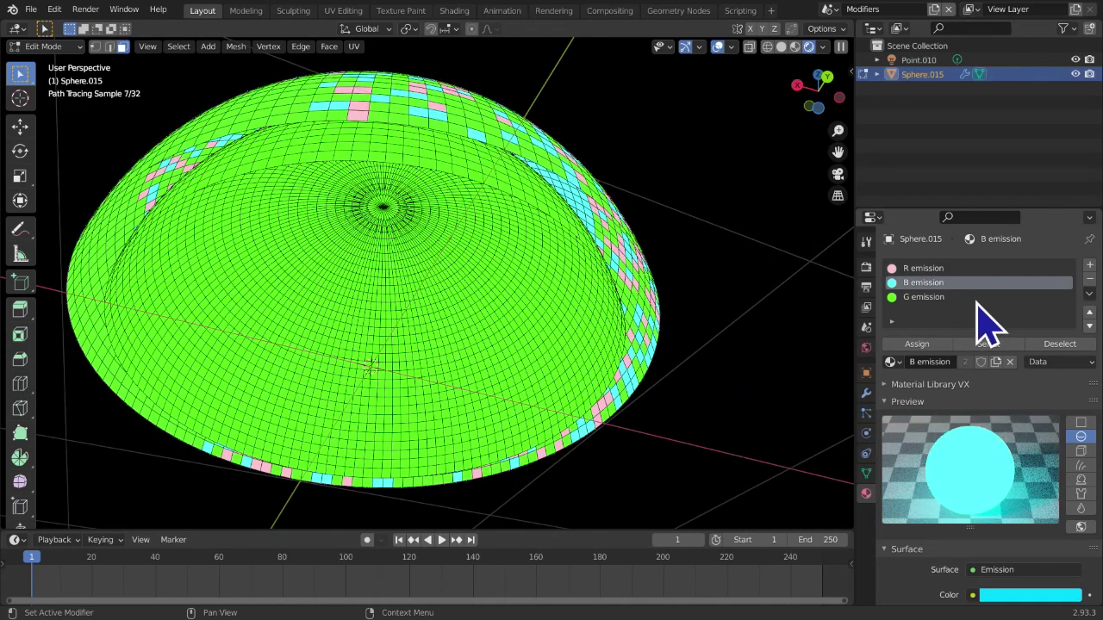
pyautogui.click(981, 297)
pyautogui.click(866, 393)
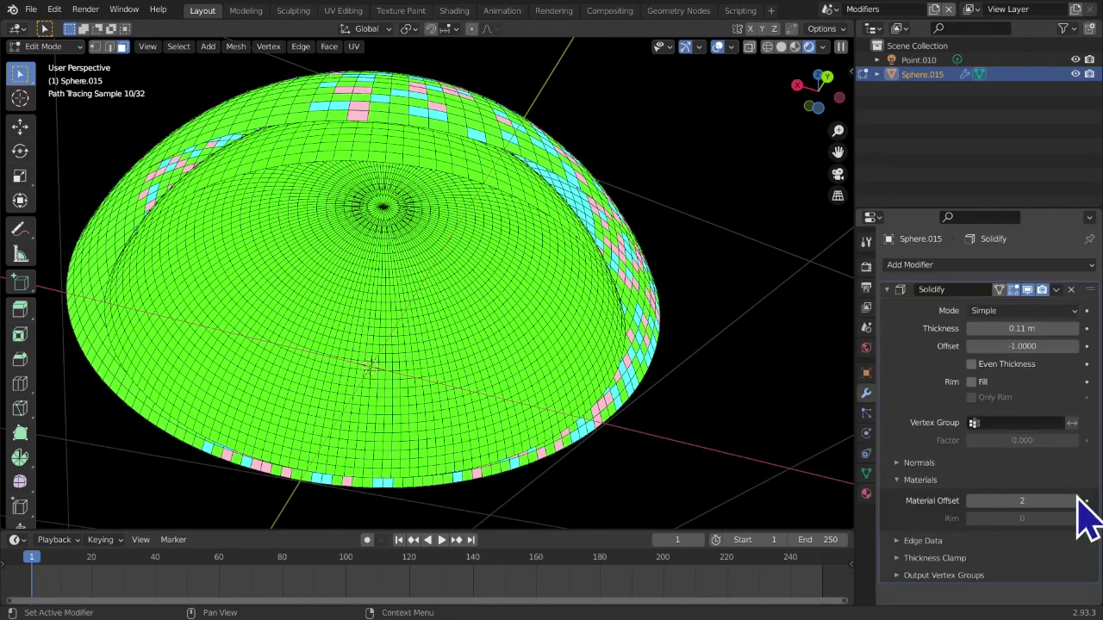
# Push Material Offset up to 7, step it down to 0, then set it to 1
pyautogui.click(1075, 497)
pyautogui.click(1075, 497)
pyautogui.click(1075, 497)
pyautogui.click(1075, 497)
pyautogui.click(1075, 497)
pyautogui.click(971, 501)
pyautogui.click(971, 500)
pyautogui.click(971, 500)
pyautogui.click(971, 501)
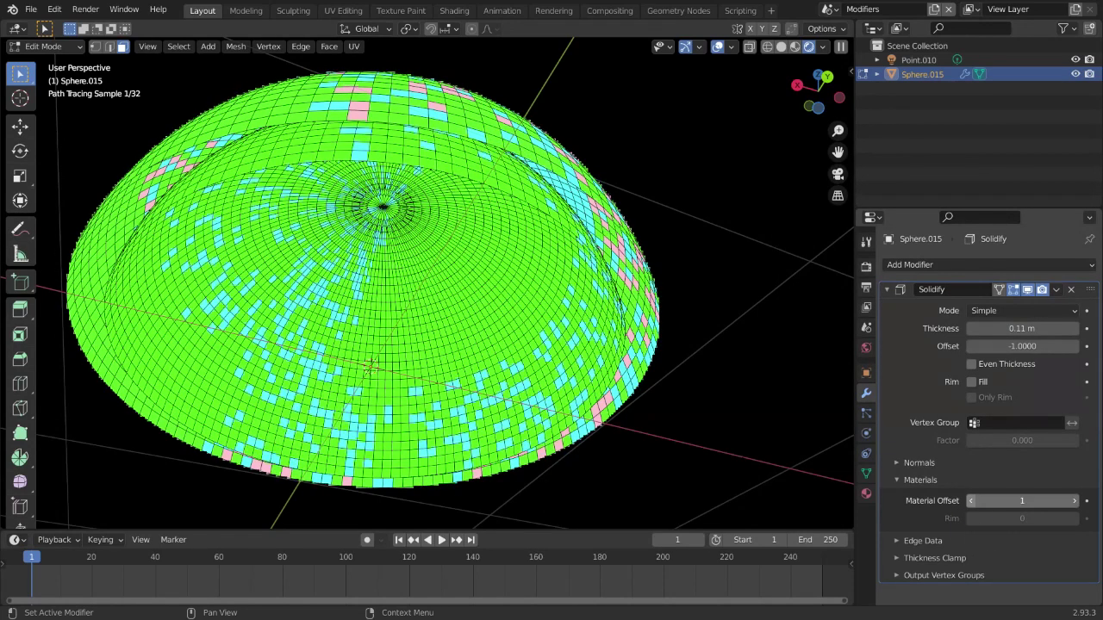
pyautogui.click(971, 500)
pyautogui.click(971, 500)
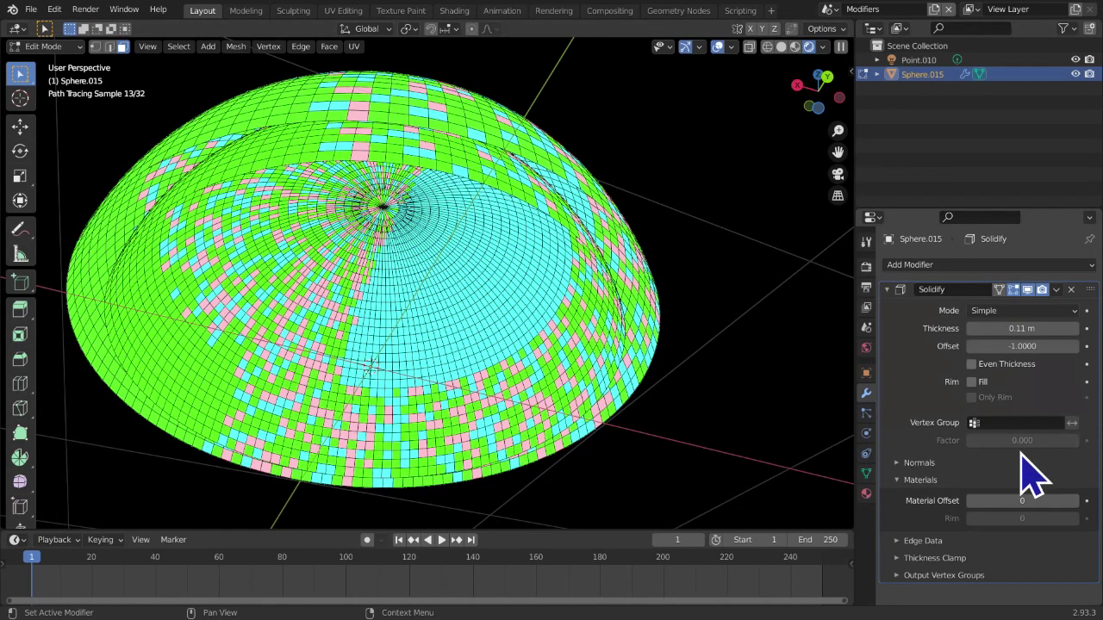
pyautogui.click(1073, 500)
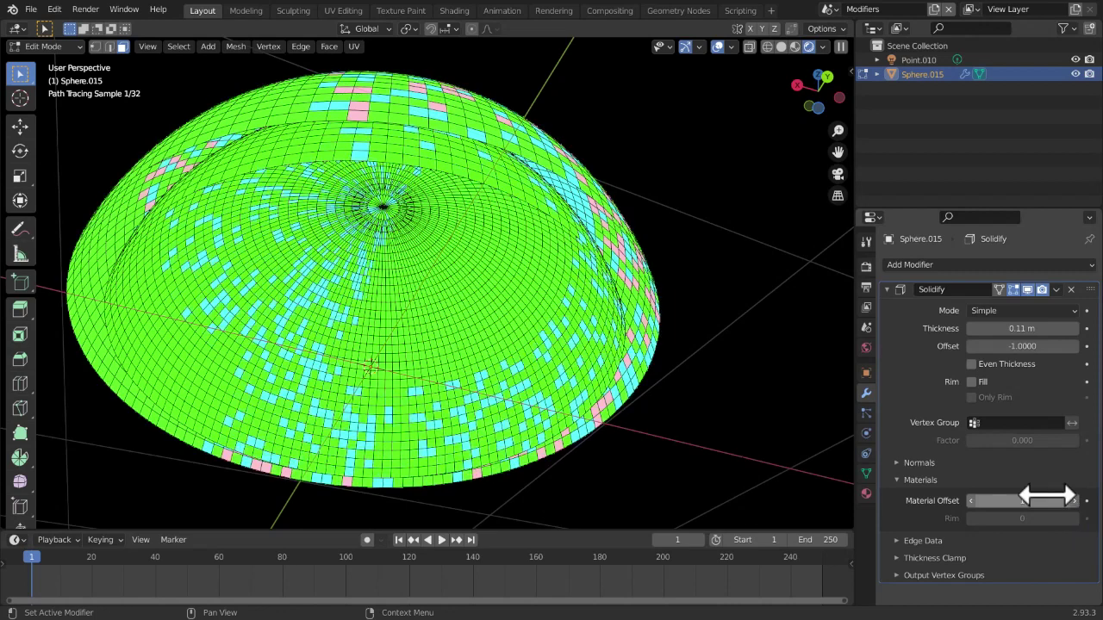
# With offset 1, review the R, B and G emission slots and return to Solidify
pyautogui.click(867, 494)
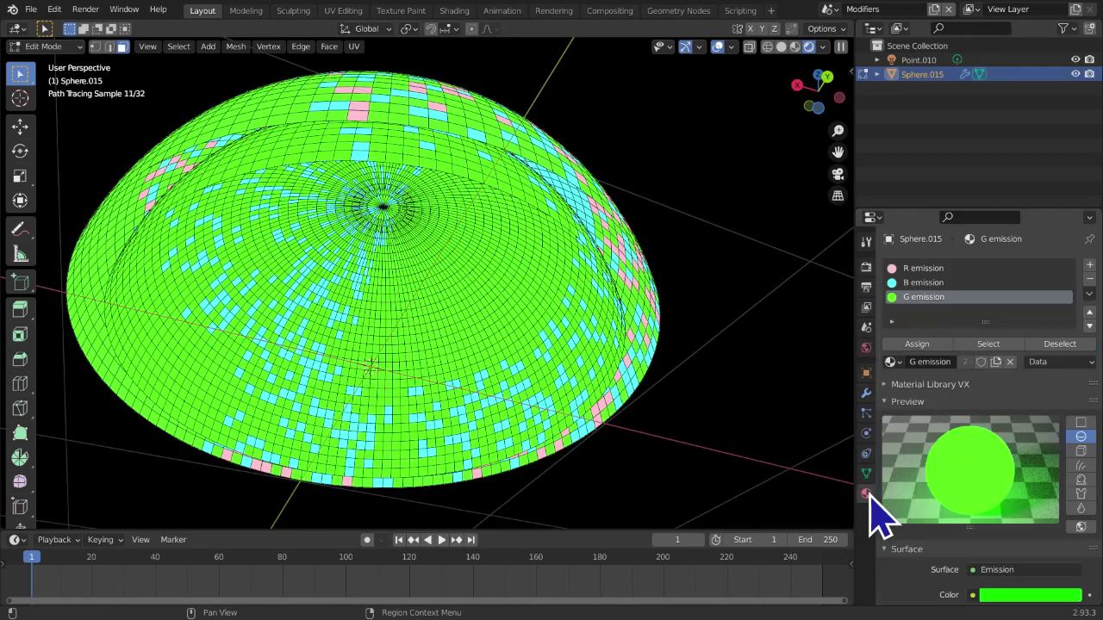
pyautogui.click(926, 269)
pyautogui.click(922, 283)
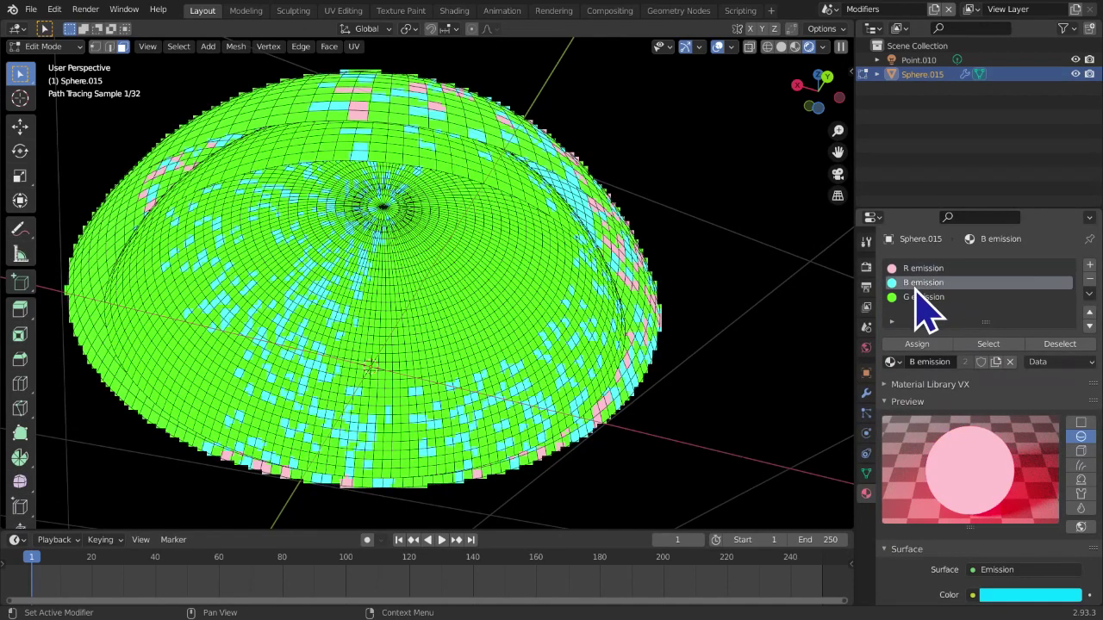
pyautogui.click(915, 297)
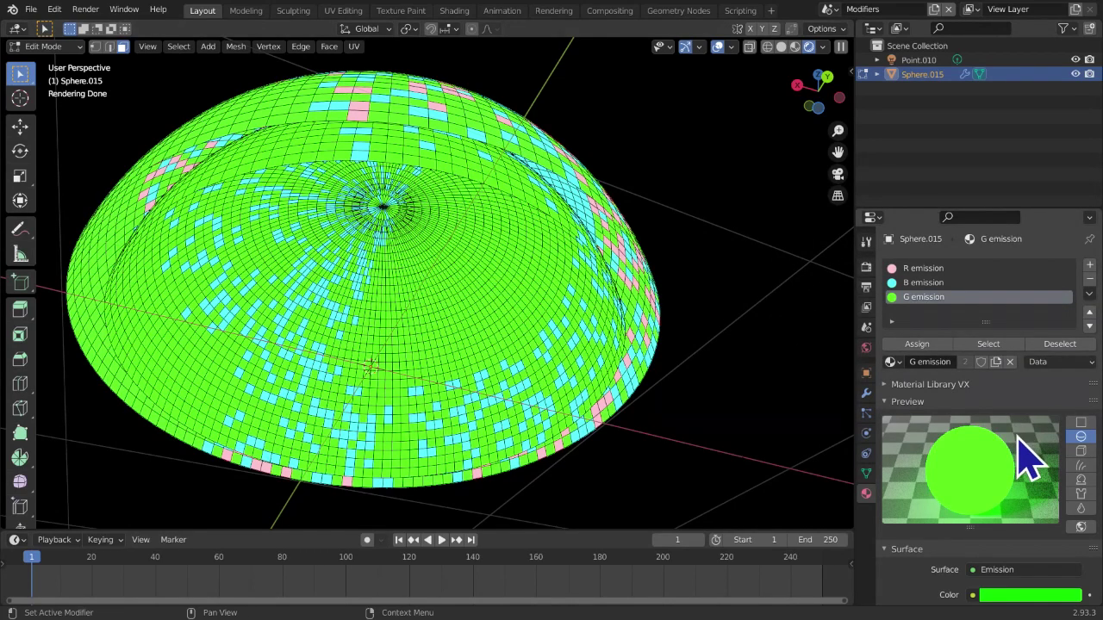
pyautogui.click(865, 395)
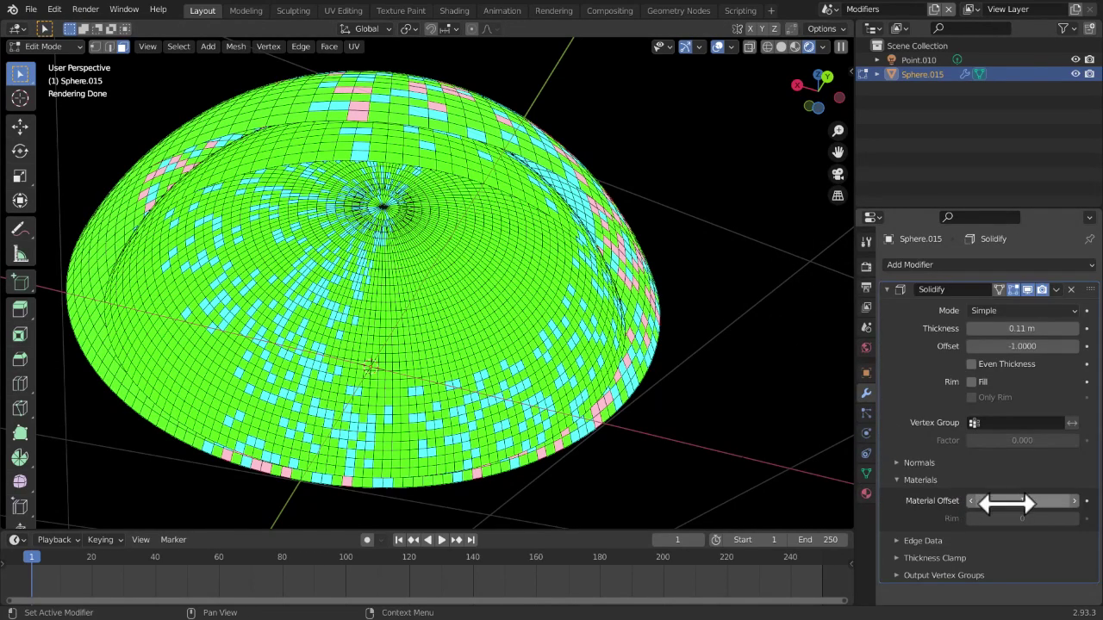
# Set Material Offset to 2, check R emission, drop to 1, then back to 2
pyautogui.click(1064, 502)
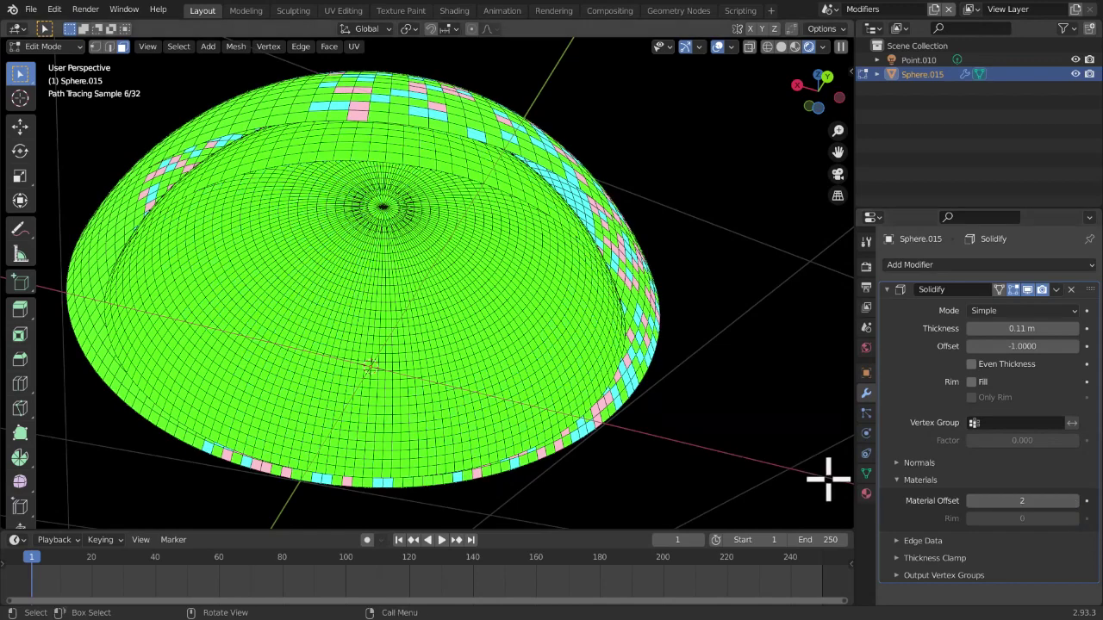
pyautogui.click(866, 495)
pyautogui.click(920, 268)
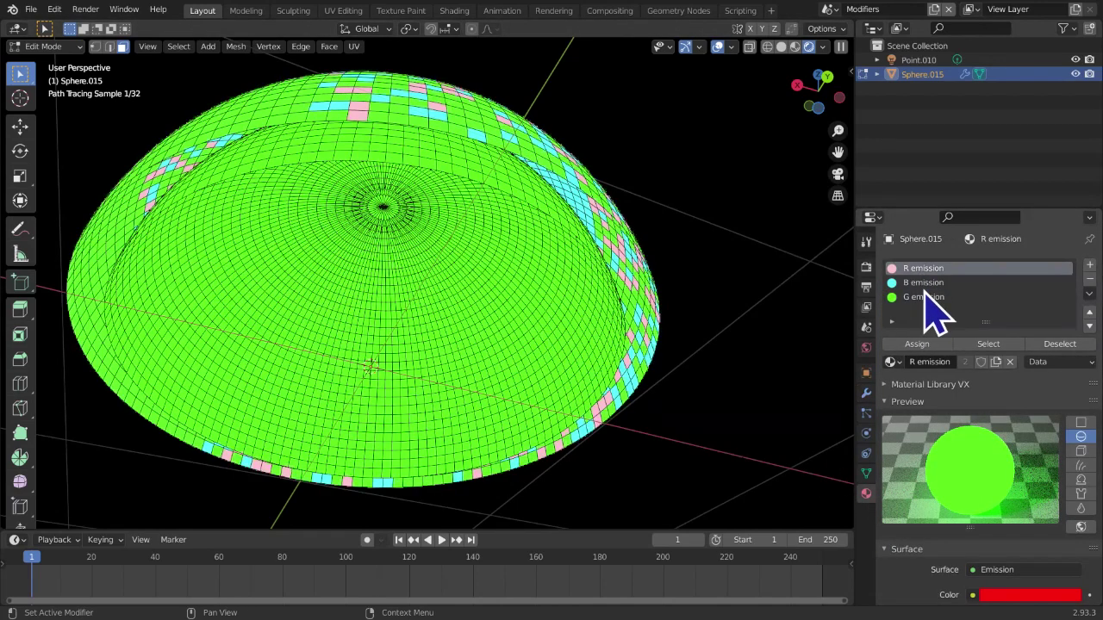
pyautogui.click(866, 393)
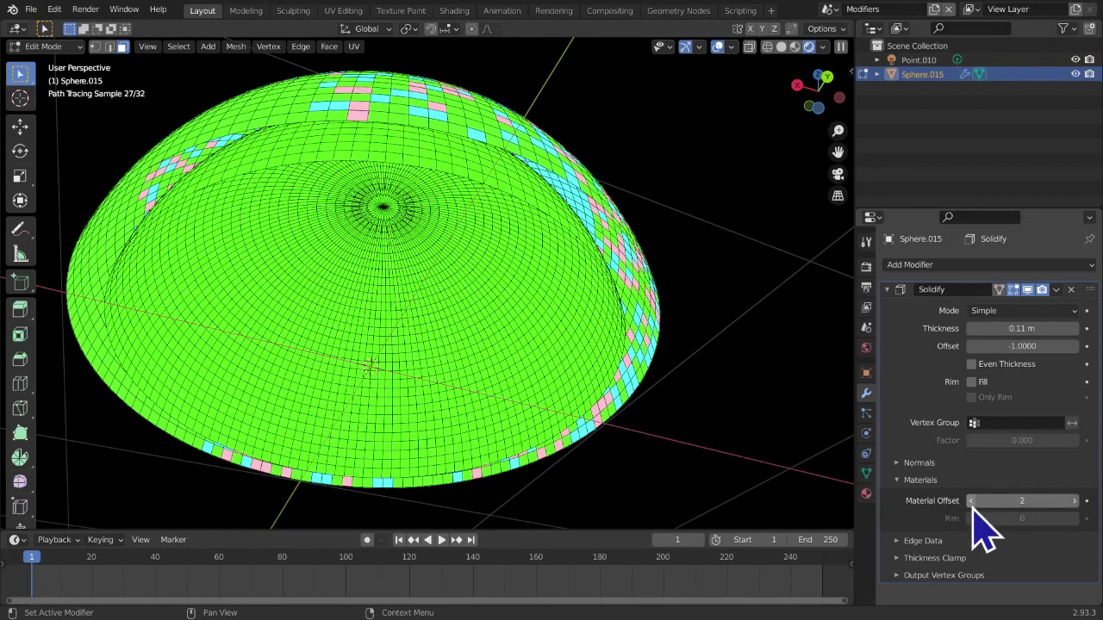
pyautogui.click(971, 500)
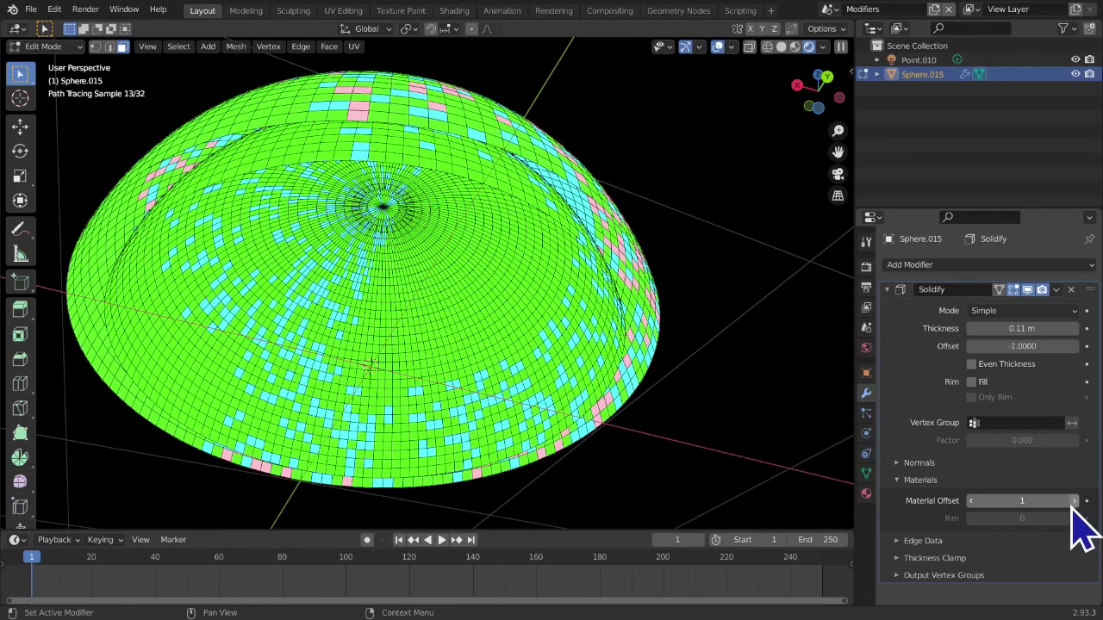
pyautogui.click(1073, 501)
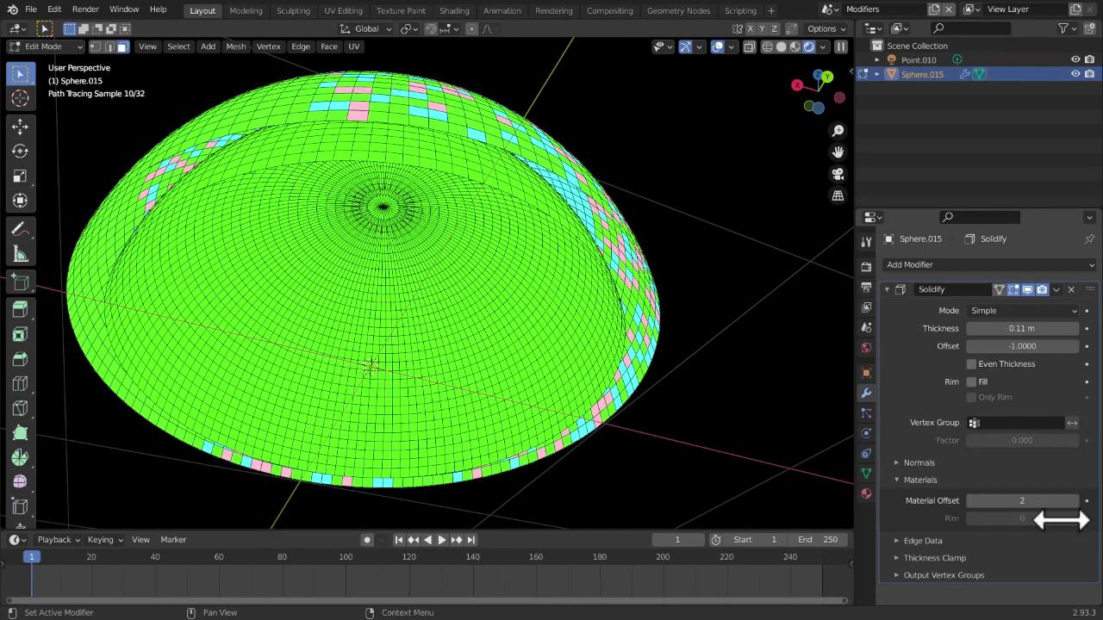
# Check the B and G emission slots, then raise Material Offset to 7
pyautogui.click(866, 494)
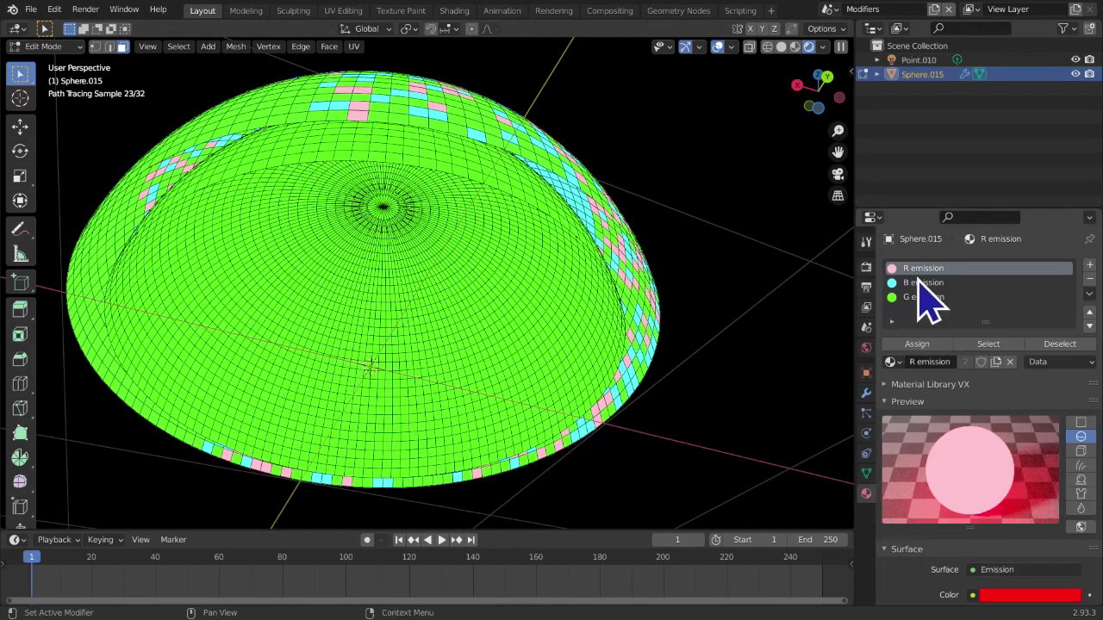
pyautogui.click(920, 283)
pyautogui.click(921, 297)
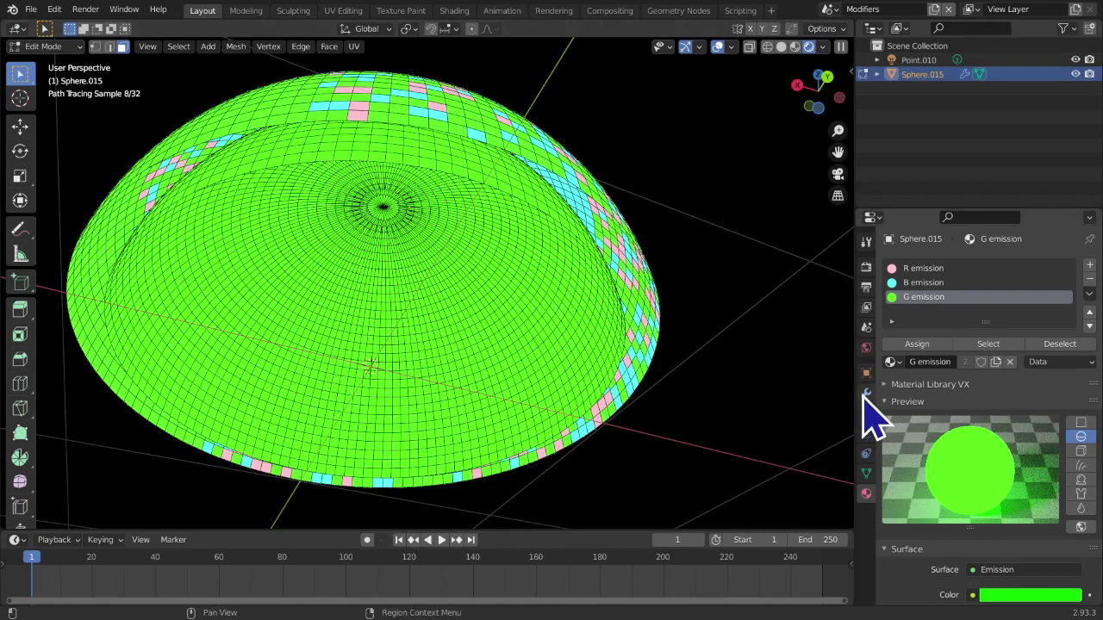
pyautogui.click(866, 393)
pyautogui.click(1073, 501)
pyautogui.click(1074, 502)
pyautogui.click(1074, 501)
pyautogui.click(1074, 501)
pyautogui.click(1074, 501)
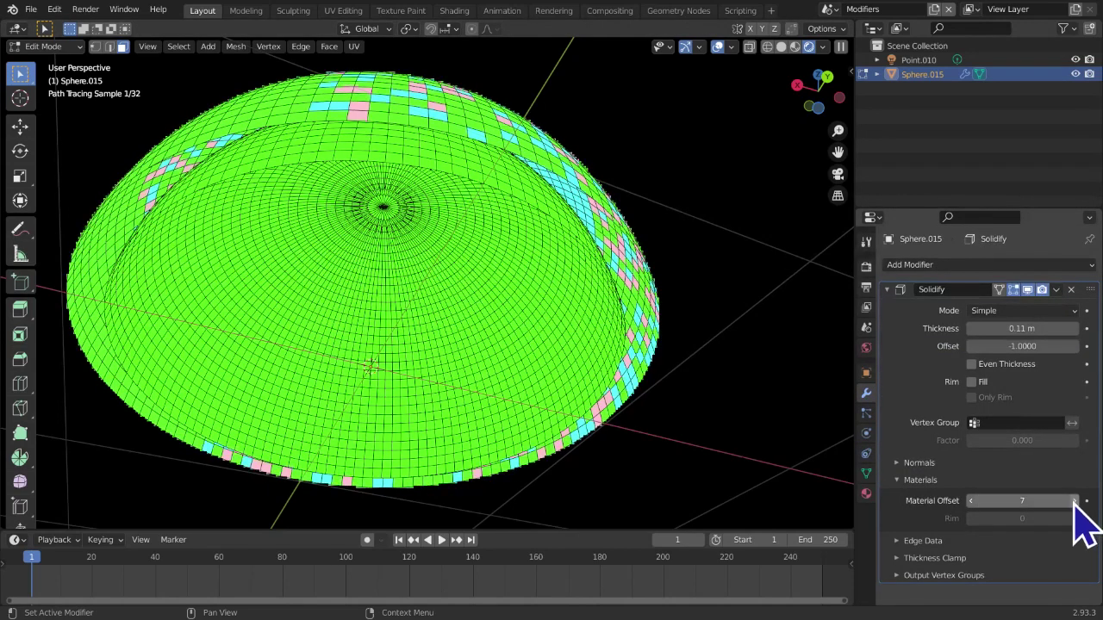
# Review the R and G emission slots, then type Material Offset 0 directly
pyautogui.click(866, 495)
pyautogui.click(924, 269)
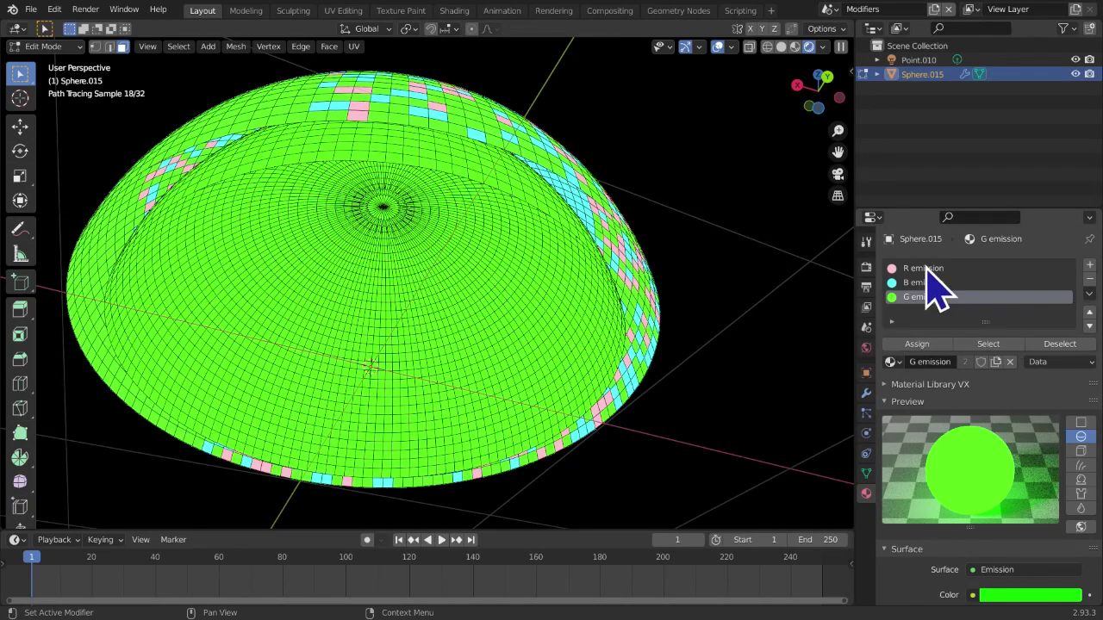
pyautogui.click(926, 298)
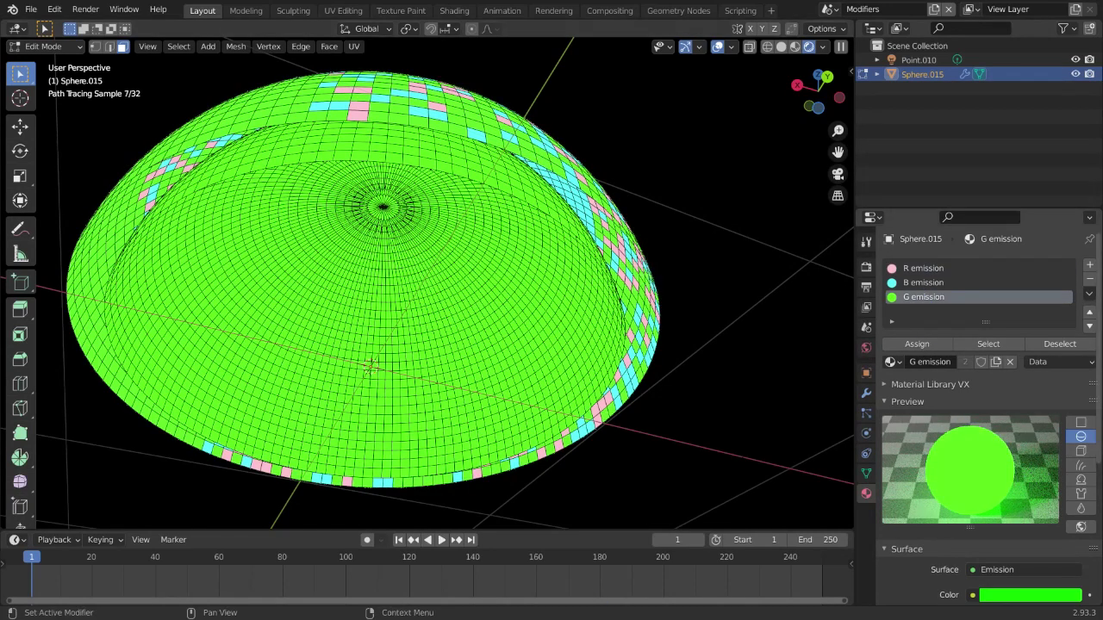
pyautogui.click(866, 393)
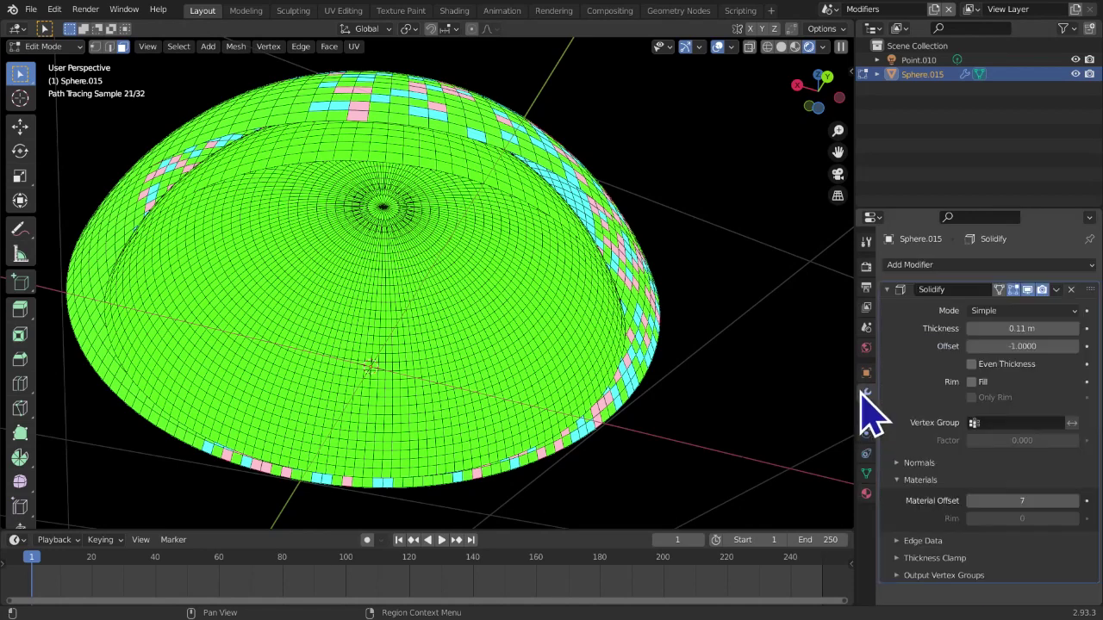
pyautogui.click(997, 500)
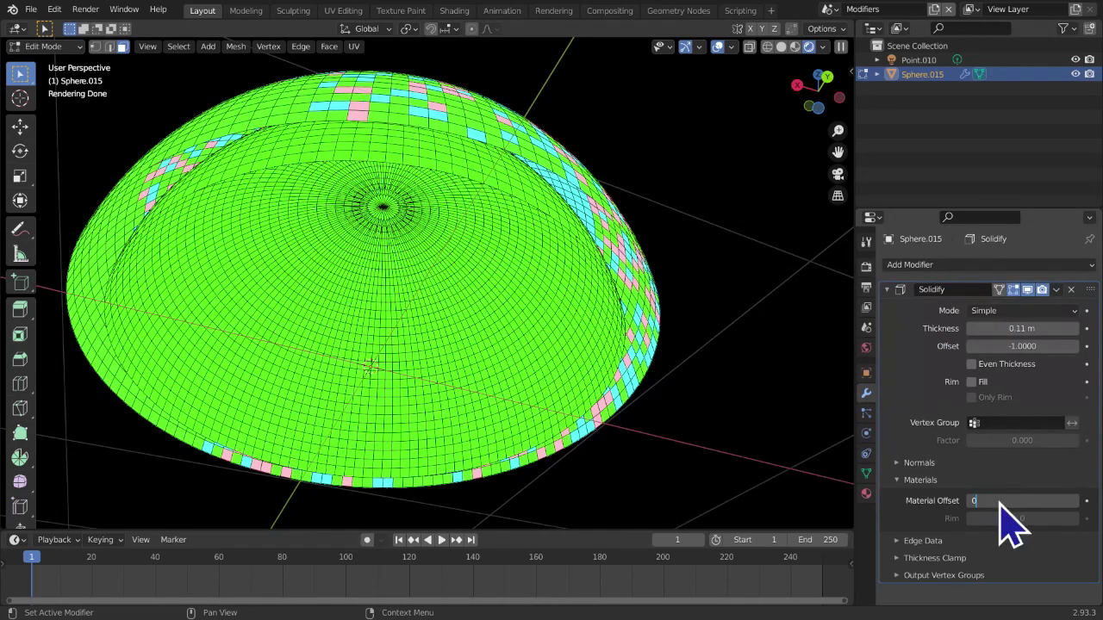
pyautogui.press('Return')
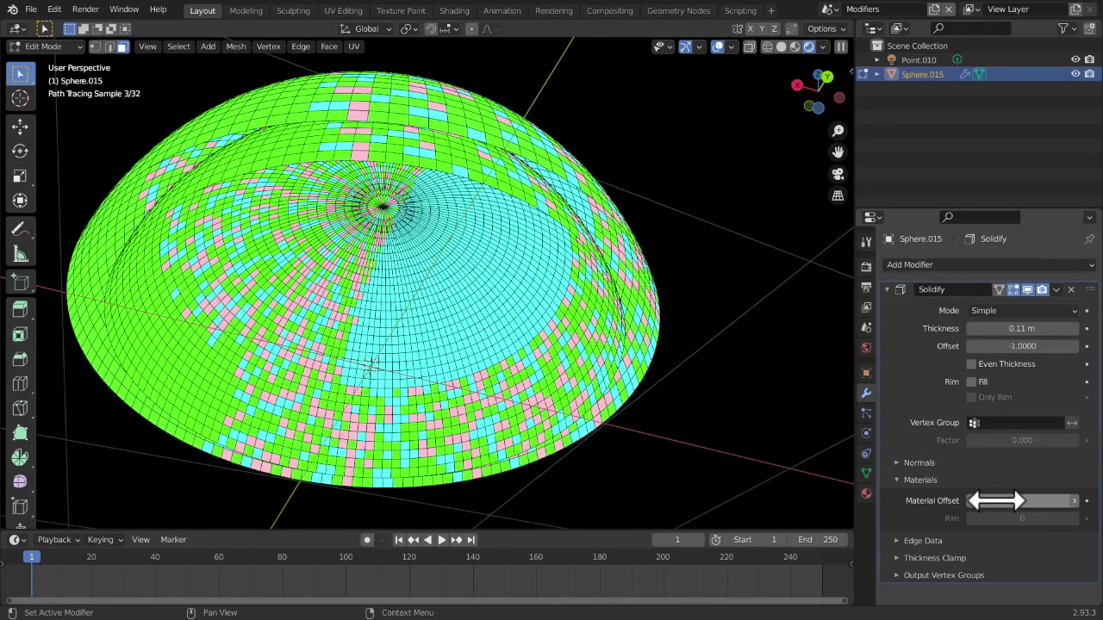
# Raise Material Offset through 1 to 4 and confirm the result against the material slots
pyautogui.click(1075, 502)
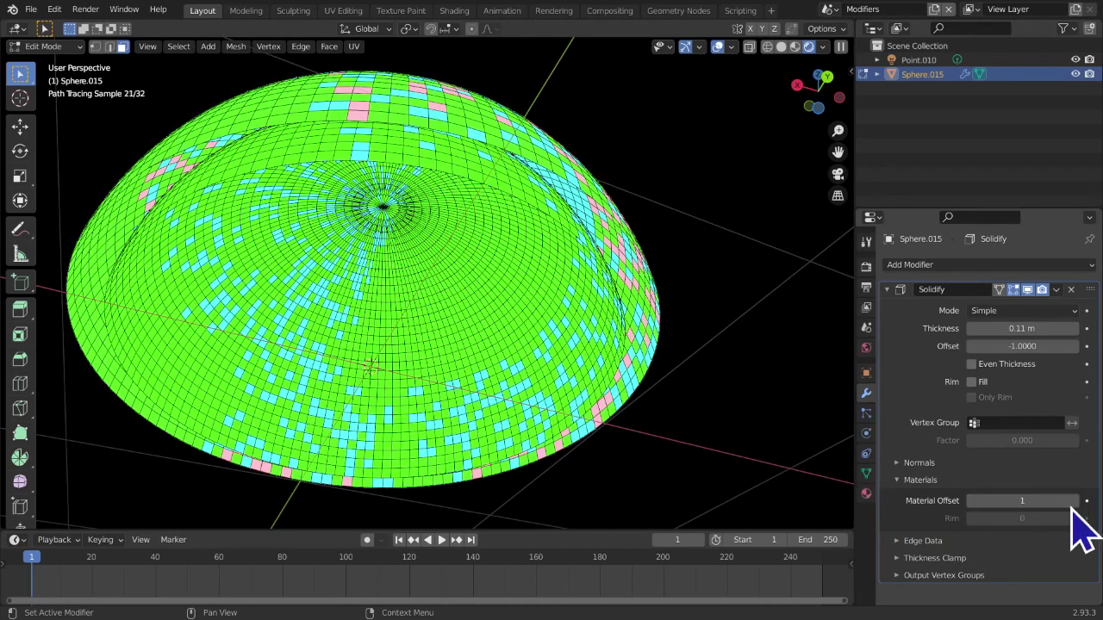
pyautogui.click(1073, 501)
pyautogui.click(1073, 500)
pyautogui.click(1072, 500)
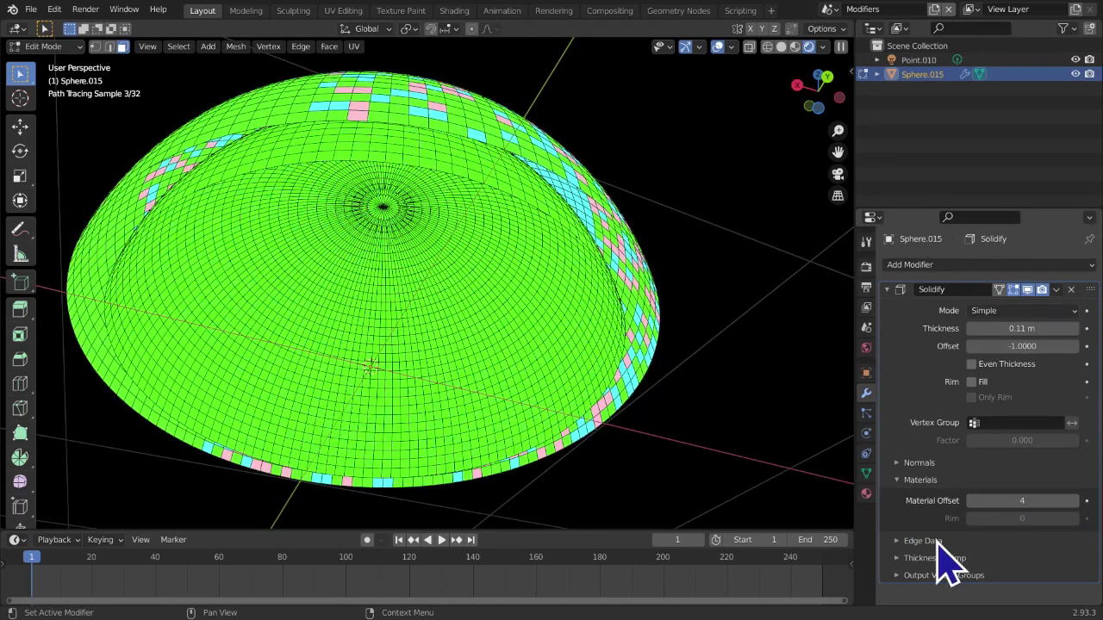
pyautogui.click(867, 492)
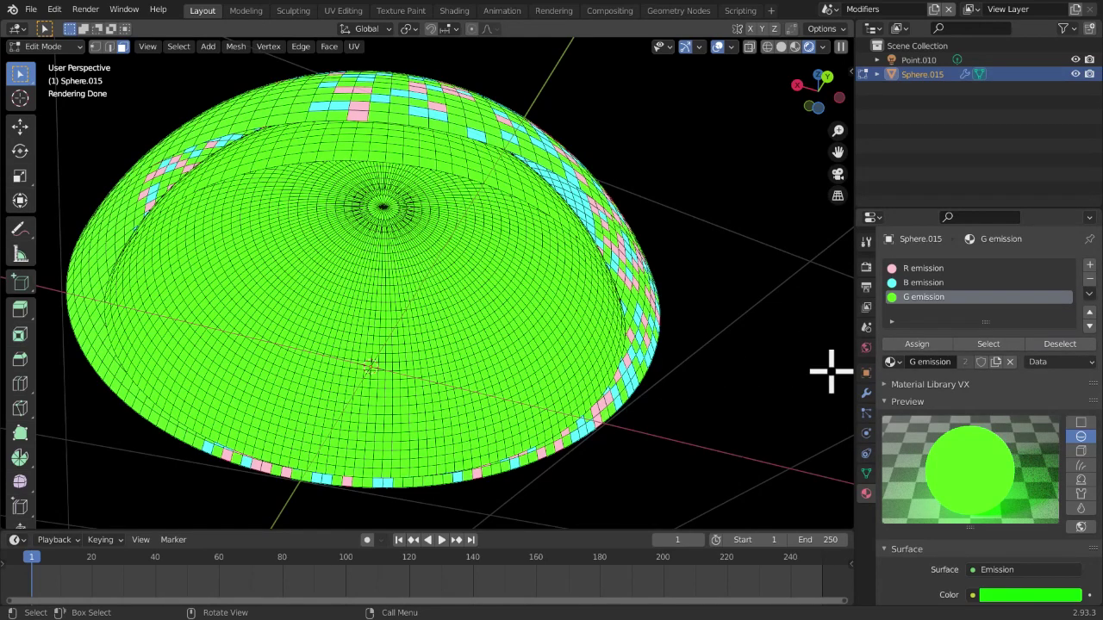
pyautogui.click(866, 392)
# Enter 4 as the Solidify modifier's Material Offset
pyautogui.click(915, 480)
pyautogui.click(1015, 500)
pyautogui.write('4')
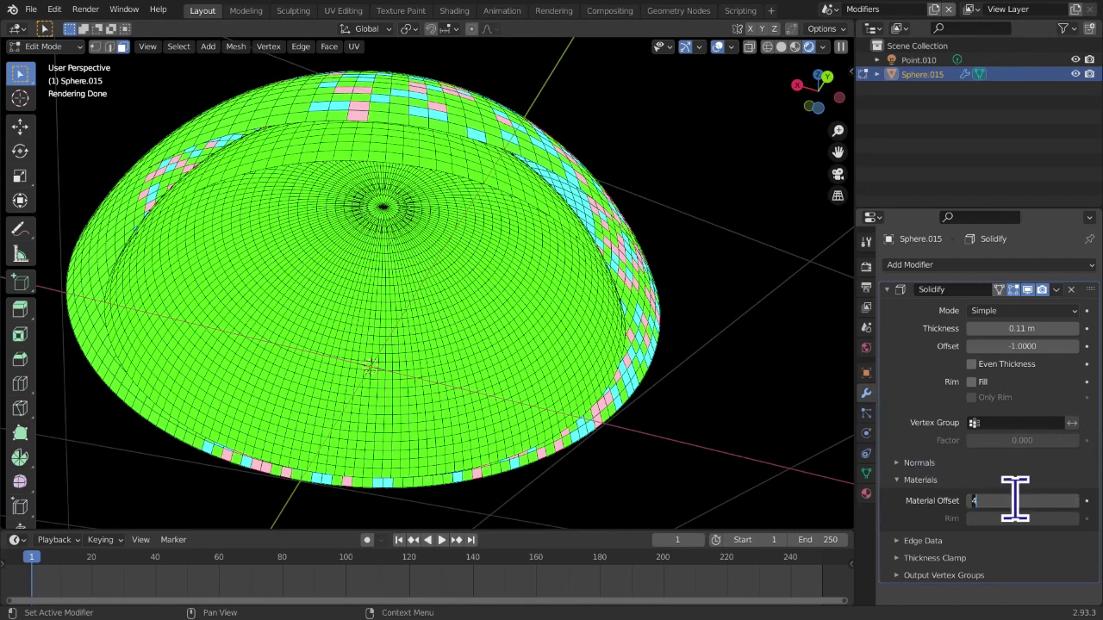
pyautogui.press('Return')
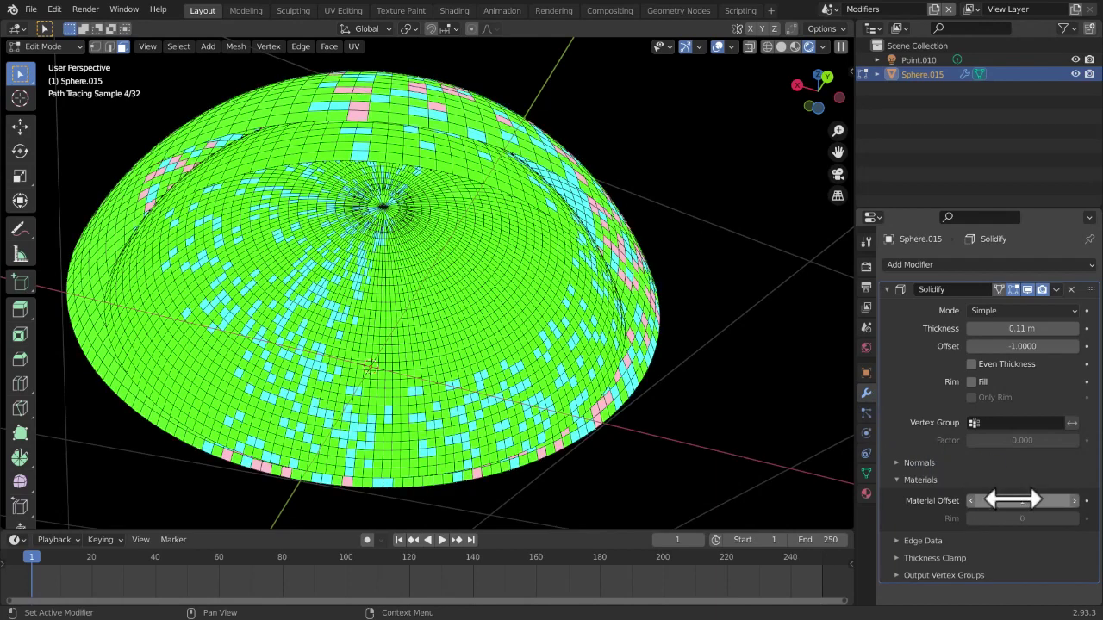
# Review the dome's material slots, then set the Material Offset to 1
pyautogui.click(866, 493)
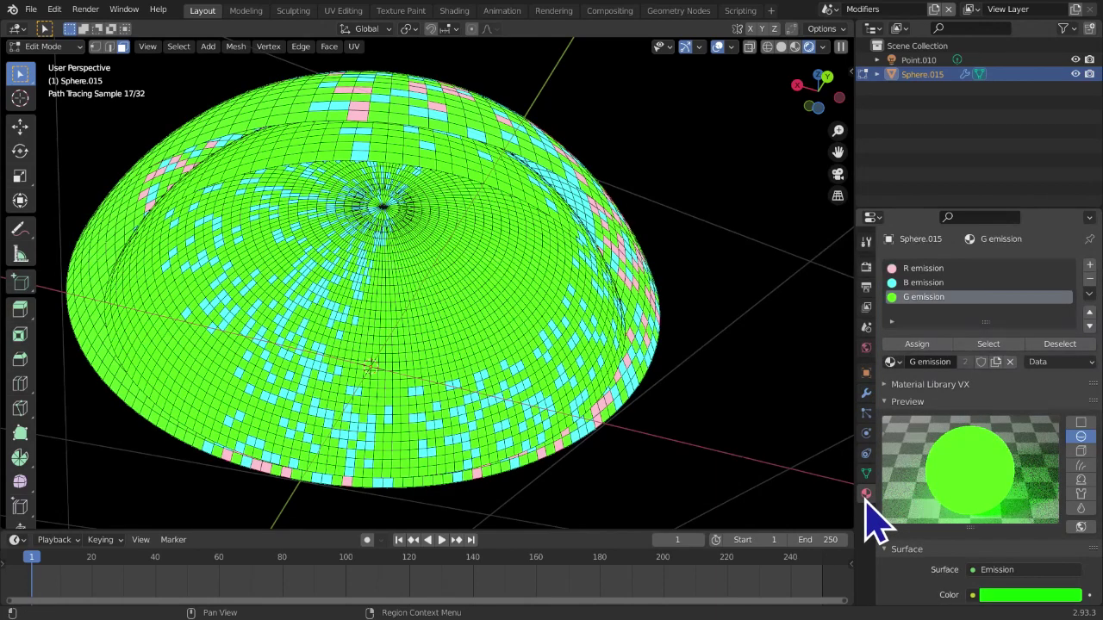
pyautogui.click(866, 393)
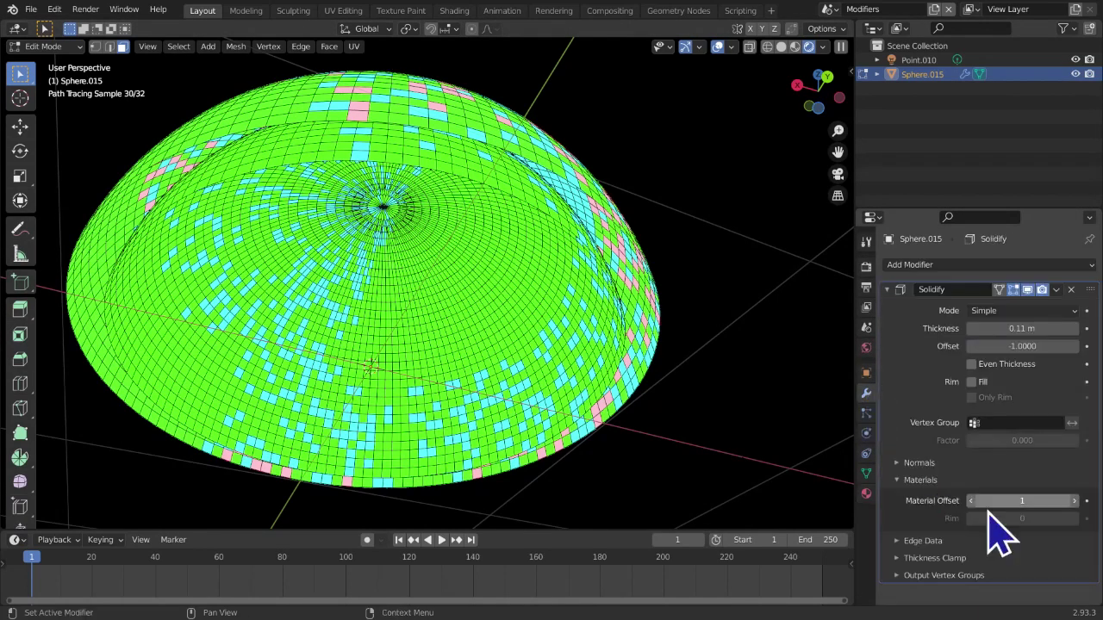
pyautogui.click(1013, 502)
pyautogui.press('Return')
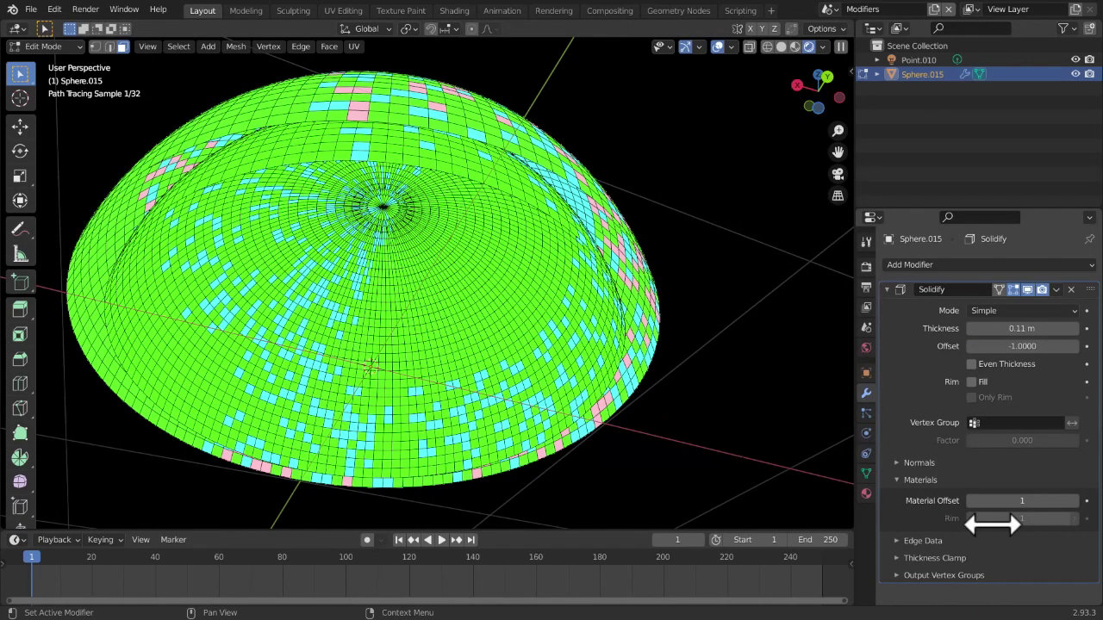
# Step through the emission material slots and raise the Material Offset to 2
pyautogui.click(866, 493)
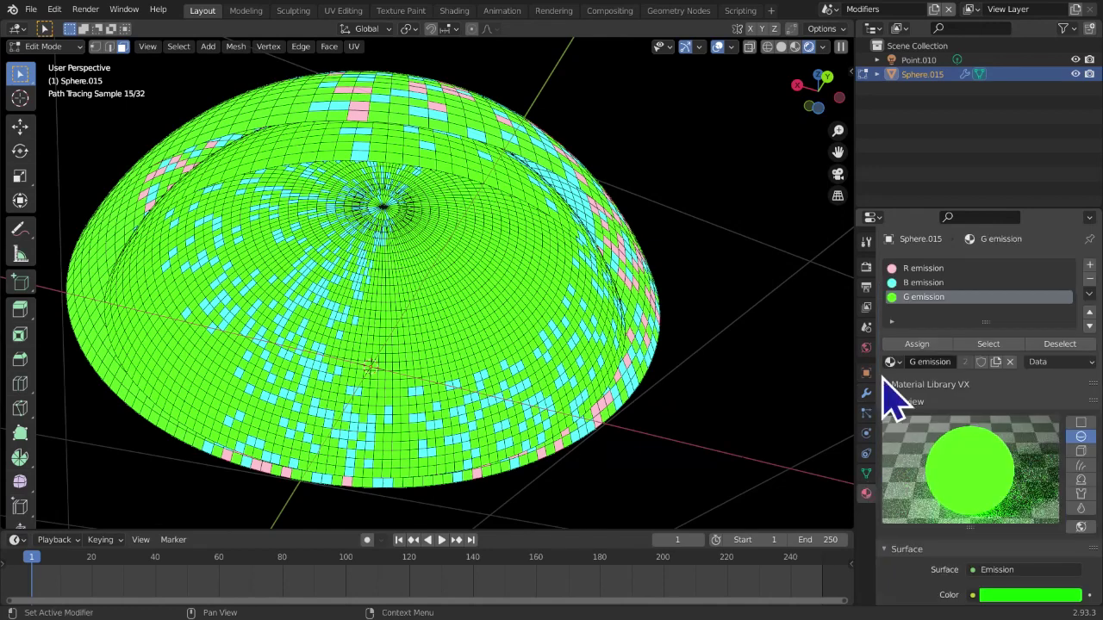
pyautogui.click(920, 268)
pyautogui.click(920, 283)
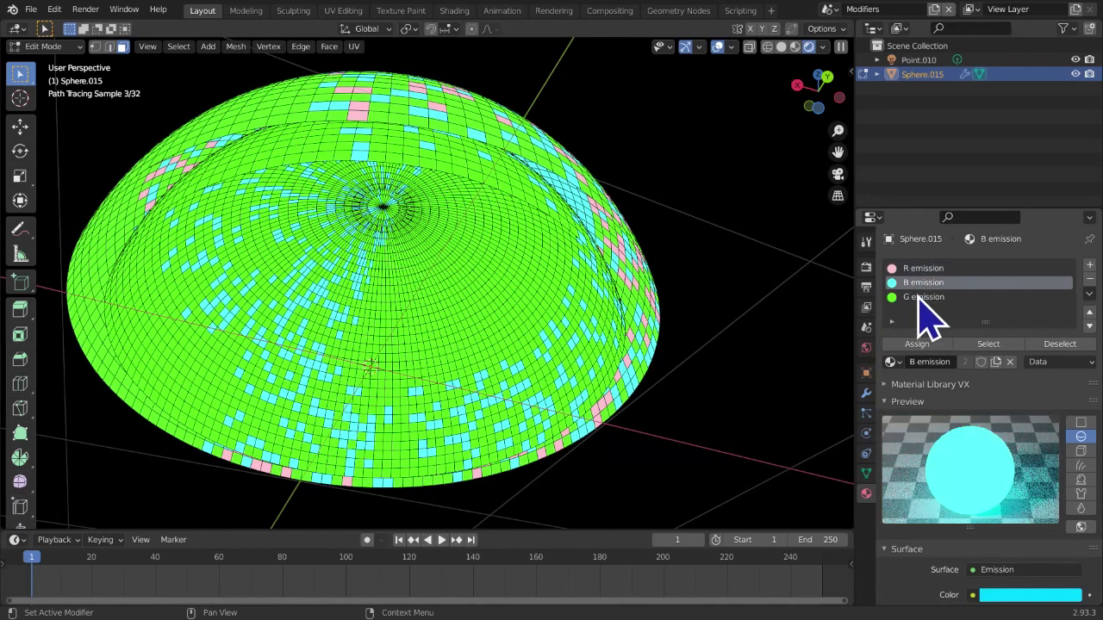
pyautogui.click(920, 297)
pyautogui.click(866, 393)
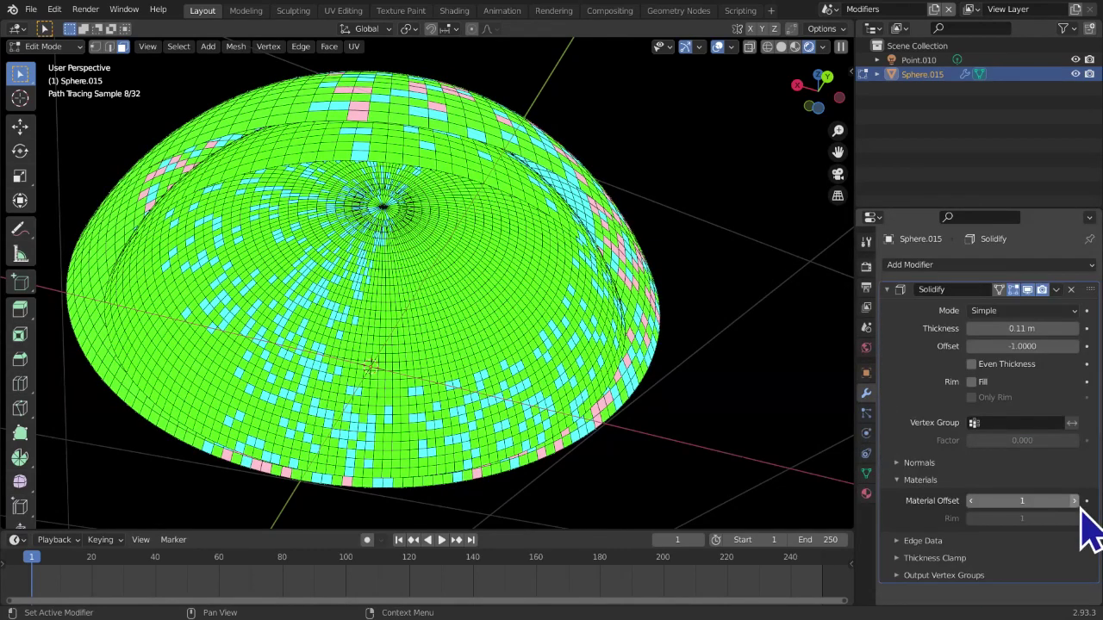
pyautogui.click(1074, 501)
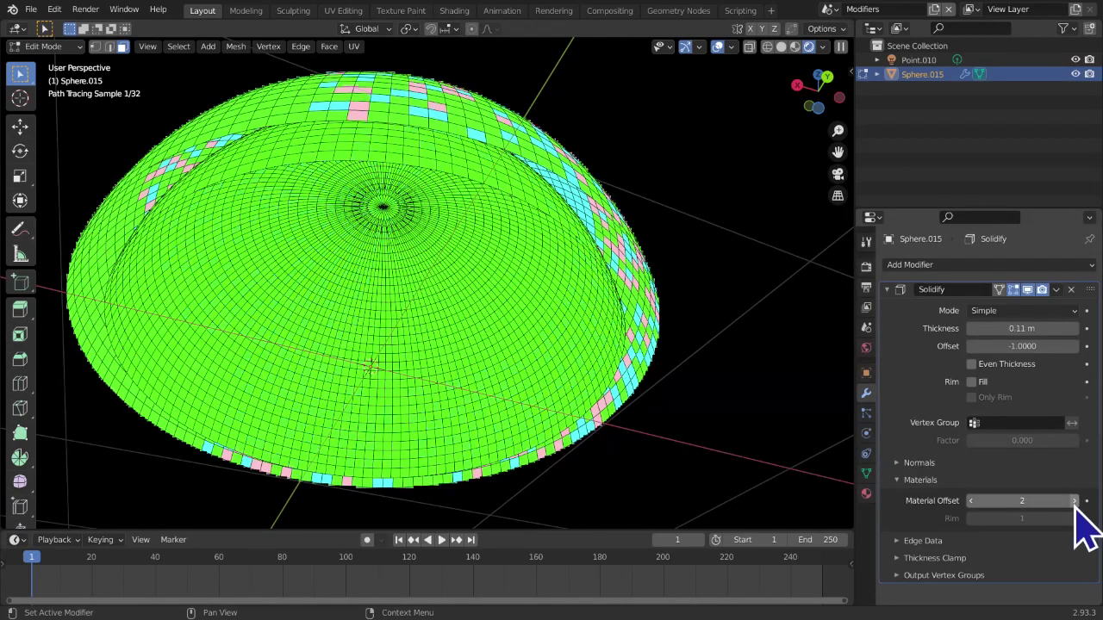
# Check the R, B and G emission materials with the offset confirmed at 2
pyautogui.click(866, 493)
pyautogui.click(934, 271)
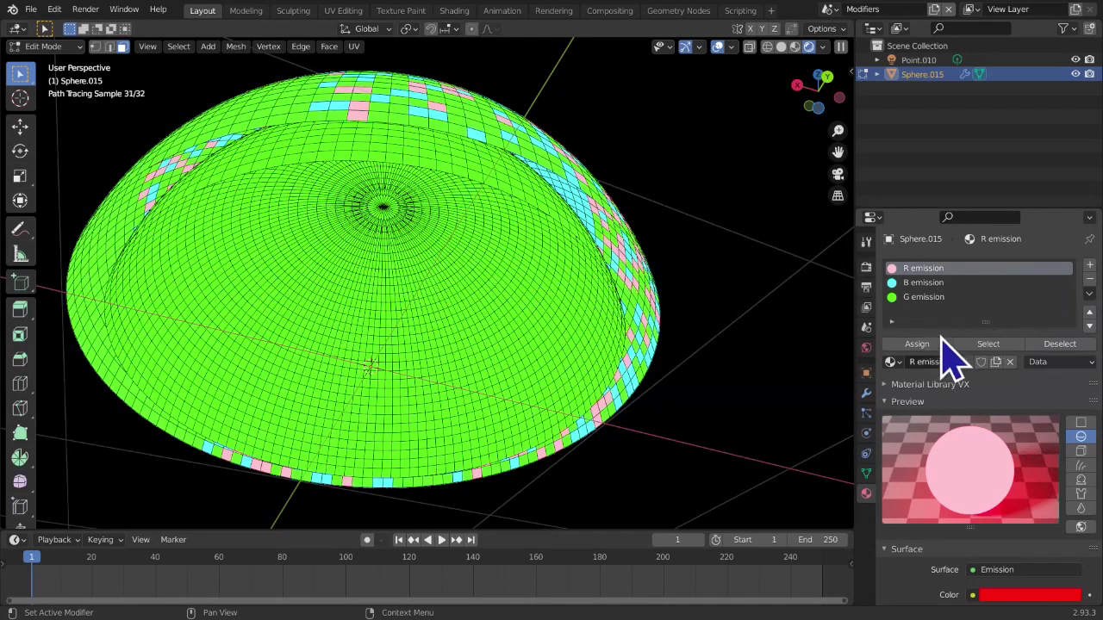
pyautogui.click(866, 393)
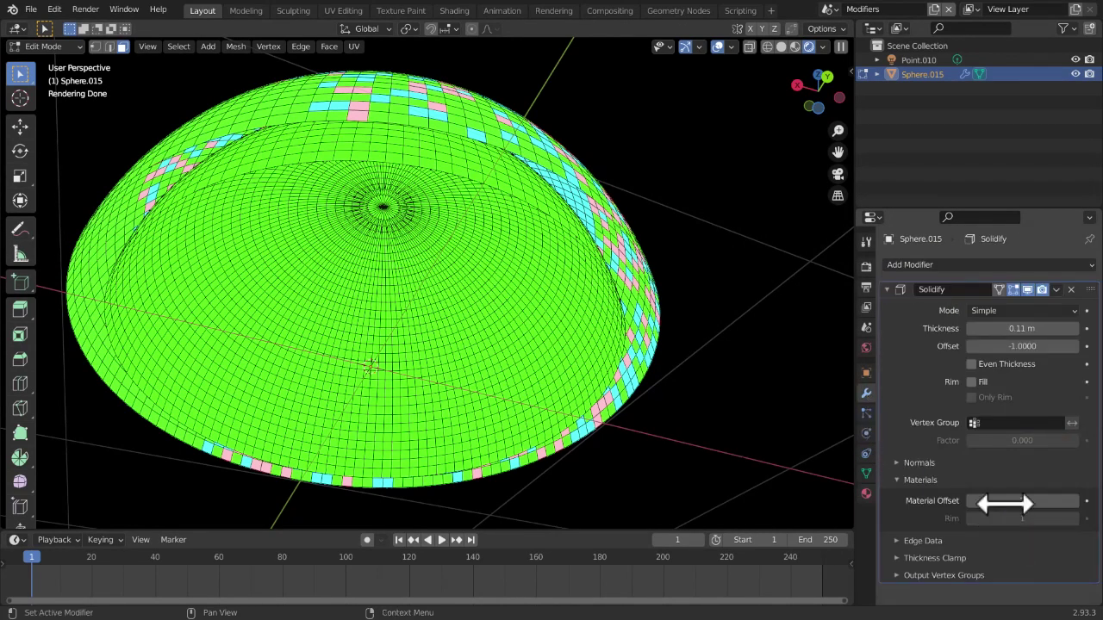
pyautogui.press('Return')
pyautogui.click(866, 494)
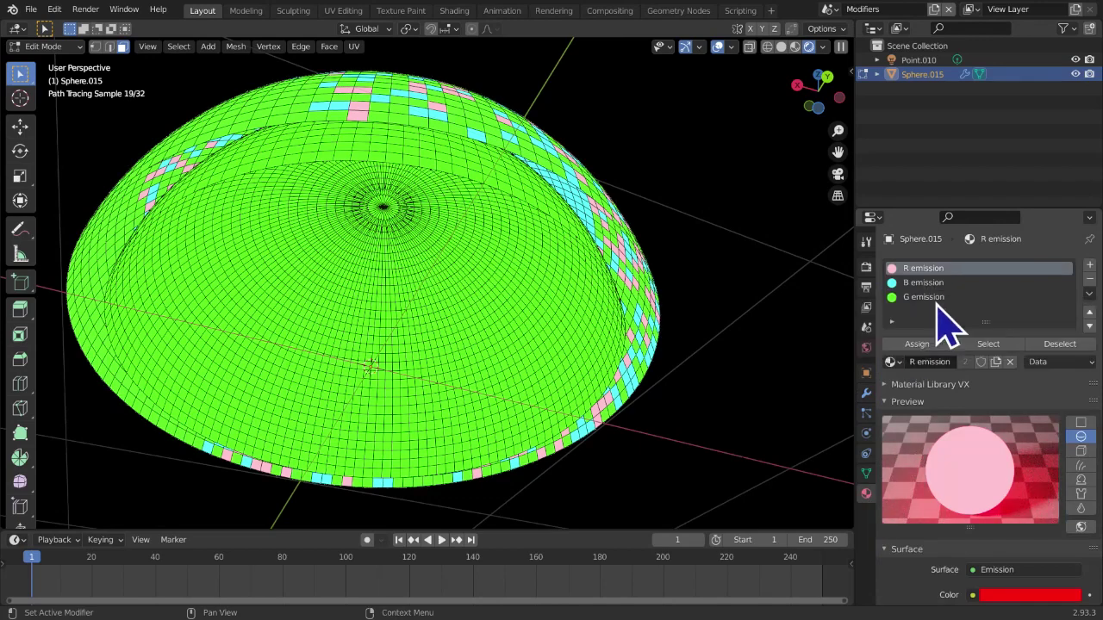
pyautogui.click(936, 298)
pyautogui.click(936, 284)
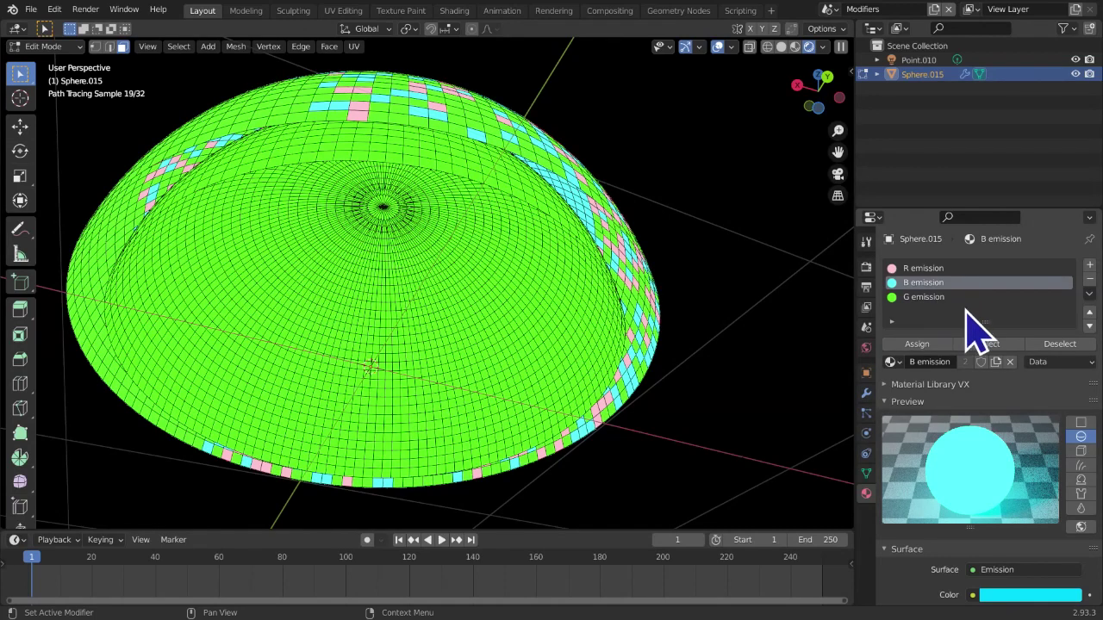
pyautogui.click(928, 301)
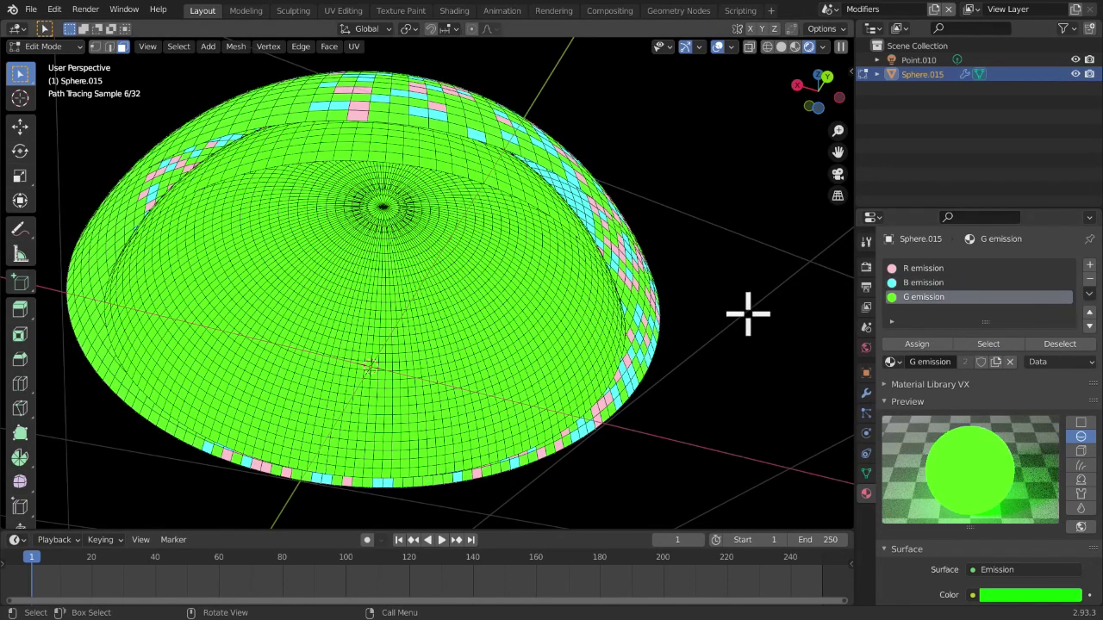
# Return to the Solidify settings and switch the dome to Object Mode
pyautogui.click(866, 392)
pyautogui.scroll(-5, 172, 202)
pyautogui.click(45, 46)
pyautogui.click(44, 62)
# Orbit lower, then briefly hide and unhide the dome
pyautogui.moveTo(665, 226); pyautogui.dragTo(652, 255, button='middle')
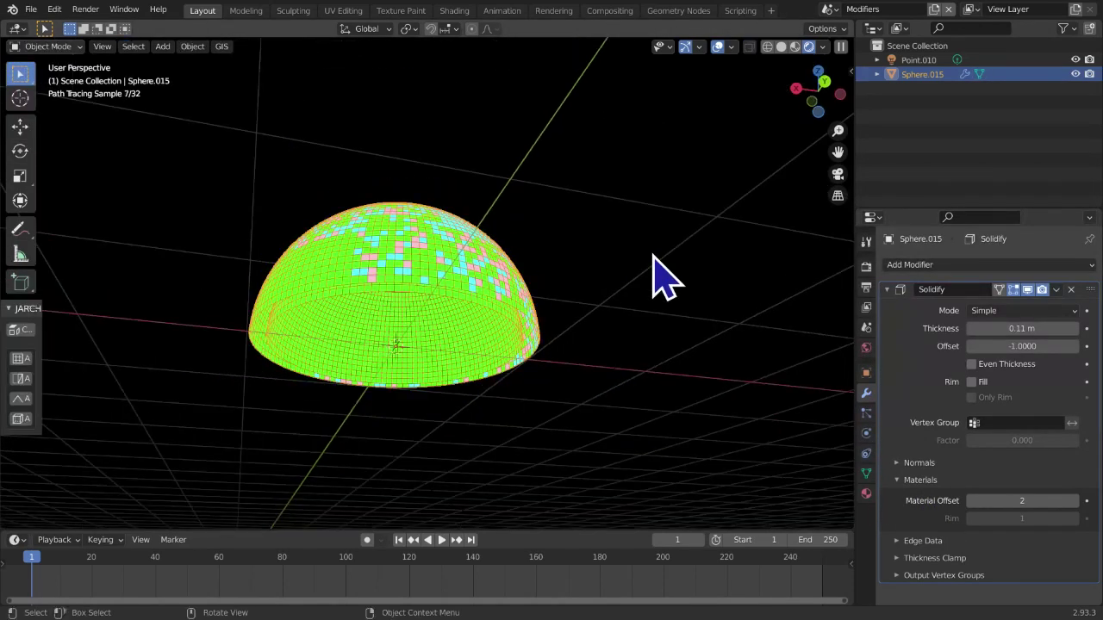
pyautogui.press('h')
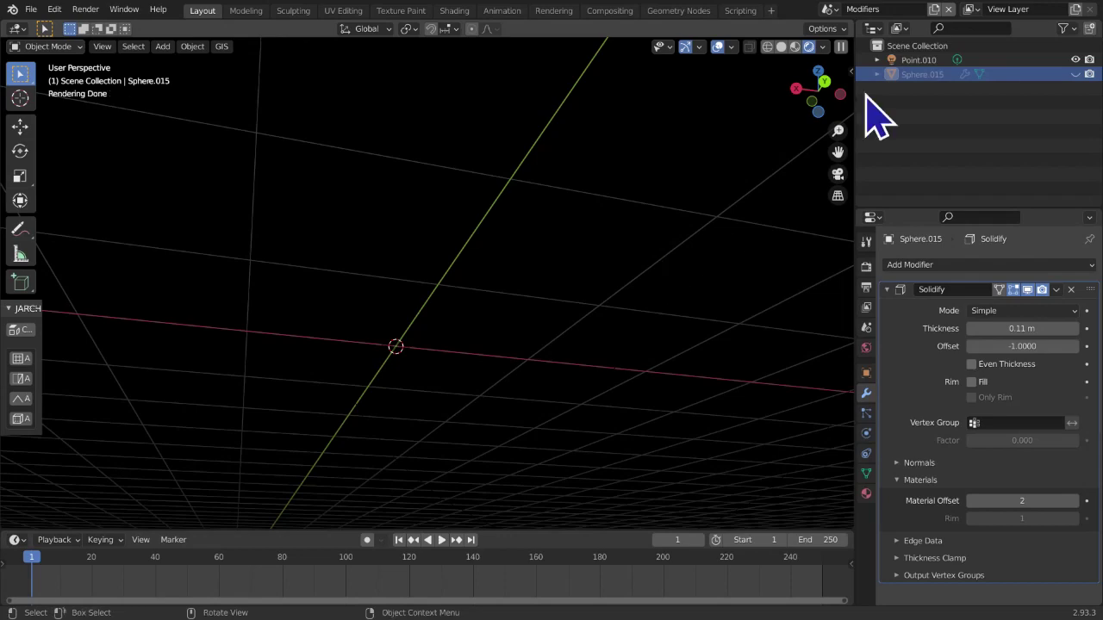
pyautogui.click(1077, 75)
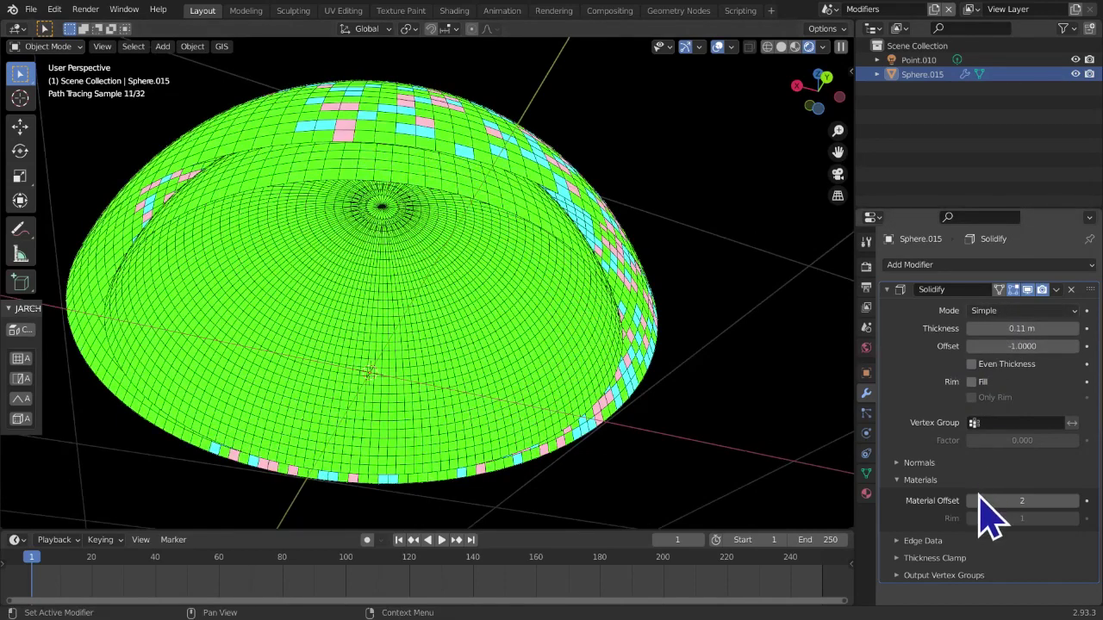
# Enable Rim Fill with rim material offset 0, then return to Edit Mode
pyautogui.click(972, 383)
pyautogui.moveTo(787, 524); pyautogui.dragTo(793, 509, button='middle')
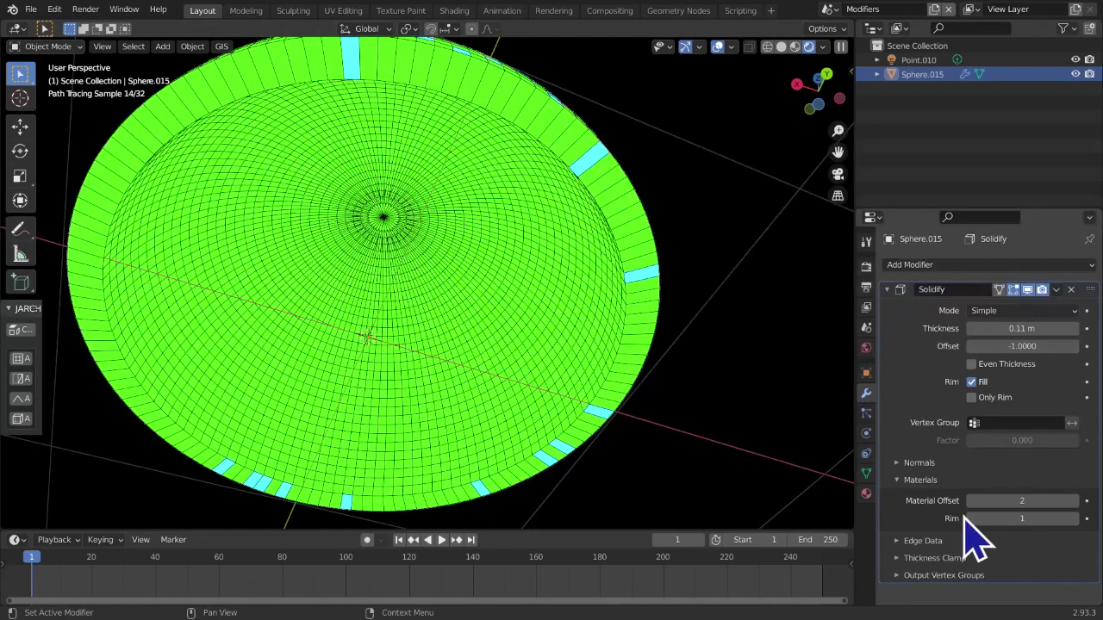
pyautogui.click(970, 518)
pyautogui.moveTo(677, 386); pyautogui.dragTo(629, 433, button='middle')
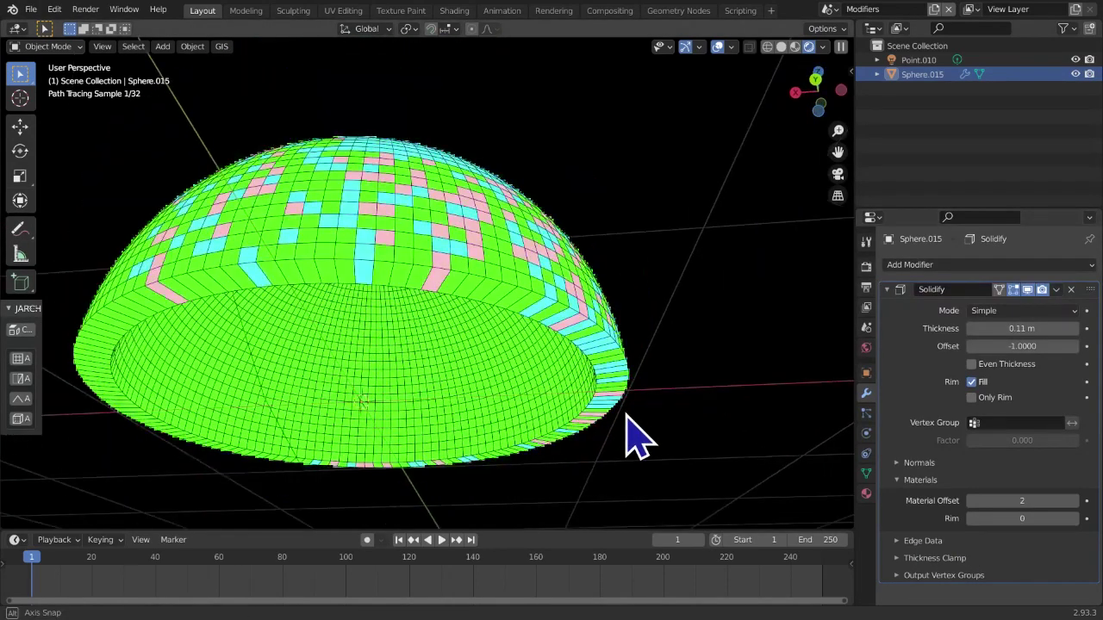
pyautogui.scroll(3, 632, 436)
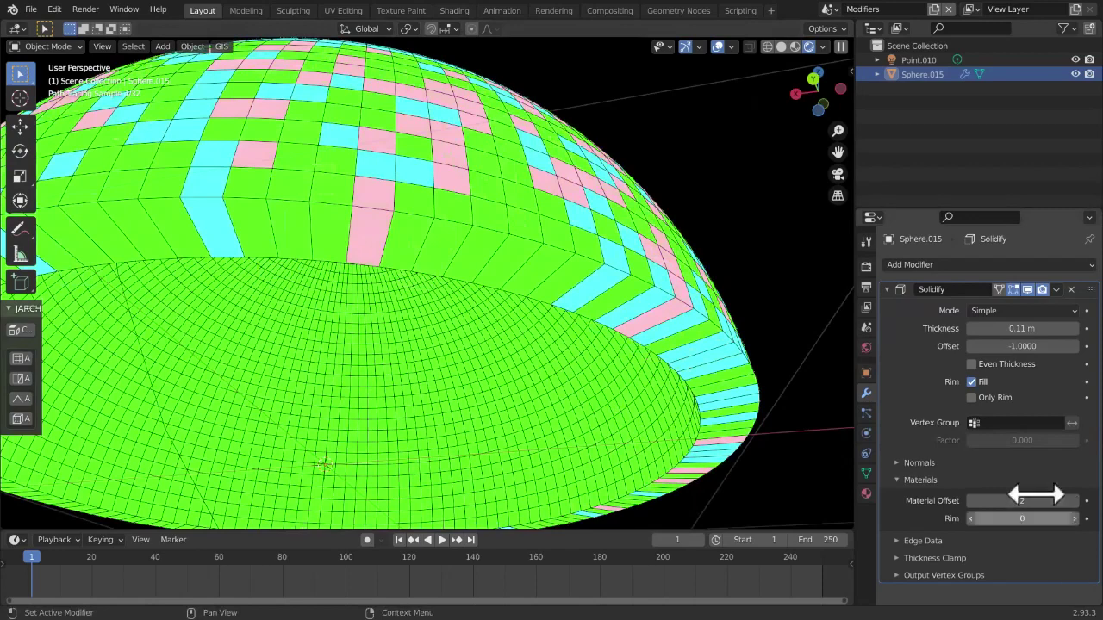
pyautogui.press('Tab')
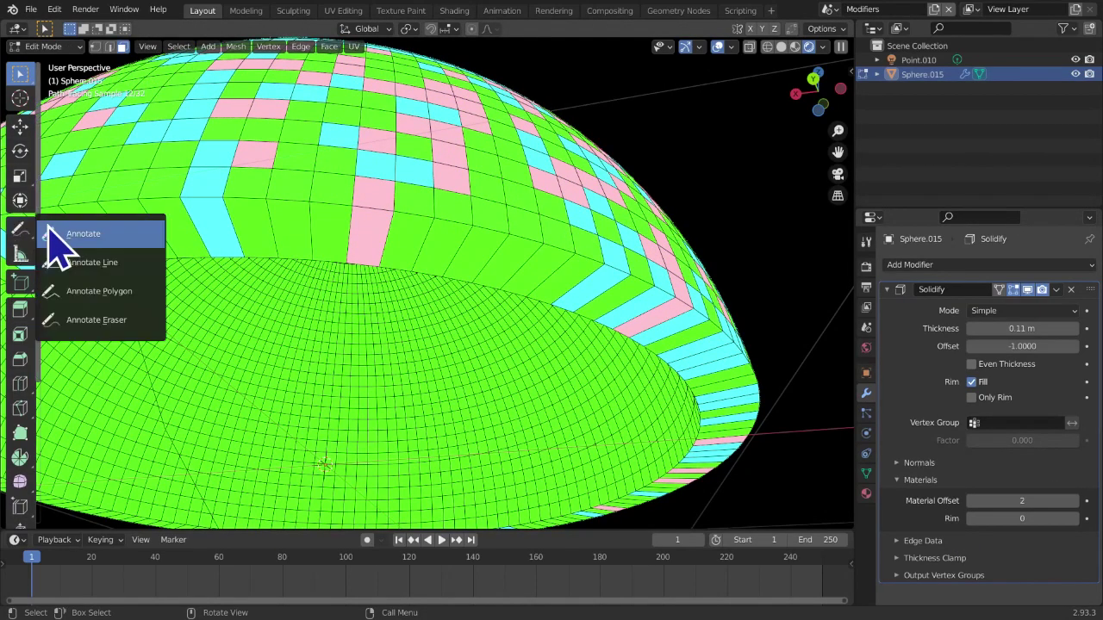
# Draw Annotate strokes marking the rim edge and a spot on the dome
pyautogui.click(31, 229)
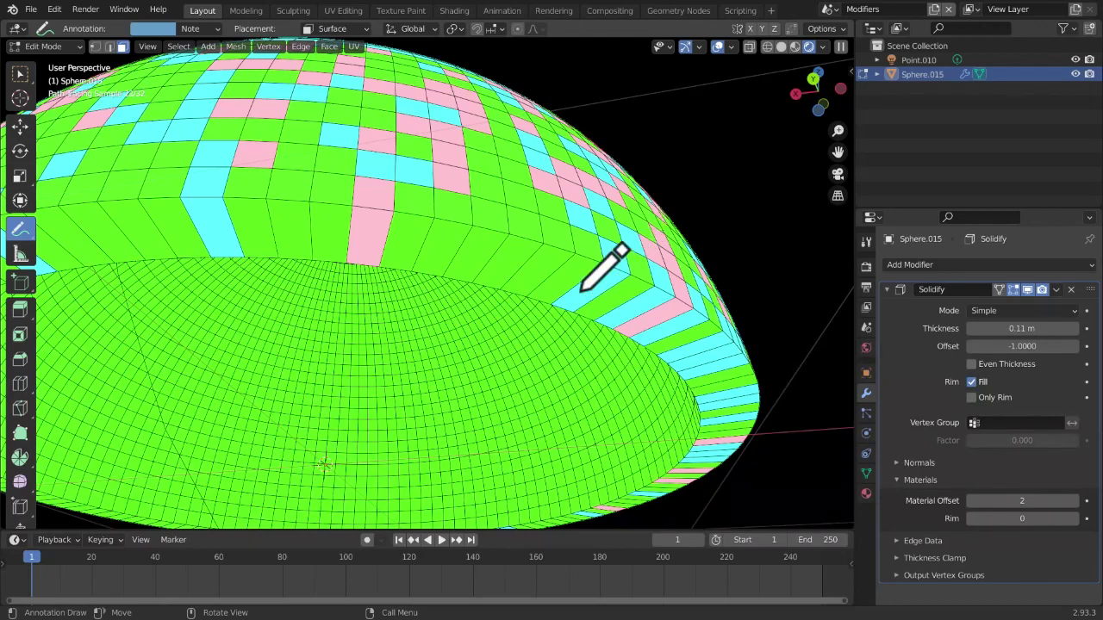
pyautogui.moveTo(608, 263); pyautogui.dragTo(608, 250)
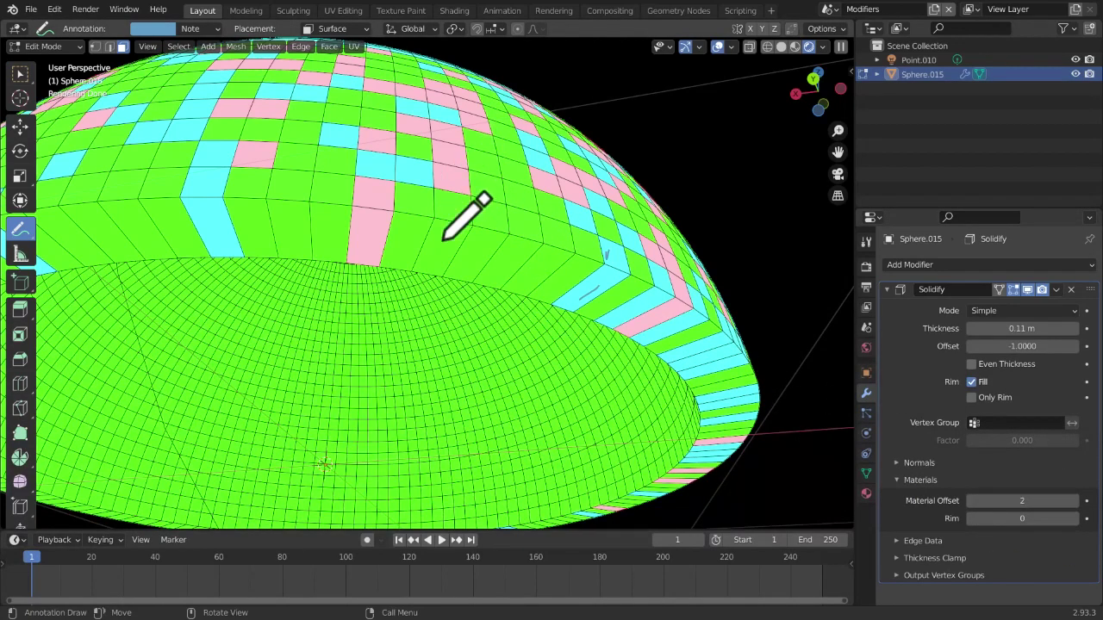
pyautogui.moveTo(446, 207); pyautogui.dragTo(443, 232)
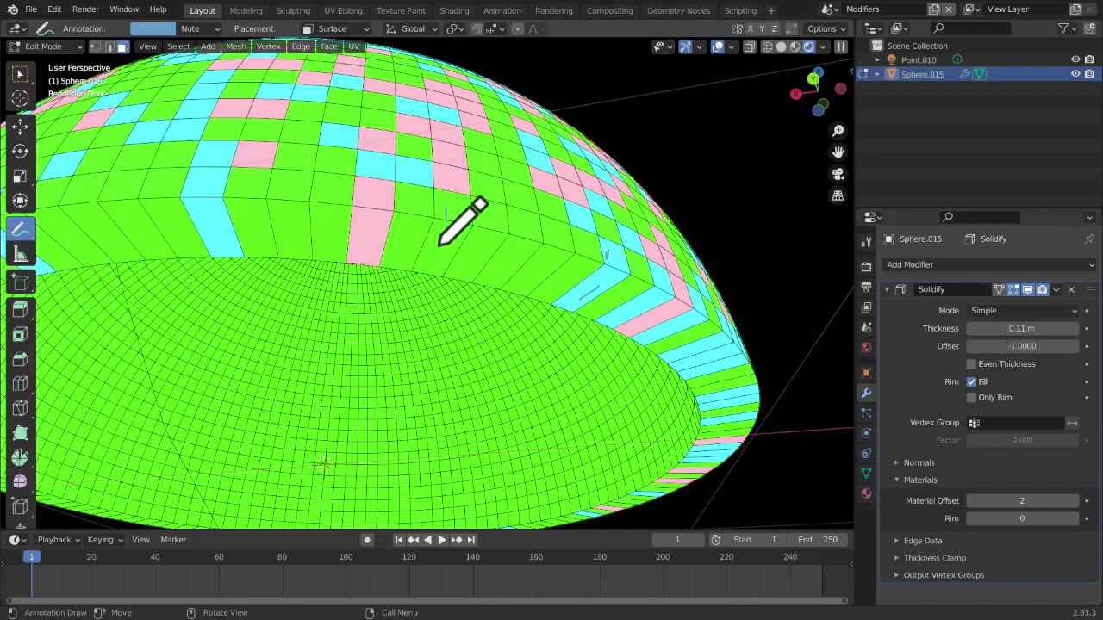
# Switch to the Annotate Eraser, view the bowl face-on, and return to Box Select
pyautogui.click(19, 230)
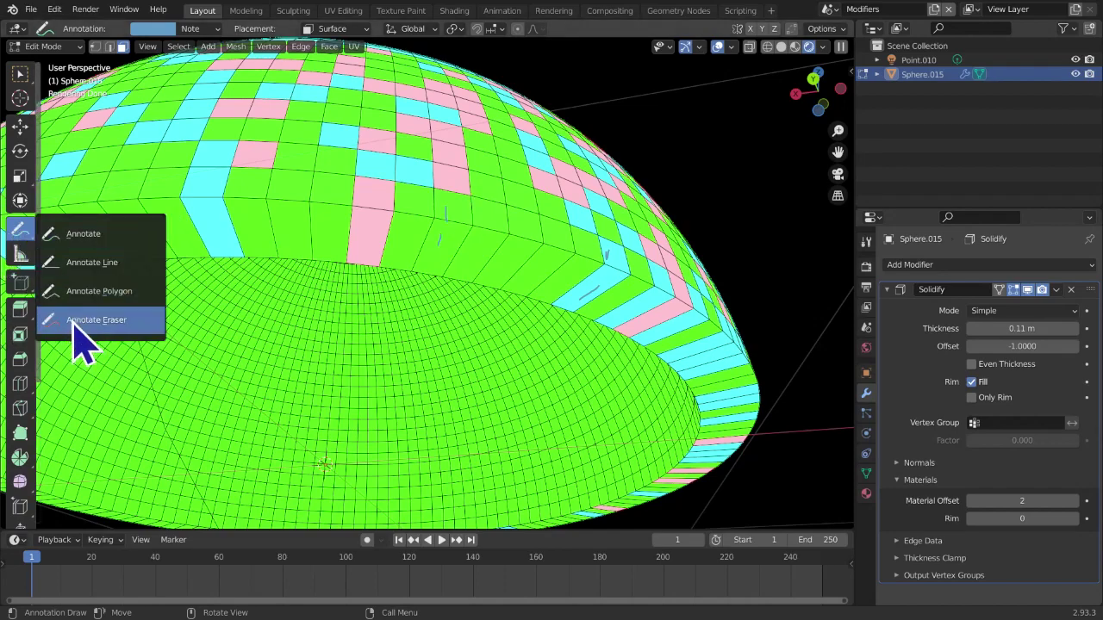
pyautogui.click(86, 320)
pyautogui.scroll(-5, 707, 500)
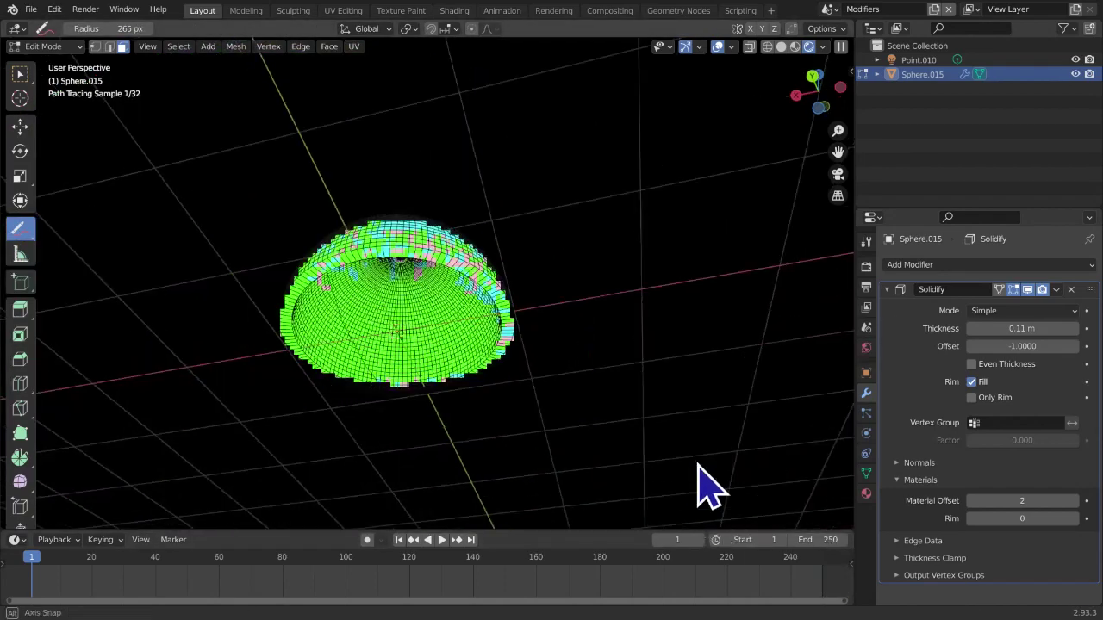
pyautogui.moveTo(698, 465); pyautogui.dragTo(689, 416, button='middle')
pyautogui.click(15, 75)
pyautogui.scroll(-1, 707, 389)
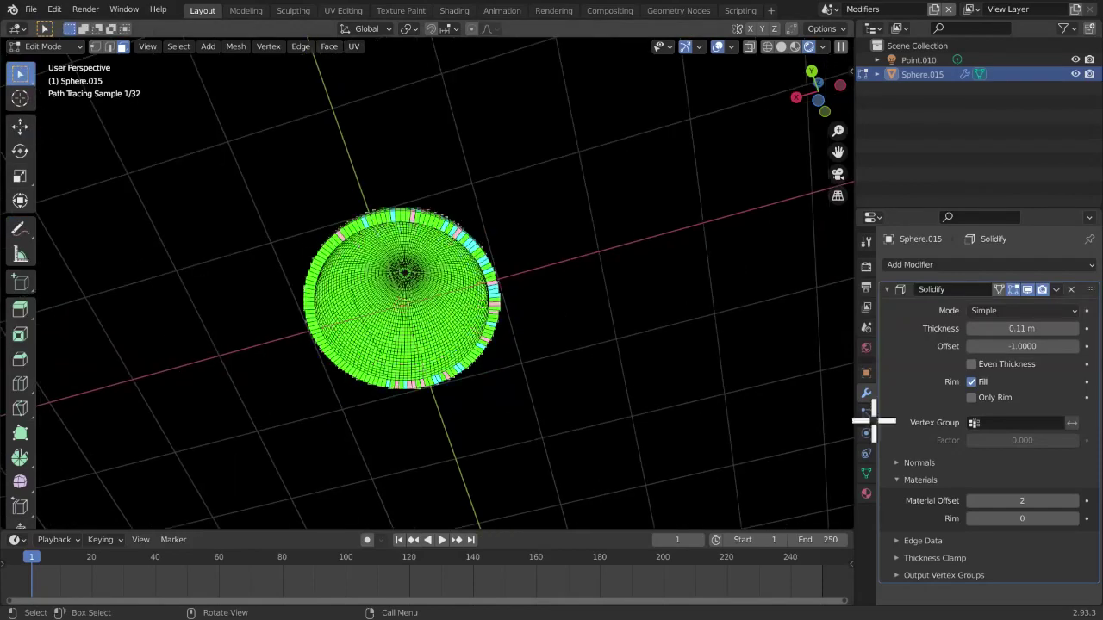
pyautogui.scroll(4, 702, 451)
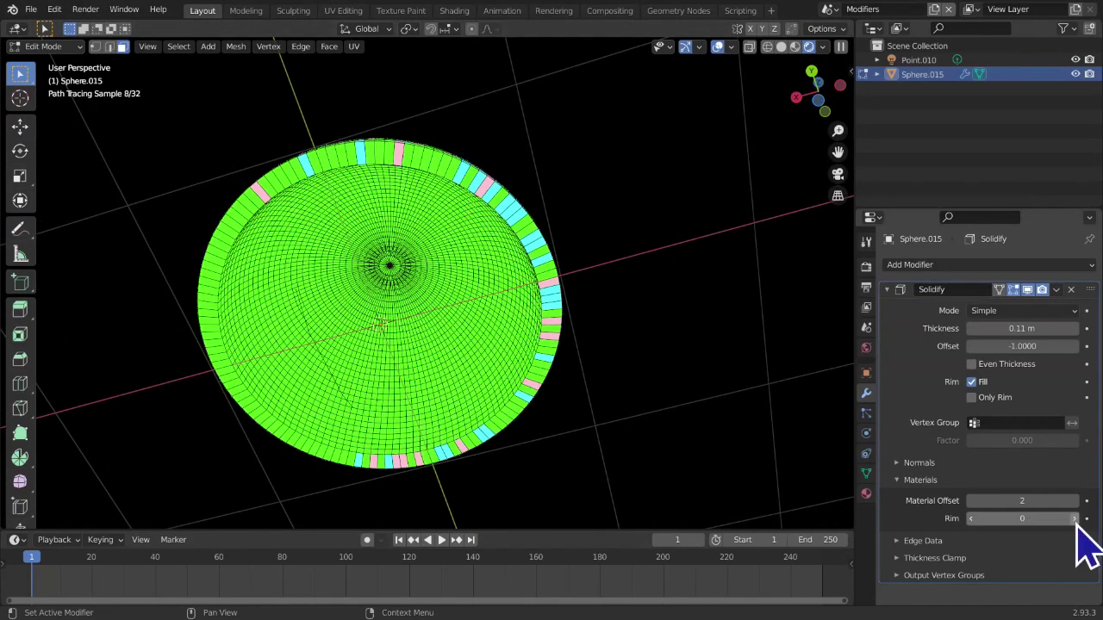
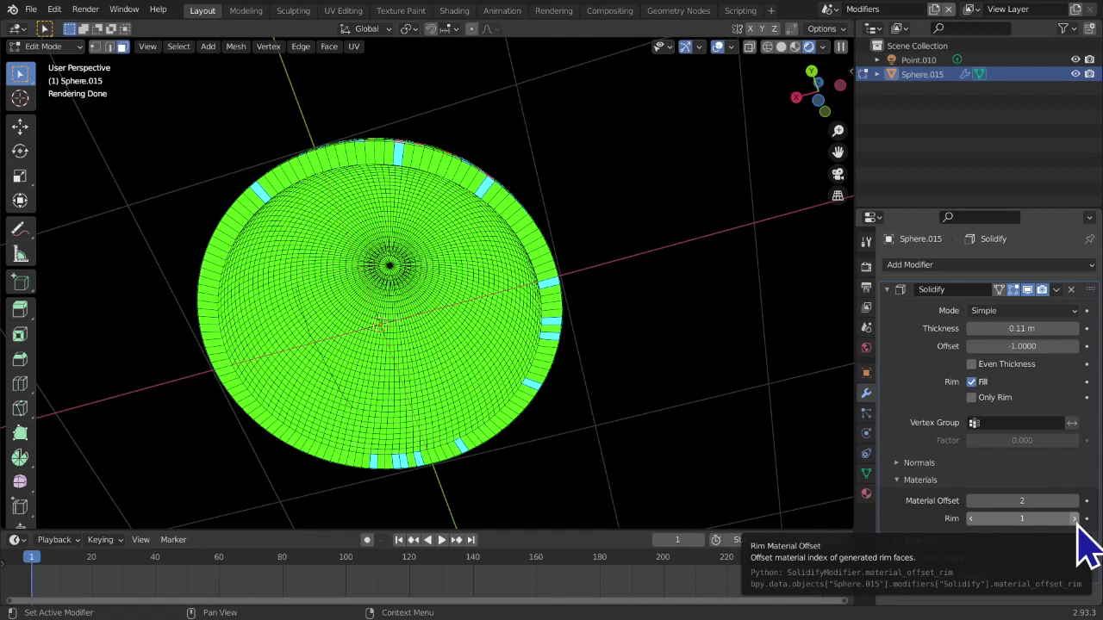
# Try rim material offsets of 1 and 0, briefly expanding the edge data settings
pyautogui.click(1074, 518)
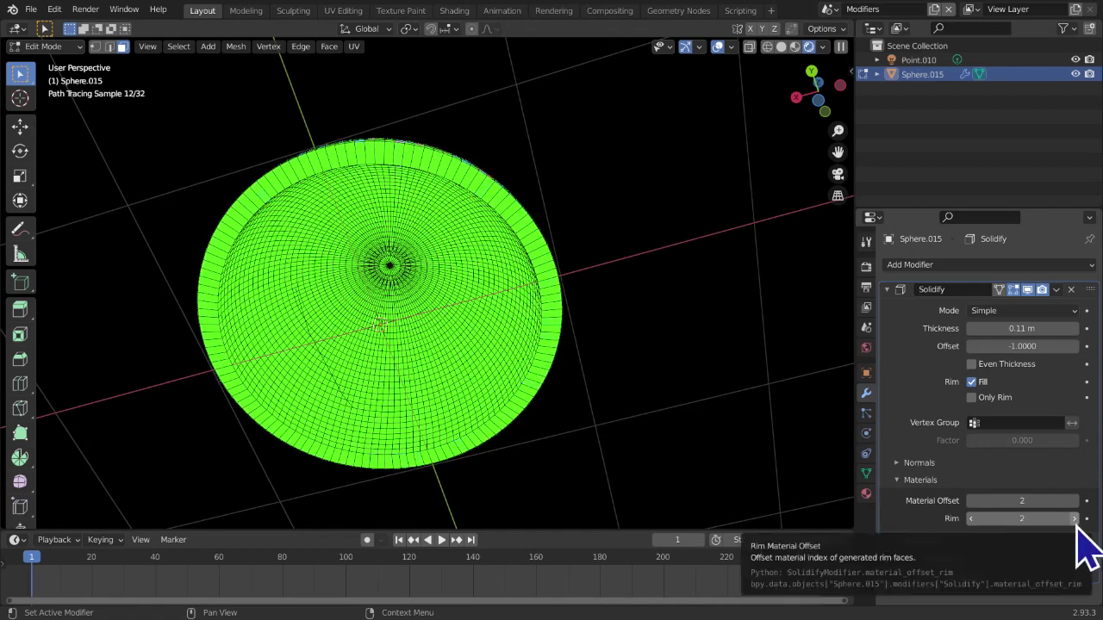
pyautogui.click(977, 521)
pyautogui.write('1')
pyautogui.press('Return')
pyautogui.click(970, 522)
pyautogui.click(966, 533)
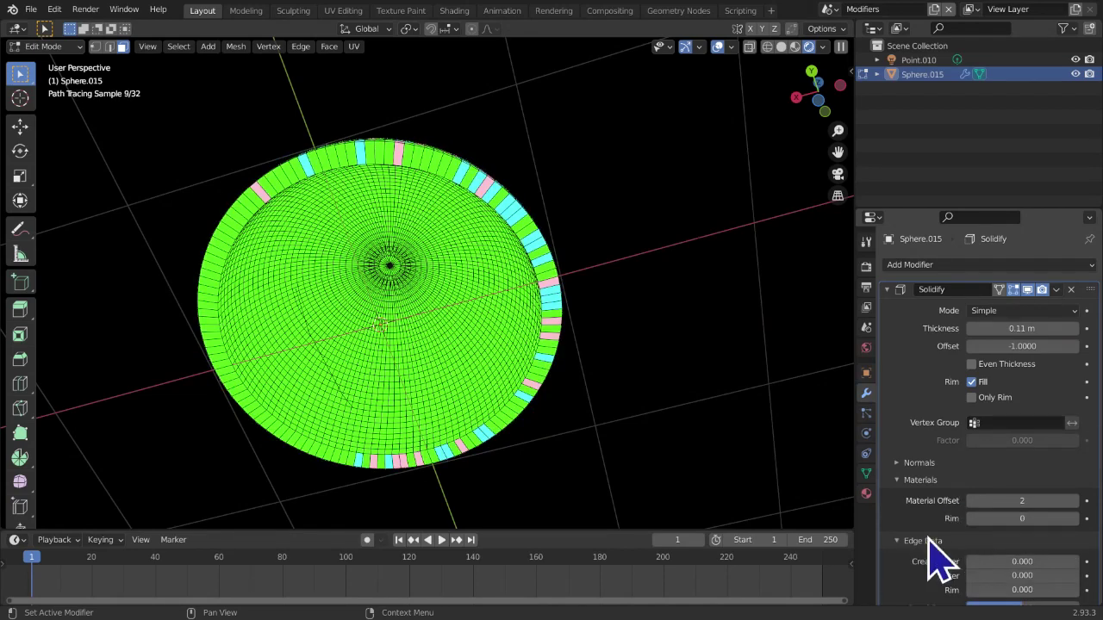
pyautogui.click(927, 536)
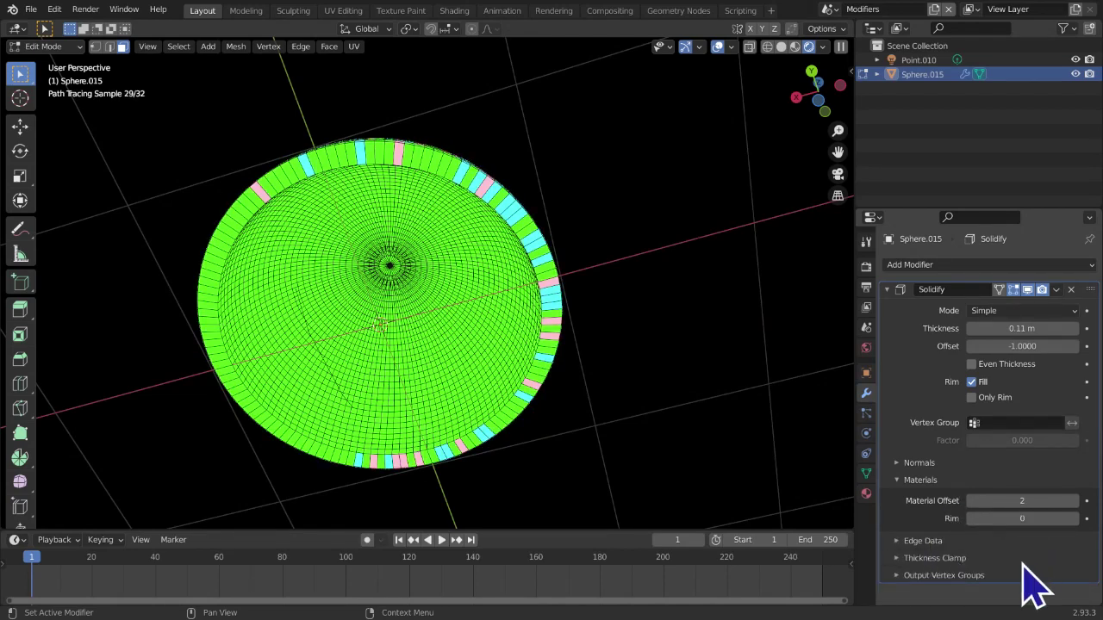
# Orbit to a side view and raise the rim material offset to 2, turning the rim green
pyautogui.moveTo(682, 313); pyautogui.dragTo(671, 360, button='middle')
pyautogui.scroll(8, 671, 360)
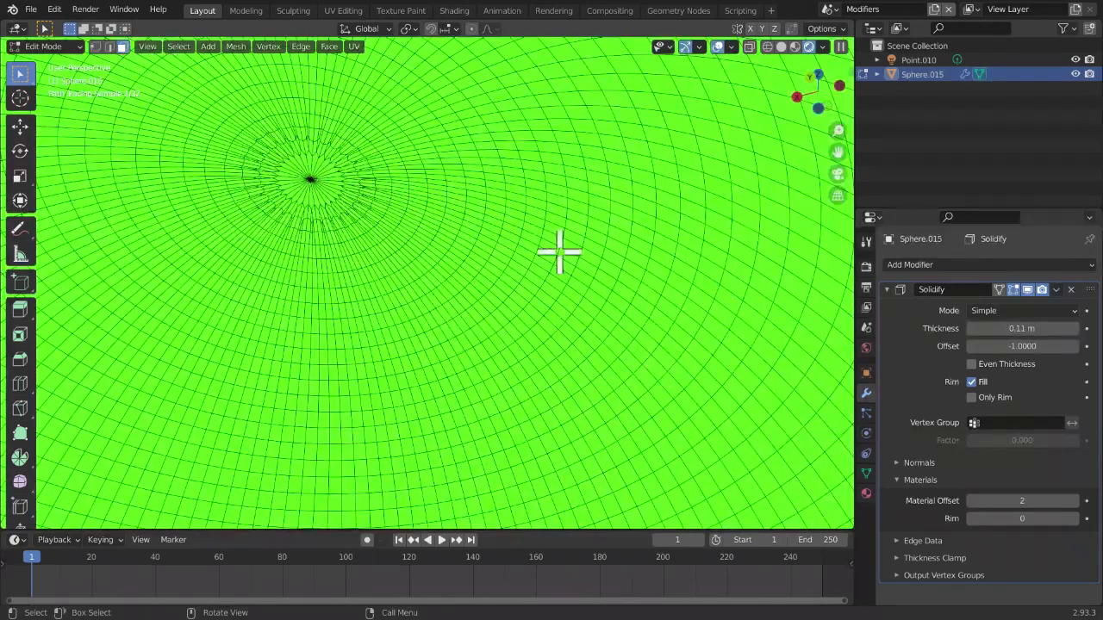
pyautogui.scroll(-4, 560, 252)
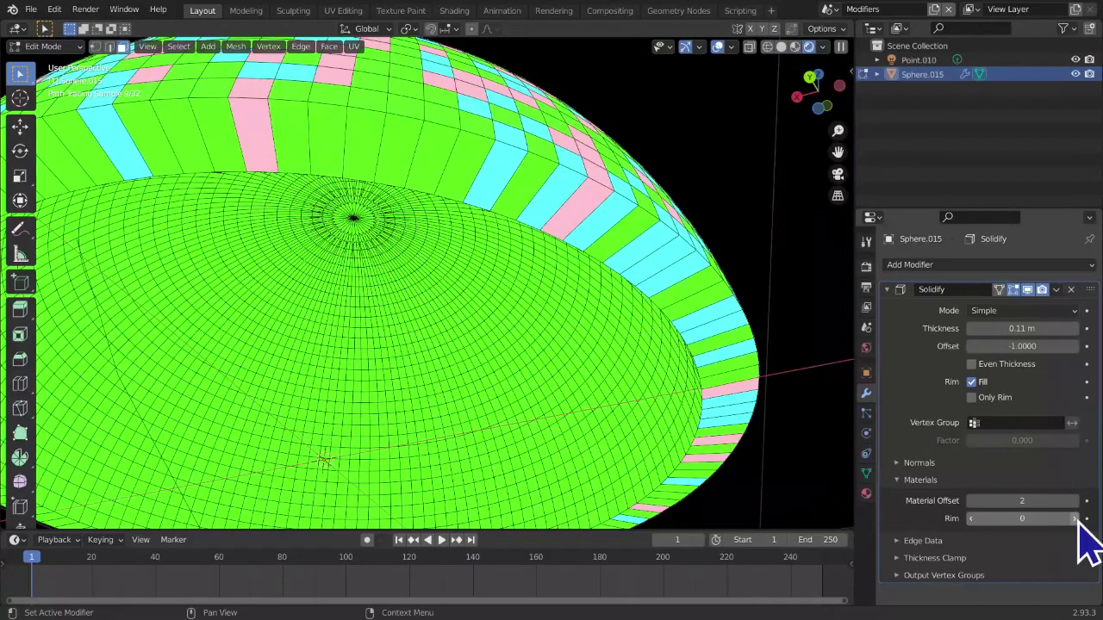
pyautogui.click(1074, 519)
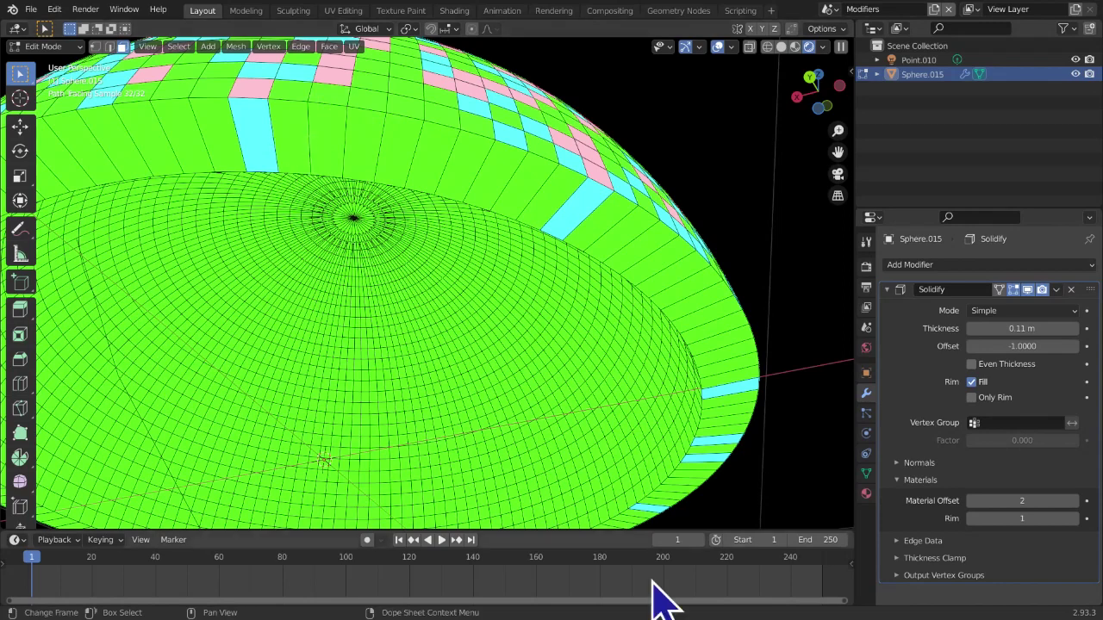
pyautogui.click(1074, 519)
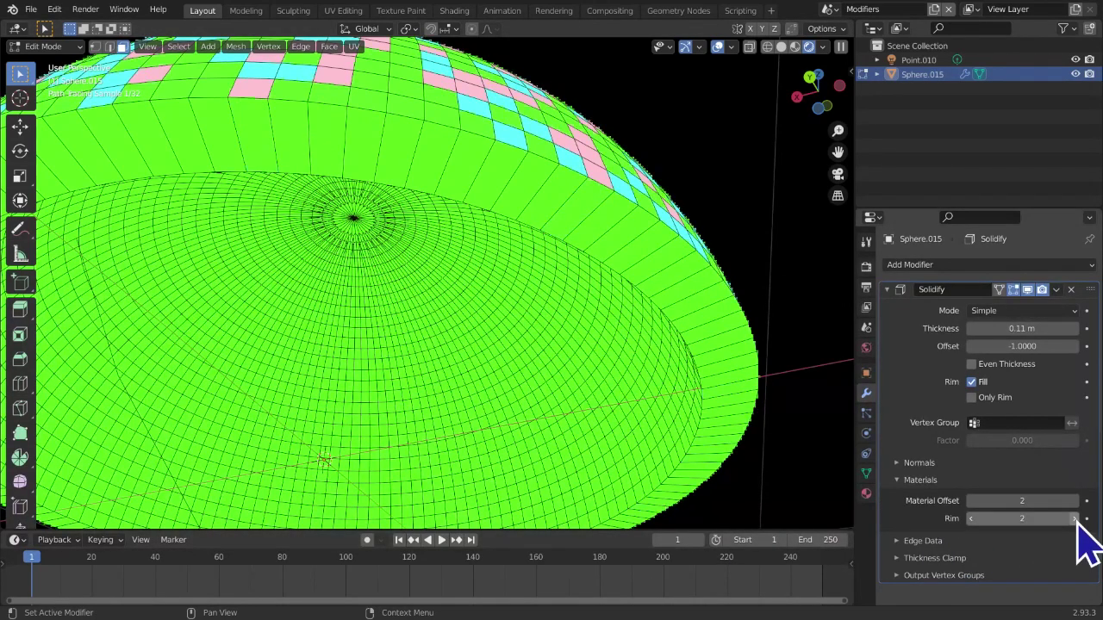
# Review the R, B and G emission material slots, then go back to the Solidify modifier
pyautogui.click(866, 493)
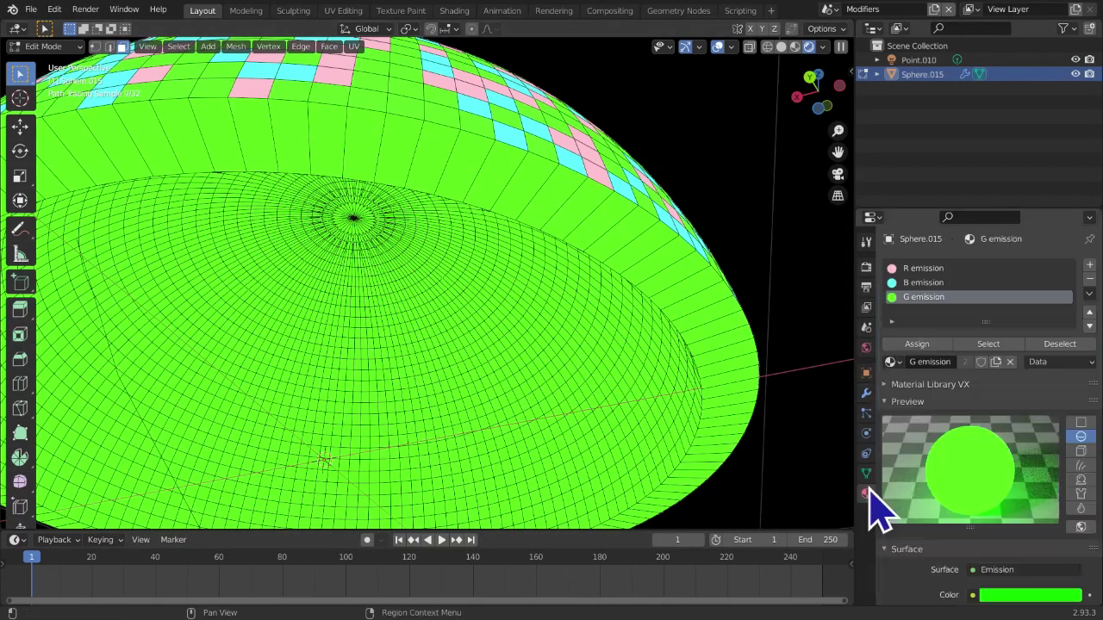
pyautogui.click(958, 269)
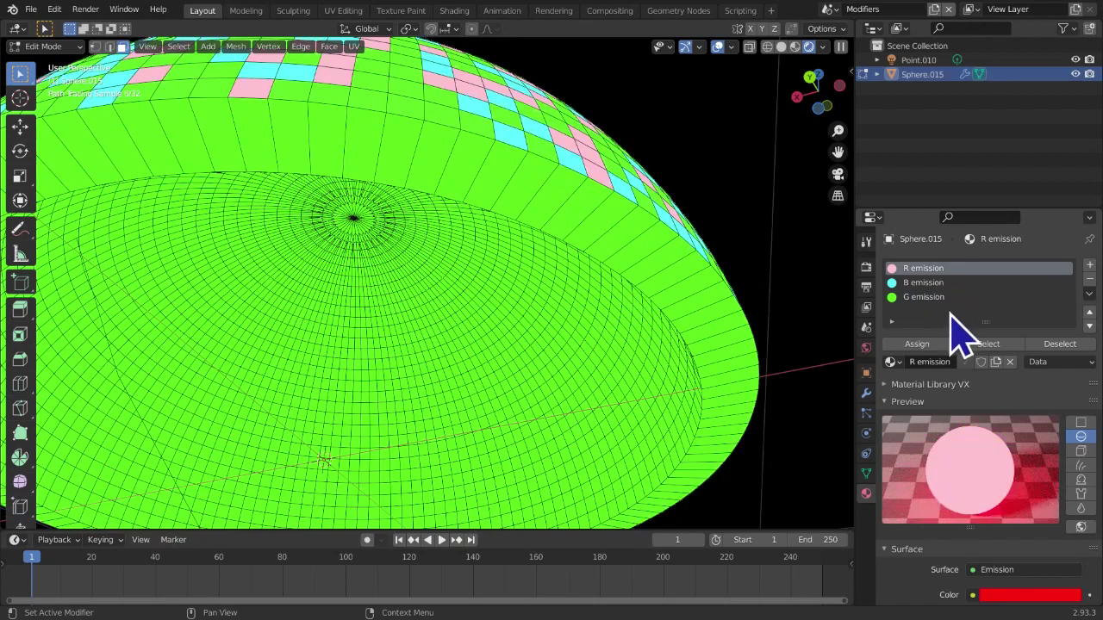
pyautogui.click(948, 284)
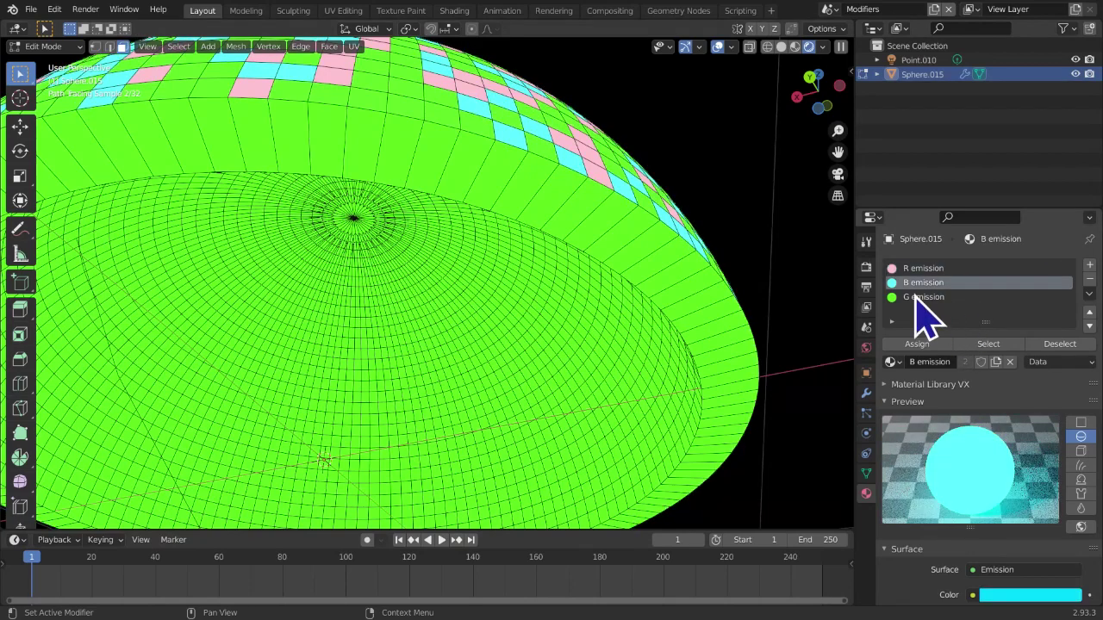
pyautogui.click(918, 296)
pyautogui.click(867, 392)
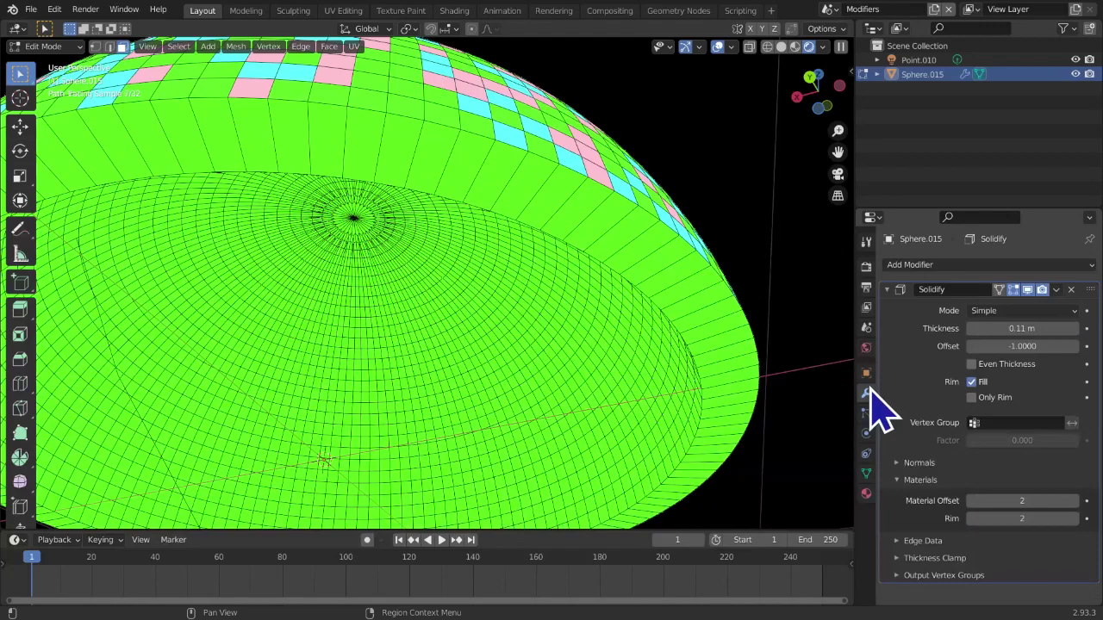
pyautogui.scroll(-5, 669, 382)
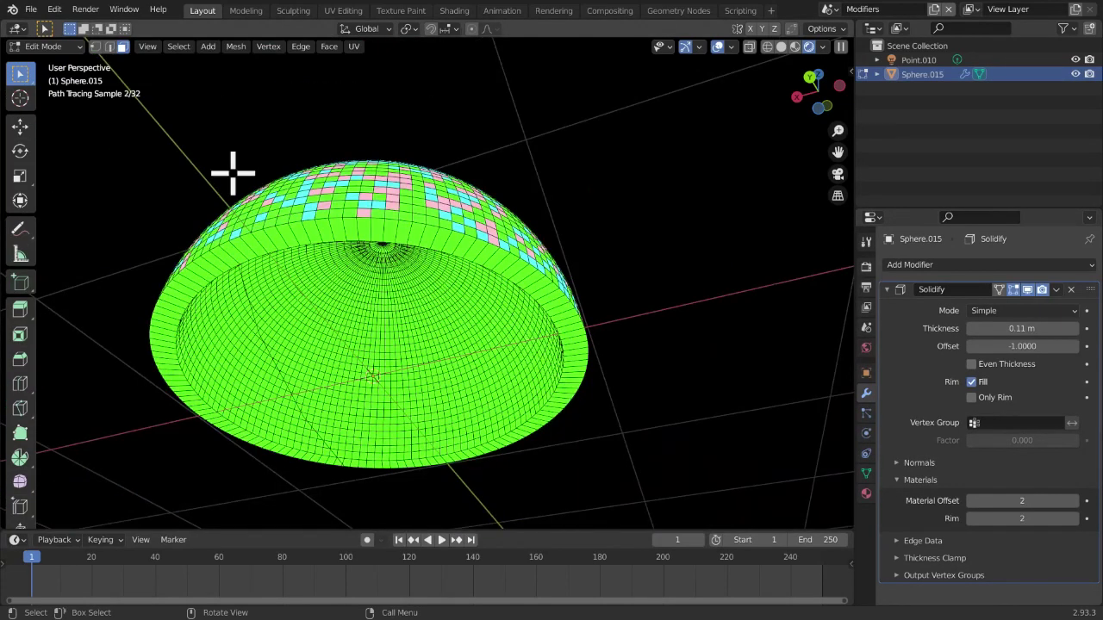
# Enter rim offset 2, then reset both material offset and rim offset to 0
pyautogui.click(1018, 519)
pyautogui.write('2')
pyautogui.press('Return')
pyautogui.moveTo(965, 502); pyautogui.dragTo(972, 503)
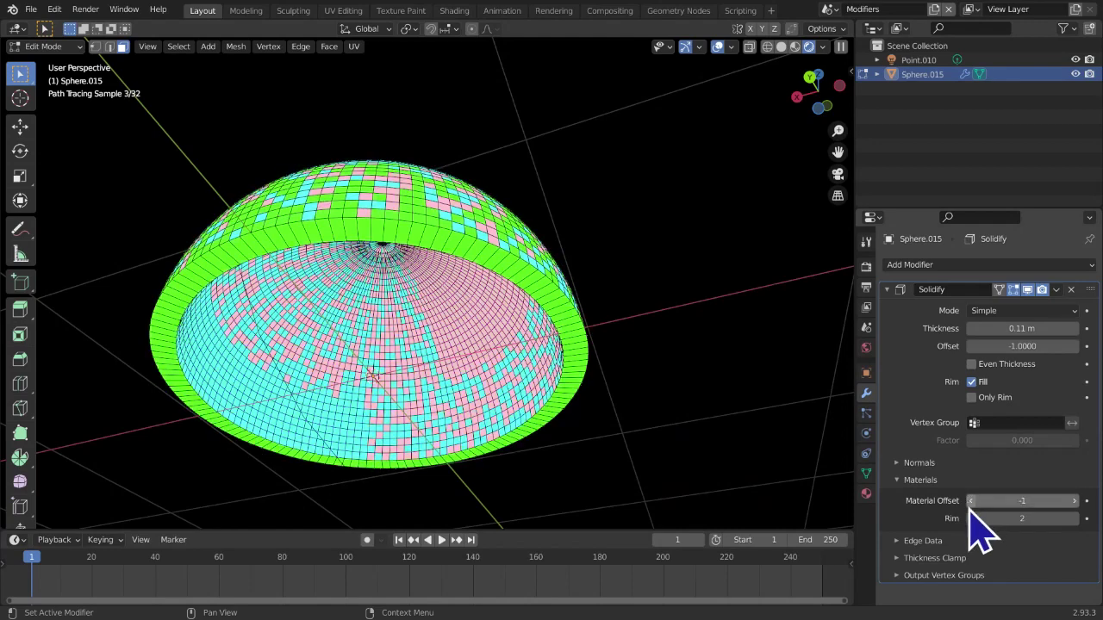
pyautogui.click(1072, 501)
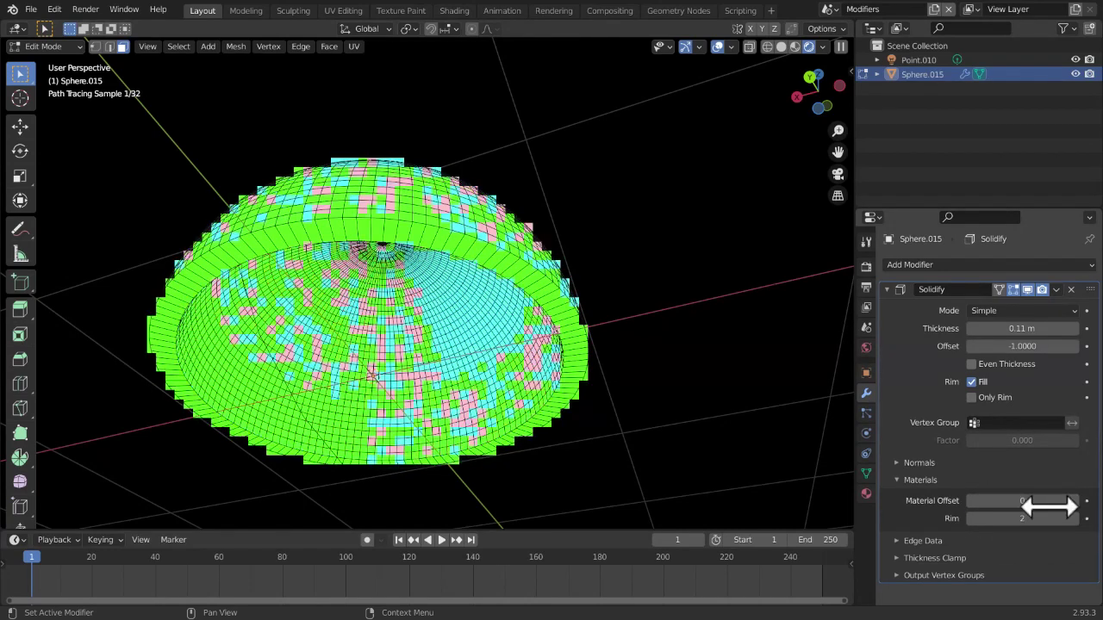
pyautogui.click(974, 521)
pyautogui.click(974, 522)
# Look inside the dome while stepping the material offset up to 1 and back down
pyautogui.moveTo(569, 460); pyautogui.dragTo(722, 425, button='middle')
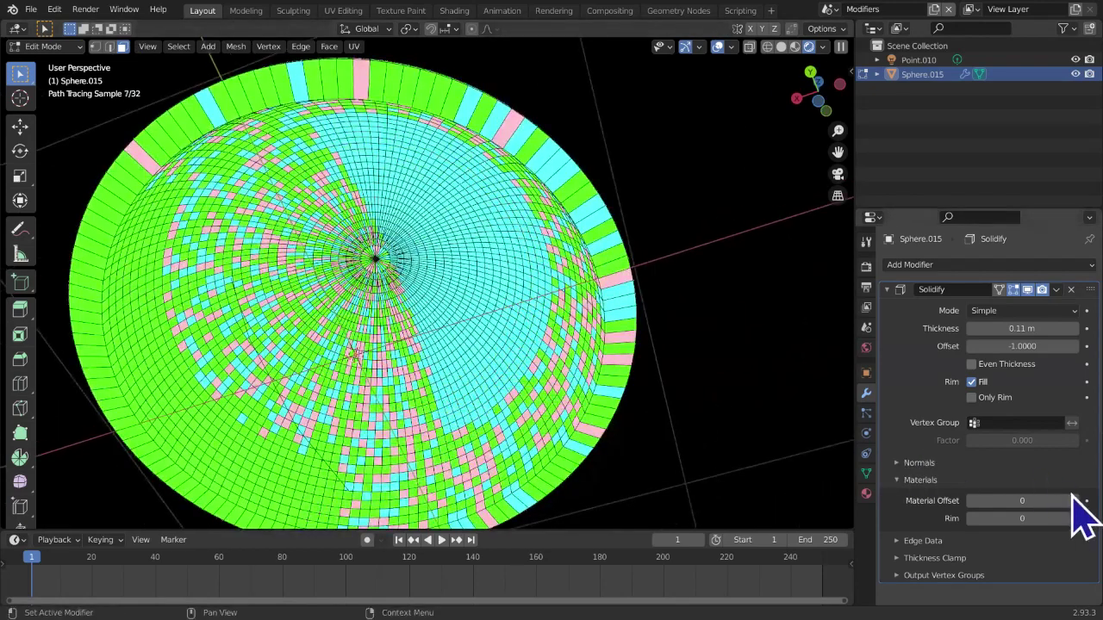
pyautogui.click(1074, 501)
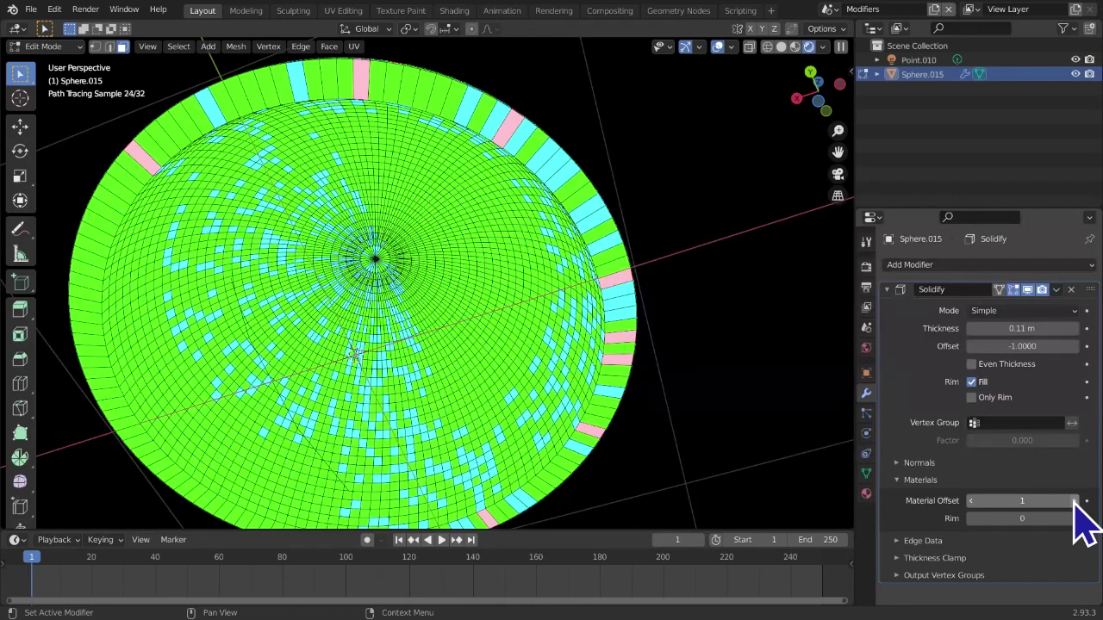
pyautogui.click(1008, 500)
pyautogui.click(938, 520)
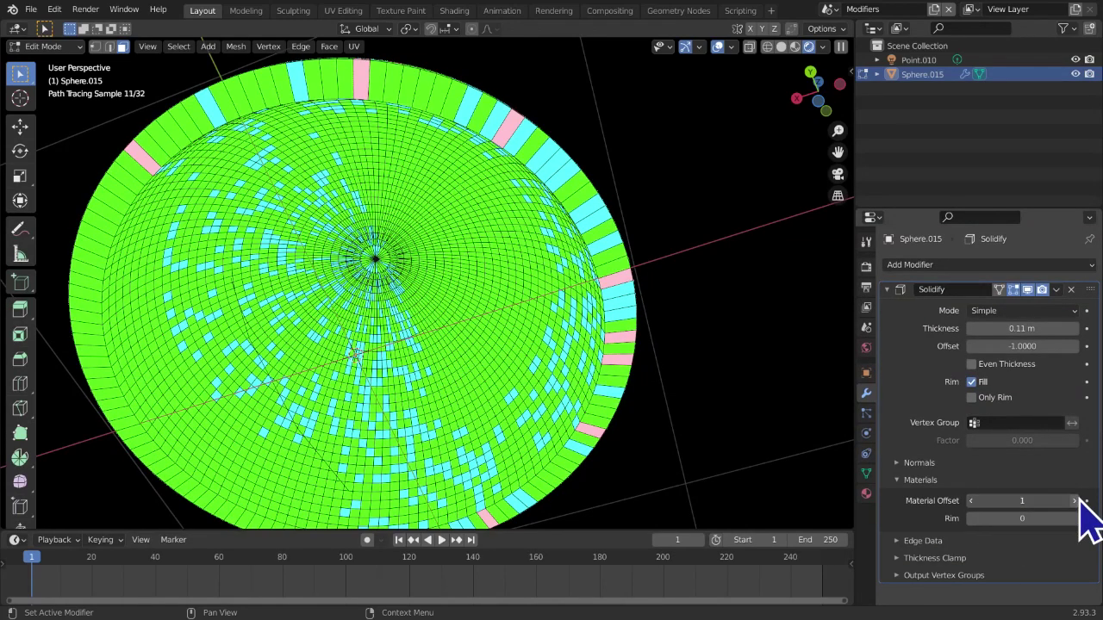
pyautogui.click(1074, 502)
pyautogui.click(972, 504)
pyautogui.click(972, 503)
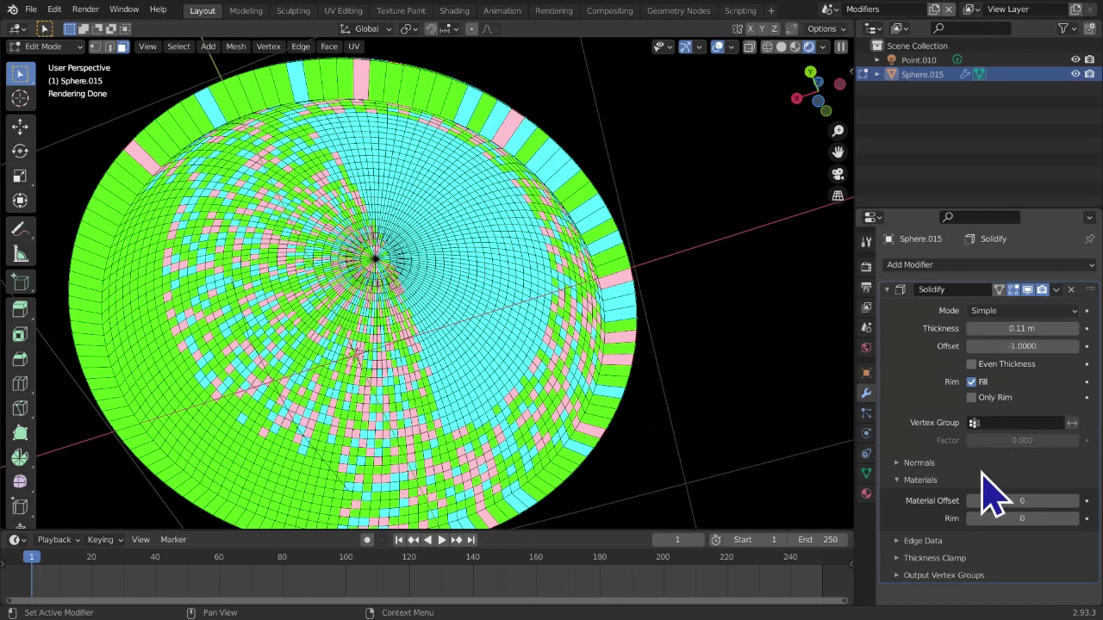
# Check the R, B and G emission material slots, then return to the Solidify modifier
pyautogui.click(866, 494)
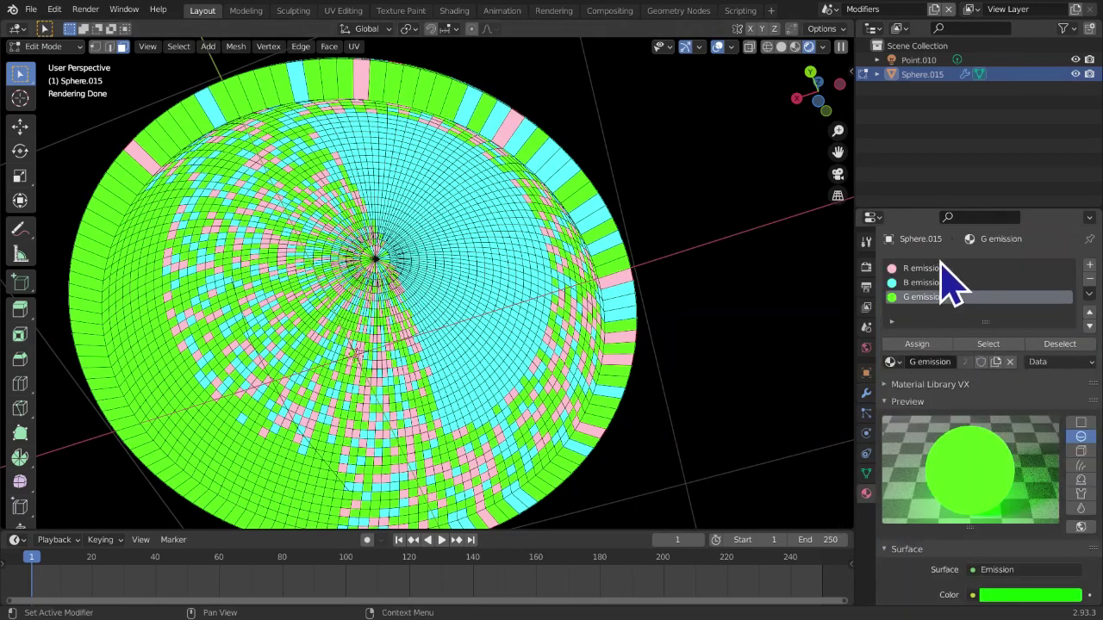
pyautogui.click(929, 268)
pyautogui.click(930, 283)
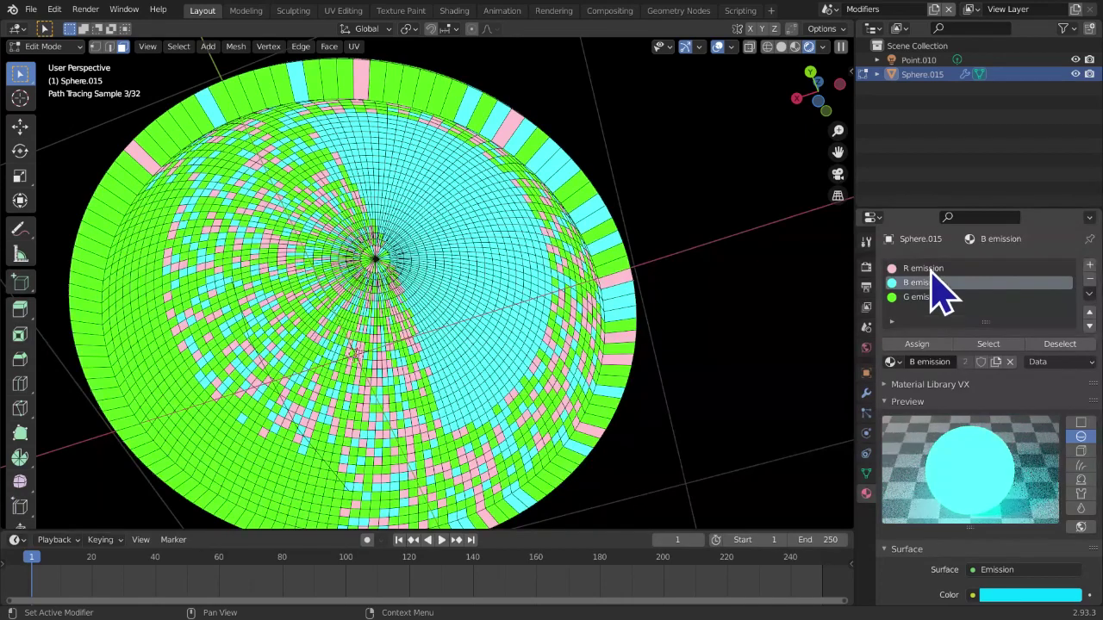
pyautogui.click(925, 297)
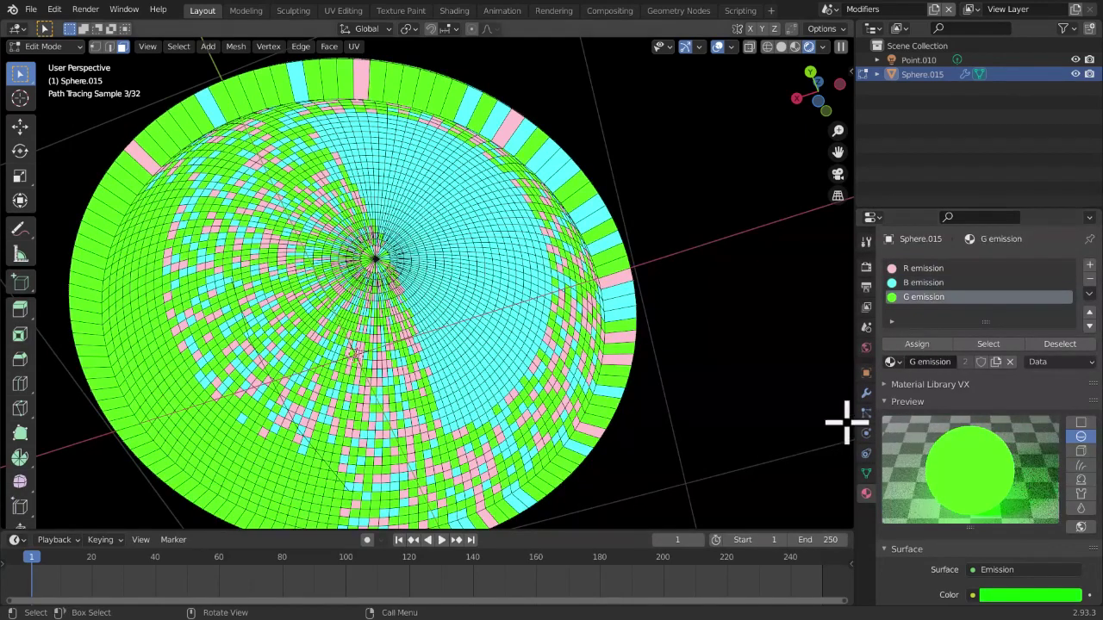
pyautogui.click(866, 393)
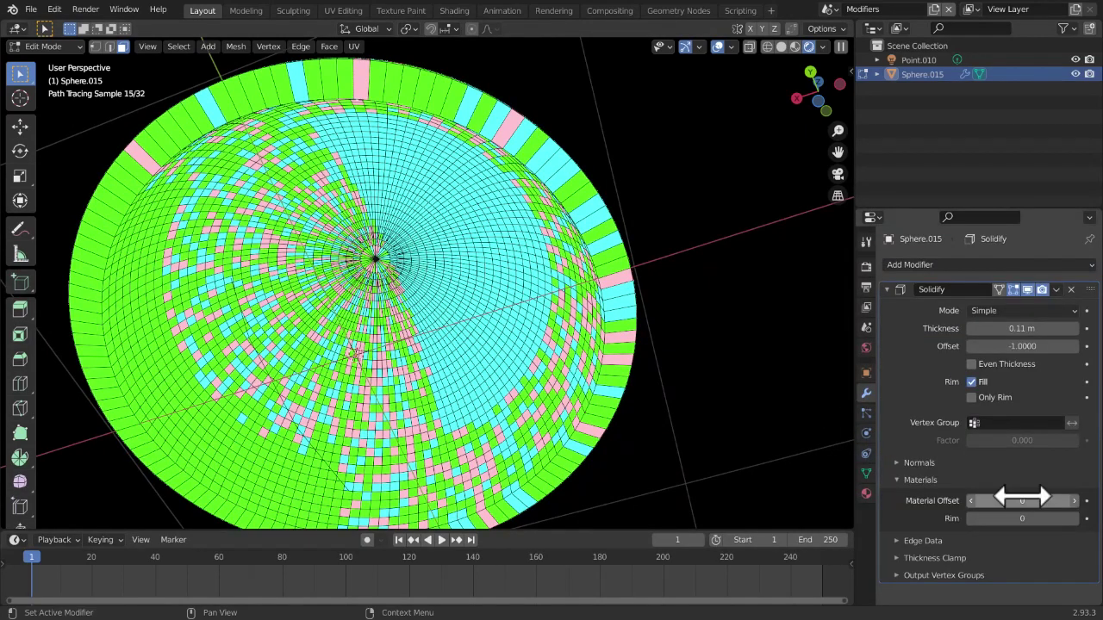
# Step the material offset up to 3 and the rim material offset up to 2
pyautogui.click(1074, 501)
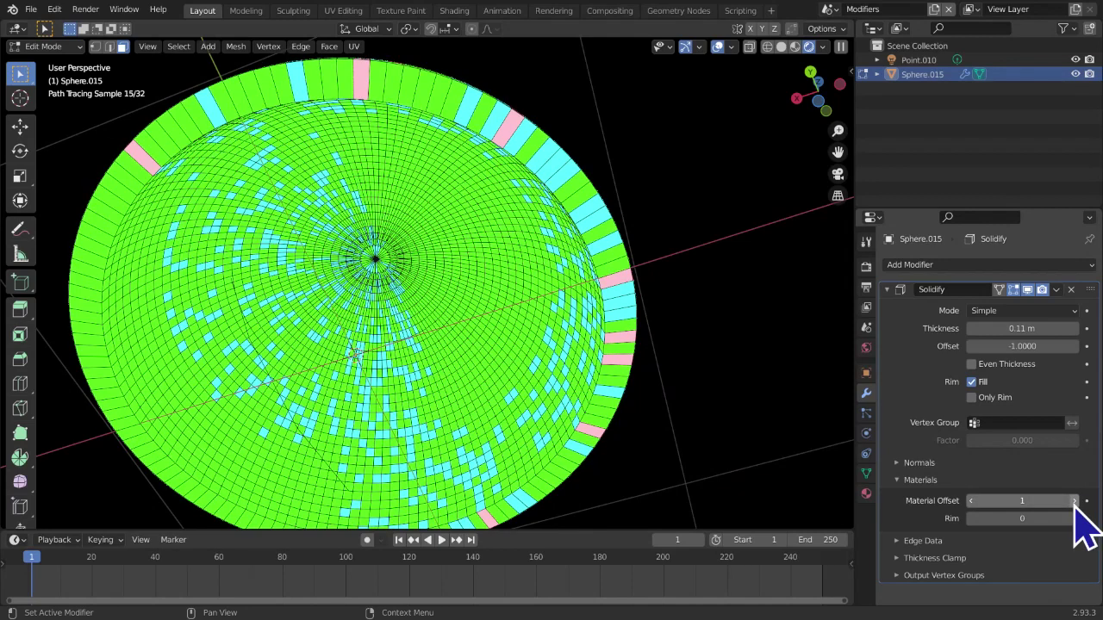
pyautogui.click(1074, 501)
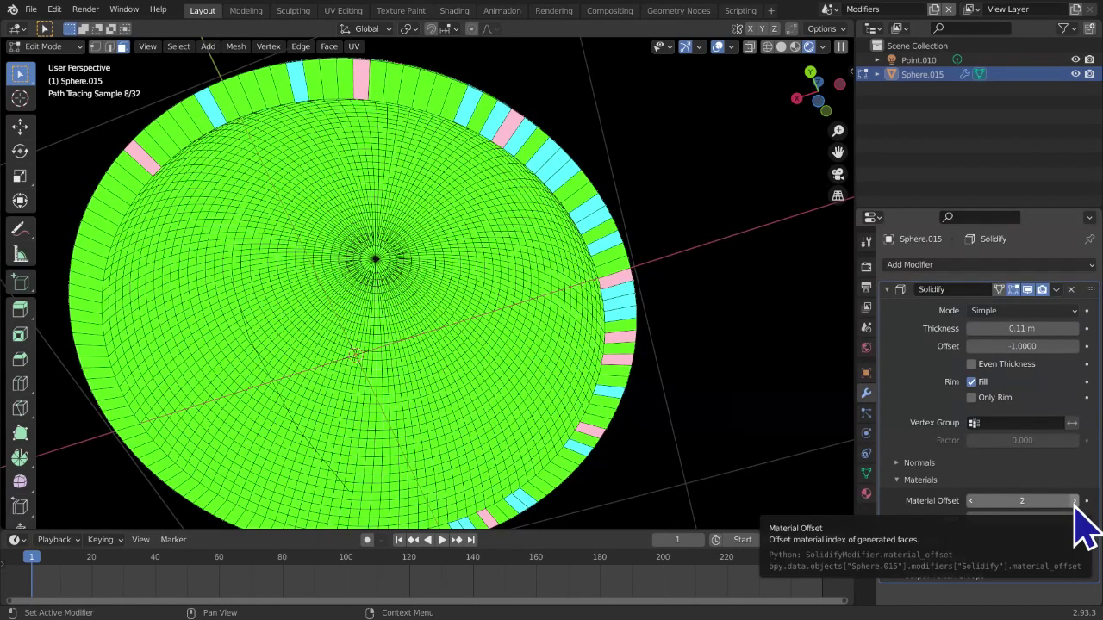
pyautogui.click(1074, 501)
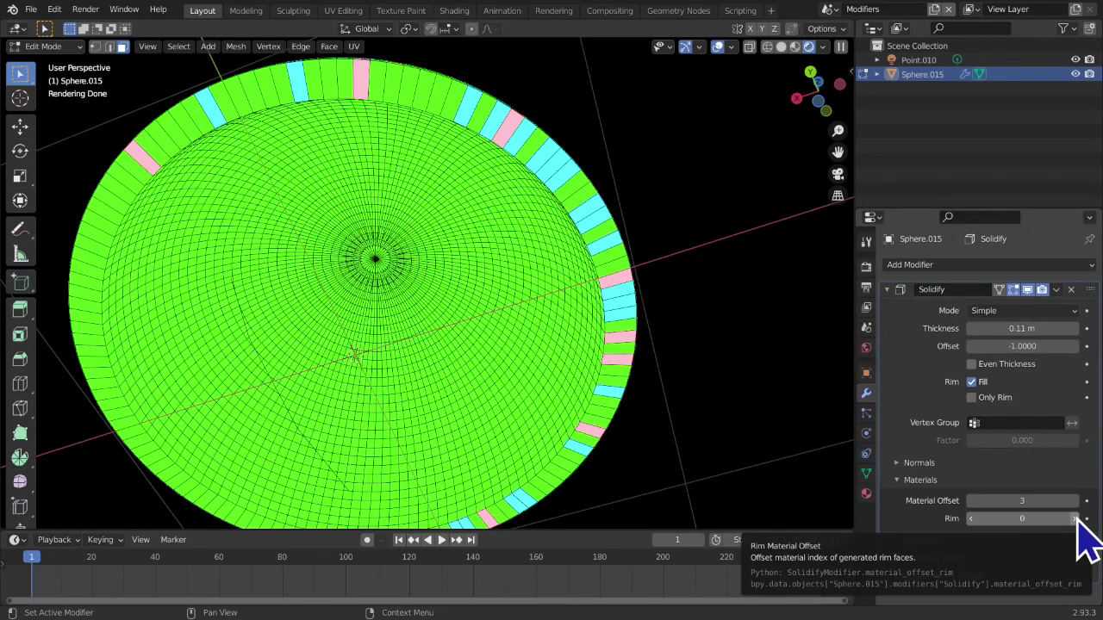
pyautogui.click(1074, 519)
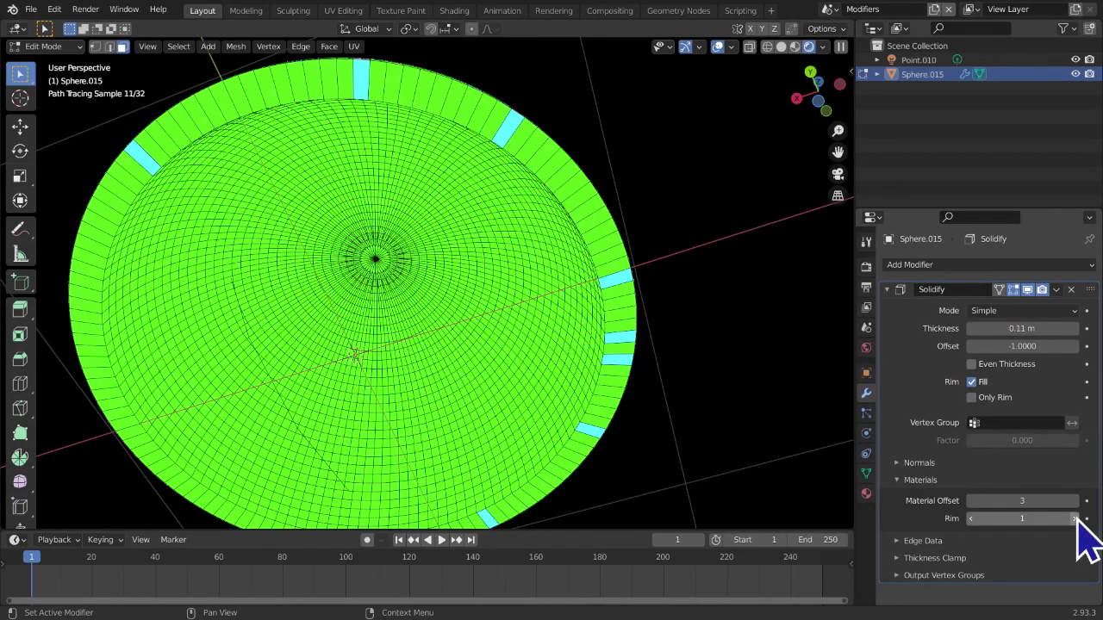
pyautogui.click(1073, 519)
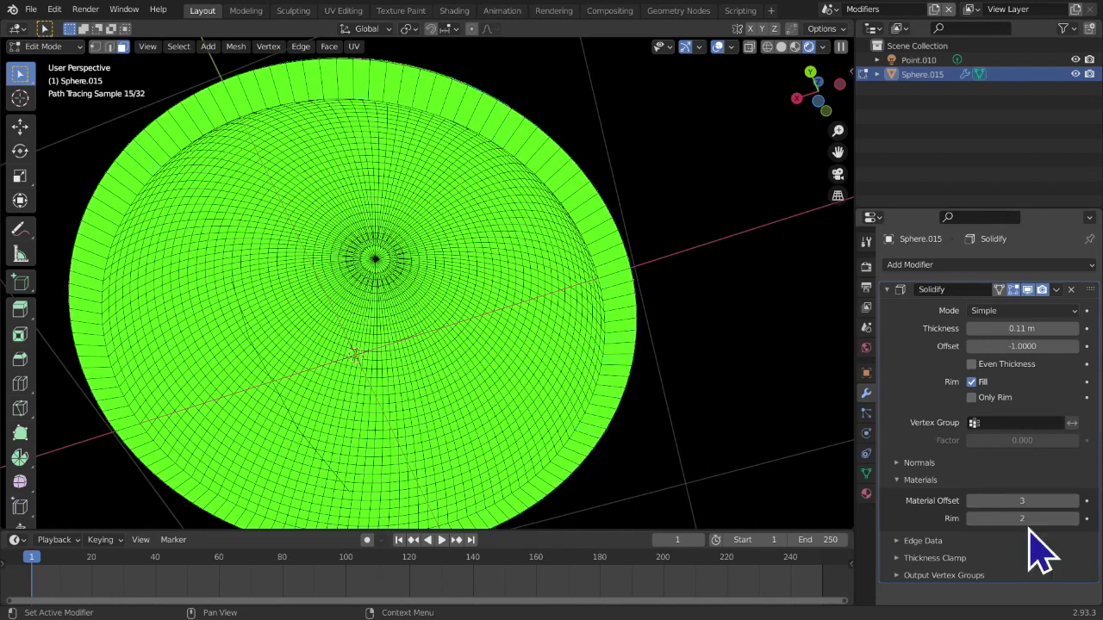
# Enter 0 for both material offset and rim, then lower material offset to -1
pyautogui.click(1002, 500)
pyautogui.write('0')
pyautogui.press('Return')
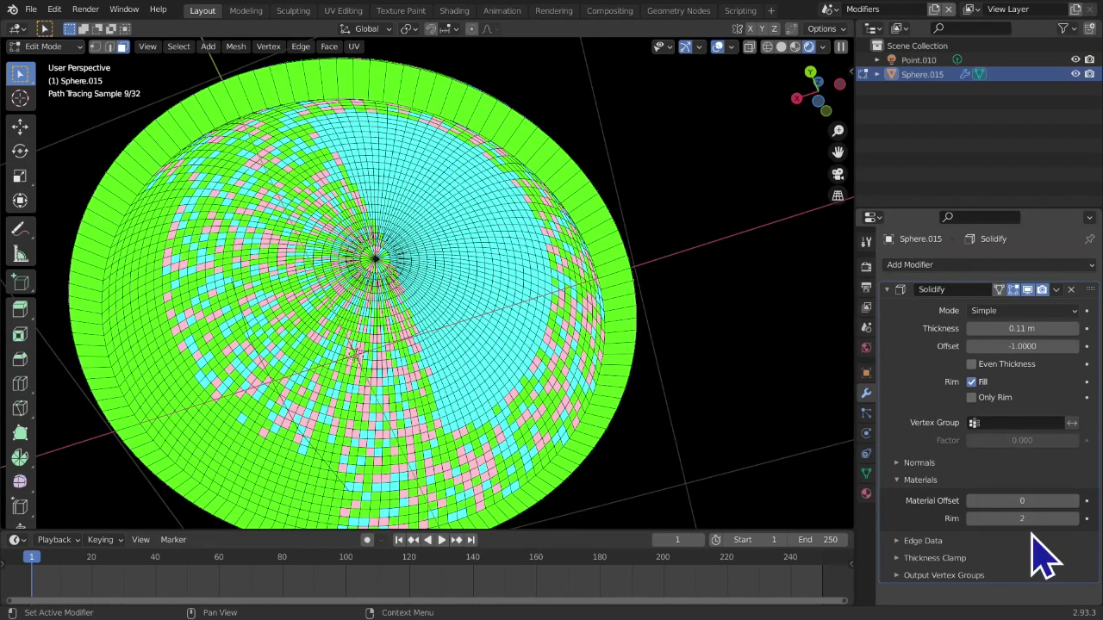
pyautogui.click(1025, 520)
pyautogui.write('0')
pyautogui.press('Return')
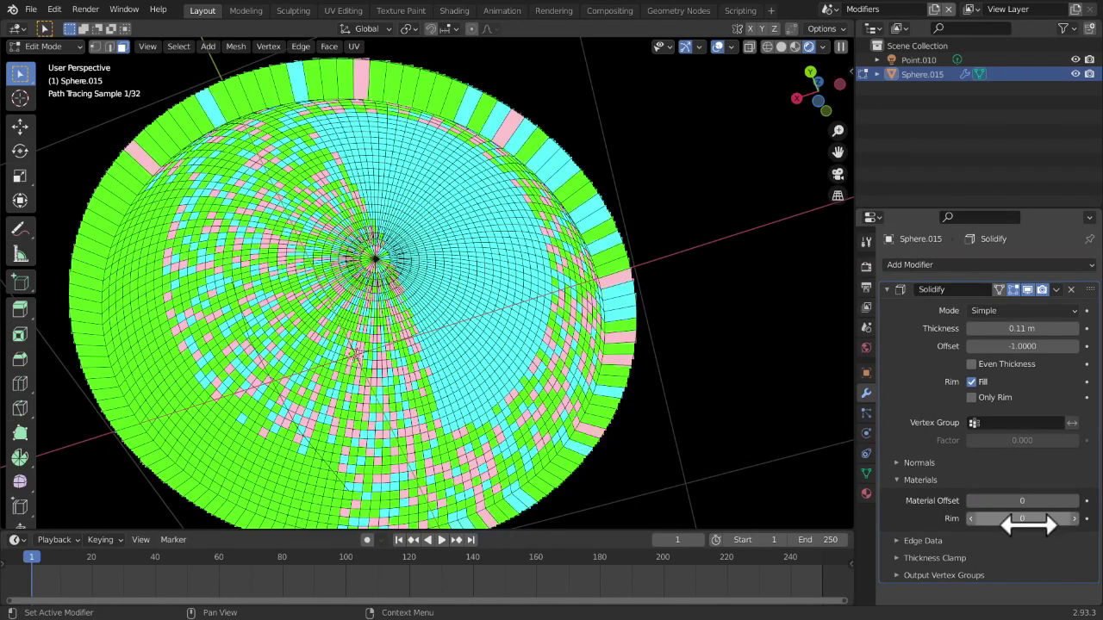
pyautogui.click(970, 503)
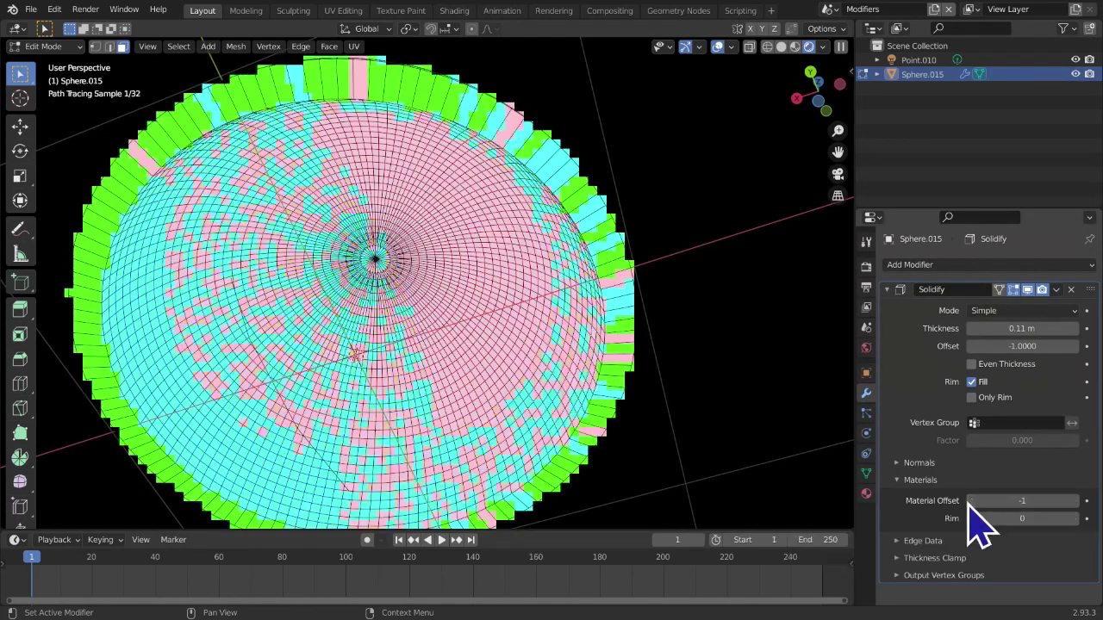
# Try material offset -2, reset it to 0, and compare the B and R emission materials
pyautogui.click(969, 504)
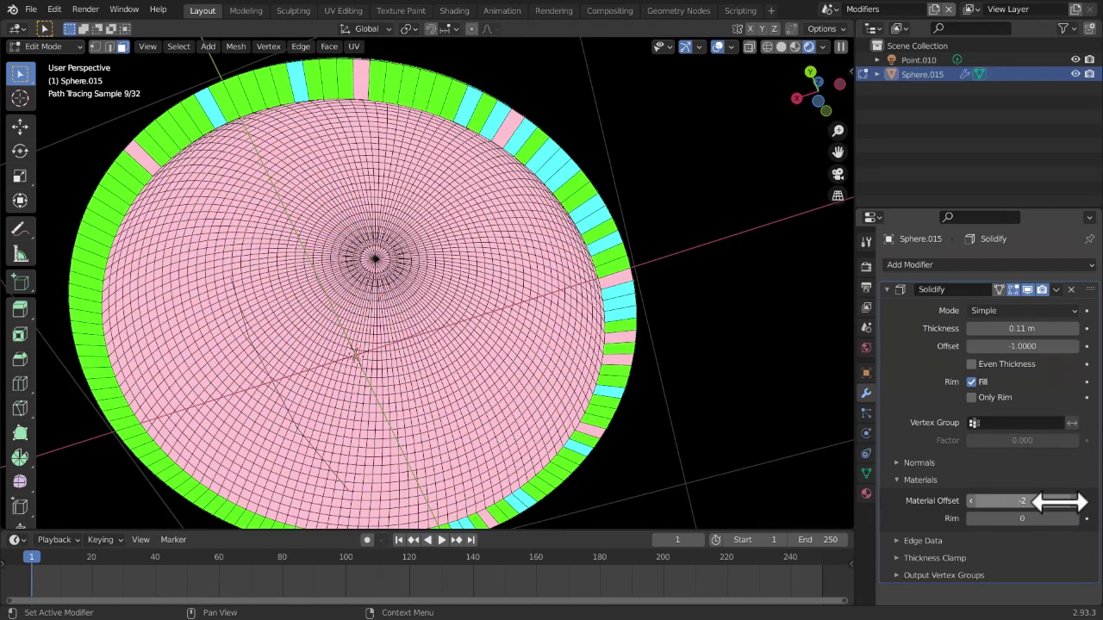
pyautogui.moveTo(1067, 501); pyautogui.dragTo(1074, 500)
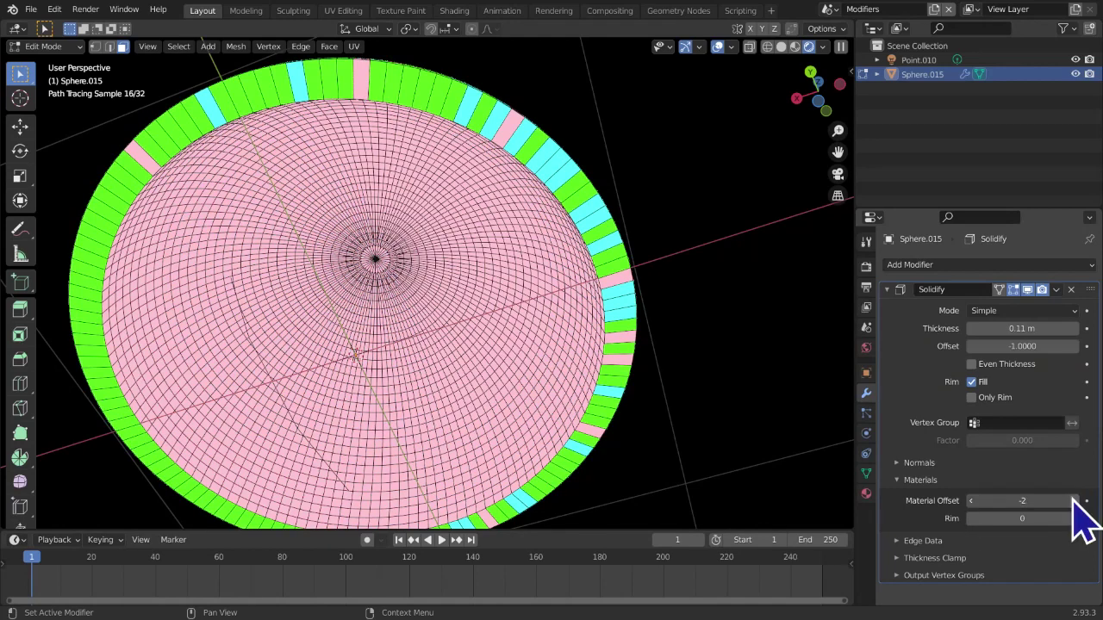
pyautogui.click(866, 494)
pyautogui.click(920, 283)
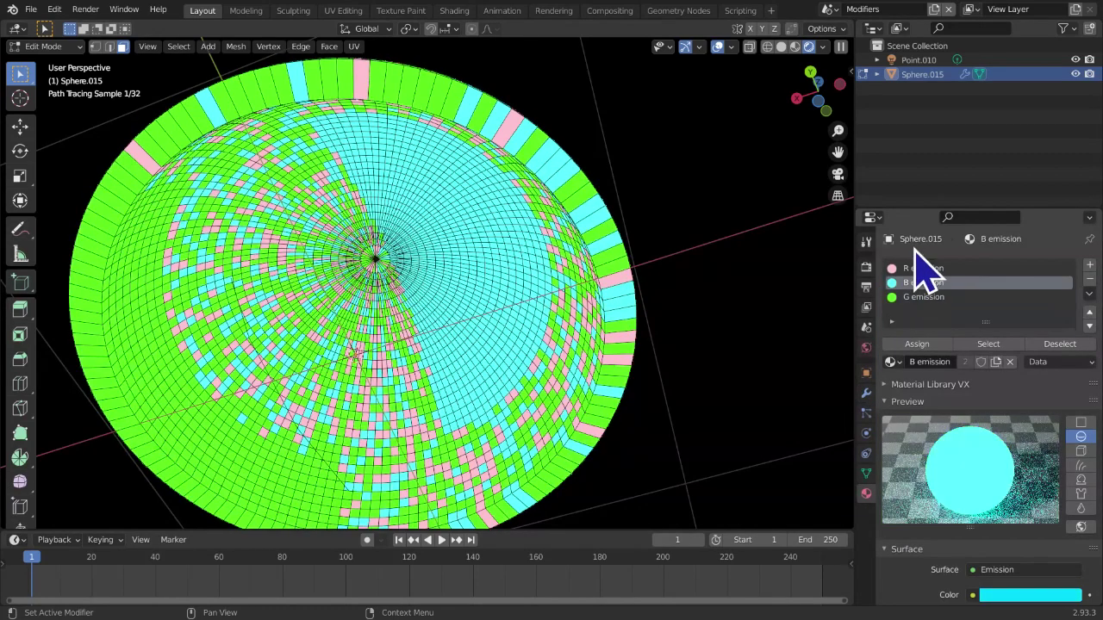
pyautogui.click(911, 269)
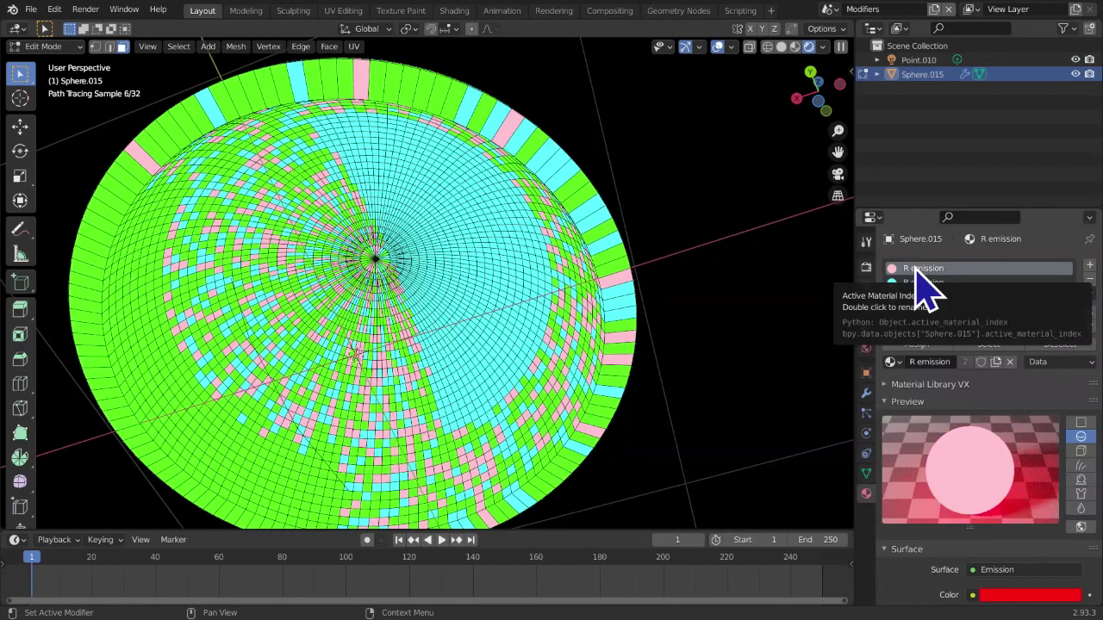
pyautogui.click(865, 393)
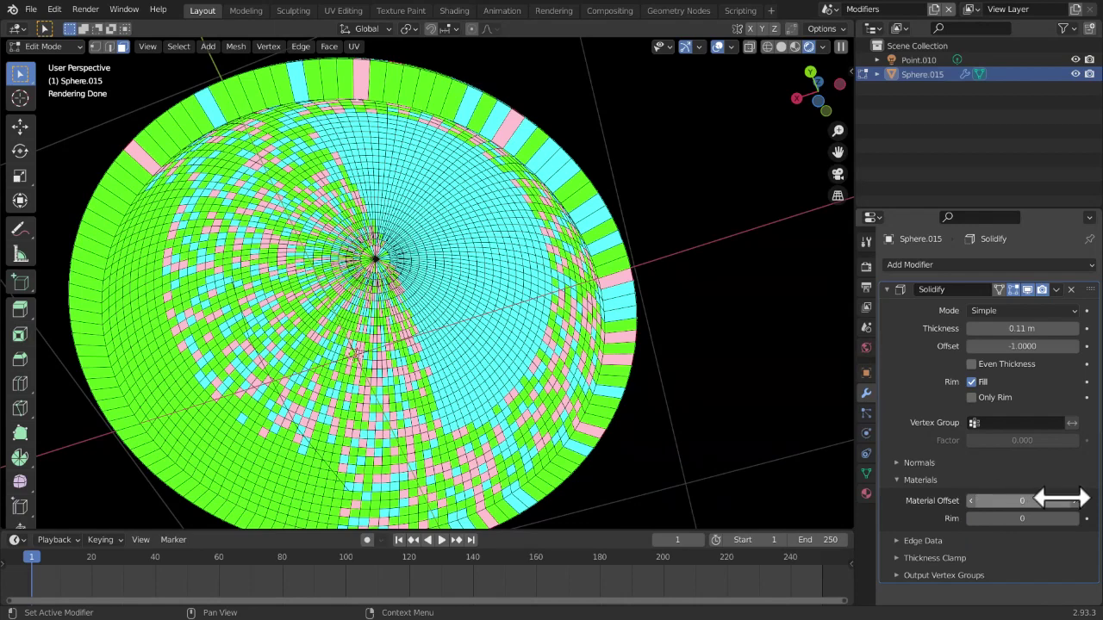
# Raise the material offset to 1 and compare the R, B and G emission materials
pyautogui.click(1075, 500)
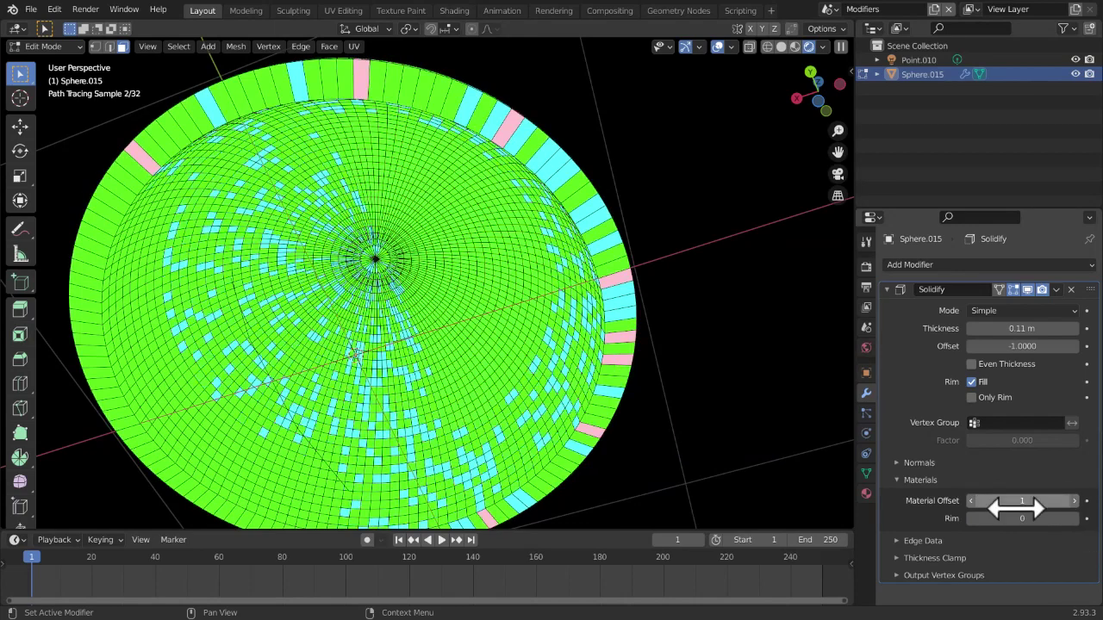
pyautogui.click(866, 492)
pyautogui.click(915, 283)
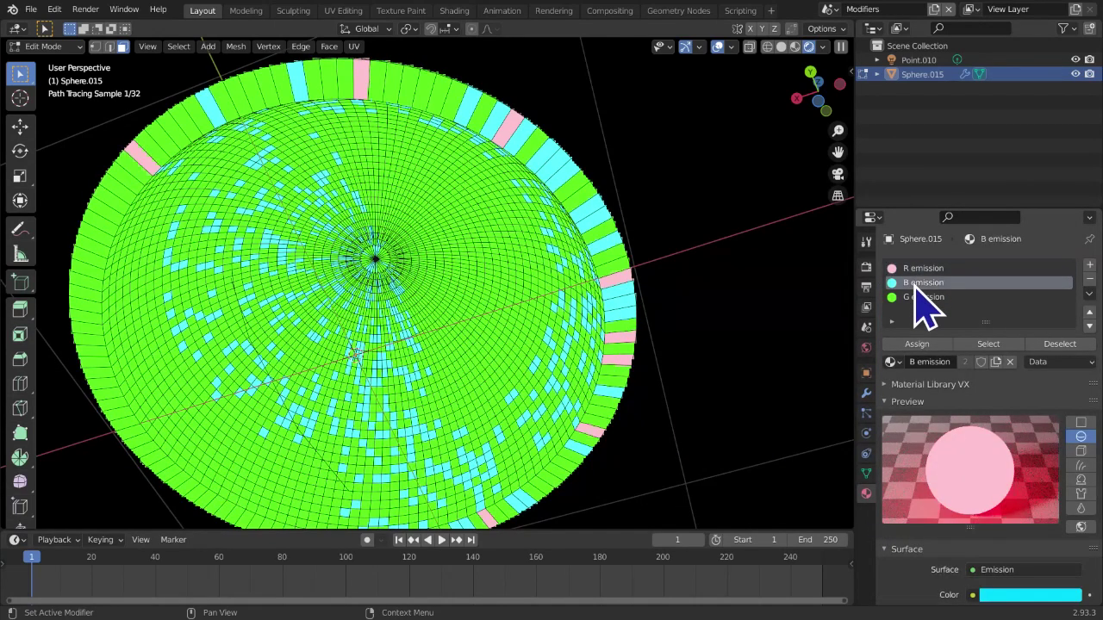
pyautogui.click(959, 298)
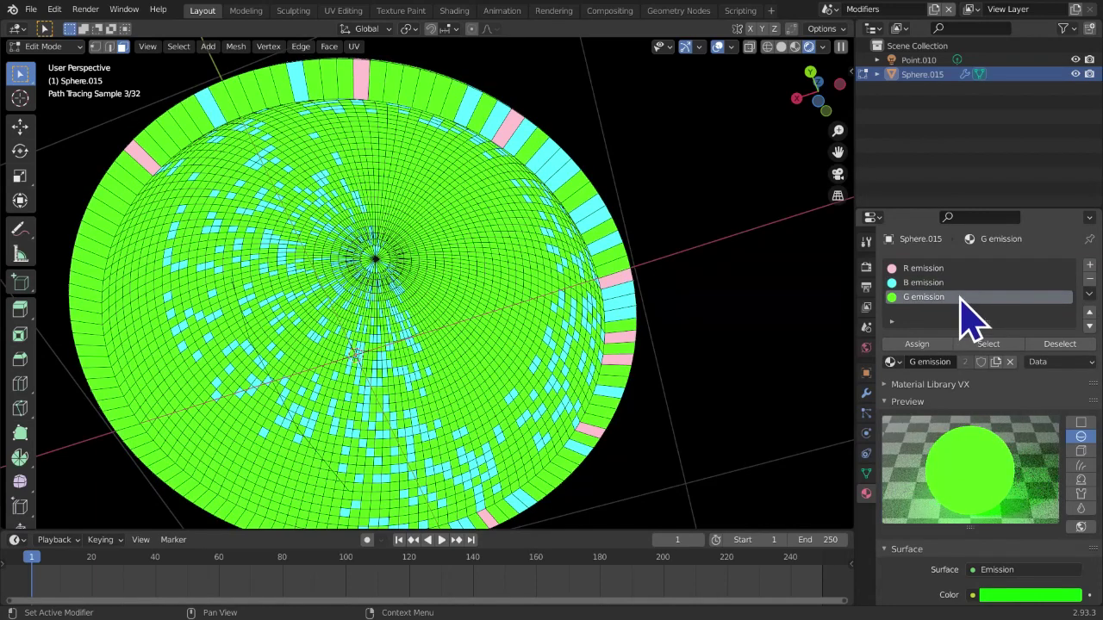
pyautogui.click(930, 269)
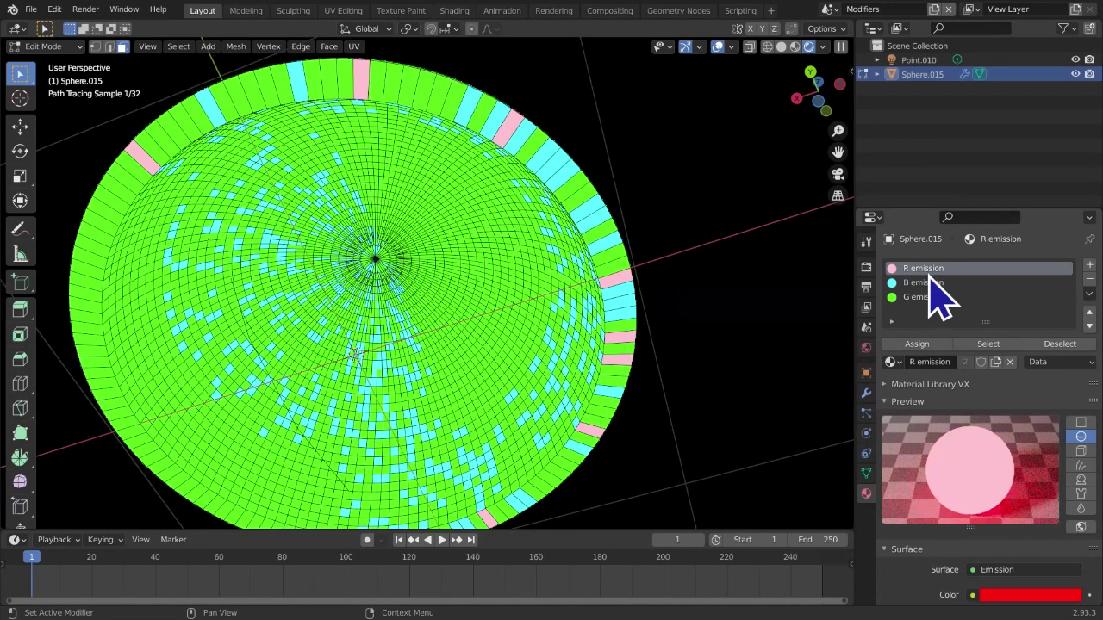
pyautogui.click(929, 284)
pyautogui.click(930, 296)
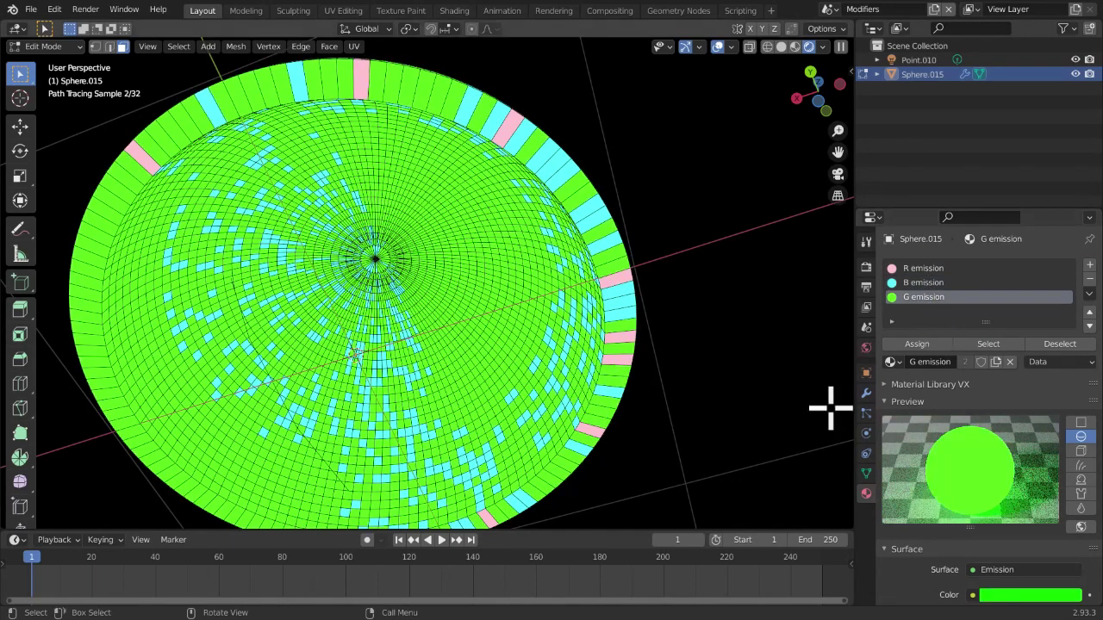
pyautogui.click(866, 393)
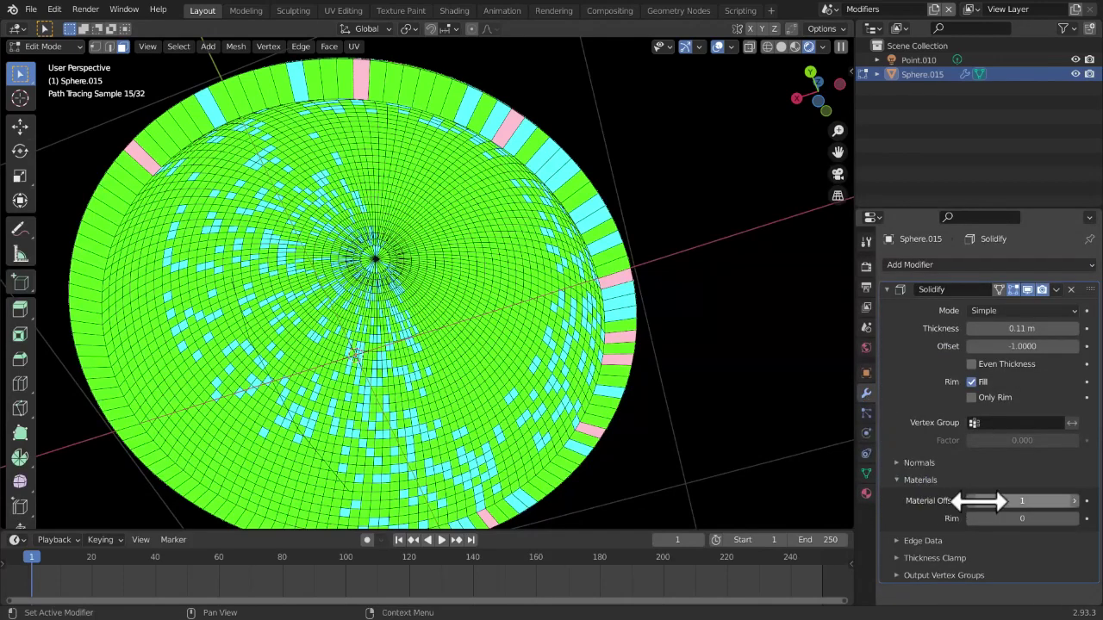
# Lower the material offset to -1 and compare the R, B and G emission materials again
pyautogui.click(973, 502)
pyautogui.click(973, 502)
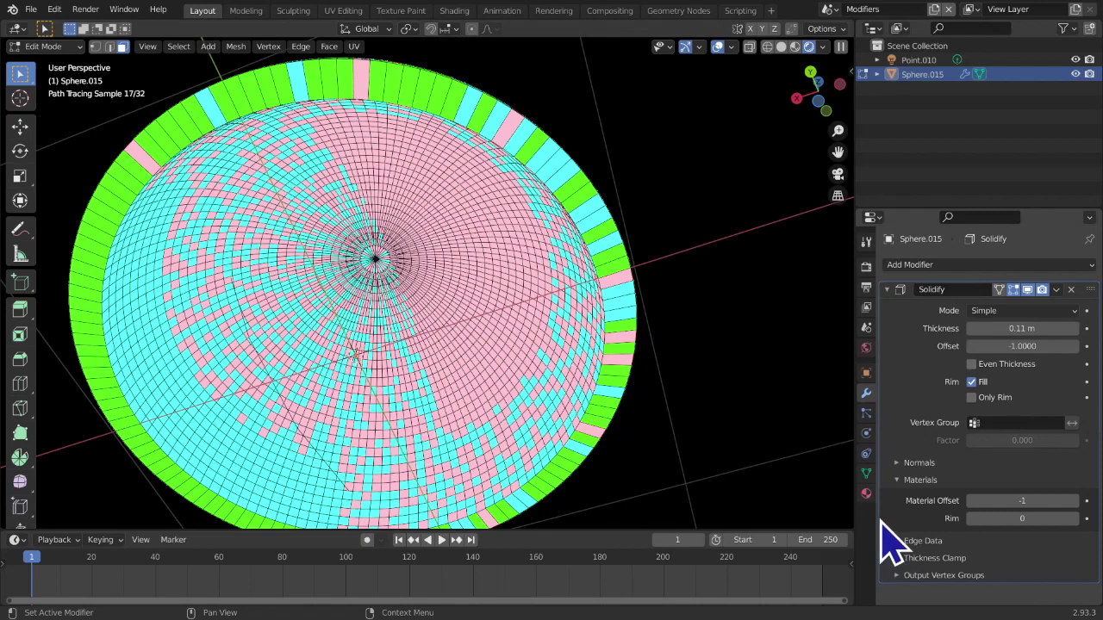
pyautogui.click(866, 494)
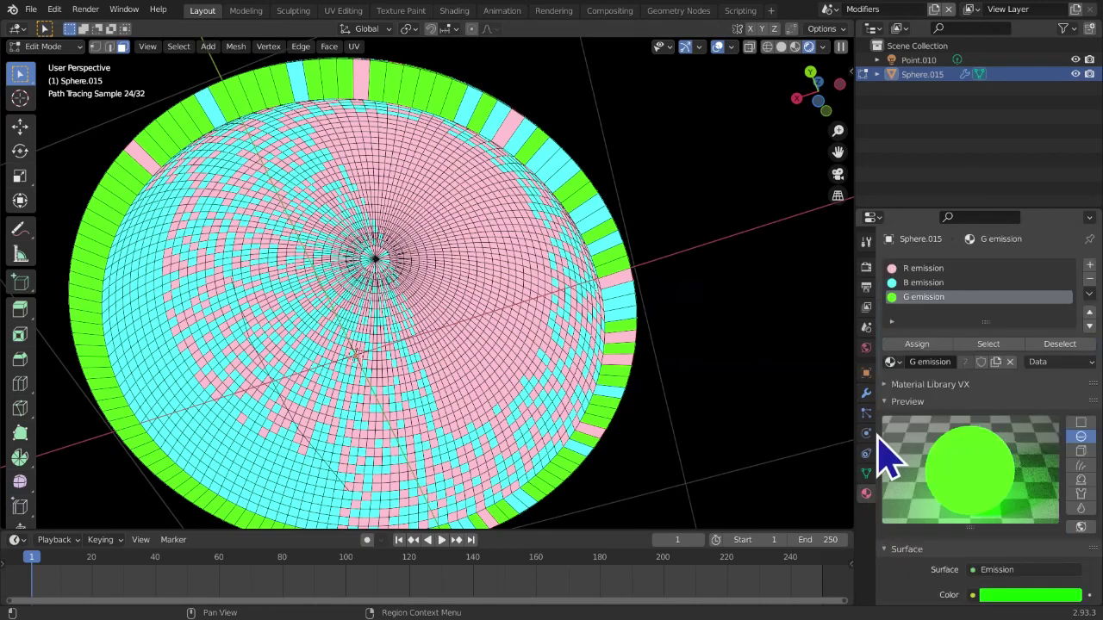
pyautogui.click(918, 268)
pyautogui.click(921, 283)
pyautogui.click(936, 297)
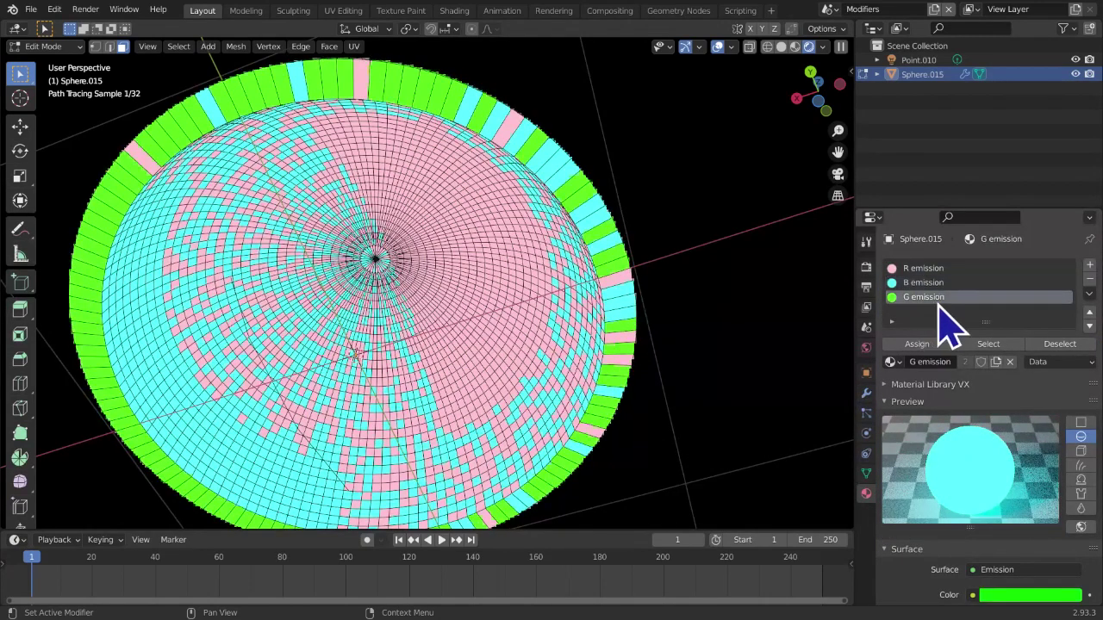
pyautogui.click(939, 284)
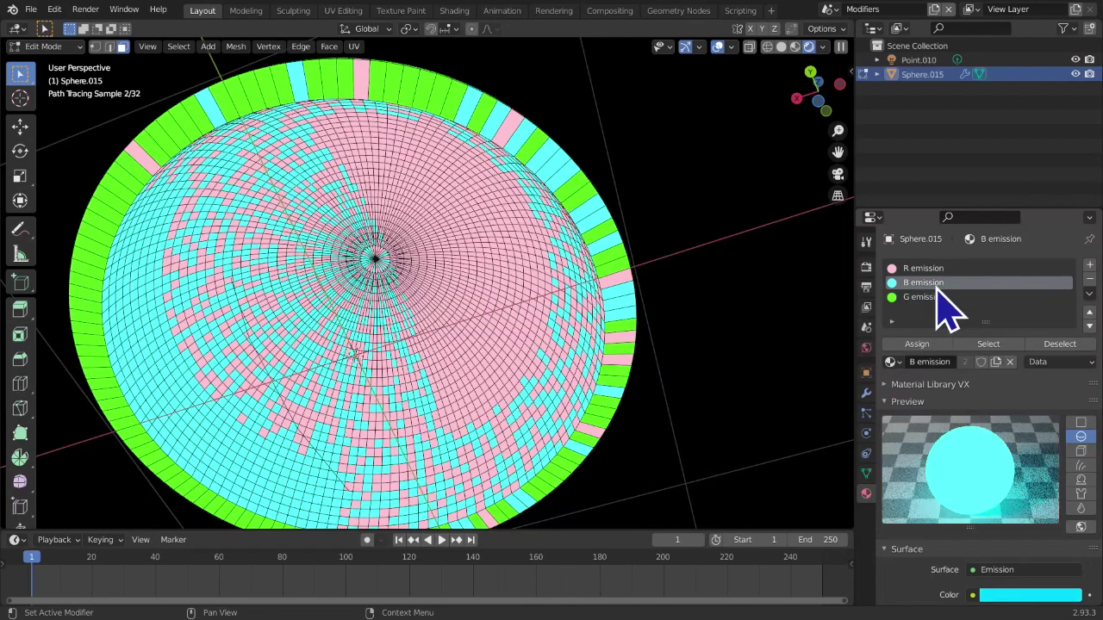
pyautogui.click(937, 268)
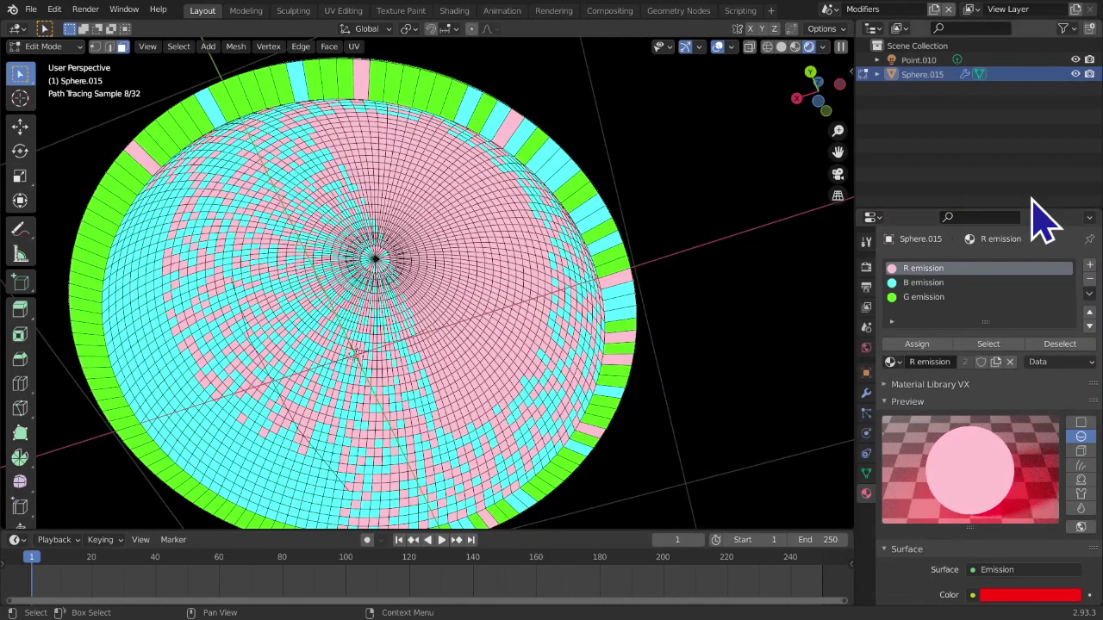
pyautogui.click(866, 392)
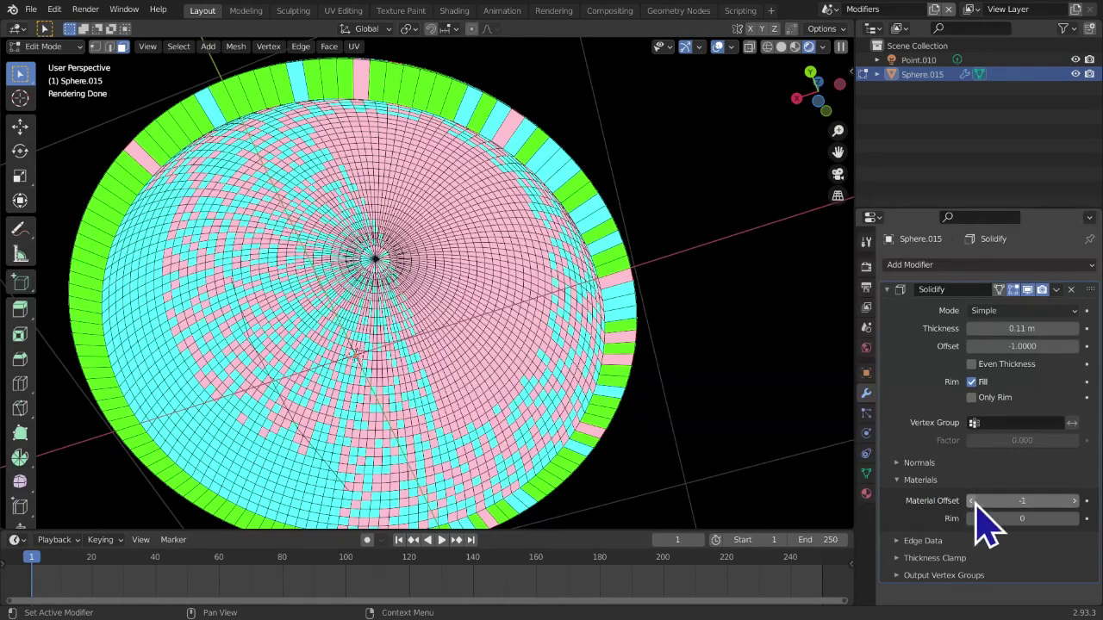
# Test material offset -2 against the G, B and R materials, then settle on -1
pyautogui.click(972, 501)
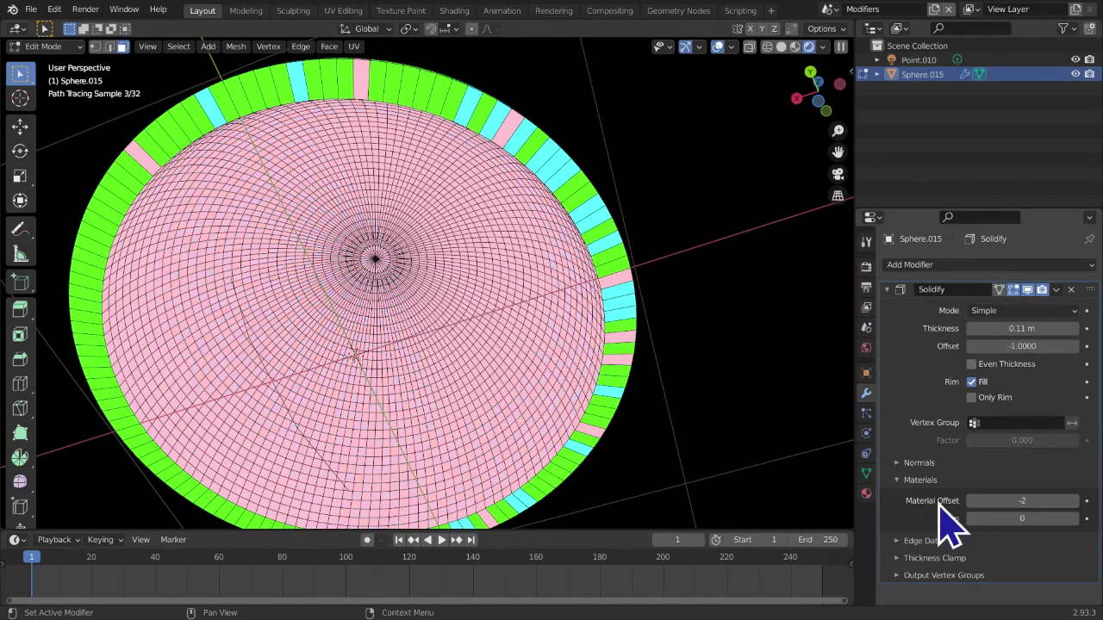
pyautogui.click(866, 493)
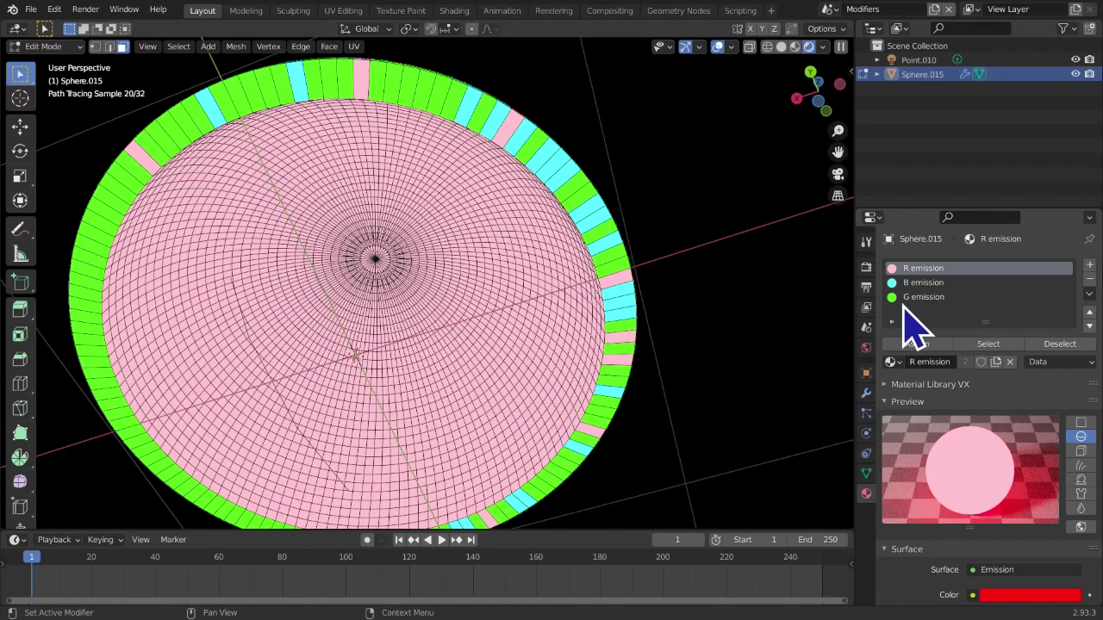
pyautogui.click(913, 296)
pyautogui.click(916, 284)
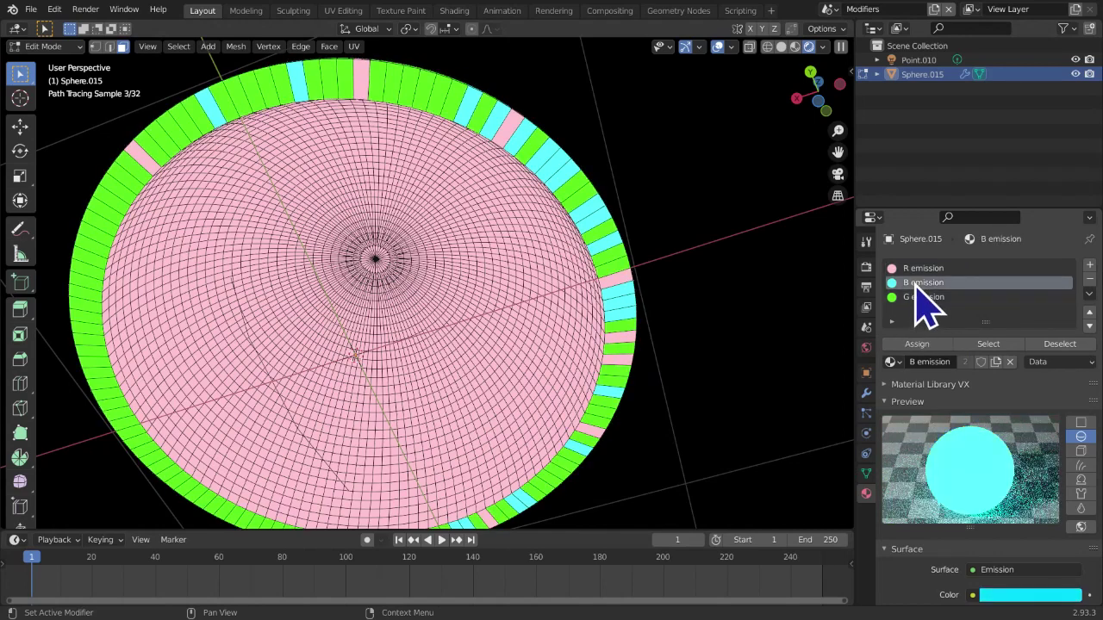
pyautogui.click(939, 268)
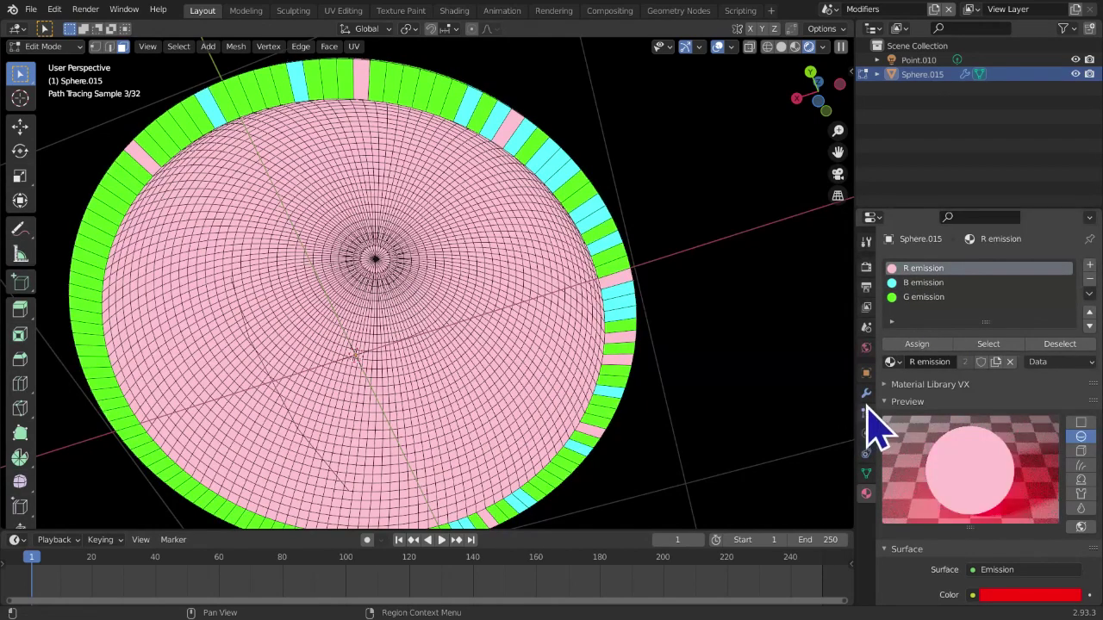
pyautogui.click(866, 393)
pyautogui.click(1072, 500)
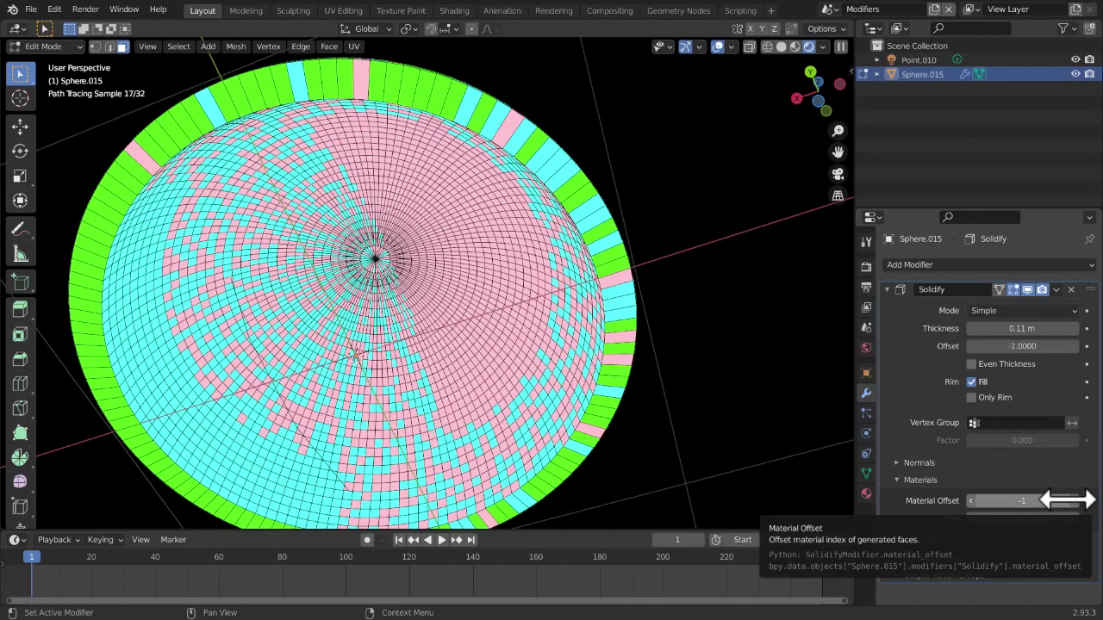
pyautogui.click(1076, 502)
pyautogui.click(1076, 503)
pyautogui.click(1076, 503)
pyautogui.click(1074, 501)
pyautogui.click(1074, 501)
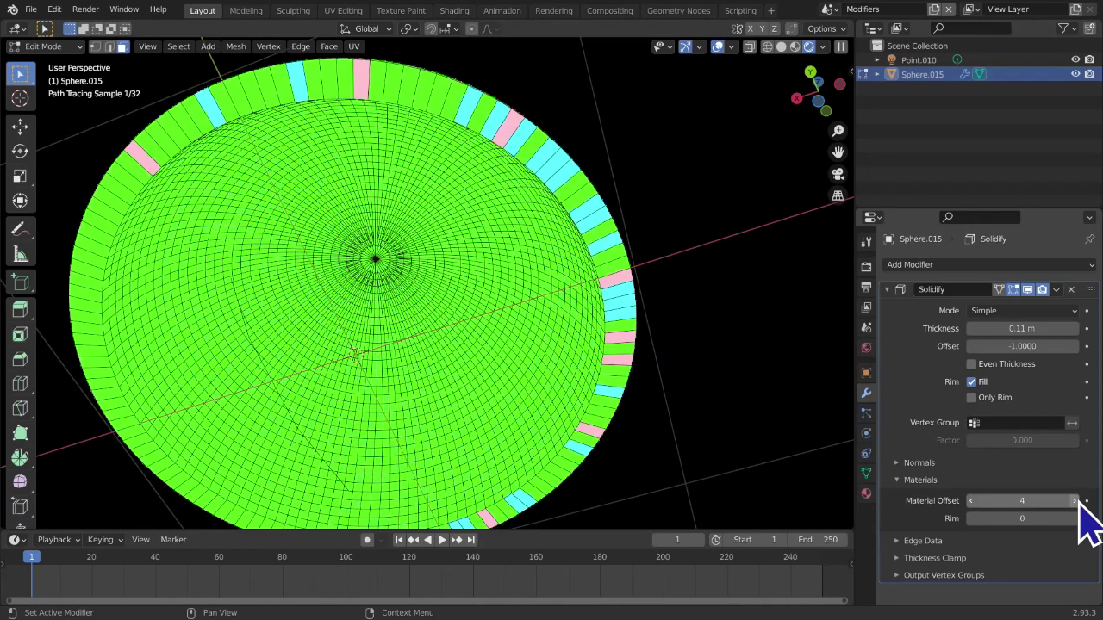
pyautogui.click(974, 501)
pyautogui.click(973, 502)
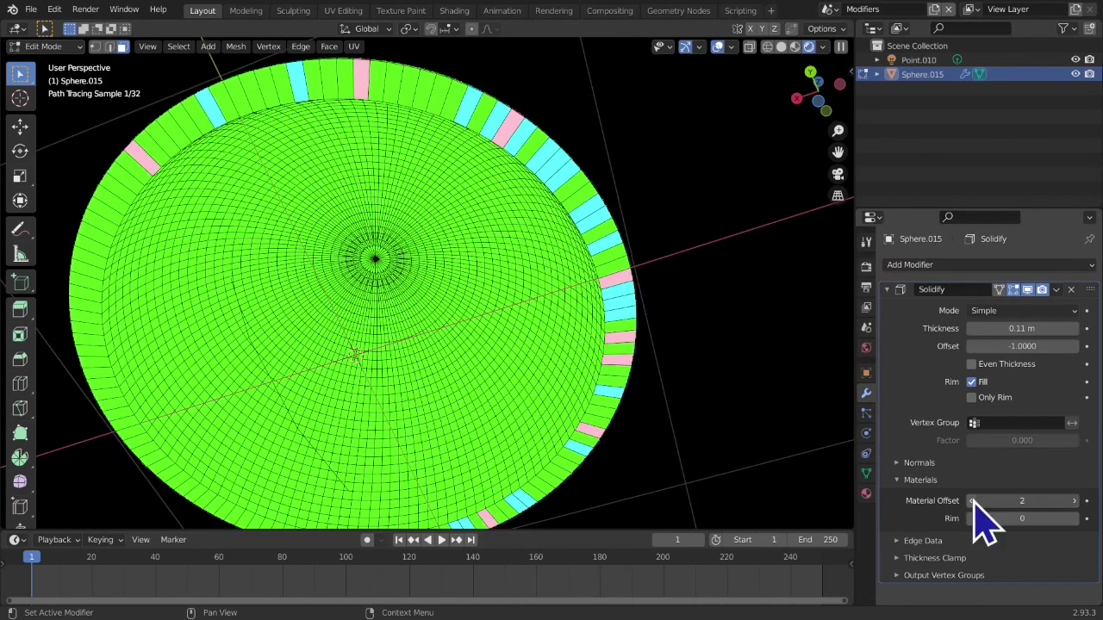
pyautogui.click(973, 501)
pyautogui.click(974, 501)
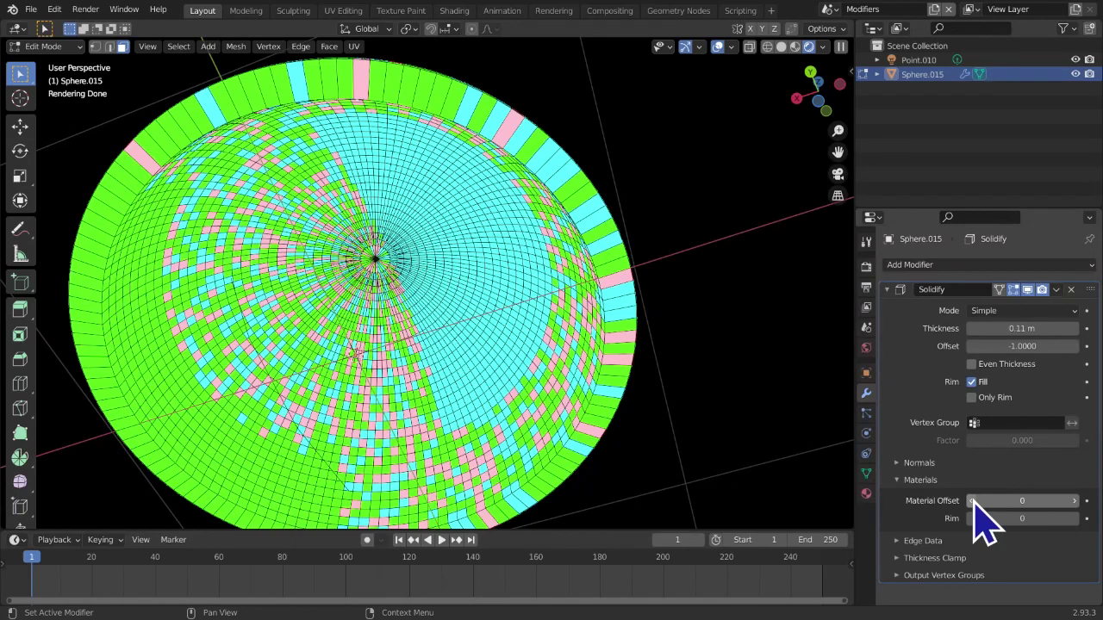
pyautogui.click(973, 500)
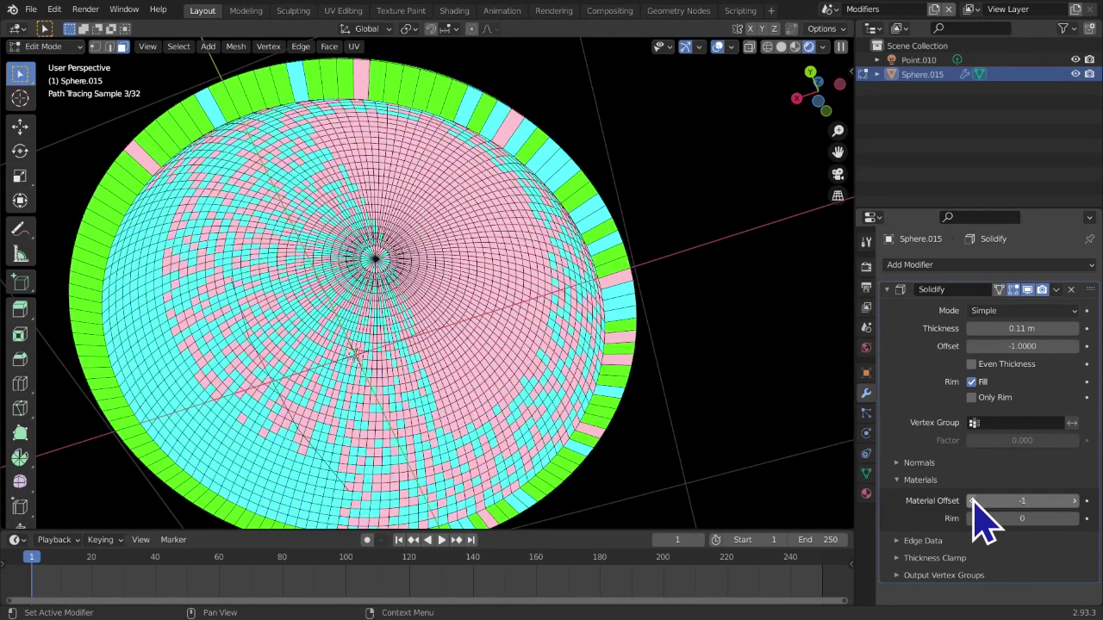
pyautogui.click(973, 500)
pyautogui.click(1073, 501)
pyautogui.click(1074, 500)
pyautogui.click(1070, 502)
pyautogui.click(944, 475)
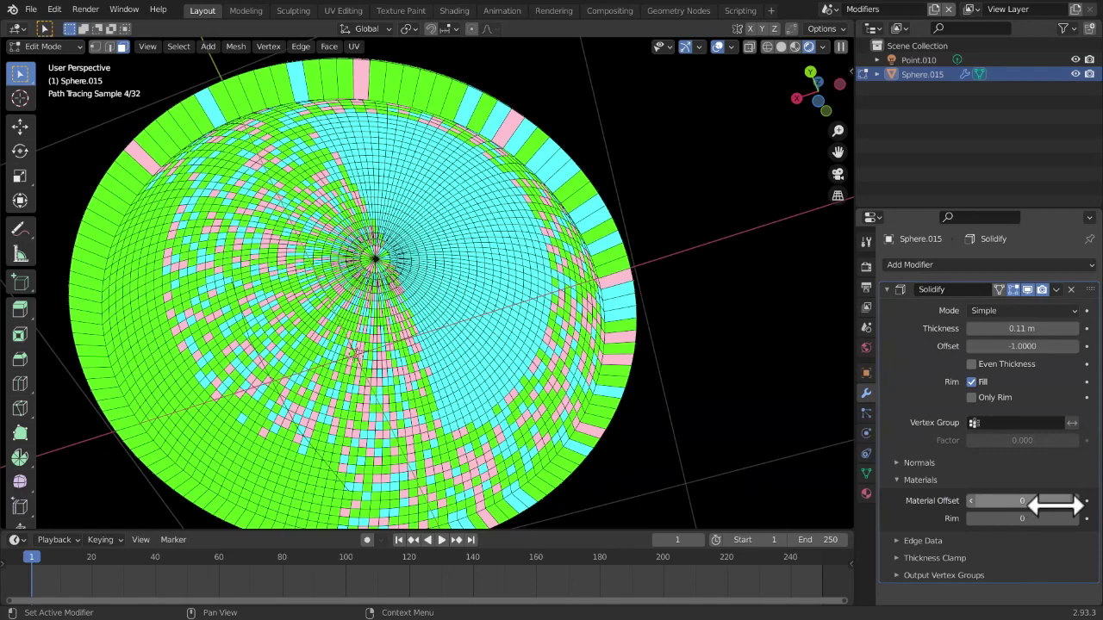
pyautogui.click(1074, 501)
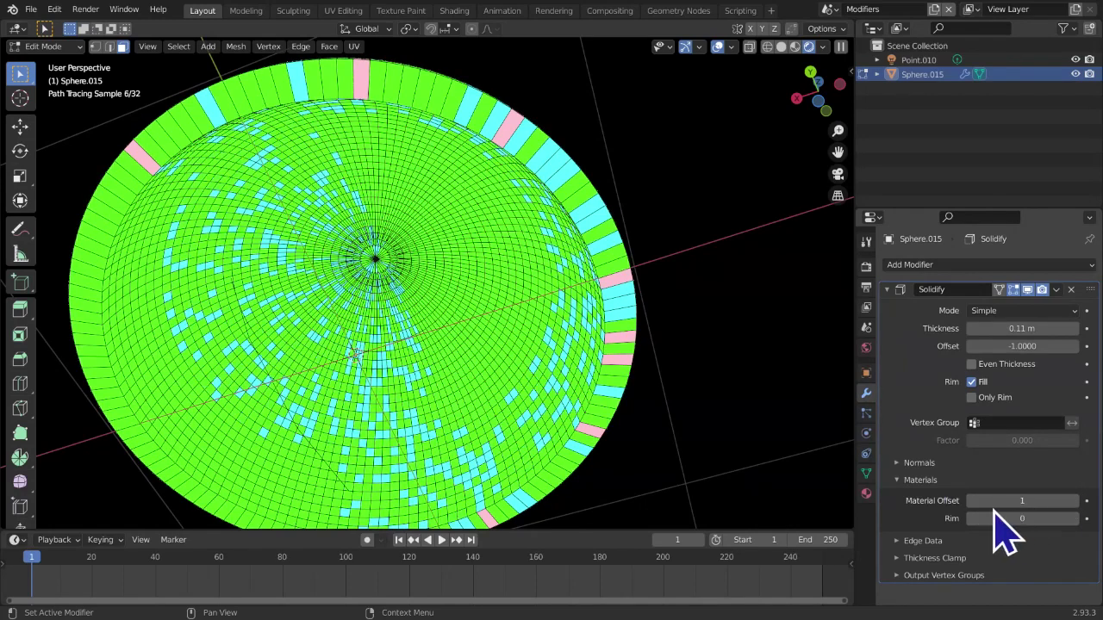
pyautogui.click(972, 502)
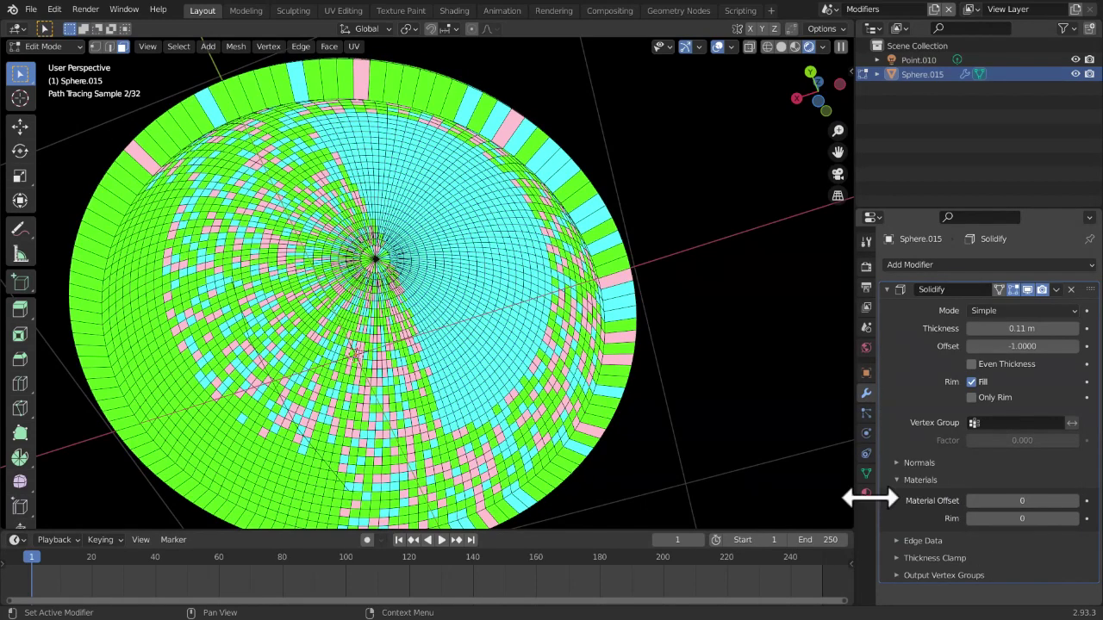
pyautogui.click(866, 493)
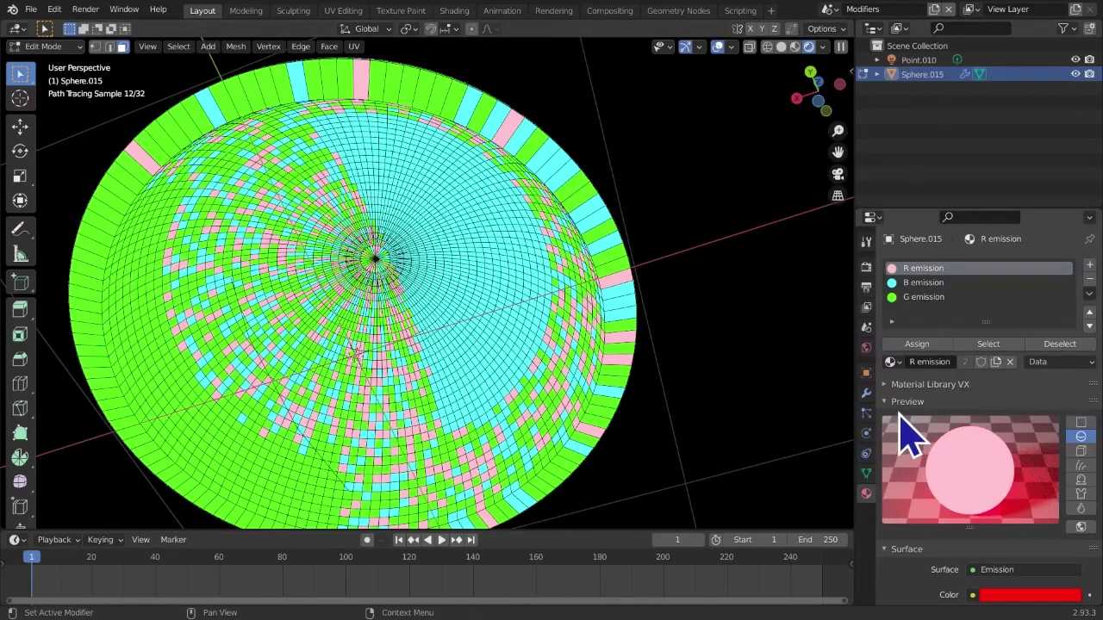
pyautogui.click(866, 393)
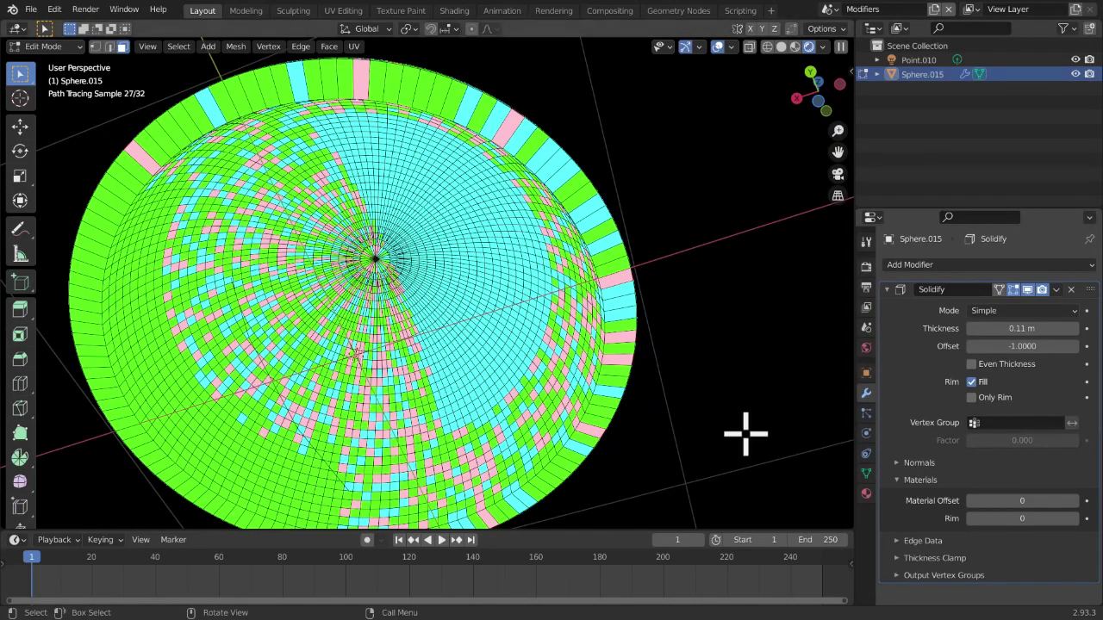
pyautogui.moveTo(744, 436); pyautogui.dragTo(702, 456, button='middle')
pyautogui.scroll(2, 752, 395)
pyautogui.scroll(1, 767, 395)
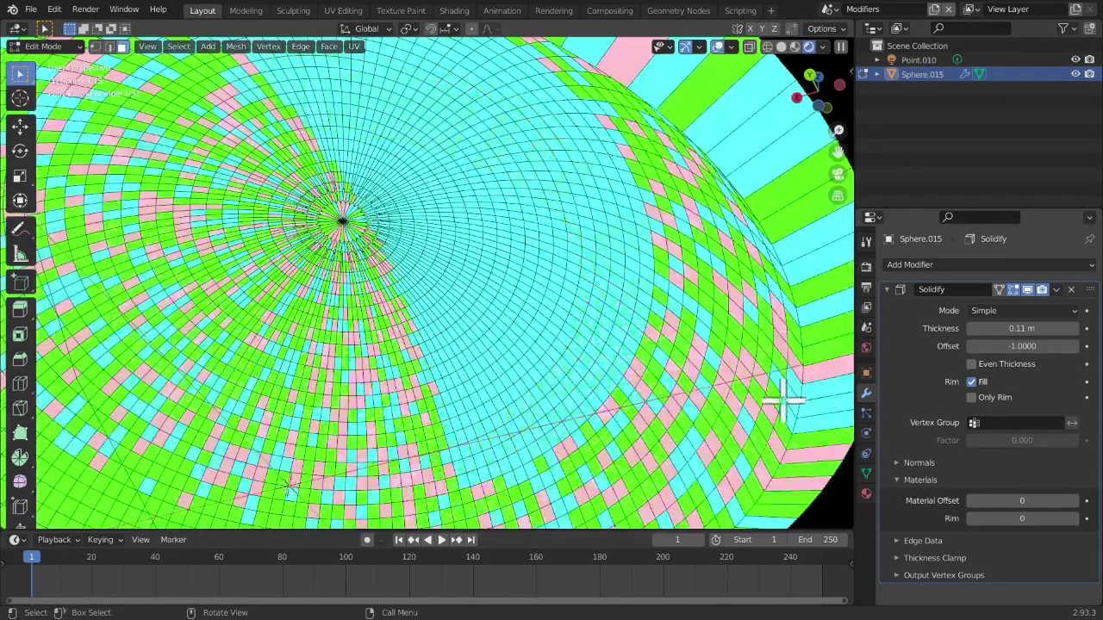
pyautogui.scroll(-6, 689, 358)
pyautogui.scroll(2, 646, 381)
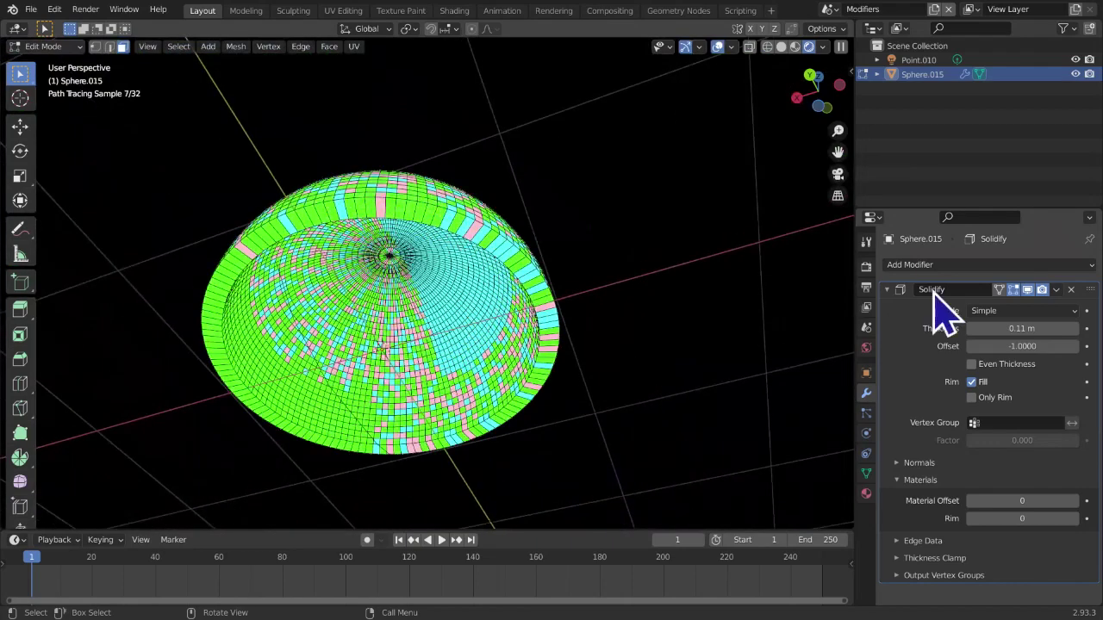
pyautogui.click(866, 494)
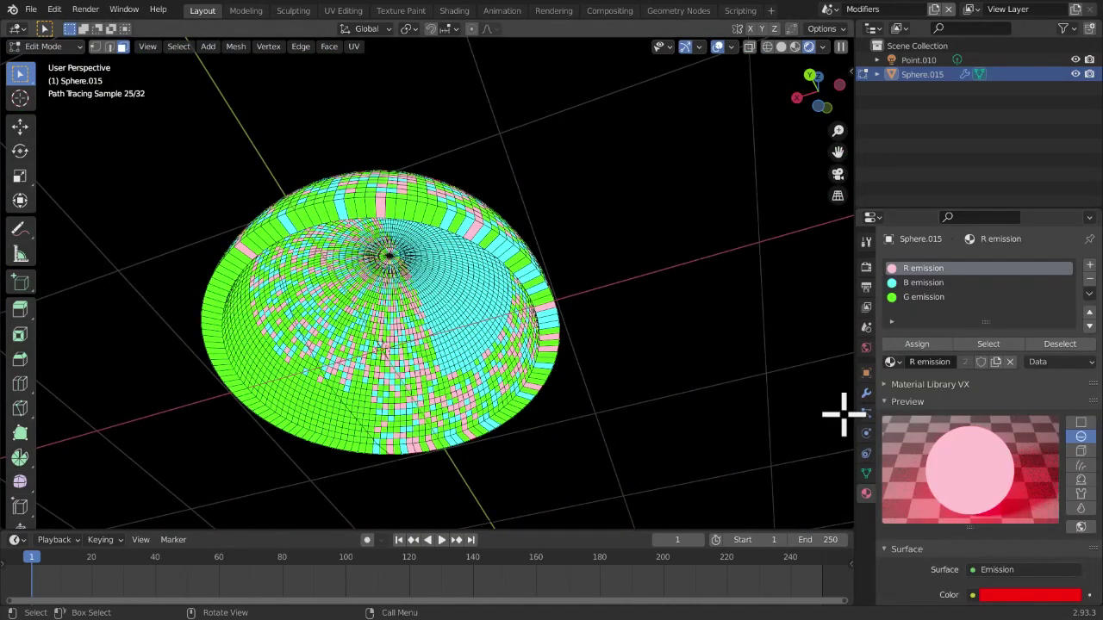
pyautogui.click(866, 393)
pyautogui.moveTo(596, 468); pyautogui.dragTo(603, 428, button='middle')
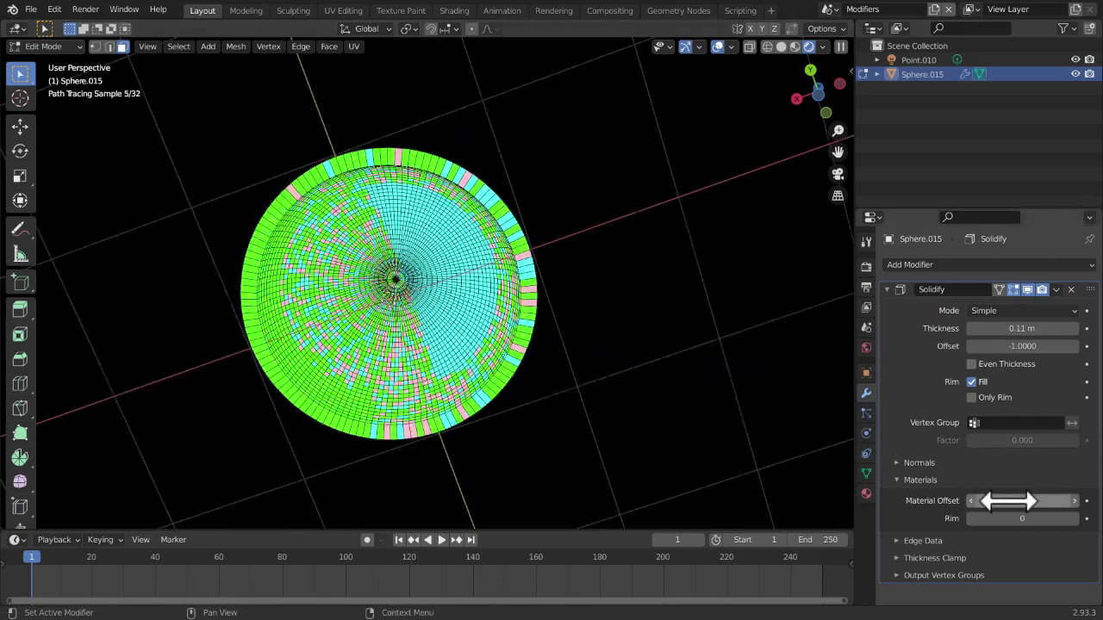
pyautogui.click(1074, 518)
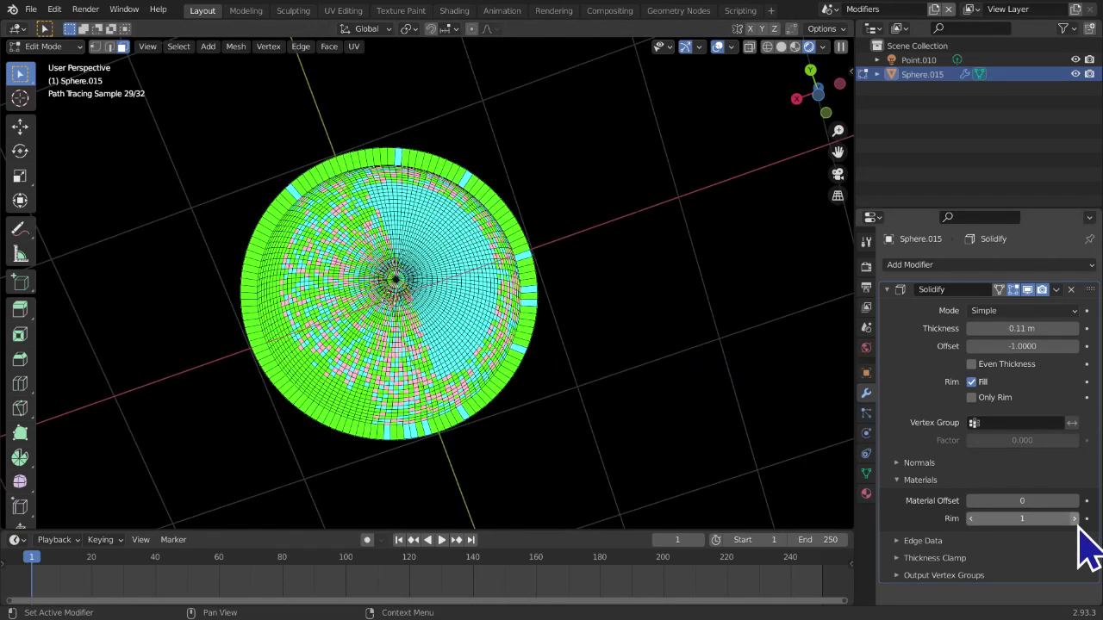
pyautogui.click(971, 517)
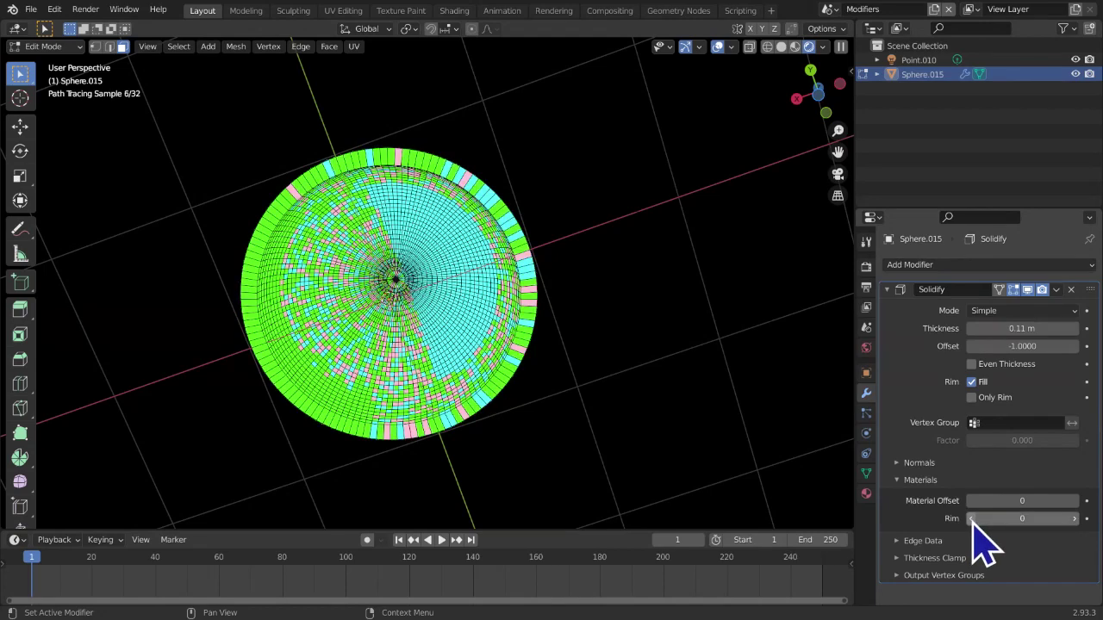
pyautogui.click(971, 518)
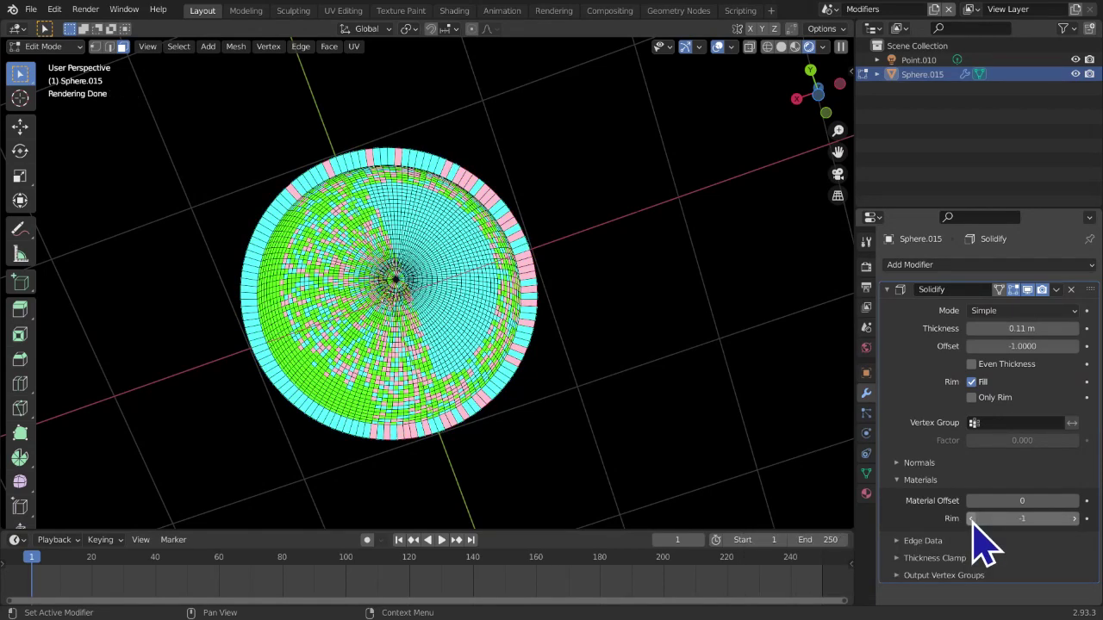
pyautogui.click(971, 518)
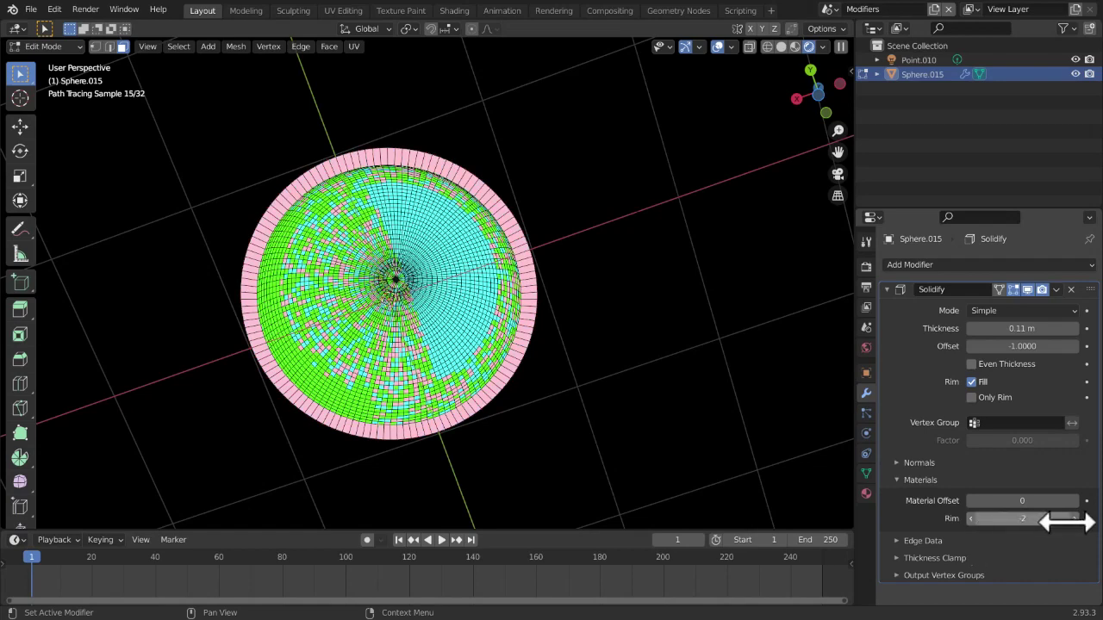
pyautogui.click(1073, 518)
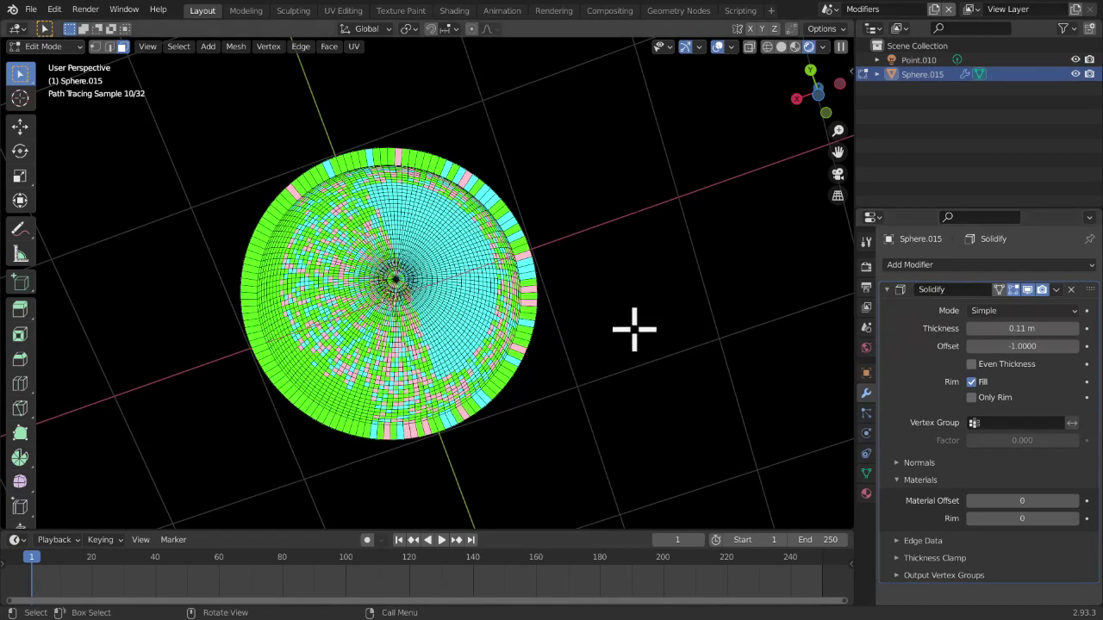
pyautogui.moveTo(657, 339); pyautogui.dragTo(623, 374, button='middle')
pyautogui.click(53, 48)
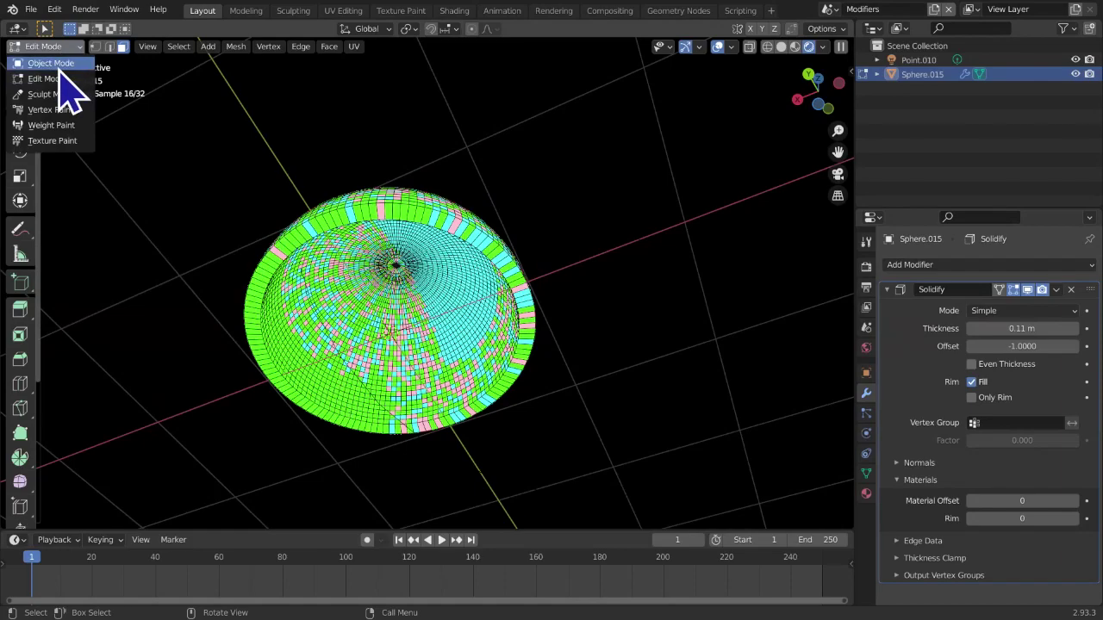
# Switch the dome to Object Mode and add a Wireframe modifier after Solidify
pyautogui.click(50, 63)
pyautogui.moveTo(399, 160); pyautogui.dragTo(659, 258, button='middle')
pyautogui.scroll(3, 844, 277)
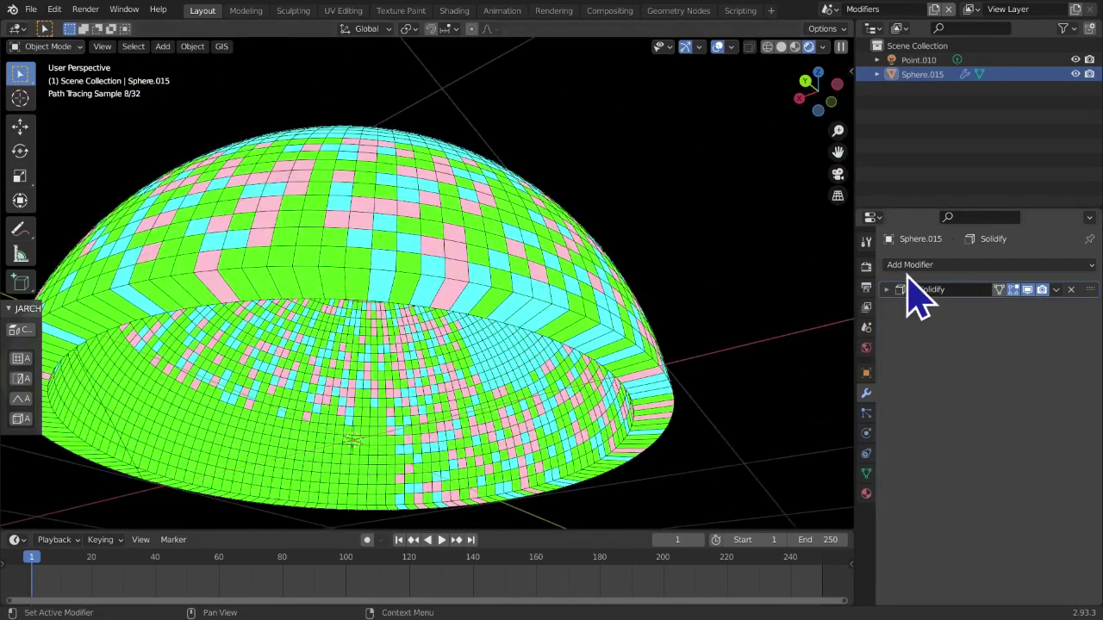
pyautogui.click(910, 265)
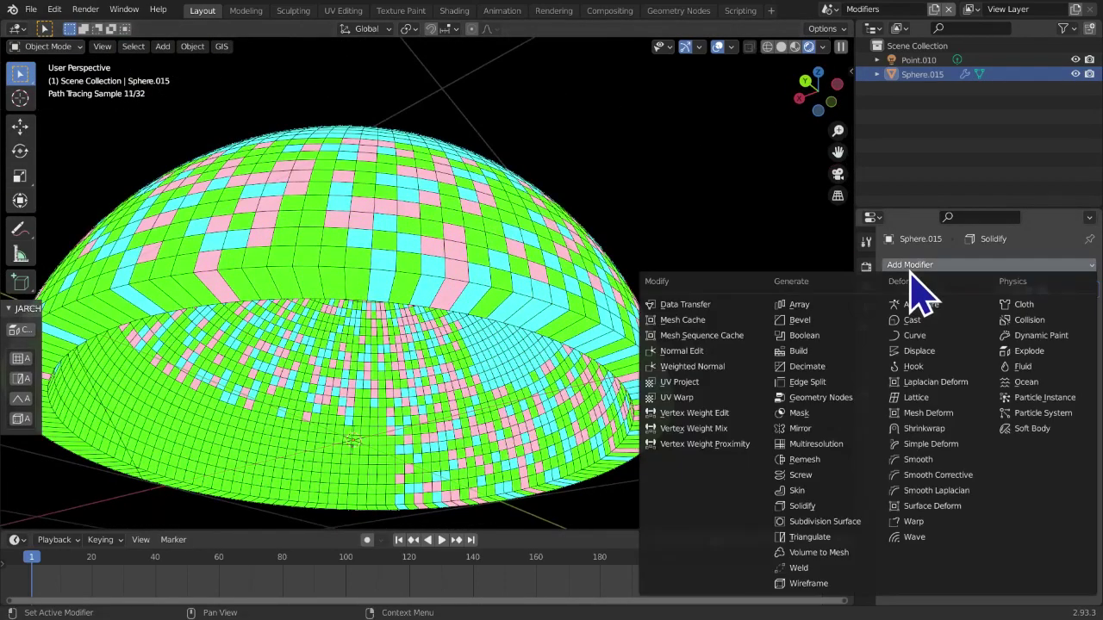
pyautogui.click(842, 588)
# Set the Wireframe thickness to 0.01 m and orbit beneath the resulting lattice
pyautogui.moveTo(537, 455); pyautogui.dragTo(817, 319, button='middle')
pyautogui.click(999, 330)
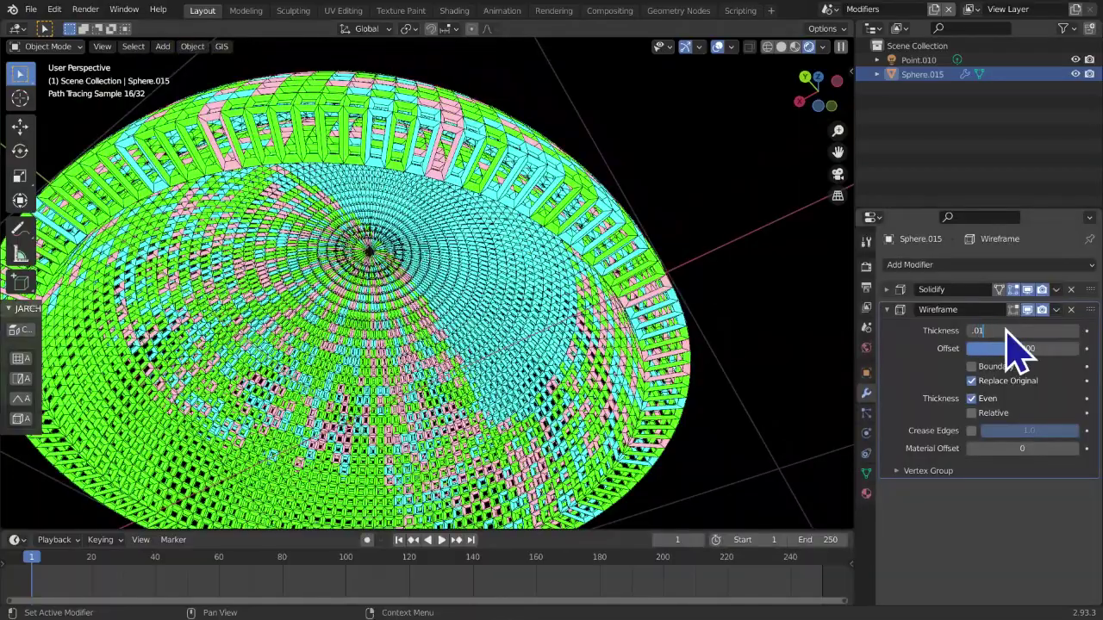
pyautogui.press('Return')
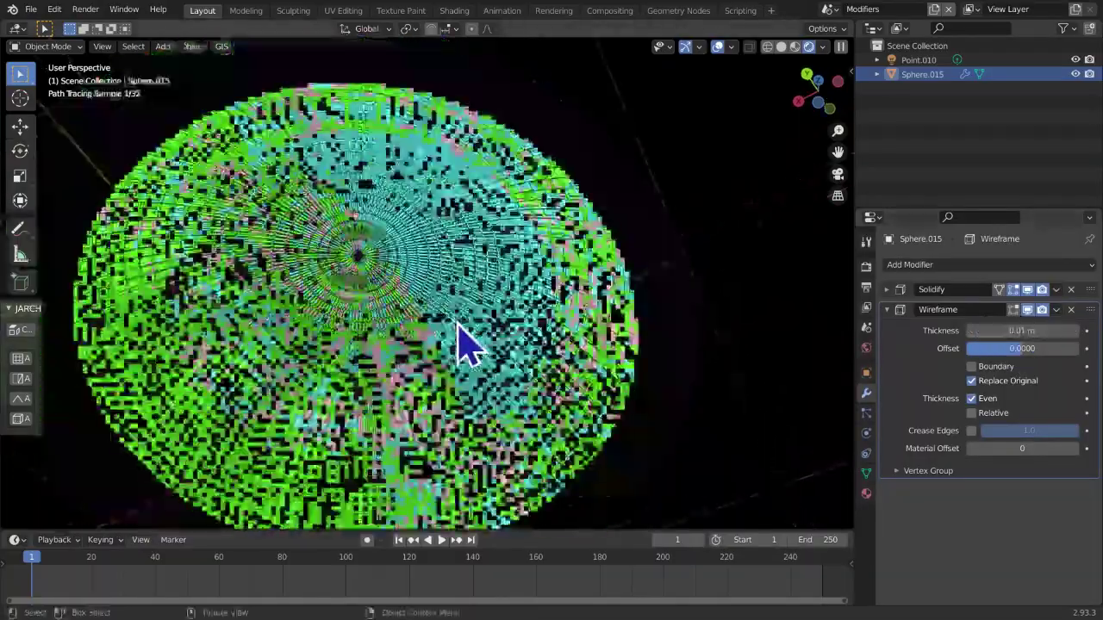
pyautogui.scroll(6, 466, 344)
pyautogui.scroll(5, 456, 340)
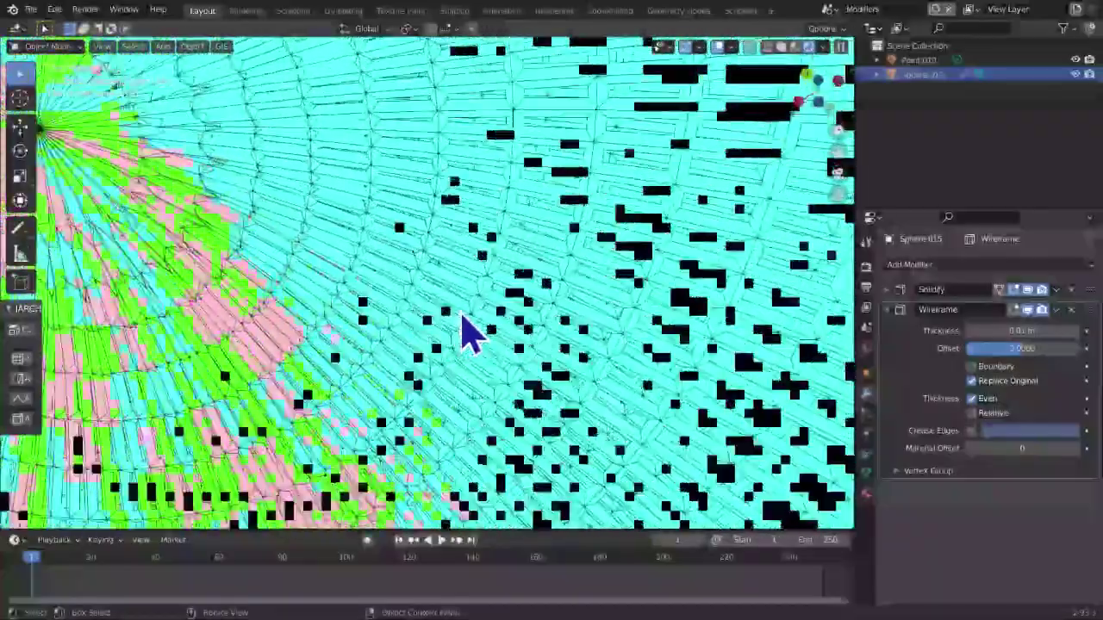
pyautogui.scroll(-4, 509, 288)
pyautogui.scroll(-8, 495, 302)
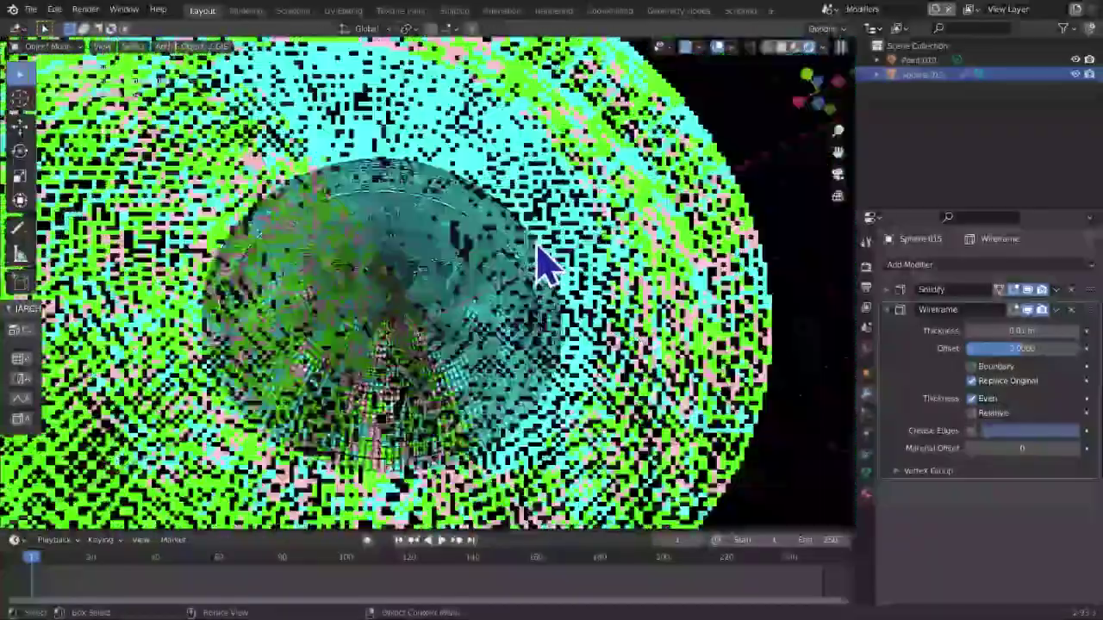
pyautogui.moveTo(468, 414); pyautogui.dragTo(468, 390, button='middle')
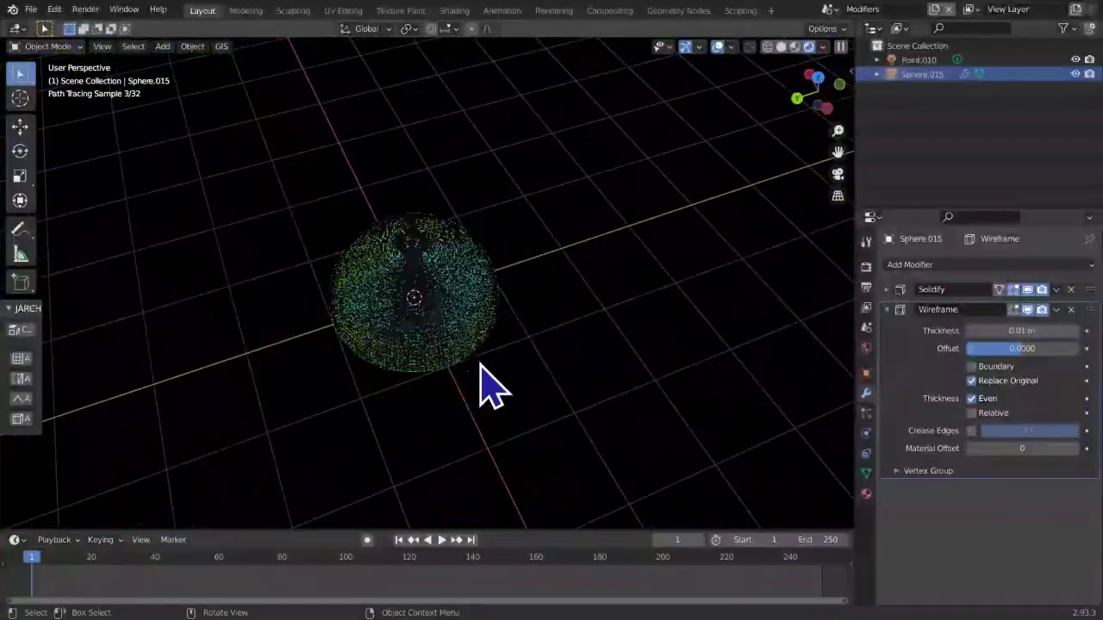
pyautogui.scroll(5, 486, 384)
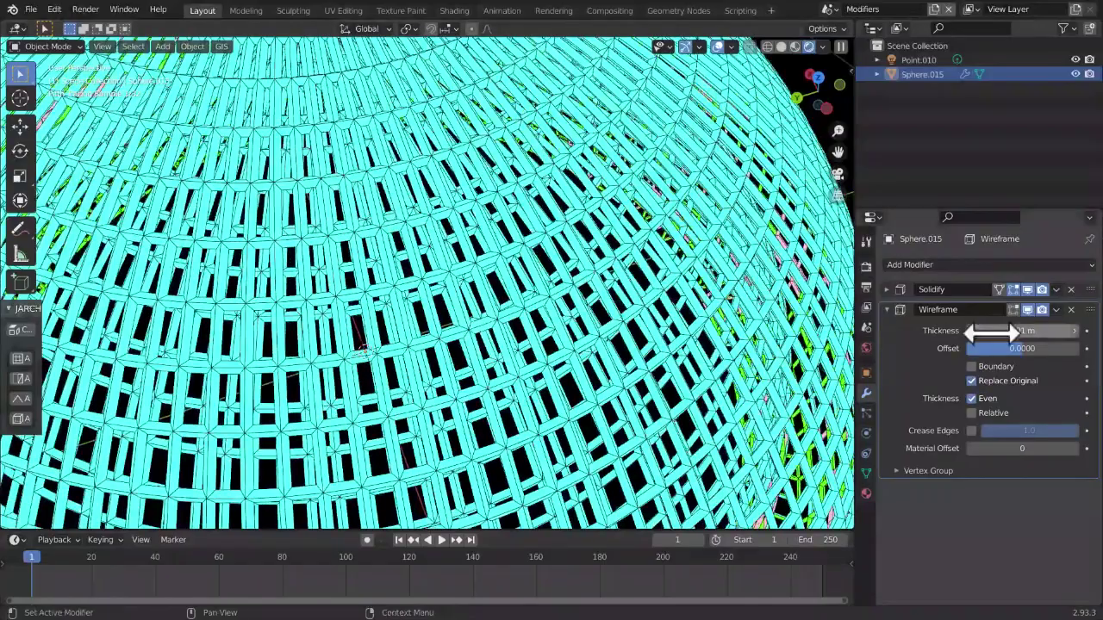
pyautogui.click(993, 331)
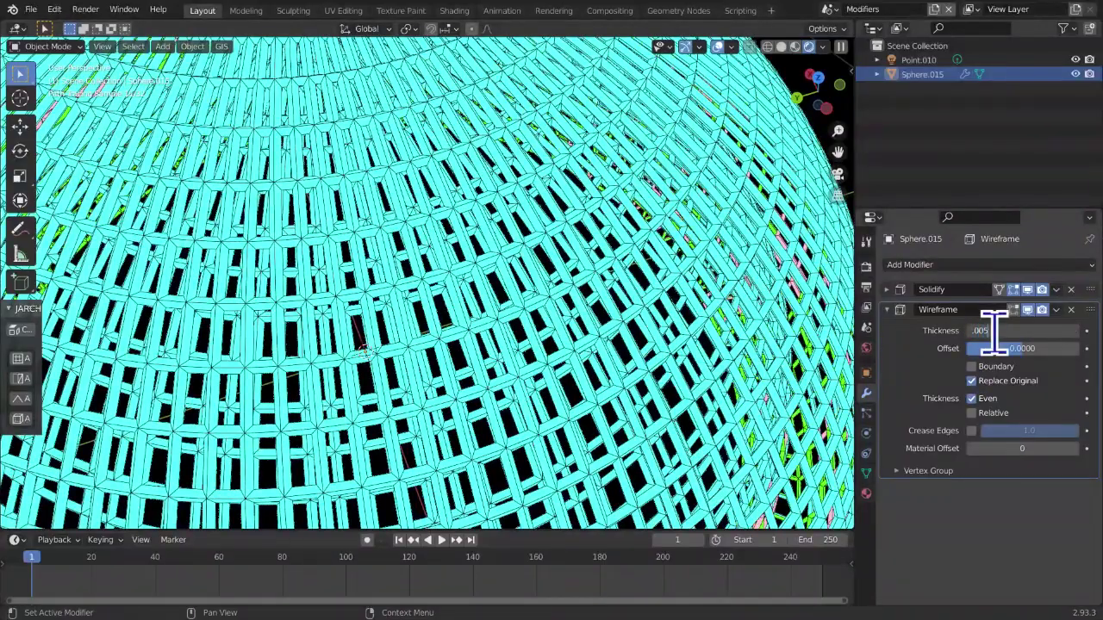
pyautogui.write('.005')
pyautogui.press('Return')
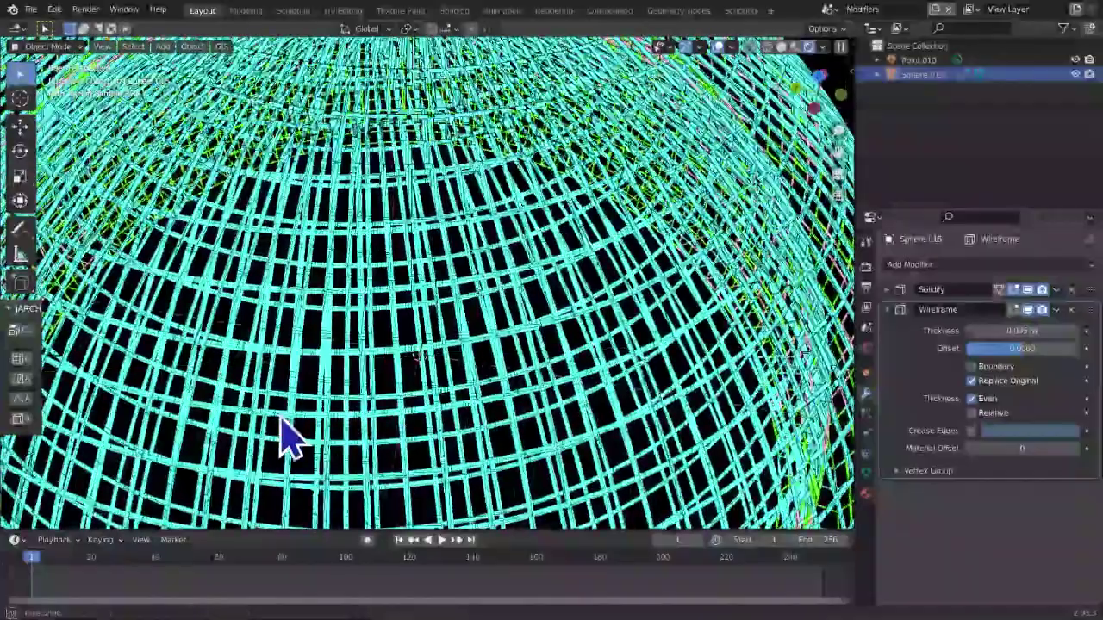
pyautogui.moveTo(279, 438); pyautogui.dragTo(336, 362, button='middle')
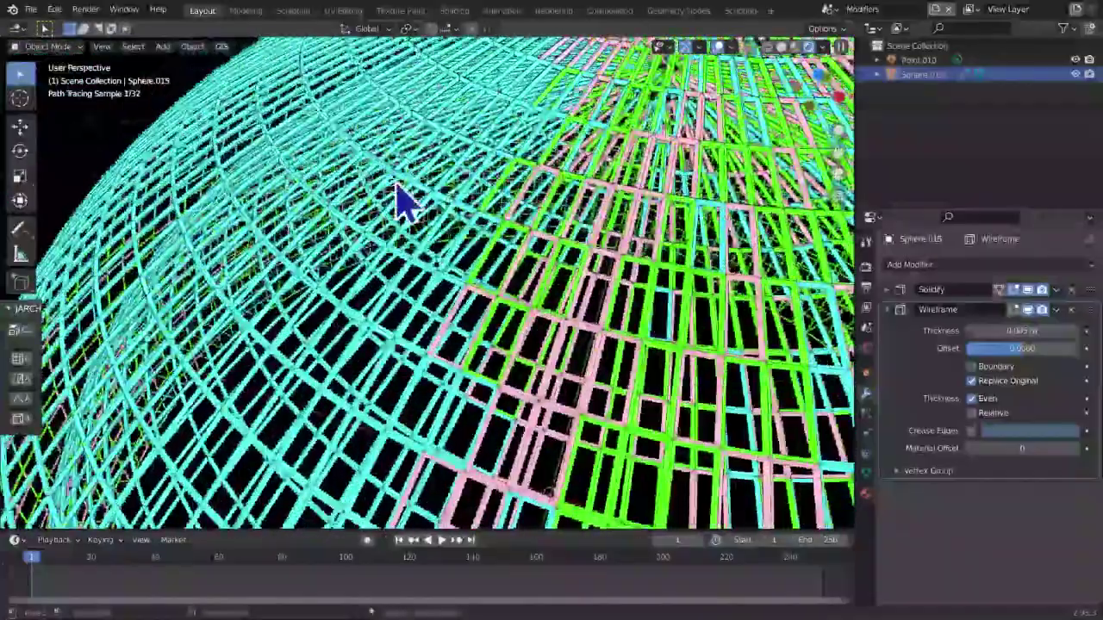
pyautogui.scroll(-5, 647, 379)
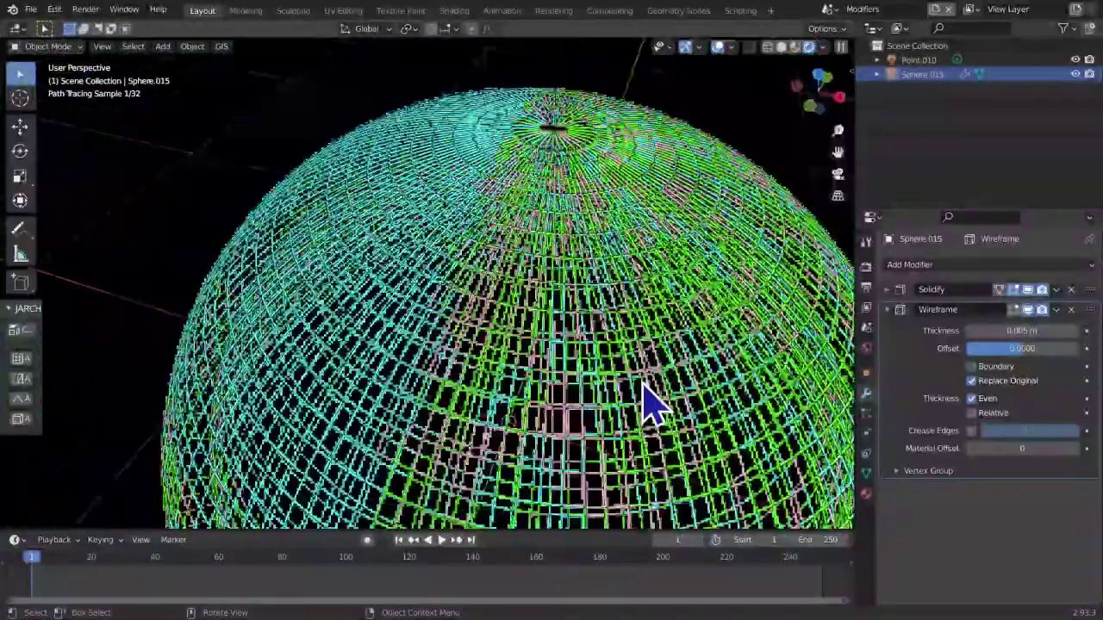
pyautogui.scroll(3, 576, 300)
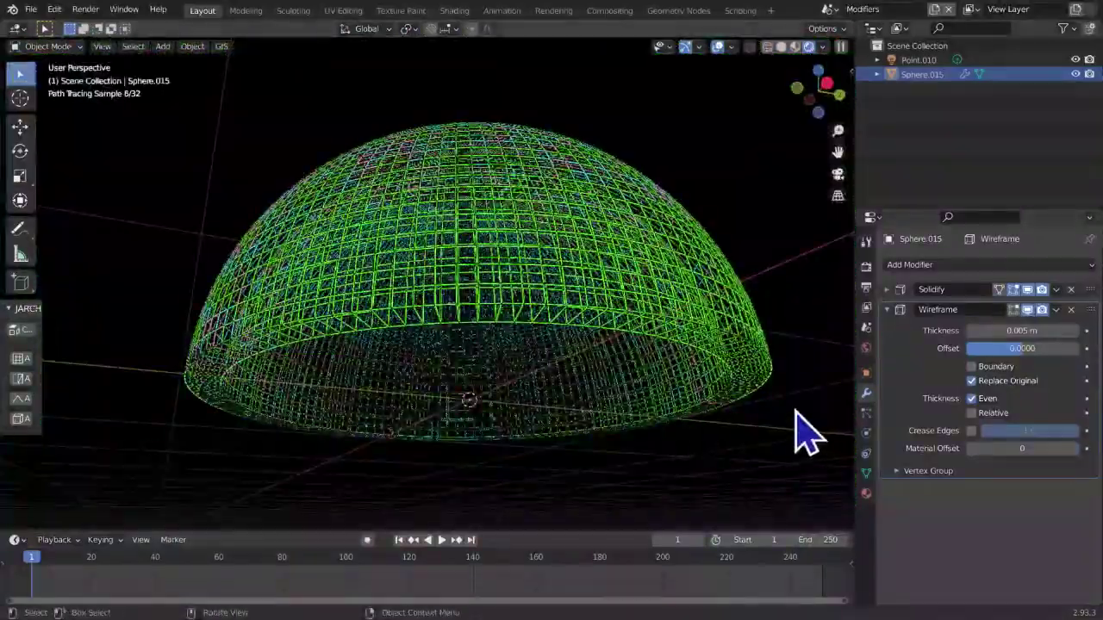
pyautogui.scroll(6, 797, 401)
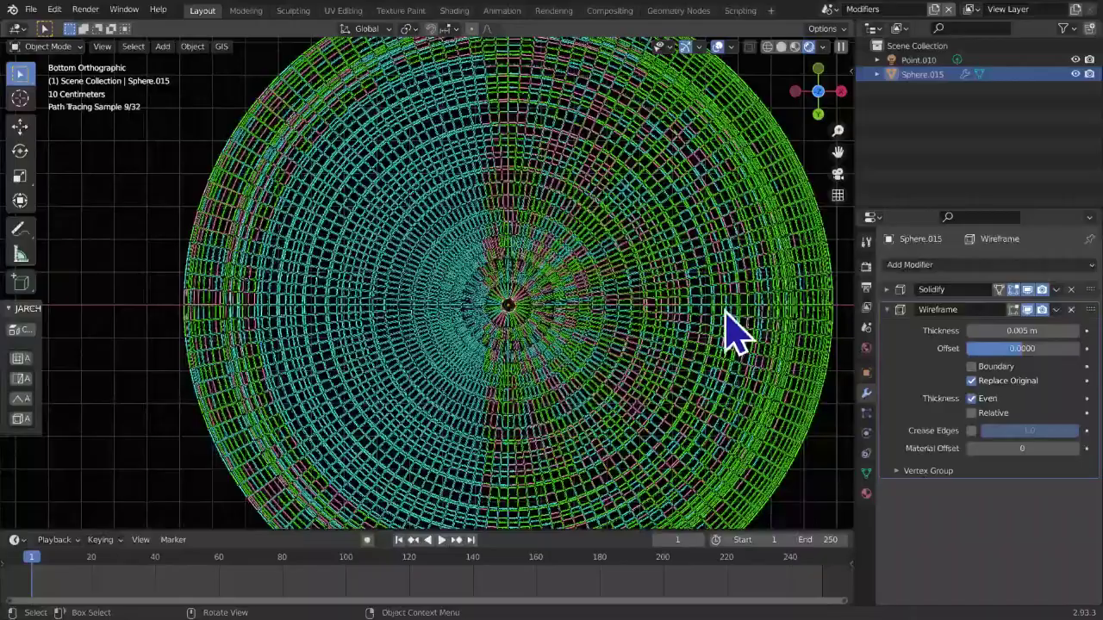
pyautogui.click(1009, 311)
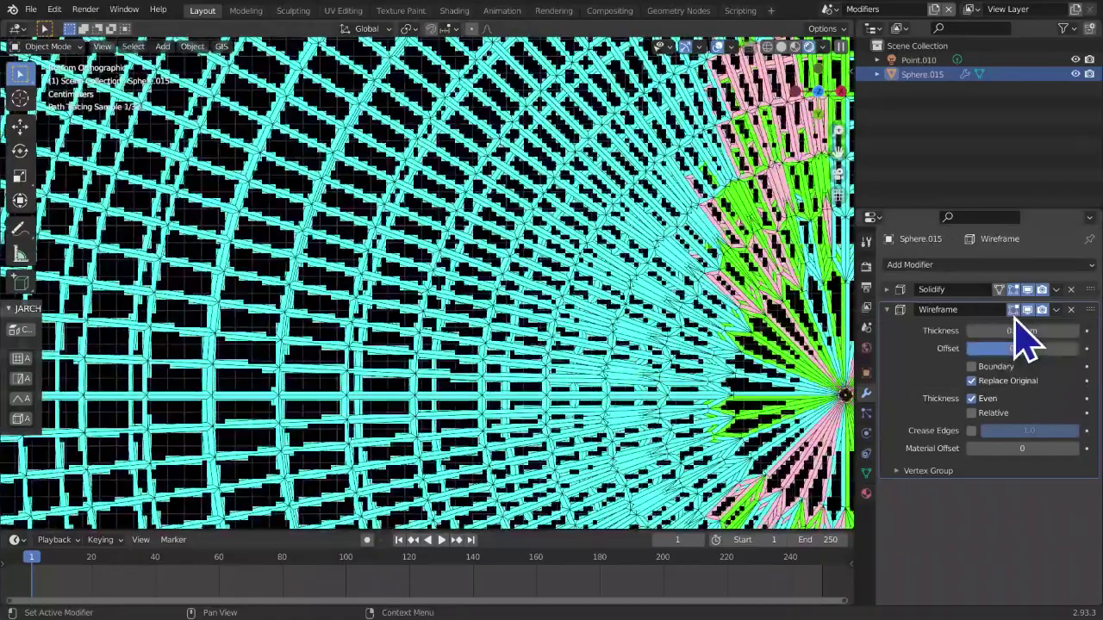
# Enter Edit Mode on the dome and switch from rendered to solid shading
pyautogui.press('Tab')
pyautogui.moveTo(455, 306); pyautogui.dragTo(461, 317, button='middle')
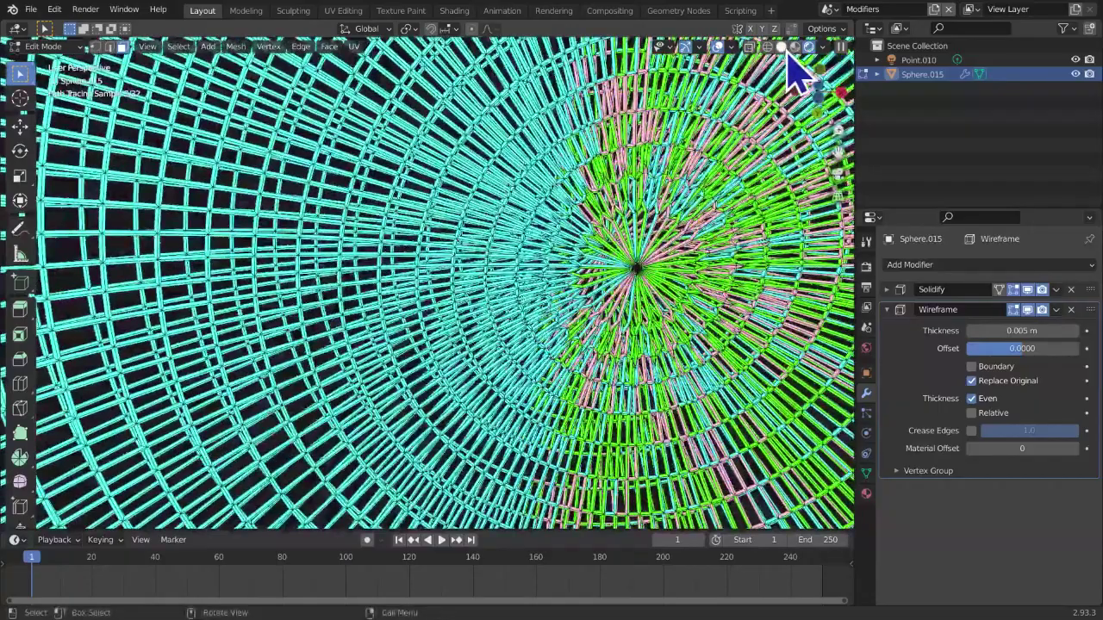
pyautogui.press('z')
pyautogui.moveTo(473, 303); pyautogui.dragTo(436, 276, button='middle')
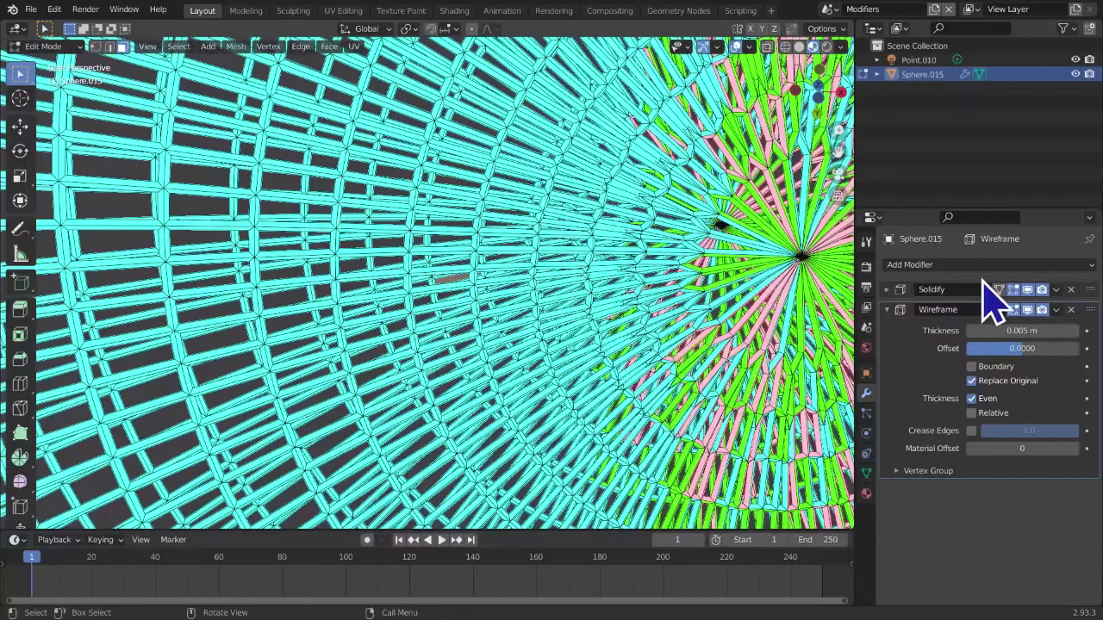
# Turn off the Wireframe modifier's Edit Mode display and orbit around the bare mesh
pyautogui.click(1014, 312)
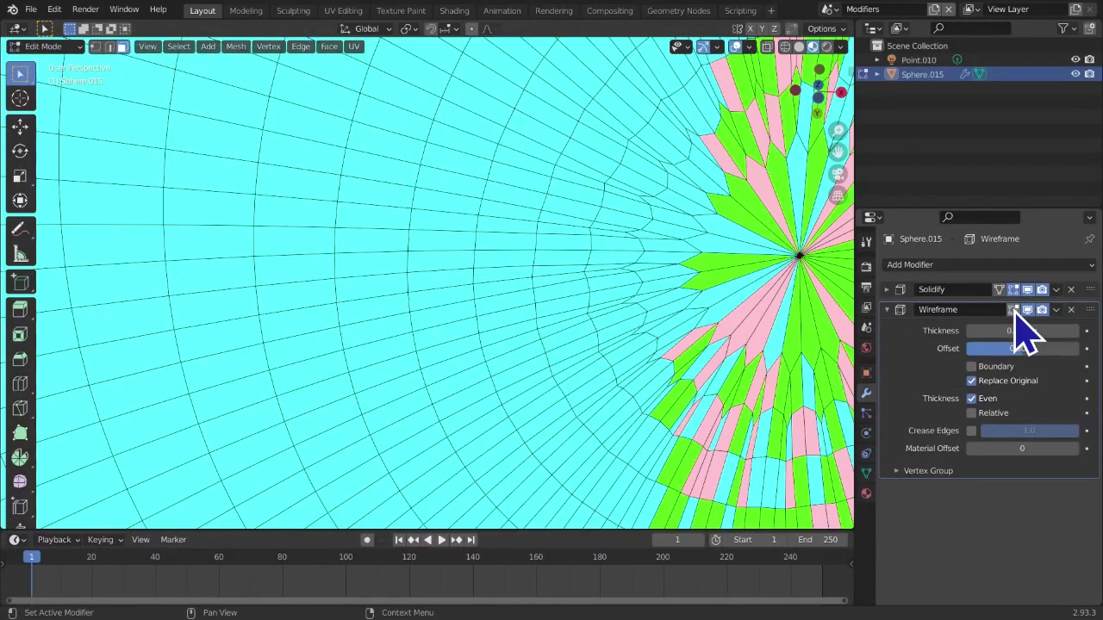
pyautogui.moveTo(492, 362)
pyautogui.mouseDown(button='middle')
pyautogui.moveTo(485, 370)
pyautogui.moveTo(498, 356)
pyautogui.mouseUp(button='middle')
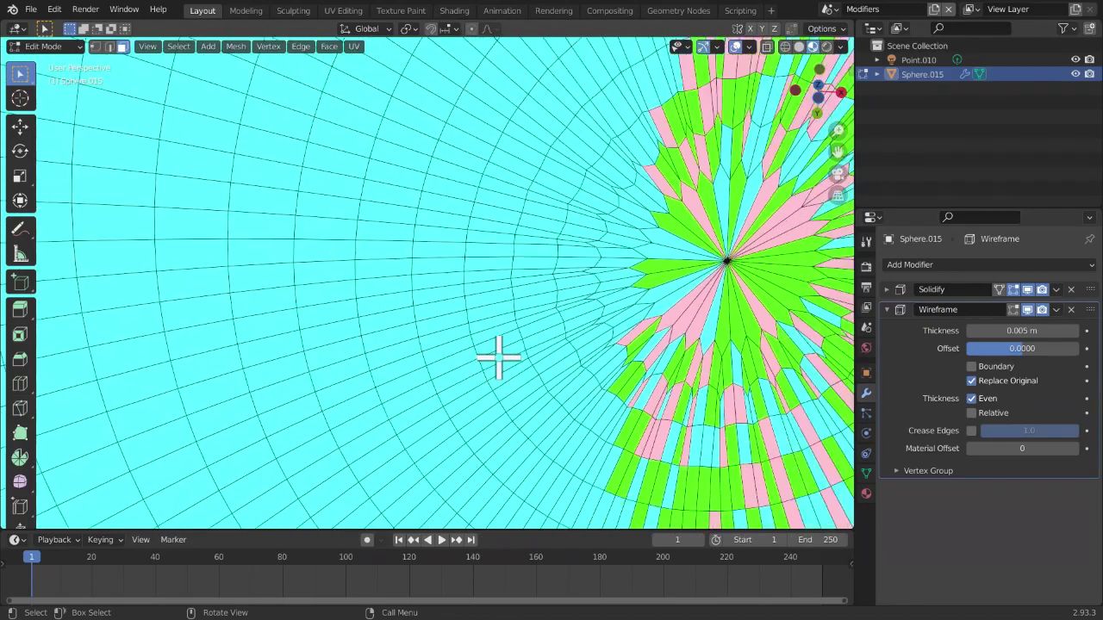
pyautogui.scroll(-8, 496, 357)
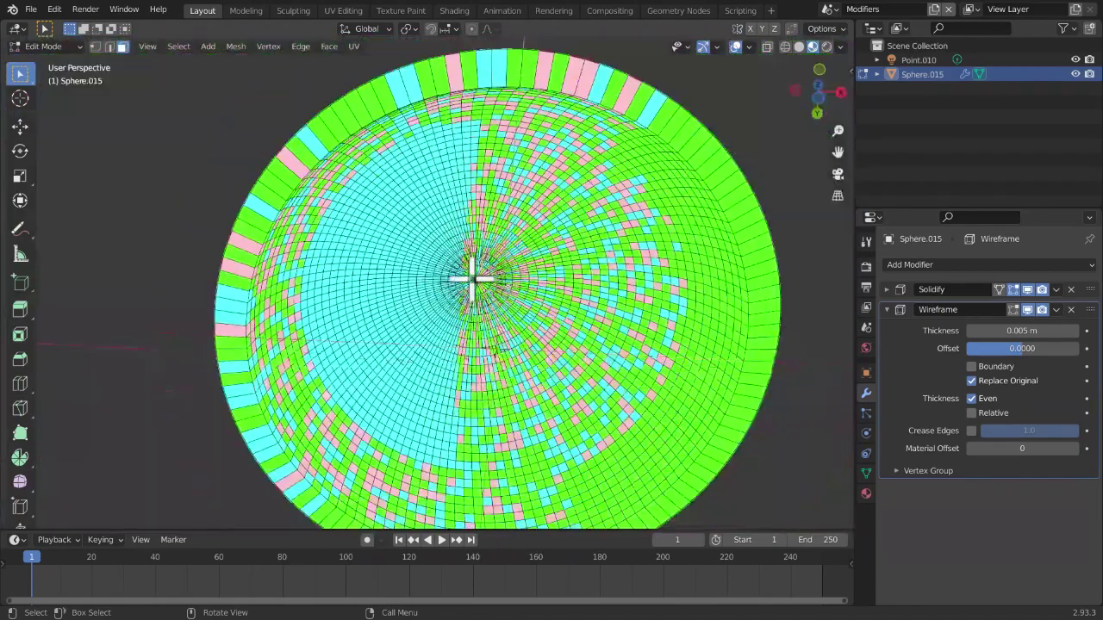
pyautogui.moveTo(473, 278); pyautogui.dragTo(600, 443, button='middle')
pyautogui.scroll(8, 571, 421)
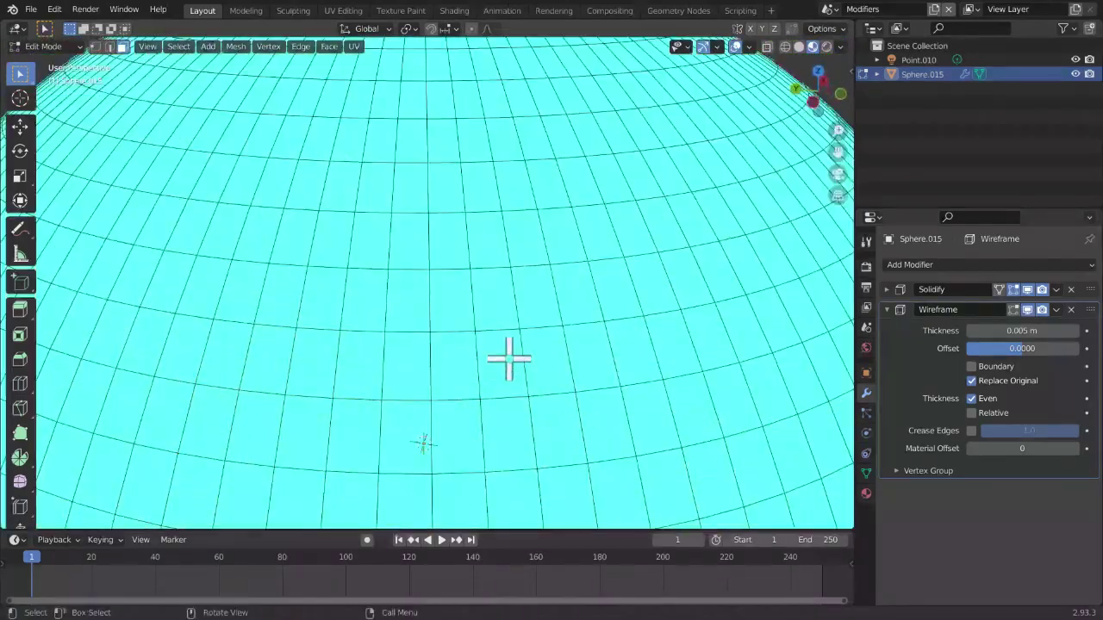
pyautogui.moveTo(518, 371); pyautogui.dragTo(800, 399, button='middle')
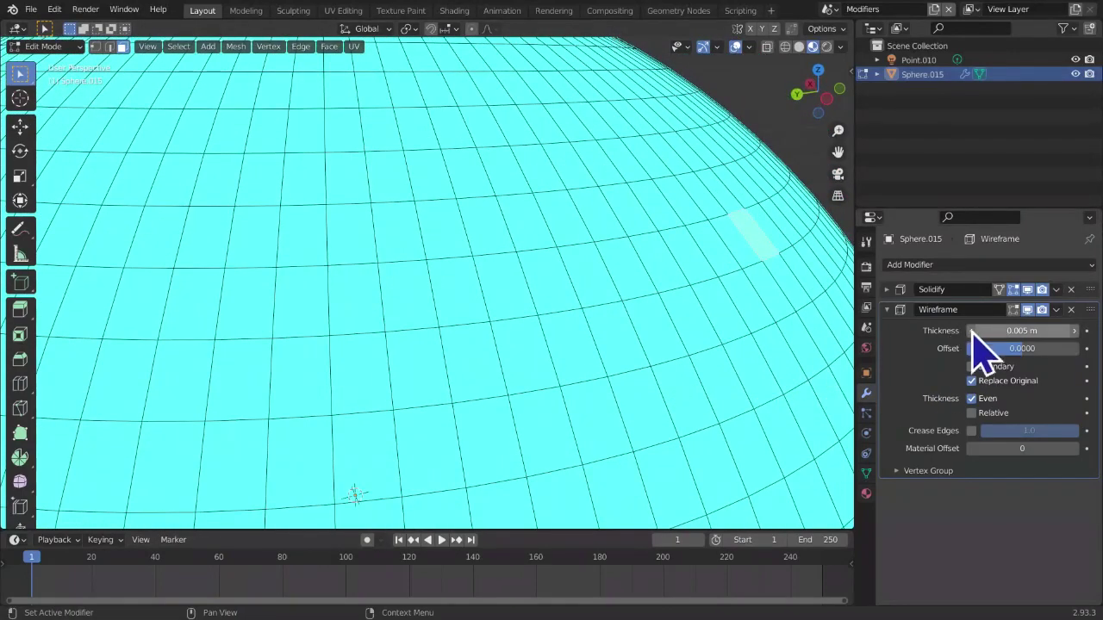
# Turn the Wireframe modifier's Edit Mode display back on to show the lattice
pyautogui.click(1013, 309)
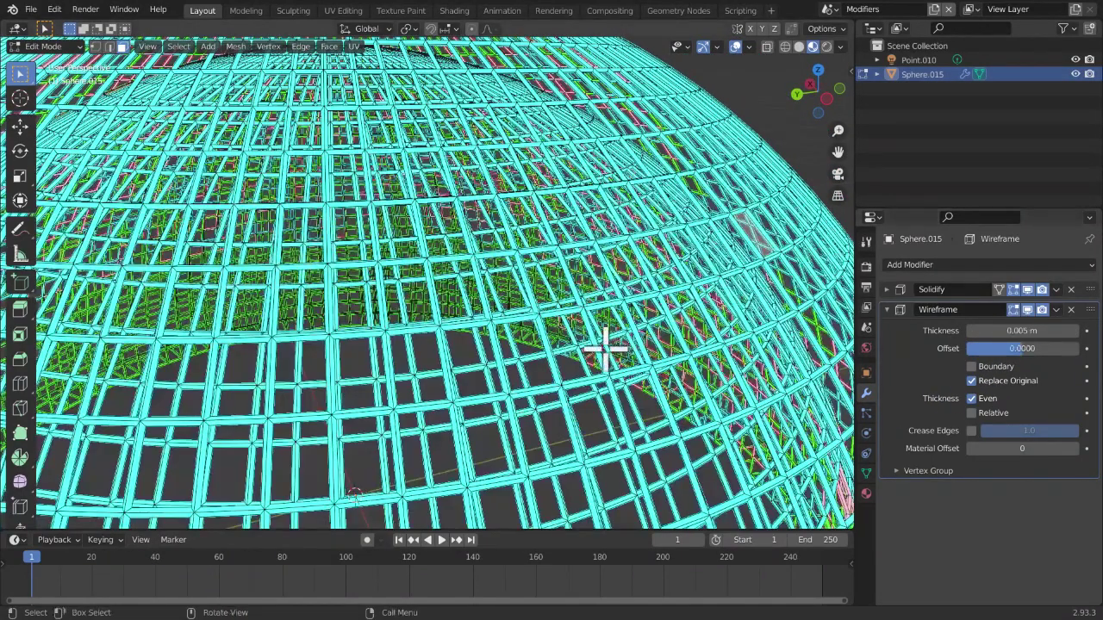
pyautogui.moveTo(603, 353); pyautogui.dragTo(569, 349, button='middle')
pyautogui.scroll(-5, 804, 247)
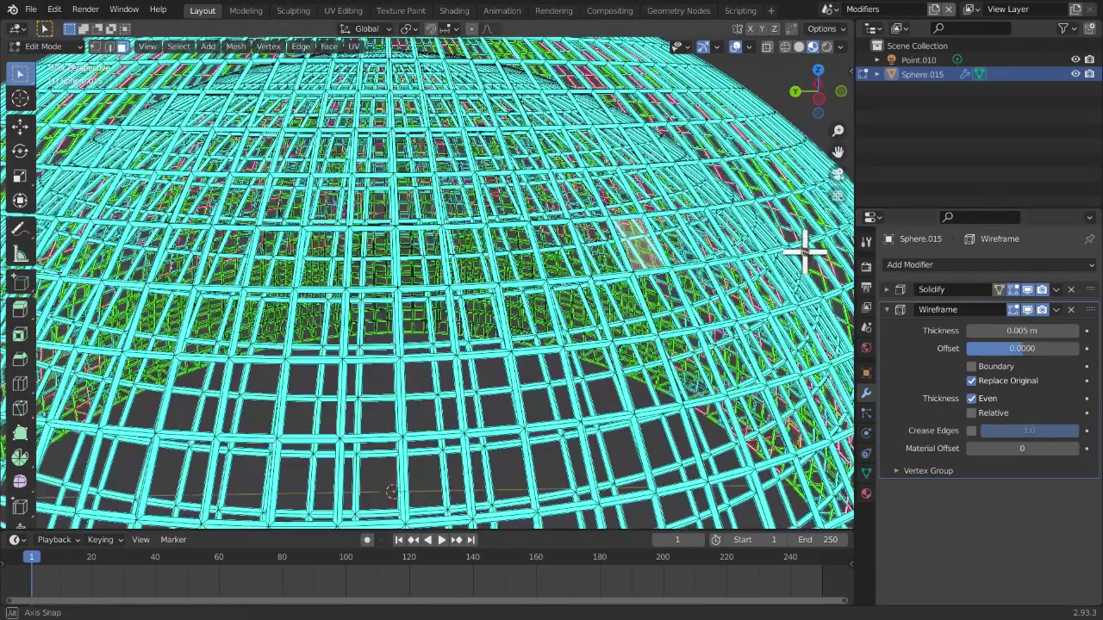
pyautogui.scroll(5, 716, 280)
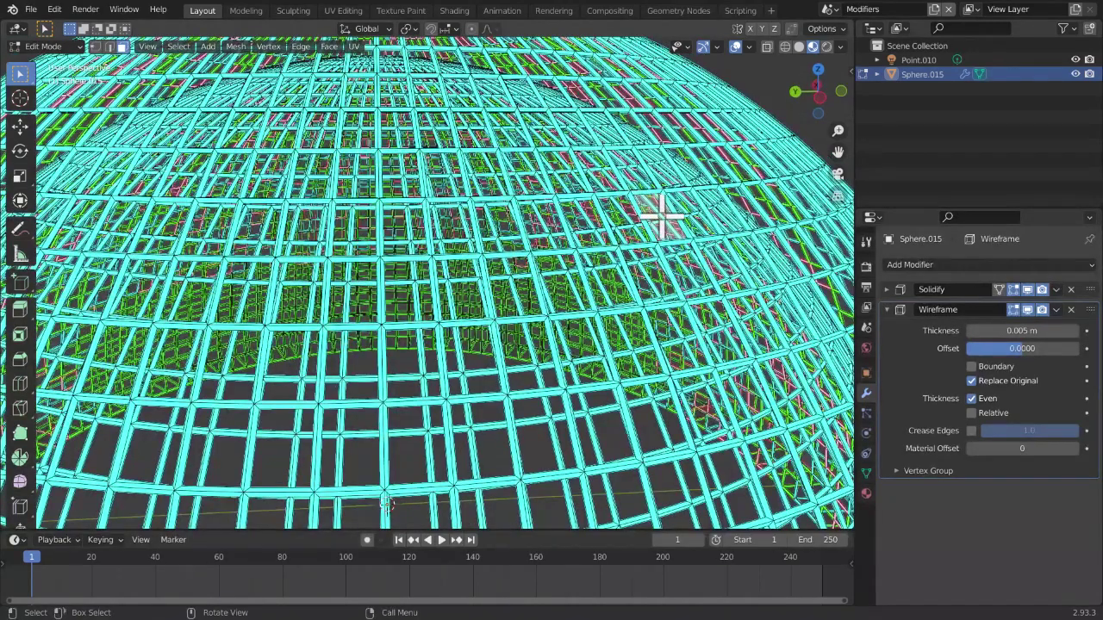
pyautogui.scroll(-4, 672, 279)
pyautogui.moveTo(672, 279); pyautogui.dragTo(660, 290, button='middle')
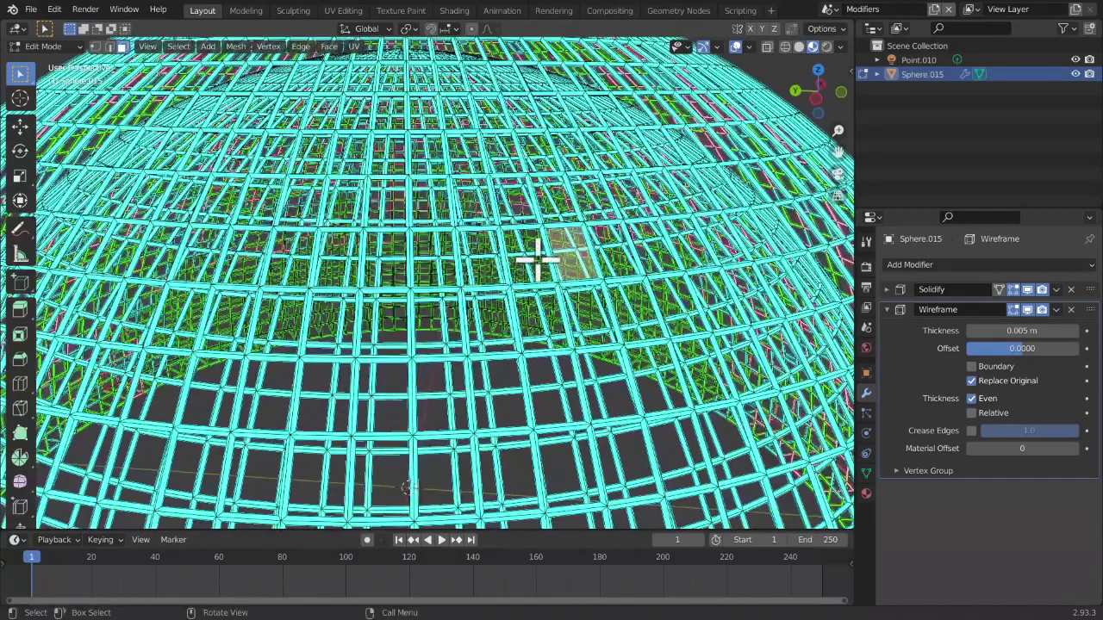
pyautogui.moveTo(523, 260); pyautogui.dragTo(488, 261, button='middle')
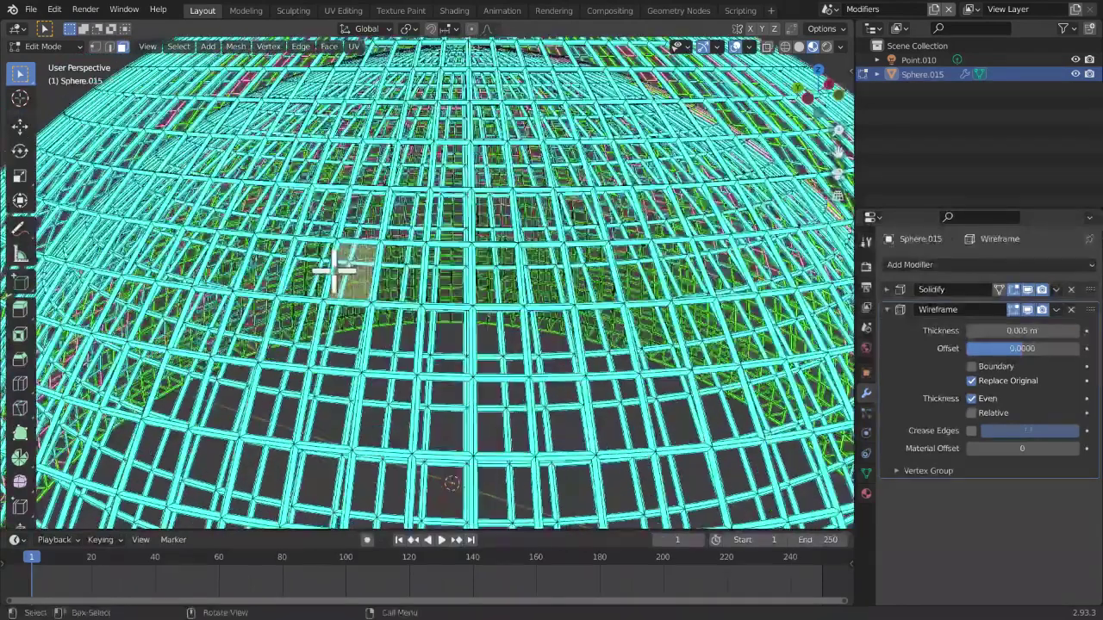
pyautogui.scroll(5, 336, 270)
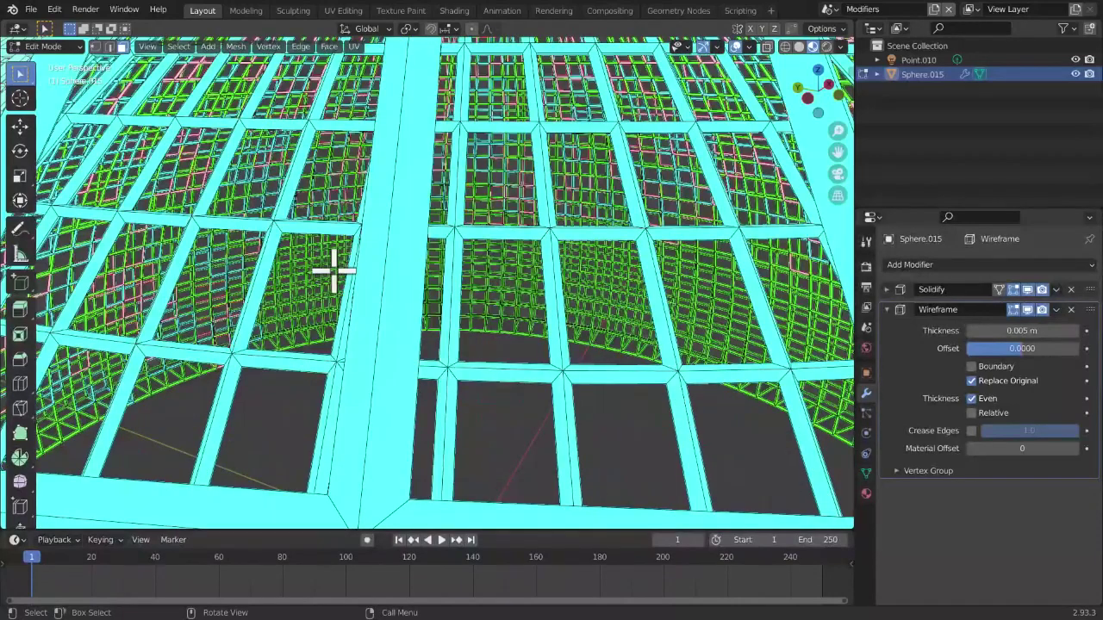
pyautogui.scroll(-5, 394, 357)
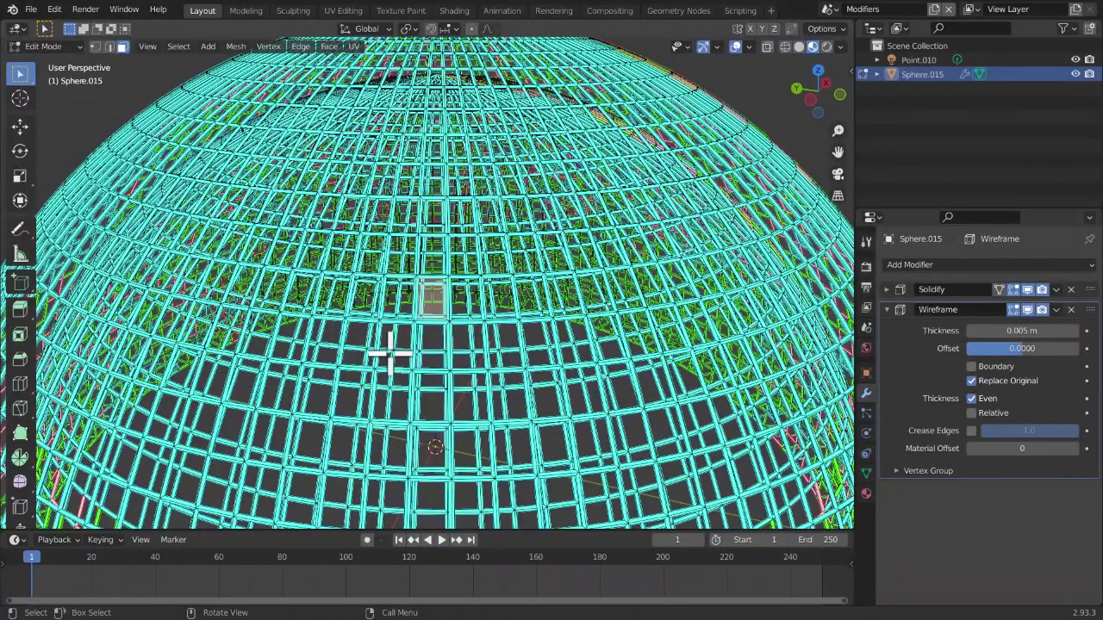
# Orbit to a low side view of the dome and select a single face
pyautogui.moveTo(391, 353); pyautogui.dragTo(377, 357, button='middle')
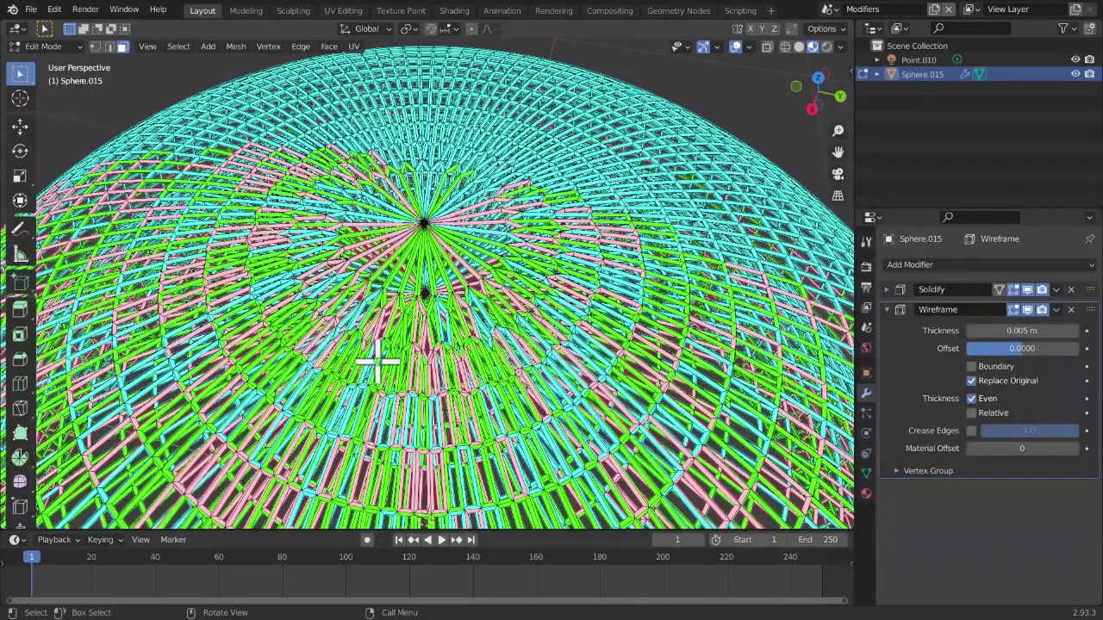
pyautogui.moveTo(377, 360); pyautogui.dragTo(711, 478, button='middle')
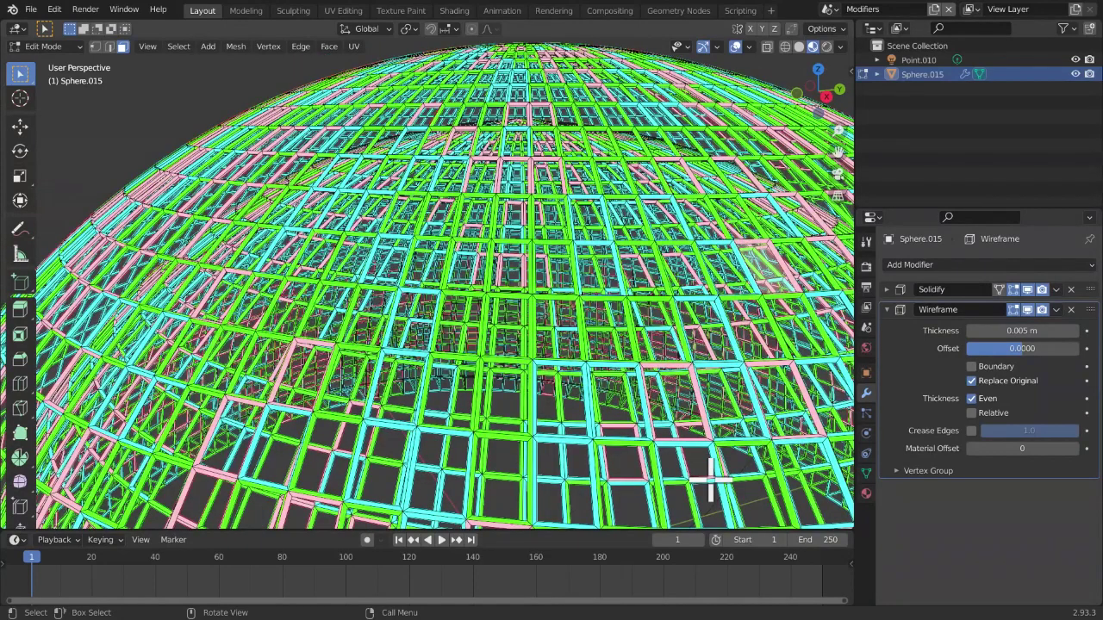
pyautogui.scroll(-6, 710, 480)
pyautogui.moveTo(440, 409); pyautogui.dragTo(471, 354, button='middle')
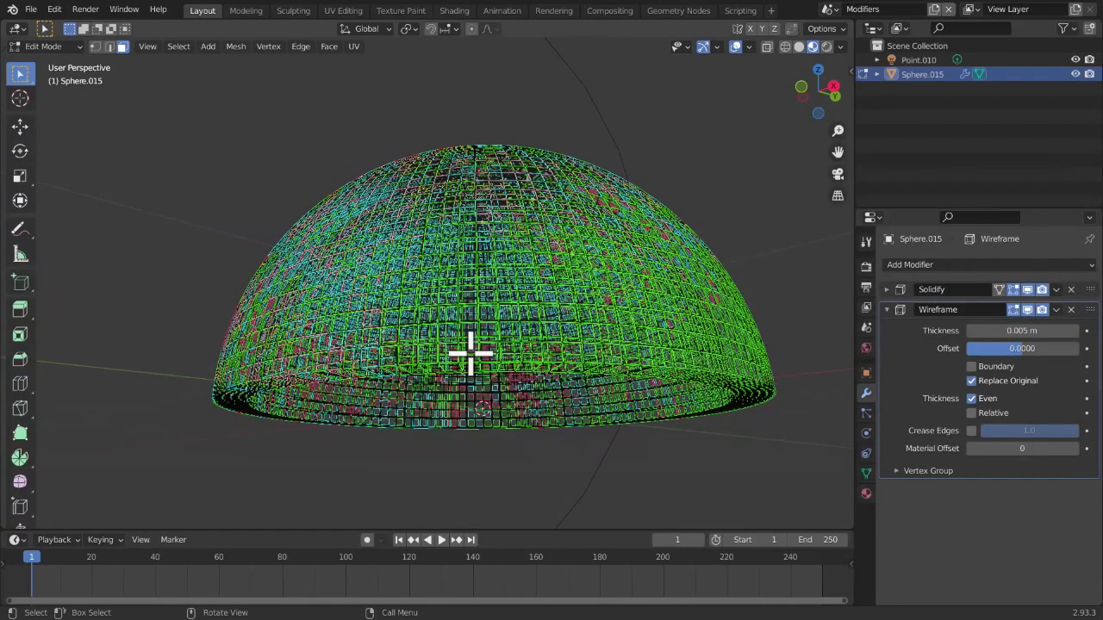
pyautogui.scroll(4, 728, 336)
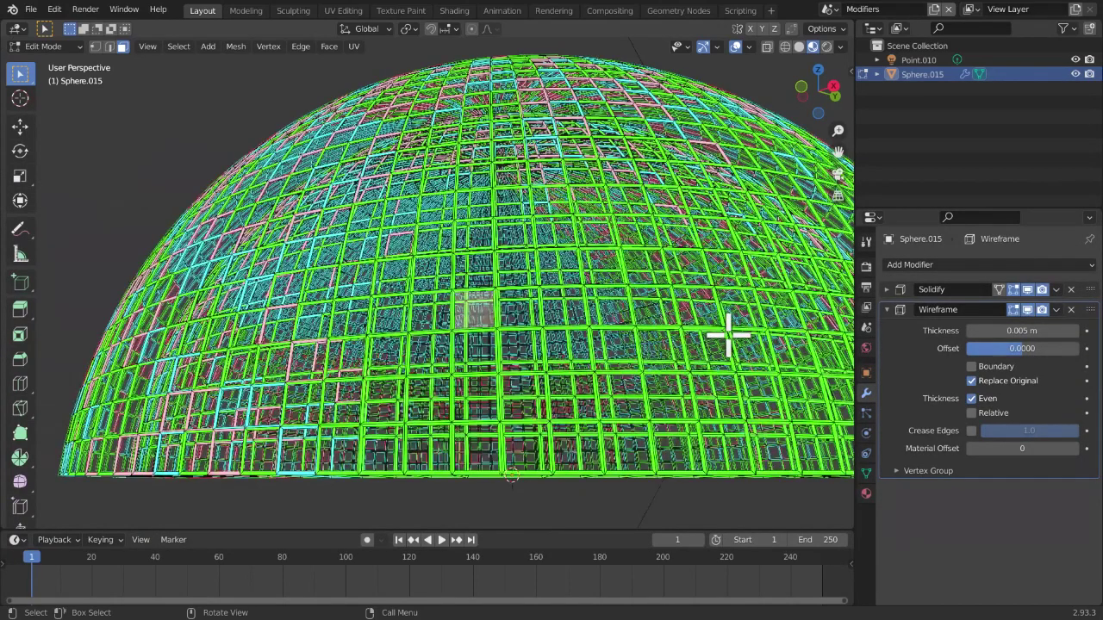
pyautogui.moveTo(320, 382); pyautogui.dragTo(423, 406, button='middle')
pyautogui.scroll(5, 468, 310)
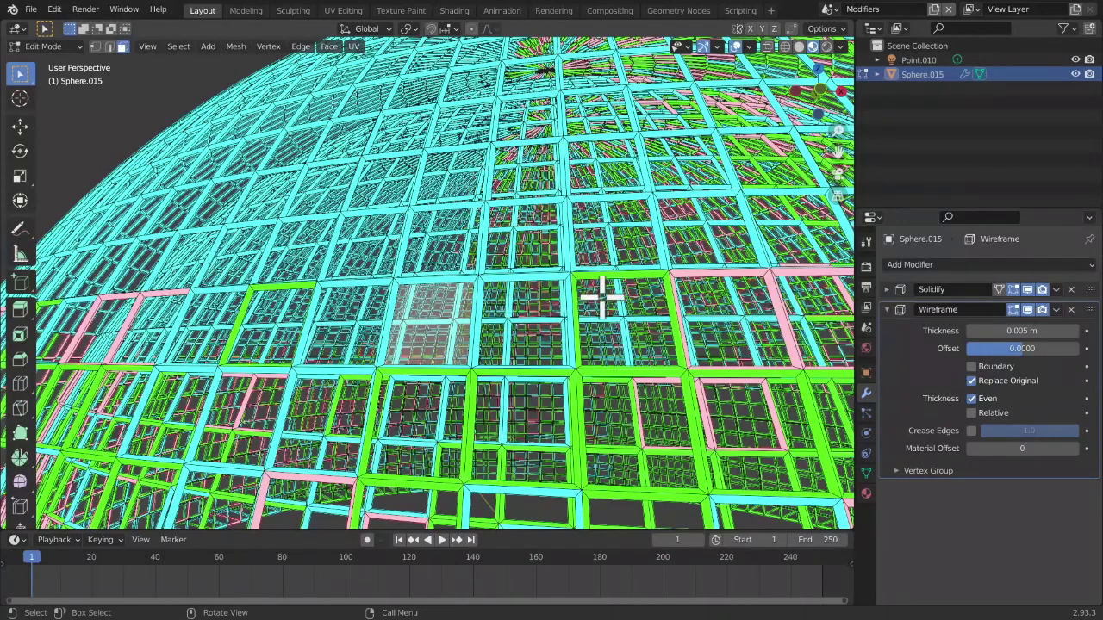
pyautogui.click(541, 231)
# Leave Edit Mode and inspect the wireframe dome from top-down and side angles
pyautogui.press('Tab')
pyautogui.scroll(-5, 740, 341)
pyautogui.scroll(-1, 740, 340)
pyautogui.moveTo(599, 340); pyautogui.dragTo(721, 357, button='middle')
pyautogui.scroll(5, 525, 419)
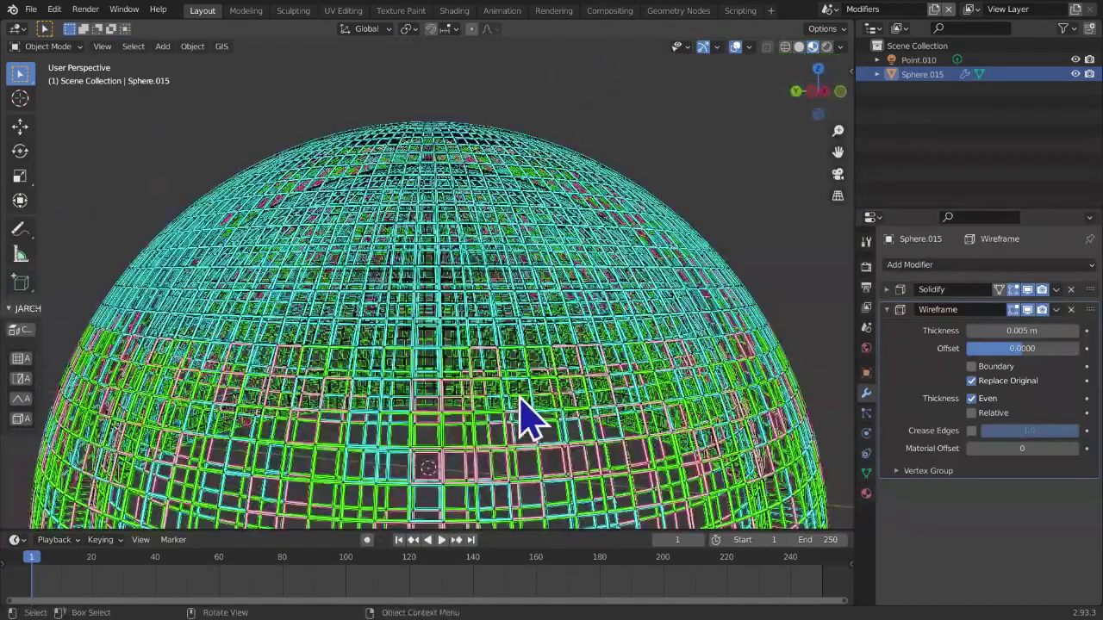
pyautogui.moveTo(520, 397); pyautogui.dragTo(506, 395, button='middle')
pyautogui.scroll(-5, 506, 394)
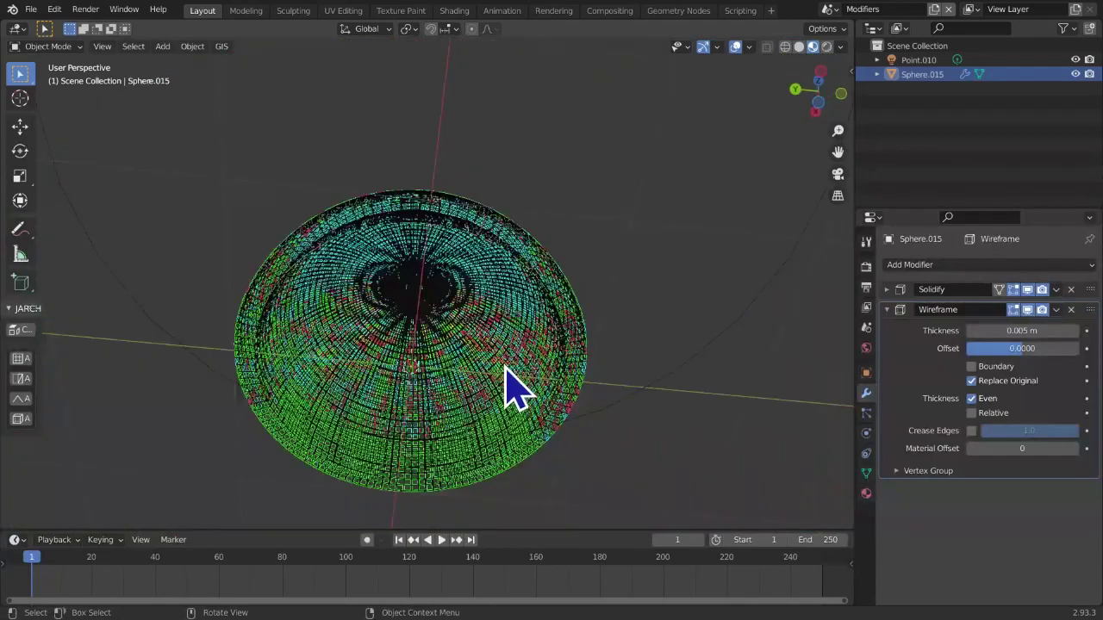
pyautogui.moveTo(515, 389); pyautogui.dragTo(475, 457, button='middle')
pyautogui.scroll(4, 475, 457)
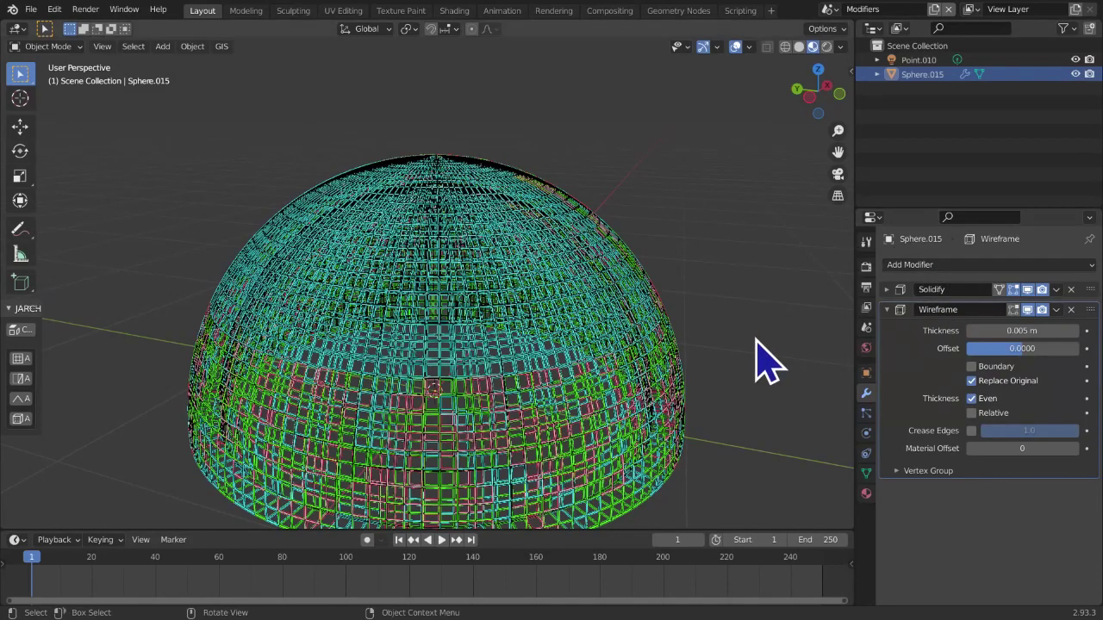
pyautogui.scroll(5, 764, 357)
pyautogui.scroll(2, 731, 365)
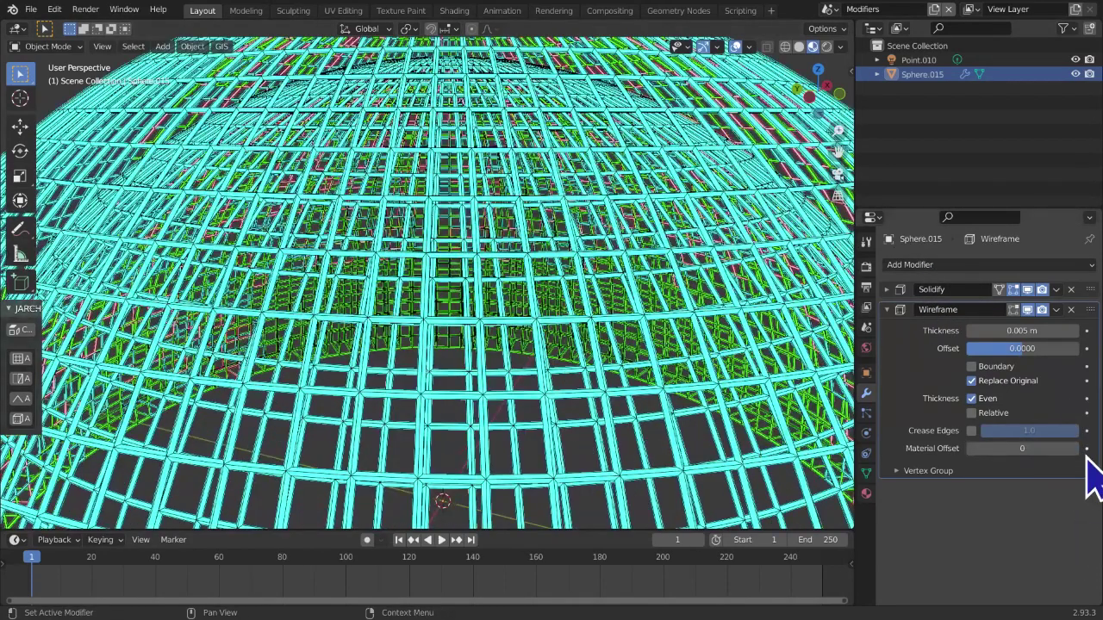
pyautogui.click(1073, 448)
pyautogui.scroll(-3, 611, 333)
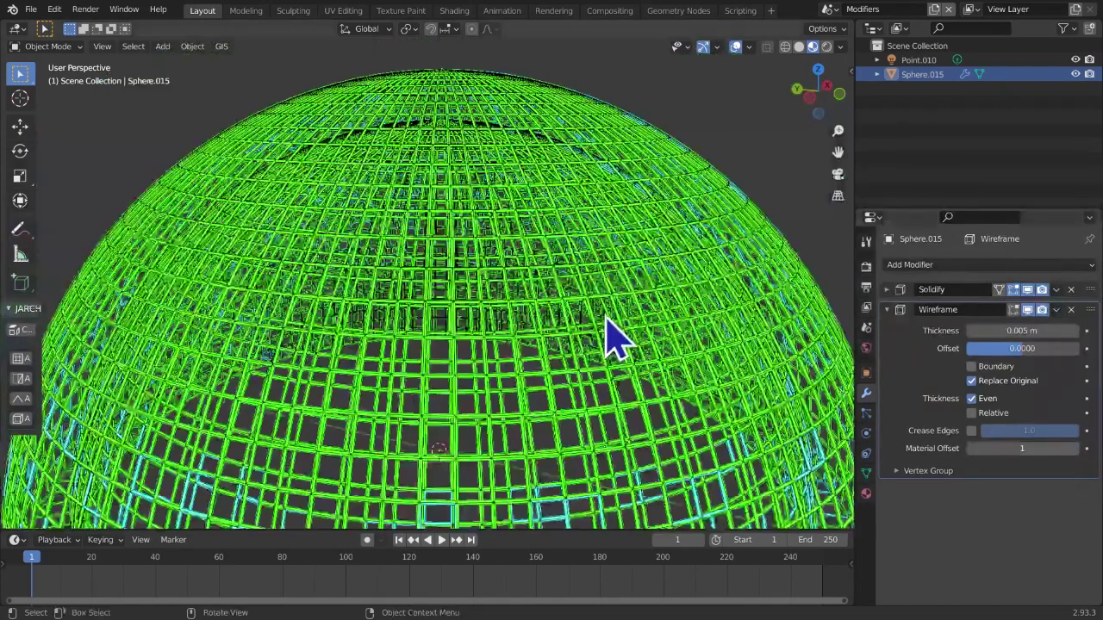
pyautogui.scroll(-4, 603, 336)
pyautogui.click(972, 448)
pyautogui.click(866, 493)
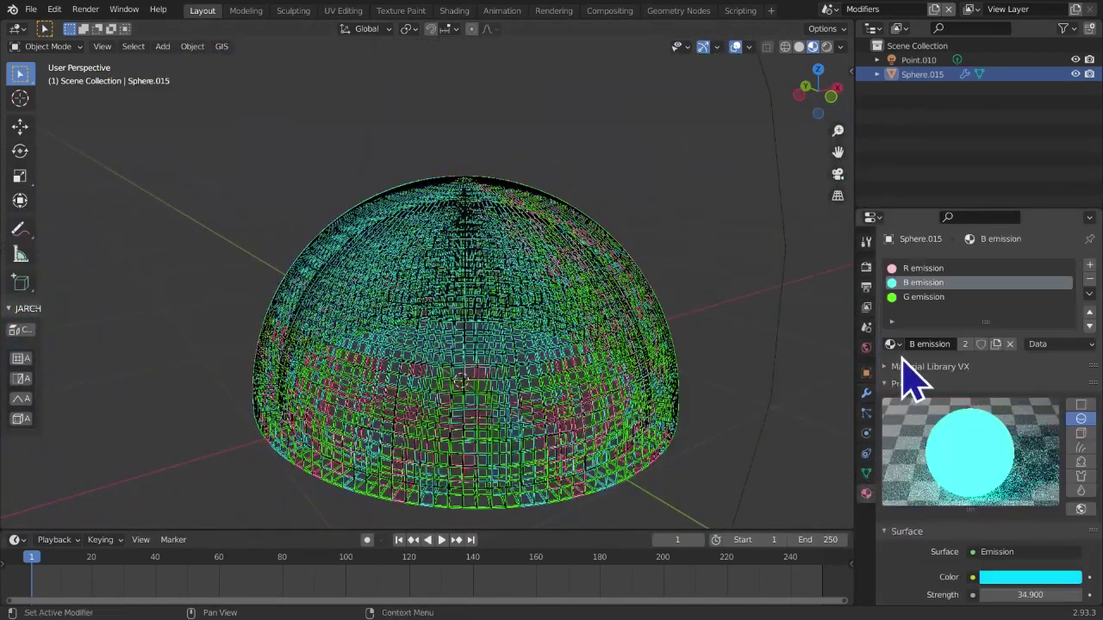
pyautogui.click(922, 268)
pyautogui.click(918, 296)
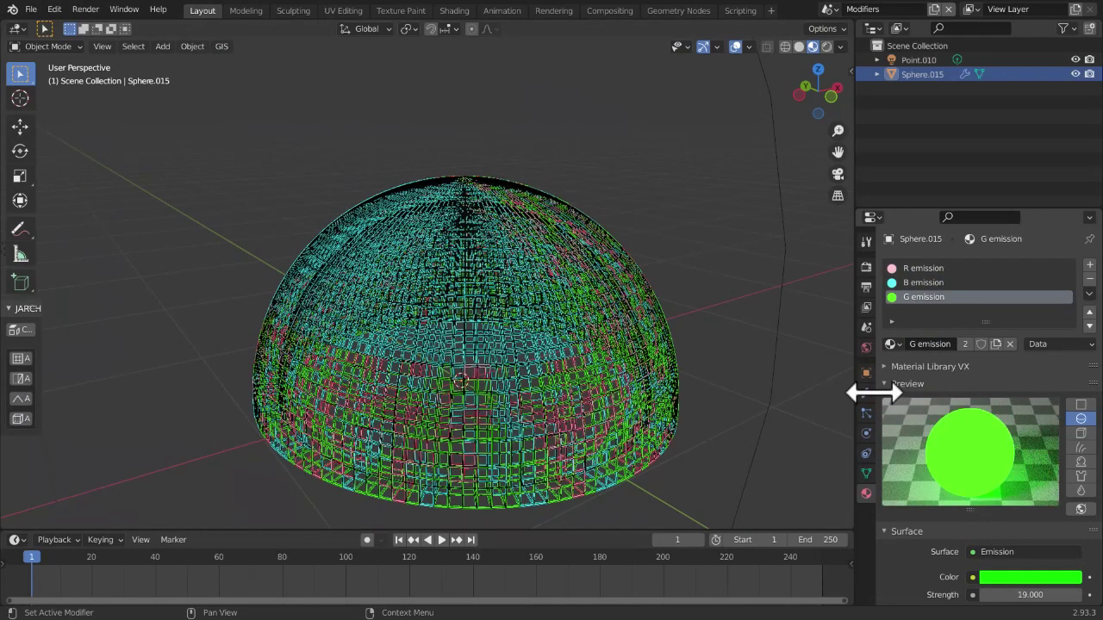
pyautogui.click(867, 394)
pyautogui.scroll(10, 529, 510)
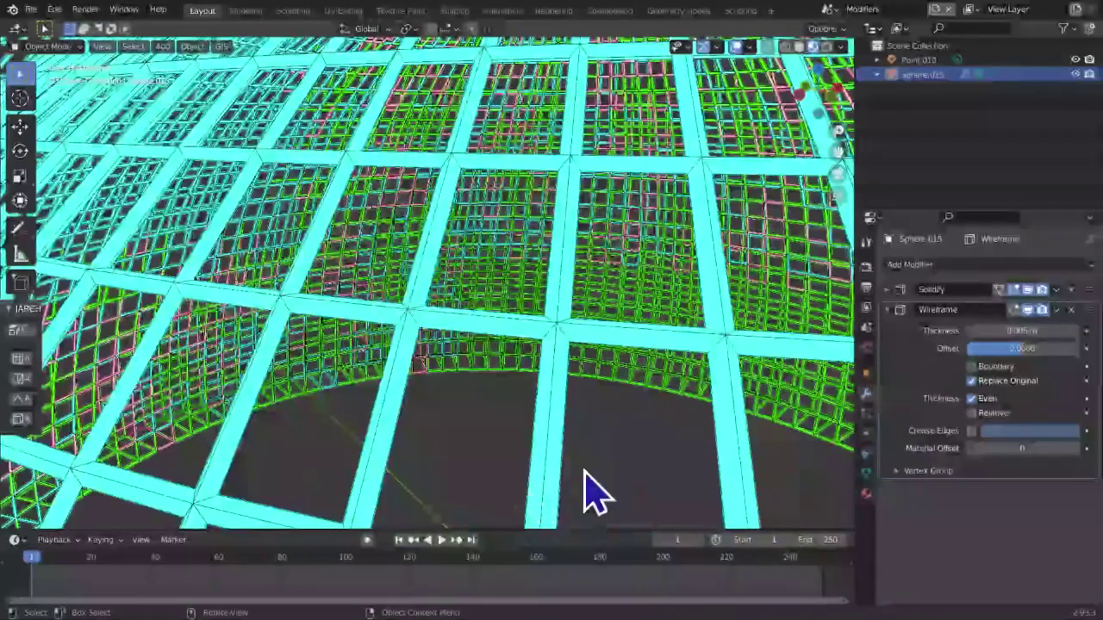
pyautogui.click(1074, 448)
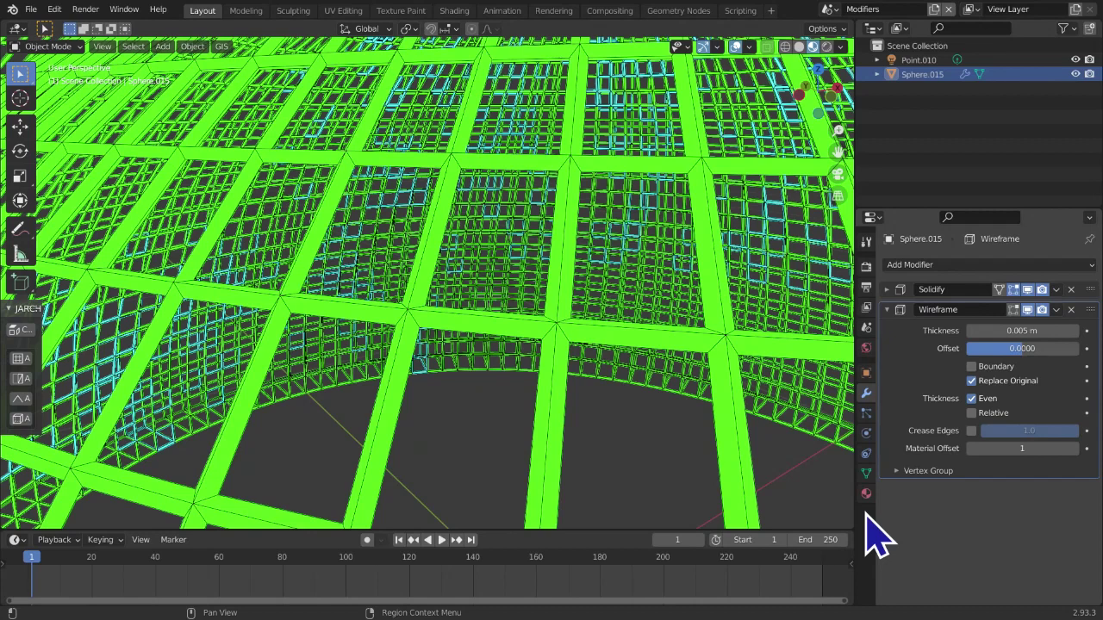
pyautogui.click(1074, 450)
pyautogui.click(1074, 450)
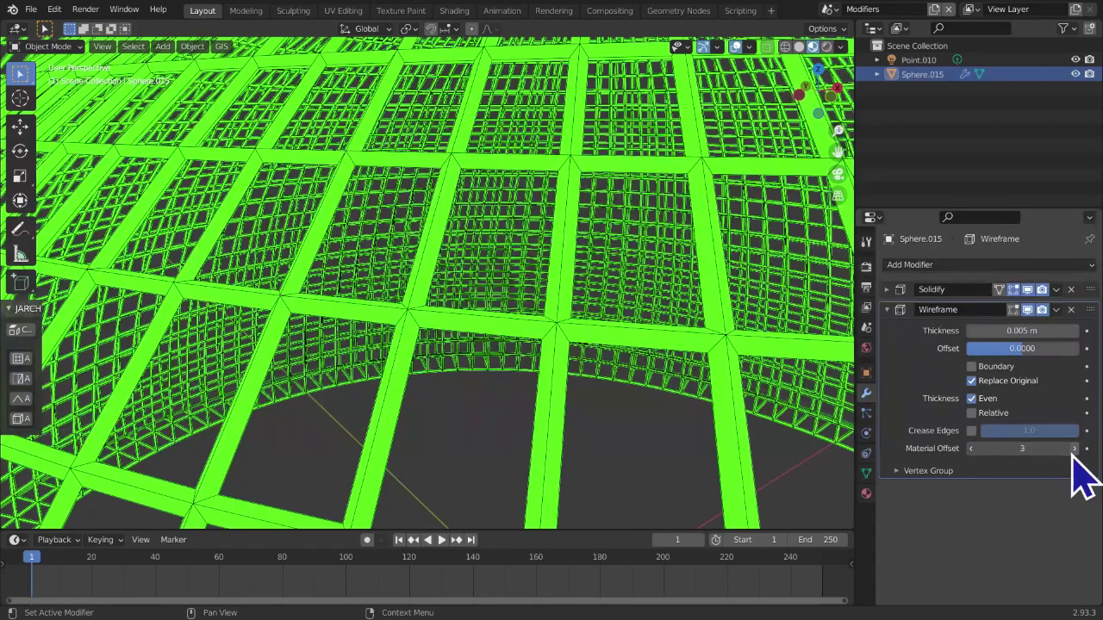
pyautogui.click(1074, 450)
pyautogui.click(972, 449)
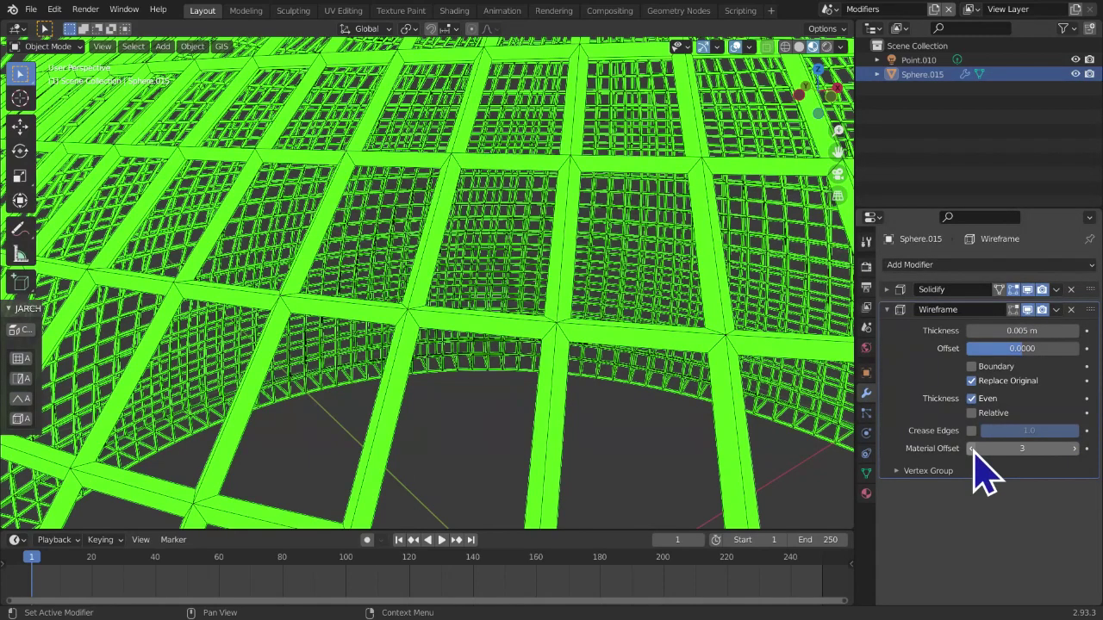
pyautogui.click(972, 449)
pyautogui.click(973, 449)
pyautogui.click(972, 449)
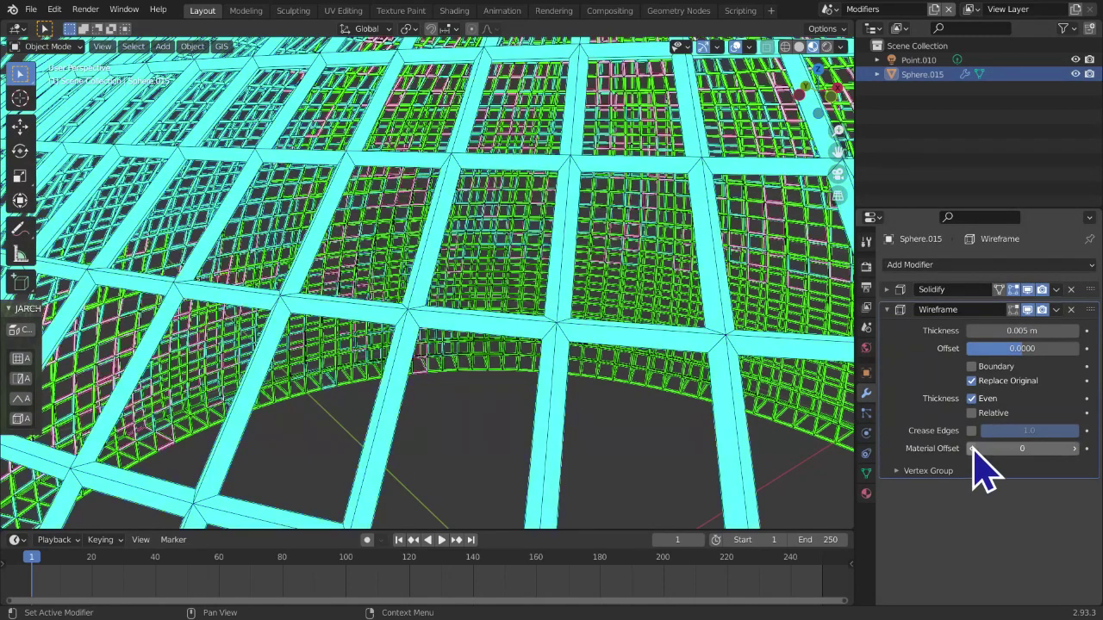
pyautogui.scroll(-10, 831, 448)
pyautogui.scroll(-4, 832, 448)
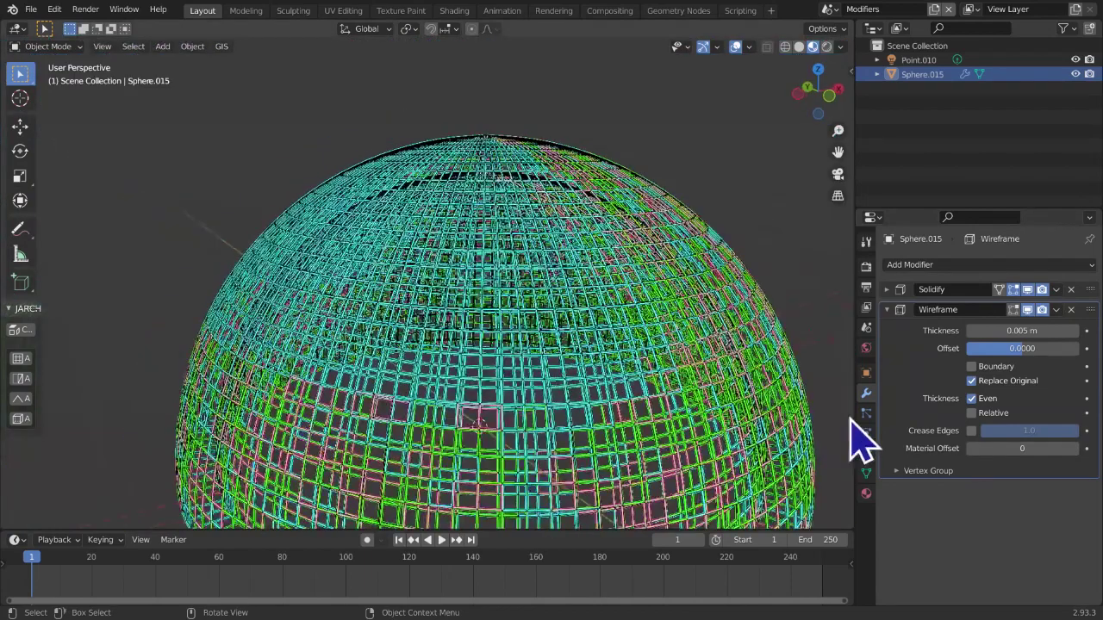
pyautogui.click(972, 449)
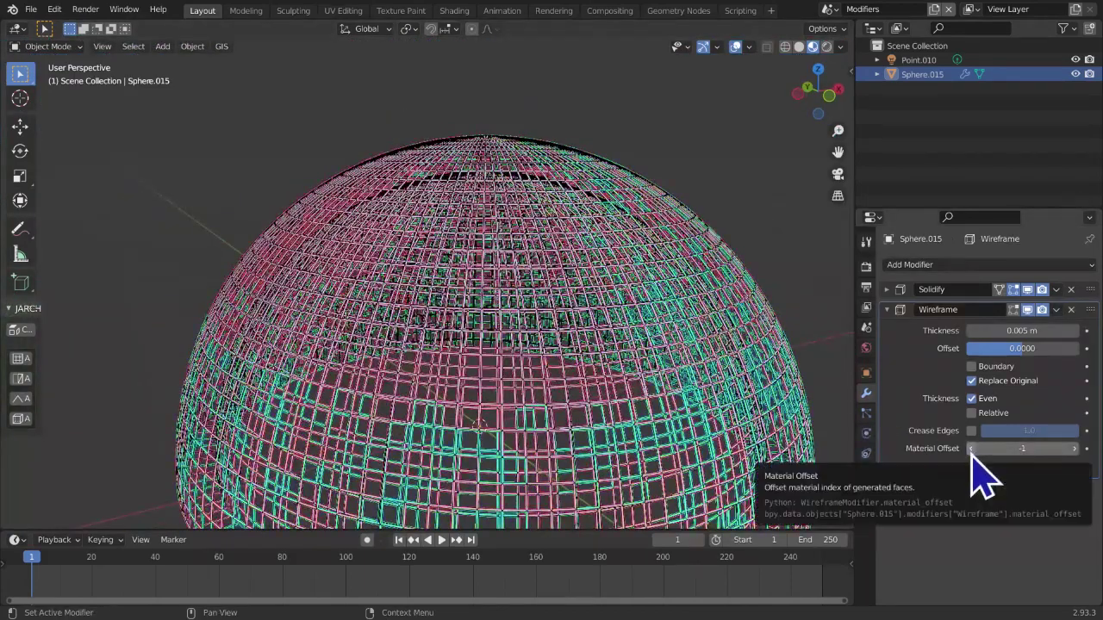
pyautogui.moveTo(682, 409); pyautogui.dragTo(625, 370, button='middle')
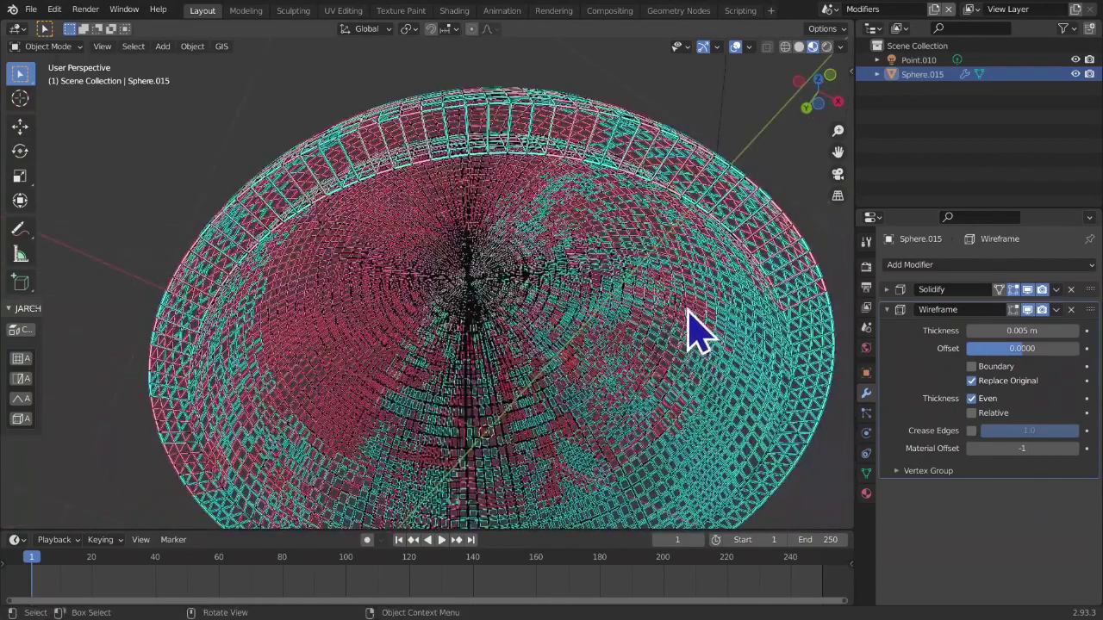
pyautogui.scroll(6, 715, 319)
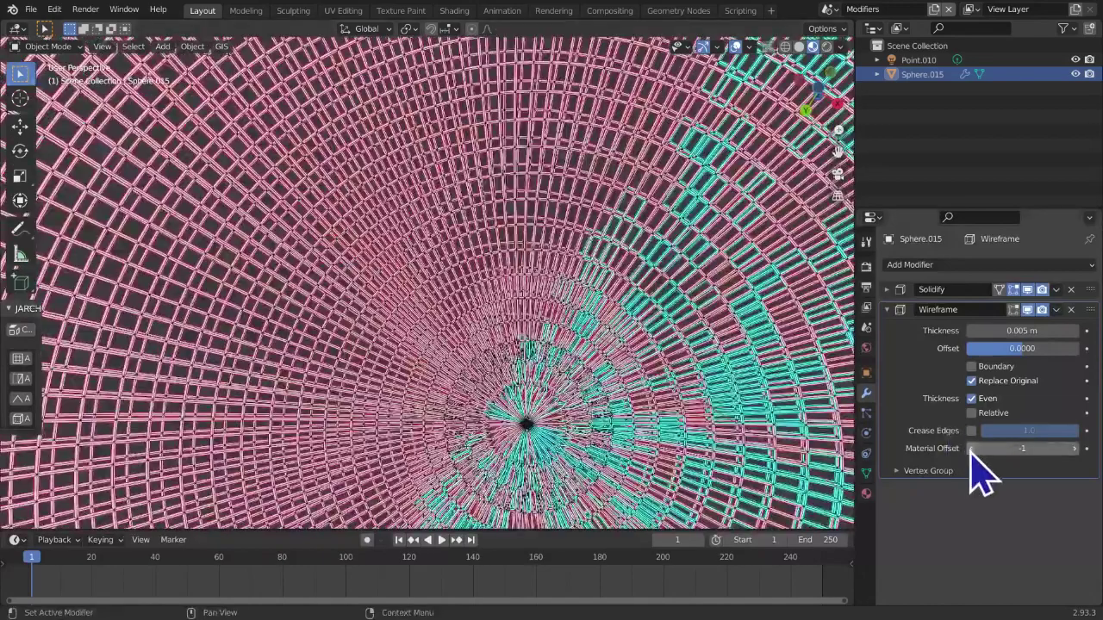
pyautogui.click(972, 449)
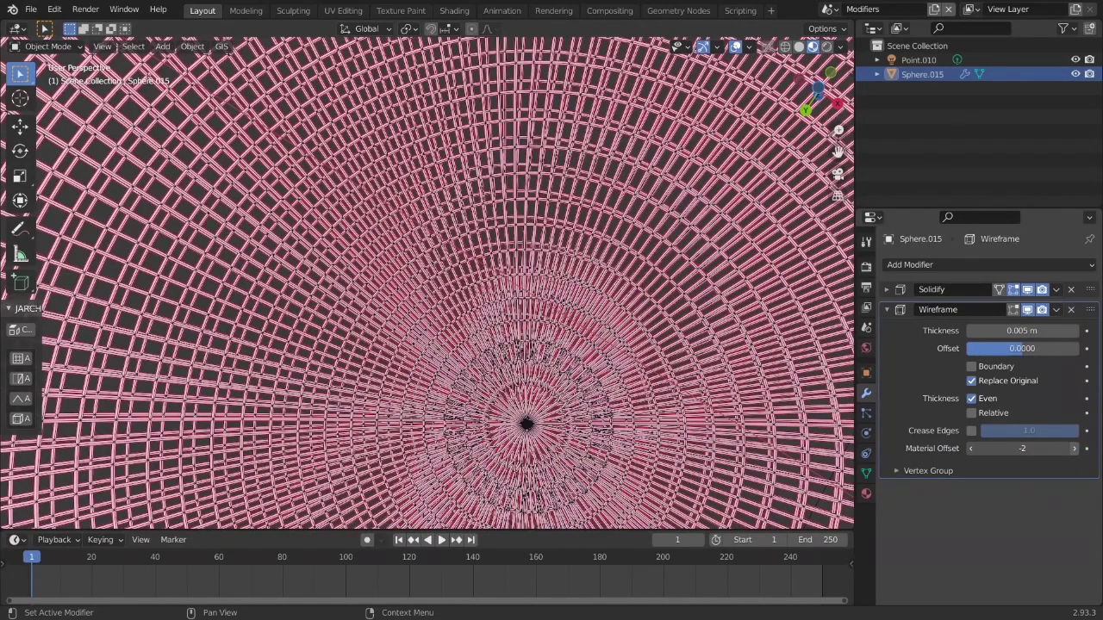
pyautogui.click(1073, 449)
pyautogui.click(1074, 449)
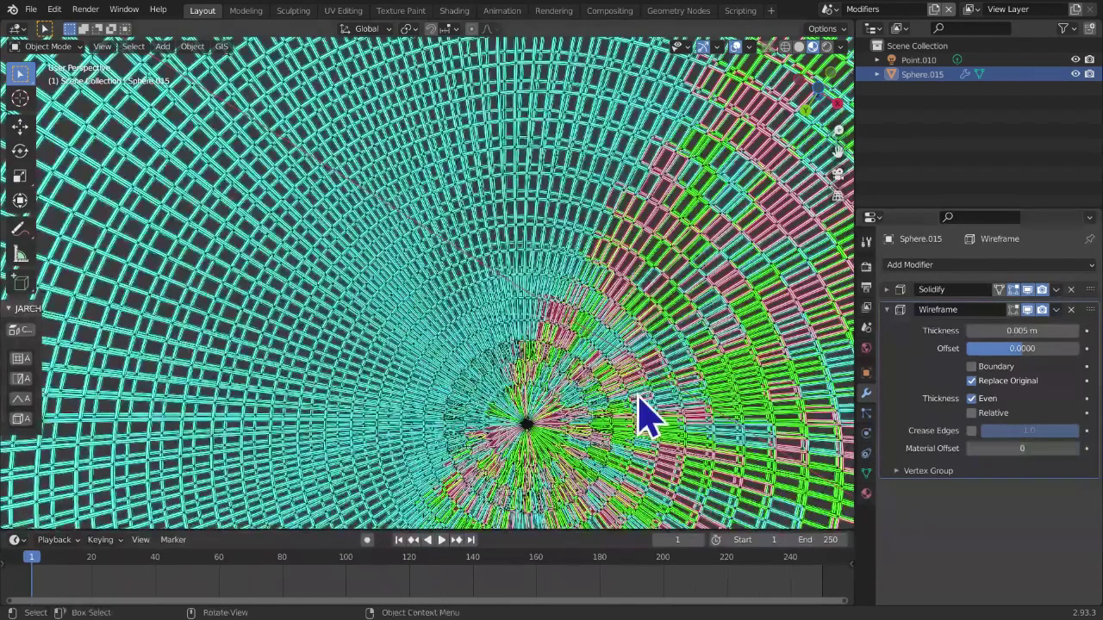
pyautogui.scroll(-8, 635, 413)
pyautogui.moveTo(565, 427); pyautogui.dragTo(529, 98, button='middle')
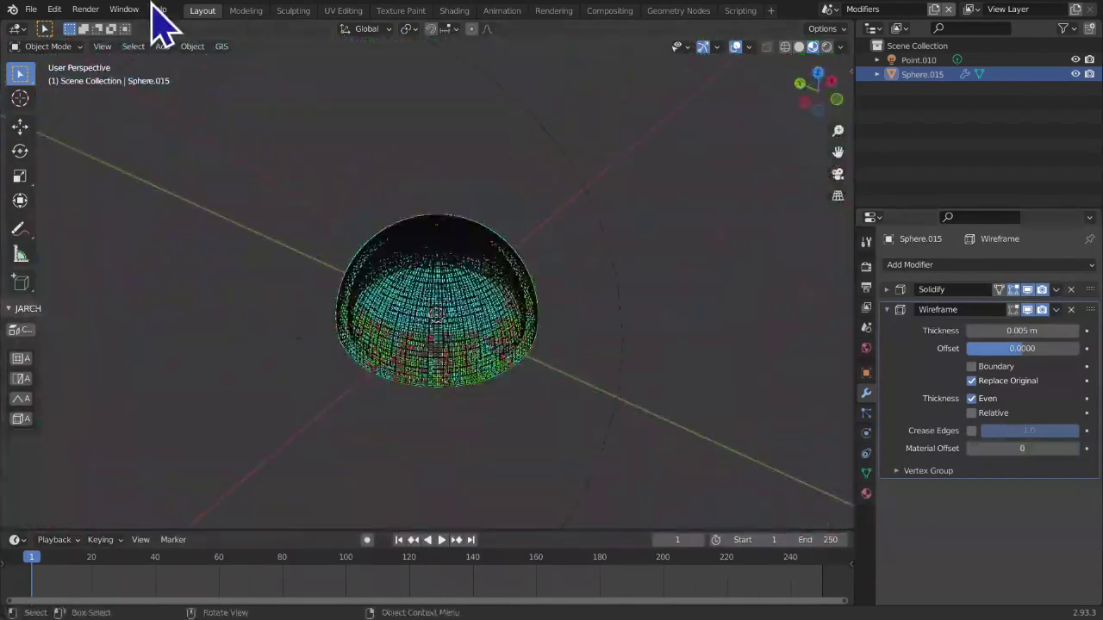
# Orbit around the wireframe dome from low side angles to inspect the lattice
pyautogui.scroll(4, 559, 370)
pyautogui.moveTo(552, 366); pyautogui.dragTo(561, 258, button='middle')
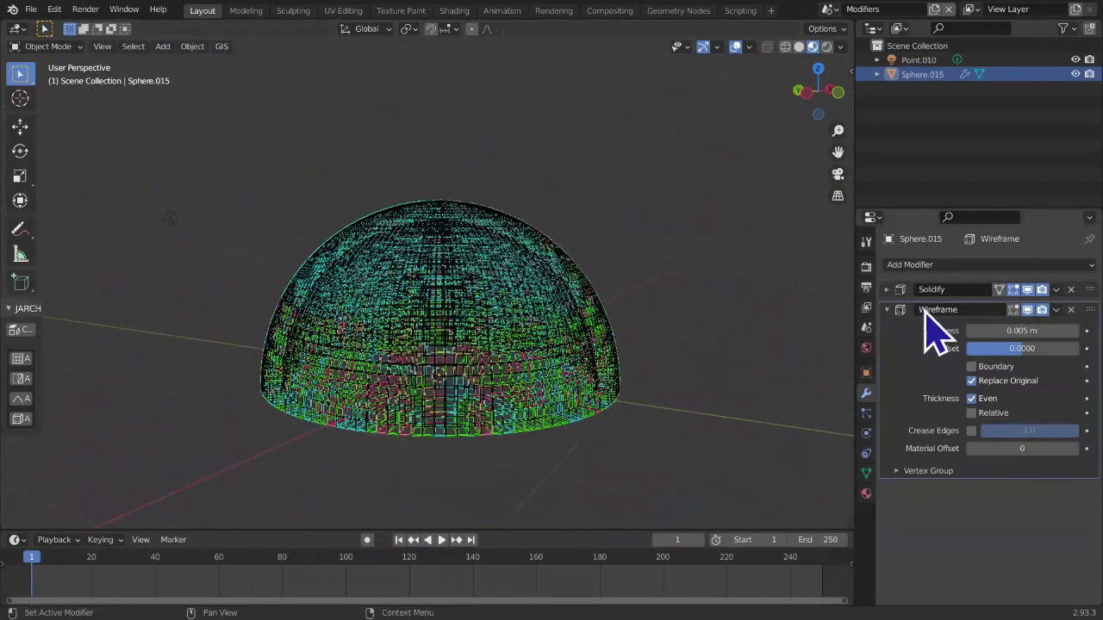
pyautogui.click(896, 310)
pyautogui.moveTo(794, 332); pyautogui.dragTo(532, 198, button='middle')
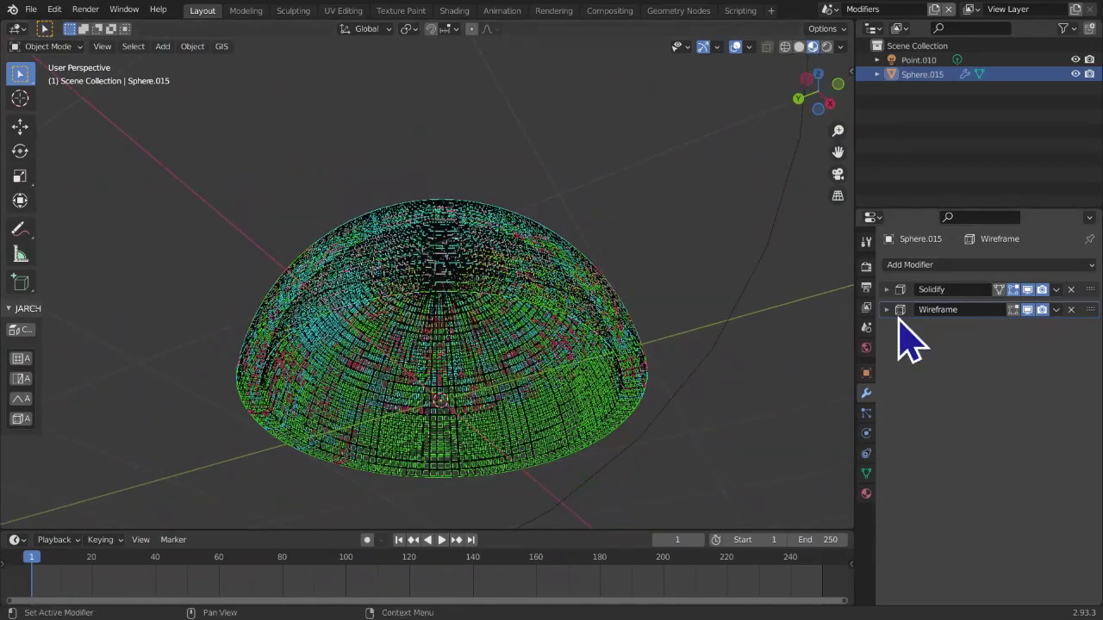
pyautogui.moveTo(716, 303); pyautogui.dragTo(680, 371, button='middle')
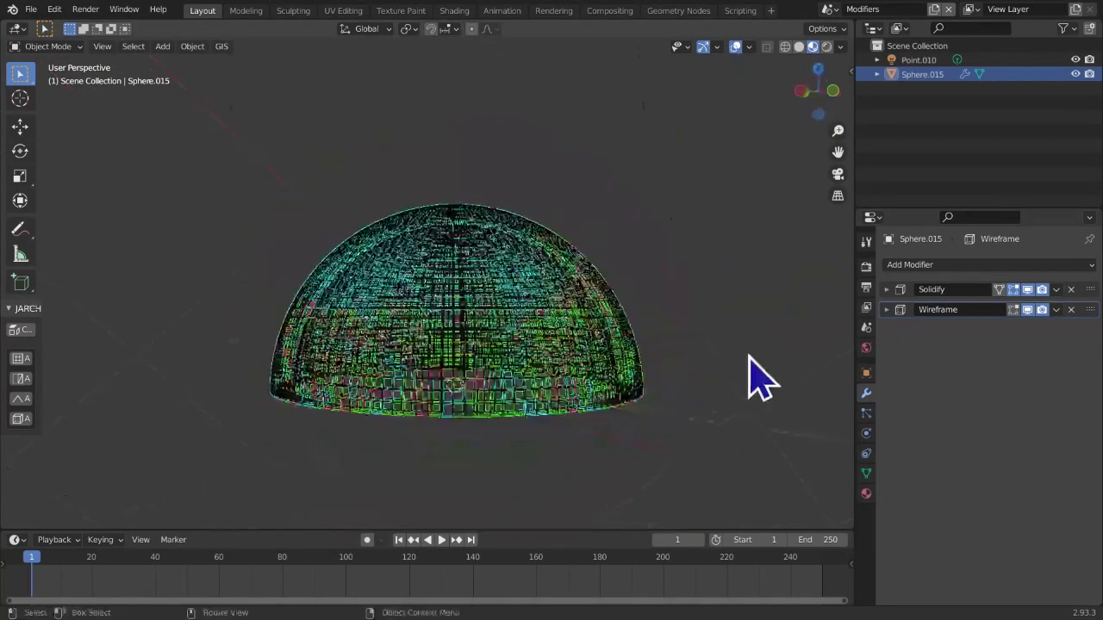
# Turn off the Wireframe modifier's Replace Original so the solid pink, cyan and green tiles reappear
pyautogui.click(896, 311)
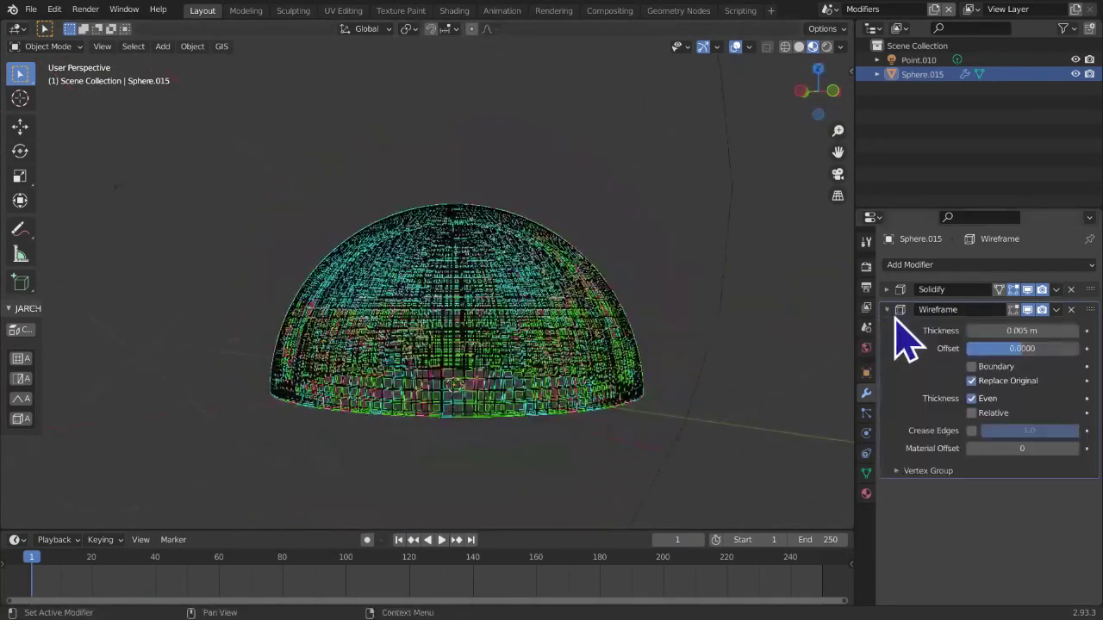
pyautogui.click(973, 381)
pyautogui.moveTo(758, 436); pyautogui.dragTo(552, 349, button='middle')
pyautogui.scroll(2, 552, 349)
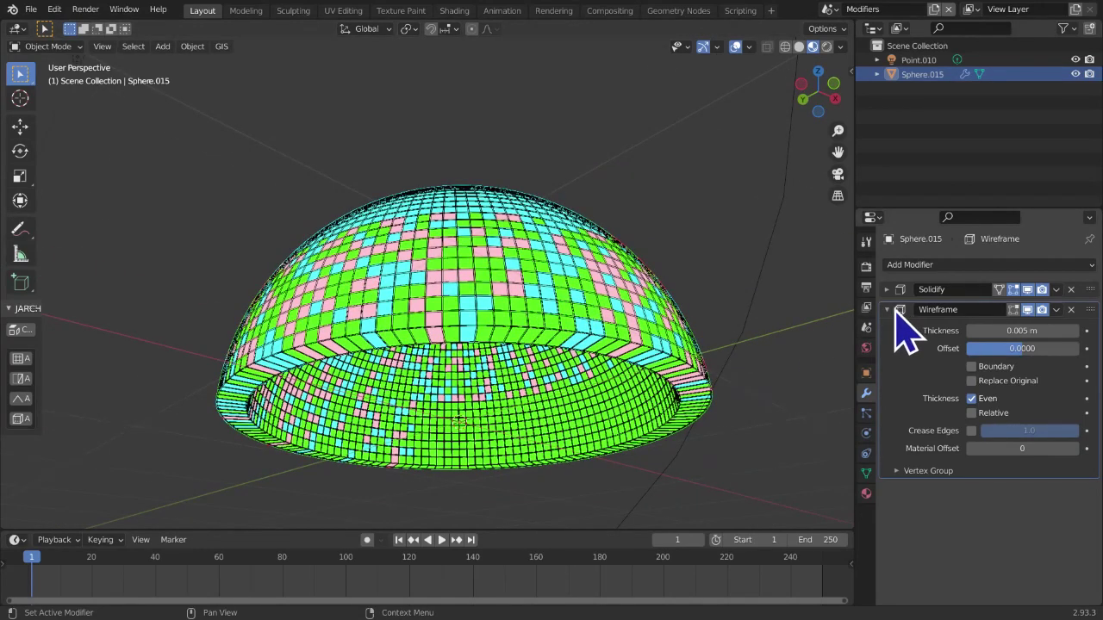
pyautogui.click(887, 311)
pyautogui.click(886, 265)
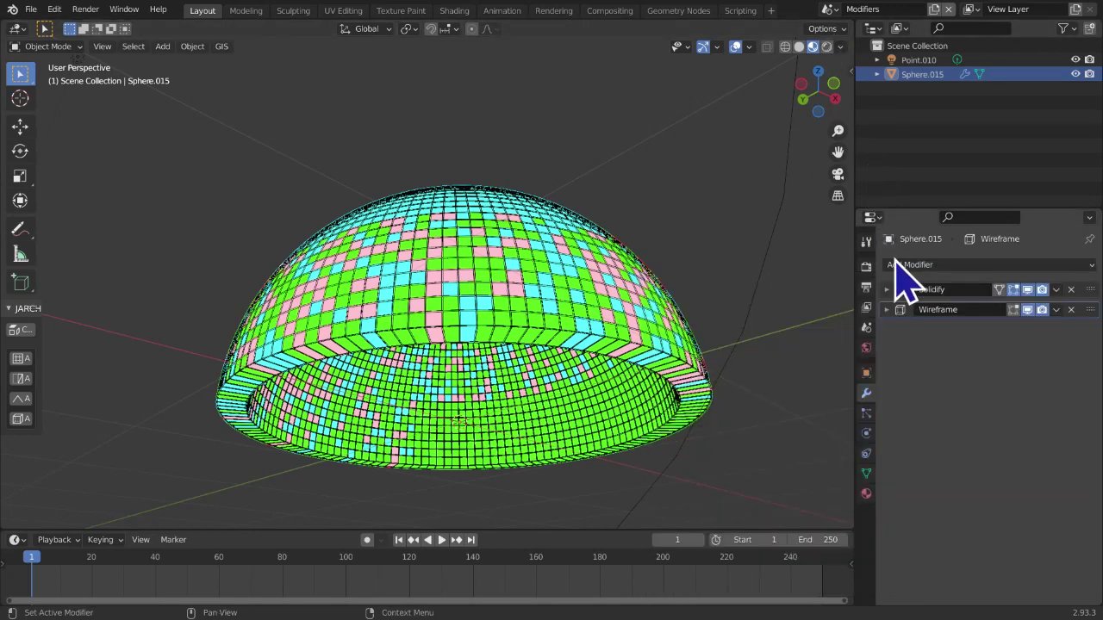
# Close the Add Modifier menu and bring the OBS recording window in front of Blender
pyautogui.click(898, 265)
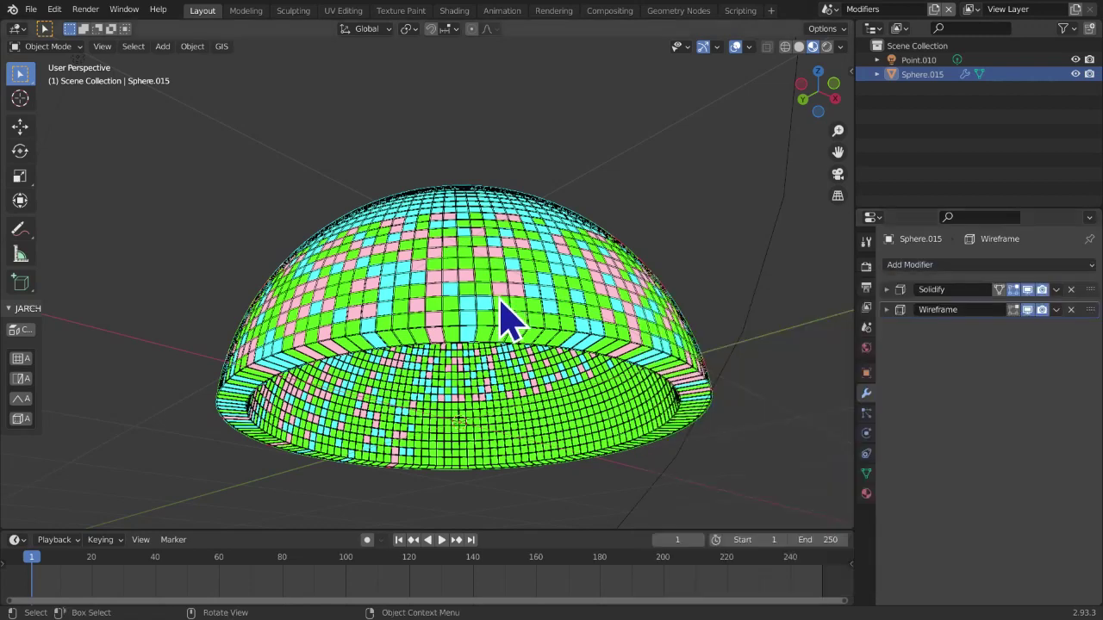
pyautogui.press('super')
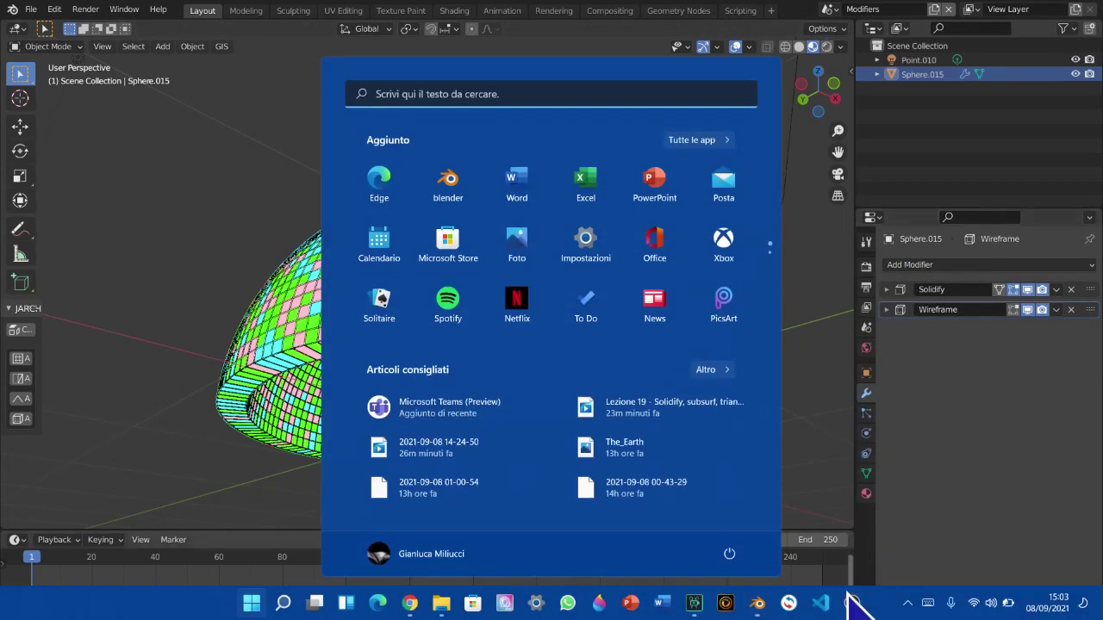
pyautogui.click(851, 603)
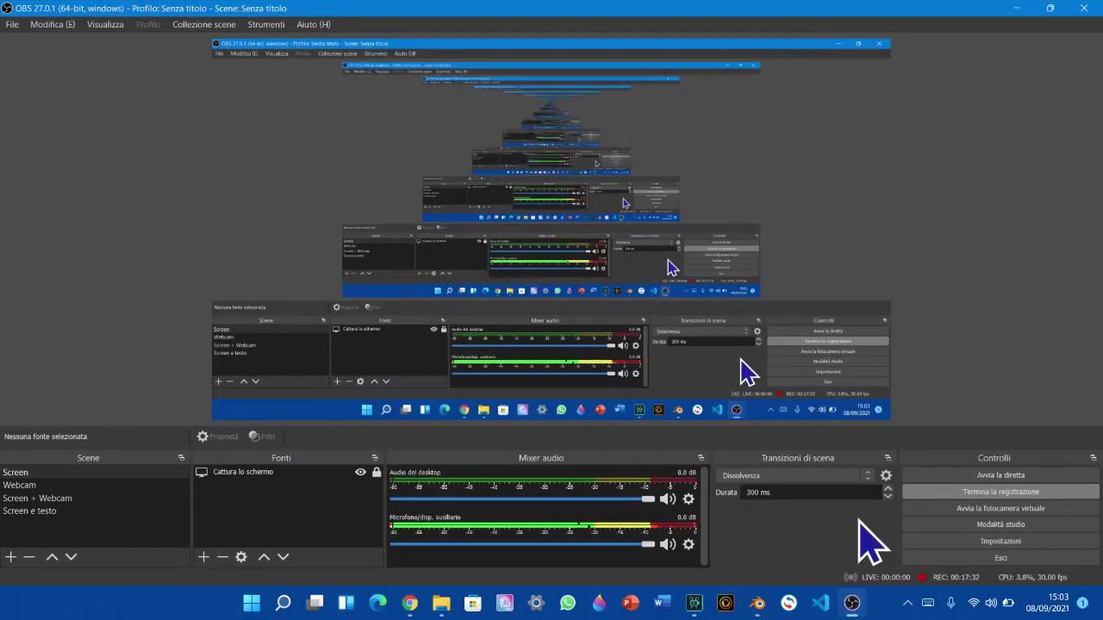